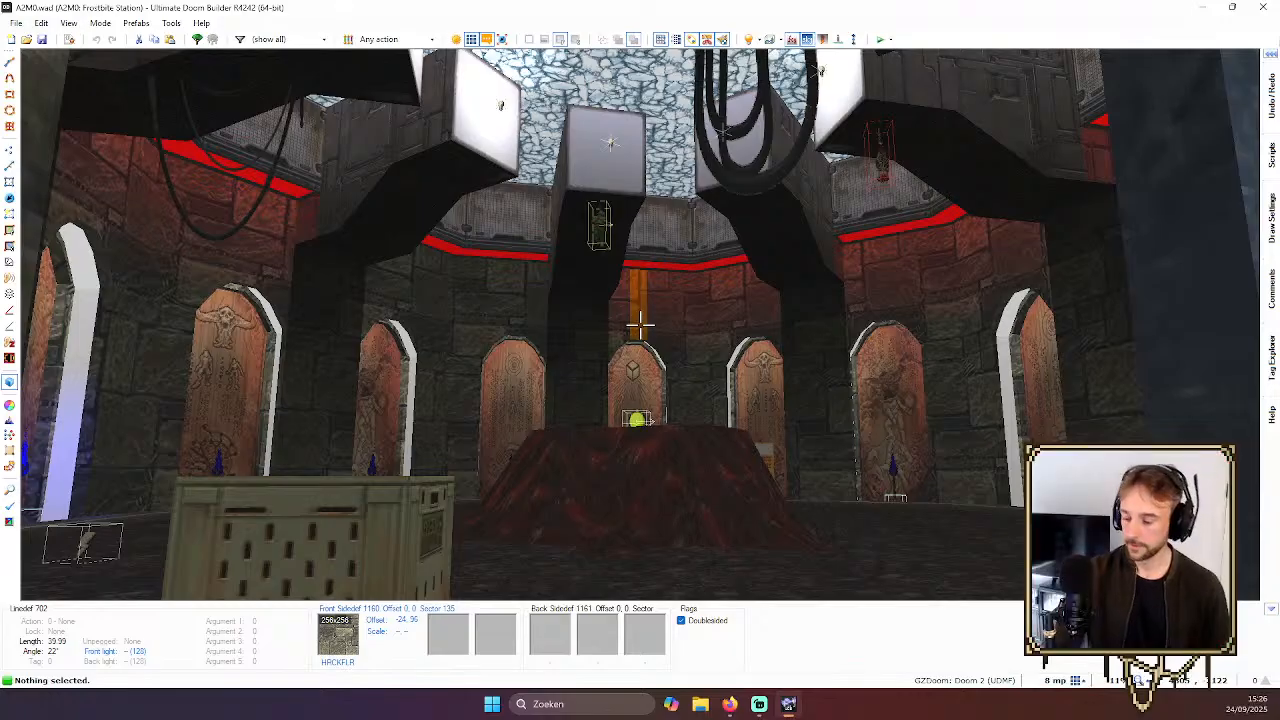
Switch to the 2D map in vertices mode and survey the overall layout of the Frostbite Station level
key(v)
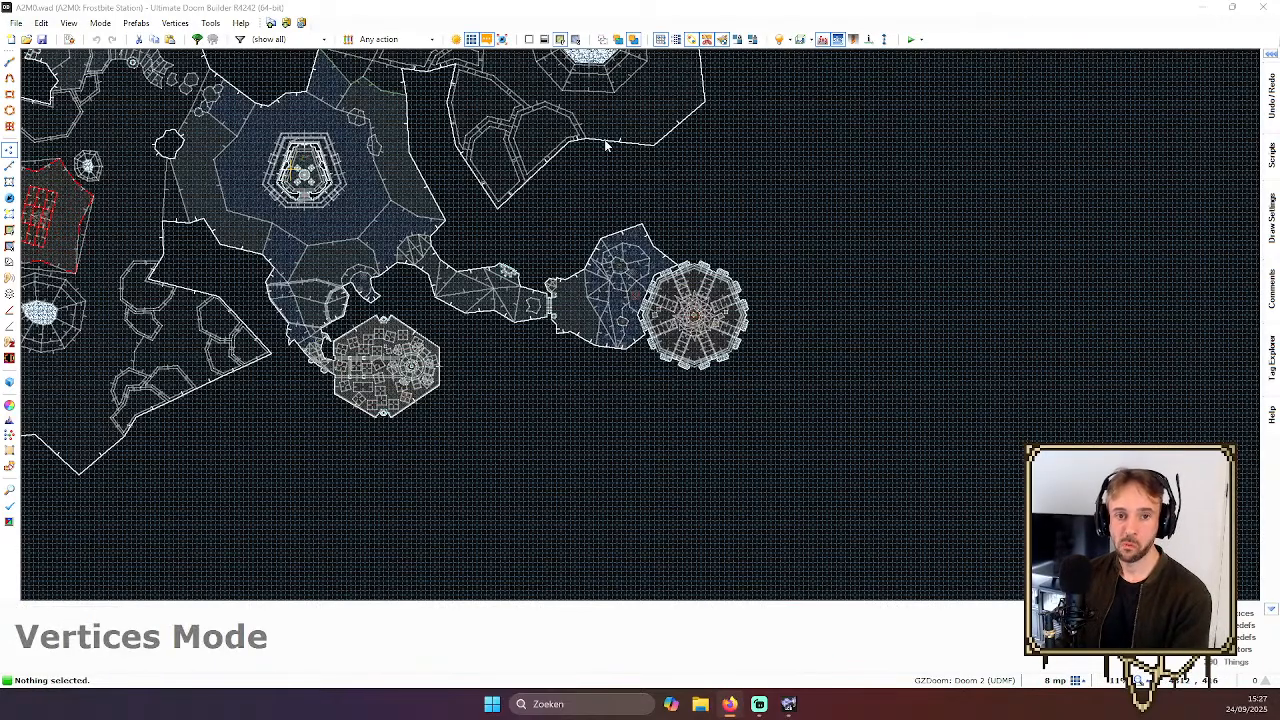
scroll(606, 140, up, 1)
scroll(609, 142, up, 2)
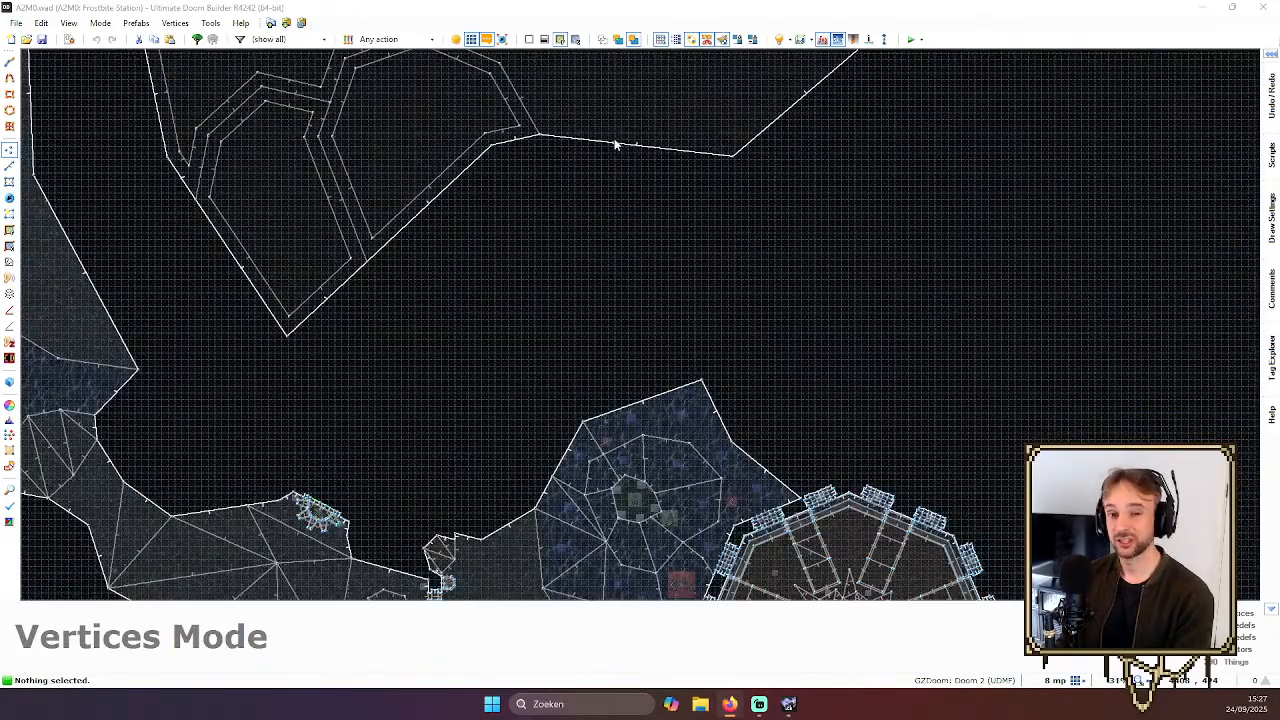
scroll(696, 140, down, 3)
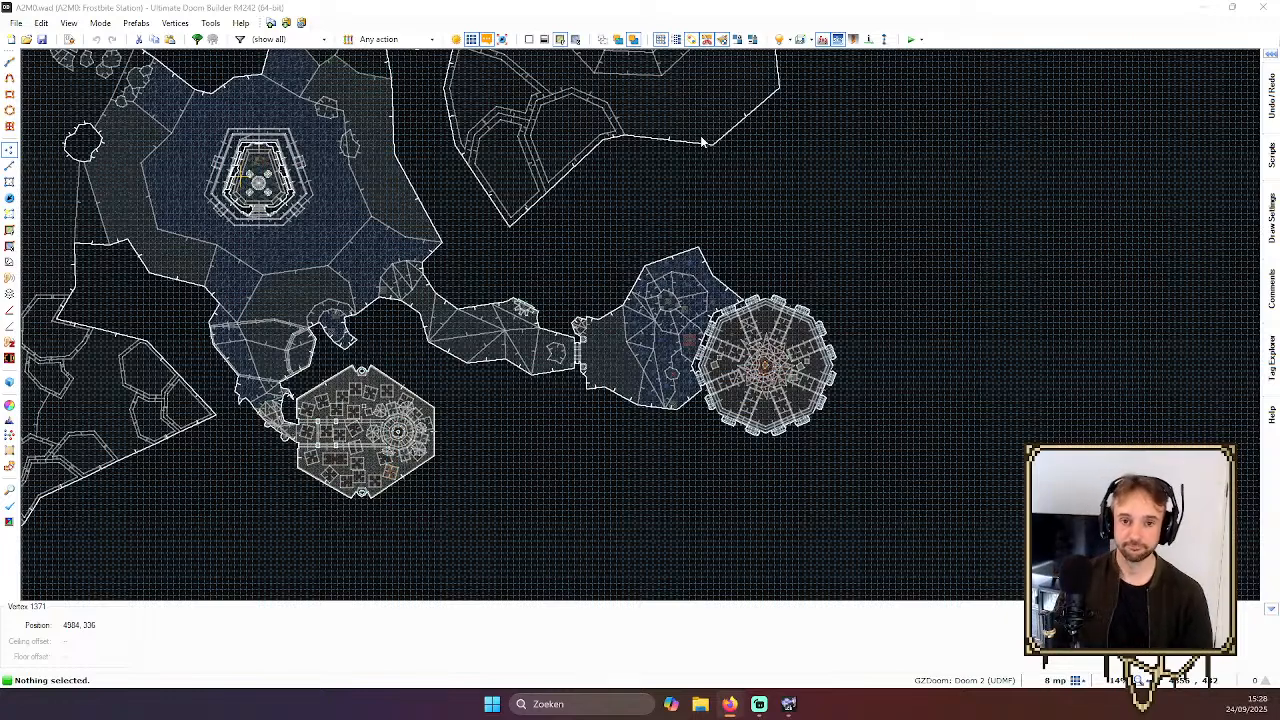
scroll(772, 195, down, 2)
click(811, 212)
key(Up)
key(Up)
scroll(834, 190, down, 1)
key(Left)
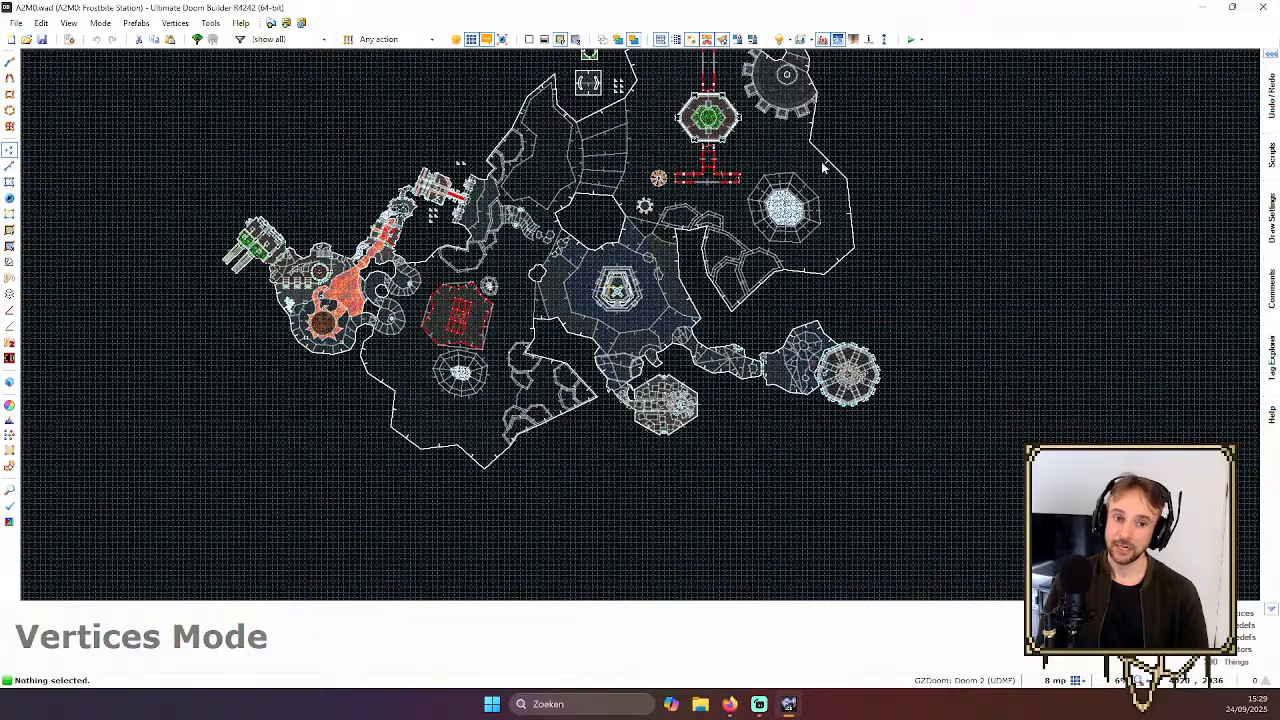
key(Left)
scroll(829, 157, up, 1)
key(Up)
scroll(838, 160, down, 1)
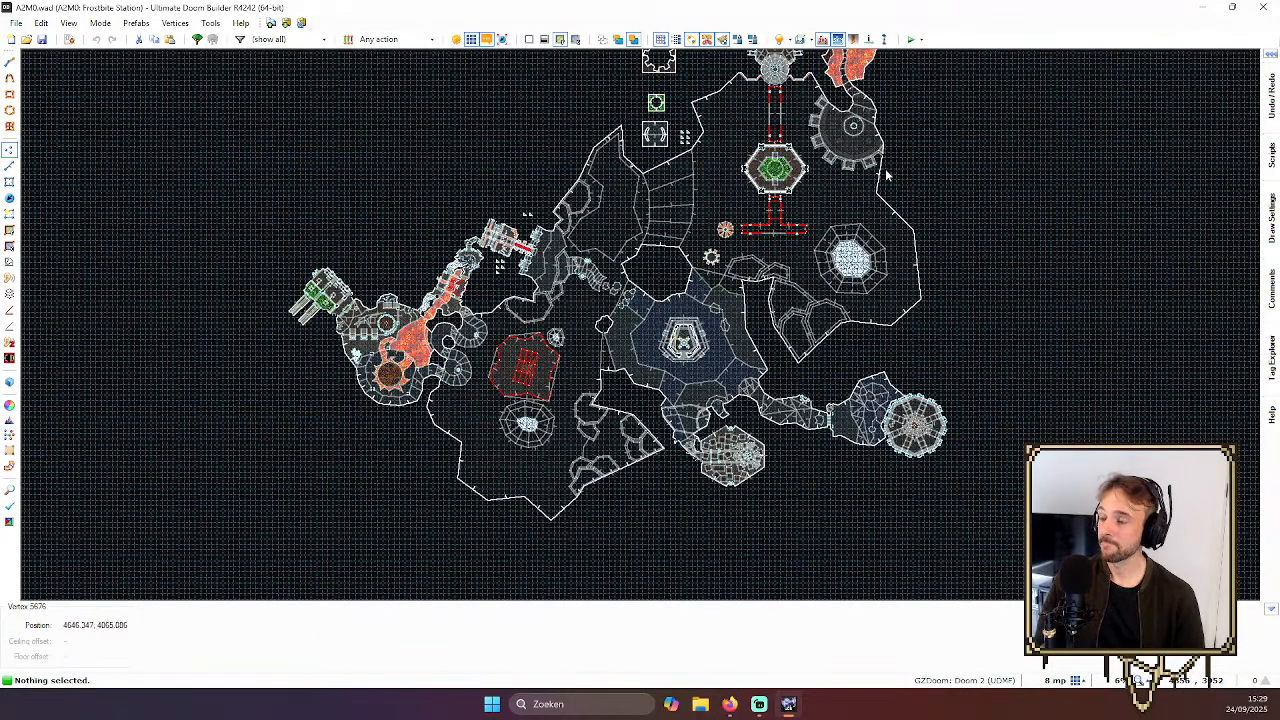
key(Right)
key(Right)
key(Left)
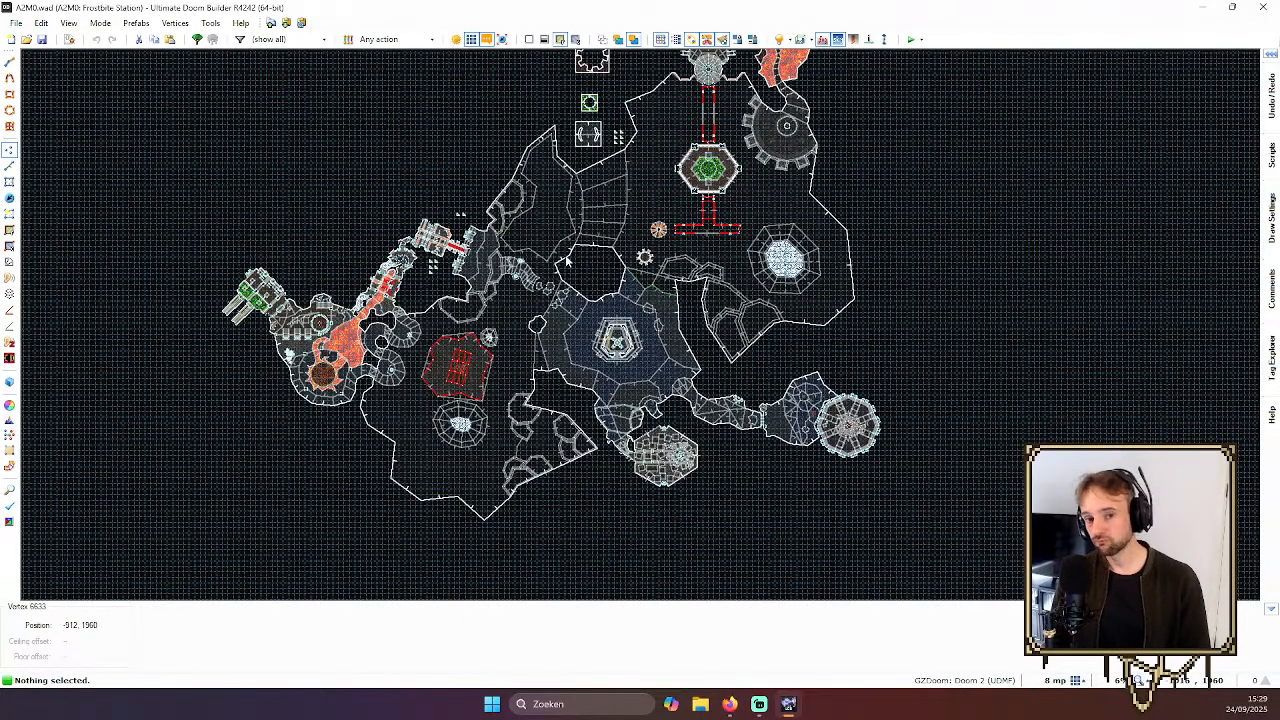
Examine the northern areas and the central ice cavern around the base building on the 2D map
scroll(549, 155, up, 2)
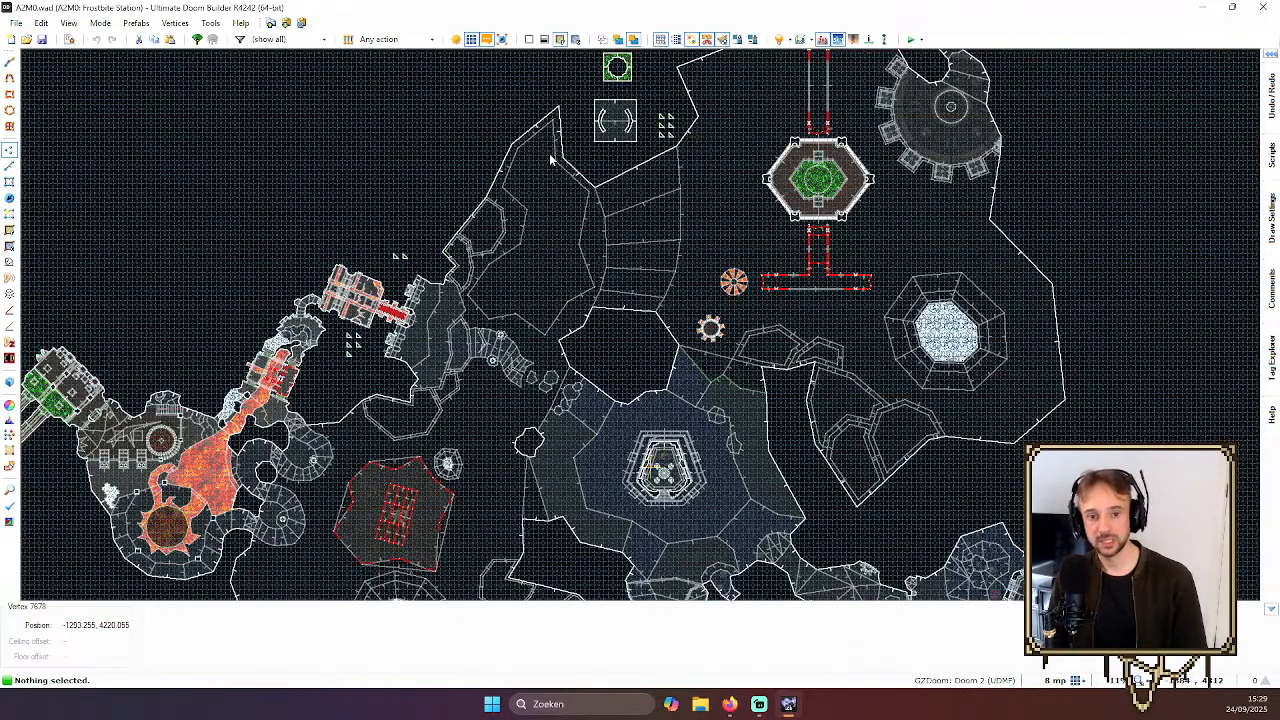
scroll(833, 222, down, 1)
key(Up)
key(Up)
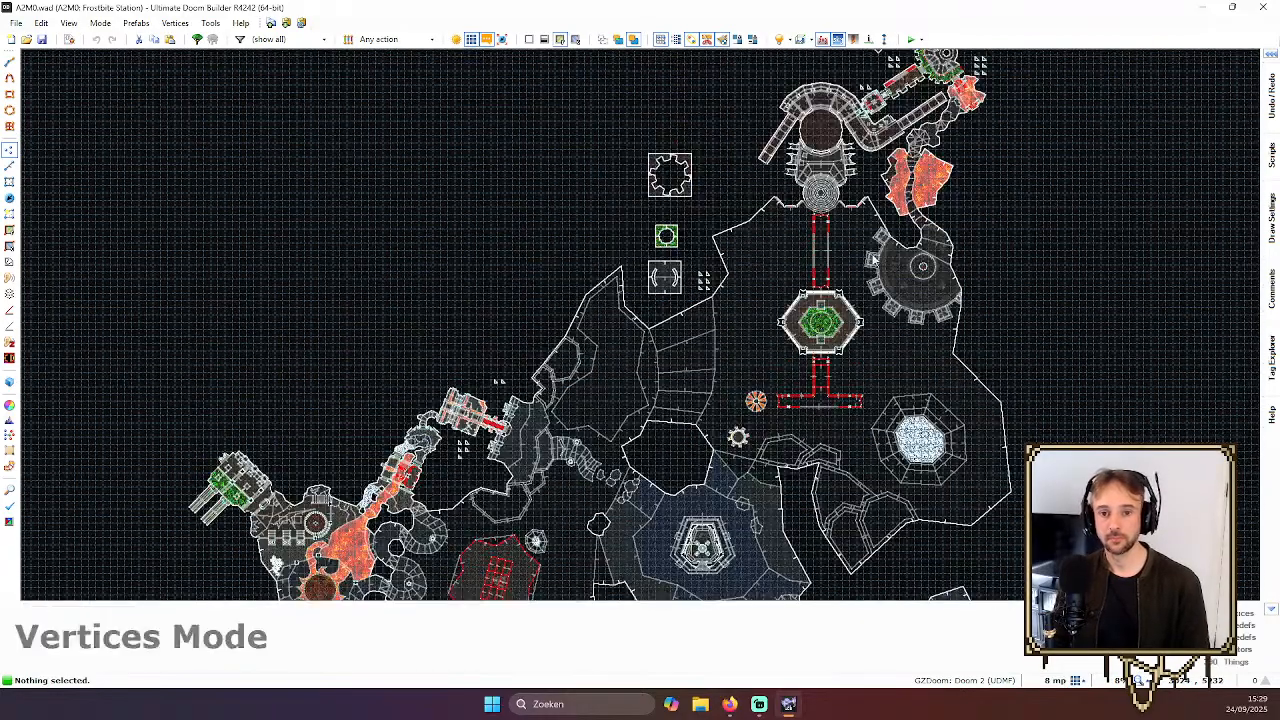
key(Down)
key(Down)
scroll(890, 251, up, 1)
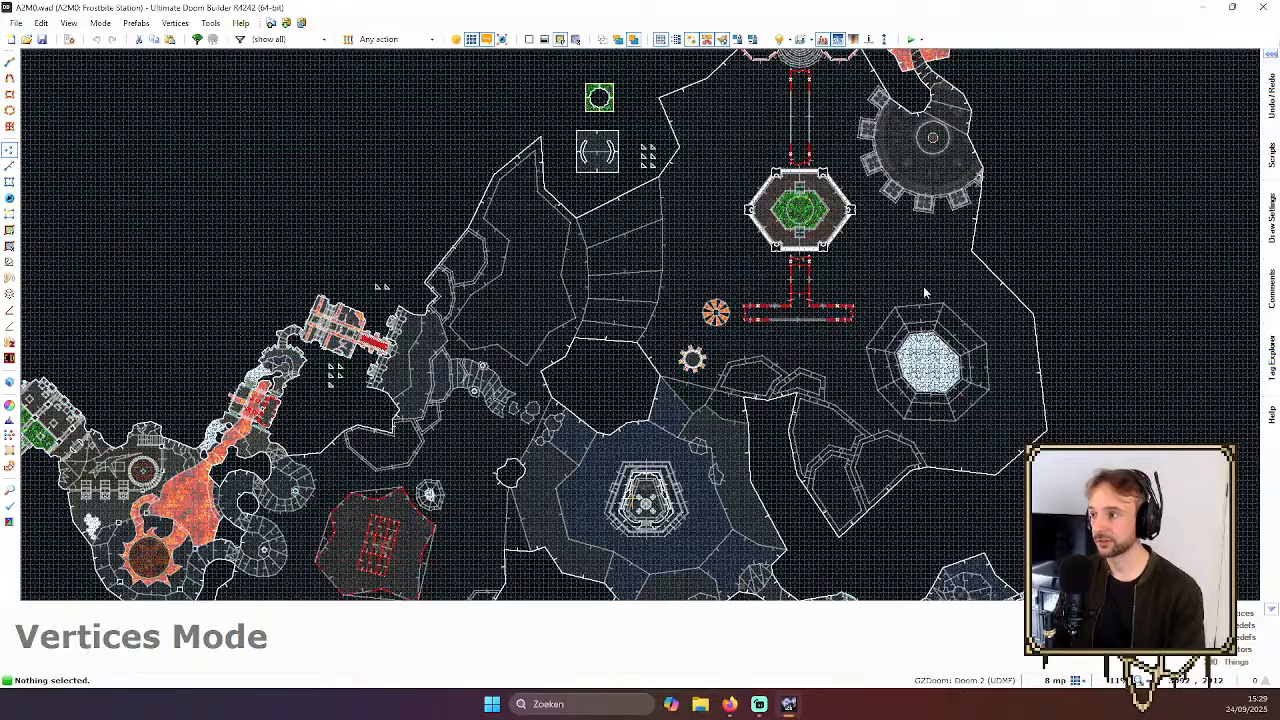
scroll(966, 302, down, 3)
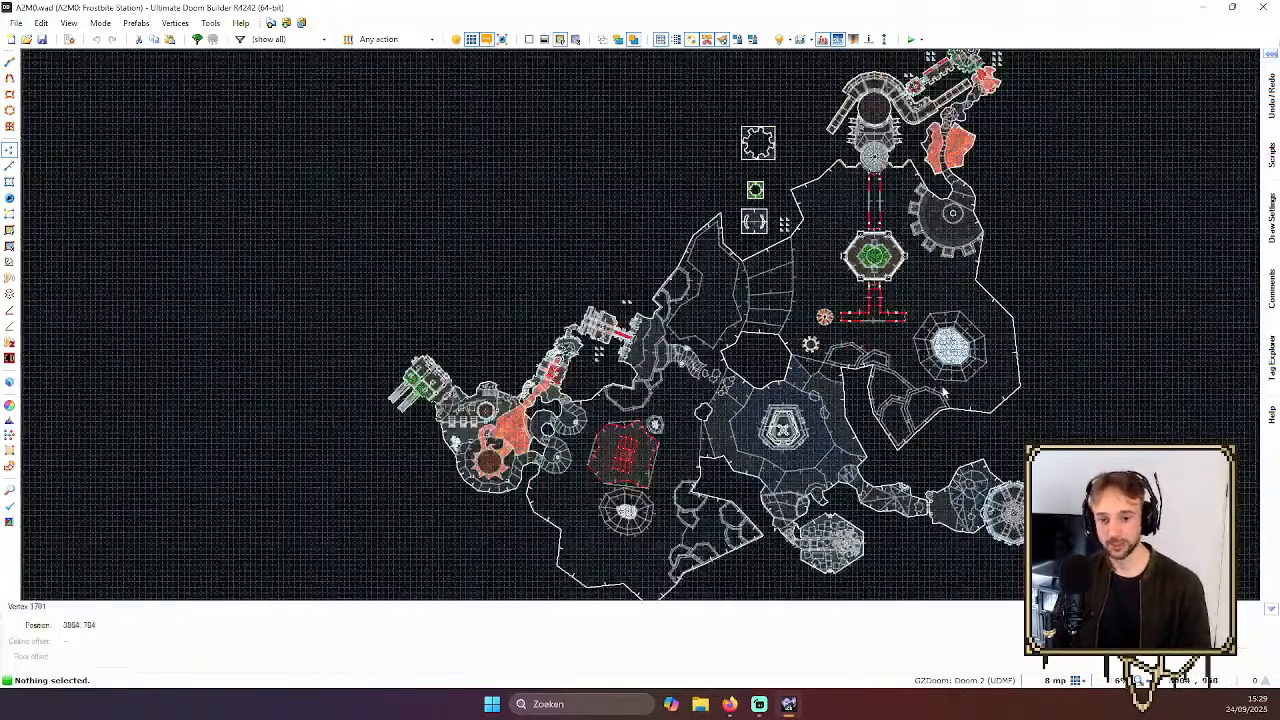
scroll(840, 366, up, 4)
scroll(834, 356, up, 3)
scroll(787, 258, down, 2)
key(Up)
key(Up)
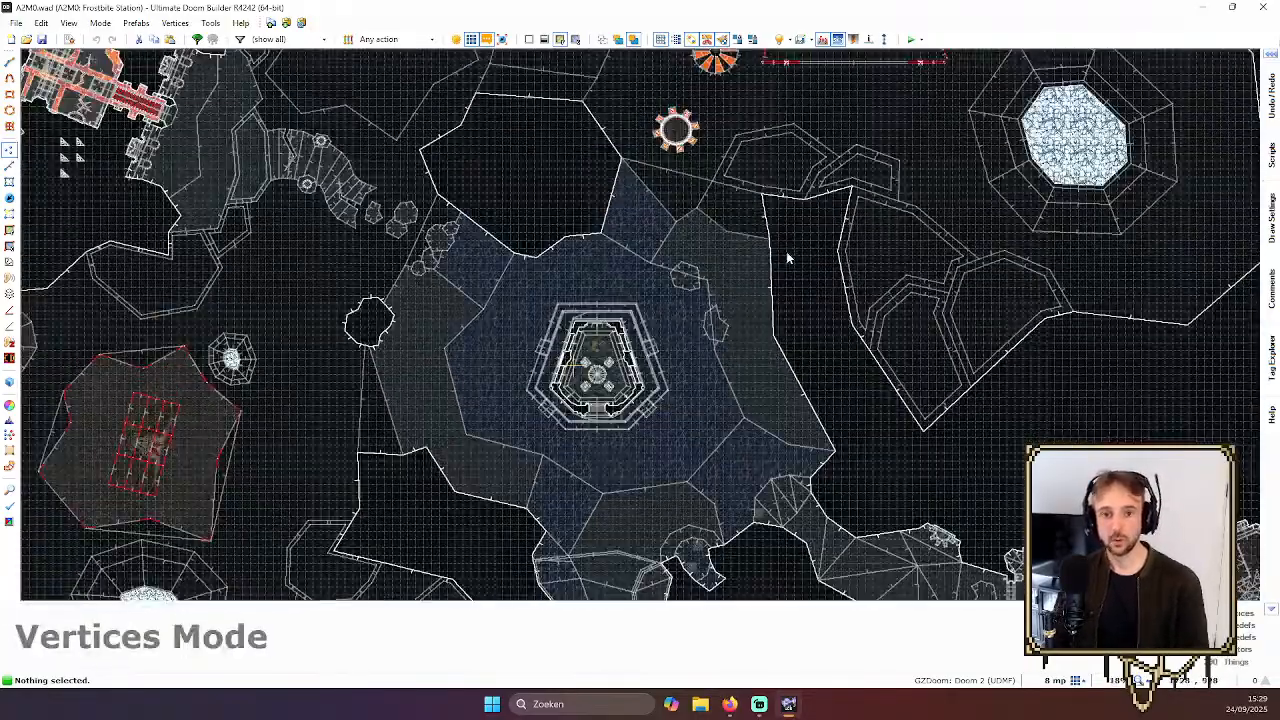
scroll(797, 246, up, 2)
Inspect the central base building in 3D and follow the ice cavern through the vine barrier to the skull door
key(q)
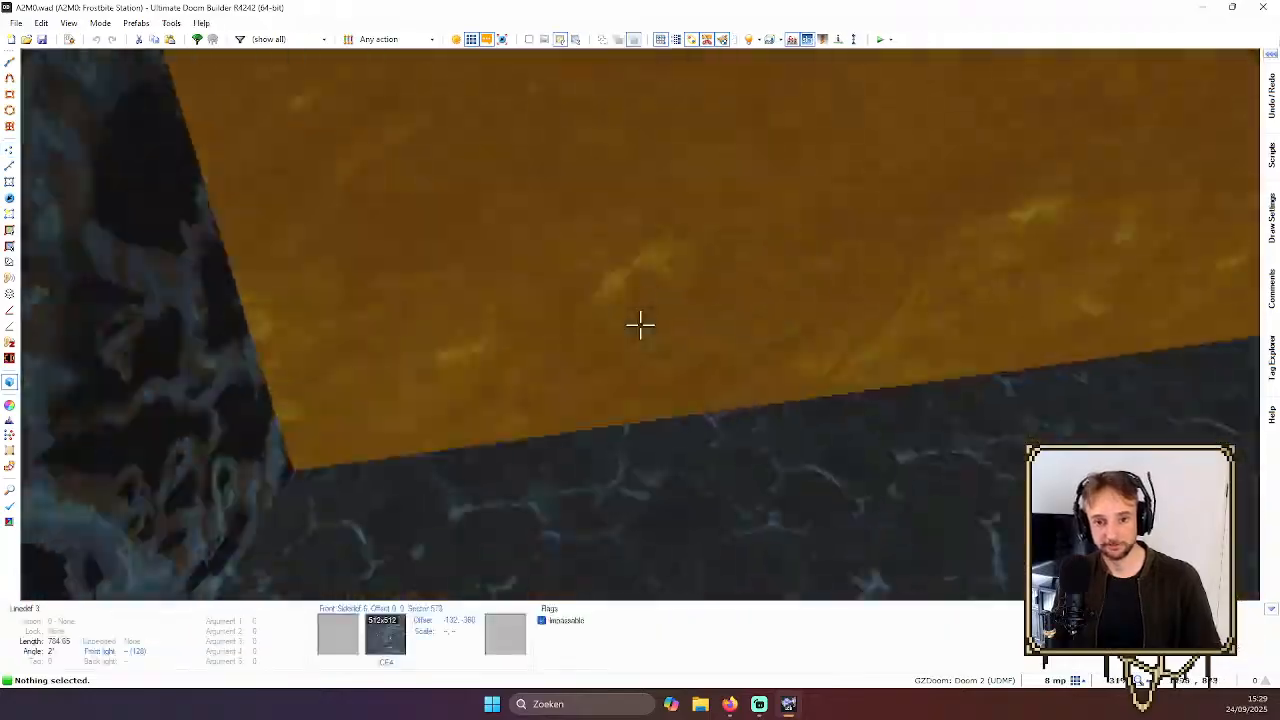
key(w)
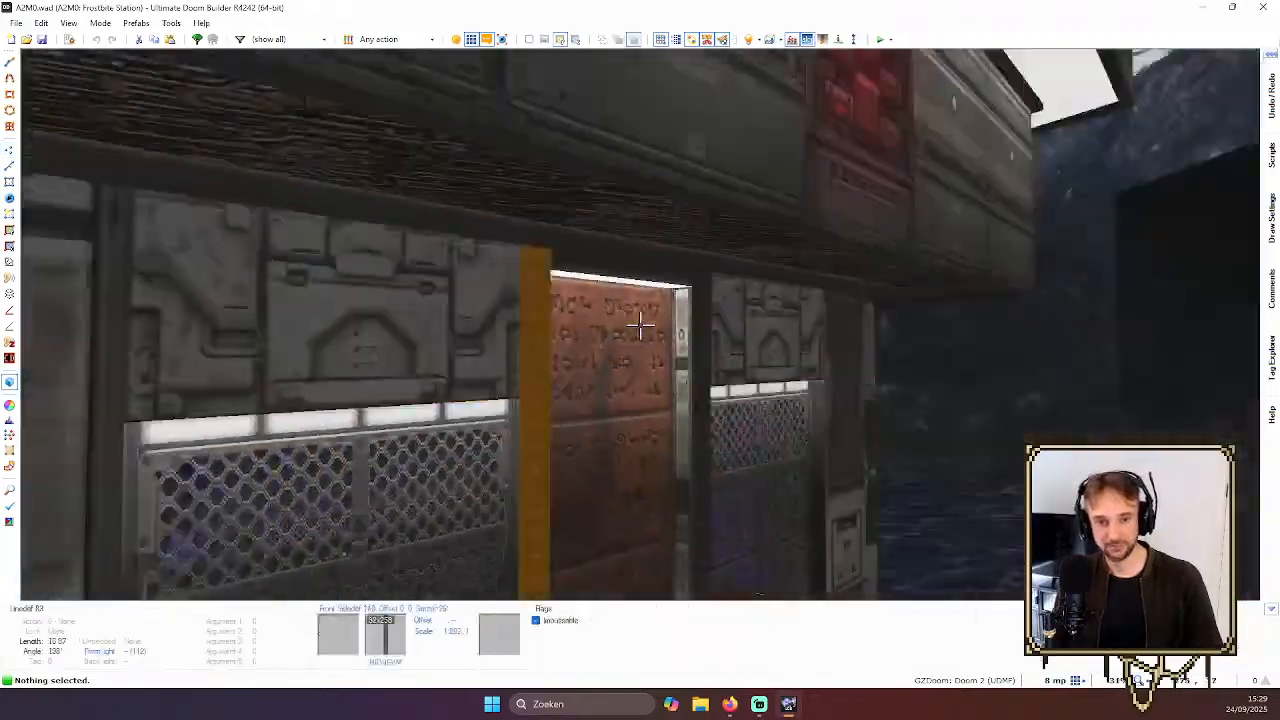
key(w)
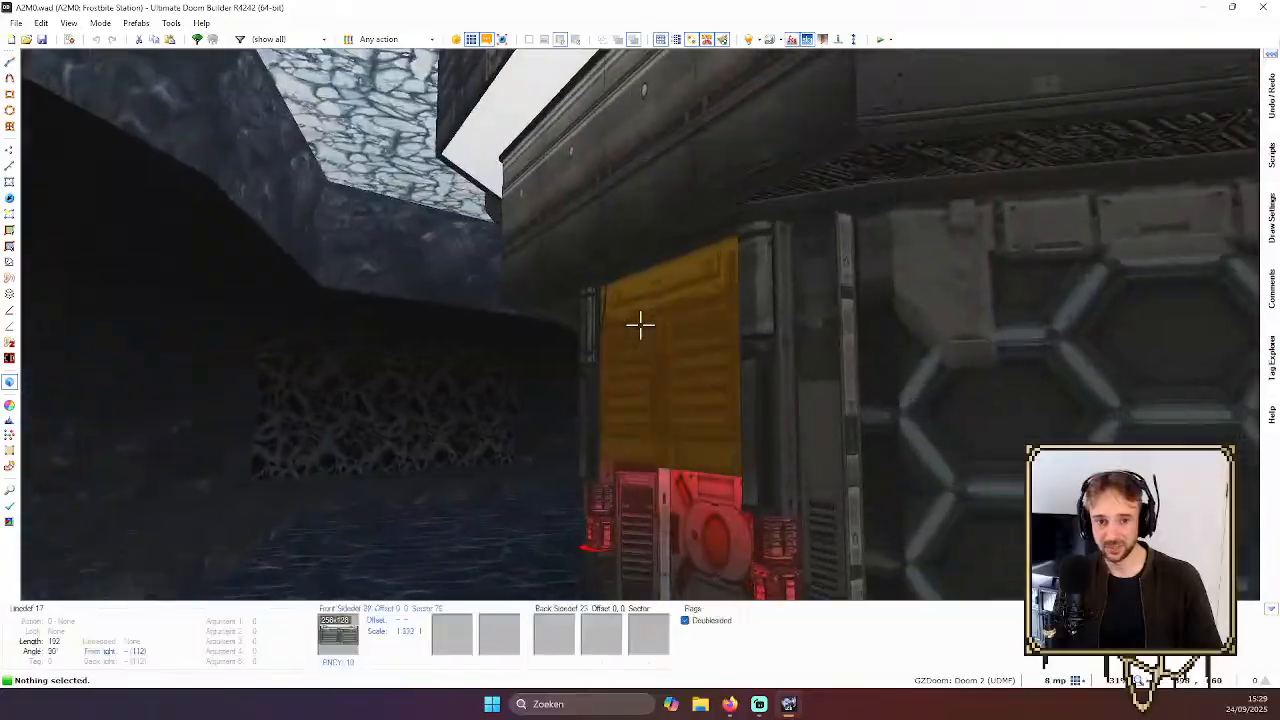
key(w)
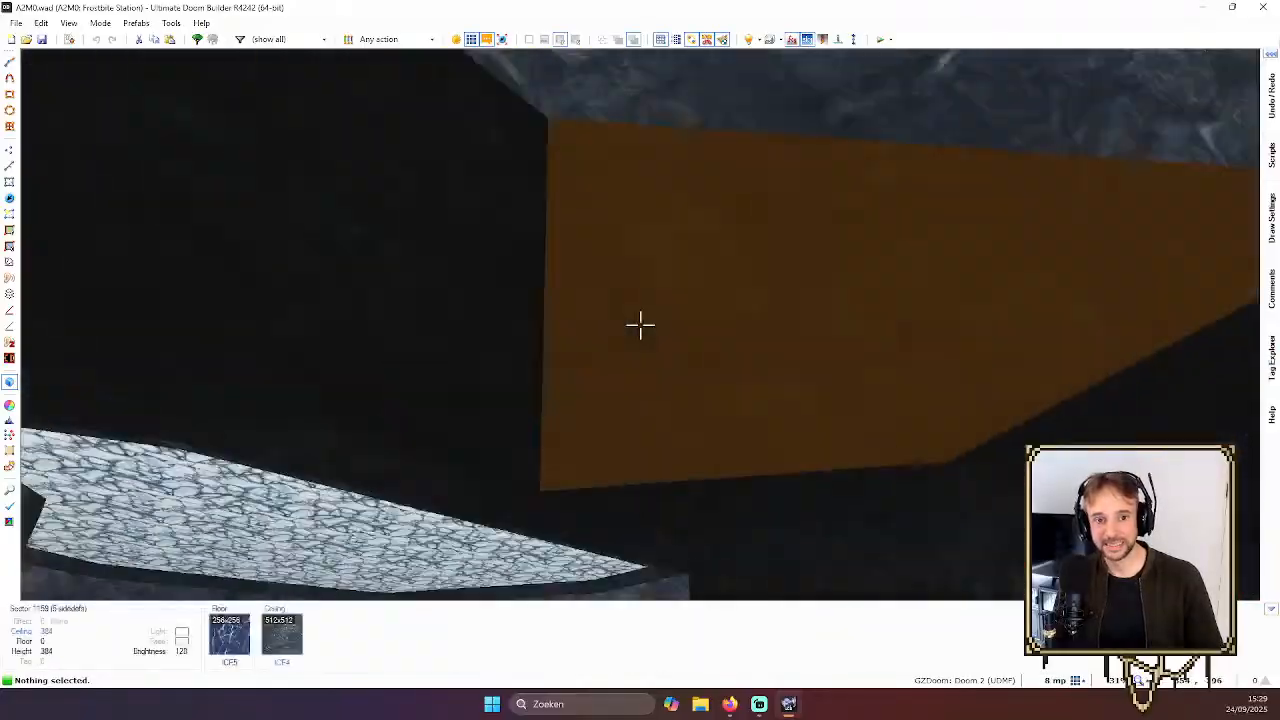
key(w)
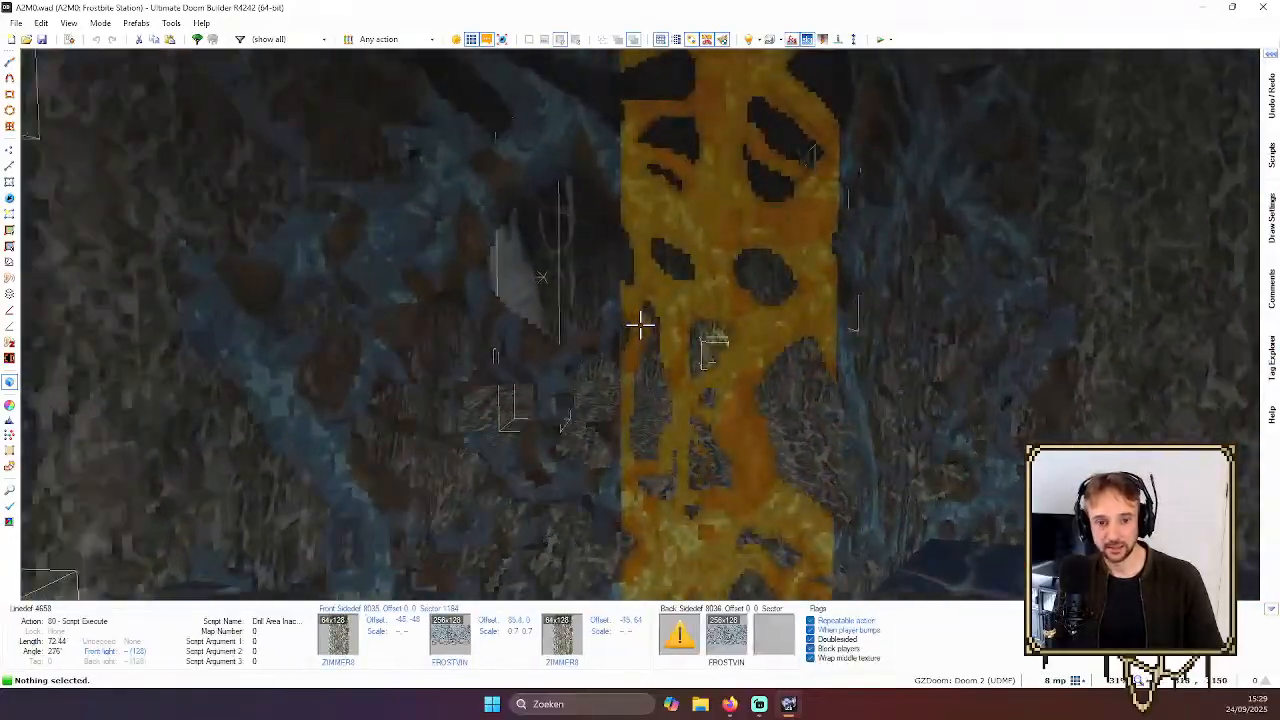
key(w)
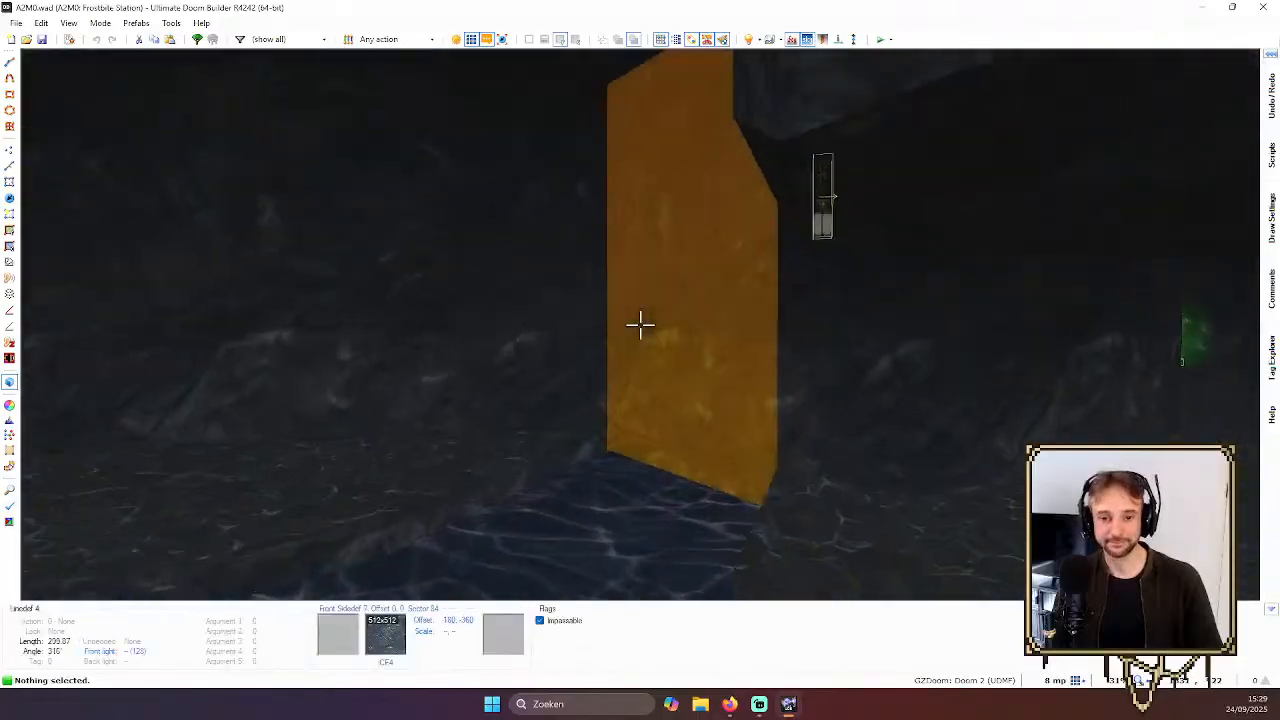
key(w)
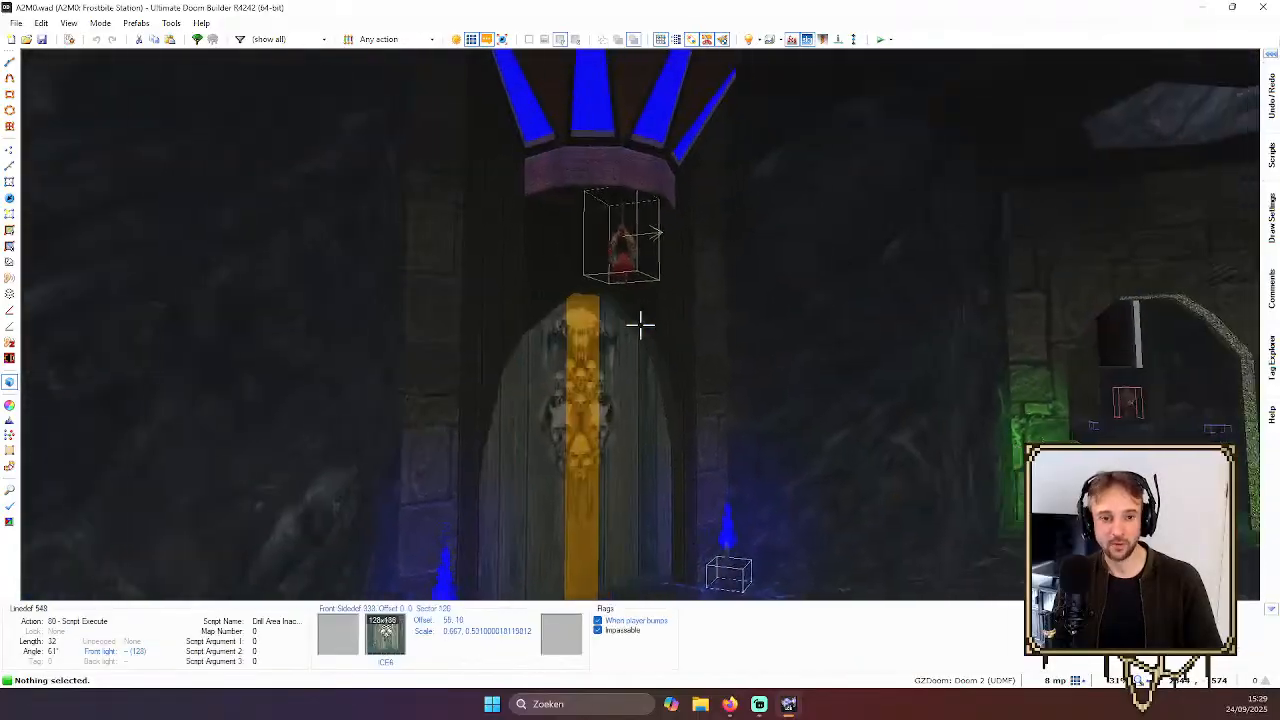
key(w)
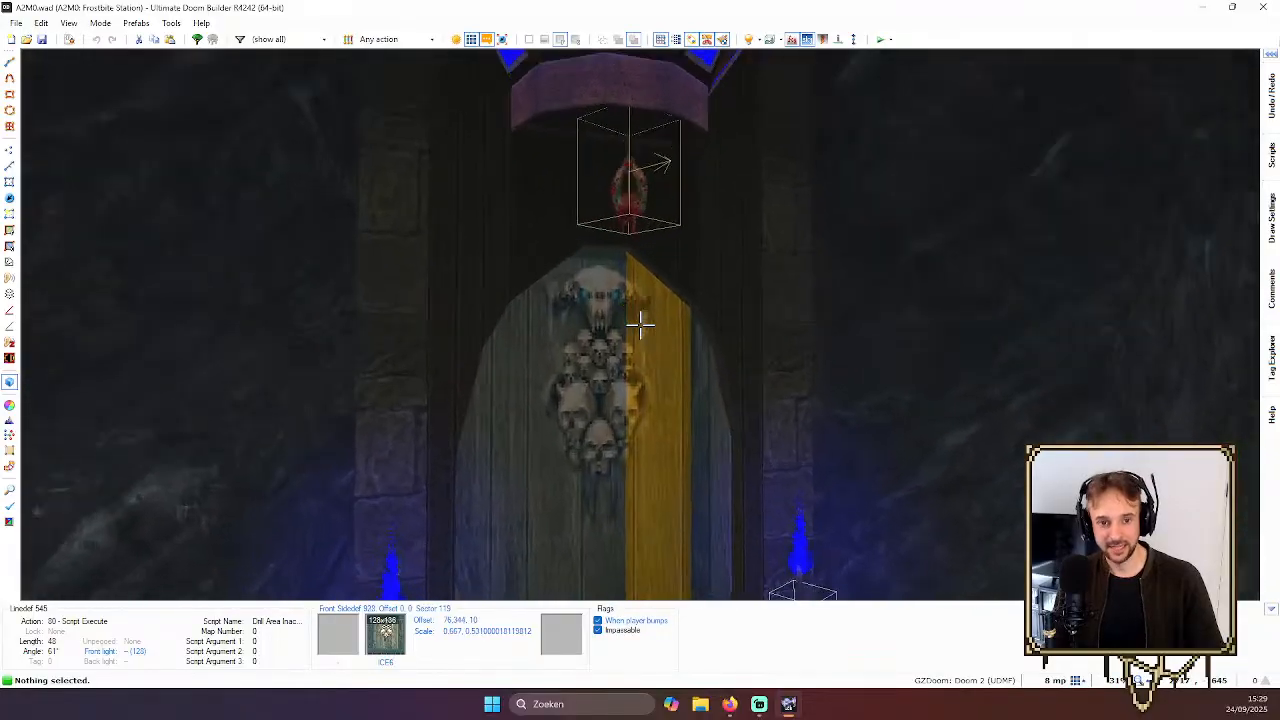
Examine the skull door with its blue torches in 3D, and locate its passage east of the central cavern in 2D
key(s)
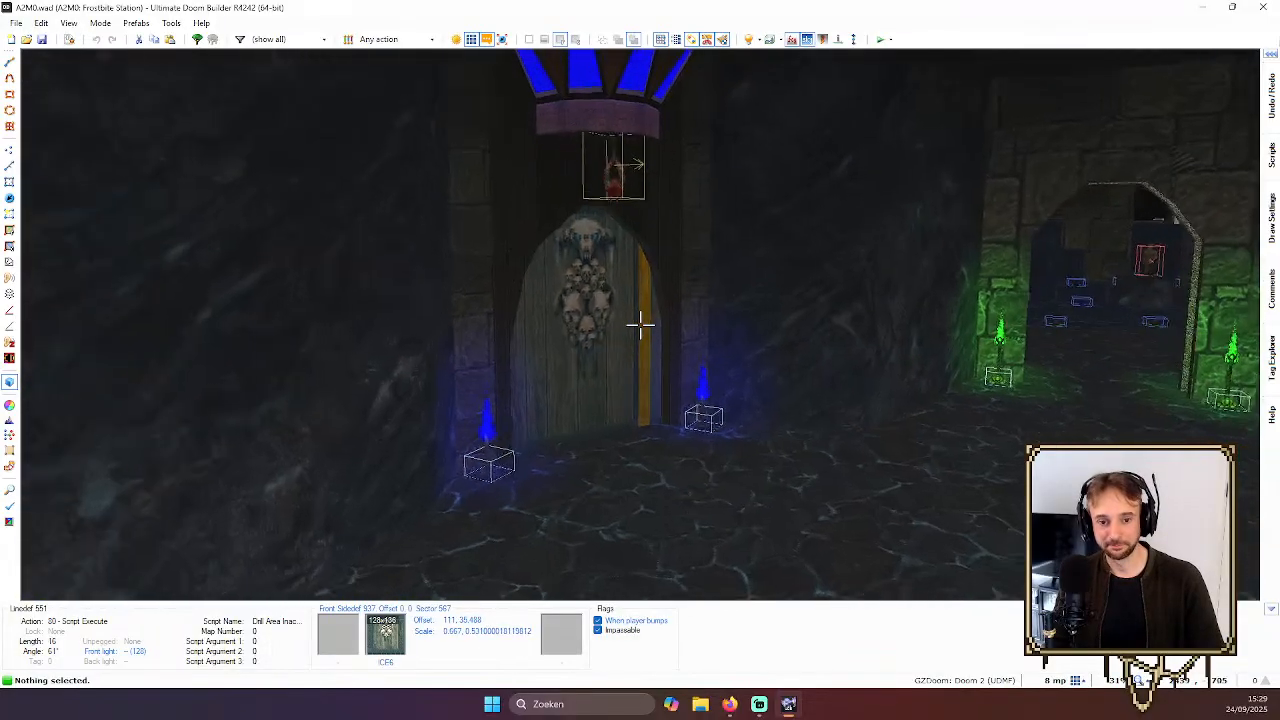
key(s)
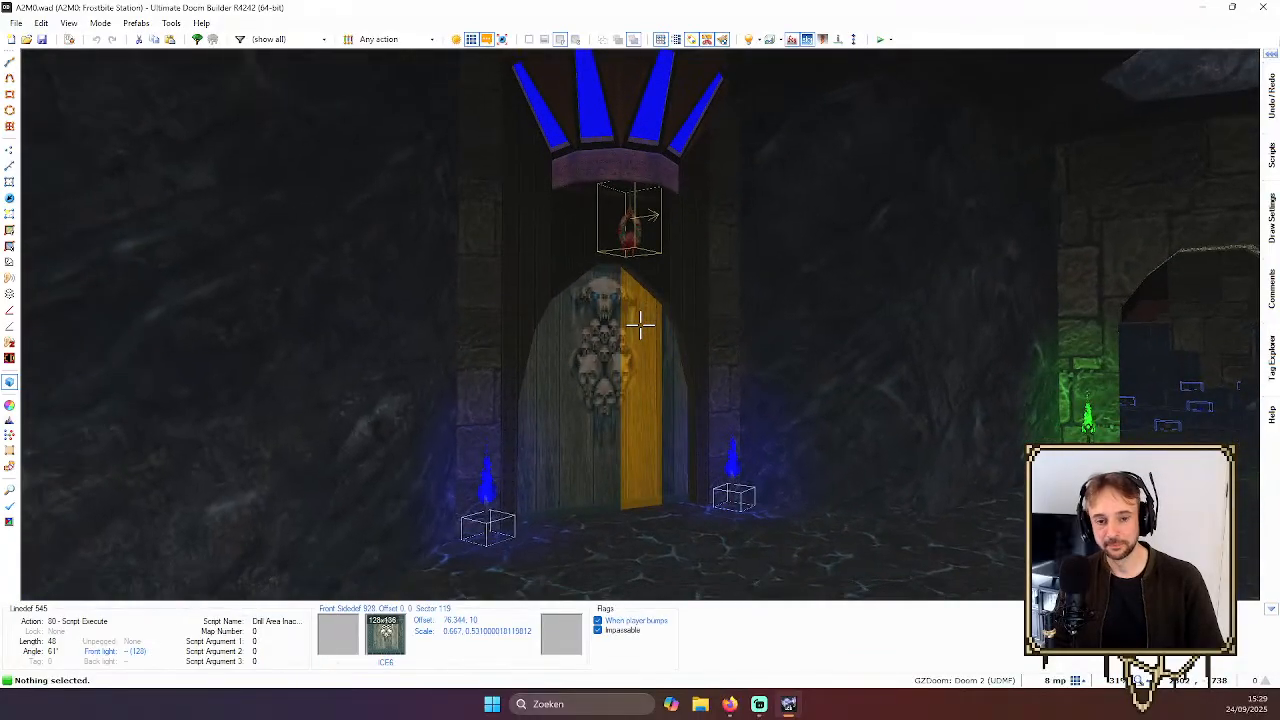
key(w)
key(d)
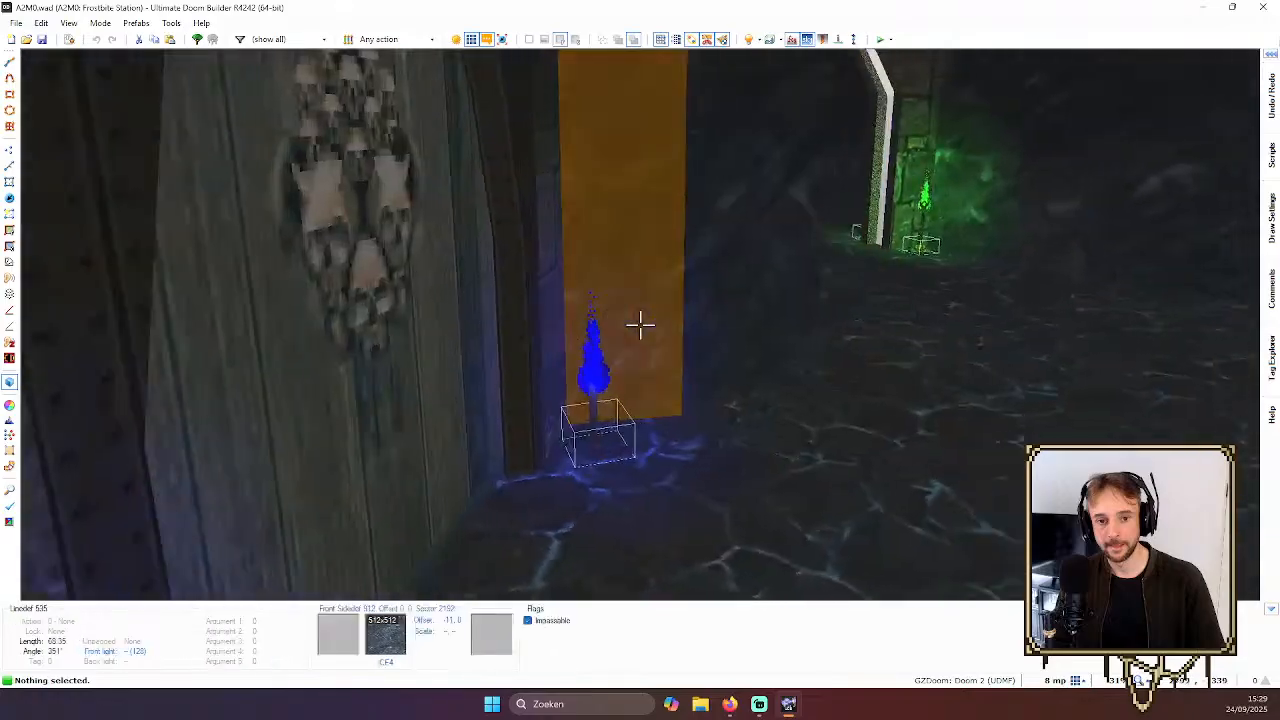
key(s)
key(q)
scroll(640, 330, down, 3)
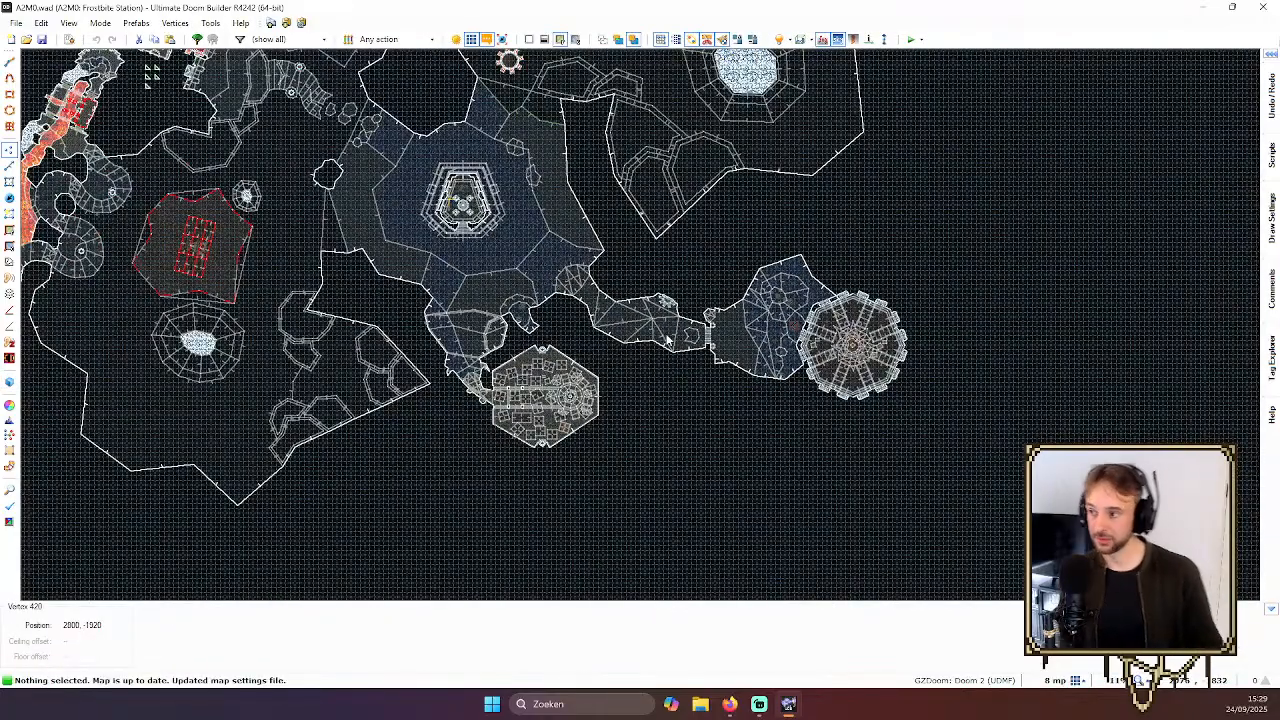
scroll(667, 339, up, 5)
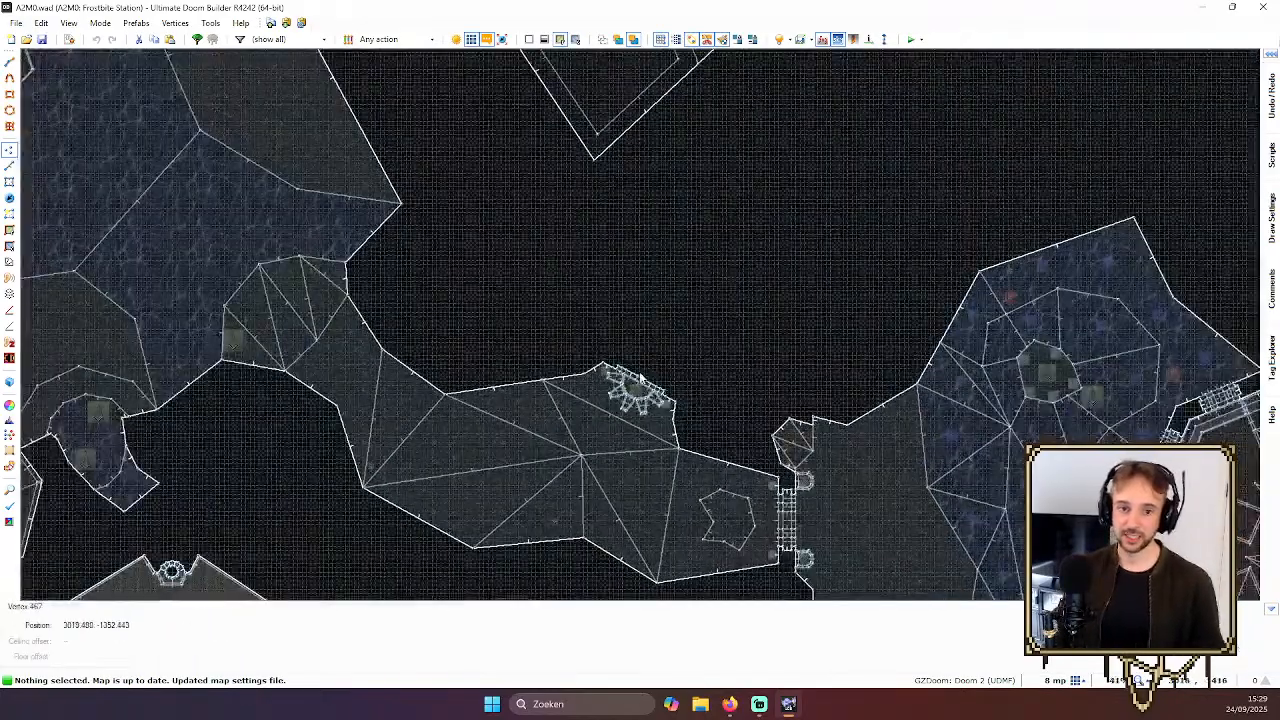
Revisit the skull door in 3D and explore the flooded cave with the Arachnotron outside the round temple
key(q)
key(w)
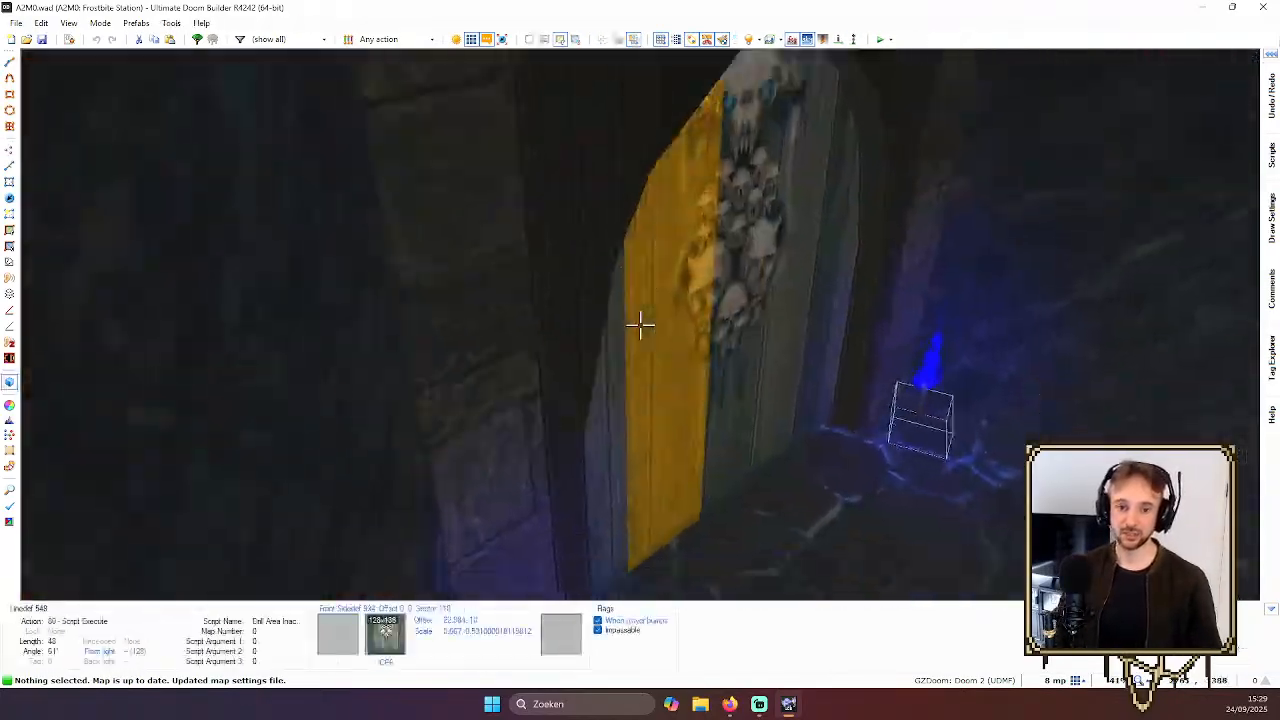
key(w)
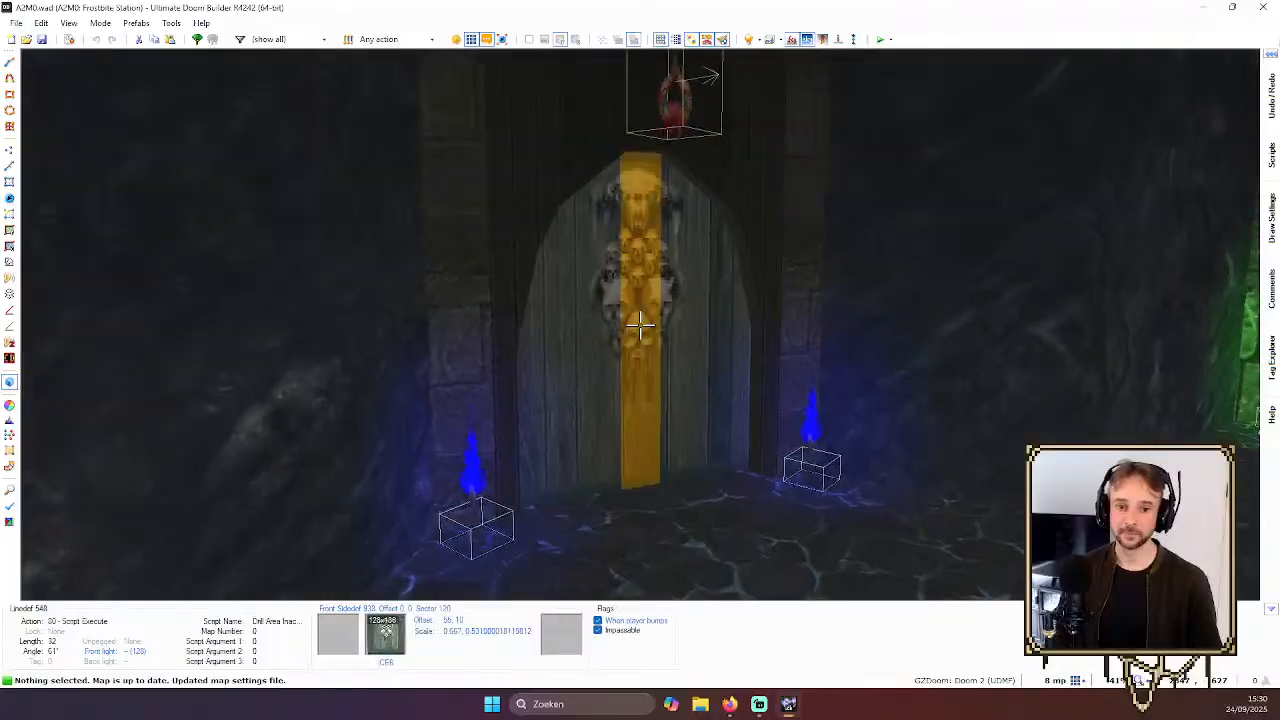
key(w)
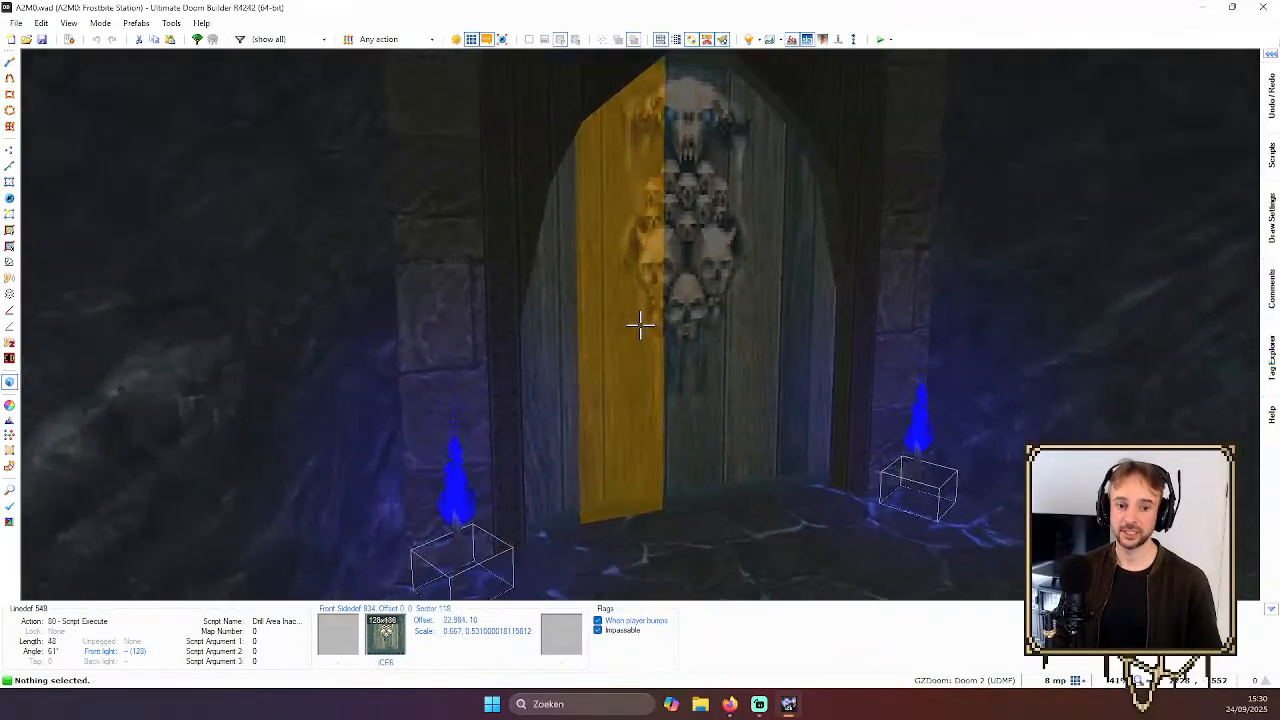
key(w)
key(w)
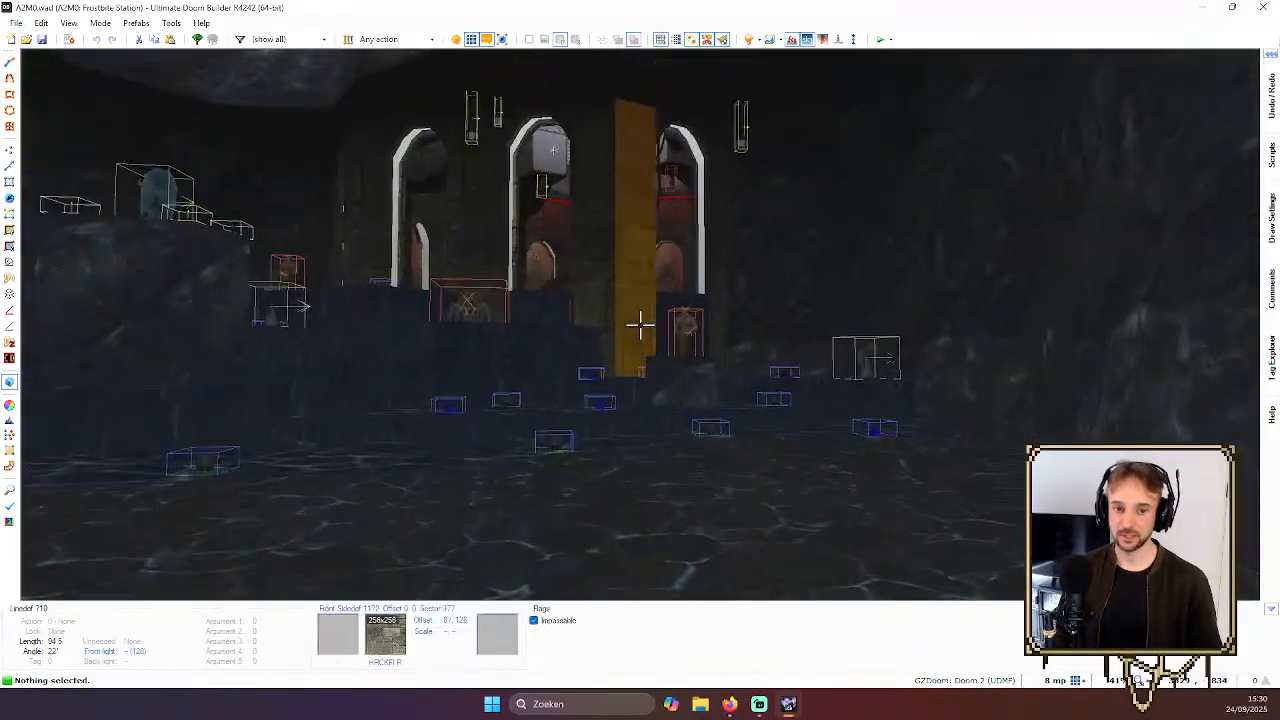
key(w)
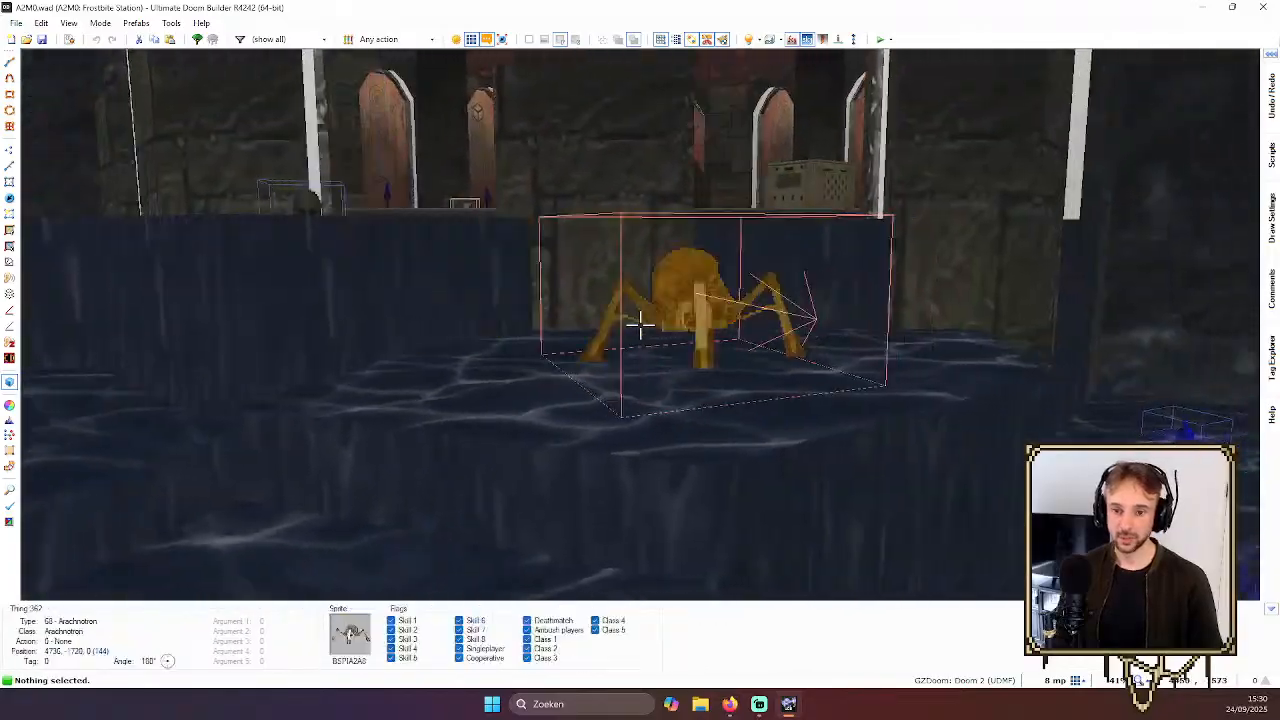
key(w)
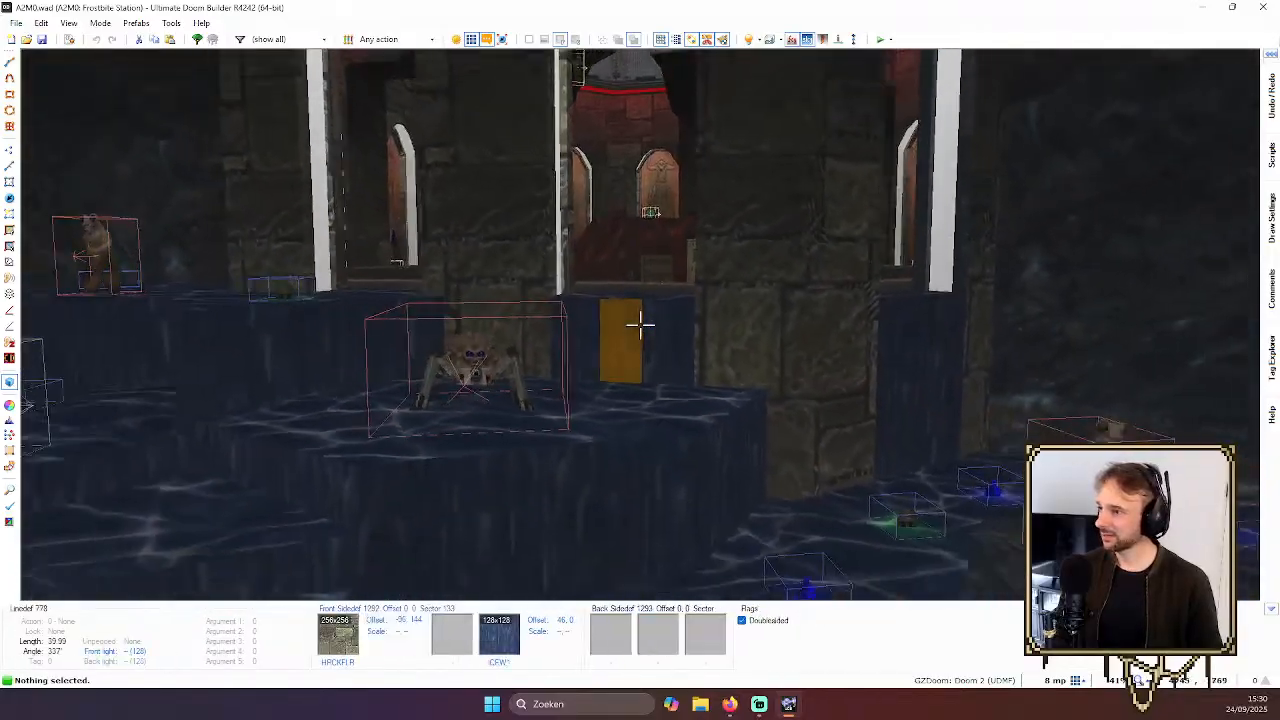
Inspect the round temple's arched exterior and its interior with the lava-topped mound, crates and carved wall panels
key(s)
key(w)
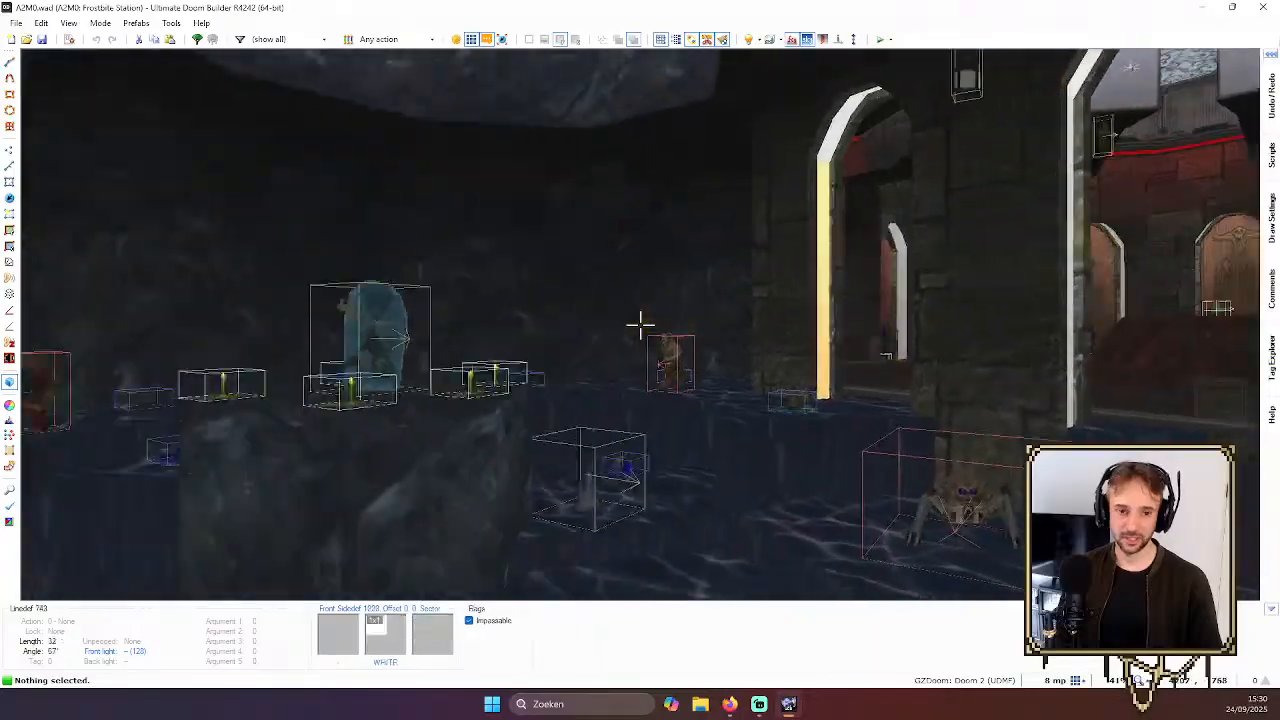
key(w)
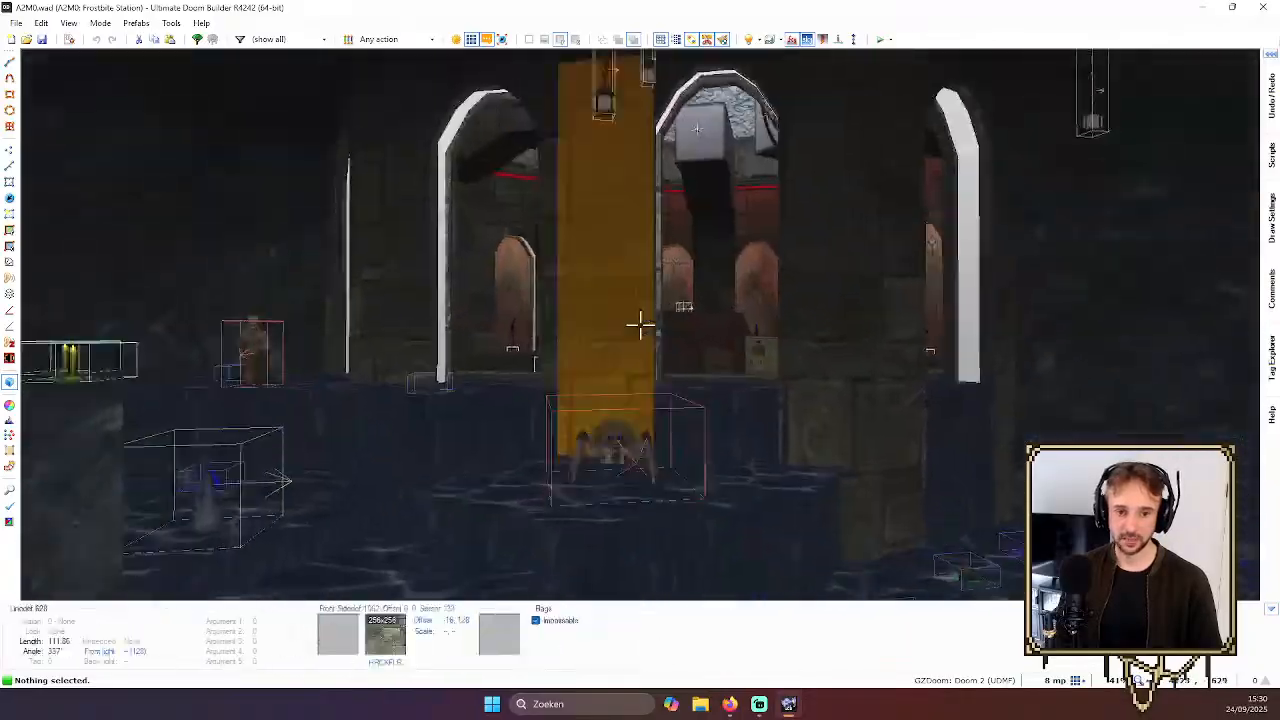
key(s)
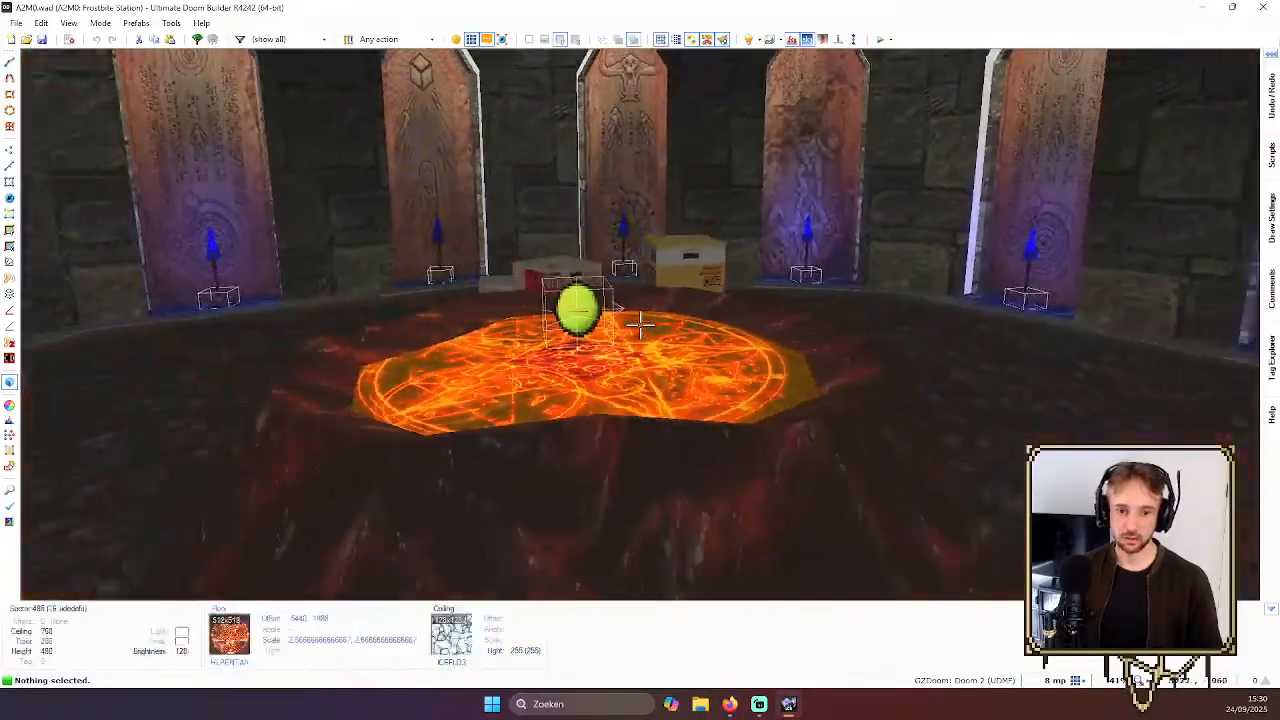
key(a)
key(s)
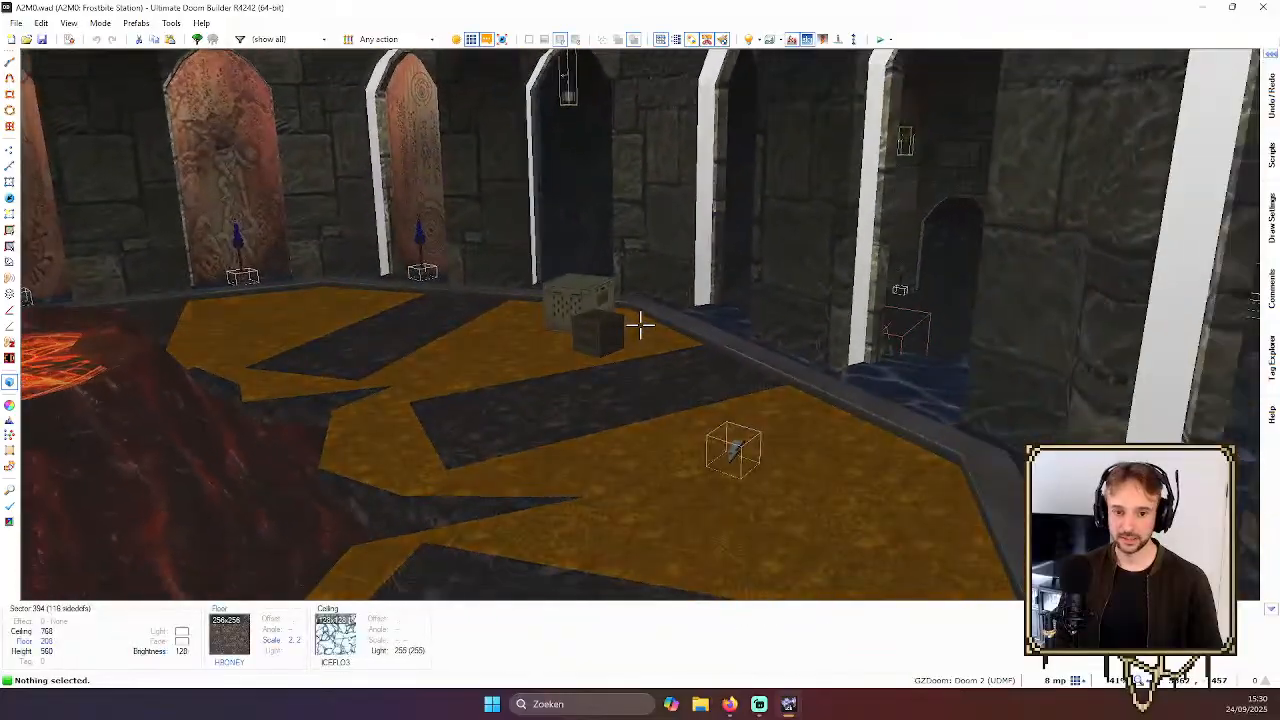
key(d)
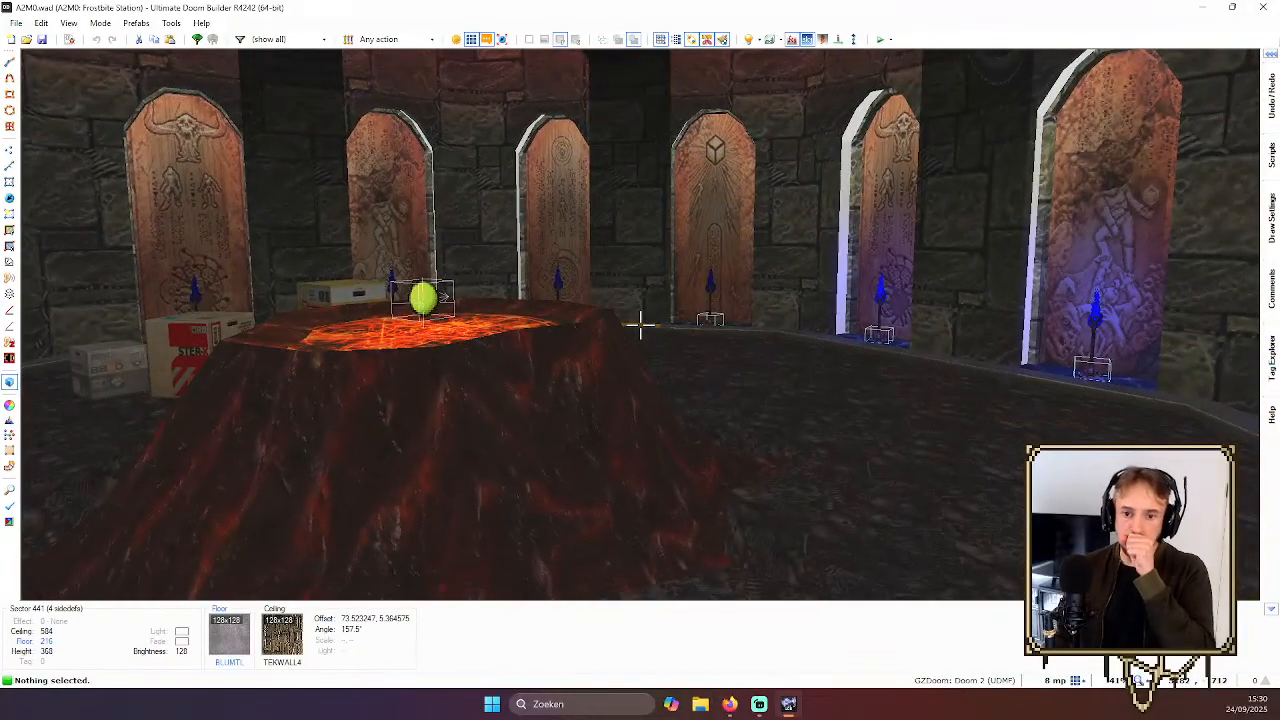
Cross from the round temple's interior back to the flooded central cavern in 3D and examine the vine-covered opening and ice walls around the base
key(w)
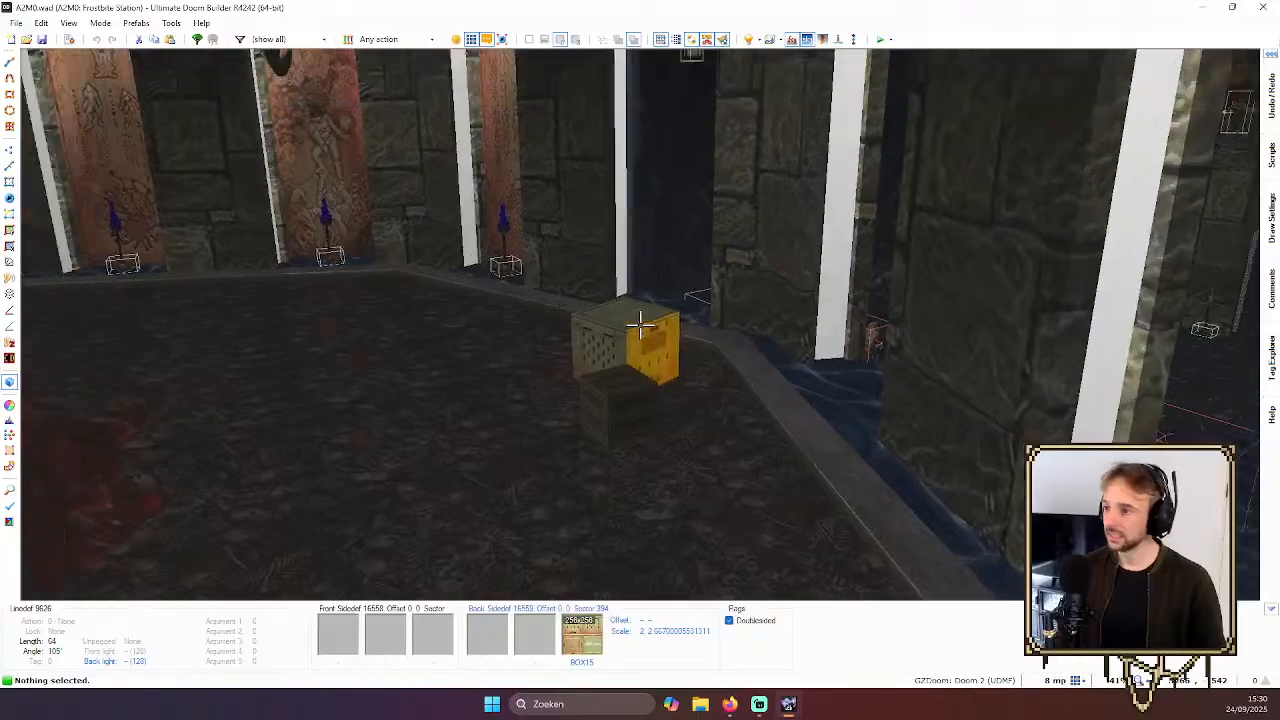
key(w)
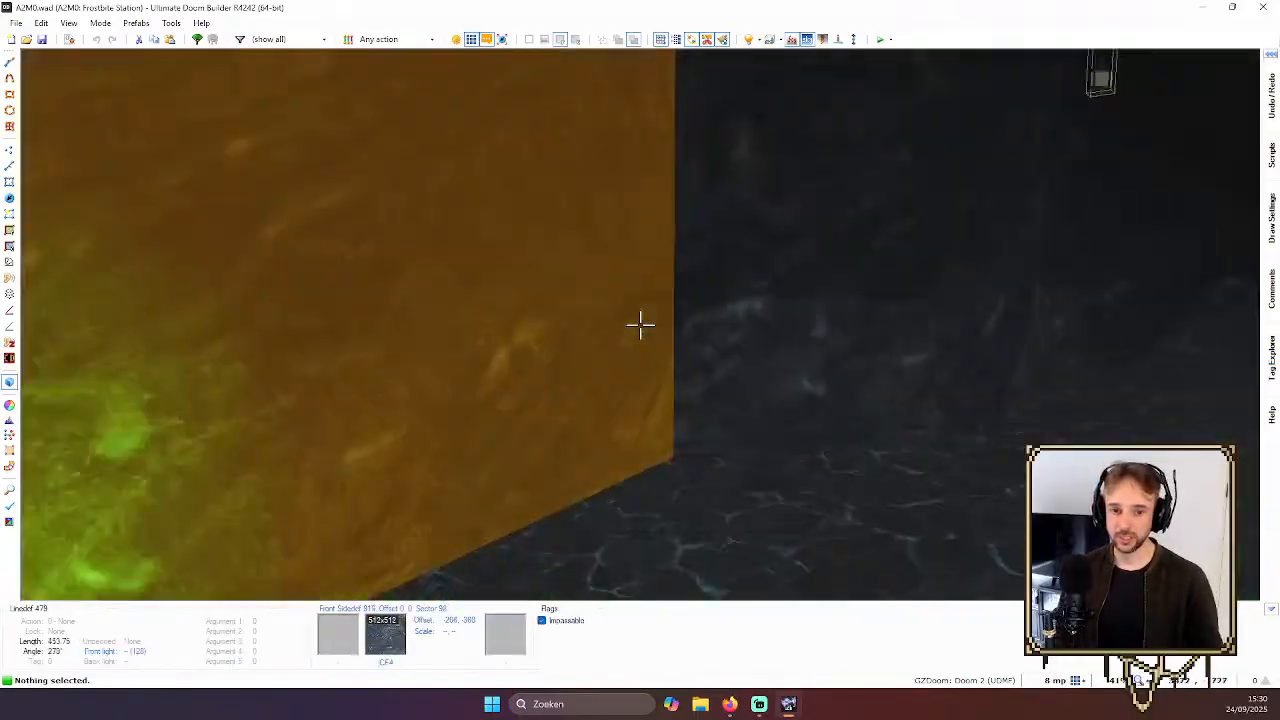
key(w)
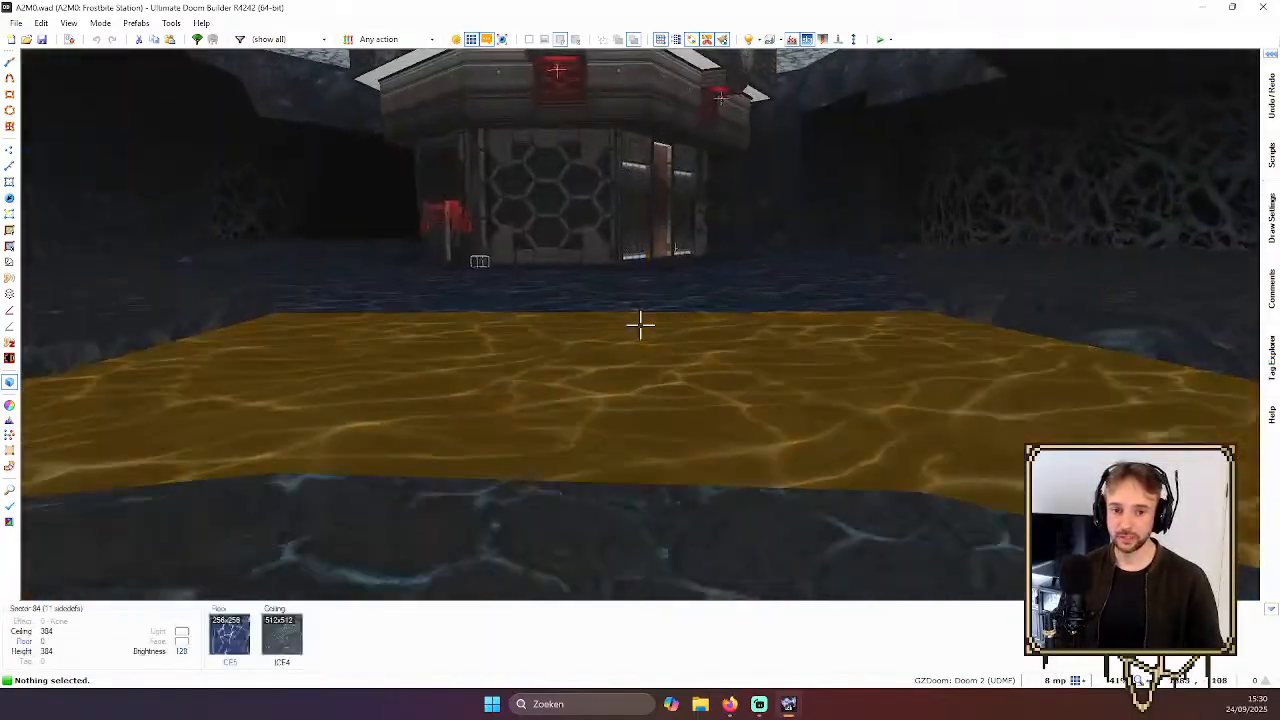
key(w)
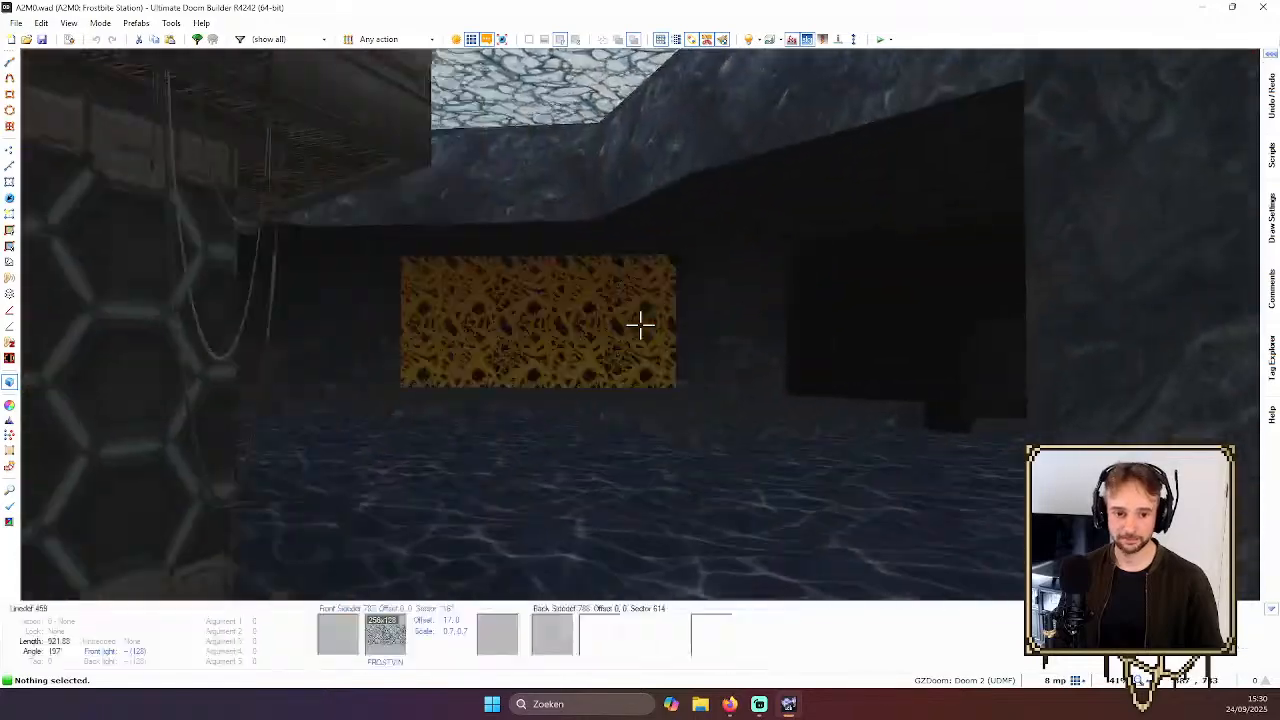
key(w)
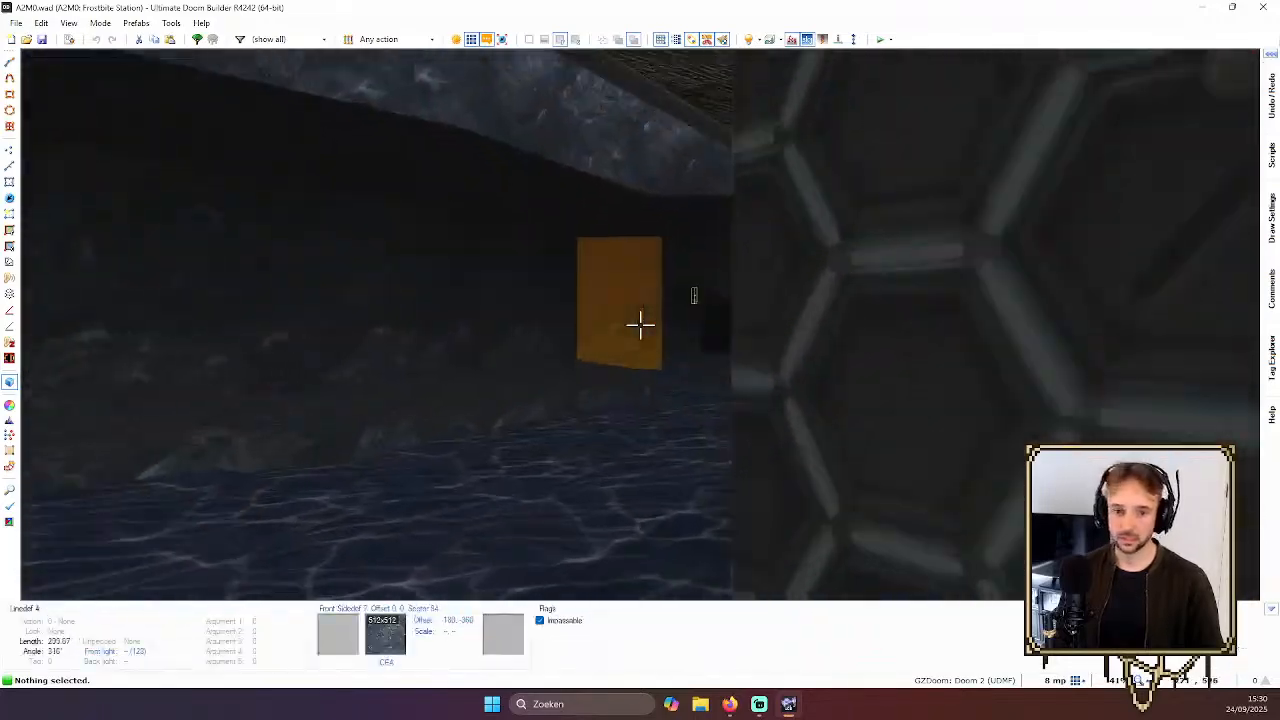
key(w)
Survey the overall map layout in 2D, from the northern structures to the western area and the central cavern
key(q)
scroll(700, 325, down, 7)
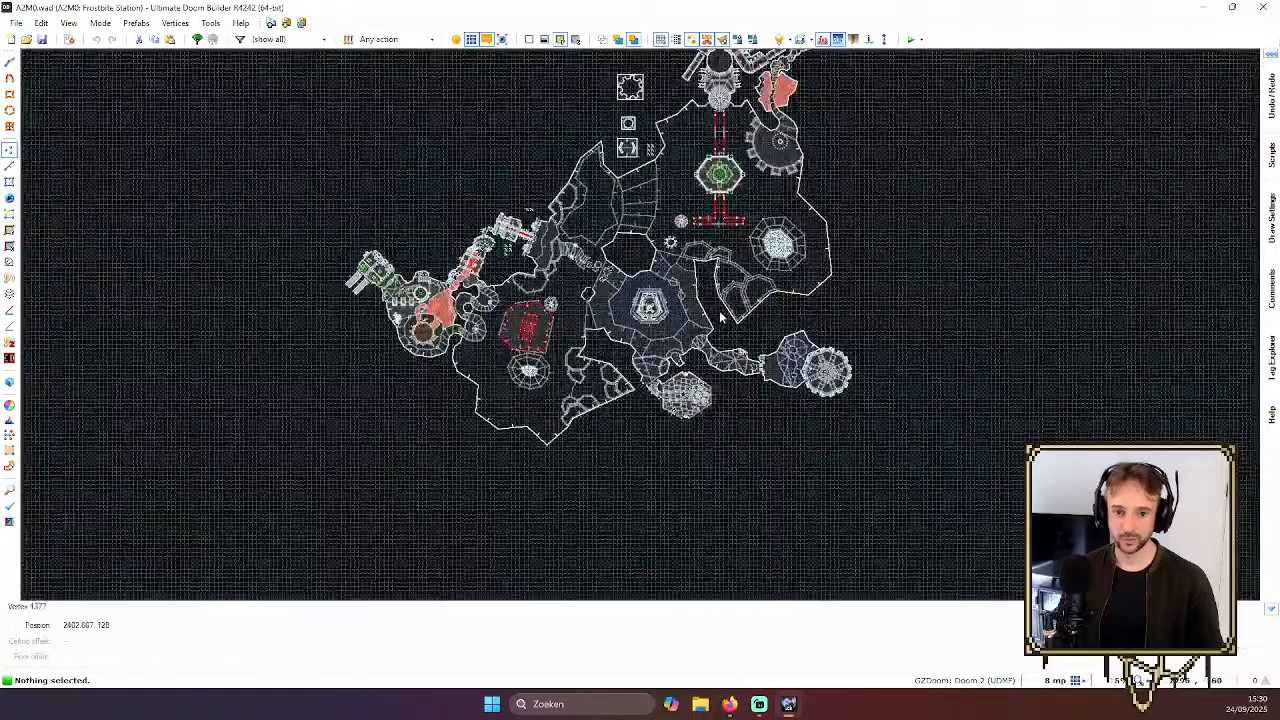
scroll(721, 318, down, 4)
scroll(570, 246, up, 6)
key(v)
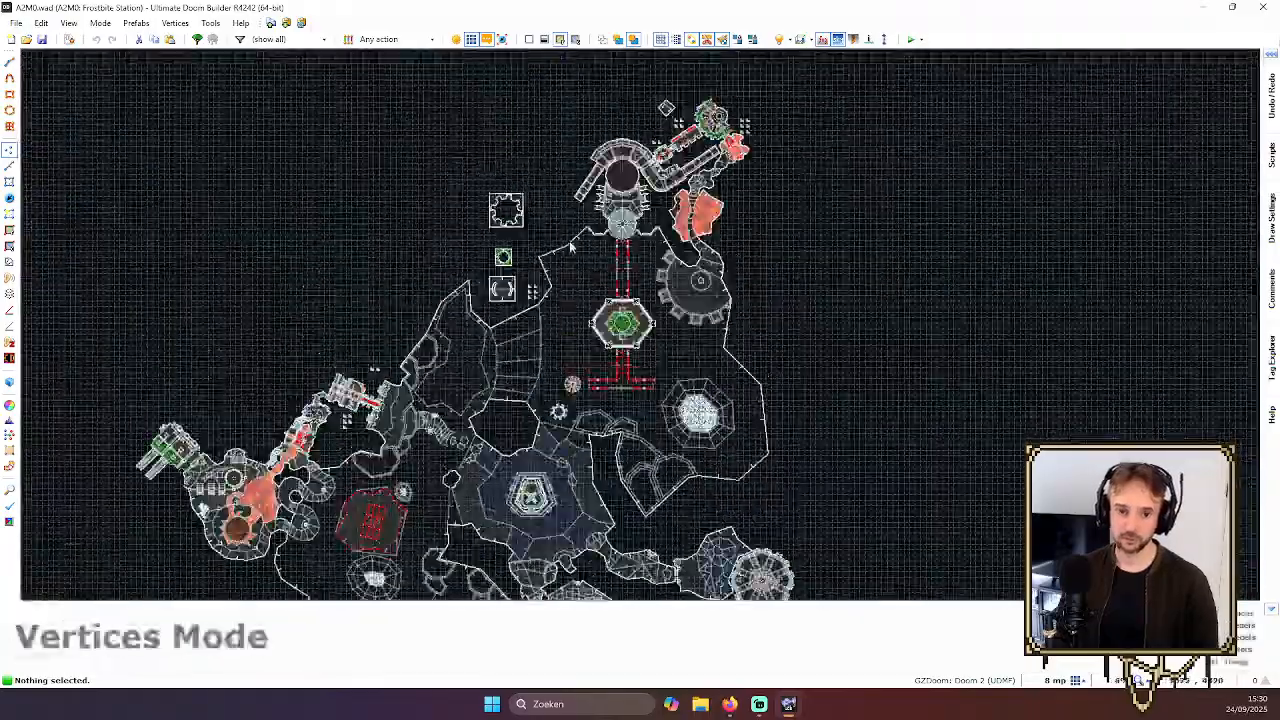
scroll(570, 246, up, 4)
scroll(637, 322, down, 7)
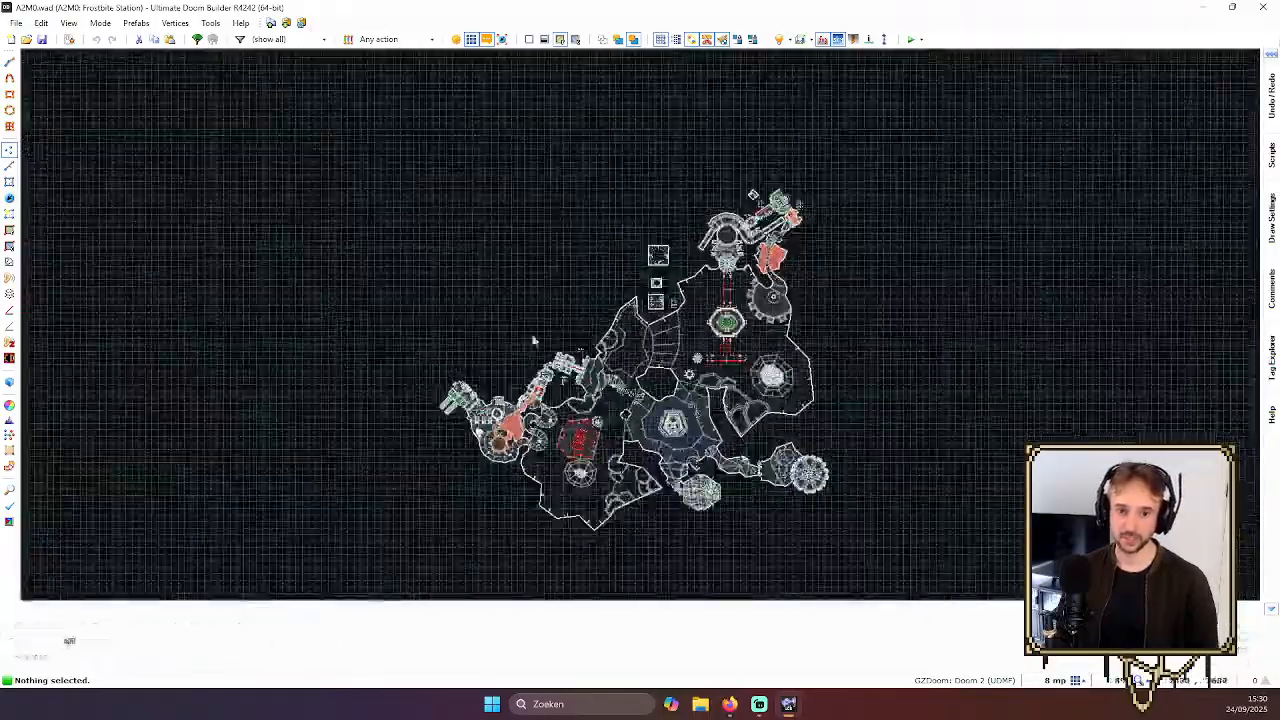
key(Down)
key(Down)
scroll(572, 312, up, 4)
scroll(757, 305, down, 1)
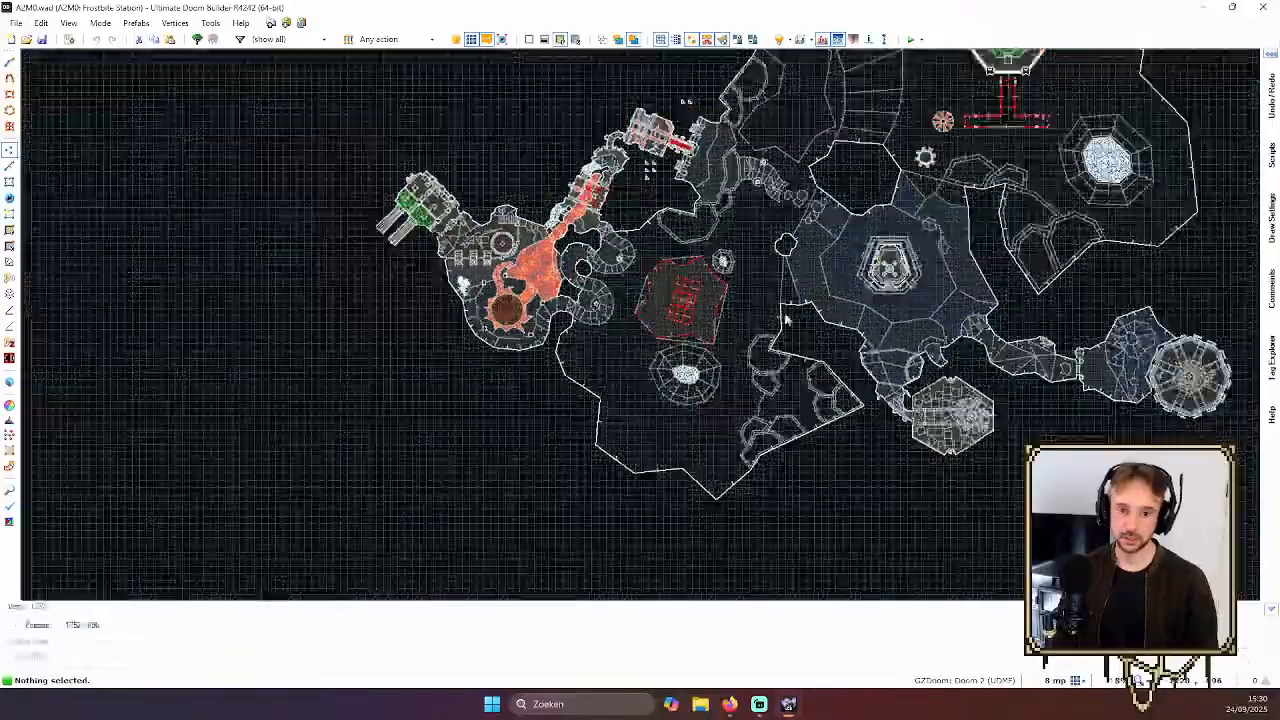
Inspect the hexagonal red room south of the central cavern in 3D, covering its hanging ceiling machine, rubble mounds and crates
scroll(900, 380, up, 8)
key(q)
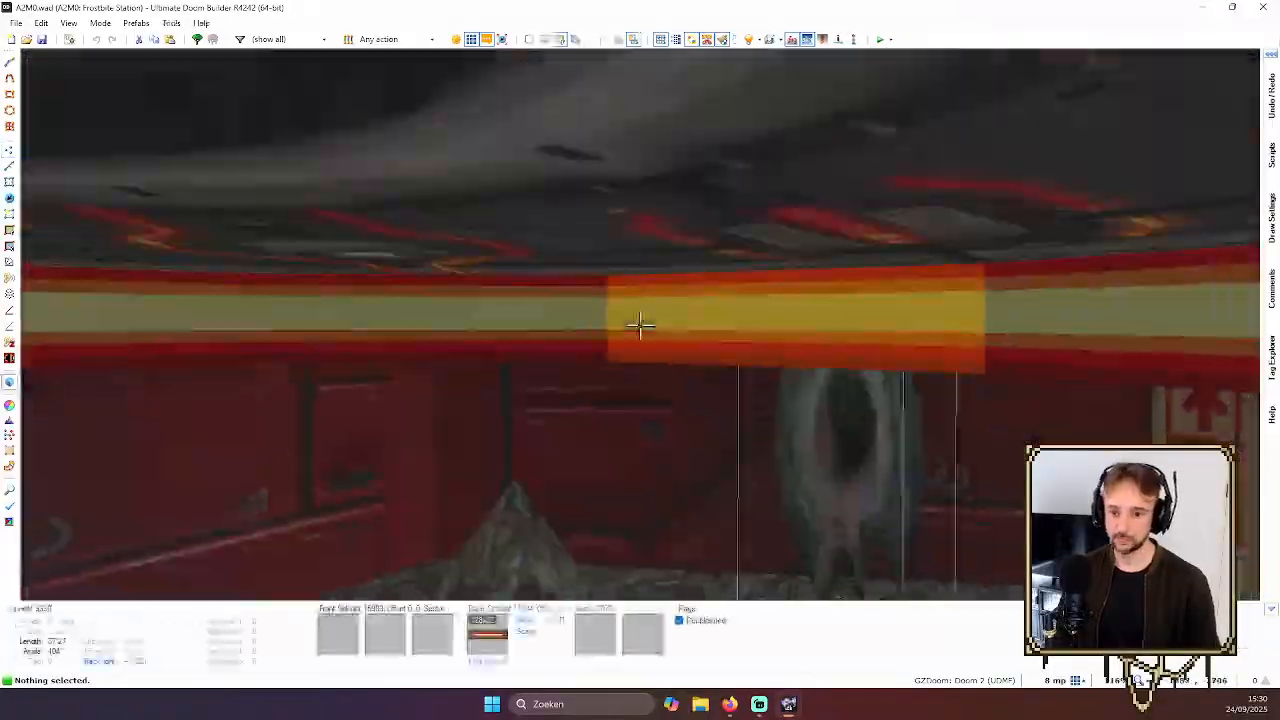
key(w)
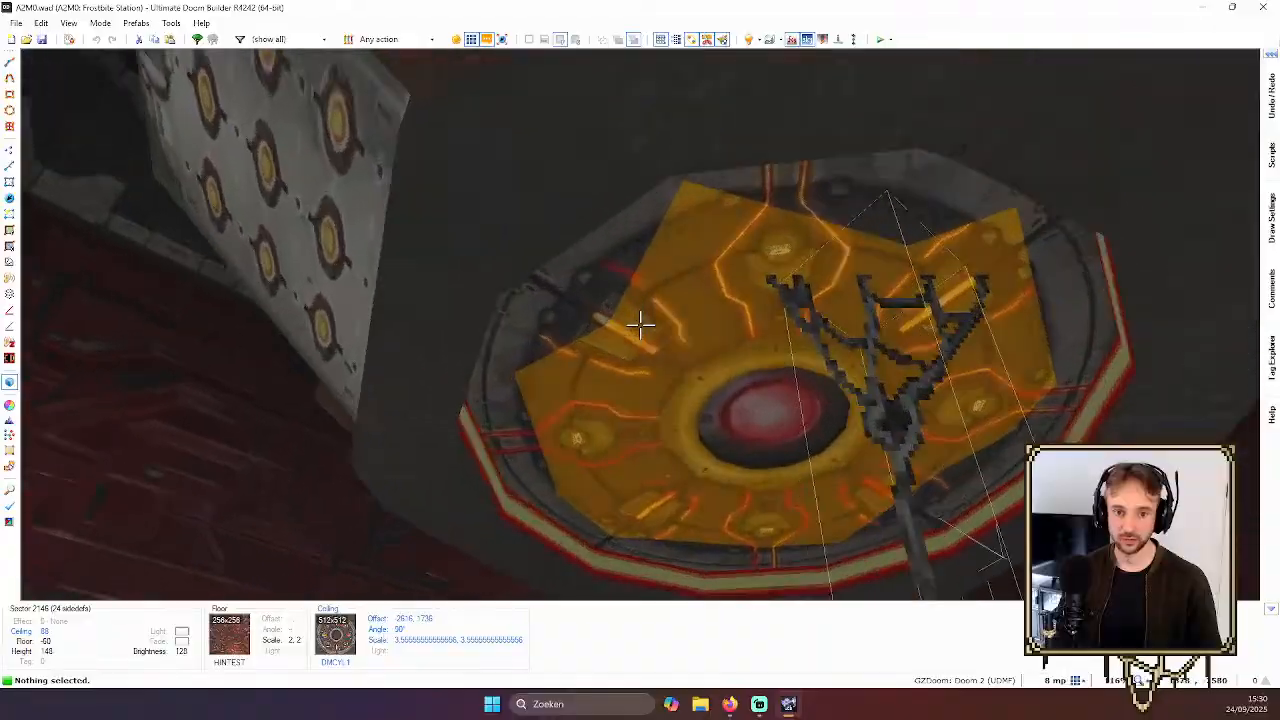
key(s)
key(w)
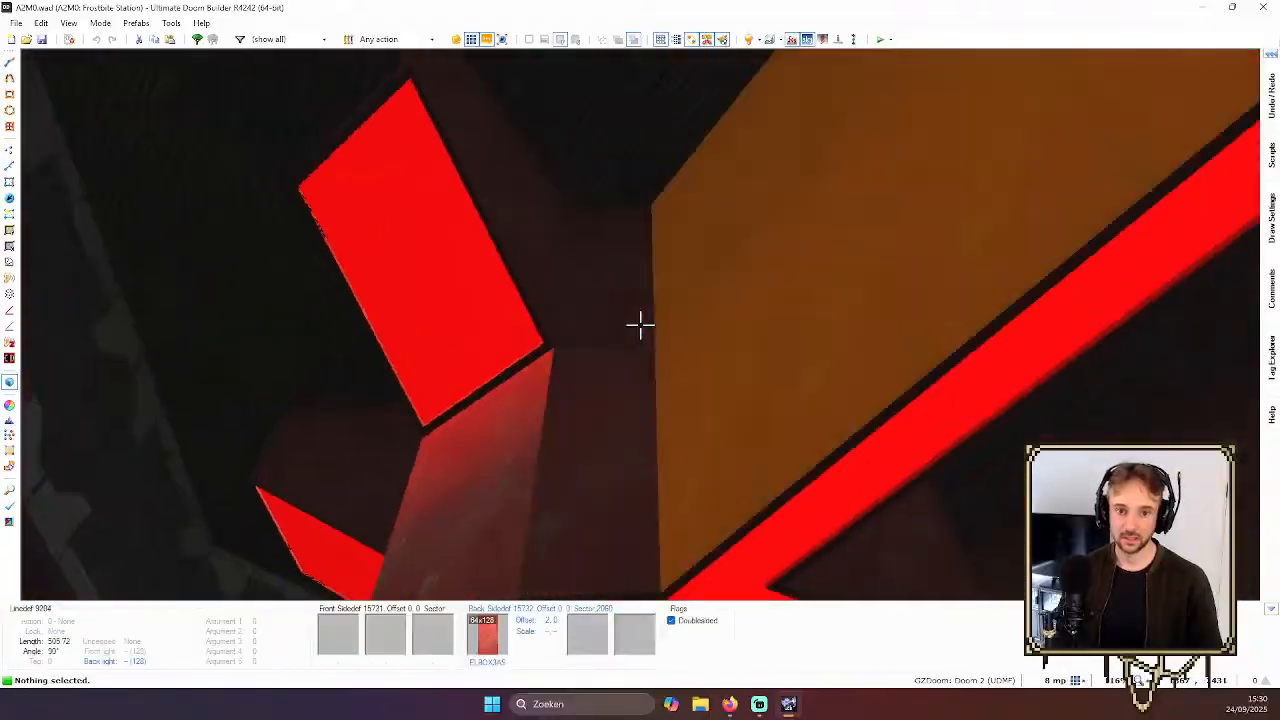
key(s)
key(w)
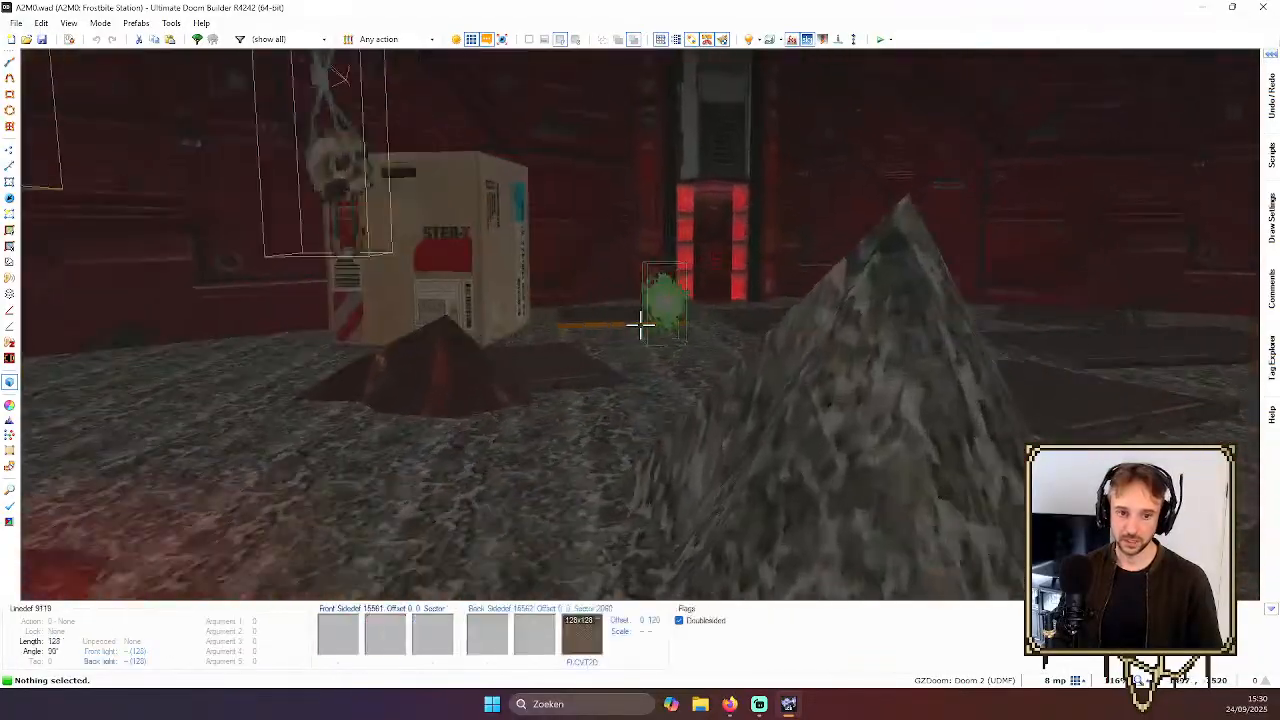
key(w)
key(s)
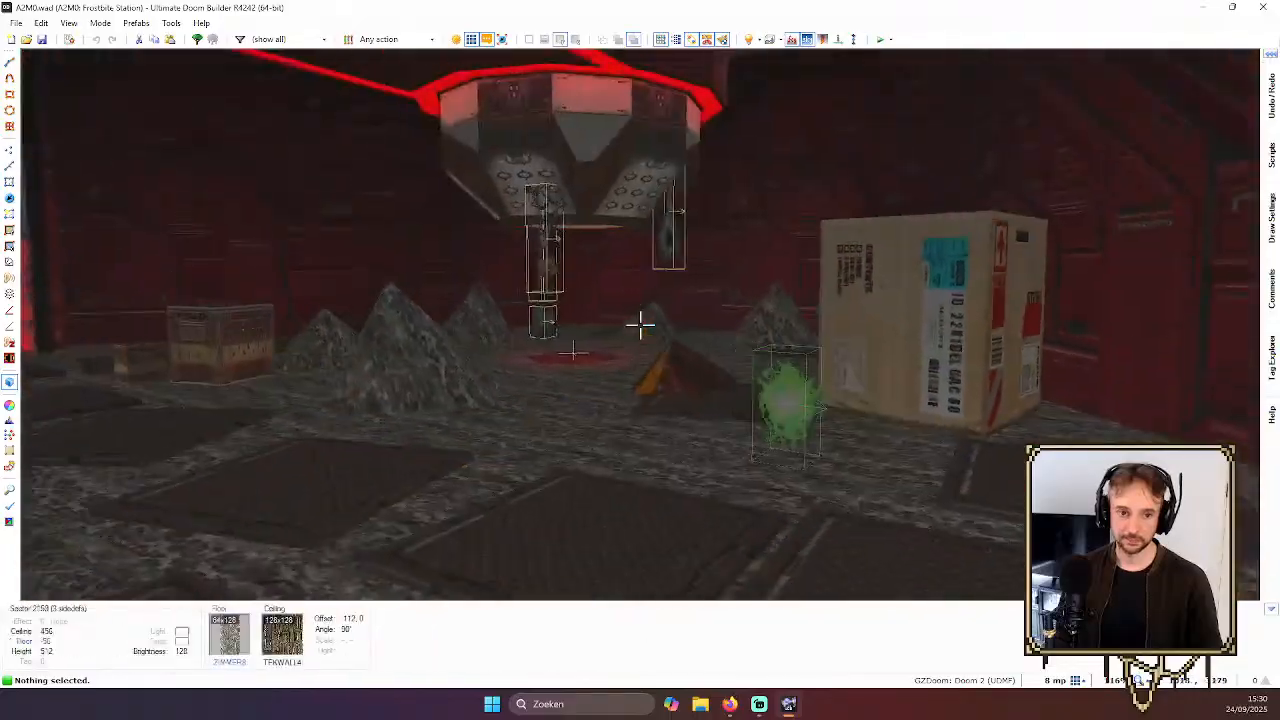
Examine the red-lit switch column and the surrounding red wall panels of the hexagonal room in 3D
key(w)
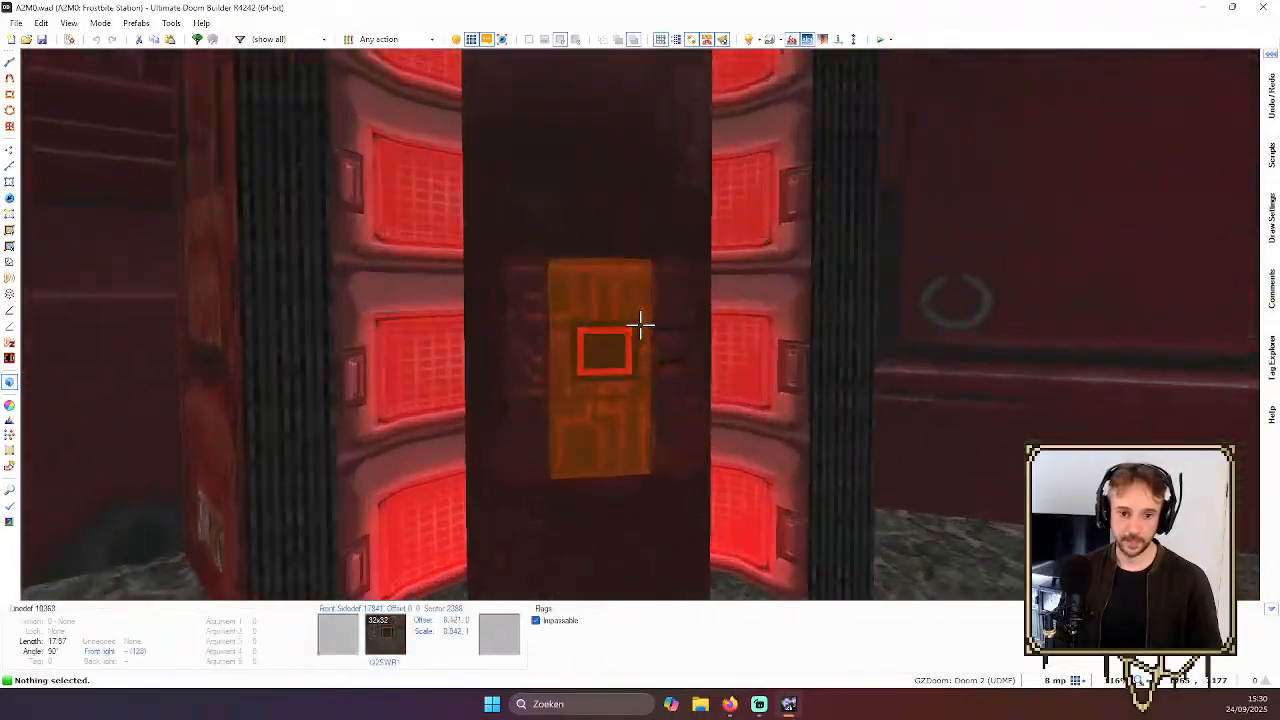
key(w)
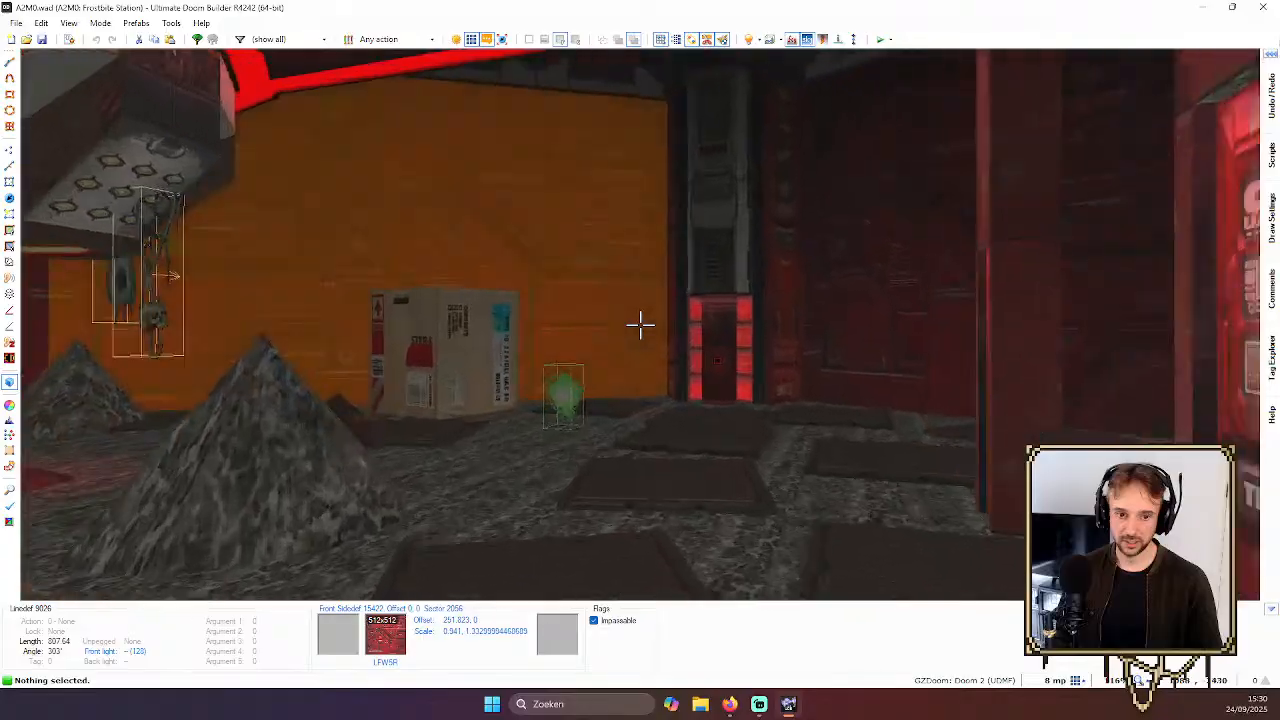
key(w)
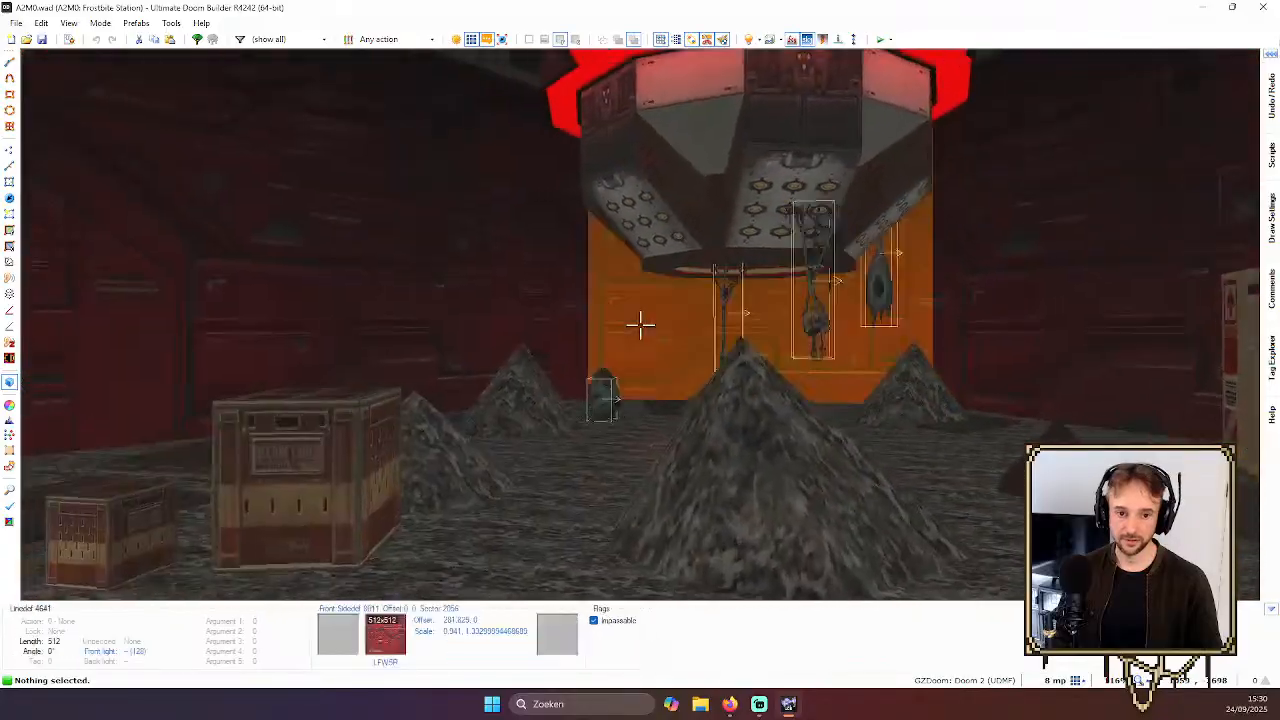
key(w)
key(w)
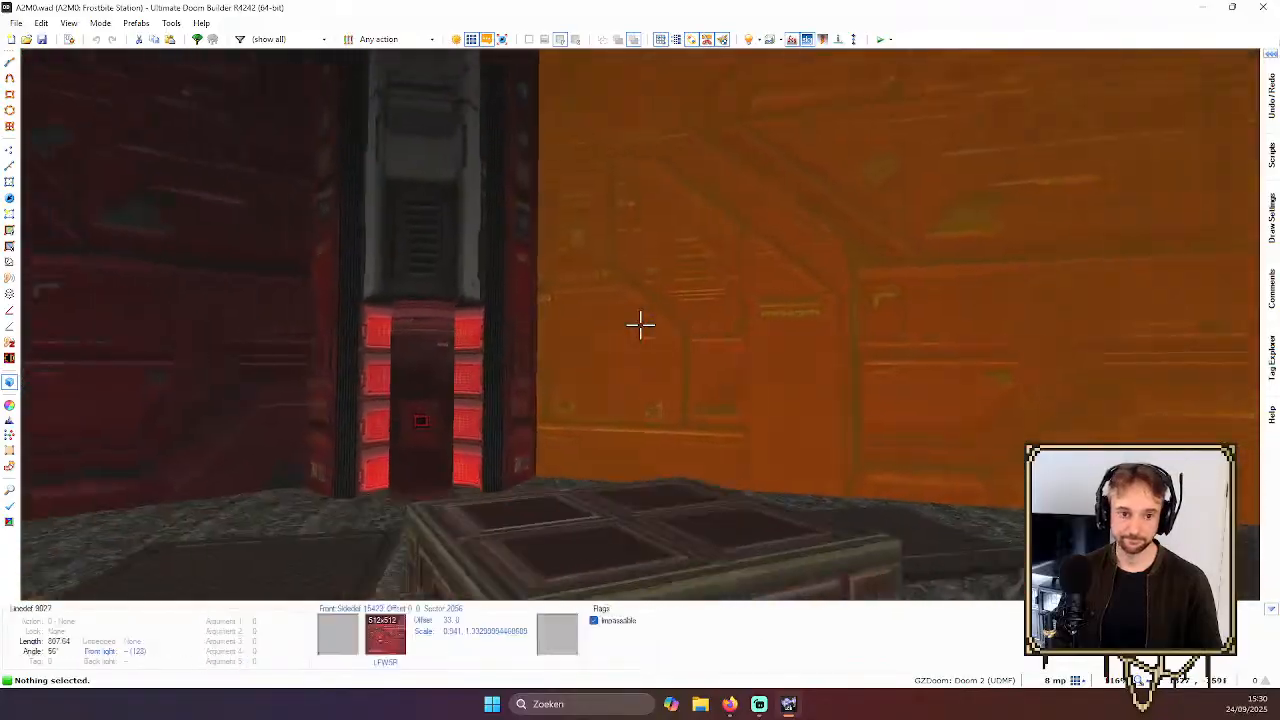
key(w)
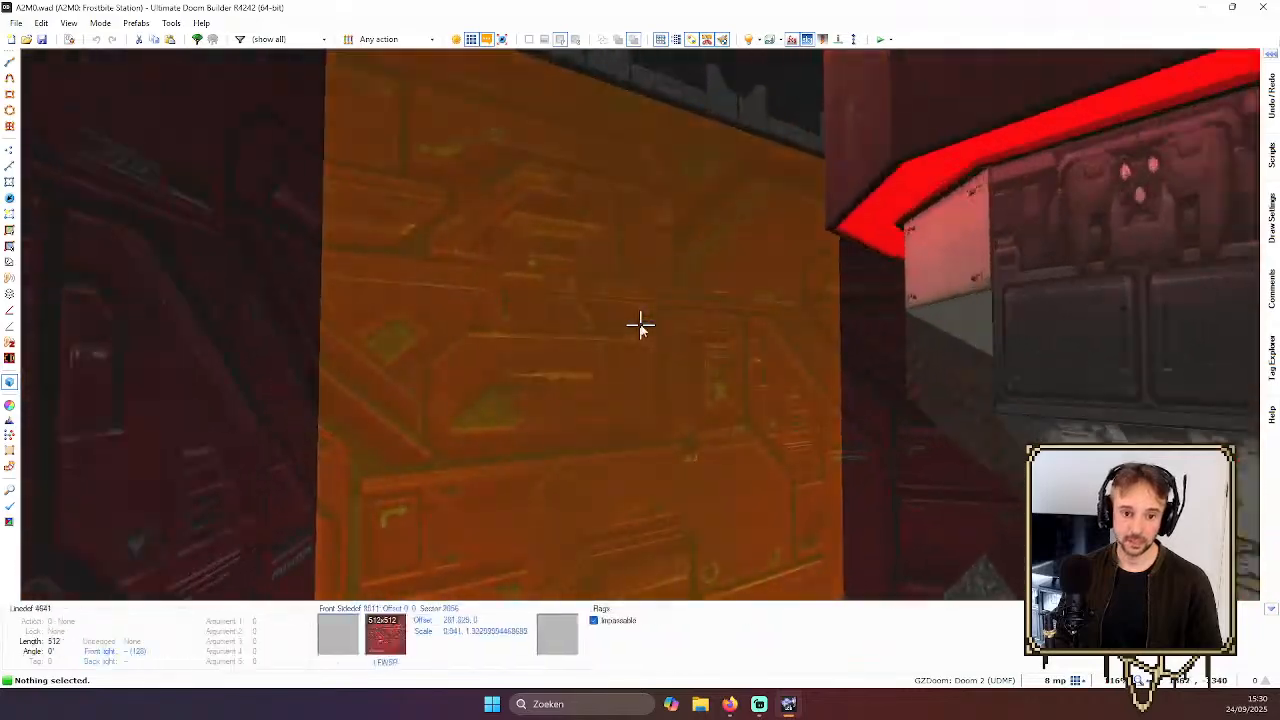
Compare the floor tiles and rubble beside the circular machine at the red room's east end in 2D and 3D
key(q)
scroll(683, 338, up, 8)
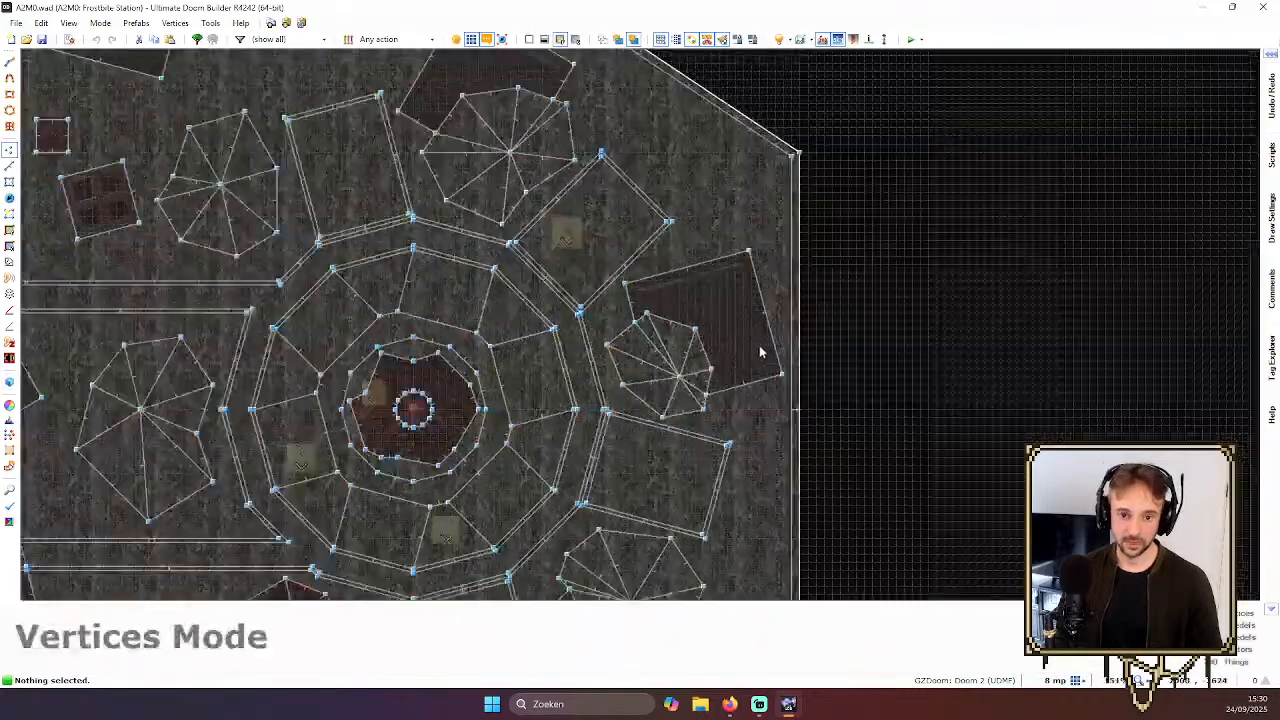
scroll(817, 357, down, 3)
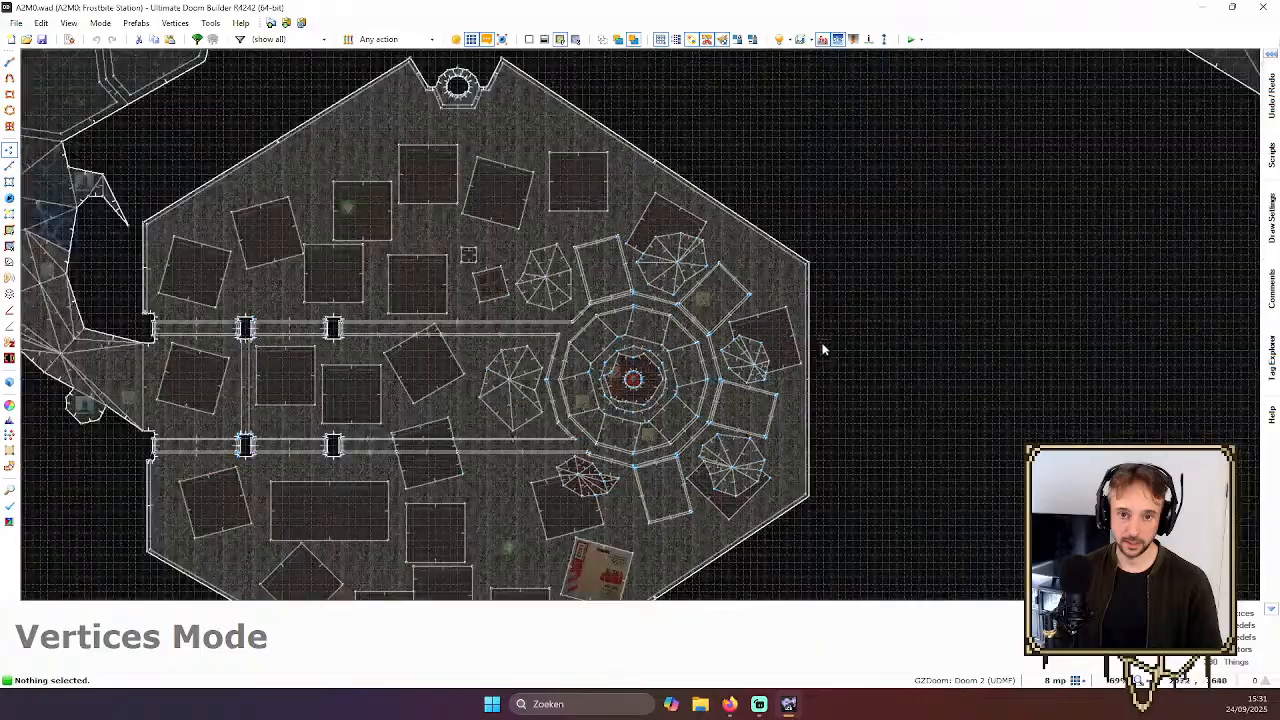
scroll(797, 340, up, 6)
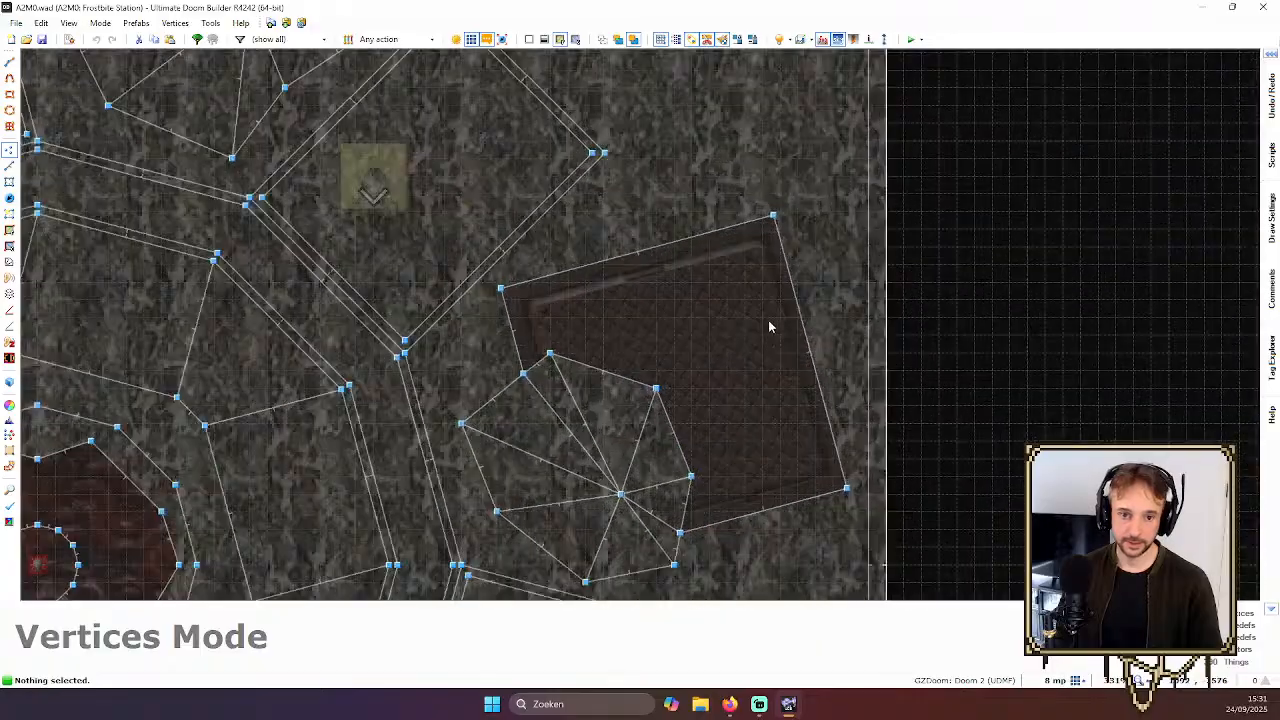
scroll(789, 326, down, 6)
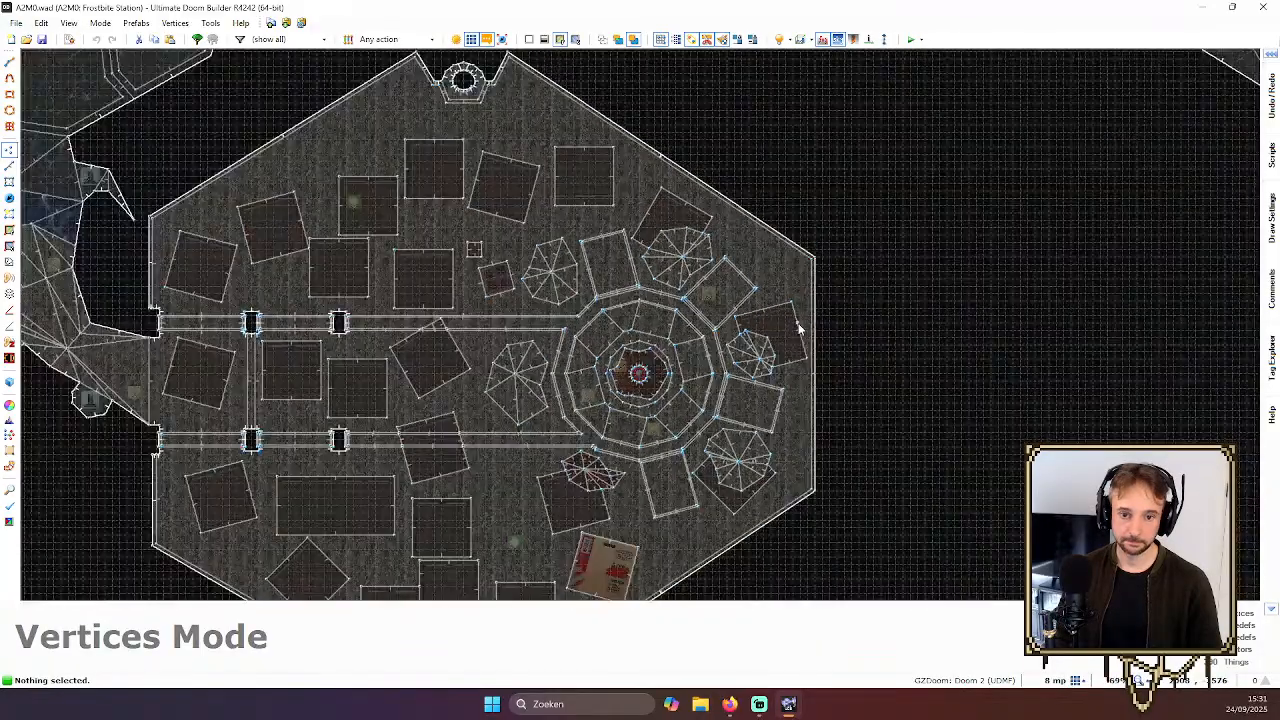
key(q)
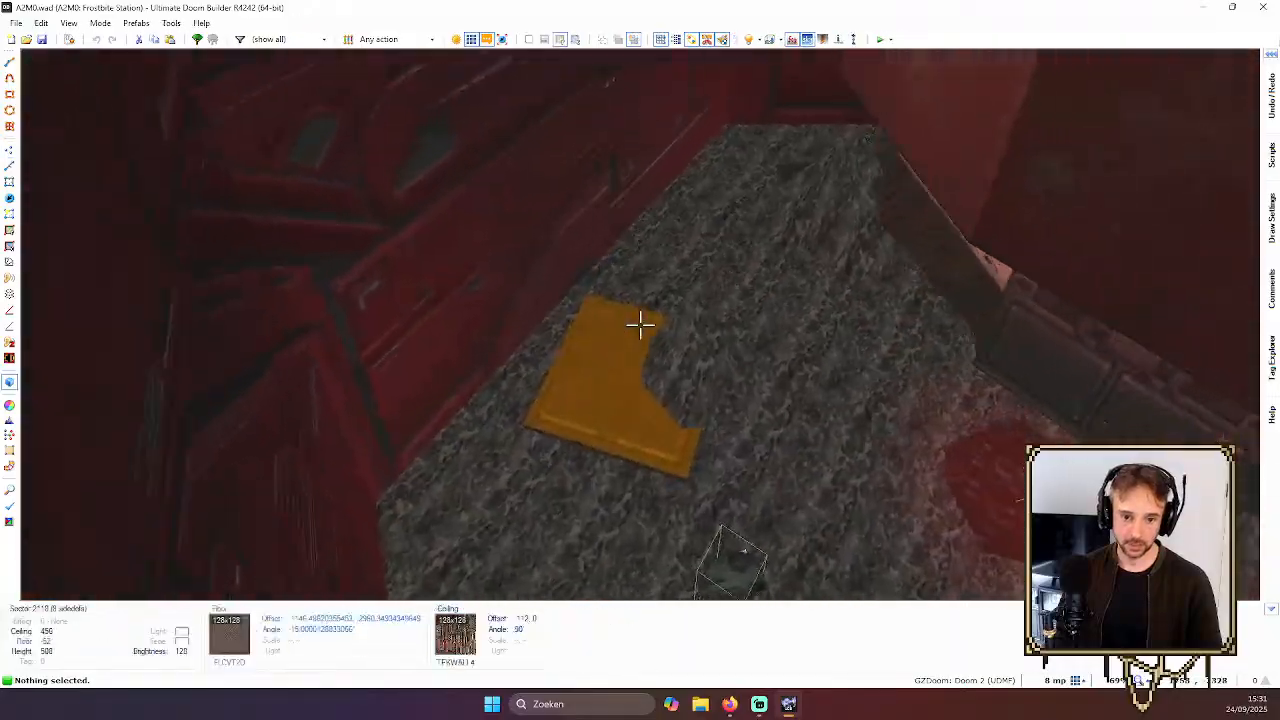
key(q)
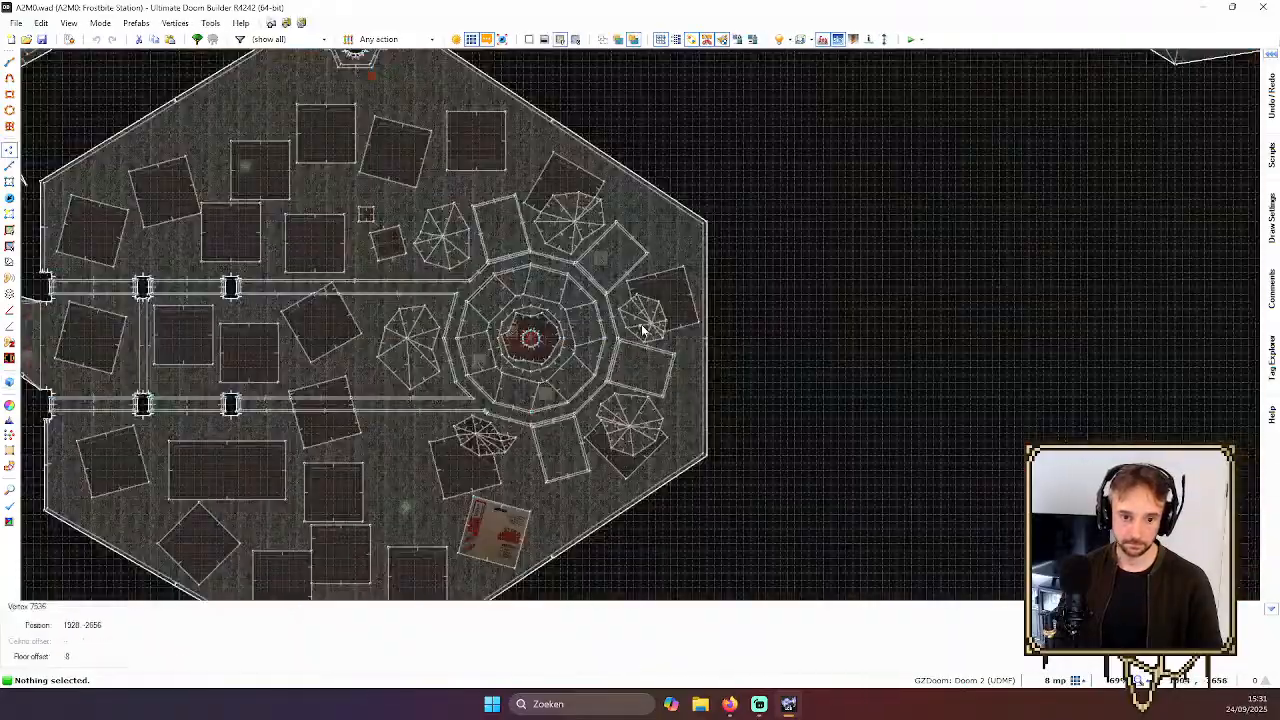
Examine the alcove with the round column on the red room's north wall in 2D using Linedefs mode
scroll(443, 106, down, 3)
scroll(429, 109, up, 5)
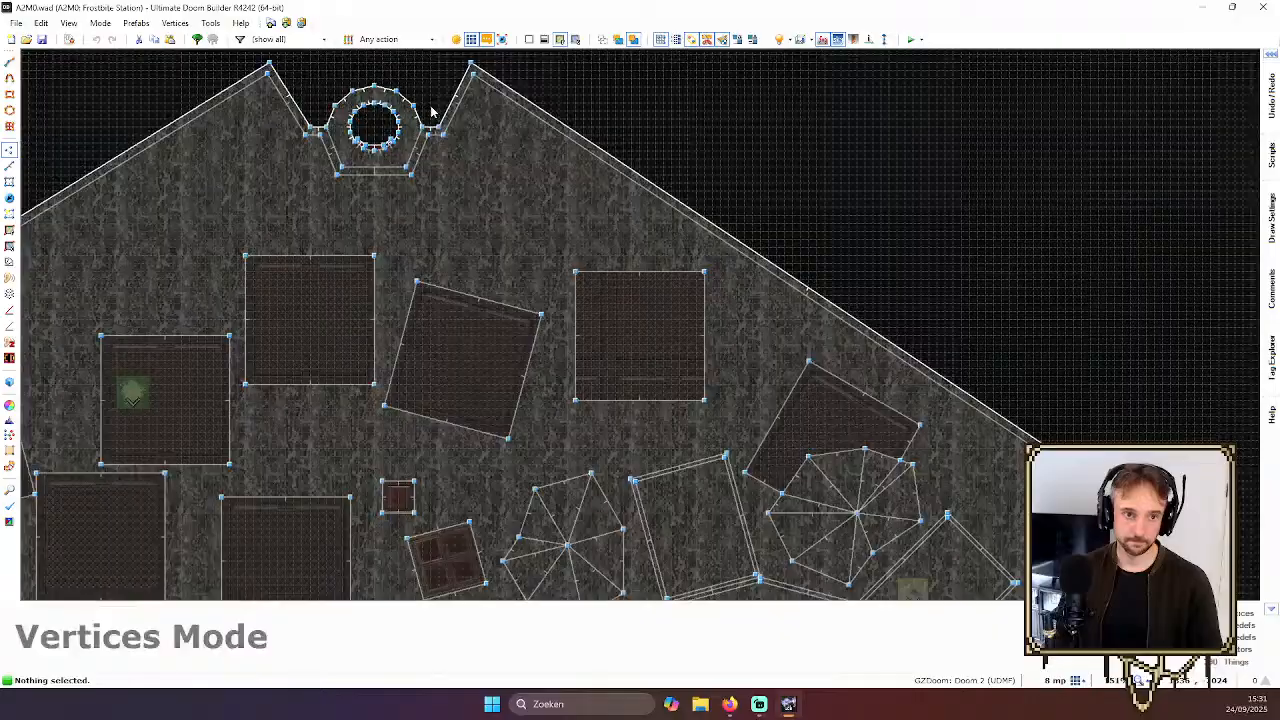
scroll(403, 146, down, 1)
scroll(357, 113, up, 5)
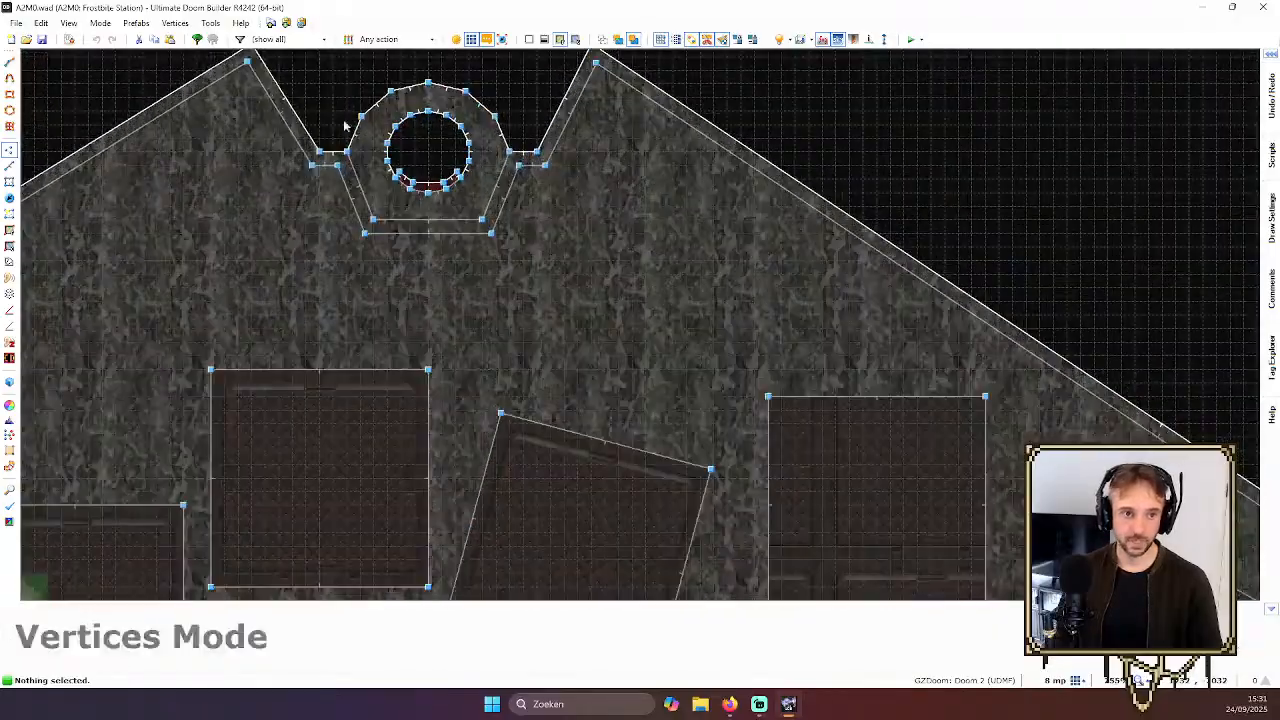
key(l)
scroll(288, 102, up, 1)
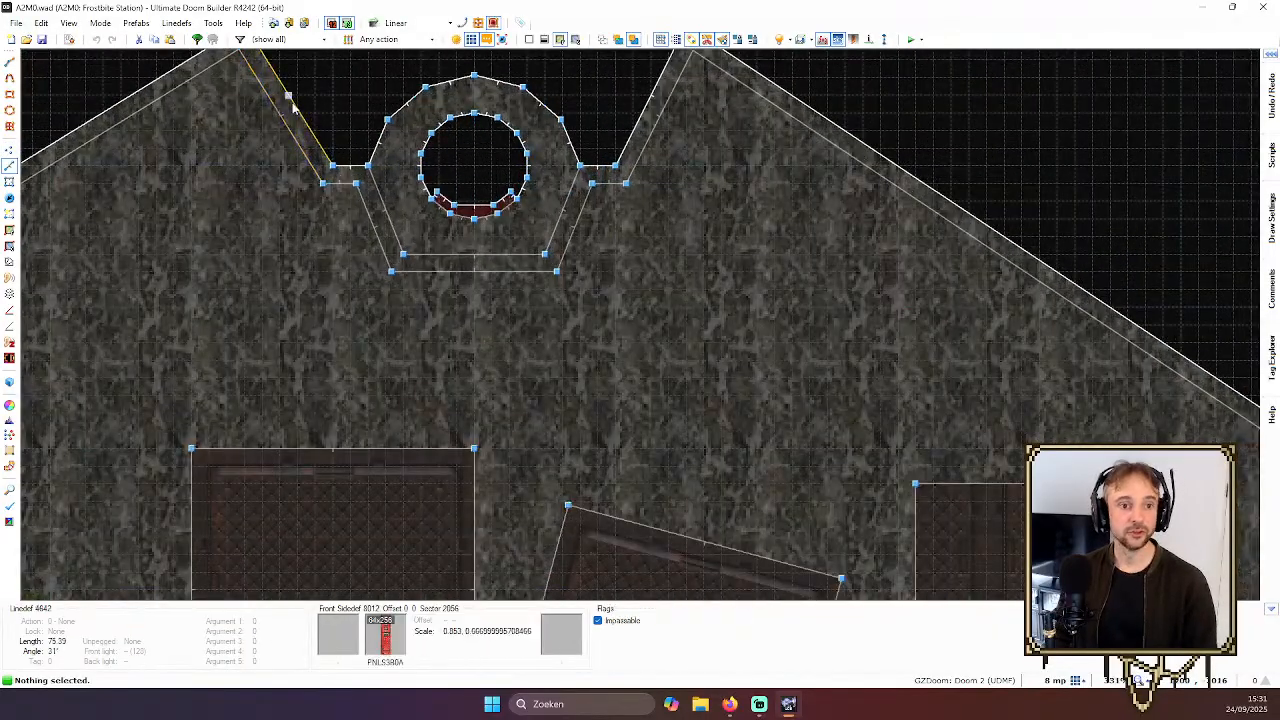
scroll(295, 120, down, 3)
scroll(295, 120, up, 3)
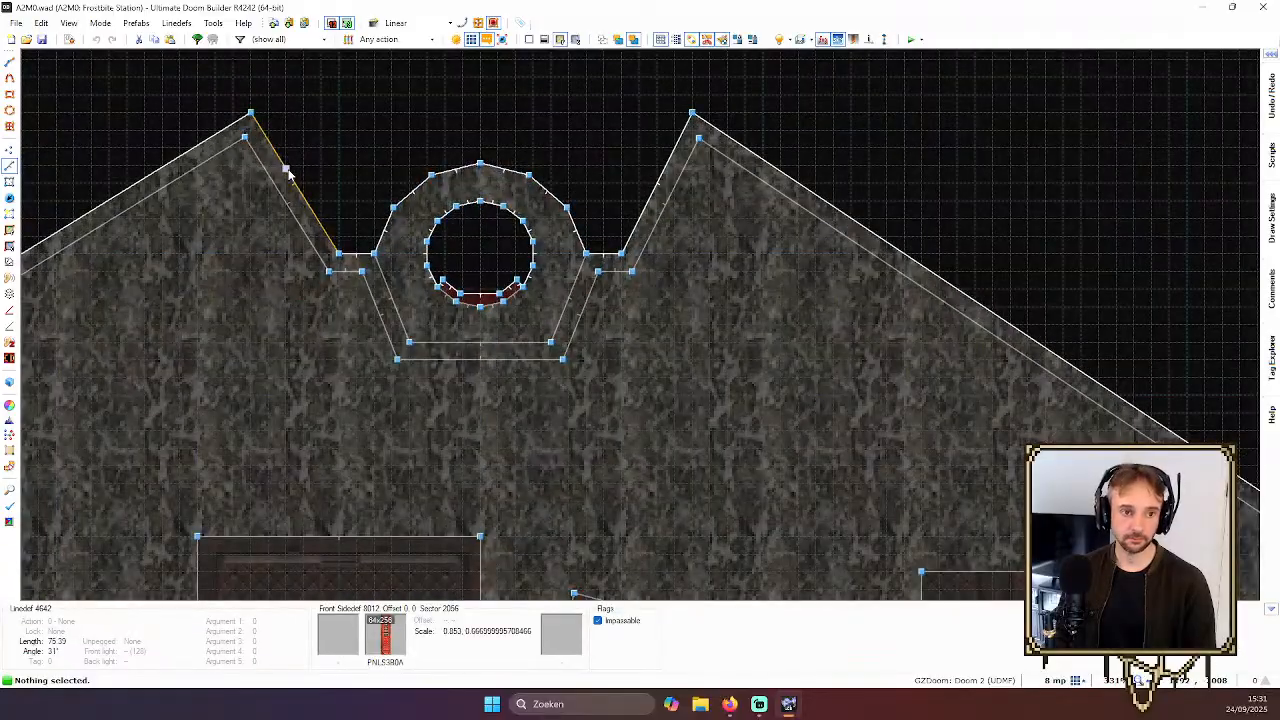
scroll(288, 170, down, 5)
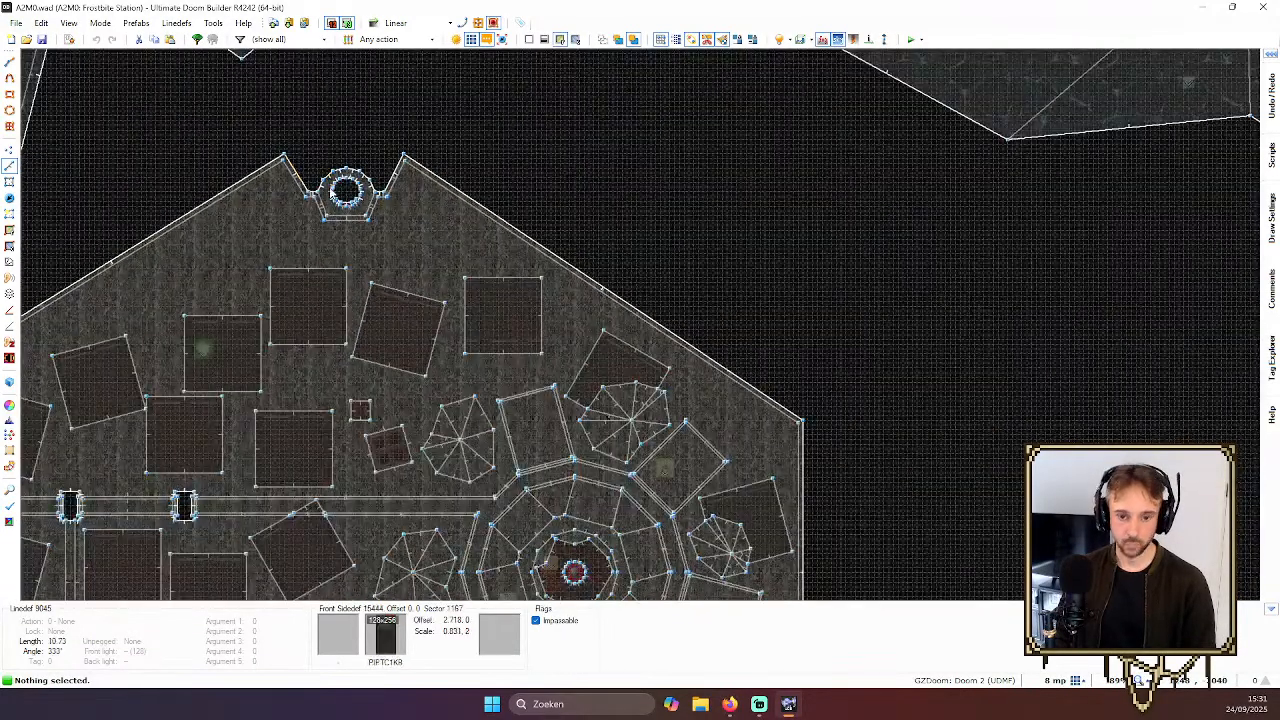
scroll(330, 185, up, 3)
scroll(267, 177, up, 3)
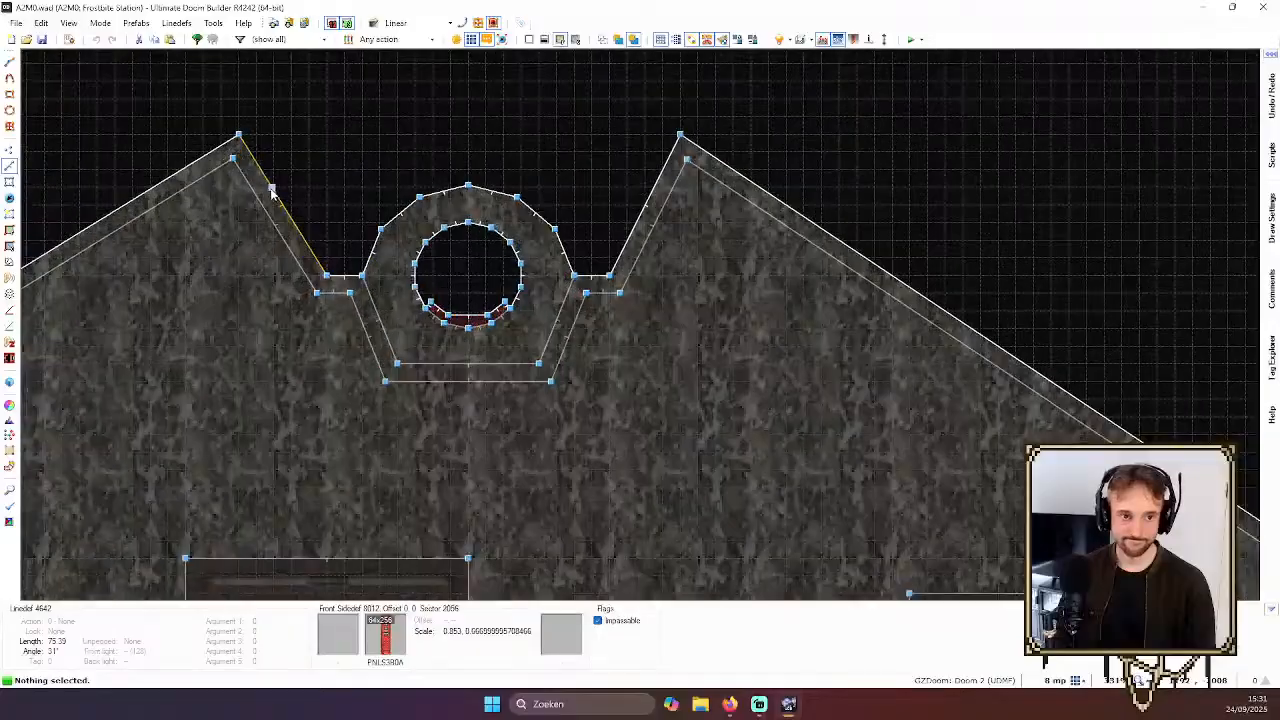
click(282, 205)
click(344, 275)
click(371, 252)
click(405, 207)
click(443, 191)
click(492, 191)
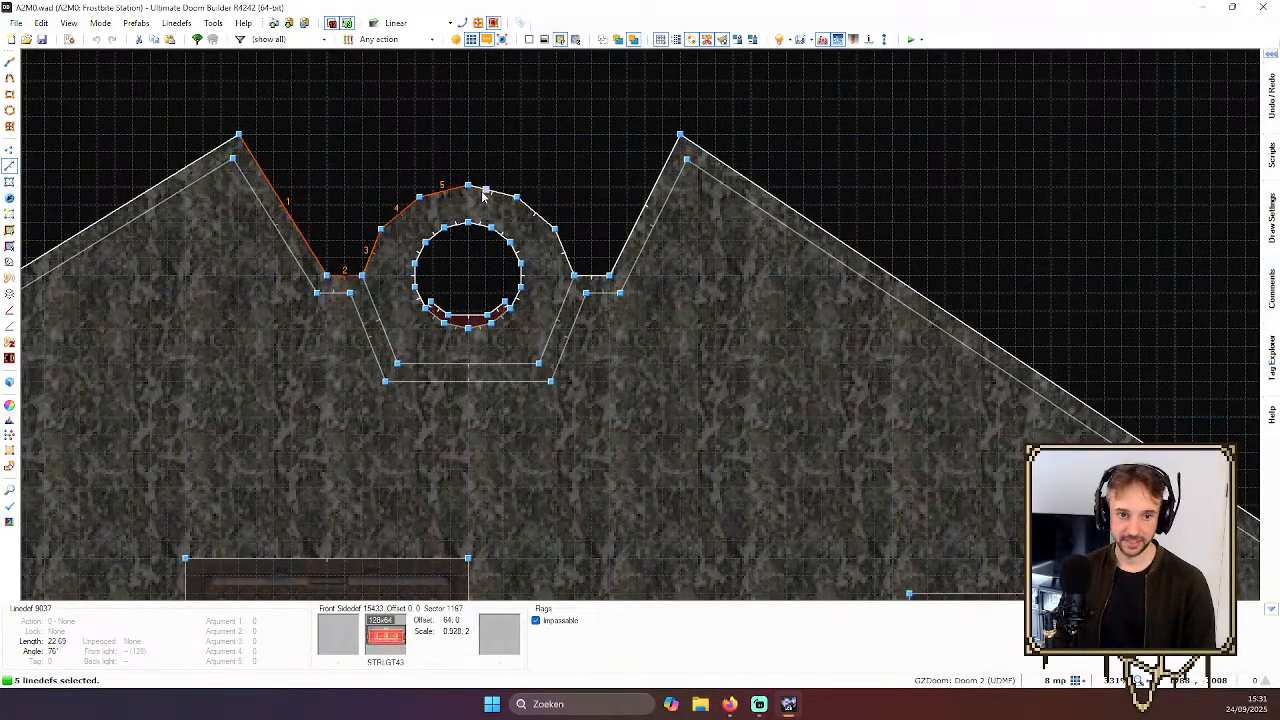
click(535, 212)
click(564, 252)
click(591, 275)
click(630, 230)
Select all linedefs of the round column in the red room's north alcove
scroll(560, 285, up, 2)
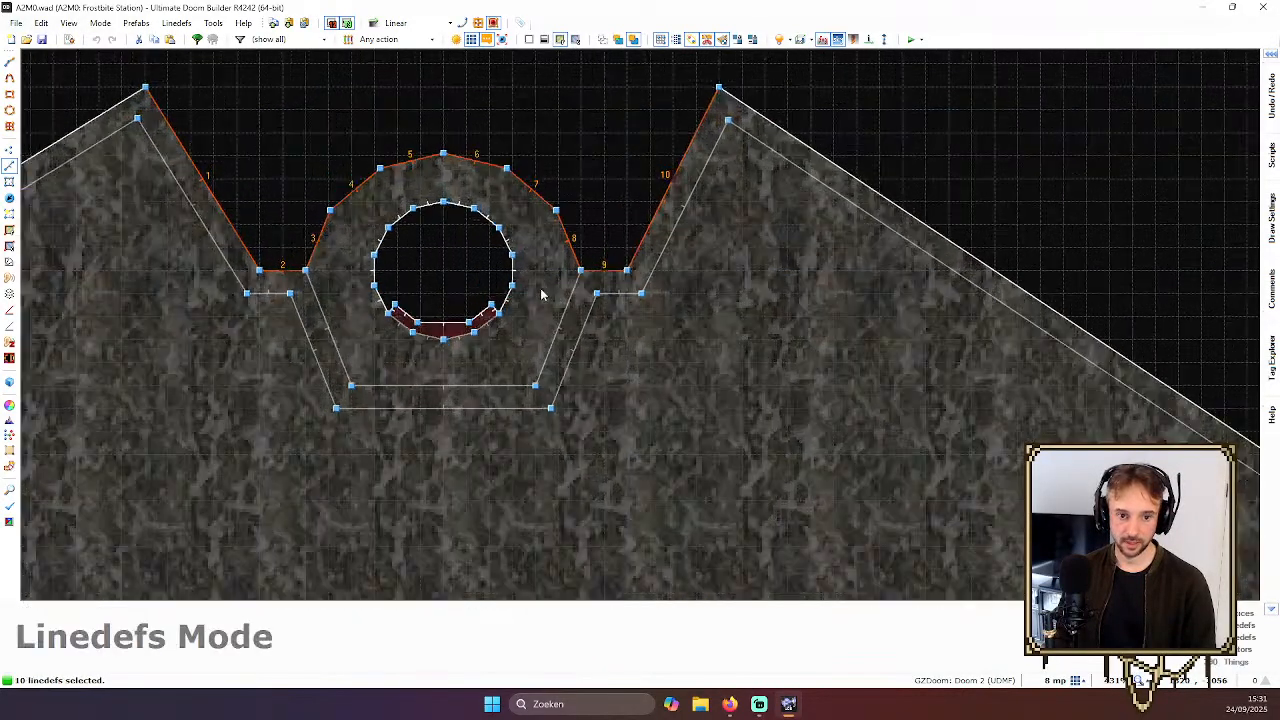
drag(309, 172, 519, 370)
scroll(155, 142, down, 1)
Add the north alcove's ten outer wall linedefs, from the western diagonal to the eastern diagonal, to the column selection
click(168, 221)
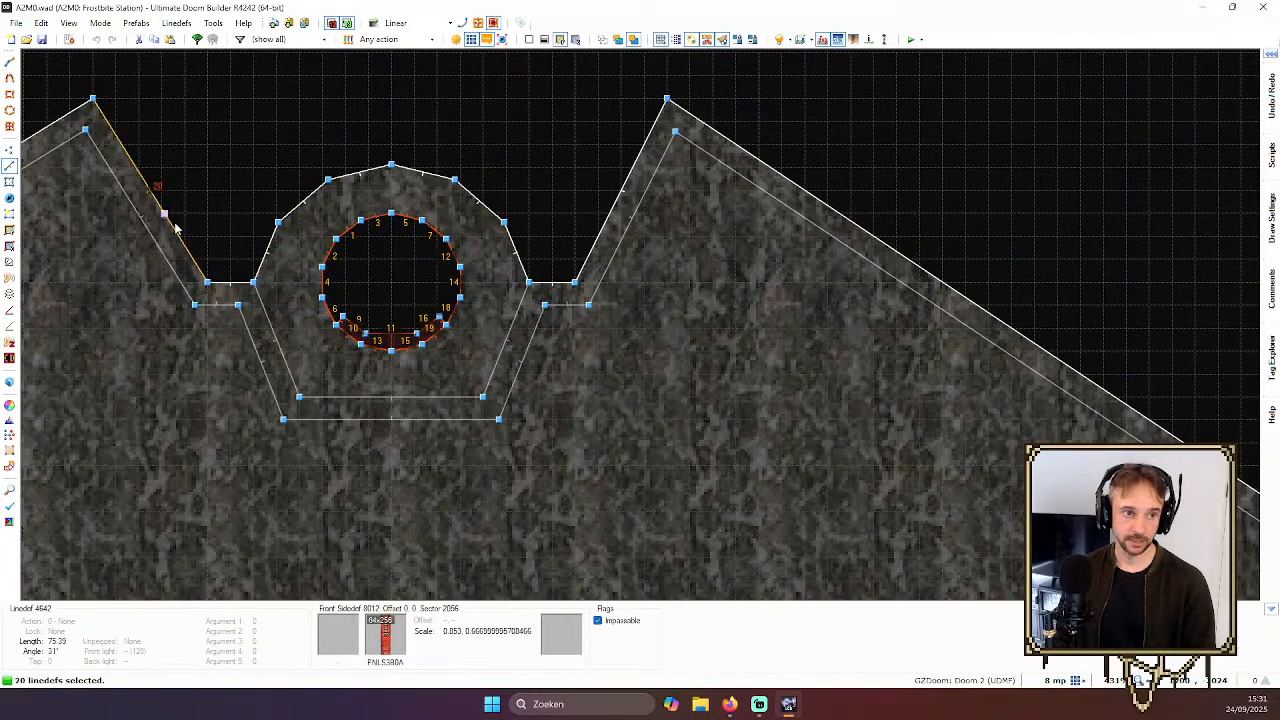
click(230, 283)
click(266, 251)
click(303, 201)
click(358, 172)
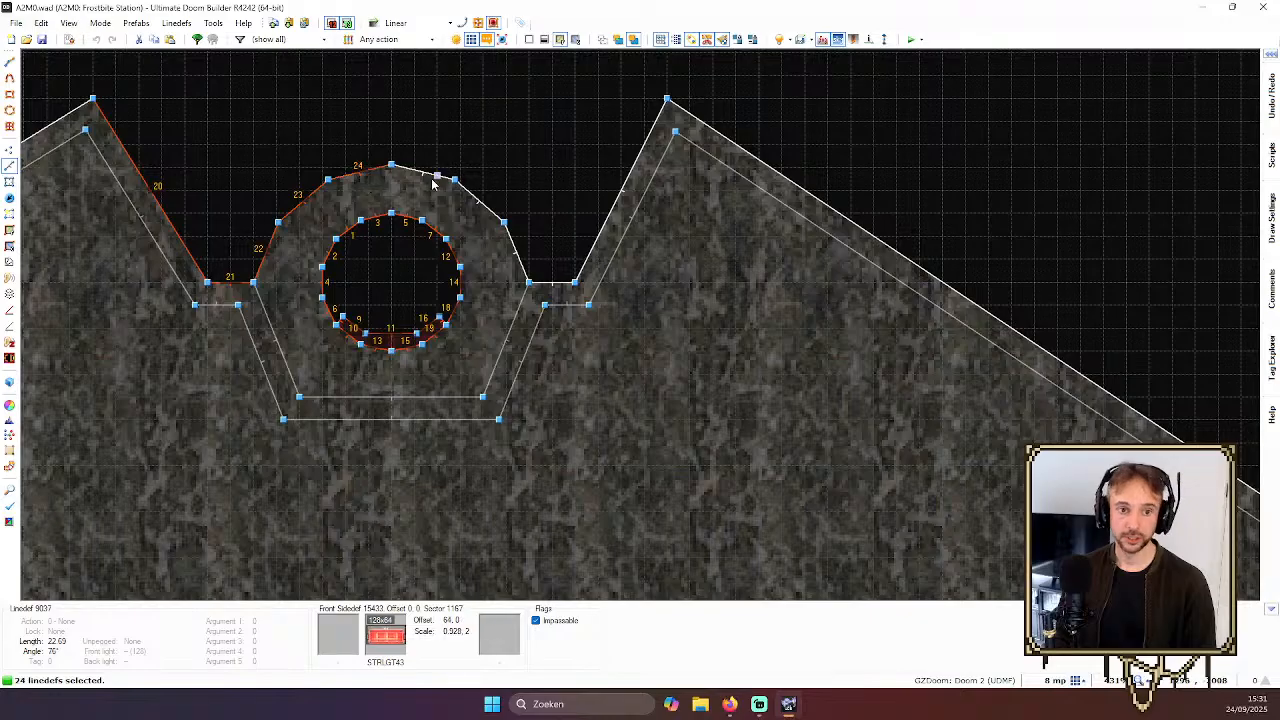
click(423, 172)
click(479, 200)
click(515, 252)
click(551, 283)
click(604, 225)
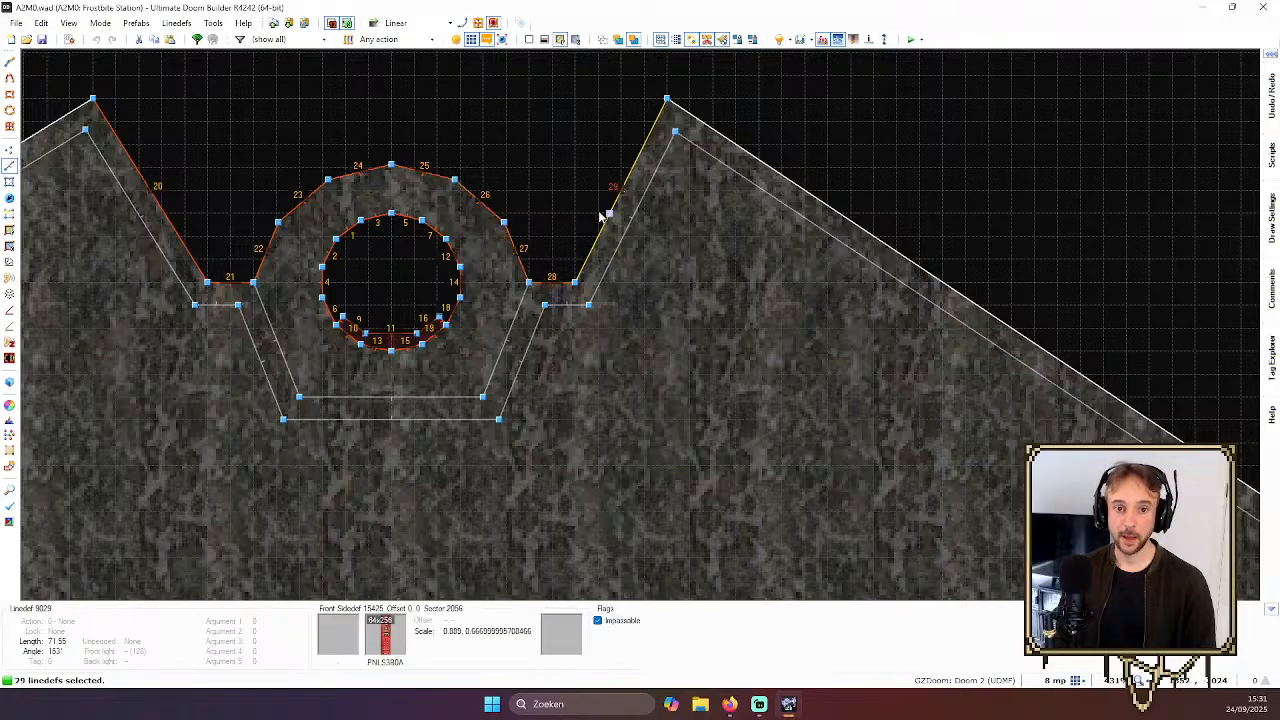
Add the three inner linedefs in front of the north alcove's column to the selection and copy the whole selection
click(276, 340)
click(440, 397)
click(490, 372)
scroll(600, 350, down, 5)
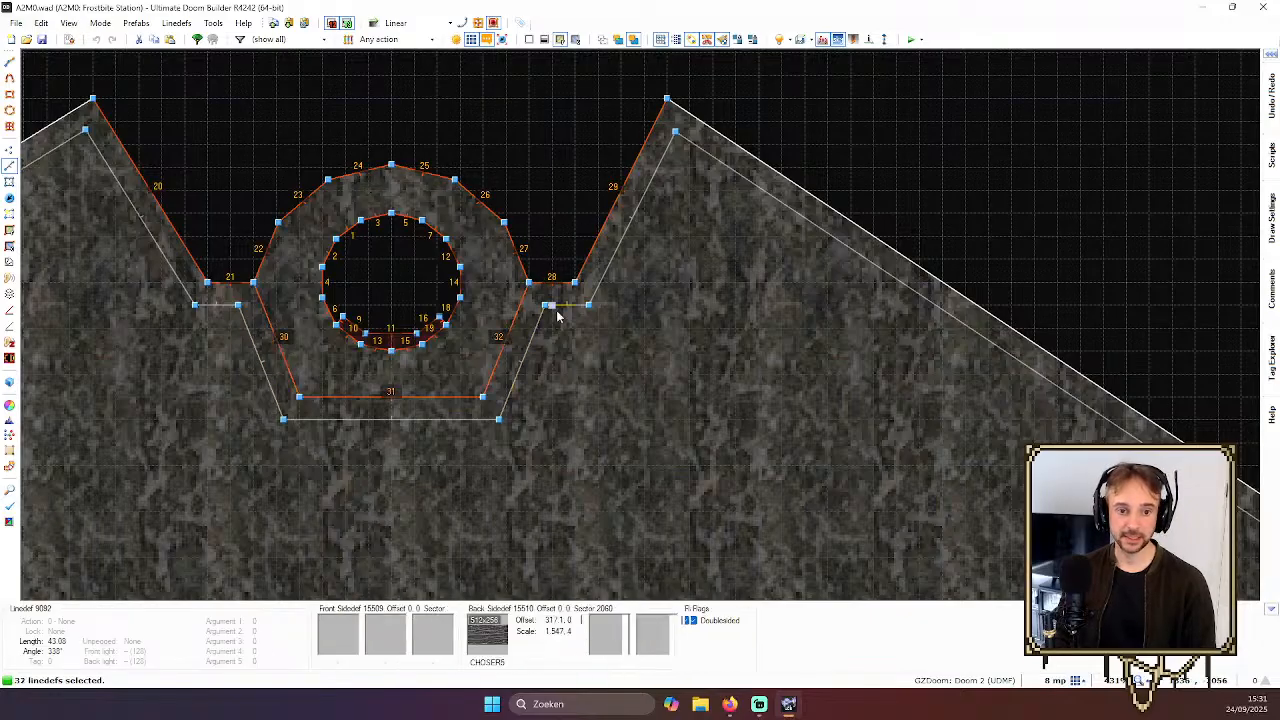
scroll(648, 340, down, 3)
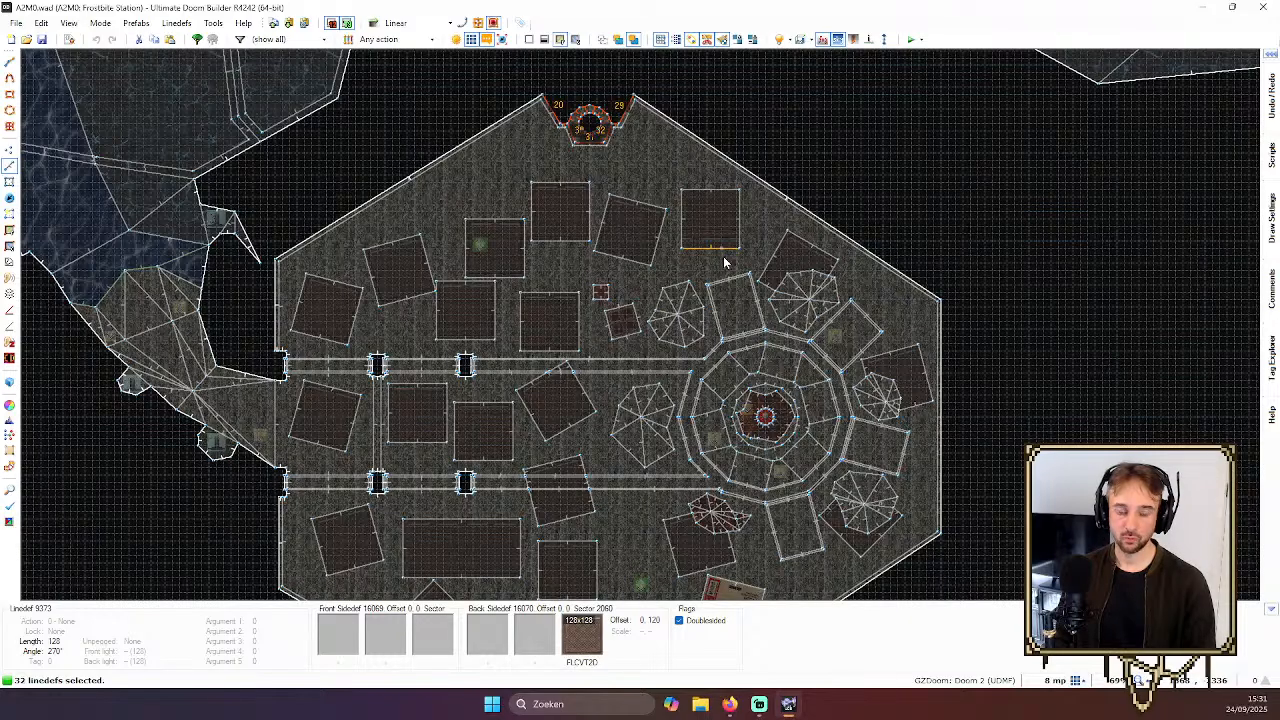
key(ctrl+c)
Paste the alcove copy beside the red room's east wall and rotate it 90 degrees clockwise
scroll(970, 420, down, 1)
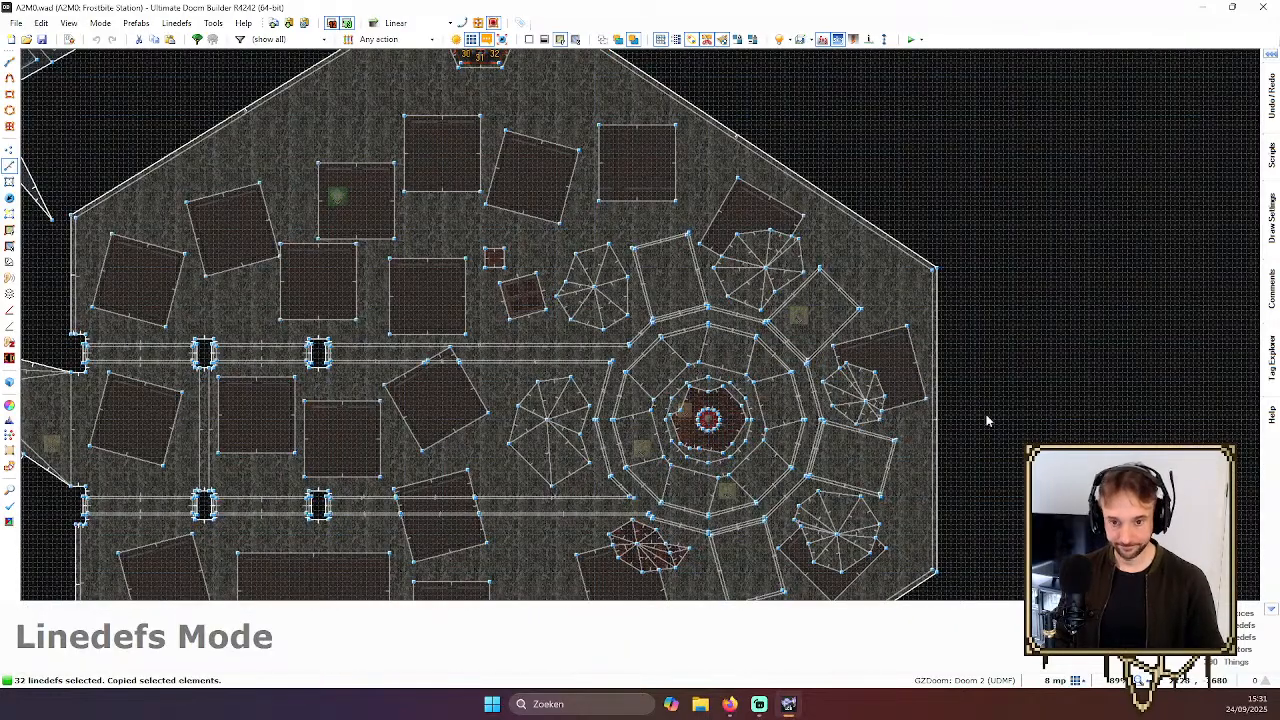
scroll(990, 425, up, 3)
scroll(1003, 432, down, 2)
key(ctrl+v)
scroll(987, 427, up, 3)
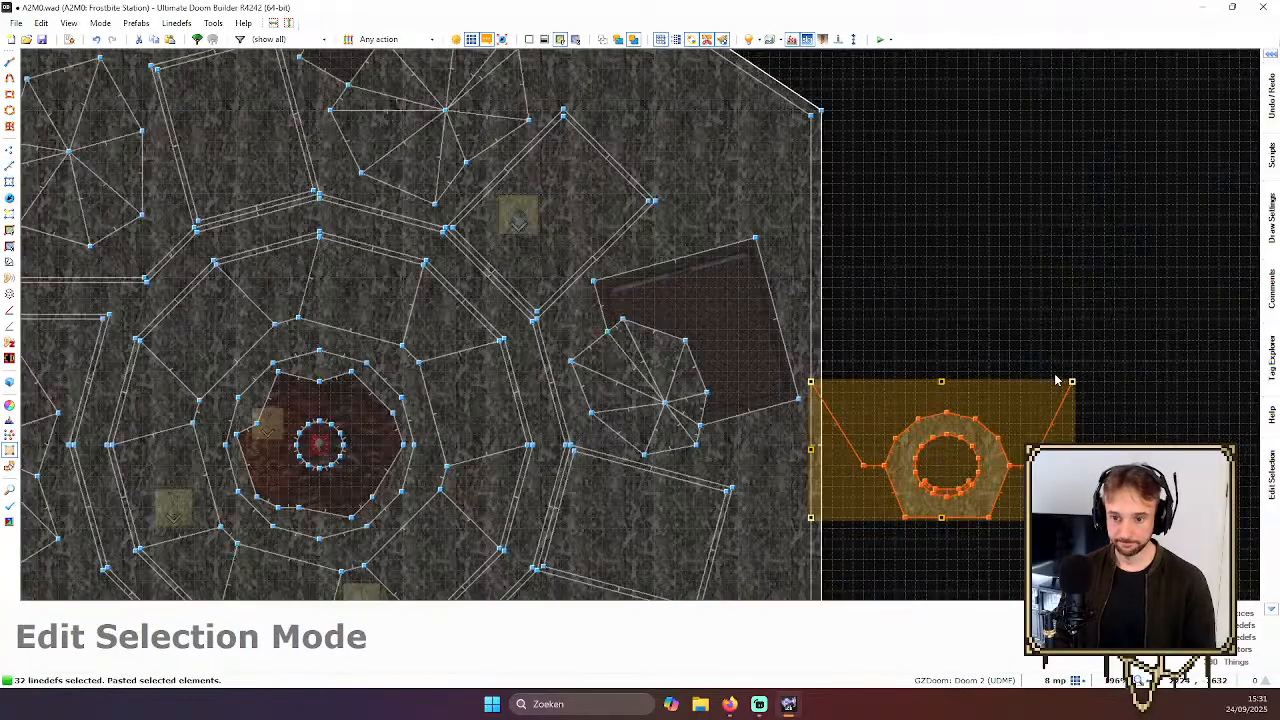
drag(1074, 380, 986, 543)
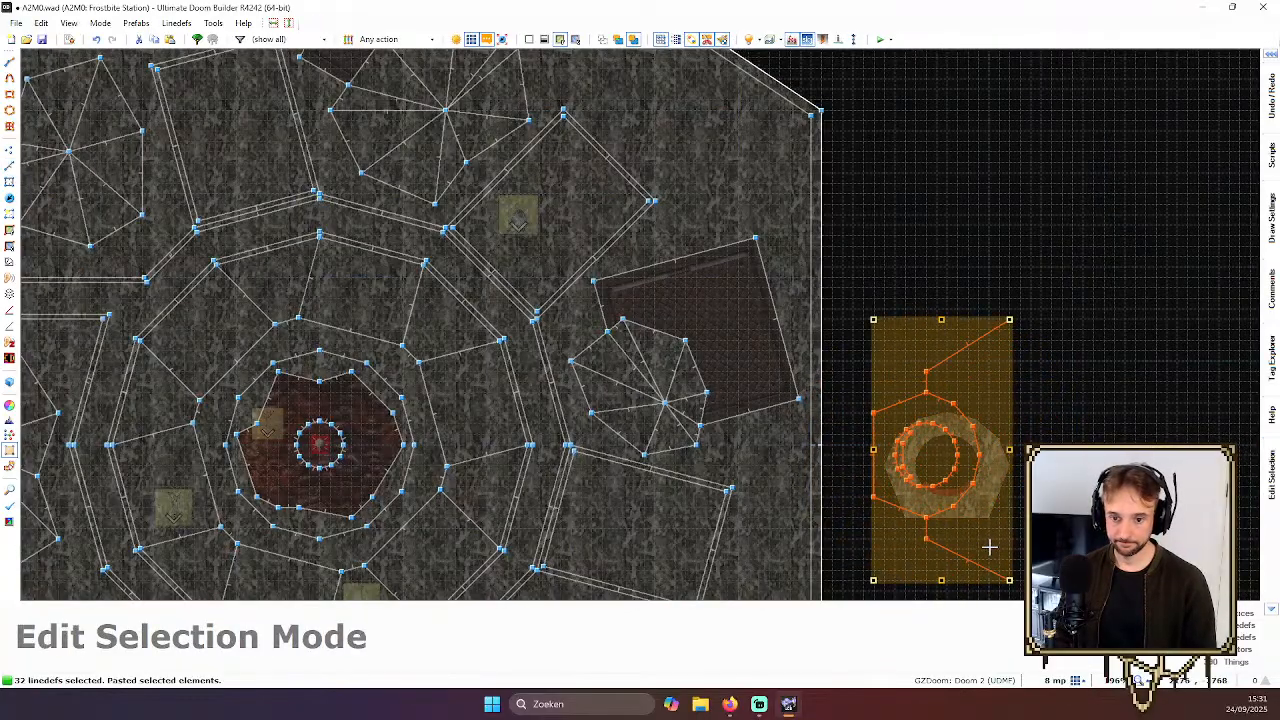
Try to fit the rotated alcove copy against the red room's existing east wall
scroll(1005, 400, up, 1)
drag(1008, 374, 723, 337)
scroll(754, 334, down, 1)
scroll(754, 334, up, 1)
scroll(723, 337, down, 1)
scroll(723, 337, up, 1)
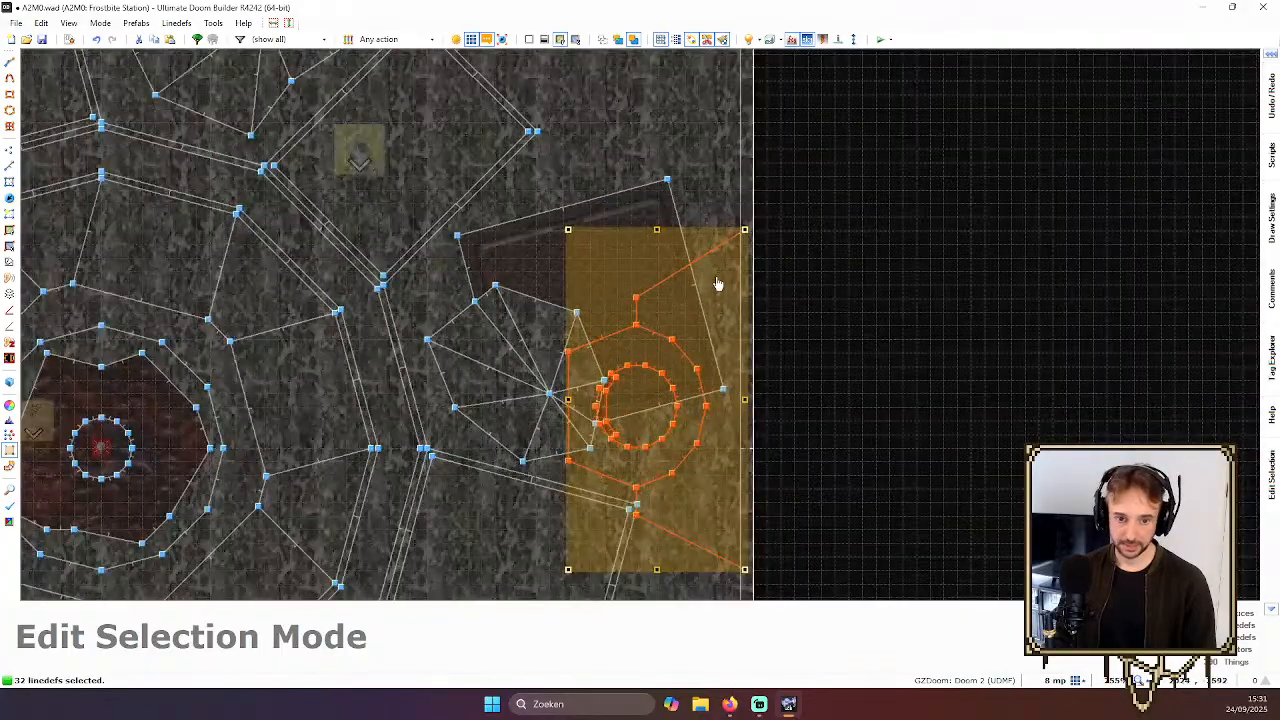
drag(718, 262, 755, 303)
scroll(755, 303, down, 1)
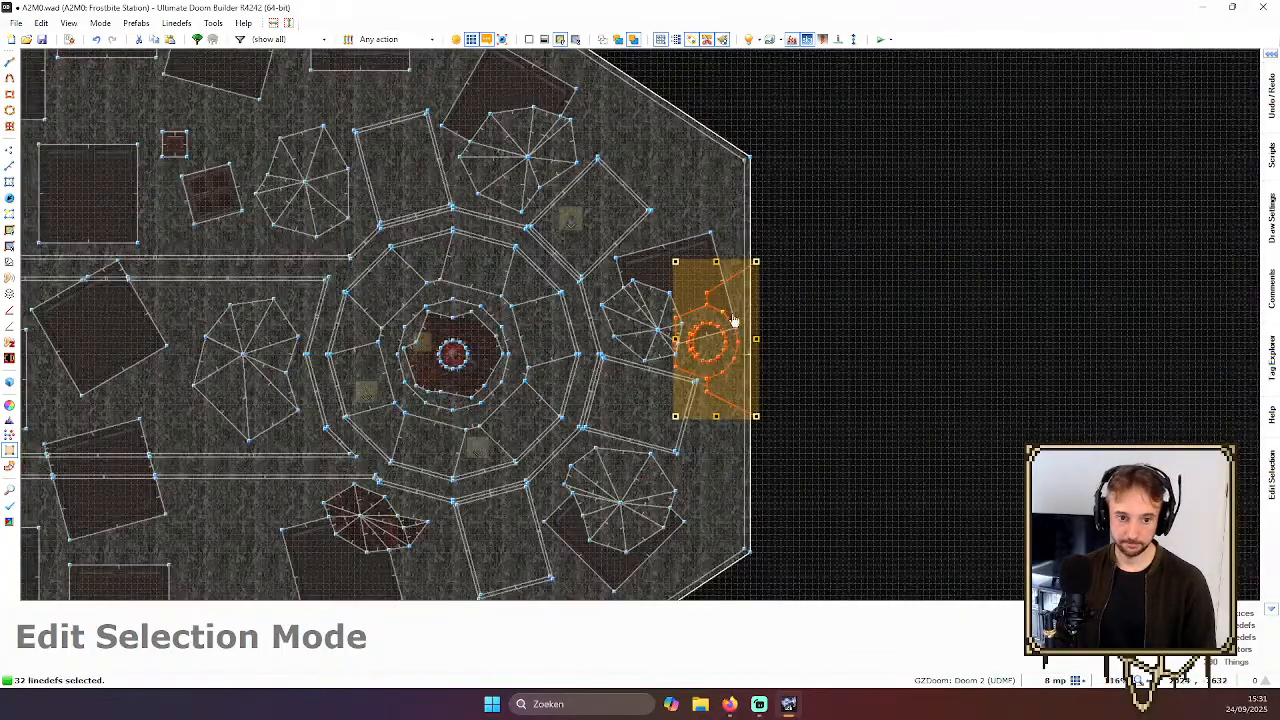
scroll(736, 312, up, 2)
scroll(743, 296, down, 1)
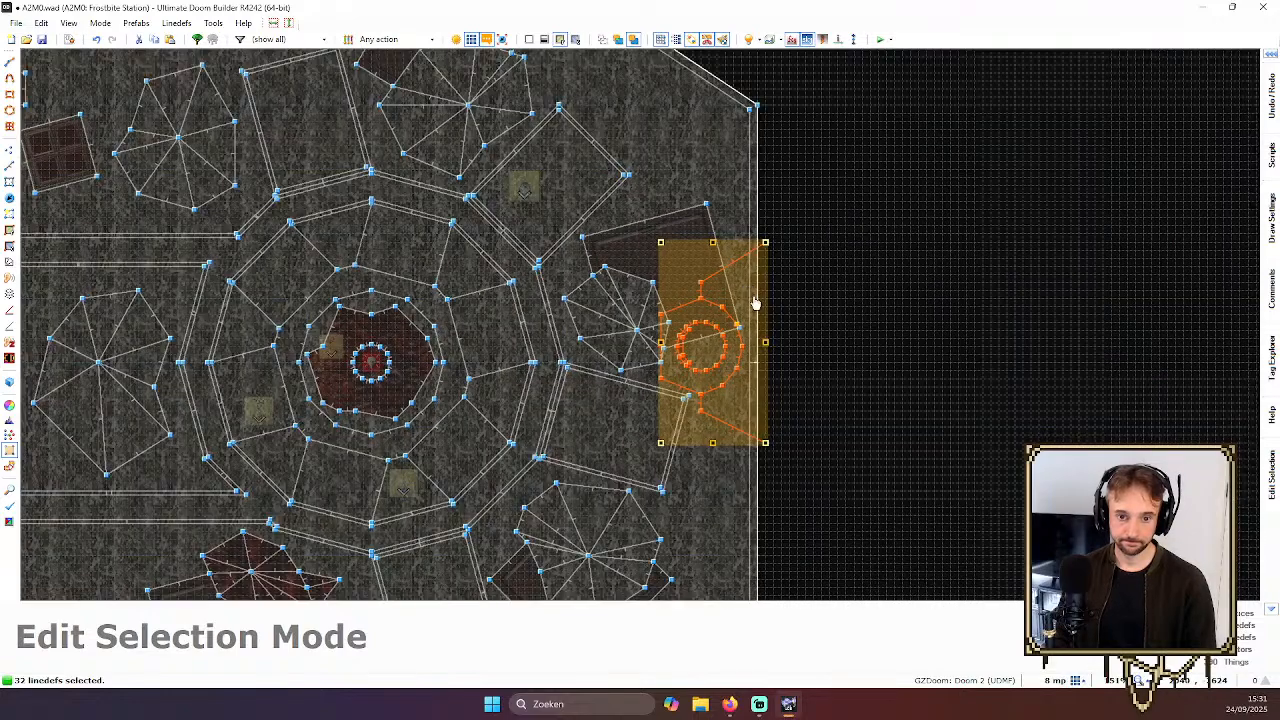
scroll(755, 303, down, 1)
scroll(741, 337, up, 2)
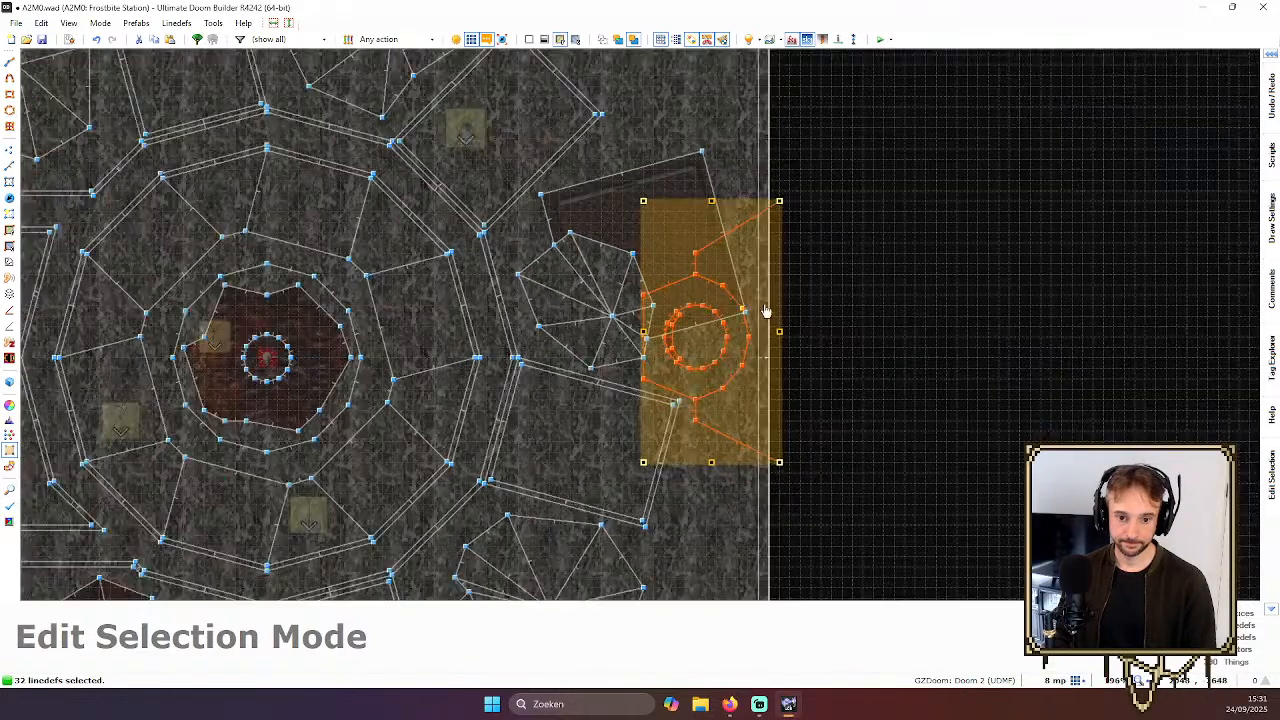
scroll(766, 313, up, 1)
drag(769, 320, 745, 398)
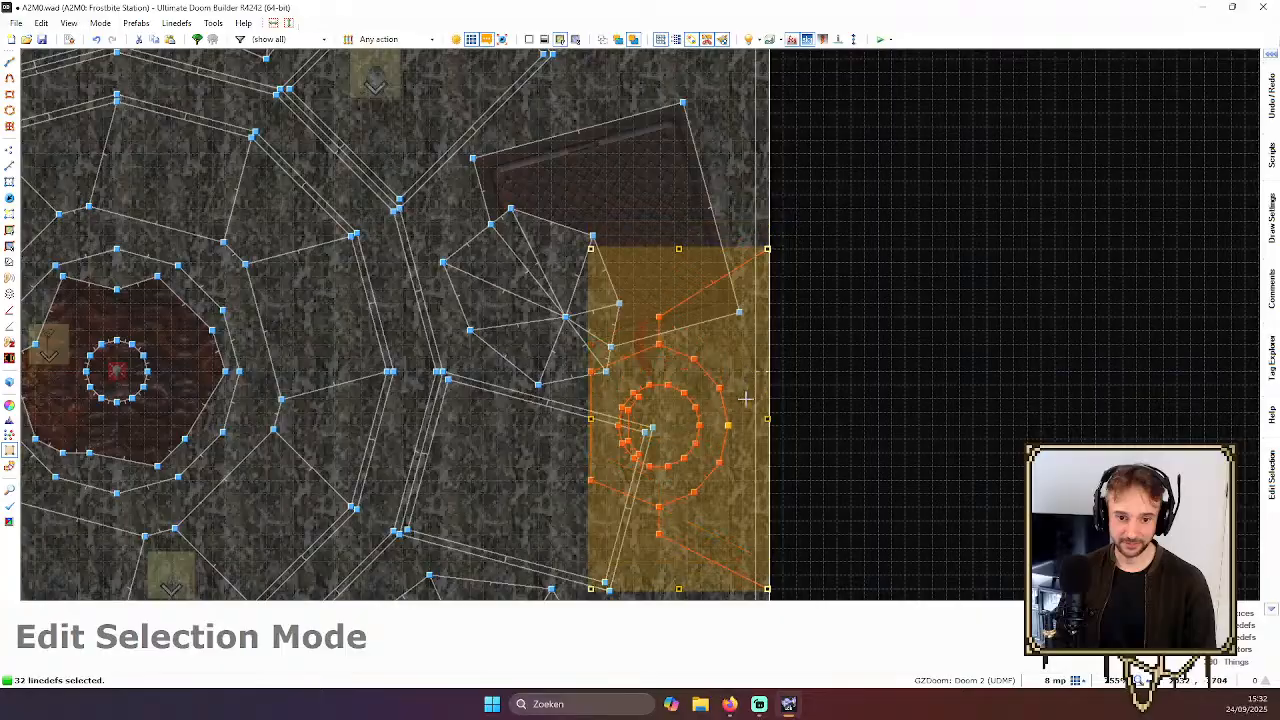
scroll(826, 390, down, 3)
click(815, 345)
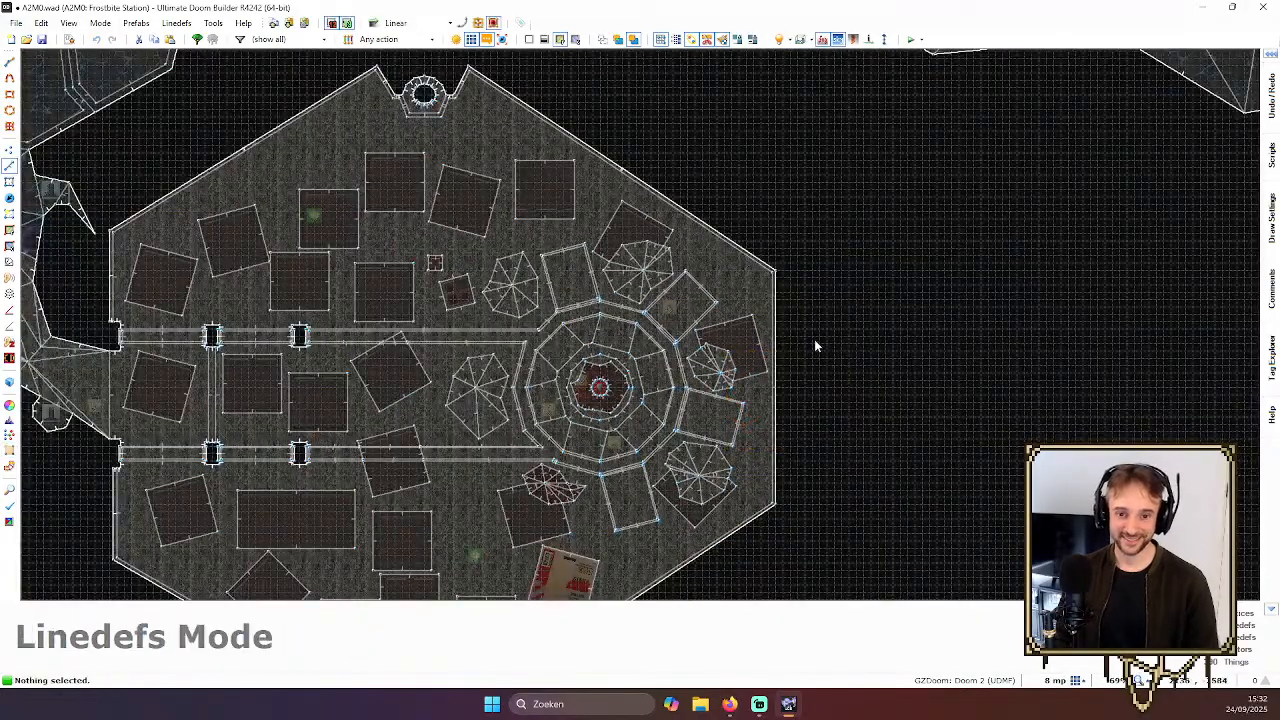
Select the red room's two parallel east wall linedefs and move their vertices 128 units east
scroll(815, 284, up, 1)
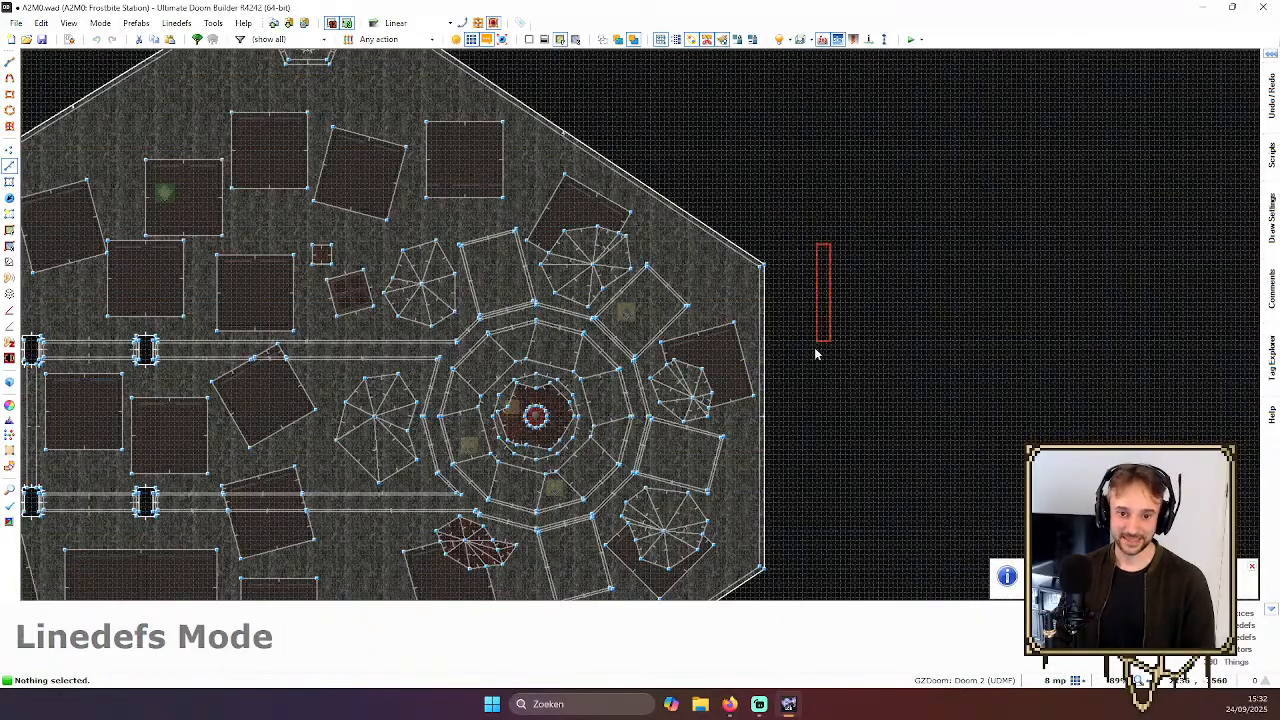
drag(815, 353, 762, 608)
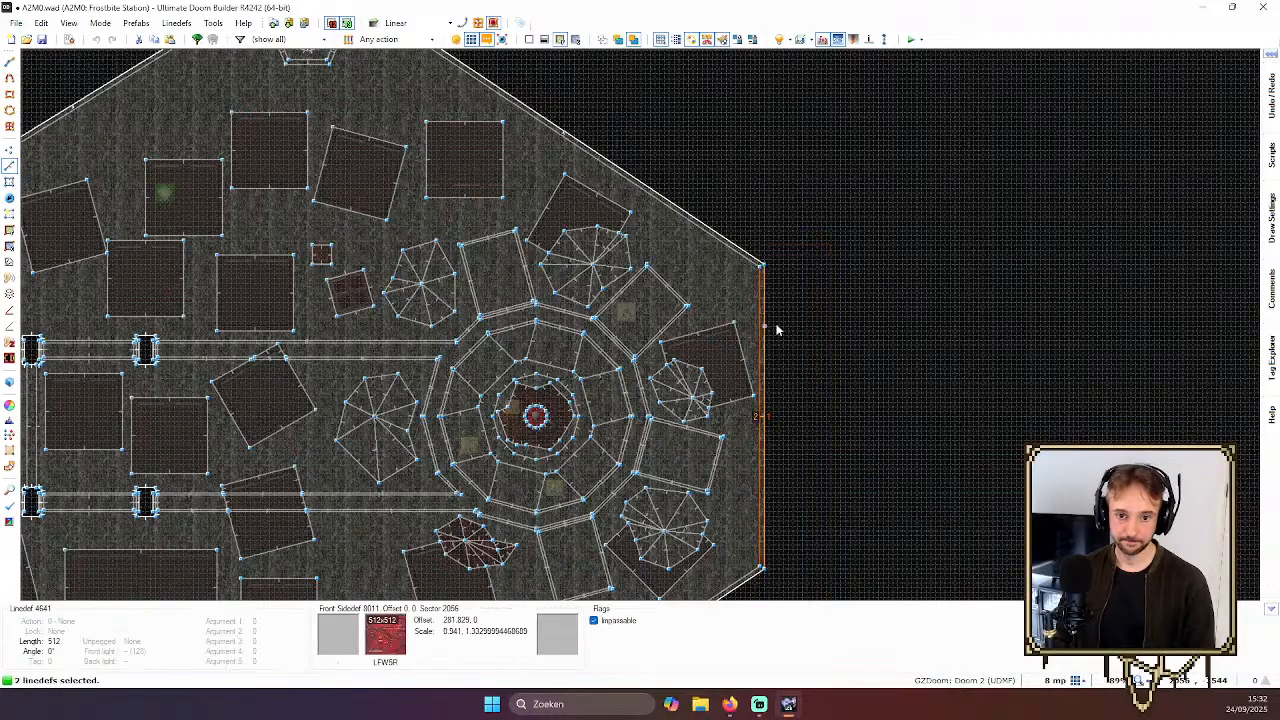
scroll(778, 300, up, 4)
key(v)
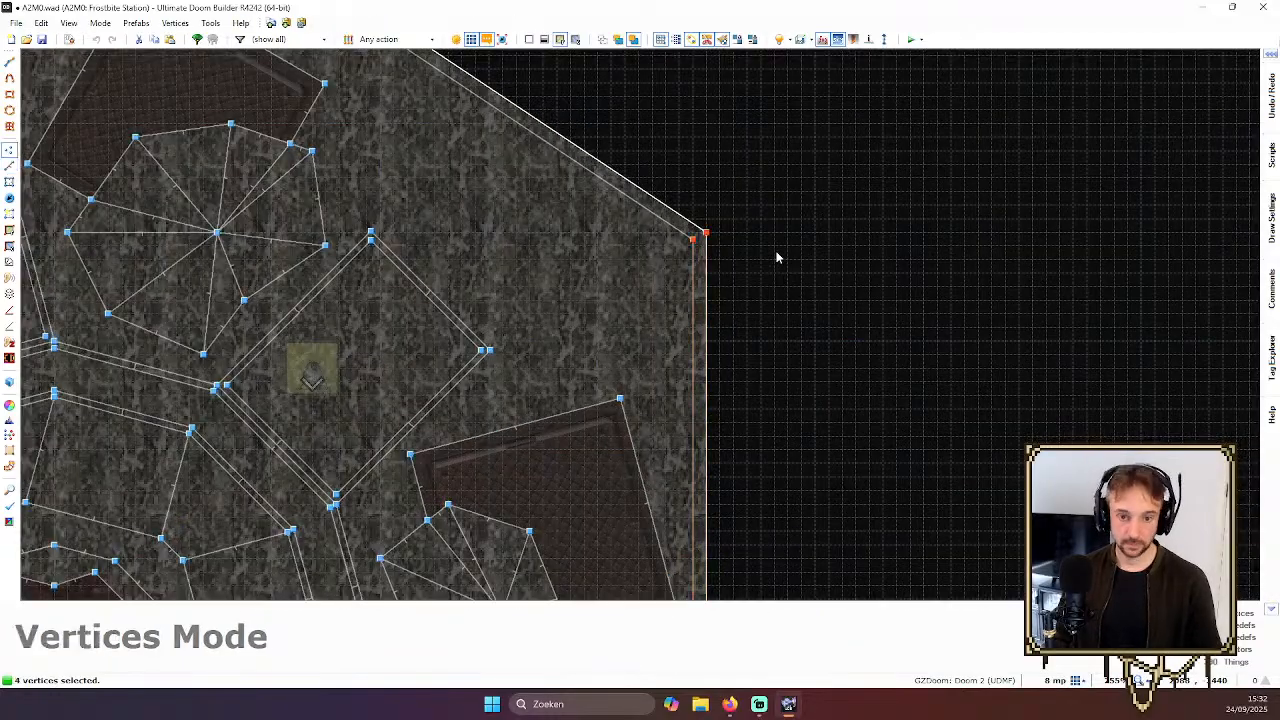
scroll(774, 262, down, 3)
scroll(760, 240, up, 4)
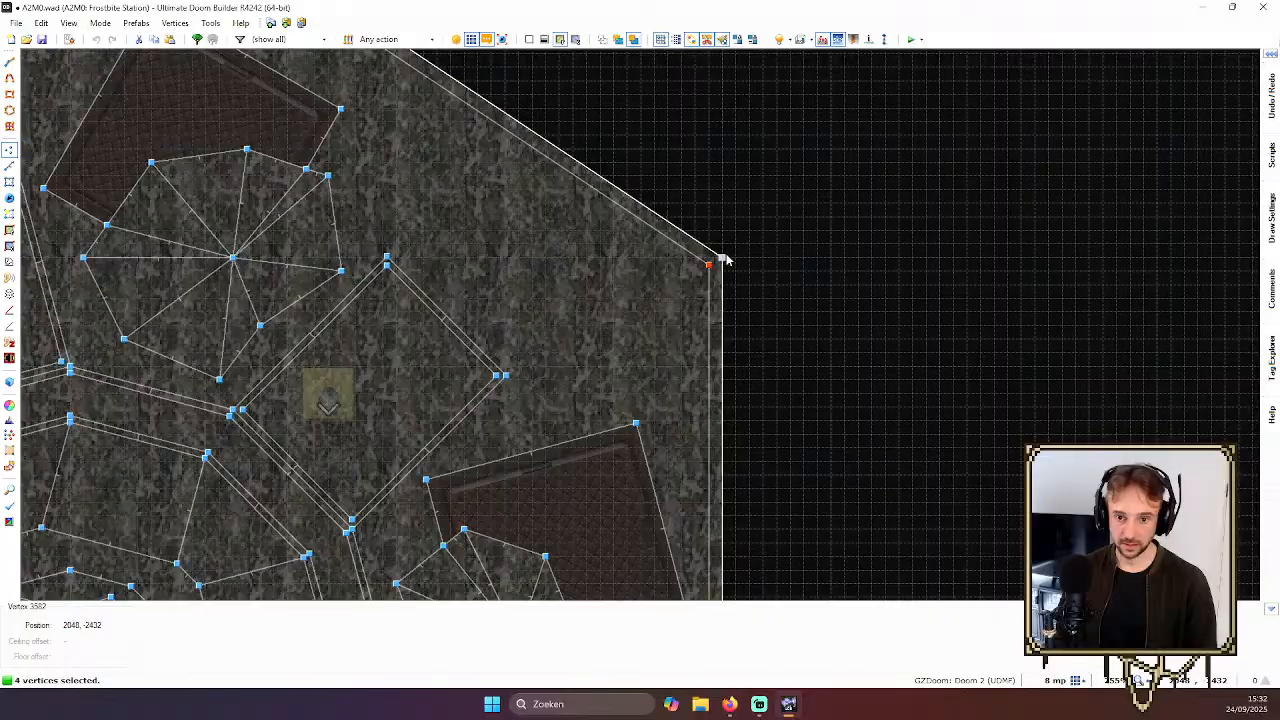
drag(724, 262, 946, 264)
scroll(955, 276, down, 8)
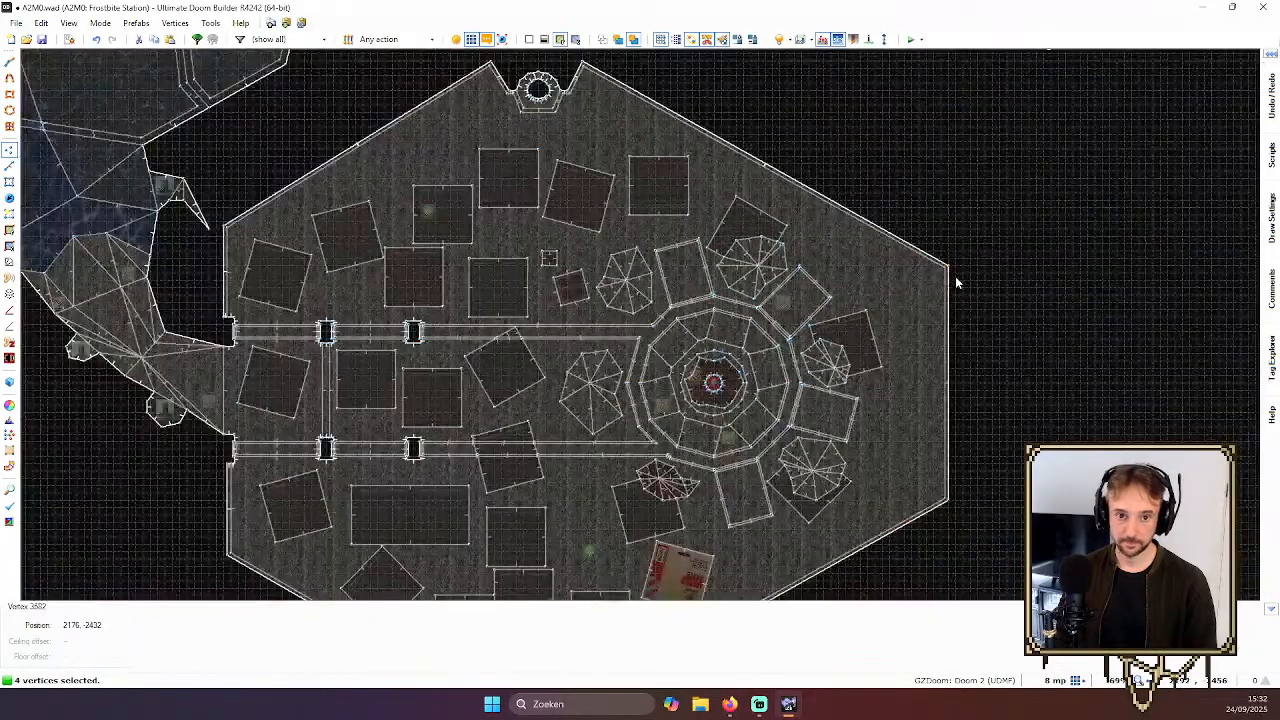
Paste the copied alcove by the moved east wall and rotate it 90 degrees clockwise
scroll(975, 266, up, 3)
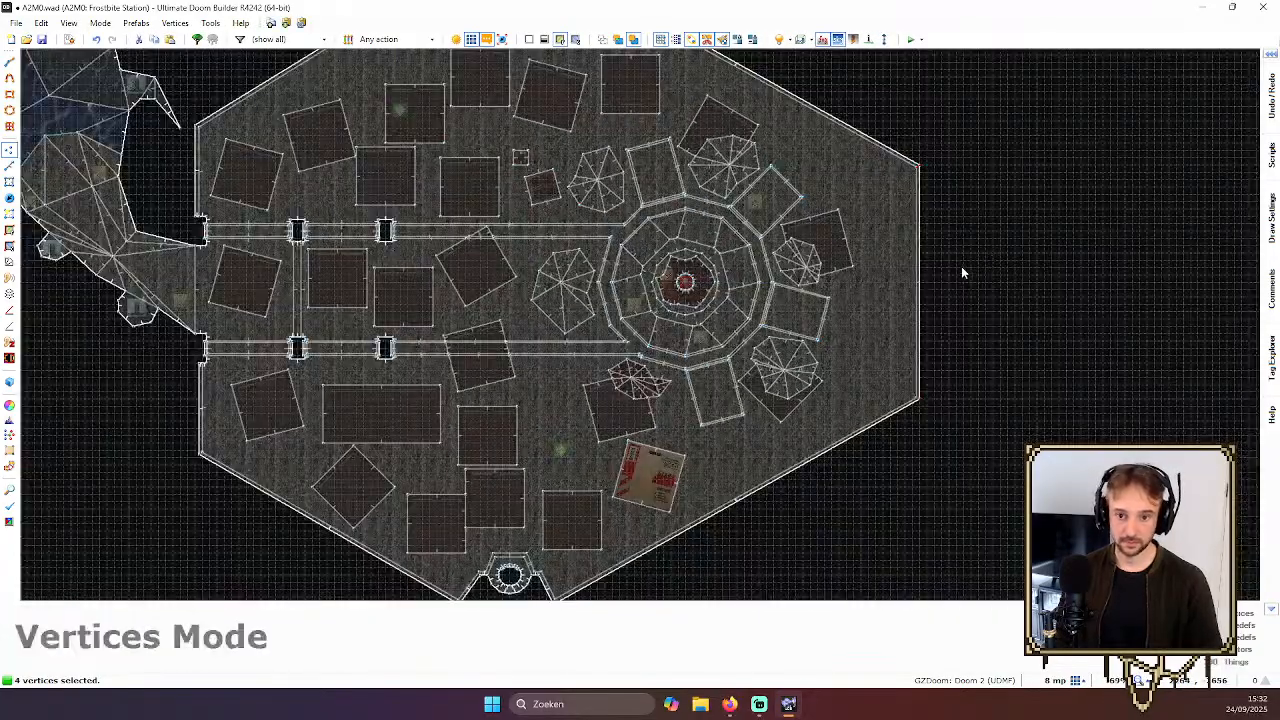
scroll(950, 272, down, 2)
scroll(937, 274, up, 2)
key(ctrl+v)
scroll(957, 277, up, 3)
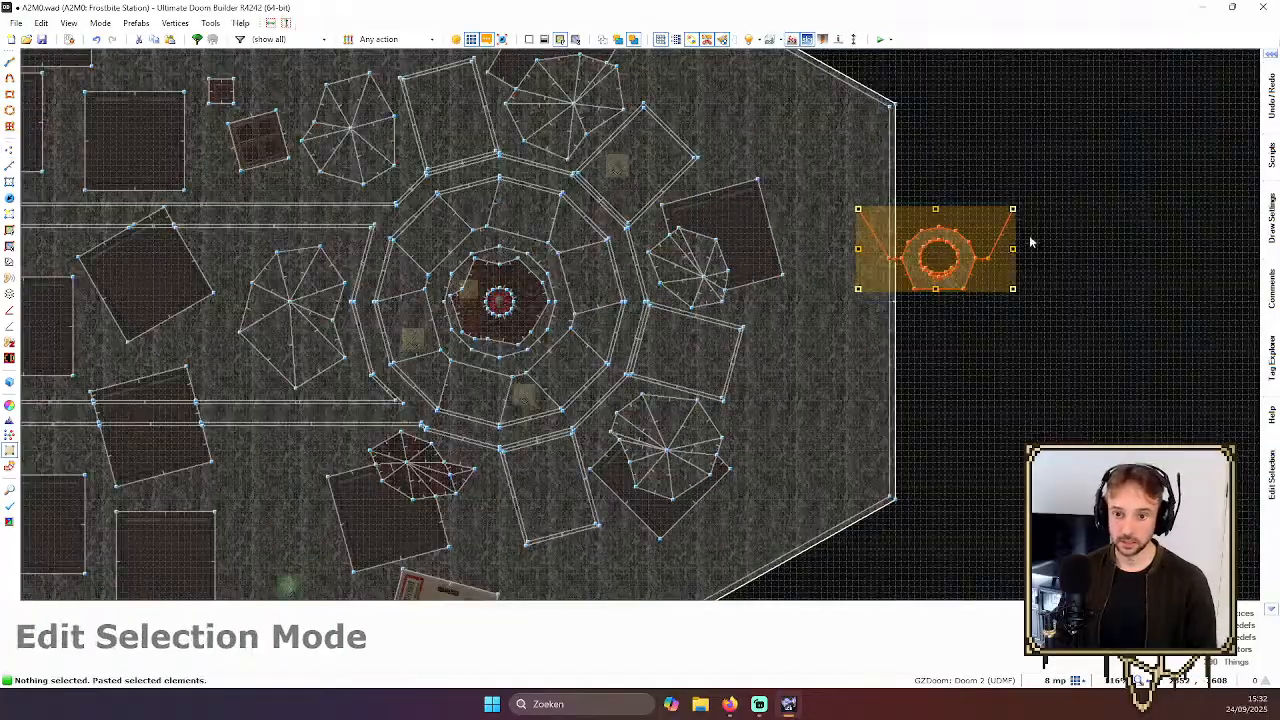
drag(1020, 209, 816, 280)
Align the rotated alcove's open ends with the red room's outer east wall line and apply the placement
scroll(971, 210, up, 3)
scroll(810, 282, up, 1)
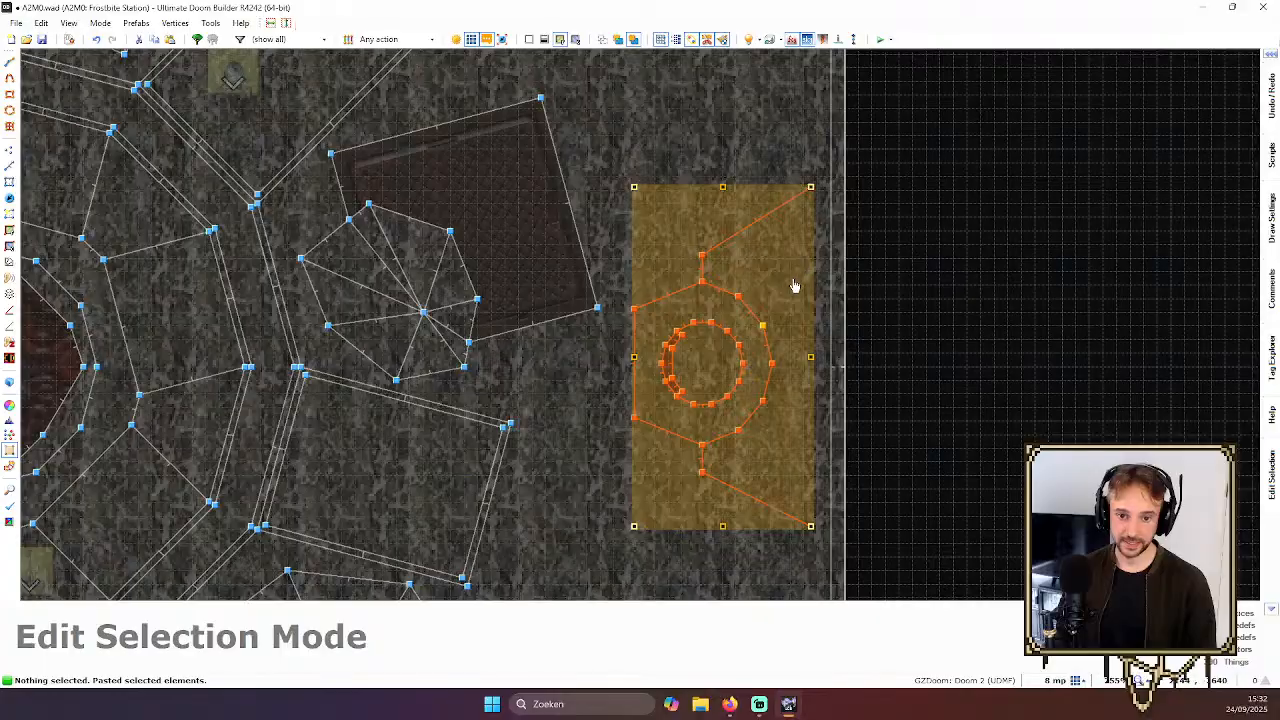
scroll(799, 279, up, 1)
scroll(789, 207, up, 1)
drag(817, 160, 895, 181)
scroll(909, 234, down, 6)
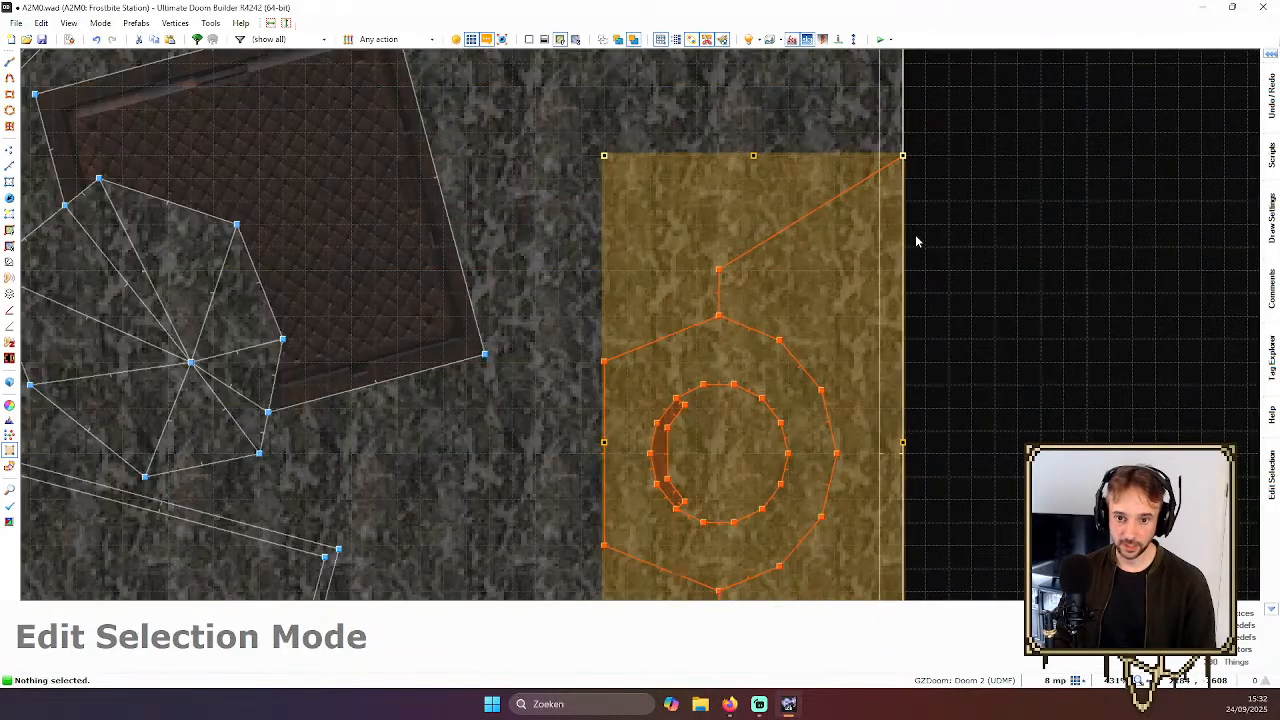
scroll(645, 150, up, 5)
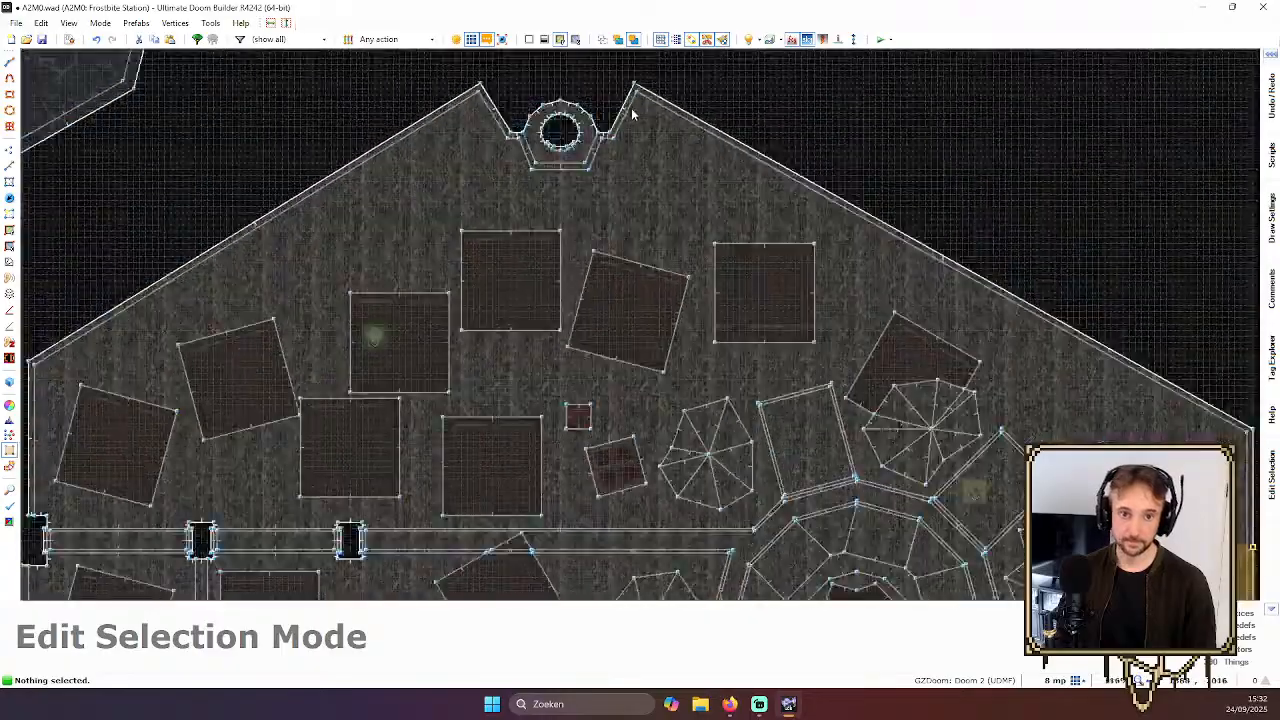
scroll(837, 297, down, 5)
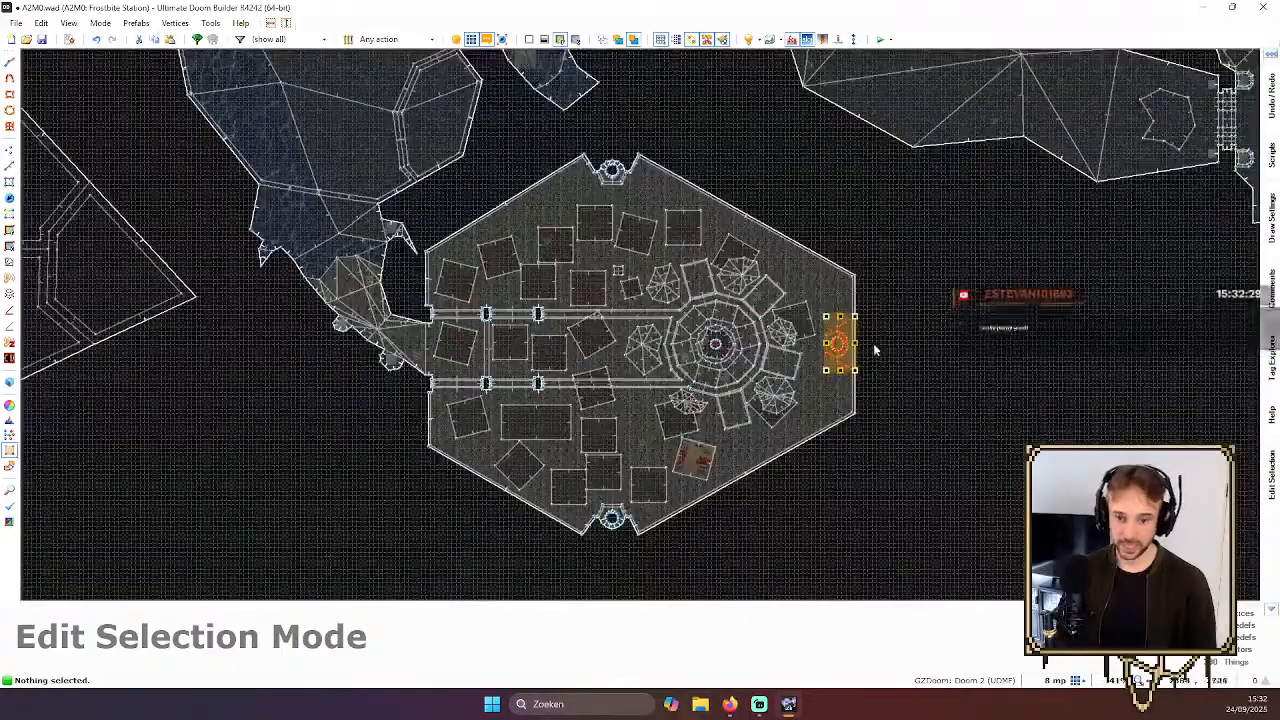
scroll(893, 402, up, 5)
scroll(843, 305, down, 2)
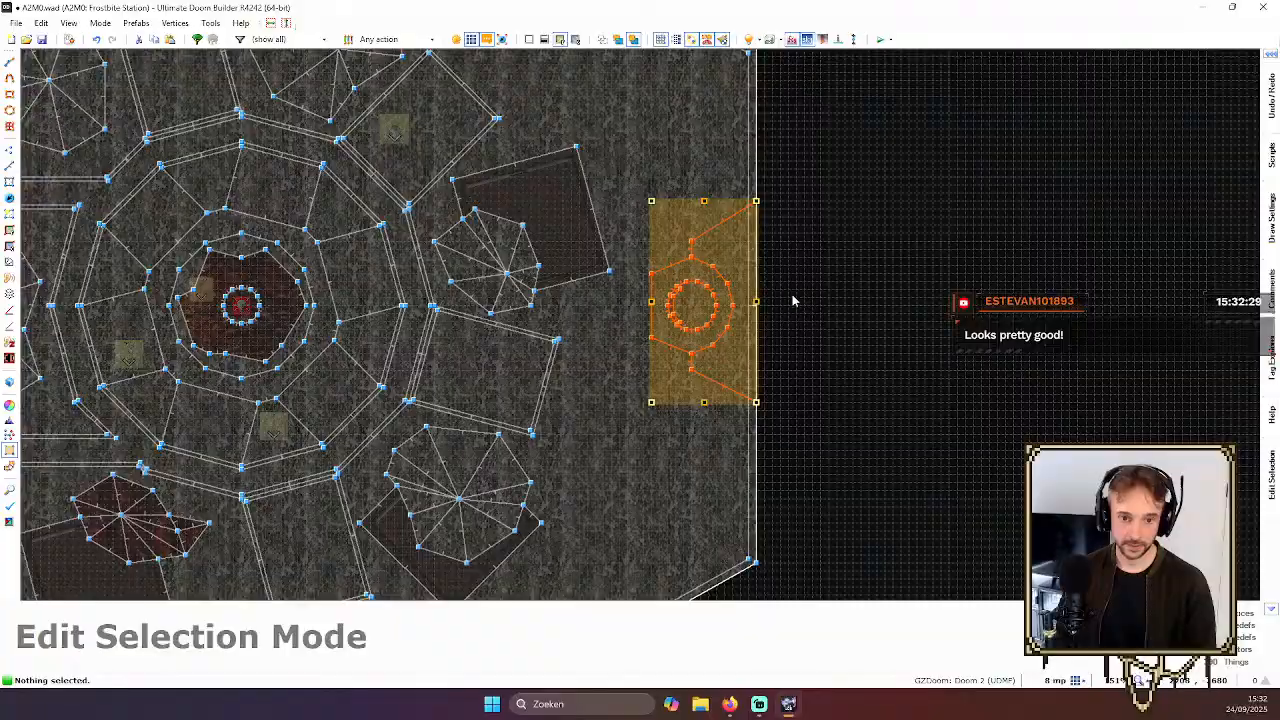
key(Return)
Auto-align the textures of the red room's northeast wall in X and Y in 3D
key(w)
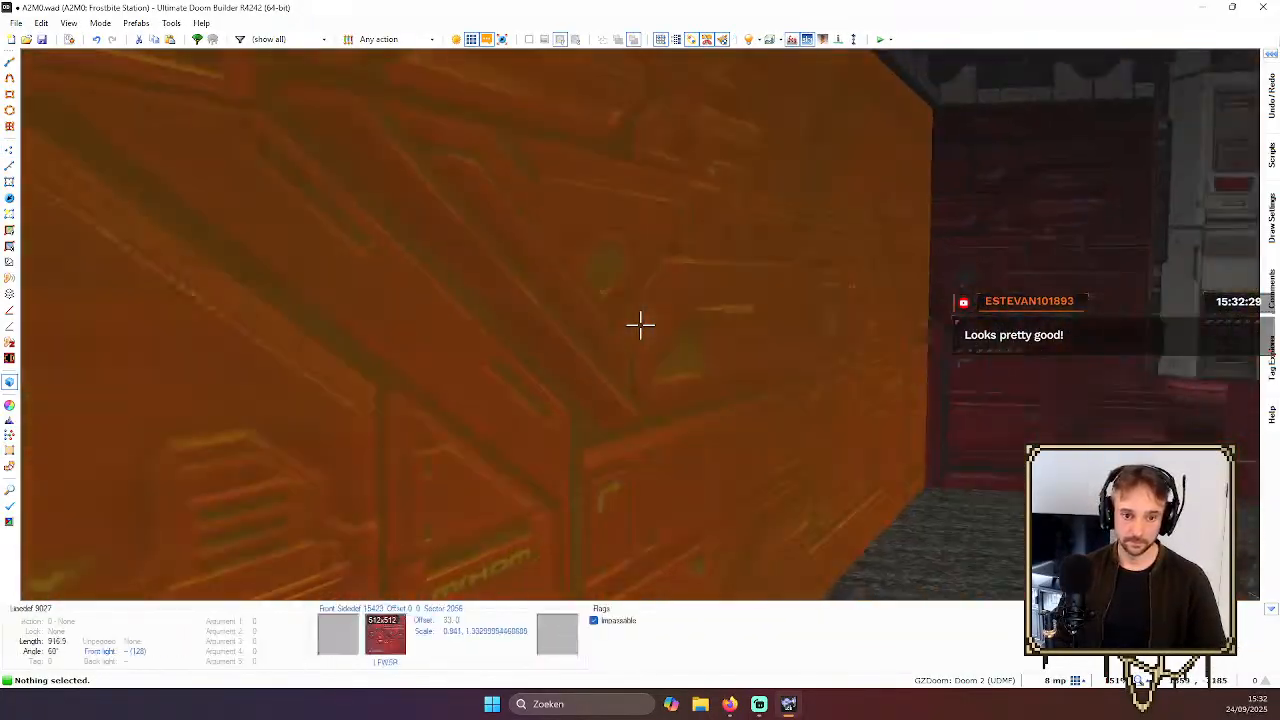
key(a)
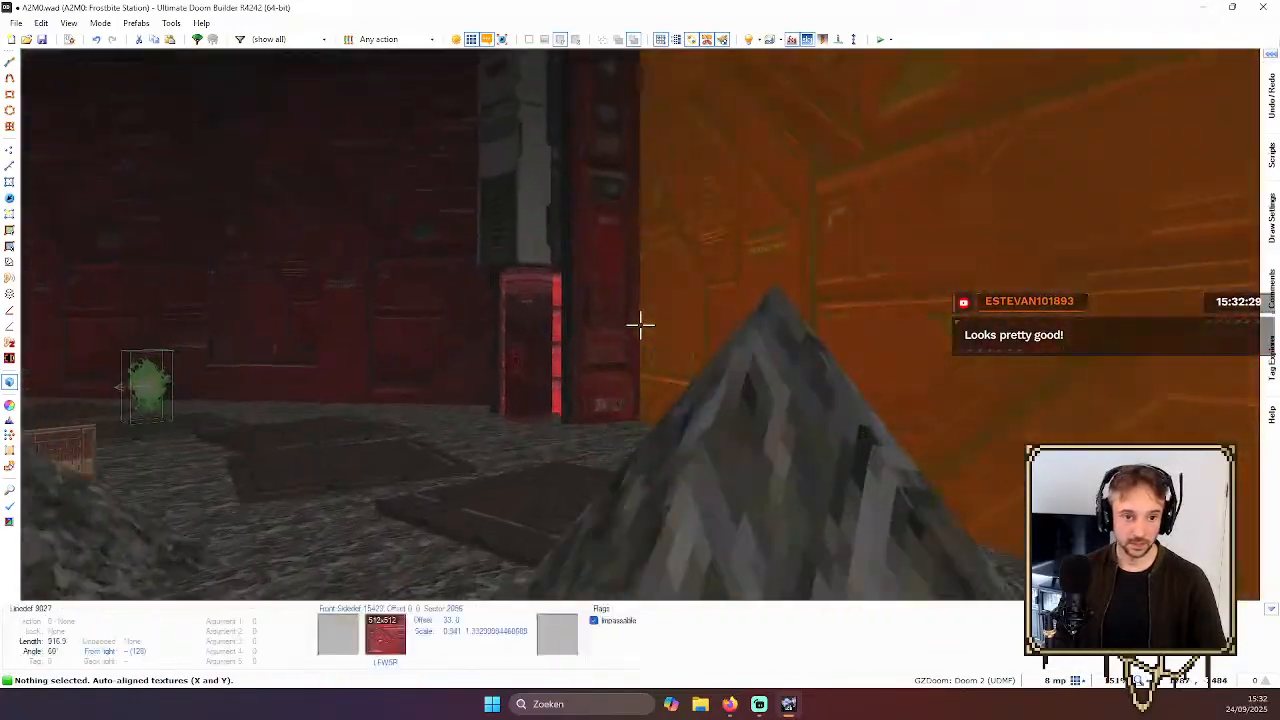
key(w)
middle_drag(933, 466, 921, 466)
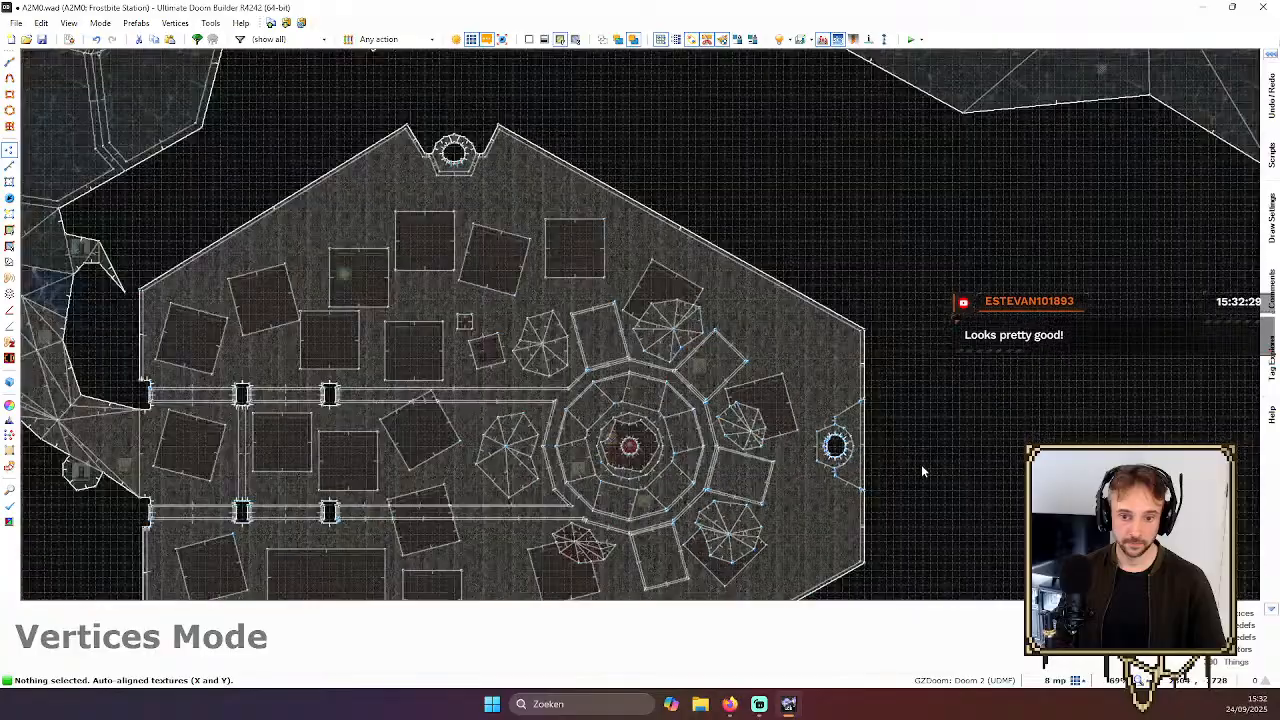
Delete the leftover sectors behind the new alcove on the red room's east wall
scroll(910, 436, up, 3)
key(s)
key(Delete)
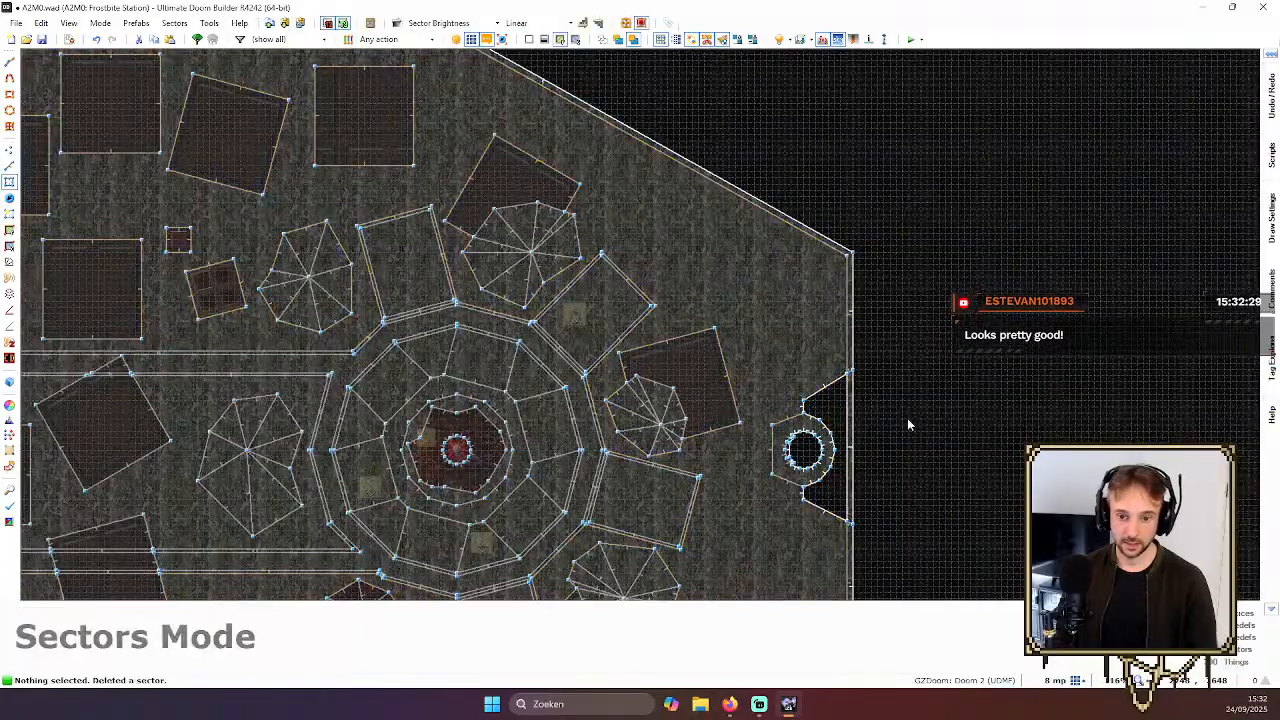
scroll(907, 418, up, 3)
scroll(884, 380, up, 1)
scroll(850, 370, down, 3)
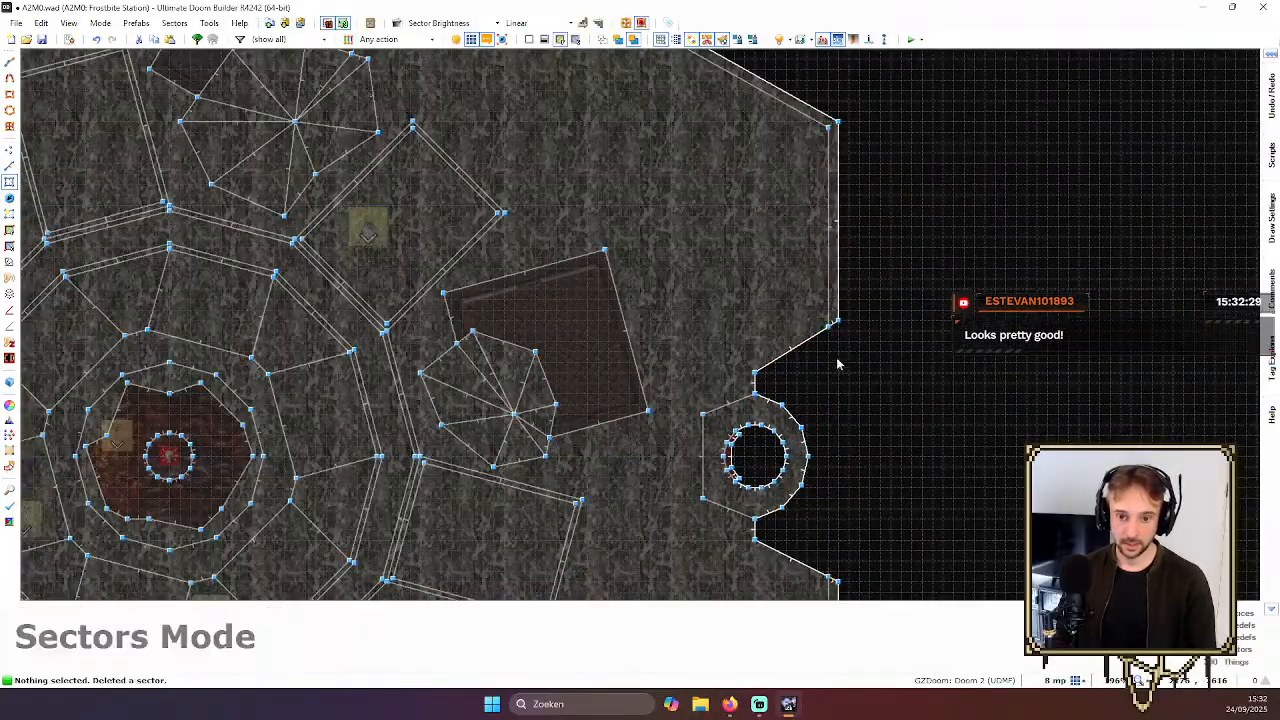
scroll(845, 360, up, 1)
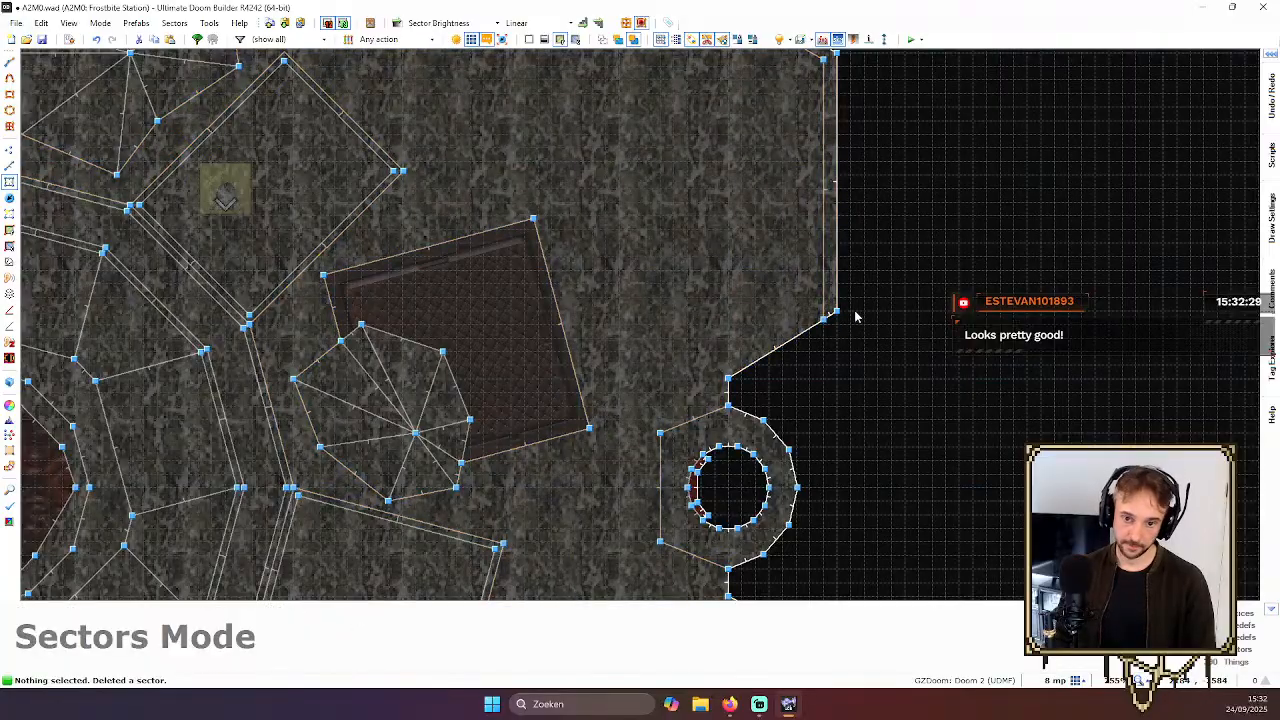
Select the nine linedefs that run along the new east alcove's room-facing outline, including the angled walls on both sides
scroll(853, 315, up, 1)
key(l)
click(812, 325)
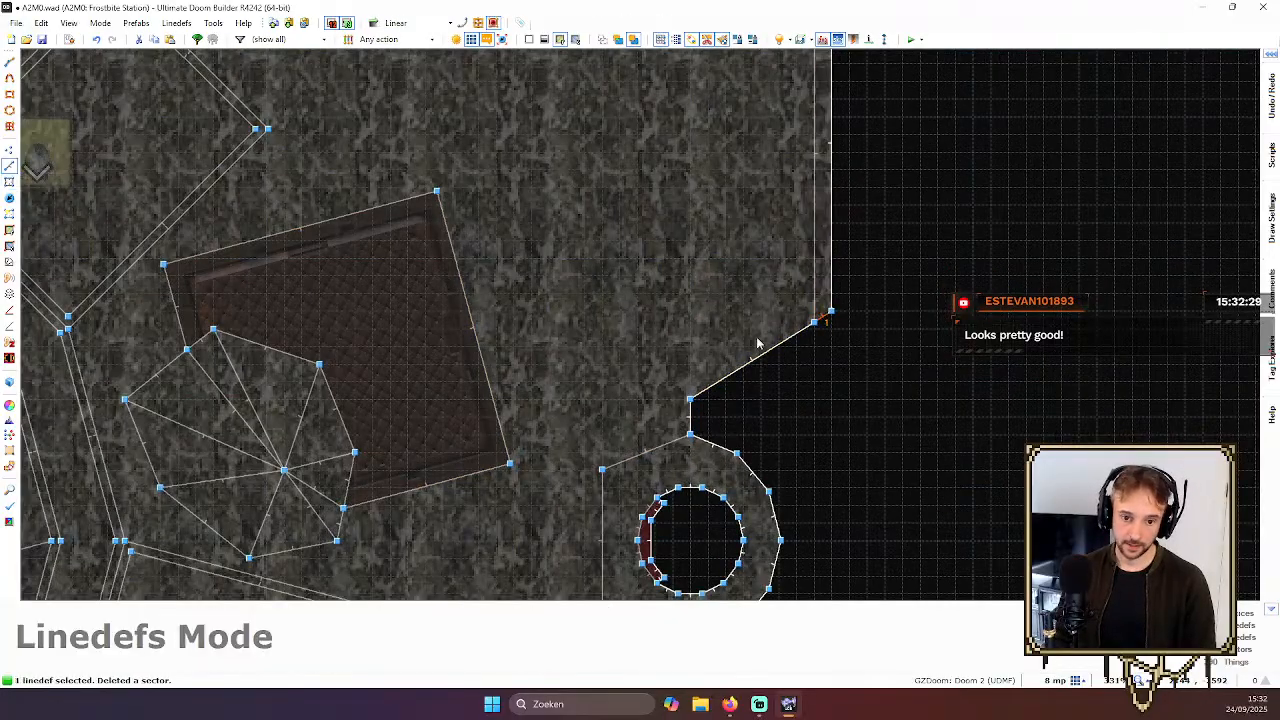
scroll(757, 343, down, 4)
scroll(500, 191, up, 5)
click(575, 170)
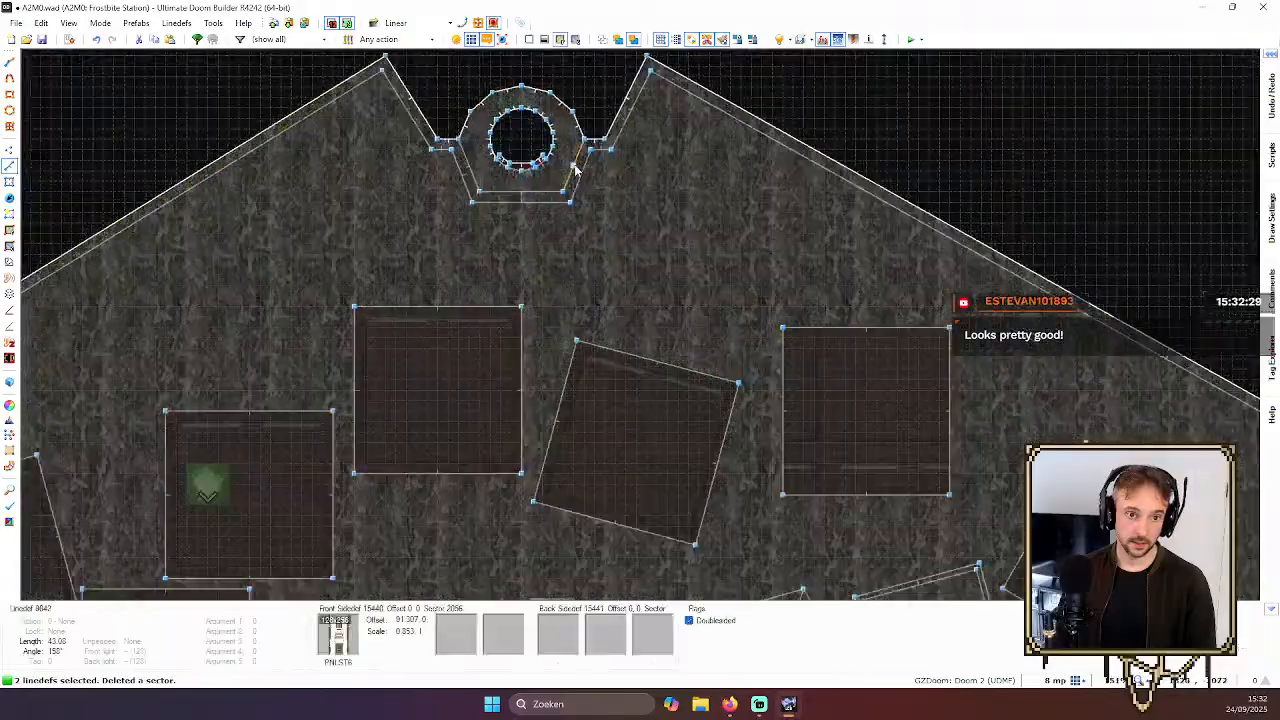
scroll(620, 150, down, 4)
scroll(1000, 400, up, 7)
click(964, 276)
click(903, 334)
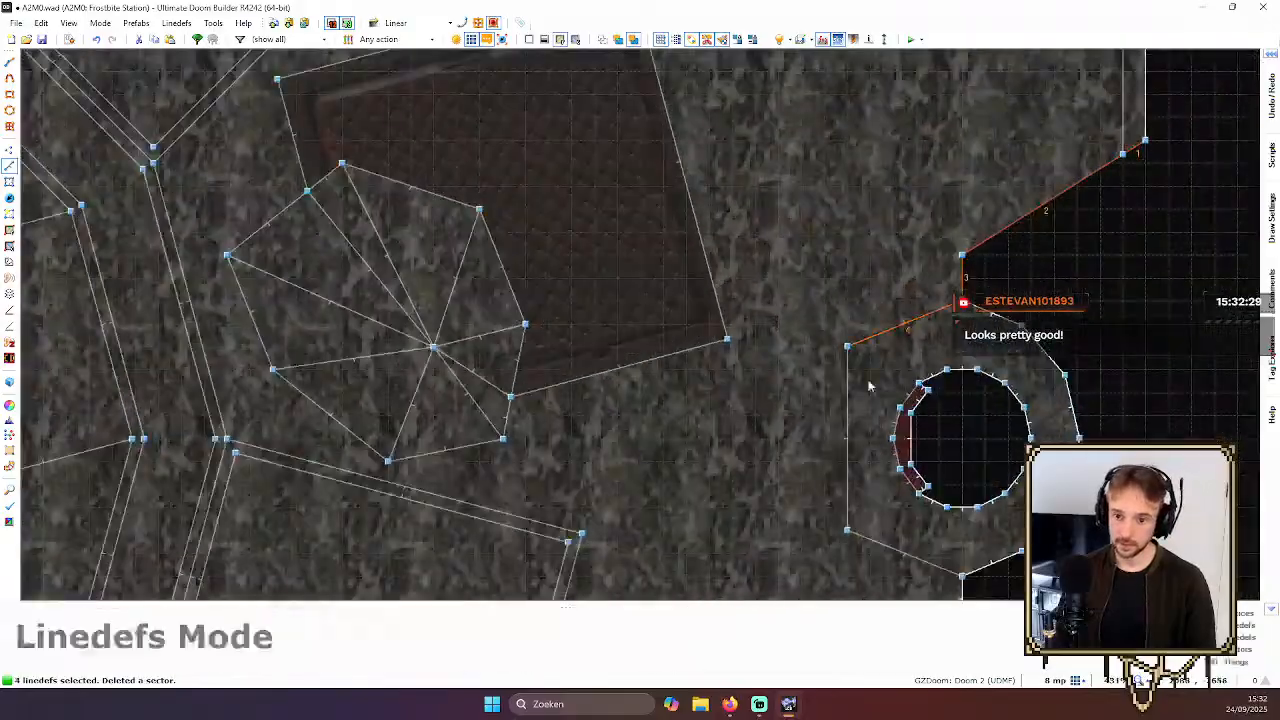
click(859, 415)
scroll(880, 489, down, 5)
scroll(882, 560, up, 3)
click(896, 369)
click(932, 390)
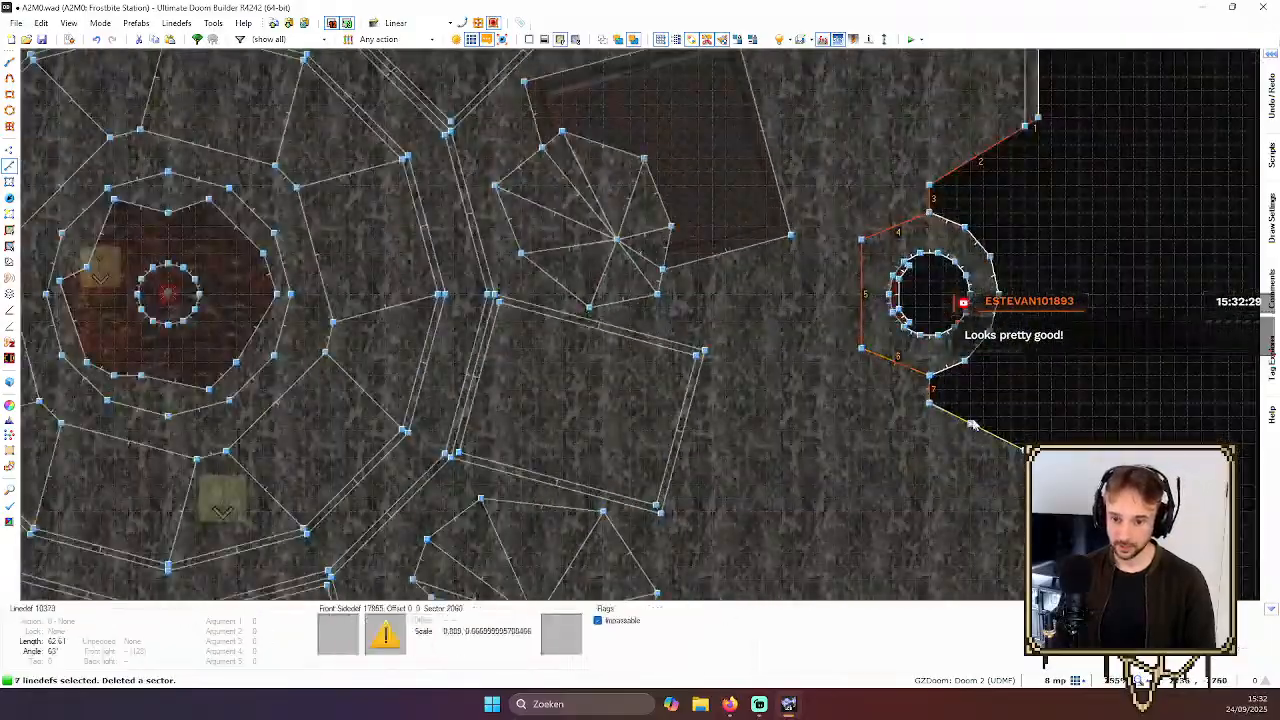
click(972, 424)
scroll(1028, 439, up, 2)
click(1032, 462)
scroll(1123, 371, down, 4)
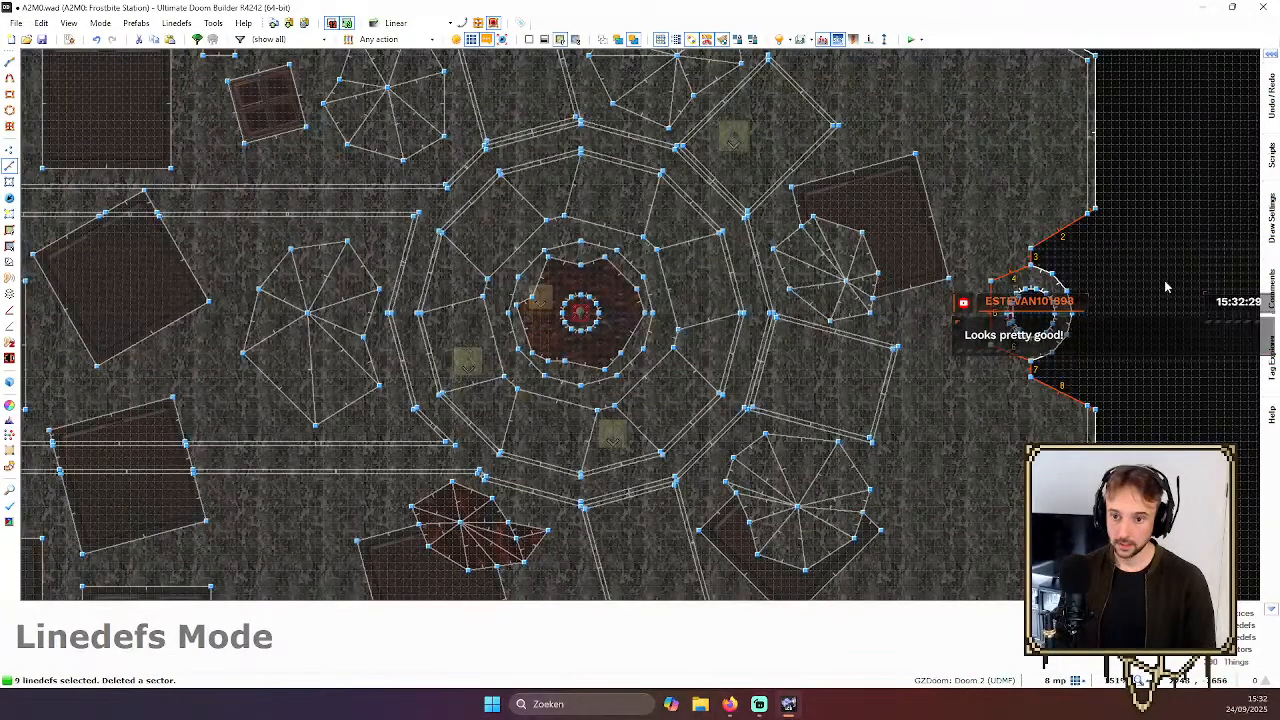
key(Right)
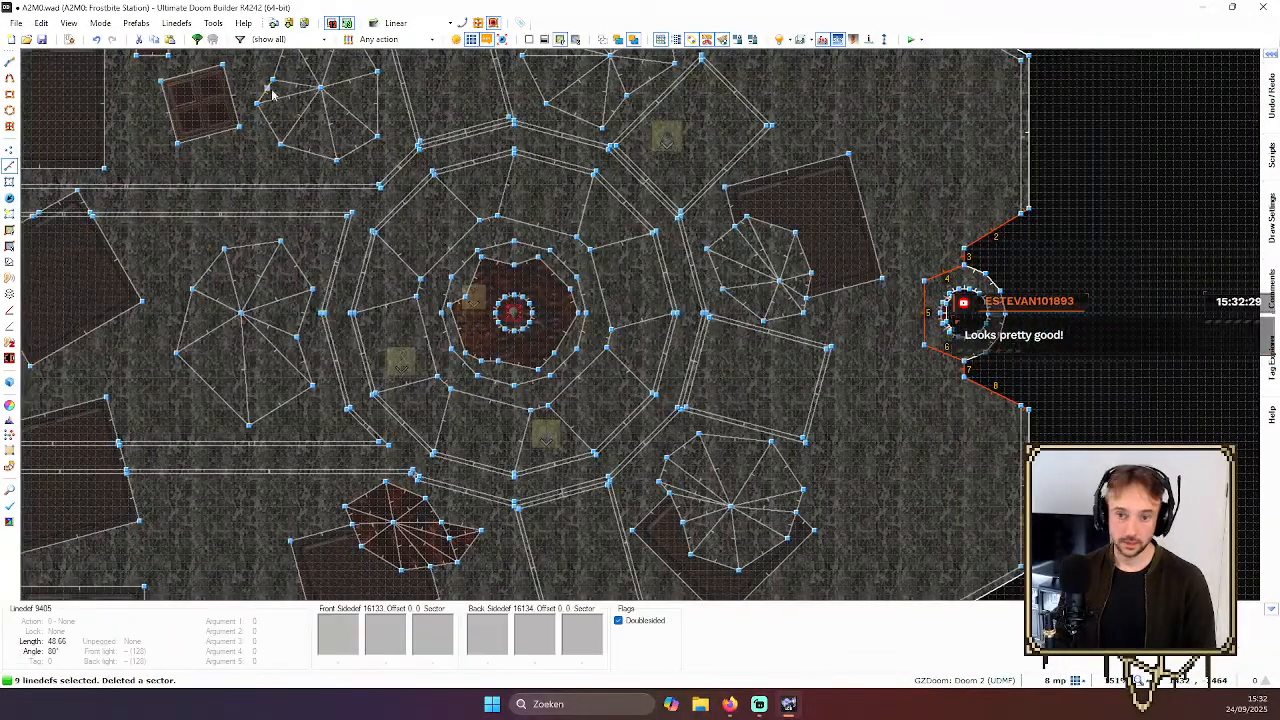
Set up the Stair Sector Builder for the selected lines with sector depth 8 and the height and texture changes disabled
click(9, 263)
drag(183, 279, 336, 266)
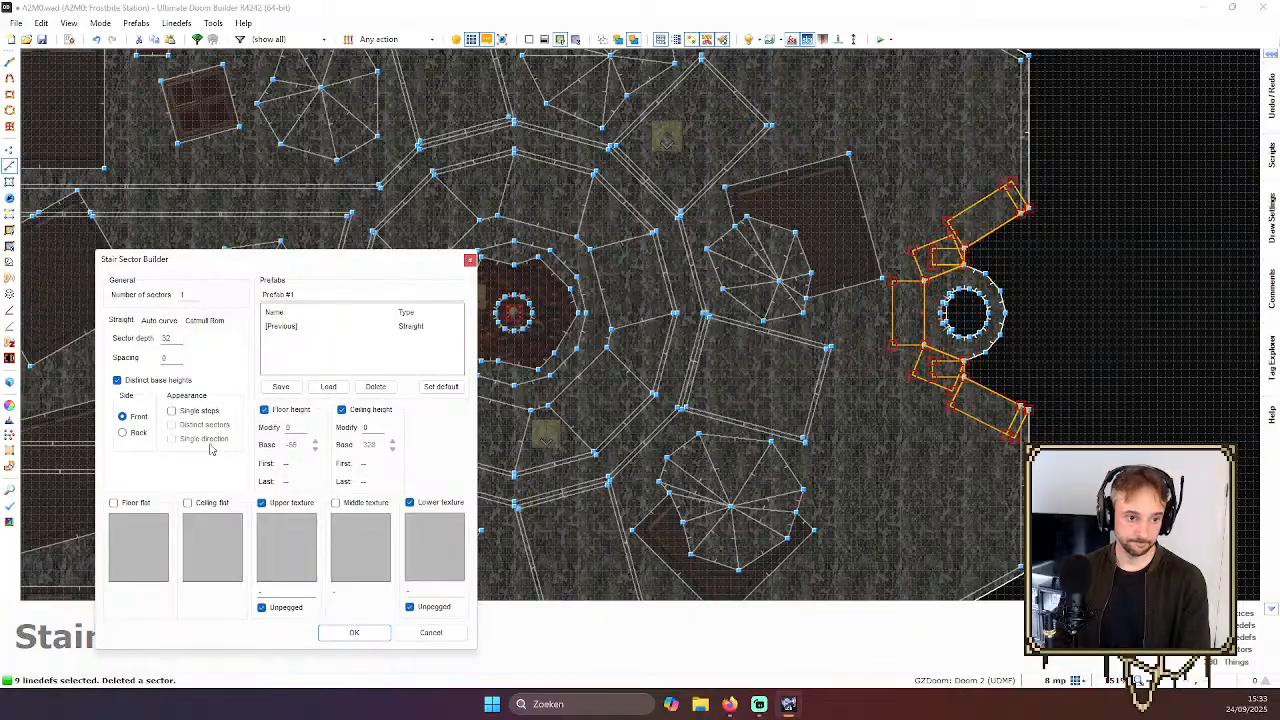
double_click(180, 340)
text(8)
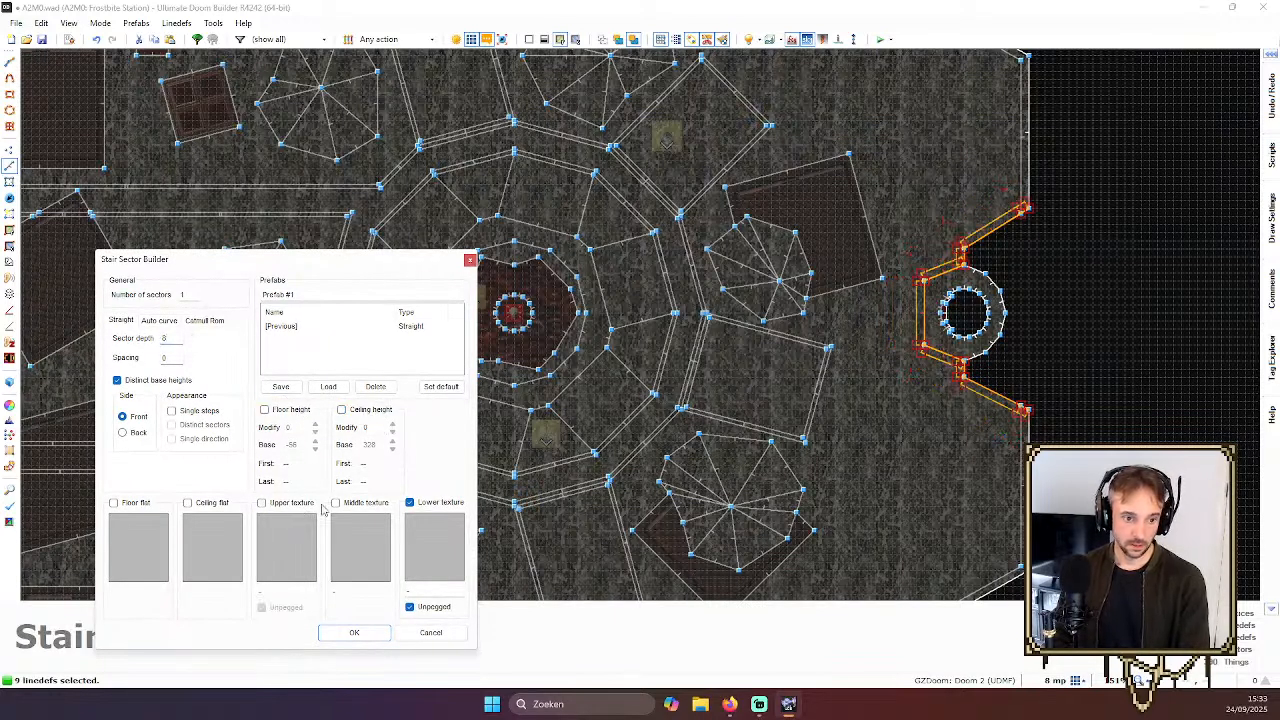
click(436, 503)
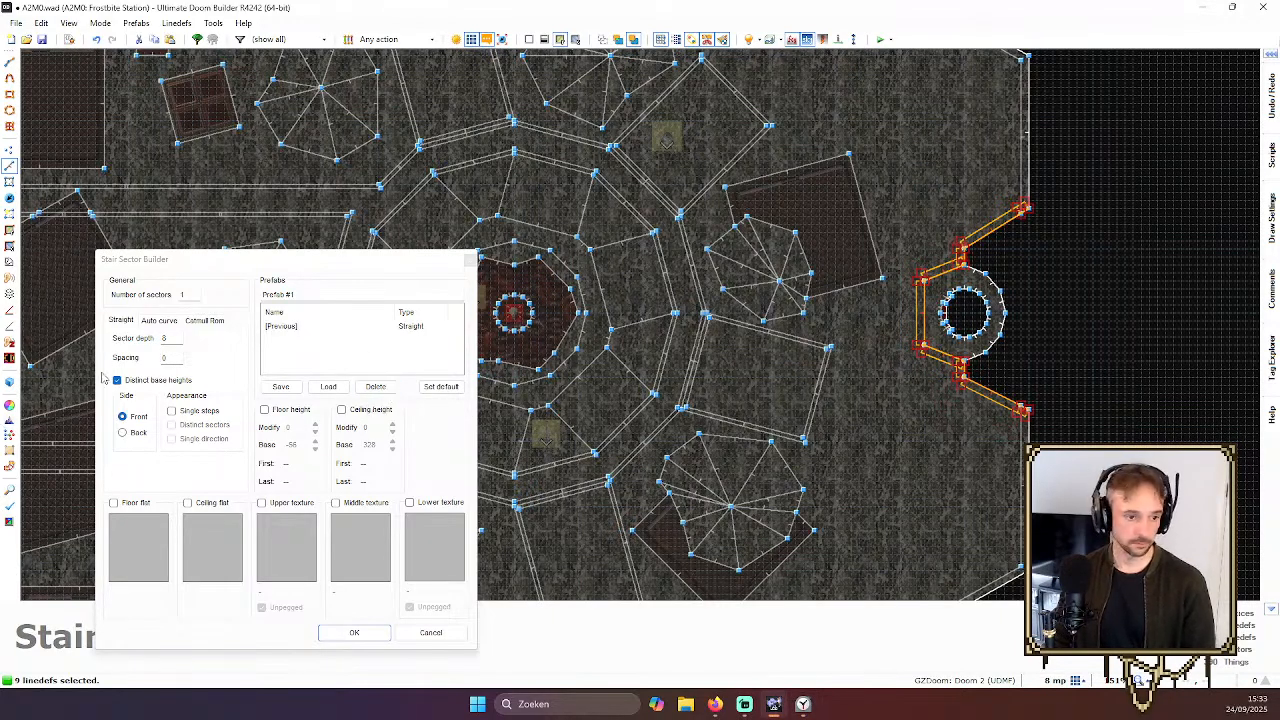
Disable distinct base heights, enable single steps, and build the trim sector around the east alcove
click(187, 381)
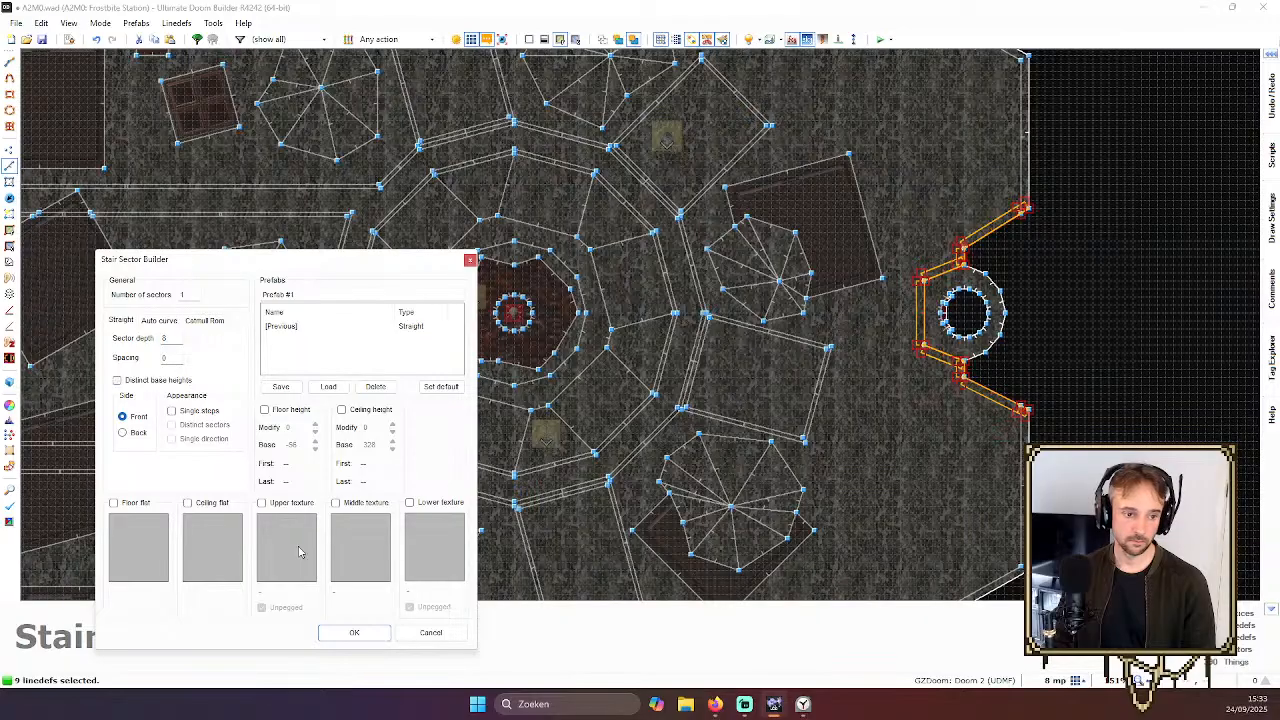
click(191, 416)
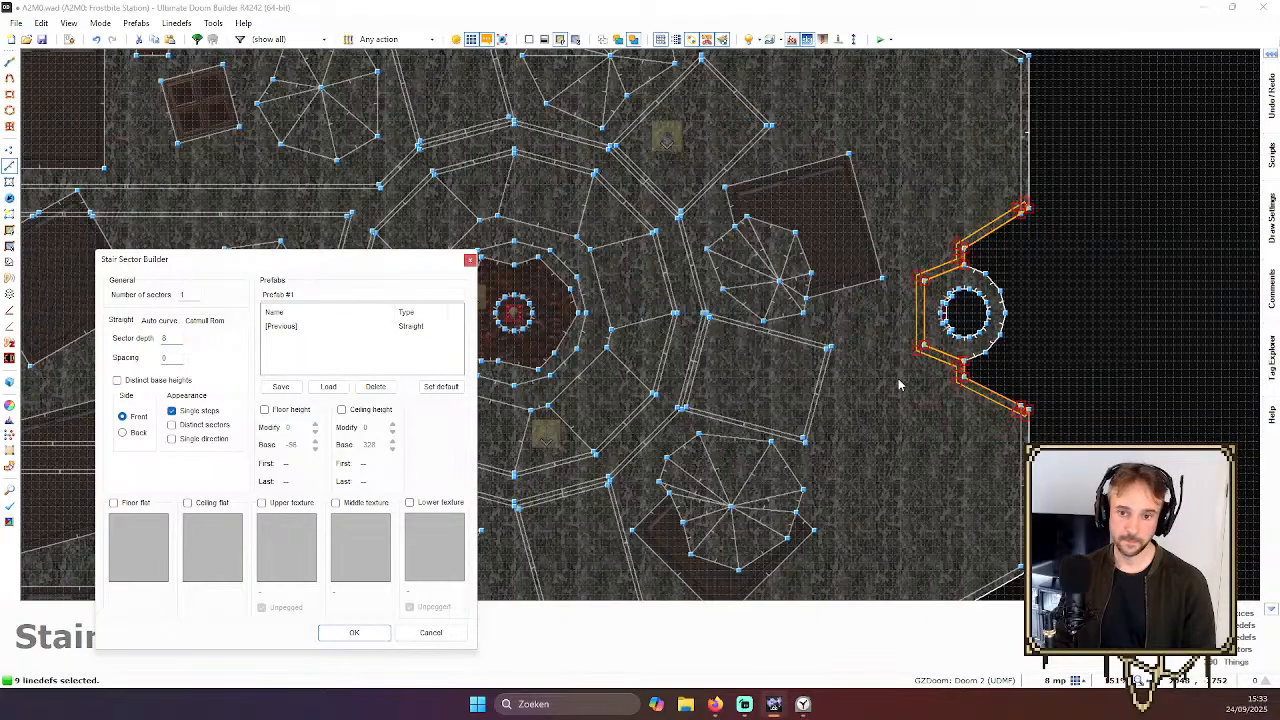
scroll(922, 358, up, 3)
scroll(929, 351, down, 5)
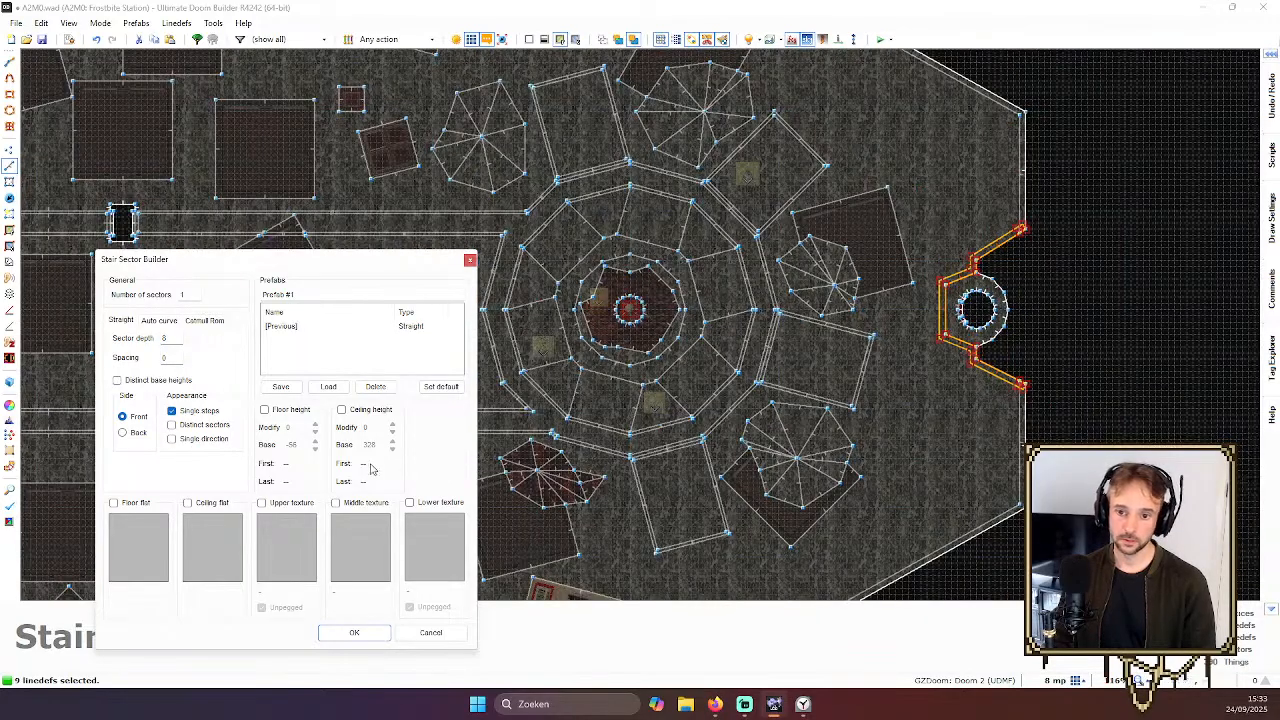
scroll(985, 404, up, 5)
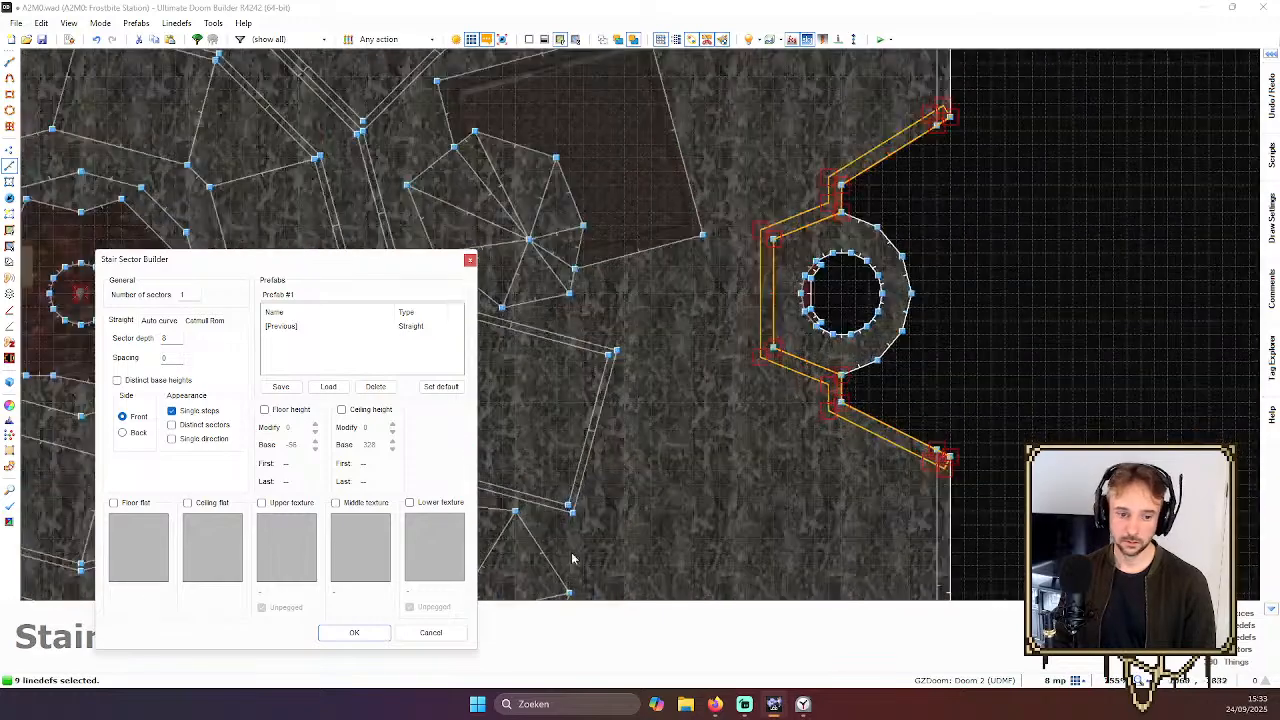
click(354, 634)
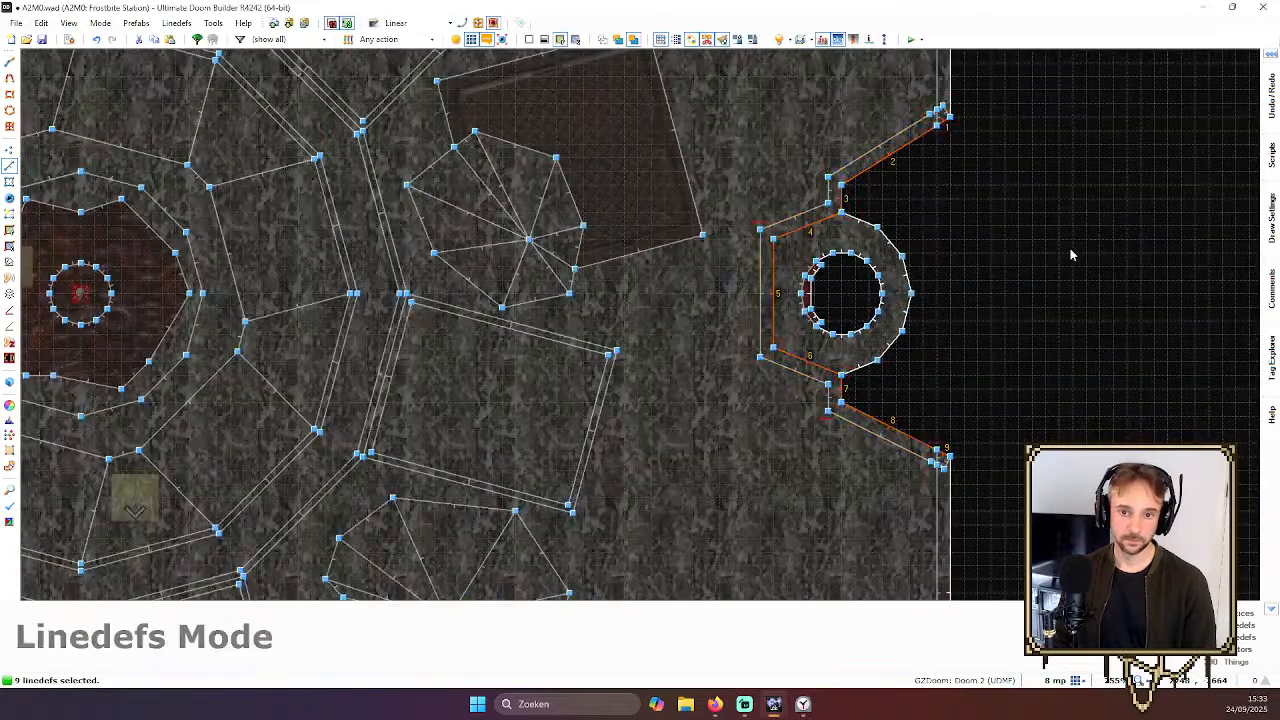
Merge the new alcove trim, the small corner pieces and the adjoining room-edge border strips into one sector
click(1057, 220)
scroll(980, 109, down, 2)
scroll(932, 133, up, 5)
key(s)
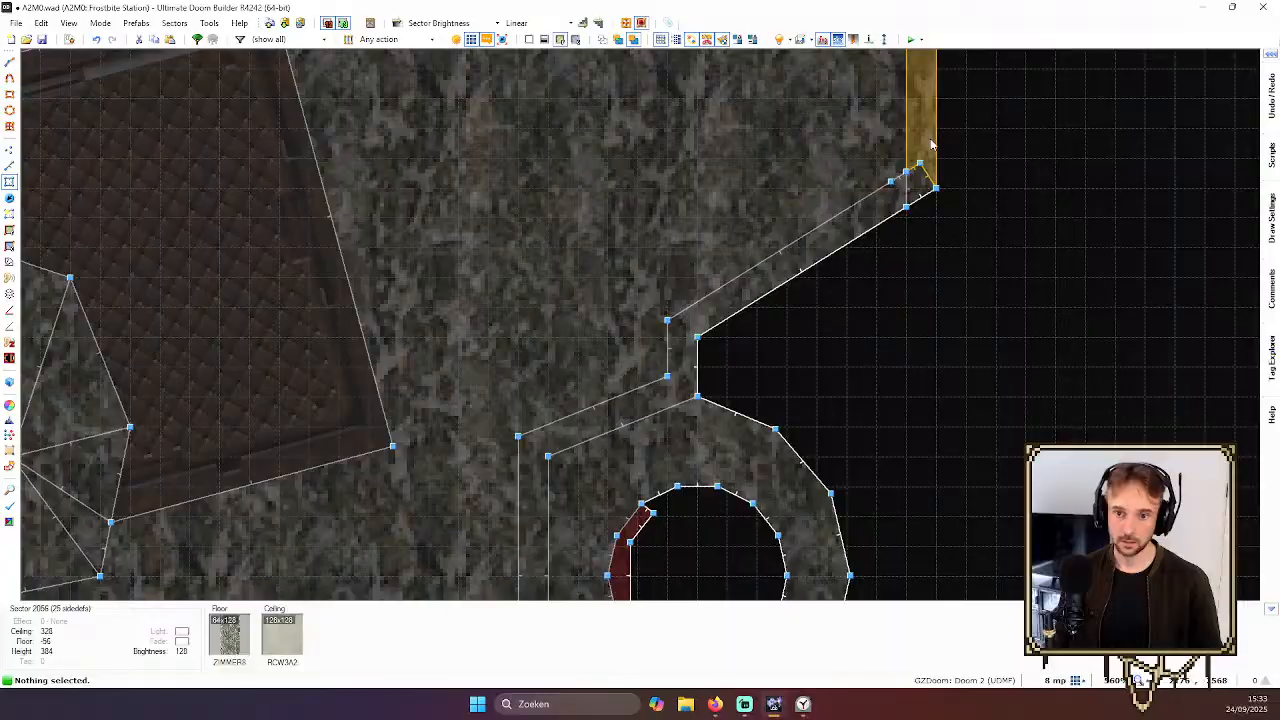
click(930, 144)
click(918, 189)
click(902, 194)
scroll(903, 196, down, 5)
scroll(864, 414, up, 4)
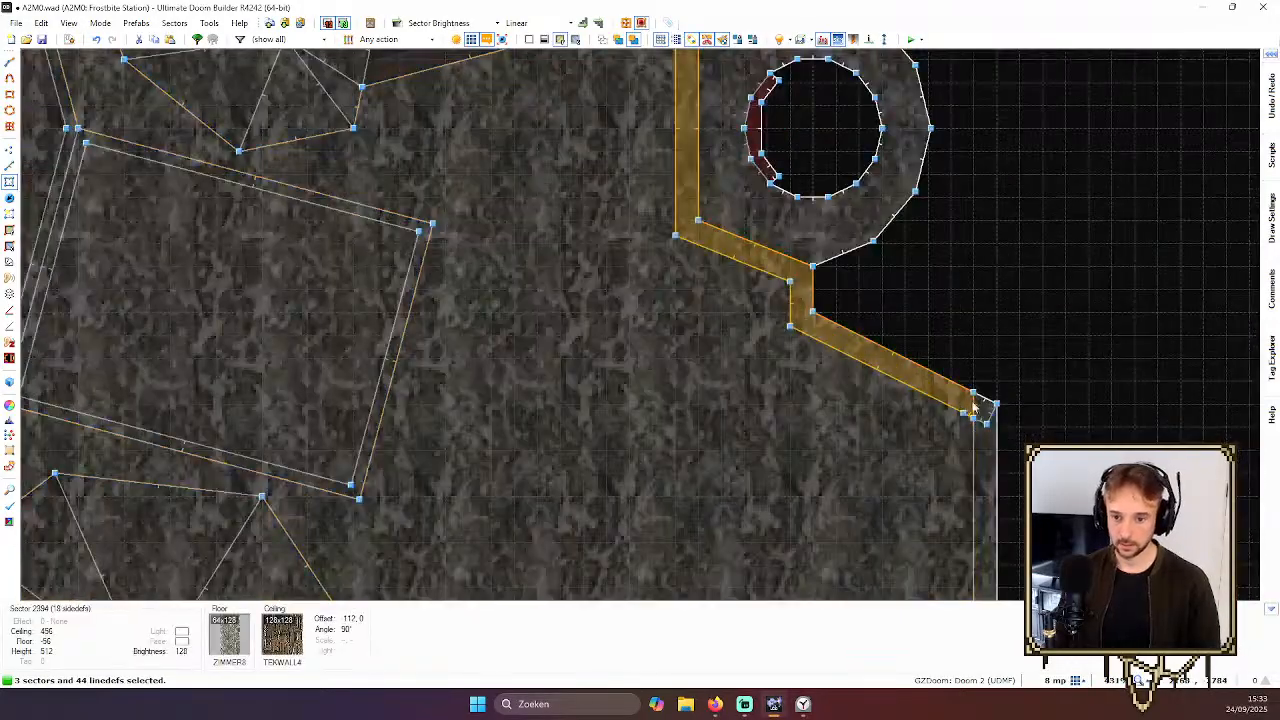
click(984, 409)
click(986, 442)
scroll(1004, 440, down, 6)
scroll(1049, 556, up, 1)
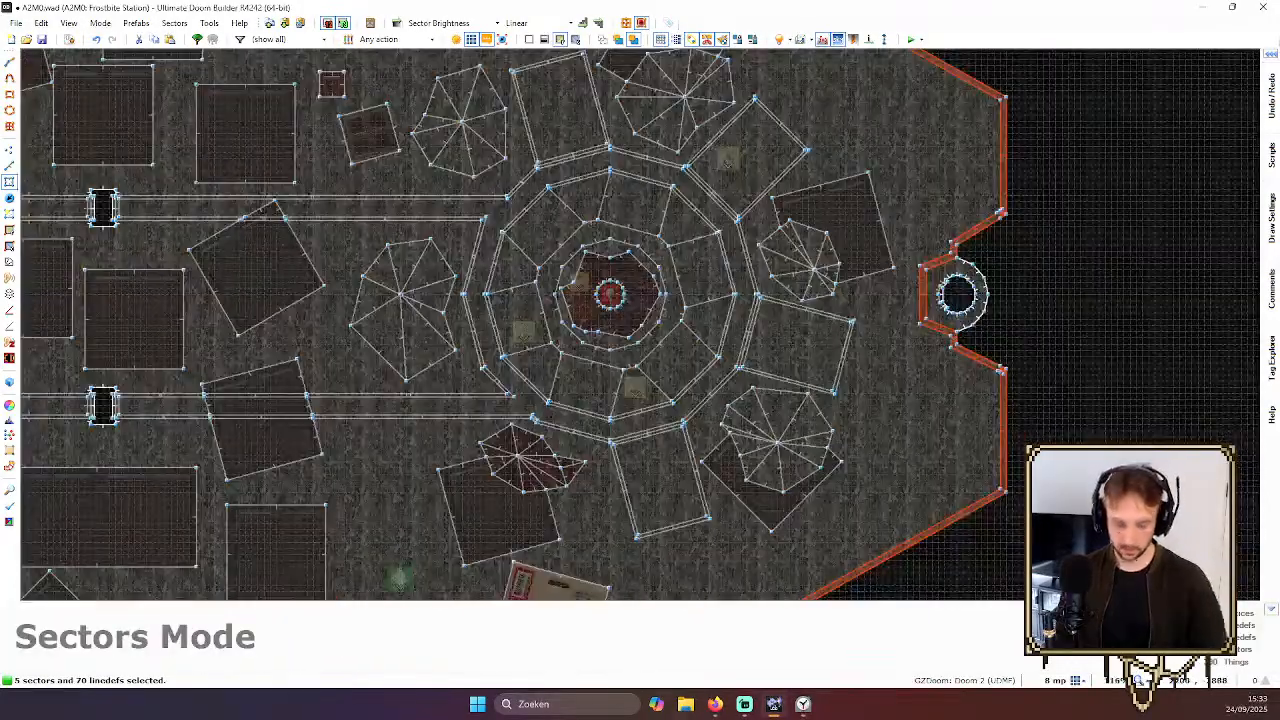
key(shift+j)
Delete the leftover vertices where the alcove trim meets the east wall border at its south and north ends
scroll(1015, 378, up, 5)
key(v)
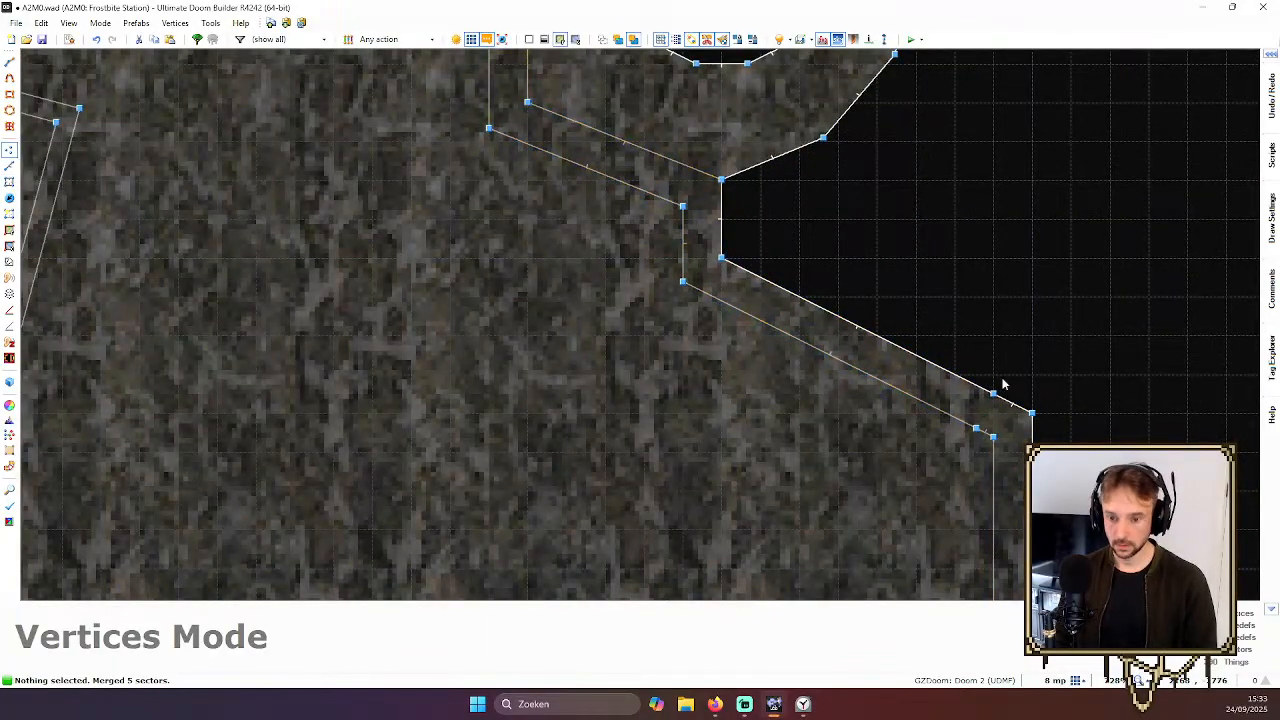
key(Delete)
scroll(947, 414, down, 3)
scroll(947, 414, down, 5)
scroll(930, 440, up, 8)
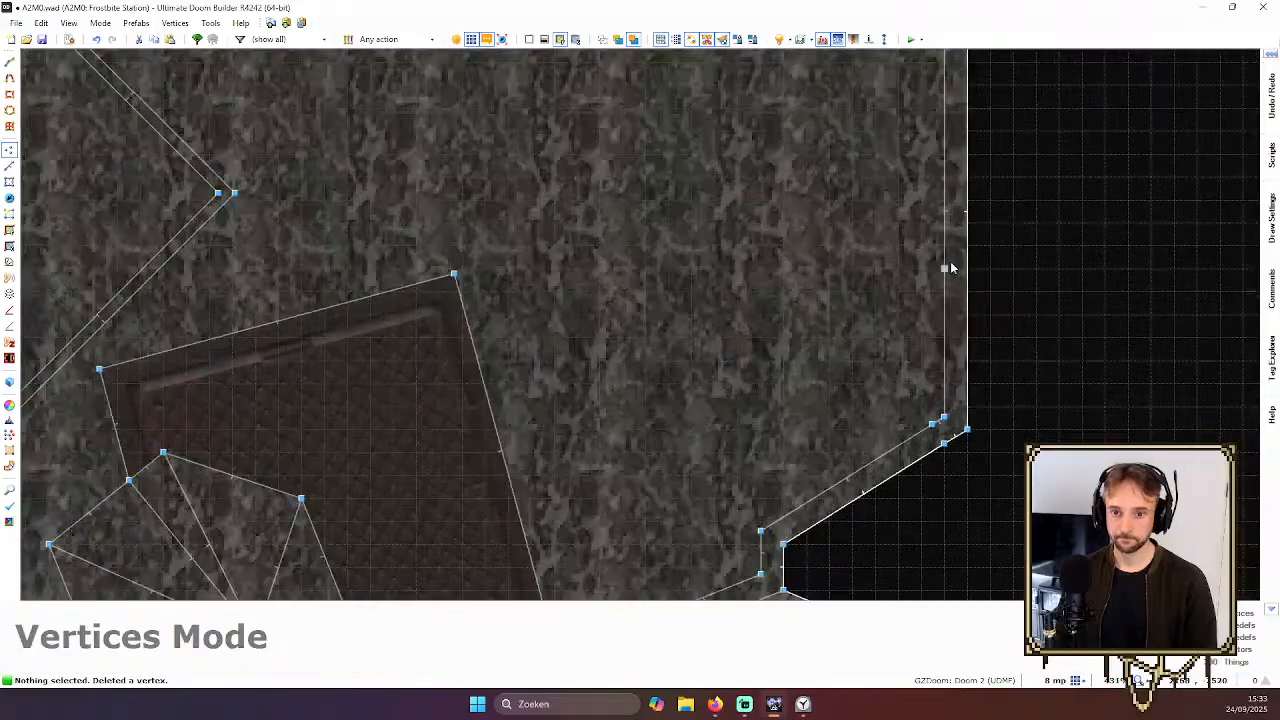
scroll(924, 428, down, 8)
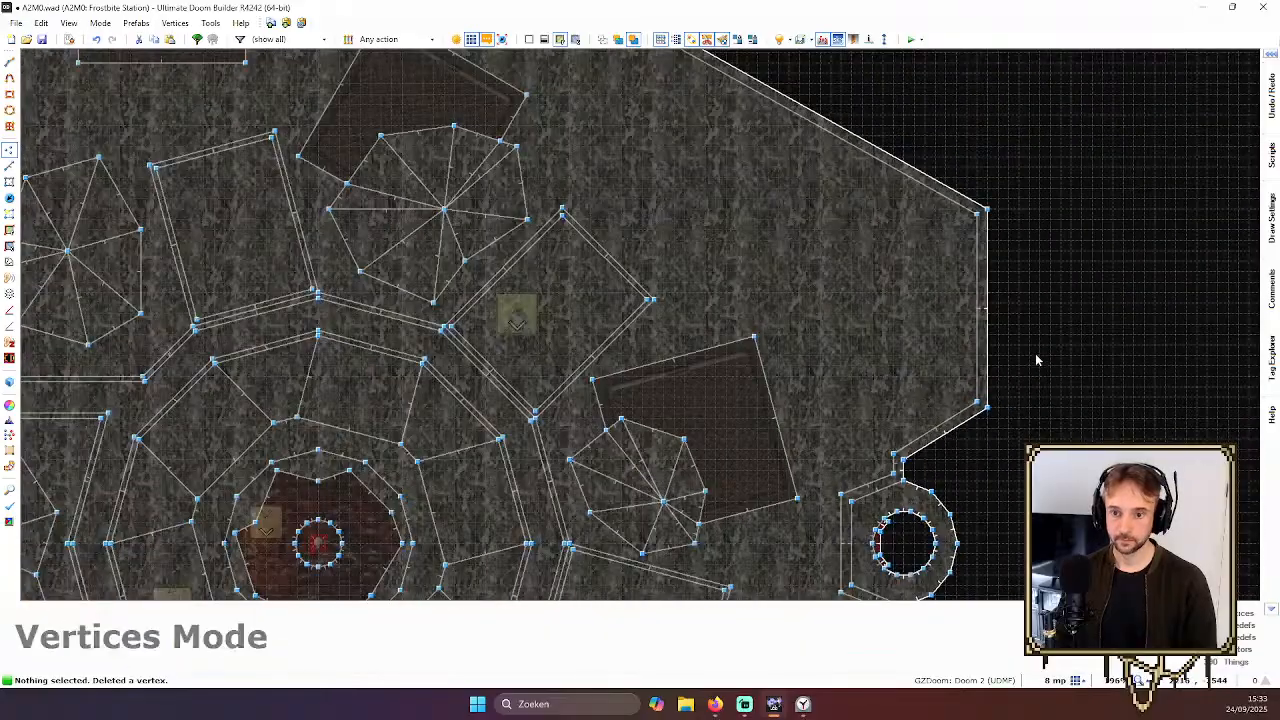
Copy the STRLGT43 light texture in 3D and paste it onto the missing-texture walls behind the new alcove's column
key(q)
key(w)
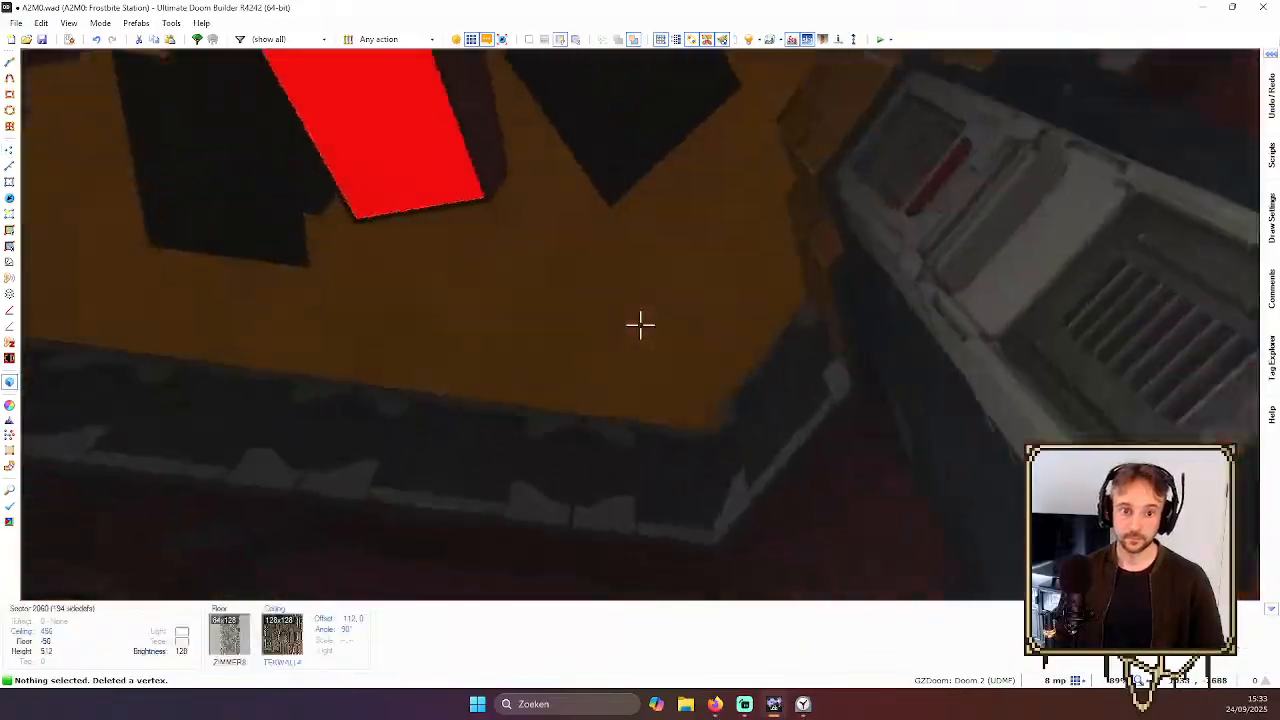
key(w)
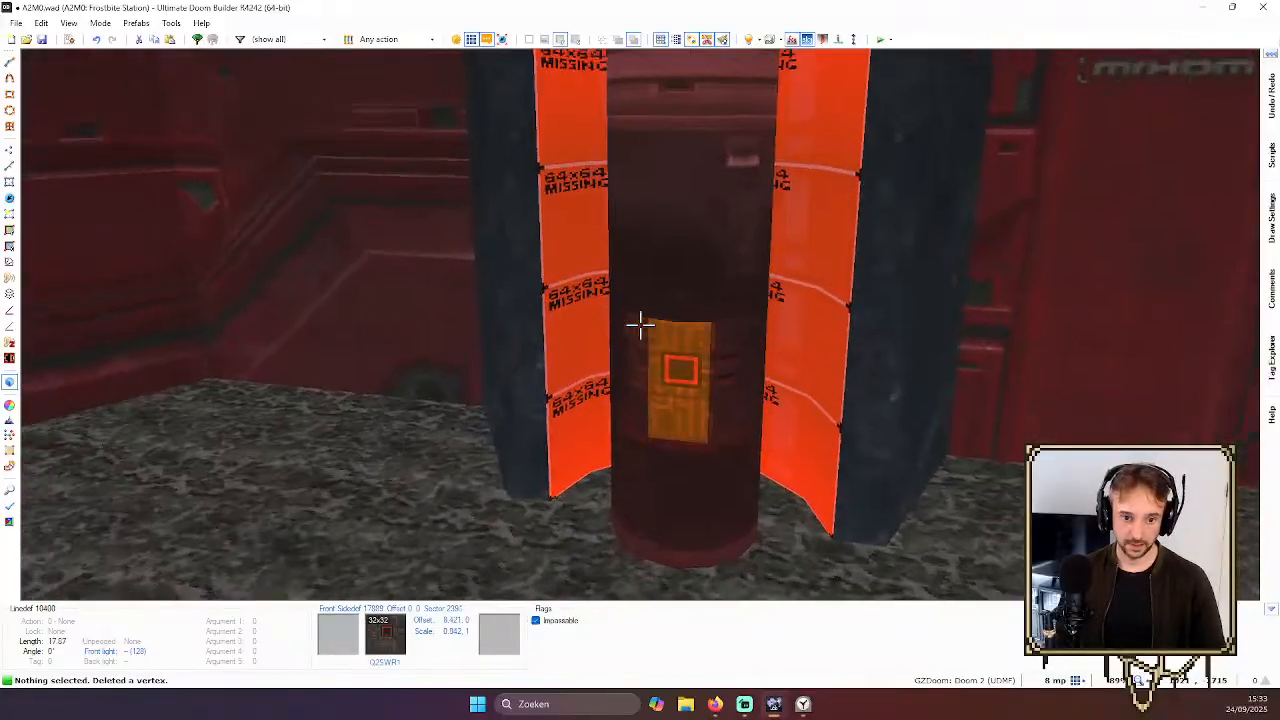
key(w)
key(ctrl+c)
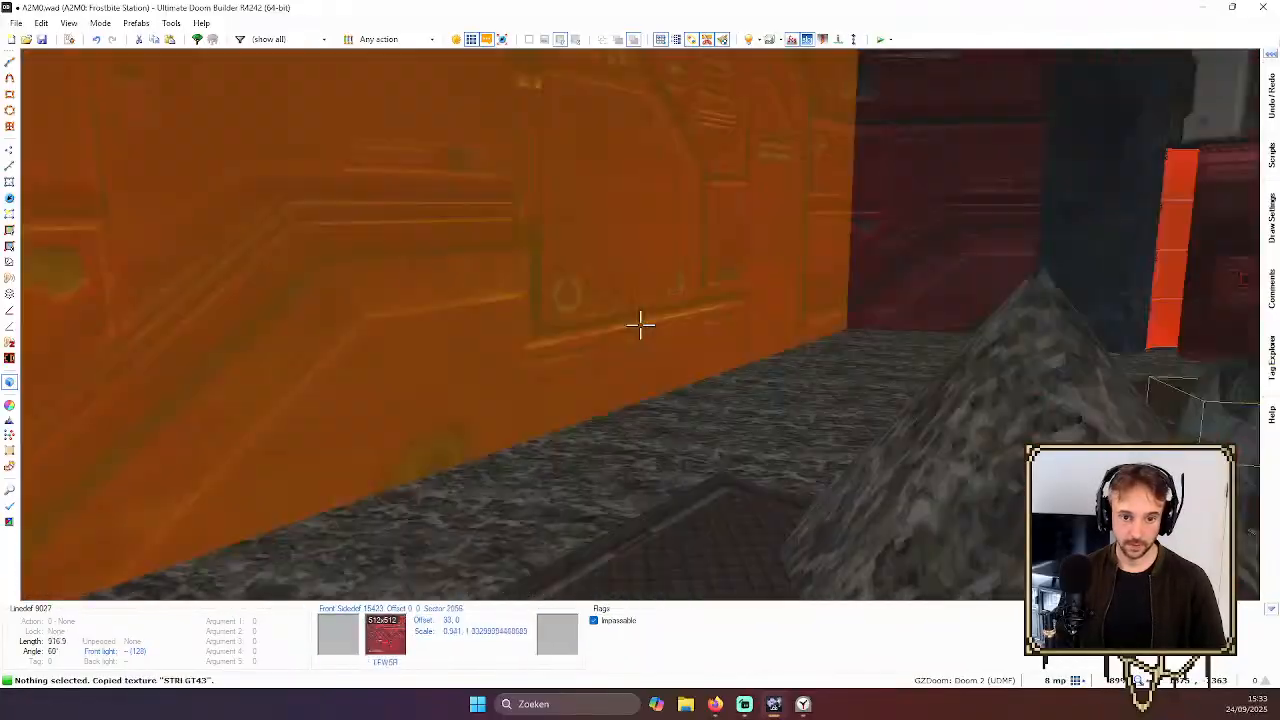
key(w)
key(ctrl+v)
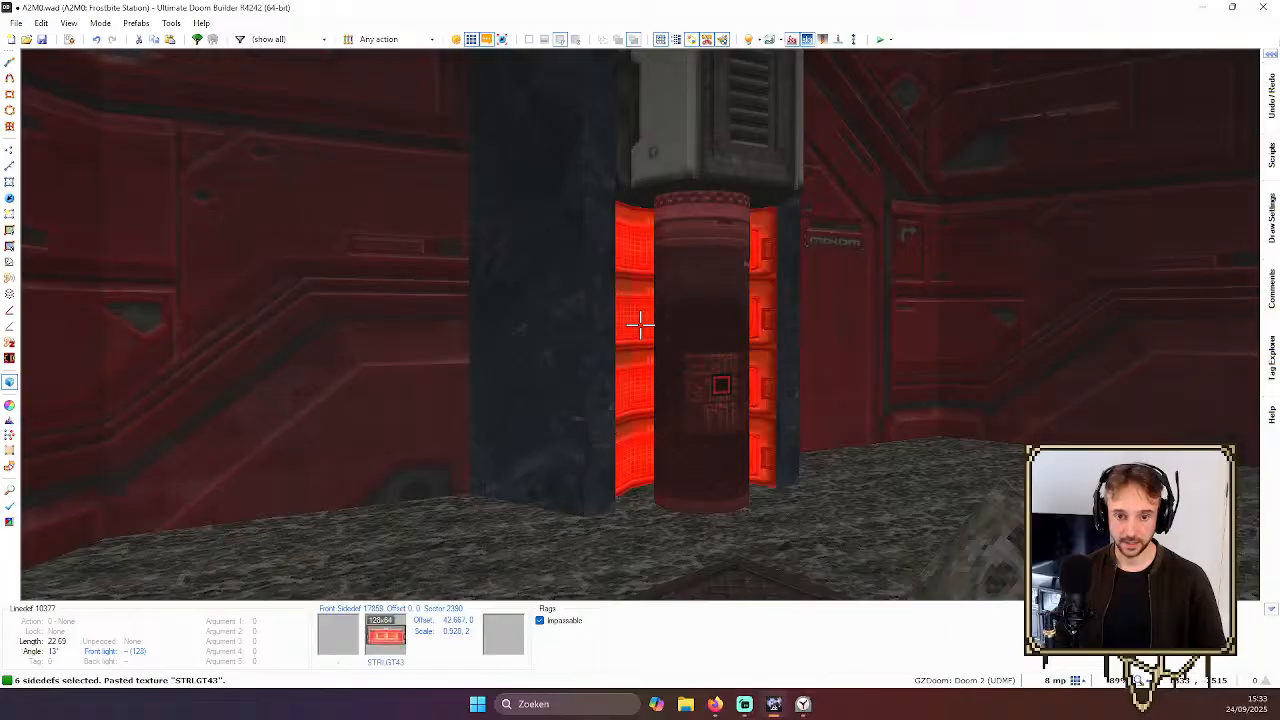
Copy the matching side-strip and panel textures, including DOORTRAK, onto the walls beside the new alcove's column
key(c)
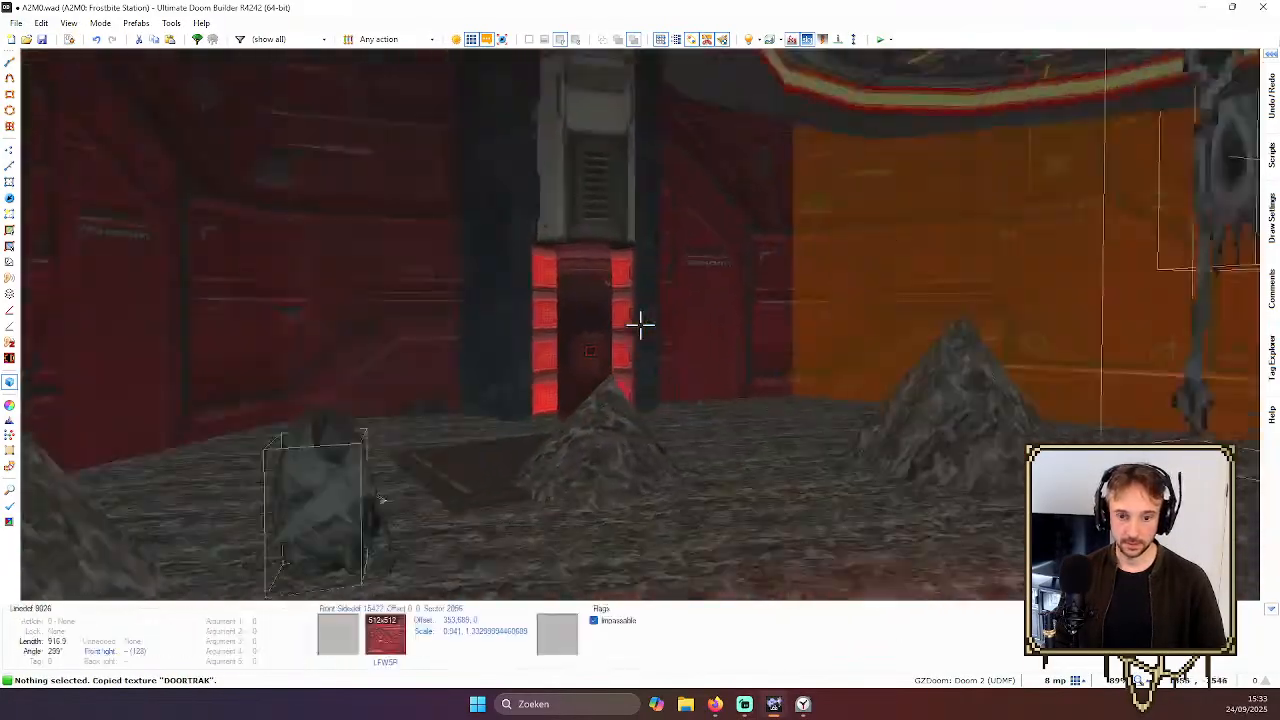
key(w)
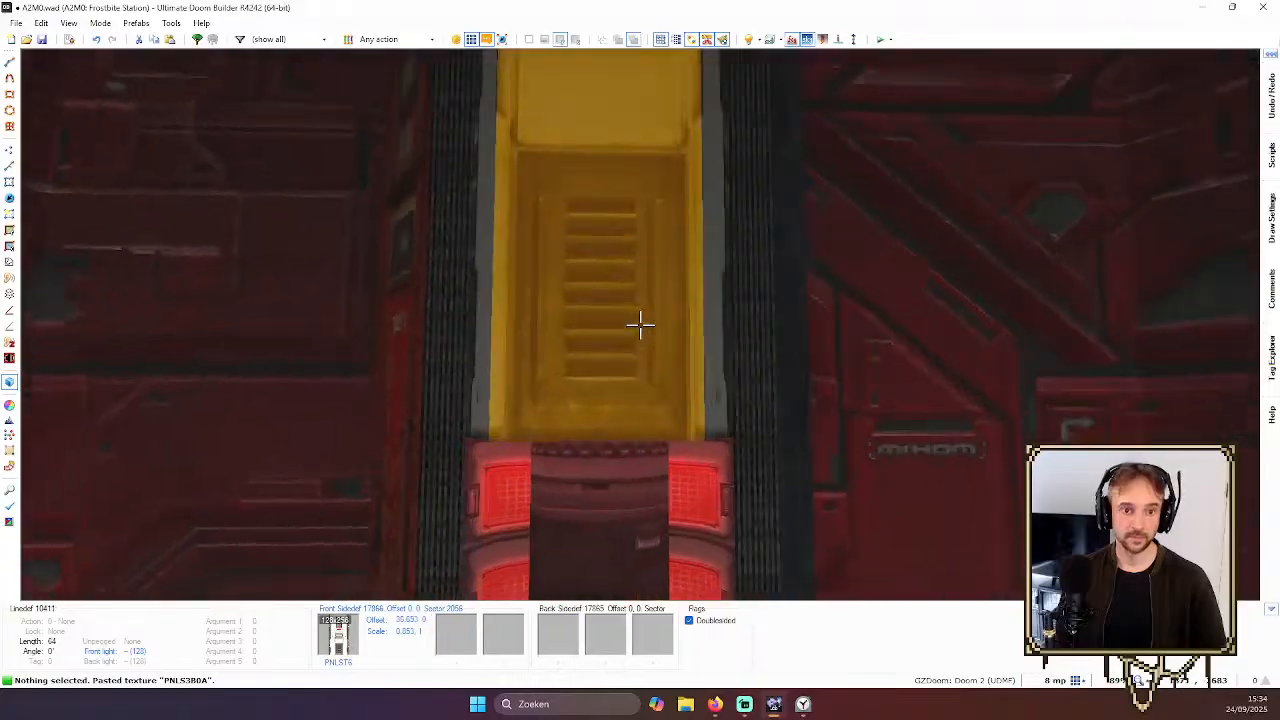
key(ctrl+v)
key(w)
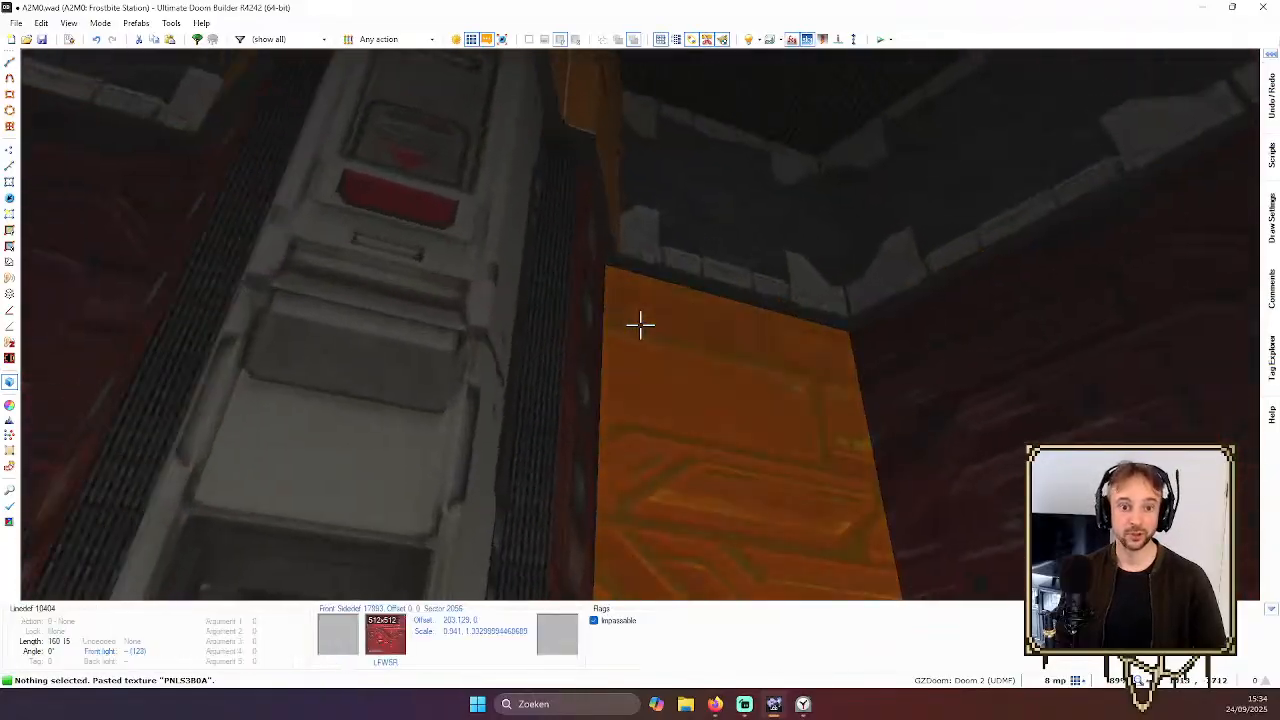
Copy the CHOSERS texture from the existing upper wall and paste it onto the seven upper wall surfaces around the east alcove
key(w)
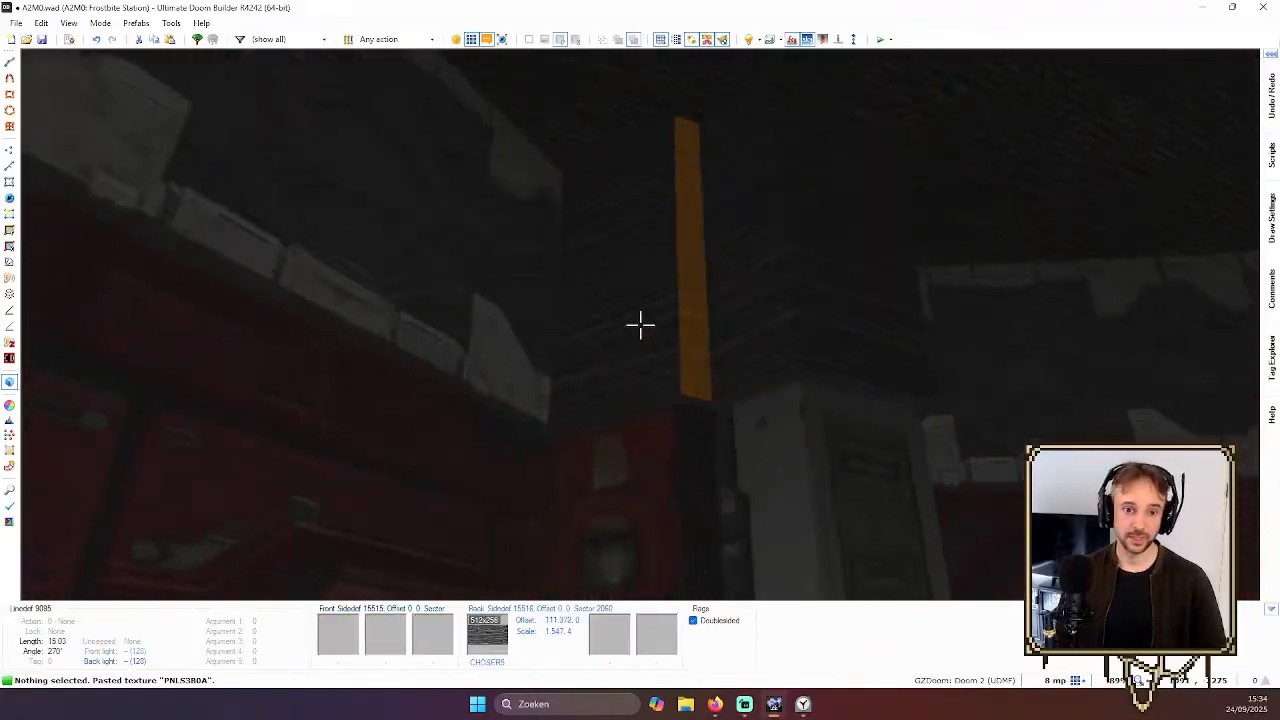
key(w)
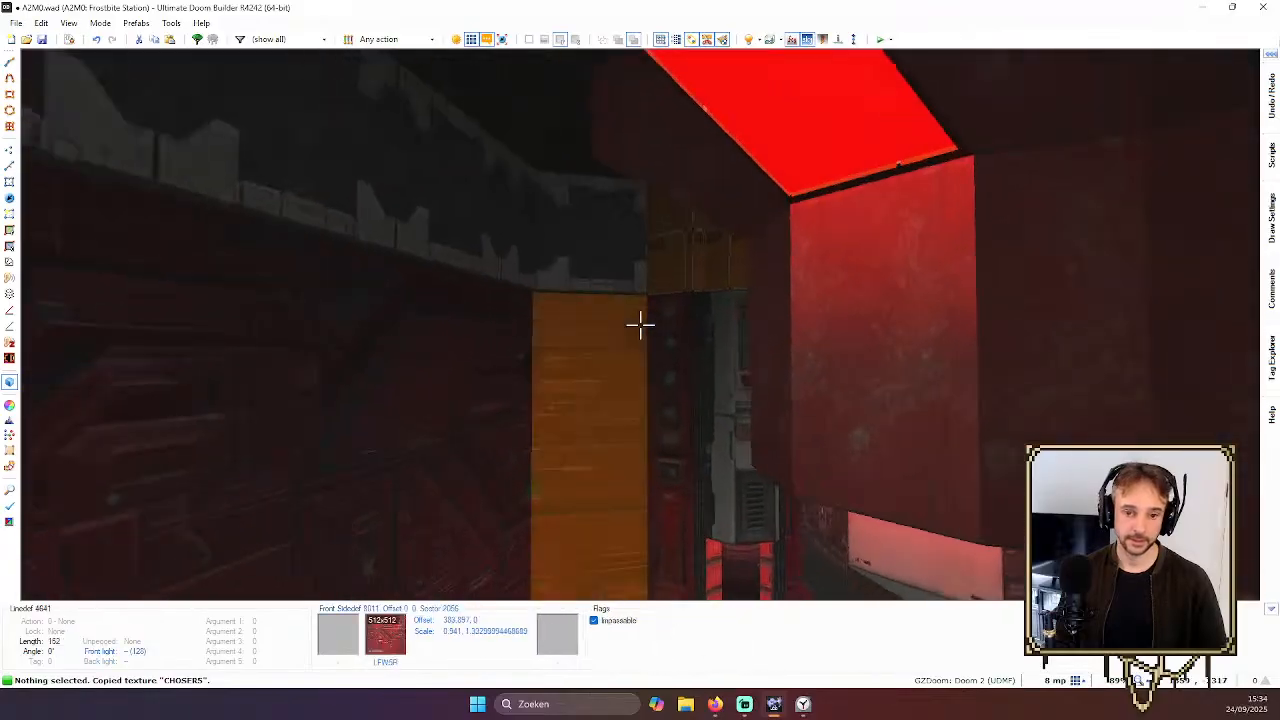
shift+click(640, 323)
key(w)
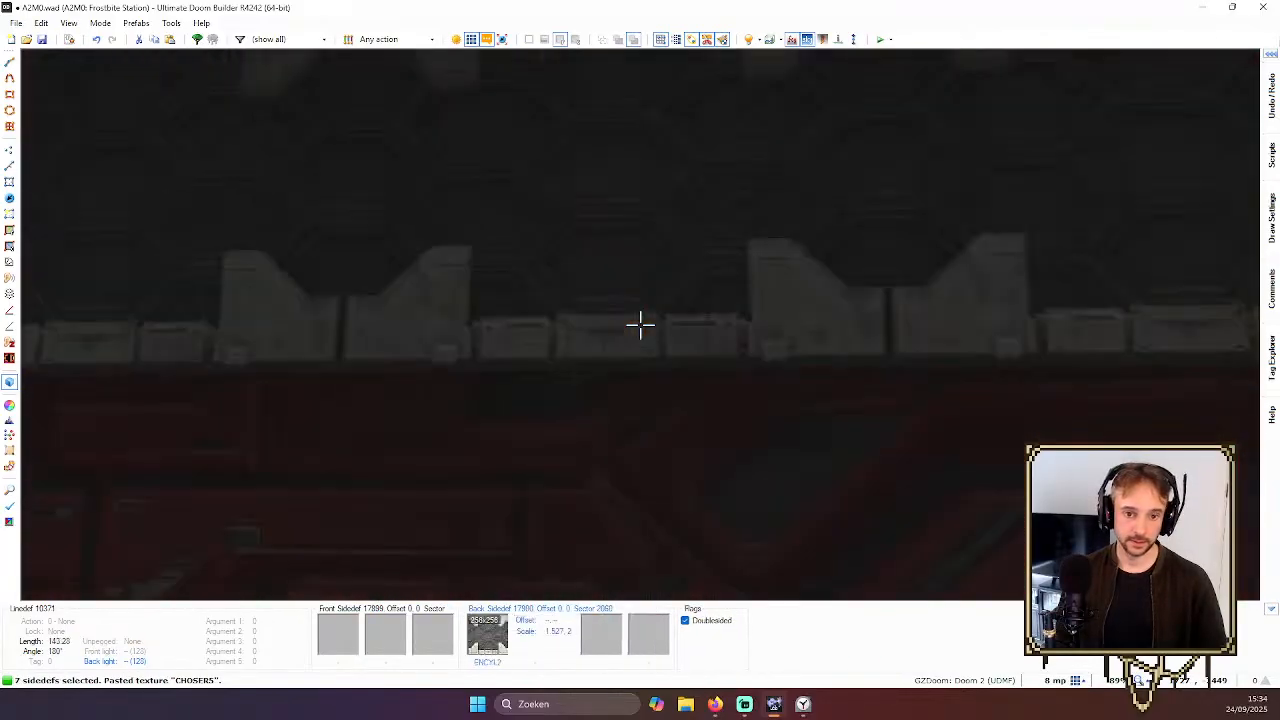
key(c)
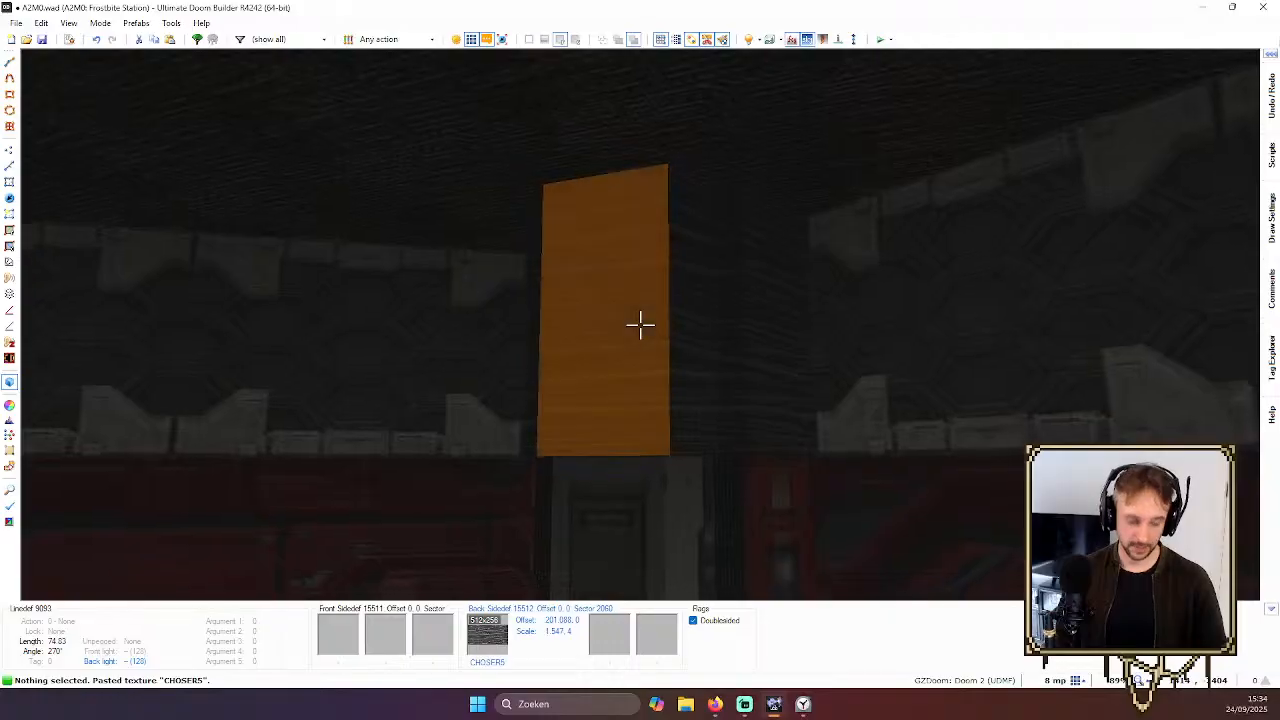
Copy the original alcove's upper-wall properties to the matching wall above the east column and auto-align its textures in X and Y
key(ctrl+shift+c)
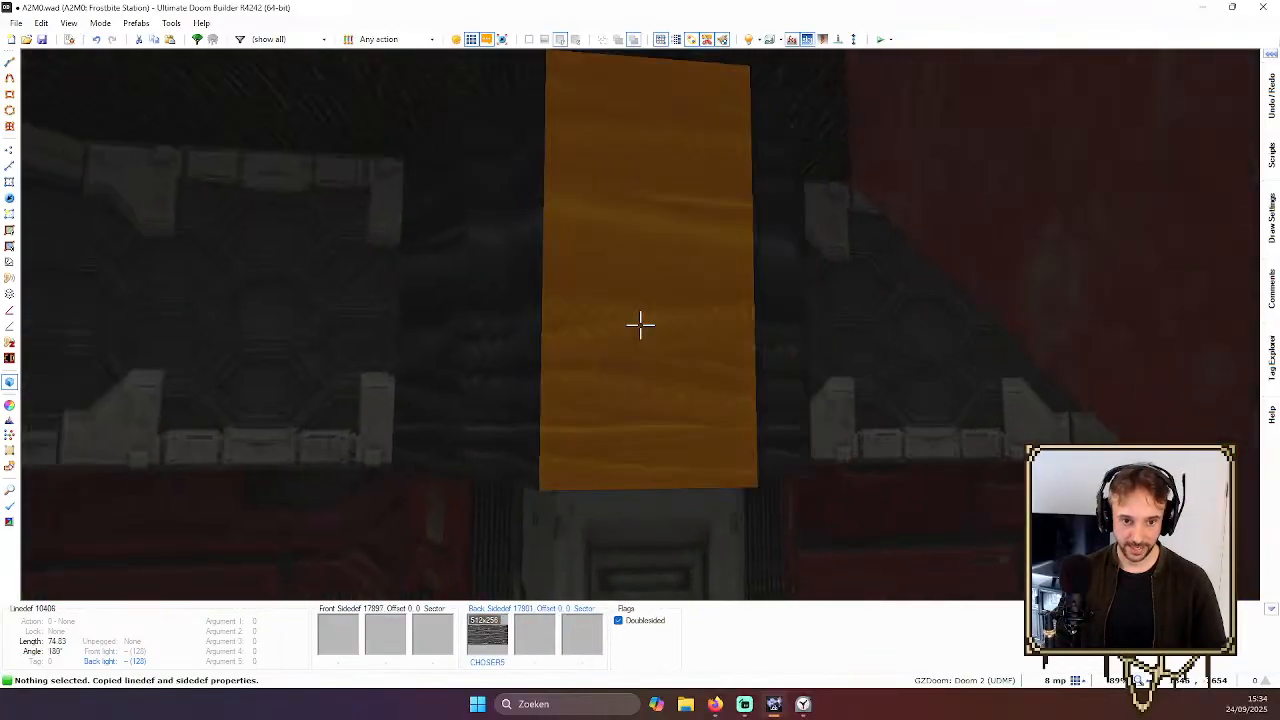
click(664, 414)
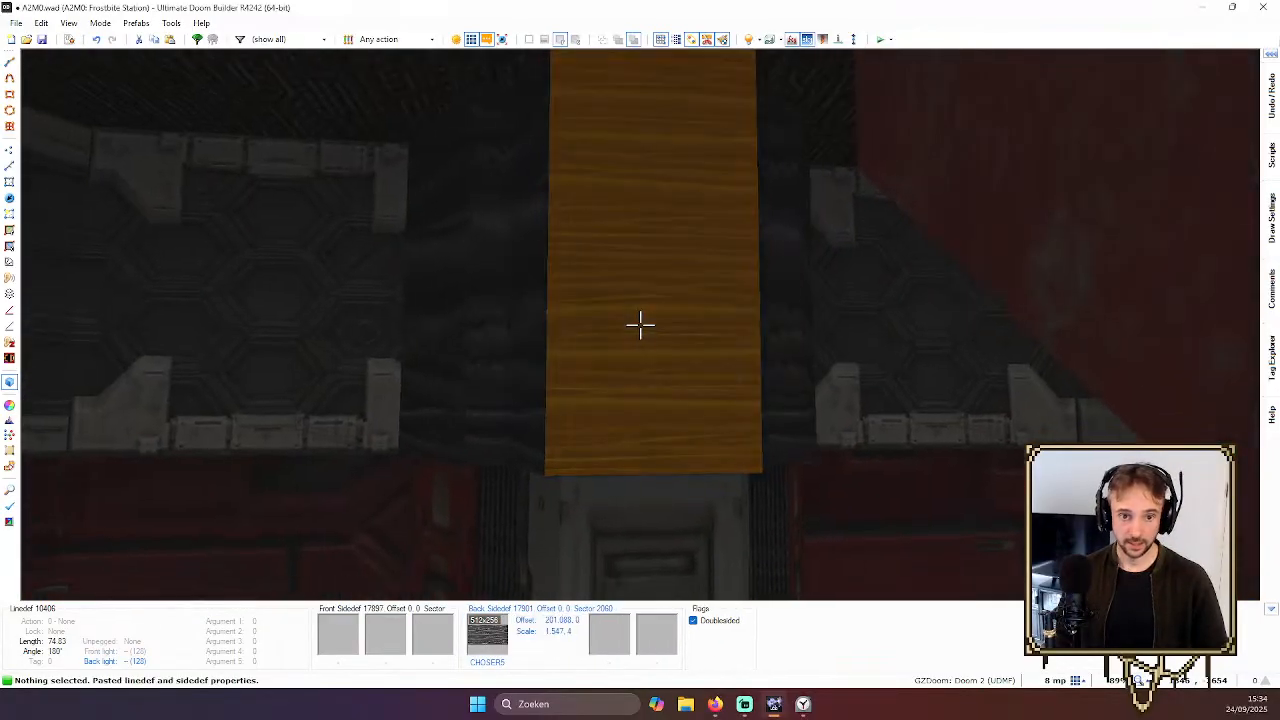
key(ctrl+a)
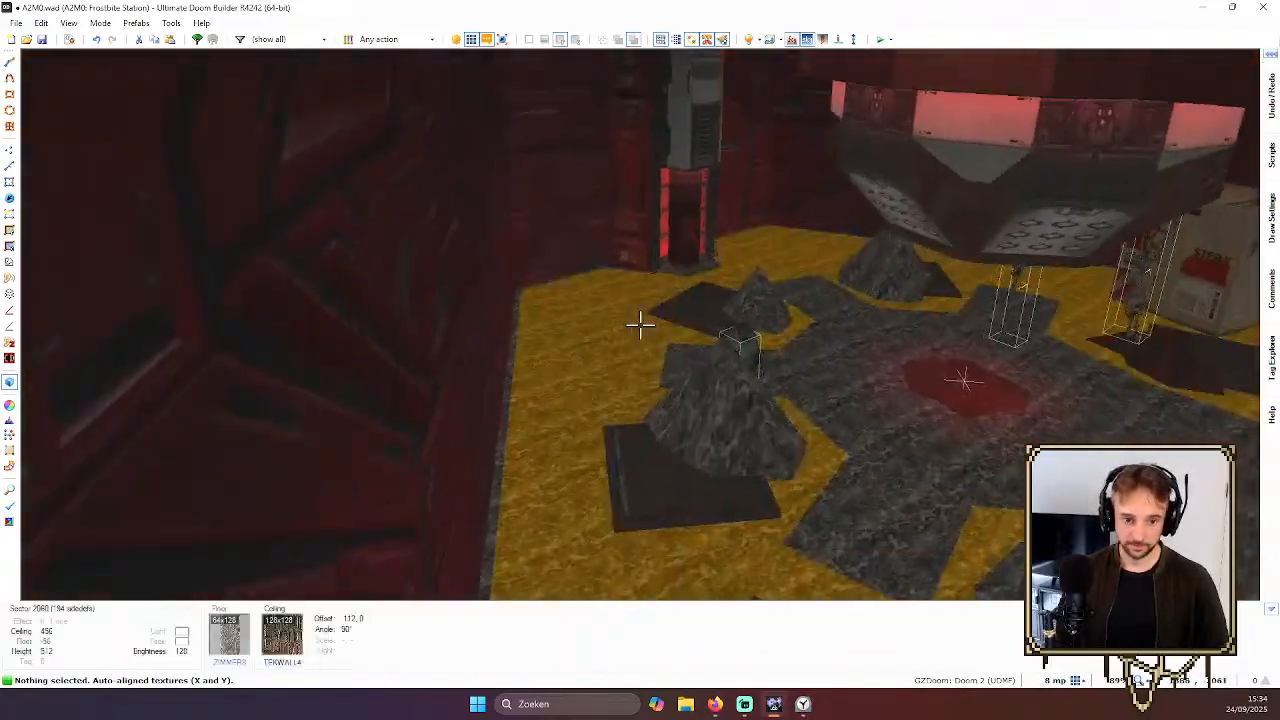
key(e)
key(d)
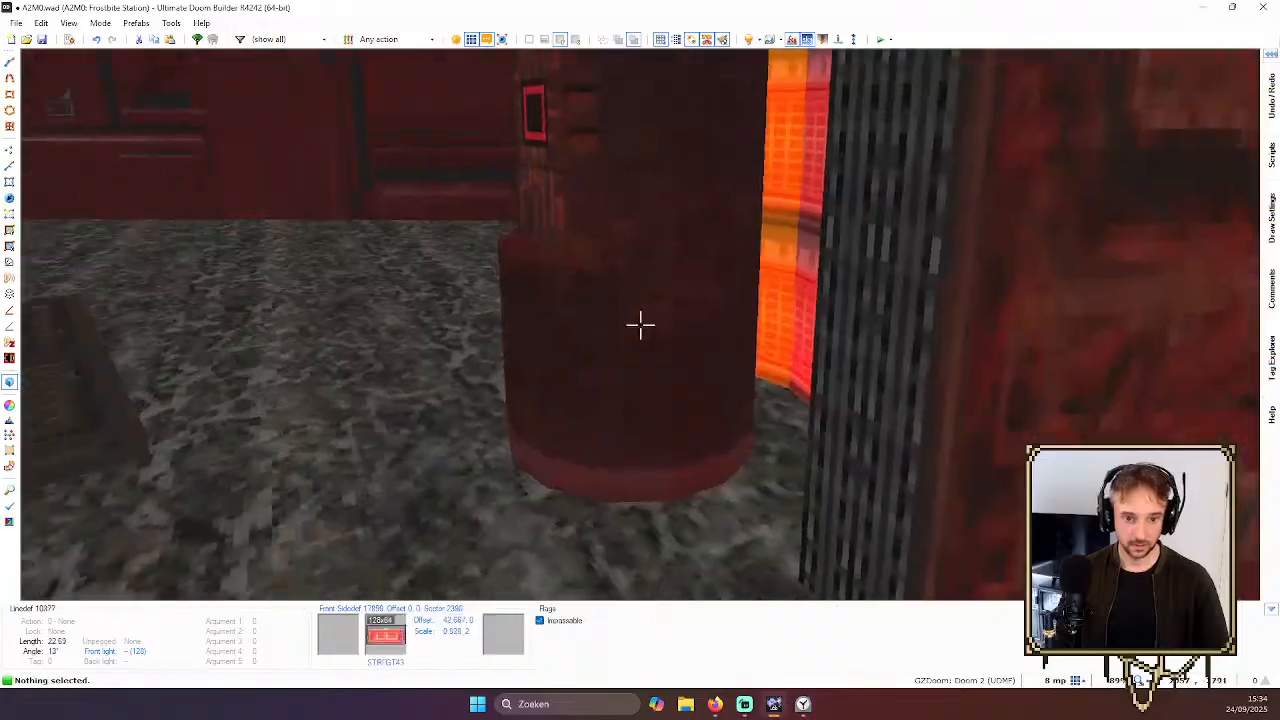
Auto-align the textures in X and Y starting from the red panel wall beside the east alcove
key(e)
key(e)
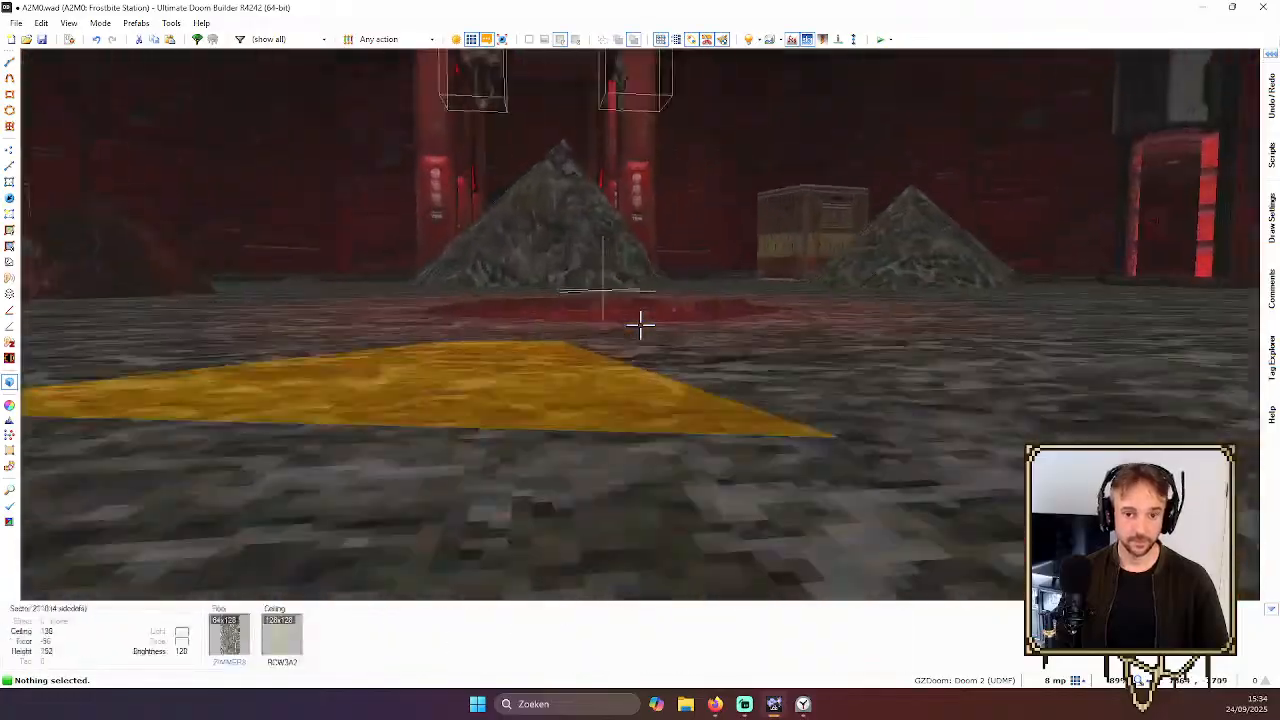
key(e)
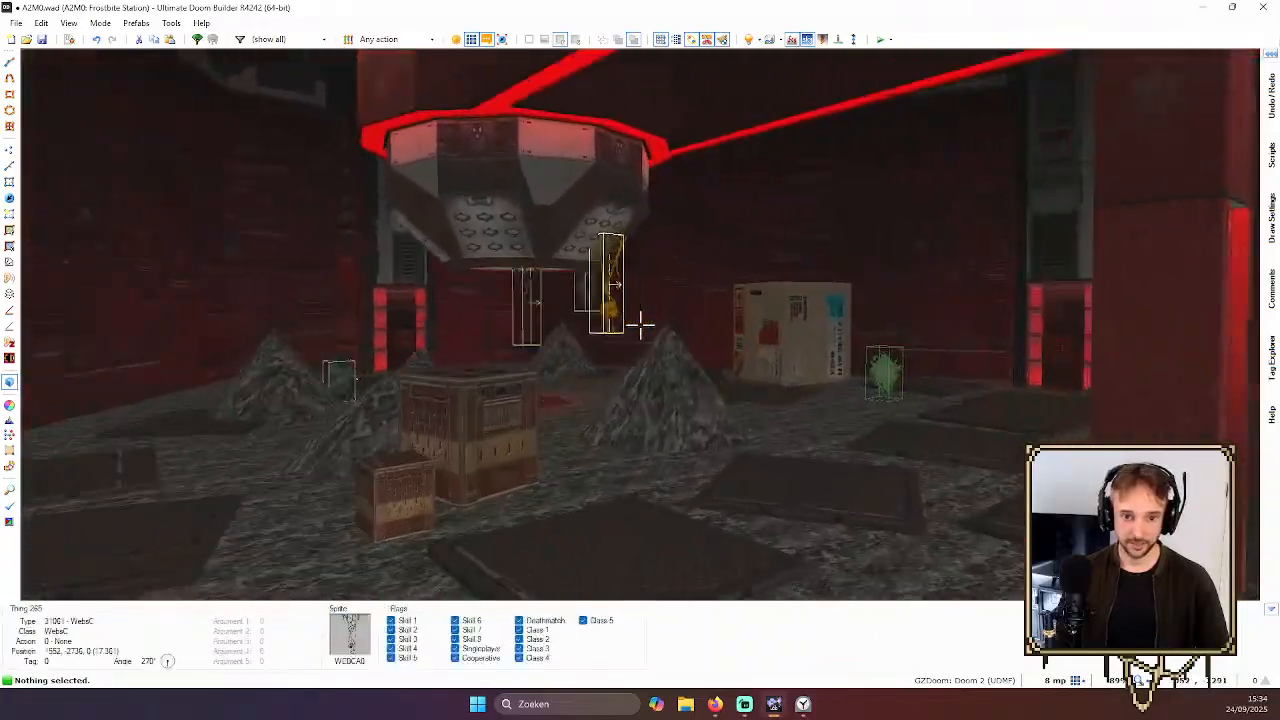
key(d)
key(e)
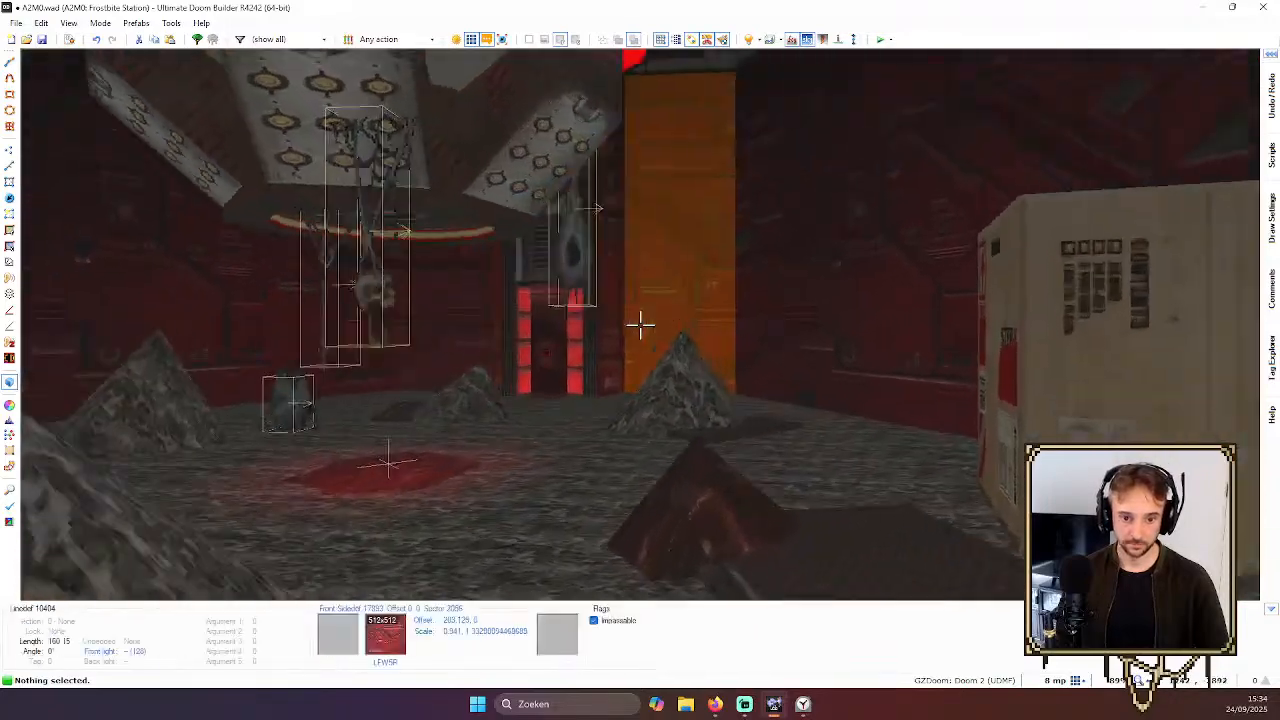
key(ctrl+a)
key(d)
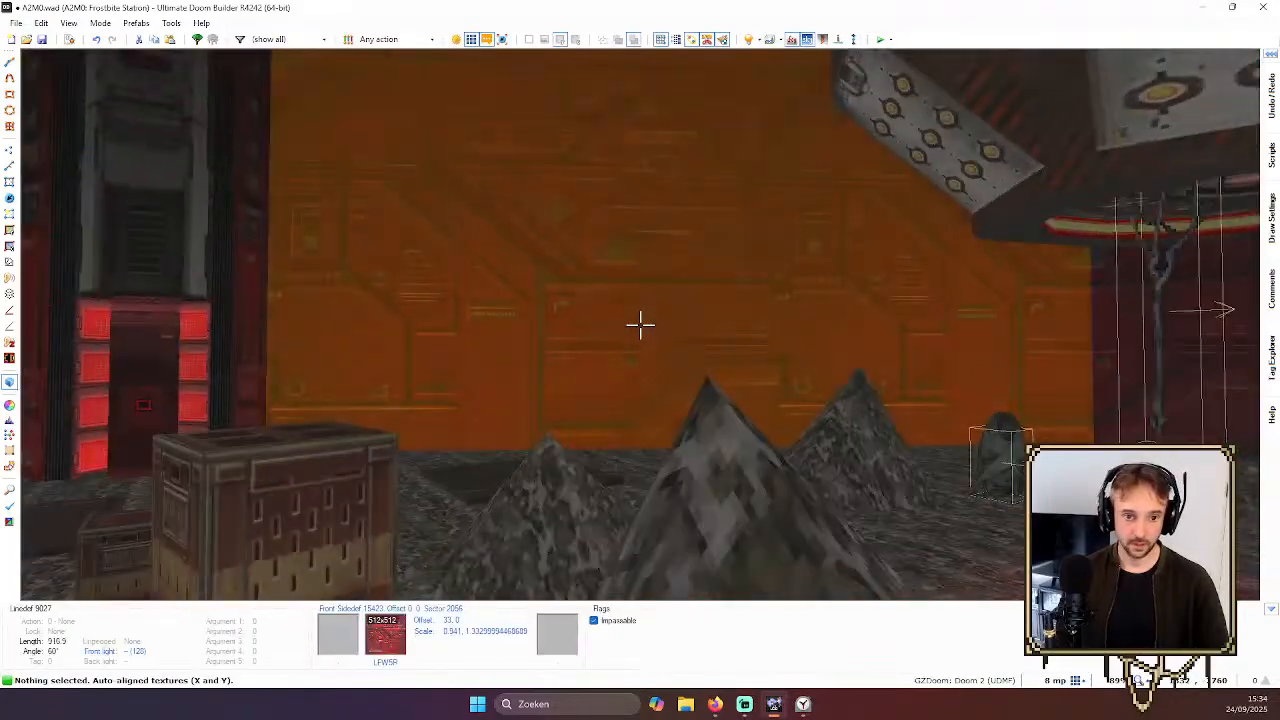
Check the room's walls and alcove column in 3D, return to the 2D map in Vertices Mode and save the map
key(d)
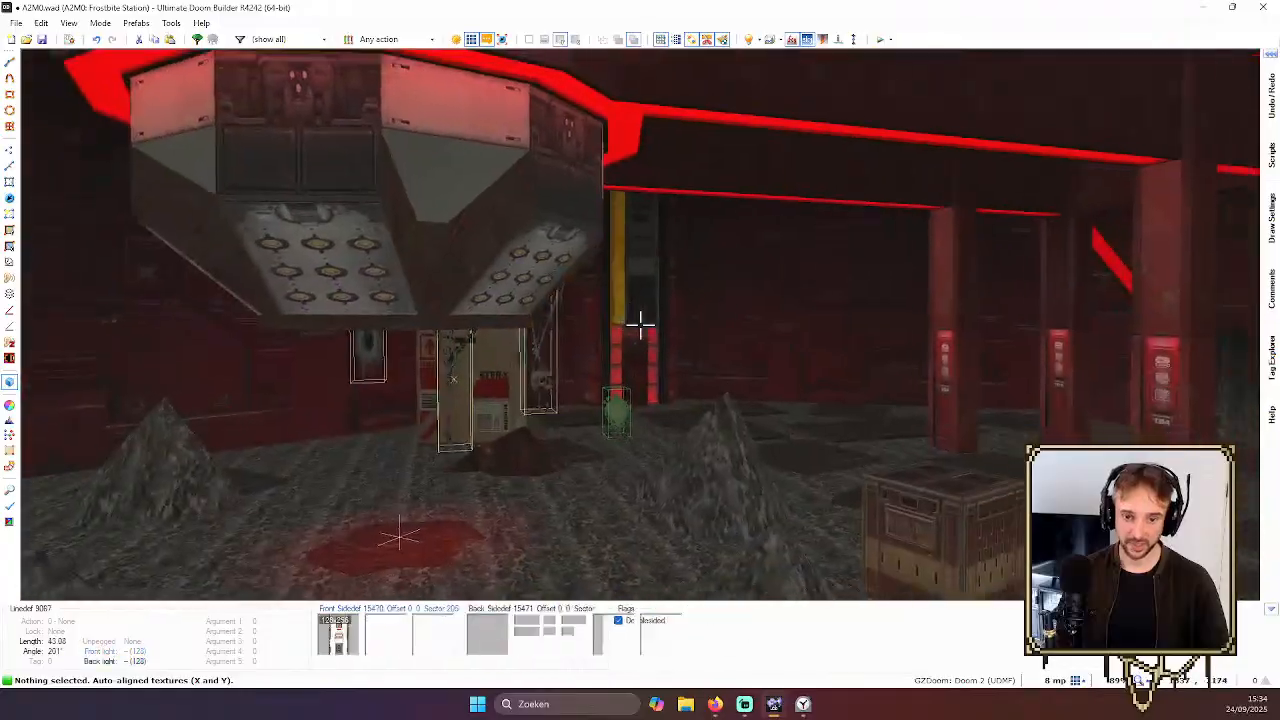
key(e)
key(e)
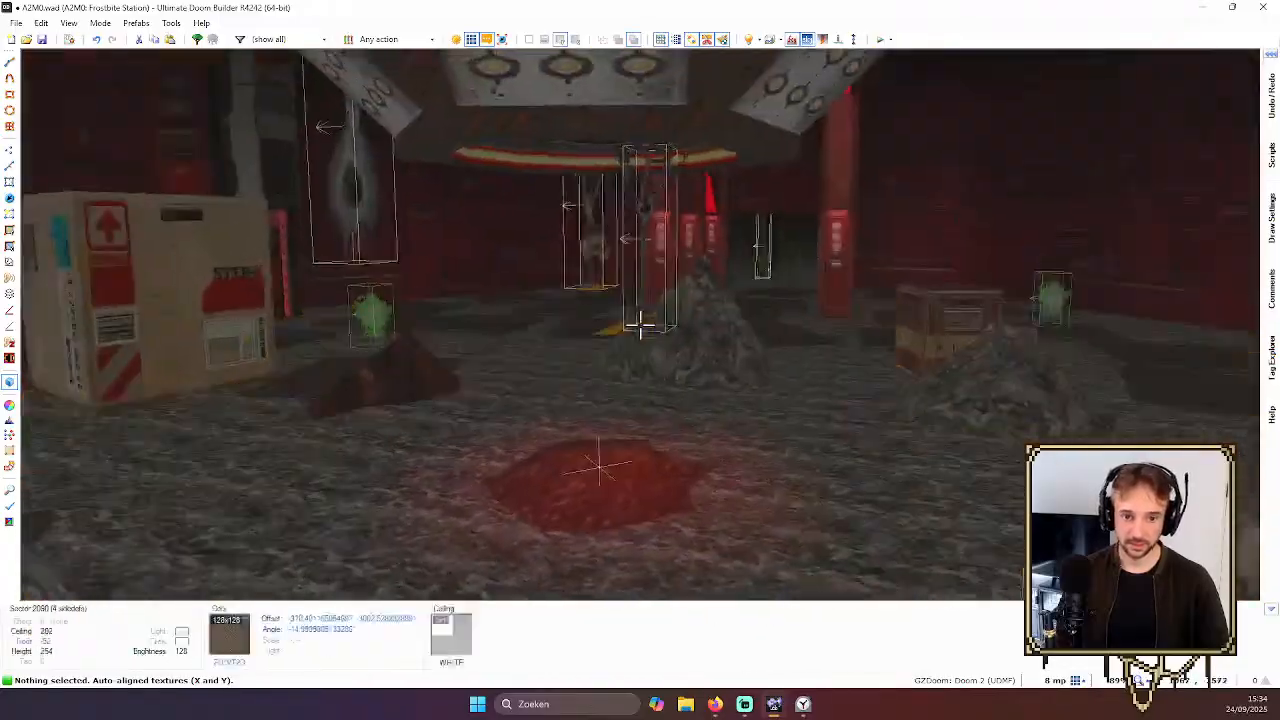
key(e)
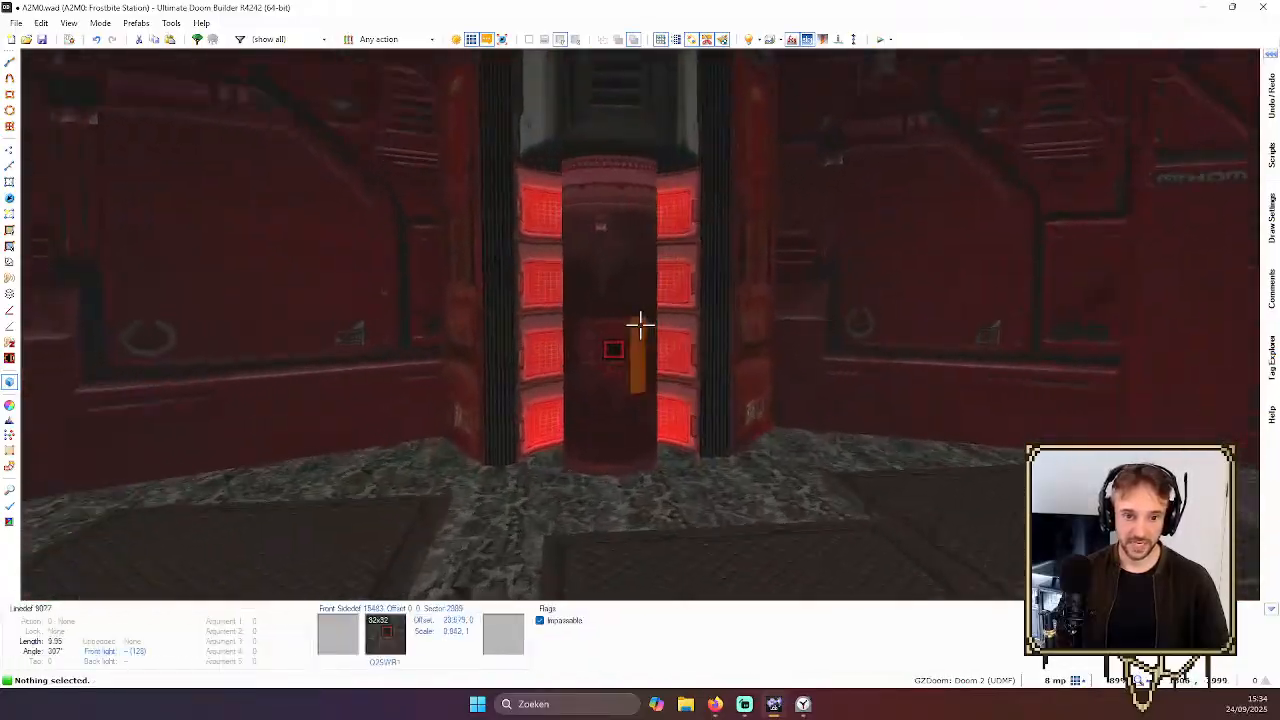
key(d)
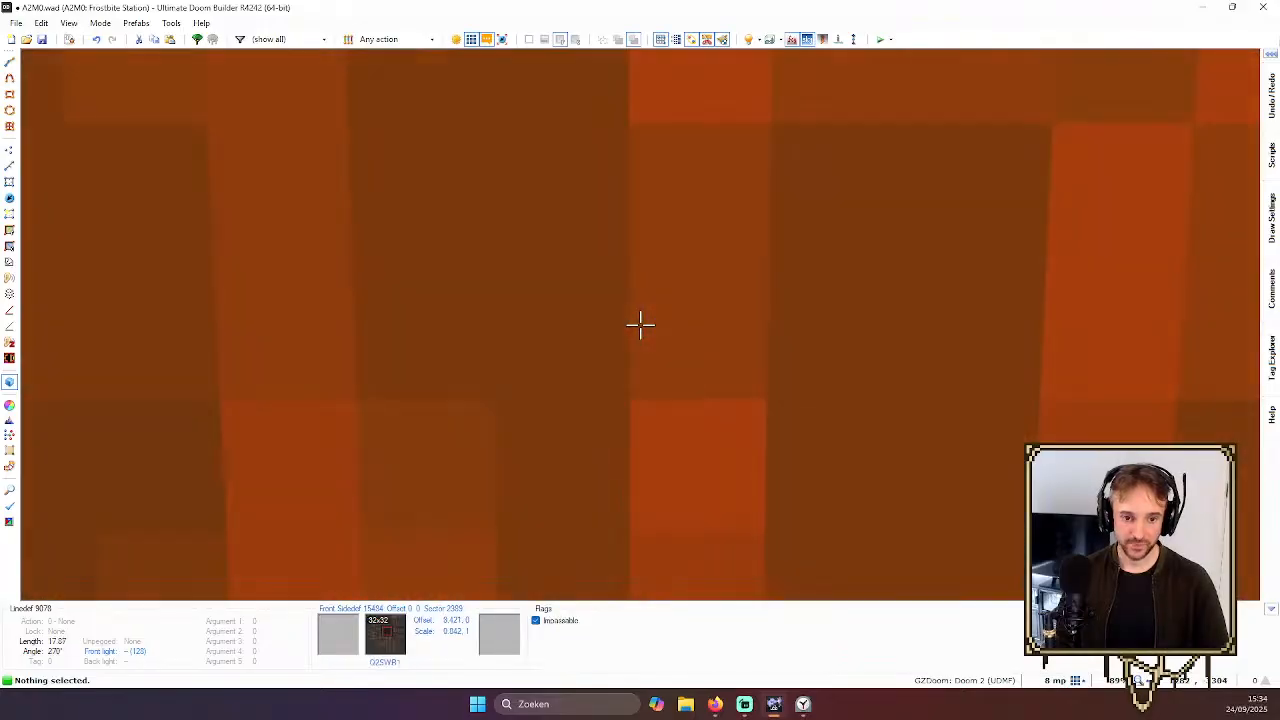
key(v)
key(ctrl+s)
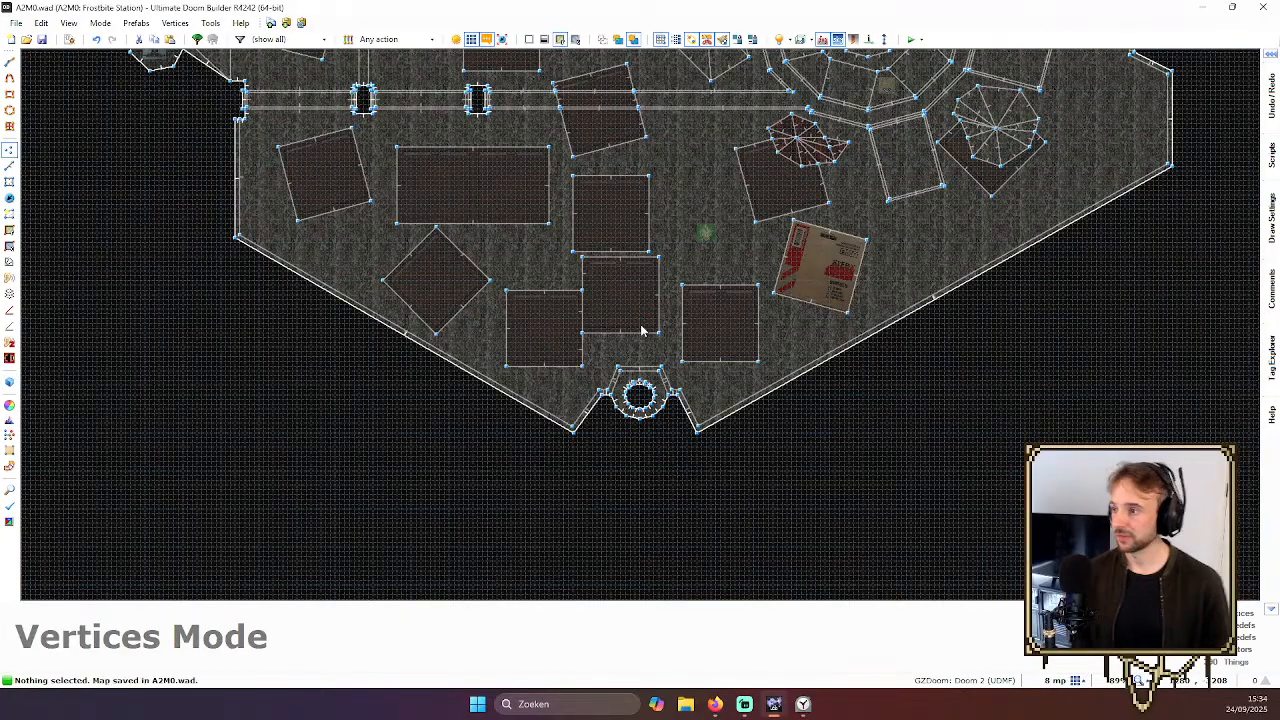
Examine the south alcove's column, its switch panel and the surrounding light strips up close in 3D
scroll(745, 188, down, 4)
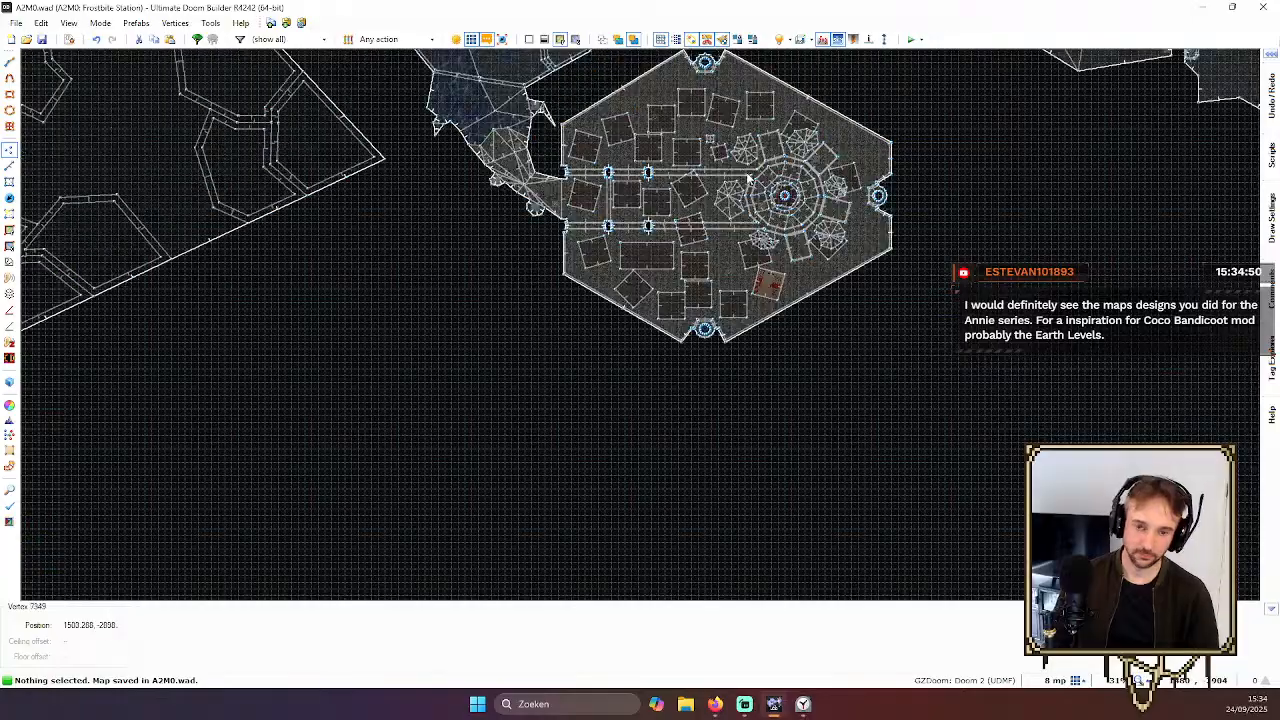
scroll(780, 171, up, 4)
key(q)
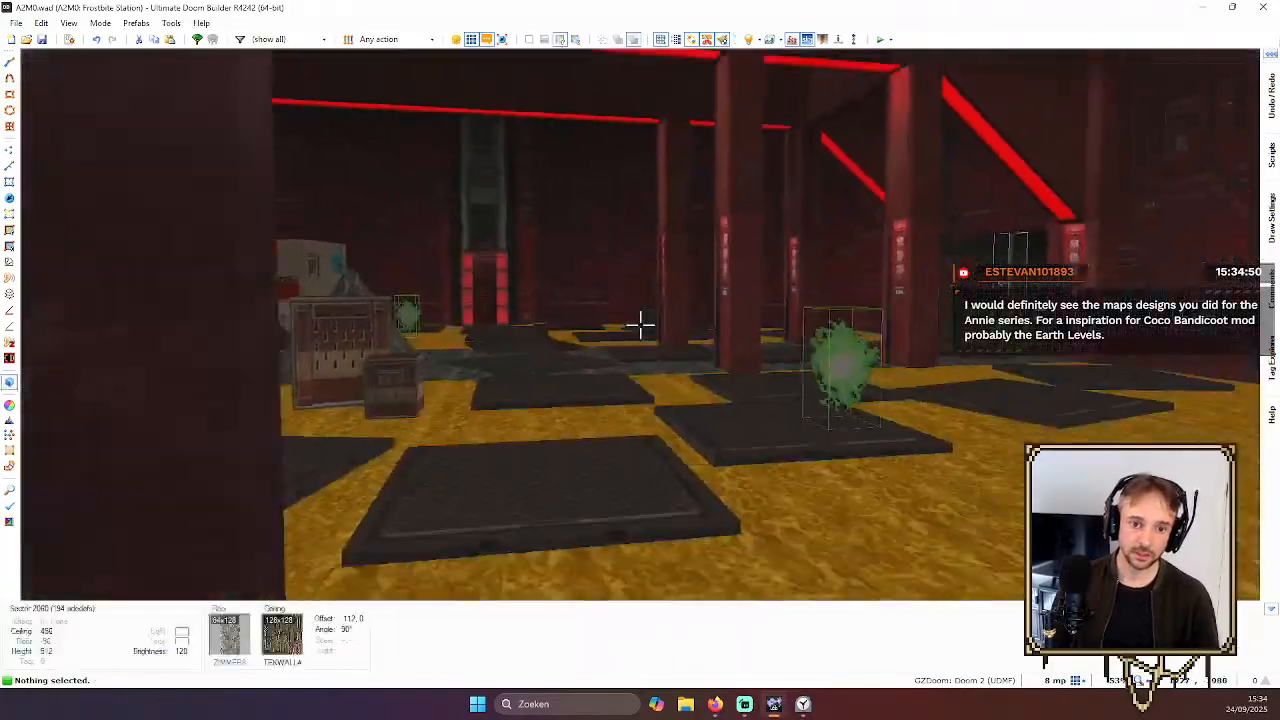
key(w)
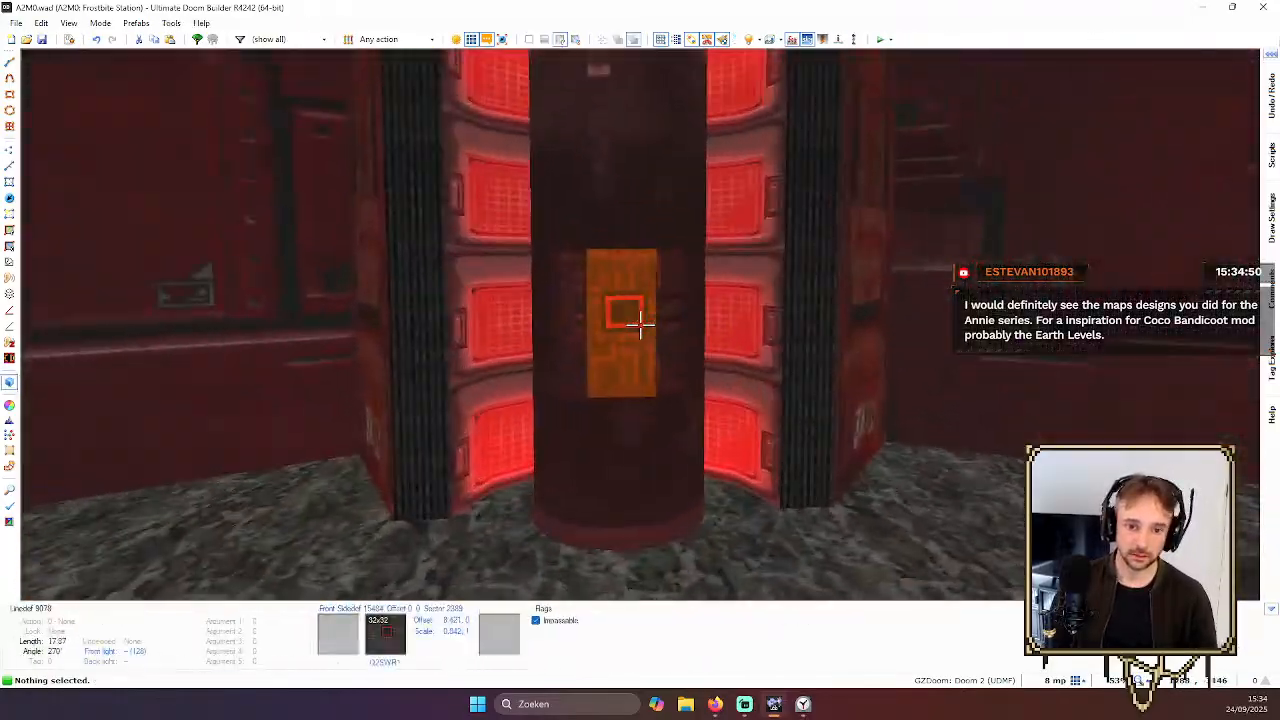
key(s)
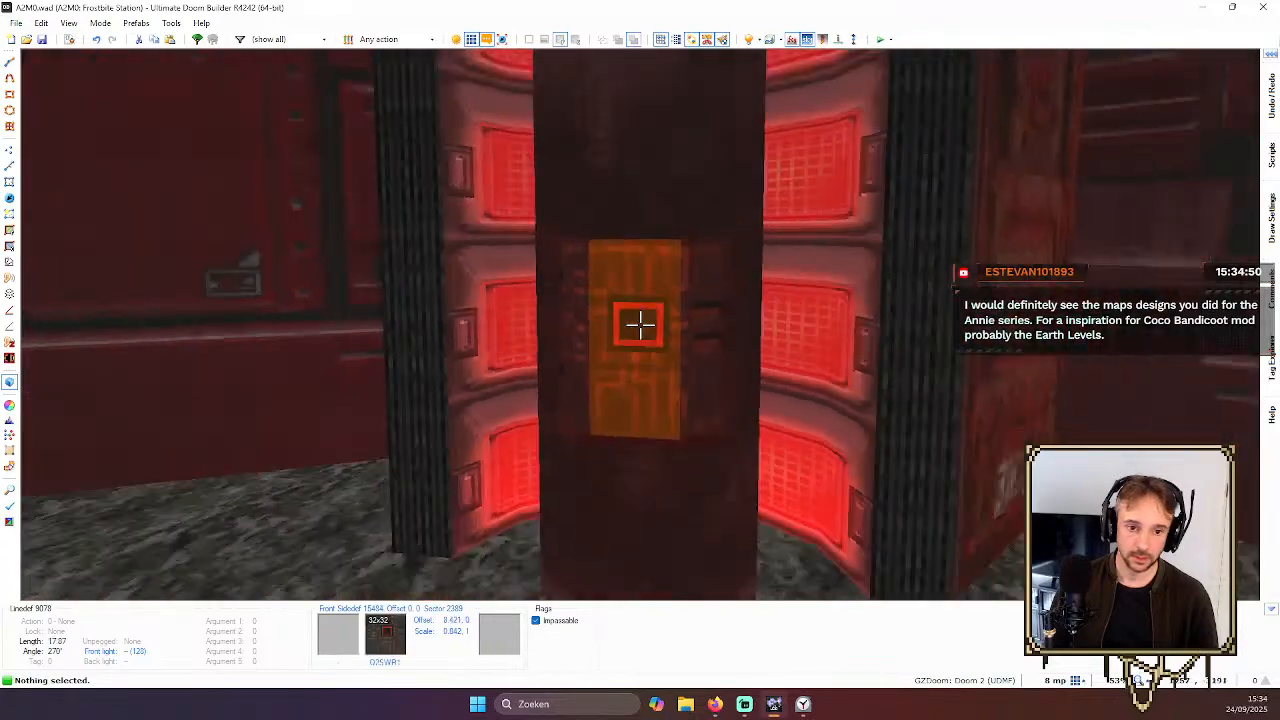
key(s)
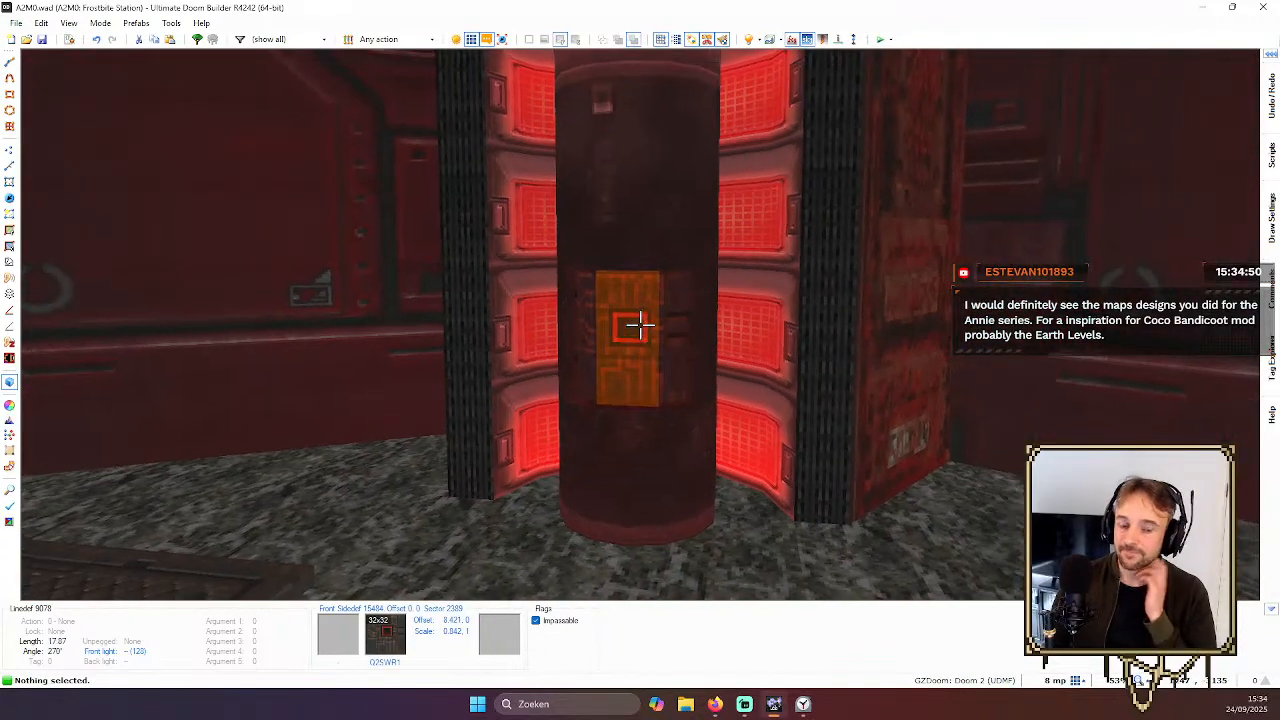
key(w)
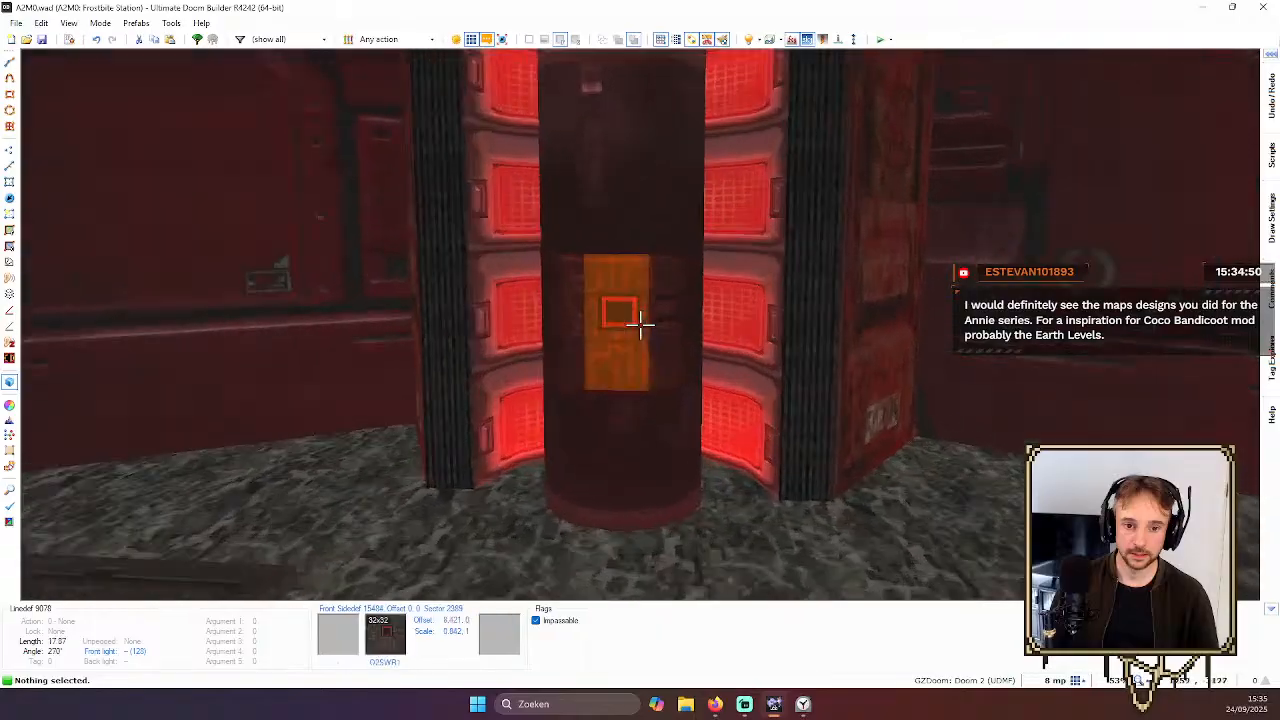
key(w)
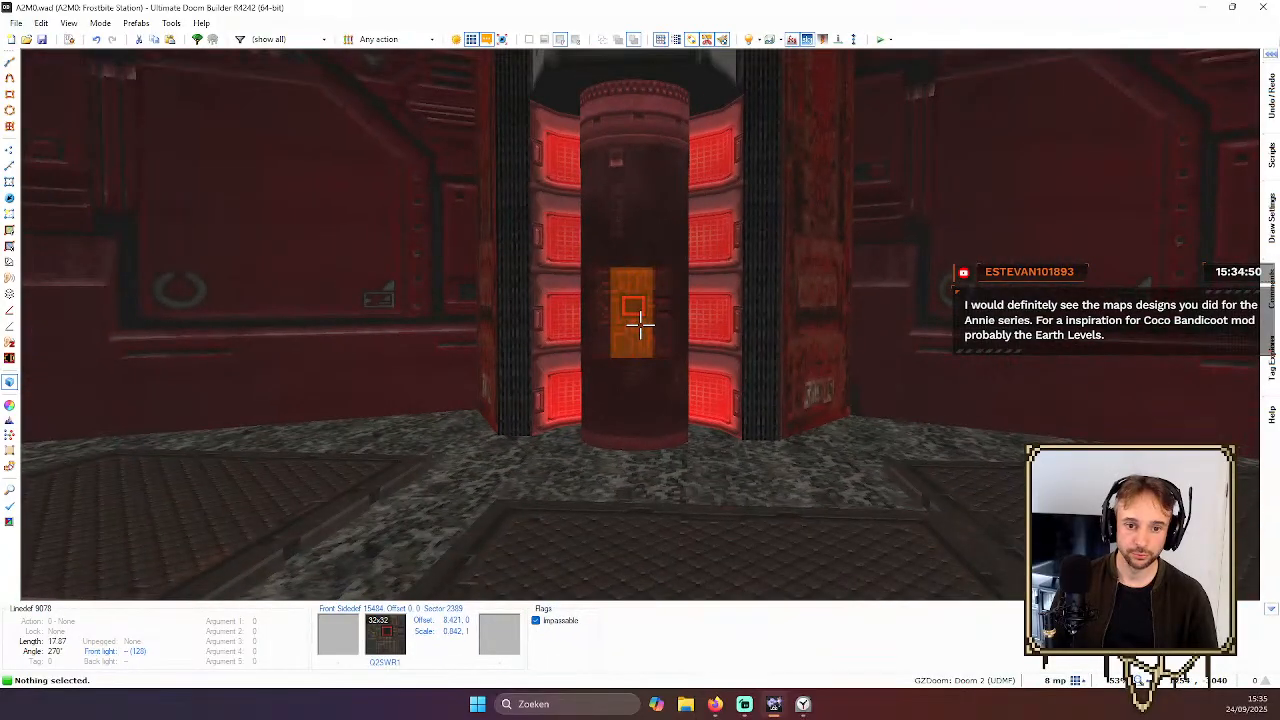
key(s)
key(w)
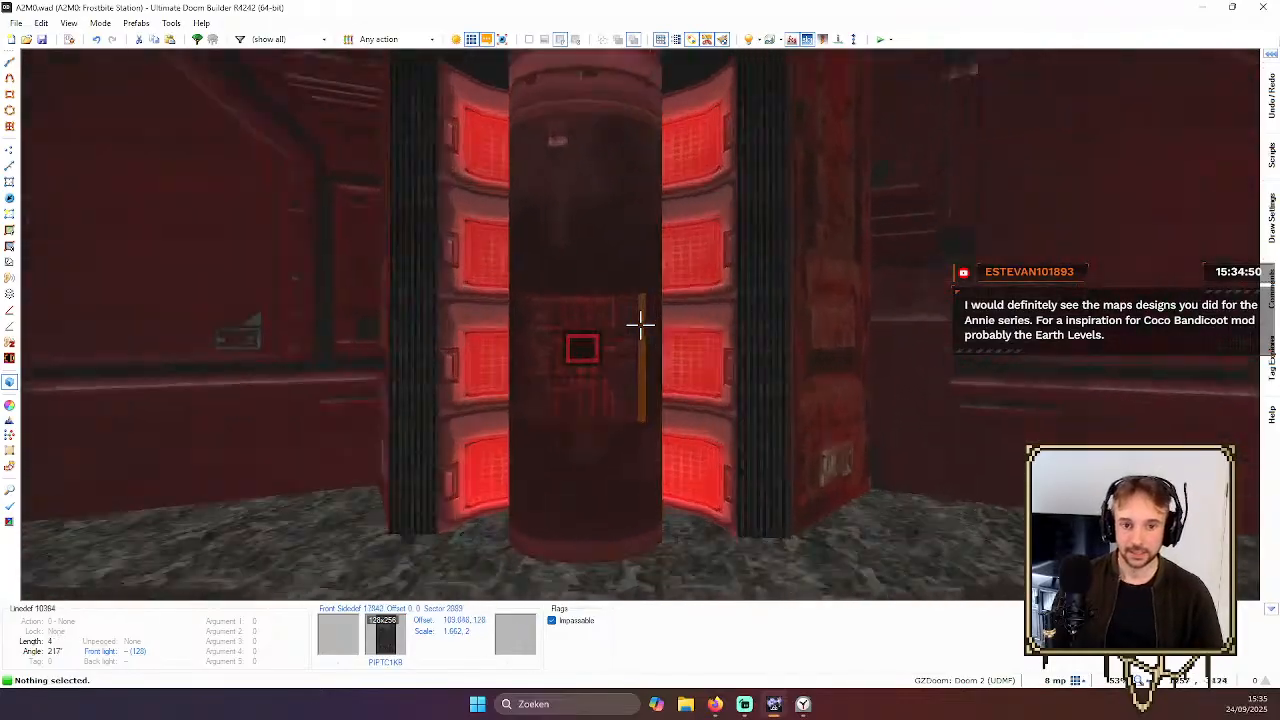
Examine the east alcove's column and the adjoining red walls in 3D, and return to the 2D map
key(s)
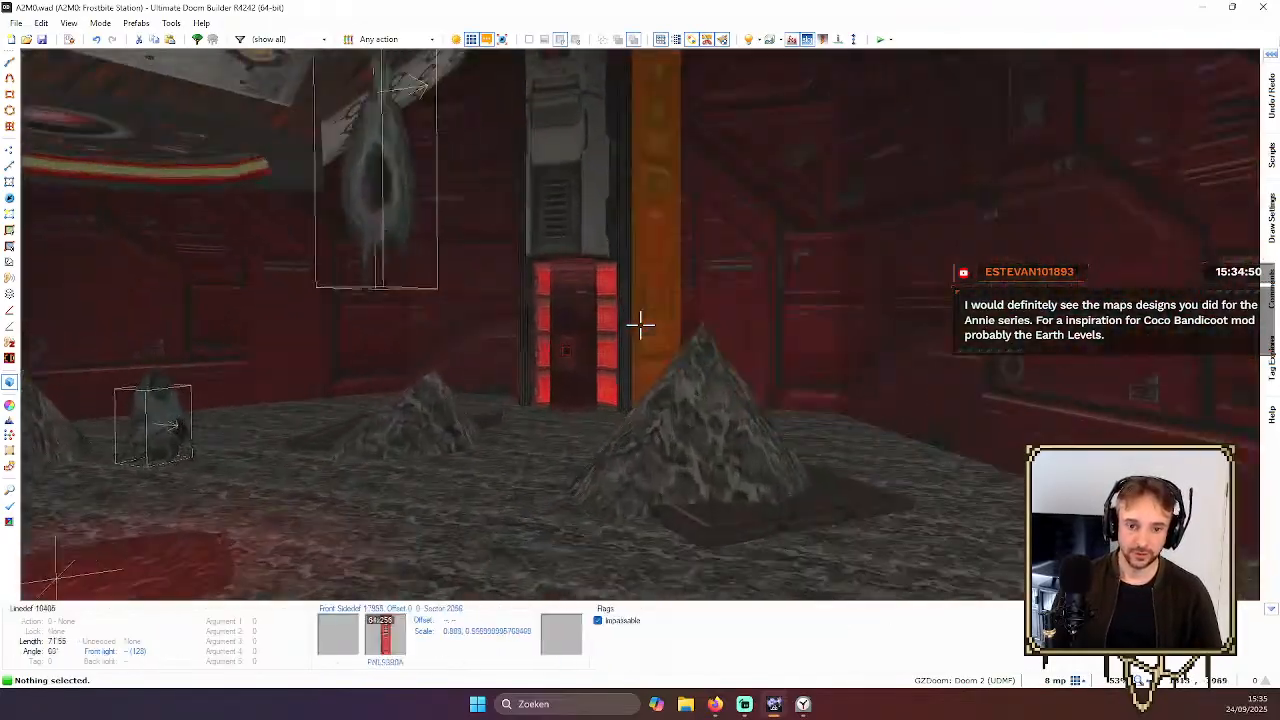
key(w)
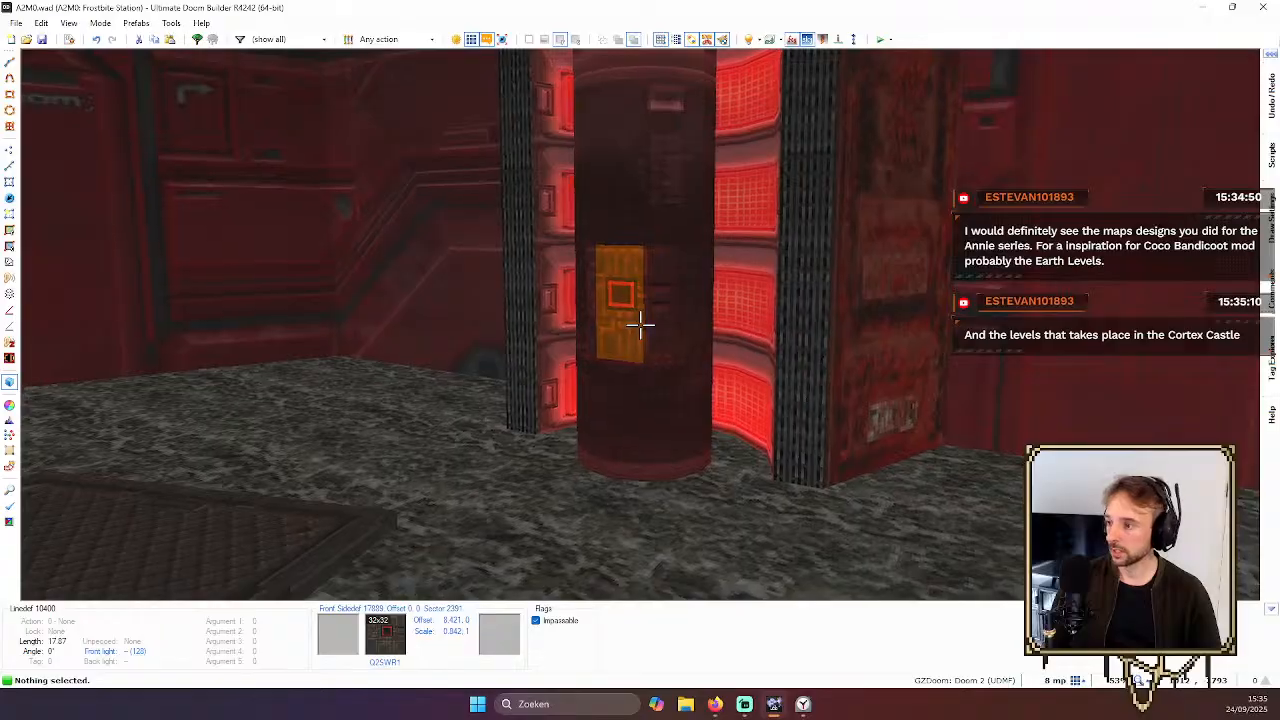
key(w)
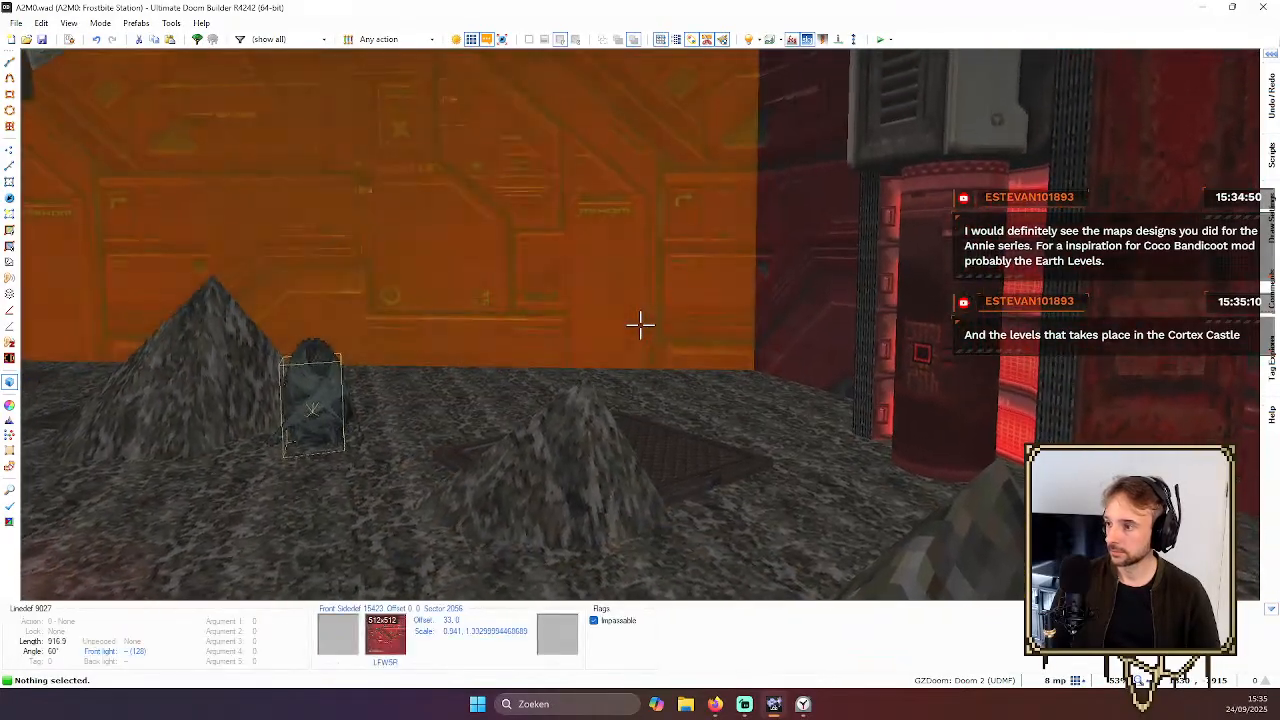
key(w)
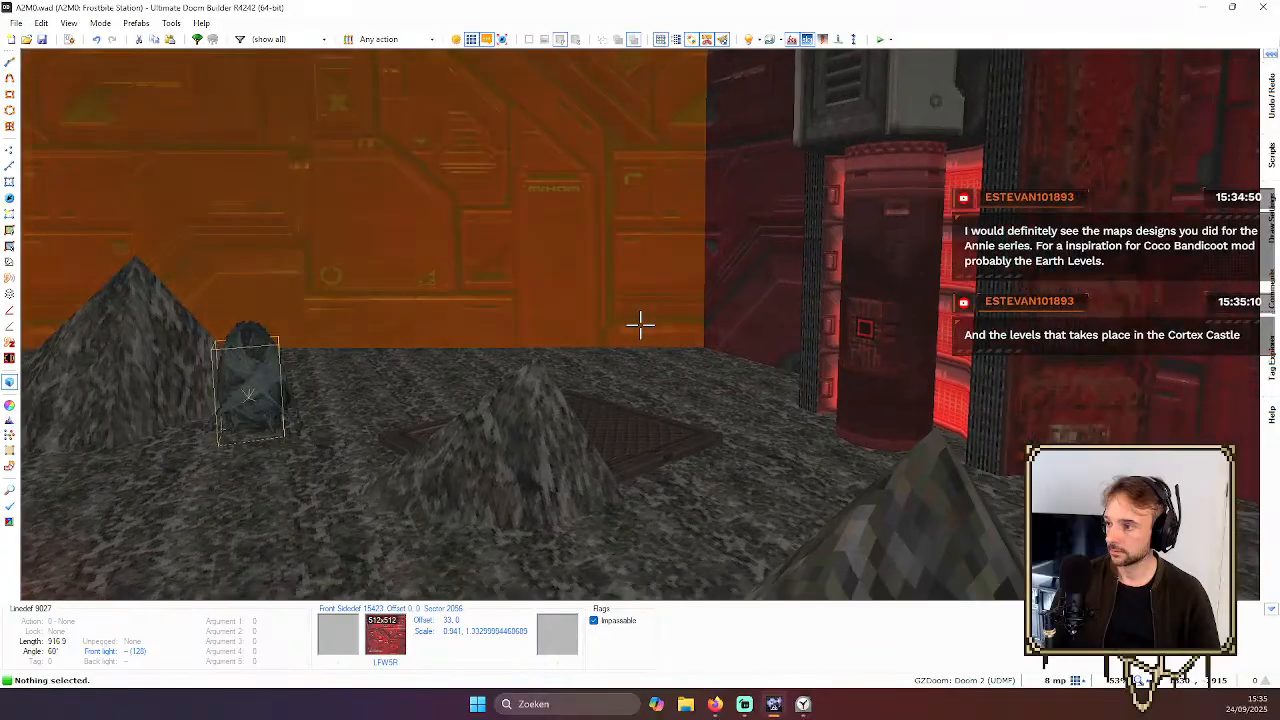
key(w)
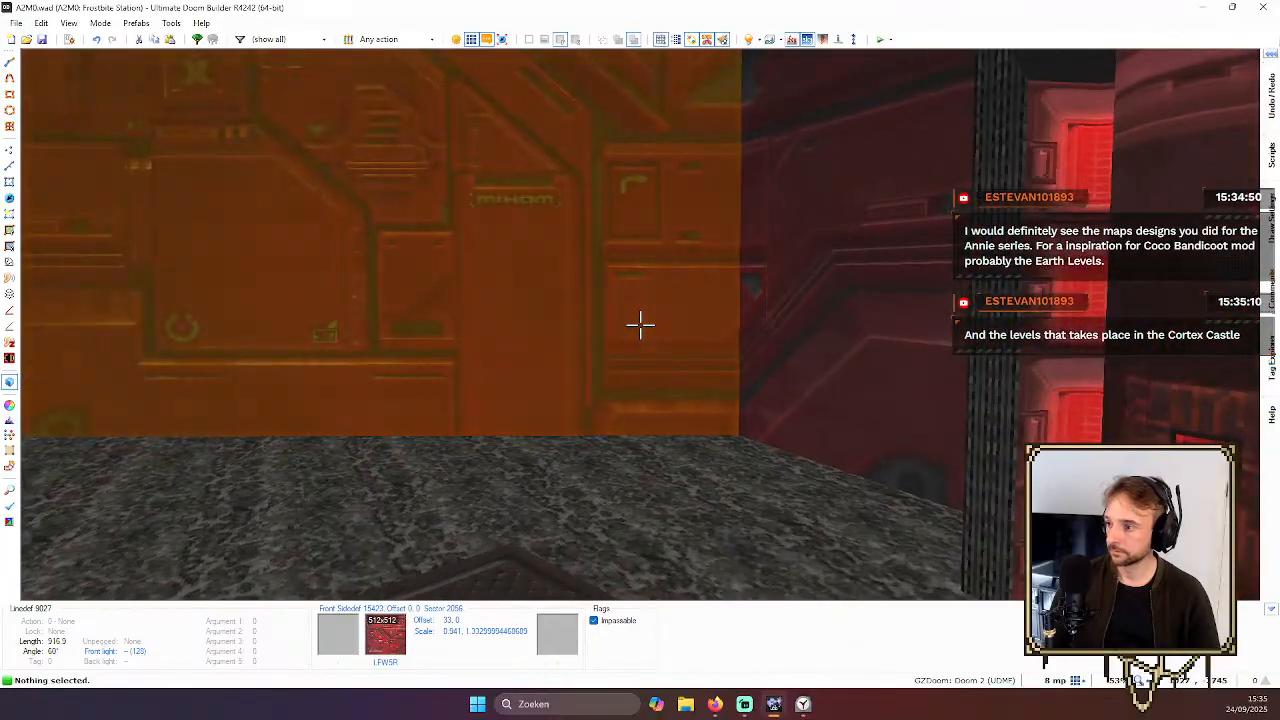
key(q)
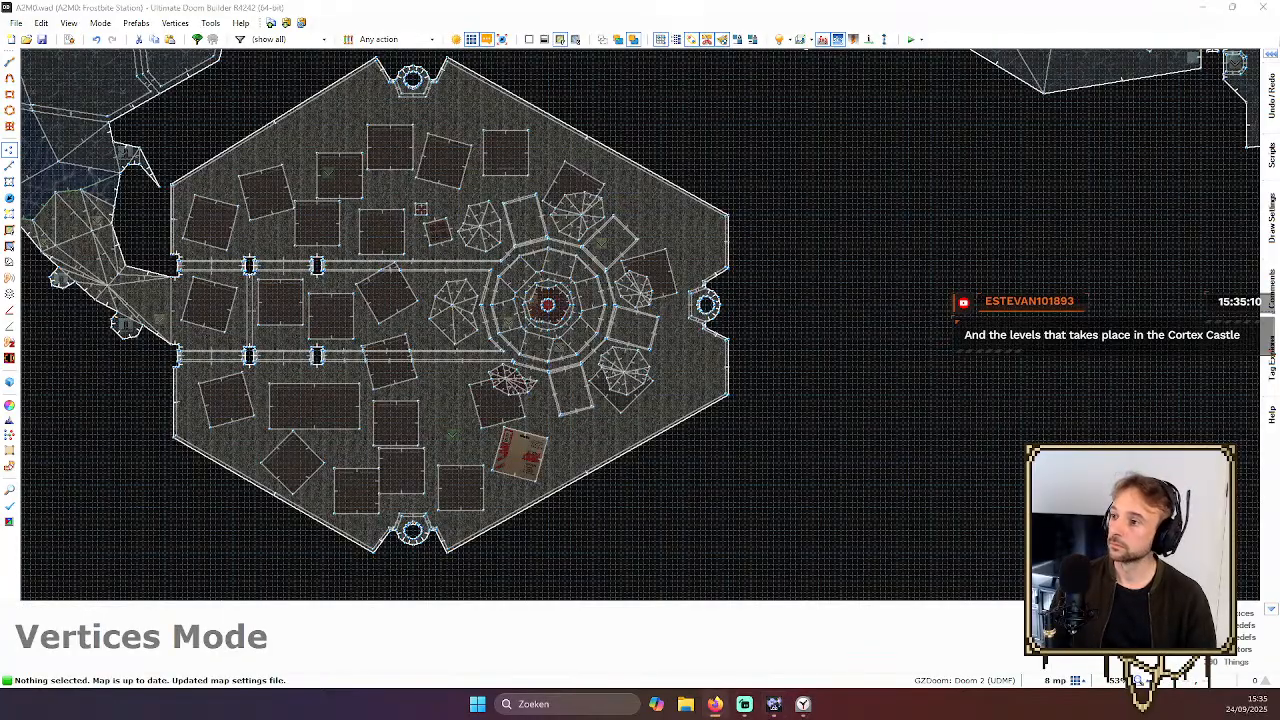
Review the east alcove and the hanging central machine in 3D from several sides of the room
click(928, 286)
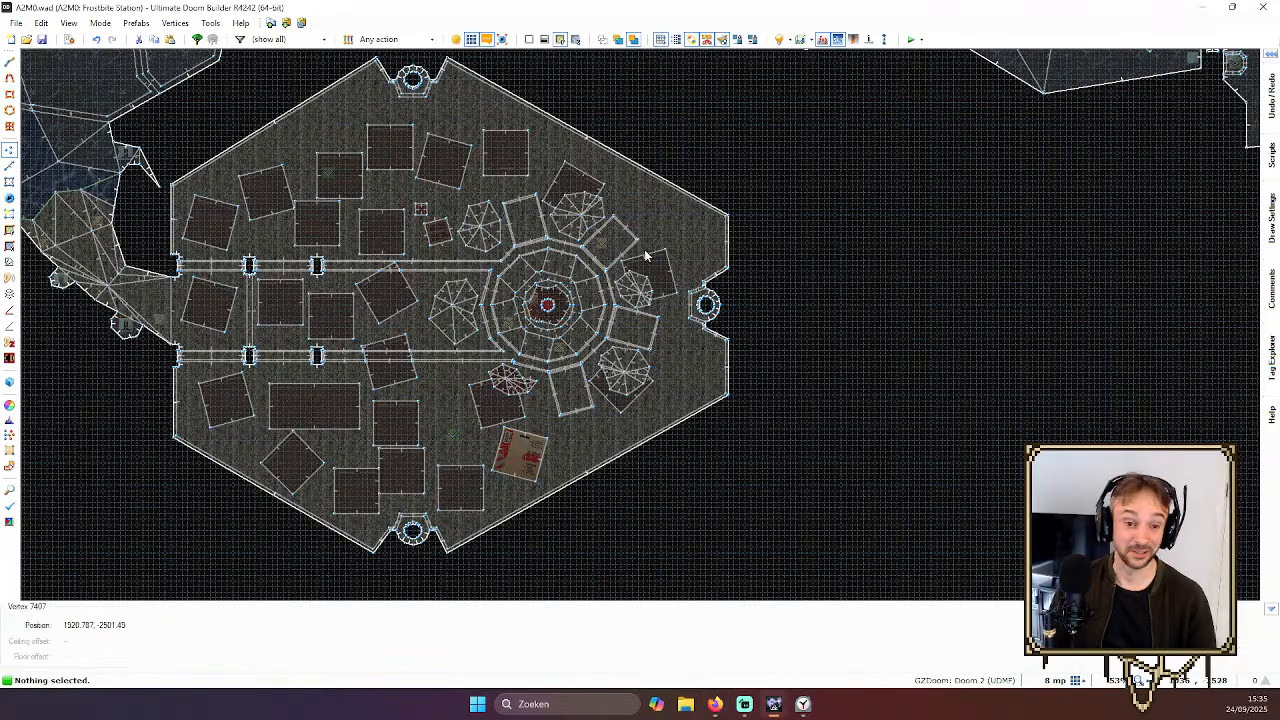
scroll(612, 260, down, 3)
scroll(492, 225, up, 3)
key(w)
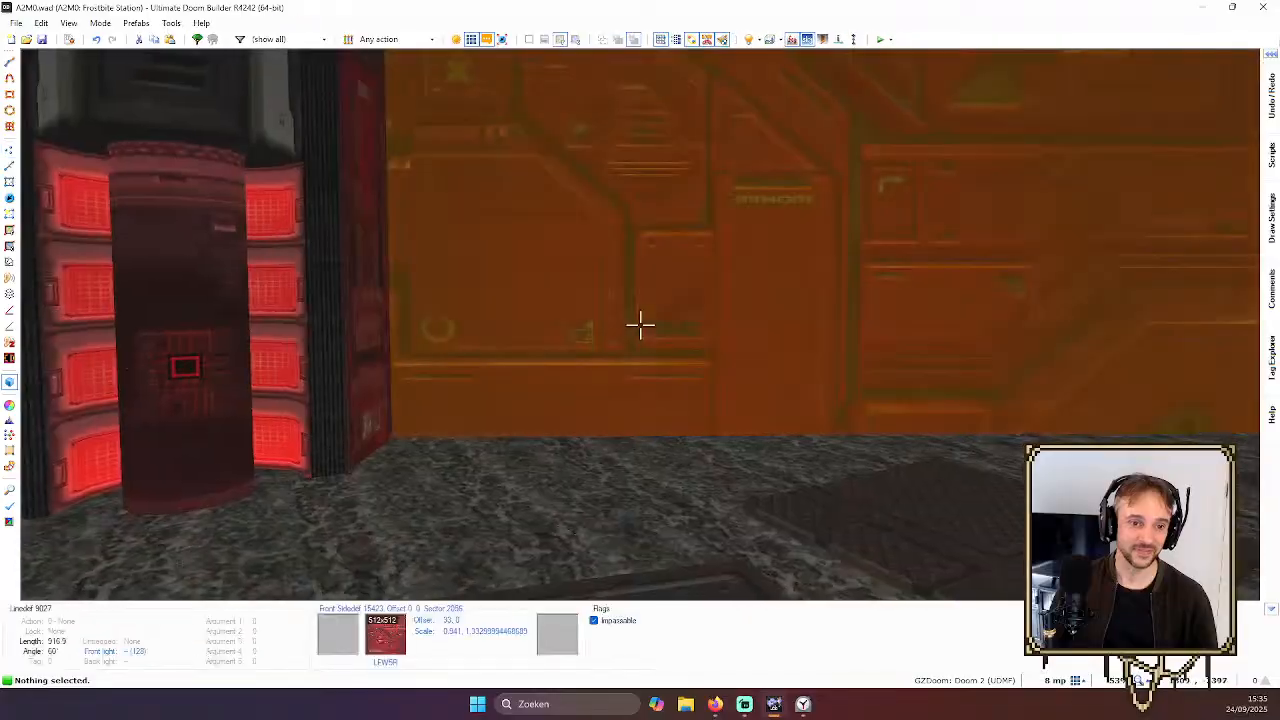
key(s)
key(w)
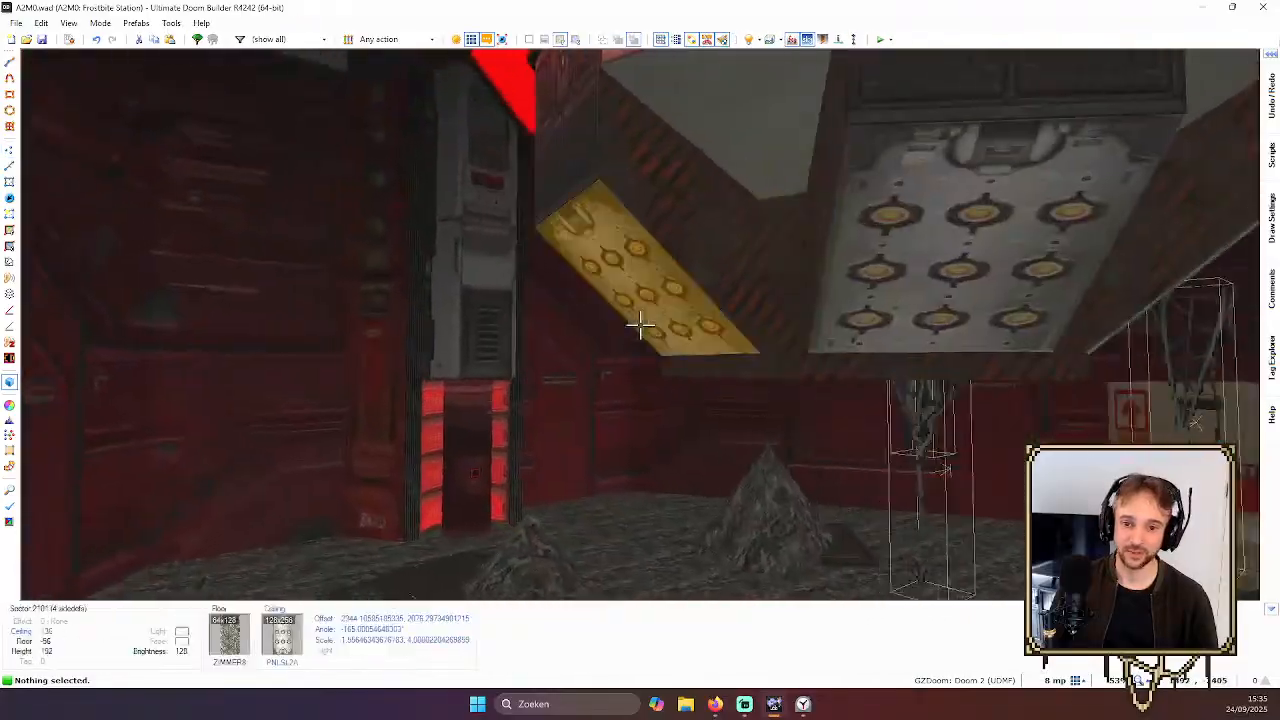
key(s)
key(a)
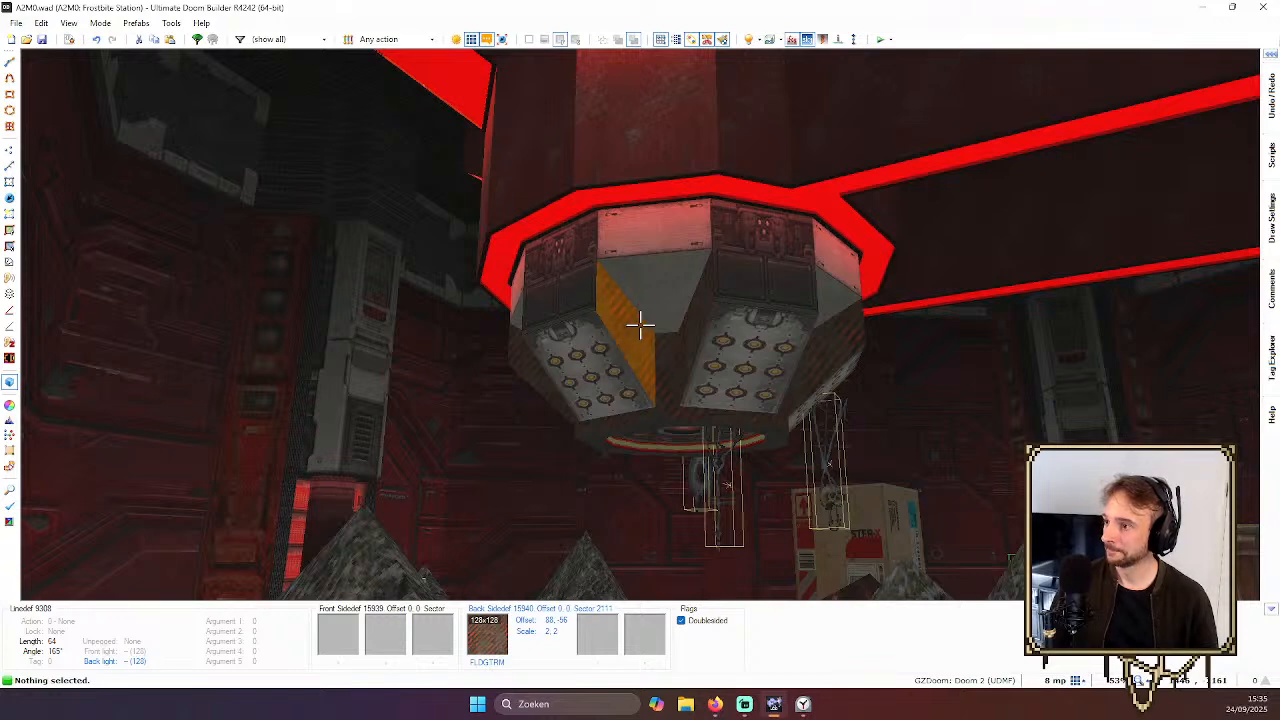
key(s)
key(a)
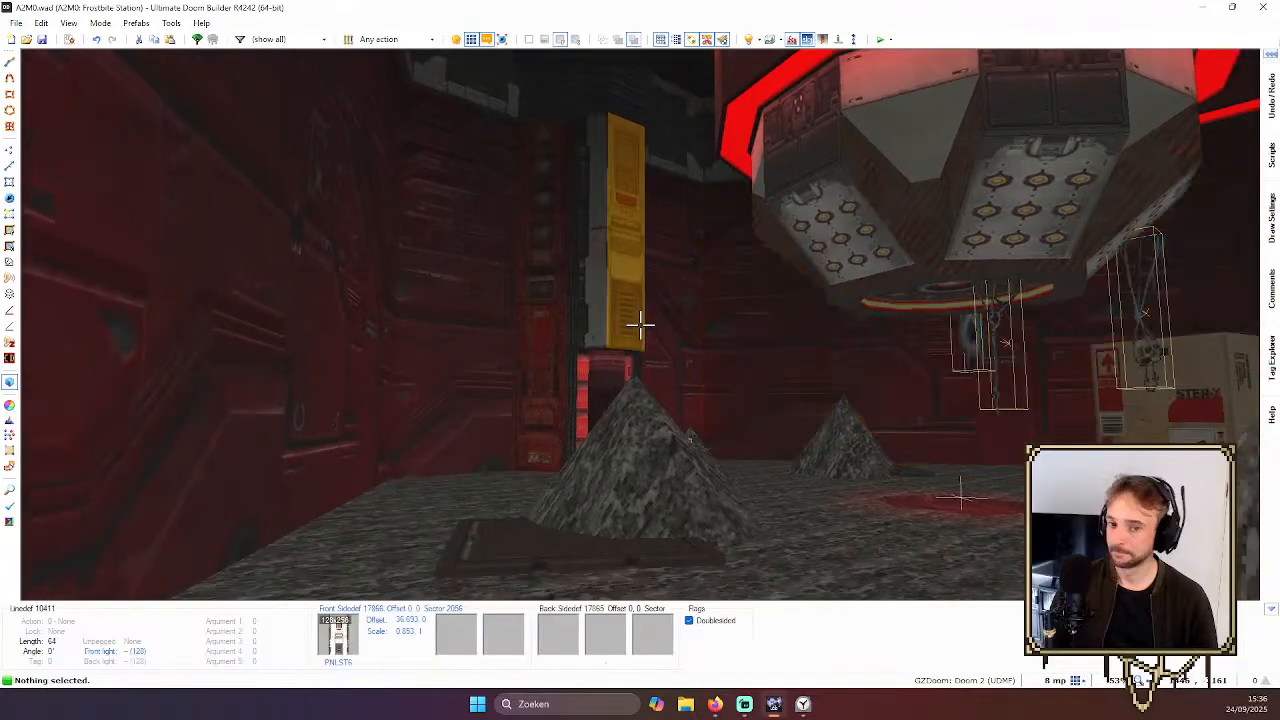
key(w)
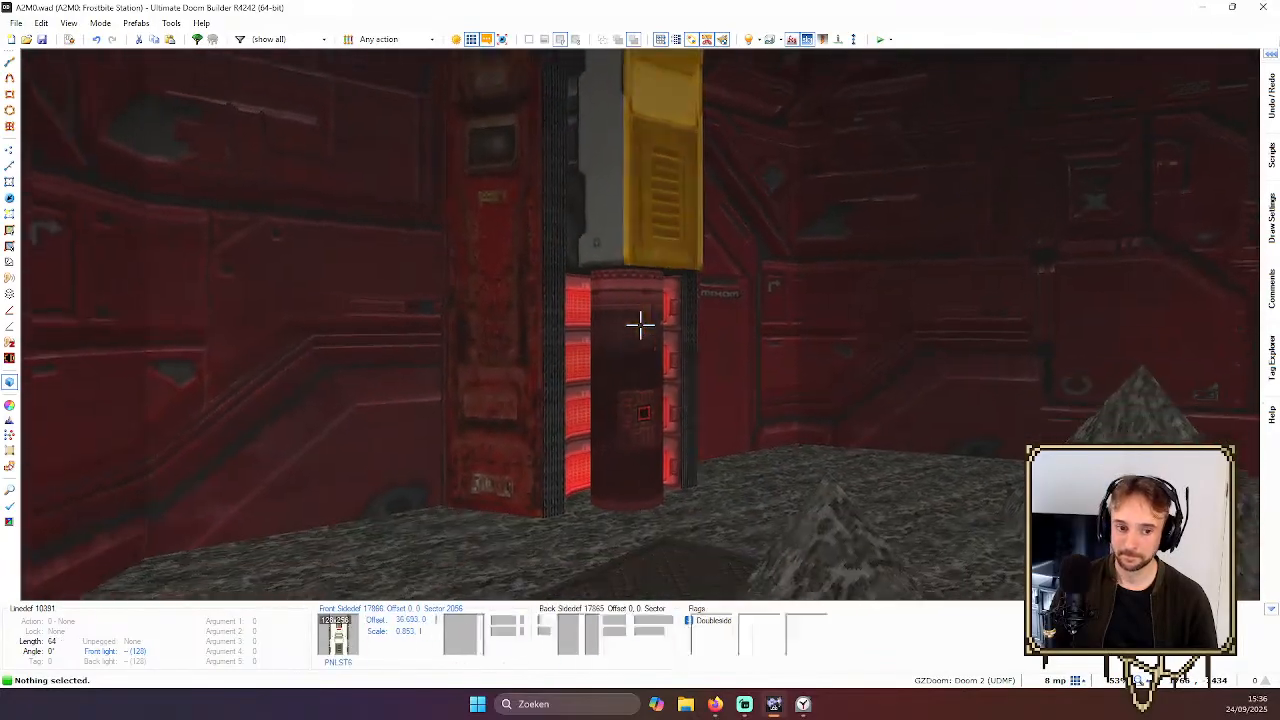
key(s)
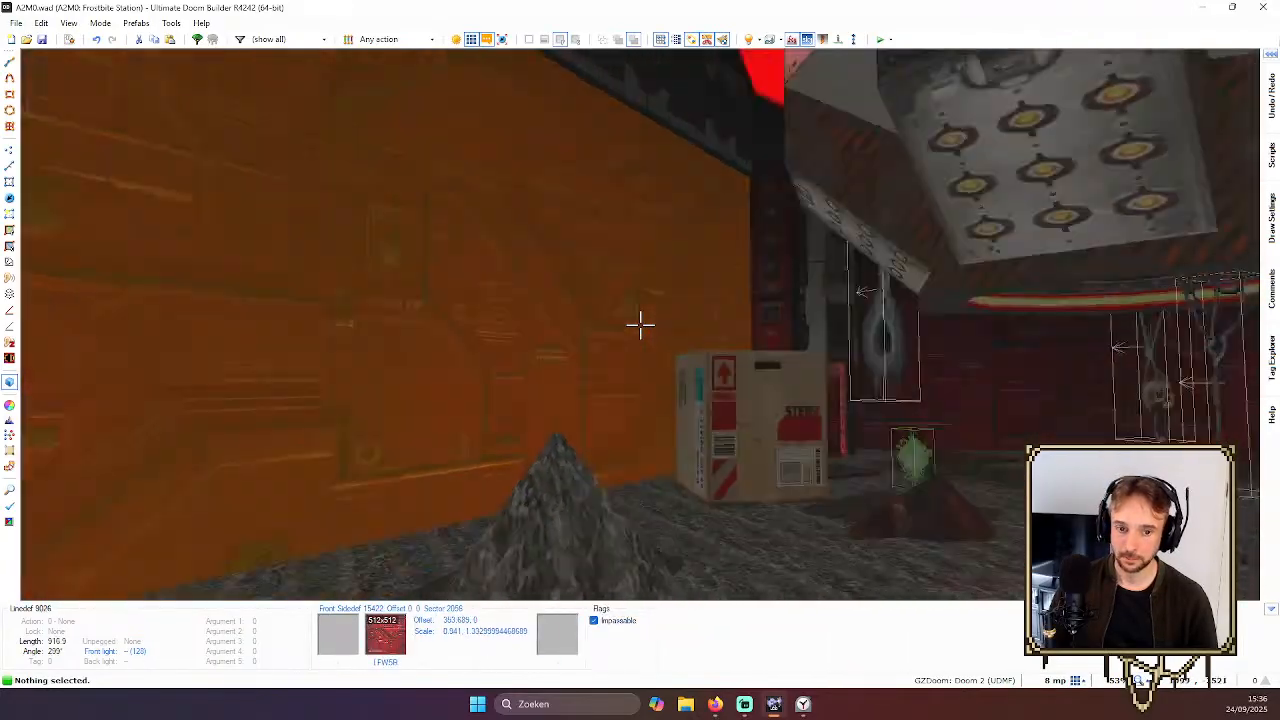
Look over the ceiling and pillars in 3D, and inspect the switch panel on the south alcove's column again
key(w)
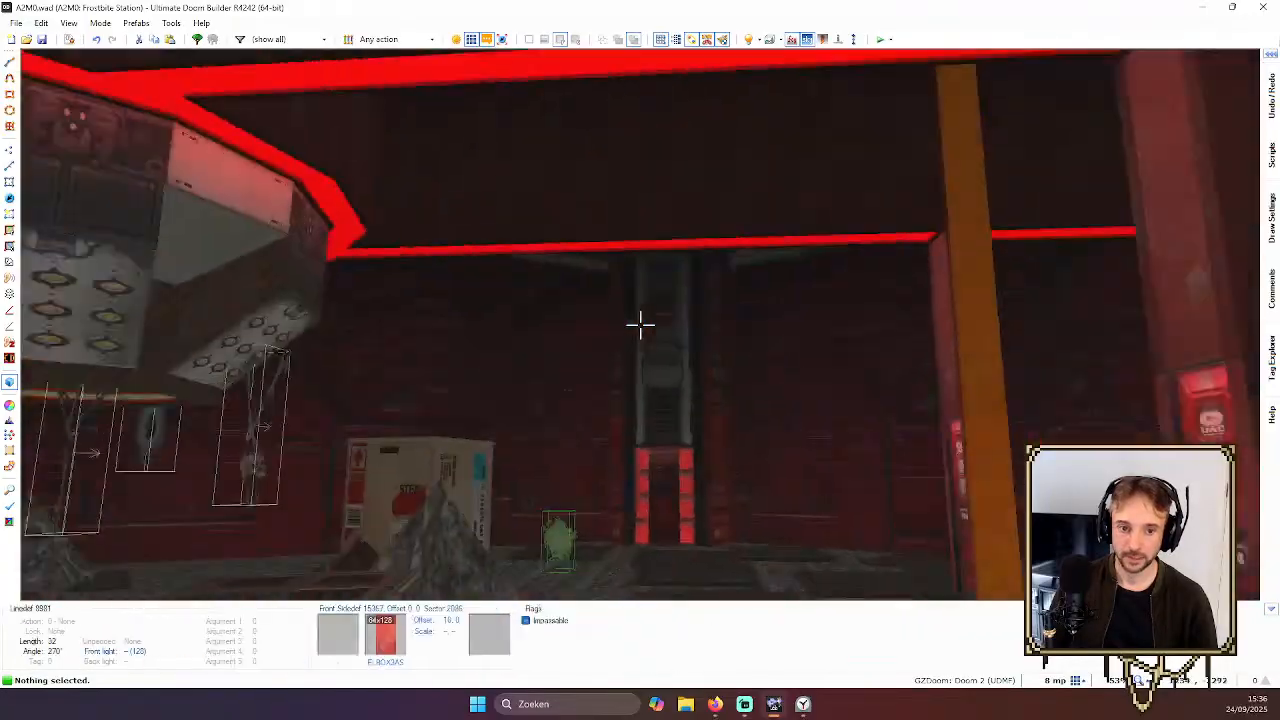
key(s)
key(s)
key(w)
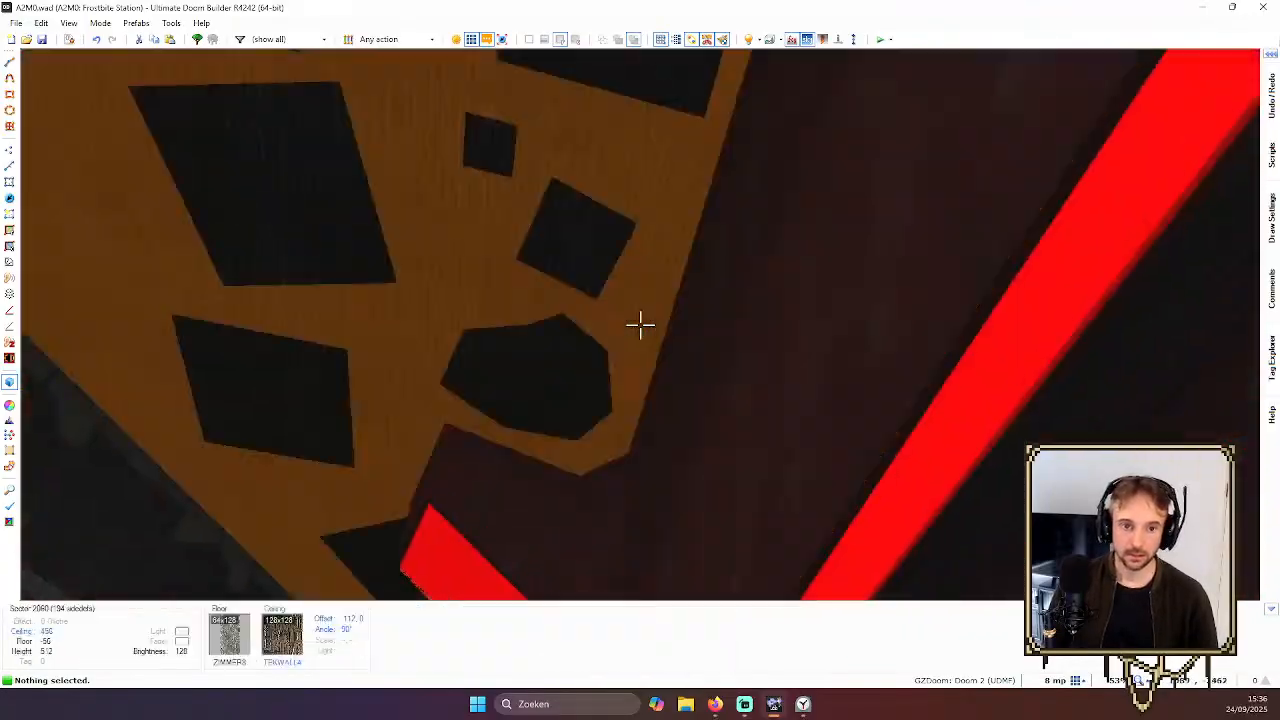
key(w)
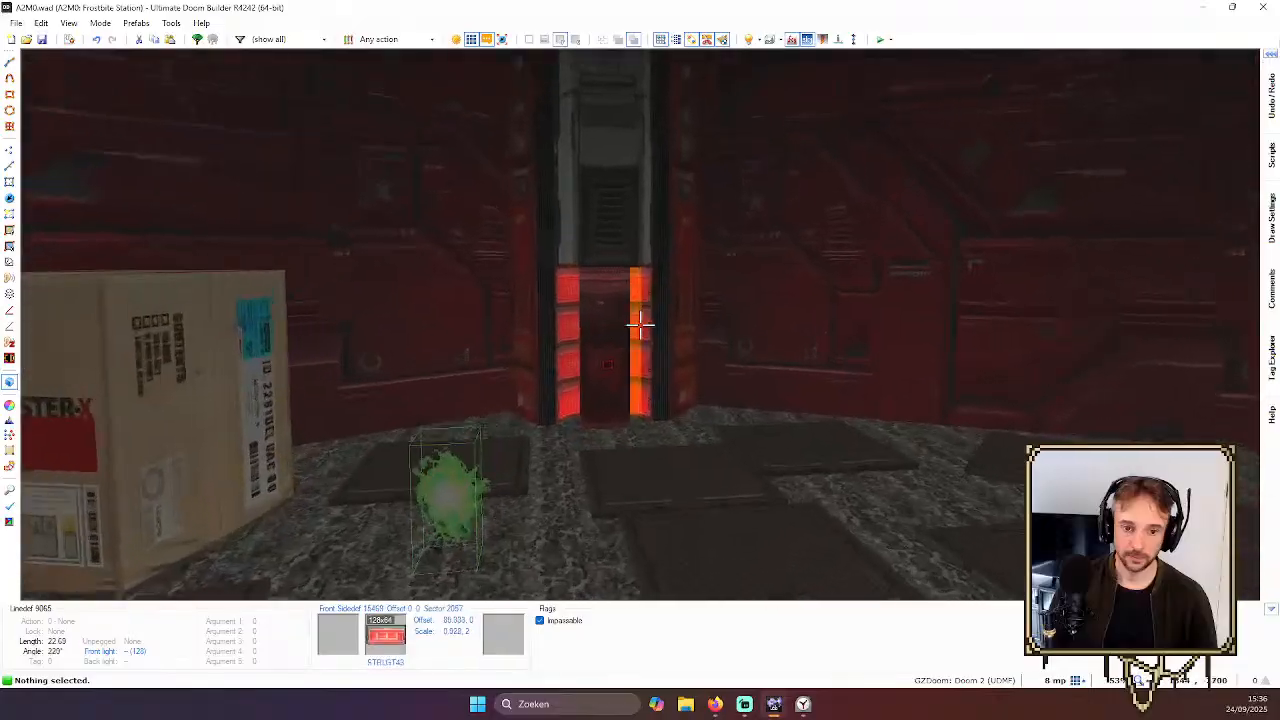
key(w)
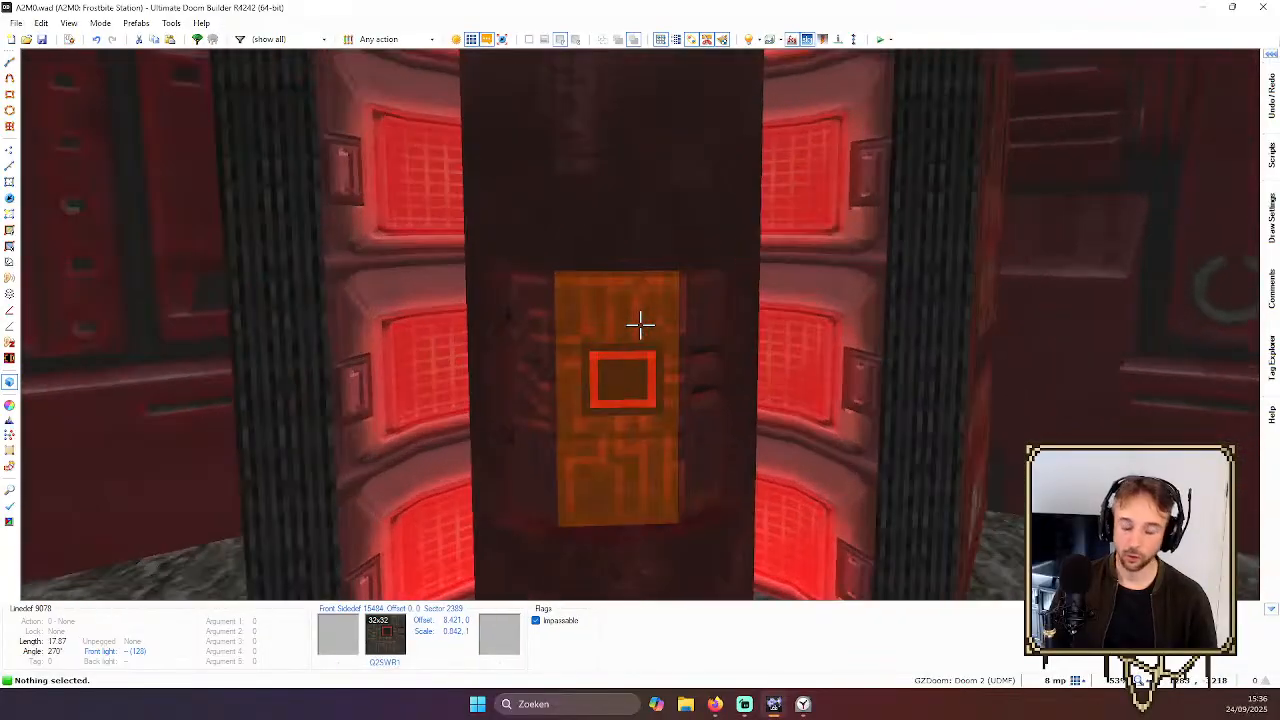
key(s)
key(w)
key(s)
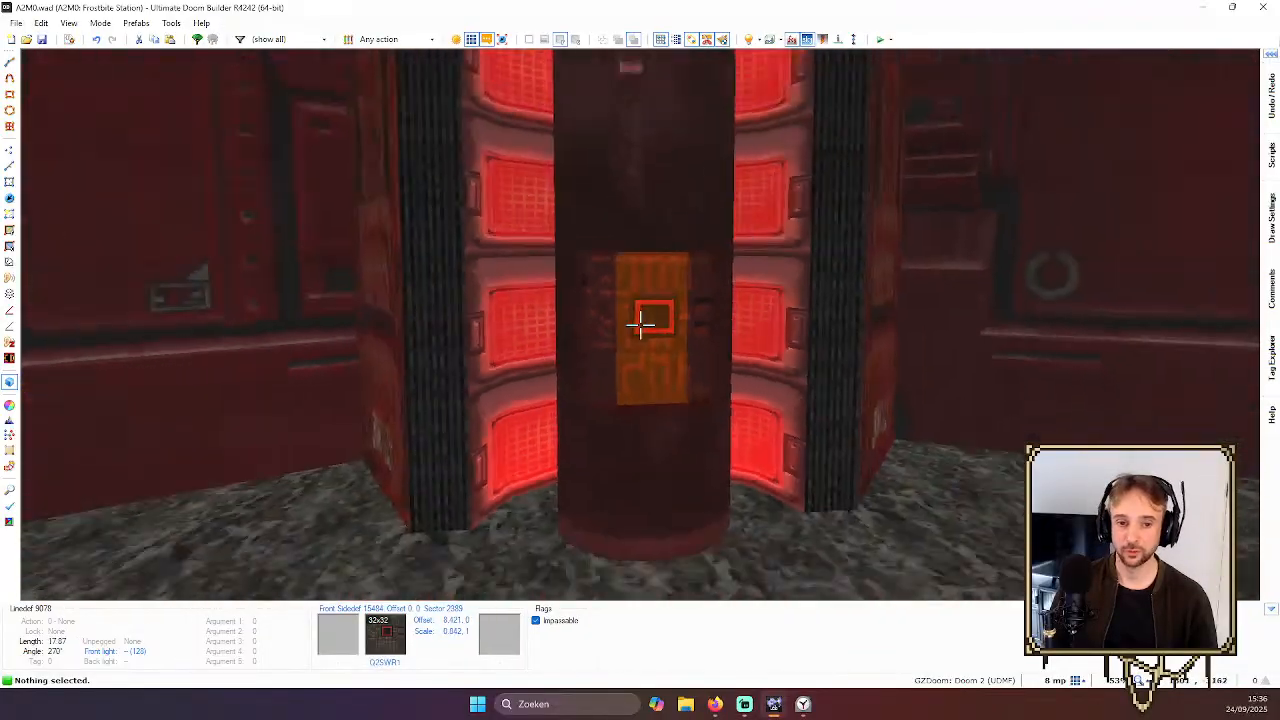
Compare the switch panels on the two alcove columns in 3D, and look over the vine-blocked cave passage
key(w)
key(s)
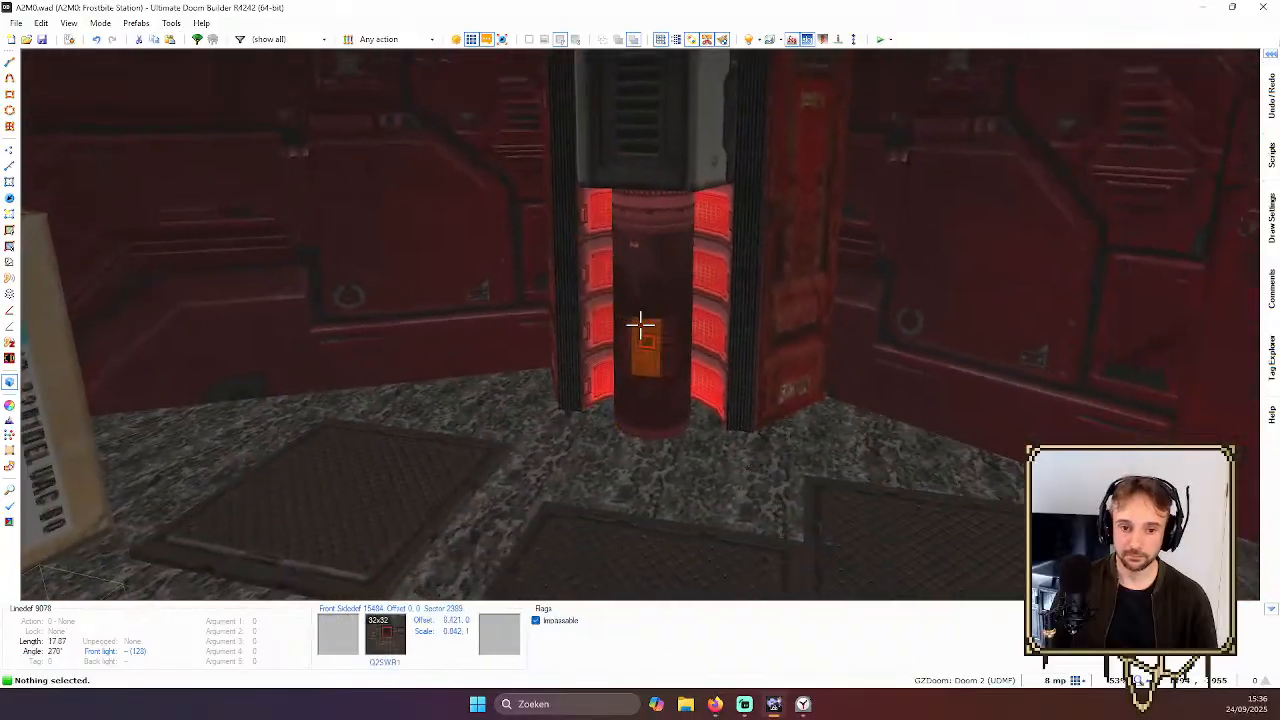
key(w)
key(w)
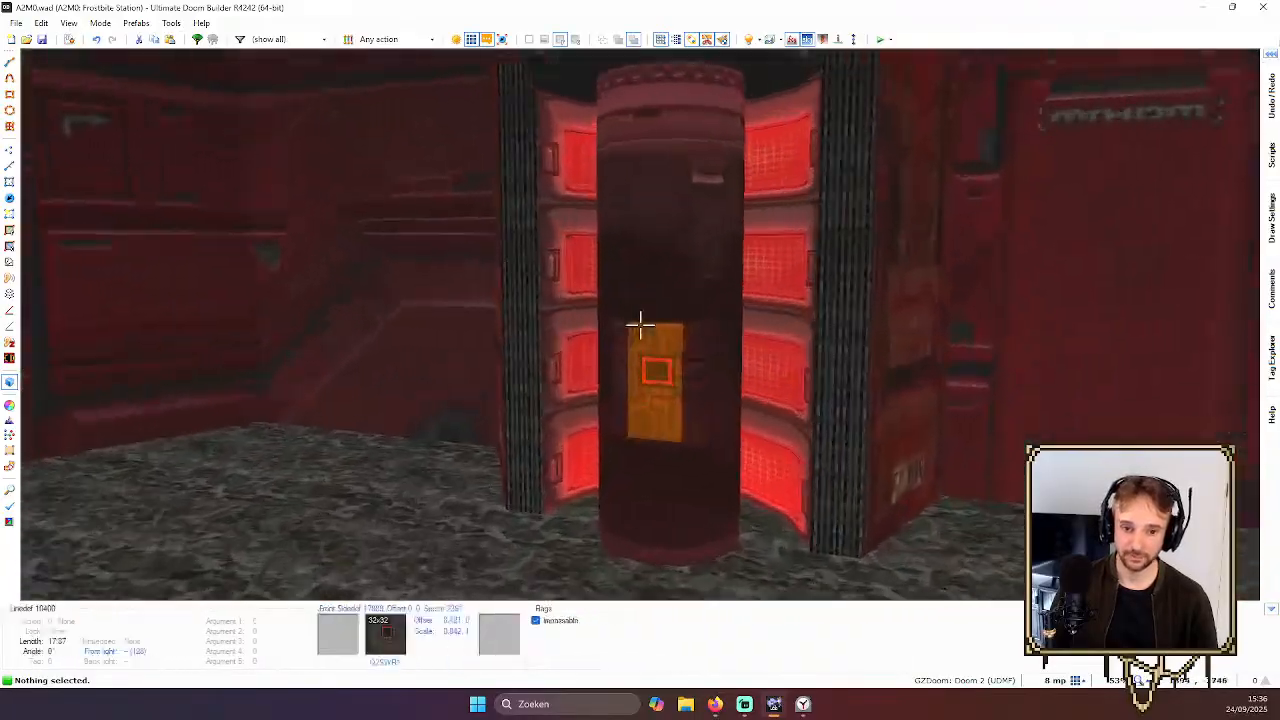
key(w)
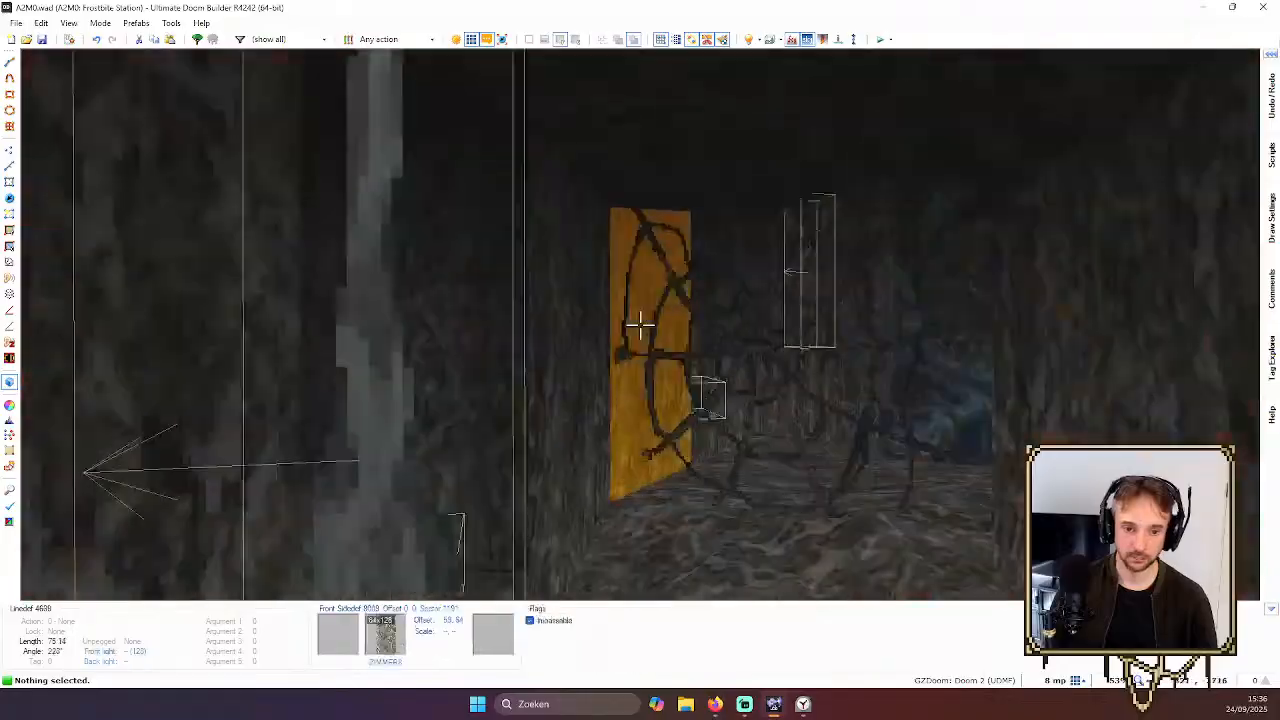
key(w)
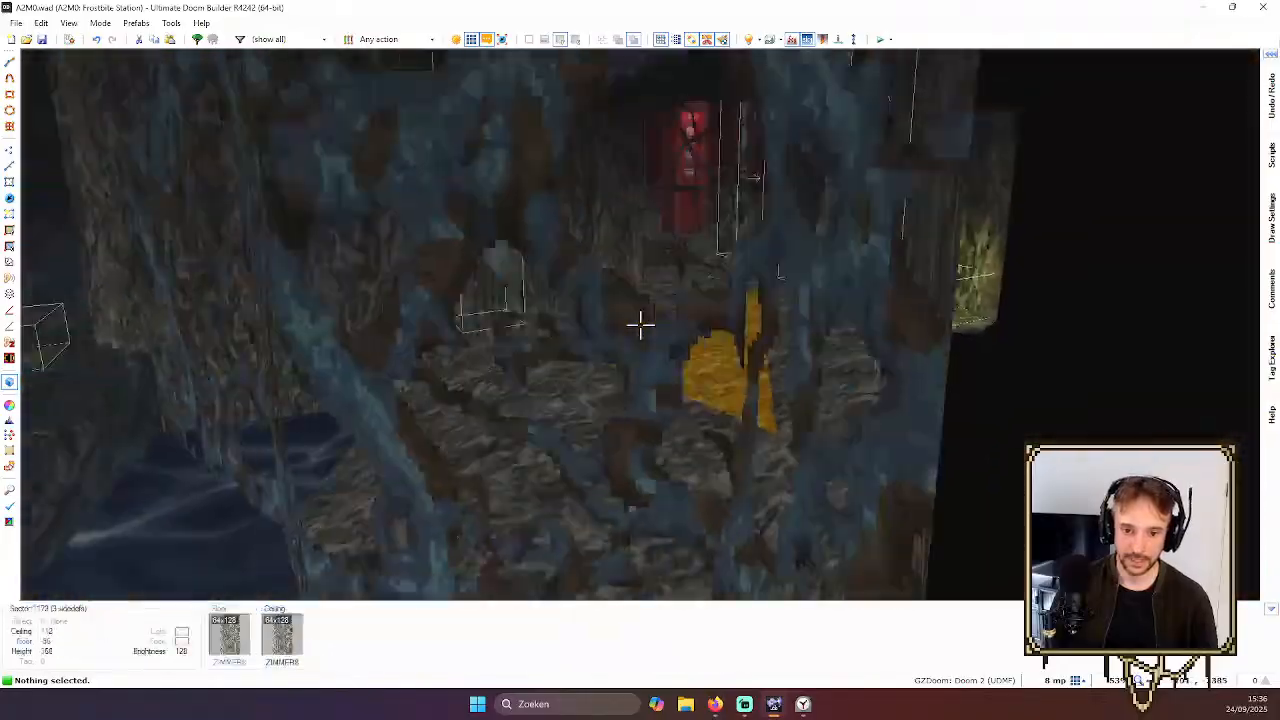
Remove the Script Execute action from the four linedefs where the cave passage meets the ice water by setting it to 0
key(q)
scroll(650, 340, up, 4)
key(s)
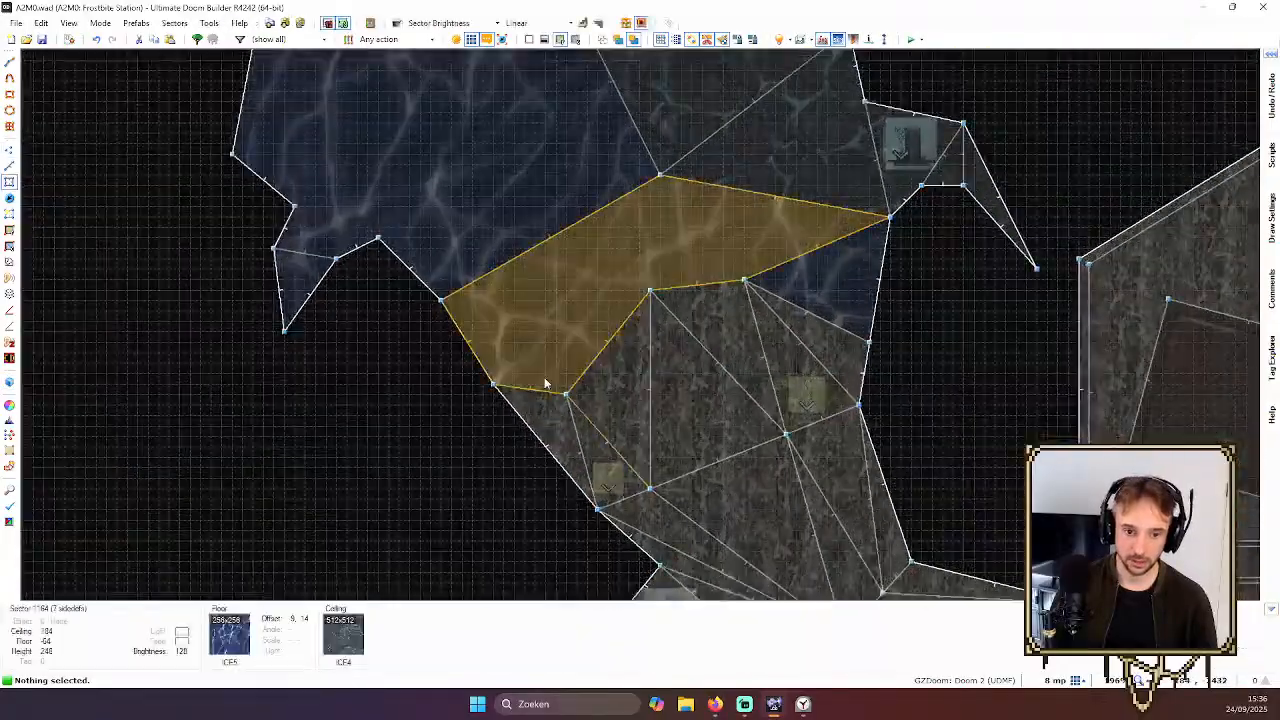
key(l)
click(612, 348)
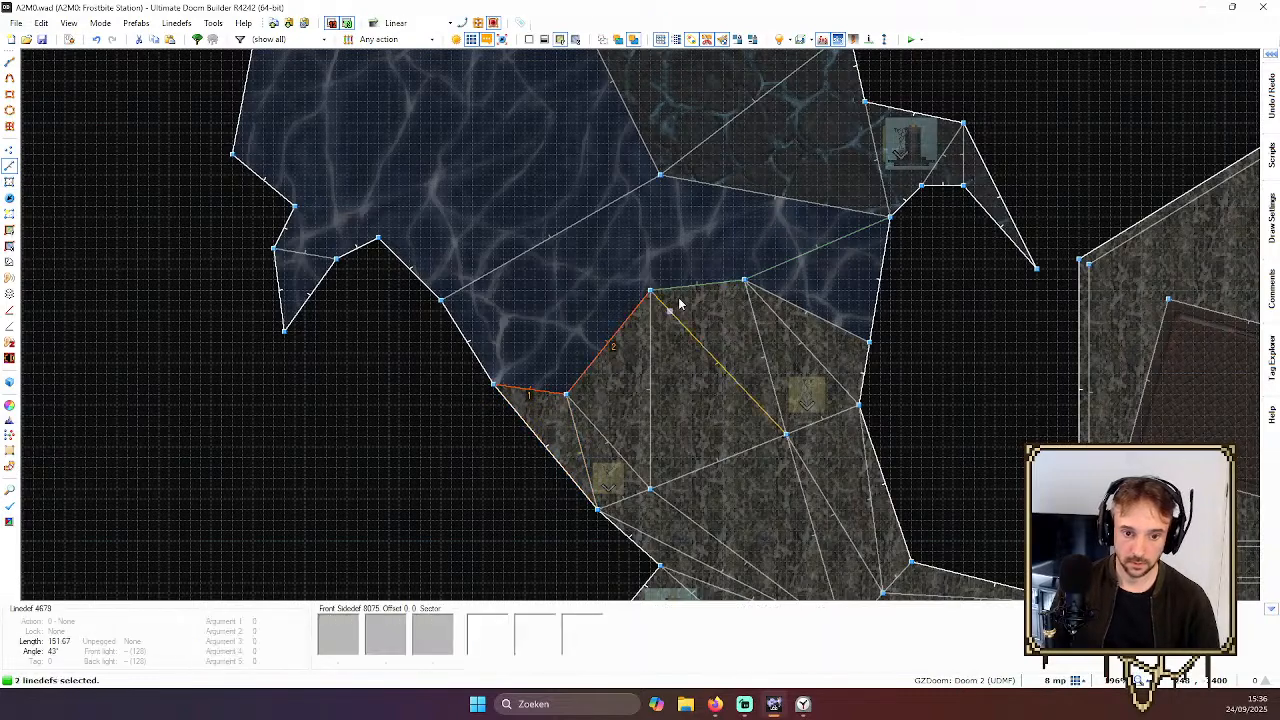
click(699, 291)
right_click(826, 258)
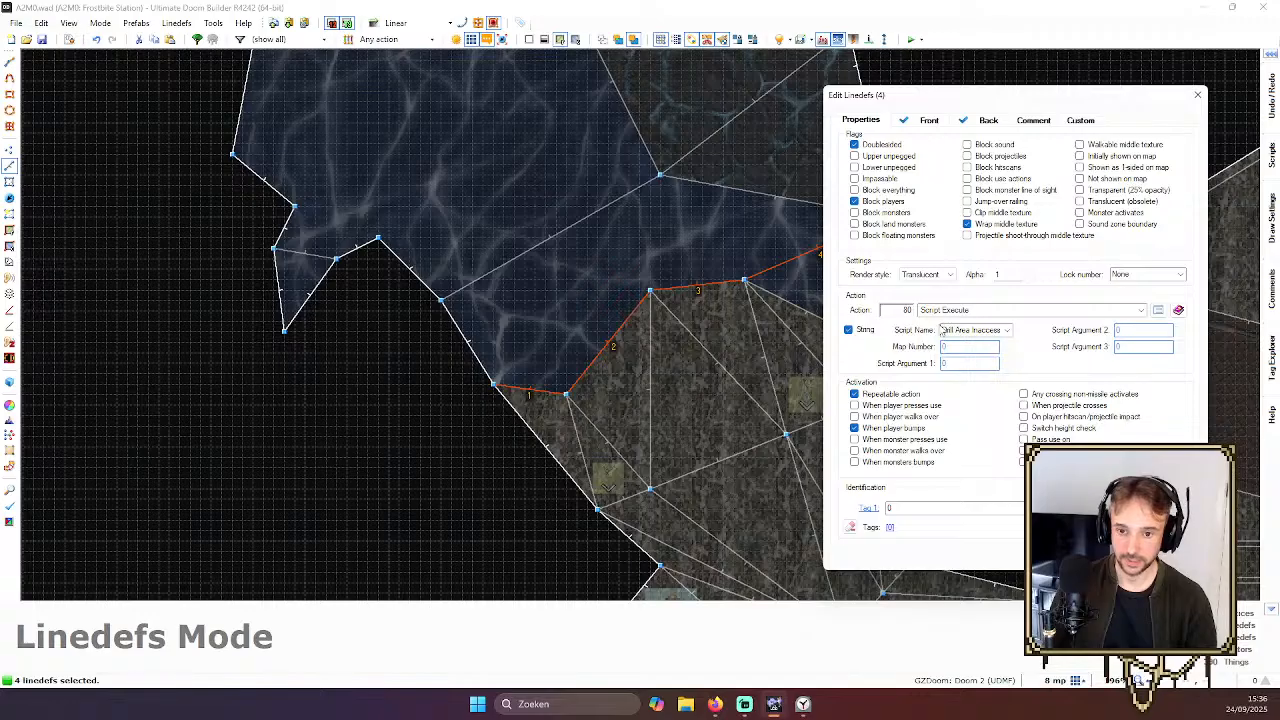
text(0)
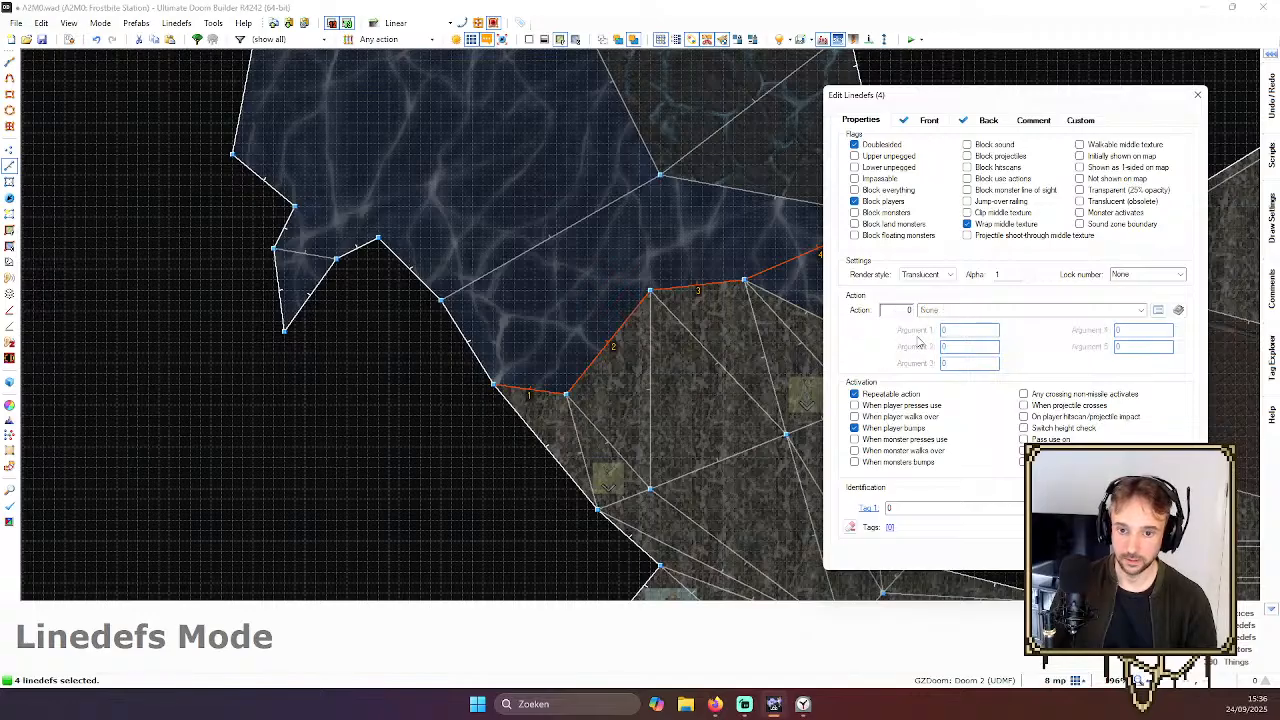
key(Return)
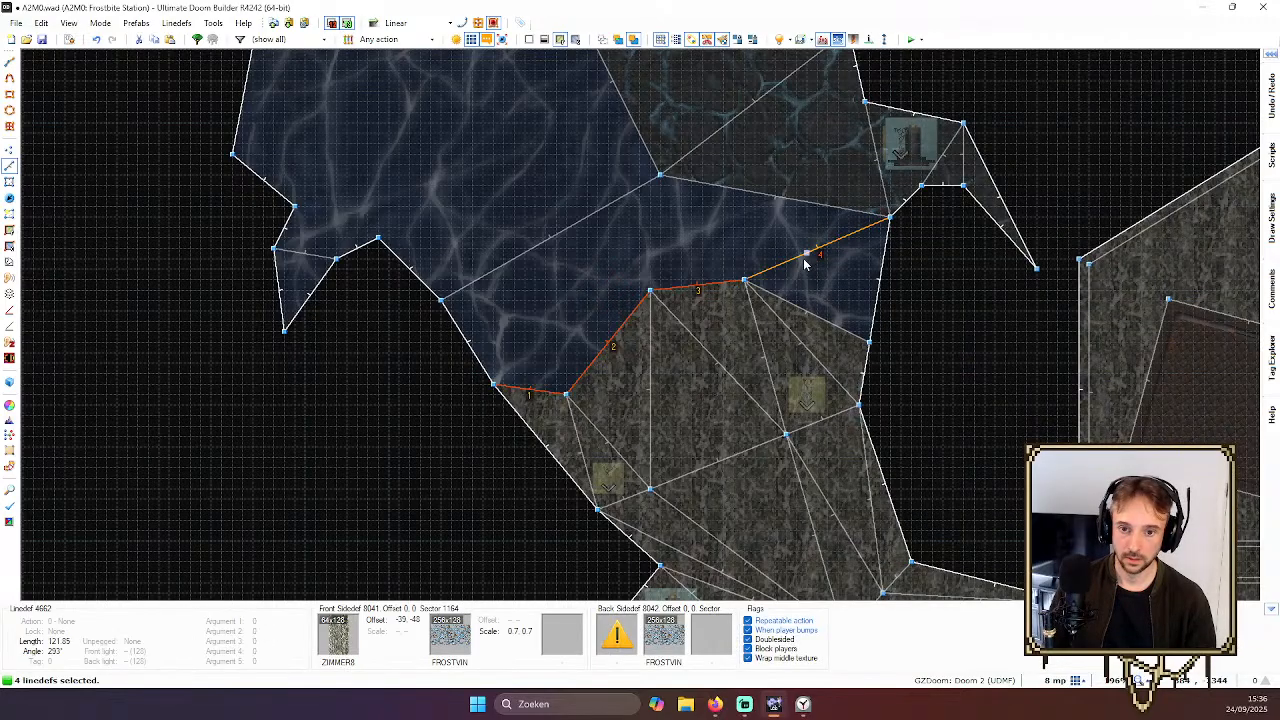
Clear the FROSTVIN middle texture from the front and back sides of the same four linedefs
right_click(806, 259)
click(940, 121)
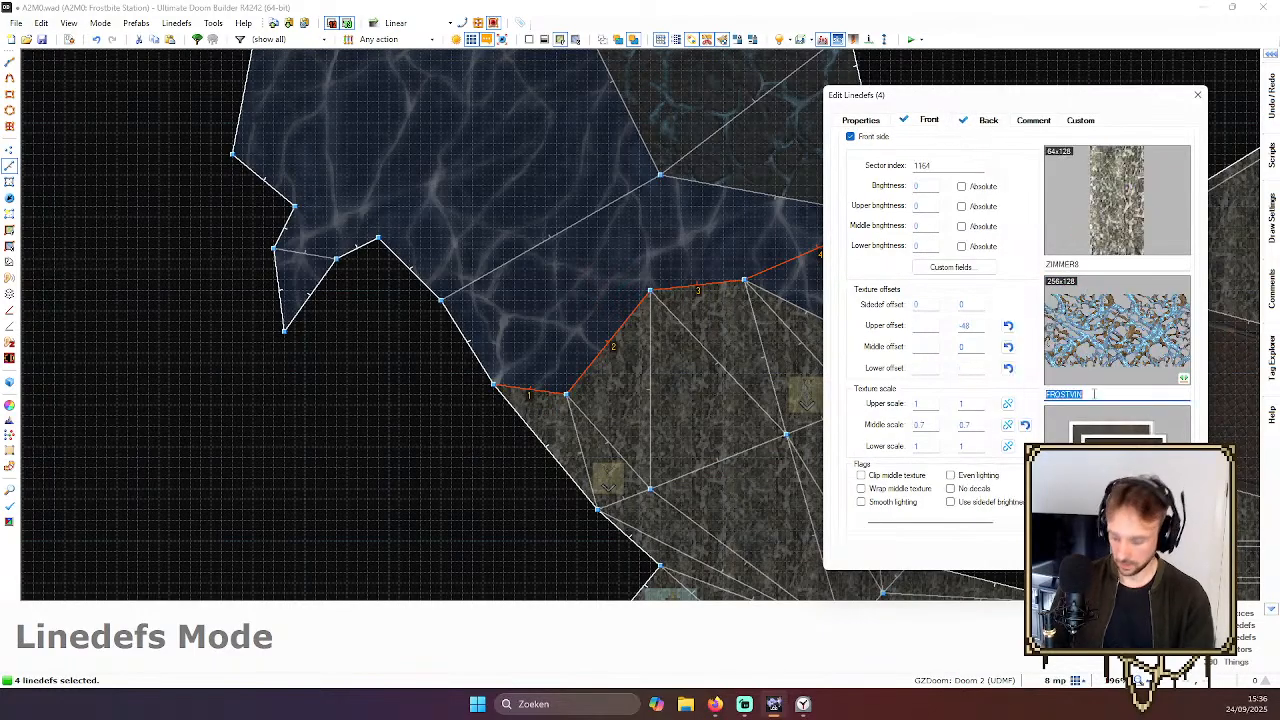
key(BackSpace)
click(1004, 121)
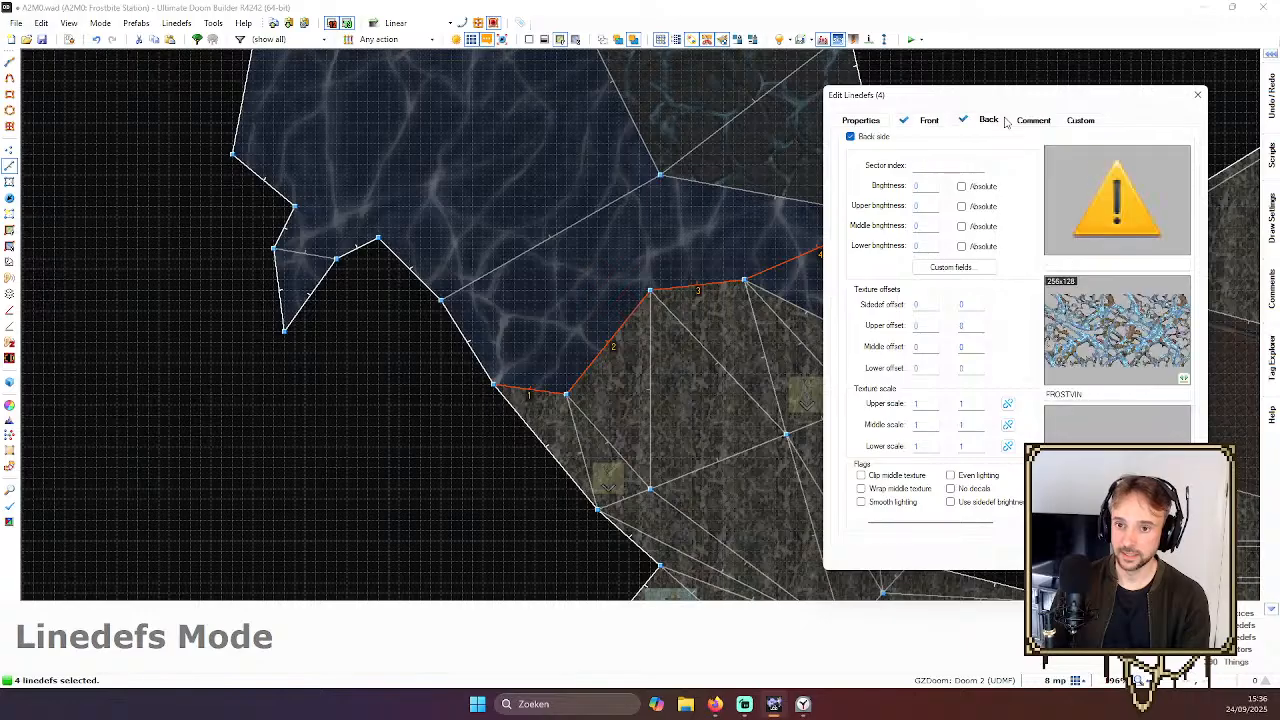
double_click(1117, 394)
text(-)
key(Return)
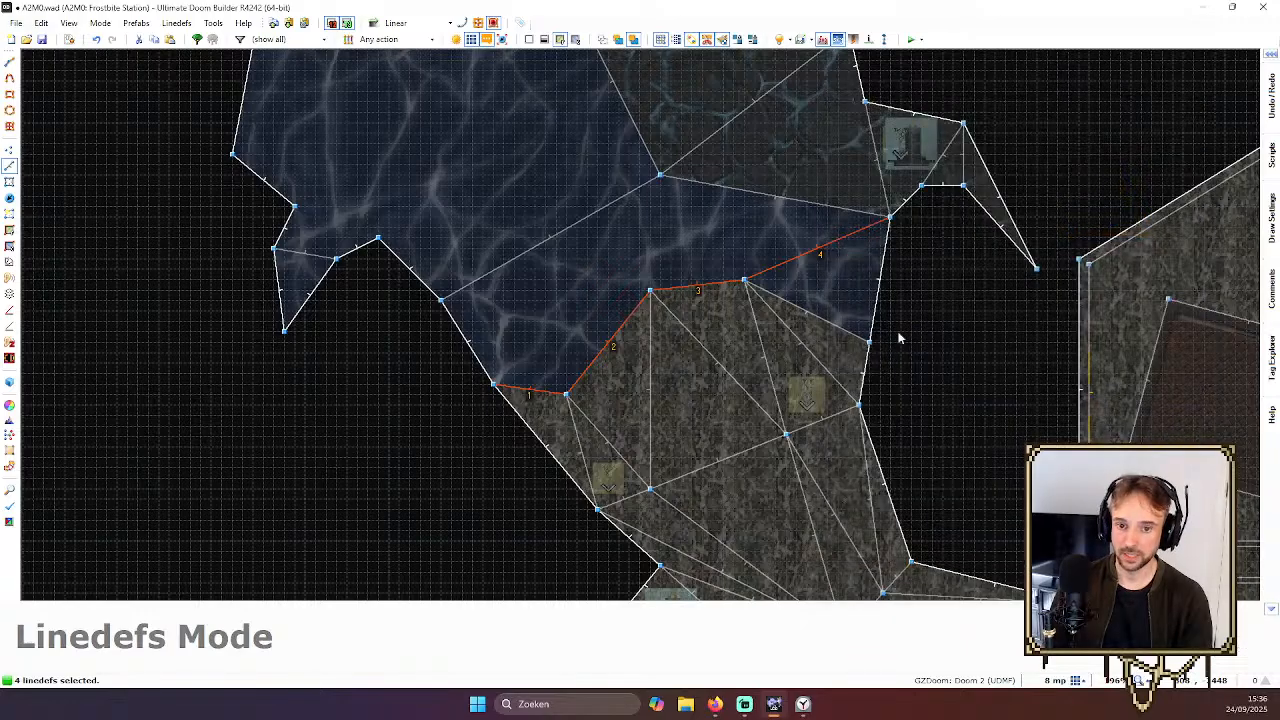
Review the cleared cave opening and the surrounding ice cavern in 3D, and return to the 2D map
key(v)
key(w)
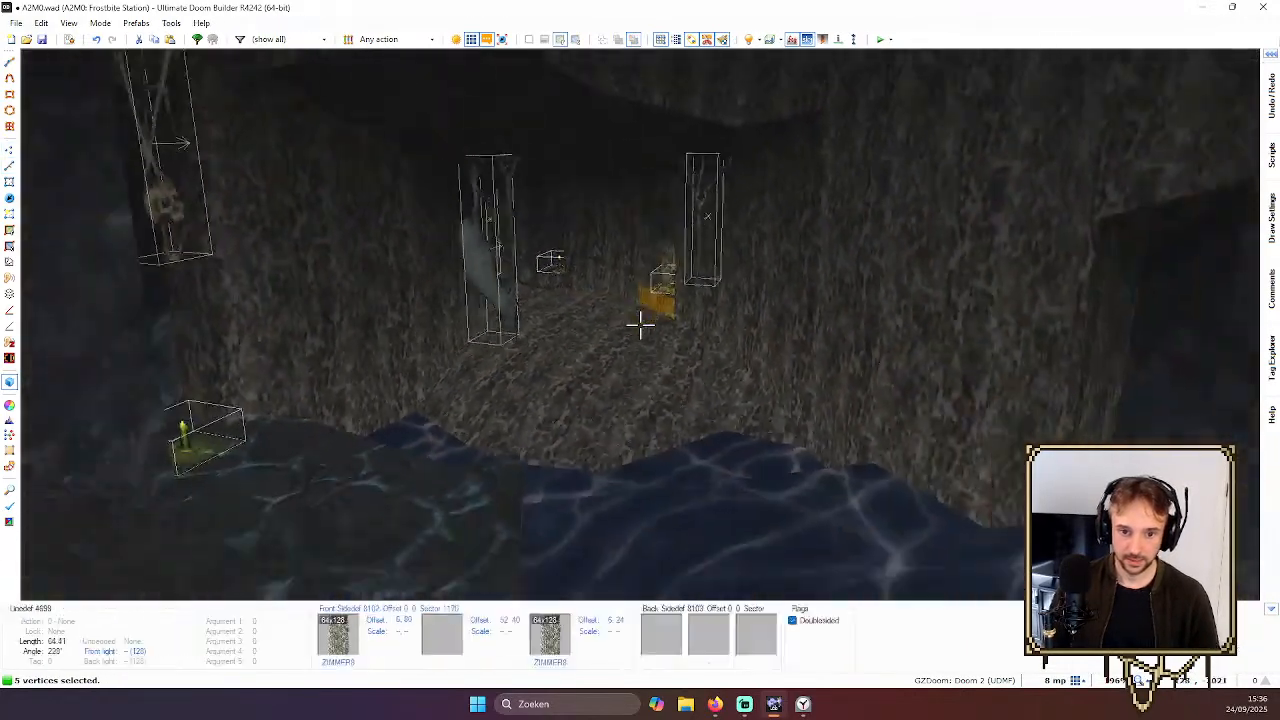
key(e)
key(c)
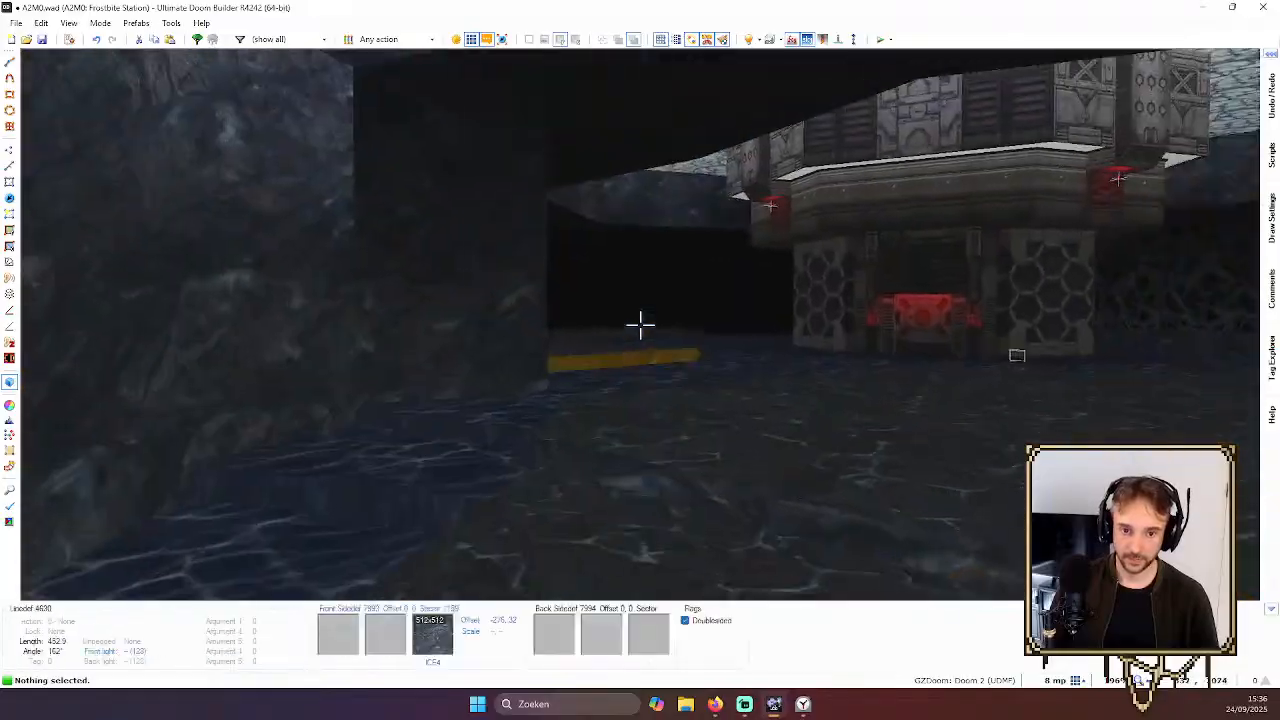
key(w)
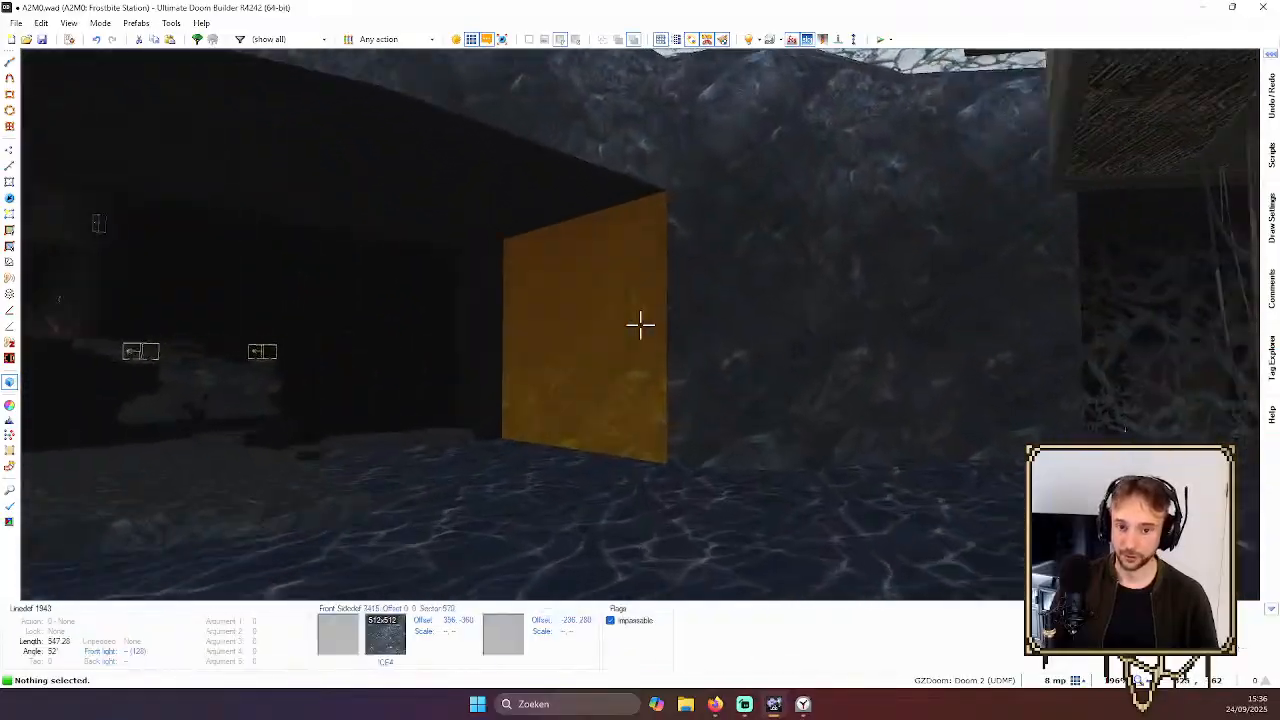
key(q)
scroll(712, 298, down, 7)
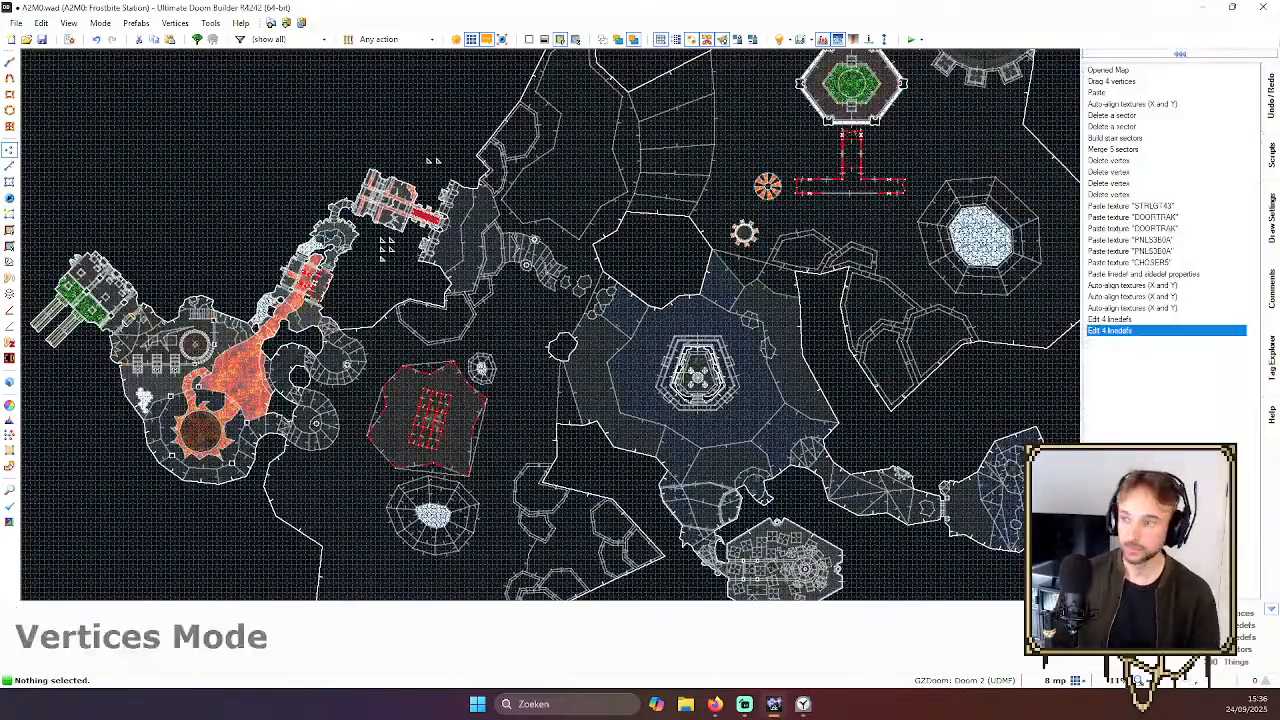
Bring up the SCRIPTS file in an enlarged script editor and look through its teleport, split door and drill area scripts
drag(1279, 68, 197, 35)
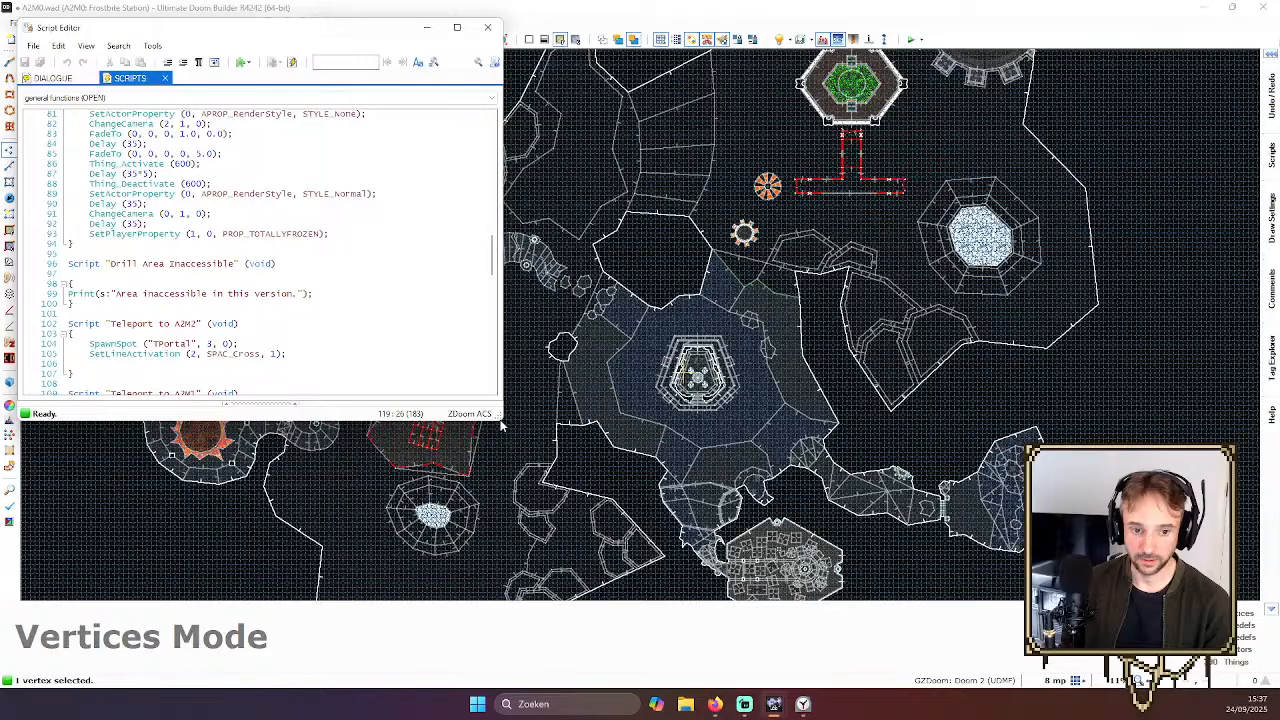
drag(500, 424, 1258, 676)
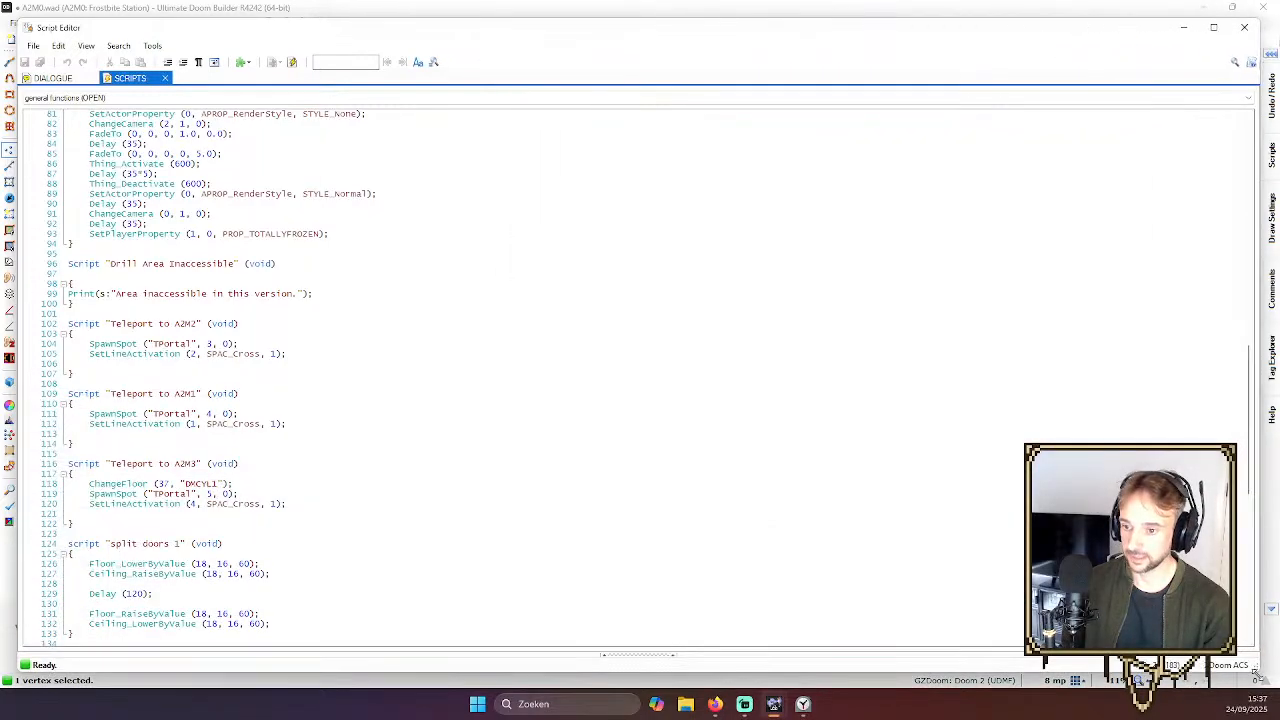
scroll(376, 331, down, 2)
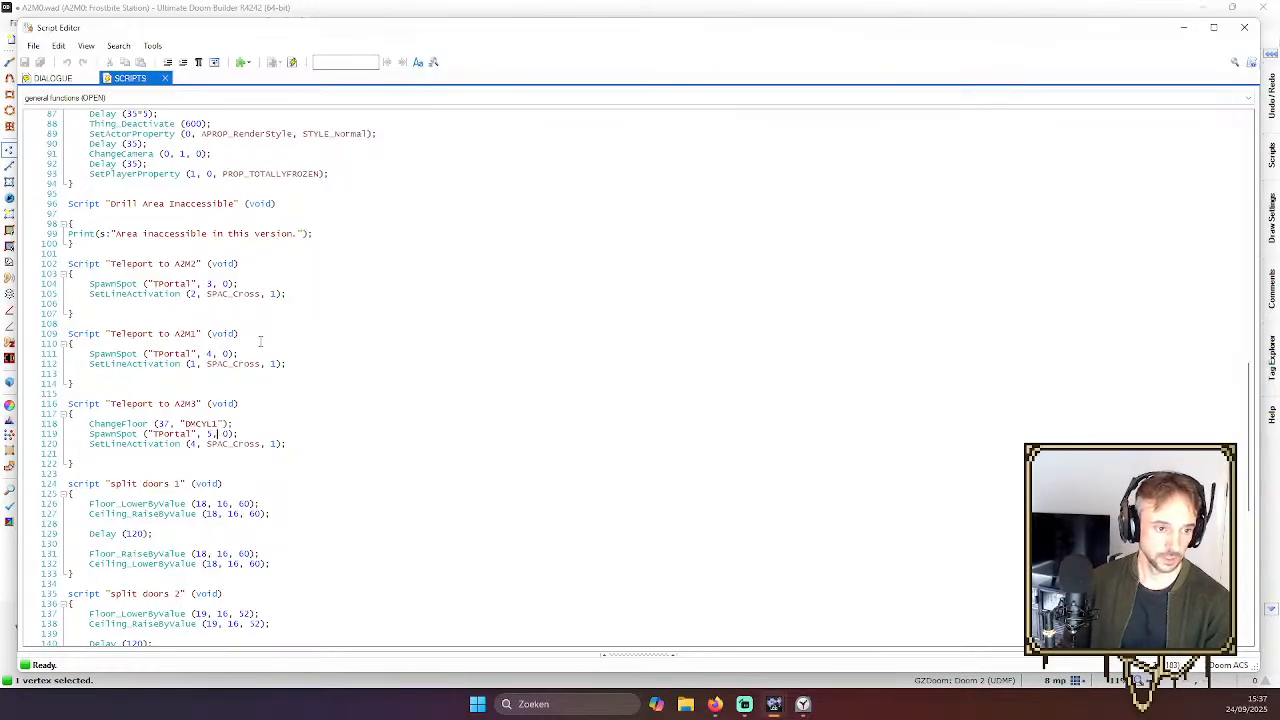
scroll(258, 355, down, 3)
scroll(254, 315, down, 6)
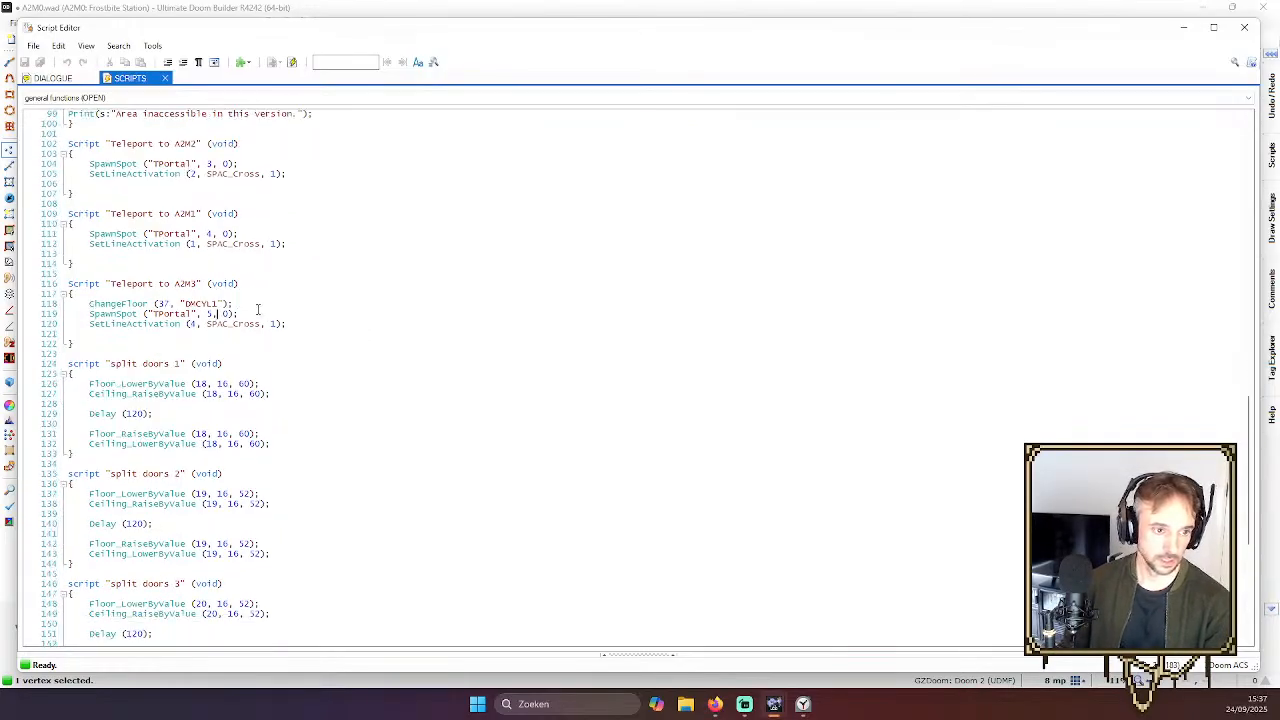
scroll(343, 291, down, 6)
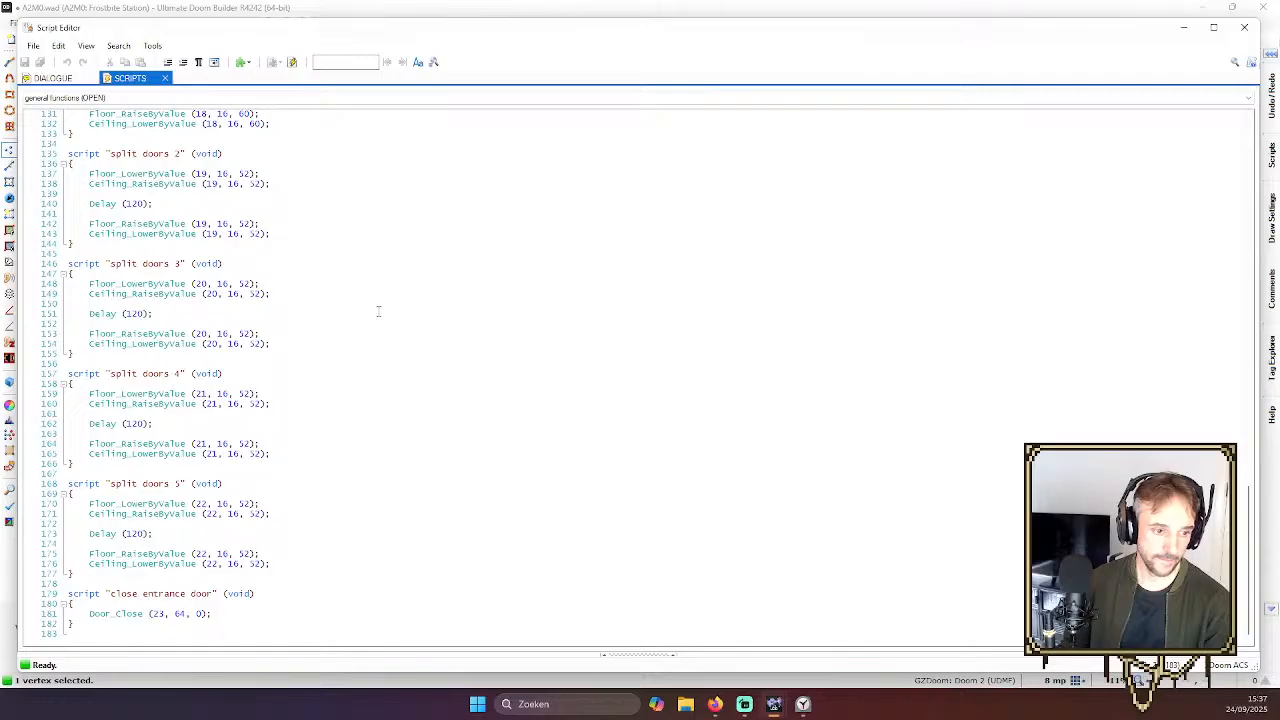
scroll(258, 297, up, 18)
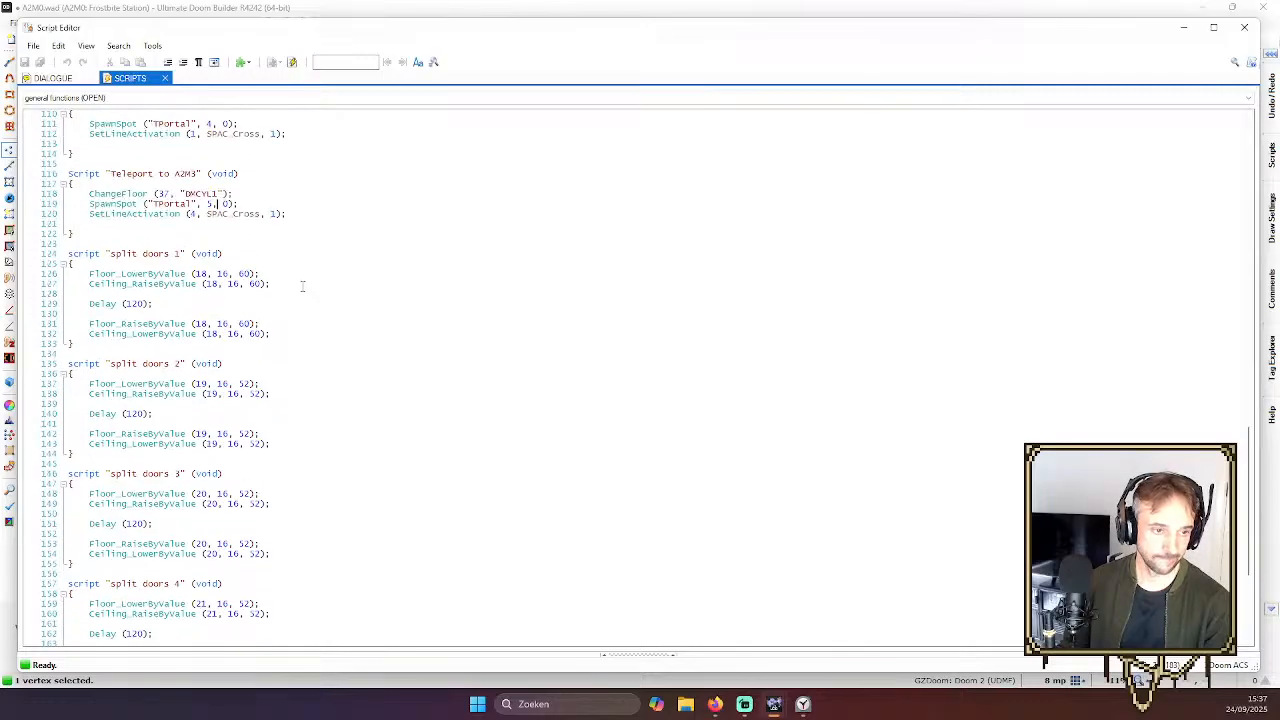
scroll(295, 288, down, 2)
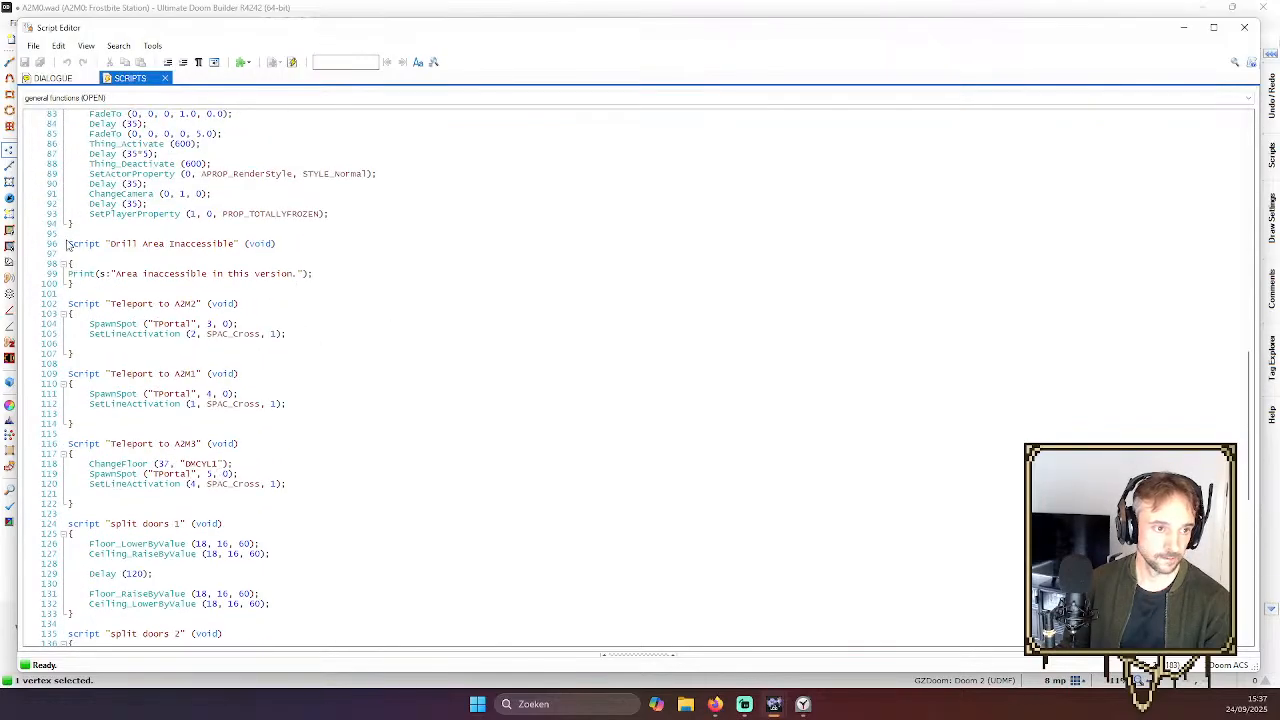
Delete the "Drill Area Inaccessible" script with its leftover blank line, and compile the scripts
drag(379, 232, 531, 287)
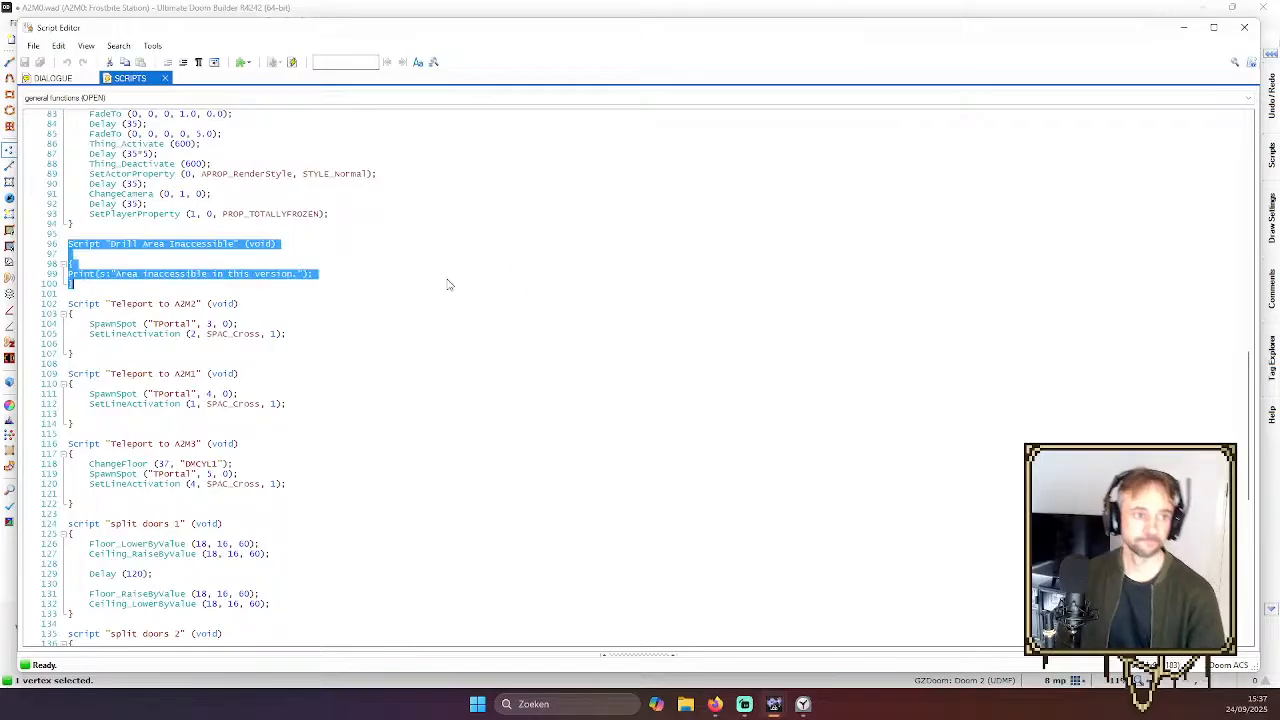
key(BackSpace)
key(BackSpace)
key(BackSpace)
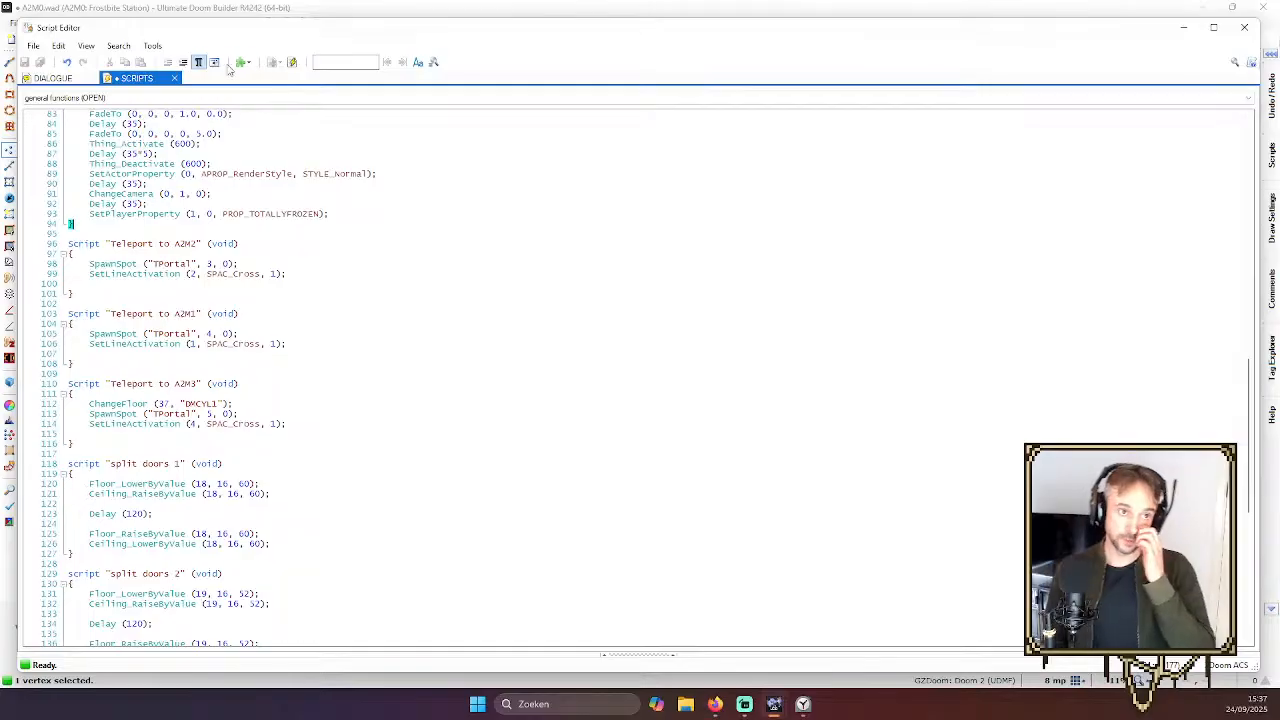
click(293, 62)
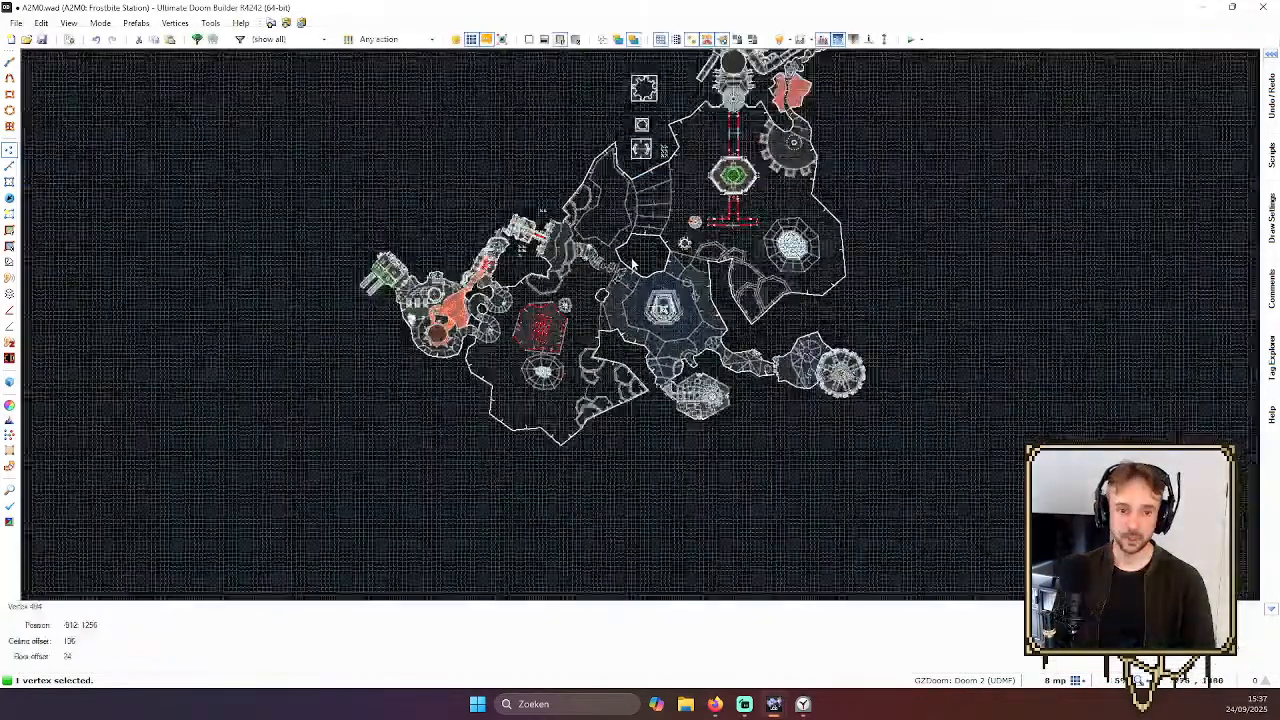
Clear the FROSTVIN middle texture from the four linedefs along the northeastern edge of the ice cavern
scroll(744, 280, up, 4)
middle_drag(744, 277, 744, 187)
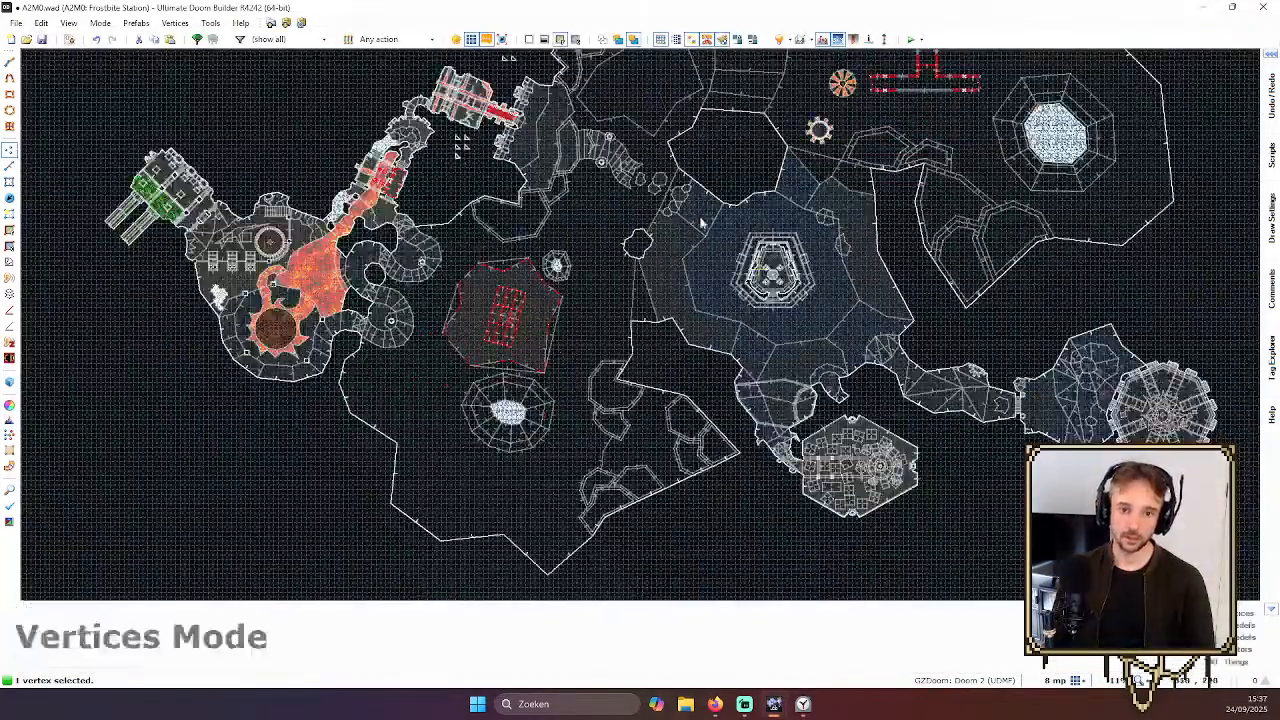
scroll(744, 187, up, 5)
key(l)
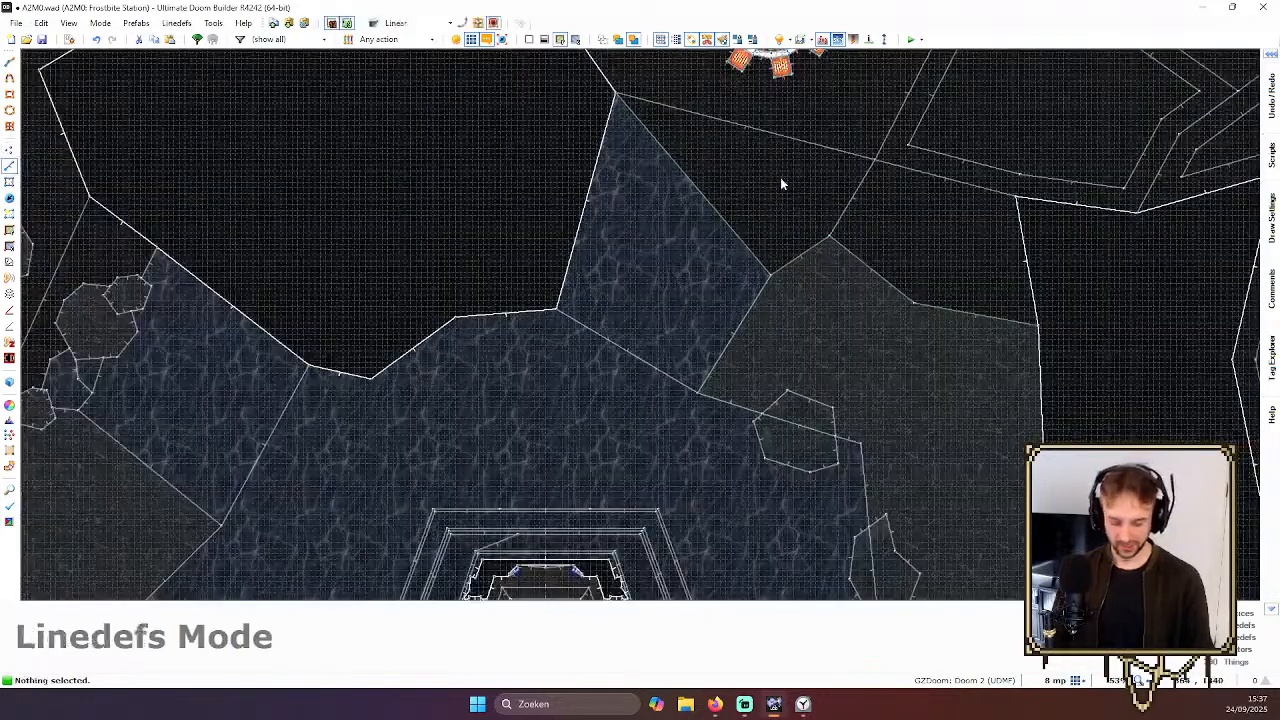
click(713, 205)
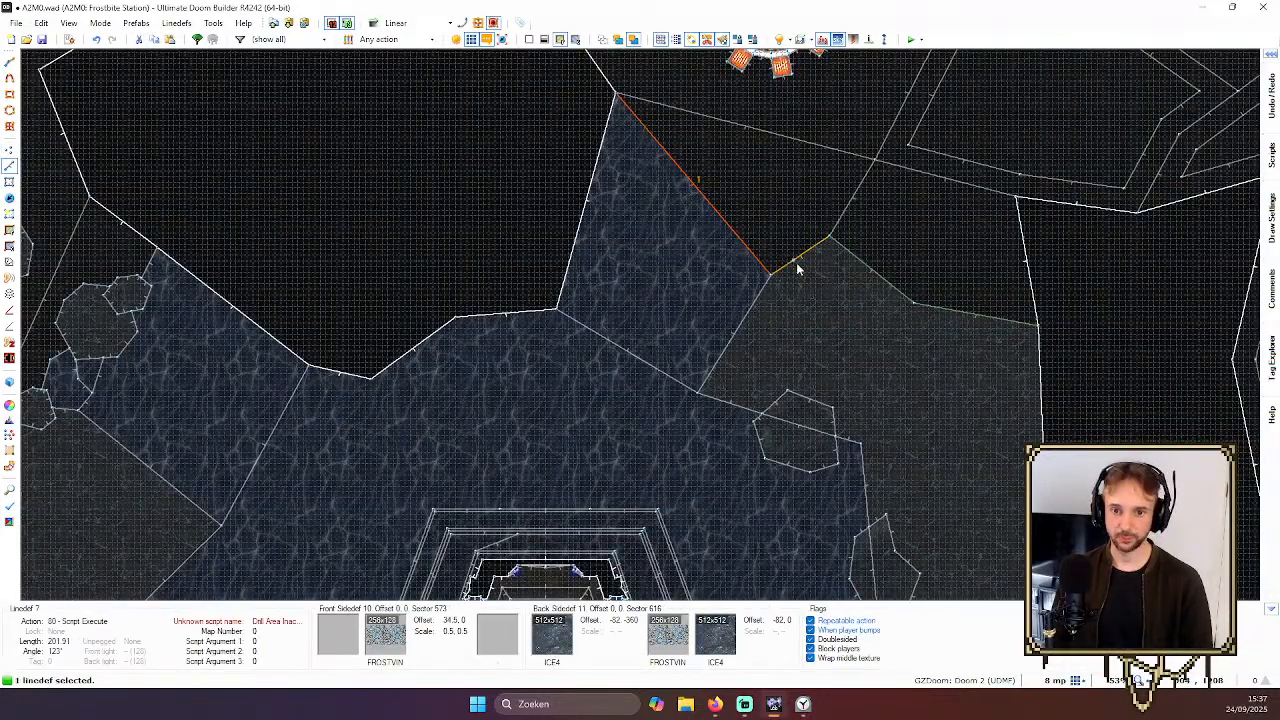
click(800, 256)
click(885, 278)
right_click(950, 314)
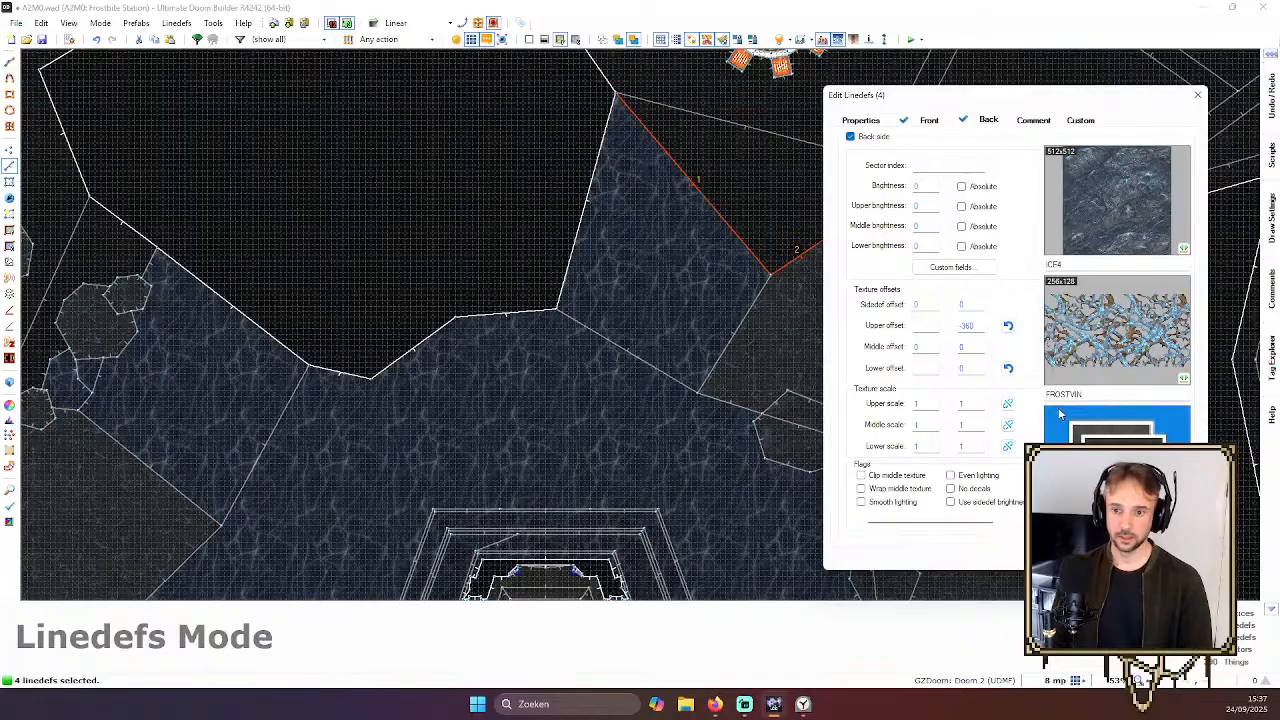
click(1087, 395)
key(BackSpace)
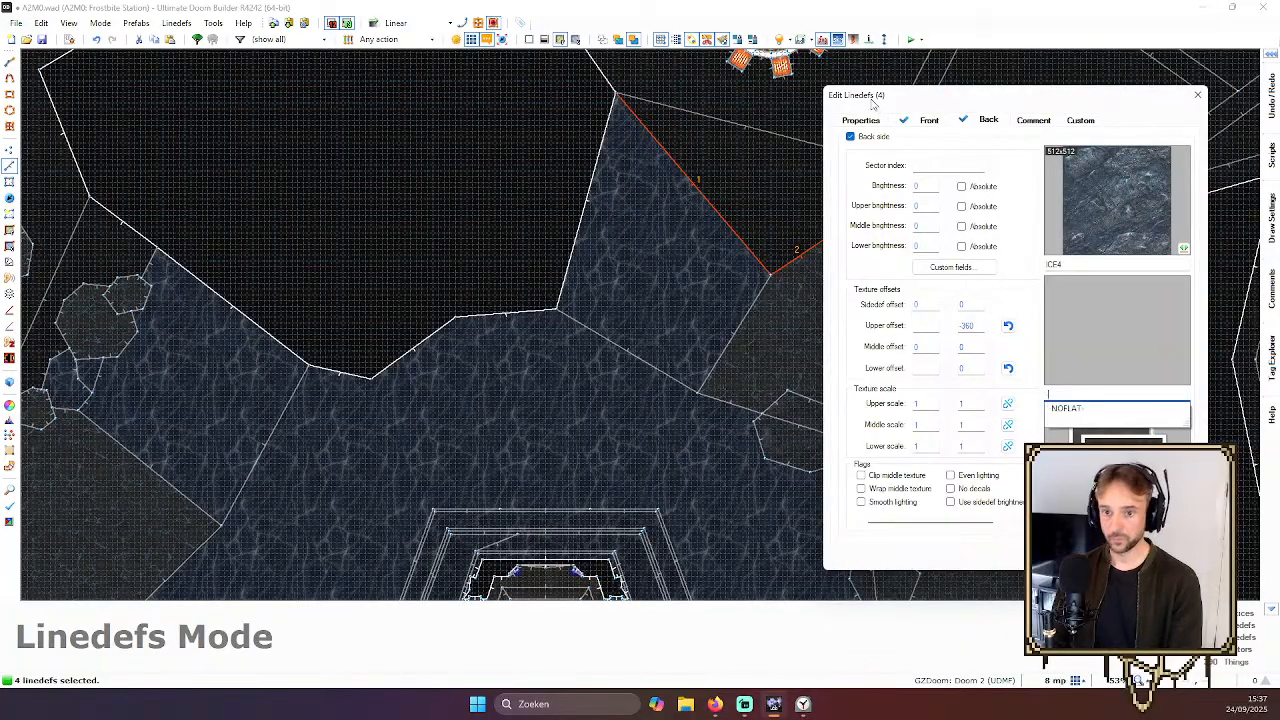
click(985, 125)
click(935, 122)
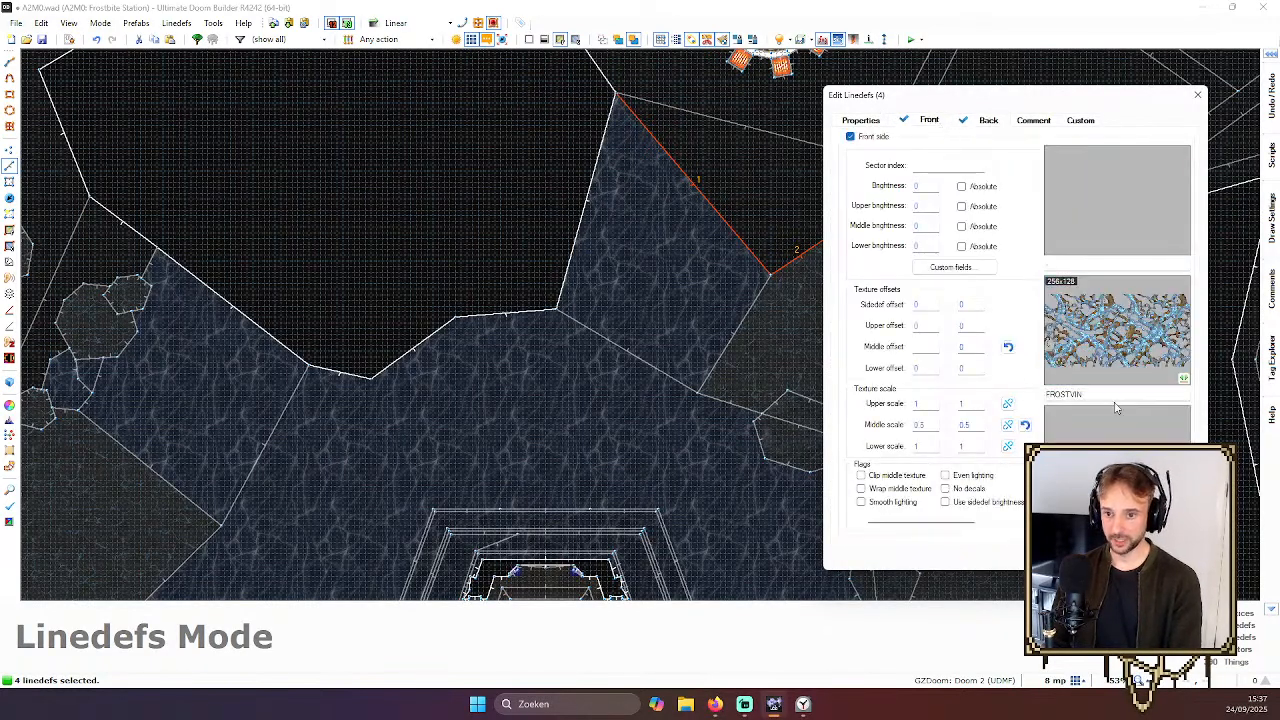
click(968, 118)
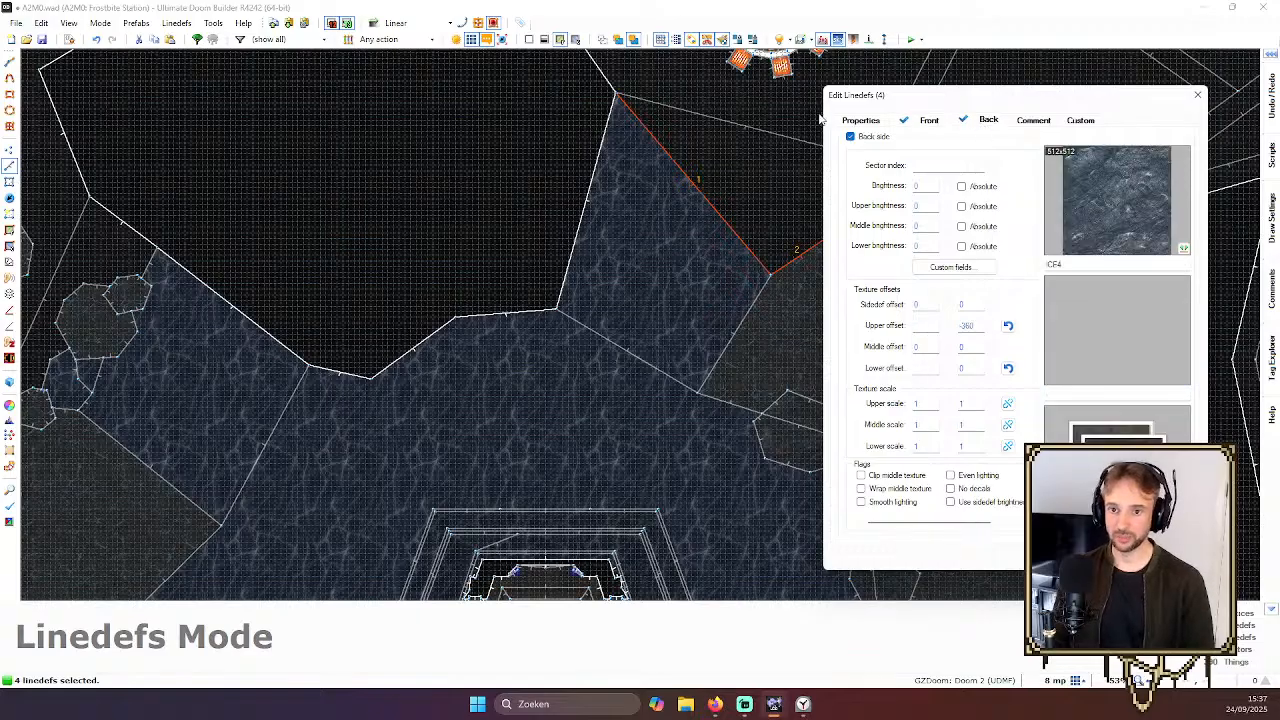
Set the action of the four selected linedefs on the ice cavern's northeastern edge to 0 (None)
click(841, 121)
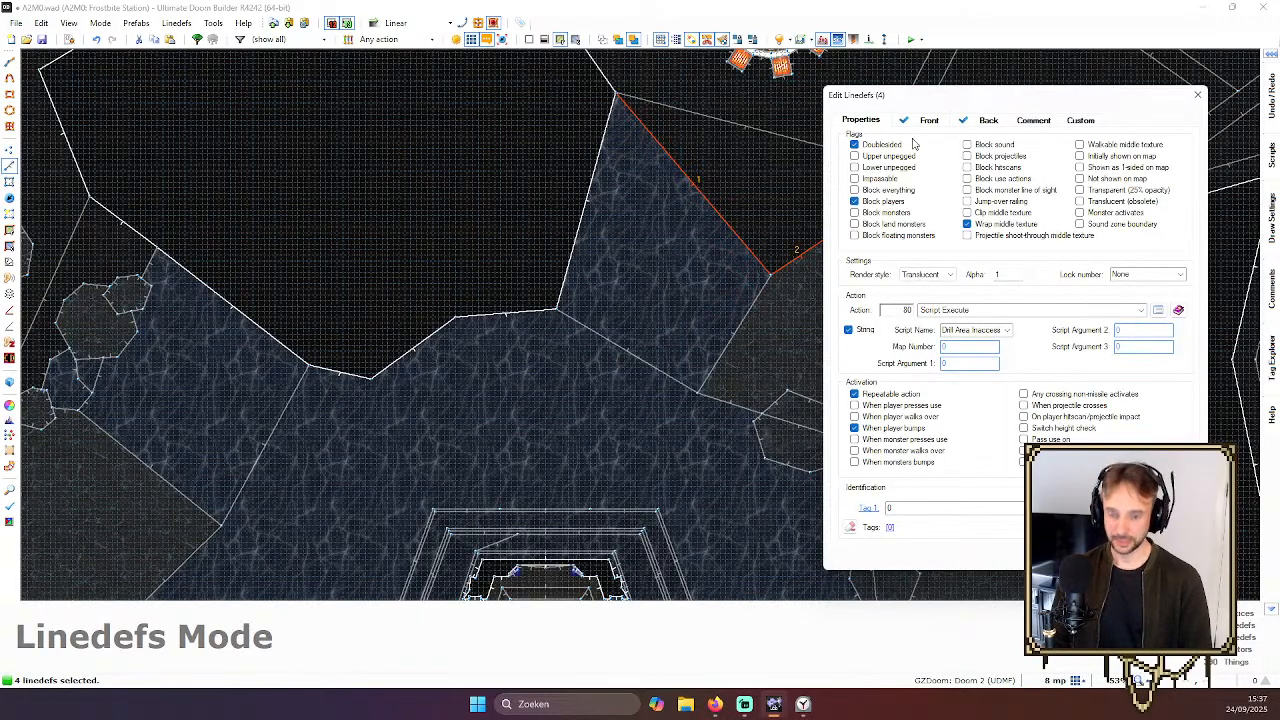
double_click(897, 313)
text(0)
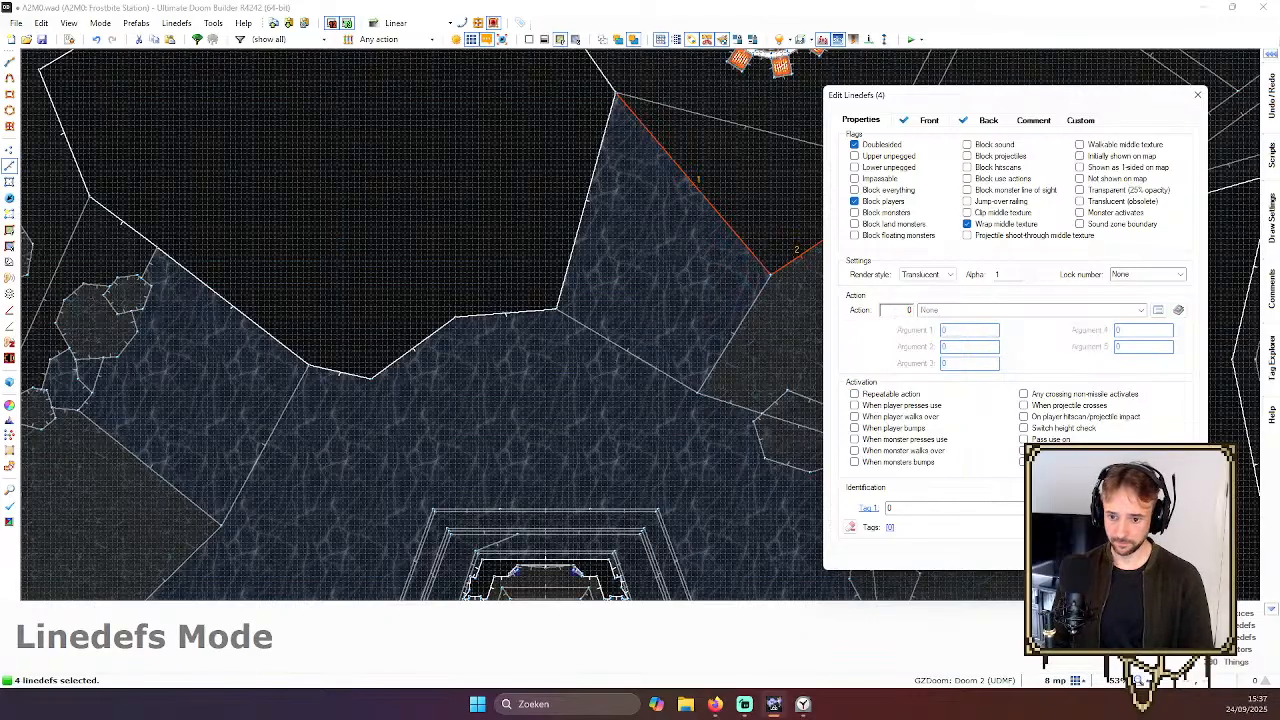
key(Return)
Clear the action and its activation flags from the four linedefs bordering the rocky passage in the southern cave, and deselect them
scroll(820, 320, down, 5)
scroll(700, 390, up, 4)
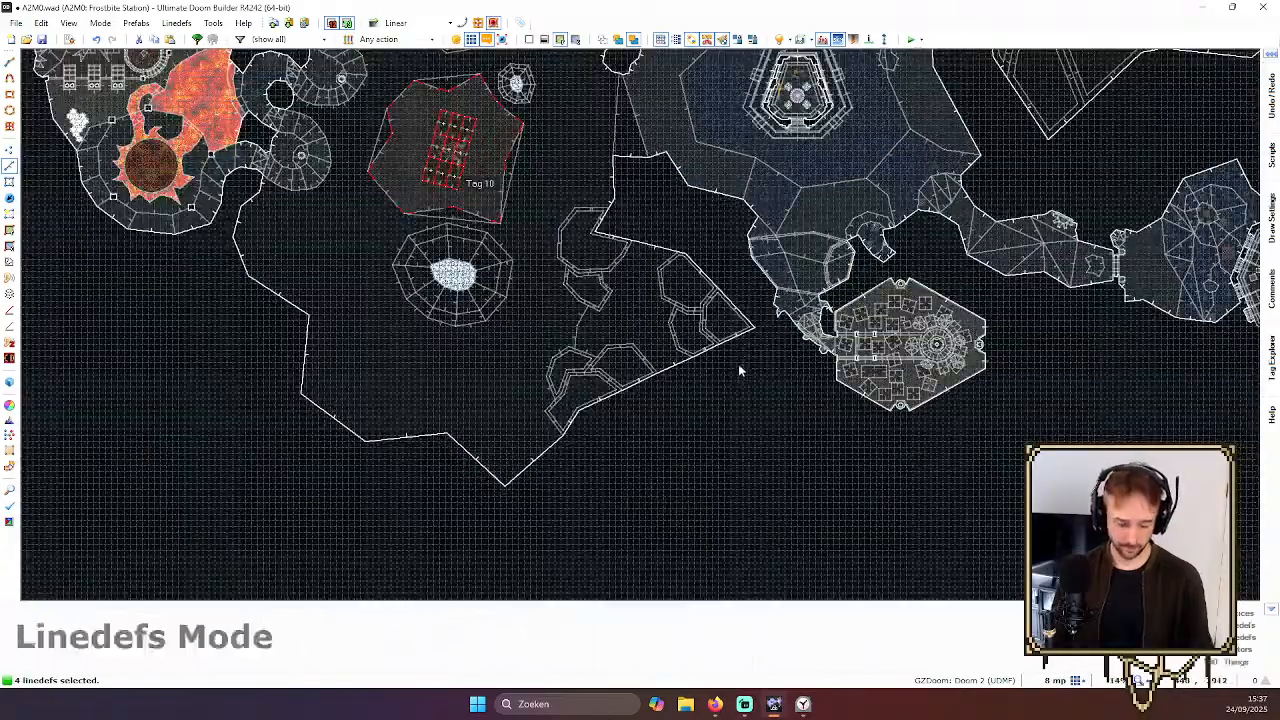
scroll(700, 385, up, 6)
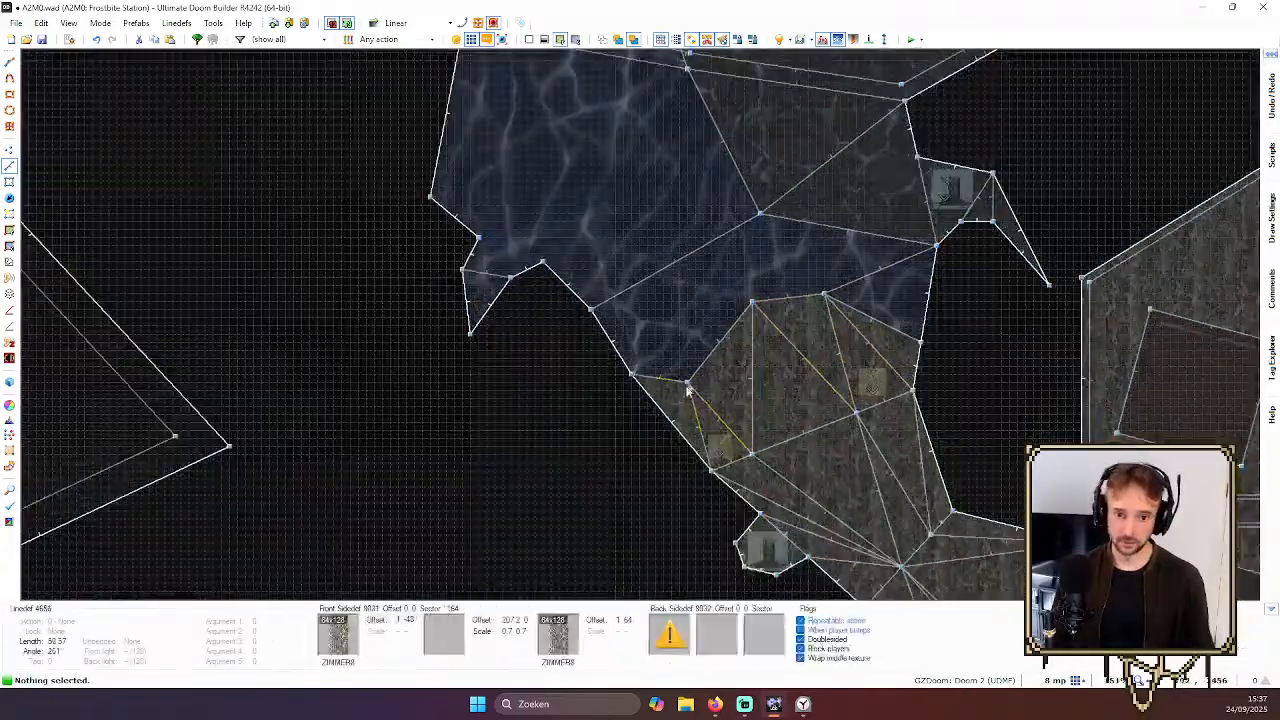
click(674, 380)
click(722, 340)
click(791, 297)
click(871, 272)
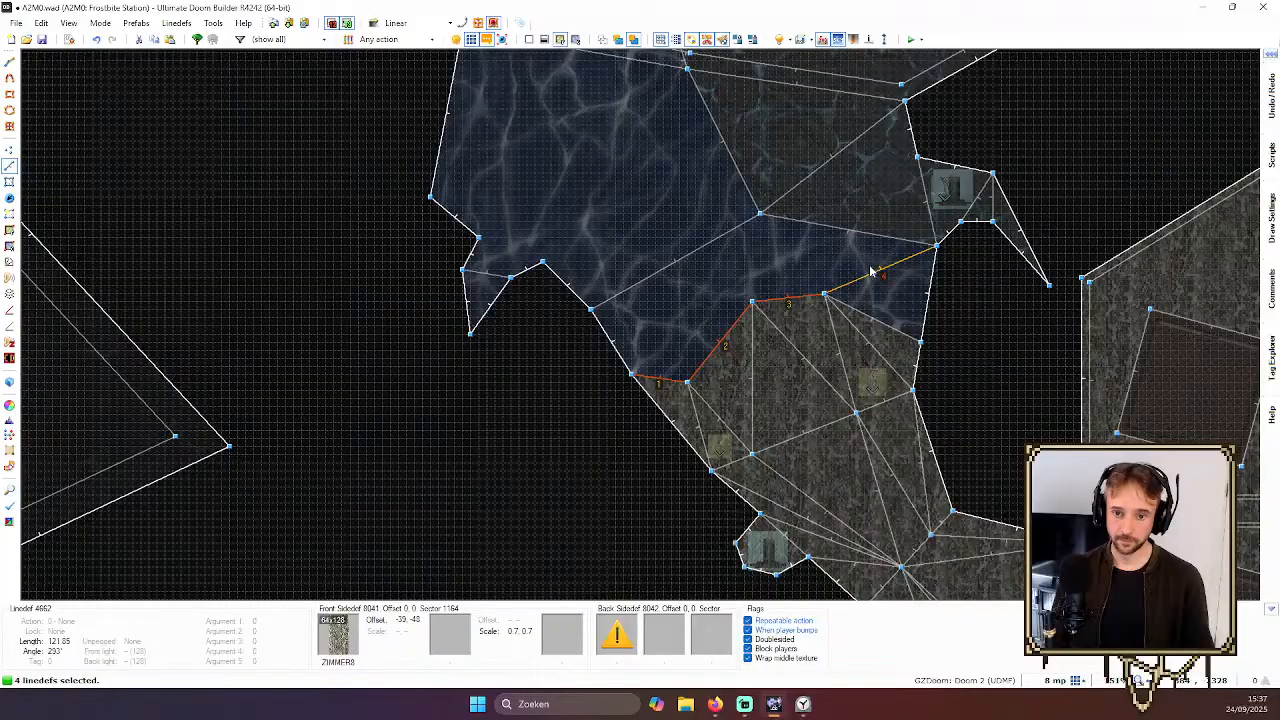
right_click(871, 272)
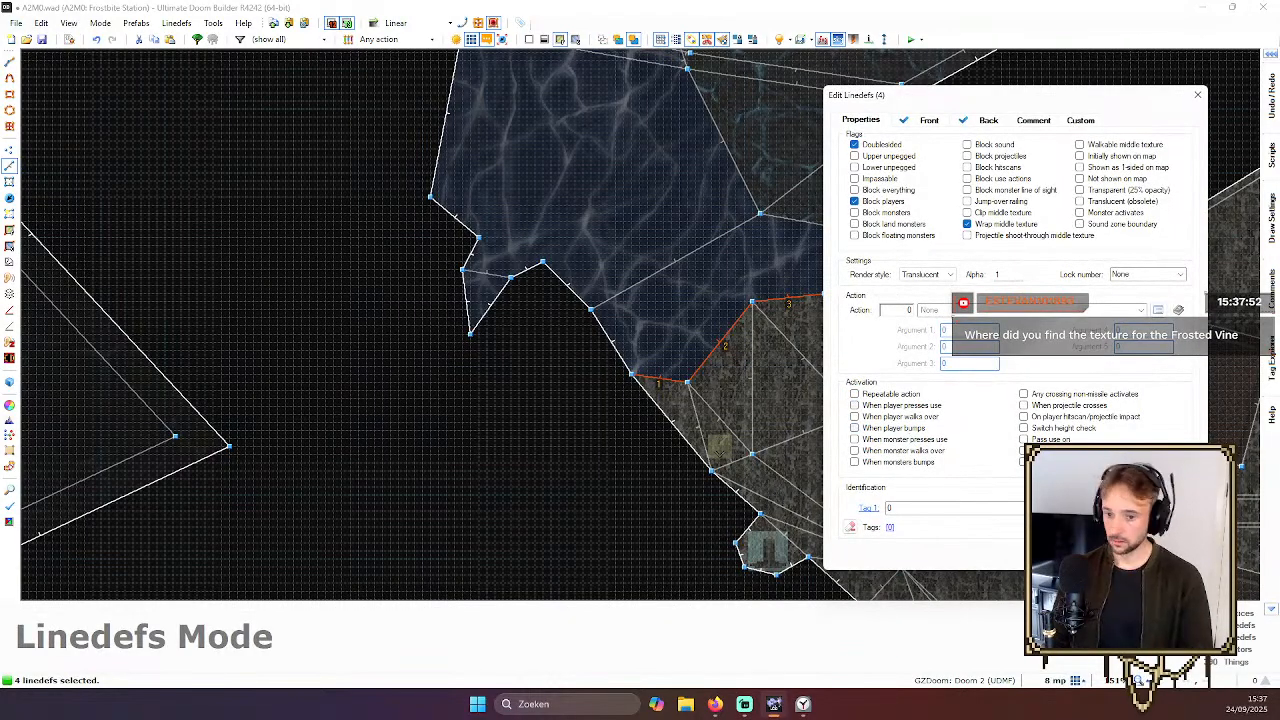
click(1086, 555)
scroll(820, 355, down, 2)
key(c)
Save the A2M0 map
scroll(845, 328, down, 6)
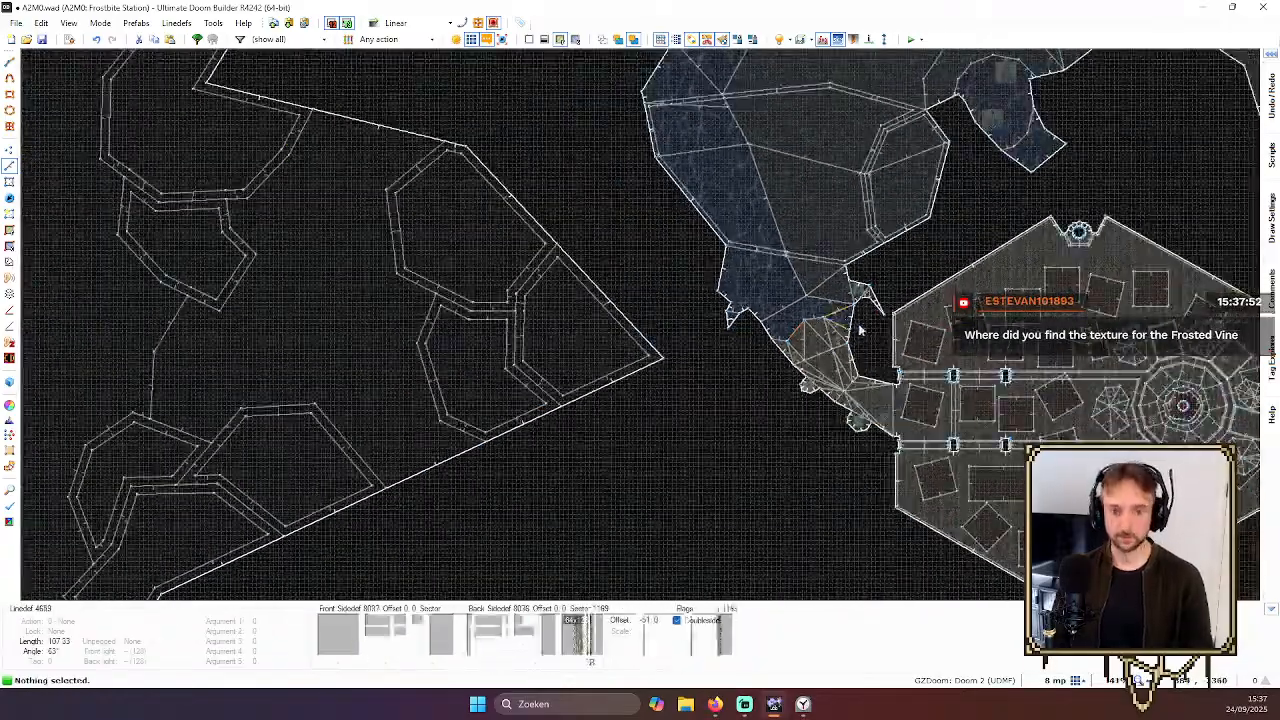
key(Up)
scroll(880, 372, down, 2)
key(Up)
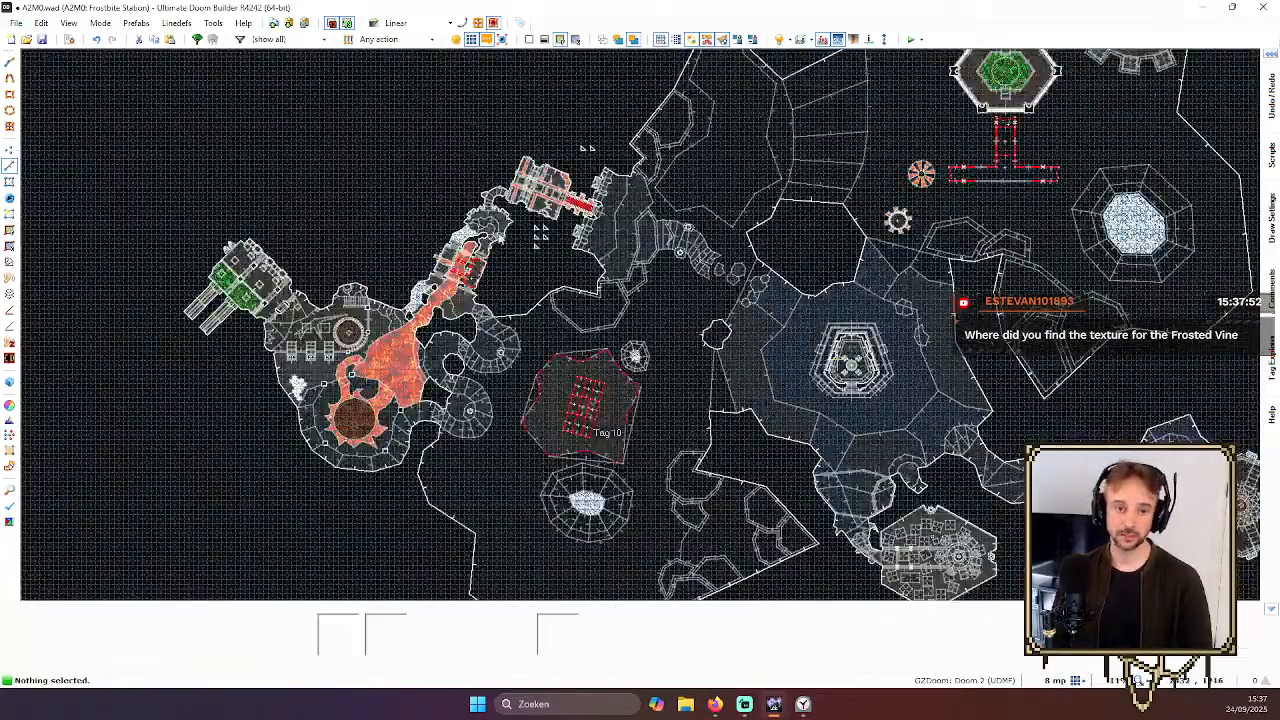
key(Right)
key(ctrl+s)
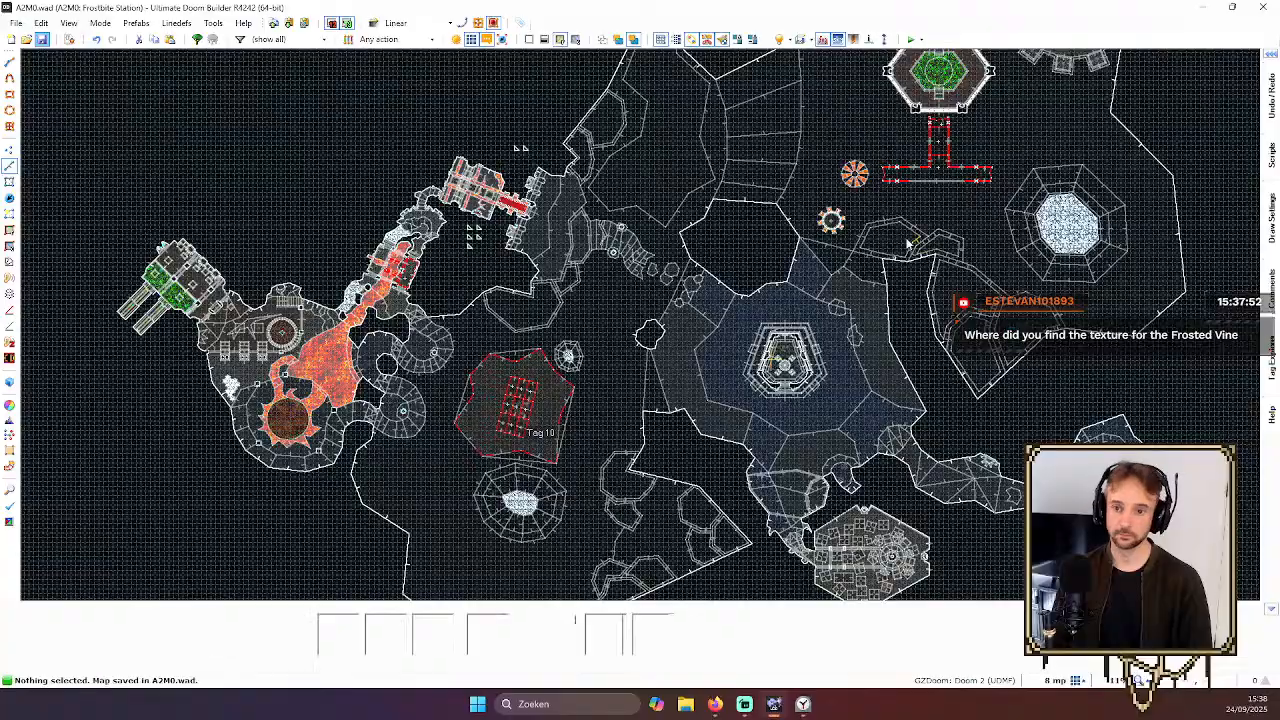
Look over the ice cavern and the surrounding areas on the 2D map
scroll(1003, 378, up, 3)
key(Up)
key(Up)
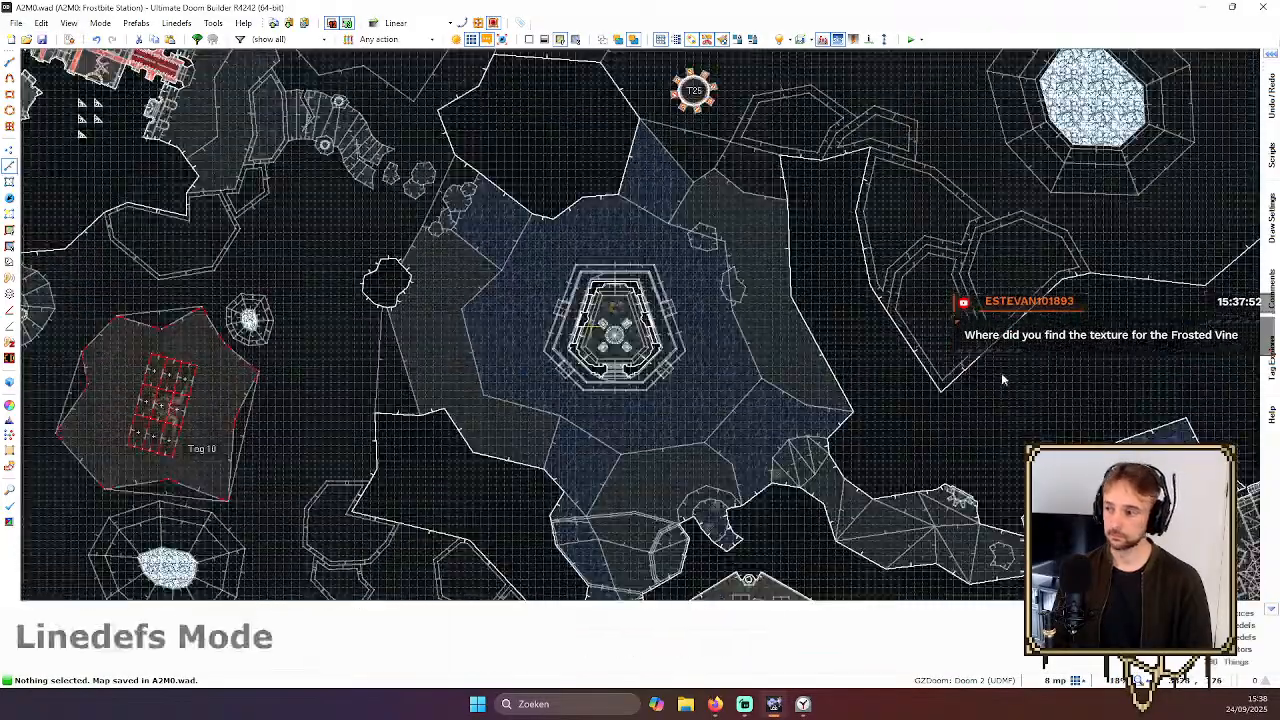
key(Left)
scroll(830, 354, up, 2)
key(Up)
scroll(828, 353, down, 2)
scroll(828, 354, down, 1)
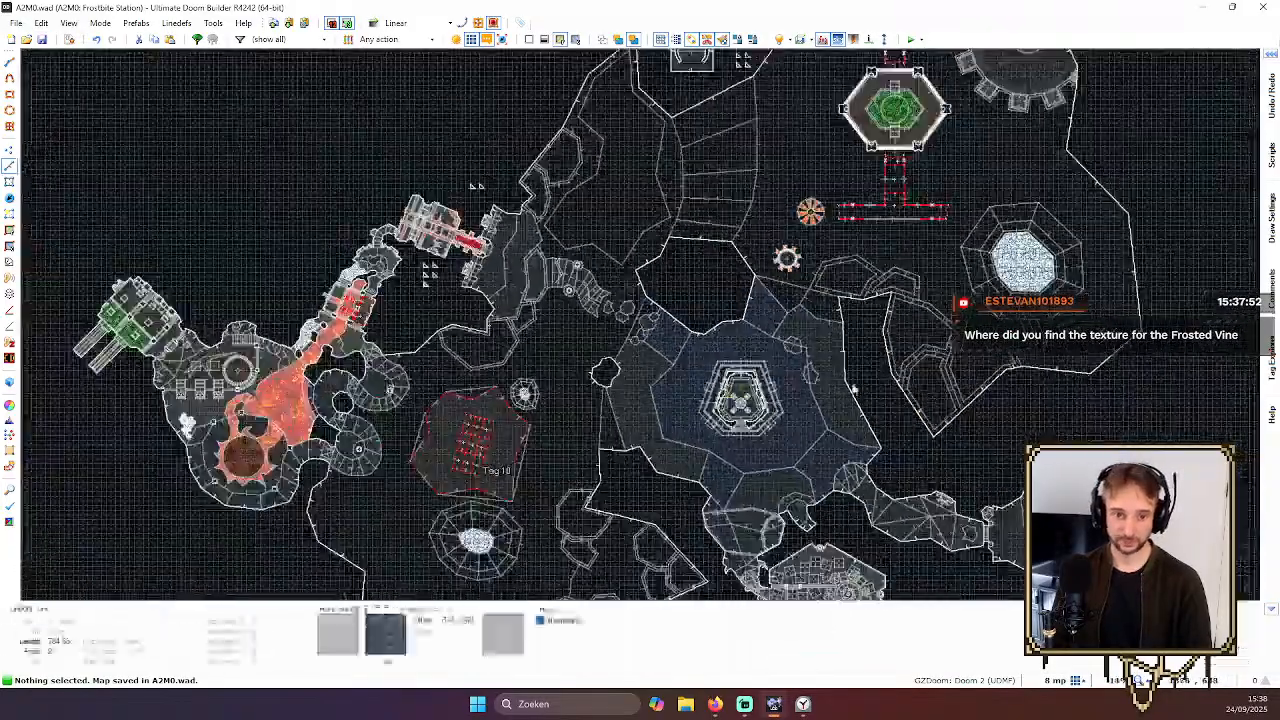
key(Left)
scroll(1093, 335, up, 1)
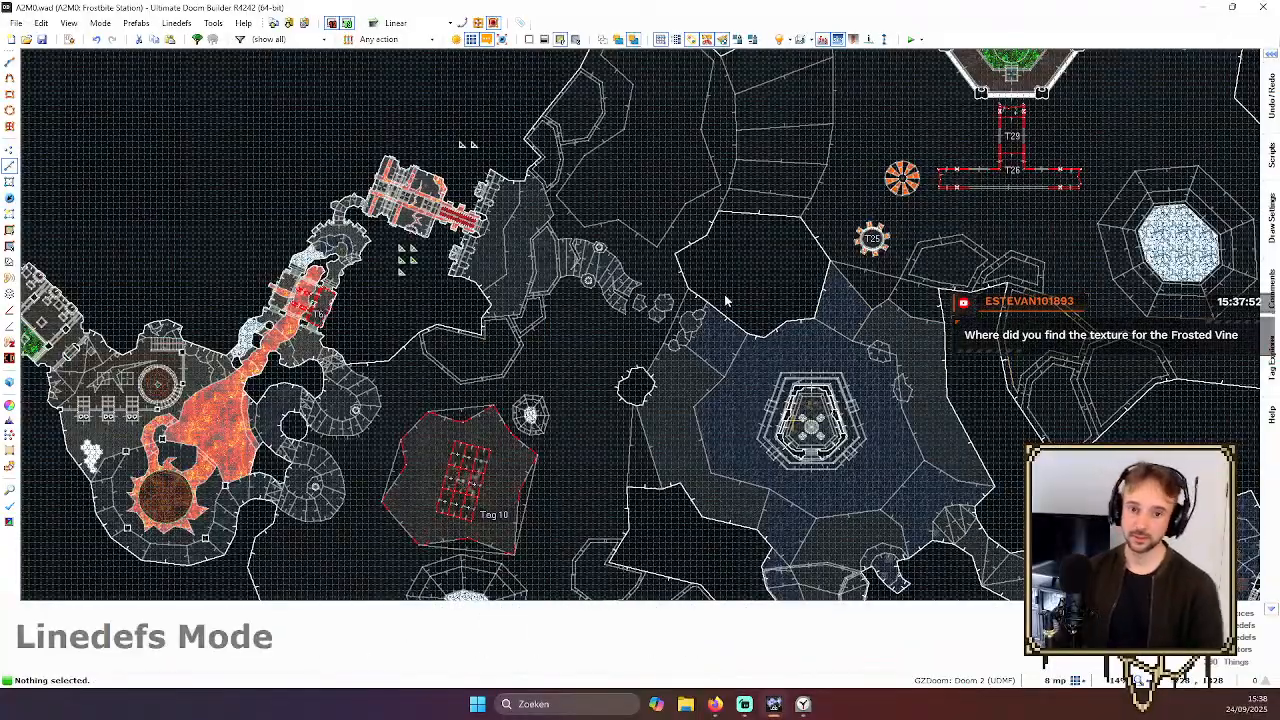
Examine the ice cavern and its western FROSTVIN barrier in 3D, checking the area on both sides of the vines
key(q)
key(e)
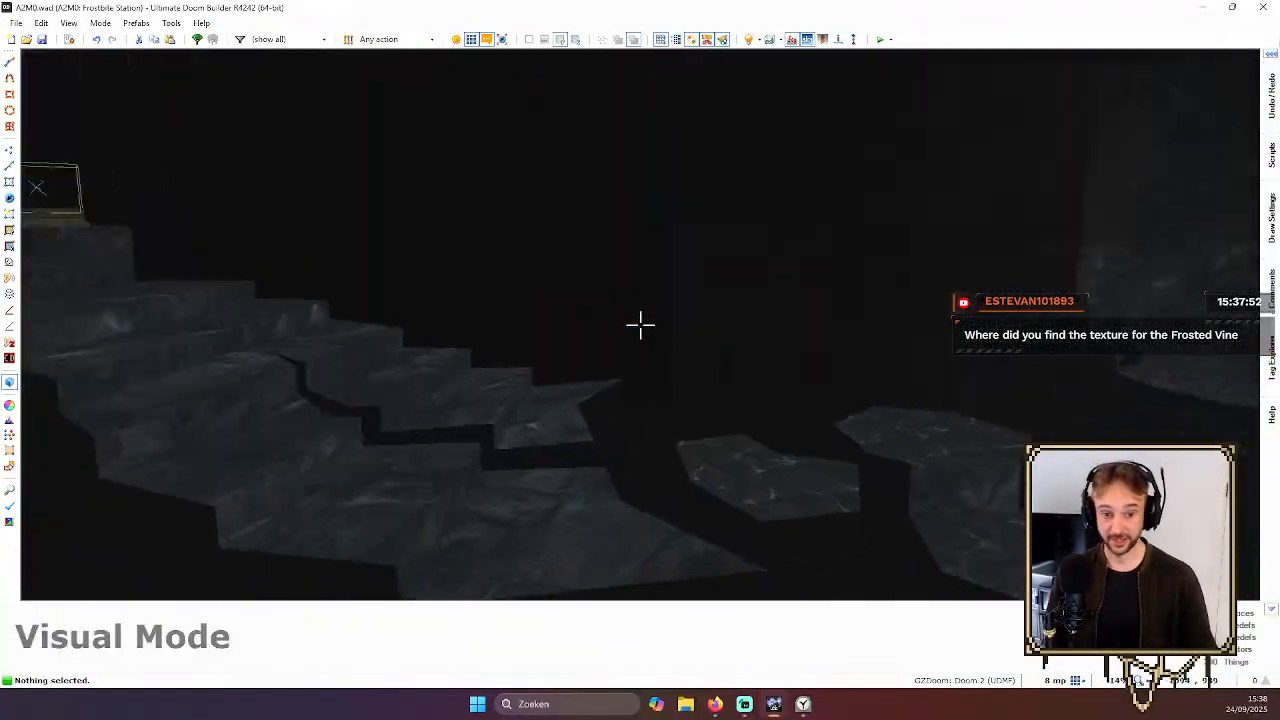
key(e)
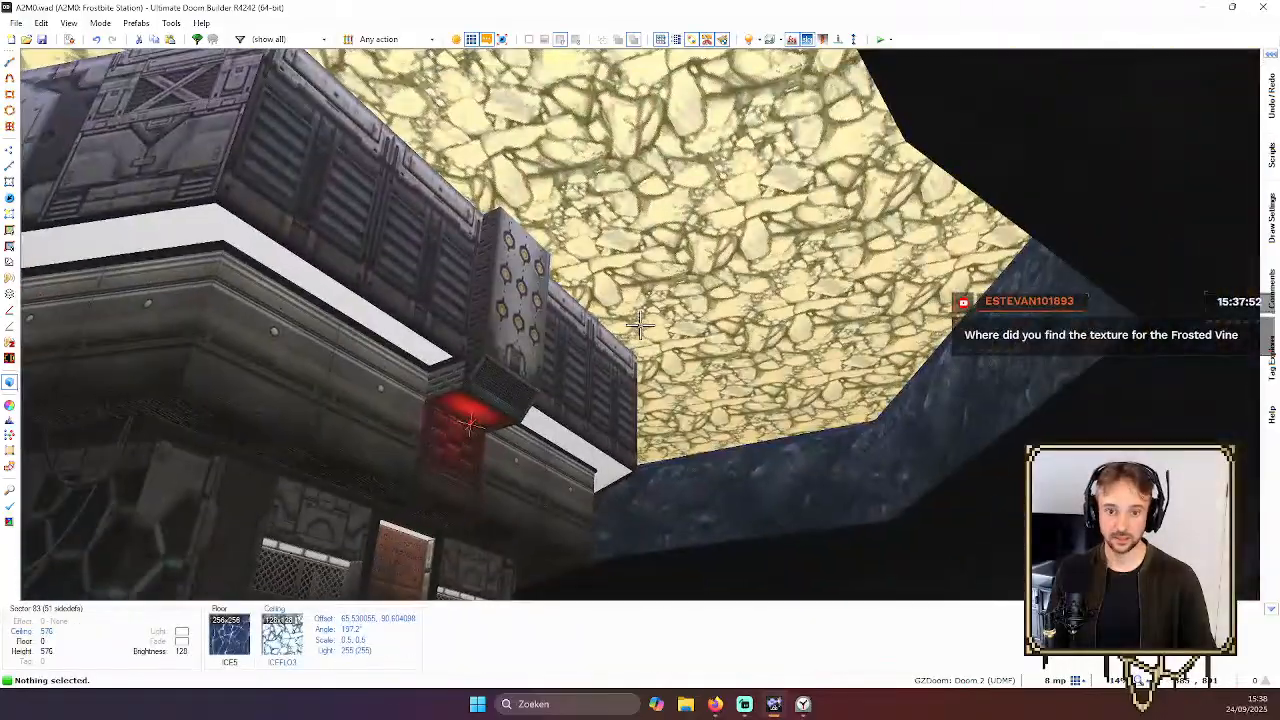
key(e)
key(e)
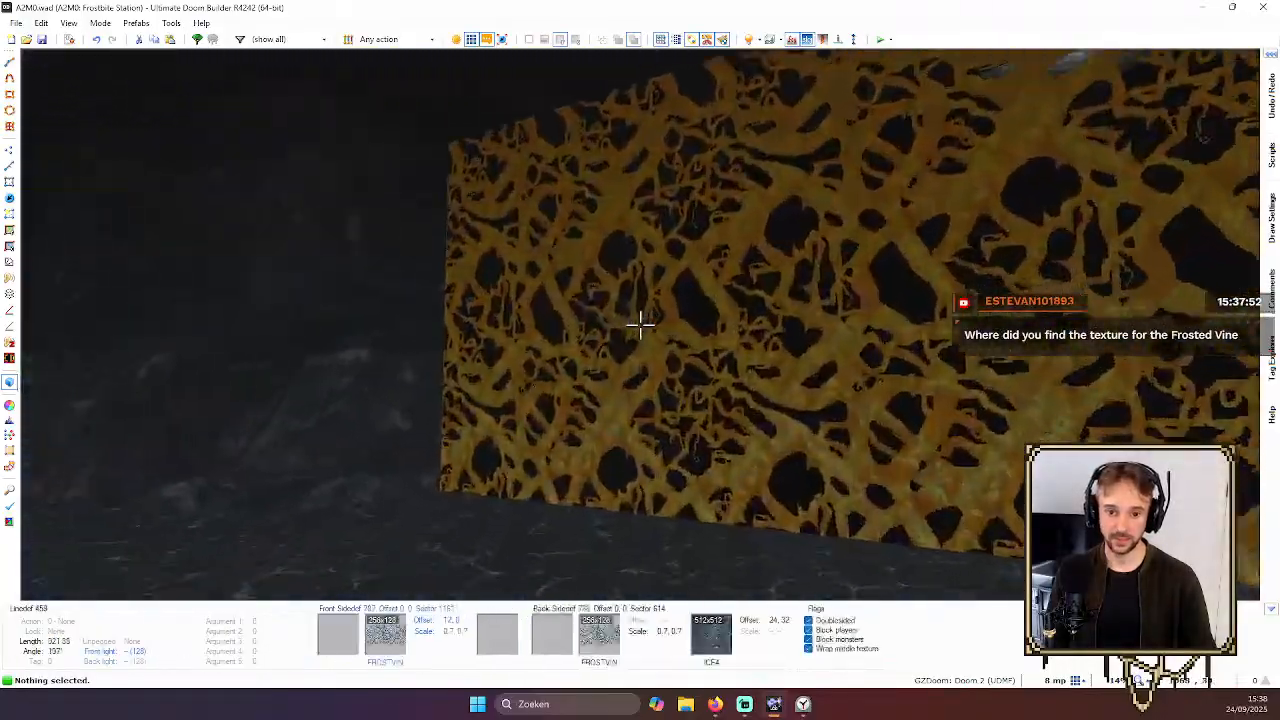
key(q)
scroll(640, 338, up, 2)
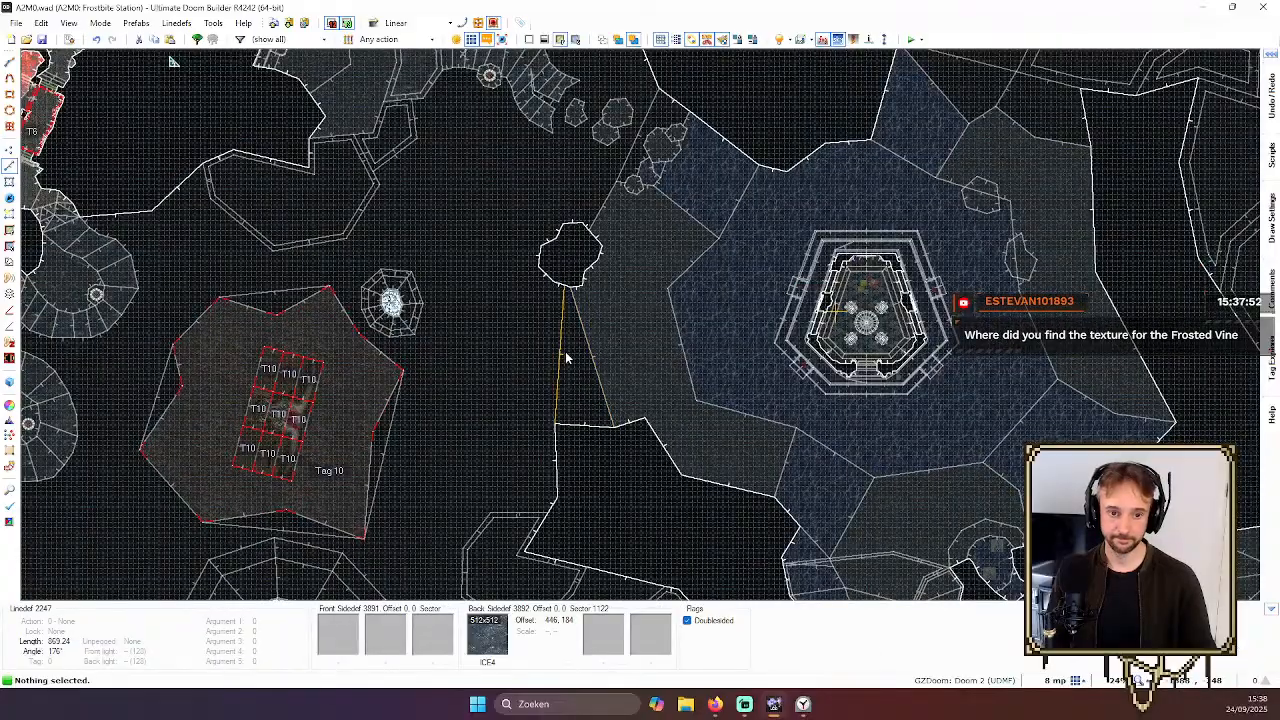
key(q)
key(e)
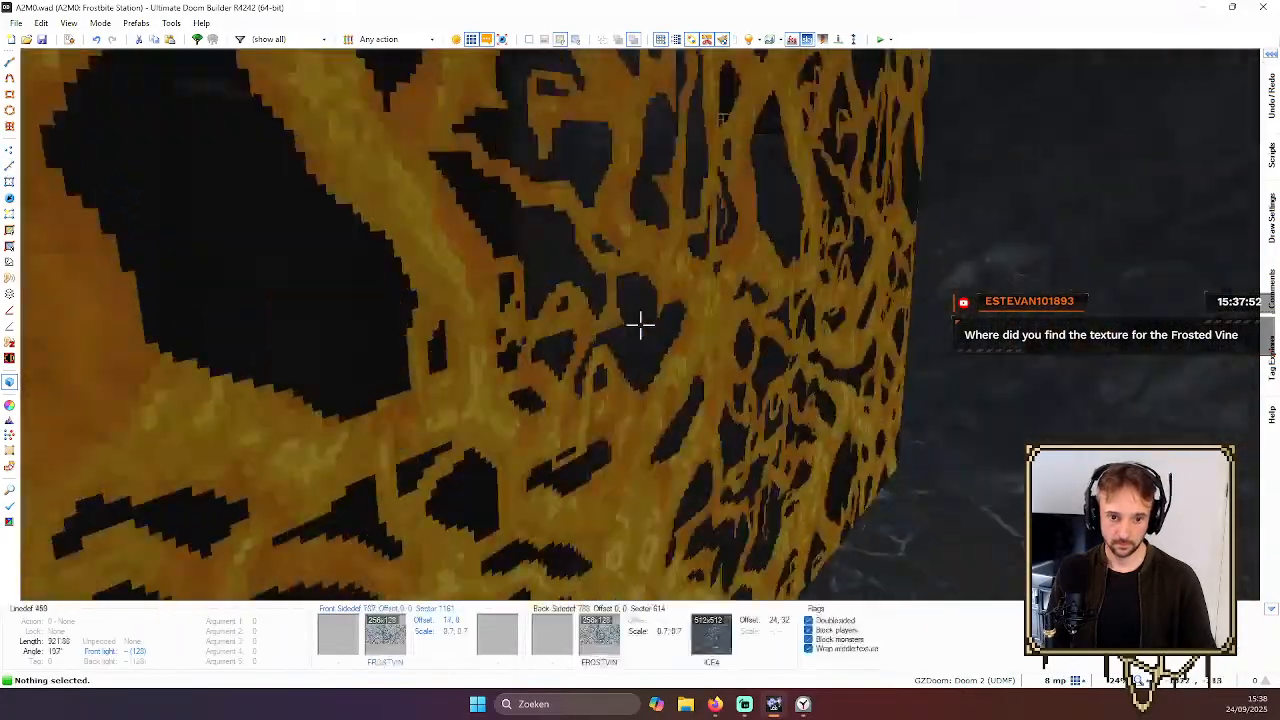
key(e)
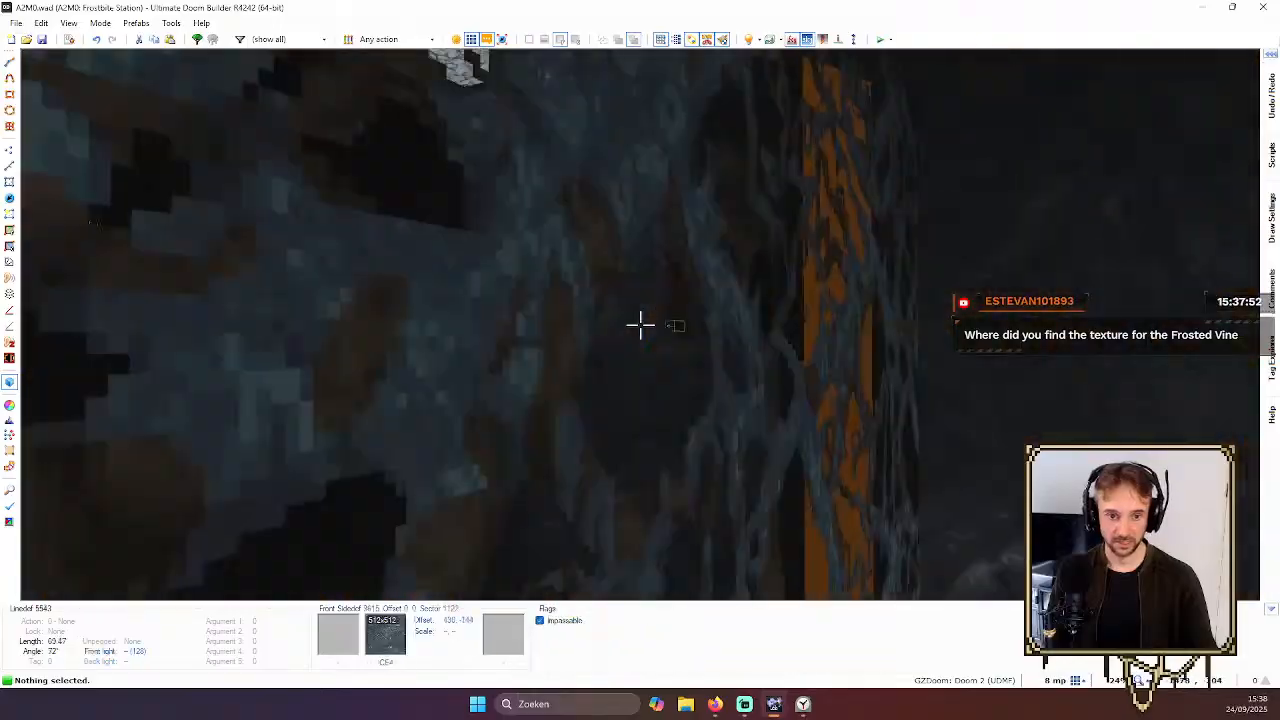
key(e)
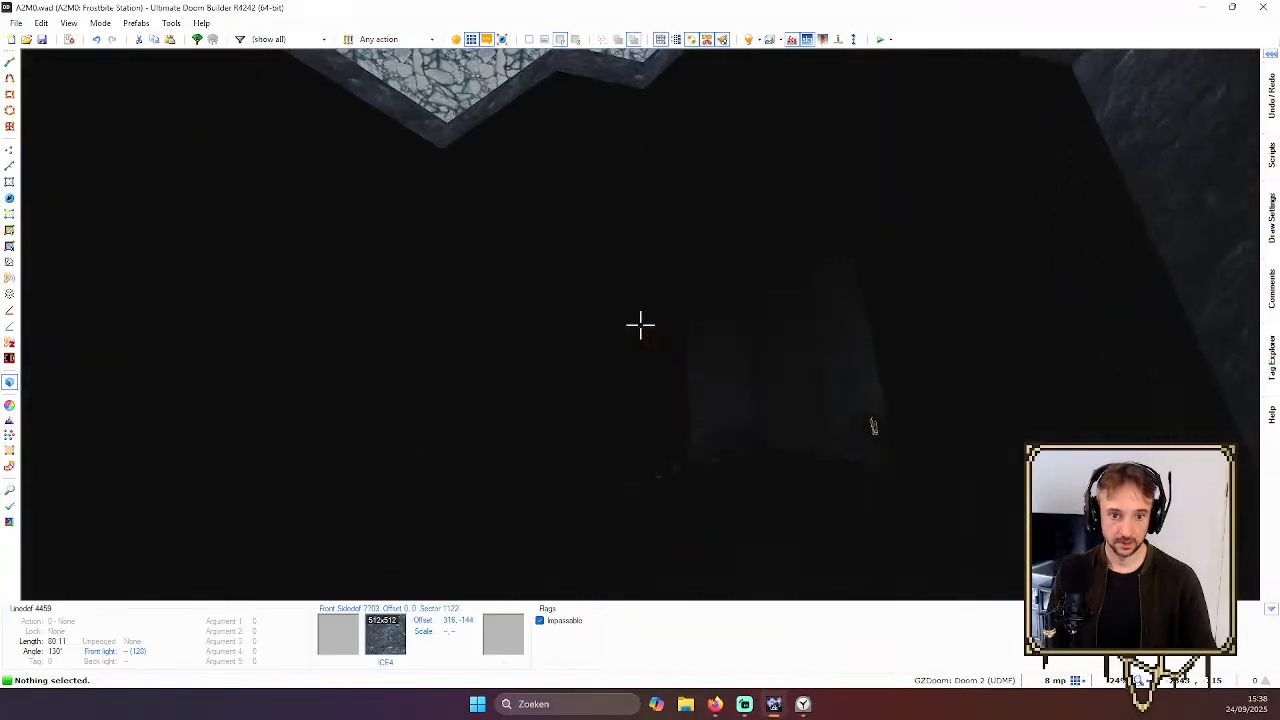
Reset the local texture offsets on the N_MTVN10 walls of the green slime pit in the metal platform
key(s)
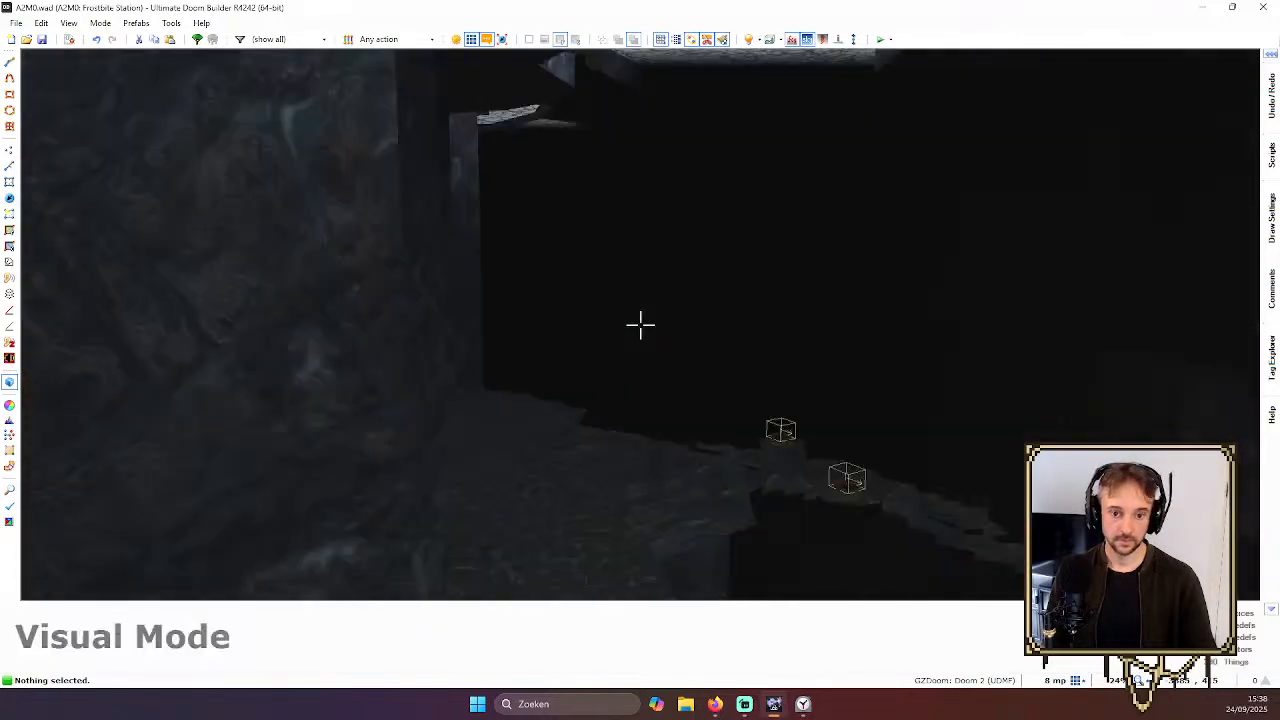
key(w)
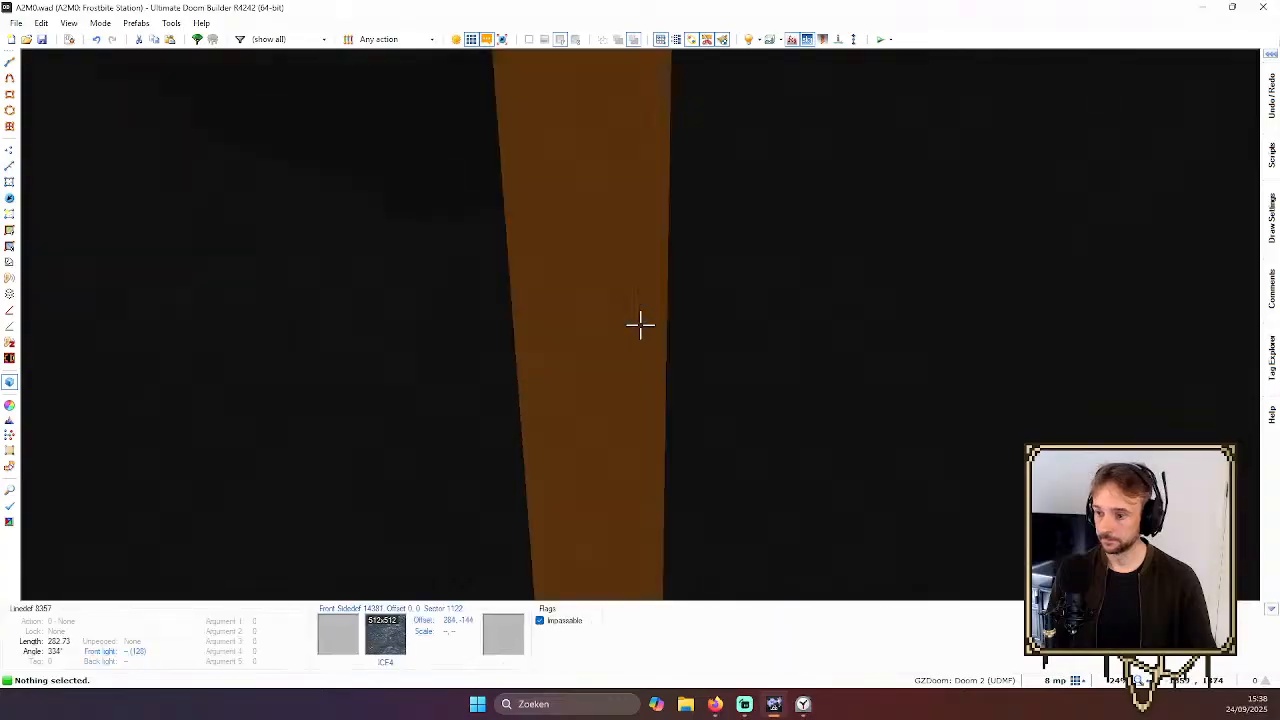
key(w)
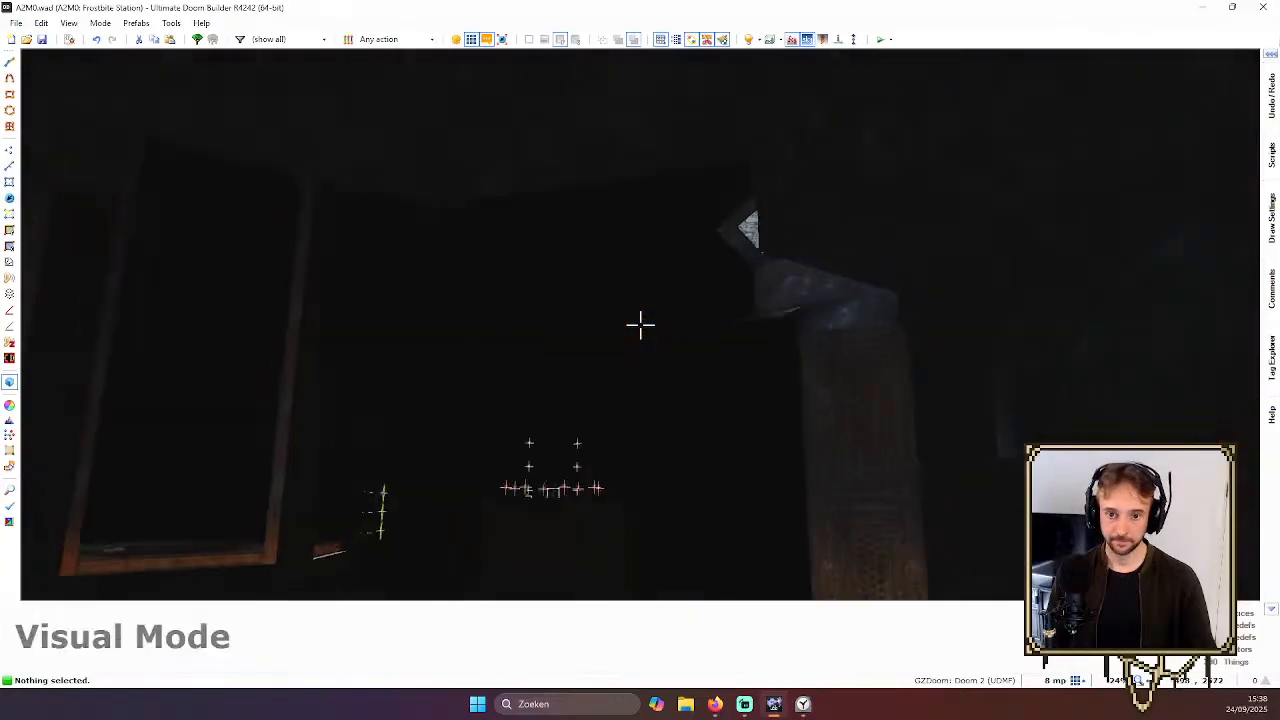
key(w)
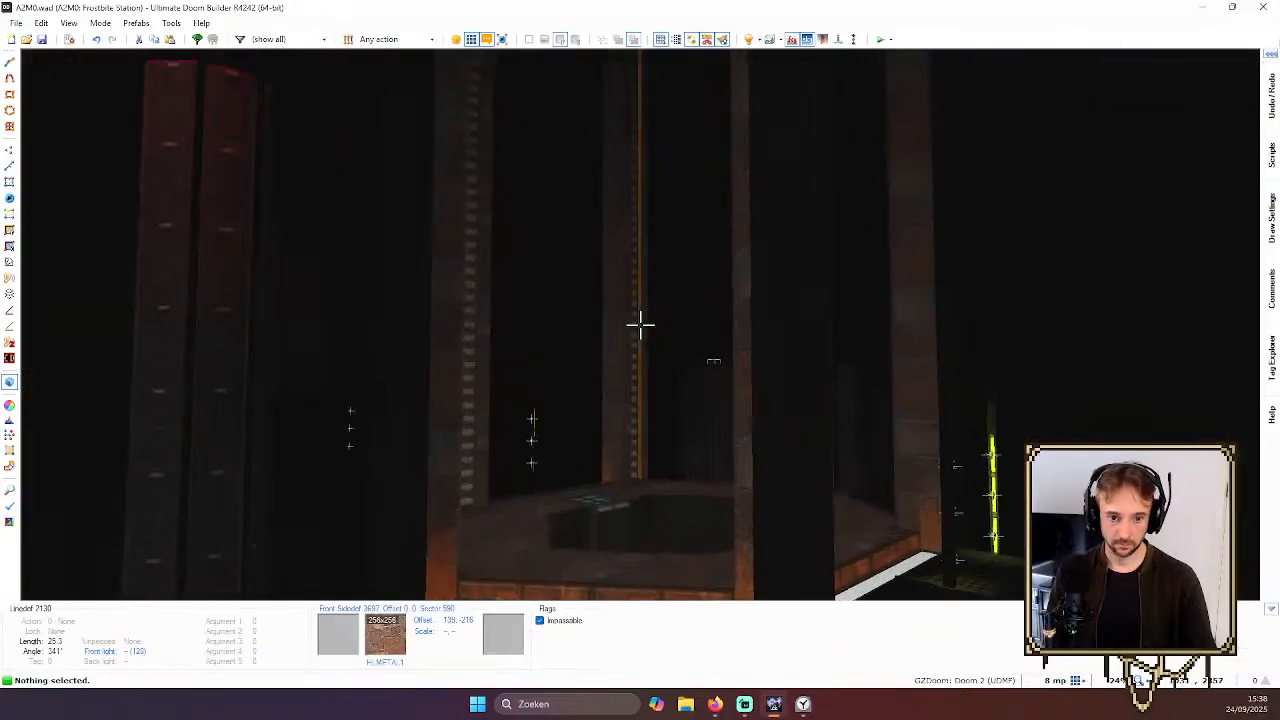
key(w)
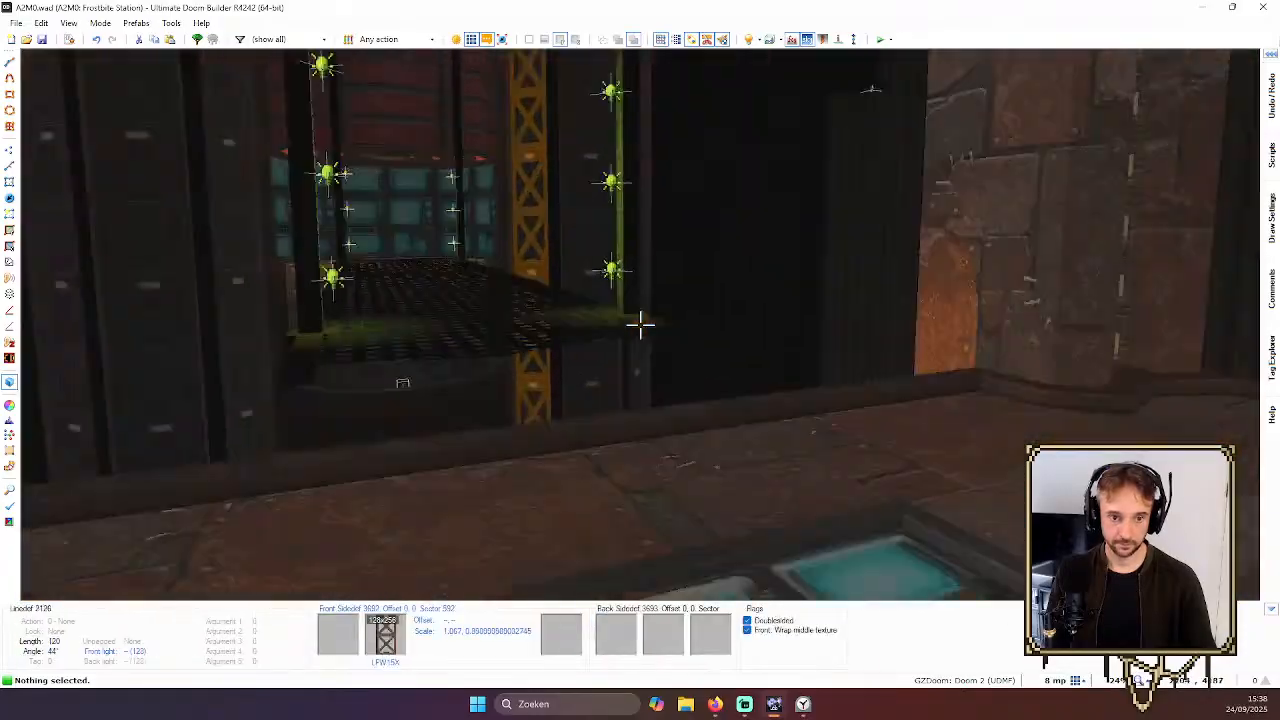
key(w)
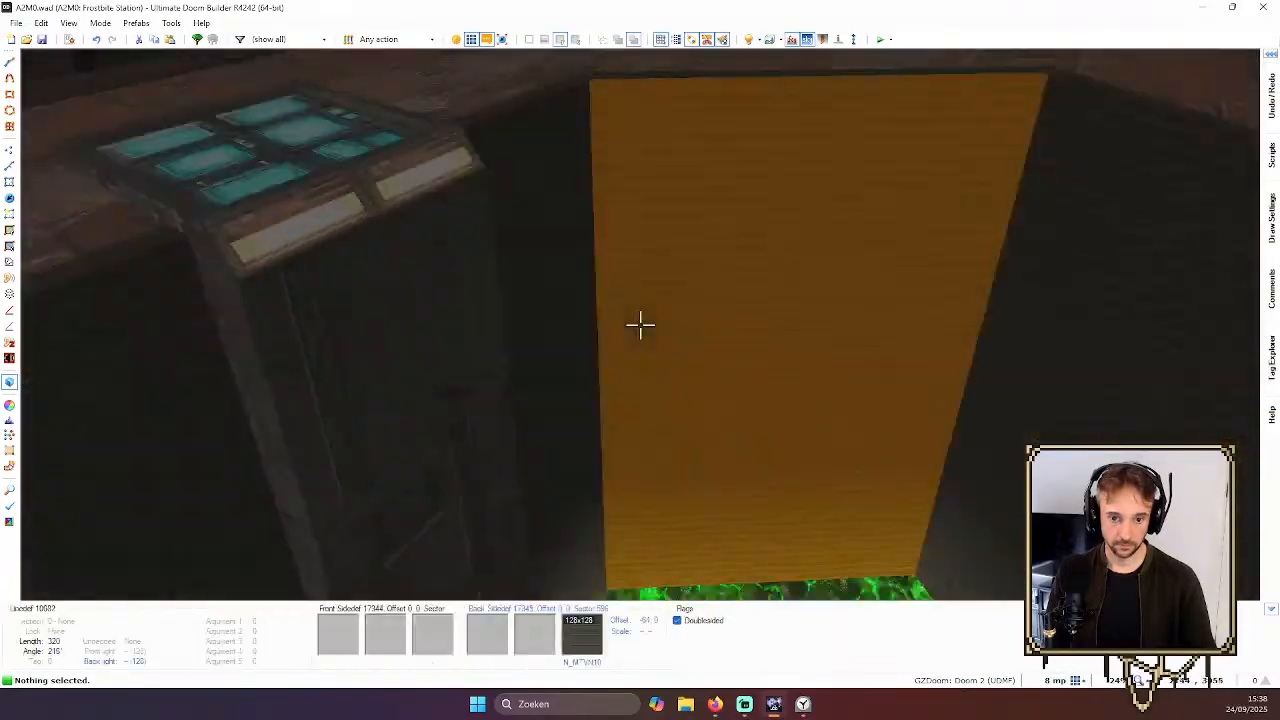
key(s)
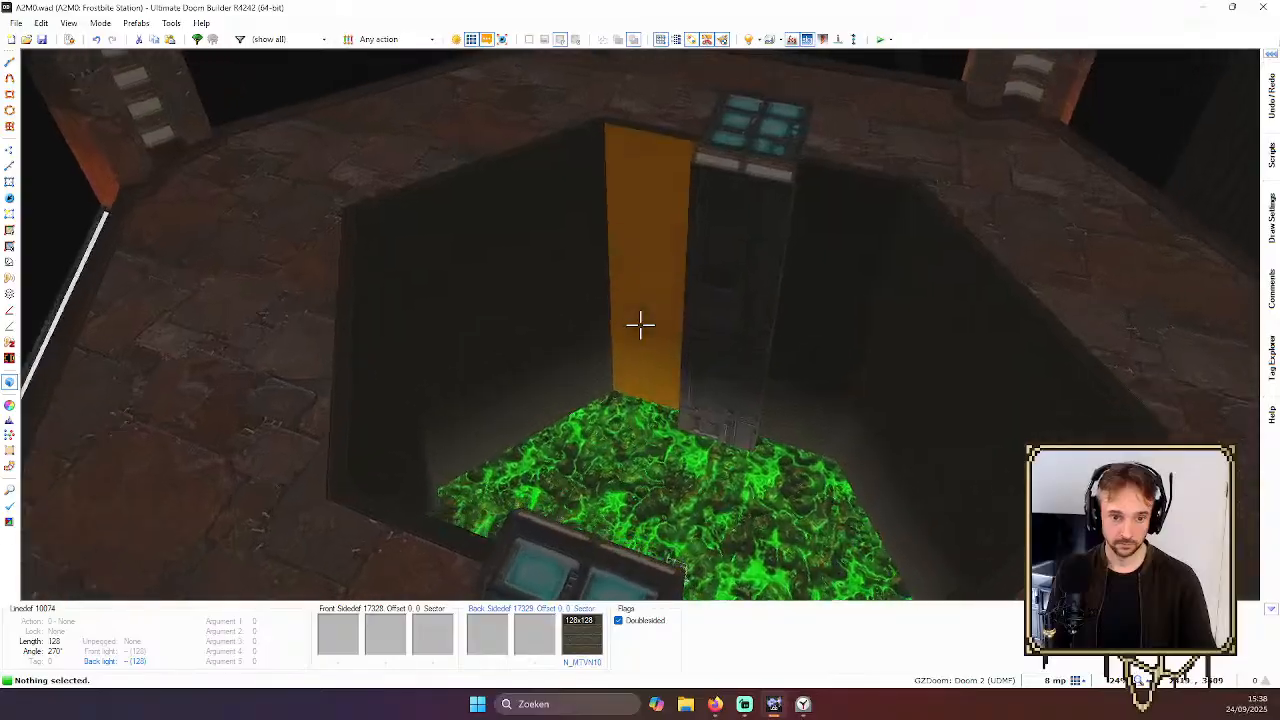
key(w)
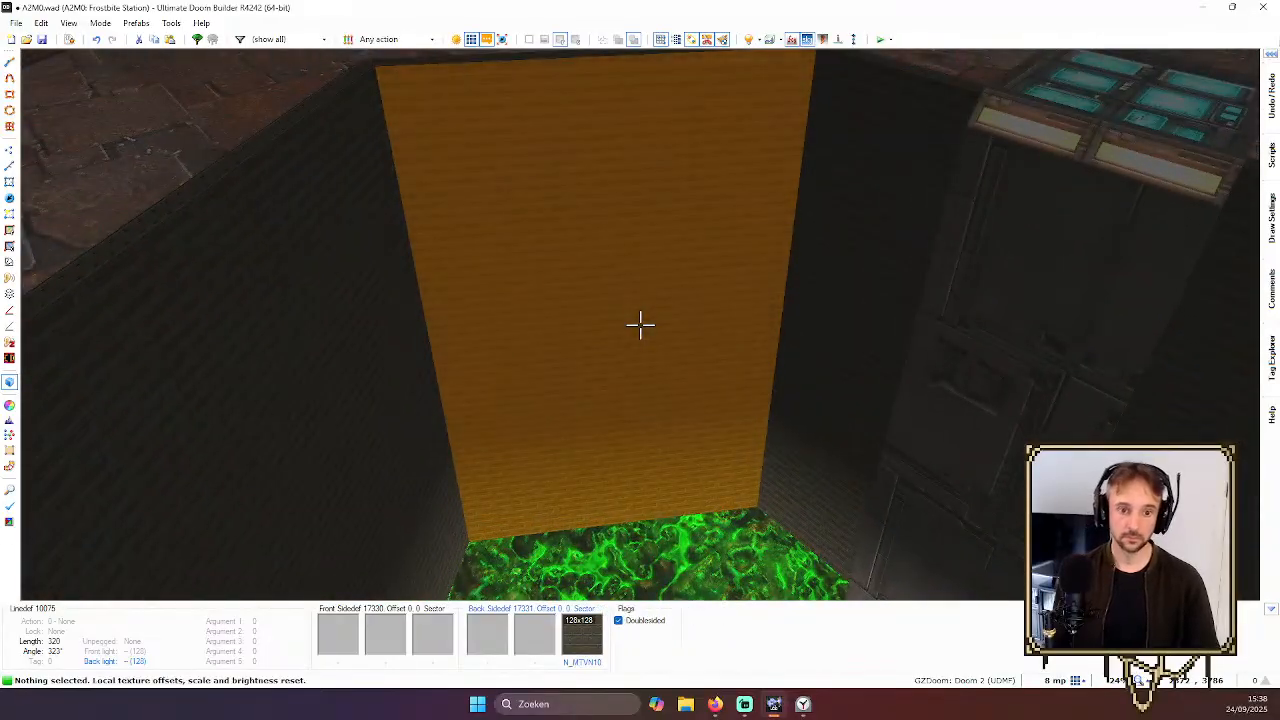
key(s)
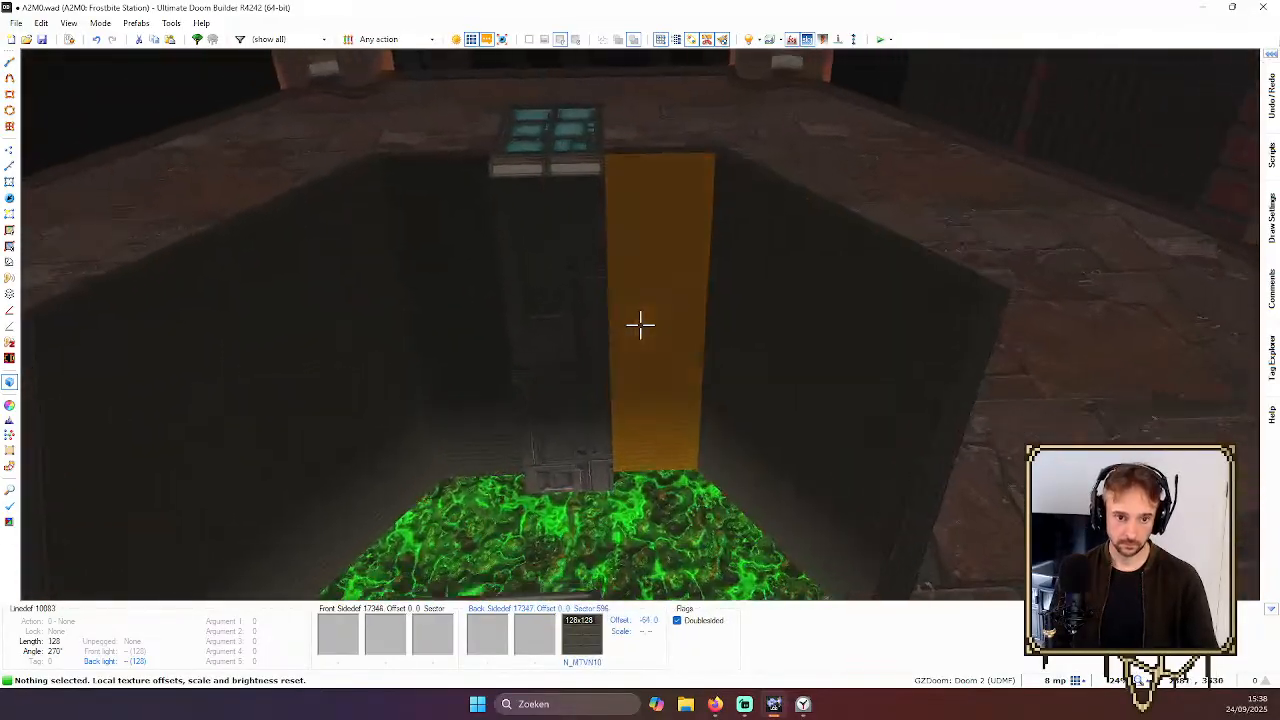
Inspect the red towers, ceiling and grated walkway around the slime pit platform in 3D
key(q)
scroll(641, 330, up, 3)
key(q)
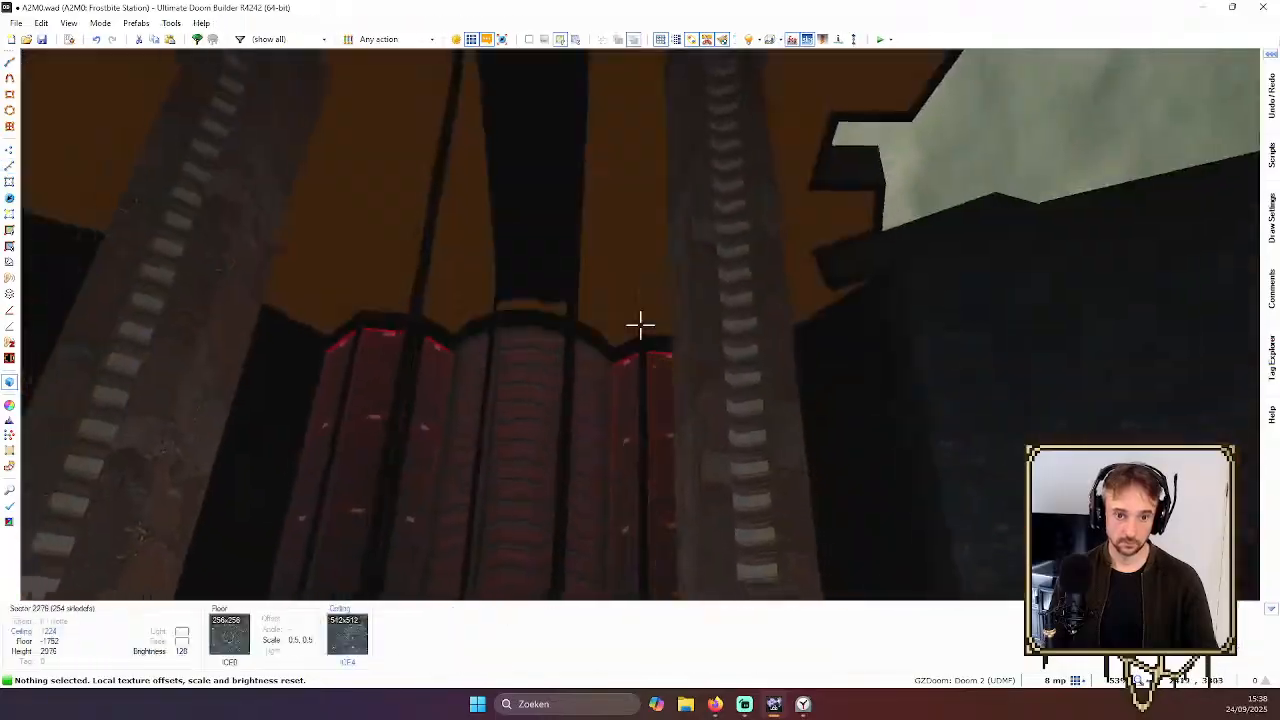
key(w)
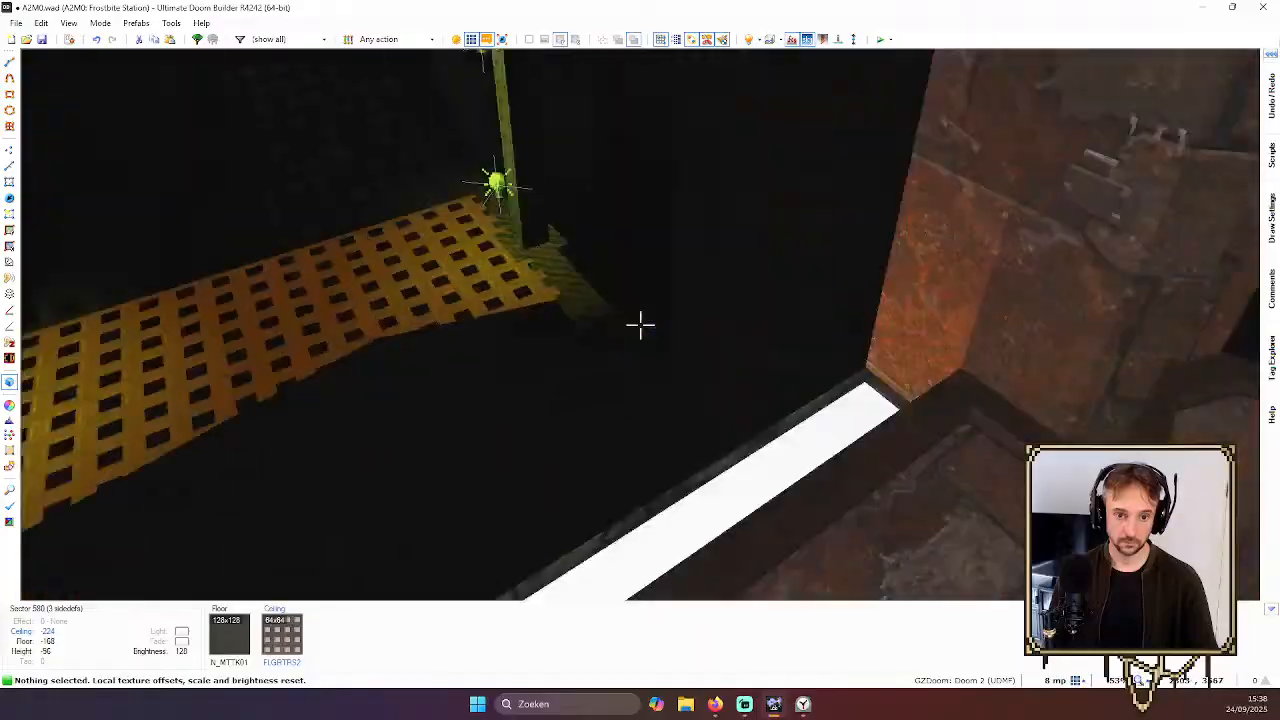
Playtest the map and inspect the slime pit, metal platform and distant red towers from the player's viewpoint
key(q)
scroll(652, 305, up, 3)
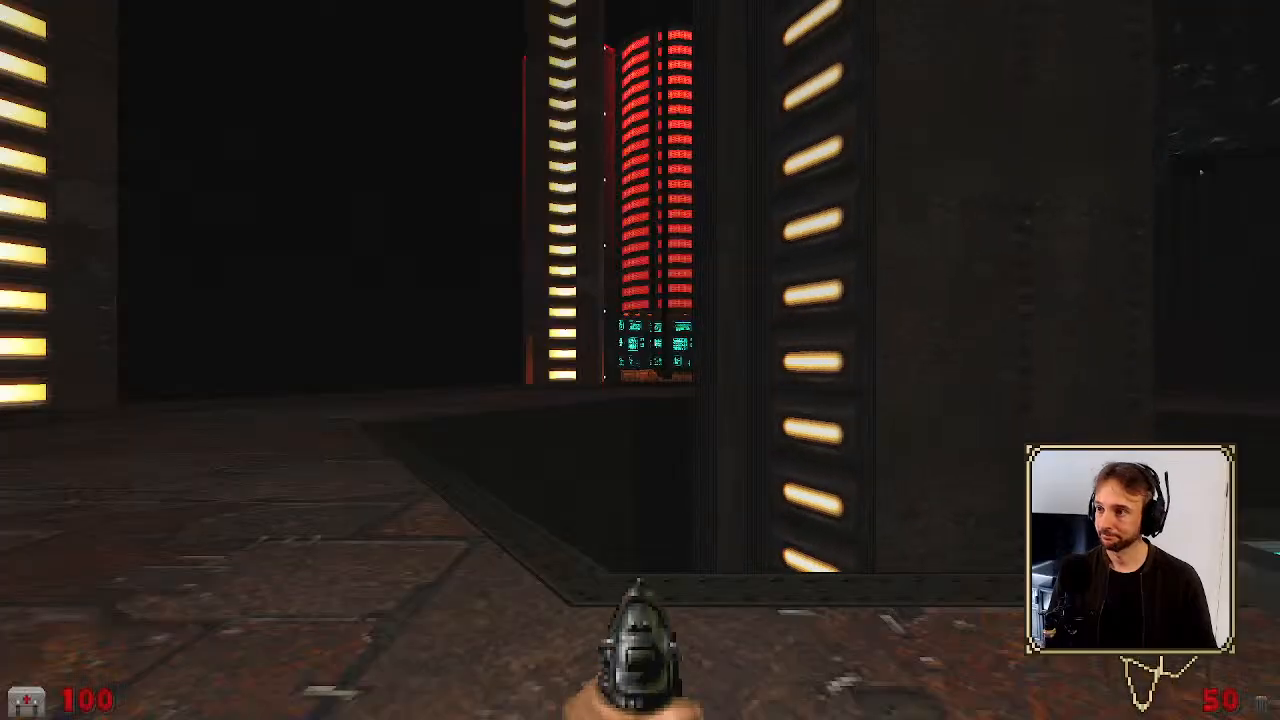
key(a)
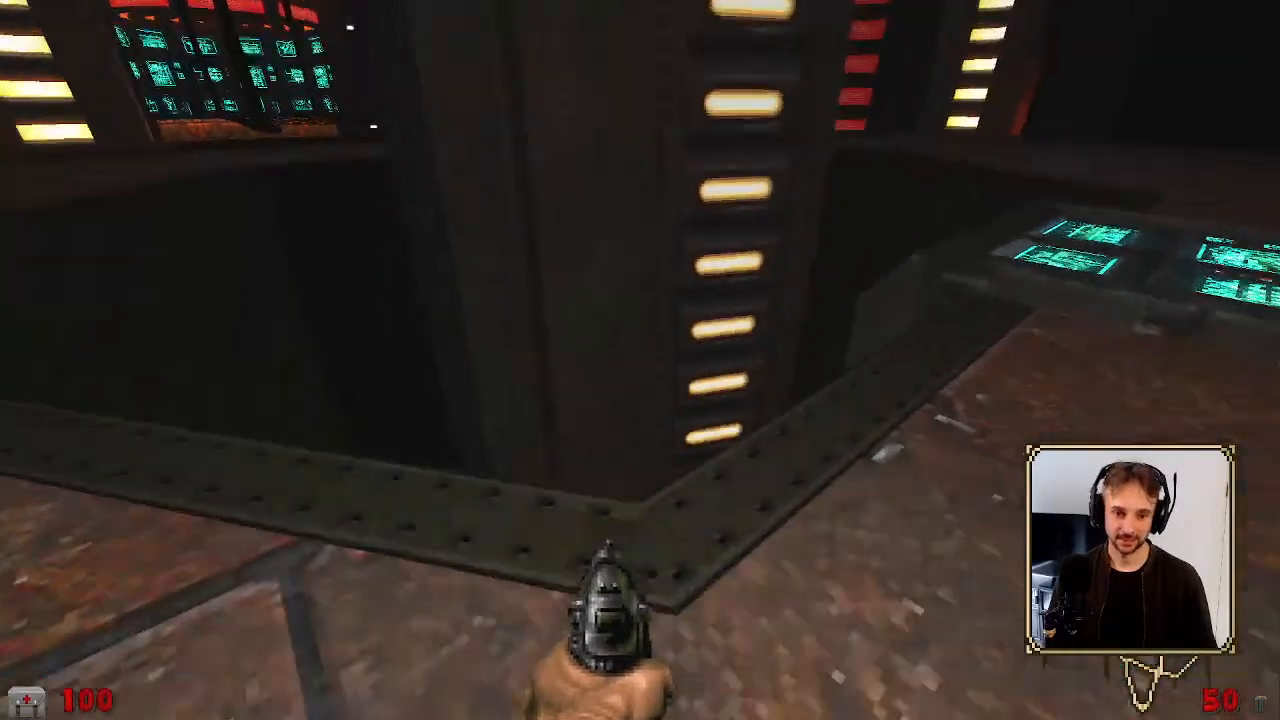
key(w)
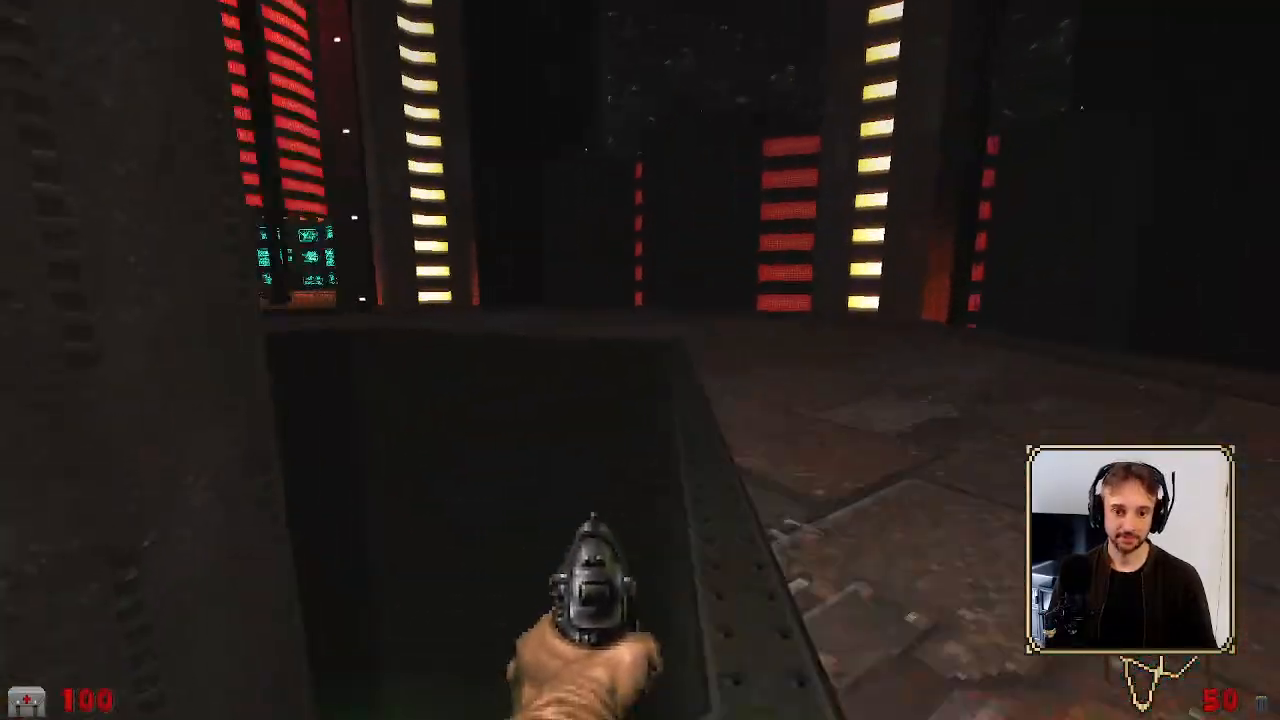
key(w)
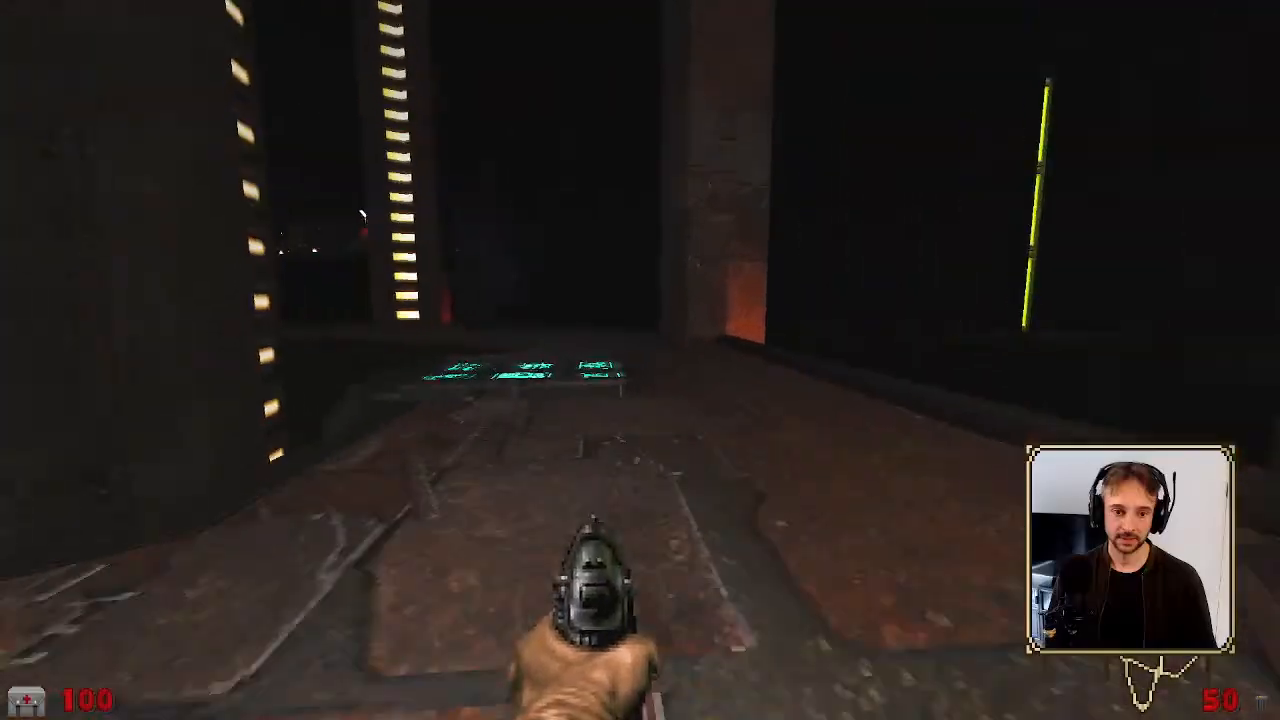
key(w)
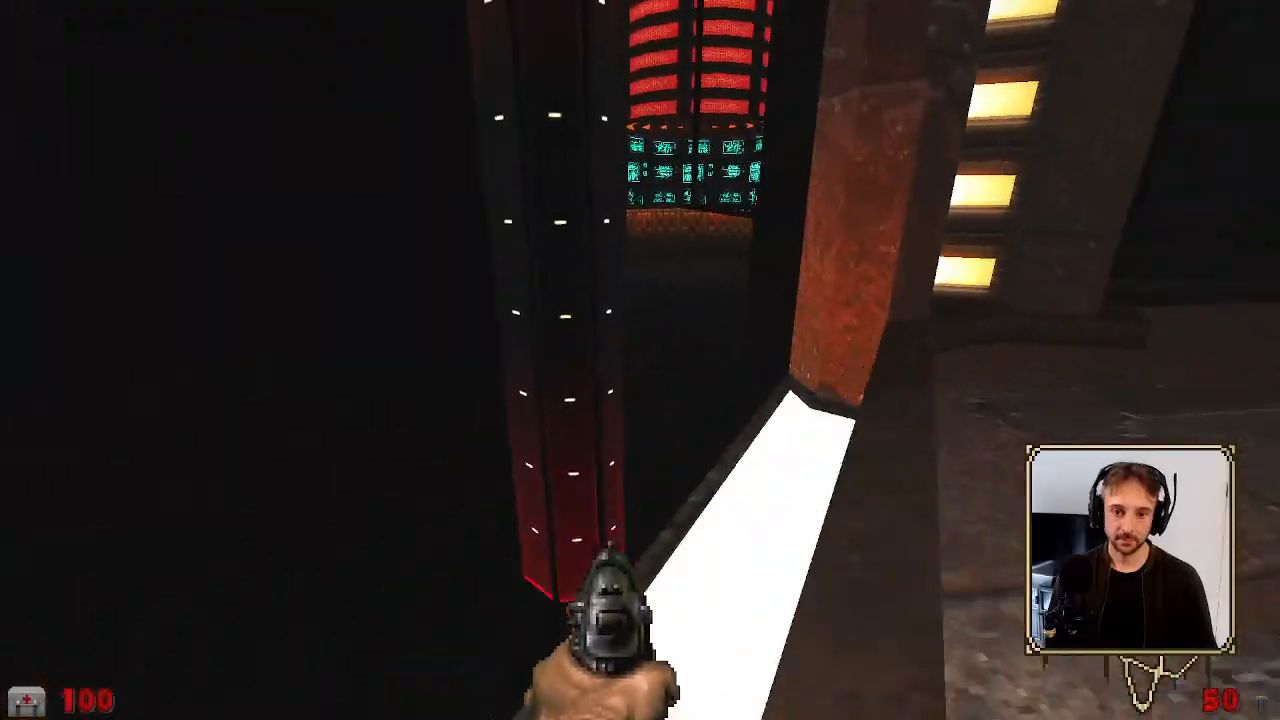
key(w)
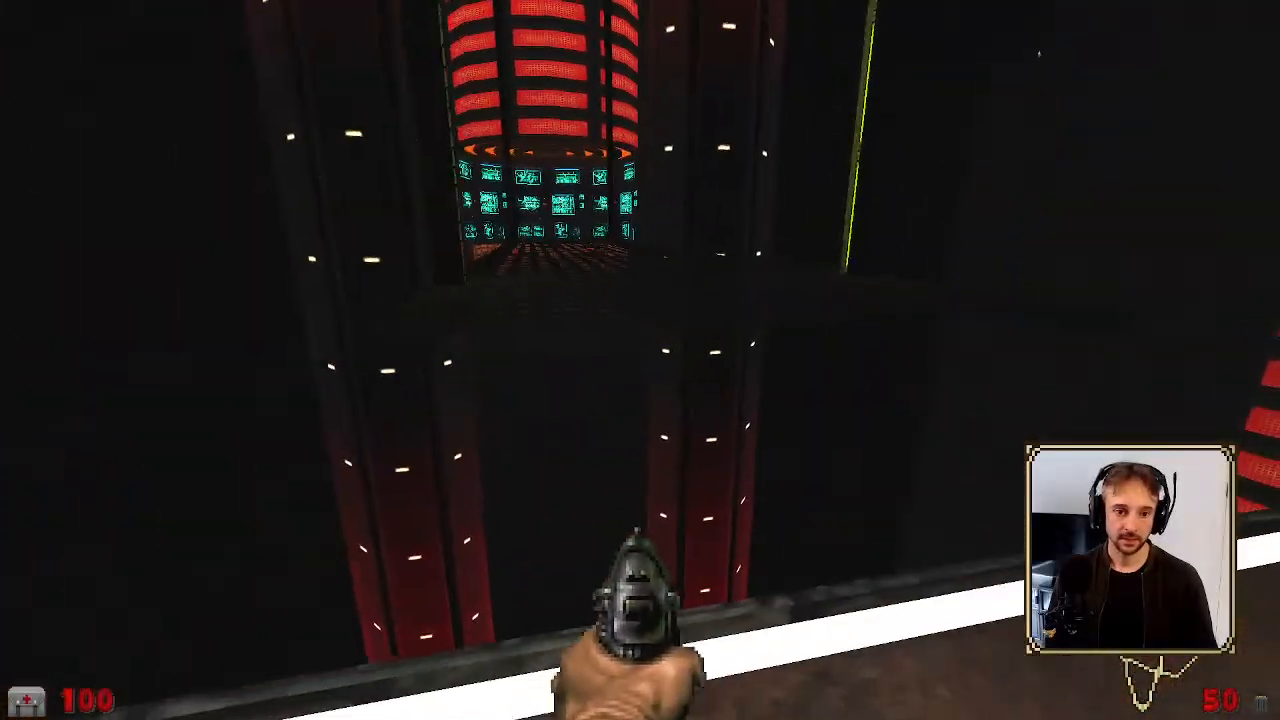
Explore the round hall in the playtest, checking the grated walls, crates, orange consoles and the alcove with the diamond-plate wall
key(w)
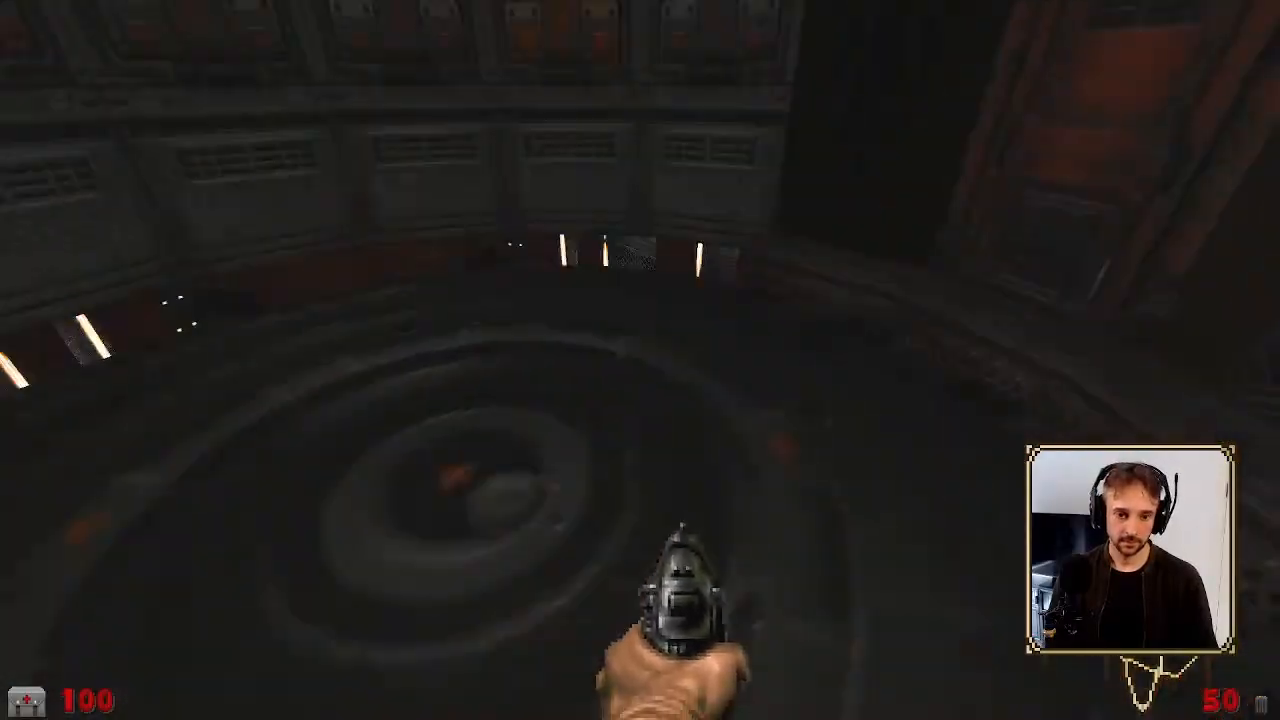
key(w)
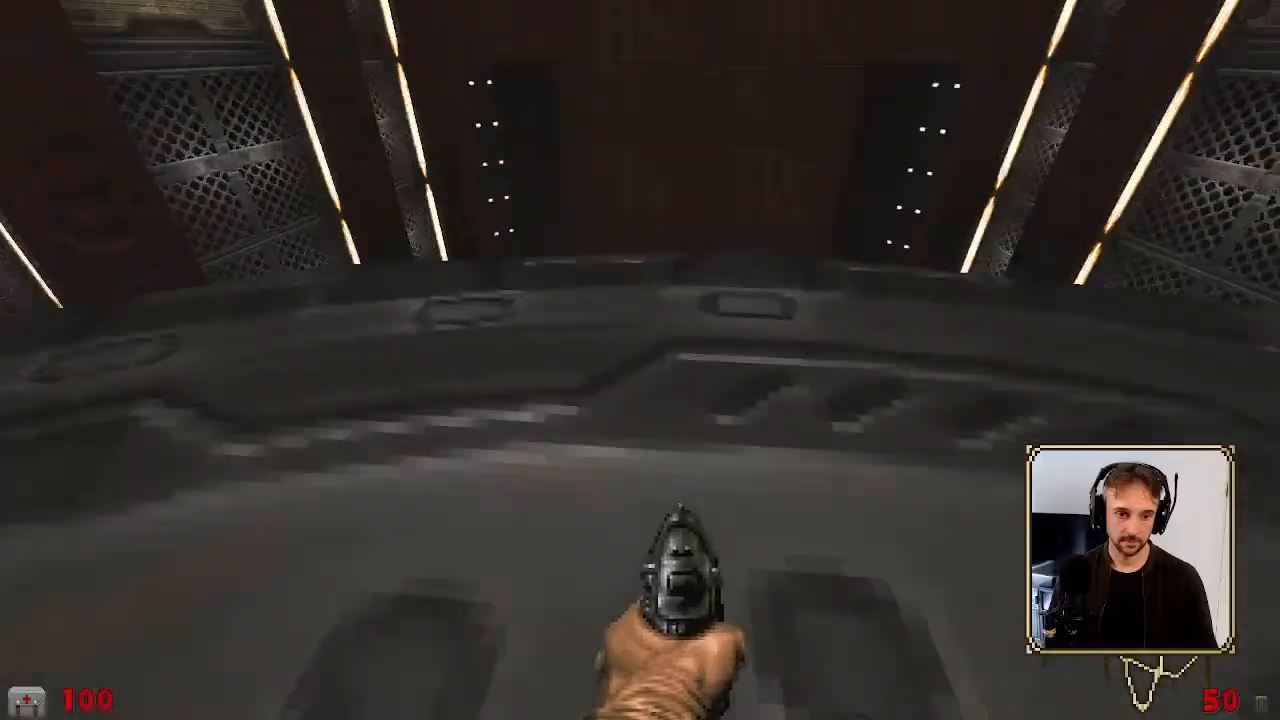
key(w)
key(w)
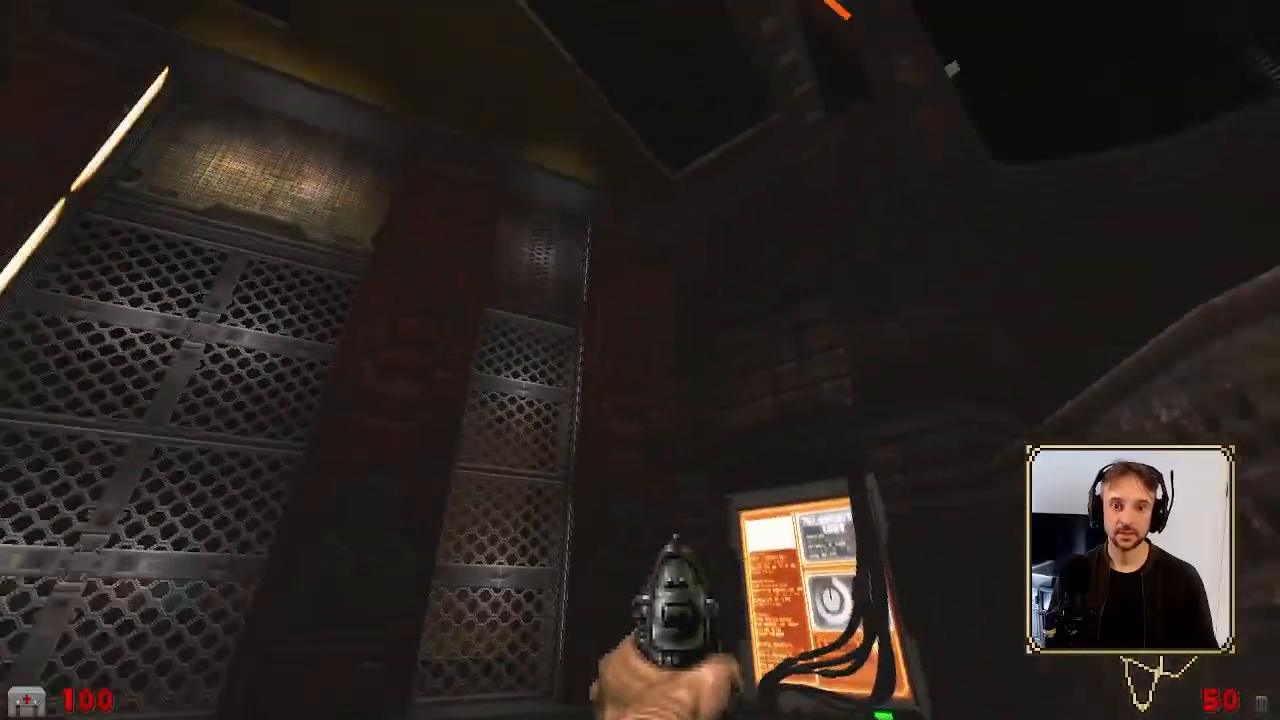
key(w)
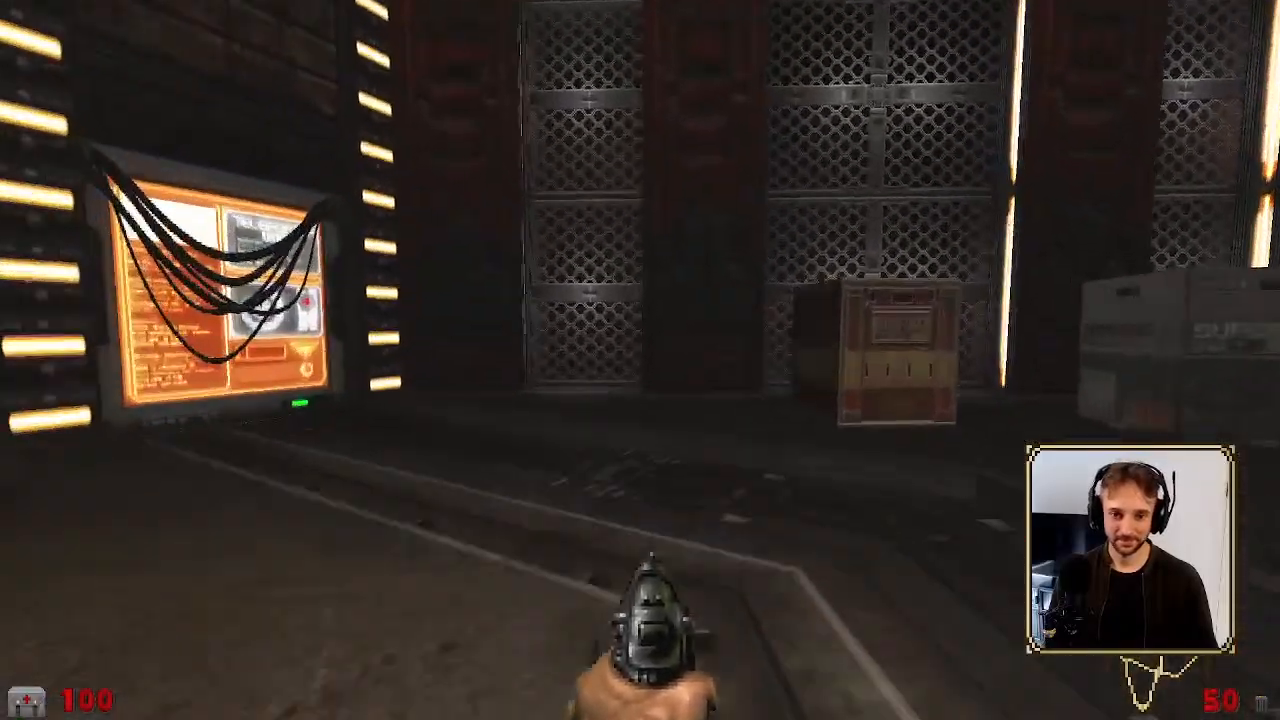
key(w)
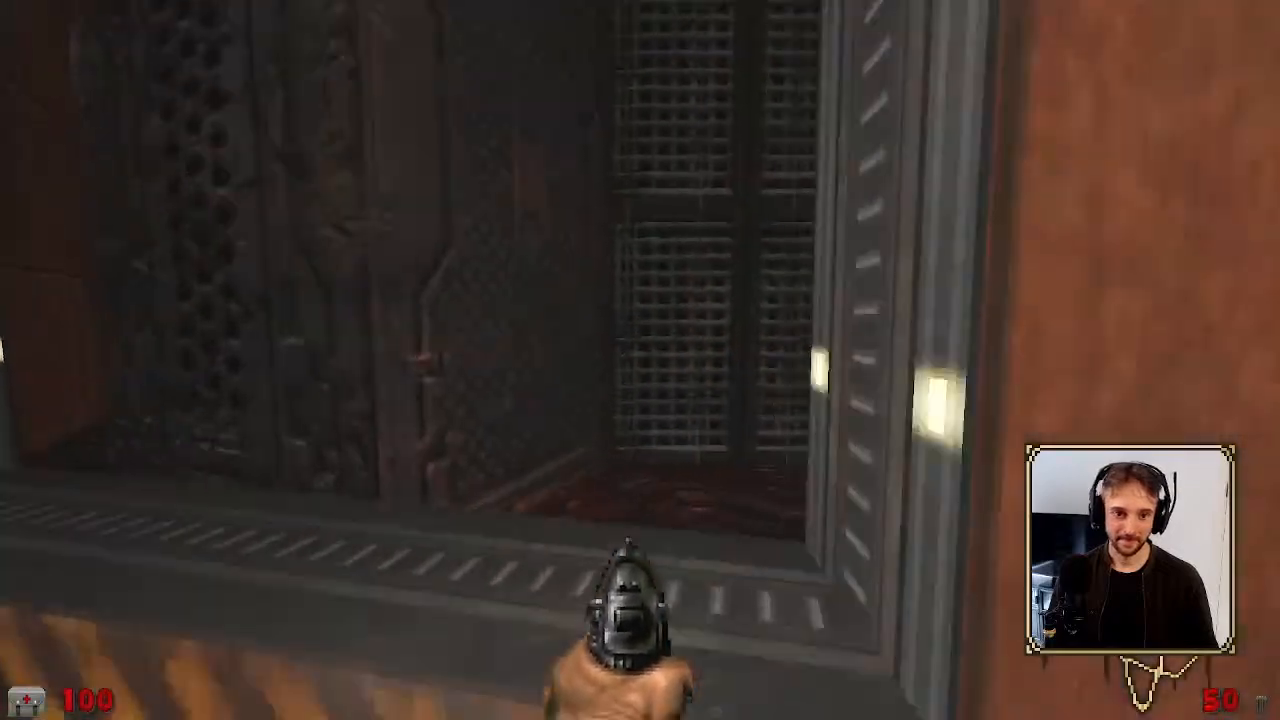
key(w)
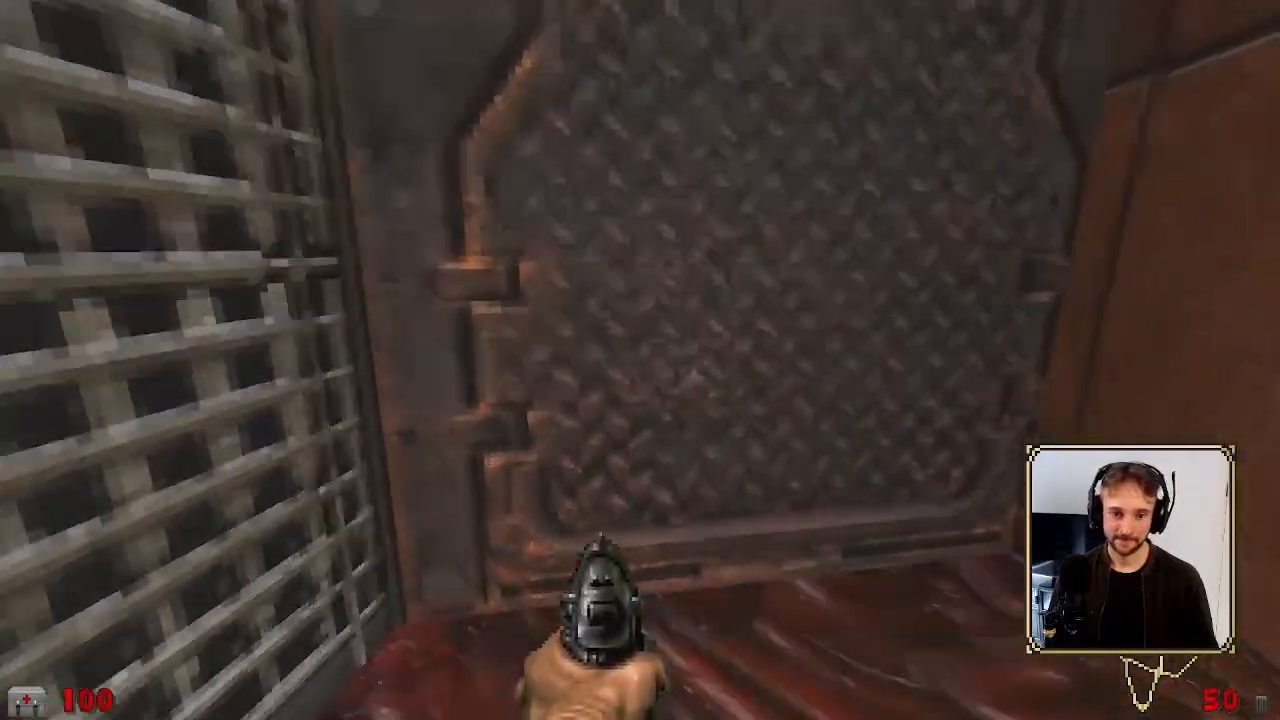
key(w)
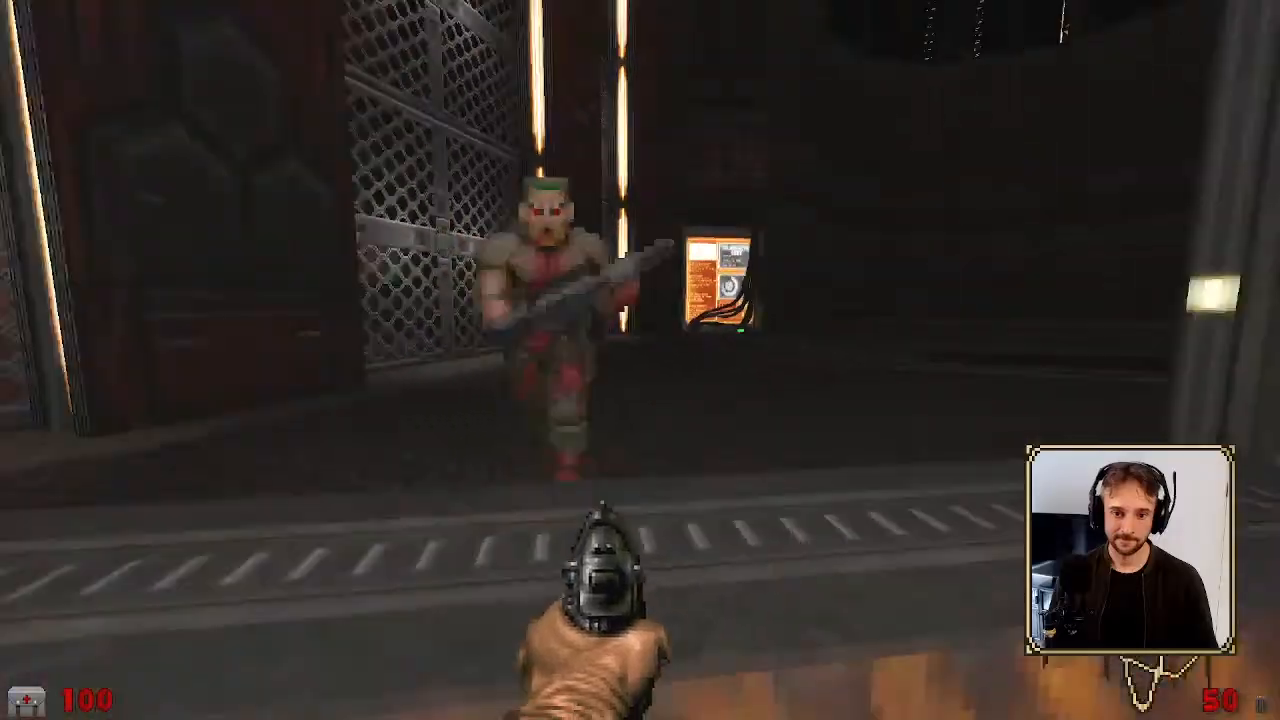
Shoot the zombie in the round hall and pass through the diamond-plate alcove into the blood-filled chamber
click(640, 360)
key(w)
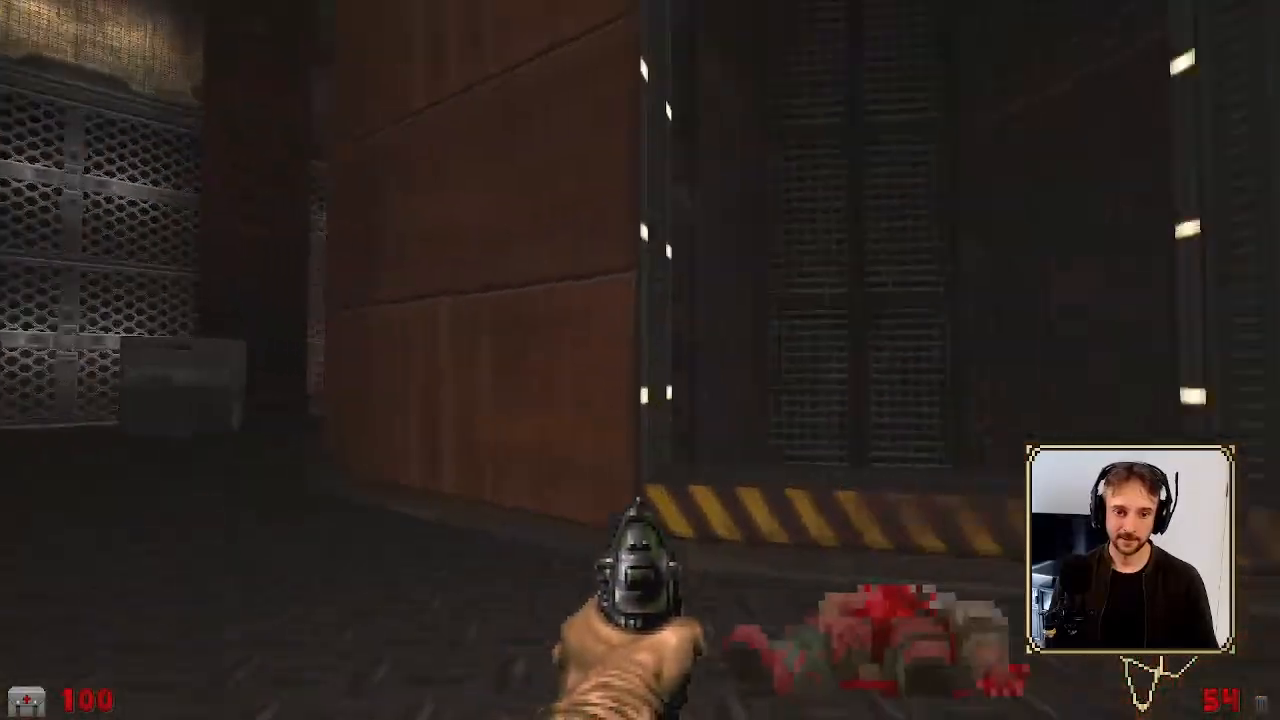
key(w)
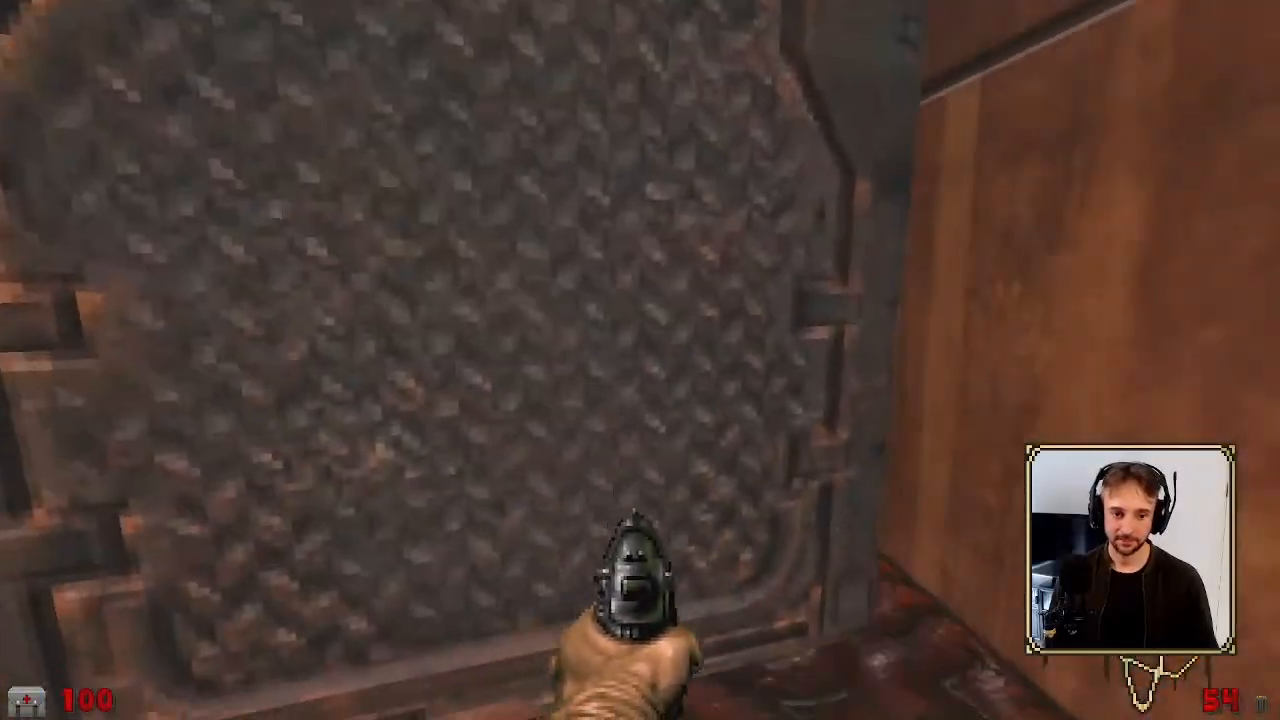
key(w)
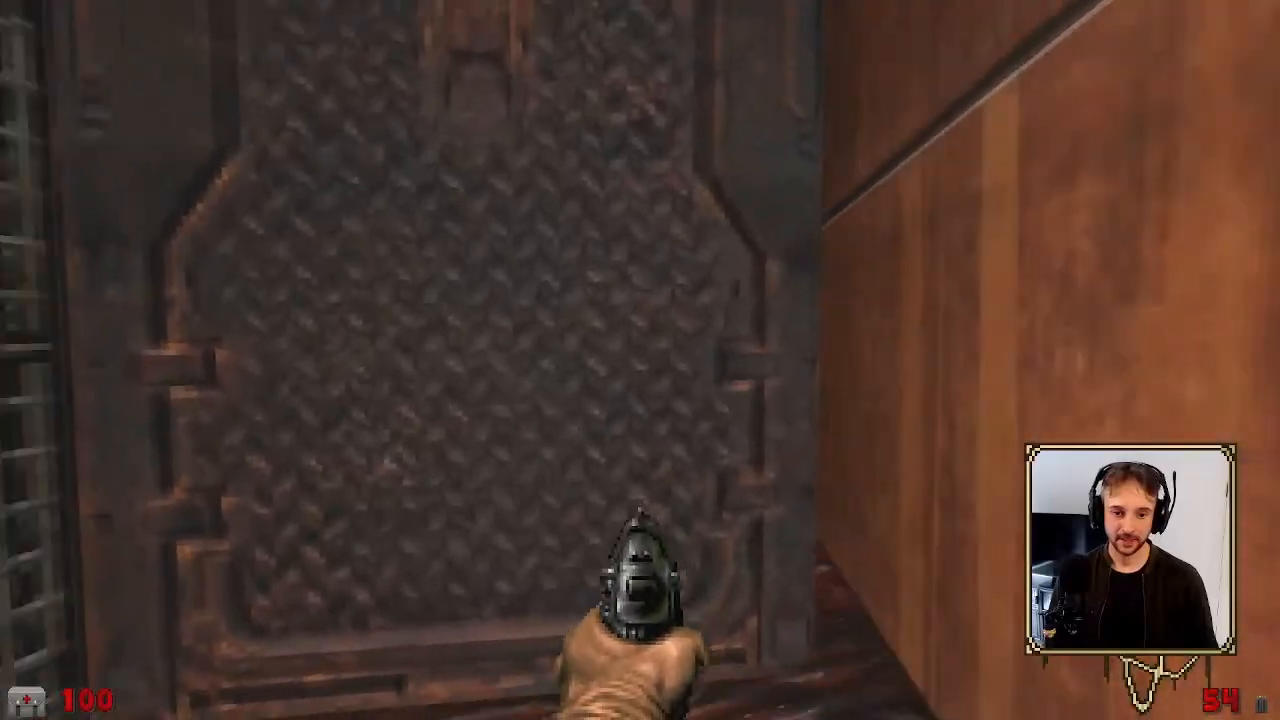
key(w)
key(e)
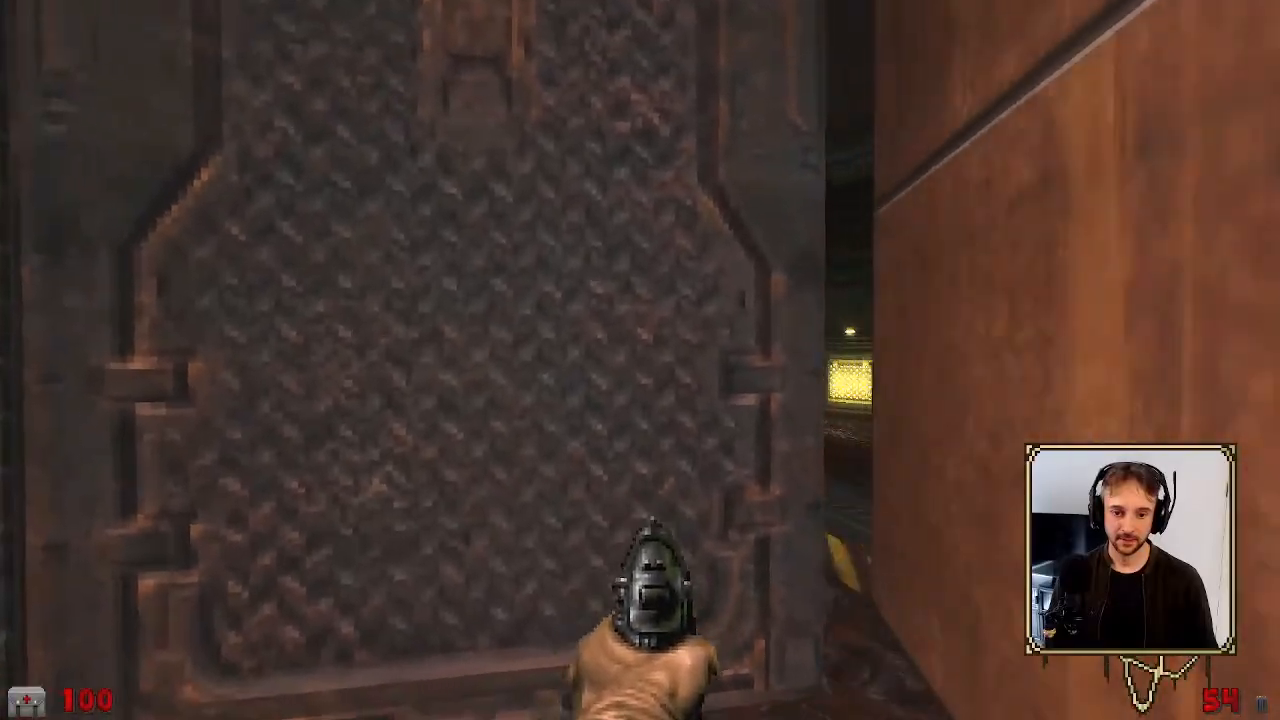
key(w)
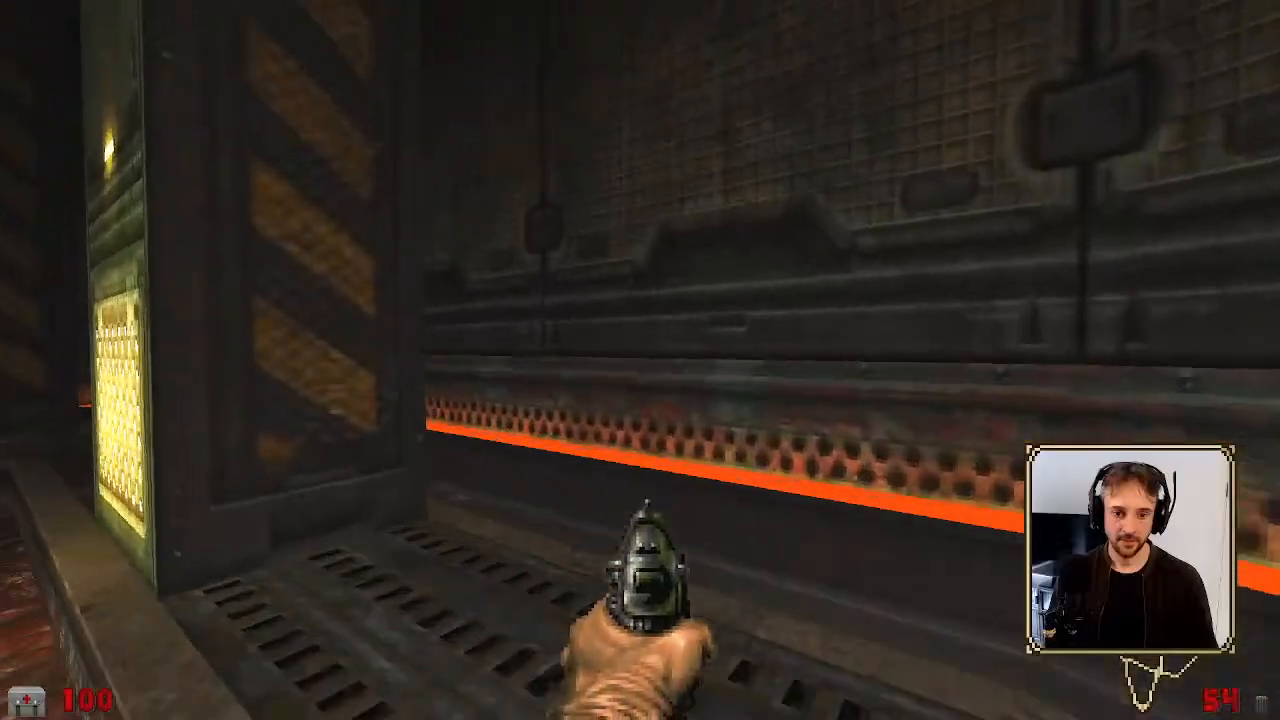
Examine the blood-filled chamber, including its yellow wall lights, green door and orange-edged ceiling shafts
key(w)
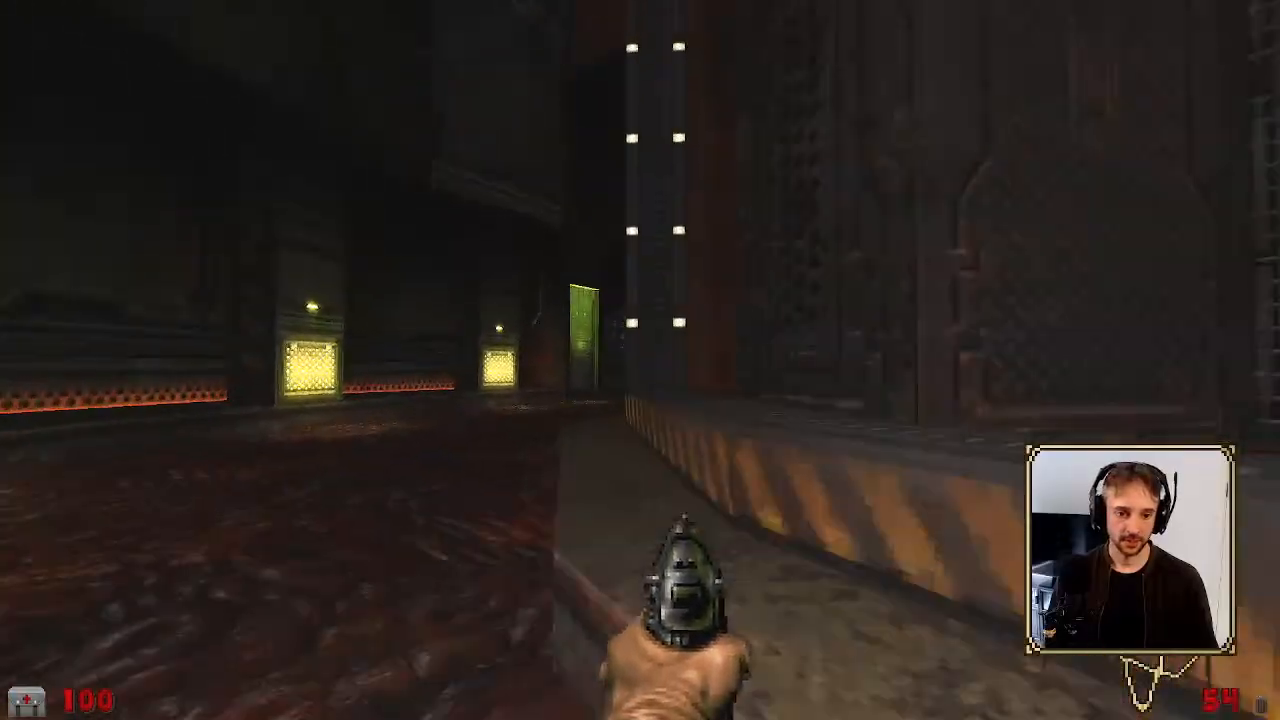
key(w)
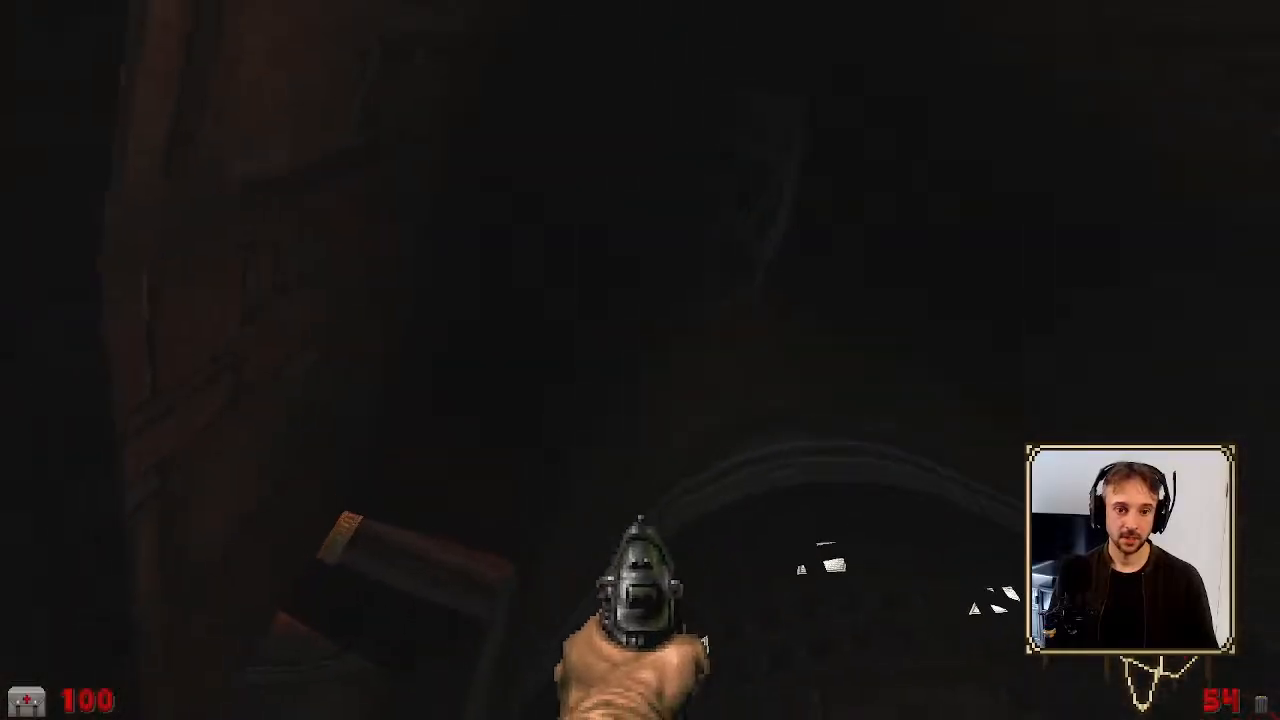
key(w)
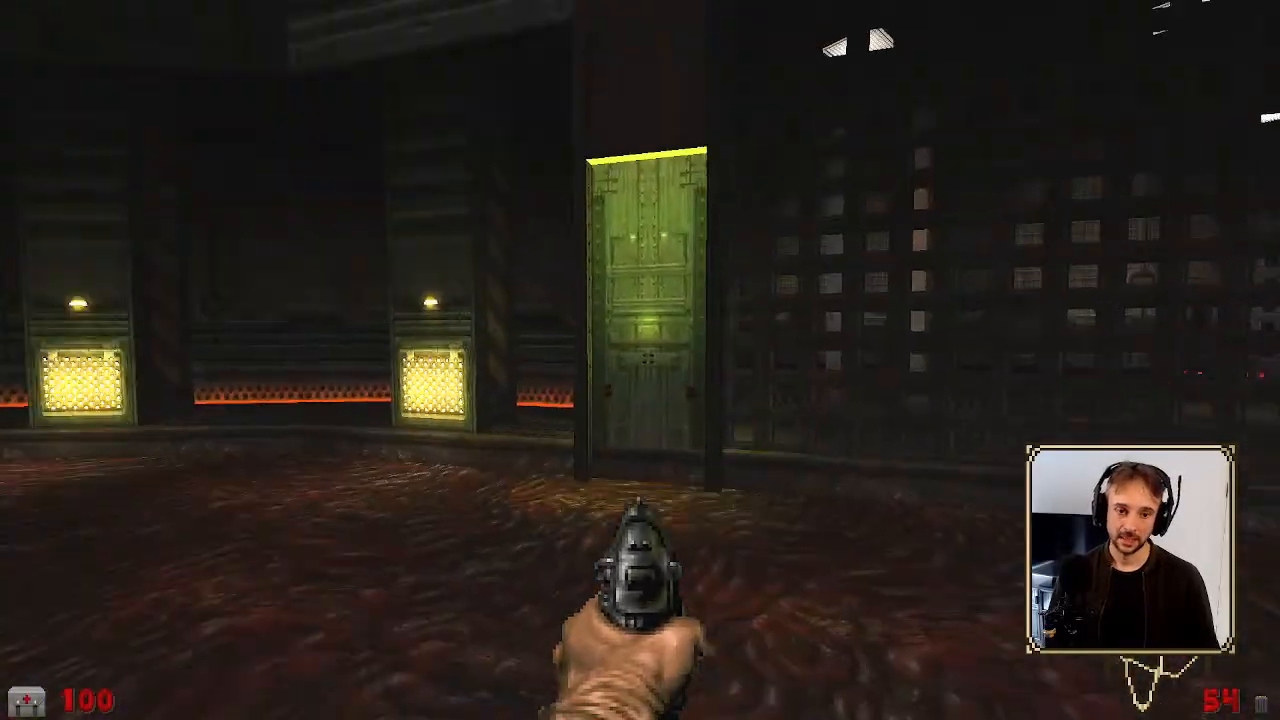
key(s)
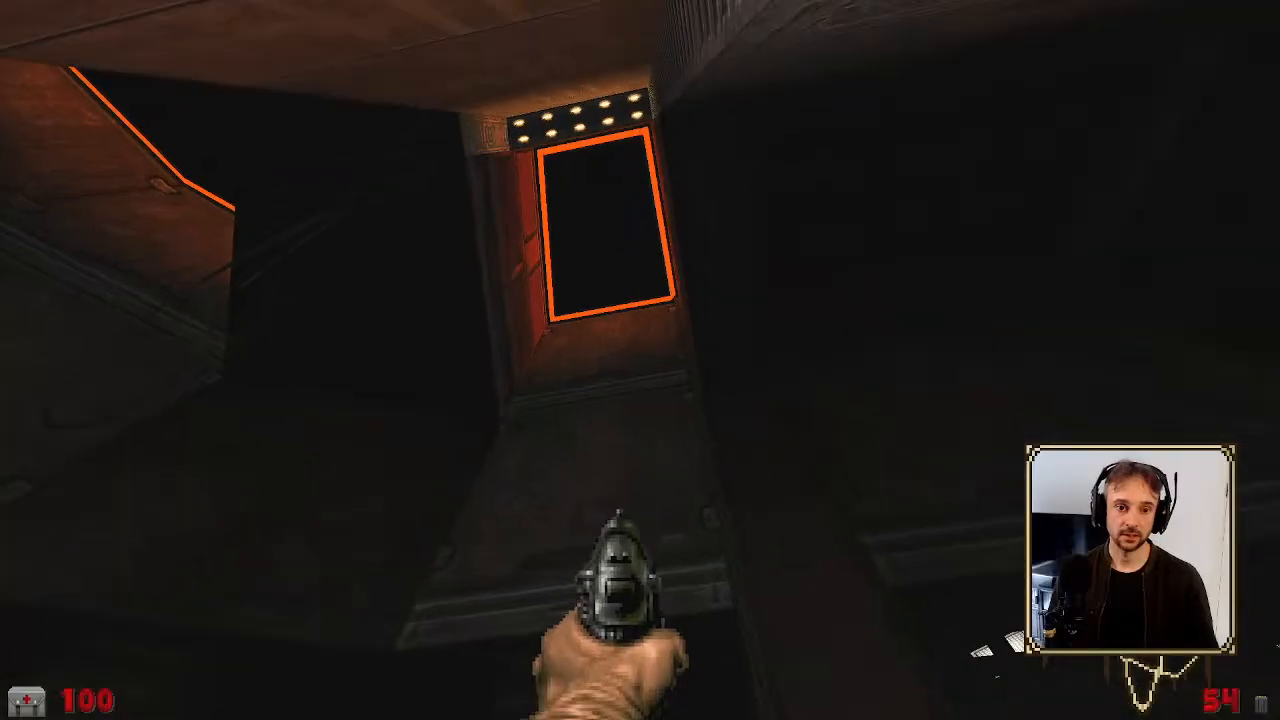
key(w)
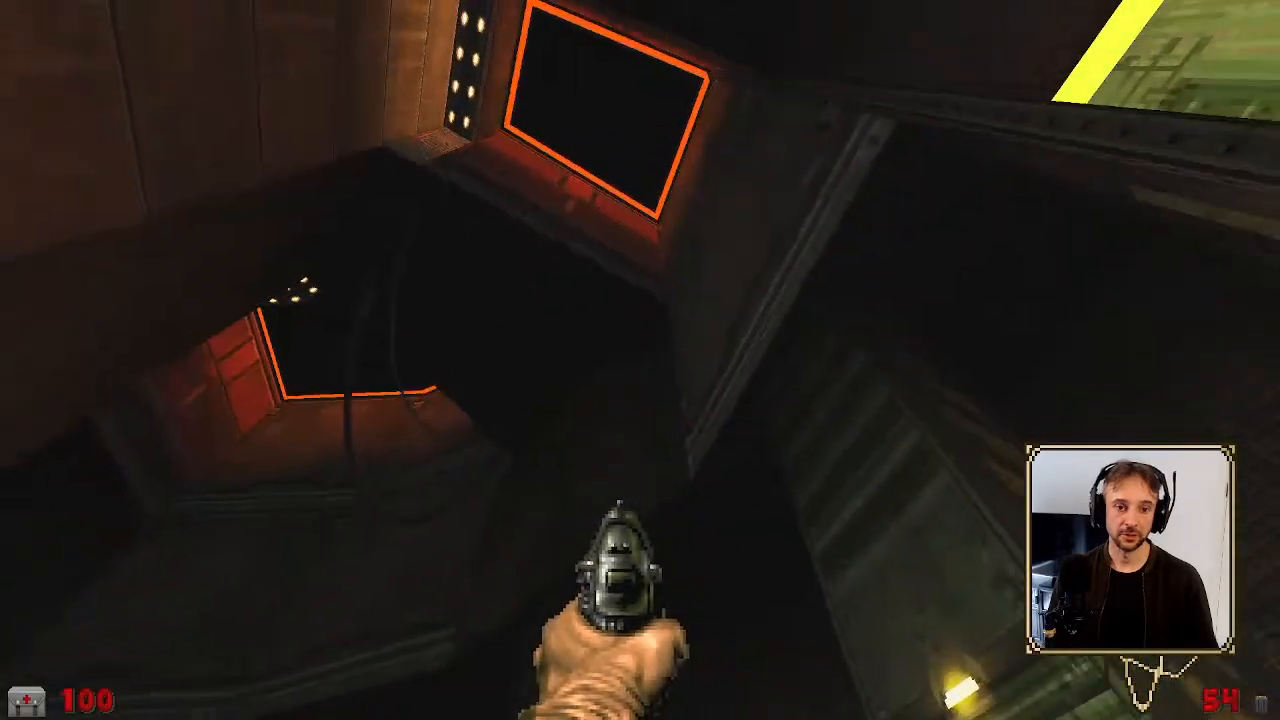
key(w)
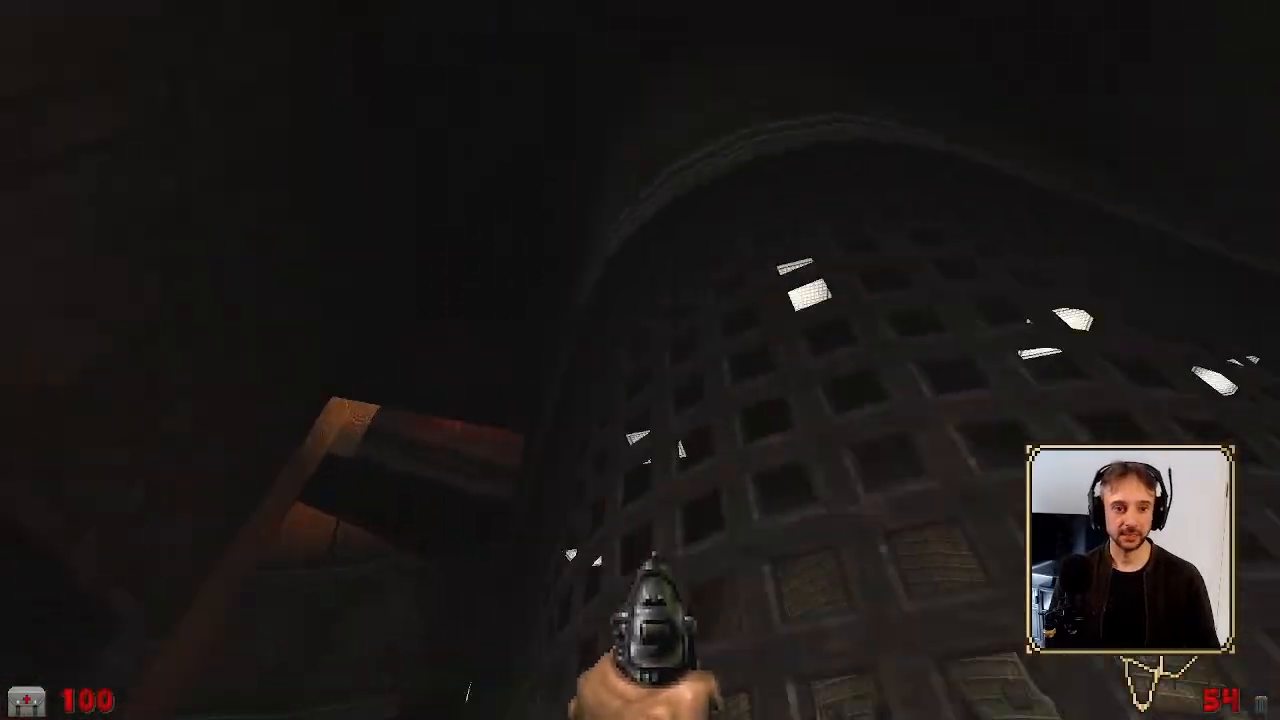
Look through the metal lattice wall of the blood-filled chamber at the red-lit area beyond
key(w)
key(w)
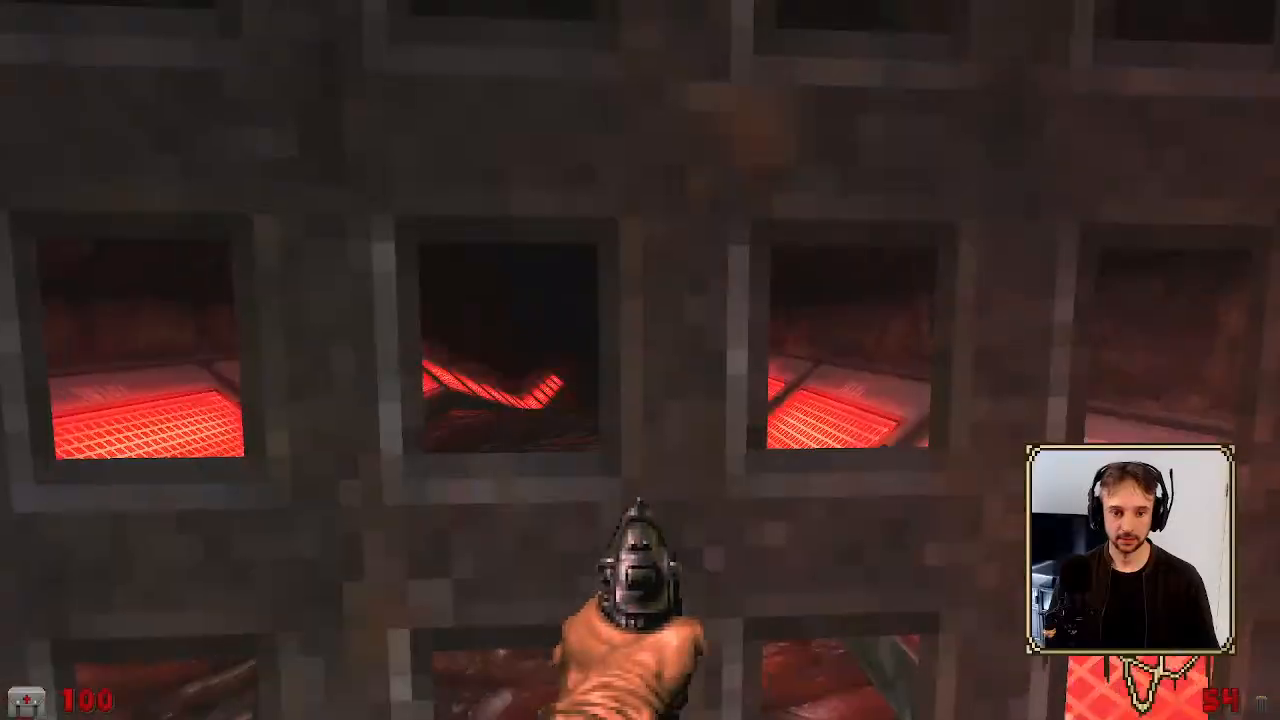
key(a)
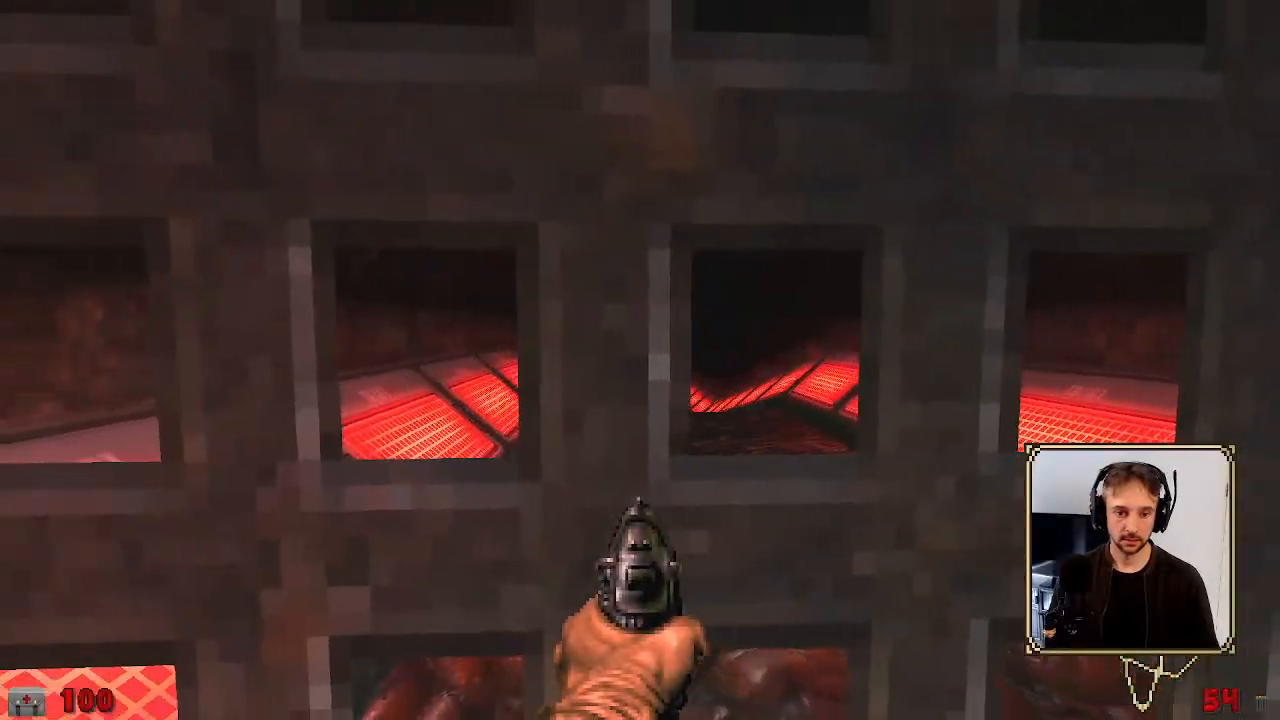
key(w)
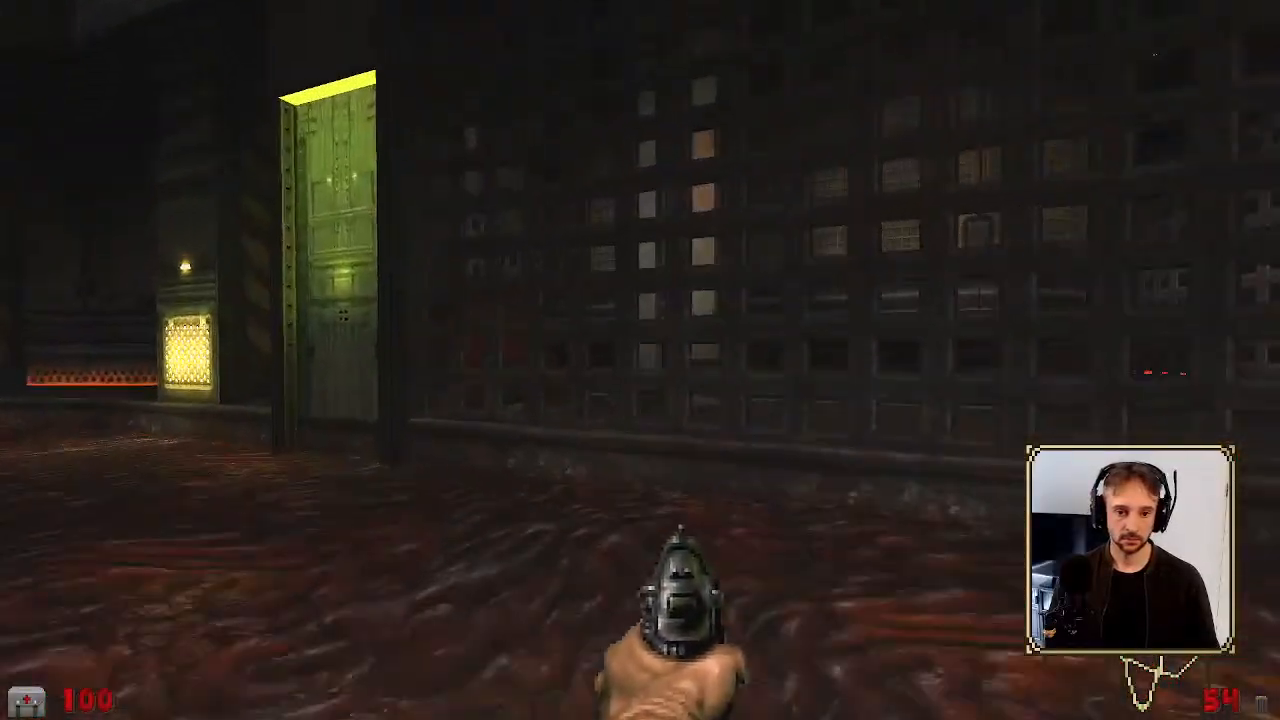
Check the red-lit door beside the lattice wall and open the green door
key(w)
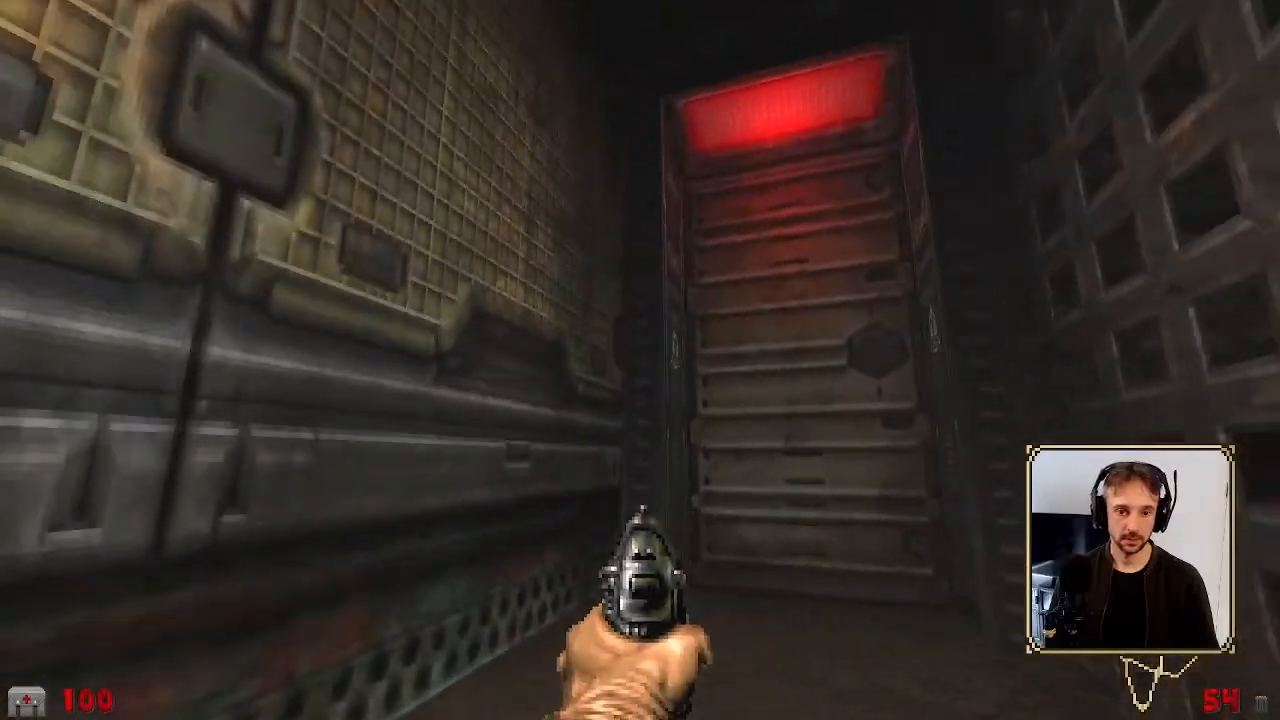
key(w)
key(w)
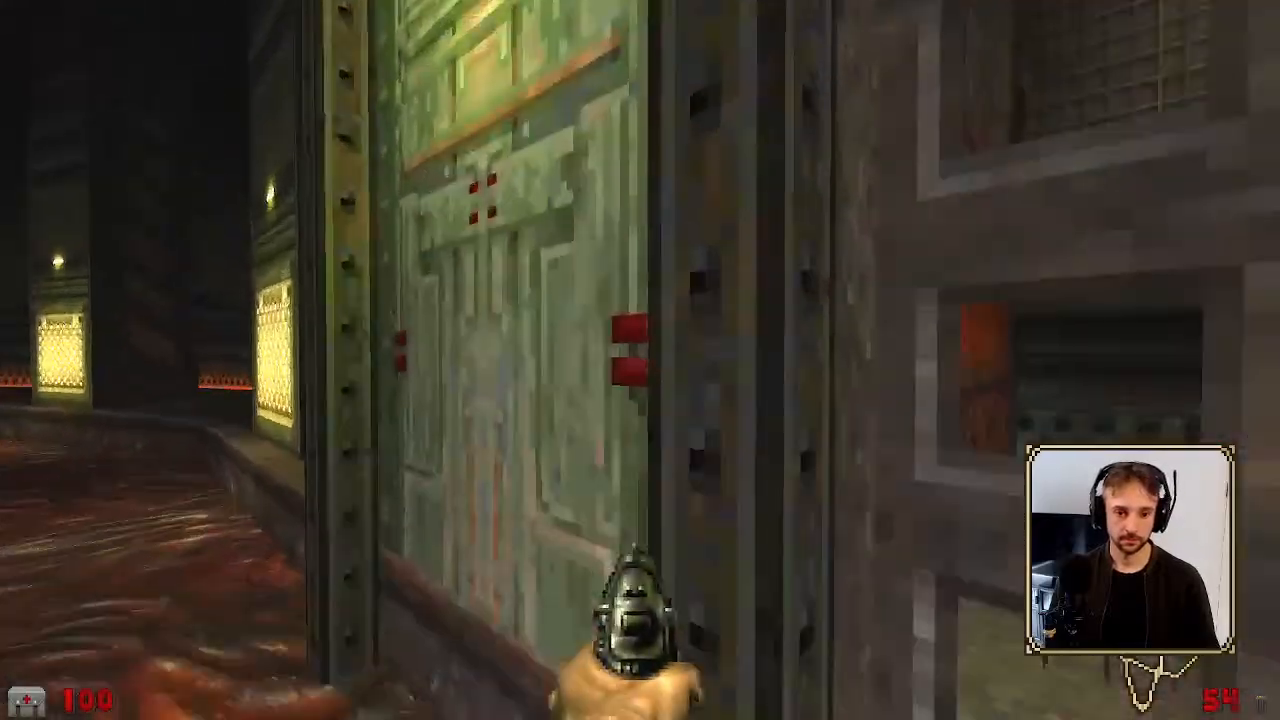
key(w)
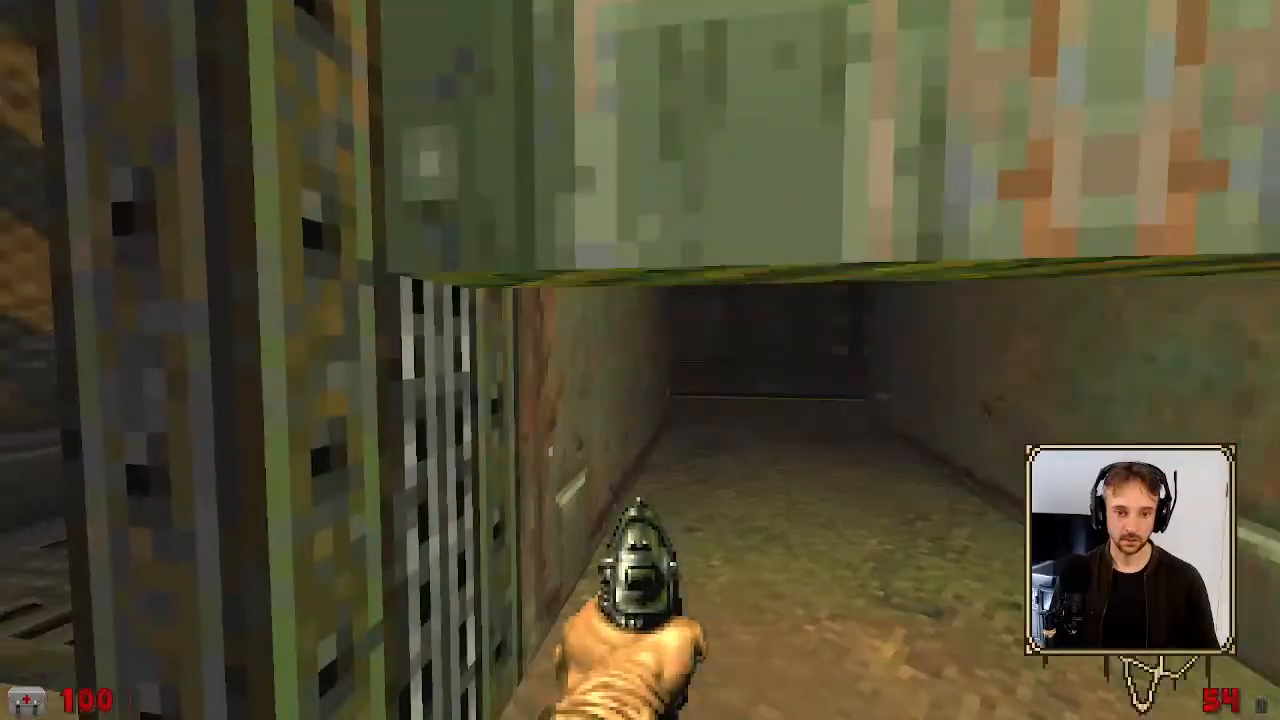
Test the lift beyond the green door and enter the corridor with red ceiling lights and teal screens
key(w)
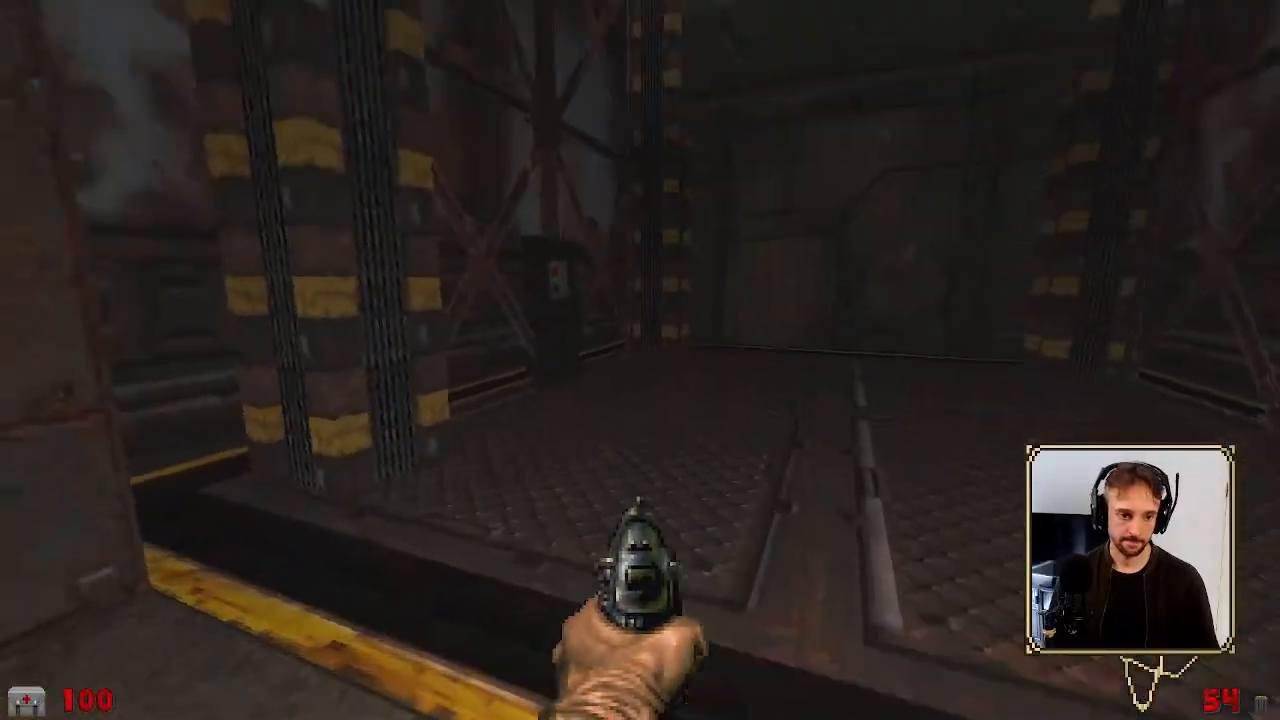
key(w)
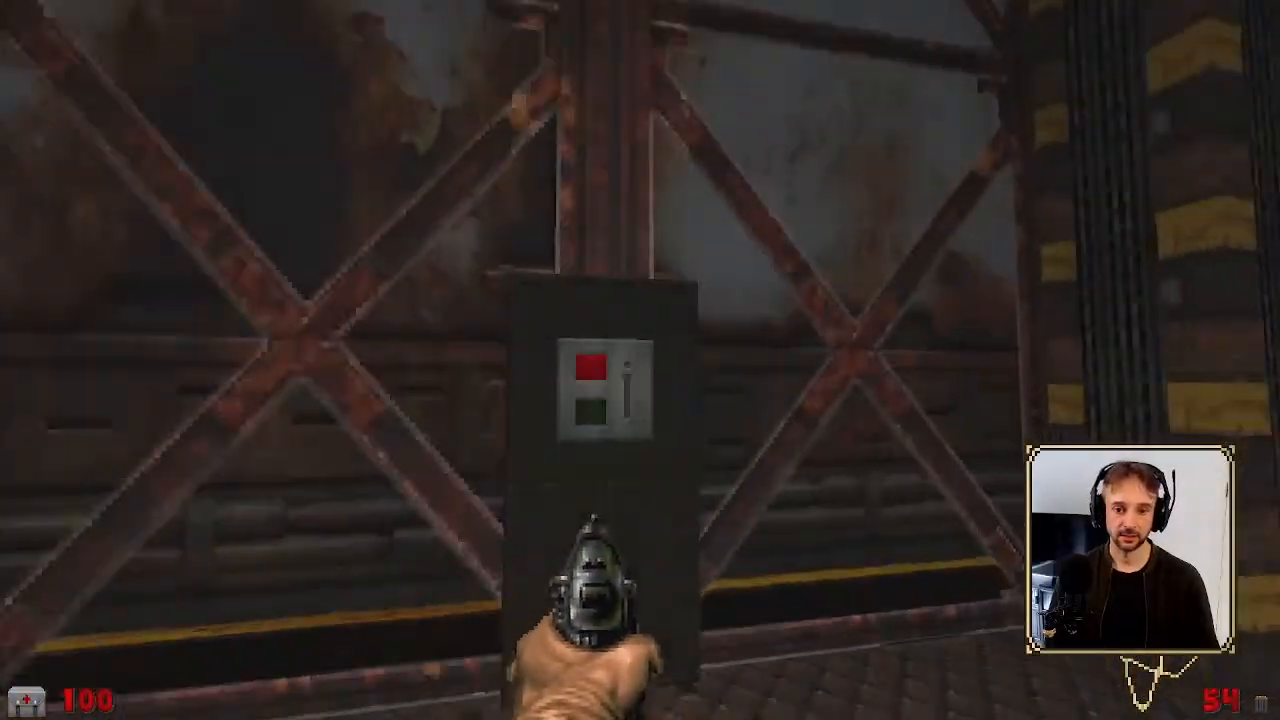
key(s)
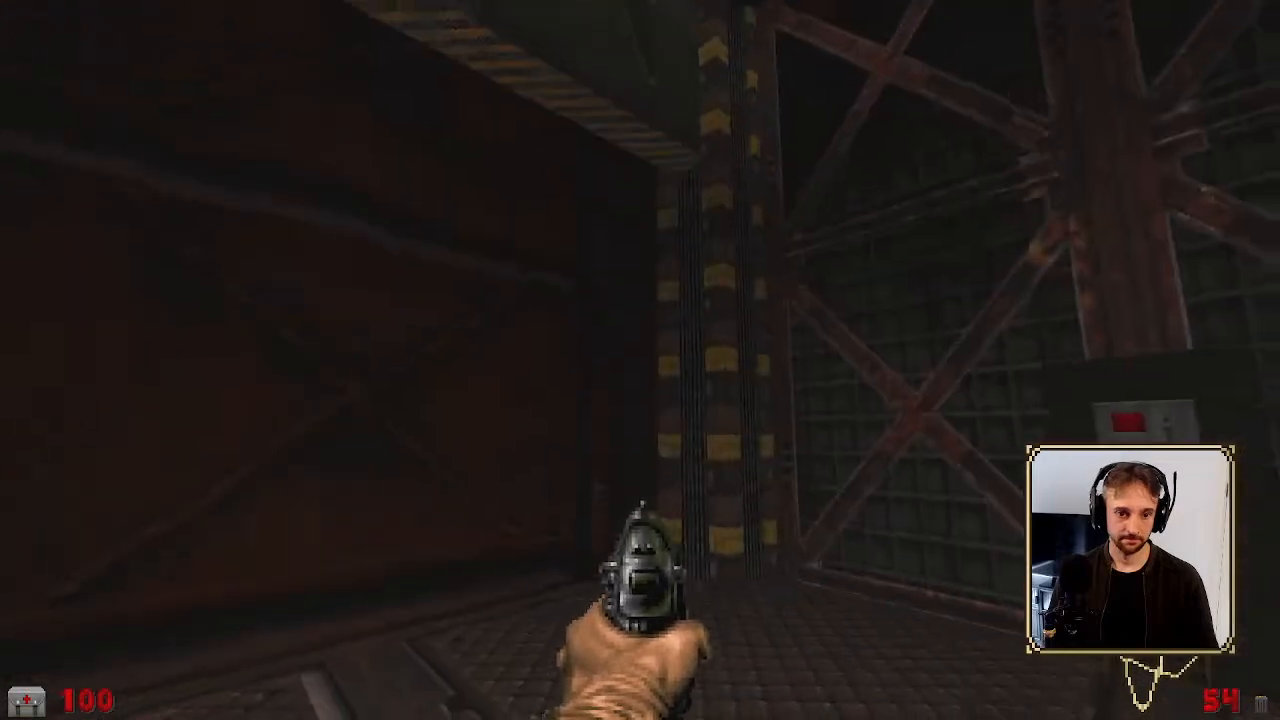
key(w)
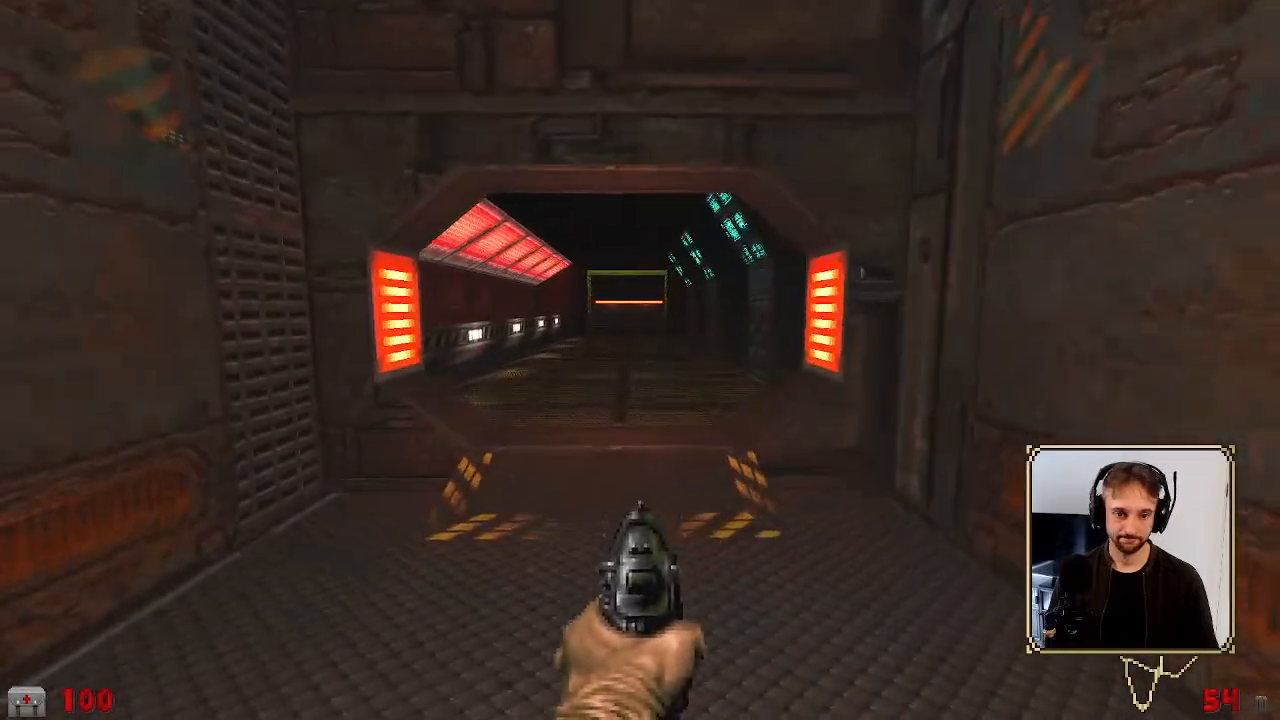
key(w)
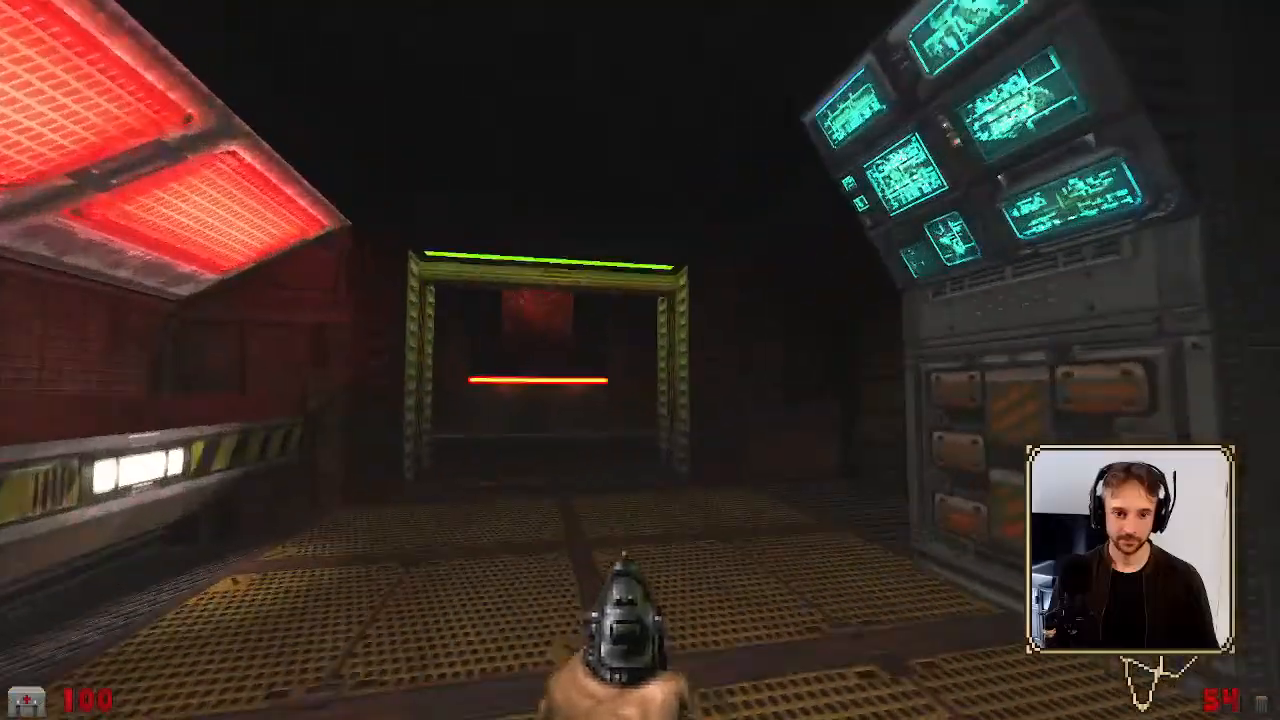
Cross the dark hall beyond the teal screens, checking the flesh pillar, orange-lit walls and green-framed doorway
key(w)
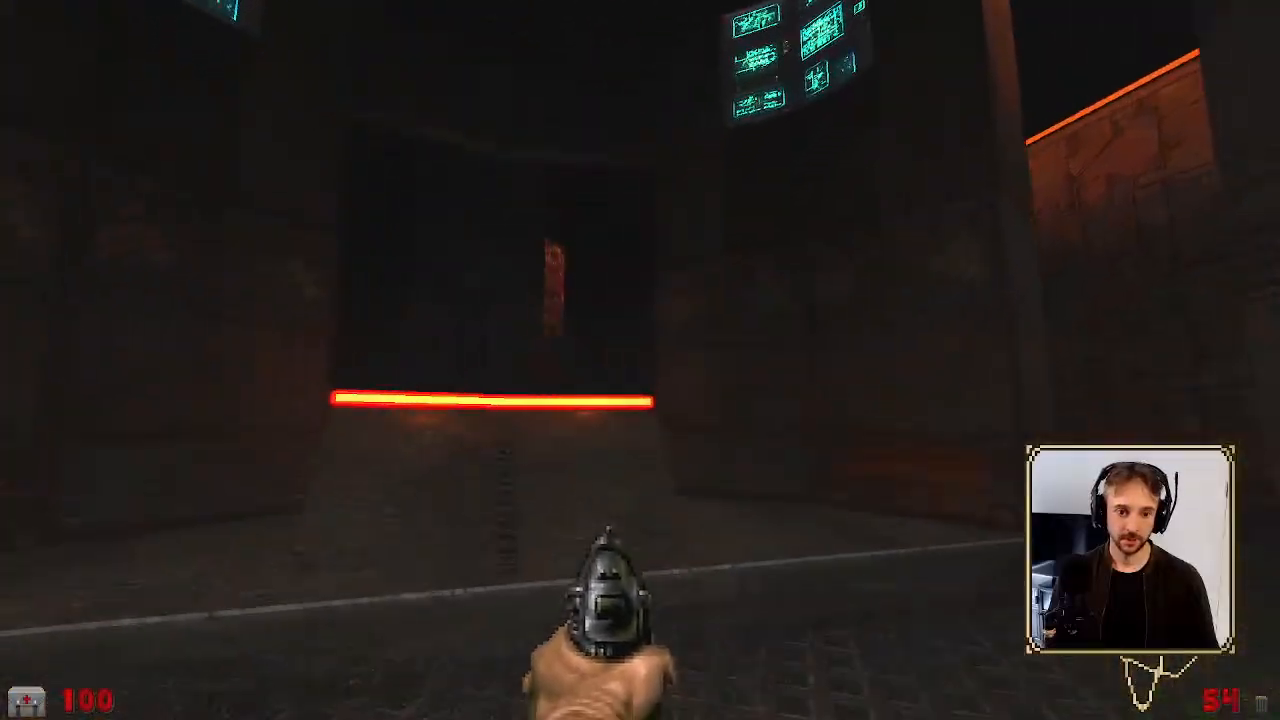
key(w)
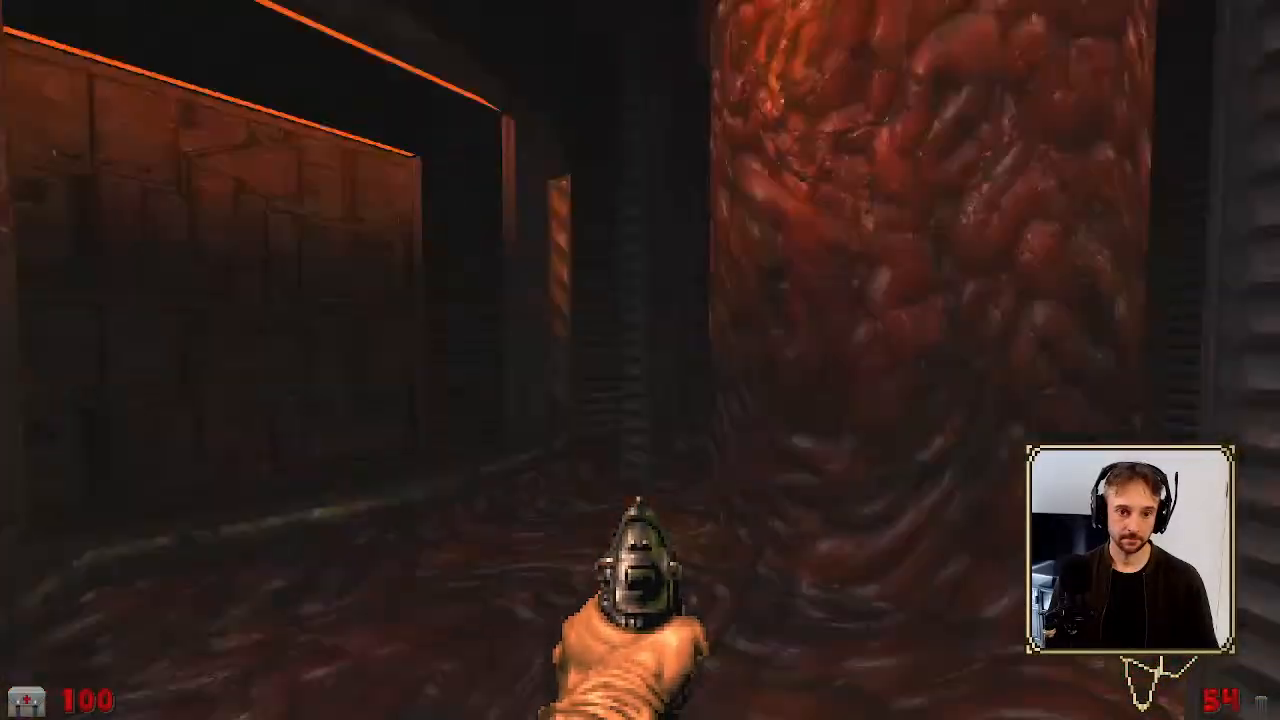
key(w)
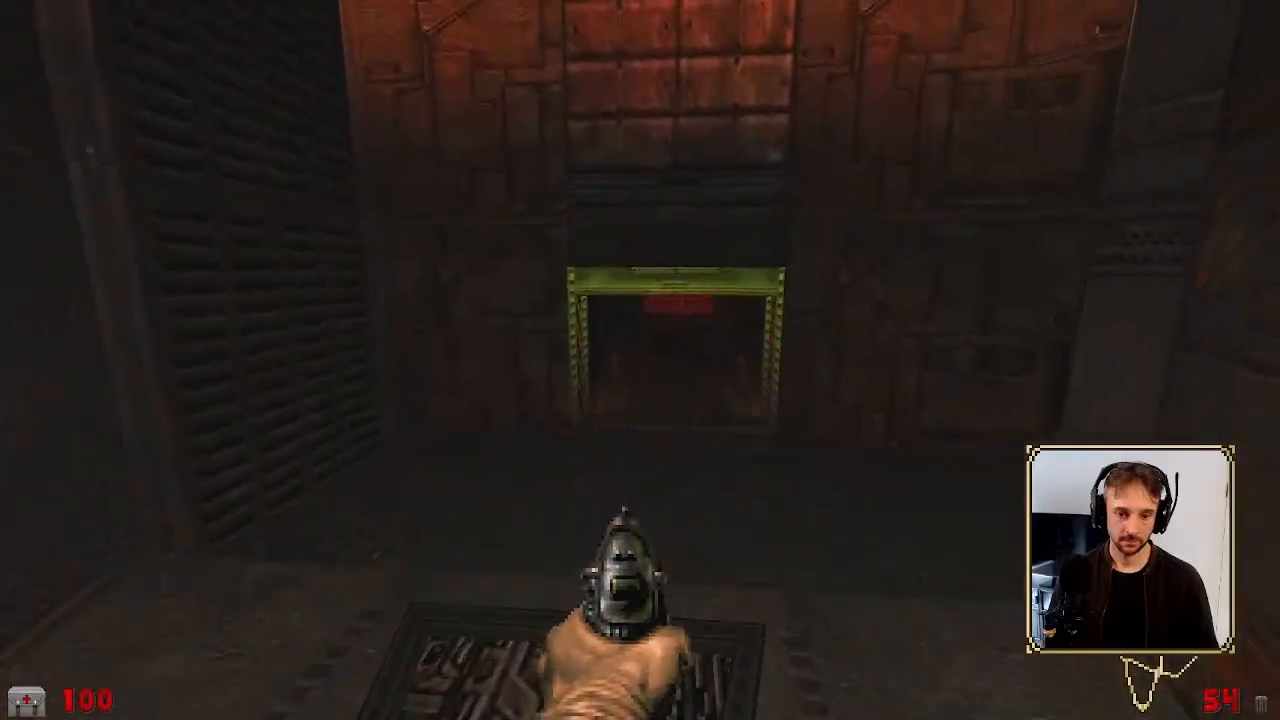
key(w)
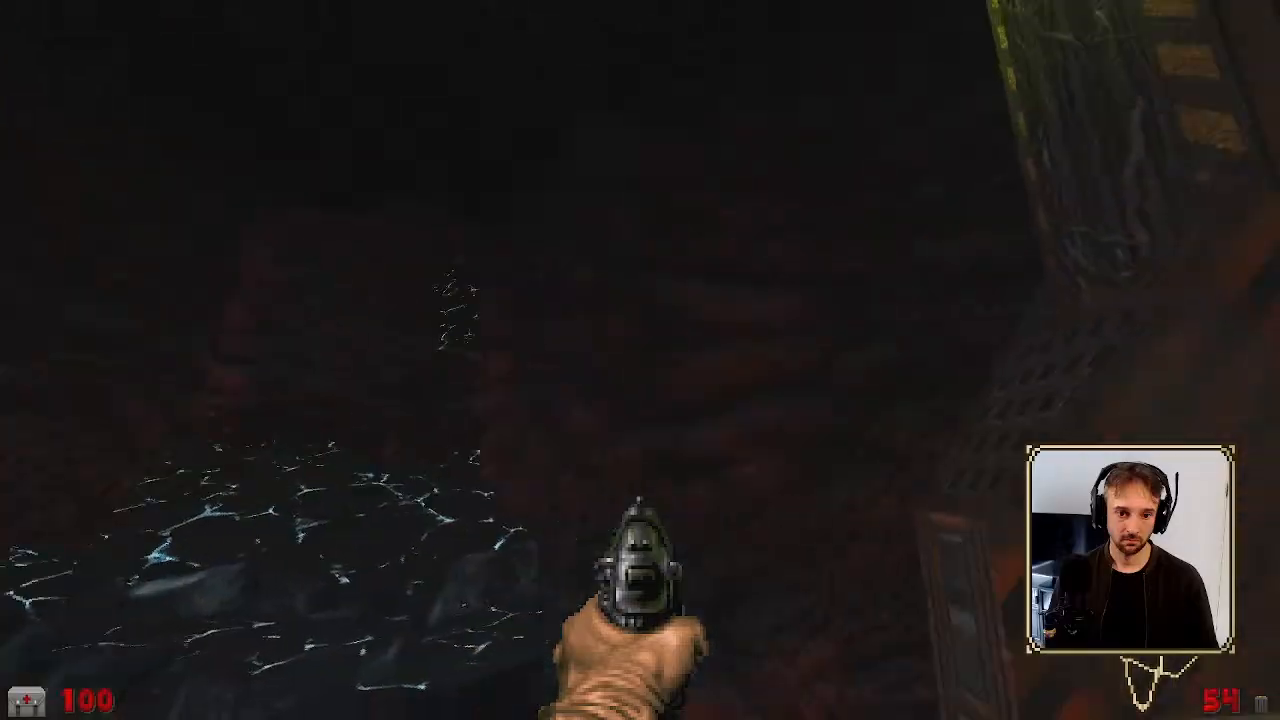
Examine the hall with green slime beneath its grated floor, including the shutters, orange-edged ceiling shafts and green-lit door
key(w)
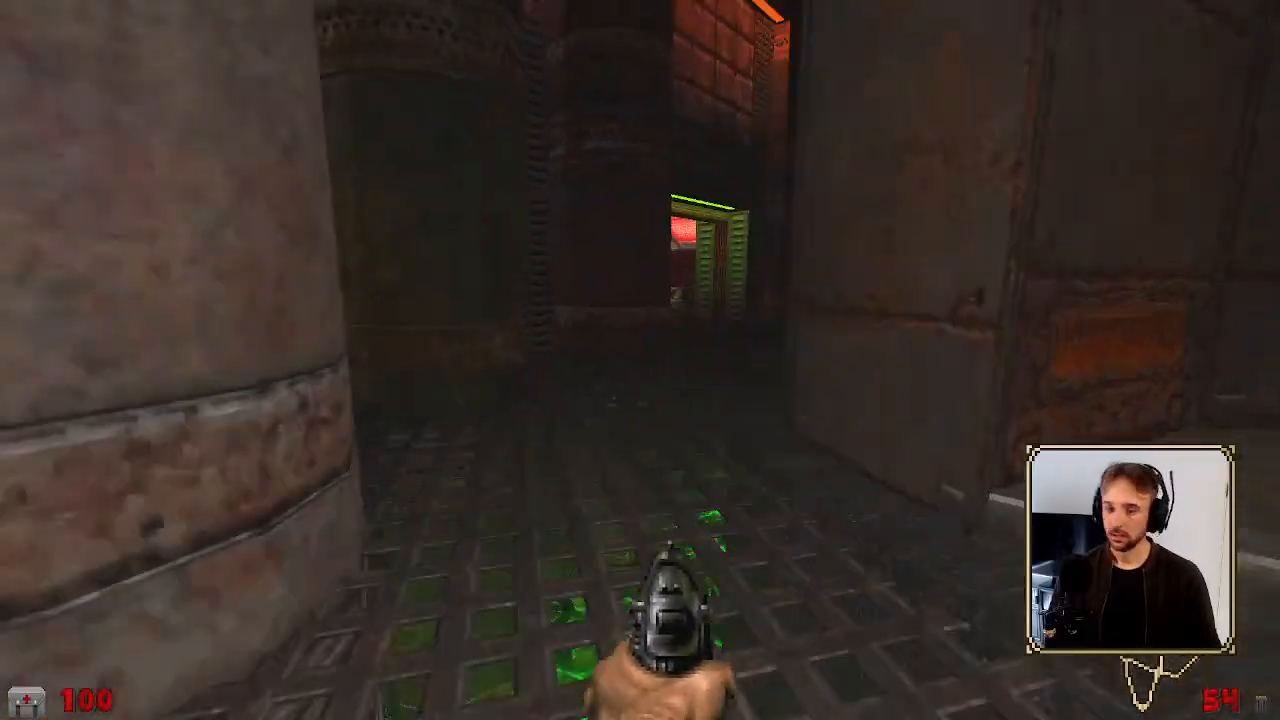
key(w)
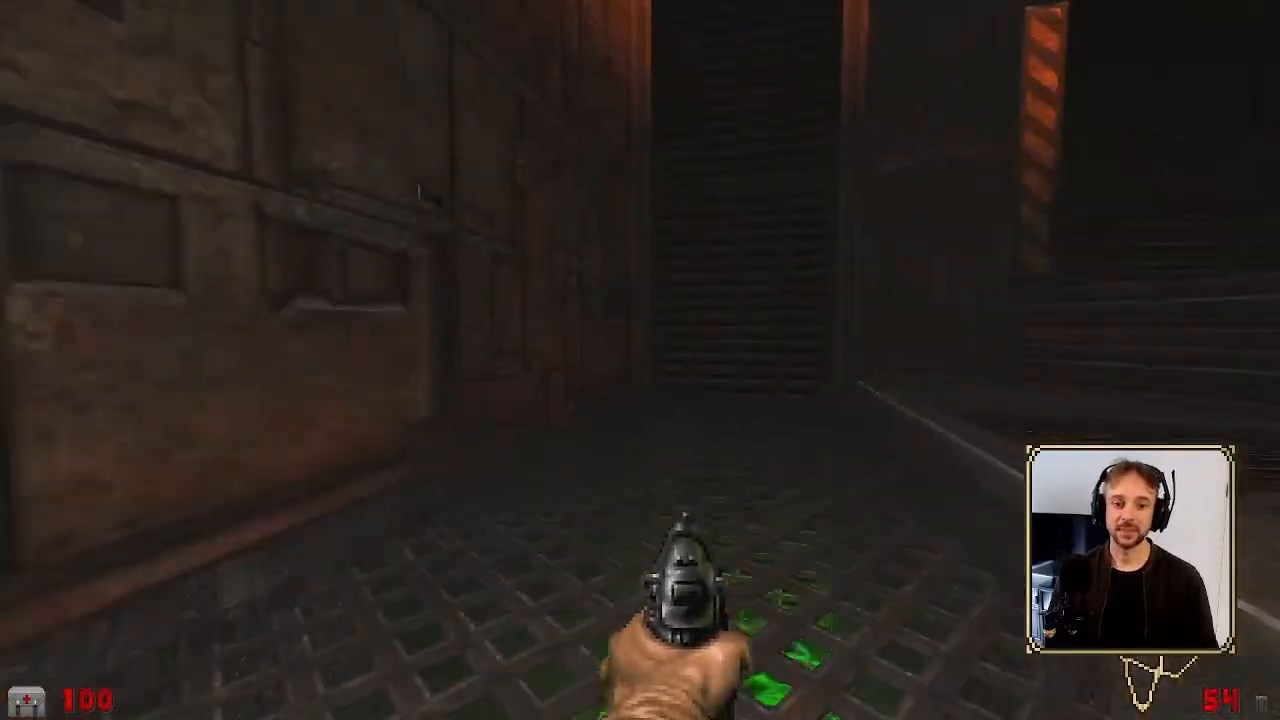
key(w)
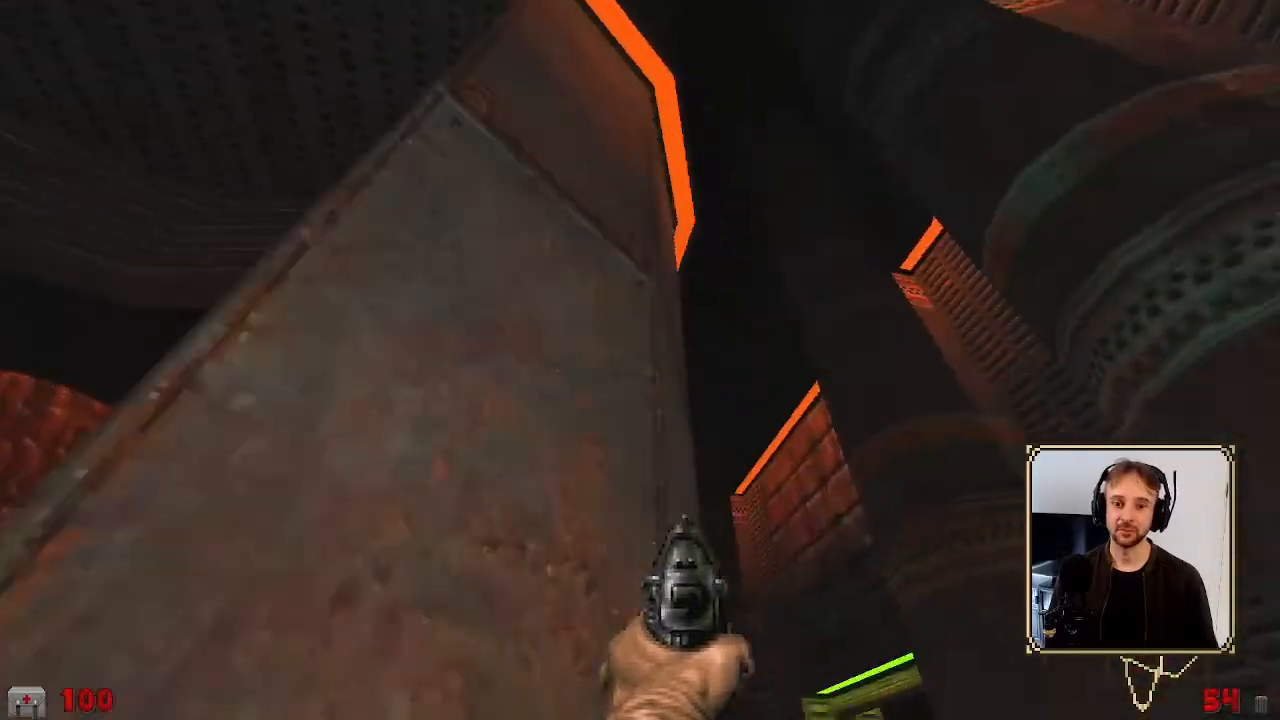
key(w)
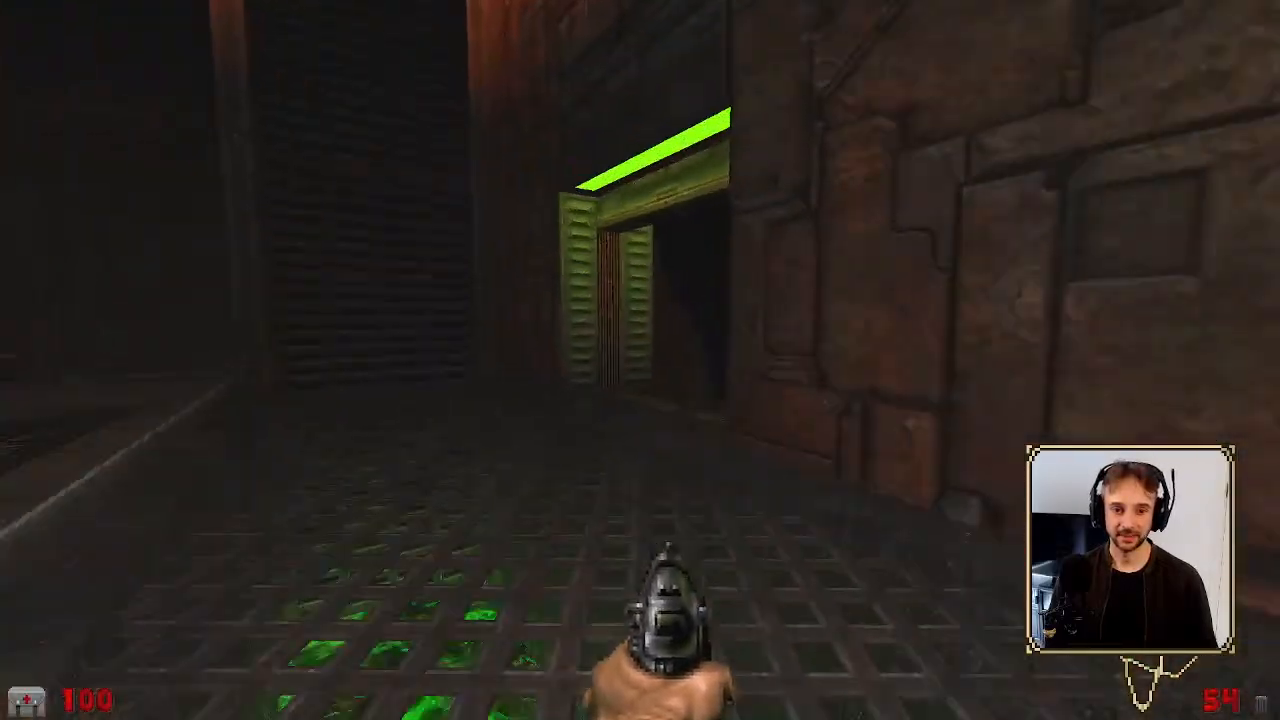
Follow the dark cave past the lava pool and blue-veined rock to its outer exit
key(w)
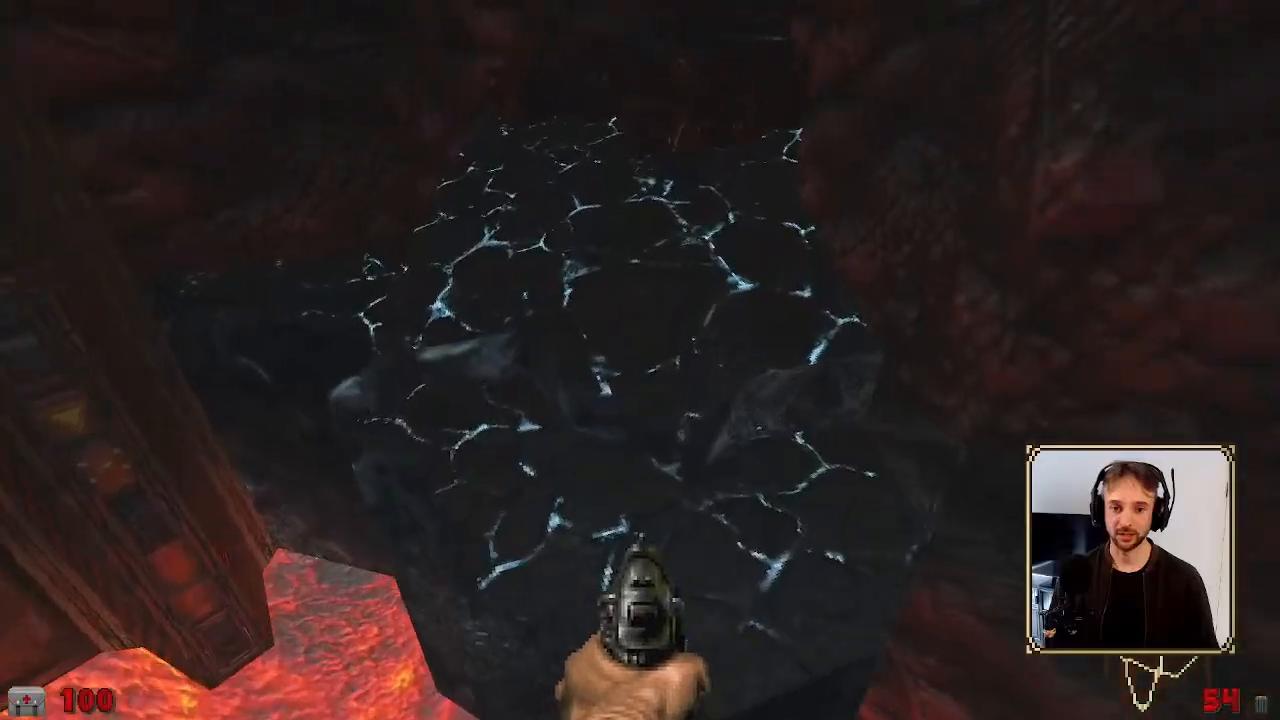
key(w)
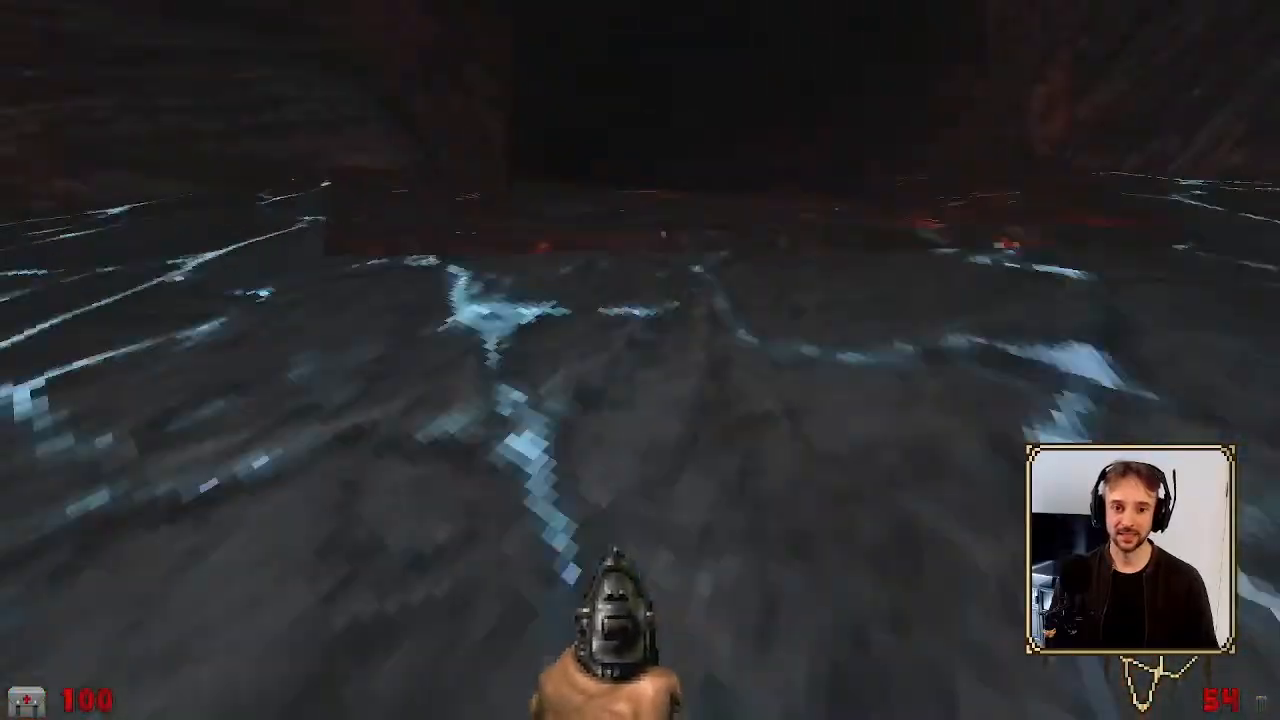
key(w)
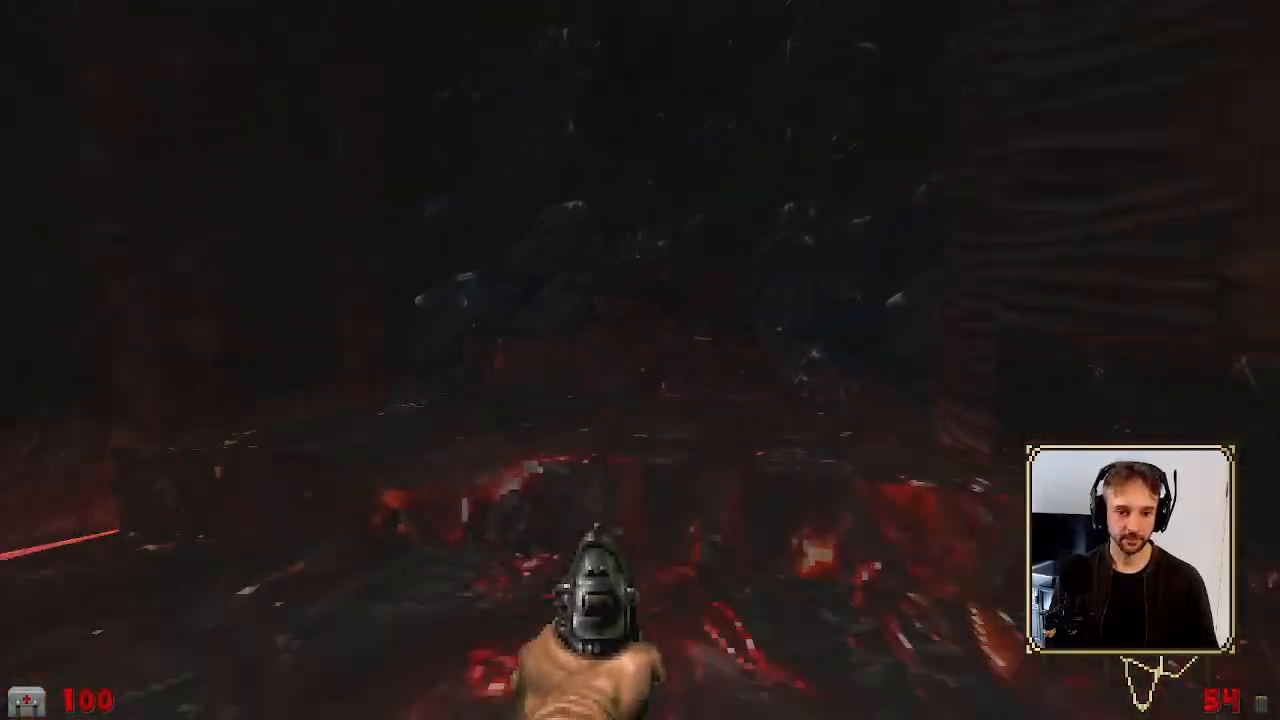
key(w)
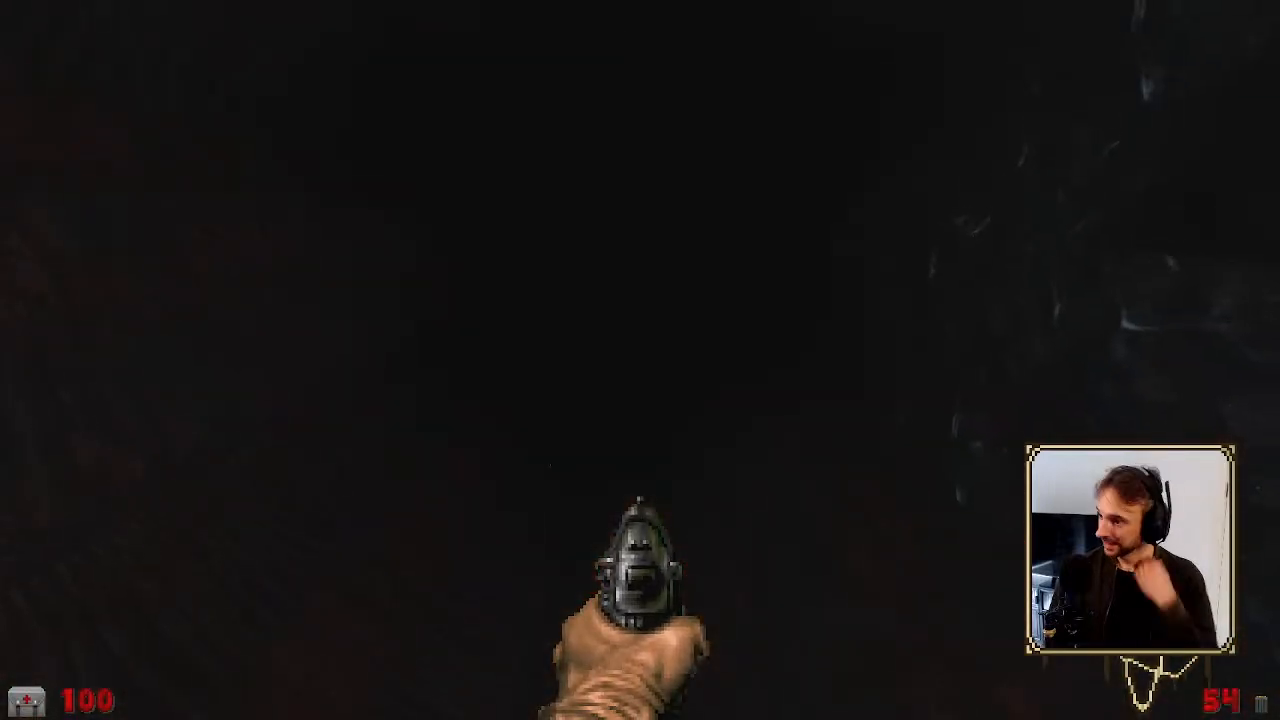
key(w)
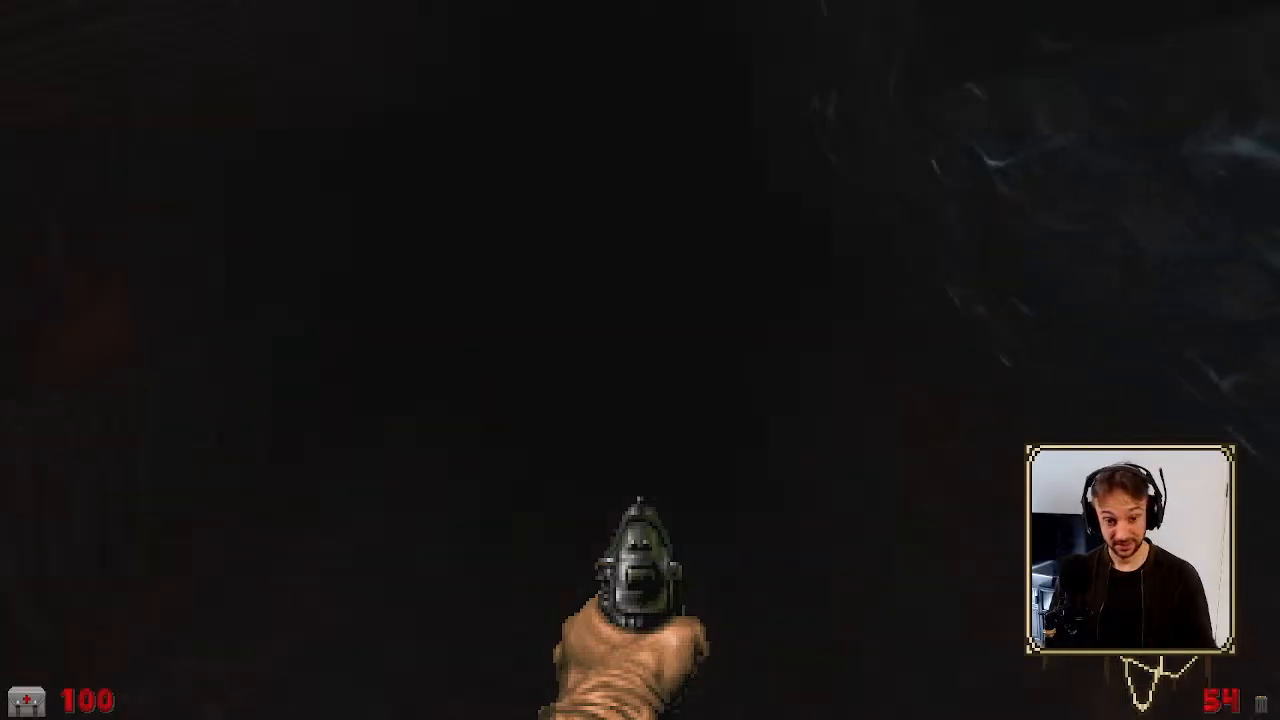
key(w)
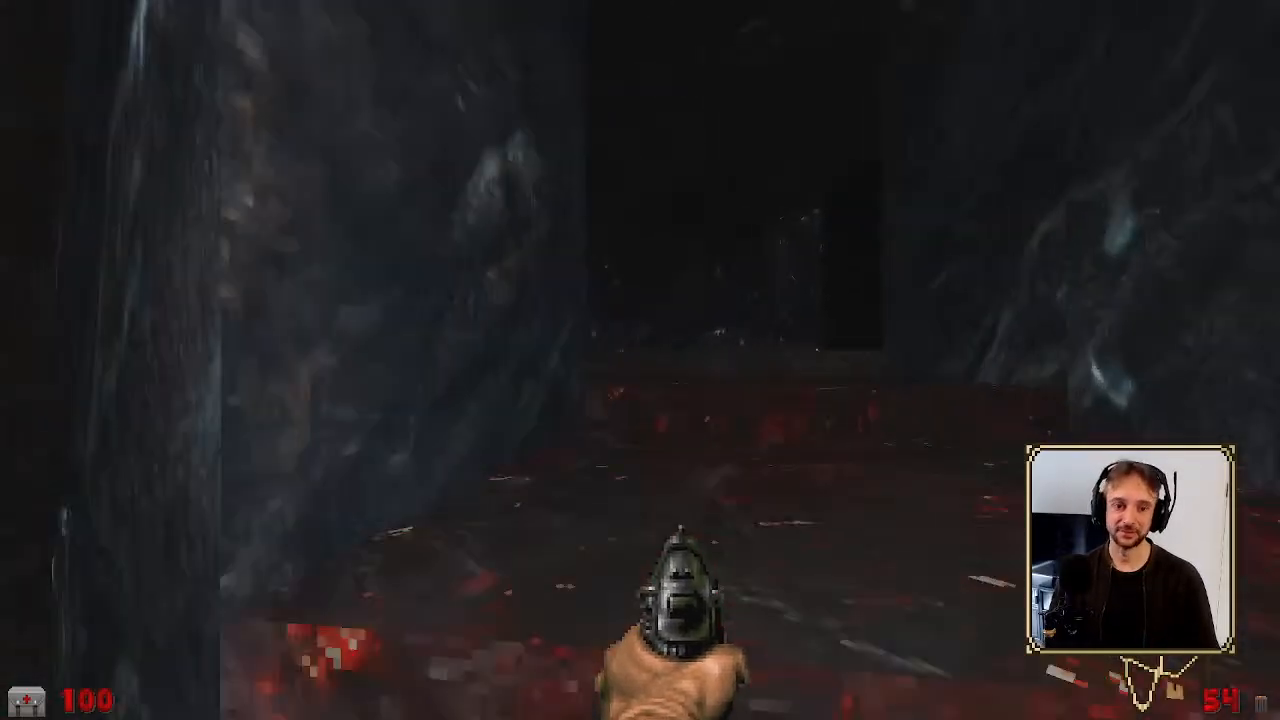
Approach the glowing orb on the outdoor pentagram platform, fire one shot and step into the portal
key(w)
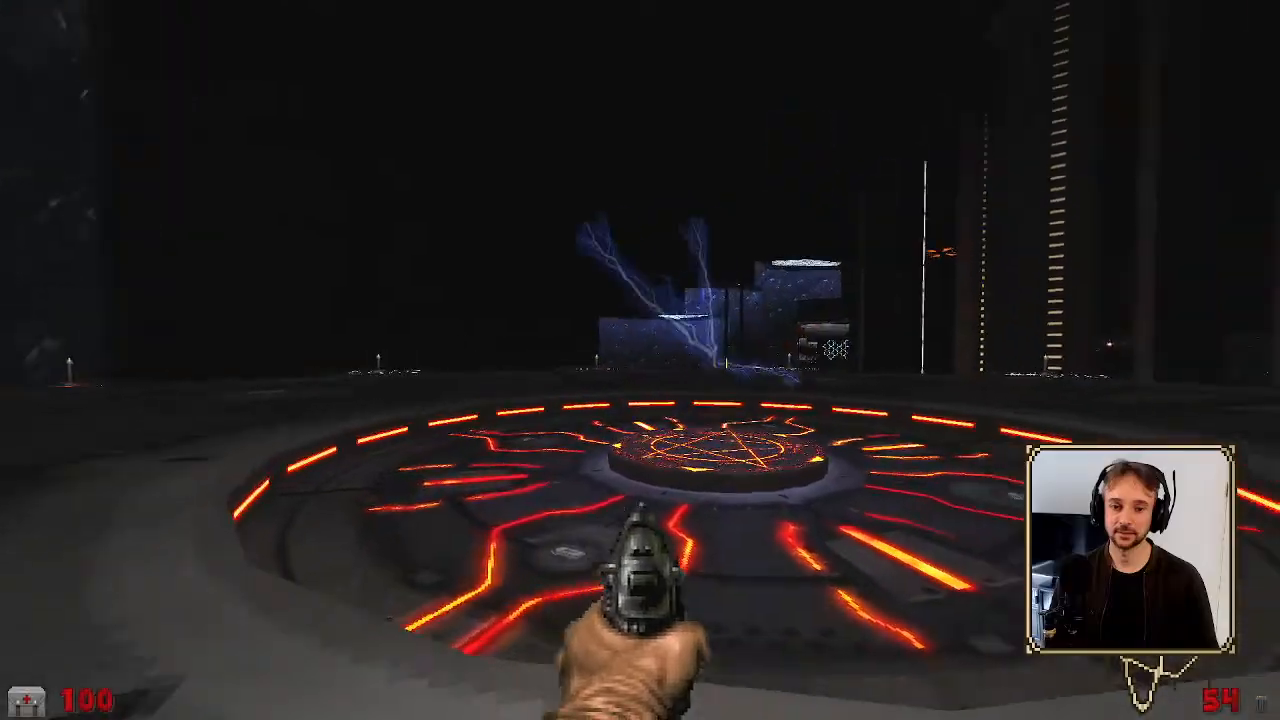
key(w)
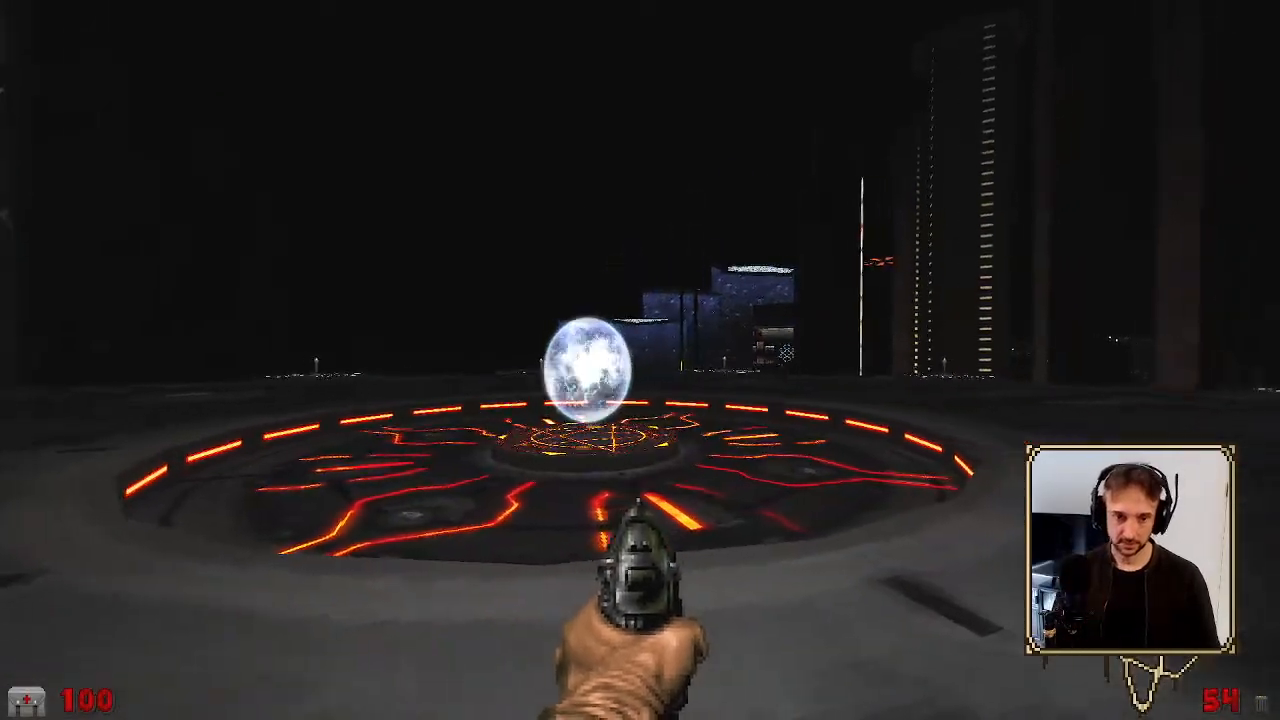
key(w)
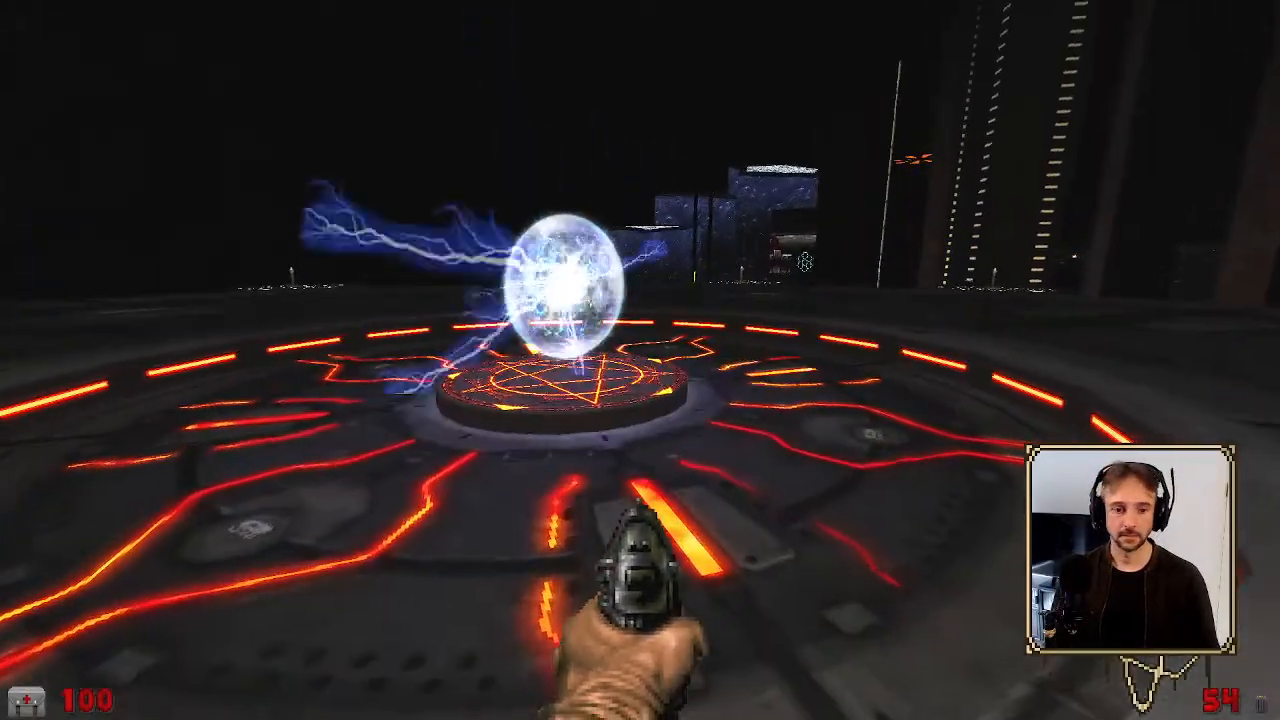
key(w)
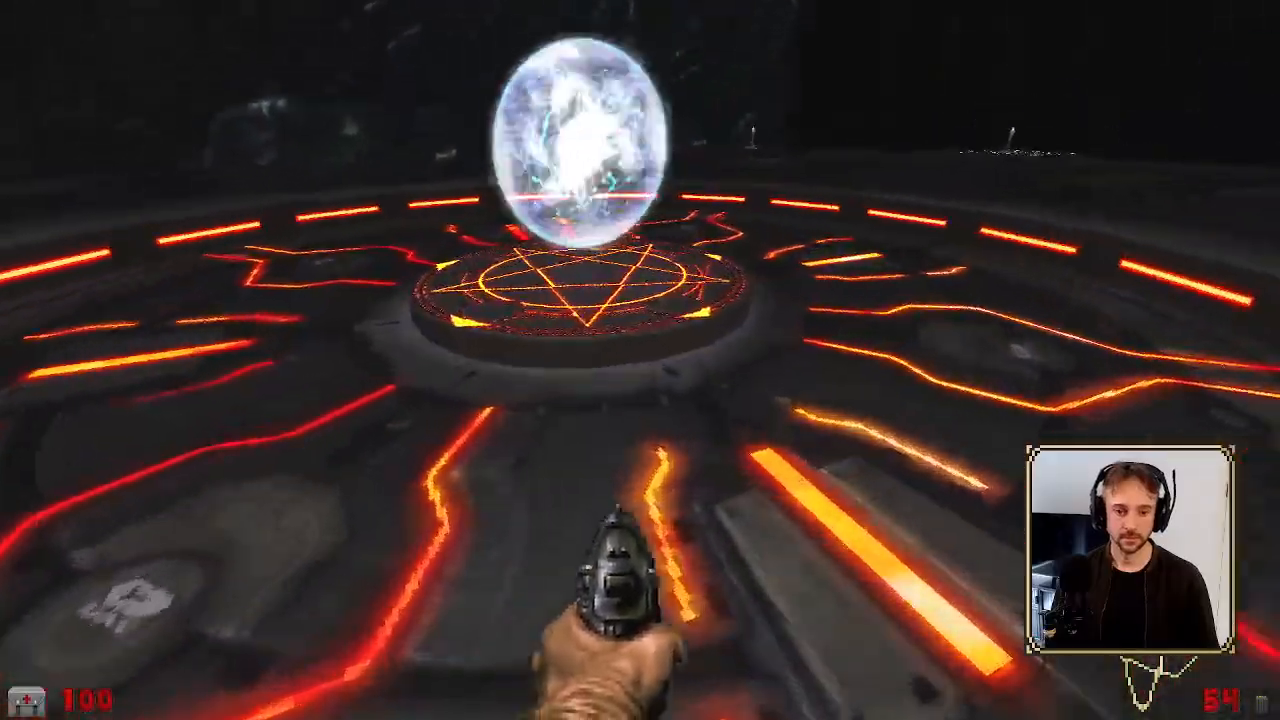
click(640, 360)
key(w)
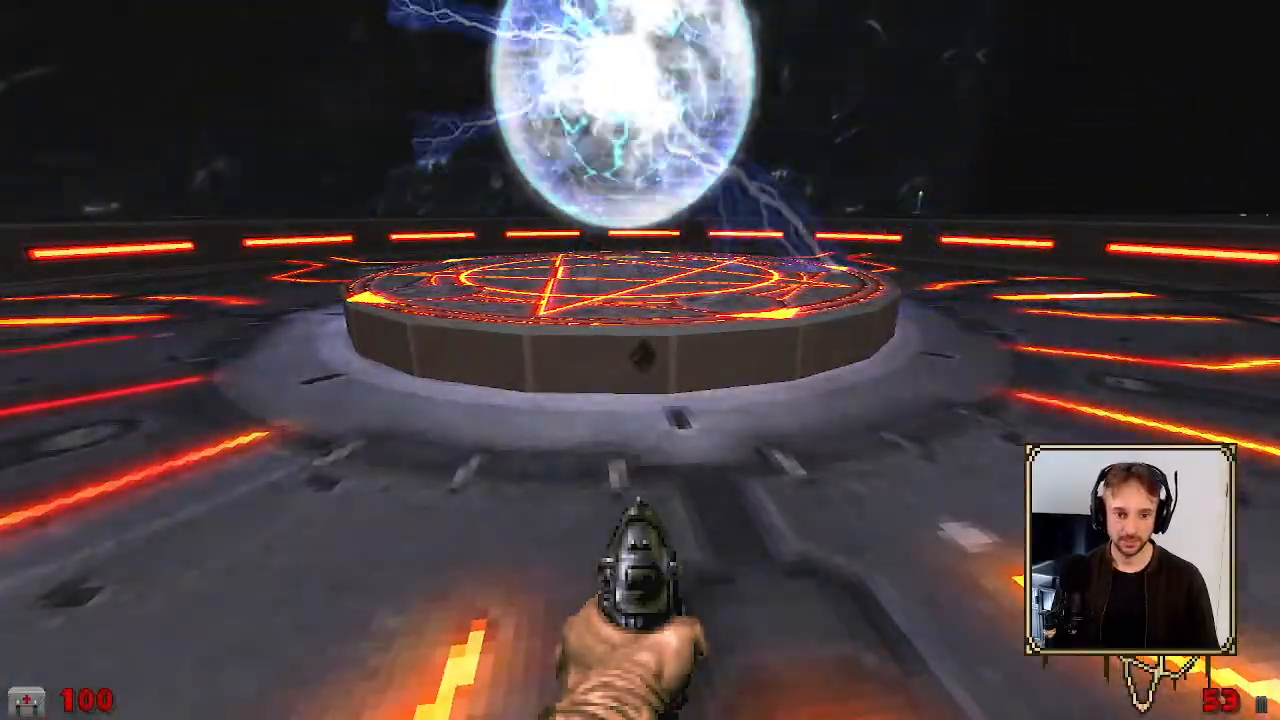
key(w)
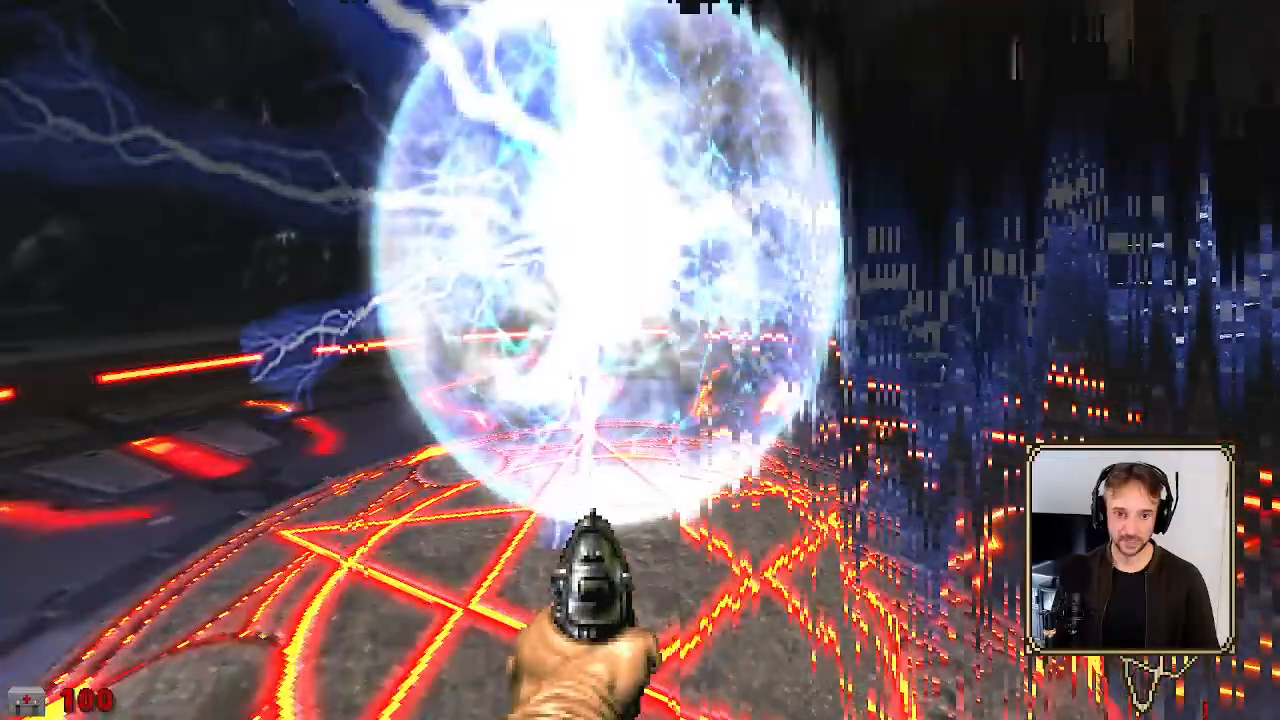
Look around the arrival room from the glowing pentagram platform and quit the playtest to return to the map editor
key(w)
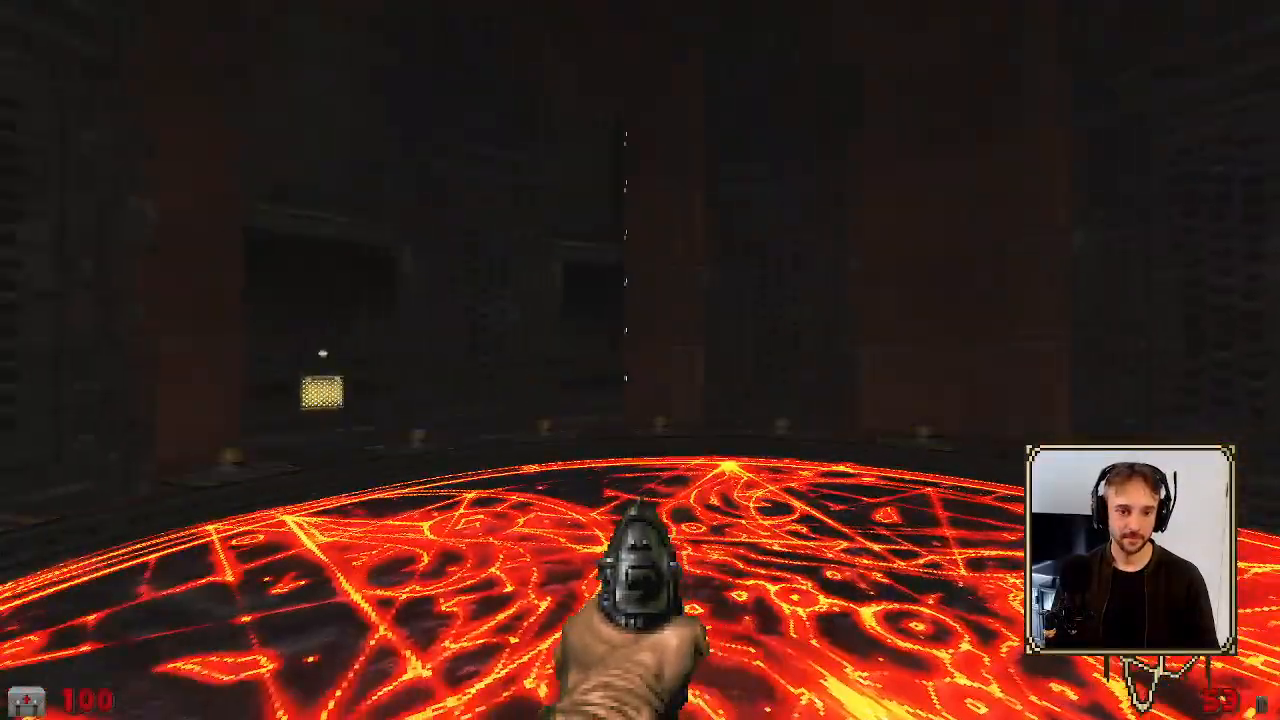
key(w)
key(Escape)
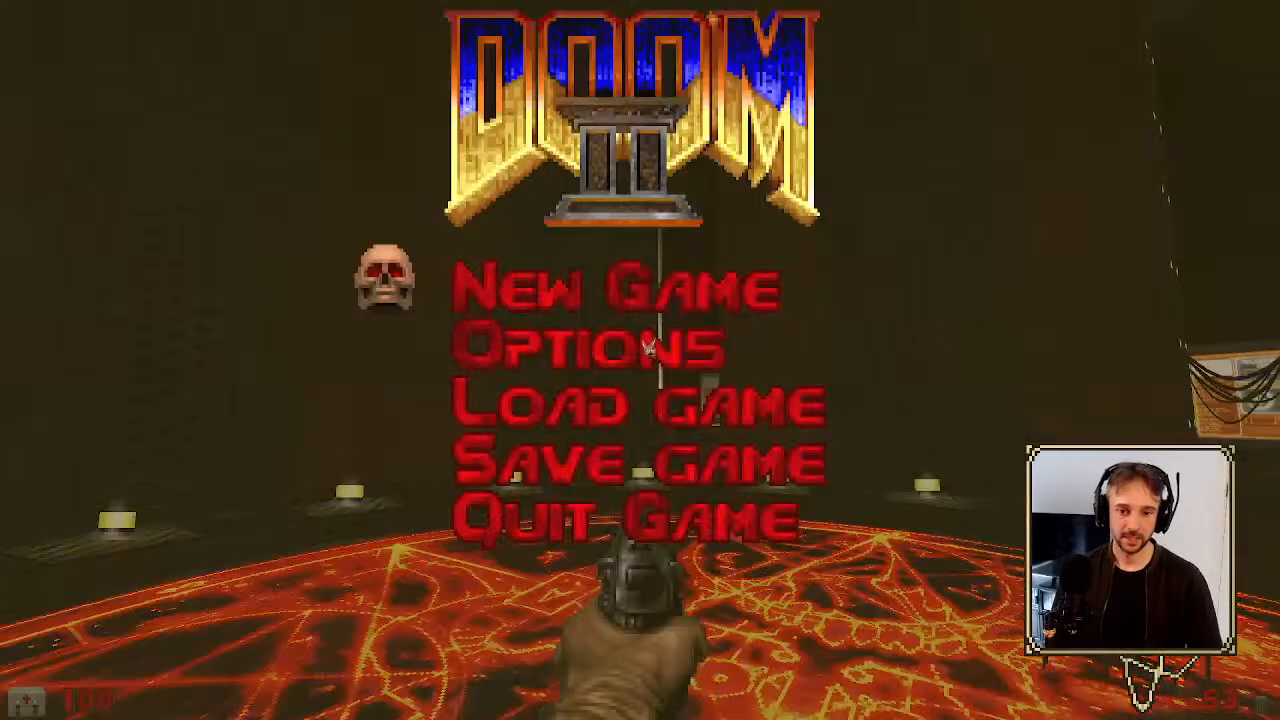
key(Return)
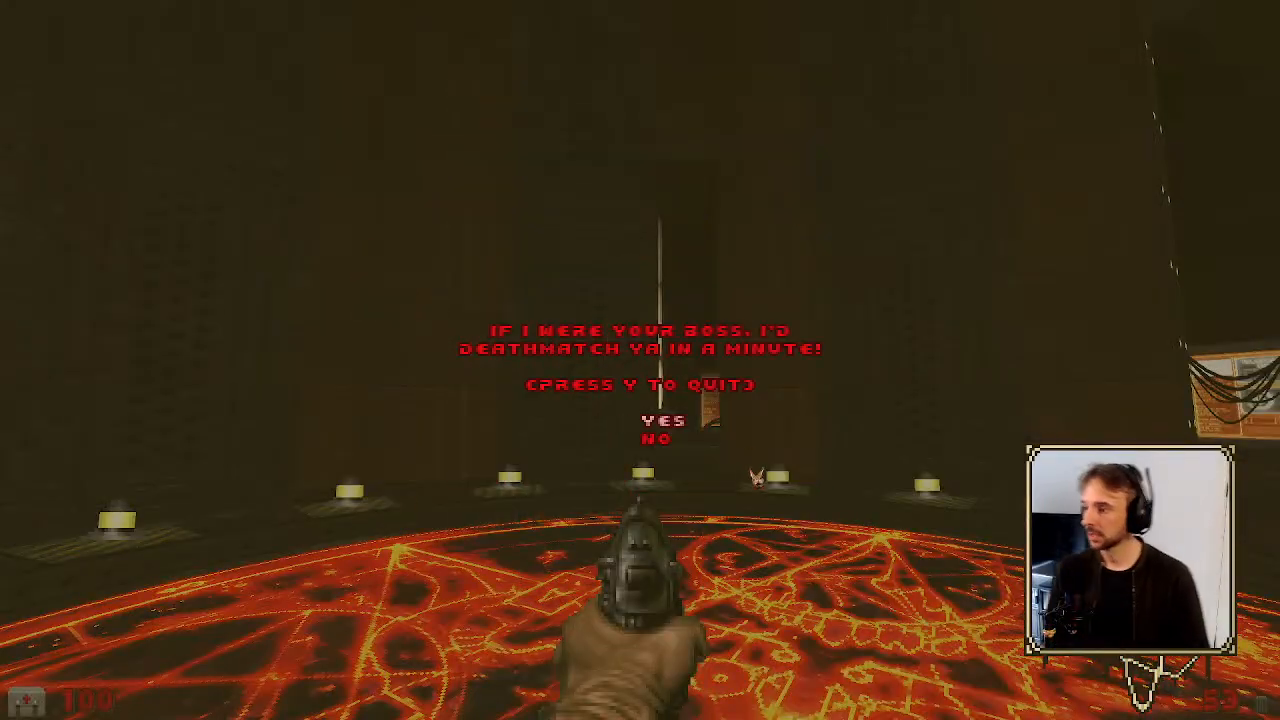
key(y)
Save the map and survey its 2D layout, from the upper structures to the lava area and the Tag 10 sector
scroll(760, 300, down, 8)
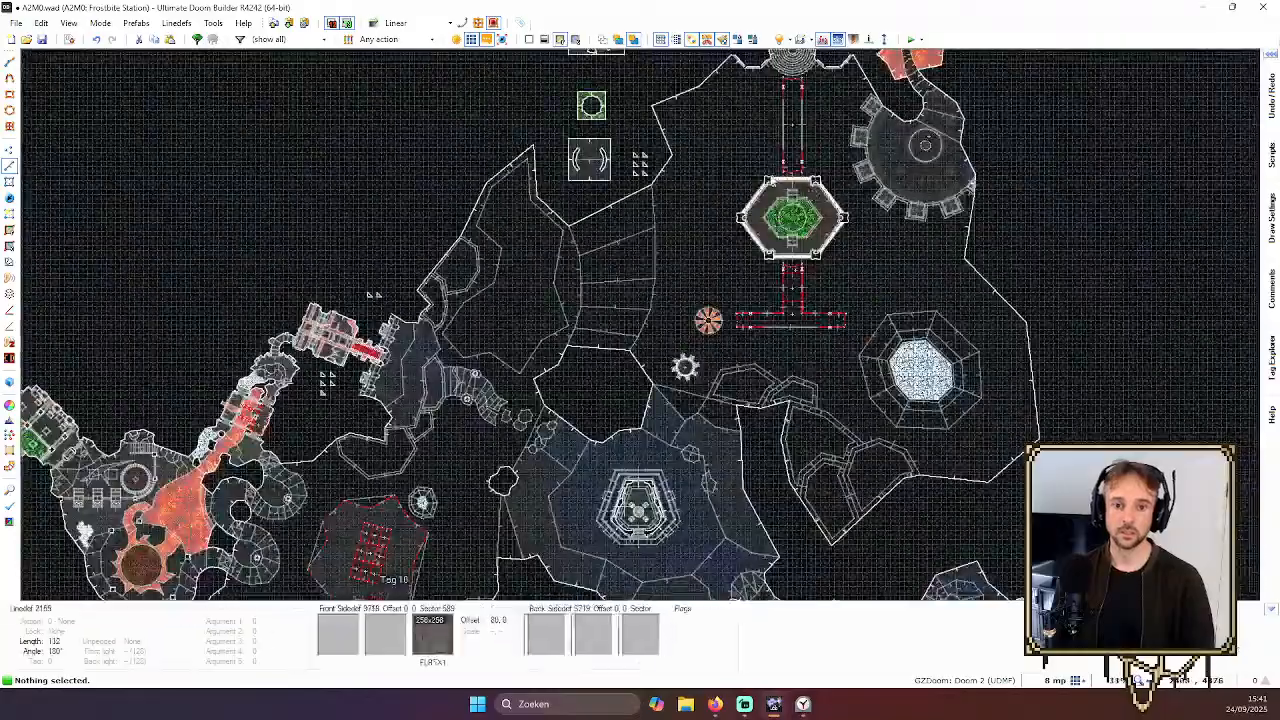
key(Right)
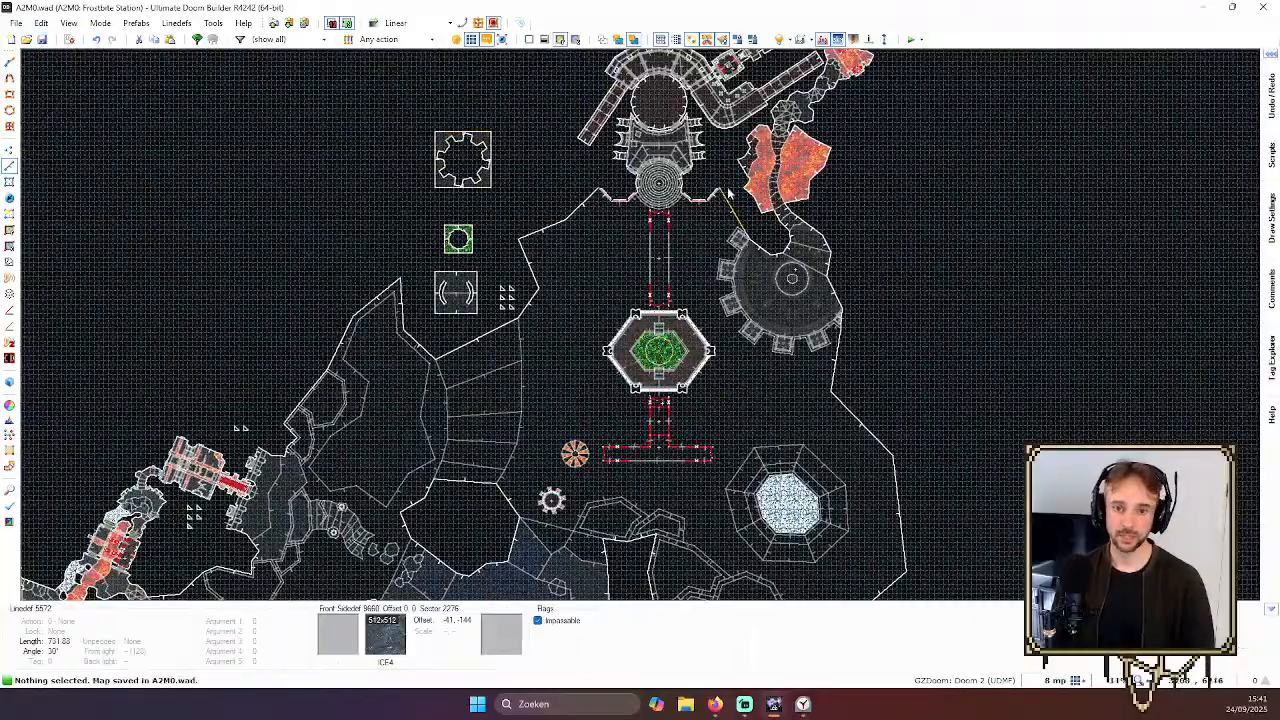
scroll(729, 193, down, 4)
key(Left)
key(Left)
scroll(671, 285, up, 3)
key(Down)
scroll(522, 318, up, 3)
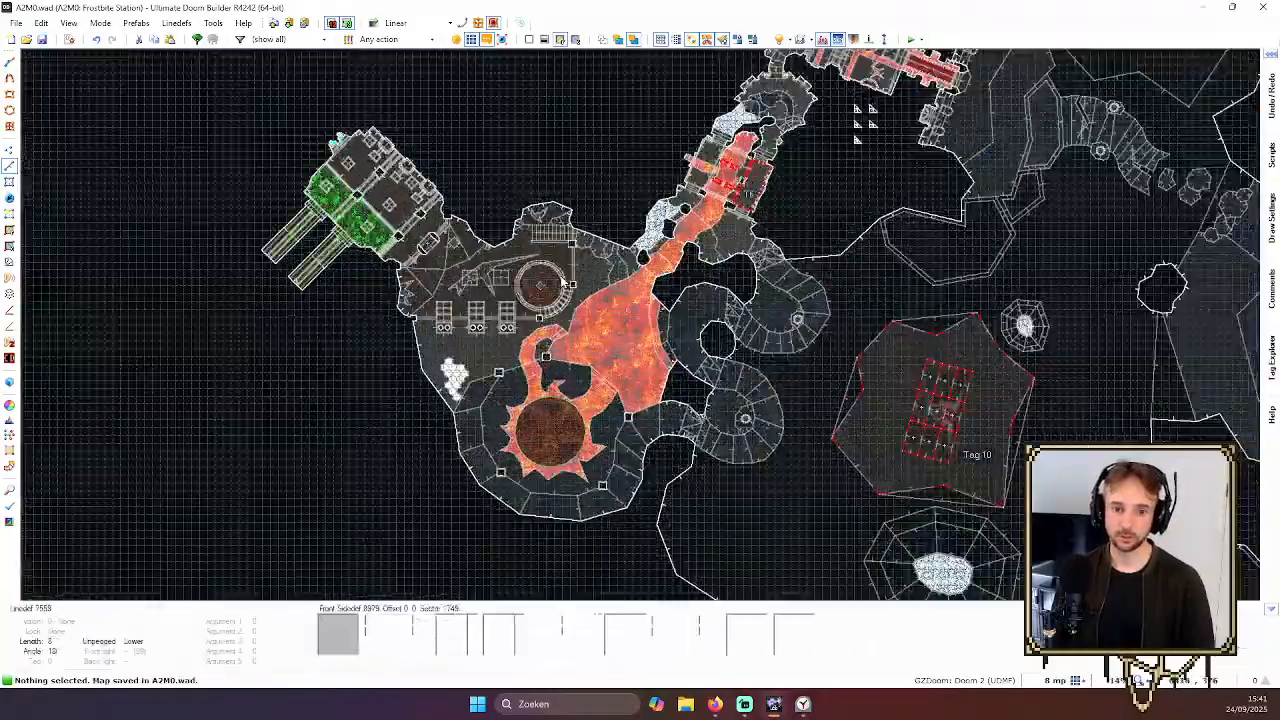
scroll(563, 284, up, 1)
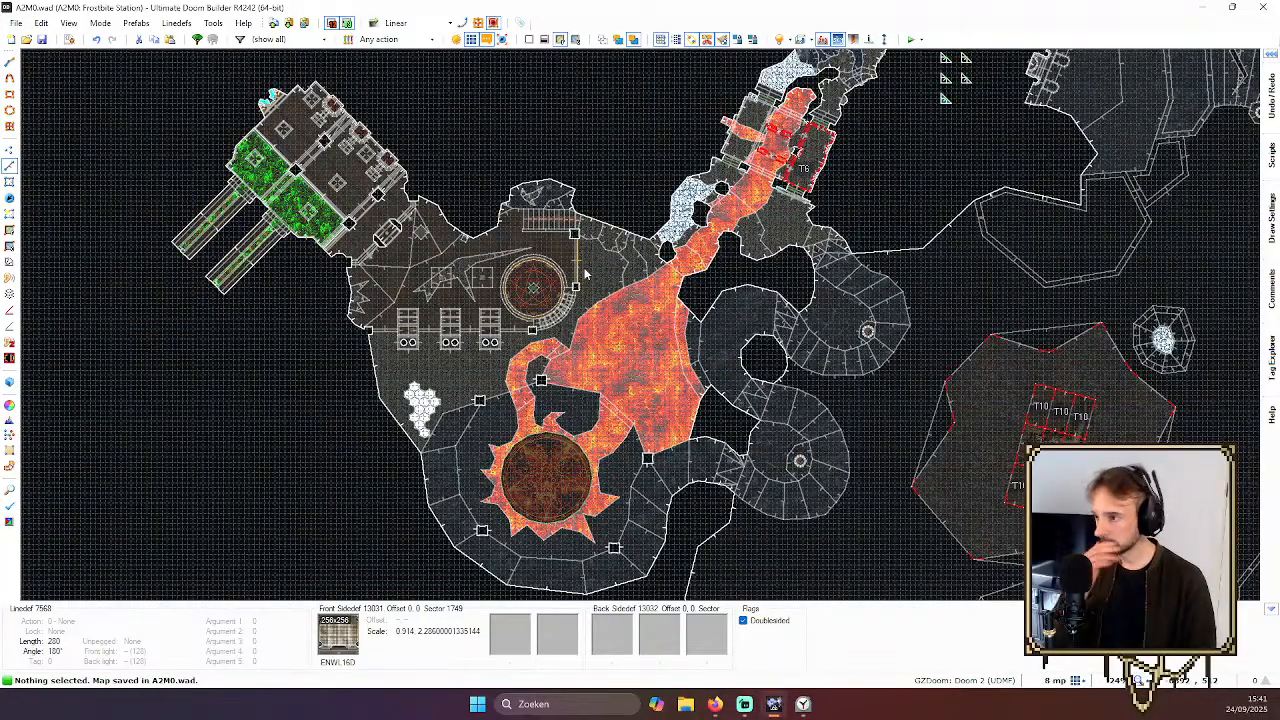
key(Right)
key(Right)
key(Right)
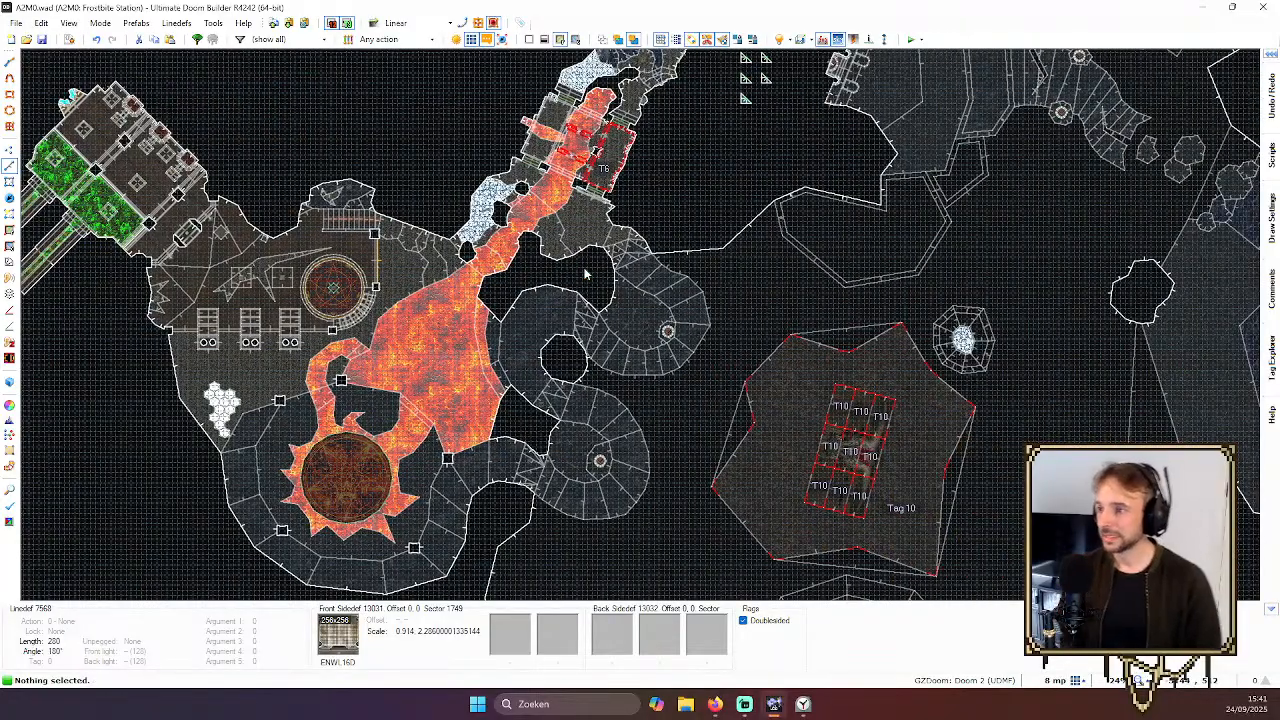
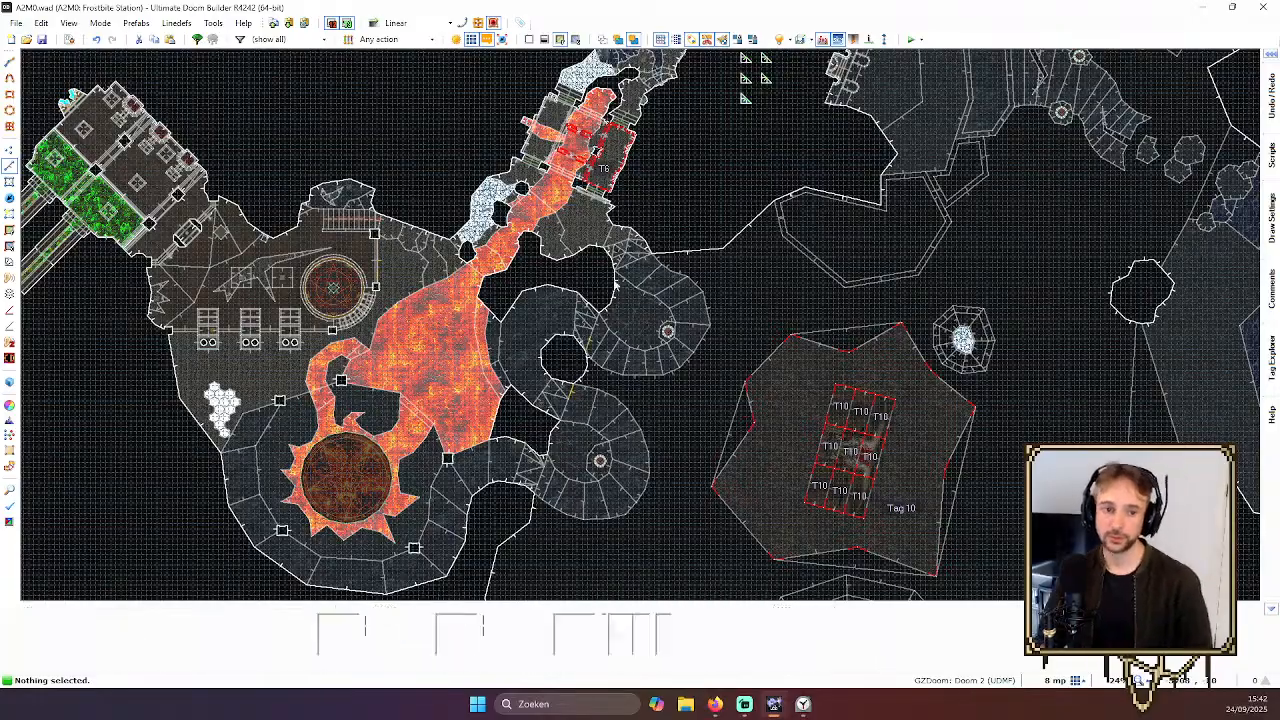
Enter the 3D view at the hexagonal room below the central area and inspect the pipe column between the red lights
scroll(620, 330, down, 7)
scroll(600, 450, up, 3)
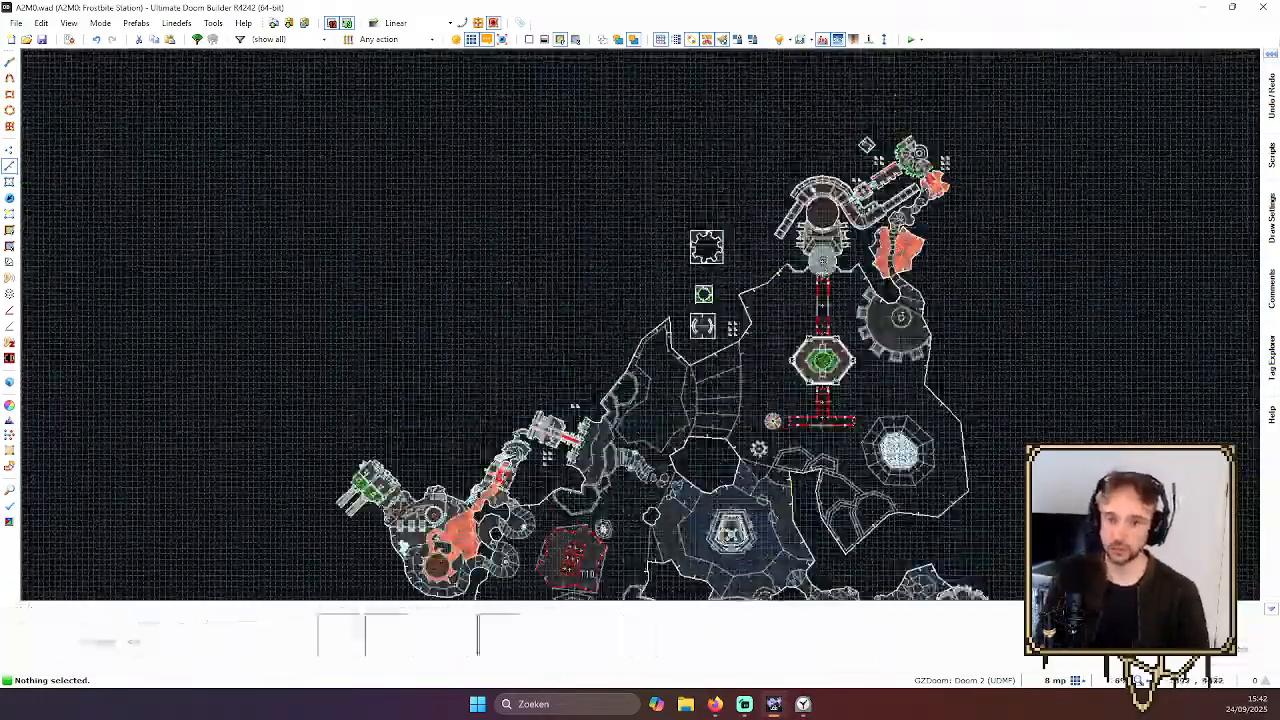
scroll(560, 300, down, 4)
scroll(558, 213, up, 2)
scroll(1088, 427, up, 6)
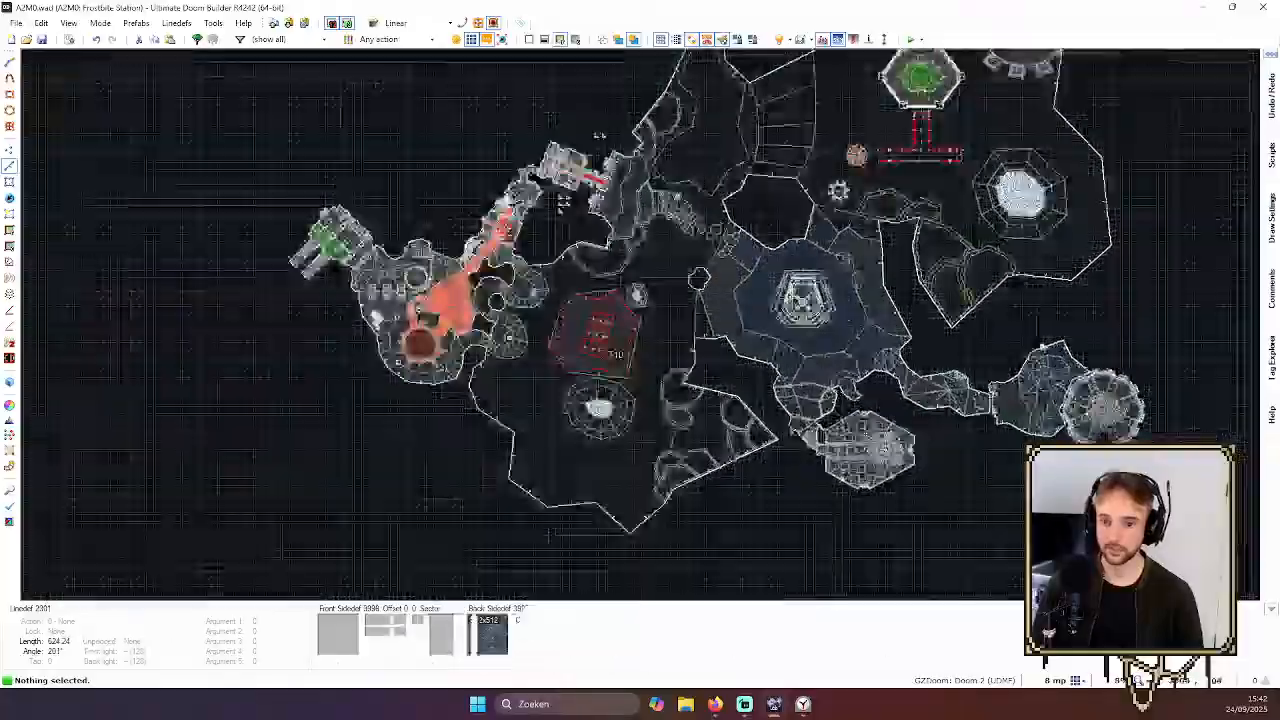
scroll(1088, 427, down, 8)
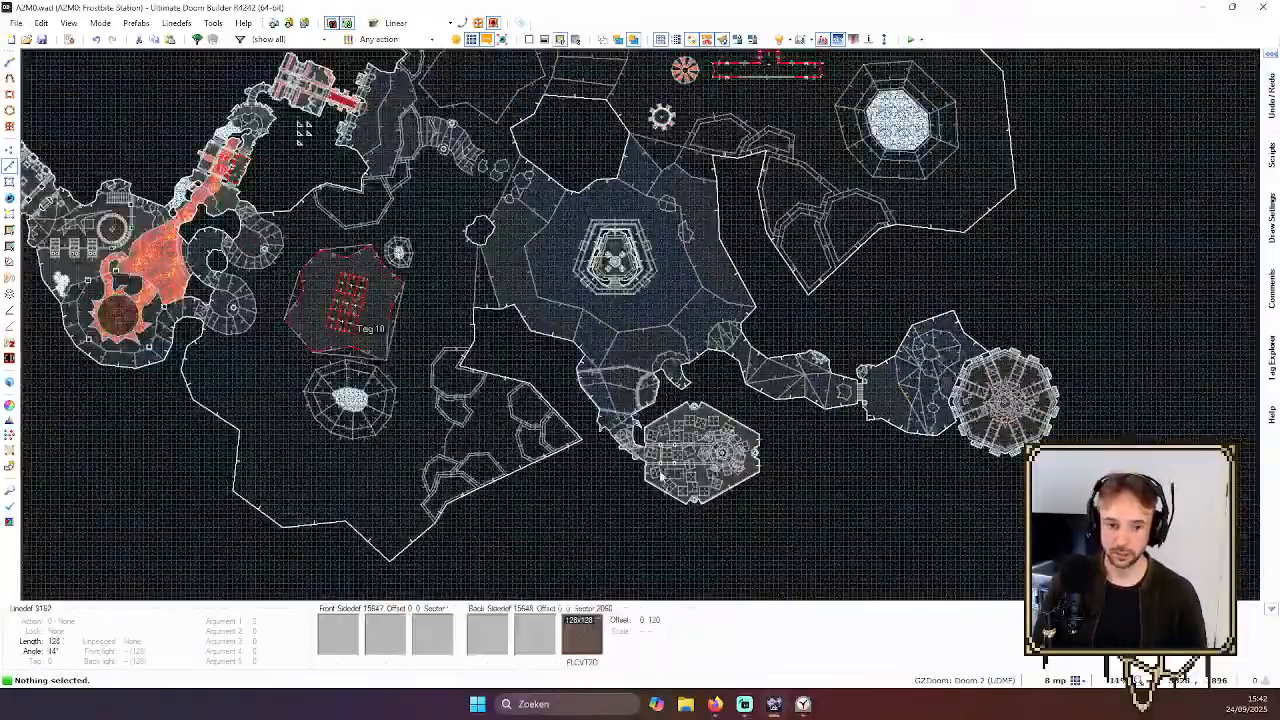
scroll(657, 446, up, 2)
key(q)
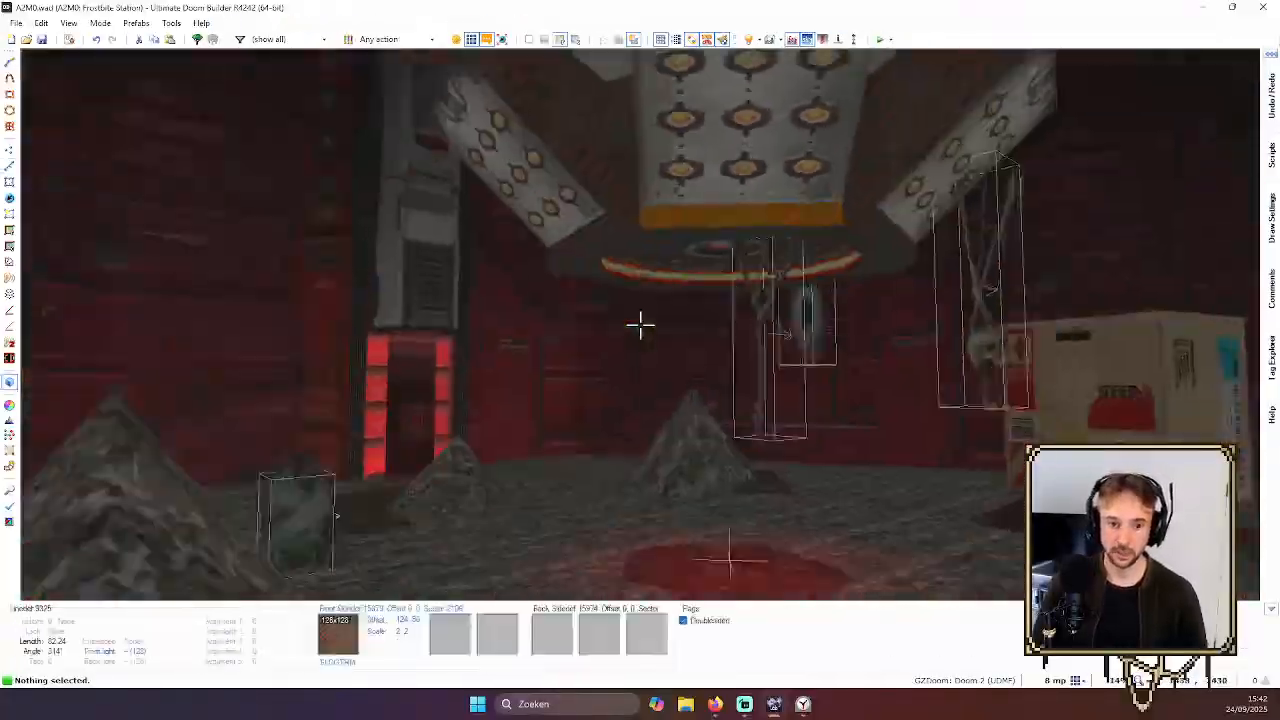
key(d)
key(w)
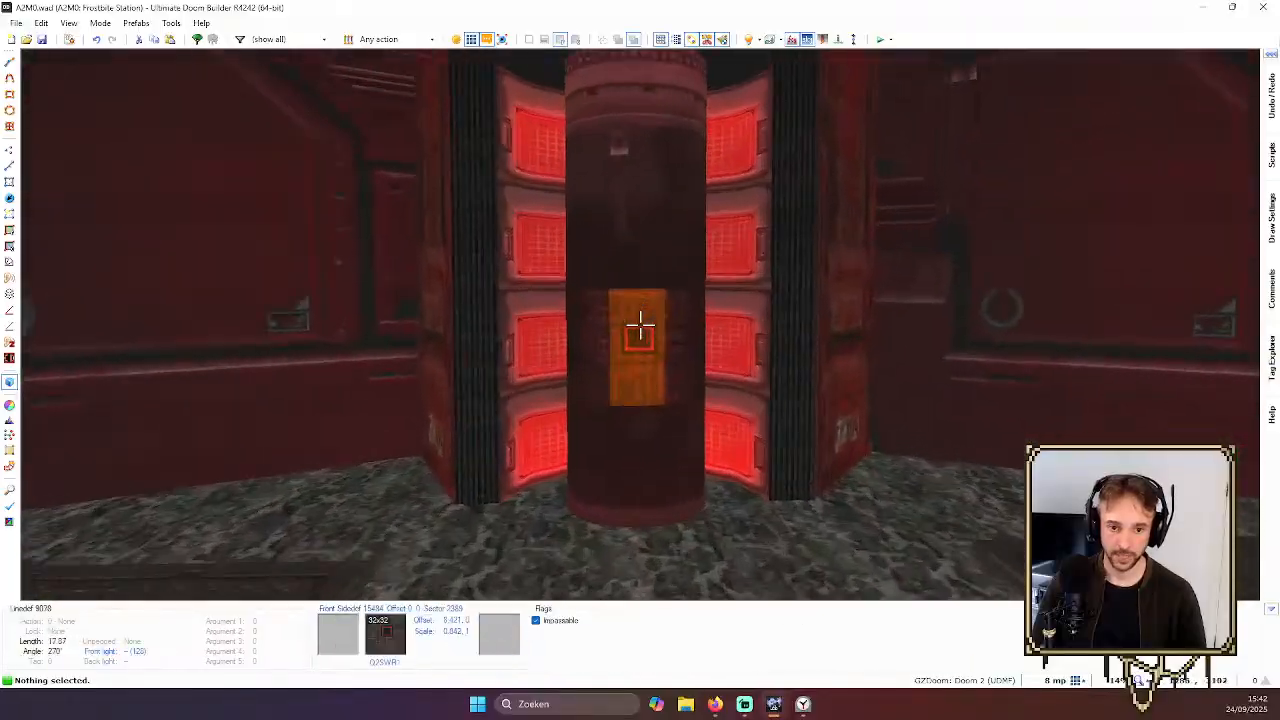
key(s)
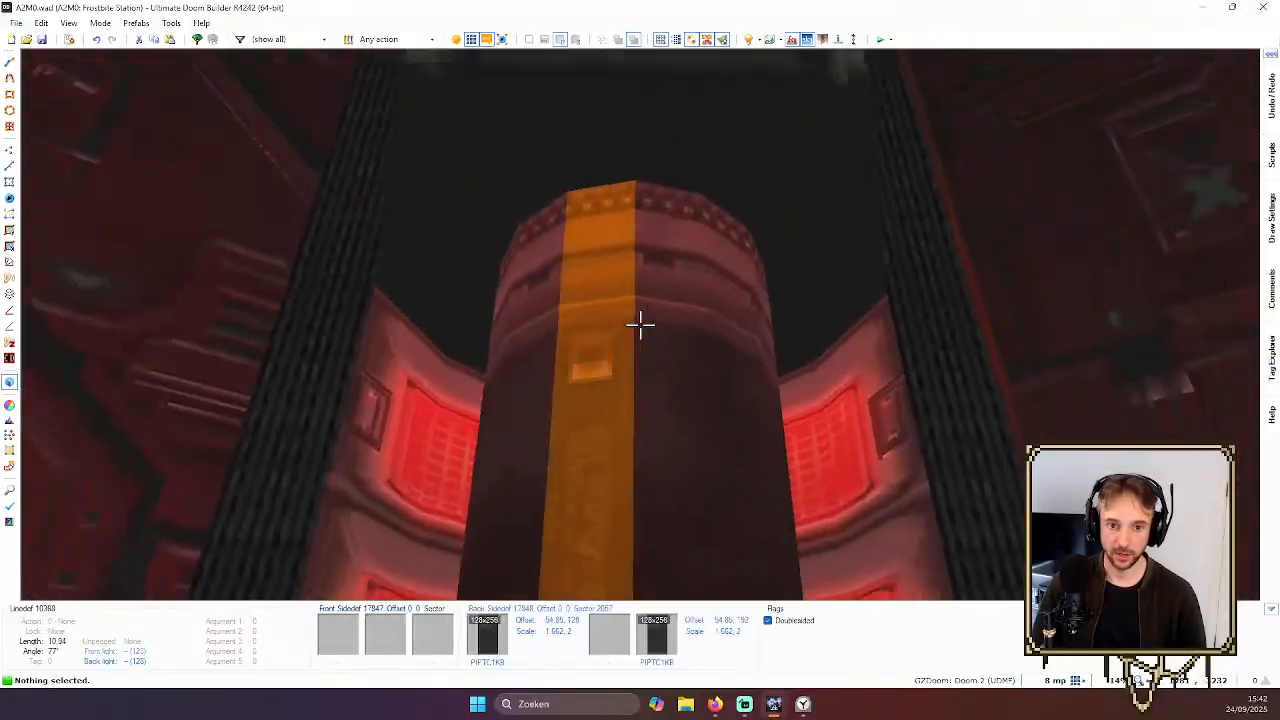
Examine the red hexagonal room's hanging ceiling structure, rock cones and lit wall alcoves in the 3D view
key(a)
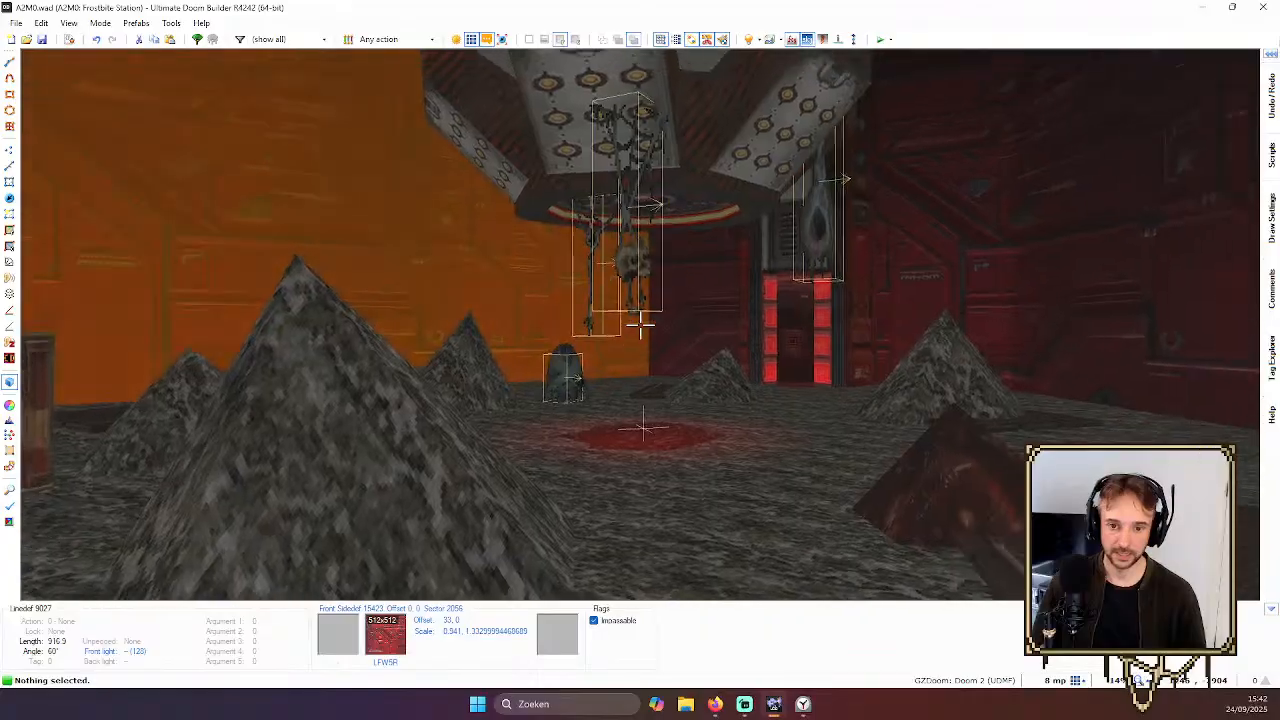
key(a)
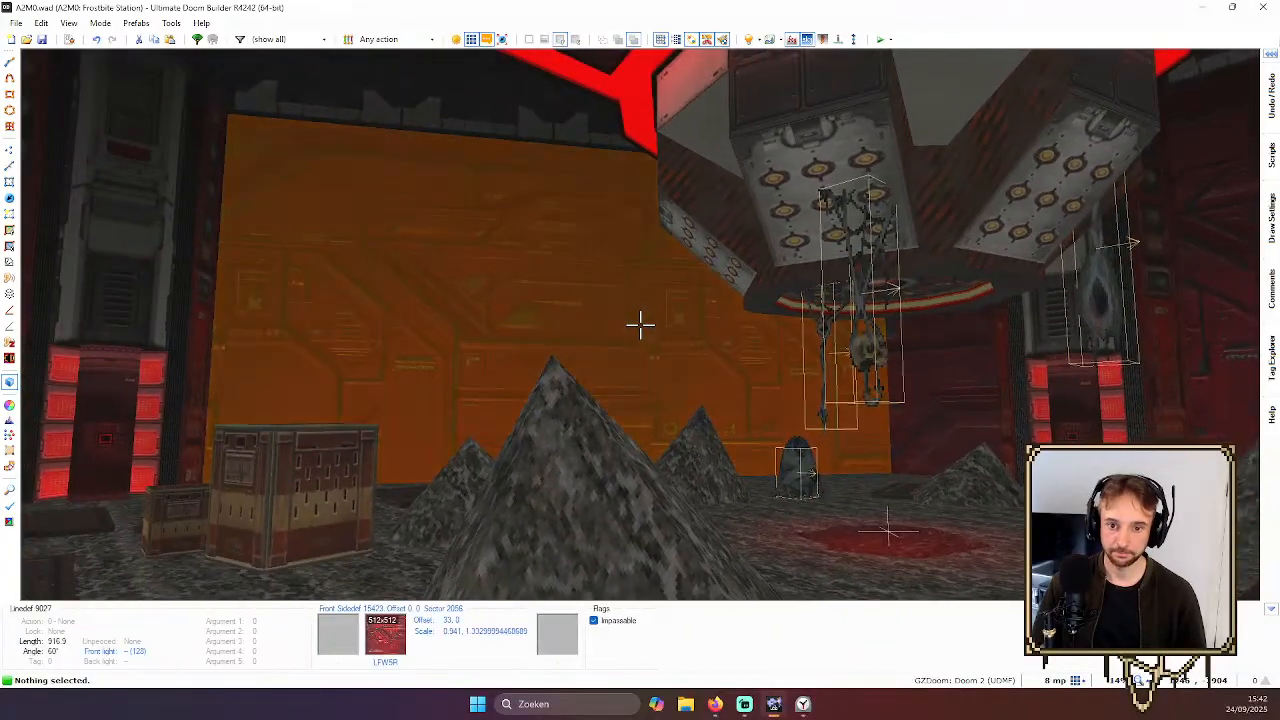
key(a)
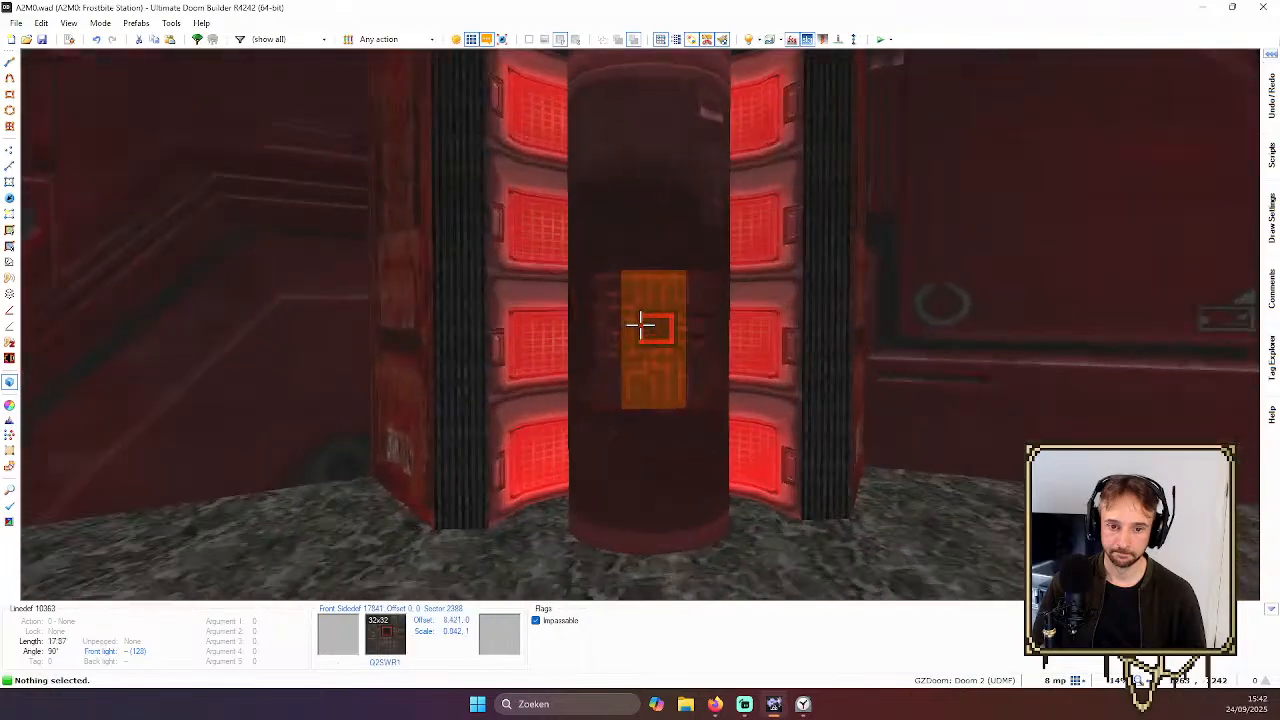
key(s)
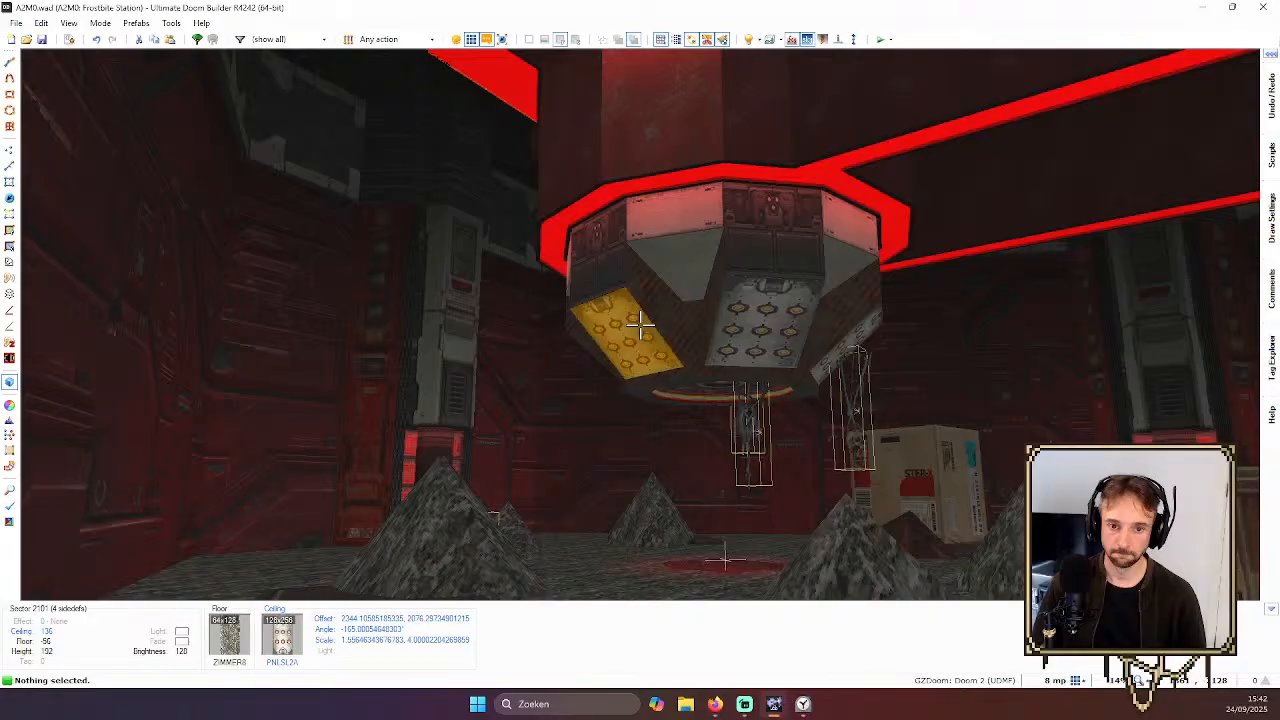
key(w)
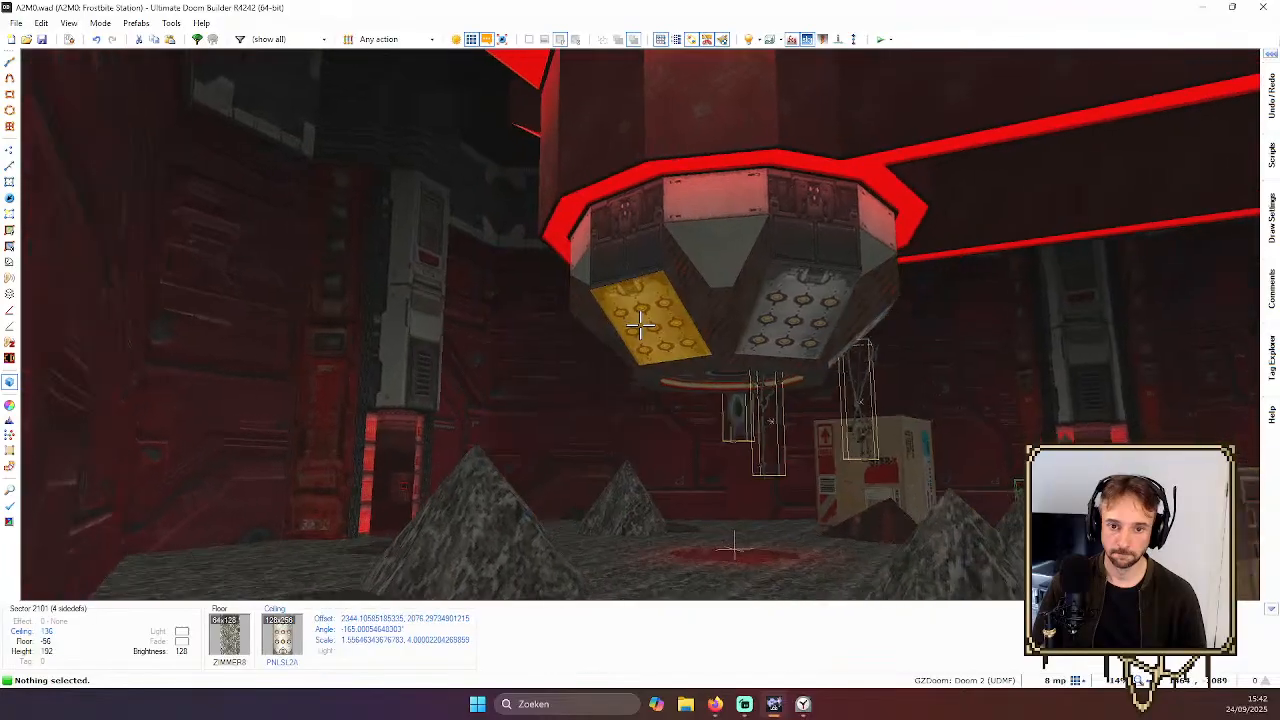
Inspect the red room's pipe columns with circuit panels, the crates and the rows of red pillars up close
key(w)
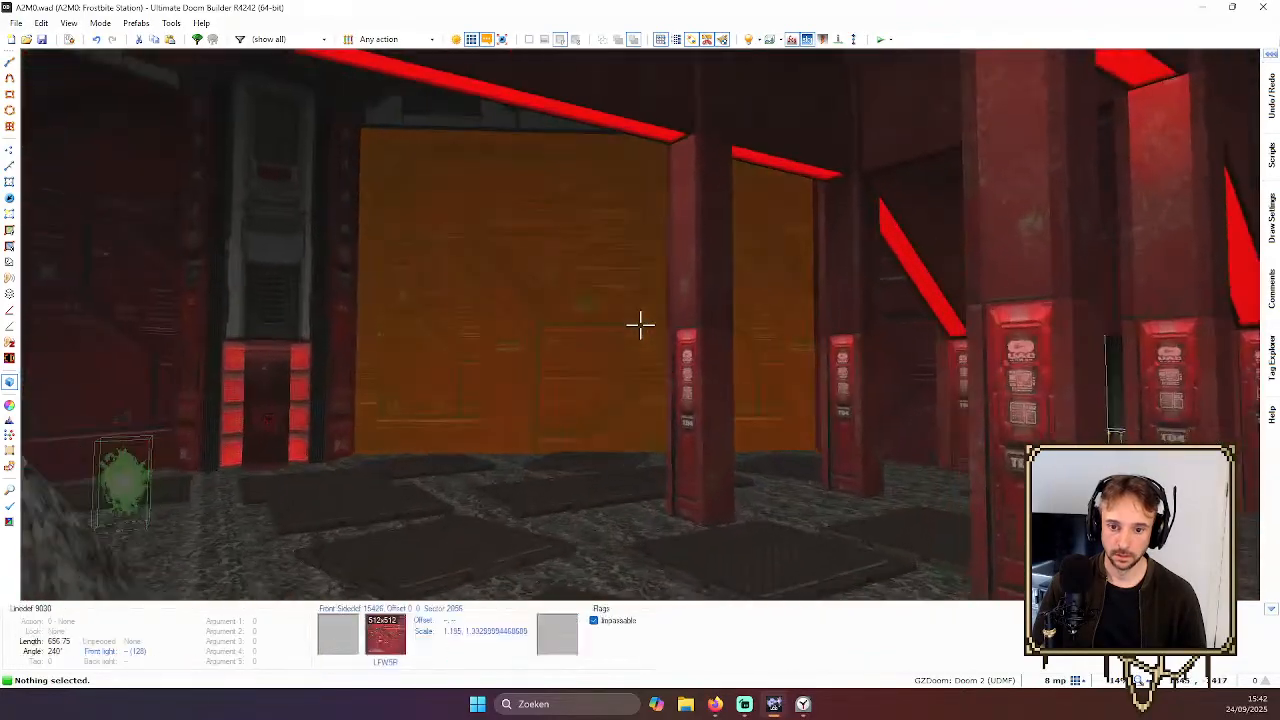
key(w)
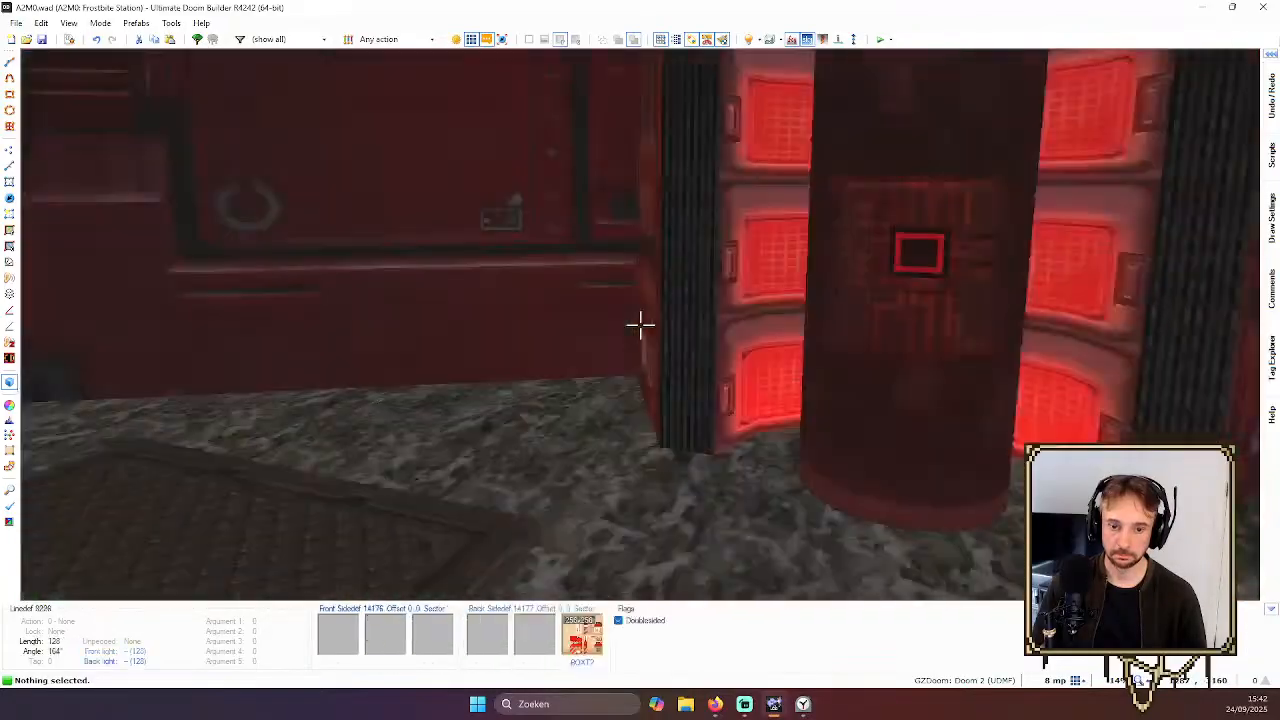
key(w)
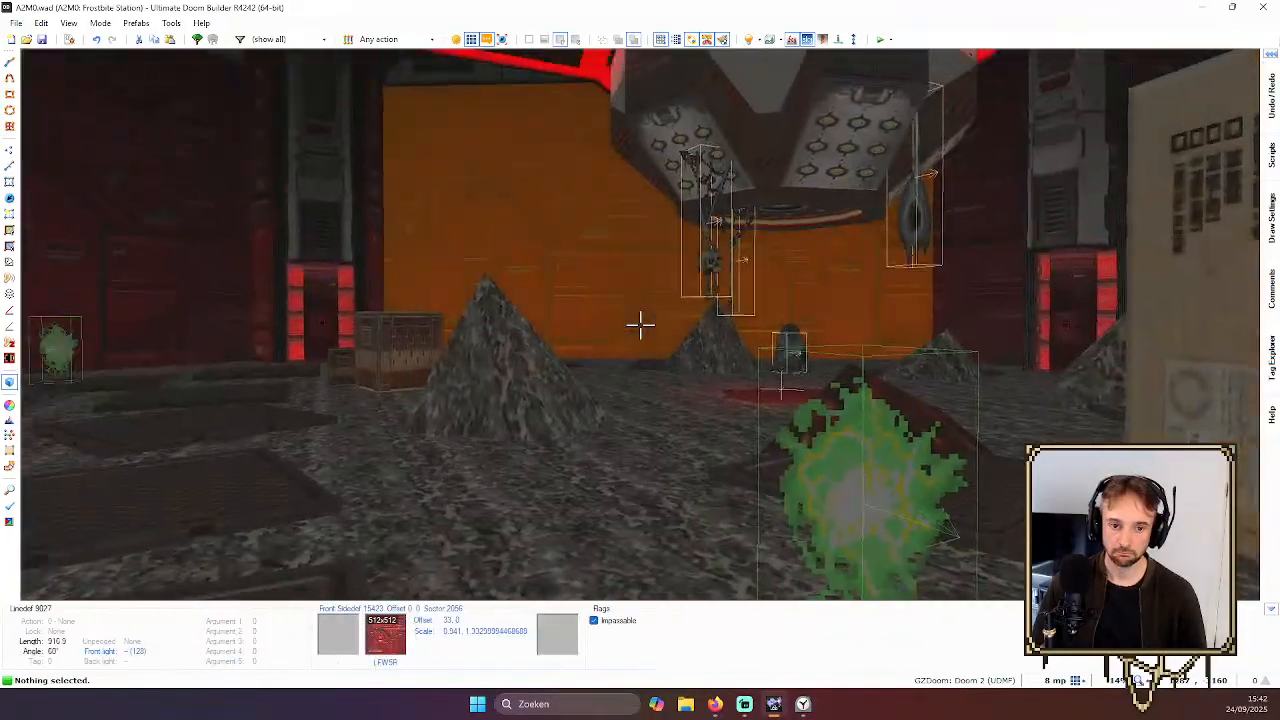
key(w)
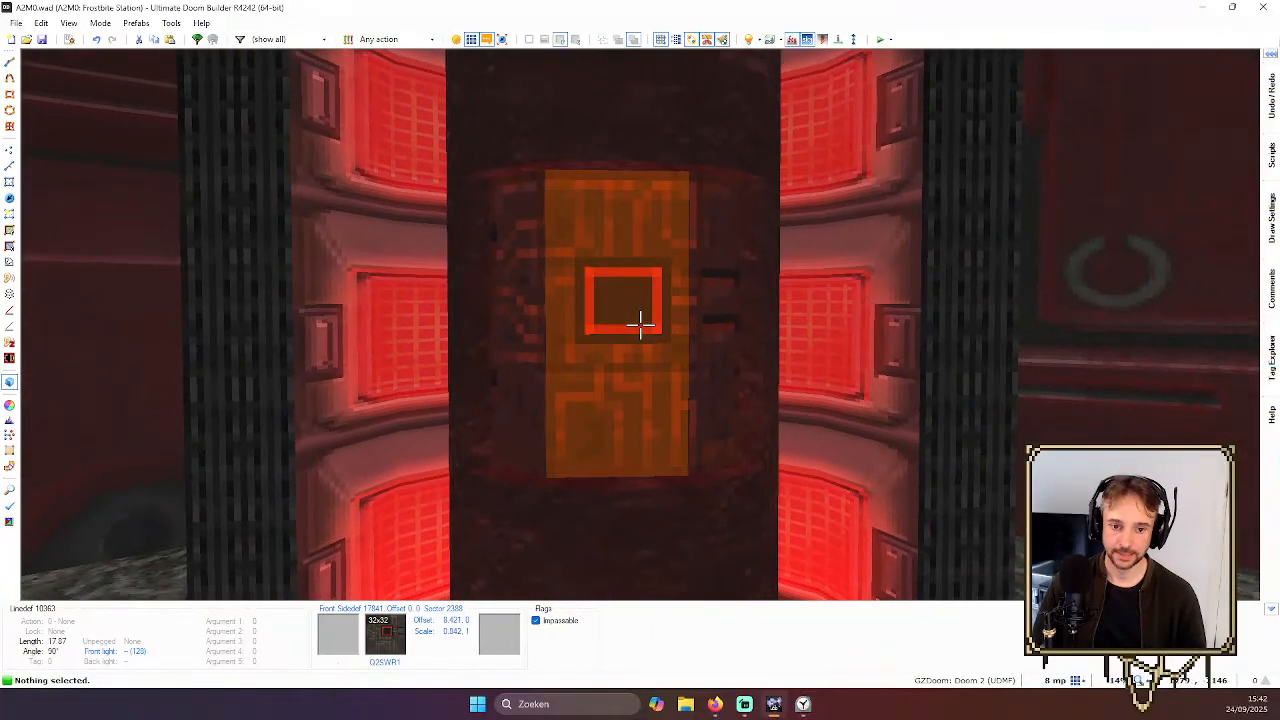
key(a)
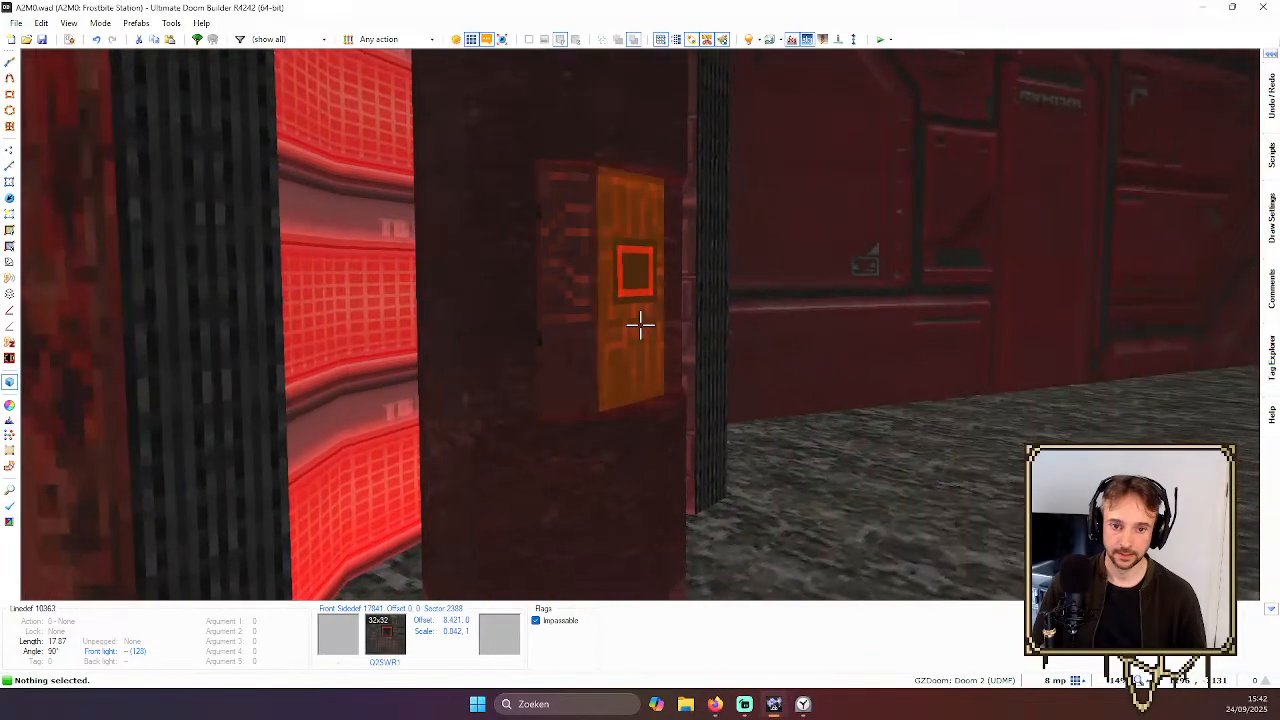
key(w)
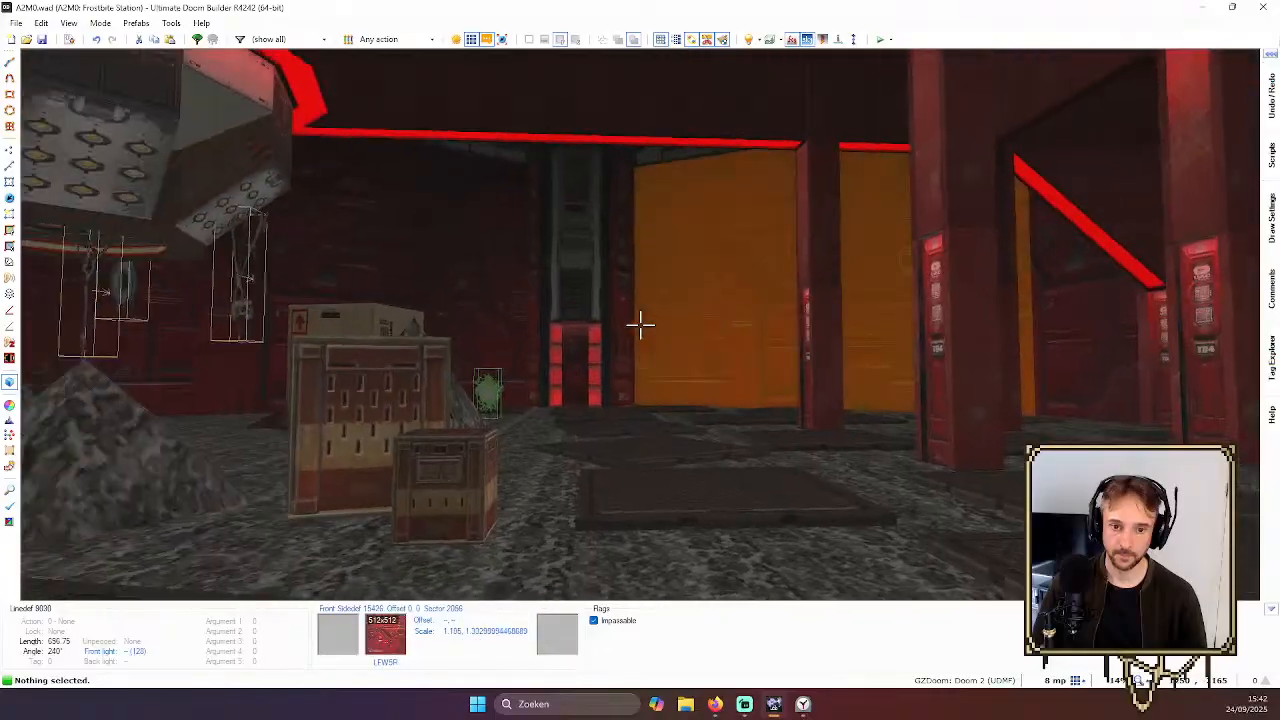
key(w)
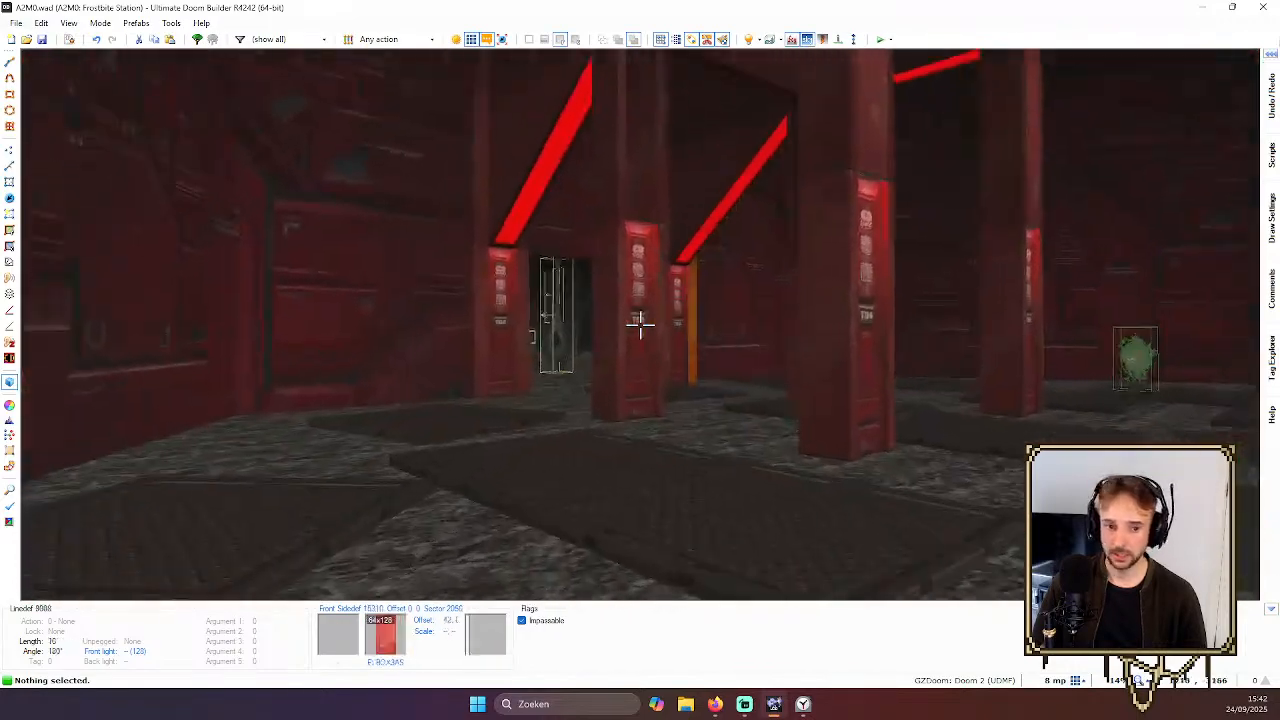
Fly through the web-covered doorway into the ice cavern and view the central station building and the frozen vine wall
key(w)
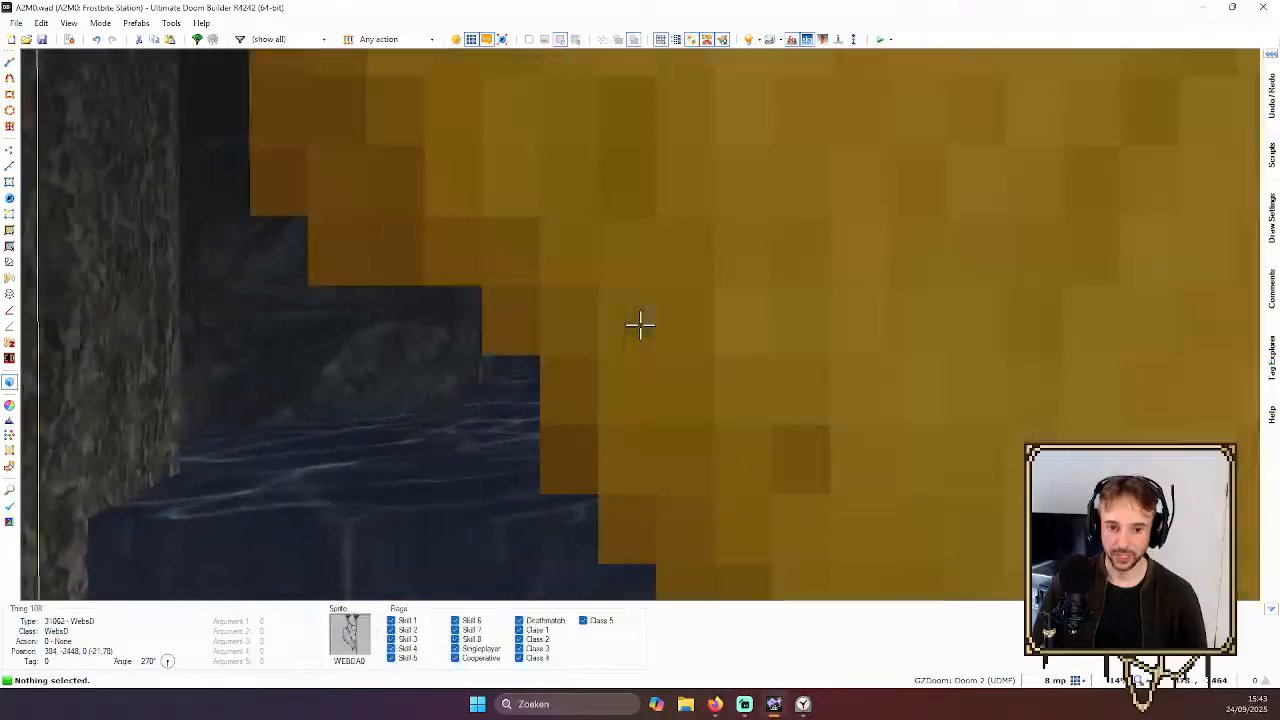
key(w)
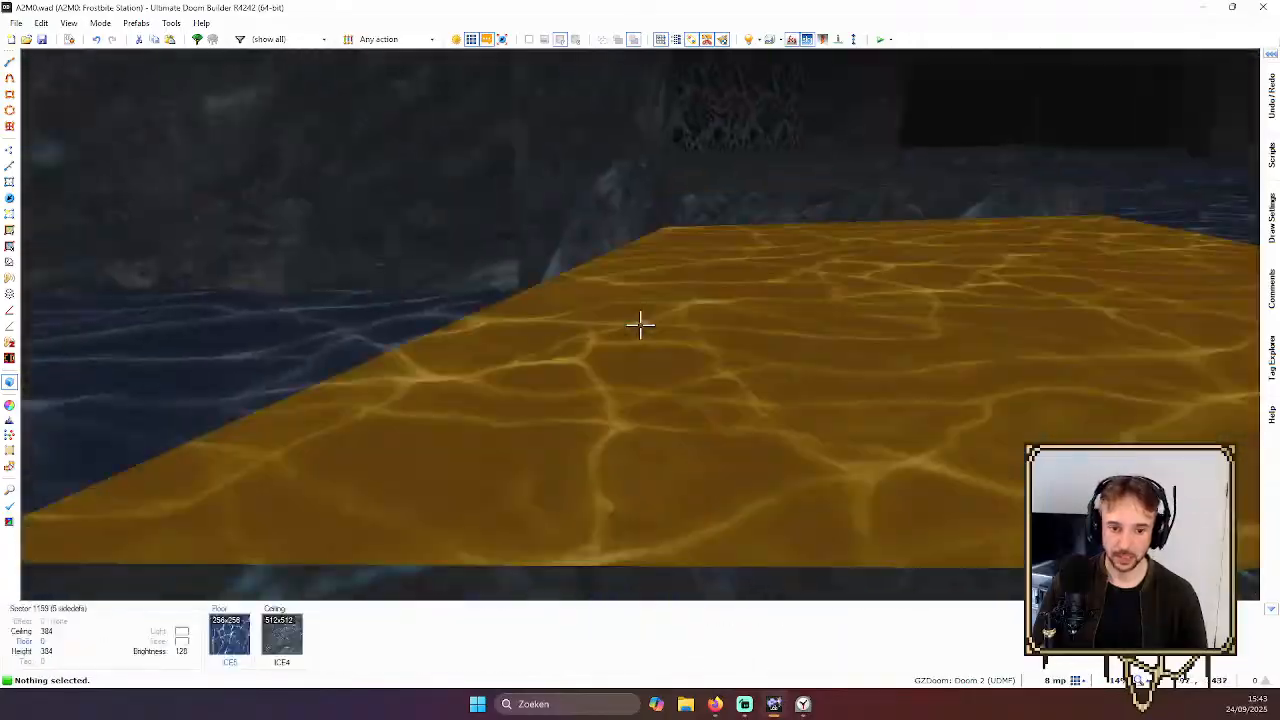
scroll(708, 270, up, 1)
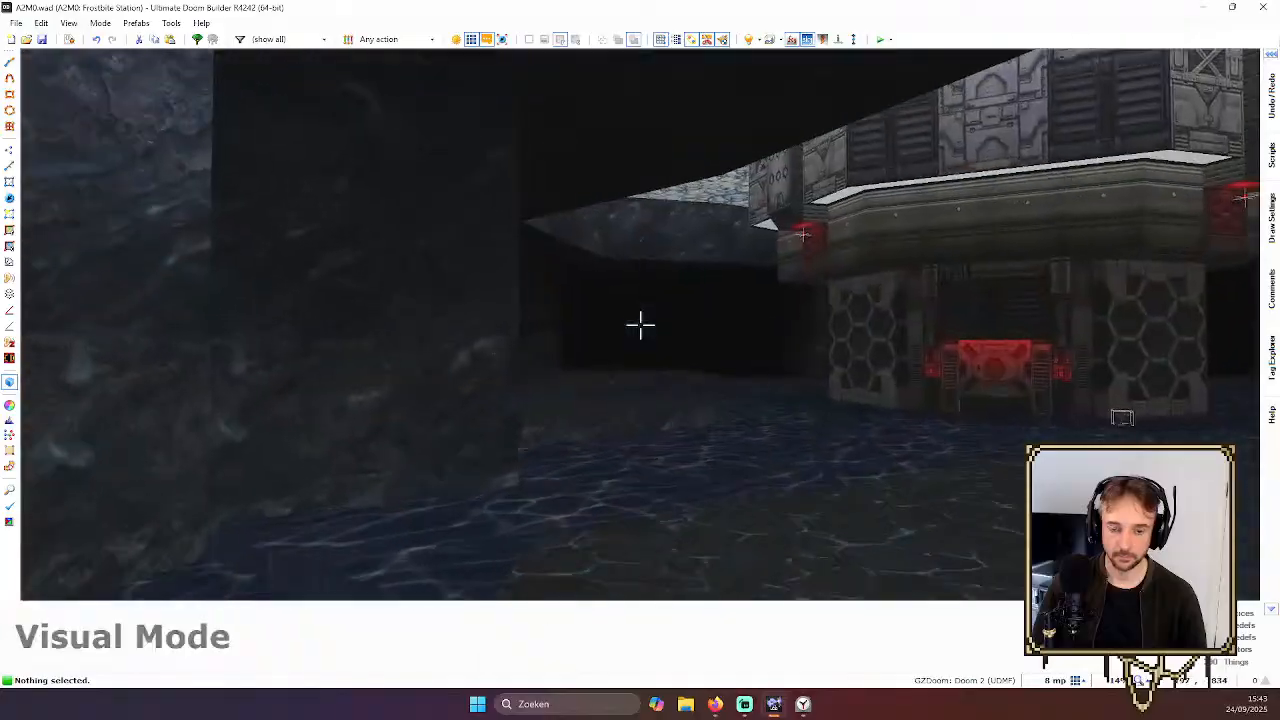
key(e)
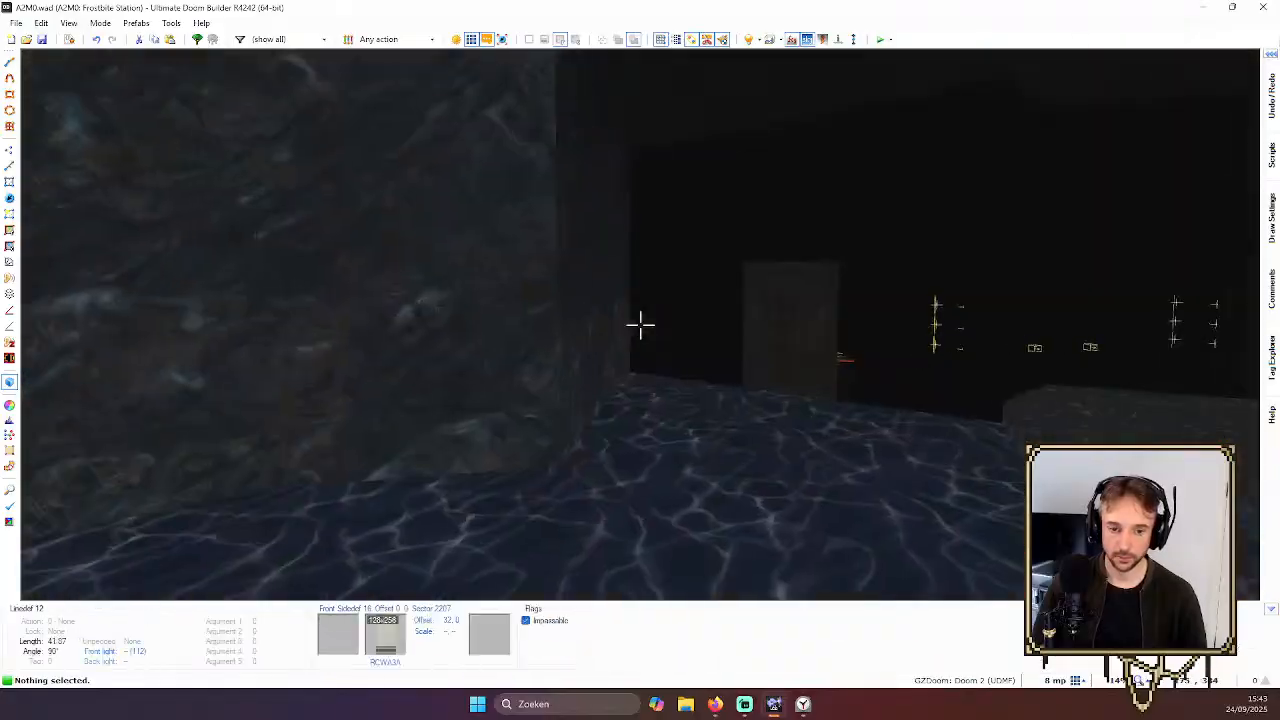
key(e)
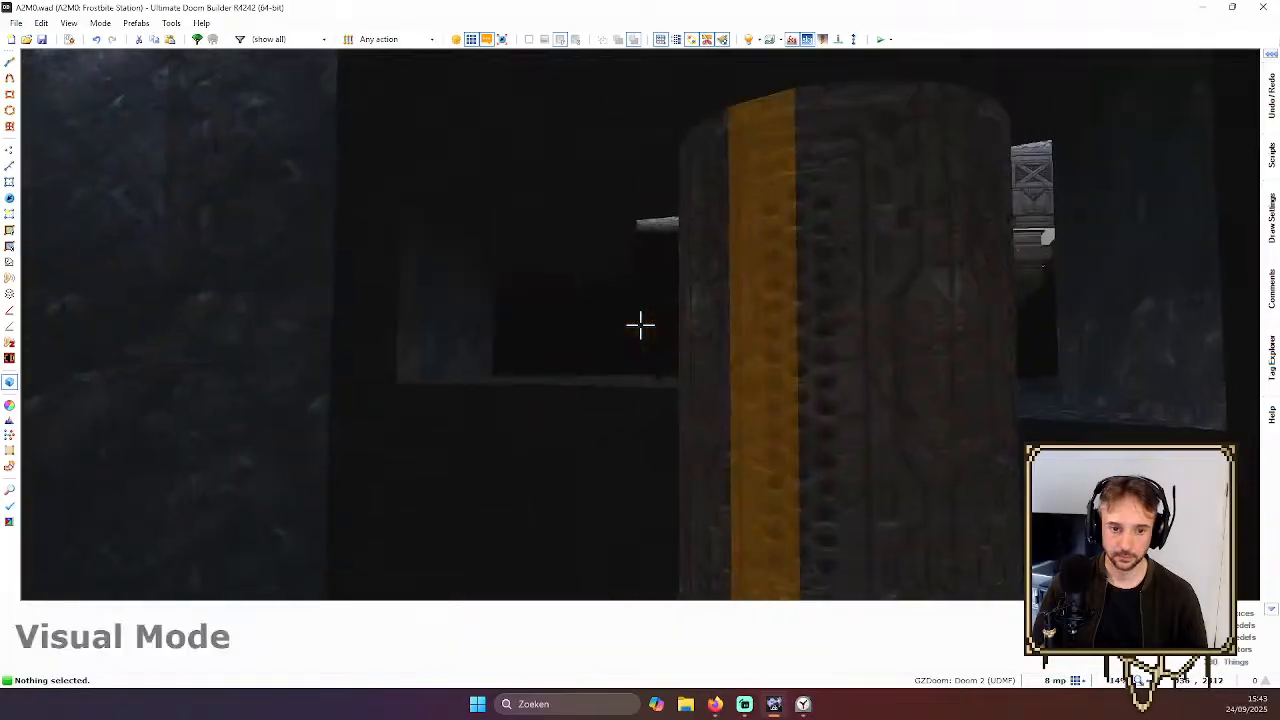
key(e)
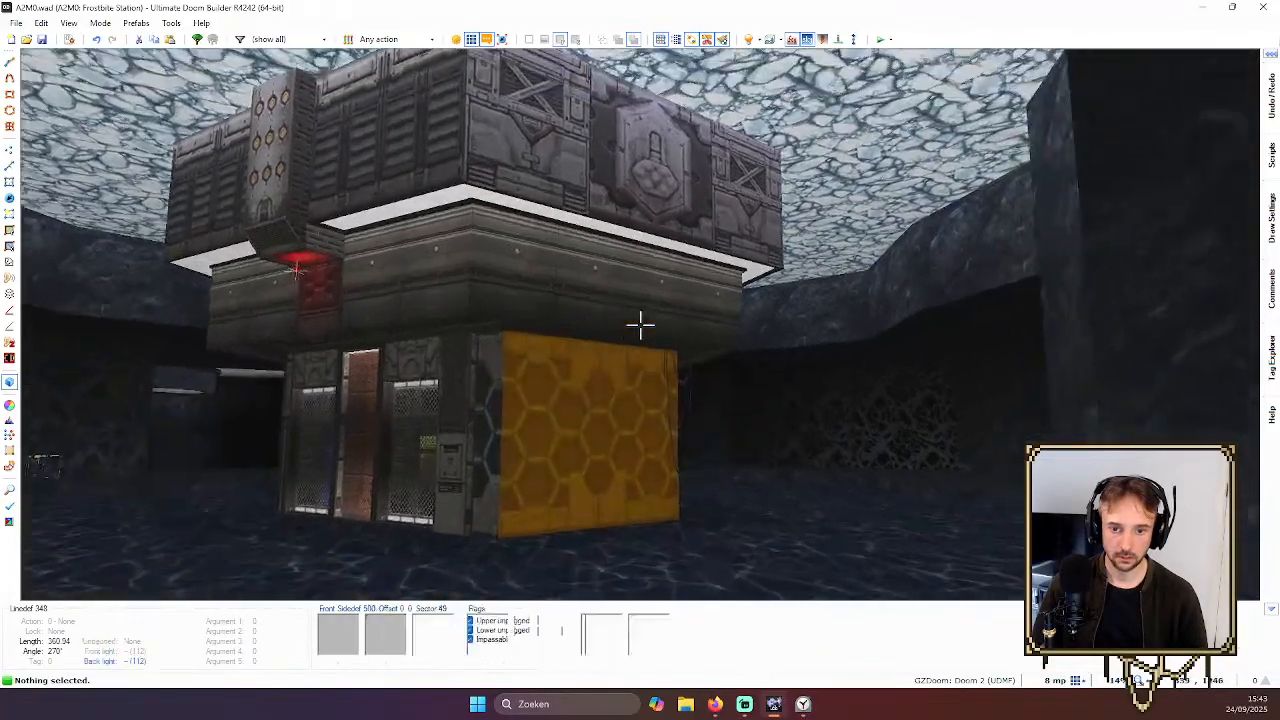
key(e)
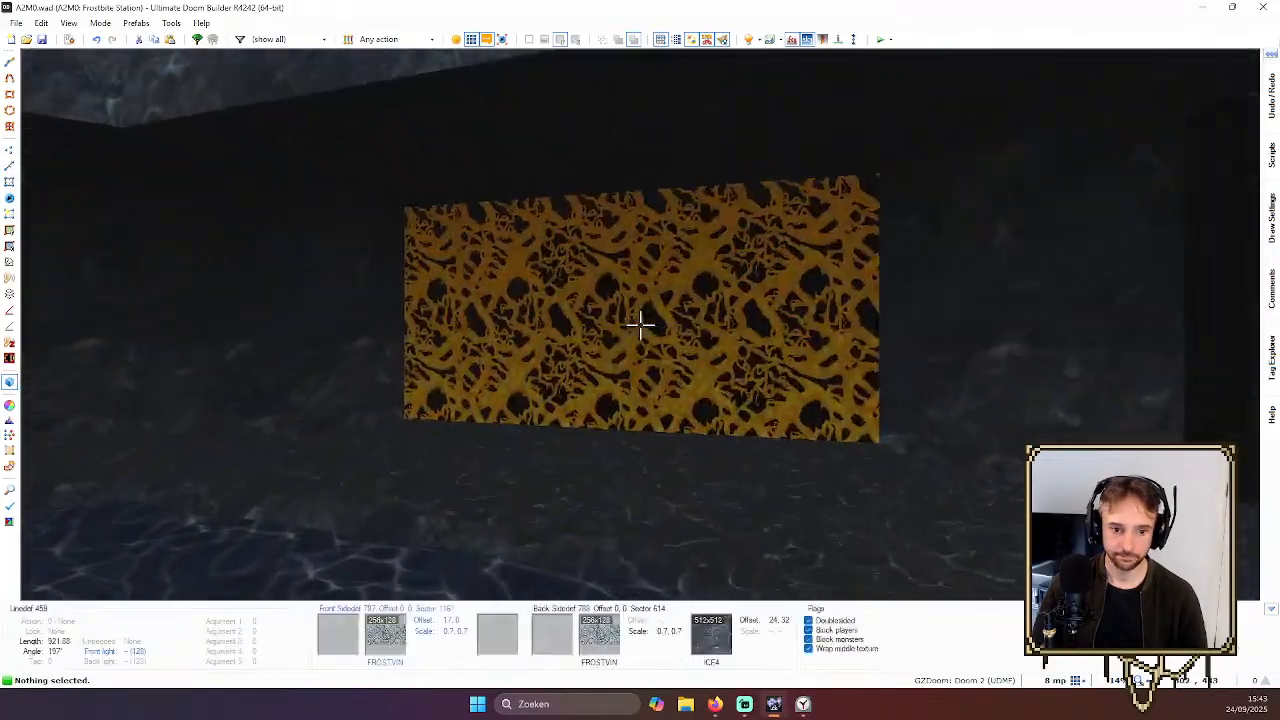
Inspect the FROSTVIN vine wall from behind and in front, and locate its linedef in the 2D map
key(e)
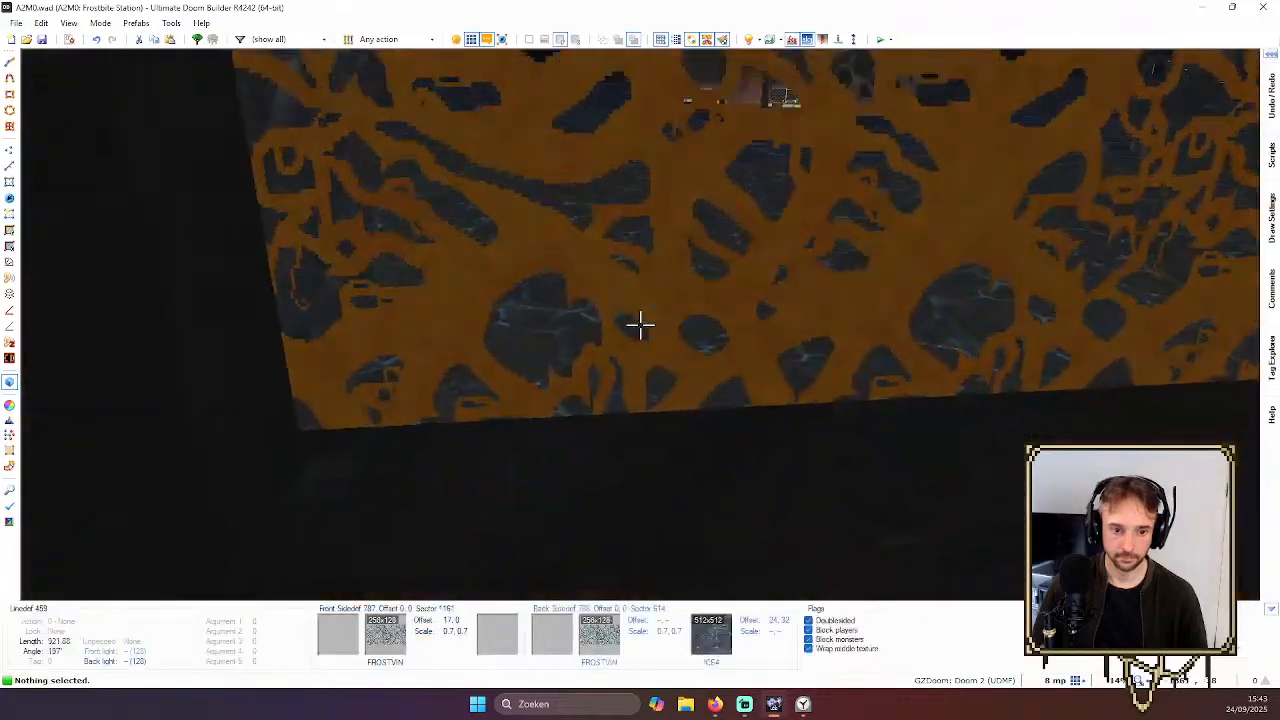
key(q)
scroll(641, 352, up, 2)
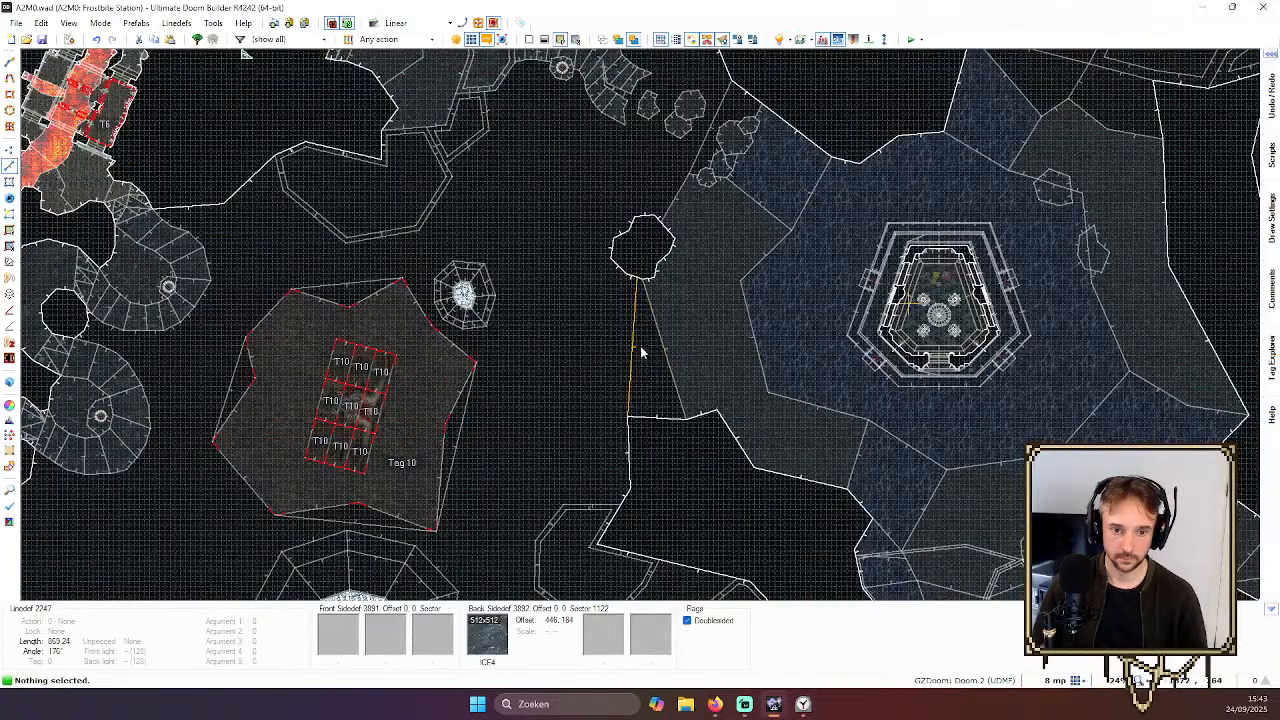
key(q)
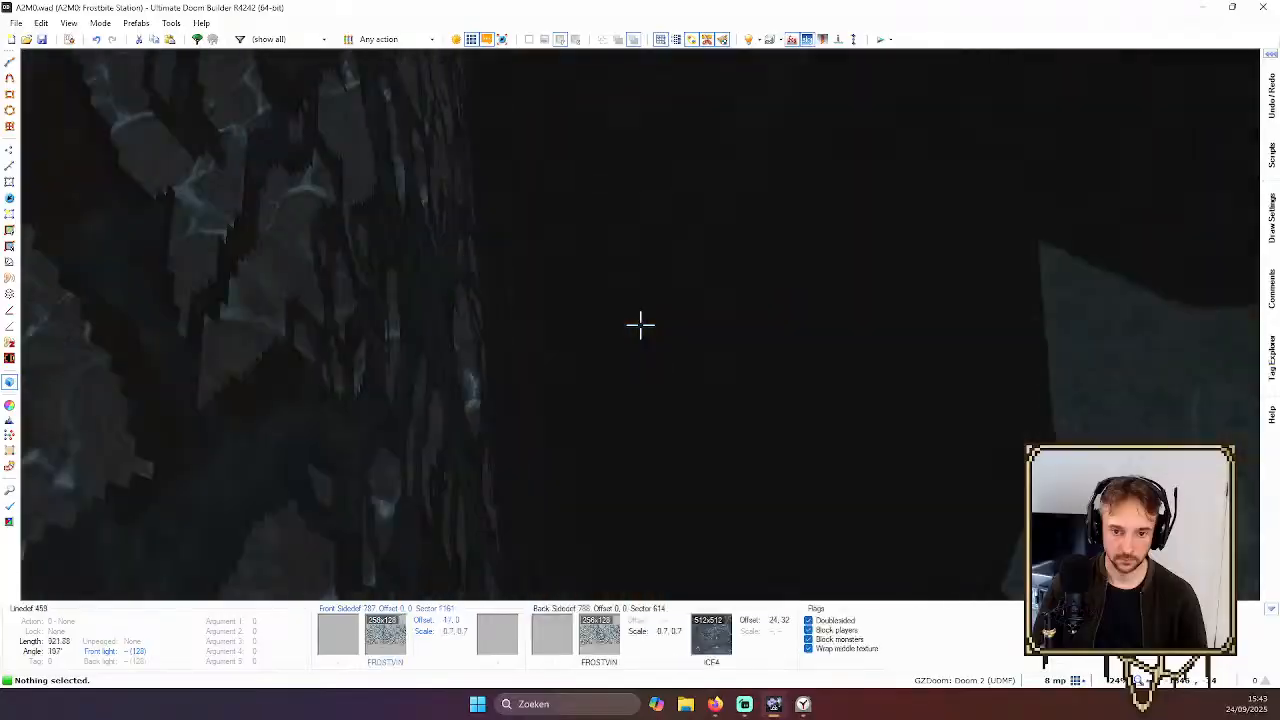
key(e)
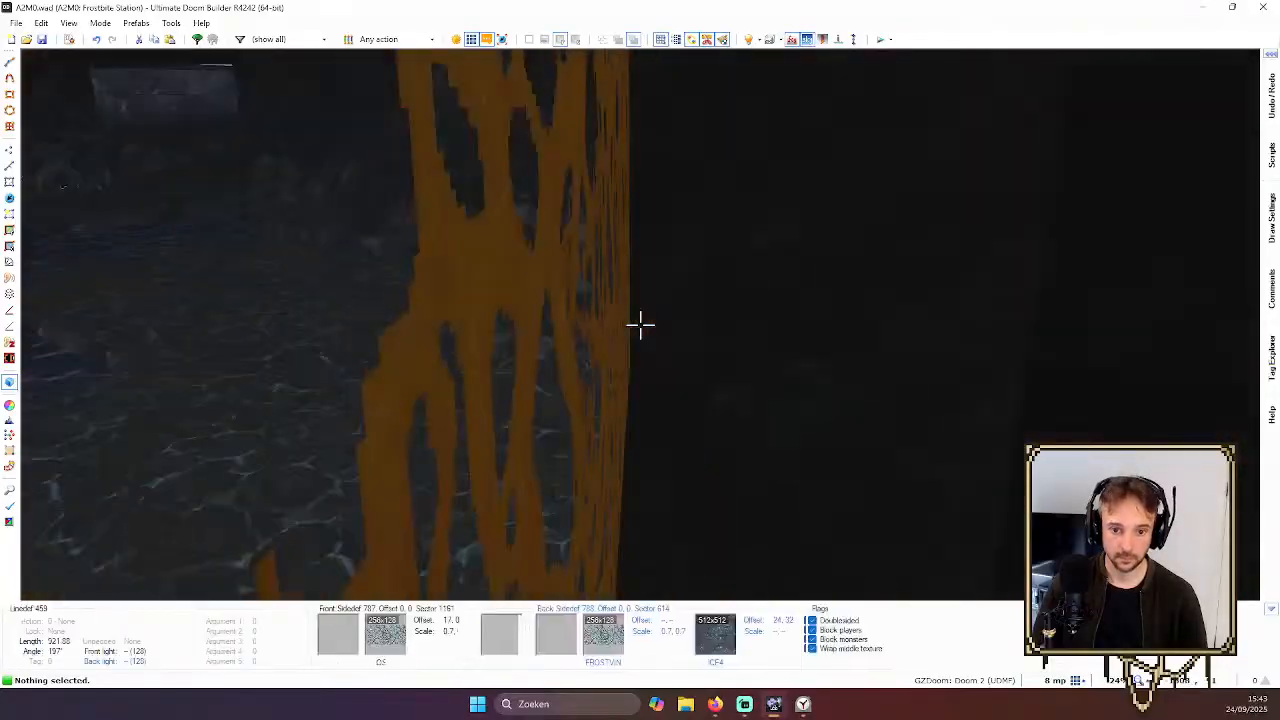
key(e)
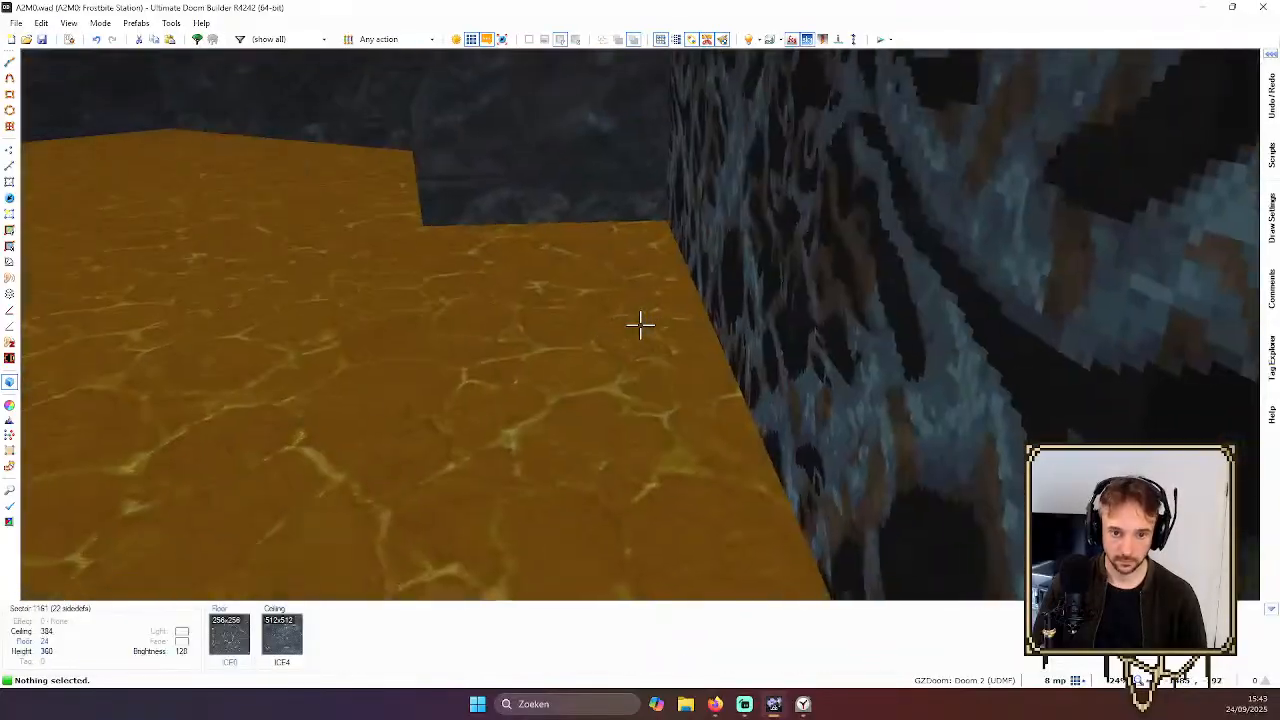
Split the vine wall's linedef near its middle with a new vertex and bend it slightly towards the station building
key(q)
scroll(640, 320, up, 3)
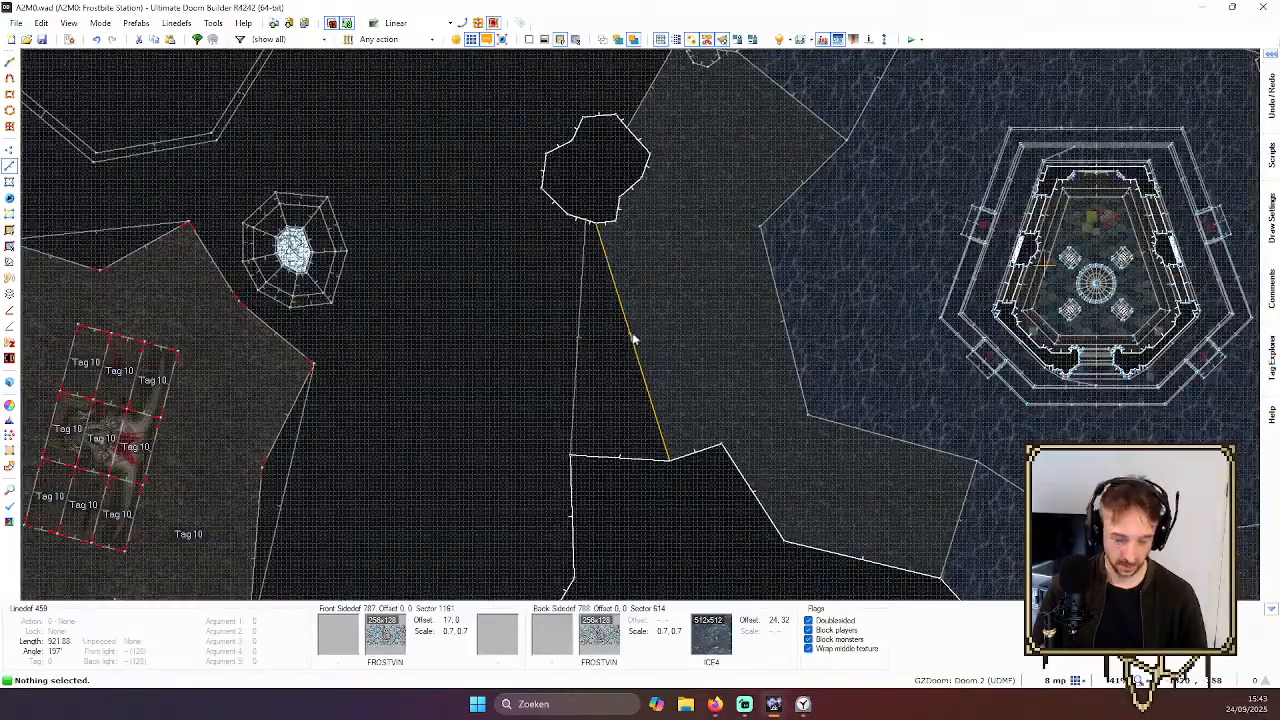
key(v)
scroll(746, 282, down, 4)
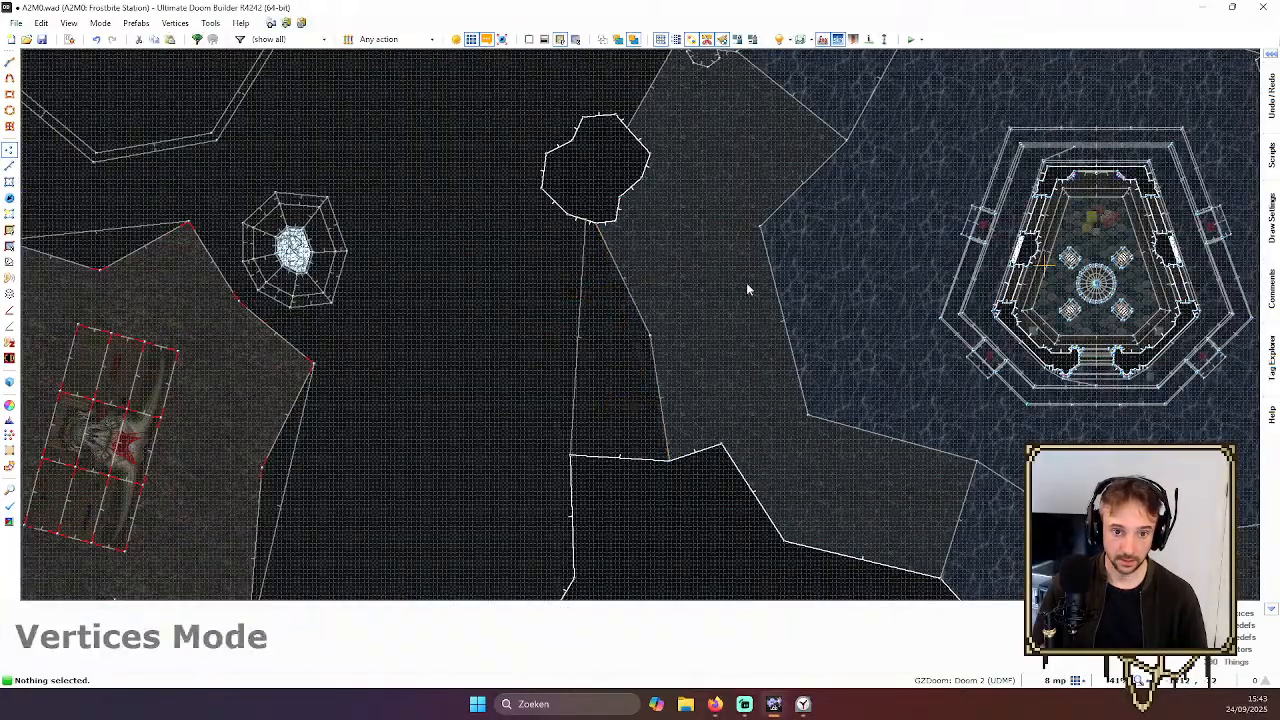
Auto-align the FROSTVIN textures of the bent vine wall in X and Y, and check them from both sides
key(q)
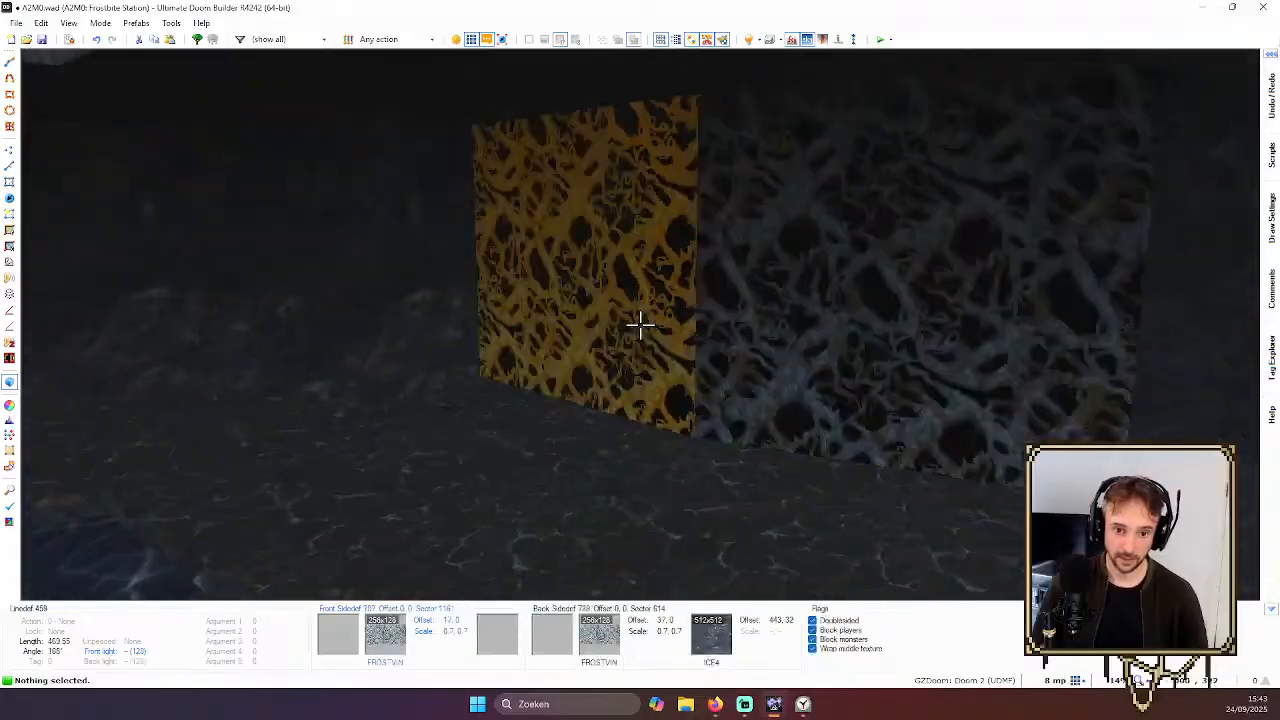
key(ctrl+a)
key(e)
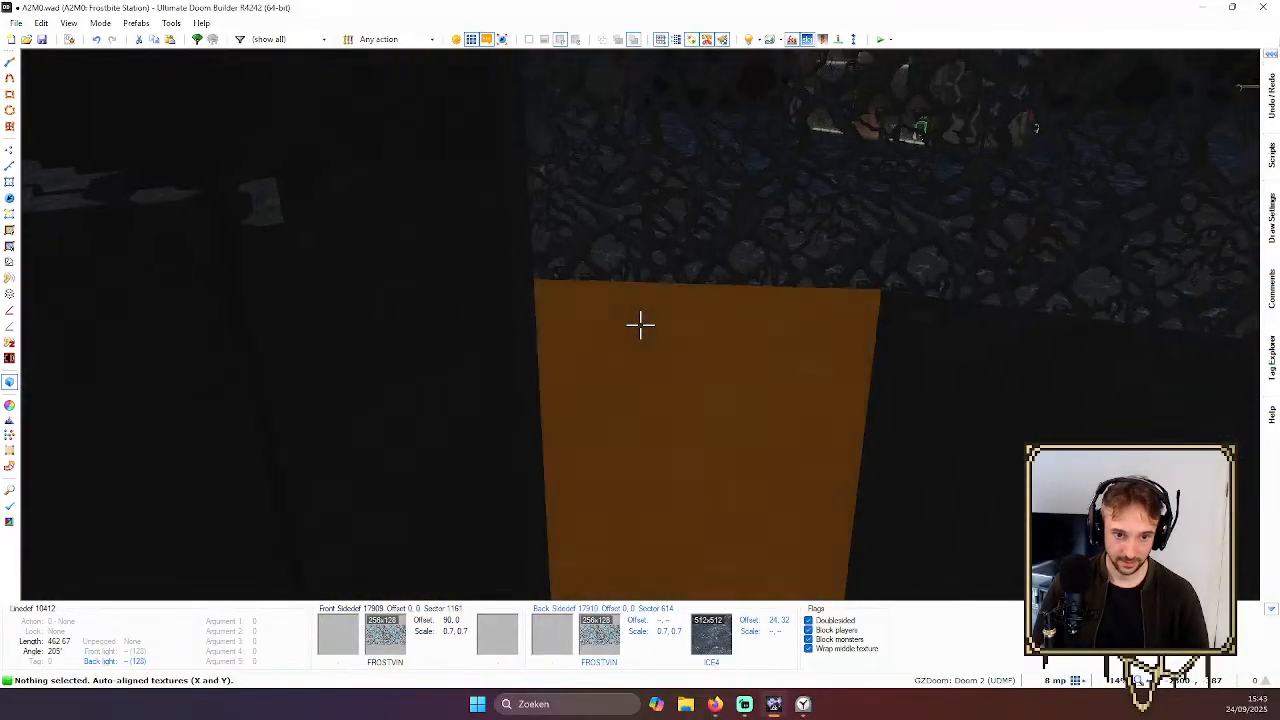
key(e)
key(e)
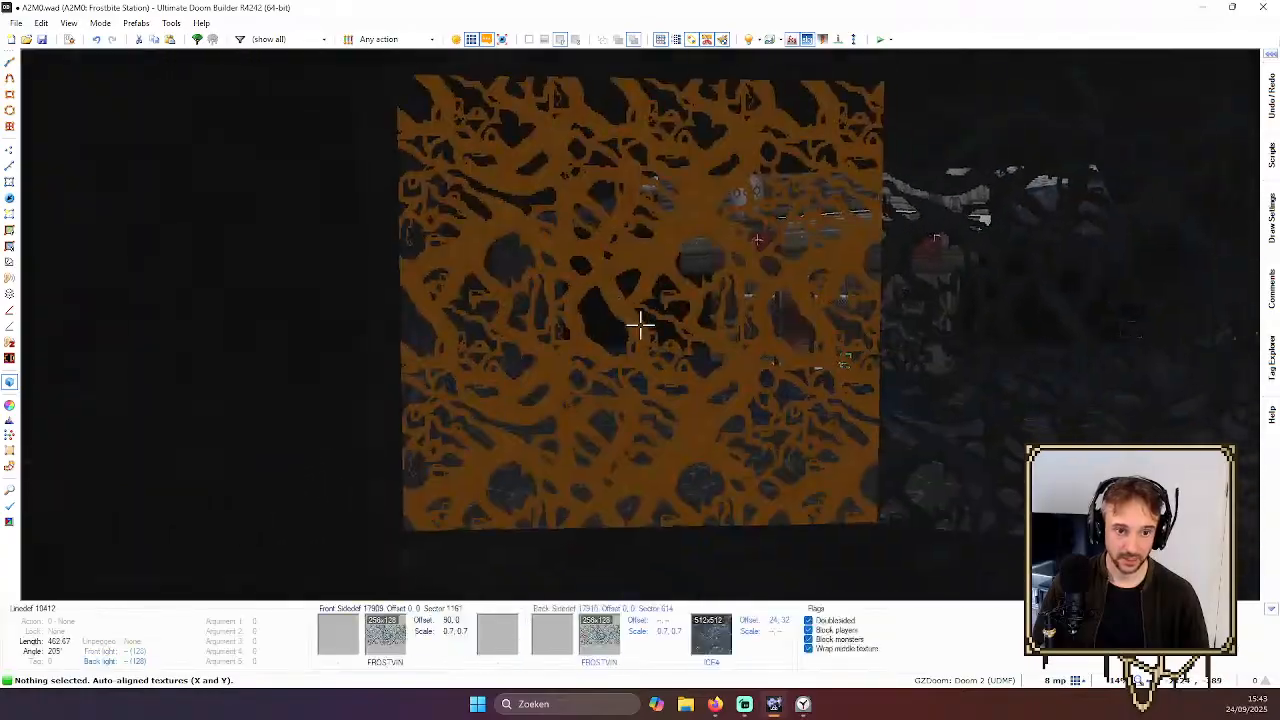
key(e)
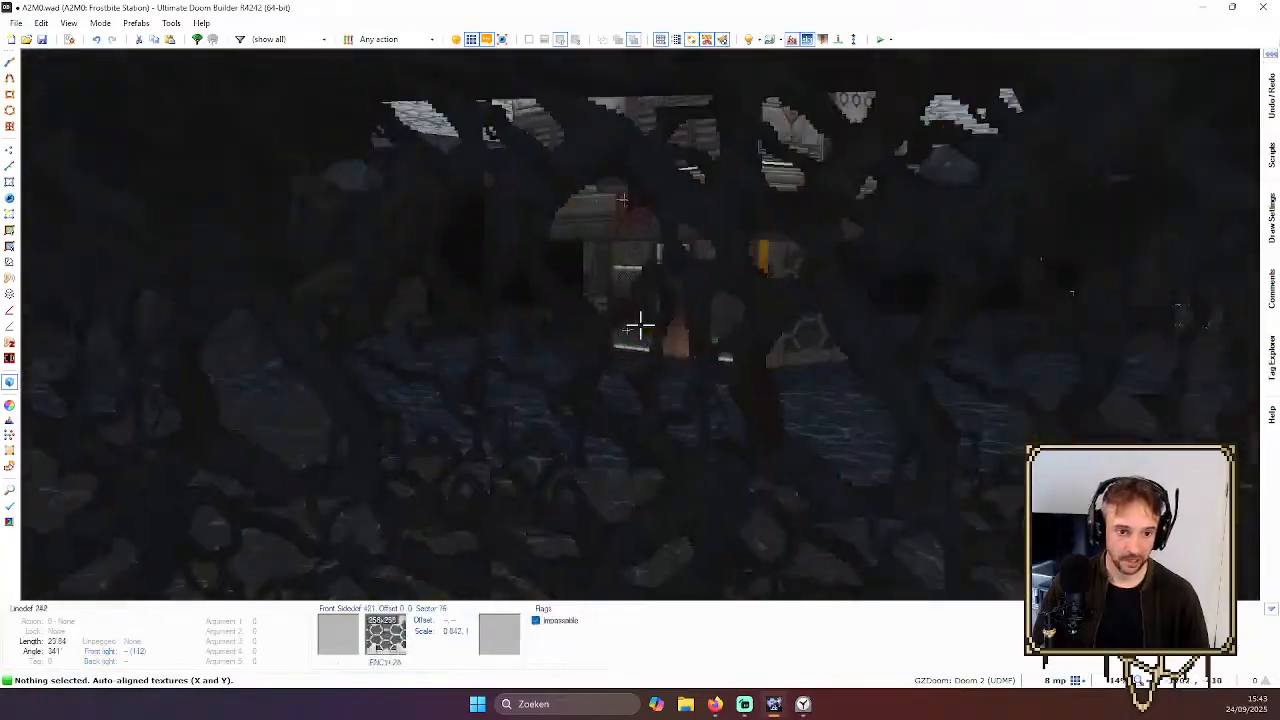
key(e)
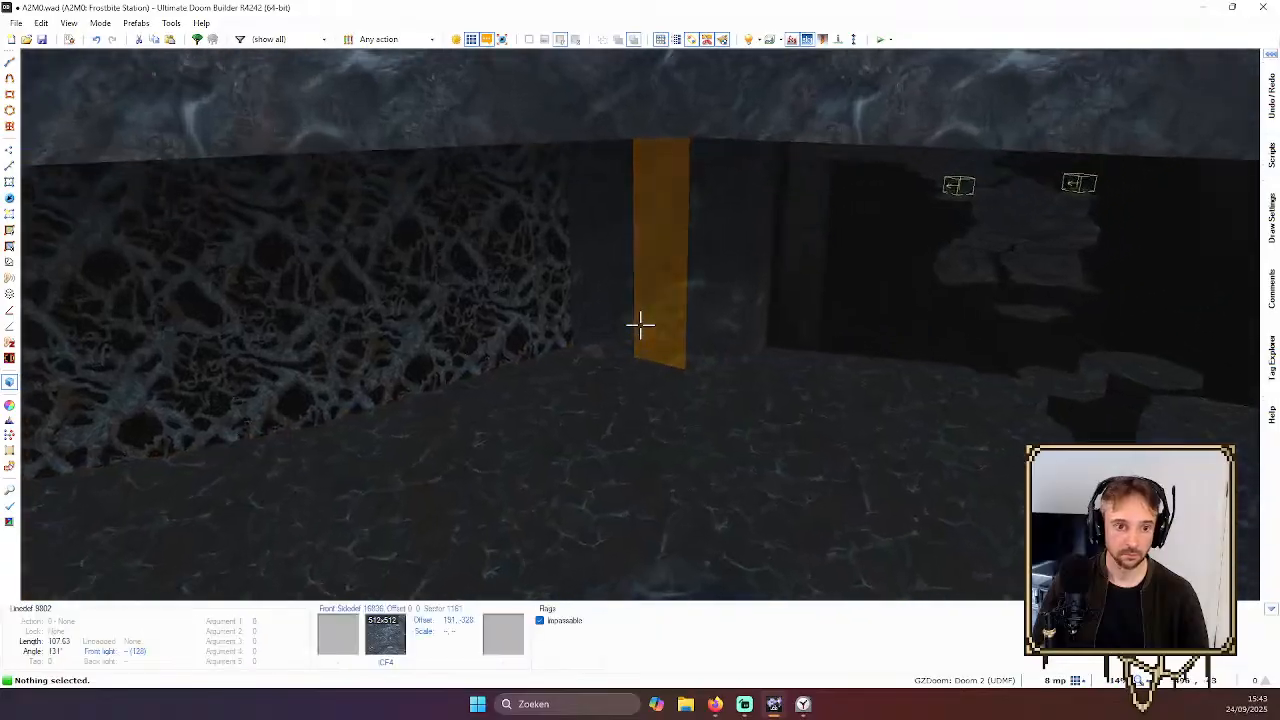
Fly over the broken ice ledges to the red-lit facade with the central staircase and view the surrounding rock walls
key(e)
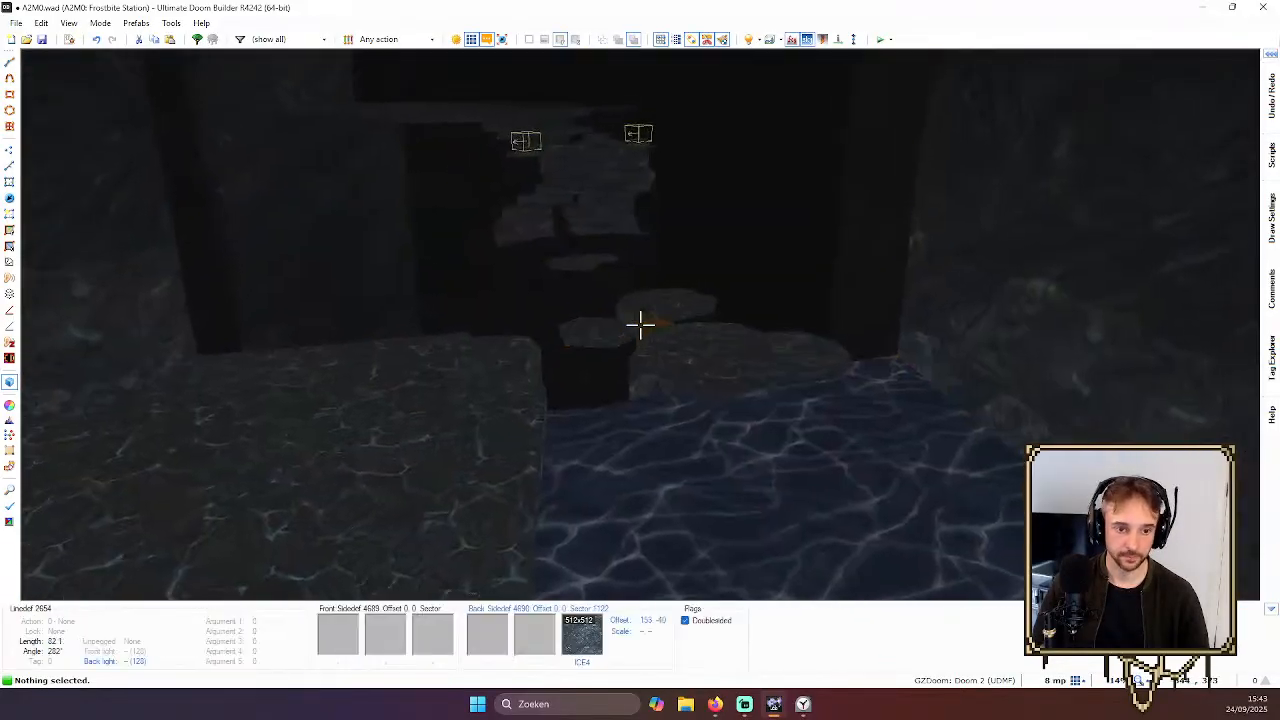
key(e)
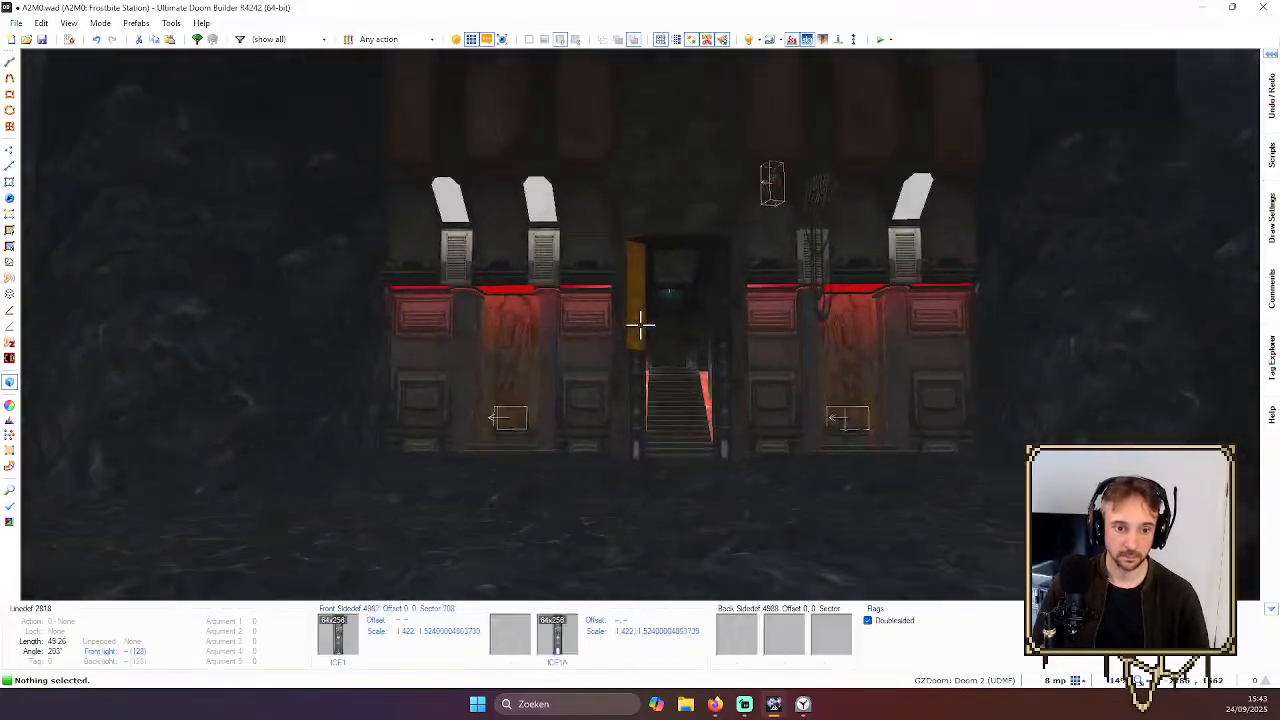
key(d)
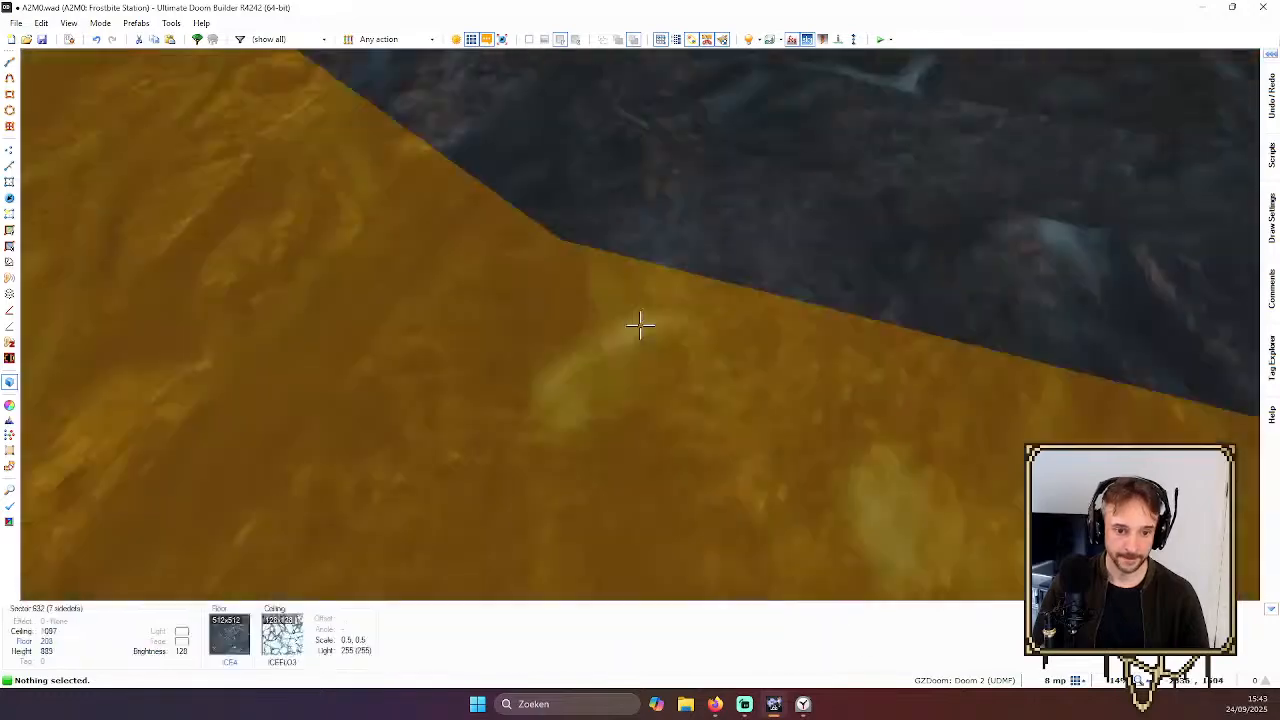
key(e)
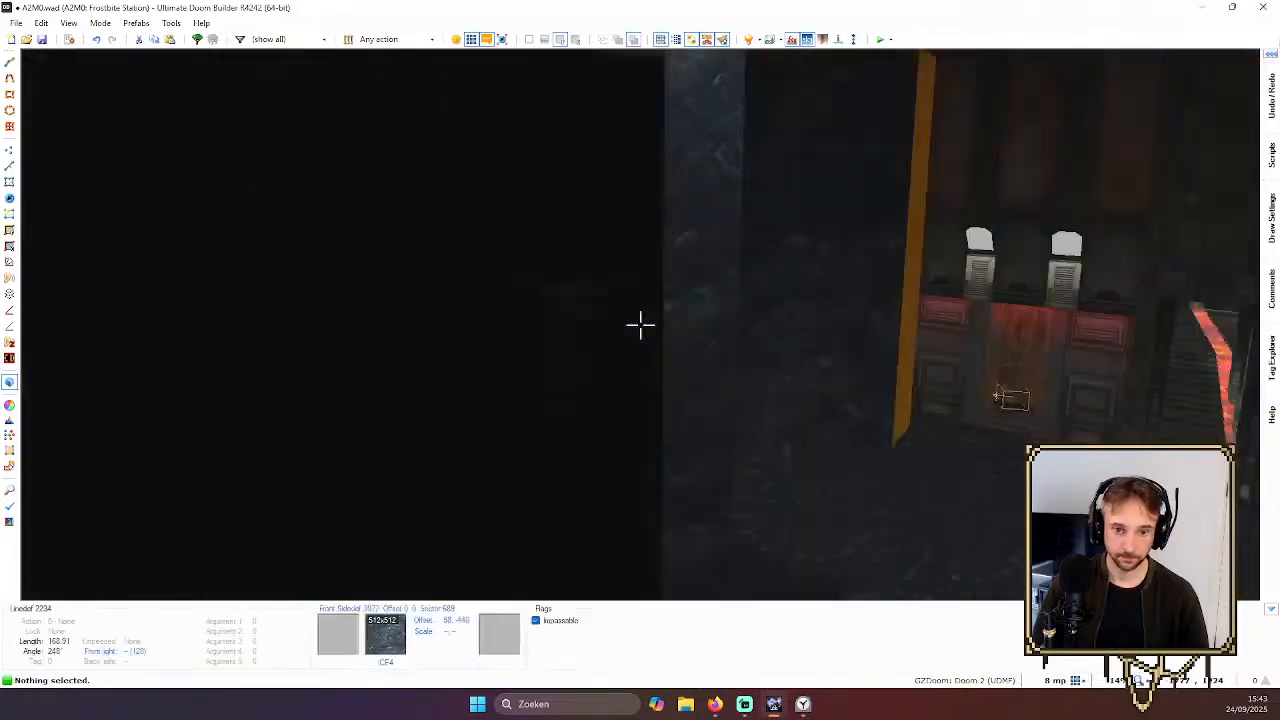
Select the round blood brazier's three rings in the 2D map with its FireSpawner thing and copy them
key(e)
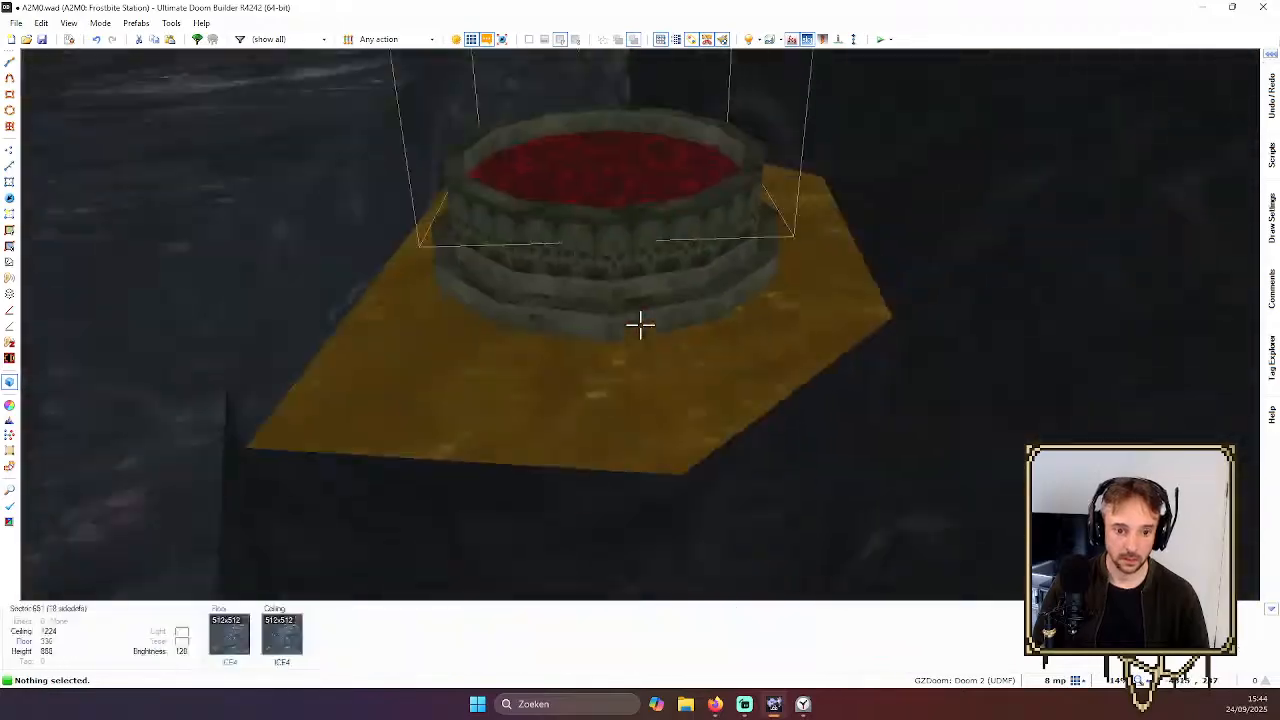
key(q)
scroll(640, 340, up, 15)
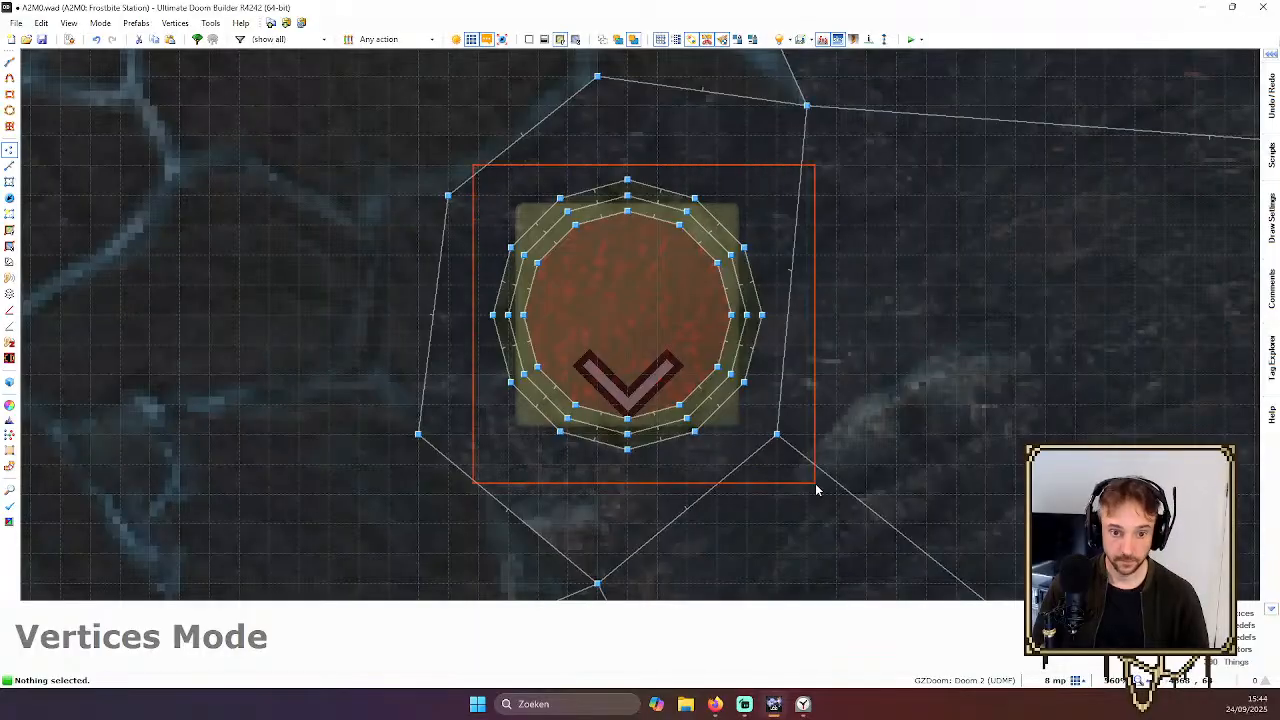
drag(816, 489, 794, 475)
key(t)
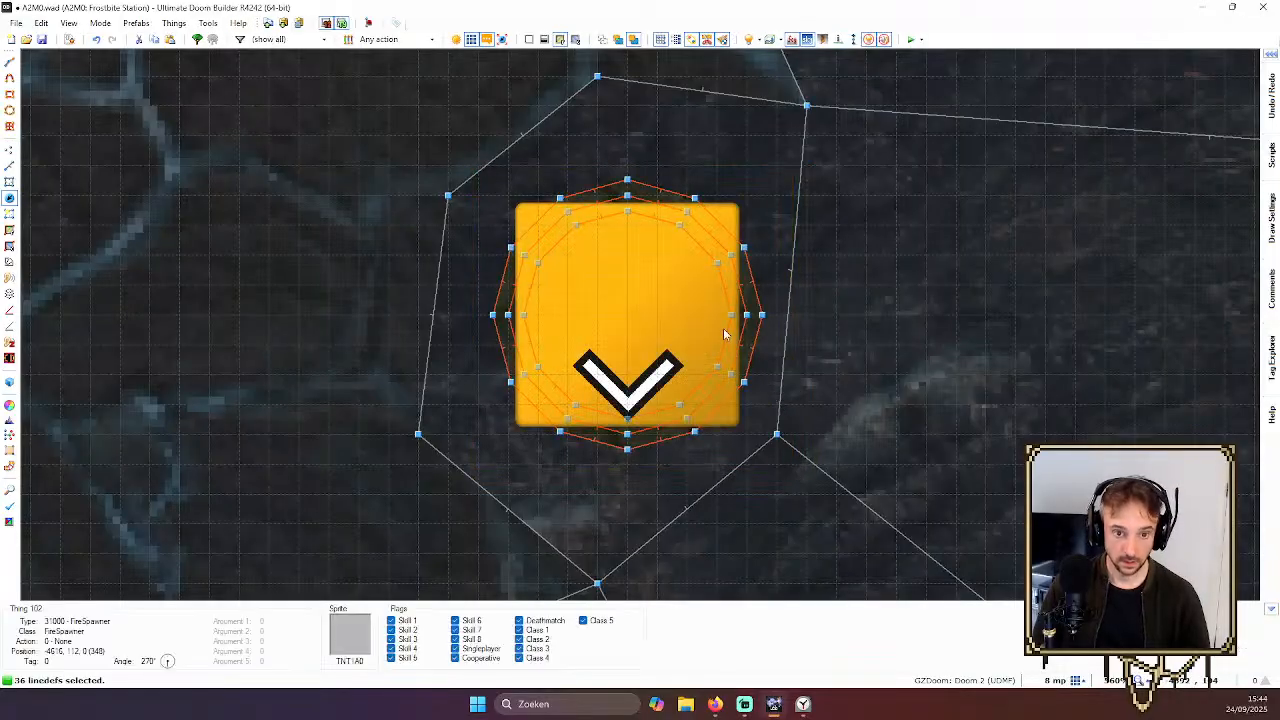
scroll(780, 315, down, 7)
scroll(839, 289, down, 1)
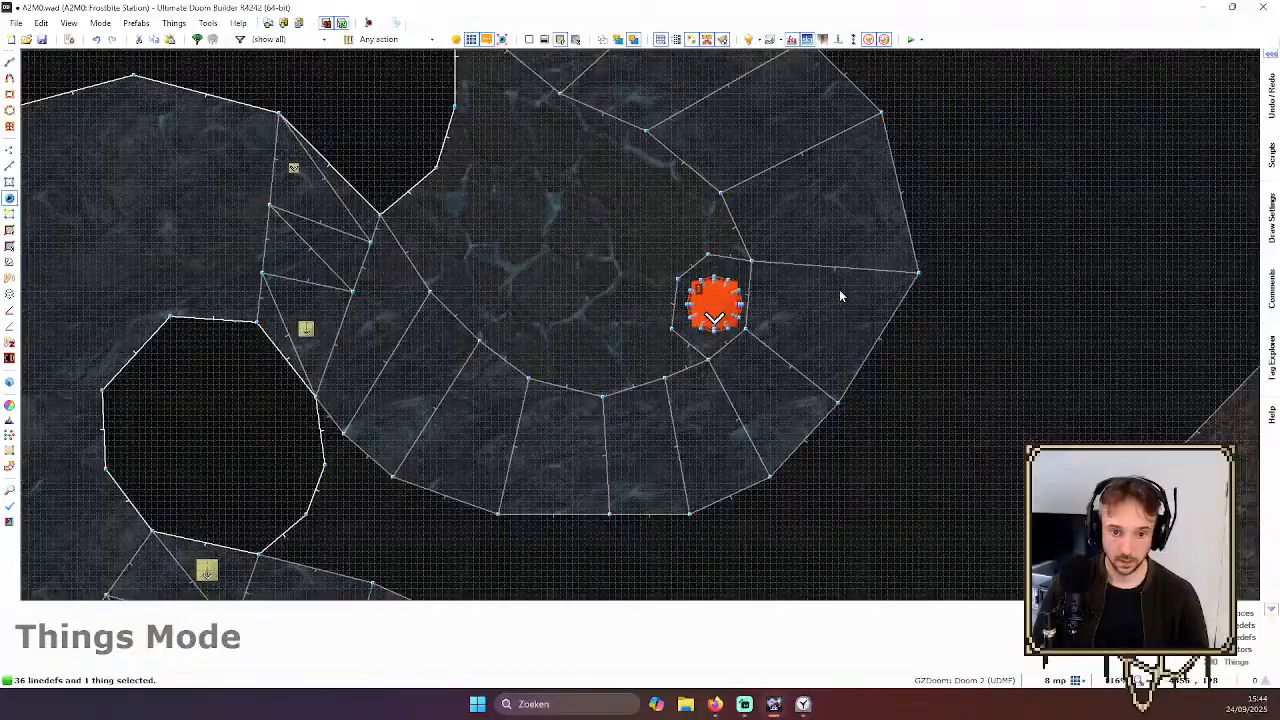
key(ctrl+c)
Paste the brazier copy onto the ice floor of the large eastern cave, just south of its northern rock outcrop
scroll(839, 287, down, 6)
scroll(950, 140, up, 5)
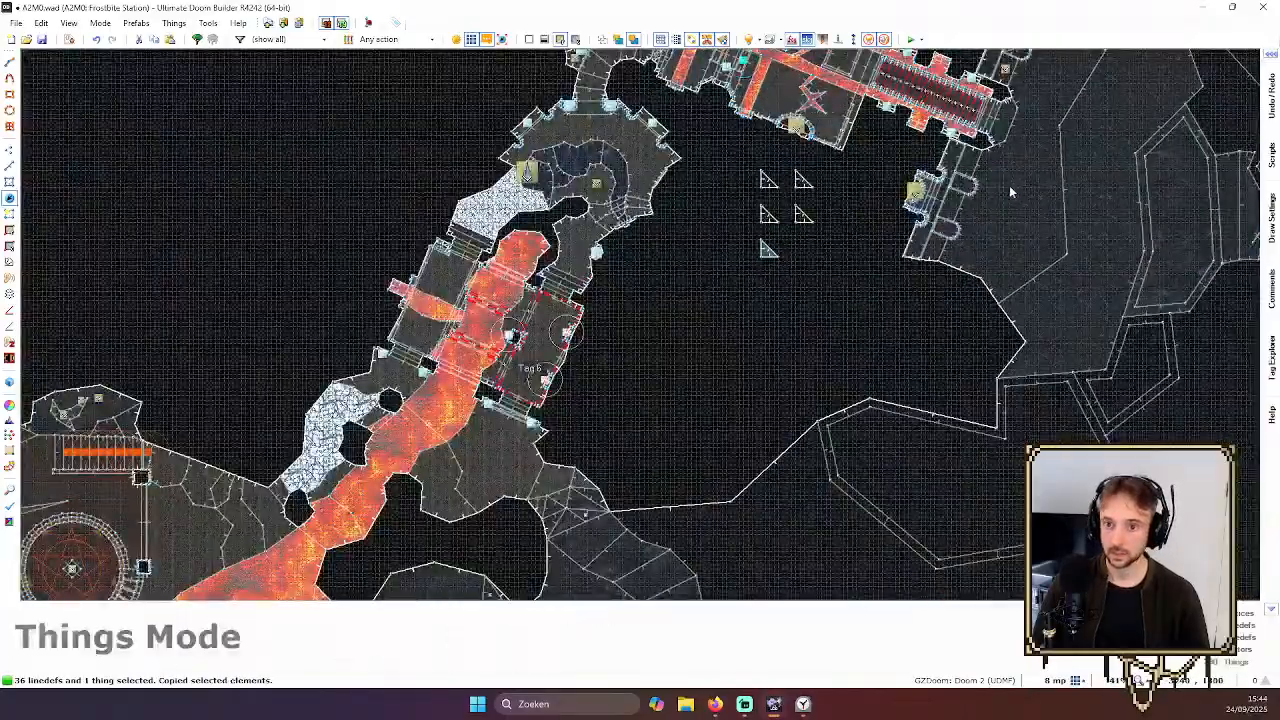
scroll(1071, 300, down, 4)
scroll(1089, 209, up, 8)
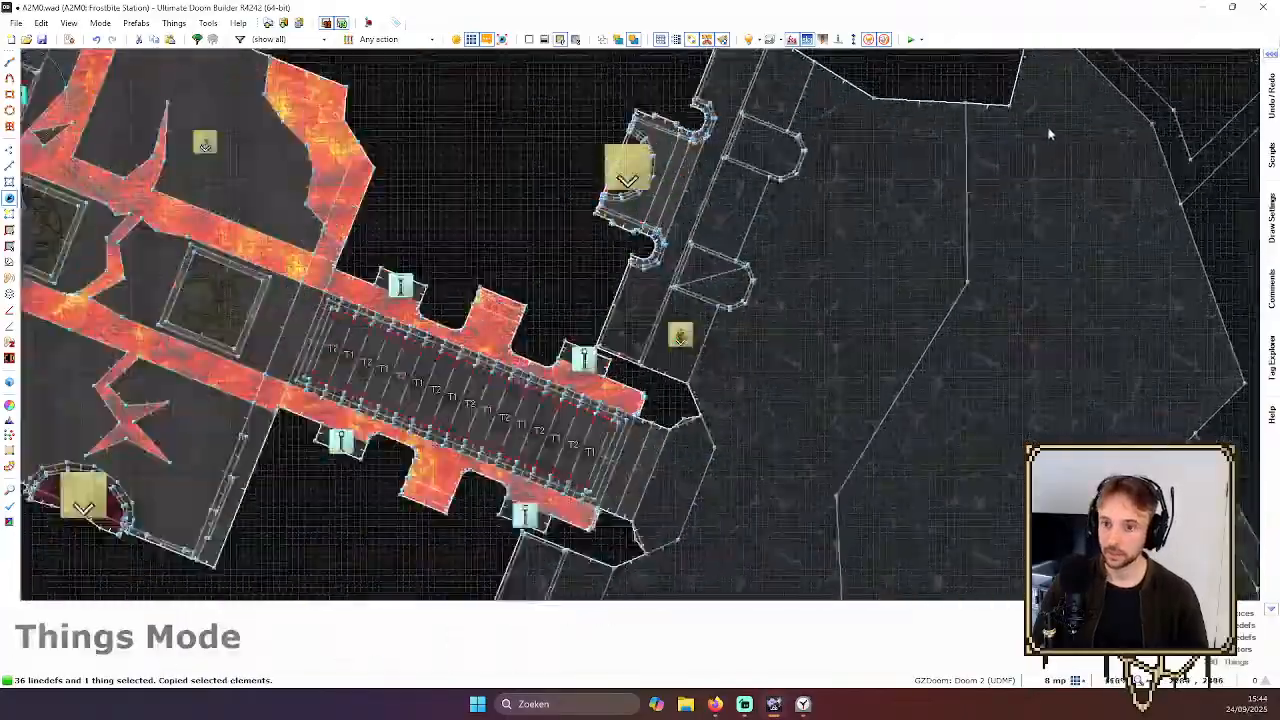
key(ctrl+v)
scroll(1040, 160, up, 3)
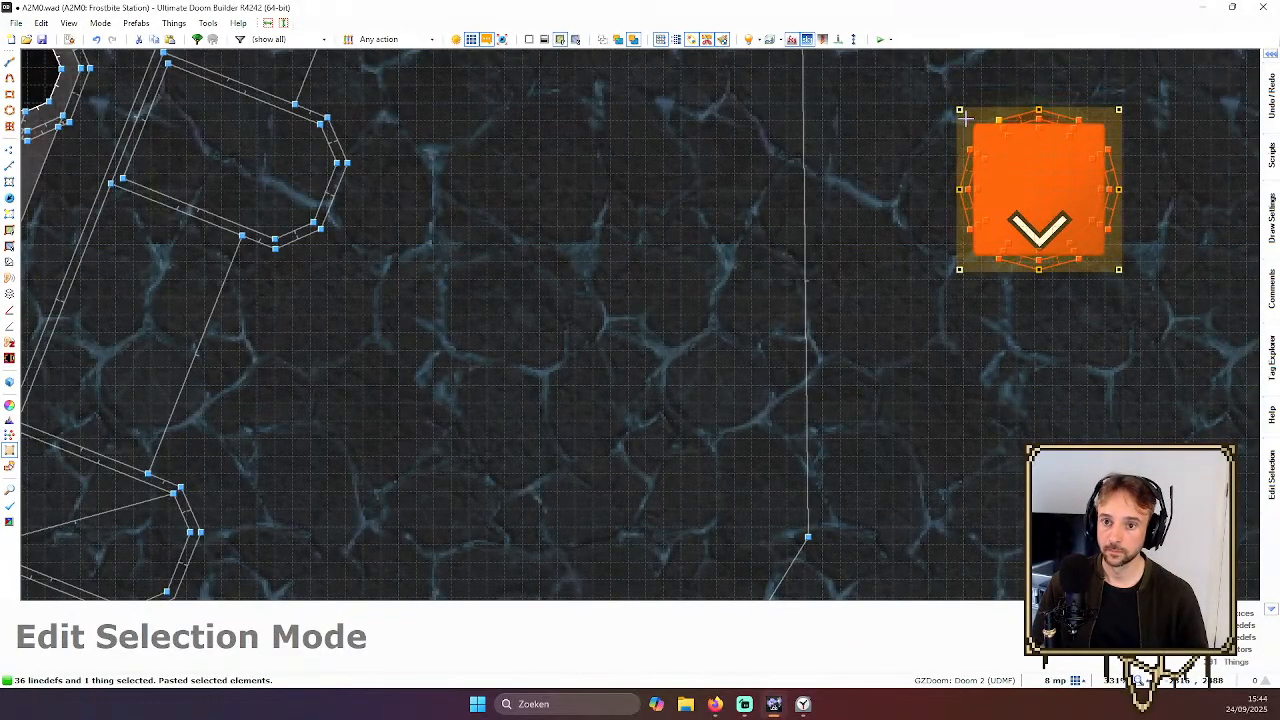
scroll(967, 127, up, 2)
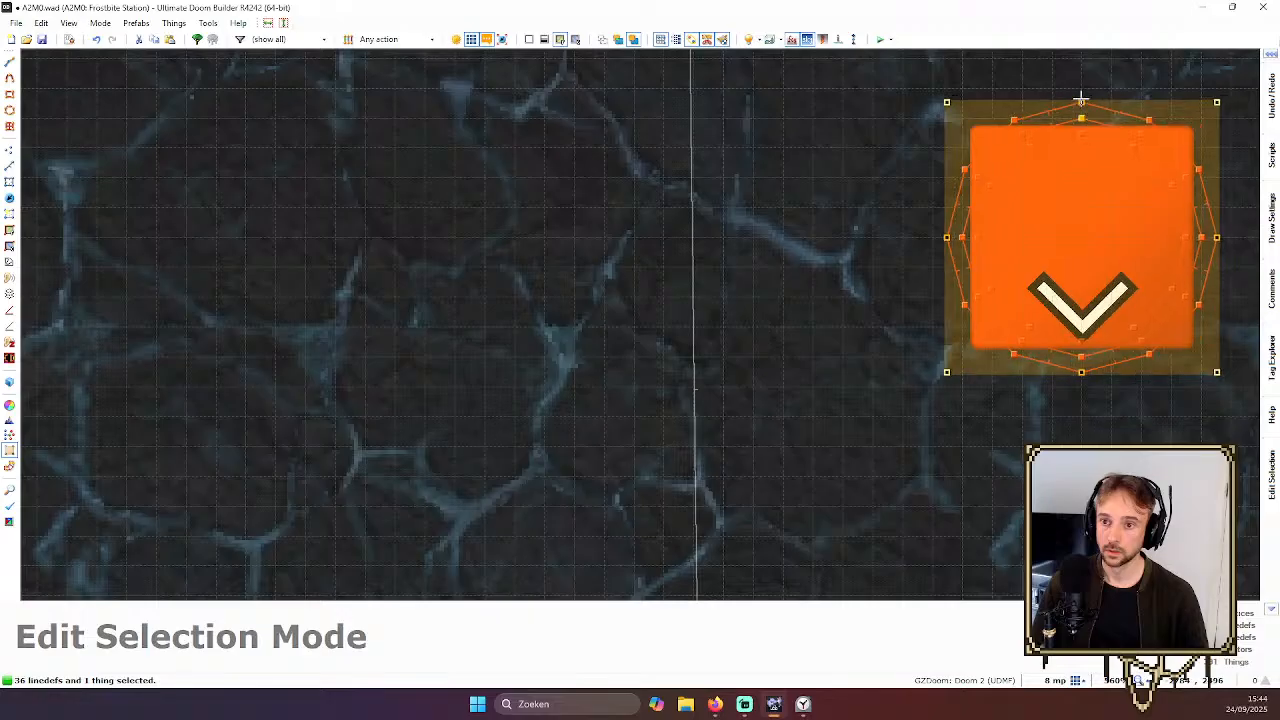
scroll(1080, 101, up, 2)
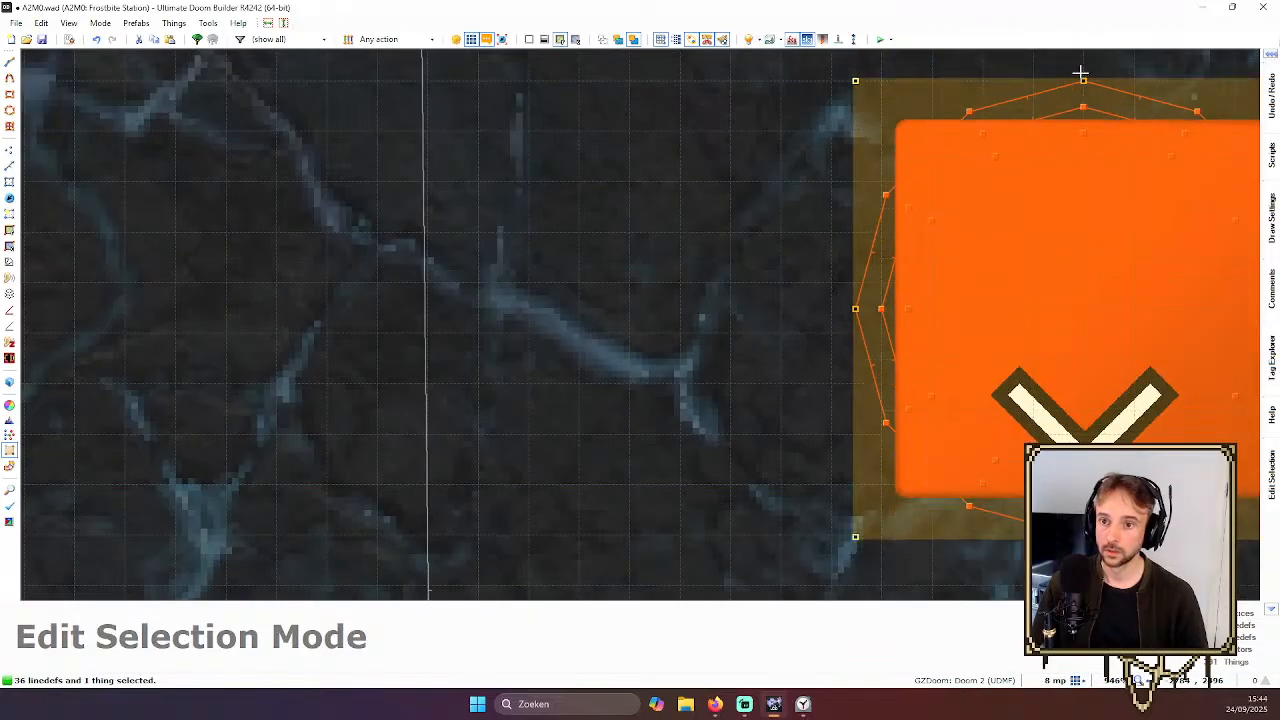
scroll(1082, 79, down, 5)
scroll(1176, 162, down, 2)
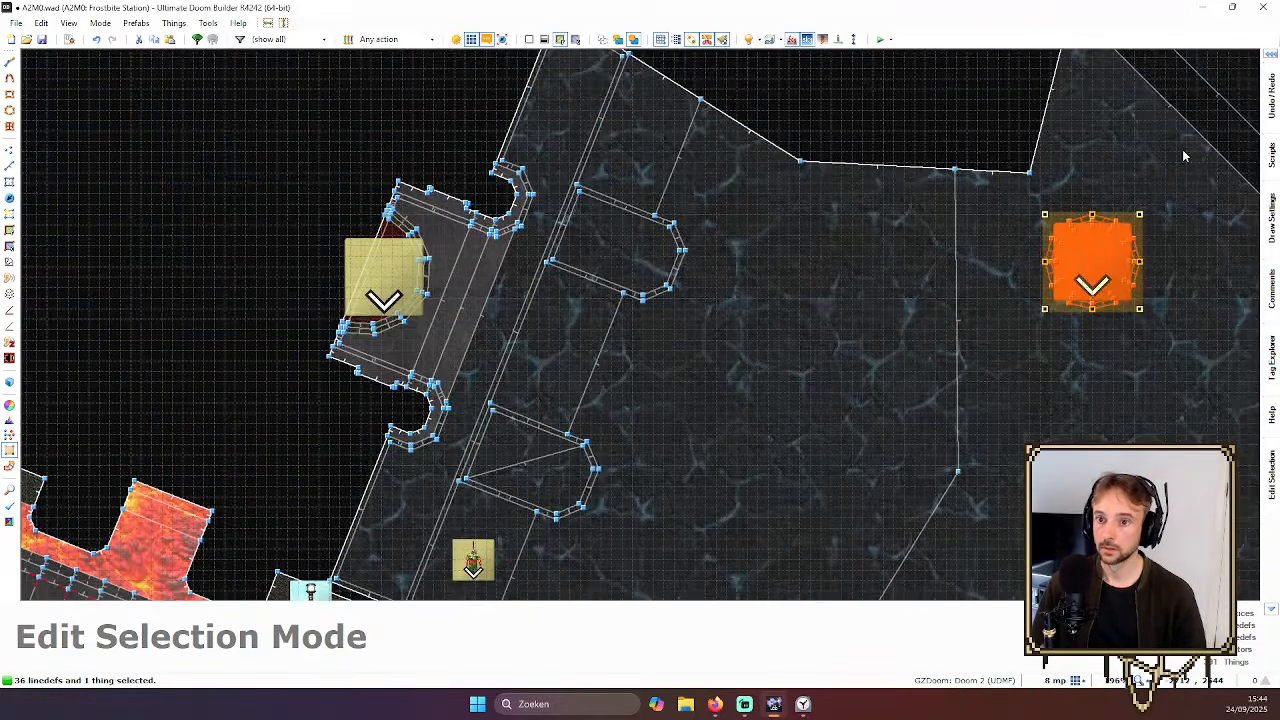
scroll(1083, 234, up, 3)
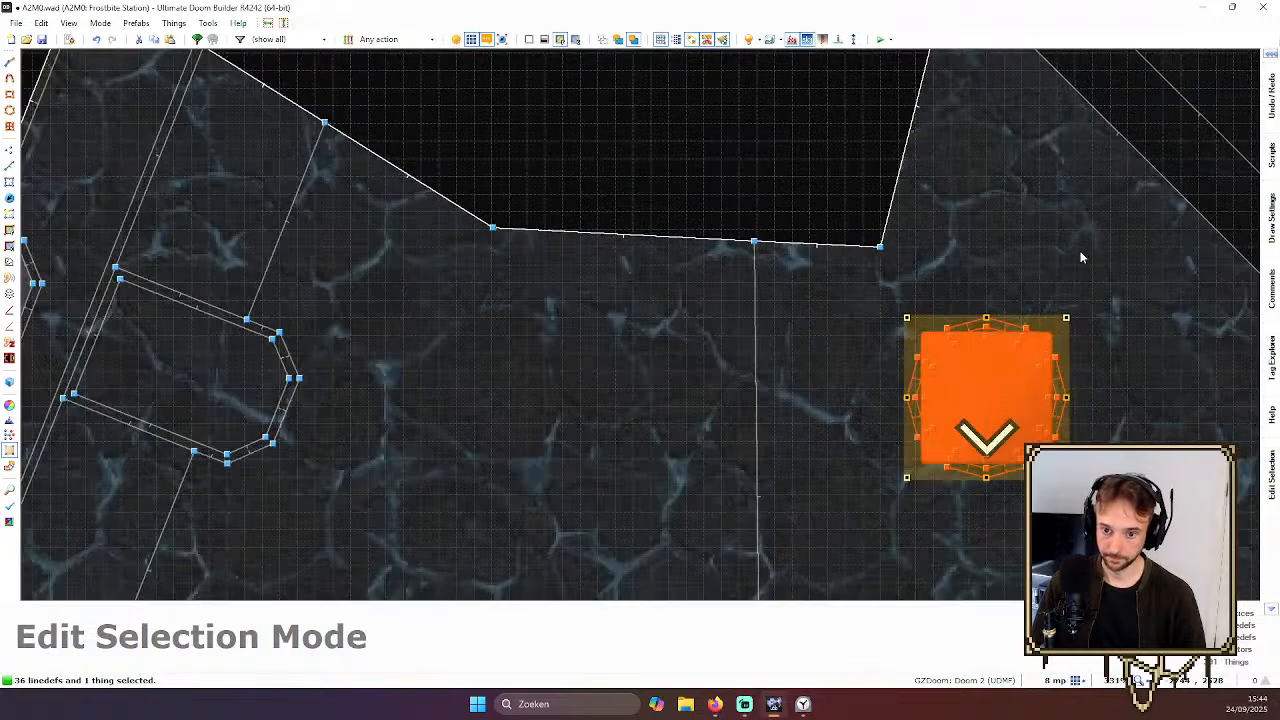
key(Return)
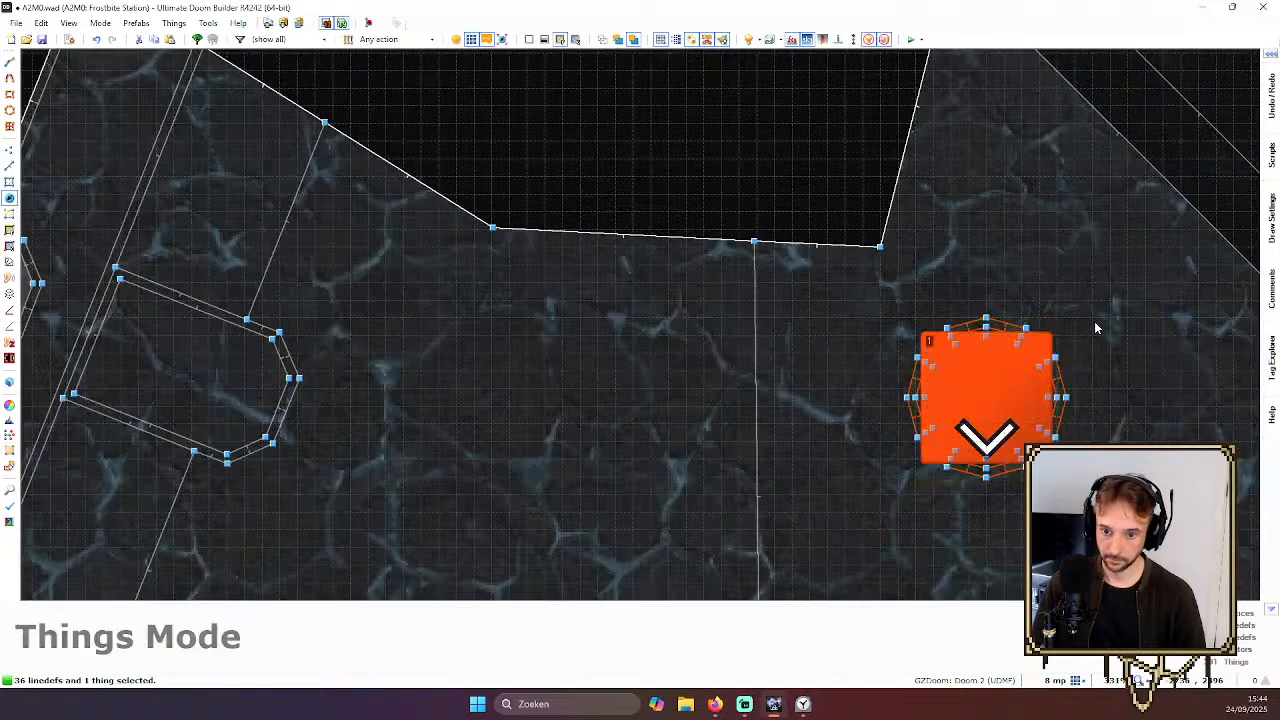
Paste a second brazier copy near the cave's south-western wall, just below the diagonal floor ledge line
scroll(1115, 305, down, 6)
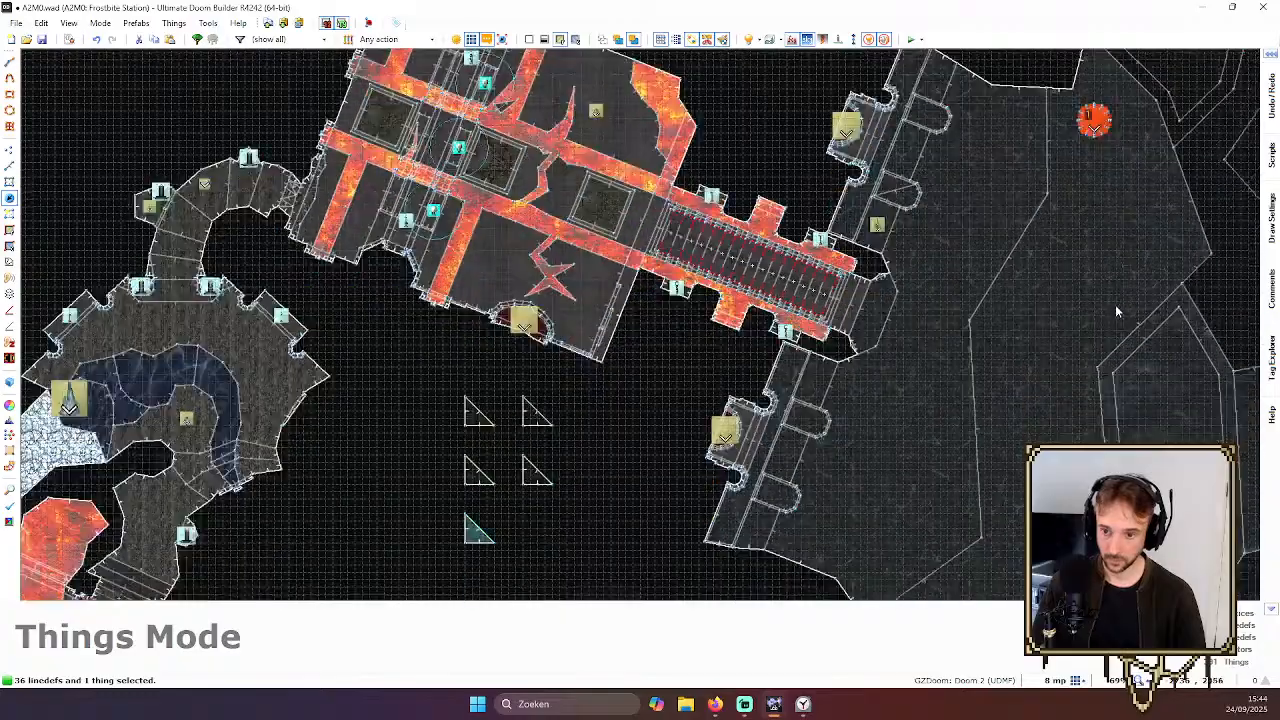
scroll(995, 453, up, 6)
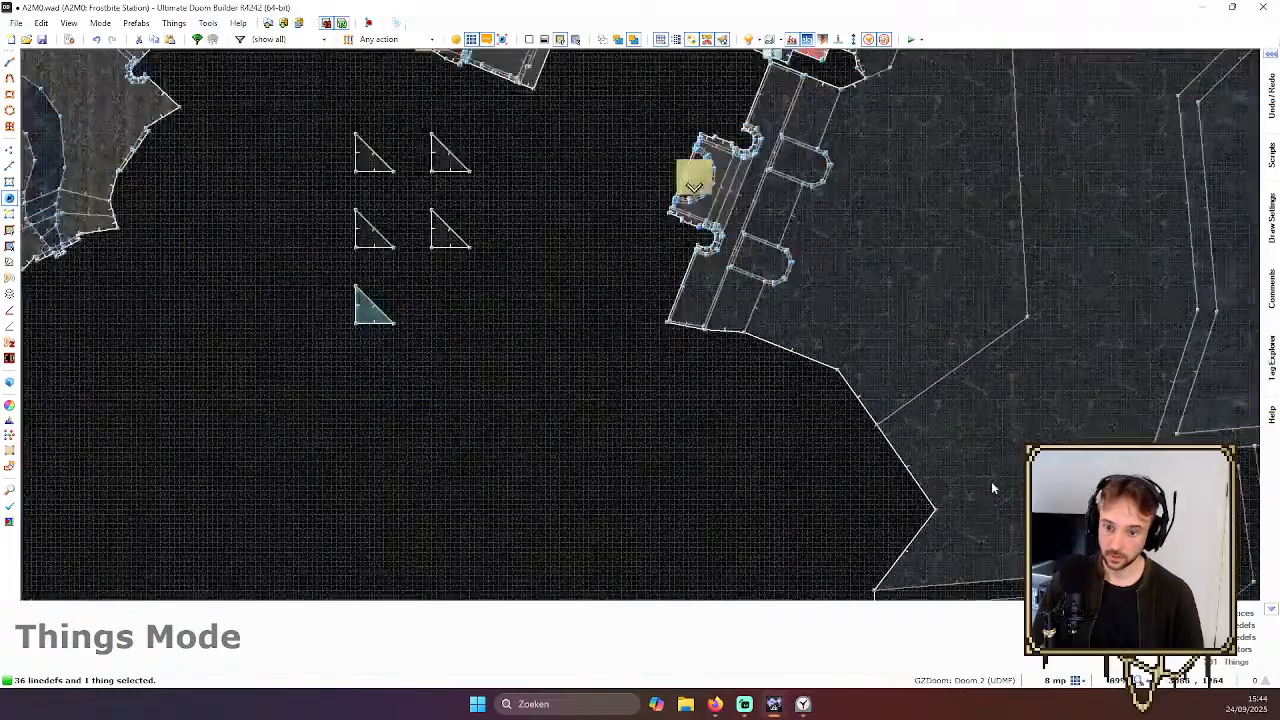
scroll(985, 368, up, 2)
key(ctrl+v)
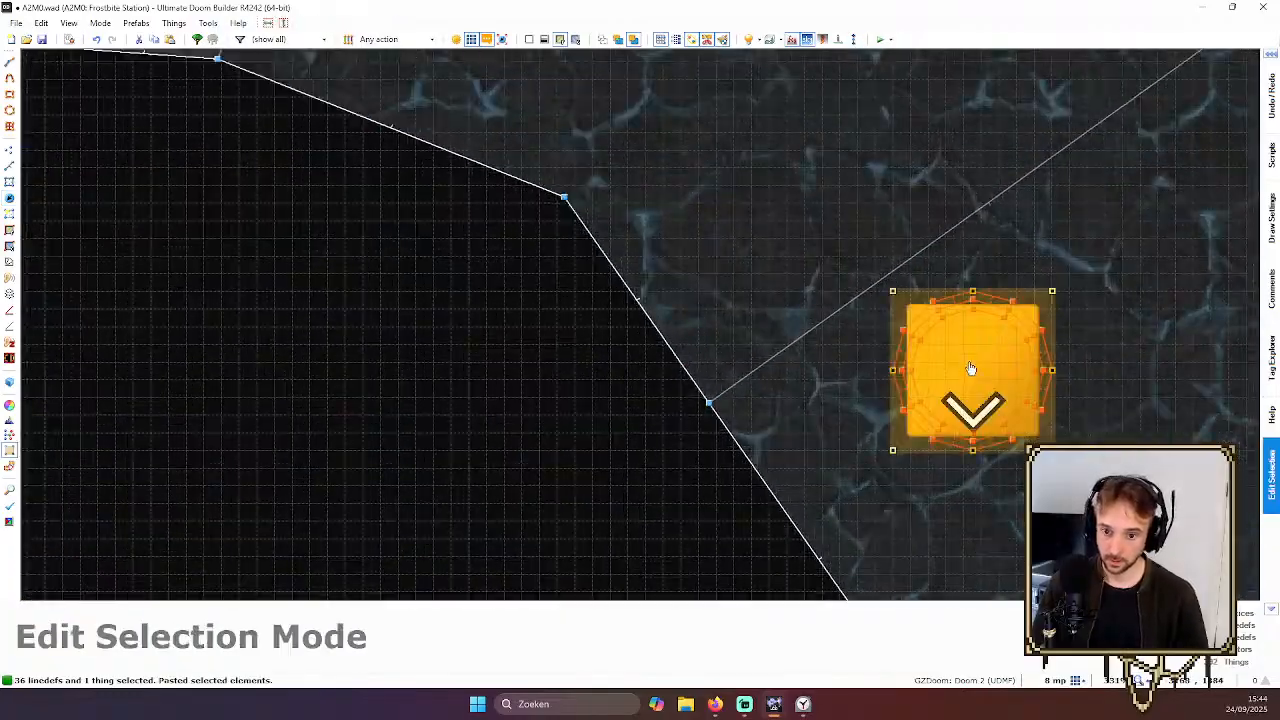
scroll(965, 340, up, 2)
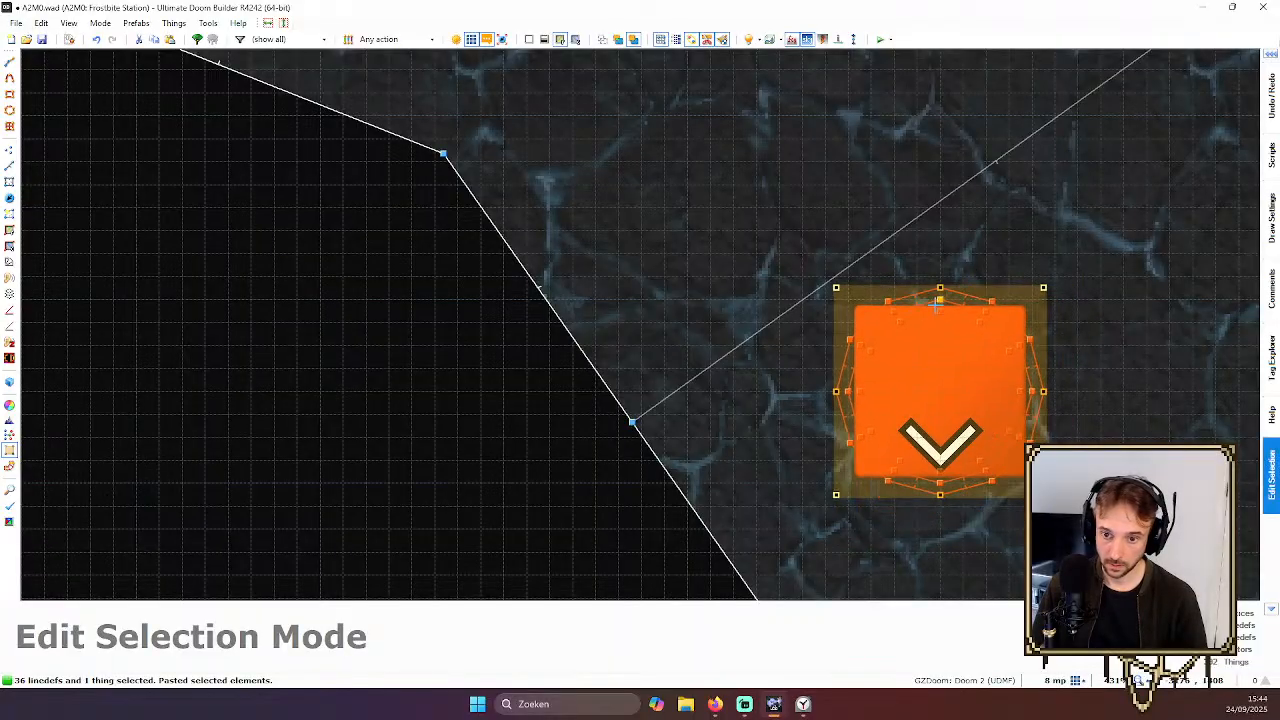
scroll(930, 310, up, 2)
click(919, 314)
scroll(939, 310, down, 6)
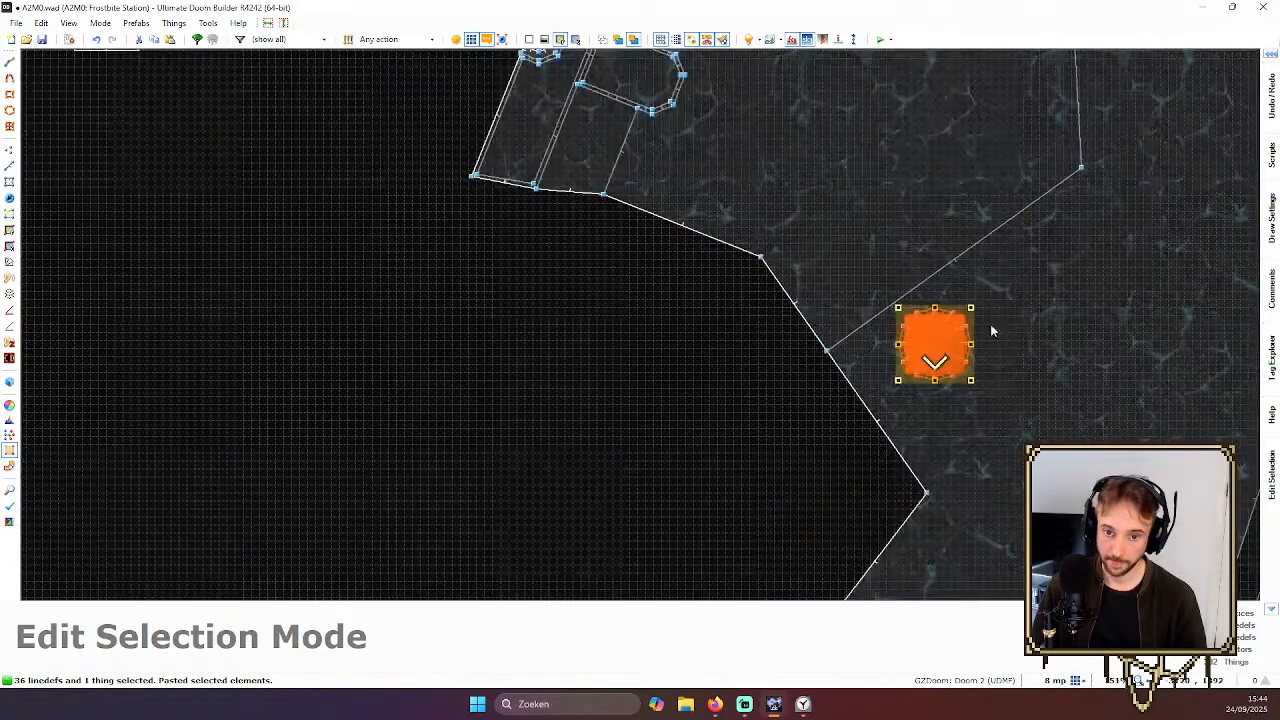
click(1040, 300)
In the 3D view, select the second brazier copy's three floors and lower them together, bringing the blood floor to 244
key(q)
key(s)
key(a)
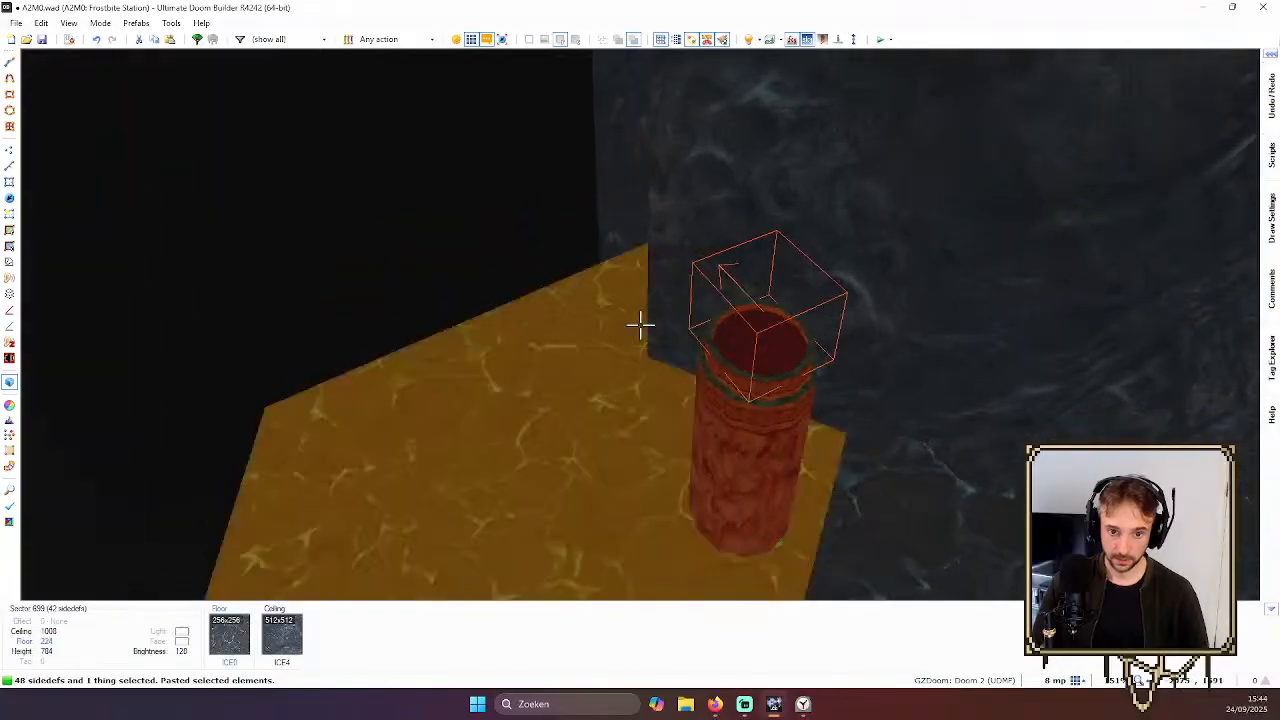
key(c)
key(w)
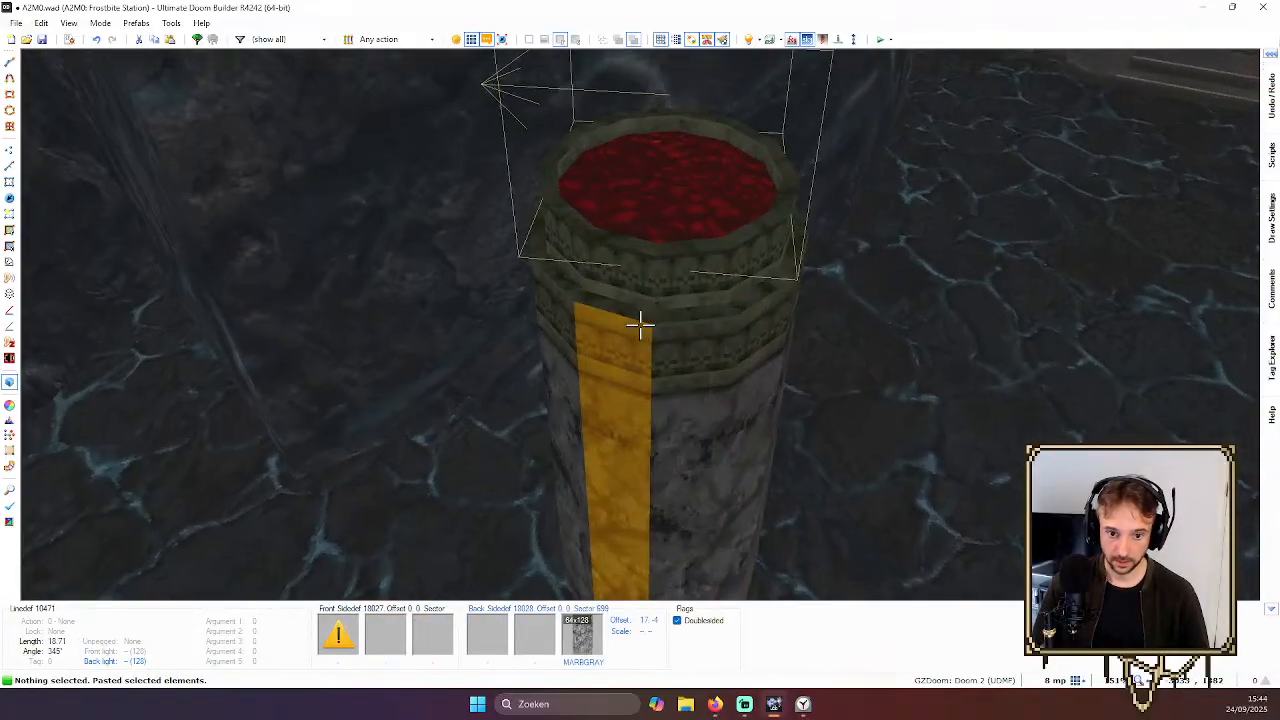
click(640, 324)
click(640, 324)
key(t)
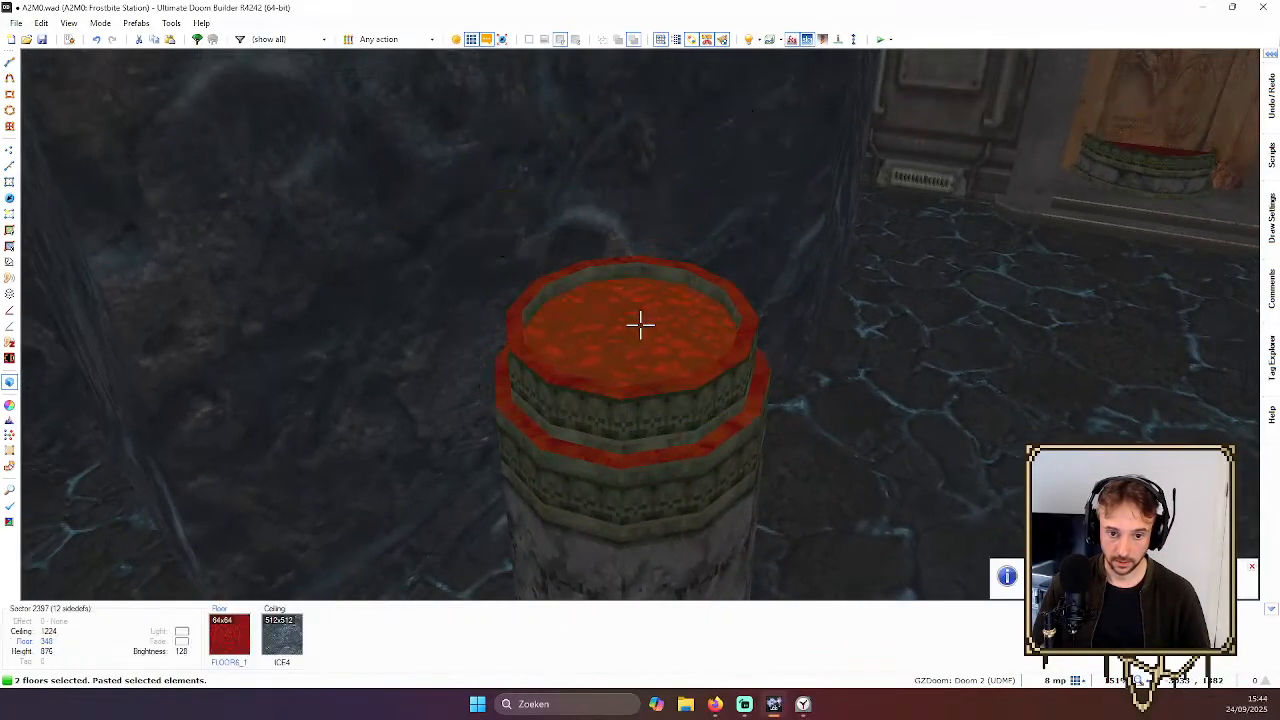
click(640, 324)
key(s)
key(w)
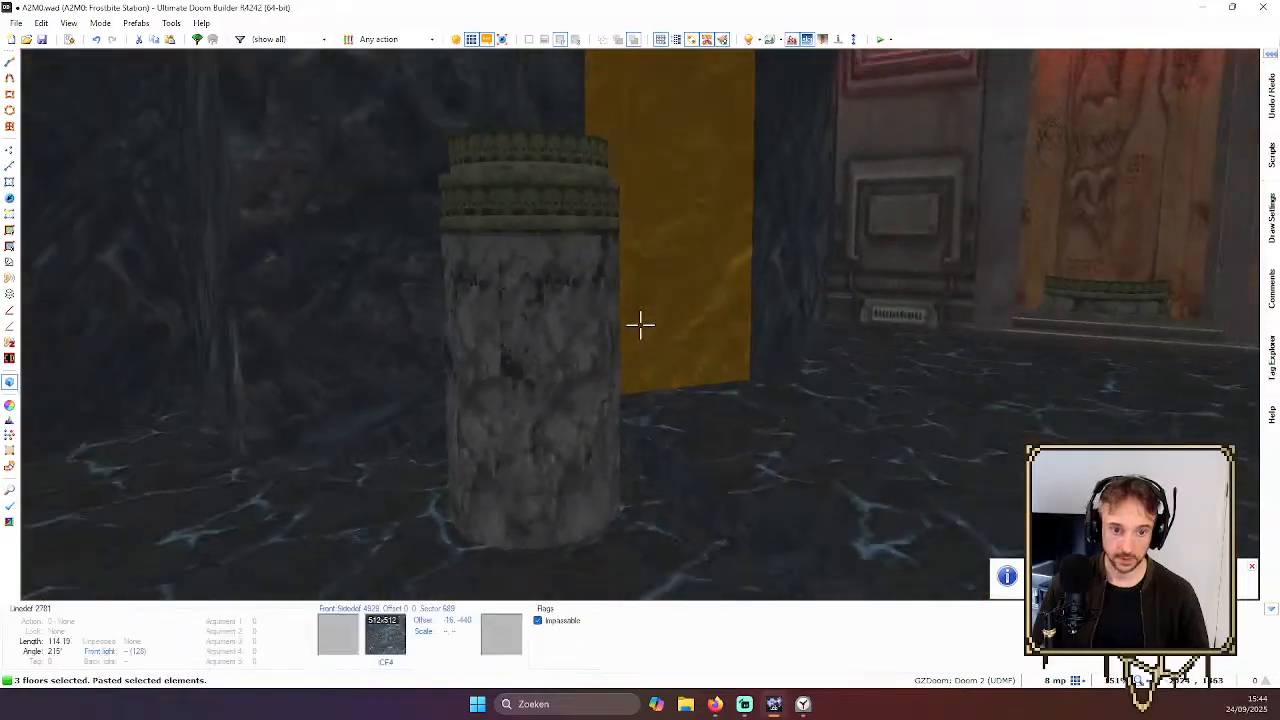
scroll(640, 324, down, 7)
scroll(640, 324, down, 6)
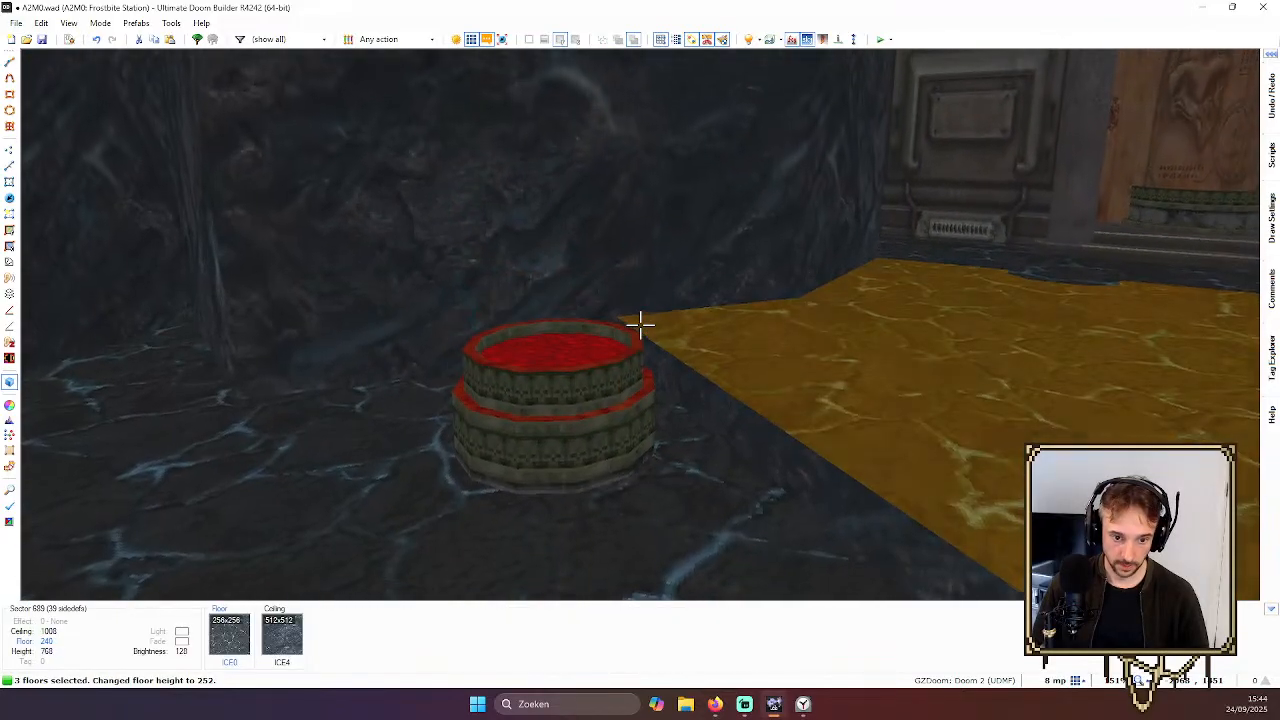
key(s)
key(c)
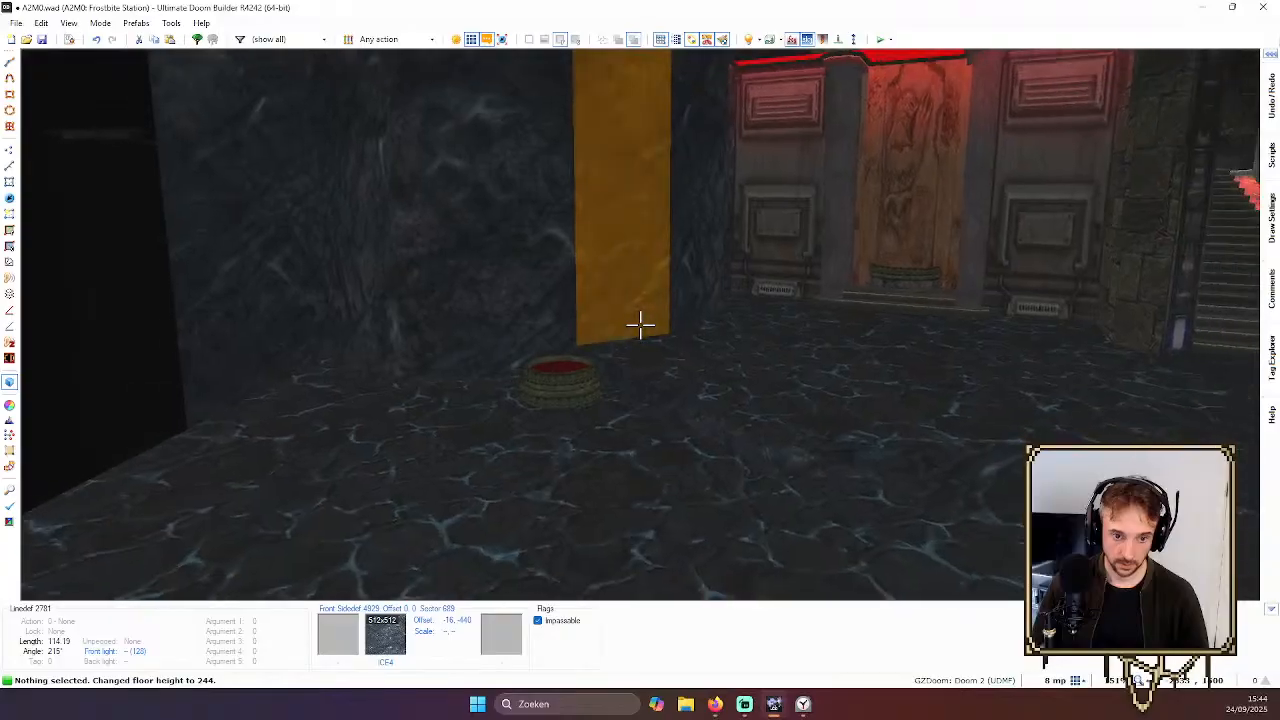
Compare with the original brazier, then lower the copy's three floors by another 8 units, with the outer ring at 228
key(w)
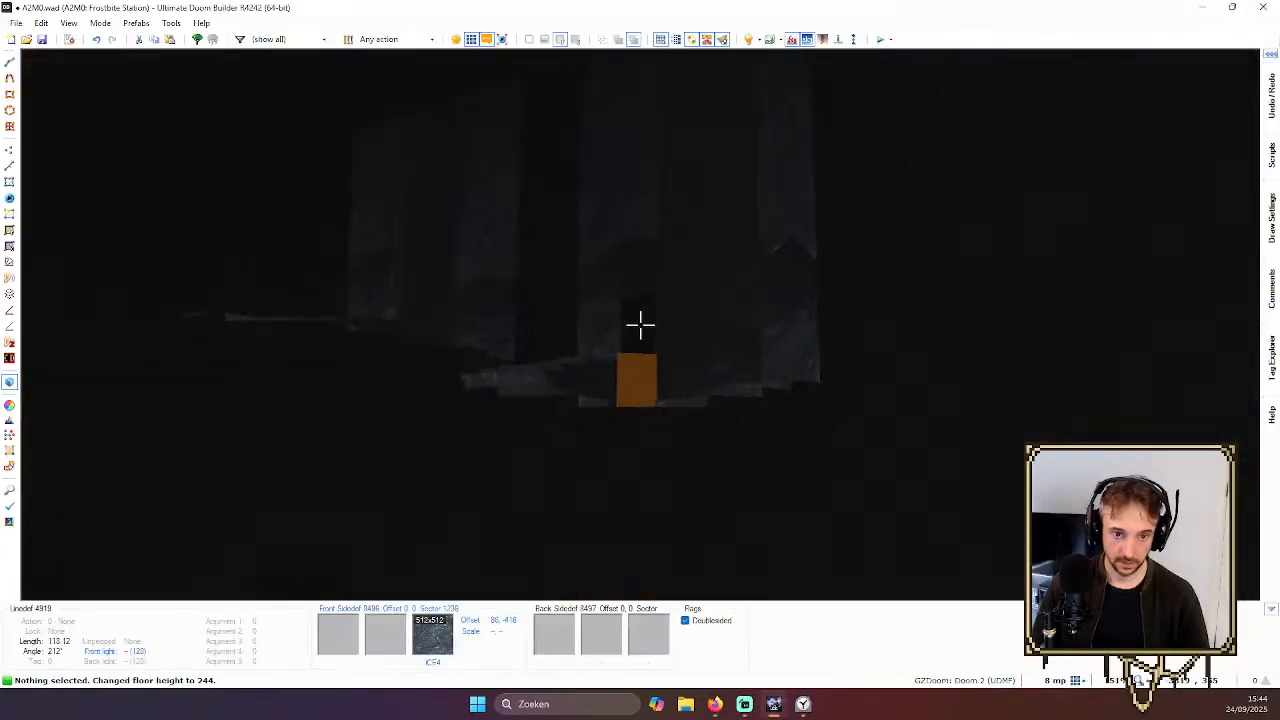
key(w)
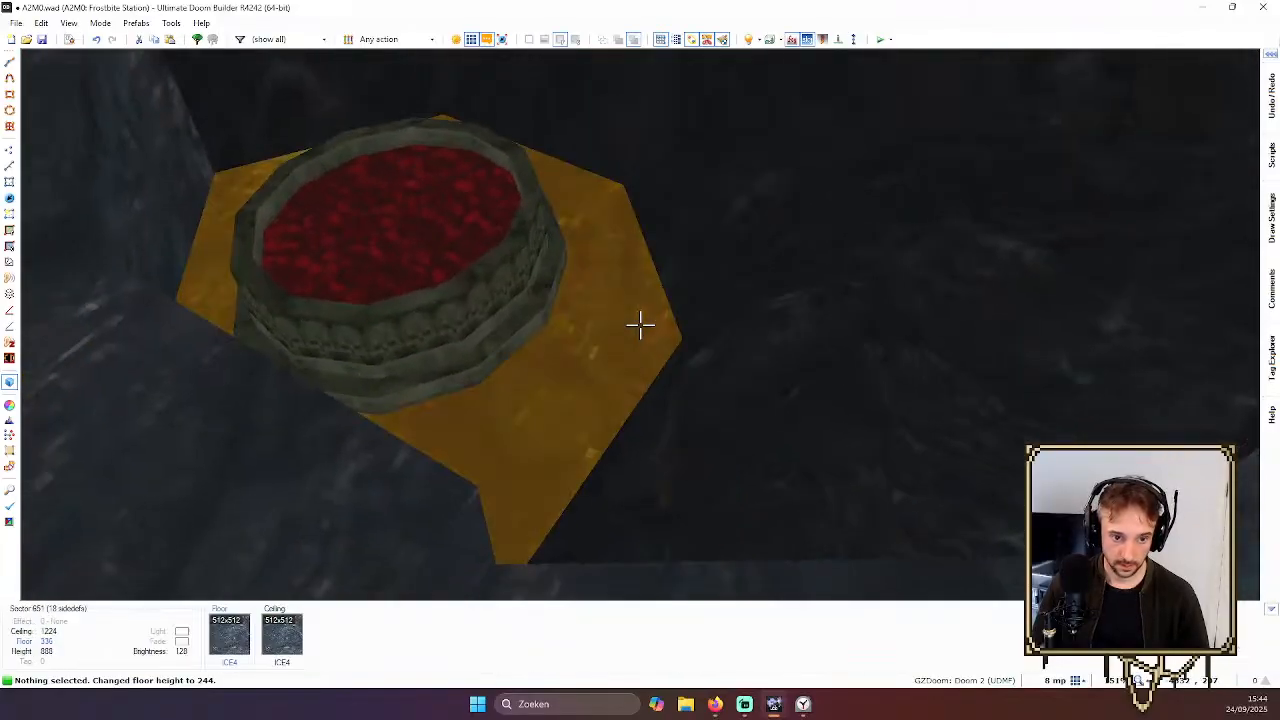
key(s)
key(w)
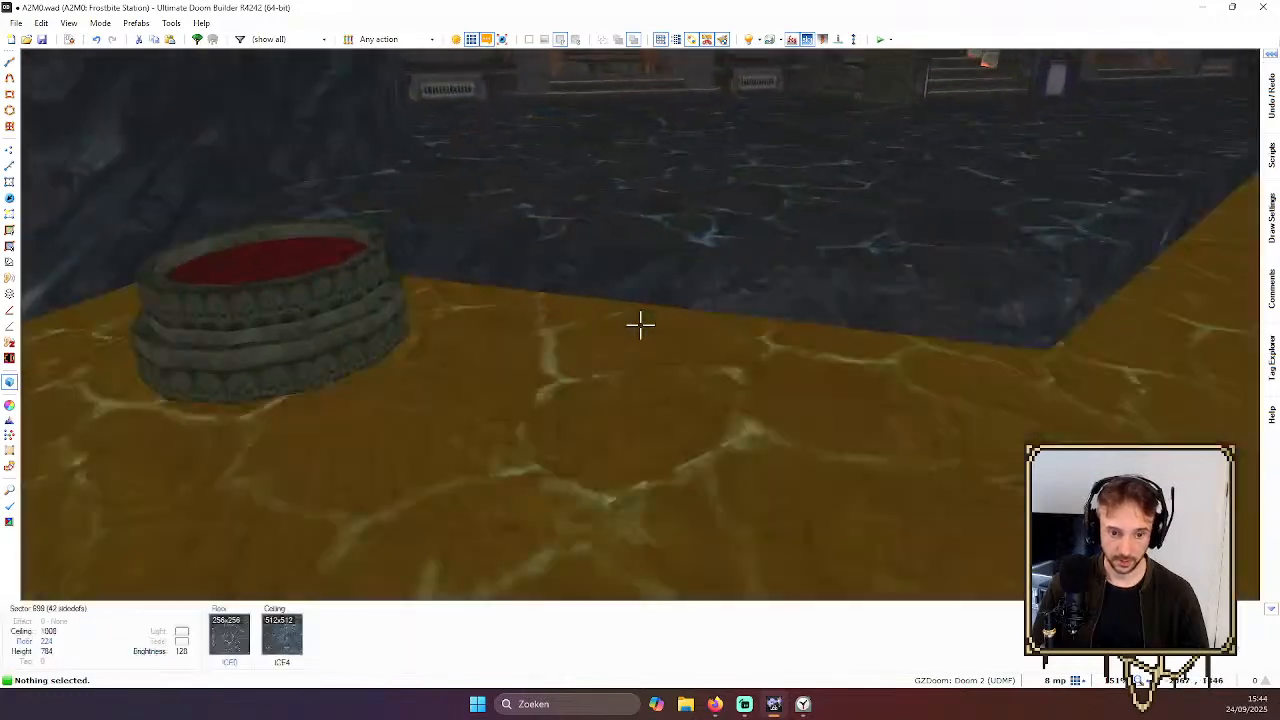
key(s)
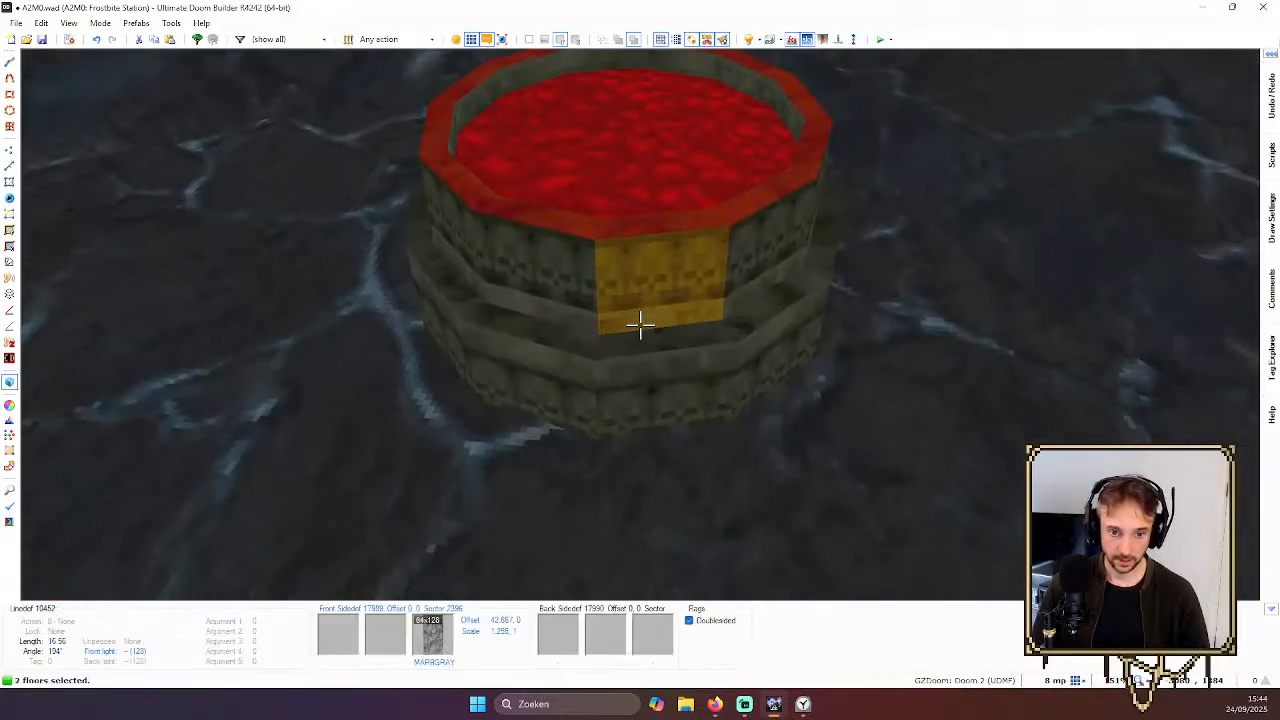
click(640, 325)
scroll(640, 325, down, 1)
key(c)
key(s)
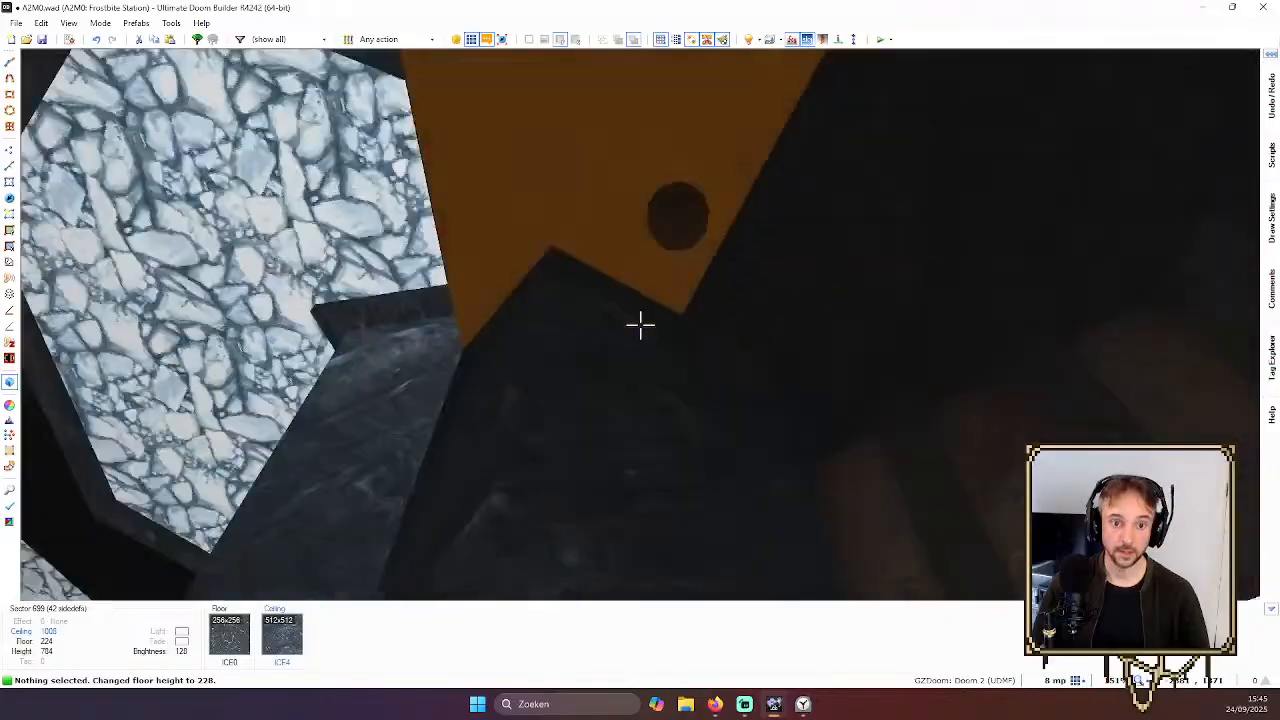
Set the ceiling height of the brazier copy's three sectors to 1008, matching the surrounding cave
key(w)
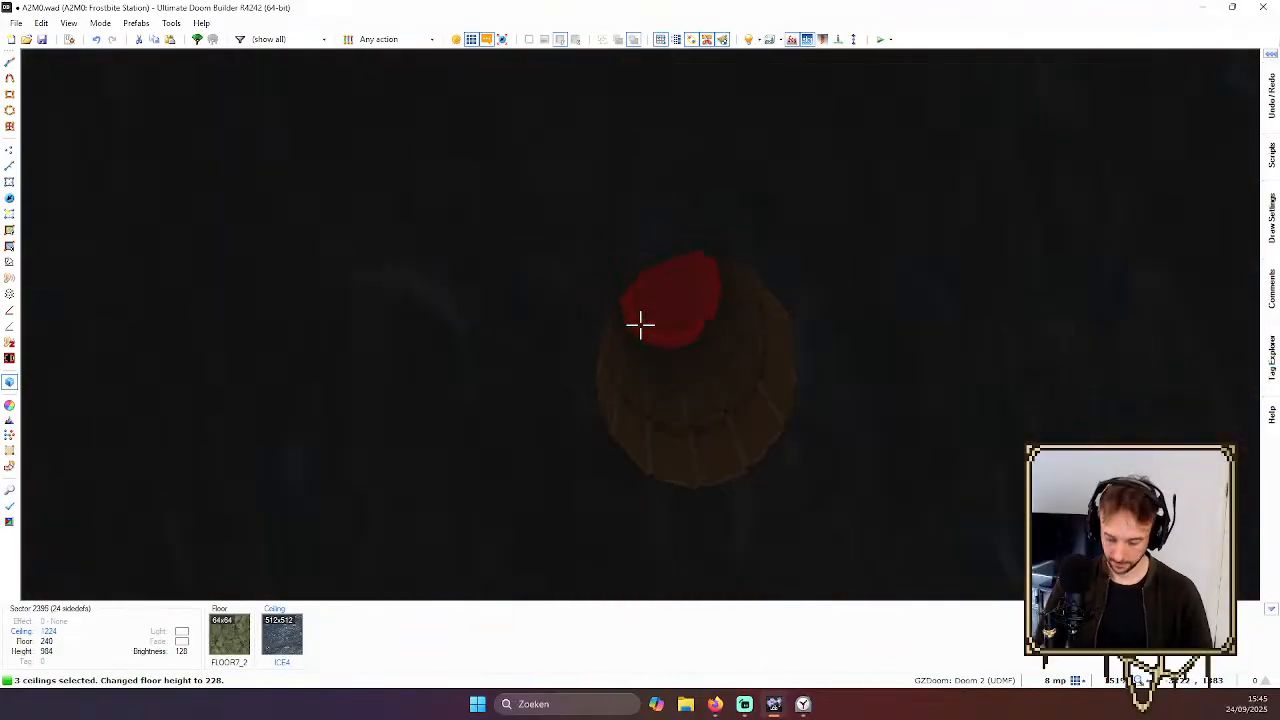
key(Escape)
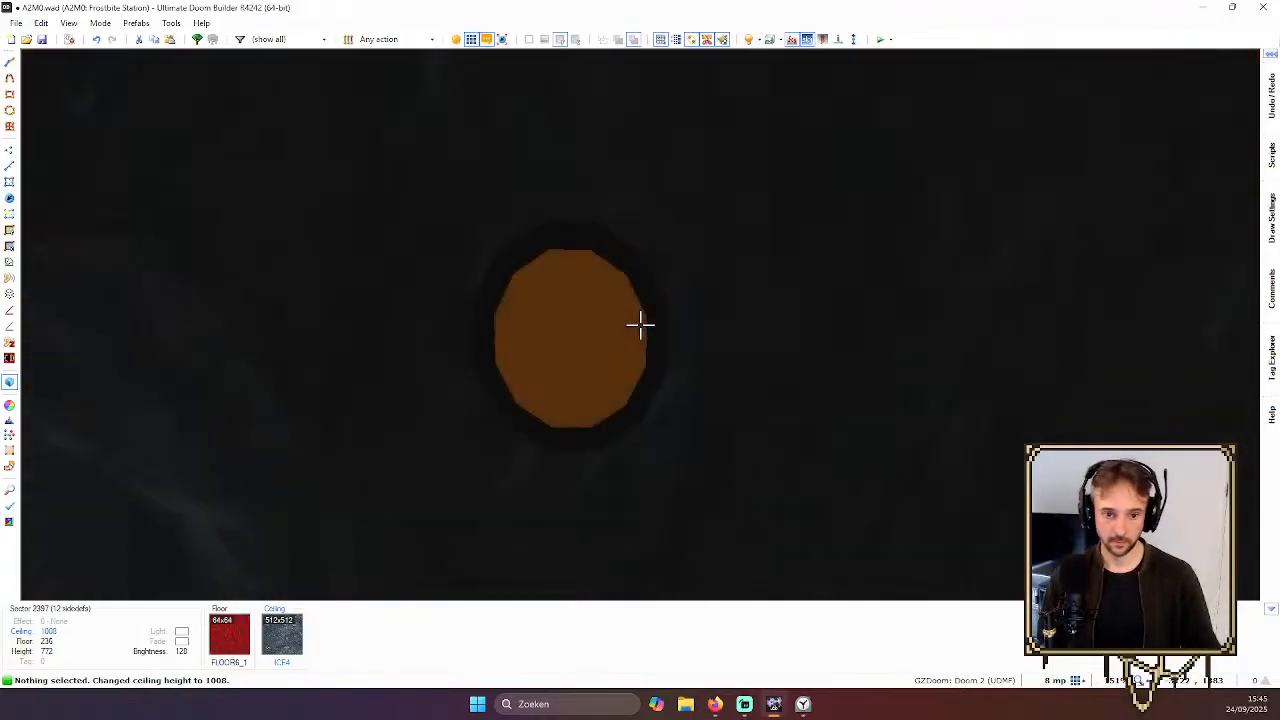
Set the ceiling colour of the brazier copy's three sectors to 353535 and check the surrounding cave sector's colours
click(640, 323)
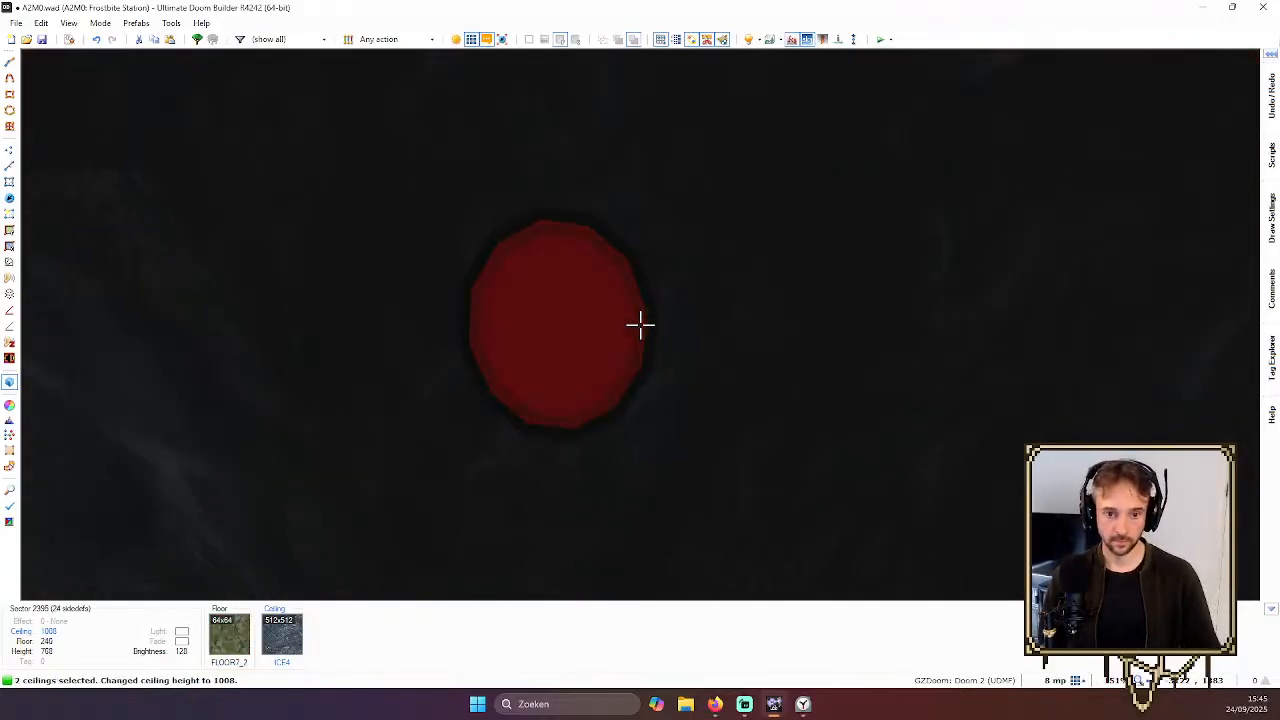
right_click(640, 323)
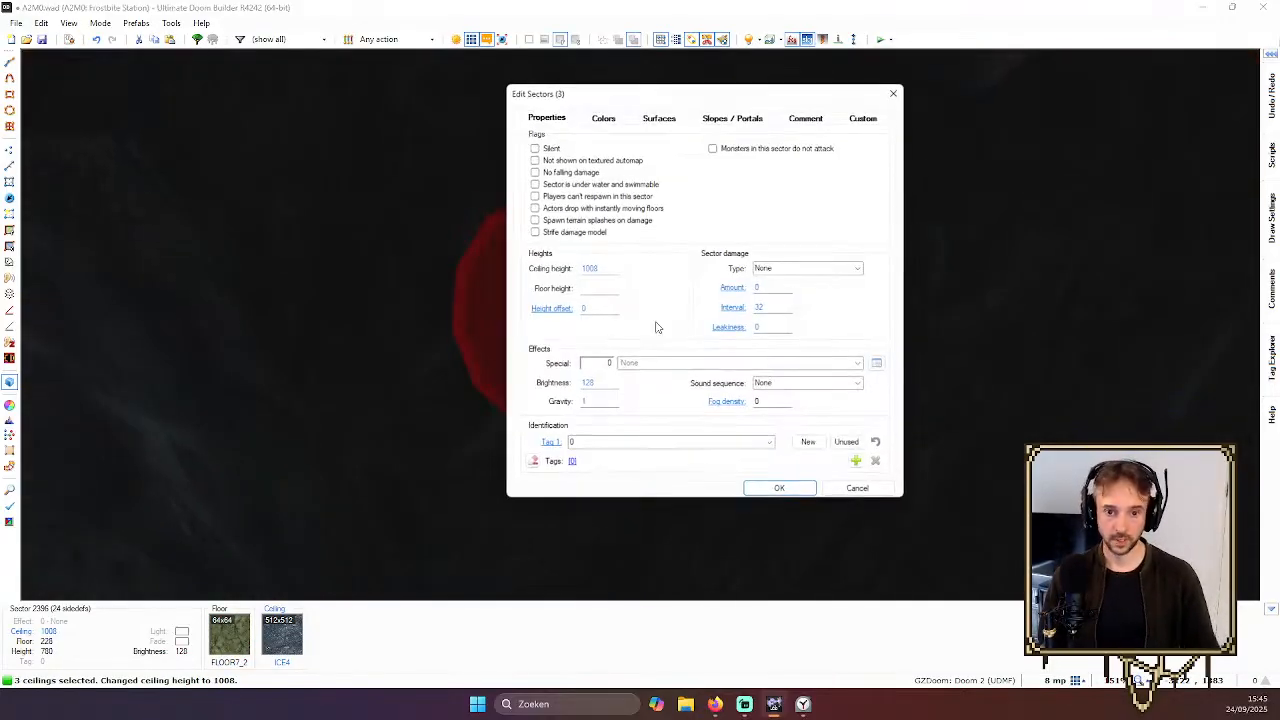
click(606, 118)
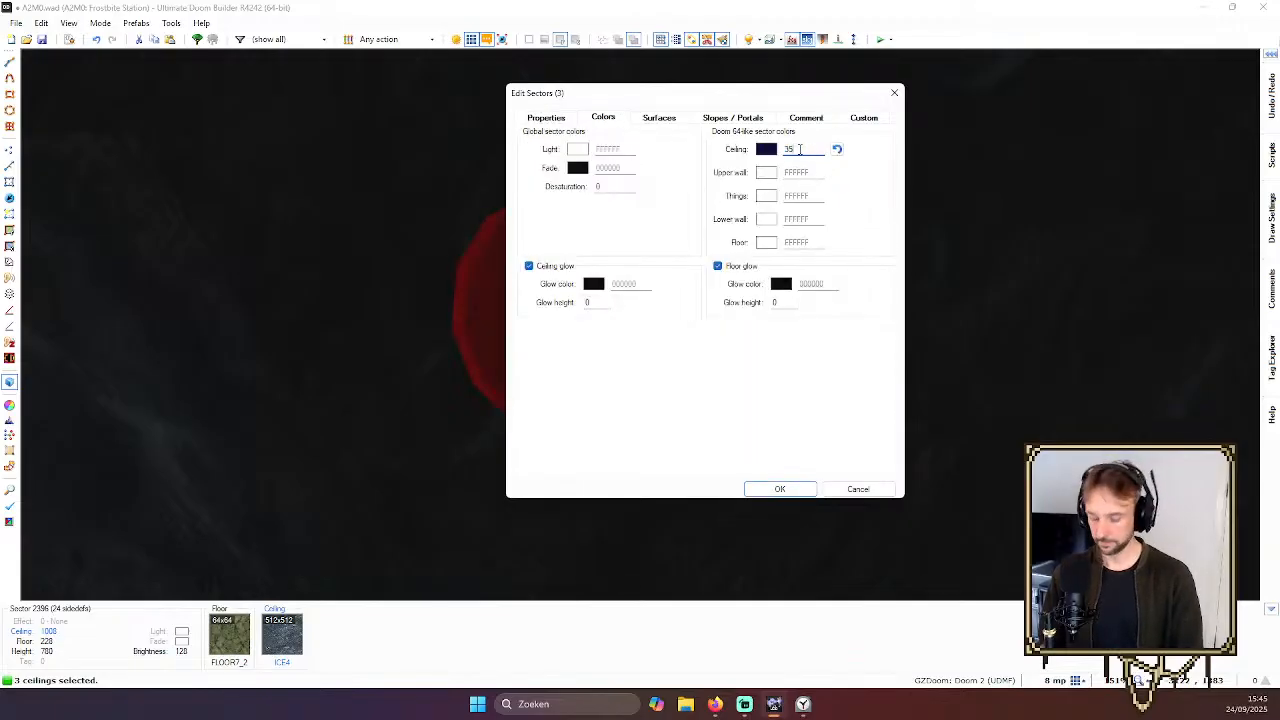
key(Return)
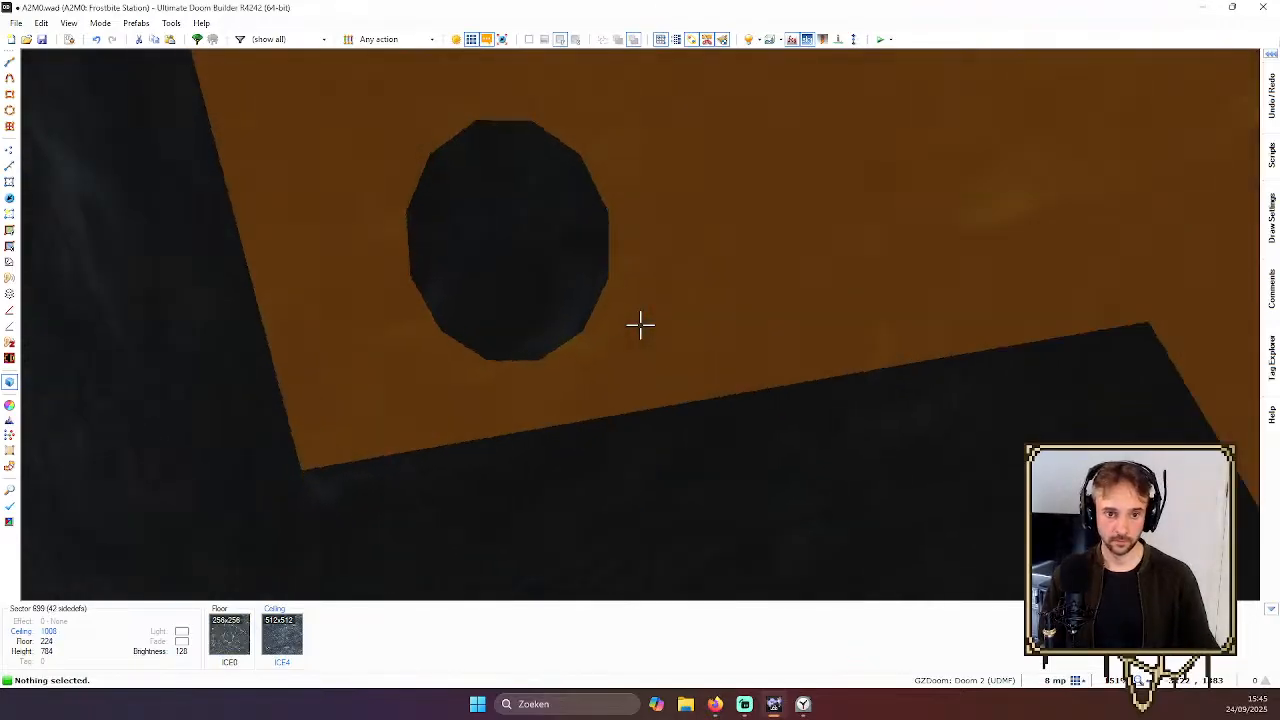
right_click(640, 323)
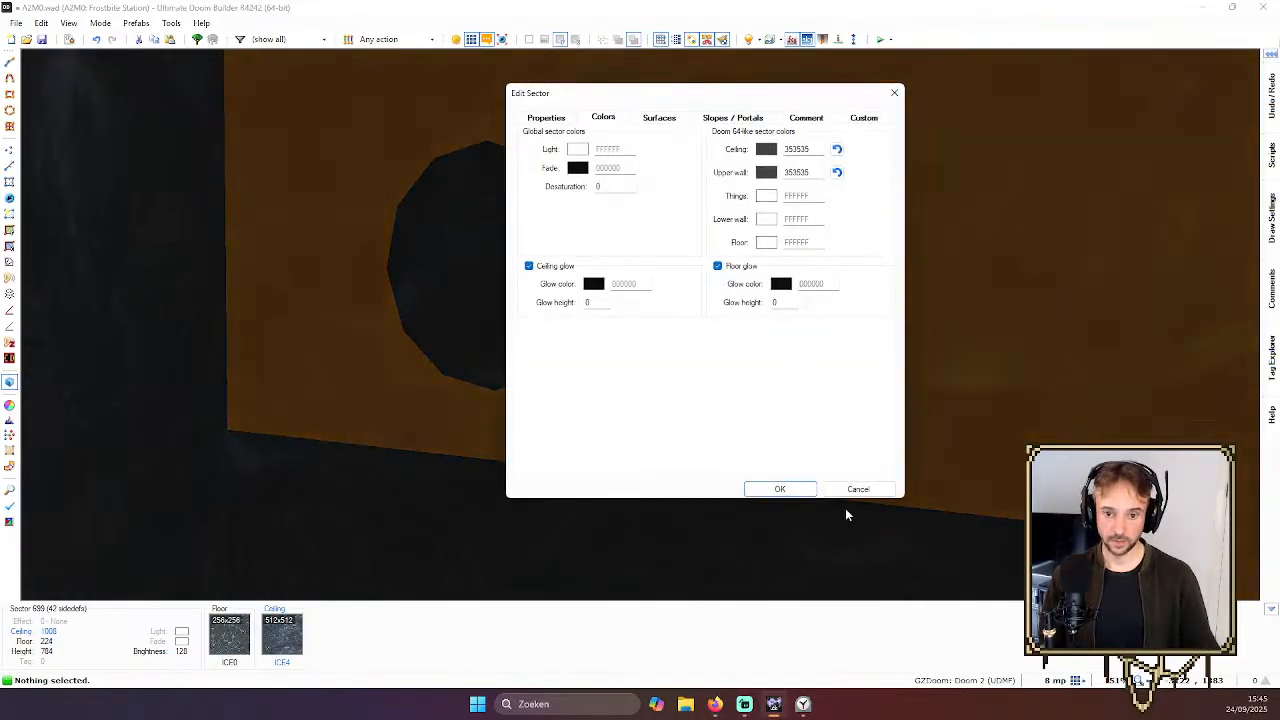
click(849, 479)
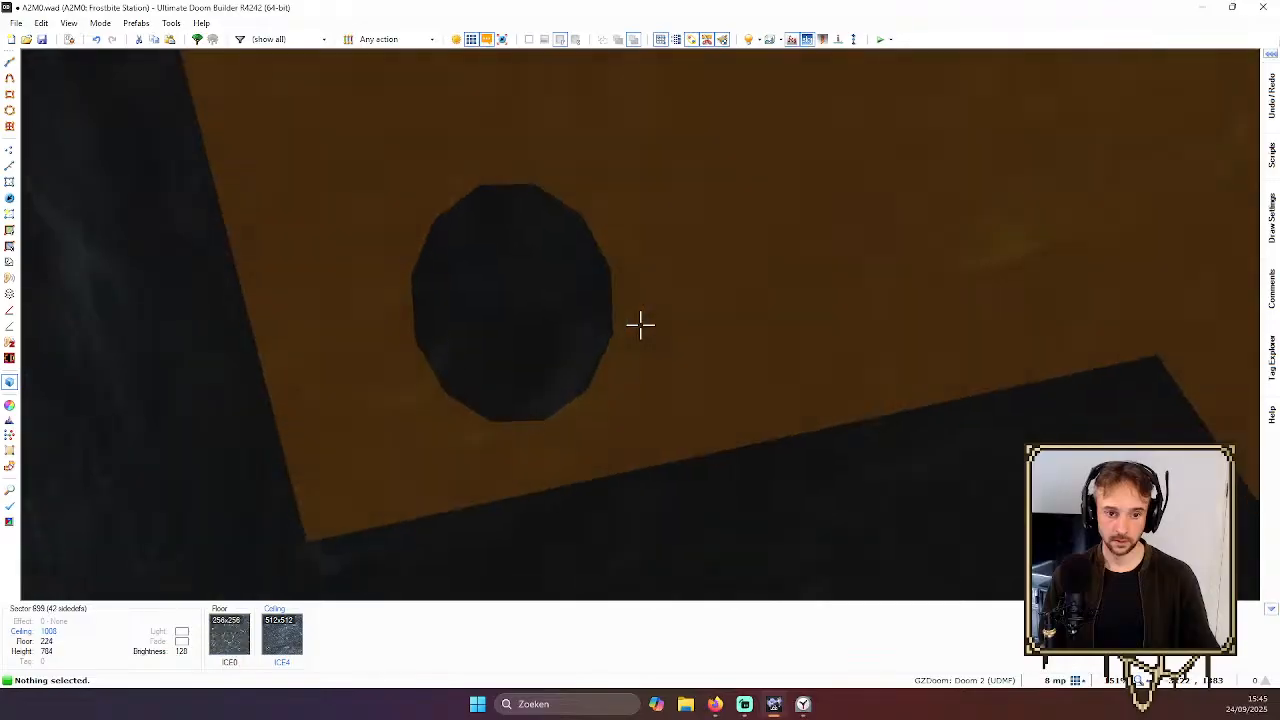
Paste the ICE4 flat onto the cave ceiling around the brazier copy and reset the ceiling texture offsets
key(ctrl+v)
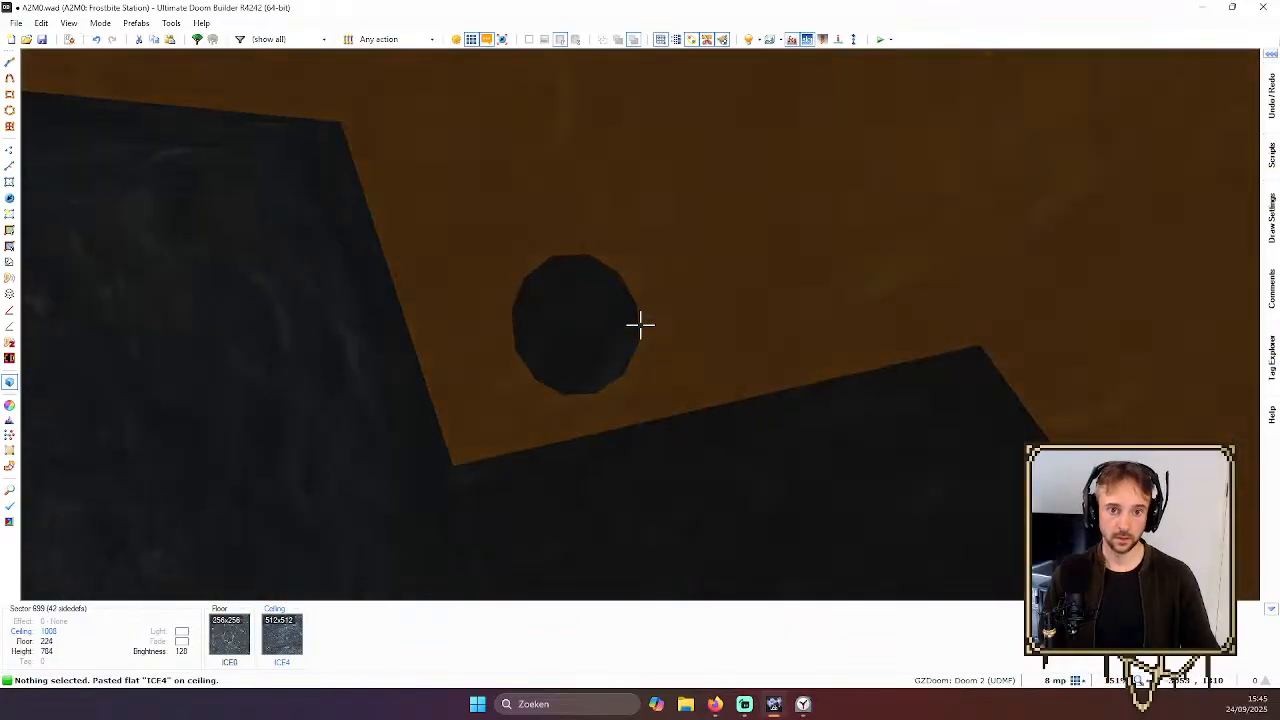
click(640, 323)
click(640, 323)
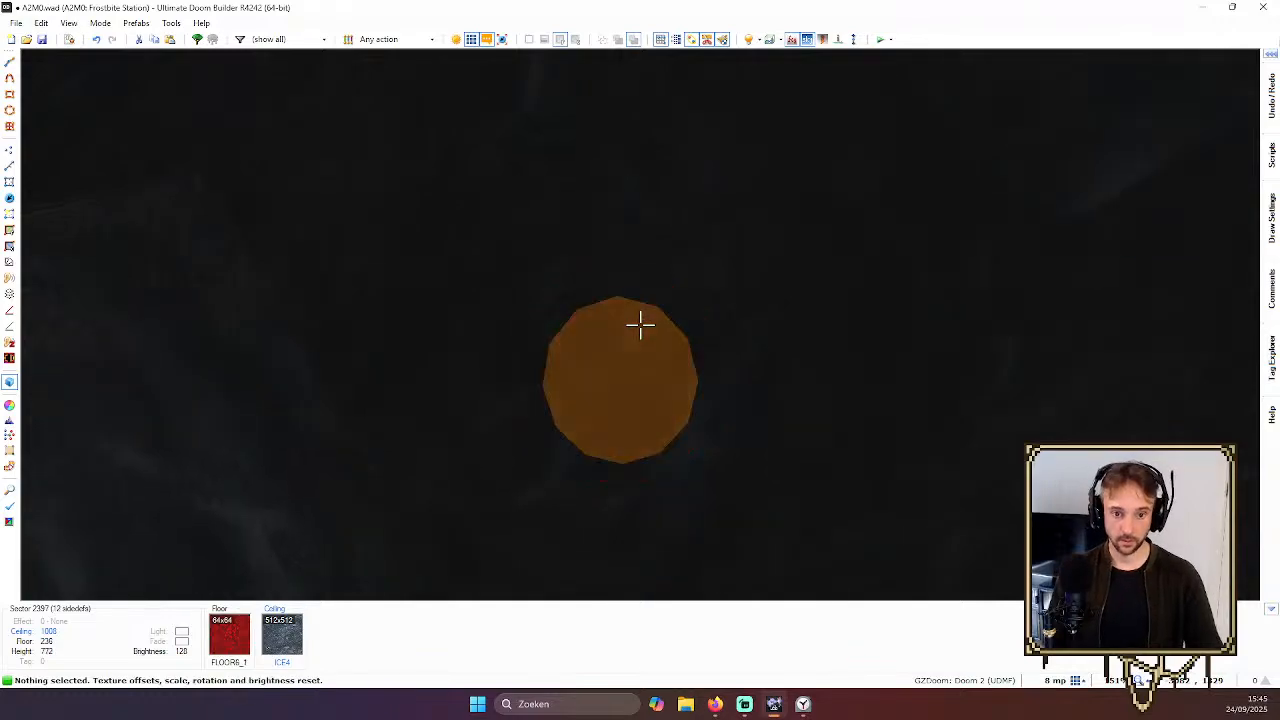
Select the three floors of the other, still raised brazier copy by the cave wall and lower them together, bringing the outer ring to 228
key(d)
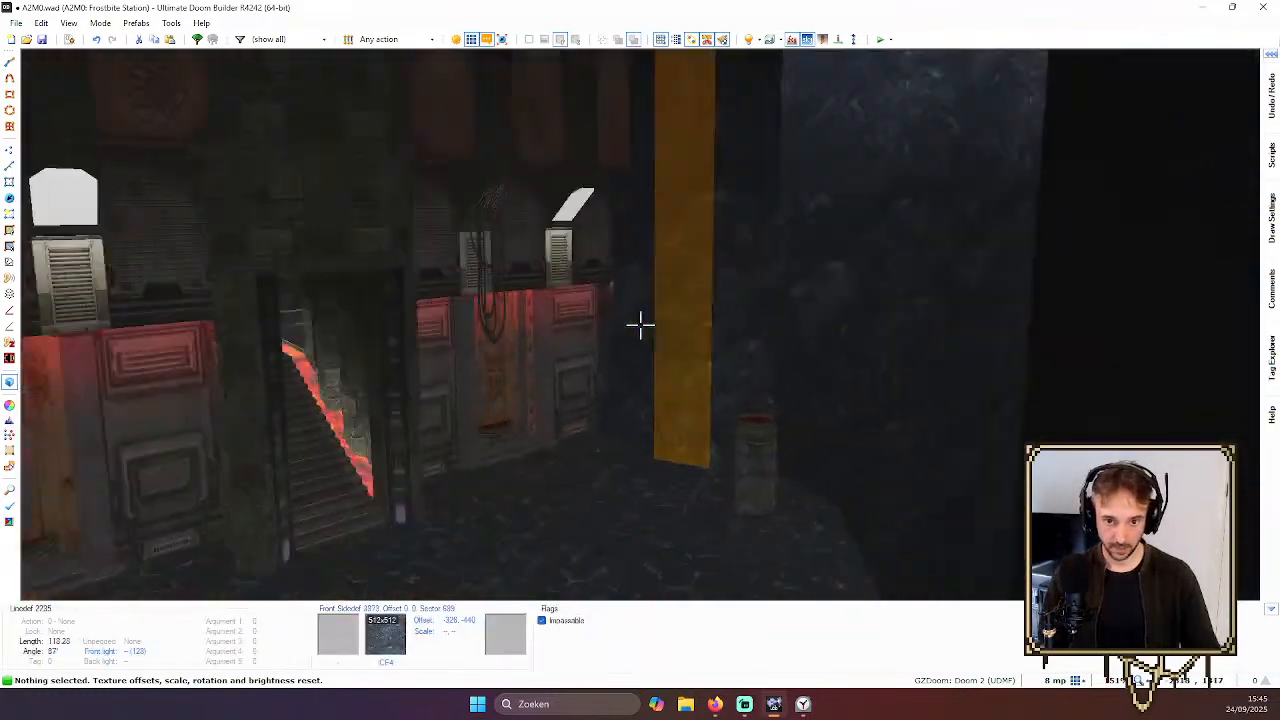
click(640, 323)
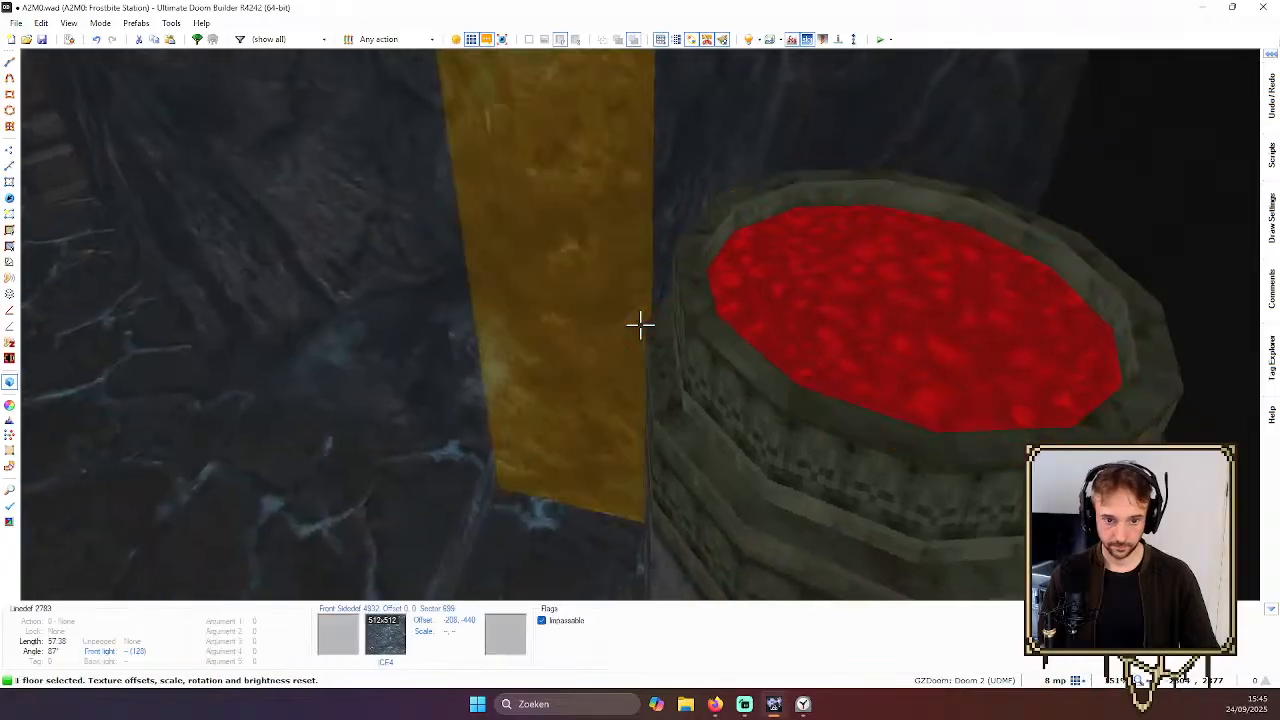
click(640, 325)
click(640, 325)
key(d)
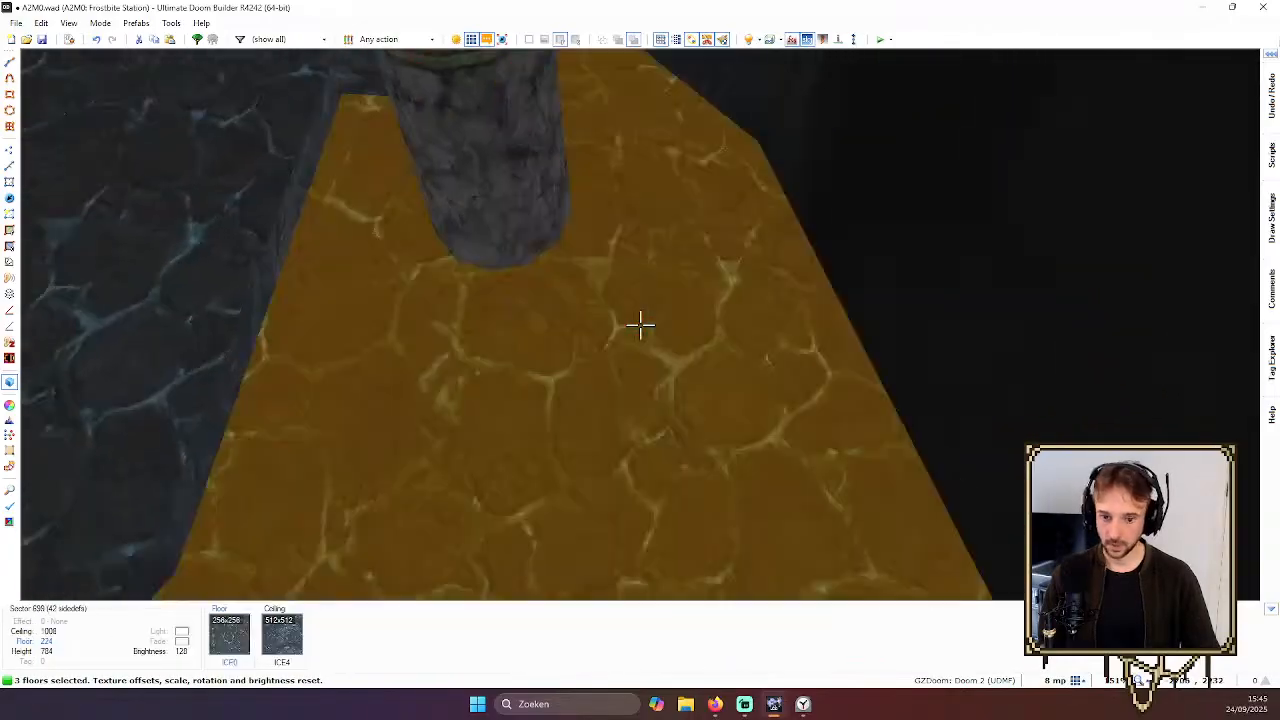
key(e)
scroll(640, 325, down, 16)
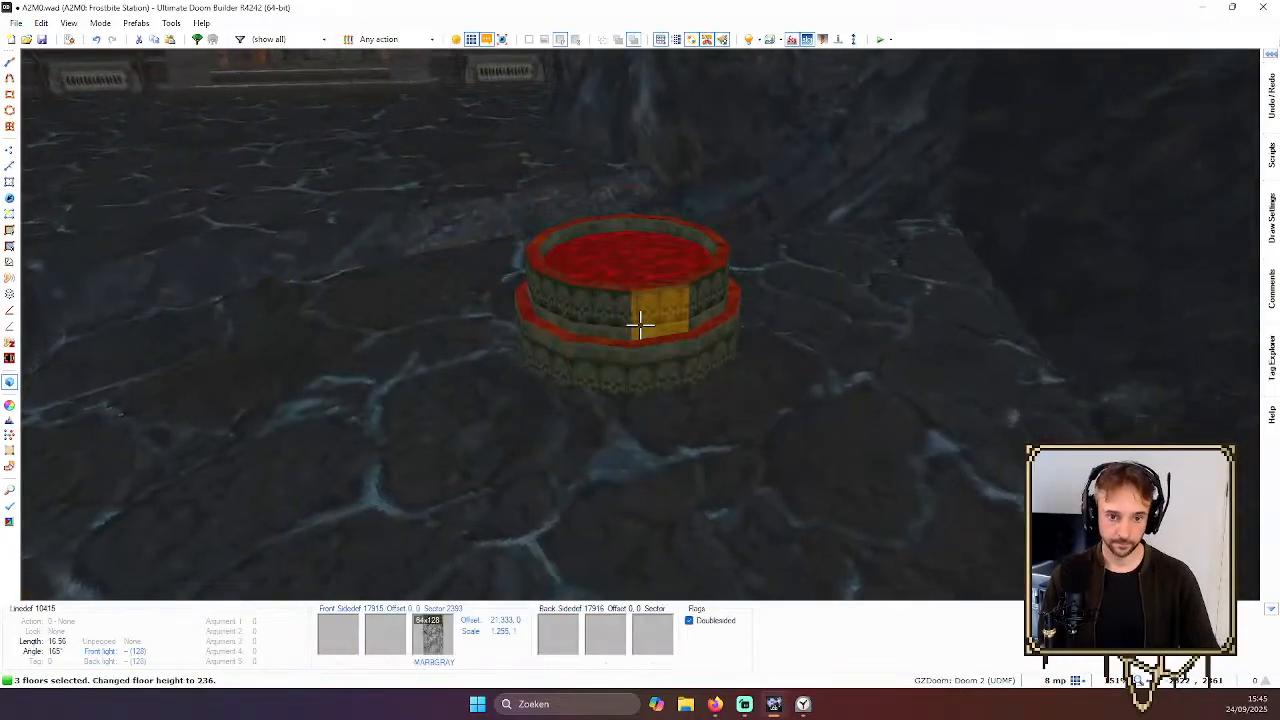
scroll(640, 325, down, 1)
key(c)
key(d)
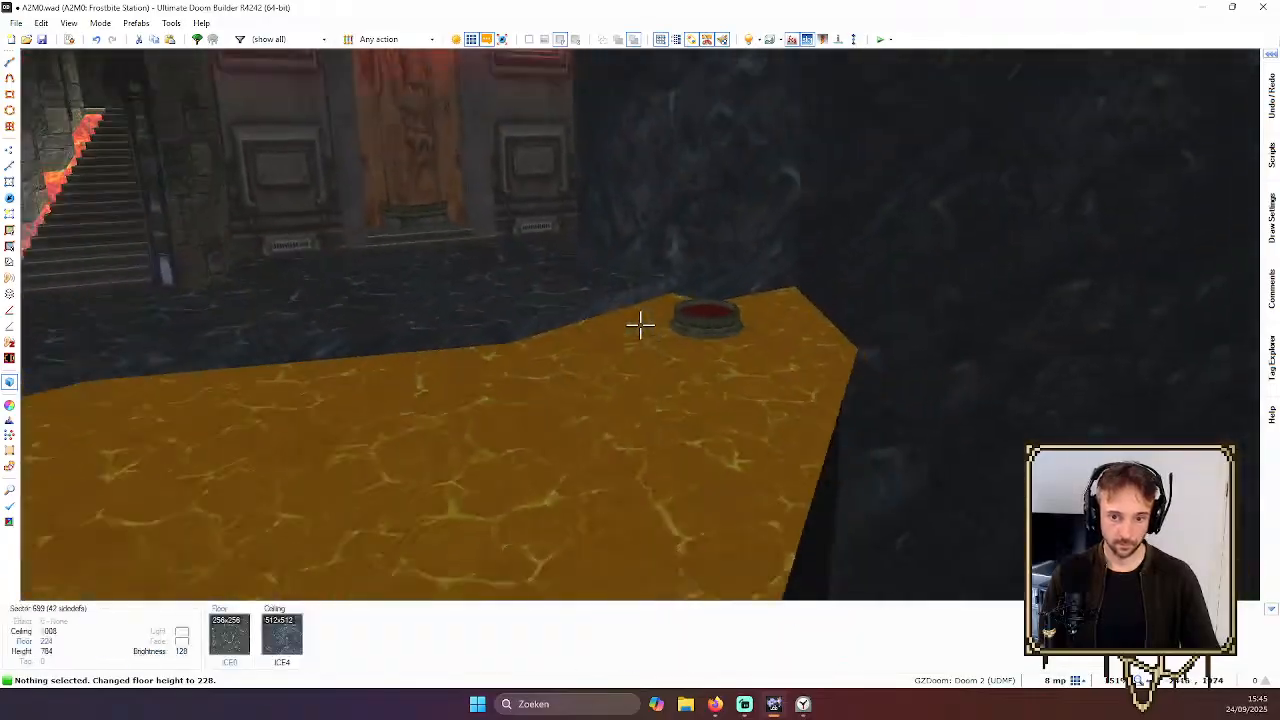
key(s)
key(d)
key(e)
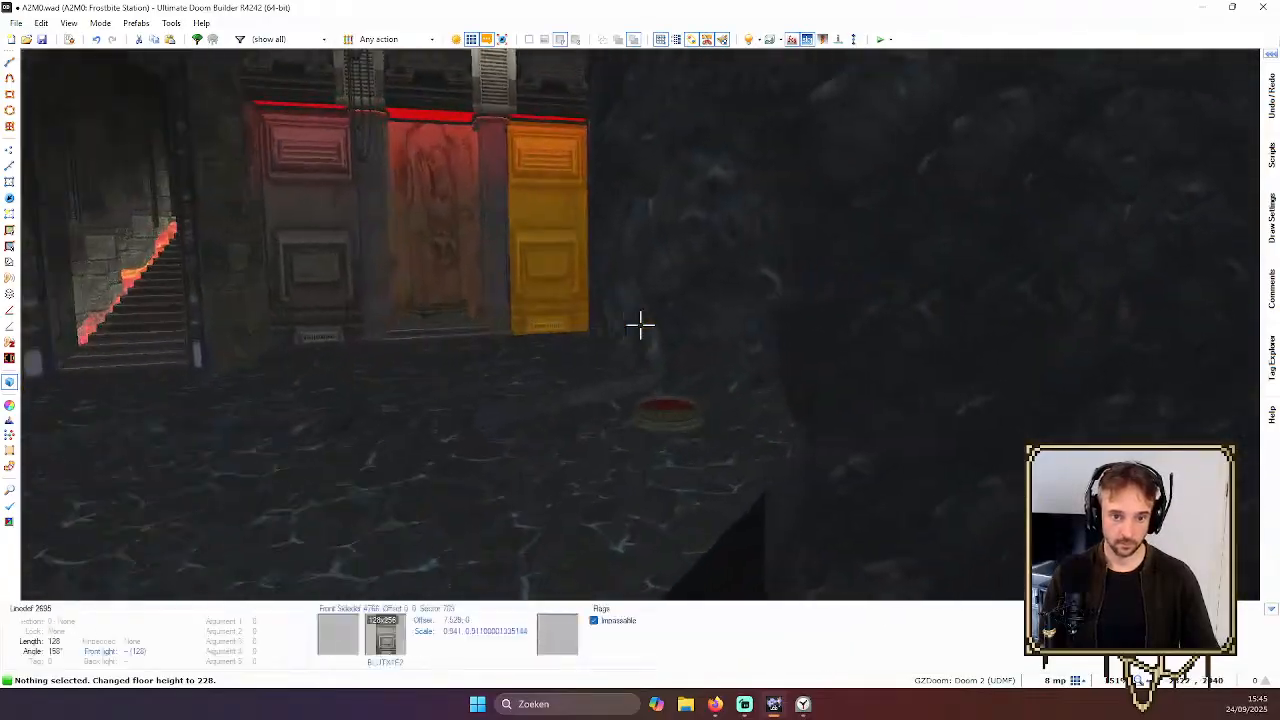
Set the ceilings of the corner fire pit sectors to height 1008, matching the surrounding ceiling, and apply the ICE4 flat to them
key(e)
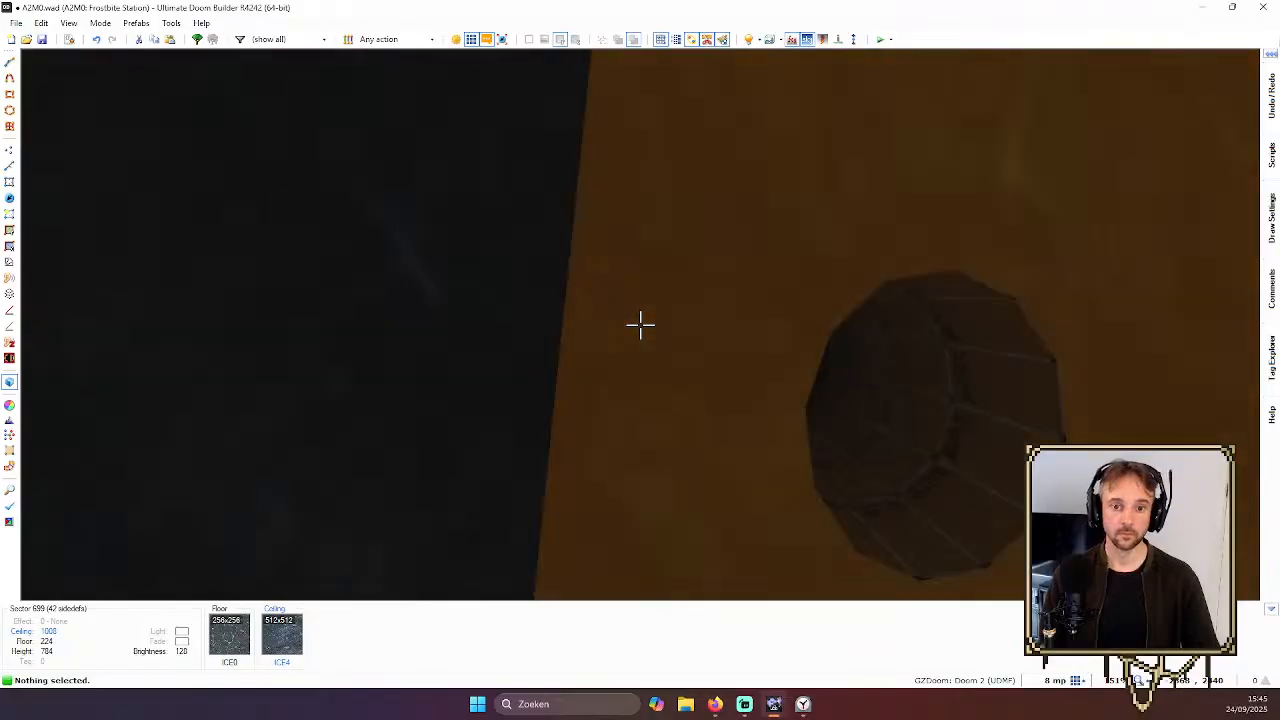
key(e)
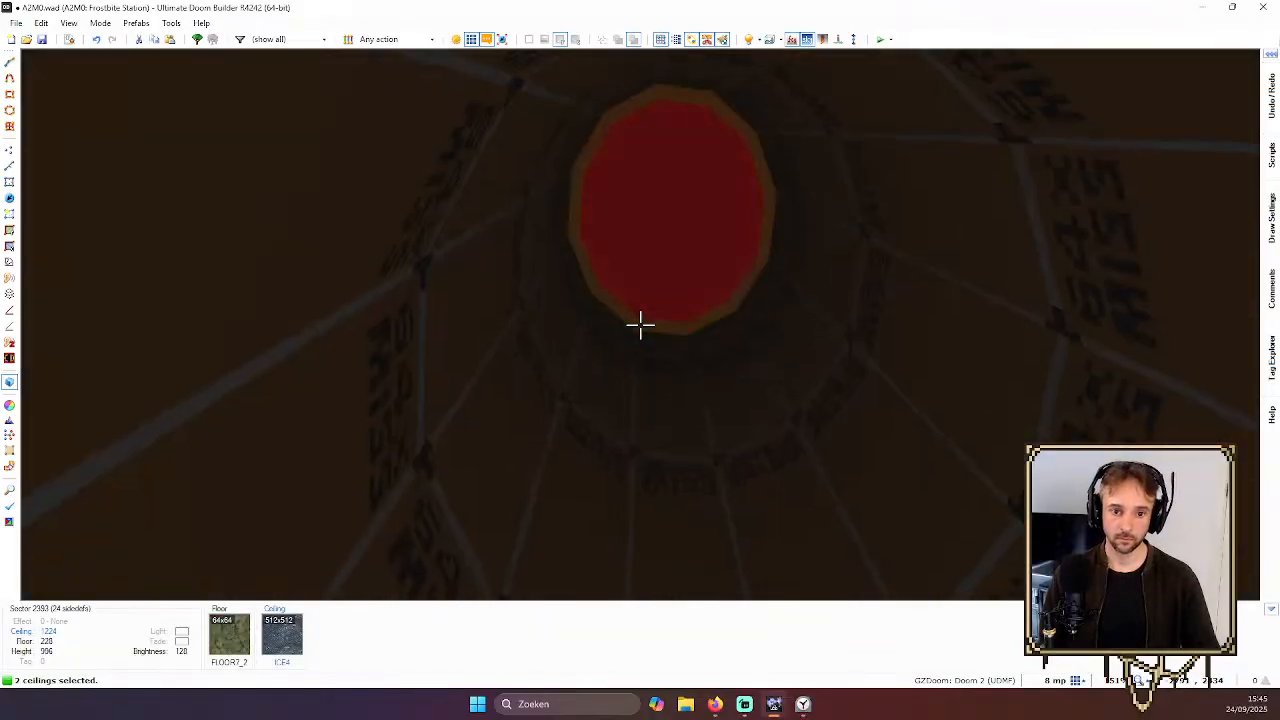
key(d)
key(e)
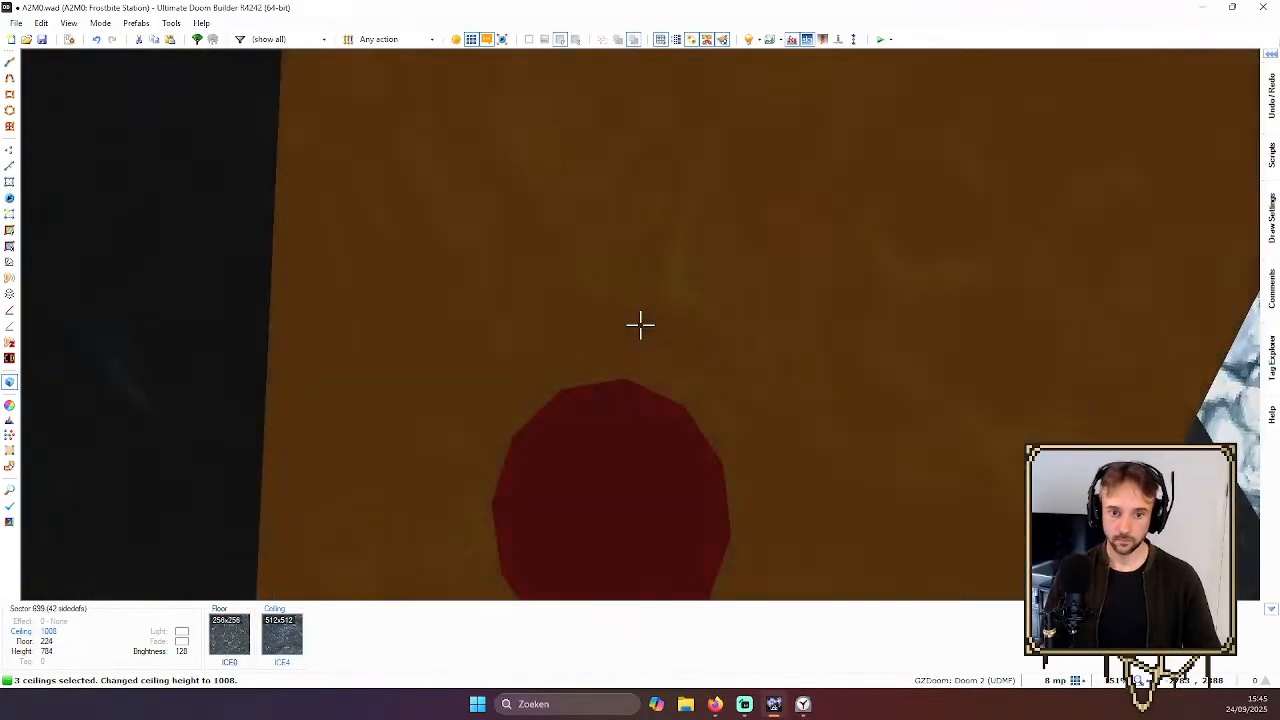
key(ctrl+c)
key(ctrl+v)
Set the ceiling color of the three selected sectors to 353535
right_click(640, 325)
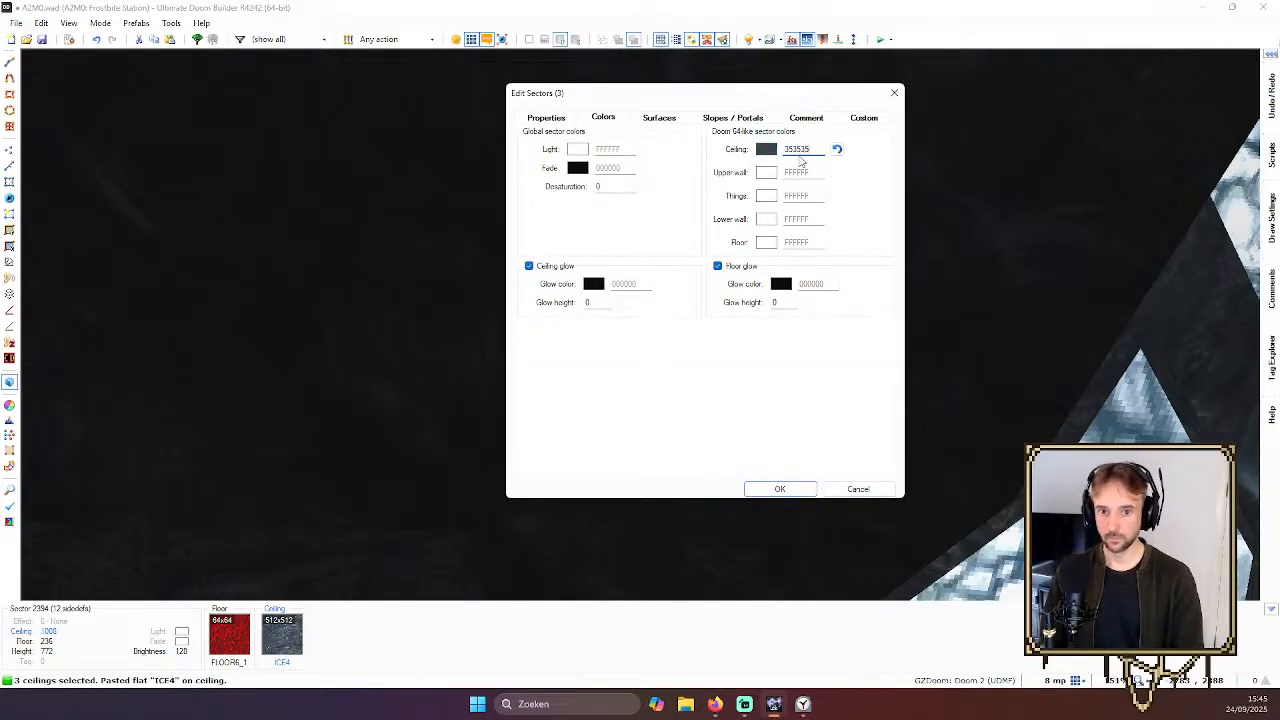
key(Return)
key(c)
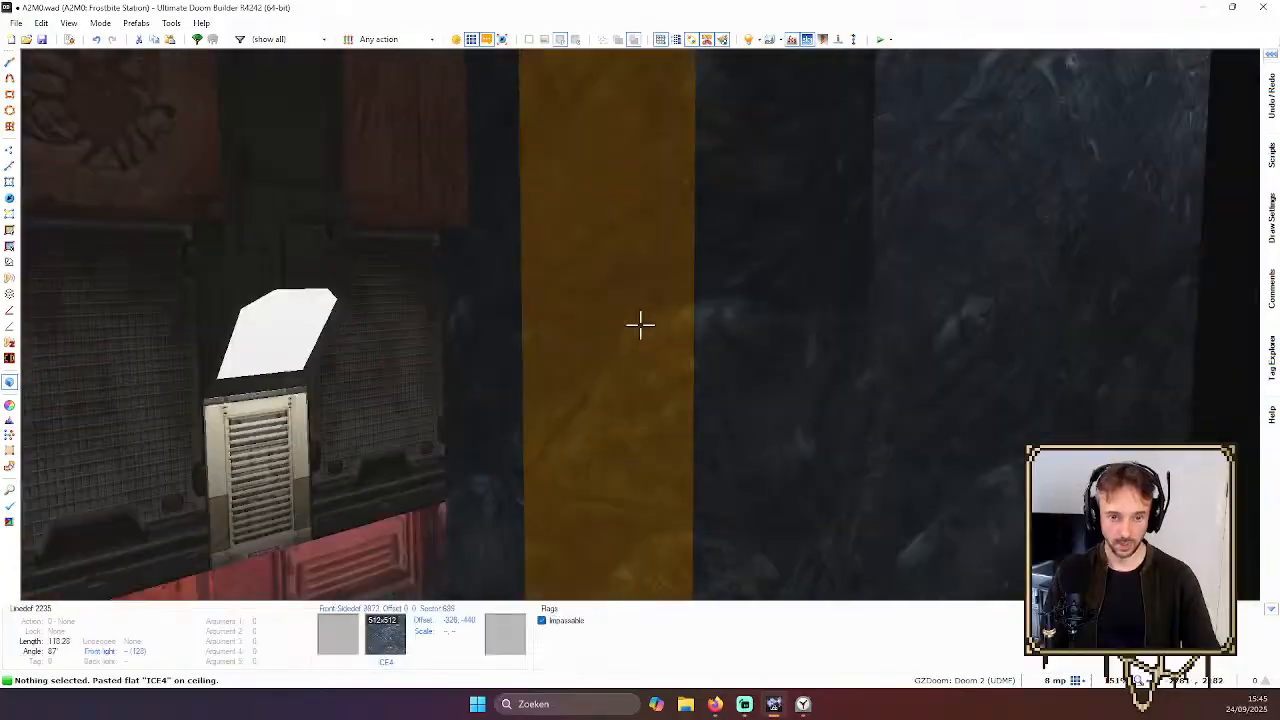
Return from the 3D view to the 2D map and launch a test run of the level
key(e)
key(t)
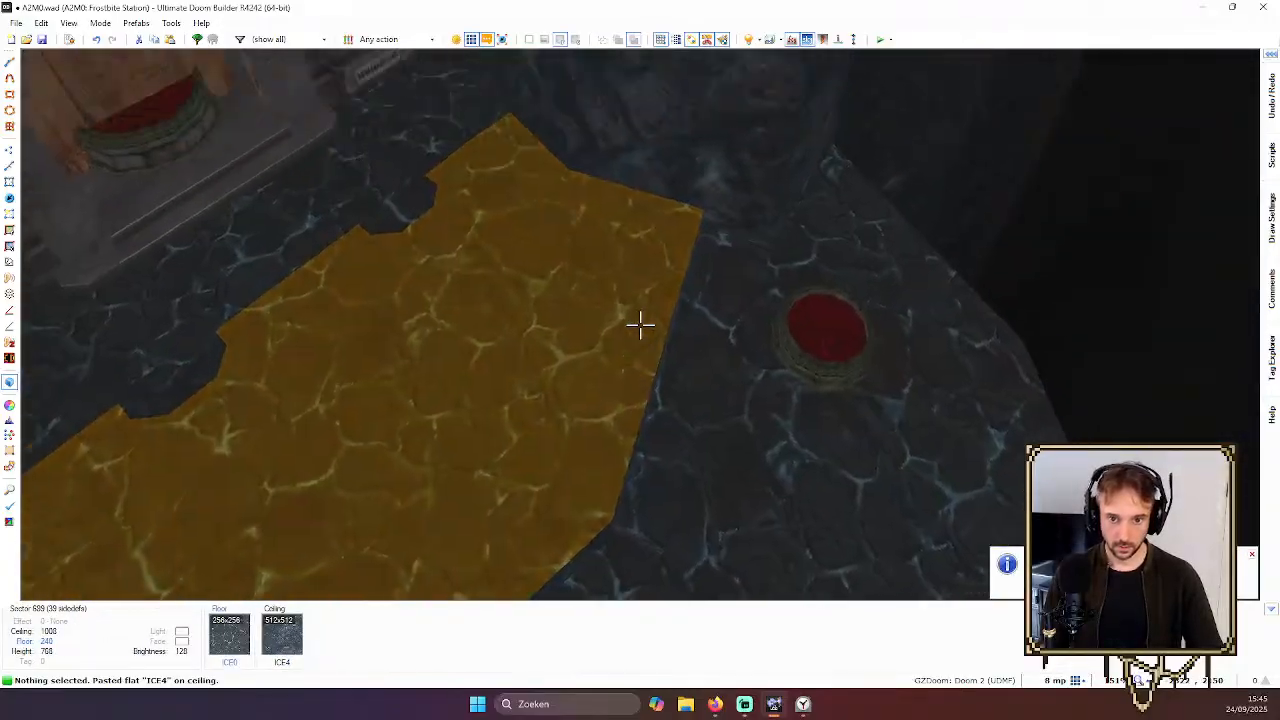
key(t)
key(t)
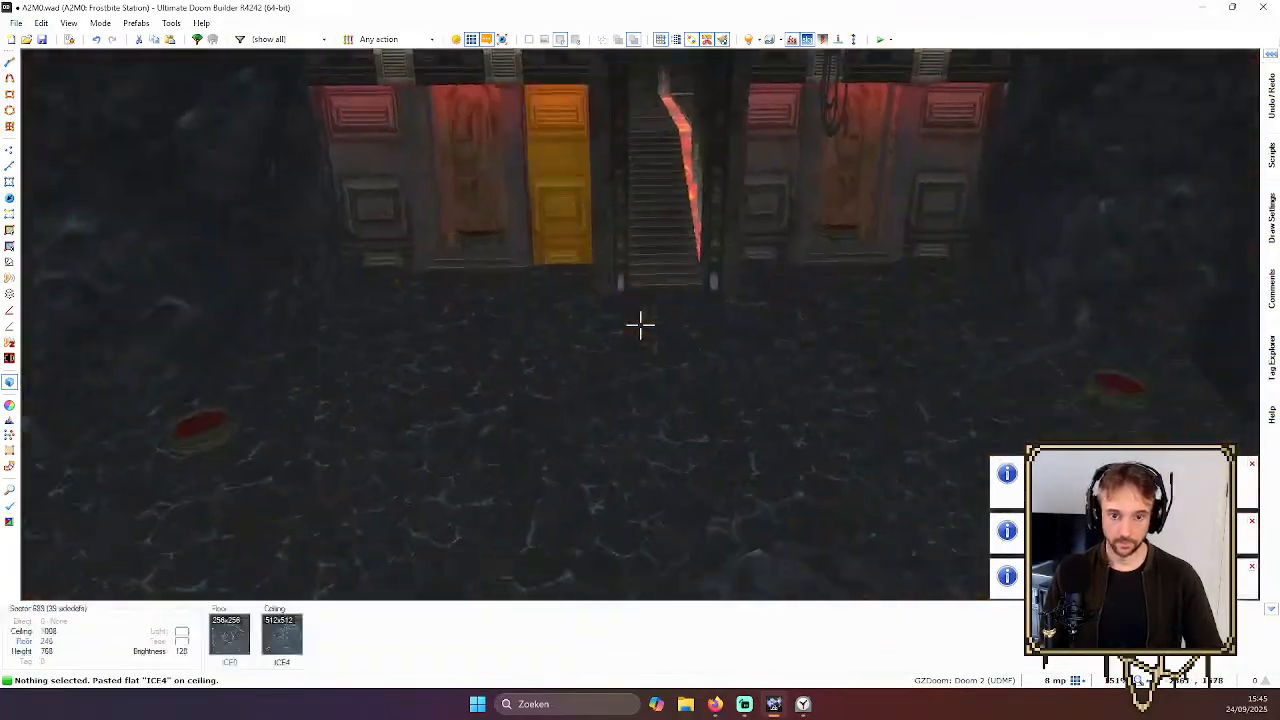
key(q)
scroll(690, 312, down, 4)
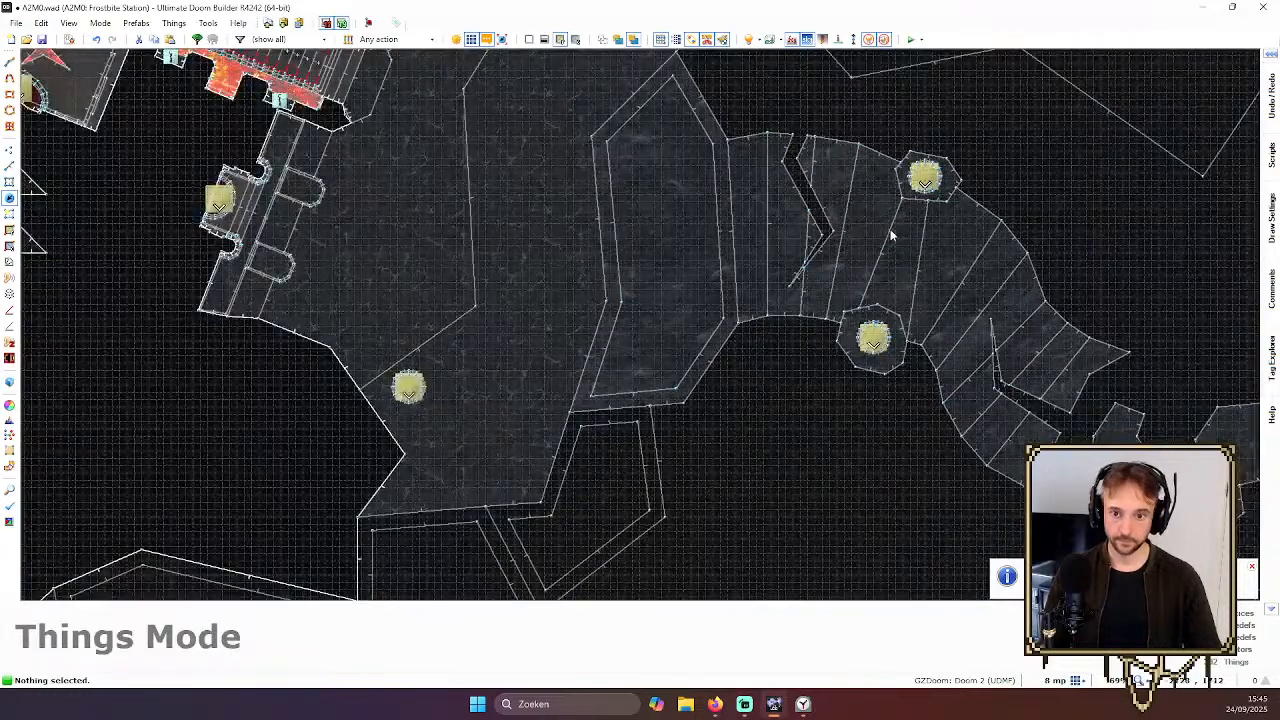
key(F9)
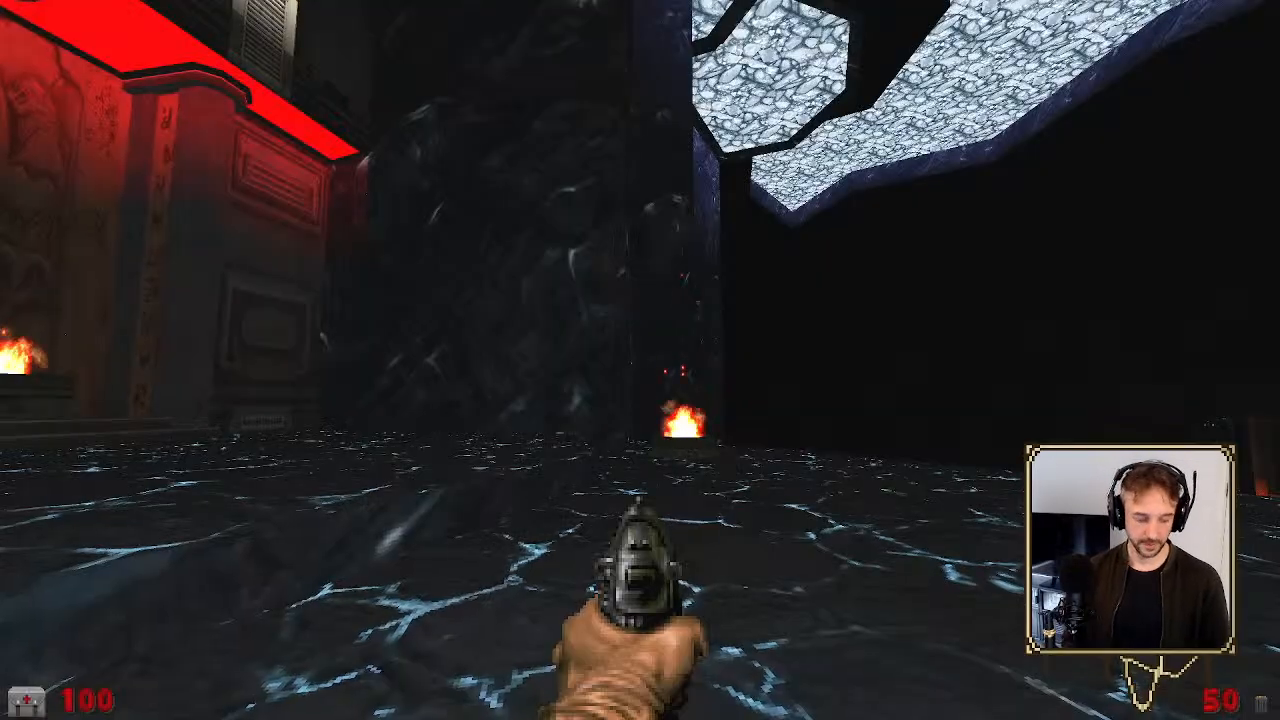
Walk around the ice cavern in the test run and examine the burning fire pits on its floor
key(w)
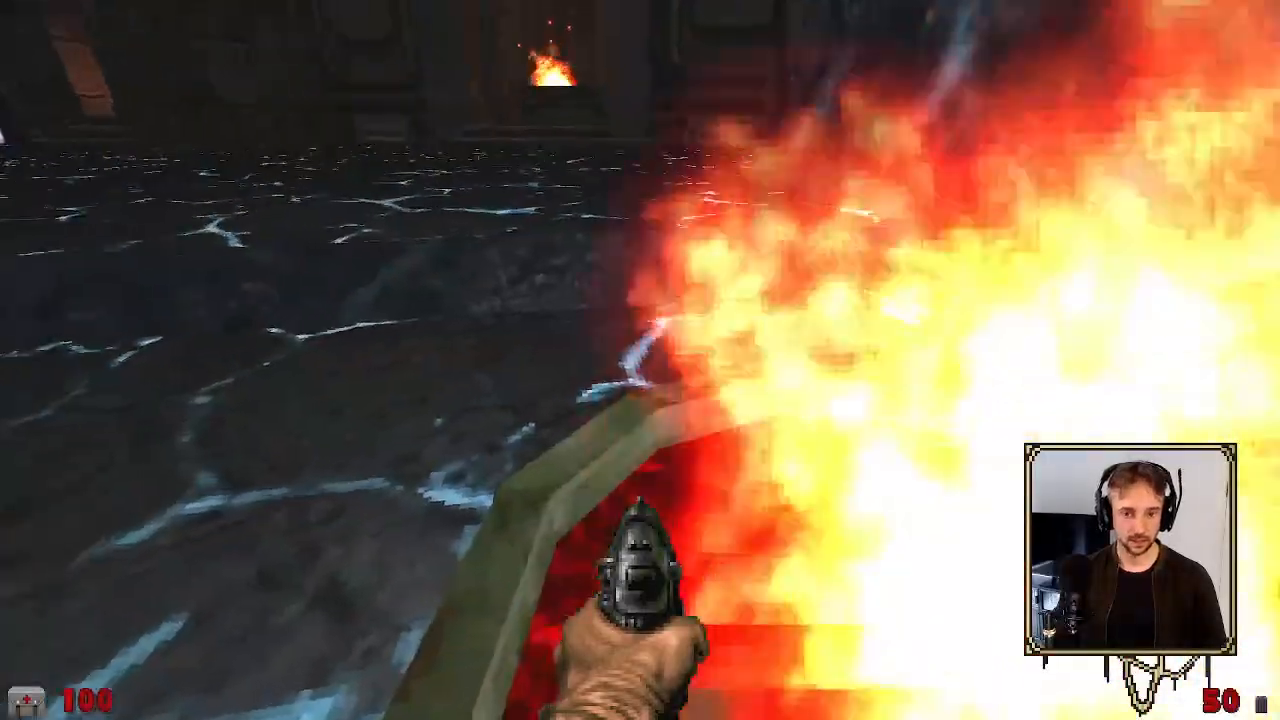
key(s)
key(w)
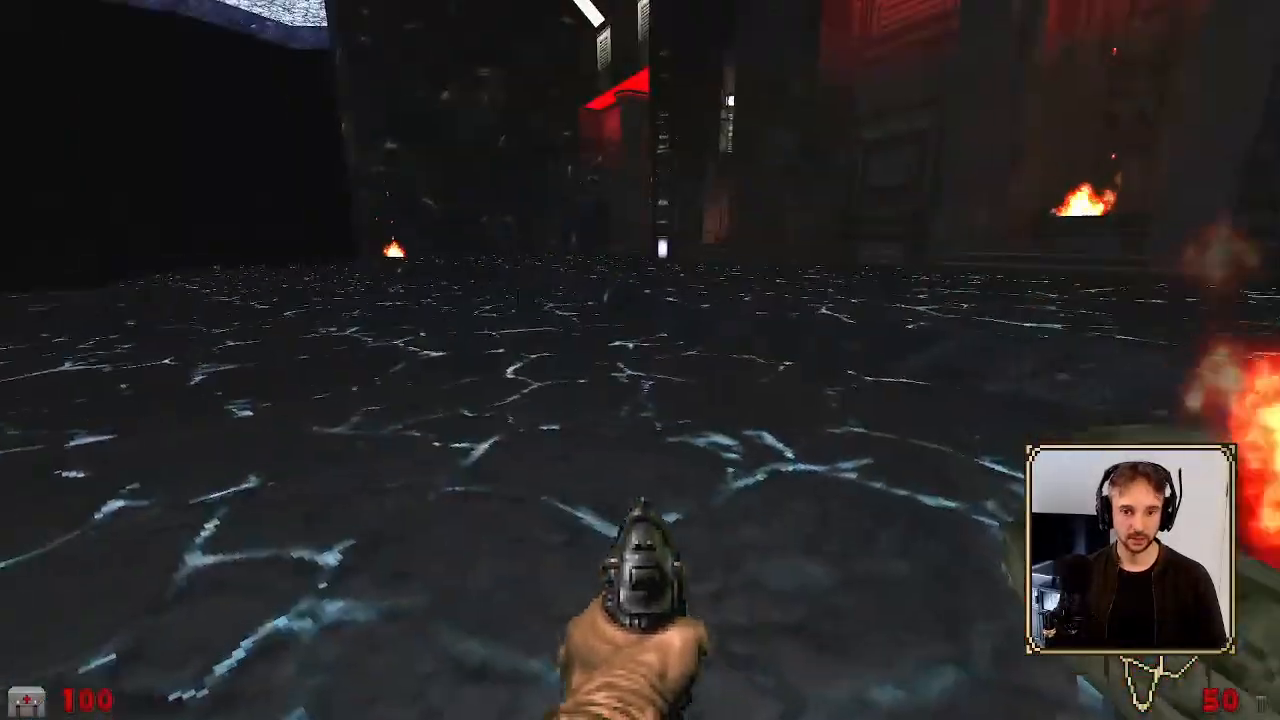
key(w)
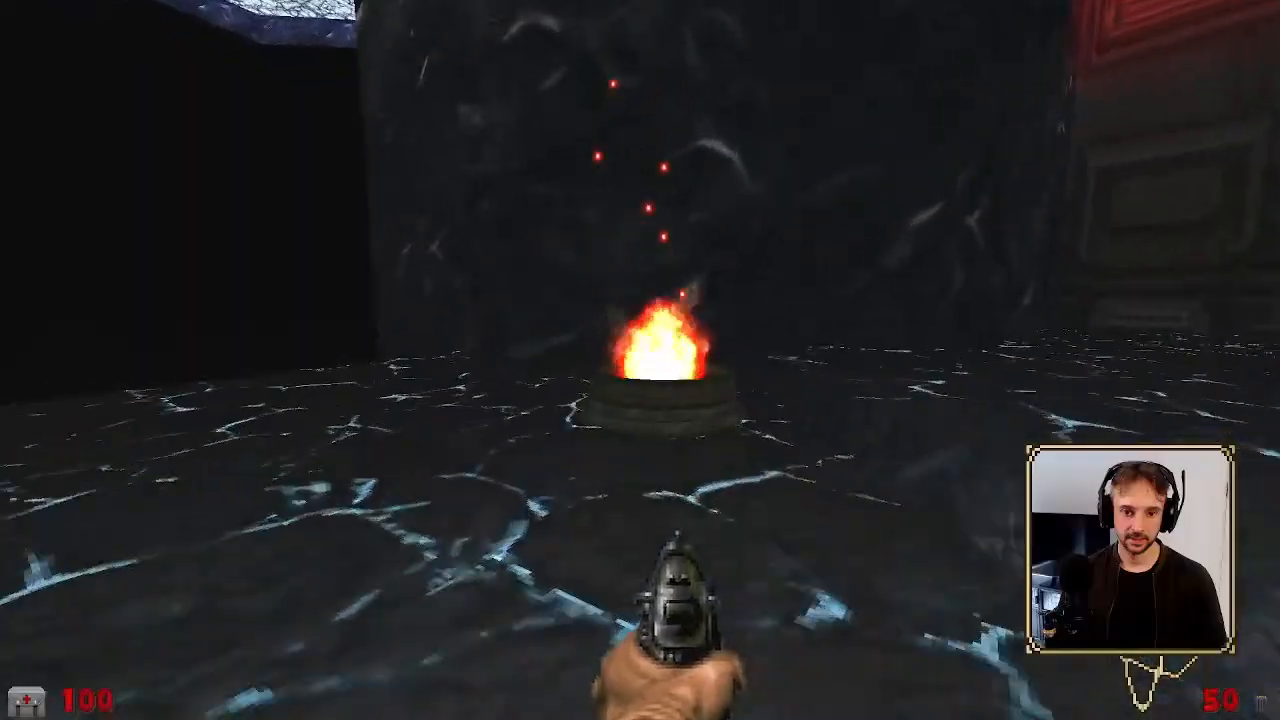
key(w)
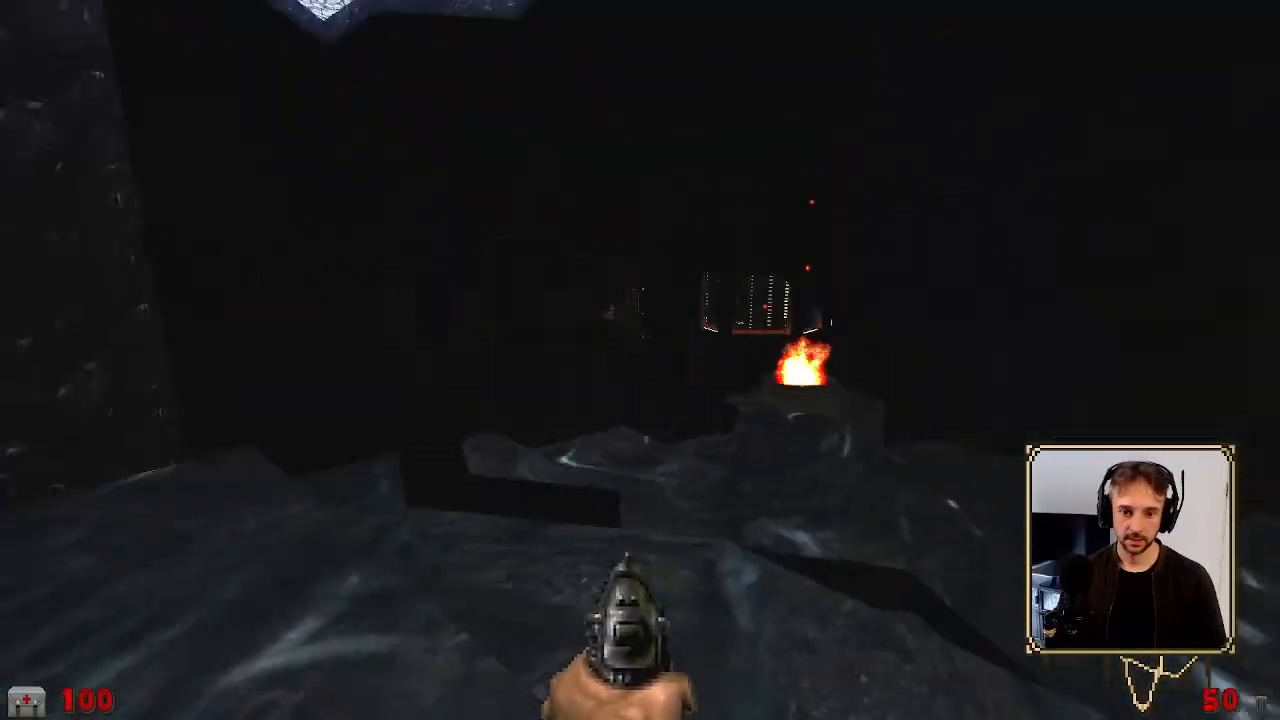
key(w)
key(w)
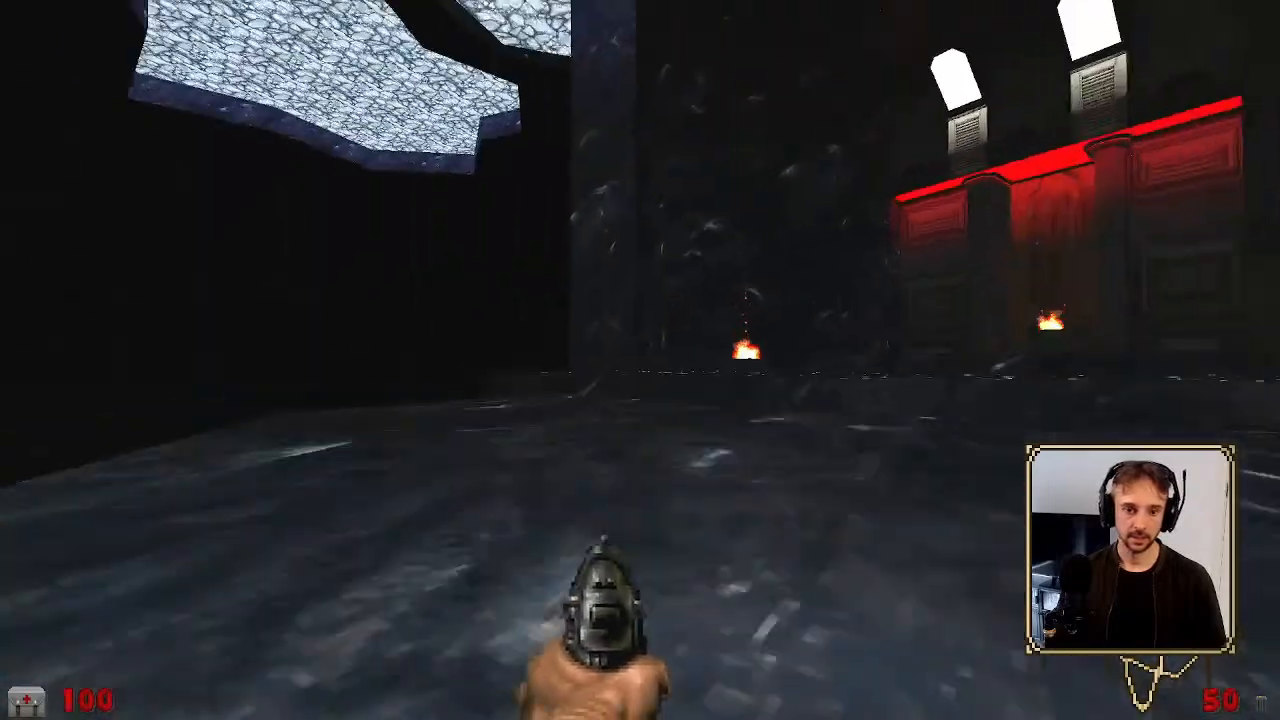
Examine the red-lit facade and its flanking fire pits from the ice slope and from close up
key(w)
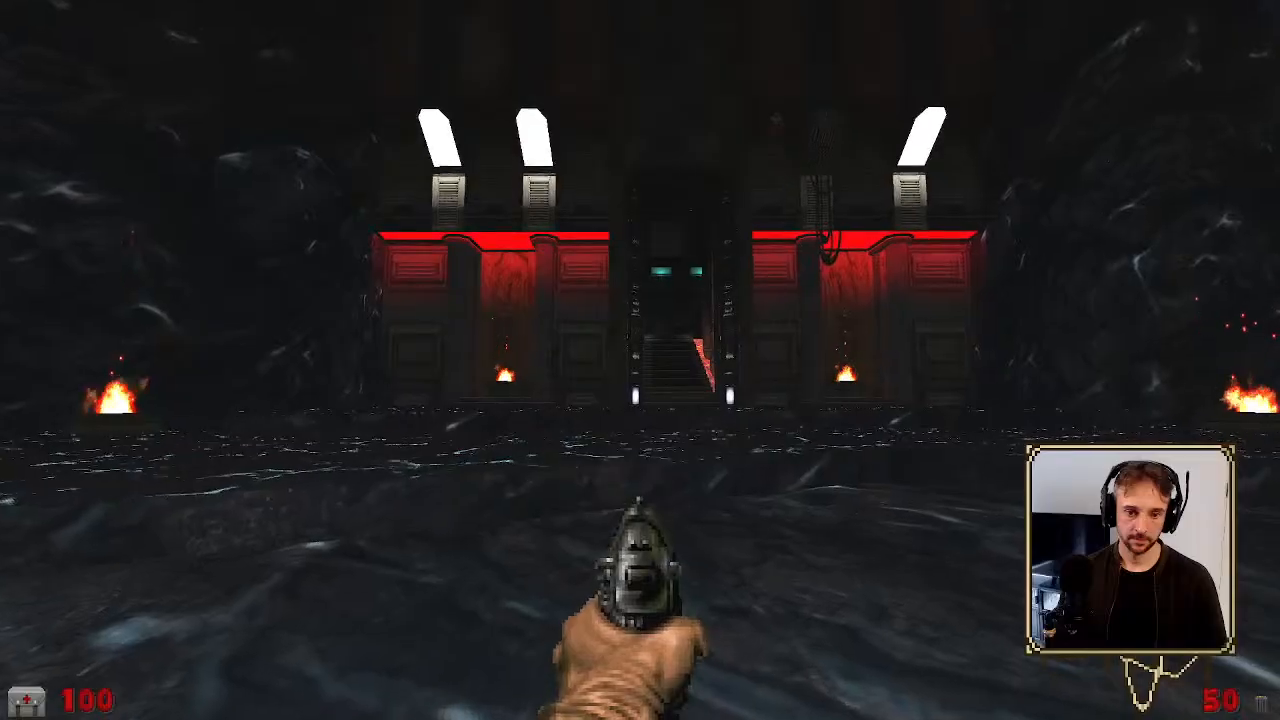
key(w)
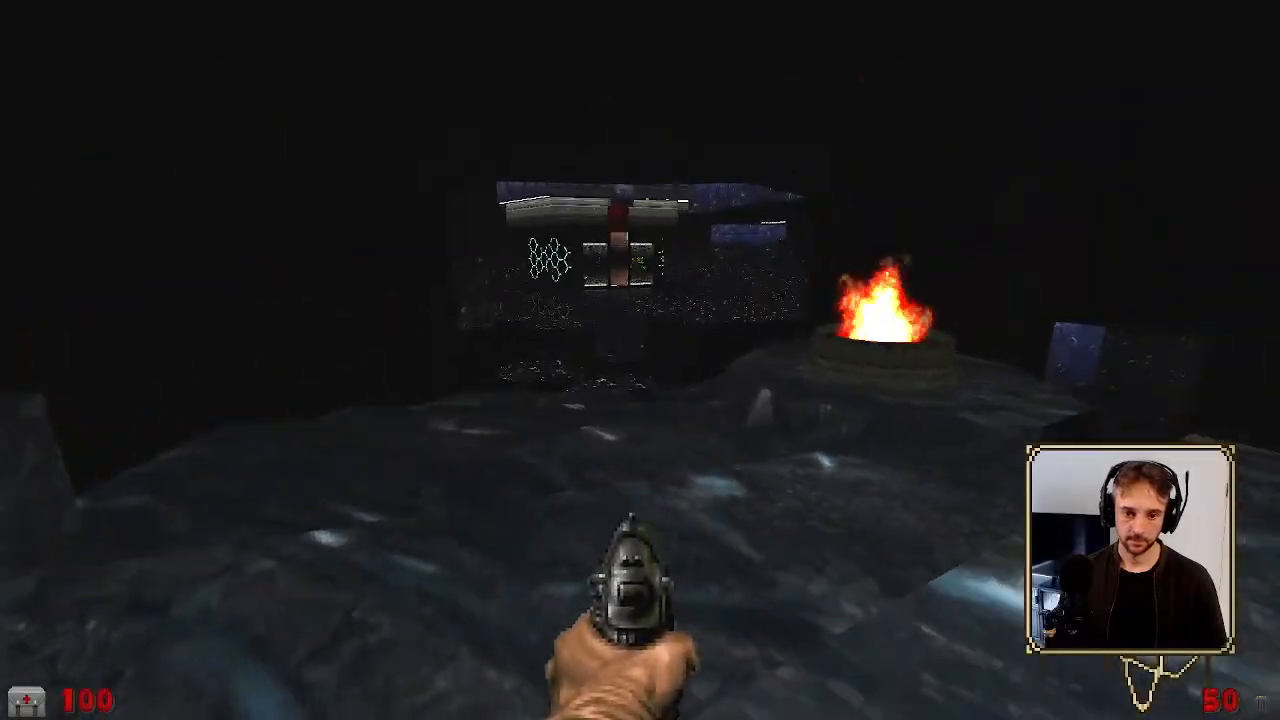
key(w)
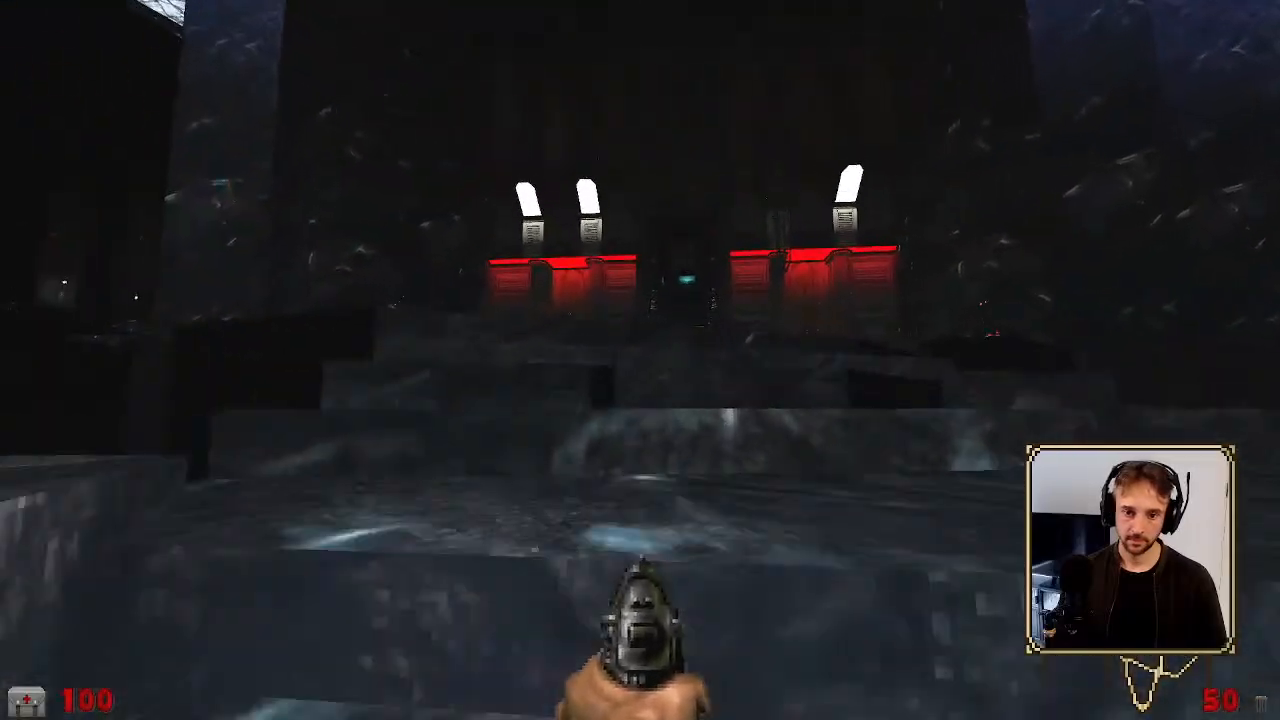
key(w)
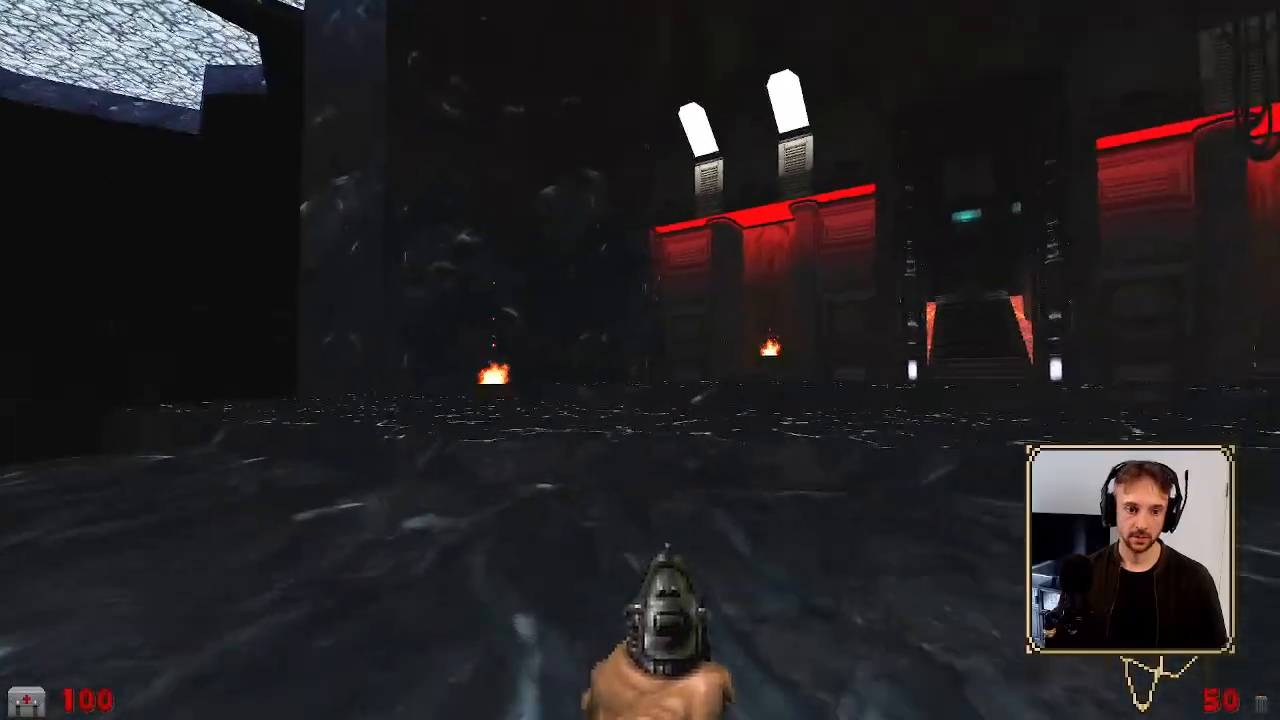
key(w)
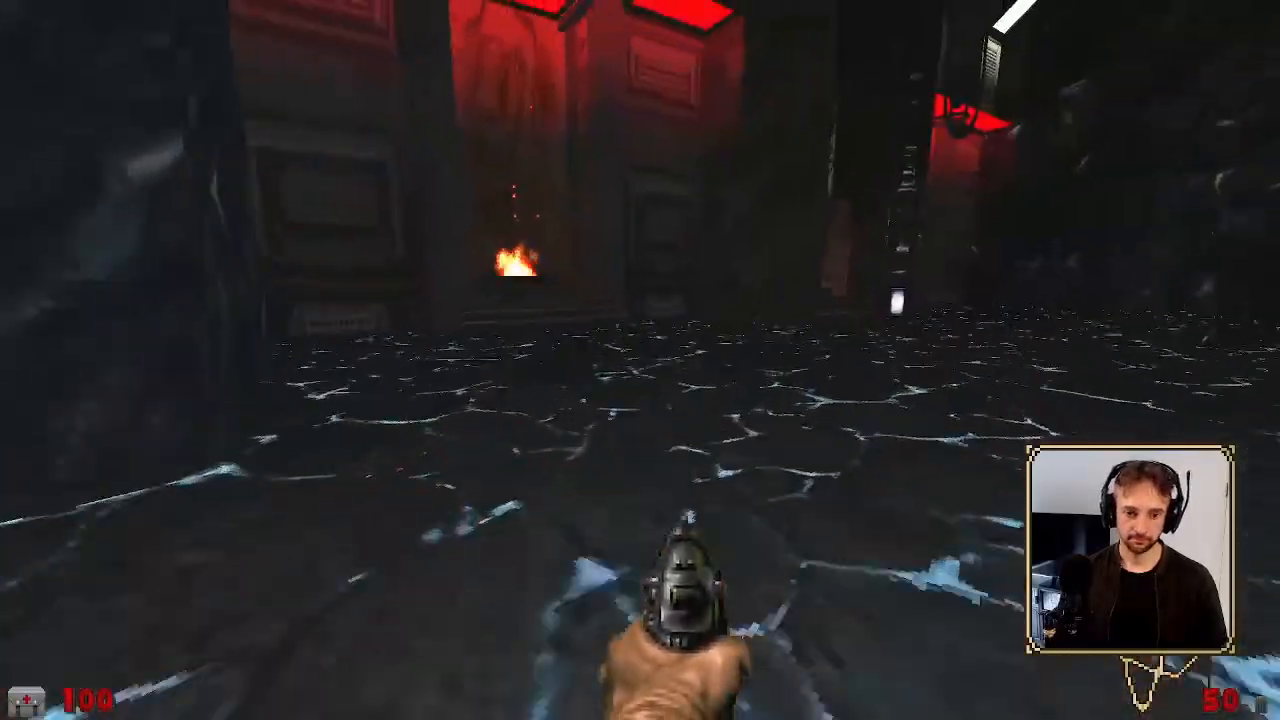
key(w)
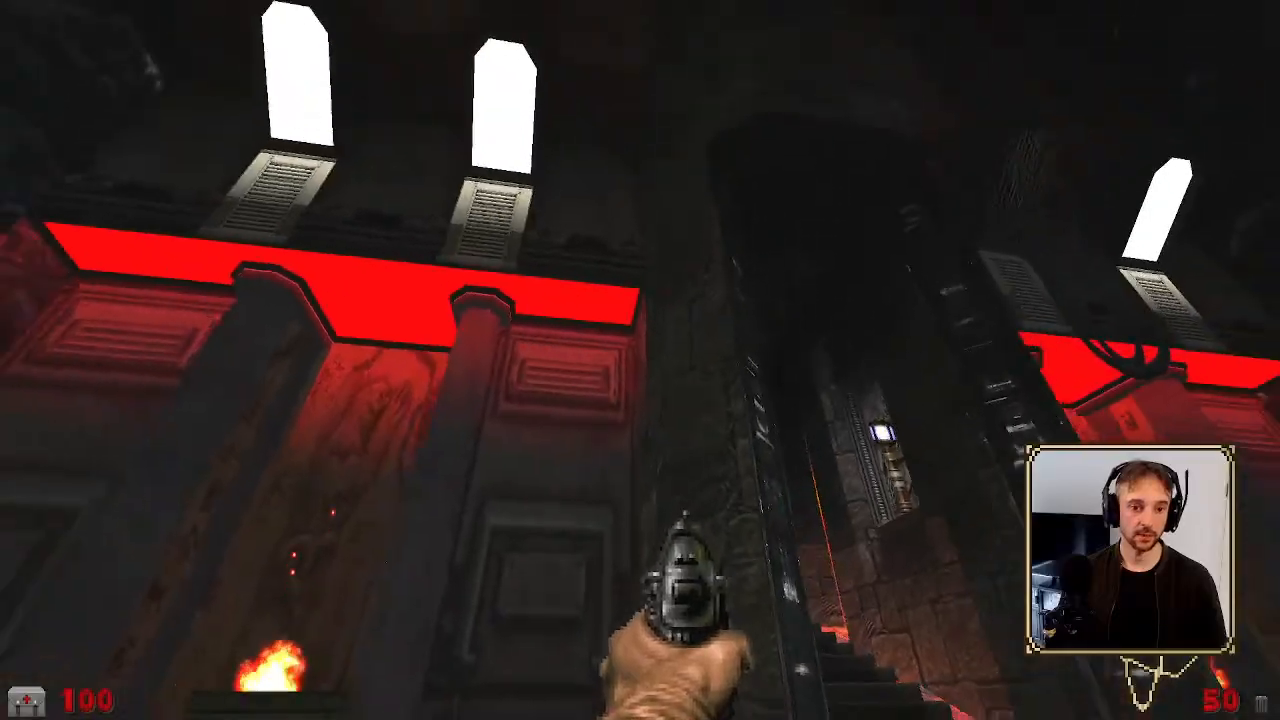
key(w)
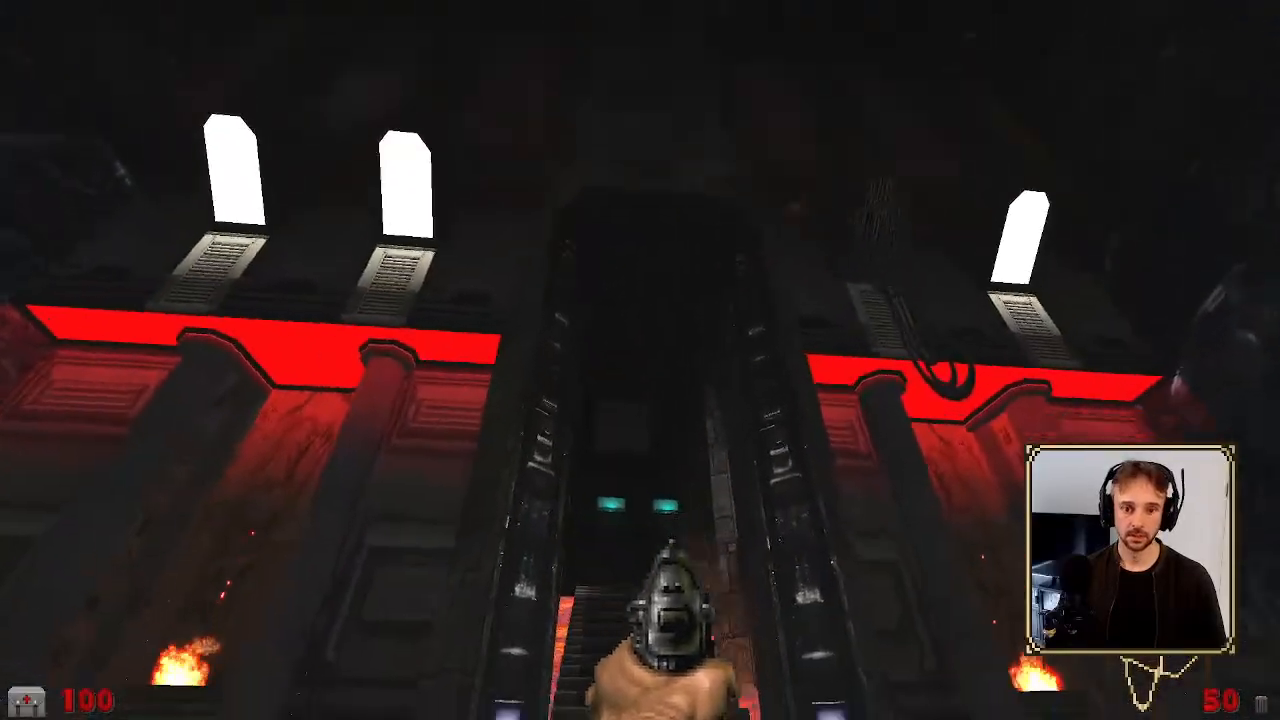
Inspect the lava room beyond the stairs and check its layout on the automap
key(w)
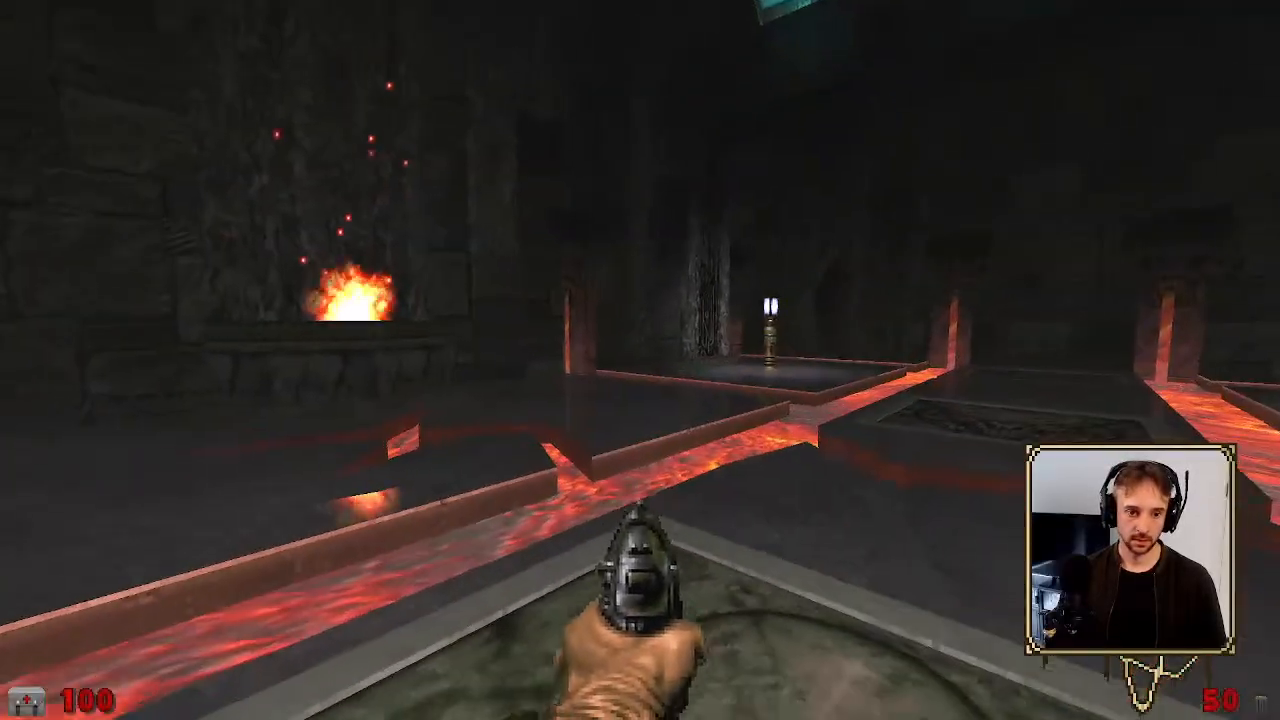
key(w)
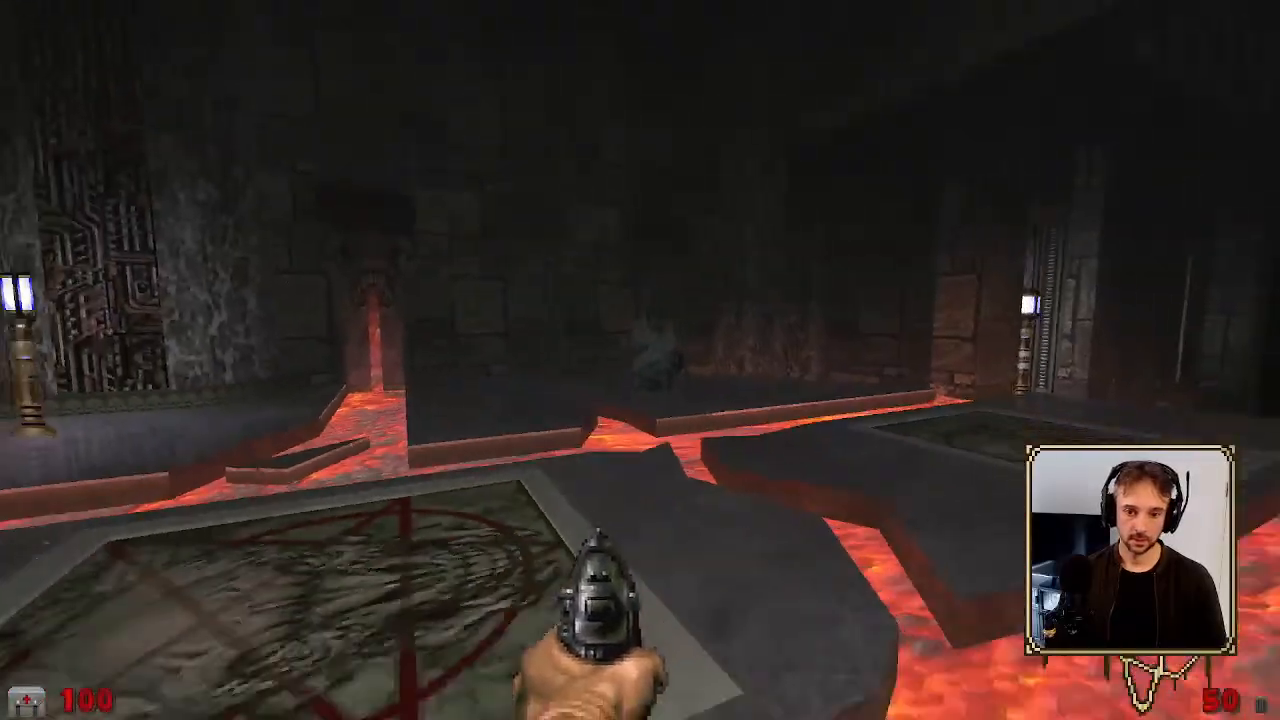
key(w)
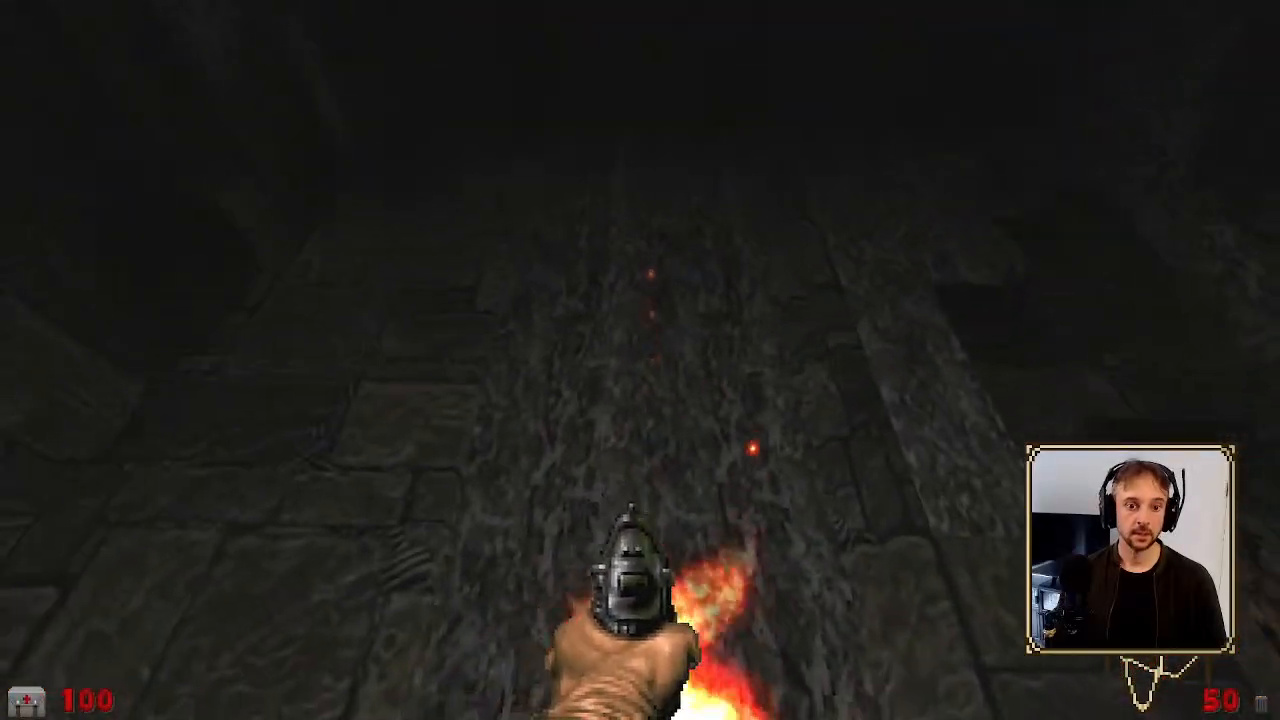
key(Tab)
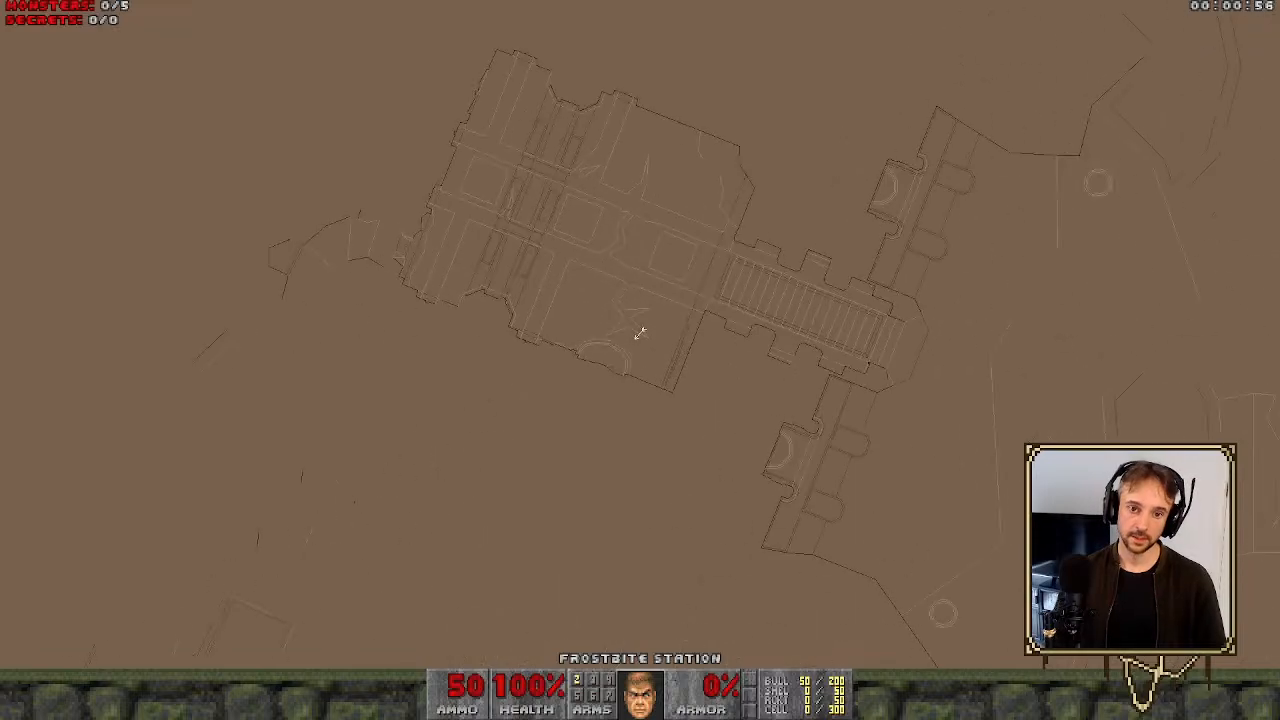
key(Tab)
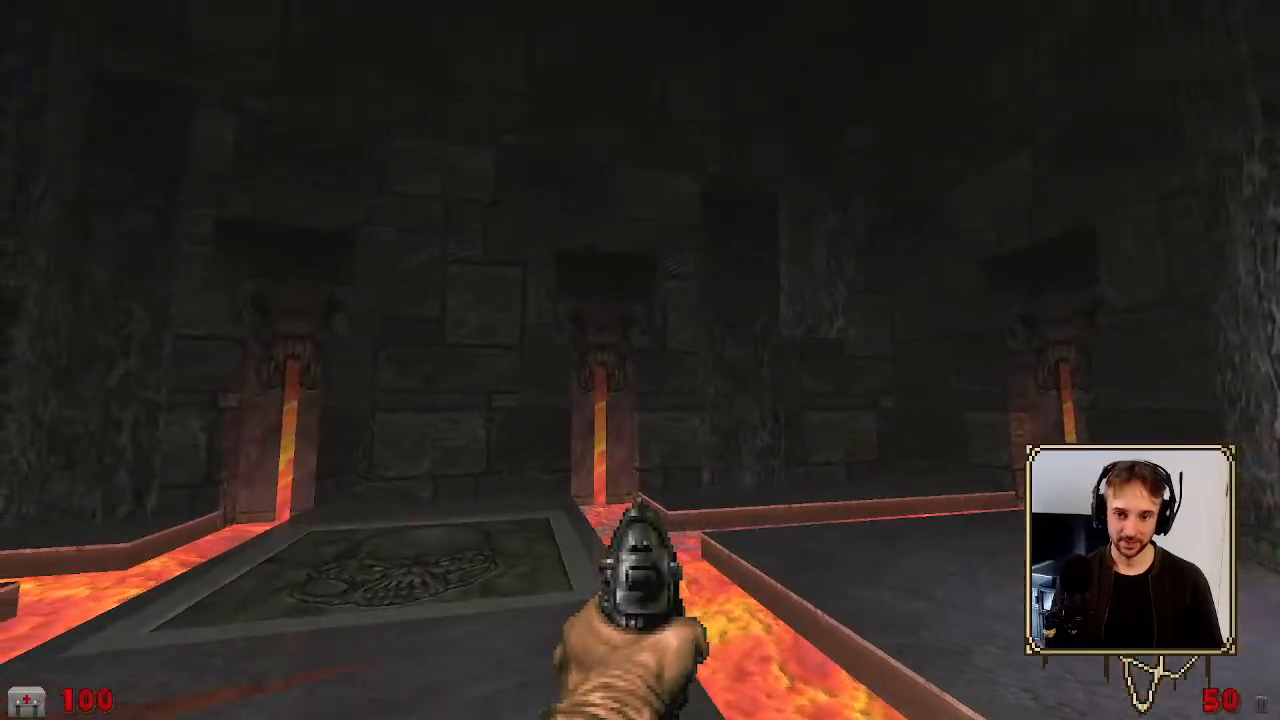
Walk through the lava room's cave opening, the rock cave and the metal hall back to the ice cavern, examining each area
key(w)
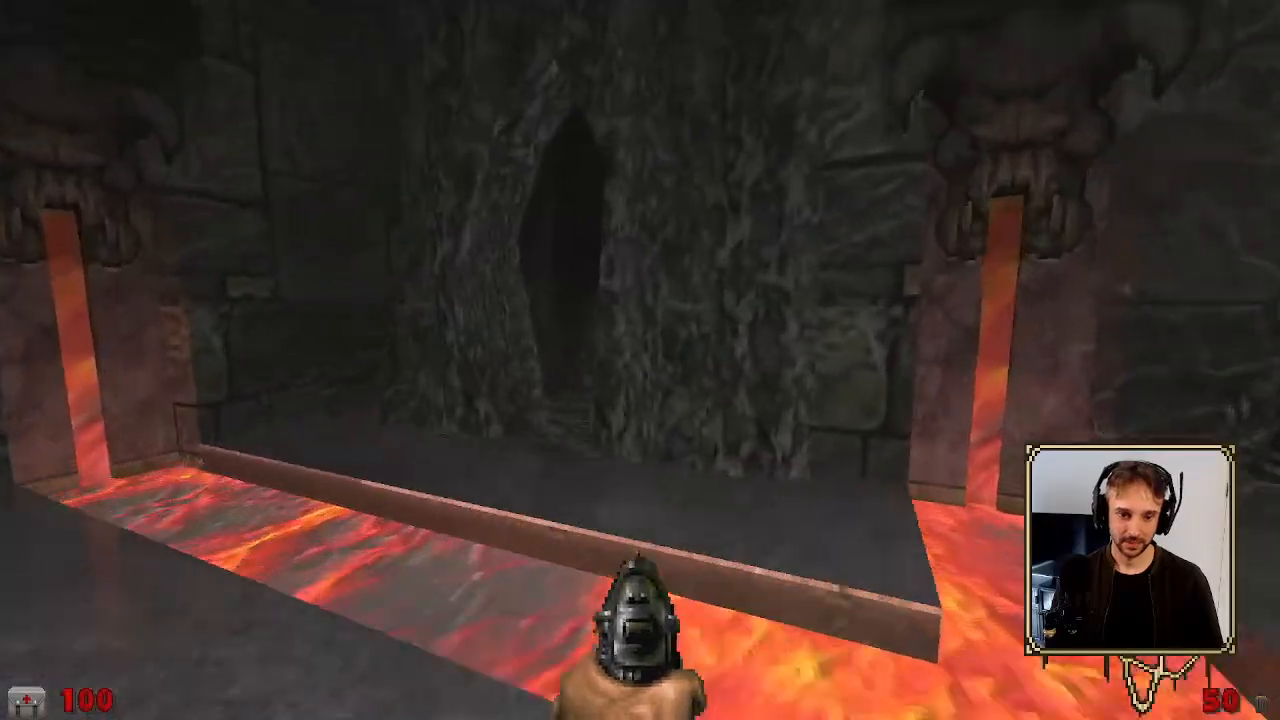
key(w)
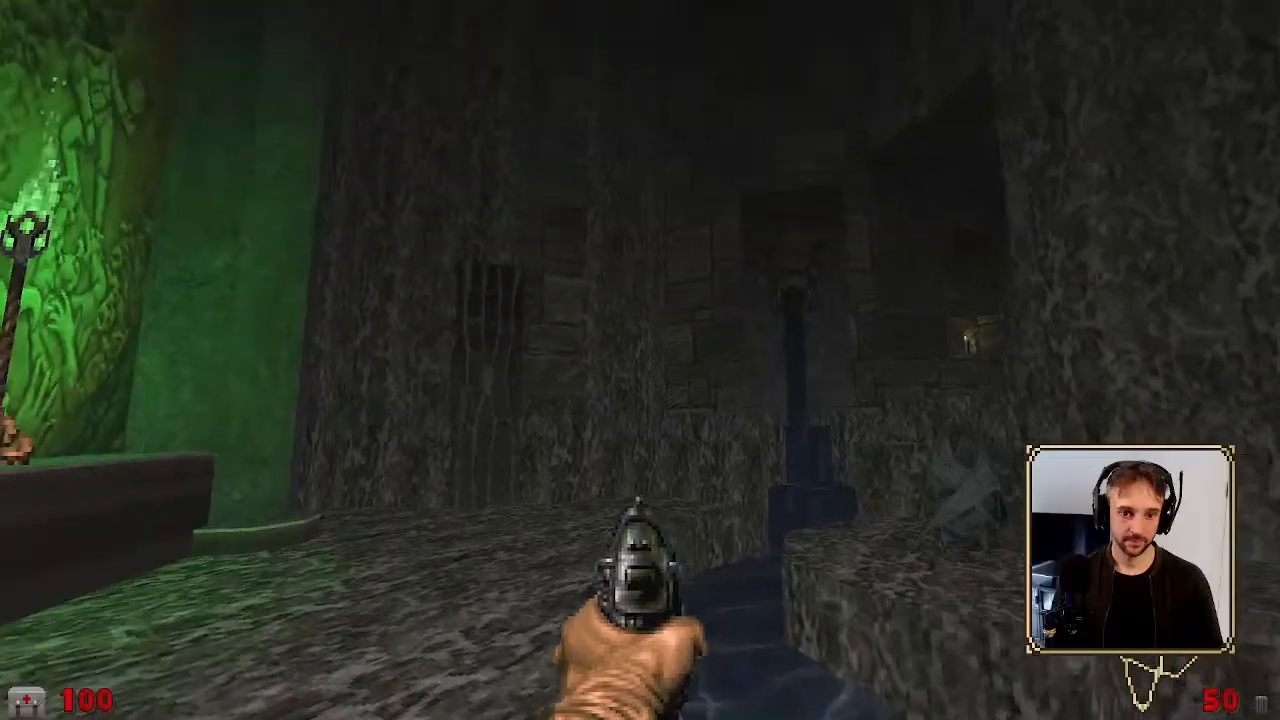
key(w)
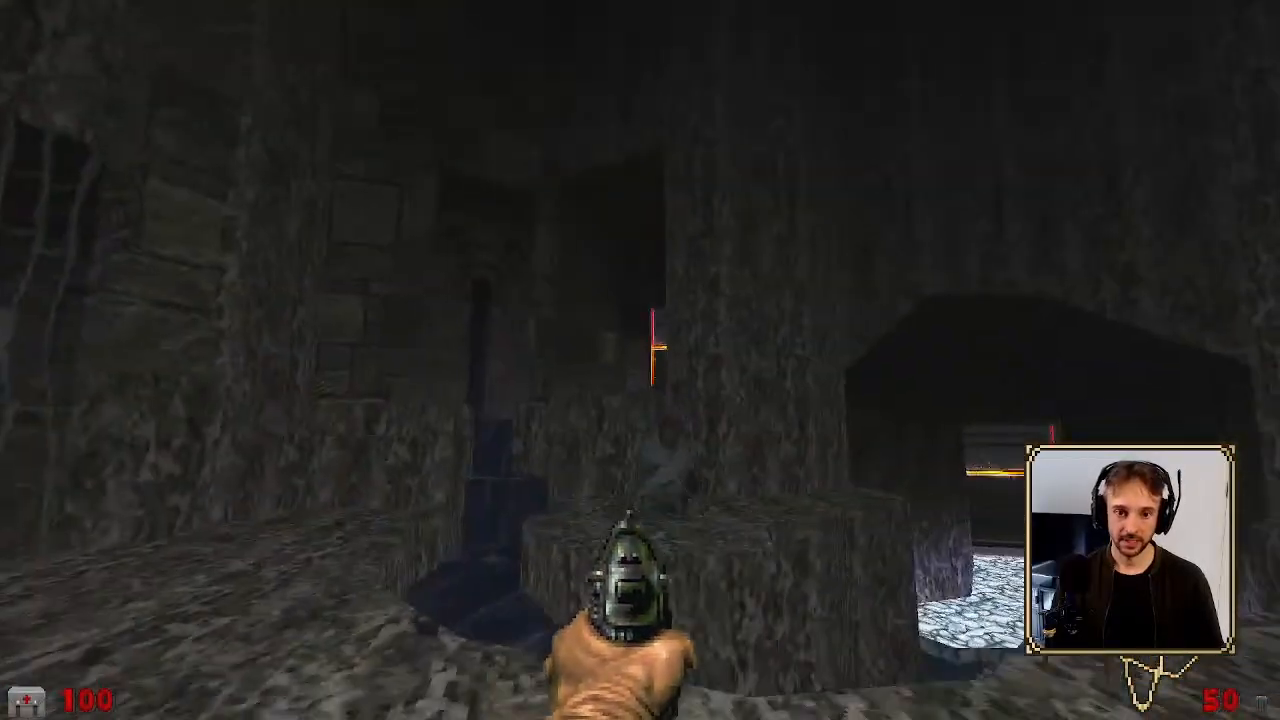
key(w)
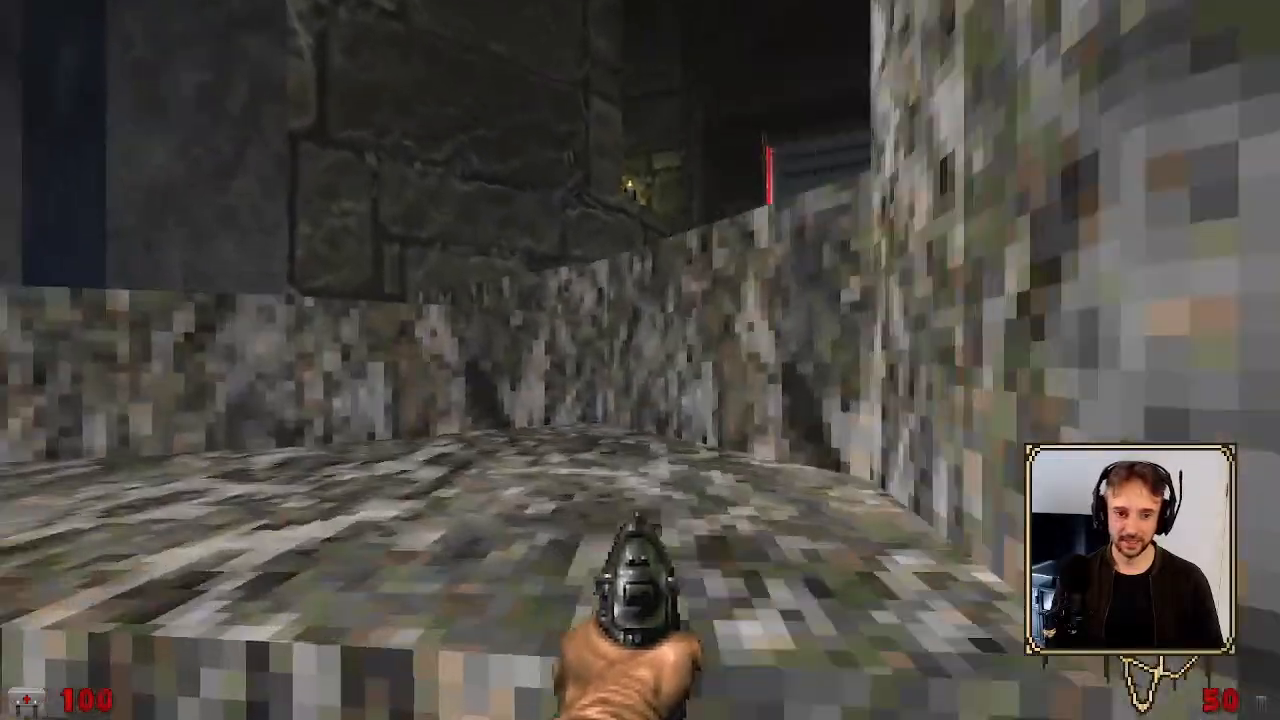
key(w)
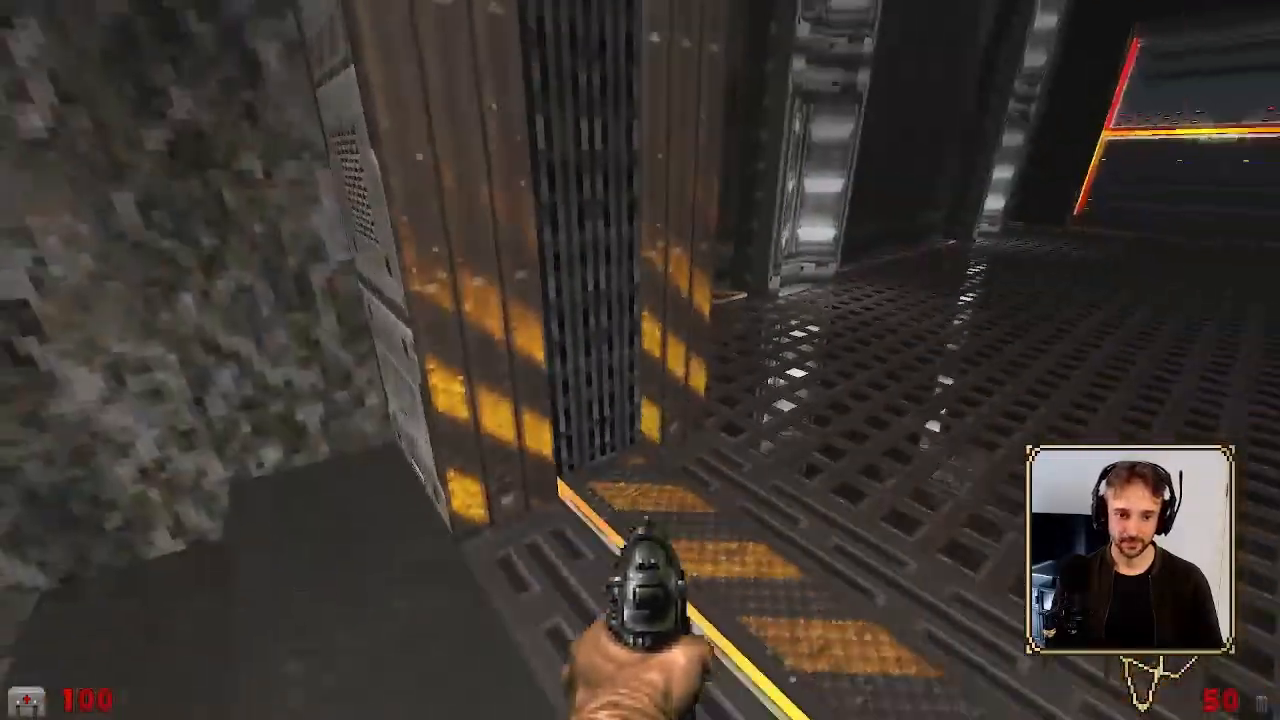
key(w)
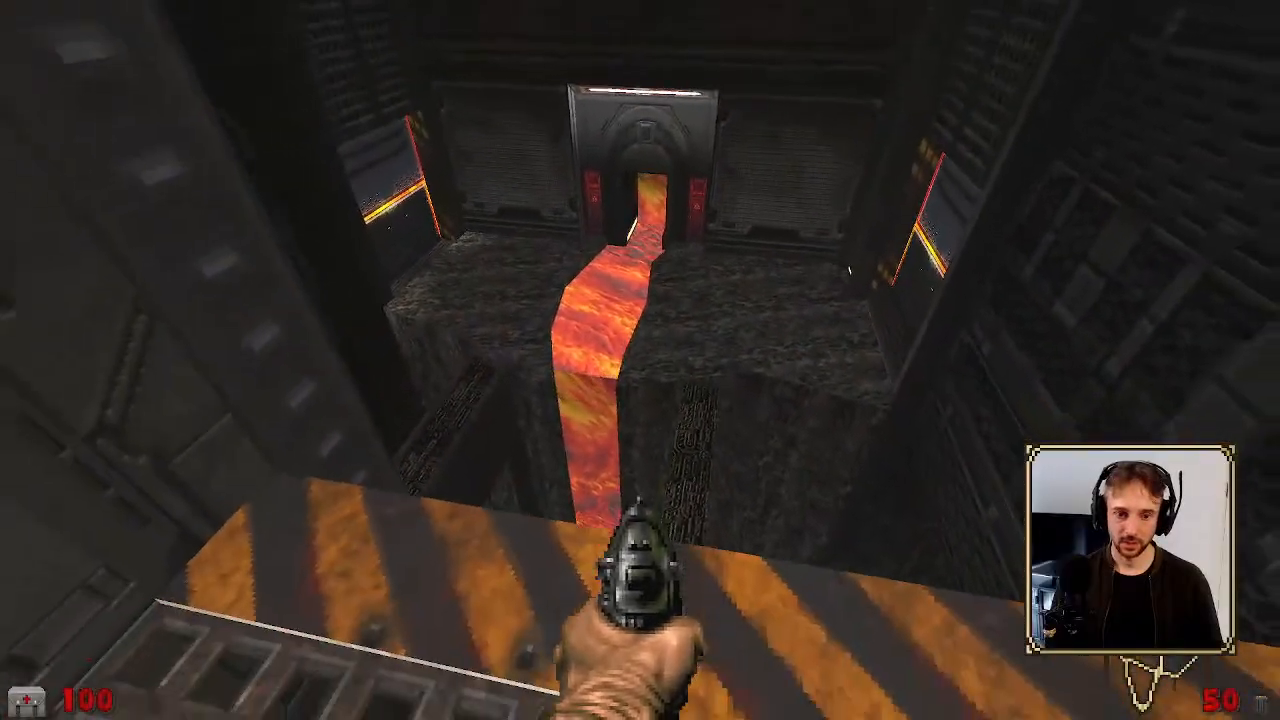
key(w)
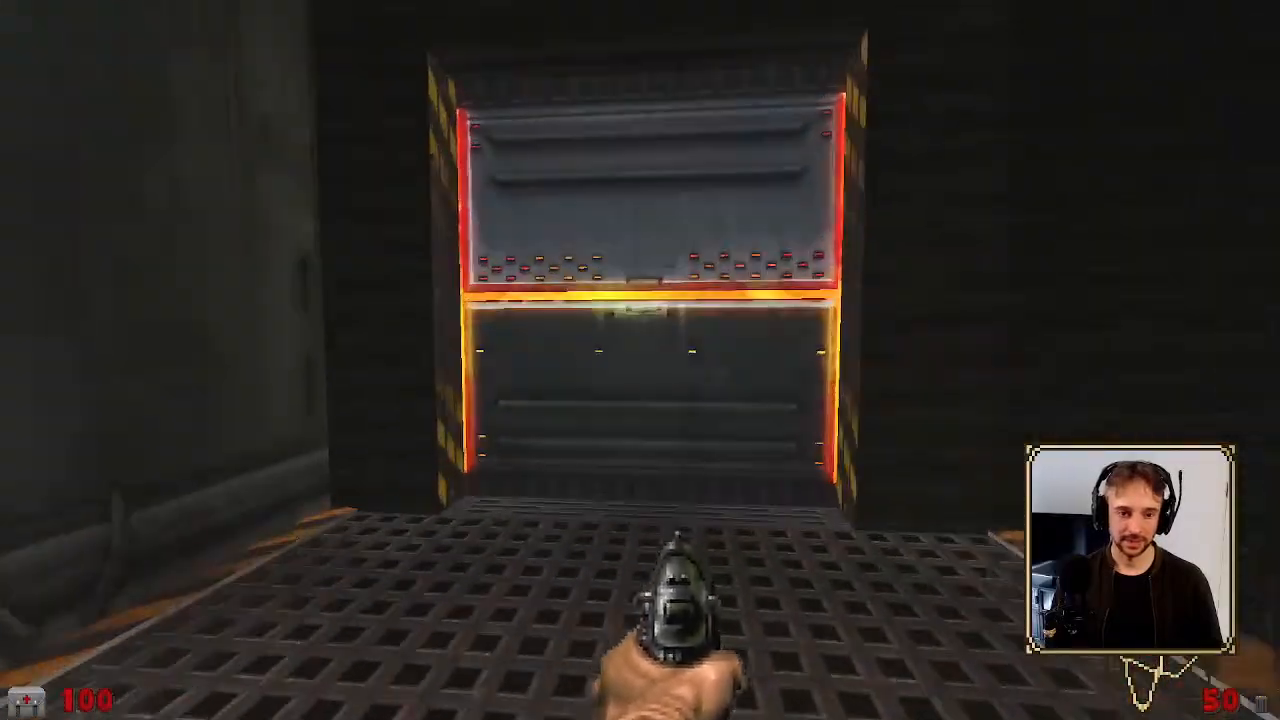
key(w)
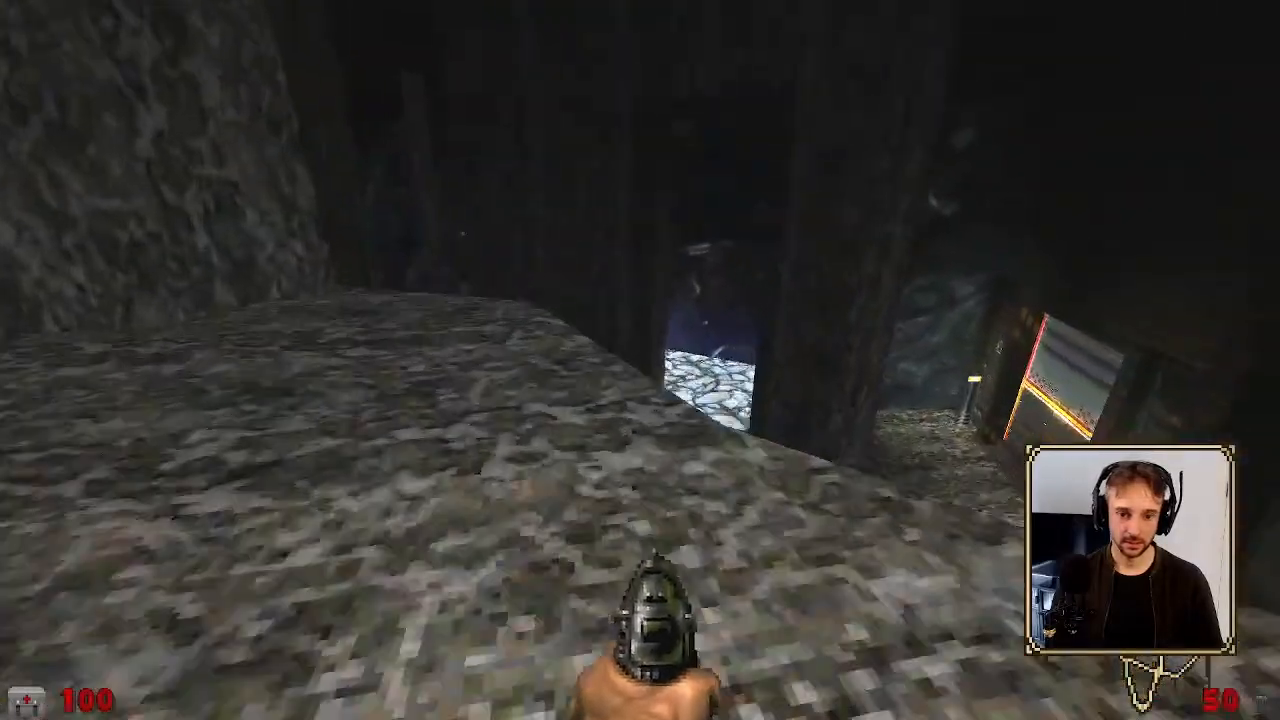
key(w)
key(w)
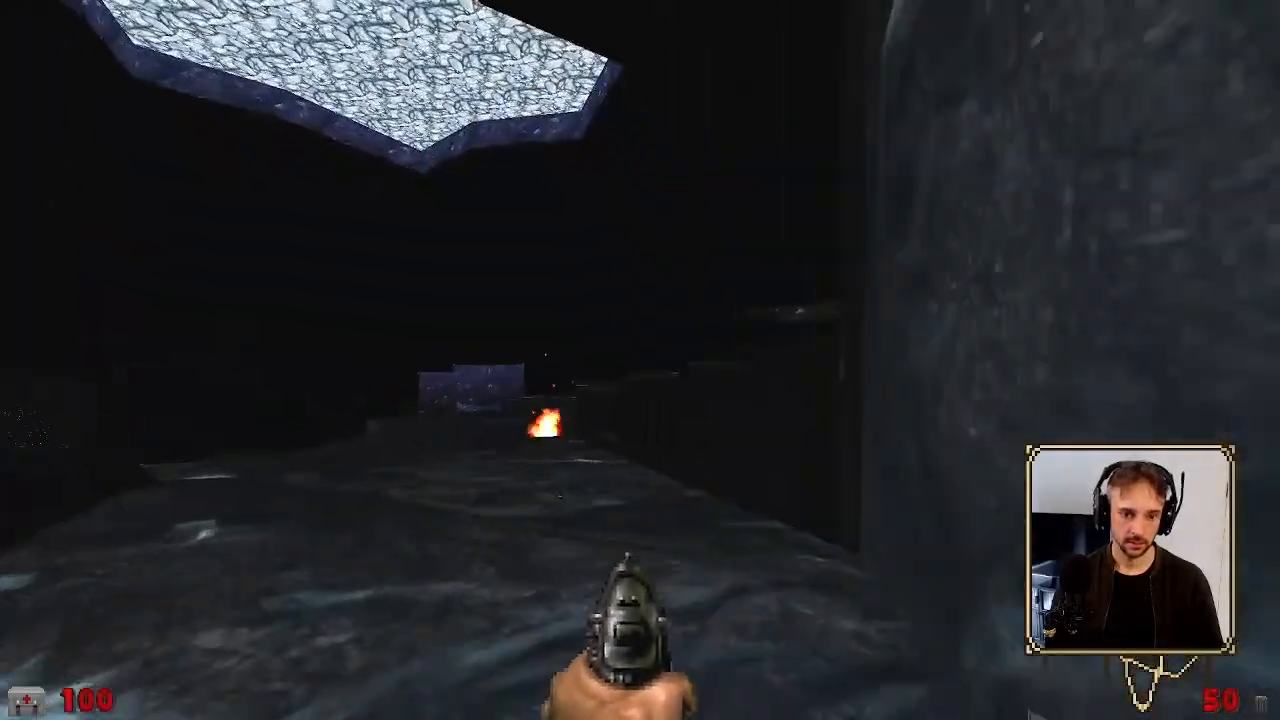
Walk past the burning fire pits and through the ice cave to the chamber with the red glow, examining the way
key(w)
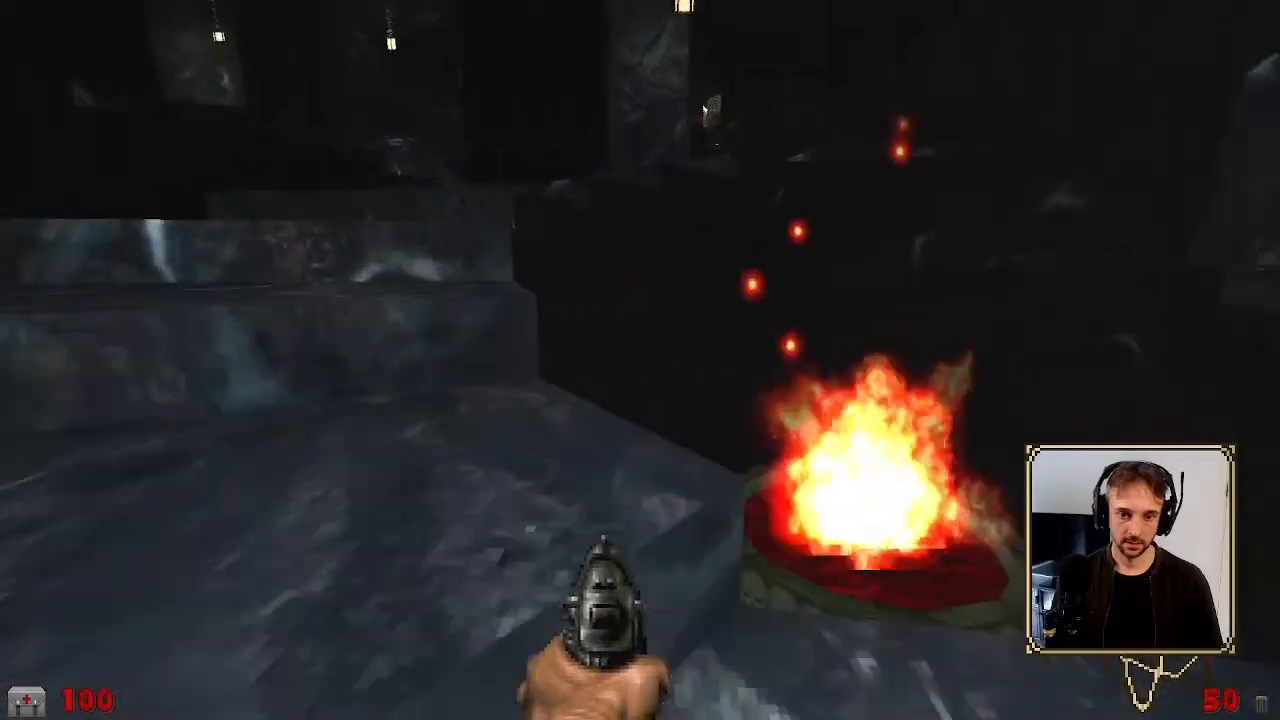
key(w)
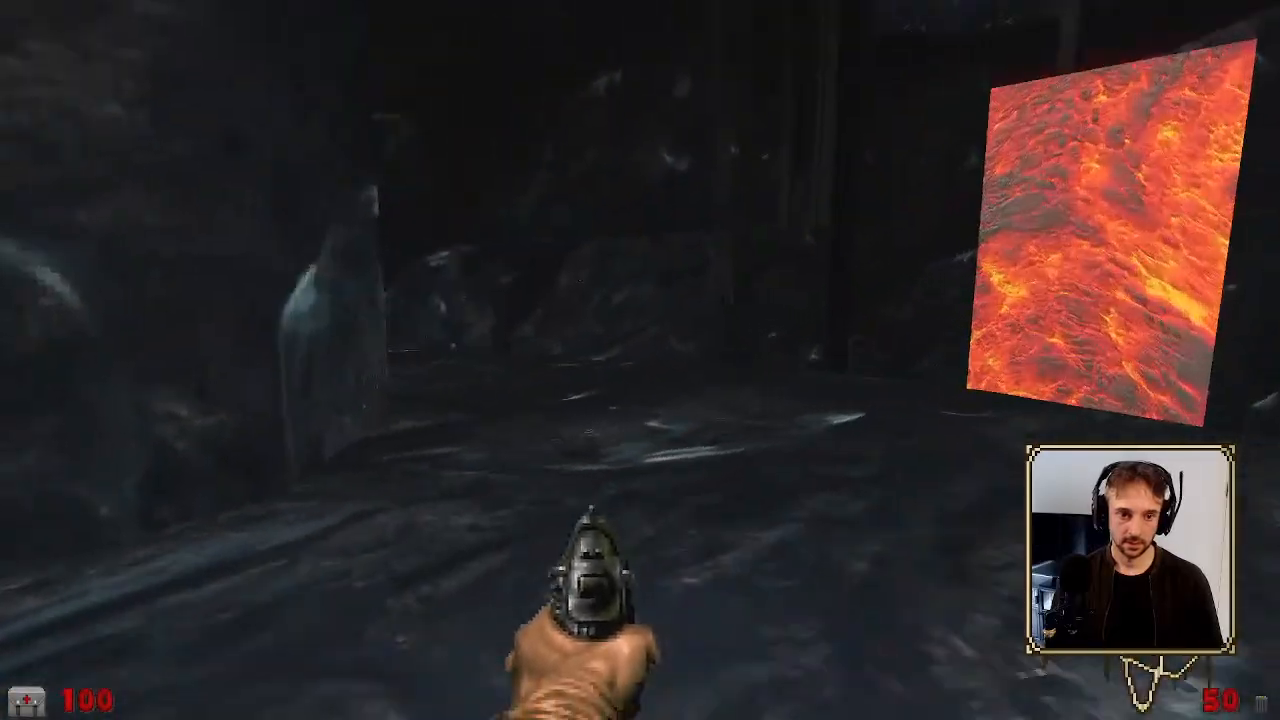
key(w)
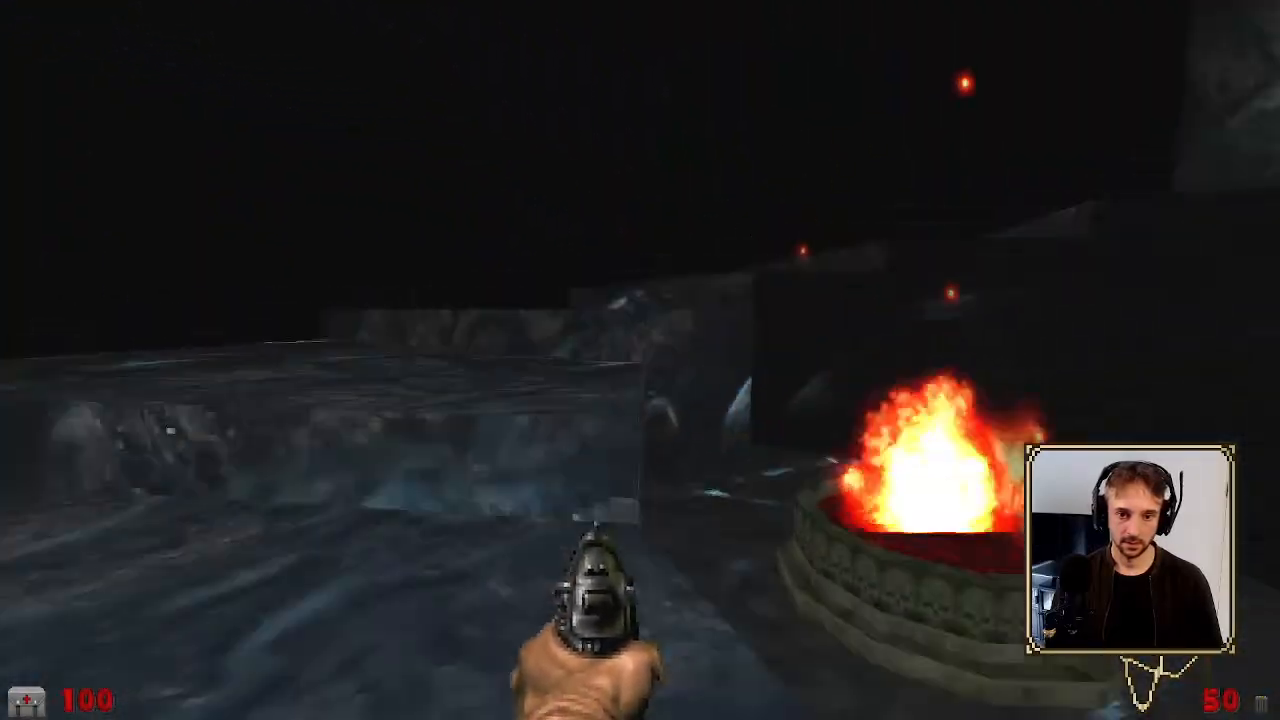
key(w)
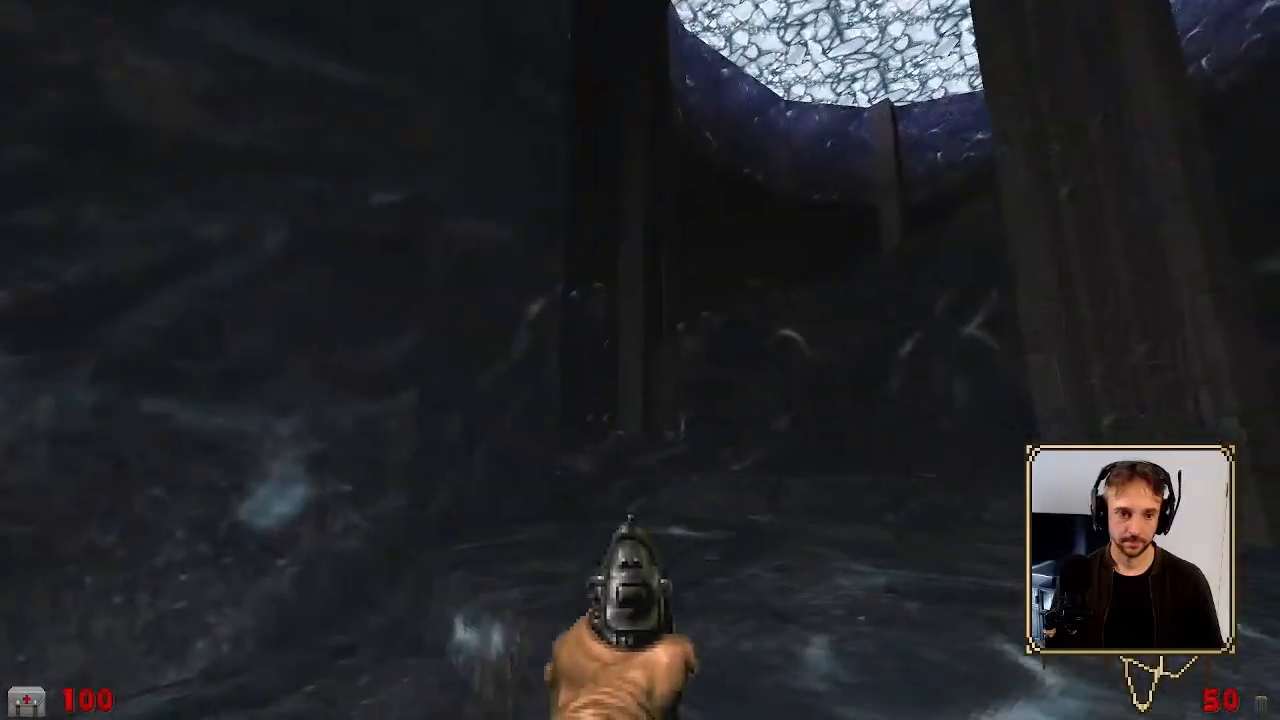
key(w)
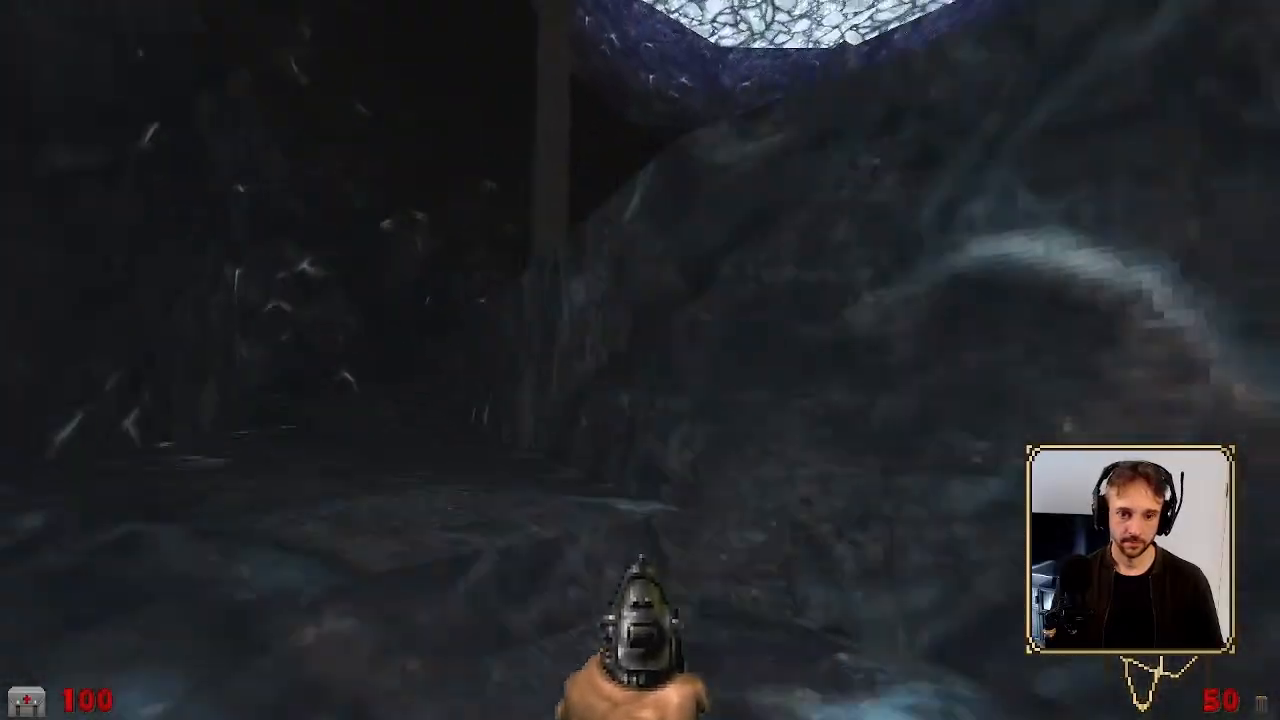
key(w)
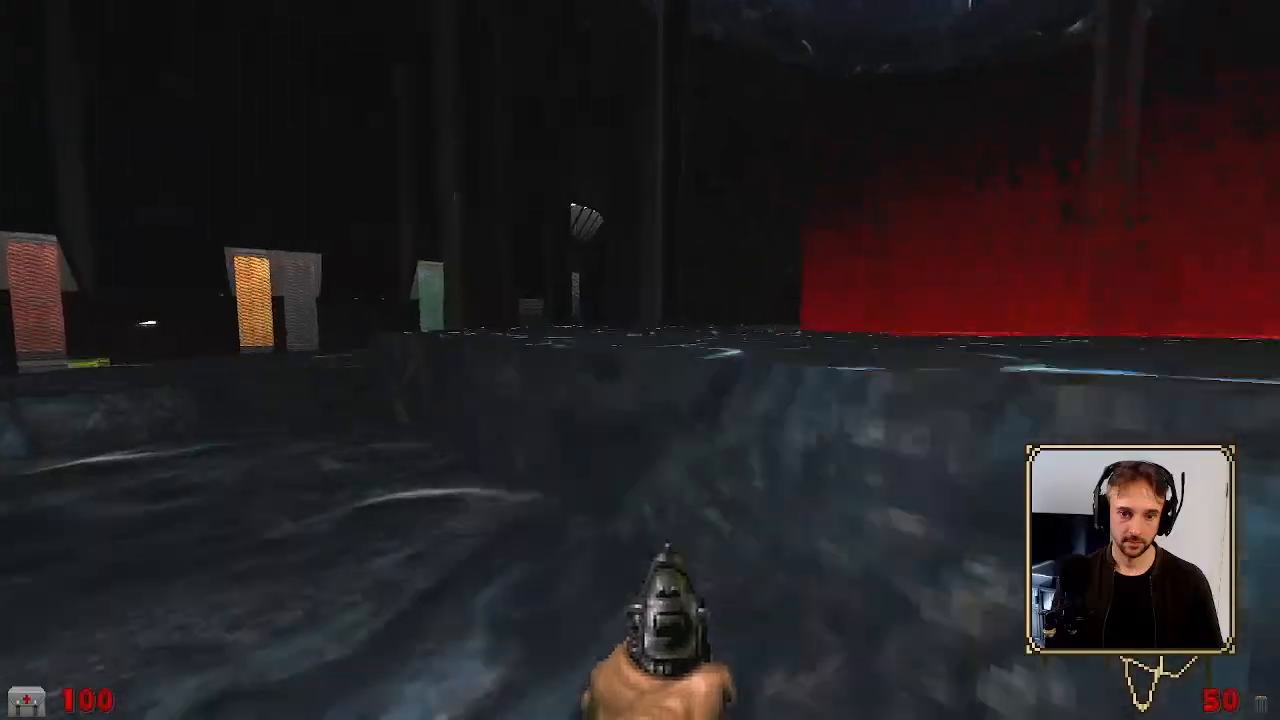
Circle the red-glowing pentagram platform and examine its lava moat, the surrounding ice ledges and the coloured pipes nearby
key(w)
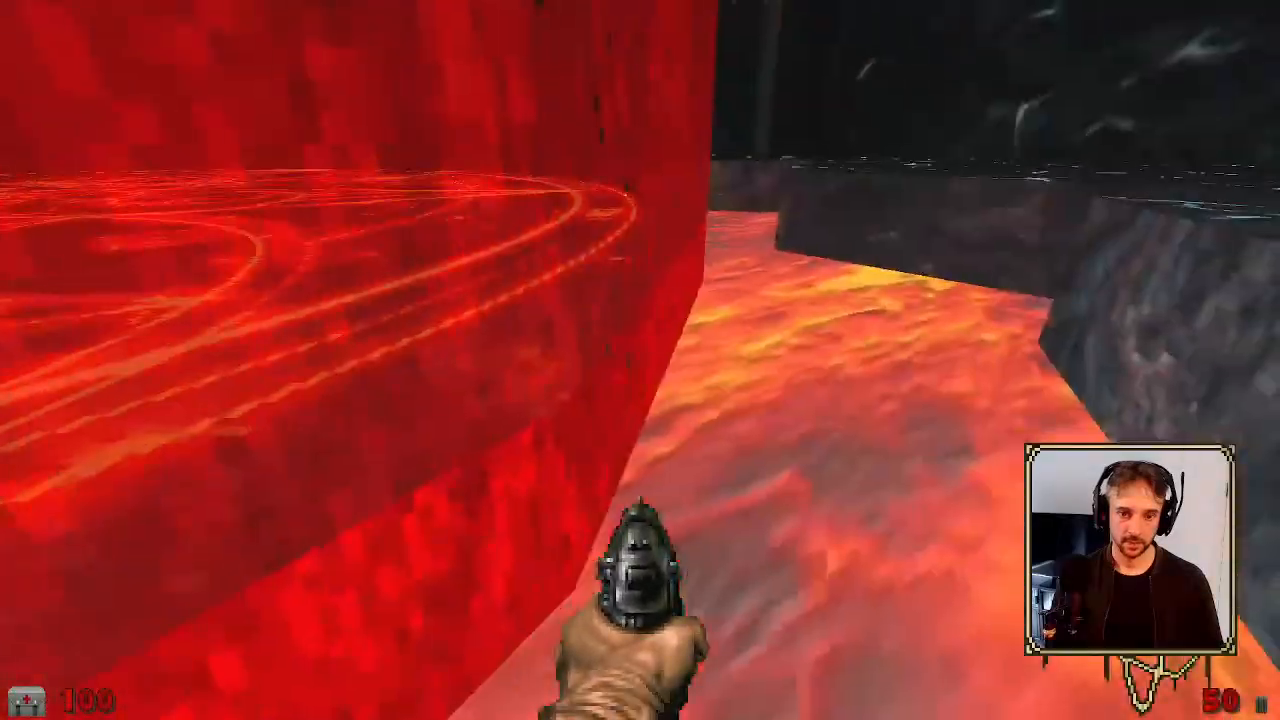
key(s)
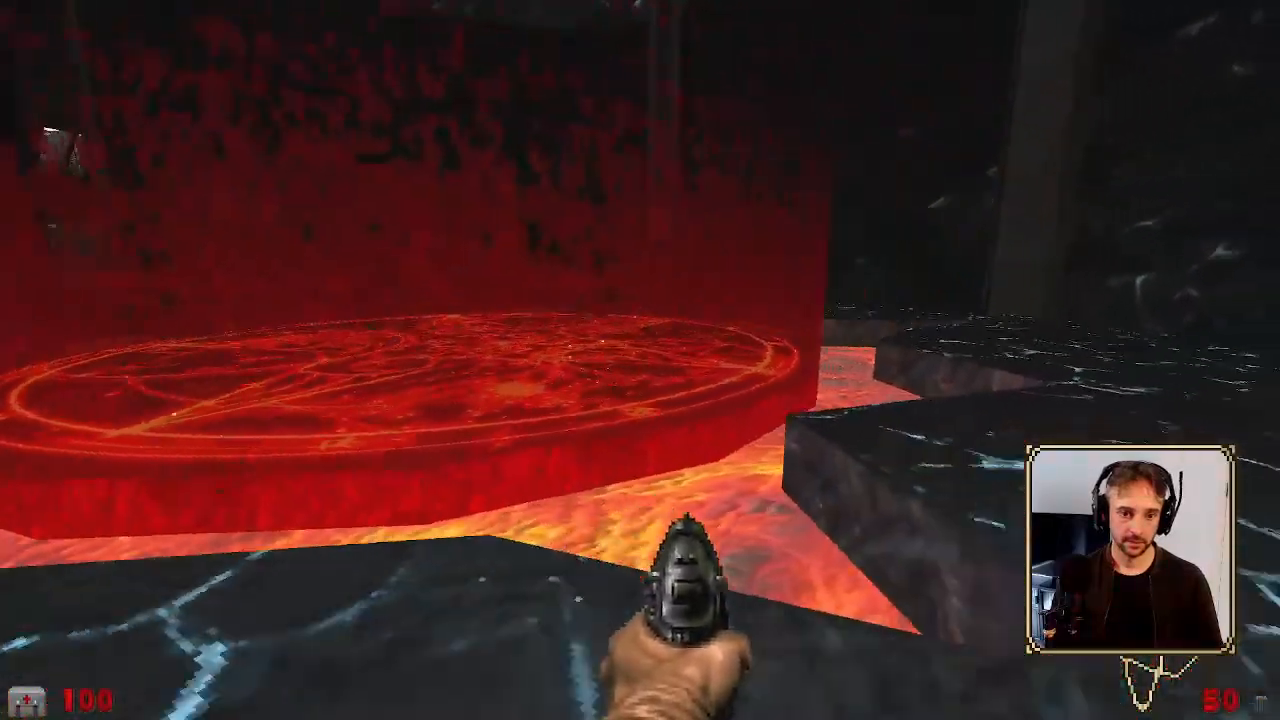
key(w)
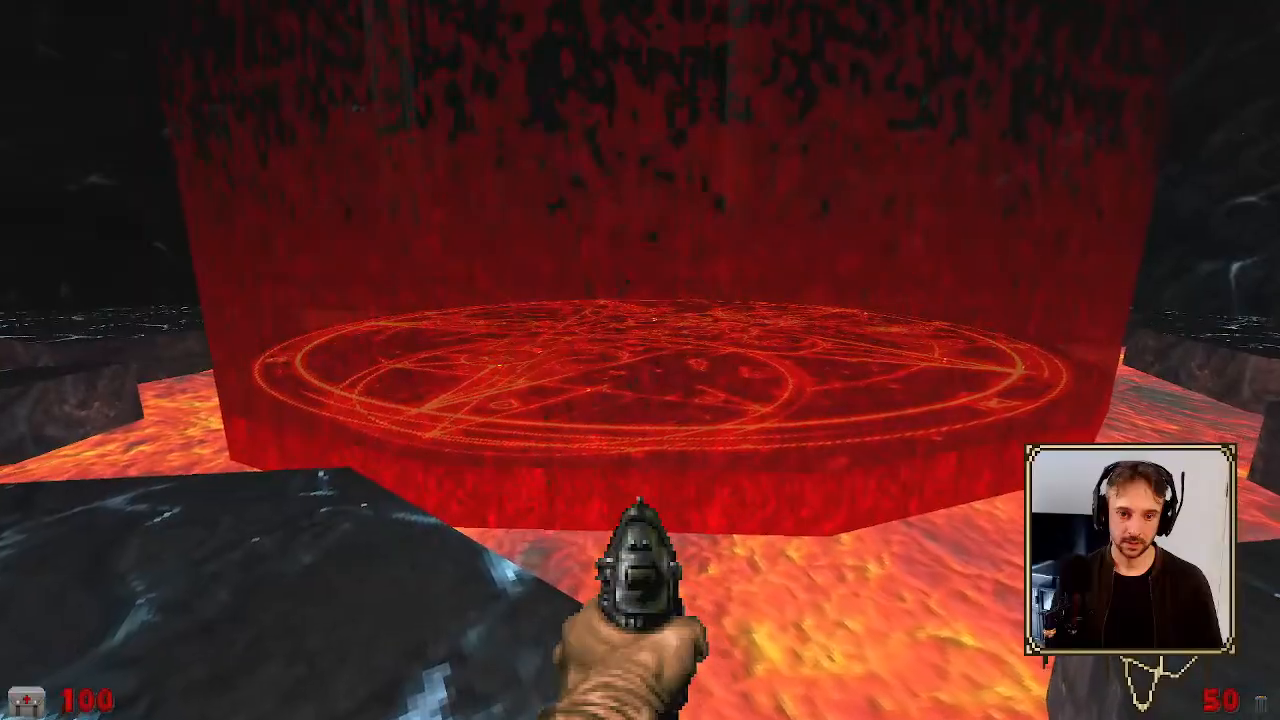
key(s)
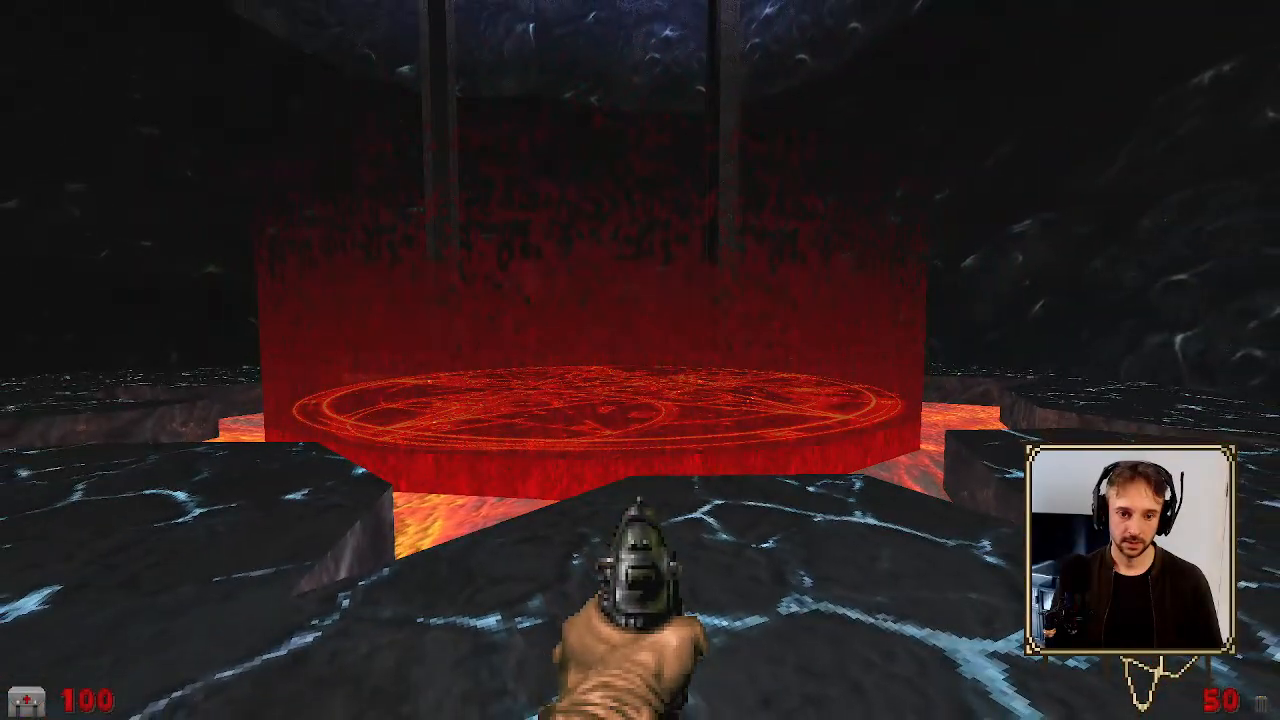
key(w)
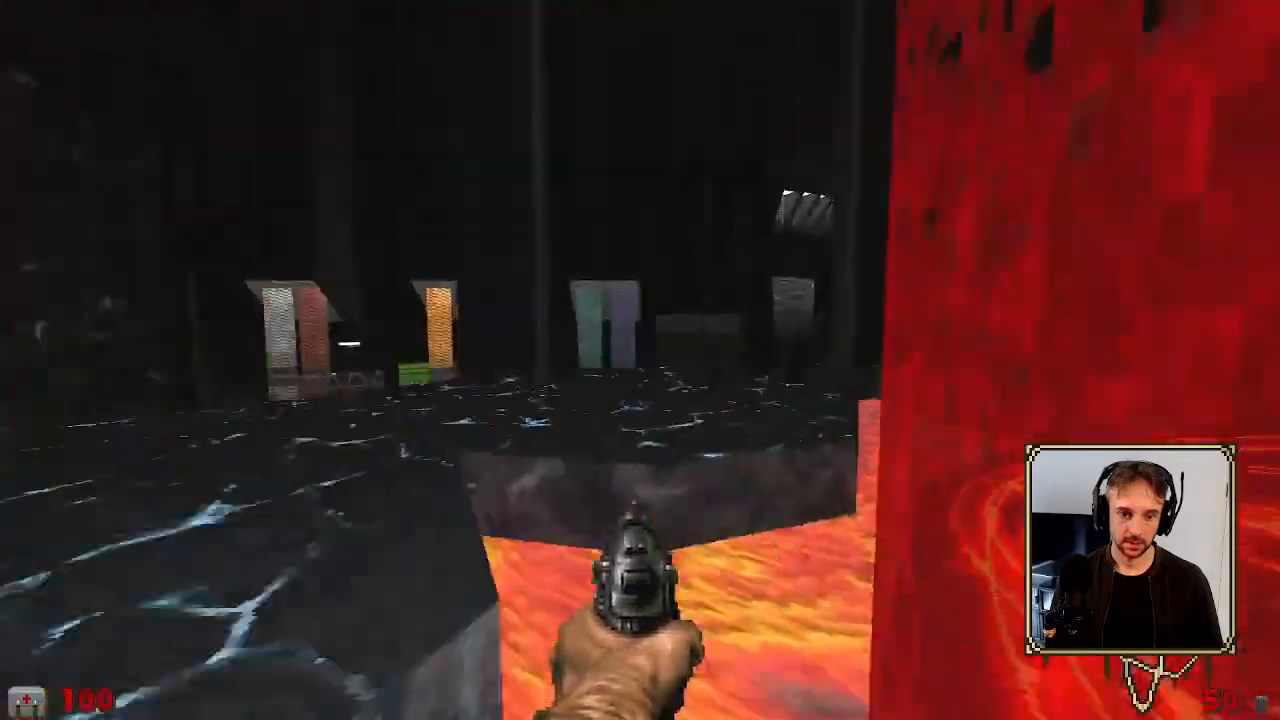
key(w)
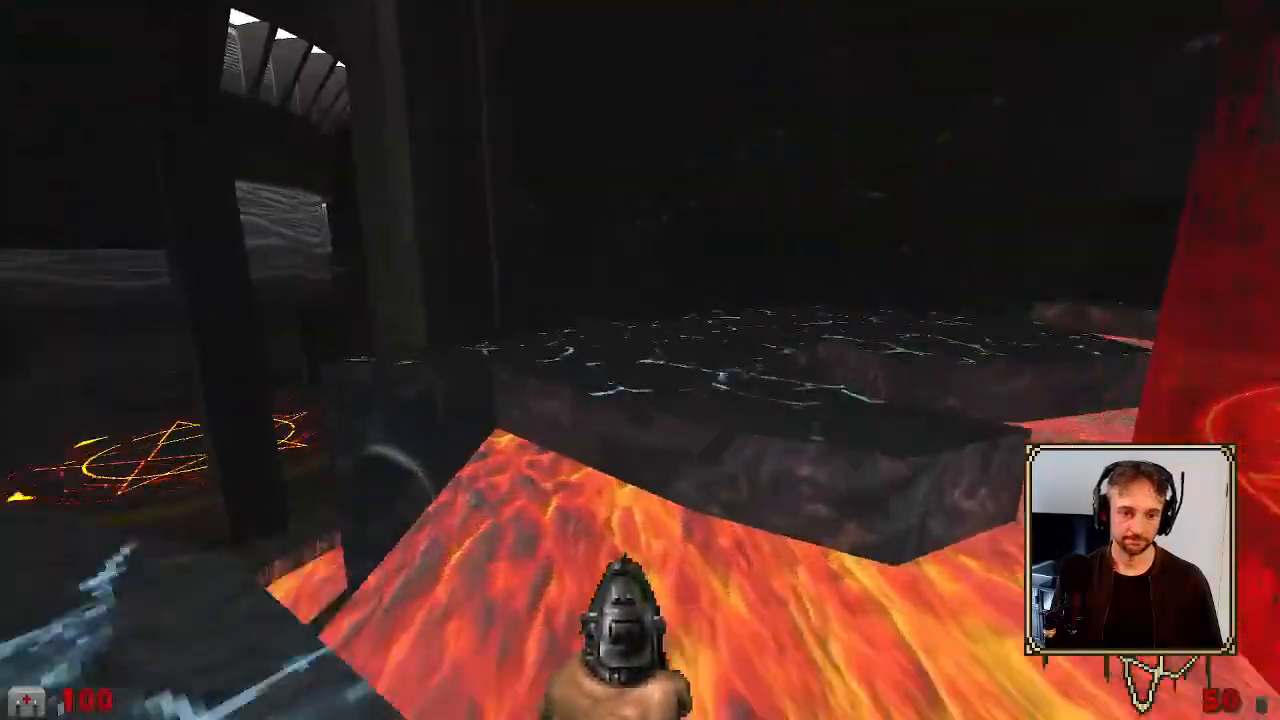
key(w)
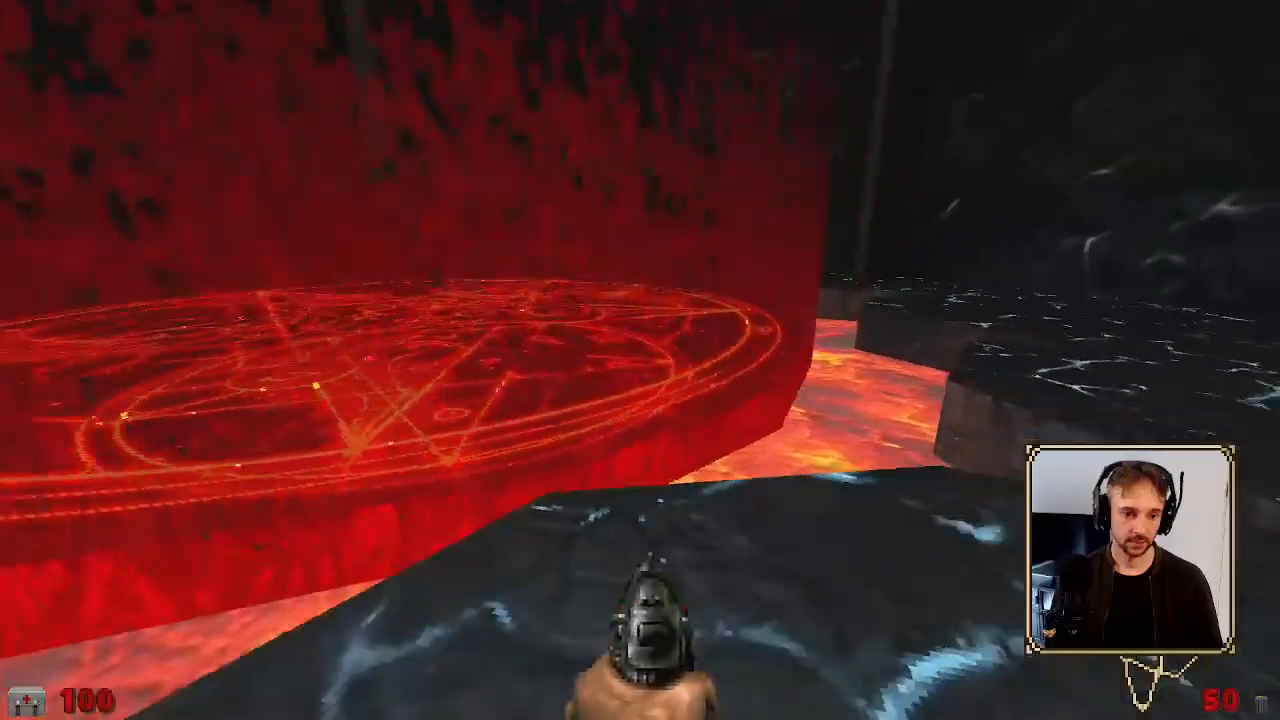
key(w)
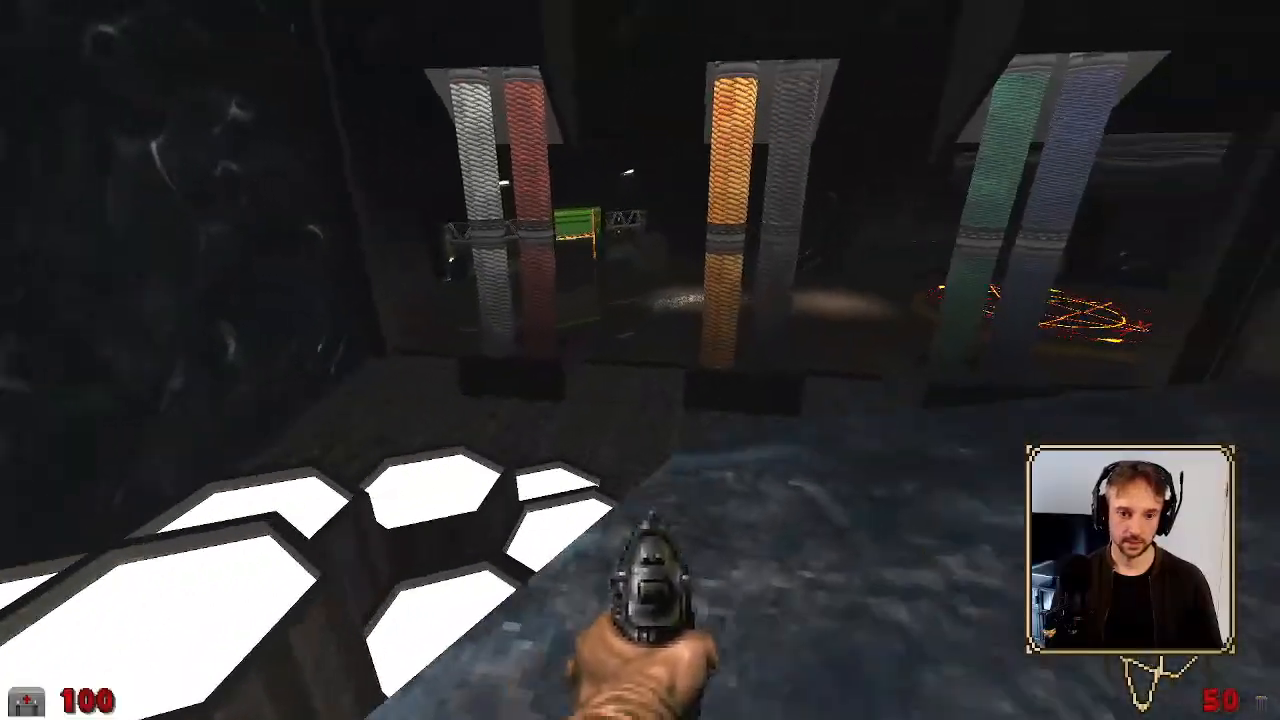
key(w)
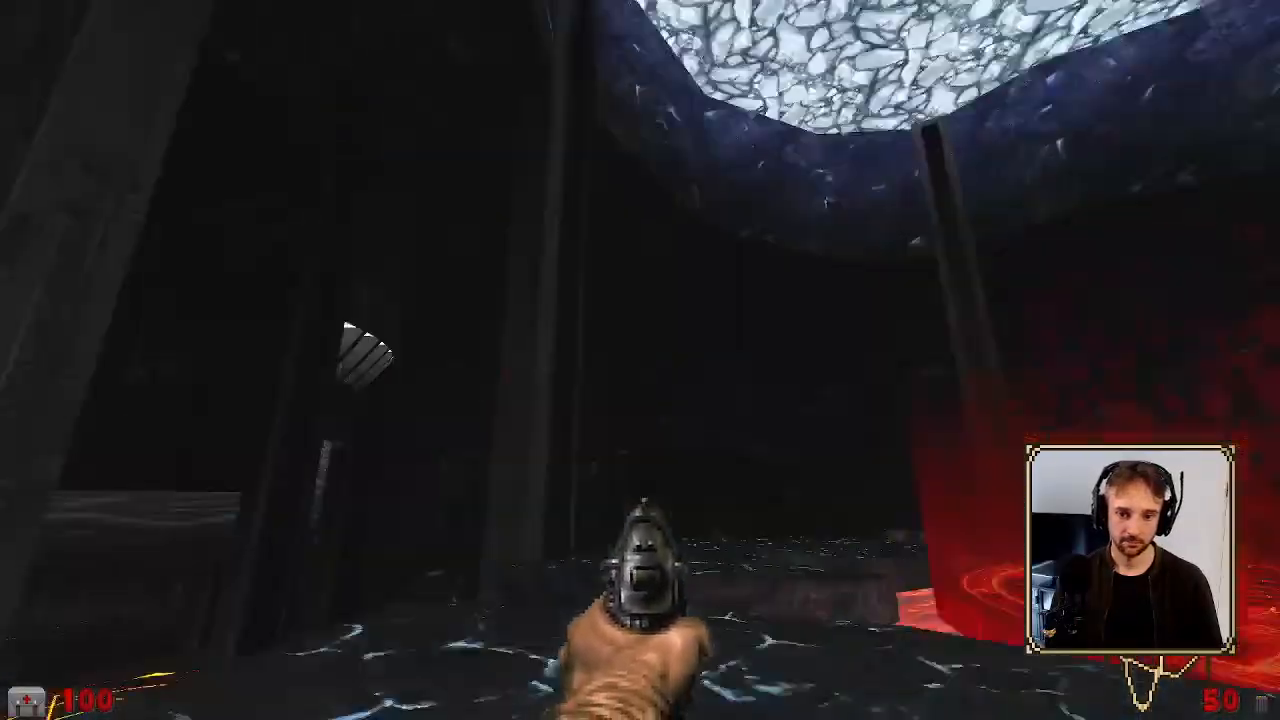
key(w)
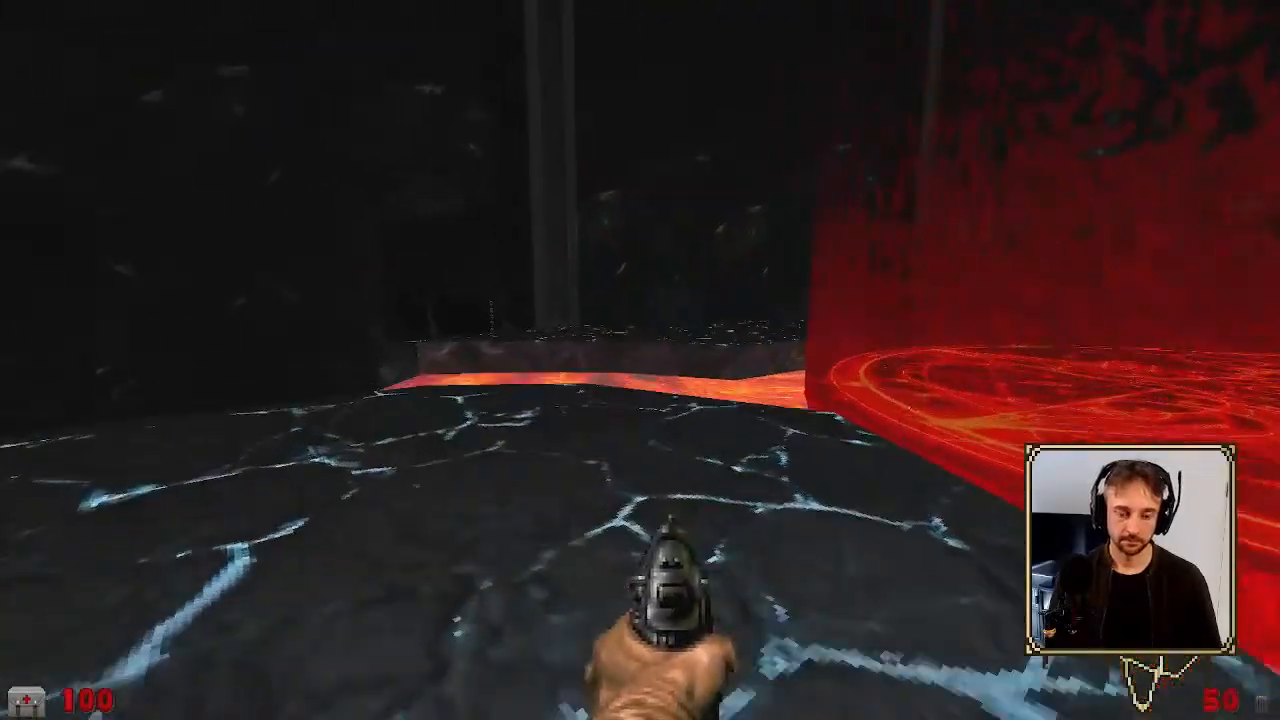
Quit the test run and return to the map editor
key(Escape)
key(Up)
key(Return)
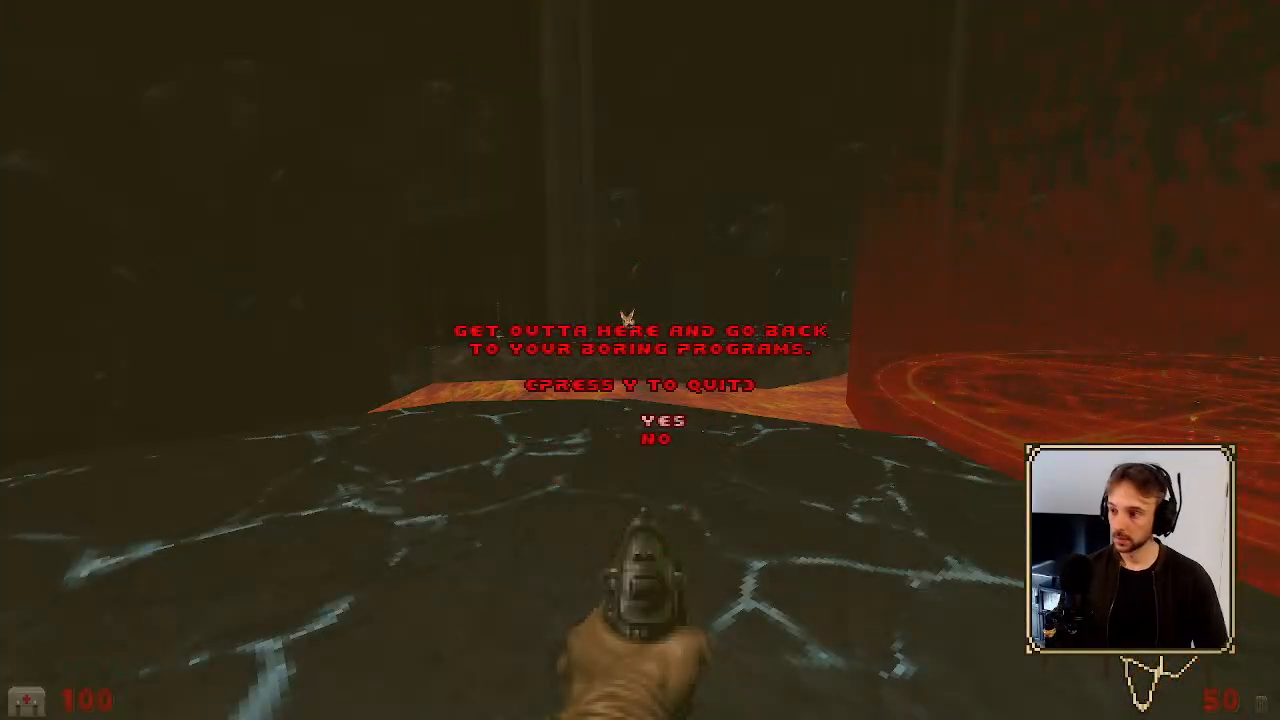
key(y)
Remove the Script Execute action from all 16 linedefs around the pentagram circle by setting their action to 0
scroll(680, 254, down, 6)
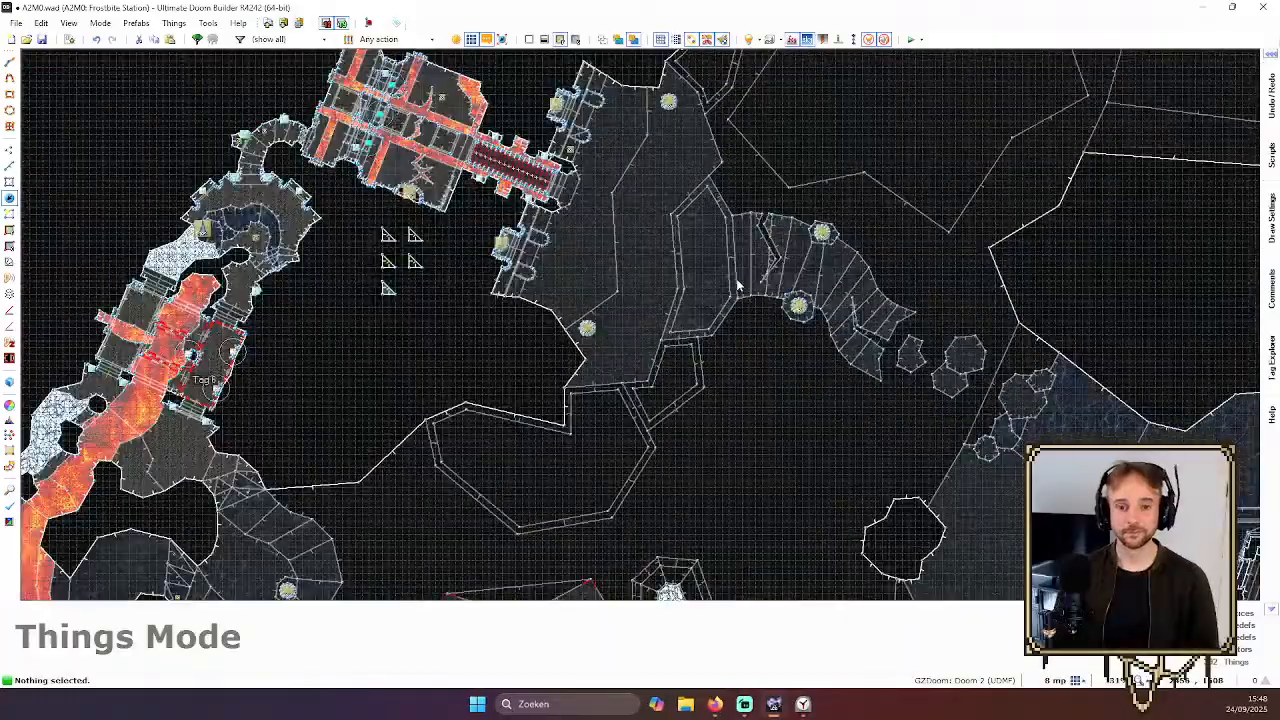
scroll(785, 375, down, 2)
scroll(551, 397, up, 10)
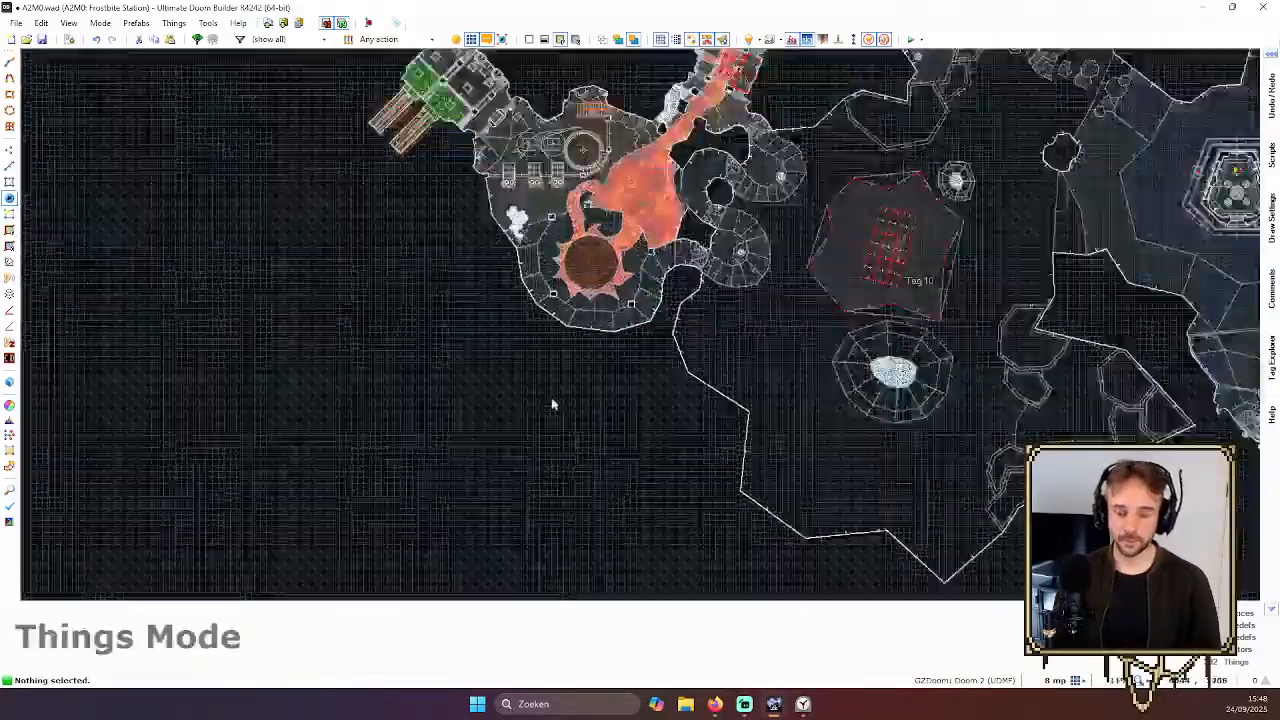
scroll(488, 213, up, 2)
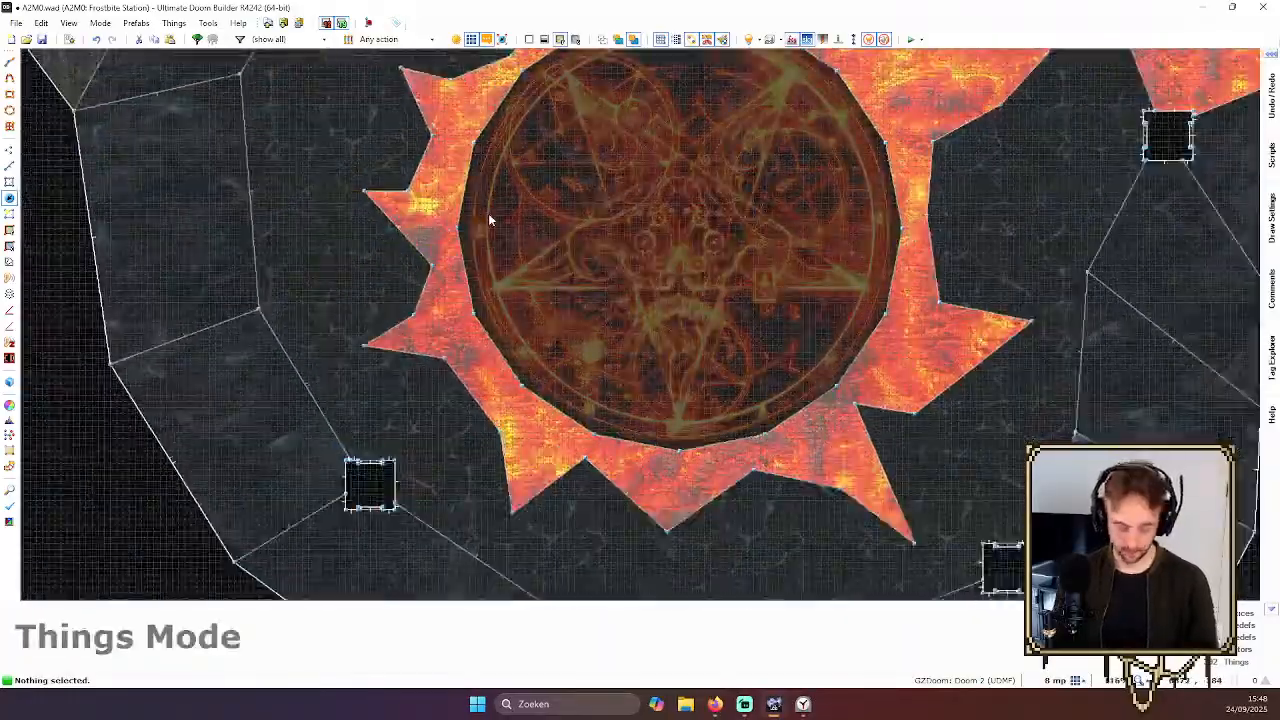
key(l)
scroll(445, 168, up, 3)
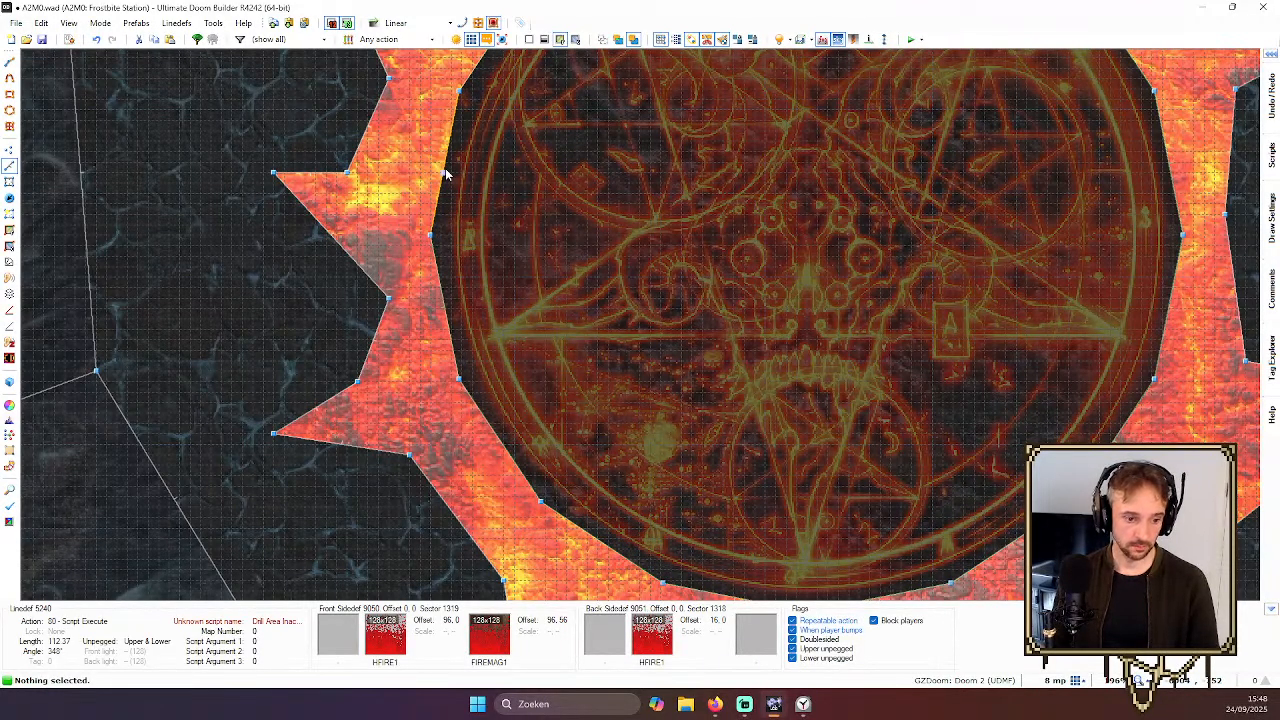
scroll(441, 193, down, 3)
click(441, 195)
click(476, 112)
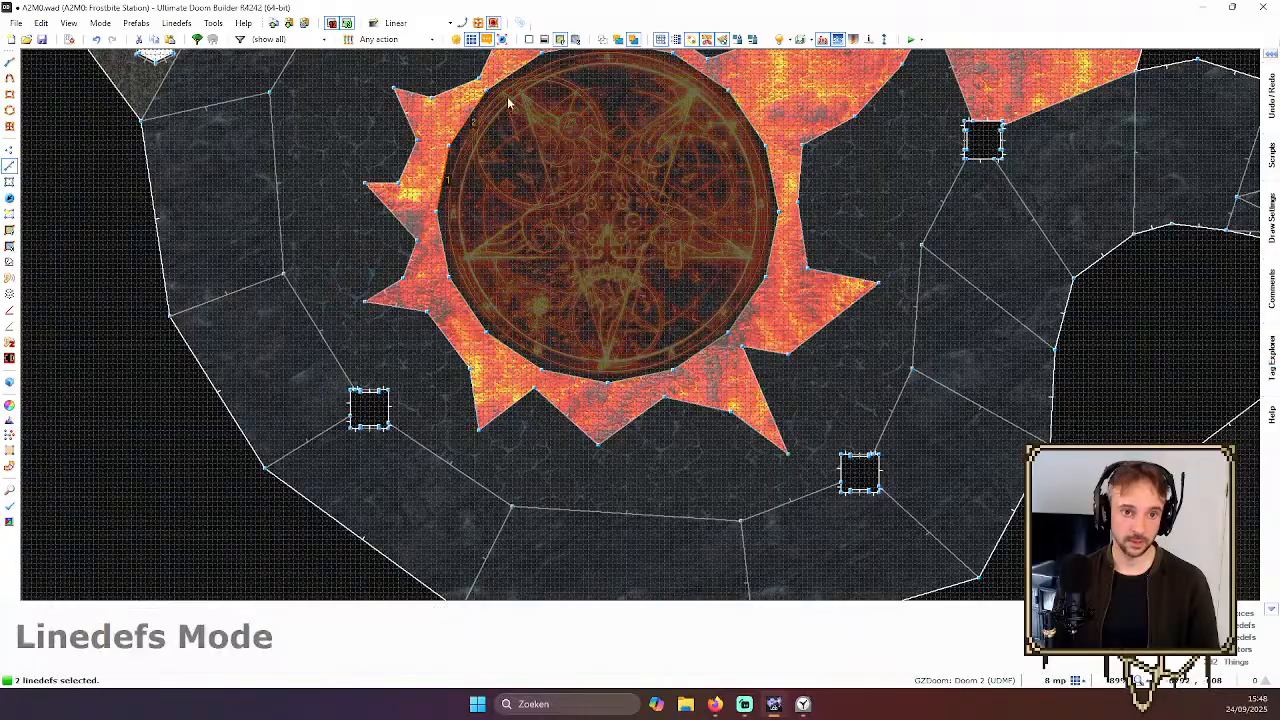
key(Up)
click(566, 116)
click(630, 120)
click(699, 140)
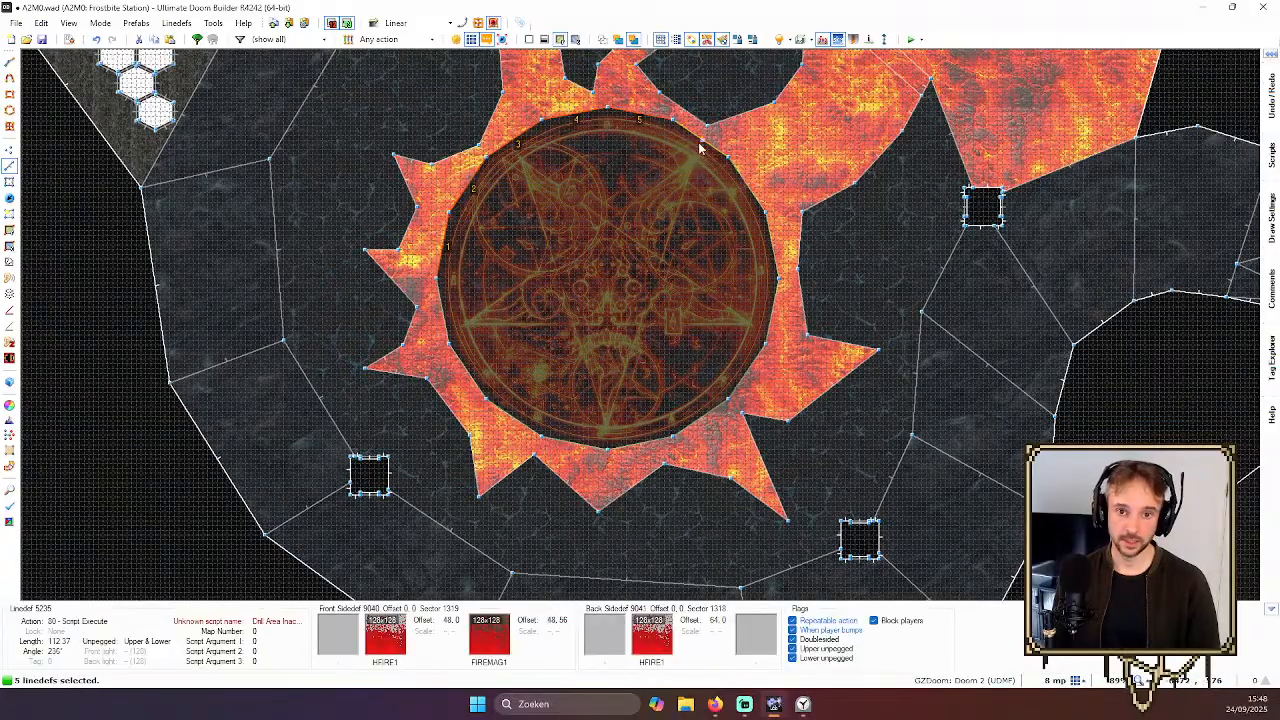
click(744, 184)
click(738, 383)
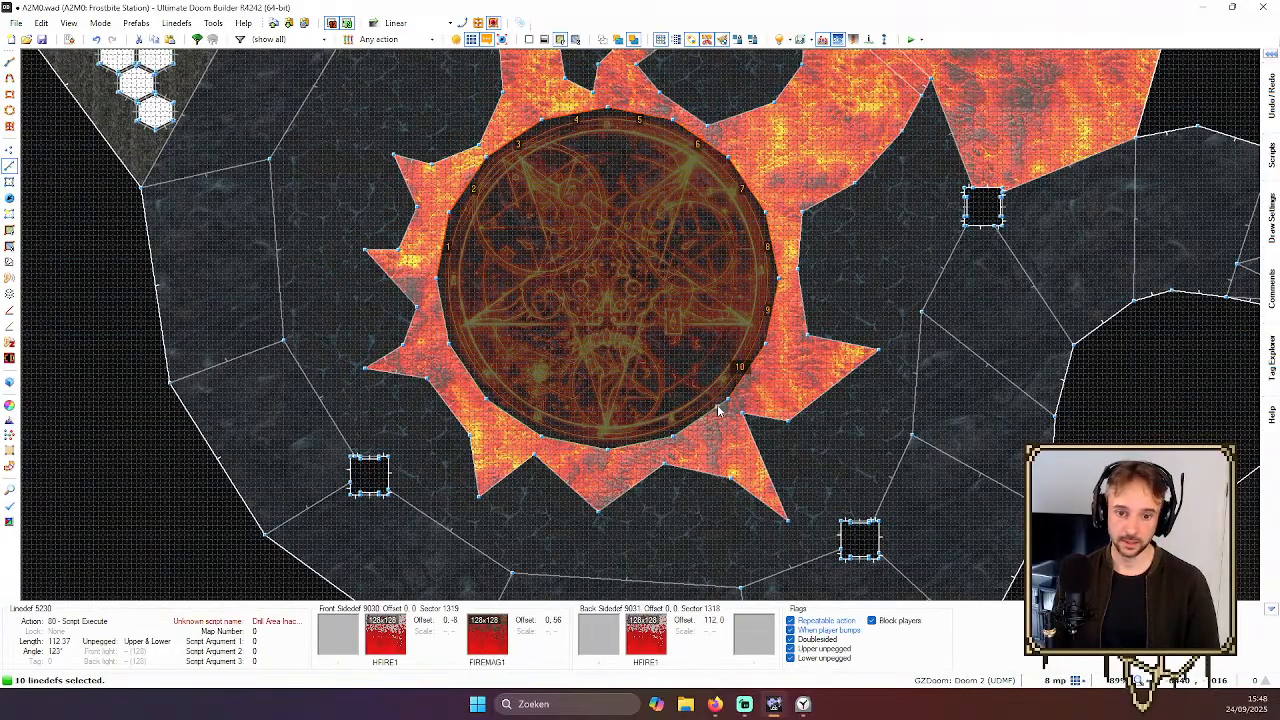
click(717, 404)
click(637, 437)
click(575, 437)
click(504, 414)
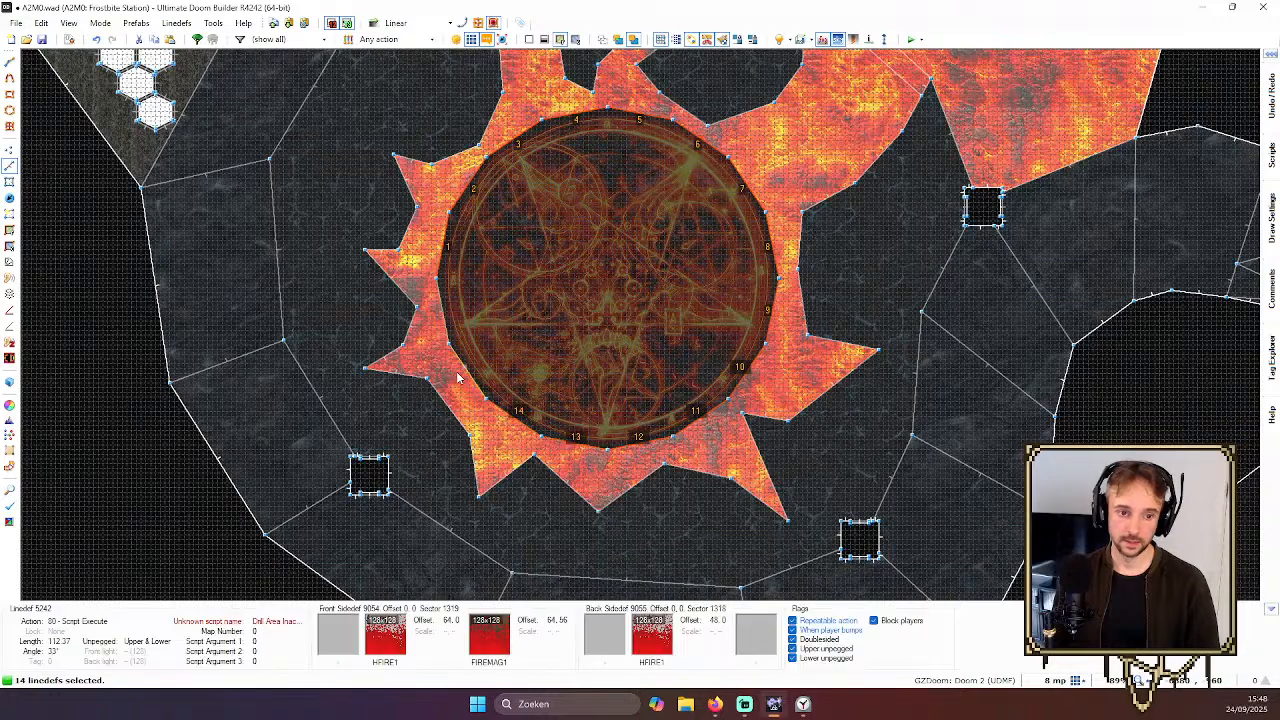
click(466, 370)
click(444, 312)
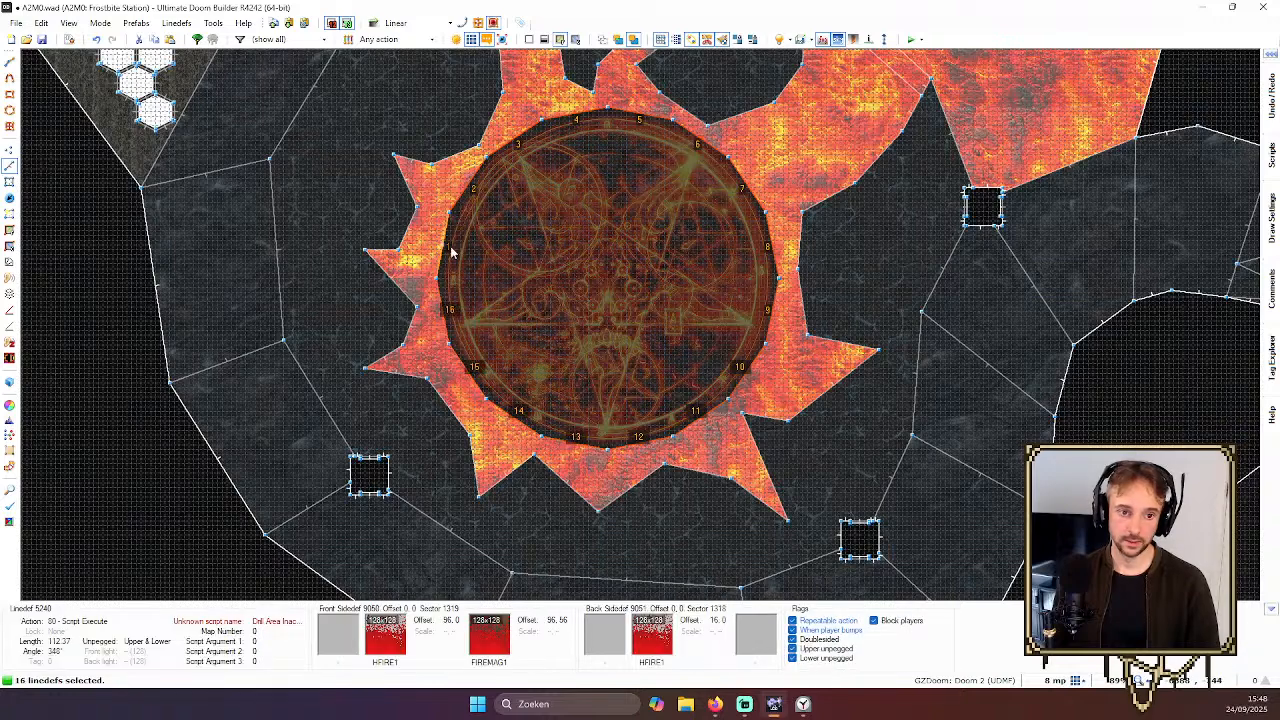
right_click(605, 248)
double_click(896, 310)
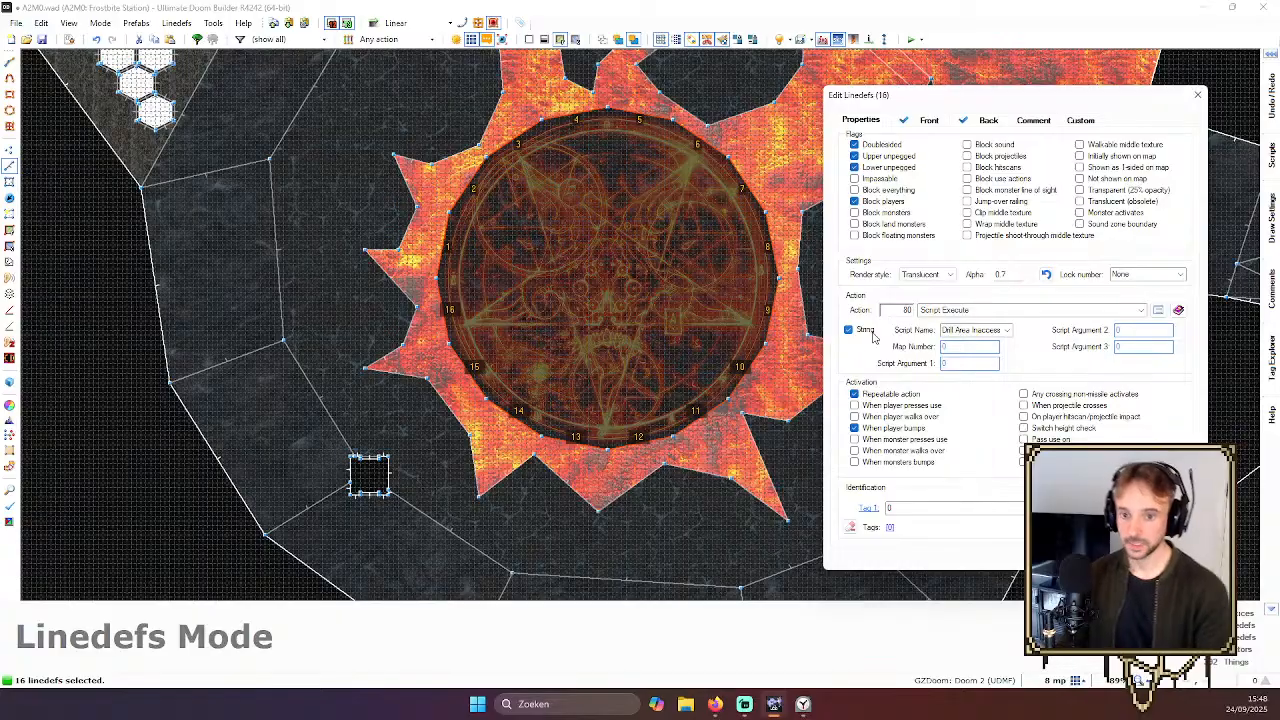
text(0)
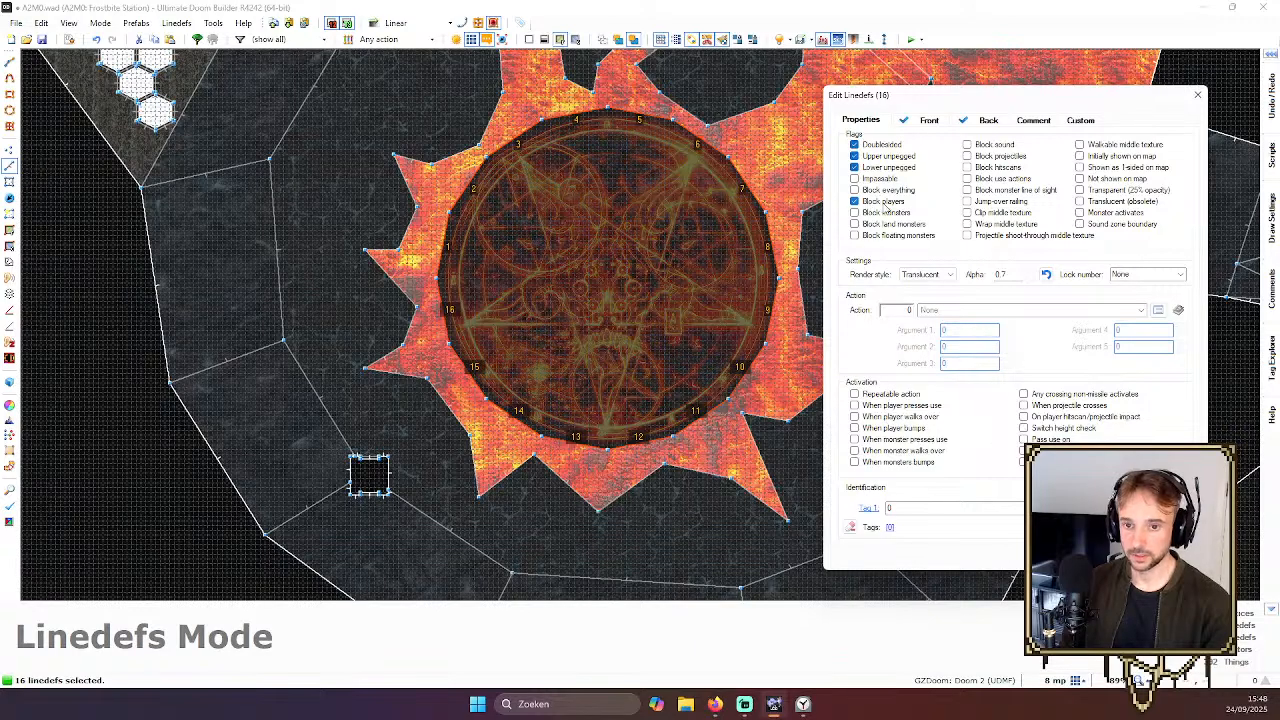
key(Return)
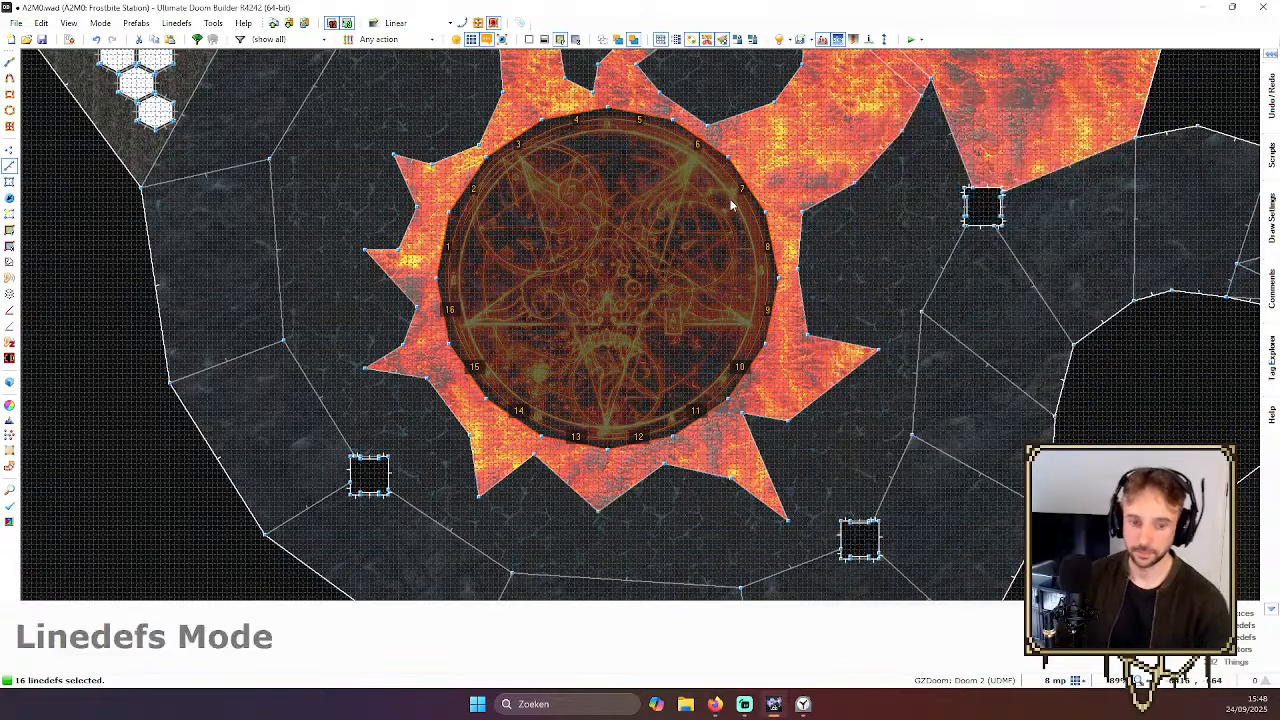
Clear the linedef selection and switch the map display to wireframe around the pentagram circle
scroll(580, 134, down, 2)
scroll(652, 234, down, 1)
scroll(652, 234, down, 2)
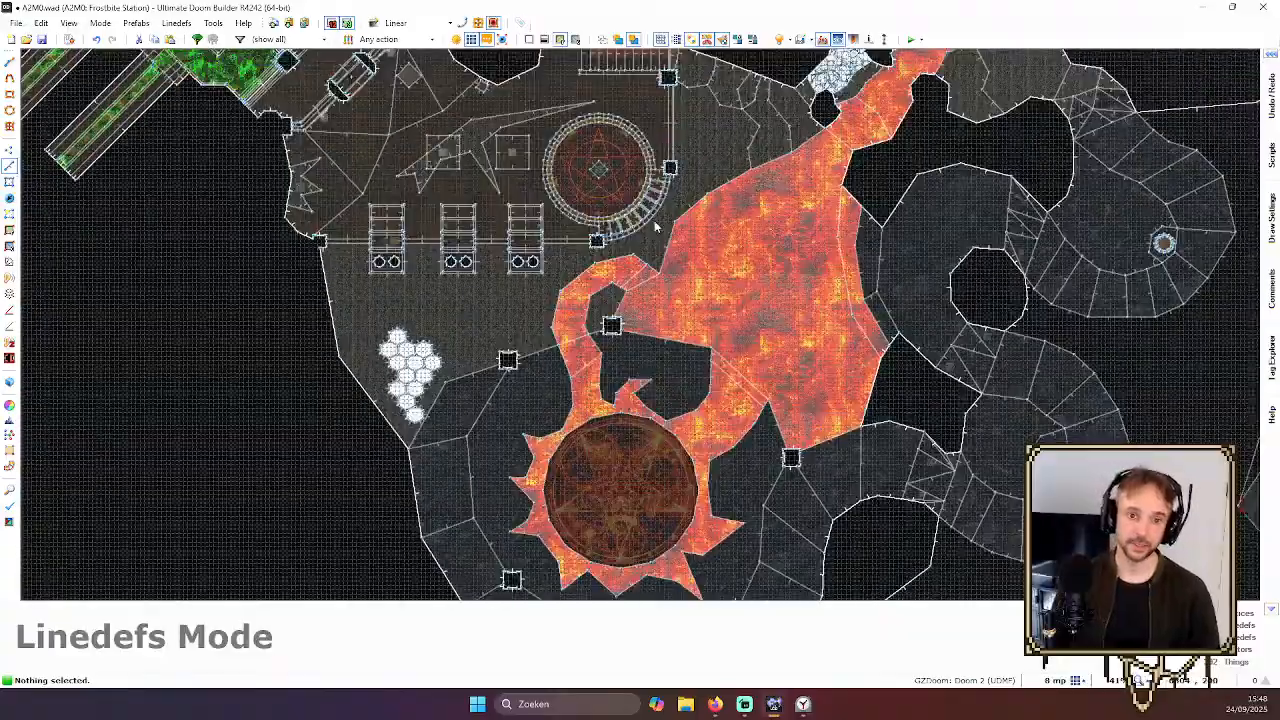
scroll(643, 224, up, 2)
middle_drag(644, 222, 650, 347)
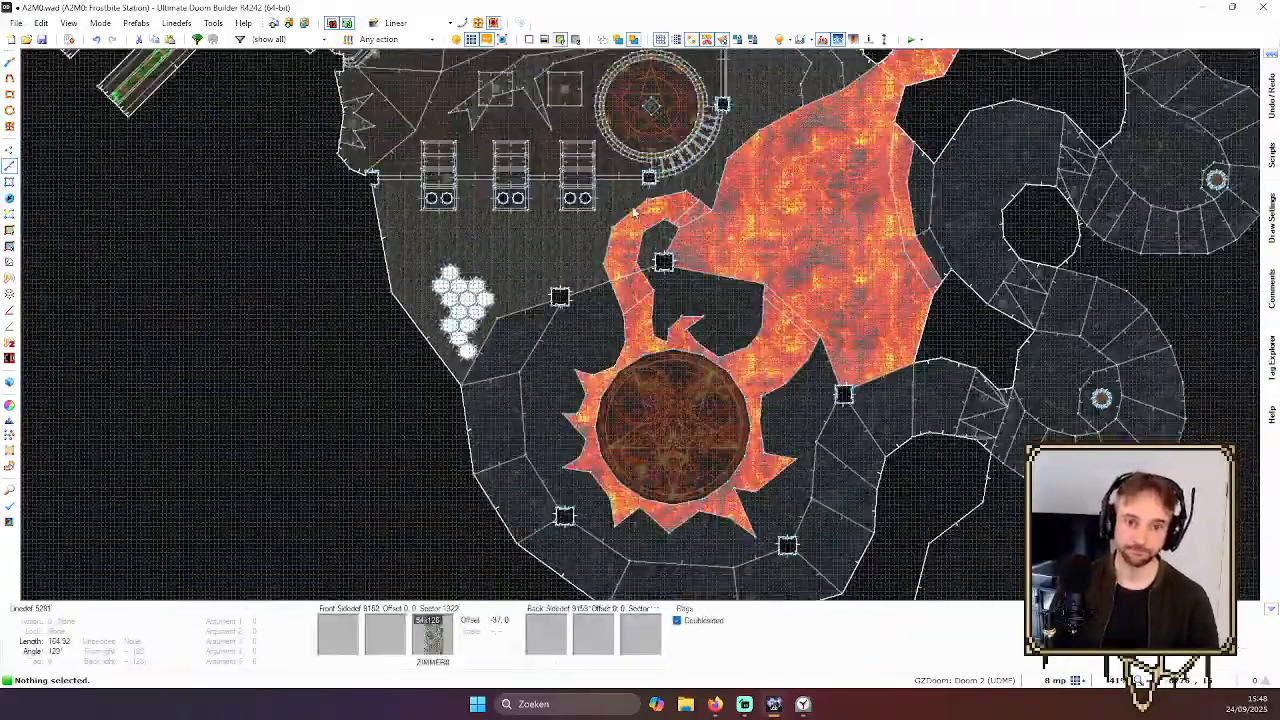
scroll(698, 423, up, 5)
middle_drag(686, 426, 709, 380)
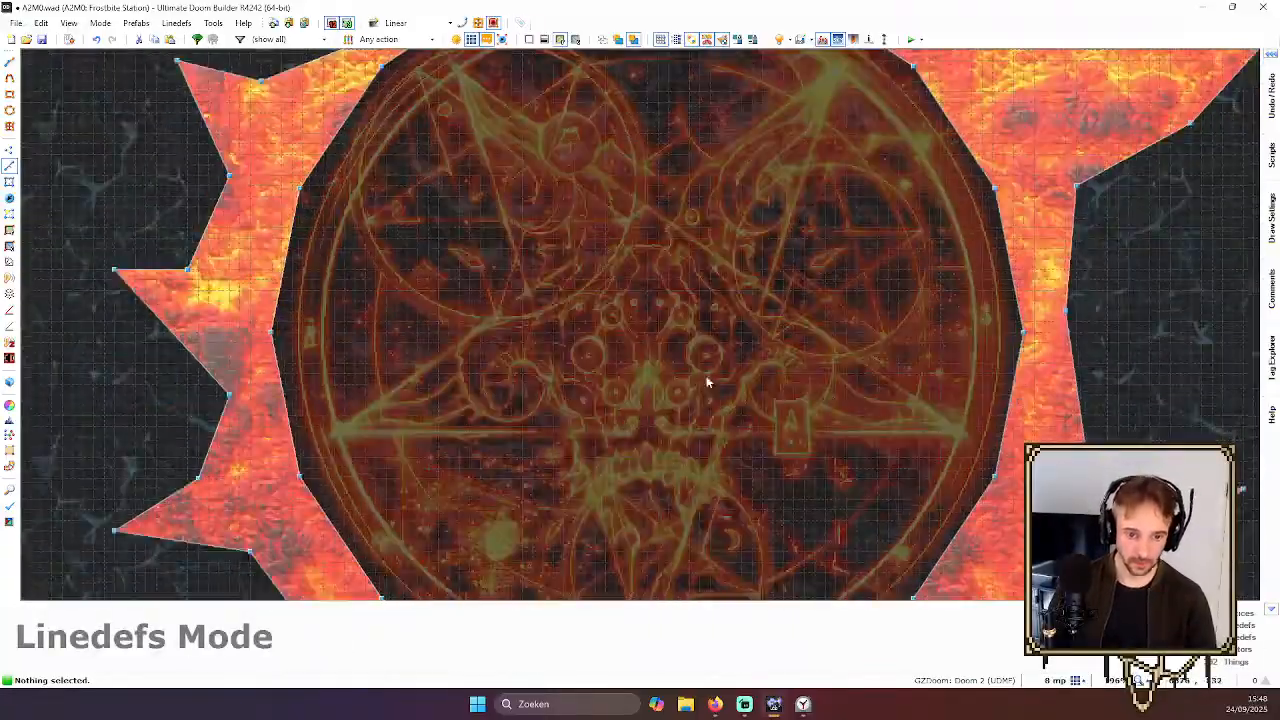
click(70, 22)
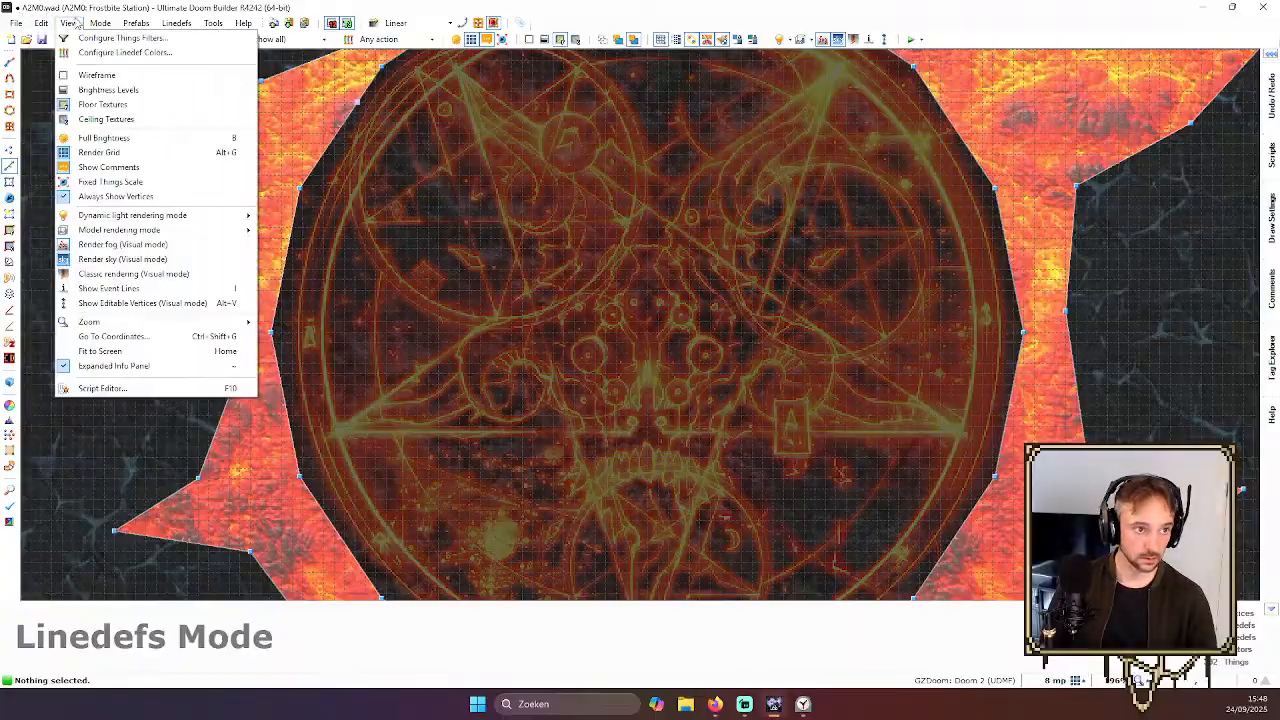
click(97, 75)
scroll(600, 220, down, 2)
scroll(630, 290, up, 2)
scroll(560, 290, up, 1)
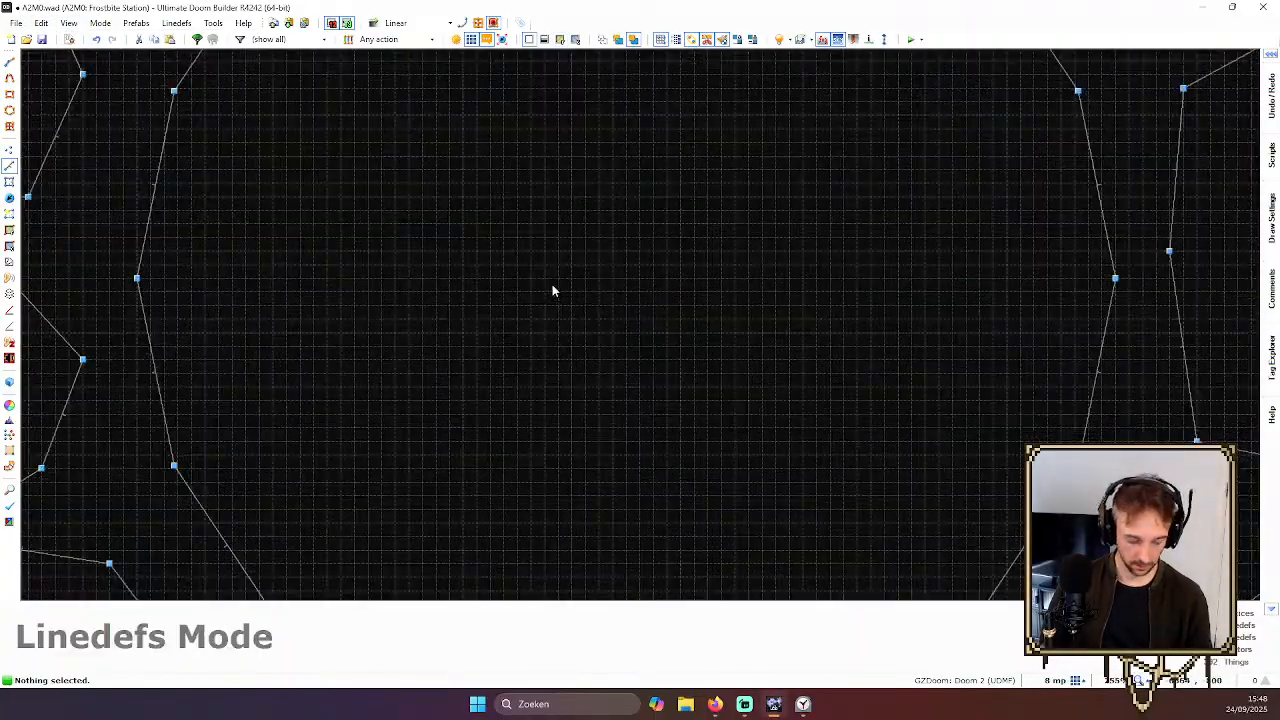
Place a Megasphere in the centre of the pentagram circle at X -6624, Y -800
key(t)
scroll(622, 298, up, 1)
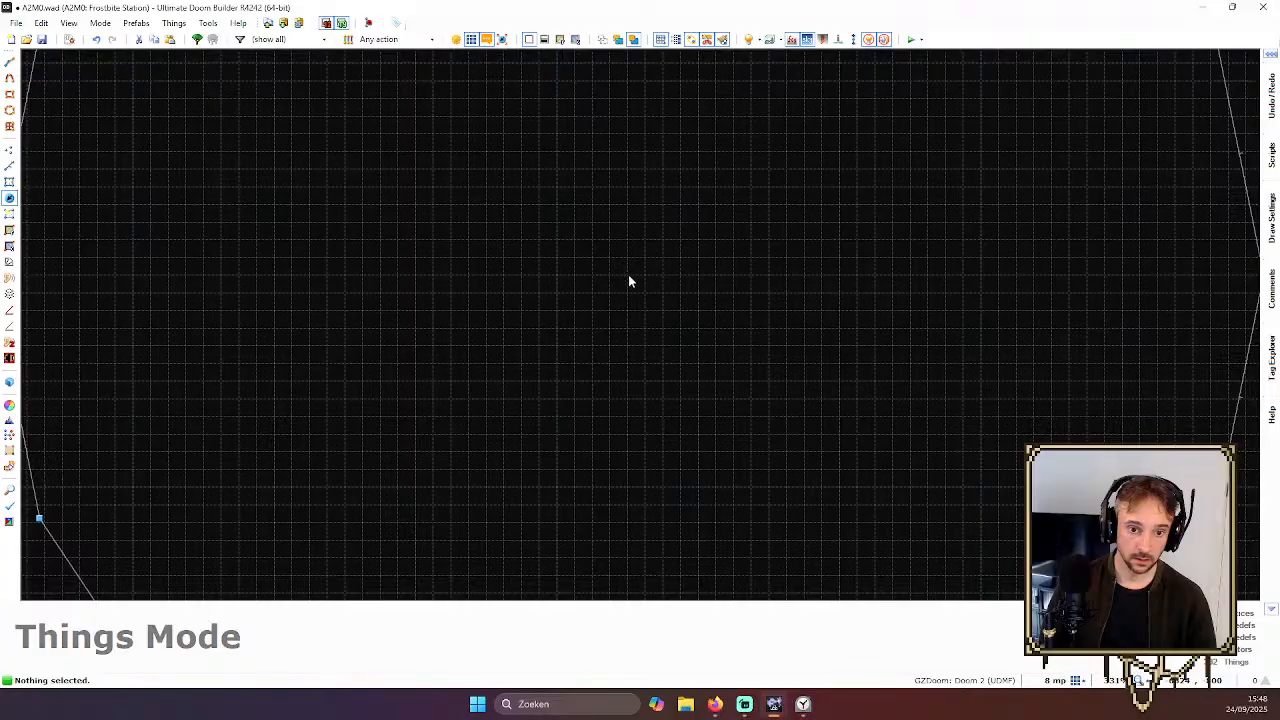
key(Insert)
drag(197, 222, 290, 149)
scroll(150, 290, down, 3)
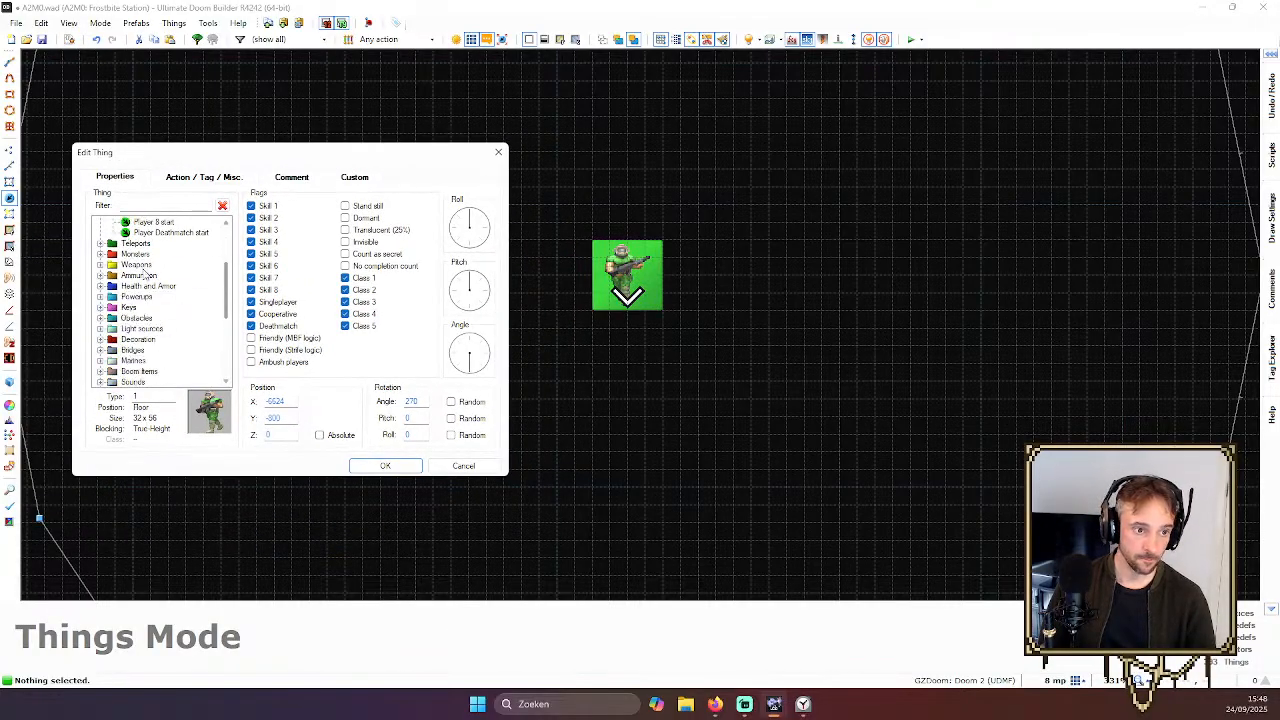
click(101, 287)
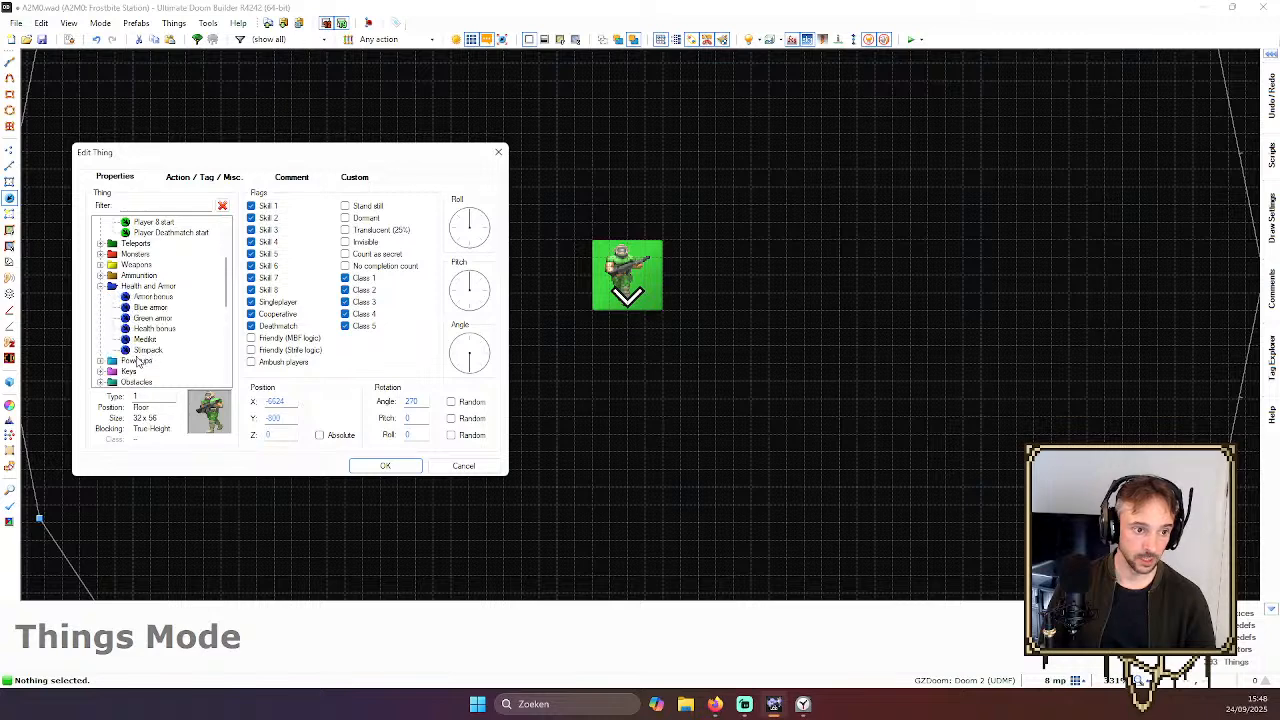
scroll(138, 364, down, 2)
click(101, 297)
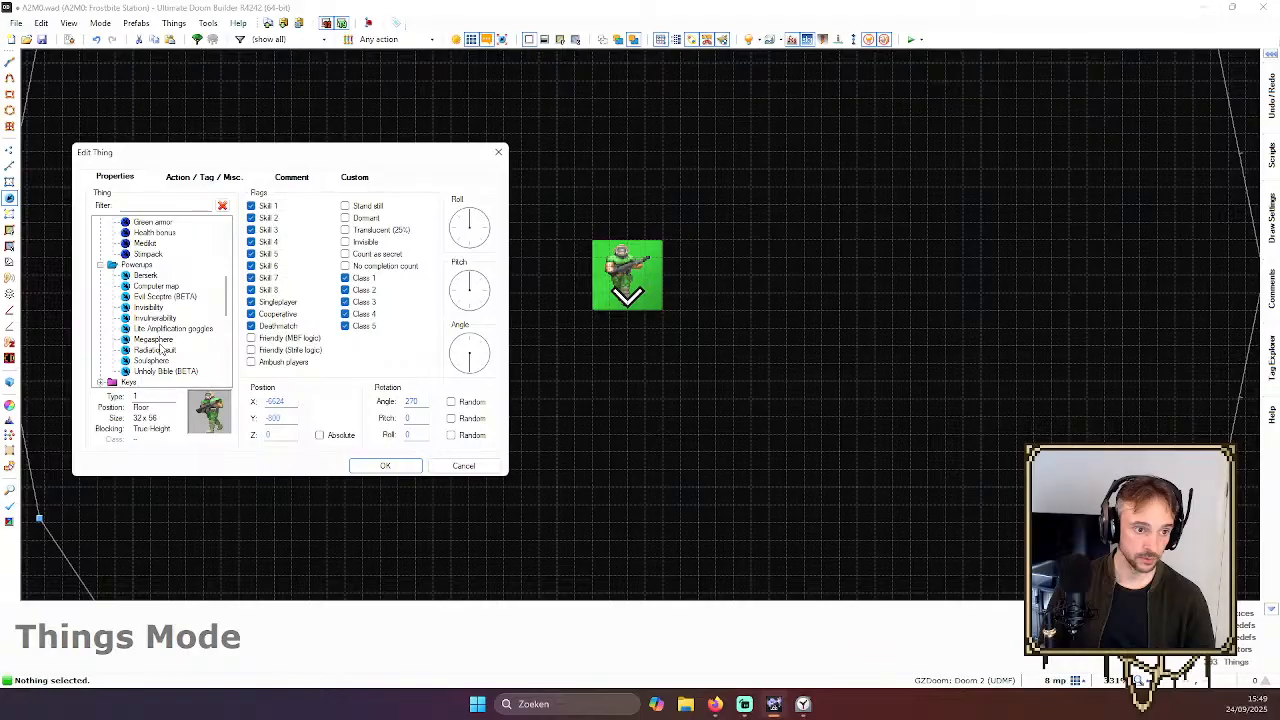
click(150, 360)
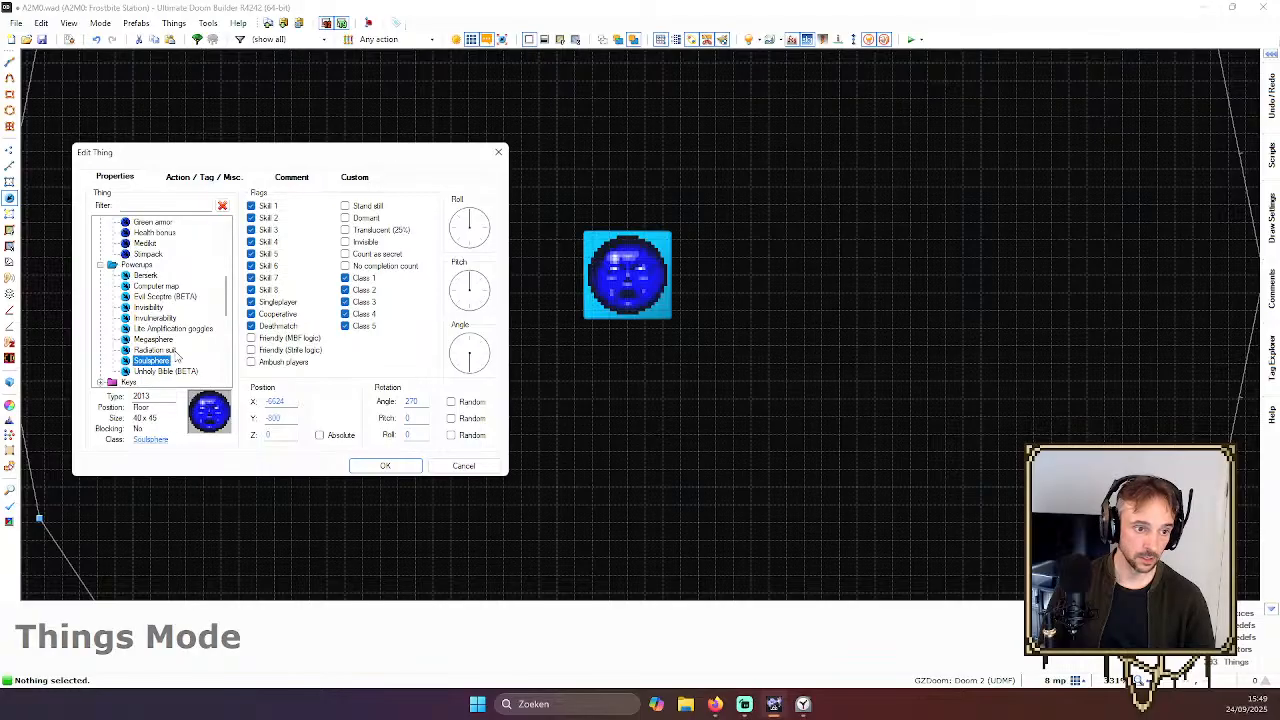
click(154, 340)
key(Return)
scroll(692, 258, down, 2)
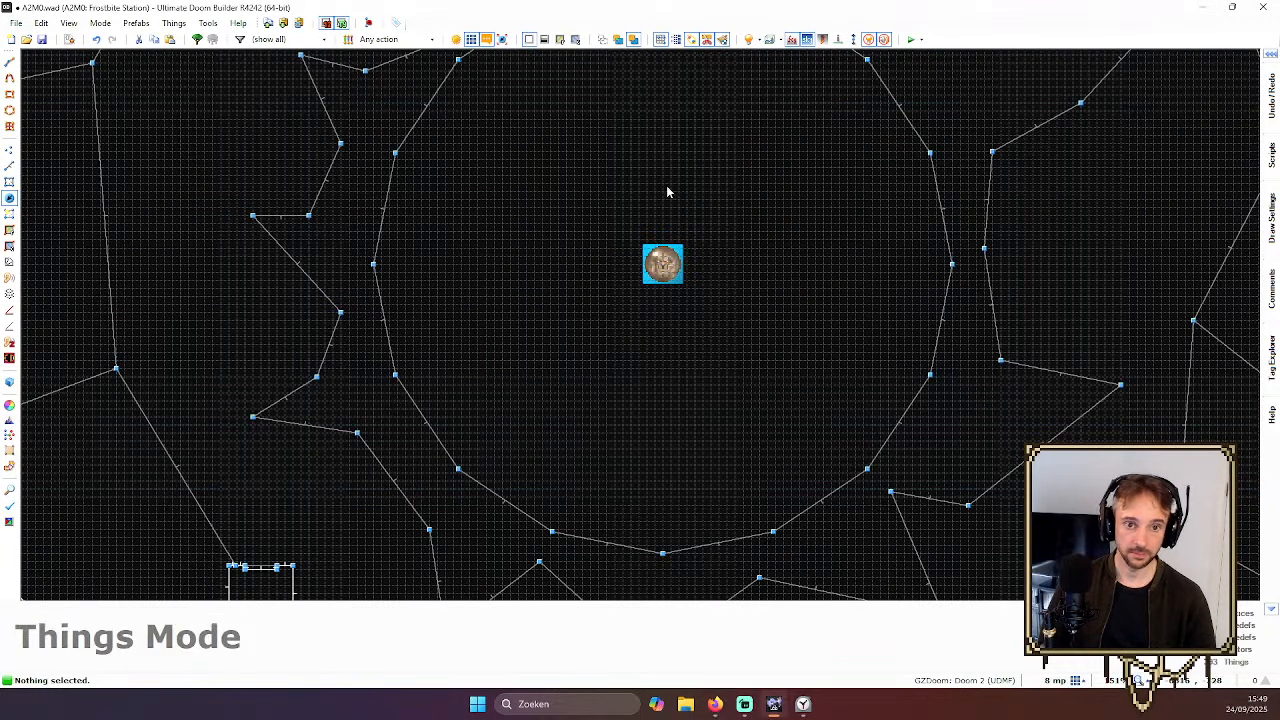
scroll(589, 180, up, 2)
scroll(589, 169, down, 2)
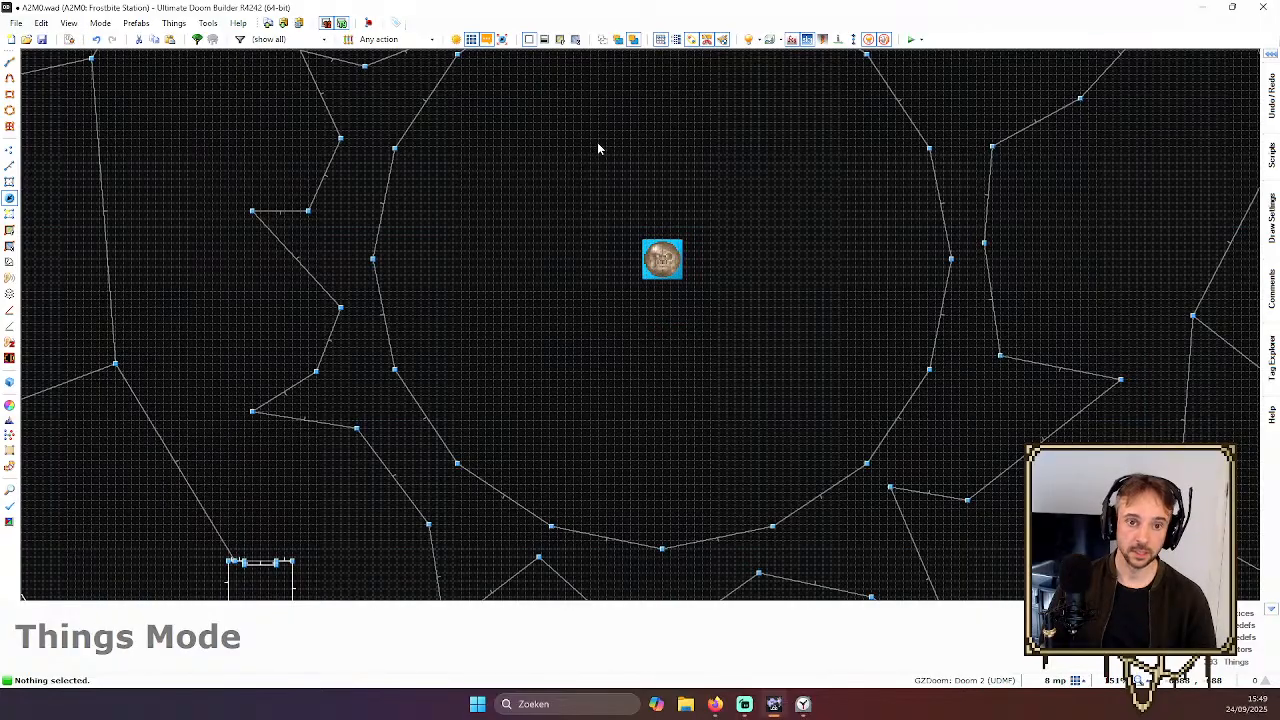
Place a Cell charge just northwest of the Megasphere at X -6720, Y -768
scroll(566, 232, up, 4)
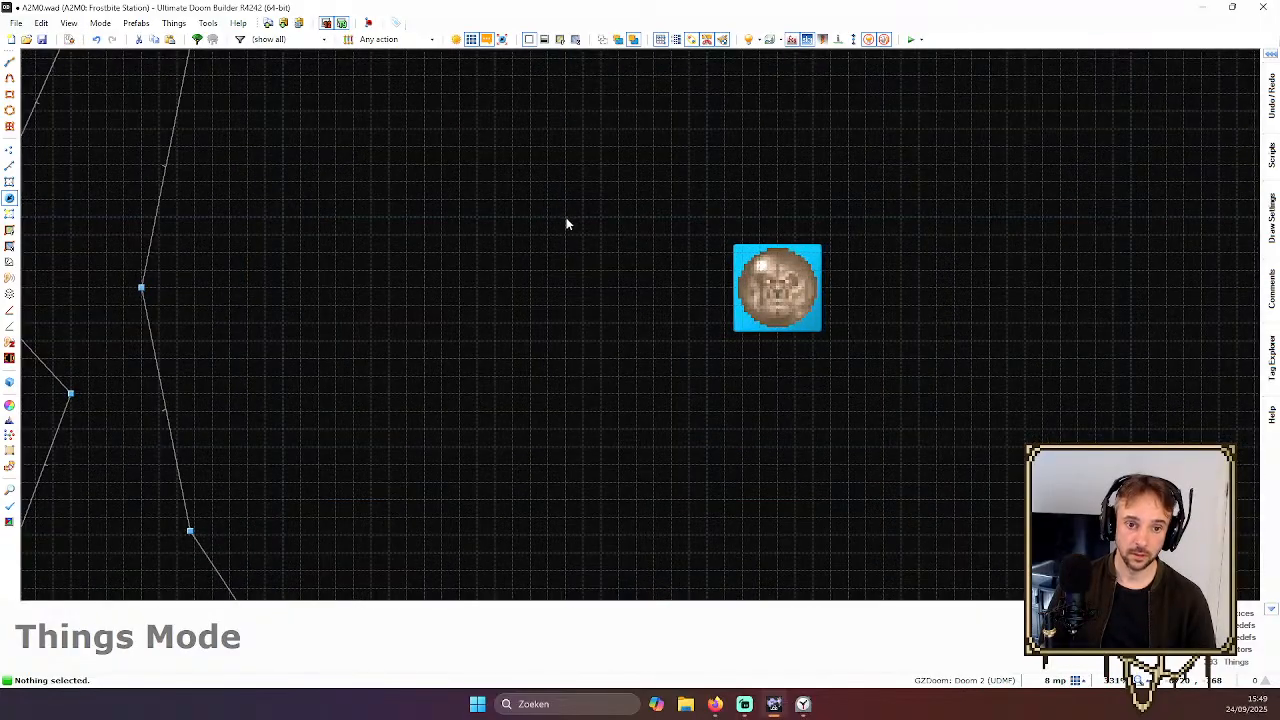
key(Insert)
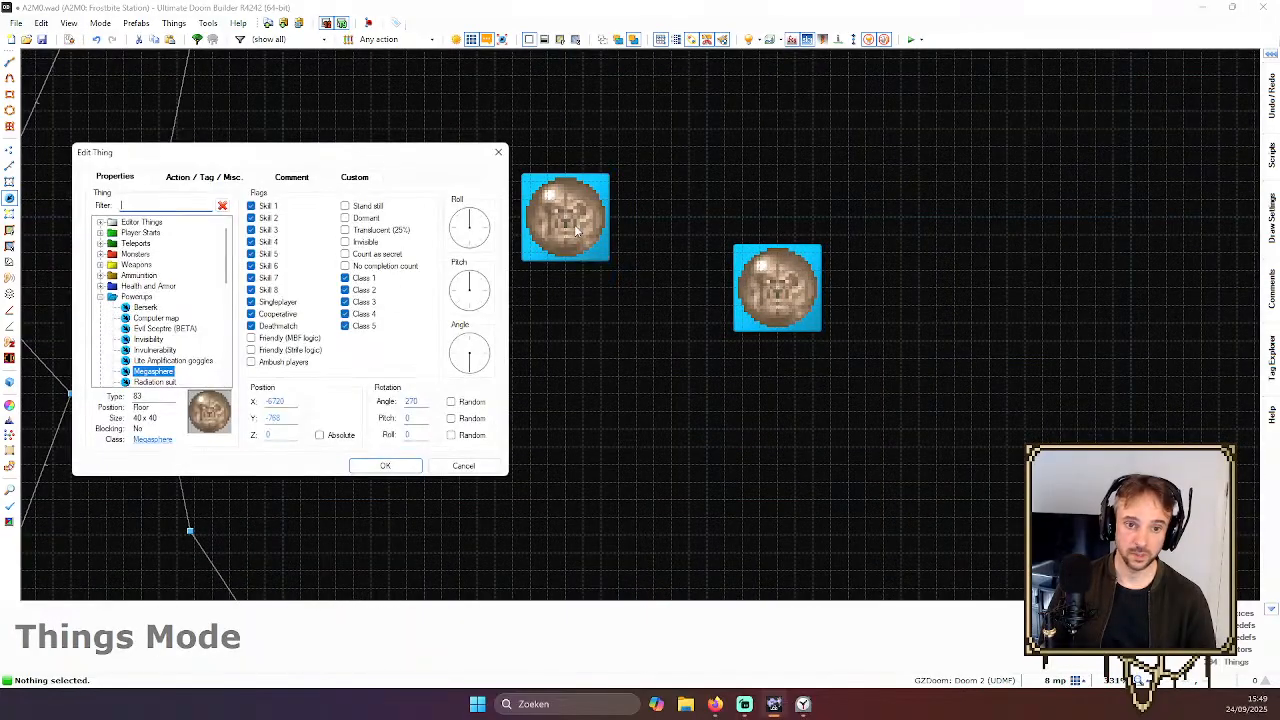
click(100, 297)
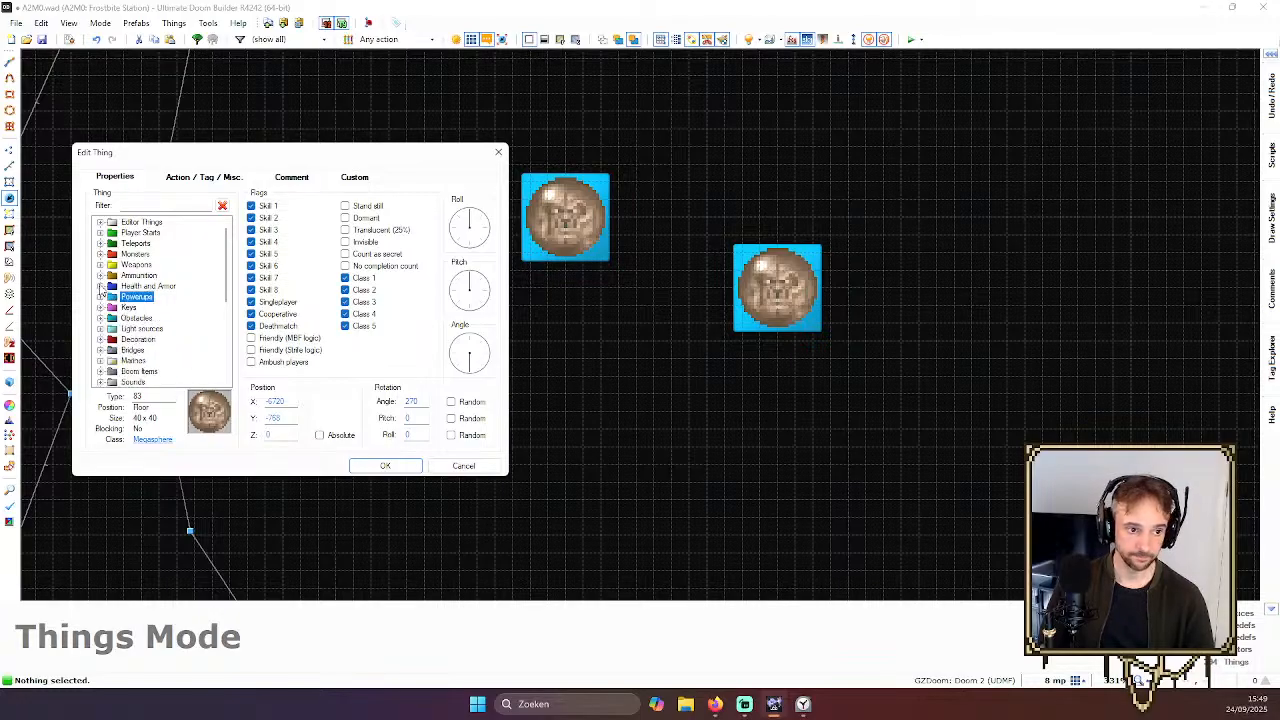
click(100, 287)
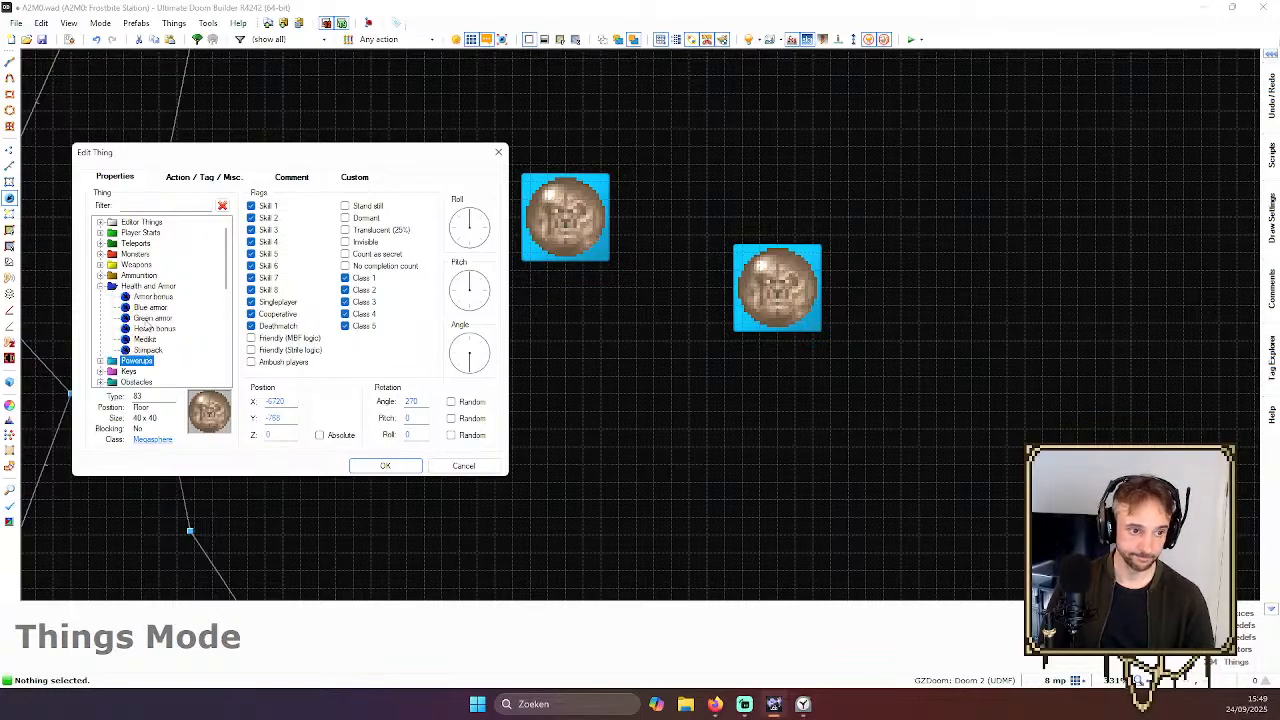
click(100, 287)
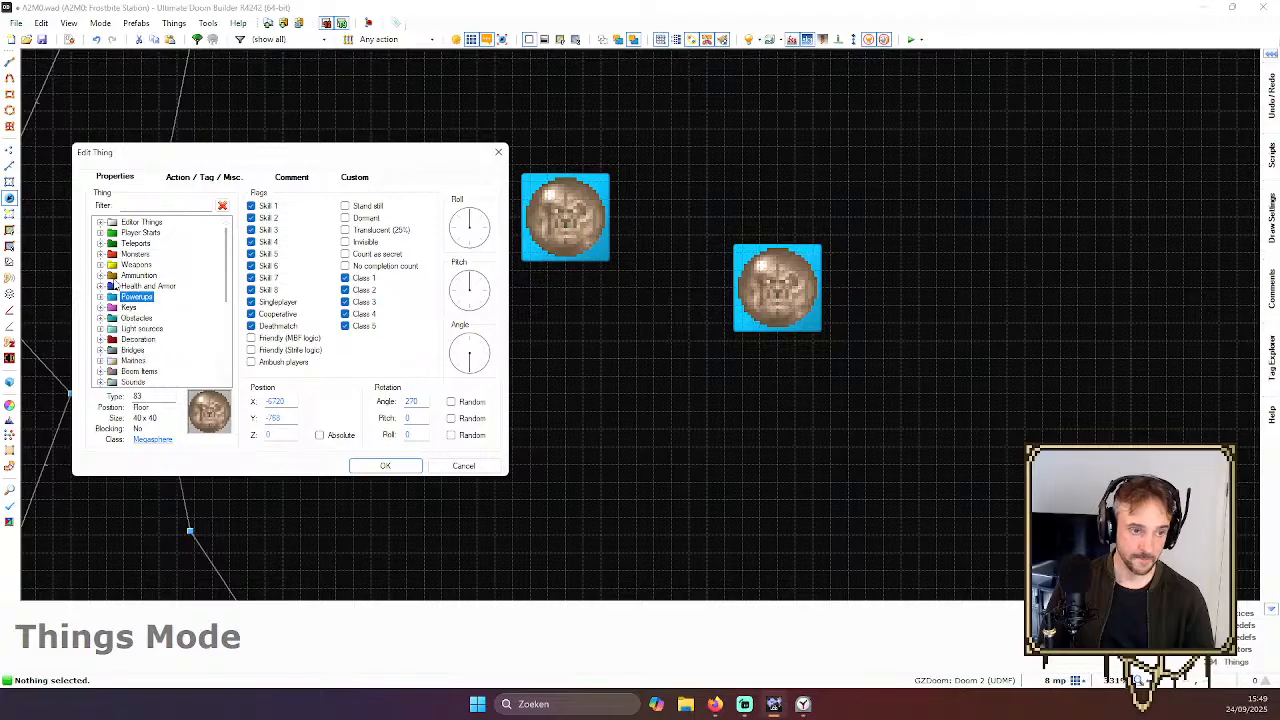
click(100, 276)
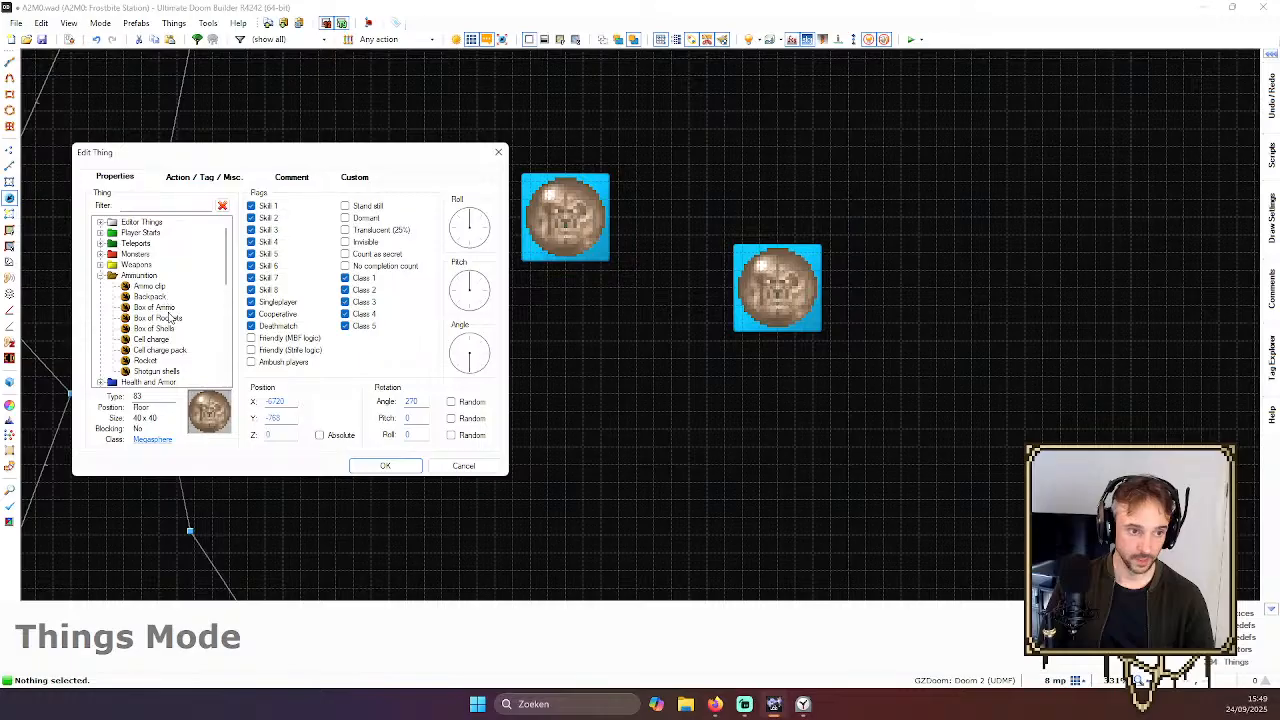
click(157, 349)
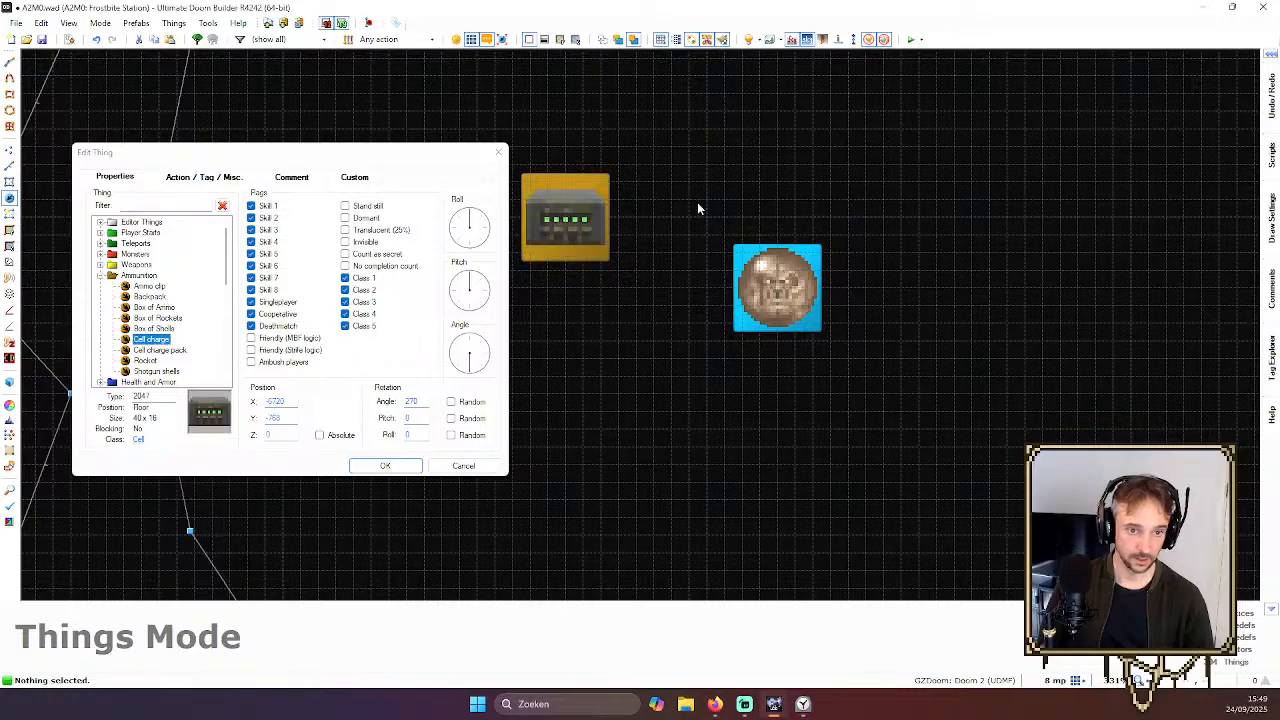
key(Return)
Place three more Cell charges around the Megasphere, two to the north and one to the northeast
scroll(742, 175, down, 3)
scroll(736, 133, up, 2)
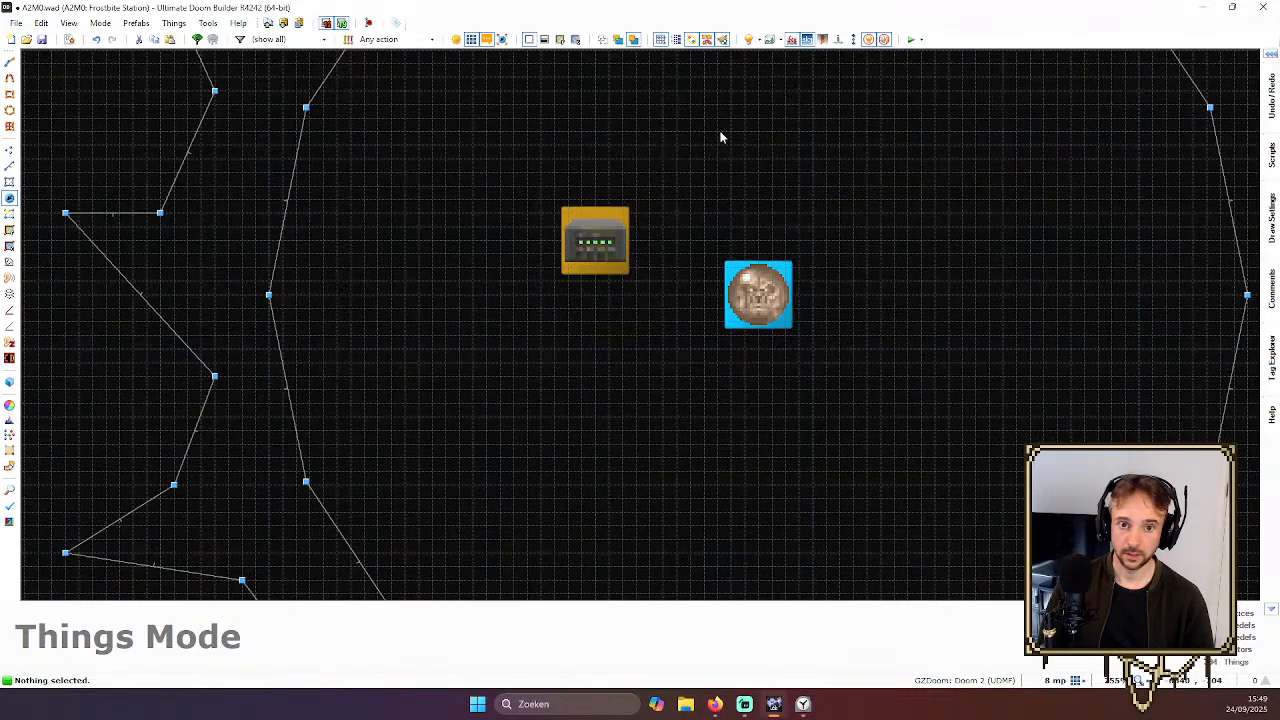
key(Insert)
key(Return)
key(Insert)
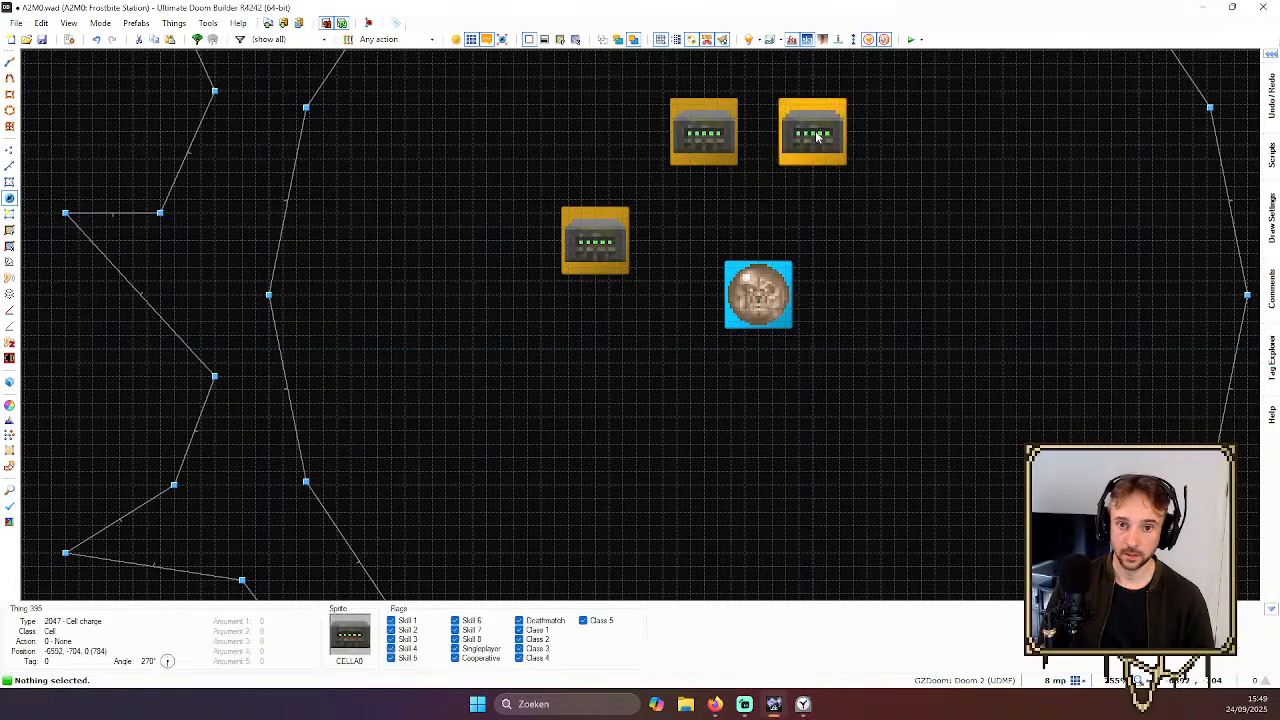
key(Return)
key(Insert)
key(Return)
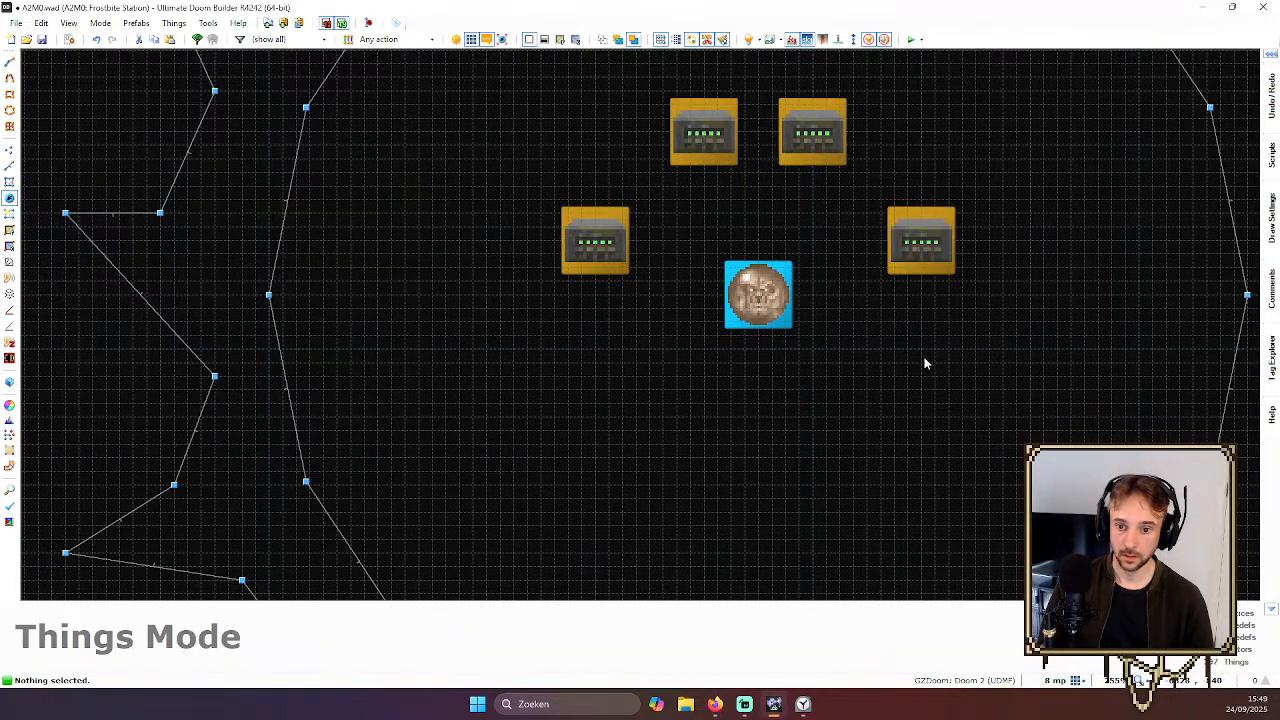
Complete the ring around the Megasphere with four more Cell charges on its southeast, south and southwest sides
key(Insert)
key(Return)
key(Insert)
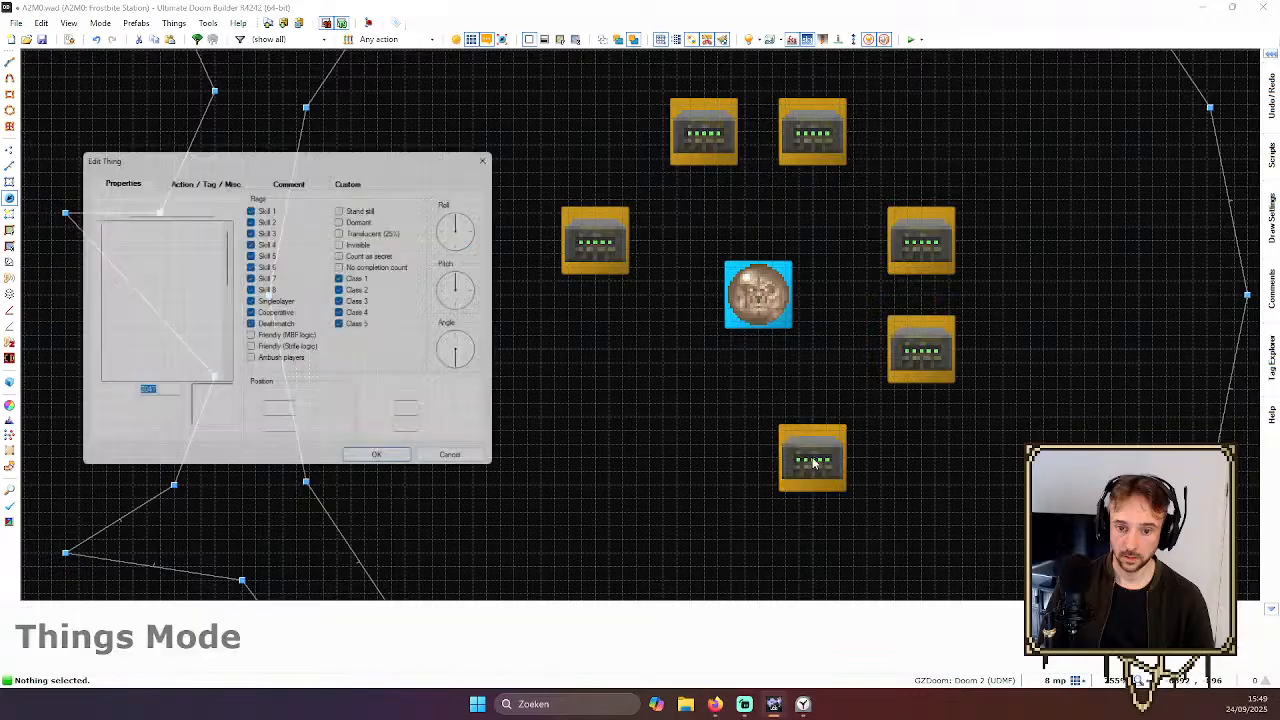
key(Return)
key(Insert)
key(Return)
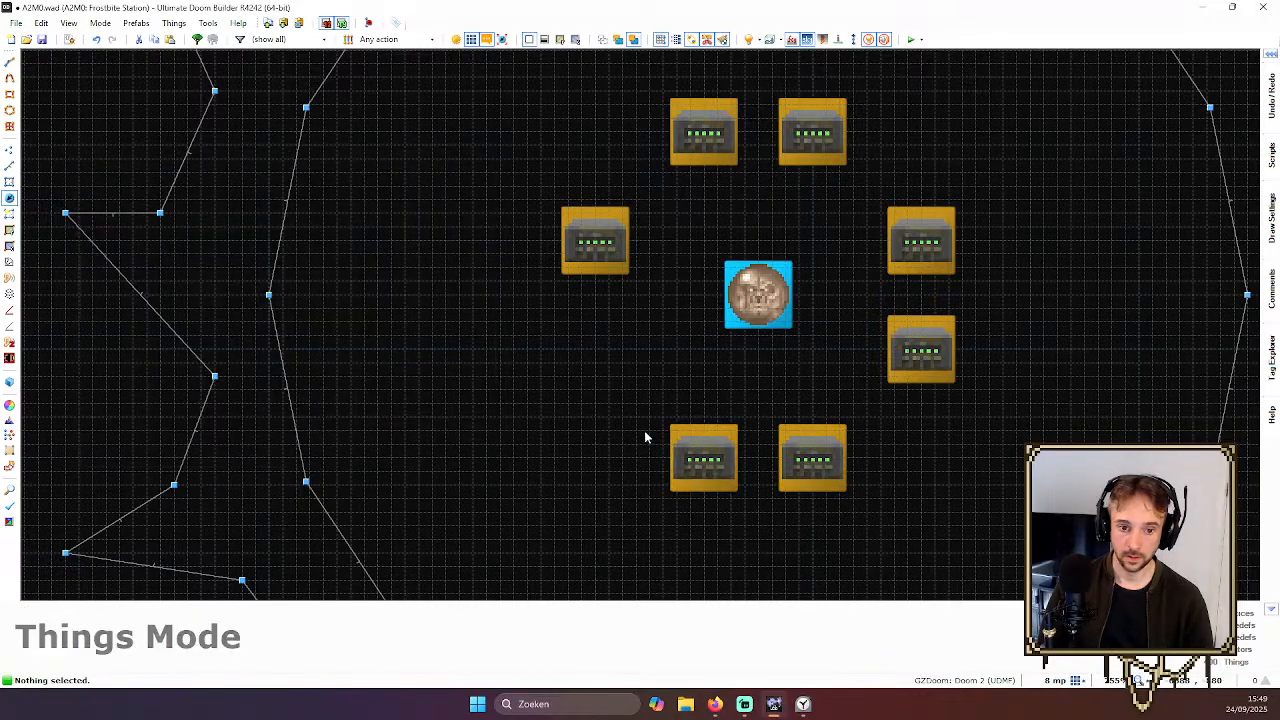
key(Insert)
key(Return)
scroll(690, 330, down, 4)
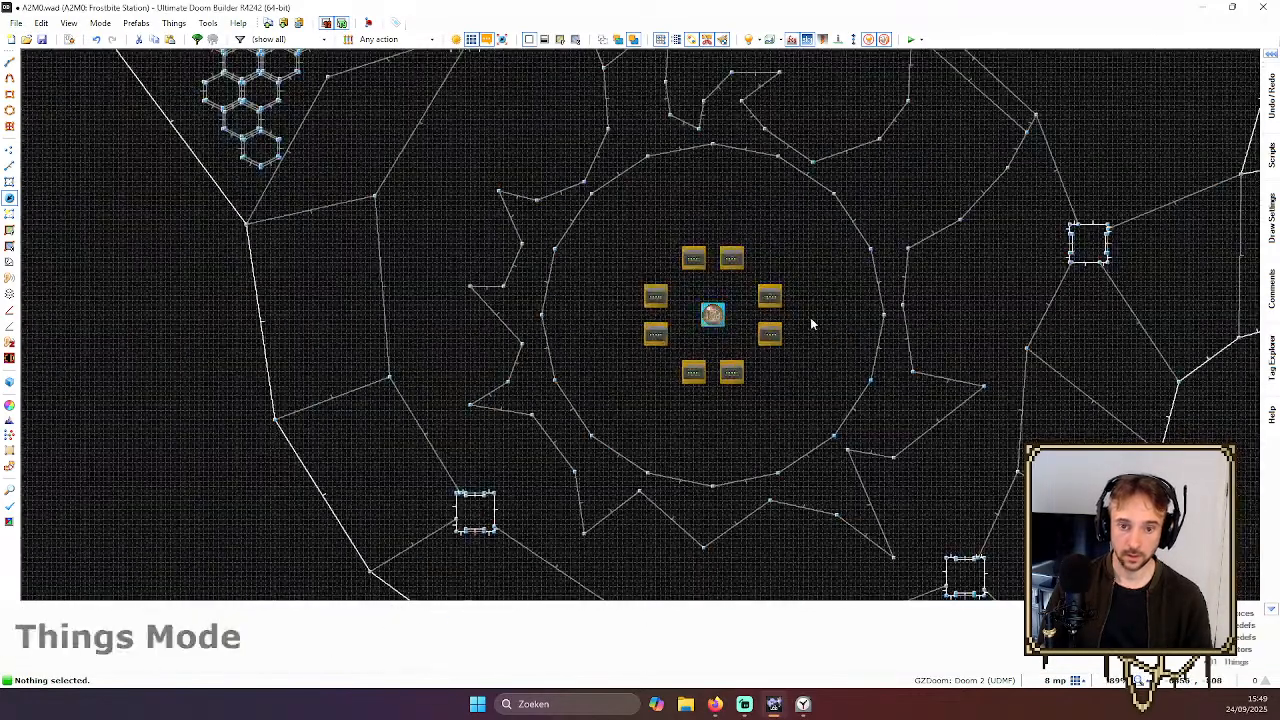
Examine the Megasphere and its ring of Cell charges in the 3D visual mode and return to the 2D map
scroll(746, 258, up, 3)
key(q)
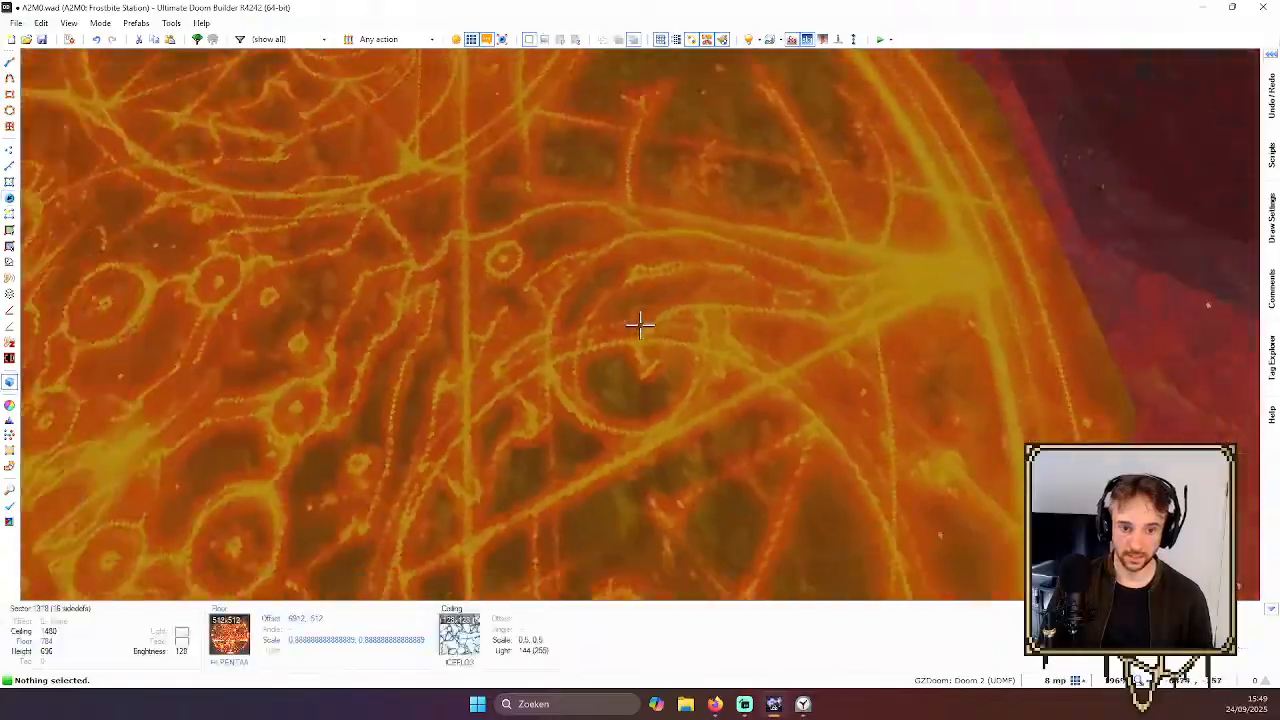
key(w)
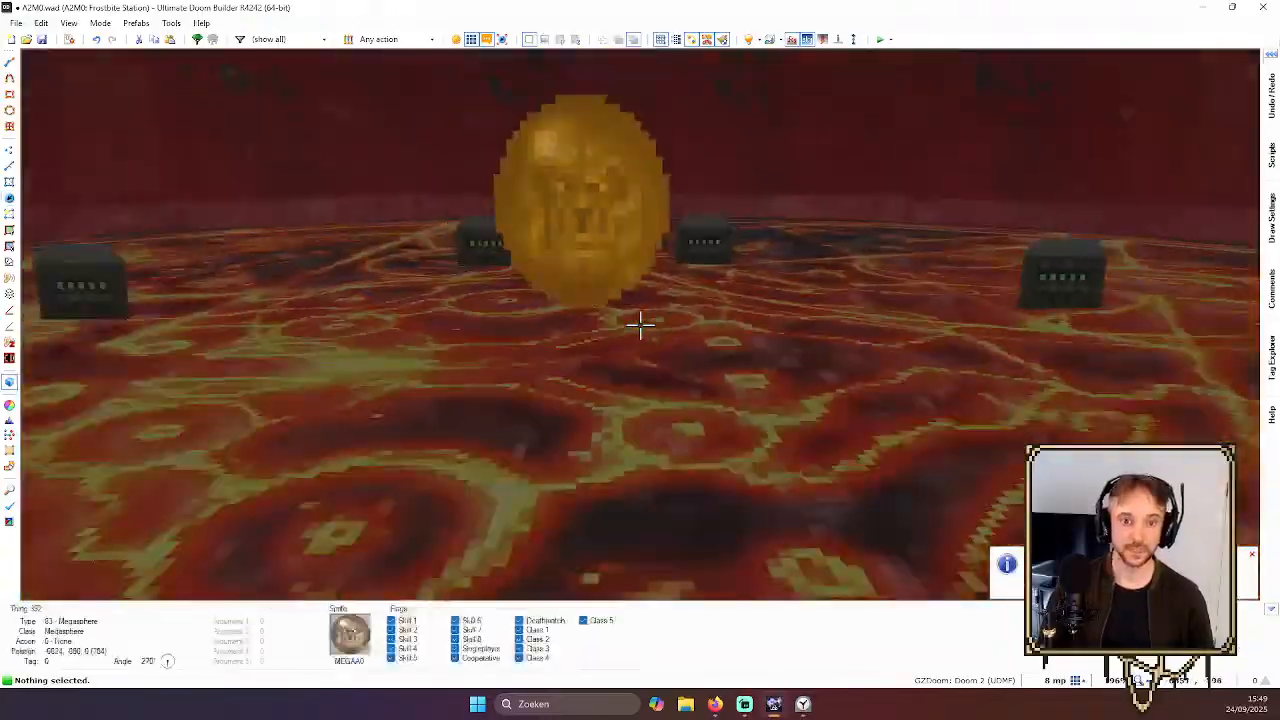
key(q)
scroll(642, 320, down, 4)
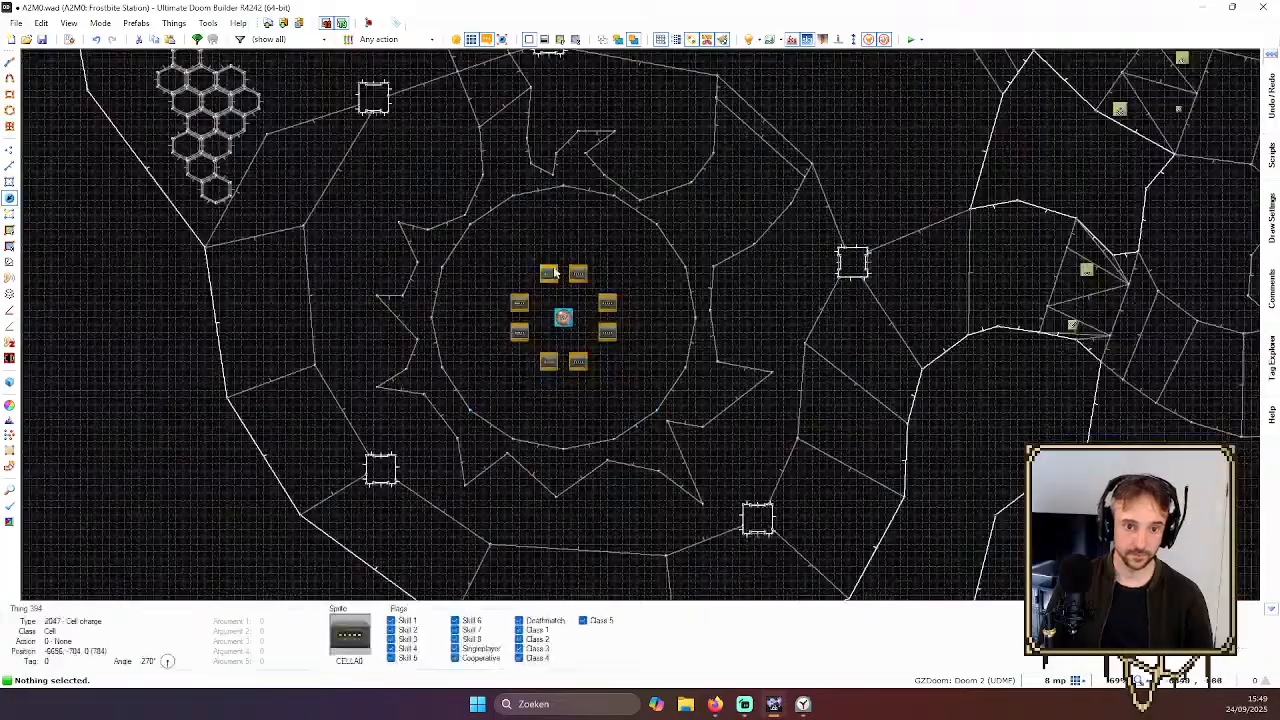
Place a Rocket north of the Cell charge ring at X -6624, Y -640, and a second one to the northeast
scroll(553, 270, up, 3)
scroll(580, 211, up, 4)
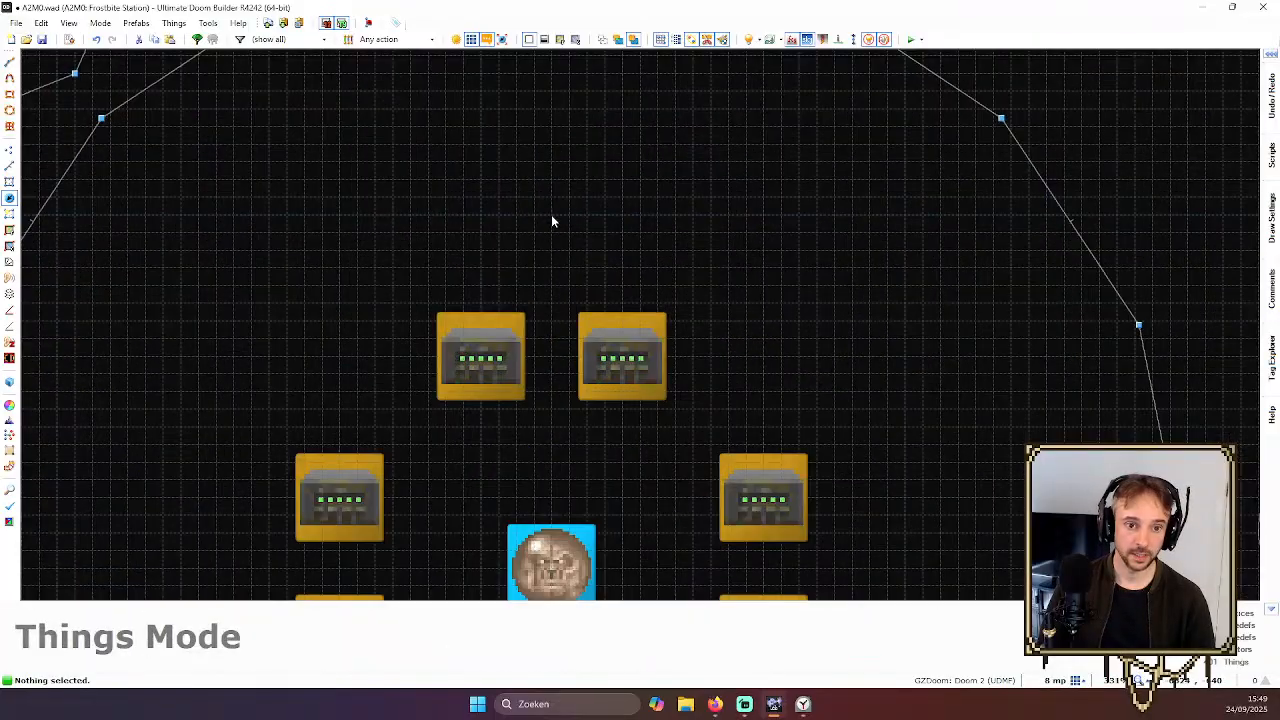
right_click(551, 218)
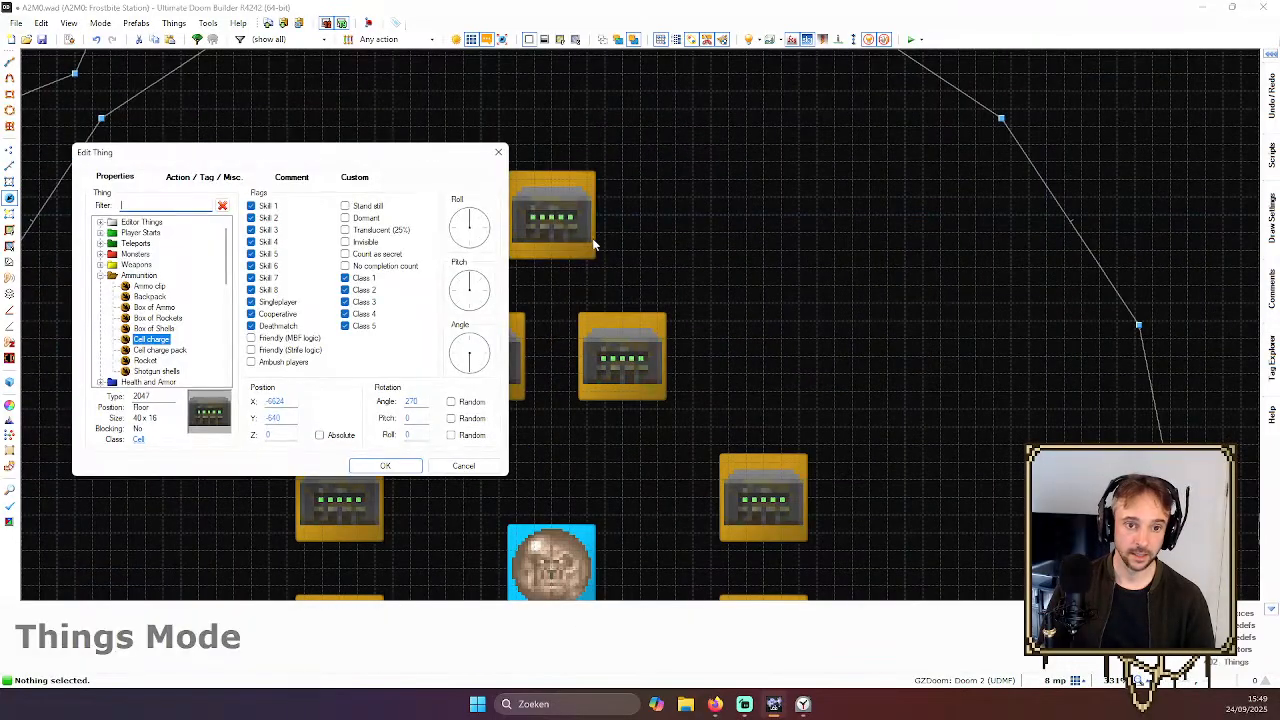
double_click(147, 361)
right_drag(815, 326, 807, 326)
scroll(844, 323, down, 4)
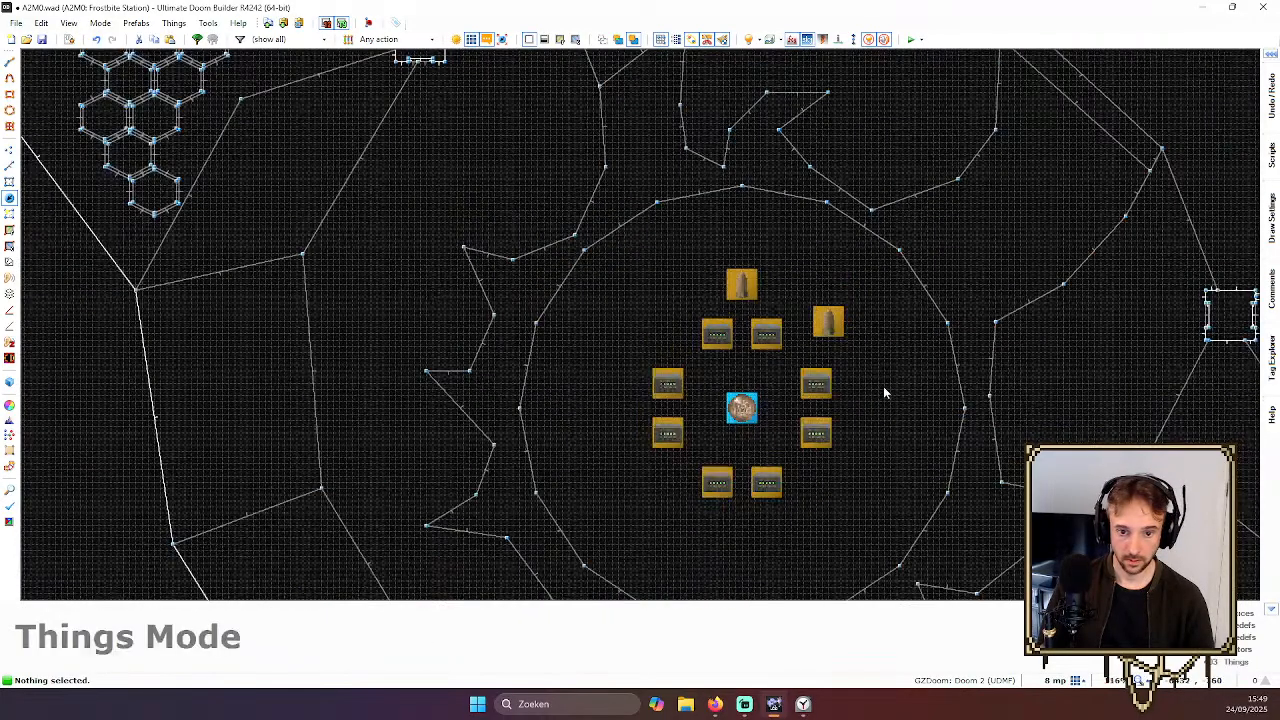
Place a Rocket due east of the Megasphere outside the Cell charge ring and shift it slightly inwards
scroll(875, 395, up, 4)
right_click(886, 412)
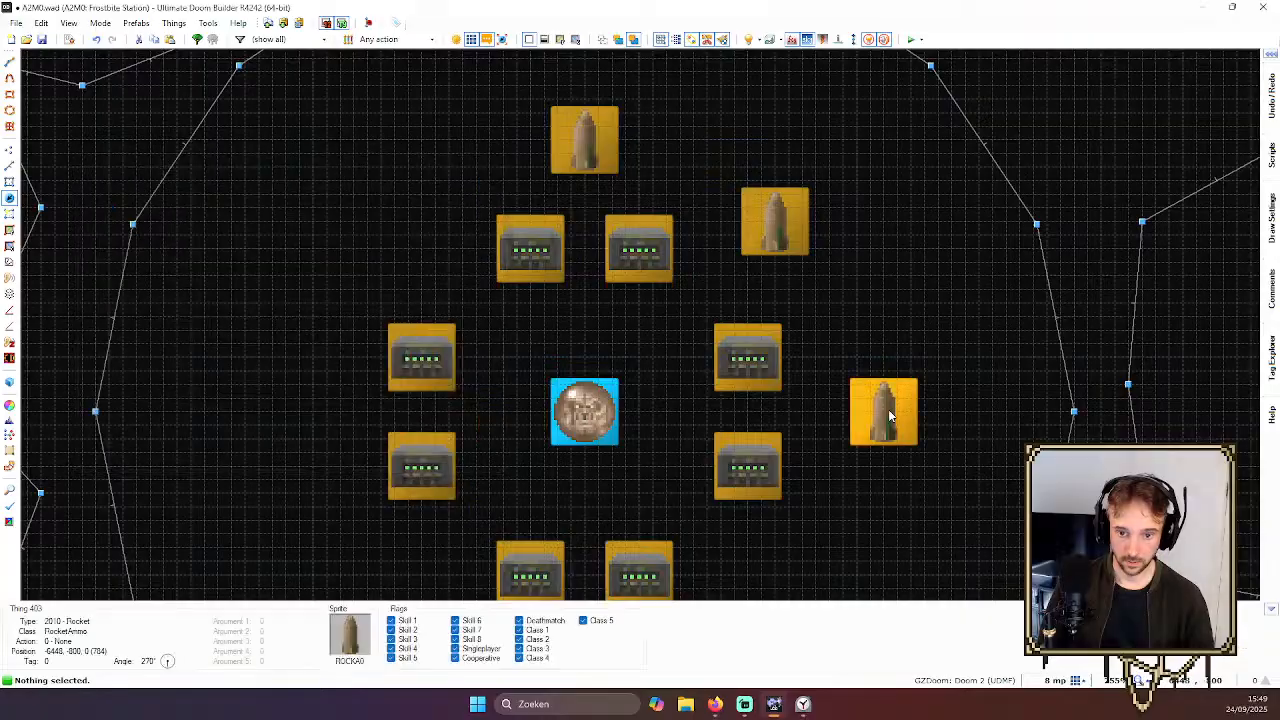
right_drag(889, 415, 864, 420)
scroll(865, 420, down, 4)
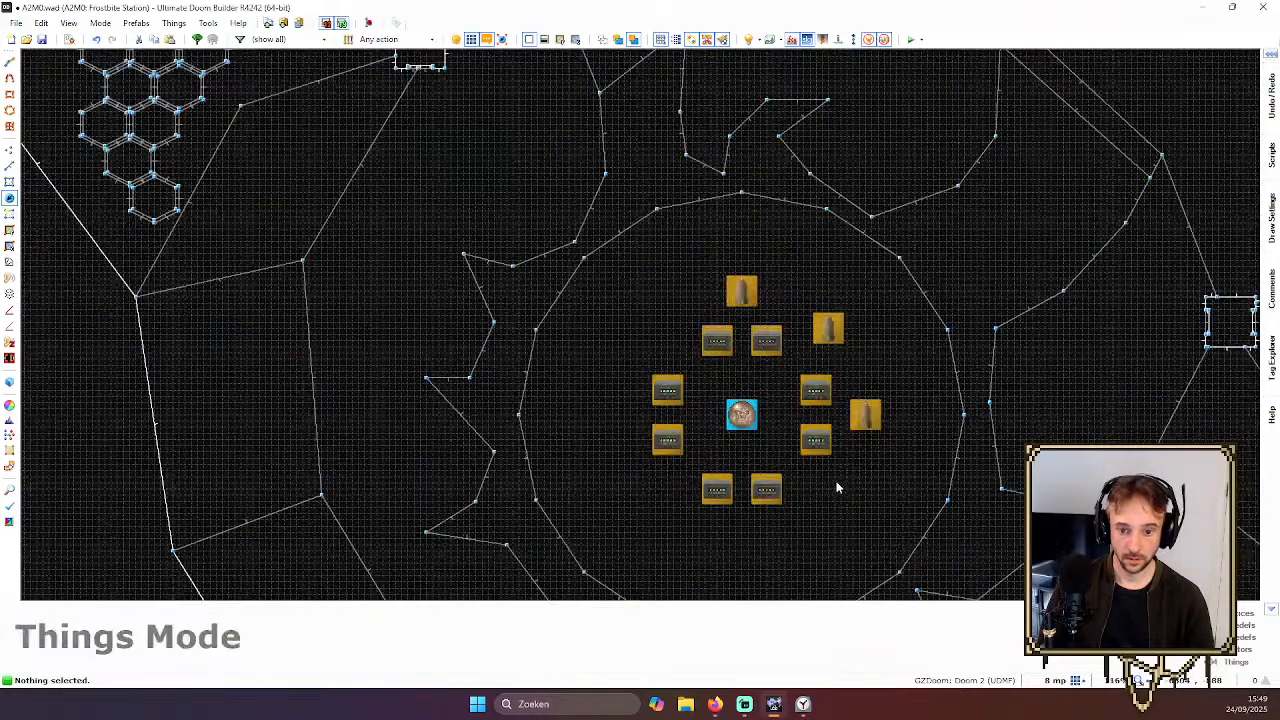
Place two more Rockets outside the Cell charge ring, one to the southeast and one due south of the Megasphere
scroll(830, 485, up, 4)
right_click(826, 496)
right_drag(822, 512, 815, 525)
scroll(788, 466, down, 3)
key(Down)
scroll(720, 512, up, 2)
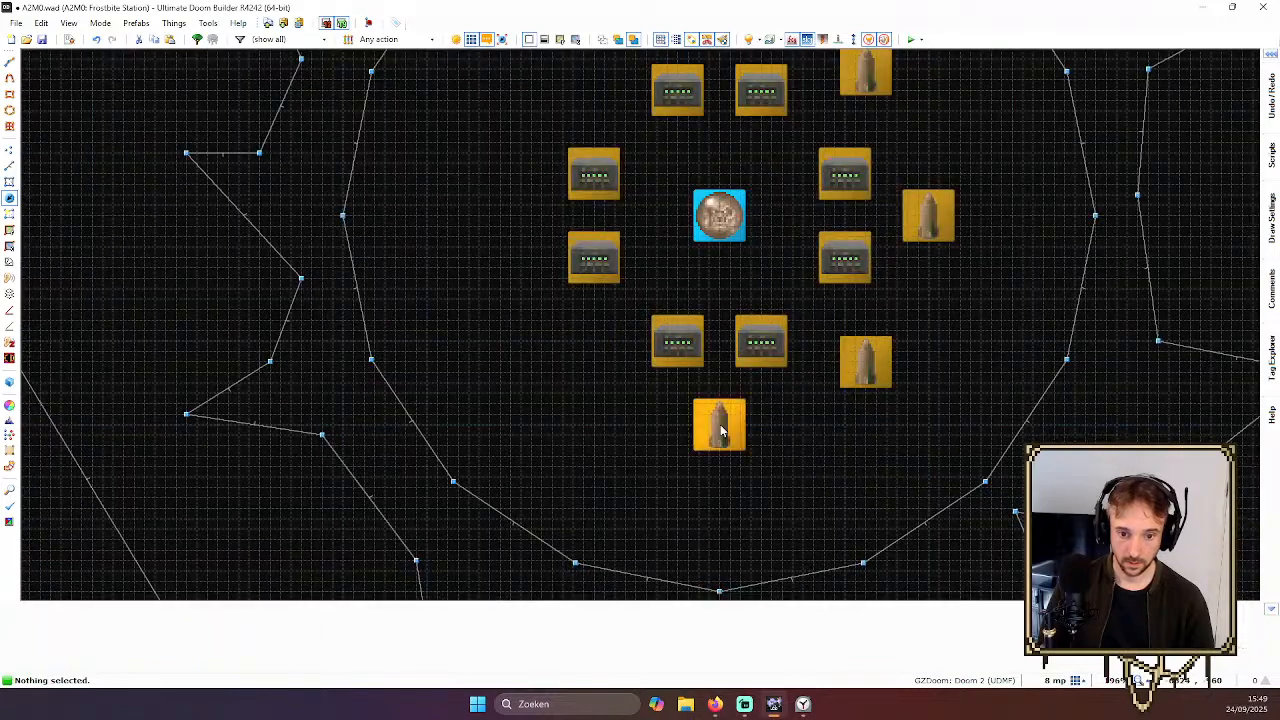
Complete the Rocket ring with Rockets to the southwest, due west at X -6784, Y -800, and northwest of the Megasphere
right_click(612, 392)
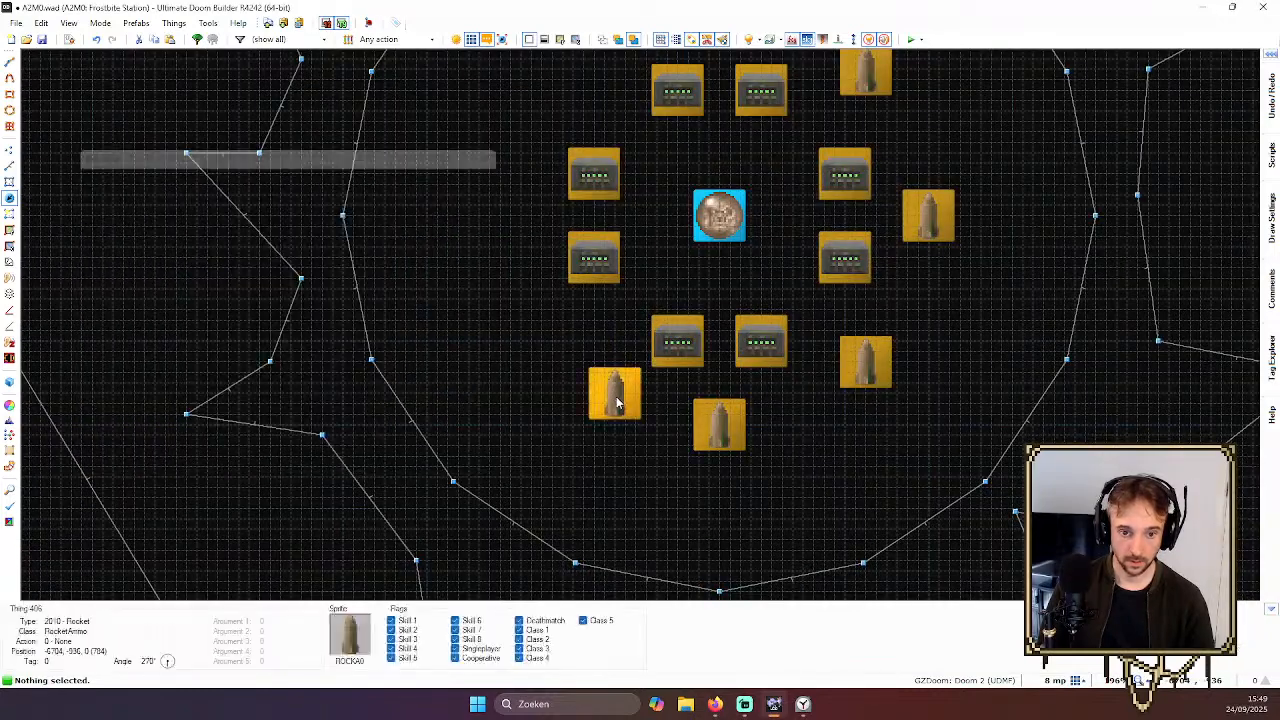
right_drag(616, 400, 586, 366)
right_click(514, 220)
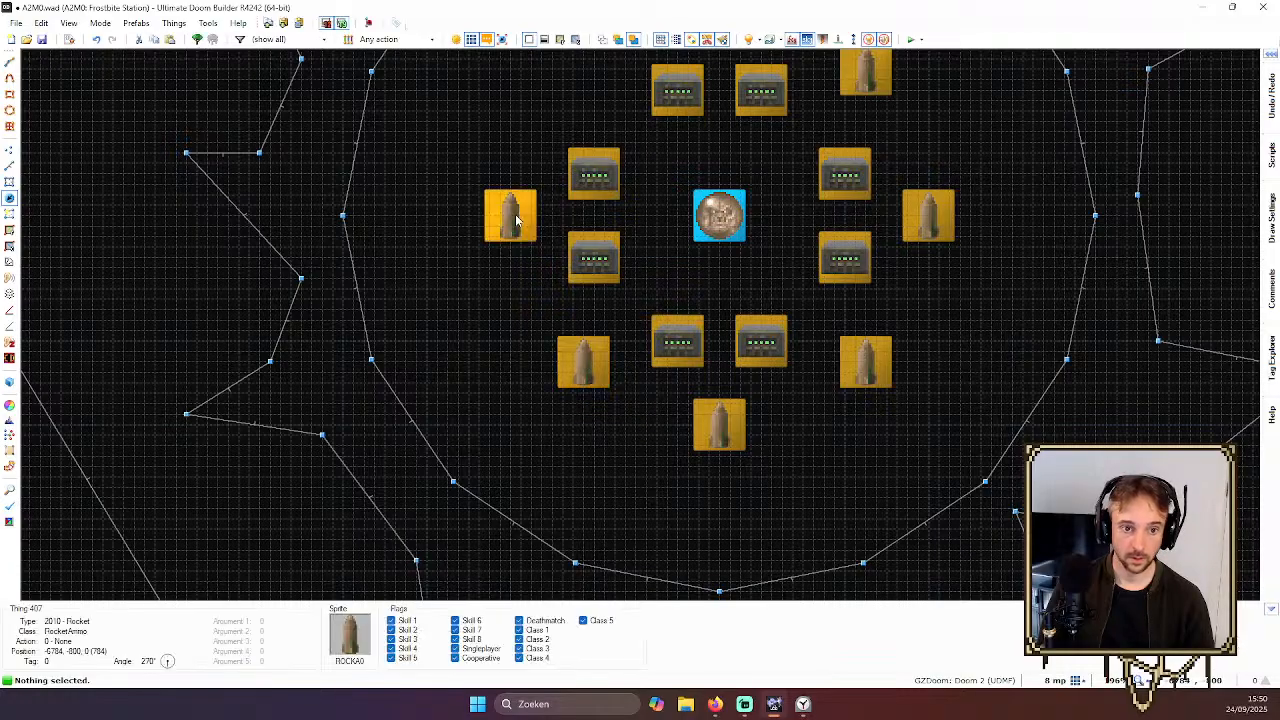
scroll(535, 205, down, 4)
scroll(575, 195, up, 4)
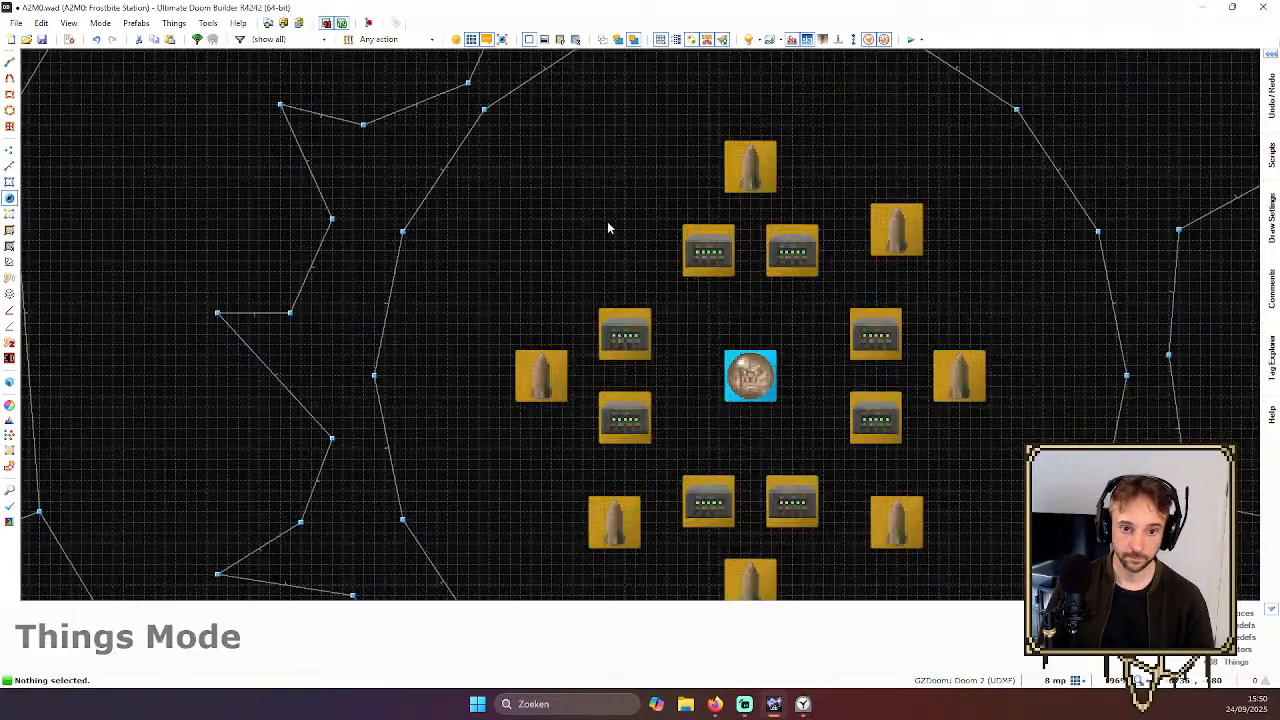
right_click(607, 228)
scroll(765, 227, down, 4)
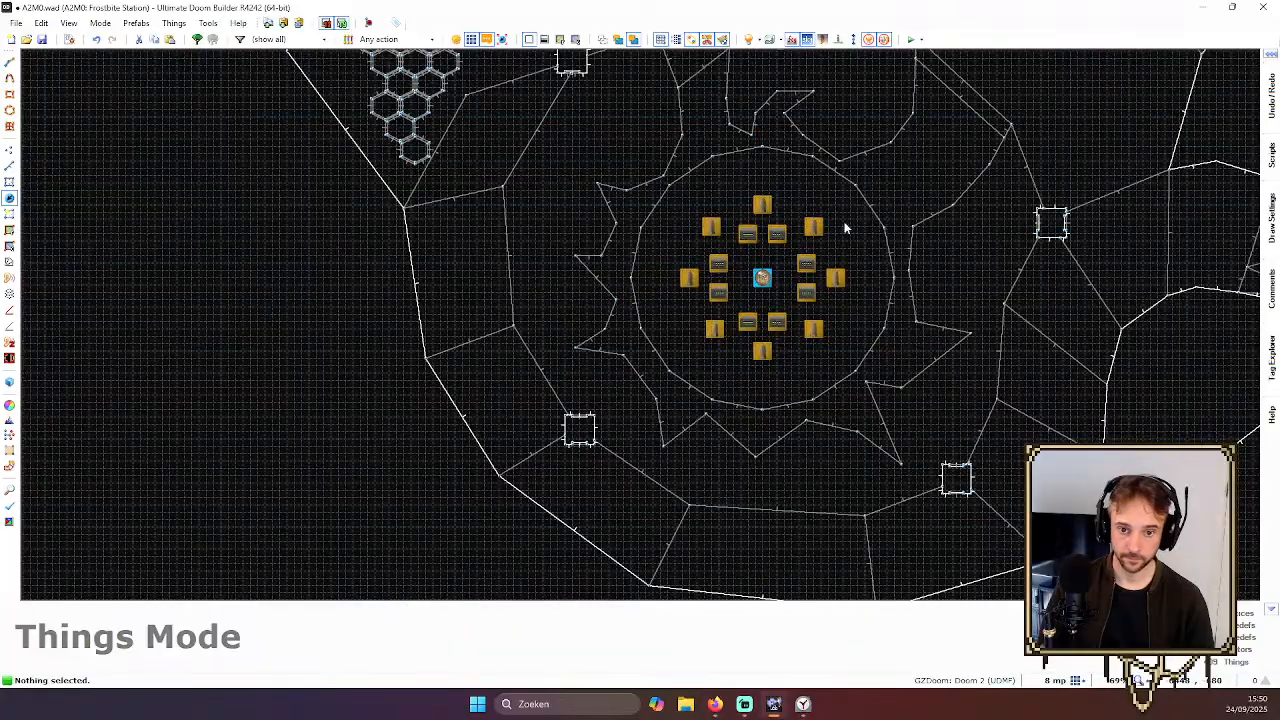
Examine the Rocket ring on the pentagram platform in the 3D visual mode and return to the 2D map
key(w)
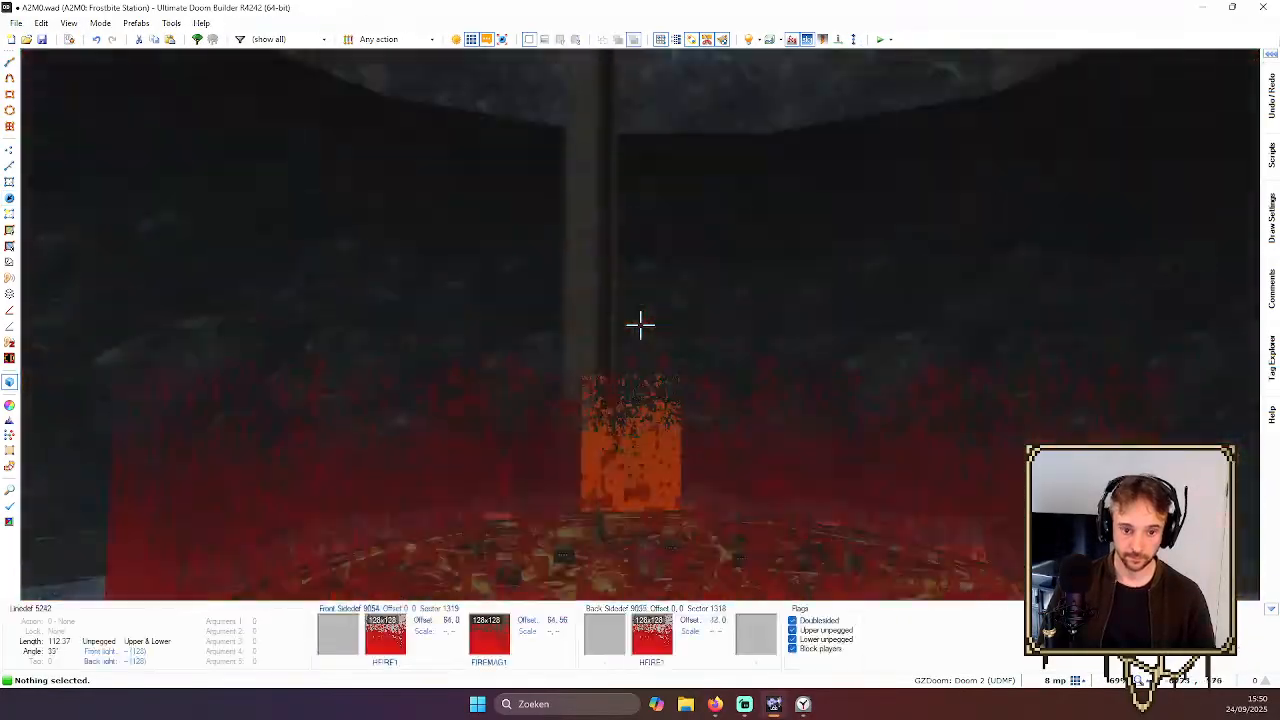
key(d)
key(e)
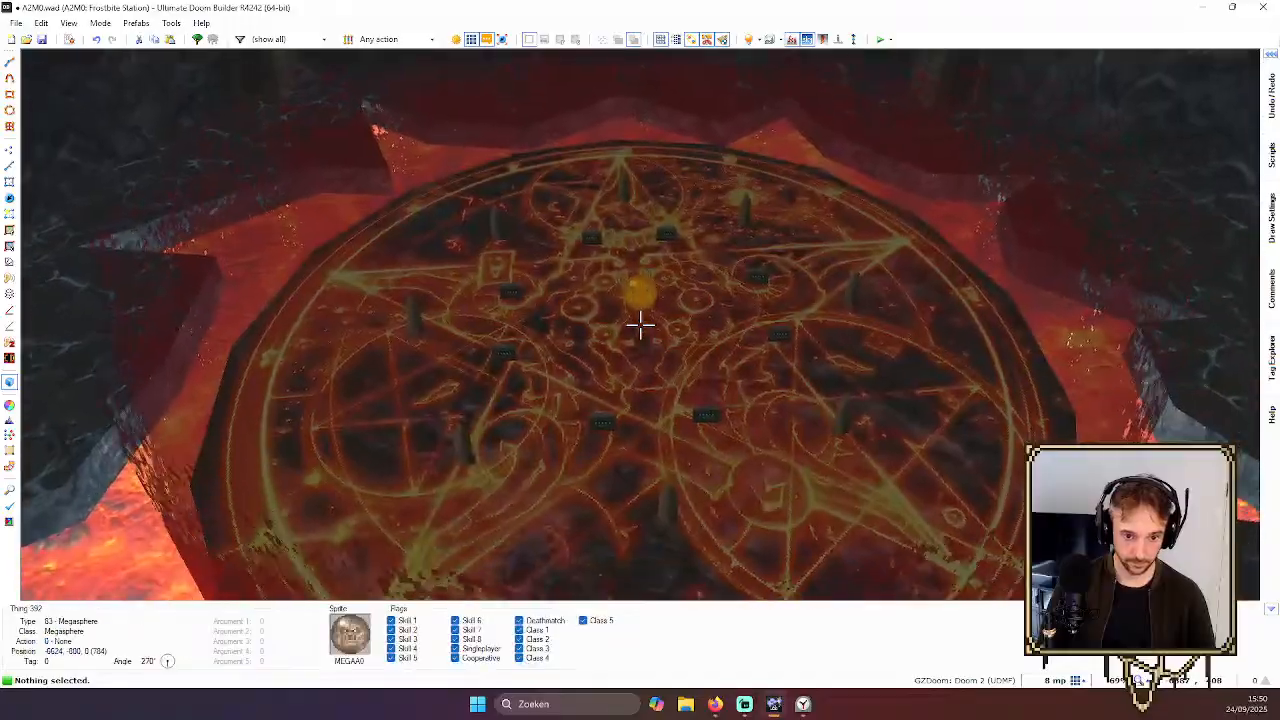
key(d)
key(w)
scroll(645, 322, down, 3)
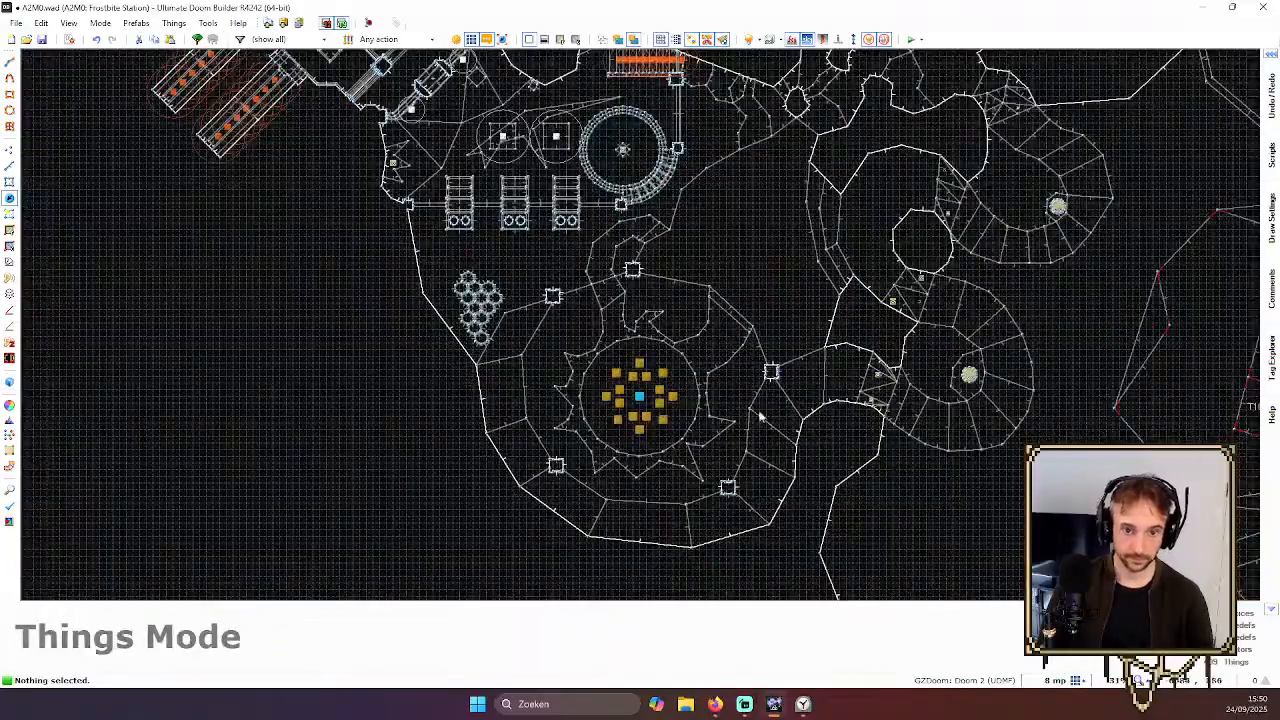
Place a thing north-northwest outside the Rocket ring at X -6704, Y -592 and set its type to Ammo clip
scroll(645, 375, up, 4)
scroll(657, 341, up, 3)
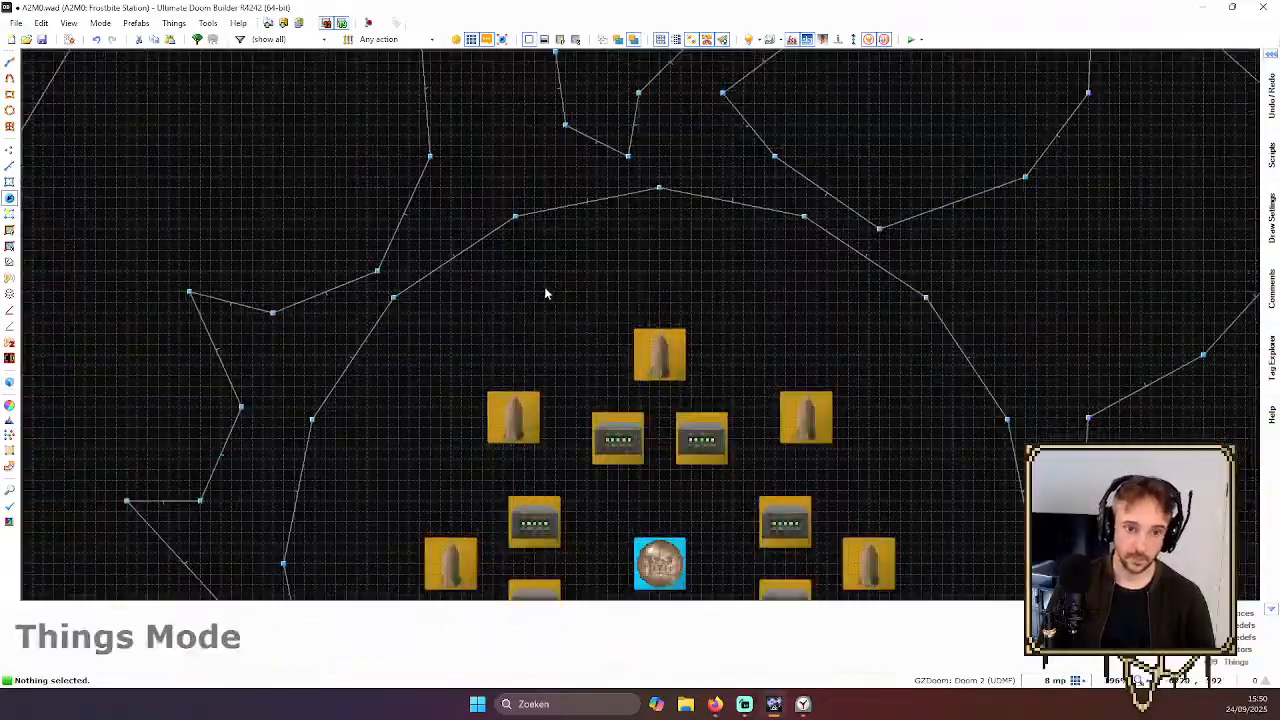
scroll(546, 291, up, 1)
right_click(555, 293)
key(Escape)
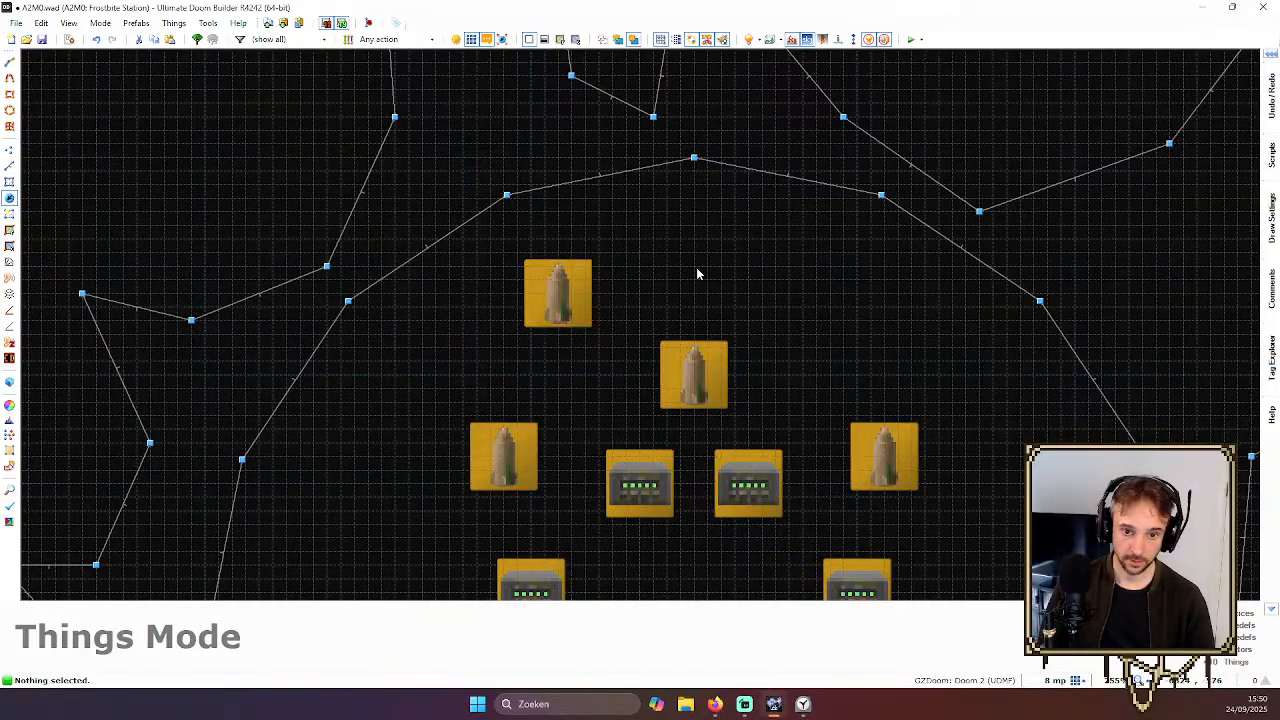
right_click(557, 293)
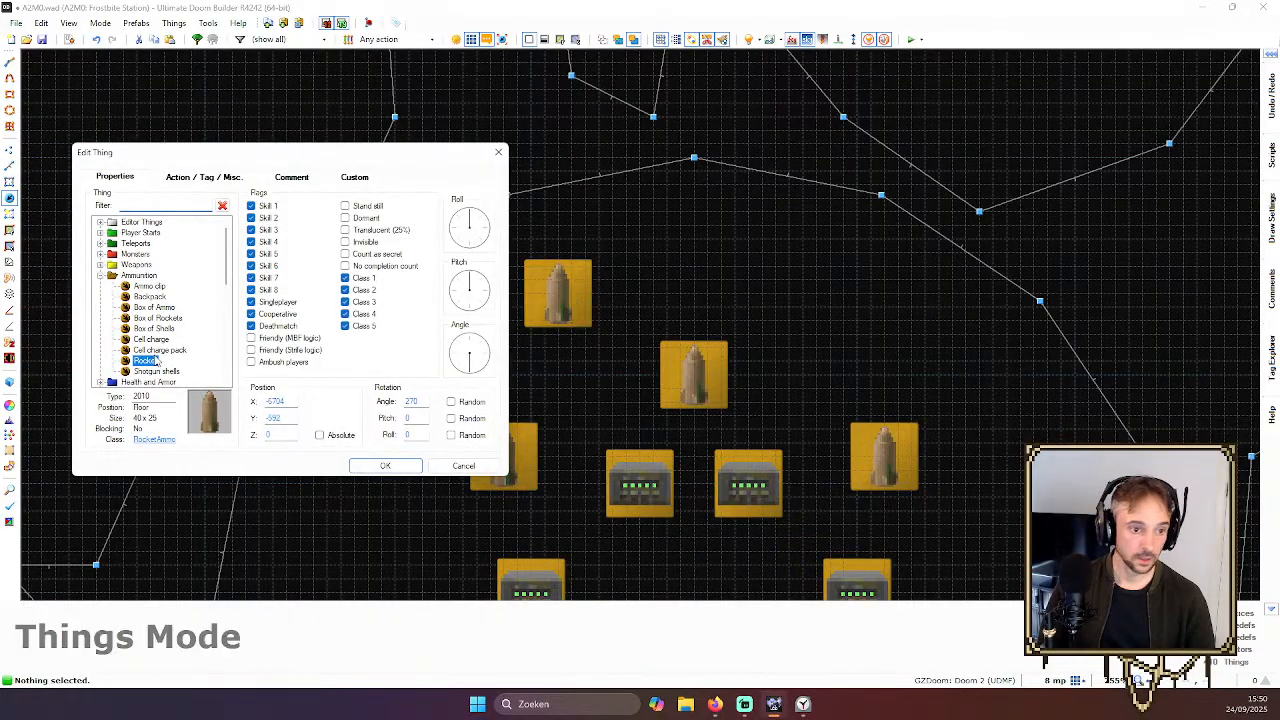
click(155, 287)
key(Return)
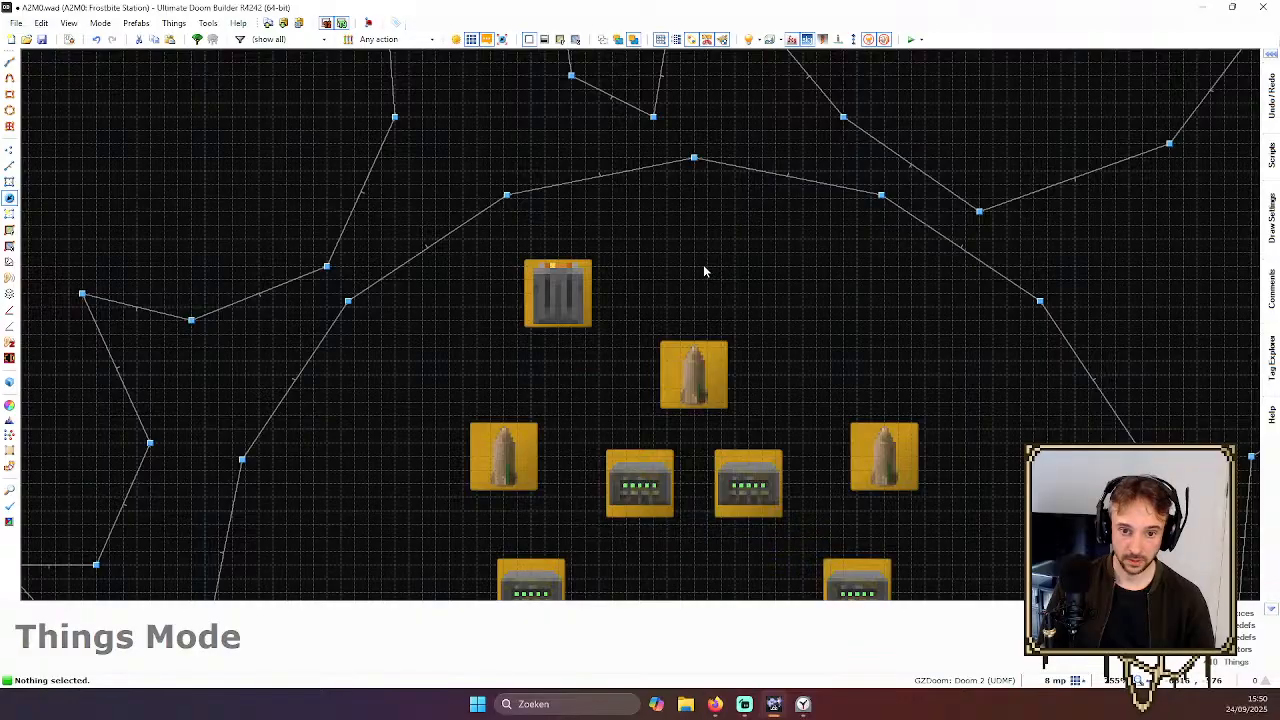
Place a second Ammo clip north-northeast of the Megasphere at X -6536, Y -592
right_click(847, 290)
key(Return)
scroll(930, 380, down, 6)
scroll(1012, 370, up, 3)
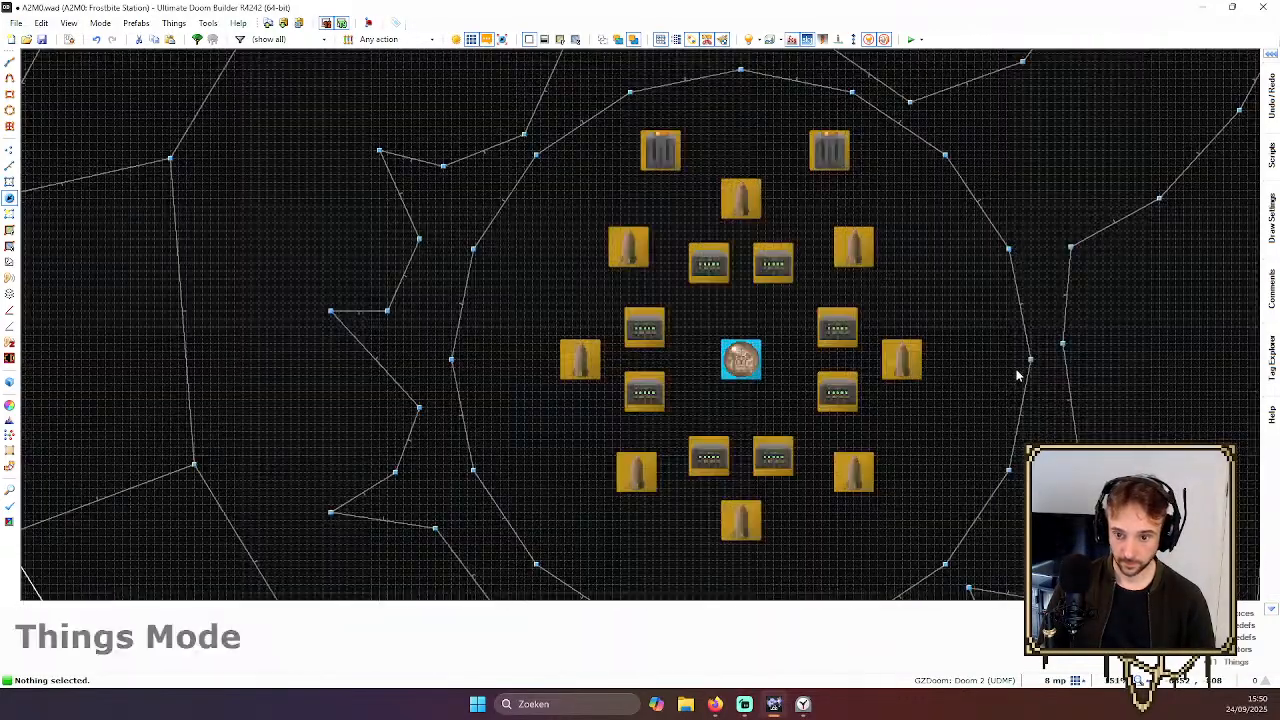
Place two Ammo clips outside the eastern Rocket, one east-northeast and one east-southeast at X -6416, Y -880
right_click(919, 247)
key(Return)
right_drag(920, 248, 953, 280)
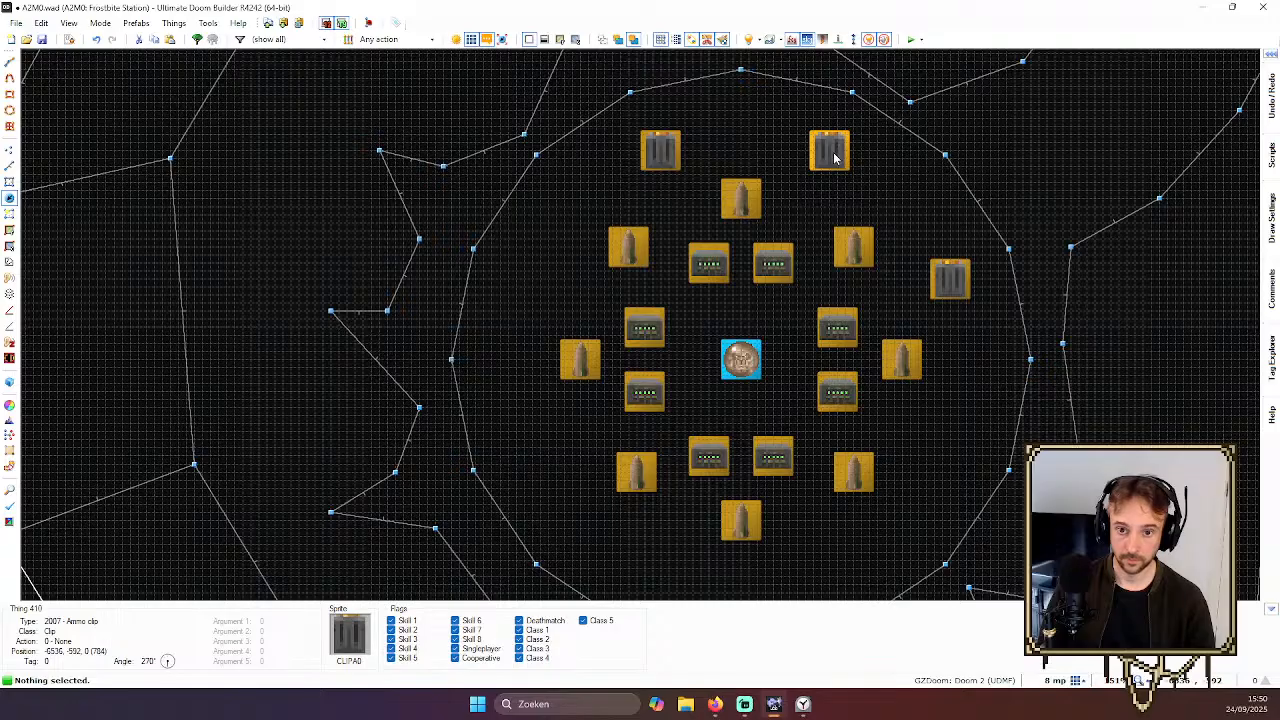
right_drag(951, 446, 953, 441)
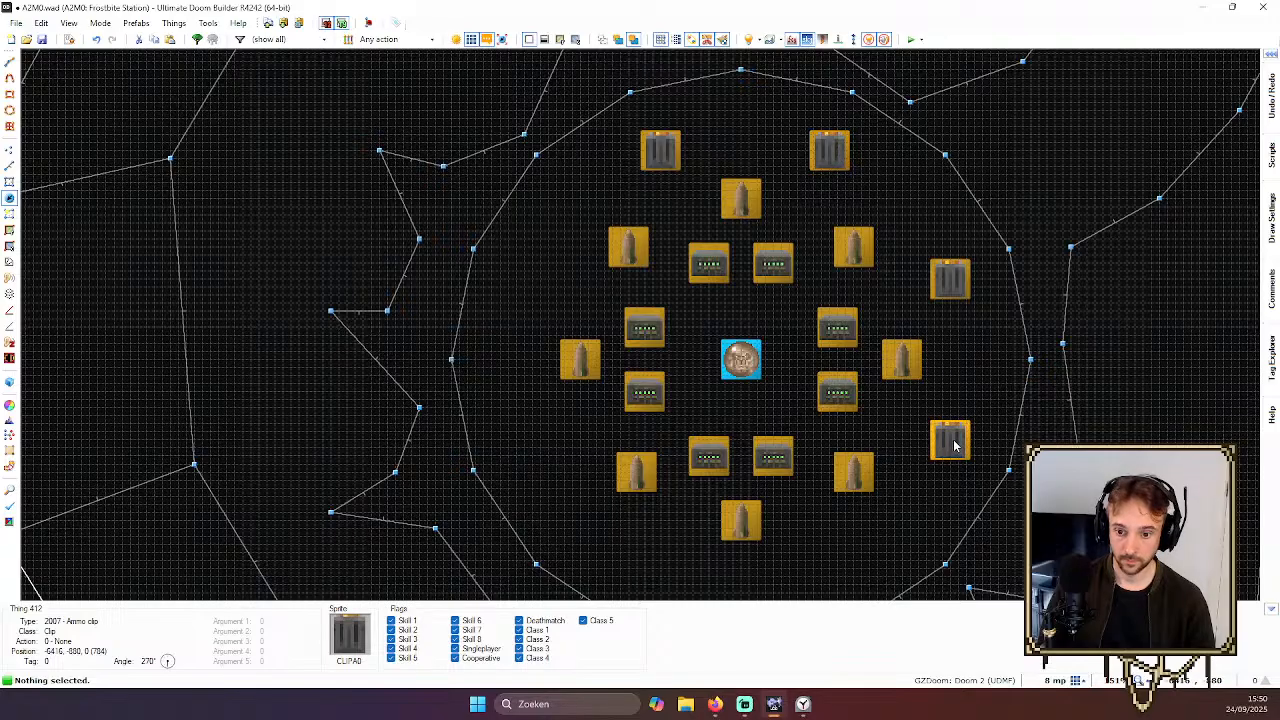
Place an Ammo clip southeast of the Rocket ring and move it south-southwest to X -6520, Y -1008
key(Down)
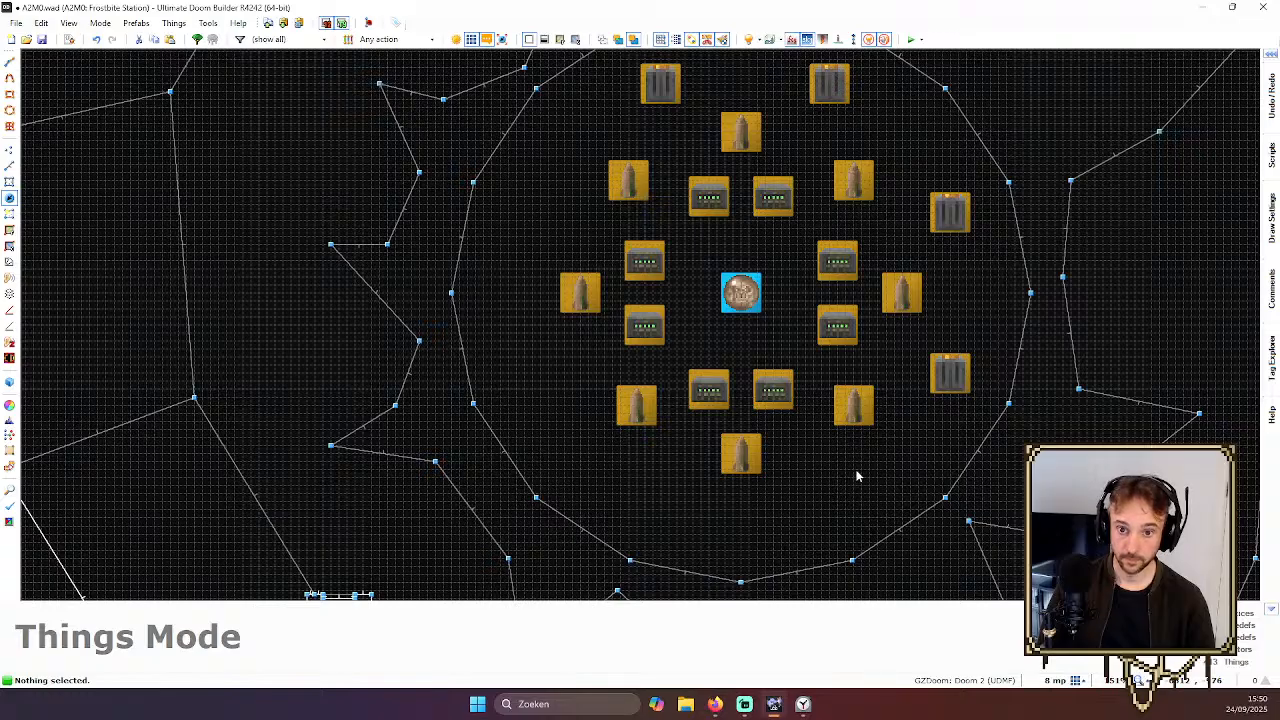
right_click(857, 476)
key(Return)
right_drag(856, 477, 885, 478)
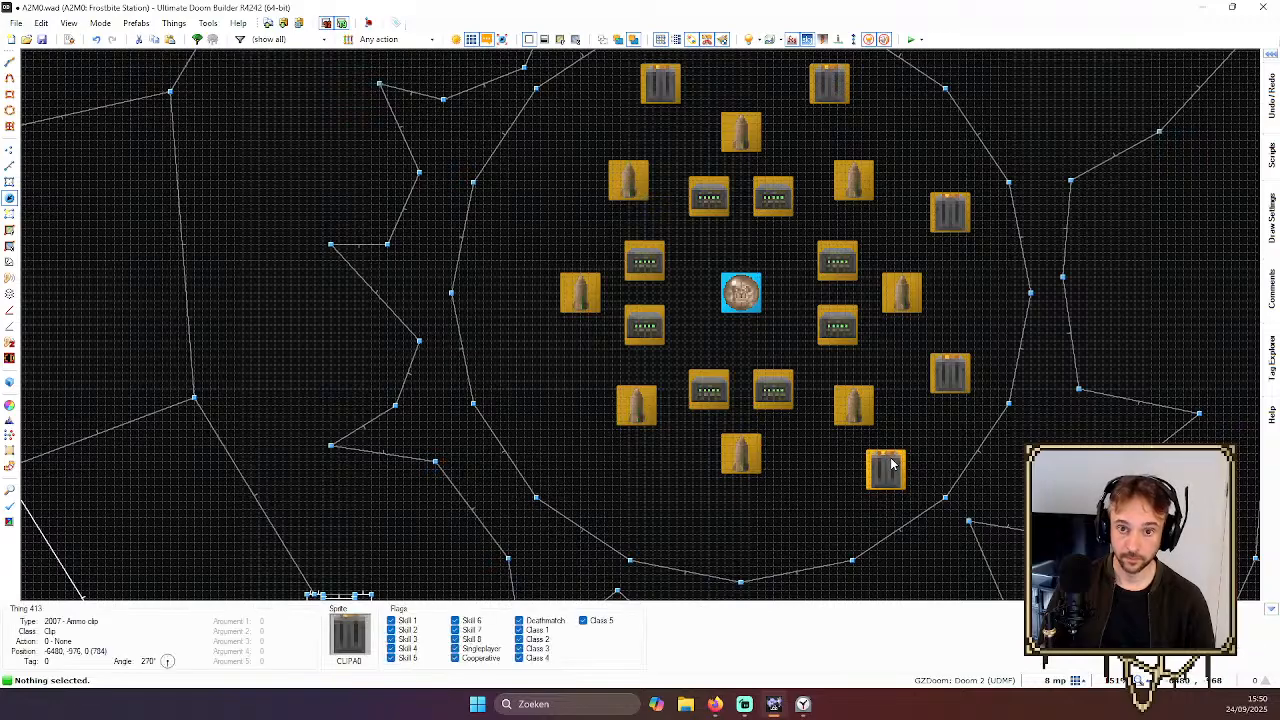
right_drag(892, 464, 843, 511)
Examine the spacing of the Ammo clips around the Rocket ring on the 2D map
scroll(870, 430, down, 5)
scroll(920, 370, up, 3)
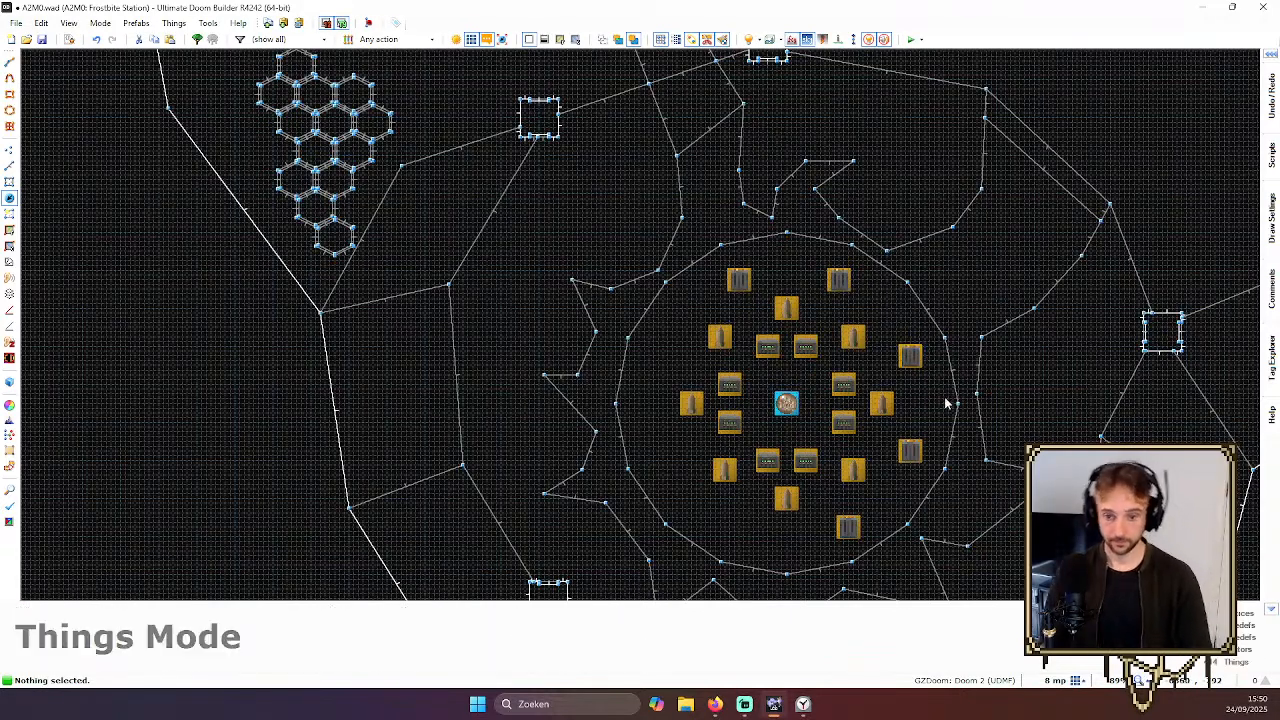
scroll(785, 380, up, 3)
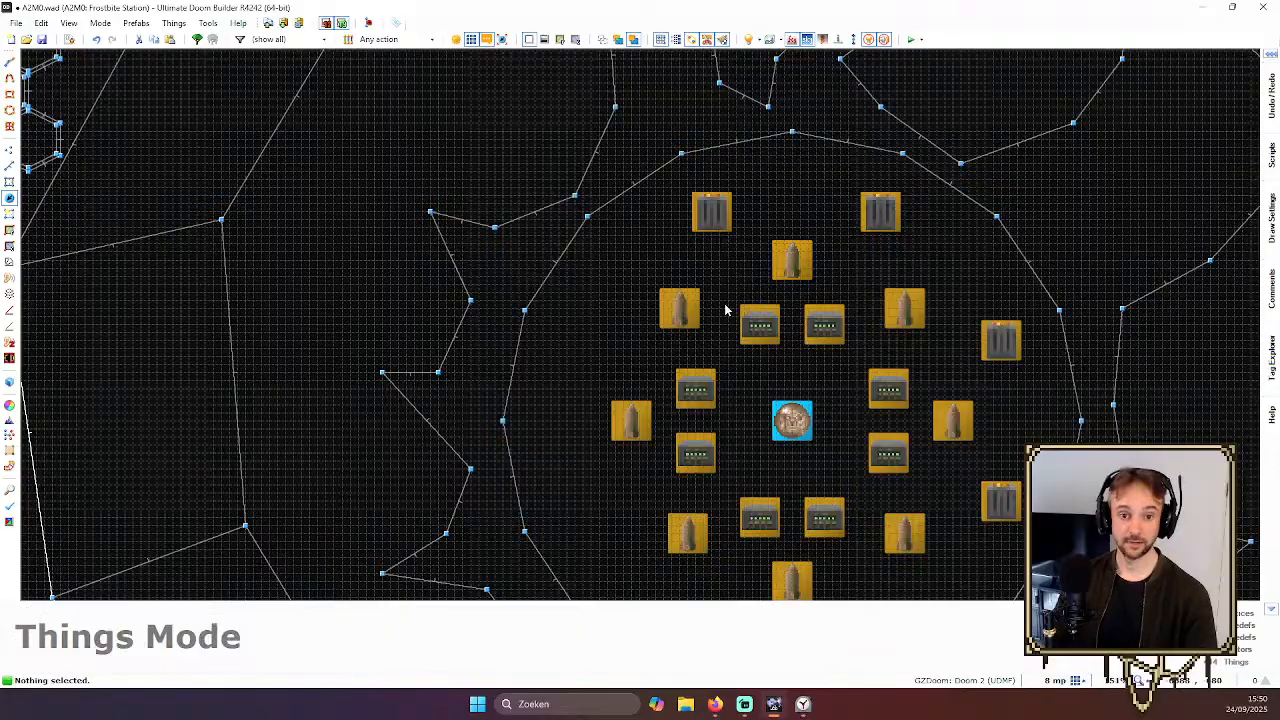
scroll(758, 246, down, 2)
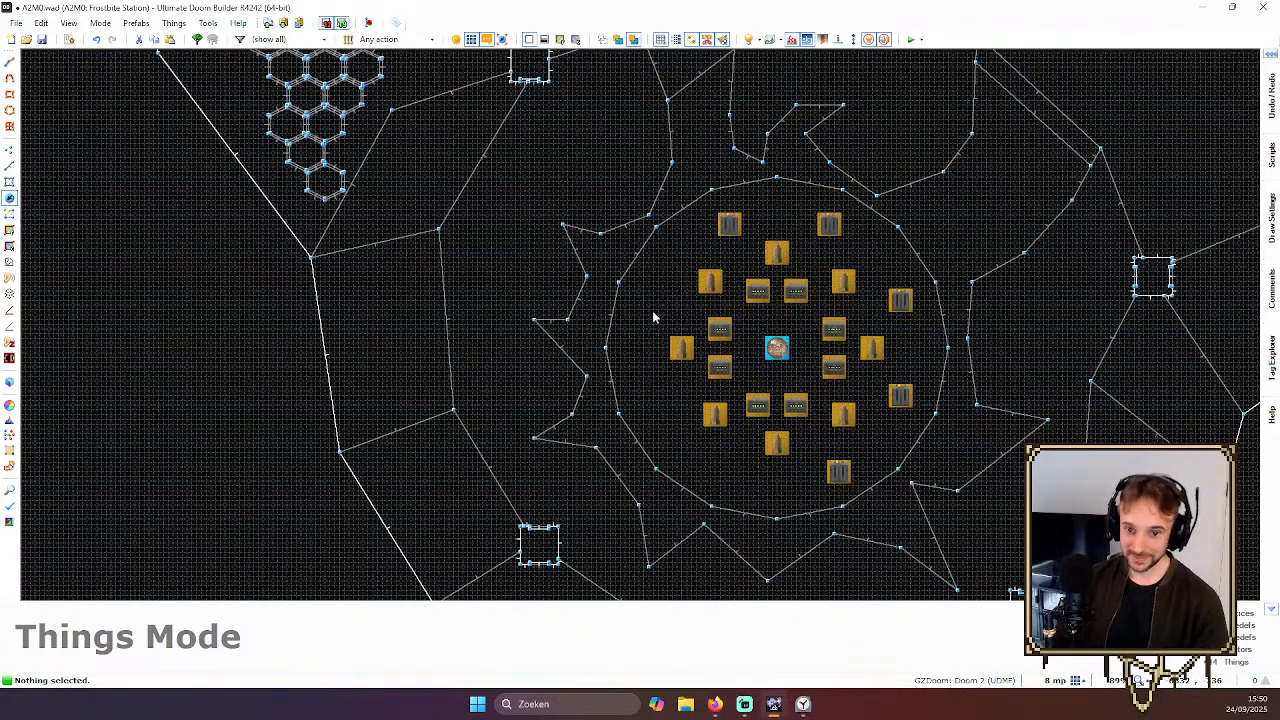
scroll(935, 290, up, 1)
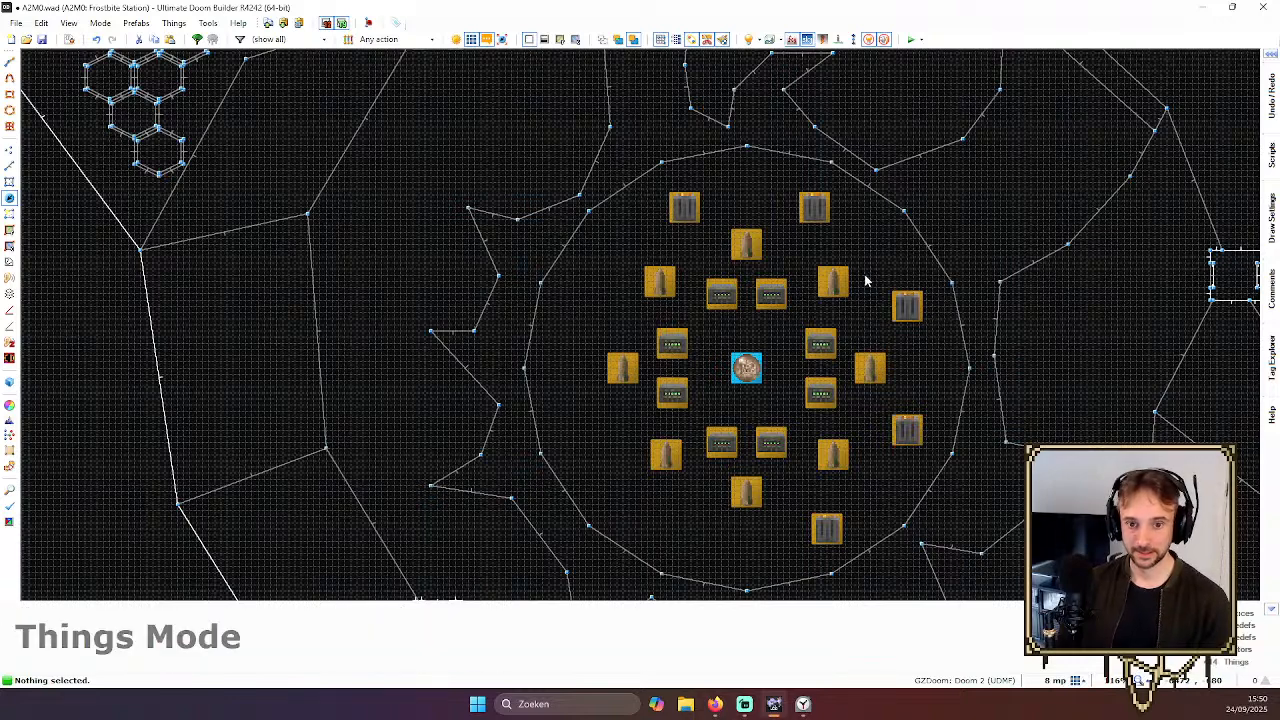
scroll(862, 270, up, 1)
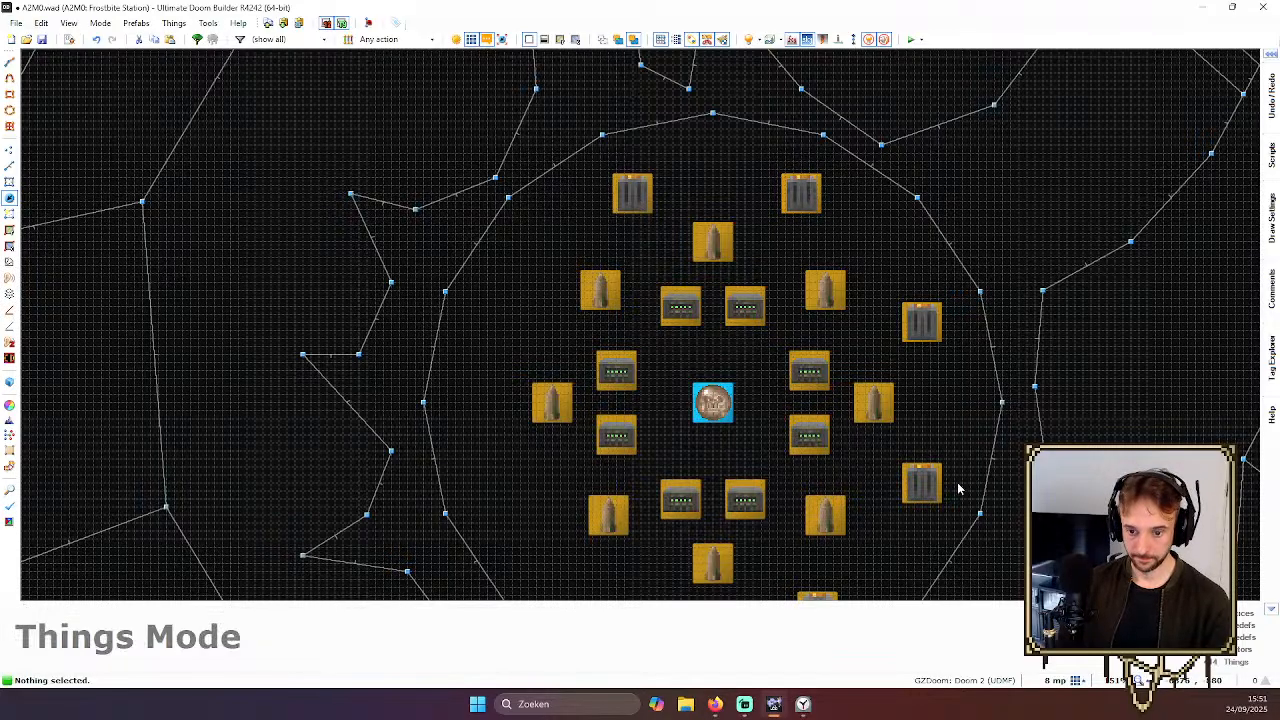
key(Down)
key(Down)
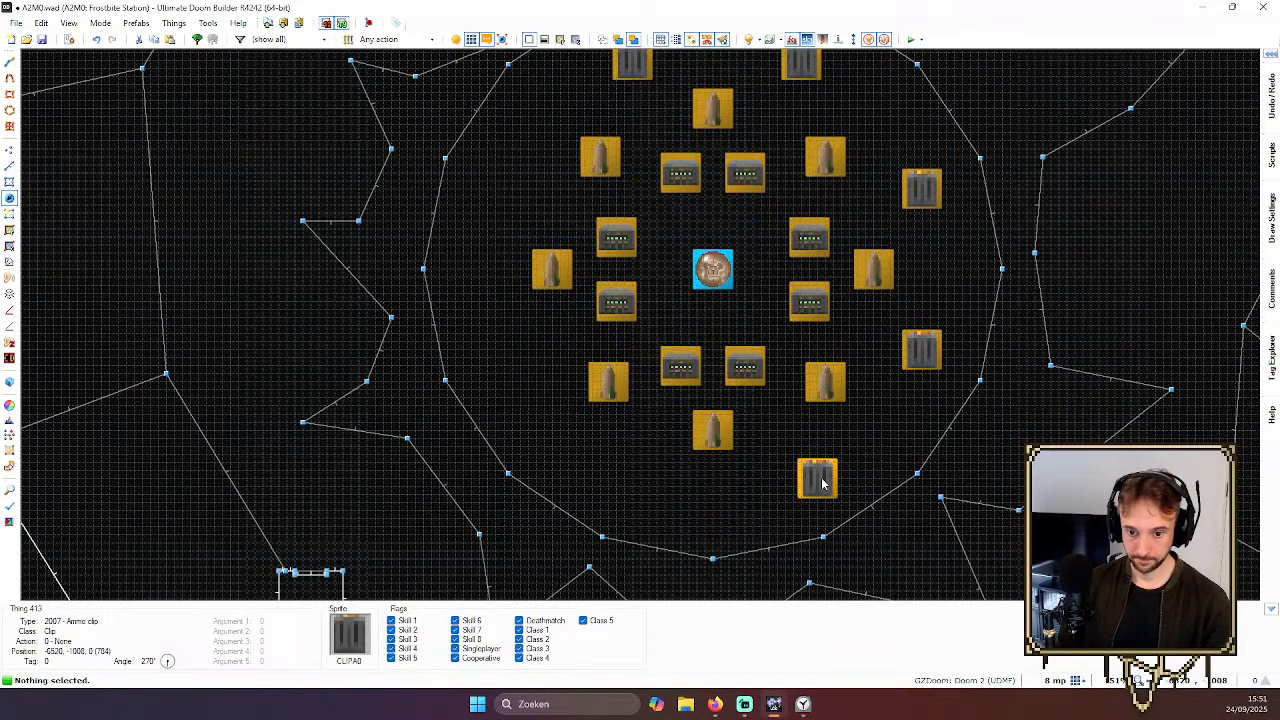
scroll(844, 453, down, 1)
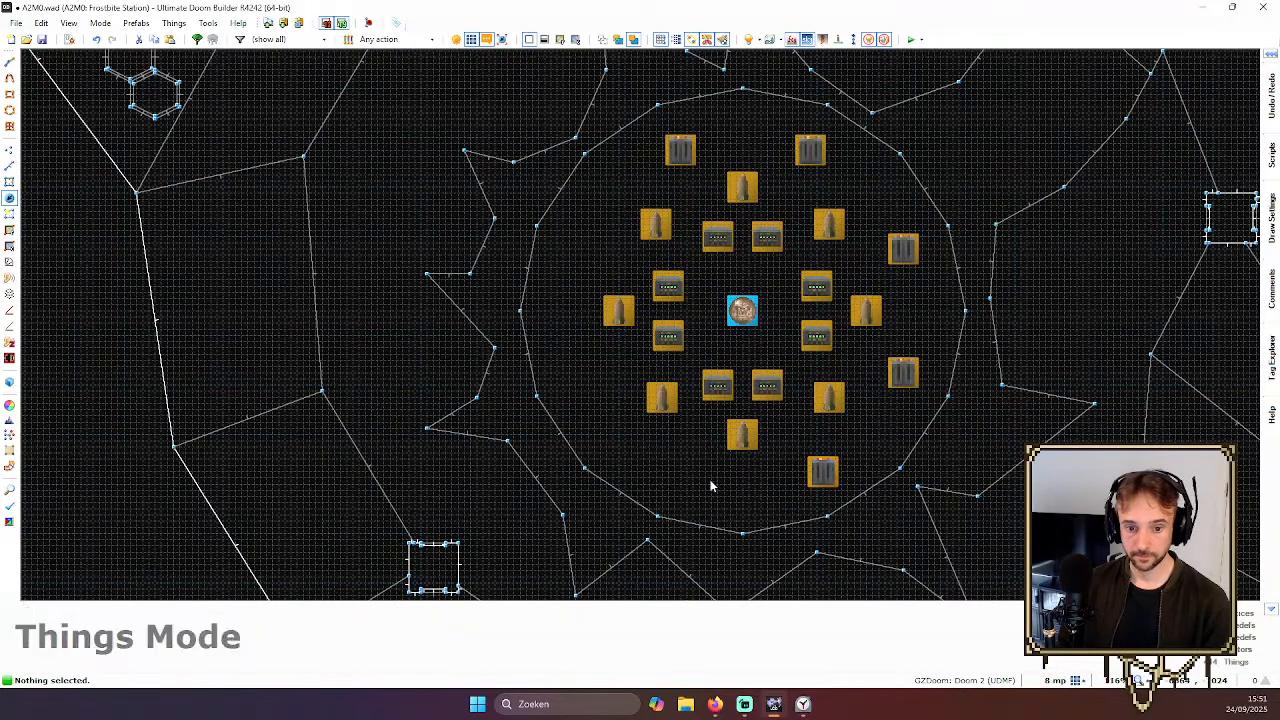
Place an Ammo clip south-southwest of the Megasphere at X -6712, Y -1008 and shift the south-southeast clip slightly west
right_click(677, 476)
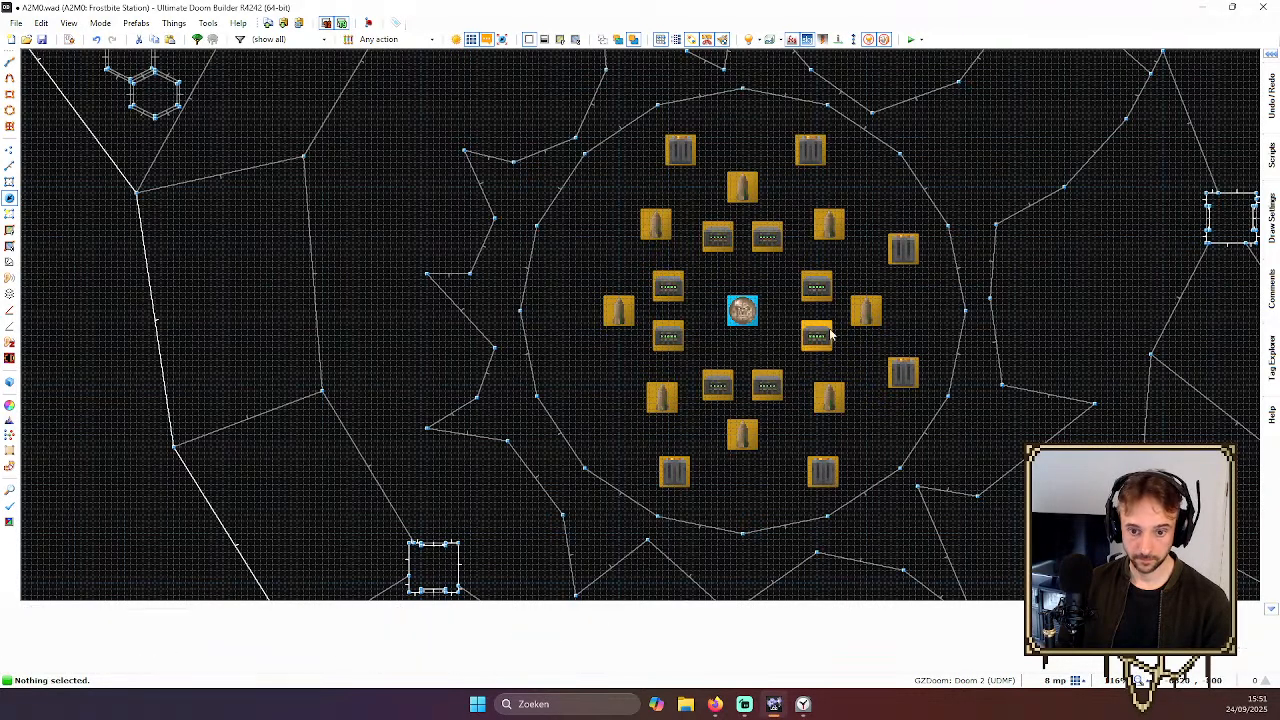
scroll(811, 440, up, 2)
drag(851, 480, 820, 482)
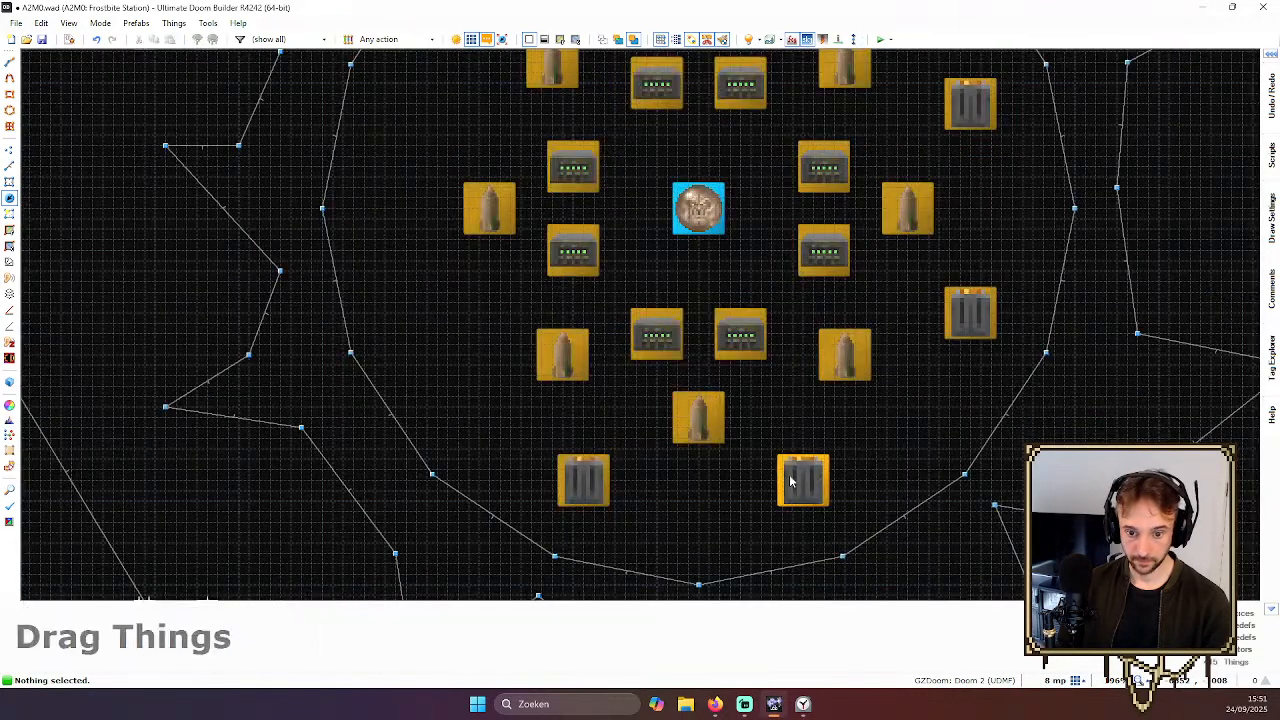
scroll(700, 435, down, 4)
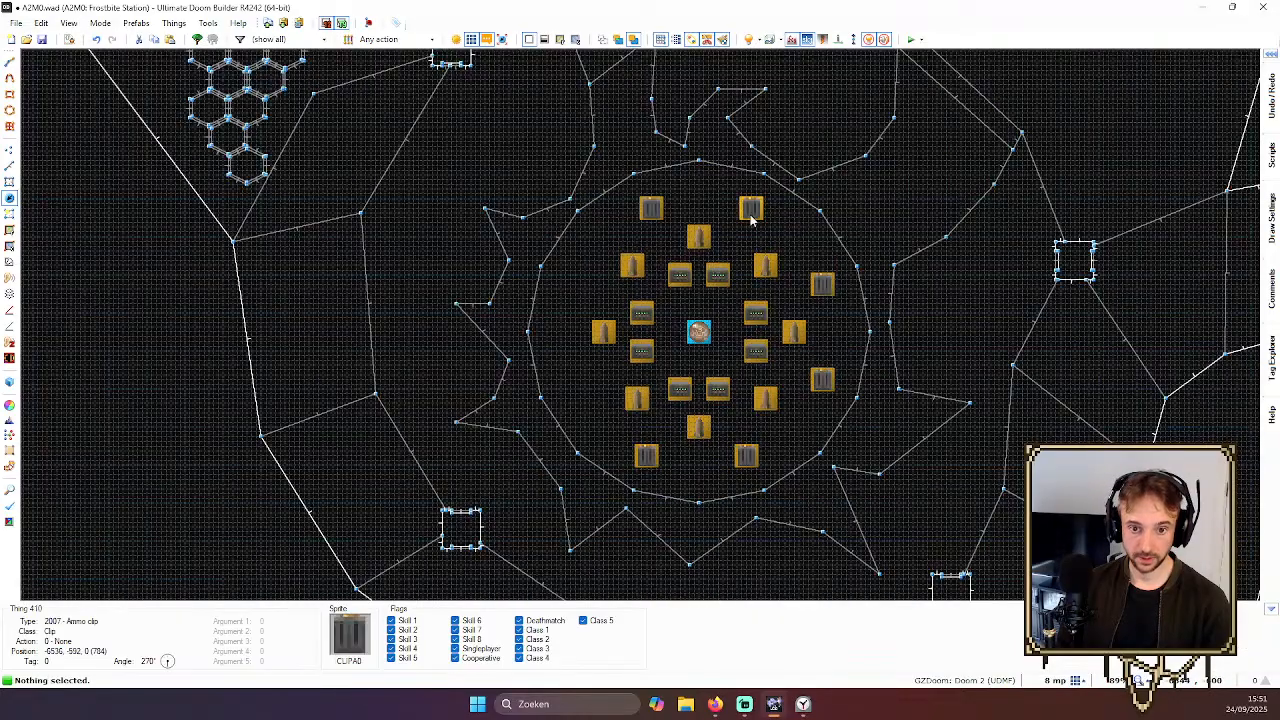
Shift the south-southwest Ammo clip slightly east, towards the platform's vertical centre line
scroll(635, 268, up, 3)
scroll(640, 272, down, 1)
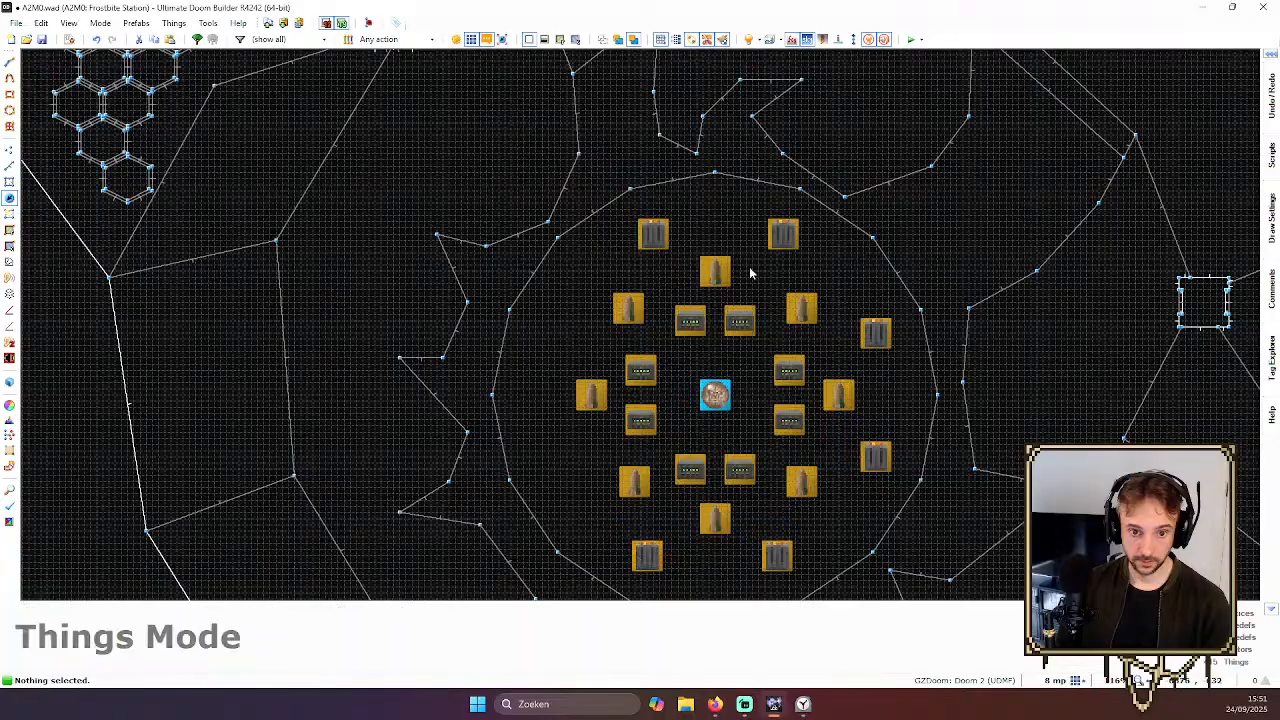
scroll(650, 560, up, 2)
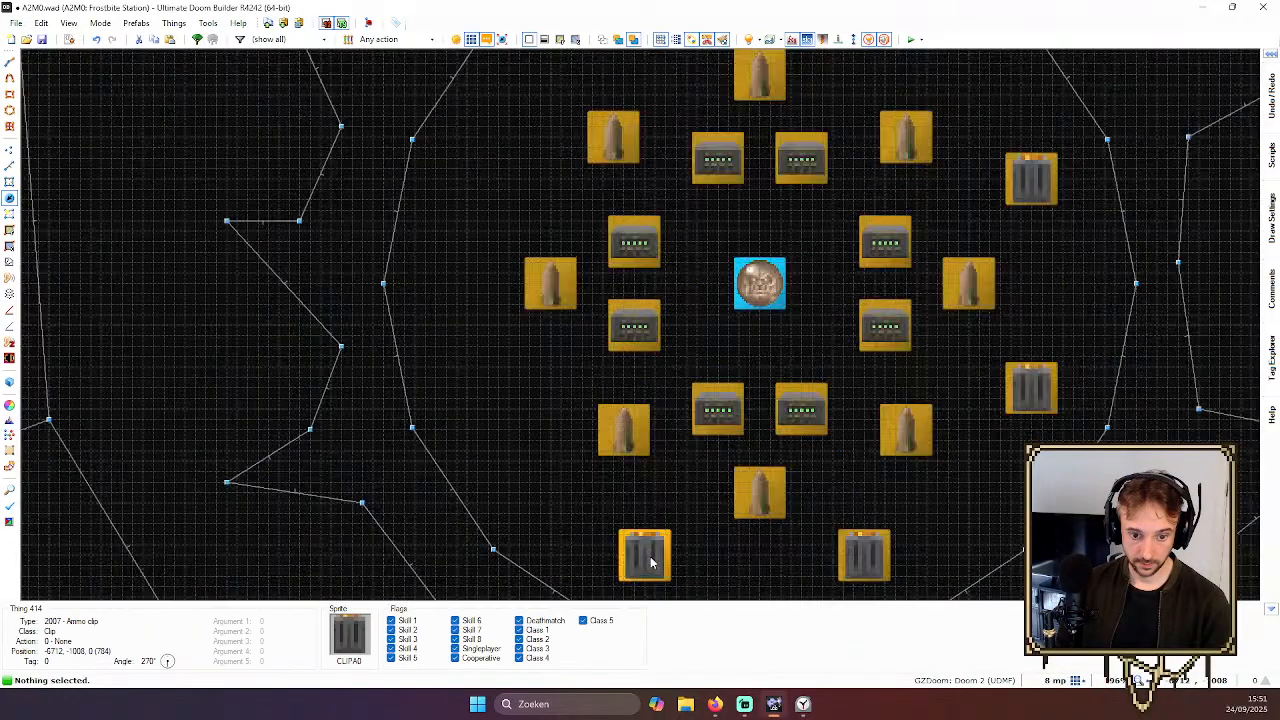
right_drag(648, 562, 660, 561)
scroll(665, 519, down, 3)
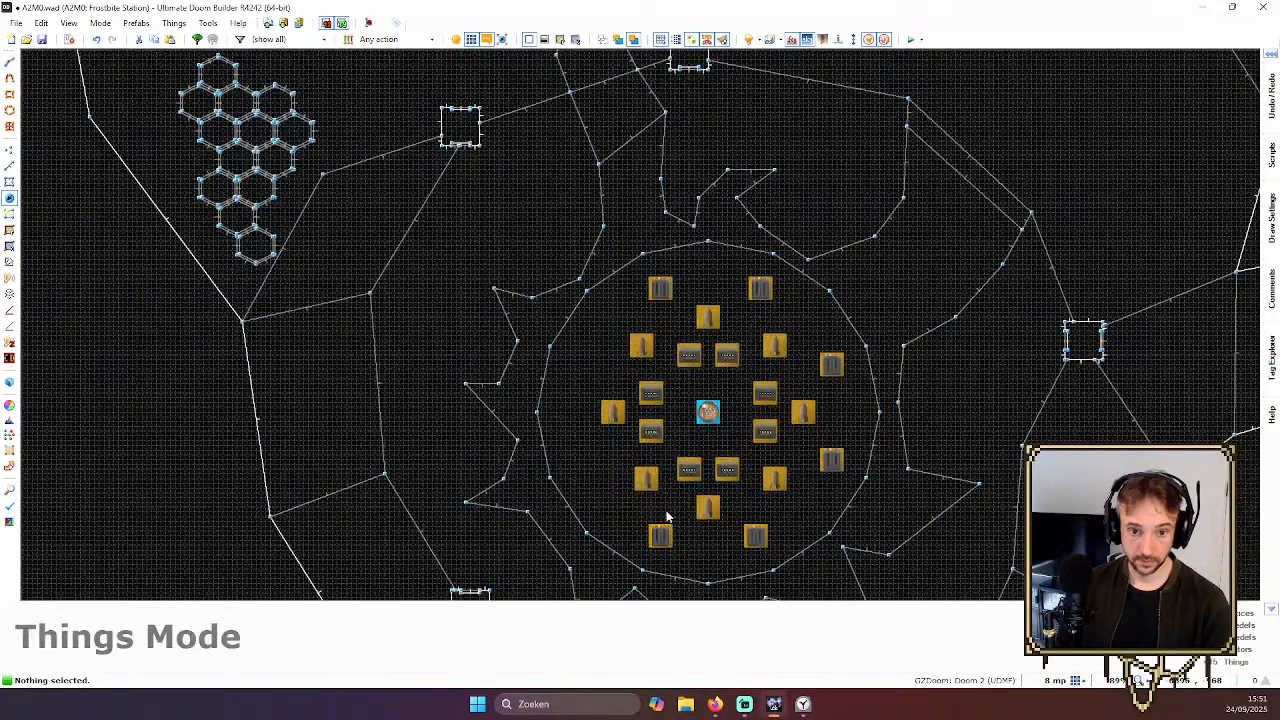
Place an Ammo clip west-southwest of the Megasphere, outside the western Rocket
key(Down)
key(Down)
scroll(638, 334, up, 2)
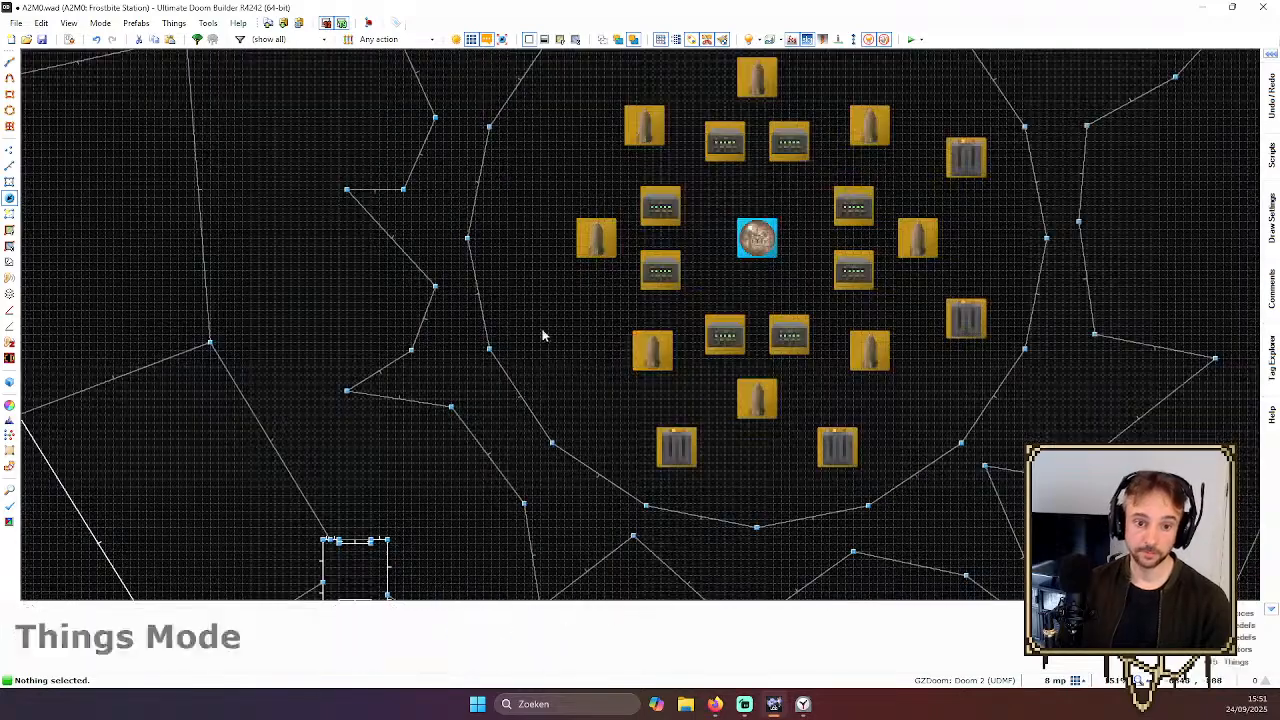
right_click(545, 326)
key(Return)
scroll(547, 306, down, 2)
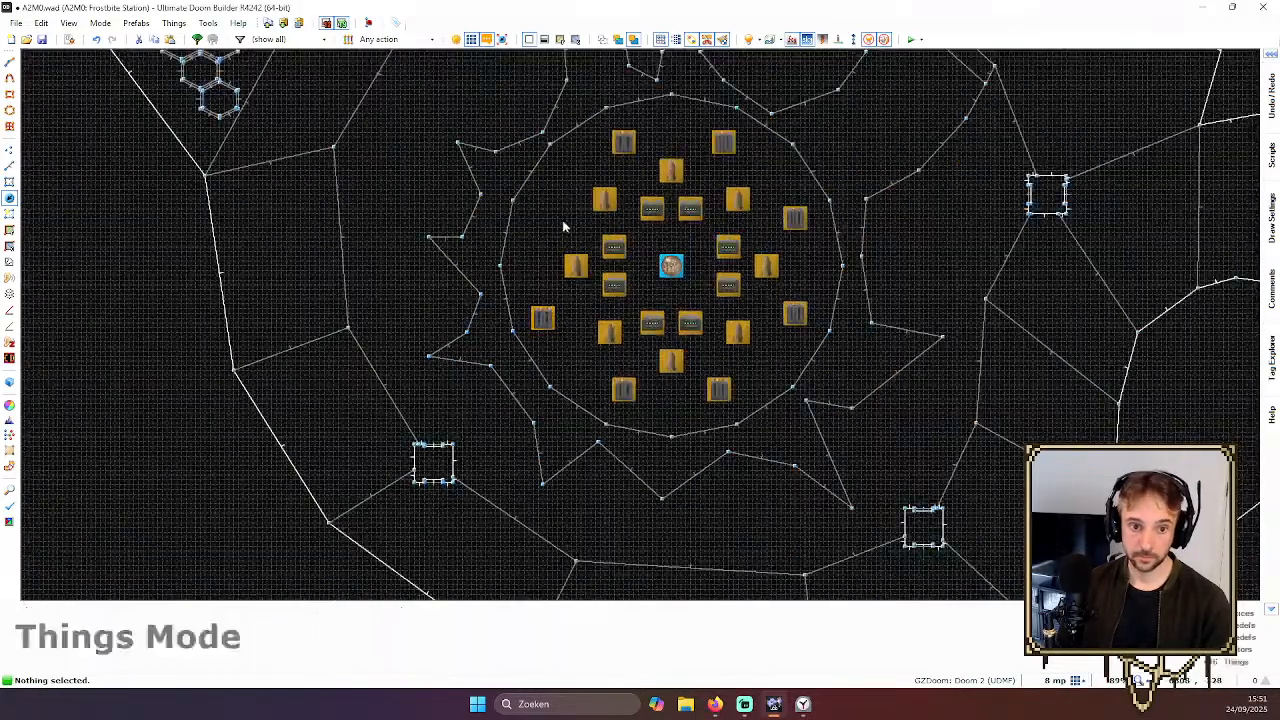
Place an Ammo clip west-northwest of the Megasphere and shift it inwards, level with the east-northeast clip
scroll(561, 207, up, 1)
right_click(535, 216)
key(Return)
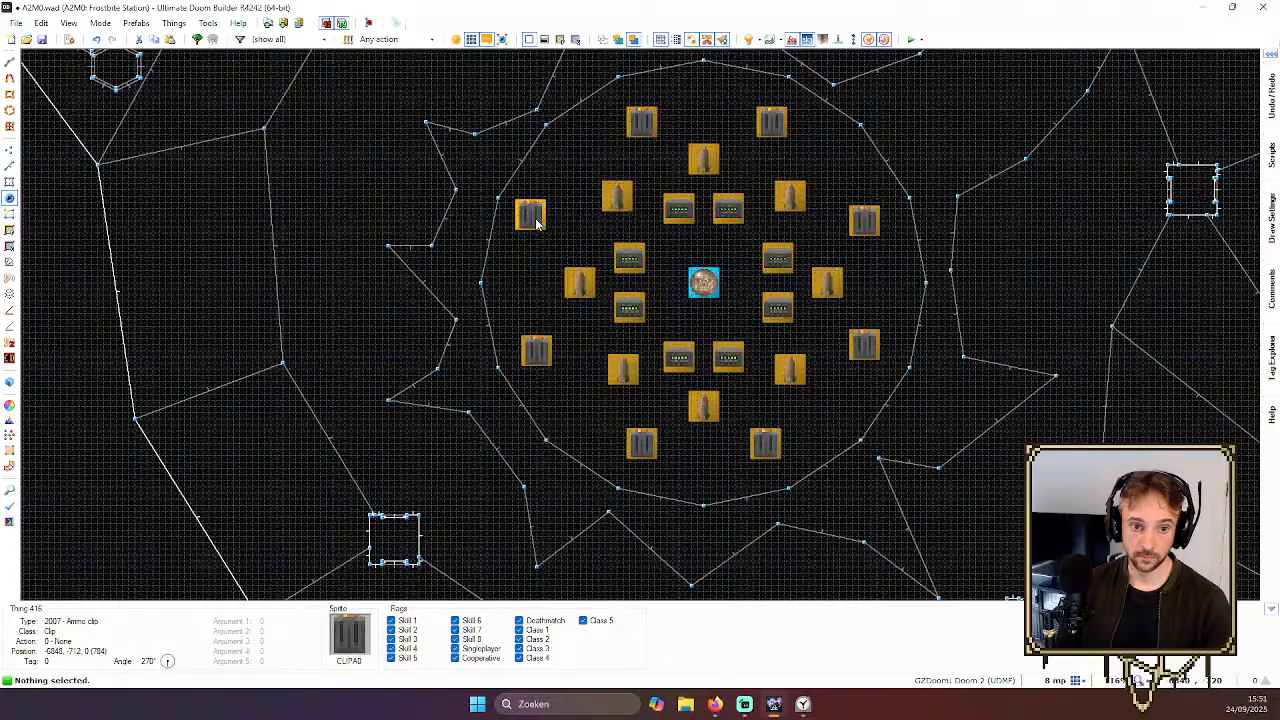
right_drag(537, 222, 530, 210)
scroll(562, 228, up, 2)
scroll(540, 250, down, 5)
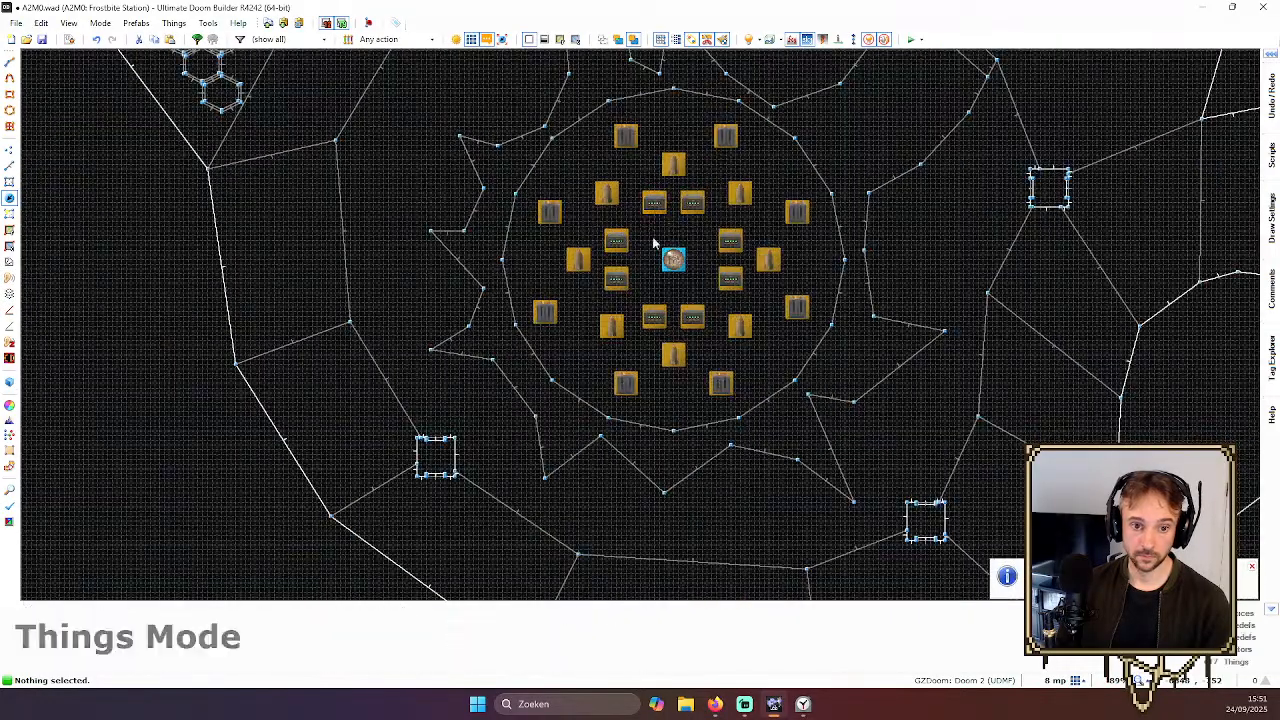
Shift the west-southwest Ammo clip slightly inwards so it lines up vertically with the west-northwest clip
scroll(531, 317, up, 4)
scroll(591, 318, up, 1)
right_drag(595, 308, 602, 297)
scroll(865, 277, down, 2)
key(Up)
key(Up)
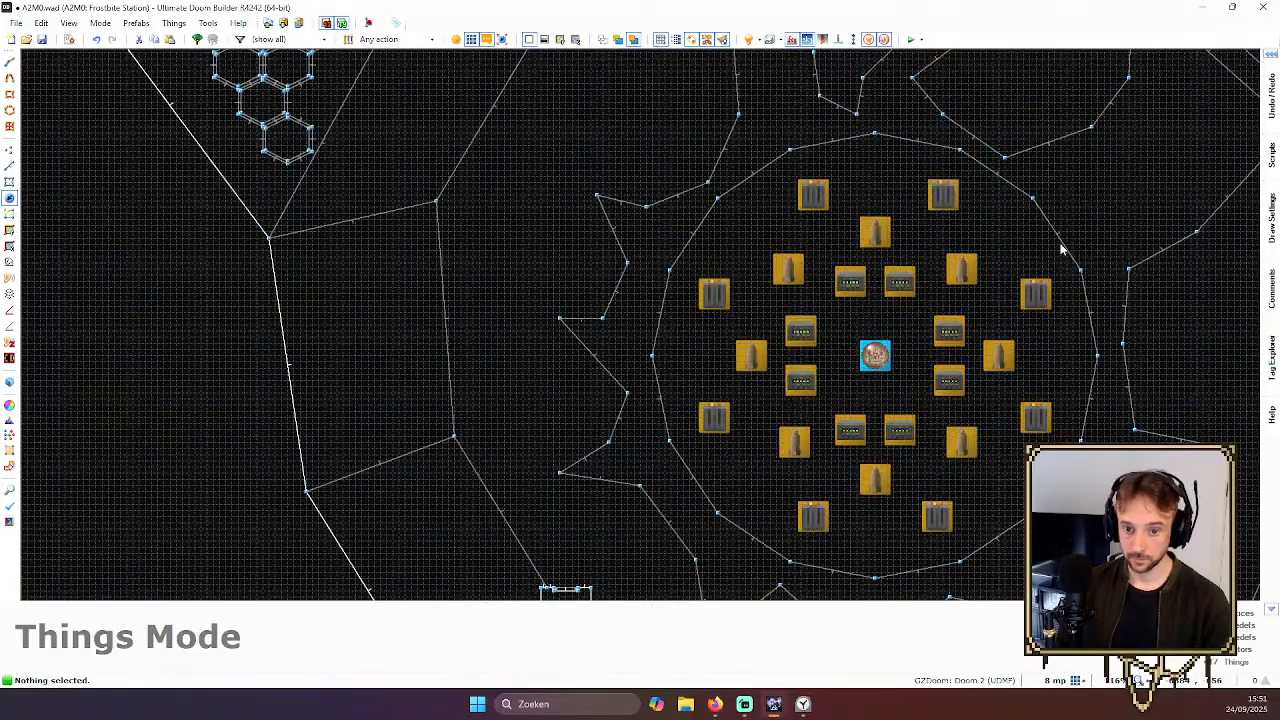
Place Shotgun shells northwest and northeast of the Megasphere, between the outer Ammo clips, at Y -640
scroll(768, 238, up, 3)
right_click(740, 240)
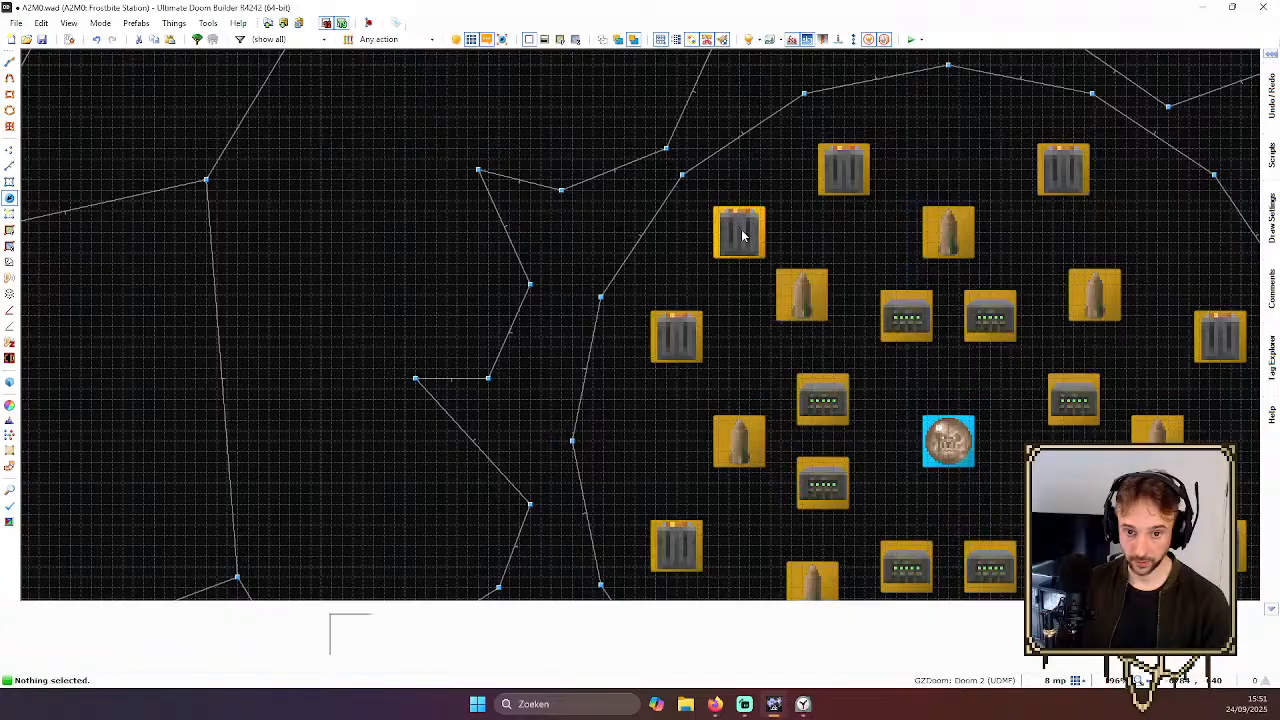
click(154, 328)
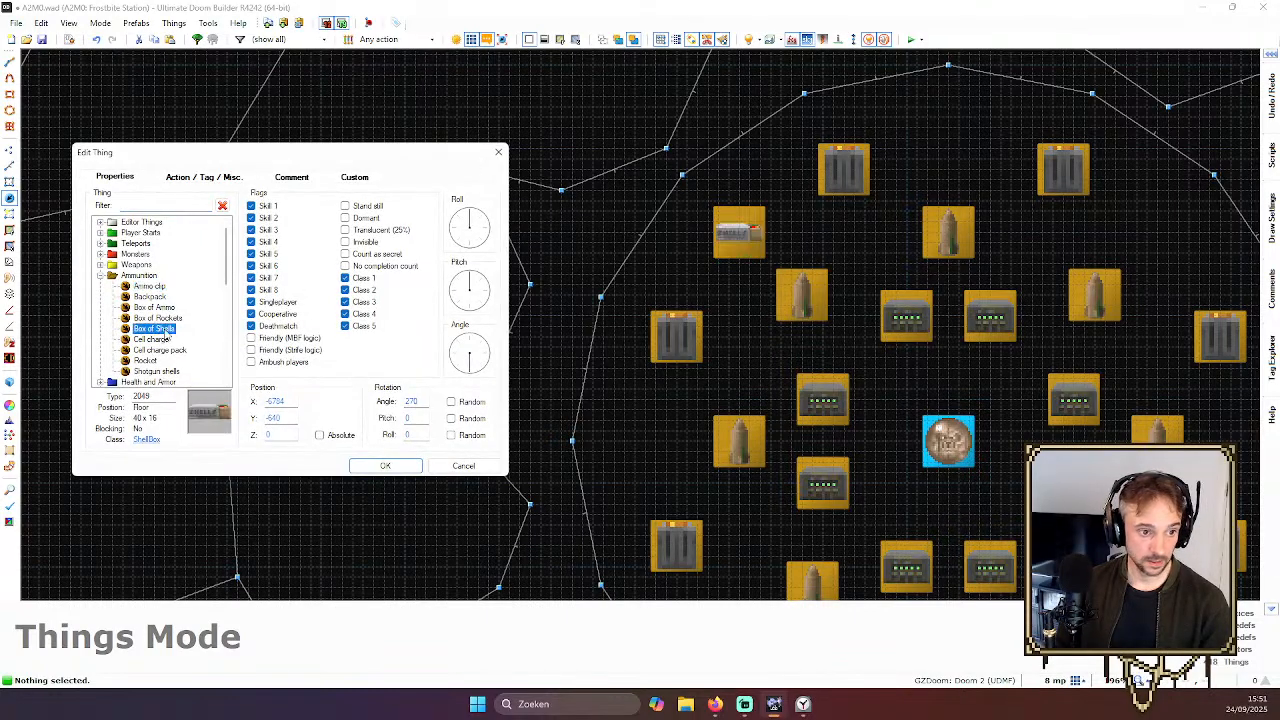
key(Escape)
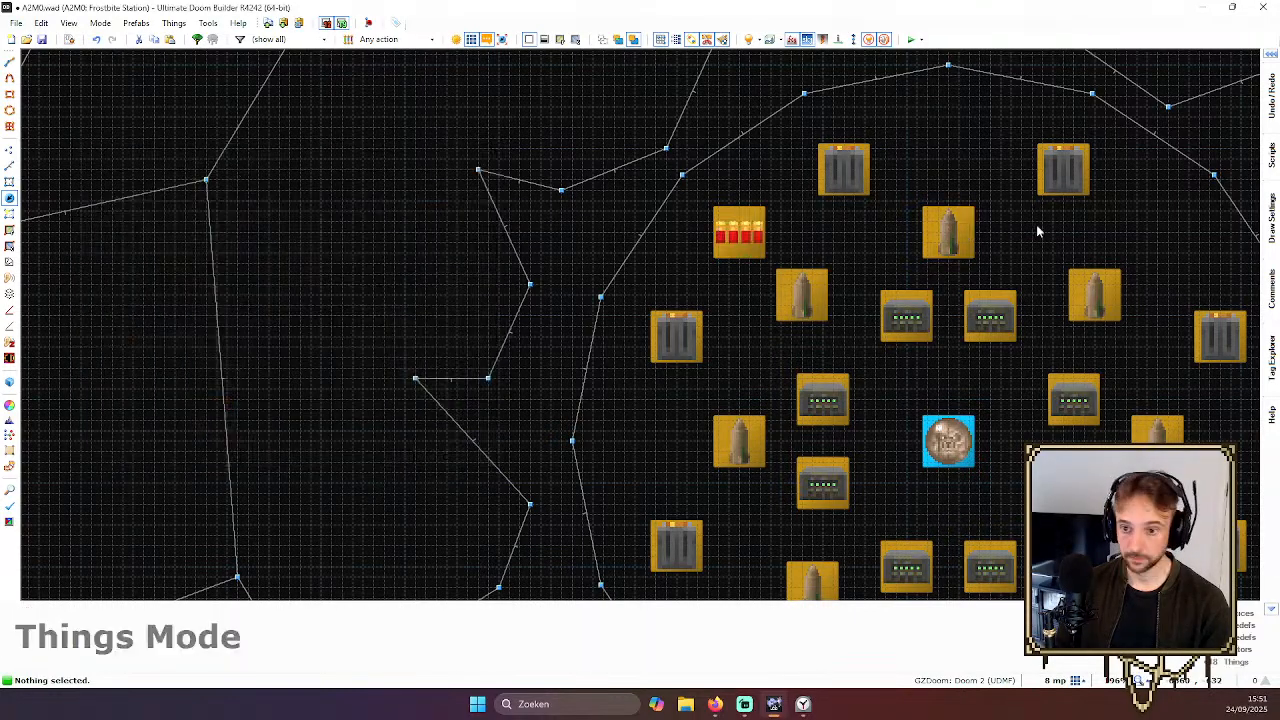
key(Insert)
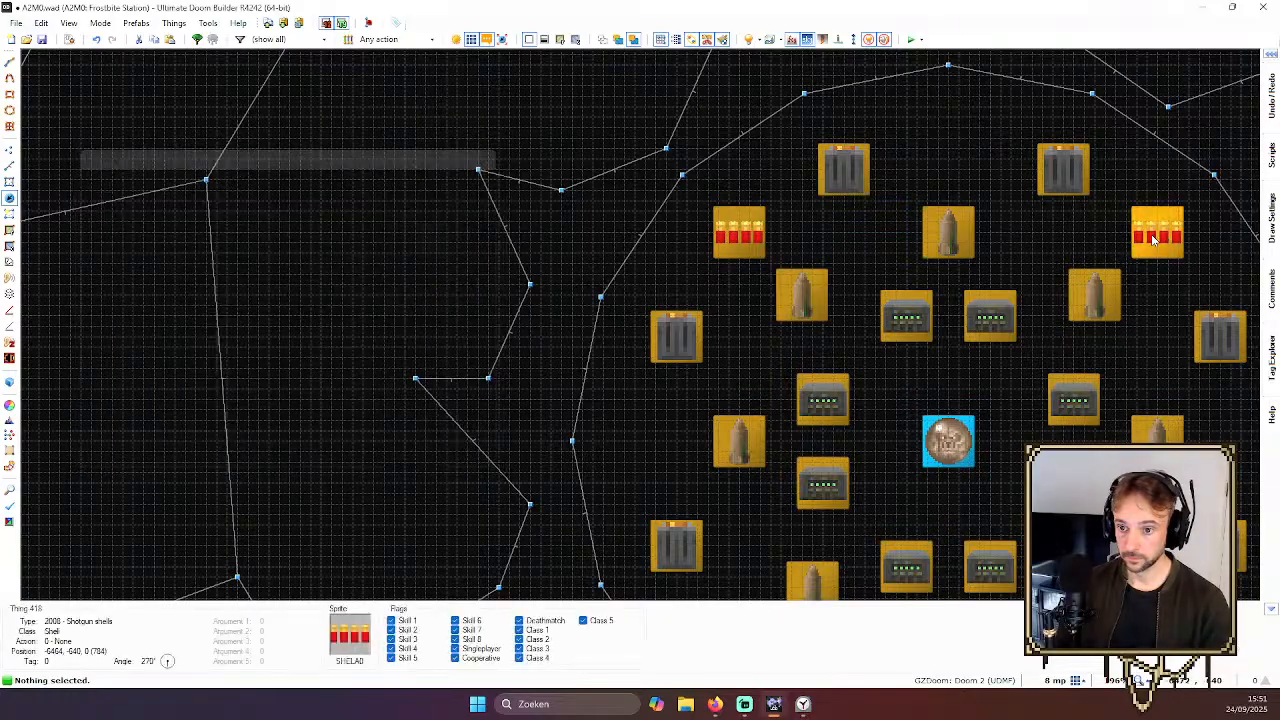
Place Shotgun shells southeast and southwest of the Megasphere, level with the southern Rocket, mirroring the northern pair
scroll(1088, 334, down, 4)
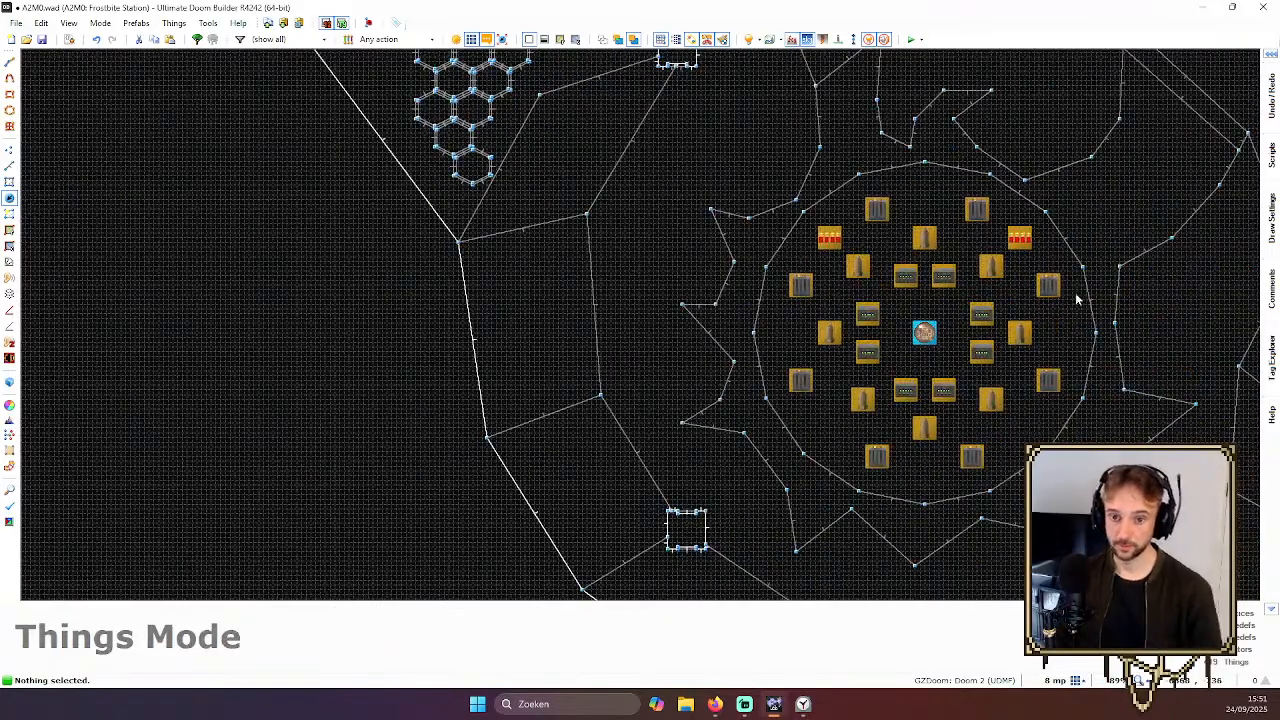
scroll(1064, 334, up, 4)
scroll(1063, 330, down, 3)
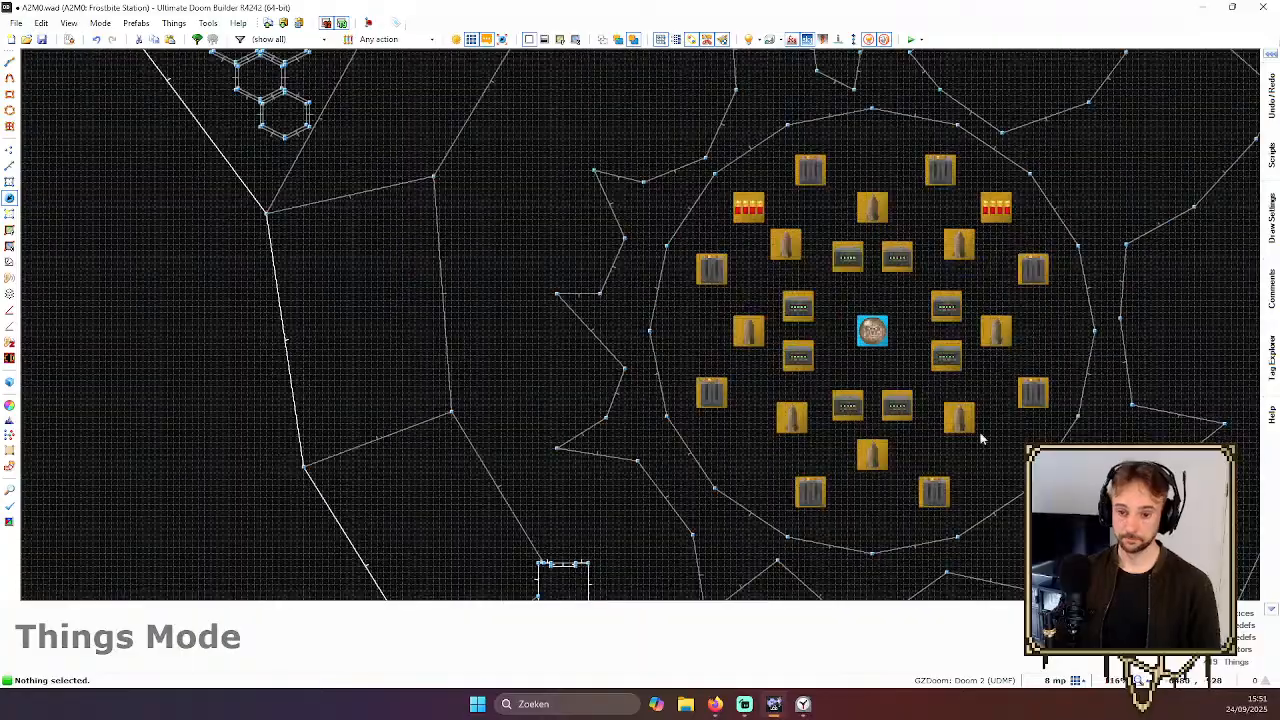
scroll(980, 479, up, 3)
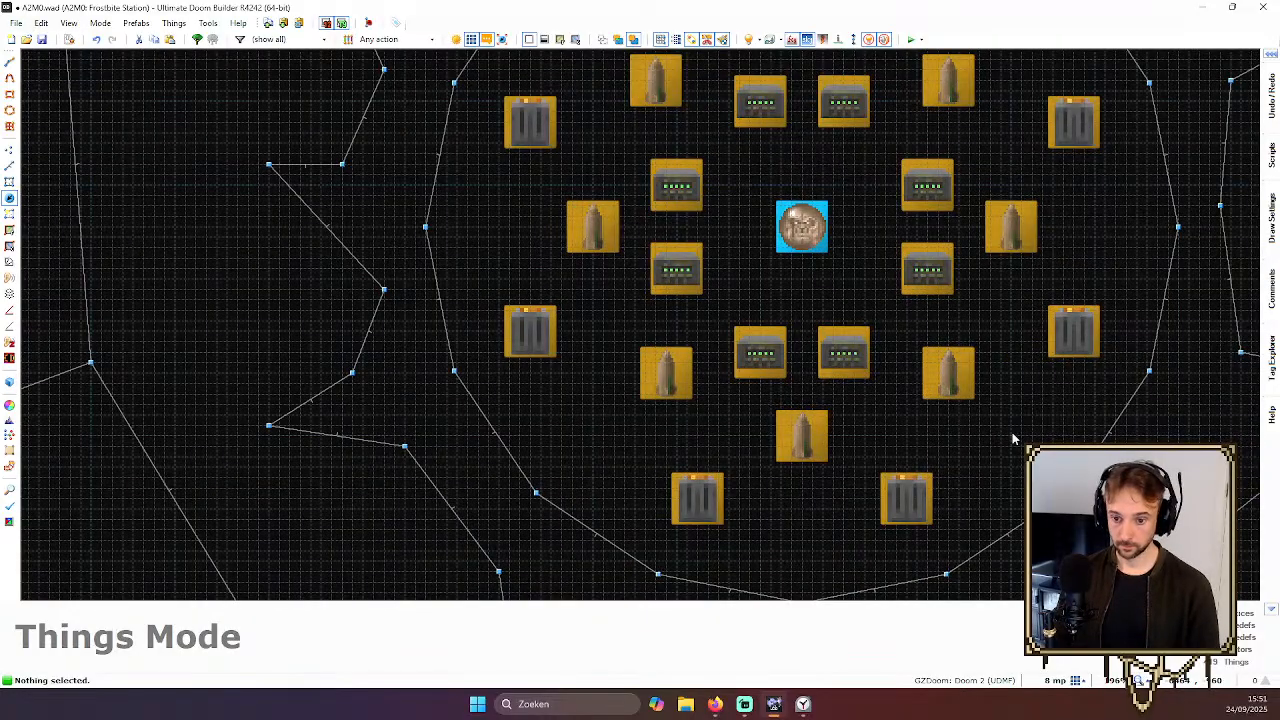
key(Insert)
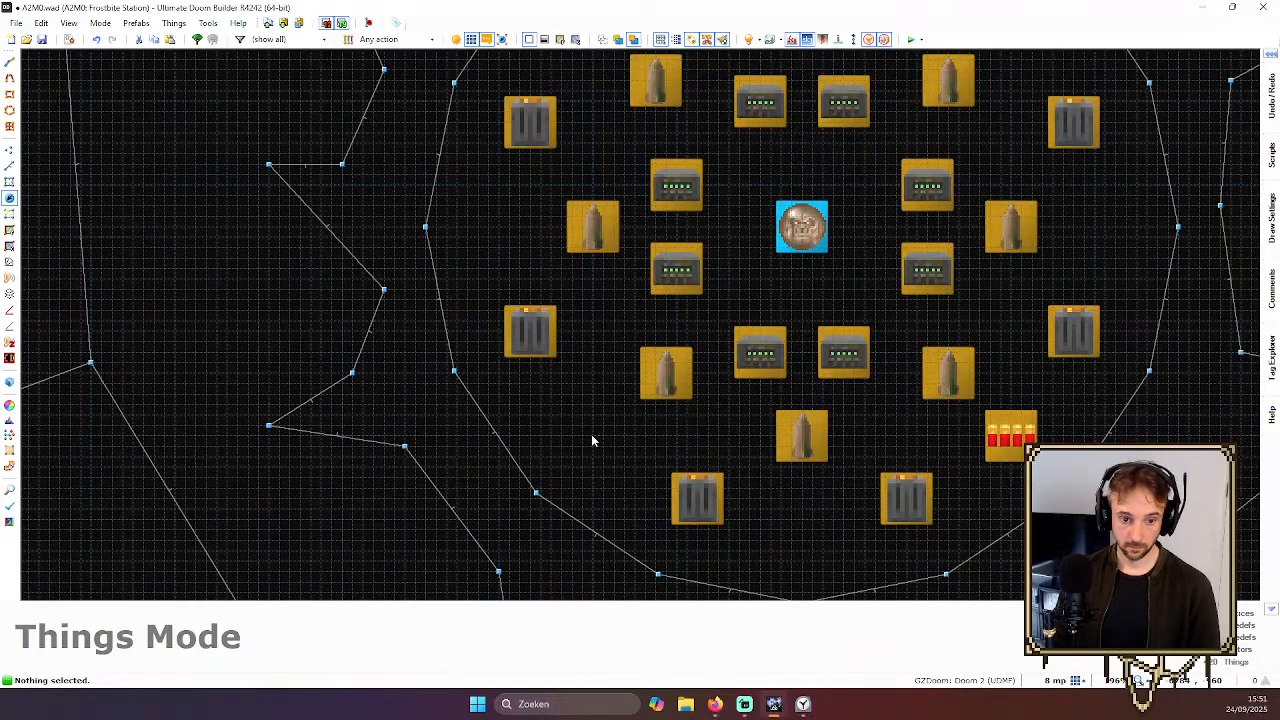
key(Insert)
Inspect the pentagram platform and its pickups in the 3D view, return to the 2D map and save it
scroll(620, 245, down, 3)
scroll(594, 177, down, 4)
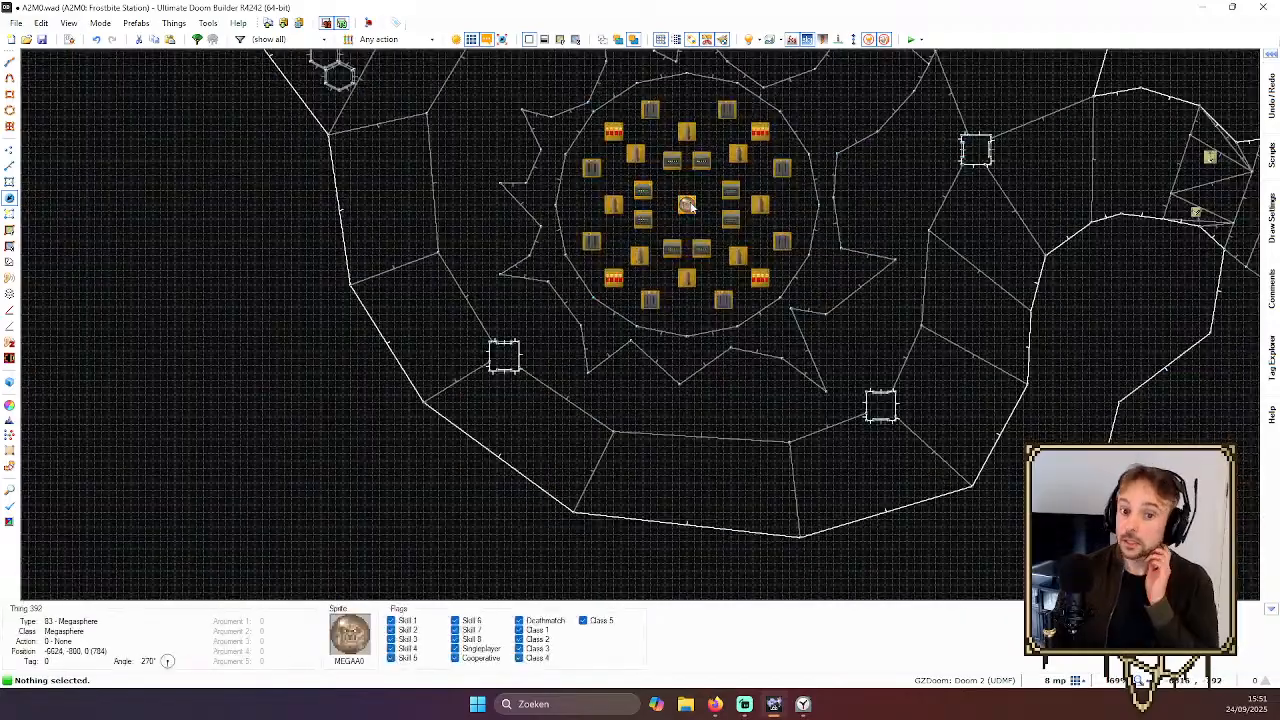
scroll(686, 205, up, 2)
key(q)
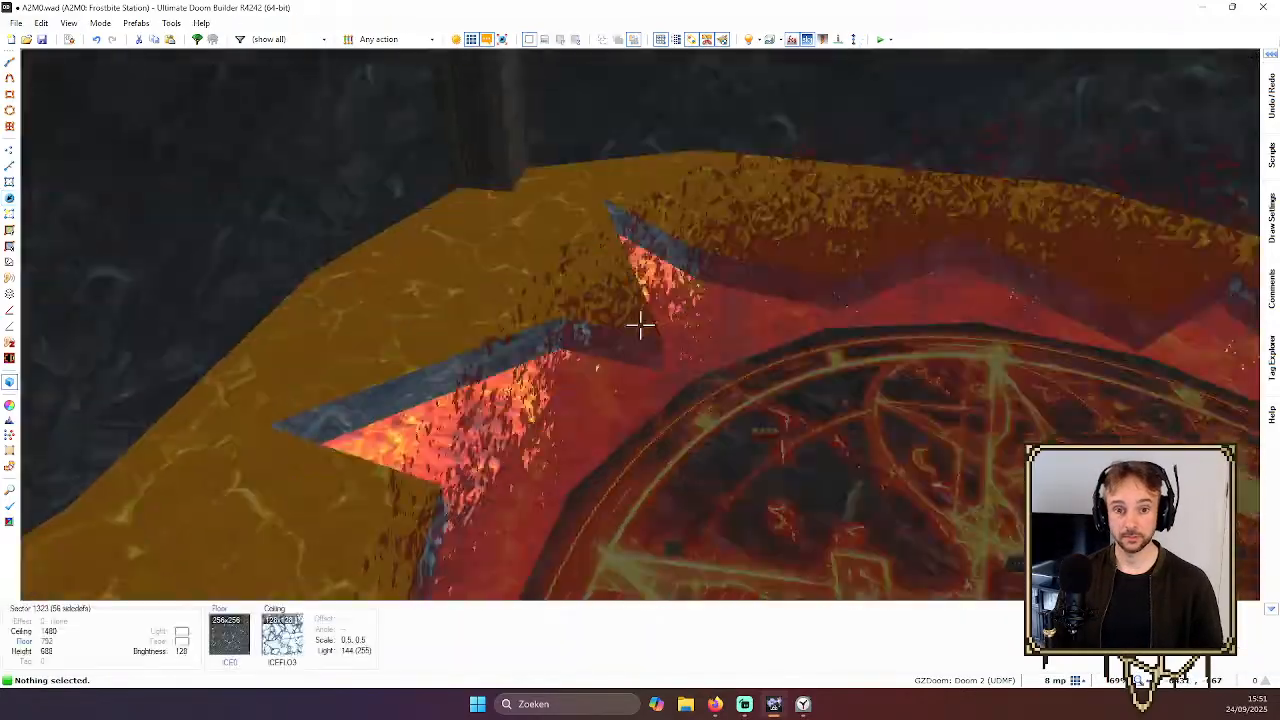
key(w)
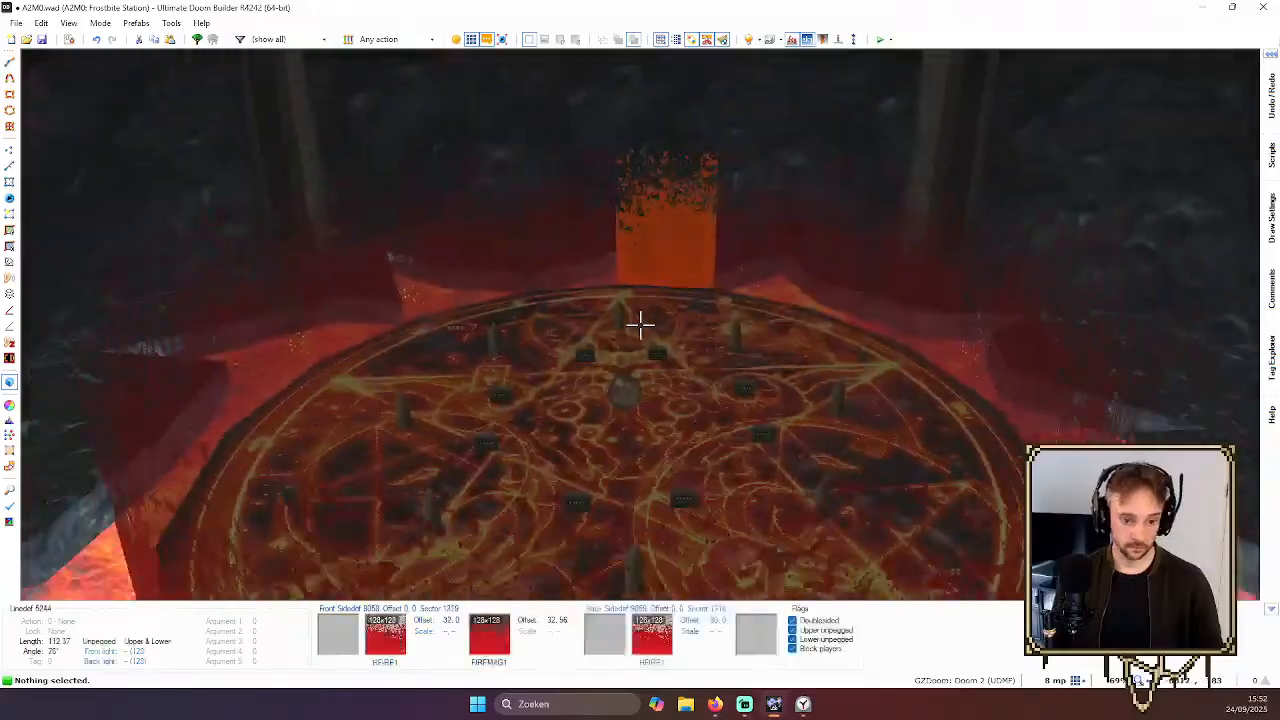
key(w)
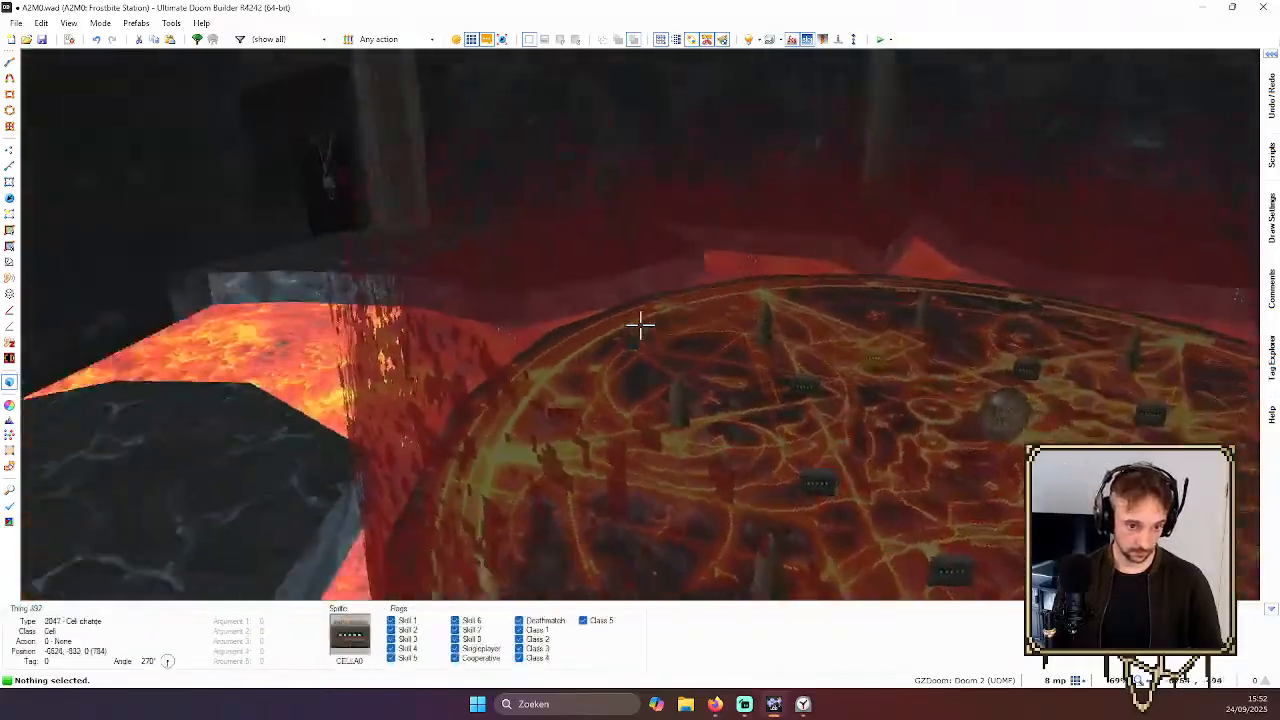
key(w)
key(q)
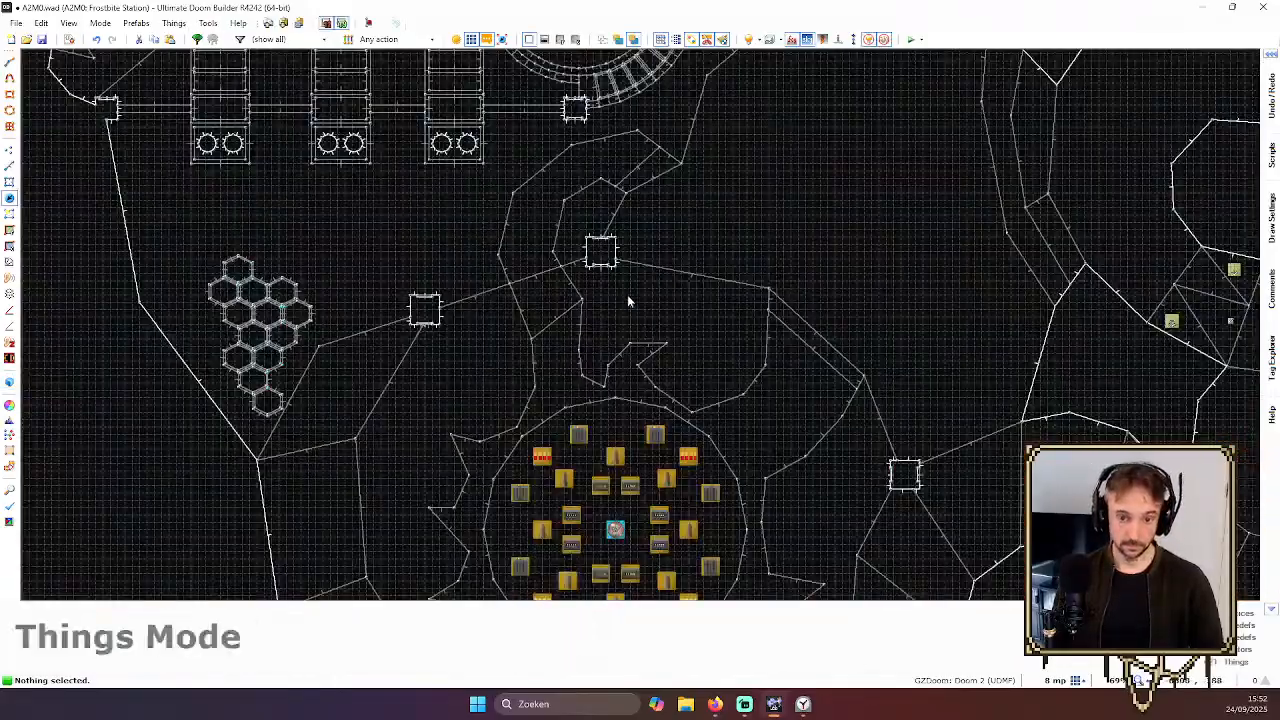
scroll(632, 310, down, 5)
key(ctrl+F9)
Place Shotgun shells due south of the Megasphere at -6624, -1024, beyond the southern Rocket, and bring up their properties
scroll(662, 372, up, 3)
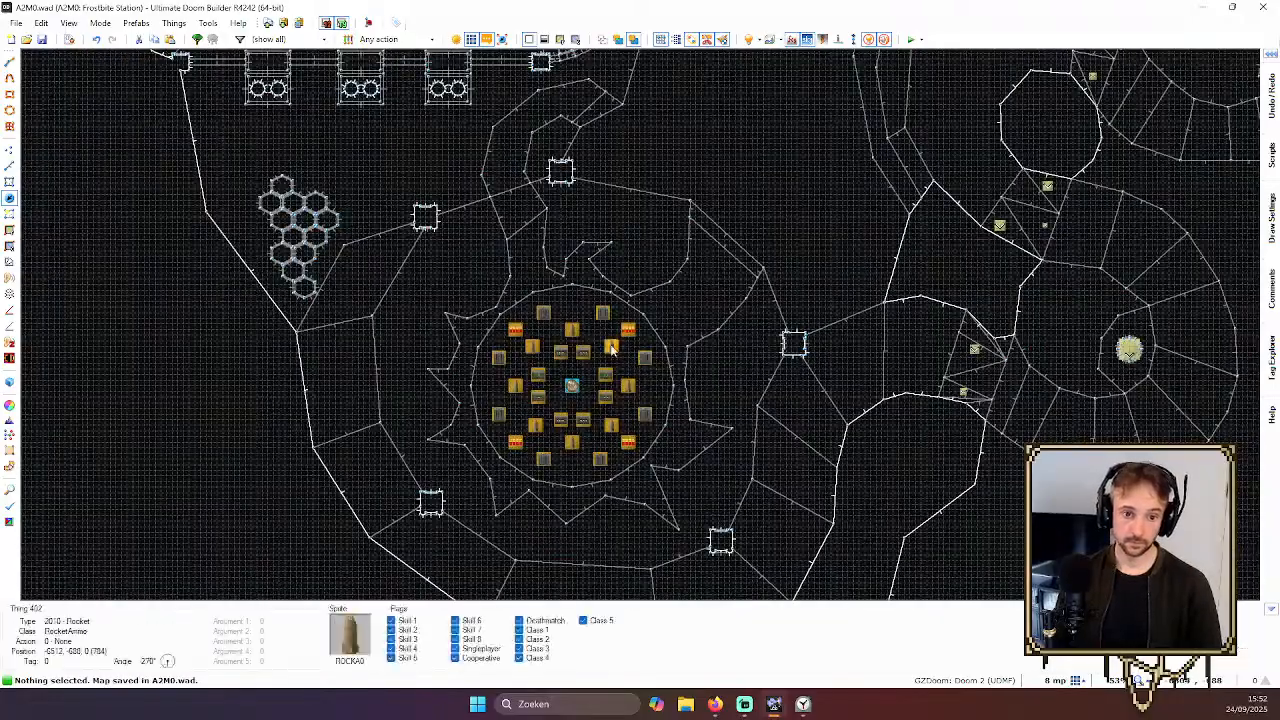
scroll(585, 450, up, 2)
scroll(535, 481, up, 2)
scroll(597, 440, up, 2)
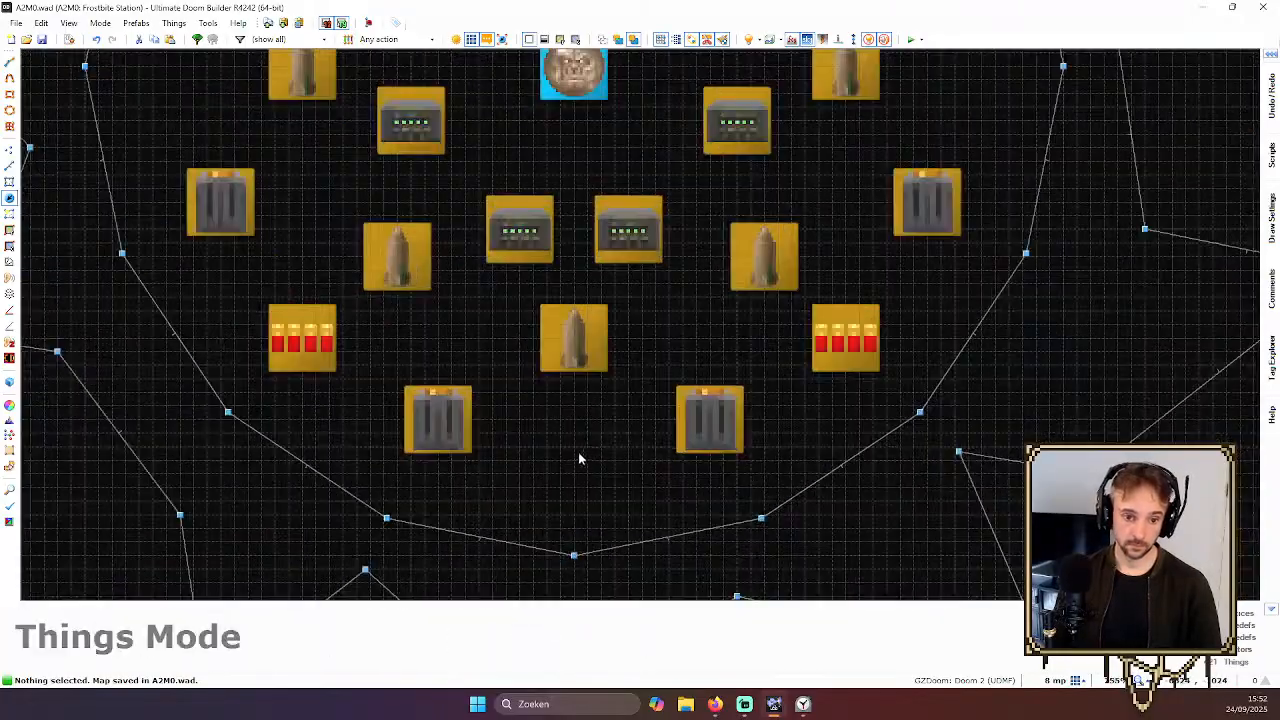
key(Insert)
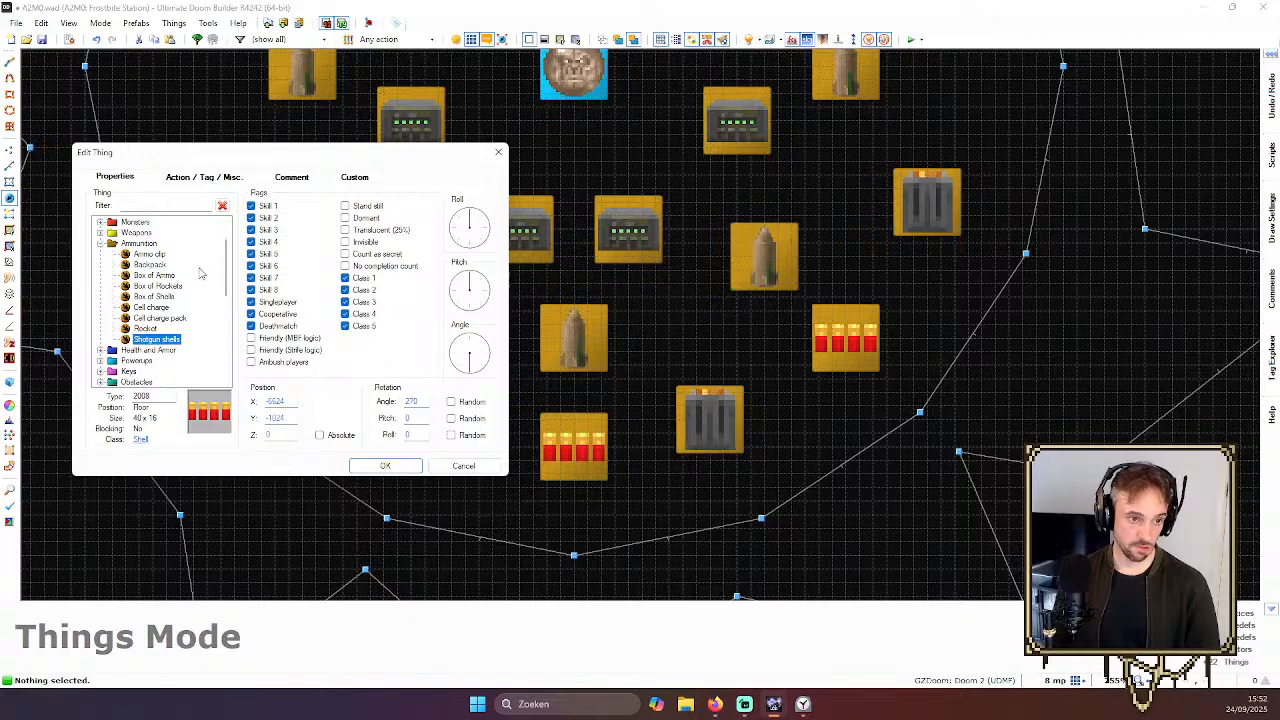
Look through the Powerups, Health and Armor, and Weapons categories for an alternative type for the southernmost item
scroll(200, 273, down, 1)
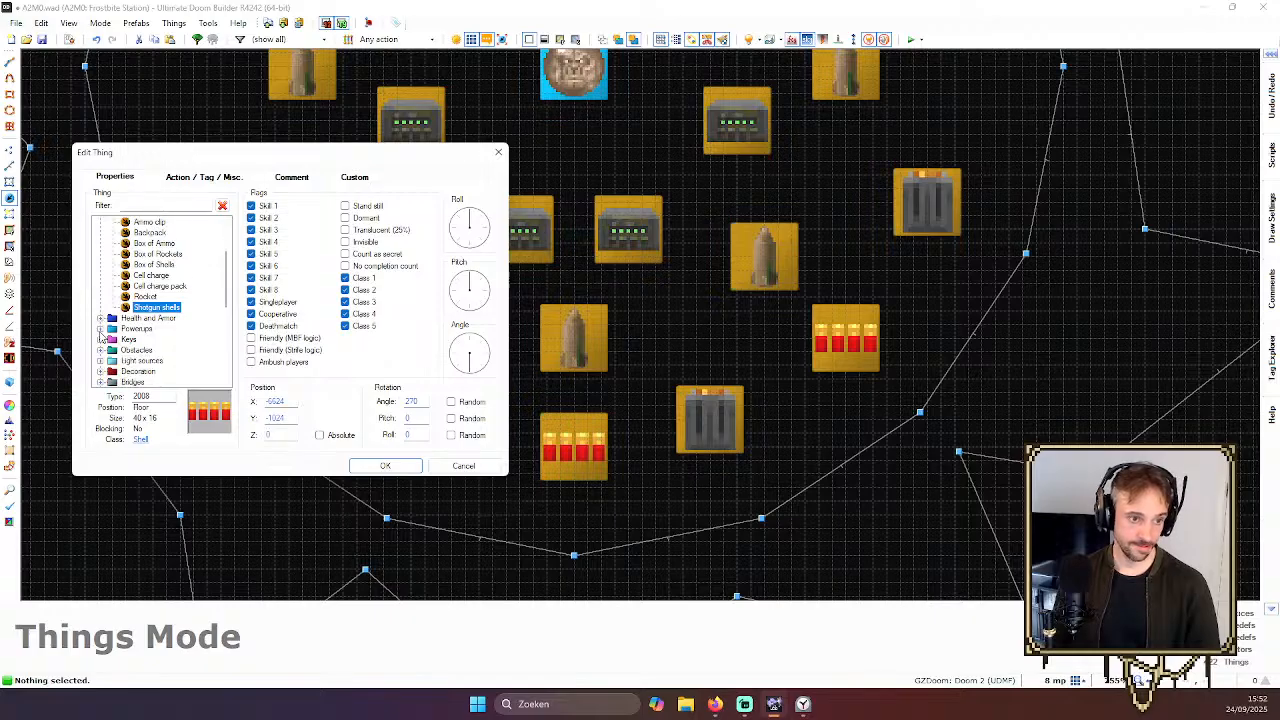
click(100, 329)
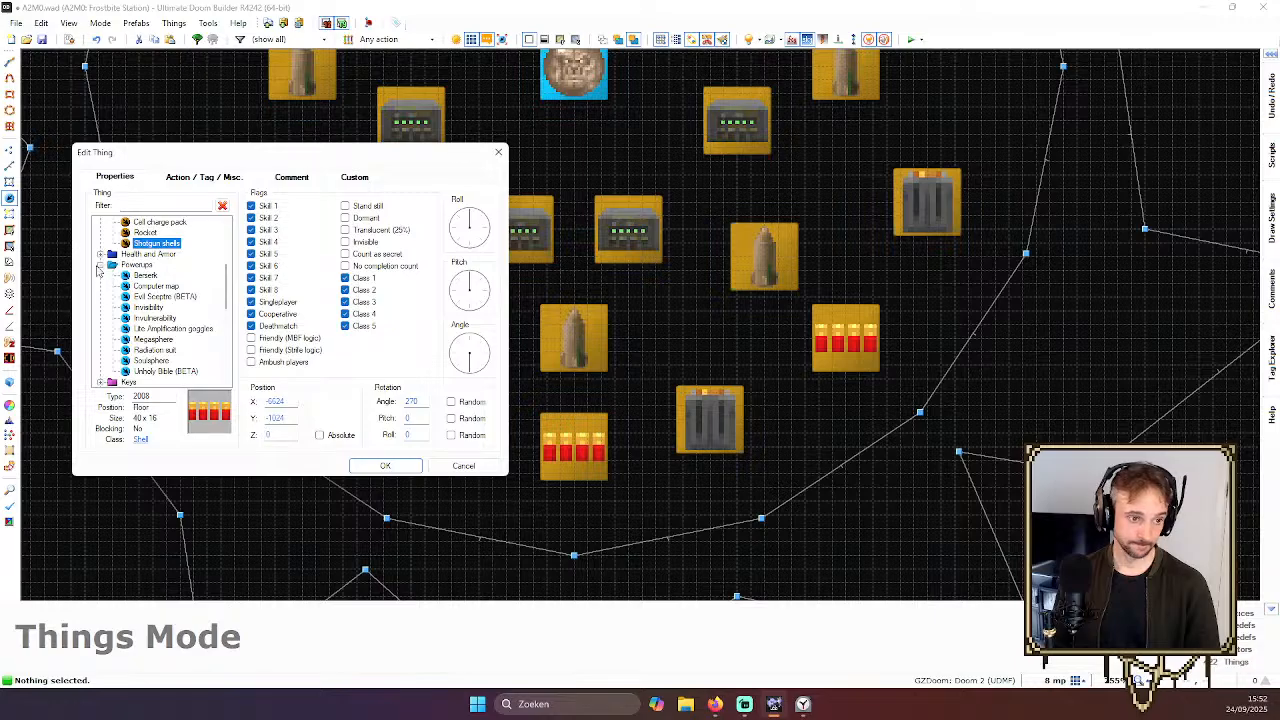
click(100, 265)
click(101, 254)
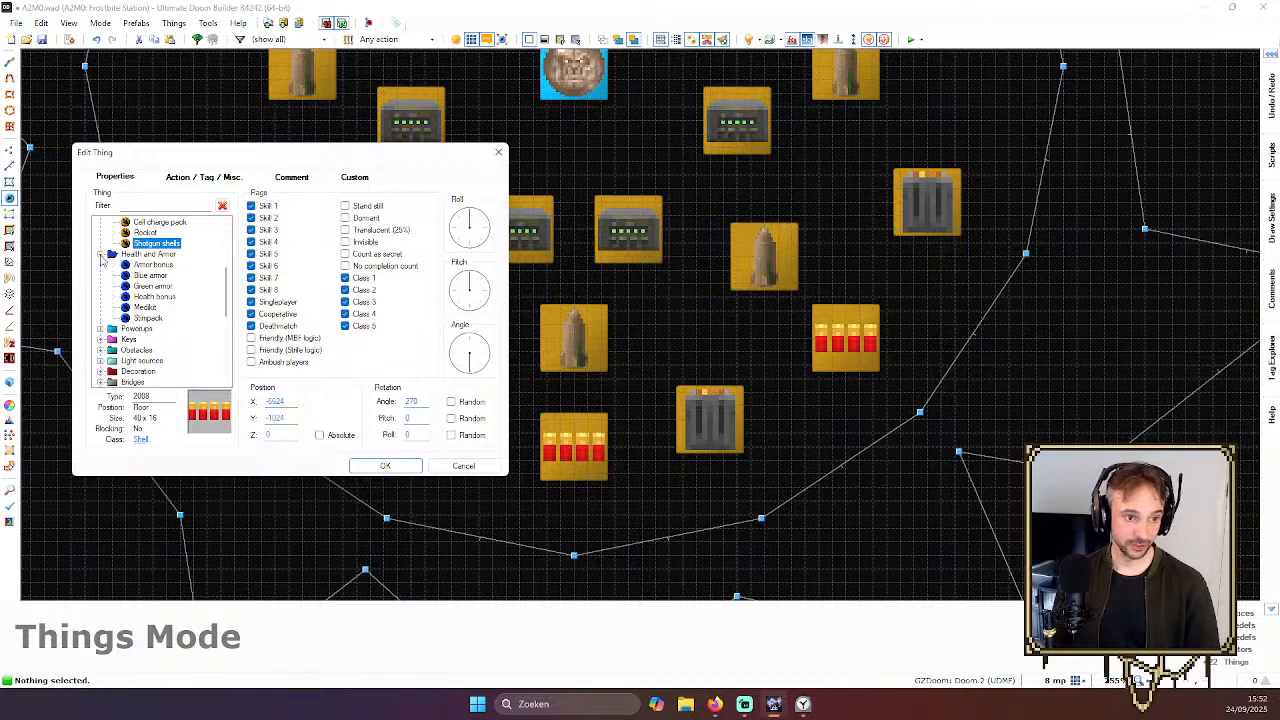
click(102, 256)
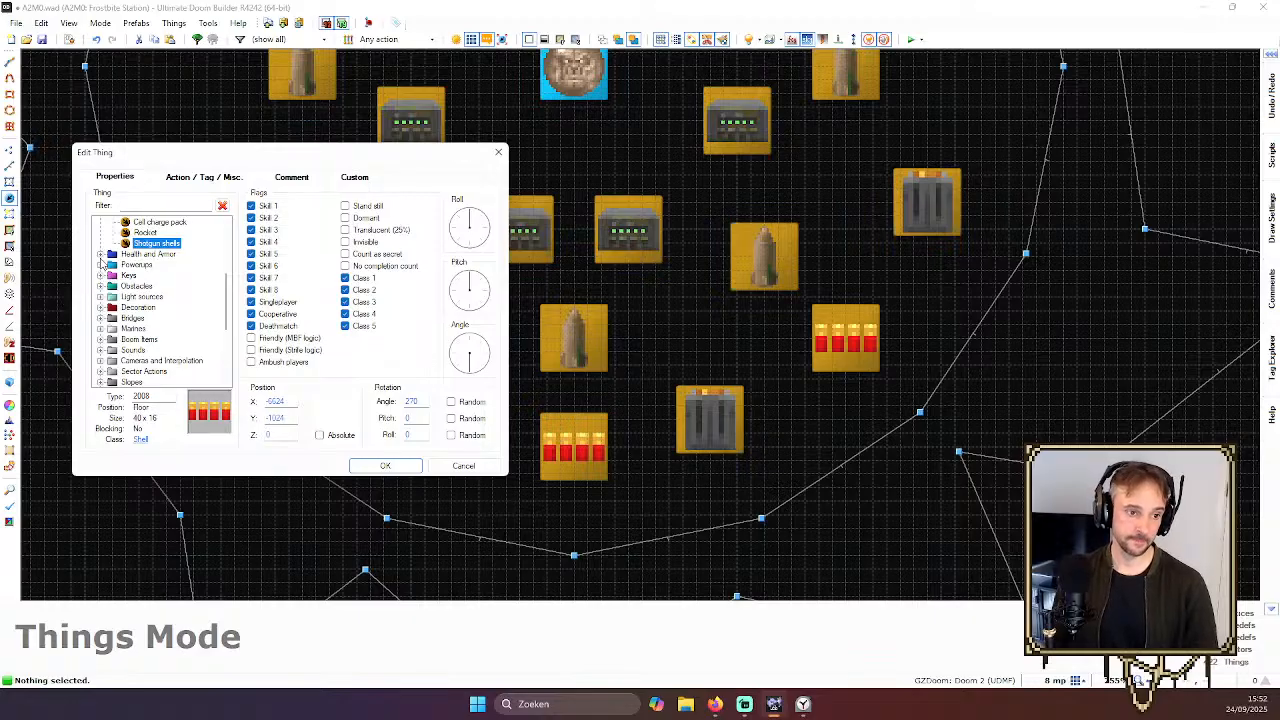
click(102, 265)
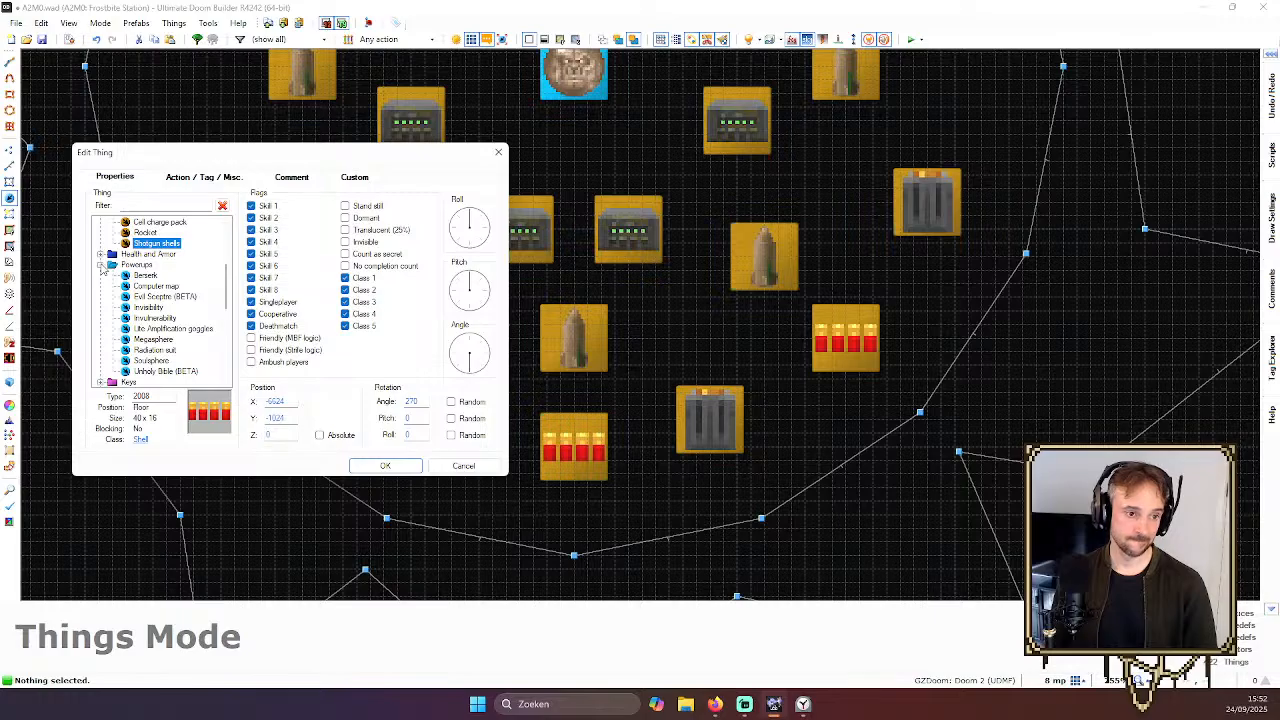
click(101, 265)
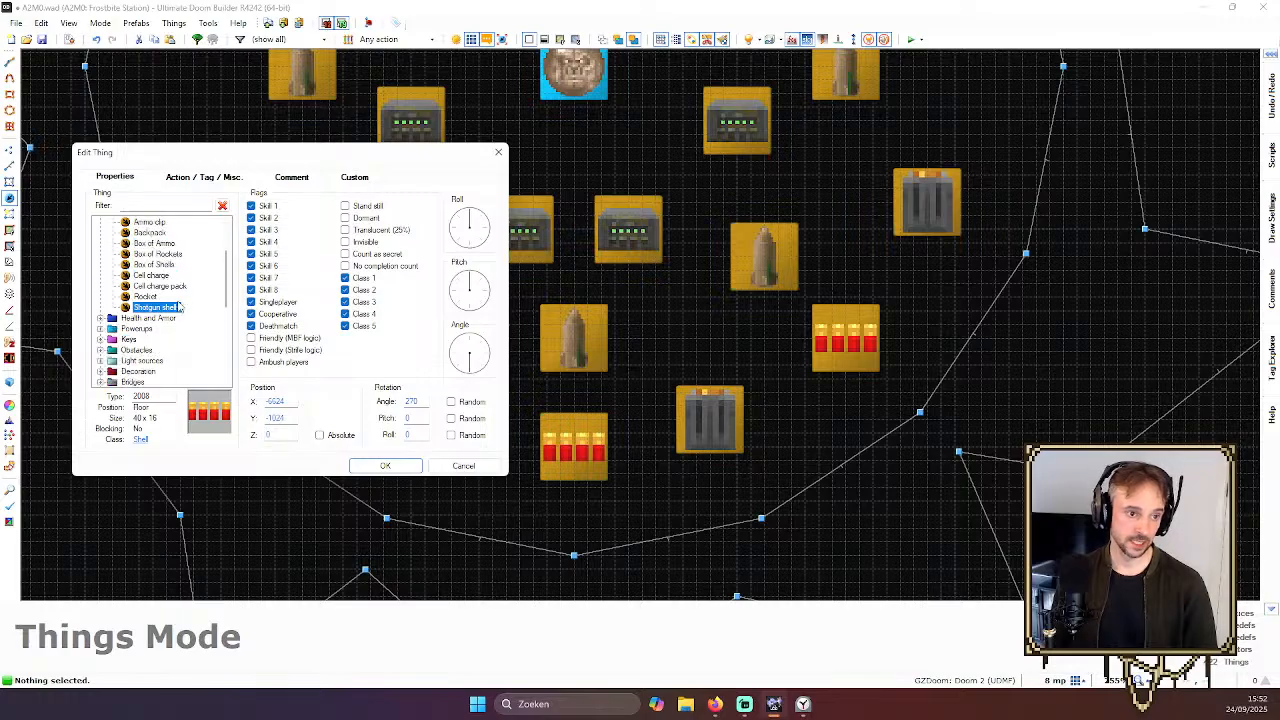
scroll(188, 300, up, 4)
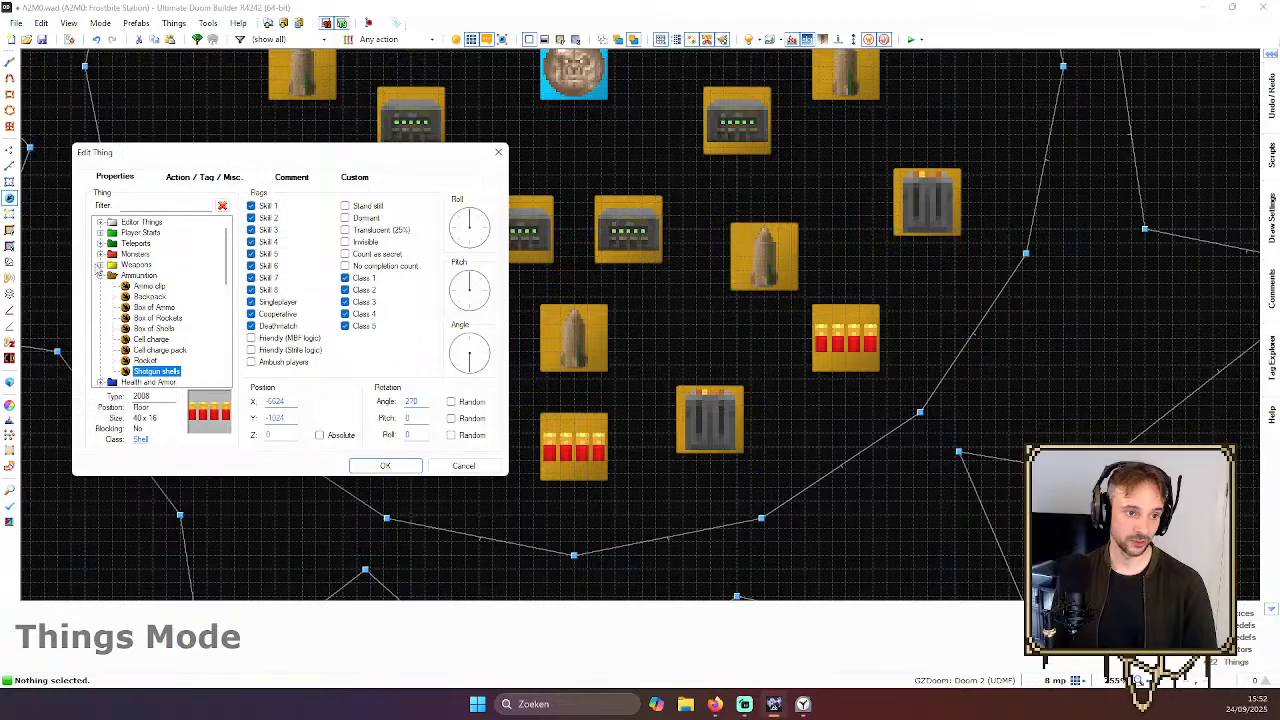
click(100, 265)
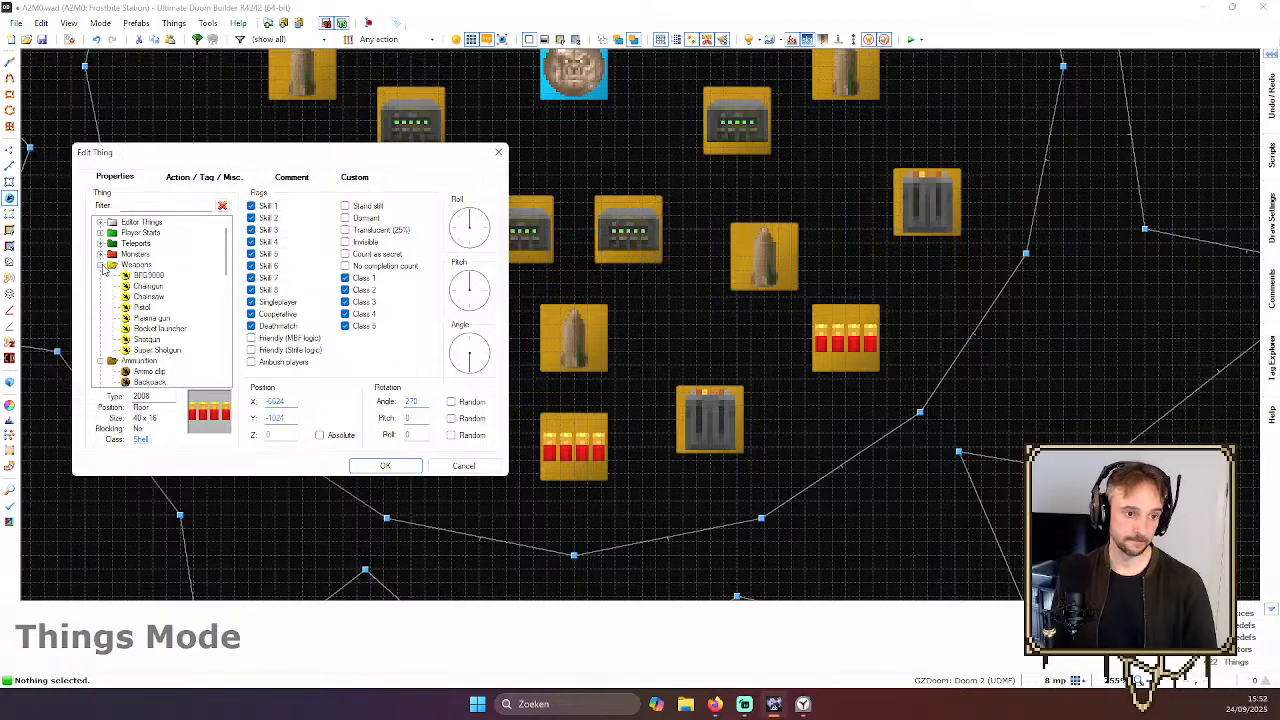
click(101, 265)
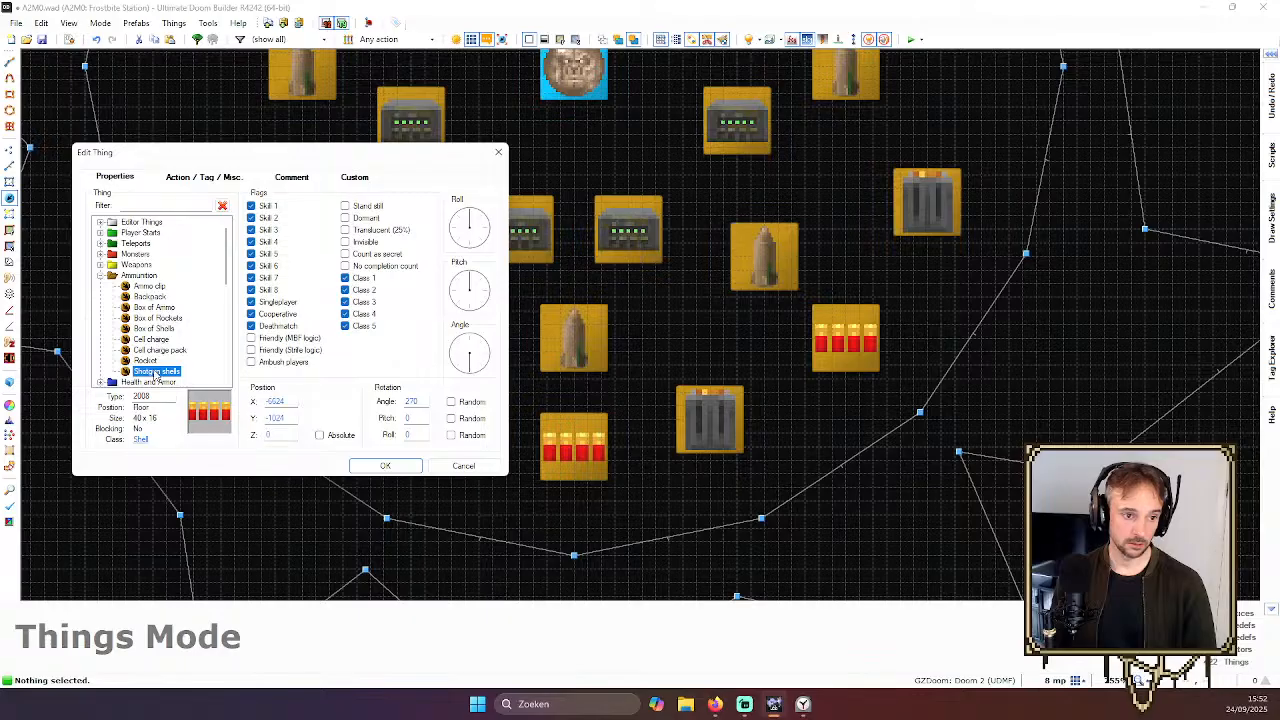
Change the southernmost item to a Rocket and place a matching Rocket due north, between the two upper Ammo clips
double_click(150, 362)
scroll(600, 328, down, 4)
scroll(610, 104, up, 4)
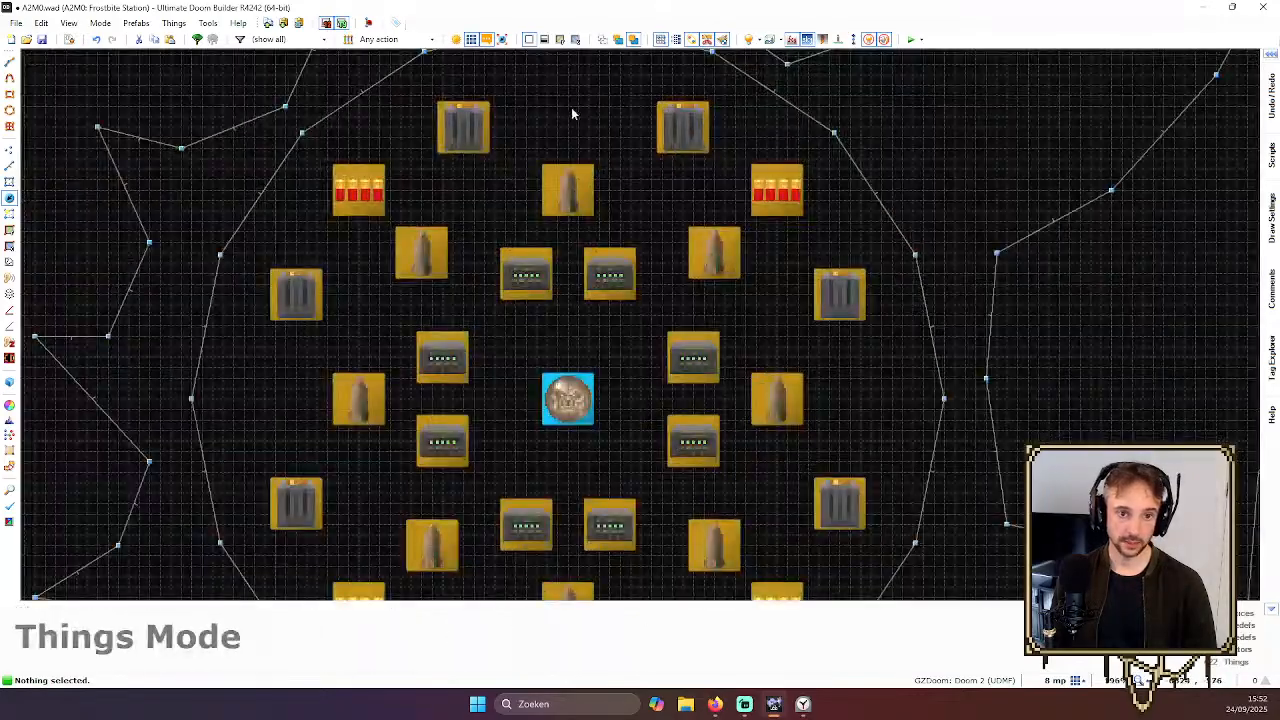
right_click(569, 112)
key(Return)
Change both outermost Rockets, due north and due south of the Megasphere, to Shotgun shells
scroll(637, 192, down, 4)
click(606, 153)
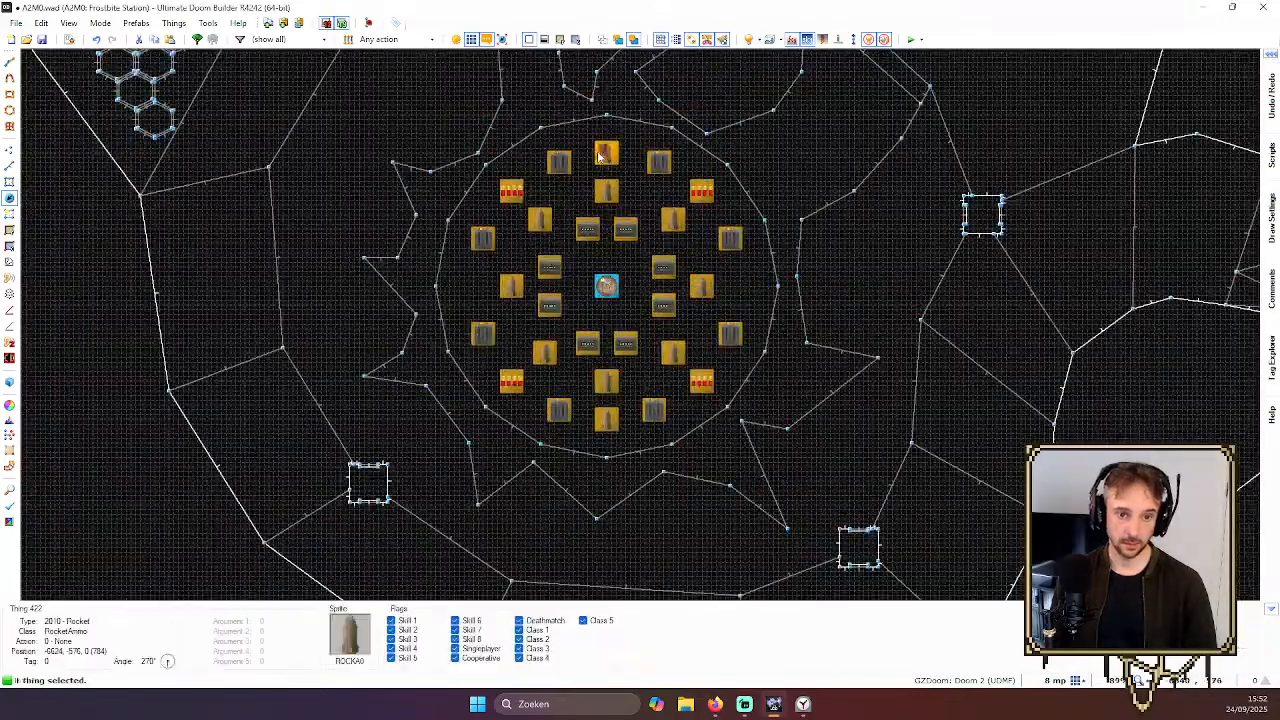
click(603, 431)
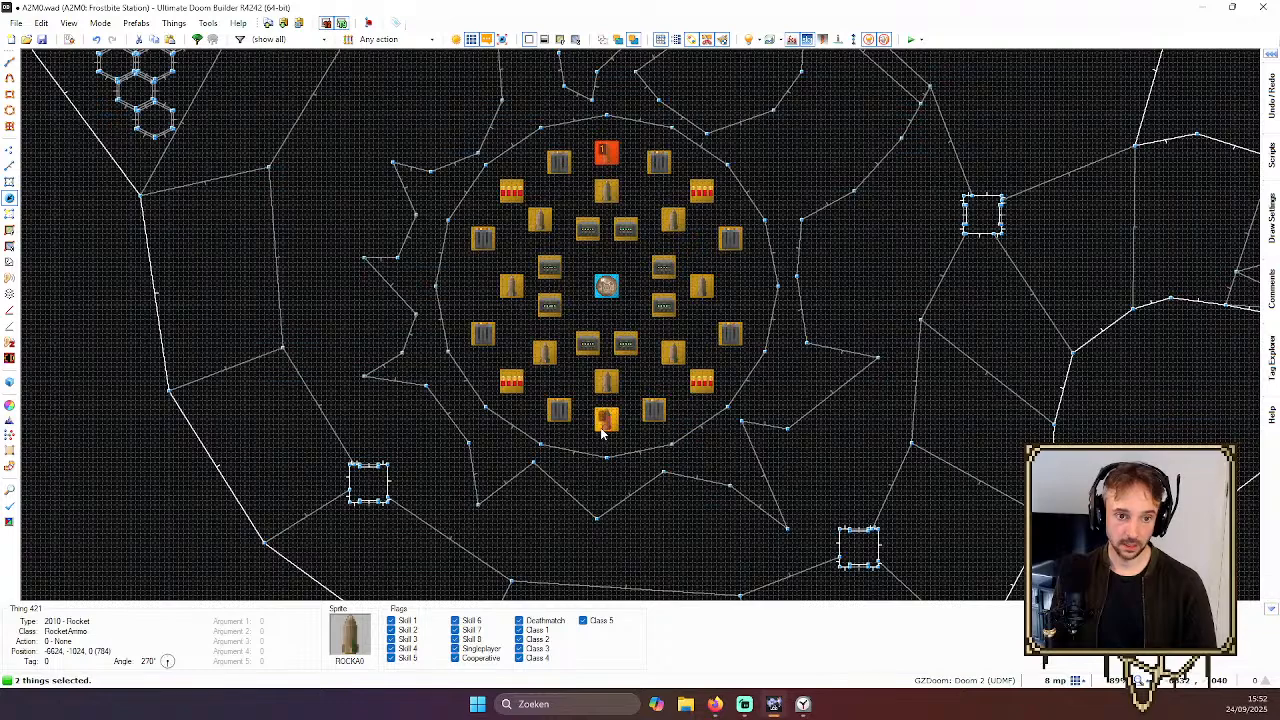
right_click(603, 431)
double_click(150, 366)
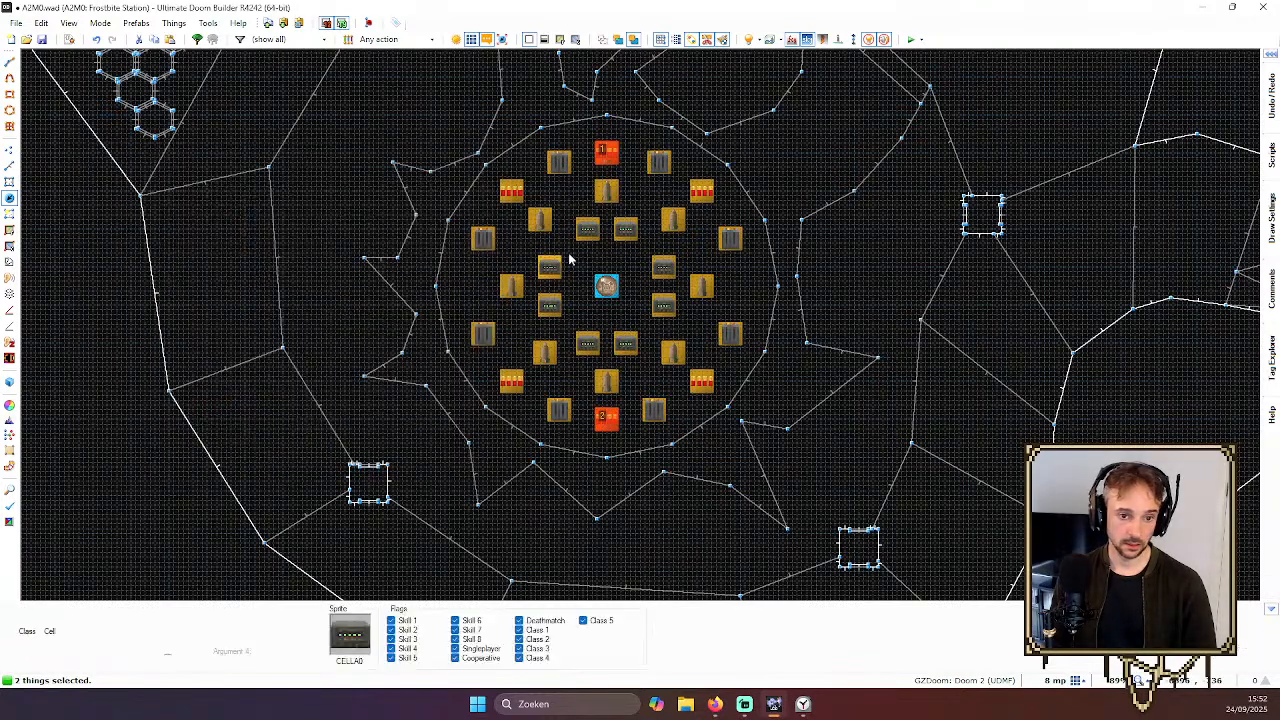
key(c)
Place Shotgun shells due west and due east of the Megasphere, just outside the western and eastern Rockets
scroll(480, 285, up, 3)
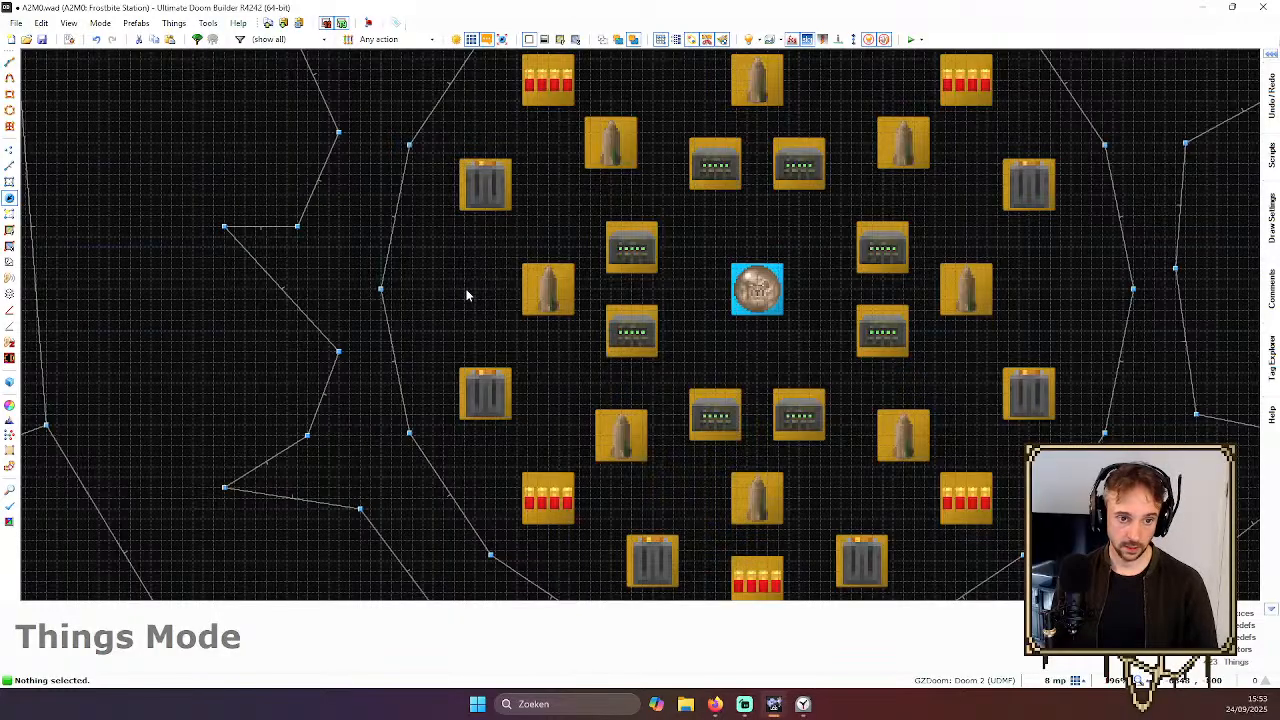
right_click(463, 292)
key(Return)
right_click(1052, 291)
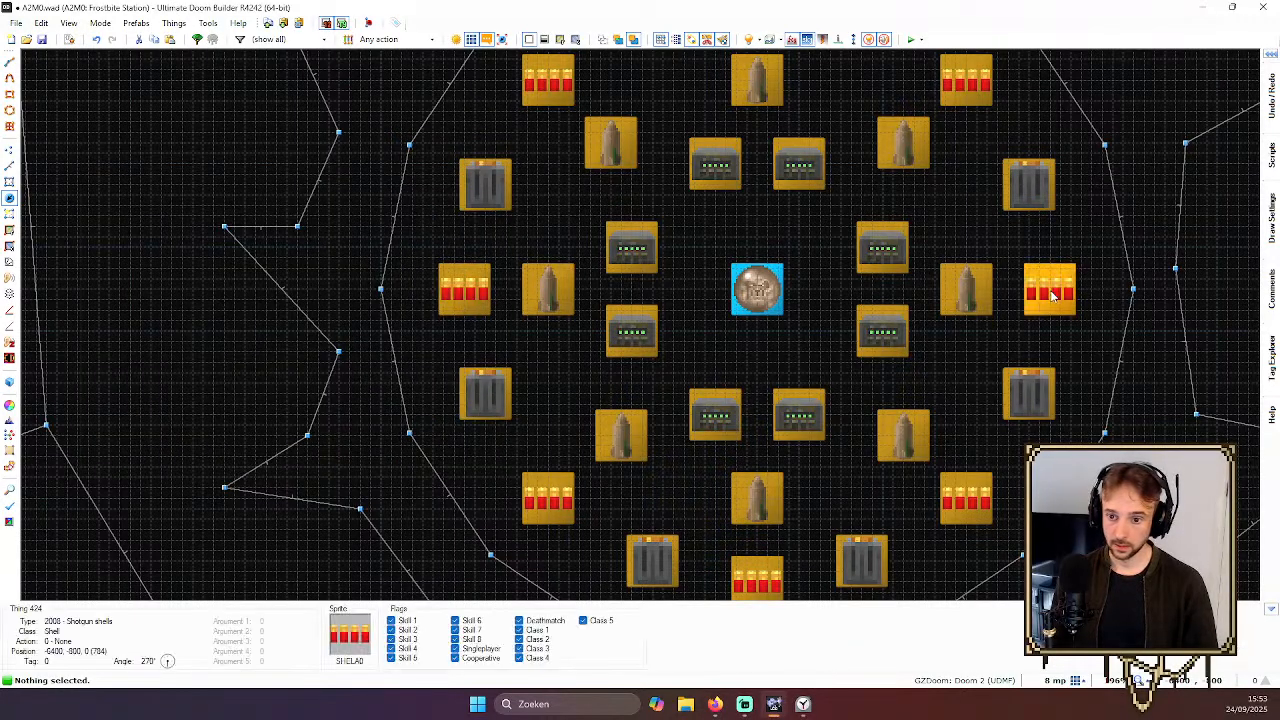
Save the map with the completed pickup rings
scroll(1090, 284, down, 5)
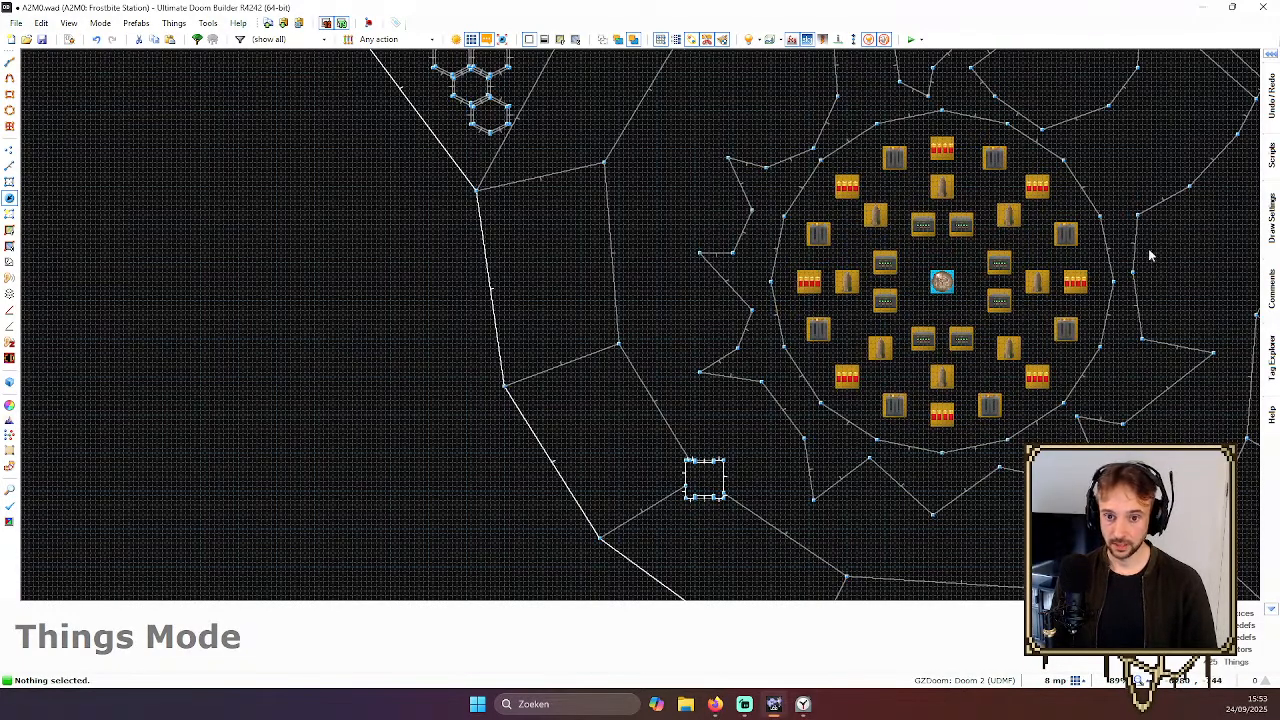
scroll(1122, 208, down, 4)
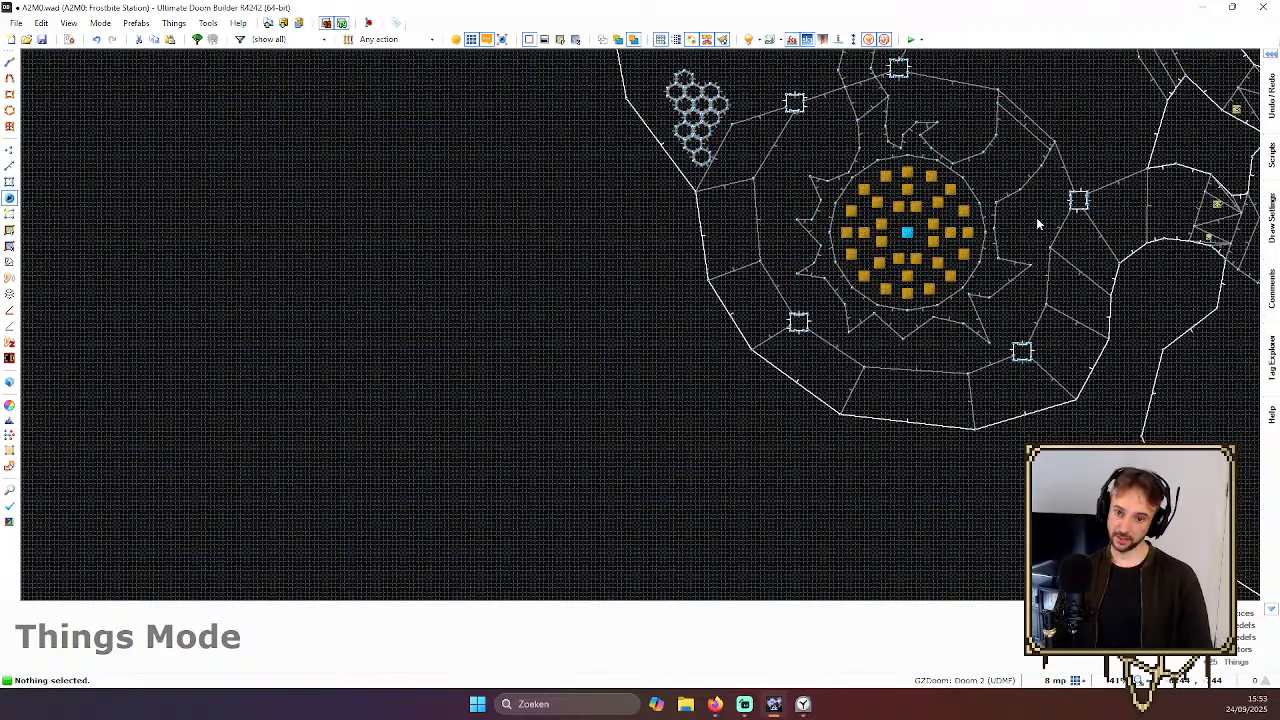
key(ctrl+s)
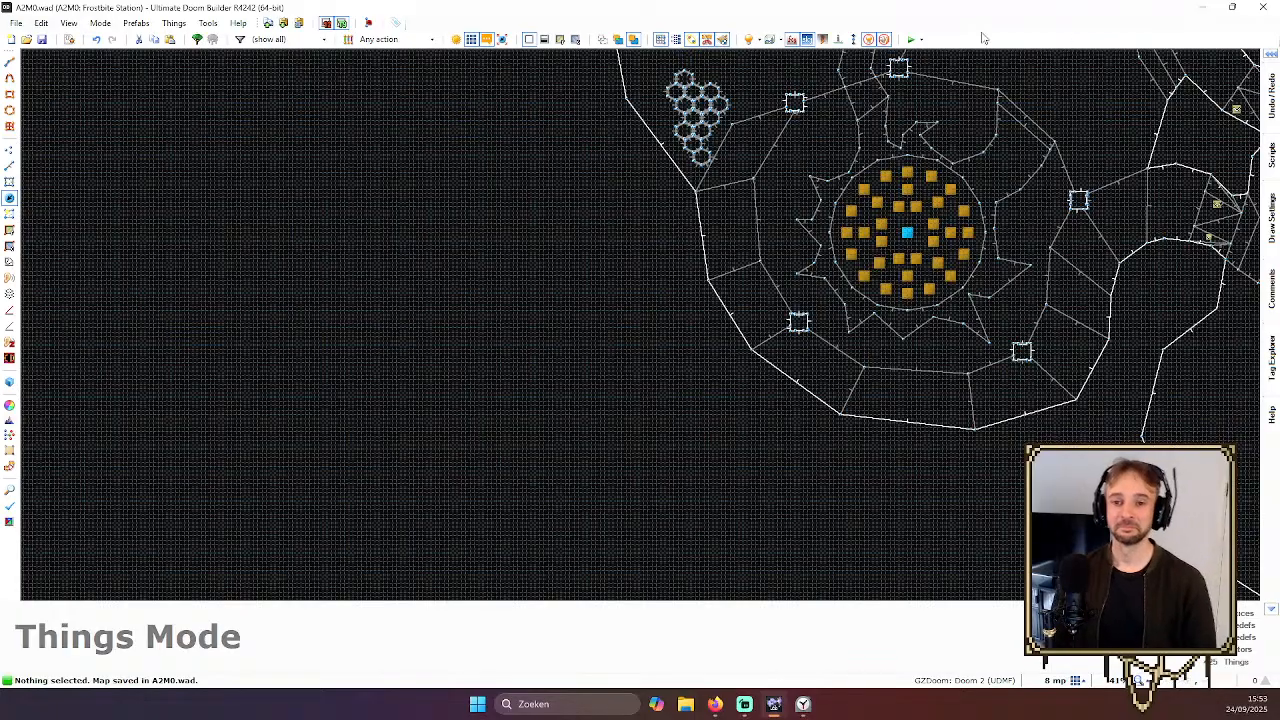
scroll(985, 200, down, 2)
scroll(932, 160, up, 6)
scroll(846, 245, down, 4)
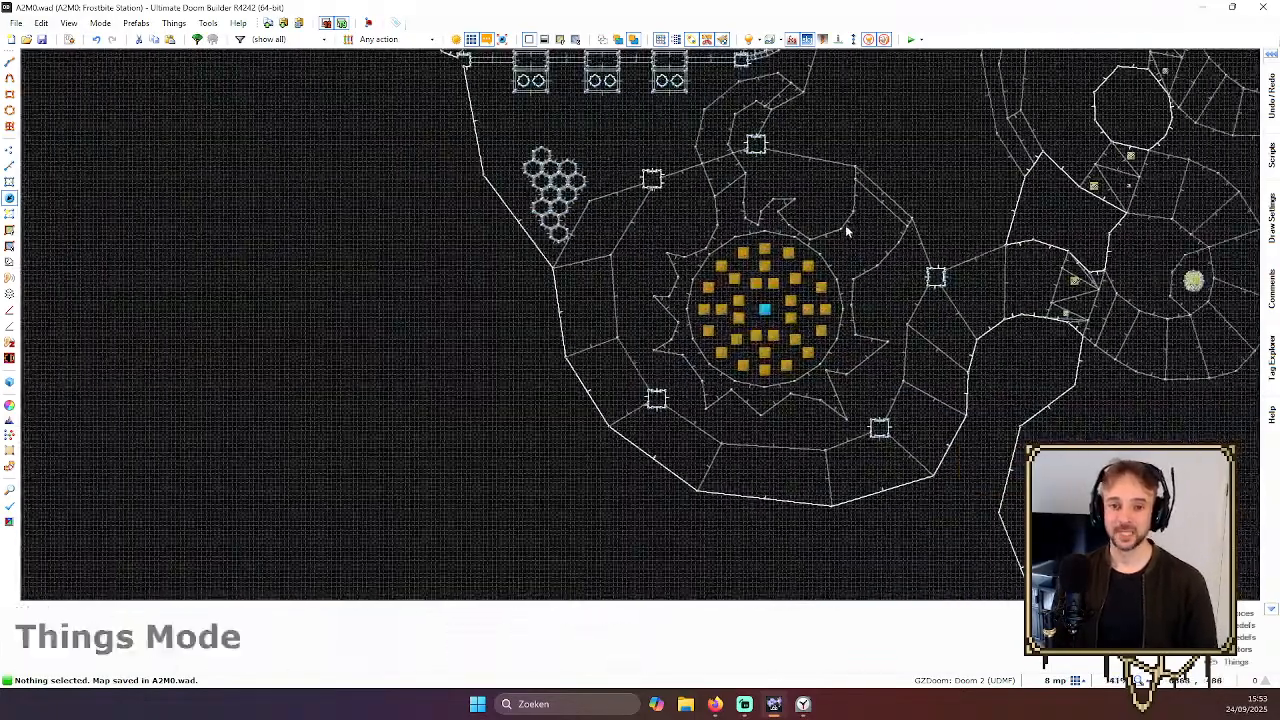
Inspect the lava chamber, the pentagram platform with its pickups and the adjoining machine consoles in the 3D view
key(w)
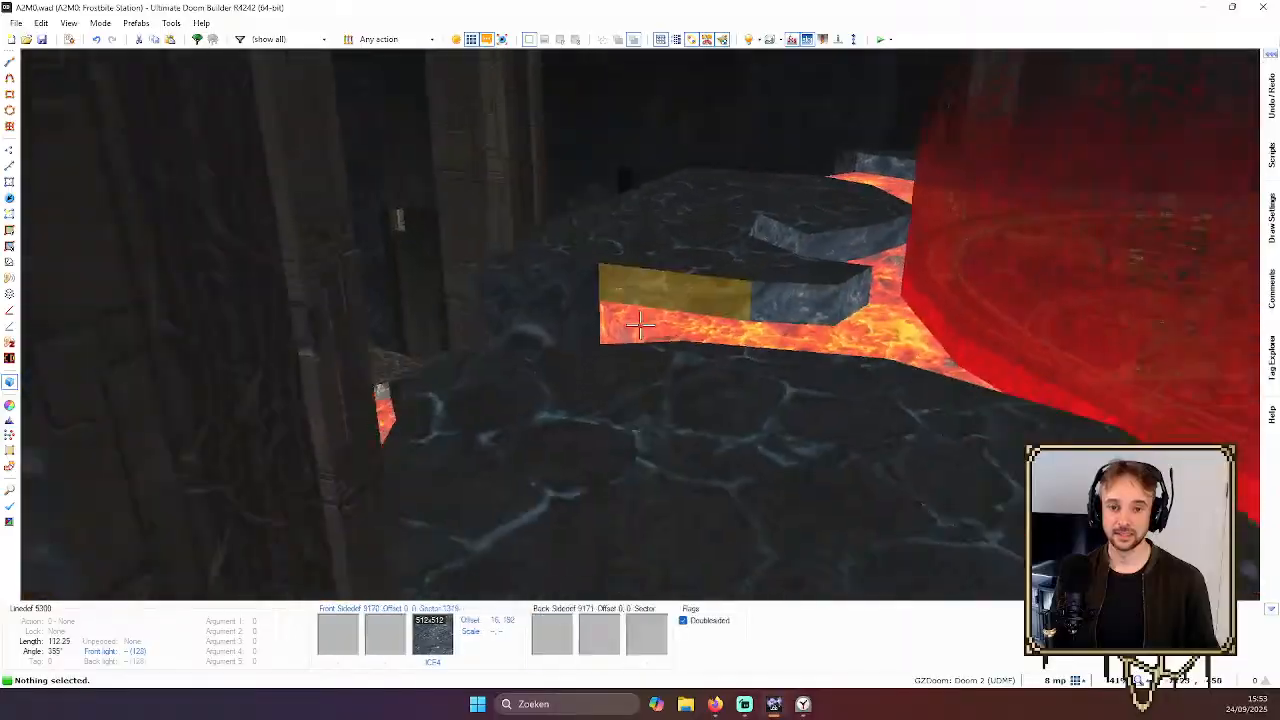
key(e)
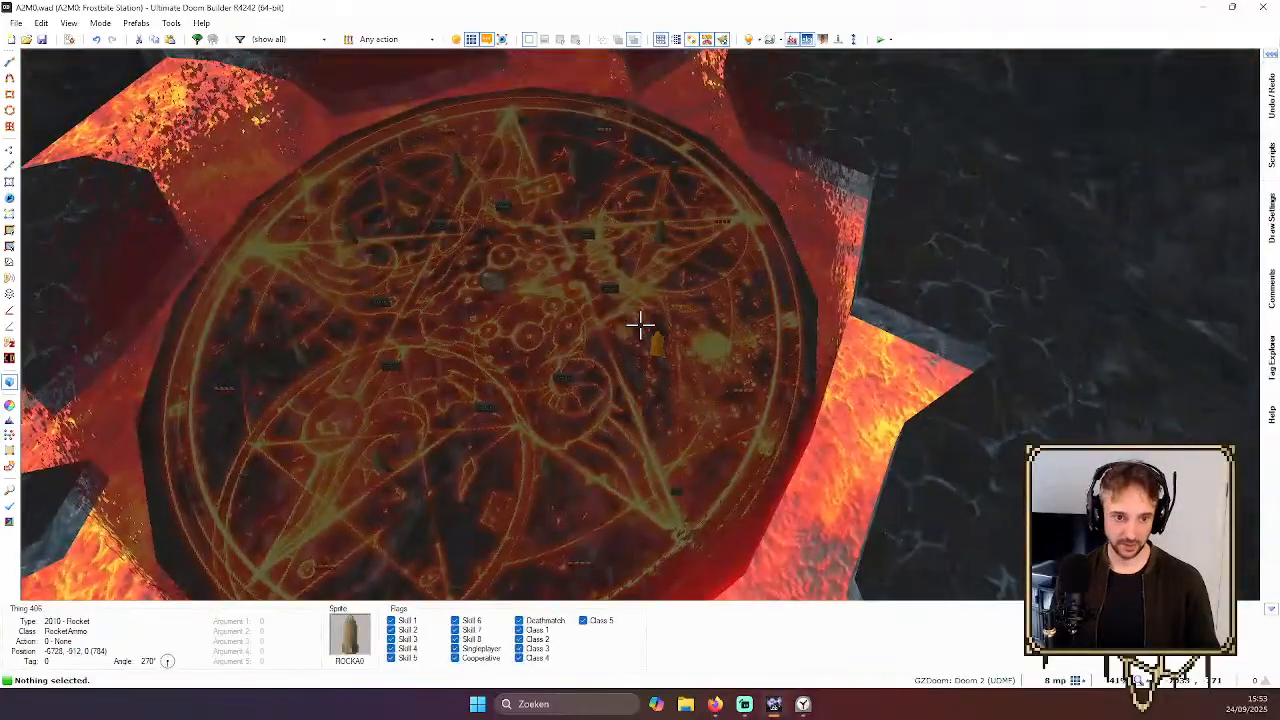
key(e)
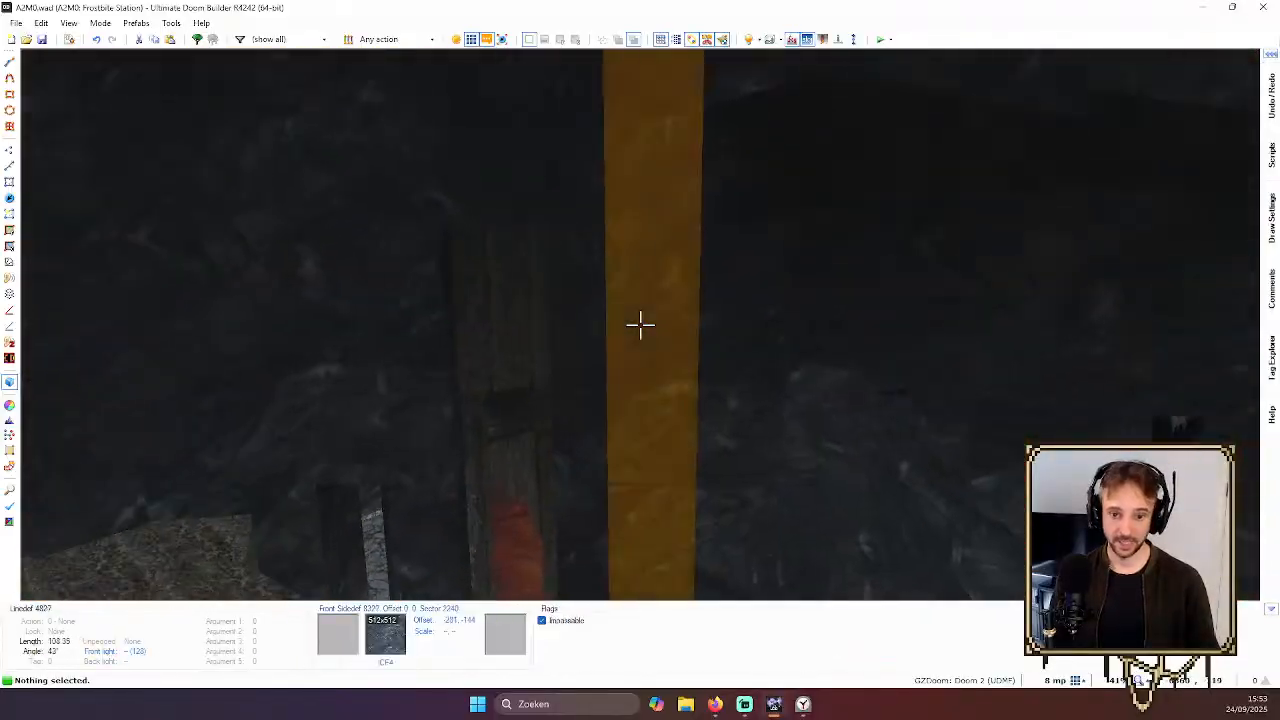
key(e)
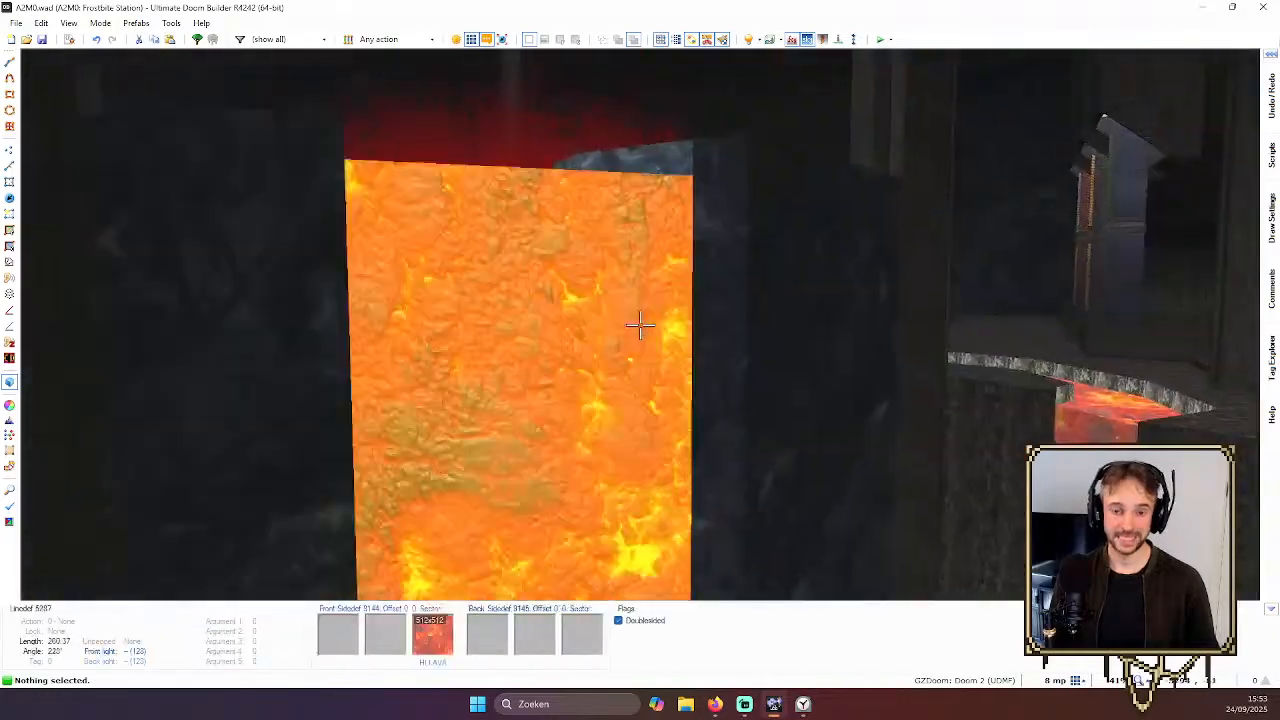
key(e)
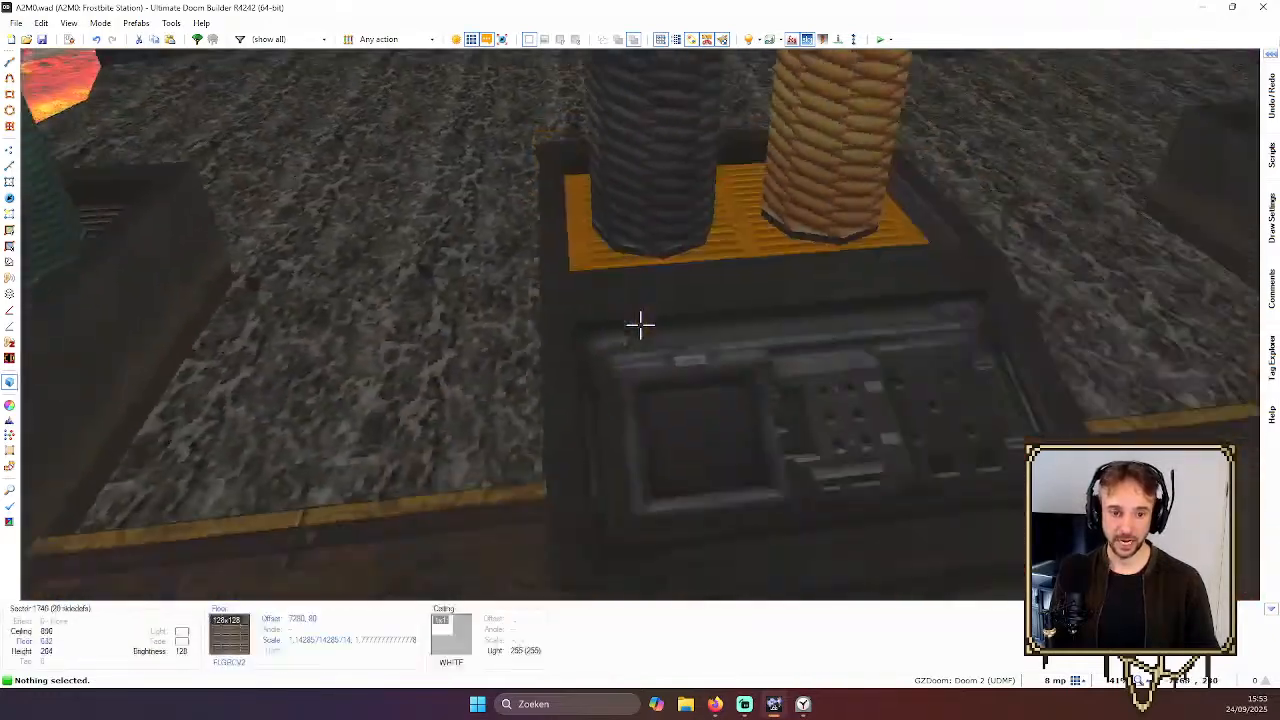
key(d)
key(e)
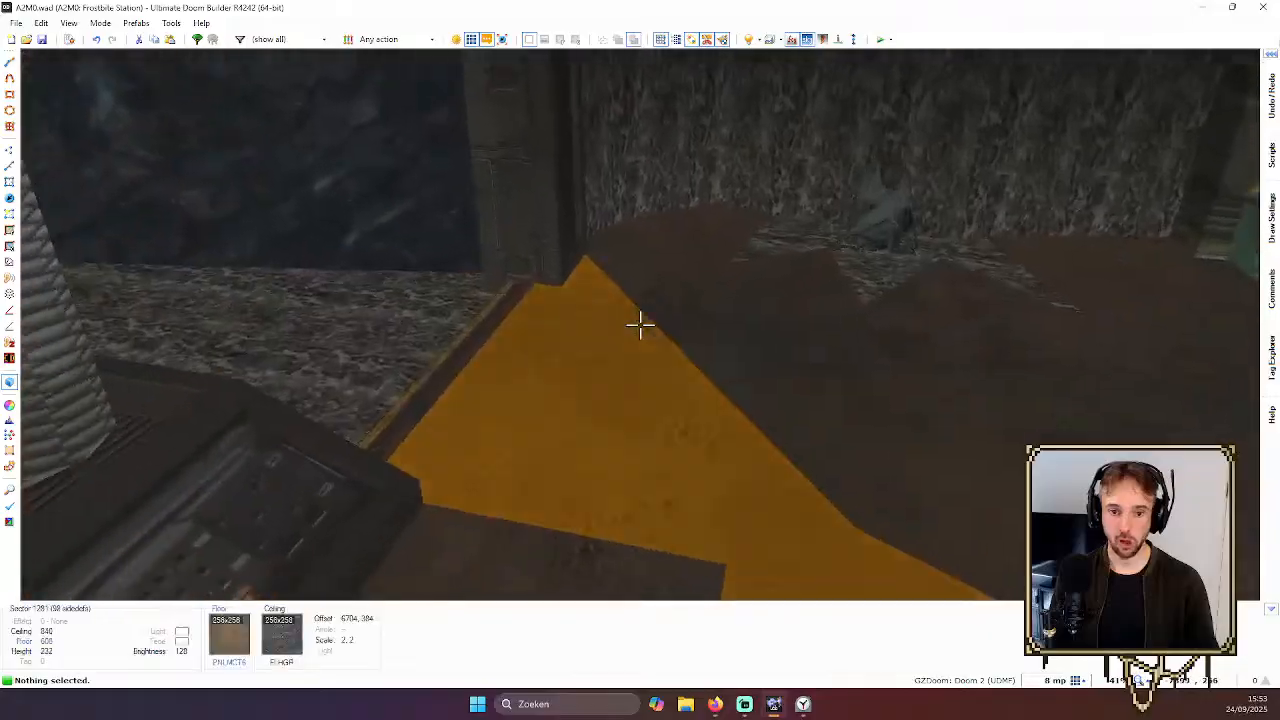
key(e)
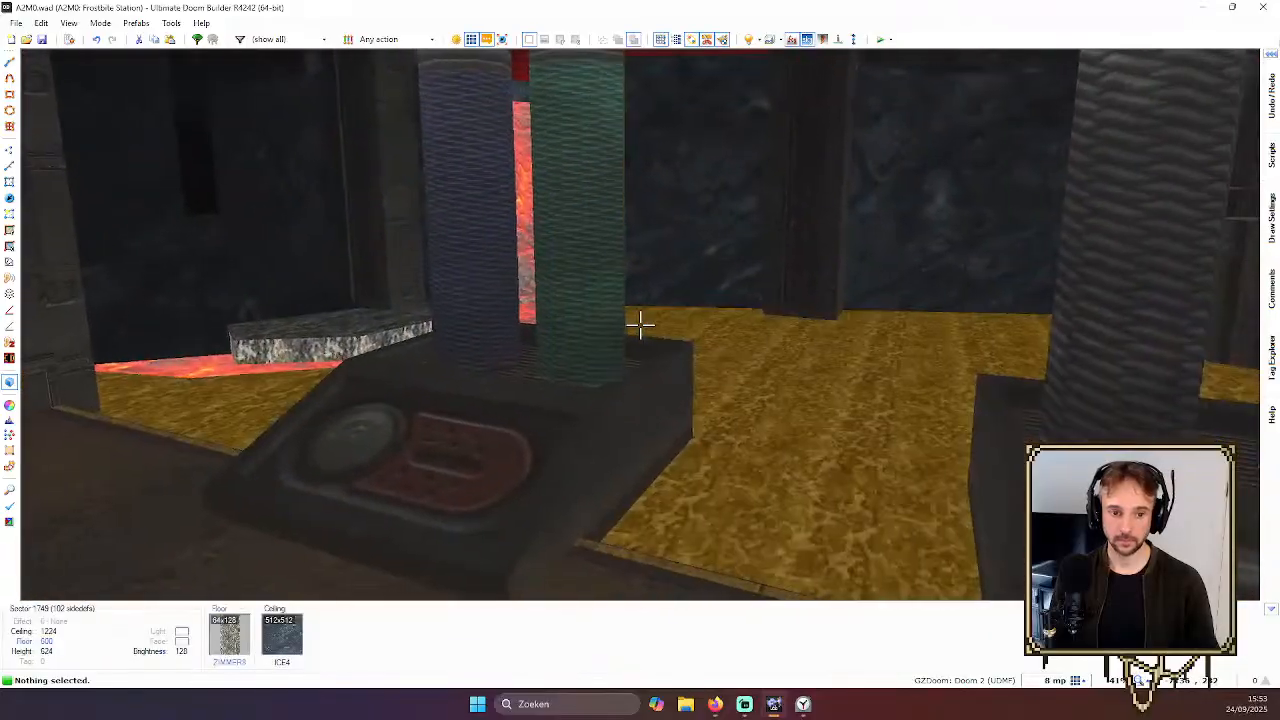
key(e)
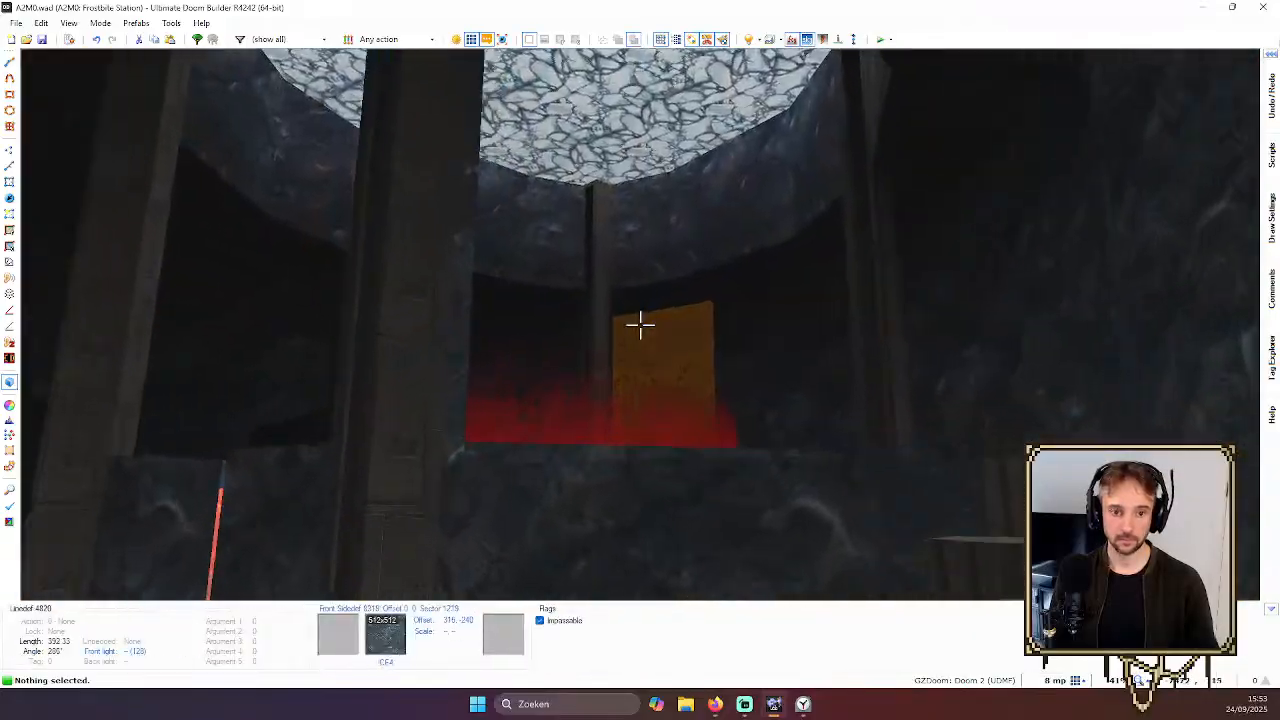
Examine the neighbouring station room, its crates and web sack, and the icy ceiling above the pentagram in 3D
key(e)
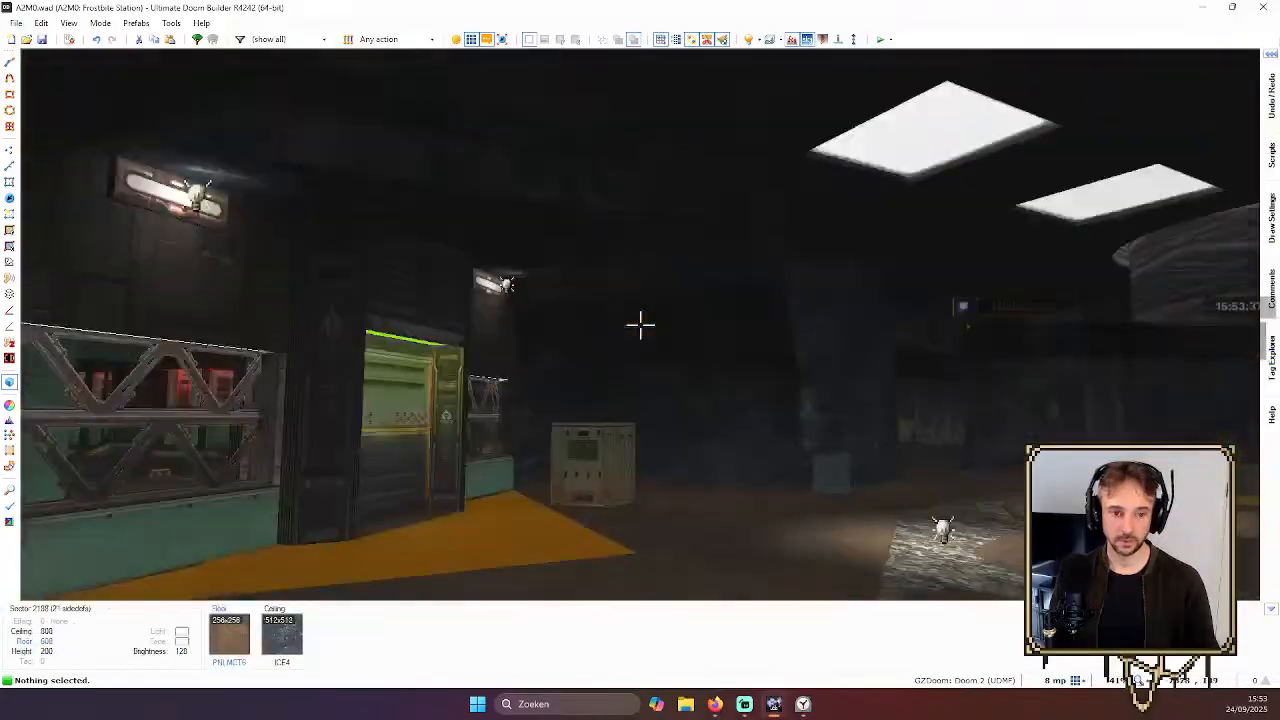
key(e)
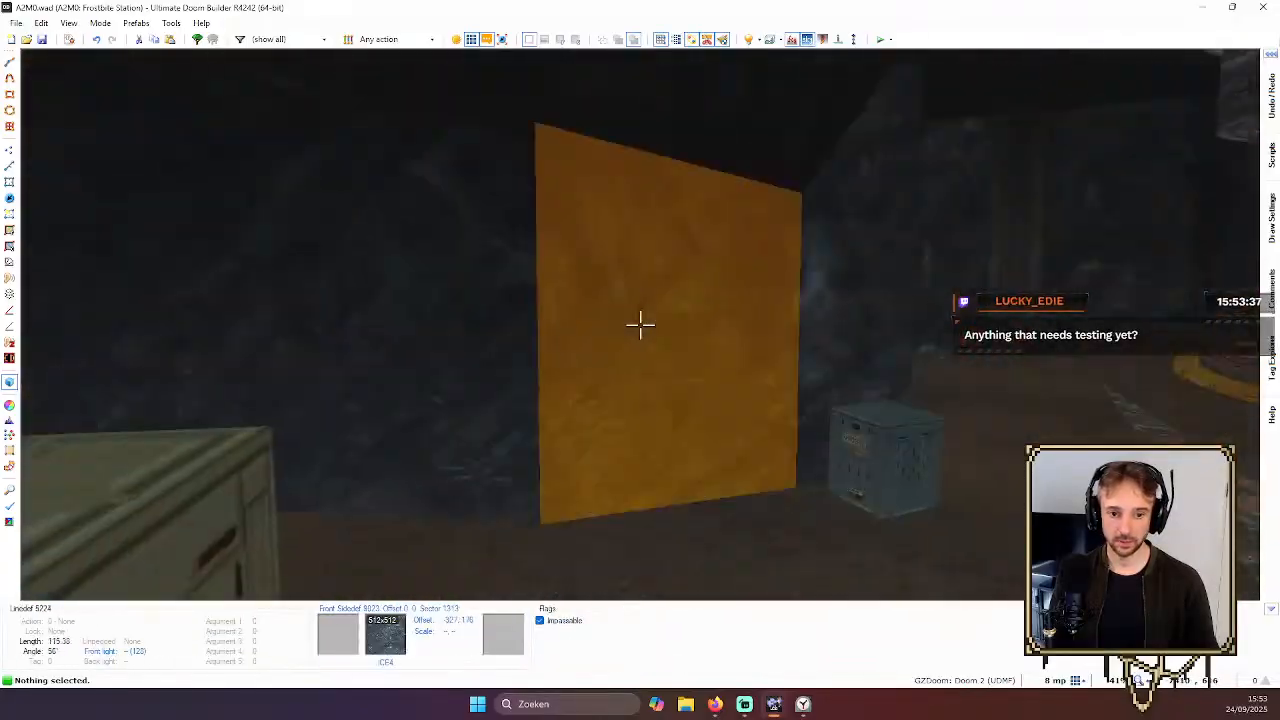
key(e)
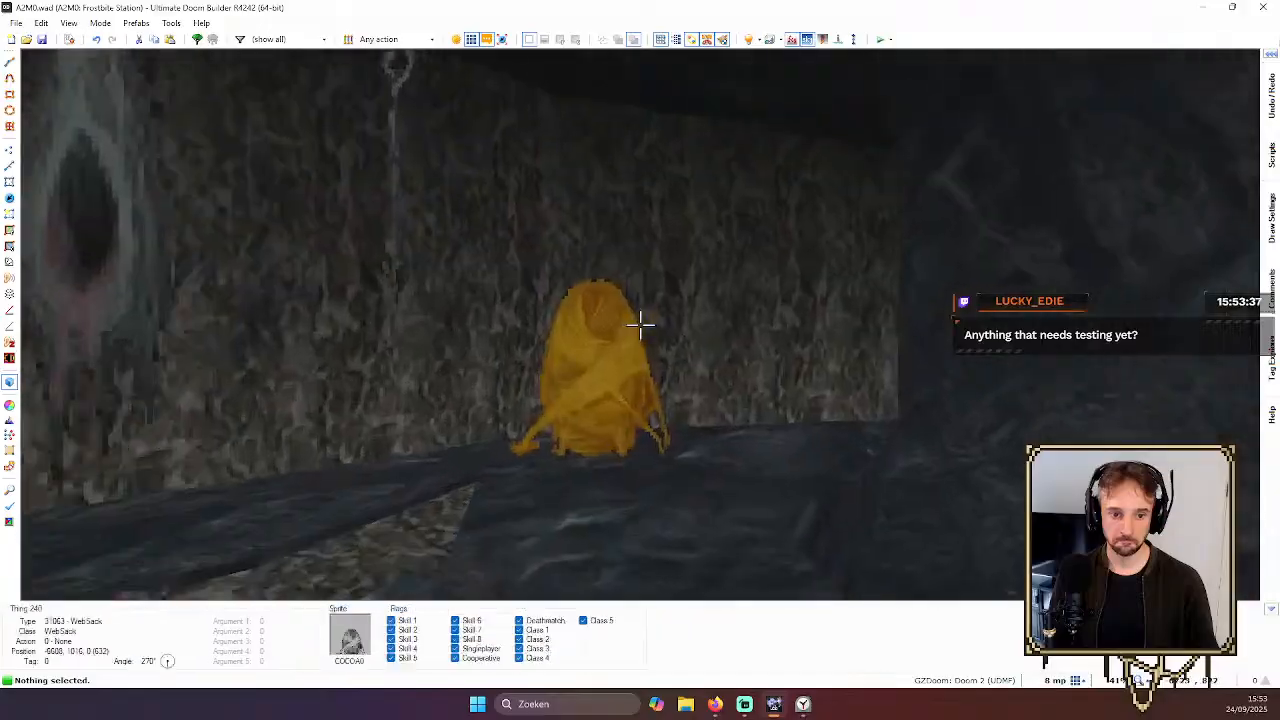
key(e)
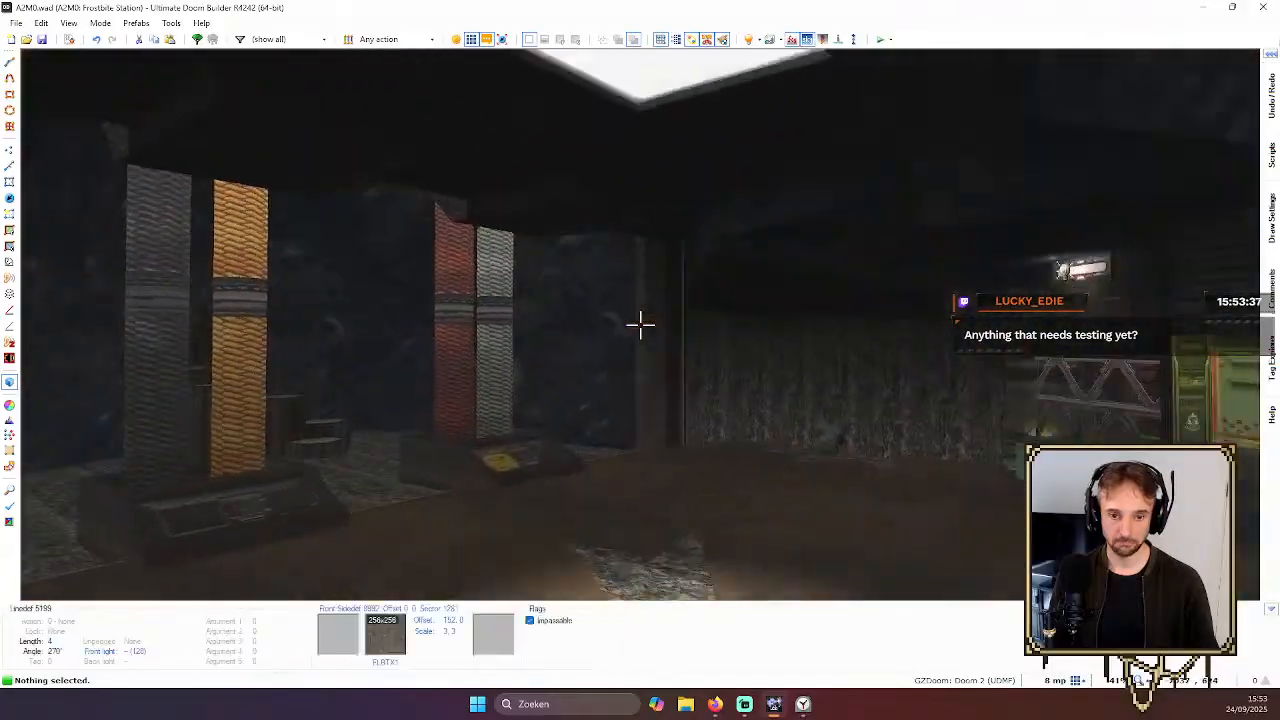
key(e)
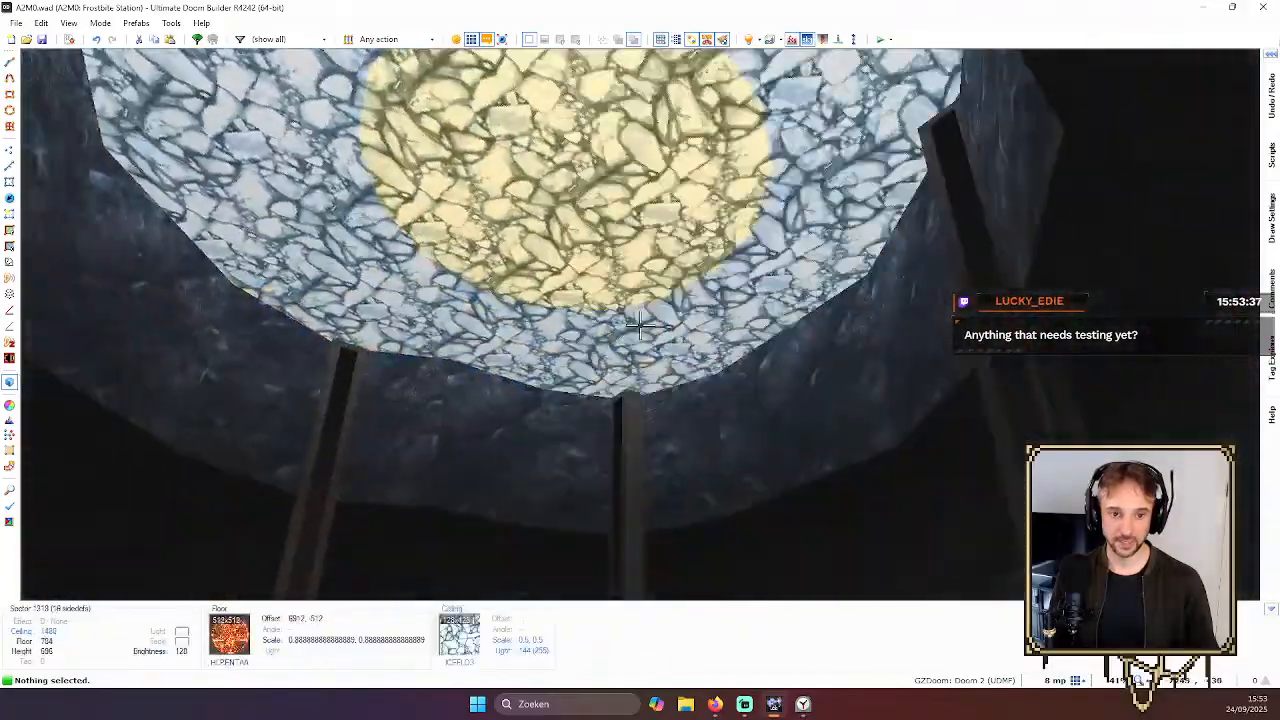
key(e)
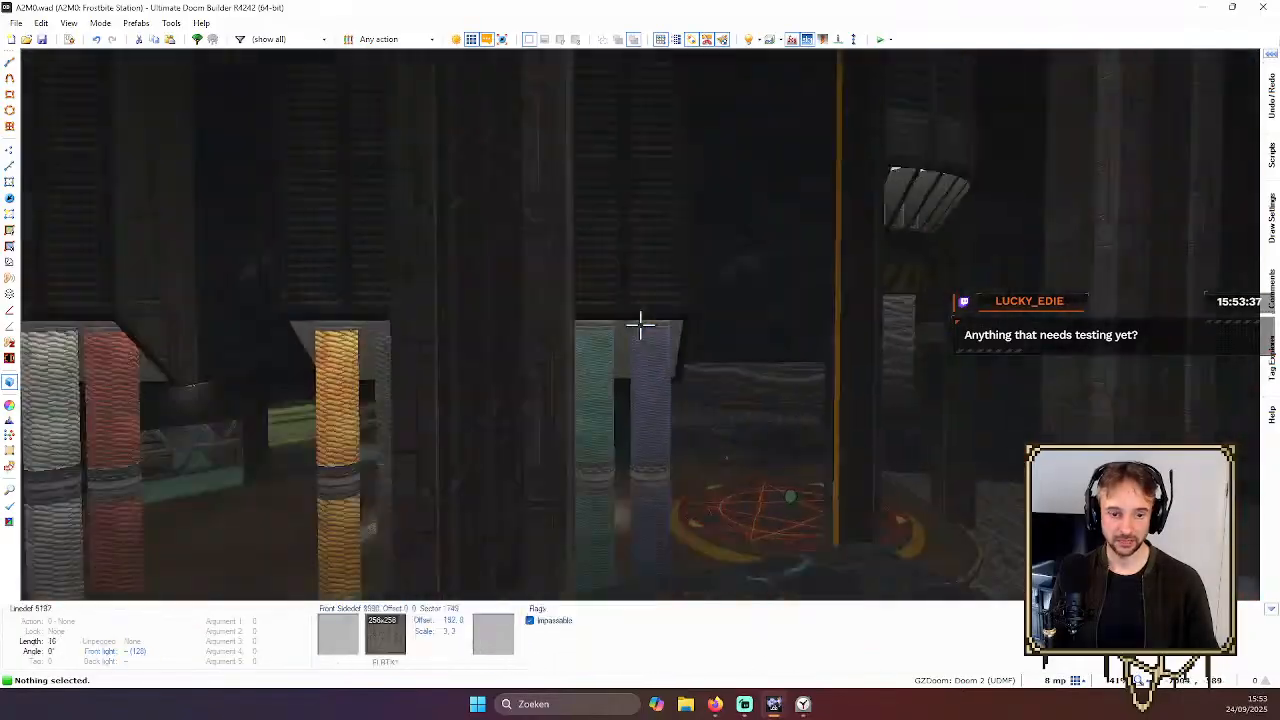
key(w)
Review the pickup rings and their surroundings in the 2D map, and save the map
scroll(665, 306, up, 3)
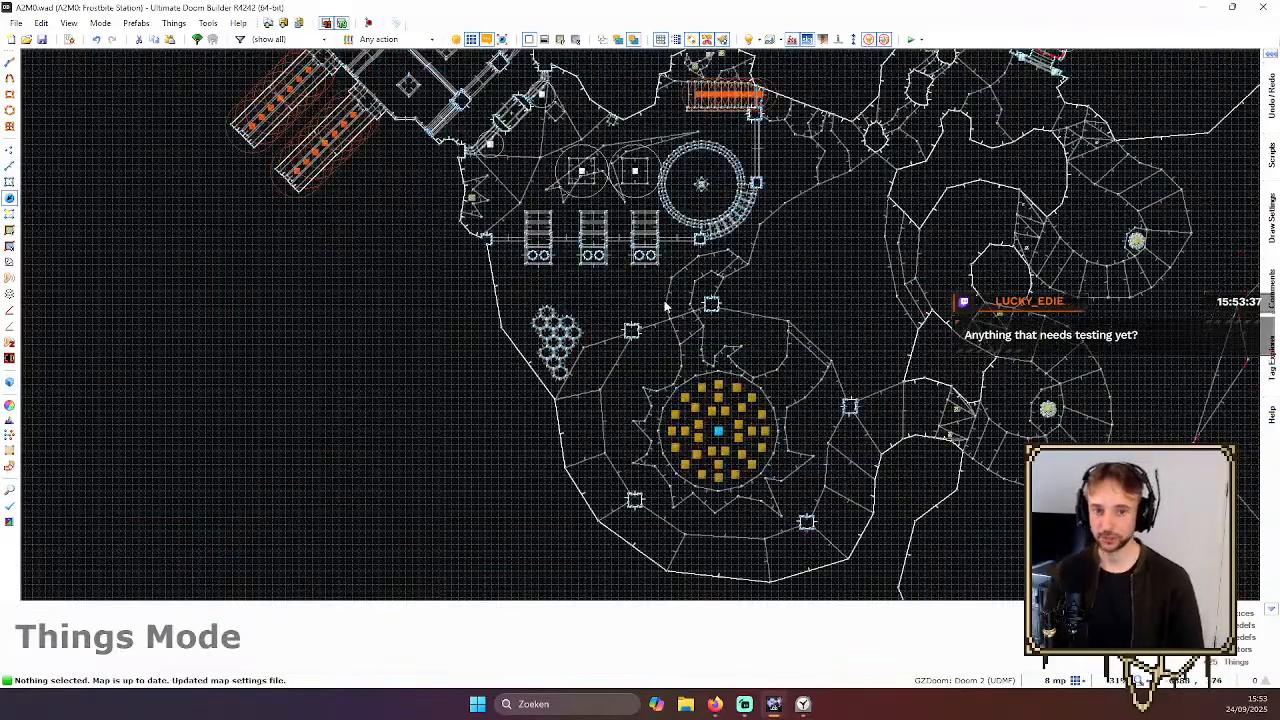
scroll(665, 306, down, 1)
scroll(647, 320, down, 3)
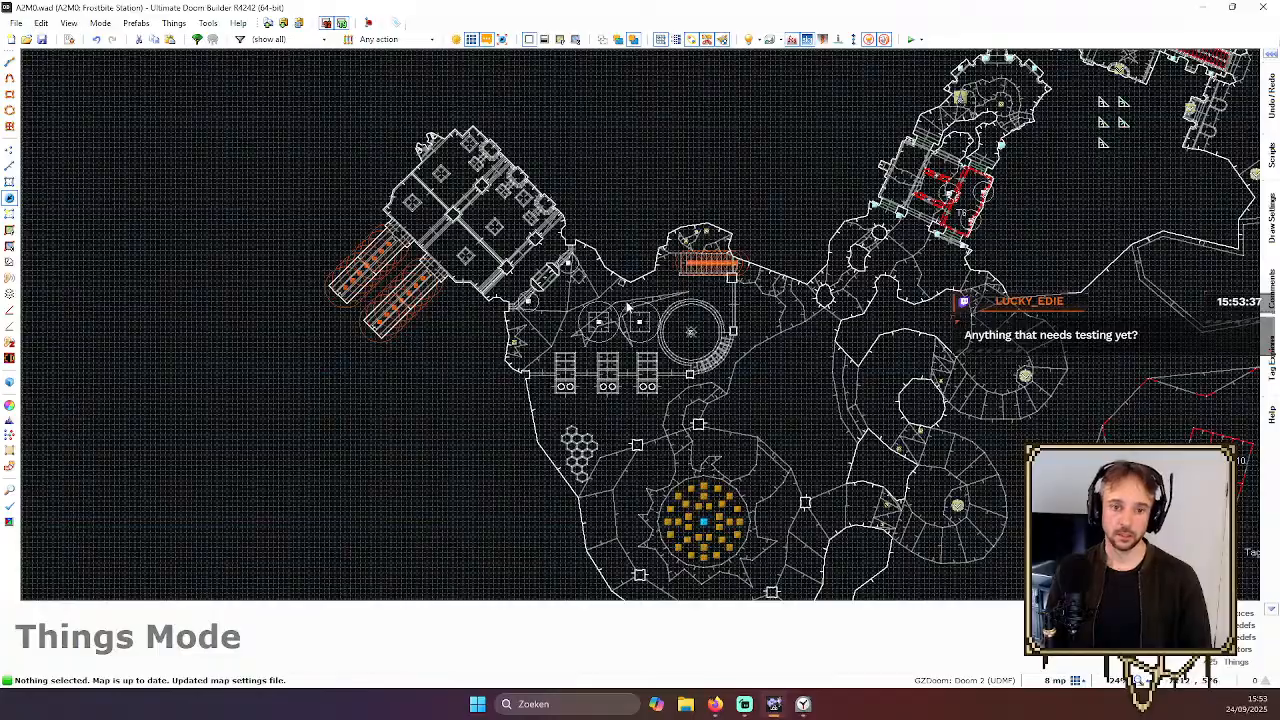
scroll(490, 392, up, 6)
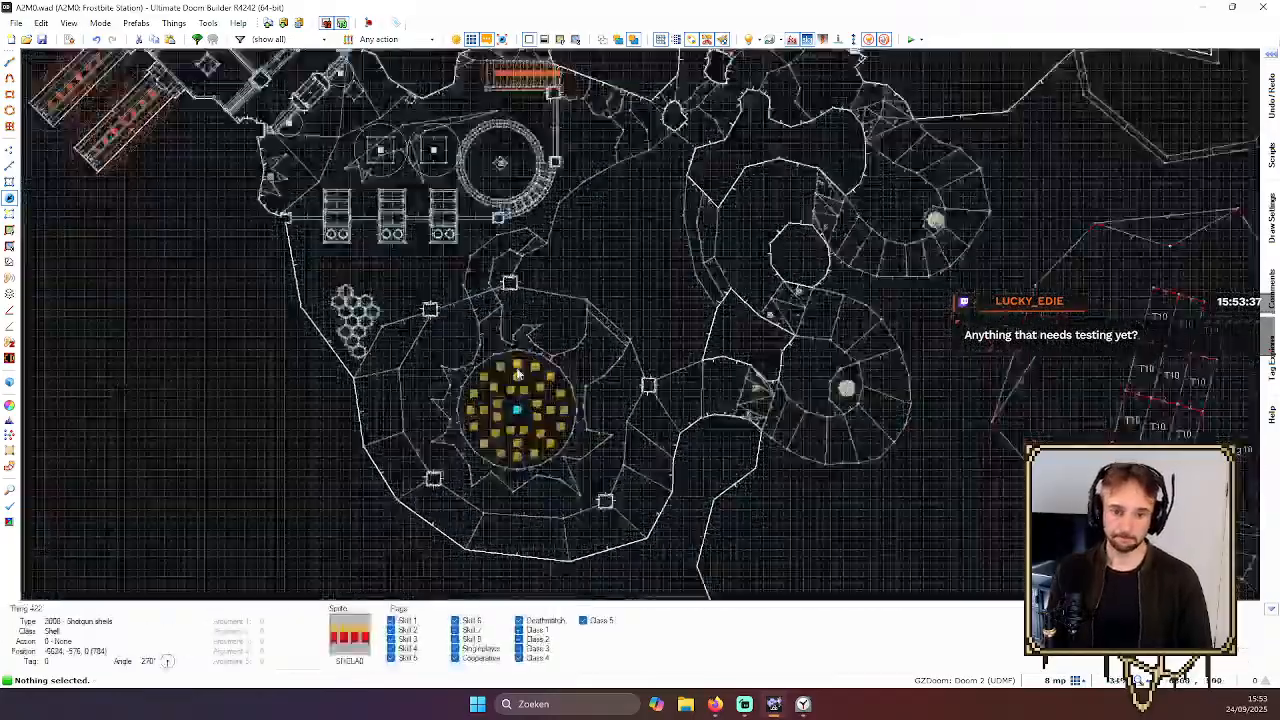
scroll(445, 470, down, 4)
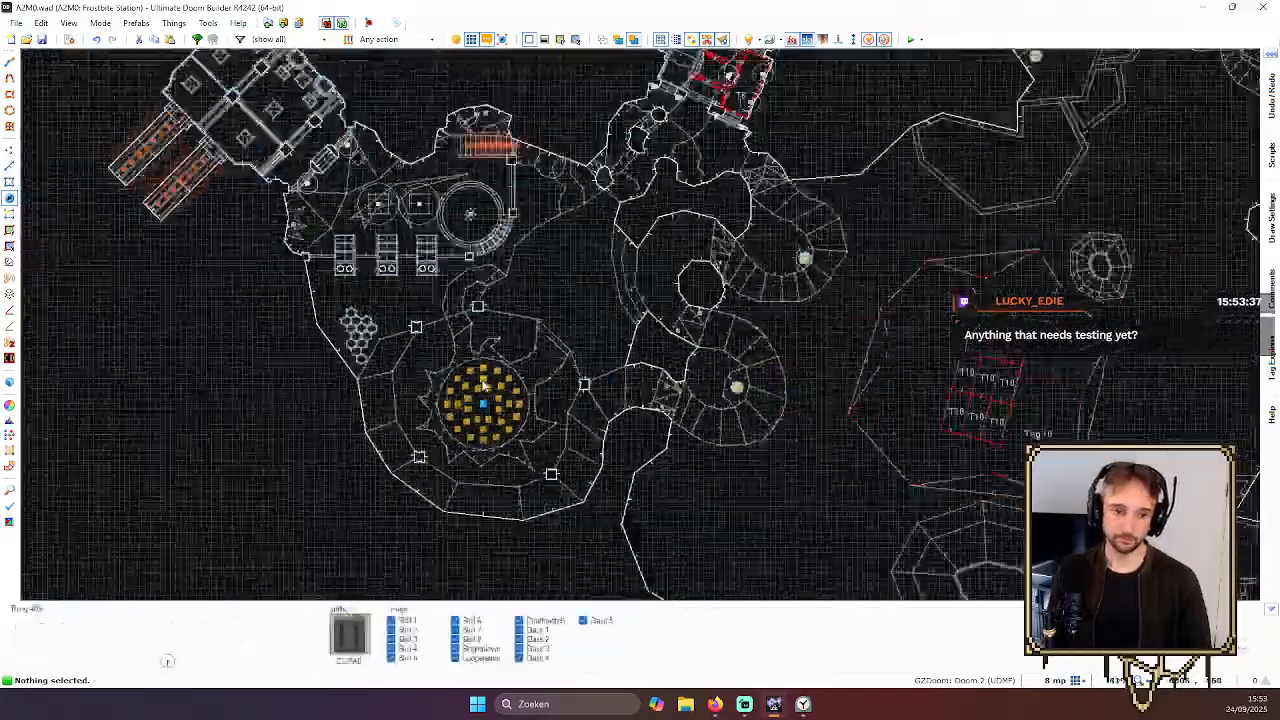
scroll(480, 440, up, 4)
scroll(489, 447, up, 2)
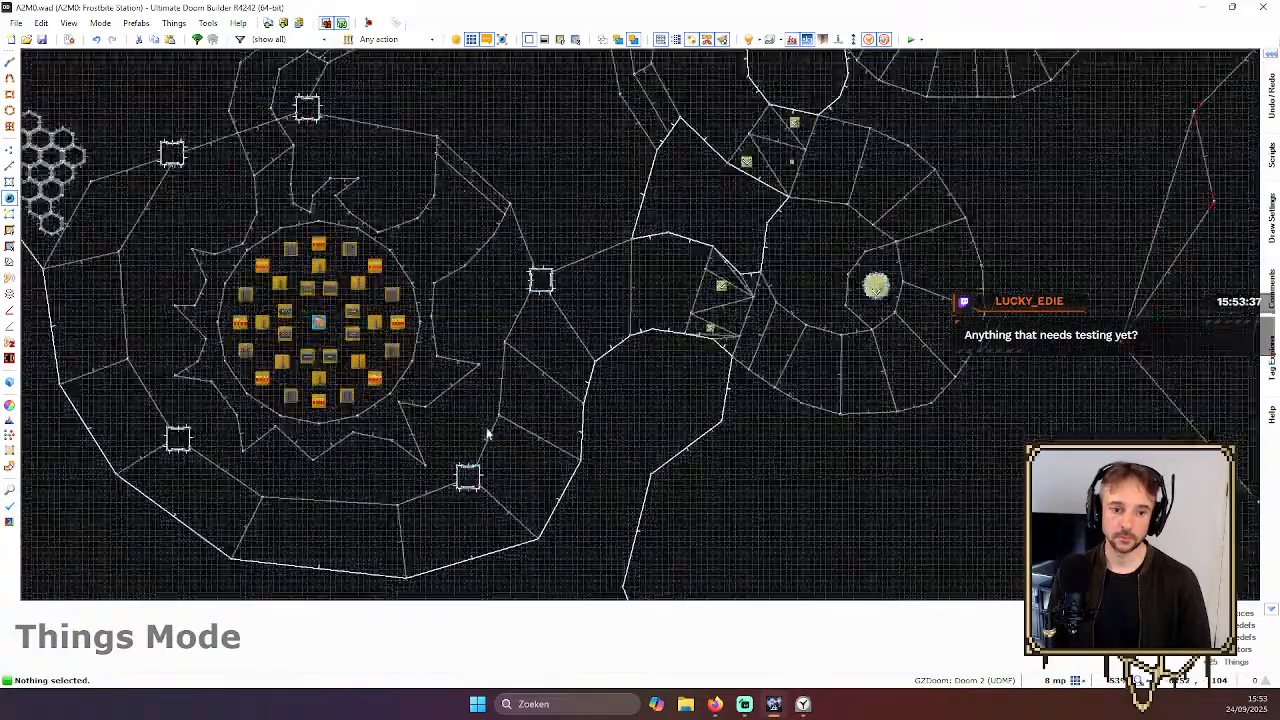
scroll(630, 385, down, 3)
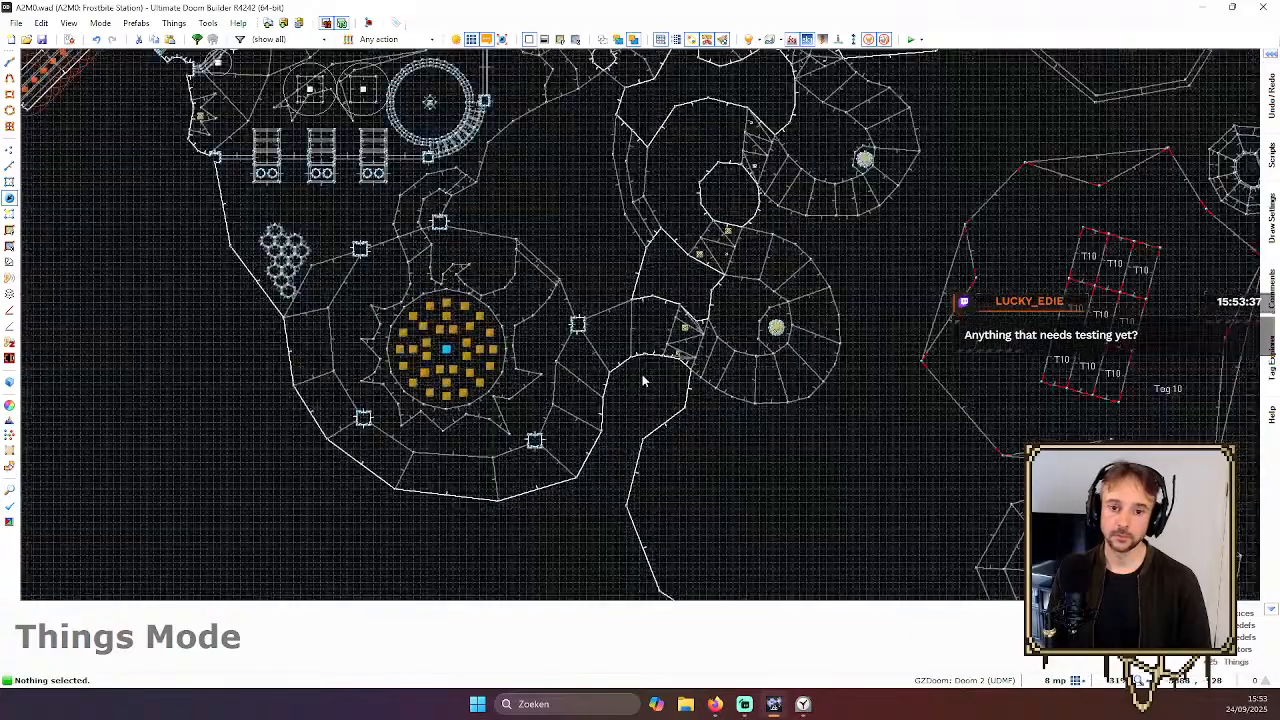
scroll(529, 343, down, 3)
key(ctrl+s)
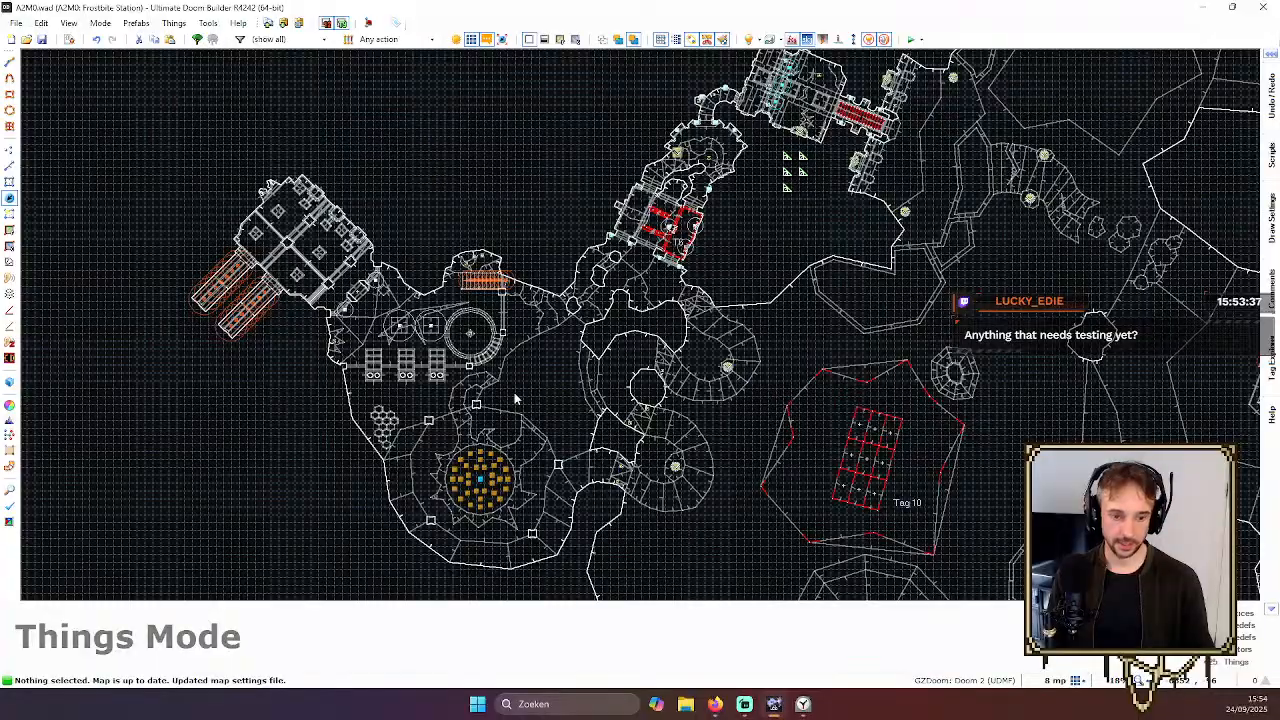
Look over the entire map layout in 2D and compare it with the lava chamber area
scroll(516, 400, down, 1)
key(Up)
key(Up)
scroll(600, 386, down, 2)
key(Right)
key(Right)
scroll(850, 310, down, 2)
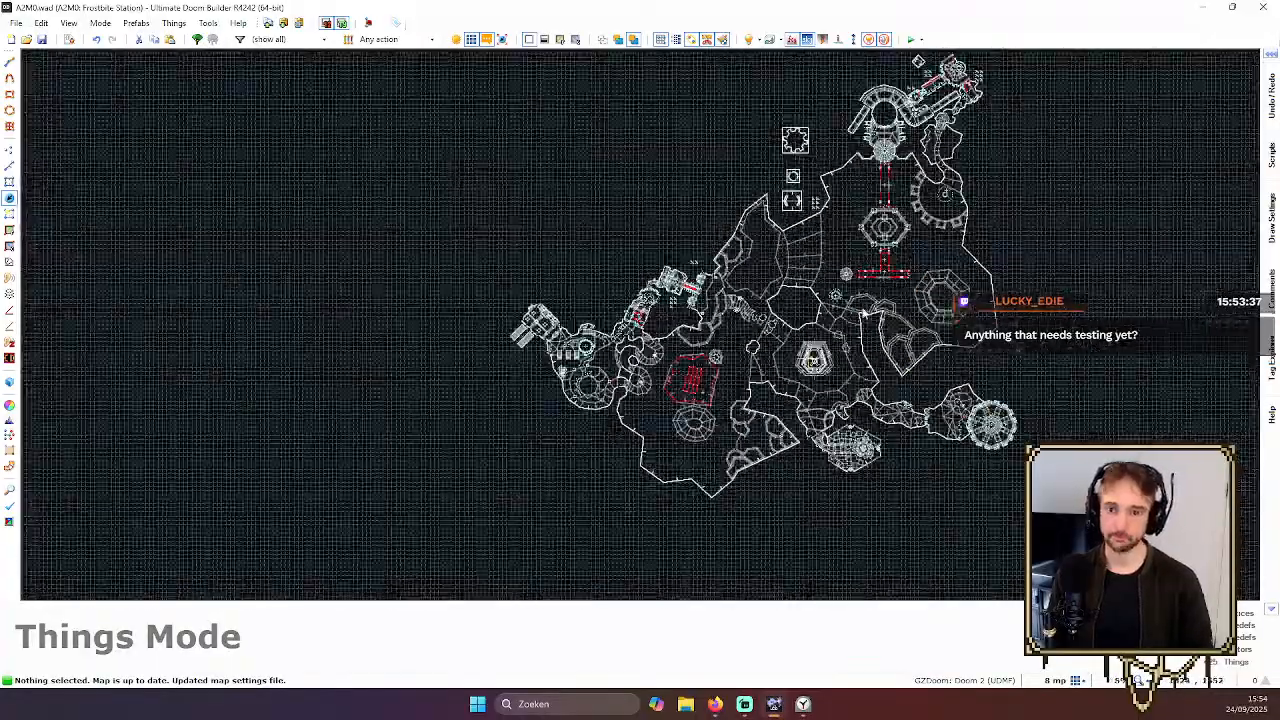
key(Up)
key(Up)
key(Right)
key(Down)
scroll(500, 490, up, 4)
scroll(612, 304, up, 3)
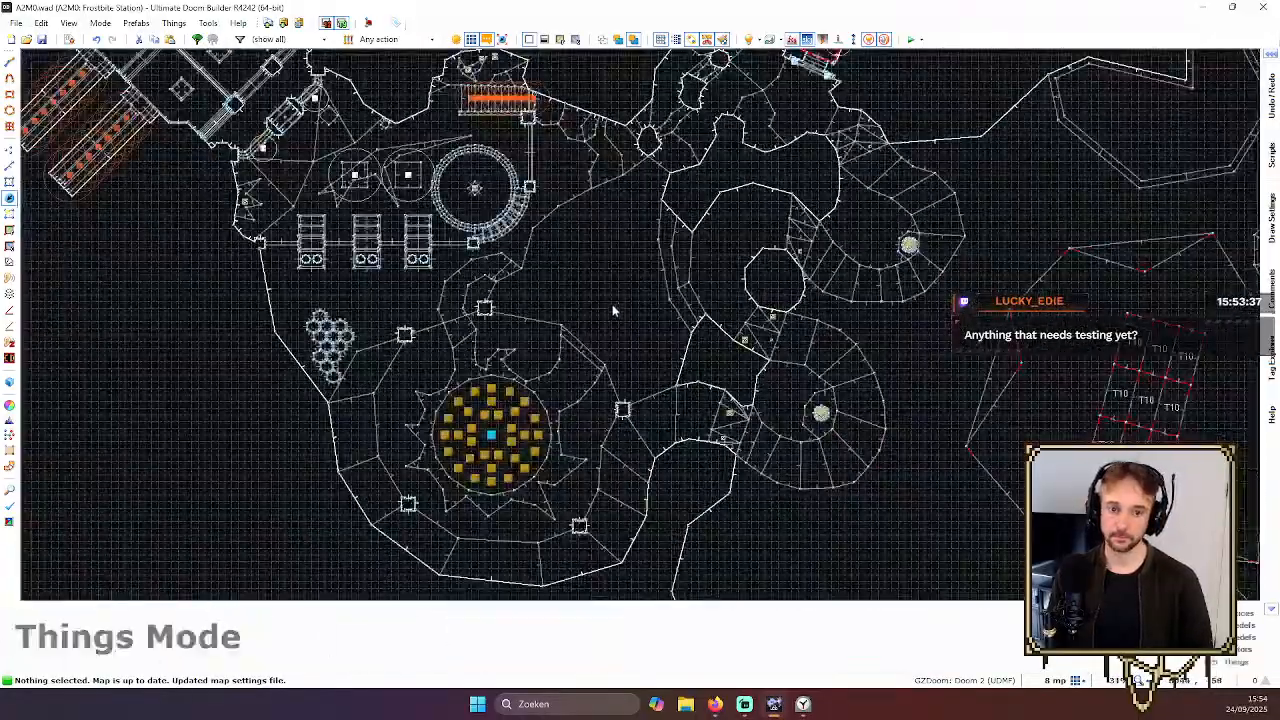
Save the map again with the western and central areas in view
scroll(563, 353, down, 4)
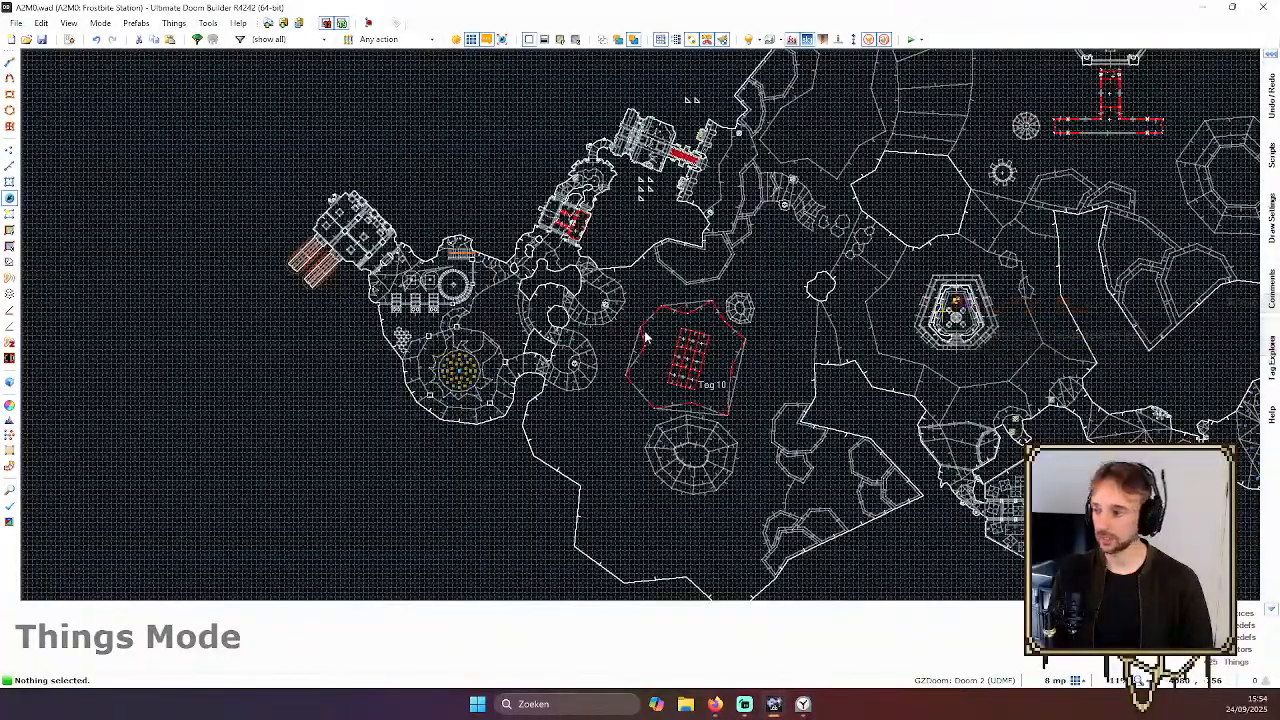
key(Right)
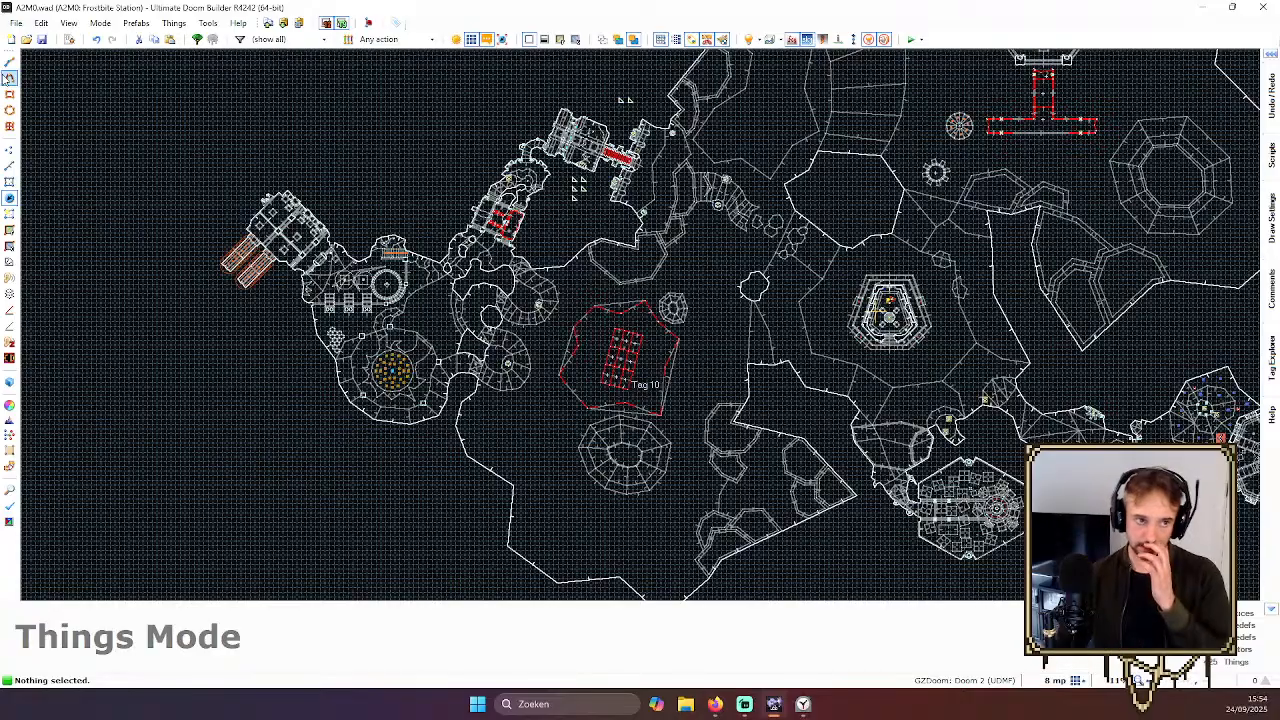
click(41, 41)
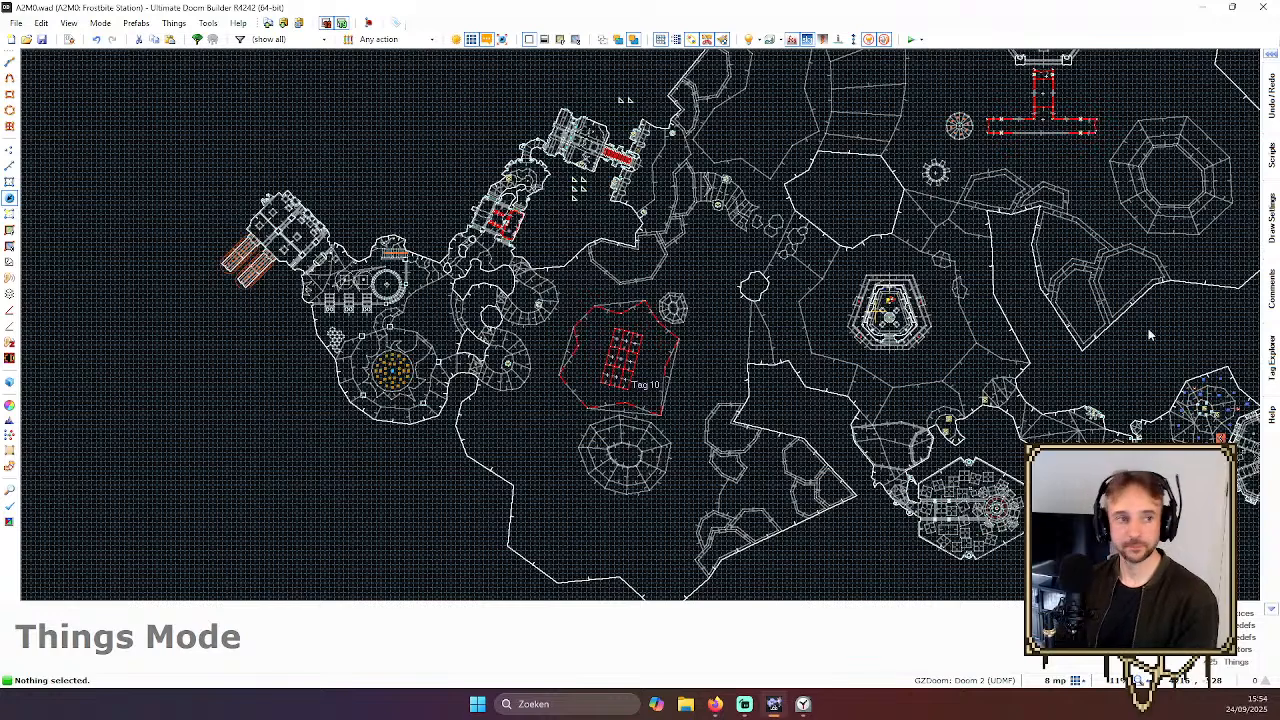
click(41, 39)
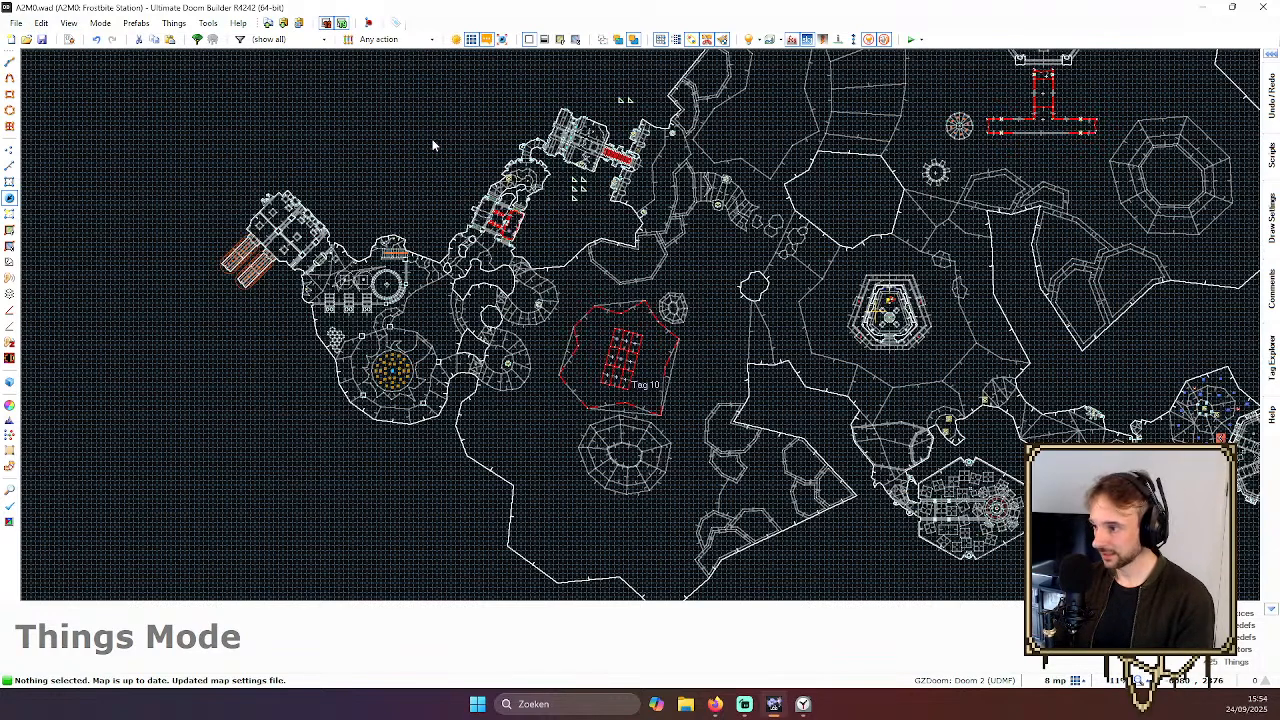
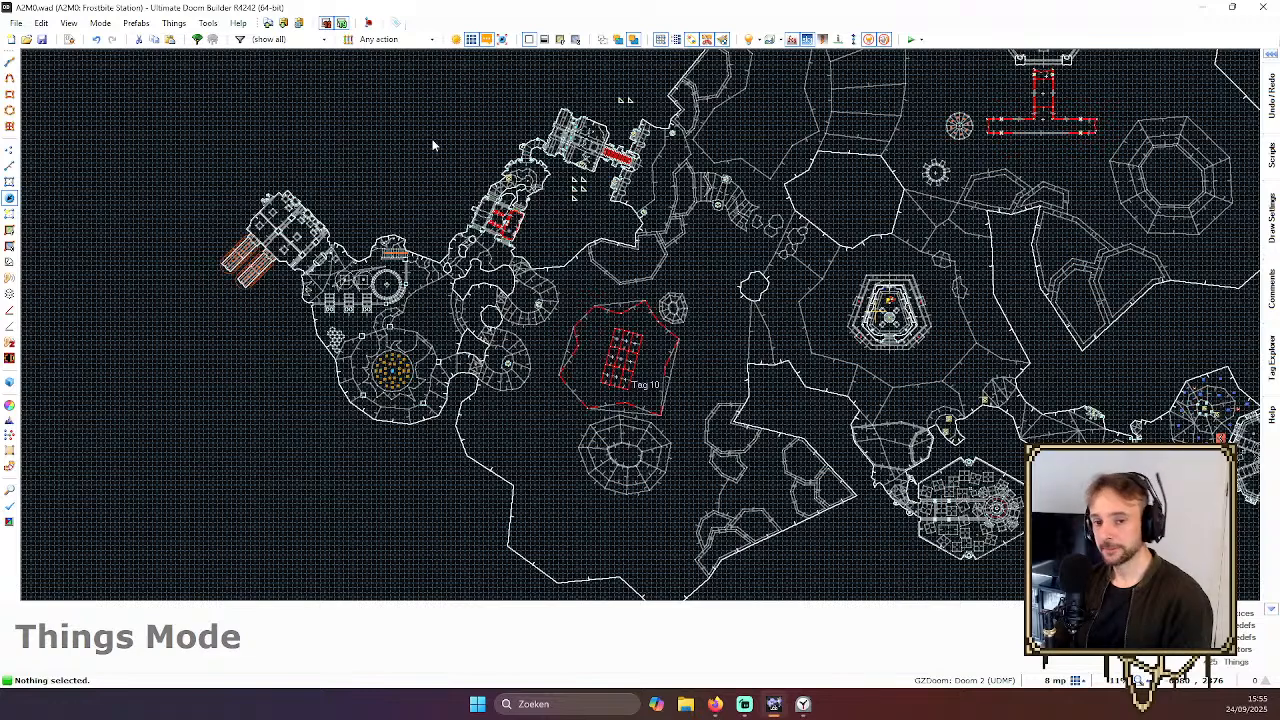
Show the wider map layout including the northern areas, and save the map
scroll(690, 145, down, 3)
key(Up)
key(Up)
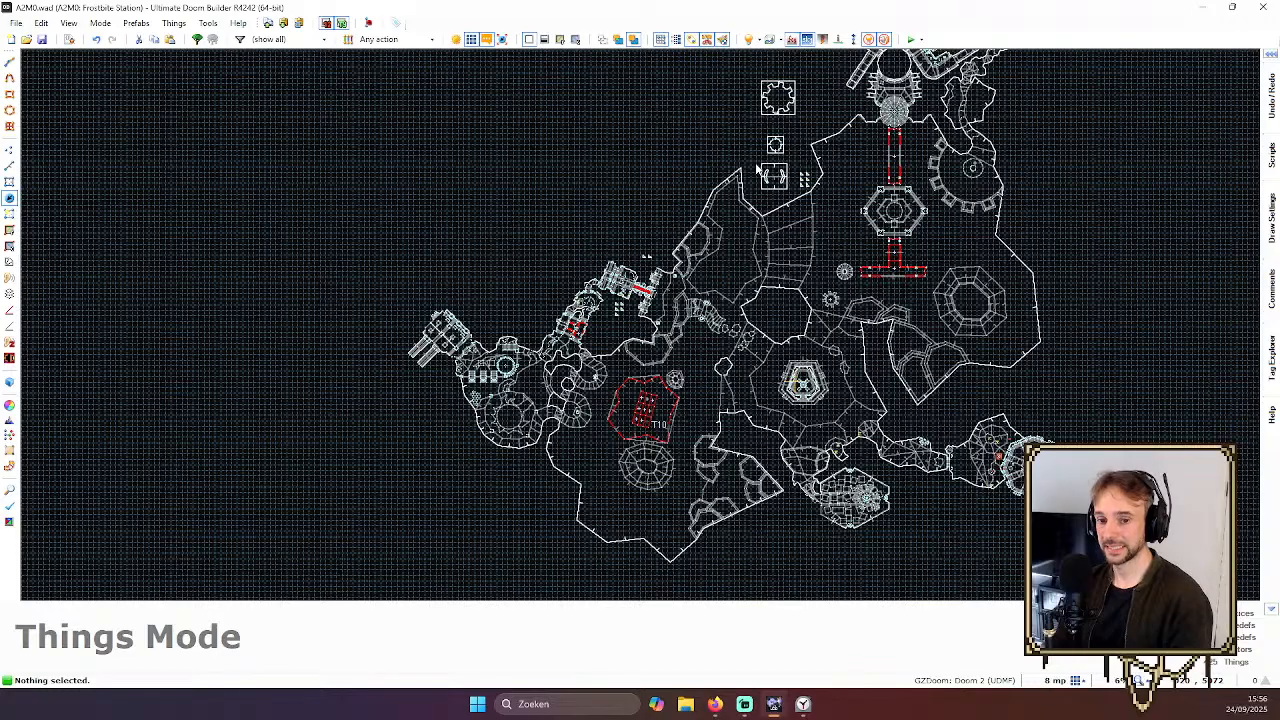
click(41, 39)
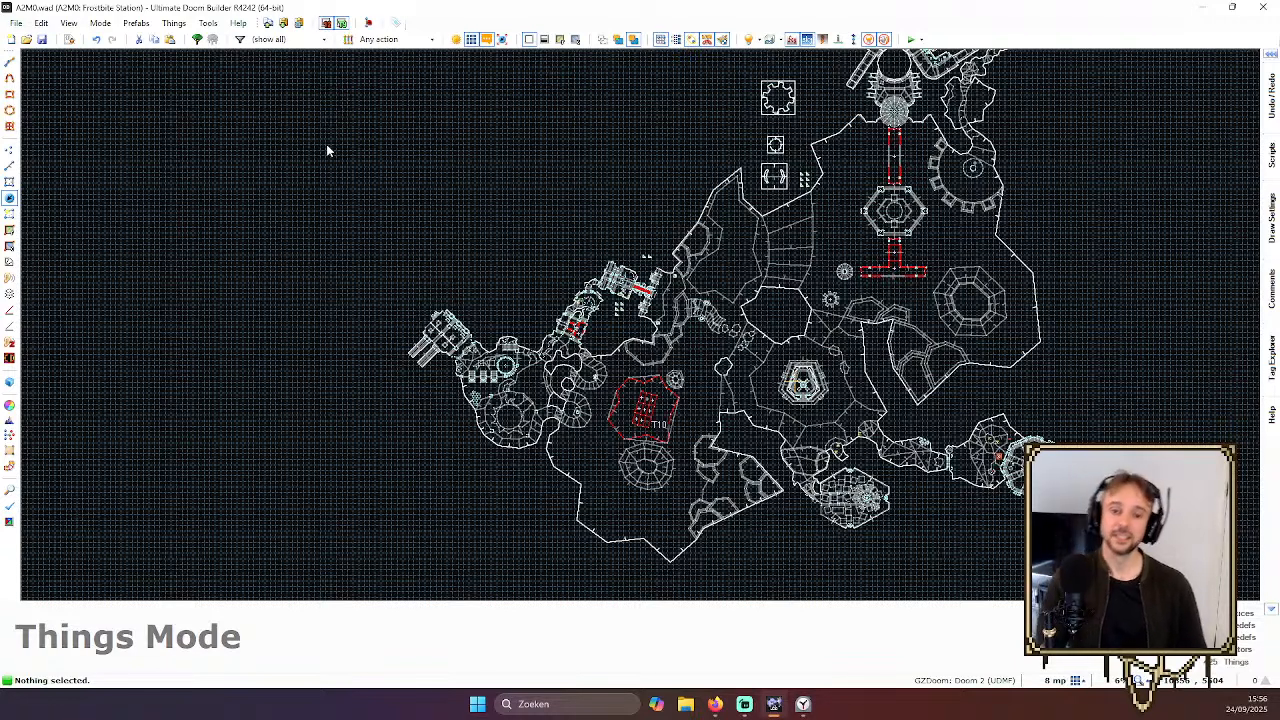
key(Right)
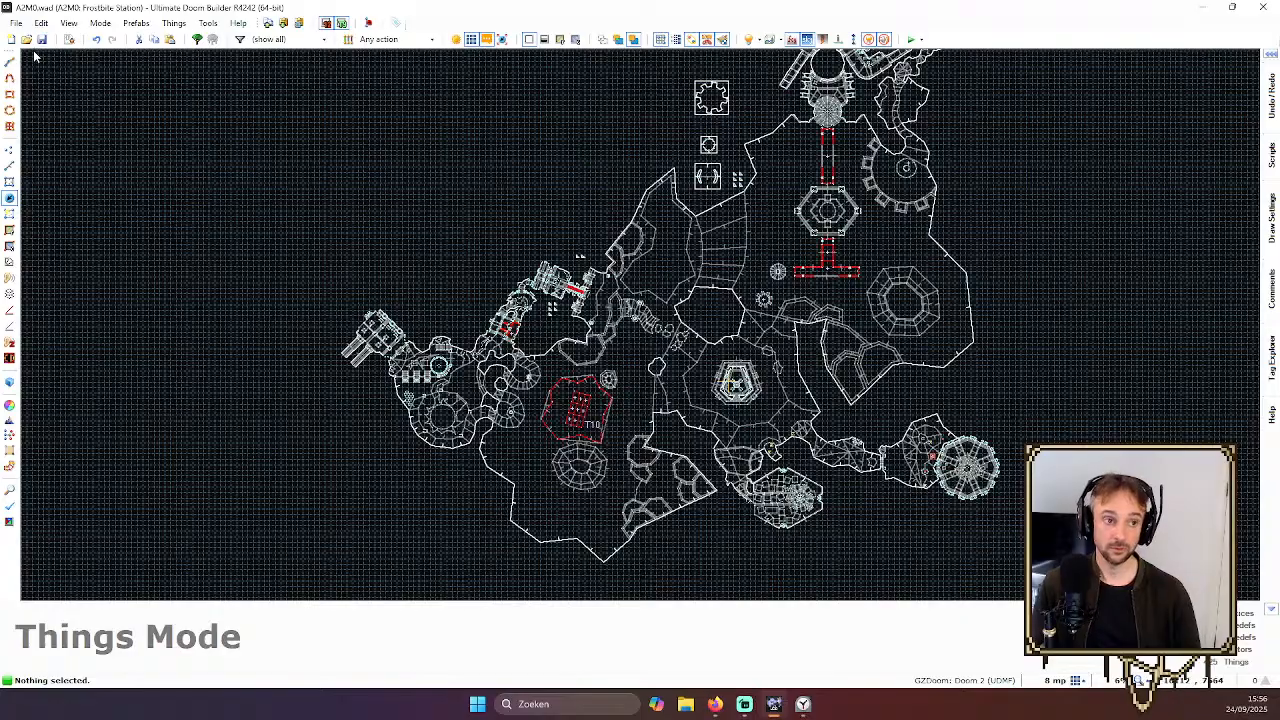
click(42, 40)
Check the central structure and its surrounding areas in 2D, and save the map once more
key(Down)
scroll(792, 240, up, 4)
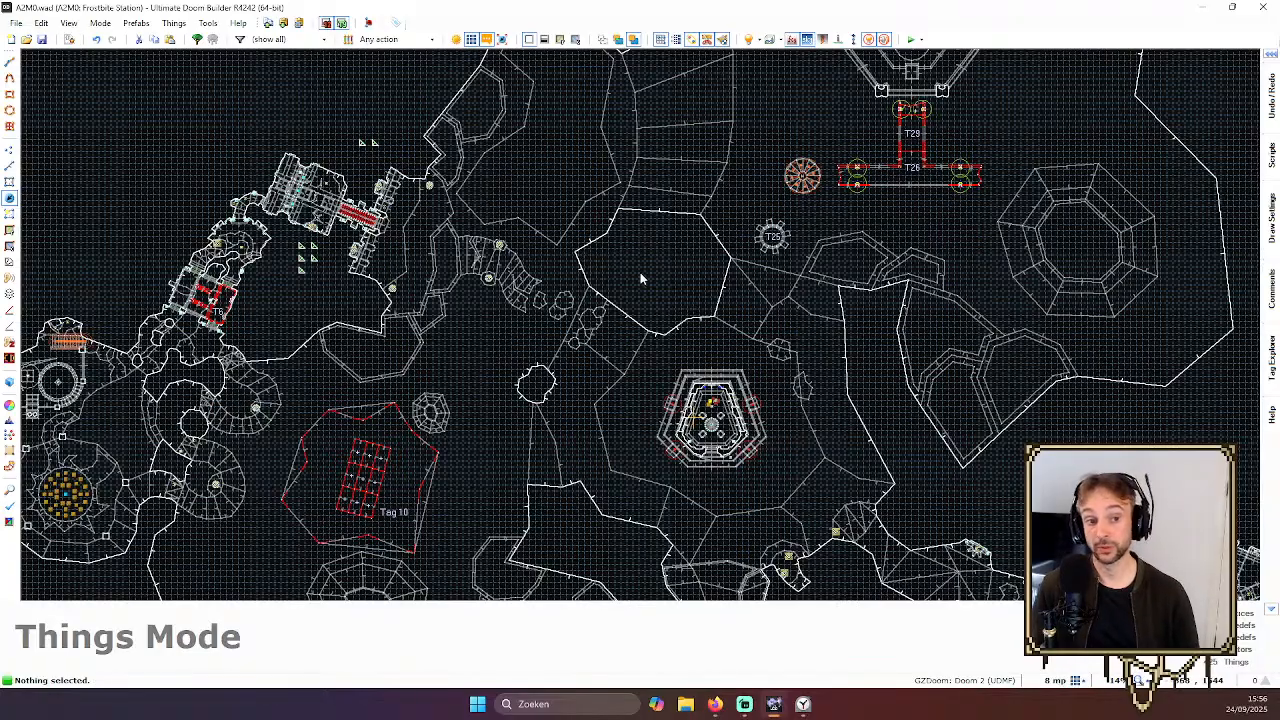
scroll(527, 229, up, 1)
scroll(538, 178, down, 3)
key(Down)
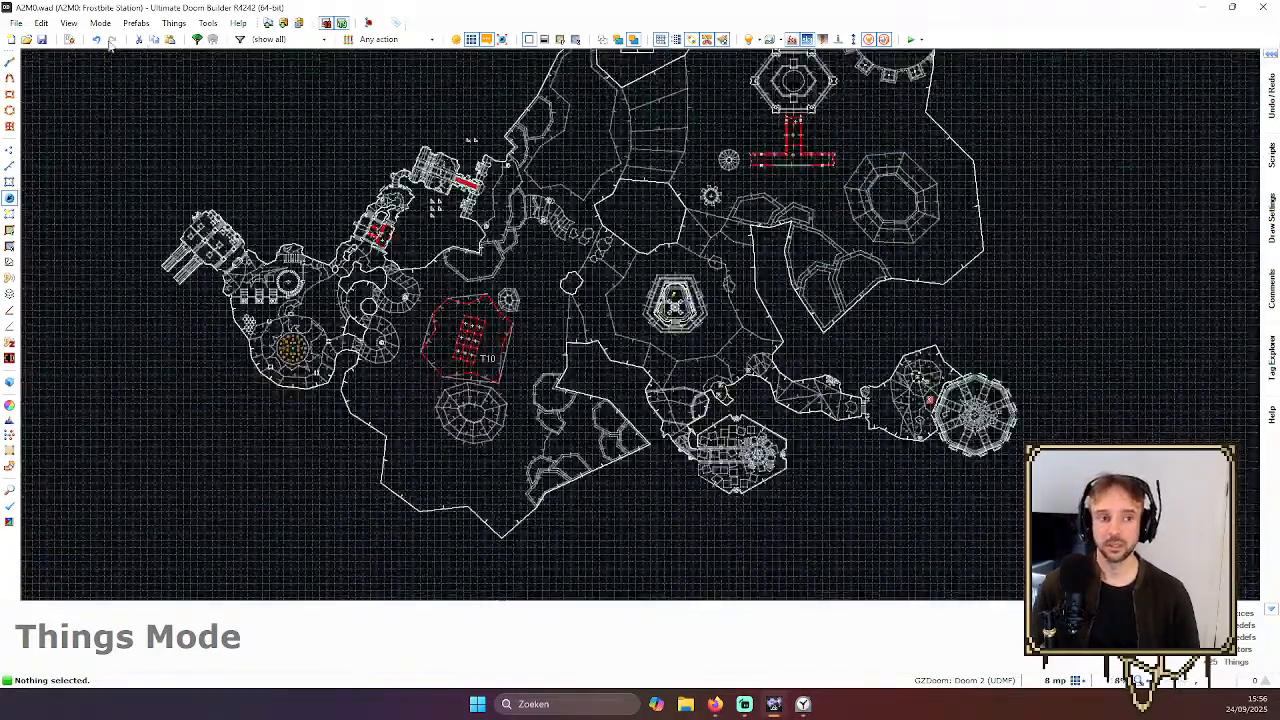
click(42, 40)
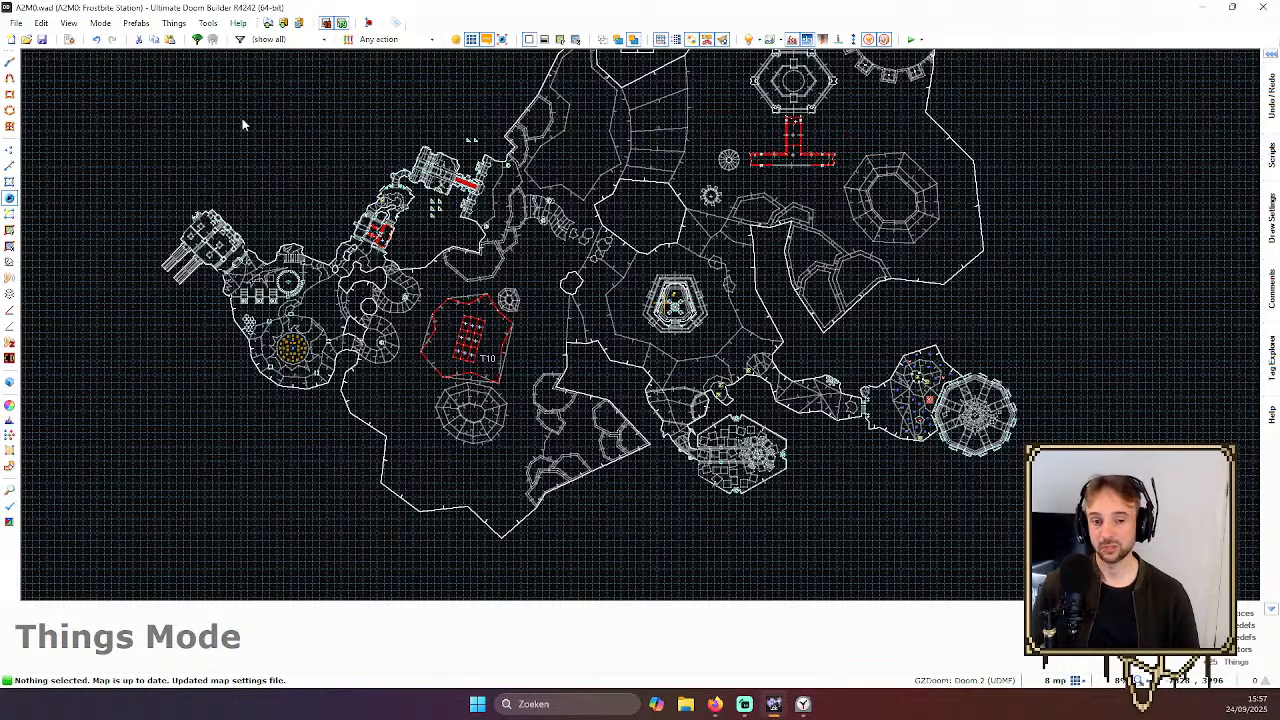
scroll(604, 198, down, 2)
scroll(615, 186, up, 1)
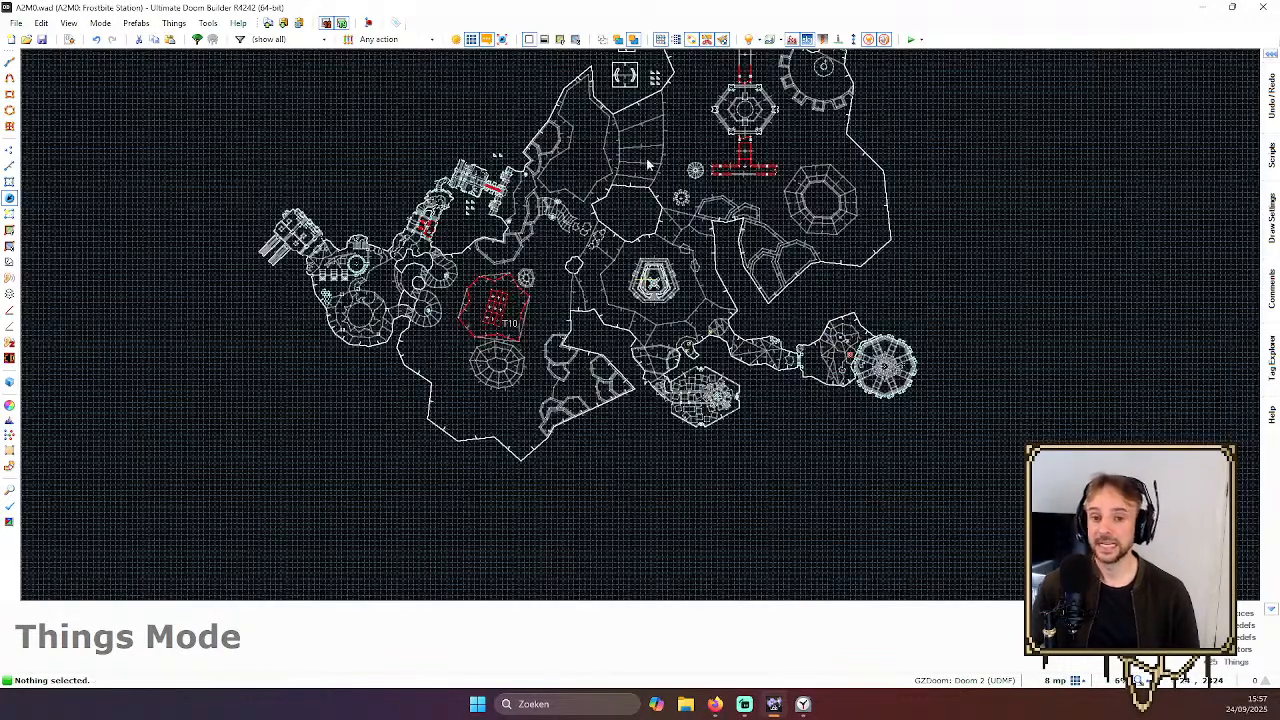
Look over the central and western areas of the map in 2D, and save the map
scroll(790, 188, up, 3)
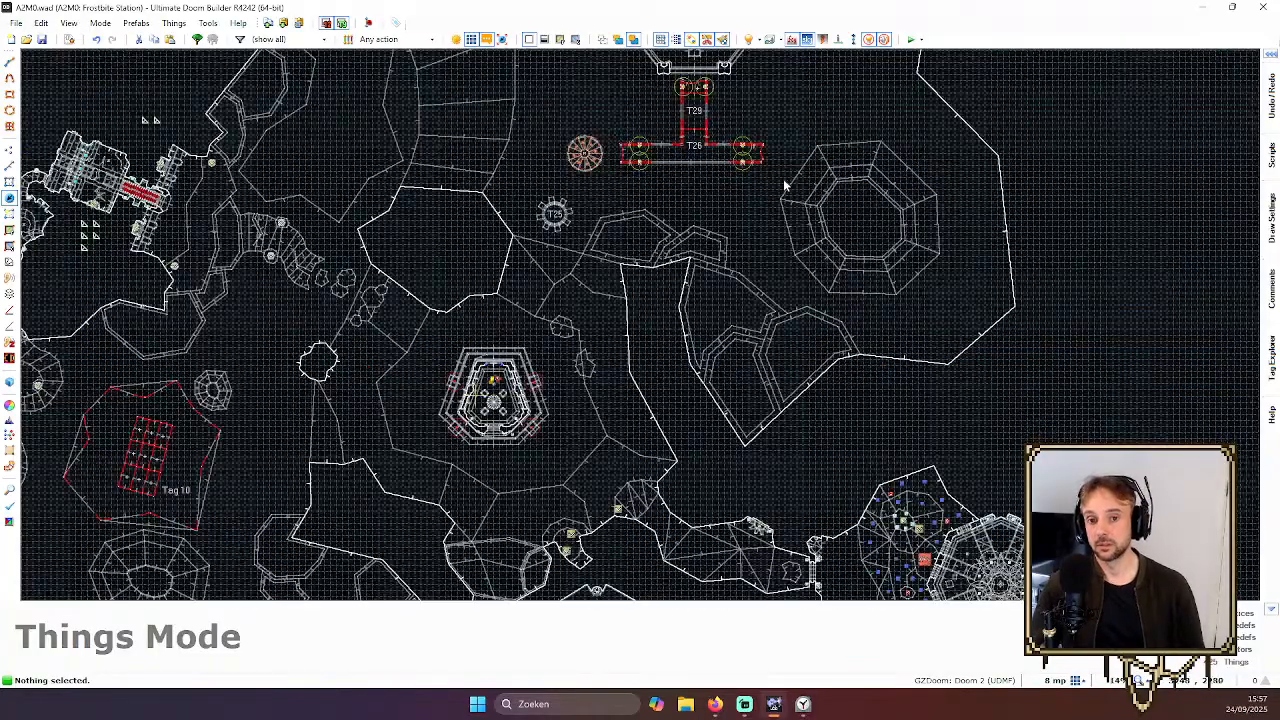
scroll(784, 185, down, 3)
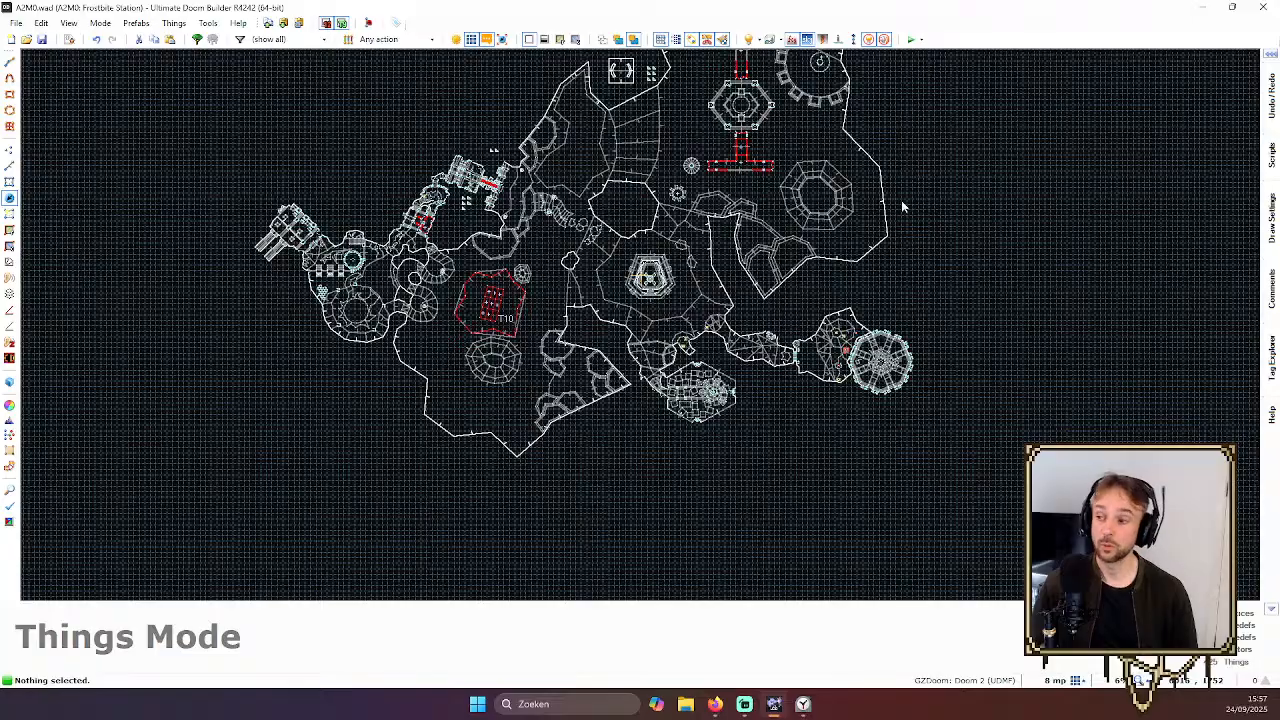
key(Up)
key(Left)
key(Left)
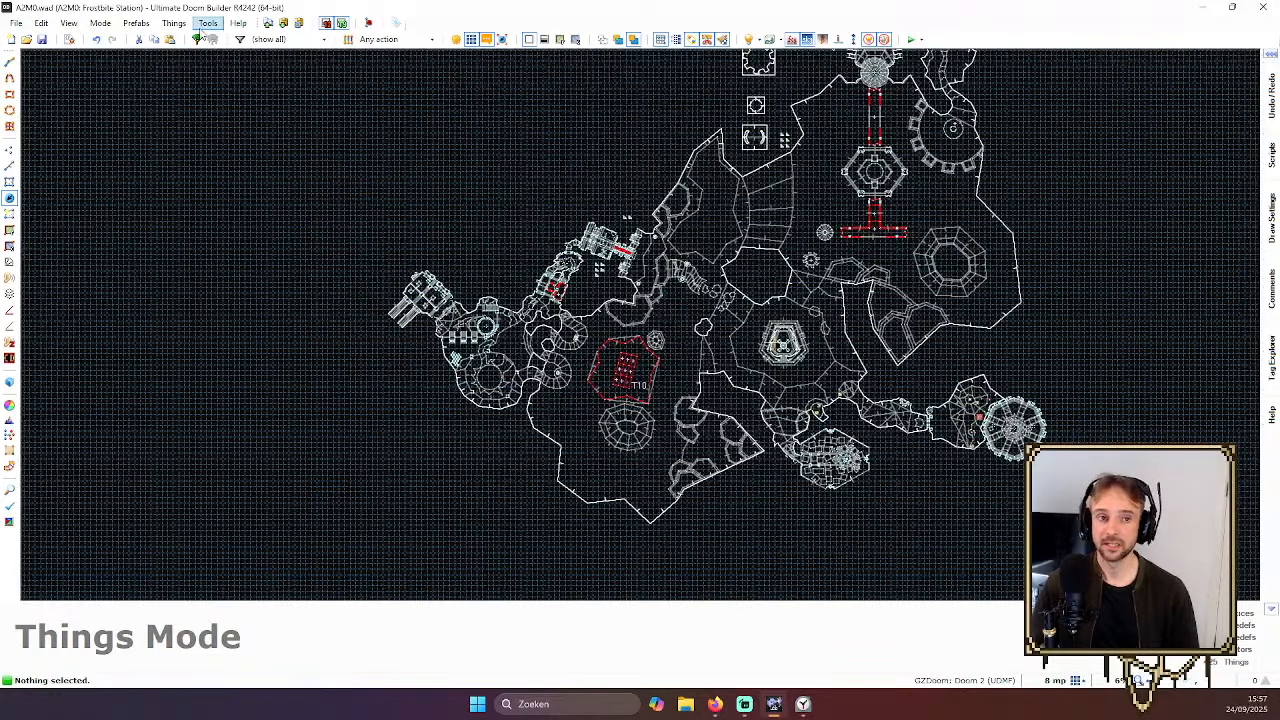
key(Right)
click(42, 40)
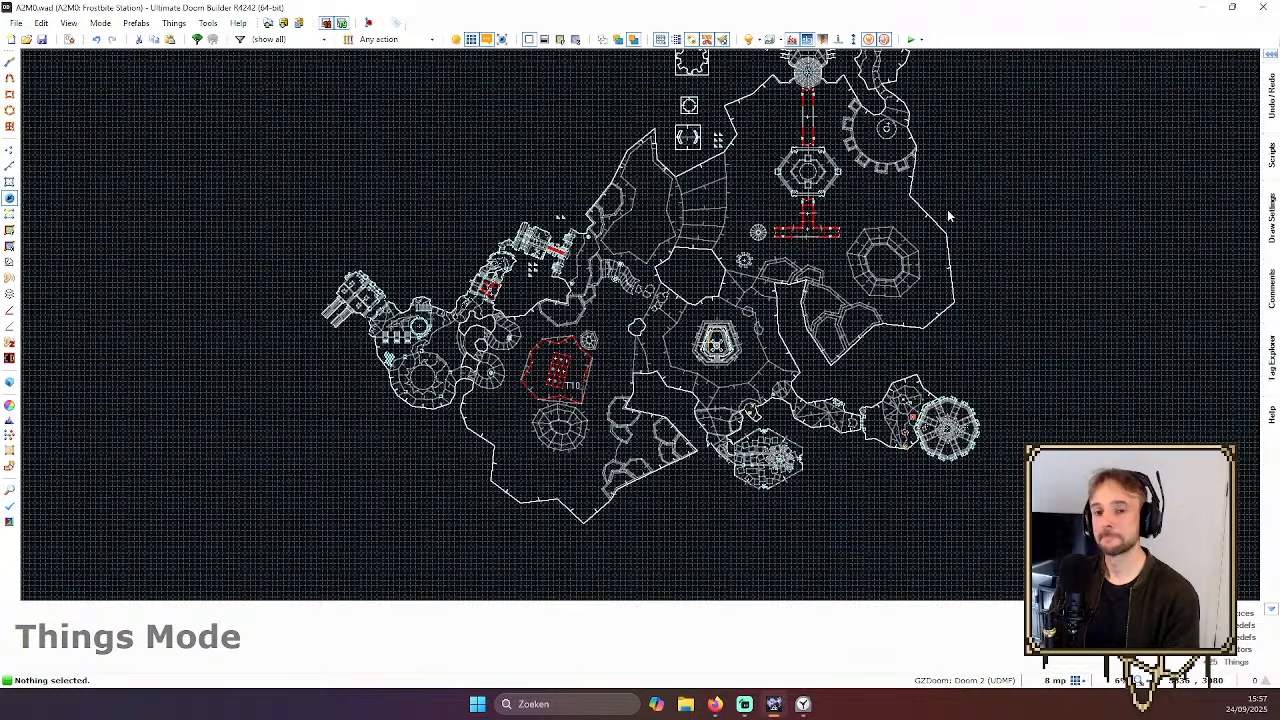
Review the entire map layout up to its northernmost rooms, and save the map
scroll(955, 200, down, 3)
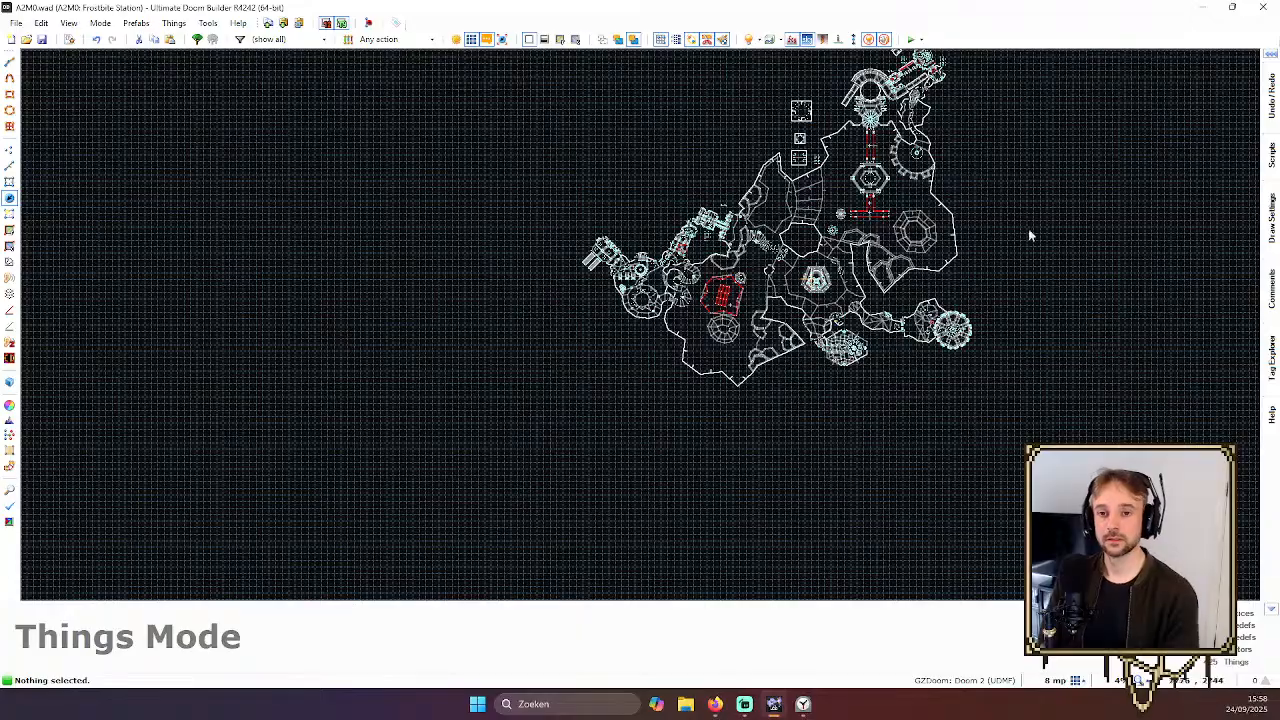
scroll(1050, 290, down, 1)
scroll(880, 345, up, 1)
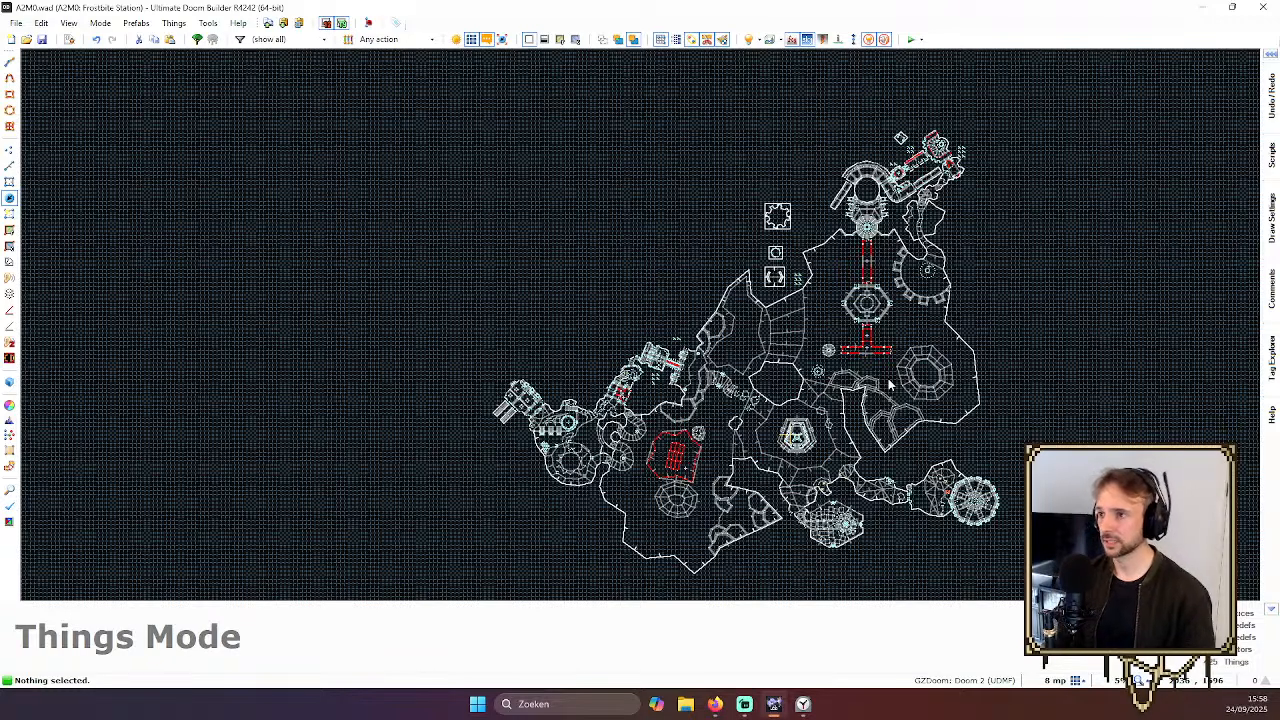
scroll(950, 362, up, 1)
scroll(950, 362, up, 1)
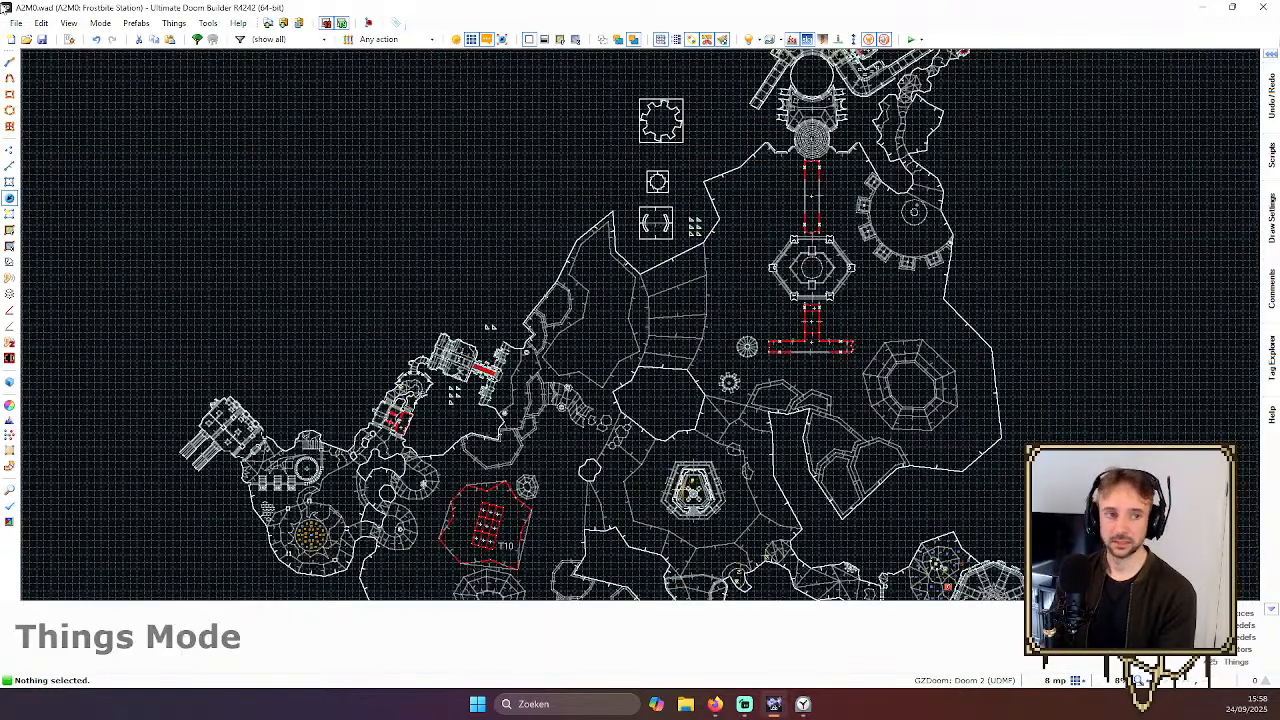
key(ctrl+s)
Examine the hexagonal structure, the central areas and the western chamber with its rings of rocket pickups in 2D
scroll(756, 248, up, 1)
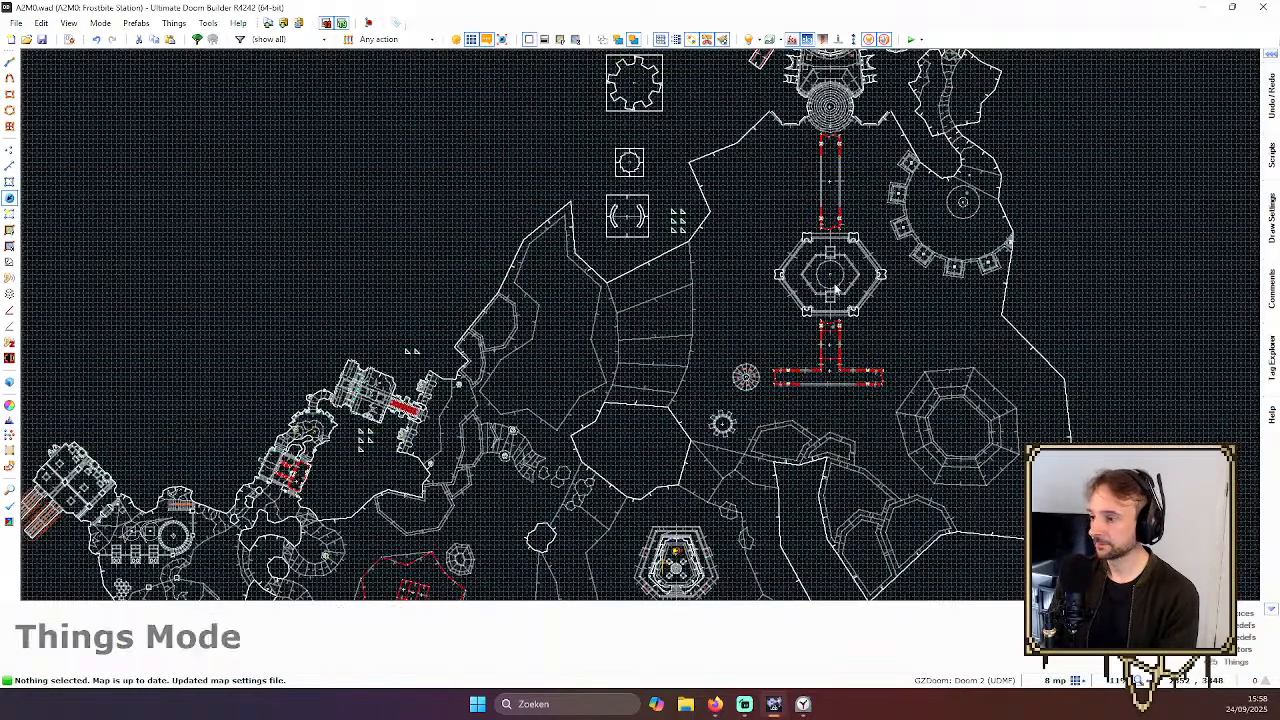
scroll(852, 284, down, 1)
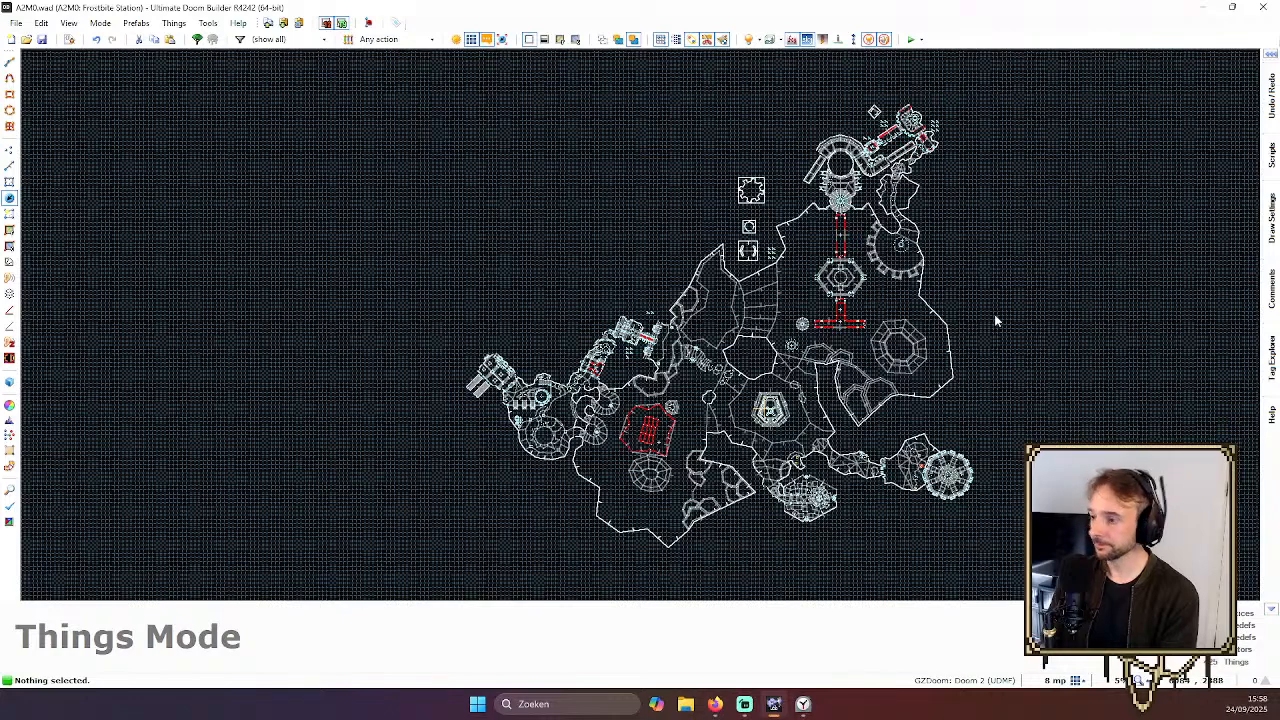
scroll(927, 370, up, 3)
scroll(490, 390, up, 3)
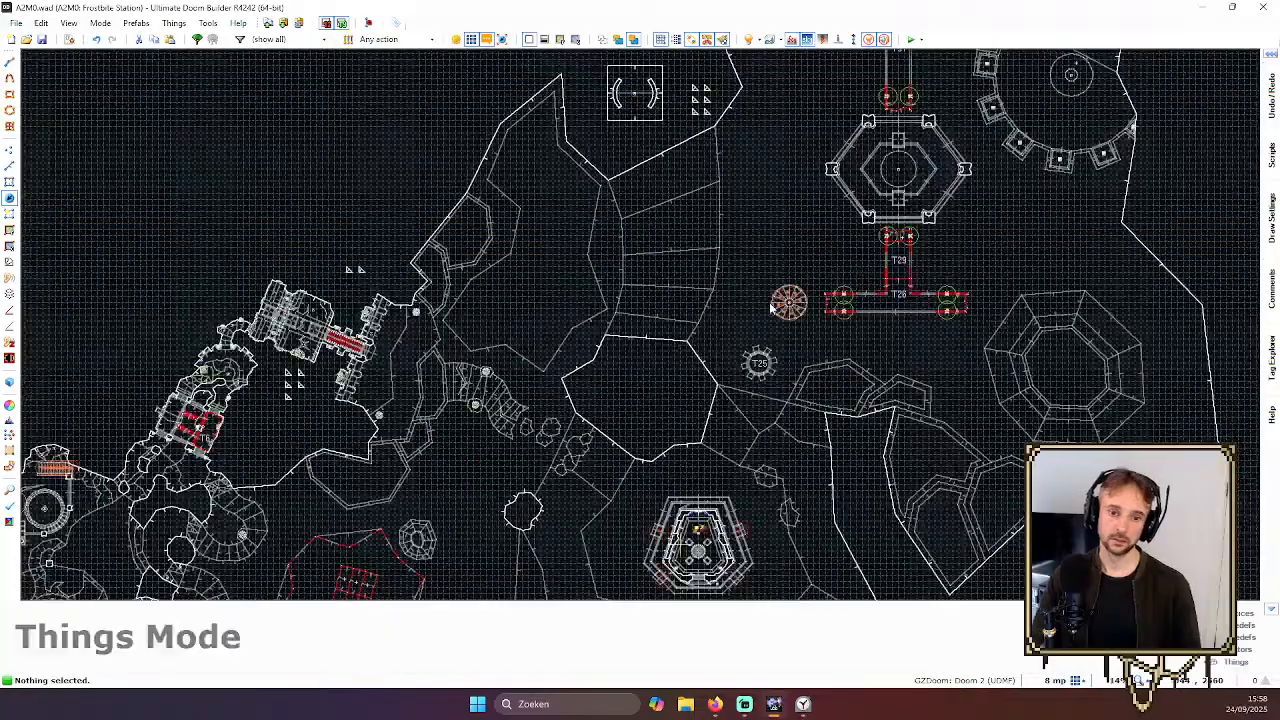
scroll(405, 182, down, 2)
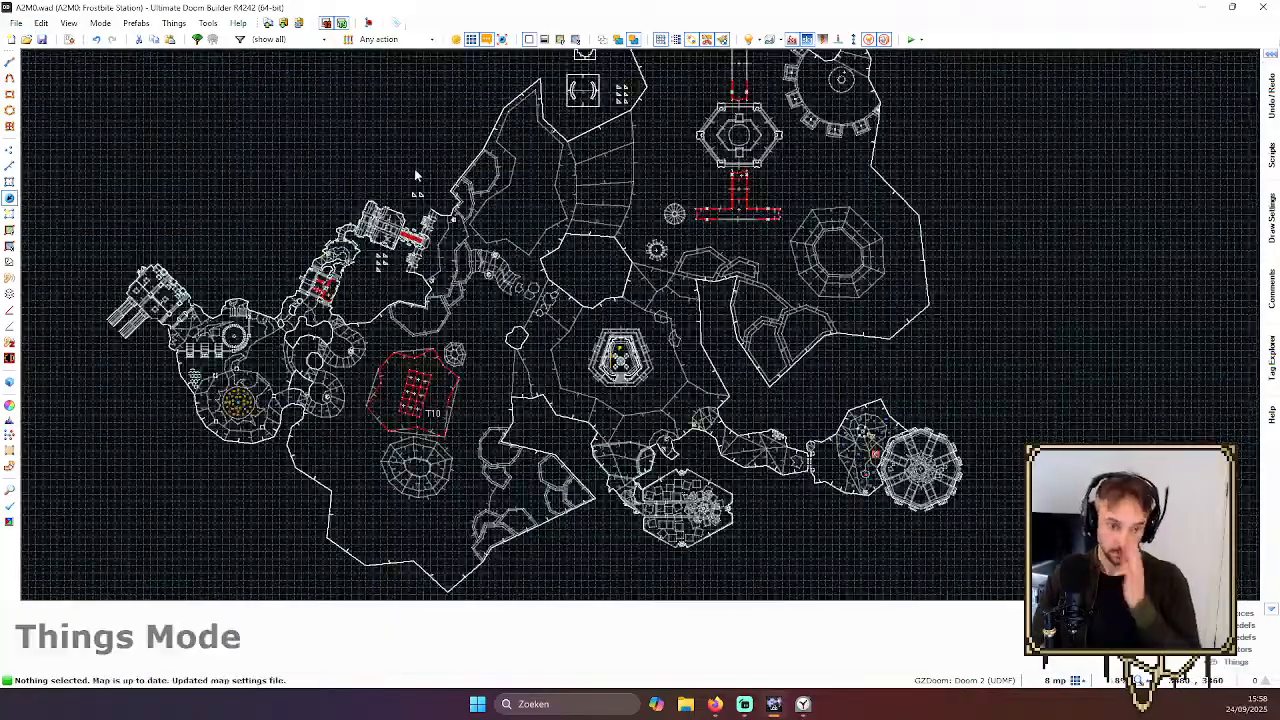
scroll(455, 298, up, 4)
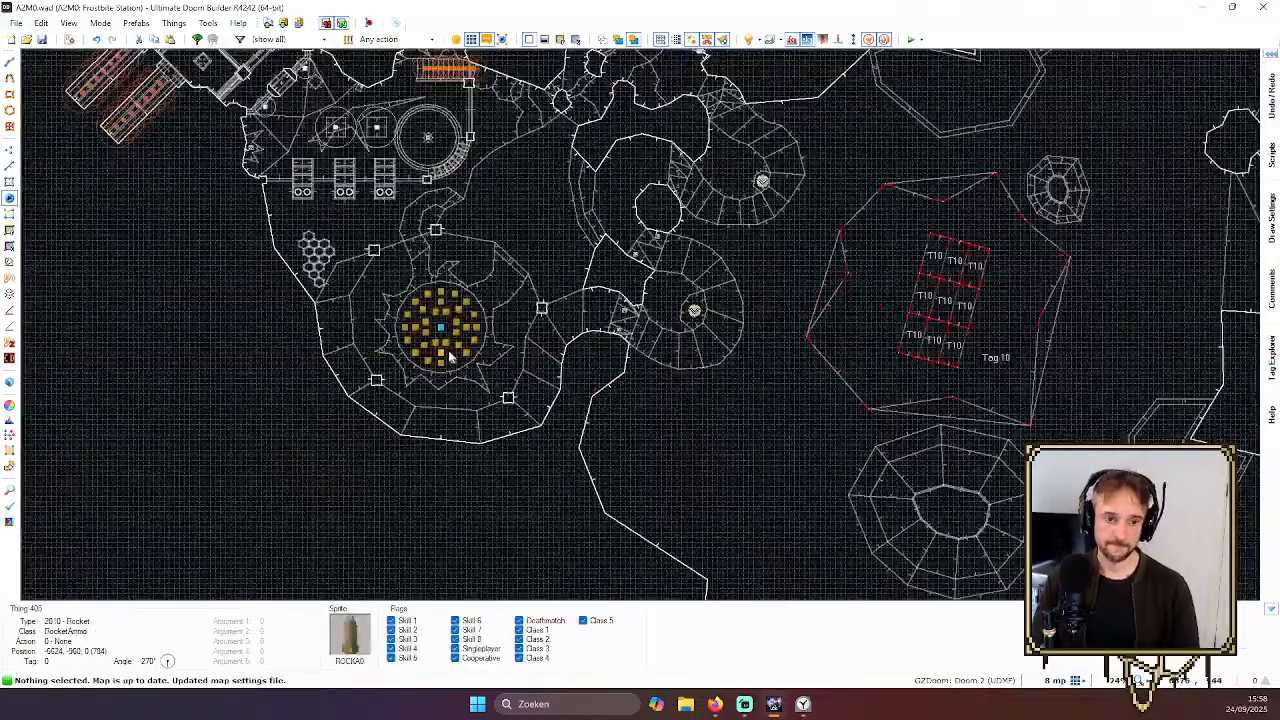
key(Left)
key(Down)
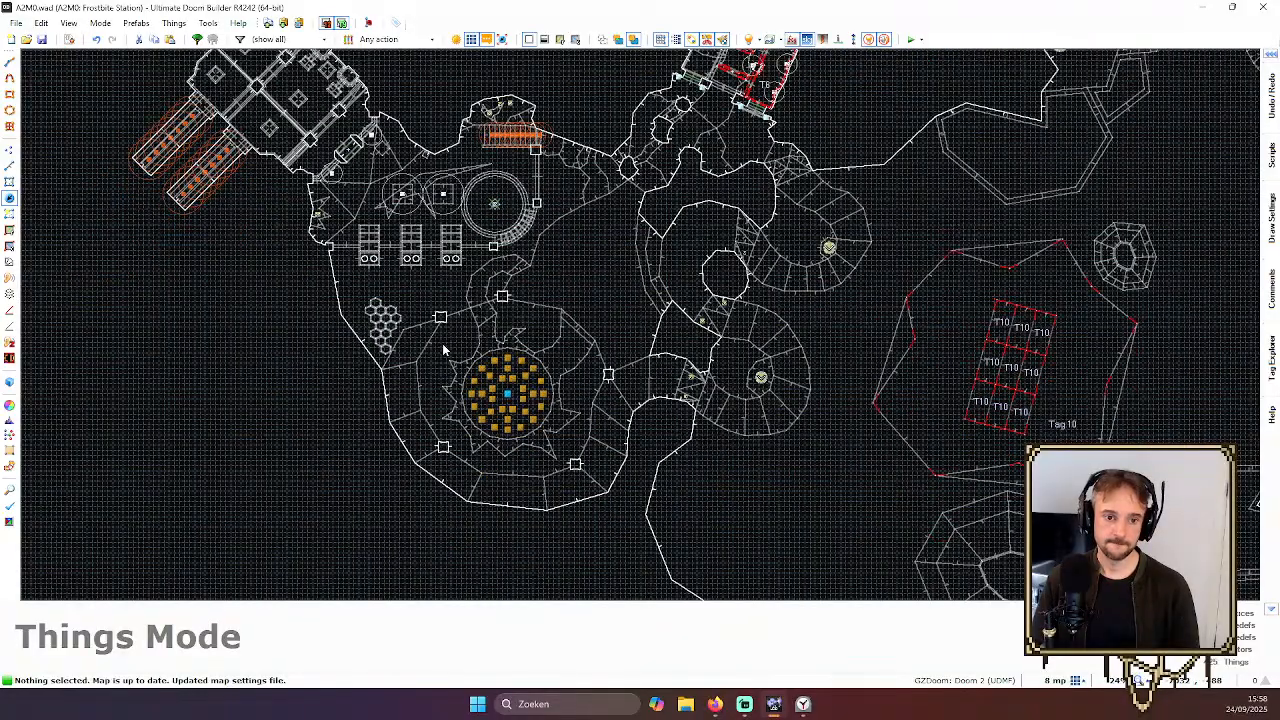
scroll(444, 350, down, 1)
key(Down)
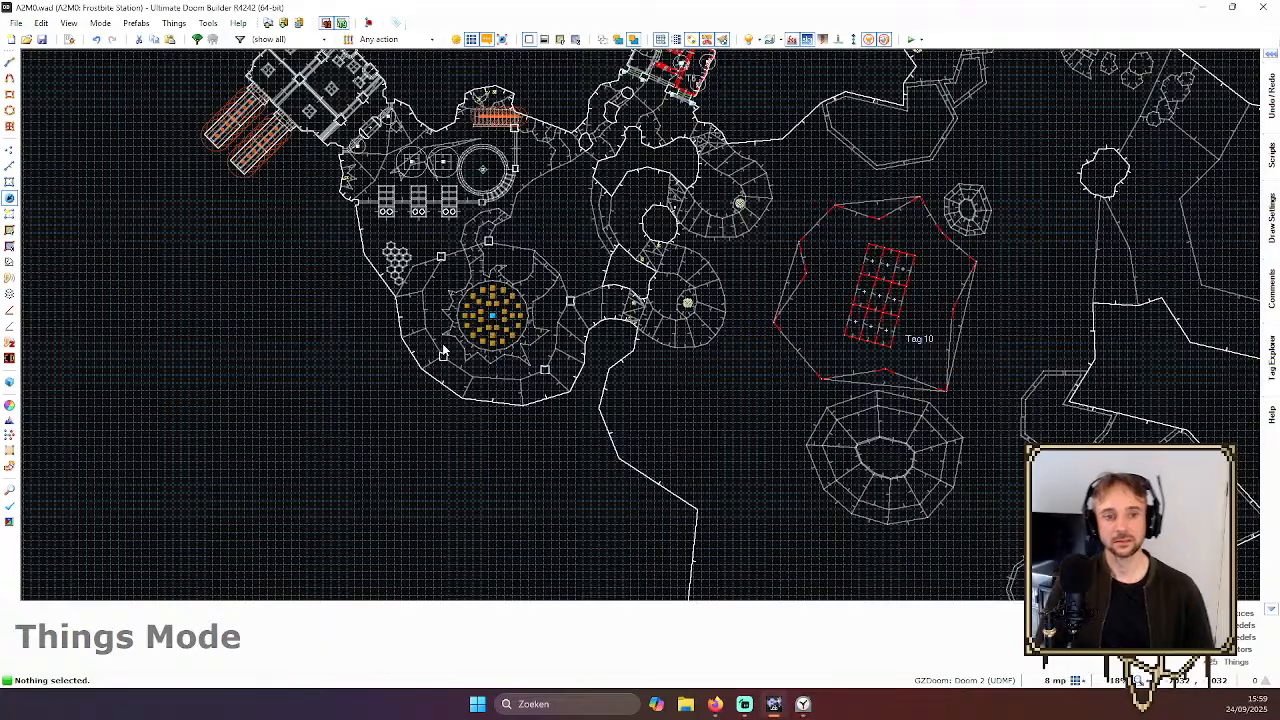
Inspect the rooms and light placements north of the pickup ring chamber, including the western building with its two corridors
scroll(398, 244, up, 8)
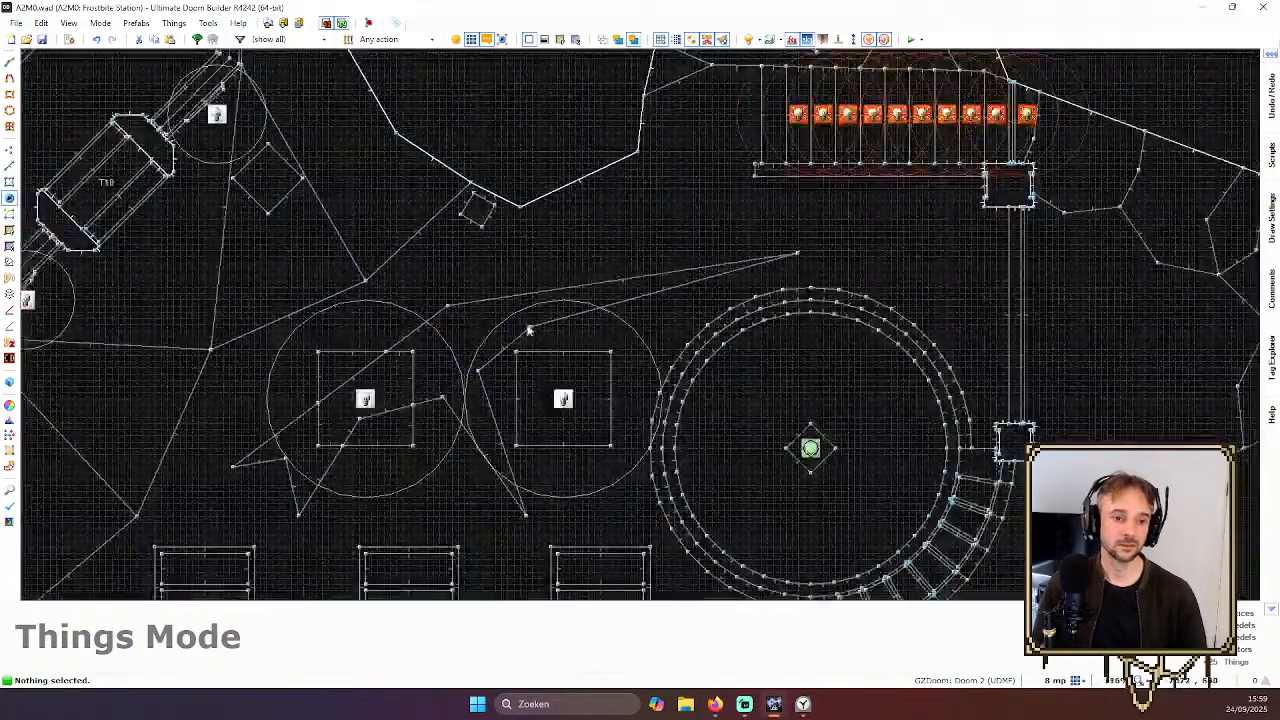
scroll(502, 346, down, 10)
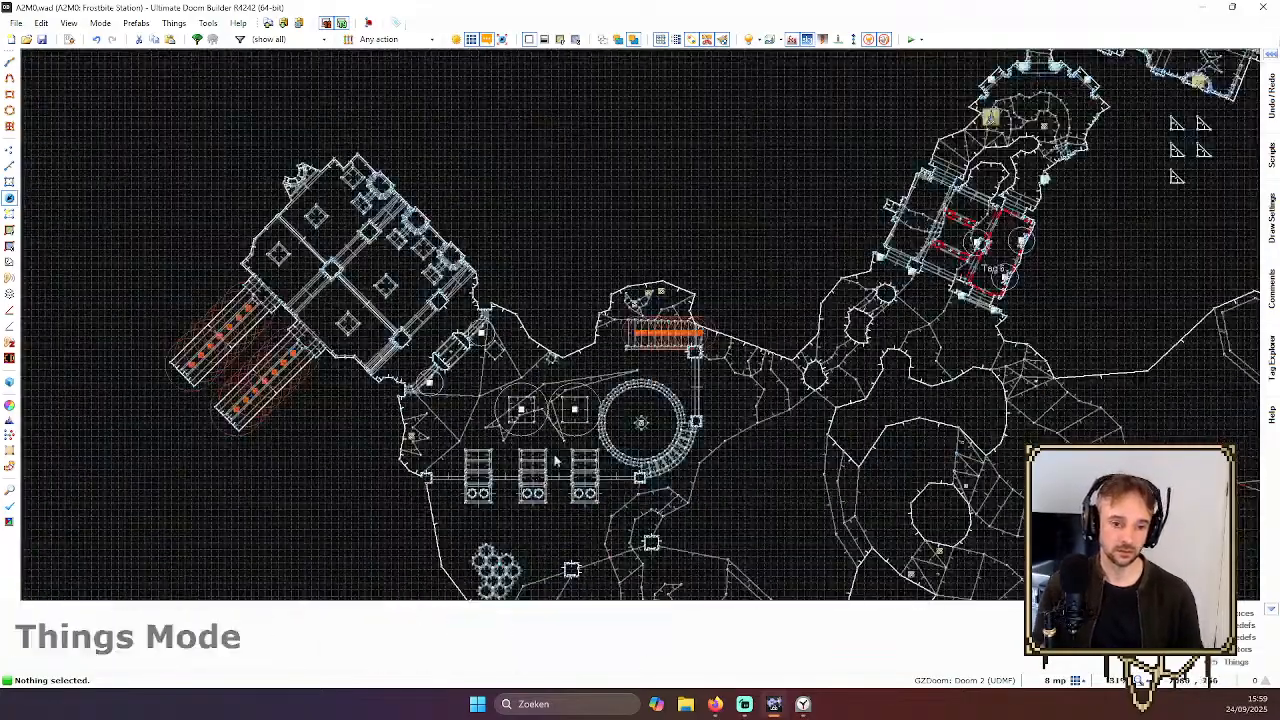
scroll(502, 346, up, 5)
scroll(540, 251, down, 1)
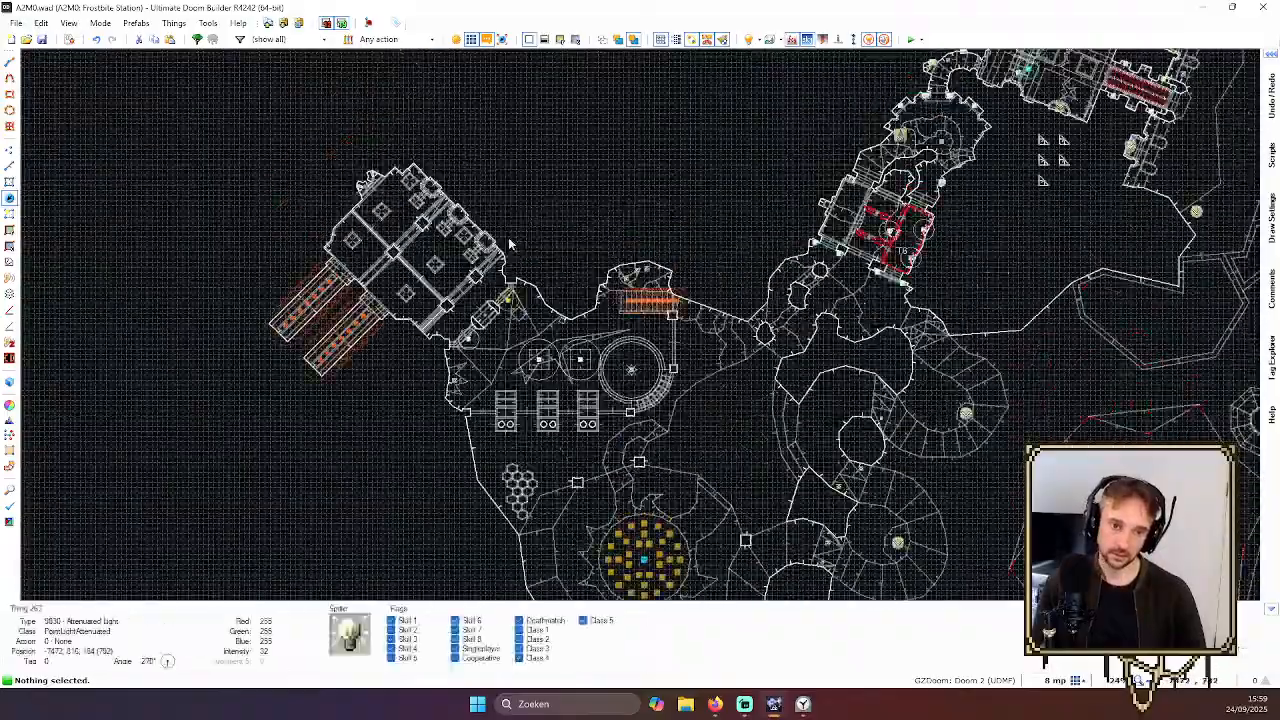
scroll(752, 252, down, 3)
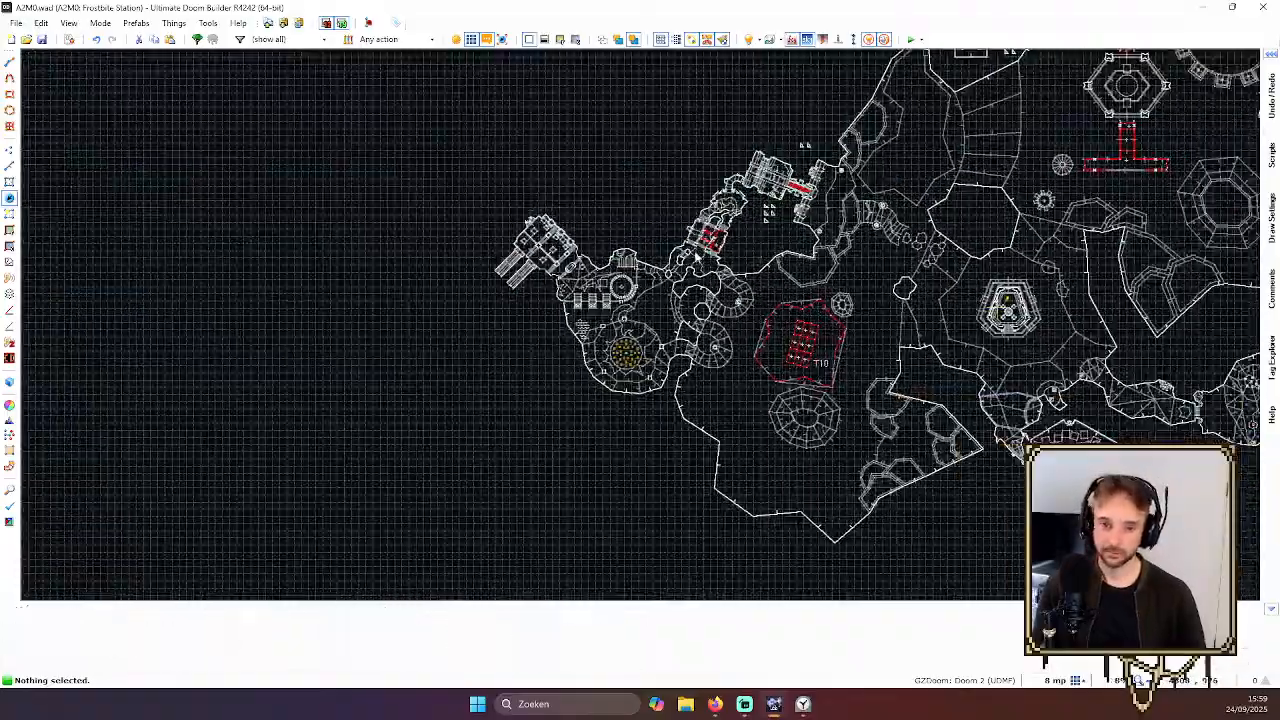
scroll(843, 222, up, 4)
scroll(843, 222, down, 6)
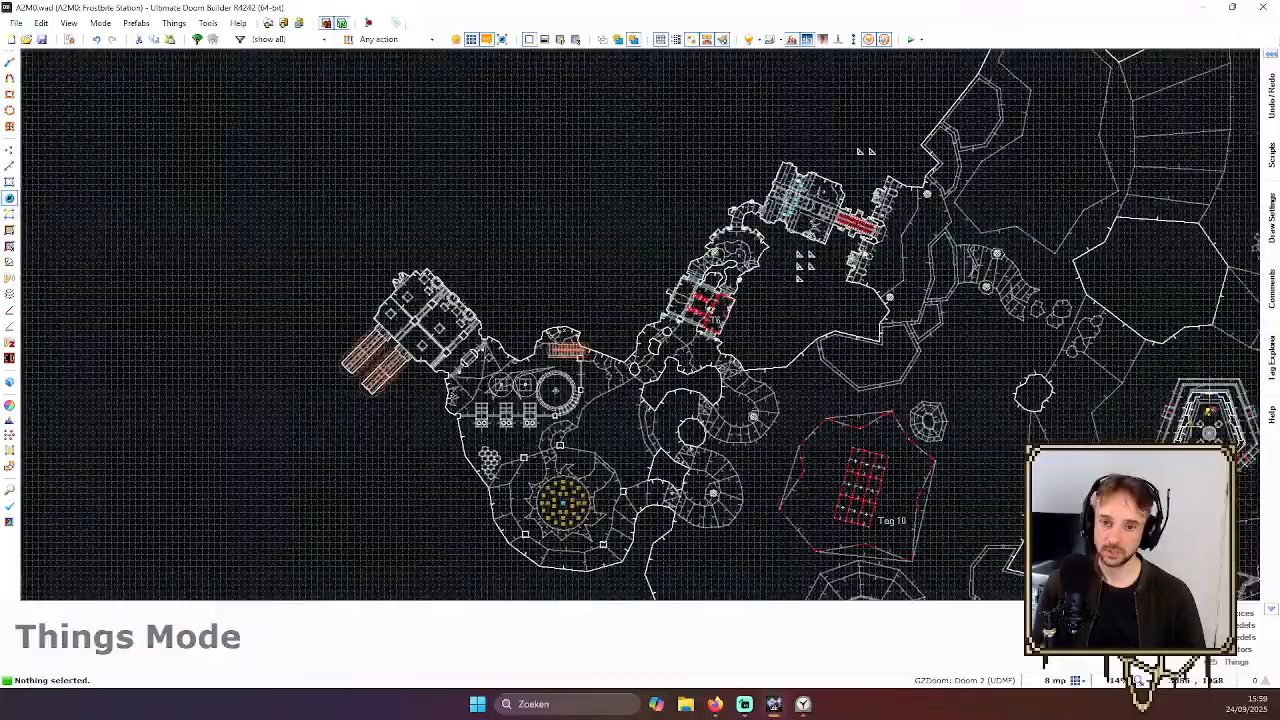
Compare the western, southern and central areas with the complete map layout in 2D
scroll(860, 245, up, 3)
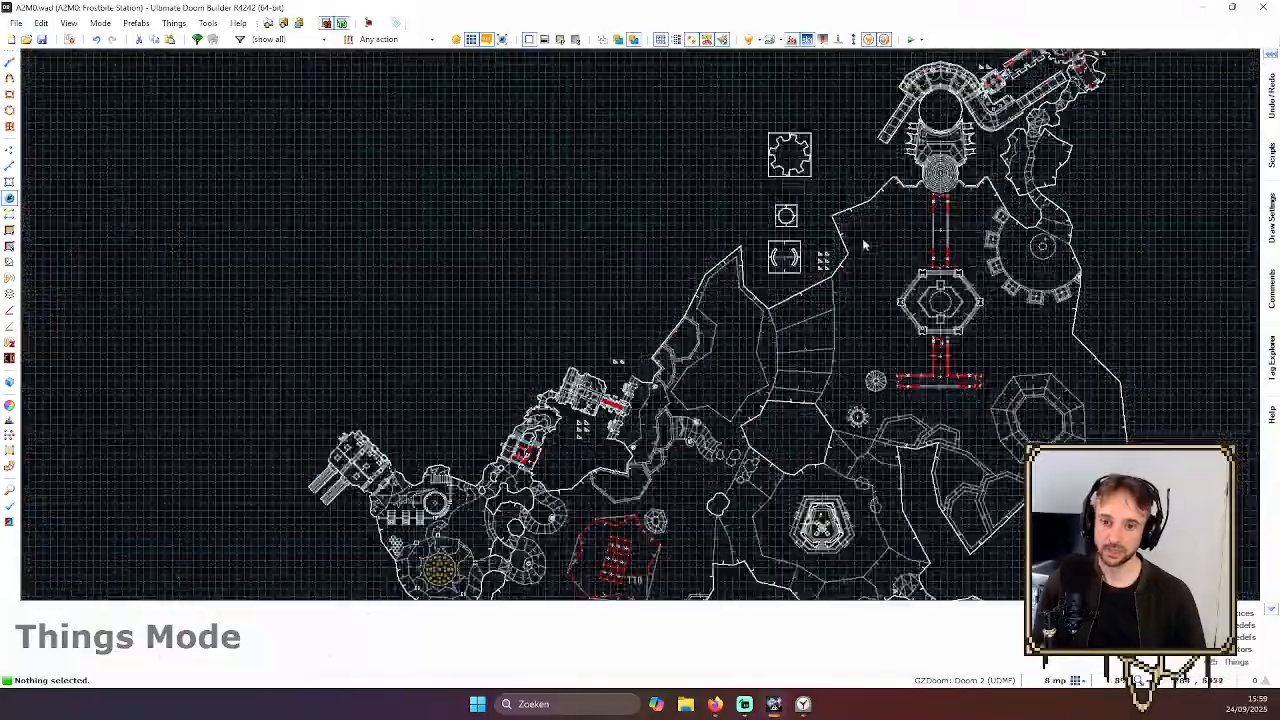
scroll(842, 281, down, 2)
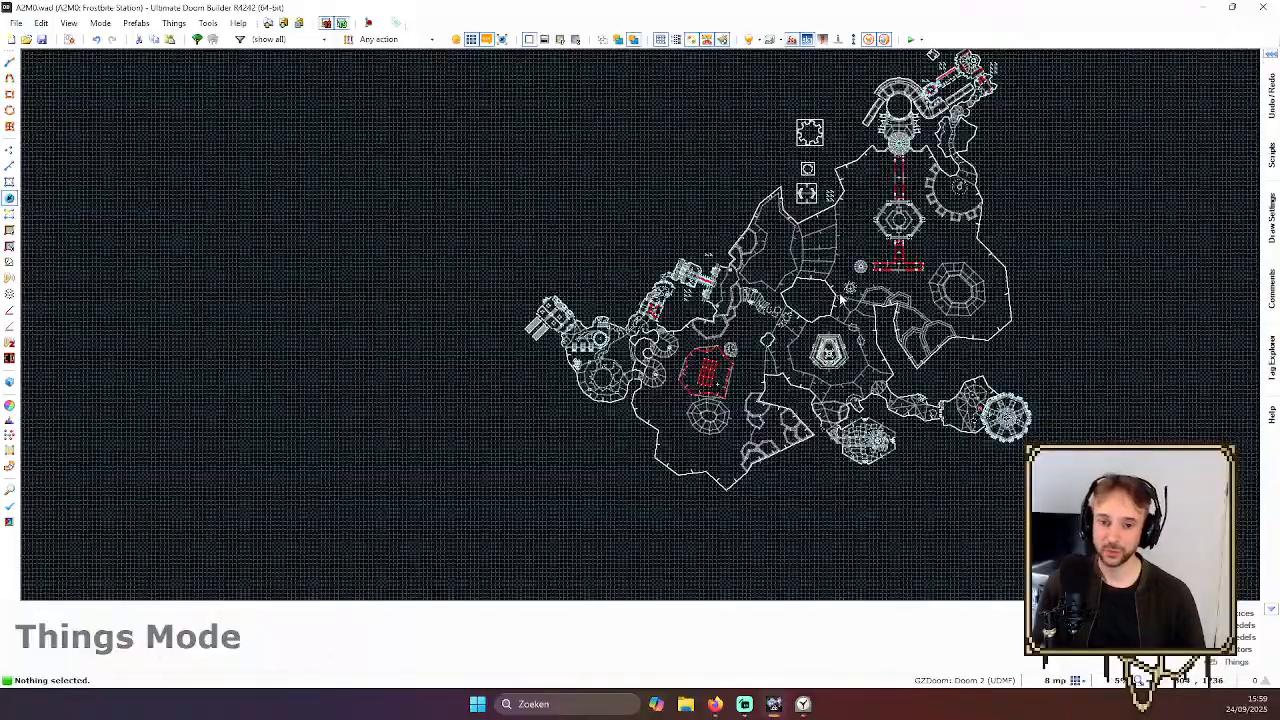
middle_drag(843, 297, 706, 165)
scroll(800, 225, up, 2)
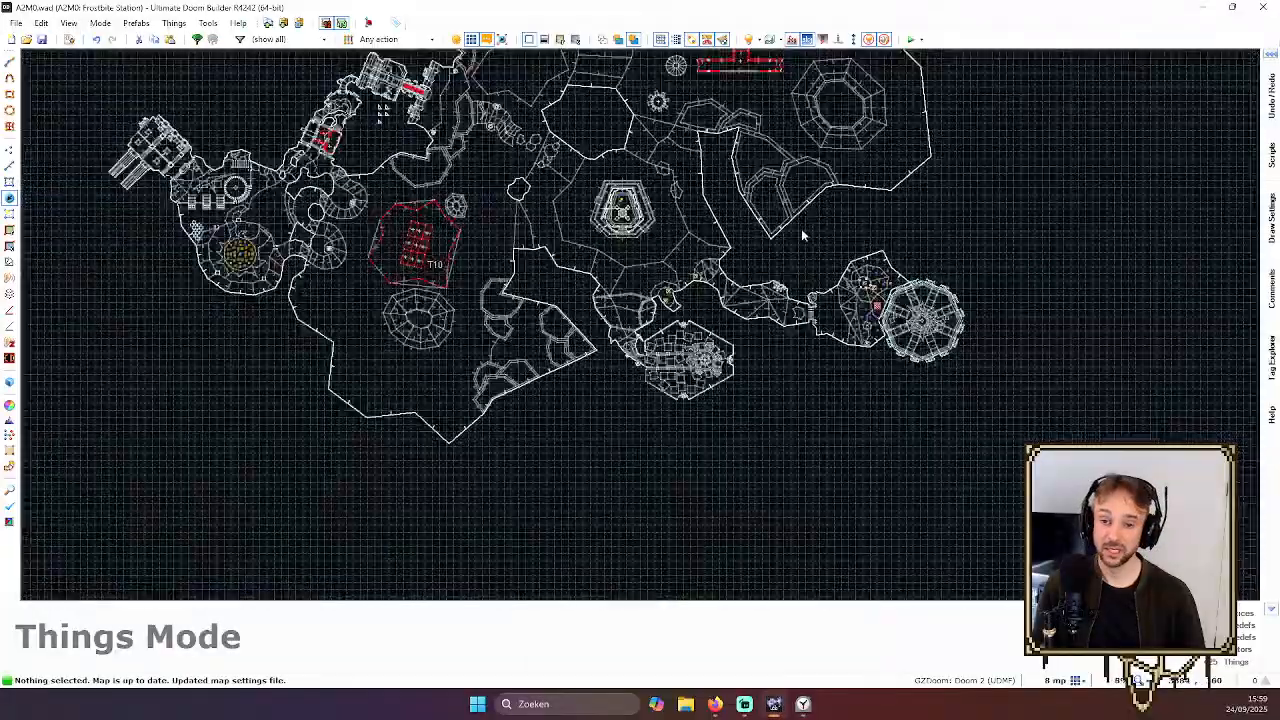
scroll(660, 260, up, 2)
scroll(675, 268, down, 1)
scroll(677, 253, up, 5)
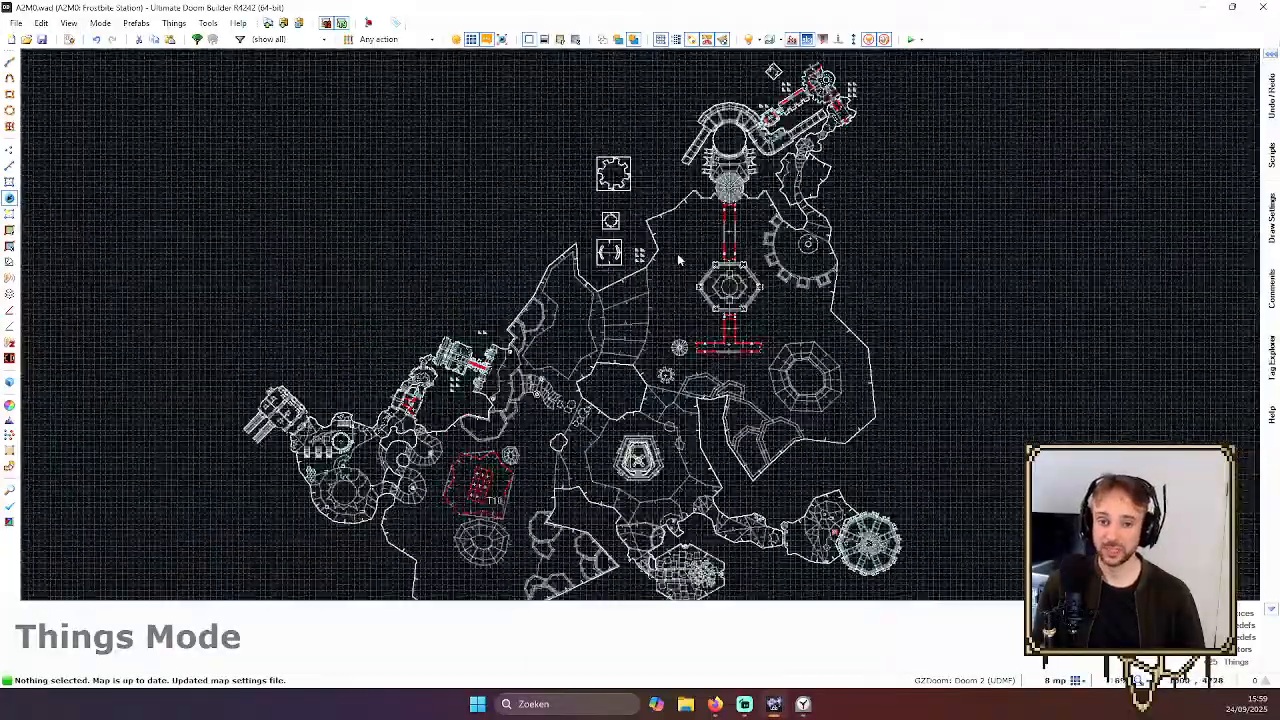
Examine the large circular room and its curved corridor in the far north, and compare them with the whole map
scroll(640, 247, up, 4)
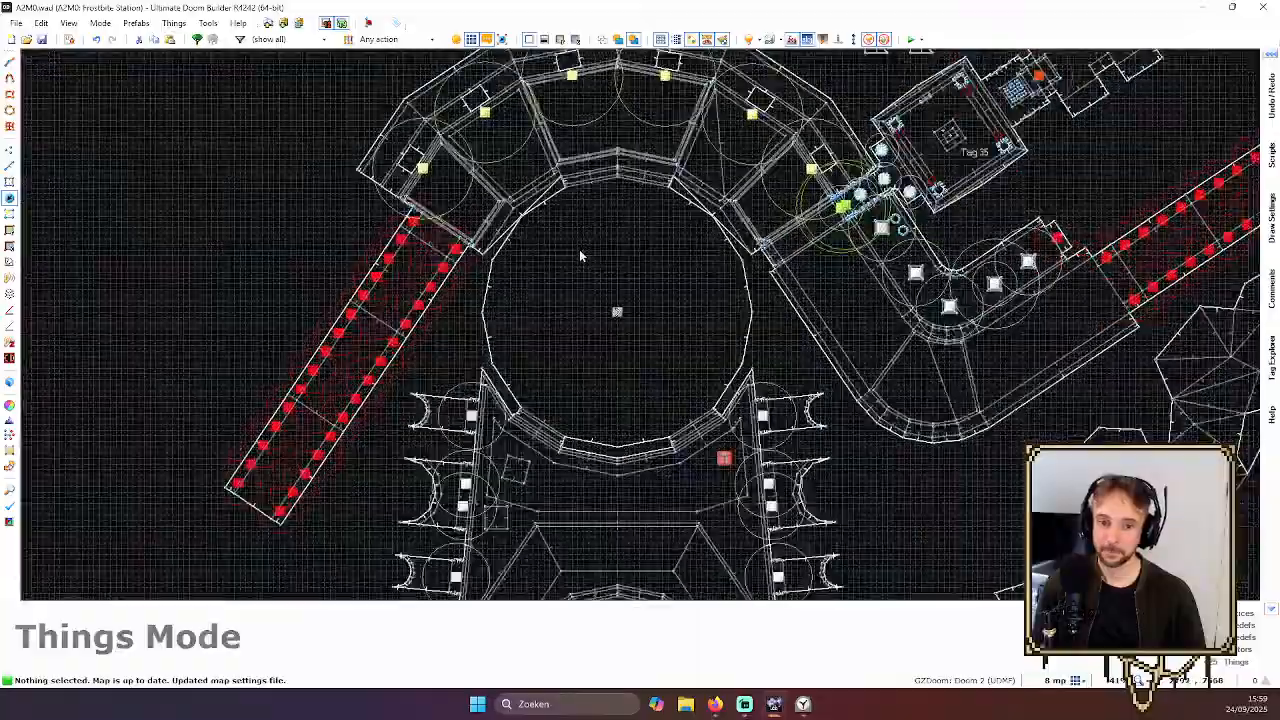
scroll(632, 318, up, 2)
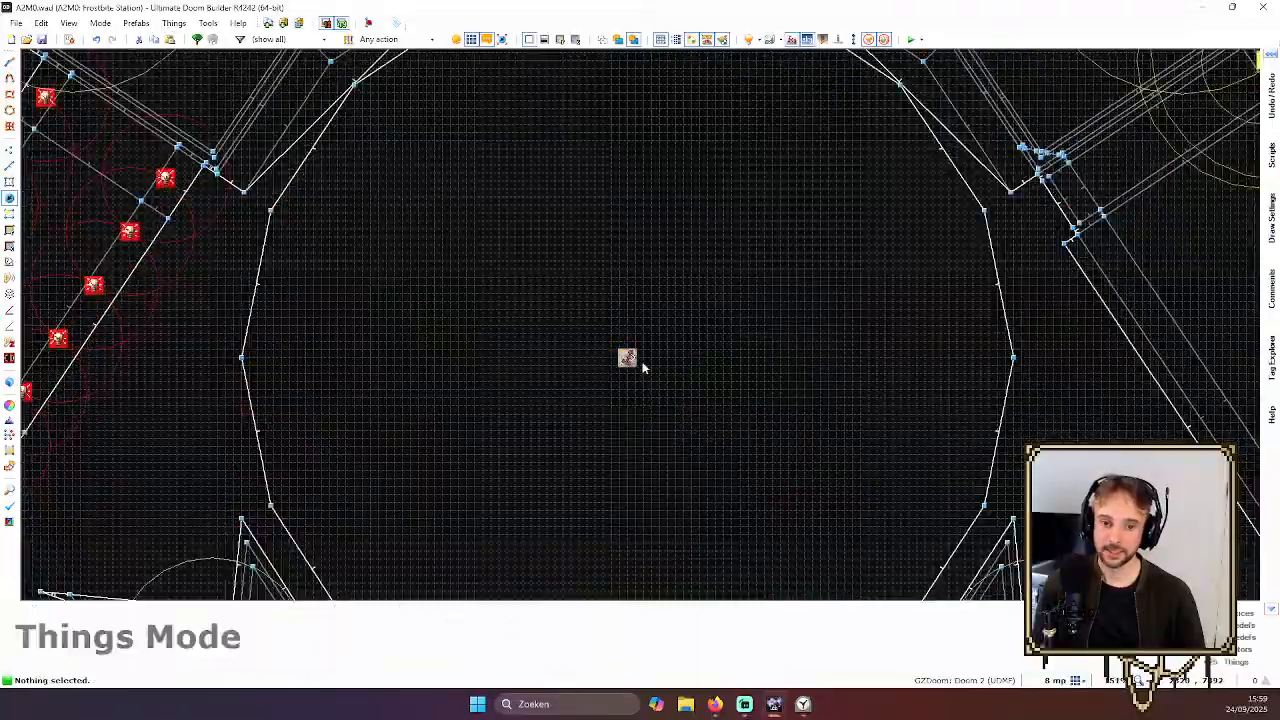
scroll(650, 355, up, 2)
scroll(690, 330, down, 8)
scroll(705, 318, down, 4)
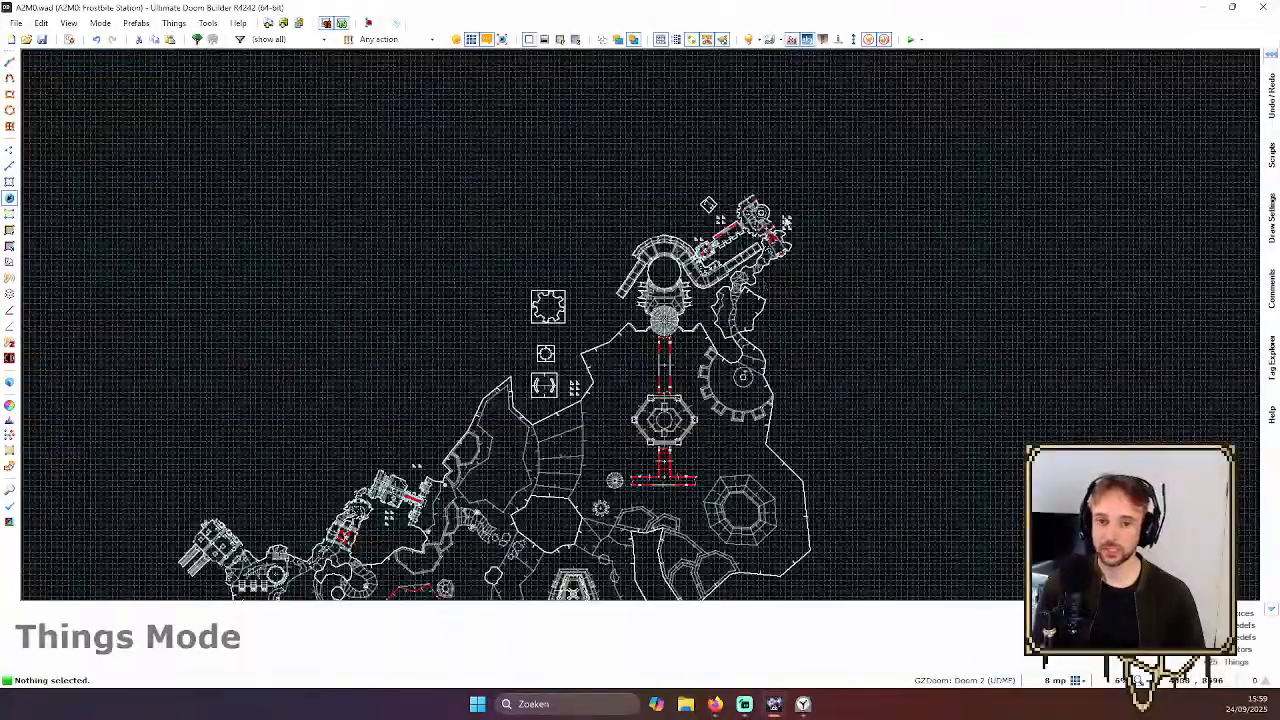
scroll(640, 300, up, 4)
scroll(705, 300, down, 4)
scroll(760, 219, down, 2)
middle_drag(700, 357, 700, 290)
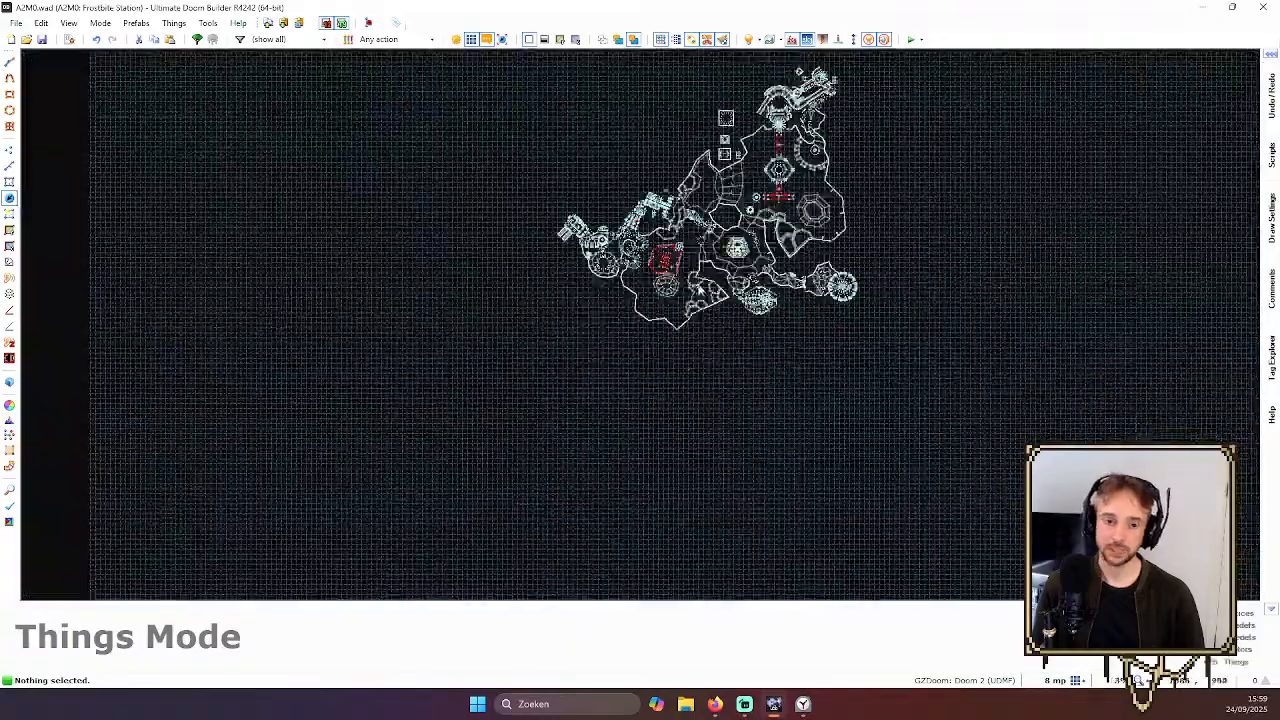
scroll(658, 297, up, 4)
Fly through the rock caves and the pentagram room in 3D, and return to the 2D map overview
key(w)
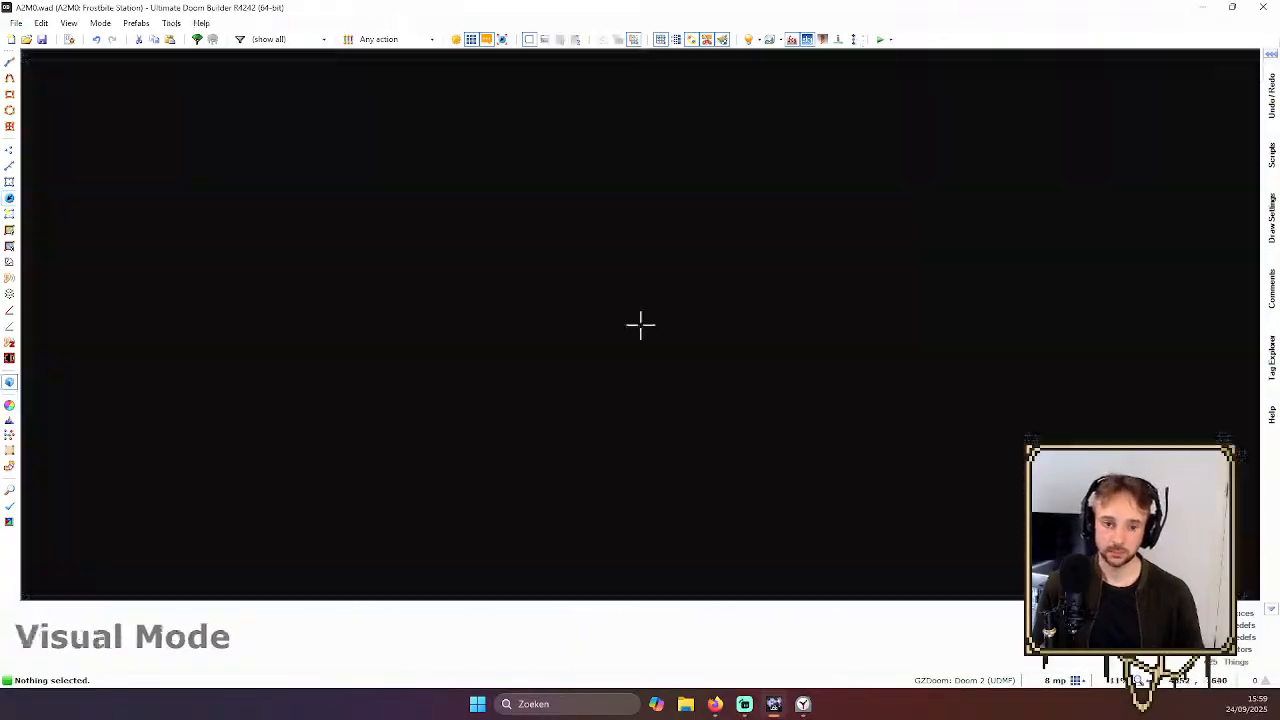
key(e)
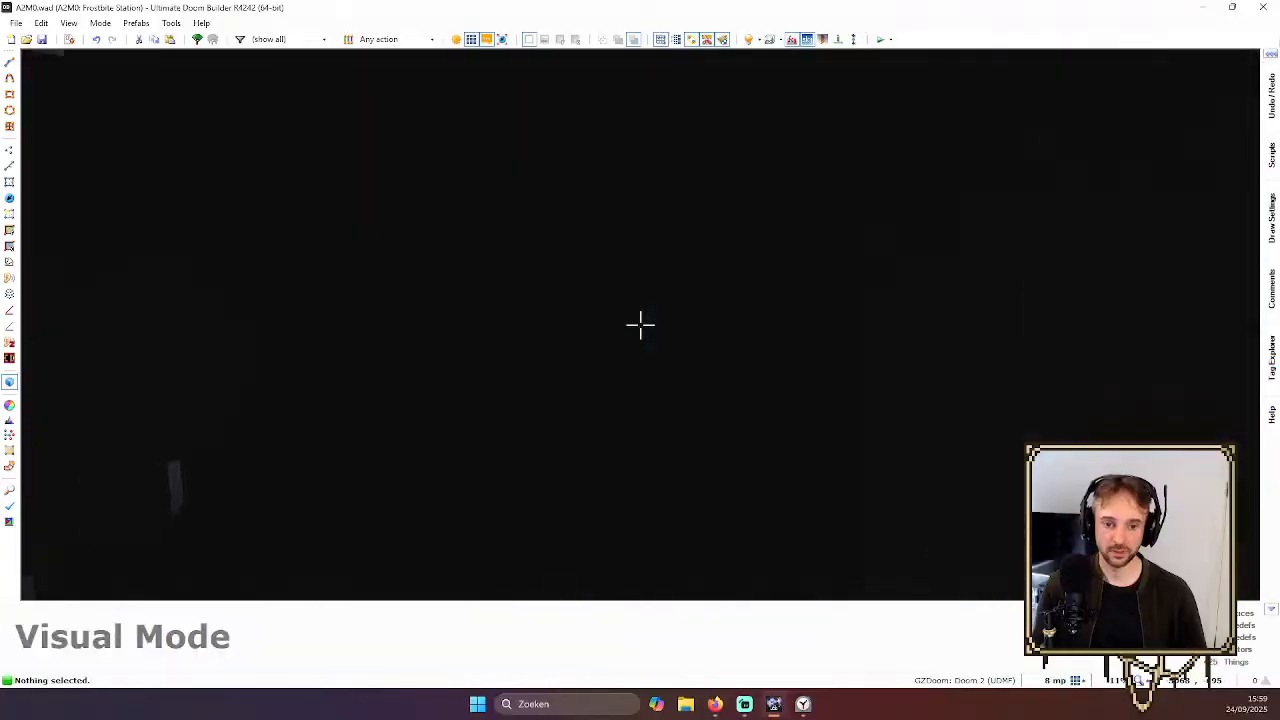
key(e)
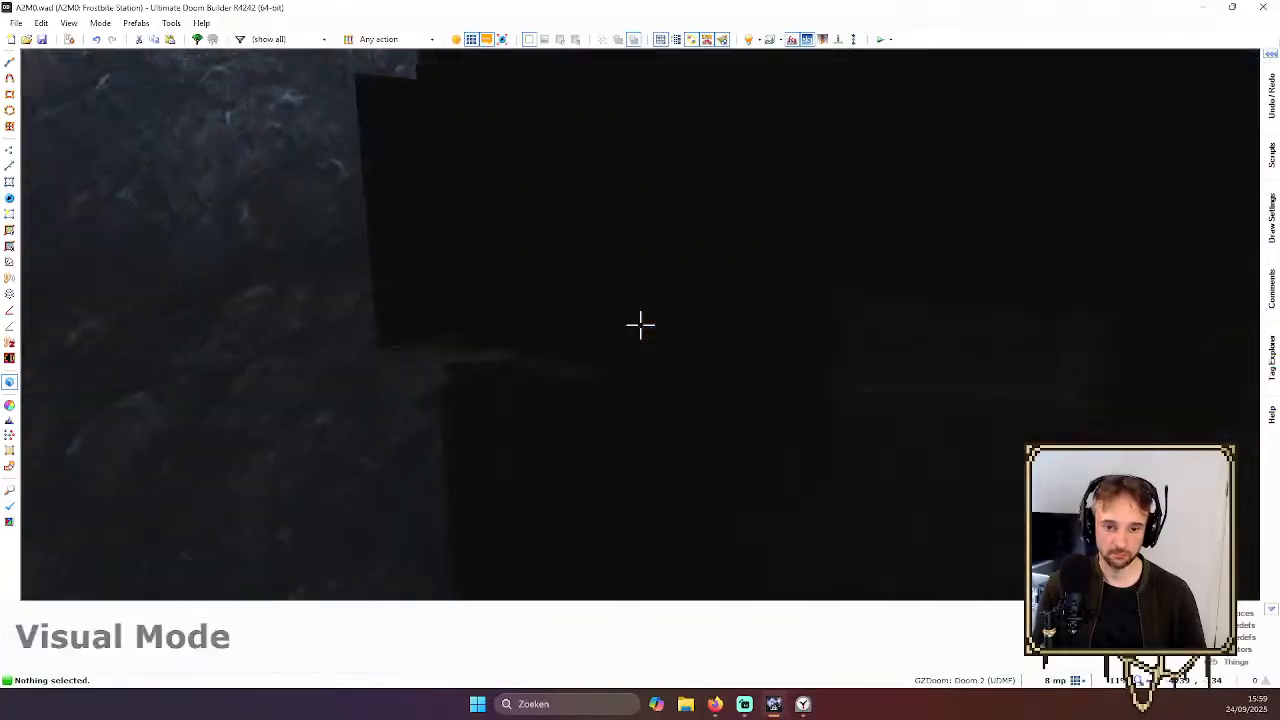
key(e)
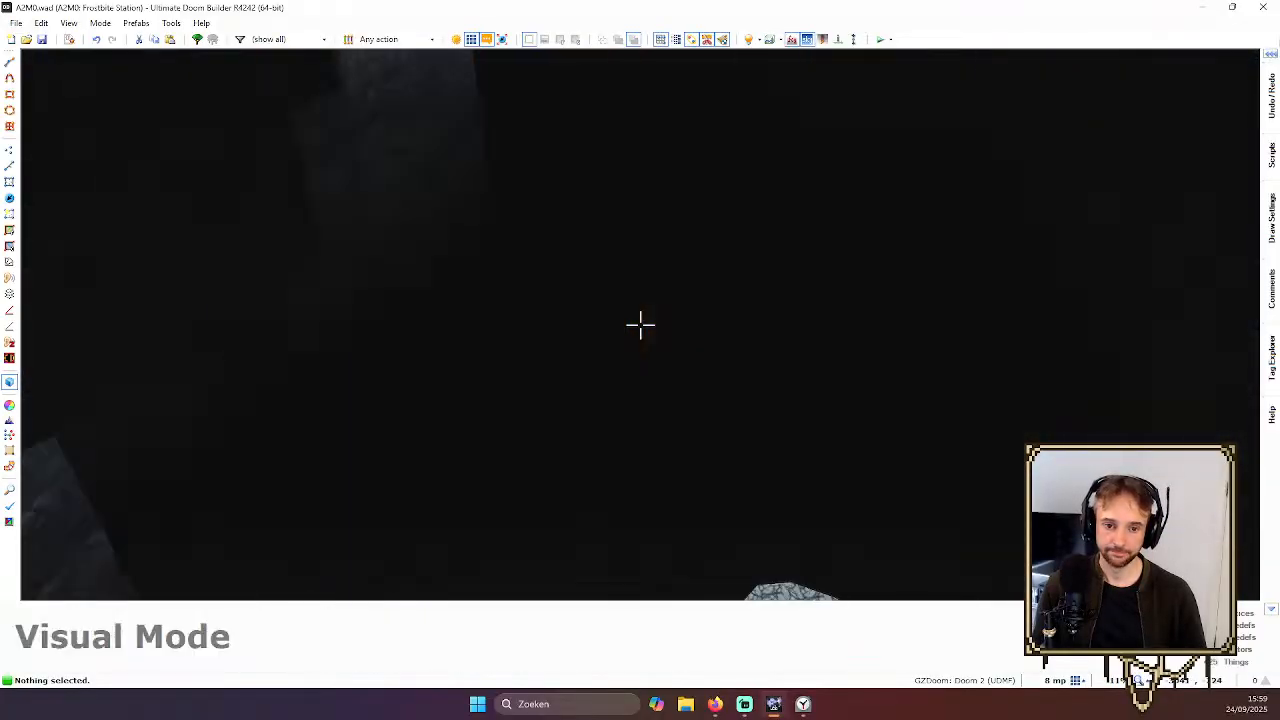
key(e)
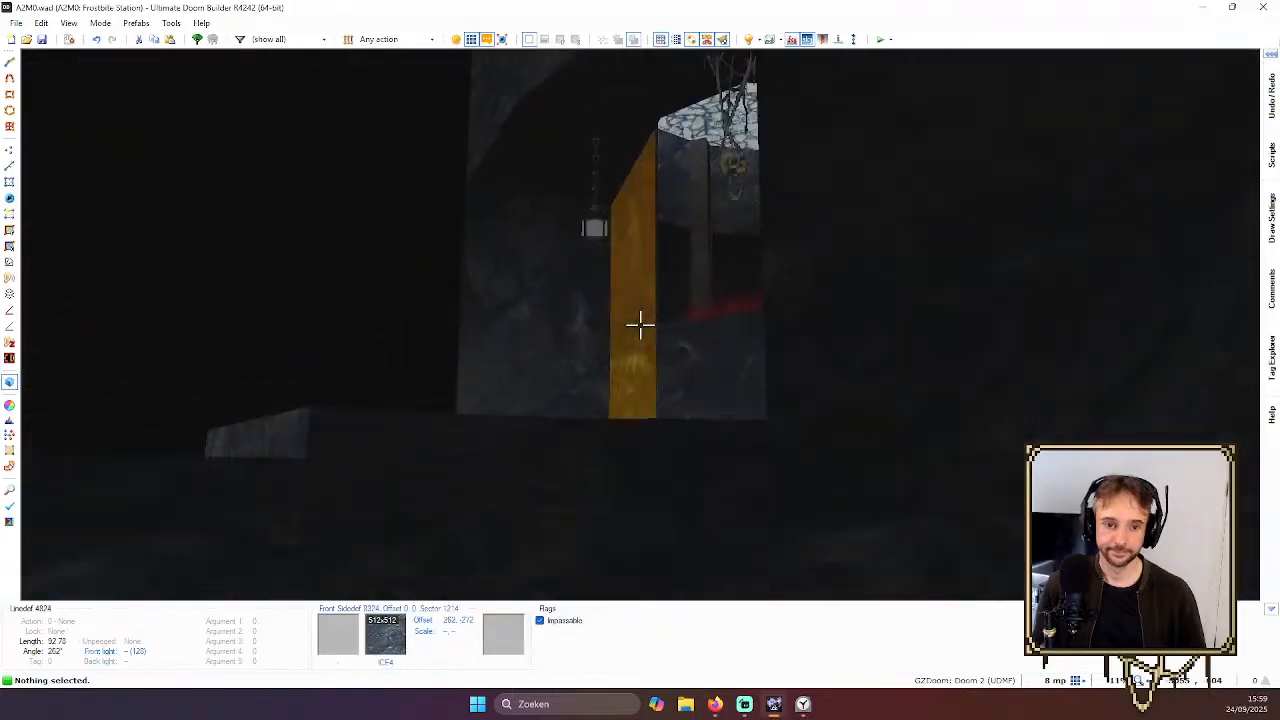
key(e)
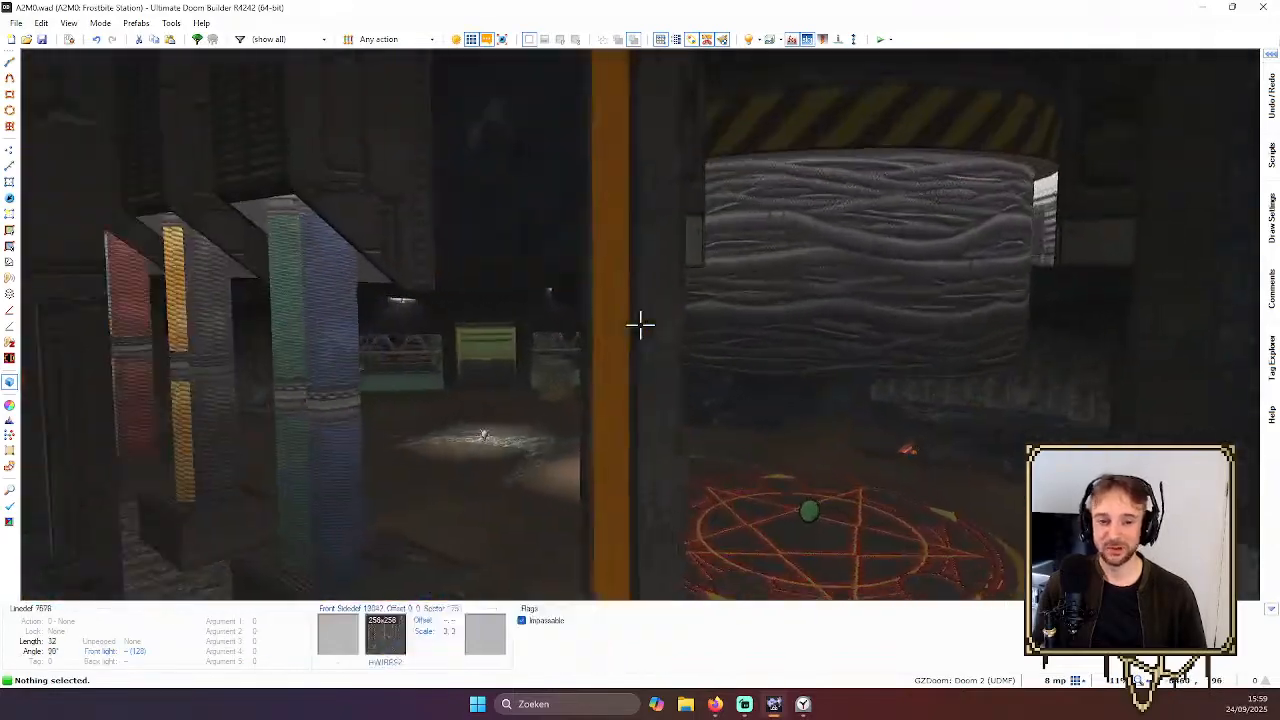
key(e)
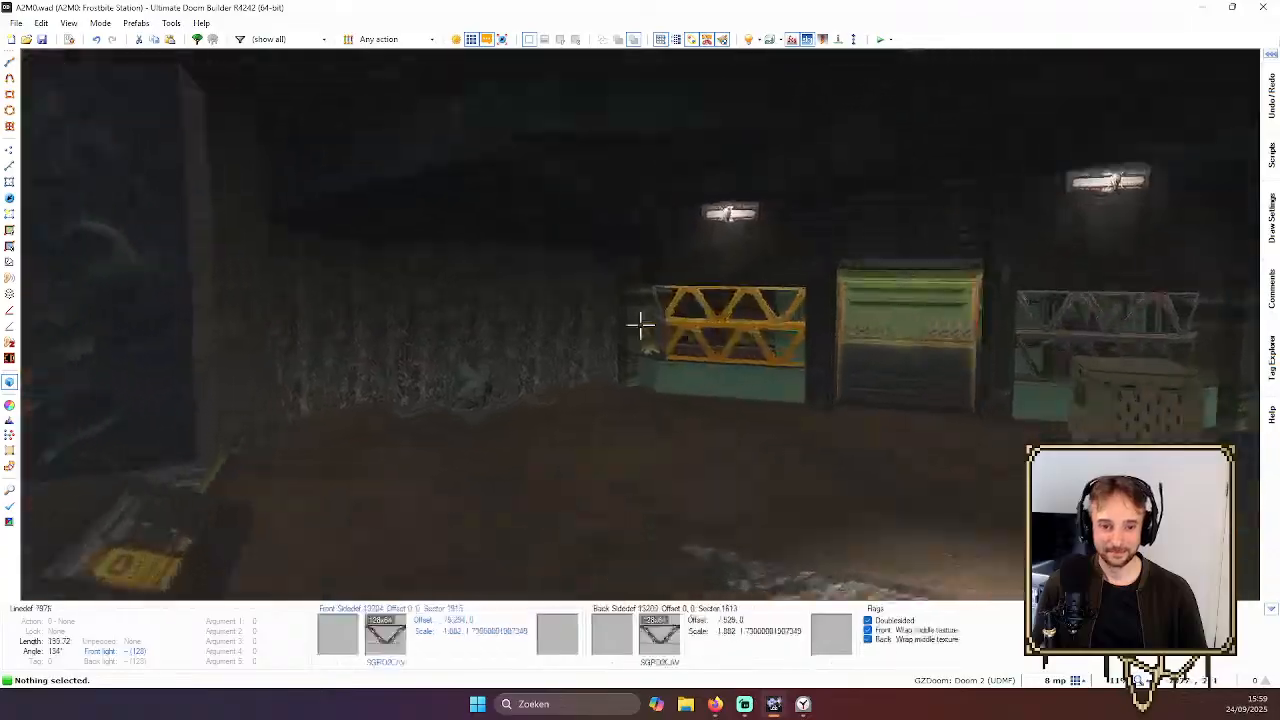
key(t)
scroll(576, 470, up, 6)
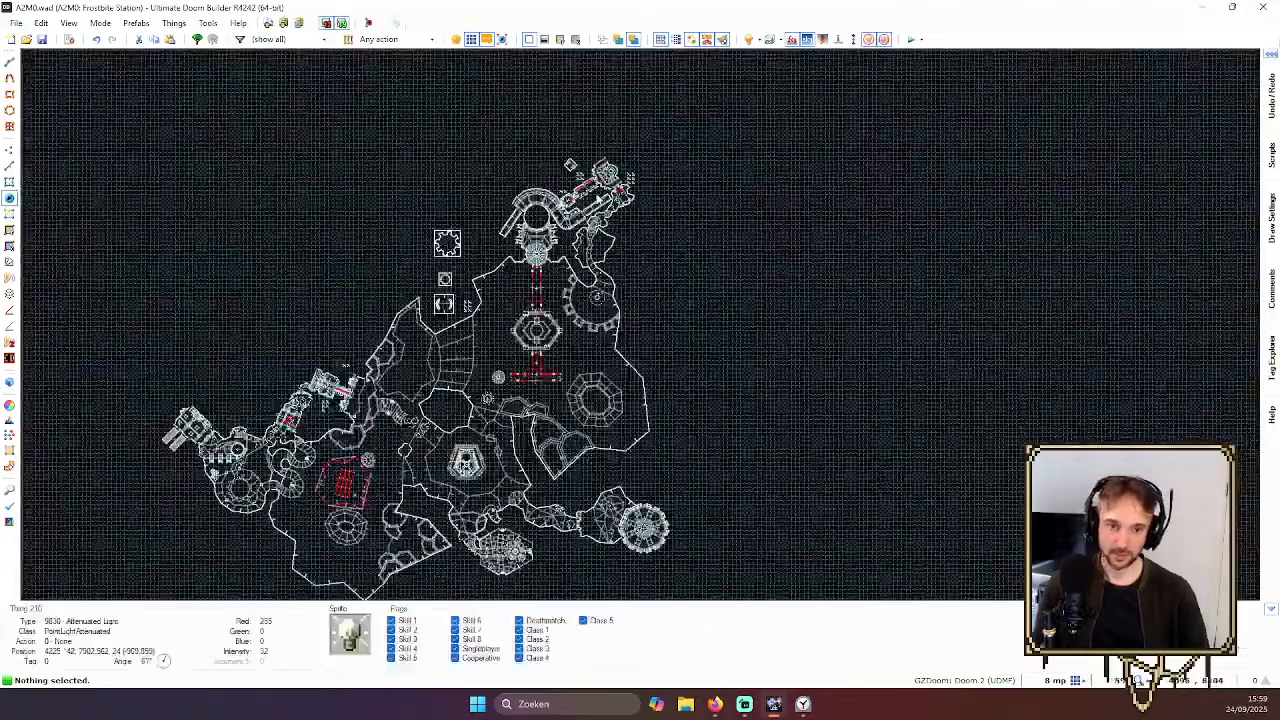
Shift the lamp texture on all side faces of the raised pentagram platform to offsets 24, 14 in 3D
scroll(616, 435, up, 4)
key(q)
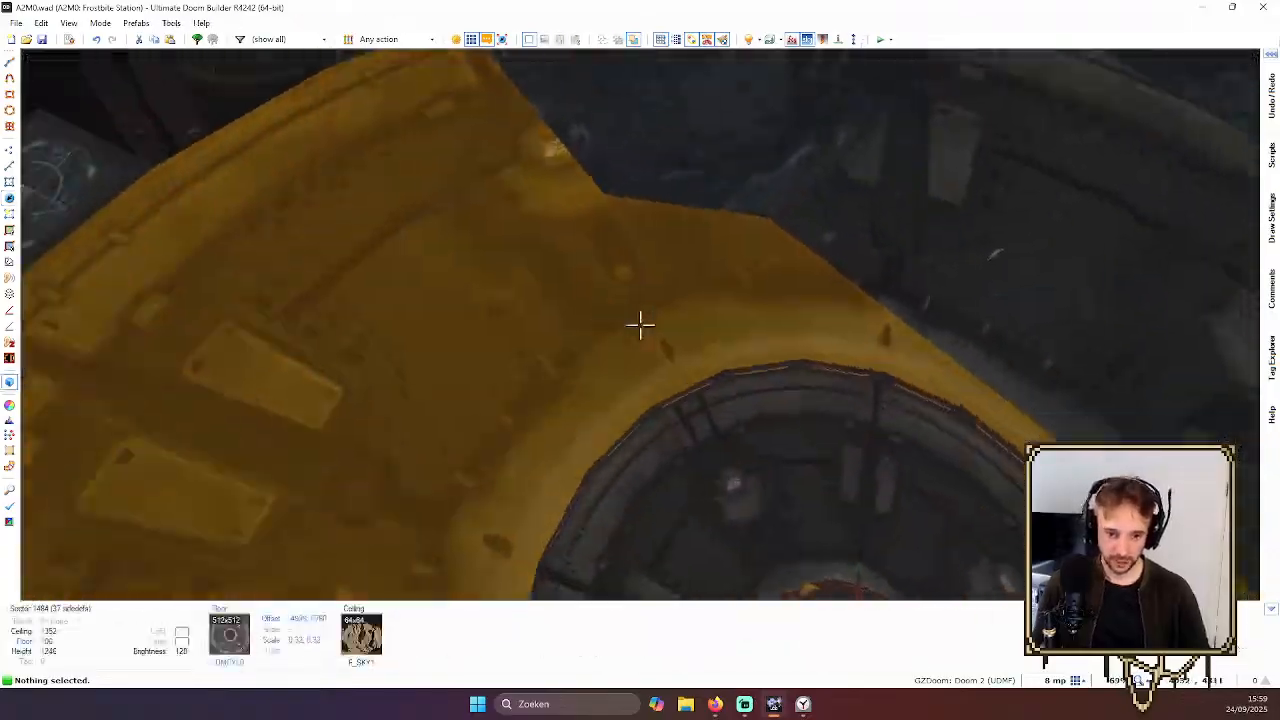
key(e)
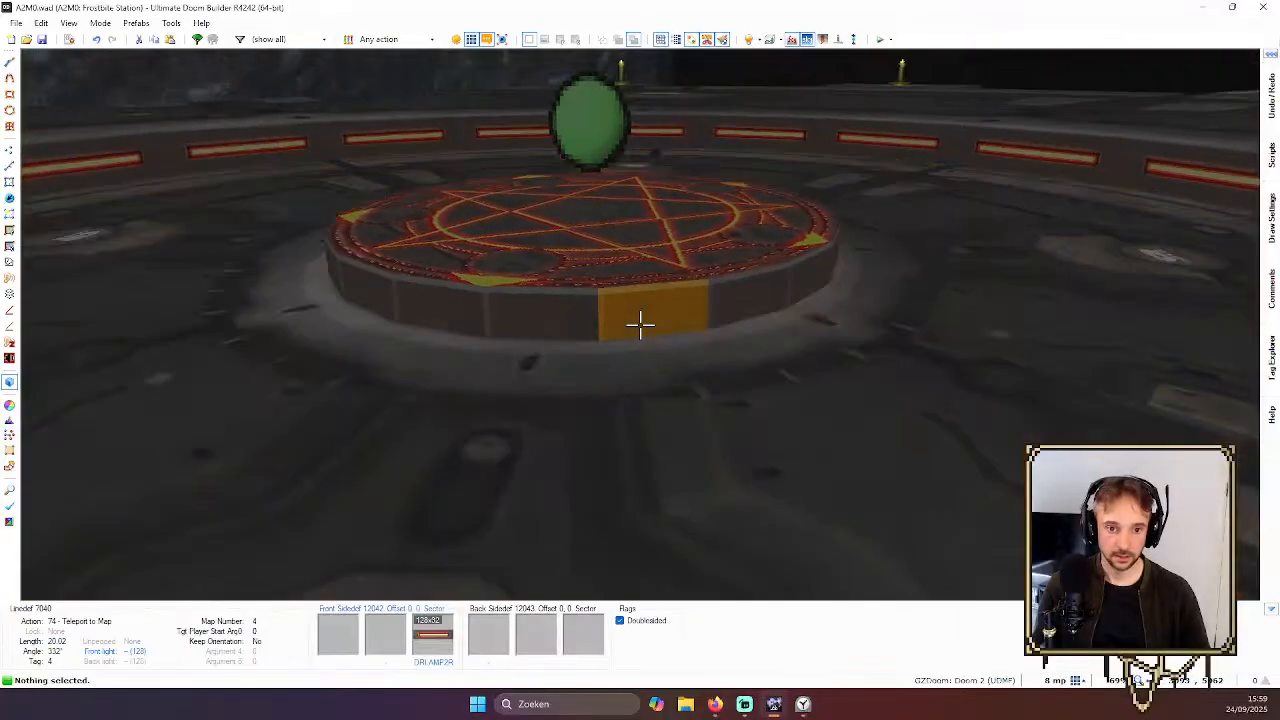
shift+click(640, 323)
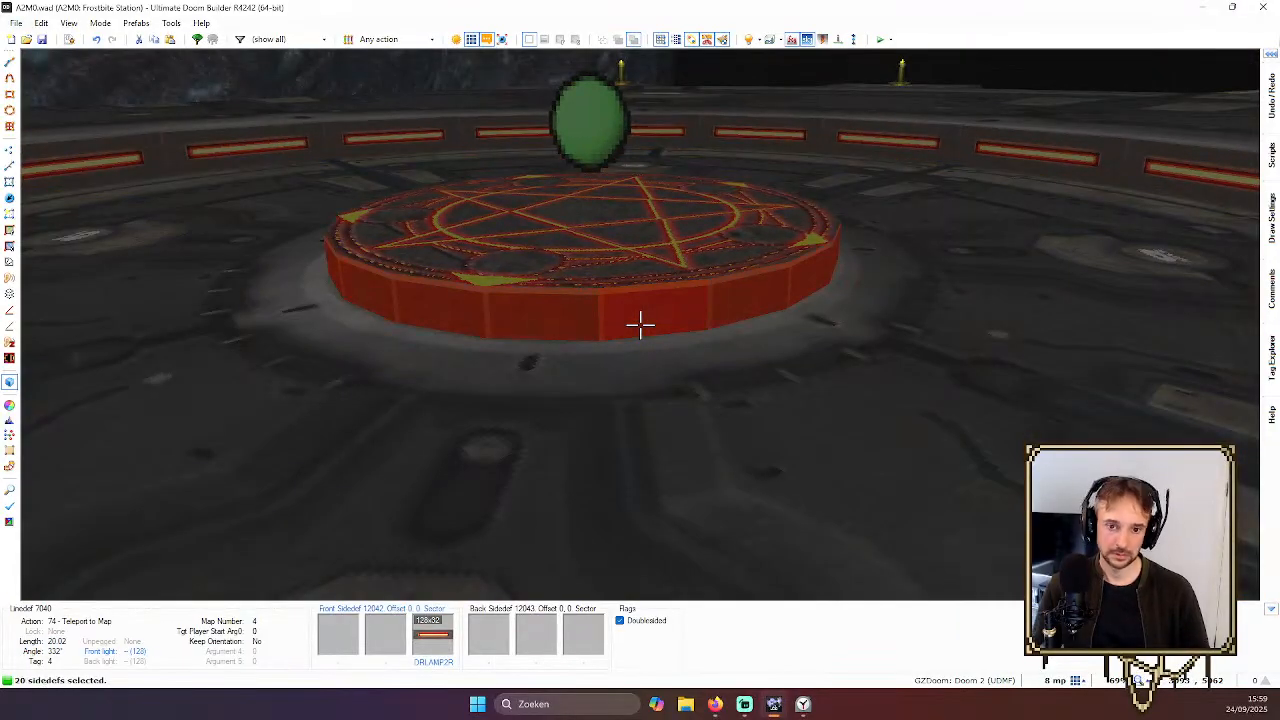
key(shift+Up)
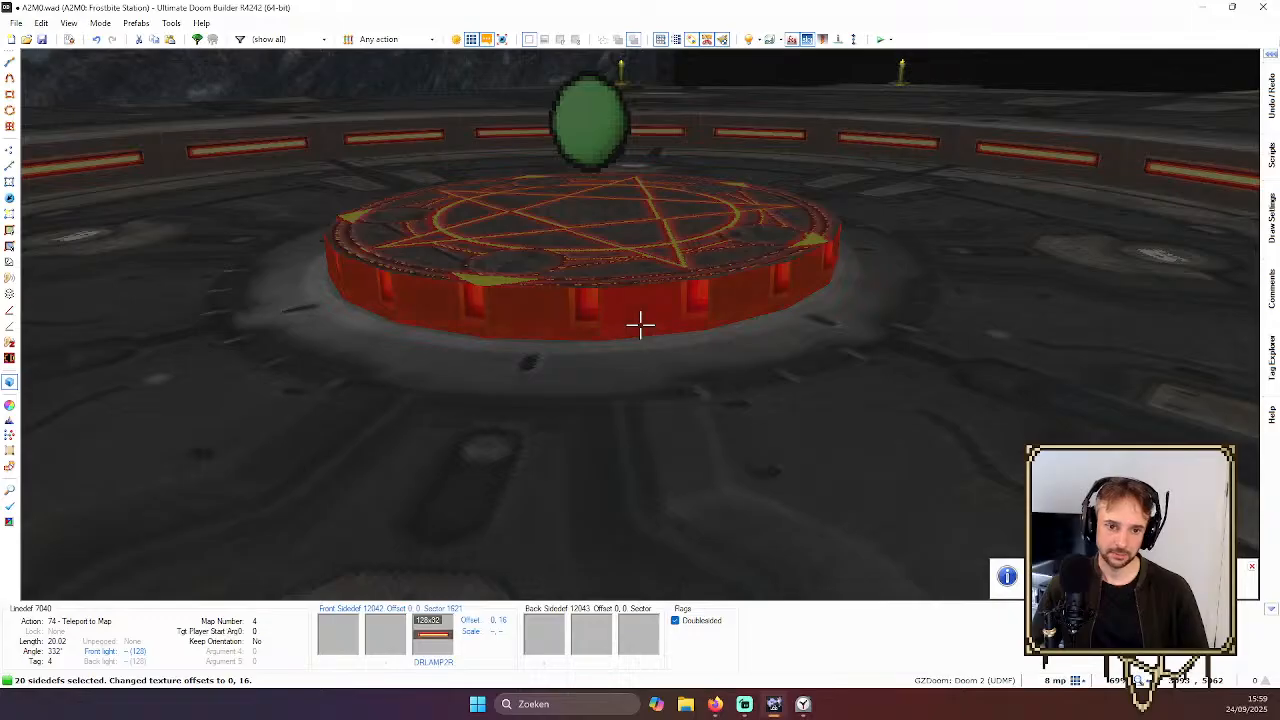
key(shift+Left)
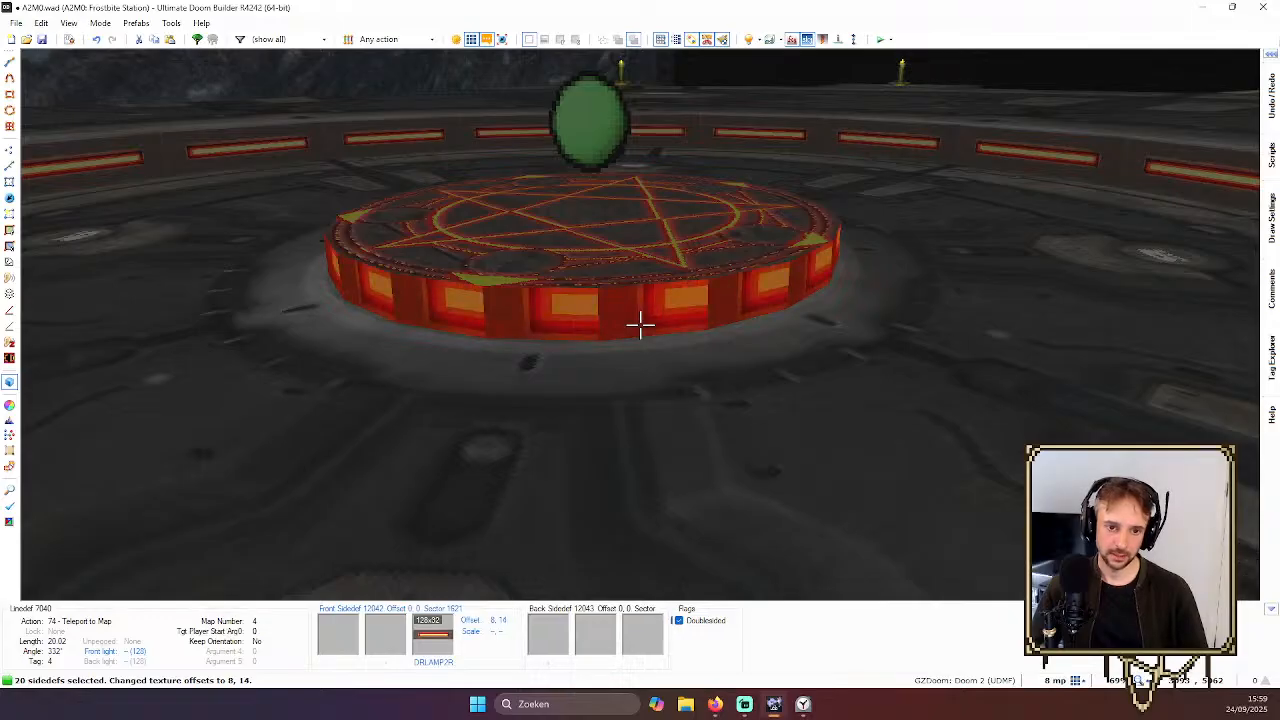
key(c)
View the realigned pentagram platform from several sides, save the map and return to the 2D view
key(d)
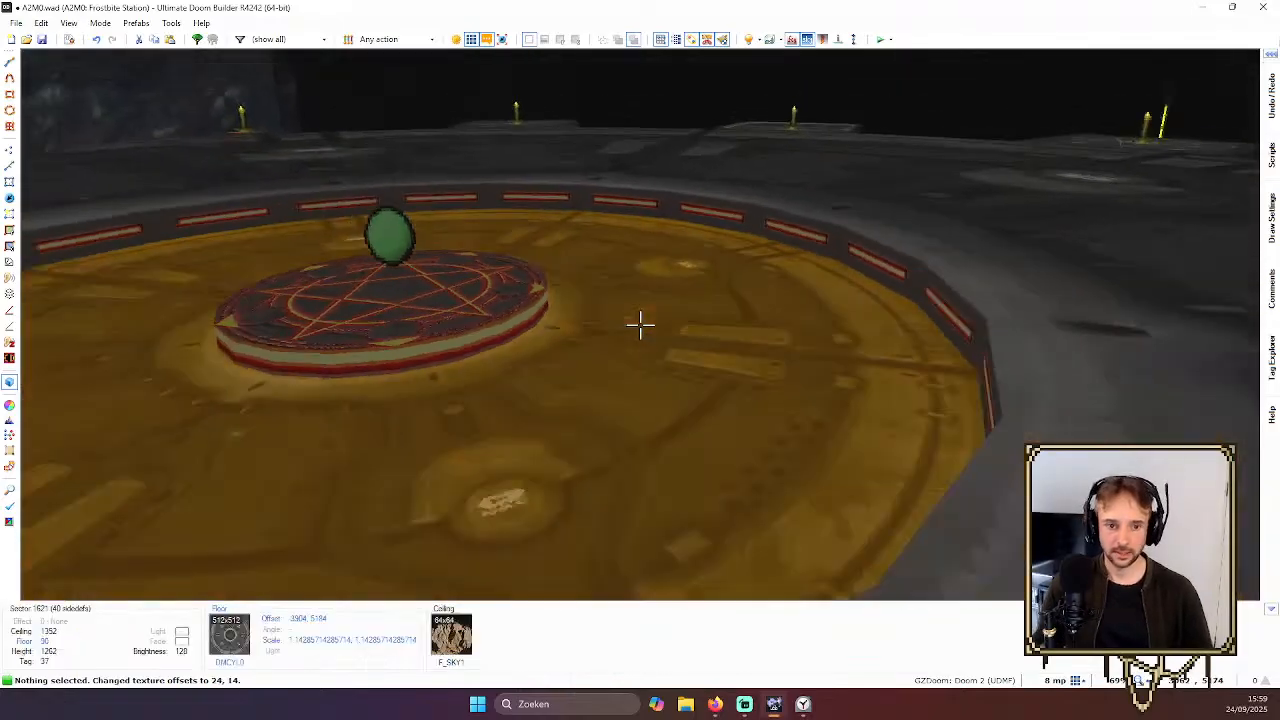
key(e)
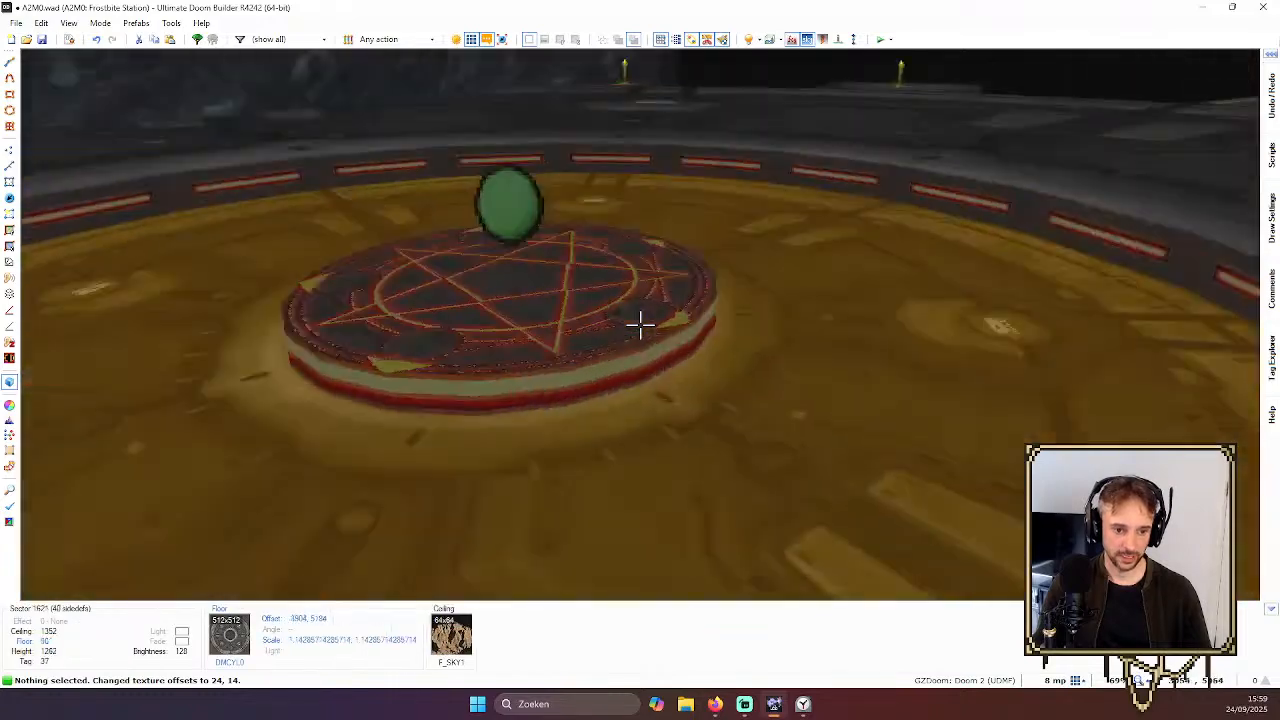
key(d)
key(q)
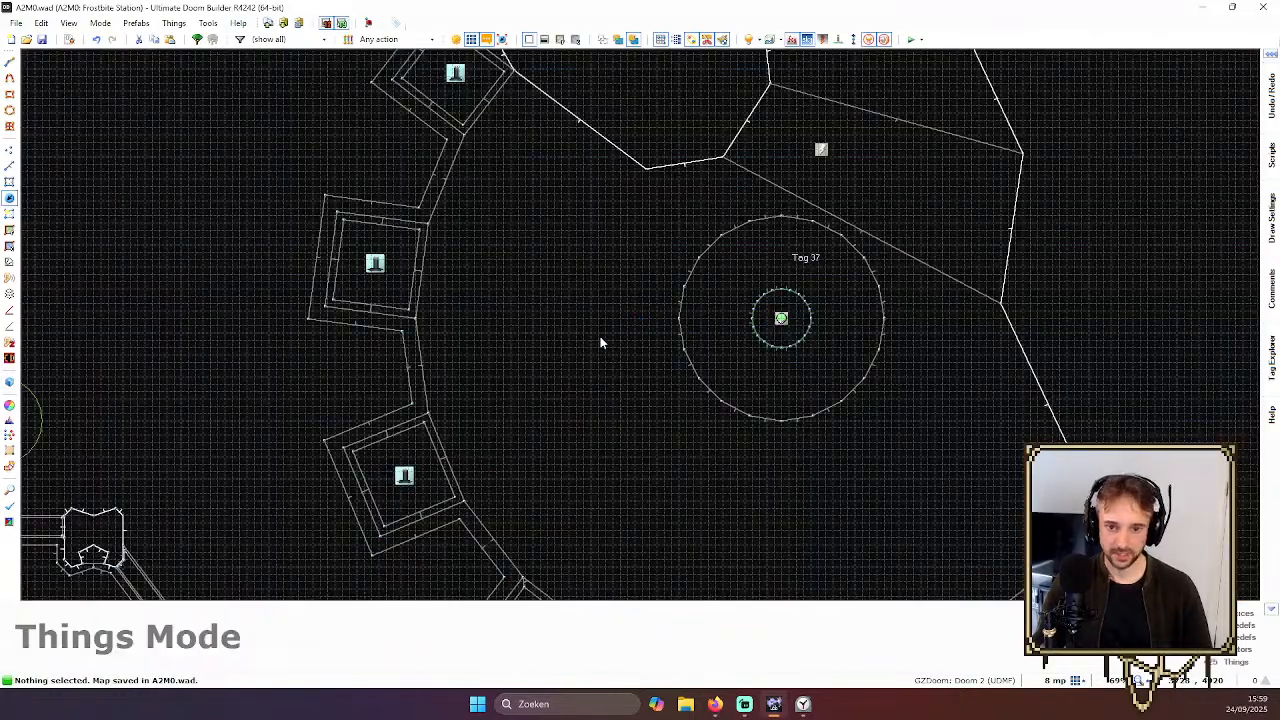
Fly around the pentagram platform and its circular surround in 3D, and examine the same rings up close in 2D
scroll(700, 320, up, 2)
key(q)
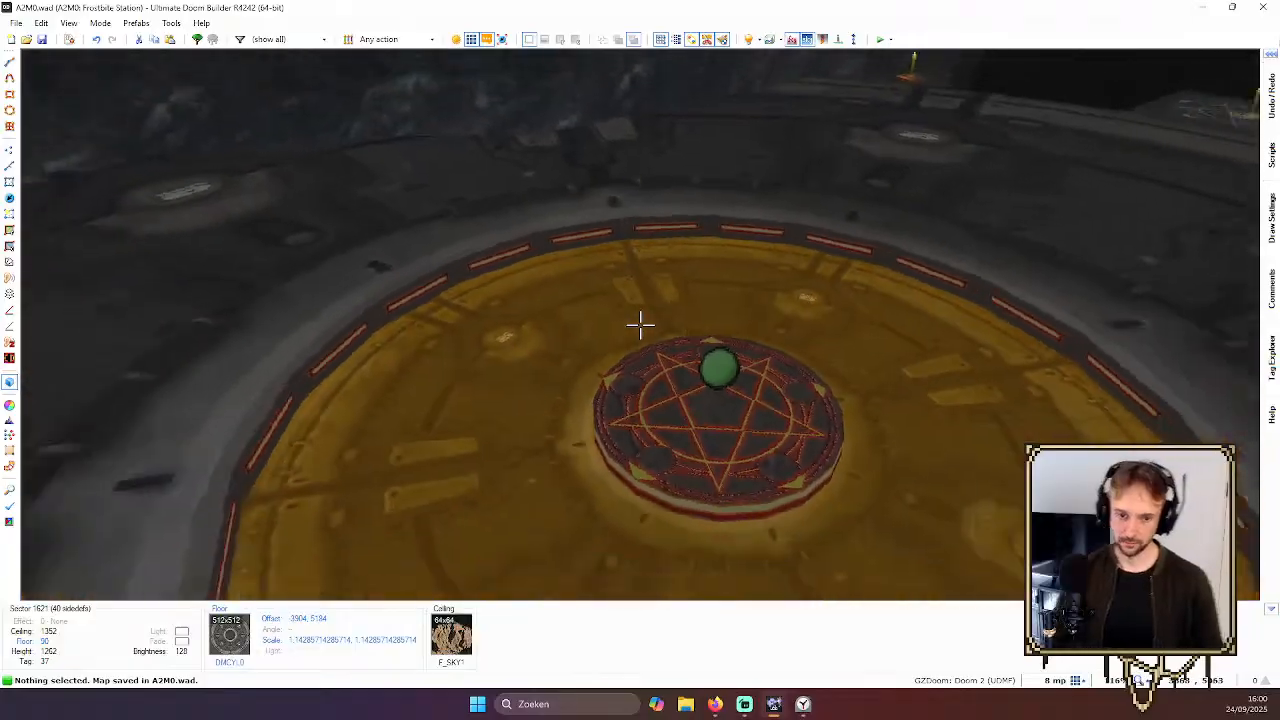
key(e)
key(d)
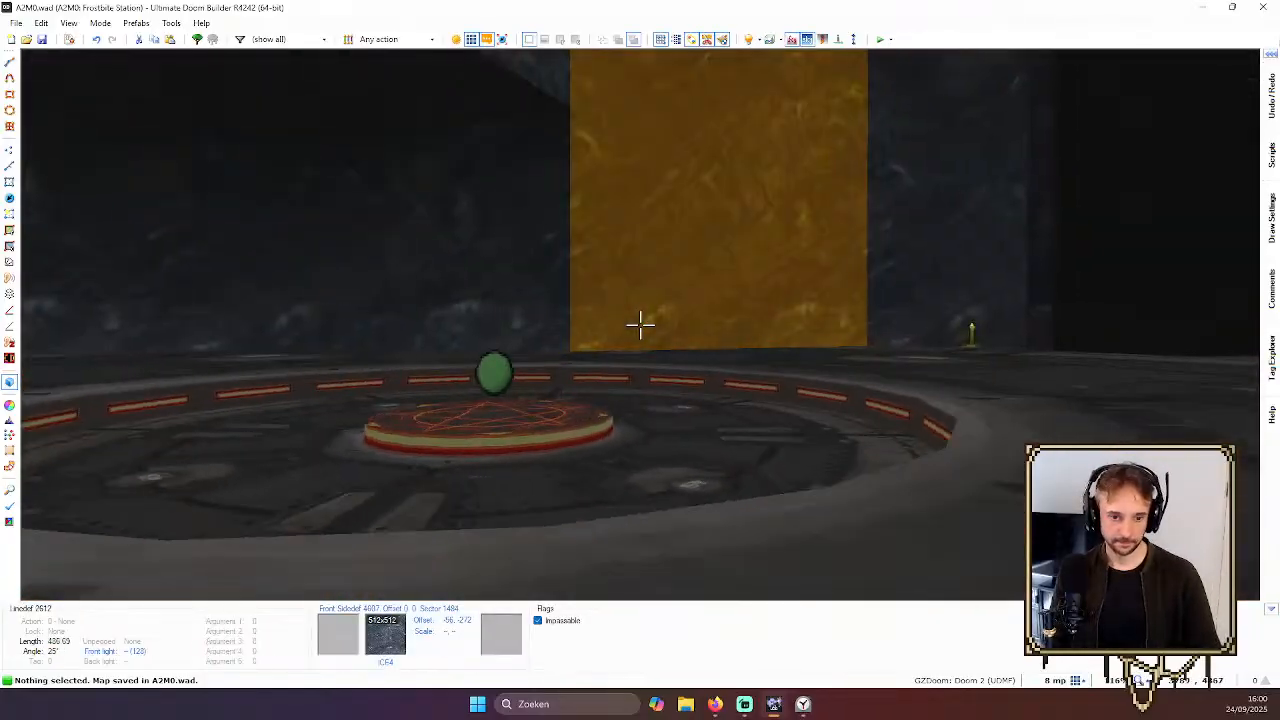
key(e)
key(d)
key(t)
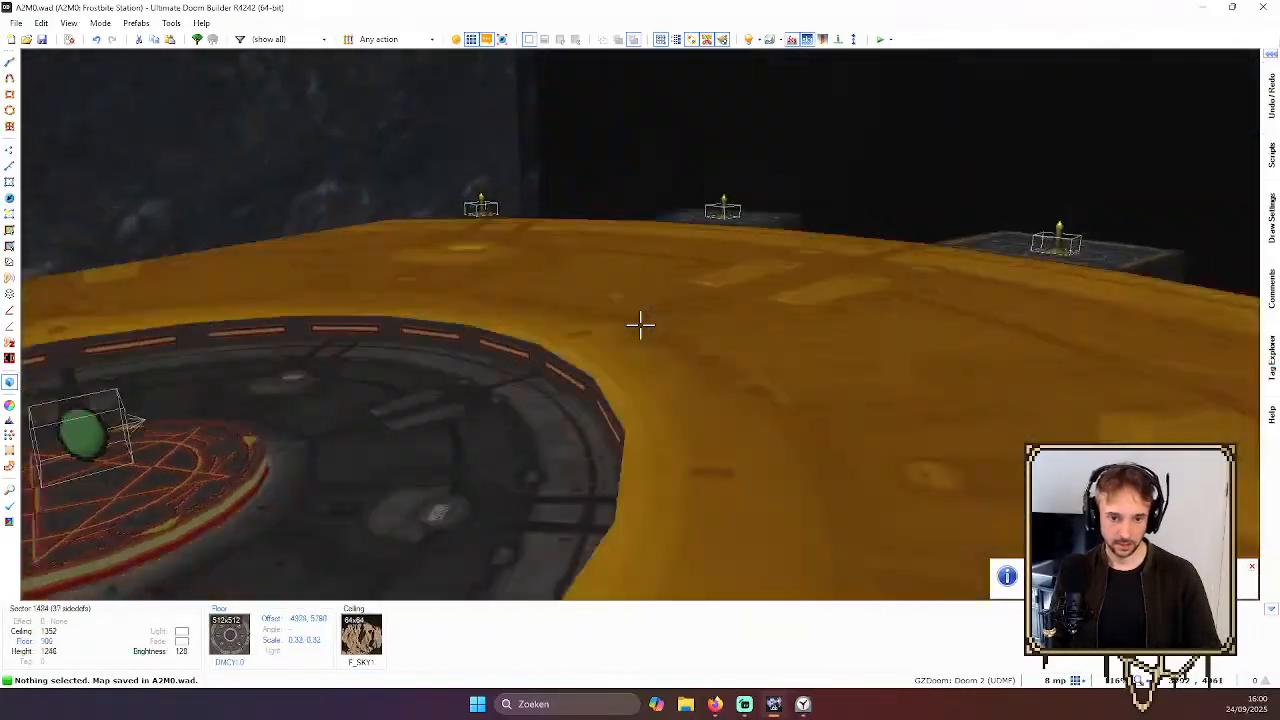
key(t)
key(e)
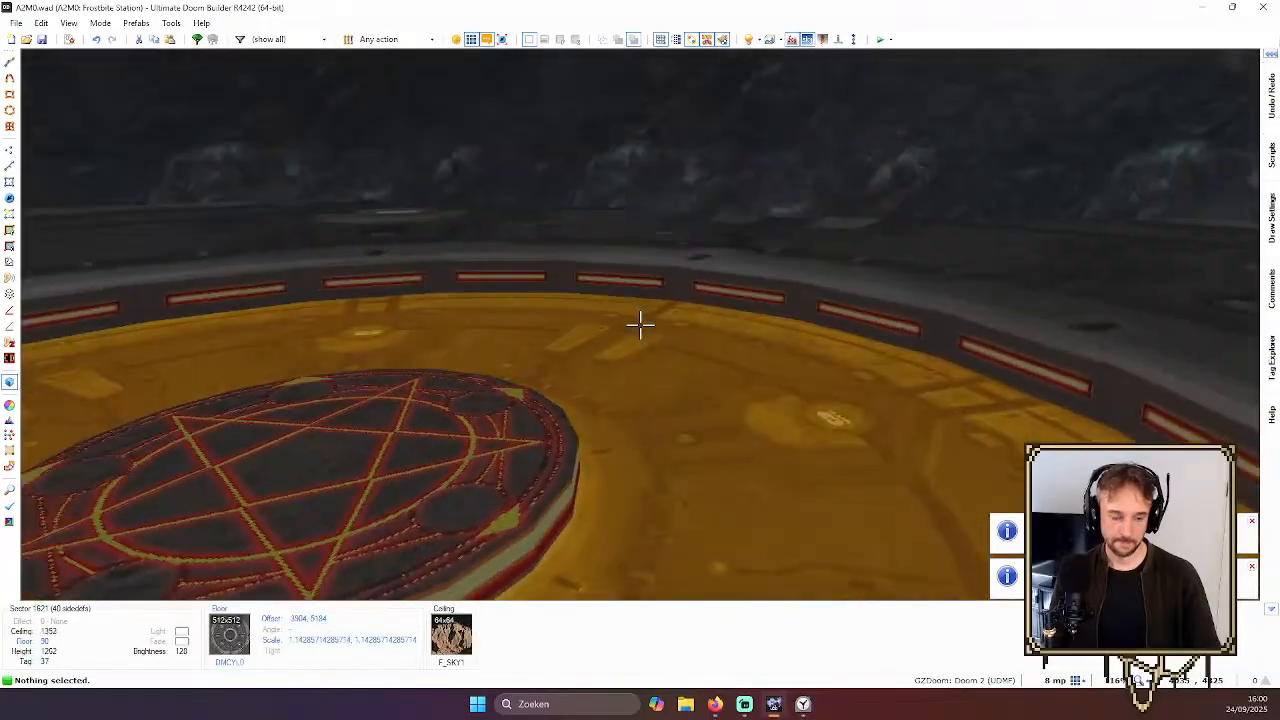
key(d)
key(e)
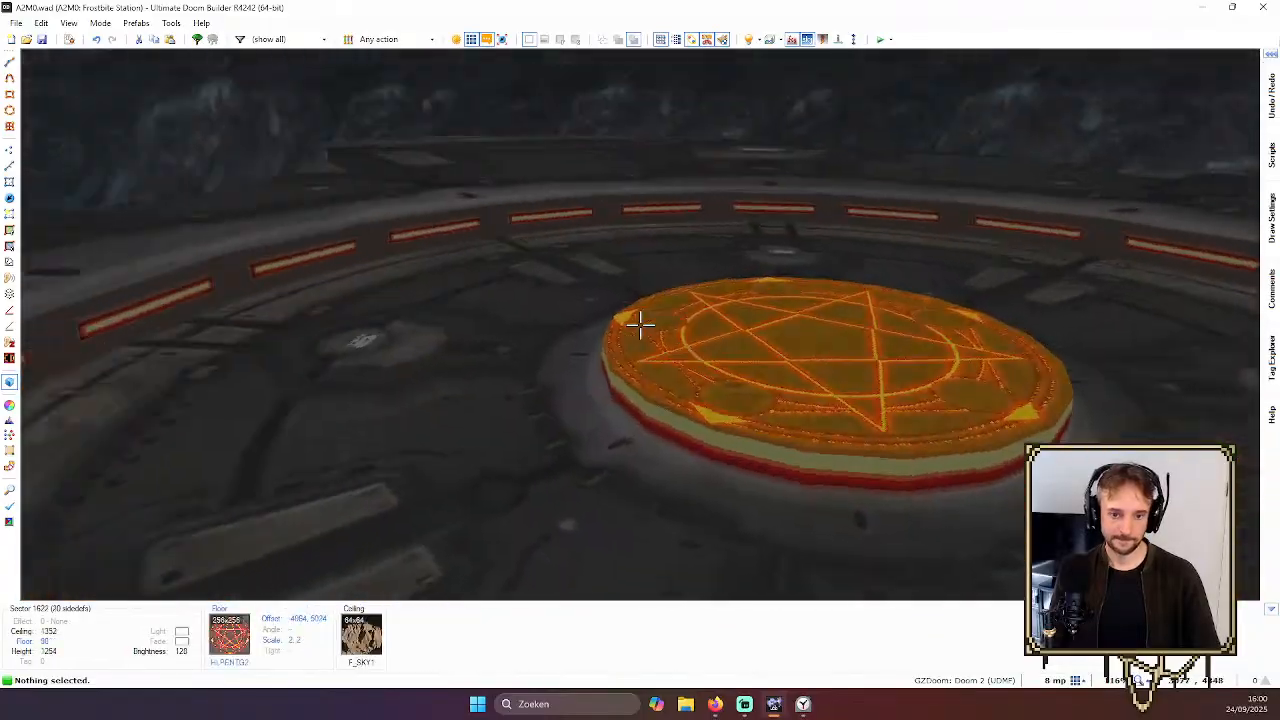
key(t)
key(d)
key(t)
key(w)
scroll(763, 247, up, 2)
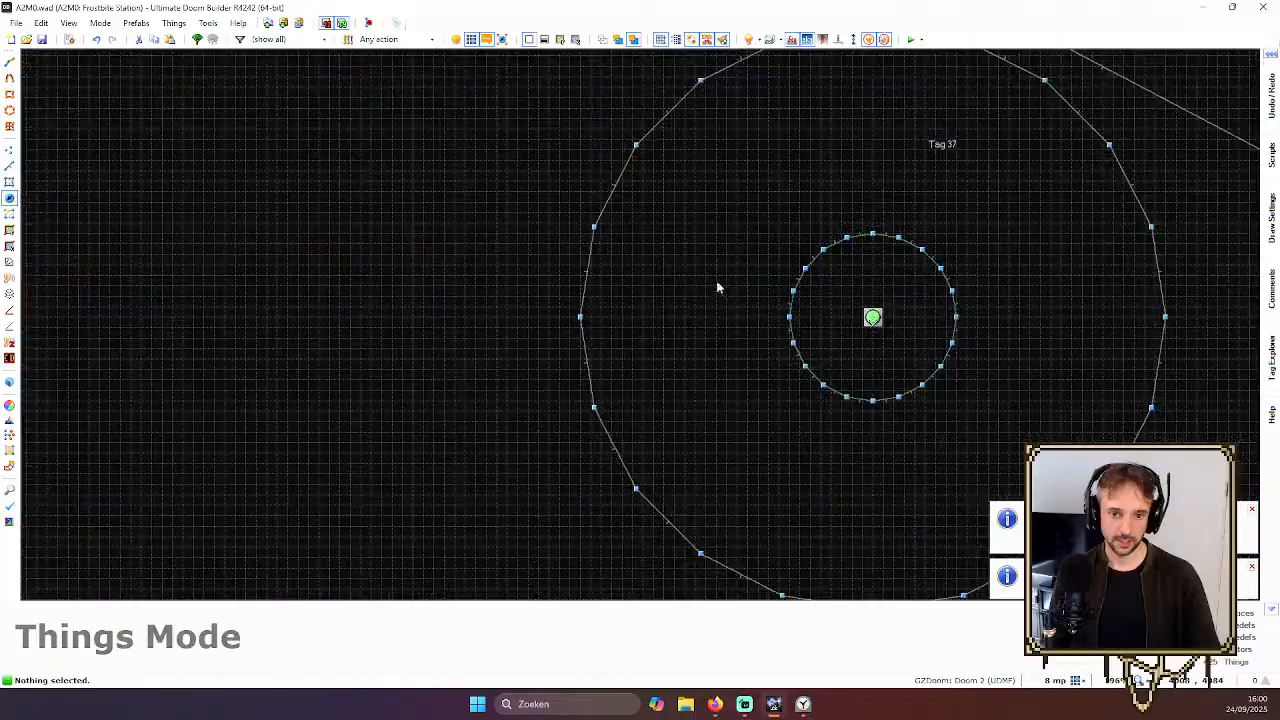
scroll(725, 335, up, 1)
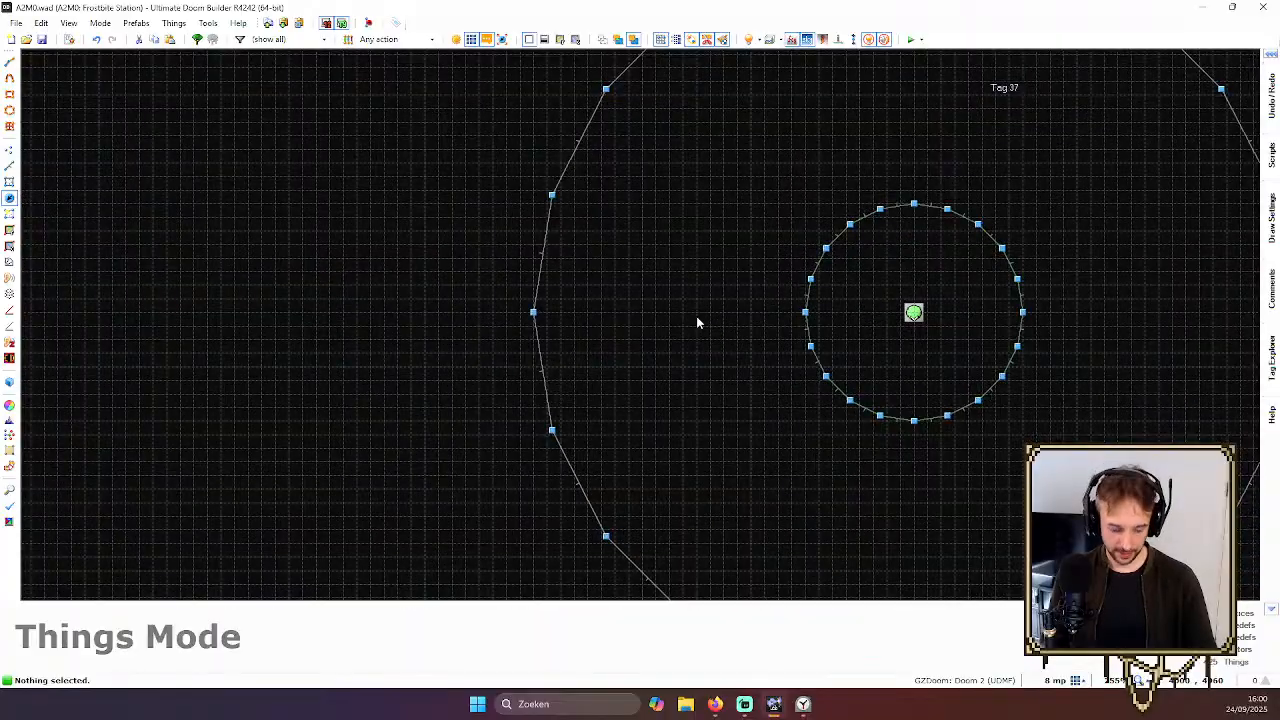
Copy one of the orange attenuated lights from the horizontal row above the round structure in the map's west, and clear the selection
scroll(700, 314, down, 6)
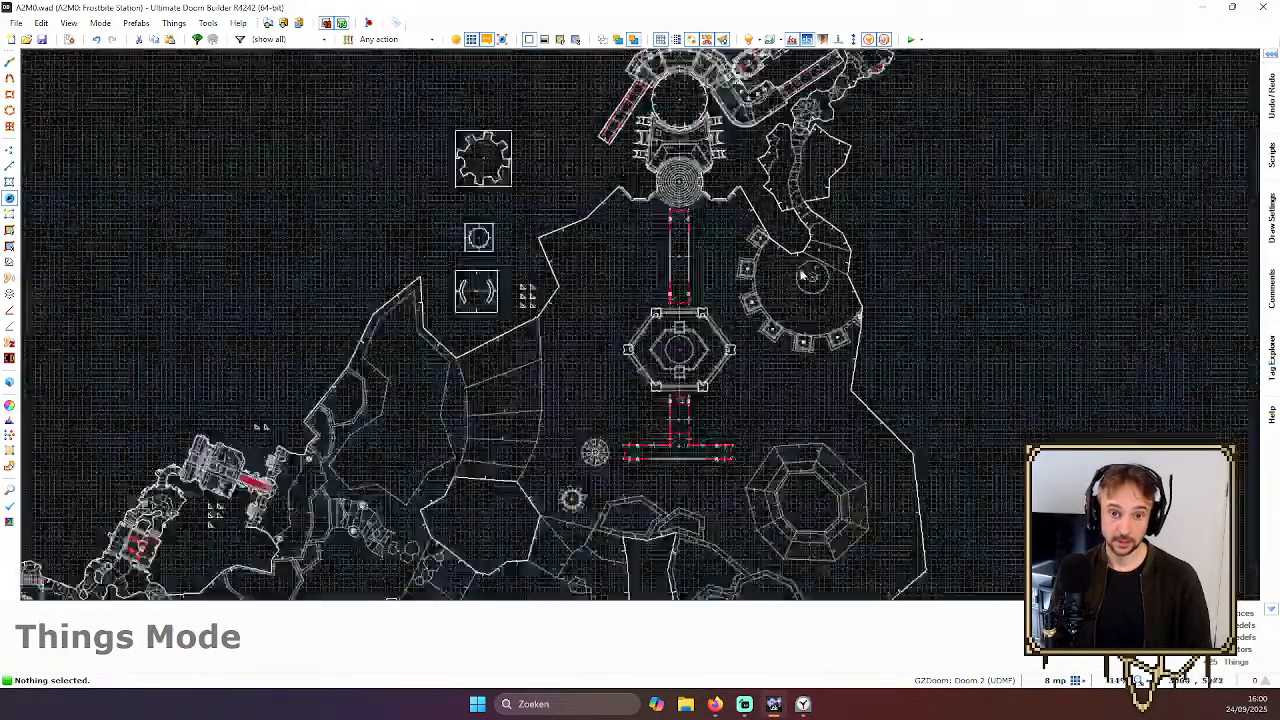
scroll(747, 329, up, 5)
scroll(747, 329, down, 5)
scroll(697, 363, up, 3)
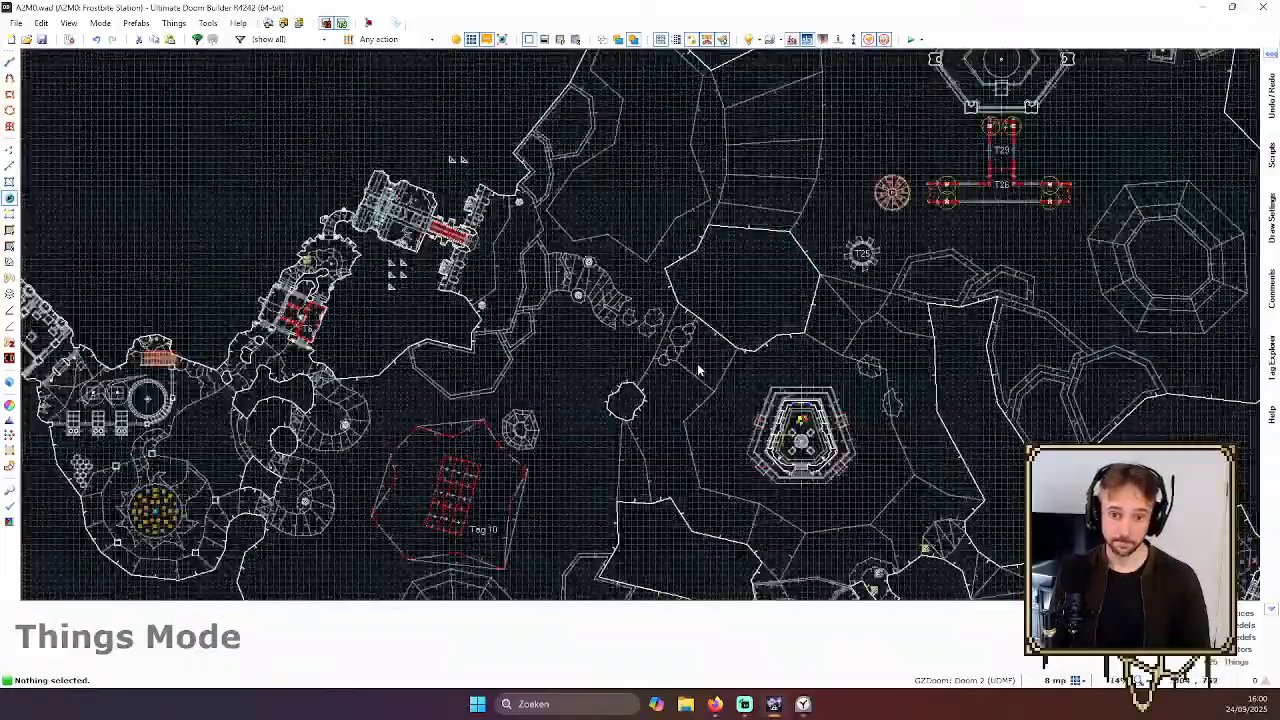
scroll(515, 407, up, 6)
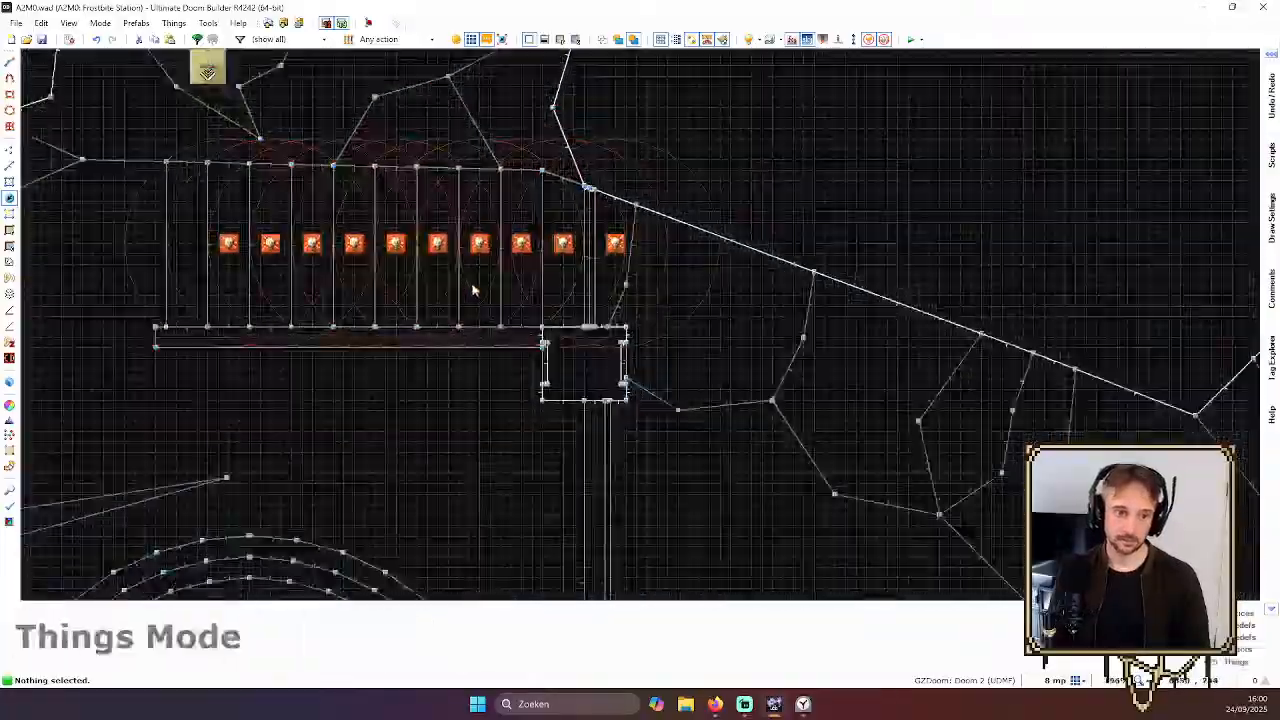
click(472, 255)
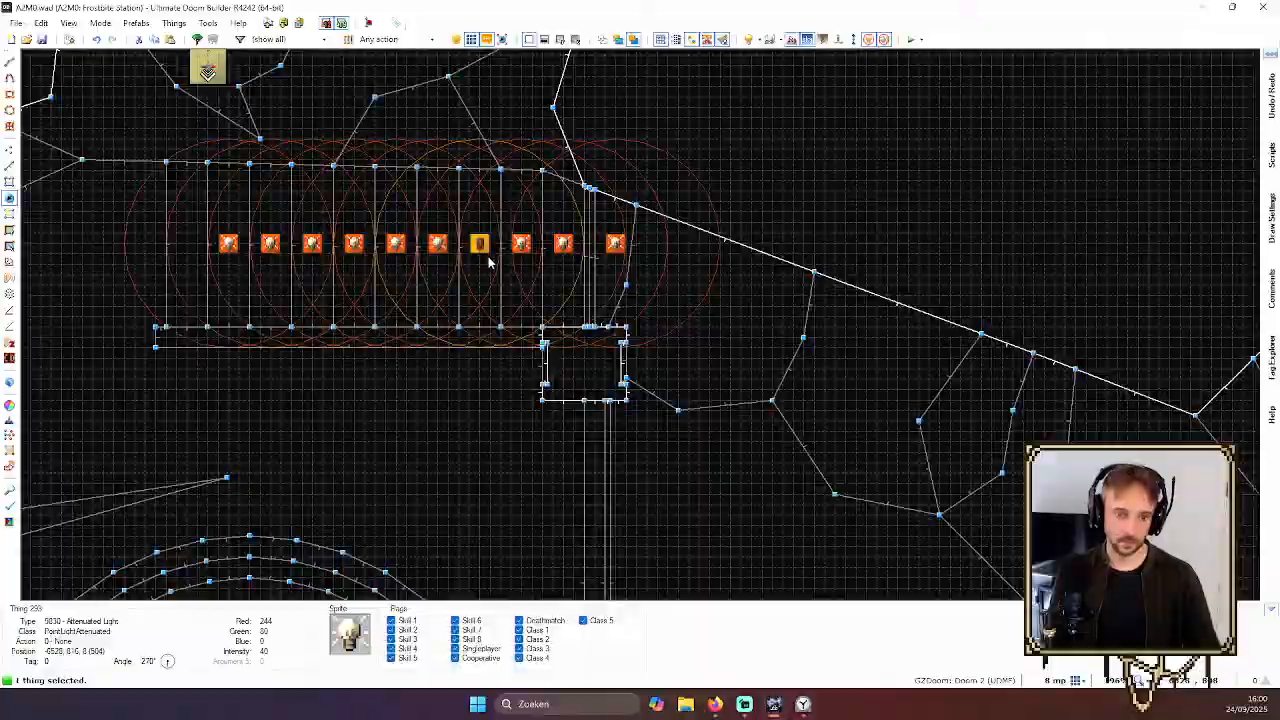
key(c)
scroll(500, 255, down, 11)
key(space)
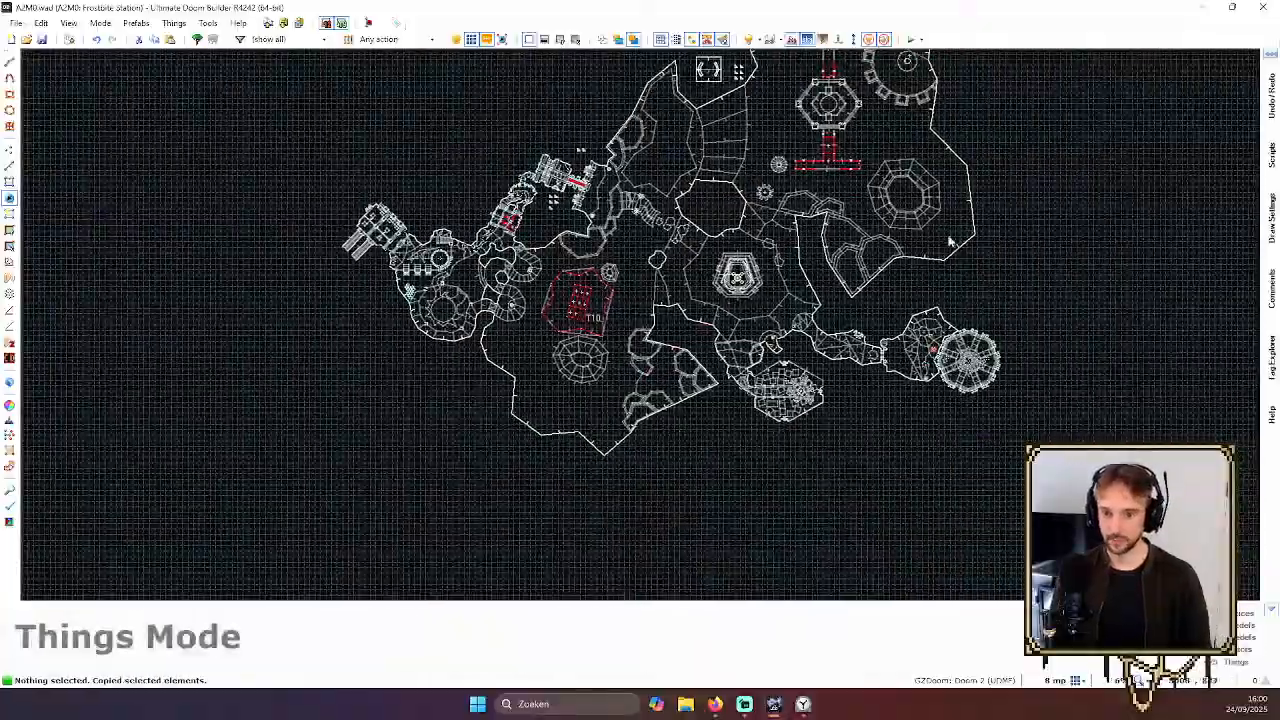
Paste the copied attenuated light inside the Tag 37 circle, directly north of the pentagram platform's green orb
scroll(955, 350, up, 5)
scroll(958, 348, down, 6)
scroll(968, 232, up, 8)
scroll(768, 184, down, 8)
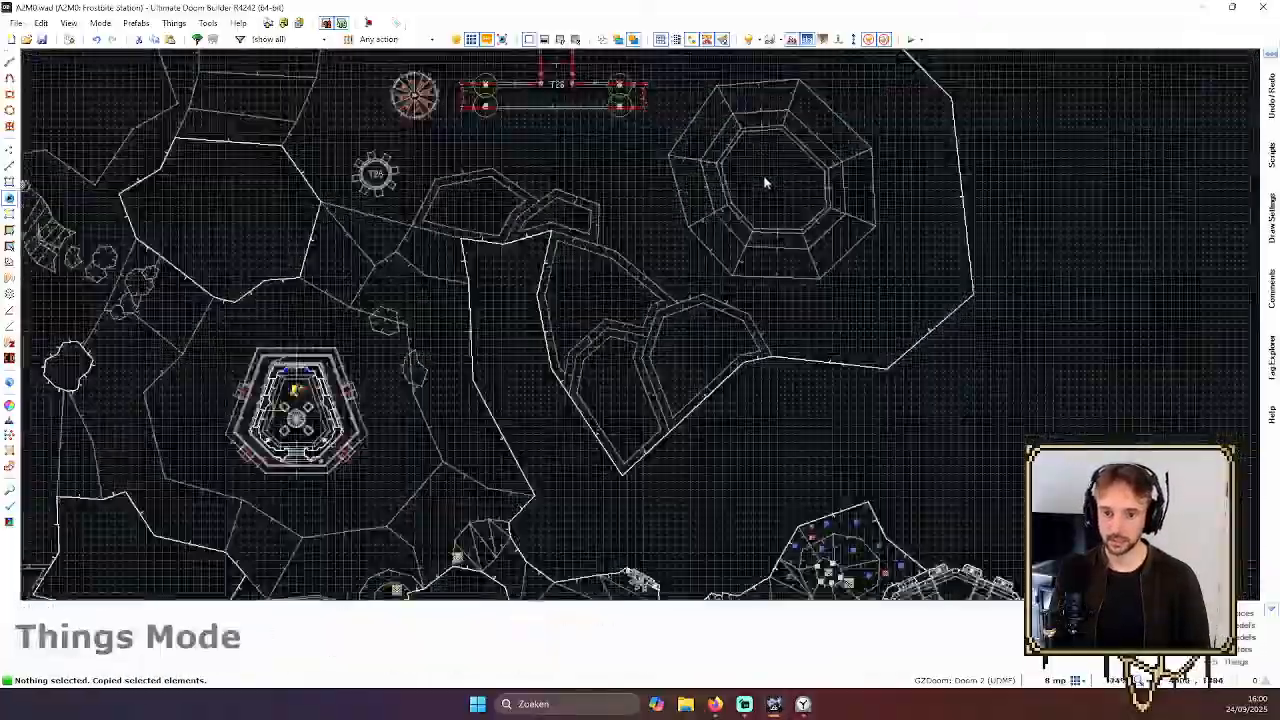
scroll(757, 172, up, 3)
scroll(753, 177, up, 4)
scroll(790, 185, down, 3)
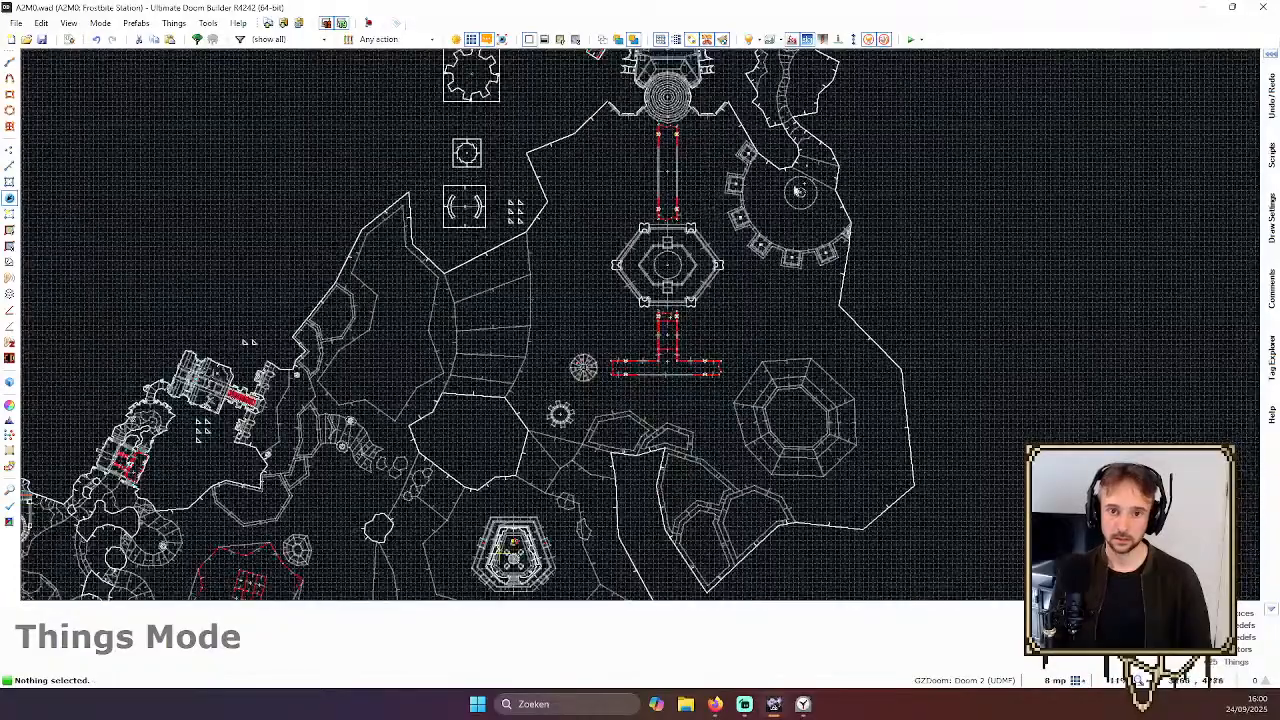
scroll(812, 190, up, 6)
scroll(690, 215, up, 8)
key(ctrl+v)
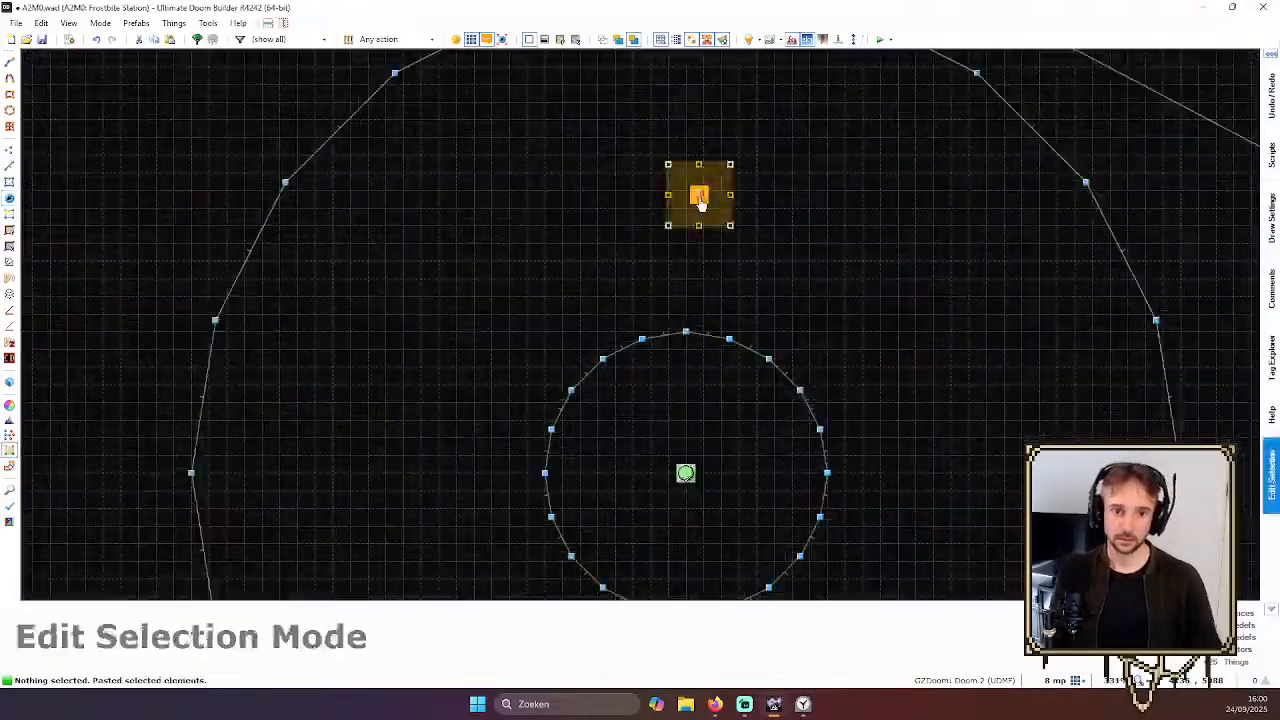
key(Return)
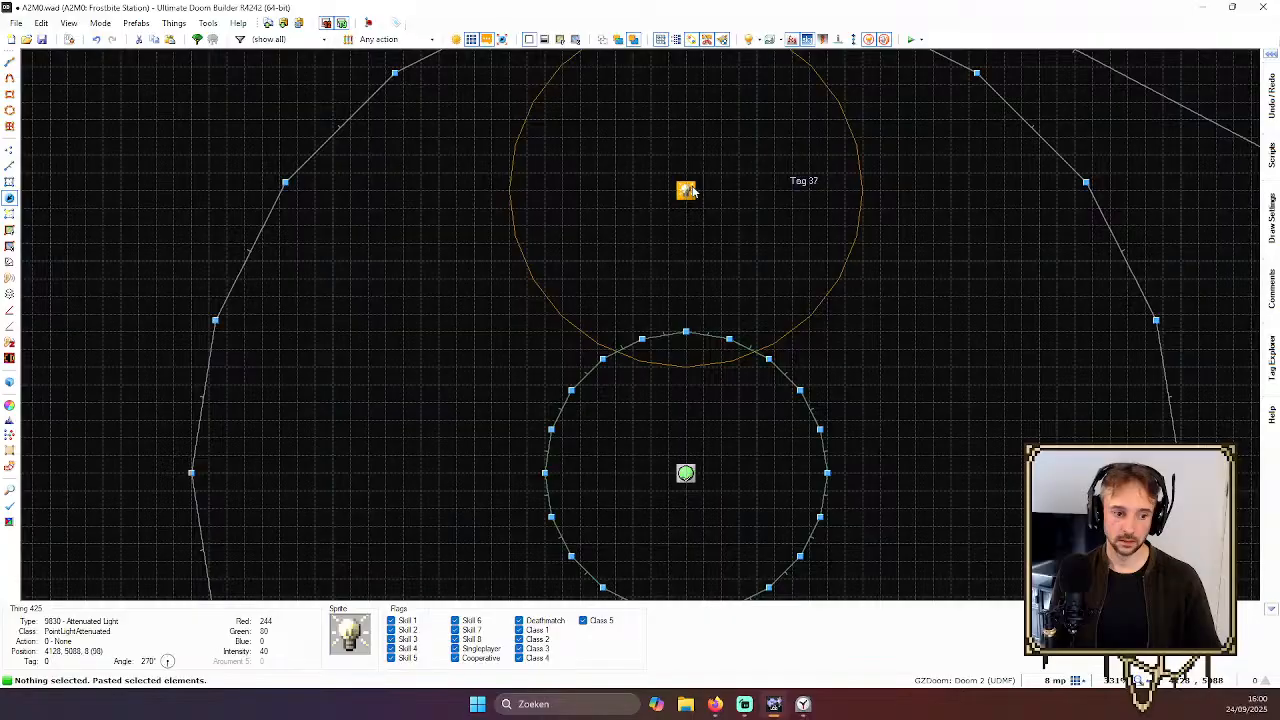
Inspect the colour and intensity arguments of the pasted attenuated light, and close its properties without applying changes
right_click(688, 190)
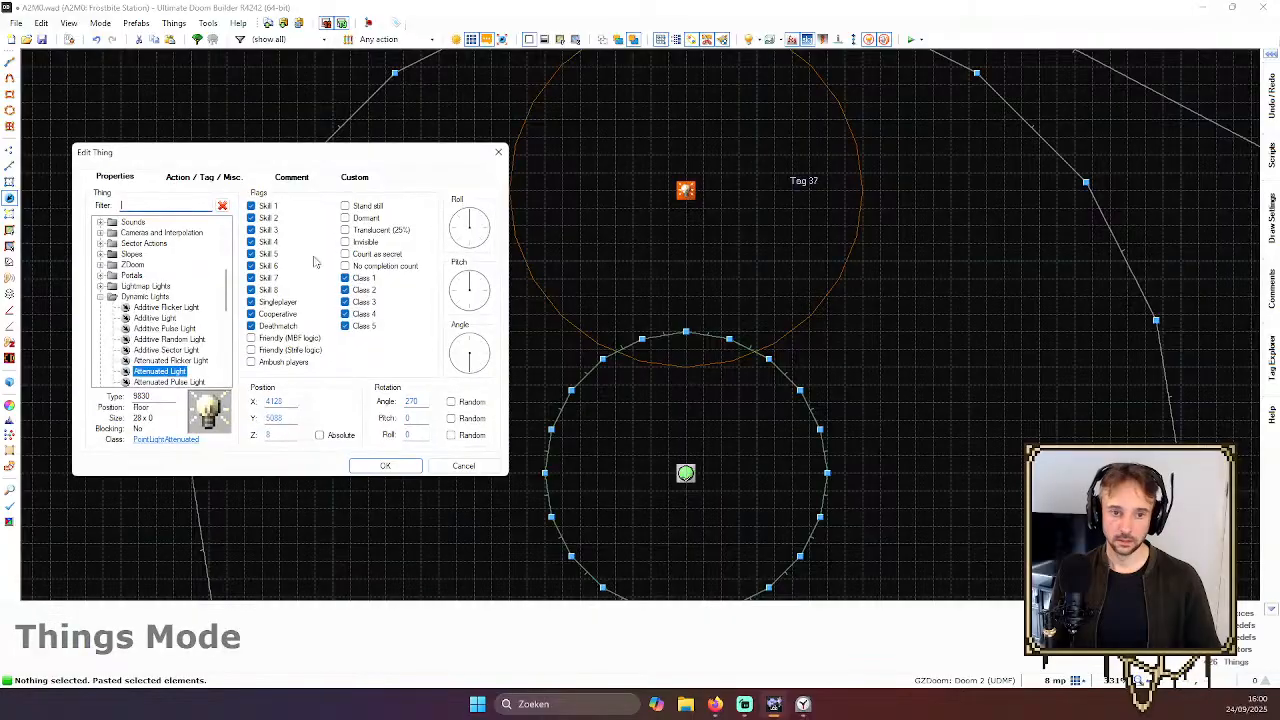
click(200, 177)
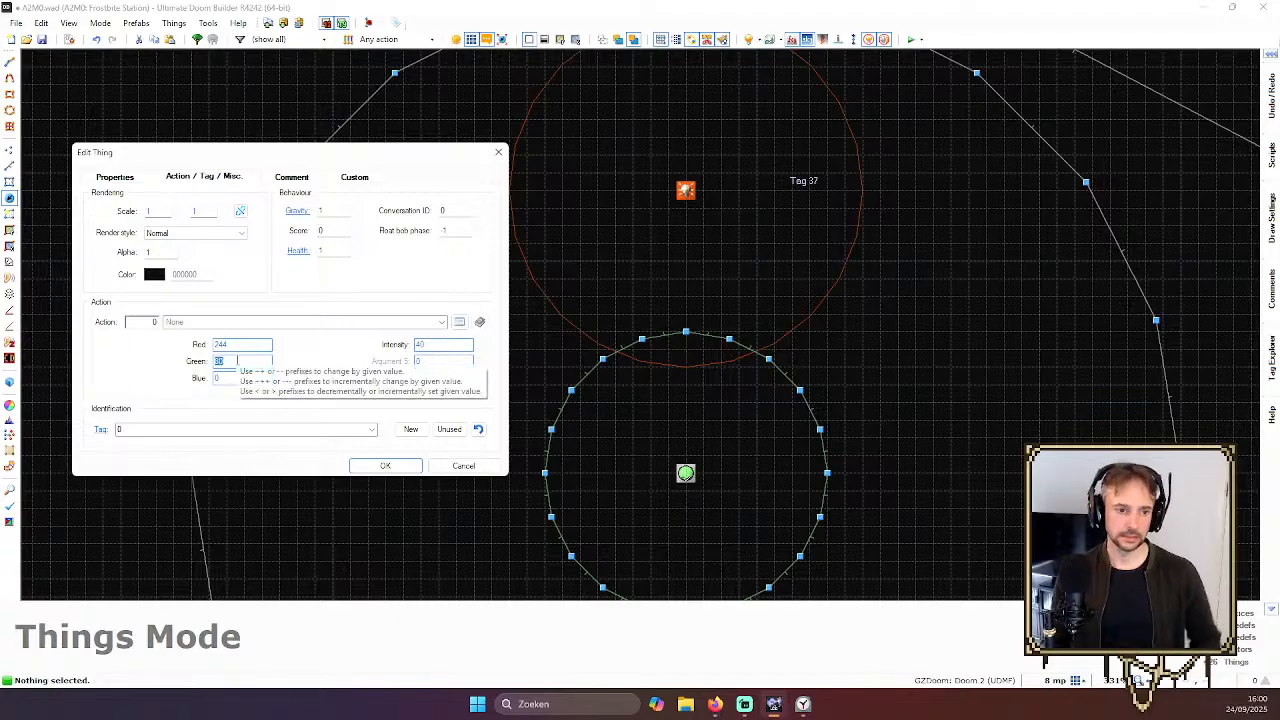
click(480, 463)
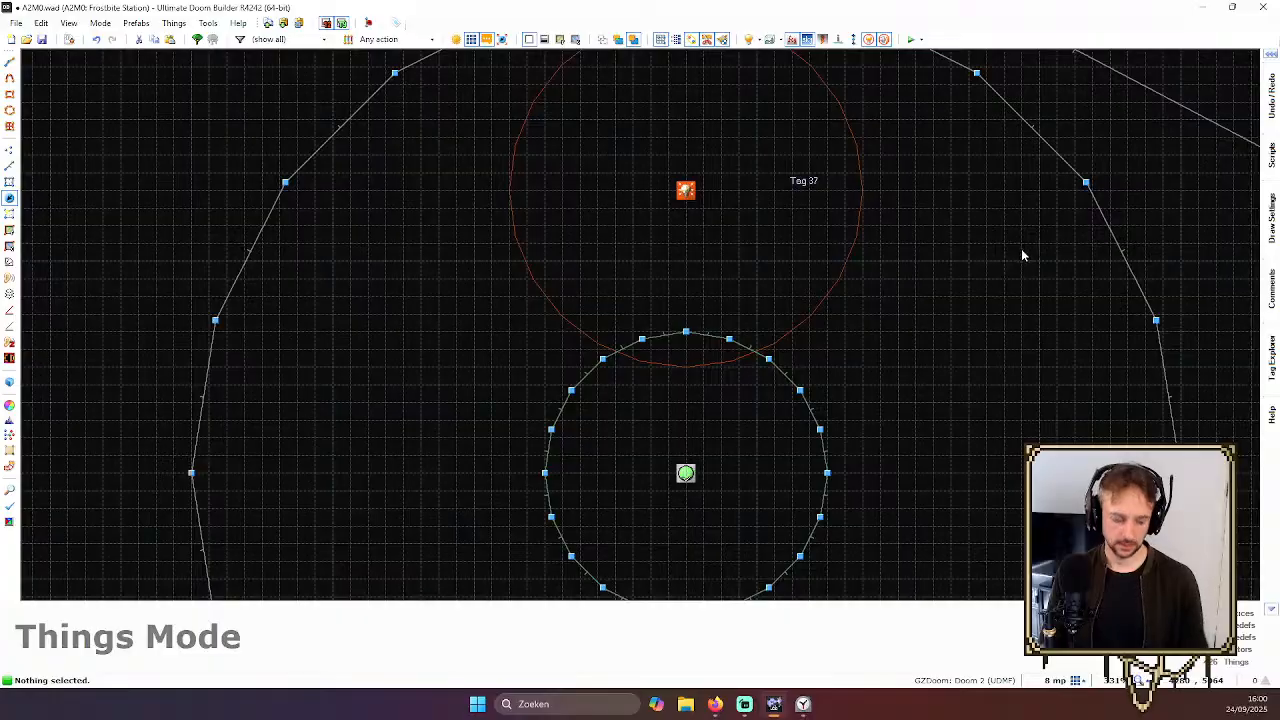
Inspect the colour and intensity arguments of an orange point light in the far western building's upper diagonal corridor
scroll(846, 186, up, 3)
key(t)
scroll(937, 200, down, 8)
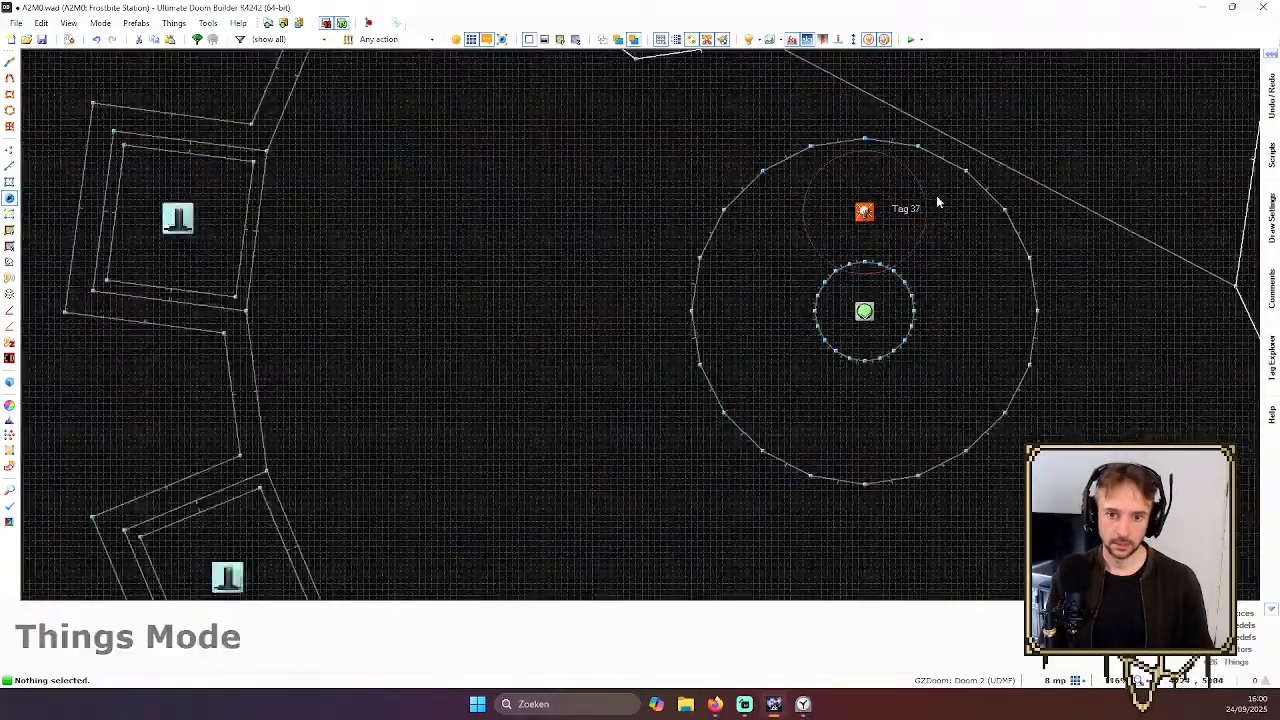
scroll(681, 254, down, 3)
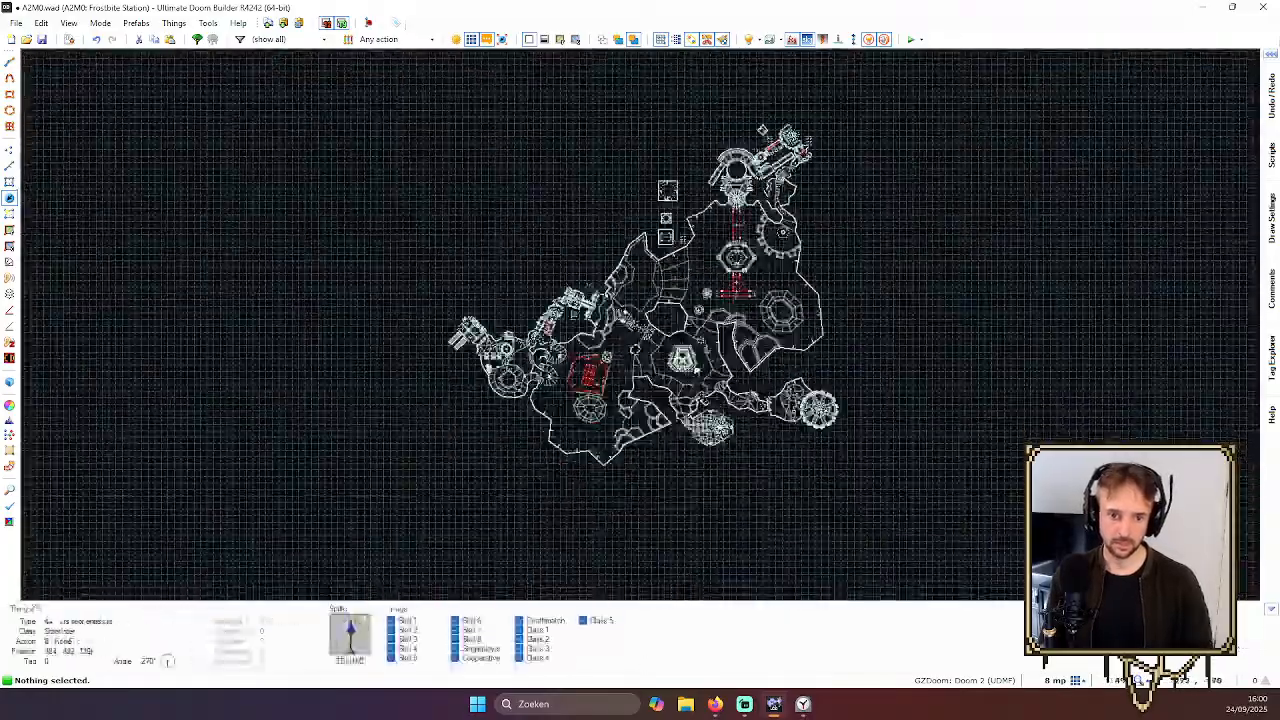
scroll(692, 363, up, 4)
key(Up)
scroll(310, 360, up, 4)
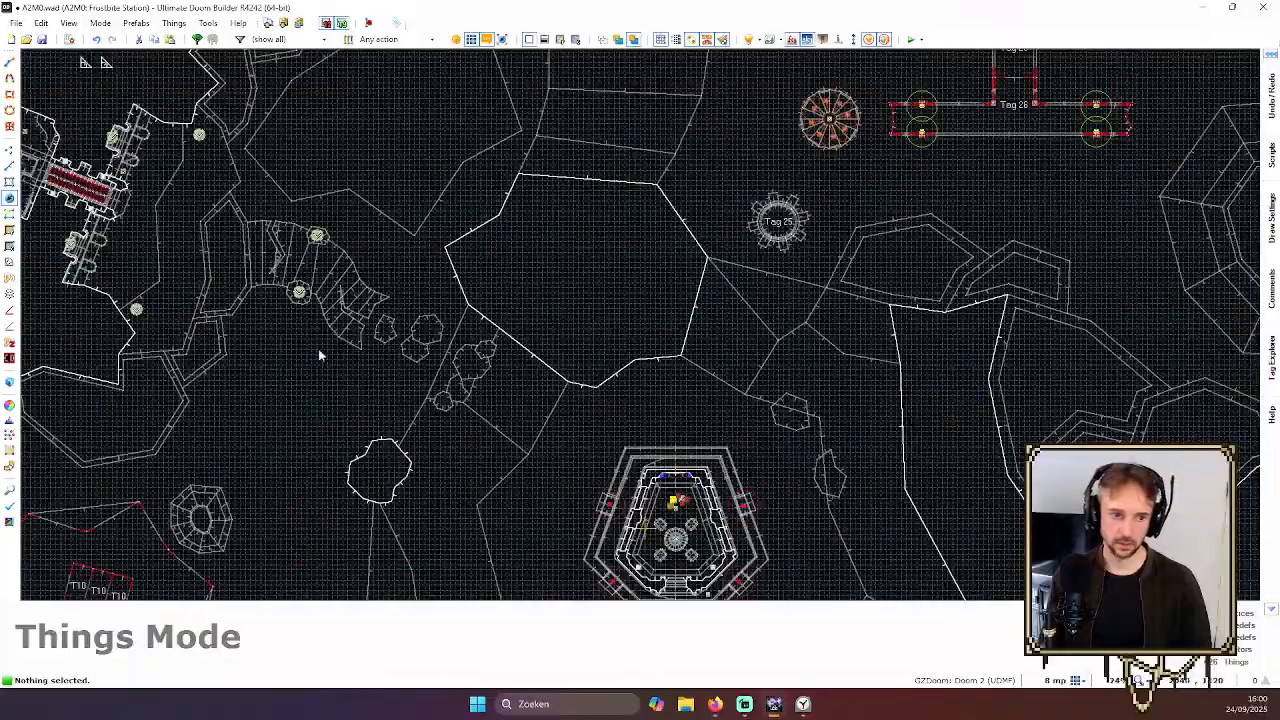
scroll(470, 305, down, 5)
scroll(470, 300, up, 1)
scroll(470, 298, up, 6)
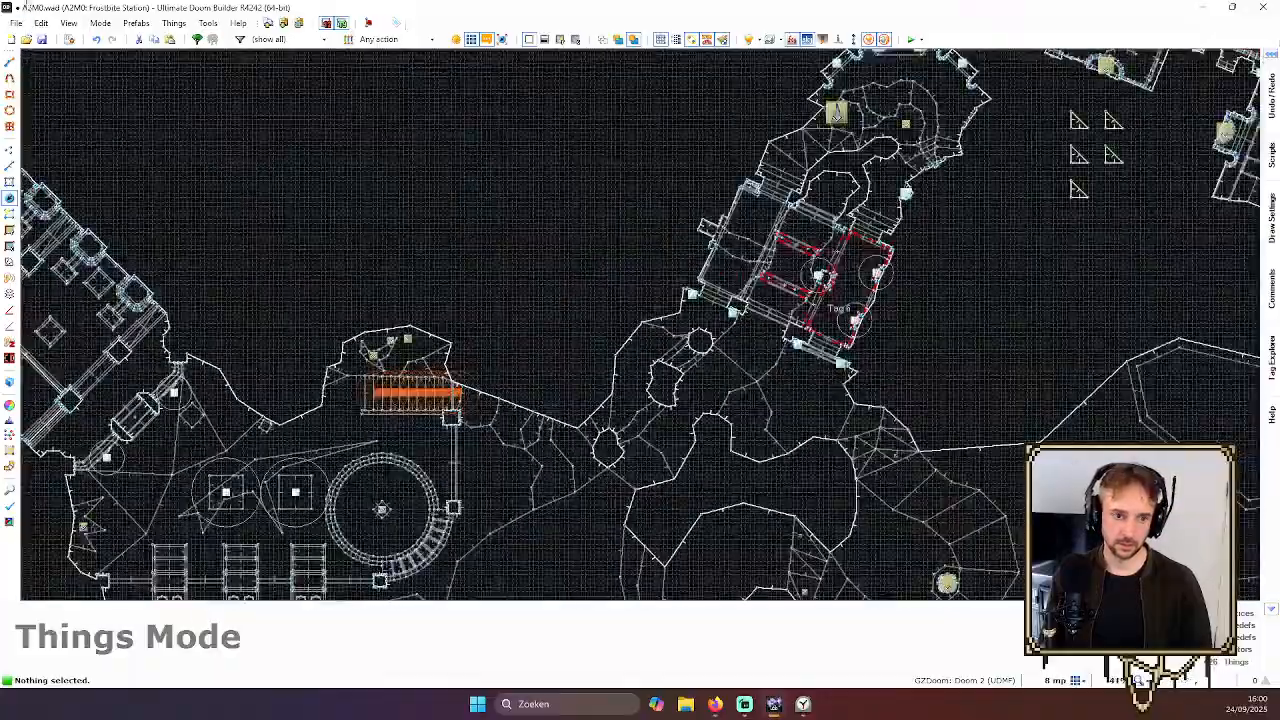
scroll(317, 277, down, 4)
scroll(188, 297, up, 2)
scroll(188, 297, up, 5)
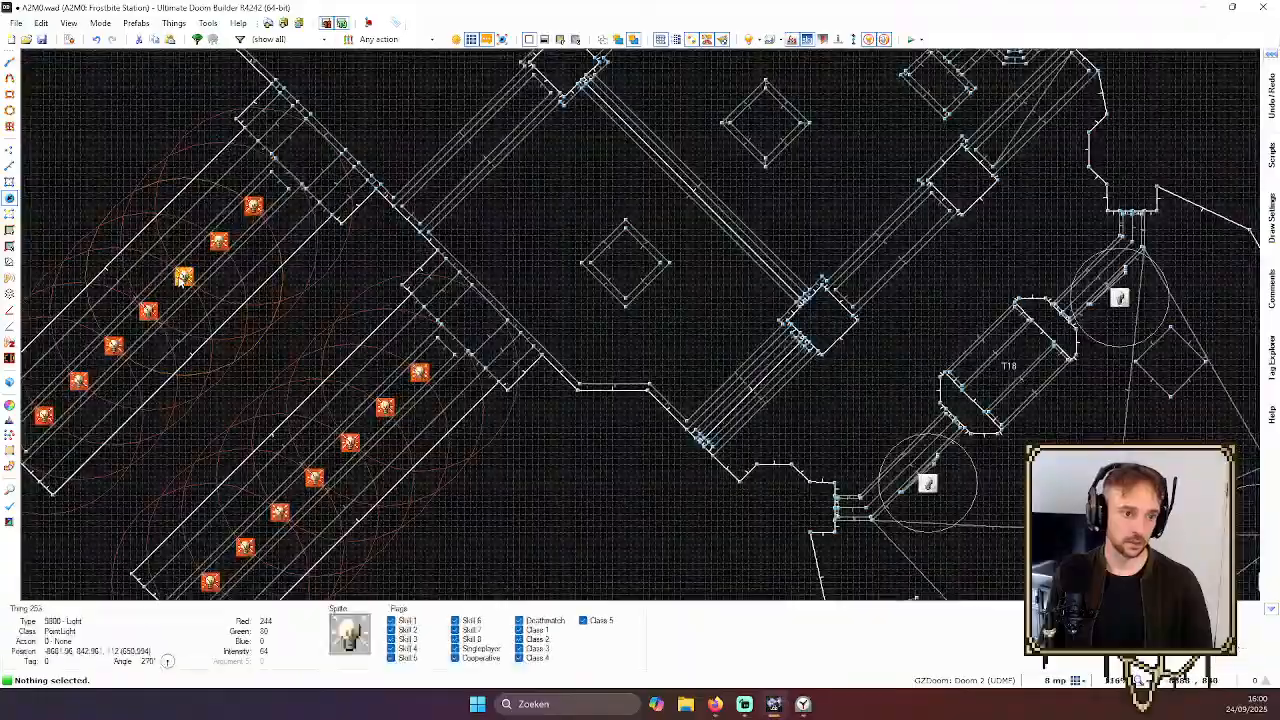
right_click(184, 276)
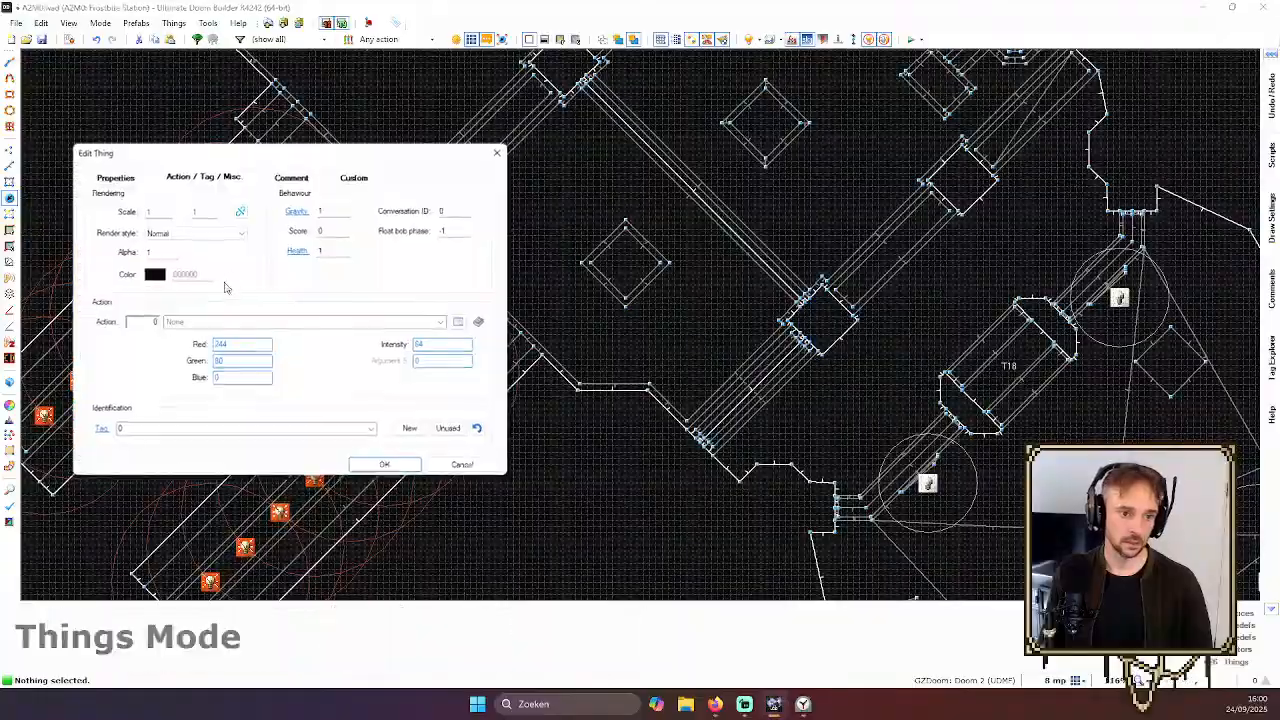
click(477, 467)
scroll(477, 467, down, 6)
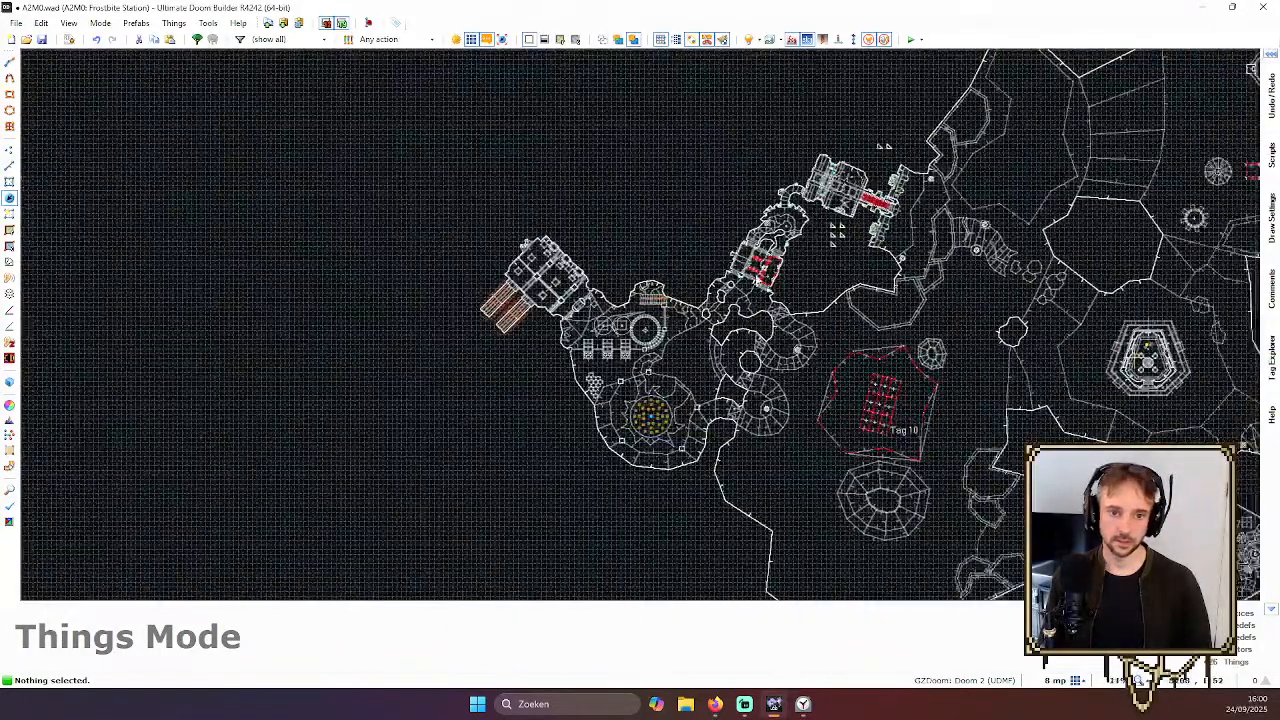
scroll(997, 205, up, 2)
key(Right)
key(Up)
key(Right)
key(Right)
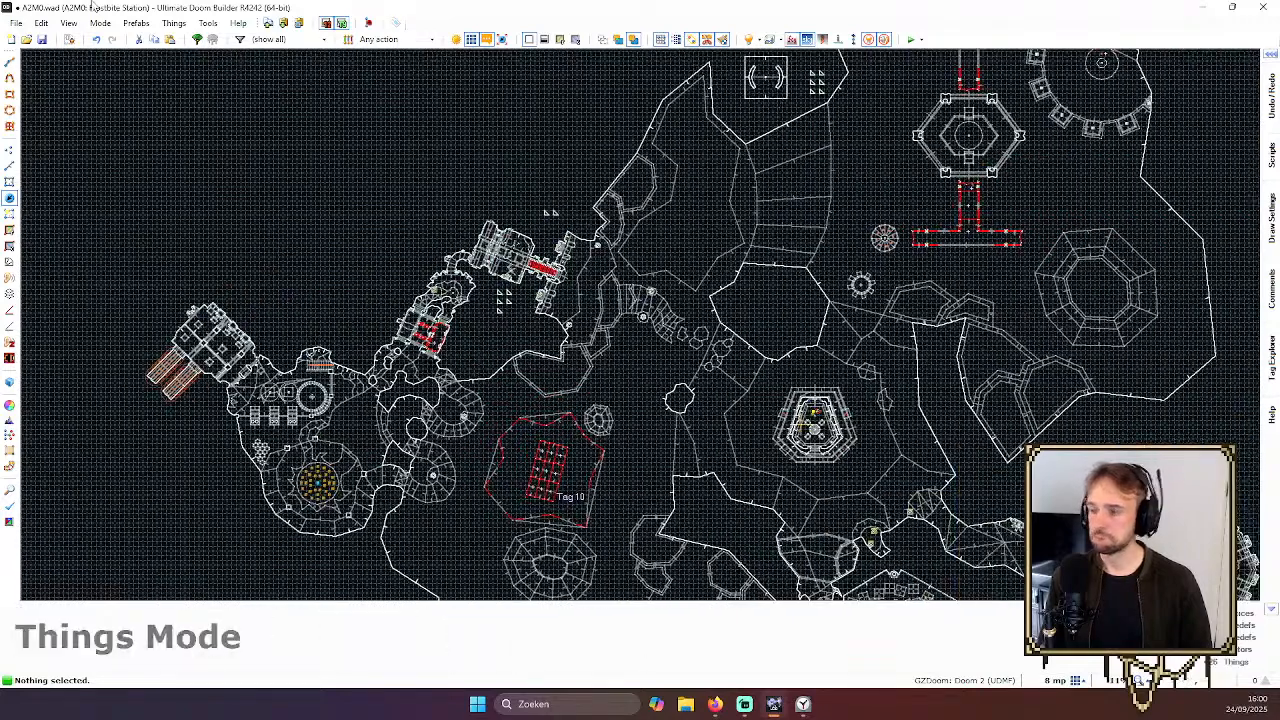
Save the Frostbite Station map and open the A2M3 map from A2M3.wad
click(17, 23)
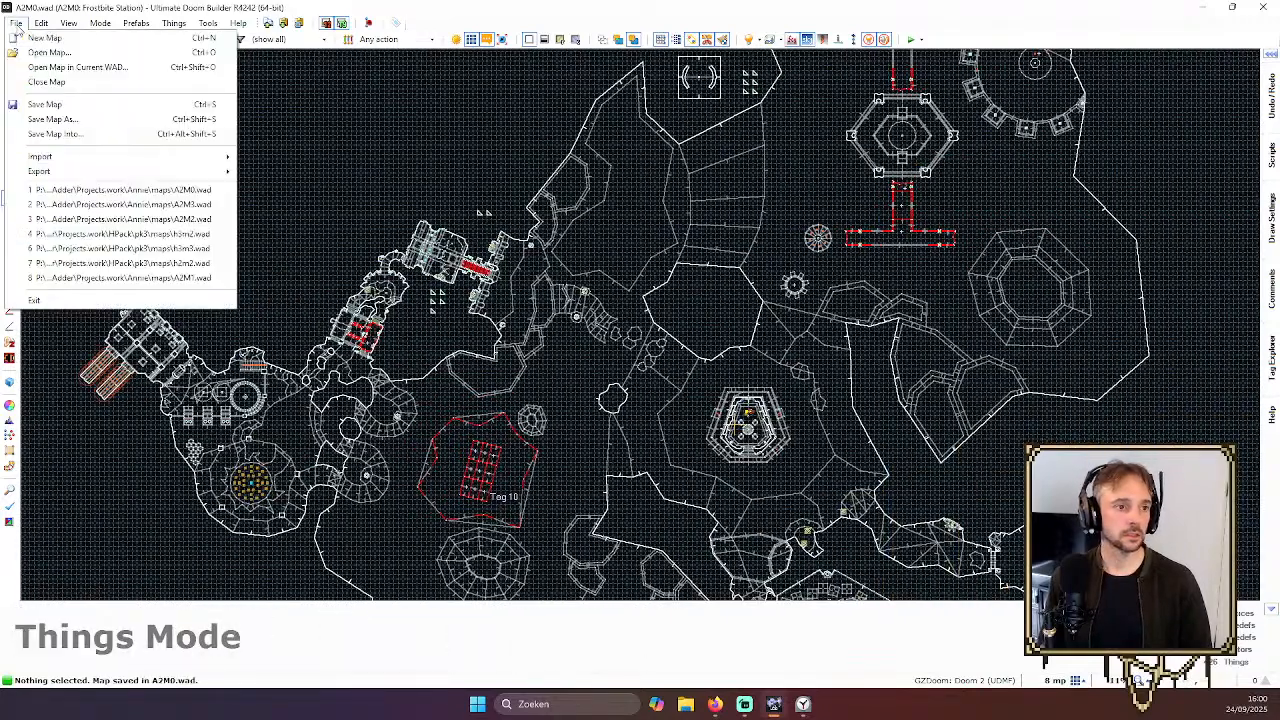
click(183, 206)
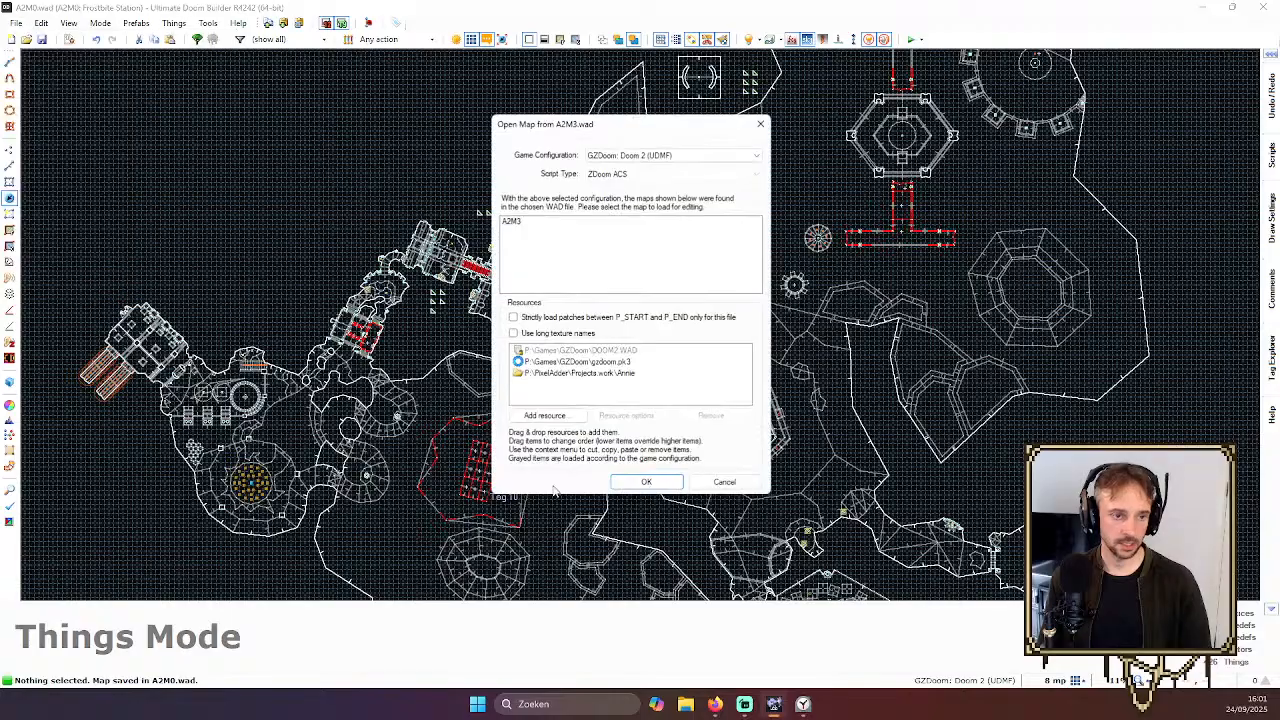
click(632, 481)
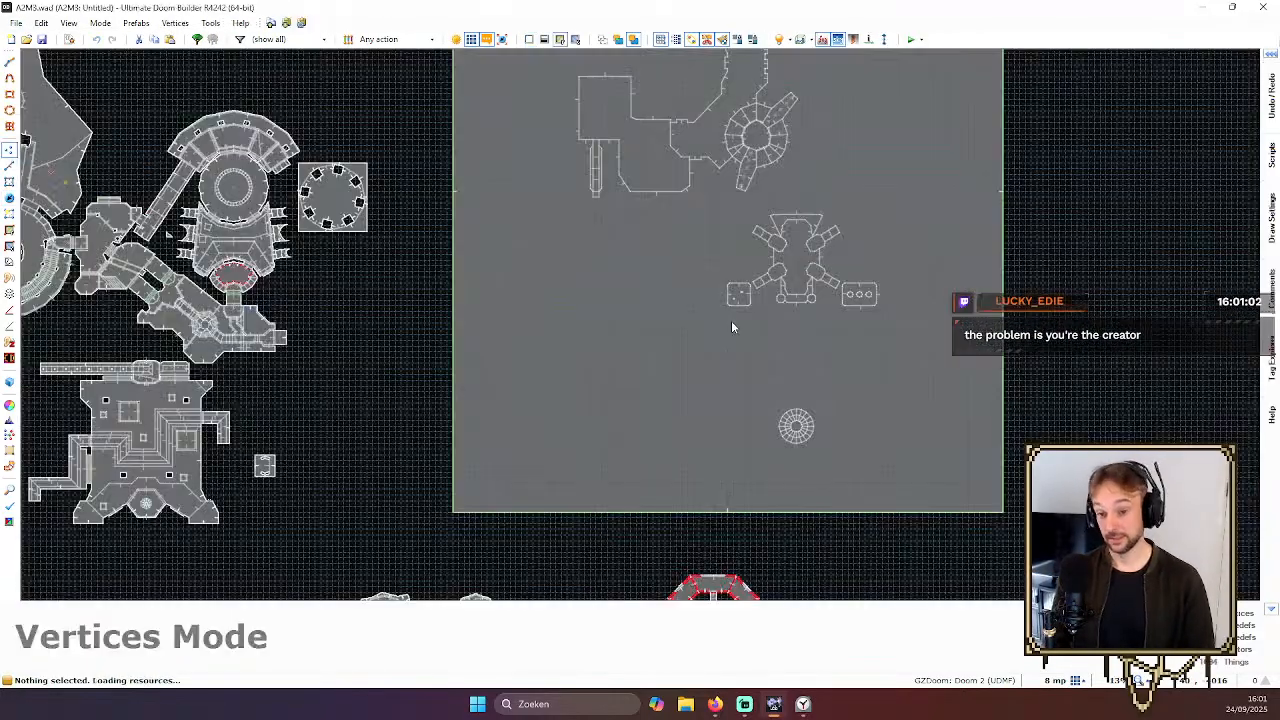
Inspect the colour and intensity arguments of an orange point light in A2M3's western slanted light grid, and close its properties without changes
scroll(861, 229, down, 3)
key(Left)
key(Left)
scroll(530, 295, up, 4)
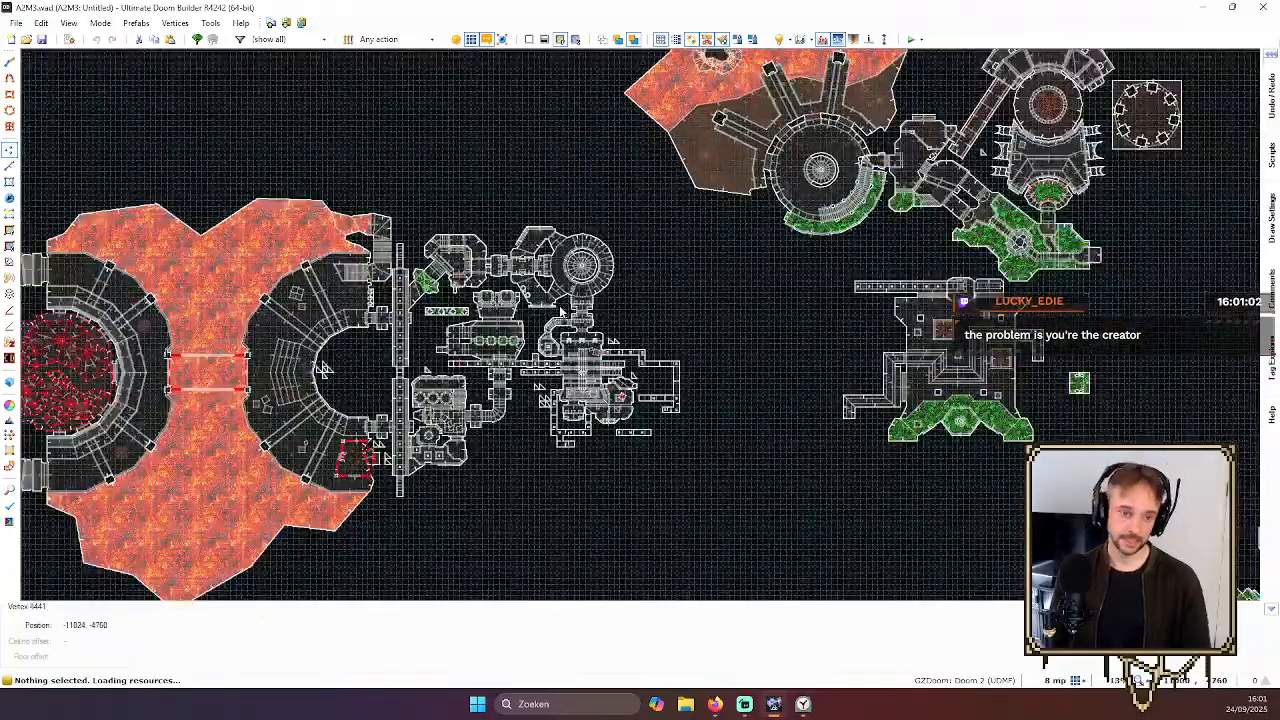
key(t)
scroll(318, 295, up, 5)
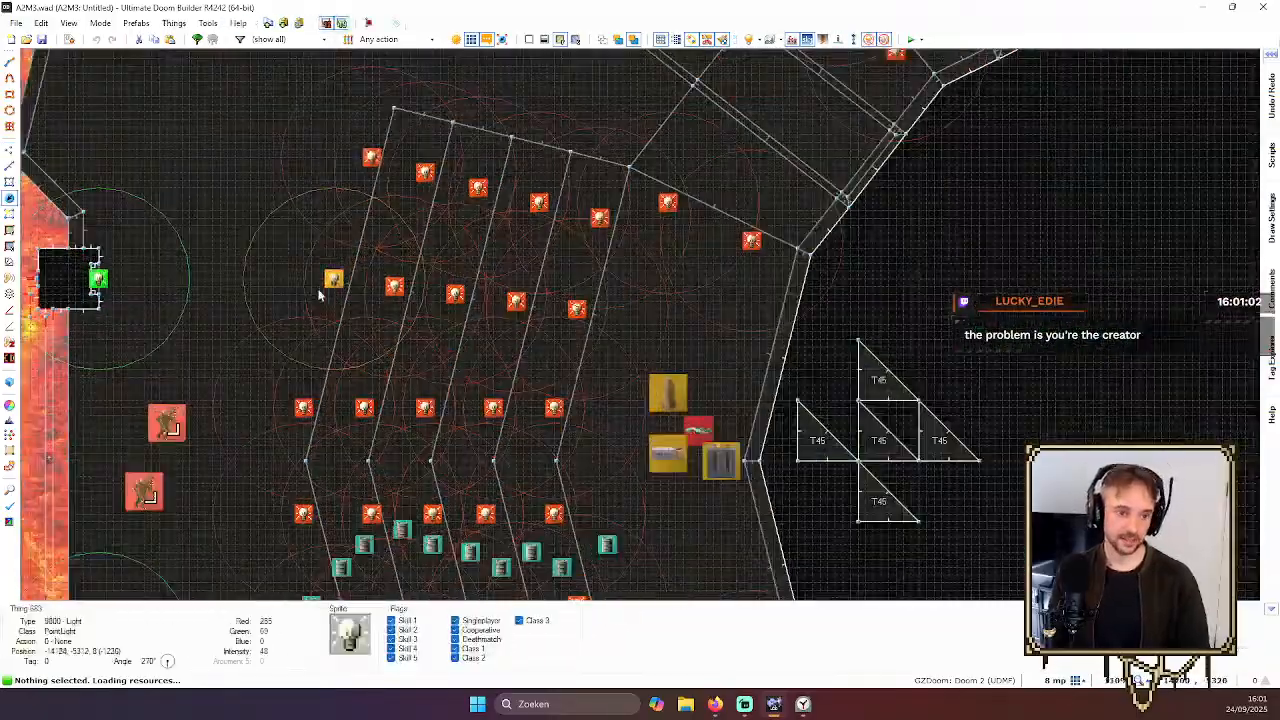
right_click(371, 157)
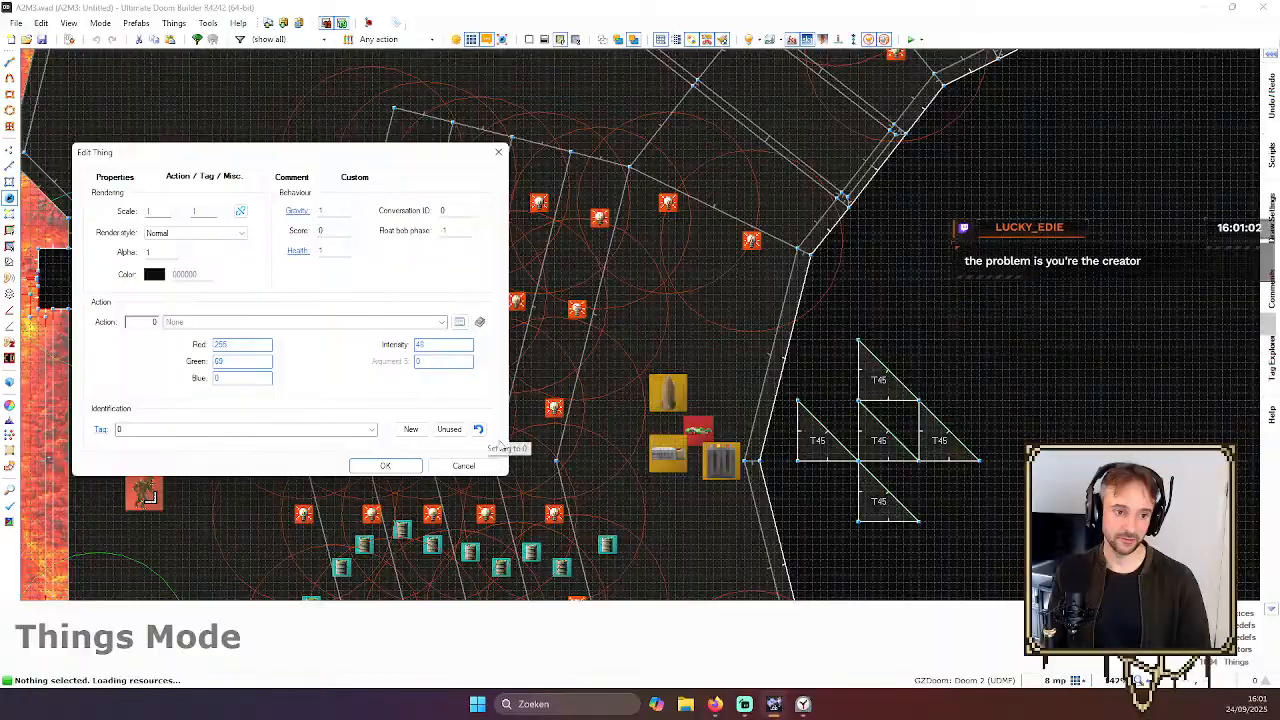
click(487, 470)
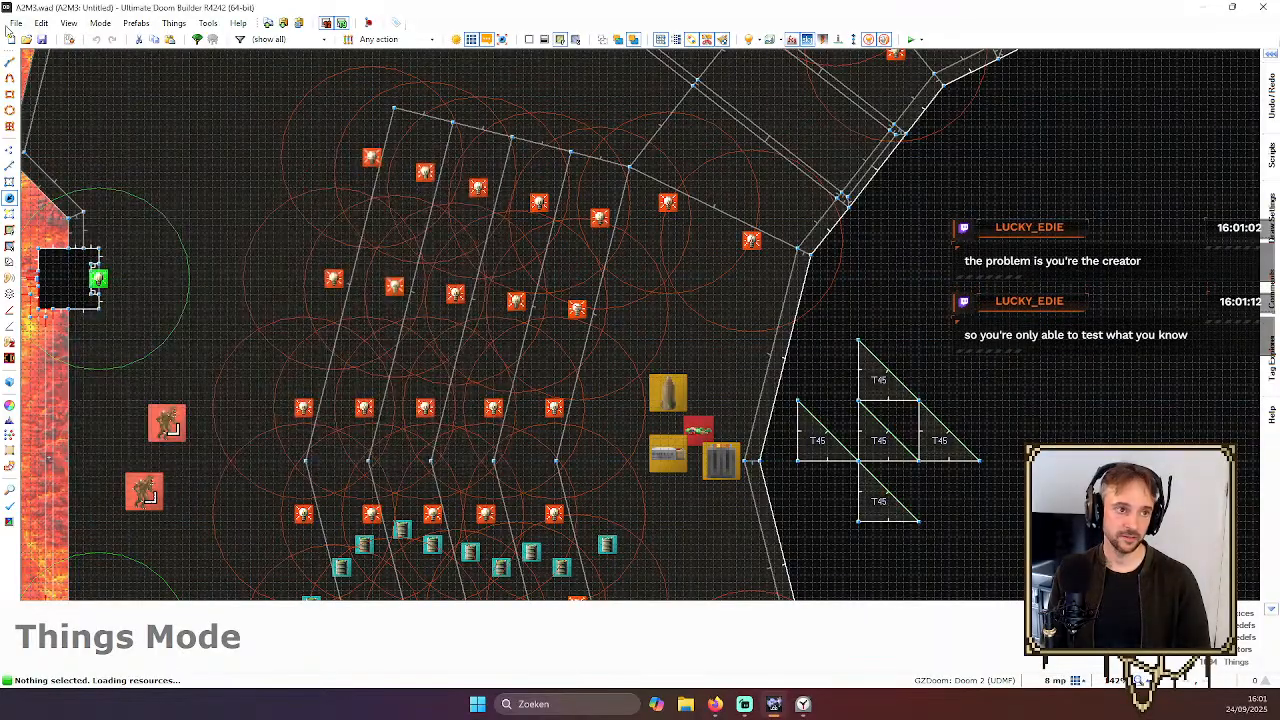
Reopen the Frostbite Station map A2M0 from A2M0.wad
click(16, 22)
click(60, 194)
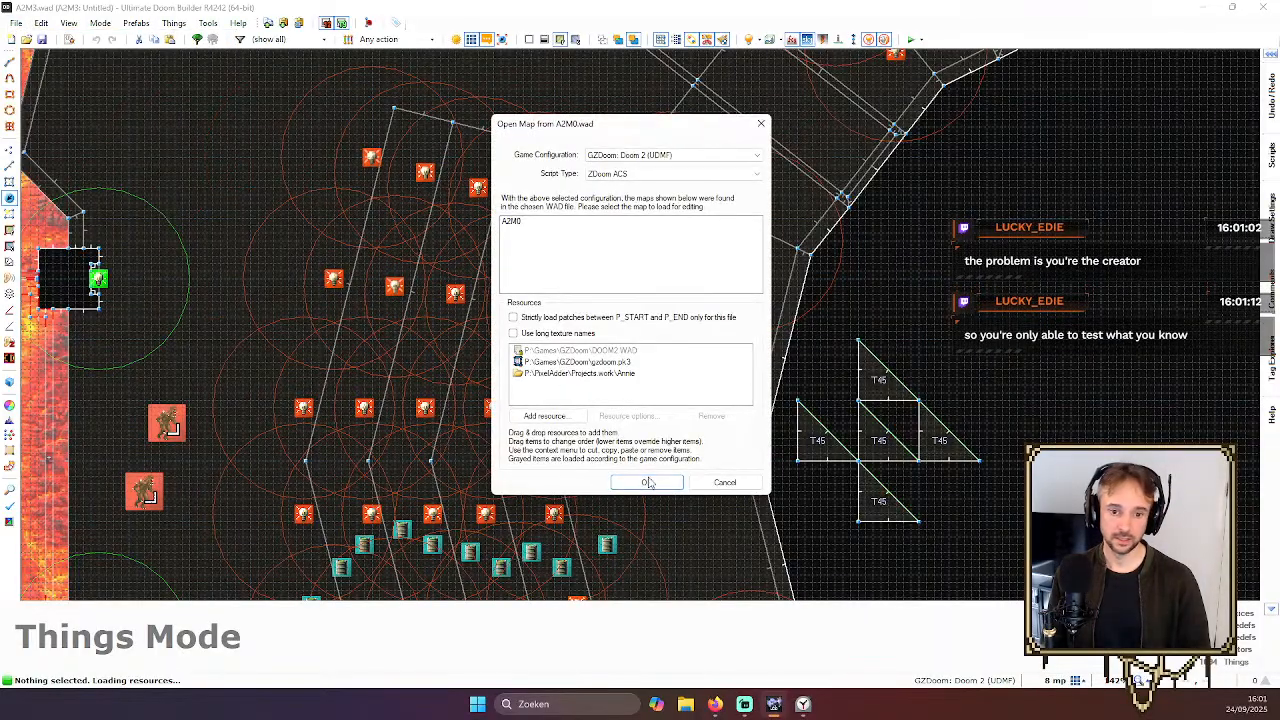
click(645, 479)
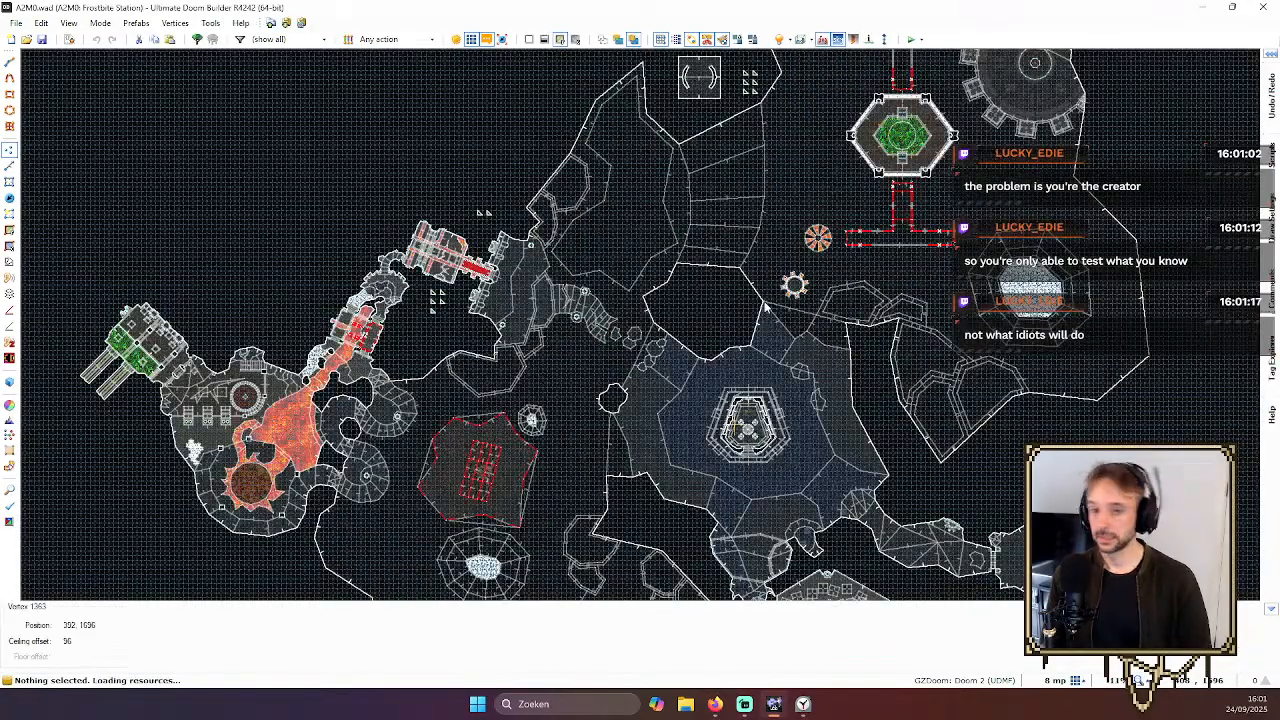
Examine the overall layout of the Frostbite Station map, from the western lava area to the northern structures
scroll(738, 348, down, 3)
scroll(762, 235, up, 2)
scroll(922, 236, up, 1)
key(Up)
scroll(923, 210, down, 2)
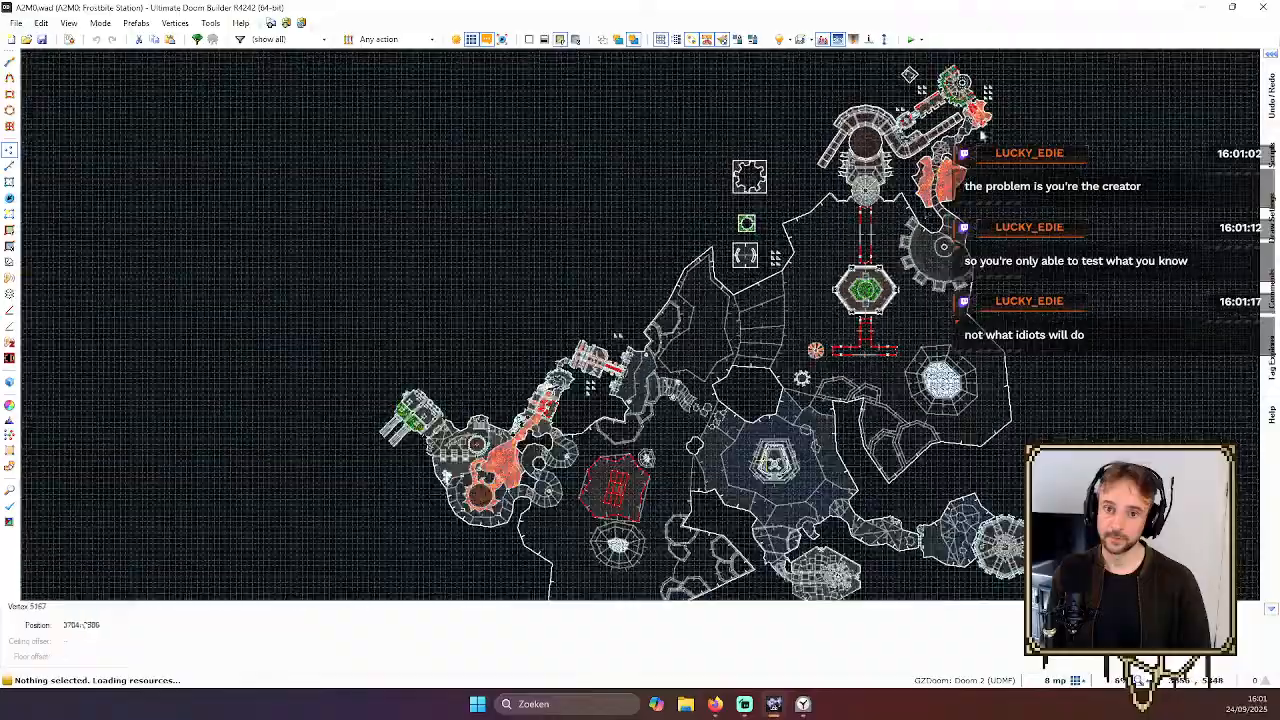
key(Down)
key(Down)
scroll(788, 265, up, 1)
scroll(790, 268, down, 4)
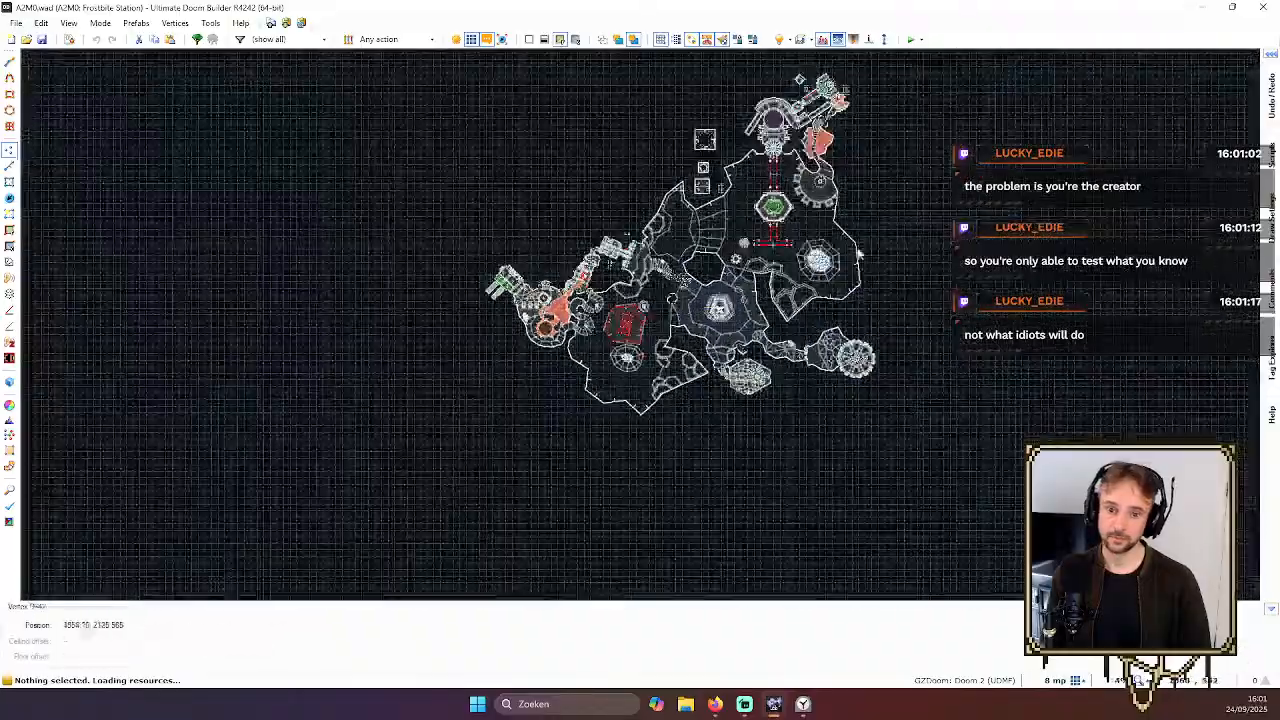
scroll(799, 272, up, 4)
key(Left)
key(Left)
scroll(327, 387, up, 3)
key(Down)
key(Down)
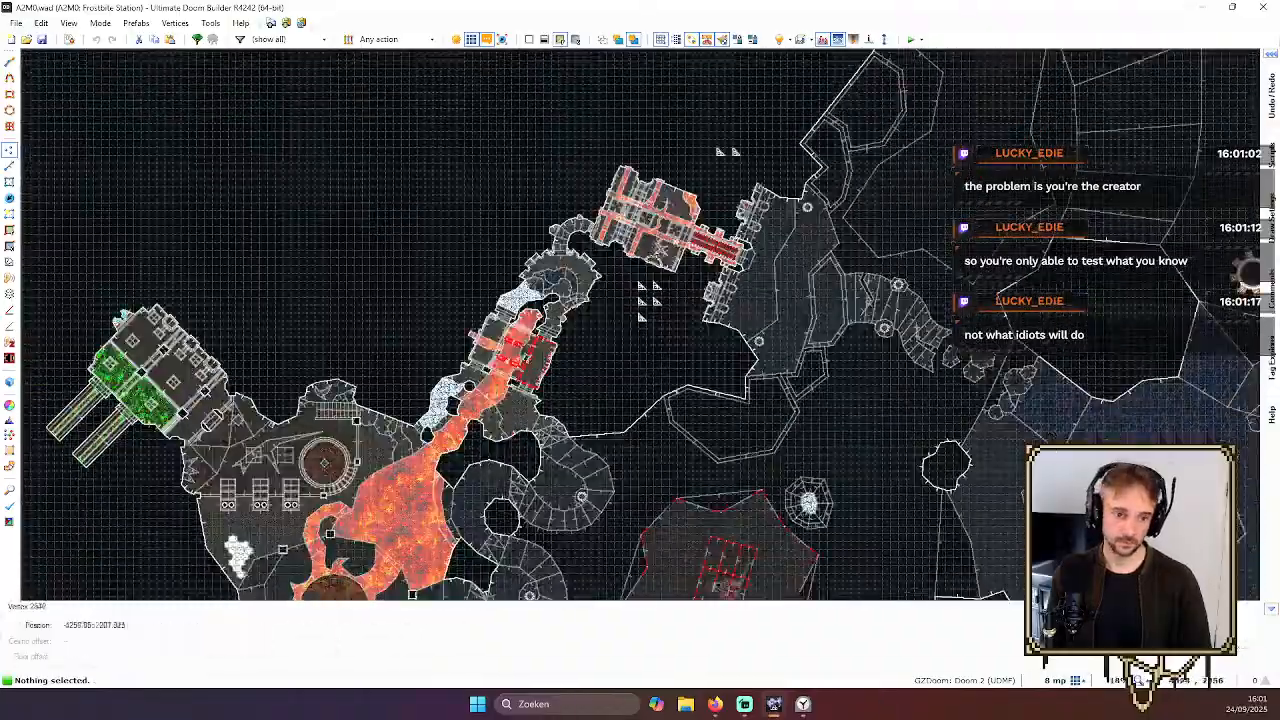
scroll(680, 212, up, 2)
scroll(678, 220, down, 4)
key(Down)
key(Down)
key(Up)
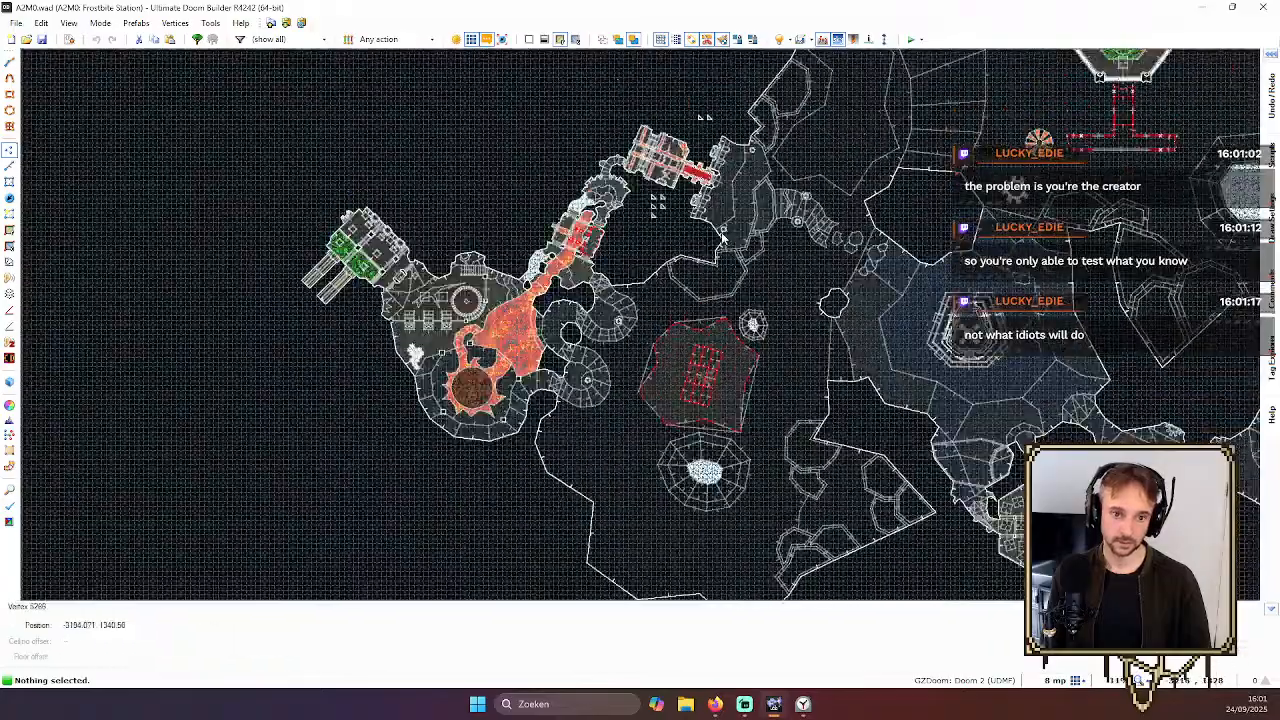
scroll(859, 250, down, 2)
key(Up)
key(Up)
key(Right)
scroll(924, 220, up, 3)
key(Right)
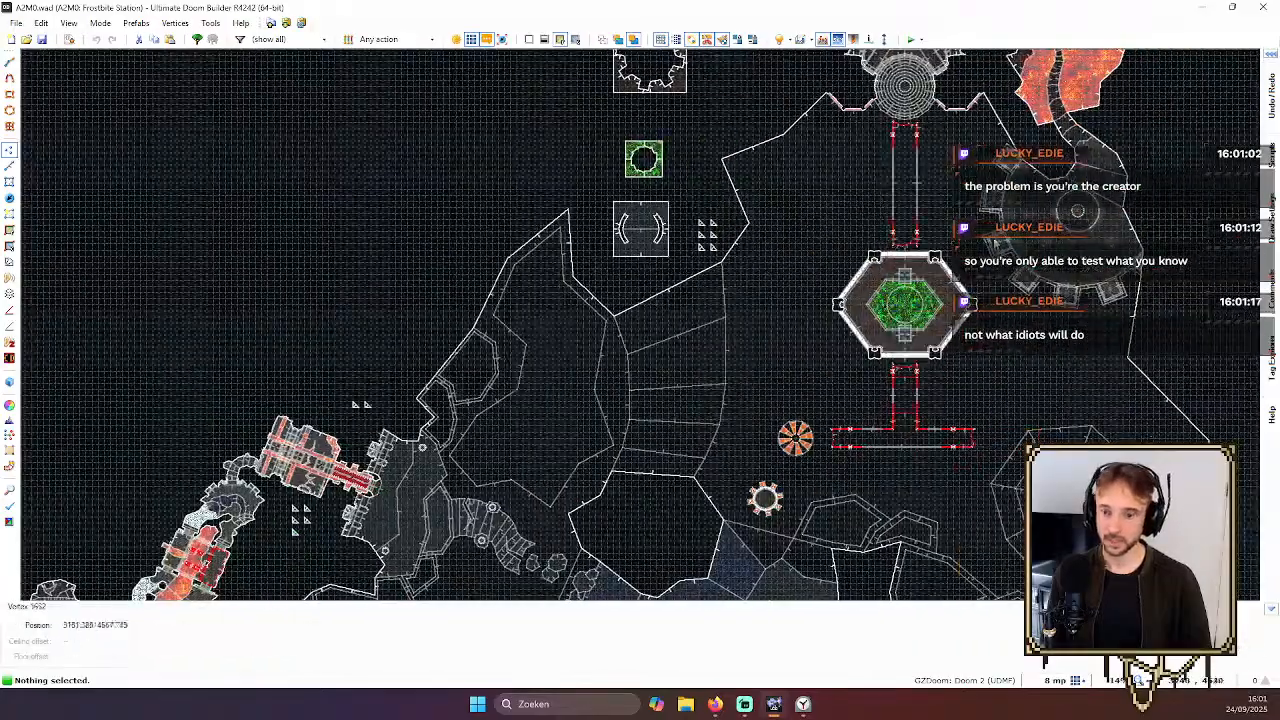
key(Up)
key(Up)
scroll(993, 400, down, 2)
key(Down)
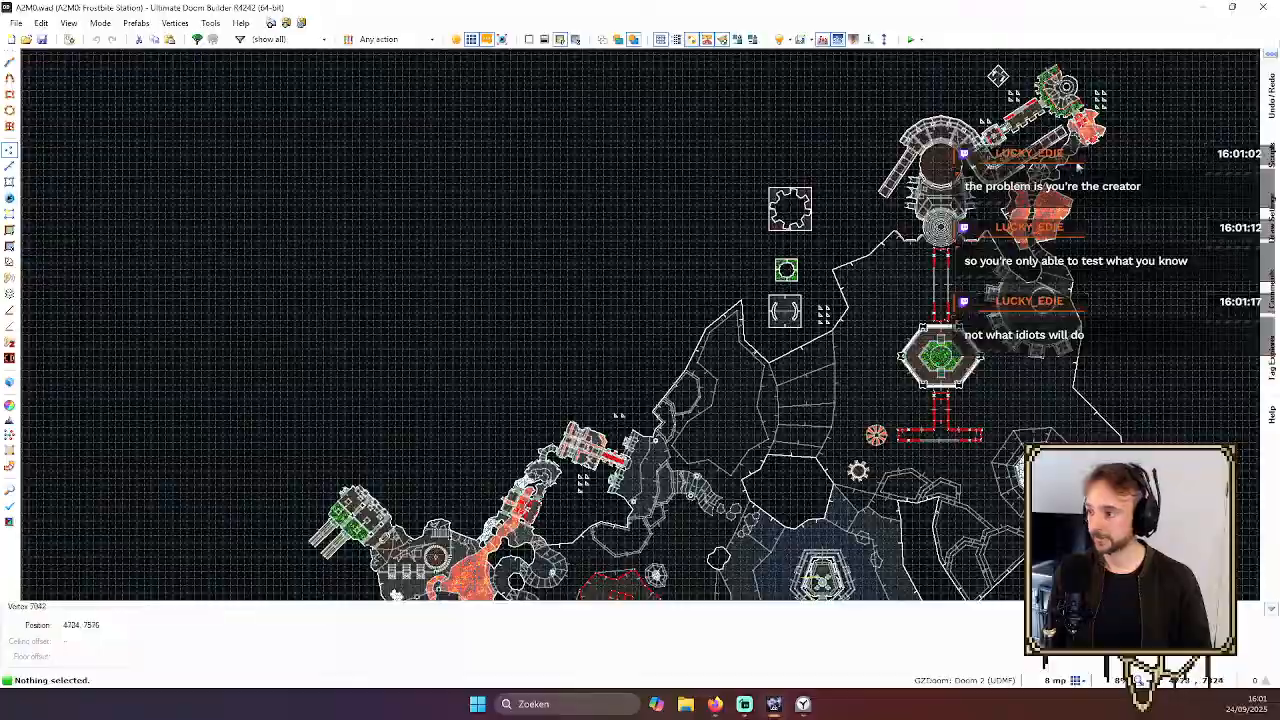
scroll(1035, 150, down, 3)
scroll(830, 290, up, 4)
scroll(712, 346, up, 2)
key(v)
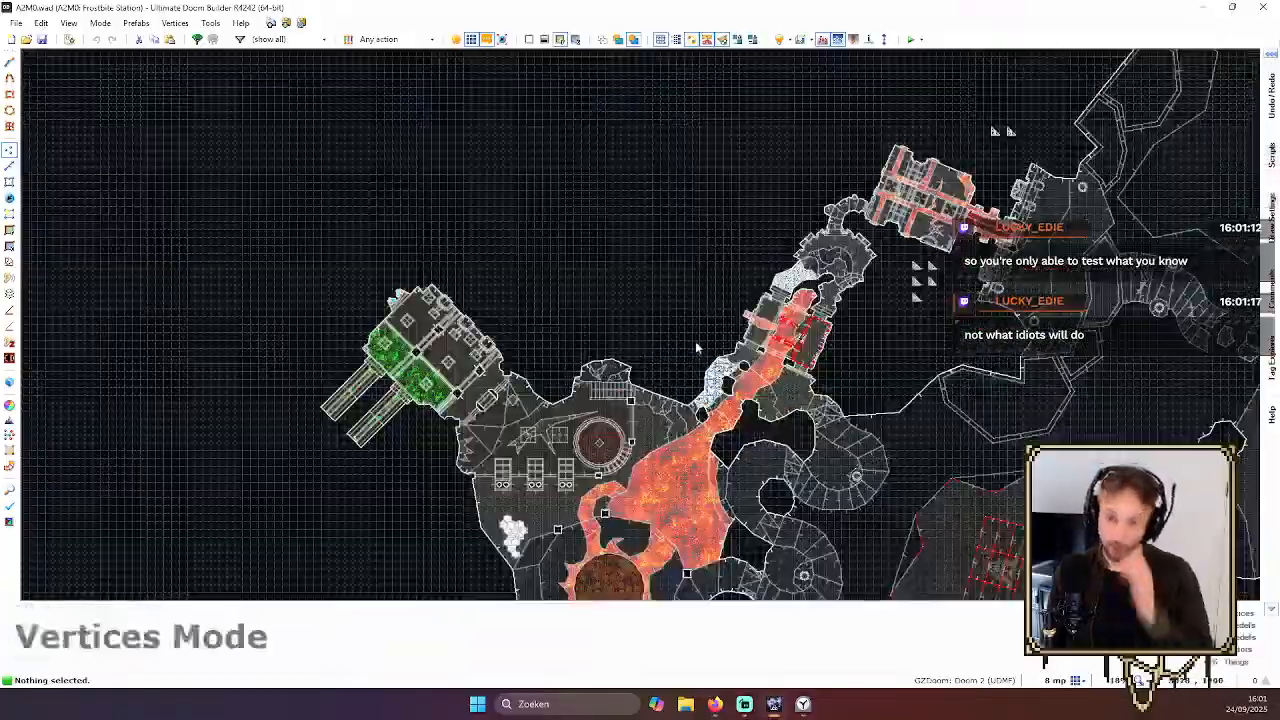
Update the red and green arguments of the ten orange lights in the horizontal row above the western round structure, with red at 255
scroll(957, 200, up, 4)
scroll(875, 235, down, 5)
key(Down)
key(Down)
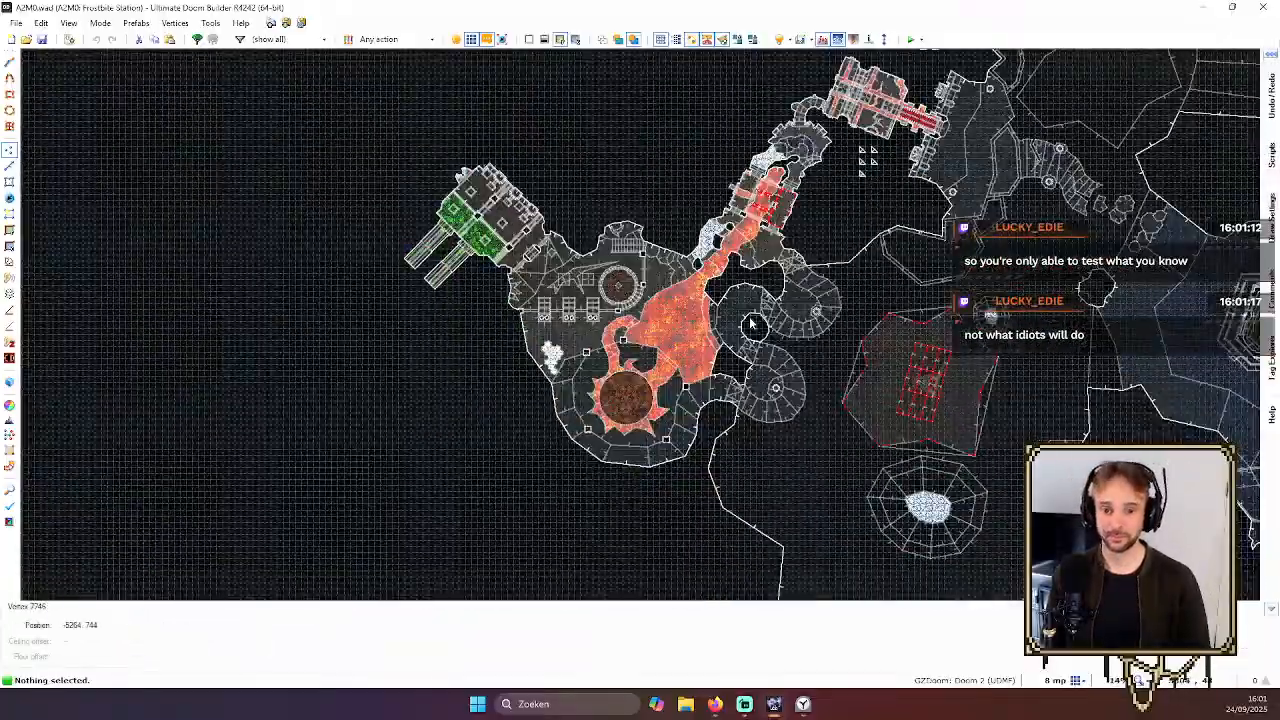
key(Left)
scroll(751, 270, up, 4)
scroll(751, 249, down, 3)
scroll(702, 184, up, 3)
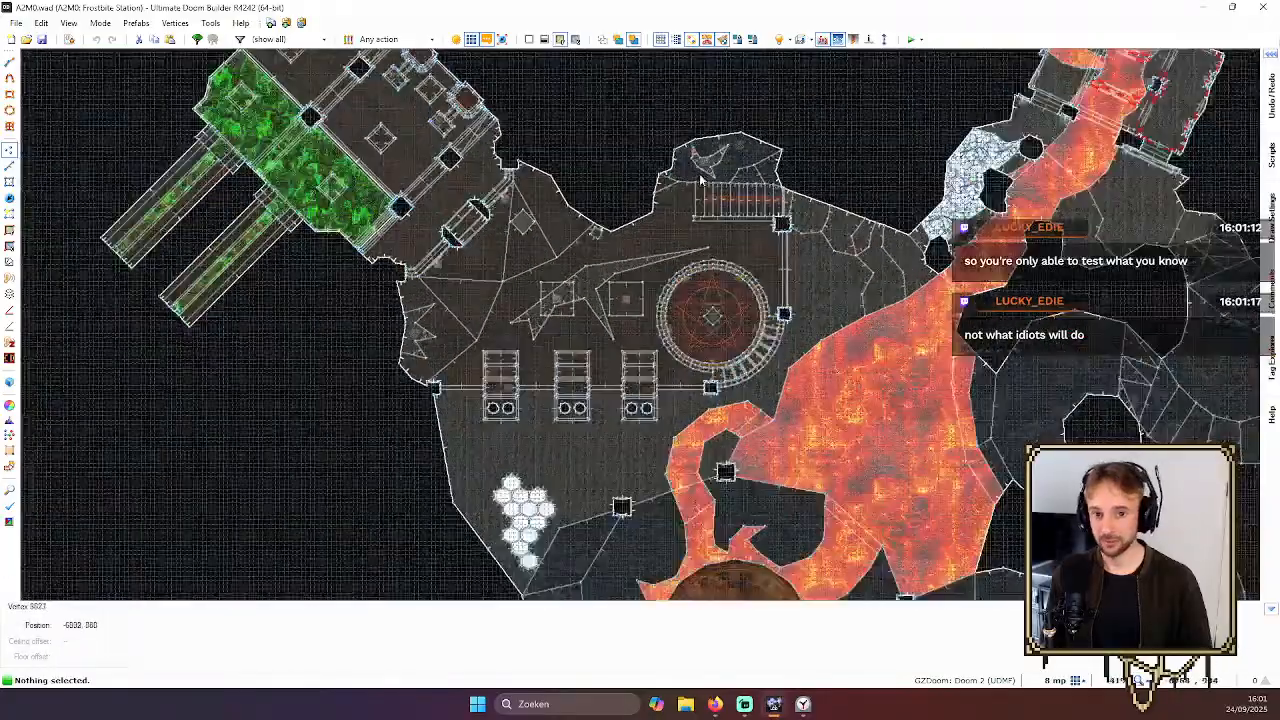
scroll(614, 206, up, 4)
key(t)
scroll(515, 198, up, 3)
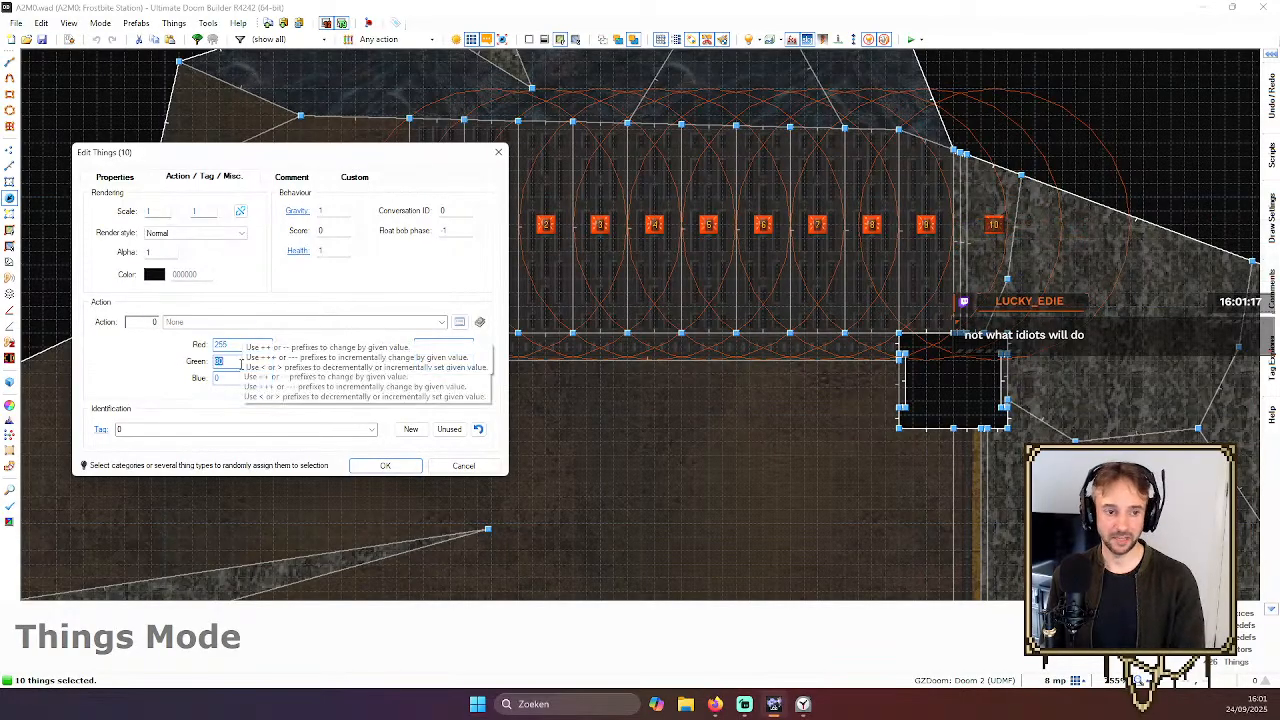
click(668, 270)
Search the central, eastern and northern areas of the map for other orange lights
scroll(668, 270, down, 8)
scroll(1020, 320, up, 3)
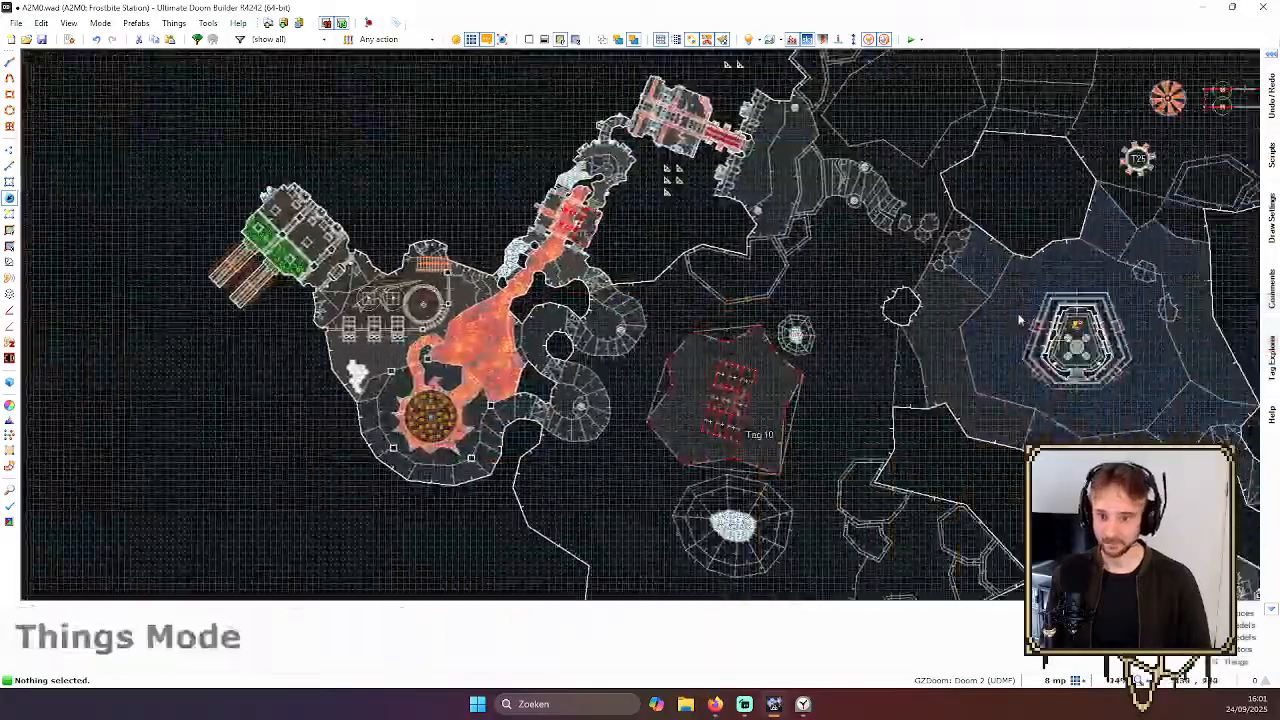
scroll(1020, 320, down, 3)
scroll(1072, 338, up, 8)
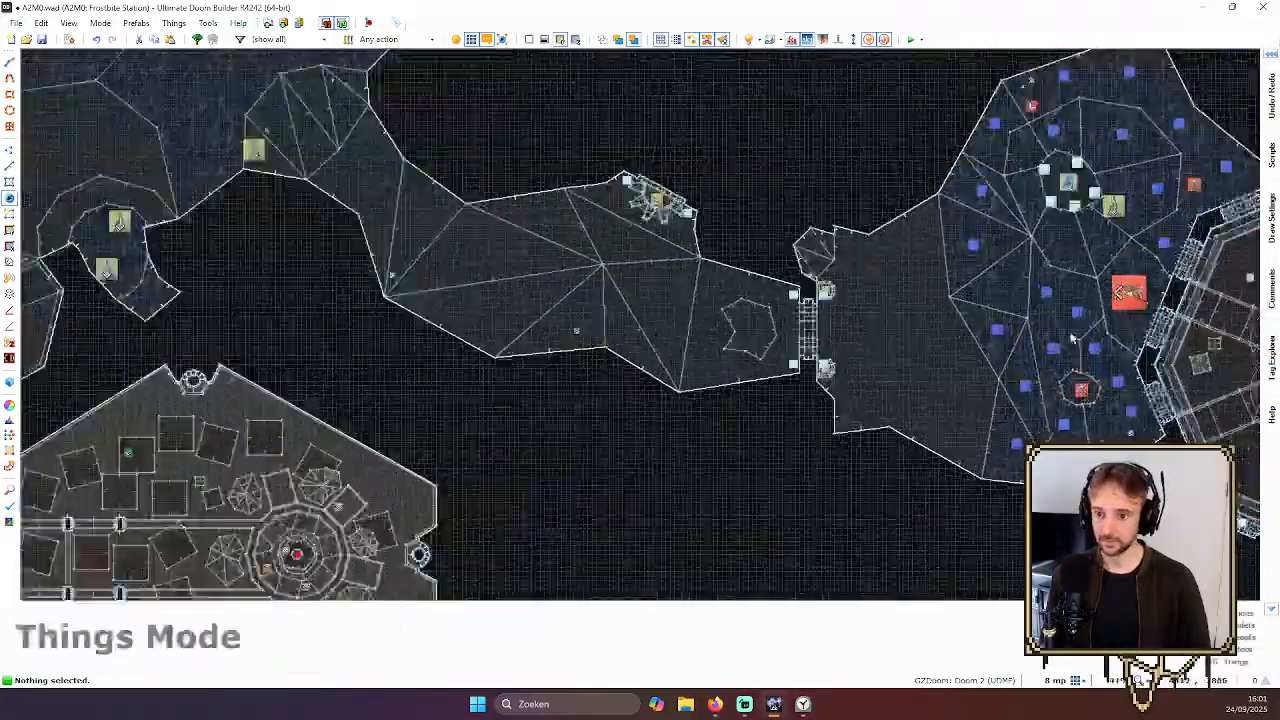
scroll(1072, 338, down, 6)
scroll(750, 200, down, 2)
scroll(757, 186, up, 4)
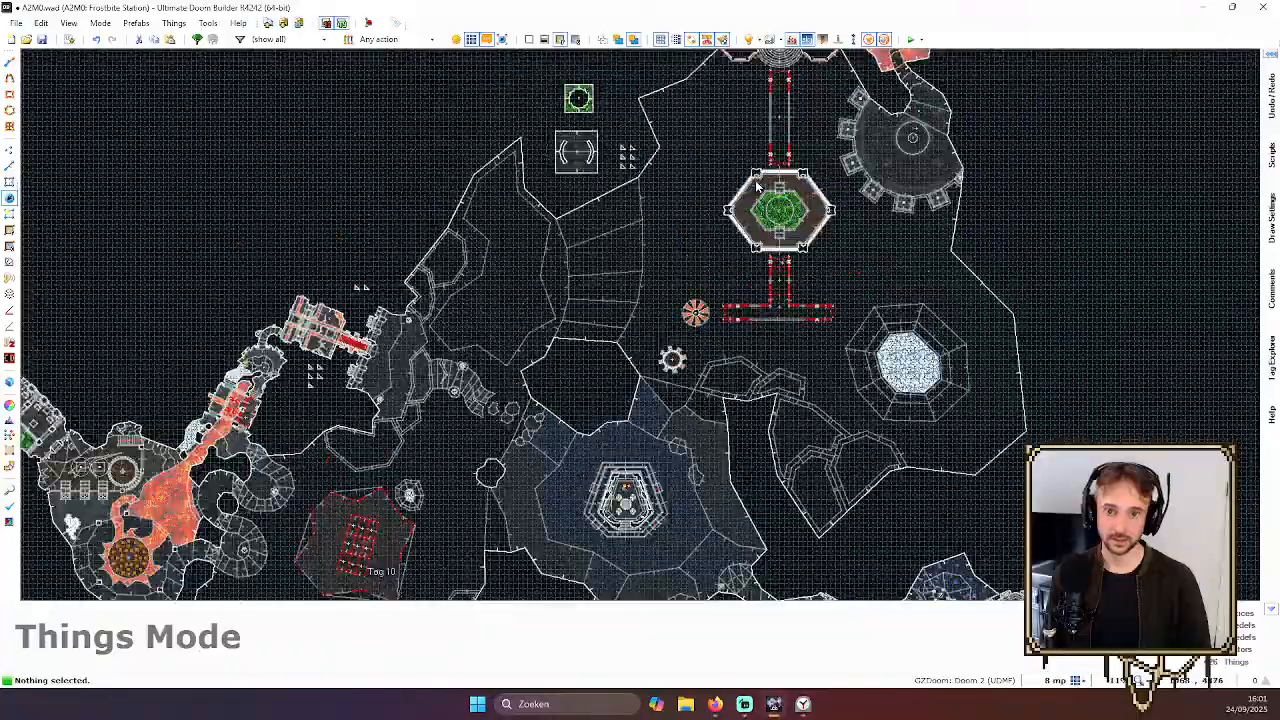
scroll(698, 329, up, 5)
scroll(700, 332, down, 5)
scroll(738, 340, up, 6)
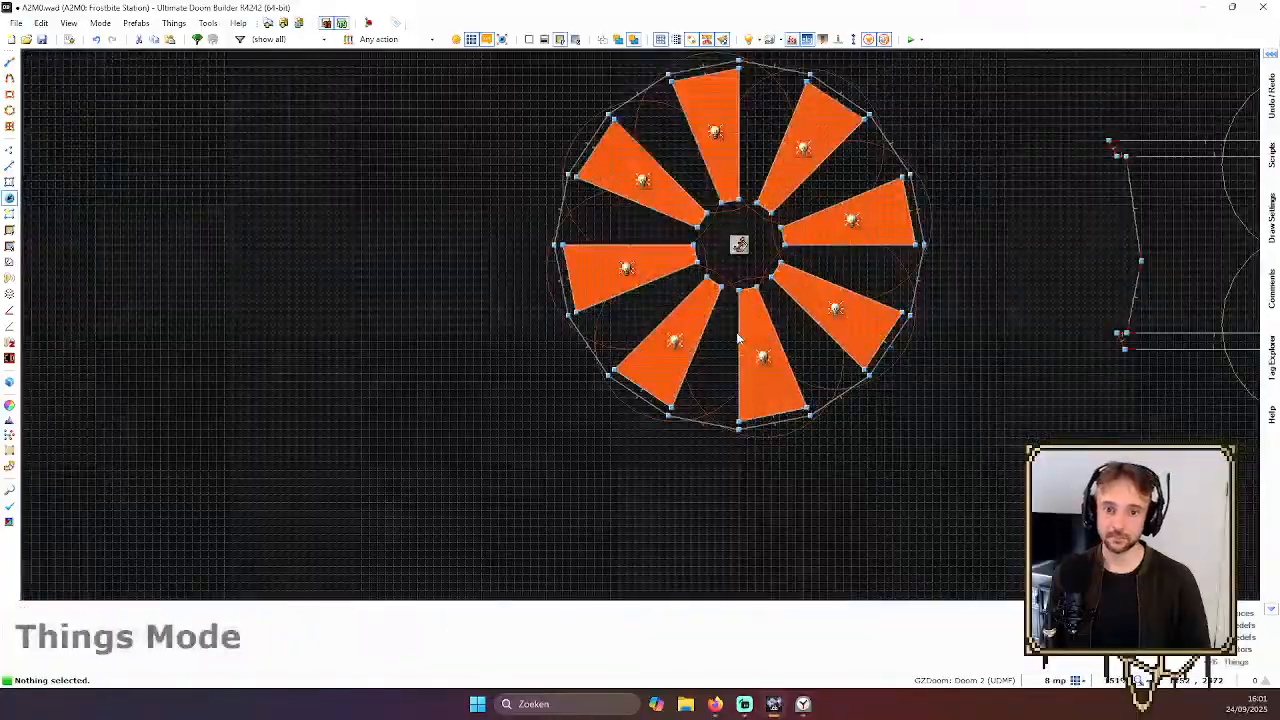
drag(423, 80, 977, 509)
right_click(858, 226)
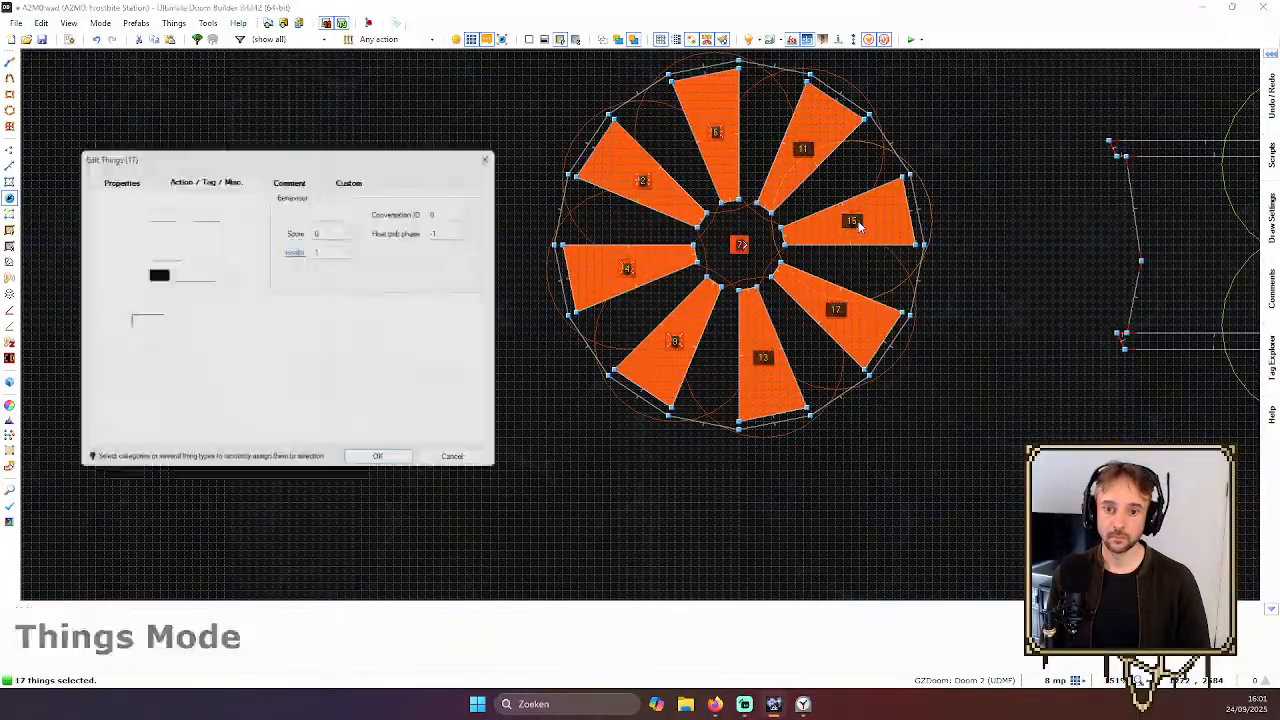
click(463, 465)
click(606, 449)
Set the eleven attenuated lights on the orange-segmented wheel to red 255 and green 69, and clear the selection
scroll(746, 257, up, 1)
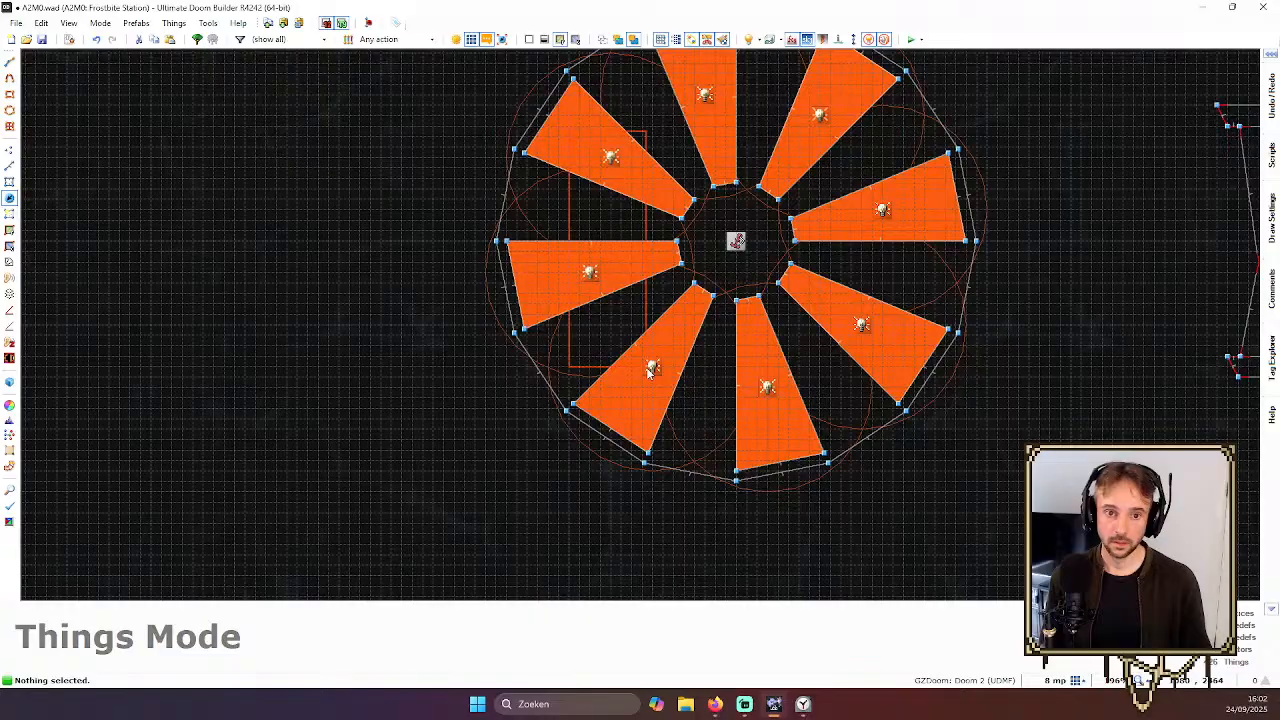
drag(671, 402, 672, 403)
click(705, 97)
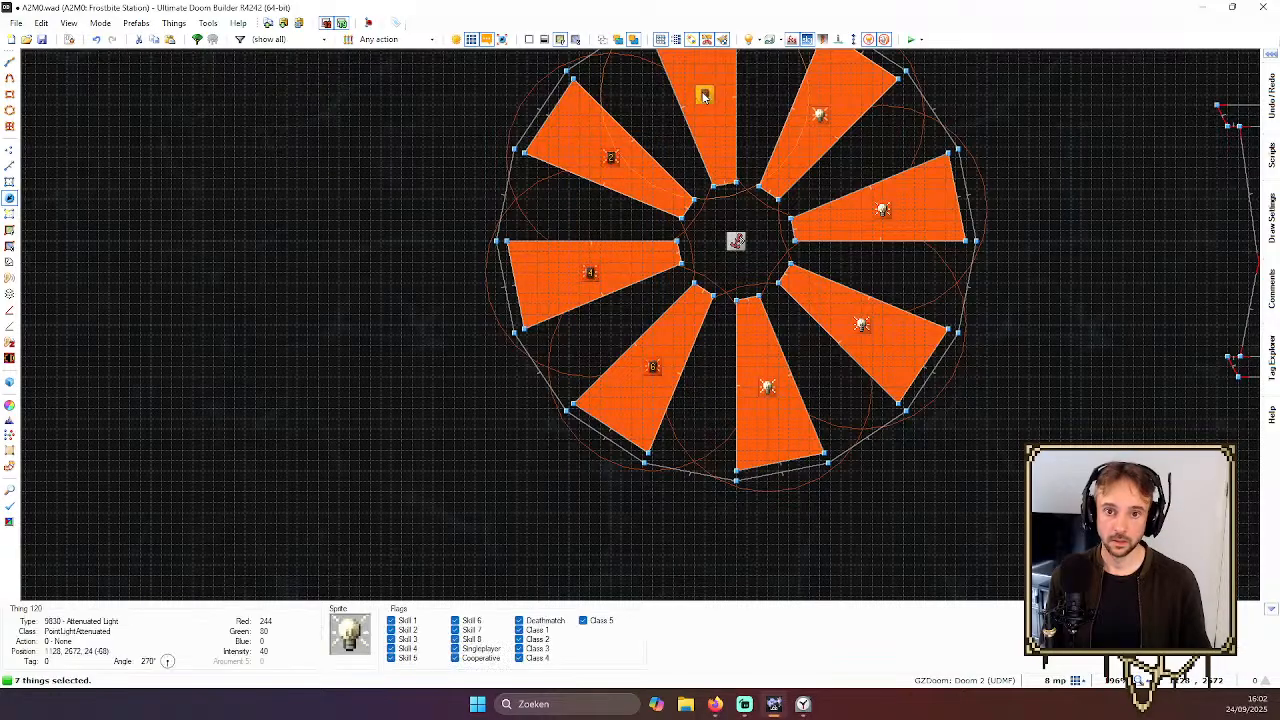
click(821, 117)
click(883, 212)
click(862, 324)
click(770, 390)
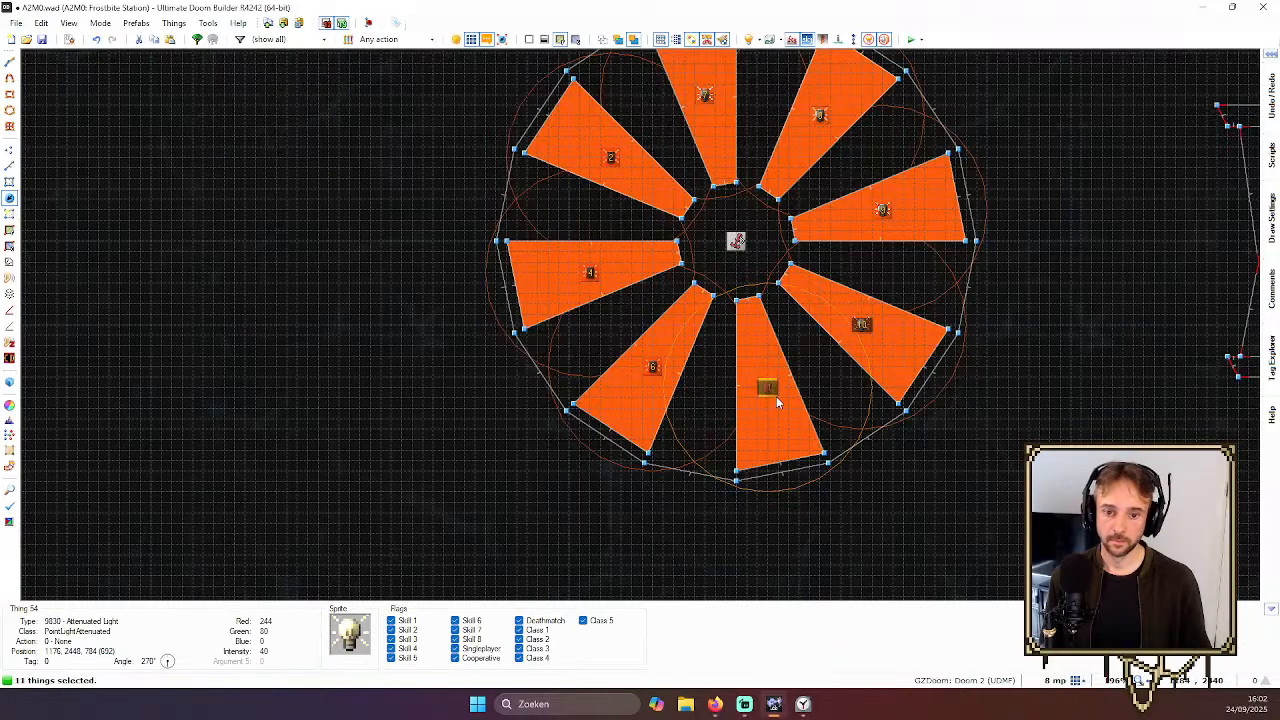
right_click(776, 396)
text(255)
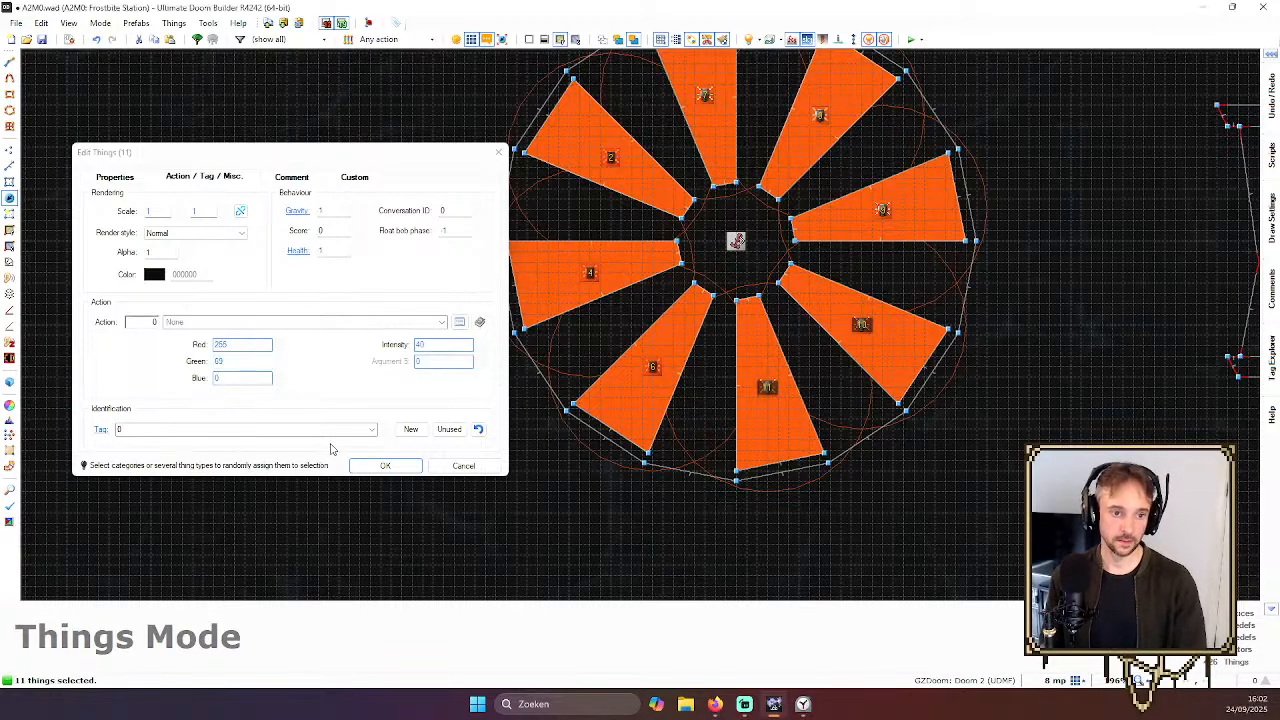
key(Return)
key(Escape)
Inspect the colour and intensity arguments of the orange attenuated light in the passage northeast of the Tag 35 room
scroll(980, 314, down, 5)
scroll(980, 314, down, 6)
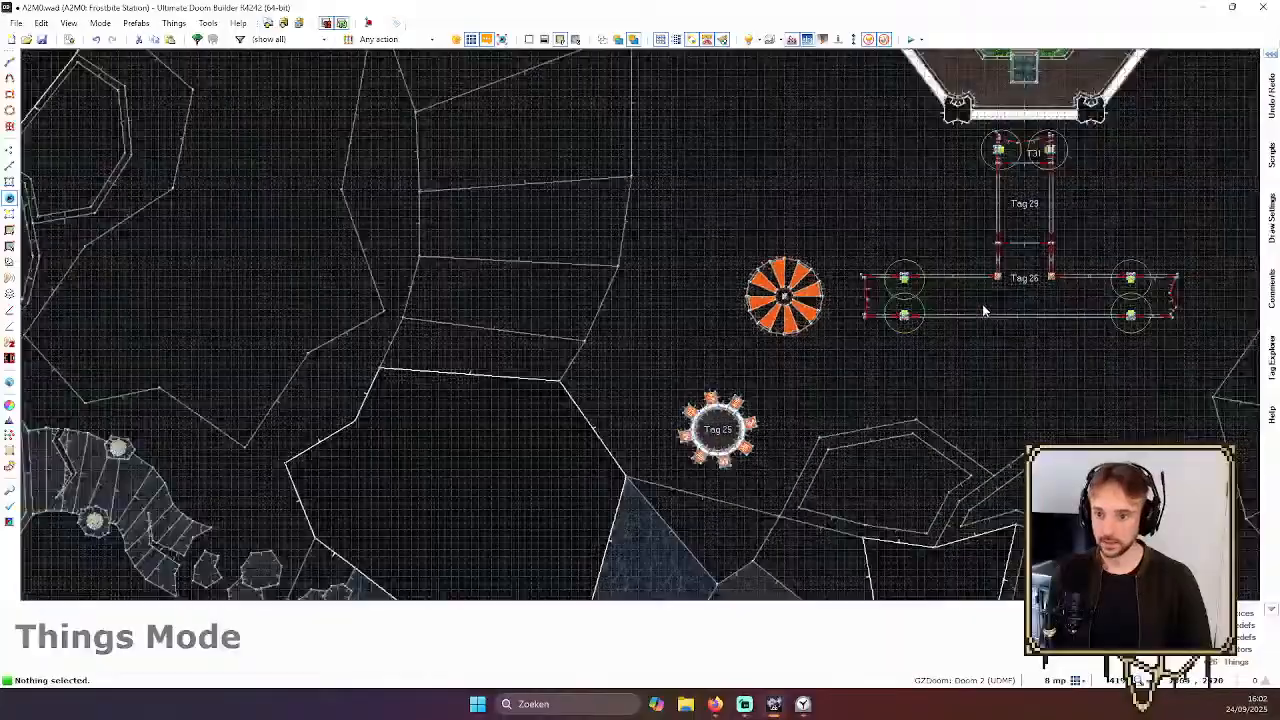
scroll(1042, 170, up, 10)
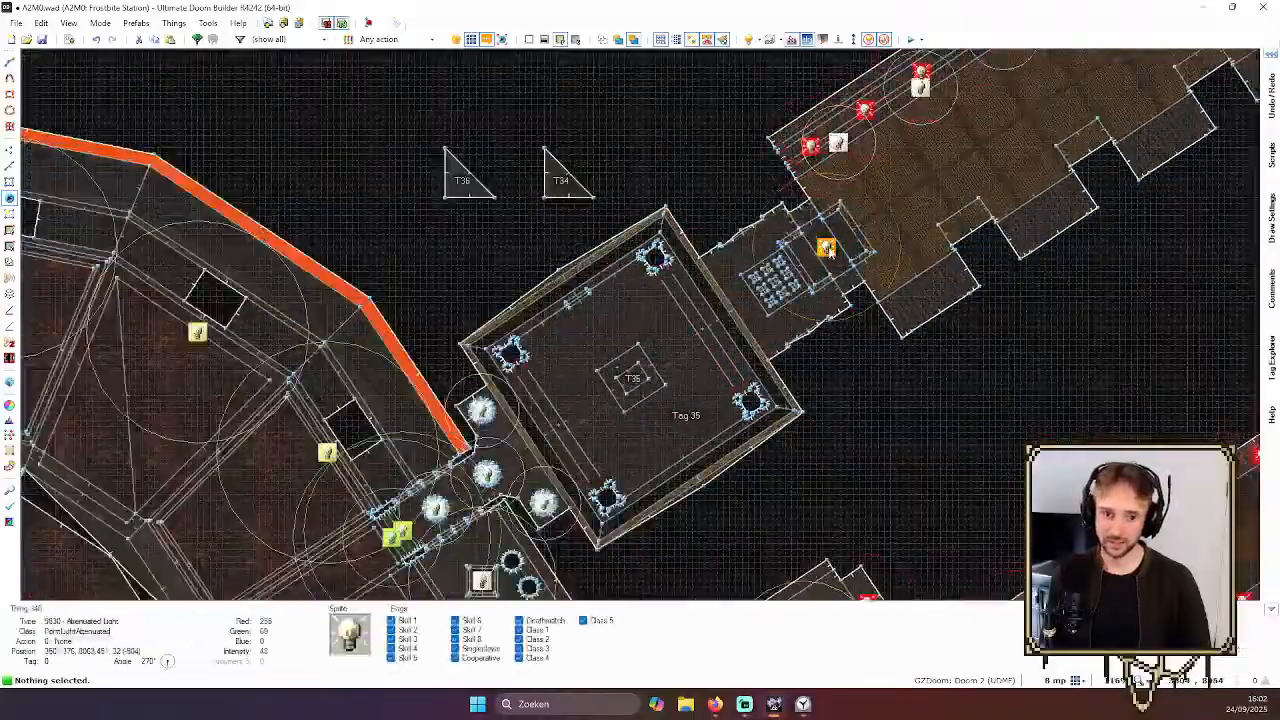
right_click(826, 247)
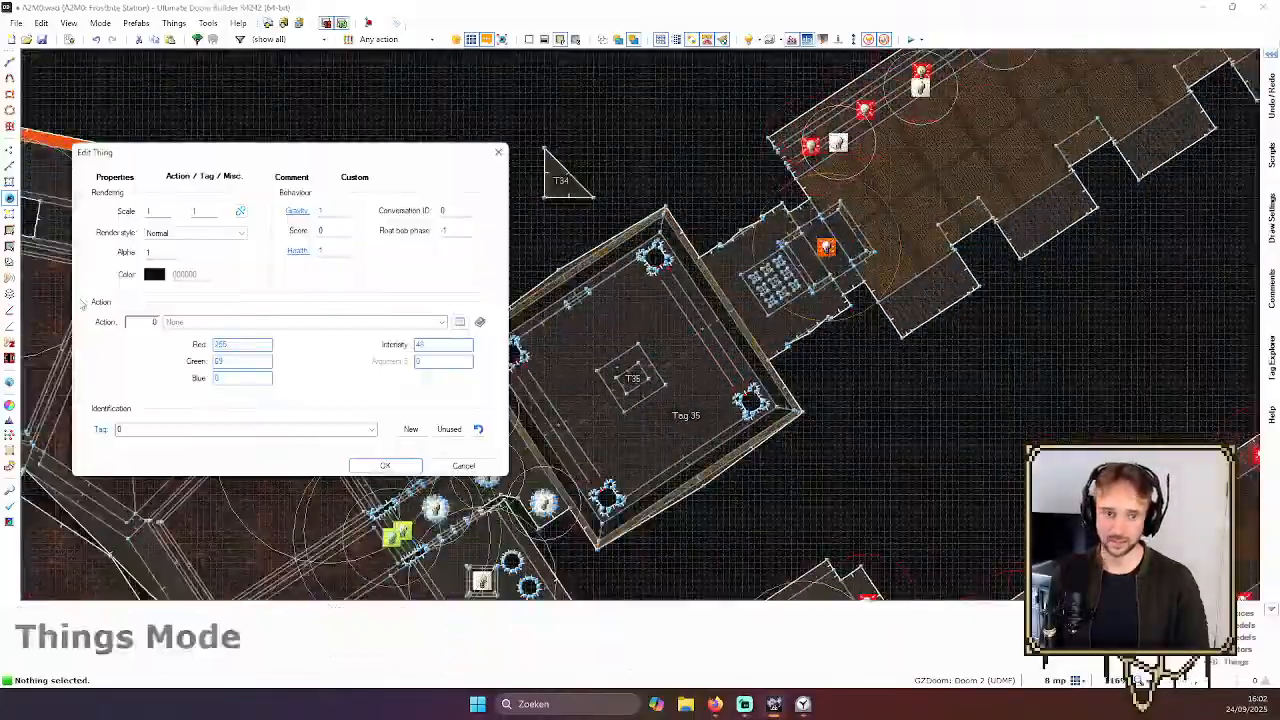
click(385, 465)
Update the colour of the two orange lights inside the northeastern green-slime-bordered room, with red at 255
scroll(940, 200, down, 5)
scroll(956, 157, up, 4)
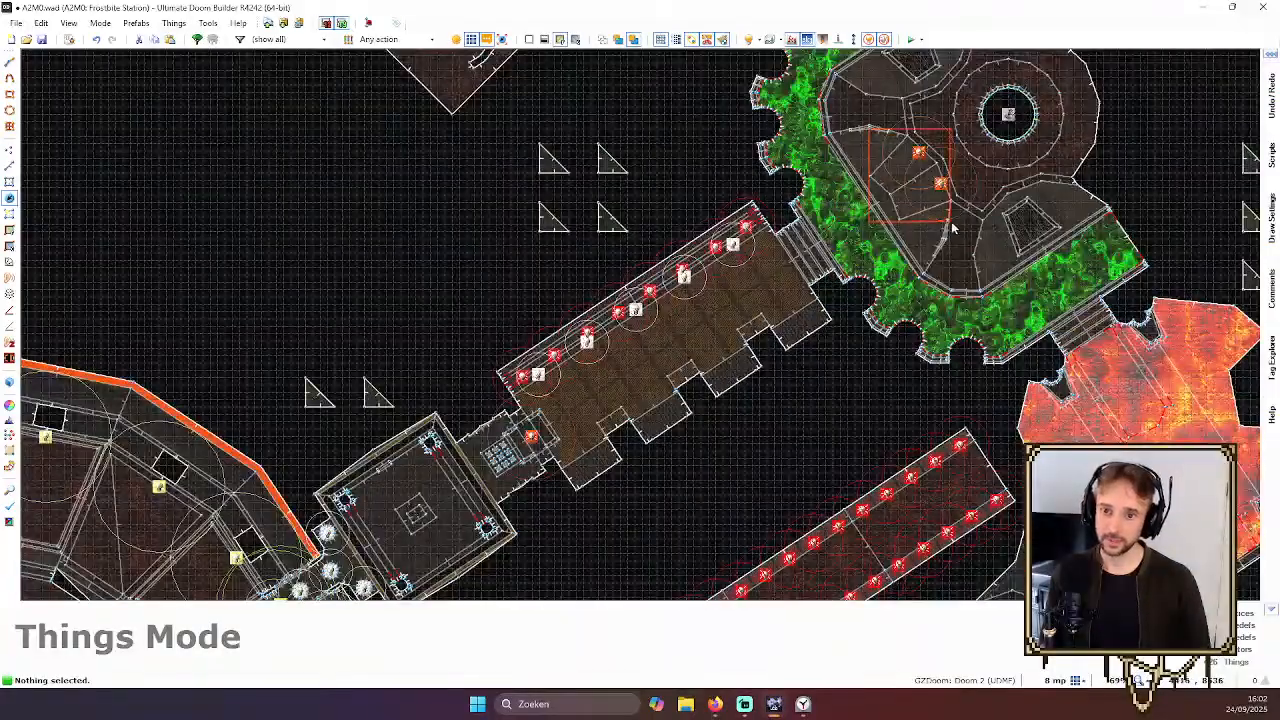
drag(958, 140, 902, 198)
scroll(960, 173, up, 4)
right_click(879, 182)
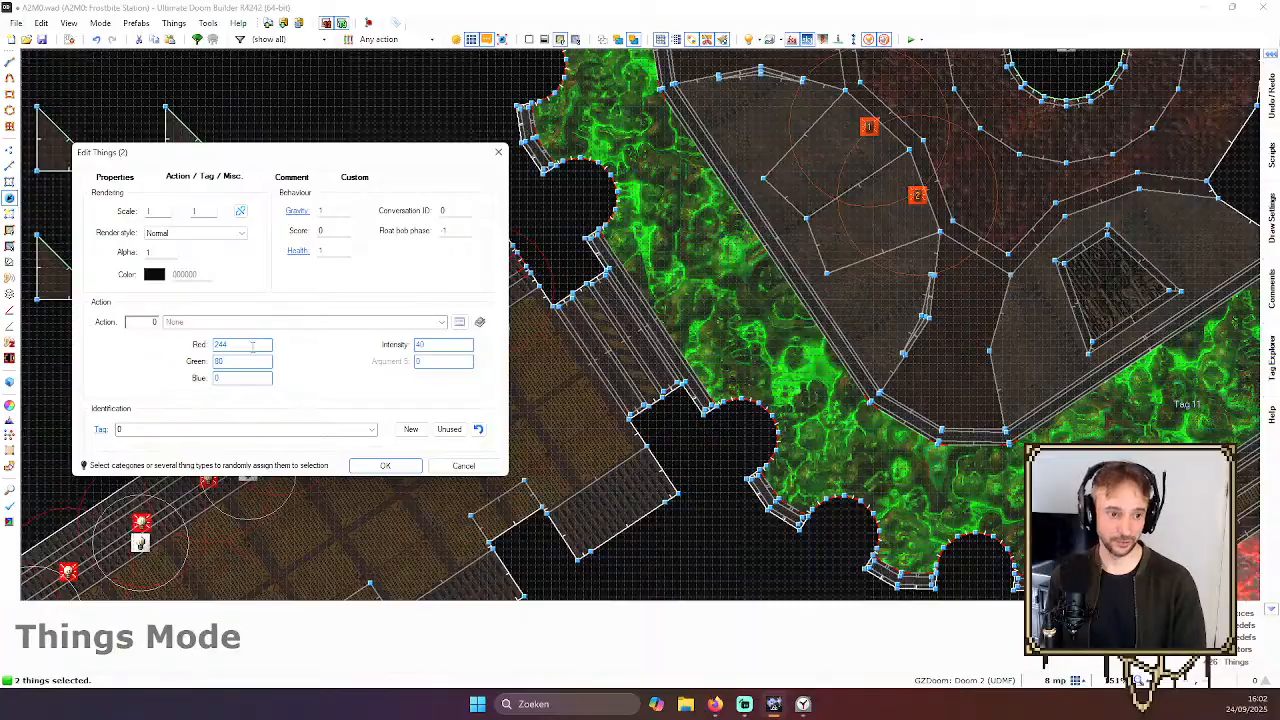
text(255)
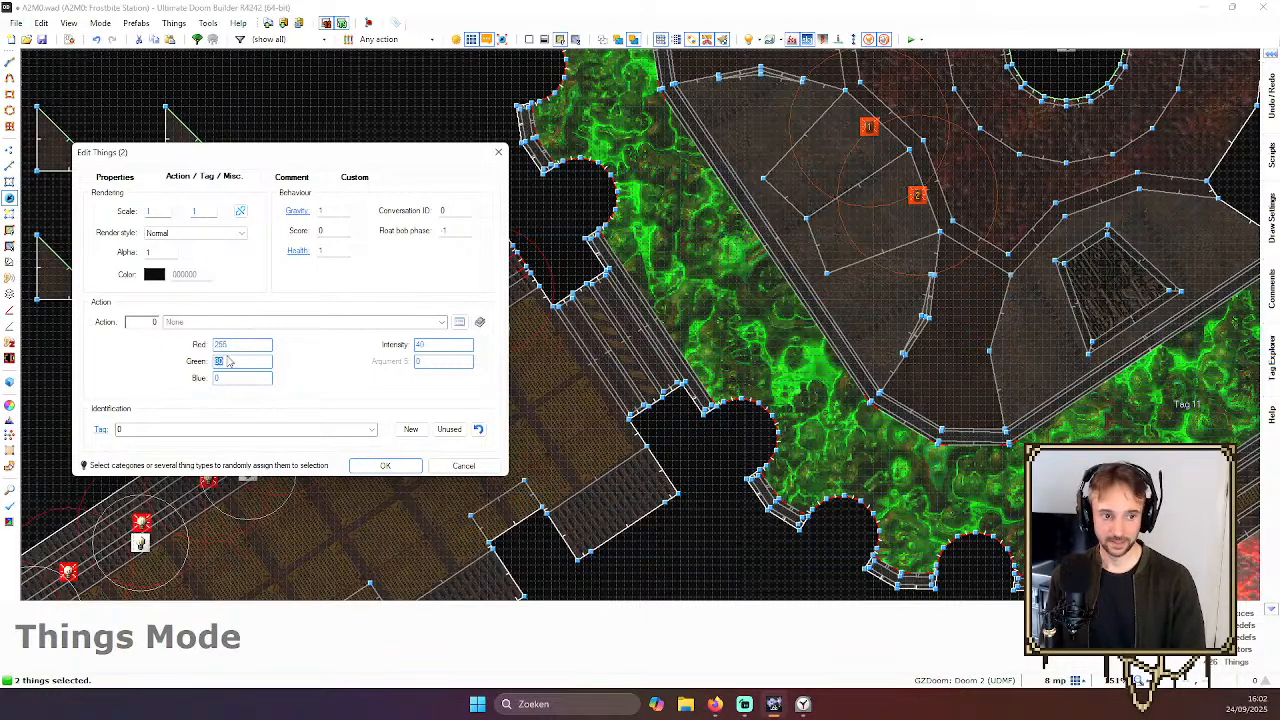
key(Return)
scroll(767, 213, down, 4)
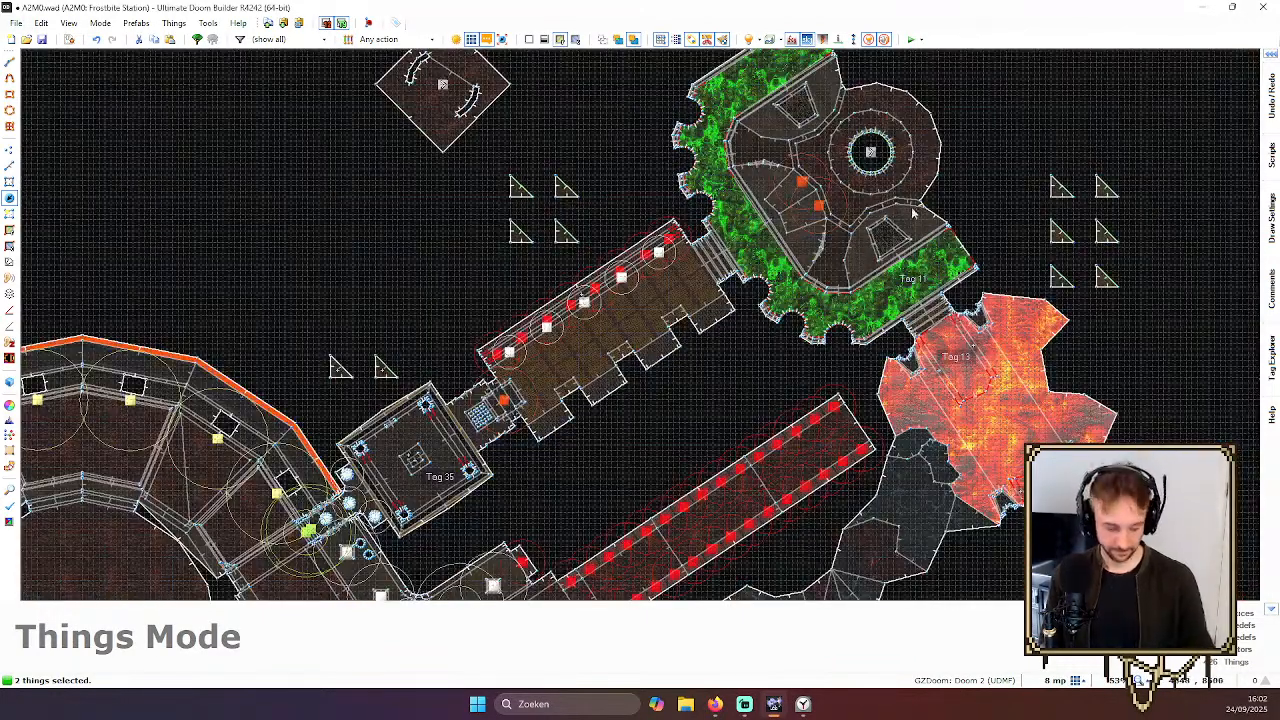
Set the orange light north of the pentagram in the Tag 37 circle to red 255 and green 69
scroll(1016, 225, up, 3)
scroll(1003, 229, down, 3)
key(Down)
key(Down)
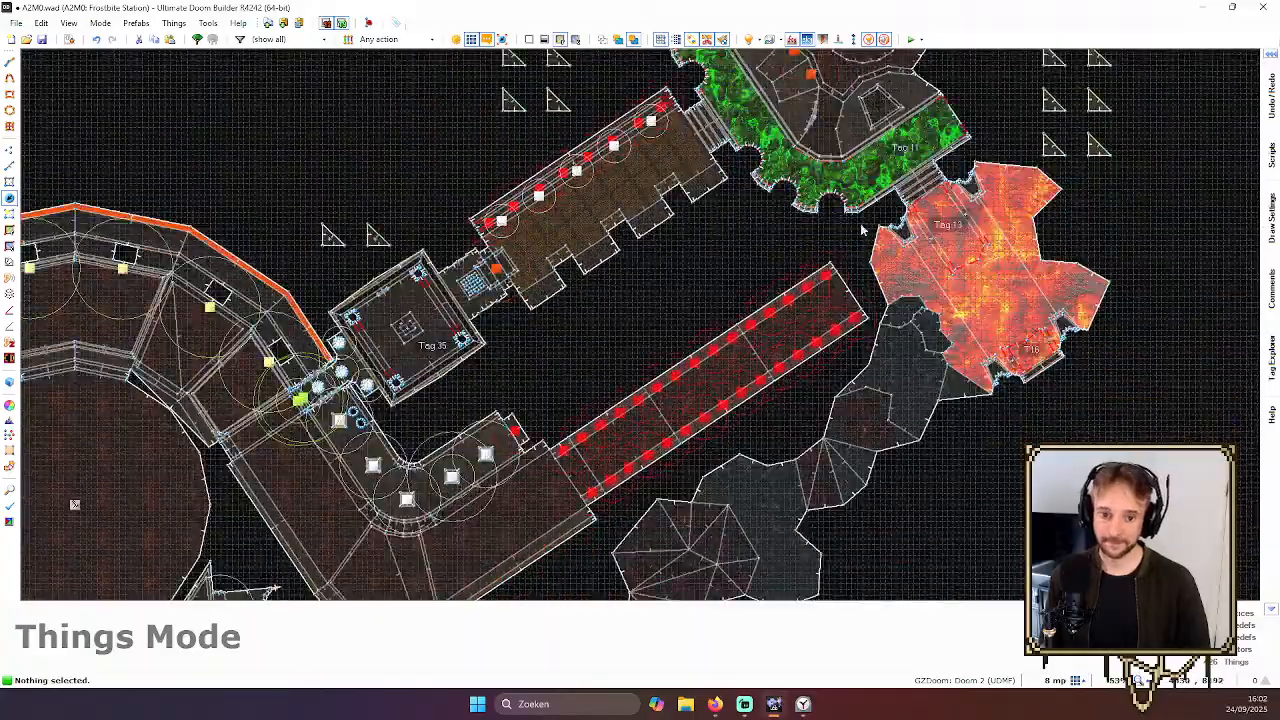
scroll(1034, 350, up, 3)
scroll(1003, 341, down, 7)
key(Down)
key(Down)
key(Down)
key(Down)
key(Down)
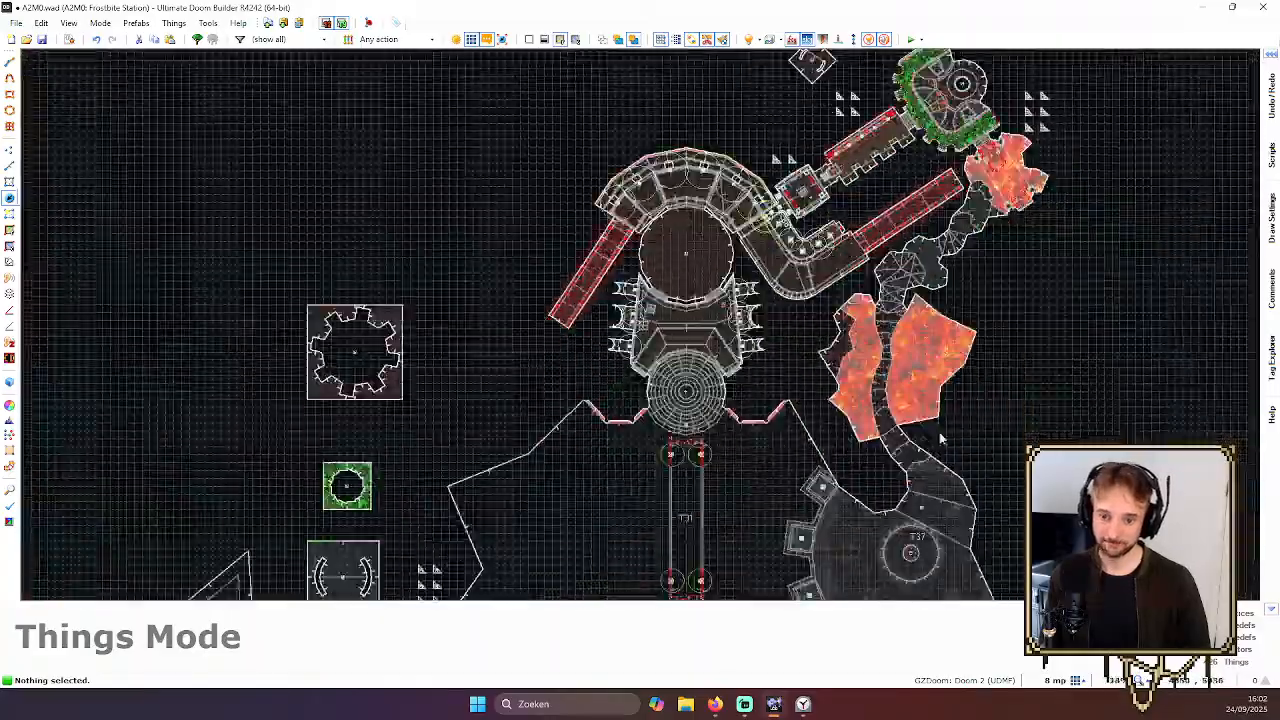
scroll(941, 425, down, 2)
scroll(930, 395, up, 8)
right_click(847, 287)
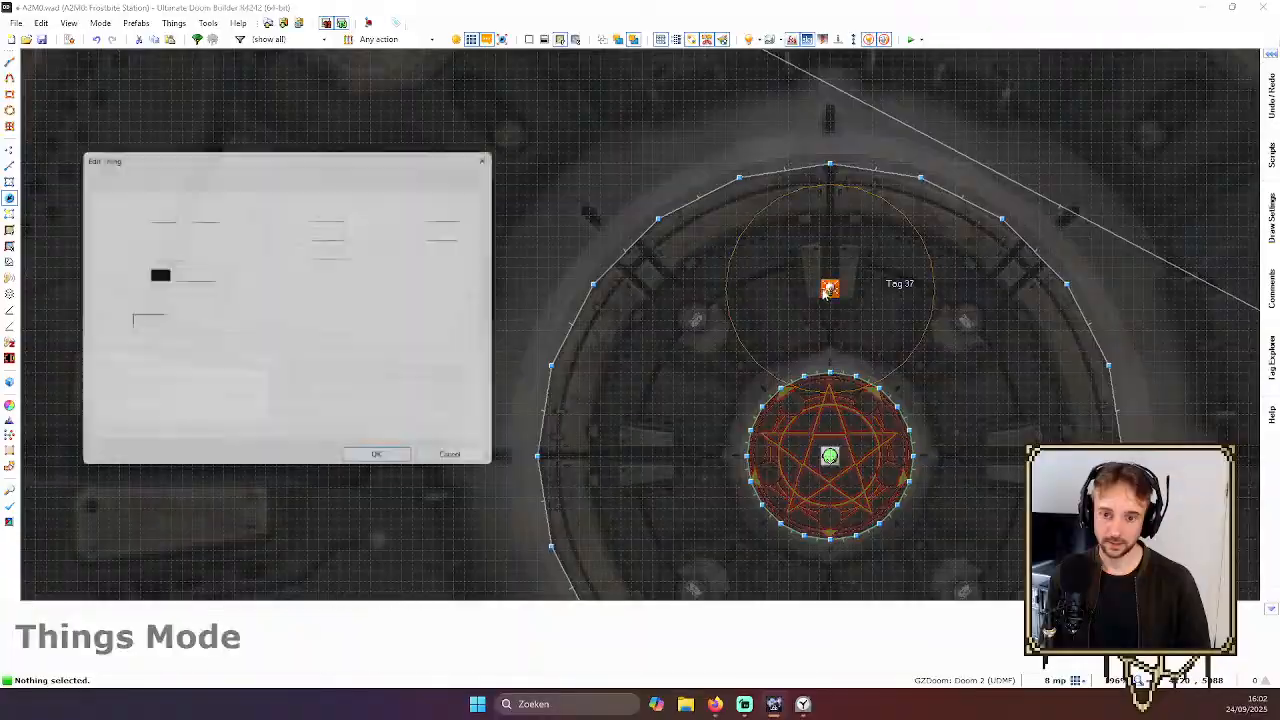
text(255)
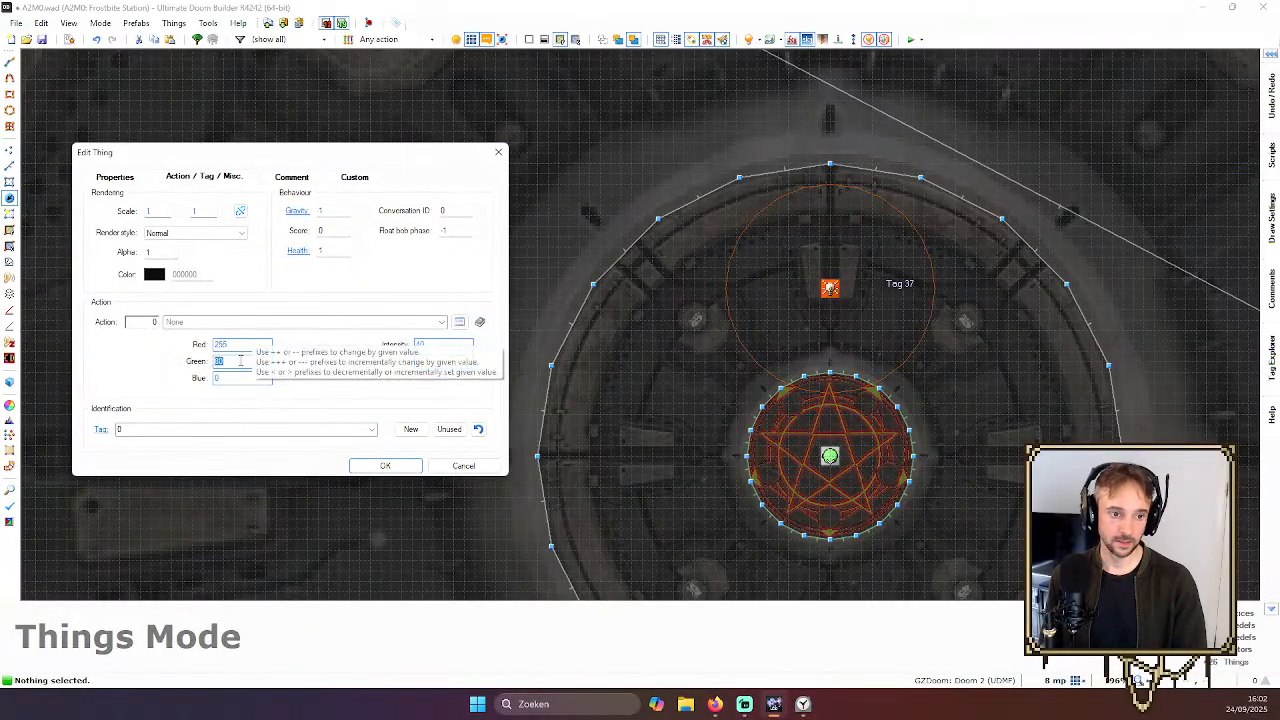
key(Return)
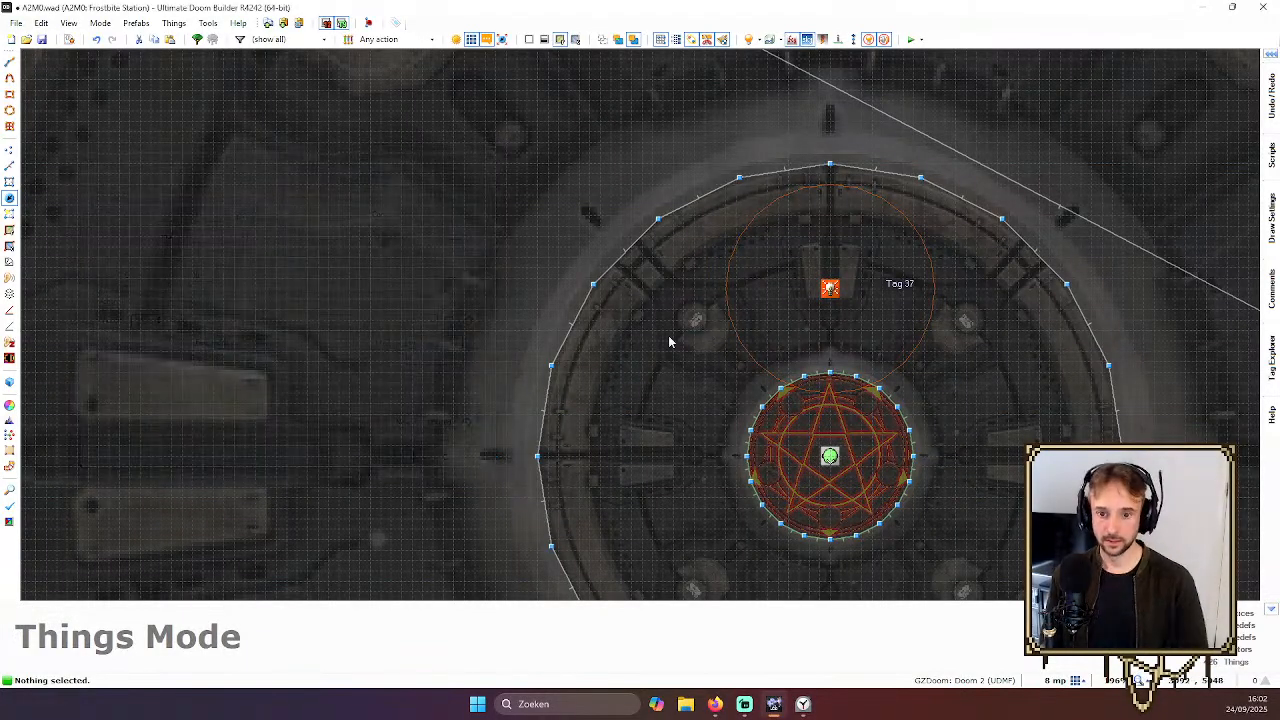
Copy the orange light north of the pentagram and place the duplicate northeast of the pentagram inside the Tag 37 circle
scroll(804, 271, up, 2)
click(847, 300)
scroll(952, 342, down, 5)
scroll(1052, 466, up, 3)
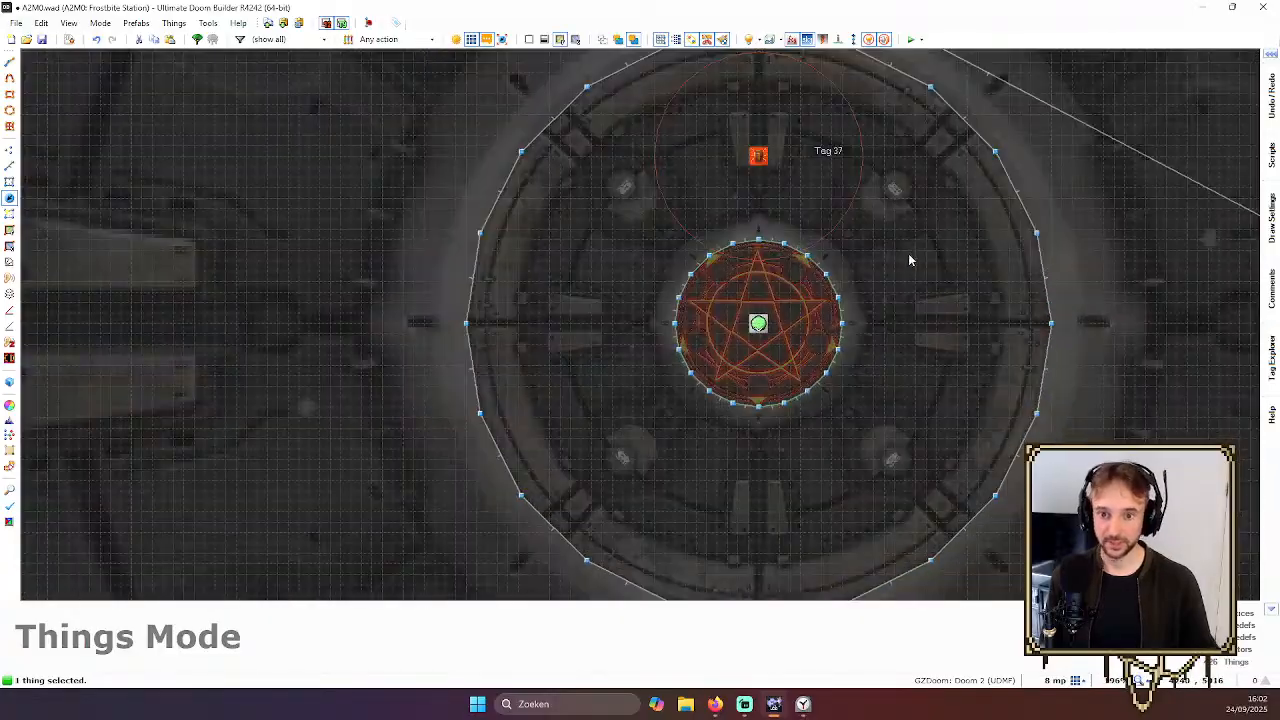
key(ctrl+c)
key(ctrl+v)
scroll(908, 251, up, 3)
click(934, 234)
scroll(934, 234, down, 4)
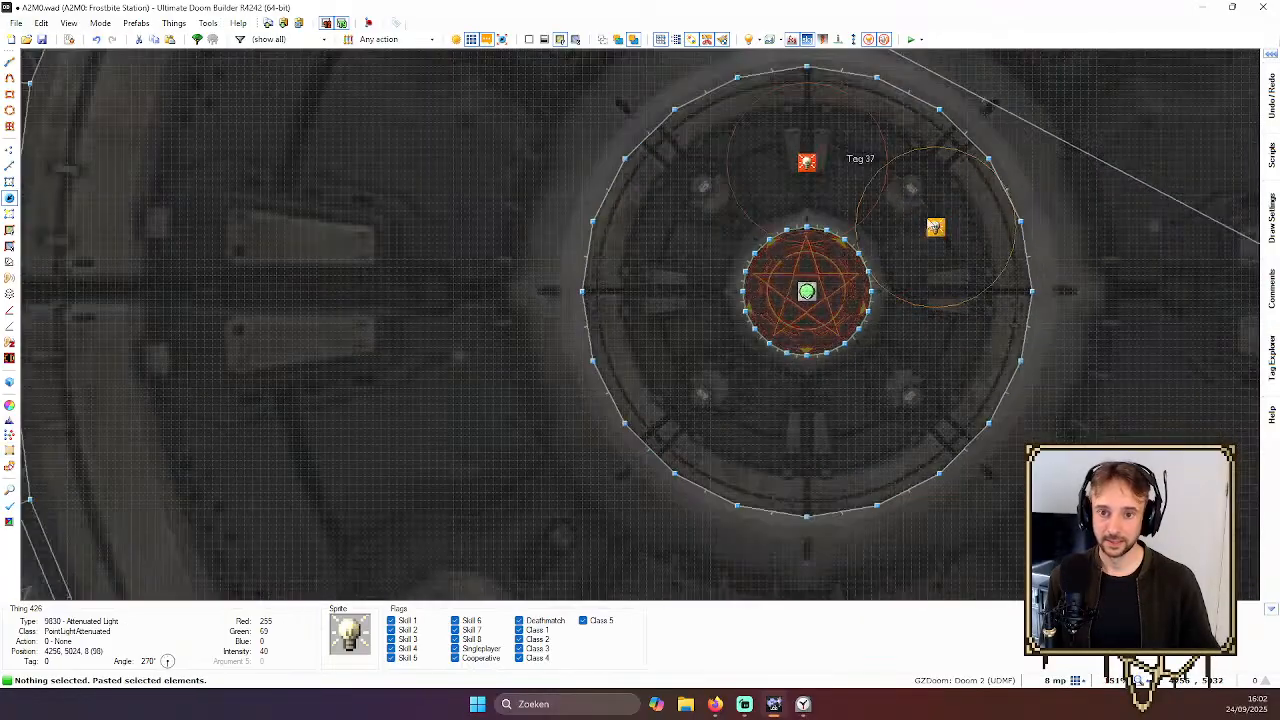
Set the intensity of both orange lights in the Tag 37 circle to 64
key(t)
drag(757, 126, 938, 226)
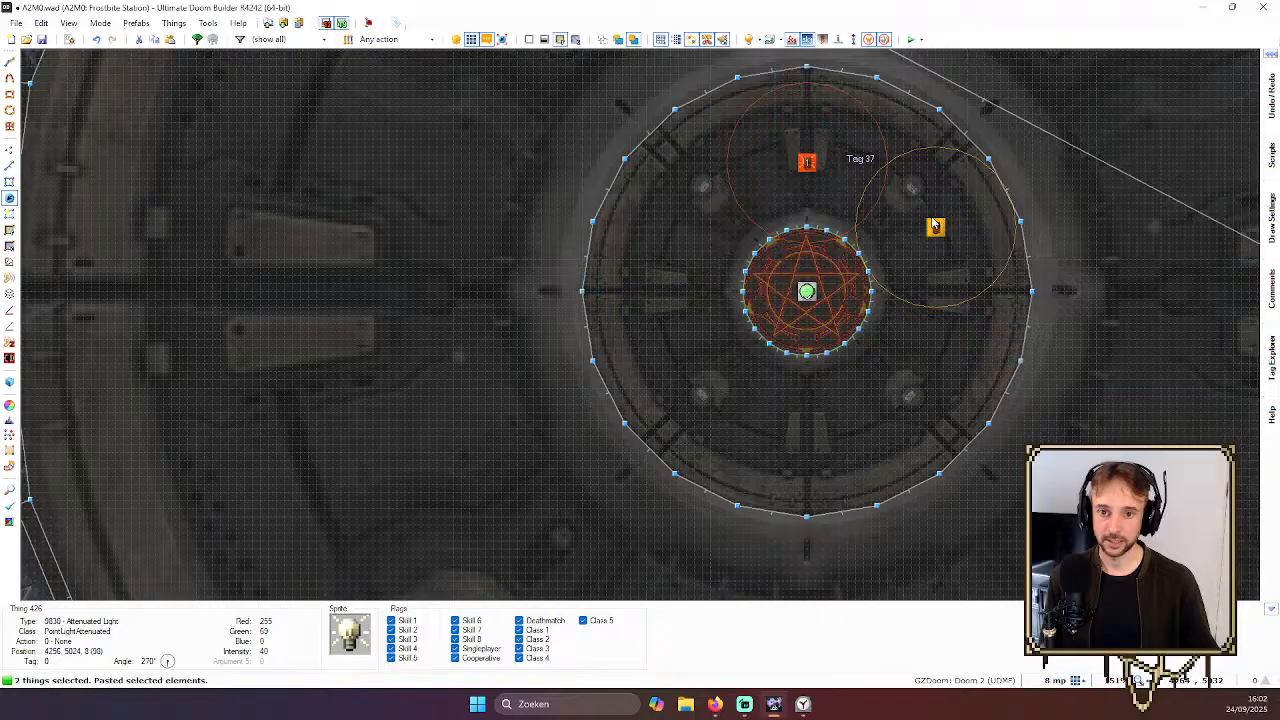
right_click(934, 226)
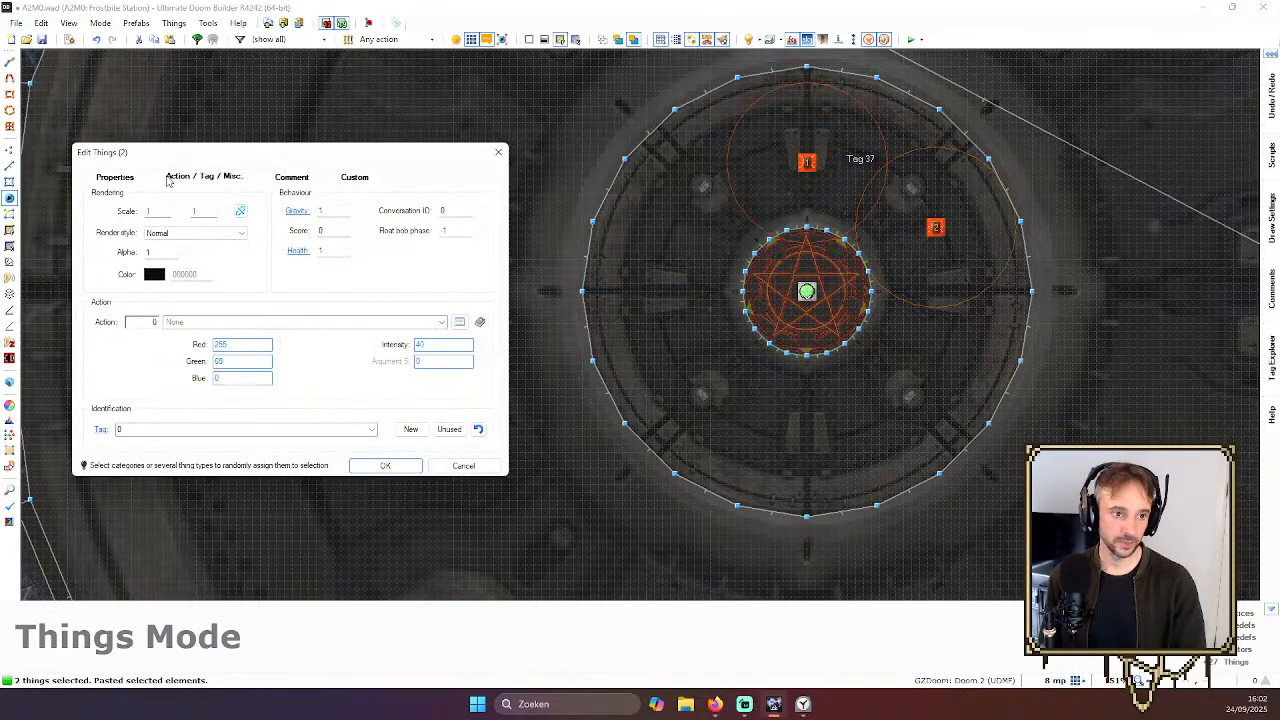
double_click(452, 347)
text(64)
key(Return)
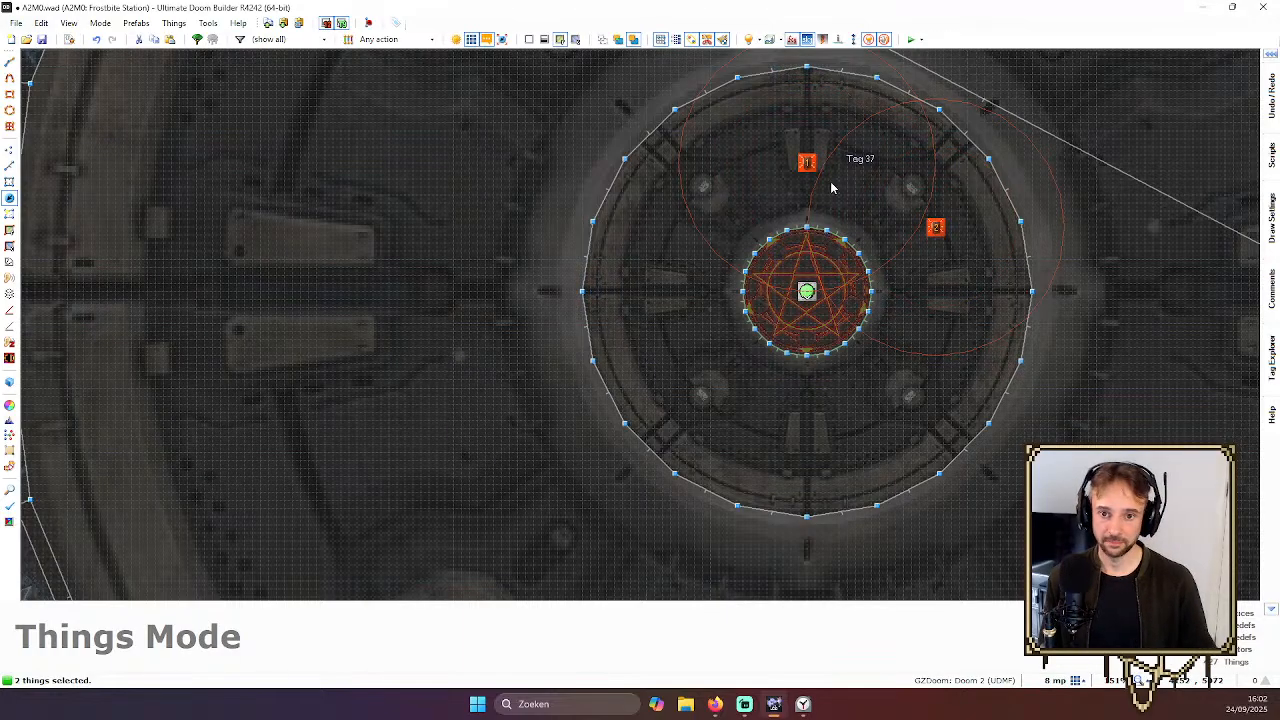
Copy the light northeast of the pentagram and place duplicates southeast and south of it, mirroring the upper lights
key(c)
click(935, 227)
key(ctrl+c)
key(ctrl+v)
scroll(971, 389, up, 1)
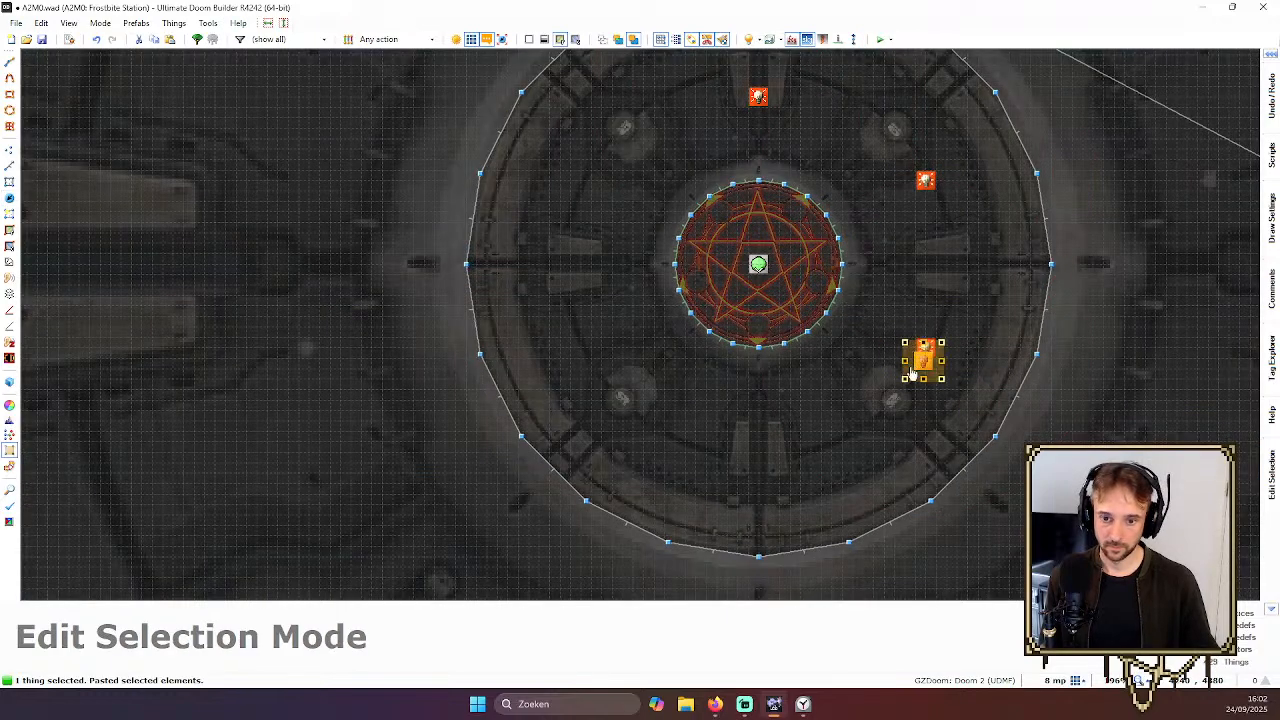
scroll(745, 371, down, 3)
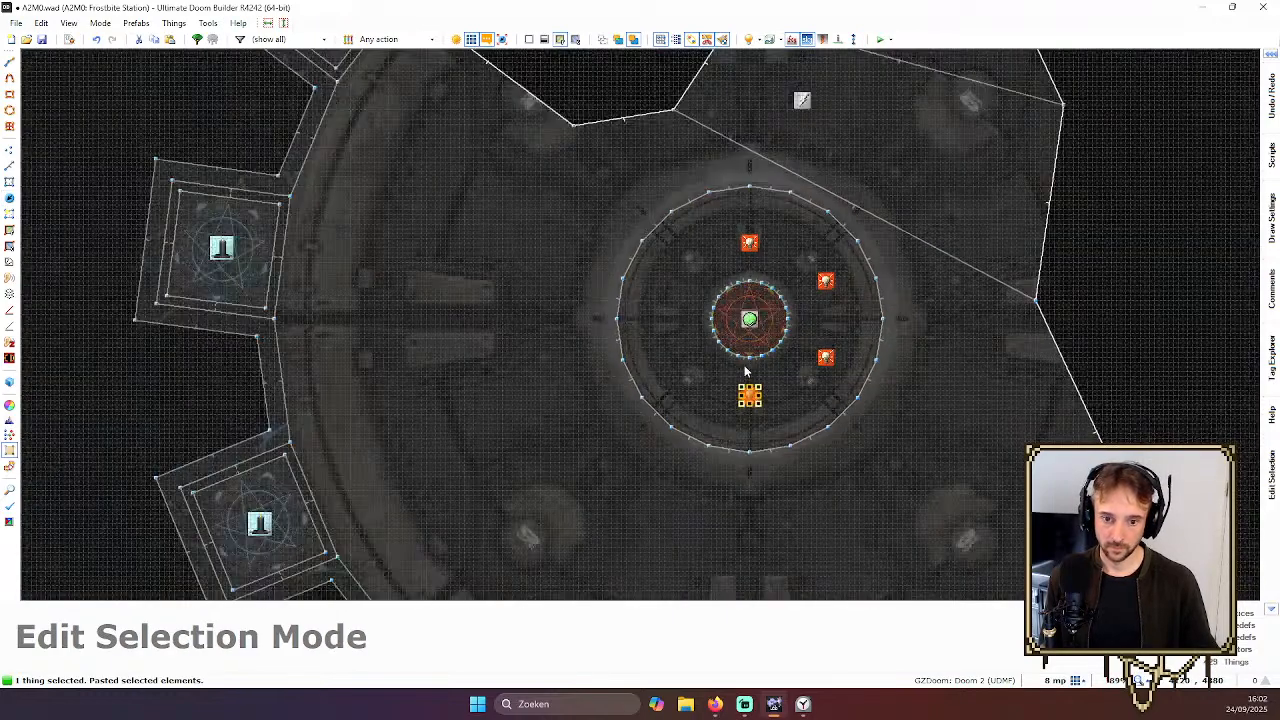
Place two more copies of the orange light southwest and northwest of the pentagram to complete the ring of six
scroll(690, 350, up, 2)
scroll(703, 402, up, 2)
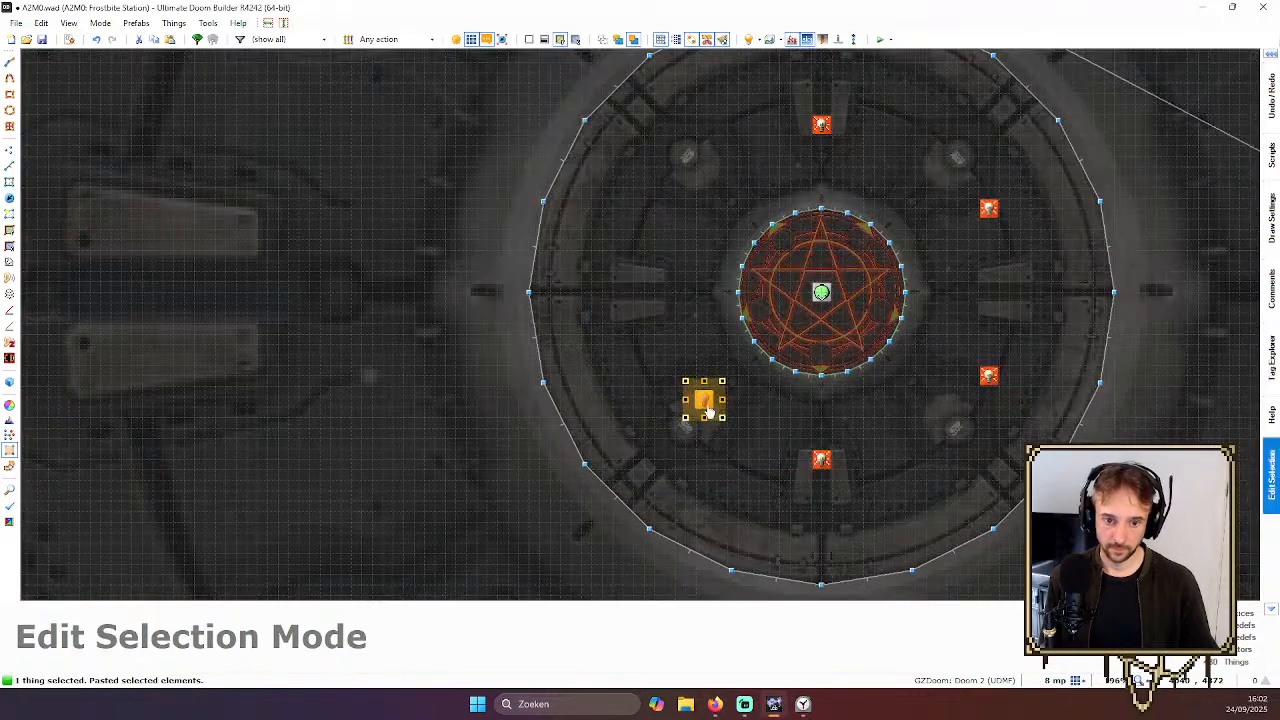
click(658, 380)
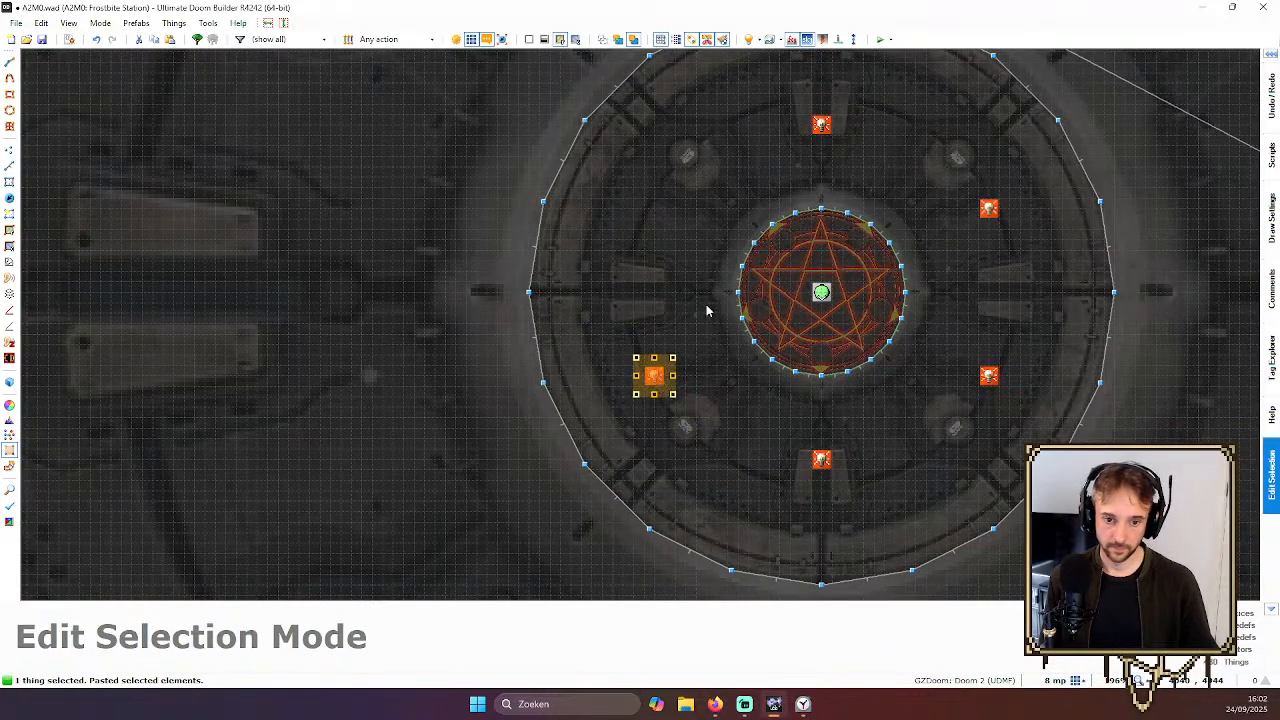
key(Return)
key(ctrl+v)
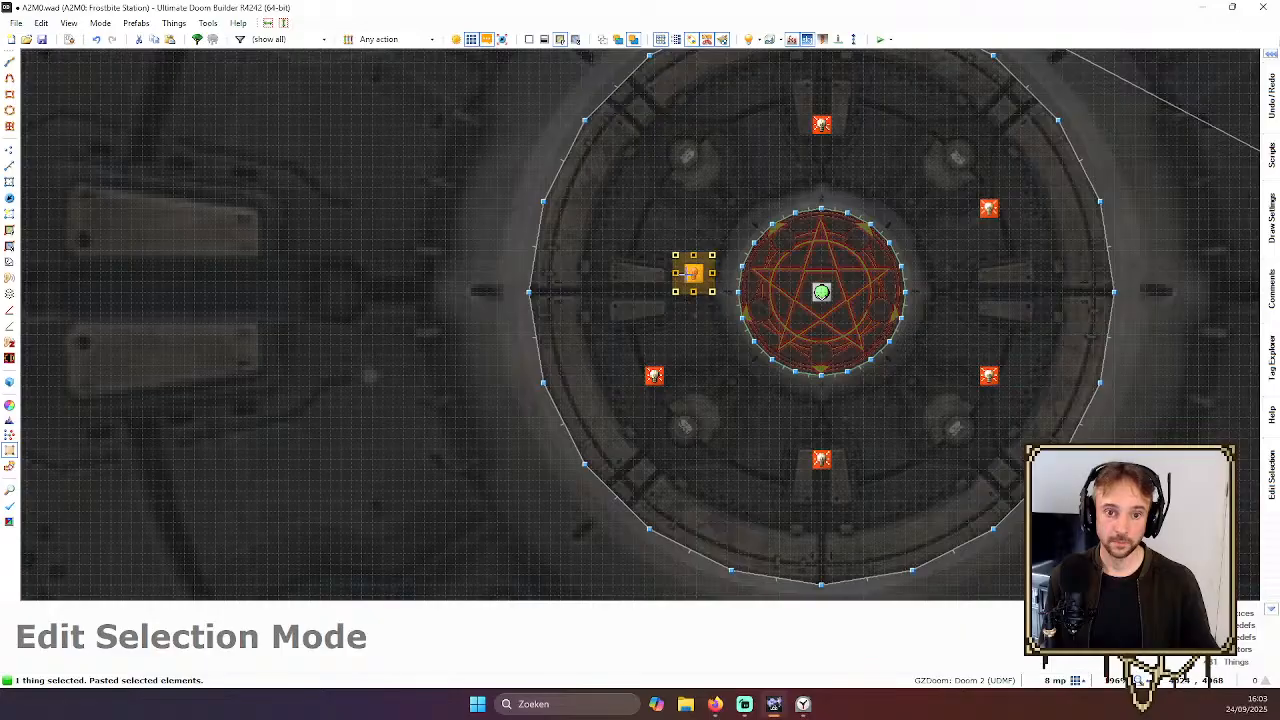
click(650, 220)
key(Return)
Preview the ring of six orange lights around the pentagram in the 3D view
scroll(701, 180, down, 3)
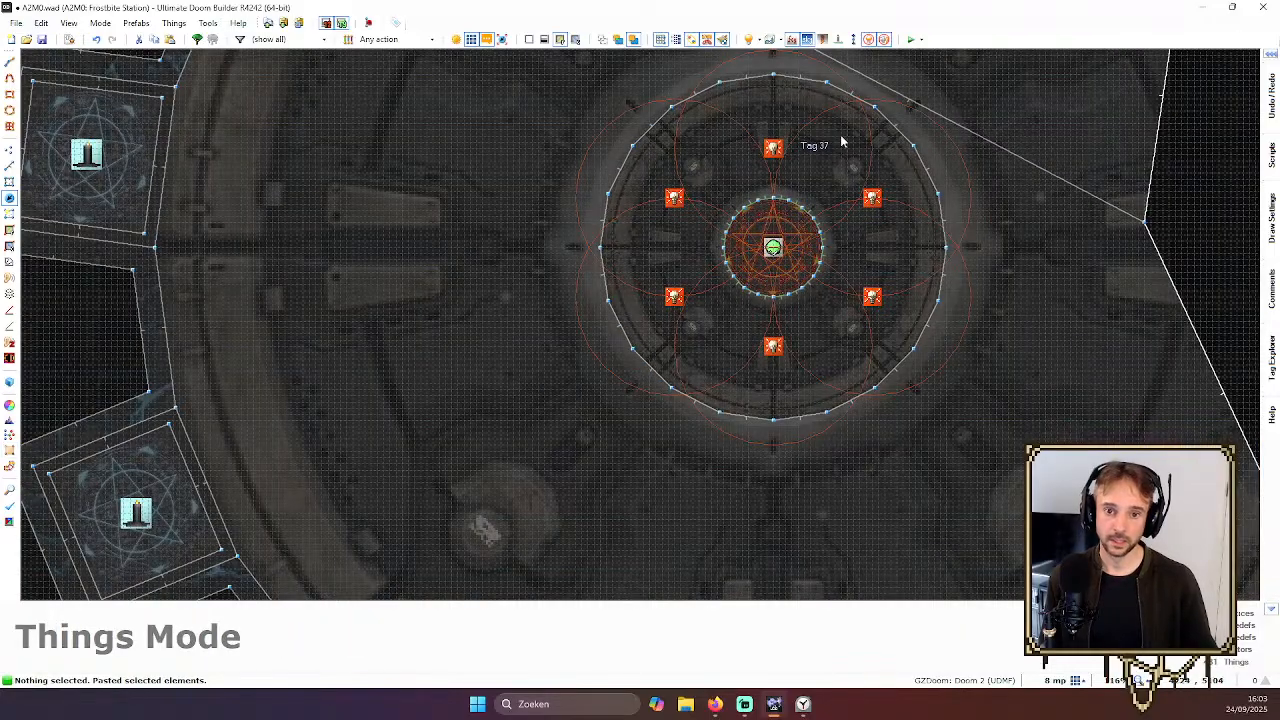
scroll(780, 145, up, 2)
scroll(838, 176, down, 3)
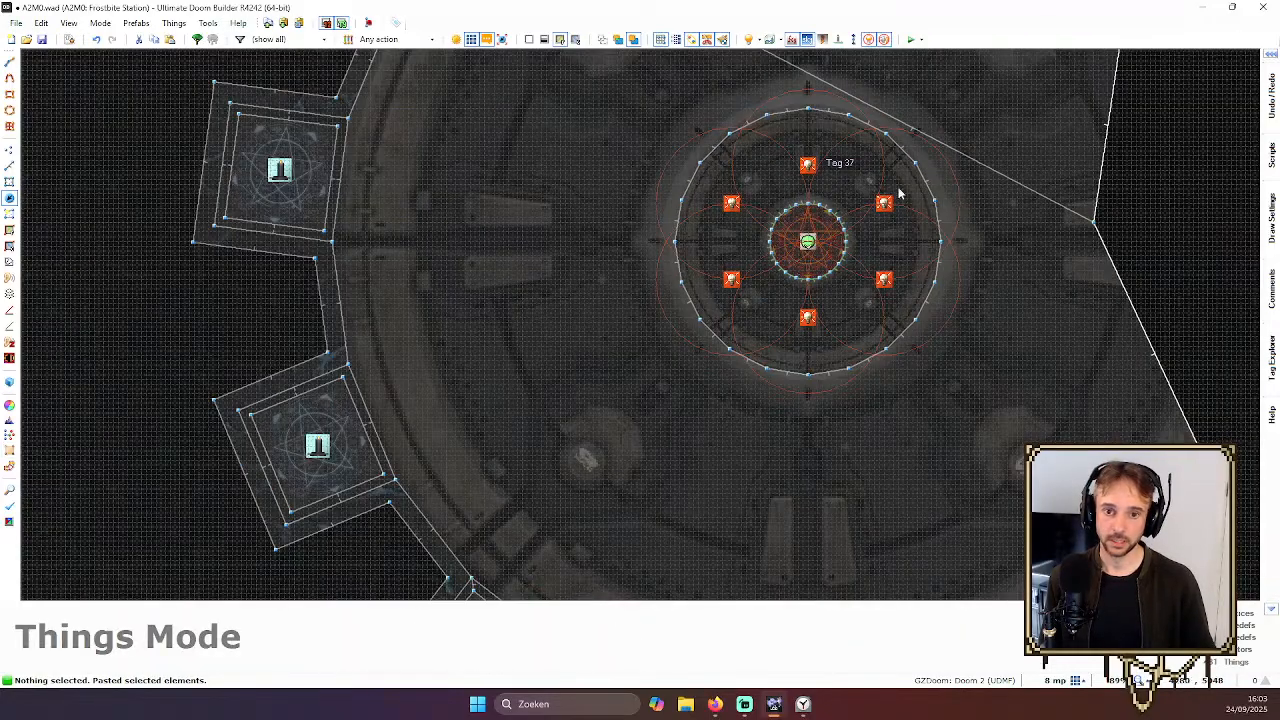
key(w)
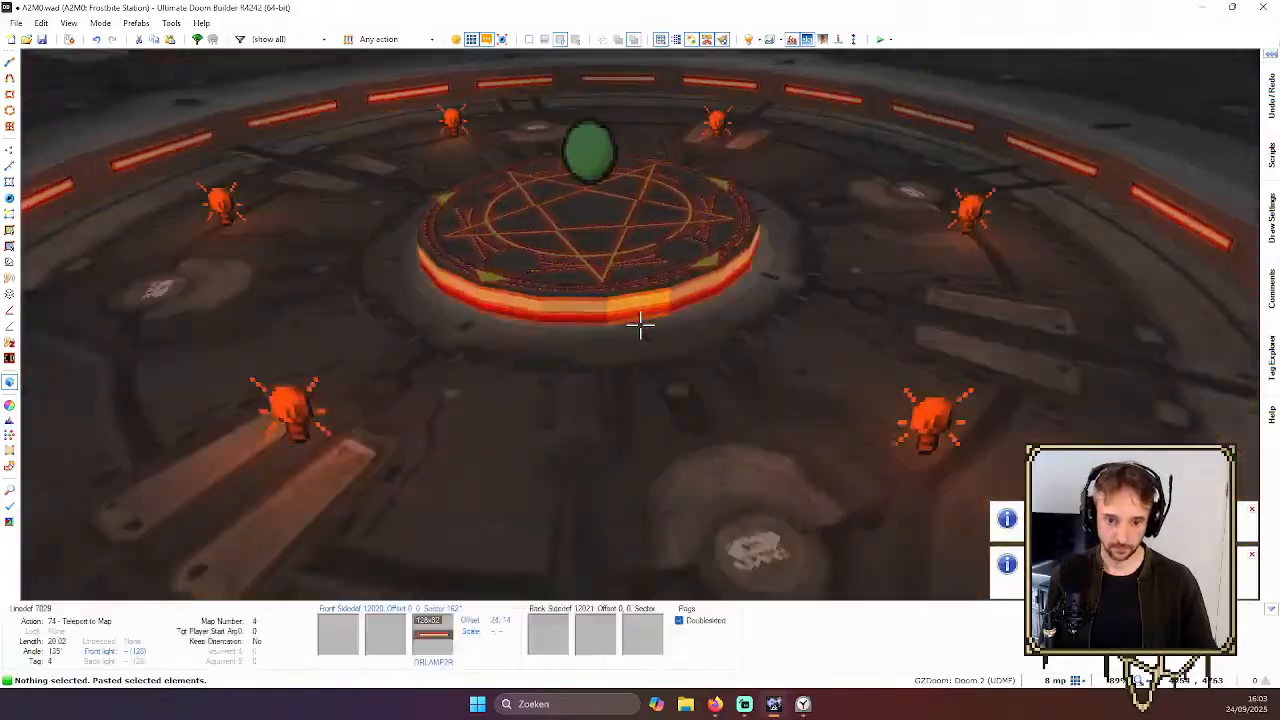
key(w)
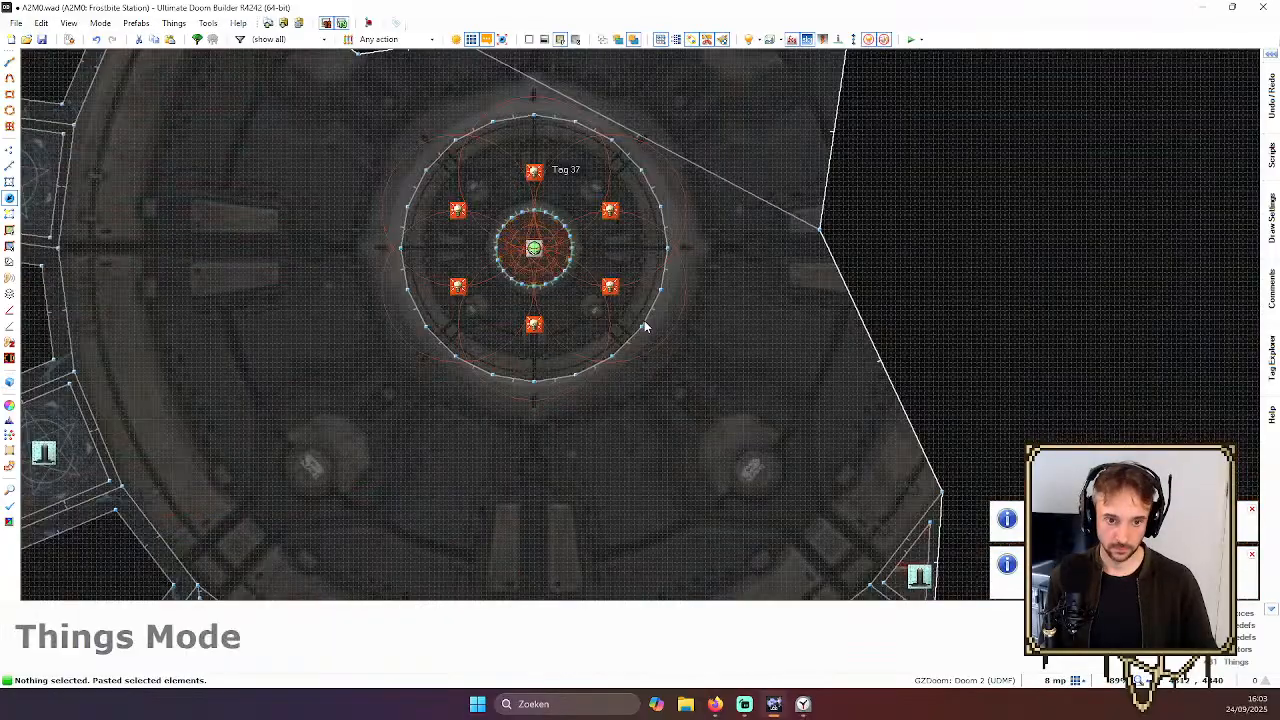
Change the thing type of all six orange lights around the pentagram to the dynamic light type Light
scroll(645, 327, down, 3)
scroll(632, 296, up, 2)
scroll(571, 227, up, 2)
click(572, 230)
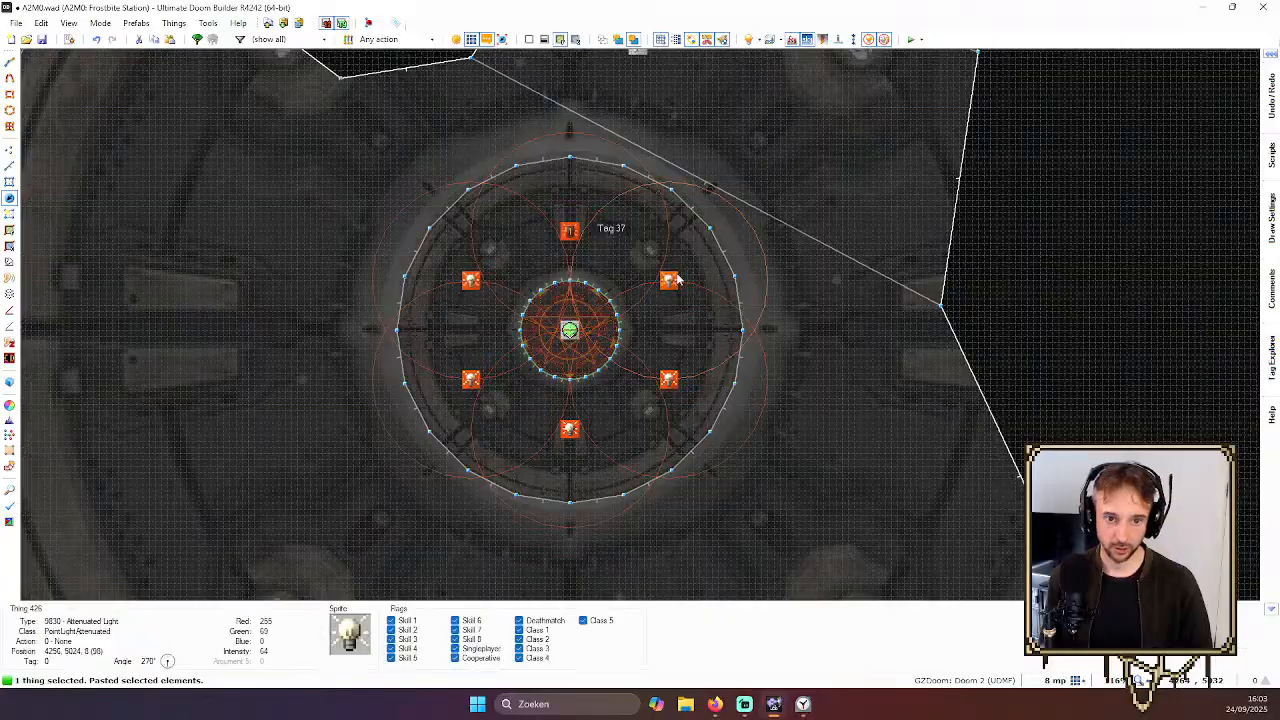
click(671, 280)
click(669, 380)
click(570, 429)
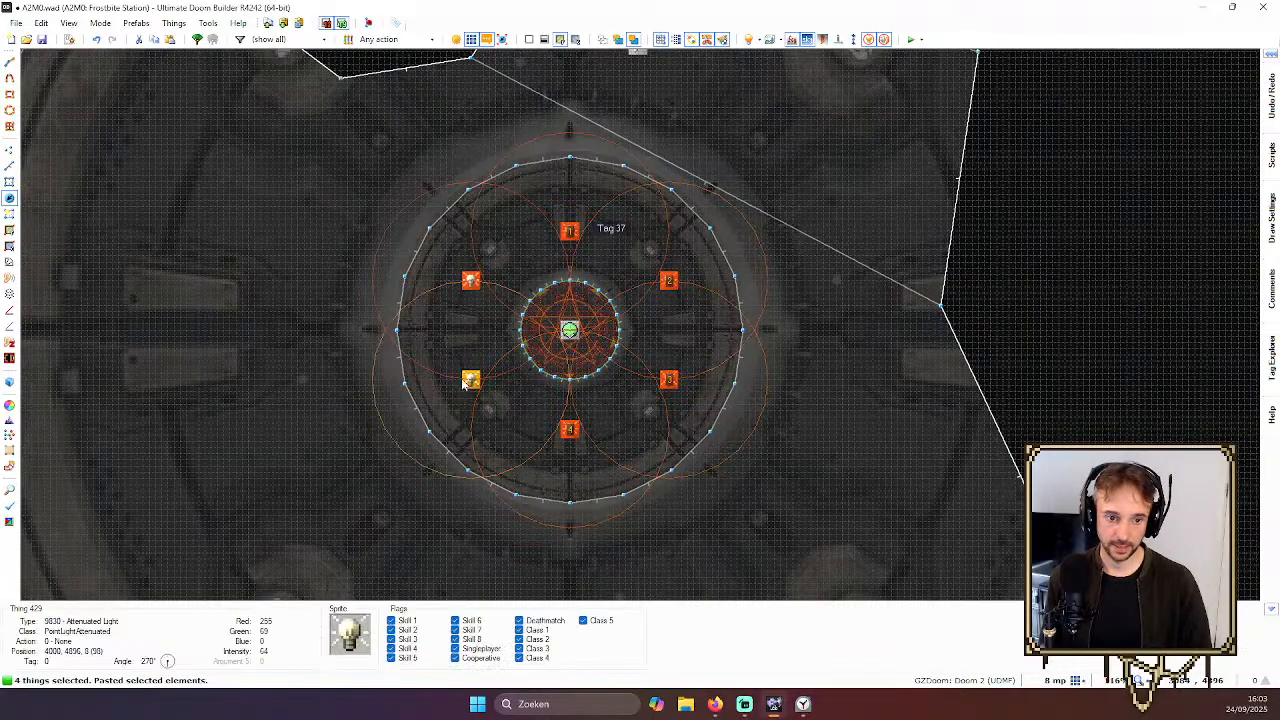
click(470, 379)
right_click(470, 280)
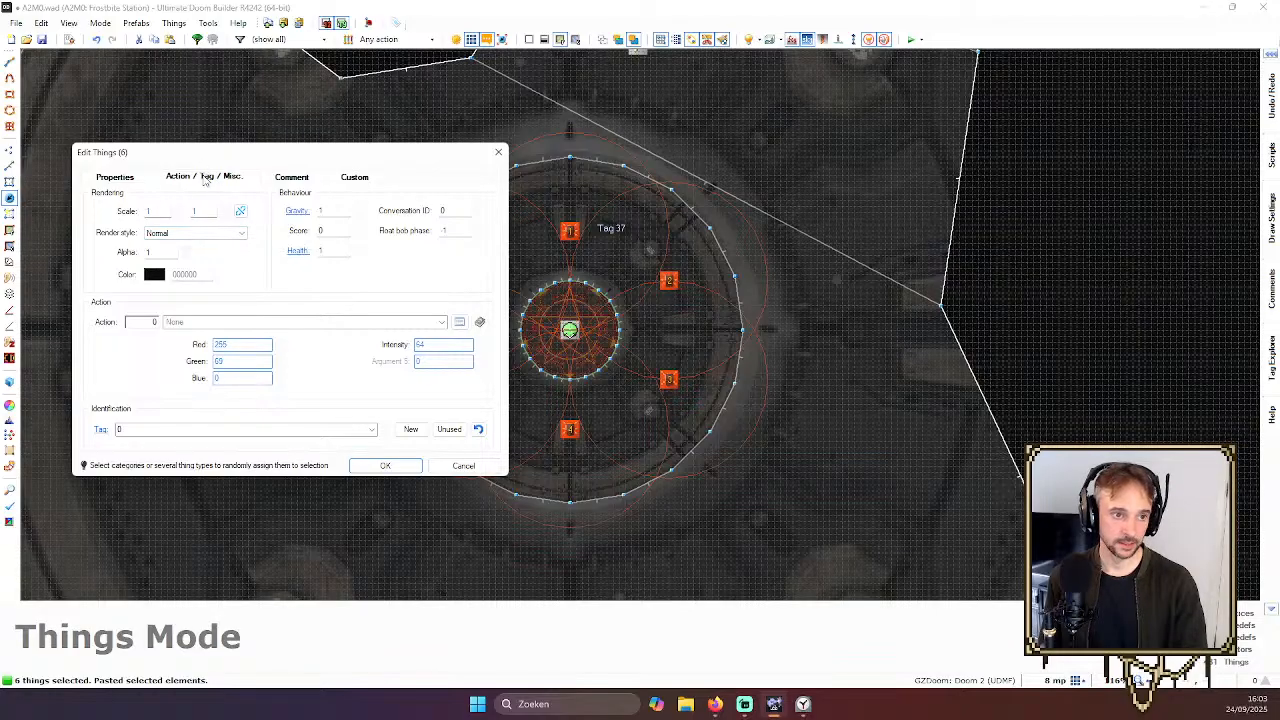
click(112, 177)
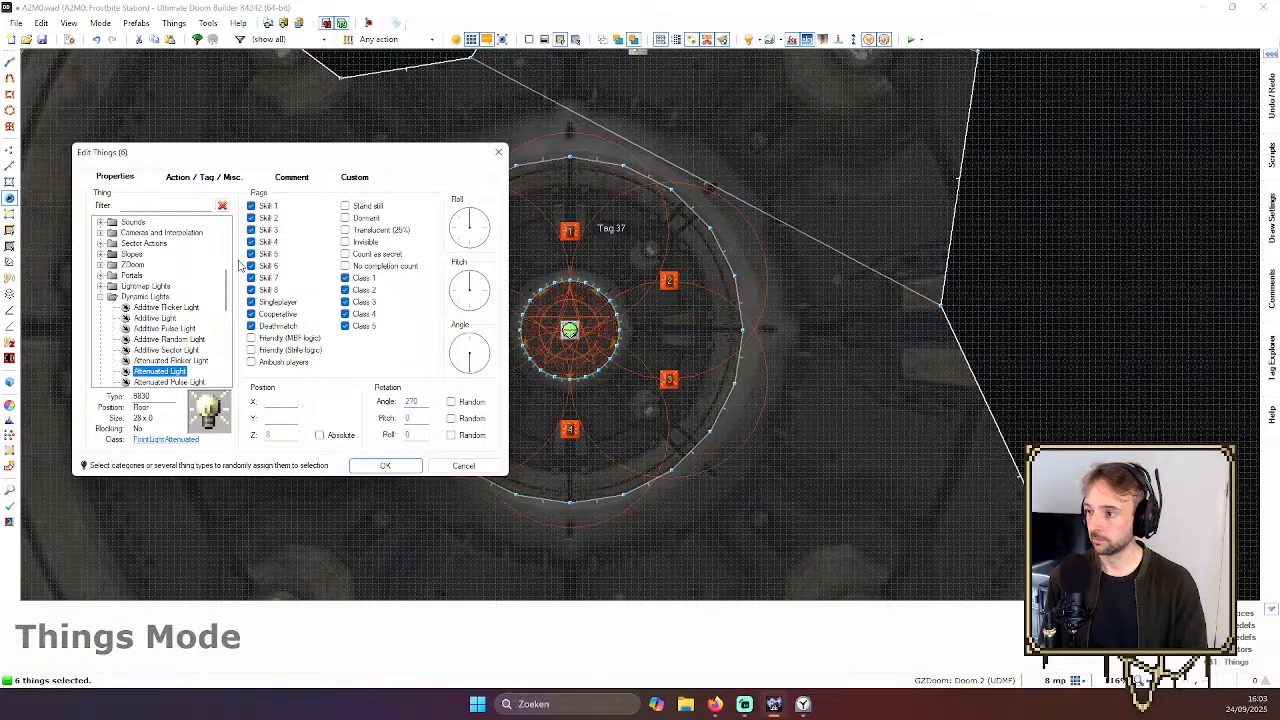
drag(228, 289, 232, 322)
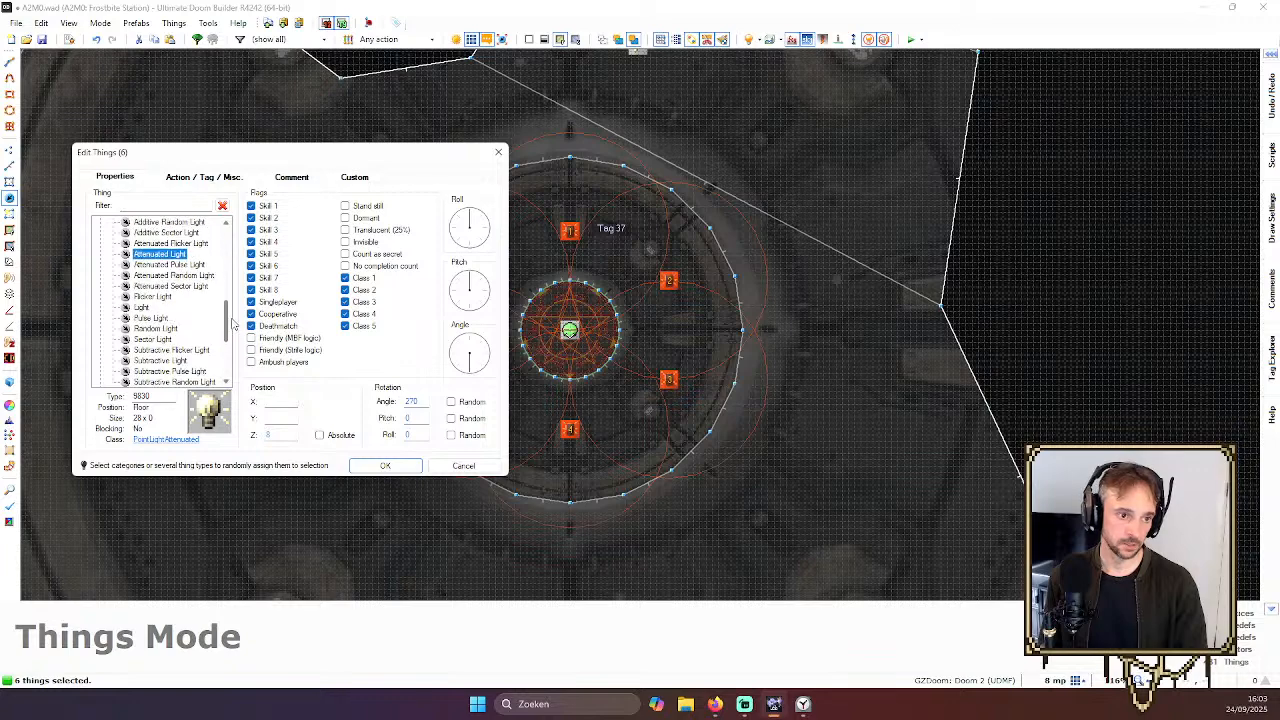
click(142, 307)
click(400, 467)
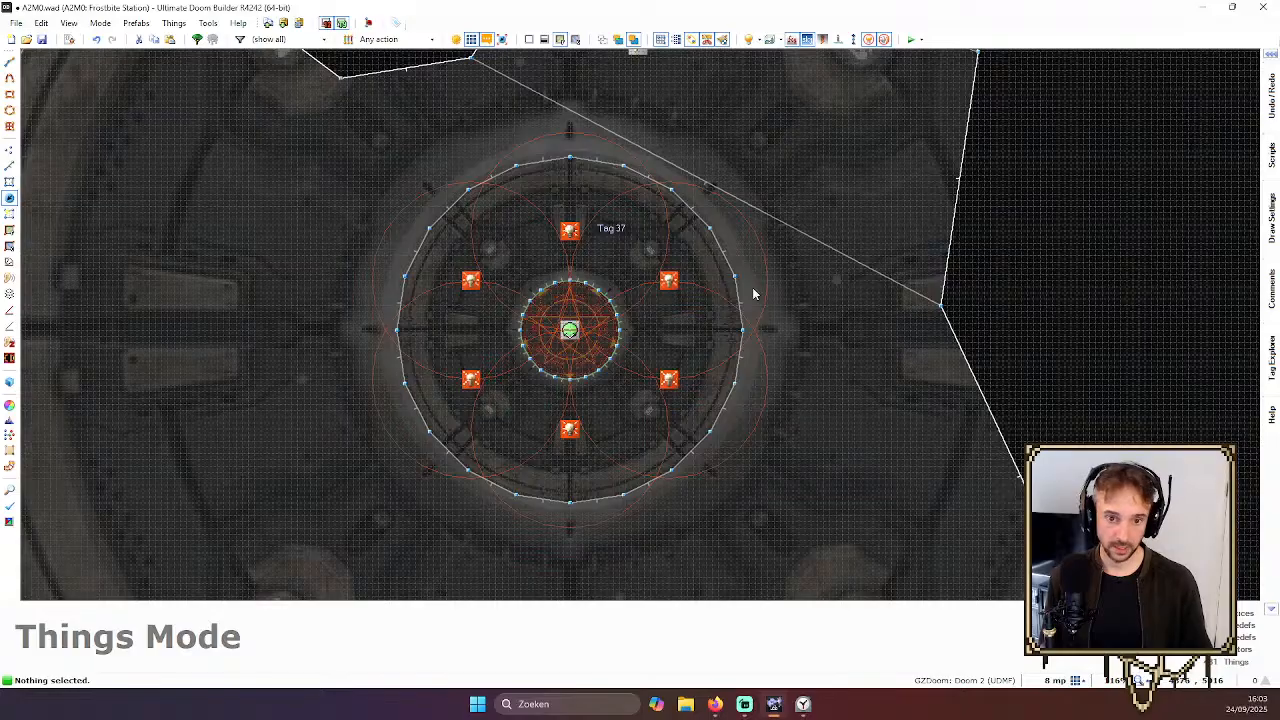
Preview the pentagram platform in 3D, test the map in game, and examine the orange glow from the platform's edge
key(q)
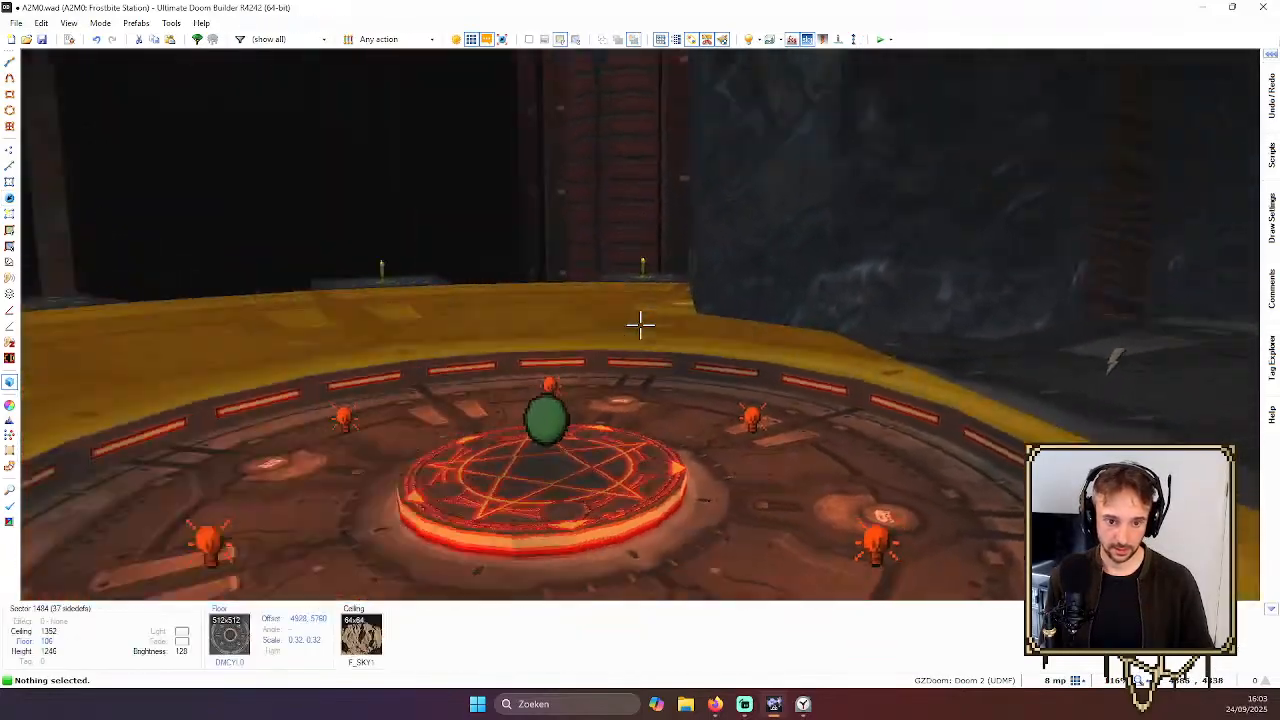
key(q)
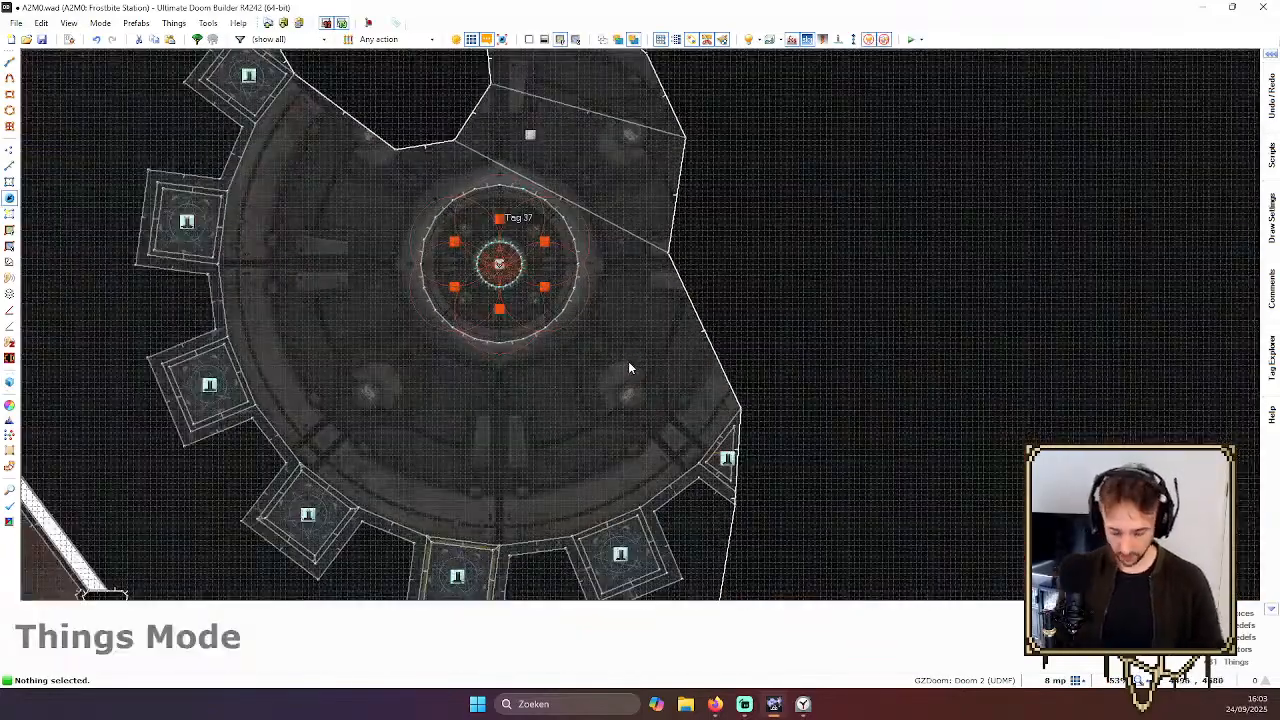
key(F9)
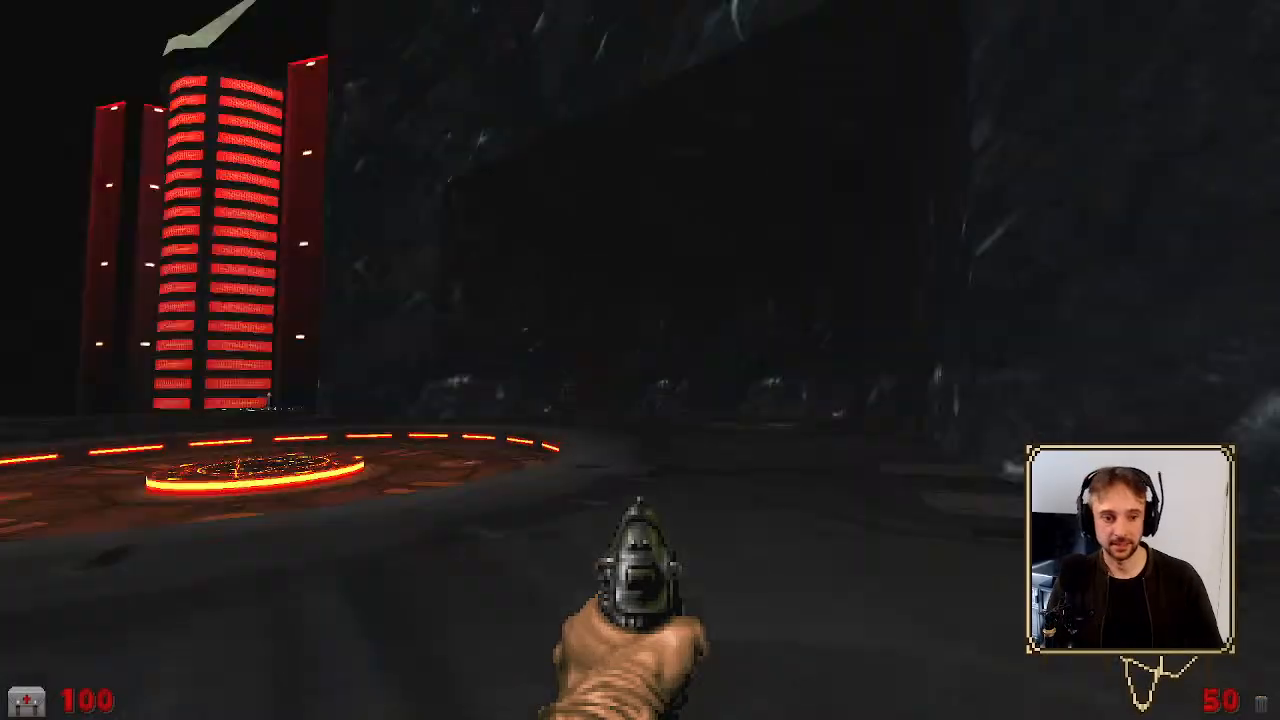
key(w)
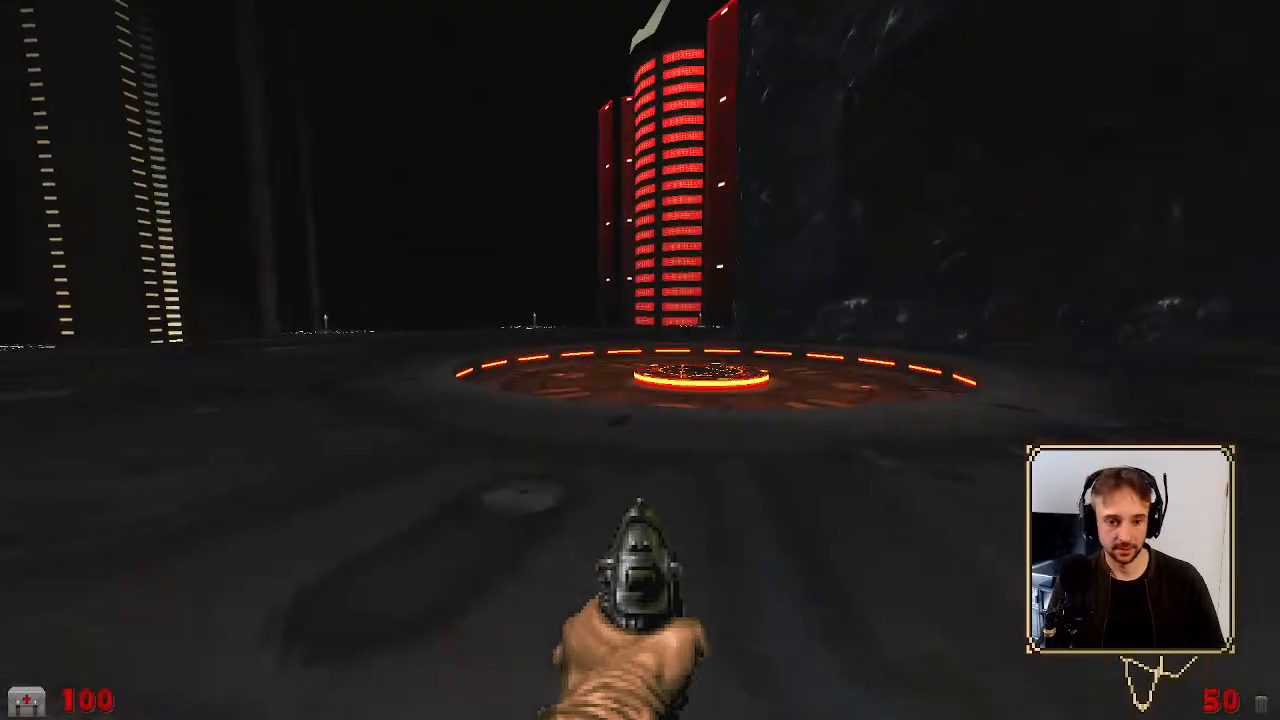
key(d)
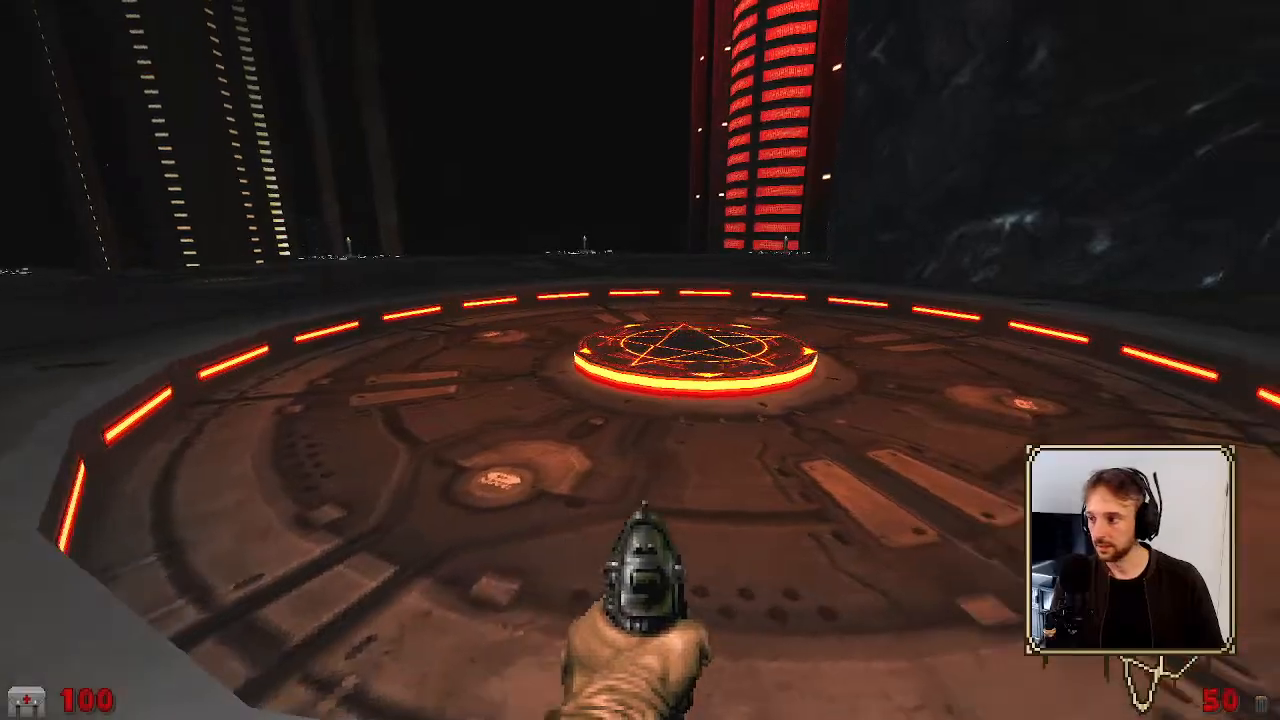
key(s)
key(w)
key(a)
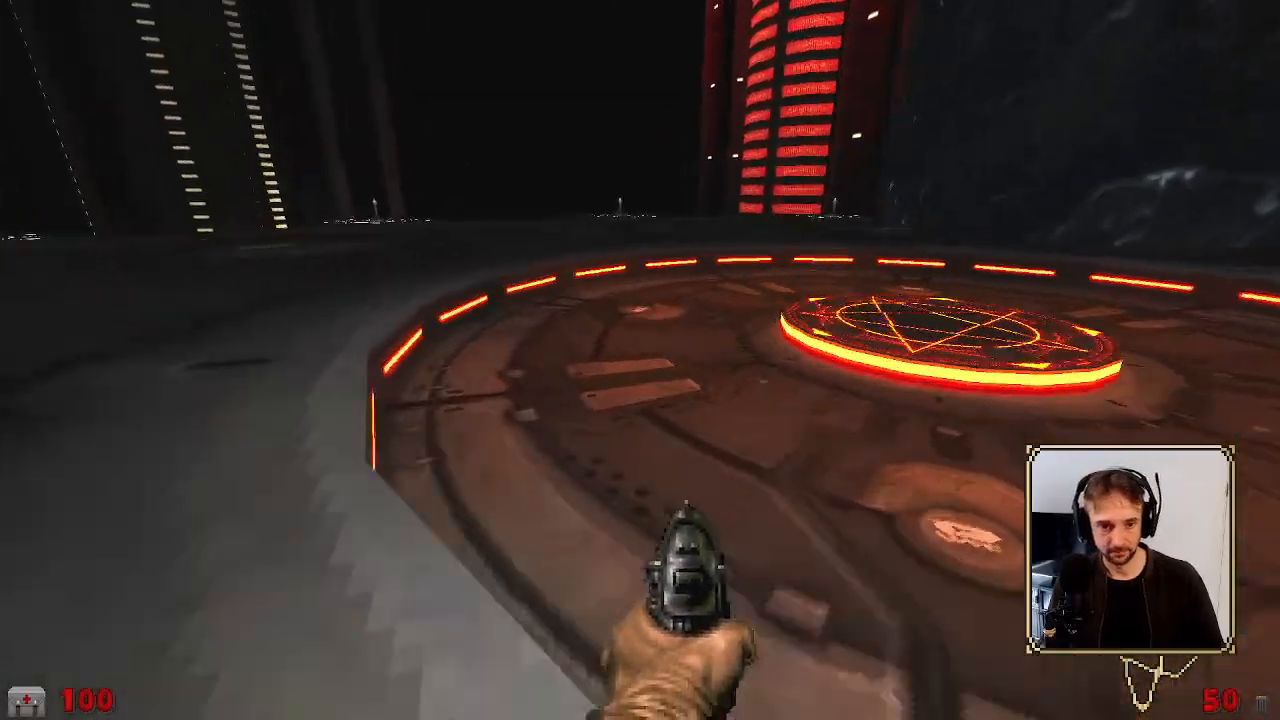
key(d)
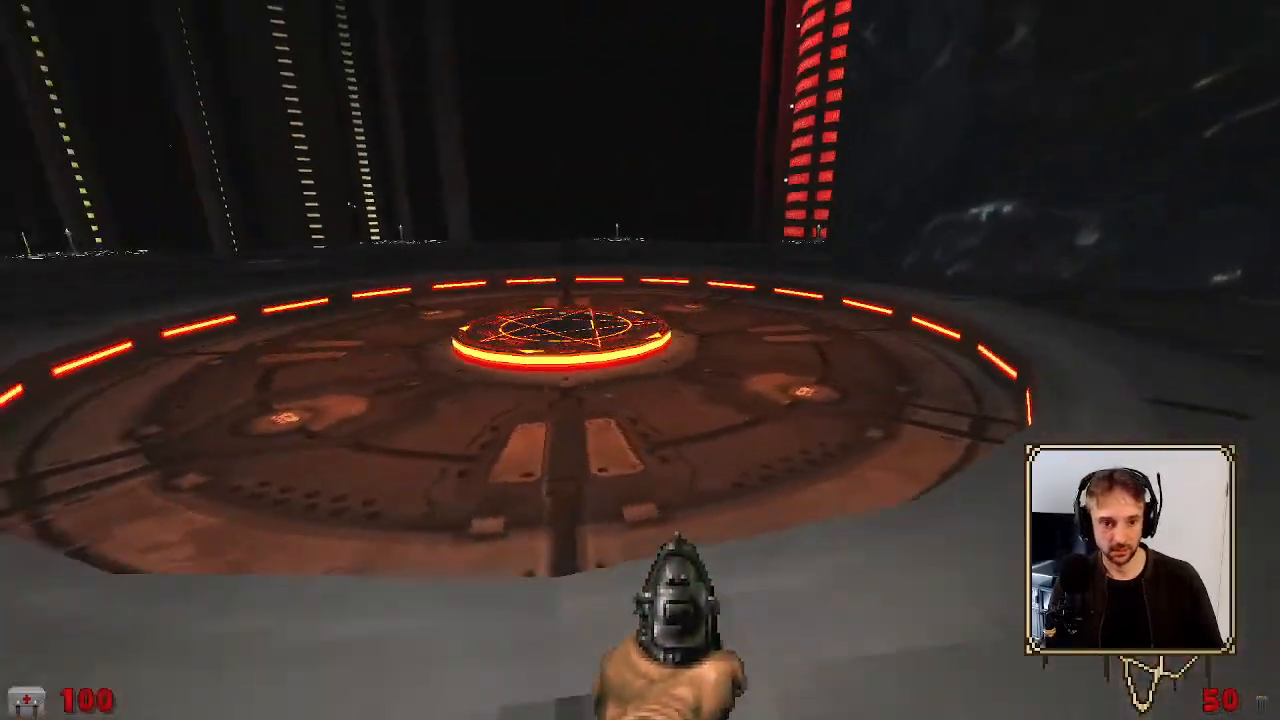
Examine the pentagram platform's lighting in the test game from up close and from a distance during the portal effect
key(w)
key(w)
key(s)
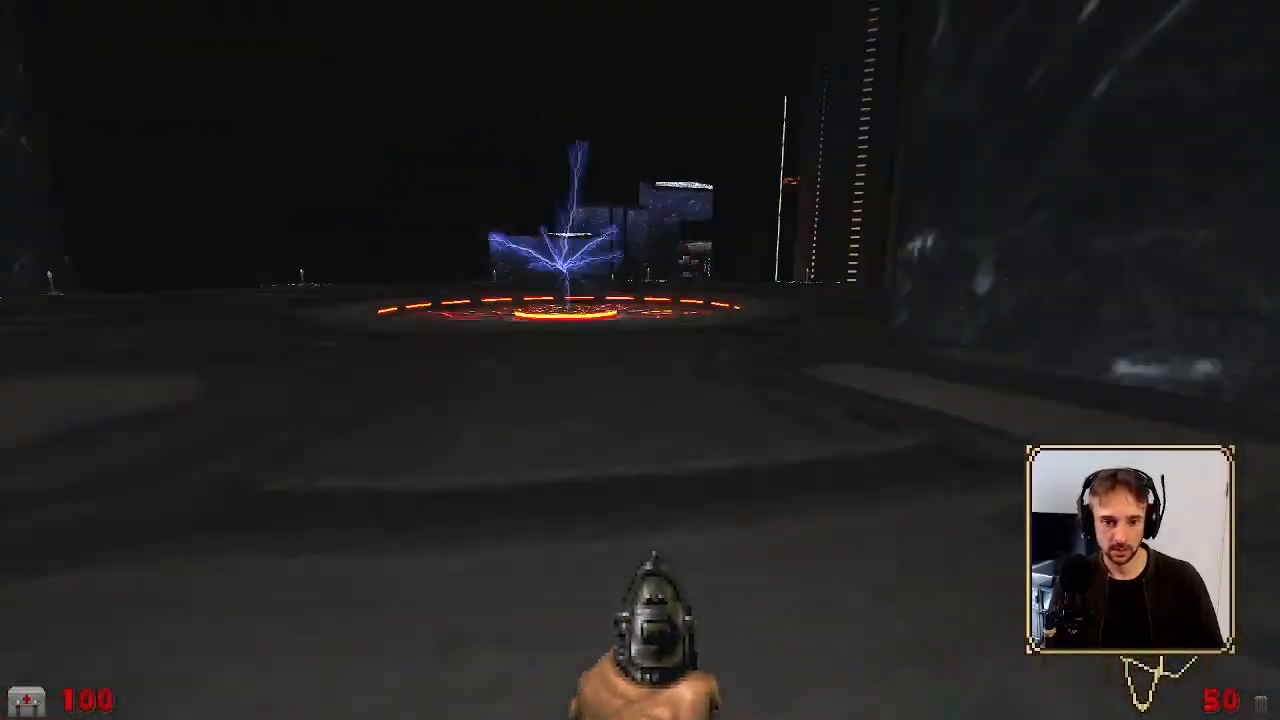
key(w)
key(w)
key(a)
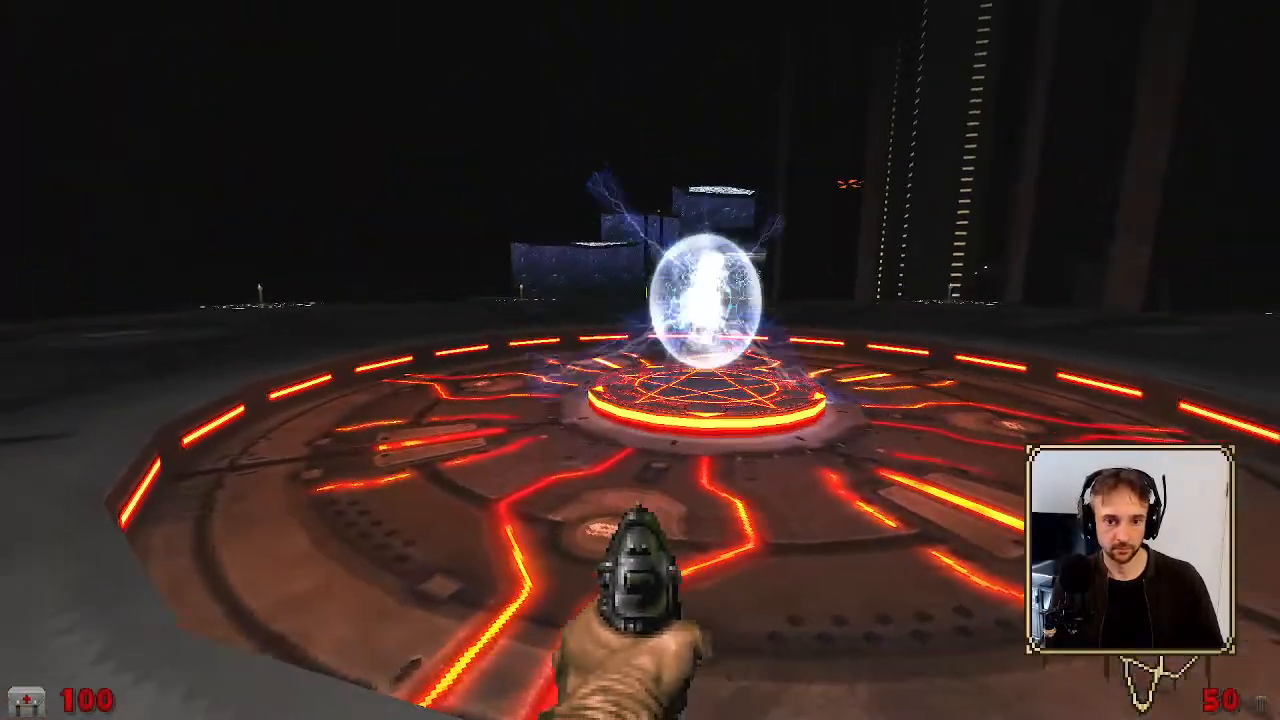
key(s)
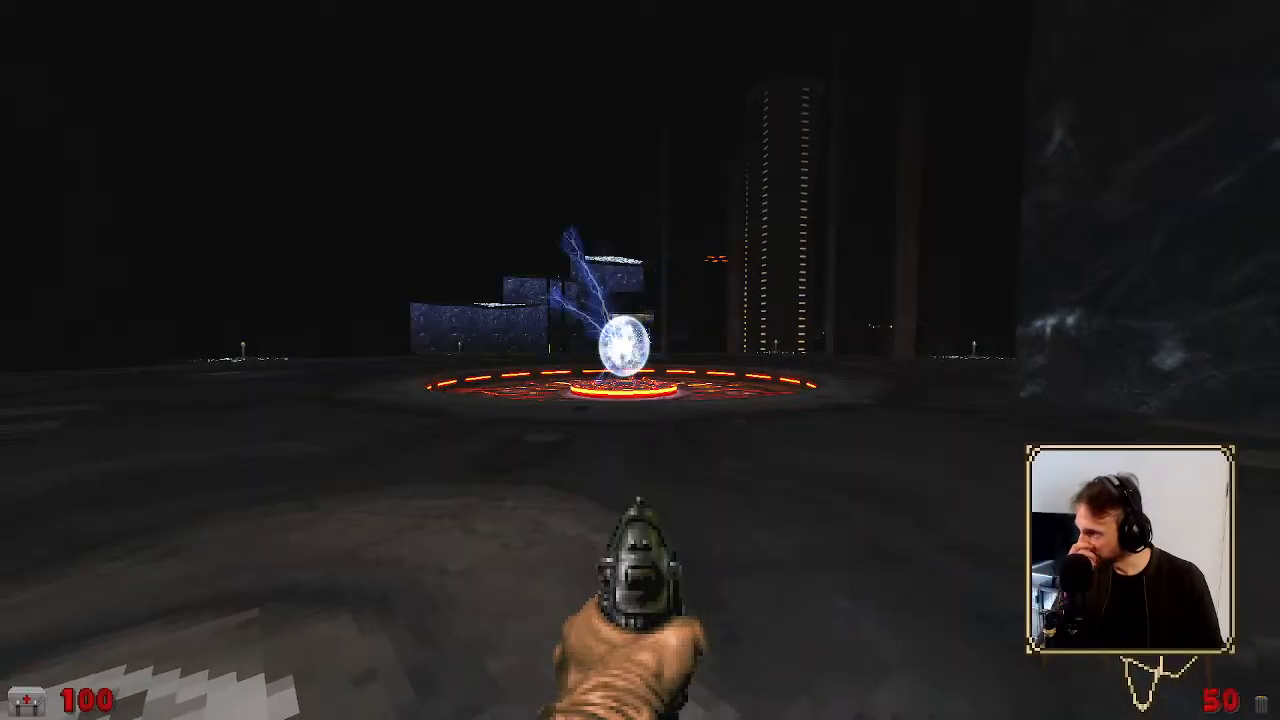
Walk up to the portal on the pentagram platform in the test game, examine its glow, and end the test
key(w)
key(w)
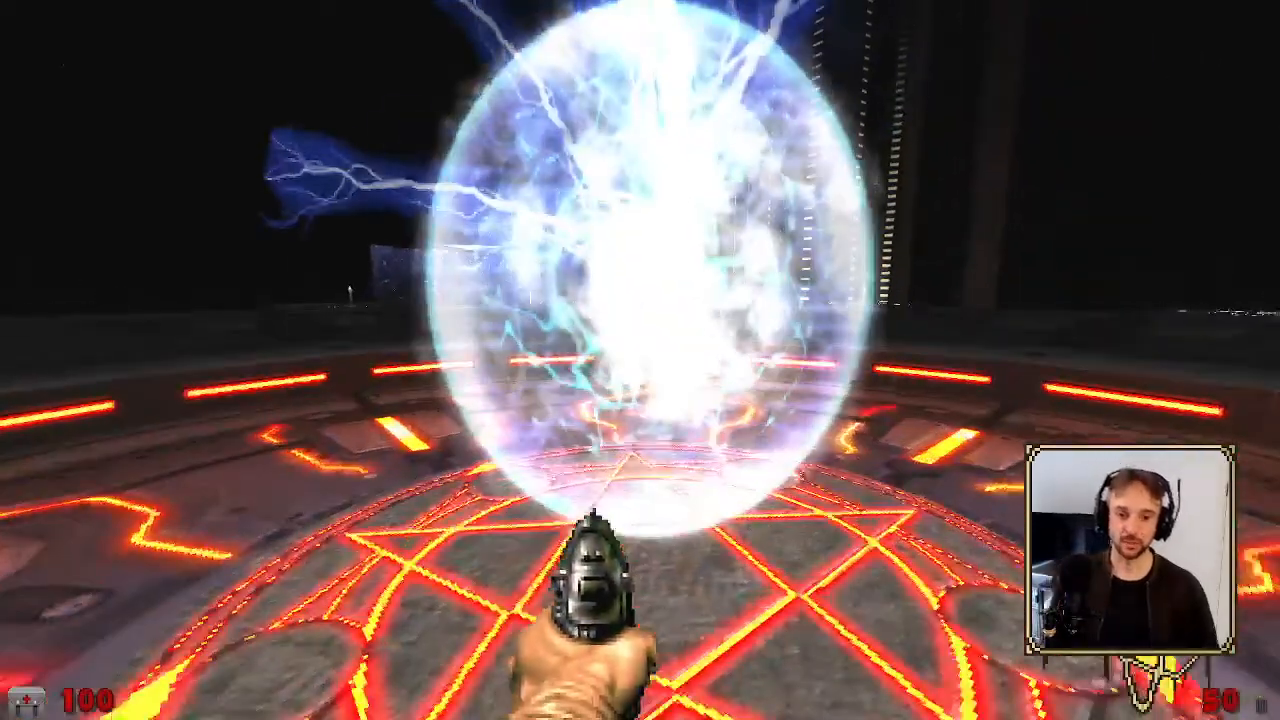
key(Escape)
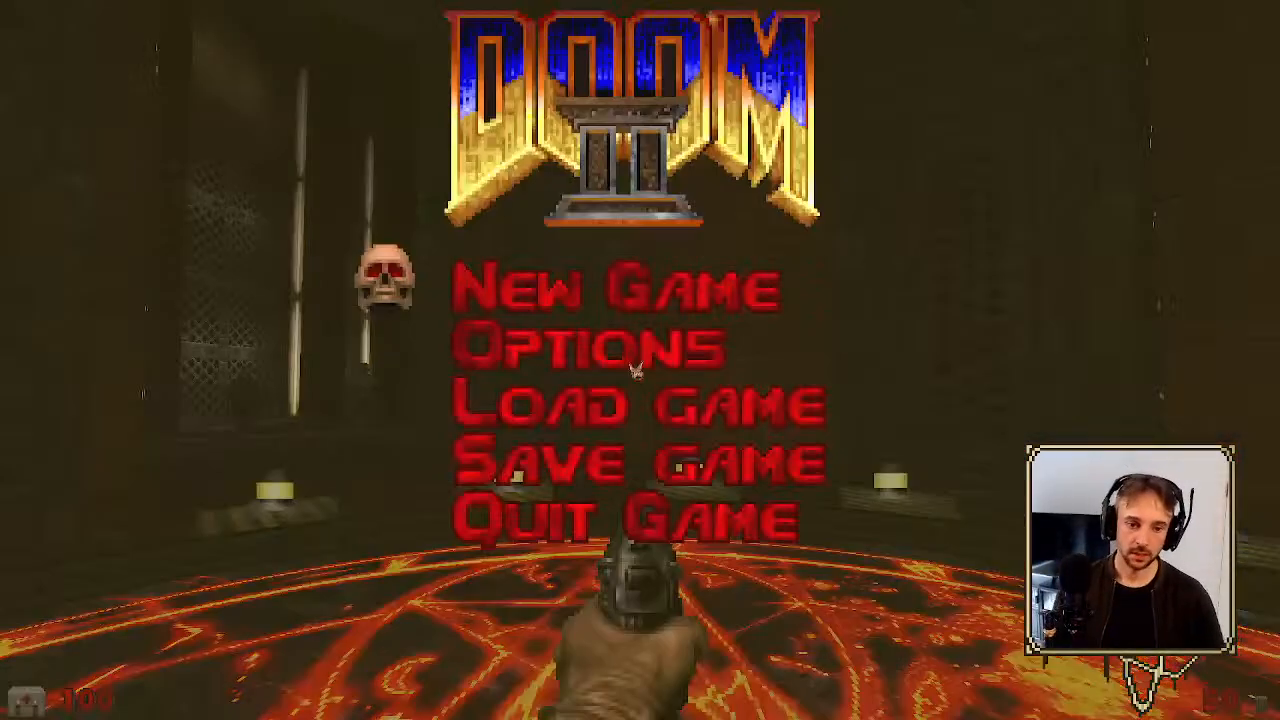
key(Up)
key(Return)
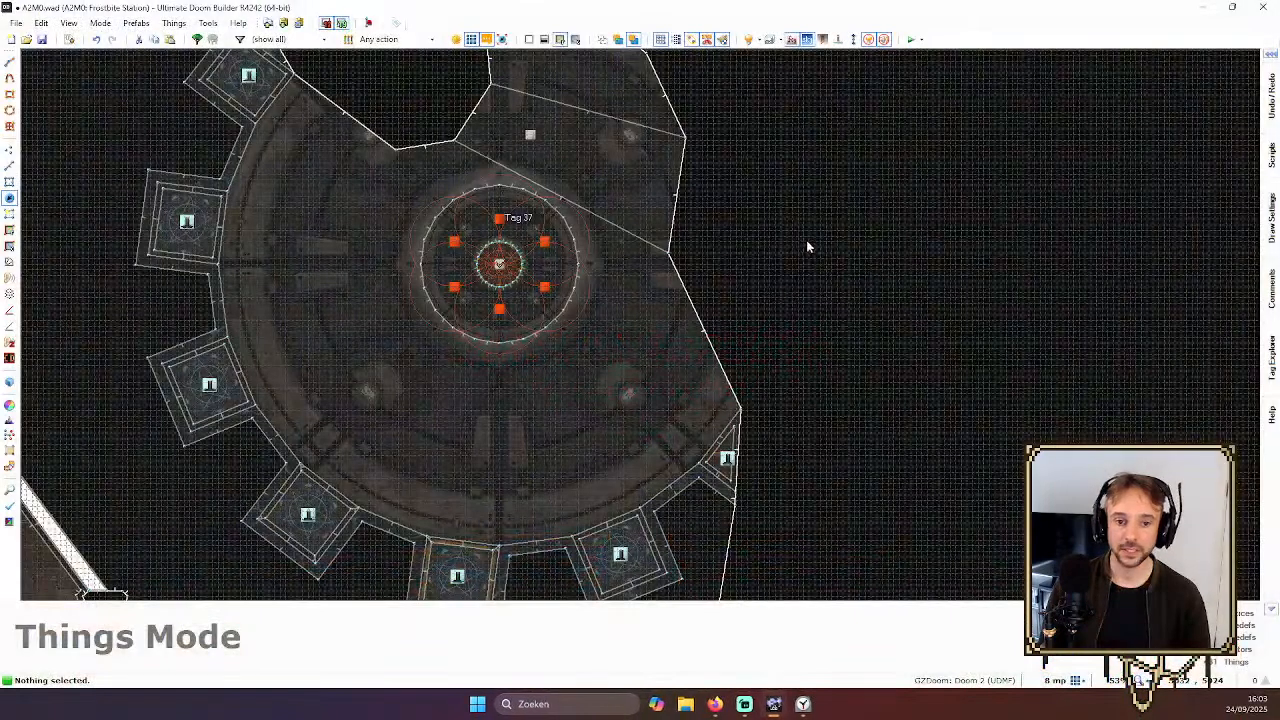
Save the map with the changed pentagram lights
scroll(806, 246, down, 2)
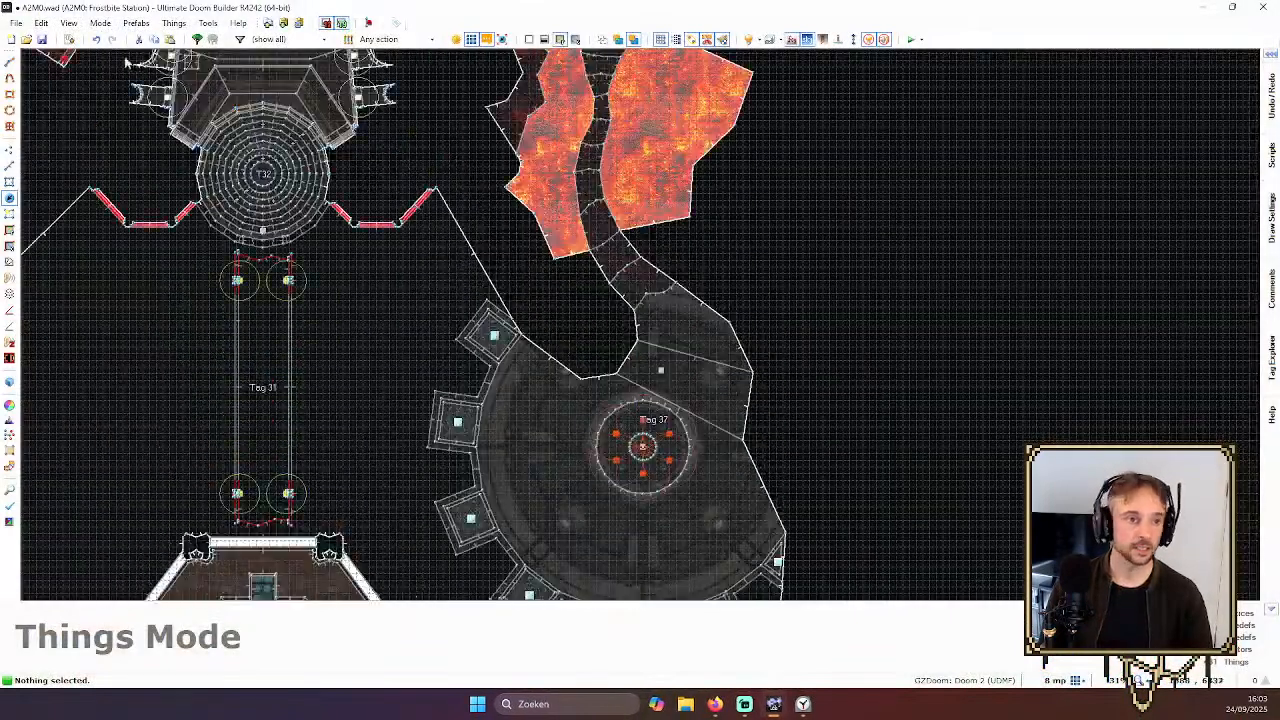
scroll(770, 528, up, 3)
scroll(611, 440, down, 5)
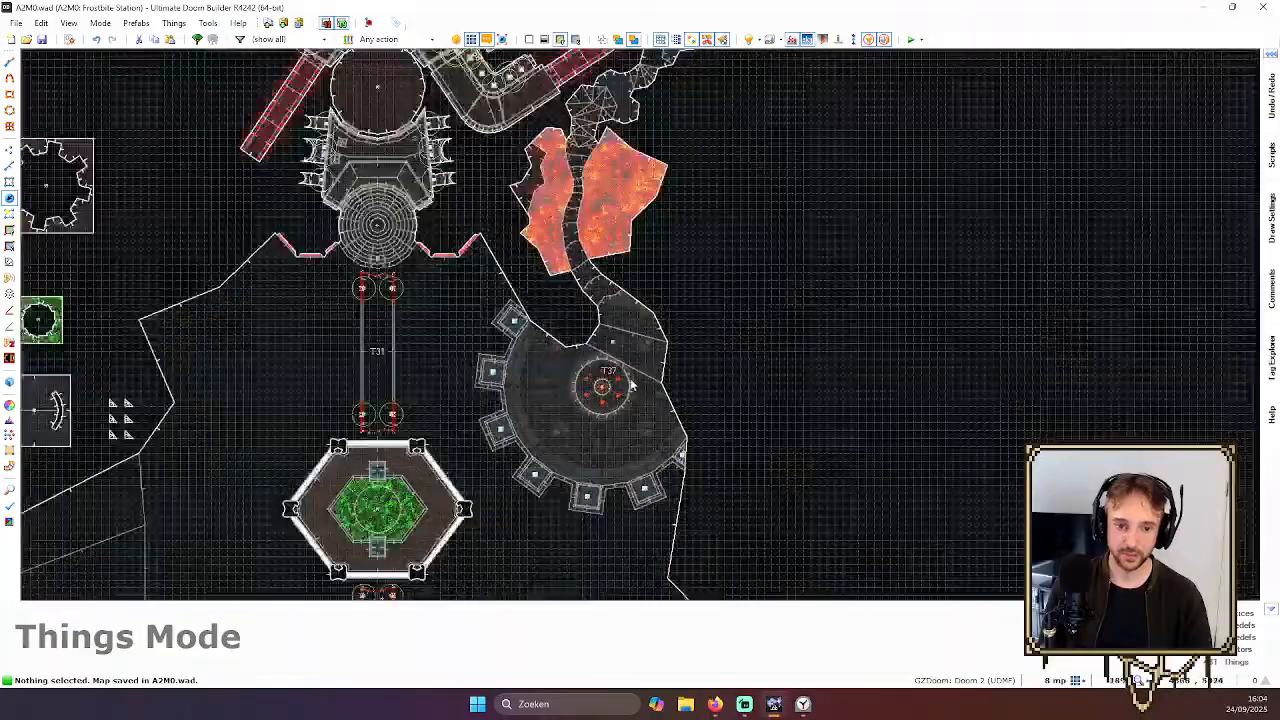
Examine the red light panels and their attenuated lights along the diagonal northern corridor in the 3D view
middle_drag(575, 190, 641, 327)
scroll(641, 320, up, 4)
scroll(643, 312, down, 5)
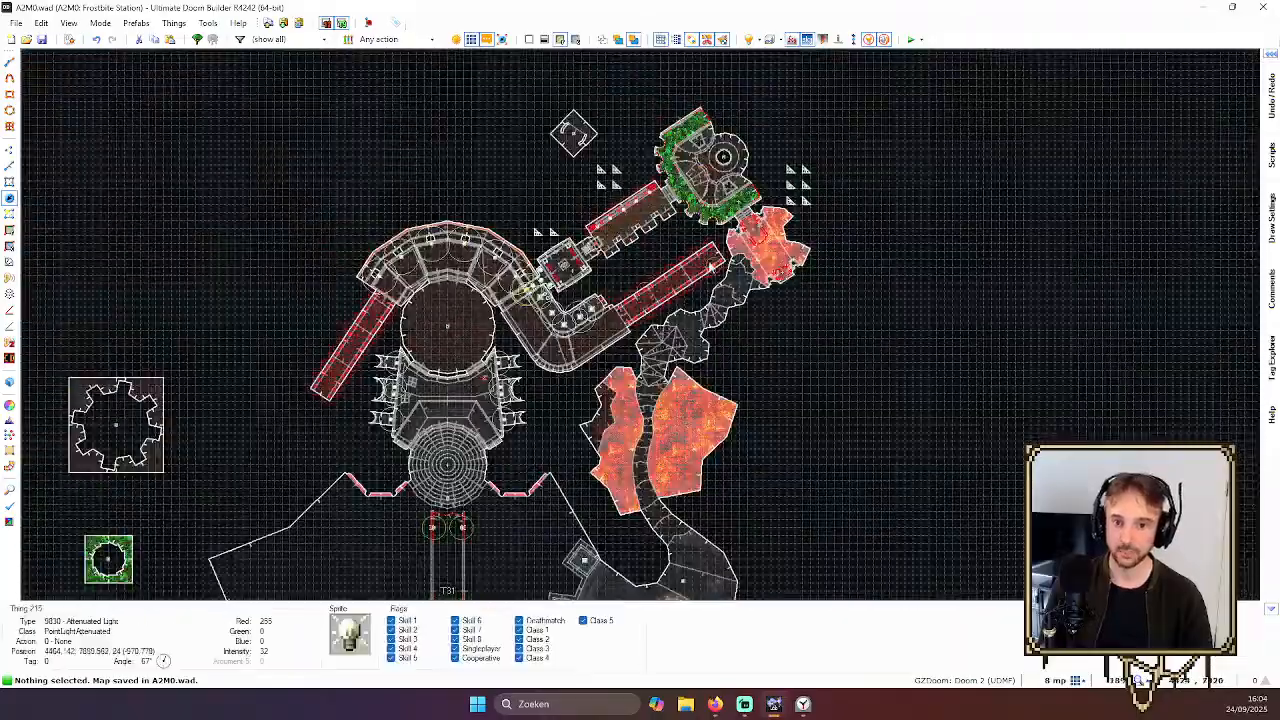
scroll(711, 266, up, 6)
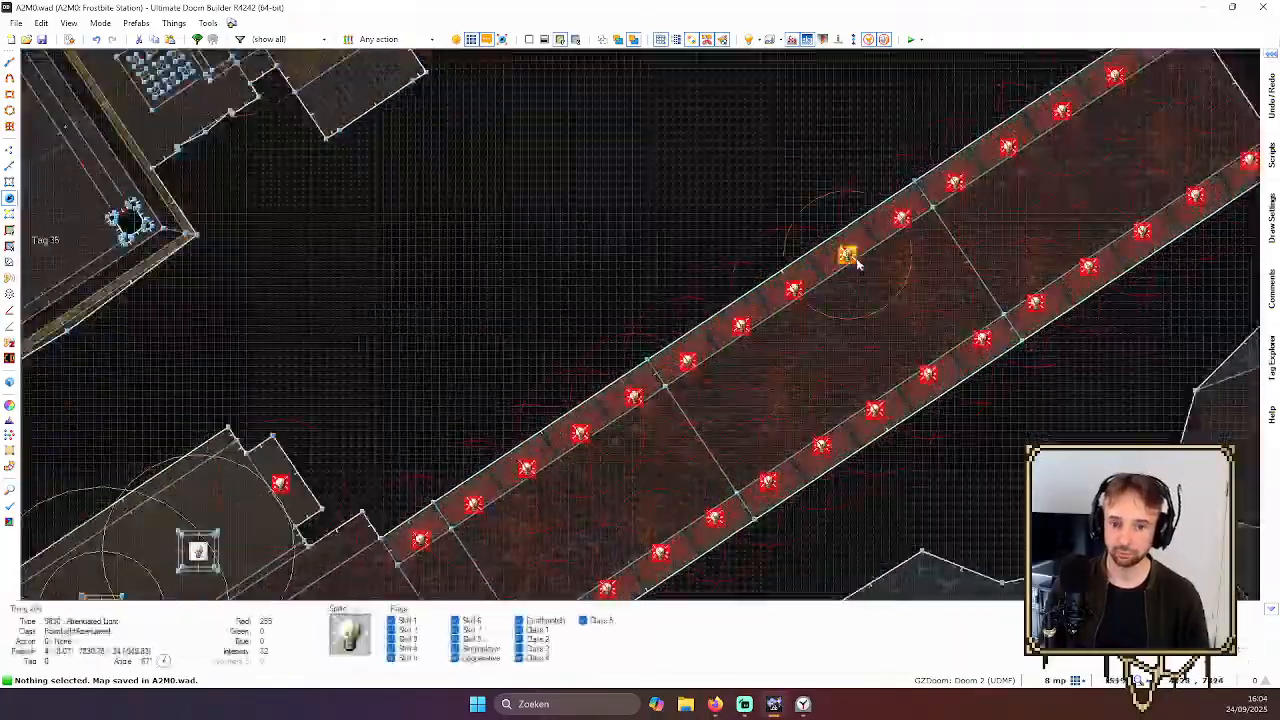
key(w)
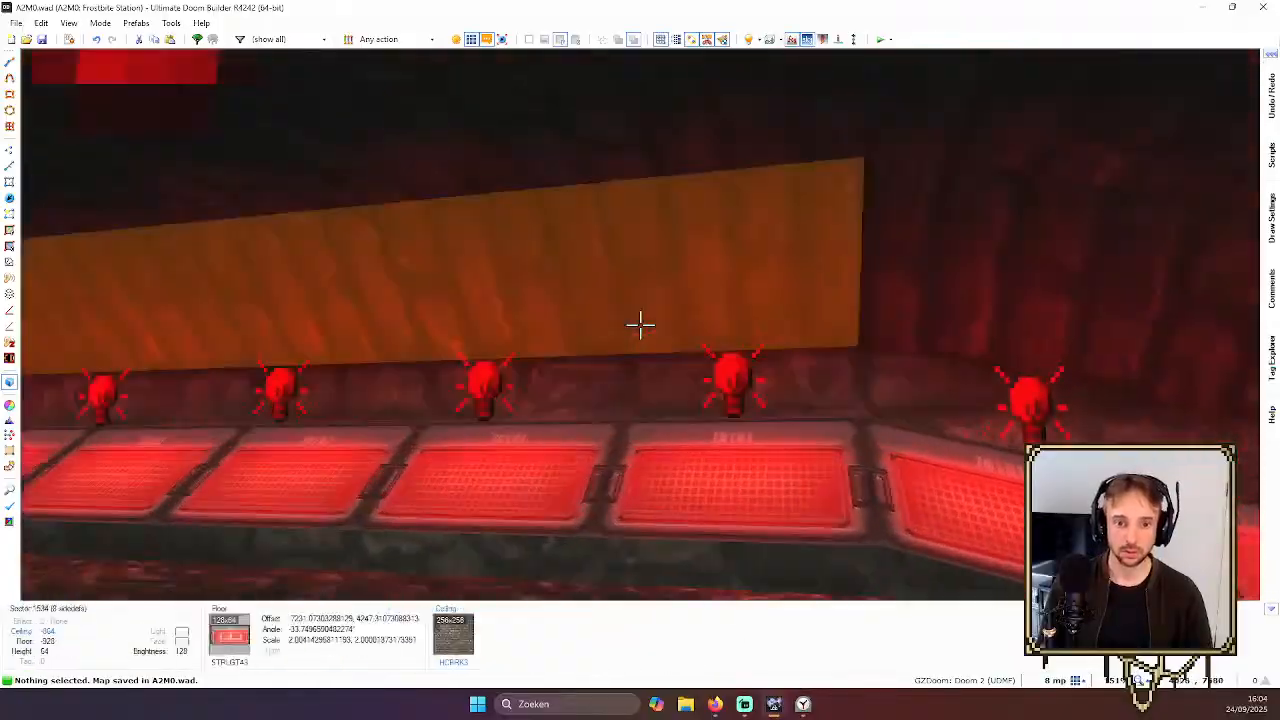
key(e)
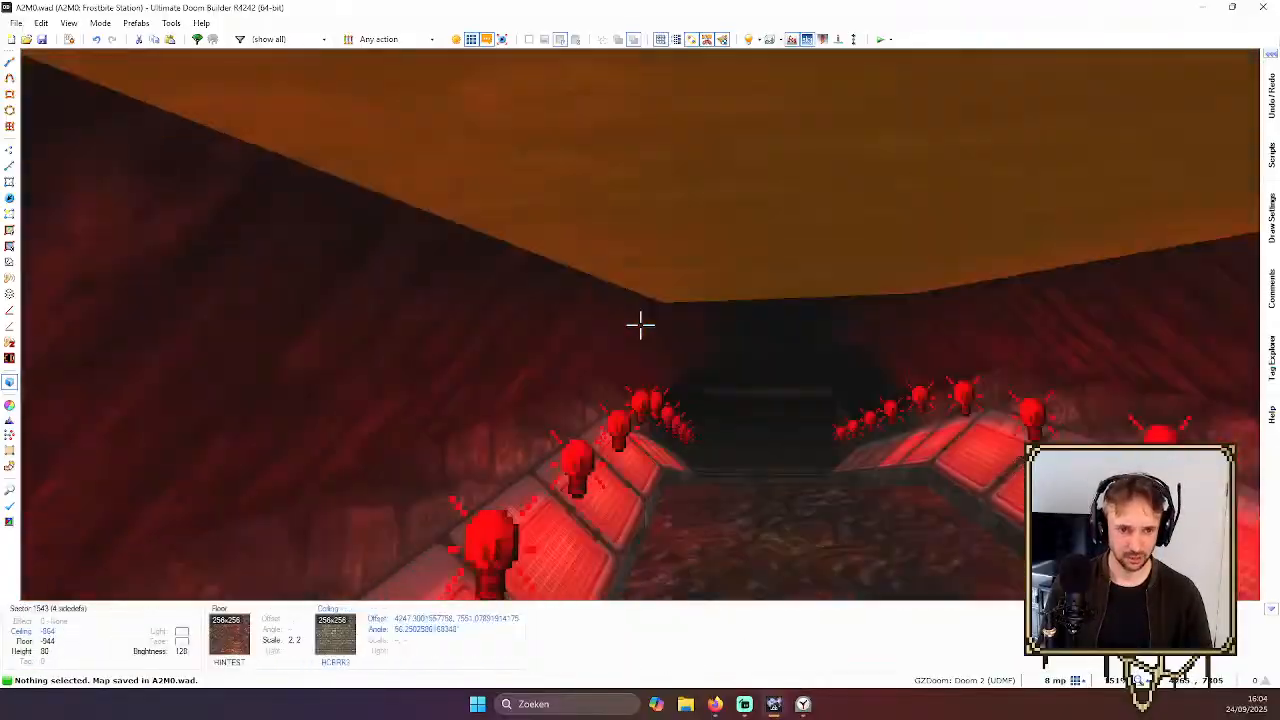
key(e)
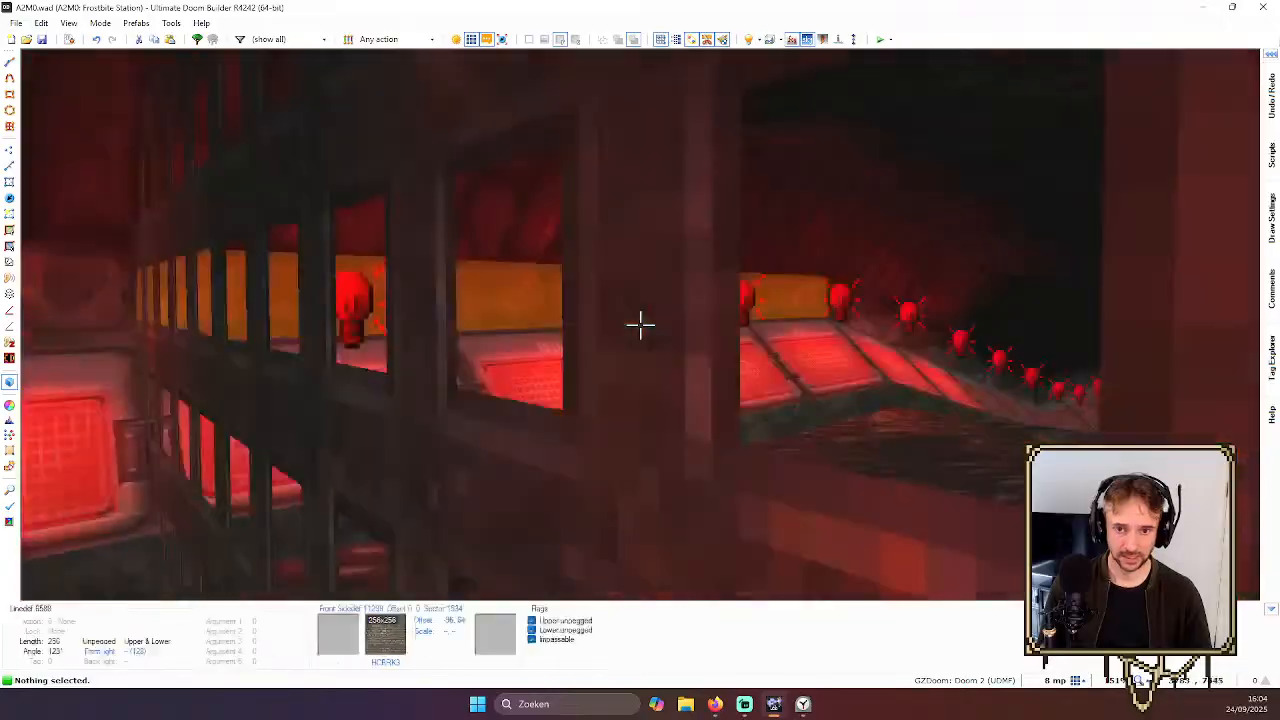
key(d)
key(e)
key(d)
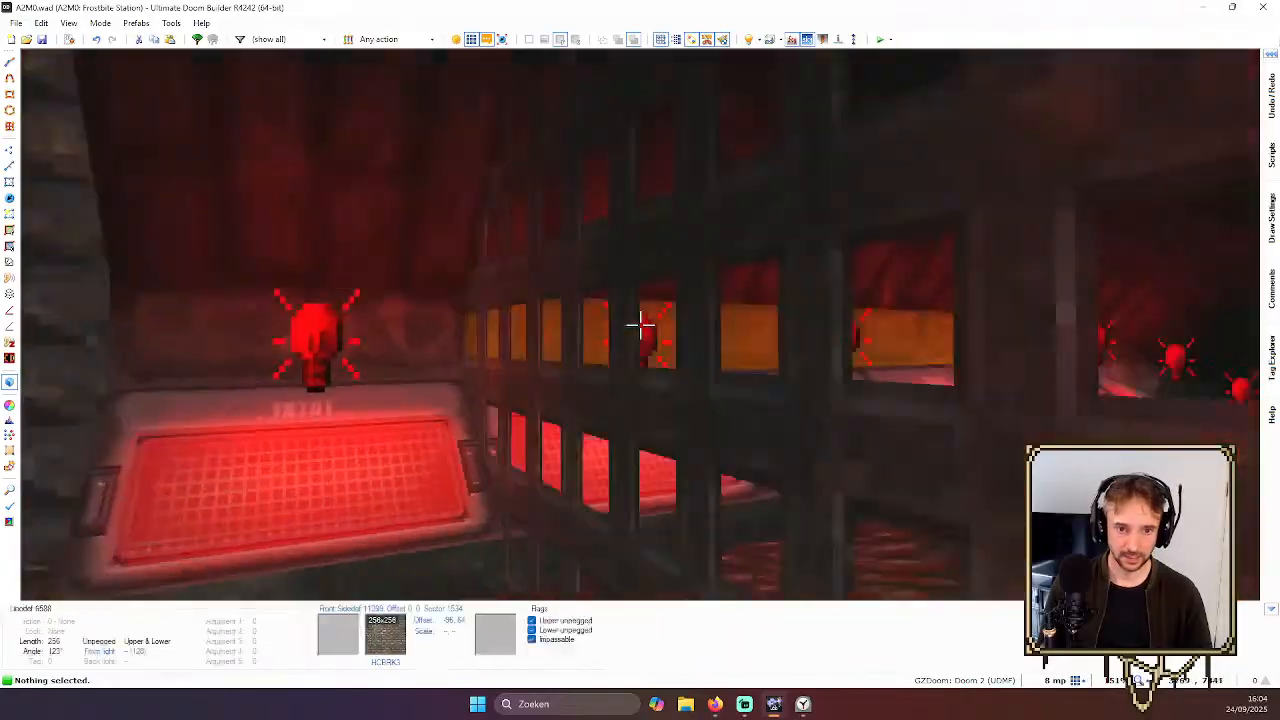
key(e)
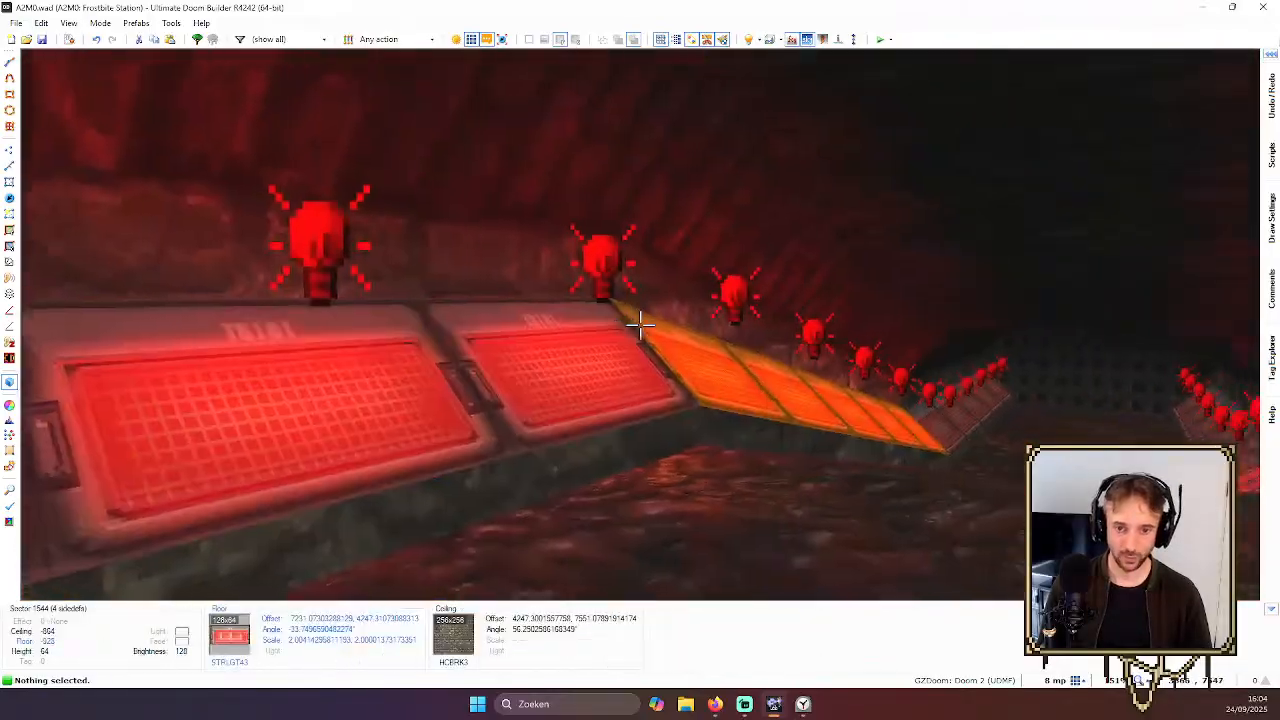
key(f)
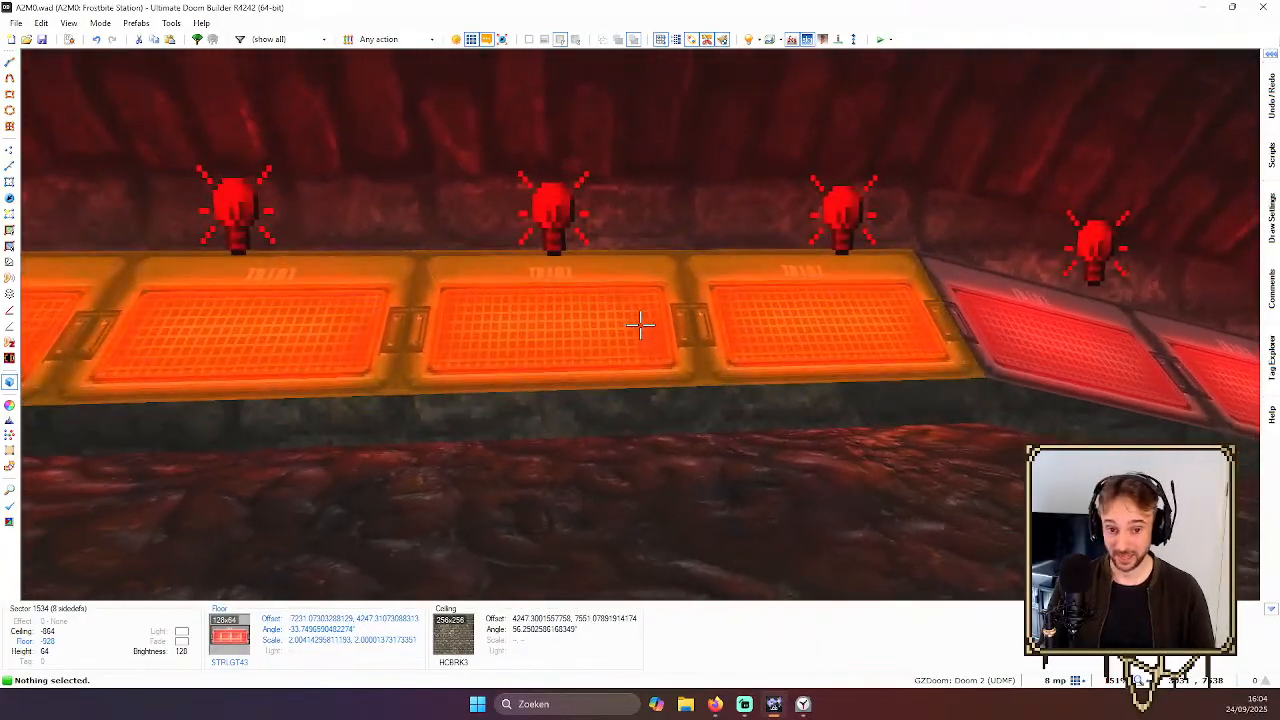
key(q)
scroll(652, 336, down, 6)
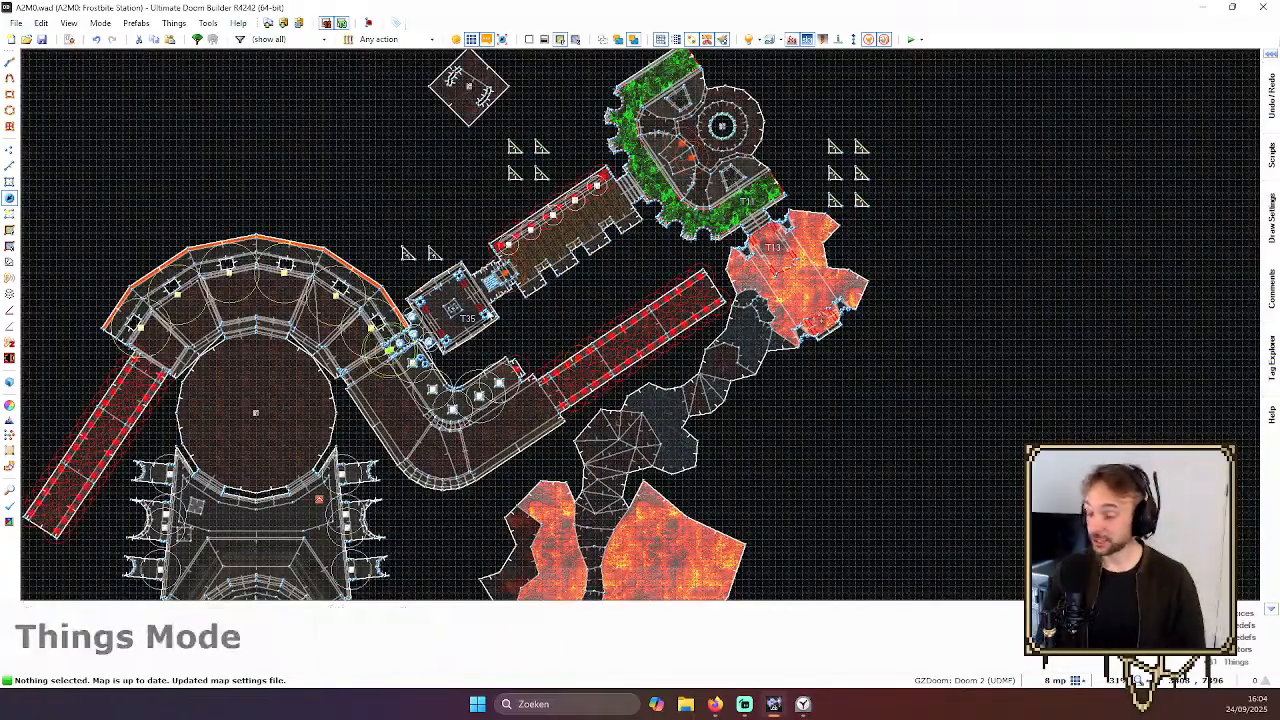
scroll(474, 318, down, 5)
key(Down)
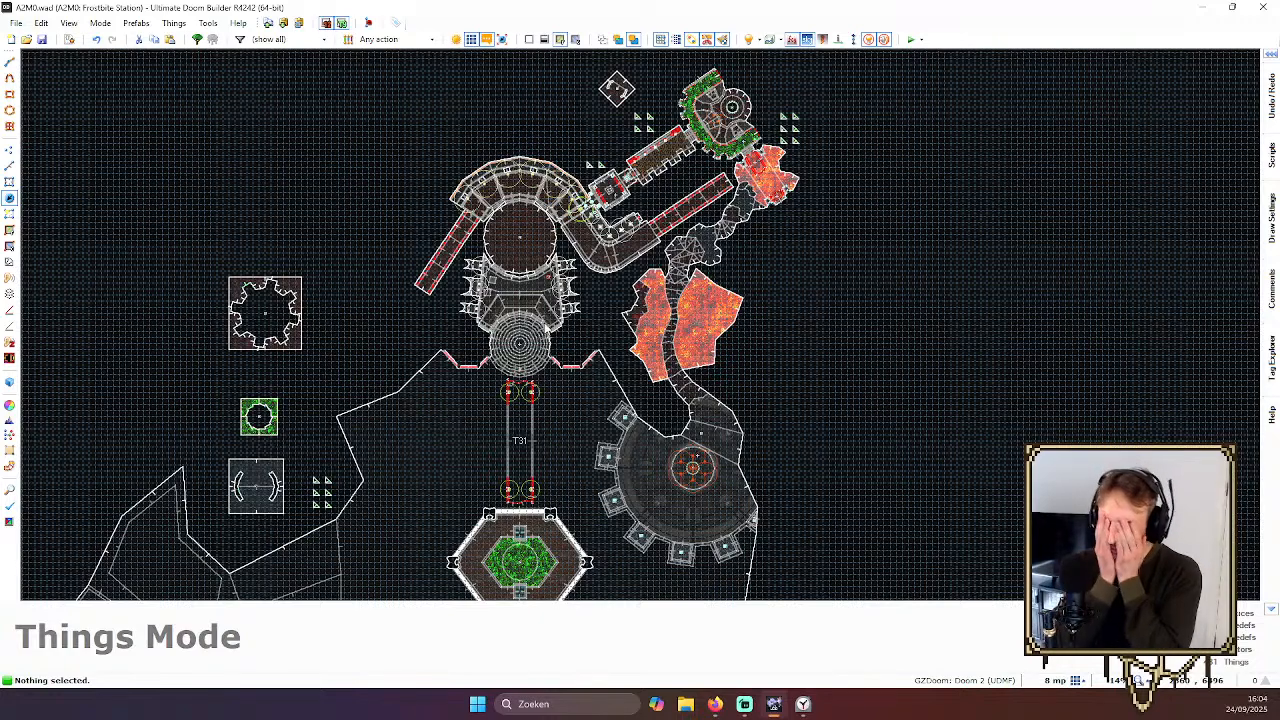
scroll(634, 182, up, 5)
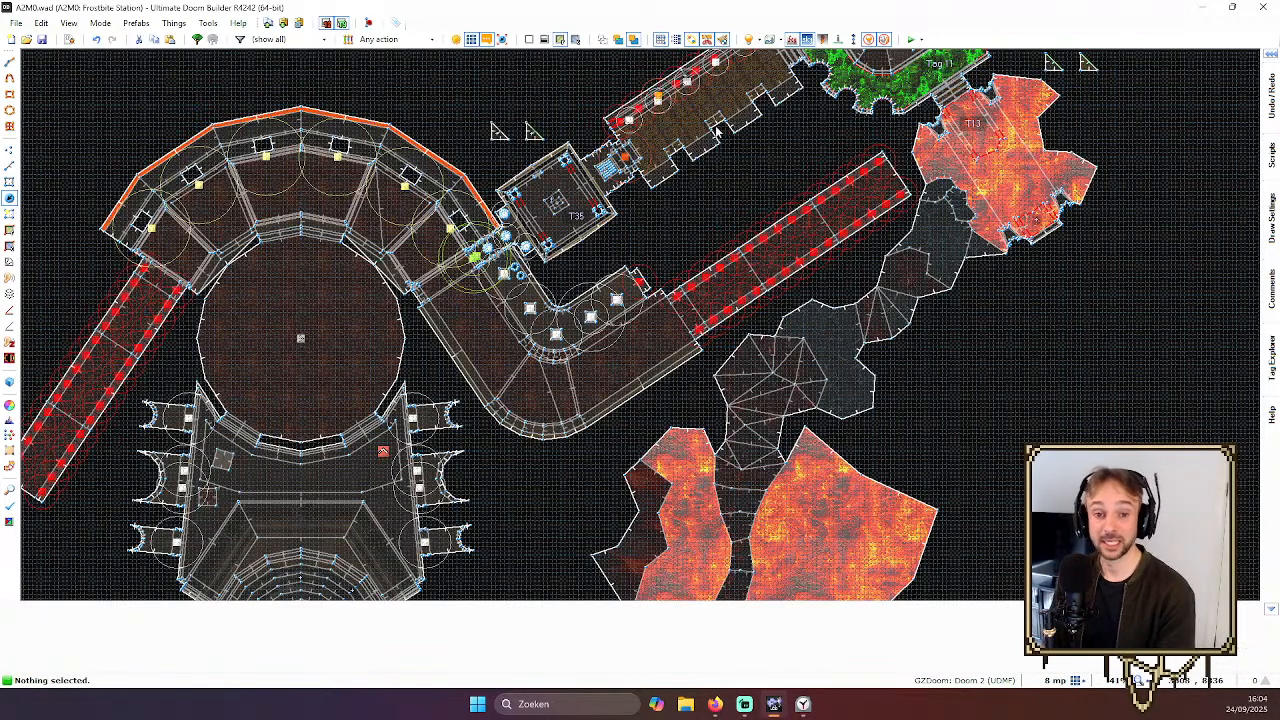
scroll(780, 168, down, 2)
key(Up)
key(Up)
key(Up)
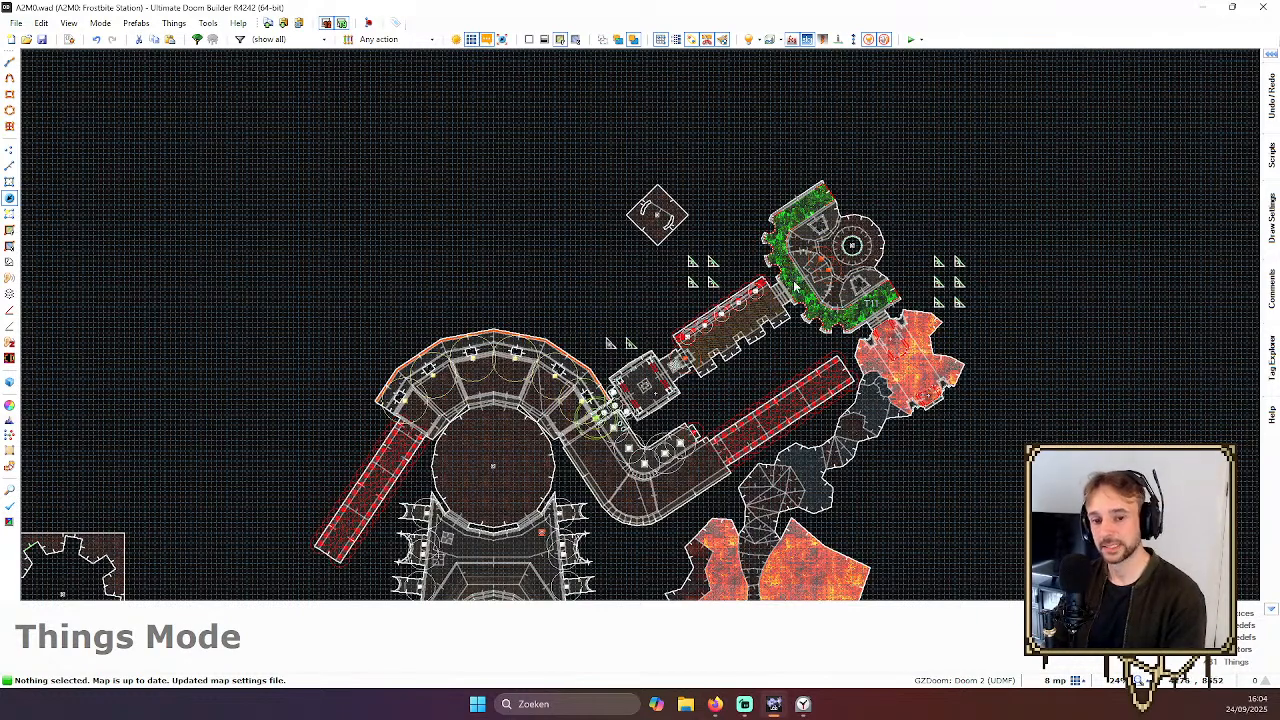
scroll(688, 452, down, 6)
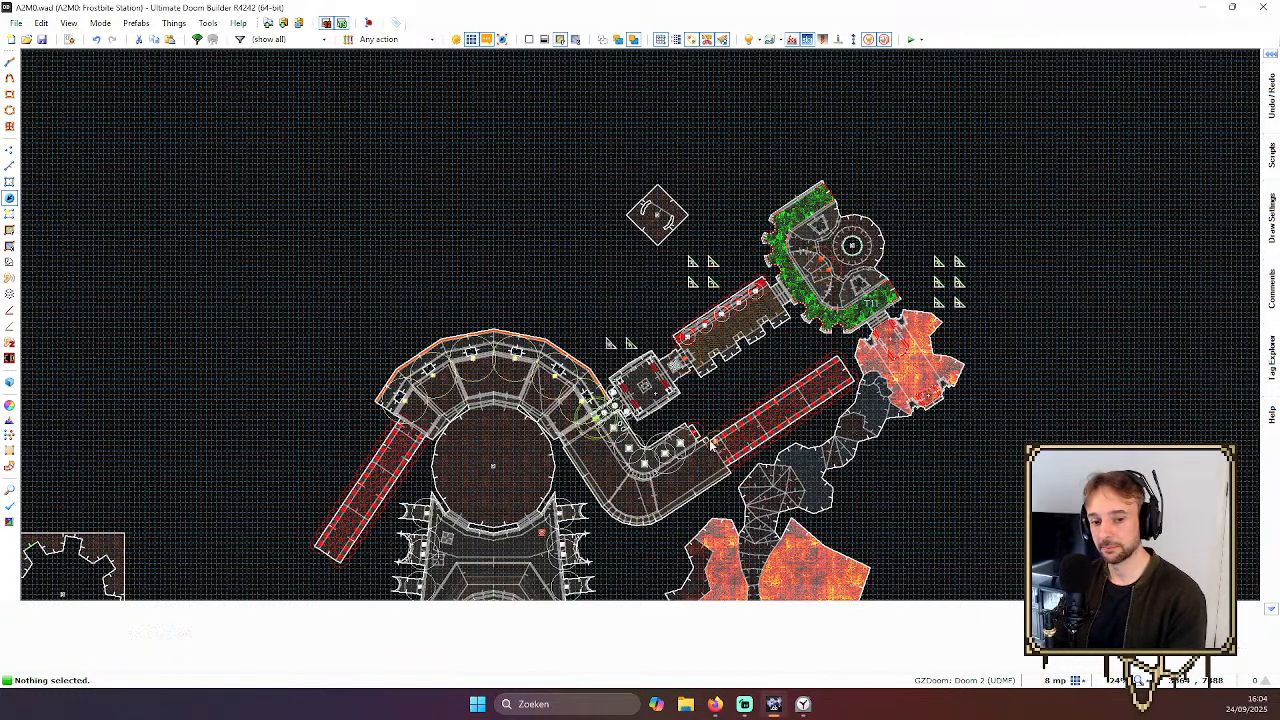
key(t)
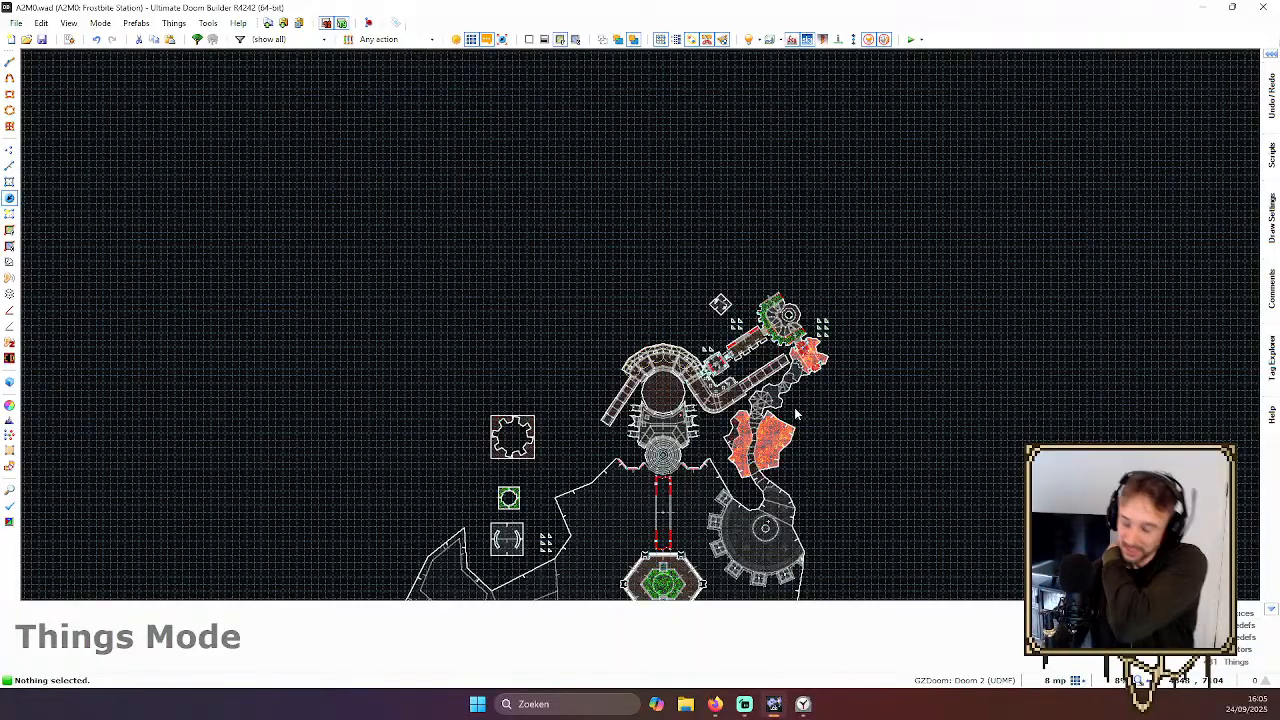
scroll(643, 205, down, 2)
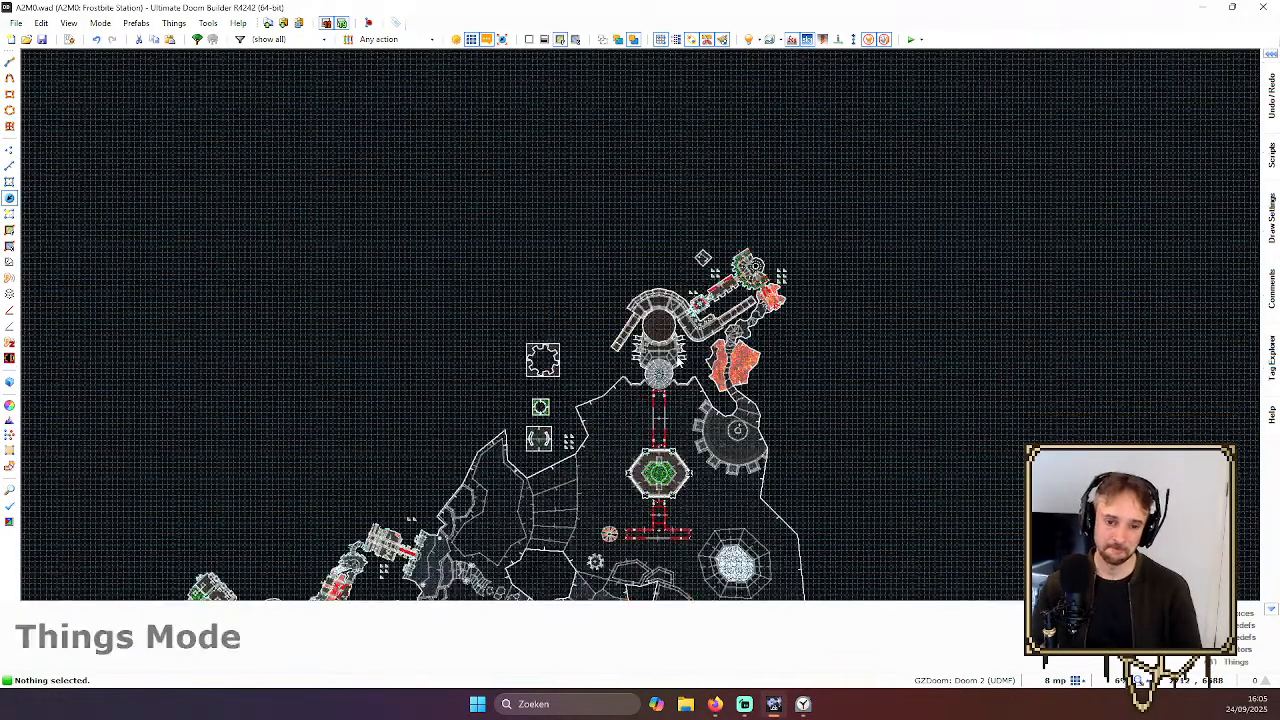
Look over the western part of the map for orange lights, around the stairs and the two slime channels
middle_drag(388, 546, 588, 343)
scroll(588, 343, up, 3)
scroll(588, 343, down, 3)
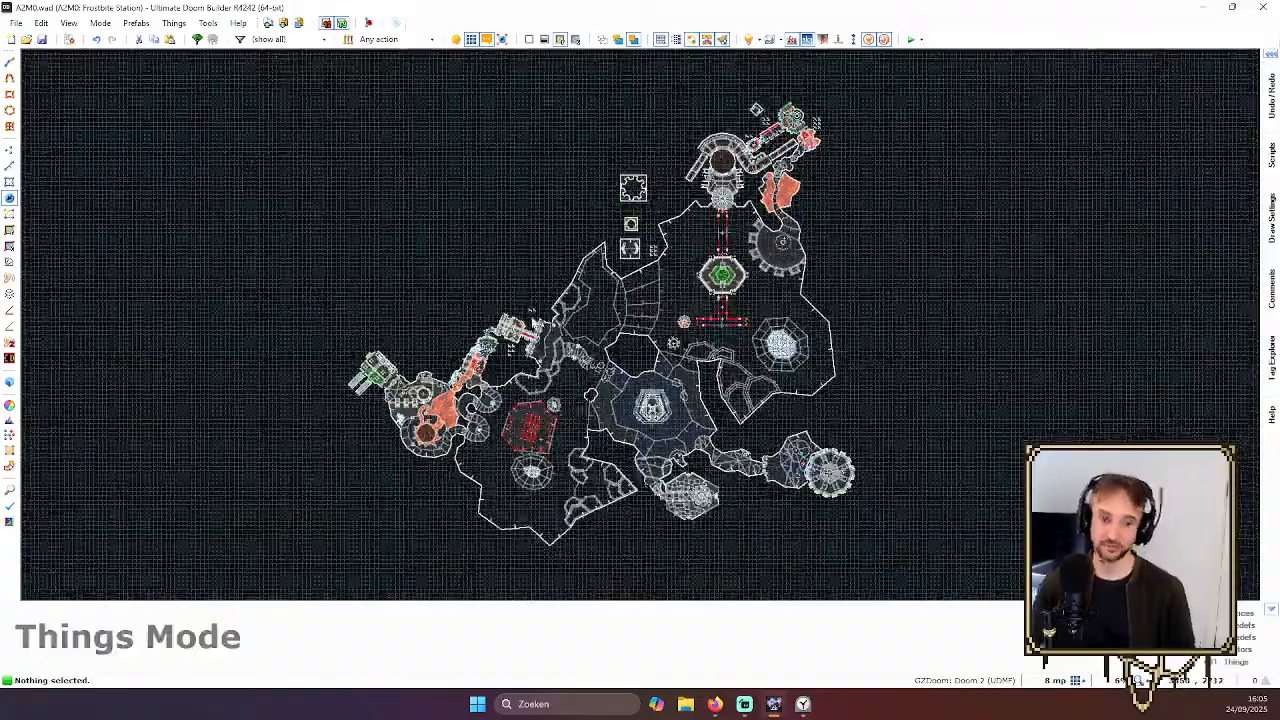
middle_drag(440, 323, 566, 323)
scroll(417, 331, up, 1)
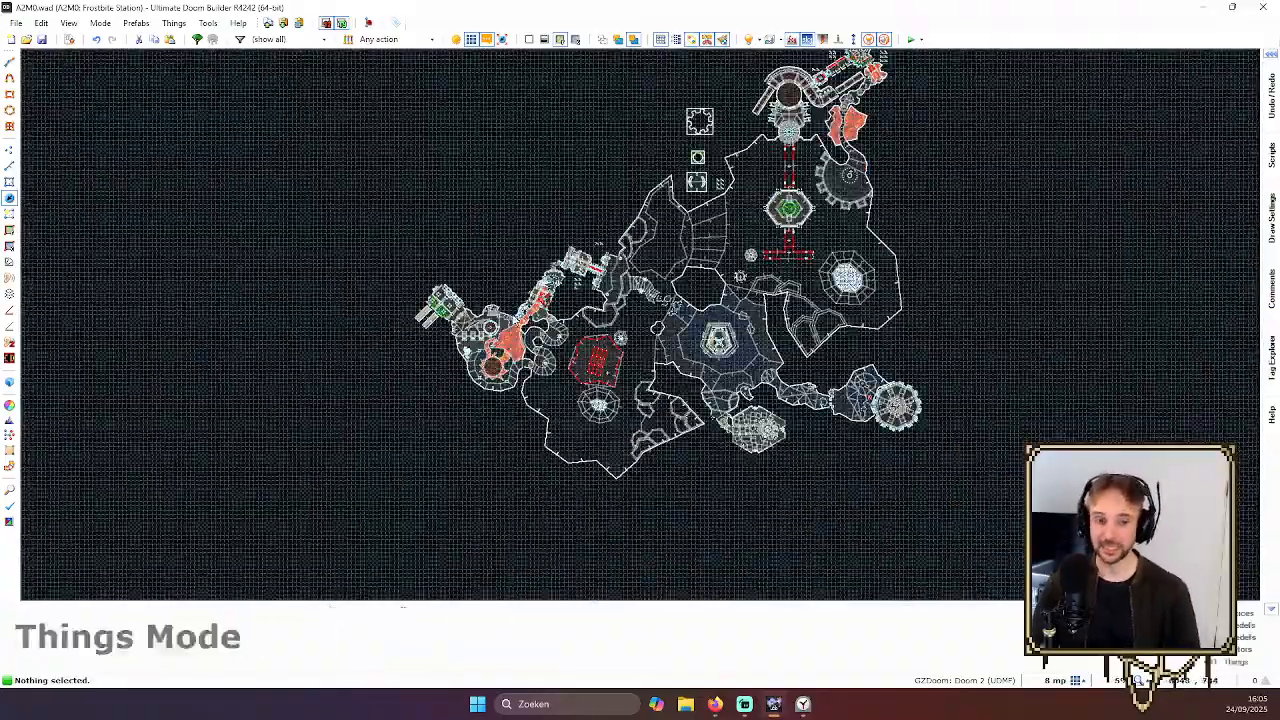
scroll(519, 306, up, 3)
middle_drag(457, 303, 589, 303)
scroll(589, 302, up, 1)
scroll(589, 304, up, 1)
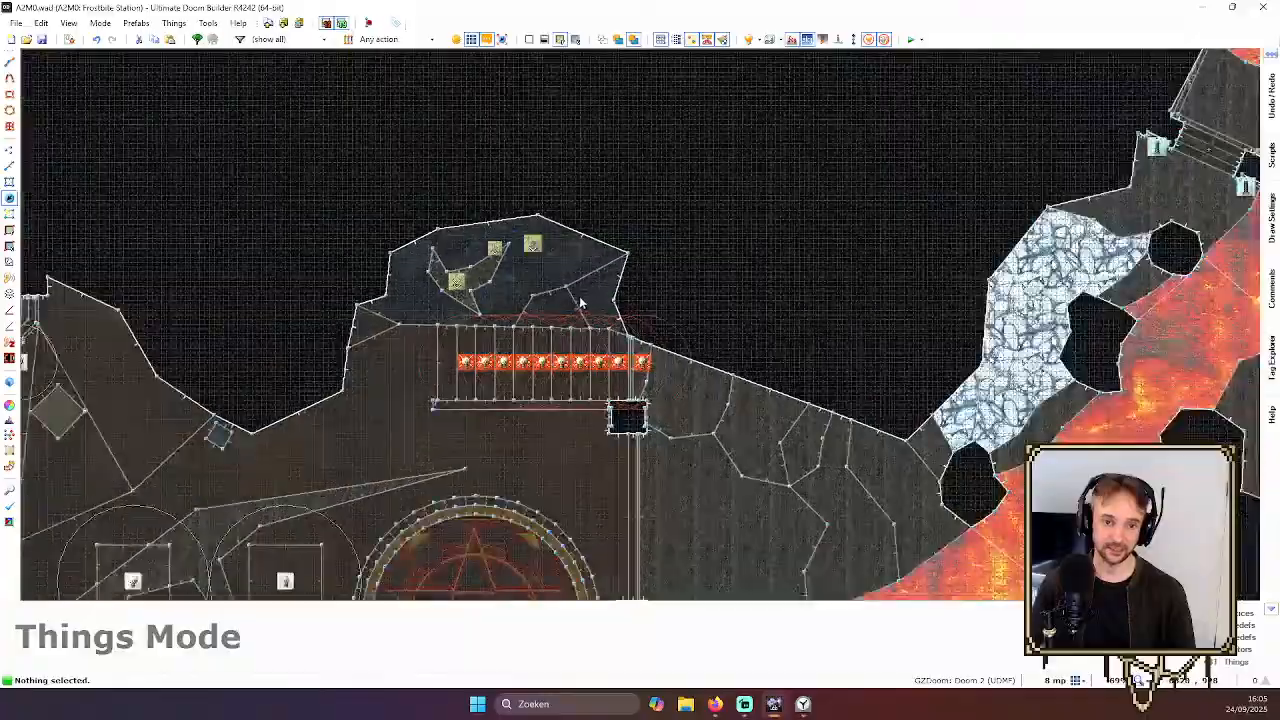
scroll(586, 294, down, 4)
middle_drag(439, 249, 439, 315)
scroll(439, 315, up, 3)
scroll(439, 315, up, 3)
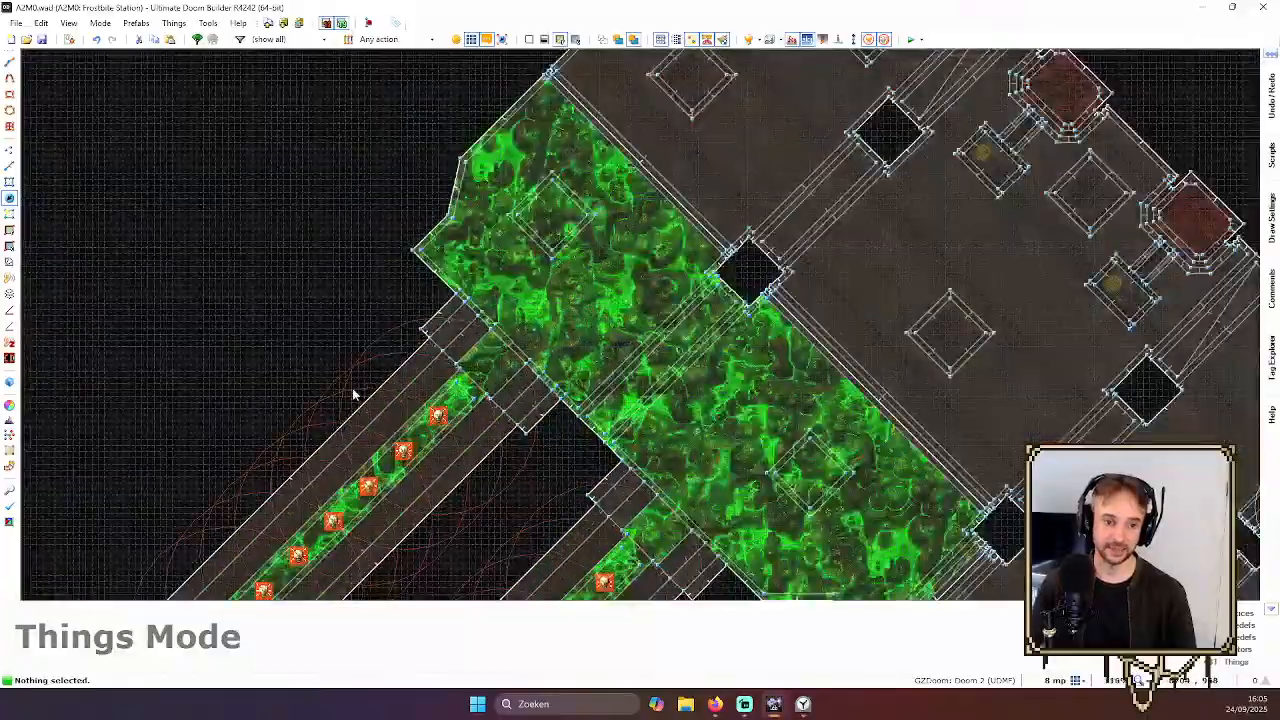
scroll(351, 391, down, 4)
scroll(426, 371, up, 2)
Set the green value of all 14 orange lights in the two slime channels to 69 and save the map
drag(307, 270, 607, 575)
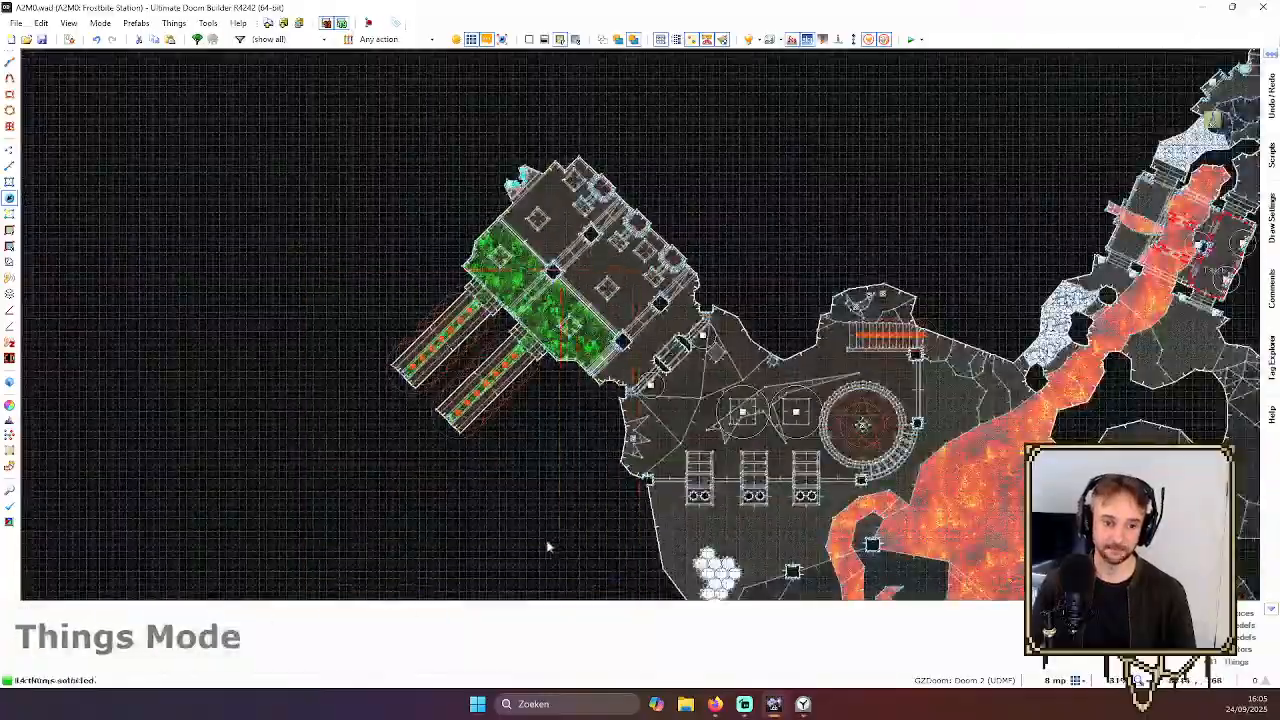
scroll(462, 446, up, 4)
right_click(547, 273)
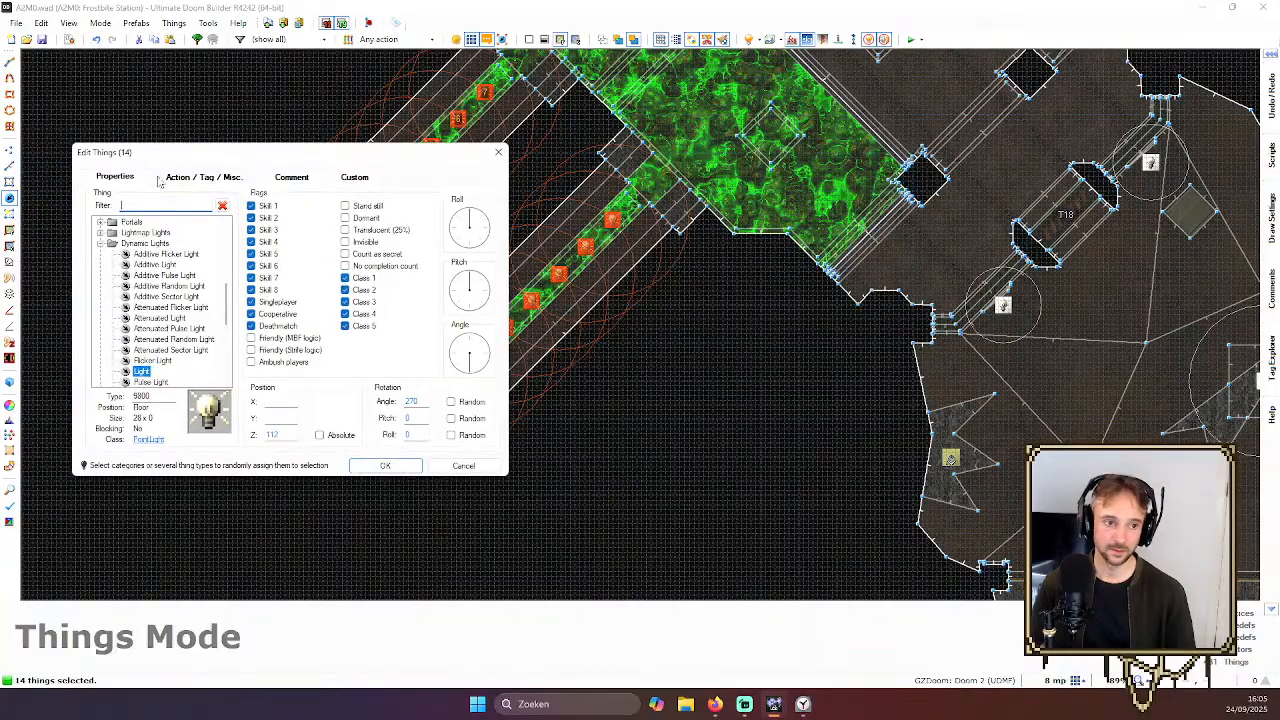
click(190, 178)
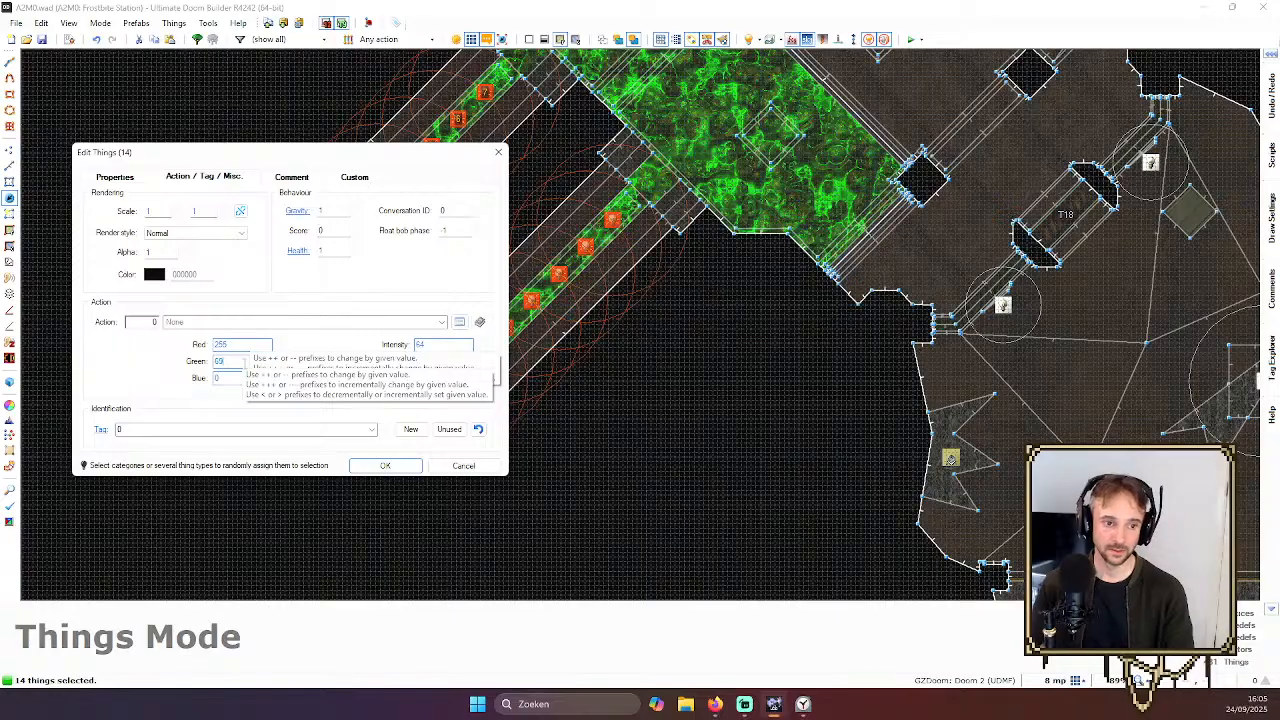
key(Return)
scroll(600, 370, down, 5)
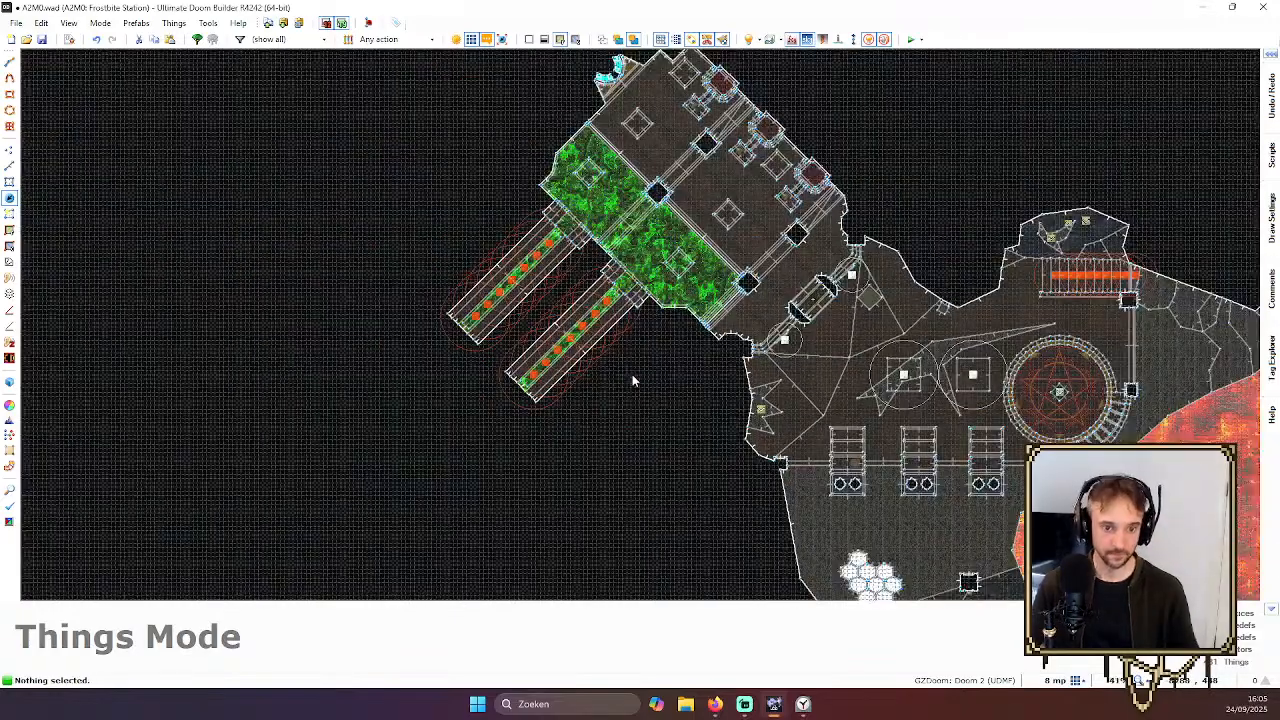
key(ctrl+s)
Look over the whole map for remaining orange lights, from the western lava area to the curved northern hall
scroll(640, 370, down, 4)
scroll(648, 368, down, 1)
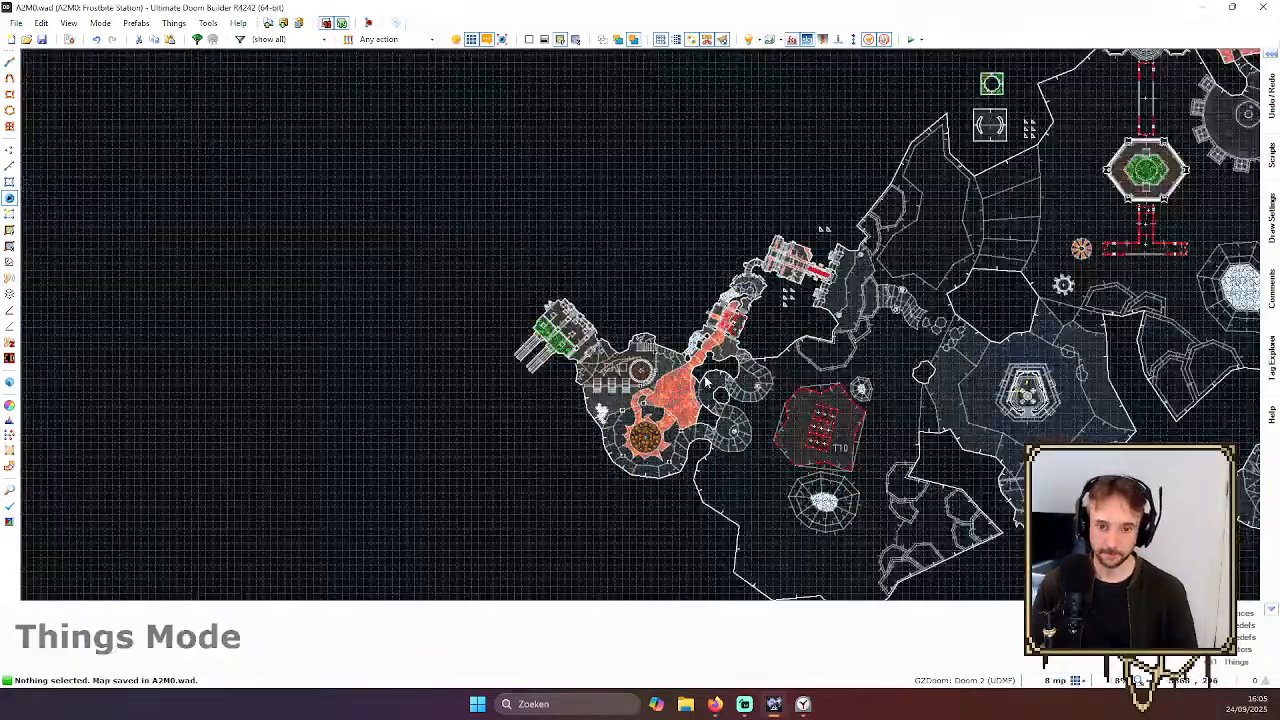
scroll(700, 380, up, 3)
scroll(733, 385, down, 2)
scroll(733, 385, down, 4)
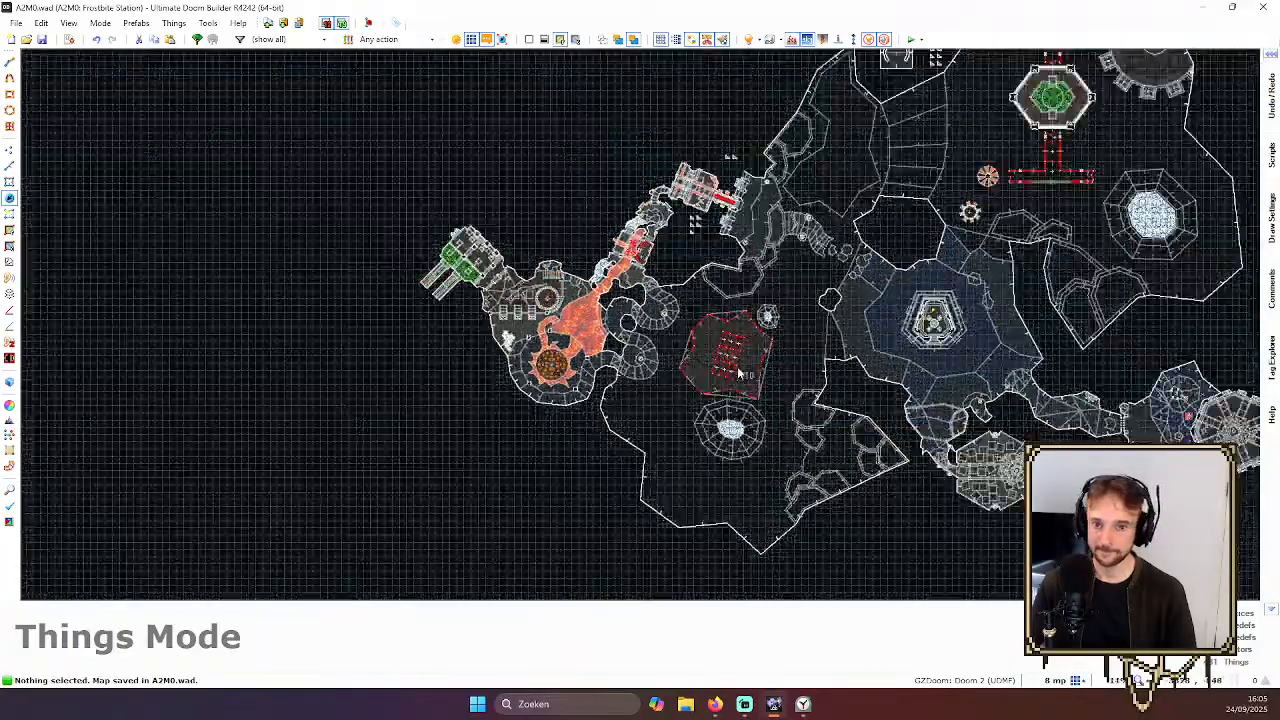
scroll(690, 360, up, 4)
scroll(651, 332, down, 2)
scroll(651, 332, down, 4)
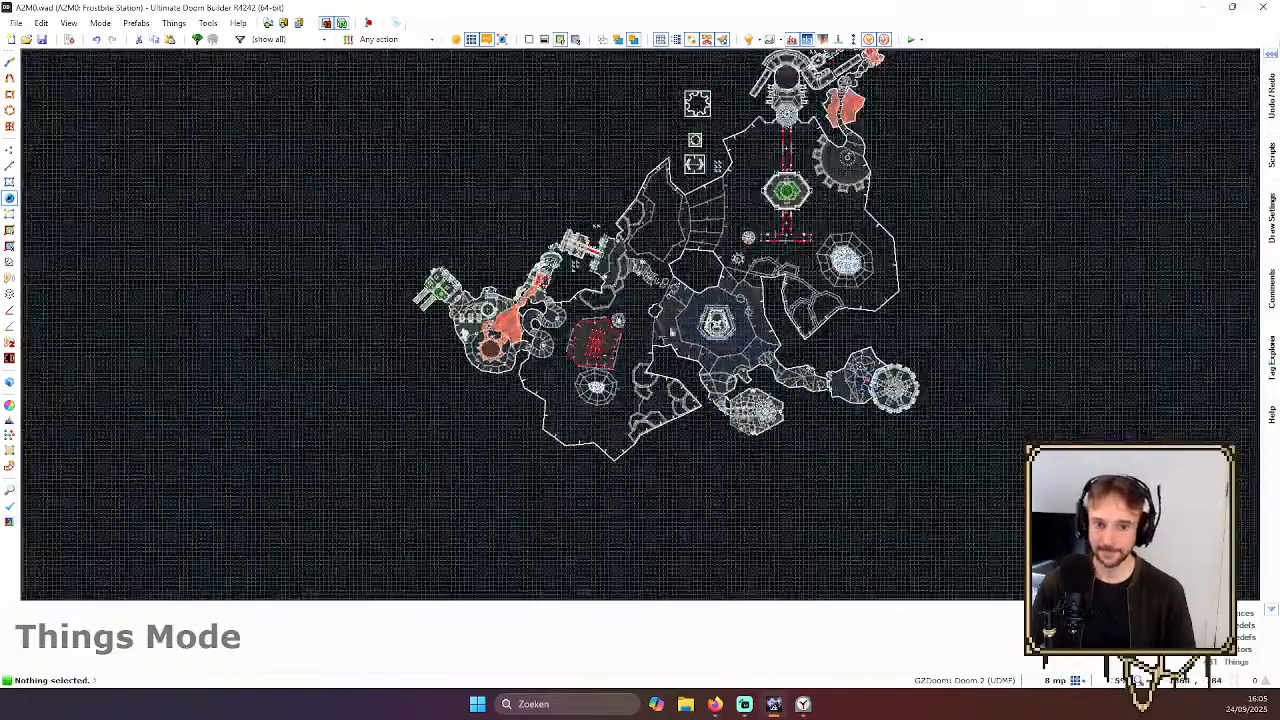
scroll(560, 400, up, 1)
scroll(521, 447, up, 1)
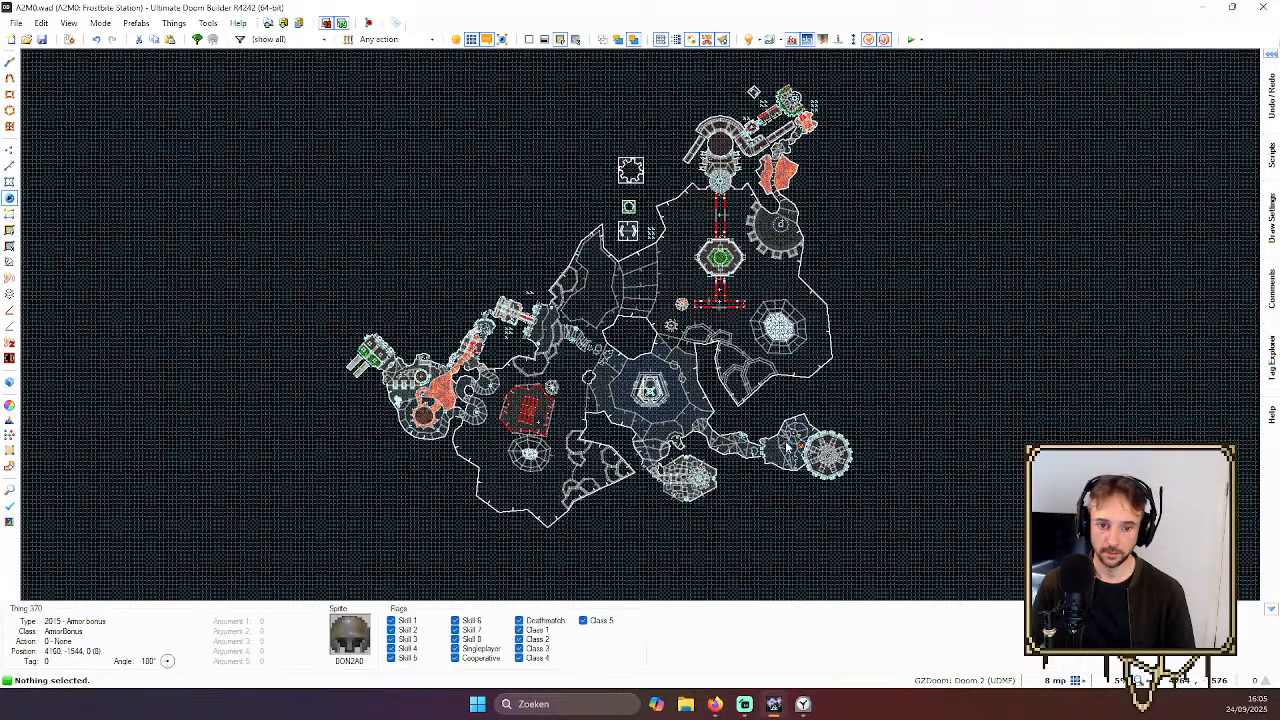
scroll(765, 262, up, 3)
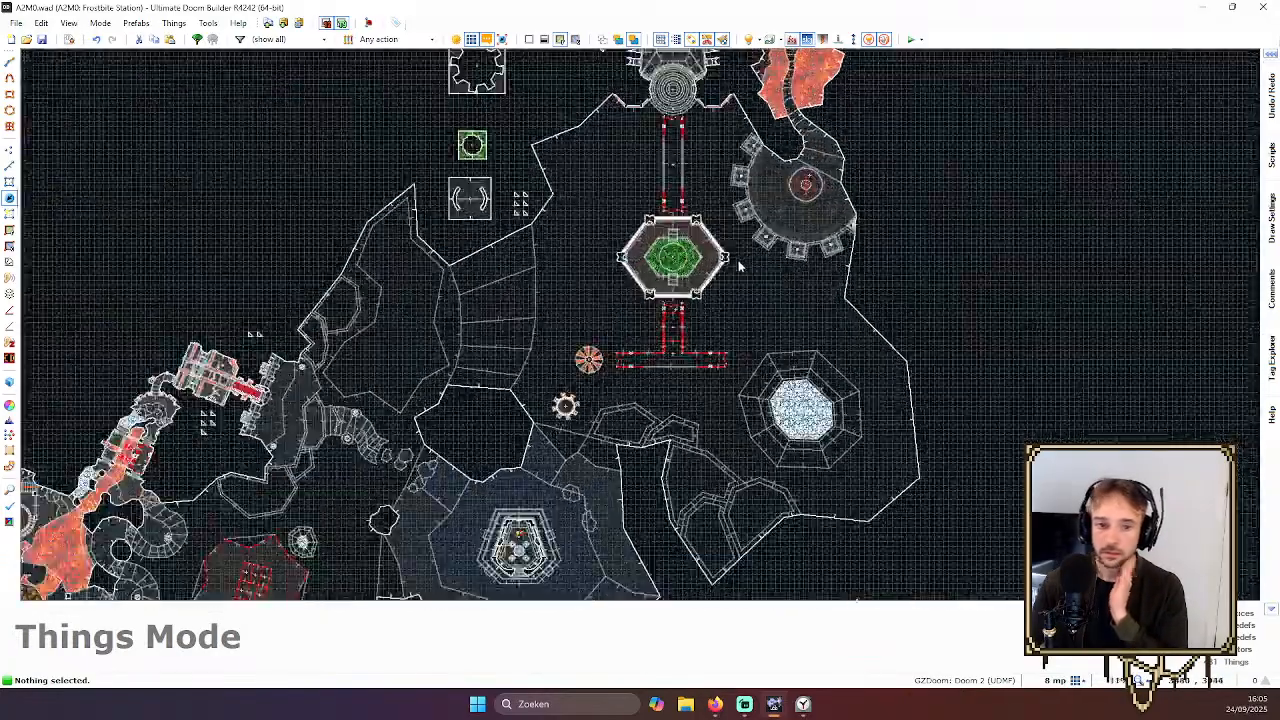
scroll(765, 262, down, 3)
scroll(345, 372, up, 5)
scroll(622, 190, down, 8)
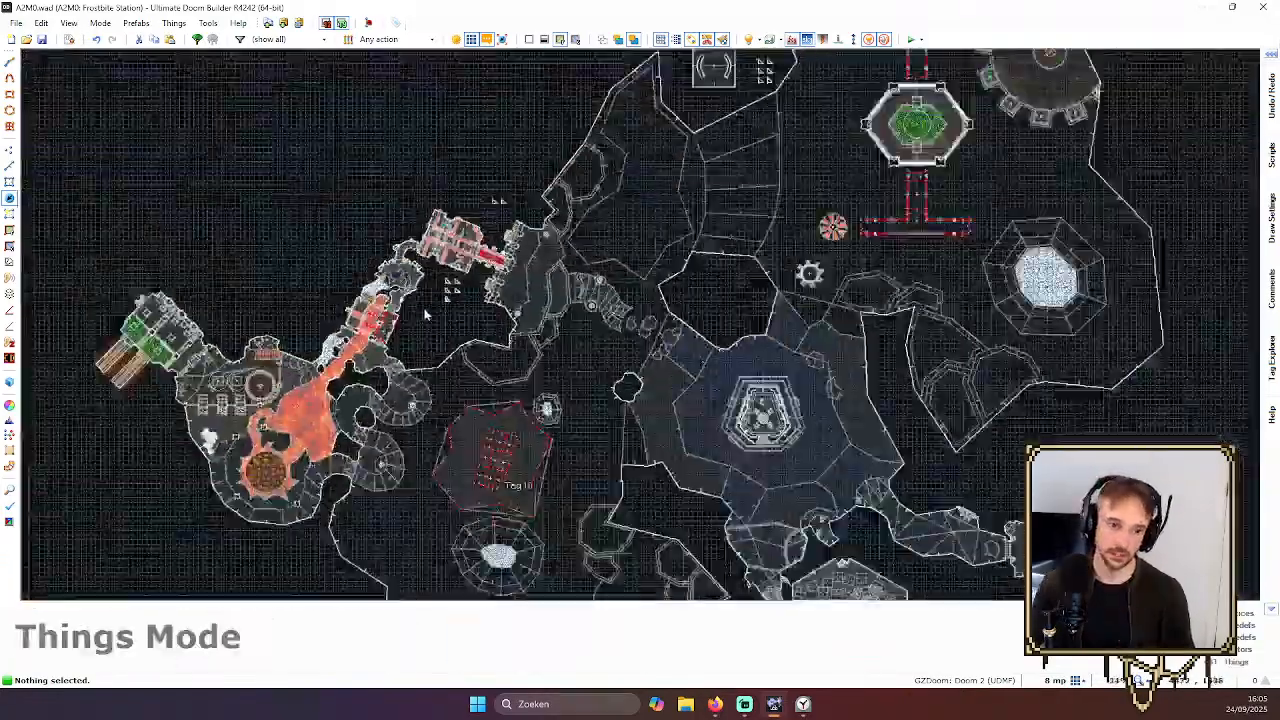
scroll(665, 209, up, 7)
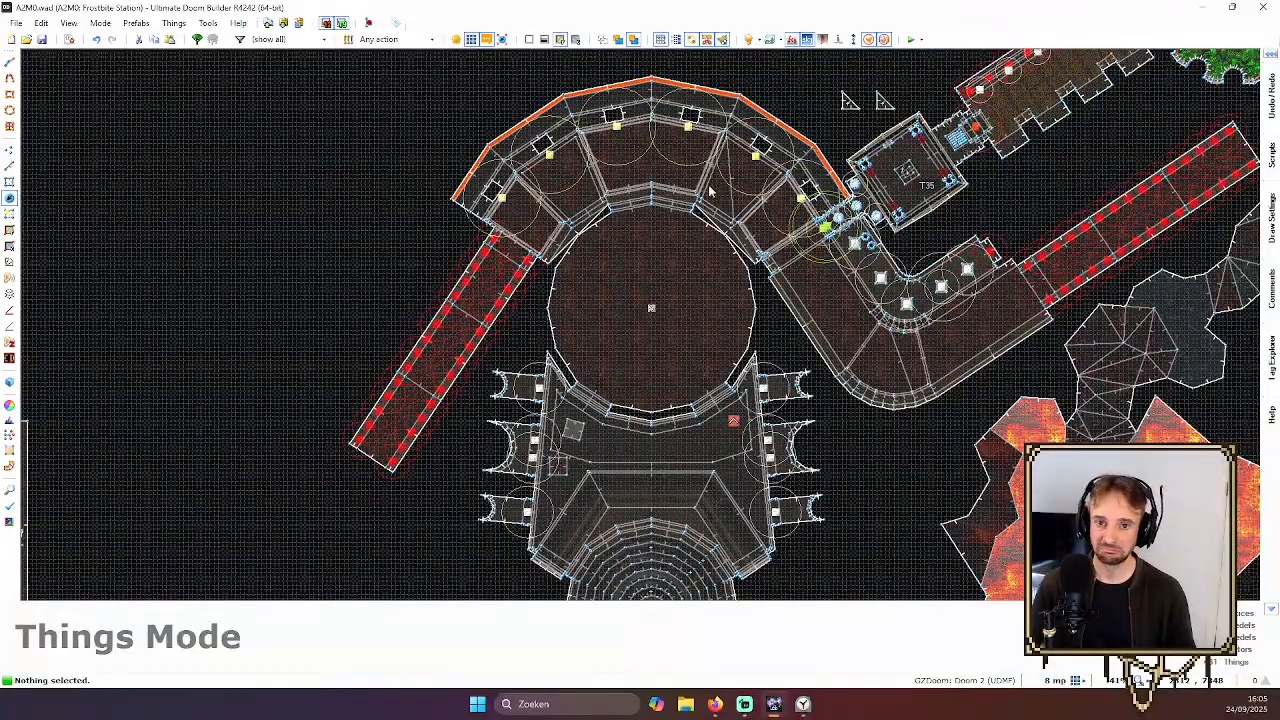
Check the floor colour and glow settings of the orange strip in the curved northern hall in 3D, leaving them unedited
key(w)
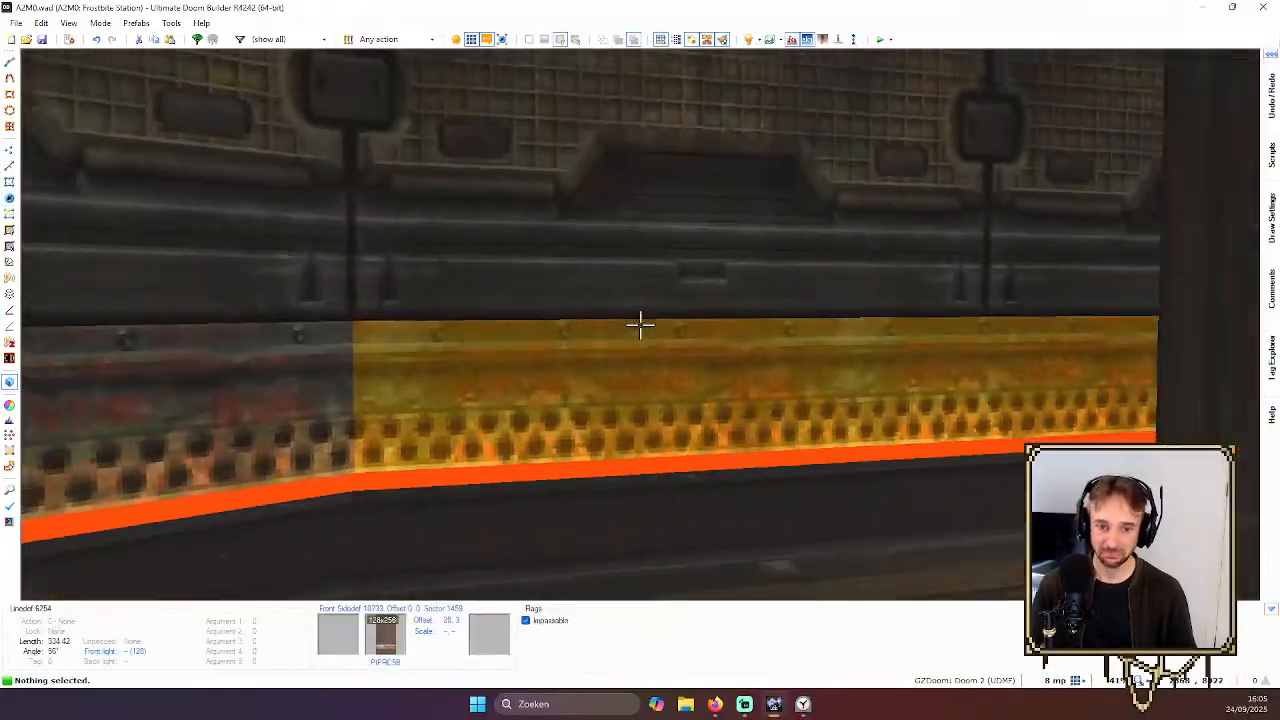
key(w)
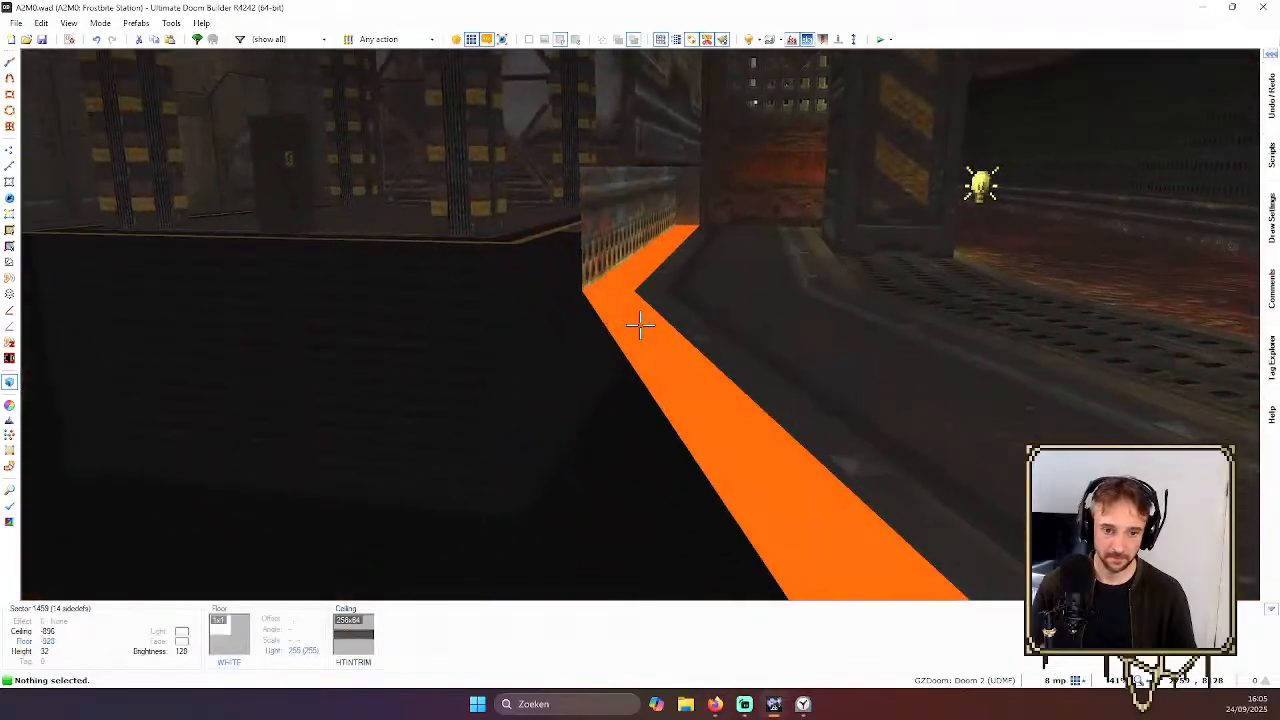
right_click(640, 323)
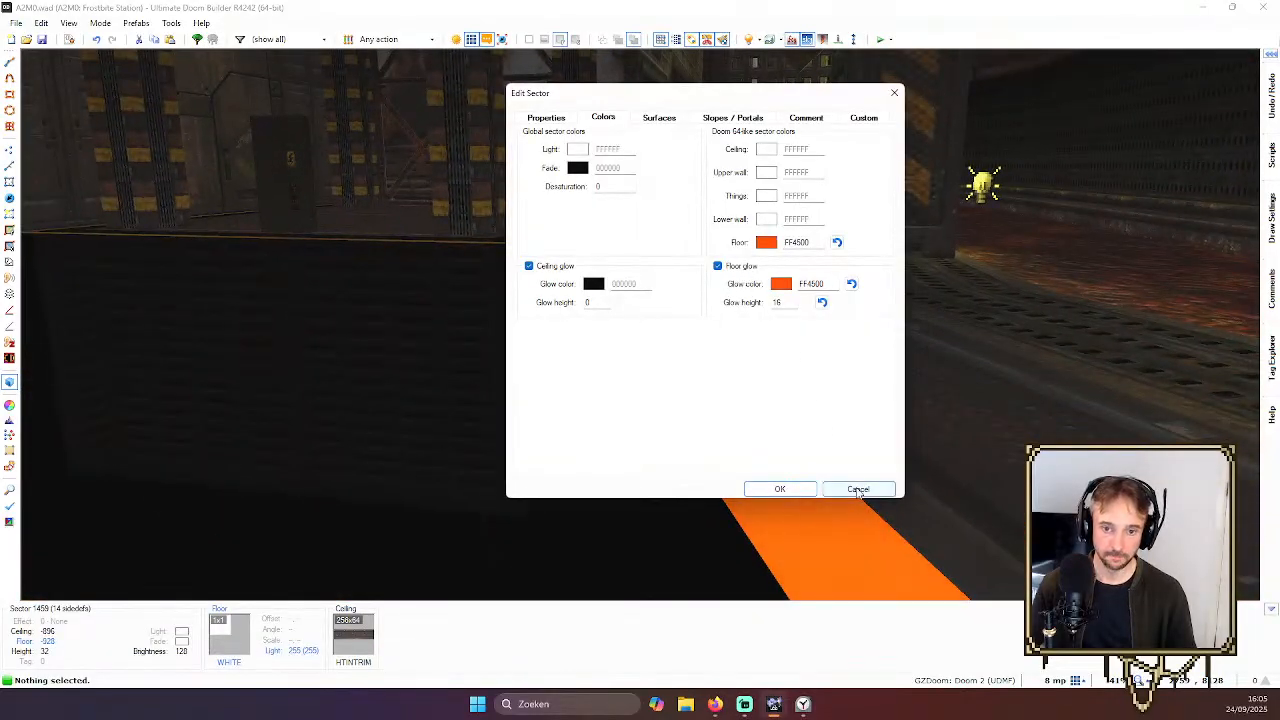
click(858, 489)
key(w)
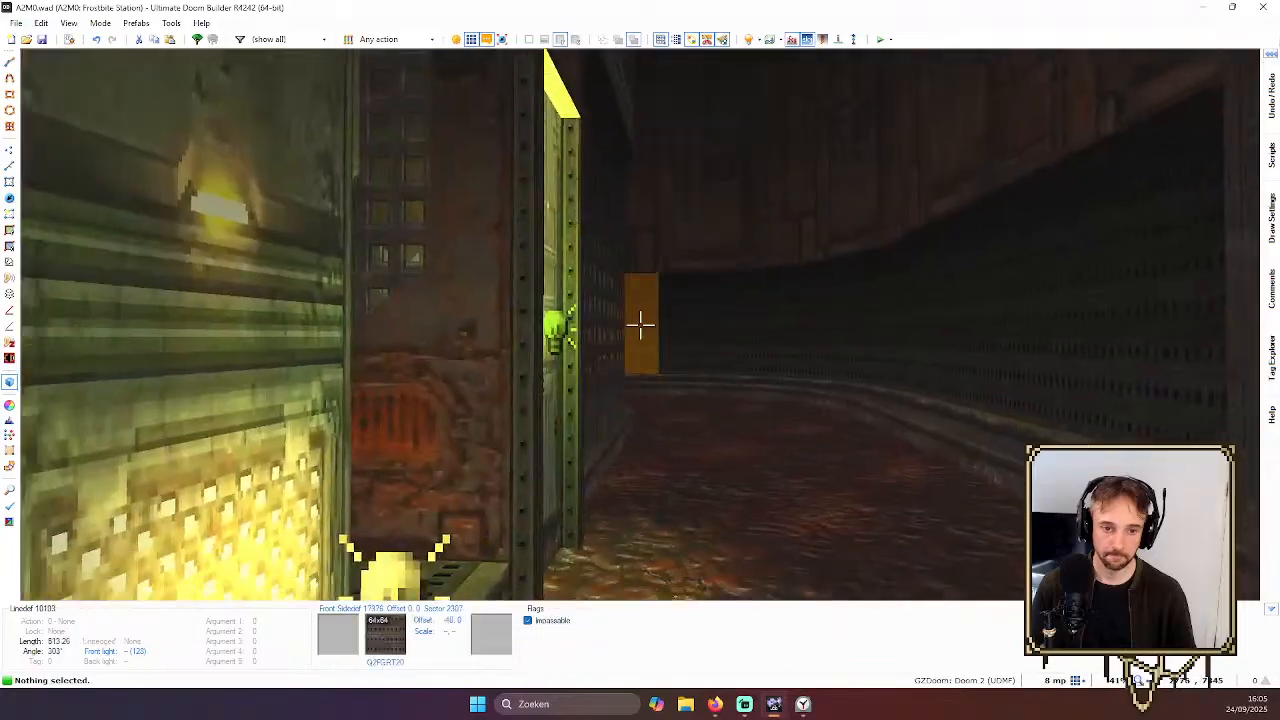
Make the seven grating linedefs along the corridor bend impassable
key(w)
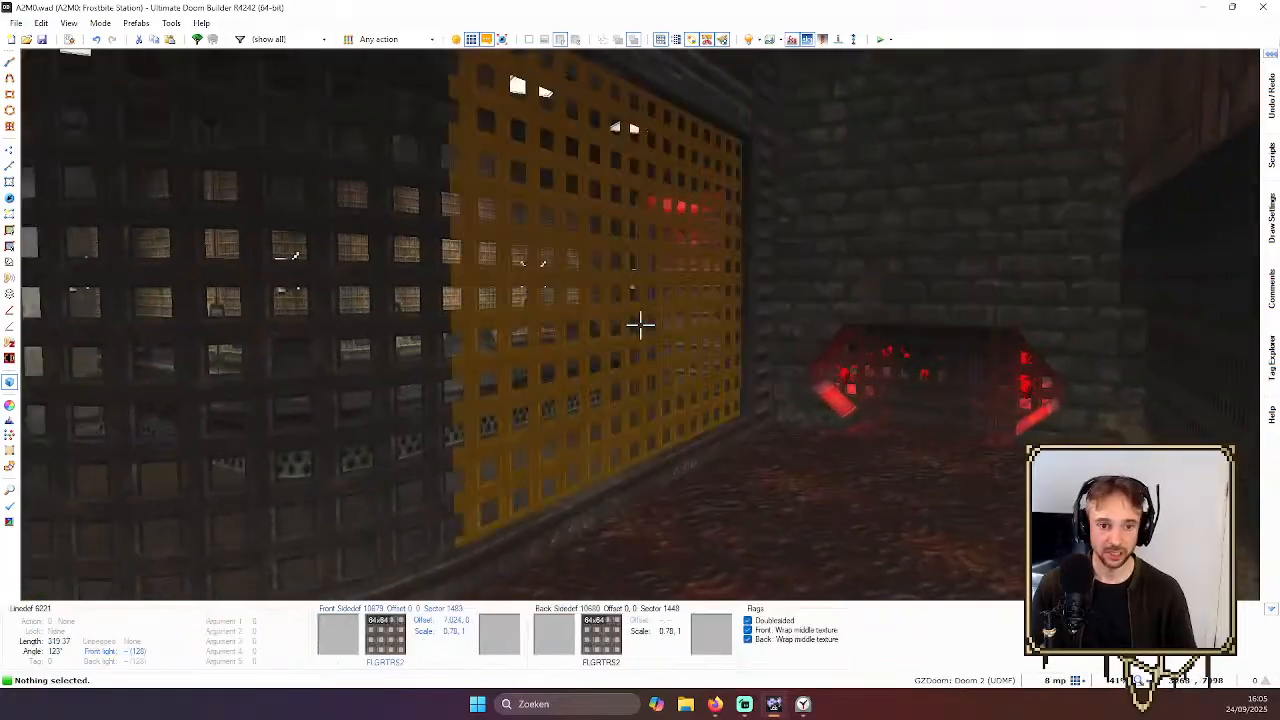
key(q)
scroll(613, 297, up, 2)
key(q)
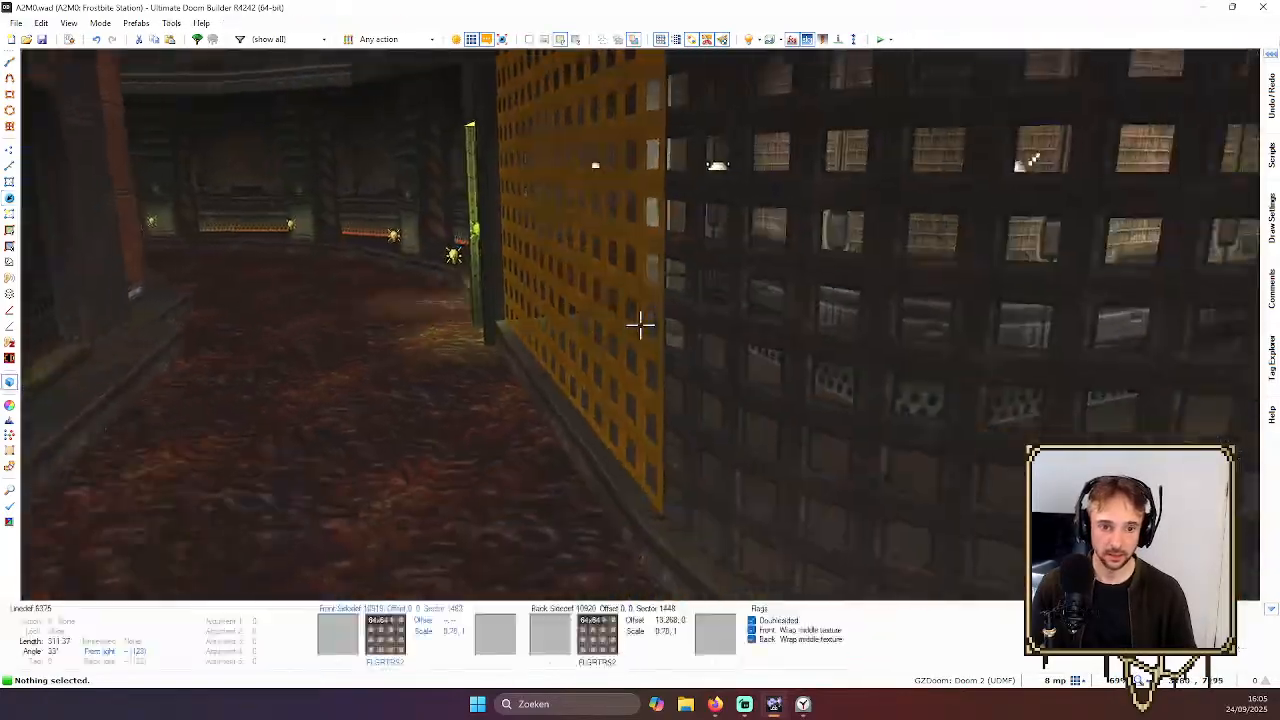
shift+click(640, 323)
key(q)
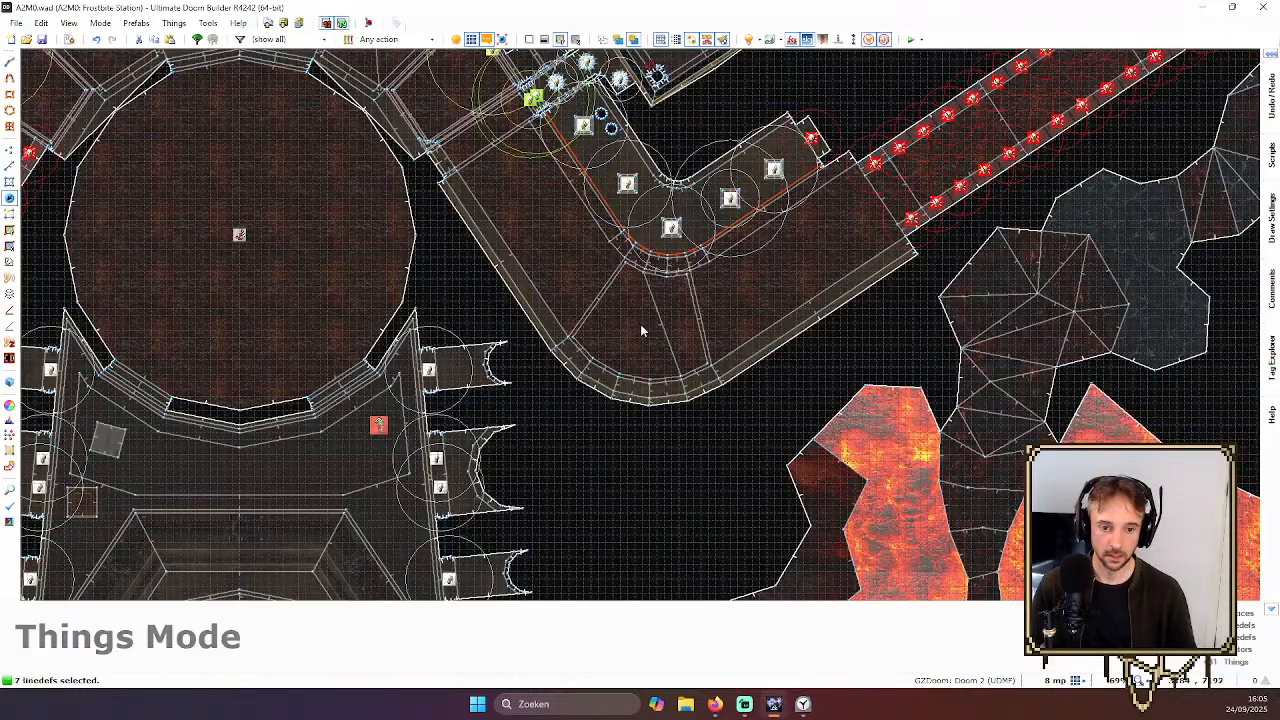
scroll(912, 168, up, 3)
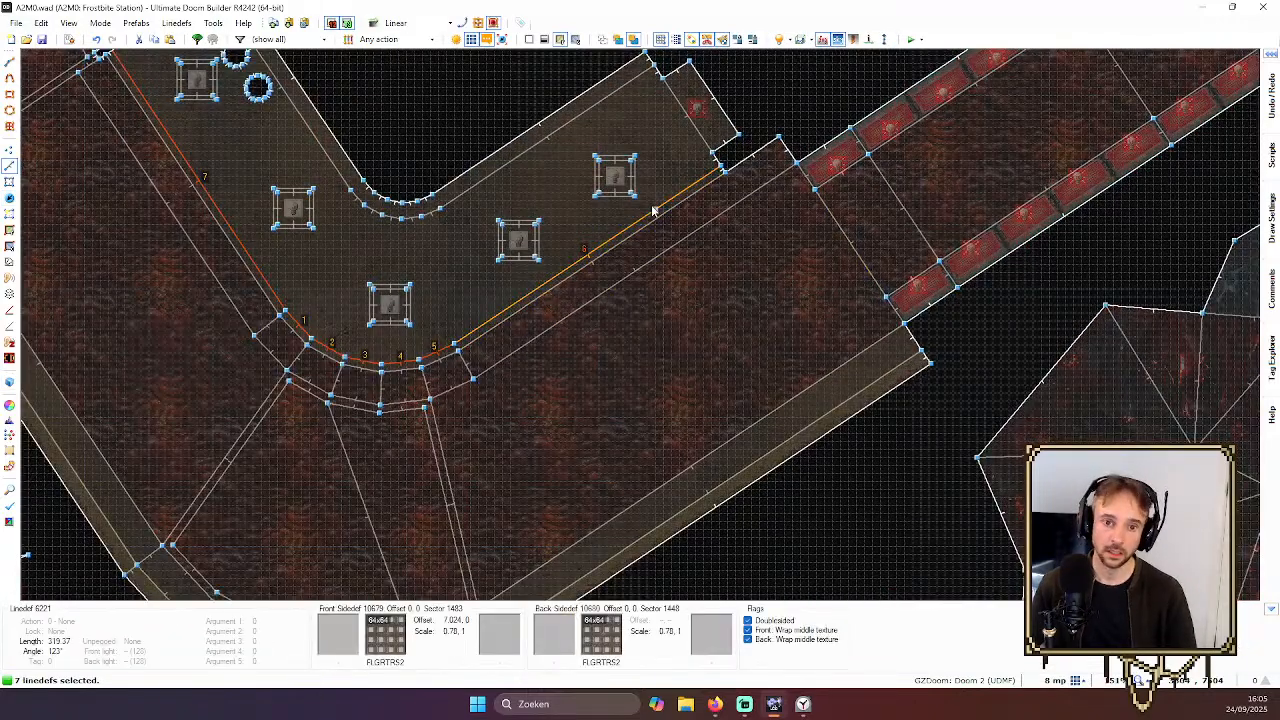
right_click(652, 210)
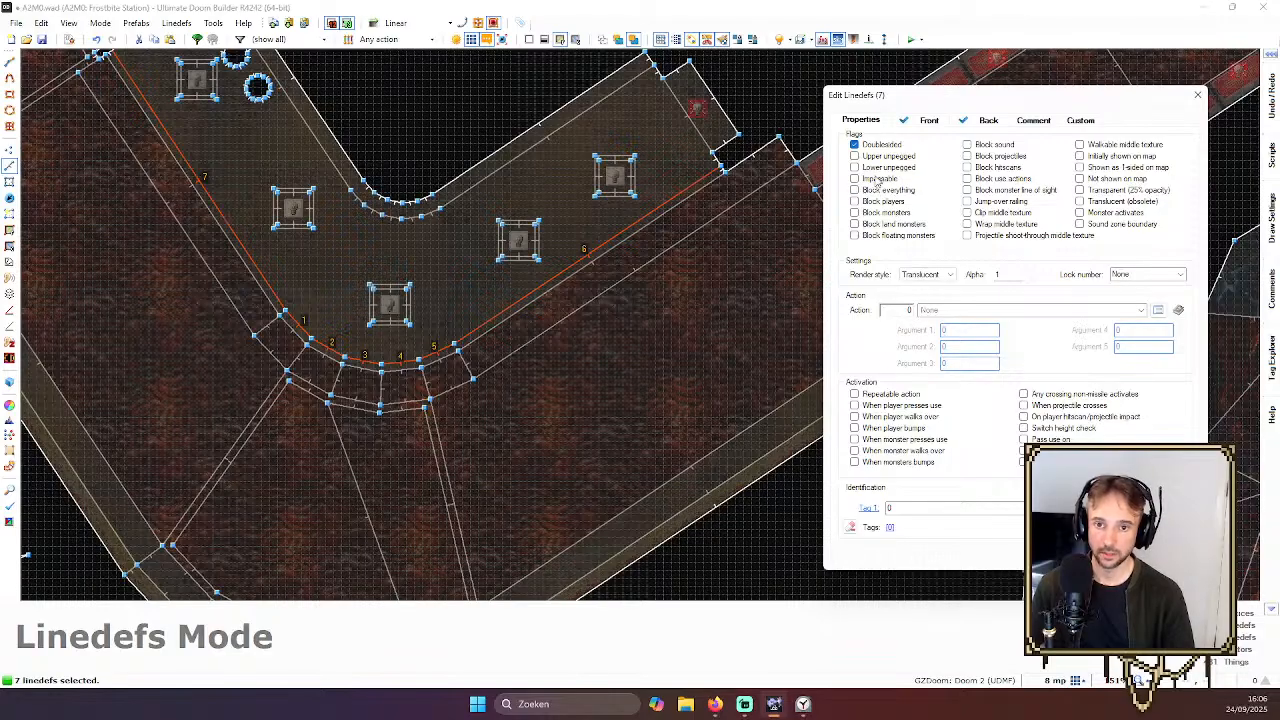
click(1088, 555)
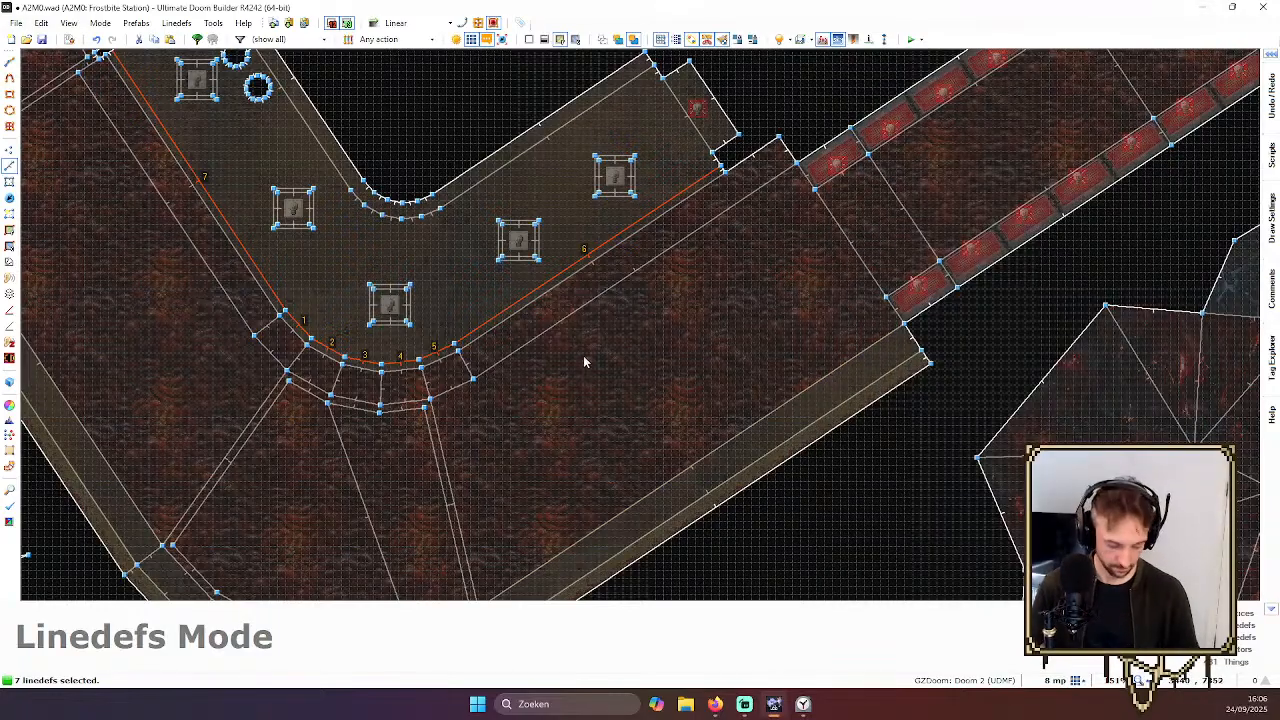
Select the three tilted blue monitor ceilings in the control room and edit their shared sector properties
key(w)
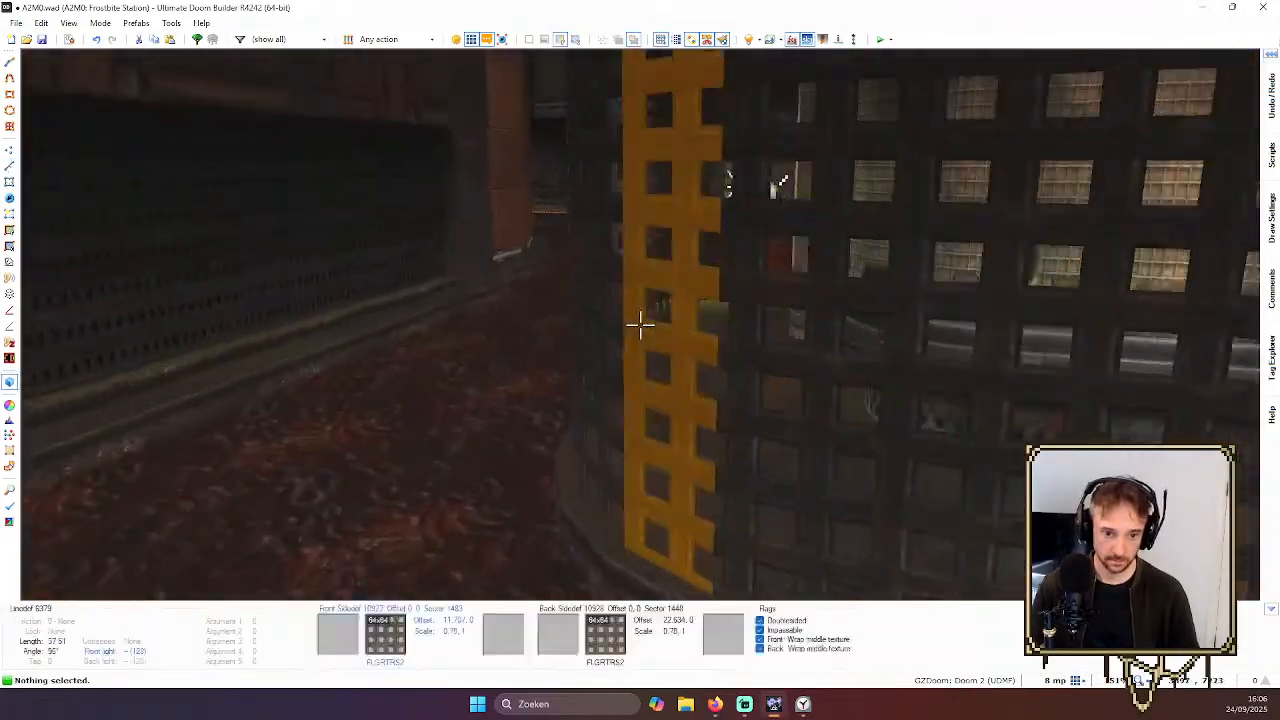
key(w)
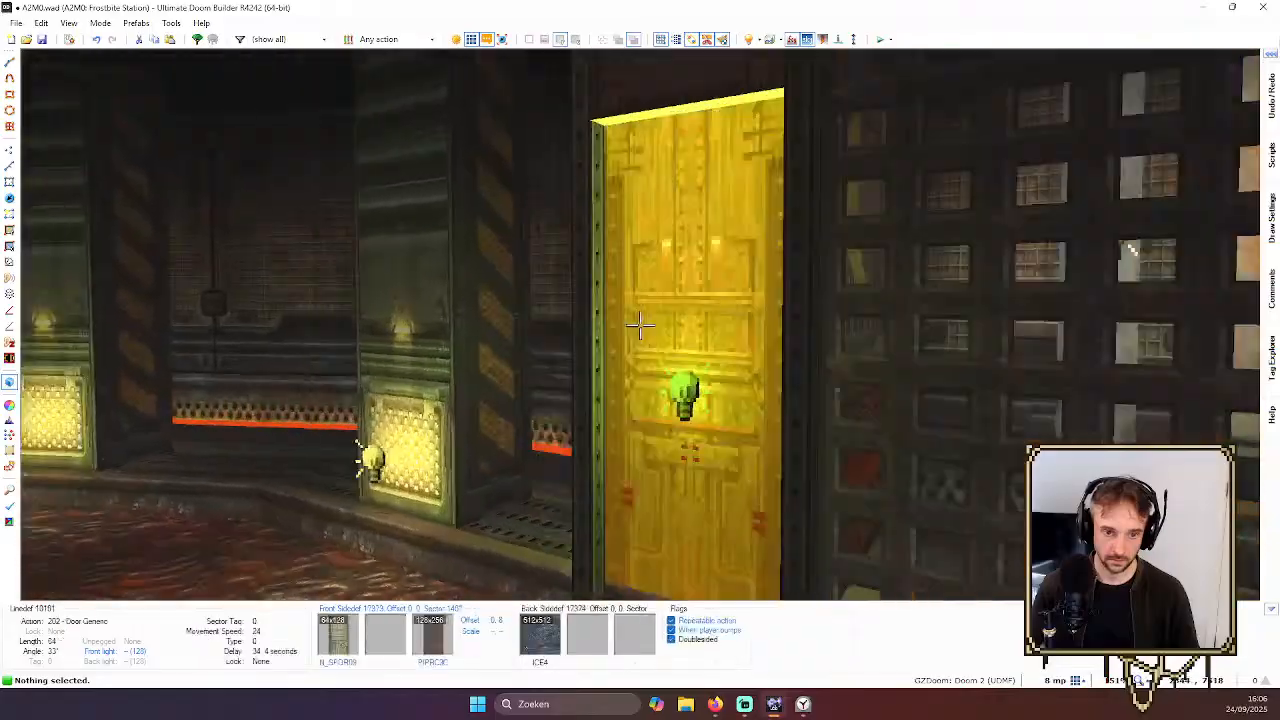
key(w)
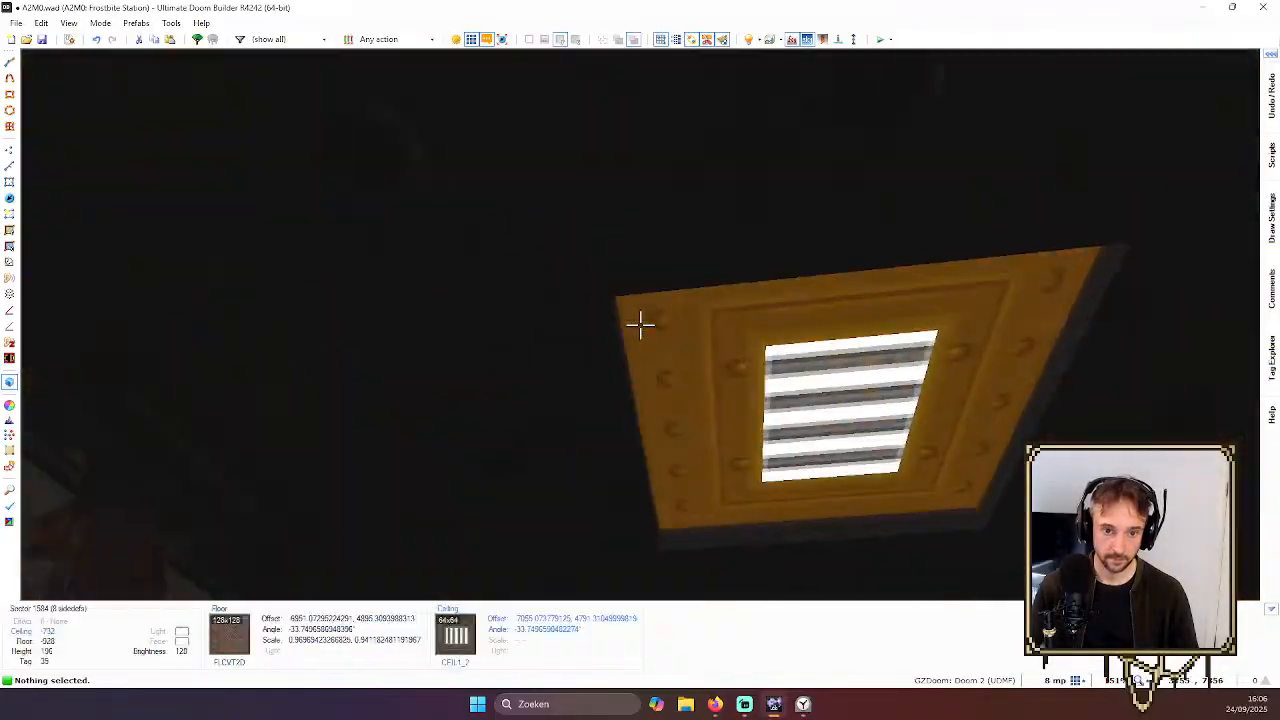
key(w)
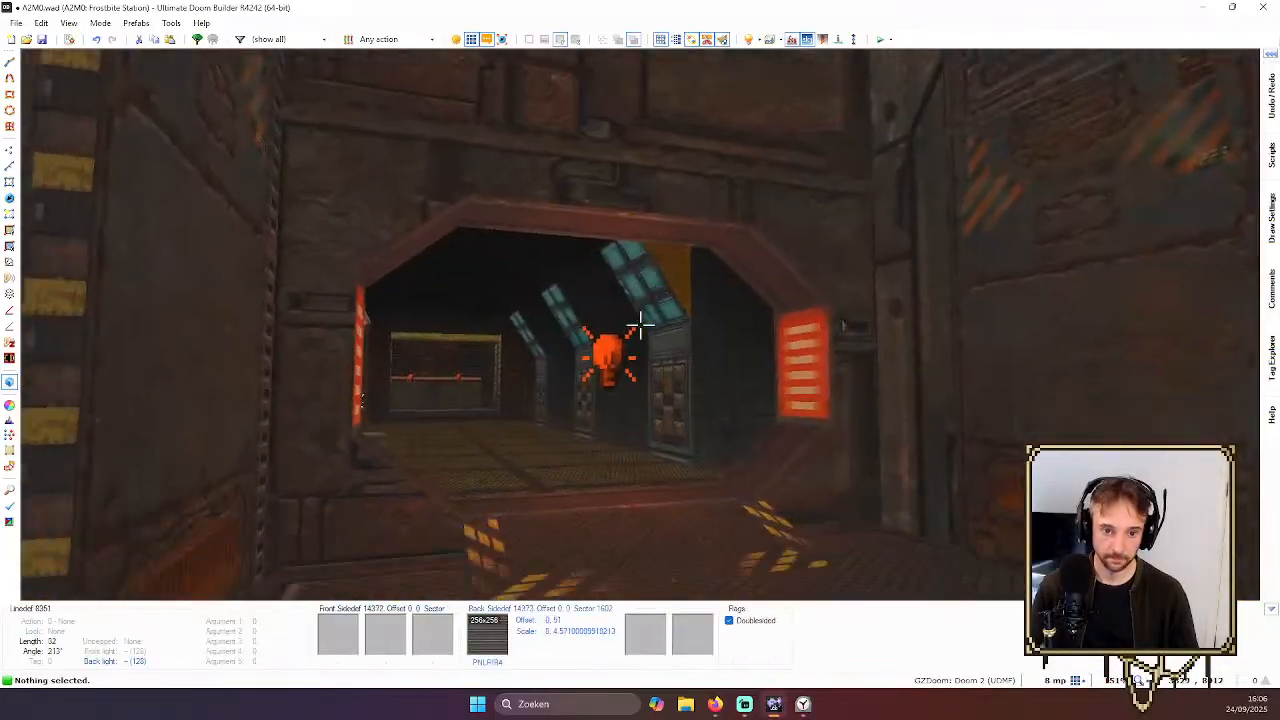
key(w)
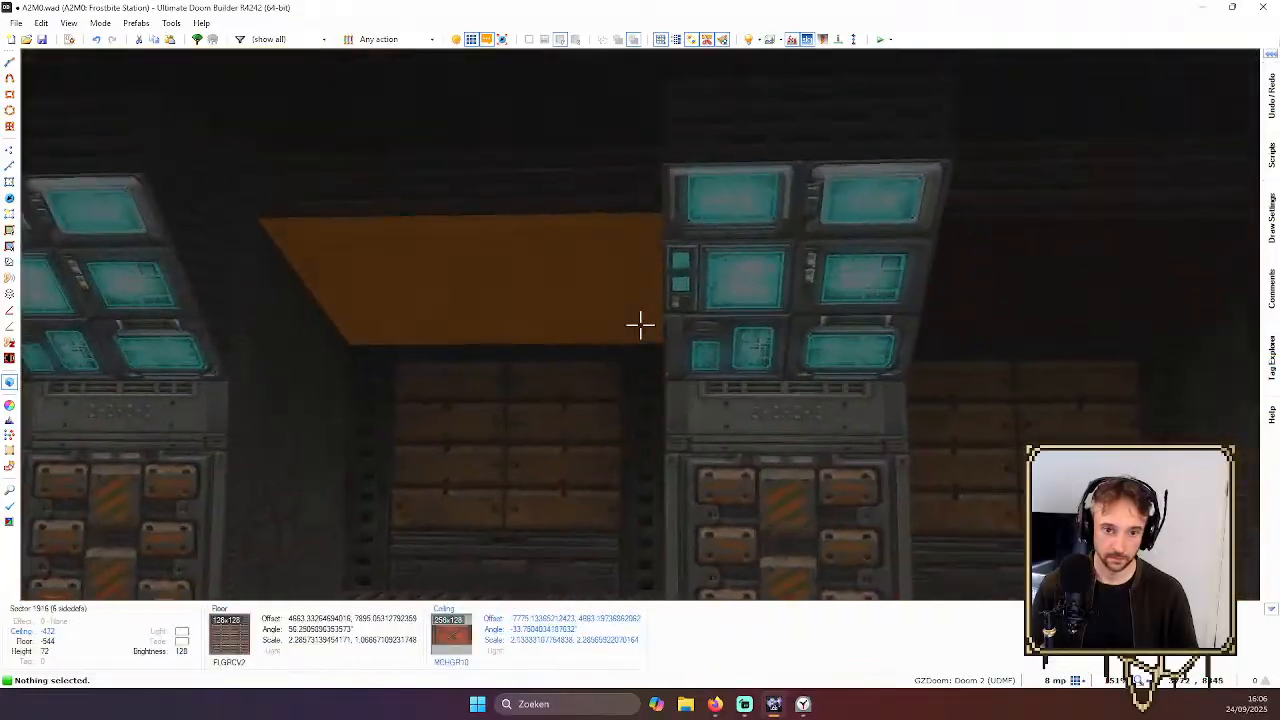
click(640, 325)
click(640, 325)
click(640, 325)
right_click(640, 325)
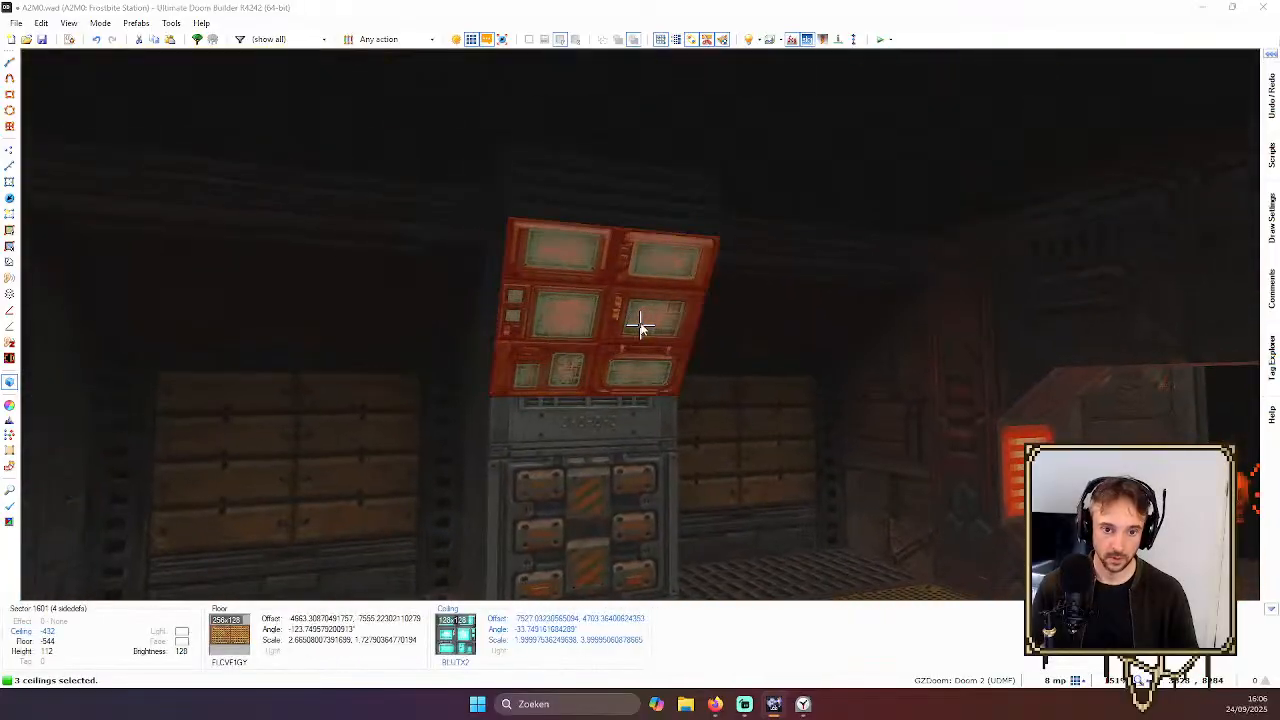
click(856, 489)
Check the flags of the doorway's two track walls and lower the striped door sector's ceiling to -544
key(w)
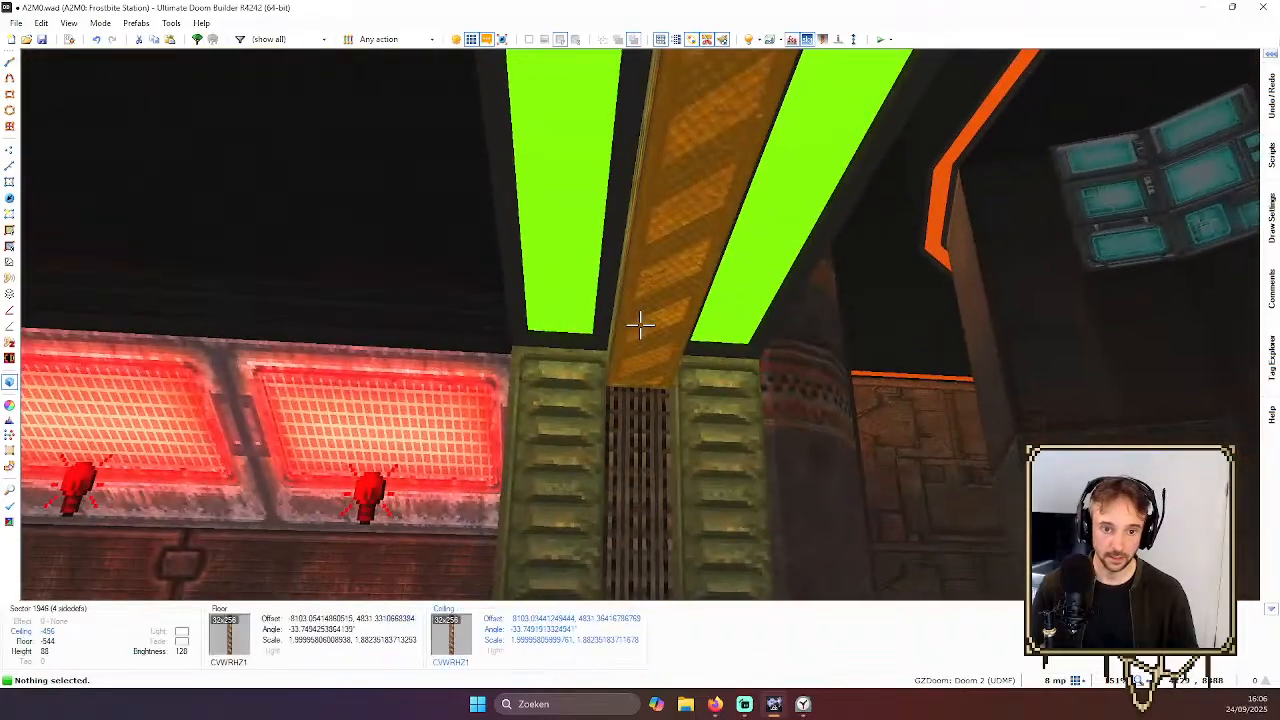
click(640, 325)
scroll(640, 325, down, 2)
scroll(640, 325, up, 1)
click(640, 325)
click(640, 325)
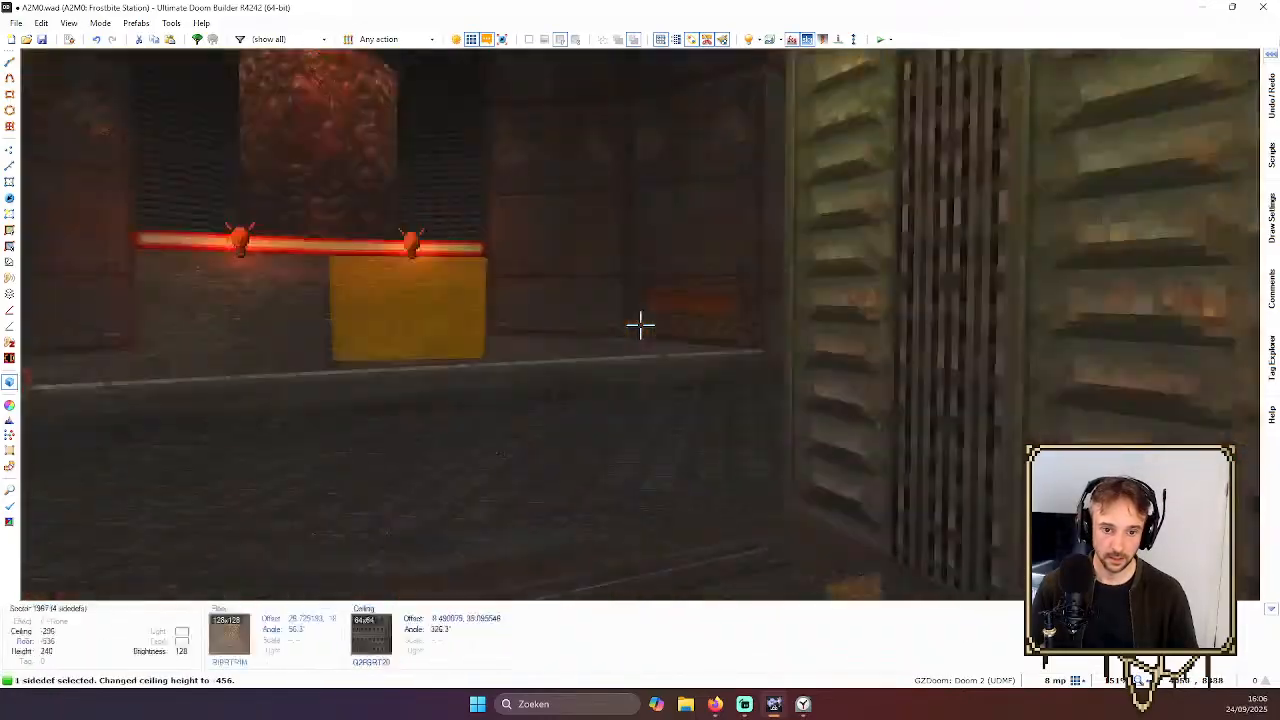
click(640, 325)
right_click(640, 325)
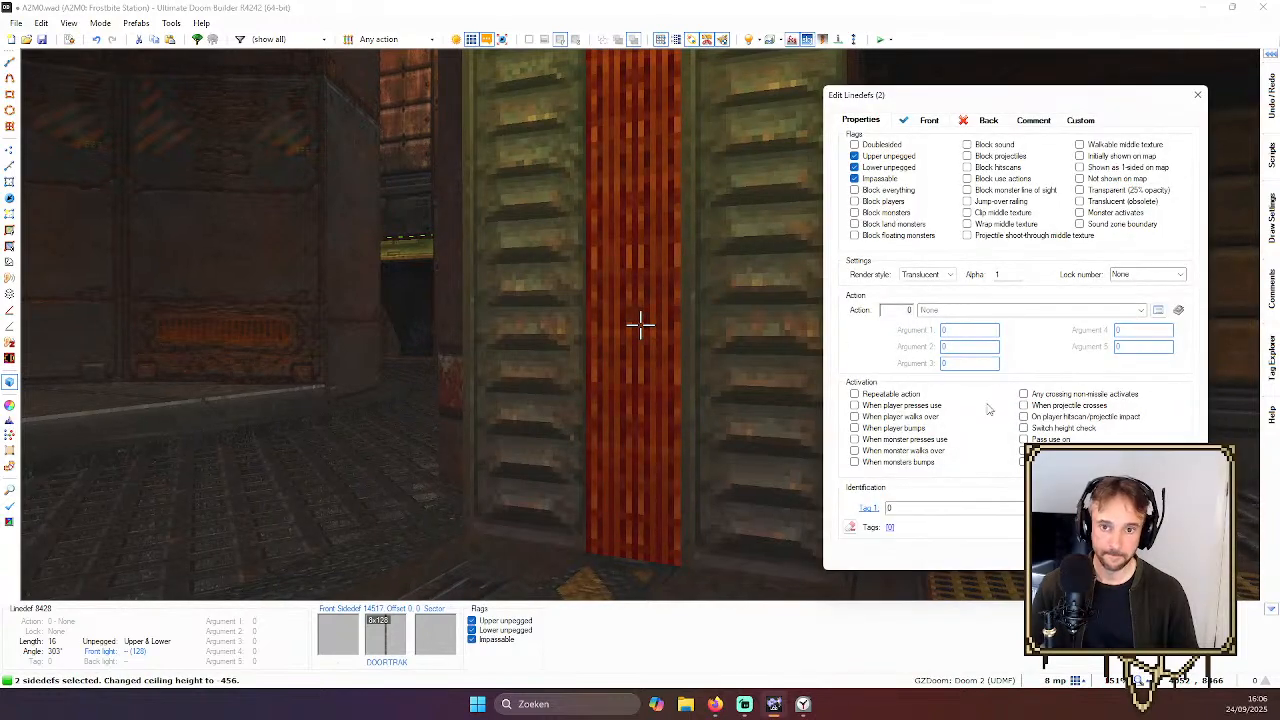
key(Escape)
key(c)
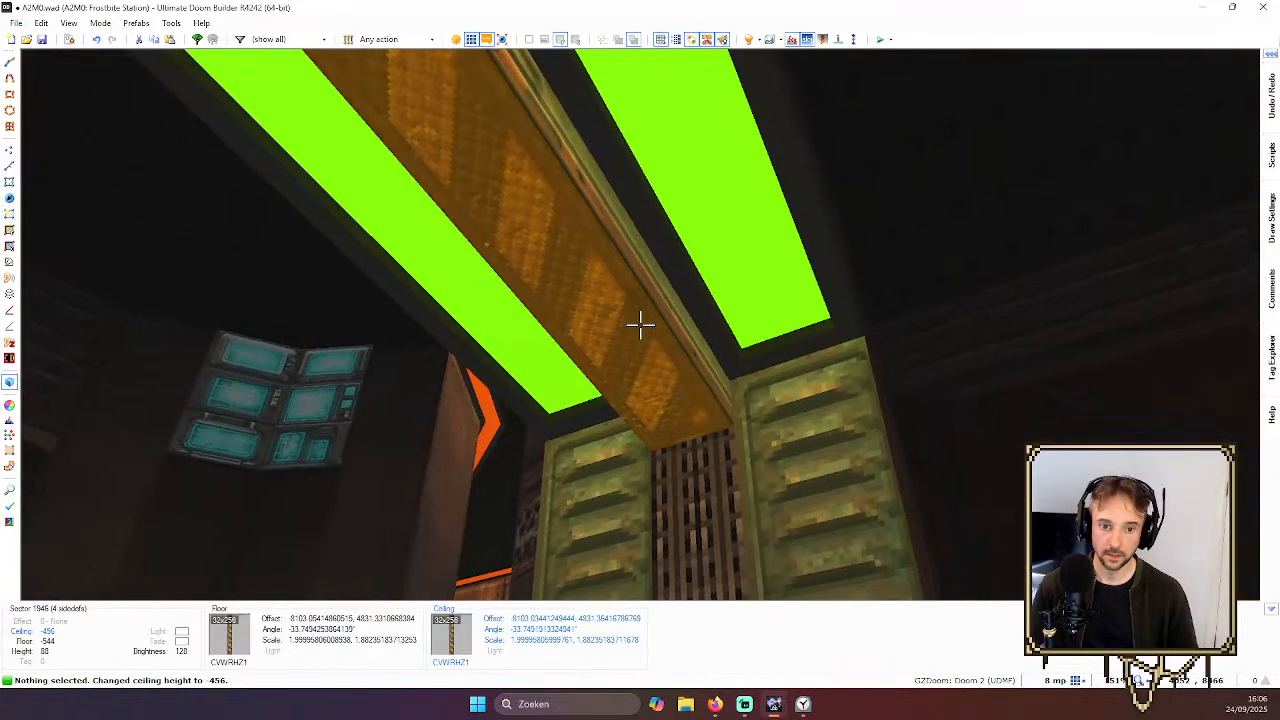
scroll(640, 325, down, 11)
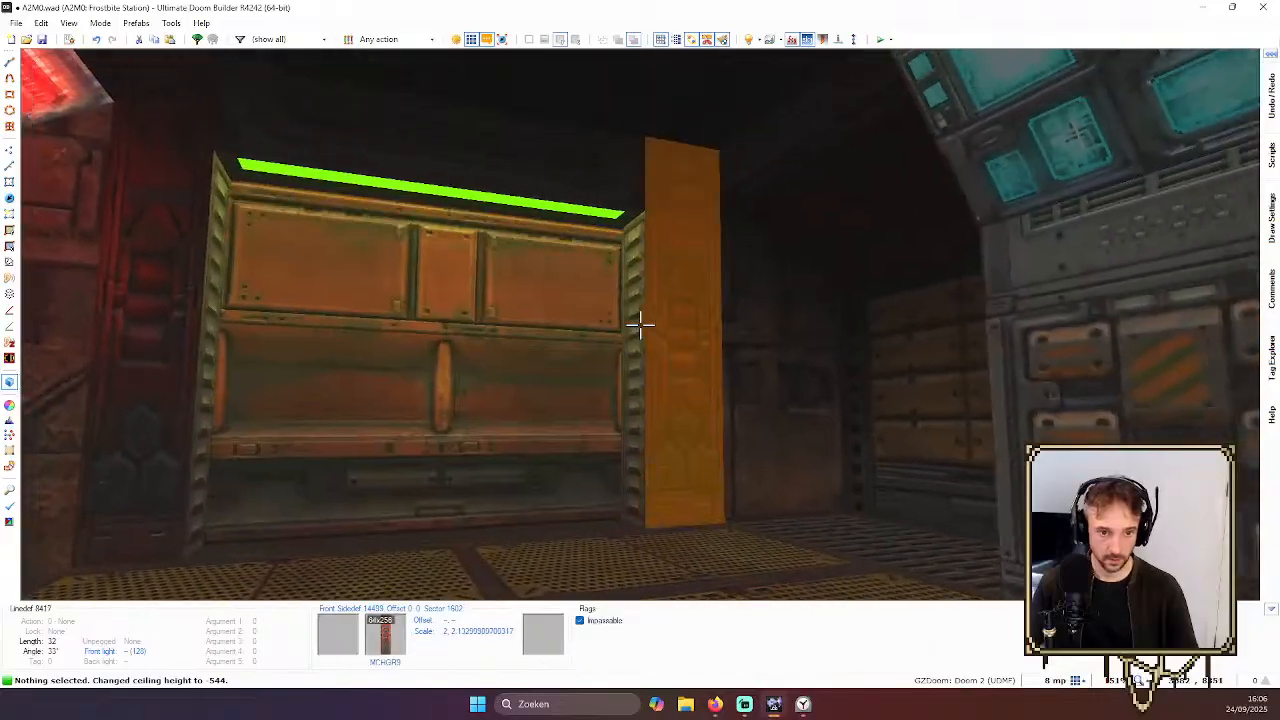
Flip the linedef on the slime side of the hazard-striped door sector
key(q)
scroll(505, 375, up, 3)
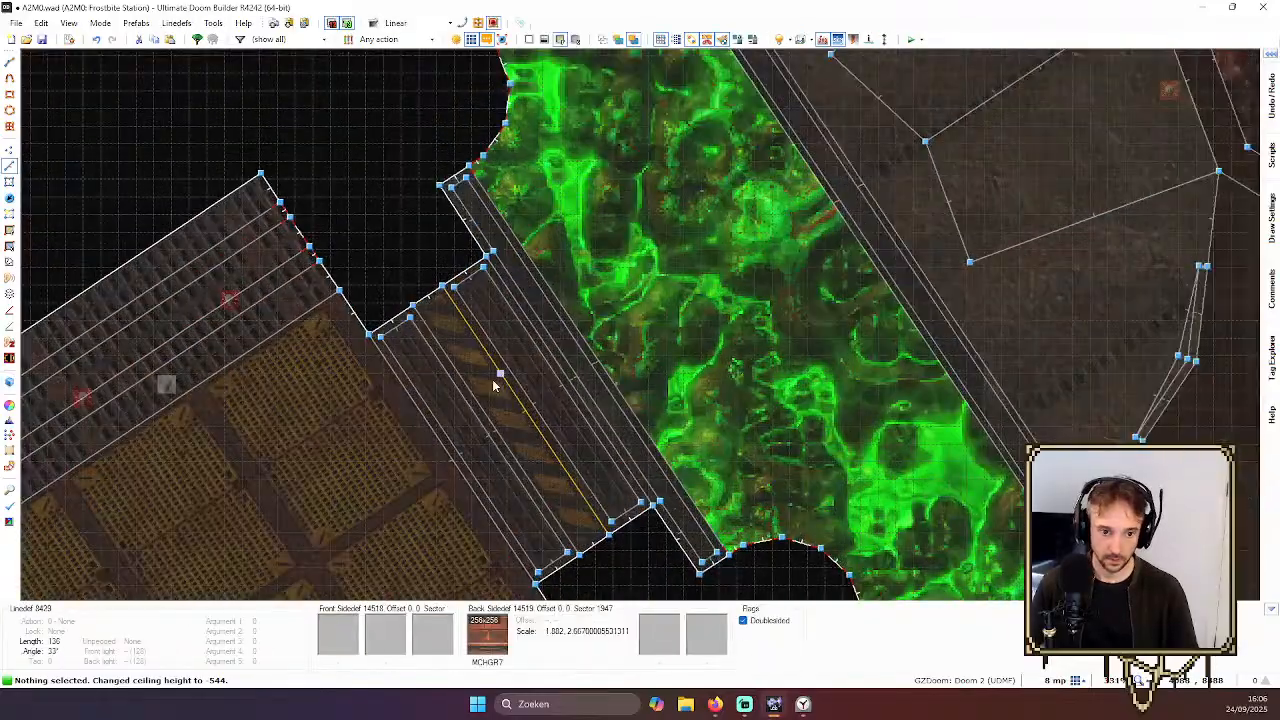
scroll(500, 411, up, 2)
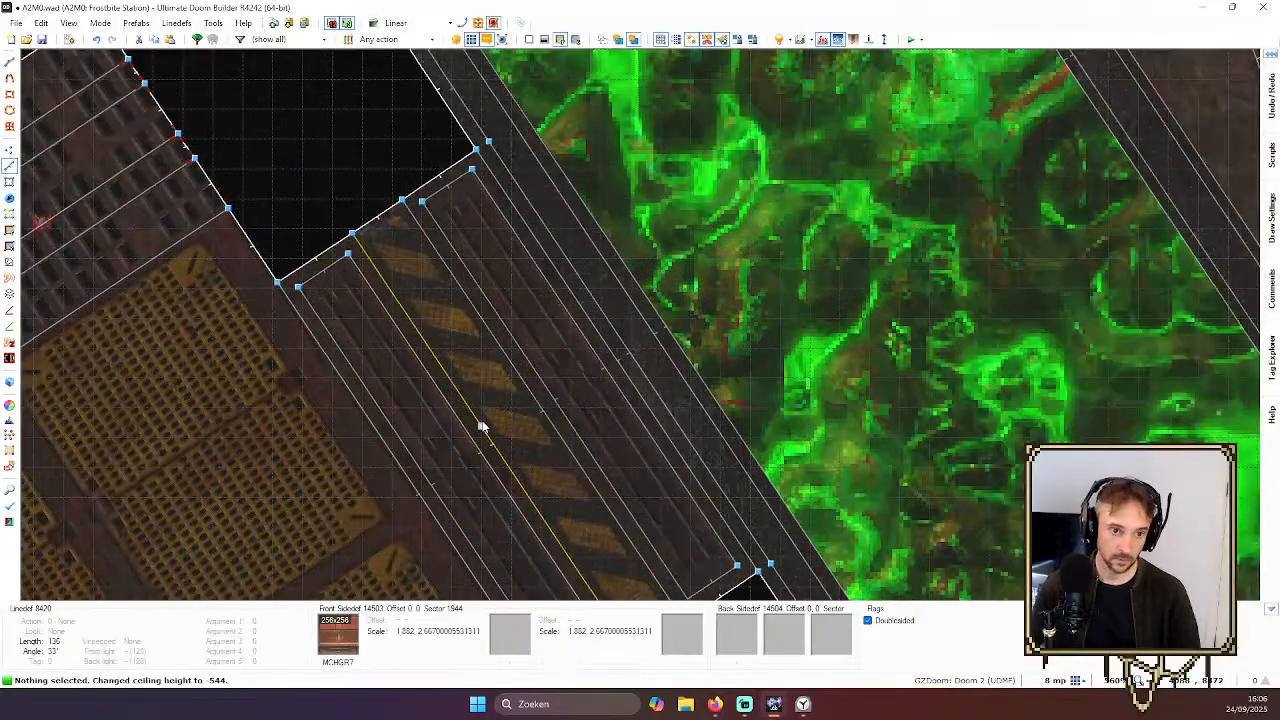
click(480, 429)
scroll(510, 427, down, 1)
key(c)
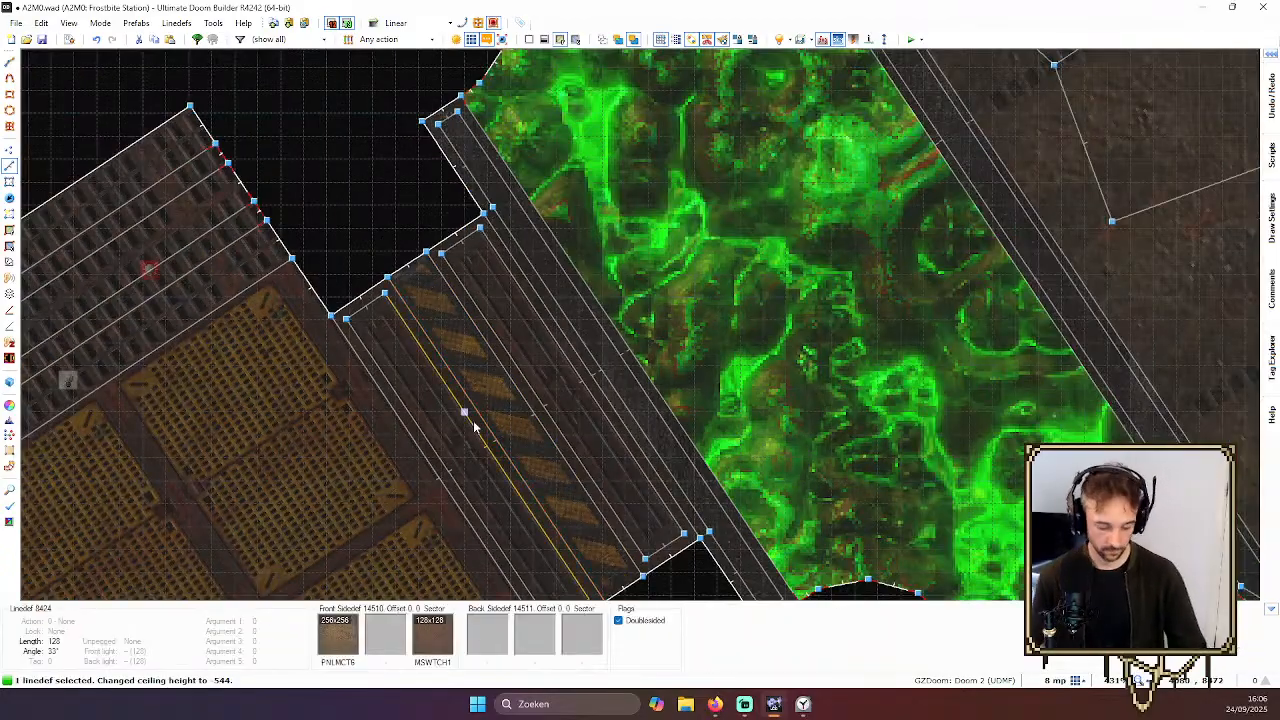
click(519, 408)
key(f)
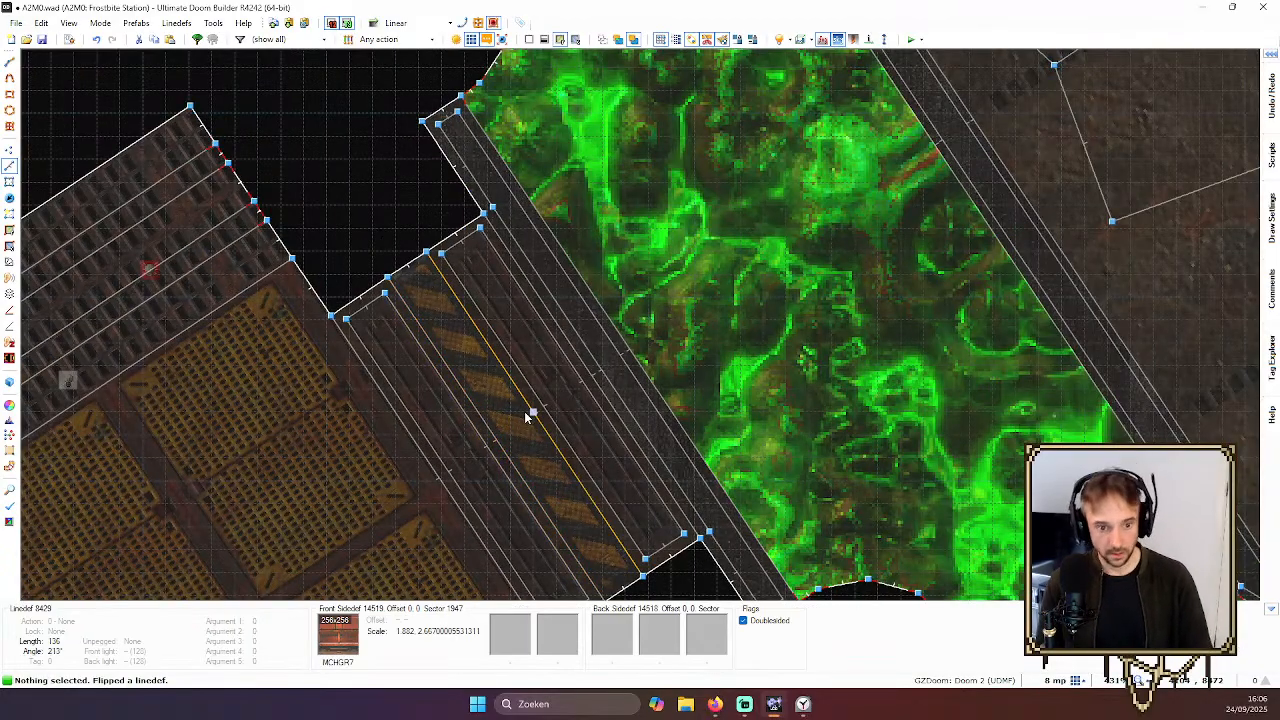
click(500, 436)
right_click(500, 436)
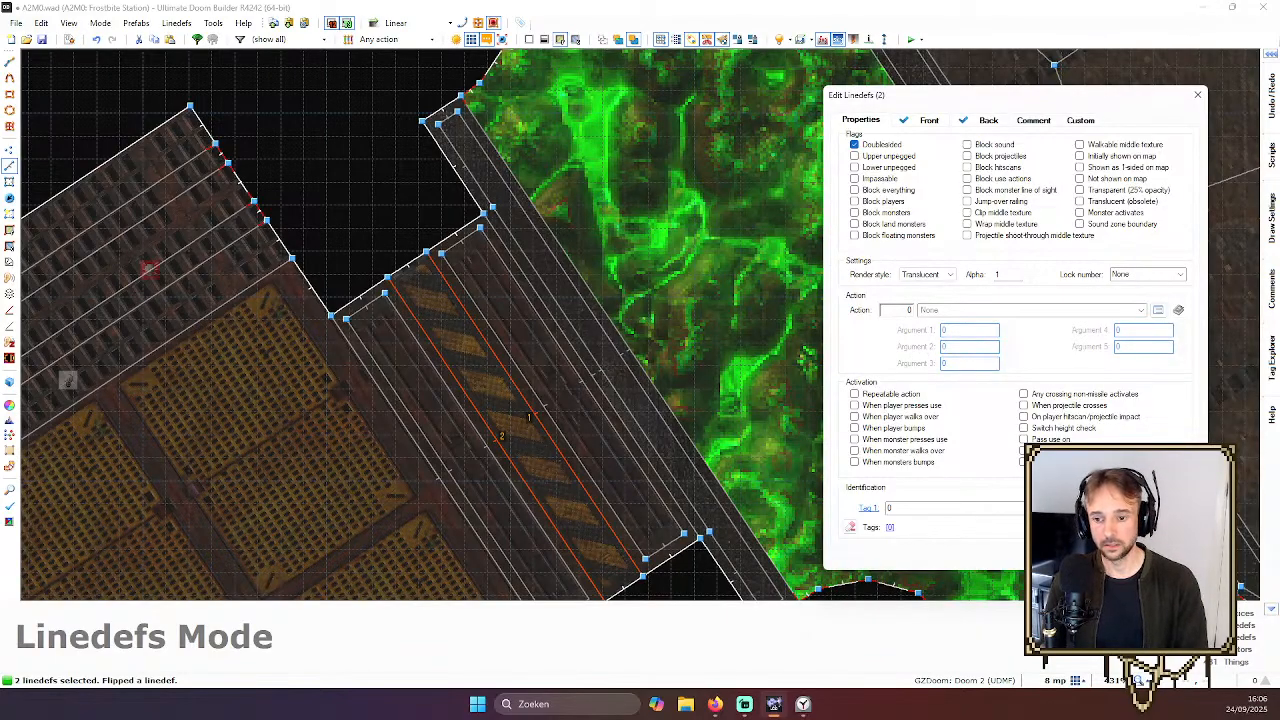
key(Escape)
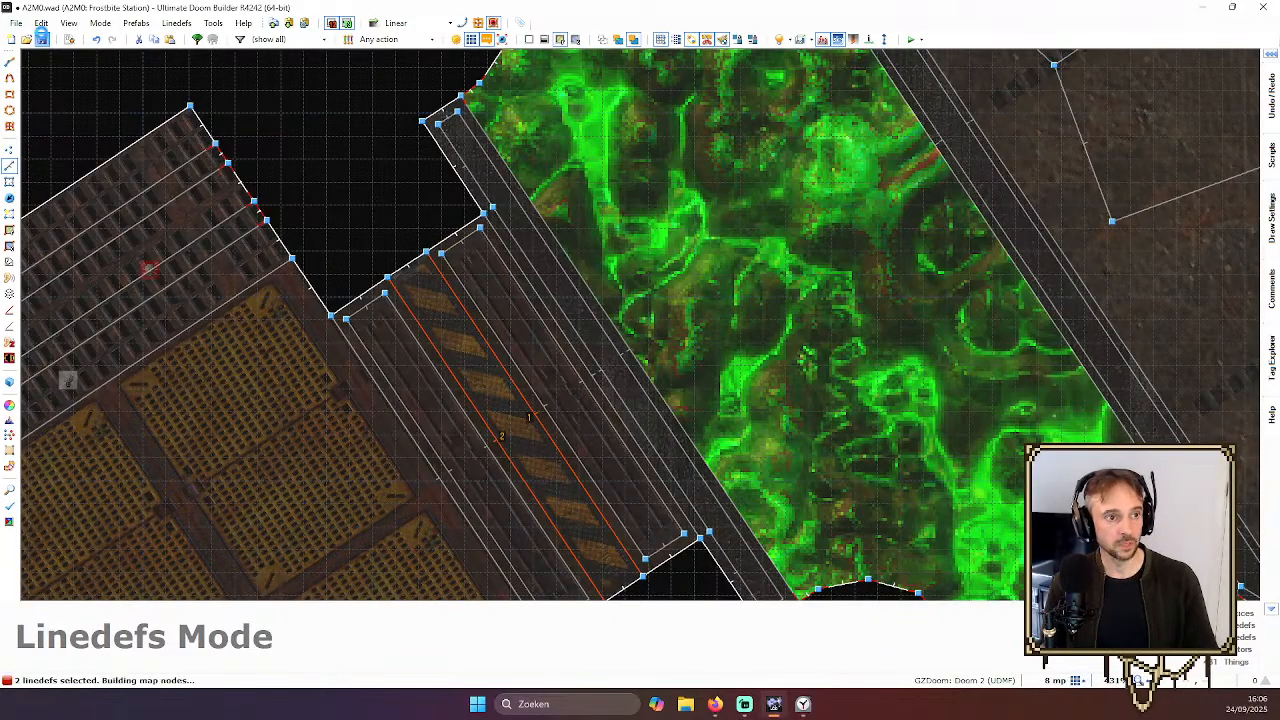
Save the current map and open the map in A2M3.wad
click(17, 24)
click(160, 205)
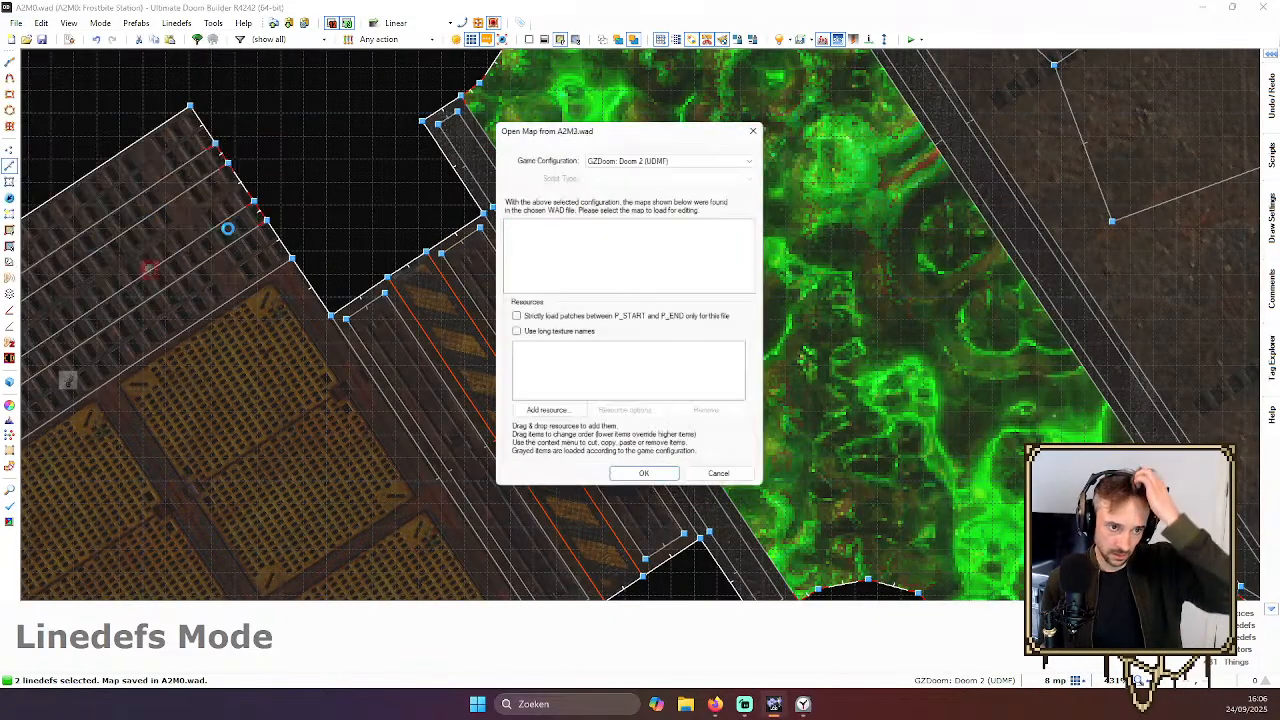
click(646, 482)
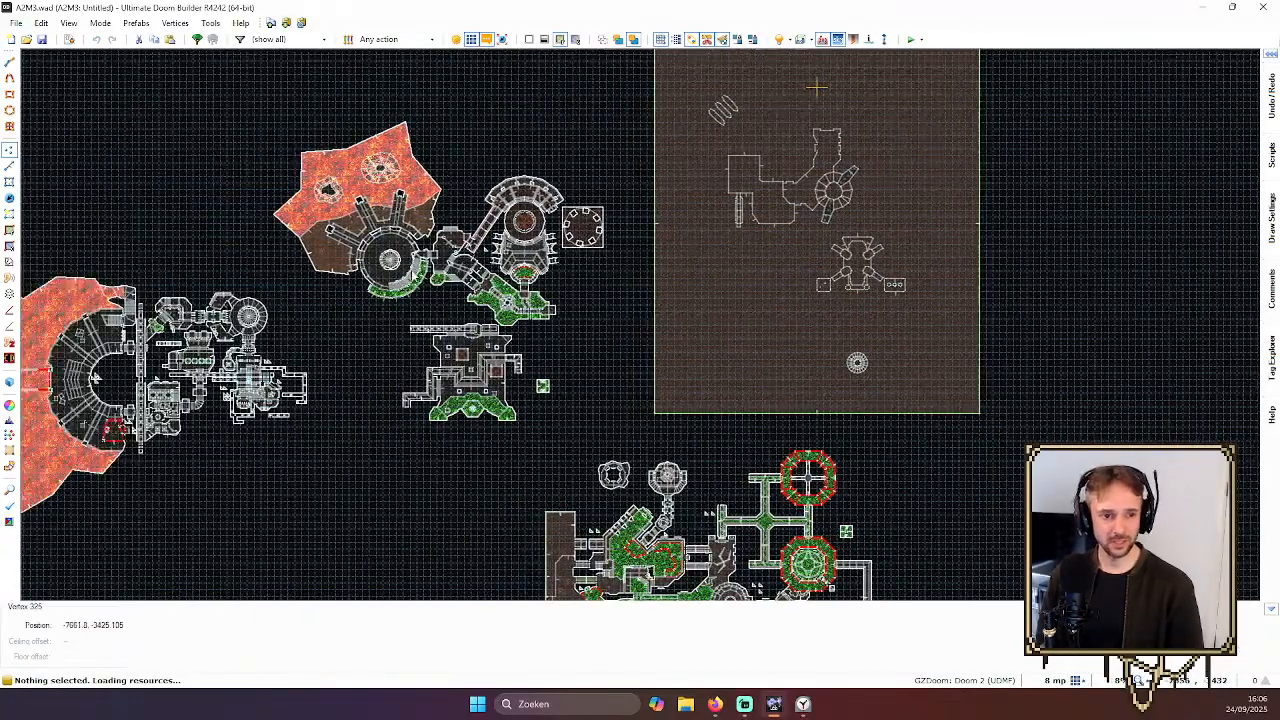
Inspect the action, arguments and activation settings of the wide door's linedef south of the two monsters
scroll(413, 274, up, 3)
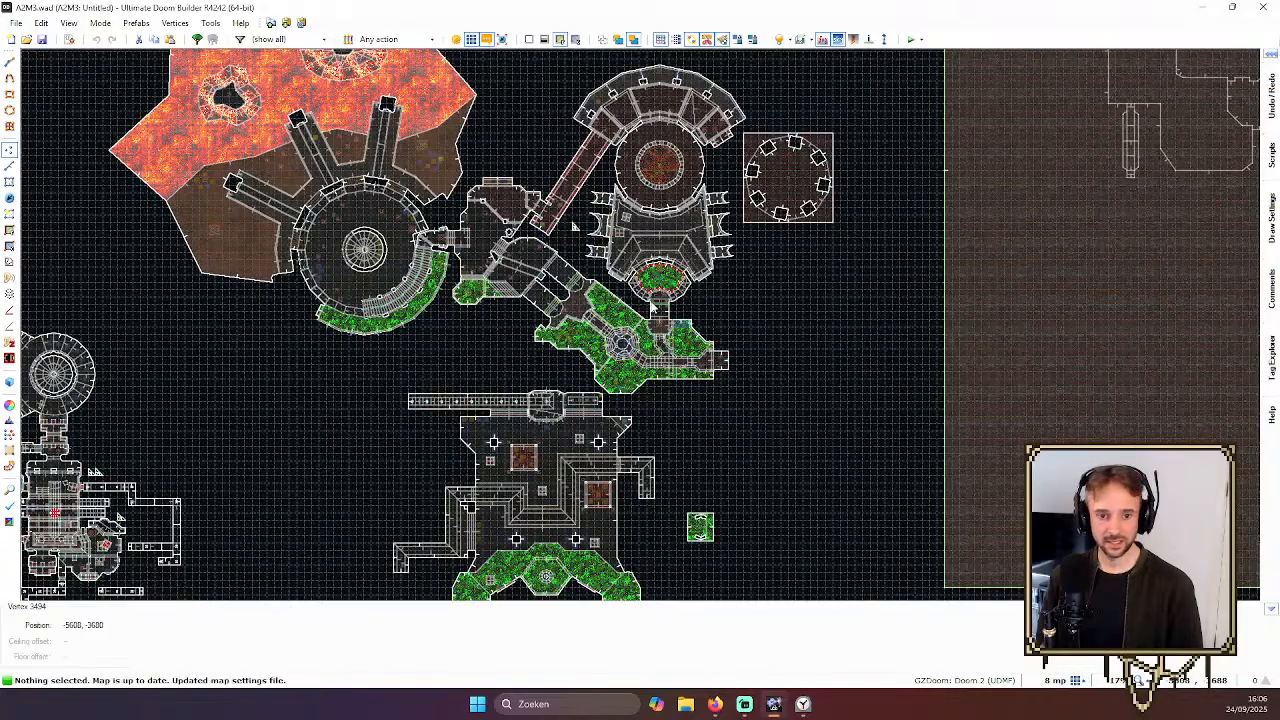
scroll(651, 308, up, 10)
key(v)
key(l)
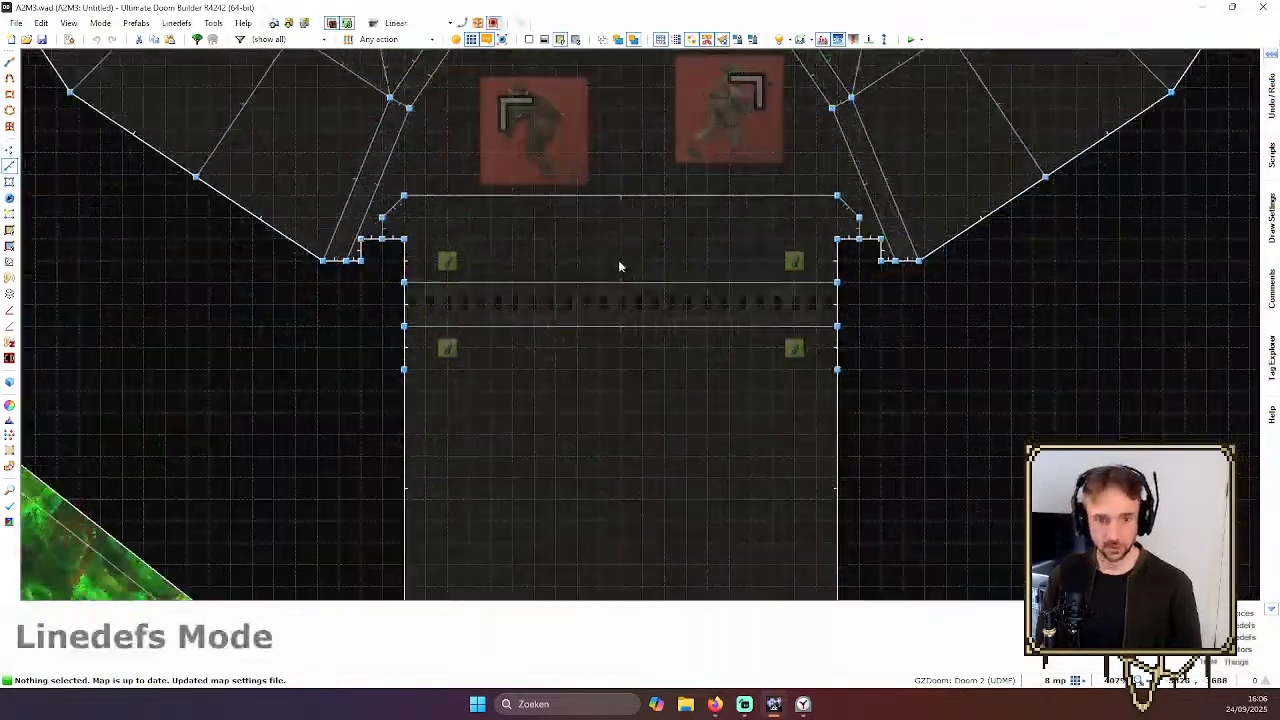
right_click(640, 282)
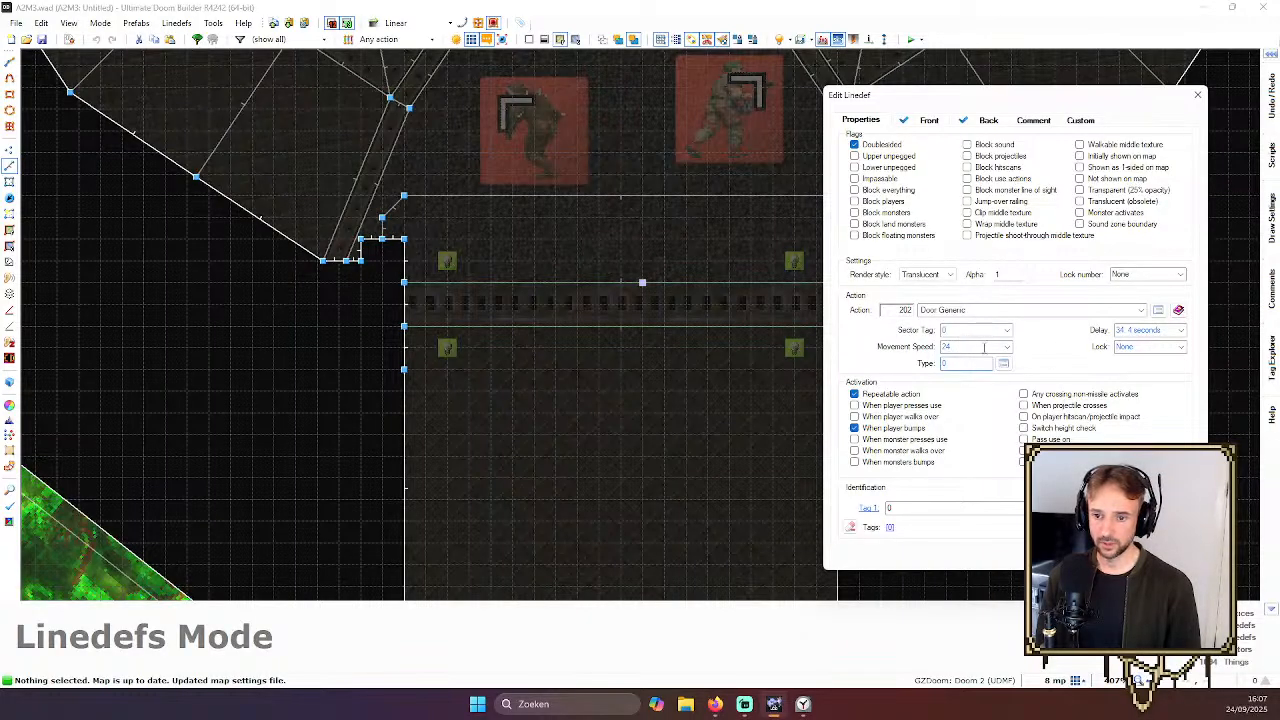
click(1163, 556)
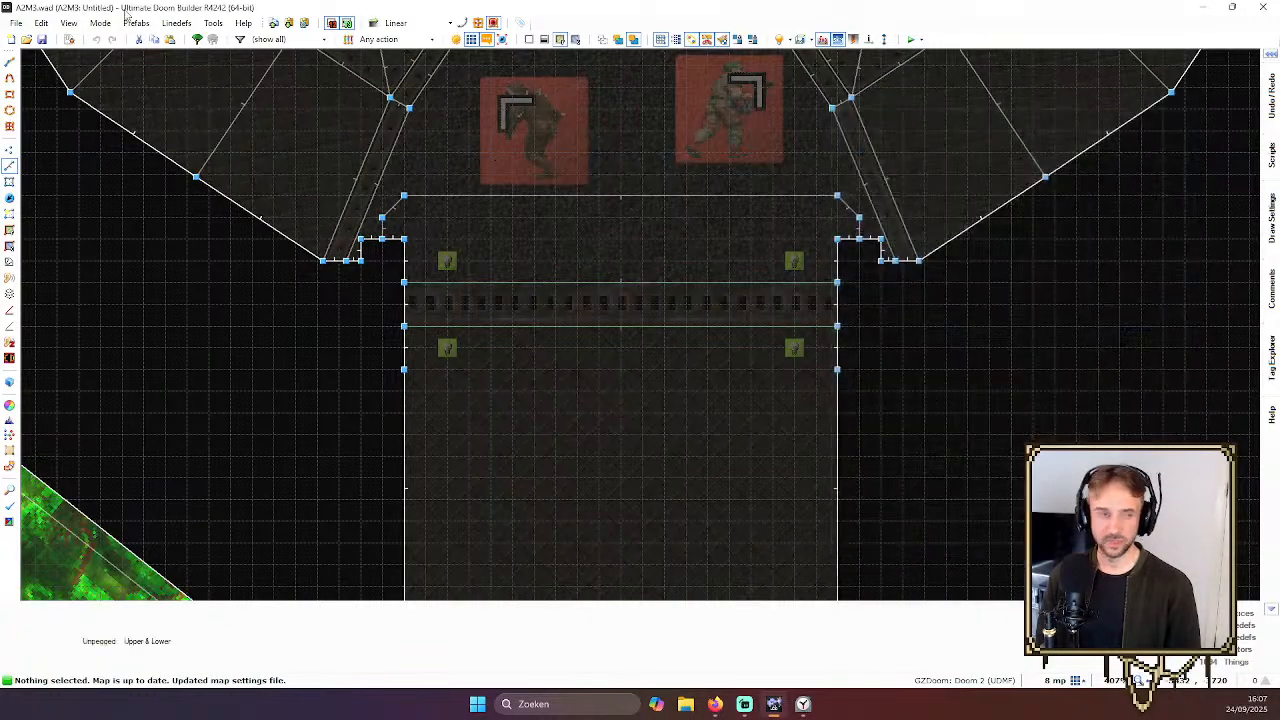
Reopen map A2M0 from A2M0.wad
click(15, 23)
click(205, 204)
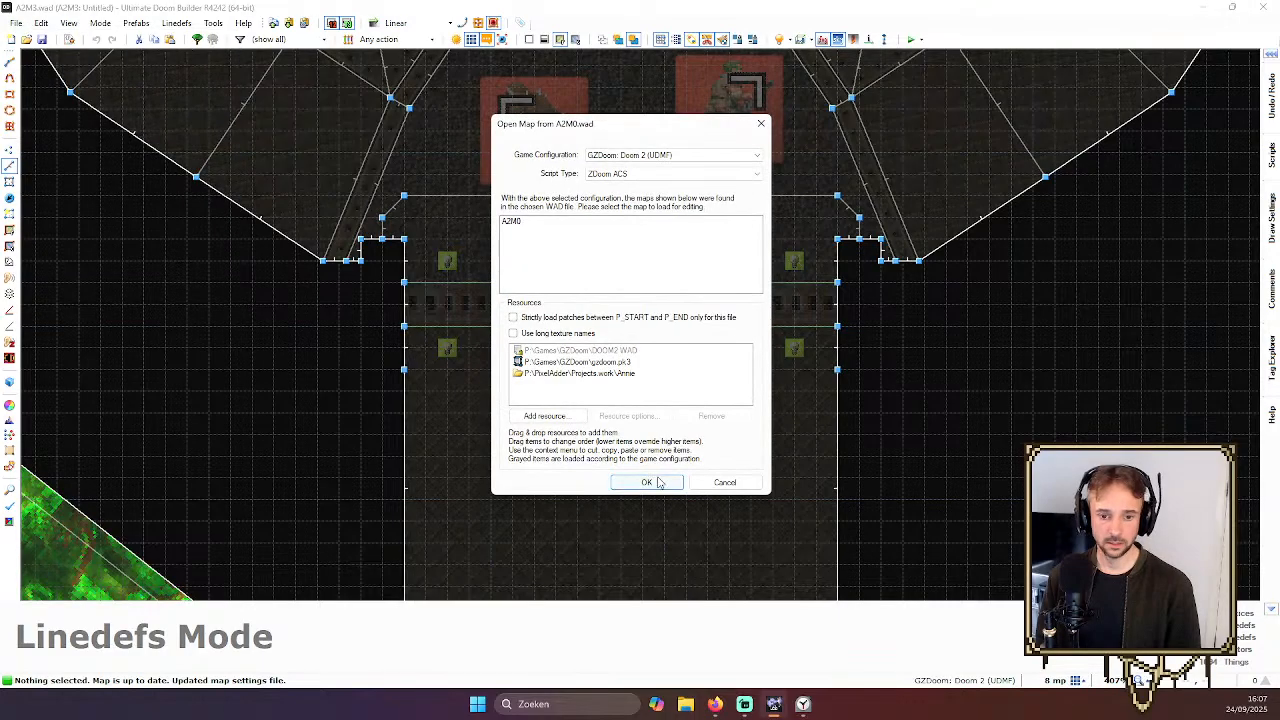
click(660, 482)
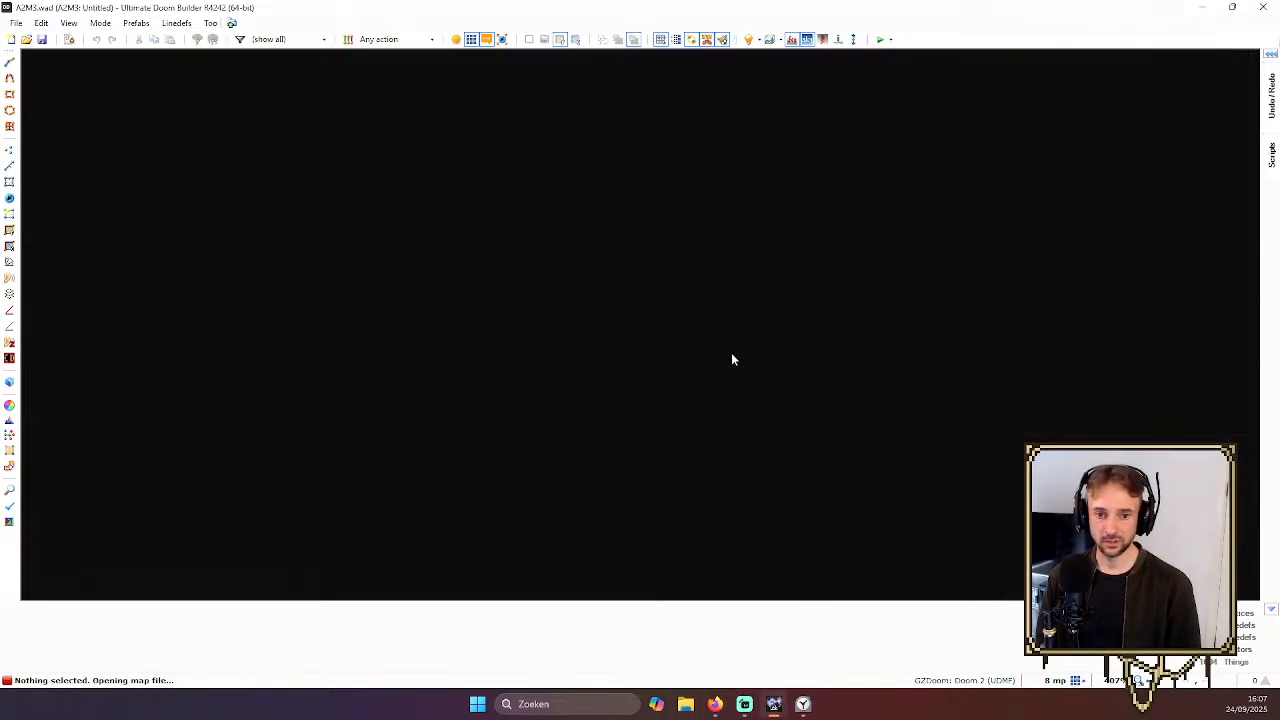
Give both long linedefs of the hazard-striped door the repeatable action 202 Door Generic with speed 24, type 0 and delay 34 (4 seconds)
scroll(765, 343, down, 3)
scroll(694, 369, up, 3)
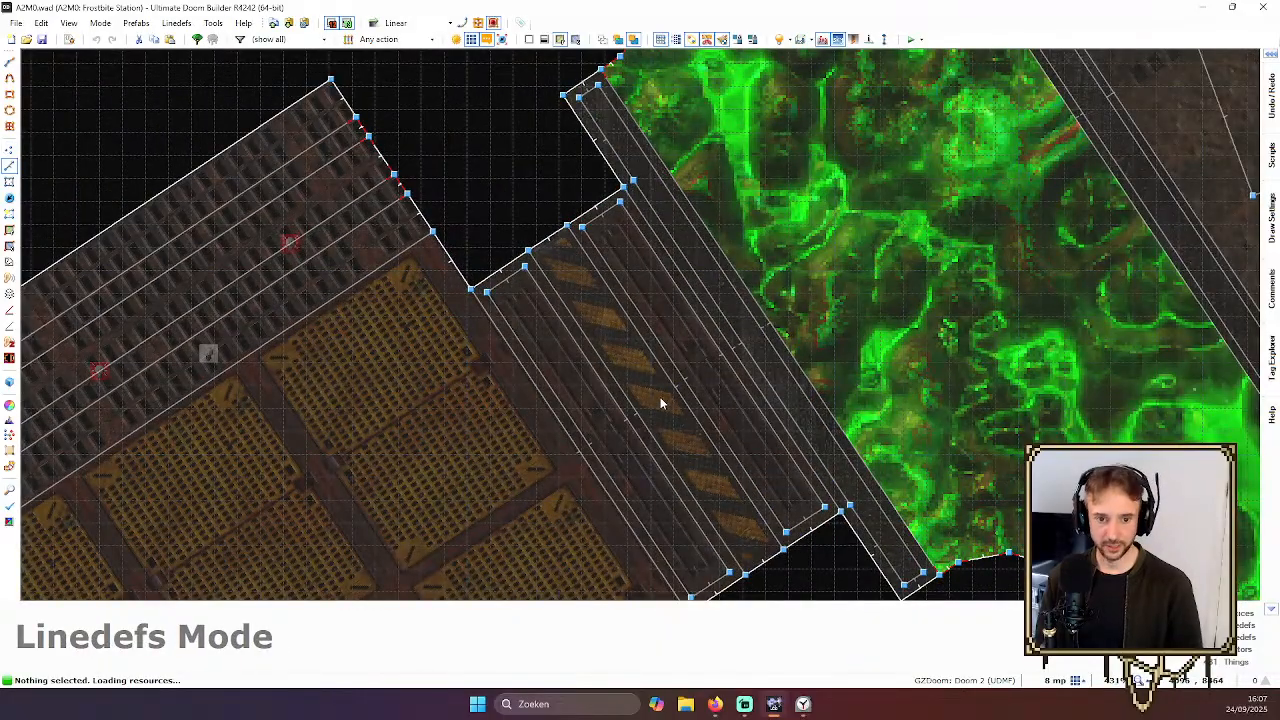
click(665, 386)
click(634, 408)
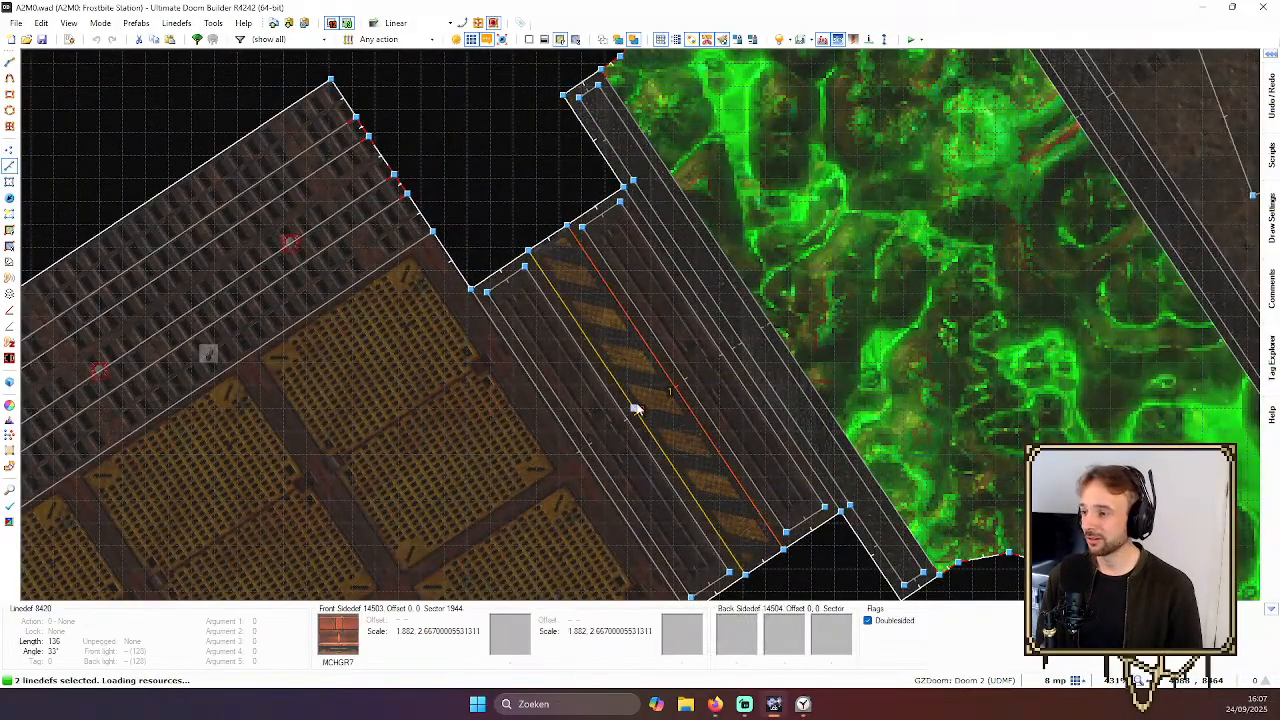
right_click(686, 383)
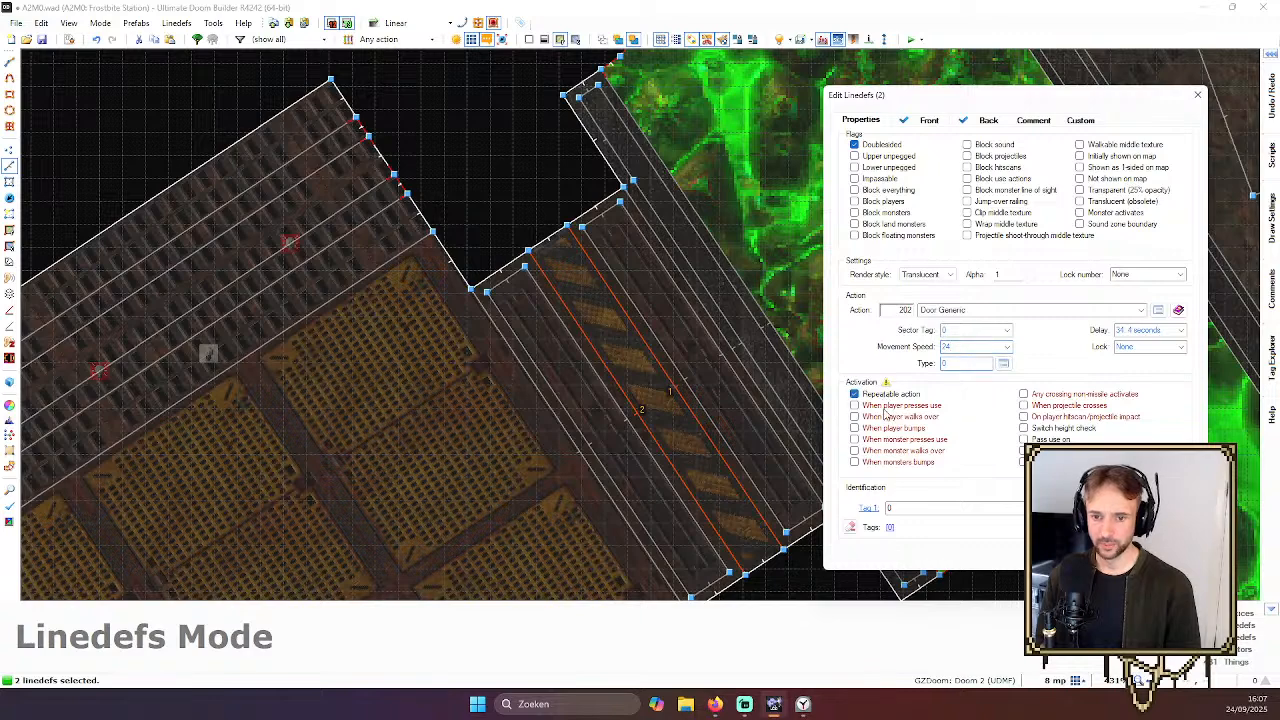
key(Return)
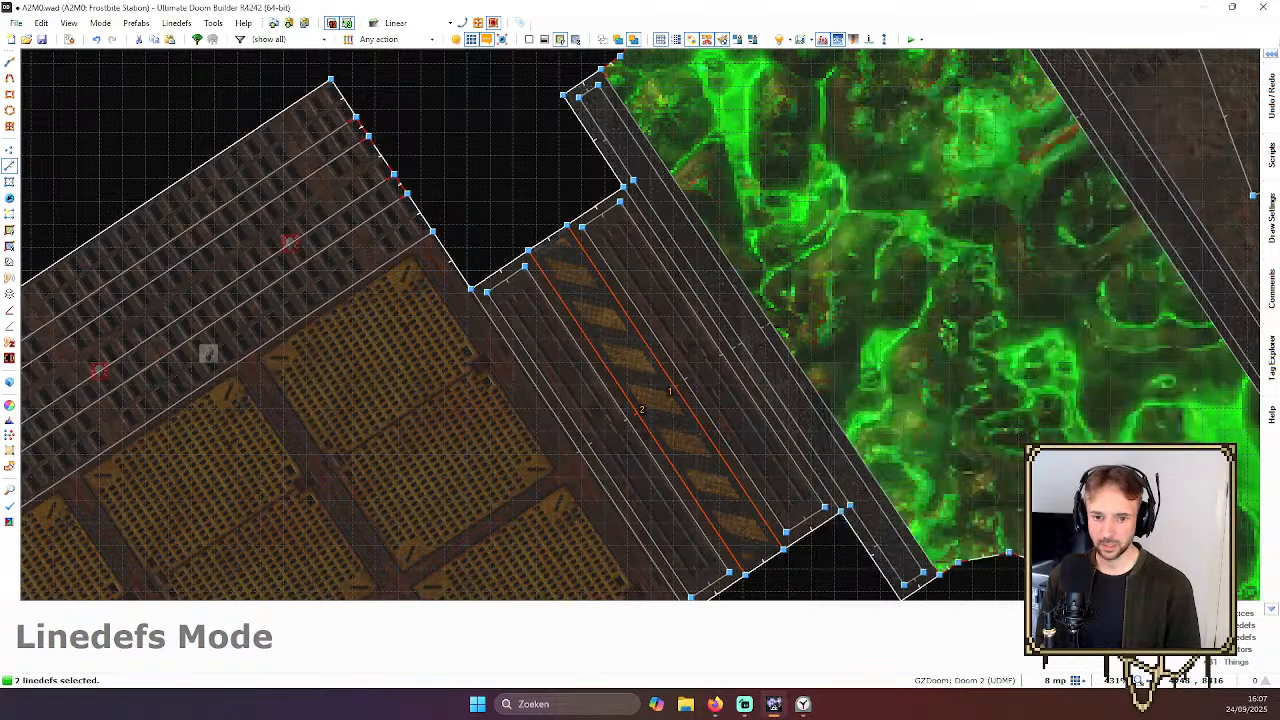
Clear the linedef selection and save the map
scroll(815, 406, down, 1)
key(c)
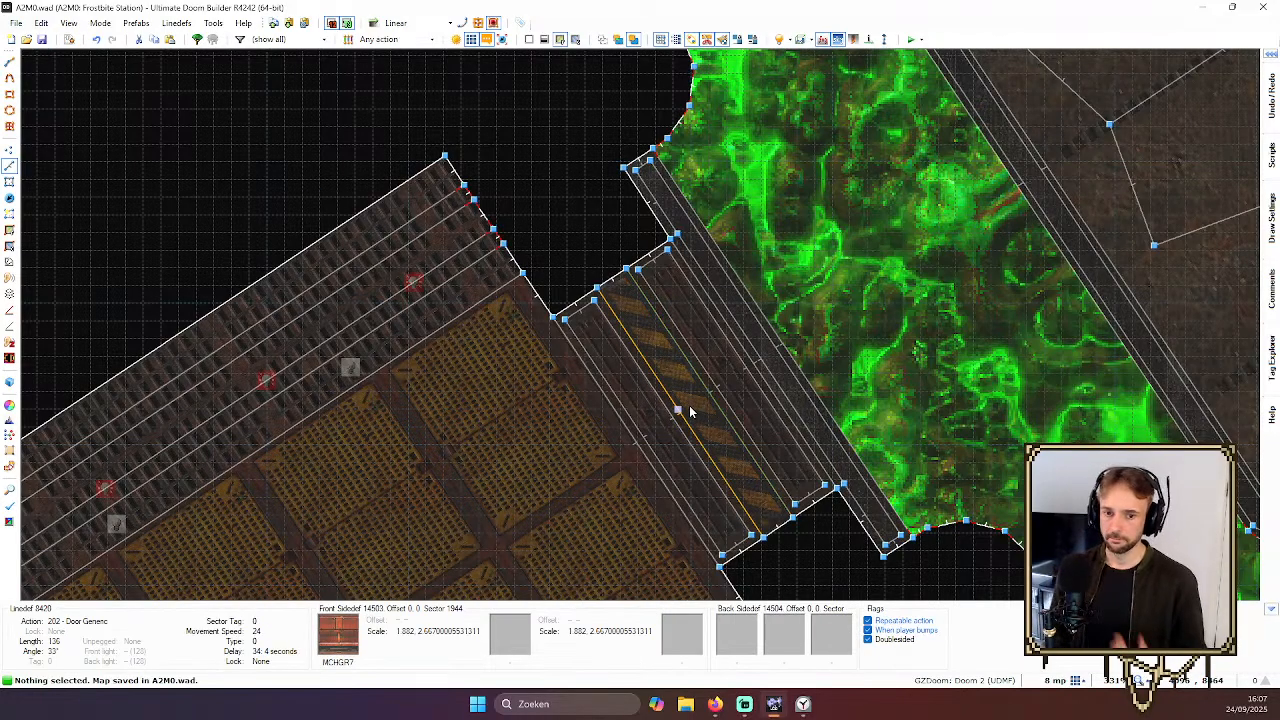
scroll(690, 404, down, 5)
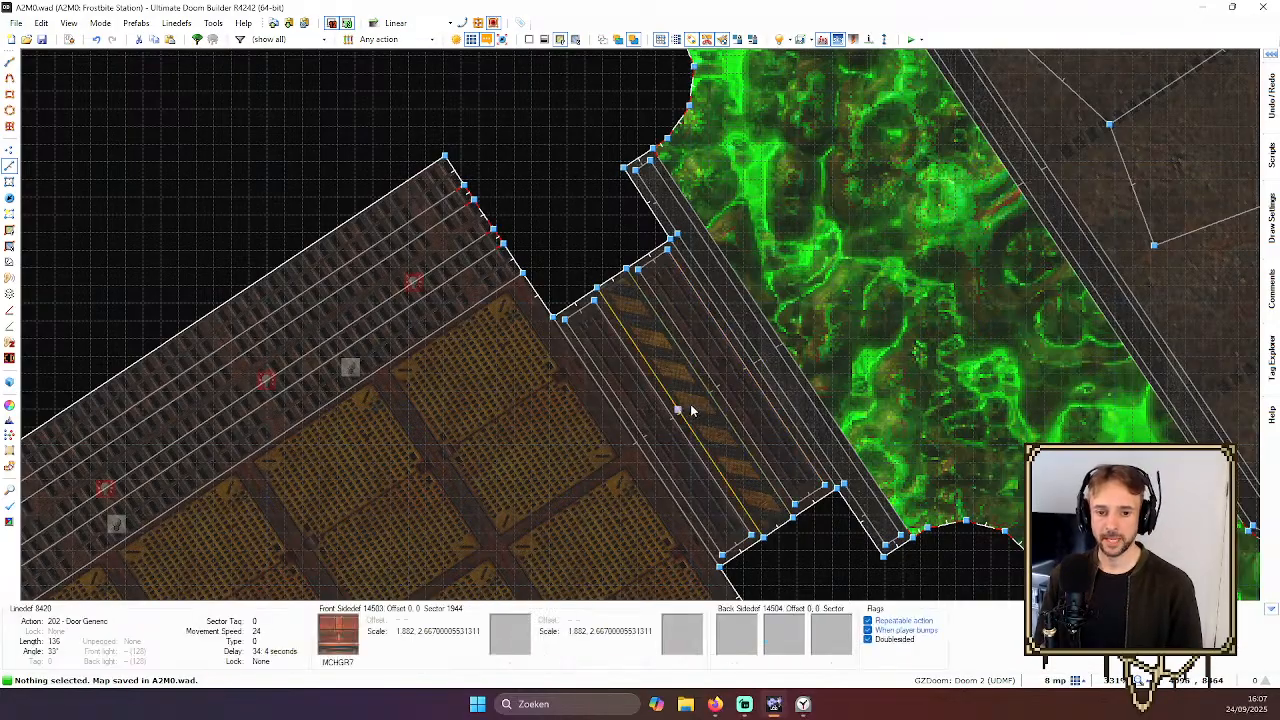
Copy the CVWRHZ1 flat from the finished door's ceiling and paste it on the ceiling and floor of the door sector between slime and lava
scroll(549, 430, up, 3)
scroll(632, 451, up, 3)
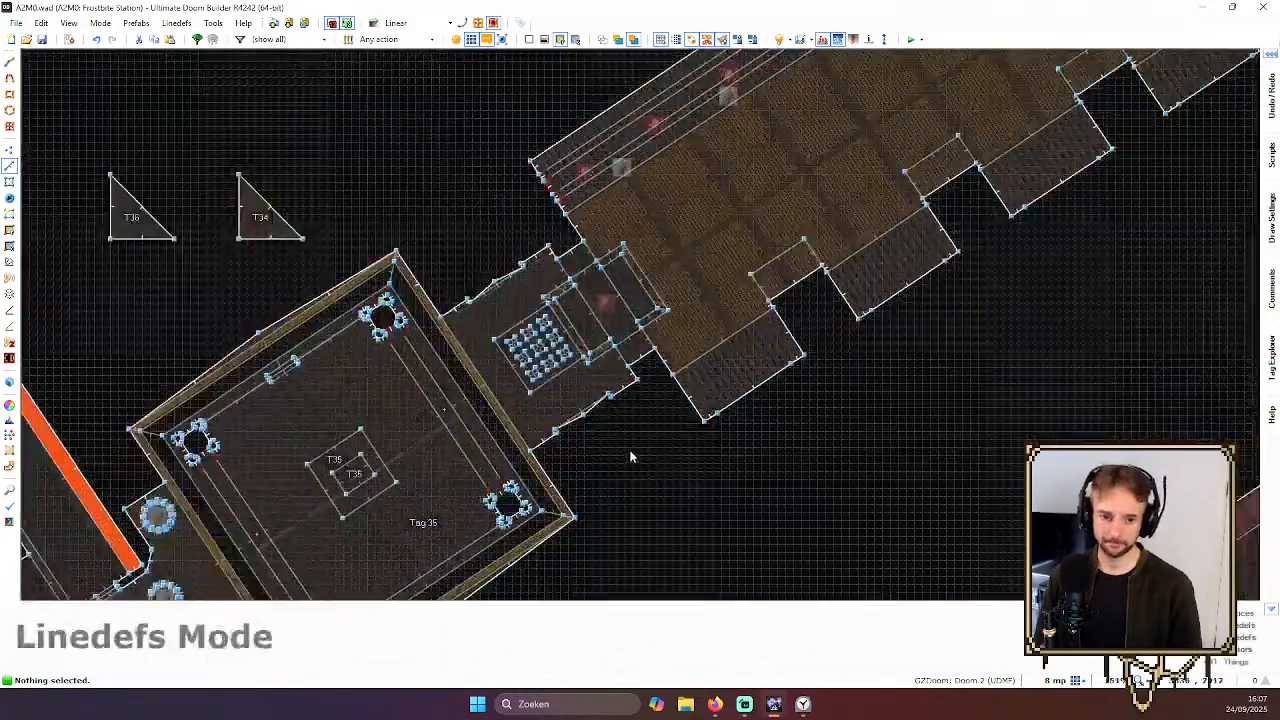
scroll(728, 262, down, 6)
scroll(727, 260, up, 7)
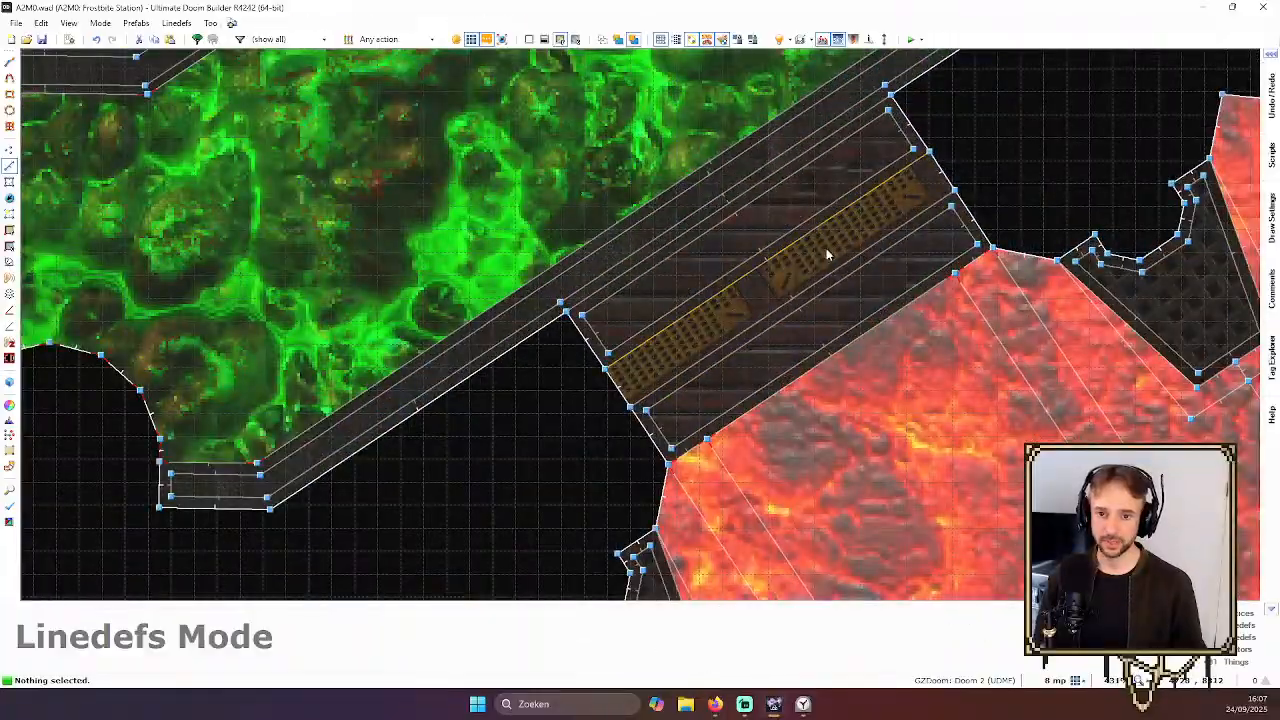
key(w)
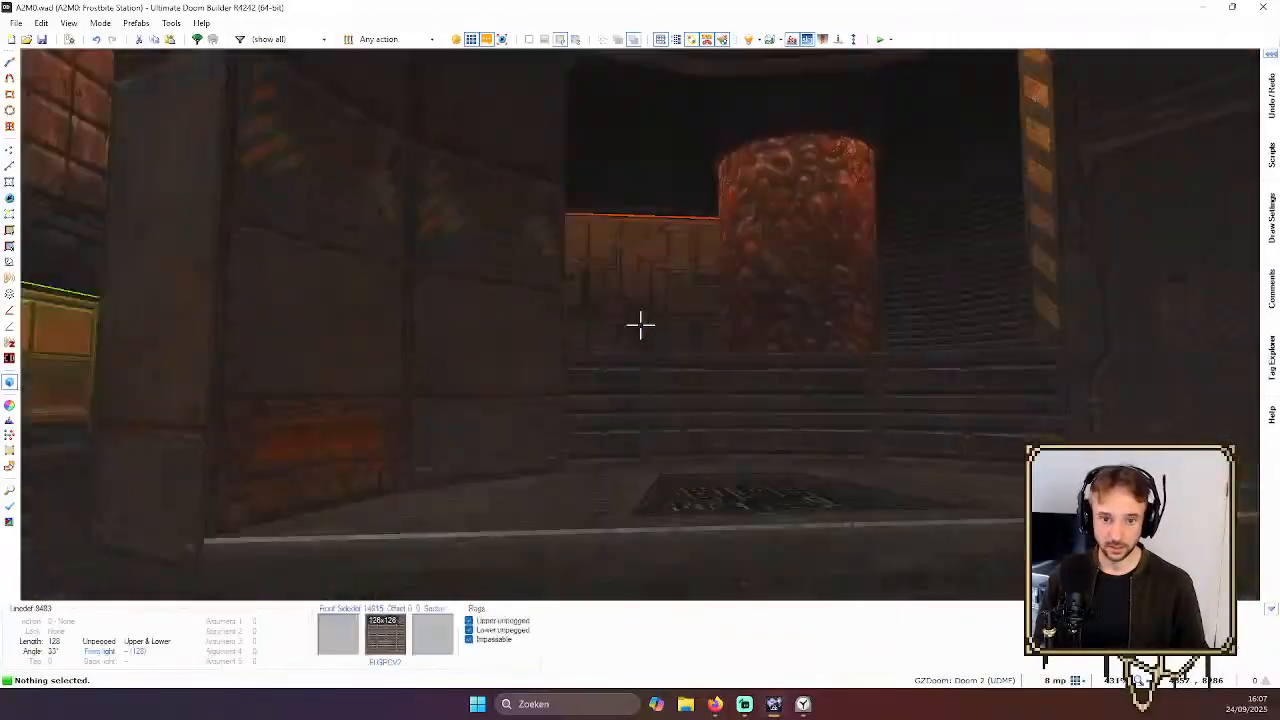
key(w)
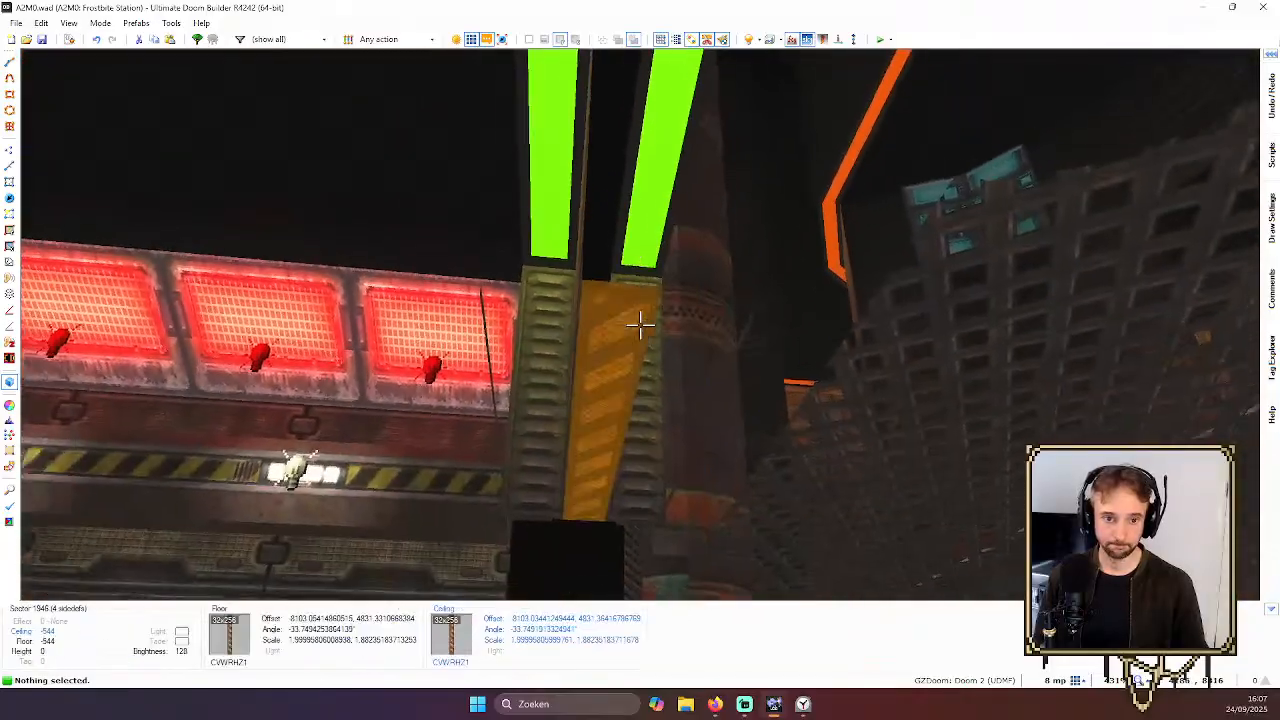
key(e)
key(ctrl+c)
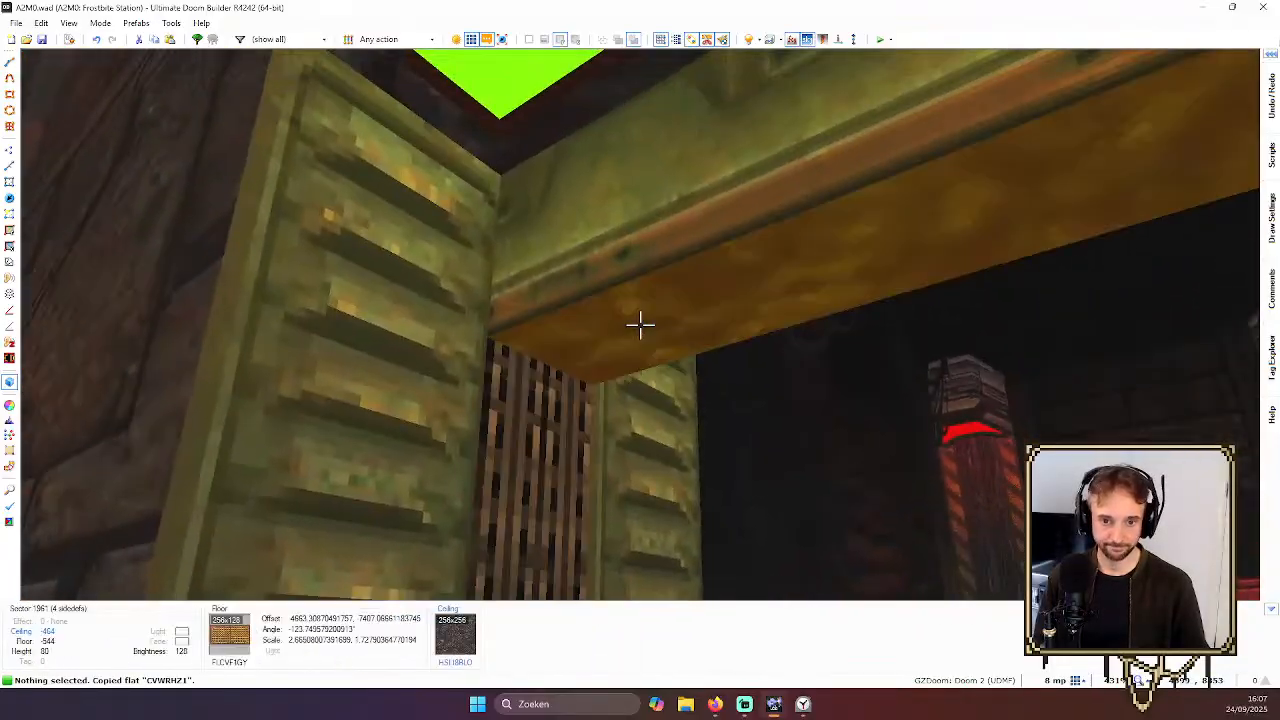
click(640, 323)
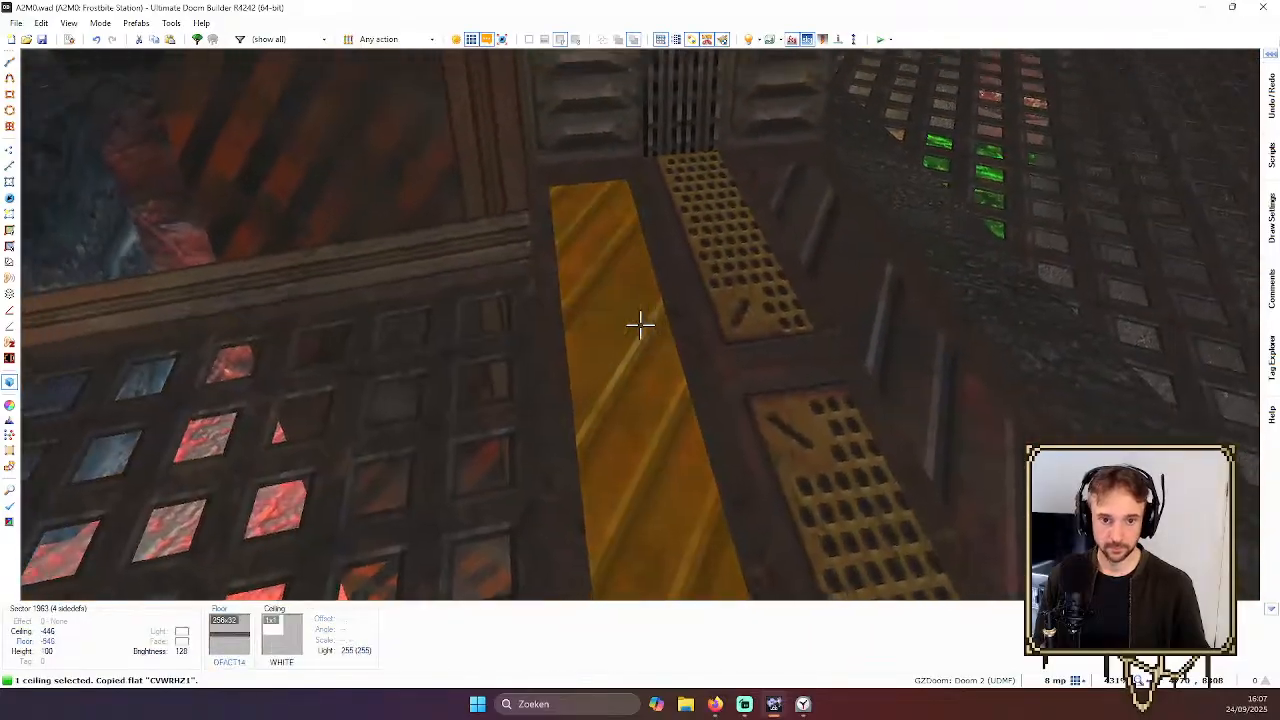
click(640, 323)
key(ctrl+v)
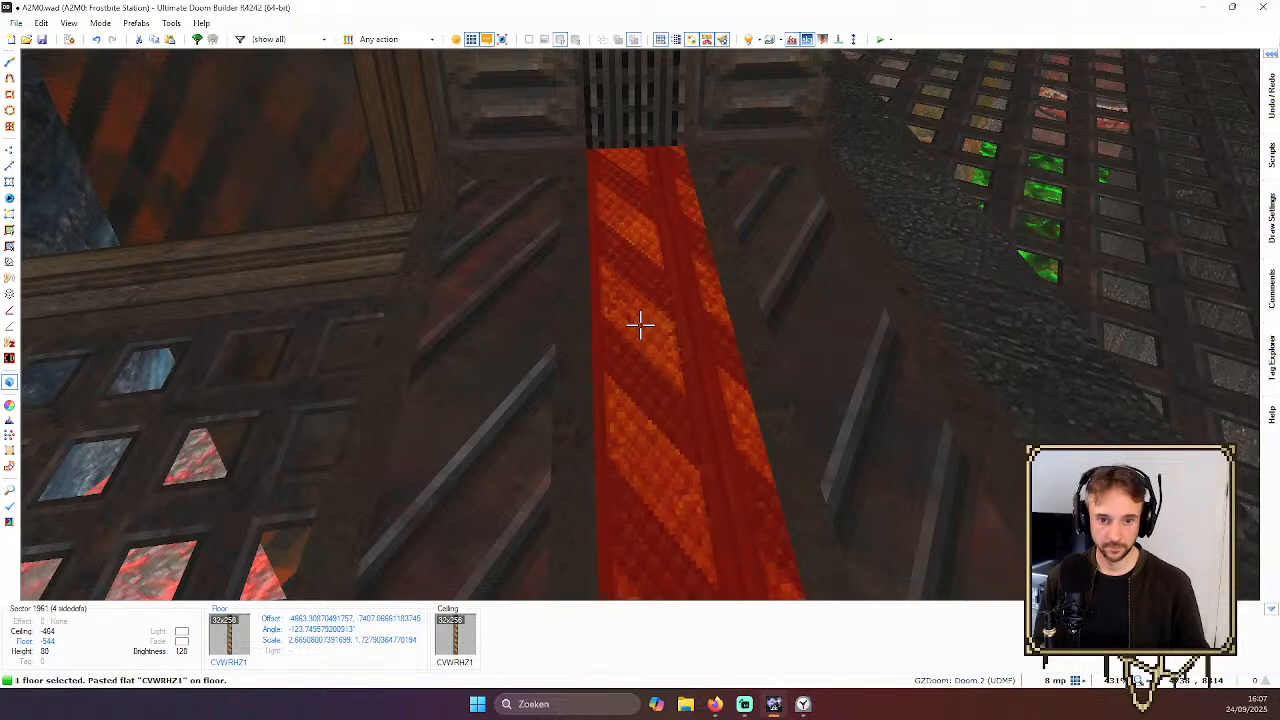
key(q)
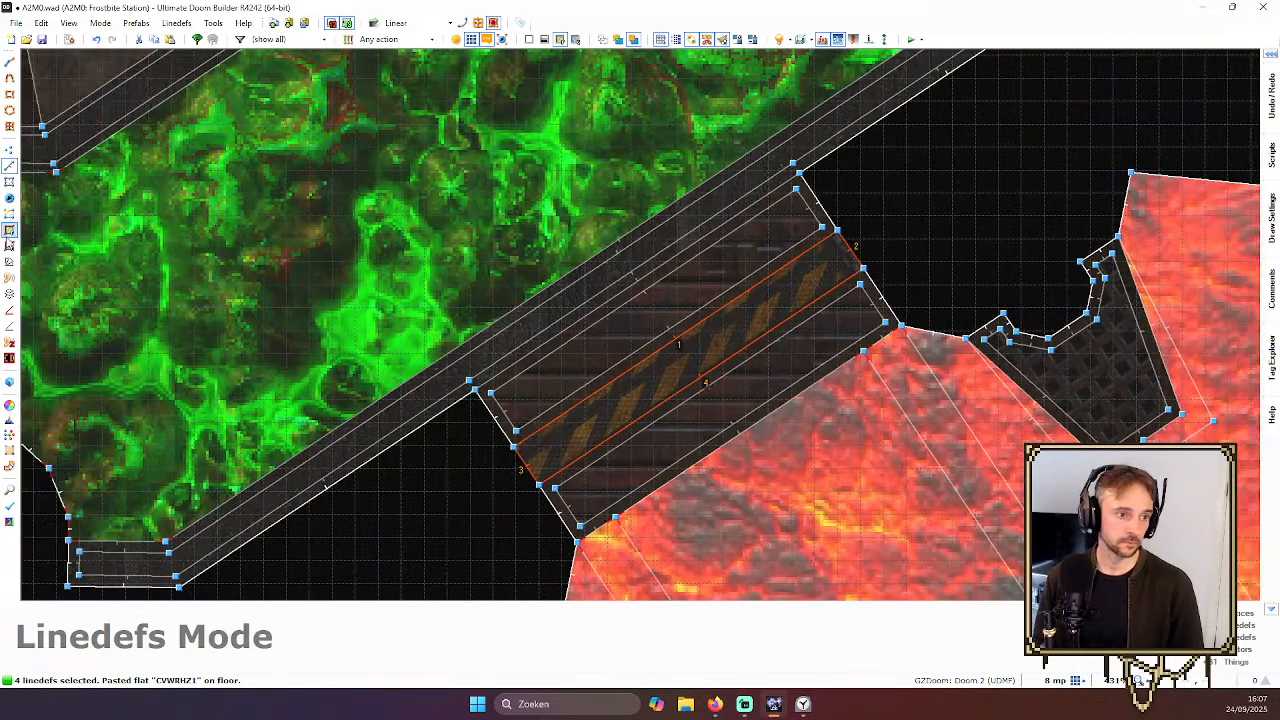
click(9, 230)
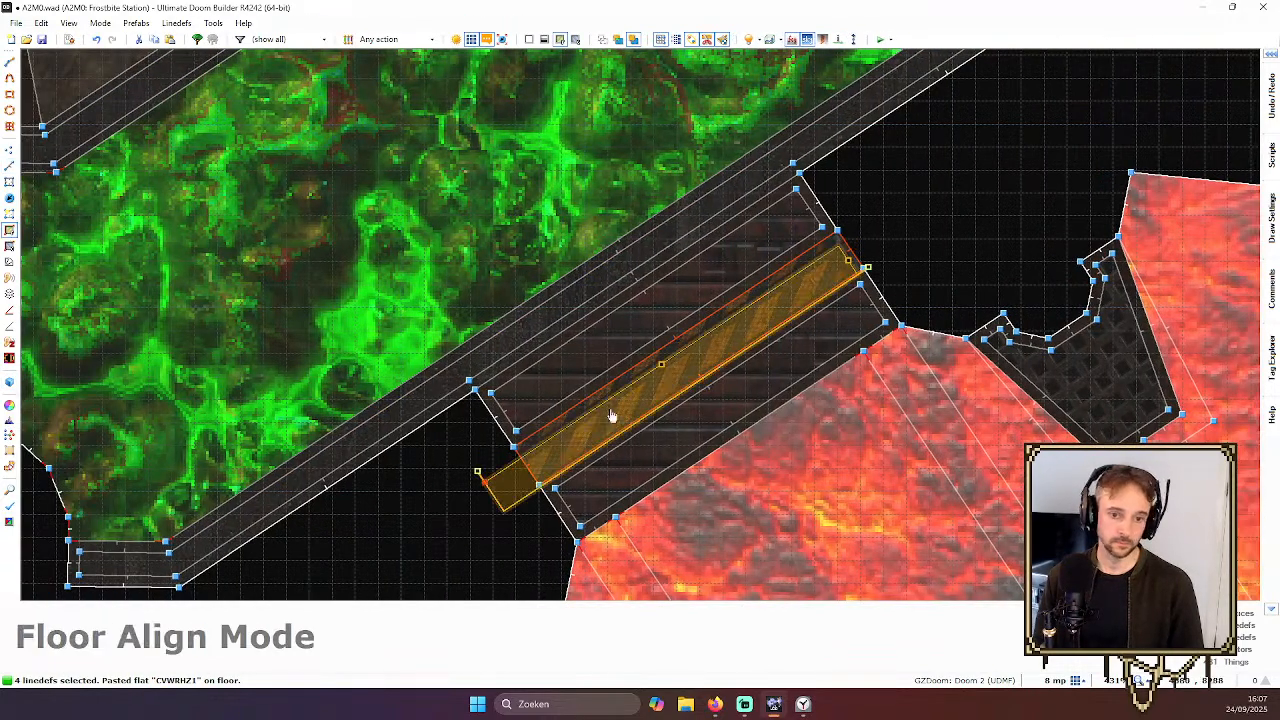
scroll(612, 416, up, 2)
click(494, 527)
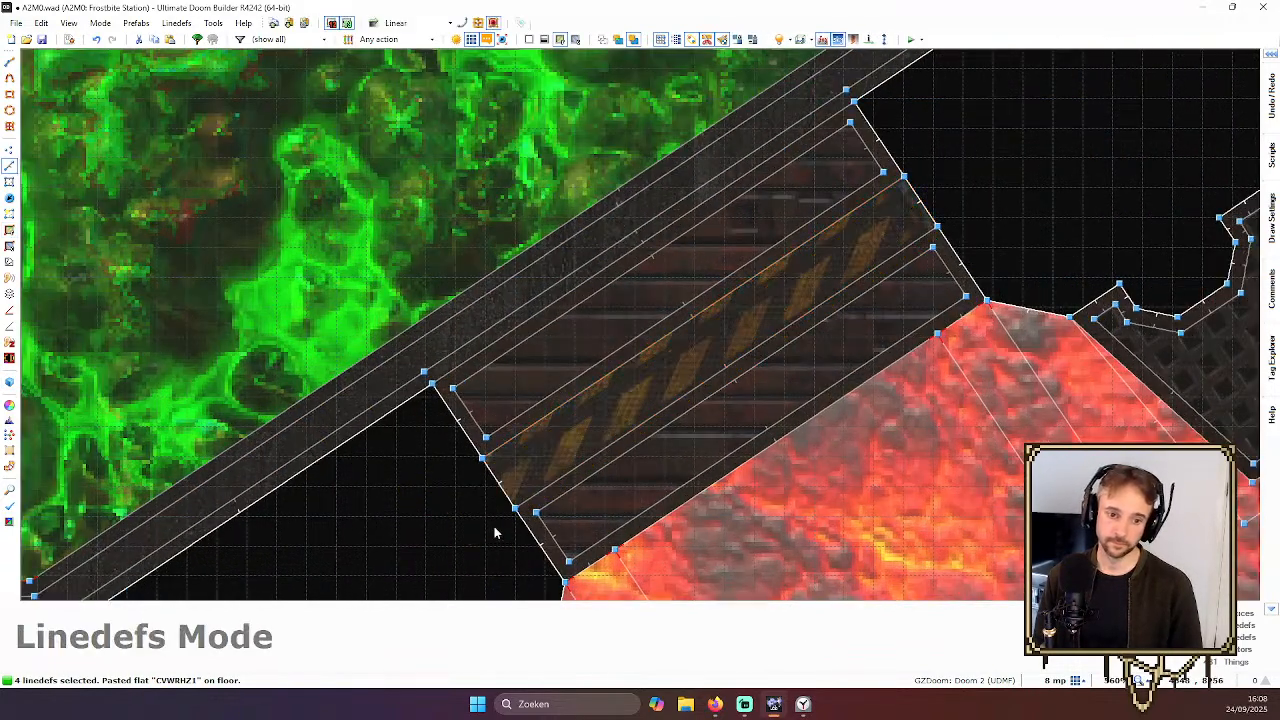
Select the hazard-striped door sector between slime and lava and fit its floor texture's width to the strip in Floor Align Mode
key(s)
click(538, 481)
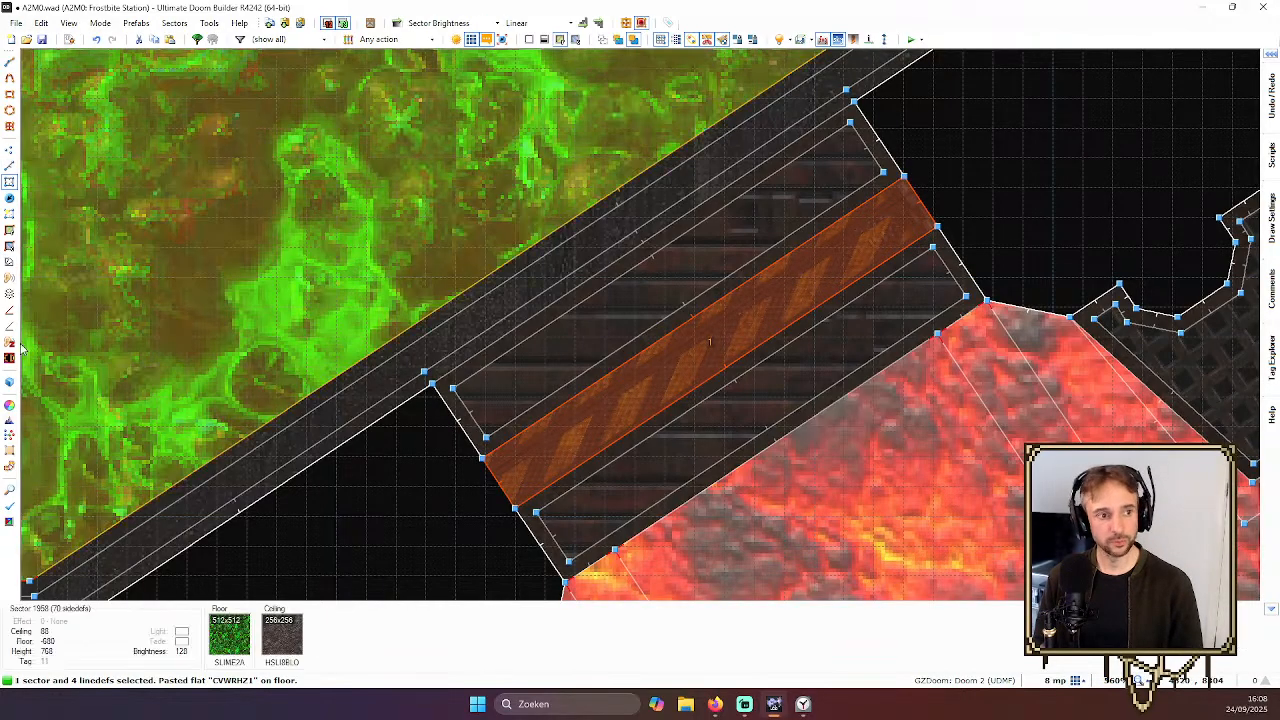
click(9, 230)
scroll(422, 478, up, 1)
drag(503, 519, 546, 471)
scroll(543, 509, up, 2)
scroll(551, 477, down, 3)
scroll(740, 295, up, 2)
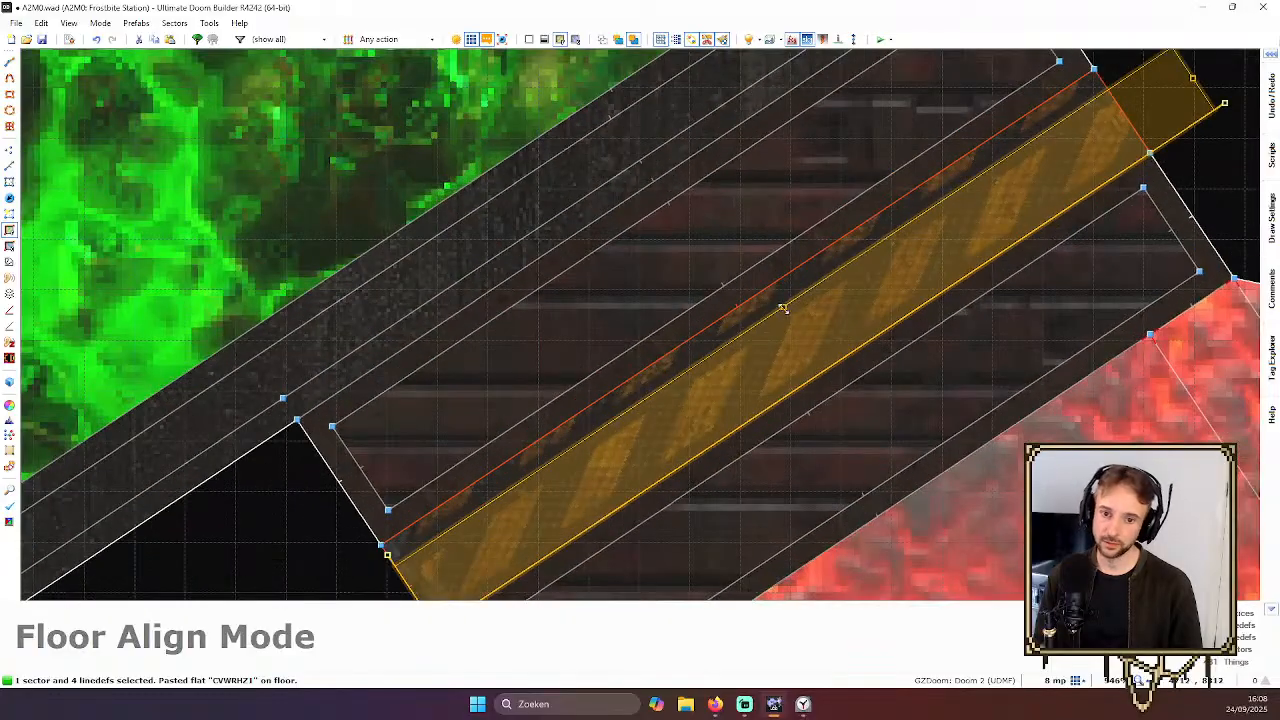
drag(727, 304, 374, 554)
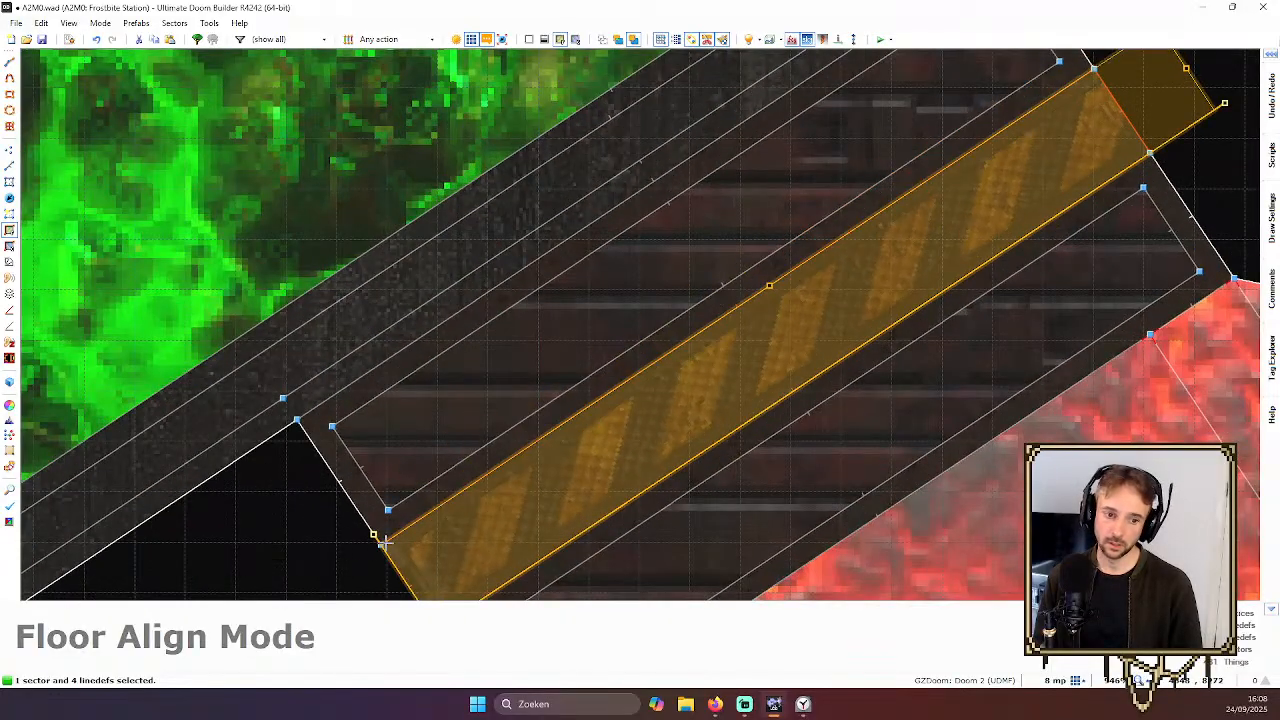
Fit the floor texture's length to the door's northeast end, leave floor alignment and clear the selection
scroll(451, 523, down, 3)
scroll(856, 253, up, 3)
drag(891, 246, 855, 330)
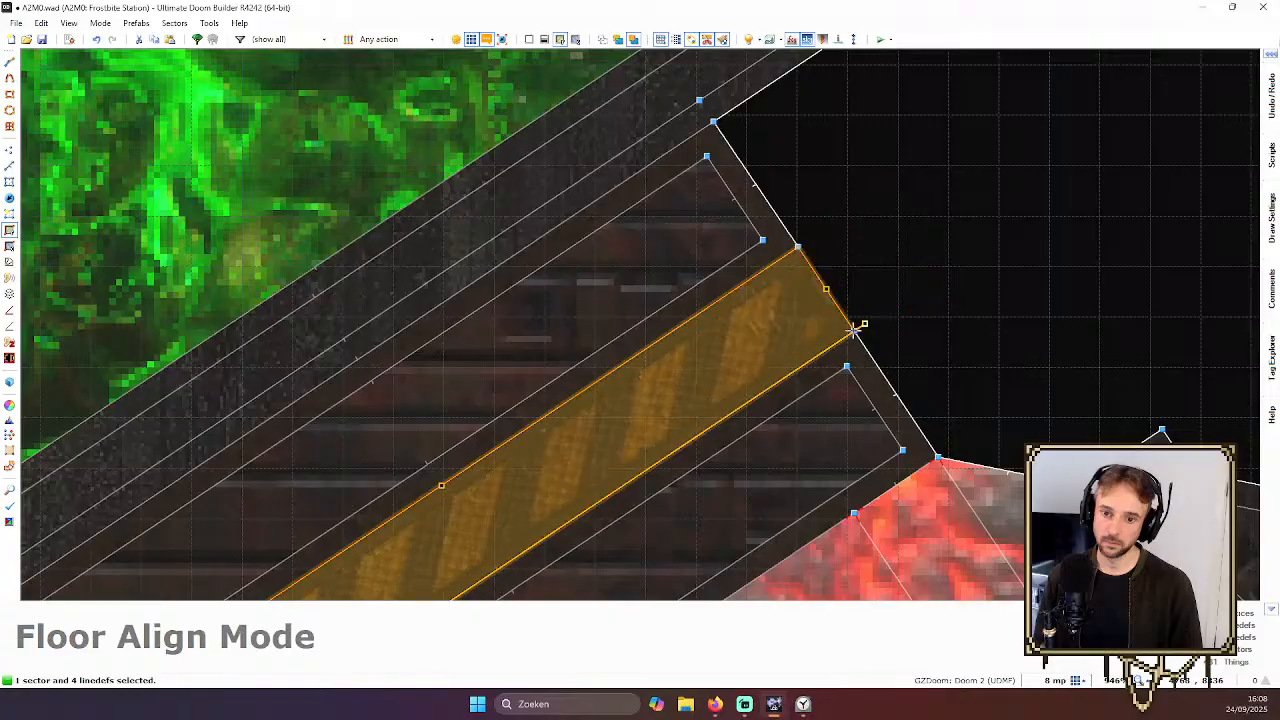
scroll(974, 264, down, 3)
key(s)
key(c)
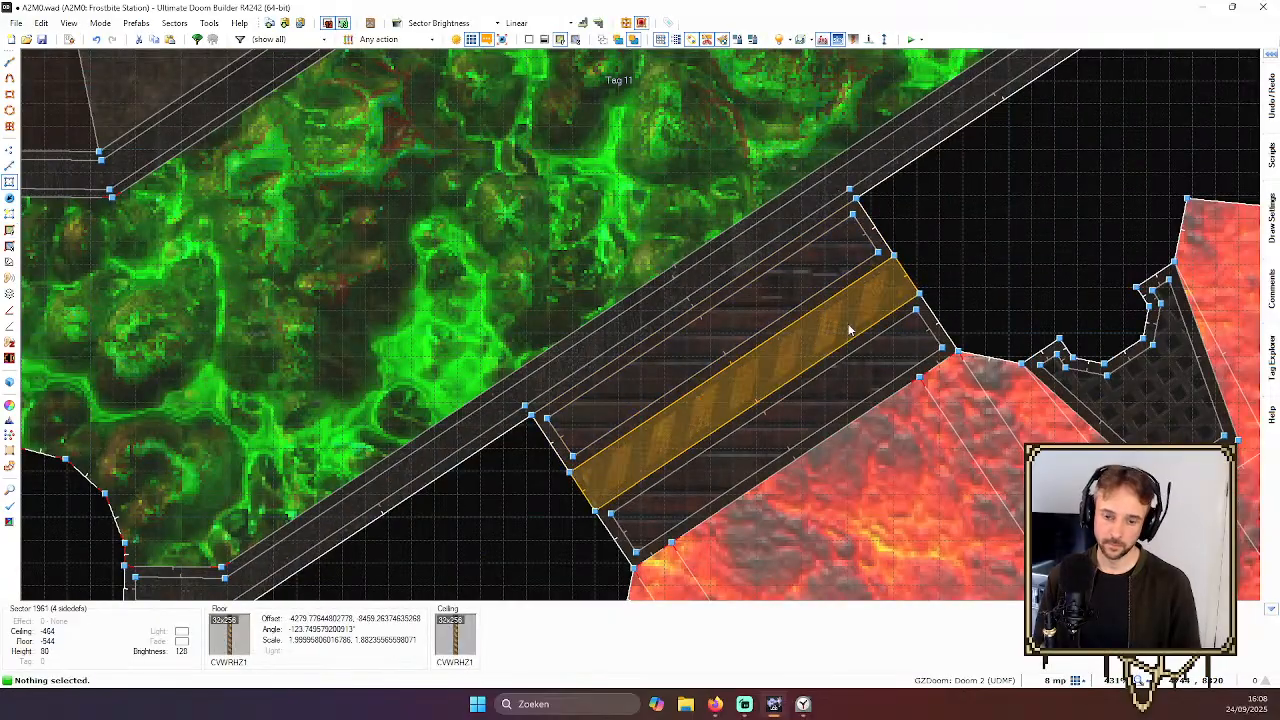
Start Ceiling Align Mode on the same door sector and anchor the ceiling texture at the door's northeast corner
key(w)
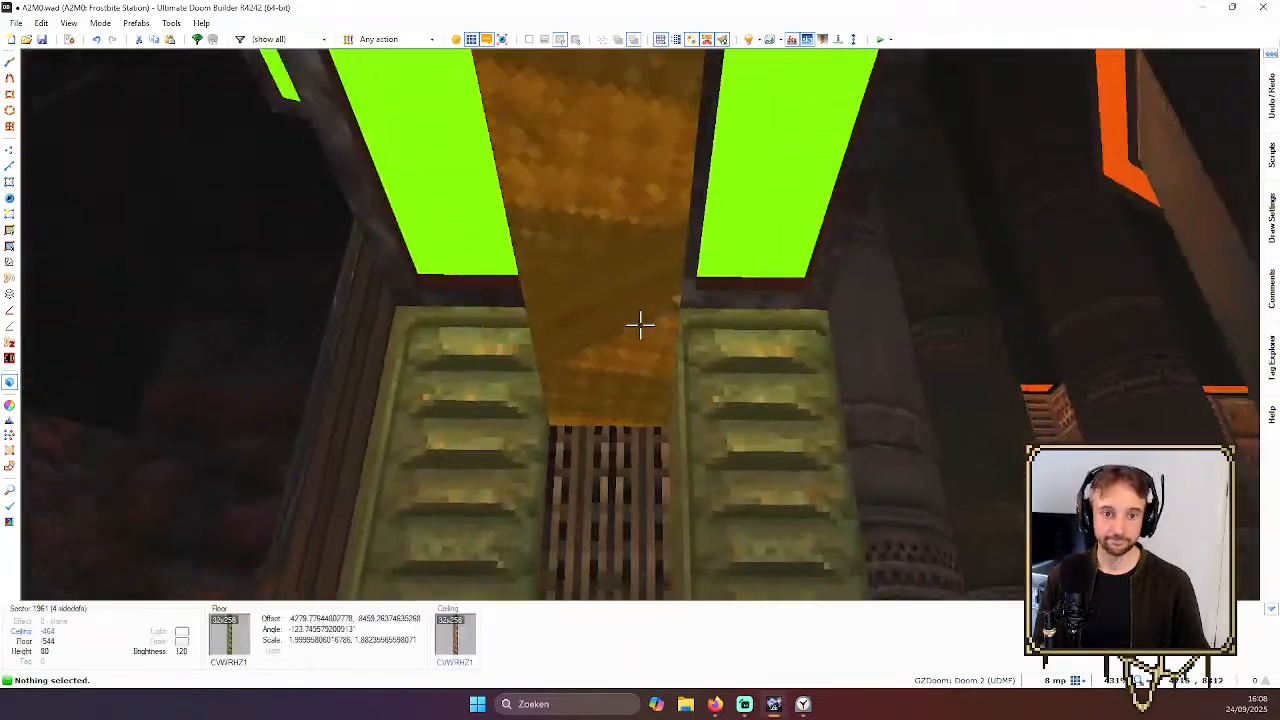
key(w)
click(641, 325)
click(8, 247)
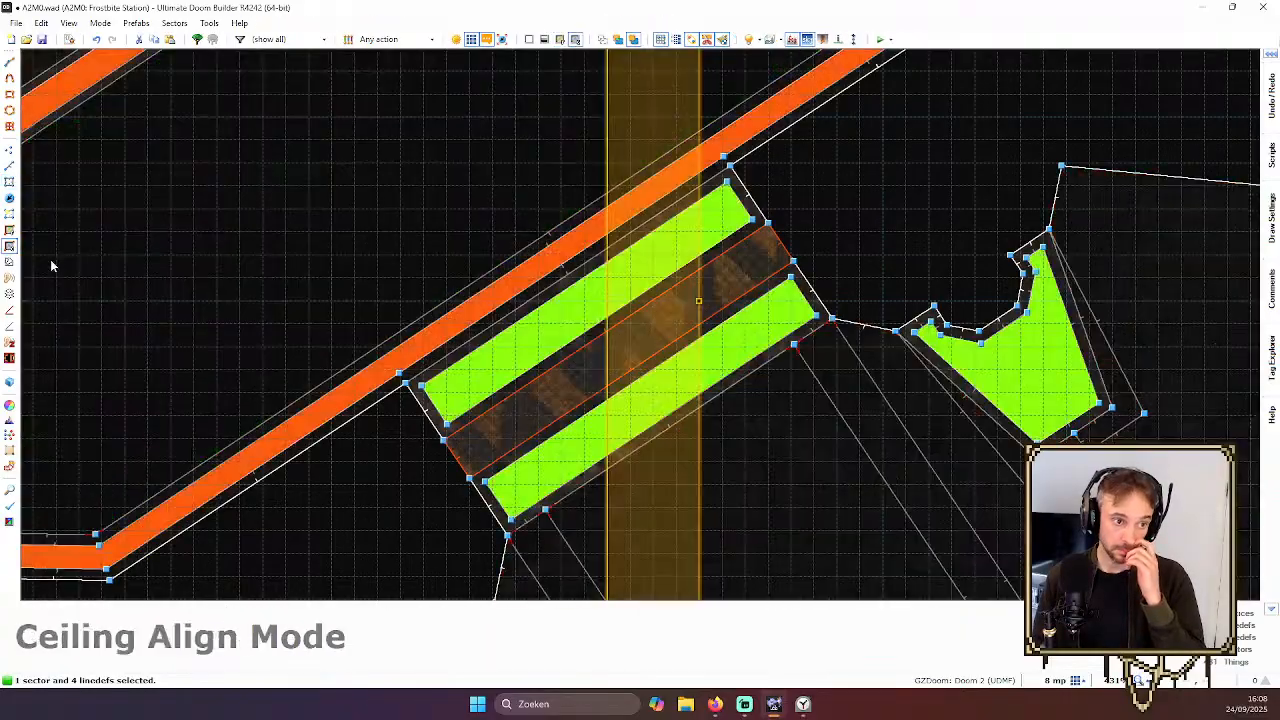
scroll(660, 420, up, 1)
scroll(675, 262, down, 3)
drag(680, 125, 766, 173)
scroll(722, 322, up, 2)
scroll(773, 285, down, 2)
key(Down)
key(Down)
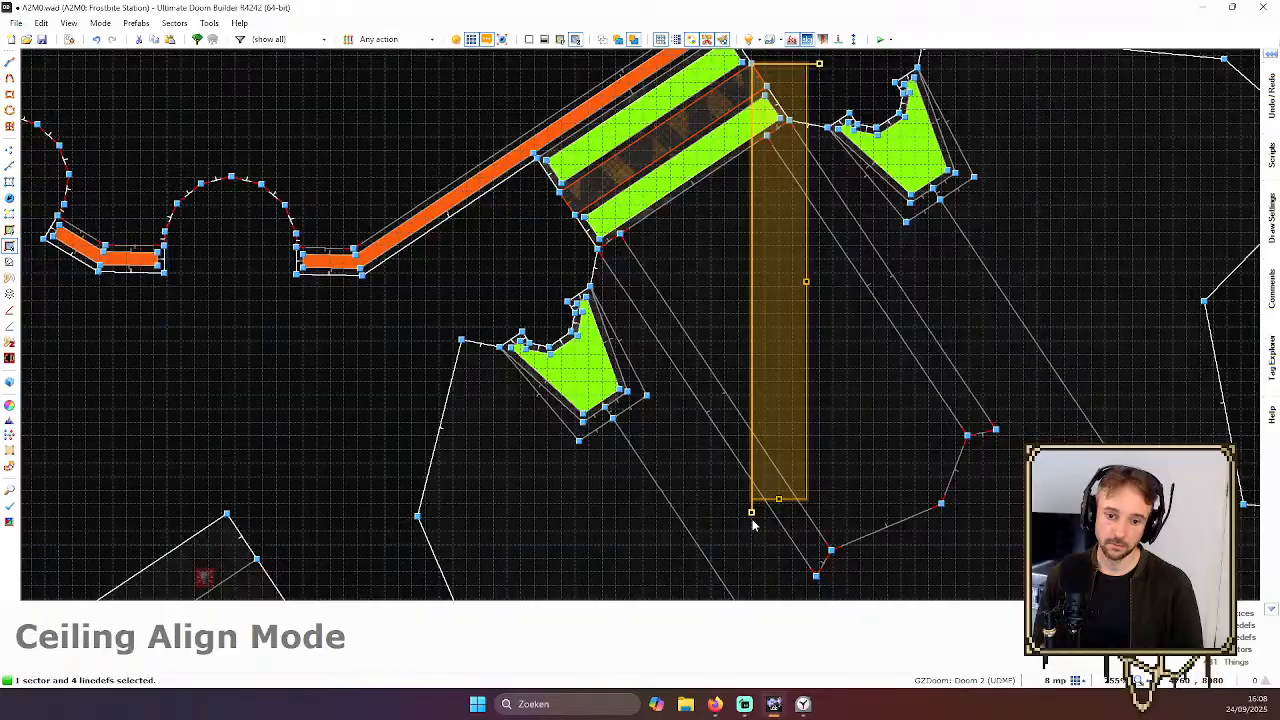
Rotate the ceiling texture parallel to the door's long edges and fit it to the door sector
drag(750, 511, 571, 213)
scroll(551, 161, up, 2)
scroll(571, 213, down, 1)
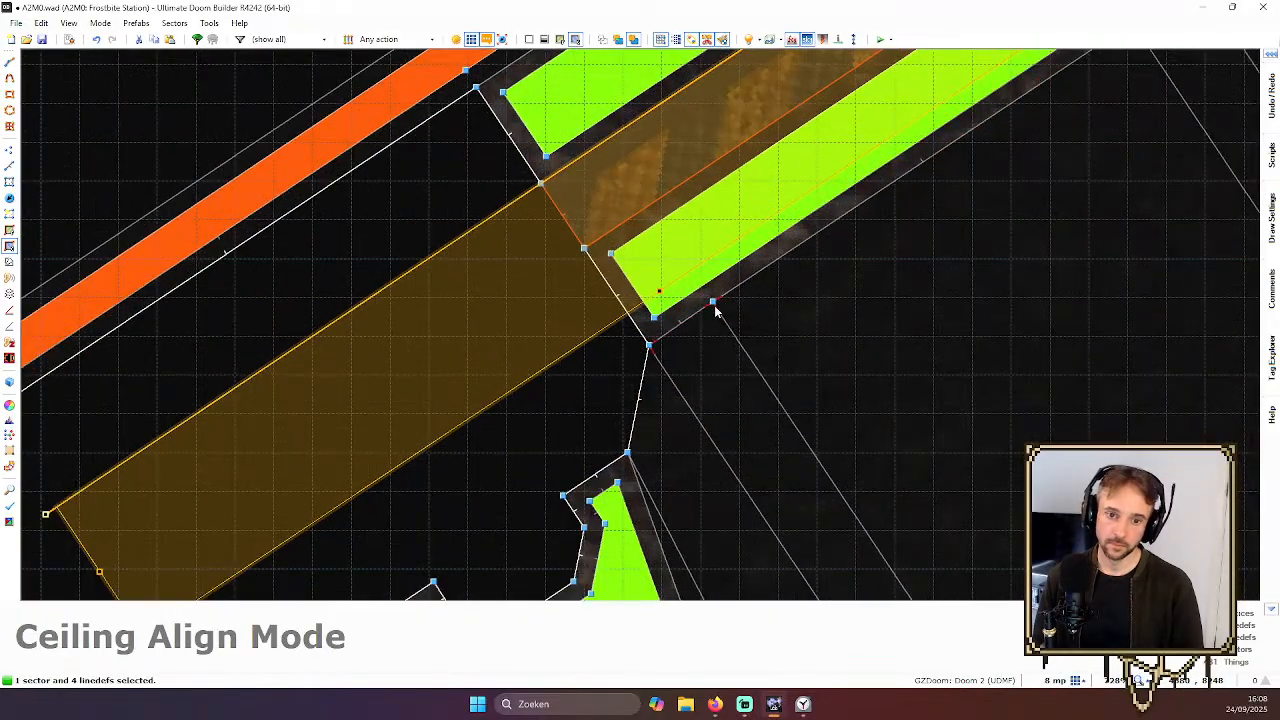
scroll(688, 292, up, 1)
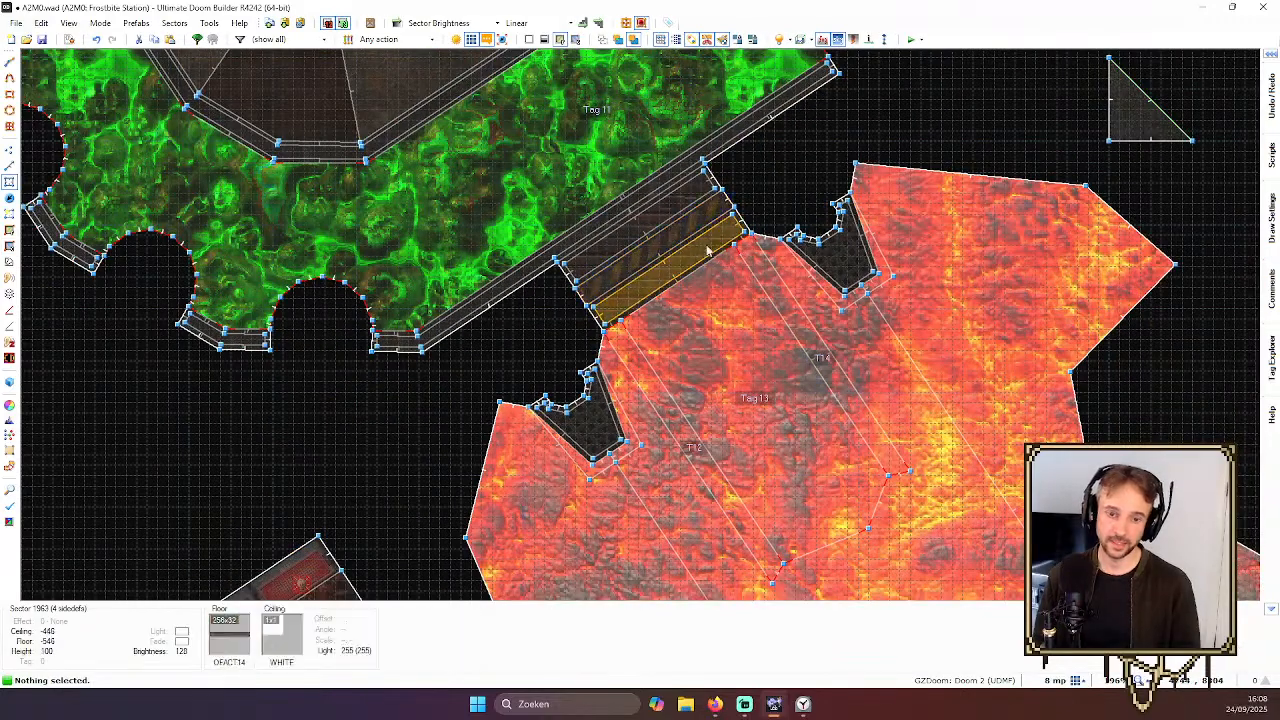
Lower the hazard-striped door sector's ceiling to -544 in the 3D view to close the door
key(w)
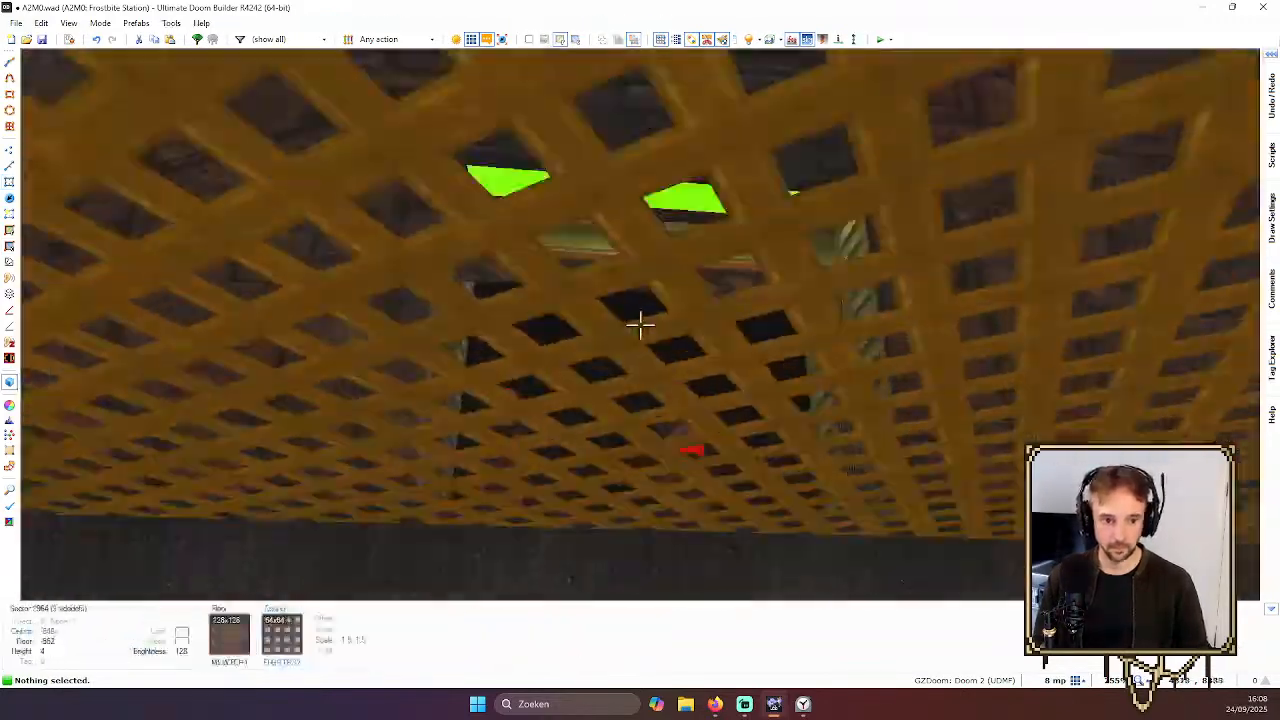
key(w)
key(w)
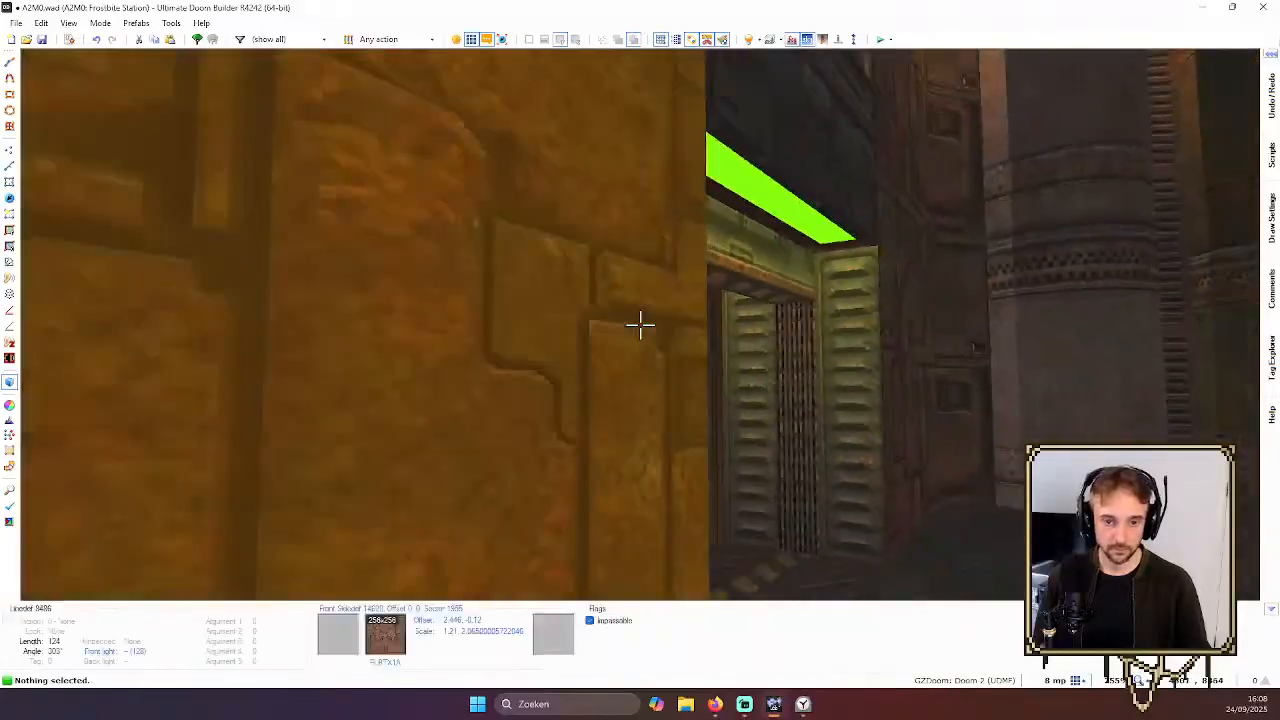
key(w)
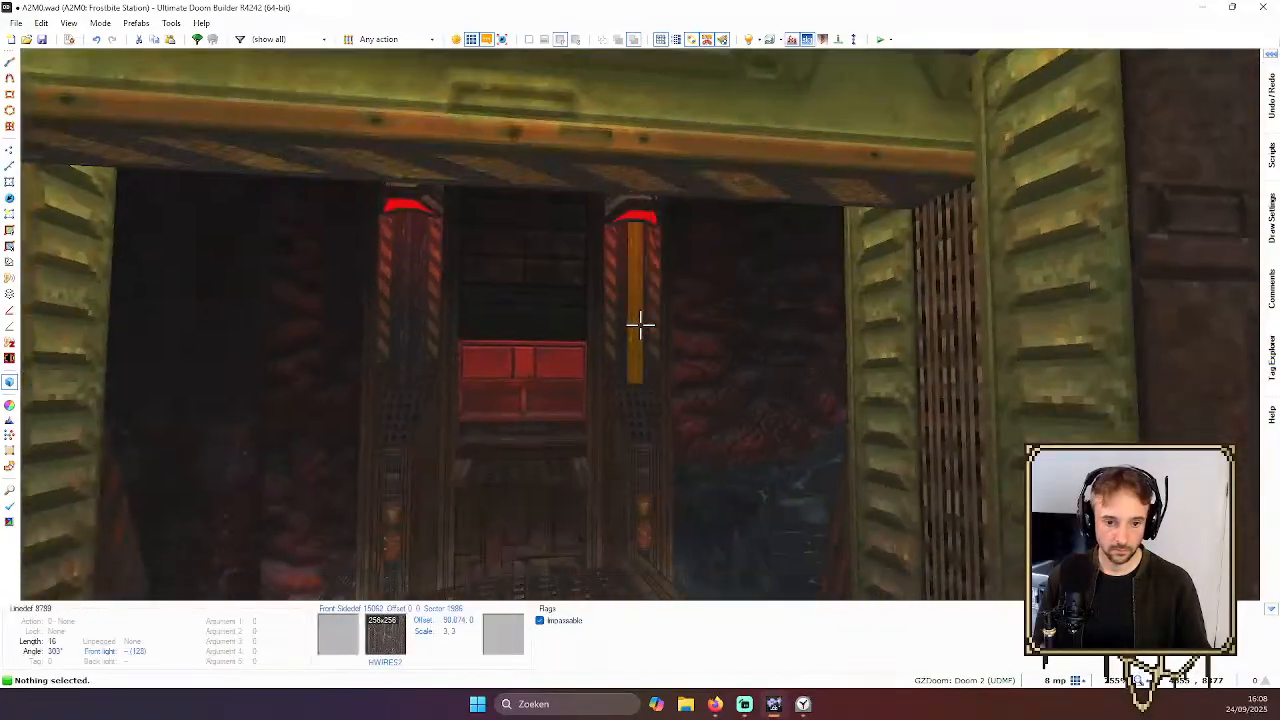
key(s)
click(640, 322)
scroll(640, 322, down, 3)
key(w)
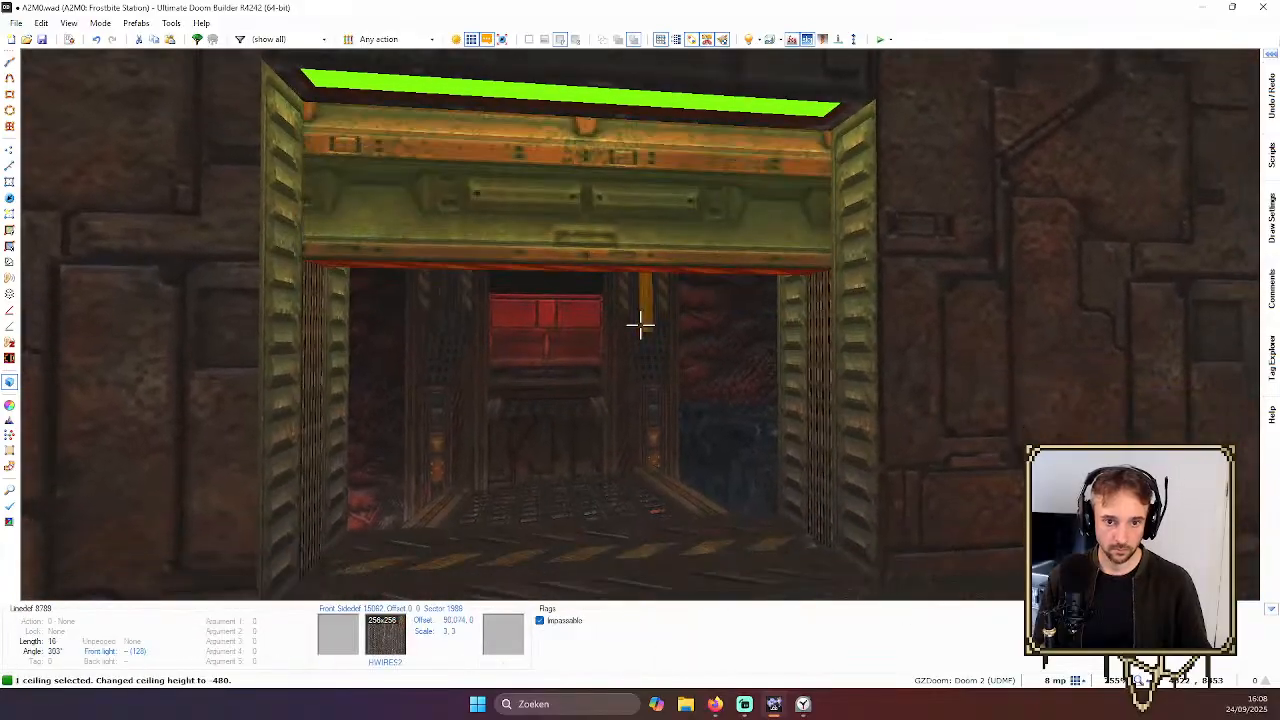
scroll(640, 322, down, 7)
scroll(640, 322, up, 1)
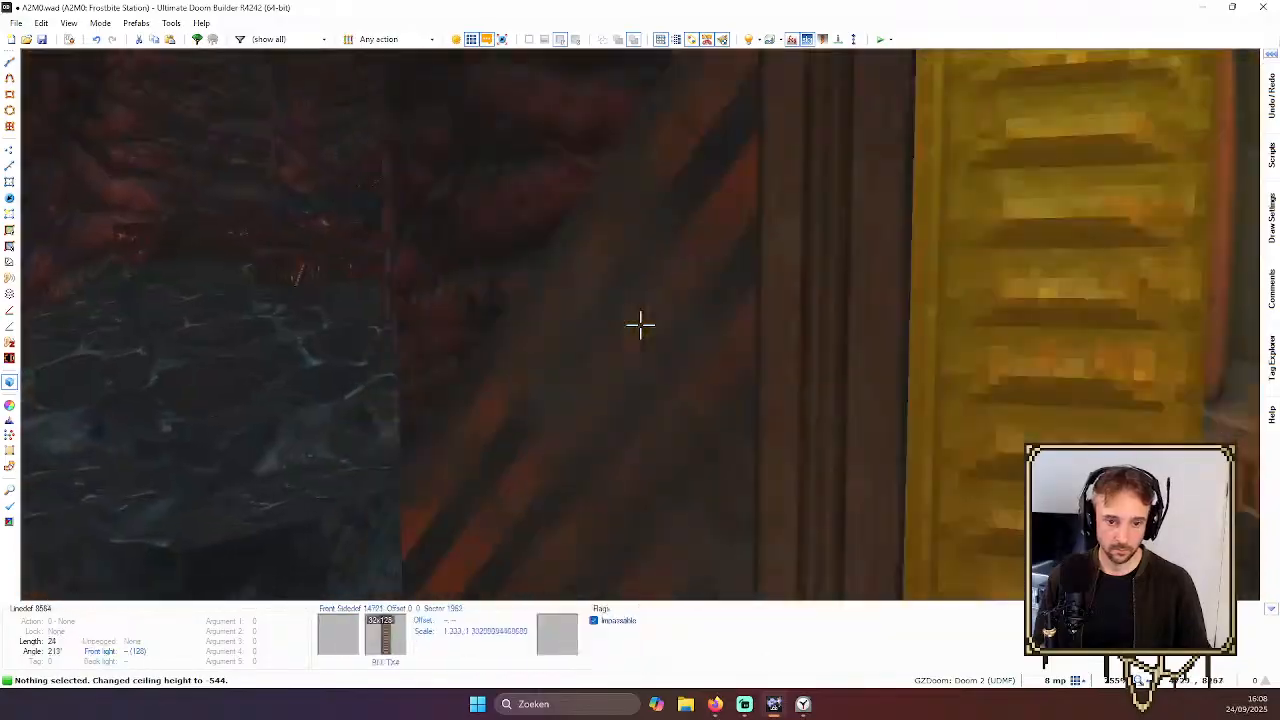
key(w)
key(q)
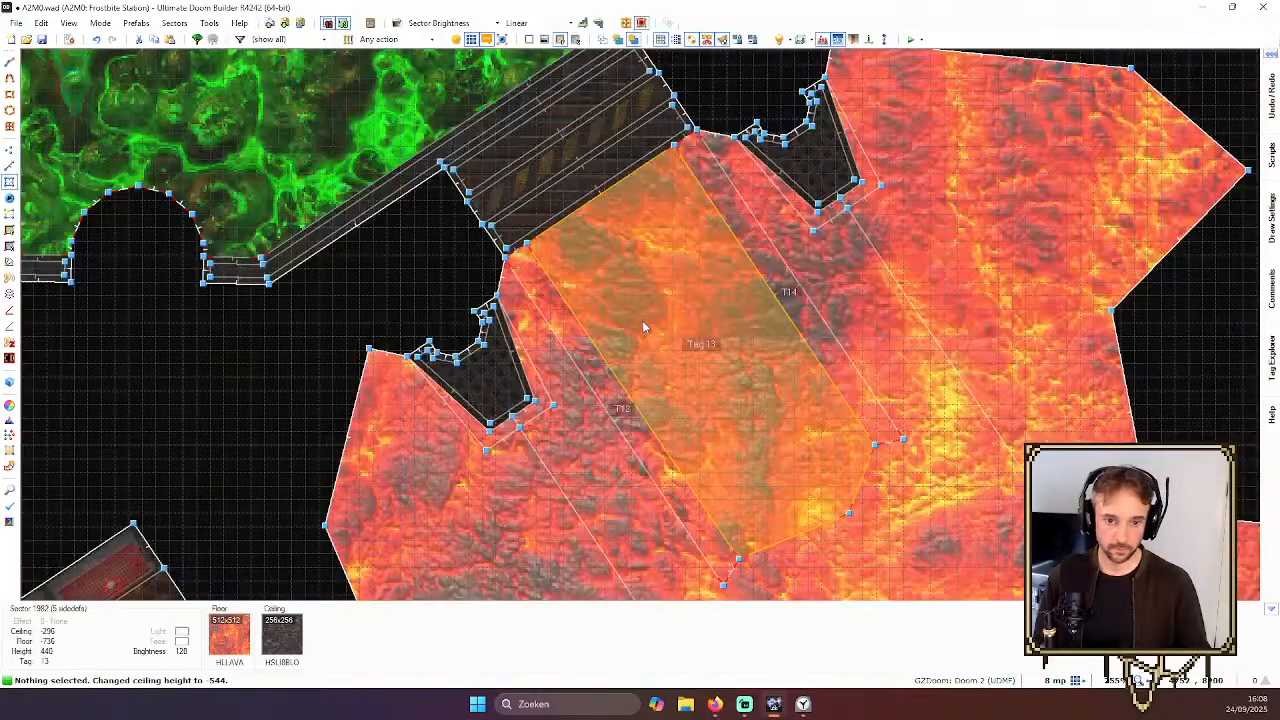
Flip the door's long lava-side linedef so its front faces away from the door
scroll(560, 142, up, 2)
scroll(562, 141, up, 1)
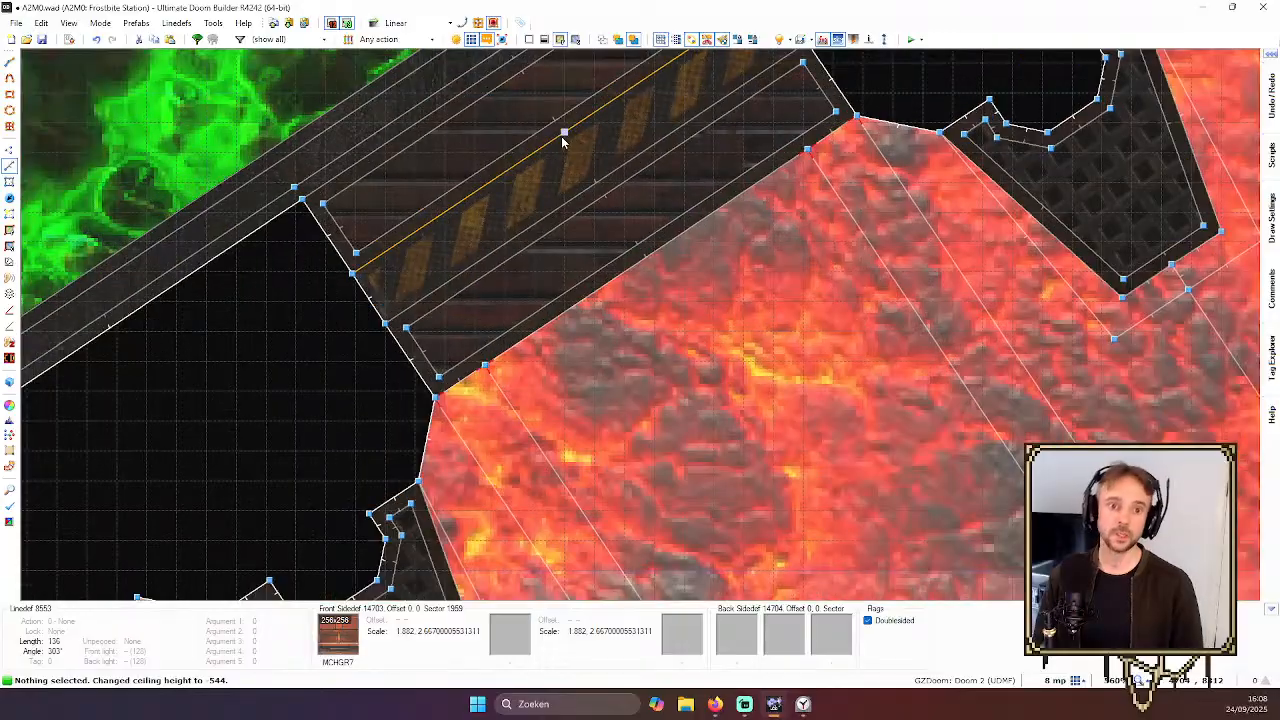
key(l)
click(535, 172)
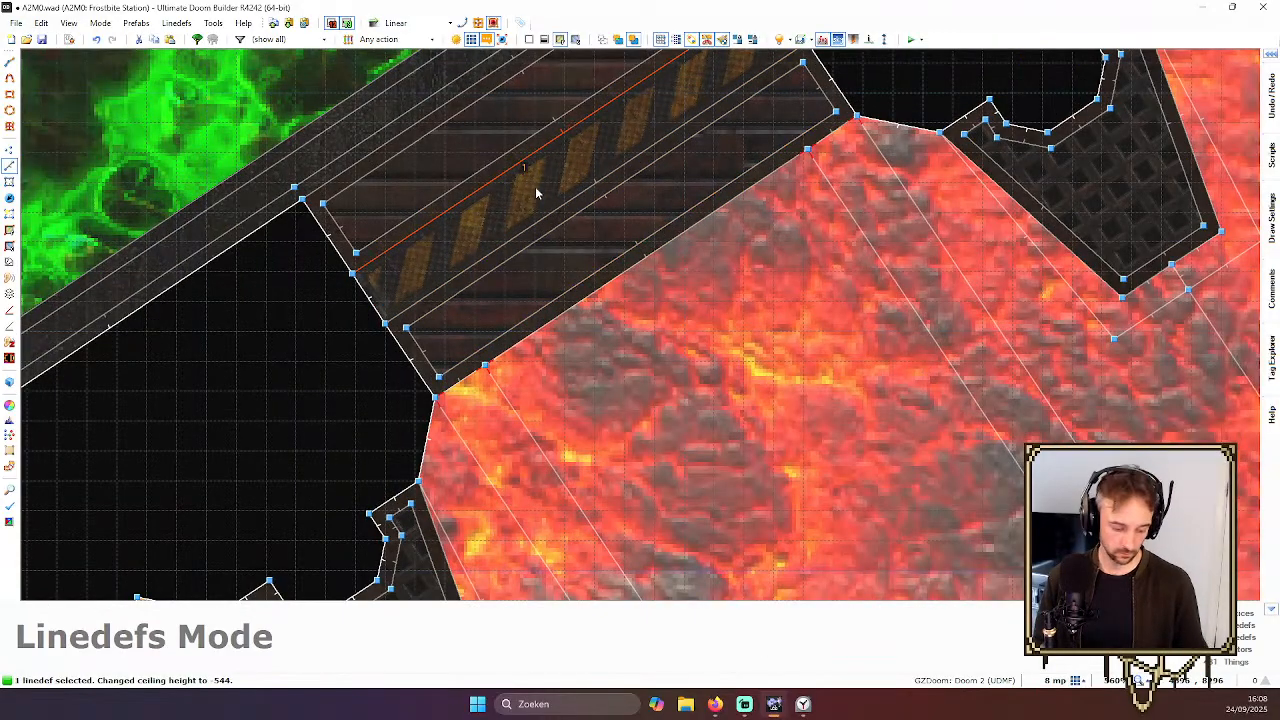
click(535, 187)
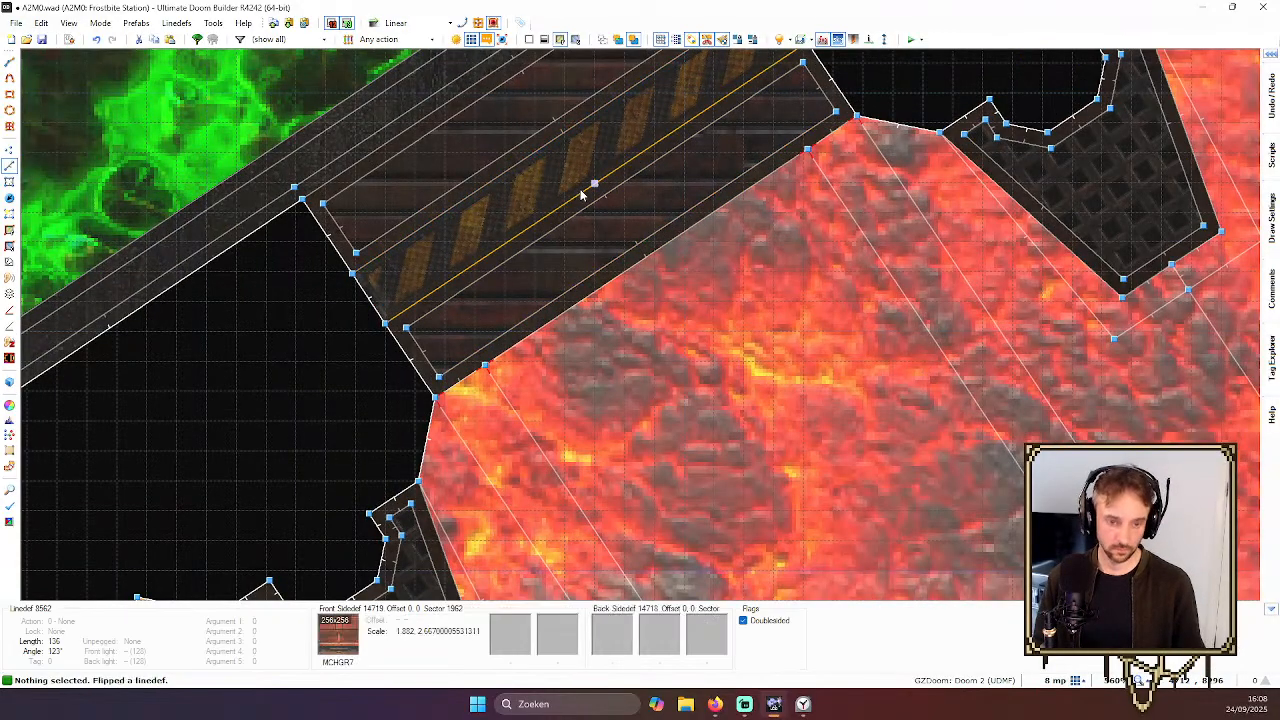
click(537, 154)
key(f)
Give both long linedefs of the lava-side door action 202 Door Generic with speed 24, type 0 and delay 34 (4 seconds)
click(573, 188)
key(d)
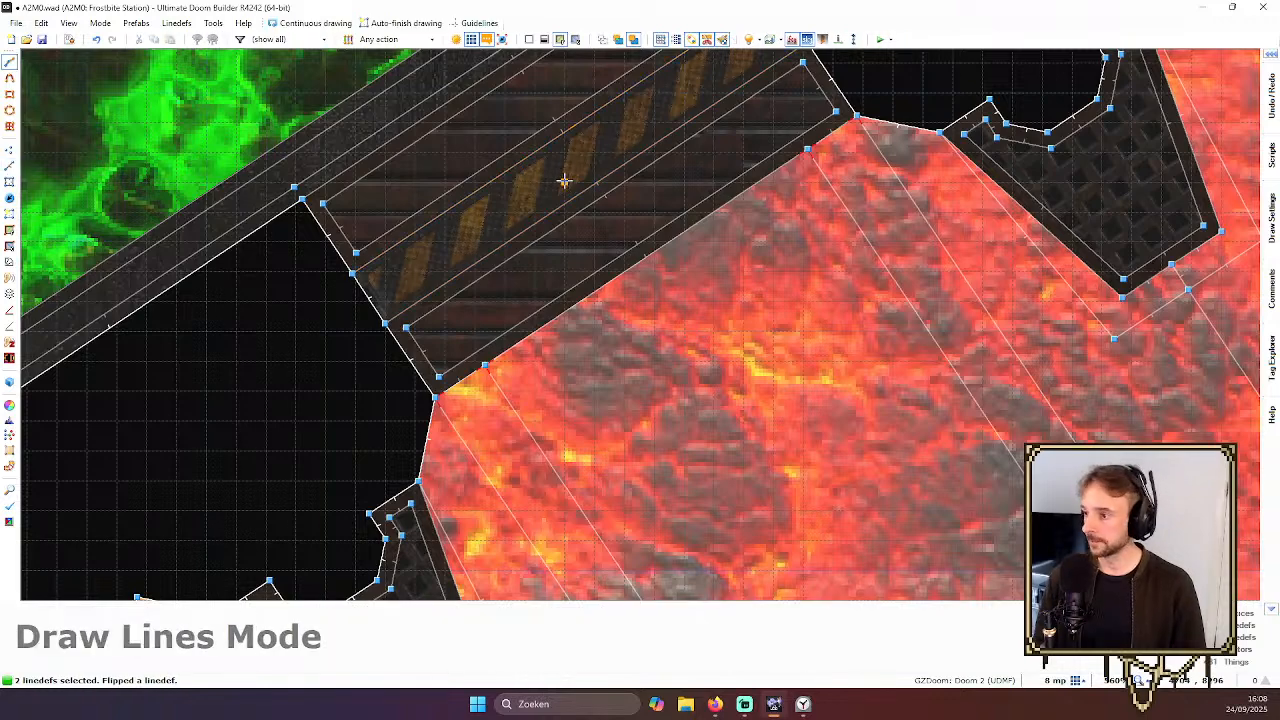
key(Escape)
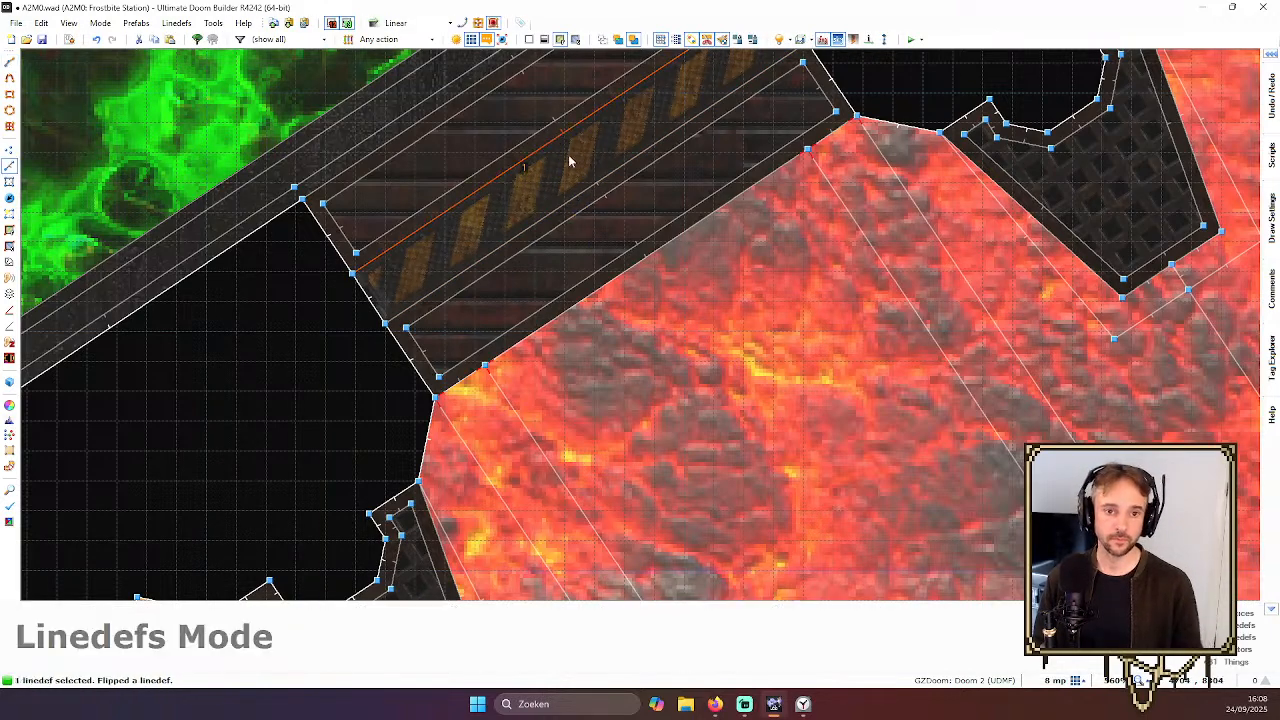
click(590, 185)
right_click(588, 185)
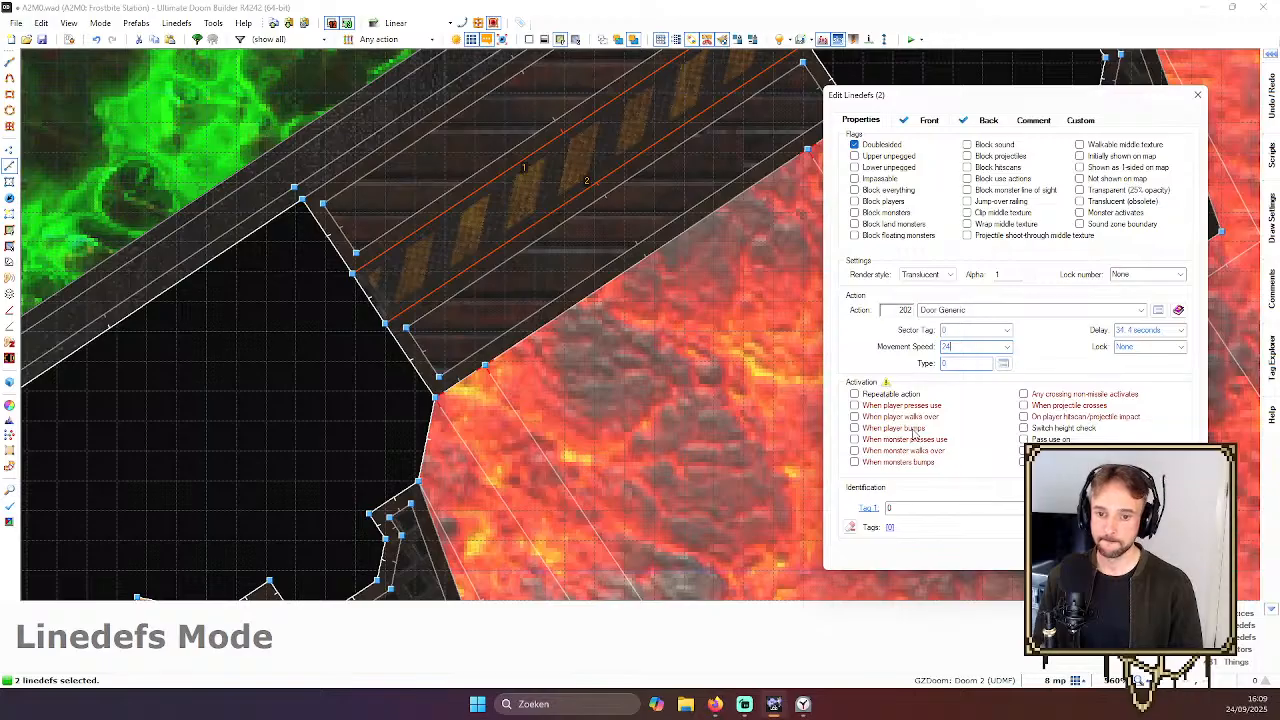
click(1086, 555)
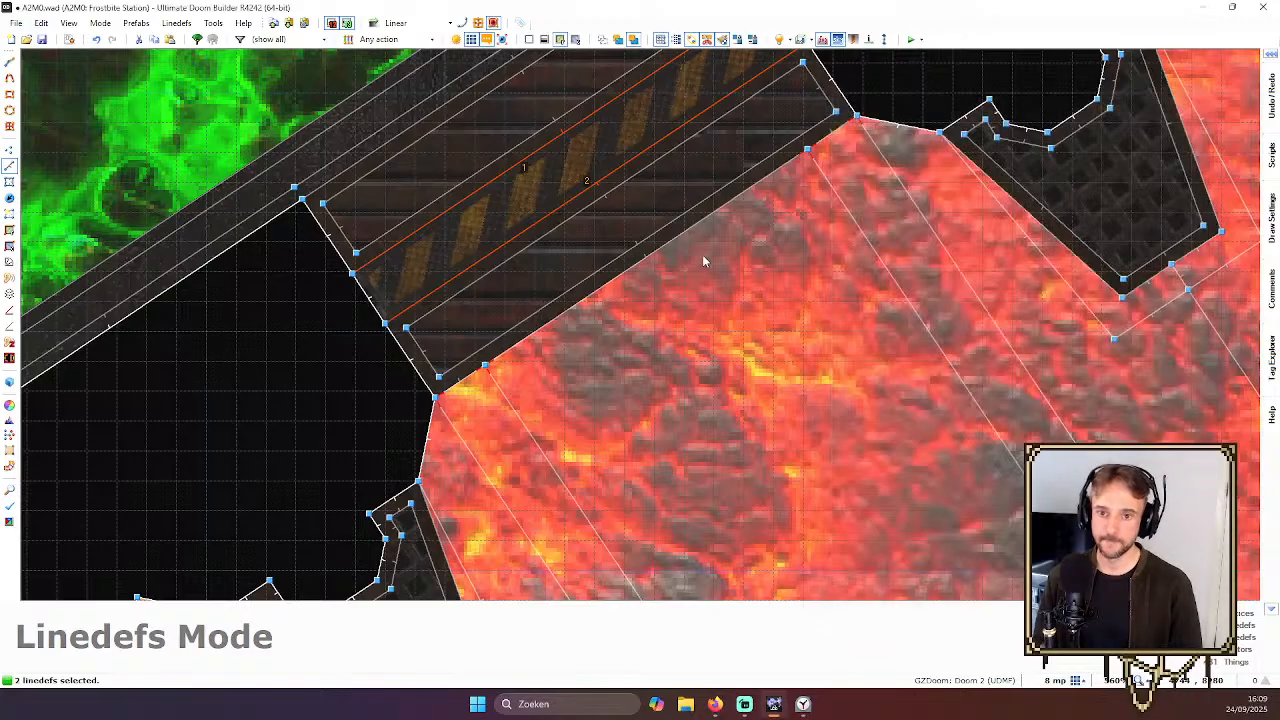
Clear the selection, find the hazard-striped split door beside the lava stream, and inspect its linedef's action and activation settings
key(c)
scroll(606, 181, down, 8)
scroll(602, 193, down, 6)
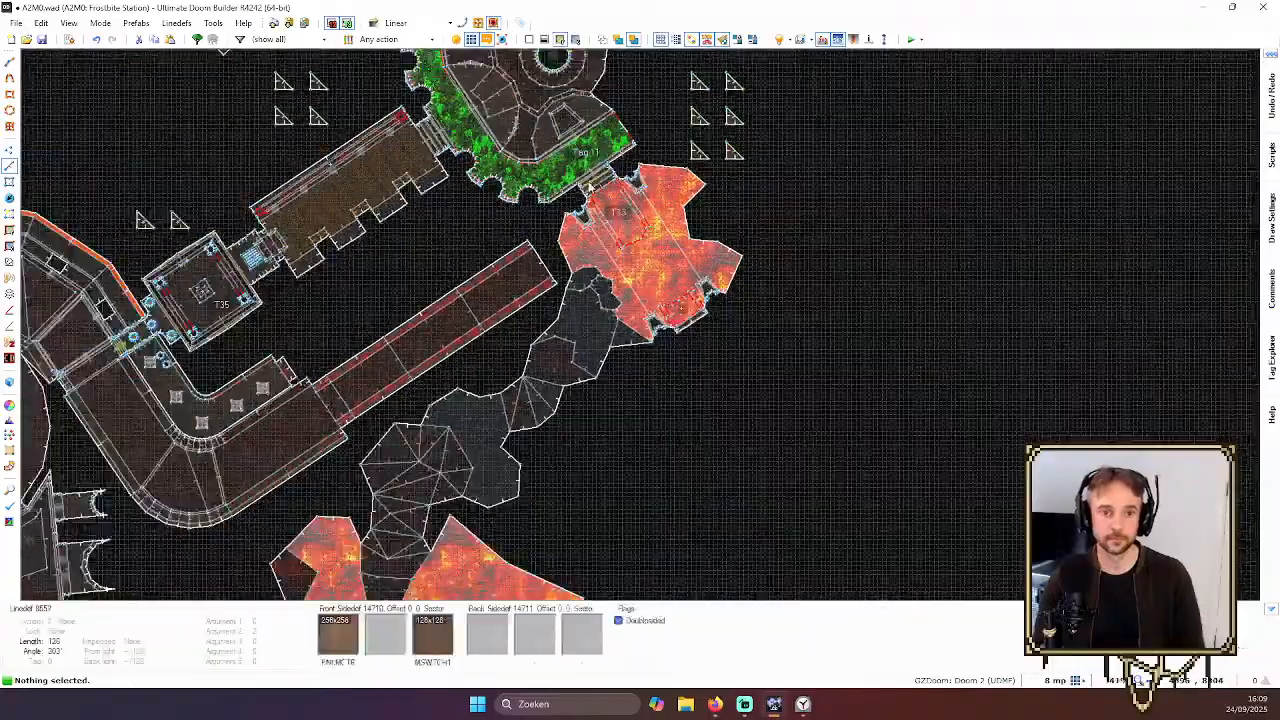
scroll(540, 200, up, 5)
scroll(356, 265, up, 4)
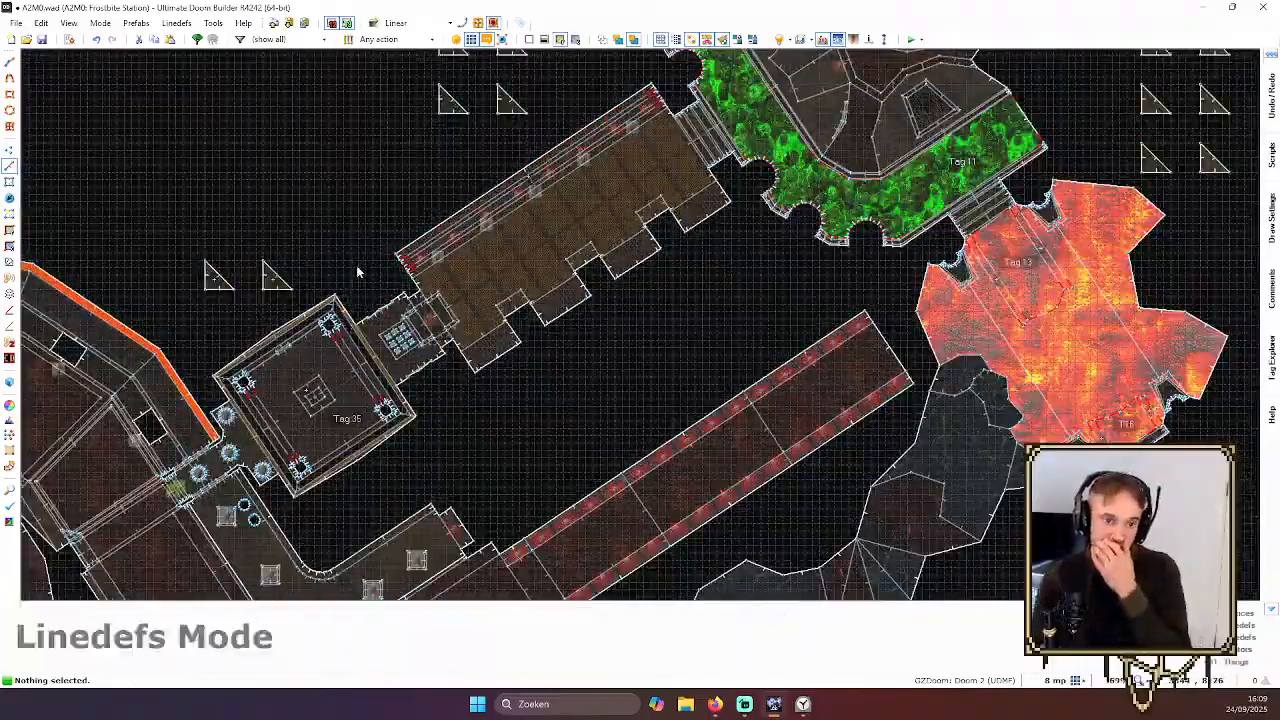
scroll(530, 275, down, 5)
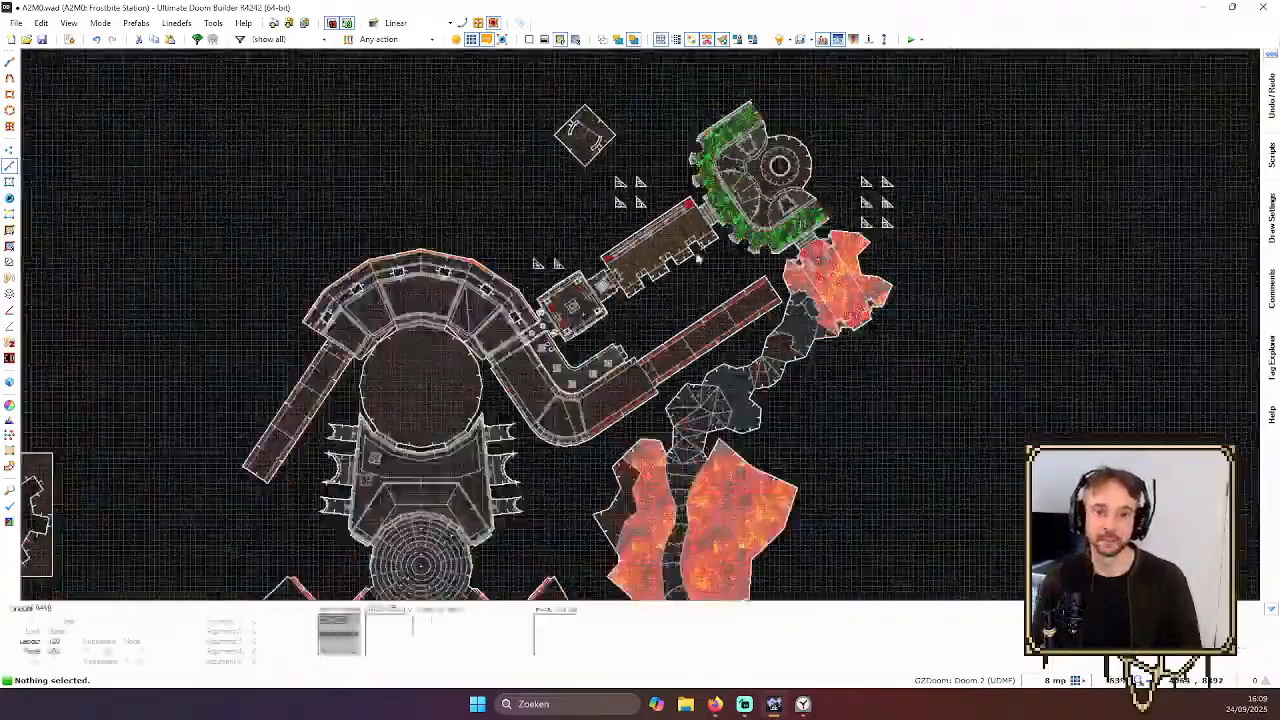
middle_drag(600, 345, 752, 58)
scroll(614, 425, down, 1)
scroll(591, 343, down, 3)
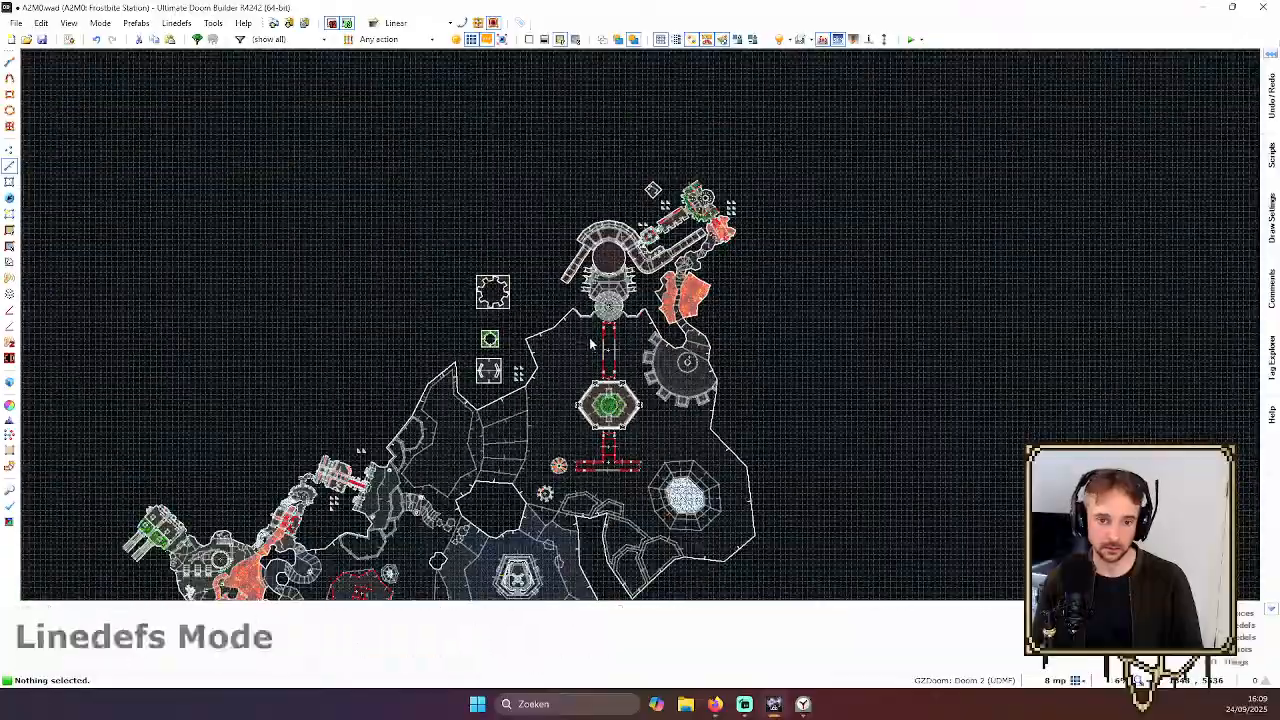
key(Down)
key(Down)
key(Down)
key(Down)
key(Left)
key(Left)
scroll(465, 228, up, 7)
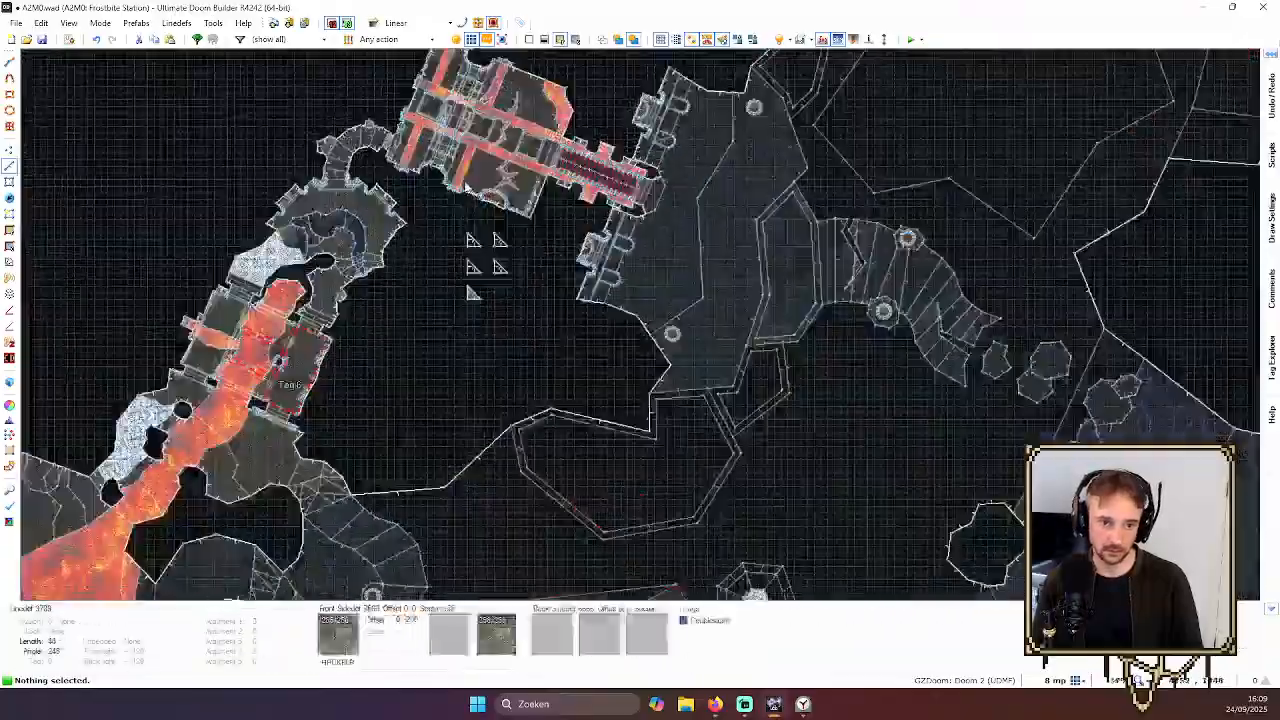
key(Left)
key(Left)
key(Up)
key(Up)
scroll(573, 224, up, 1)
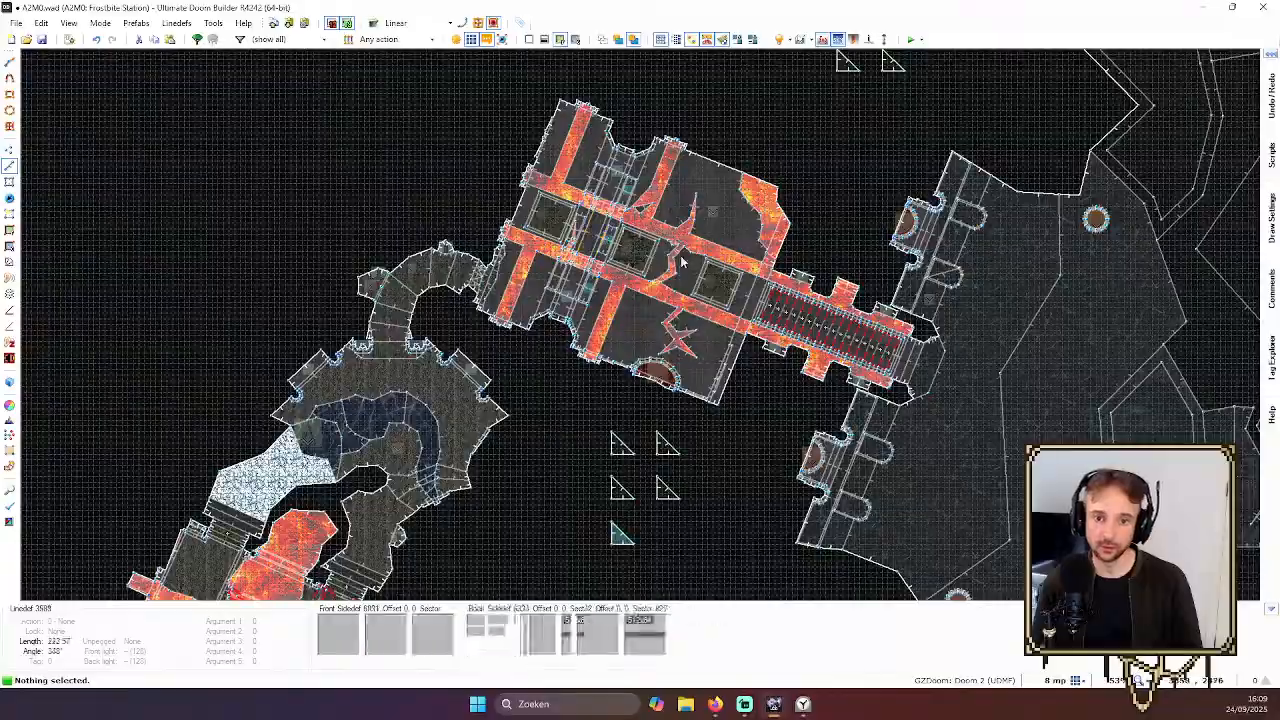
scroll(629, 267, up, 2)
scroll(804, 283, down, 4)
key(Left)
key(Left)
scroll(682, 390, down, 1)
key(Down)
scroll(656, 408, up, 6)
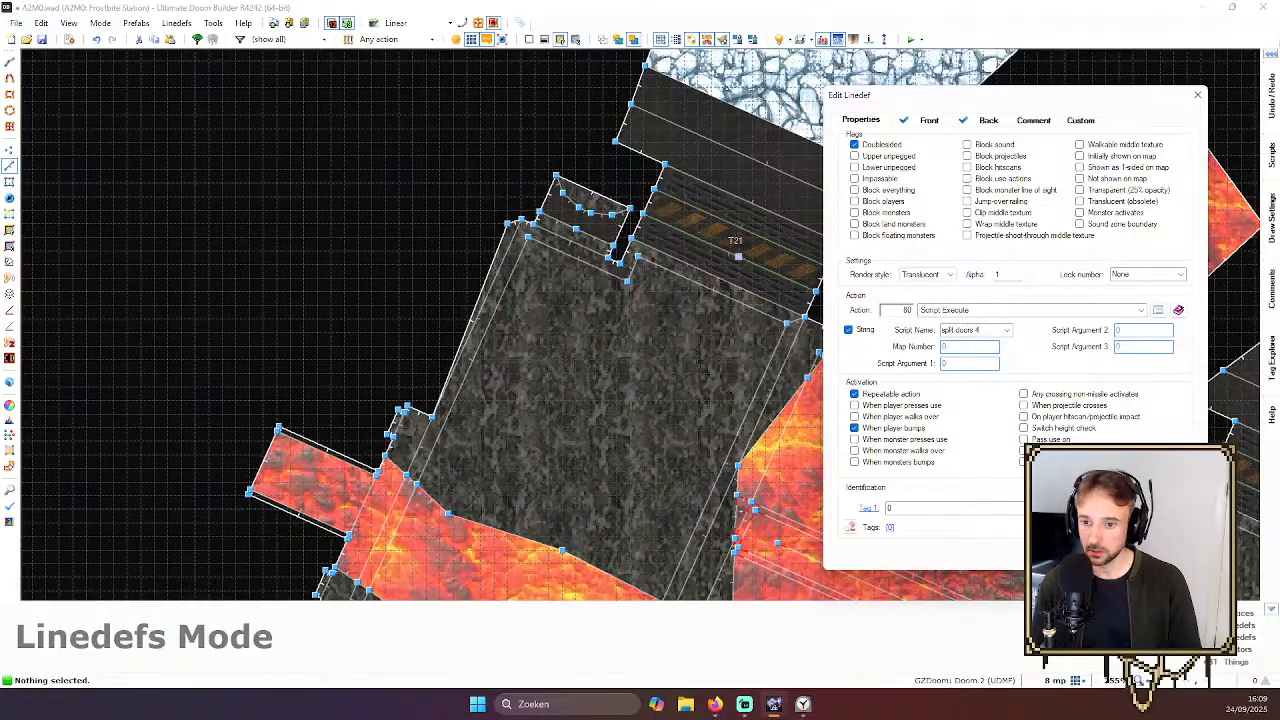
key(Escape)
scroll(752, 325, down, 6)
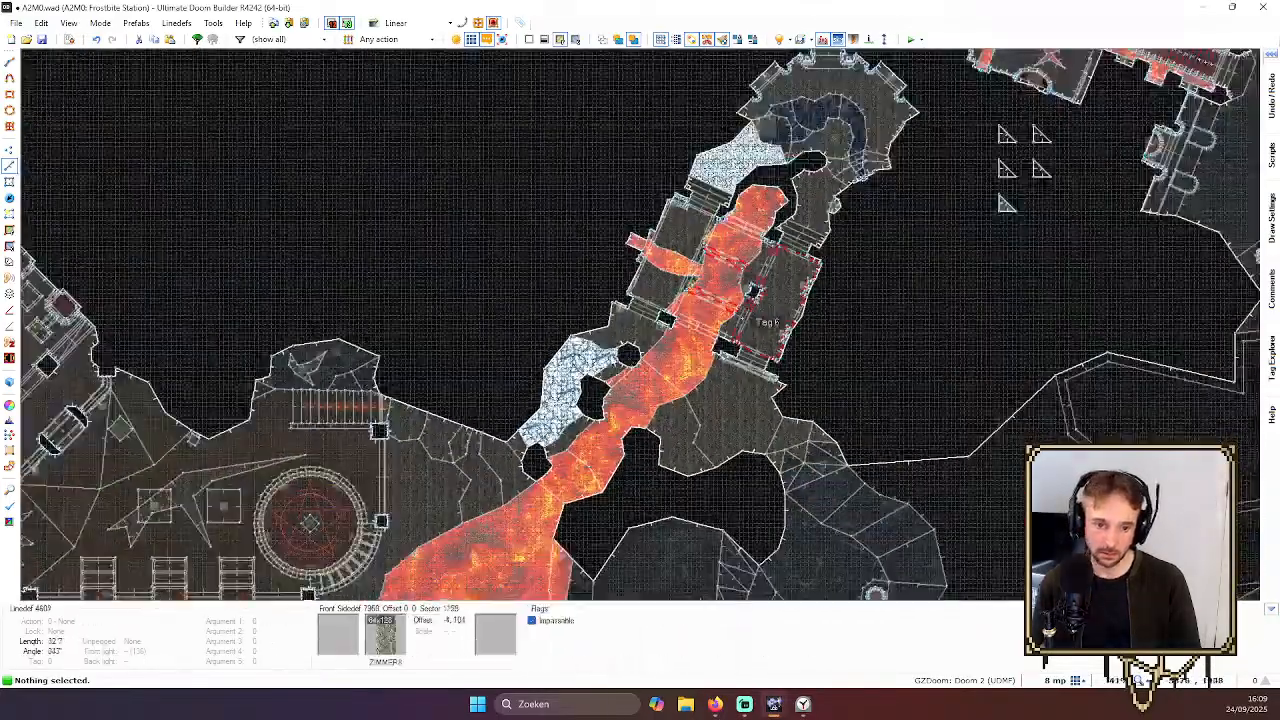
Locate the hazard-striped door of the central building and check its Door Generic linedef settings and type options
scroll(576, 367, down, 3)
scroll(686, 375, up, 4)
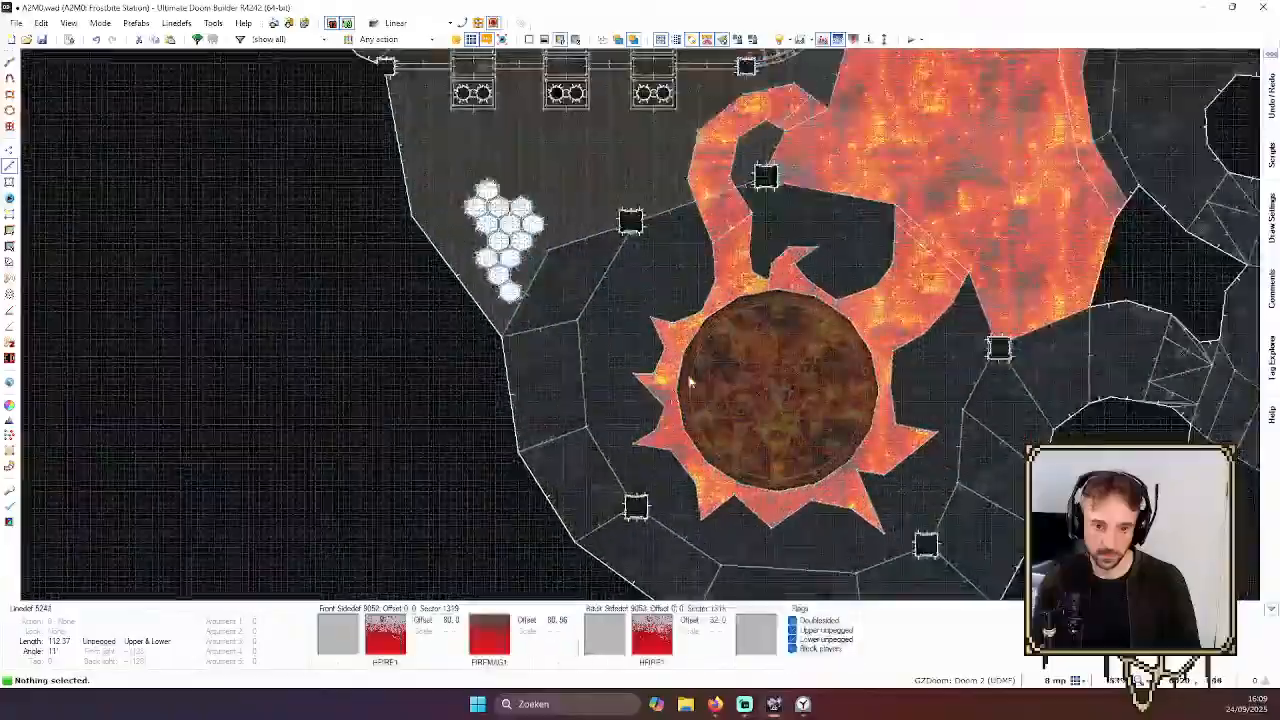
scroll(700, 460, down, 3)
scroll(745, 368, down, 3)
key(Right)
key(Right)
key(Right)
key(Up)
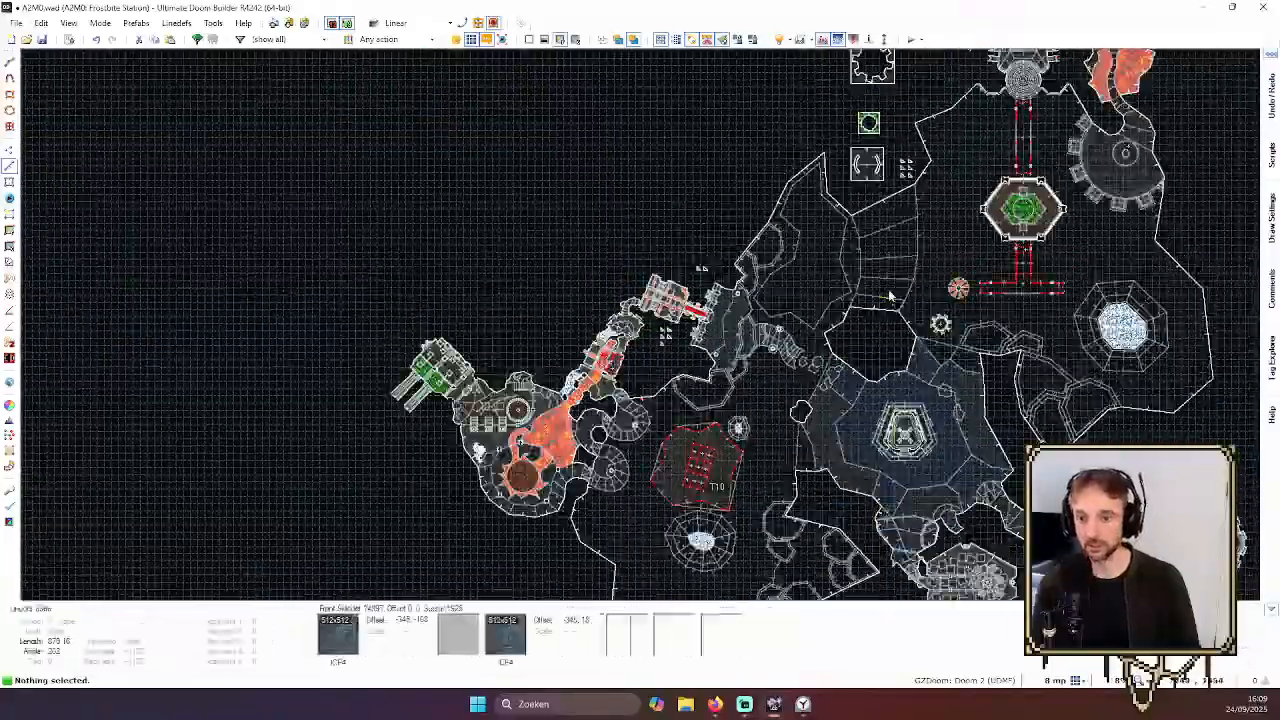
scroll(898, 489, up, 4)
scroll(914, 345, up, 8)
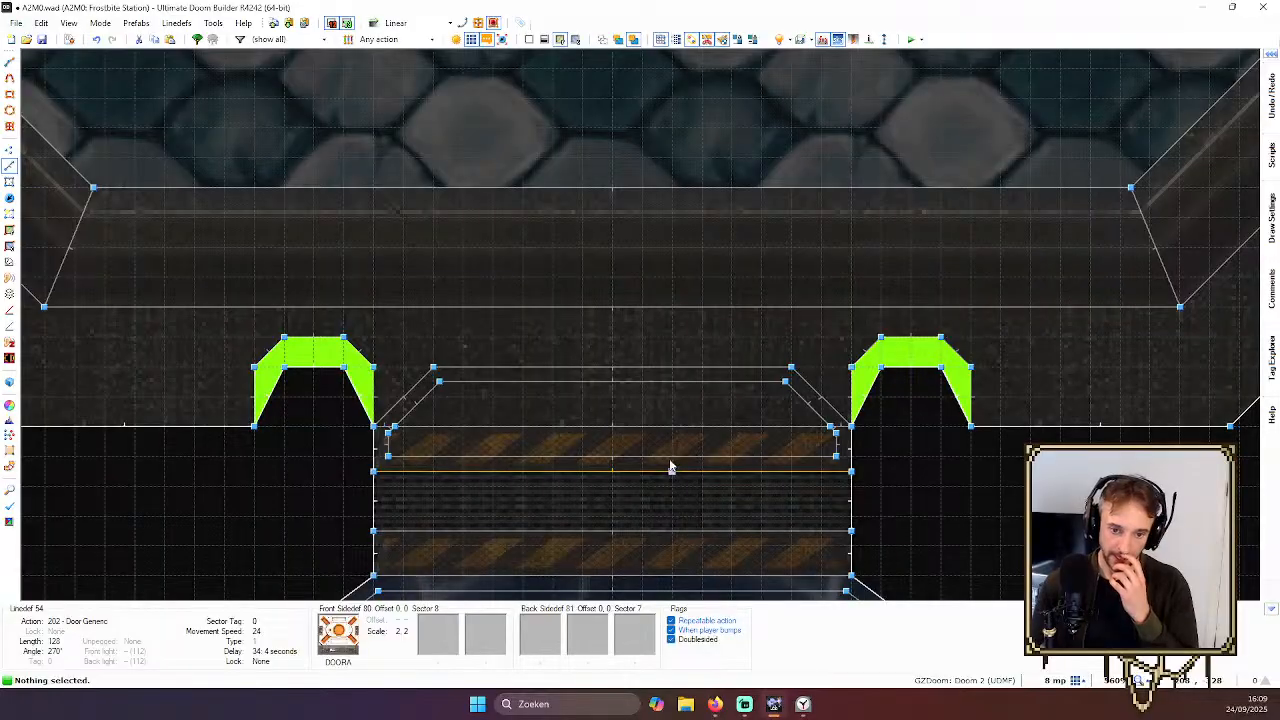
right_click(670, 467)
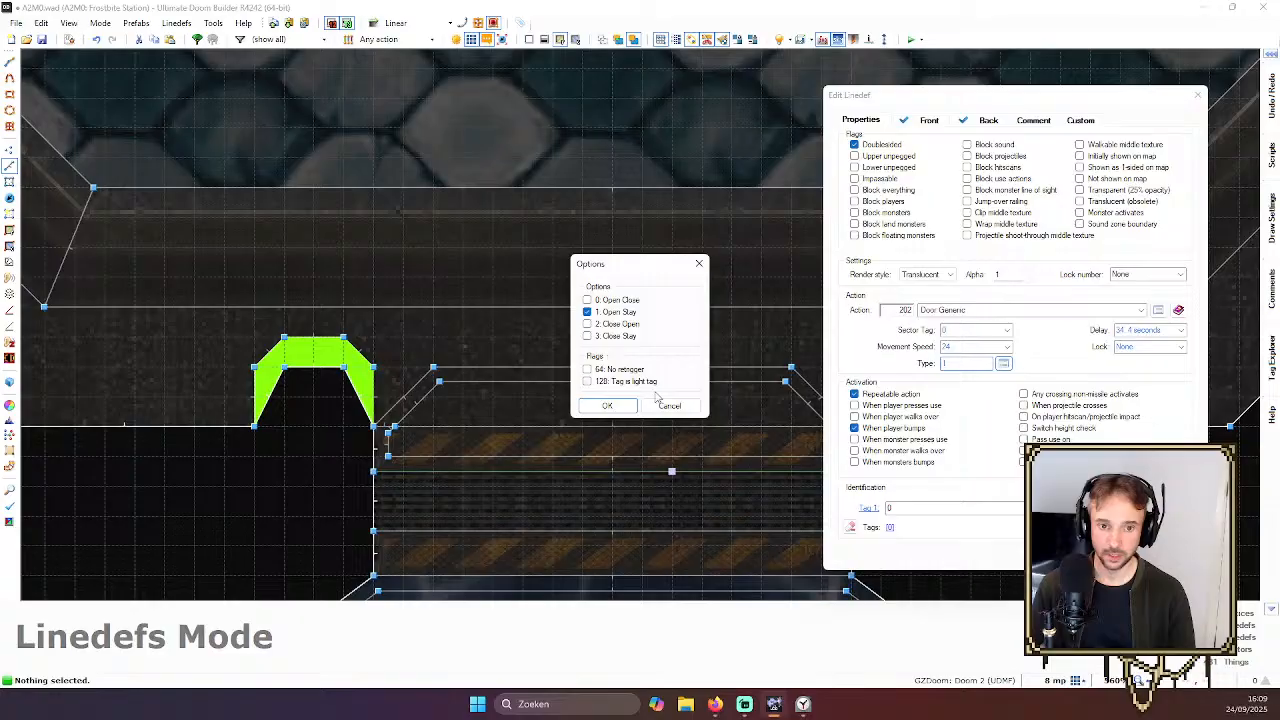
key(Escape)
Return to the lava room beside the slime area and examine its raised grated platform in the 3D view
scroll(745, 218, down, 17)
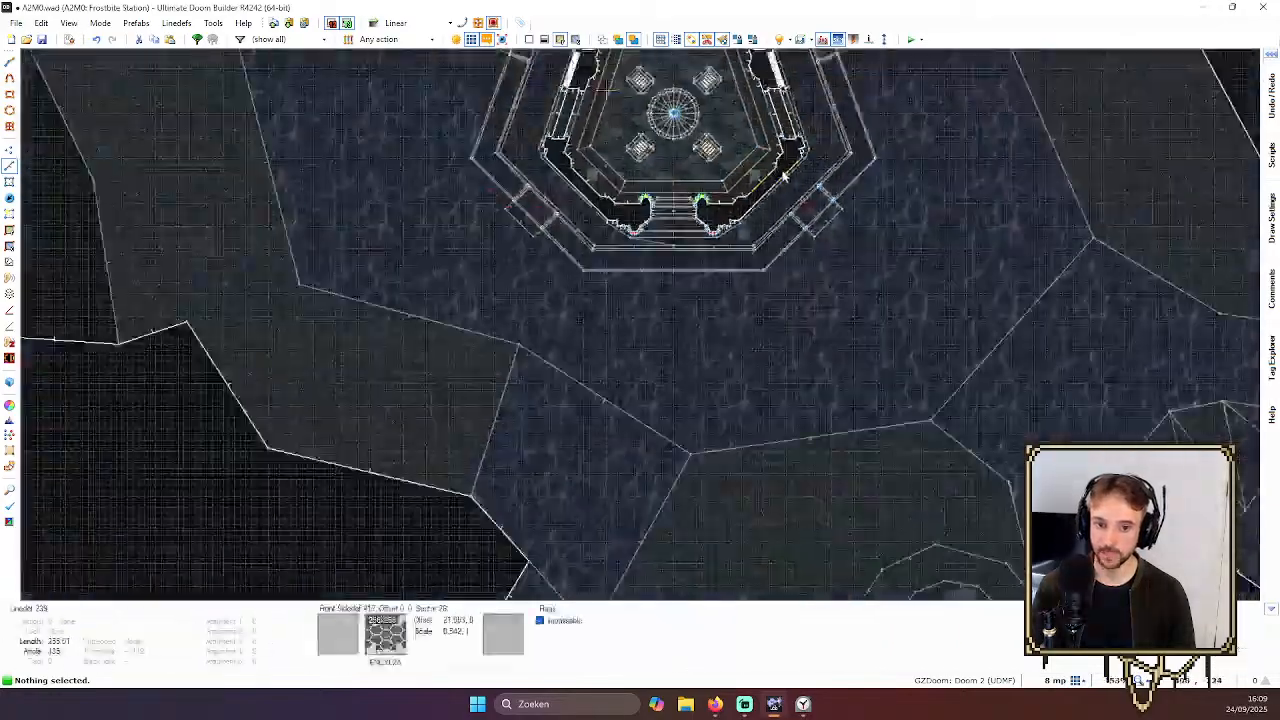
scroll(923, 205, up, 3)
scroll(914, 200, down, 5)
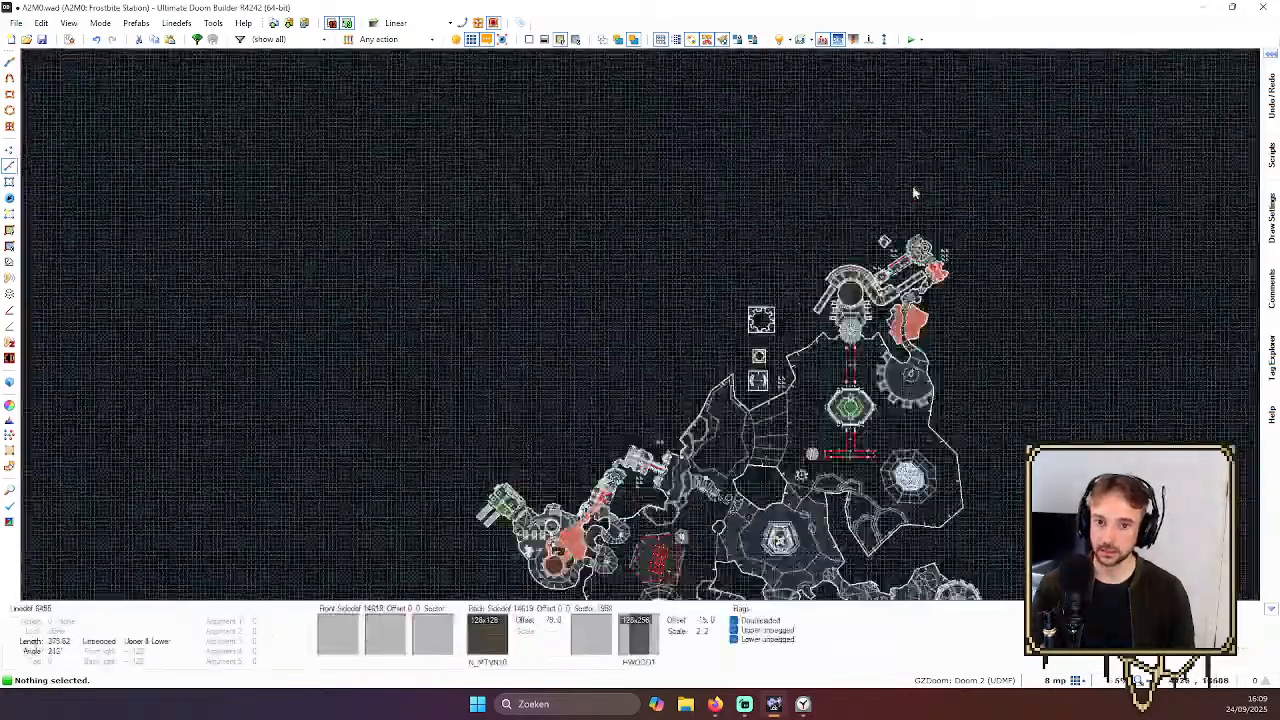
scroll(914, 258, up, 10)
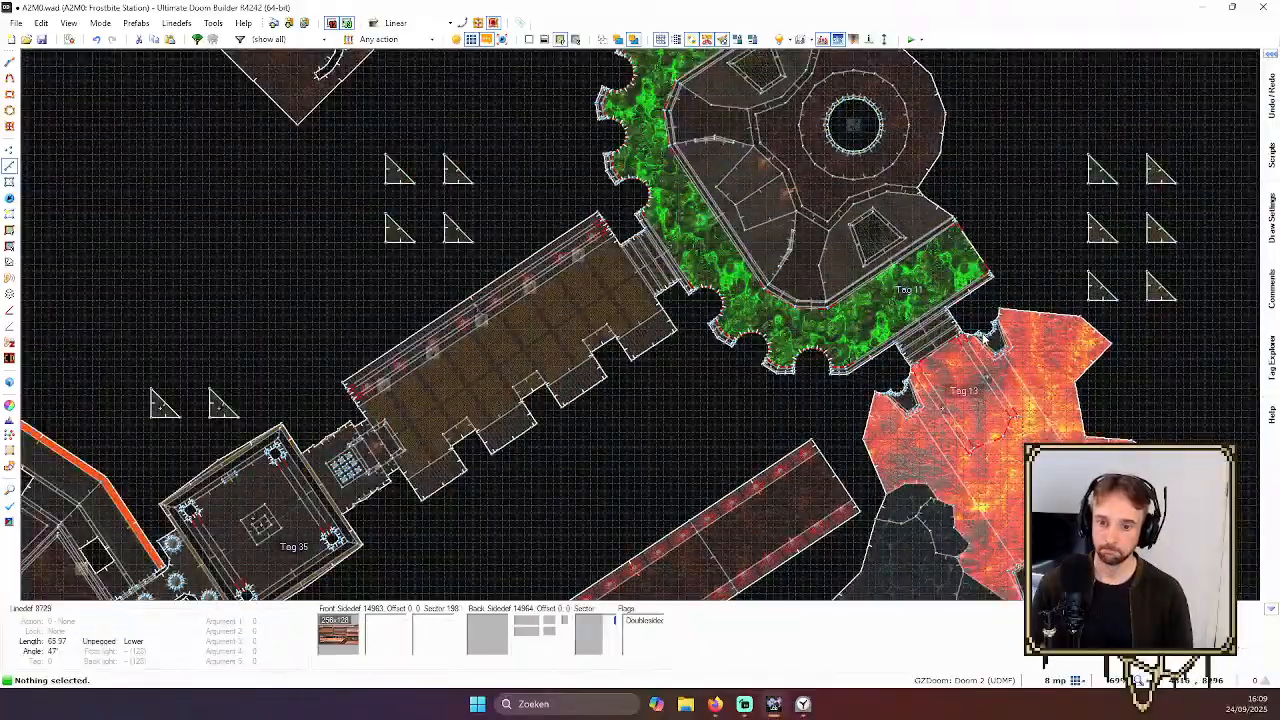
scroll(988, 338, down, 6)
scroll(913, 427, up, 9)
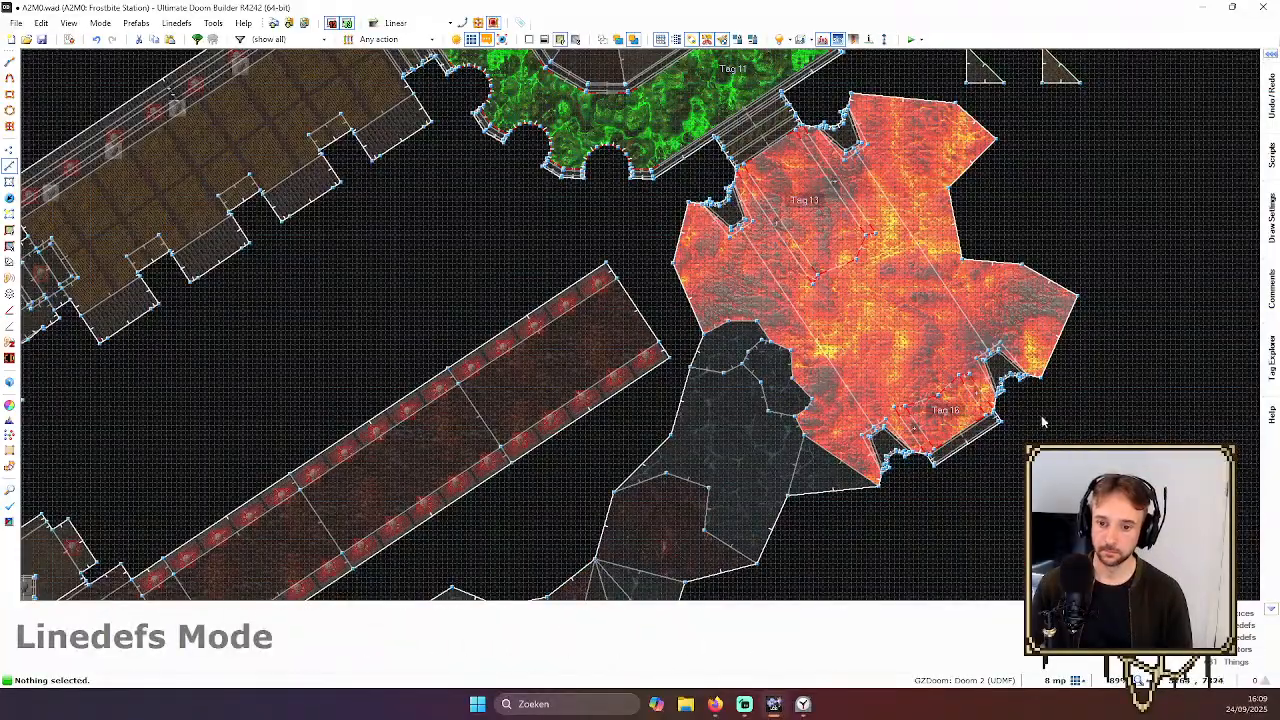
key(q)
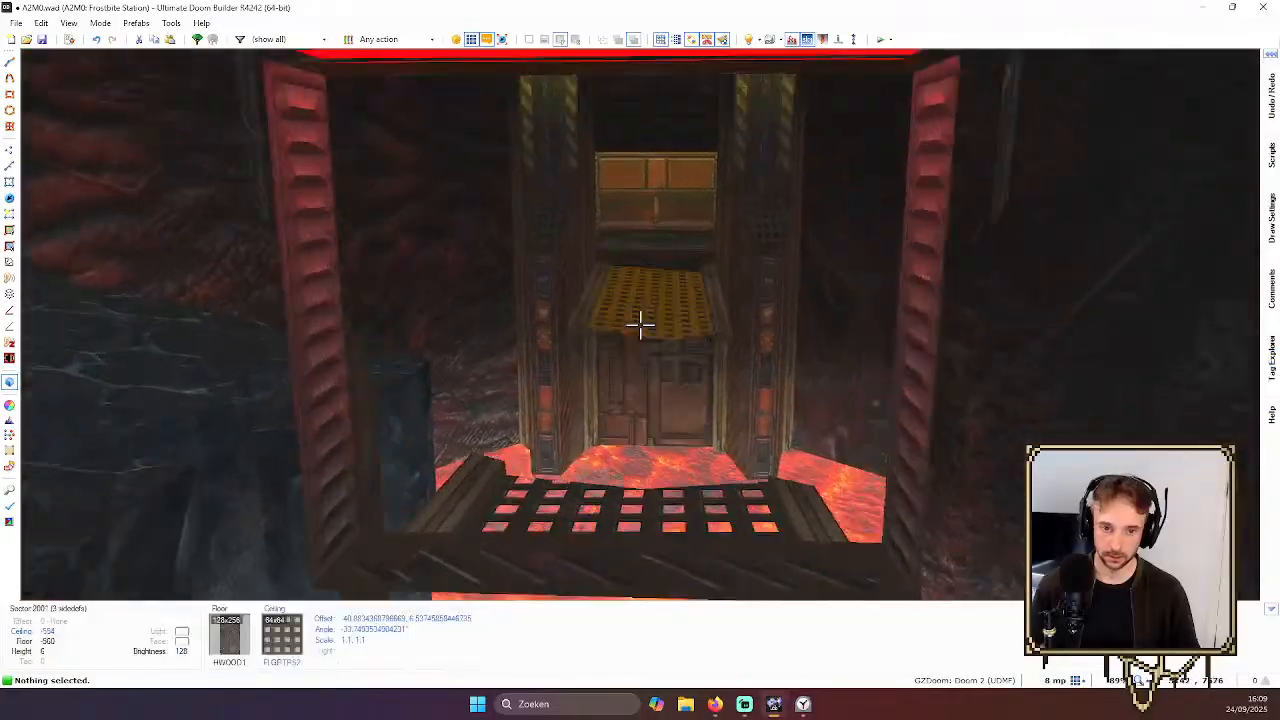
key(w)
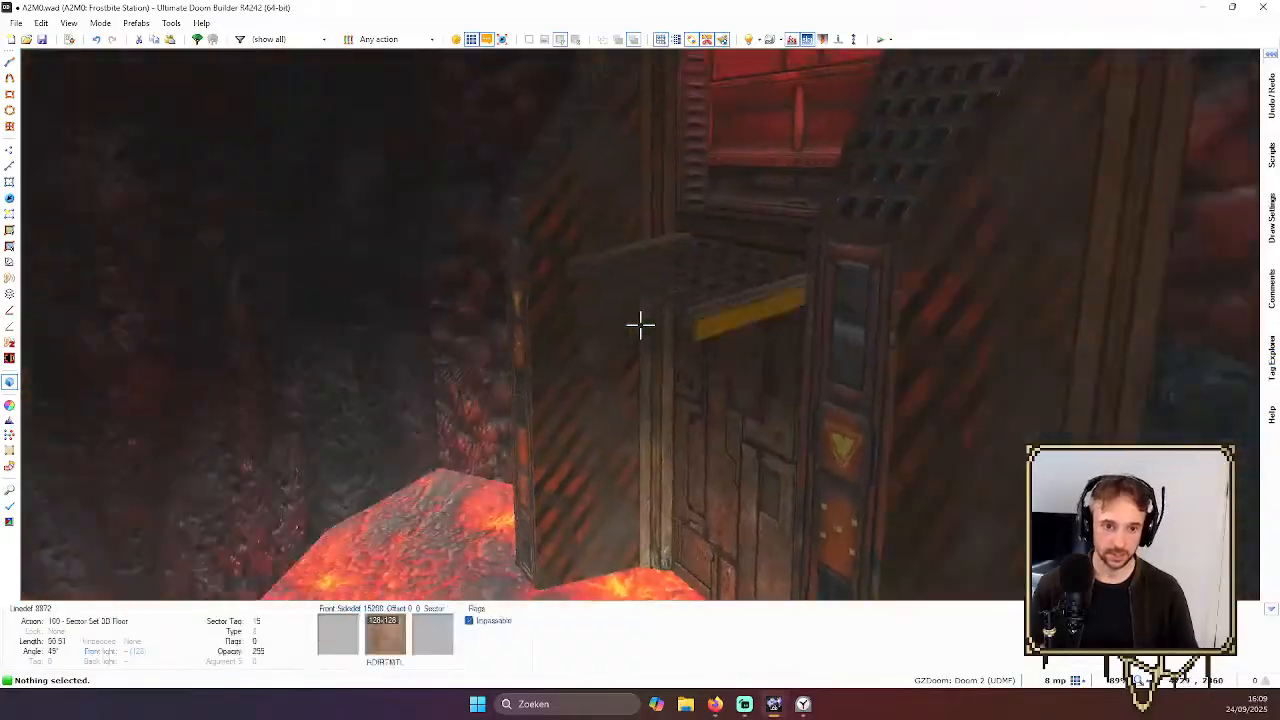
key(d)
key(e)
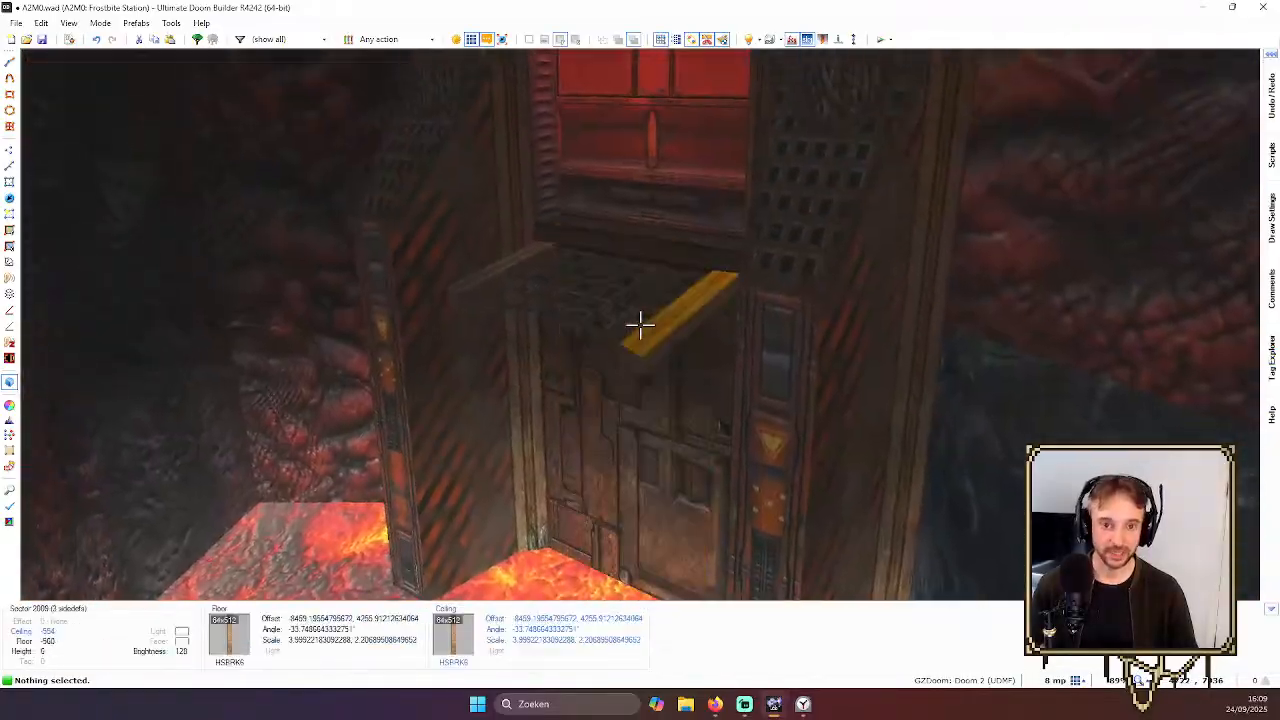
key(e)
key(q)
scroll(681, 345, up, 4)
scroll(914, 479, up, 1)
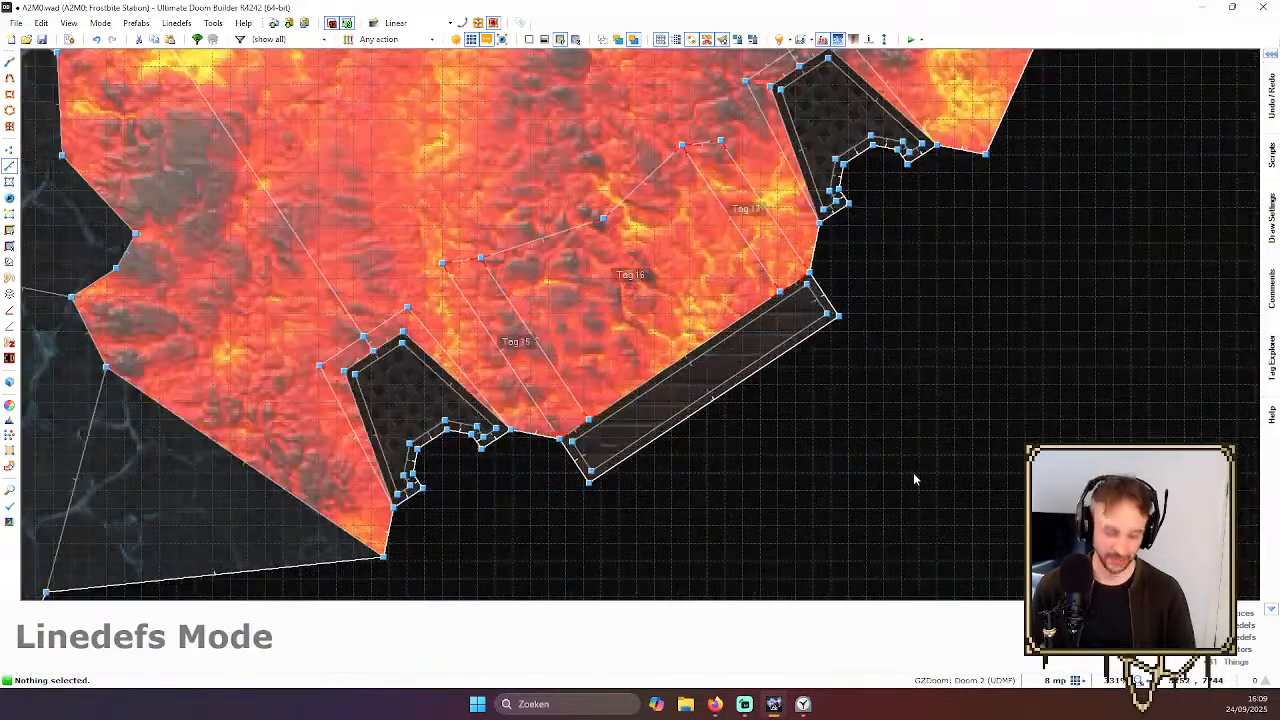
Insert a Green armor thing in the tag 16 sector at the lava room's far alcove
key(t)
key(Insert)
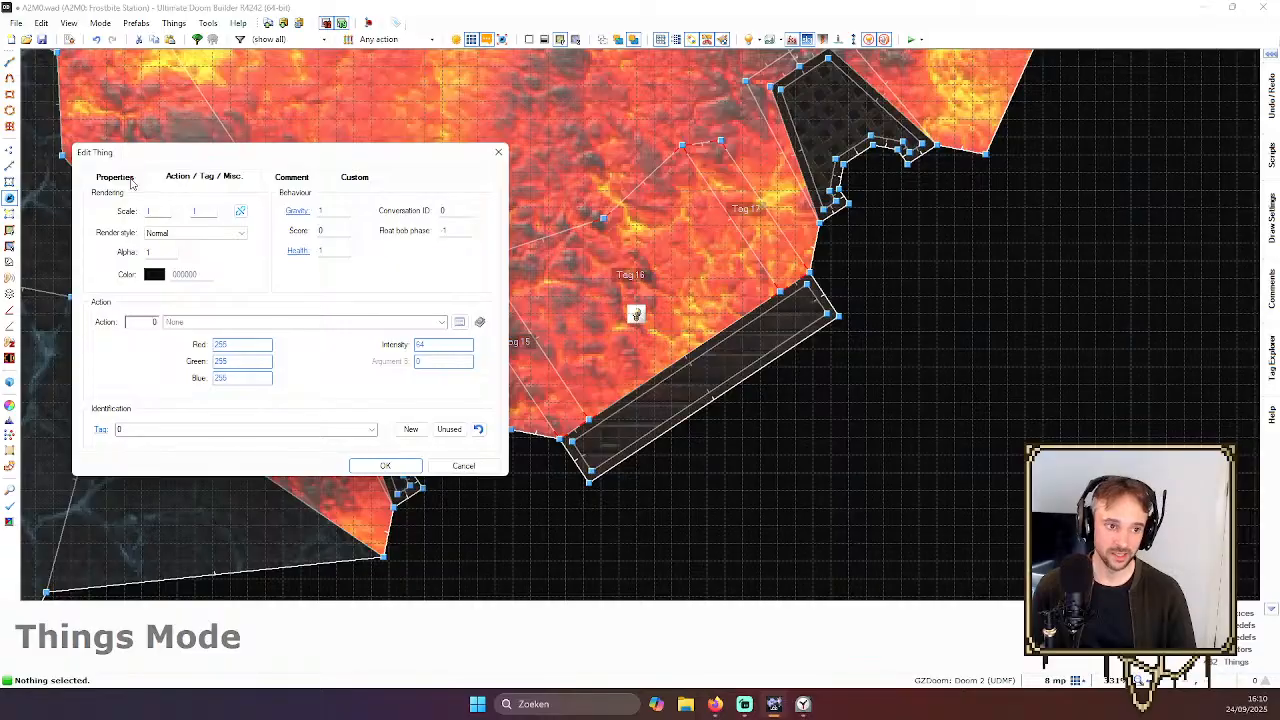
click(131, 181)
click(100, 244)
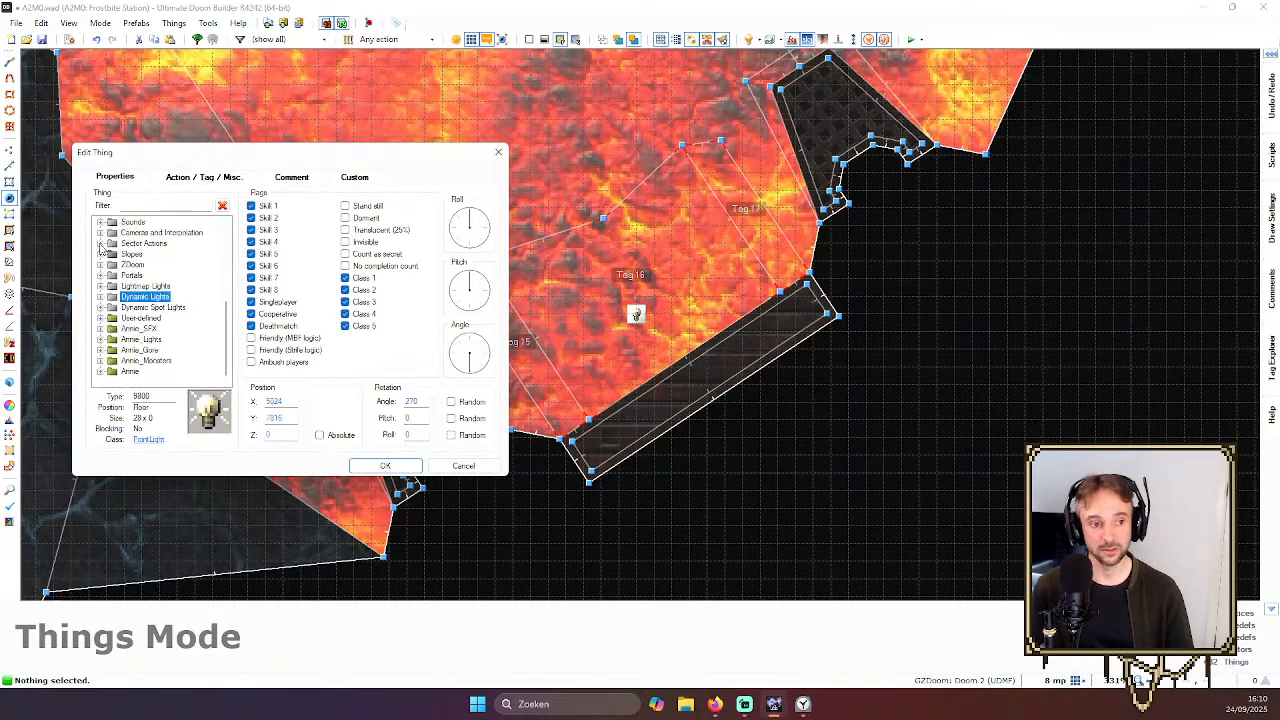
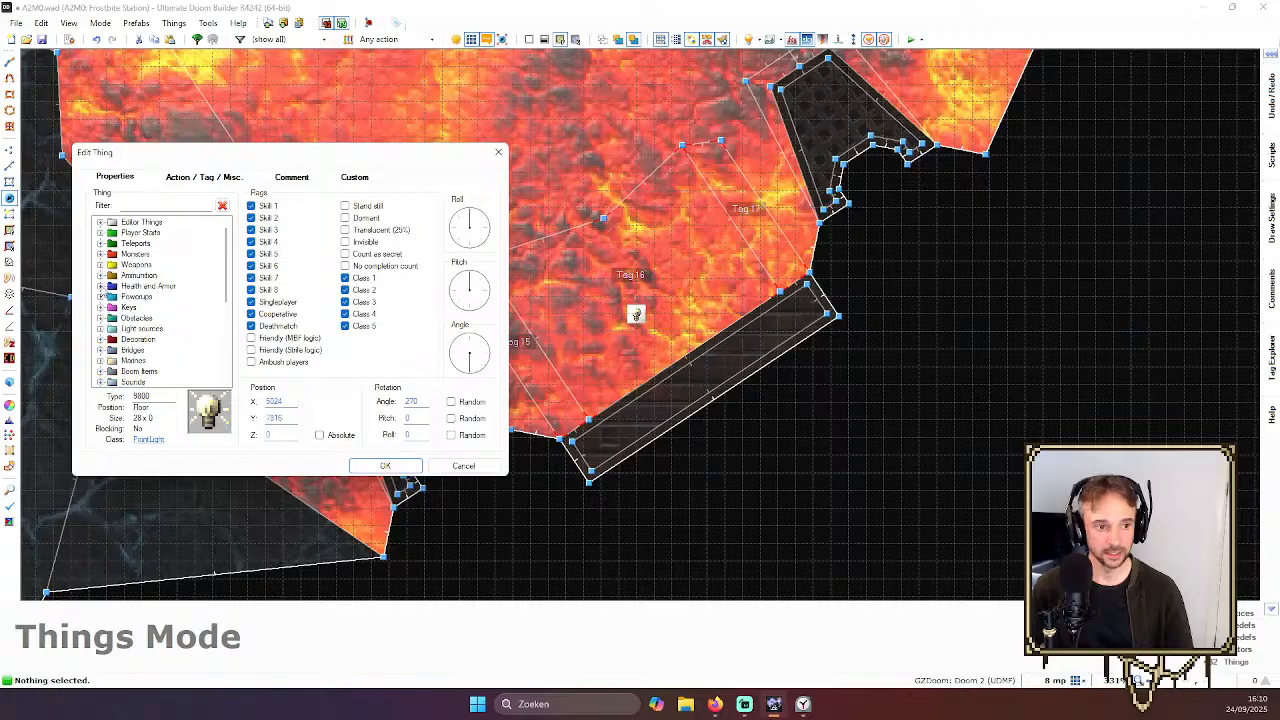
double_click(153, 319)
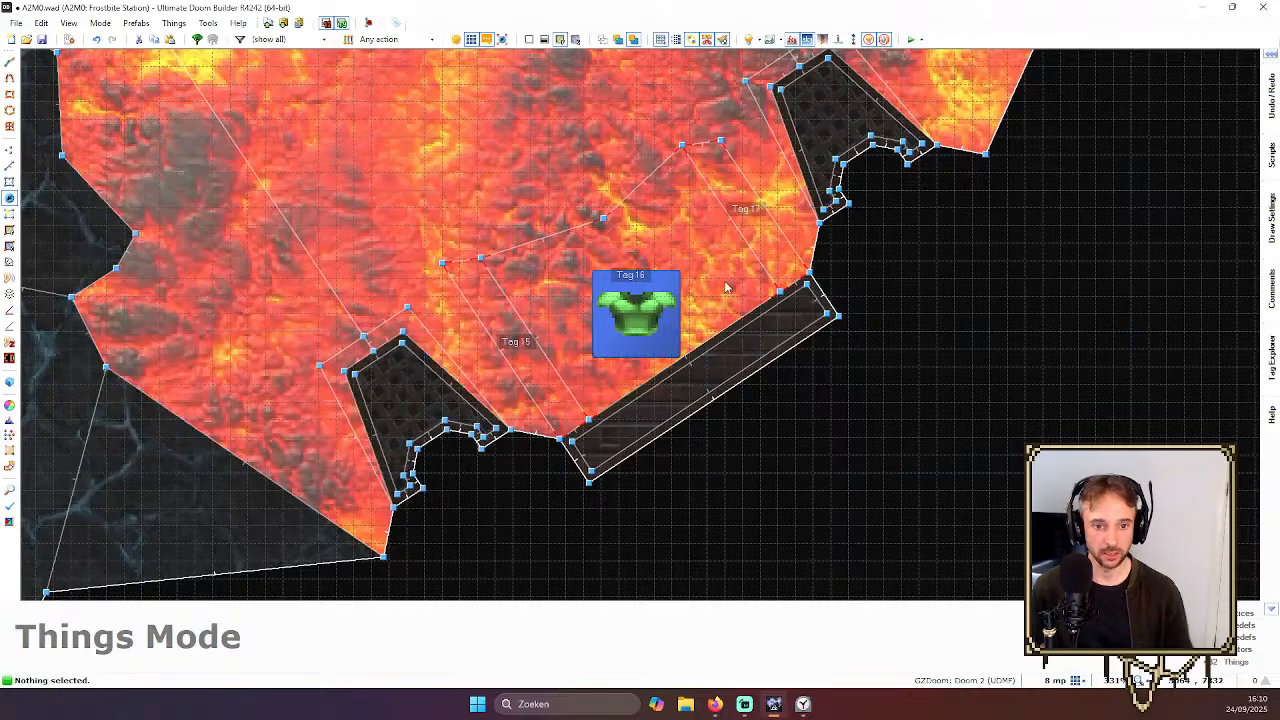
Raise the green armor to height 176 in the 3D view, placing it at the grated platform, and deselect it
key(q)
key(e)
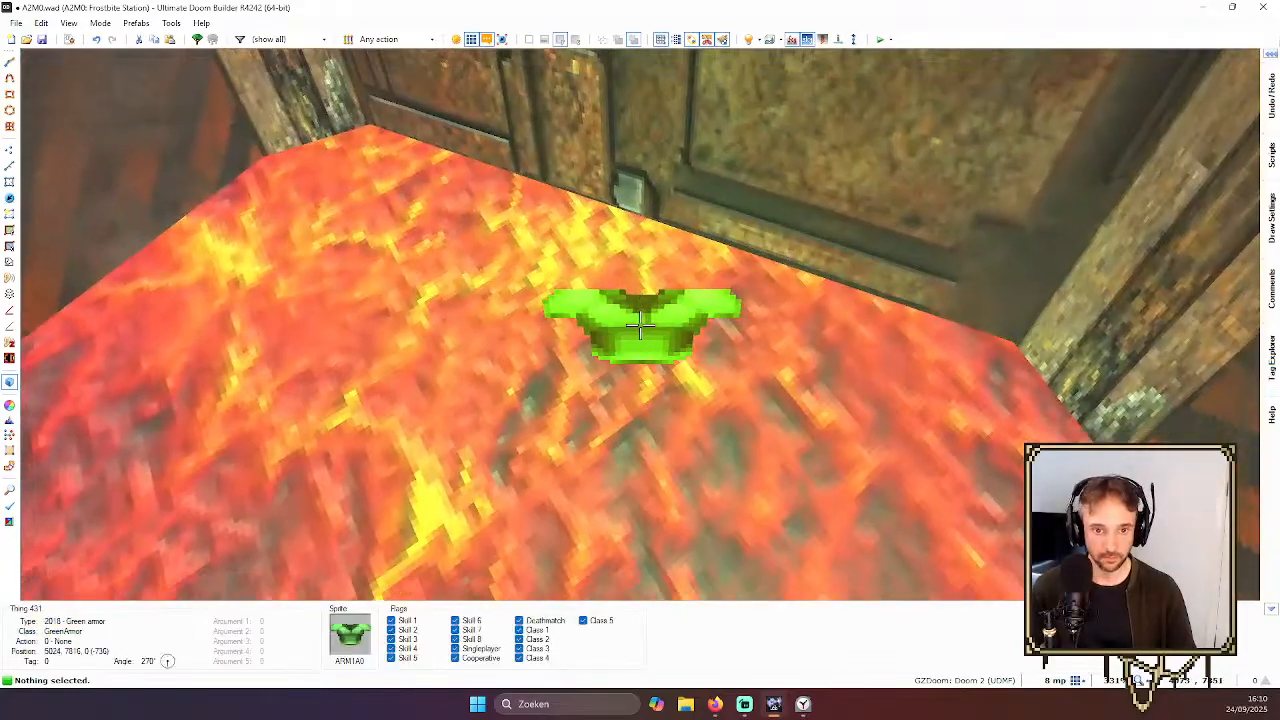
click(640, 325)
key(d)
scroll(640, 325, up, 6)
scroll(640, 325, up, 15)
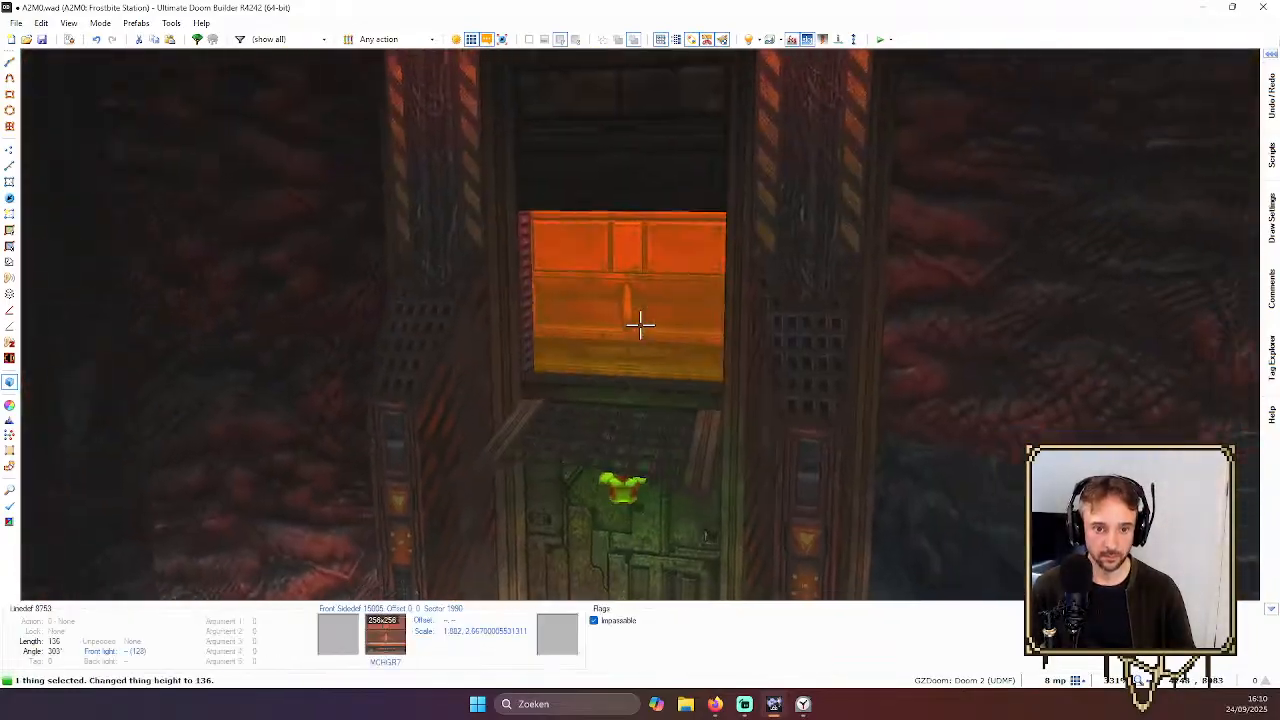
key(e)
scroll(640, 325, up, 2)
key(e)
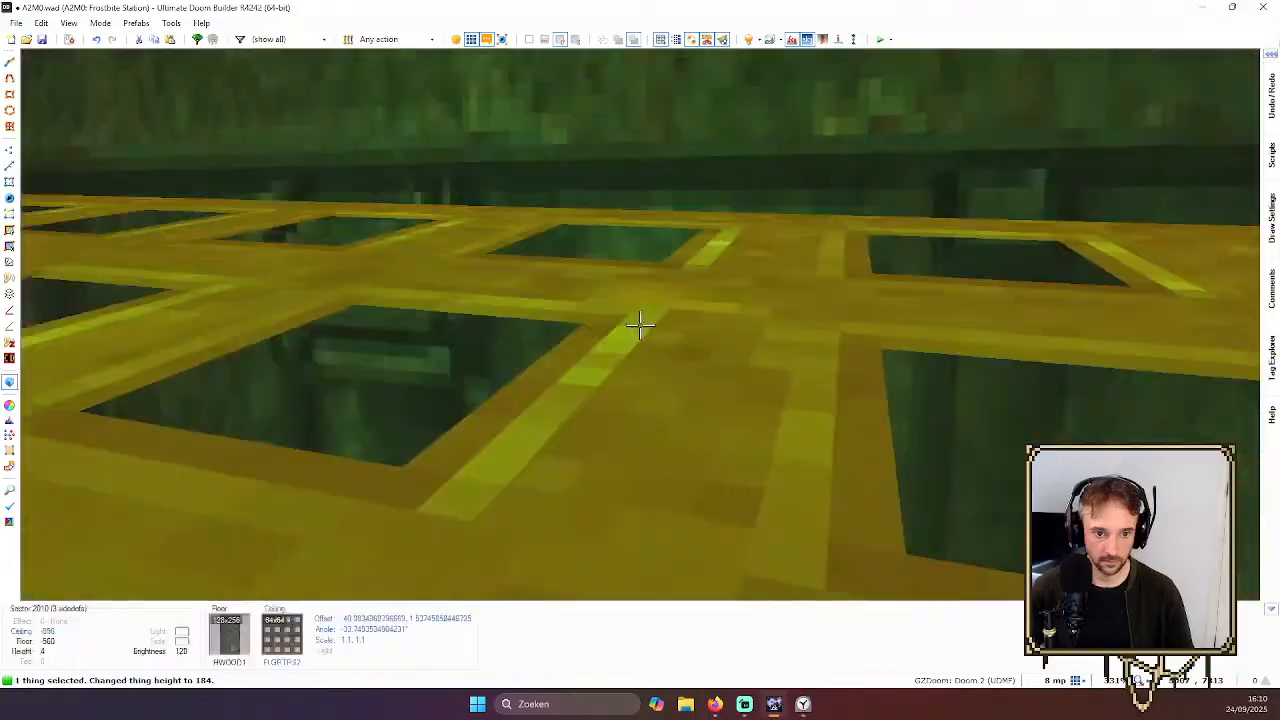
key(s)
scroll(640, 325, down, 1)
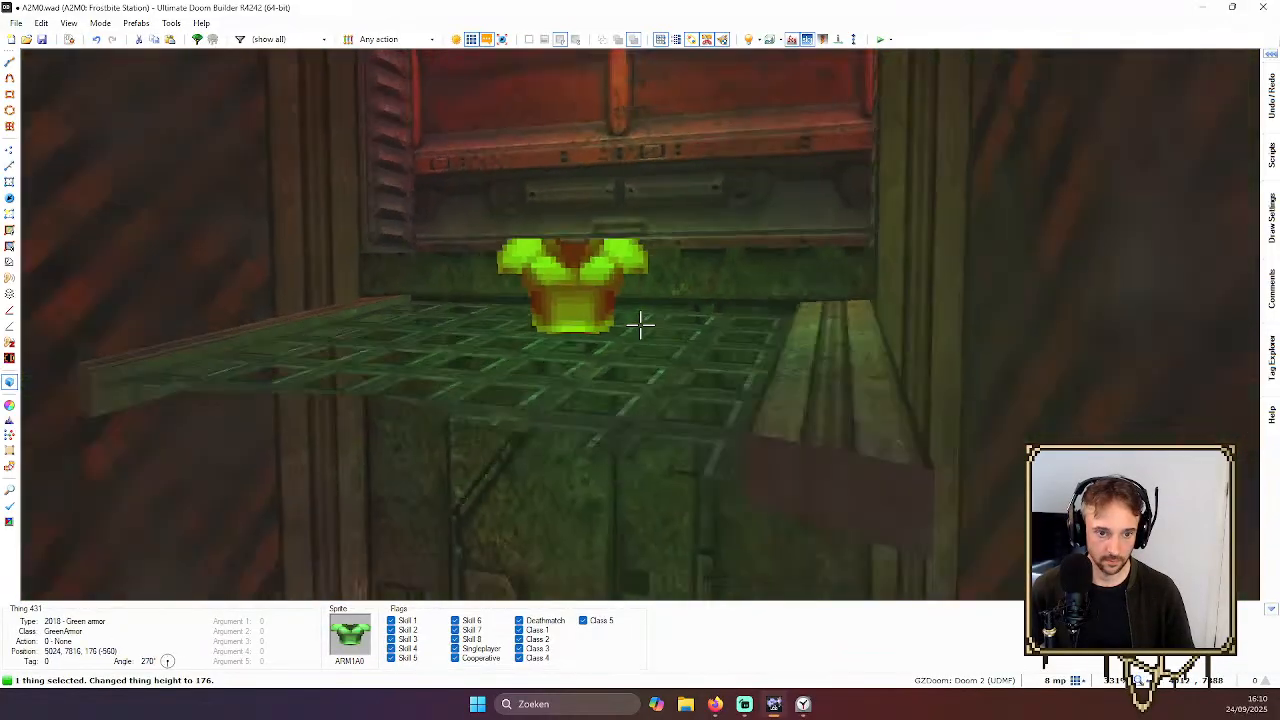
click(640, 325)
Change the ceiling frame around the slime-side door's light to the N_MTTK01 flat and reset its texture offsets and scale
key(d)
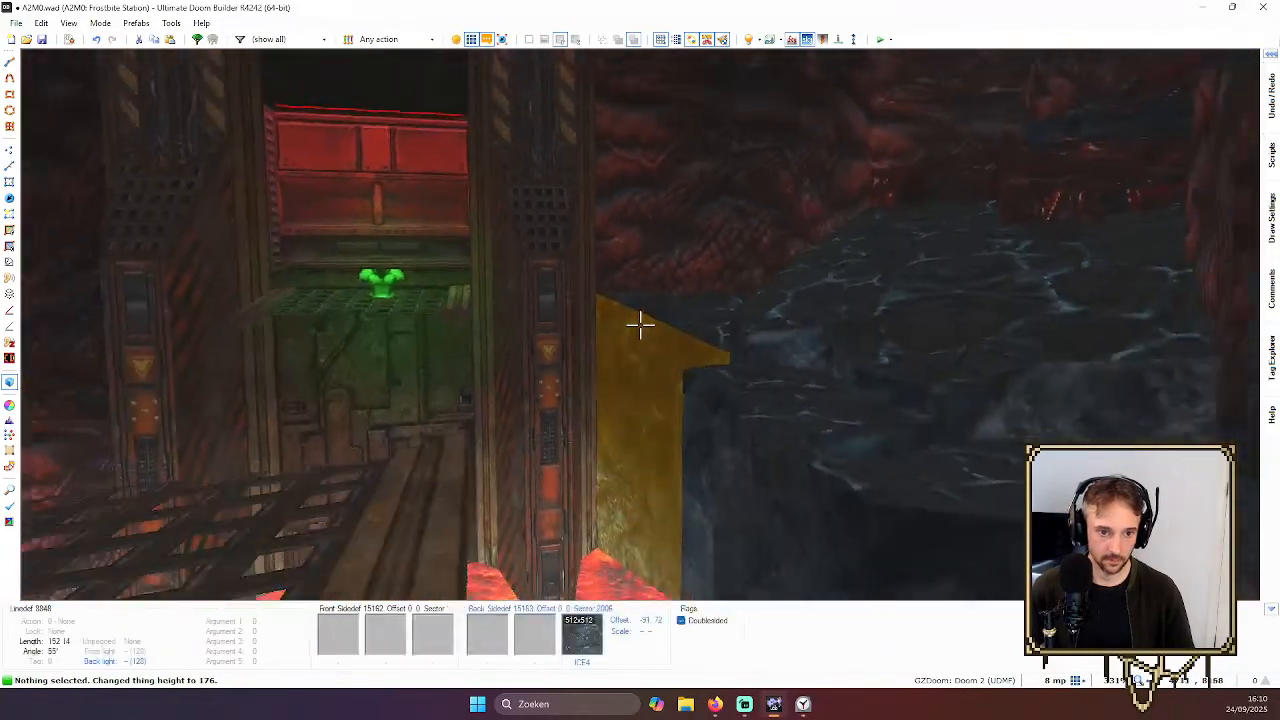
key(e)
key(d)
key(e)
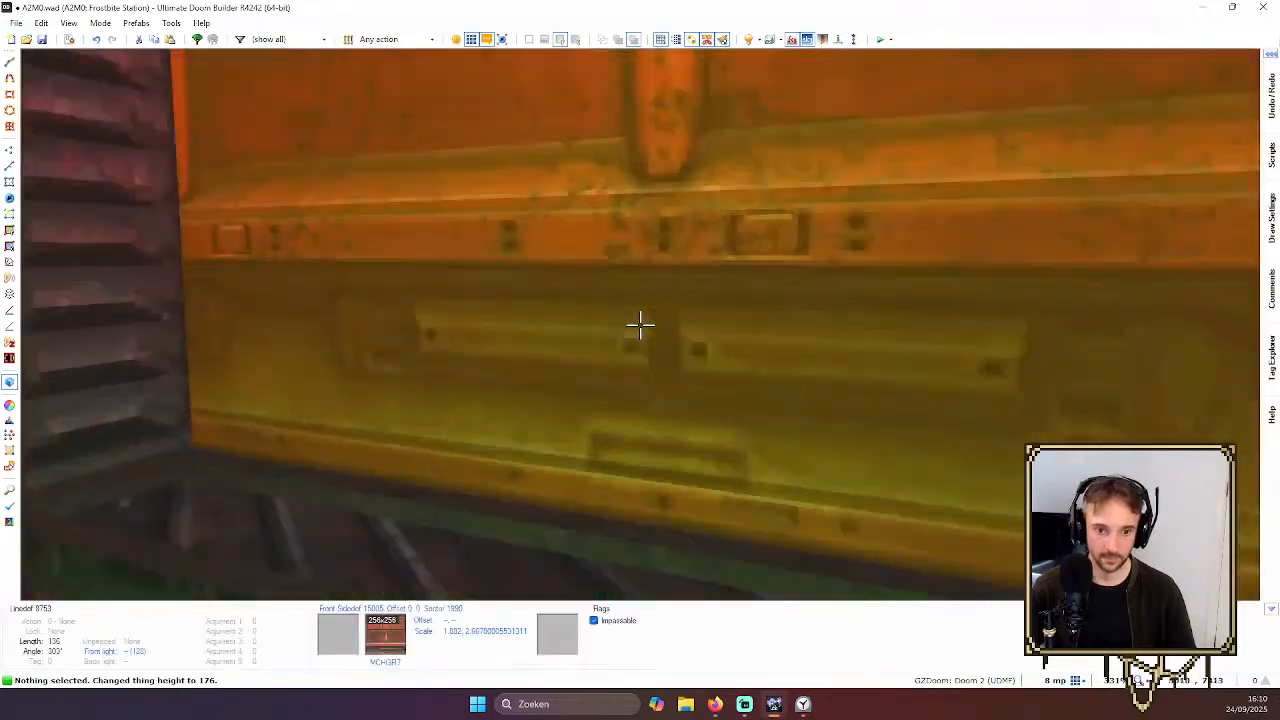
key(d)
key(d)
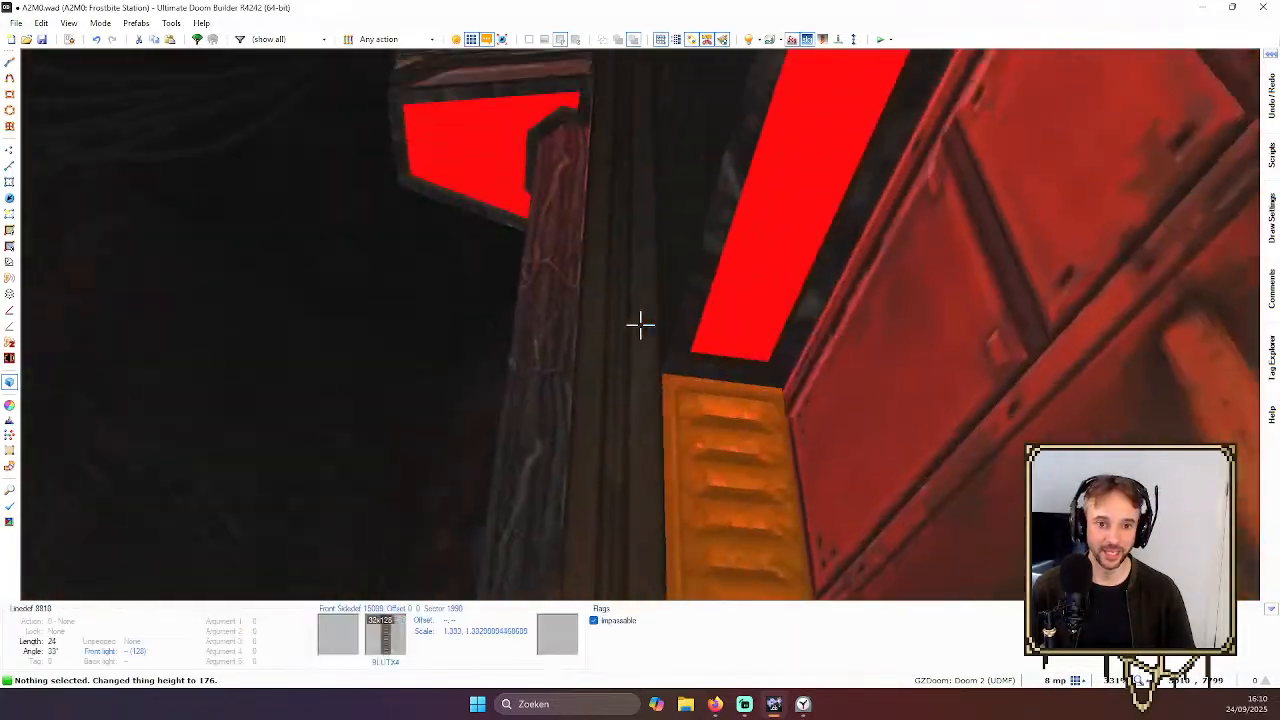
key(e)
key(e)
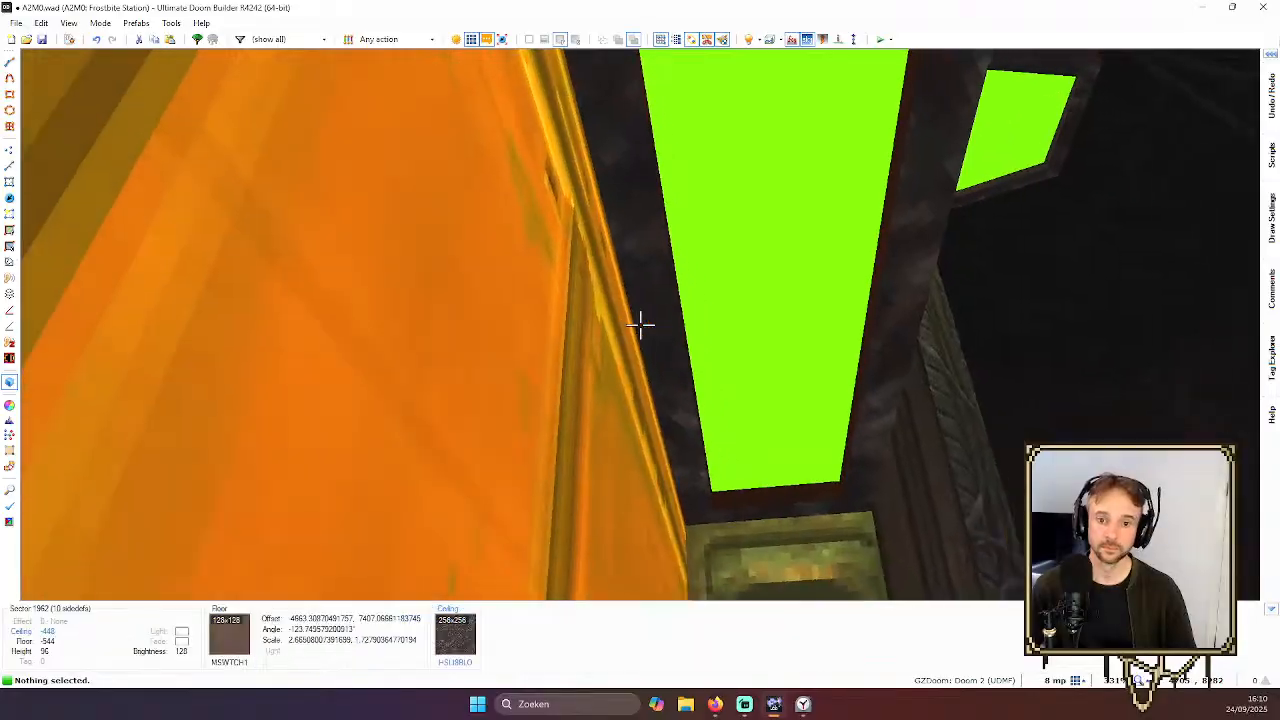
key(e)
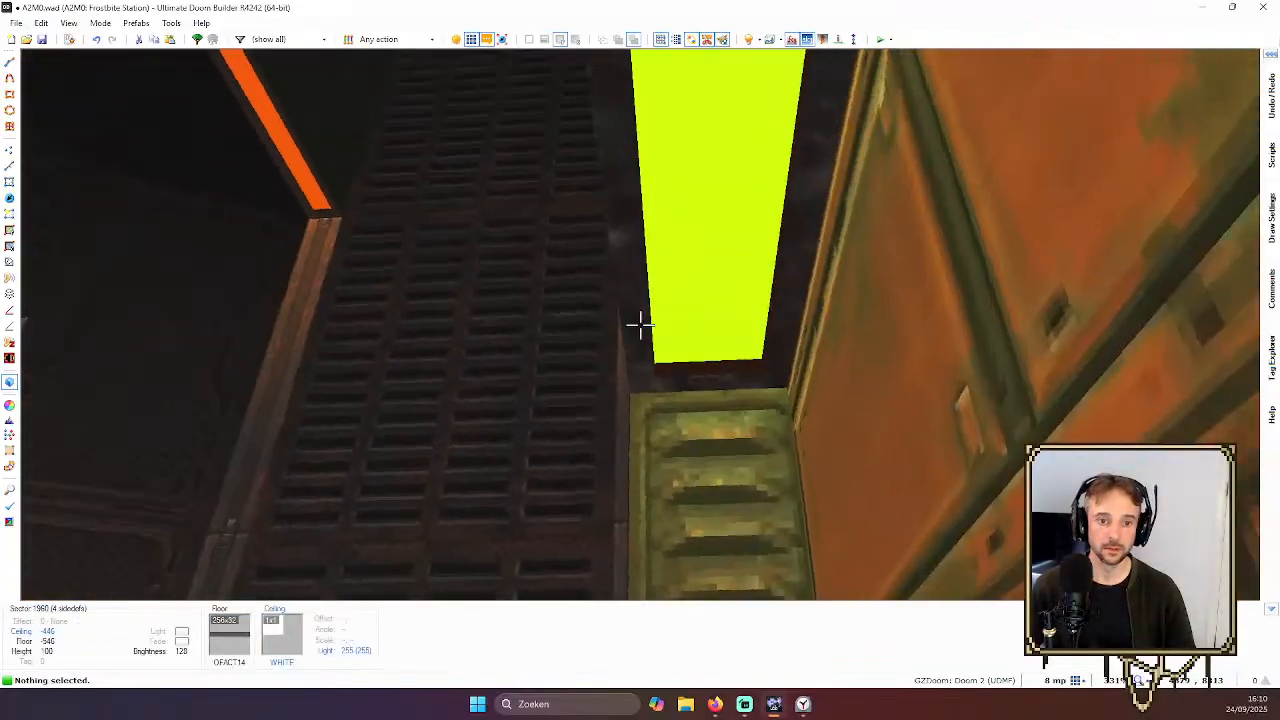
right_click(640, 323)
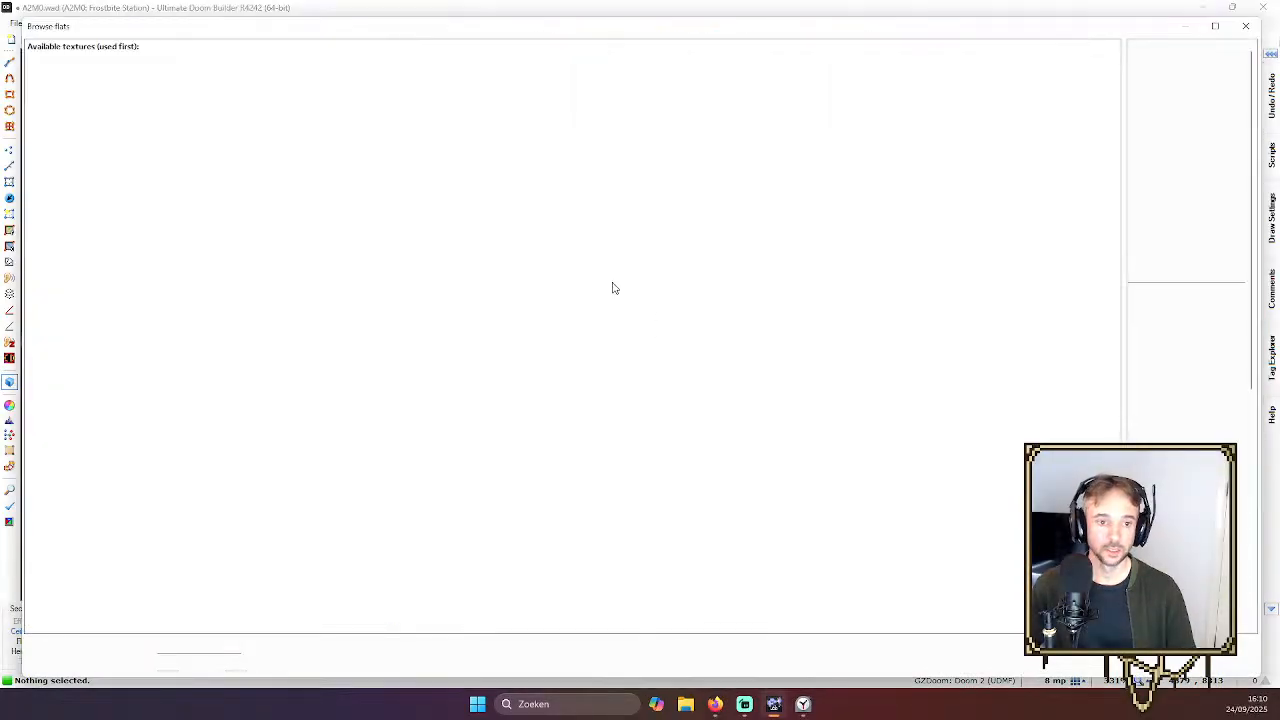
scroll(516, 280, up, 6)
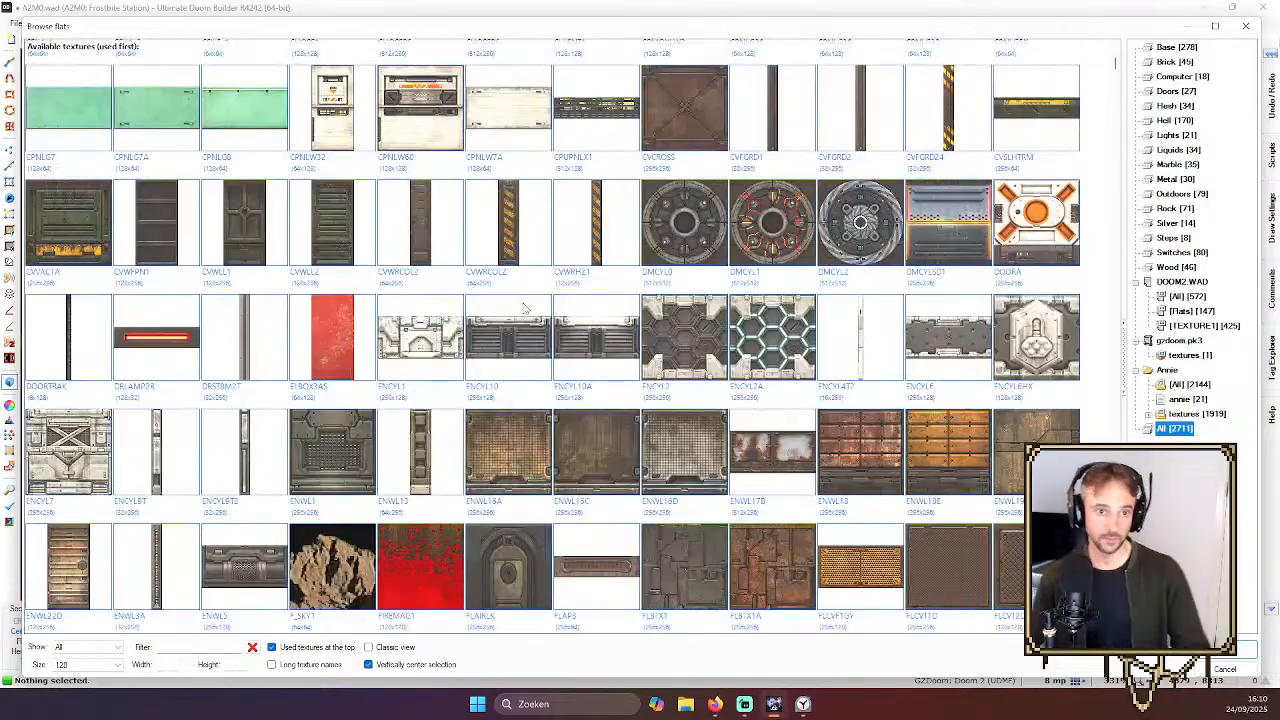
scroll(462, 255, up, 3)
scroll(446, 195, down, 10)
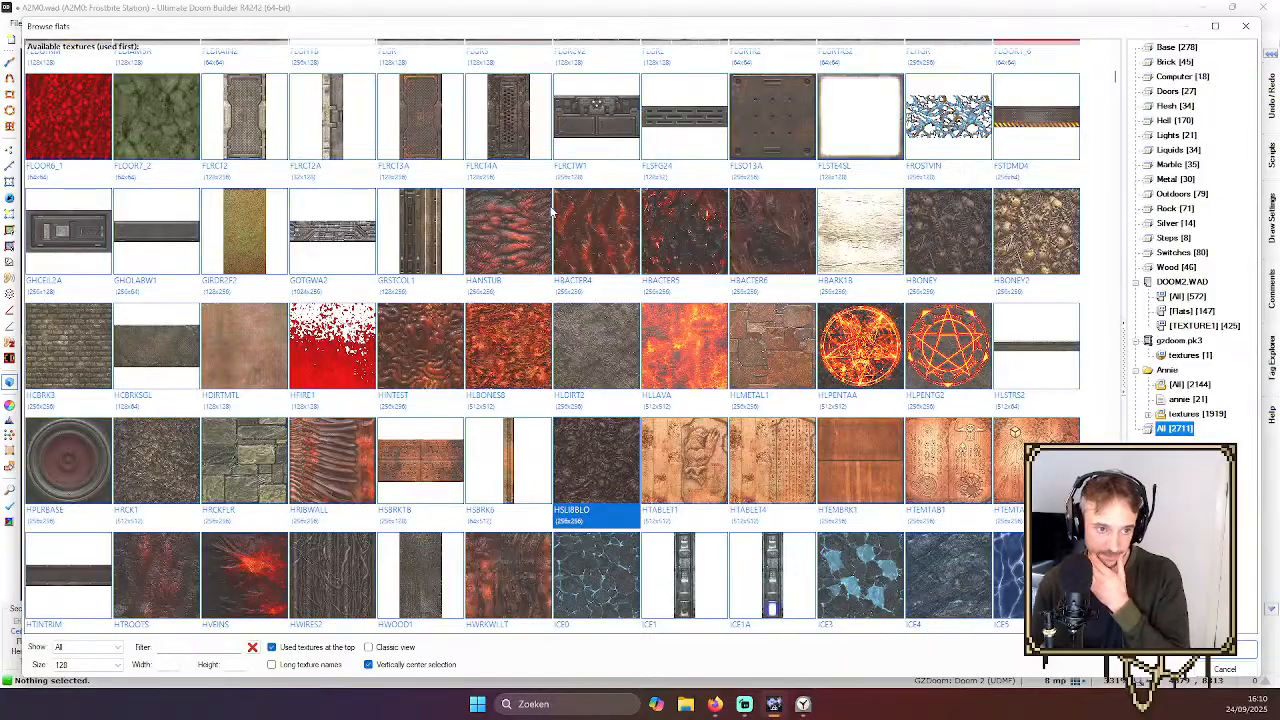
scroll(551, 212, down, 5)
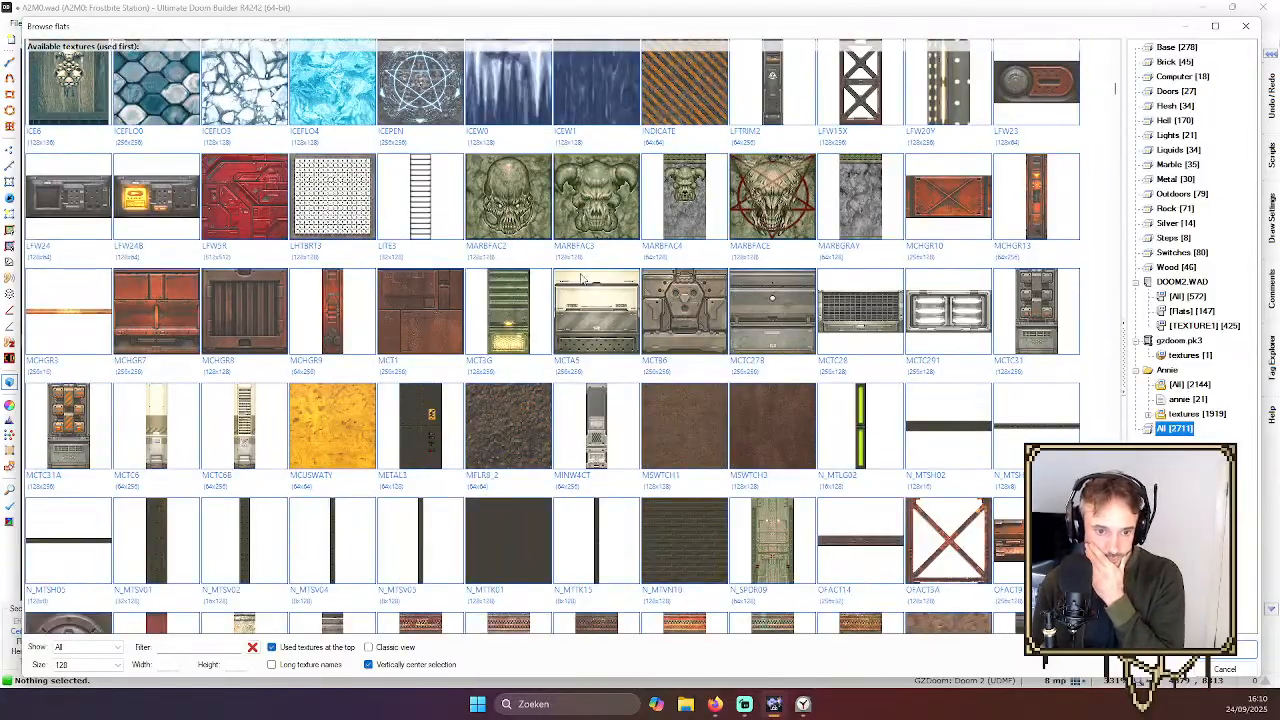
double_click(498, 541)
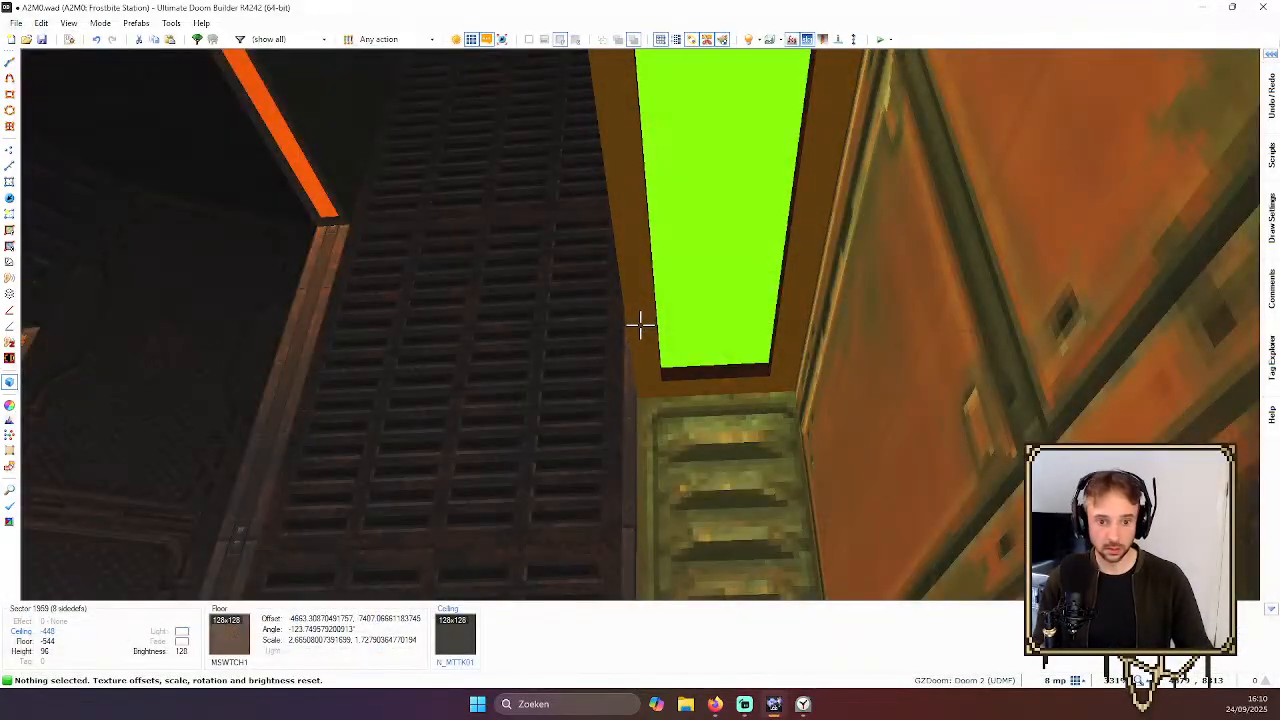
Copy N_MTTK01 and paste it onto the recessed light edges and the ceiling frame on the door's other side
key(s)
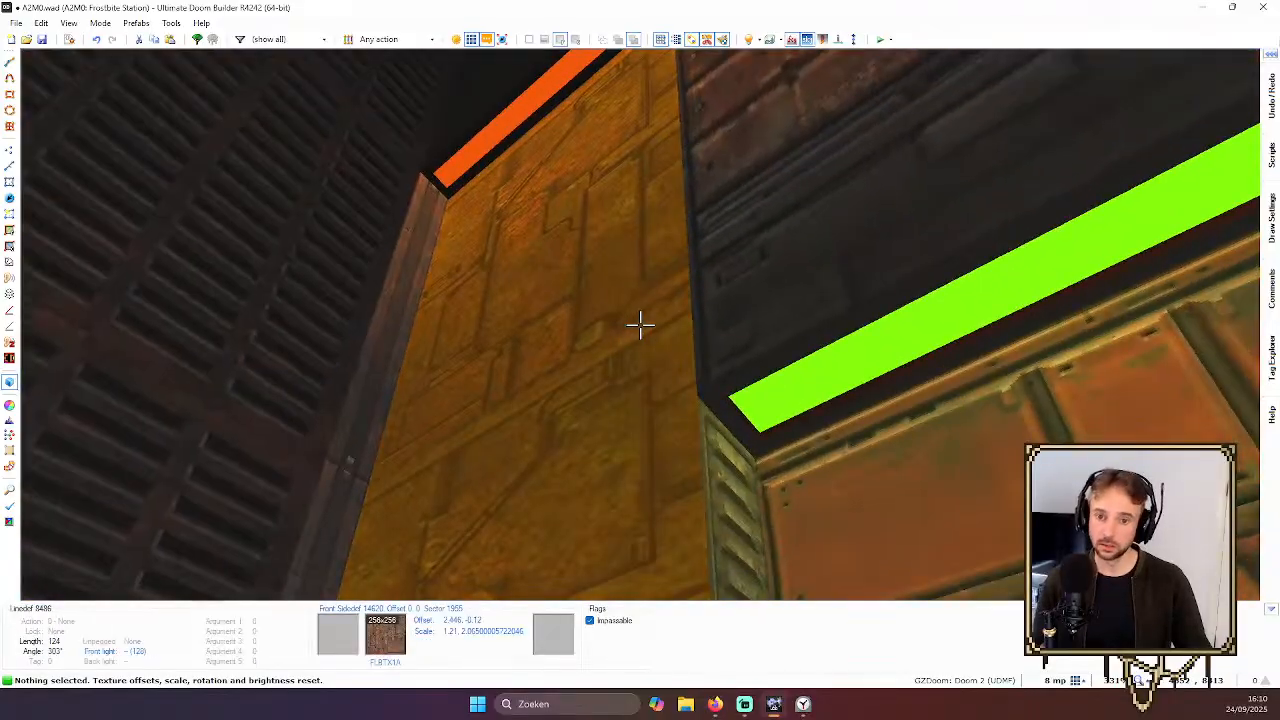
key(ctrl+c)
key(e)
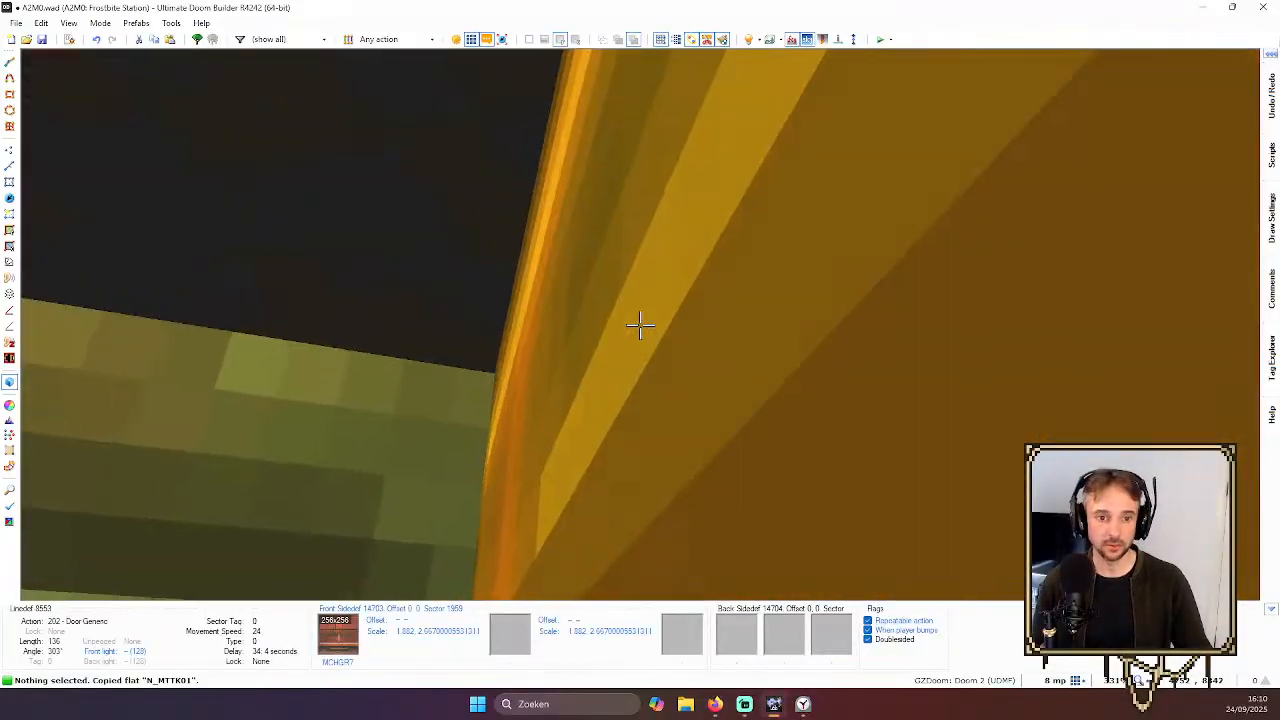
key(d)
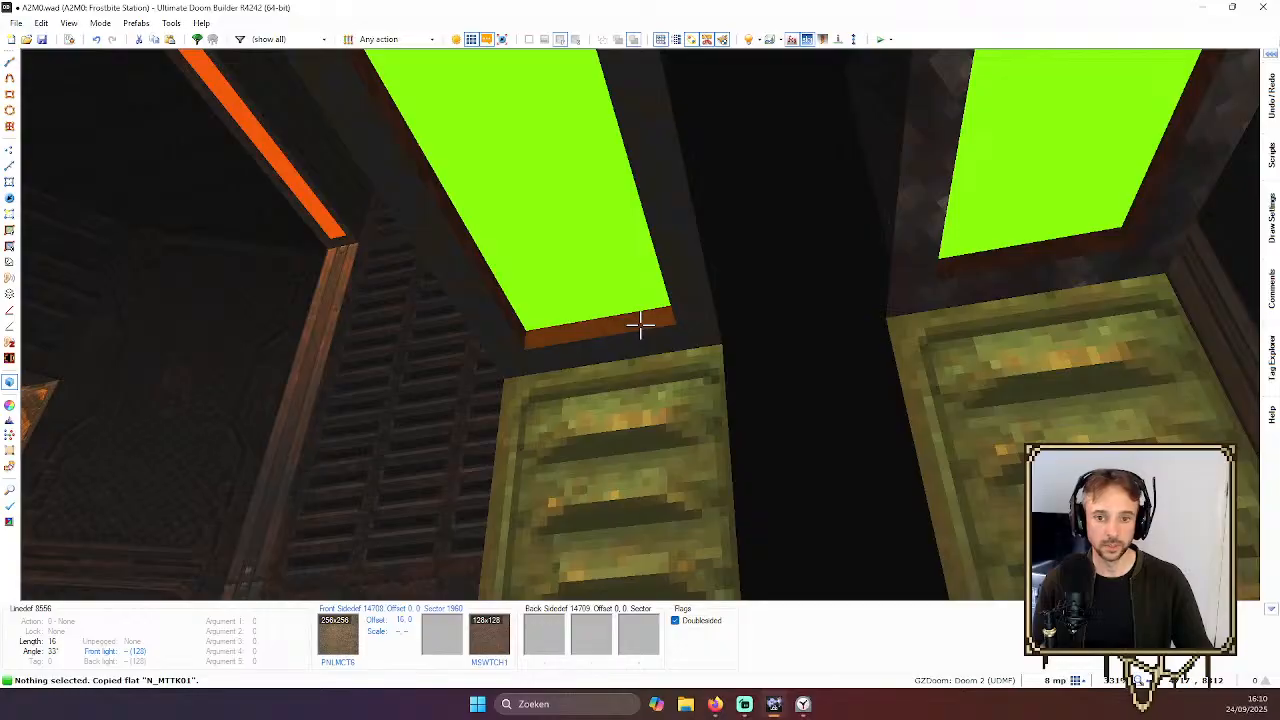
key(ctrl+v)
key(c)
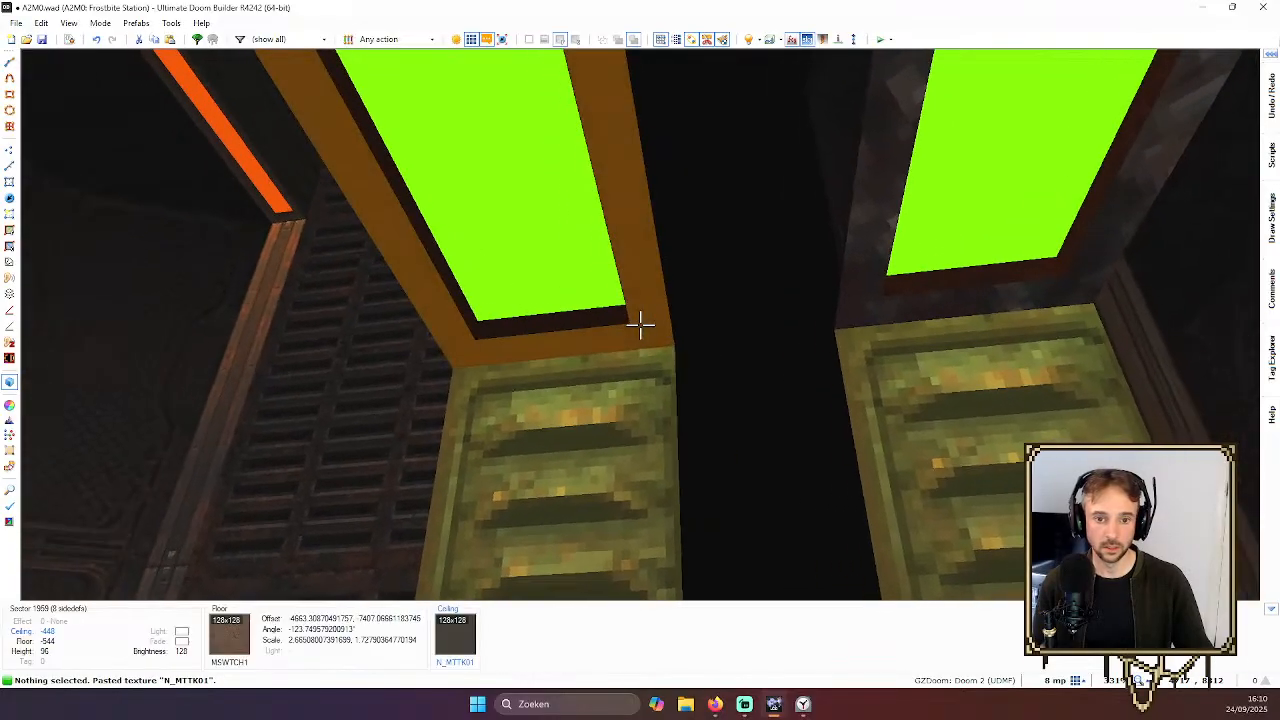
key(ctrl+c)
key(ctrl+v)
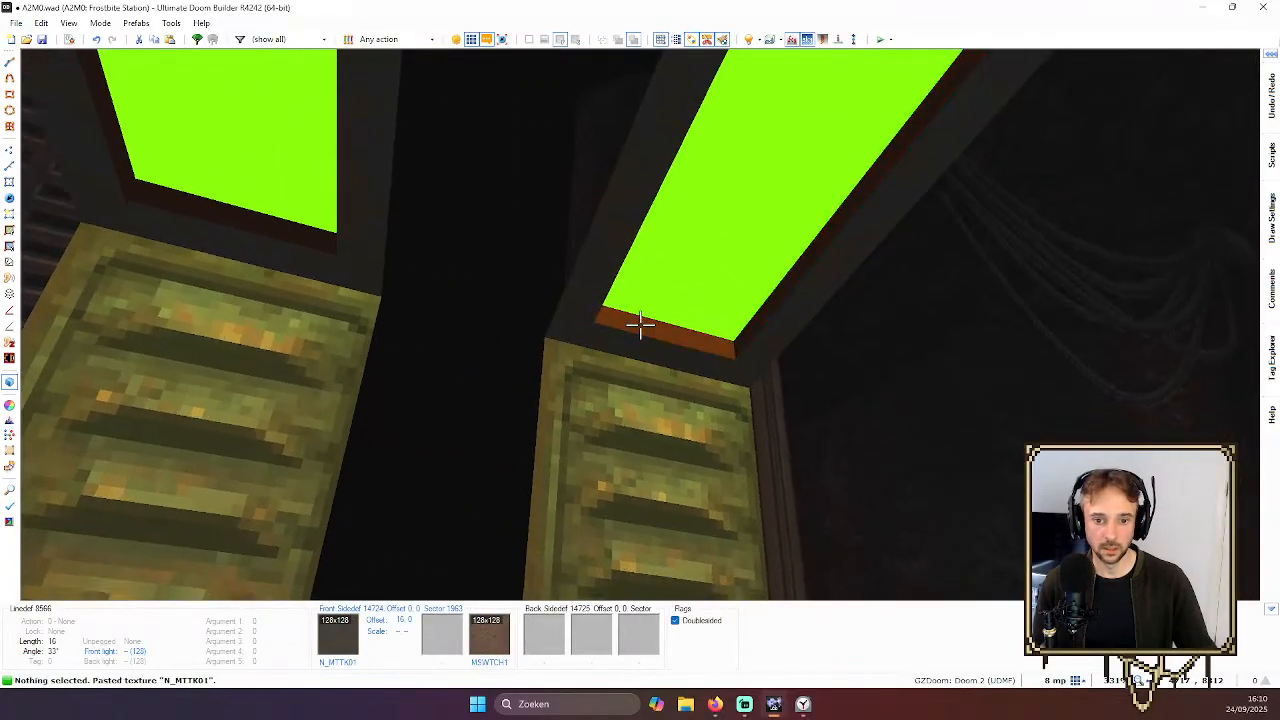
Paste the N_MTTK01 flat onto the ceiling frame around the red light above the lava-room door by the green armor
key(e)
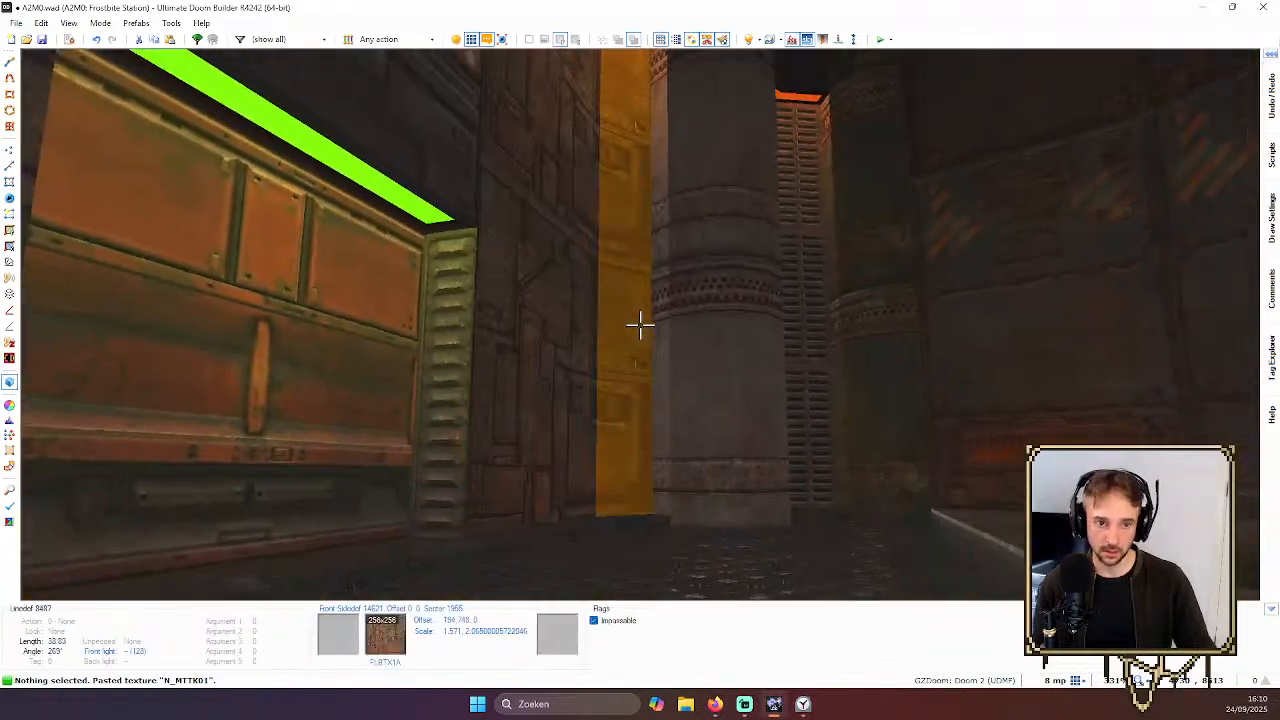
key(e)
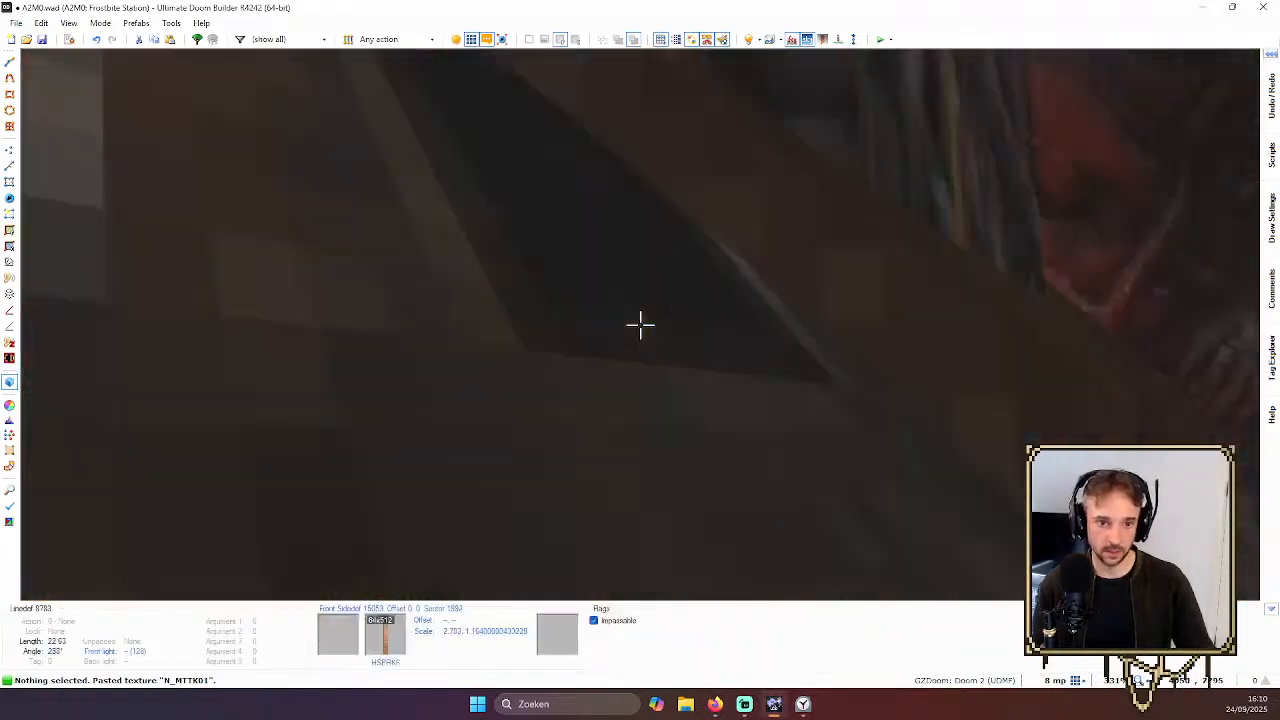
key(e)
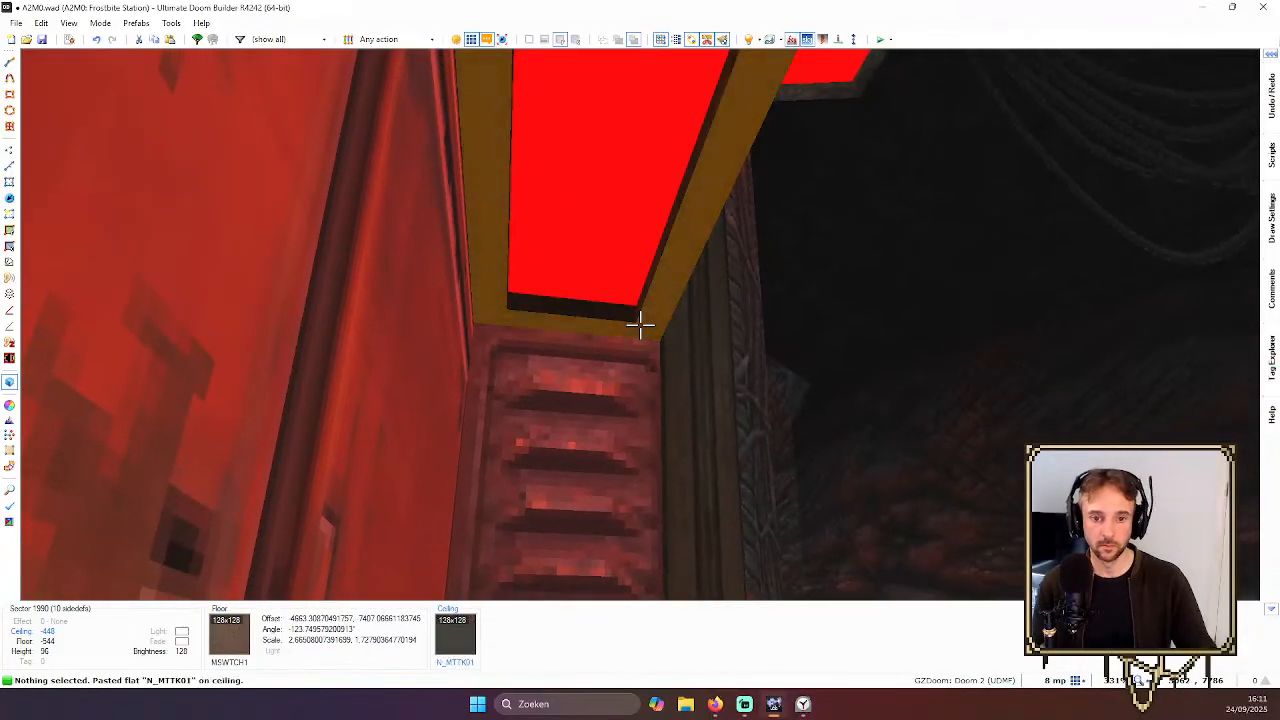
Align the origin and rotation of the slime-side floor strip's texture to the strip's corner and long edge in Floor Align mode
key(d)
key(e)
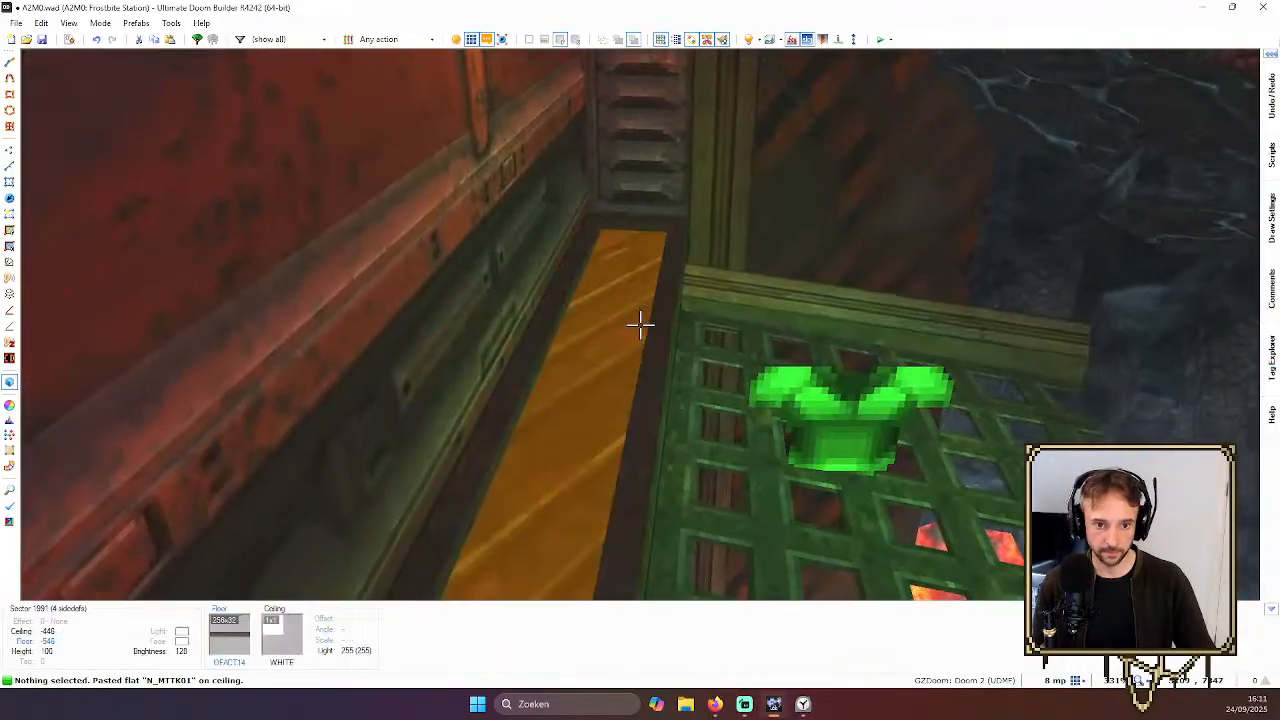
key(f)
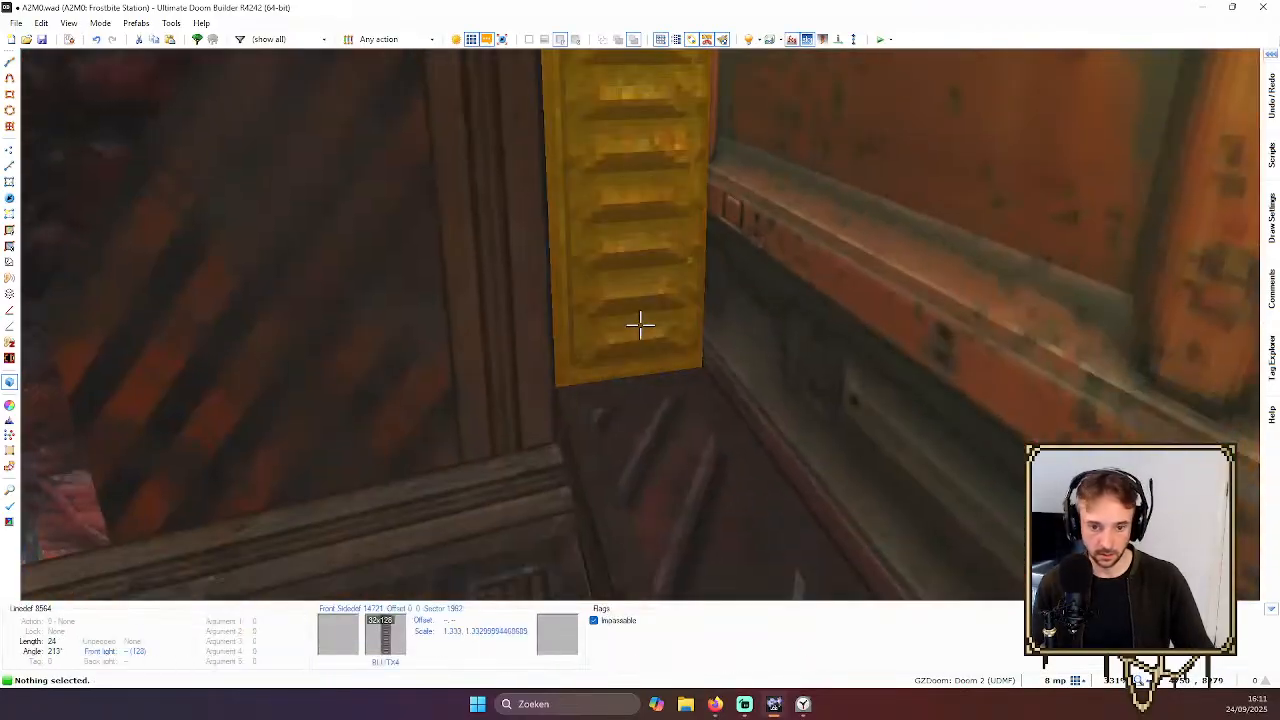
key(d)
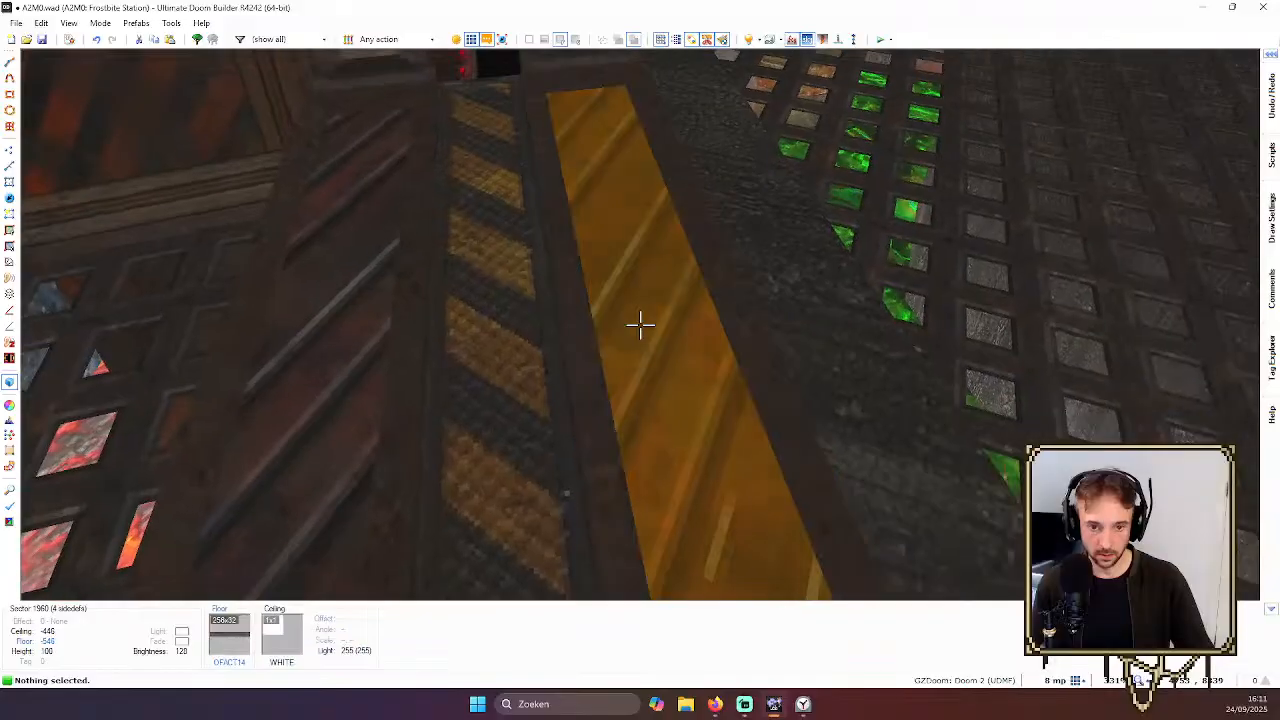
key(q)
scroll(559, 347, up, 3)
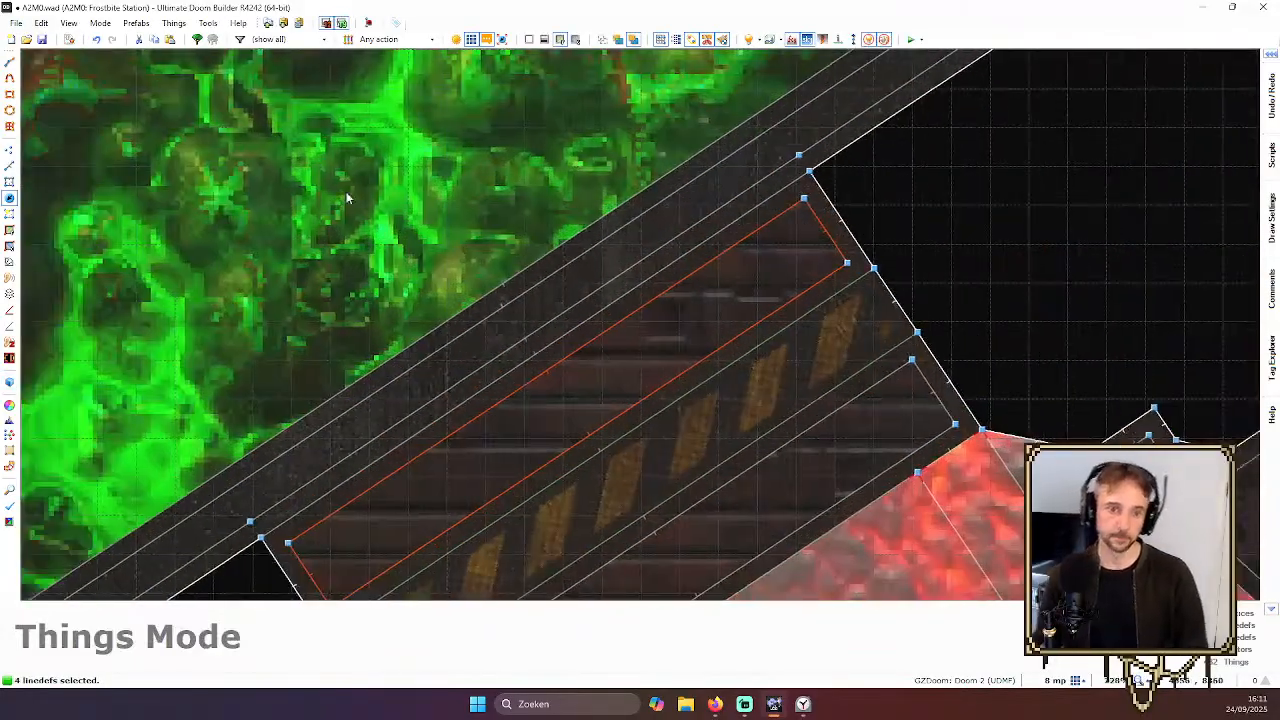
scroll(884, 248, down, 4)
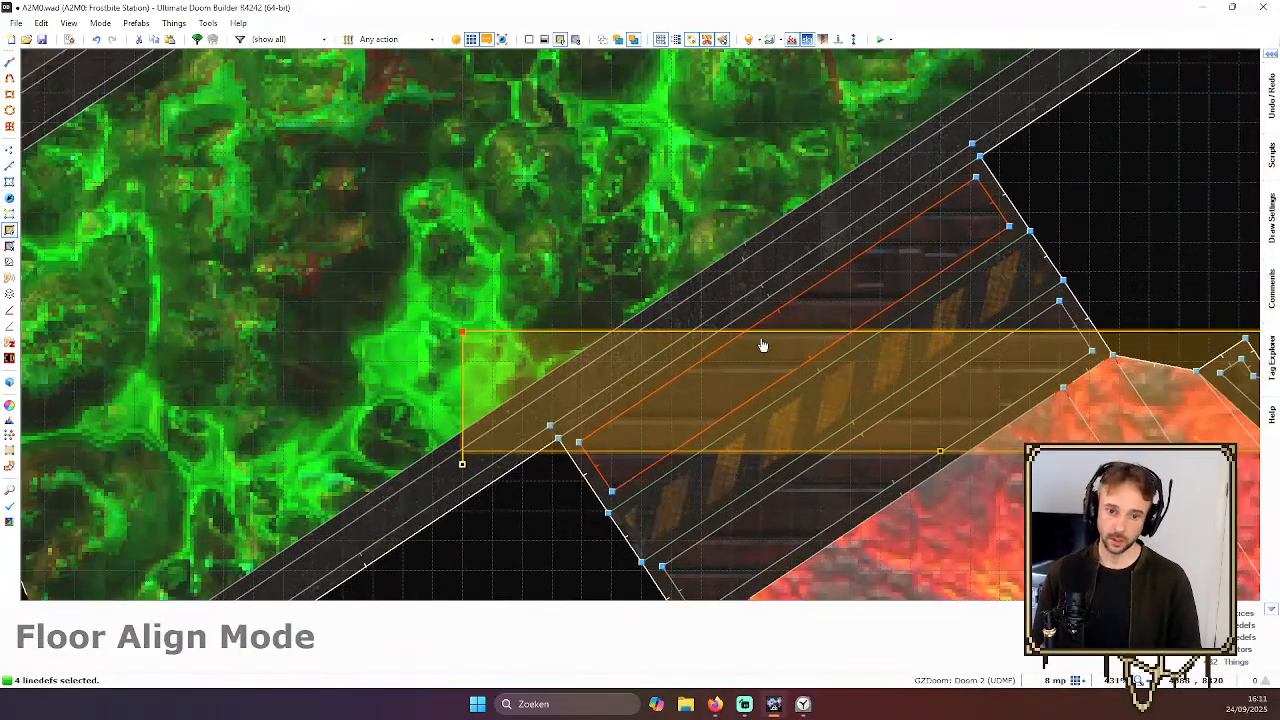
scroll(598, 378, up, 2)
scroll(598, 378, up, 2)
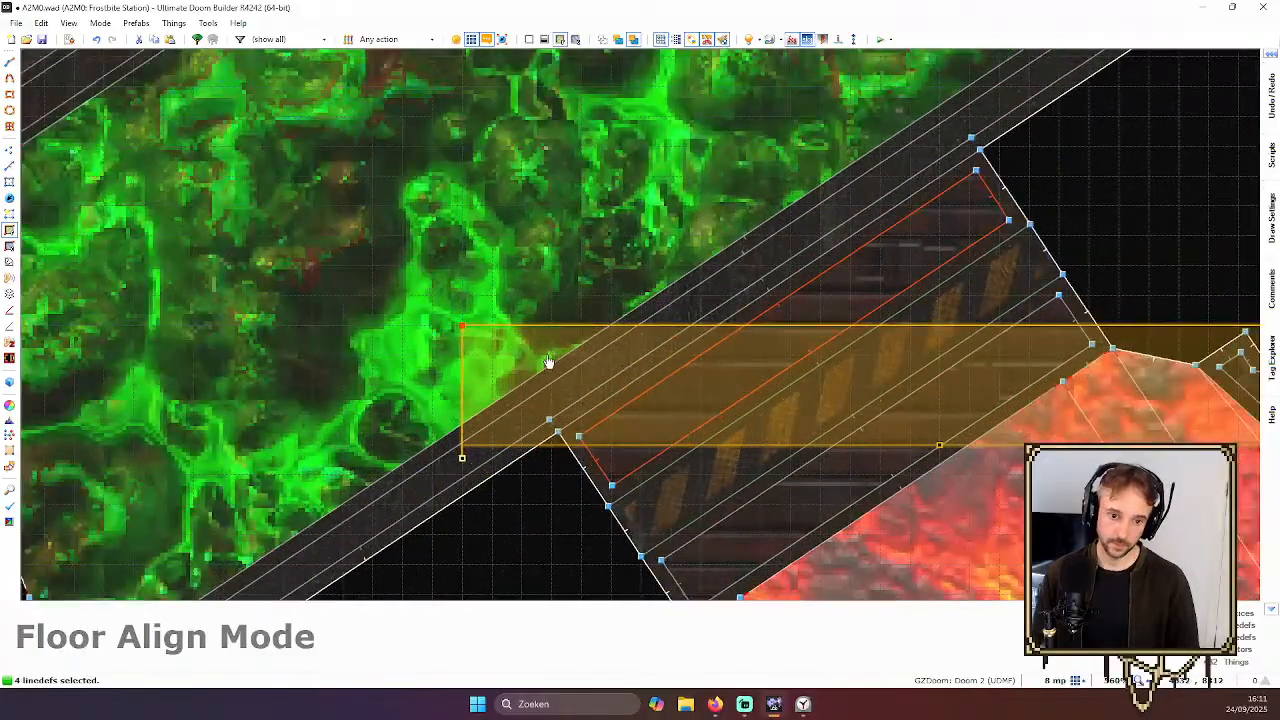
drag(548, 360, 604, 457)
scroll(608, 455, down, 2)
scroll(640, 451, down, 2)
scroll(935, 455, up, 2)
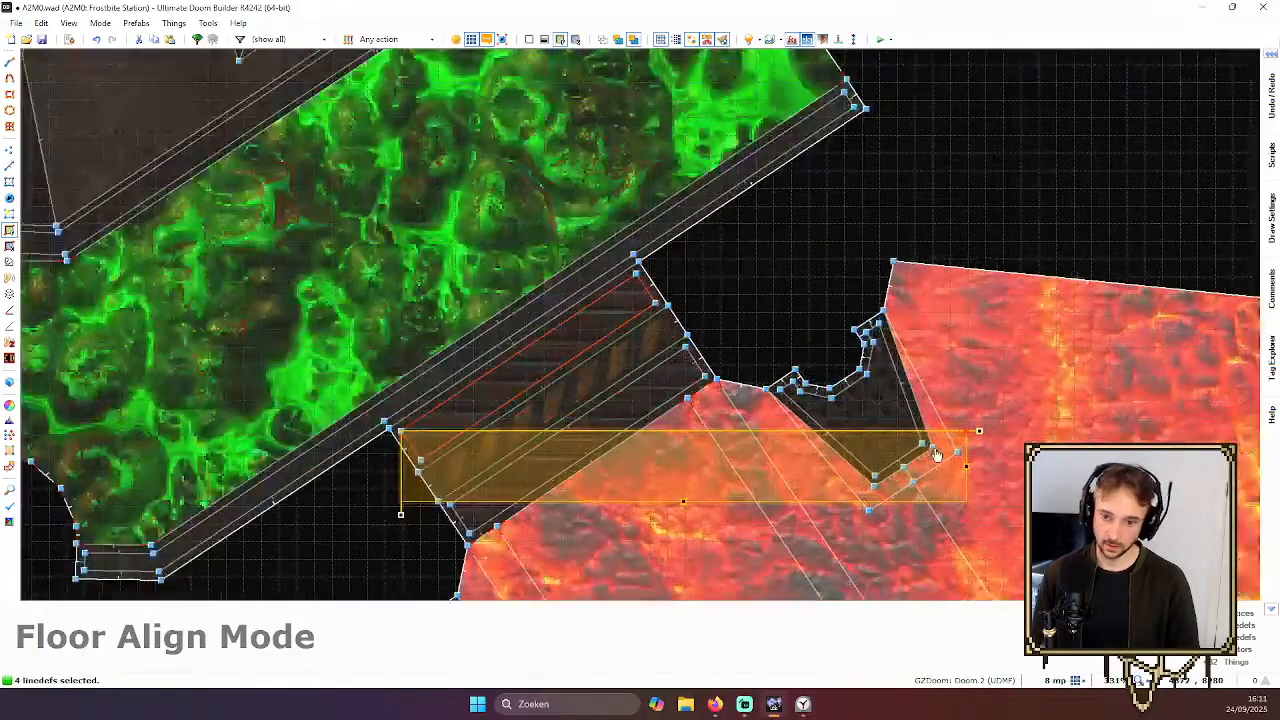
drag(980, 432, 700, 300)
Scale the slime-side strip's floor texture to the strip's width, shorten it to about its length, and return to the 3D view
scroll(640, 270, up, 2)
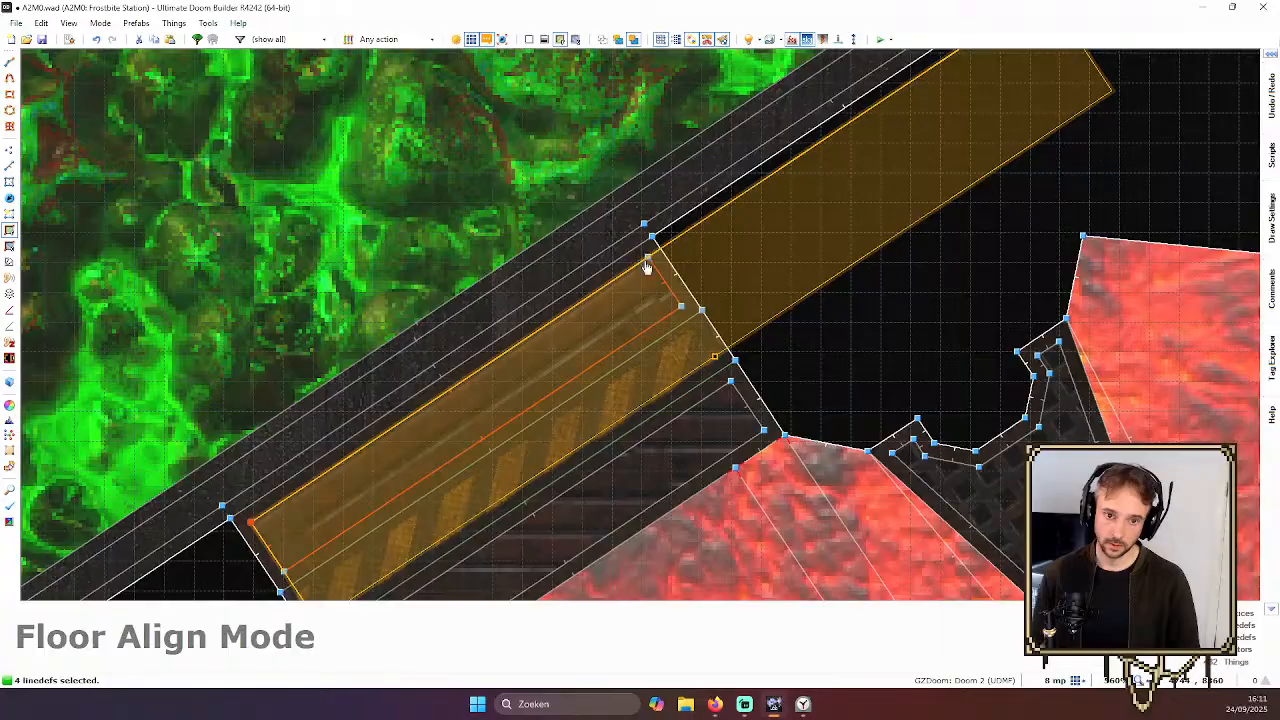
drag(716, 357, 686, 306)
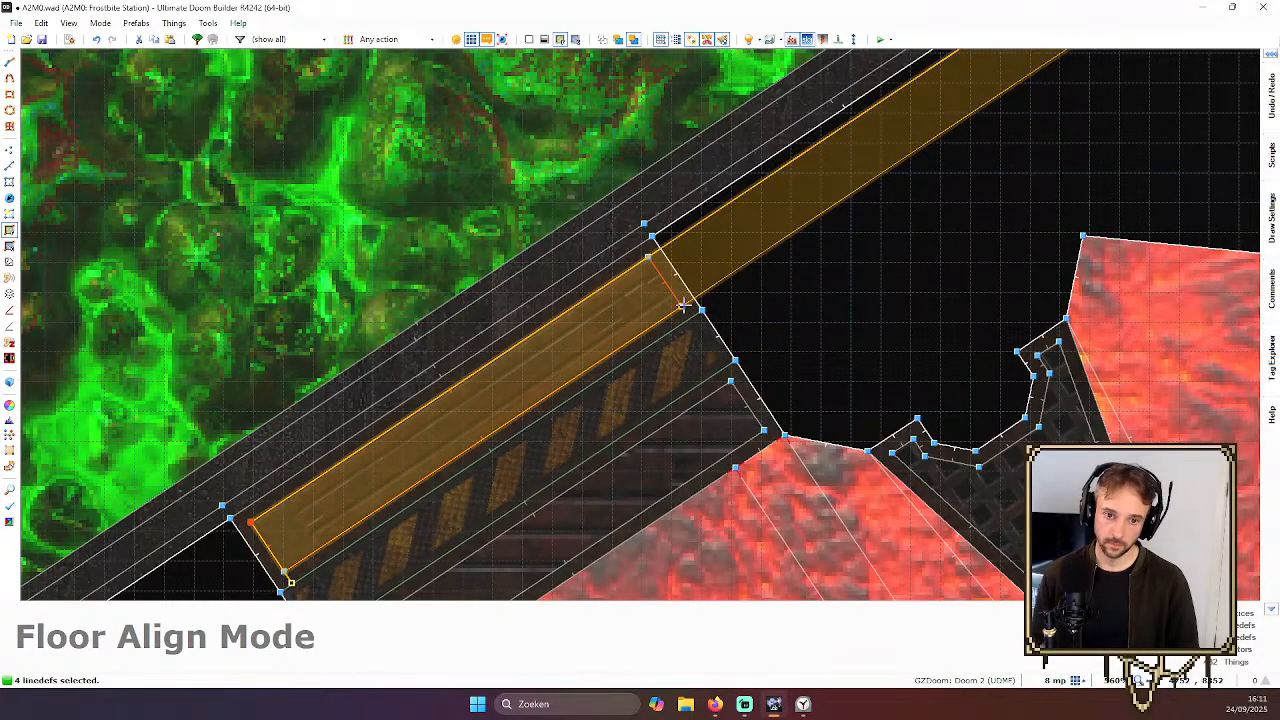
scroll(684, 305, down, 2)
drag(913, 131, 700, 285)
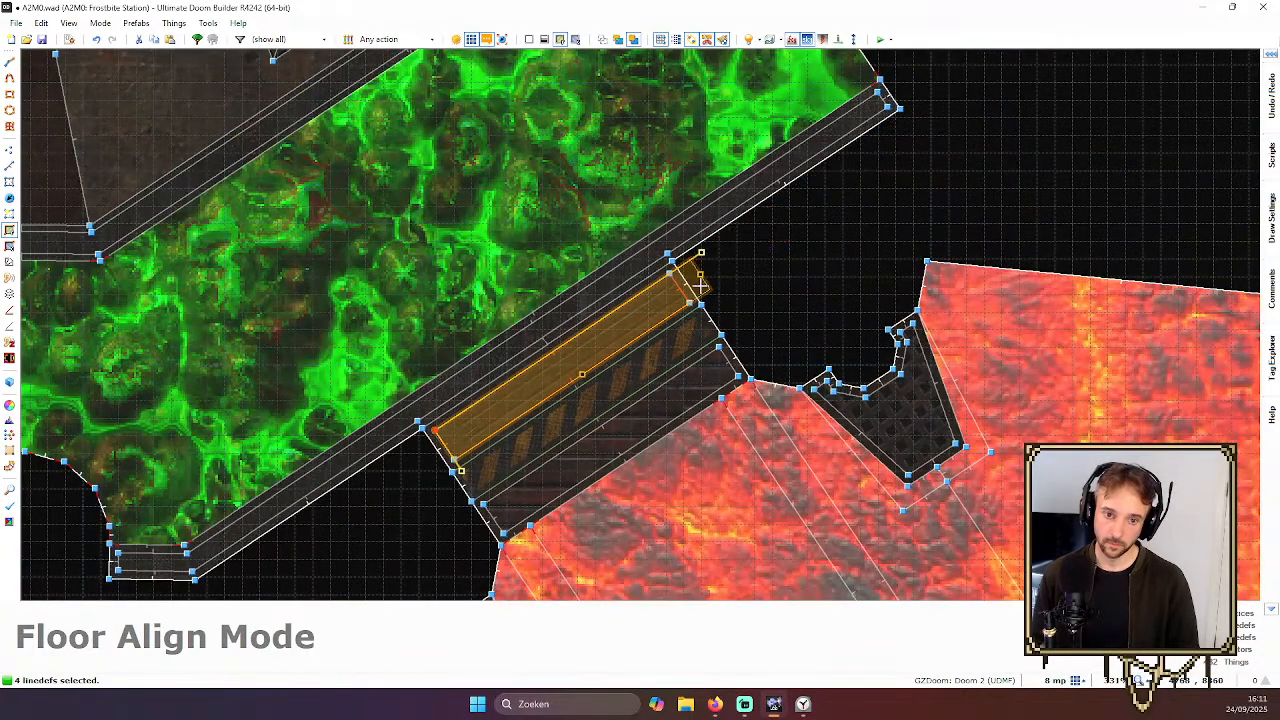
key(t)
key(q)
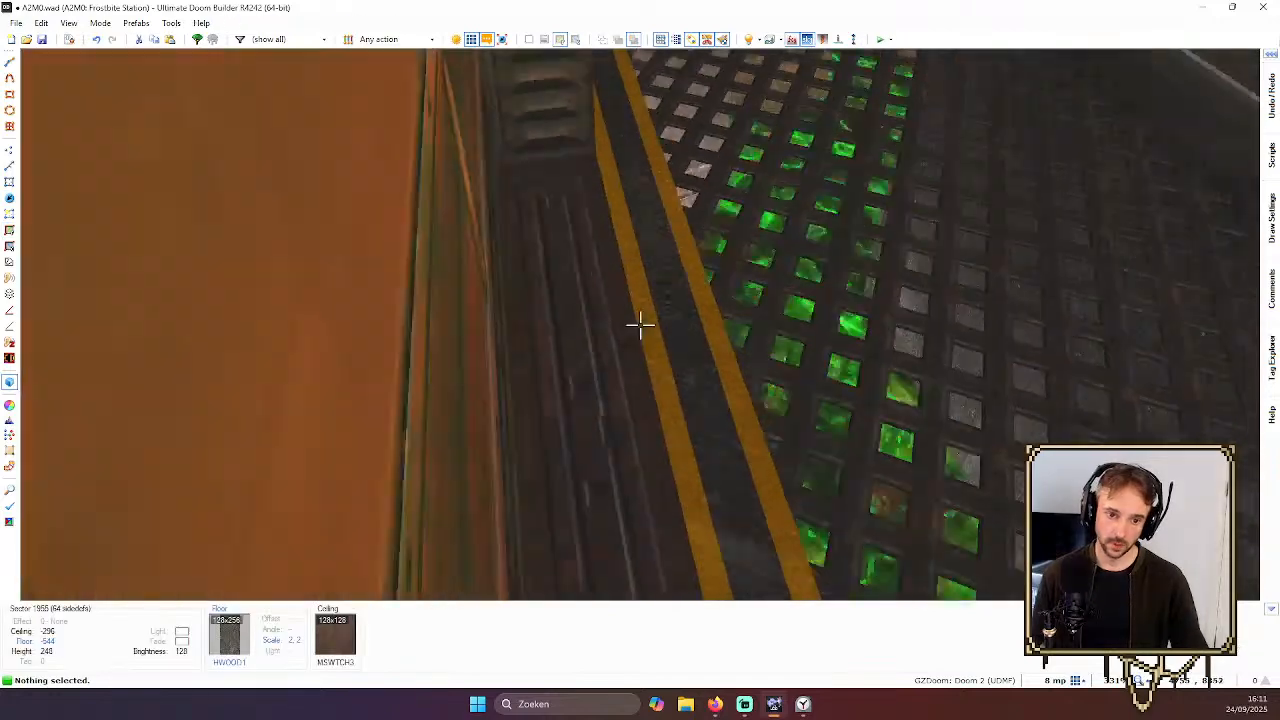
Align the origin and rotation of the floor strip texture on the door's lava side to the strip's corner and long edge
key(e)
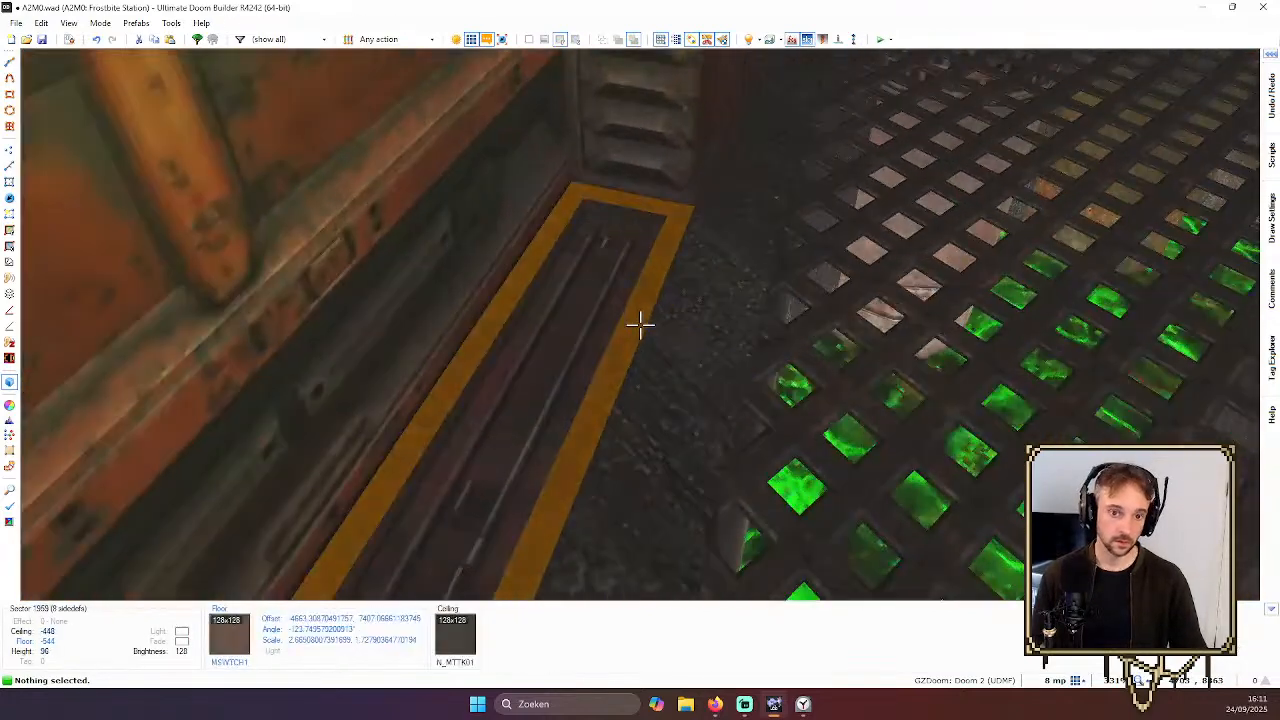
key(d)
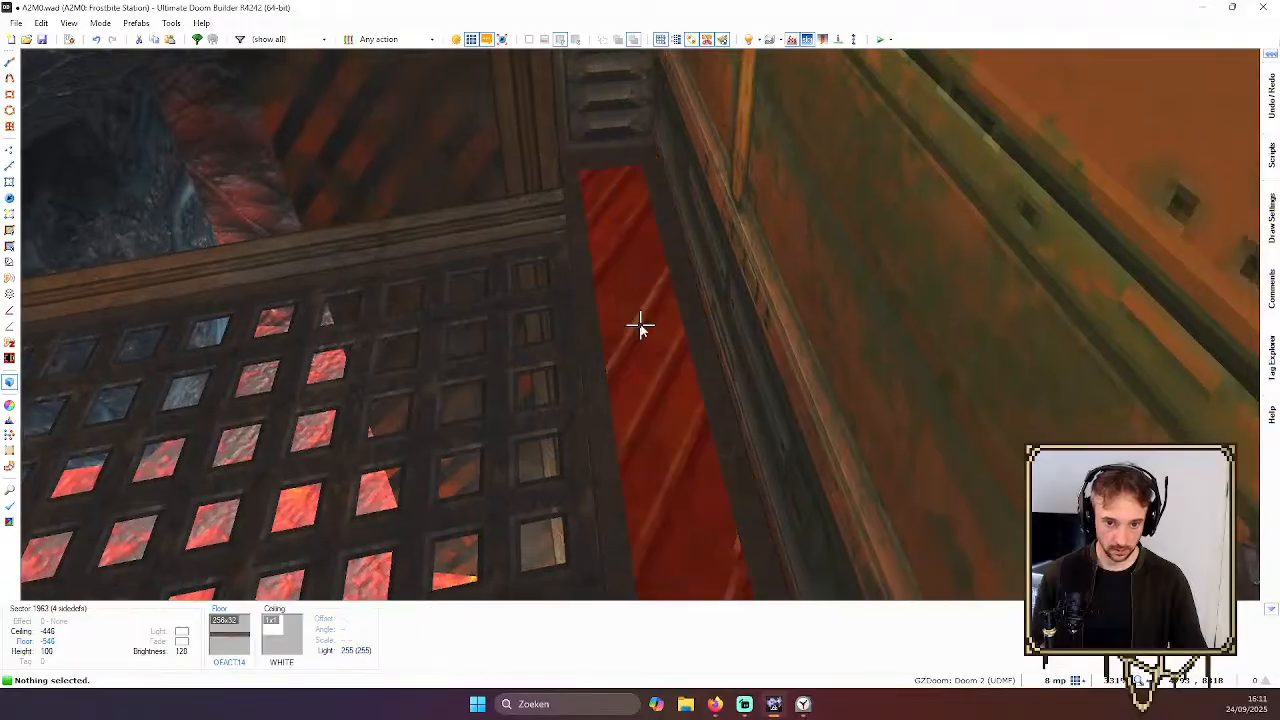
key(q)
key(Left)
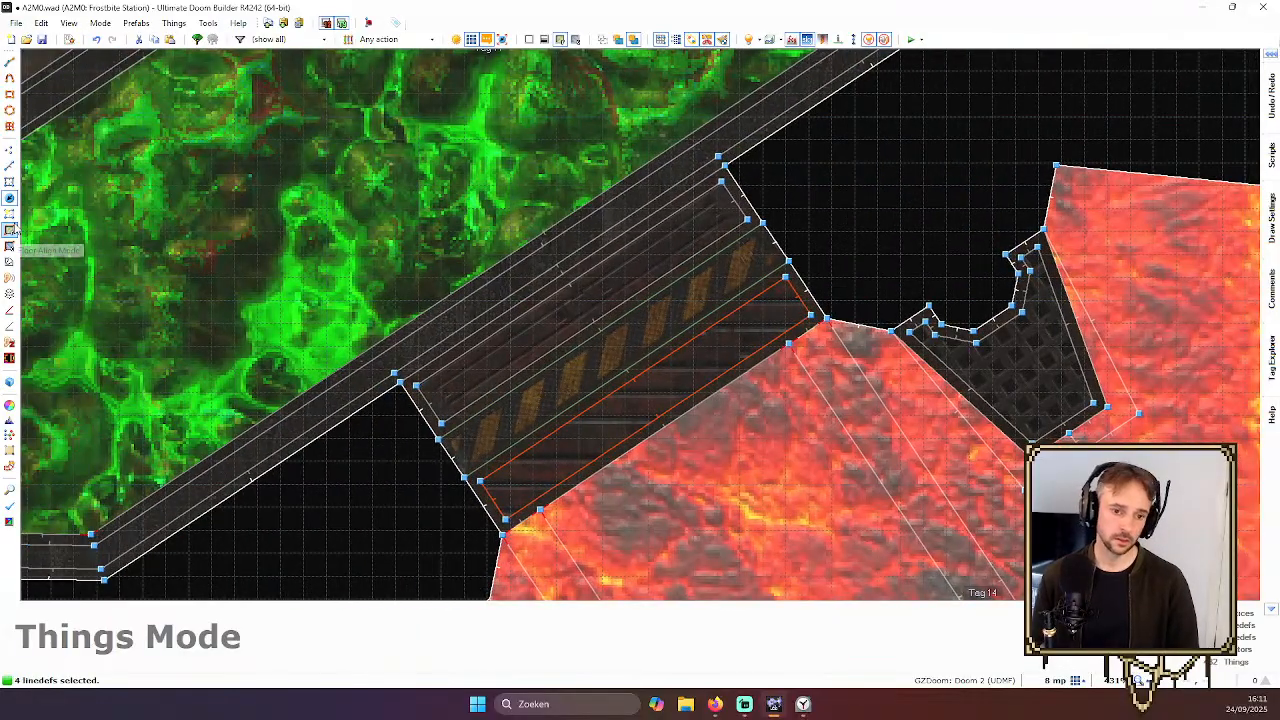
click(10, 230)
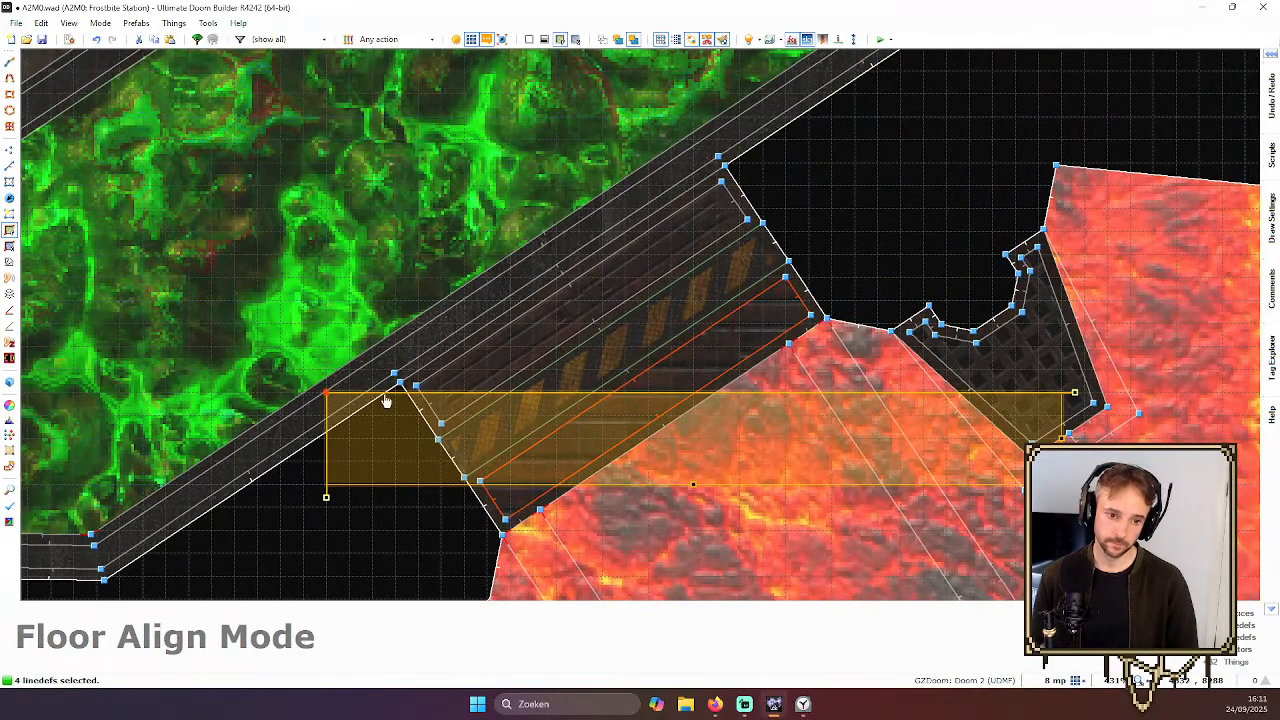
drag(331, 397, 484, 486)
scroll(552, 488, down, 2)
scroll(914, 488, up, 2)
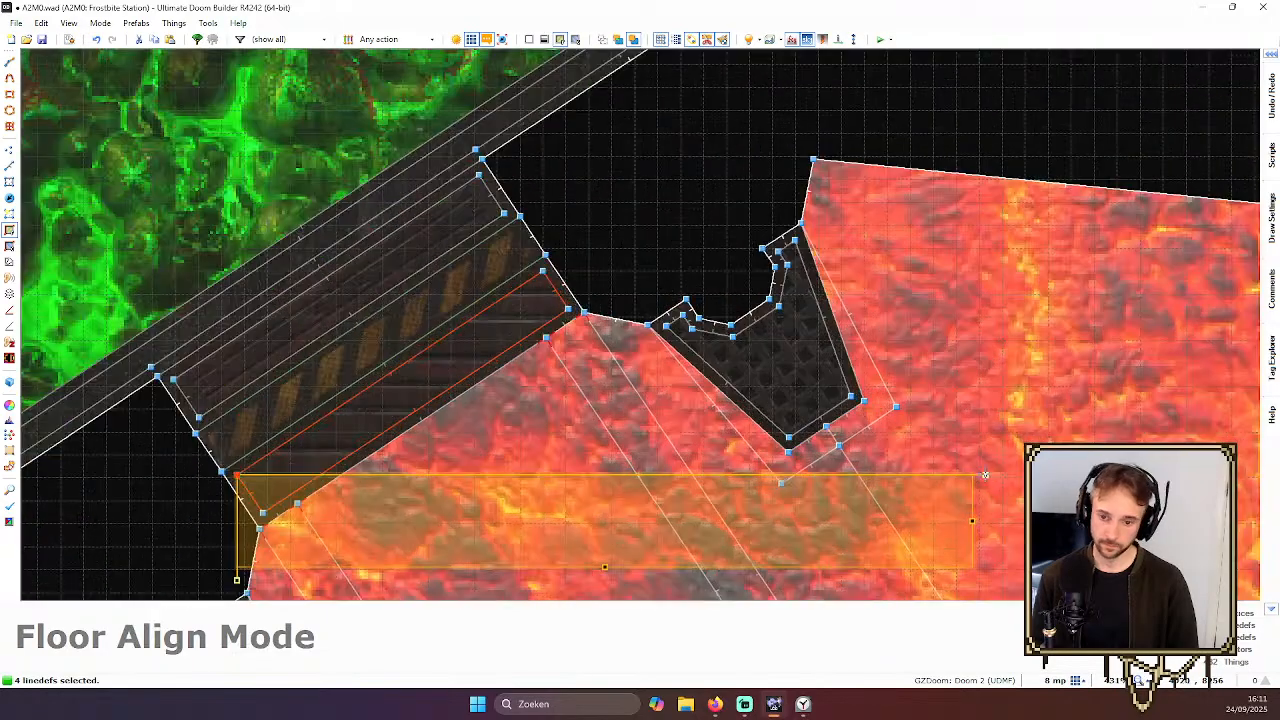
drag(988, 477, 535, 272)
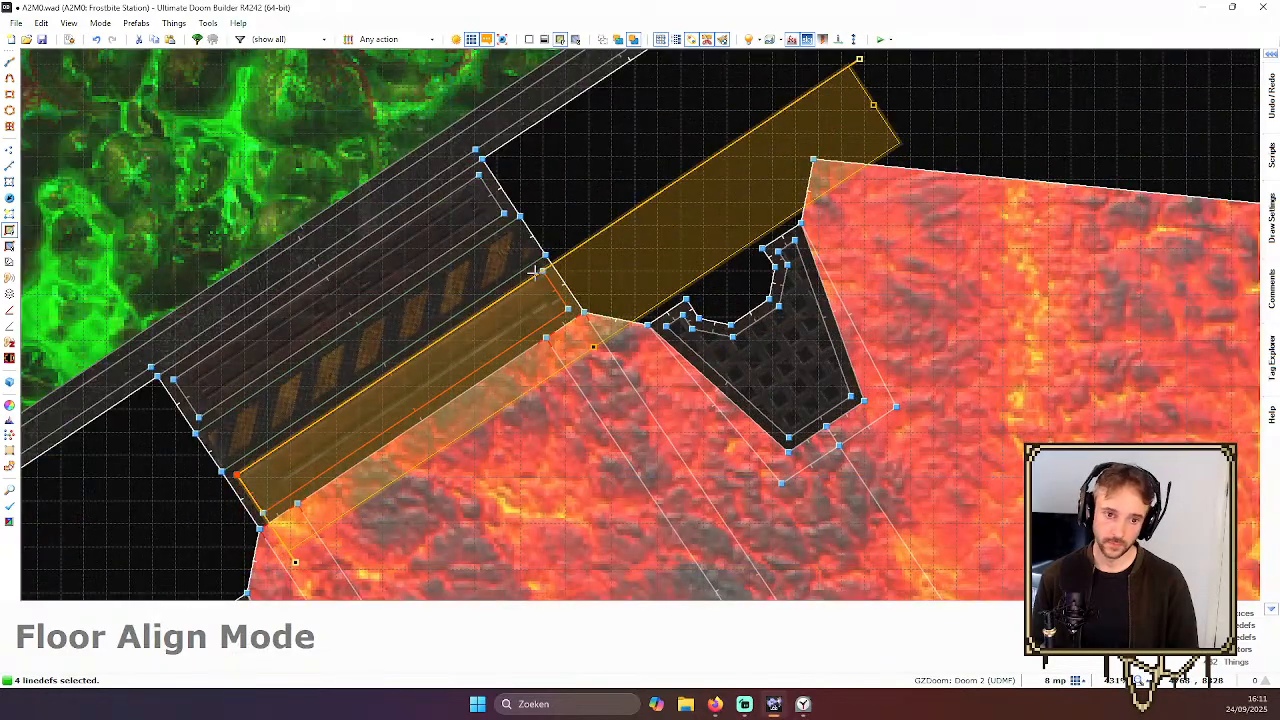
Shorten the lava-side strip's floor texture to about the strip's length, apply it and return to sector editing
key(Left)
drag(940, 103, 634, 309)
scroll(634, 309, up, 1)
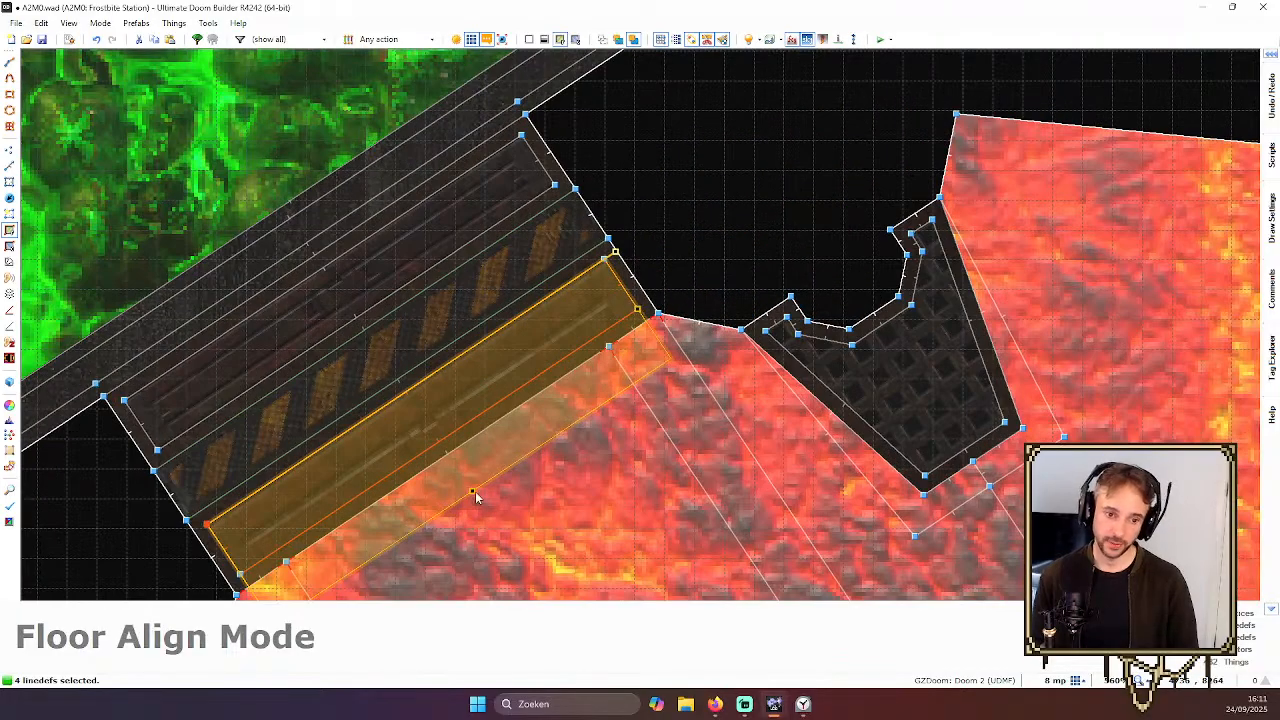
key(Return)
key(s)
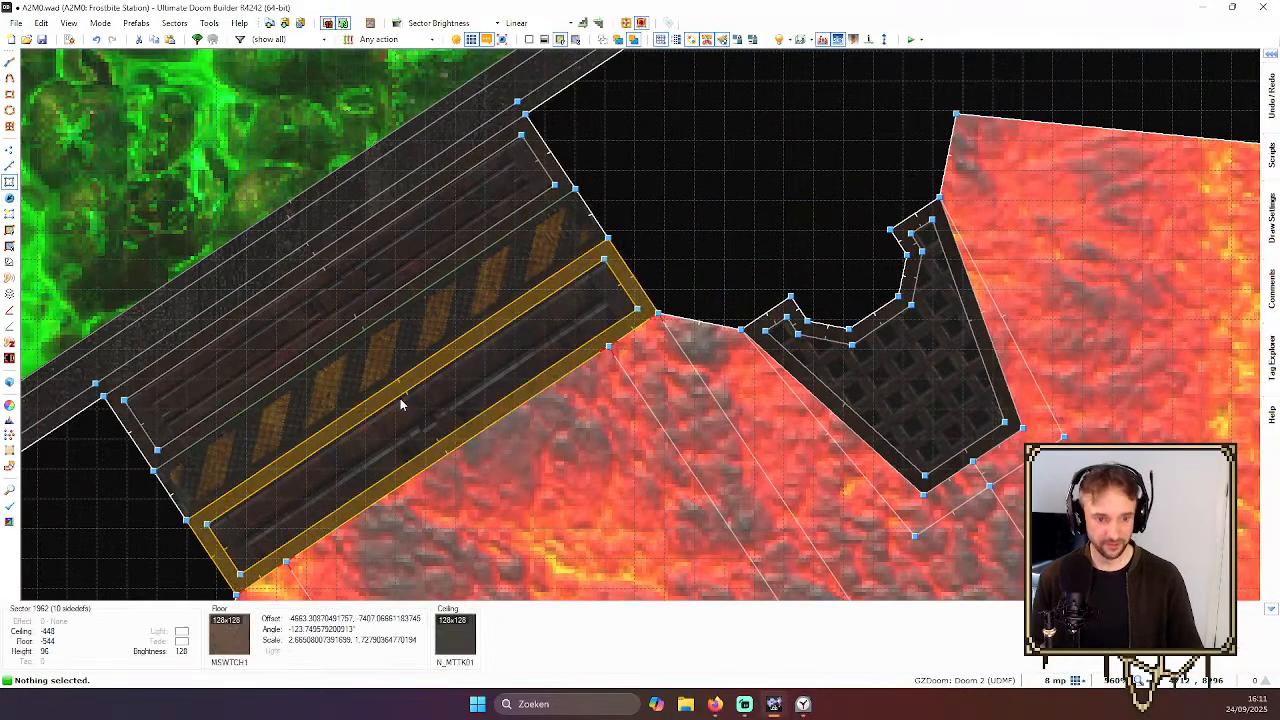
Scale the lava-side strip's floor texture to the strip's width in Floor Align mode, and save the map
click(409, 420)
click(9, 230)
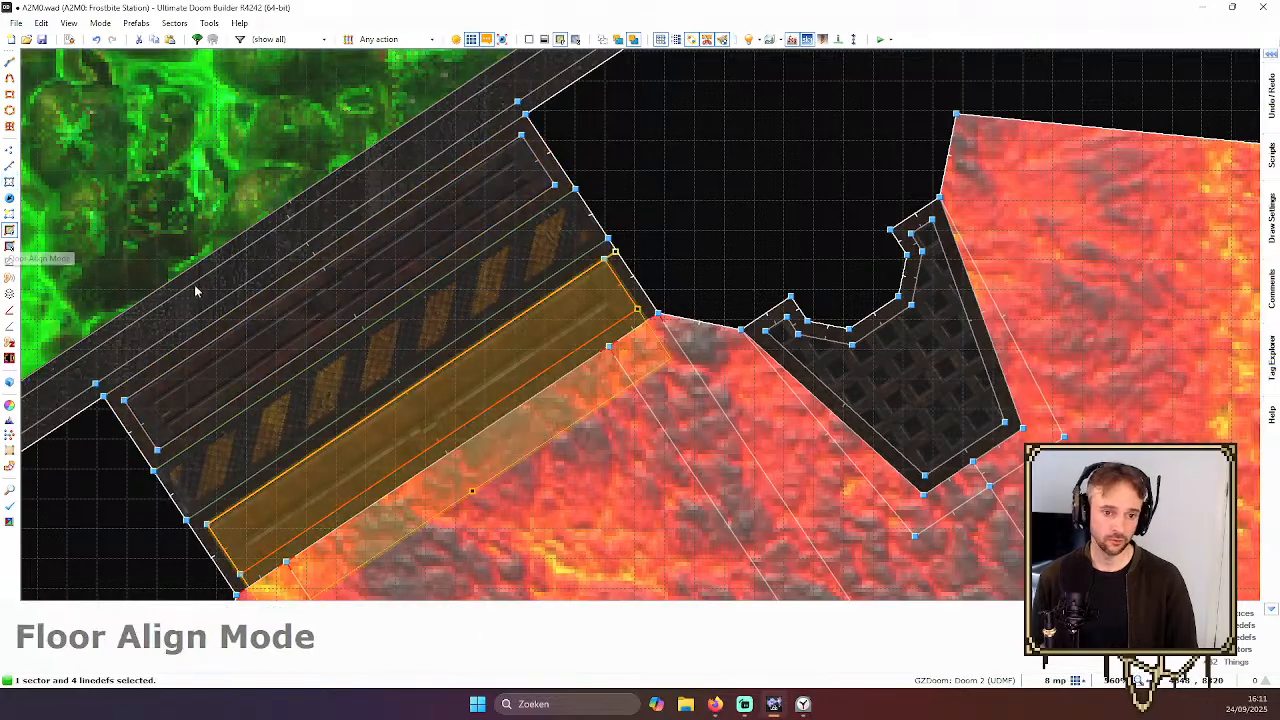
drag(476, 494, 242, 572)
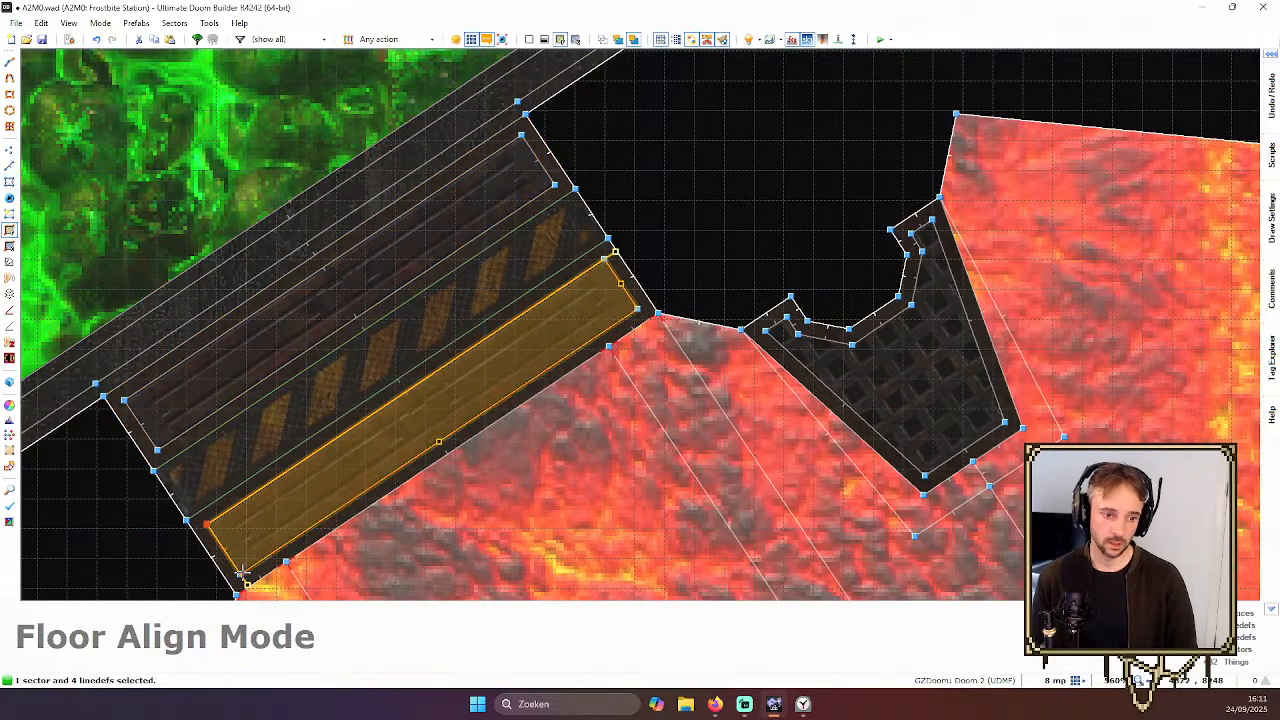
click(659, 277)
scroll(697, 220, down, 10)
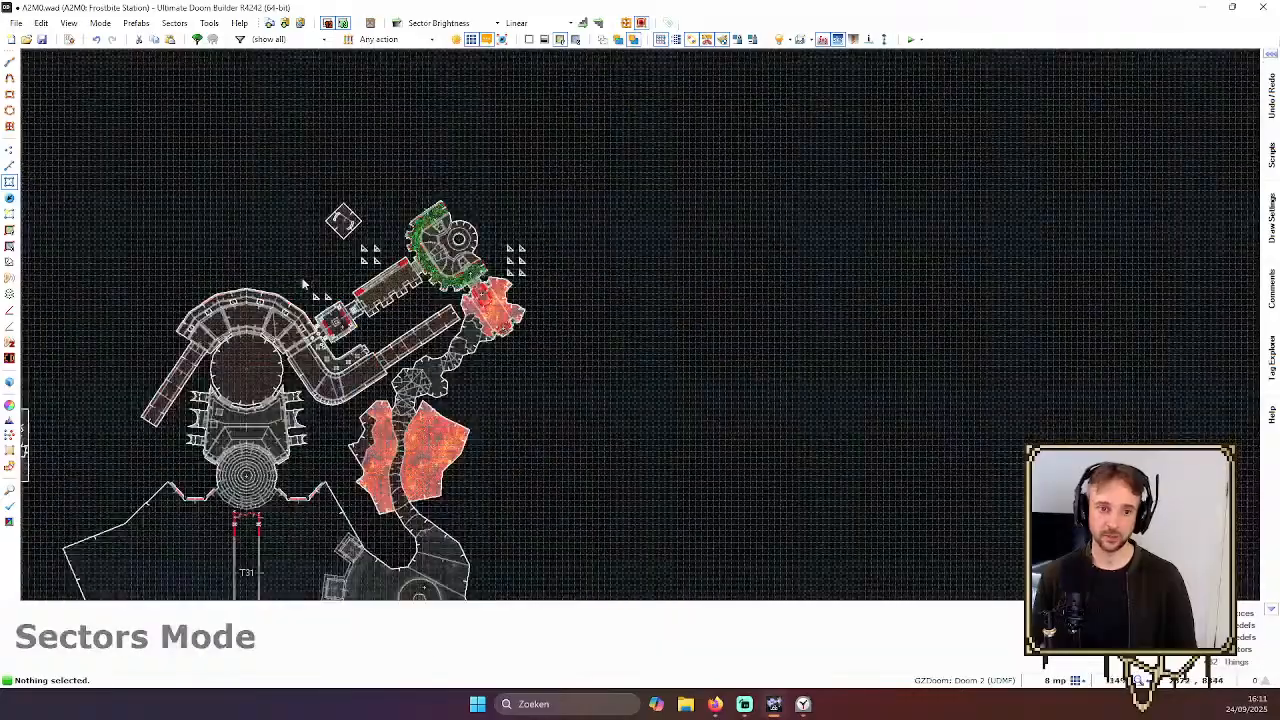
scroll(410, 307, up, 10)
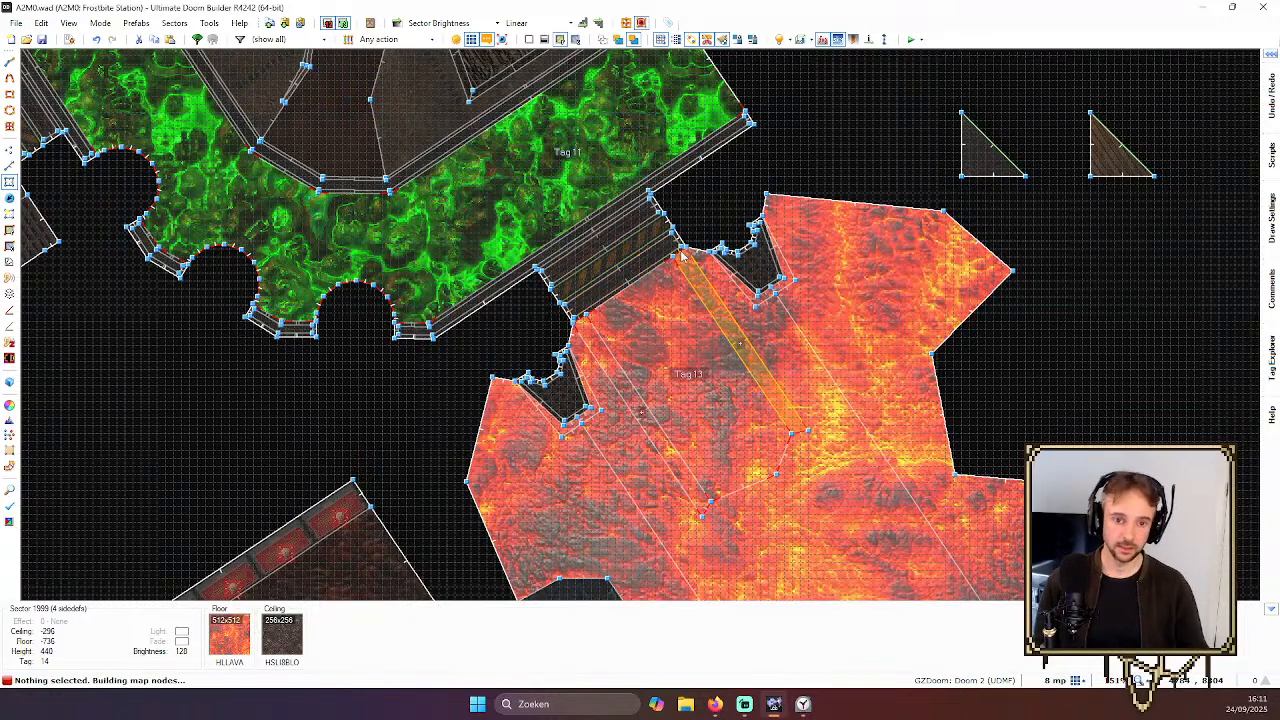
scroll(660, 252, up, 3)
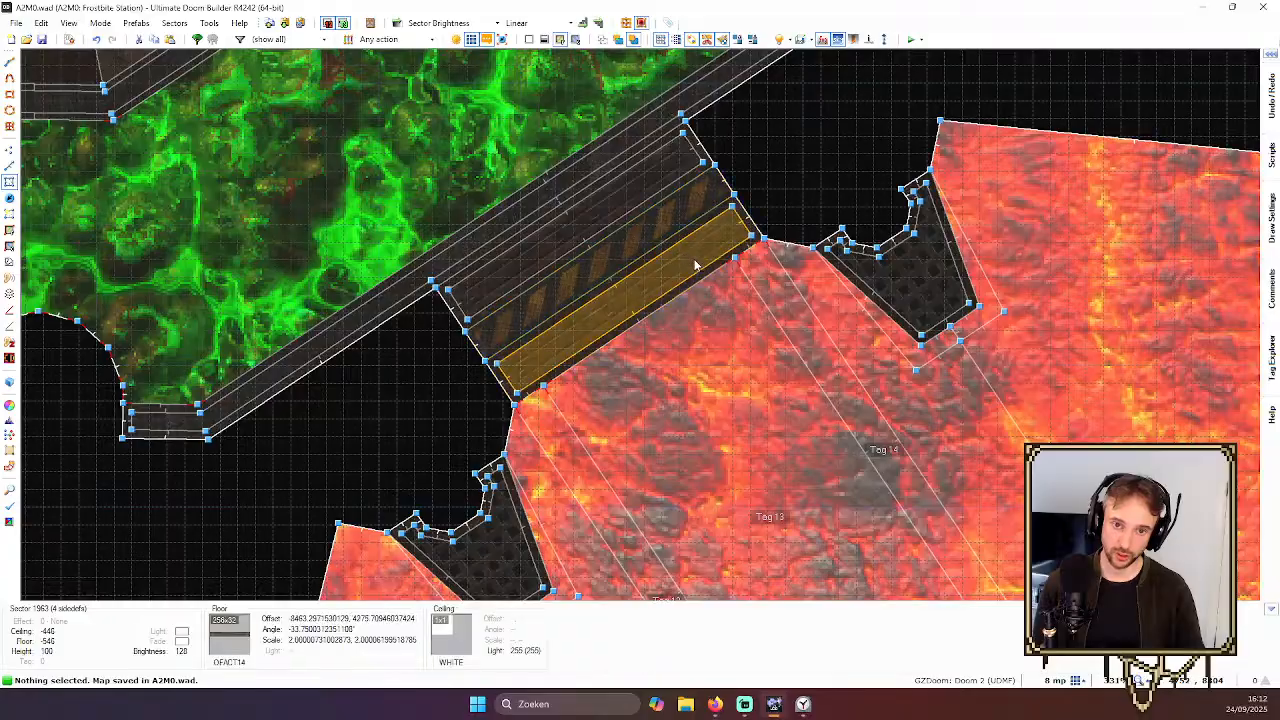
Examine the green-lit door, its side pillars, hanging wires and walkway from the lava room in the 3D view
scroll(801, 172, down, 5)
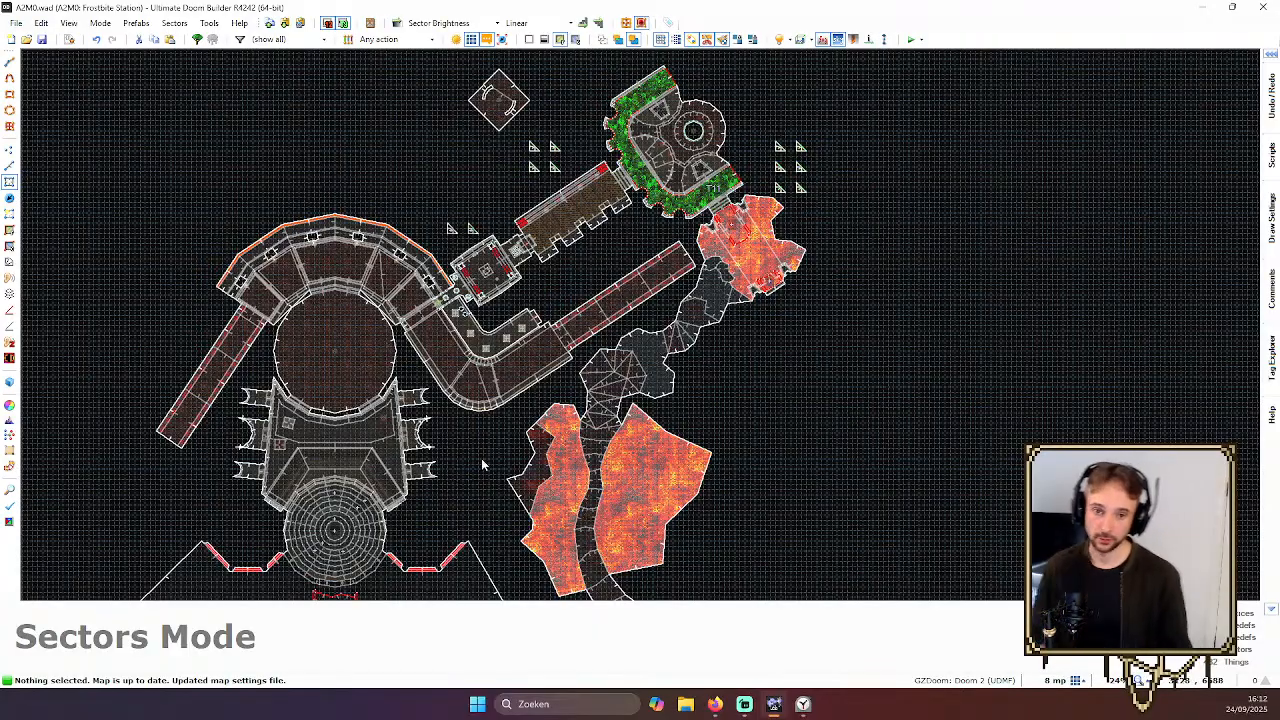
scroll(481, 458, up, 4)
scroll(654, 322, down, 2)
scroll(792, 238, up, 5)
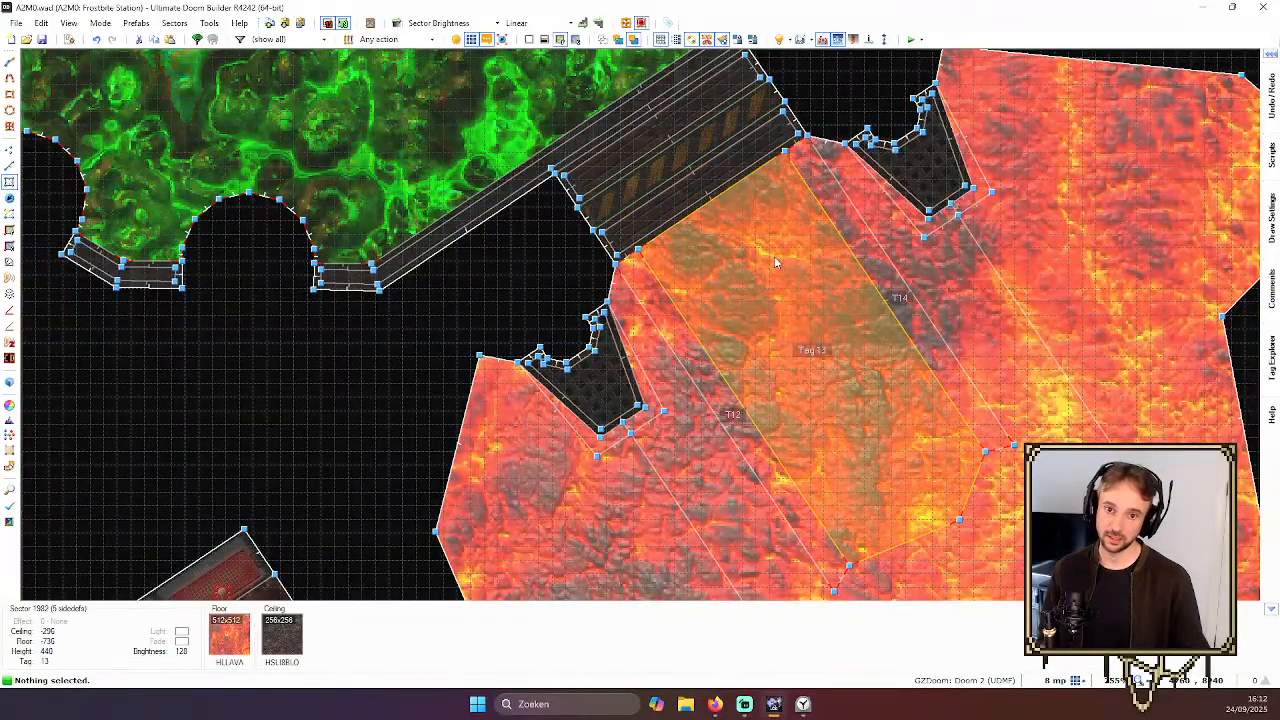
key(w)
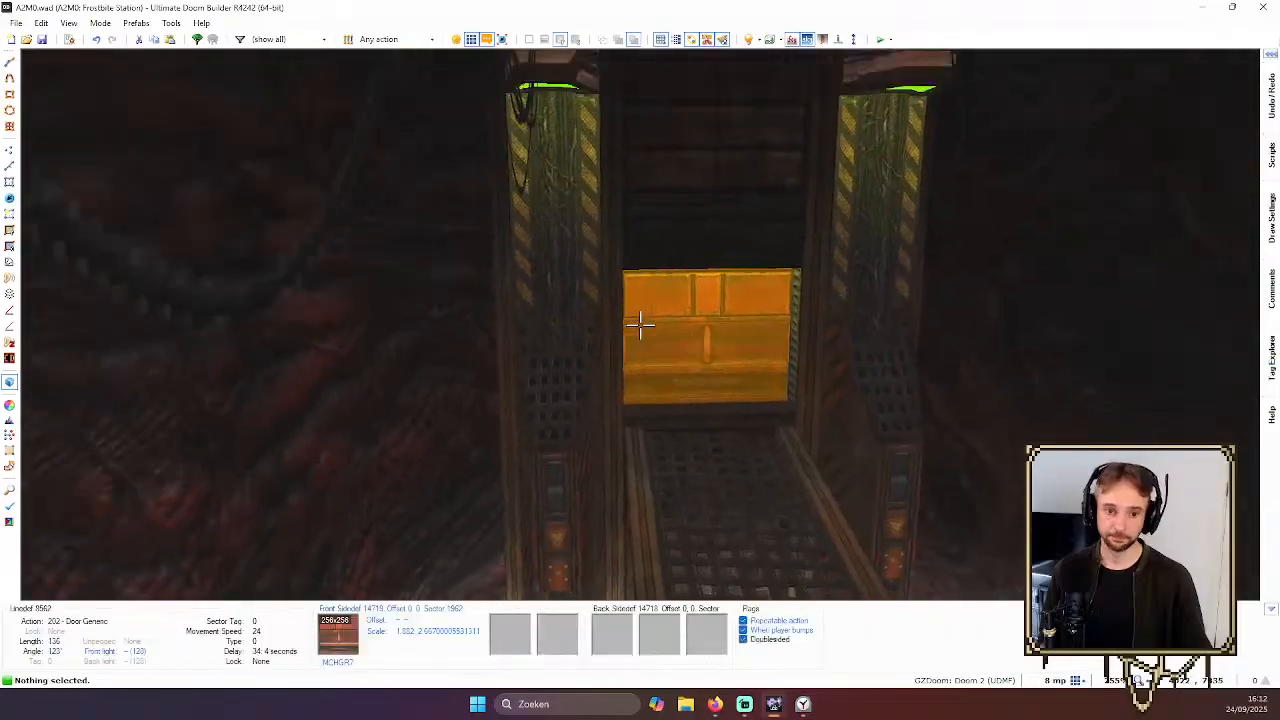
key(w)
key(s)
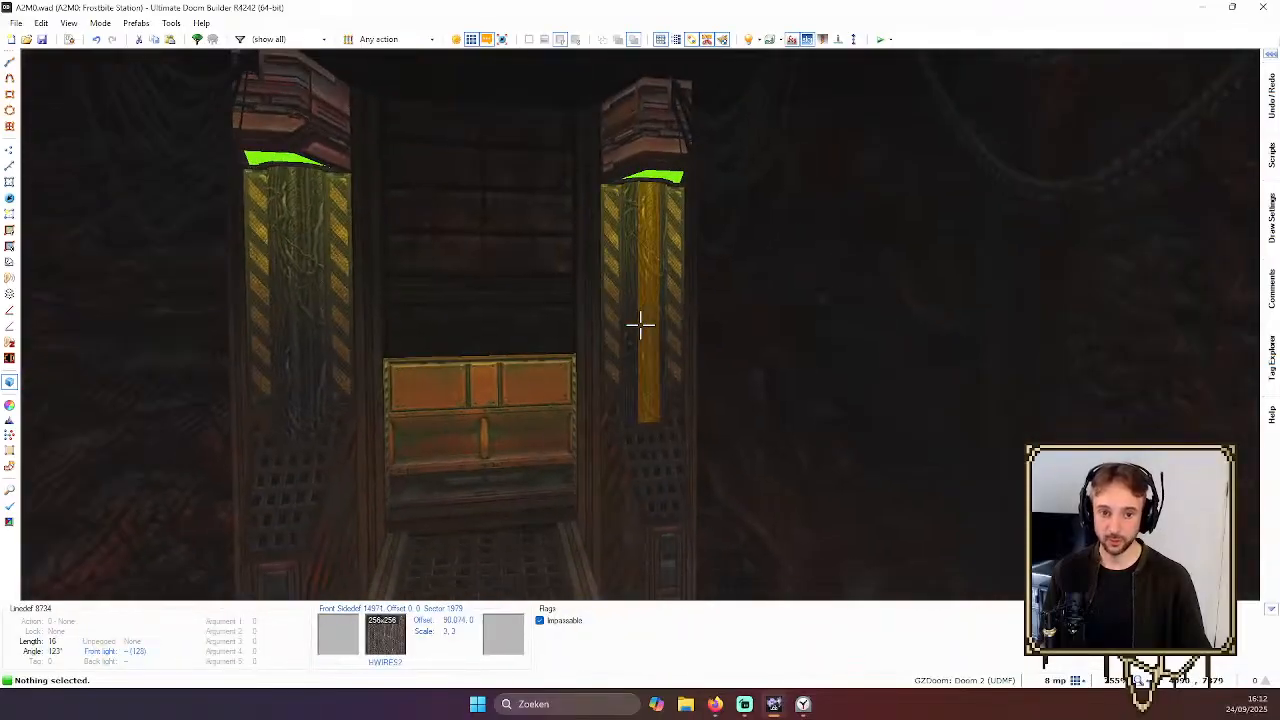
key(w)
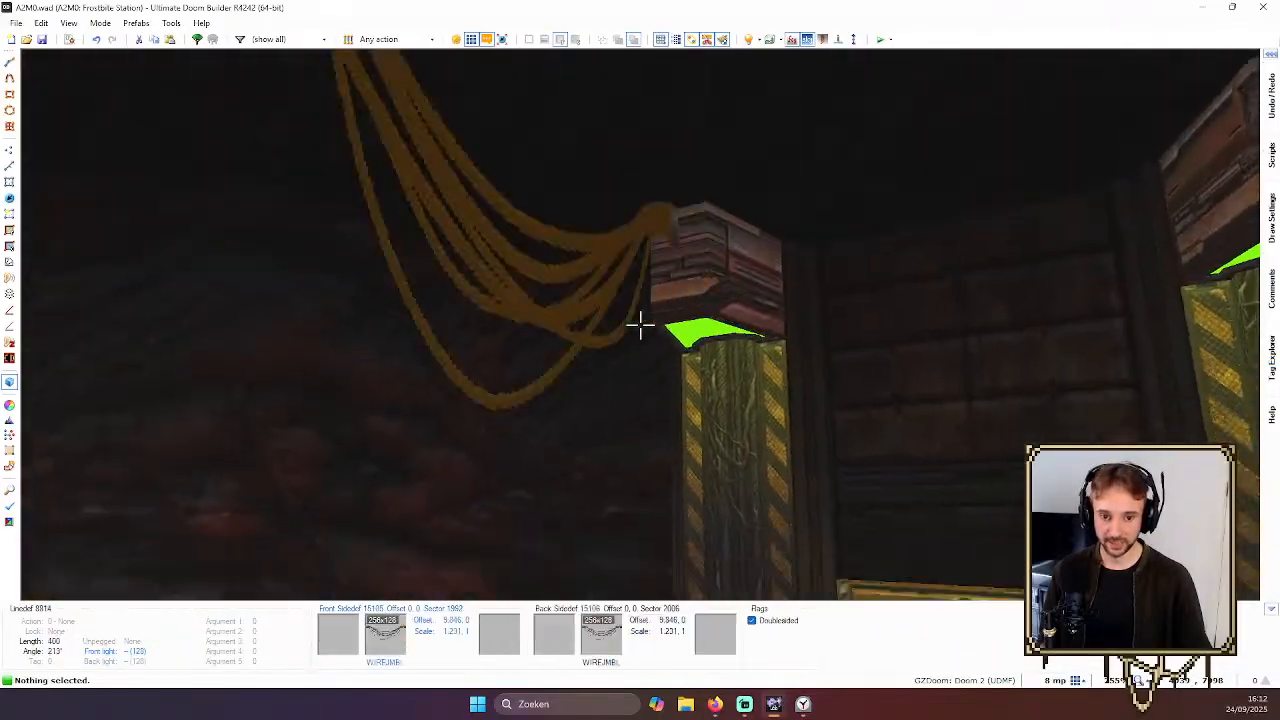
key(w)
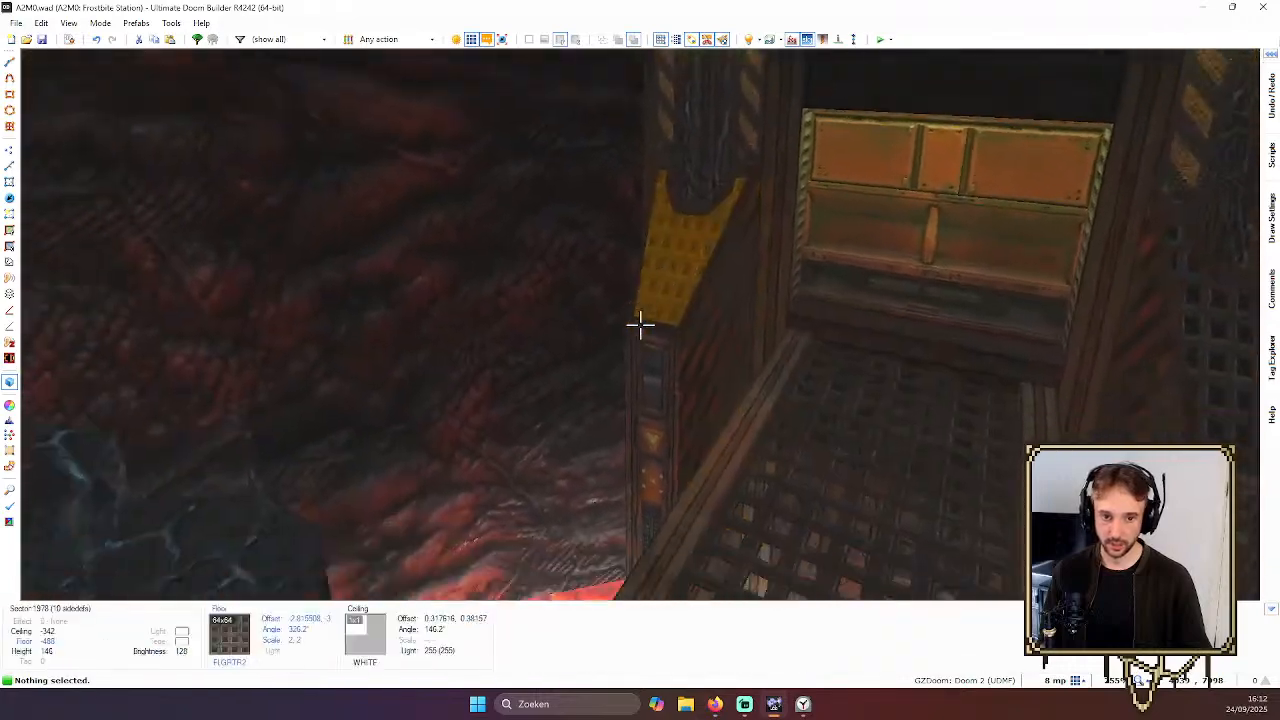
key(s)
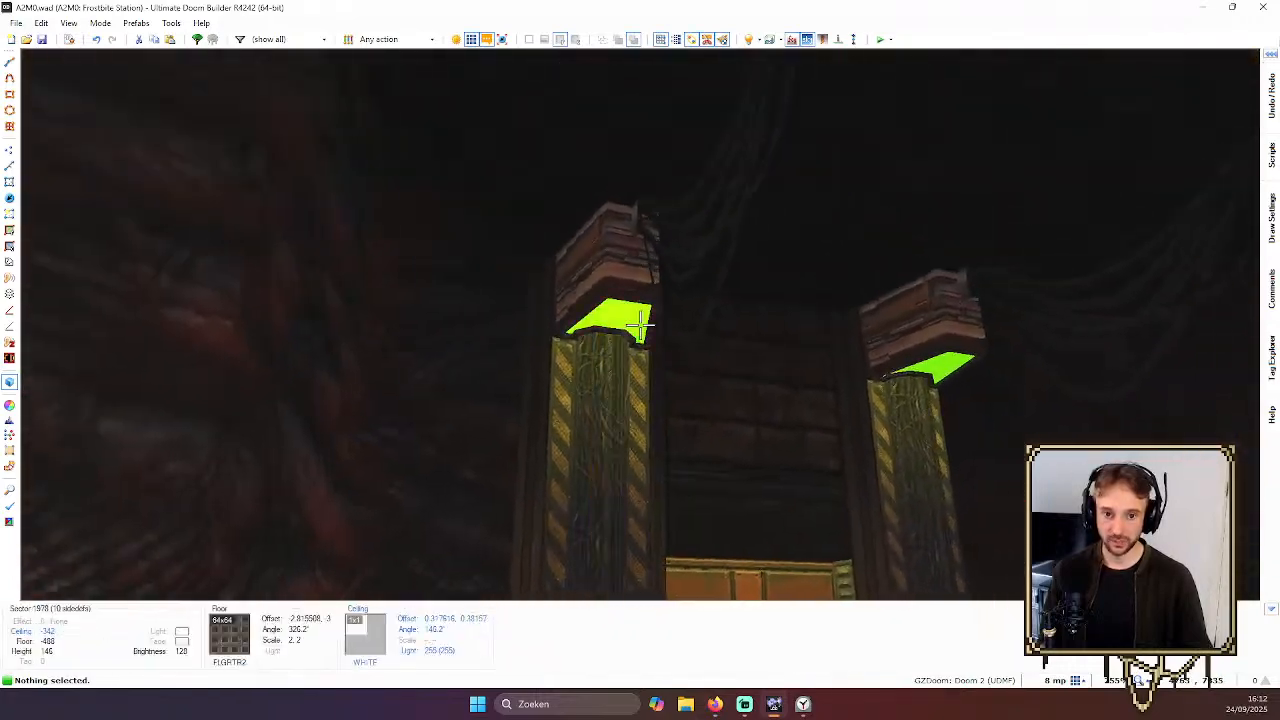
key(w)
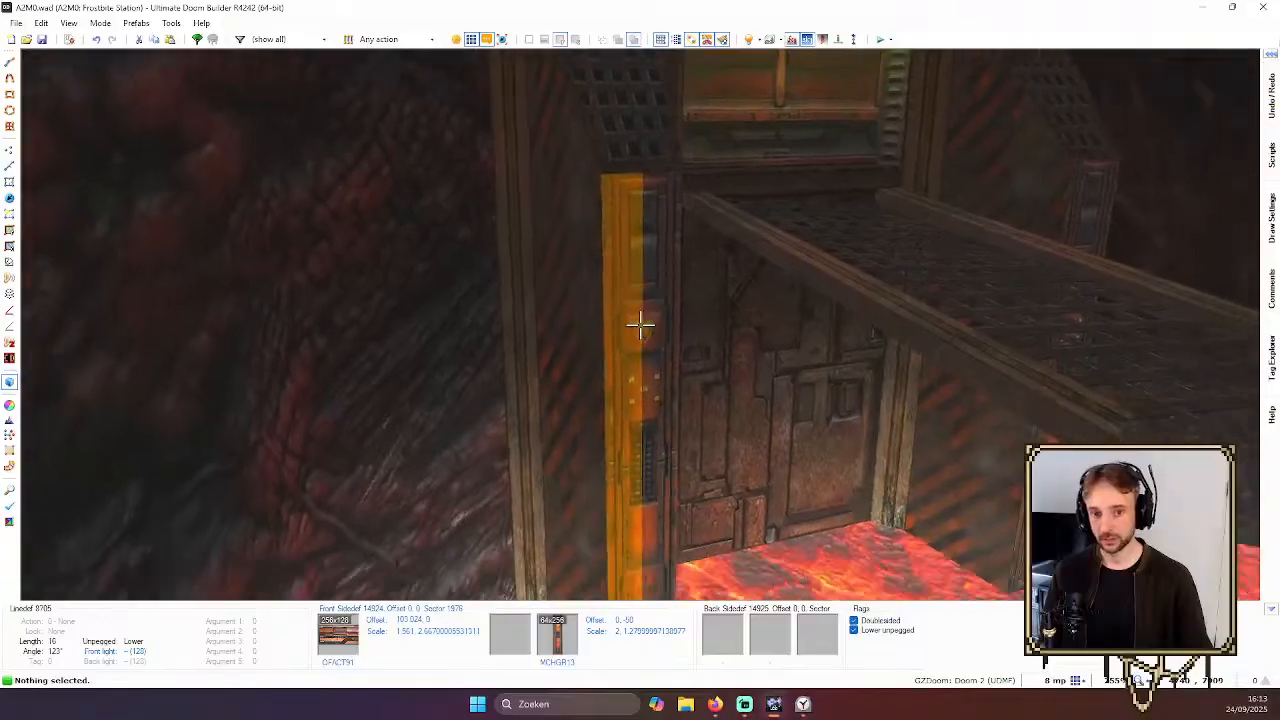
key(s)
key(w)
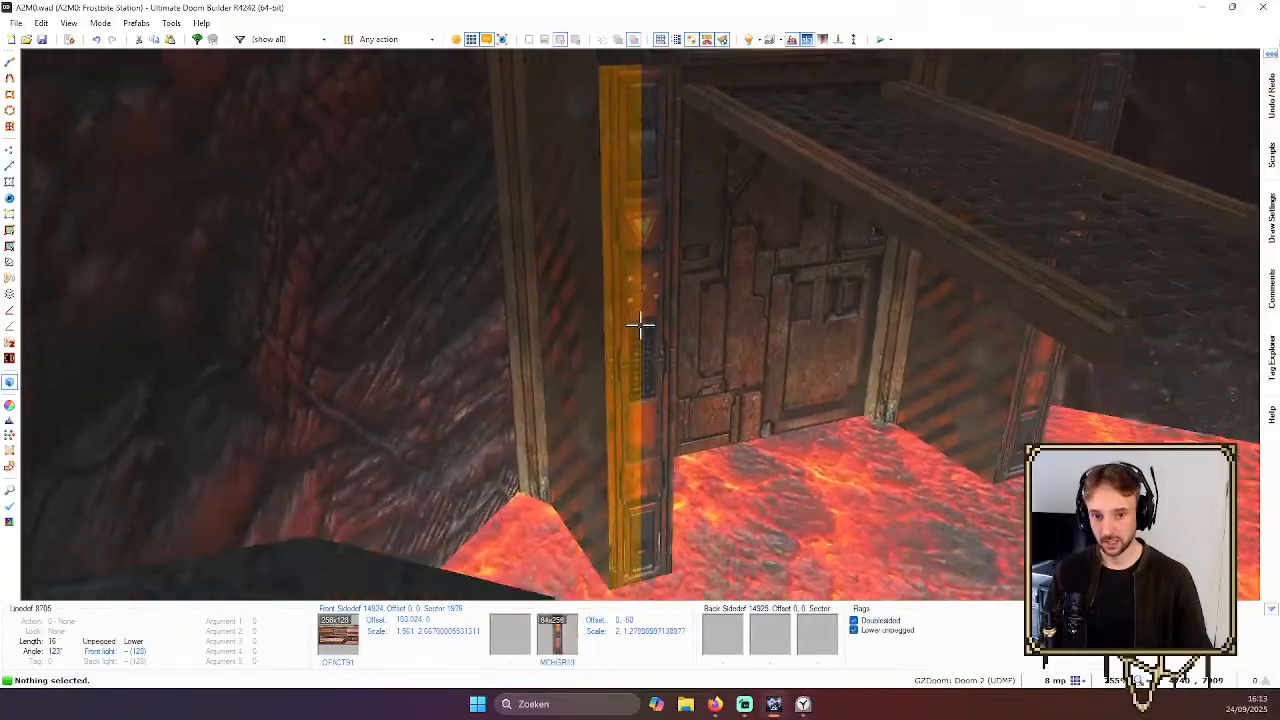
key(s)
key(w)
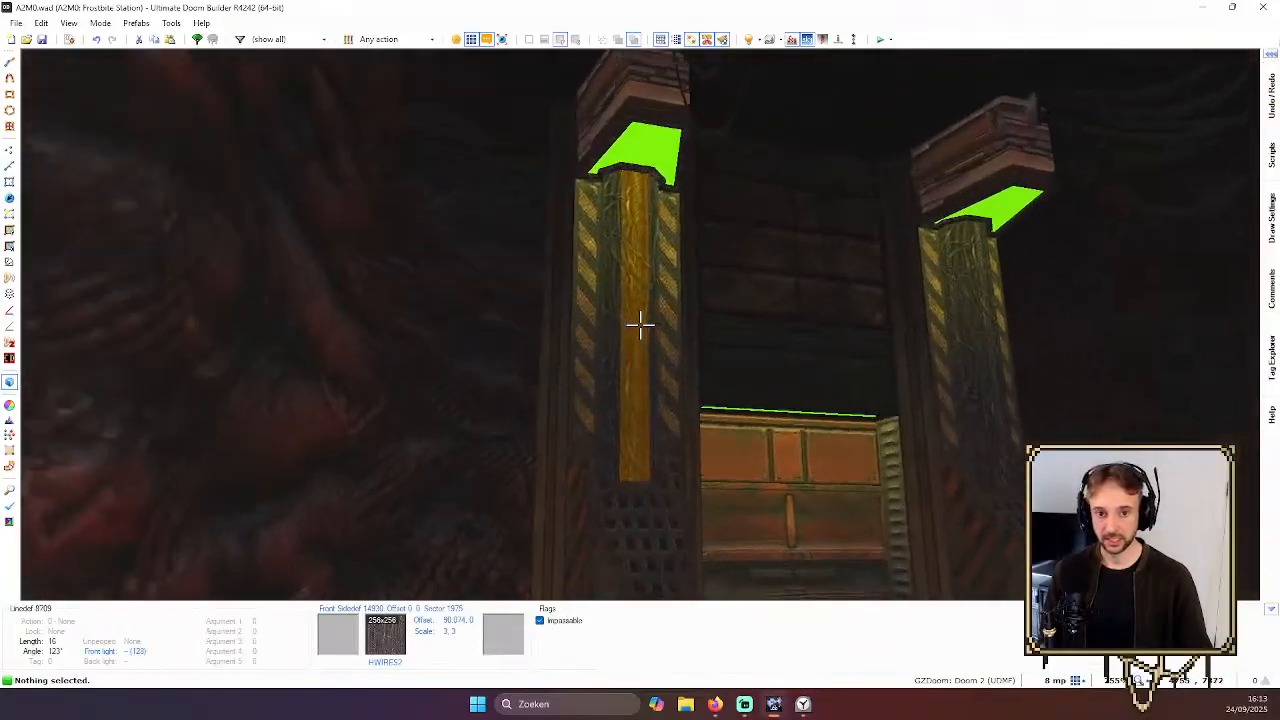
key(w)
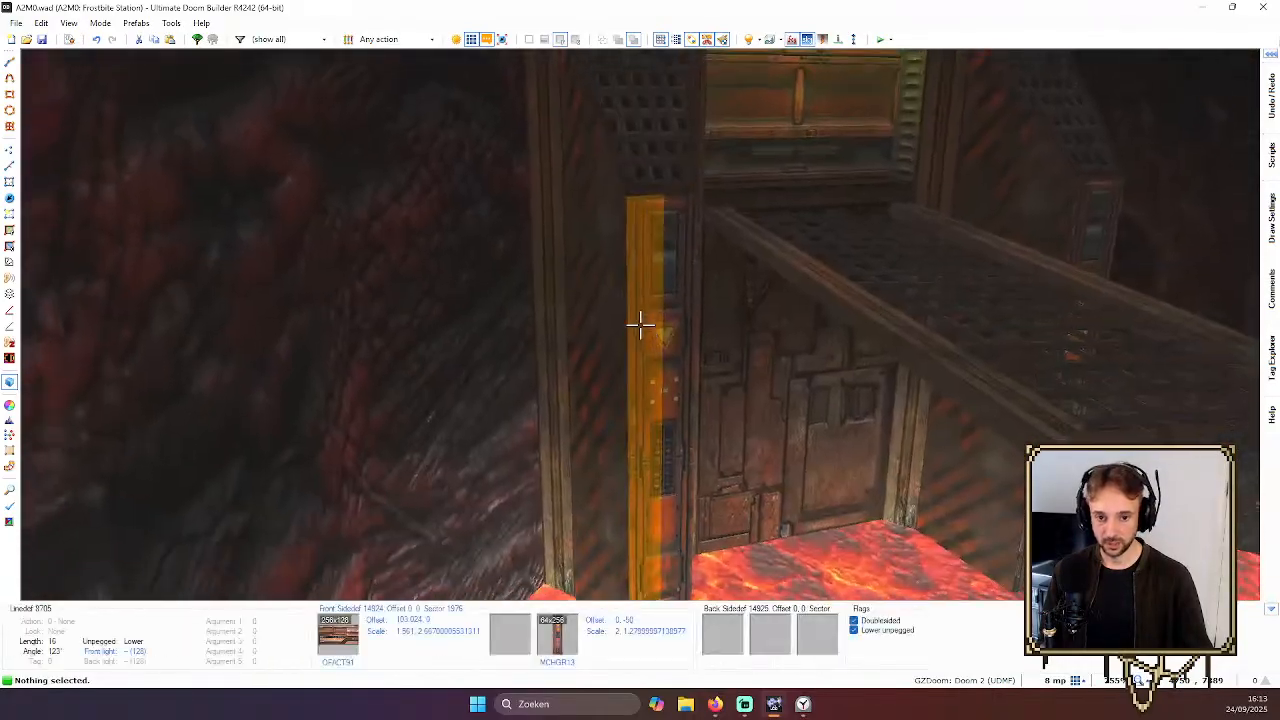
key(s)
key(d)
key(w)
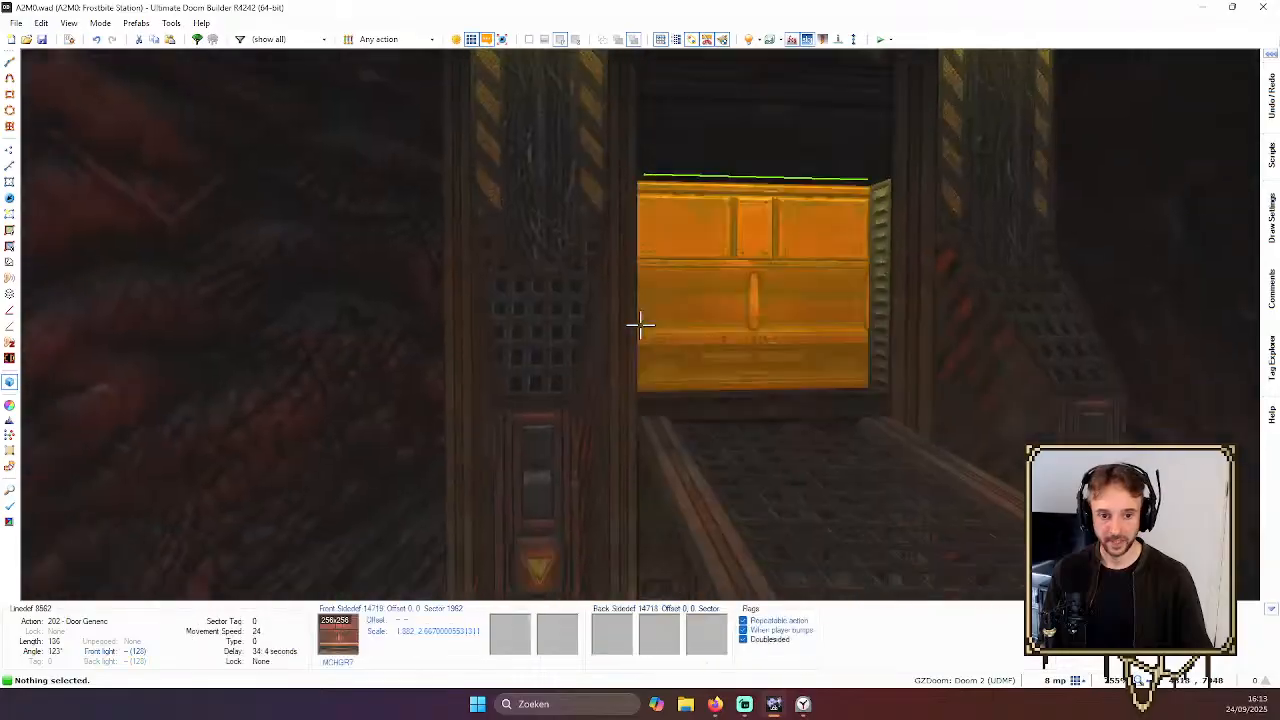
key(s)
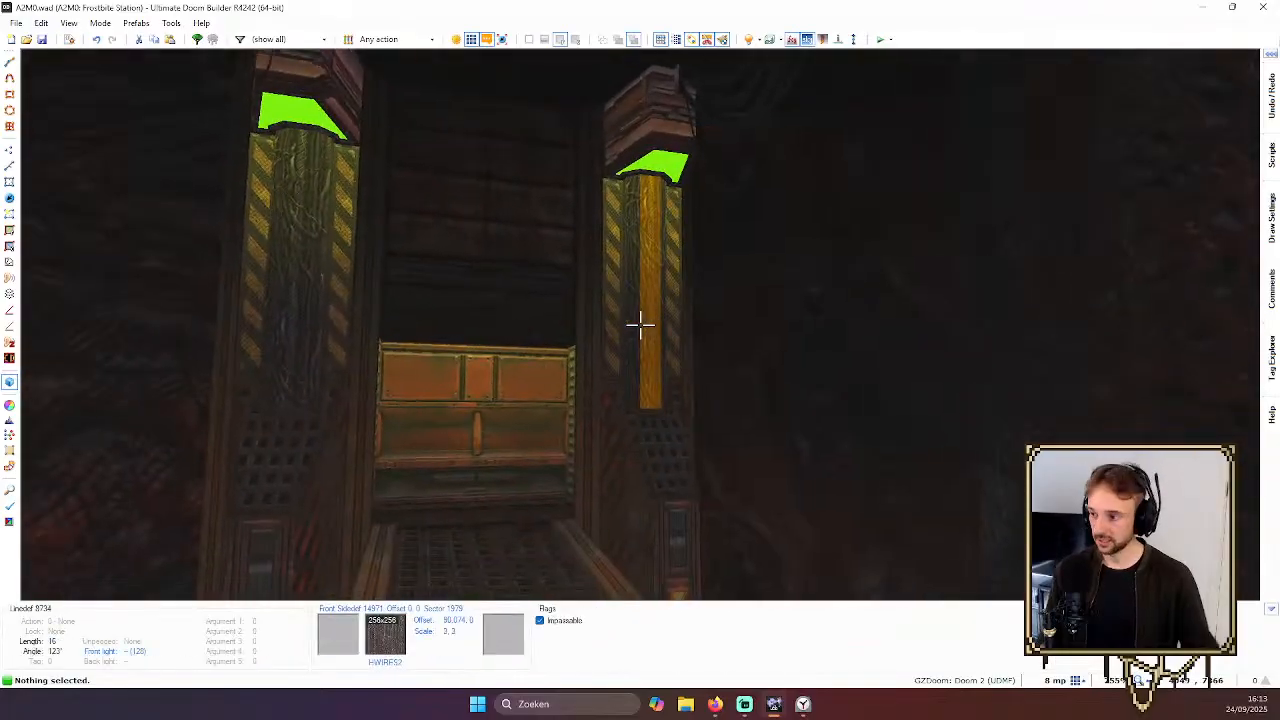
key(d)
key(s)
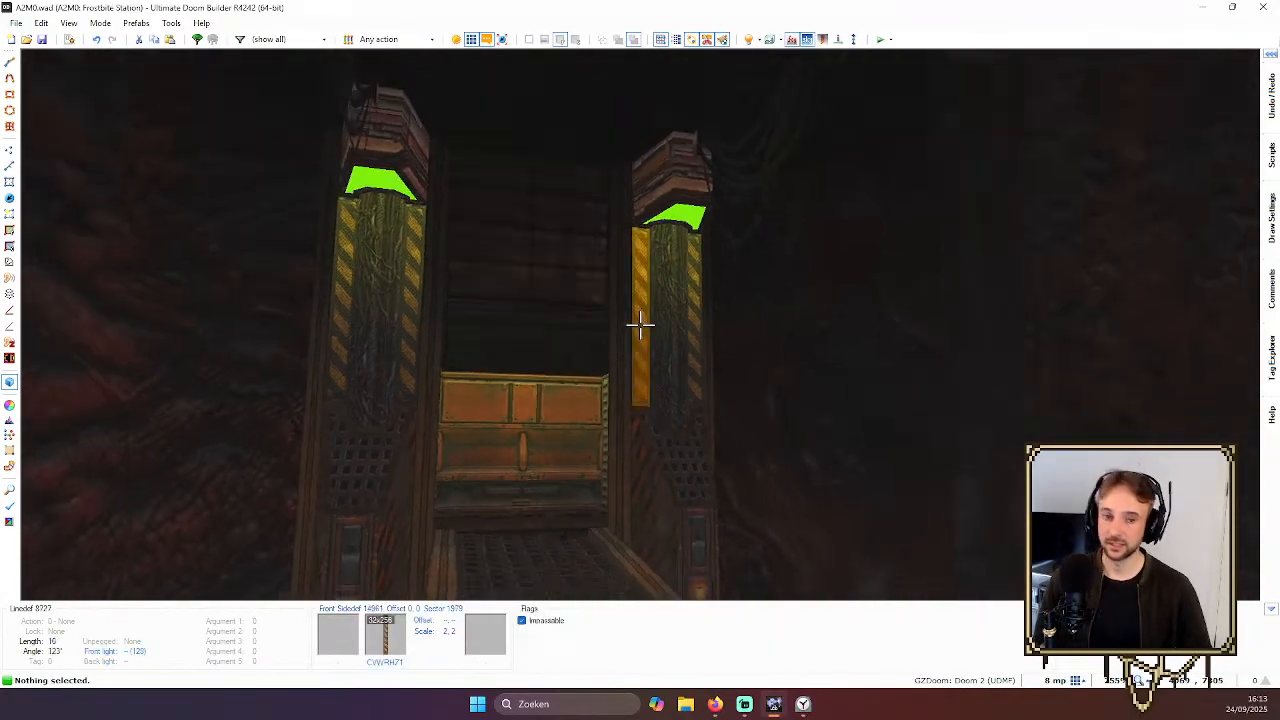
key(w)
key(s)
key(w)
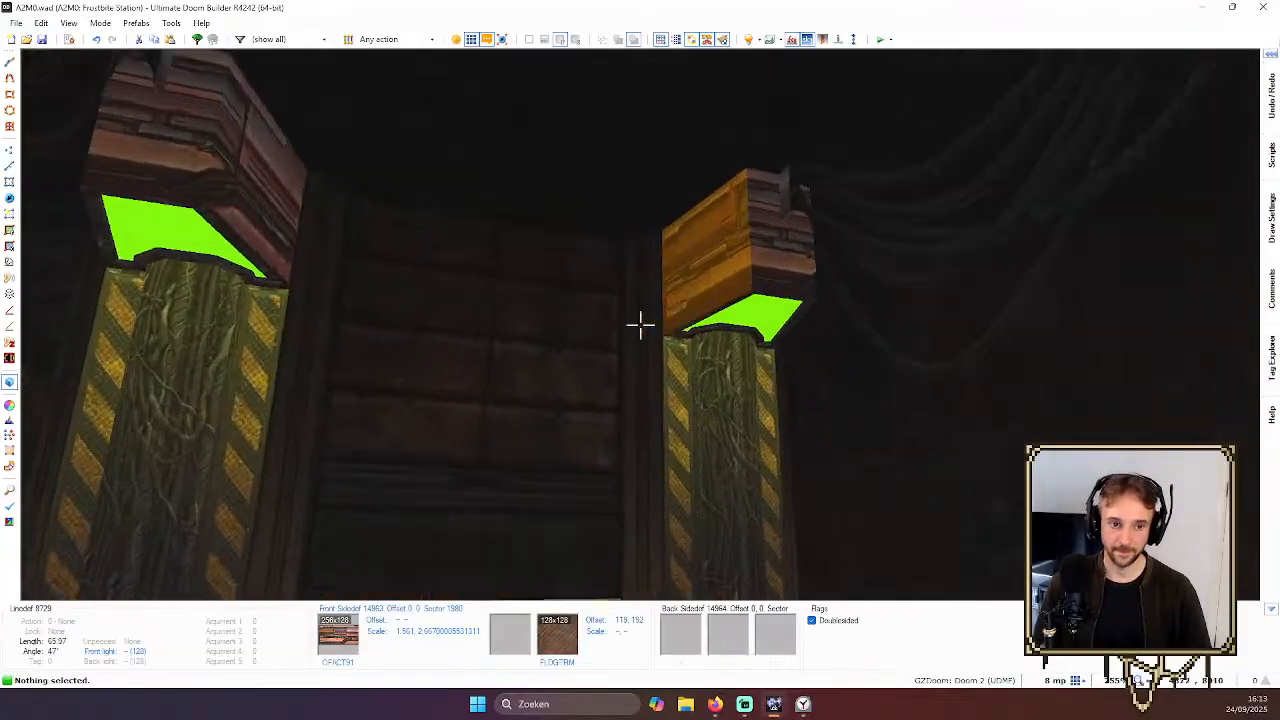
Save the map from the 2D sector view and return to the 3D view
key(q)
key(ctrl+s)
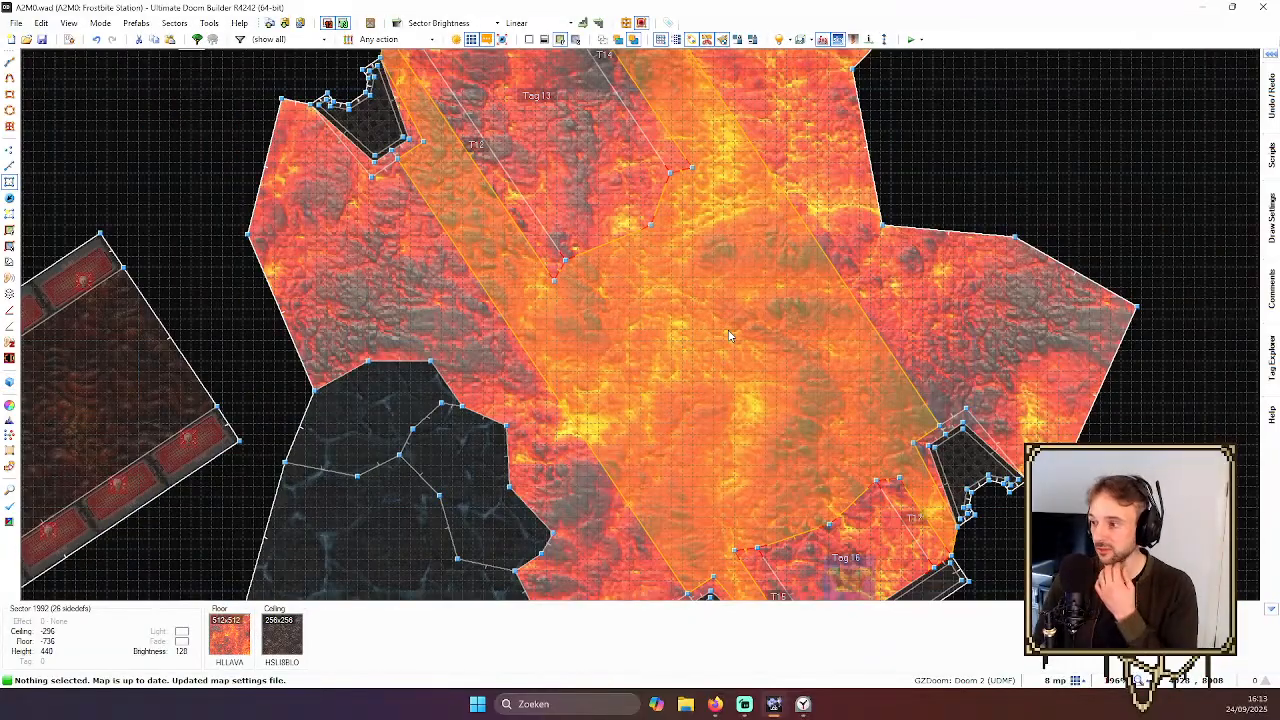
key(q)
Compare the green-lit door with the red-lit door by the green armor, including their pillars, lights and surrounding rock walls
key(w)
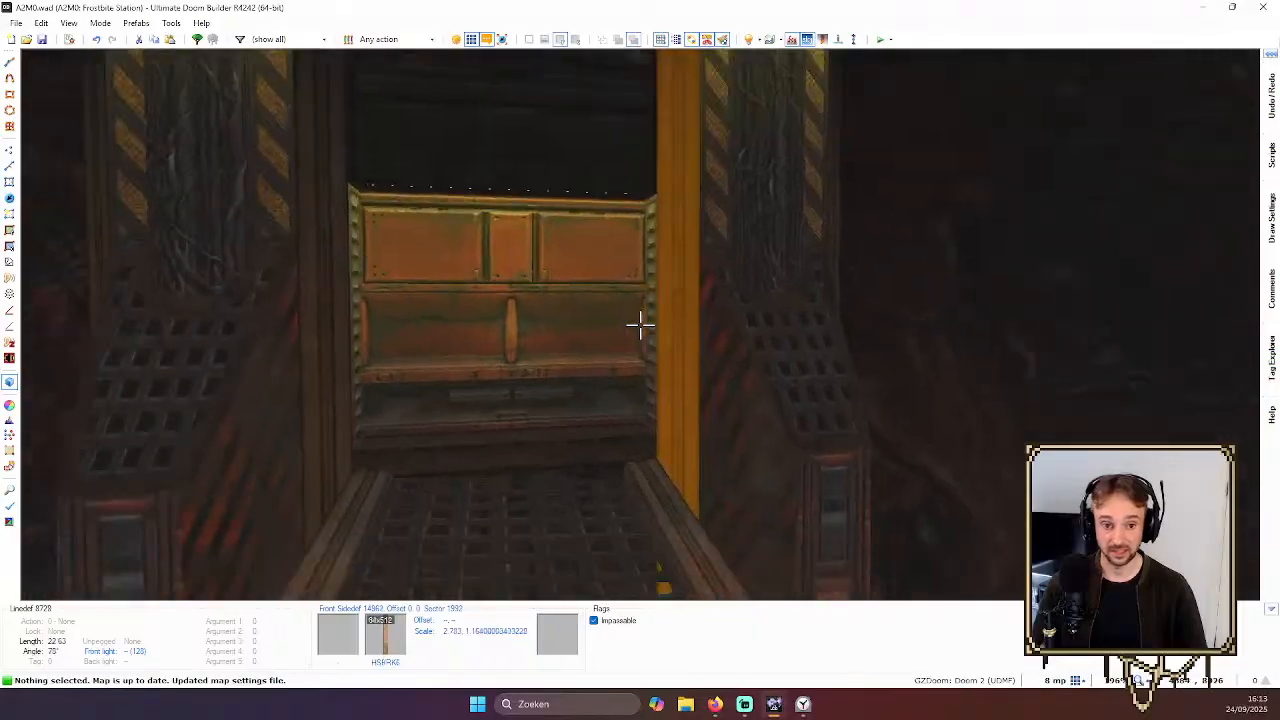
key(d)
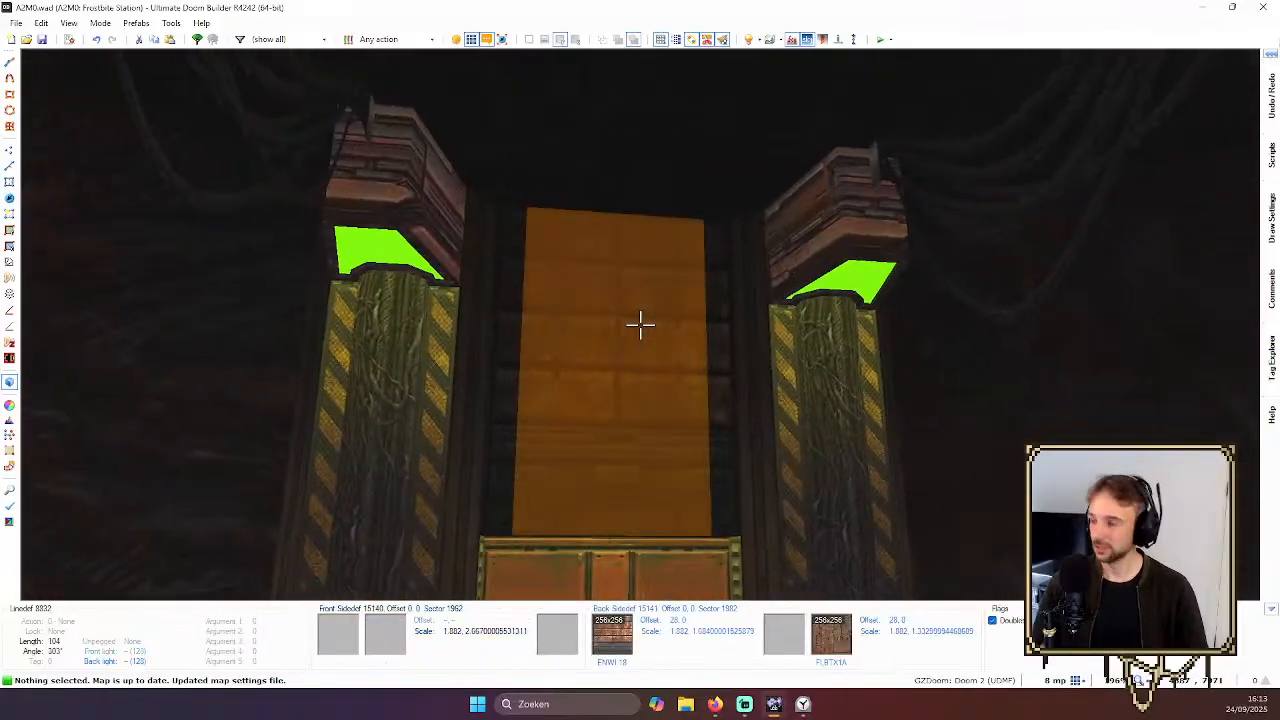
key(s)
key(w)
key(s)
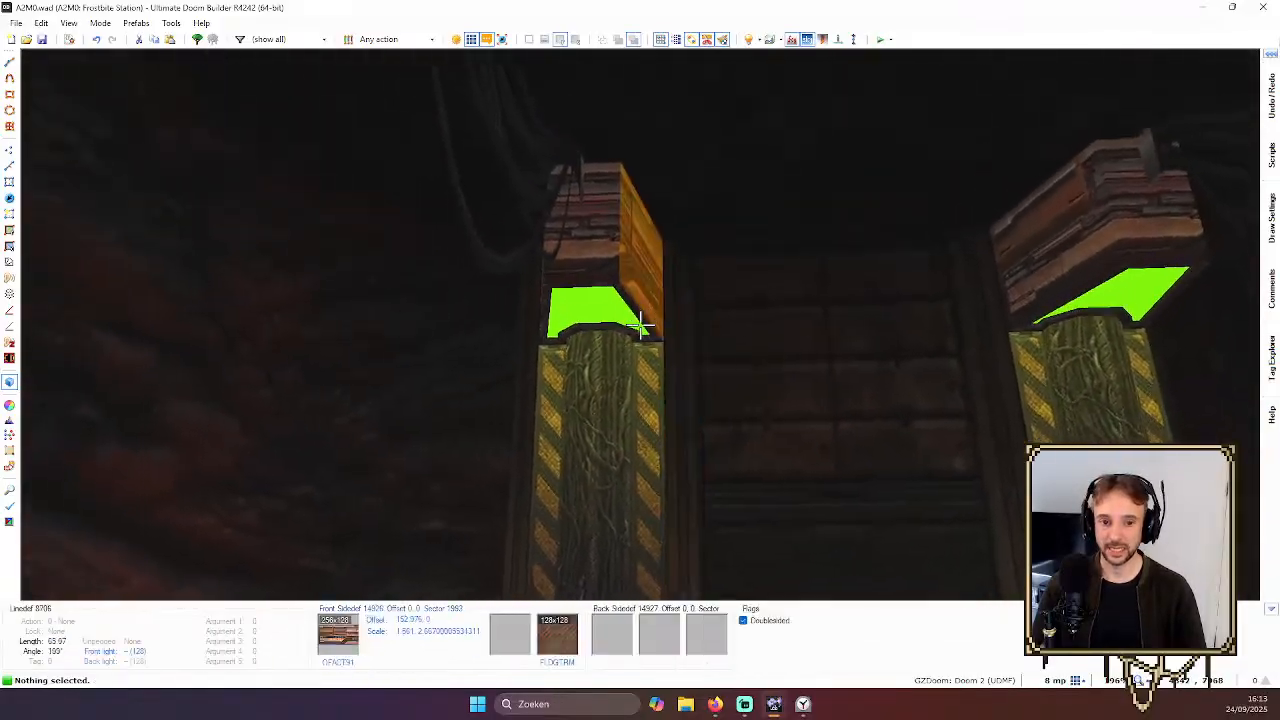
key(a)
key(a)
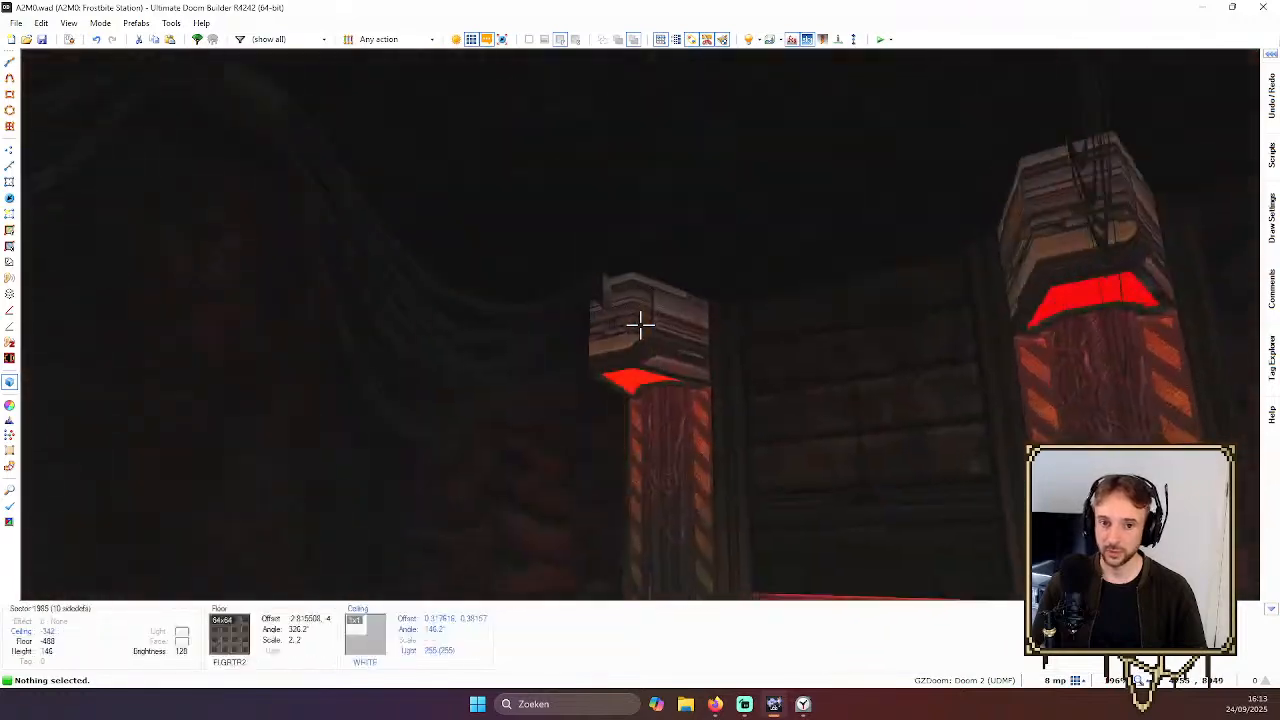
key(s)
key(s)
key(w)
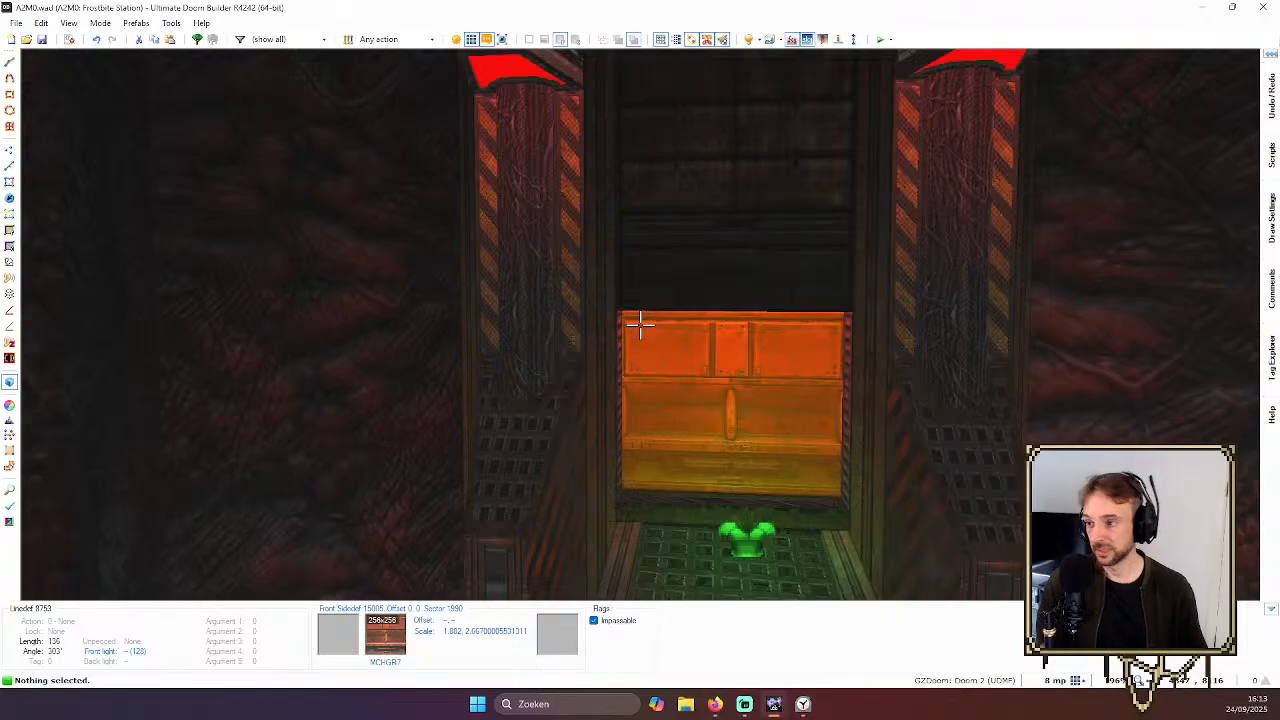
key(s)
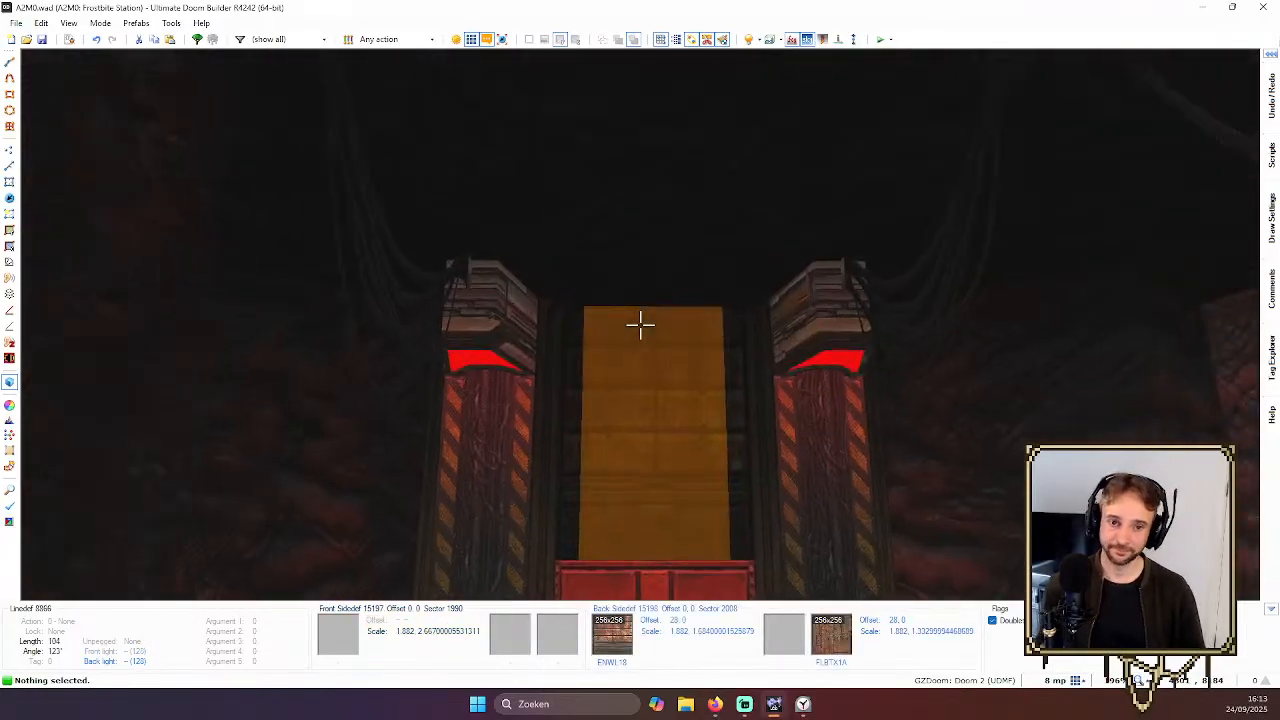
key(w)
key(s)
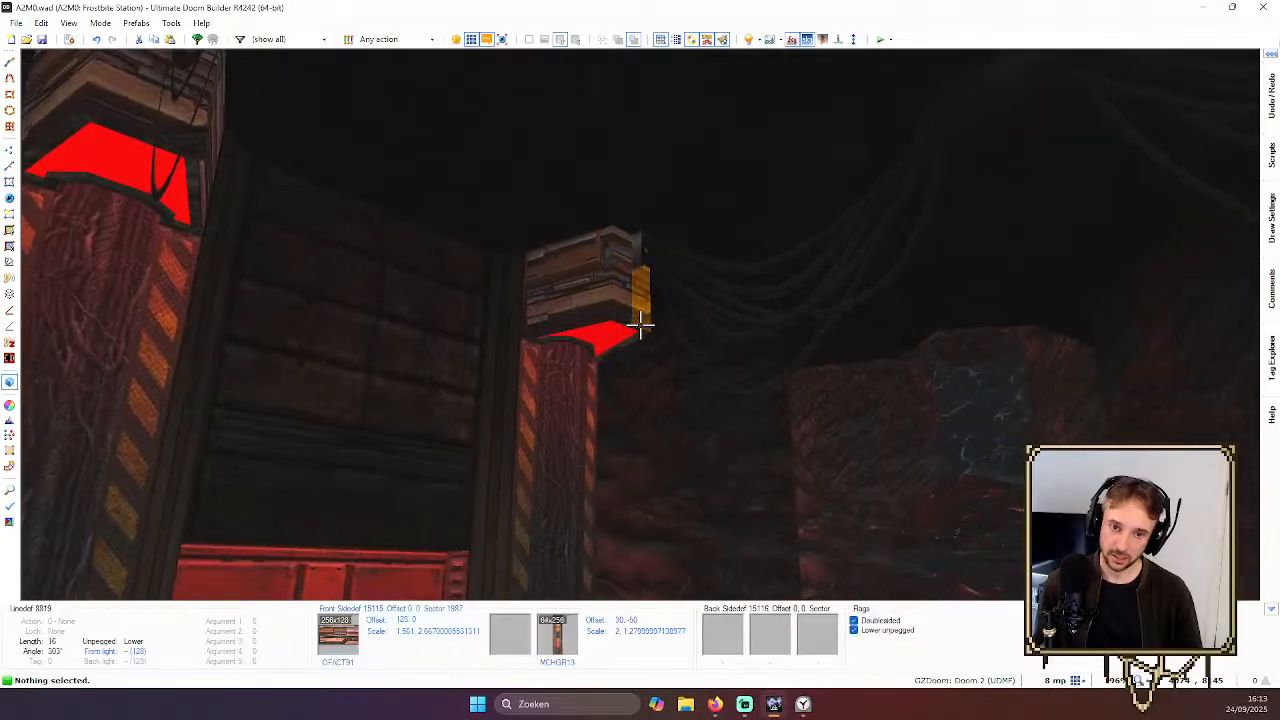
key(s)
key(w)
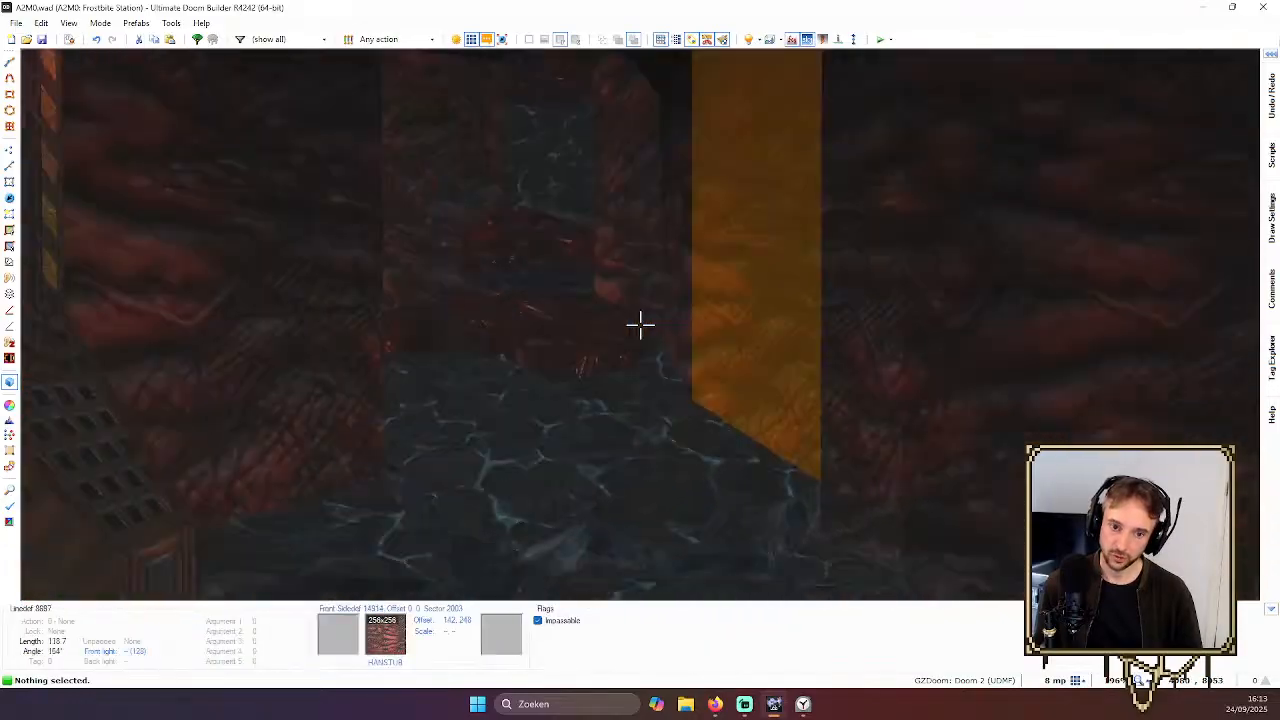
key(s)
key(w)
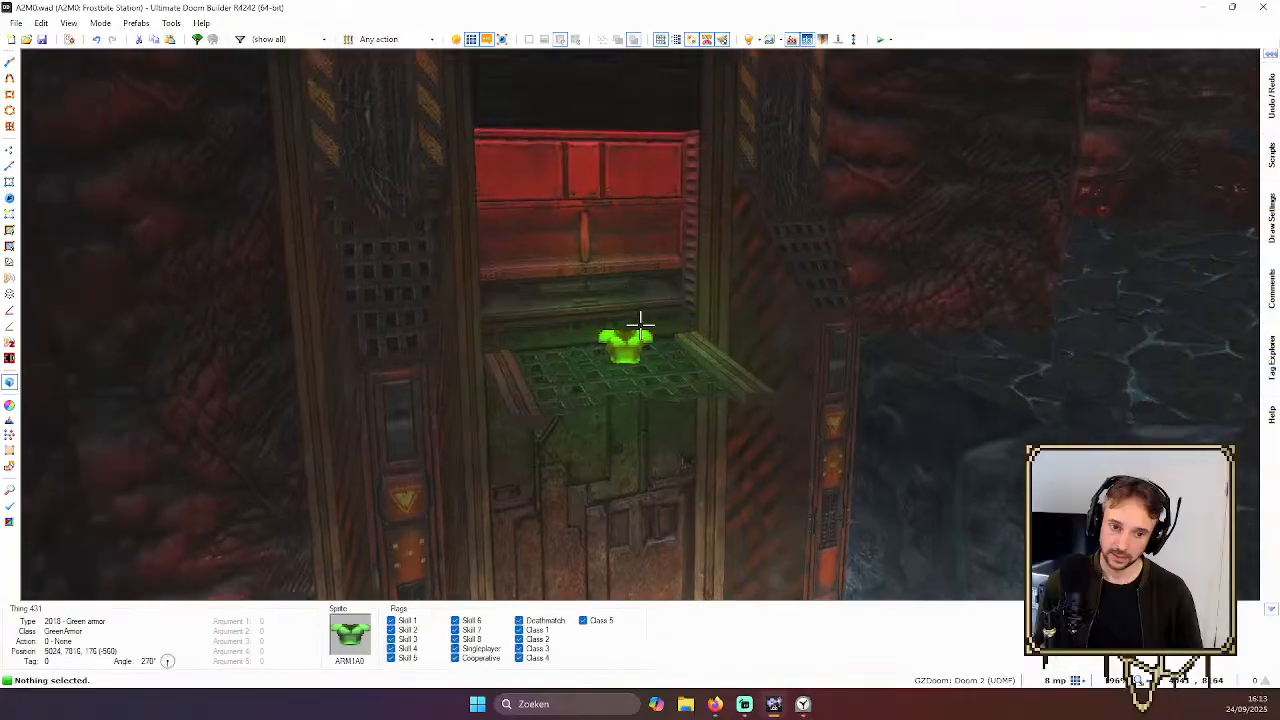
Select the narrow floor strip in front of the red-lit door and move its floor texture origin to the strip's corner in Floor Align mode
key(w)
key(s)
key(w)
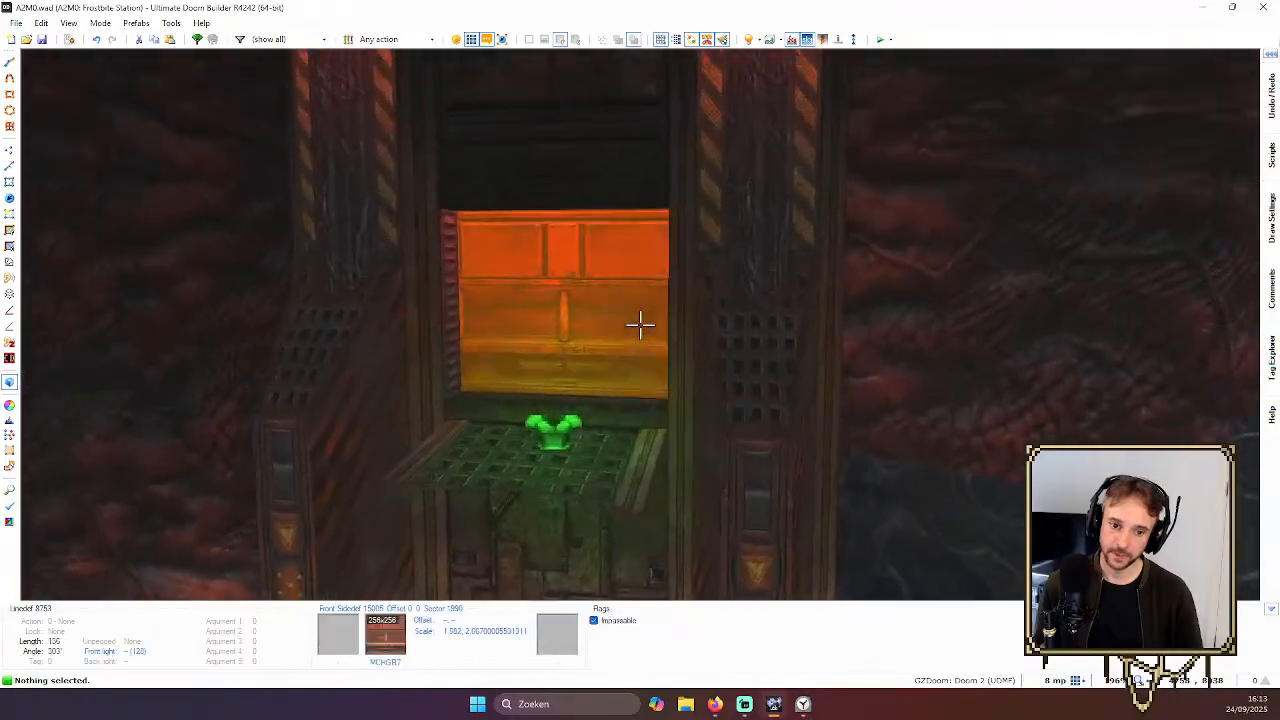
key(w)
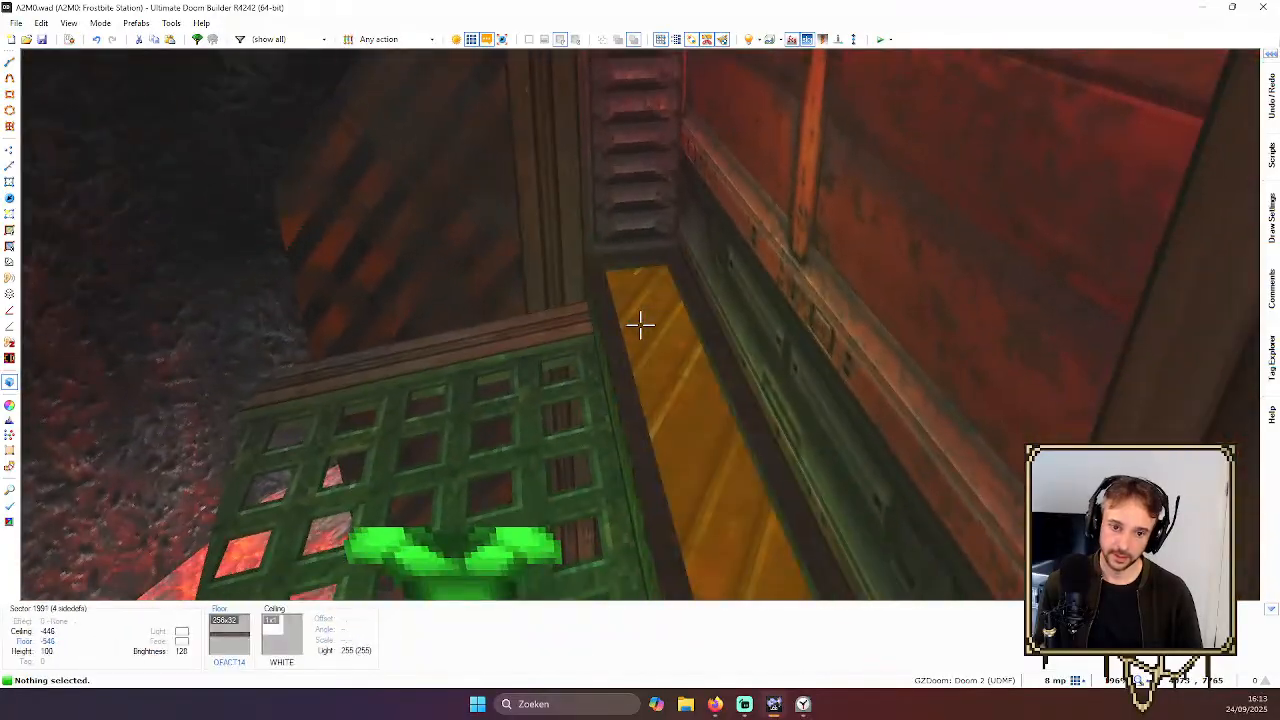
click(640, 323)
key(q)
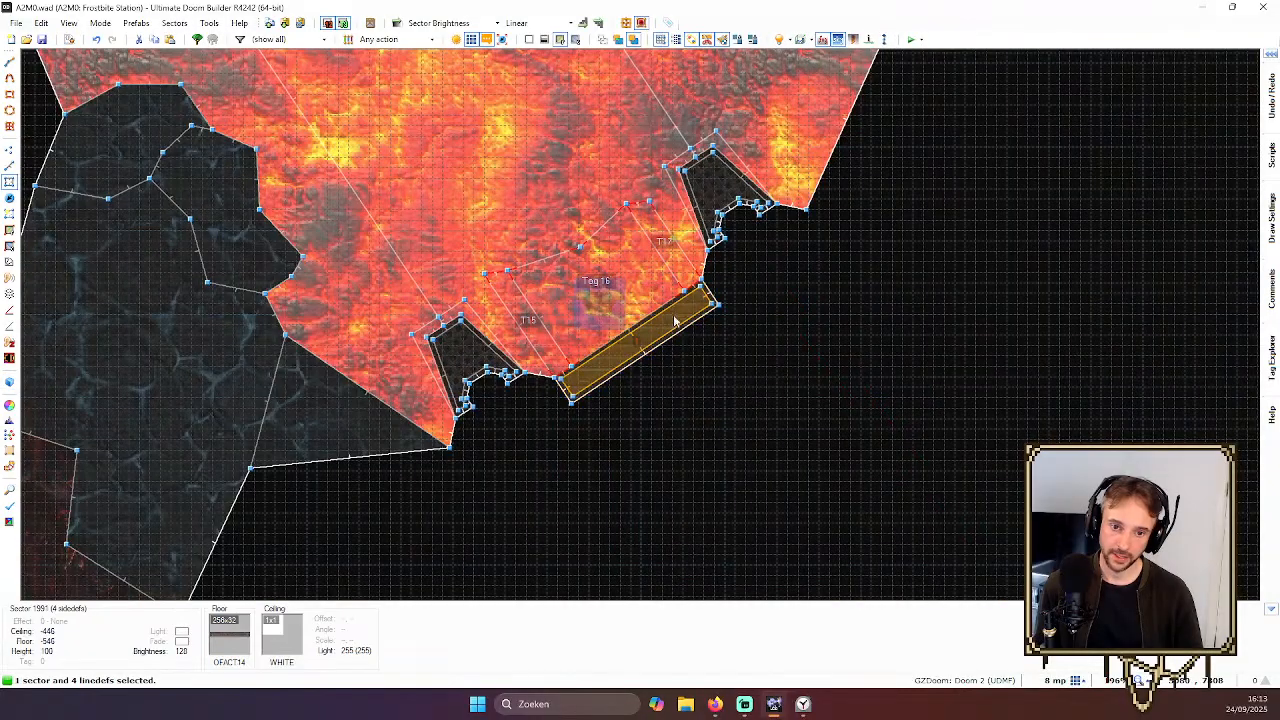
scroll(630, 343, up, 4)
key(Left)
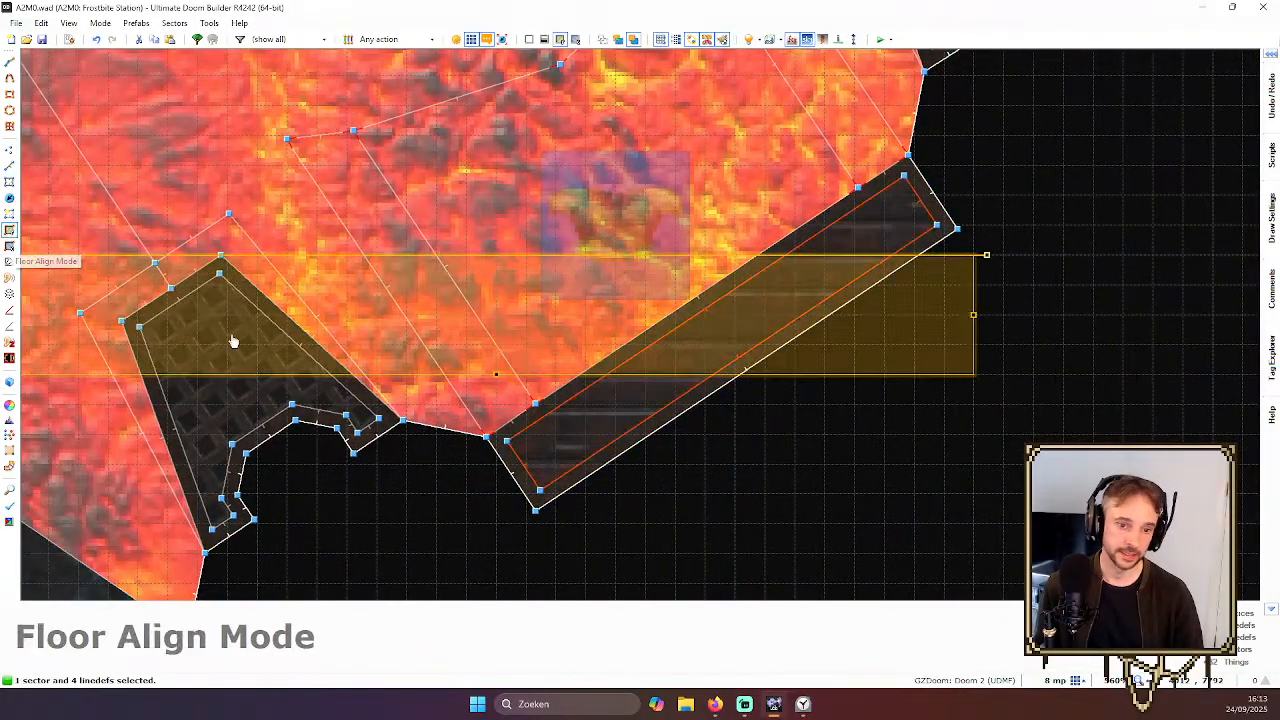
scroll(569, 345, down, 3)
drag(324, 312, 599, 421)
scroll(599, 421, up, 1)
scroll(642, 415, down, 2)
scroll(1071, 424, up, 1)
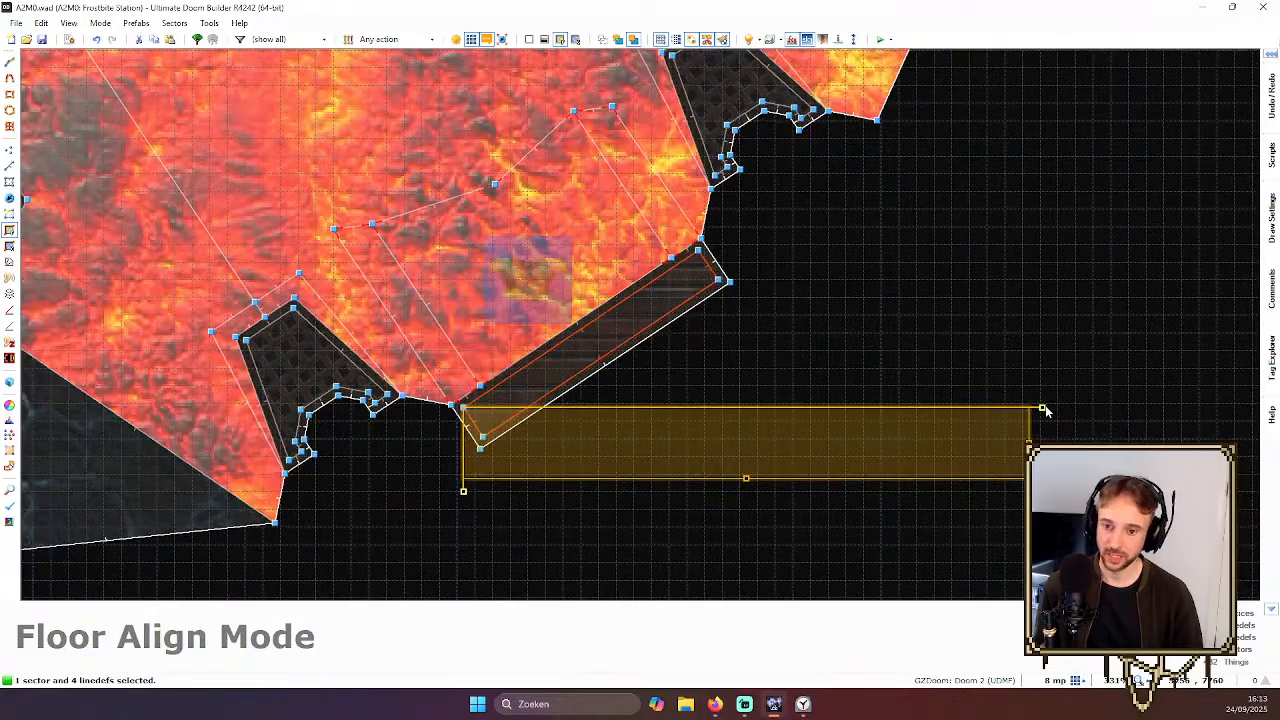
Rotate the floor texture parallel to the strip, scale it to the strip's length and width, and apply the alignment
drag(1043, 407, 943, 86)
scroll(698, 257, up, 2)
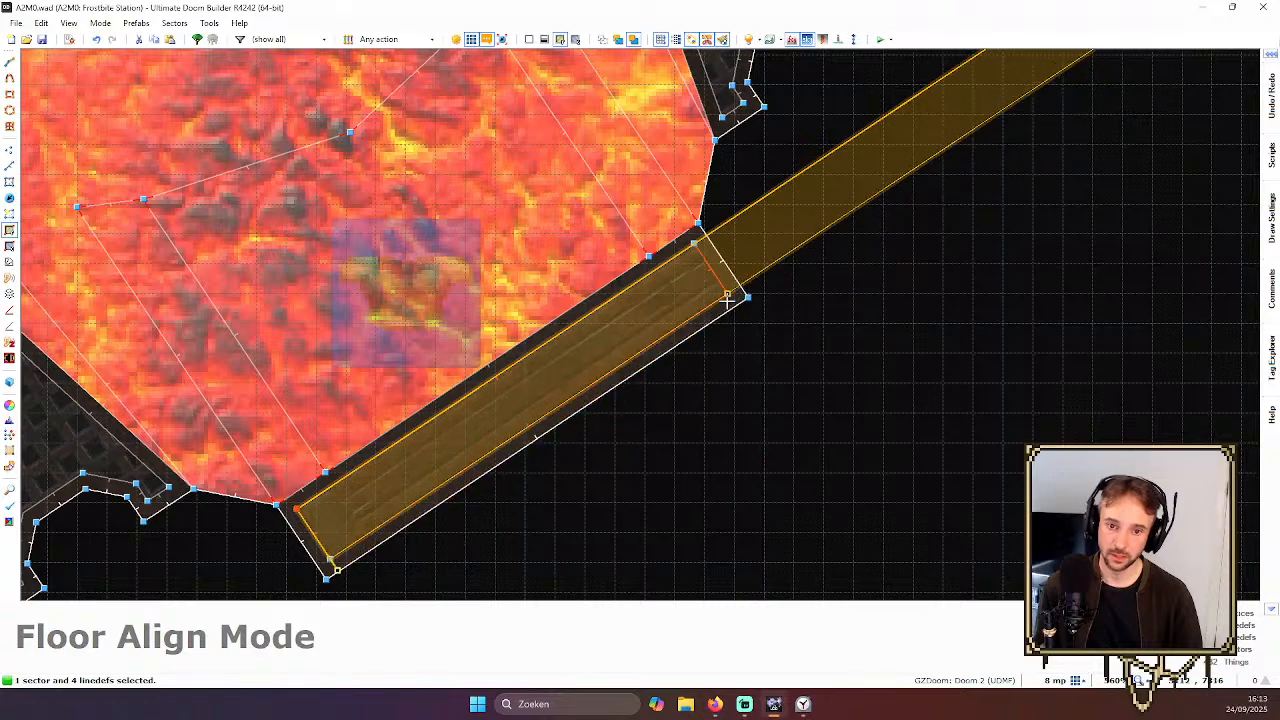
scroll(760, 330, down, 2)
scroll(945, 120, up, 1)
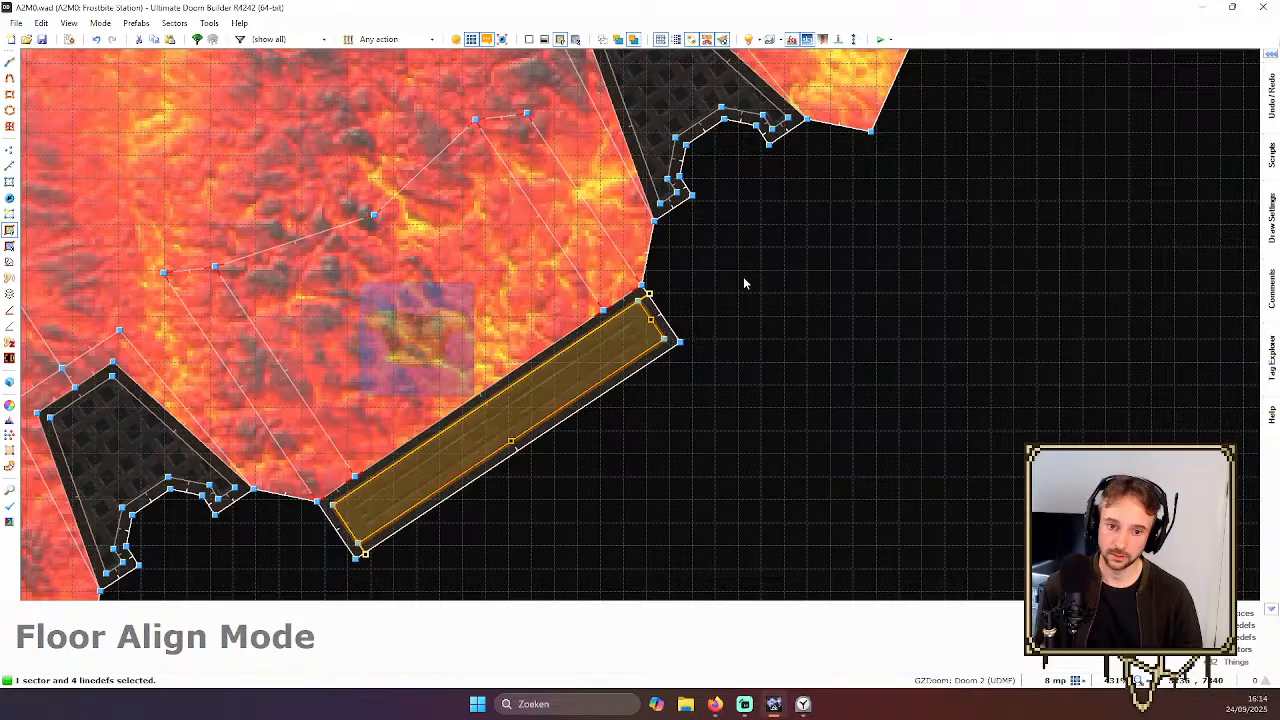
key(Return)
Inspect the realigned floor strip by the green armor in the 3D view, and save the map
key(q)
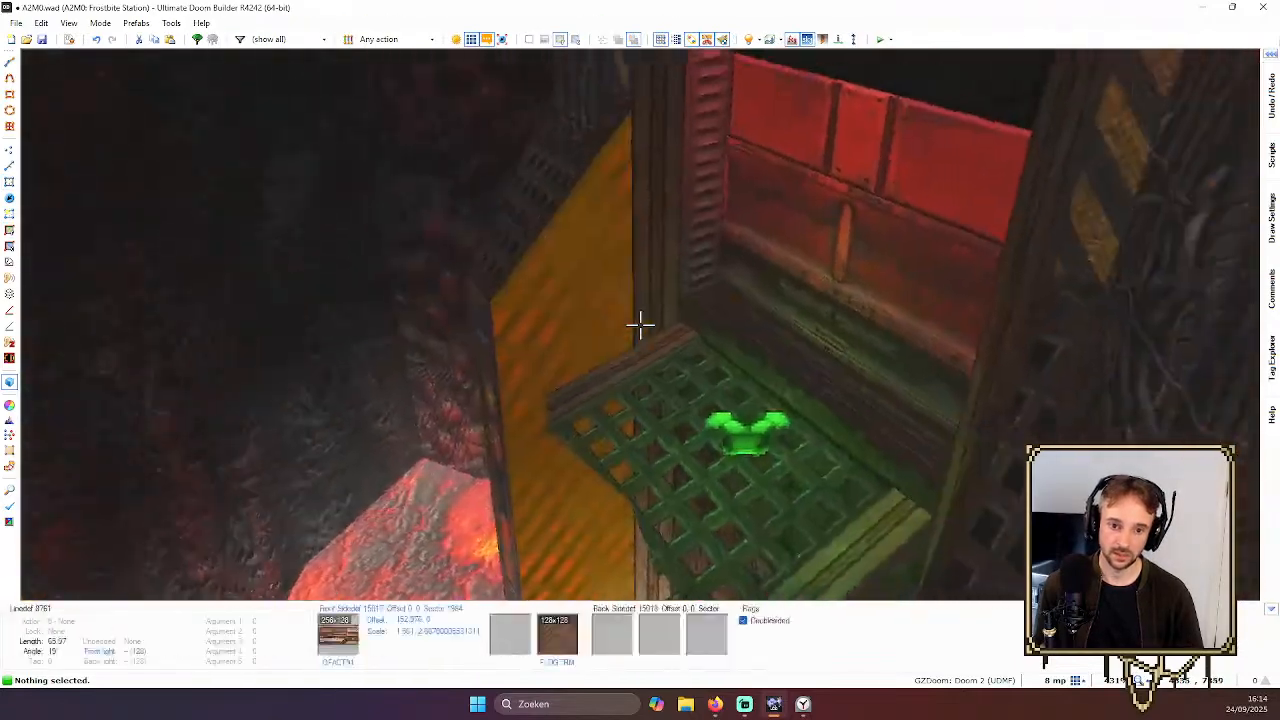
key(e)
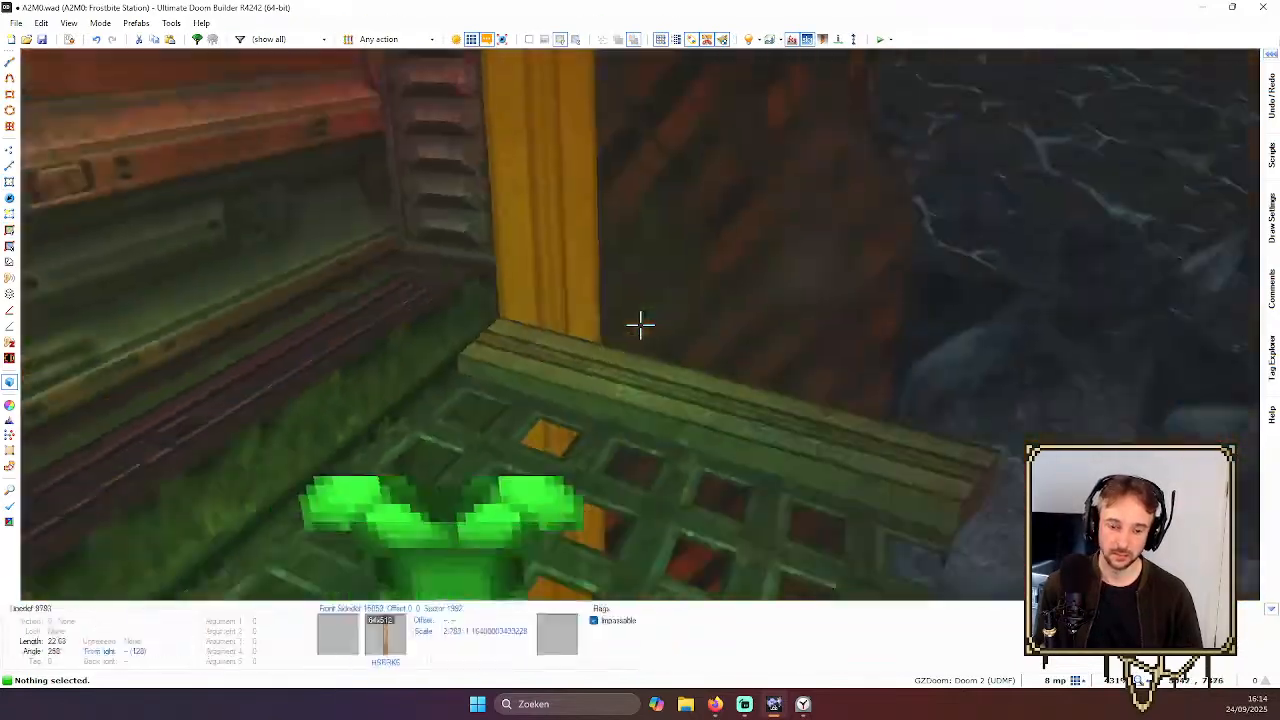
key(q)
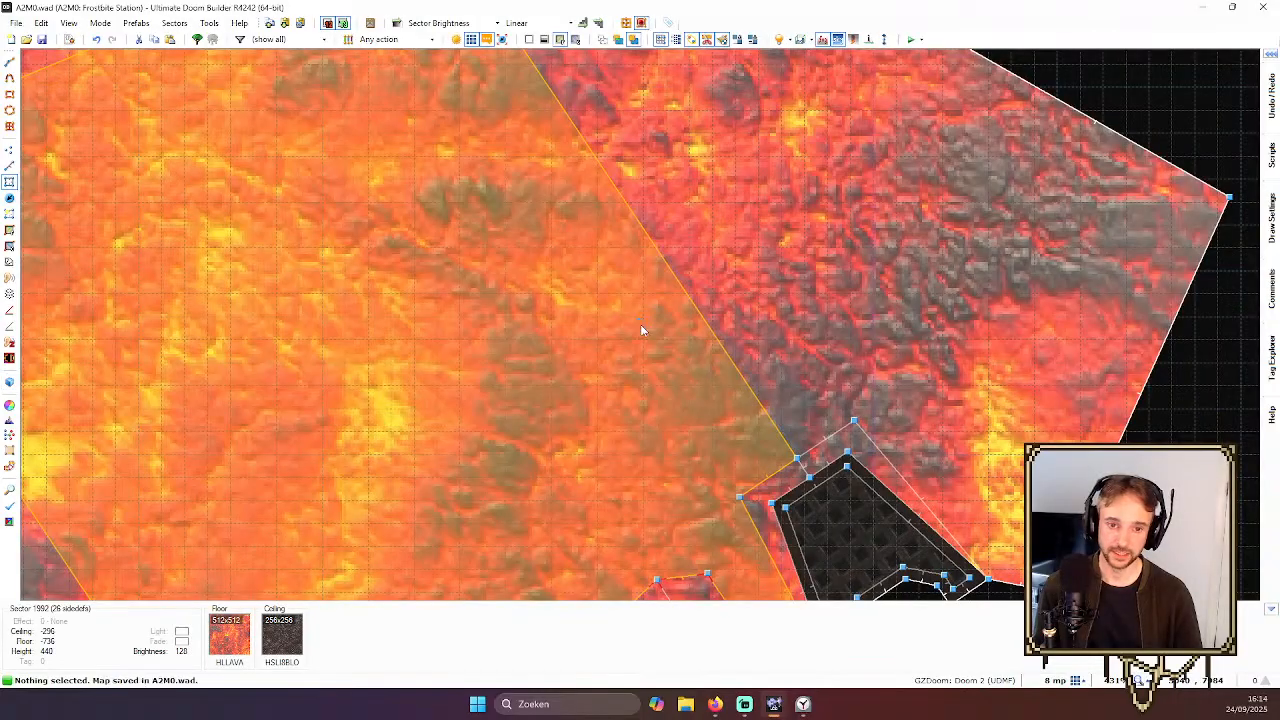
key(q)
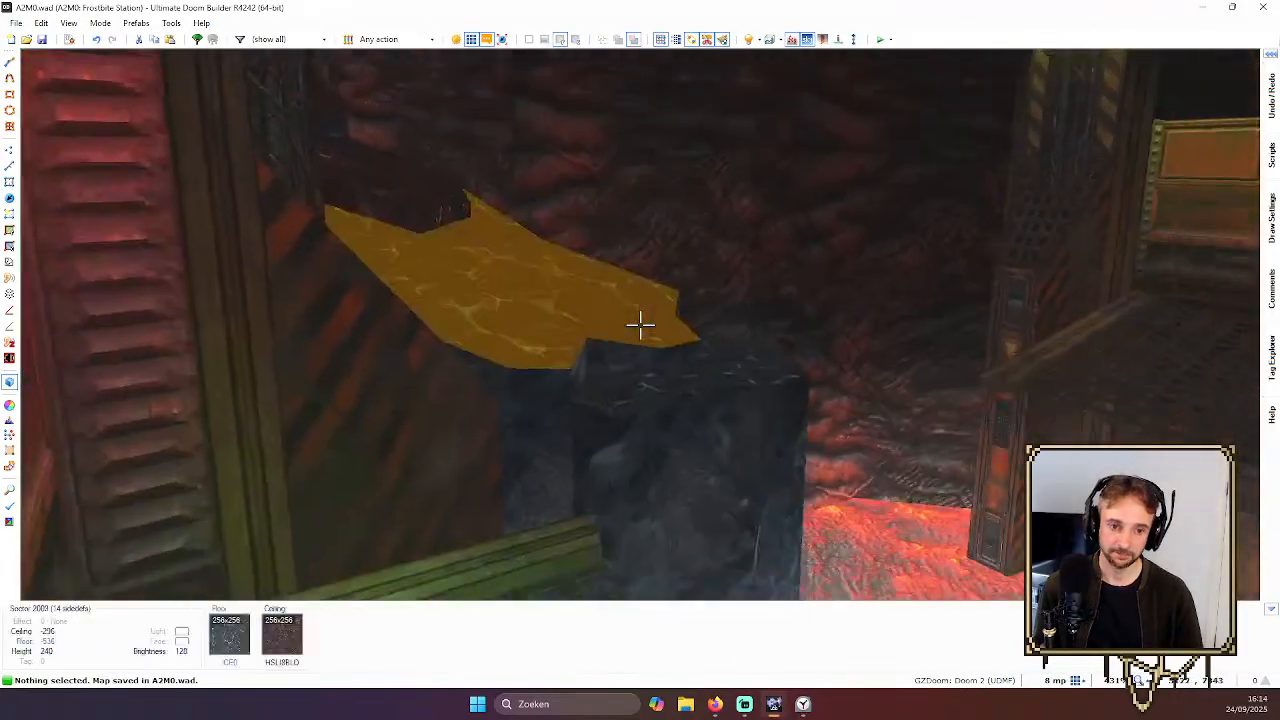
Fly from the lava room through the rock and ice caves to the large round arena, and save the map from the 2D sector view
key(e)
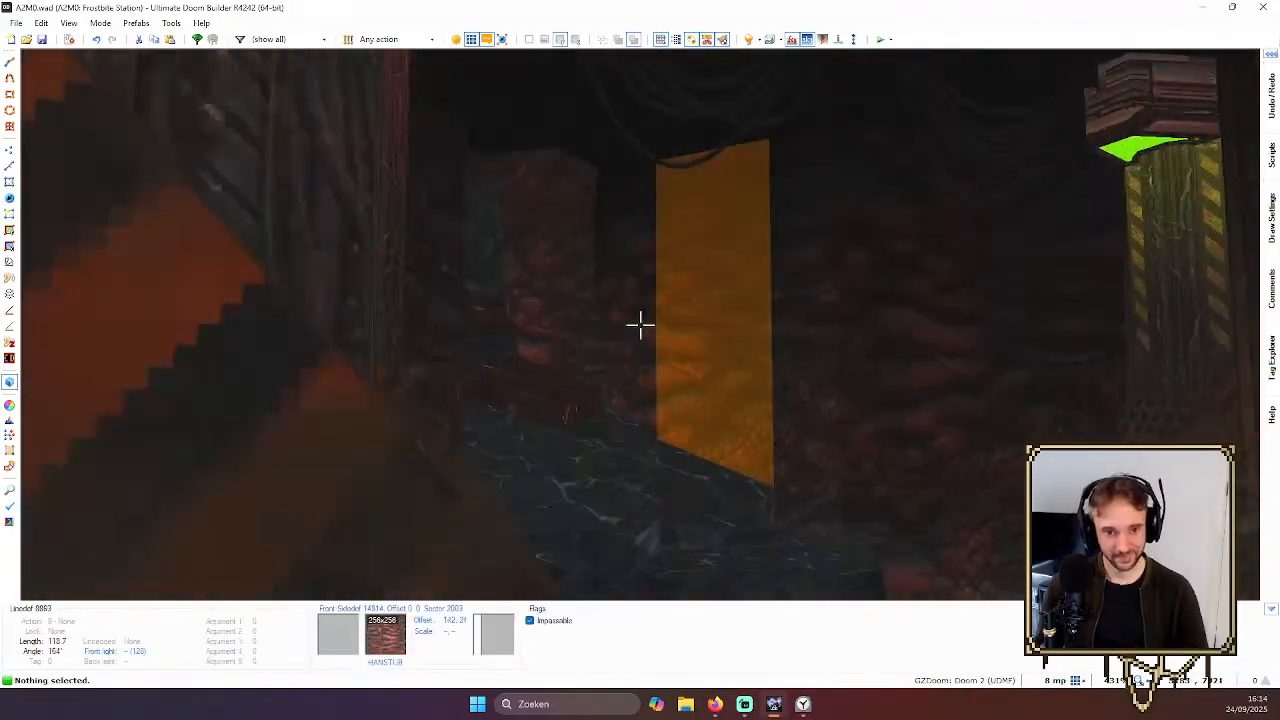
key(e)
key(e)
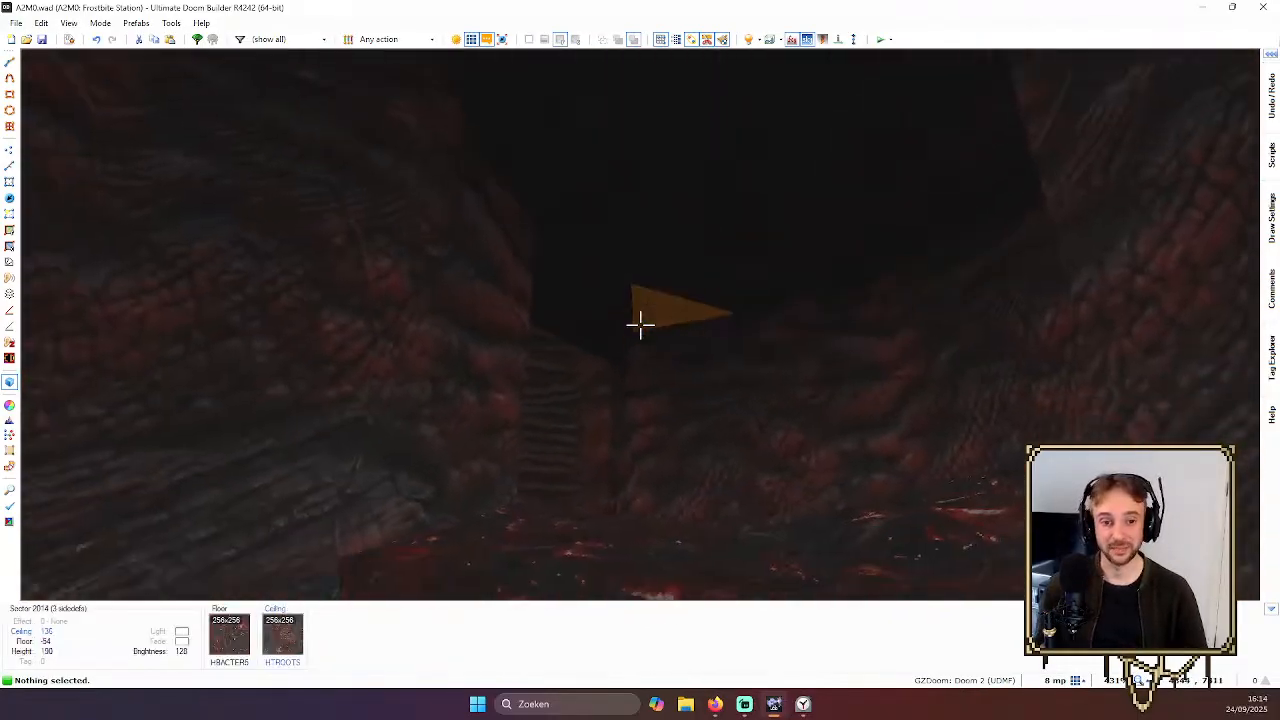
key(e)
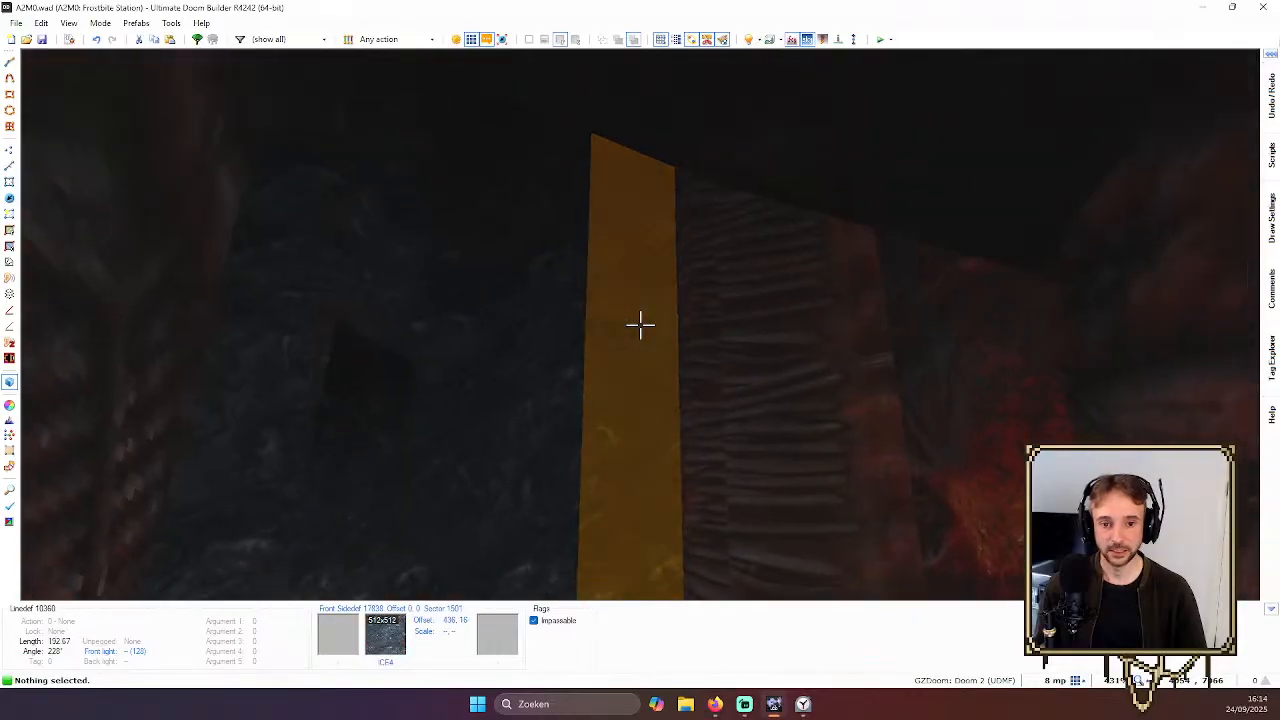
key(e)
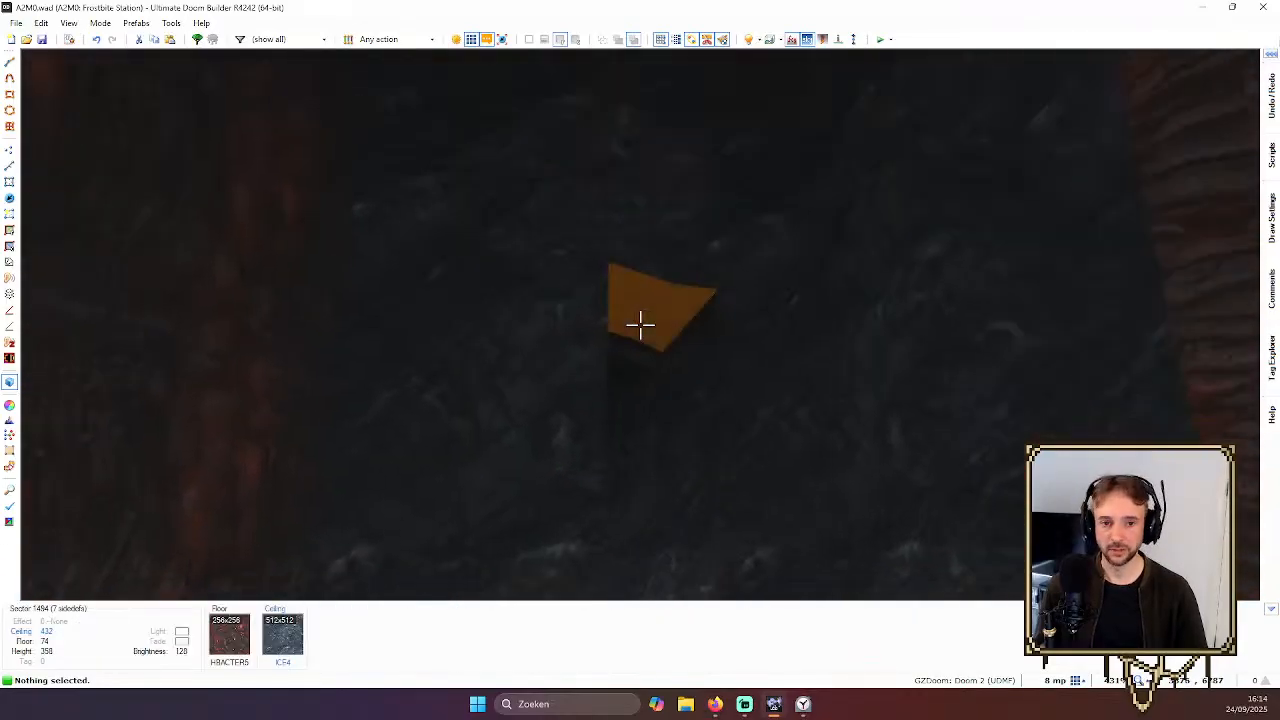
key(e)
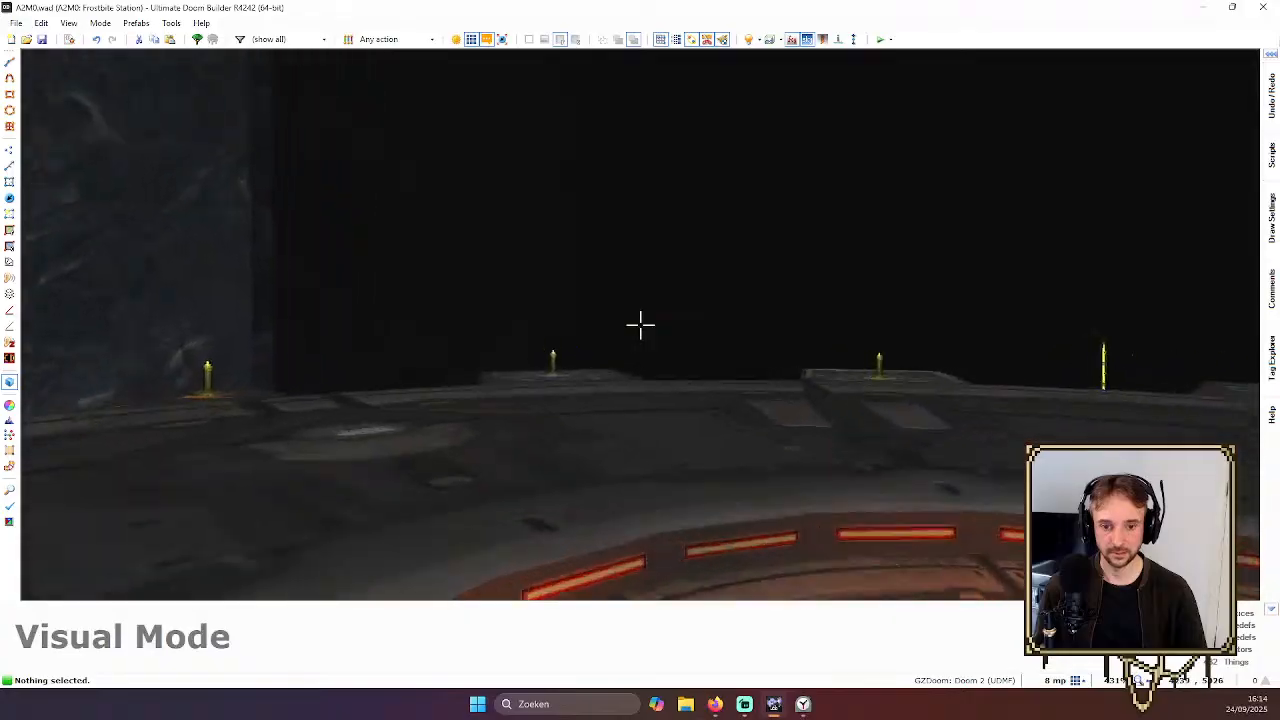
key(q)
key(ctrl+s)
Survey the map layout in the 2D sector view, from the round arena and lava rooms down to the central blue ice area
scroll(664, 312, down, 6)
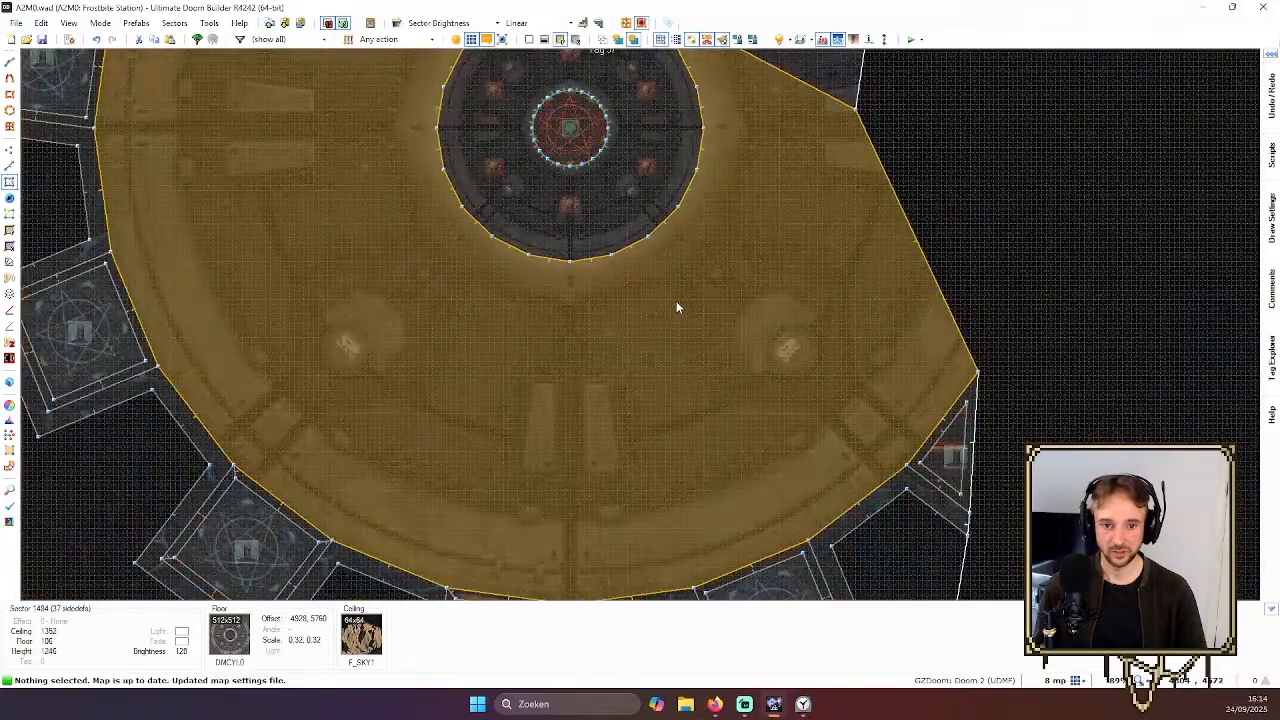
scroll(912, 287, down, 5)
scroll(915, 285, down, 5)
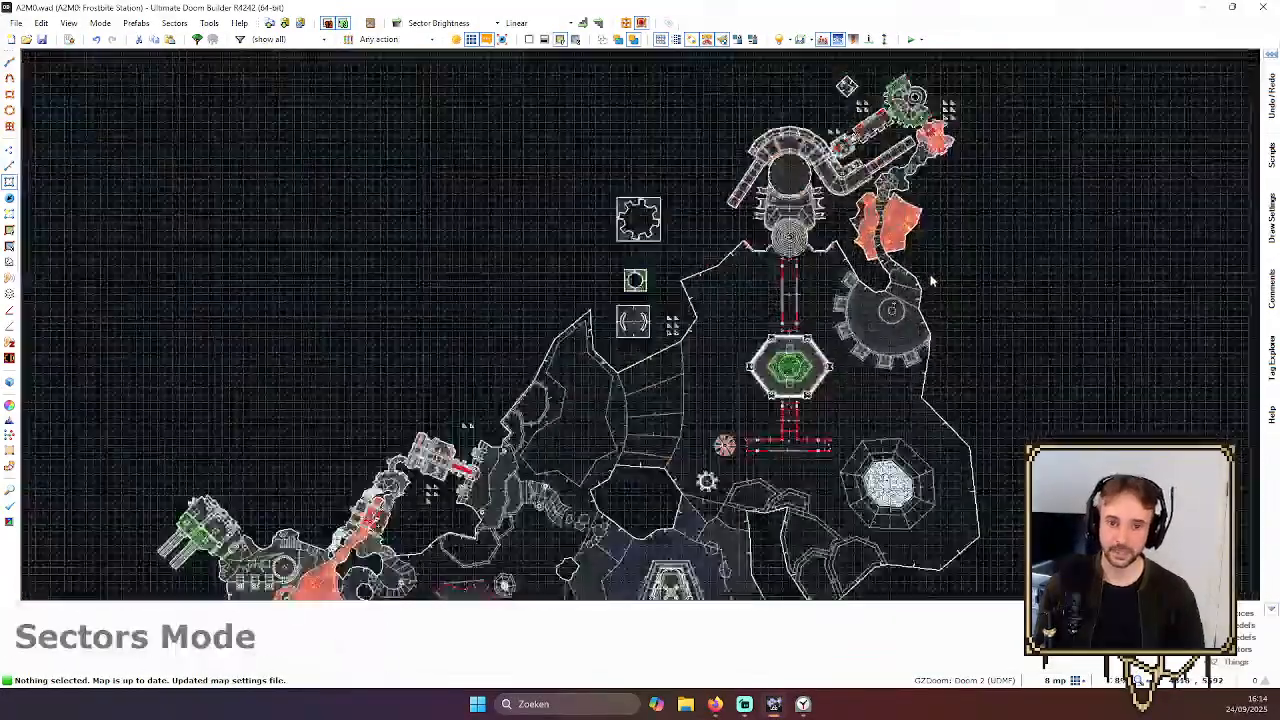
scroll(945, 190, up, 3)
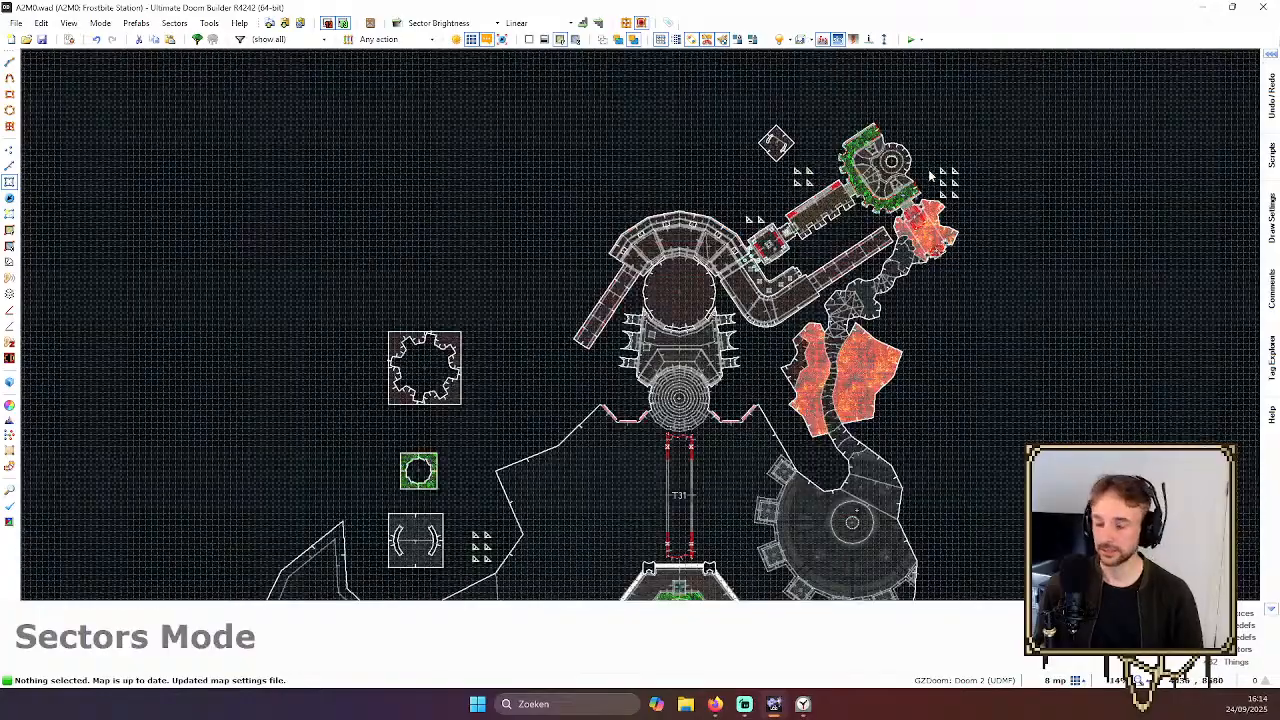
scroll(800, 175, down, 2)
key(Down)
key(Down)
key(Down)
key(Down)
key(Down)
scroll(676, 247, up, 2)
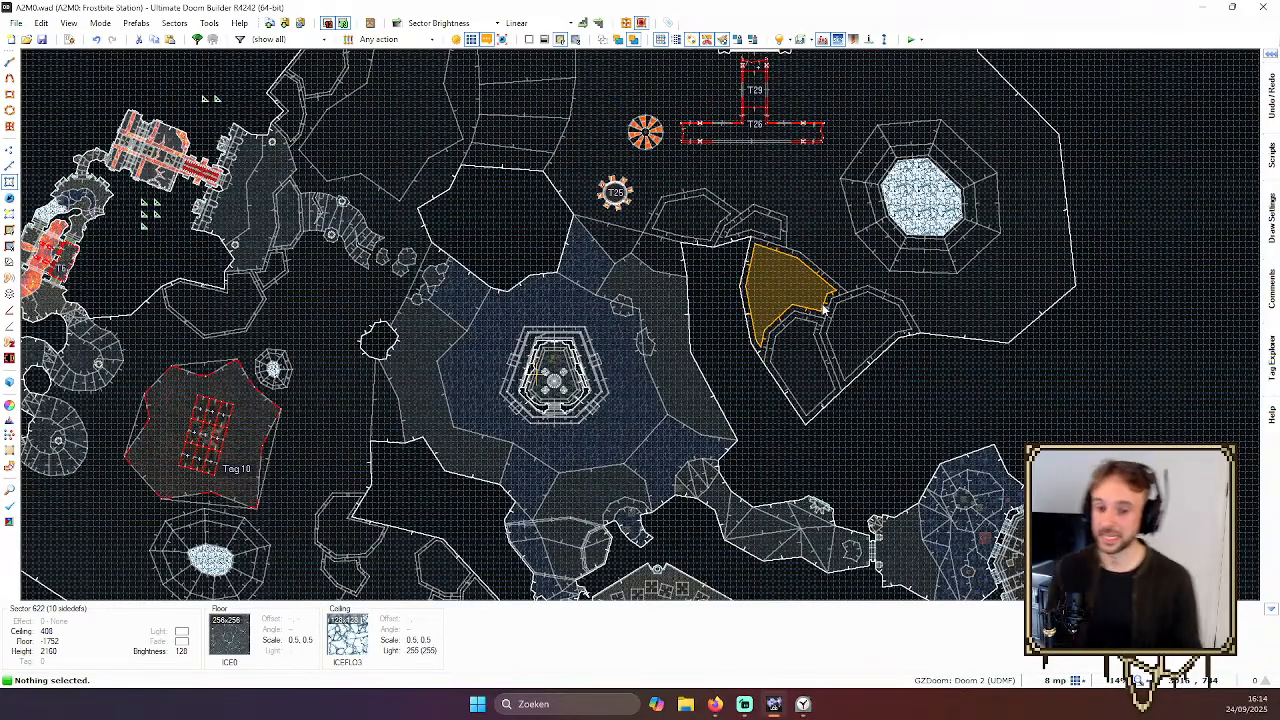
Look over the area around the octagonal ice pool and the red T-shaped walkway, and save the map
scroll(900, 297, down, 1)
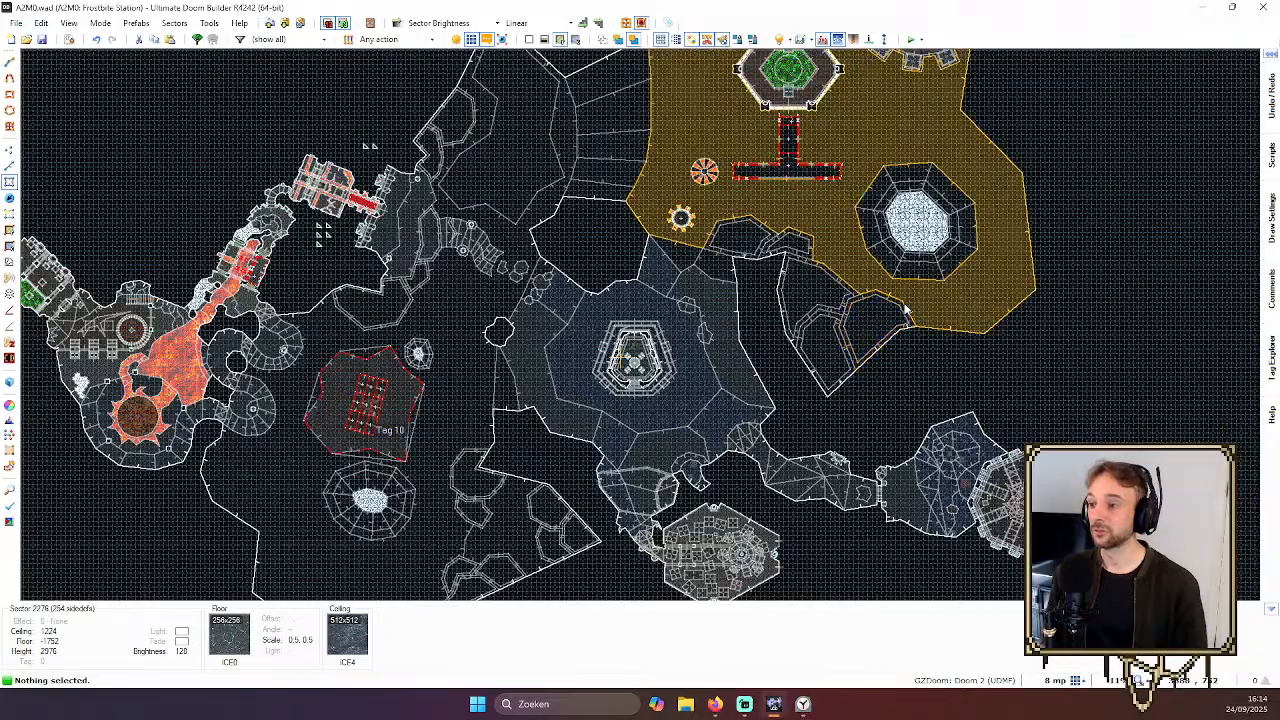
key(Up)
key(Right)
scroll(850, 230, up, 2)
key(Down)
scroll(846, 230, up, 1)
key(Up)
key(Up)
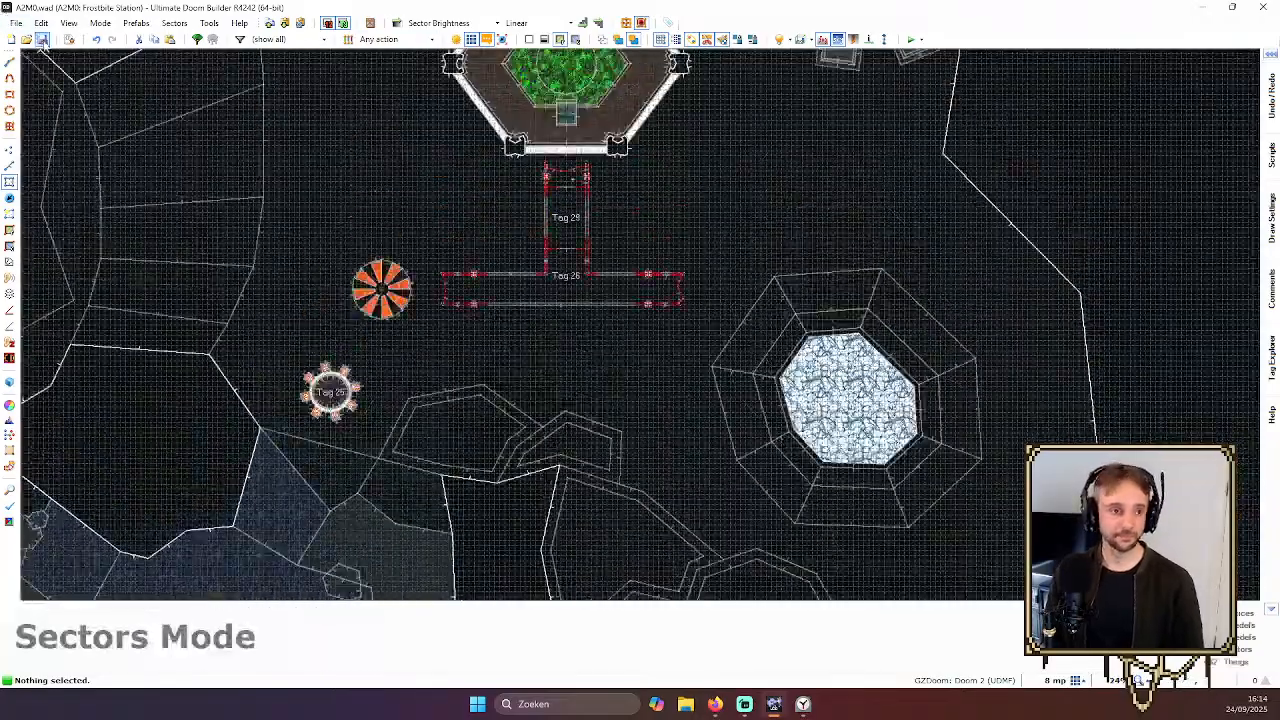
click(42, 40)
Examine the map's western wing, including the Tag 10 area and the building with the lava channels
scroll(390, 222, down, 3)
key(Down)
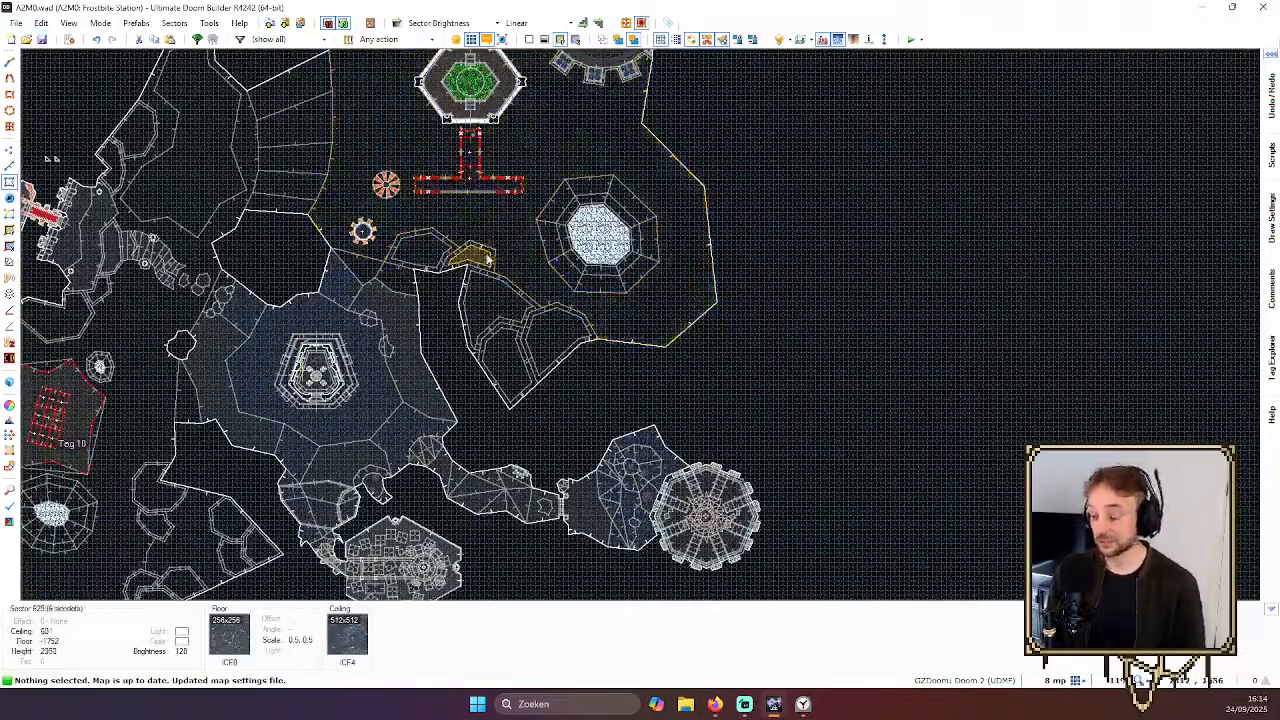
key(Left)
key(Left)
key(Down)
key(Down)
scroll(634, 306, down, 1)
key(Left)
scroll(615, 306, down, 1)
key(Left)
key(Left)
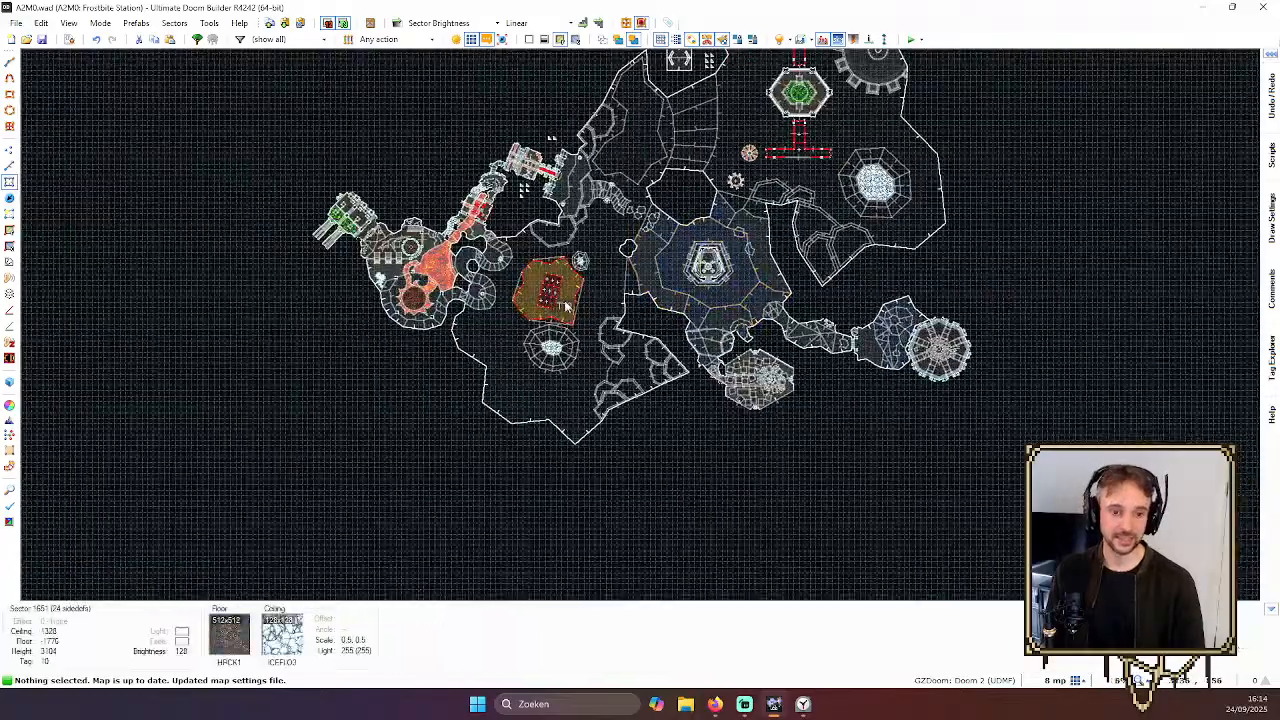
key(Up)
scroll(475, 215, up, 5)
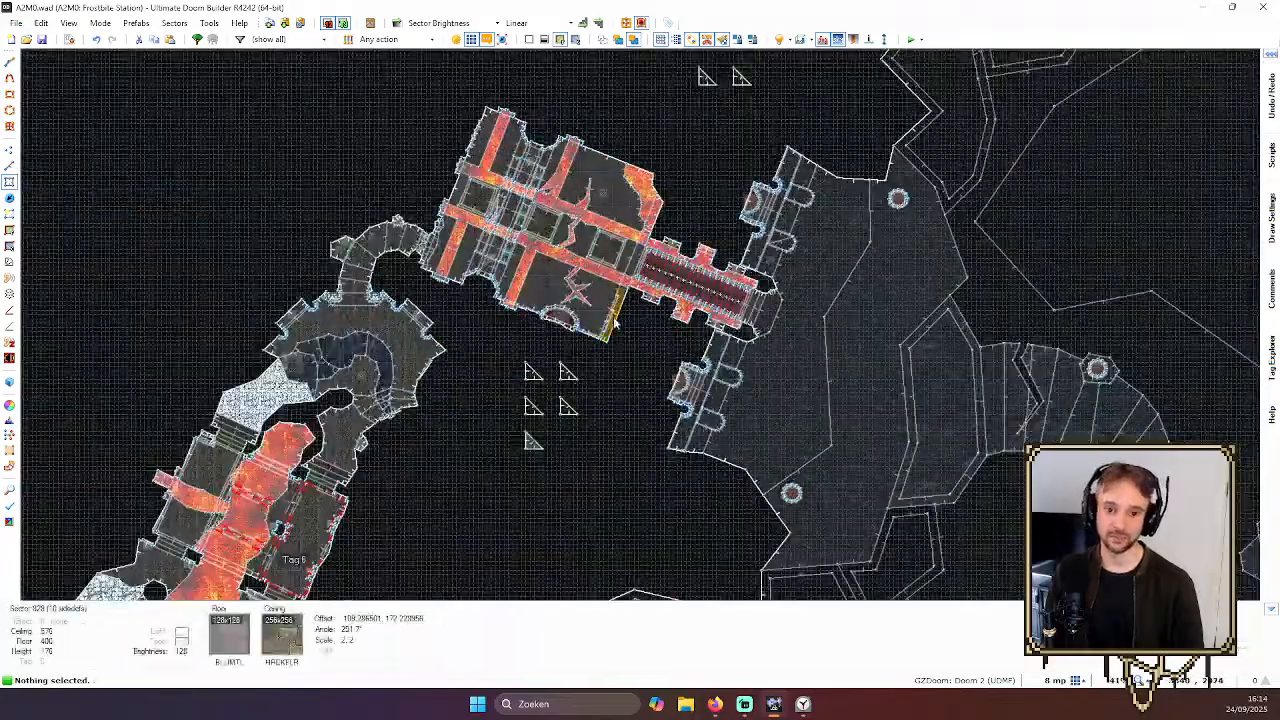
Review the connection from the western wing past the terraced sectors to the hexagonal green platform, and save the map
scroll(475, 310, down, 5)
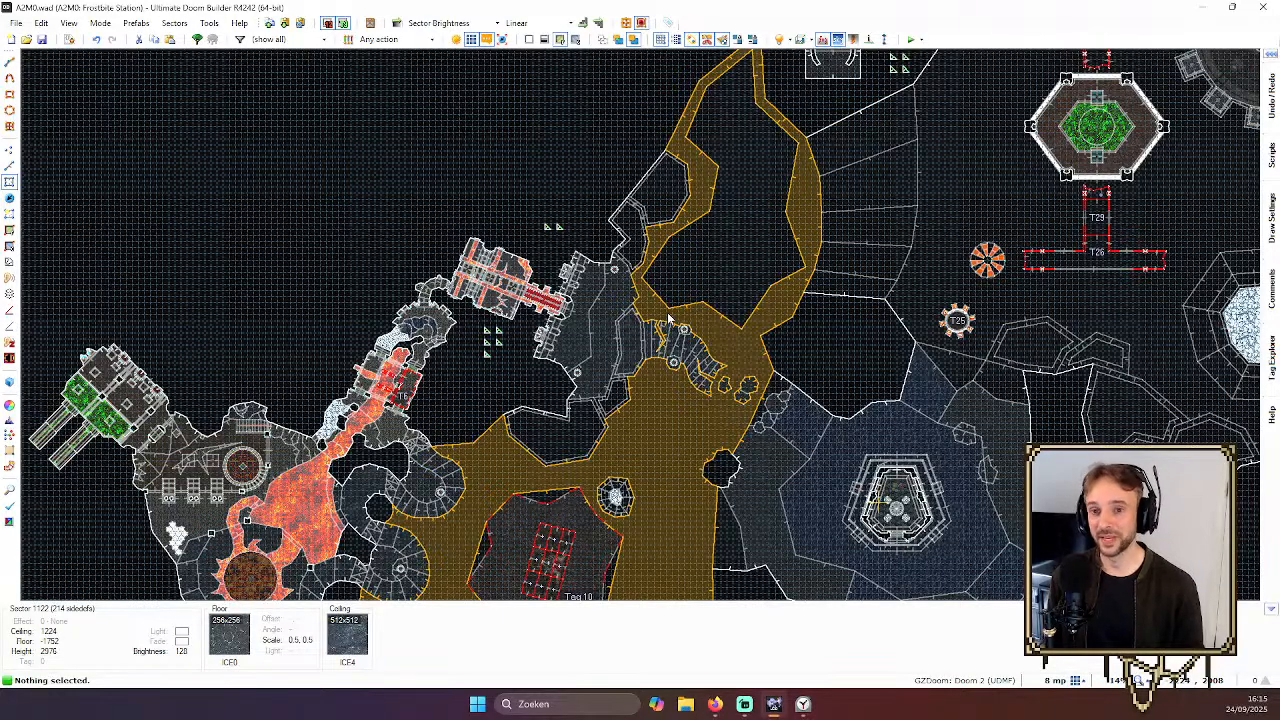
scroll(740, 262, down, 3)
scroll(794, 283, up, 3)
scroll(785, 275, up, 2)
scroll(768, 265, down, 2)
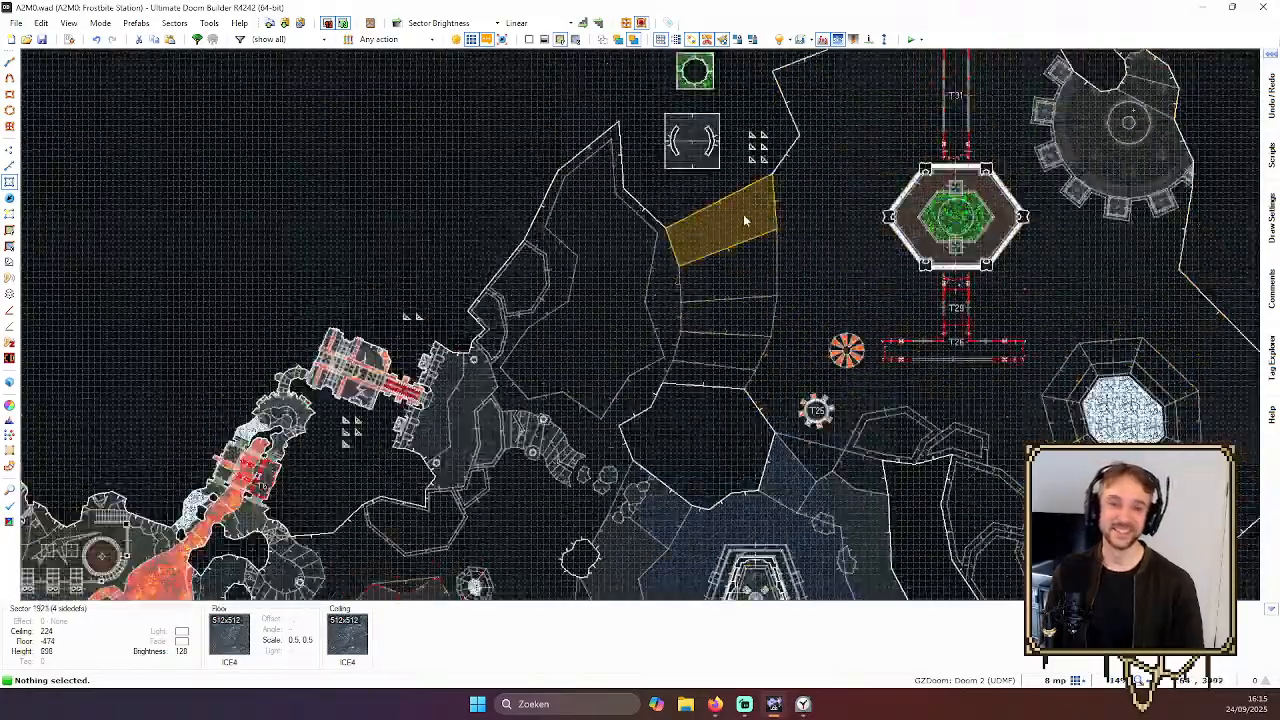
scroll(760, 238, up, 2)
scroll(802, 226, down, 2)
key(Right)
key(Up)
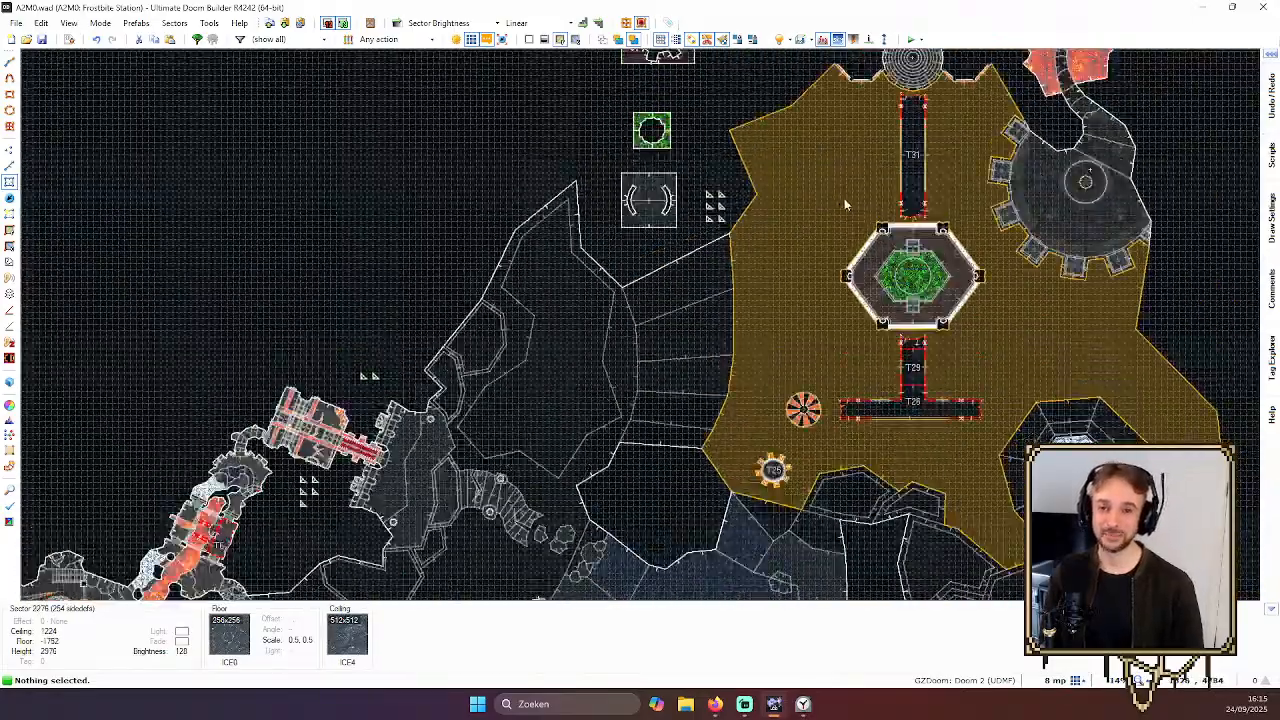
key(Right)
key(Up)
key(ctrl+s)
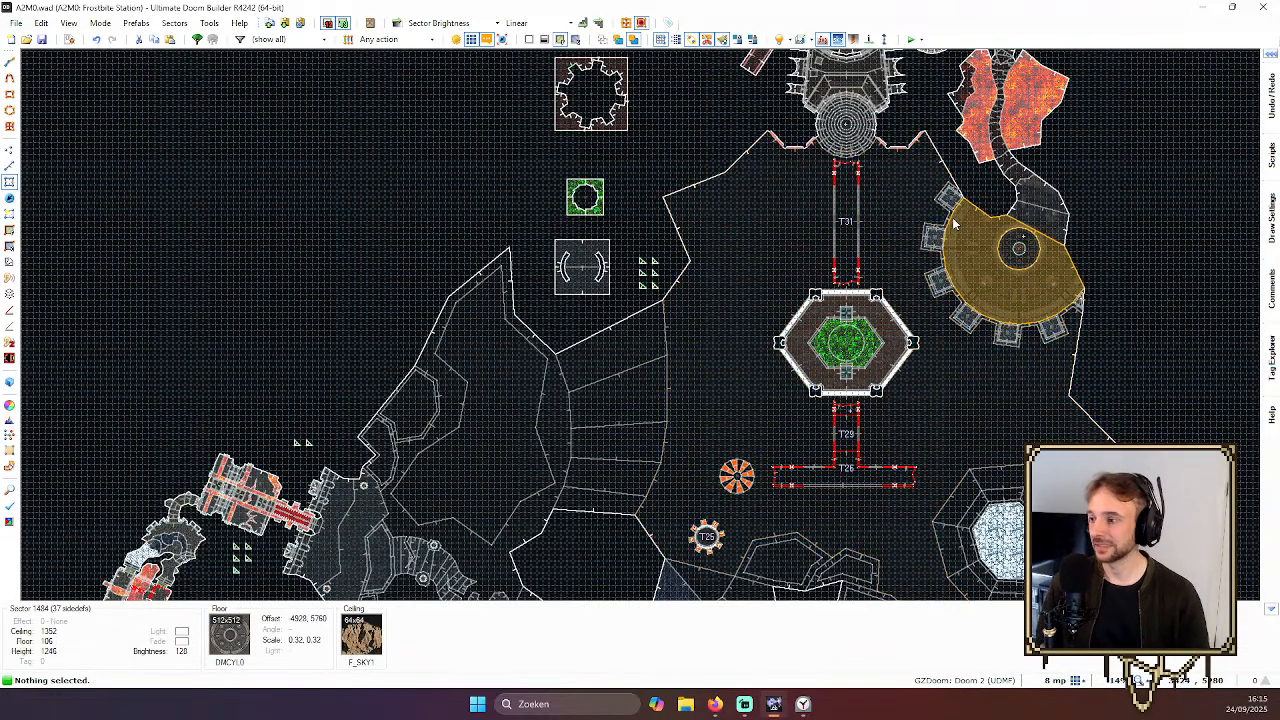
Review the full map layout from the northern lava rooms to the southern caves, and save the map
scroll(965, 200, down, 3)
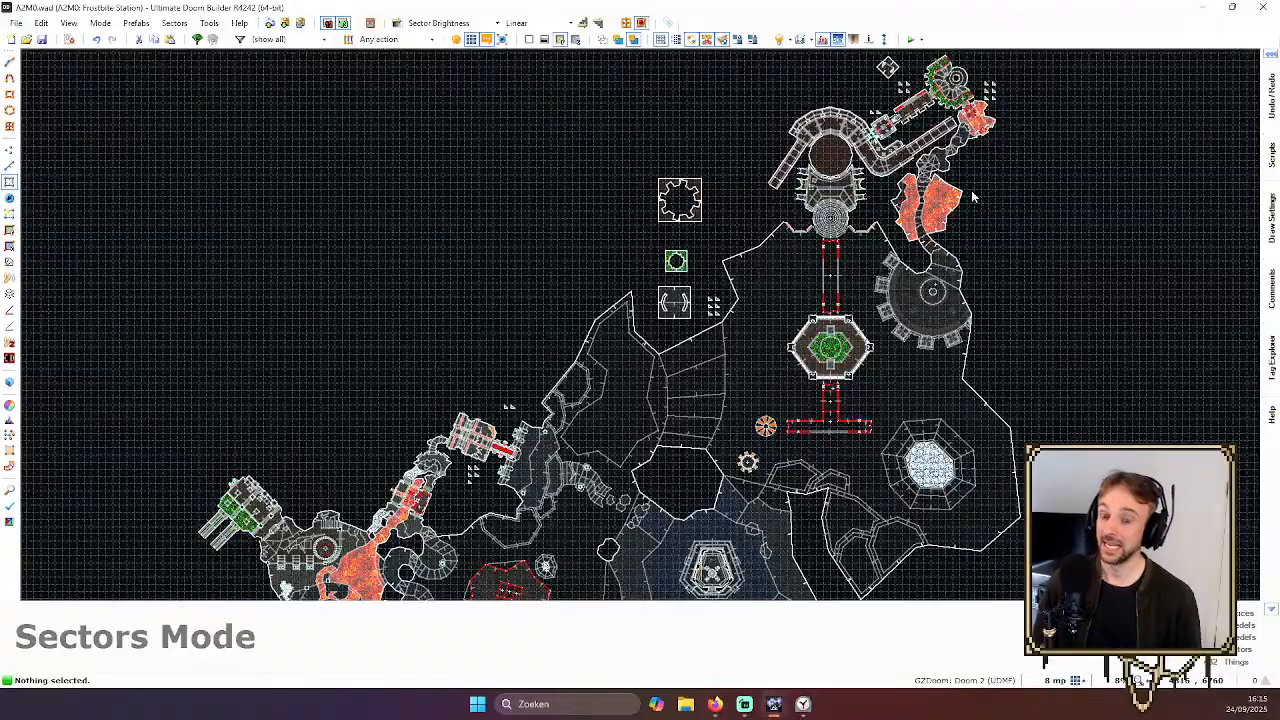
mouse_move(1268, 88)
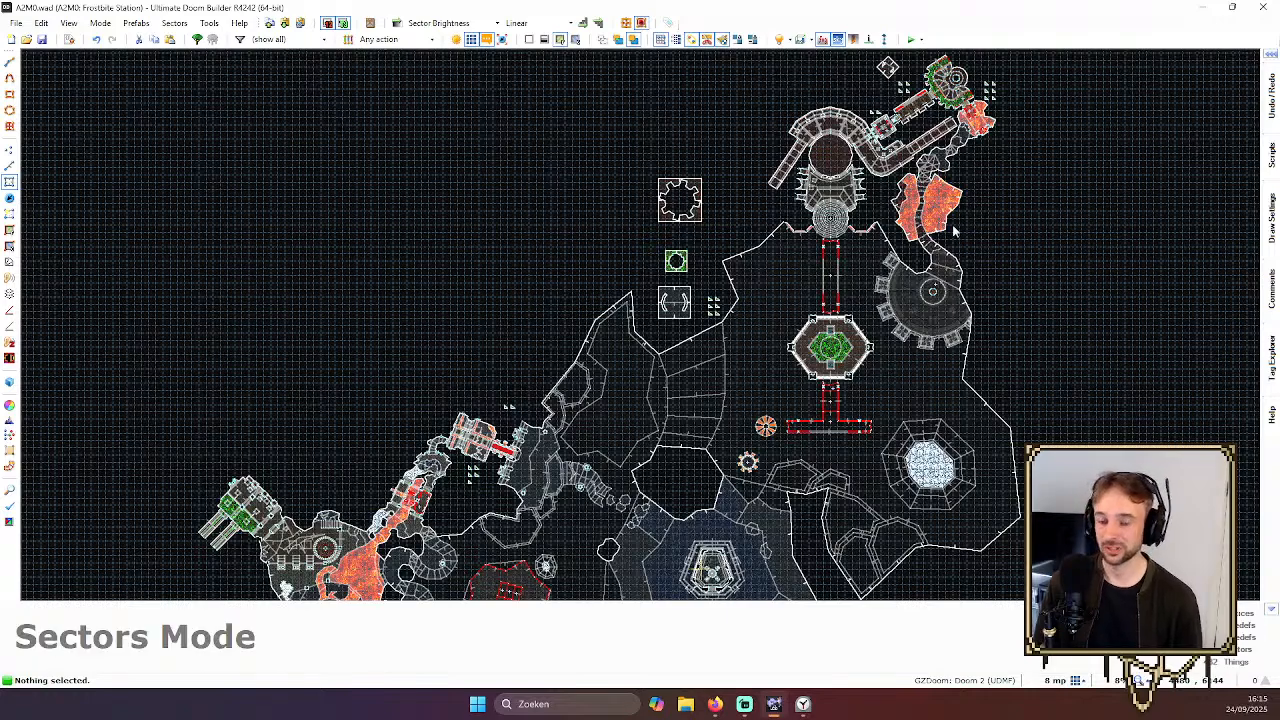
scroll(924, 254, down, 1)
middle_drag(924, 256, 859, 253)
middle_drag(873, 466, 873, 267)
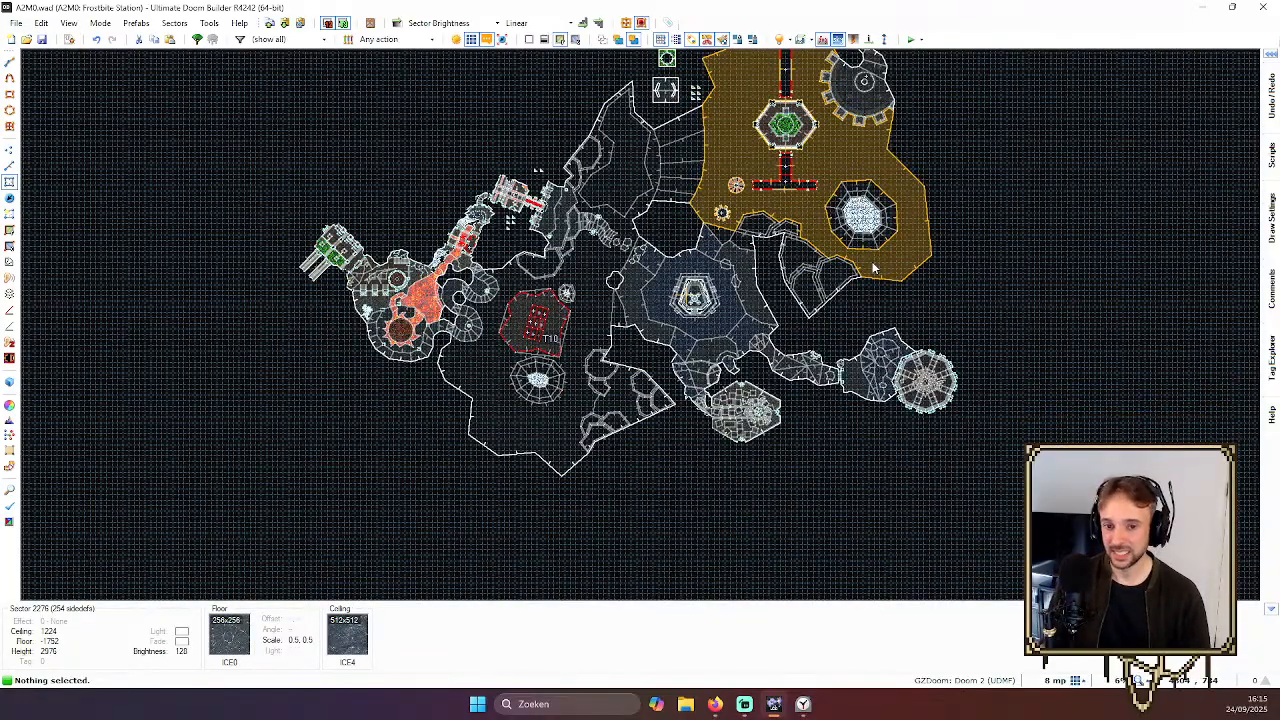
key(s)
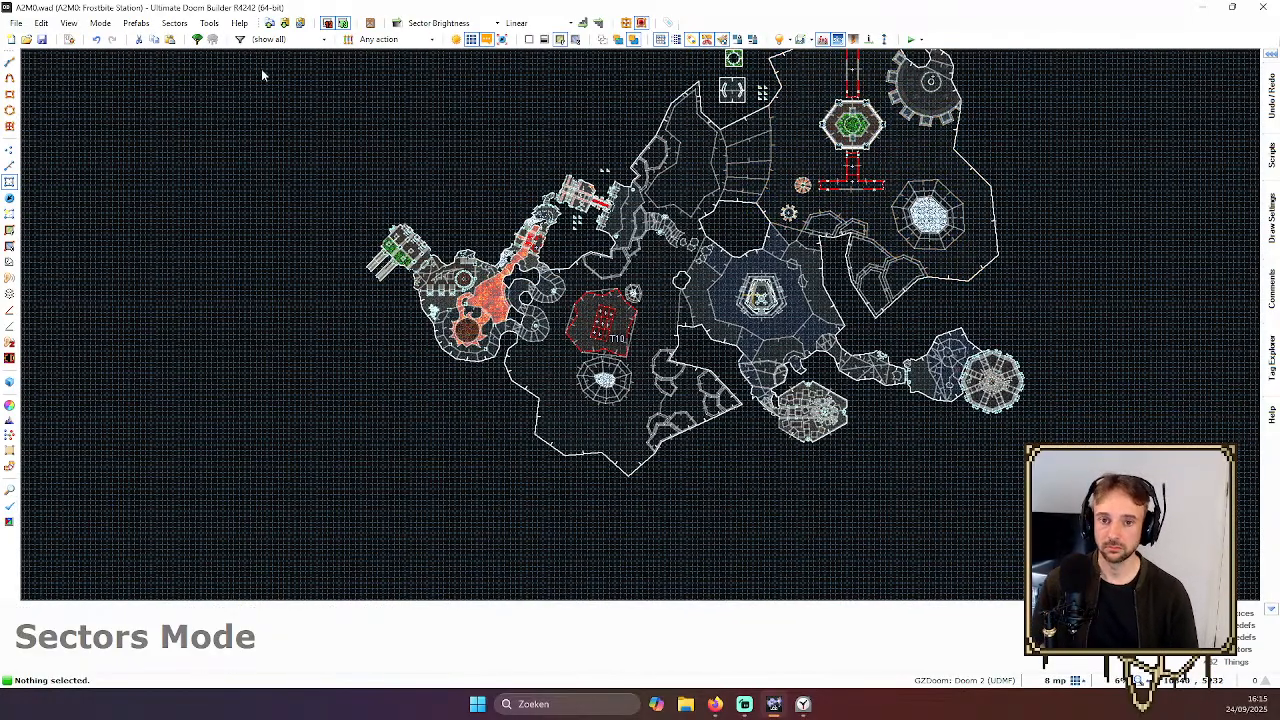
click(41, 39)
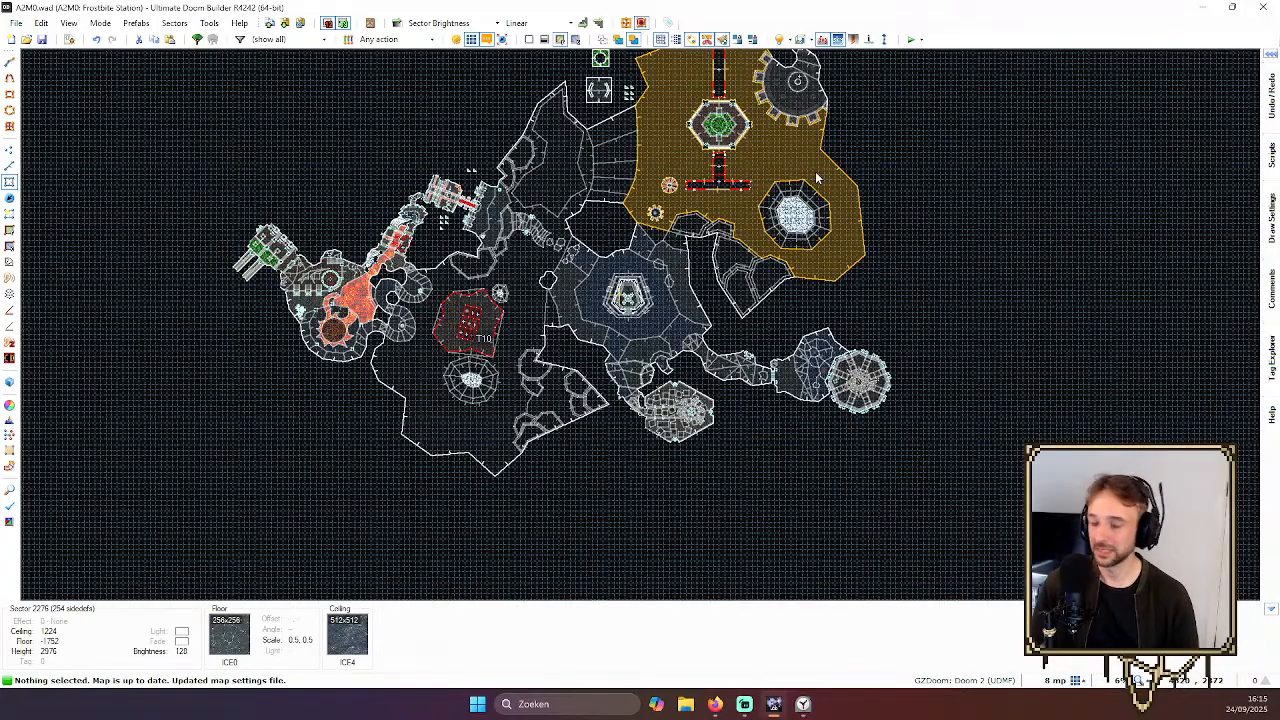
key(s)
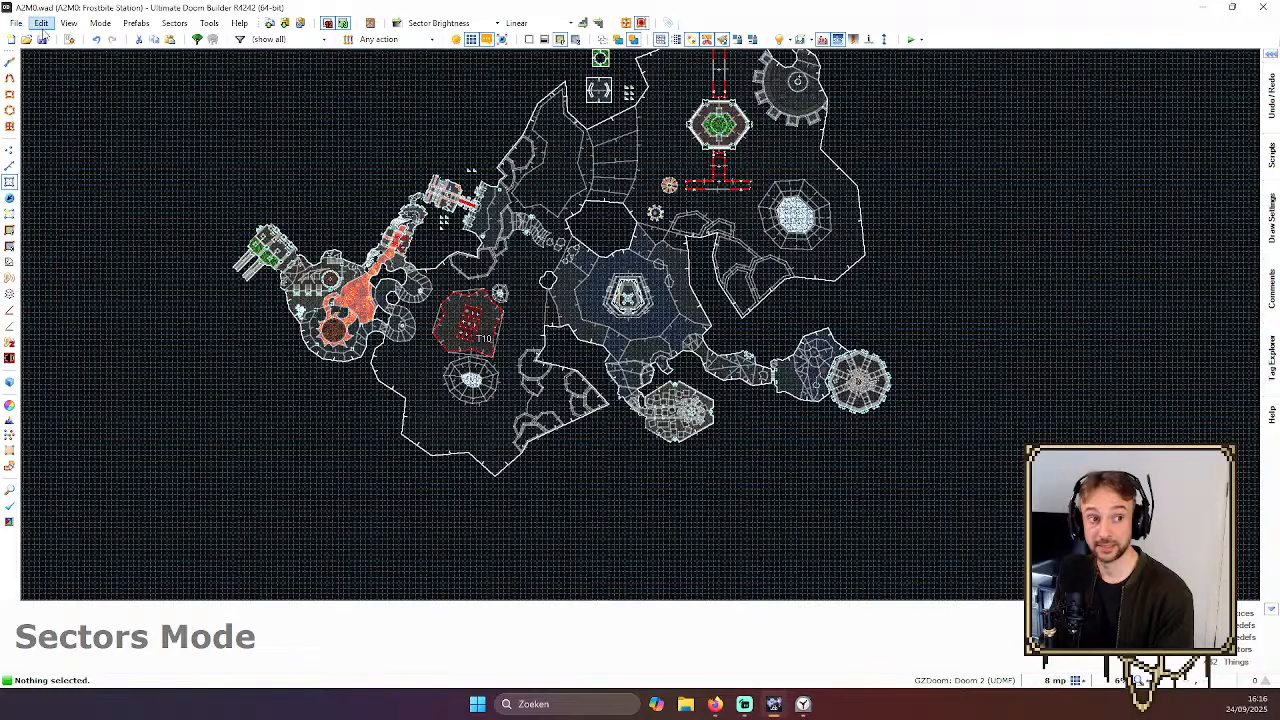
Save the map and review its layout from the southern caves up to the Tag 31 walkway and hexagonal platform
key(ctrl+s)
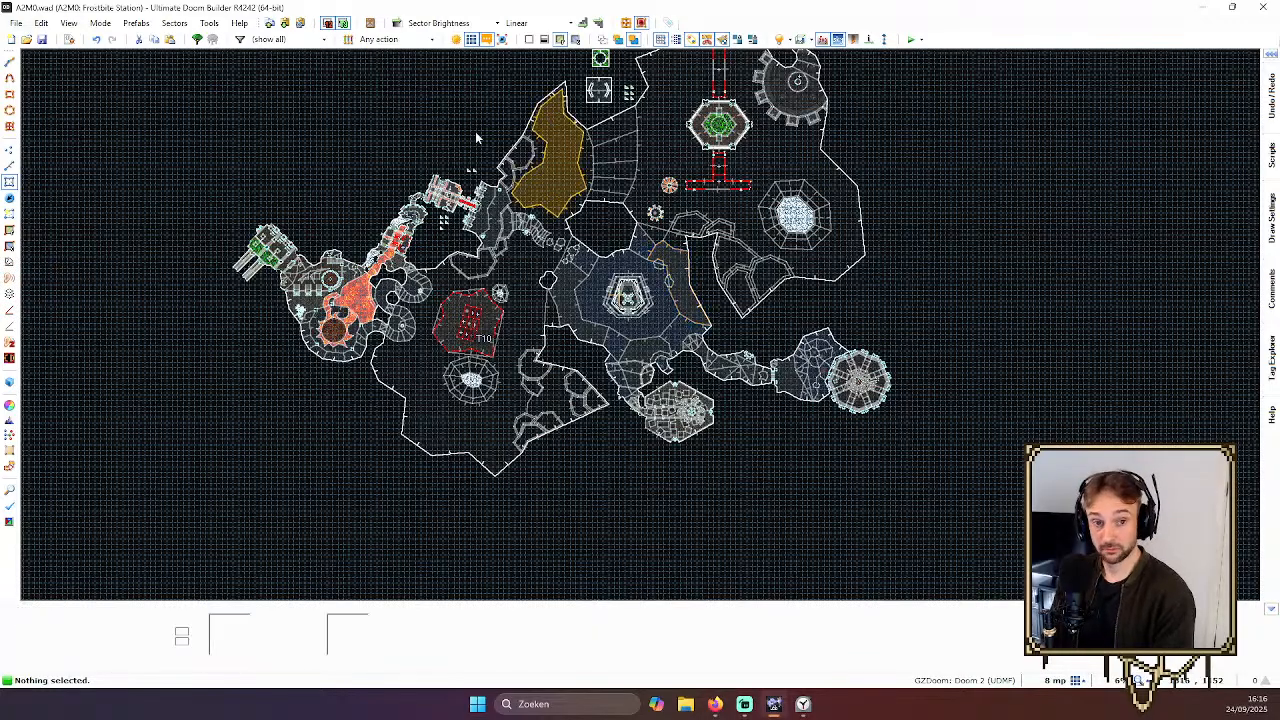
key(ctrl+s)
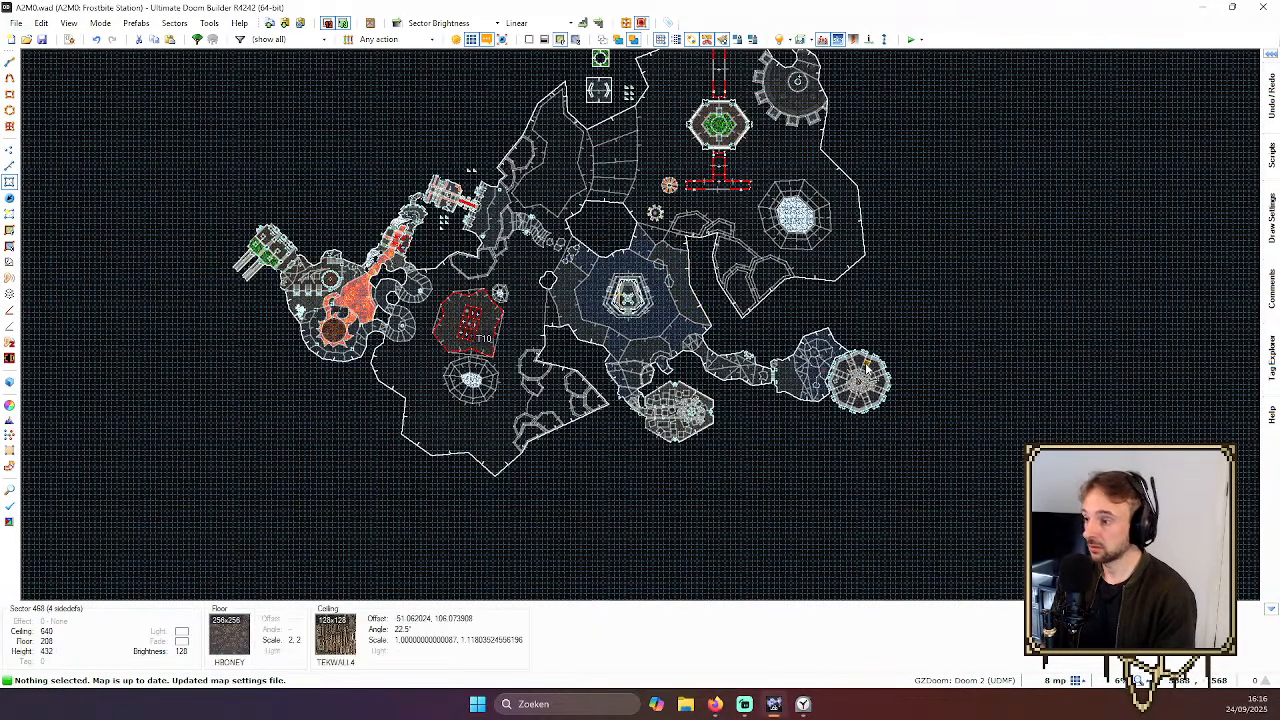
scroll(889, 270, down, 4)
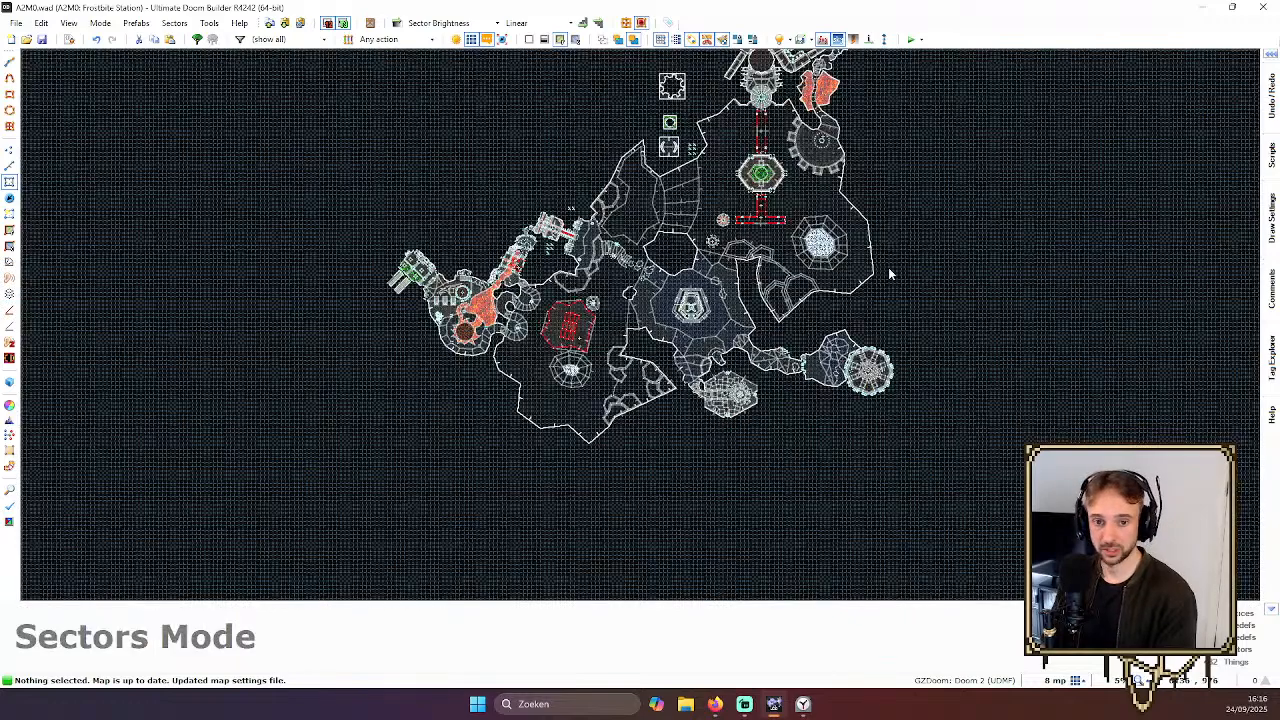
key(Up)
key(Up)
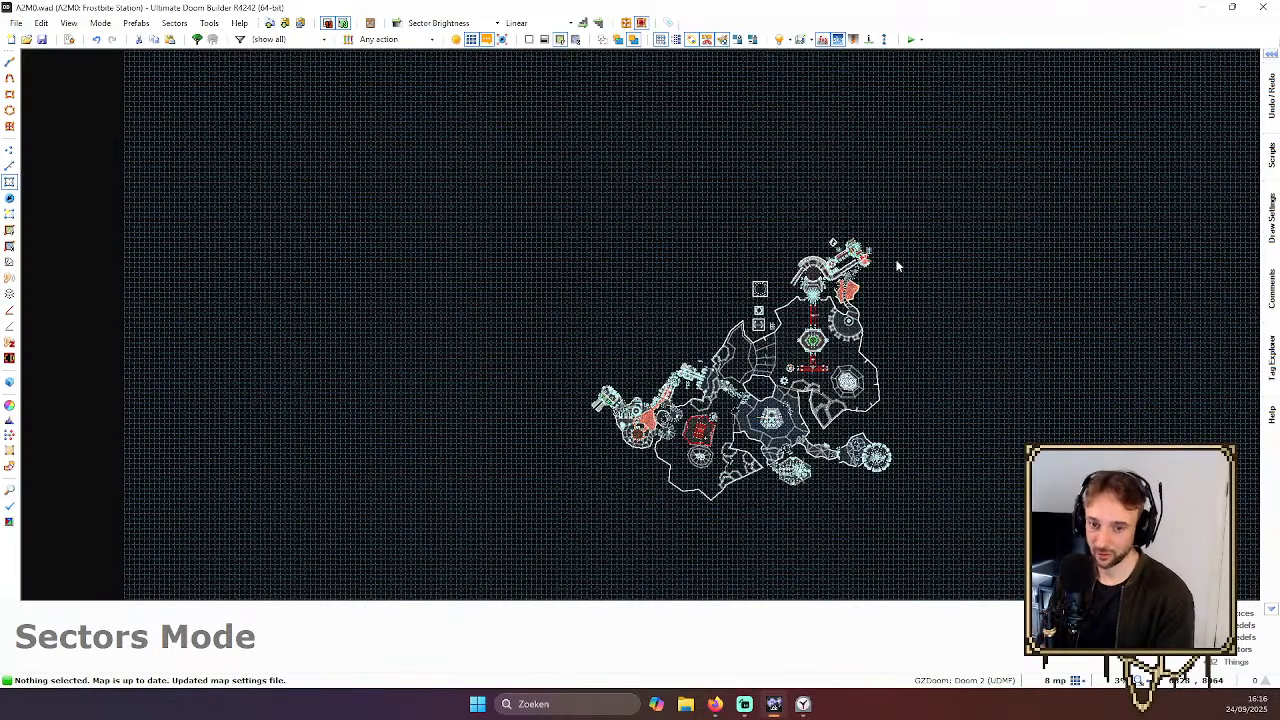
scroll(859, 293, up, 1)
scroll(859, 293, up, 6)
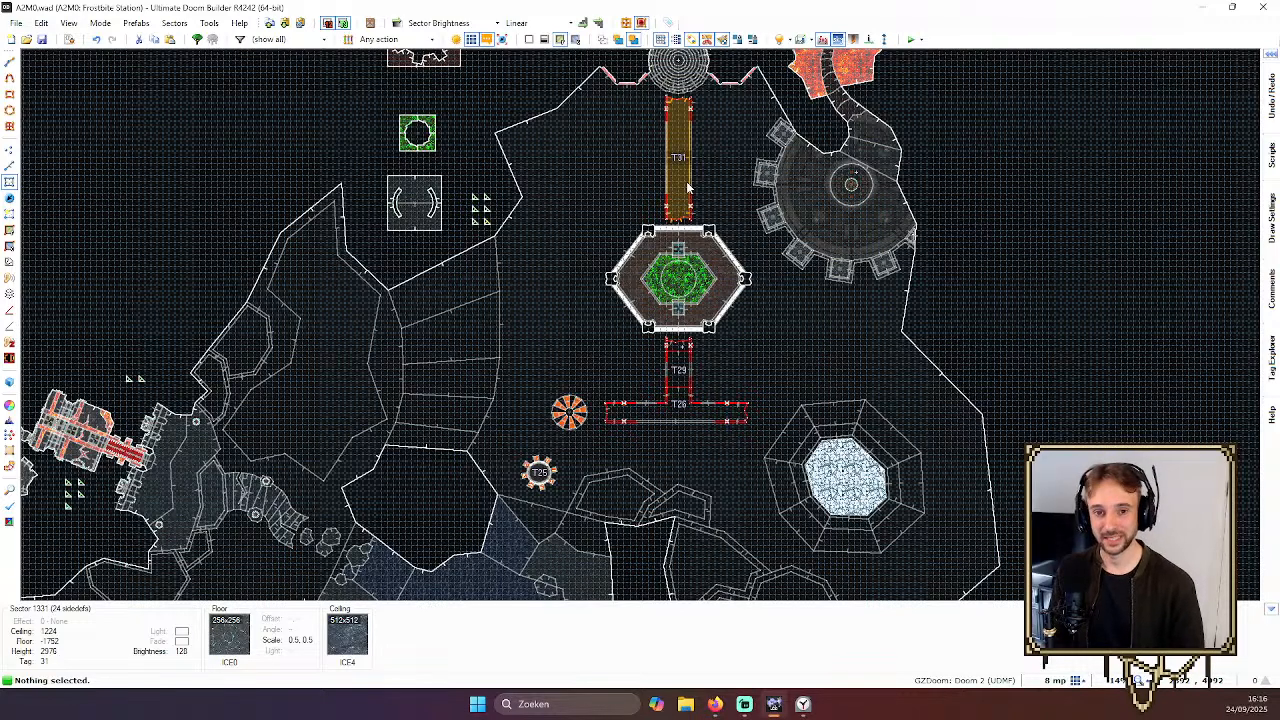
key(Right)
key(Right)
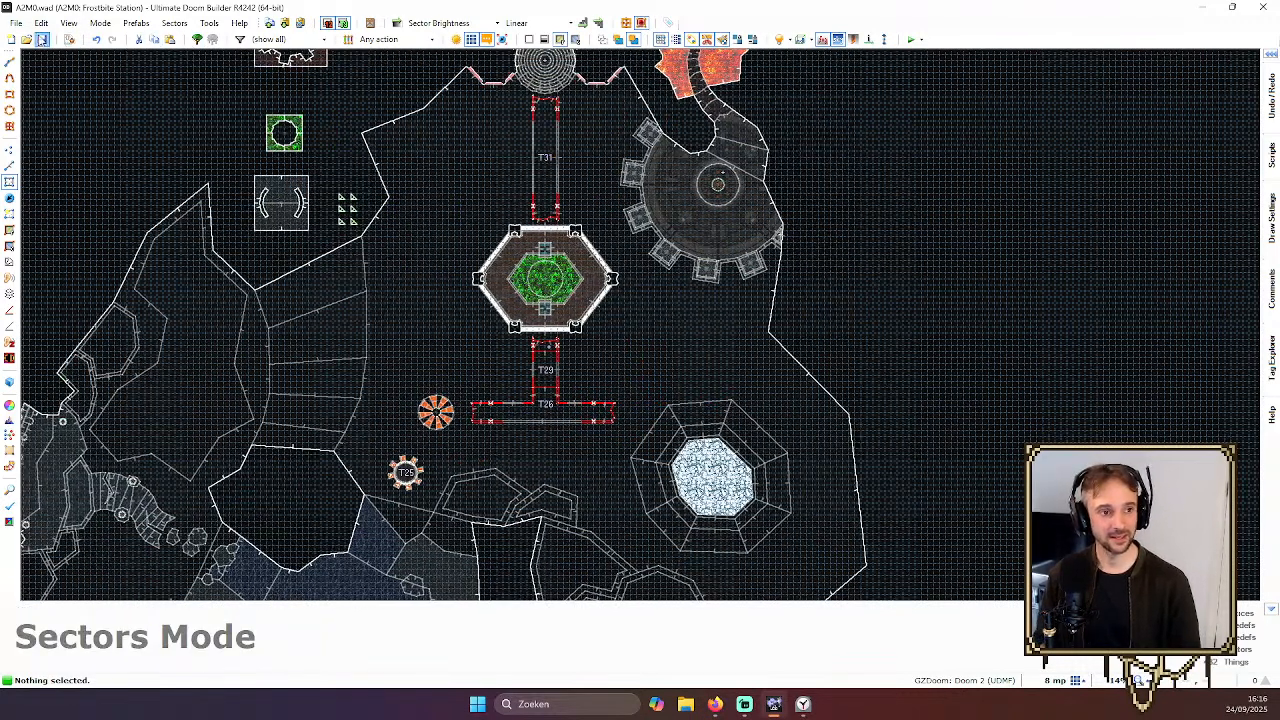
click(42, 40)
Examine the Tag 31 walkway and the hexagonal platform with the green pool at close range
key(Up)
key(Up)
scroll(643, 206, up, 2)
key(Down)
key(Down)
key(Left)
scroll(580, 186, up, 1)
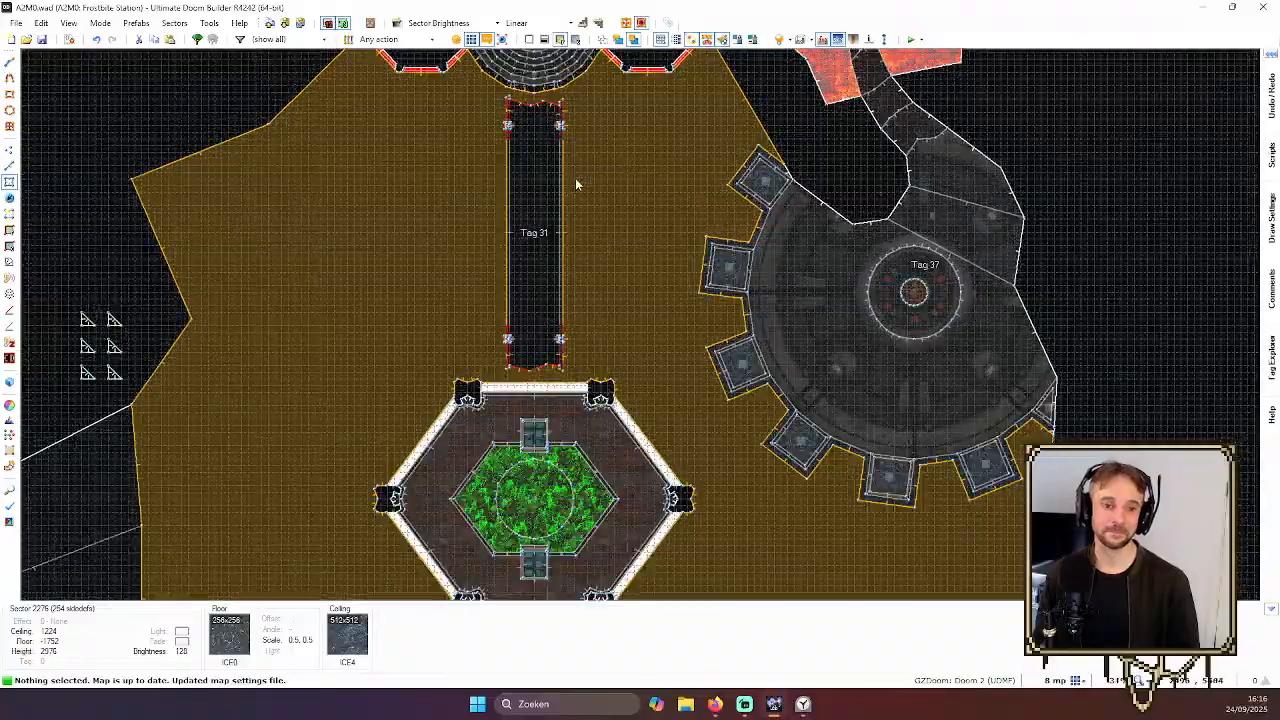
scroll(589, 210, down, 2)
scroll(559, 356, up, 5)
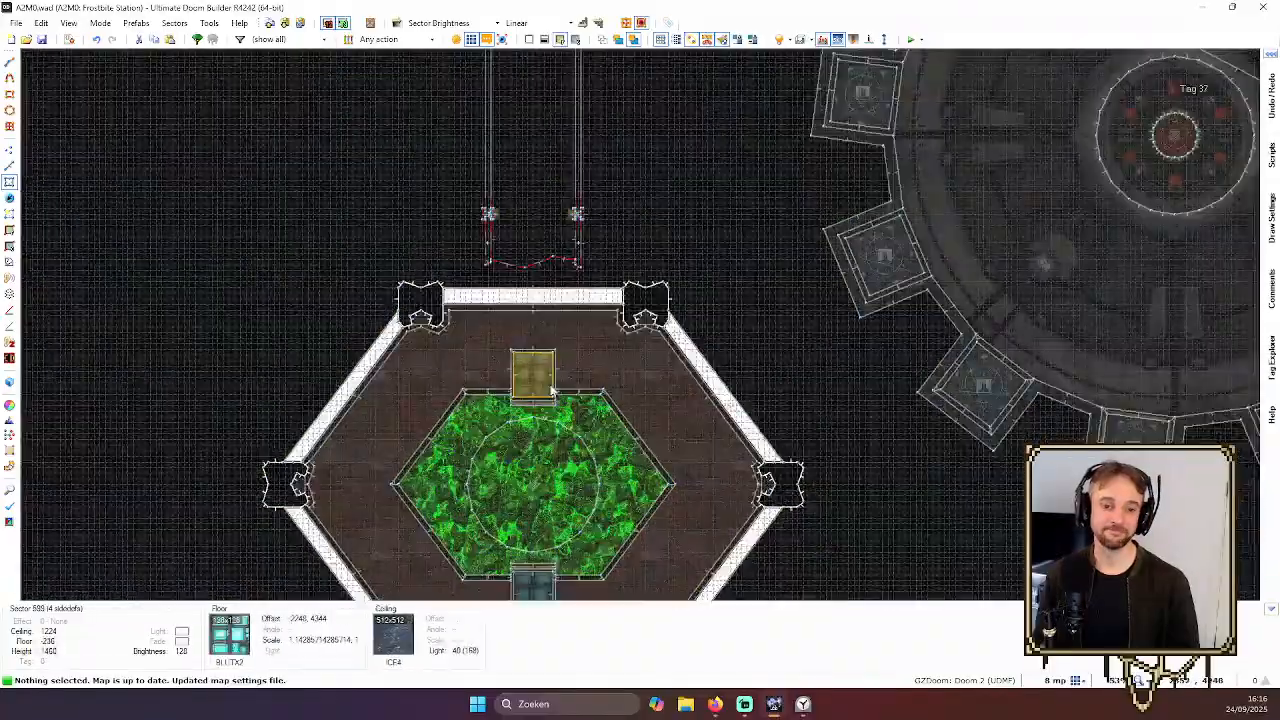
scroll(560, 356, up, 2)
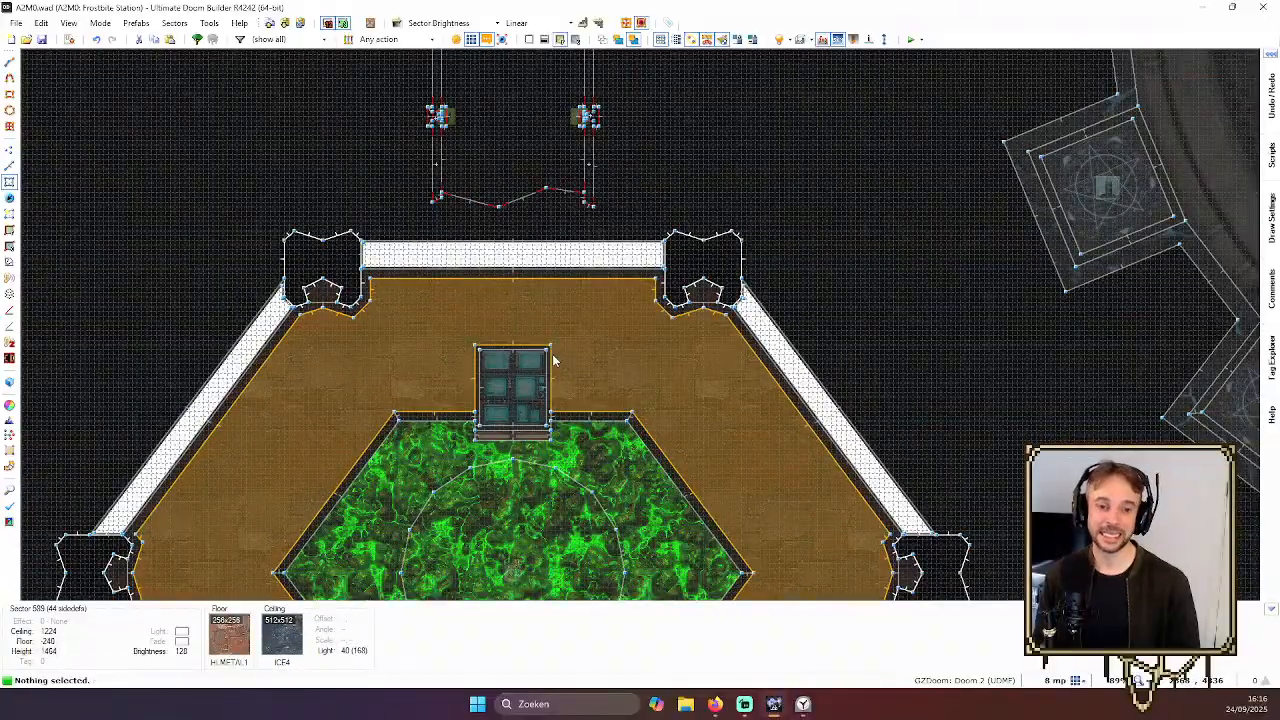
scroll(555, 362, down, 4)
scroll(551, 368, down, 8)
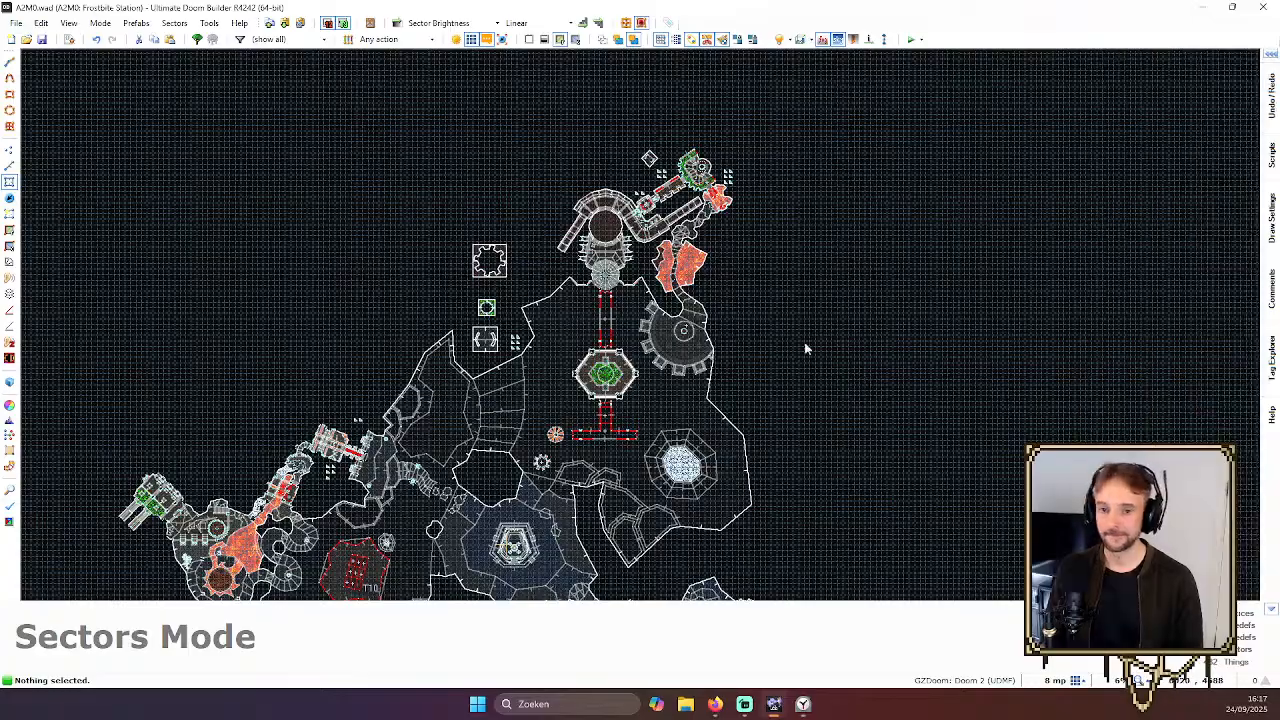
Look over the terraced sectors west of the hexagonal platform and the route towards the round Tag 37 hall
scroll(920, 339, down, 3)
scroll(658, 436, up, 3)
middle_drag(790, 420, 657, 420)
scroll(672, 263, up, 4)
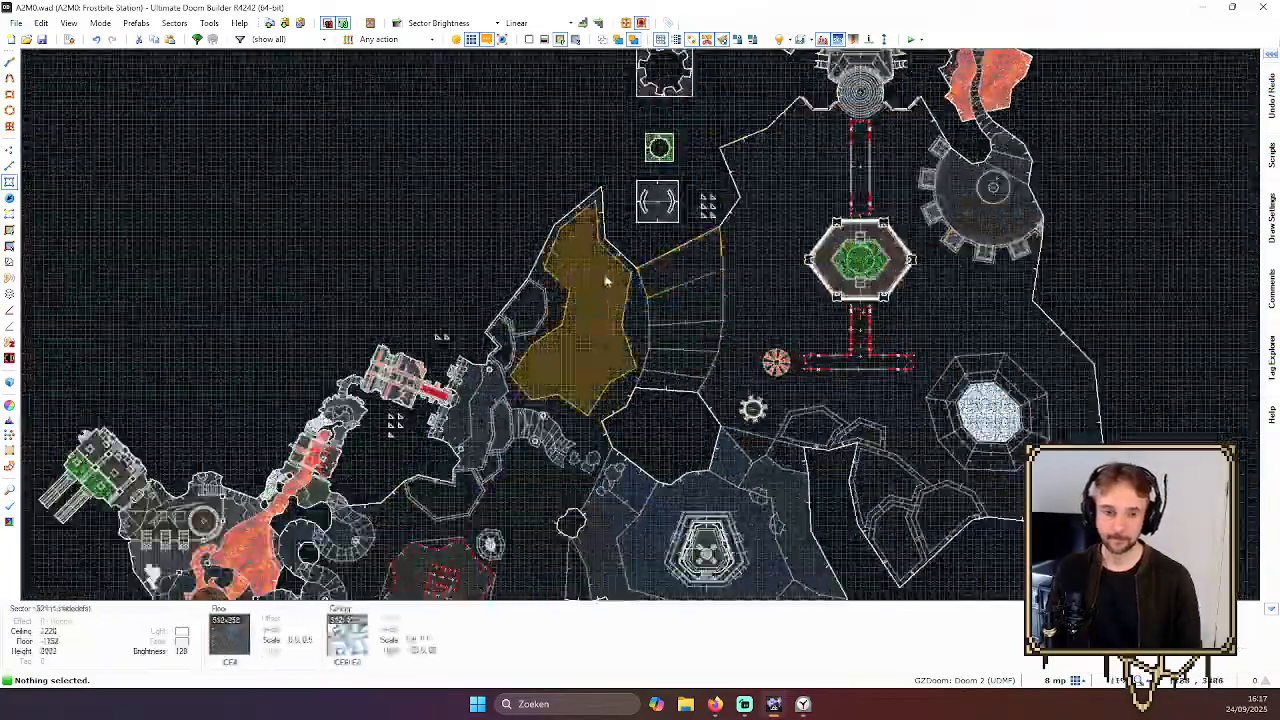
scroll(978, 243, down, 2)
scroll(980, 218, down, 2)
middle_drag(980, 218, 765, 325)
scroll(765, 325, up, 2)
scroll(916, 242, up, 3)
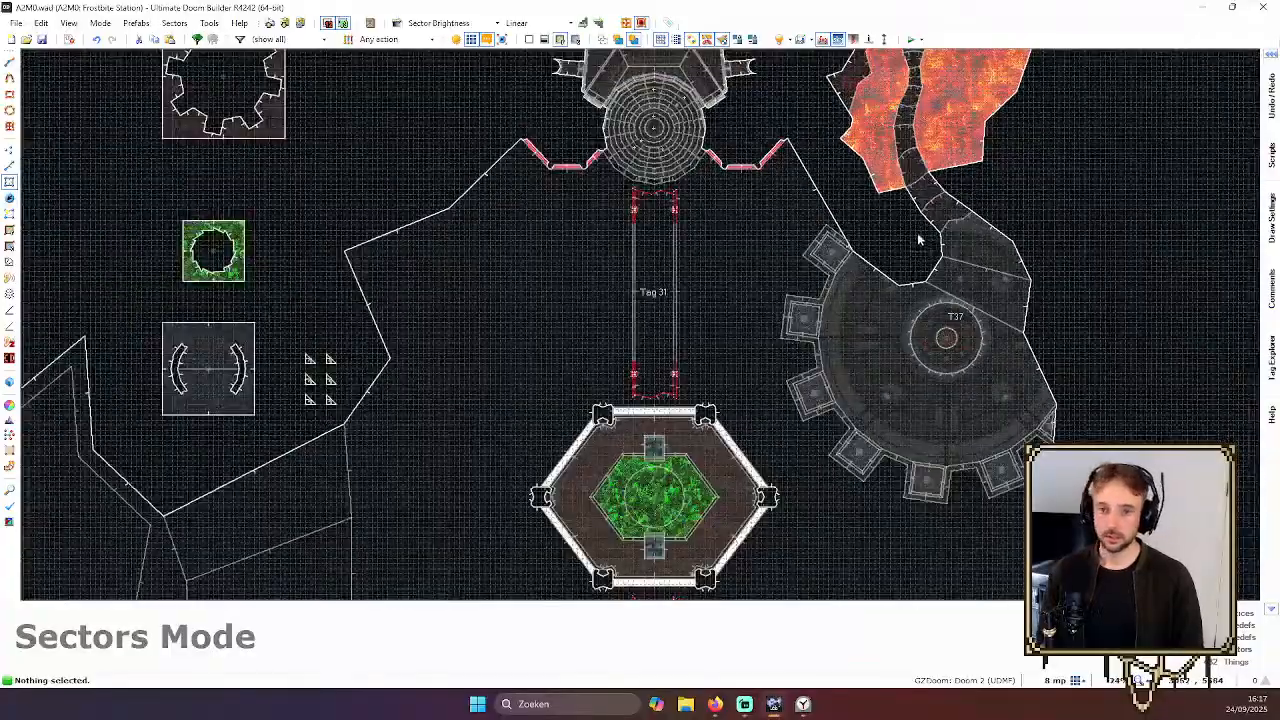
Examine the northern rooms around Tag 35, including the green slime channel and the adjoining lava room
key(Up)
key(Up)
key(Up)
scroll(917, 236, down, 2)
scroll(921, 205, up, 2)
key(Up)
key(Up)
key(Up)
scroll(972, 210, up, 3)
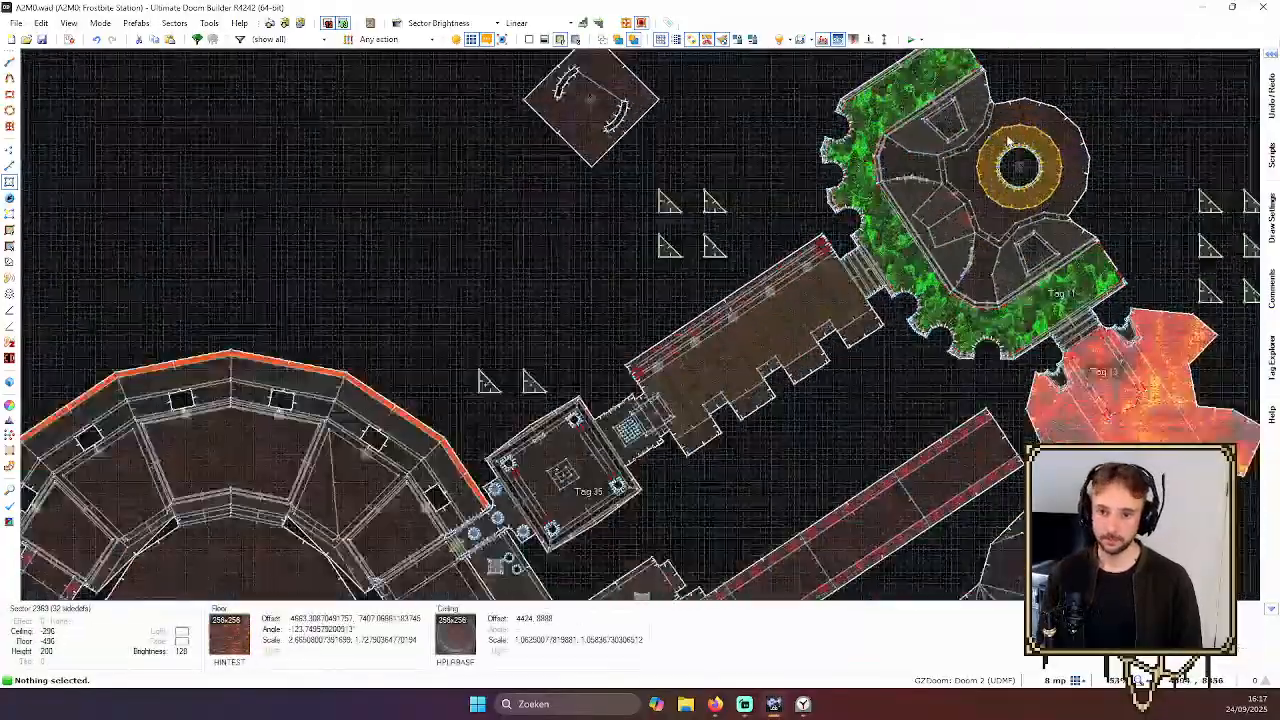
scroll(937, 185, down, 3)
scroll(935, 186, down, 3)
key(Down)
key(Down)
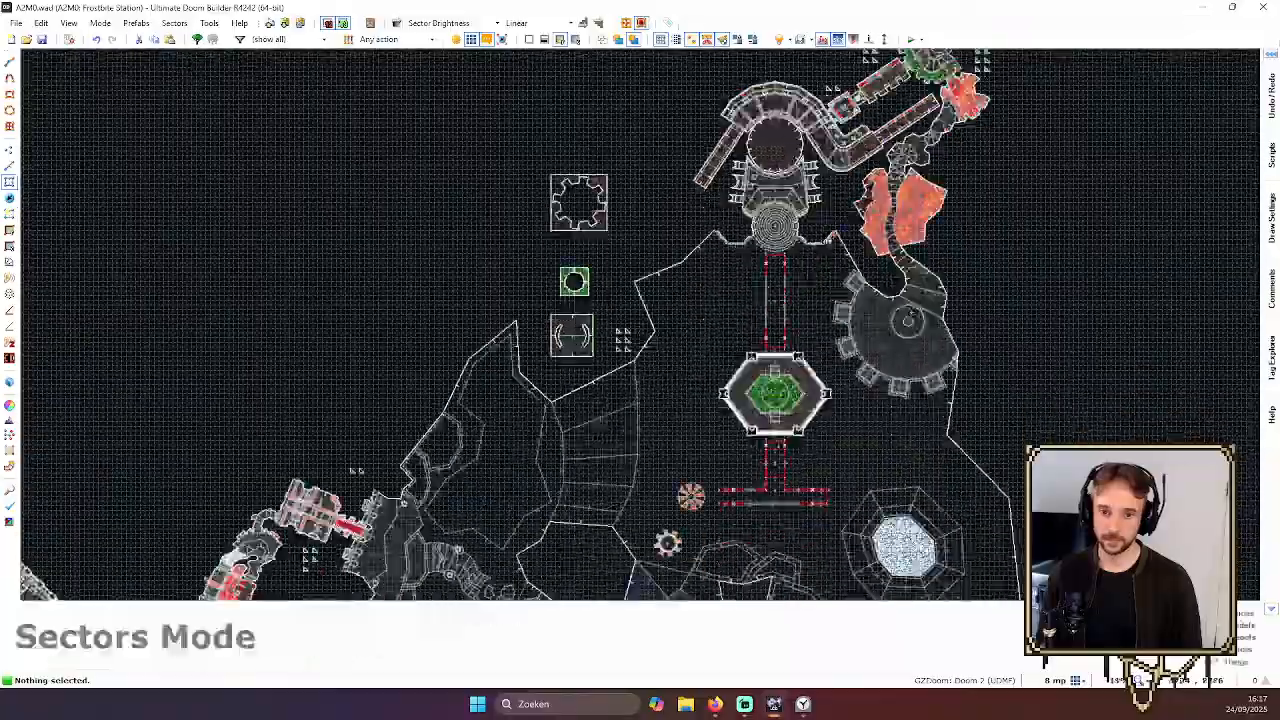
Examine the central ice field south of the pentagonal building, and save the map
scroll(700, 188, down, 2)
key(Left)
key(Left)
key(Down)
key(Down)
scroll(790, 405, up, 4)
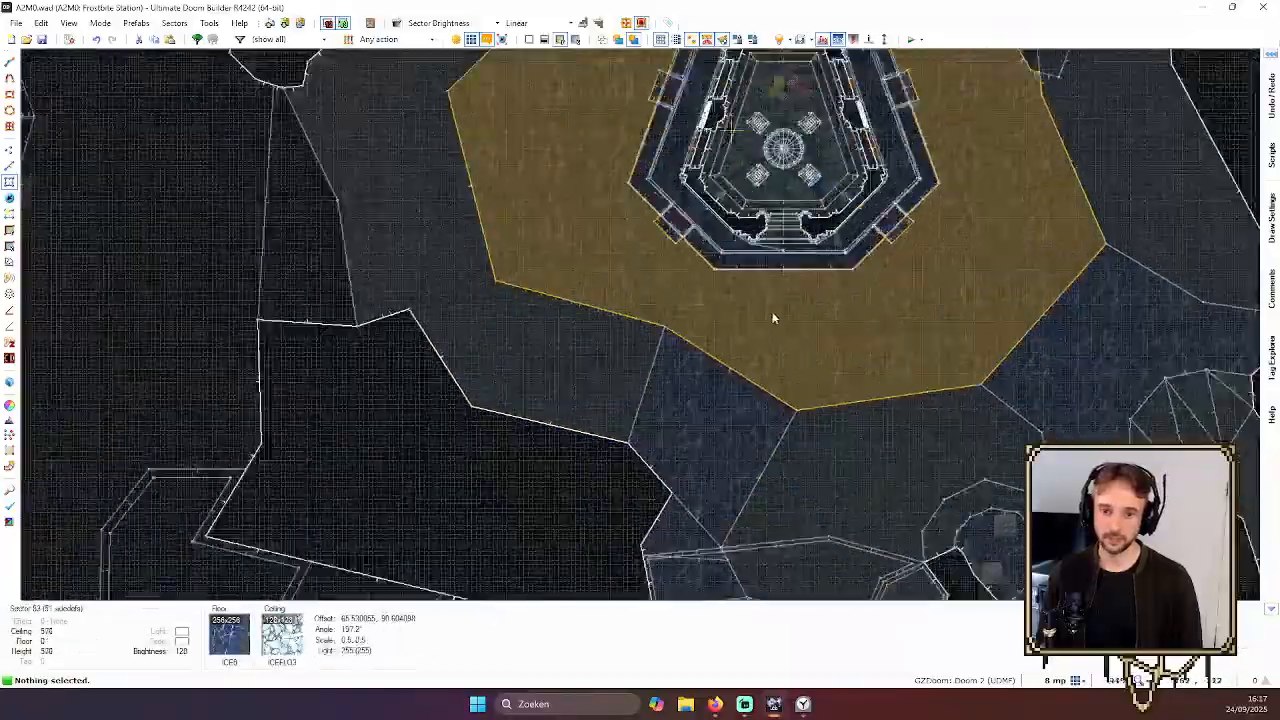
scroll(774, 317, down, 1)
scroll(775, 305, up, 1)
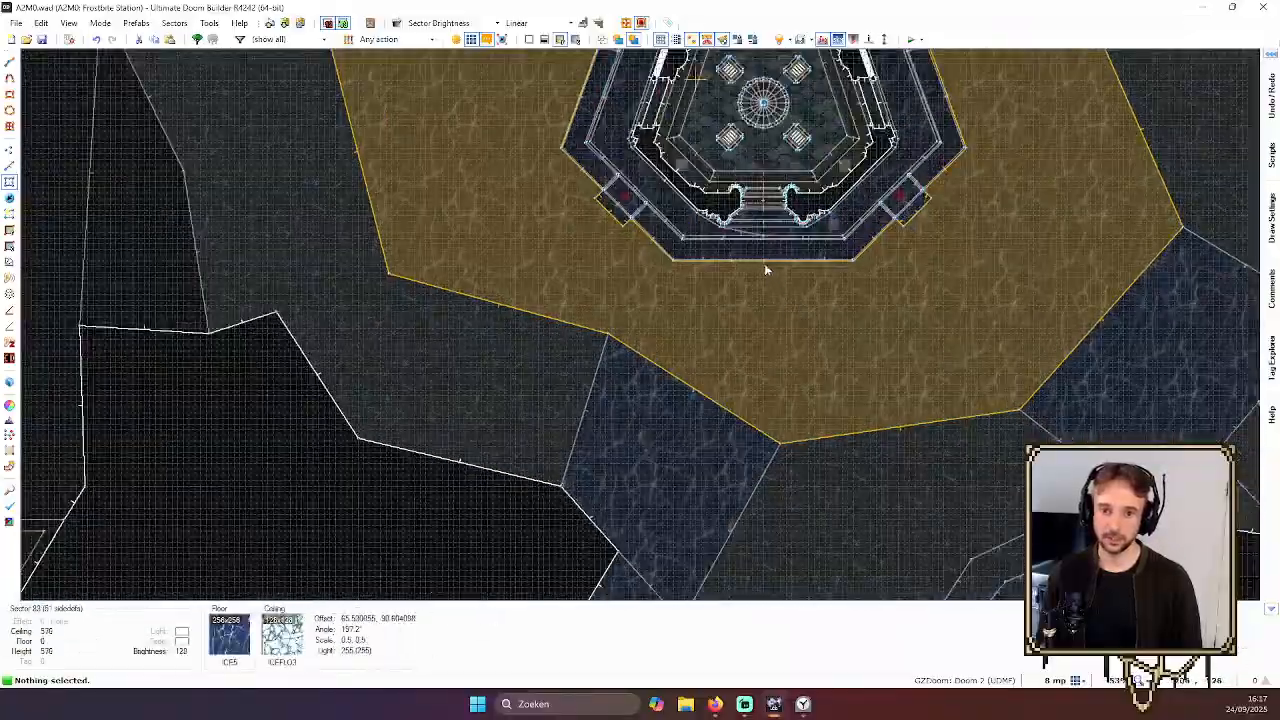
click(41, 39)
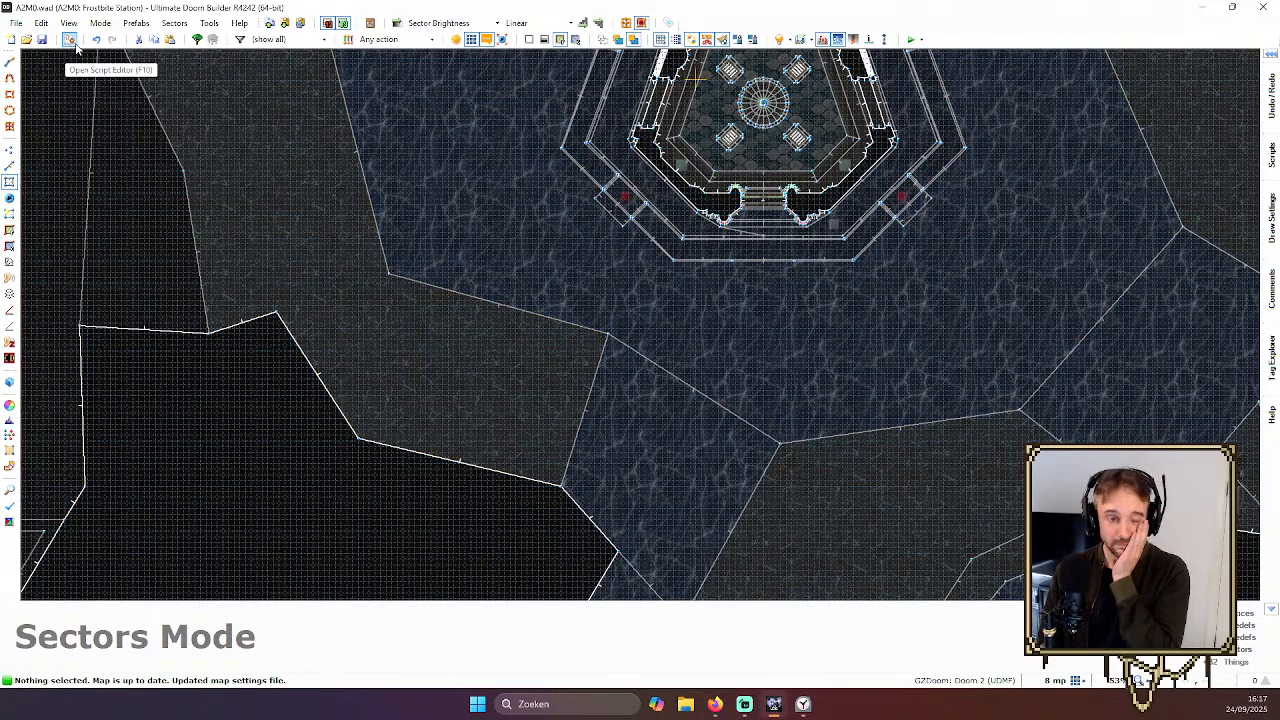
Open the map's script editor and go to the beginning of the SCRIPTS code
scroll(430, 85, down, 4)
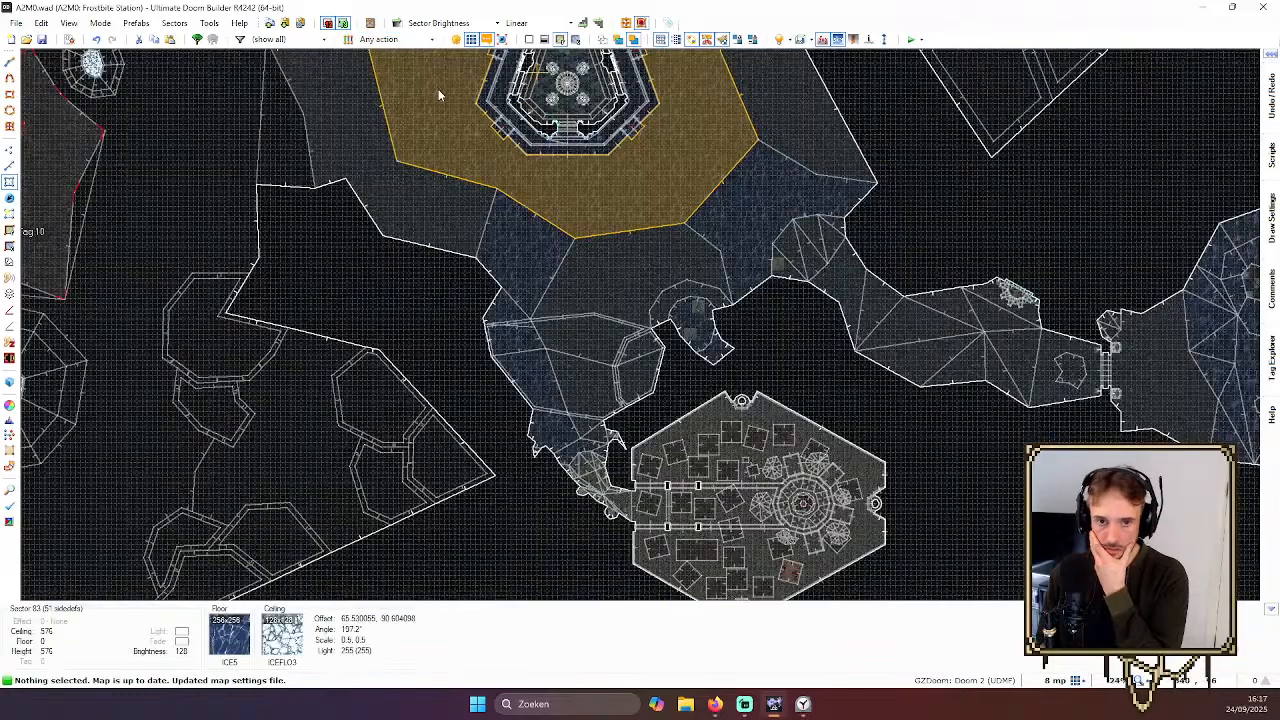
key(Right)
key(Left)
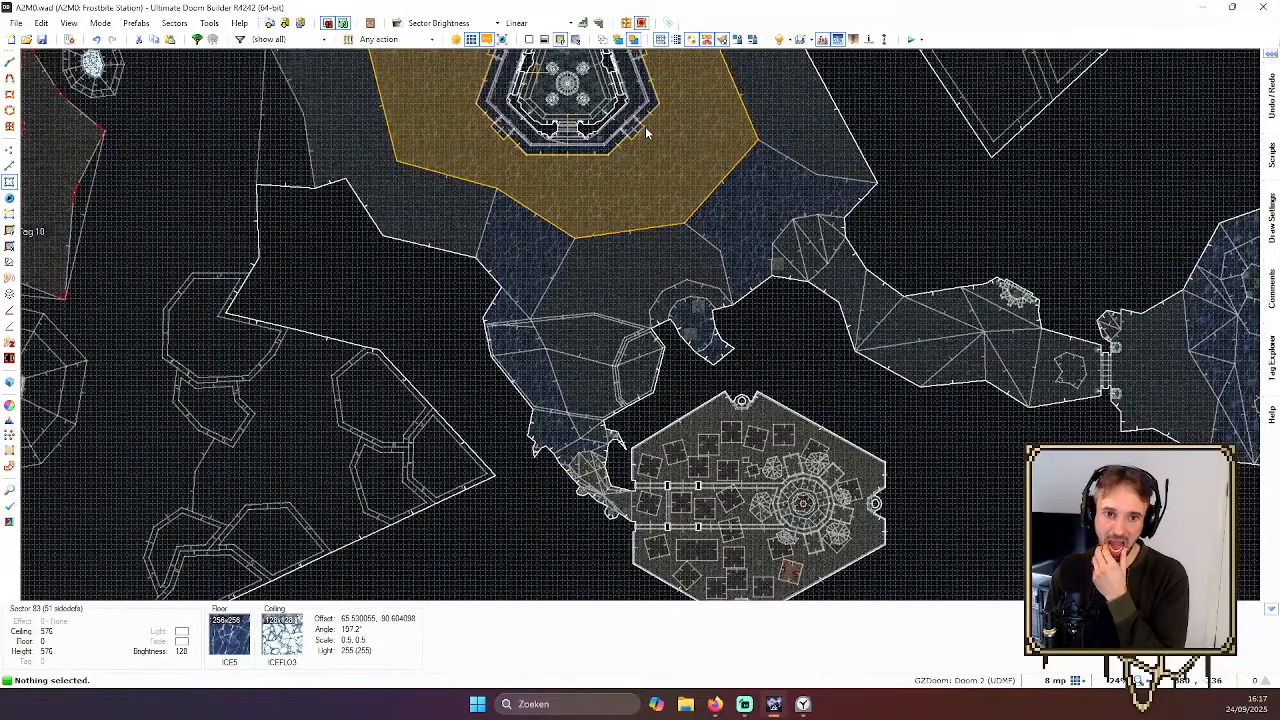
key(Up)
key(Up)
click(70, 39)
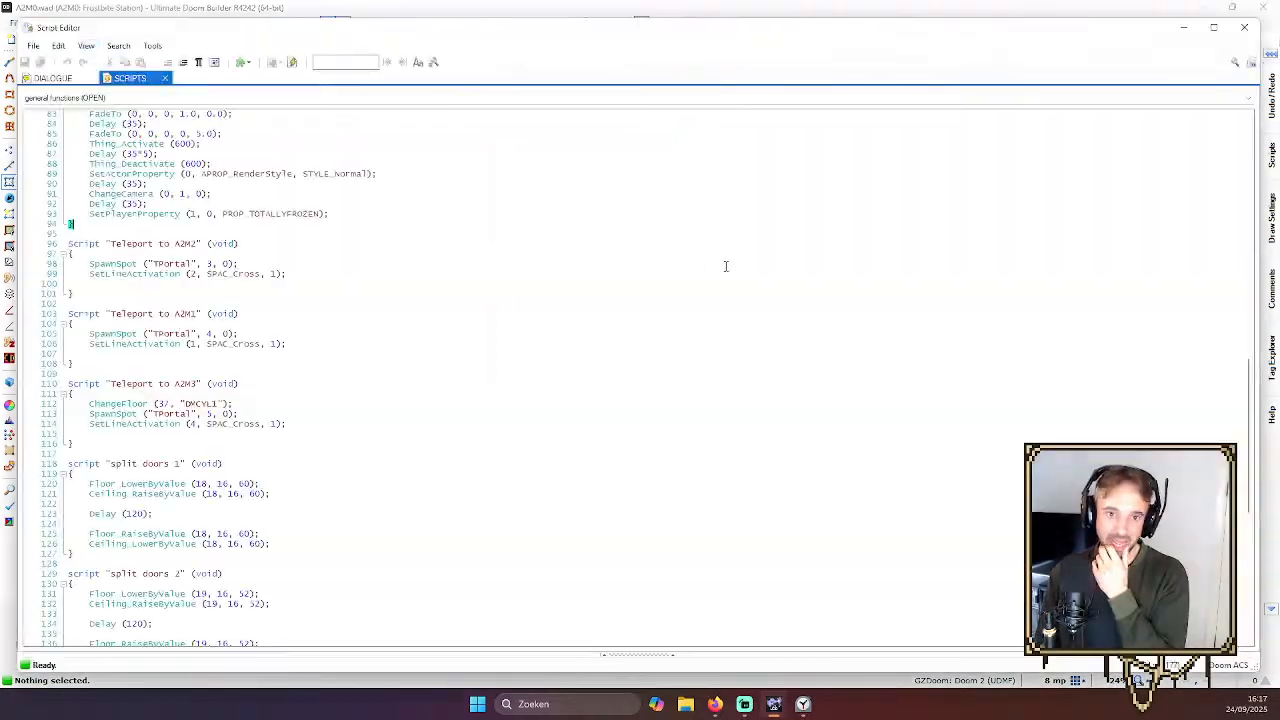
scroll(890, 275, up, 15)
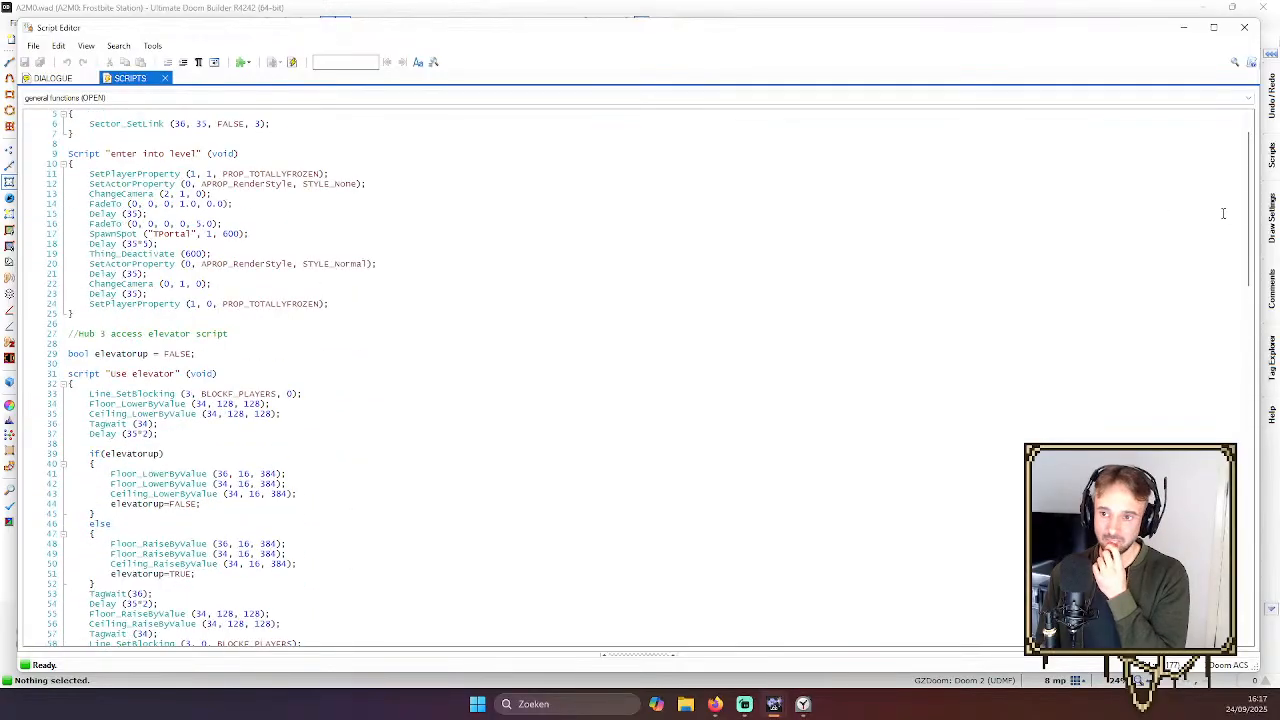
scroll(1246, 220, up, 2)
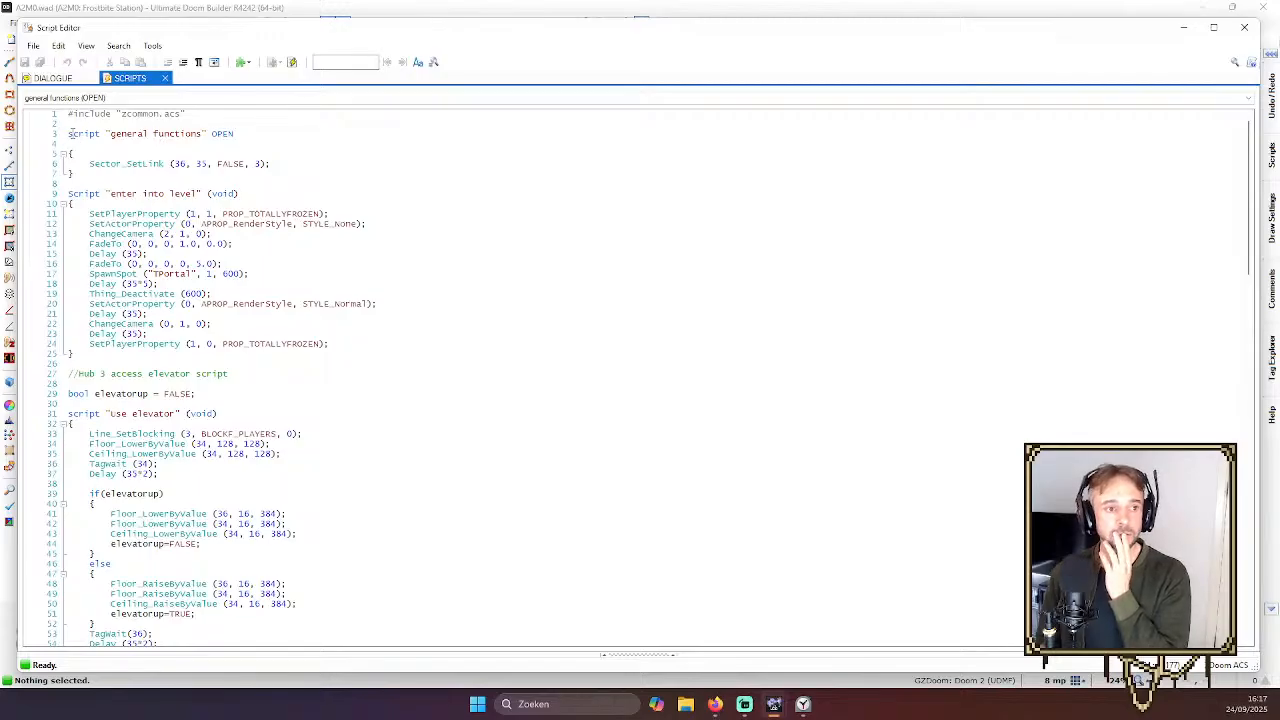
Above the "general functions" script, add the header script "level completion mechanics" ENTER
click(69, 133)
key(Return)
key(Return)
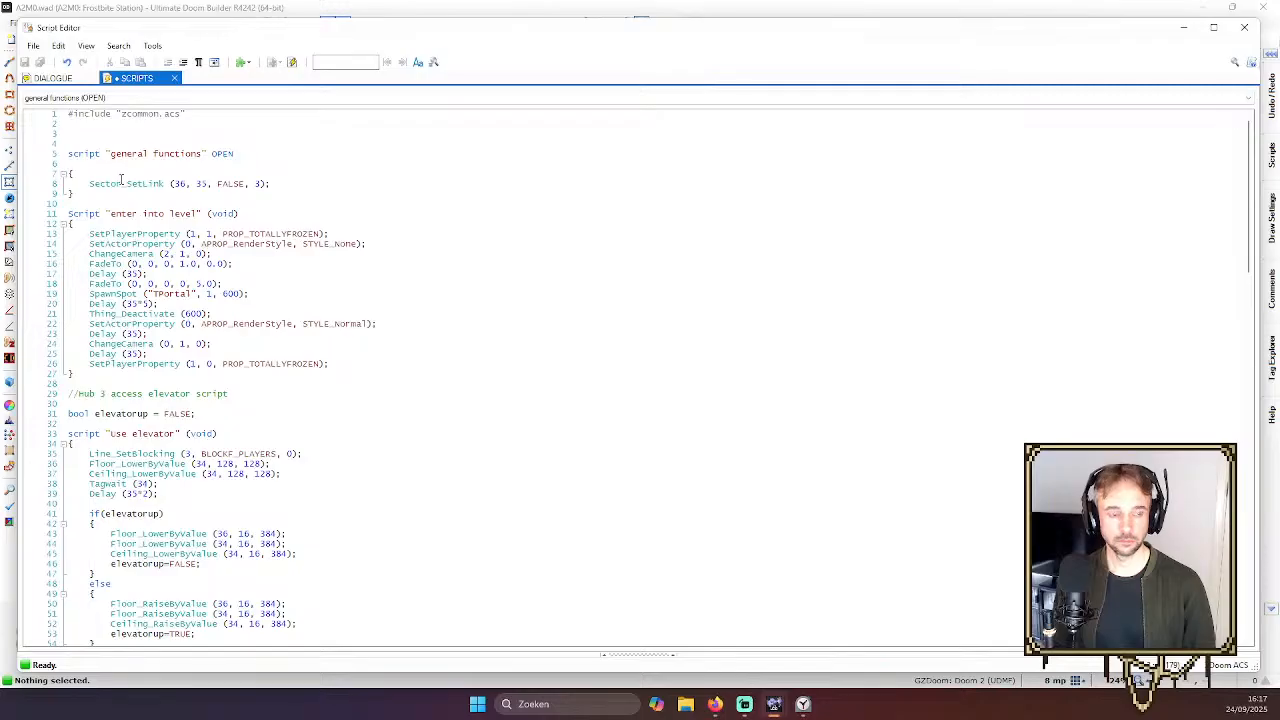
text(scrip)
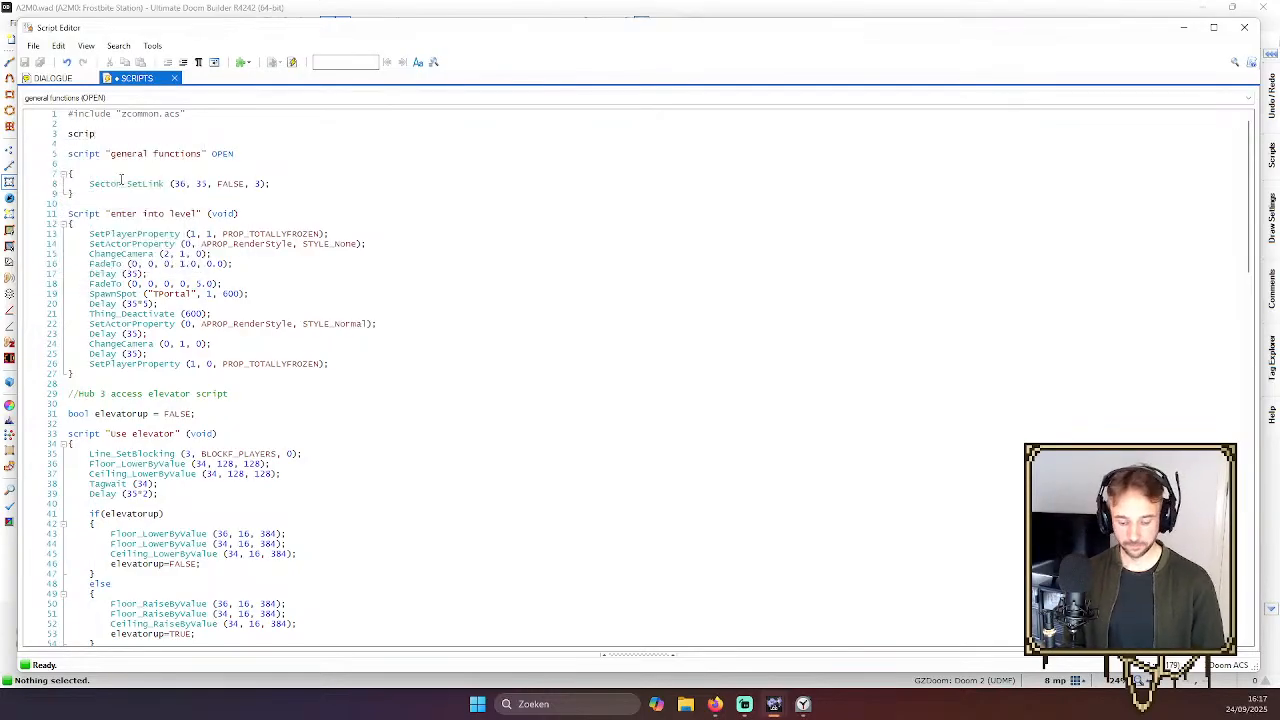
text(t ")
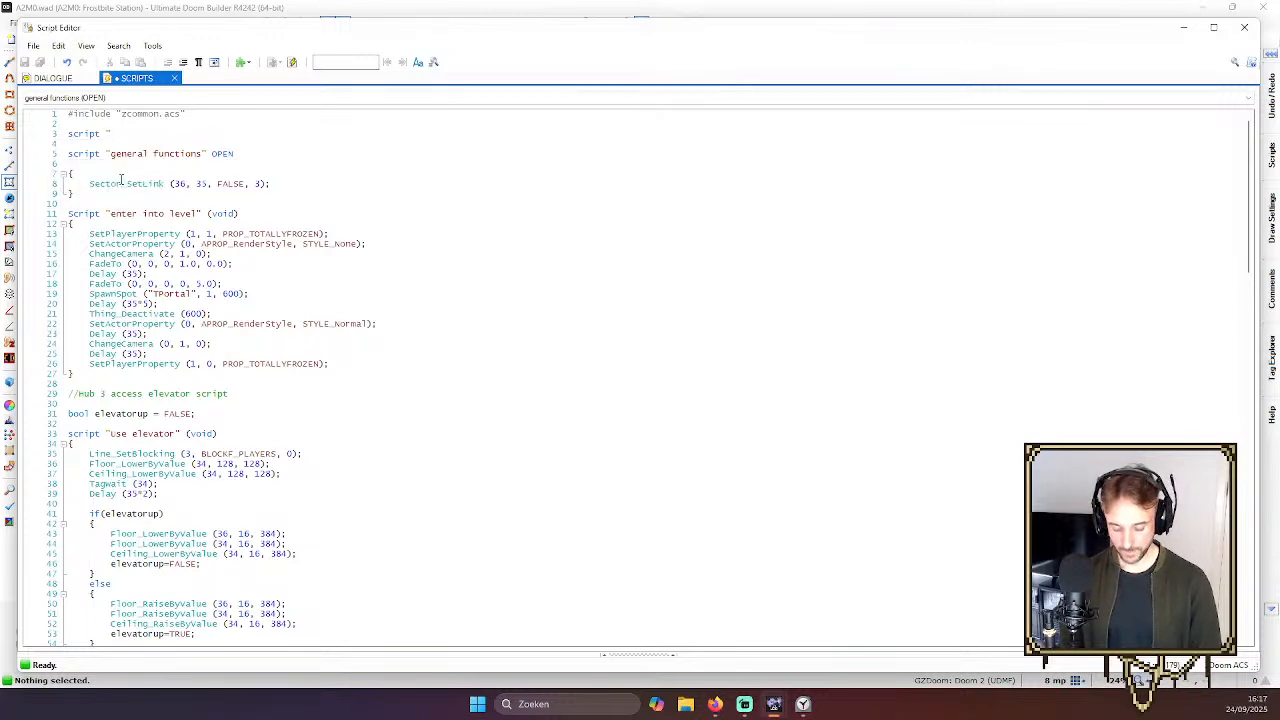
text(lev)
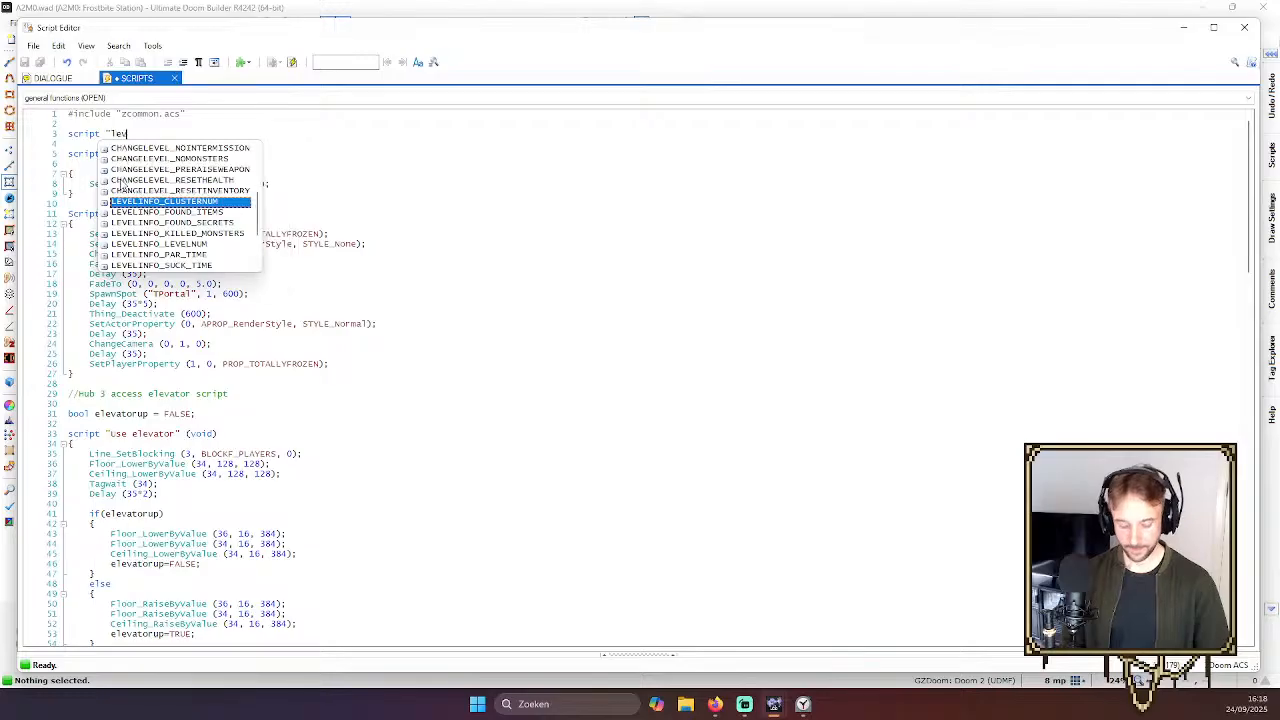
text(el completion)
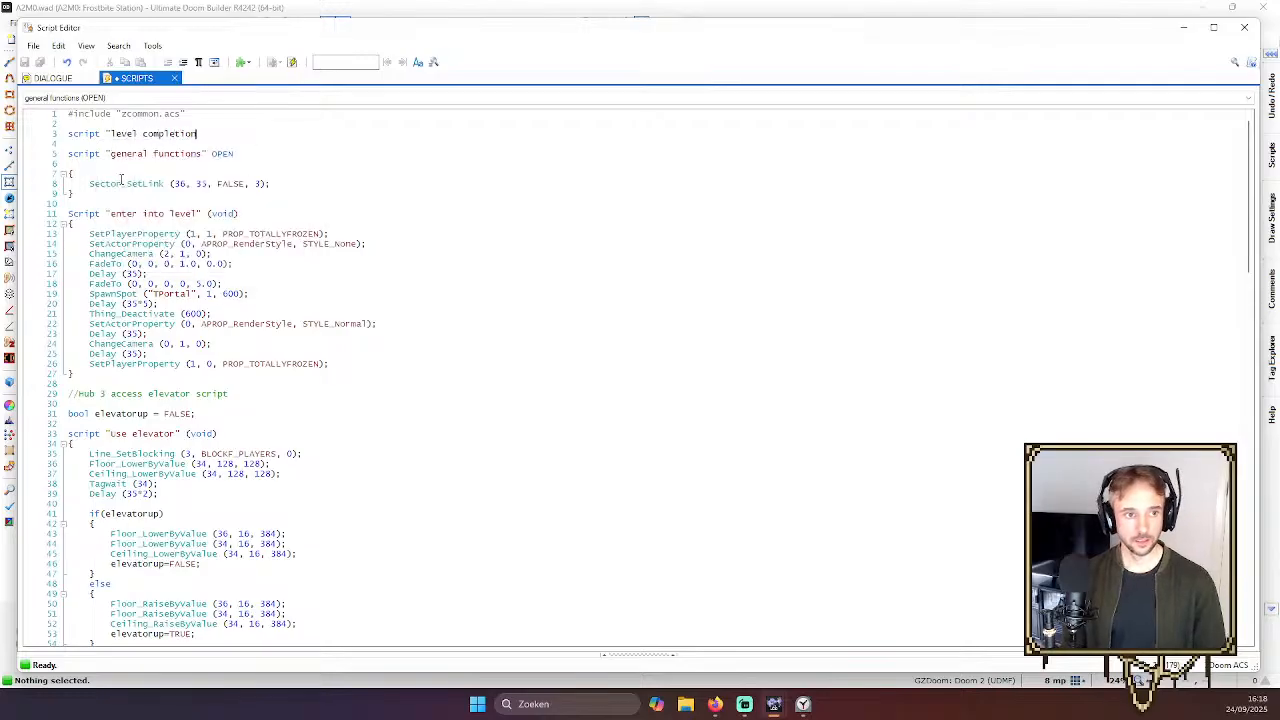
text( mechanics" )
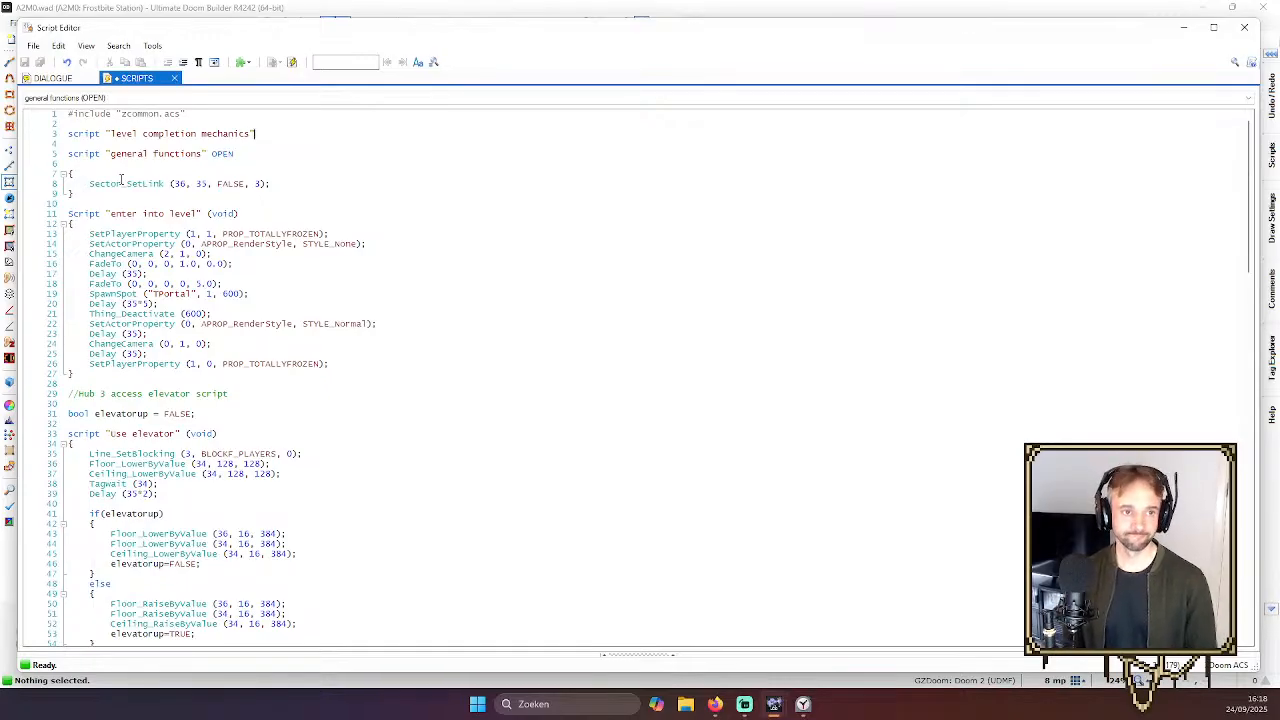
text(ENTER)
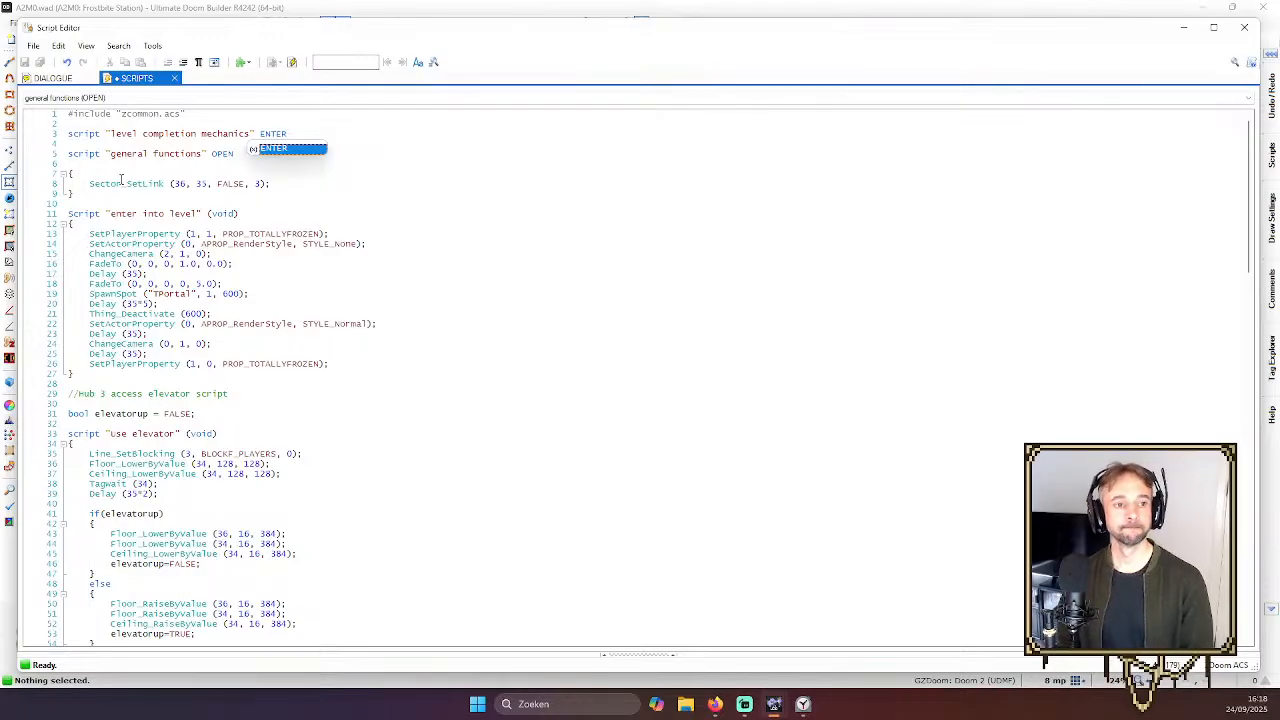
Add an empty body in curly braces below the "level completion mechanics" header
key(Return)
key(Return)
key(Return)
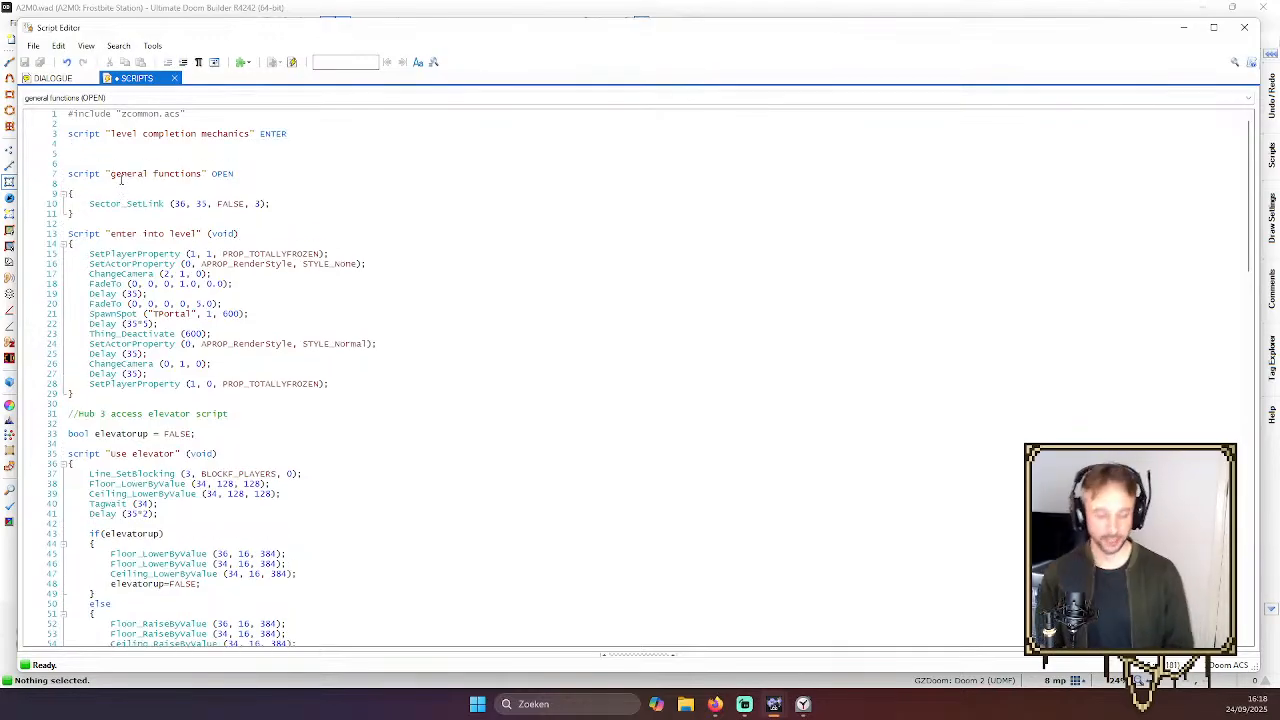
text({)
key(Return)
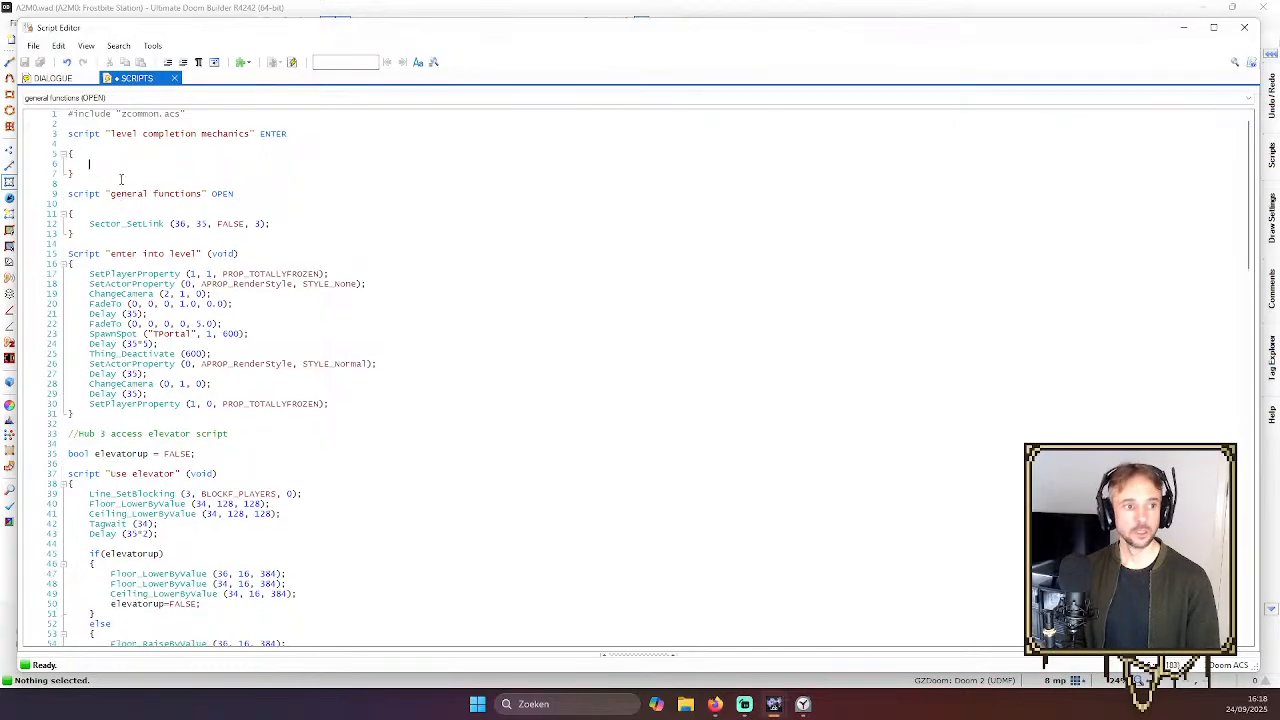
Between the "level completion mechanics" header and its curly-brace body, begin a variable declaration with the keyword int
key(Up)
key(Up)
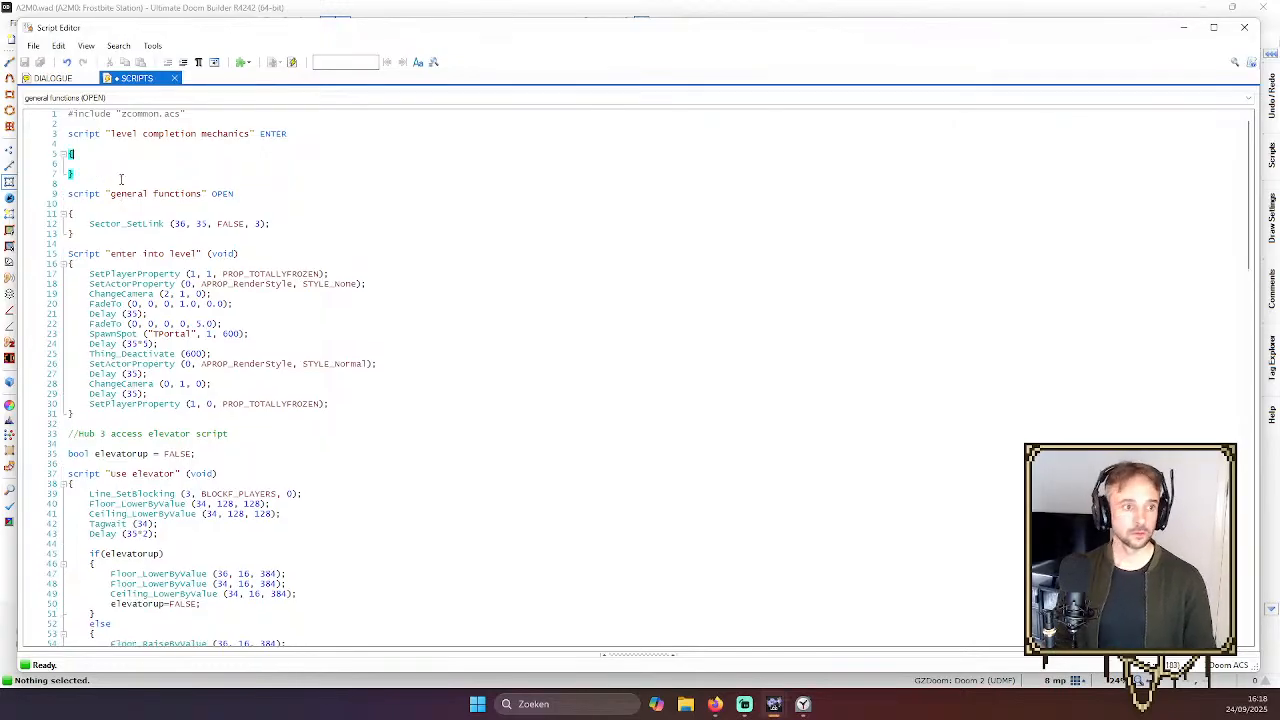
key(Return)
key(Return)
key(Up)
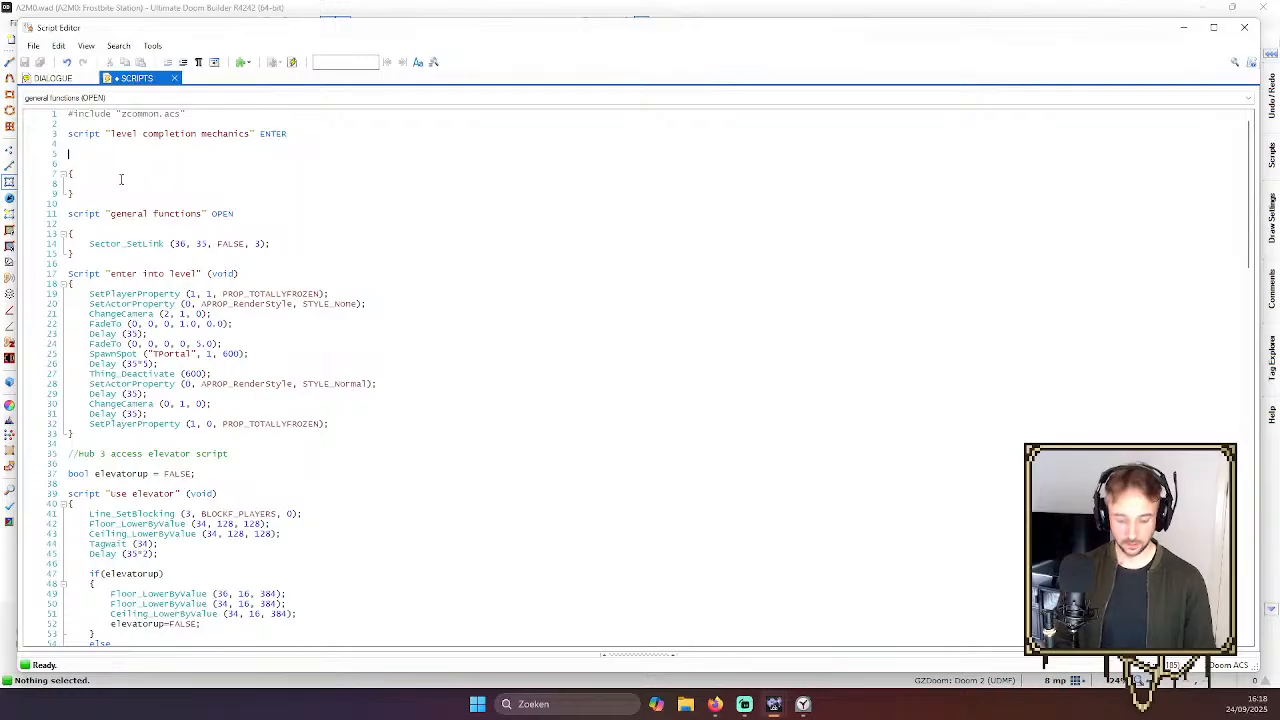
text(int)
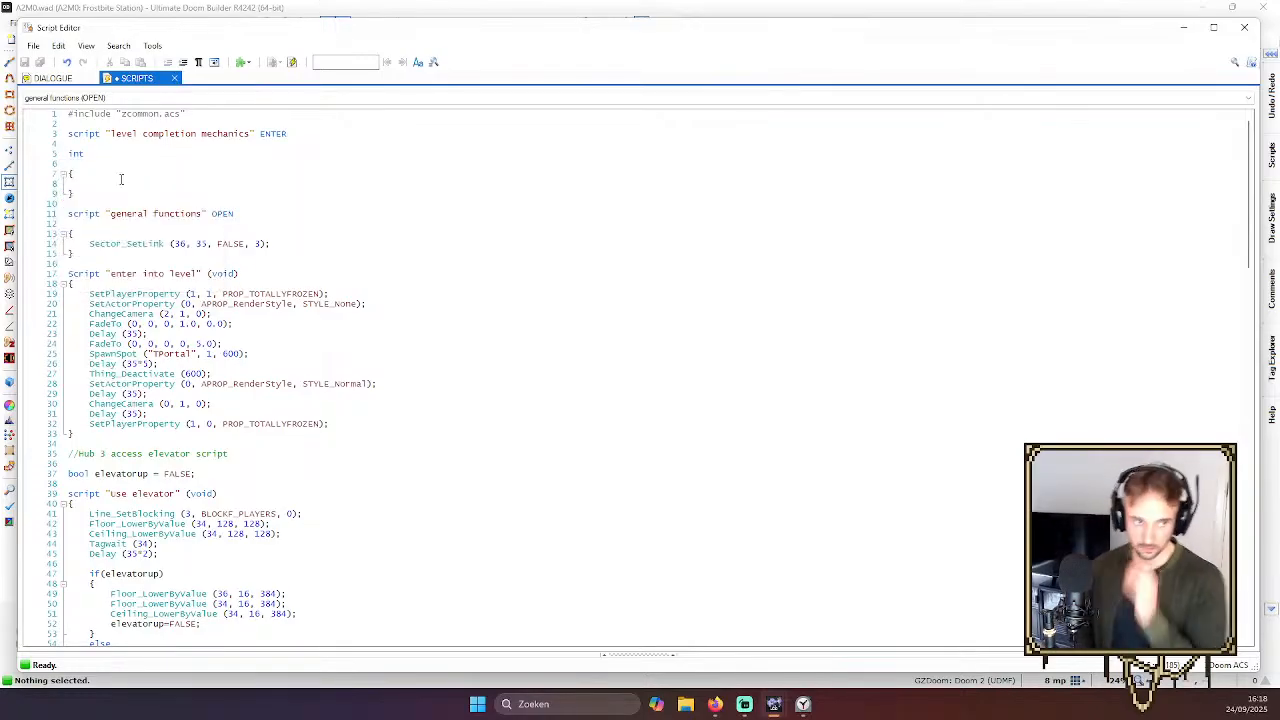
Look through the existing scripts down to the teleport scripts, save map A2M0 and close its script editor
scroll(270, 203, down, 20)
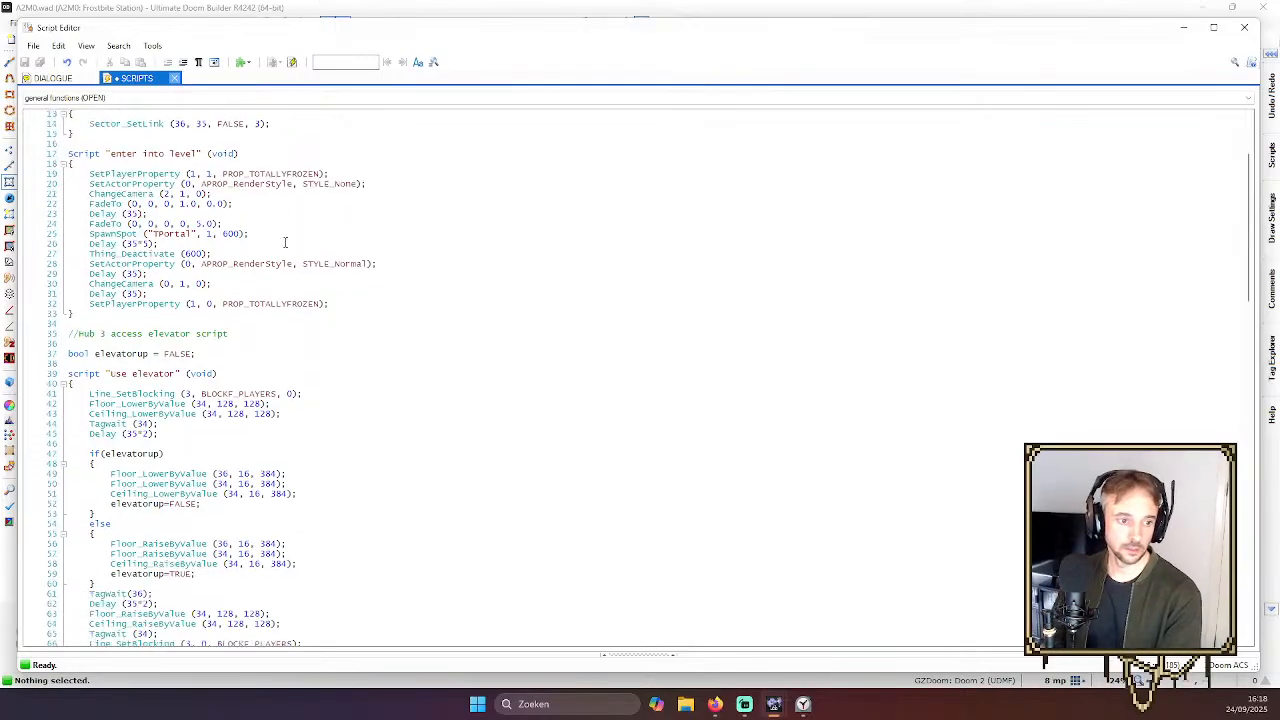
scroll(305, 243, down, 10)
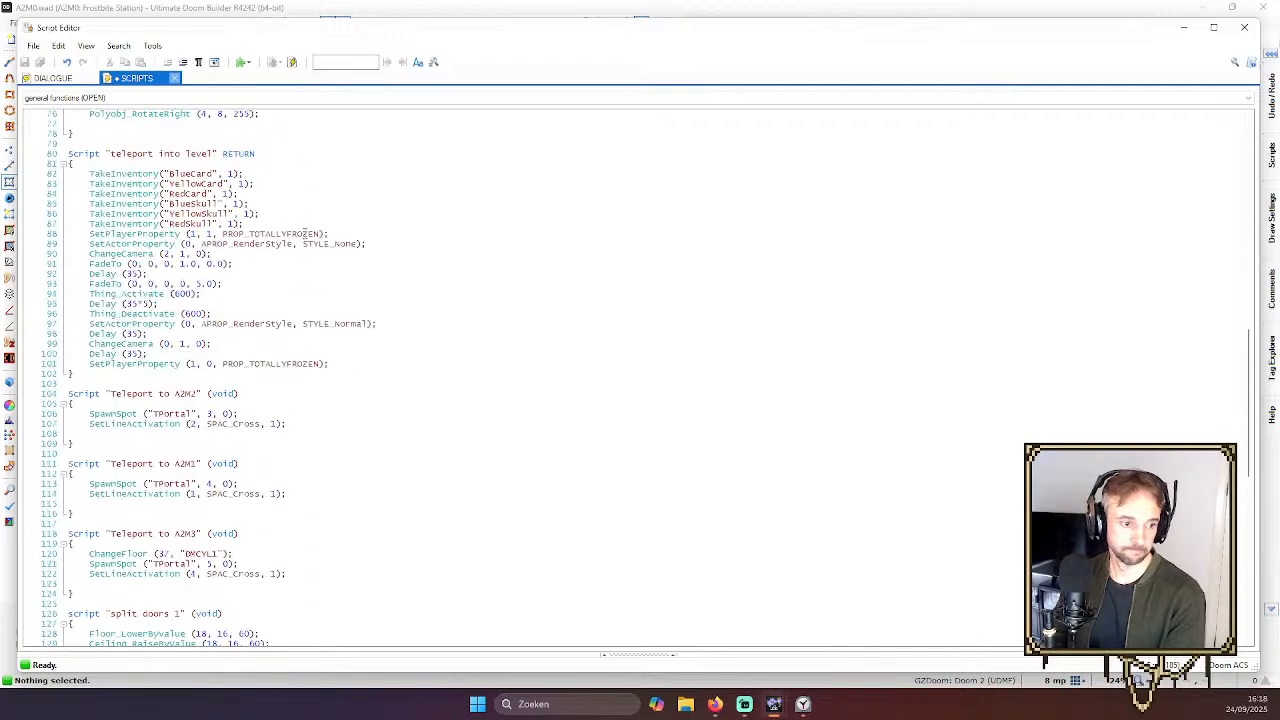
scroll(123, 128, up, 14)
scroll(123, 128, up, 17)
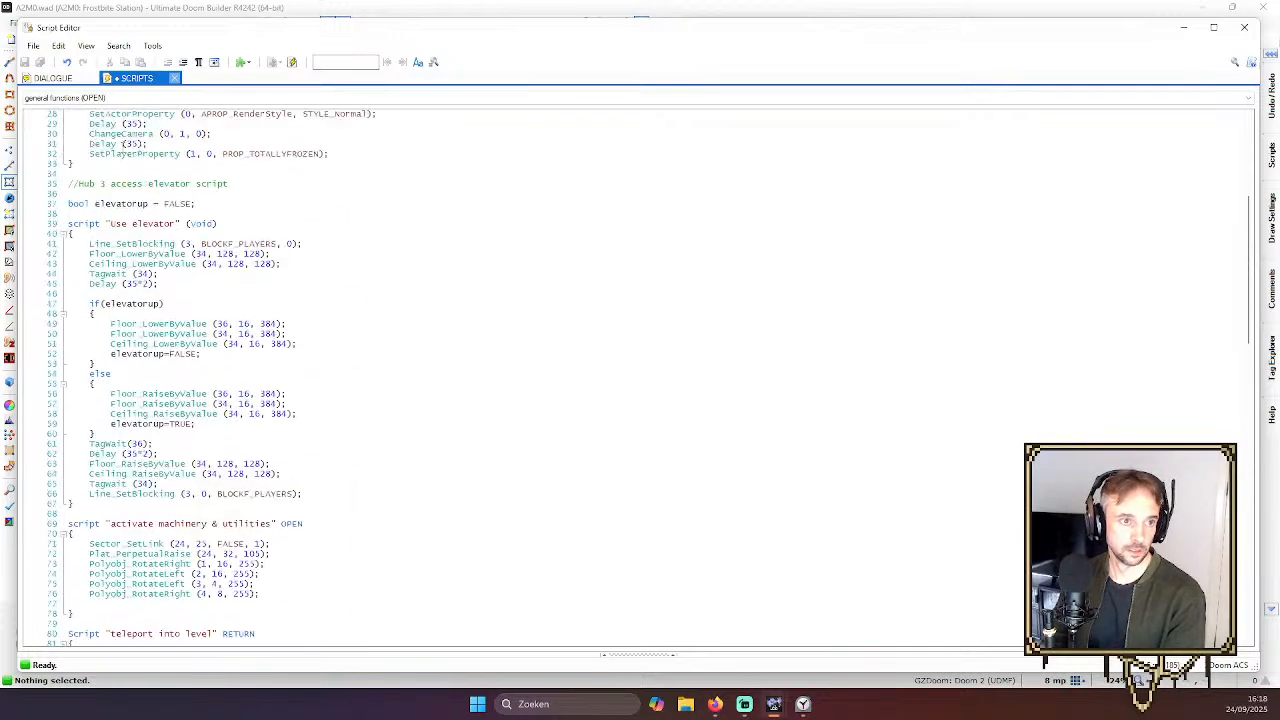
click(33, 46)
click(414, 43)
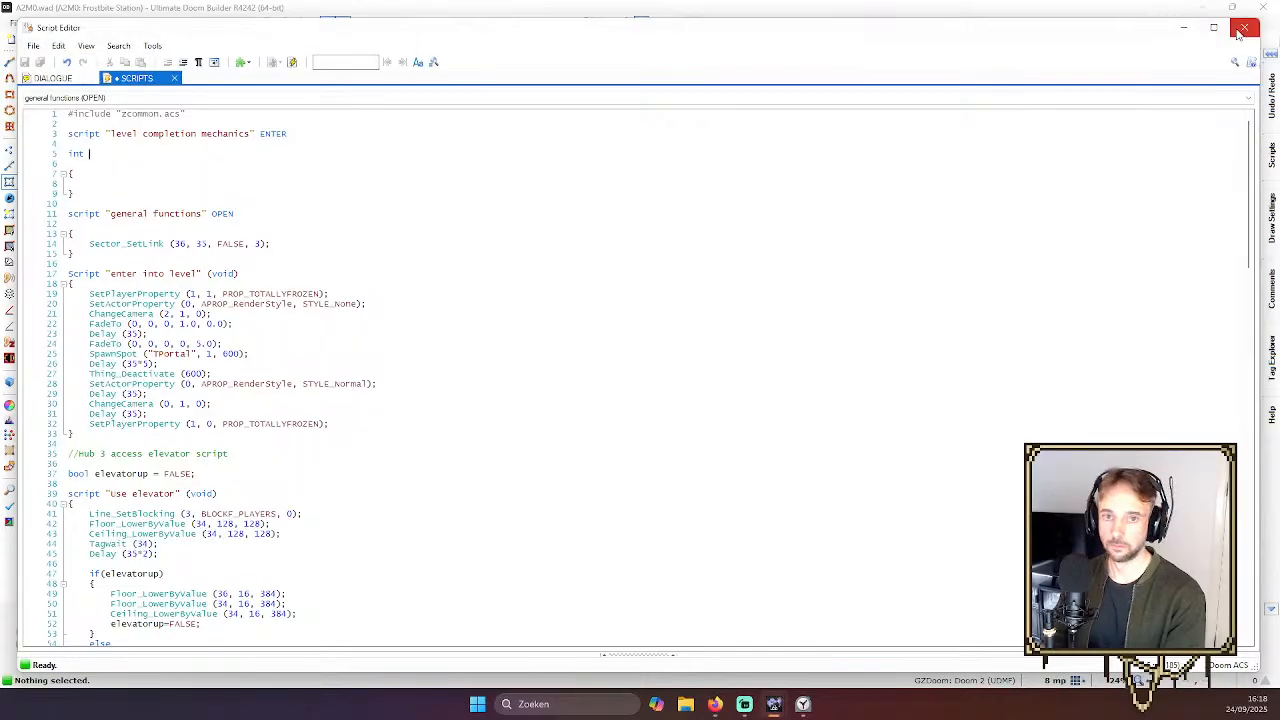
click(1244, 27)
click(41, 39)
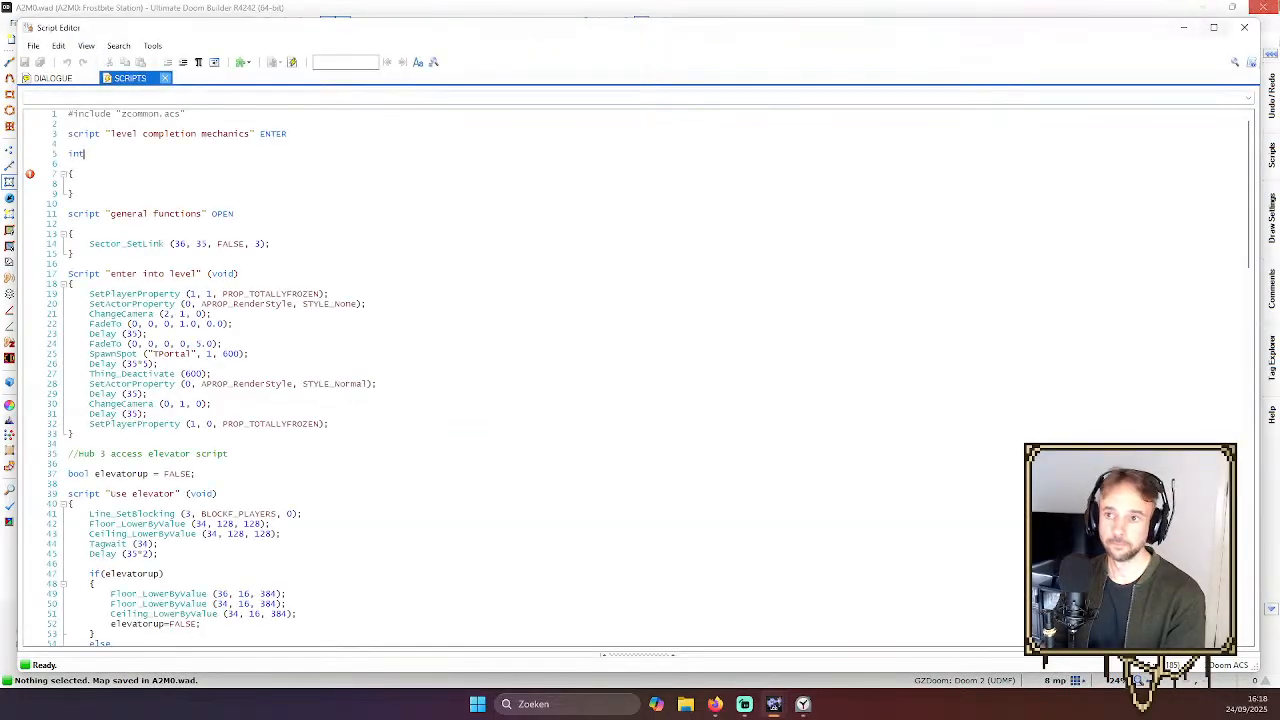
click(1244, 27)
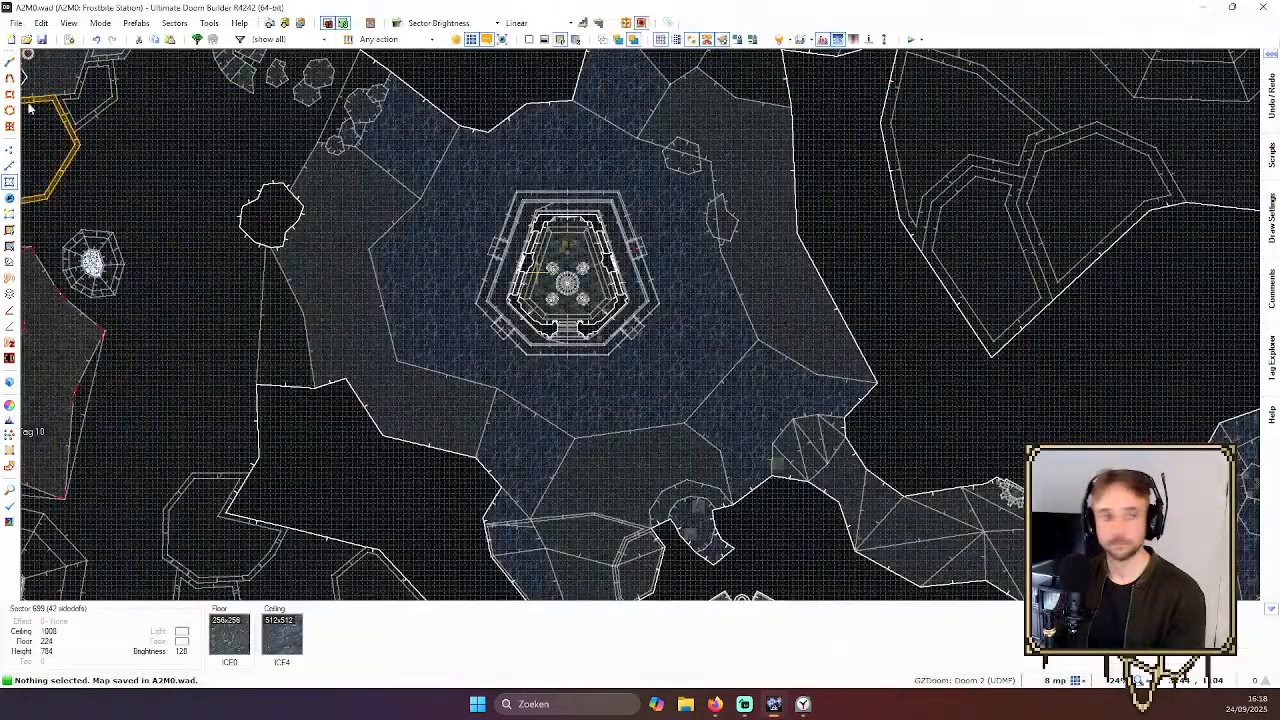
Open map A2M3 and view how its scripts declare and use the eyeswitches variable around the "eyeswitch" script
click(16, 22)
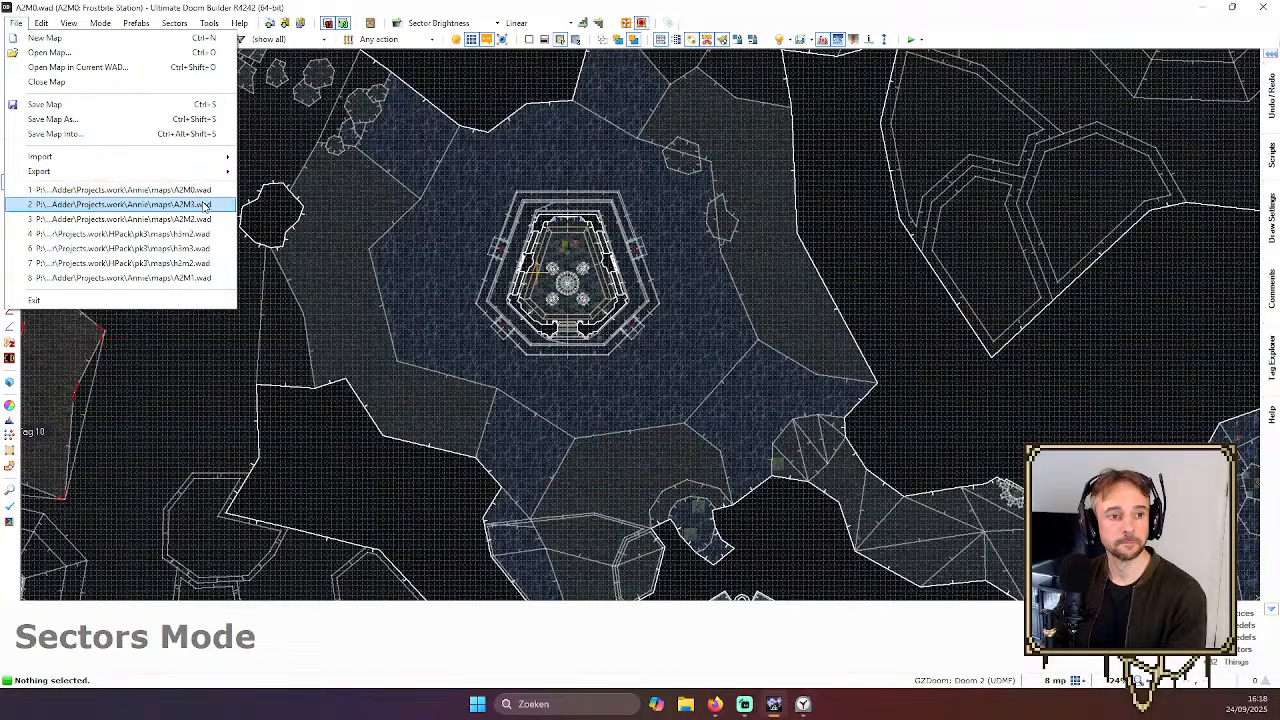
click(100, 204)
click(655, 481)
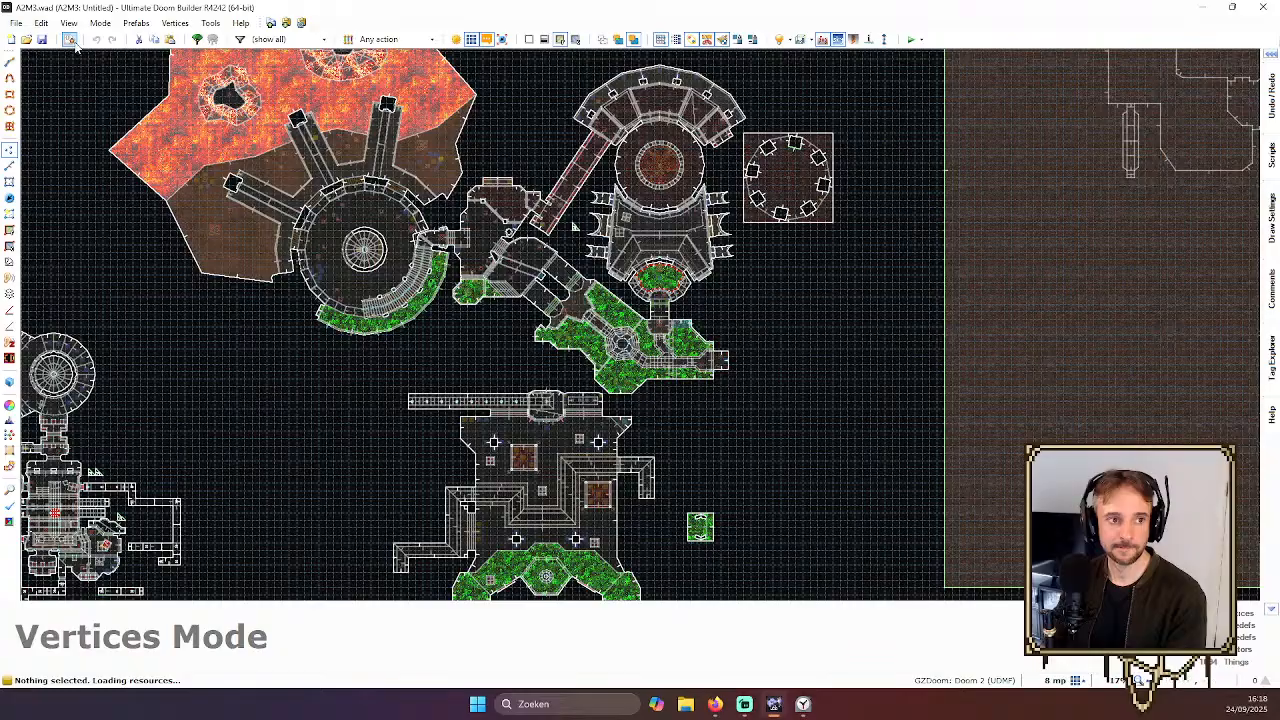
click(70, 40)
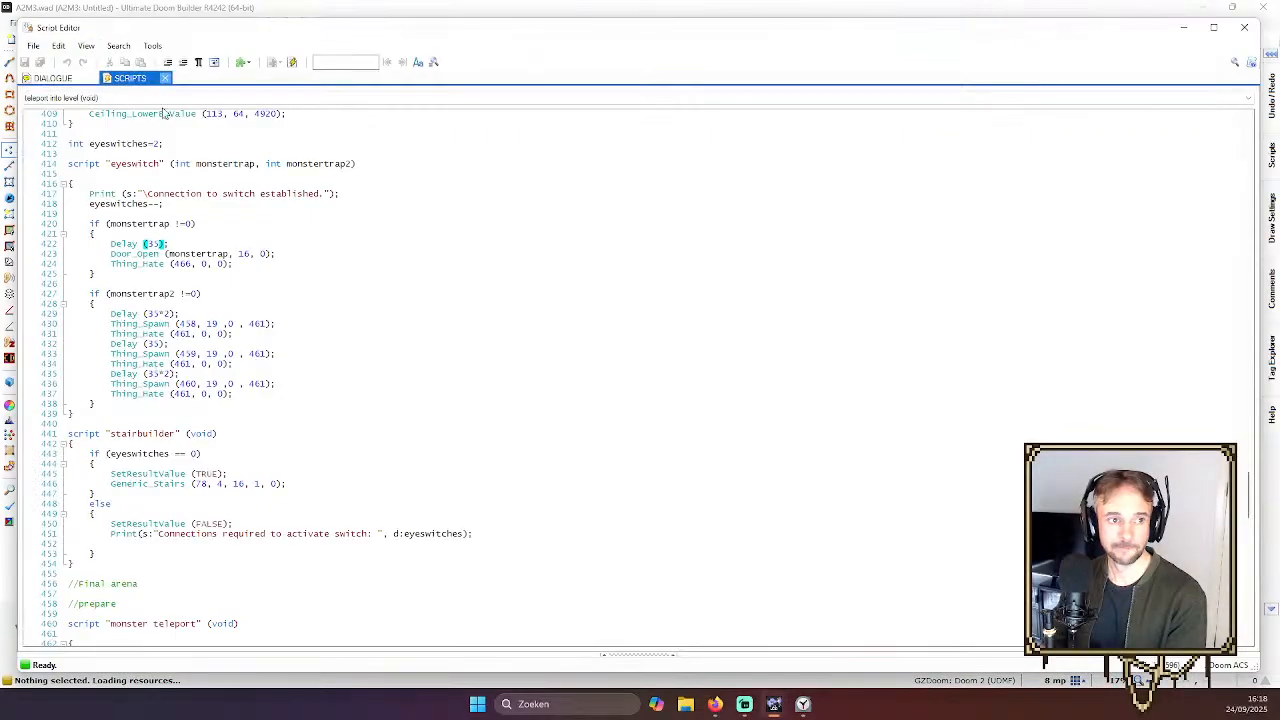
scroll(151, 157, up, 1)
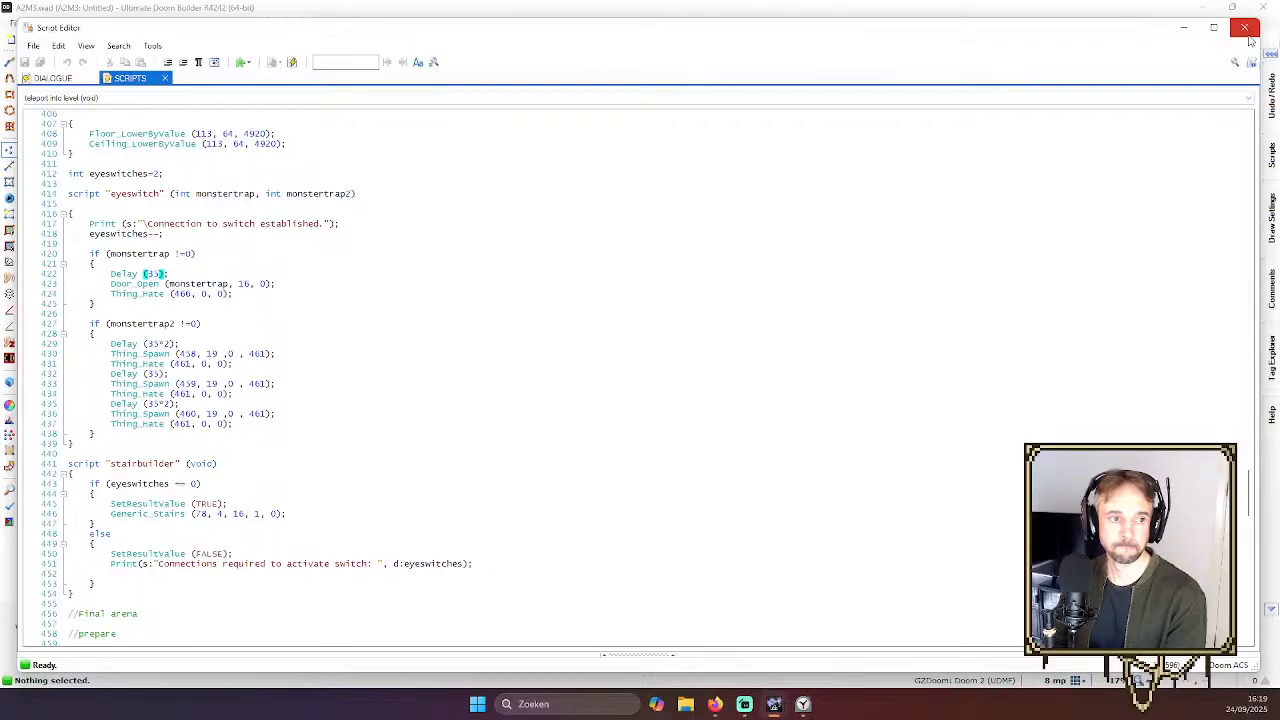
Reopen map A2M0 from A2M0.wad and bring up its SCRIPTS code
click(1246, 28)
click(16, 22)
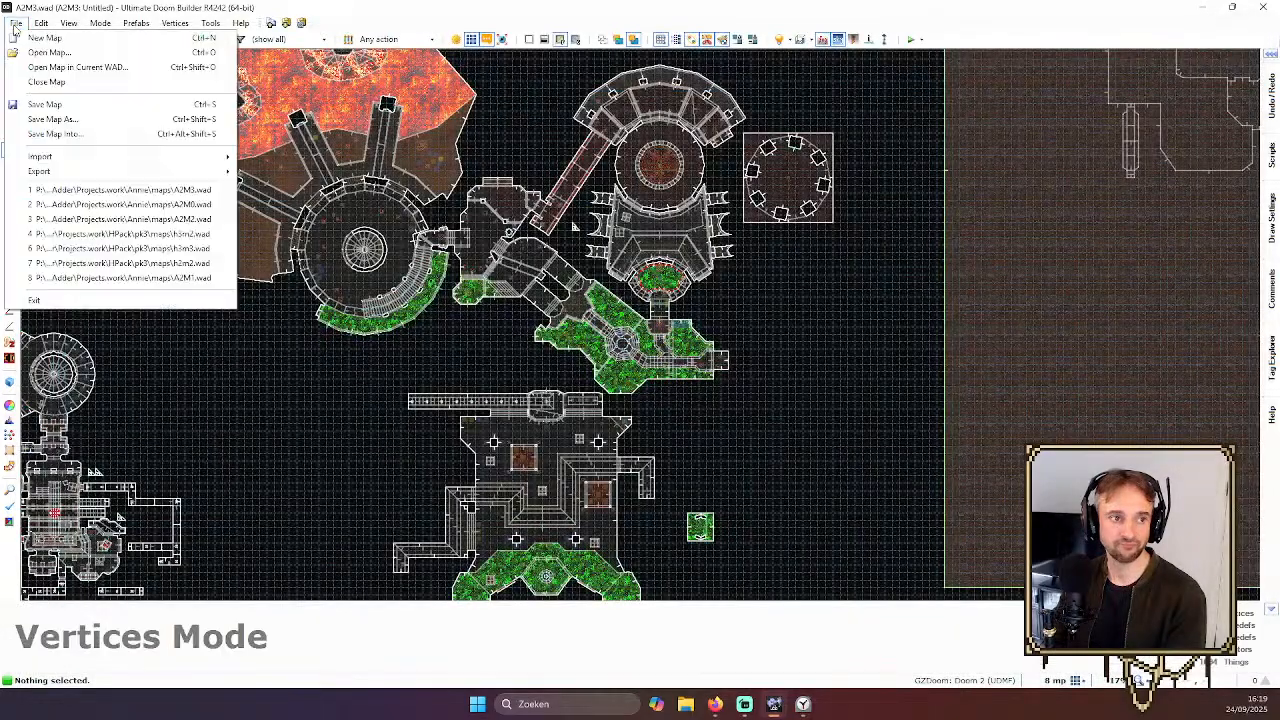
click(189, 214)
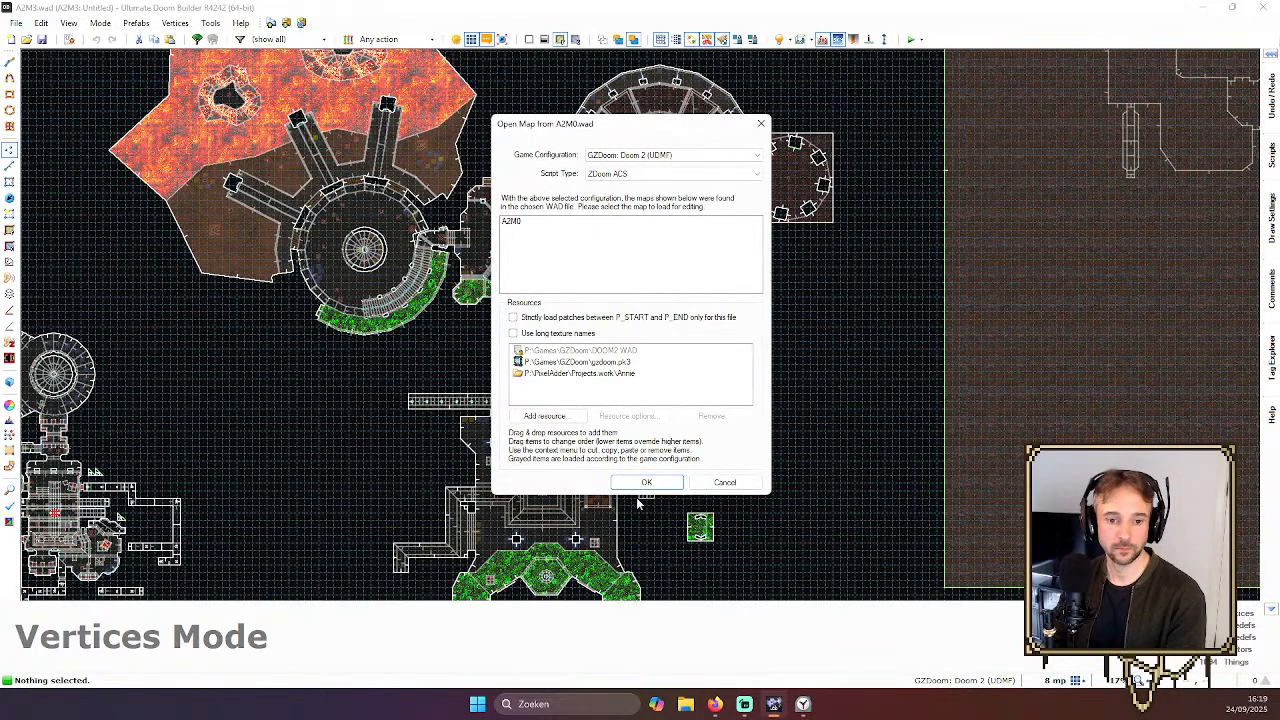
click(645, 482)
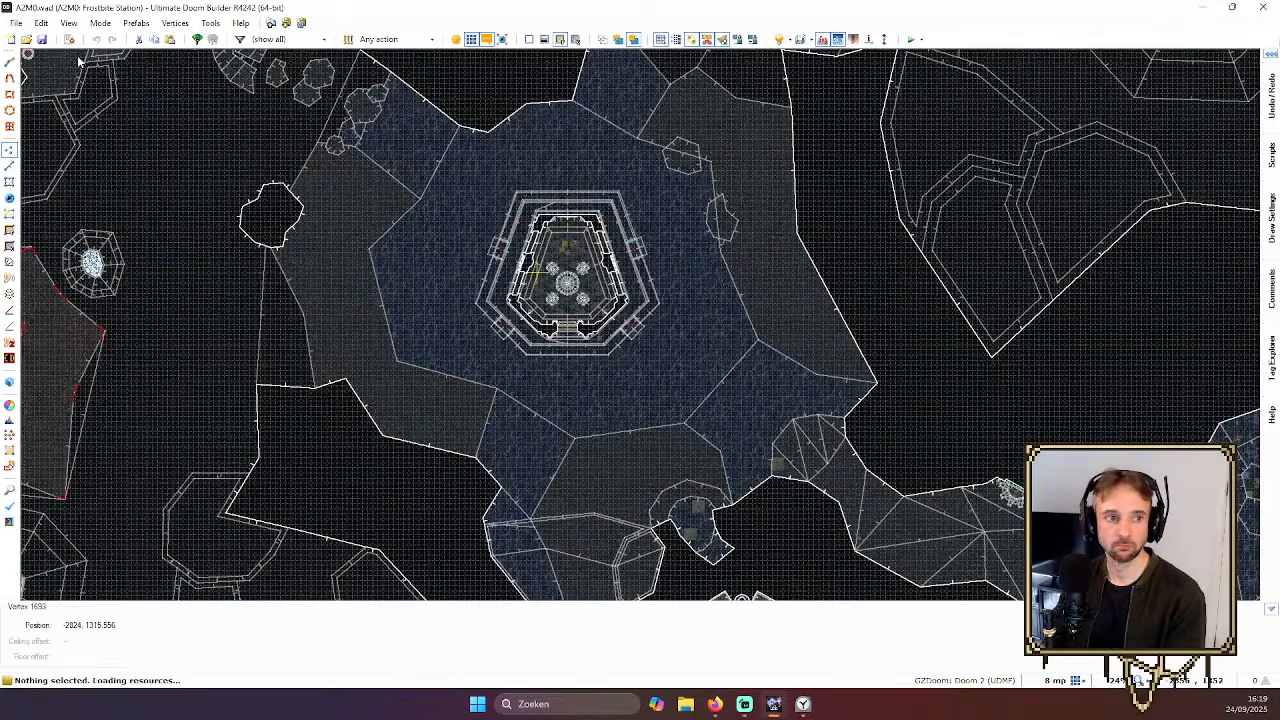
click(69, 39)
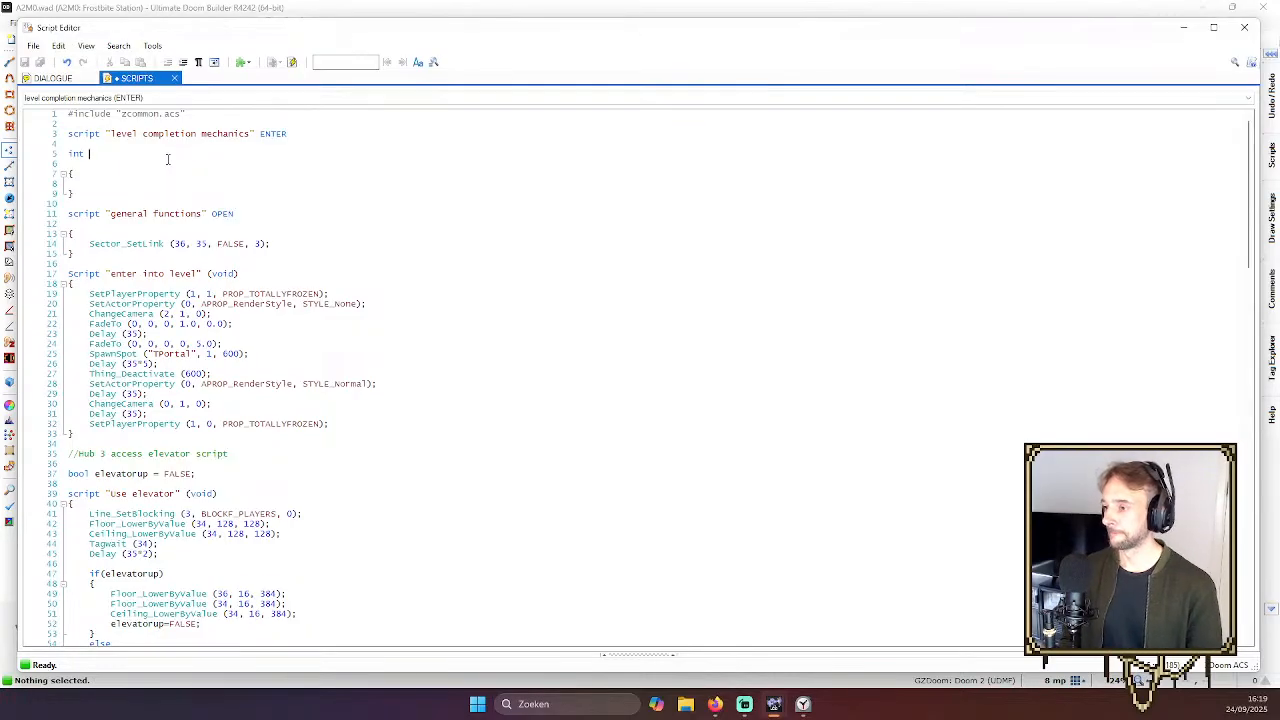
Close the script editor and save map A2M0 before switching maps
click(1244, 27)
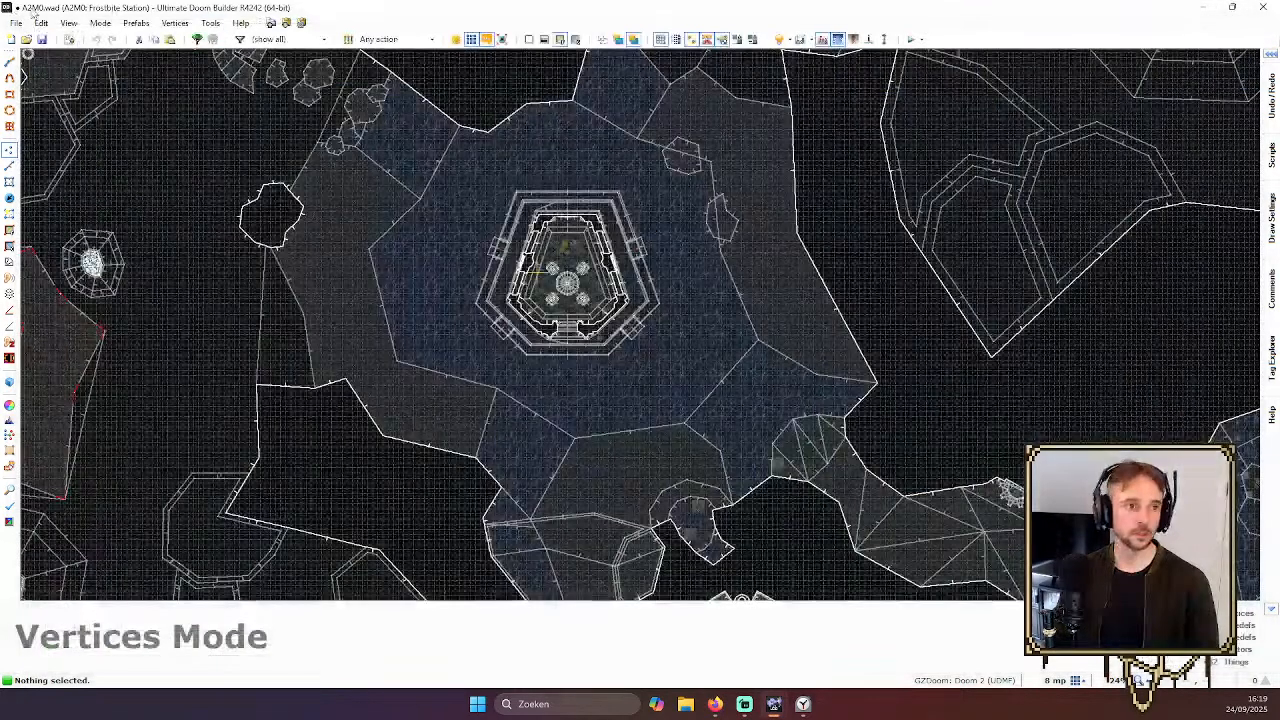
click(16, 22)
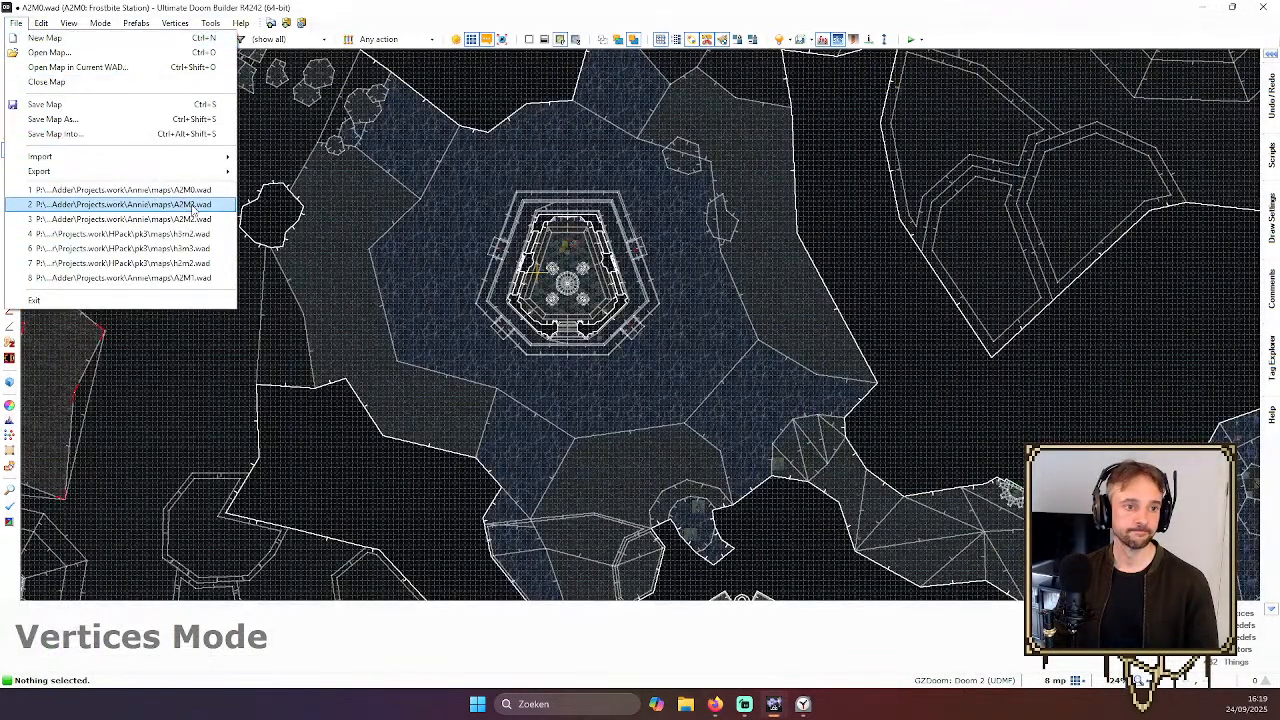
click(192, 206)
click(748, 401)
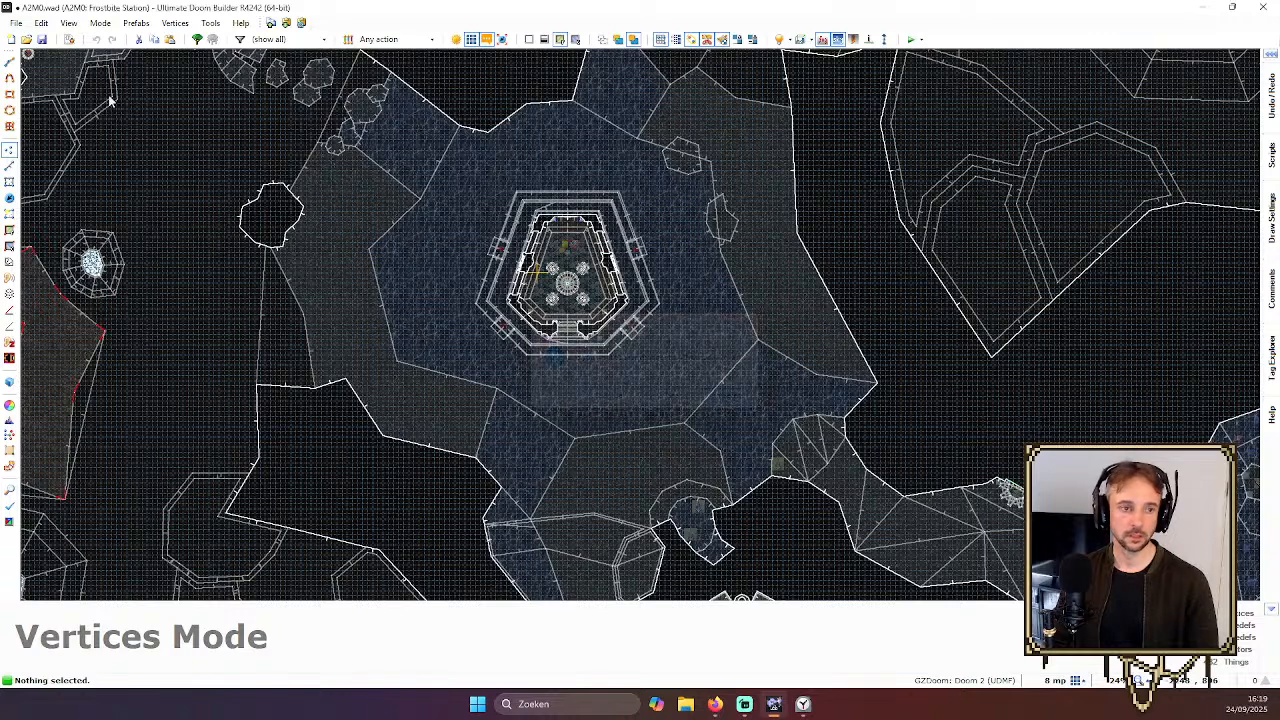
click(41, 39)
Load map A2M3 again and check the int declaration above its "eyeswitch" script
click(16, 22)
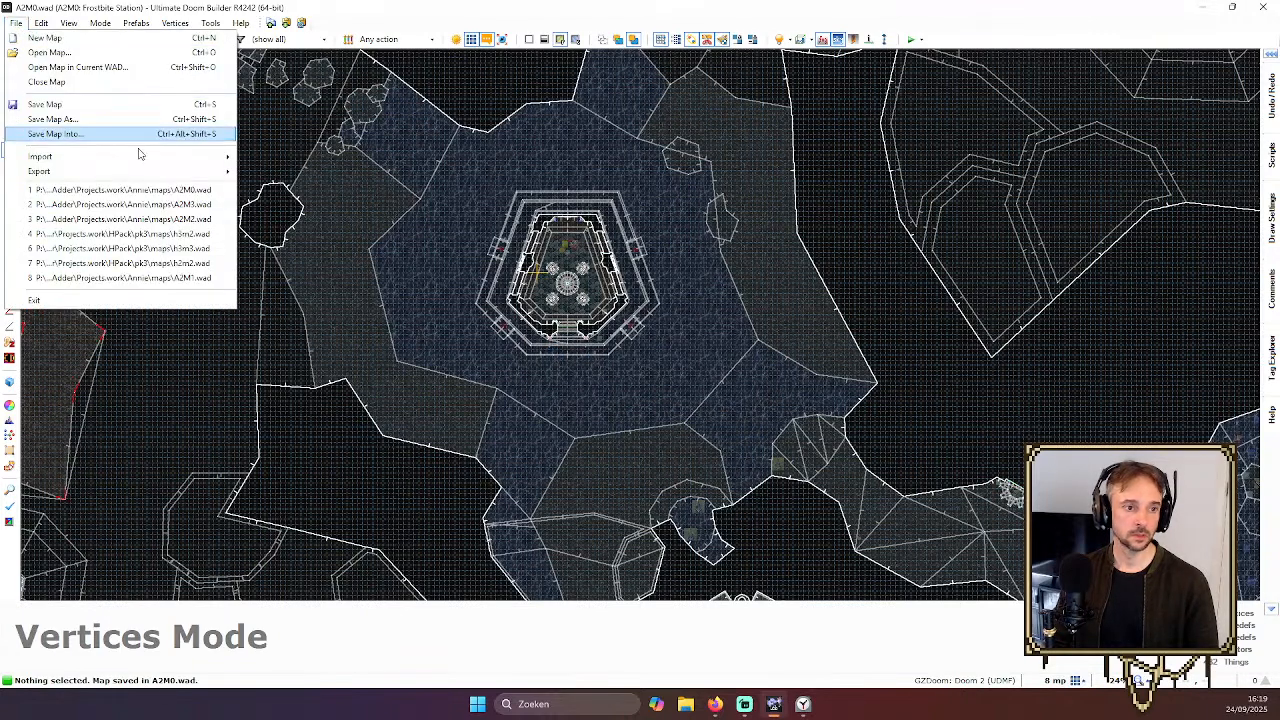
click(130, 204)
click(655, 478)
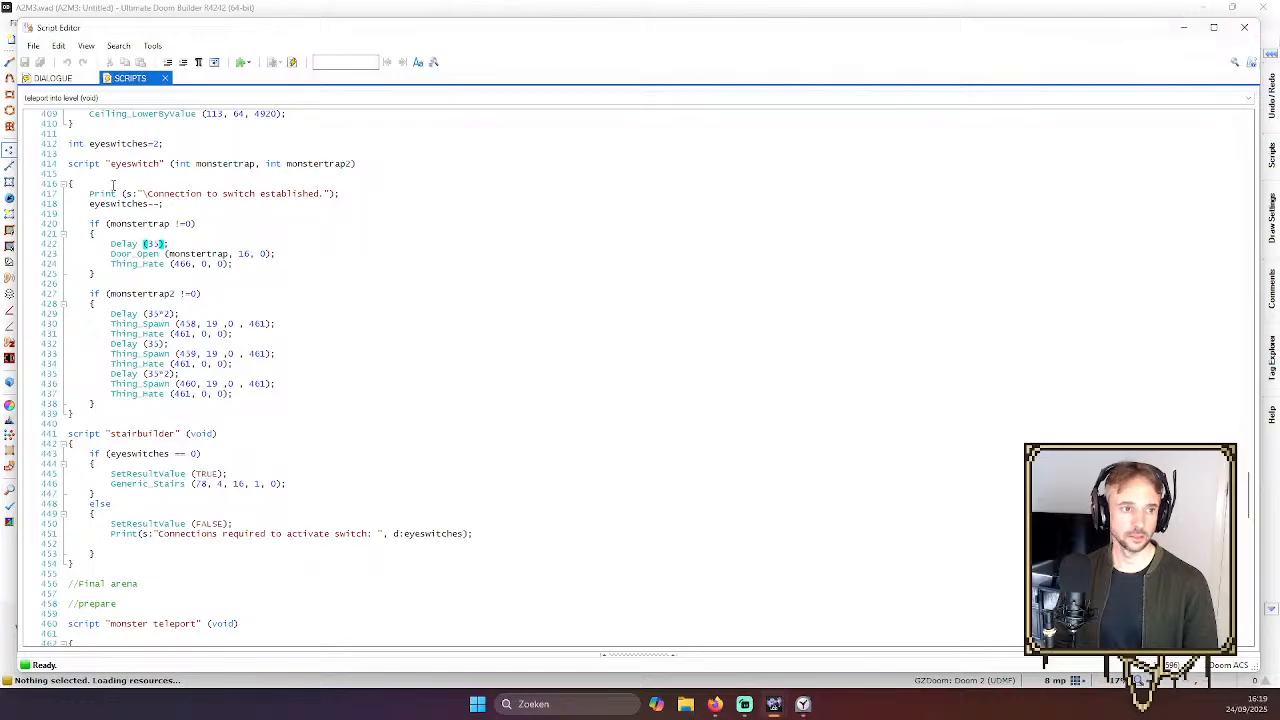
scroll(113, 186, up, 1)
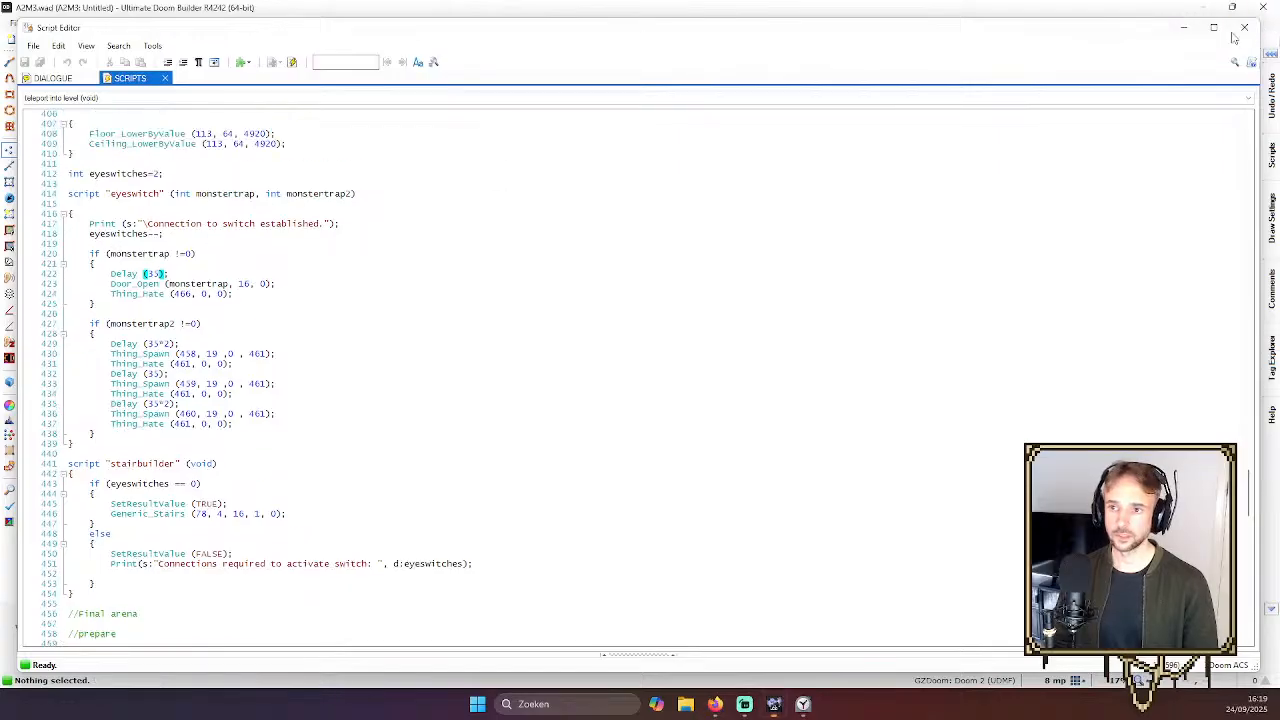
Switch back to map A2M0 and open its script editor at the unfinished int line
click(1243, 28)
click(41, 22)
mouse_move(17, 23)
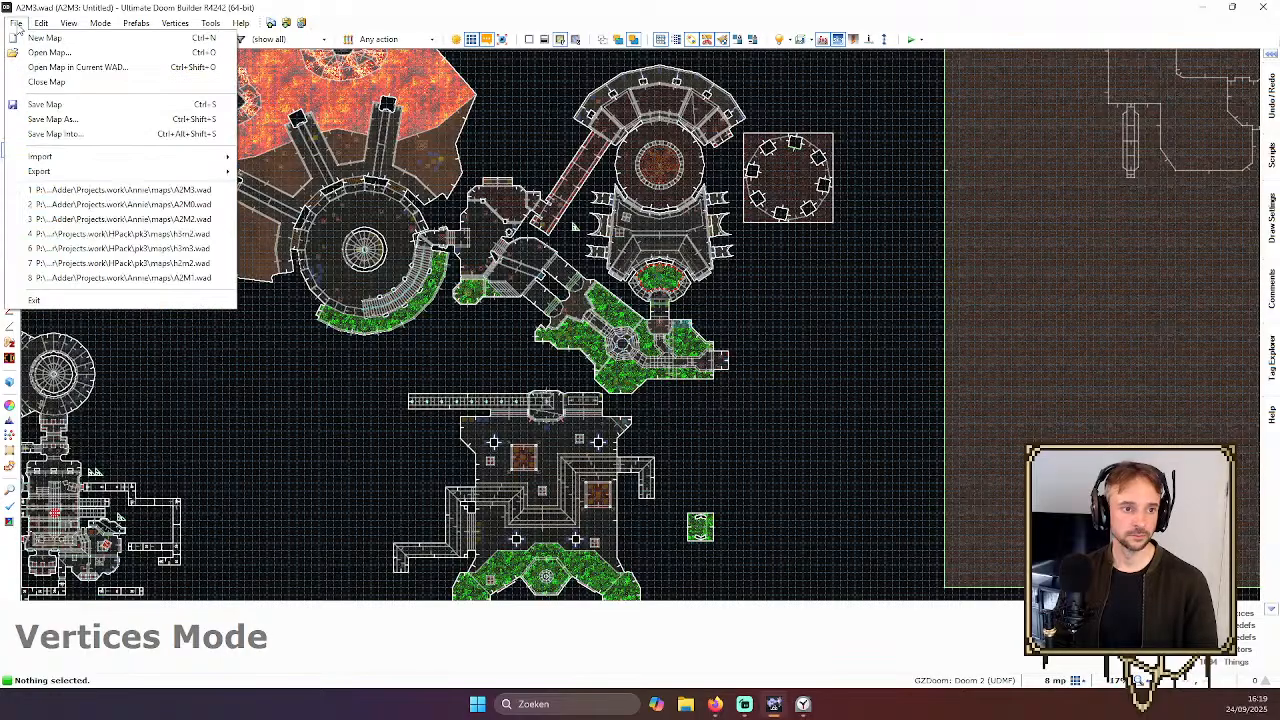
click(78, 204)
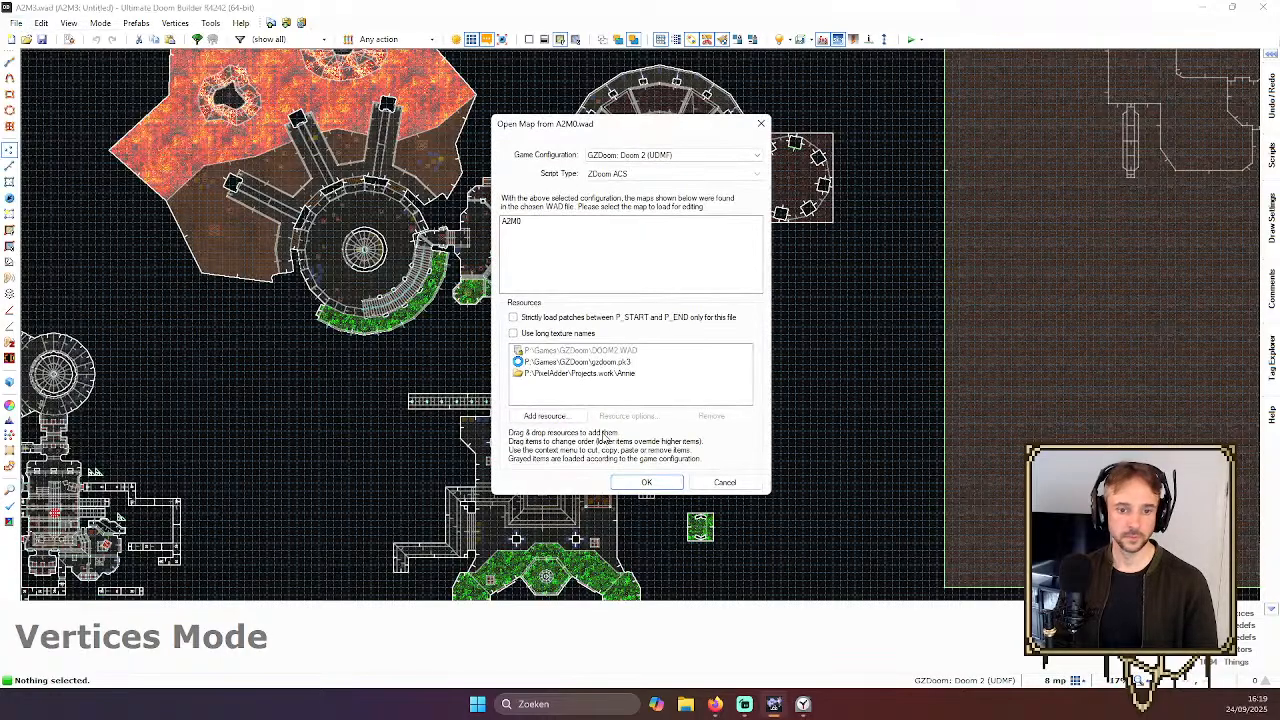
click(647, 483)
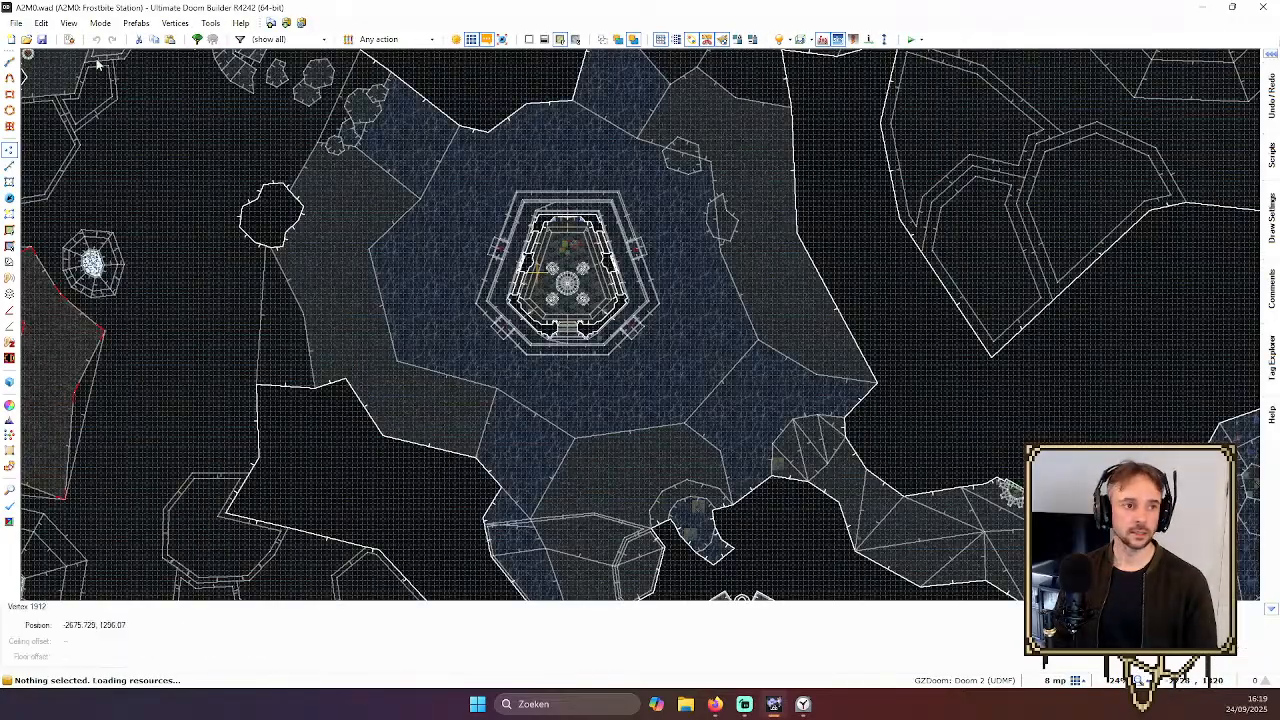
click(70, 40)
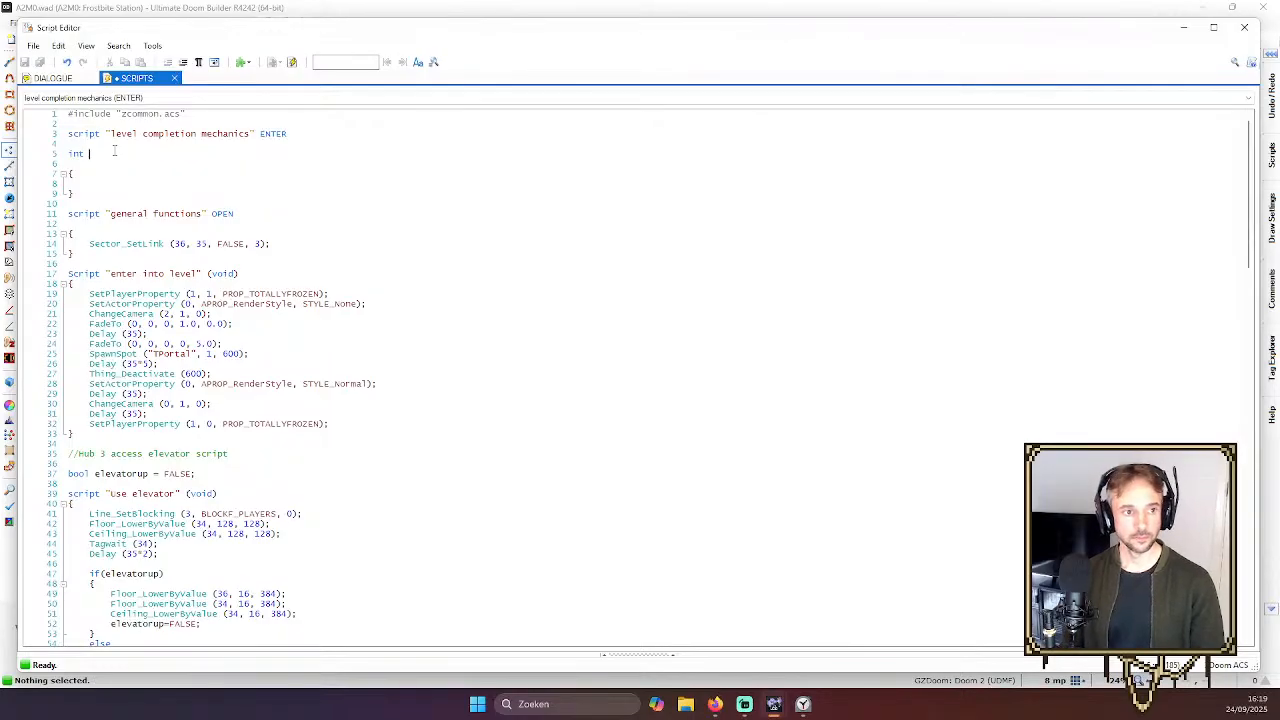
Complete the int line below the "level completion mechanics" header with the variable name A2M1completed
text(a)
key(BackSpace)
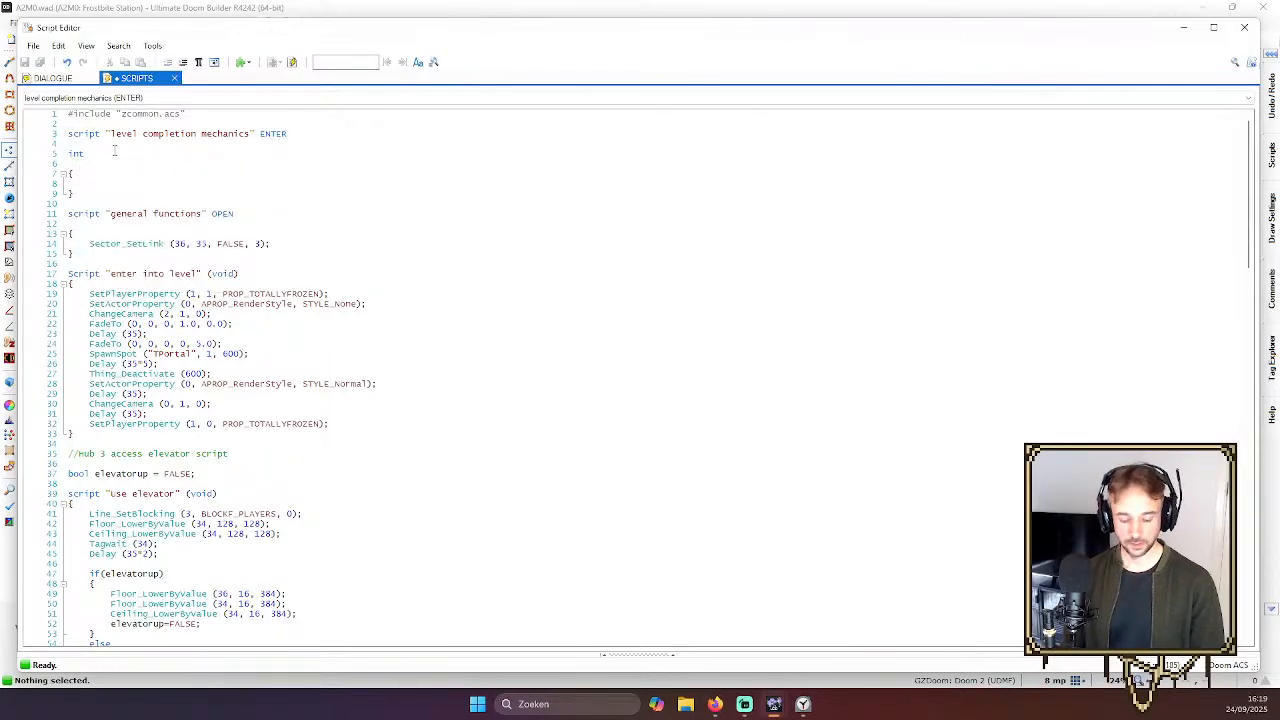
text(A2M1)
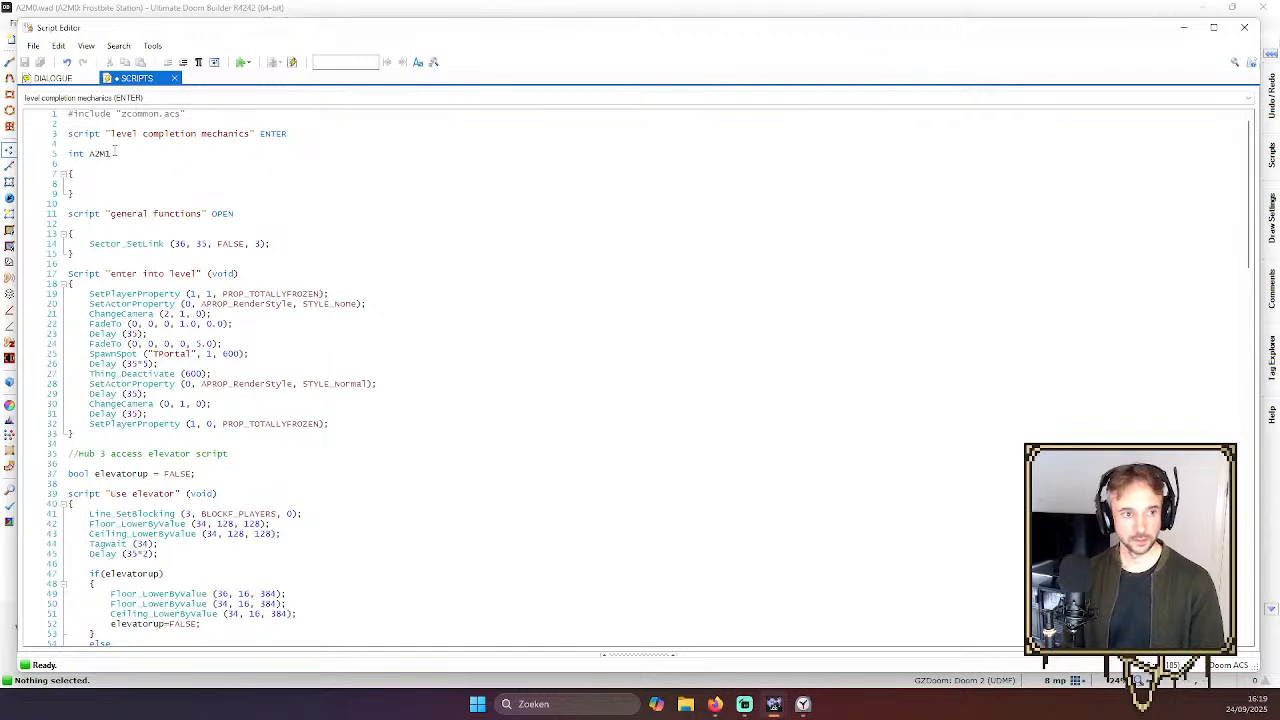
text(completed)
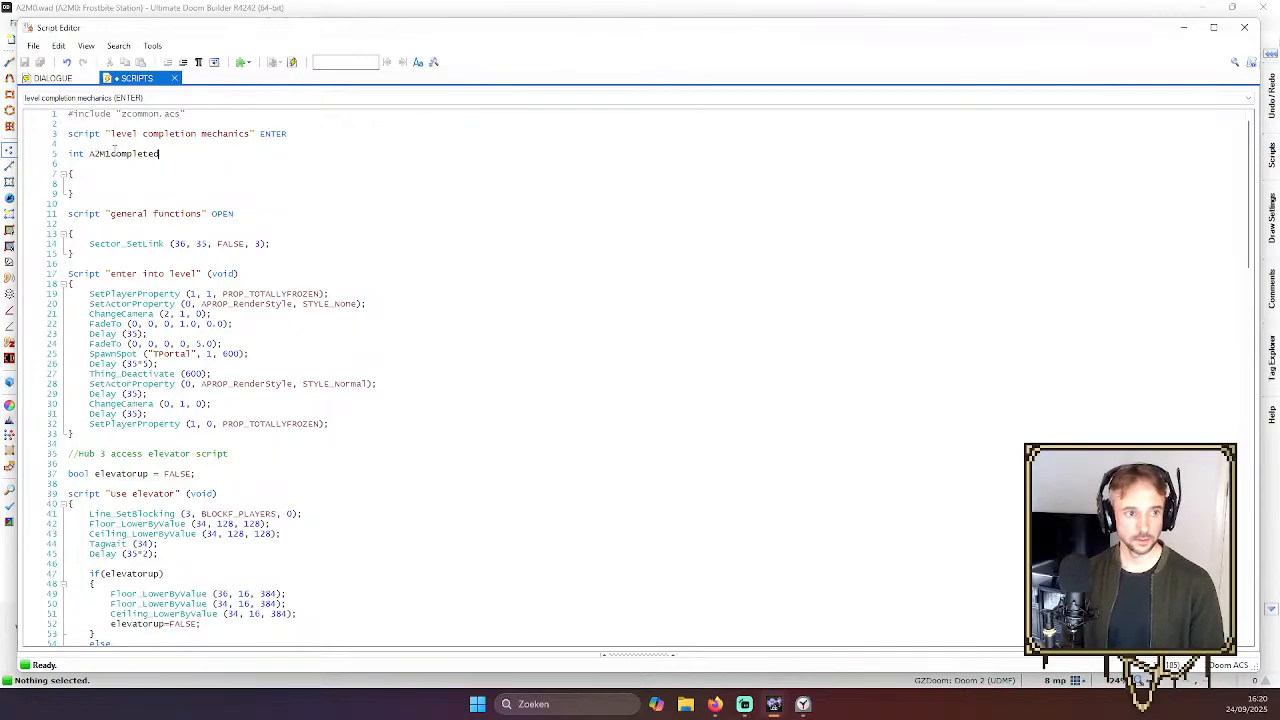
Declare two more int variables, A2M2completed and A2M3completed, on the lines below A2M1completed
key(Return)
text(int )
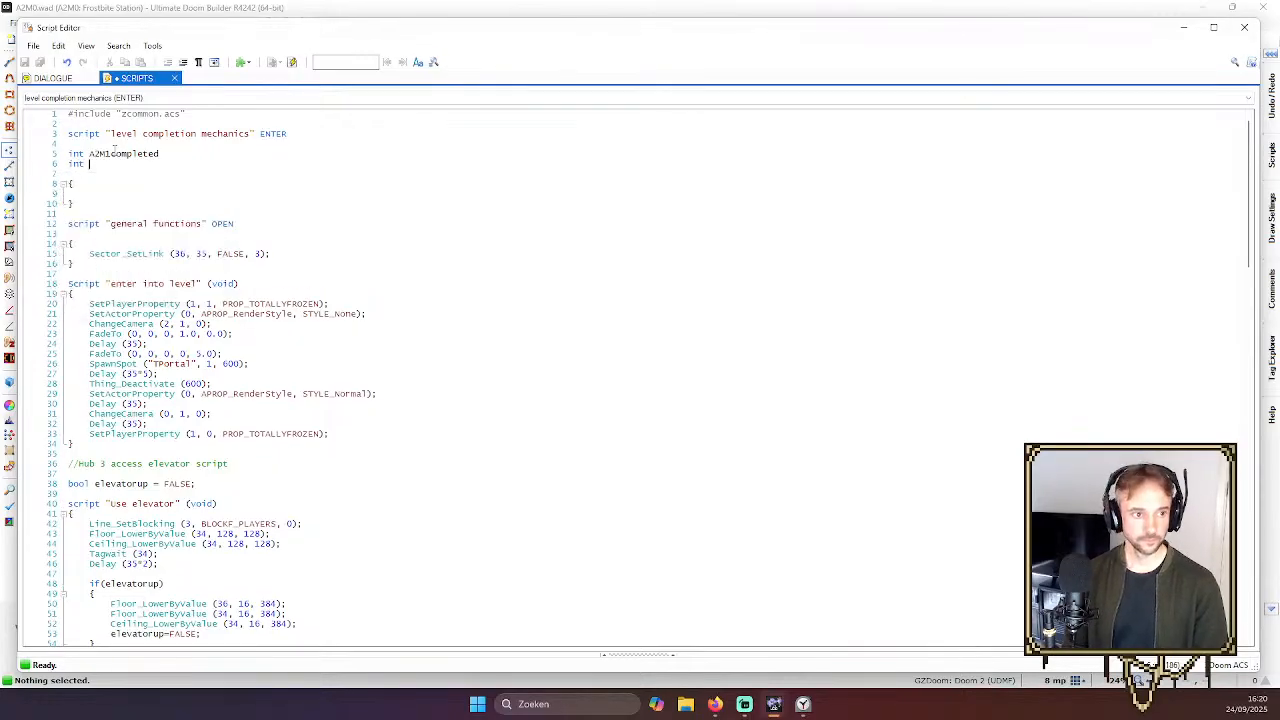
text(A2M)
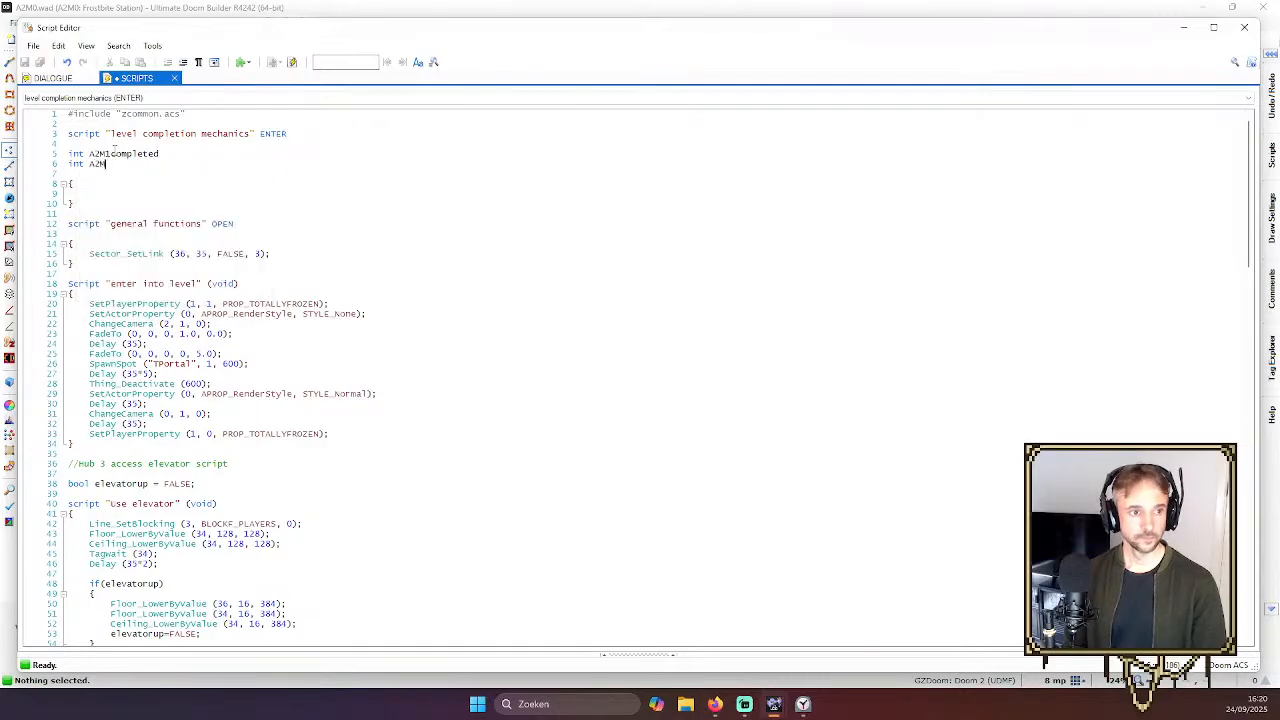
text(2com)
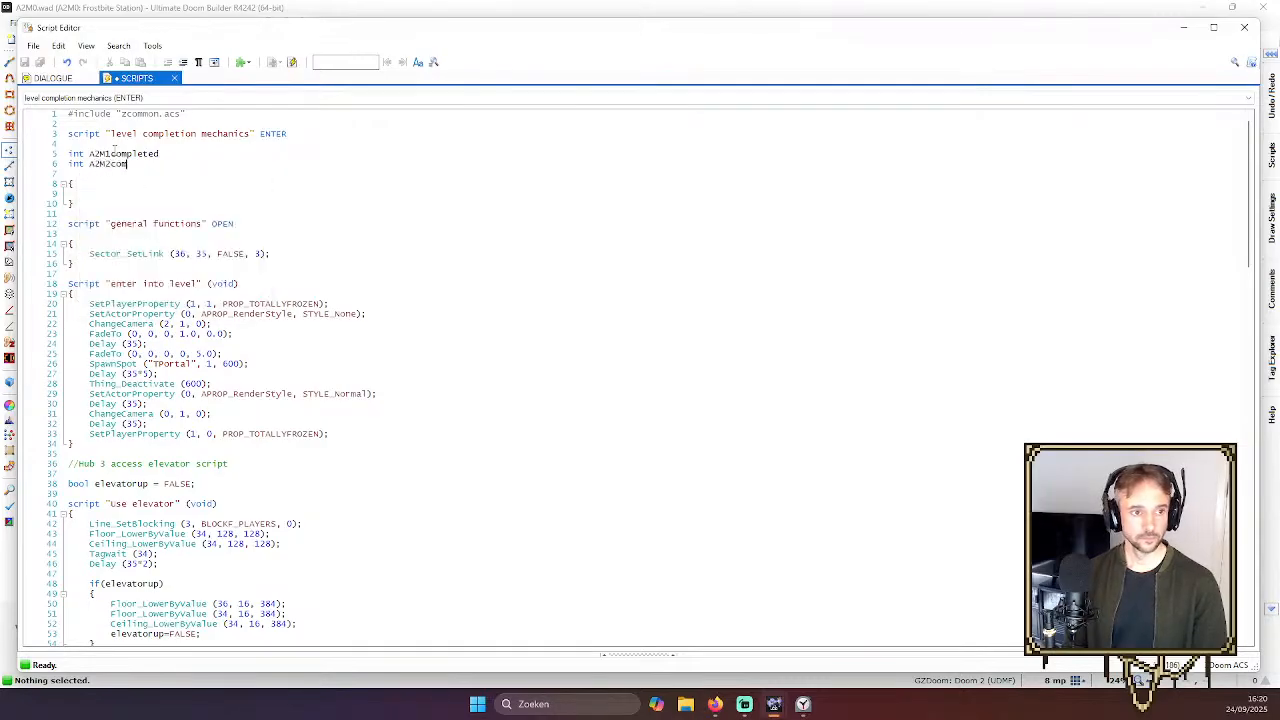
text(pleted)
key(Return)
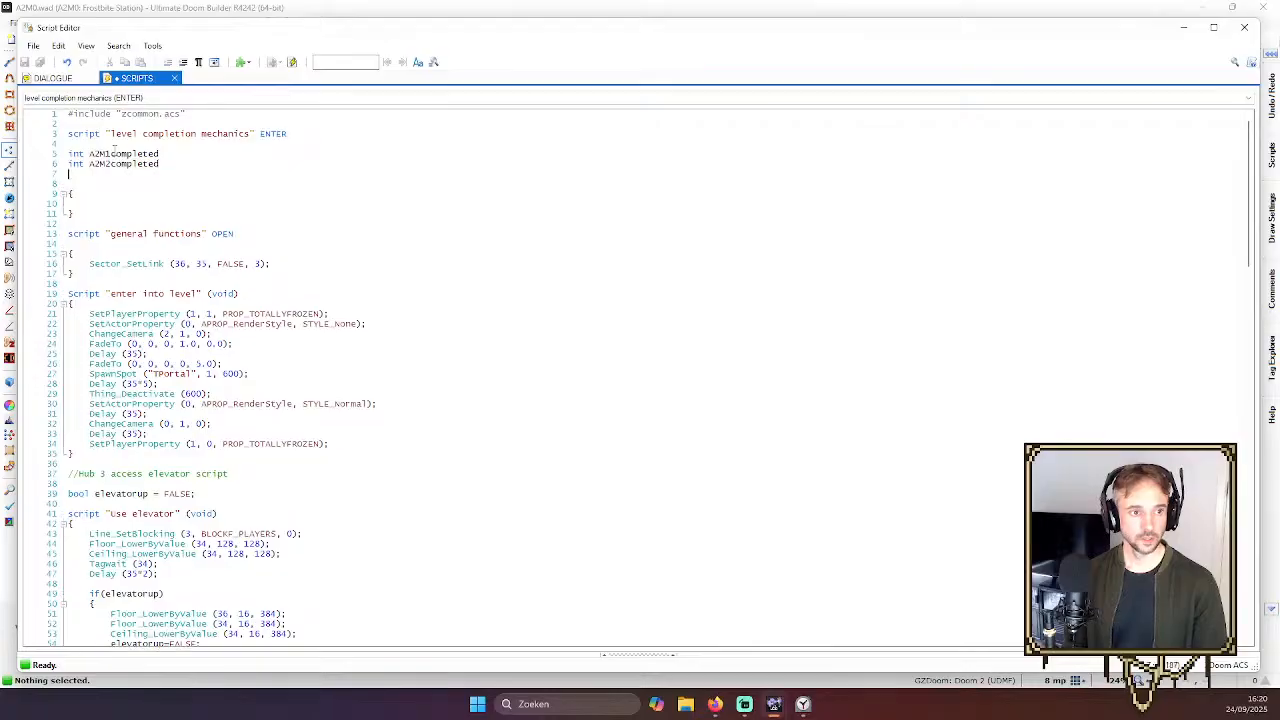
text(int A)
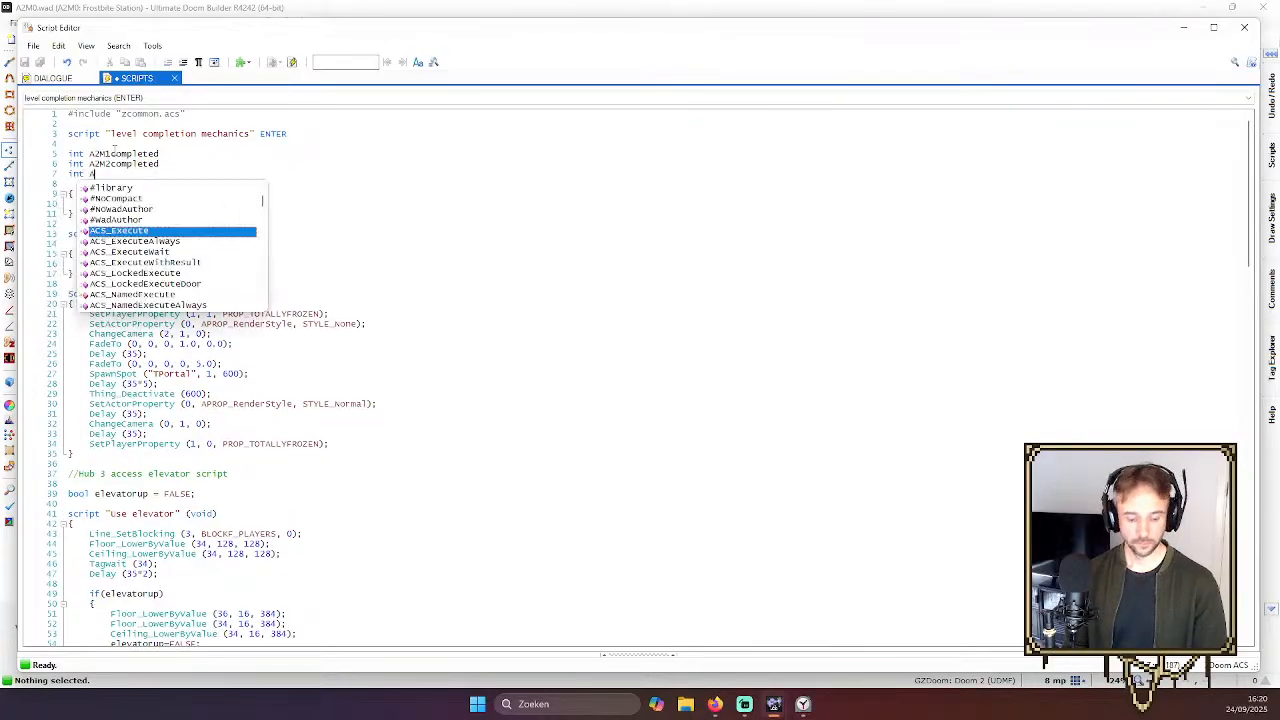
text(2M3completed)
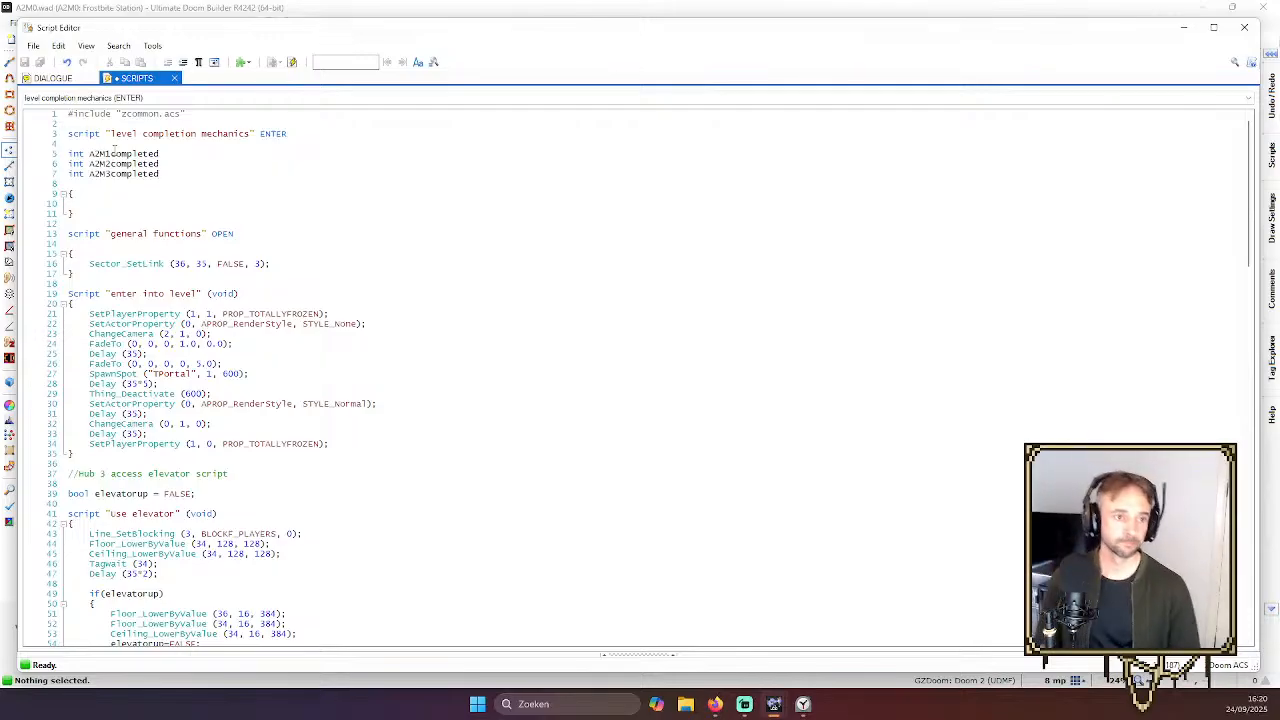
End the A2M1completed, A2M2completed and A2M3completed declarations with semicolons
text(;)
key(Down)
text(;)
key(Down)
text(;)
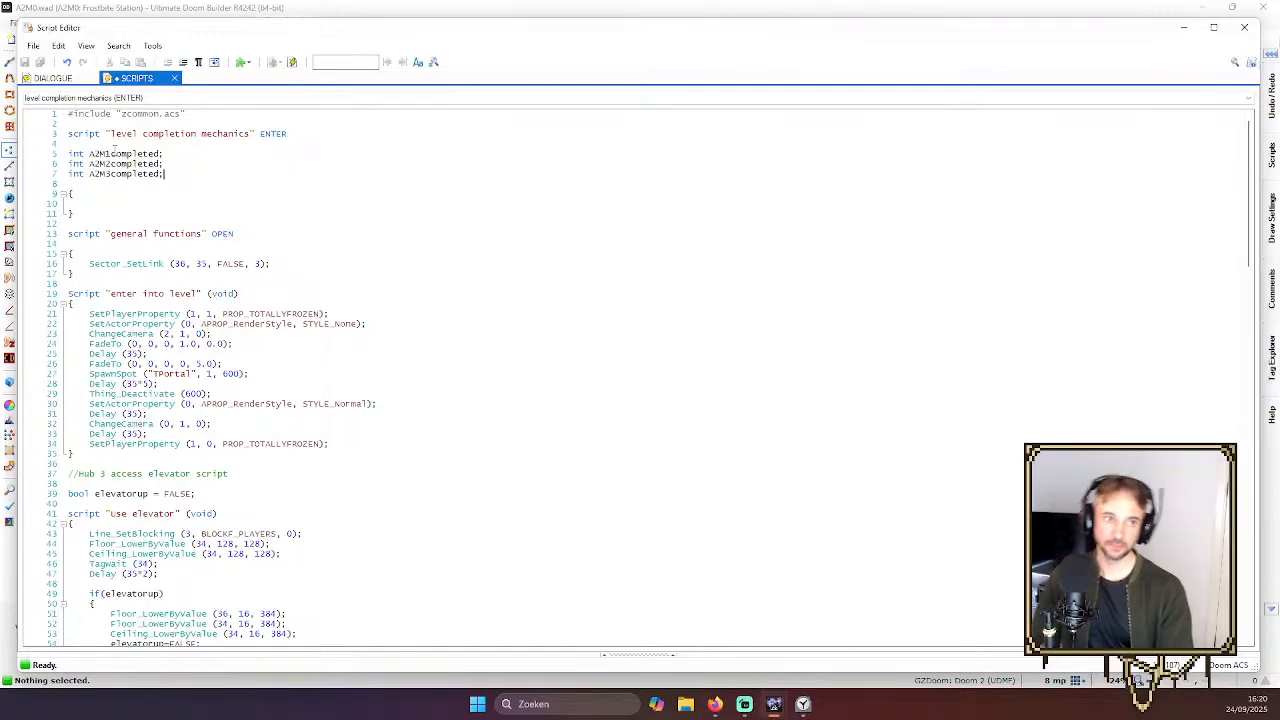
Add two blank lines between the braces of the "level completion mechanics" script
key(Down)
key(Down)
key(Return)
key(Return)
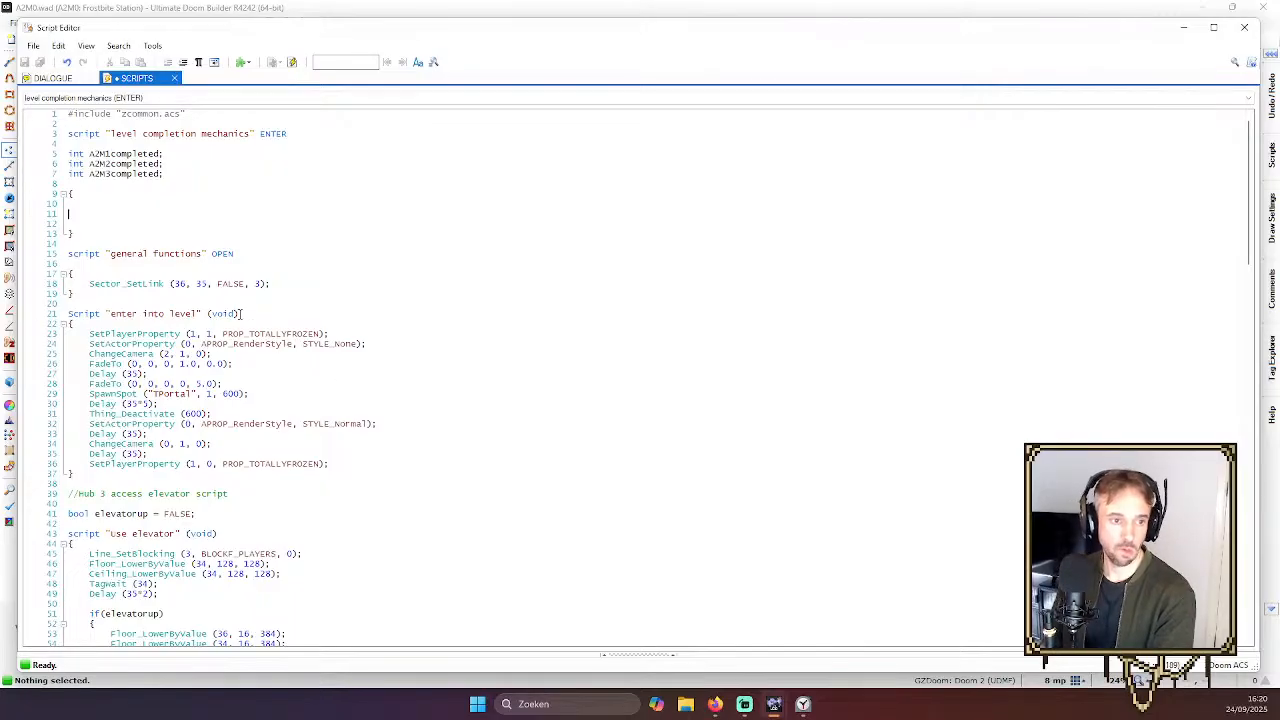
click(68, 213)
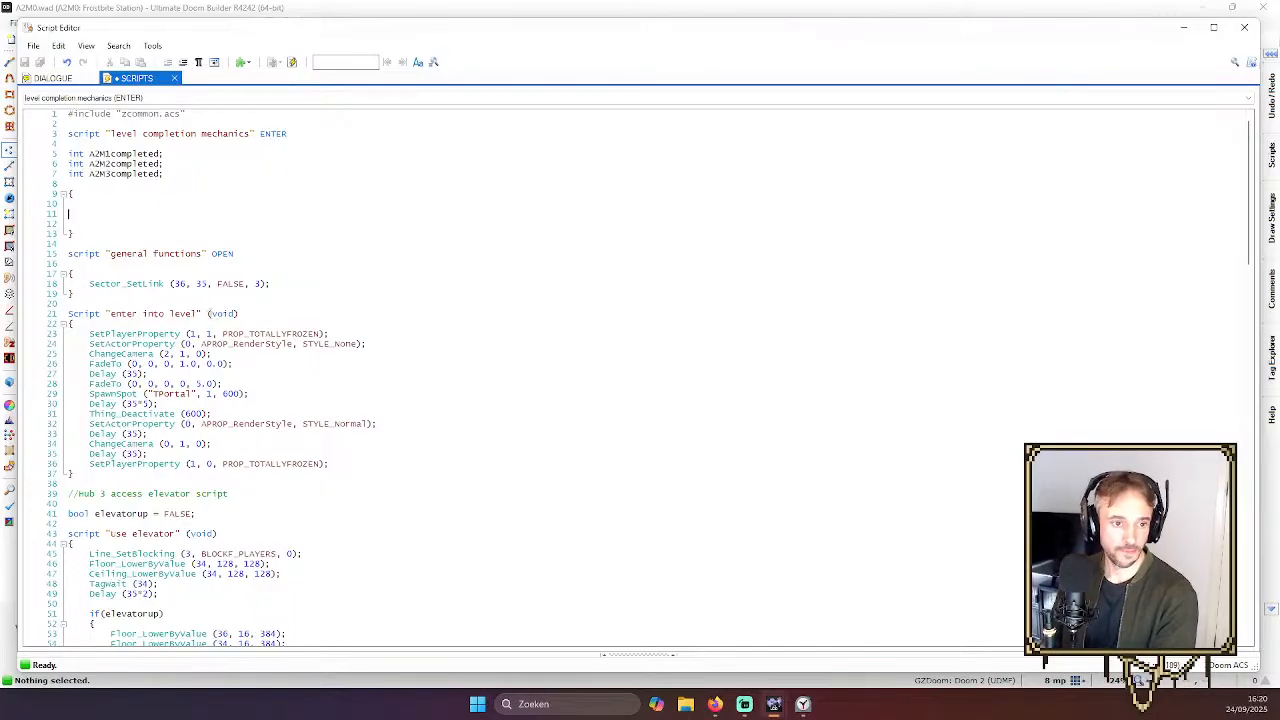
drag(208, 313, 238, 314)
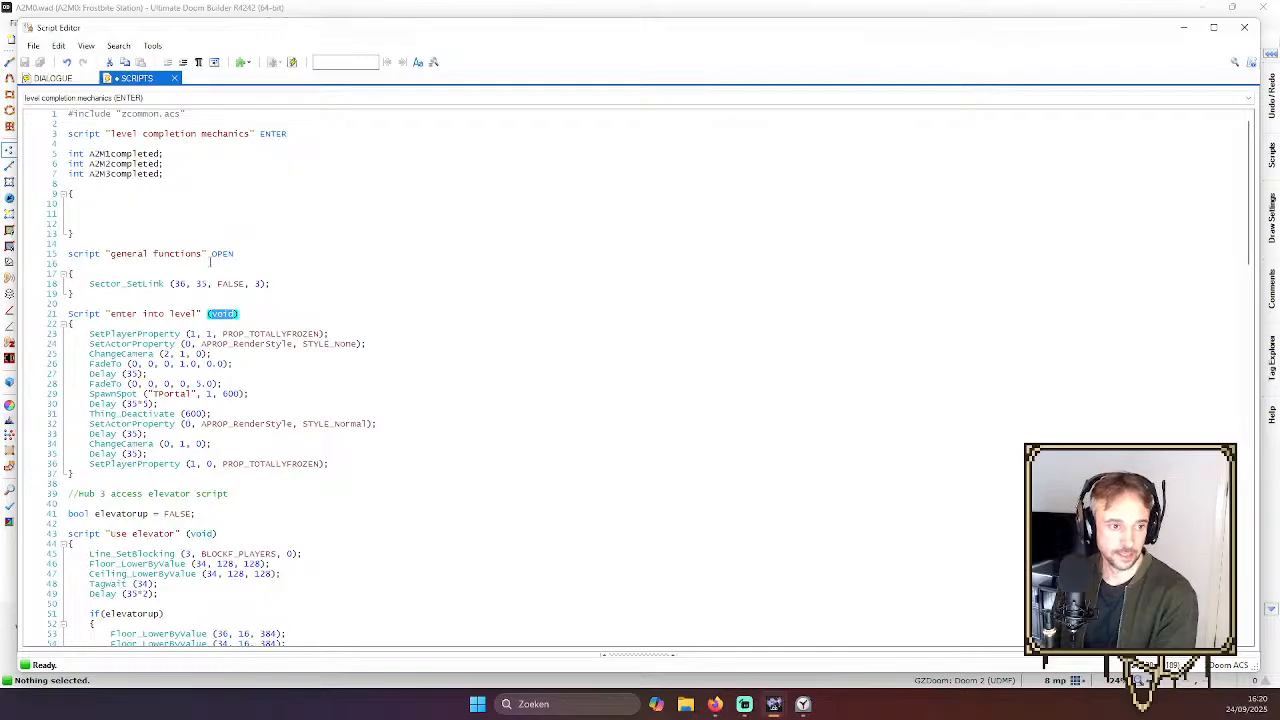
scroll(242, 250, down, 1)
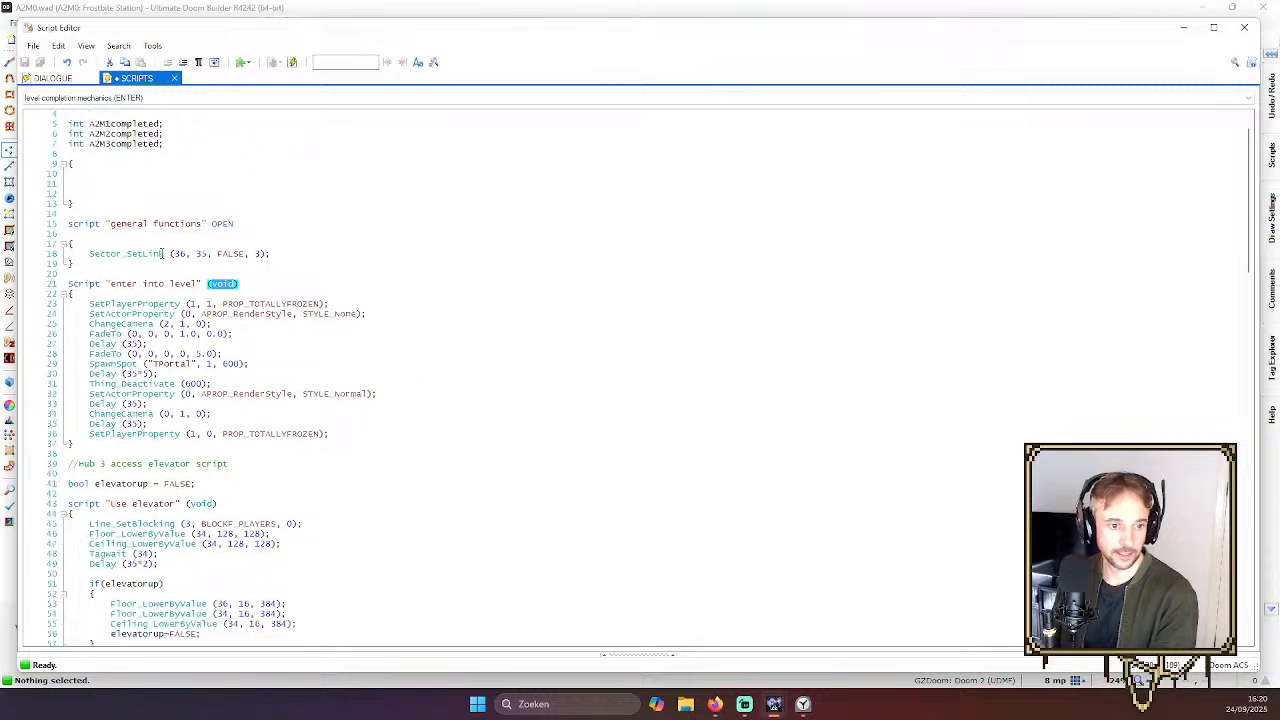
scroll(169, 207, up, 1)
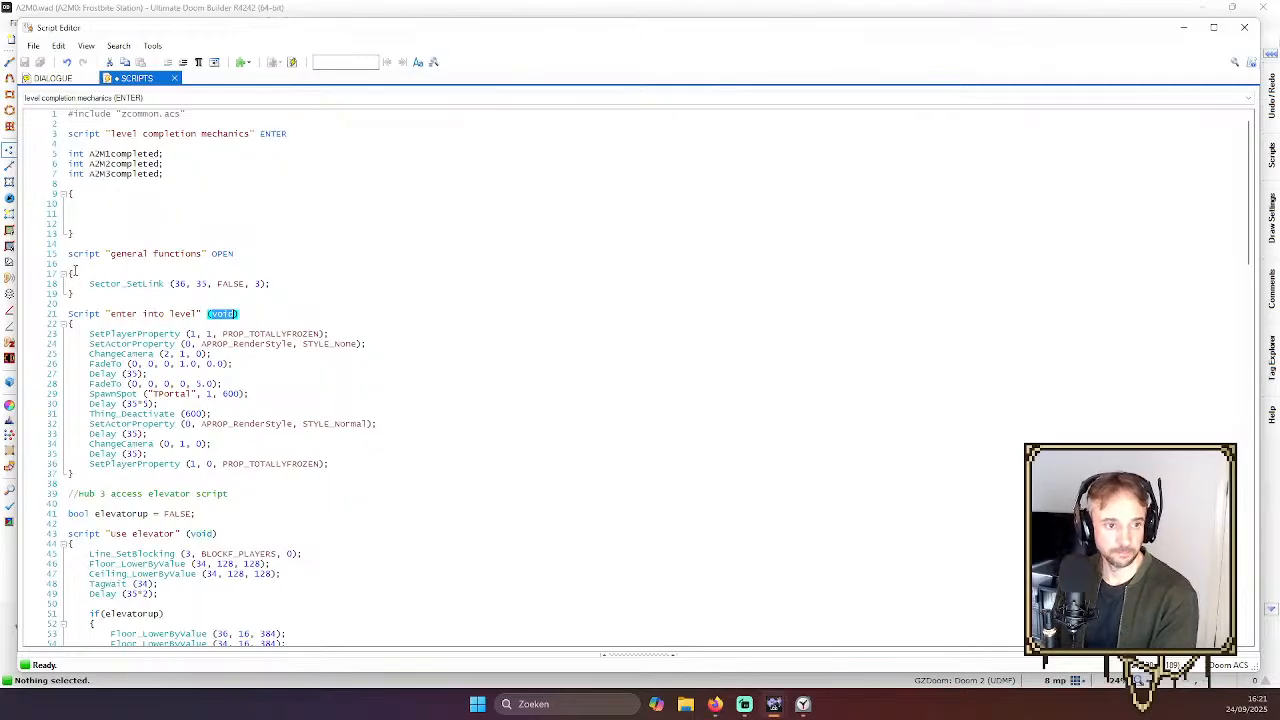
click(170, 154)
click(171, 163)
click(174, 177)
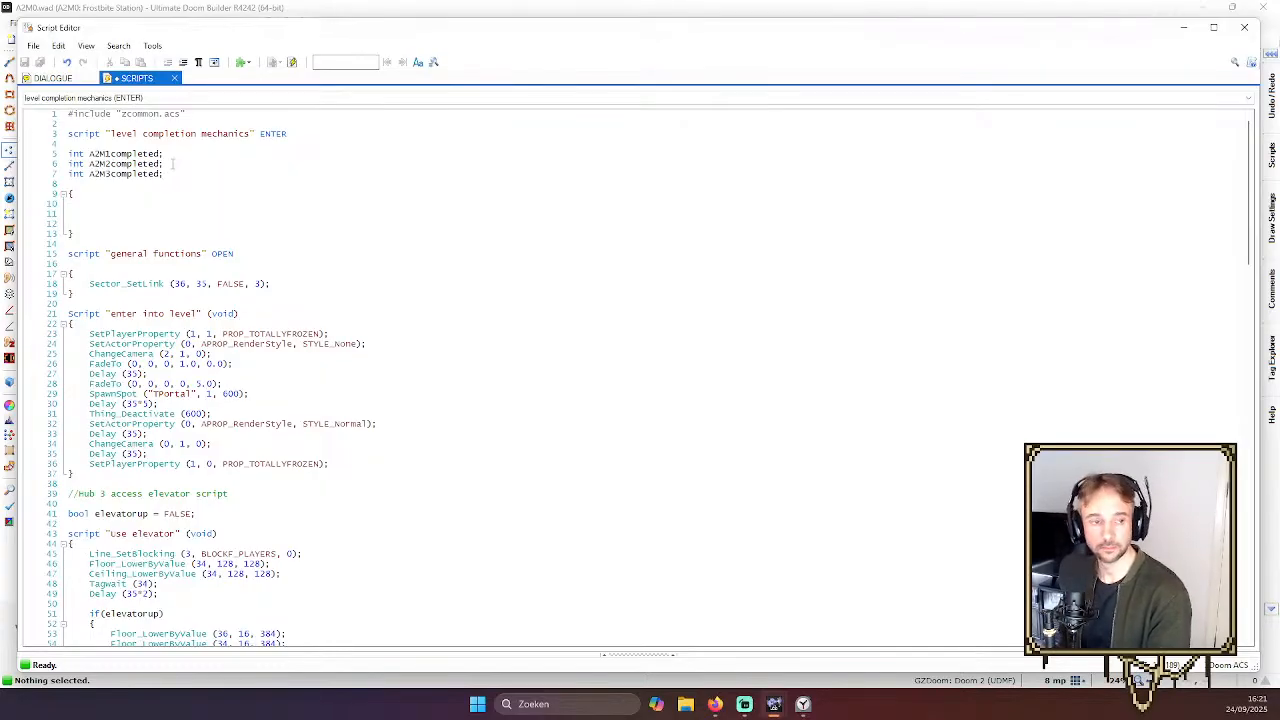
Remove one blank line from the "level completion mechanics" body and start an indented if statement there
key(Down)
key(Down)
key(Down)
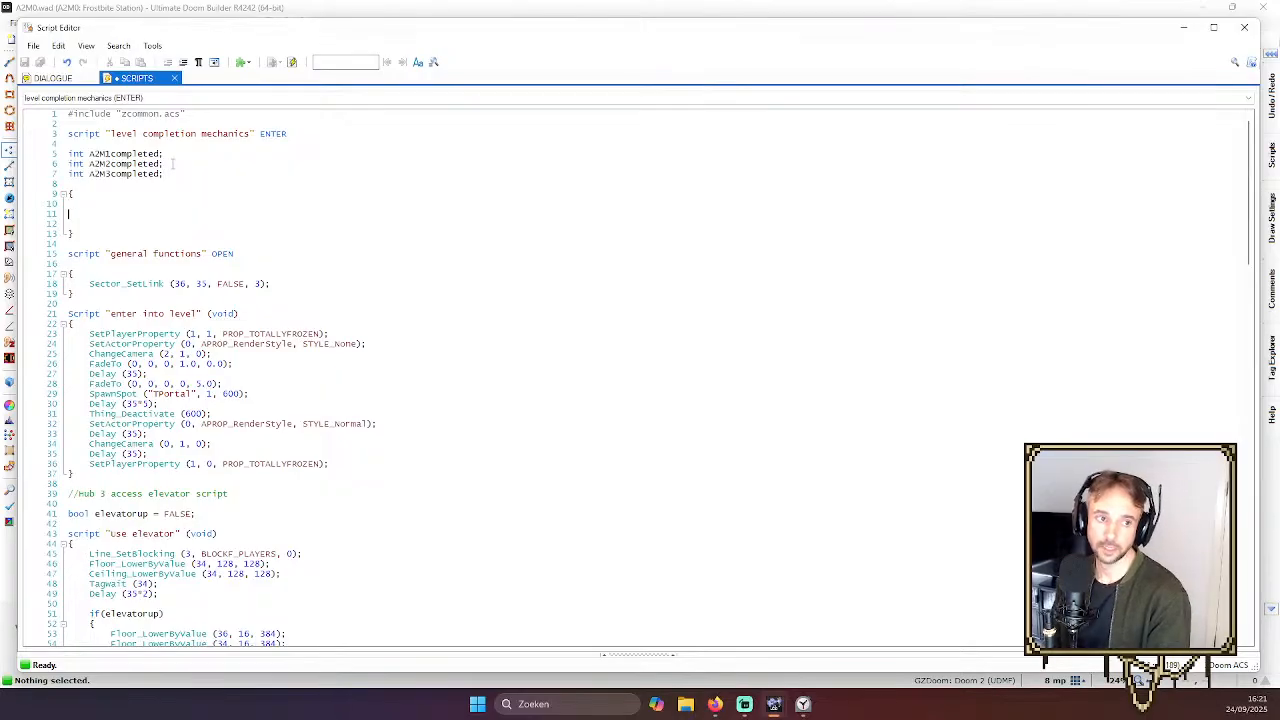
key(BackSpace)
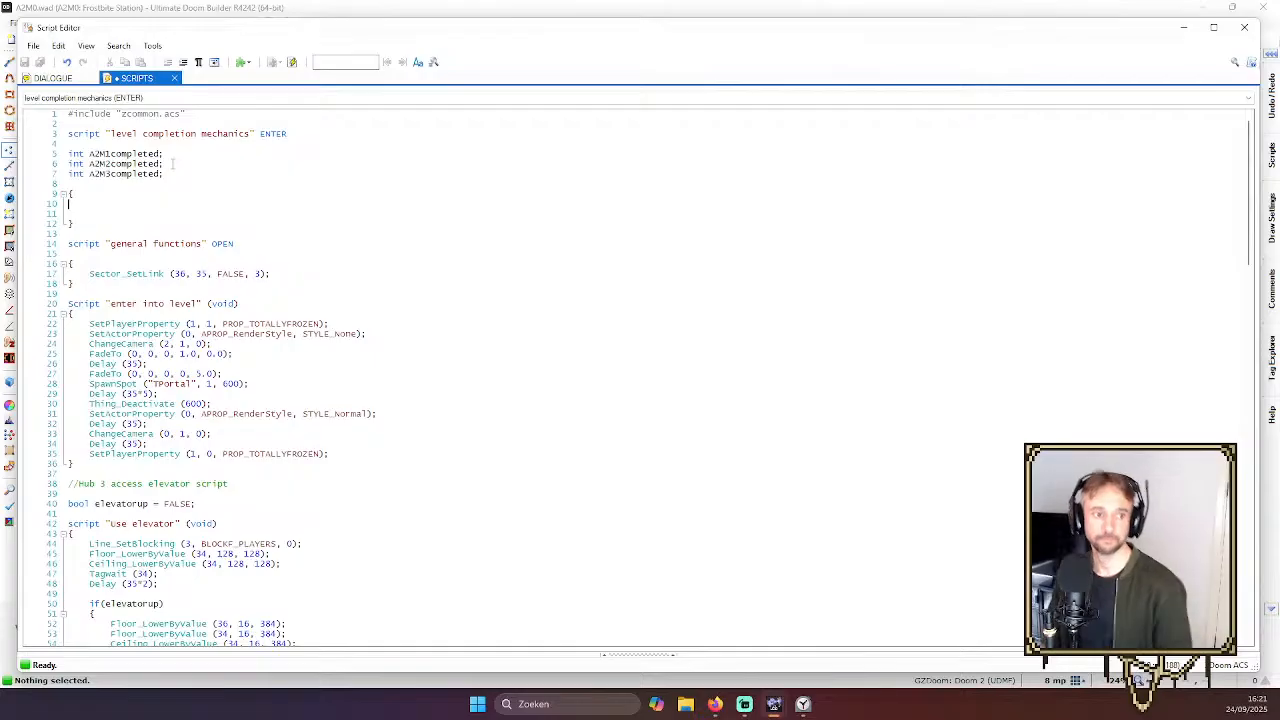
key(Tab)
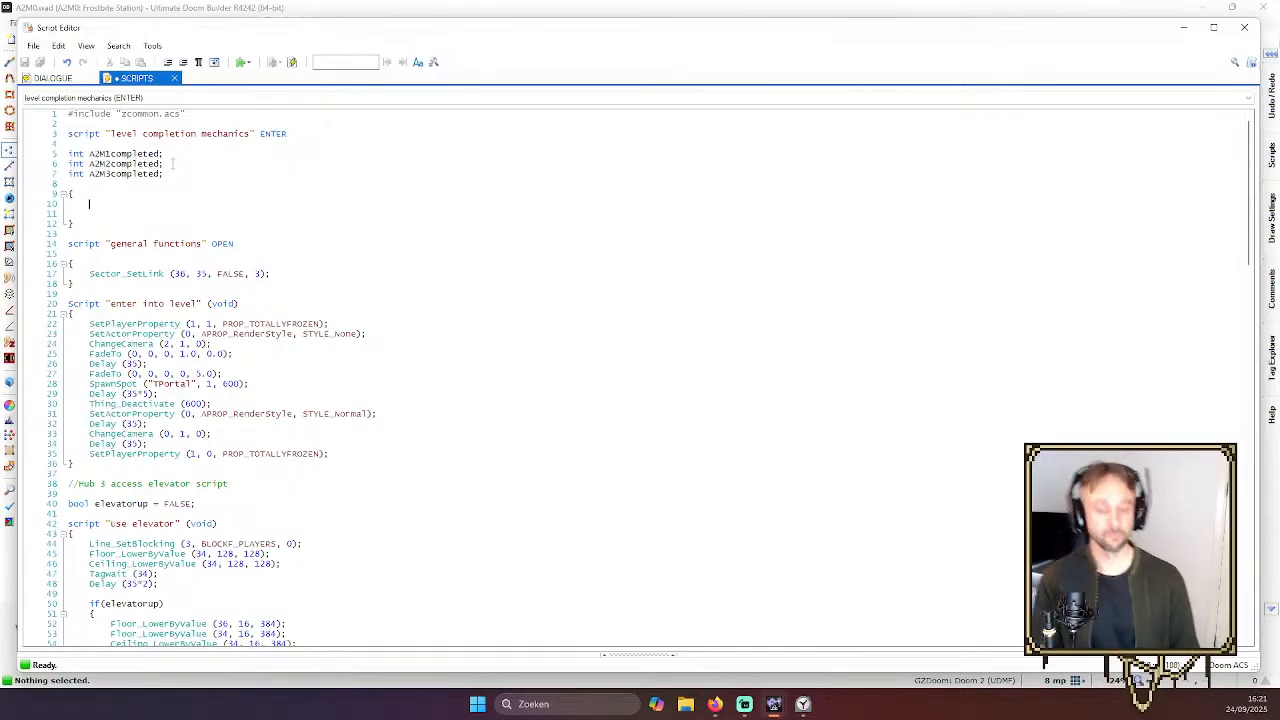
text(if)
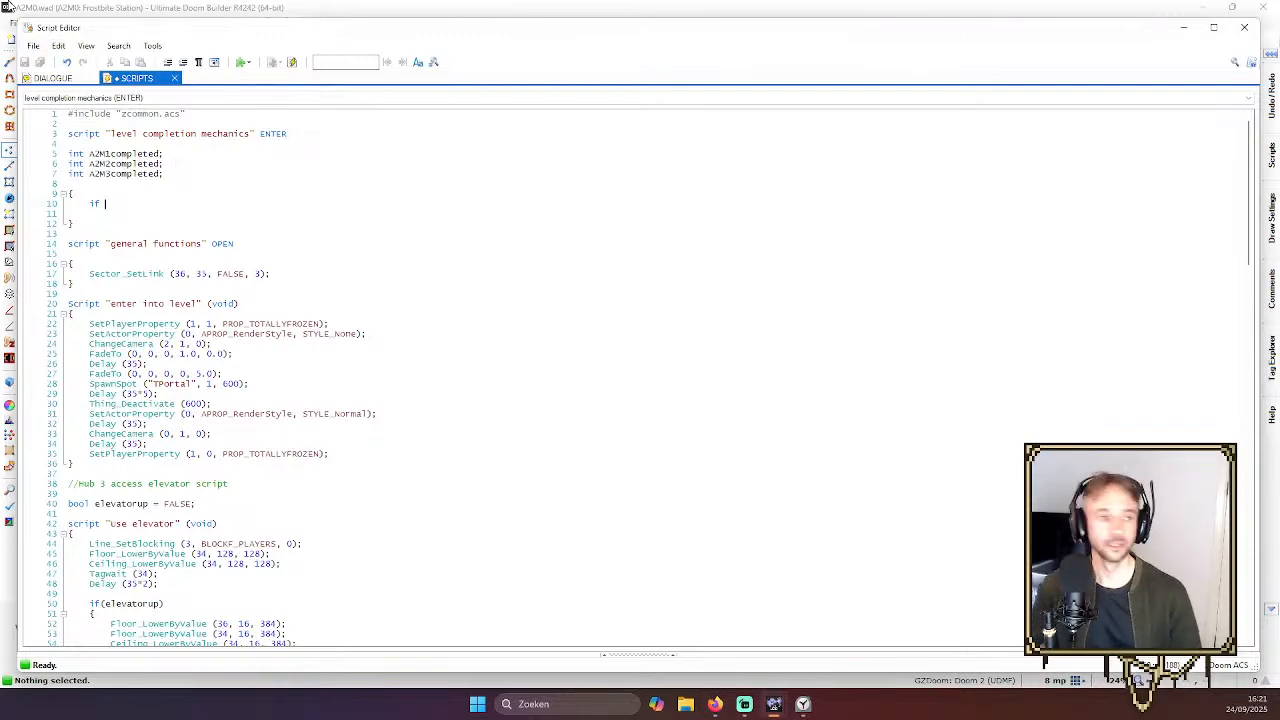
Save map A2M0 outside the script editor and load map A2M3 from the recent maps
click(1244, 27)
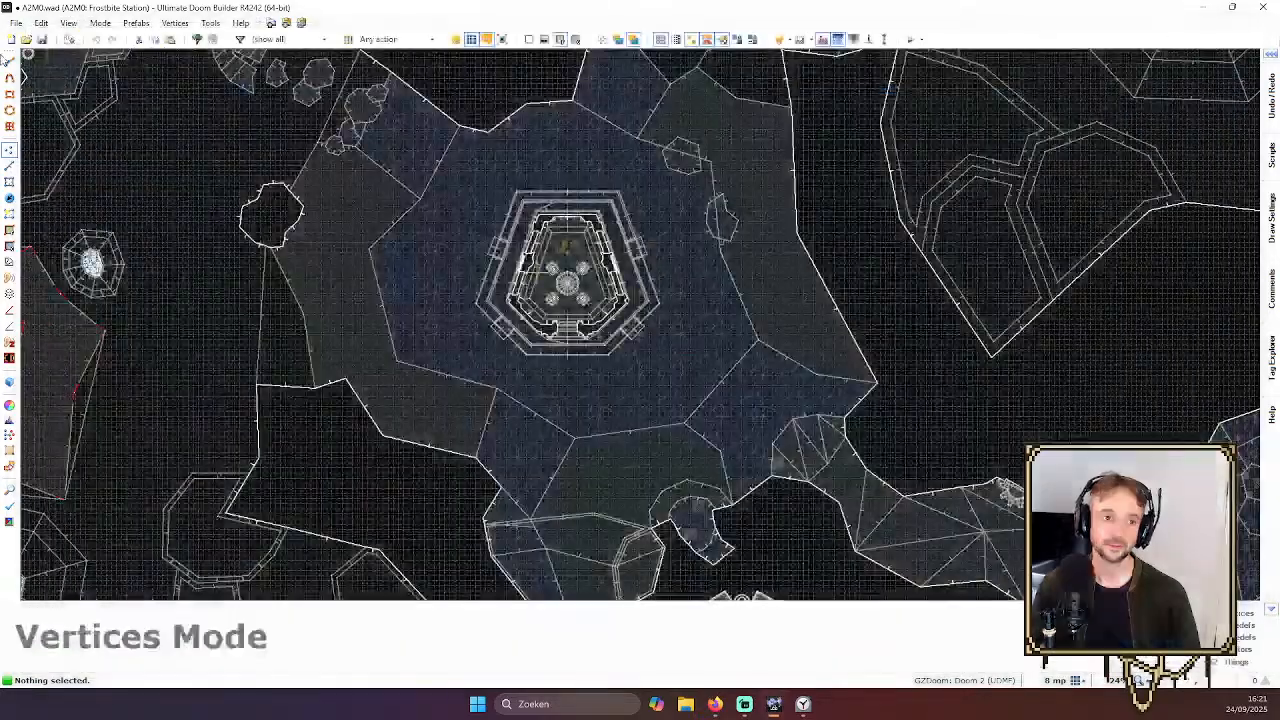
click(42, 40)
click(16, 22)
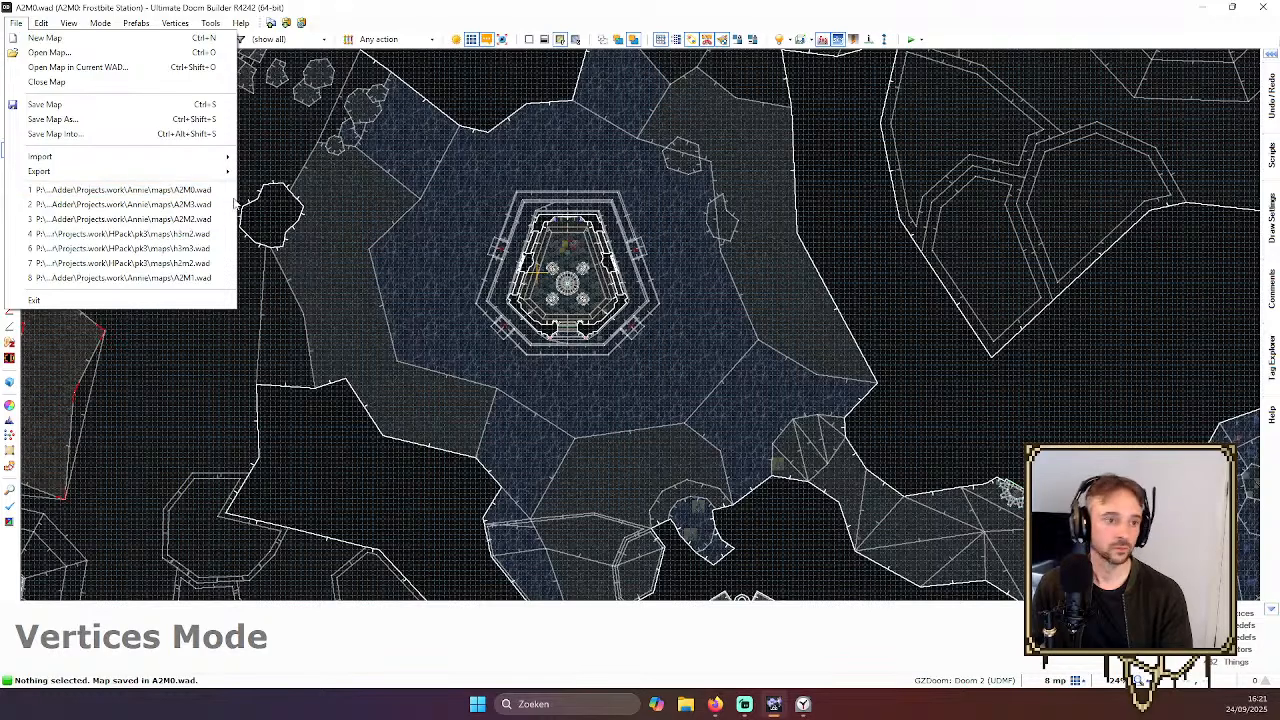
click(192, 207)
click(646, 482)
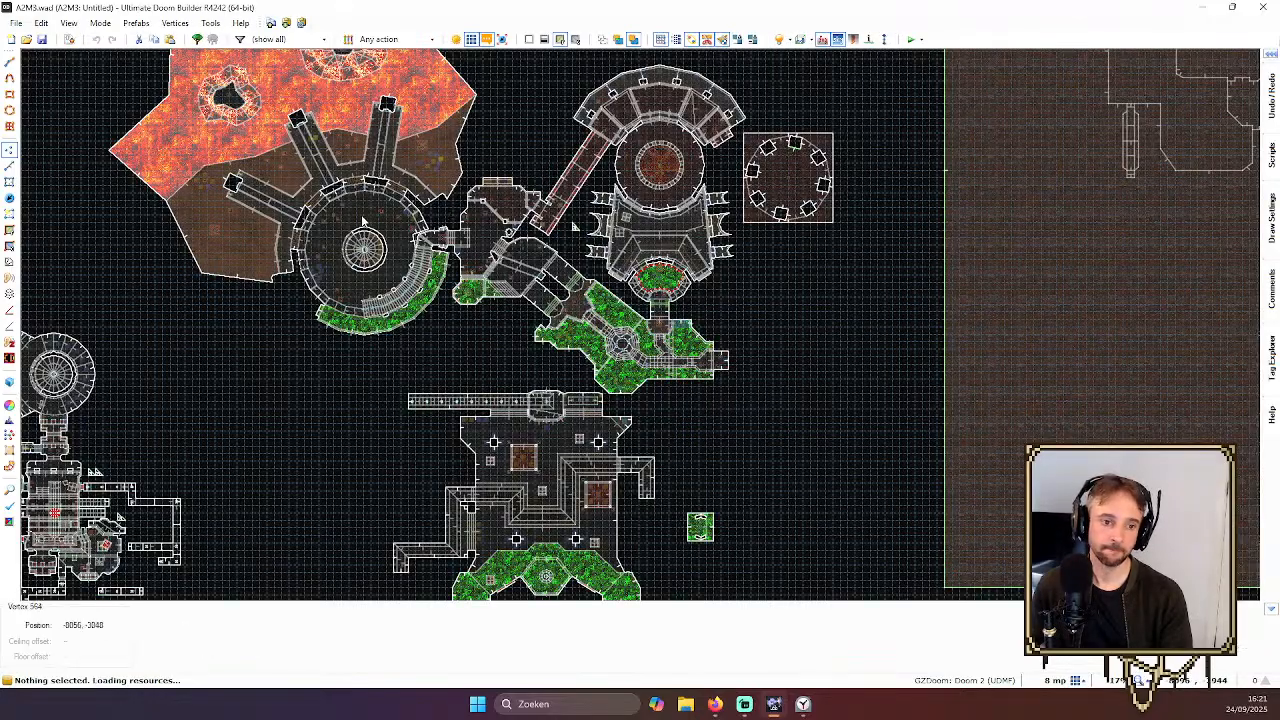
In Linedefs mode, open the properties of a linedef on the round structure's outer ring and bring up its predefined action list
scroll(390, 232, down, 3)
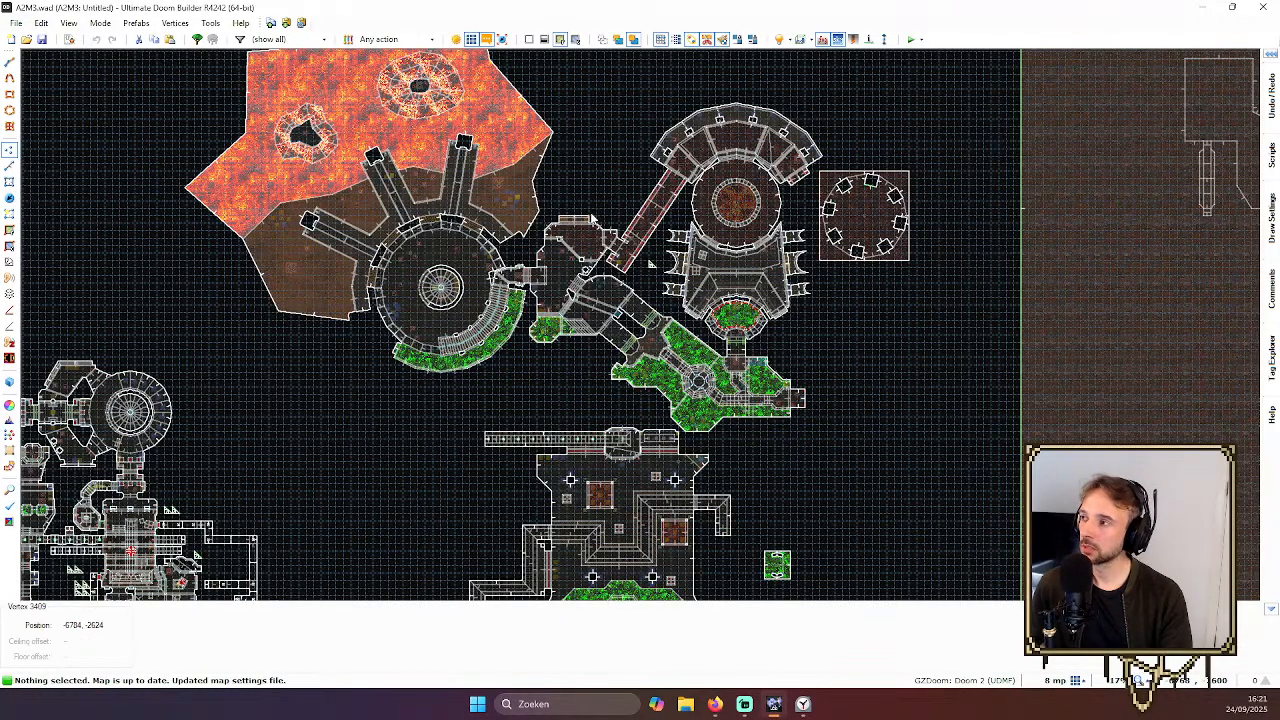
key(v)
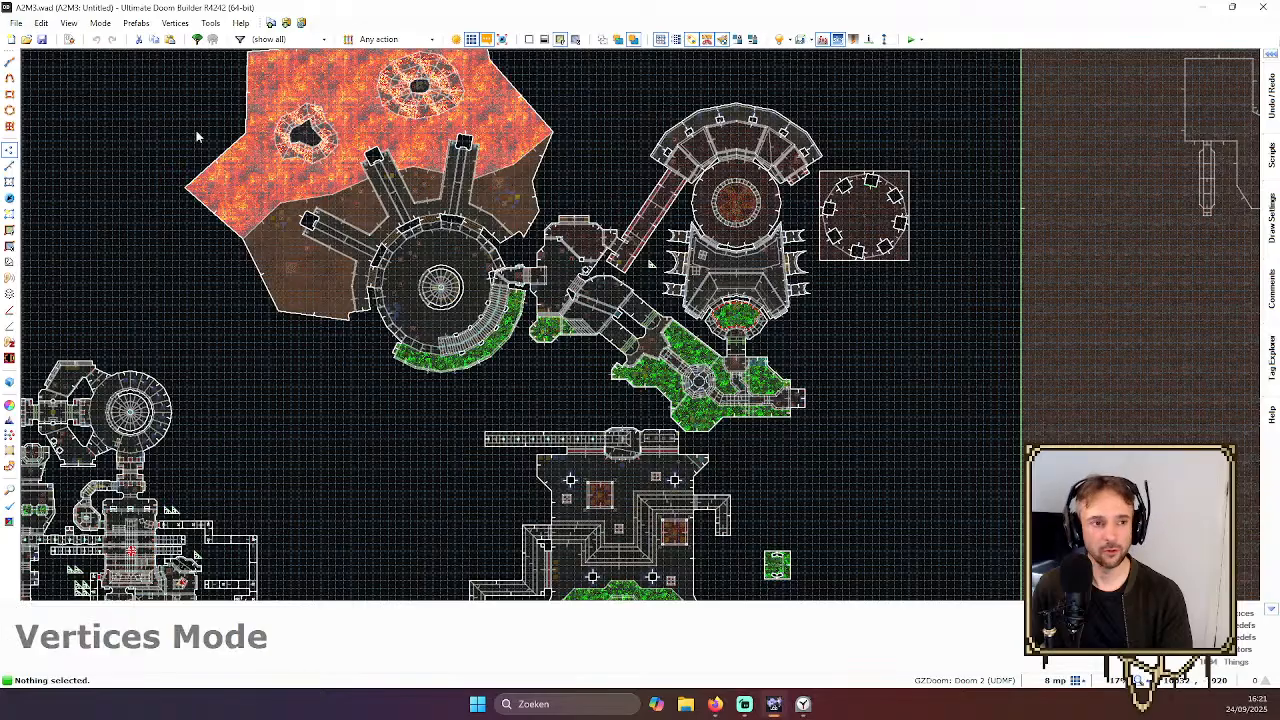
click(9, 165)
scroll(420, 245, up, 3)
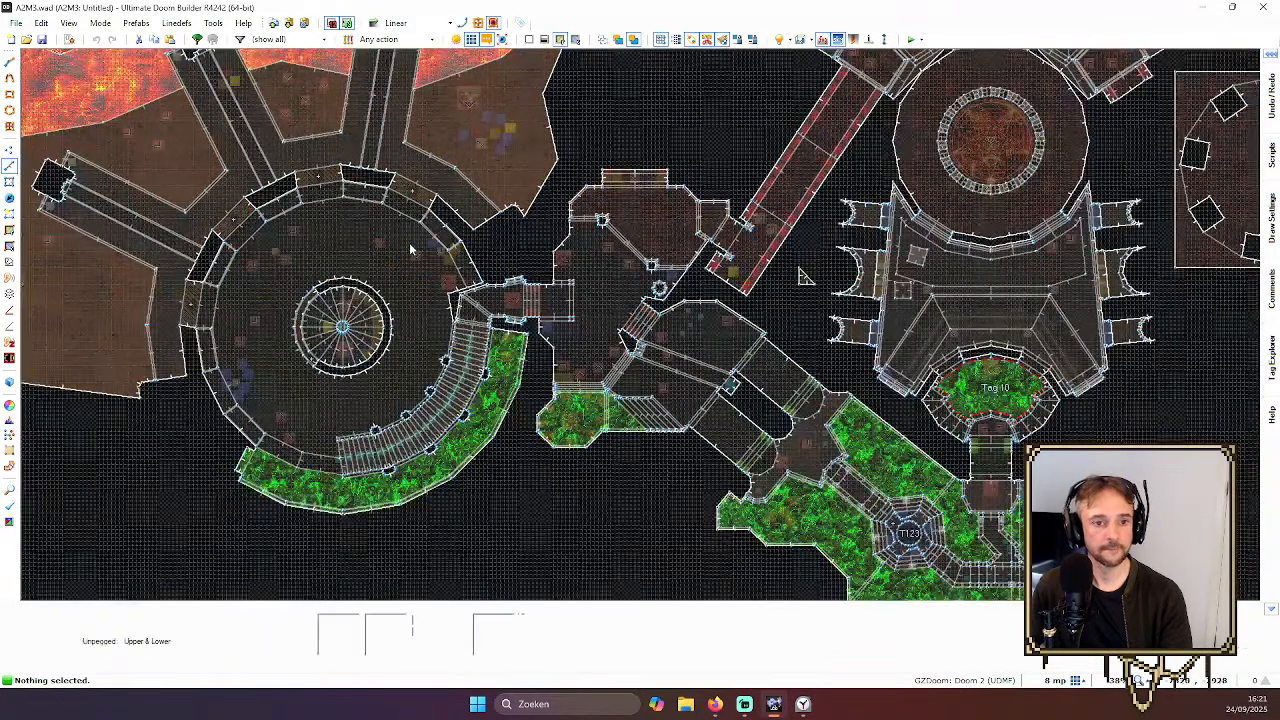
scroll(350, 302, up, 2)
scroll(351, 299, up, 1)
right_click(329, 325)
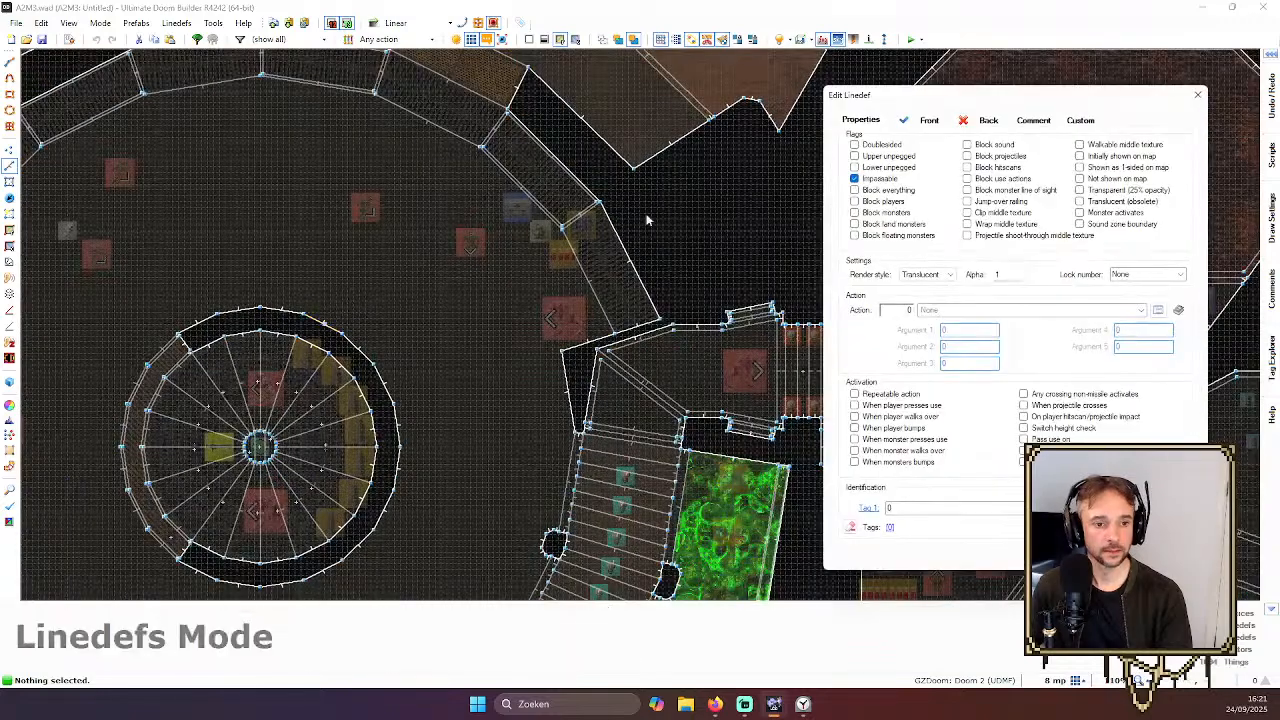
drag(961, 101, 520, 121)
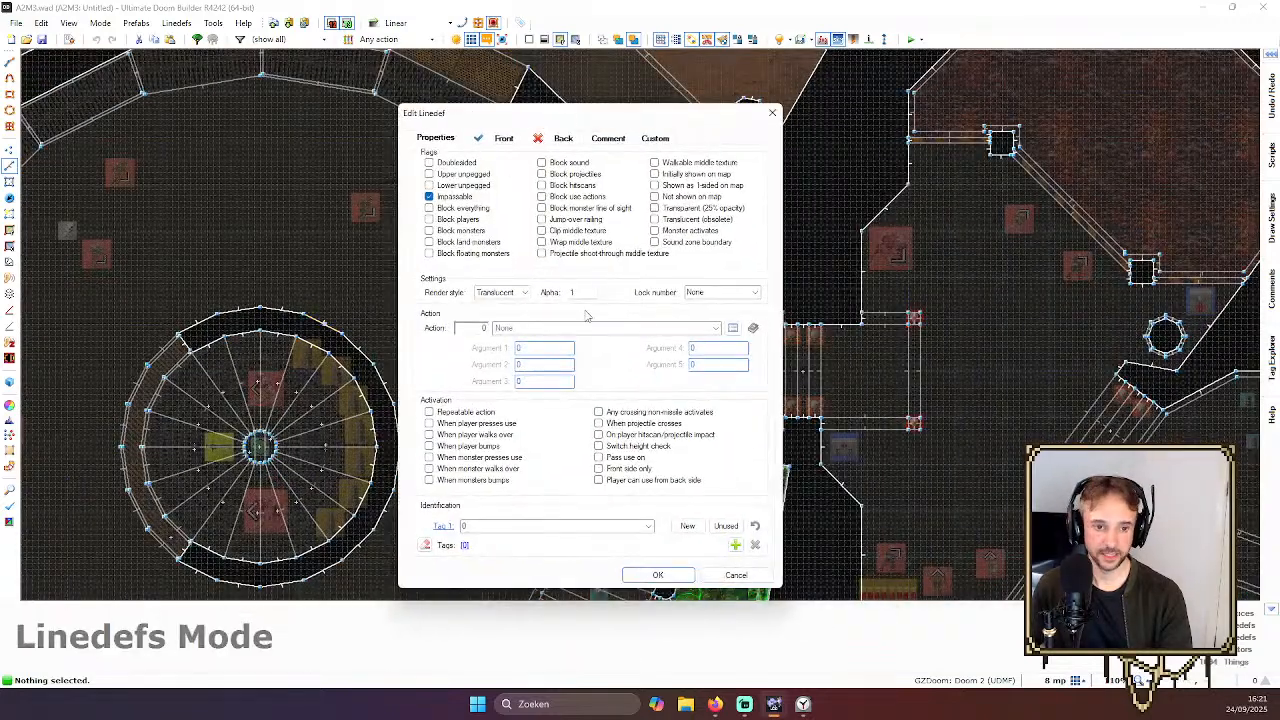
click(733, 328)
Examine the predefined linedef action categories, including the actions grouped under Change
scroll(605, 345, down, 3)
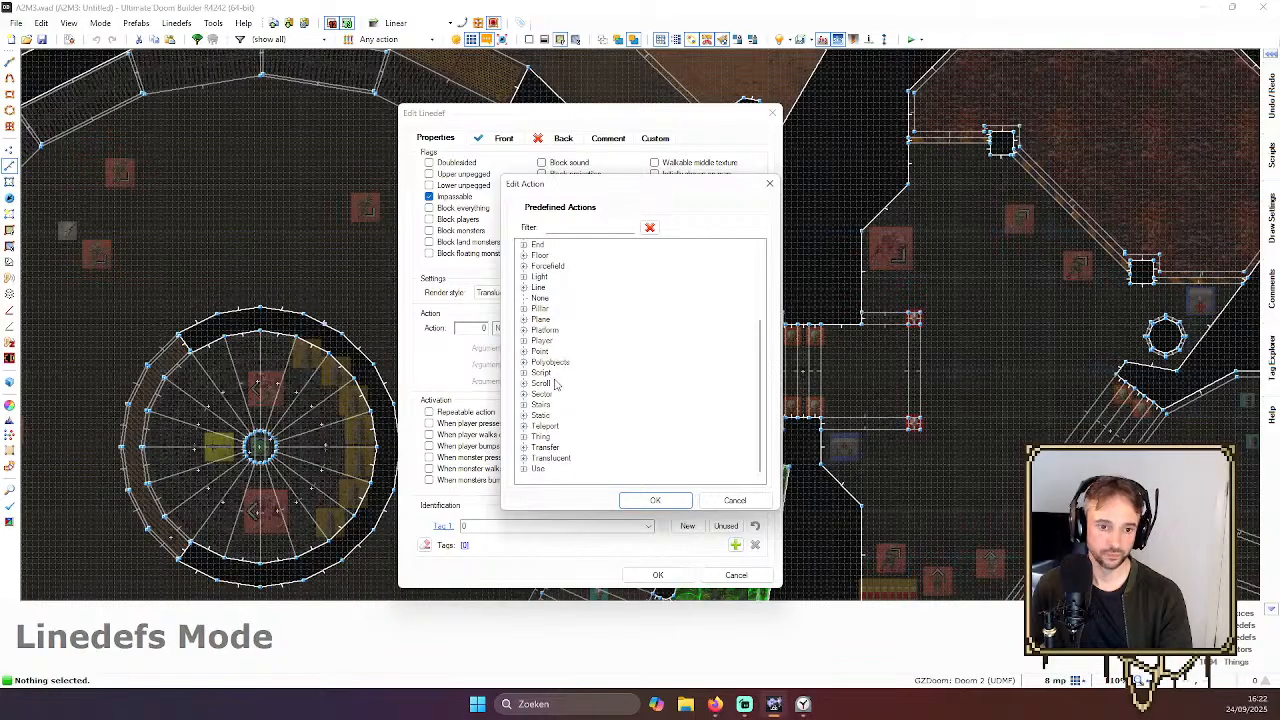
scroll(548, 385, up, 3)
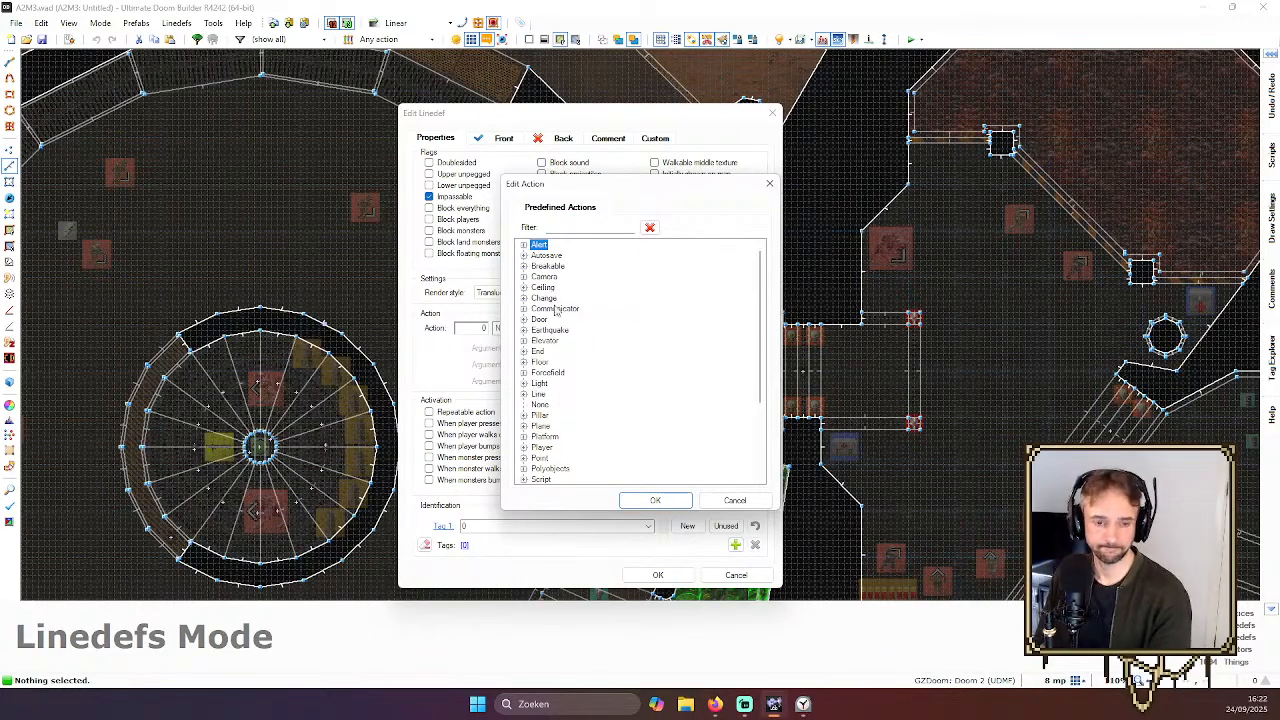
scroll(555, 310, down, 1)
scroll(621, 296, down, 2)
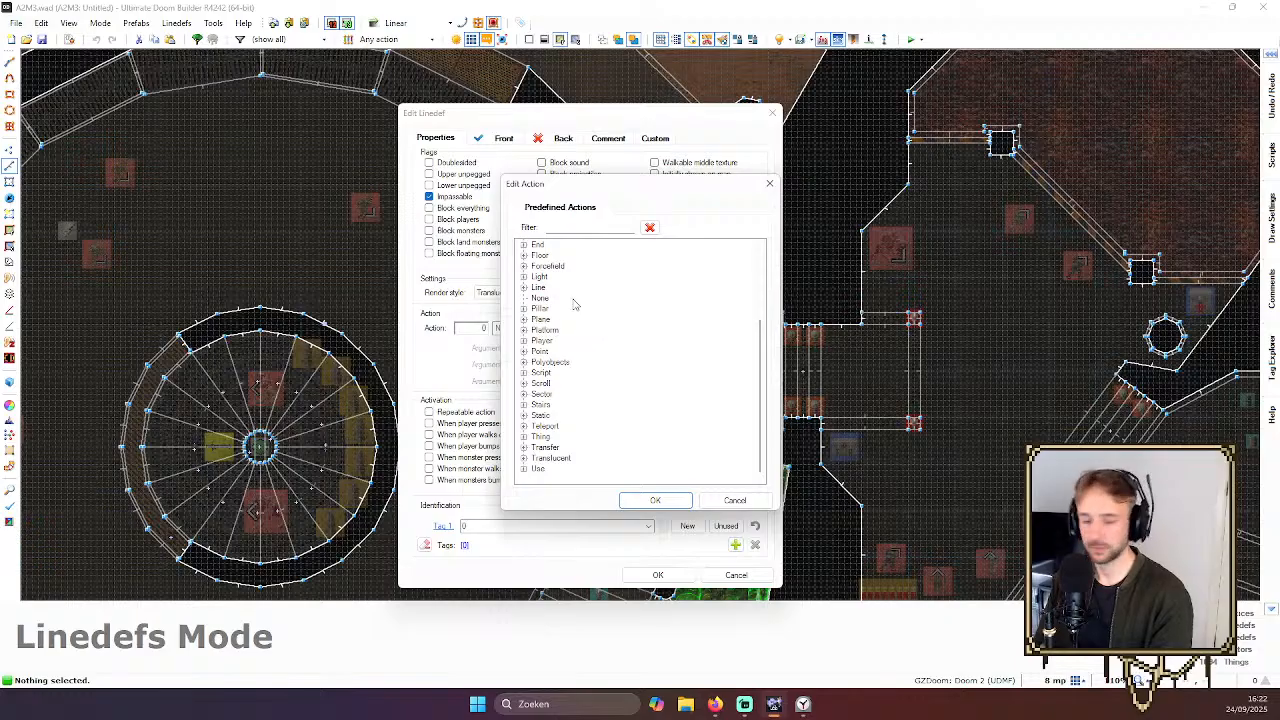
click(524, 352)
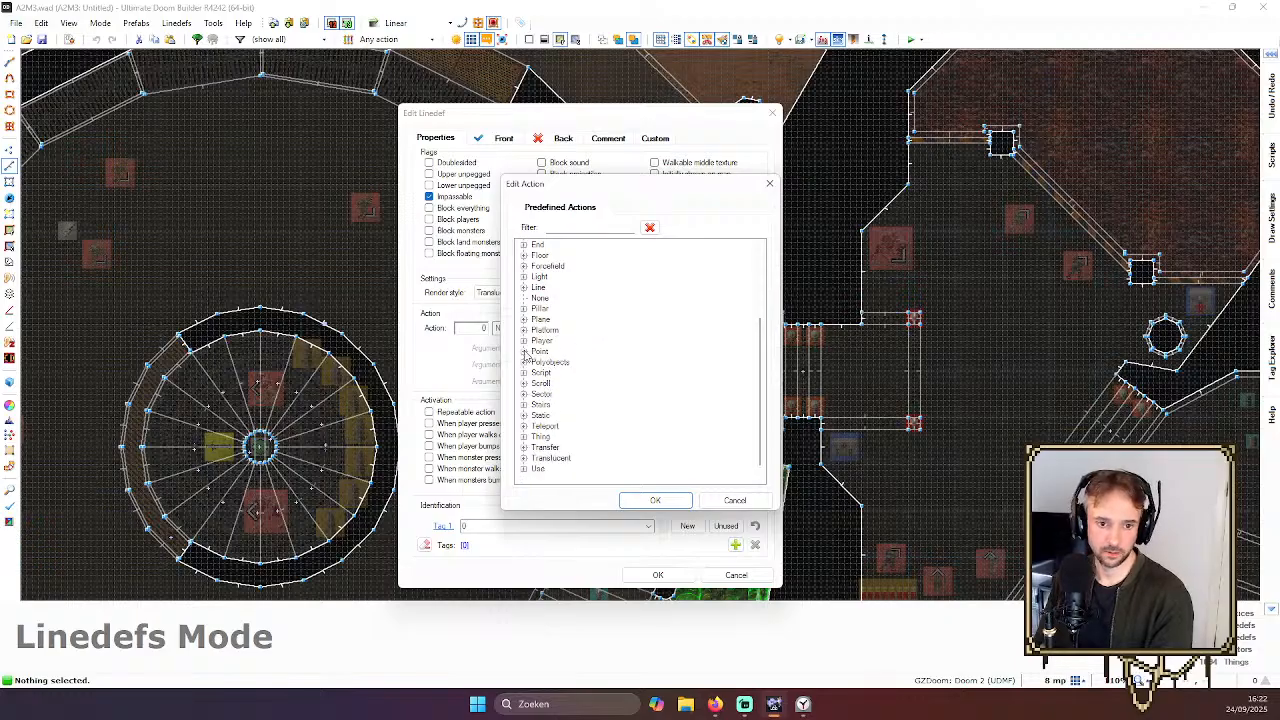
click(524, 352)
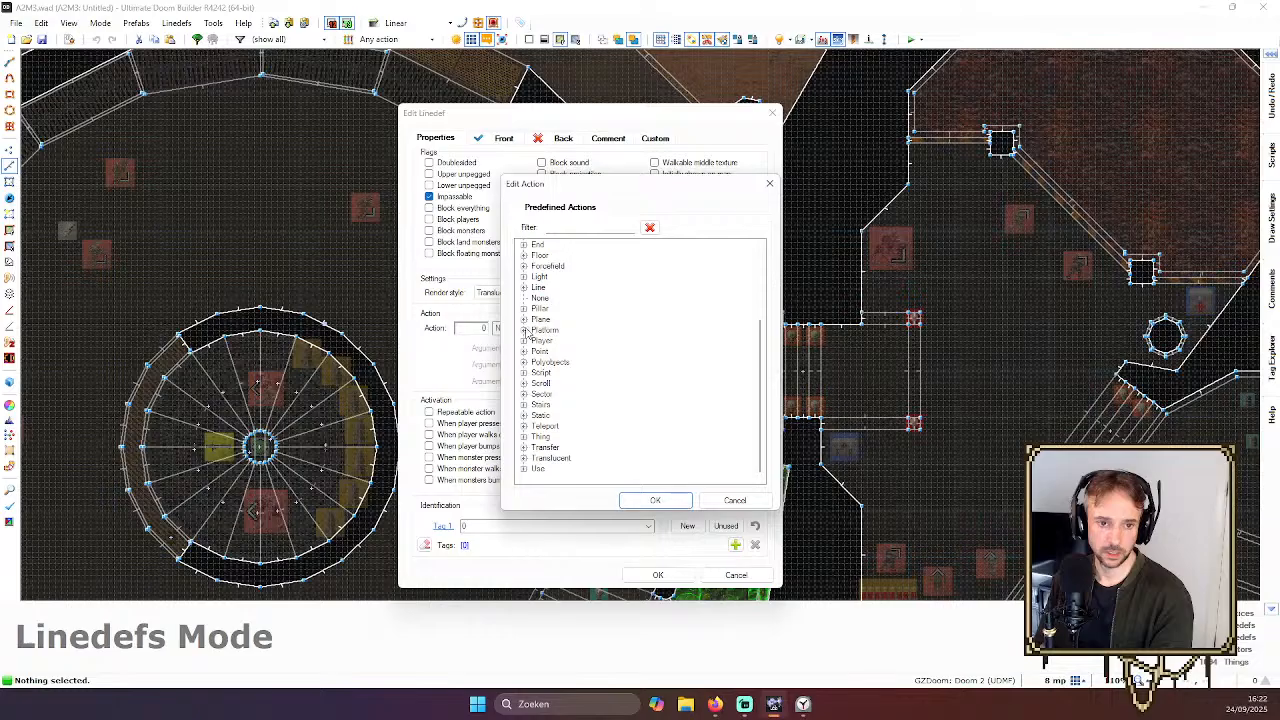
scroll(560, 350, up, 3)
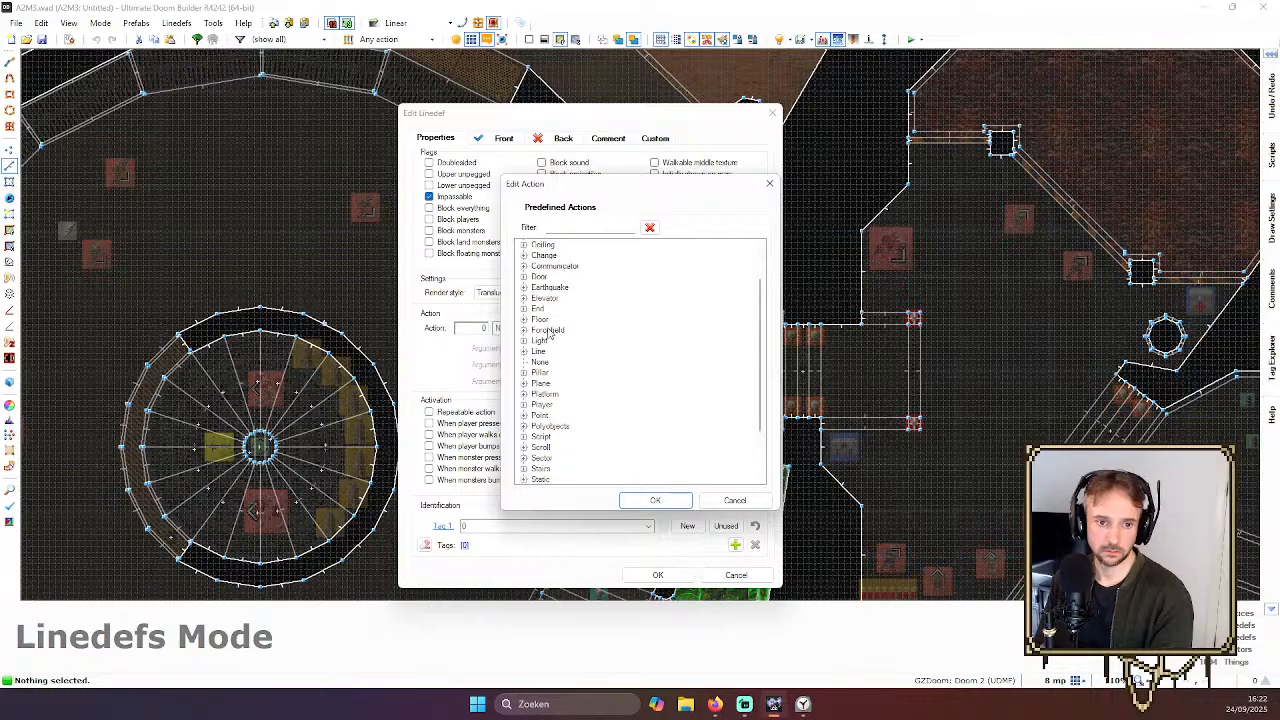
scroll(575, 338, up, 1)
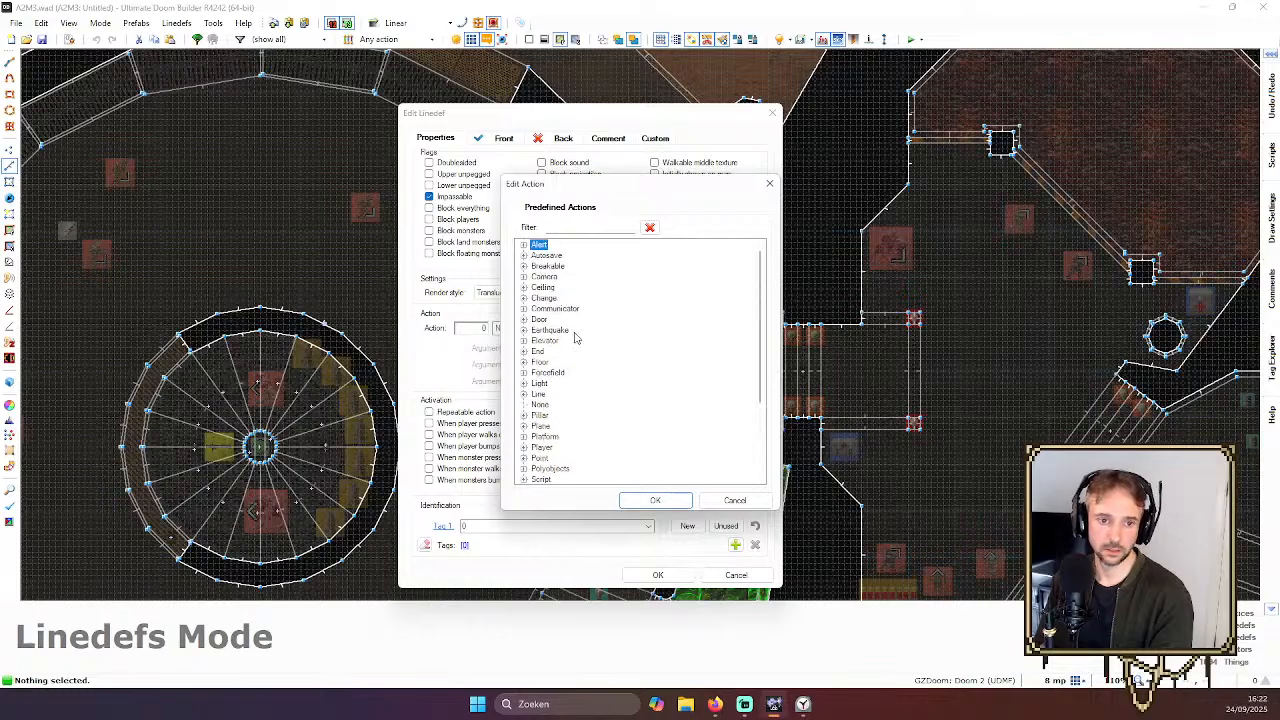
click(524, 298)
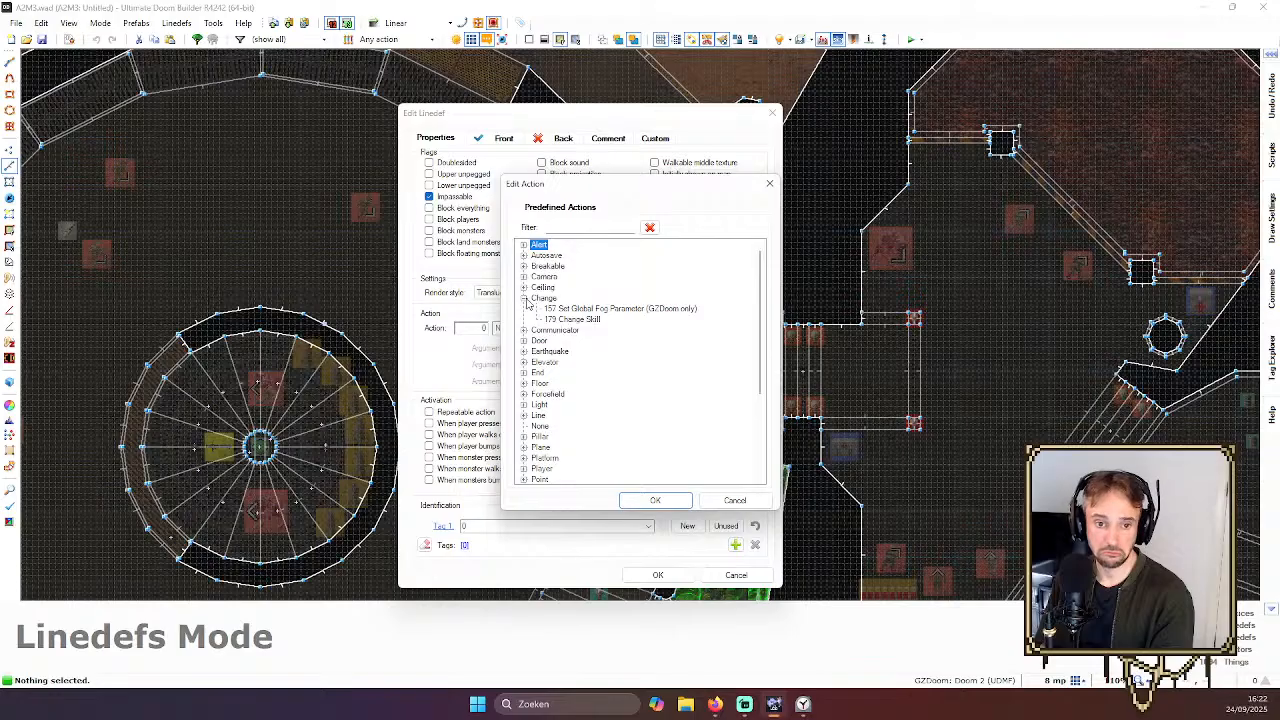
click(524, 298)
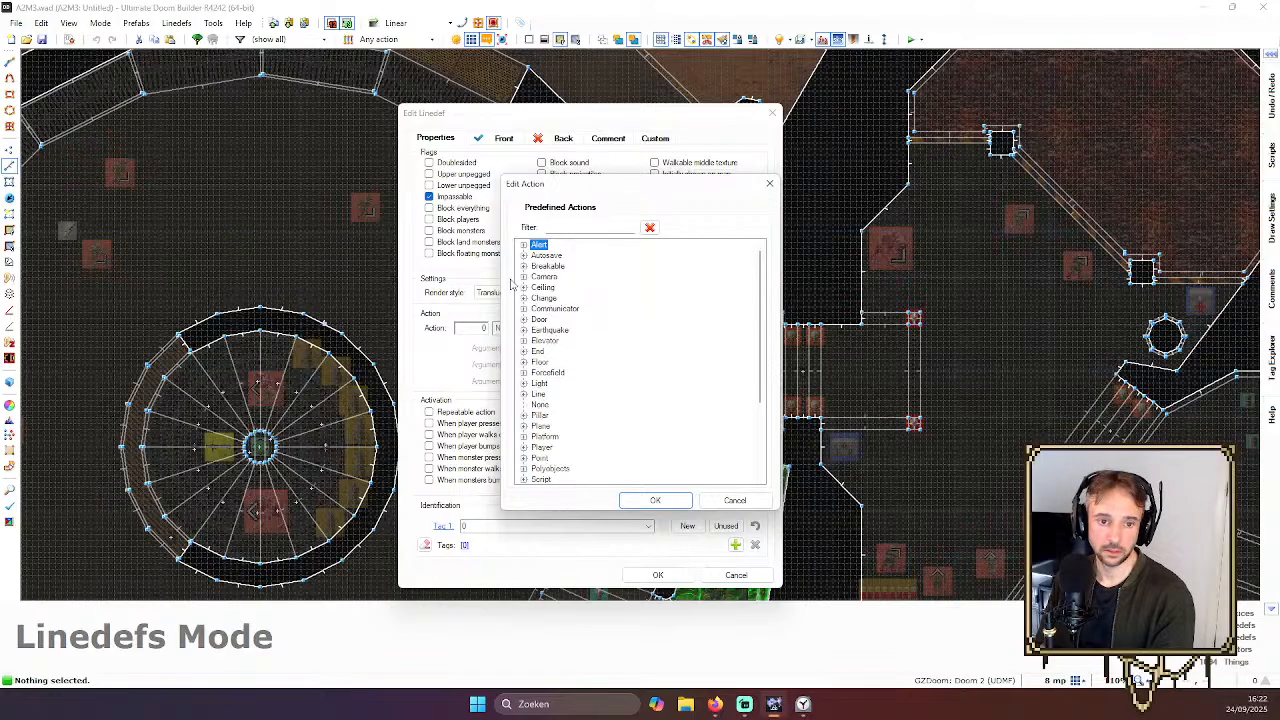
scroll(530, 328, down, 2)
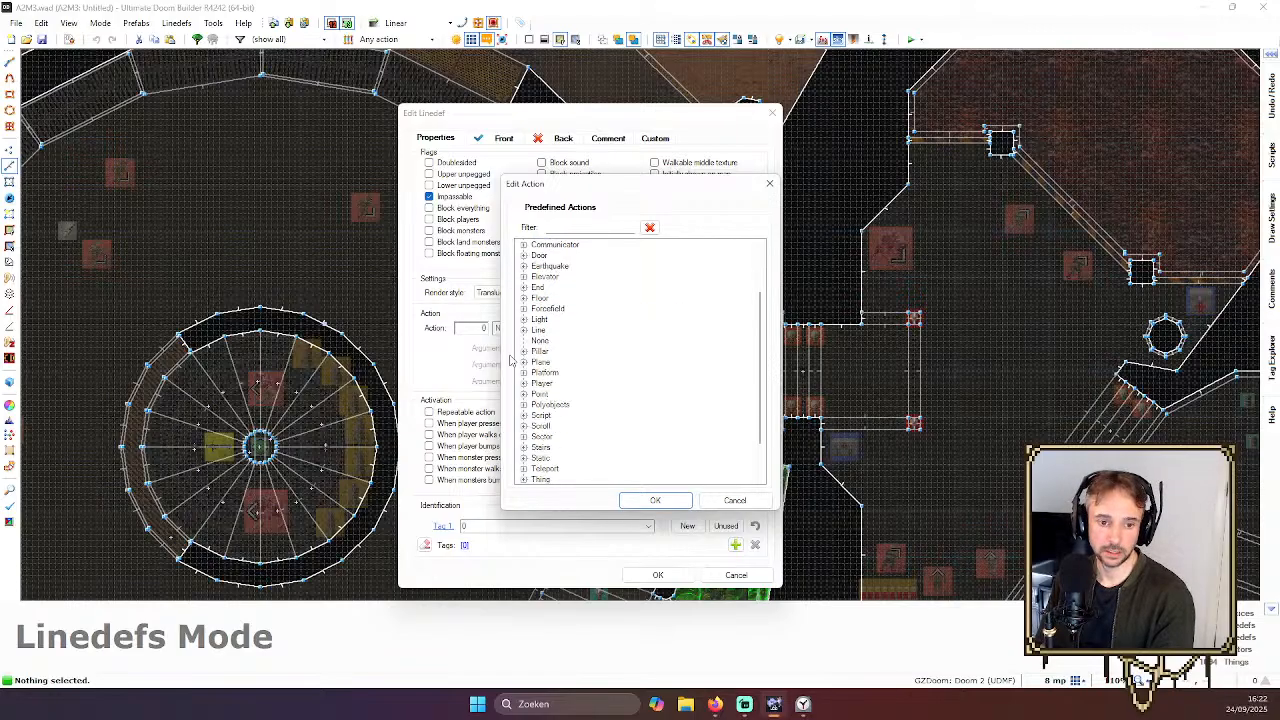
Inspect the Script actions, including Script Locked Execute and Script Execute, and cancel out of the linedef's properties
click(524, 415)
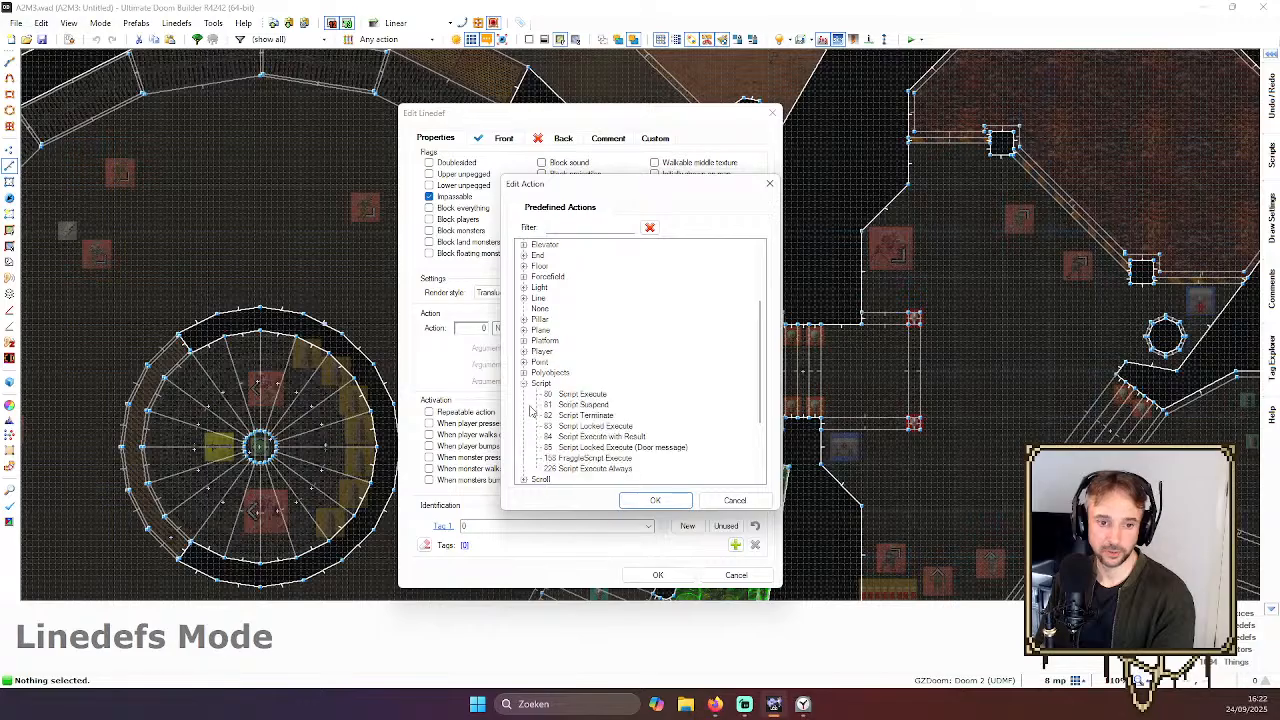
scroll(619, 405, down, 1)
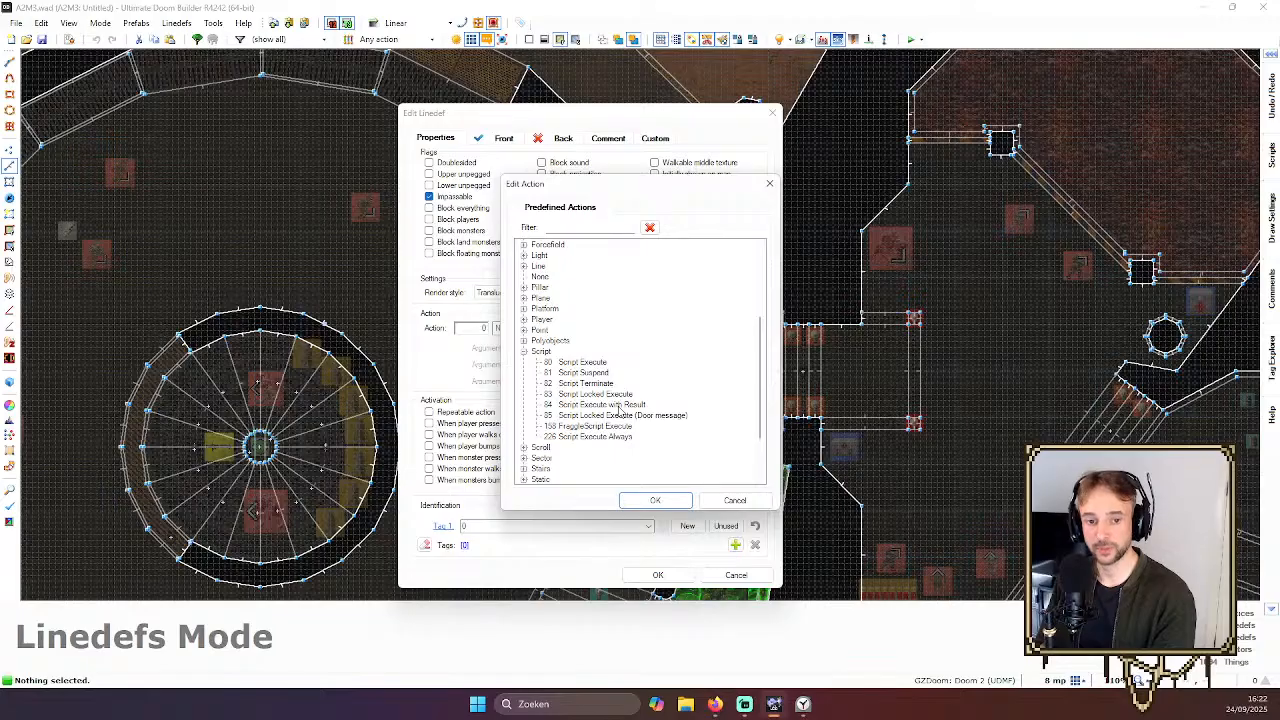
click(618, 404)
click(615, 394)
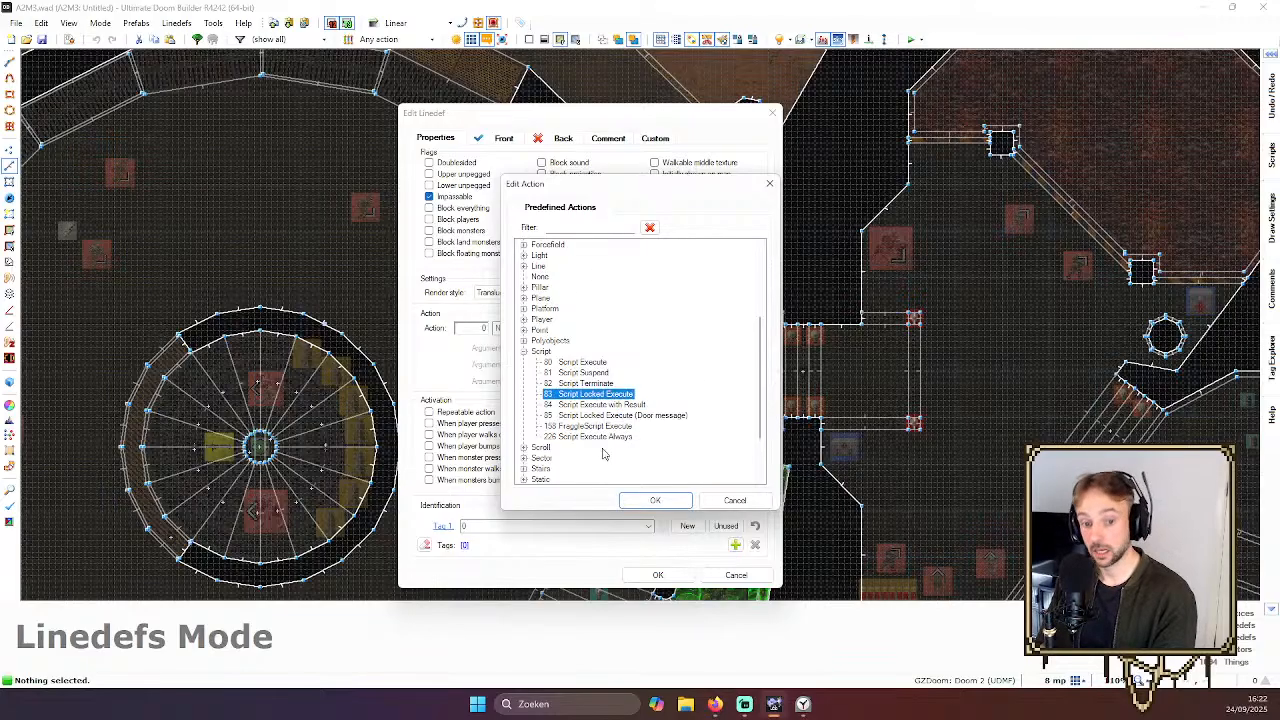
click(588, 362)
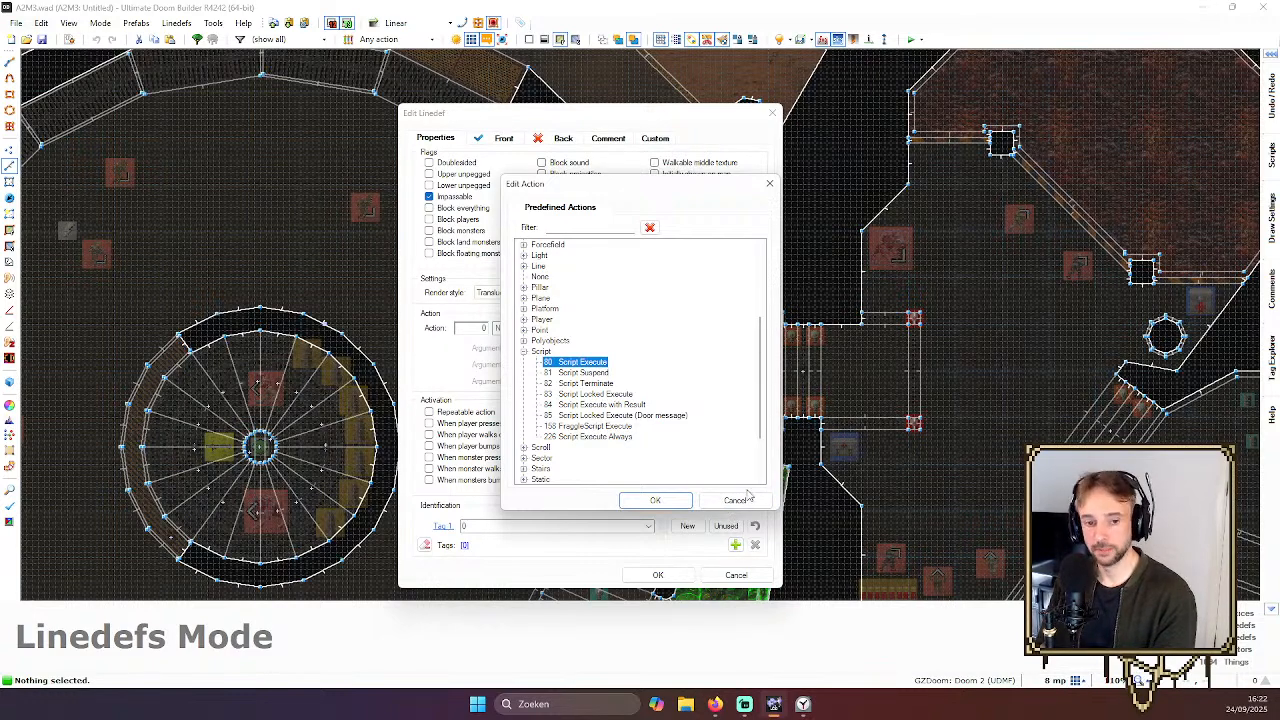
click(758, 503)
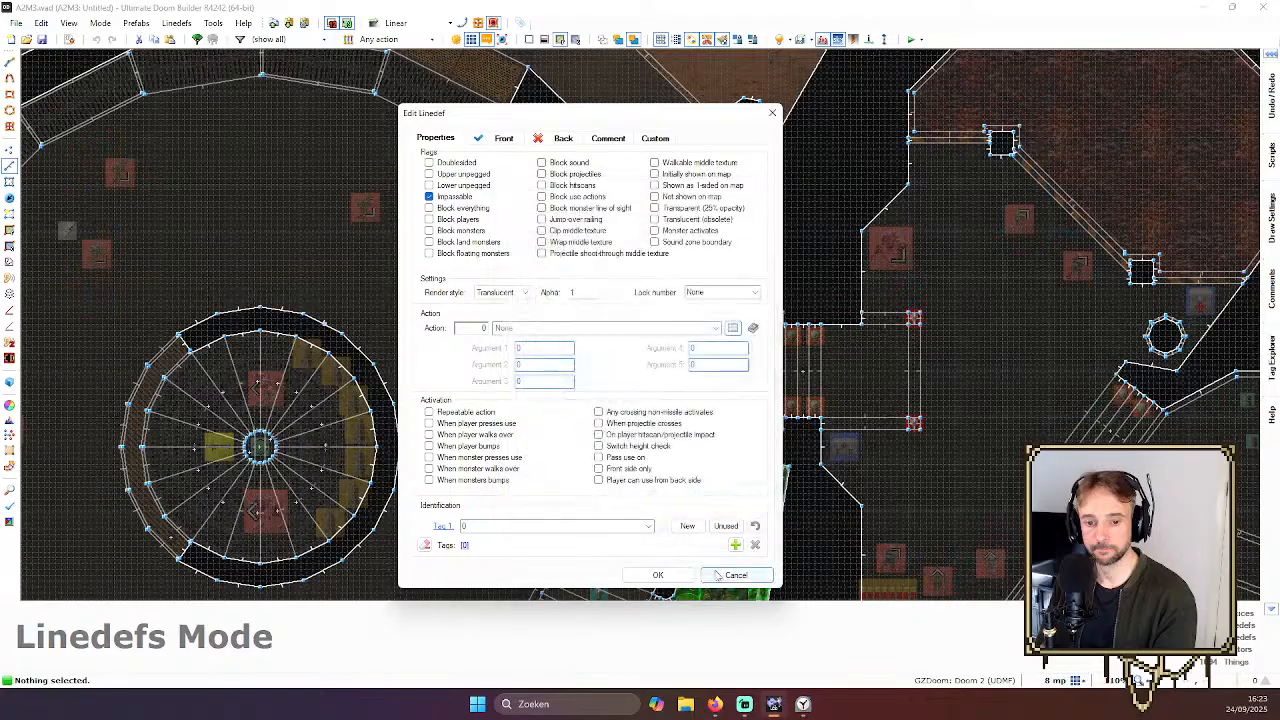
click(736, 575)
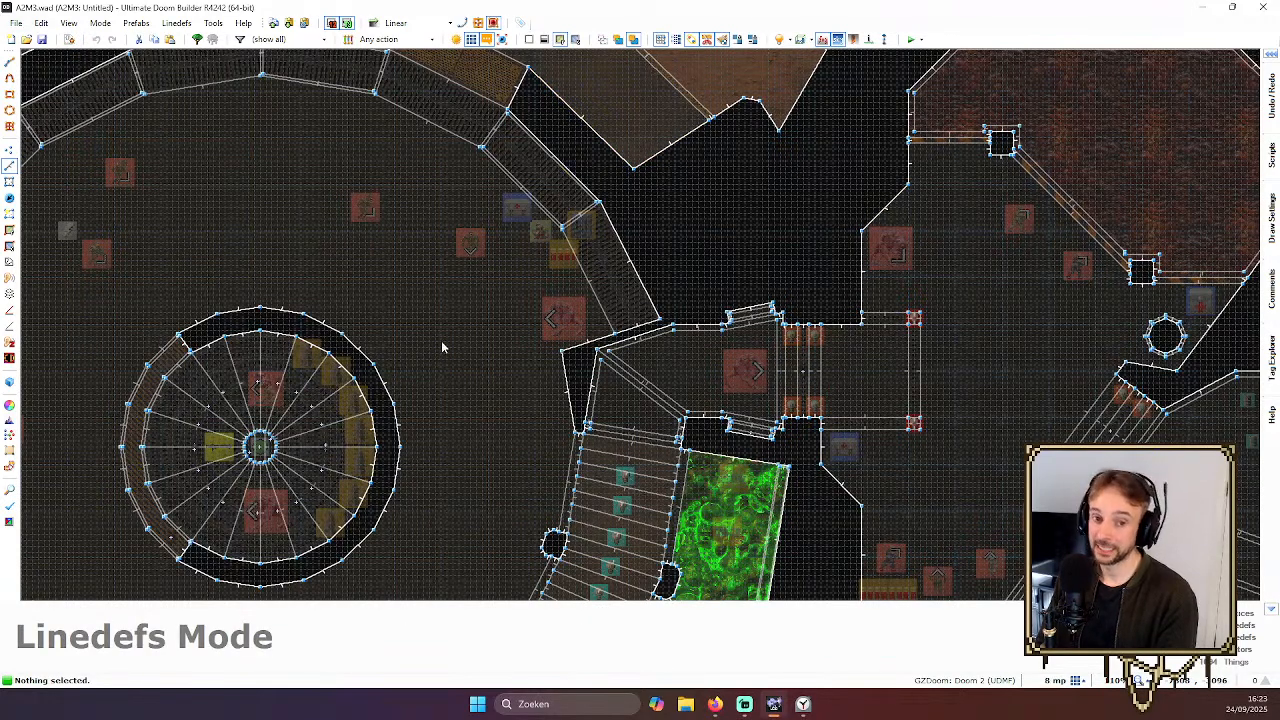
Load map A2M0 from the recent maps with its existing game configuration and resources
scroll(620, 300, down, 3)
scroll(535, 336, down, 6)
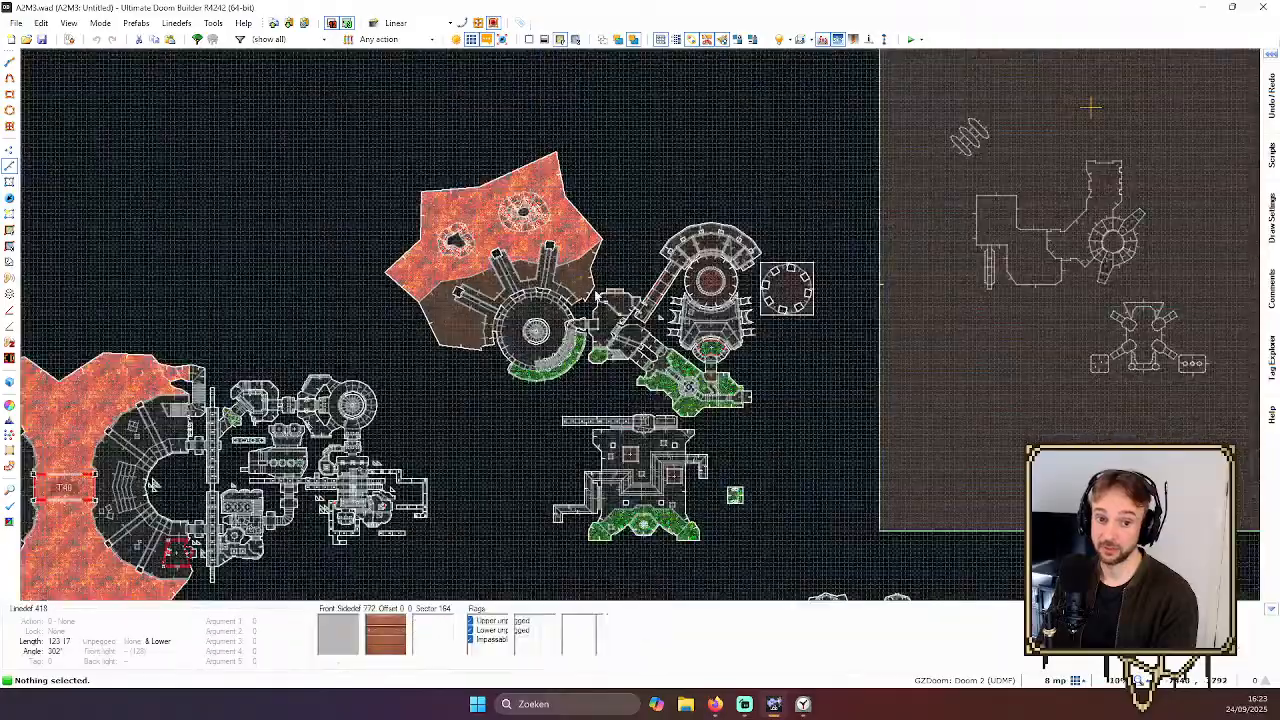
scroll(535, 340, up, 3)
scroll(534, 341, up, 2)
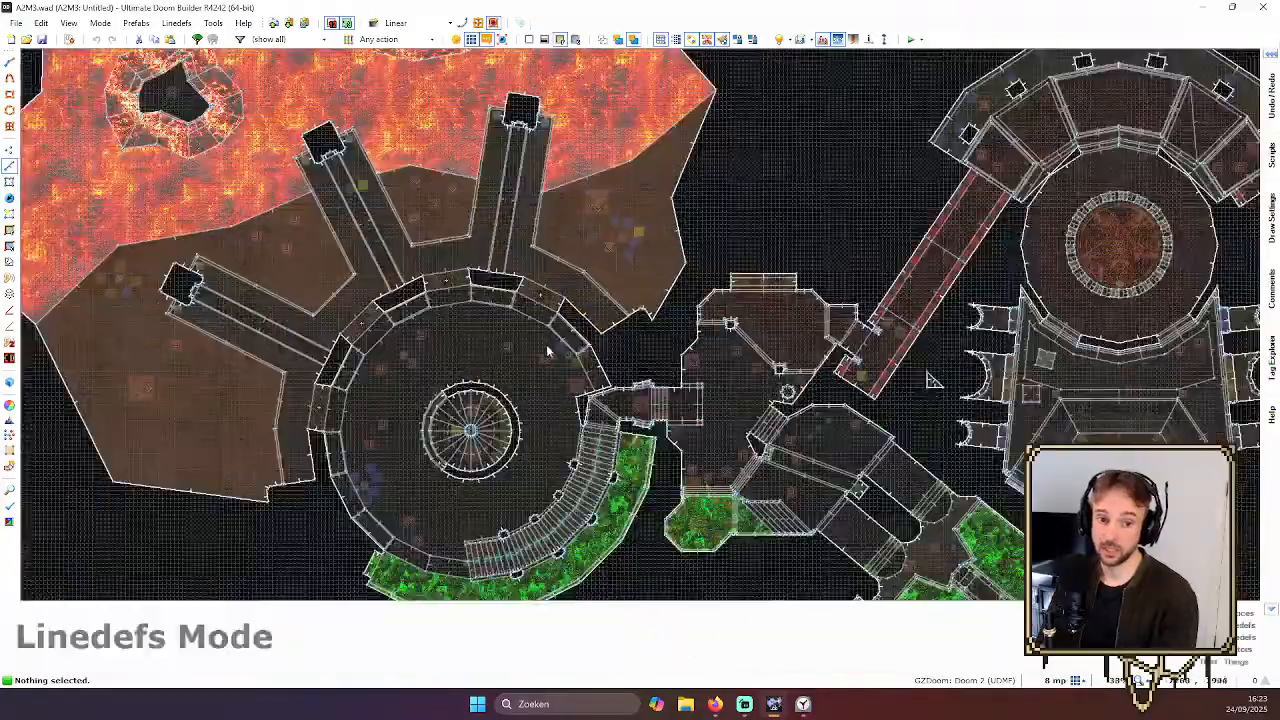
scroll(536, 338, down, 4)
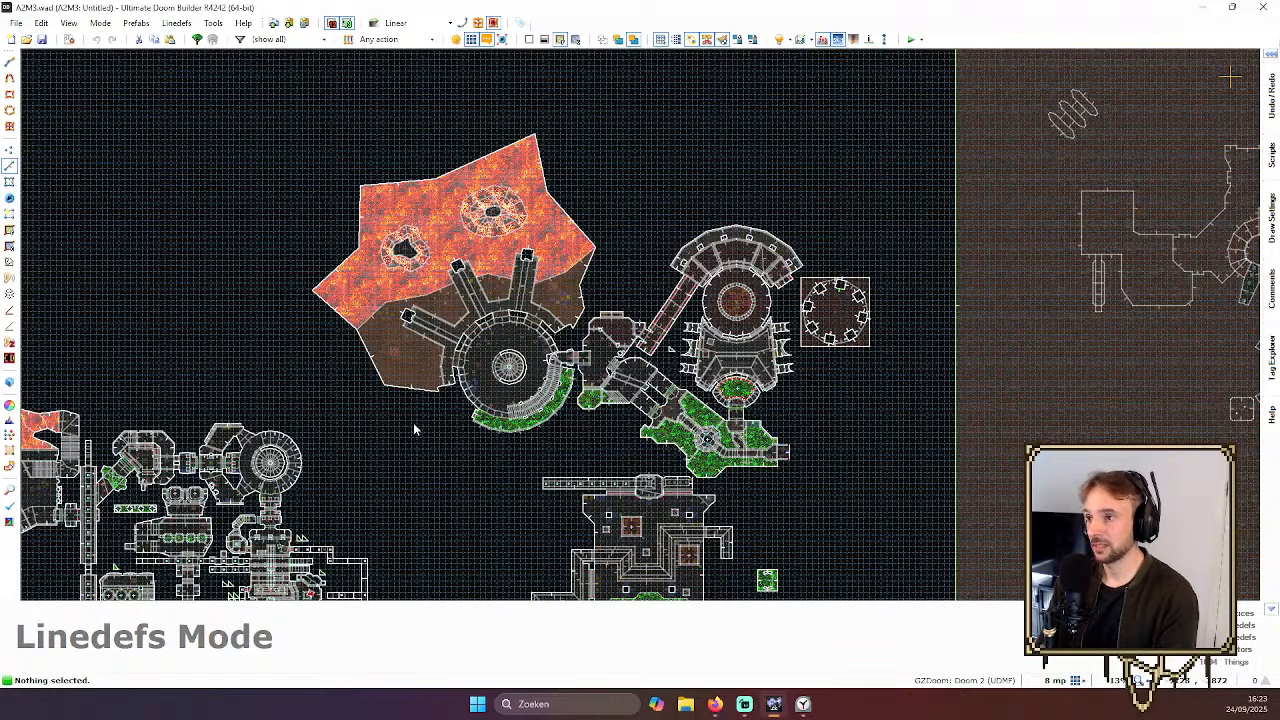
click(8, 27)
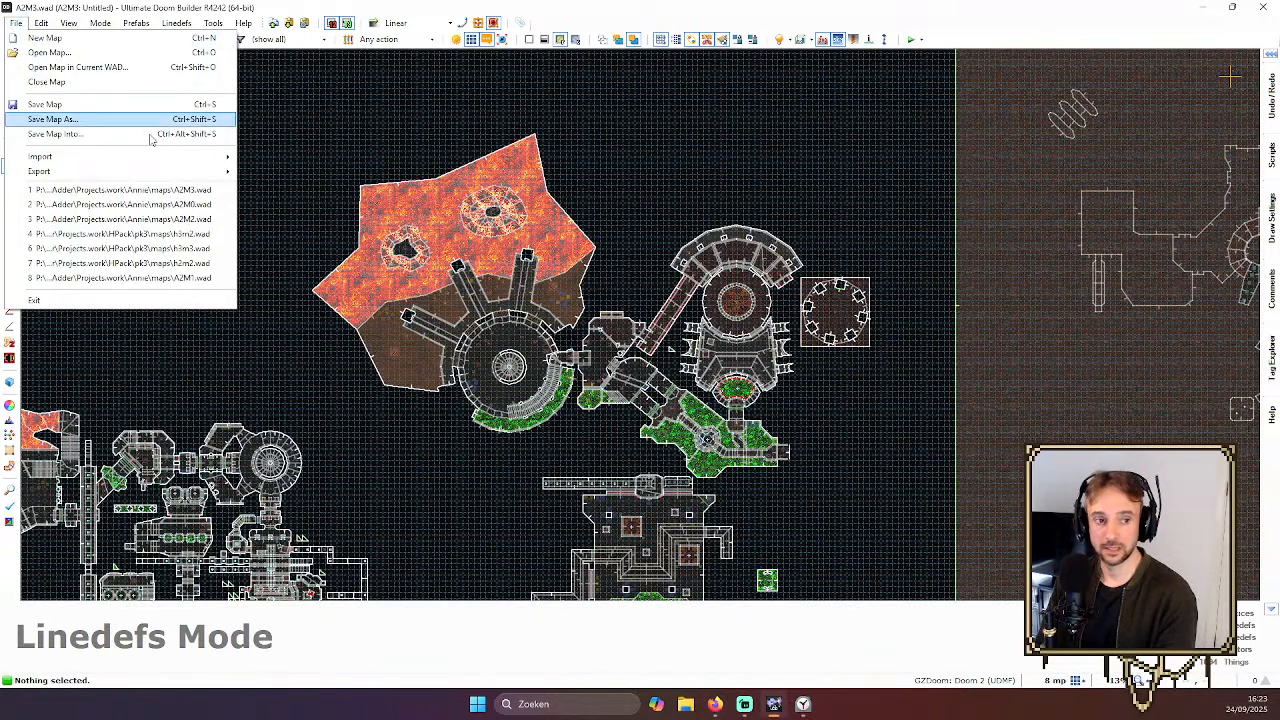
click(204, 206)
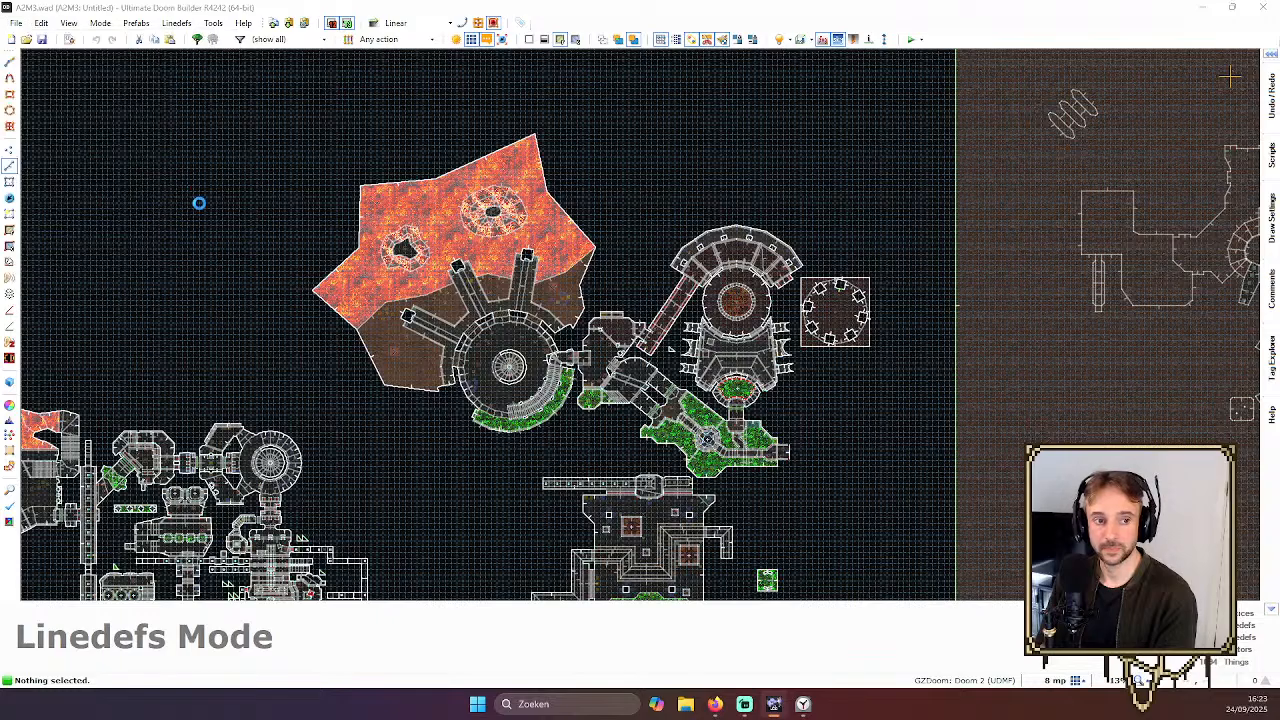
click(640, 495)
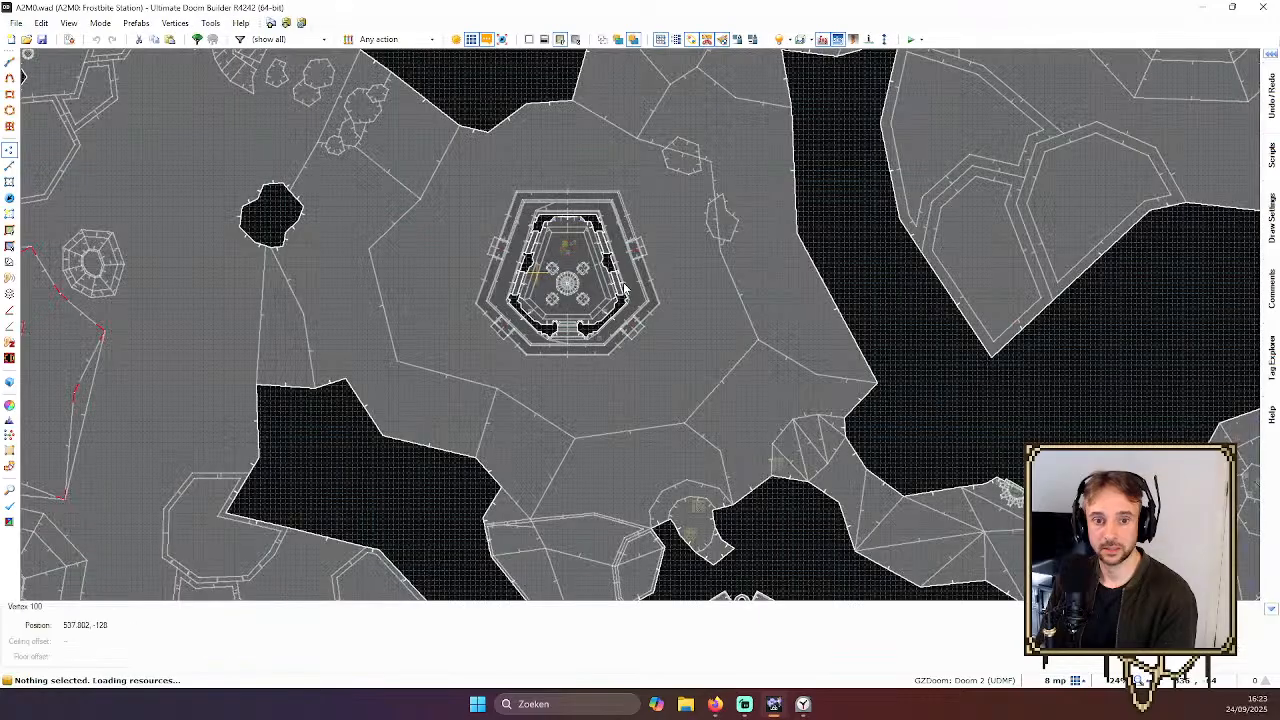
Open the script editor for A2M0 and review the "level completion mechanics" script and the scripts below it
scroll(579, 278, down, 2)
scroll(583, 281, up, 2)
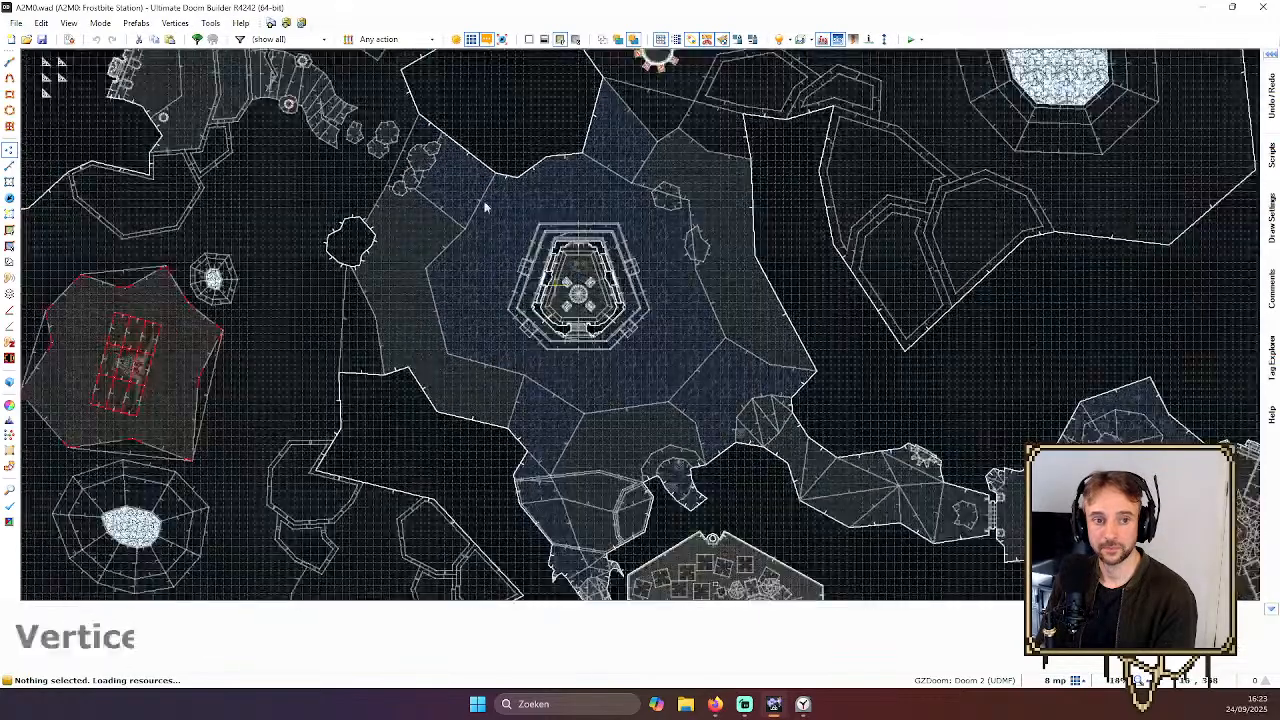
key(F10)
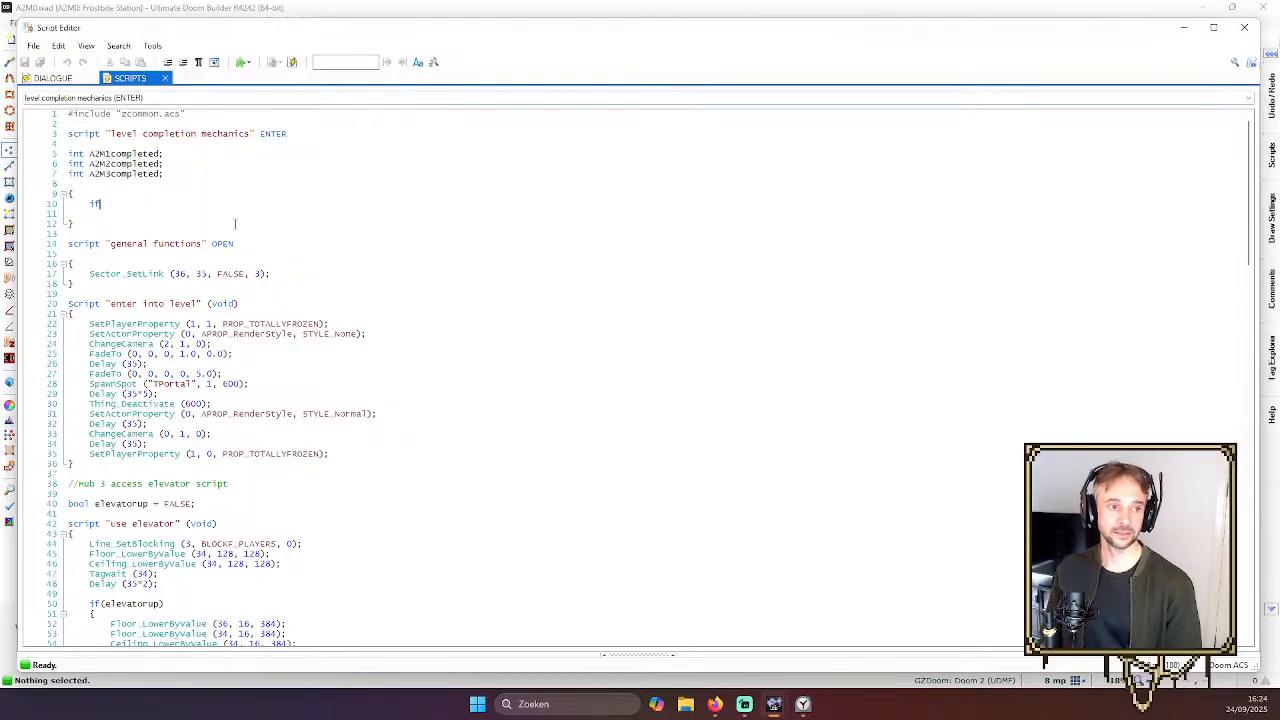
scroll(143, 210, down, 2)
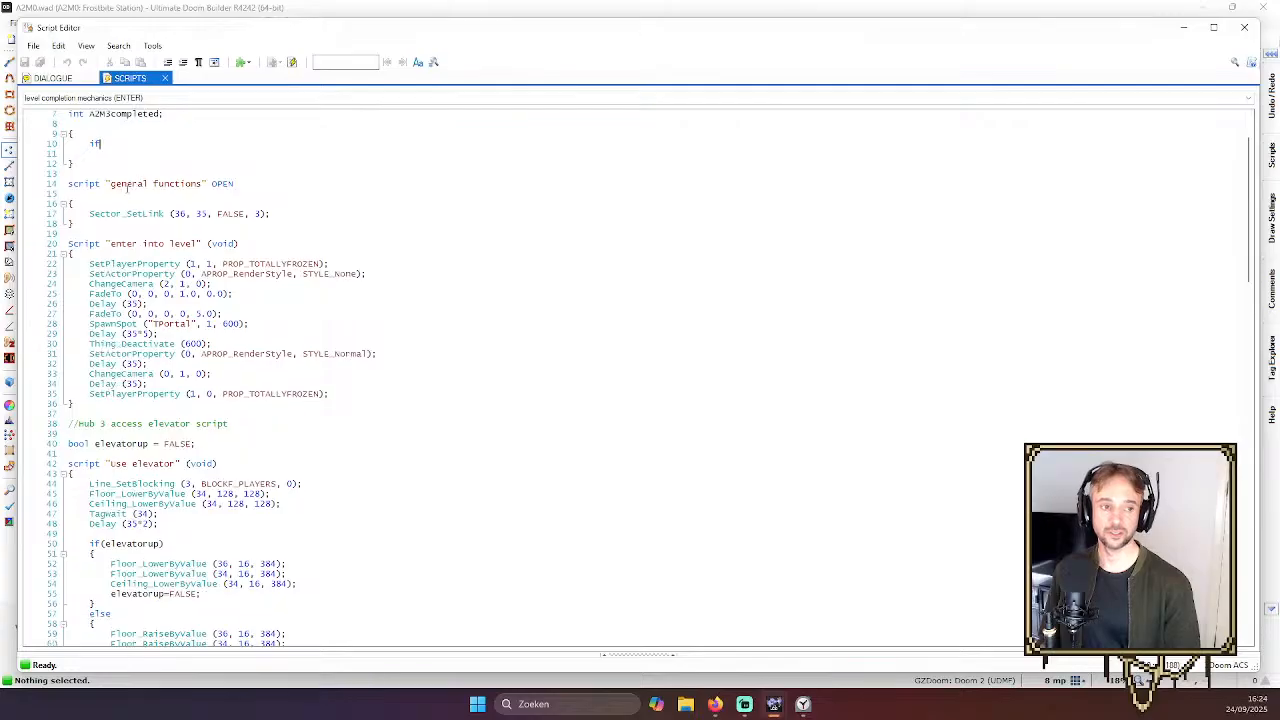
scroll(143, 210, up, 2)
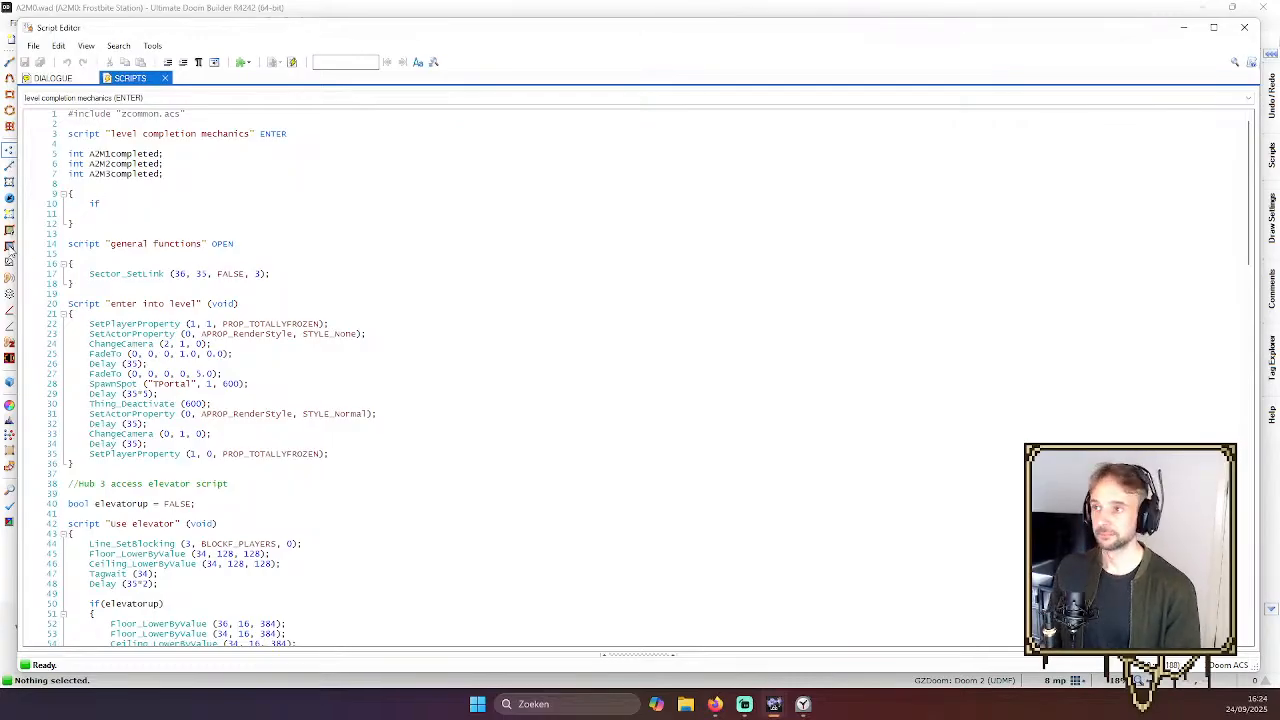
Close the script editor and load map A2M3 from the recent maps
click(1244, 27)
scroll(607, 245, down, 5)
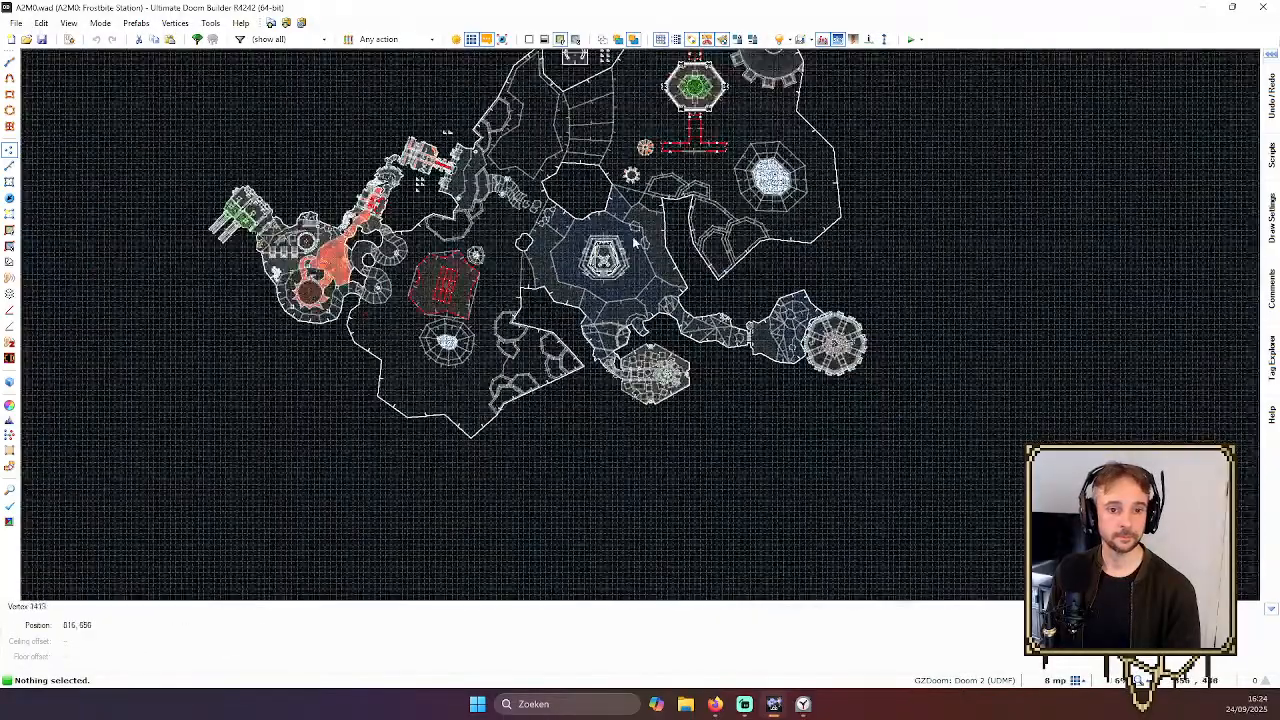
scroll(610, 228, up, 4)
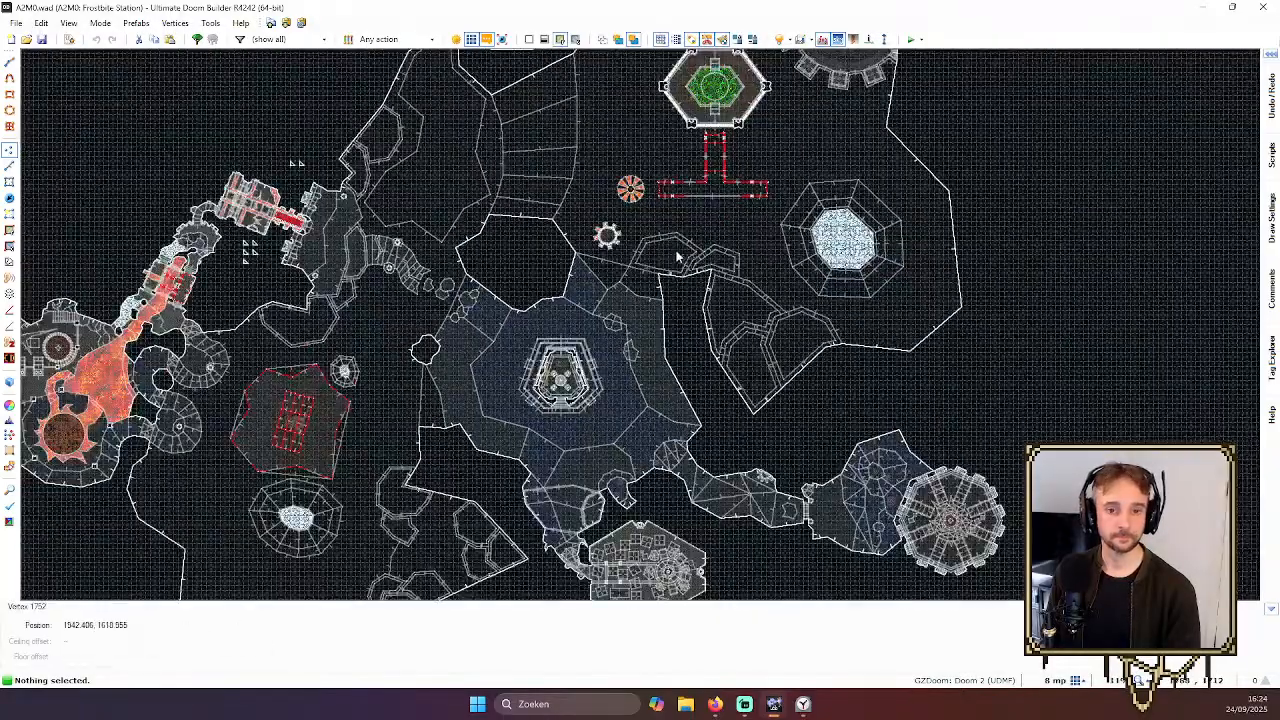
click(16, 23)
click(169, 194)
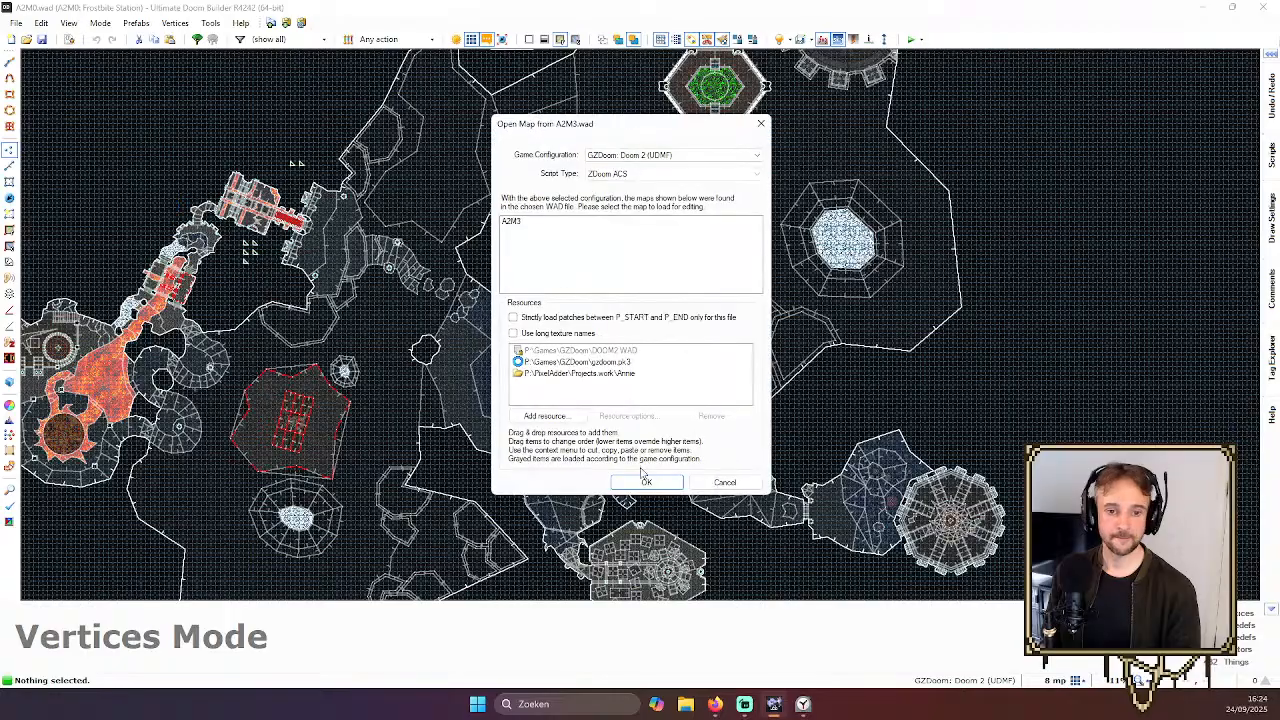
click(648, 488)
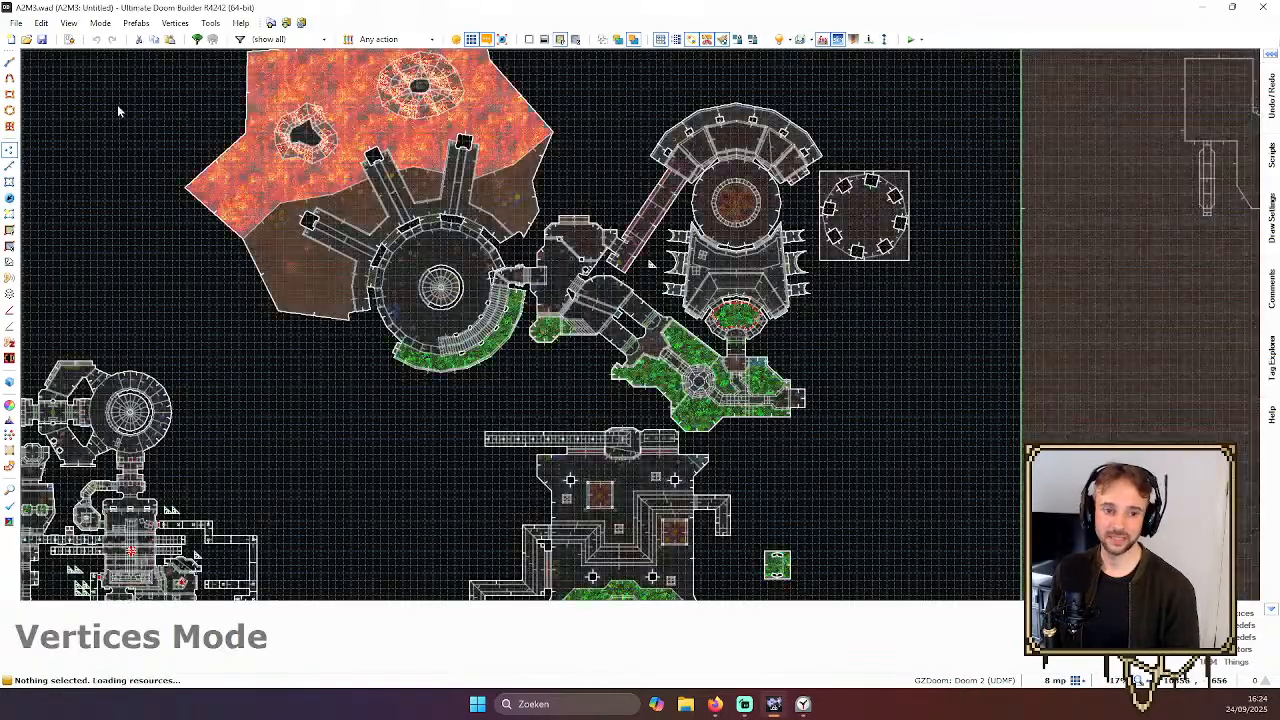
In A2M3's scripts, copy the whole if (eyeswitches == 0) block of the "stairbuilder" script, and close the script editor
scroll(105, 87, up, 1)
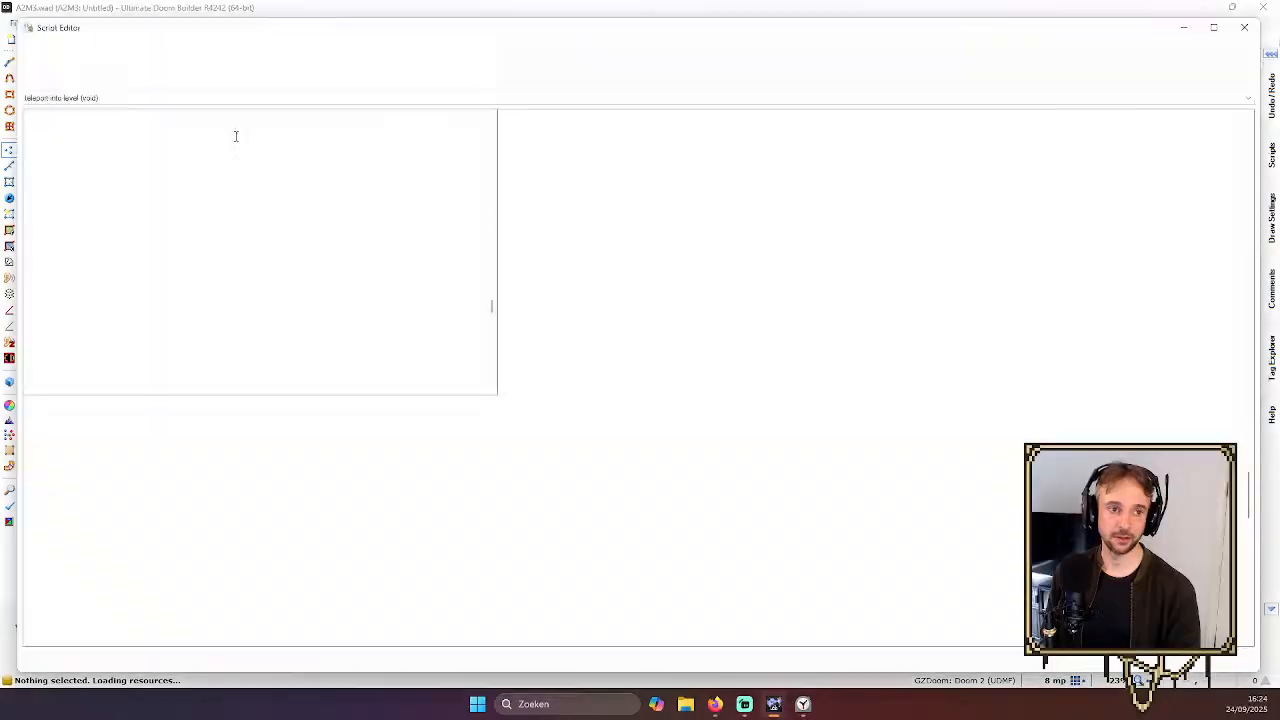
scroll(236, 136, down, 4)
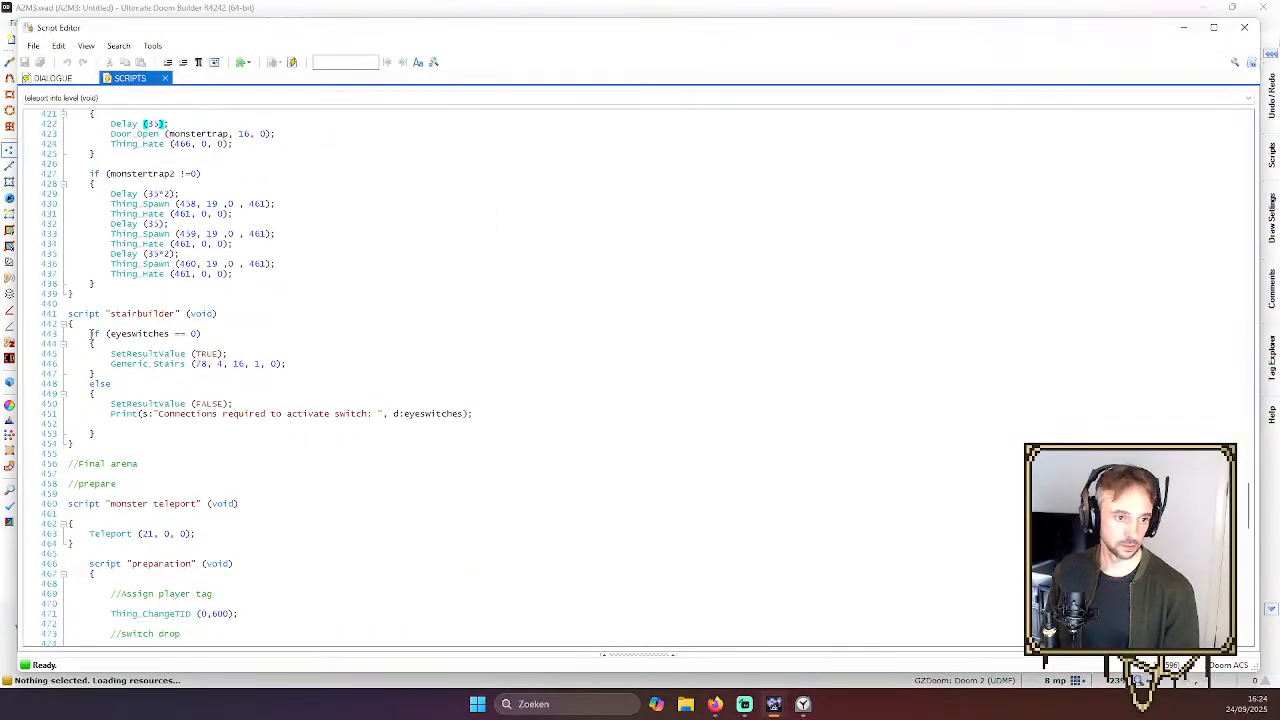
drag(90, 333, 425, 375)
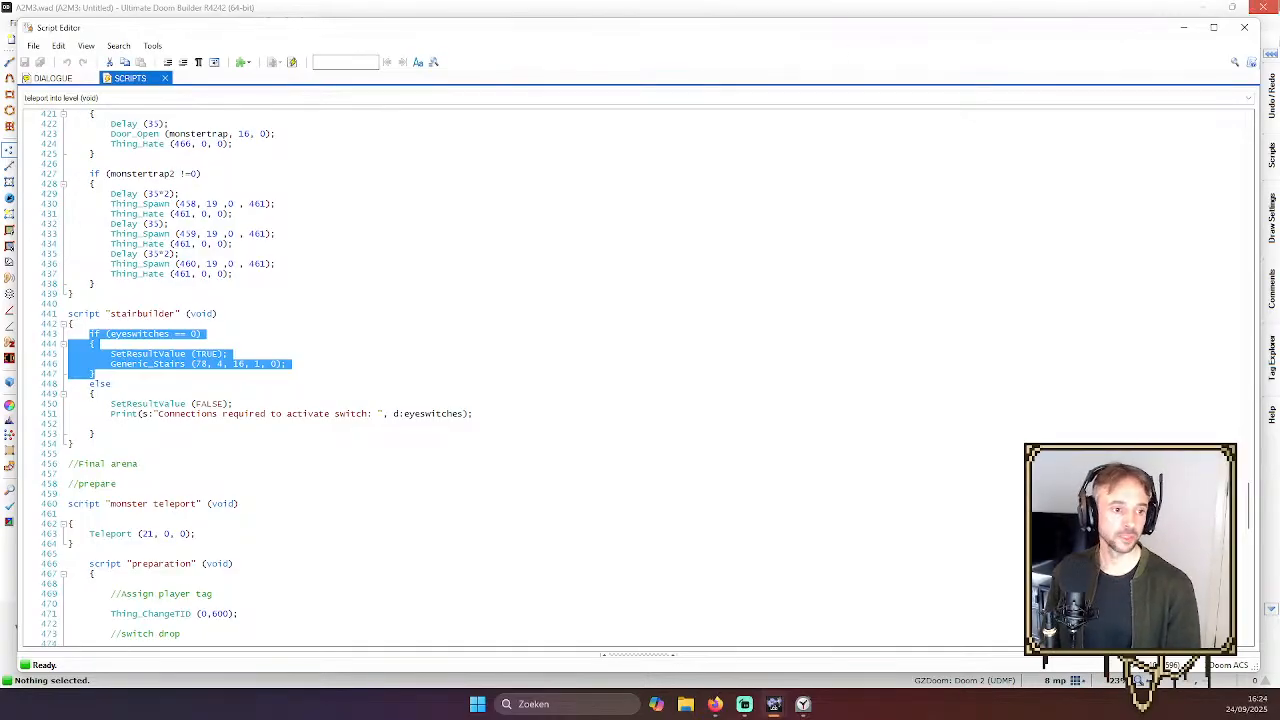
click(1244, 27)
Switch back to map A2M0 from the recent maps, keeping its listed configuration and resources, and open its scripts
click(15, 22)
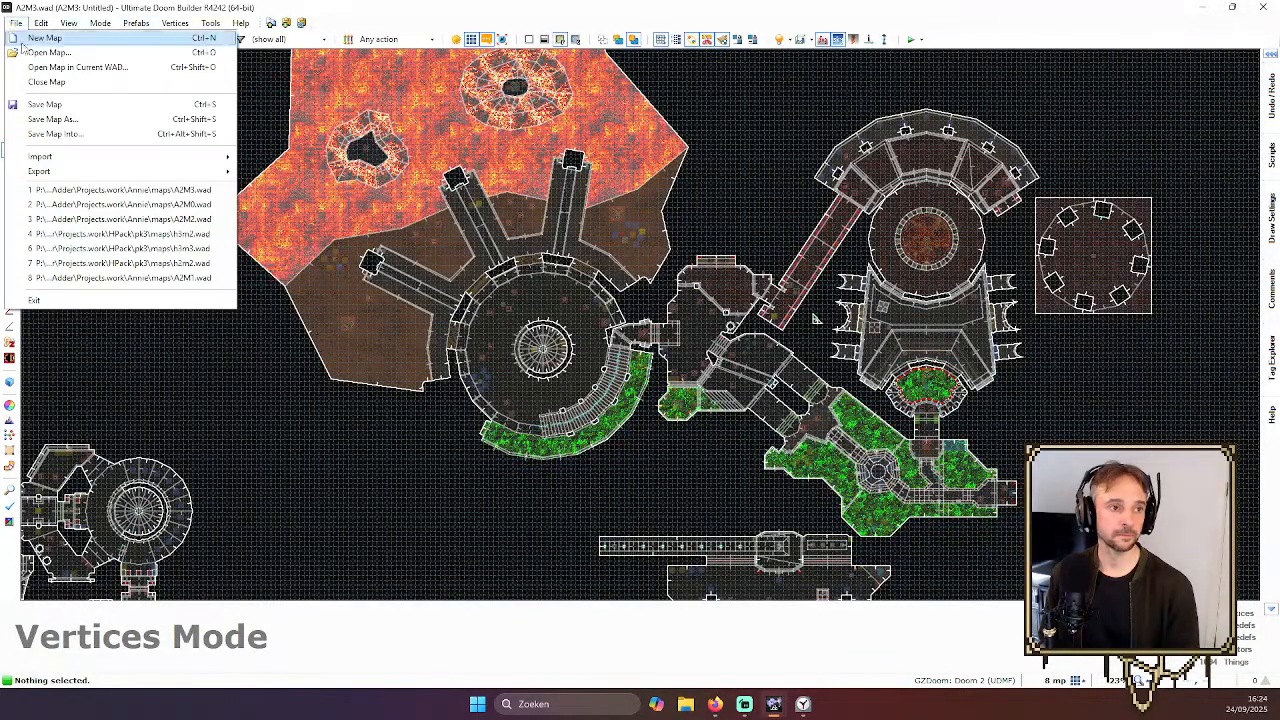
click(100, 180)
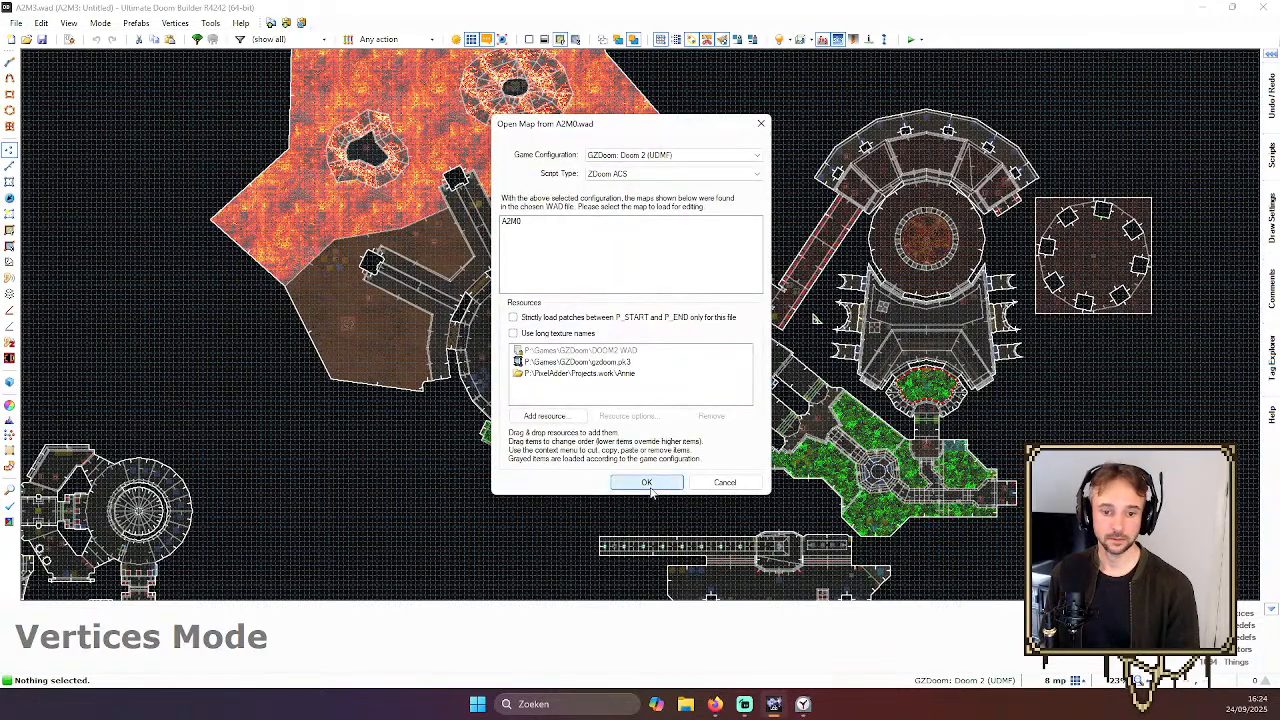
click(647, 482)
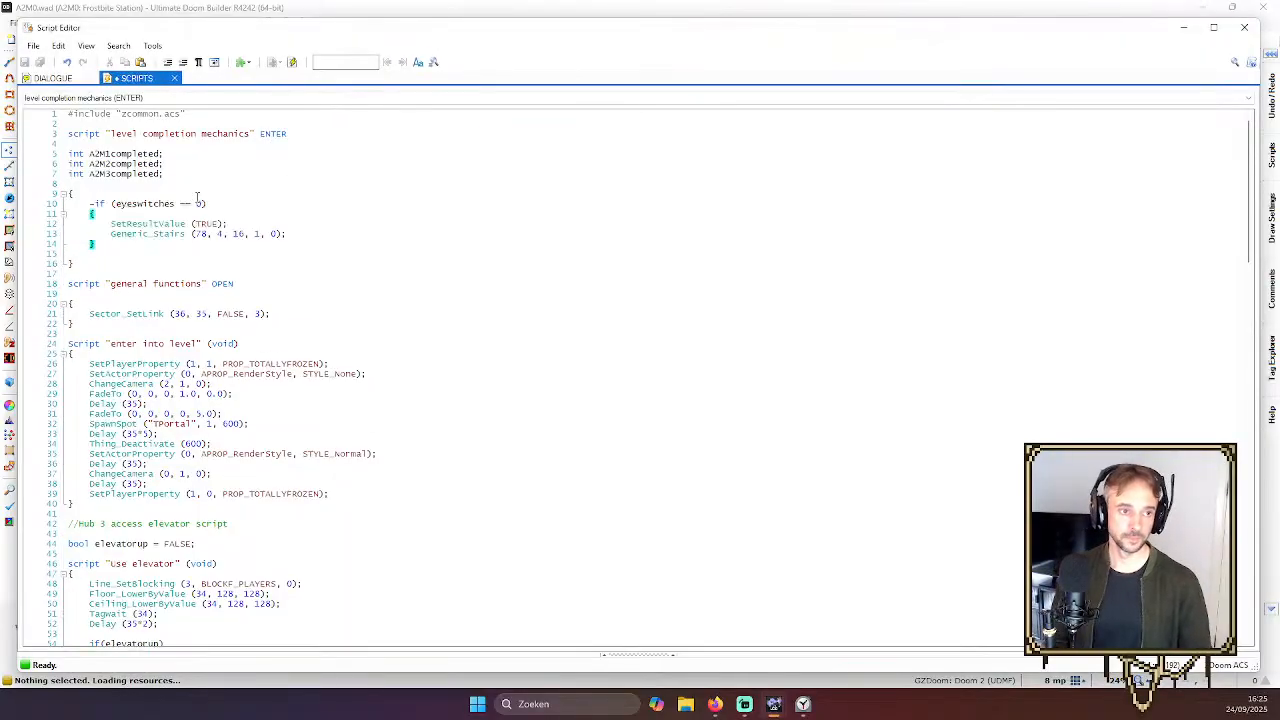
Paste the copied if (eyeswitches == 0) block between the braces of the "level completion mechanics" script
key(Up)
key(Up)
key(Up)
key(Up)
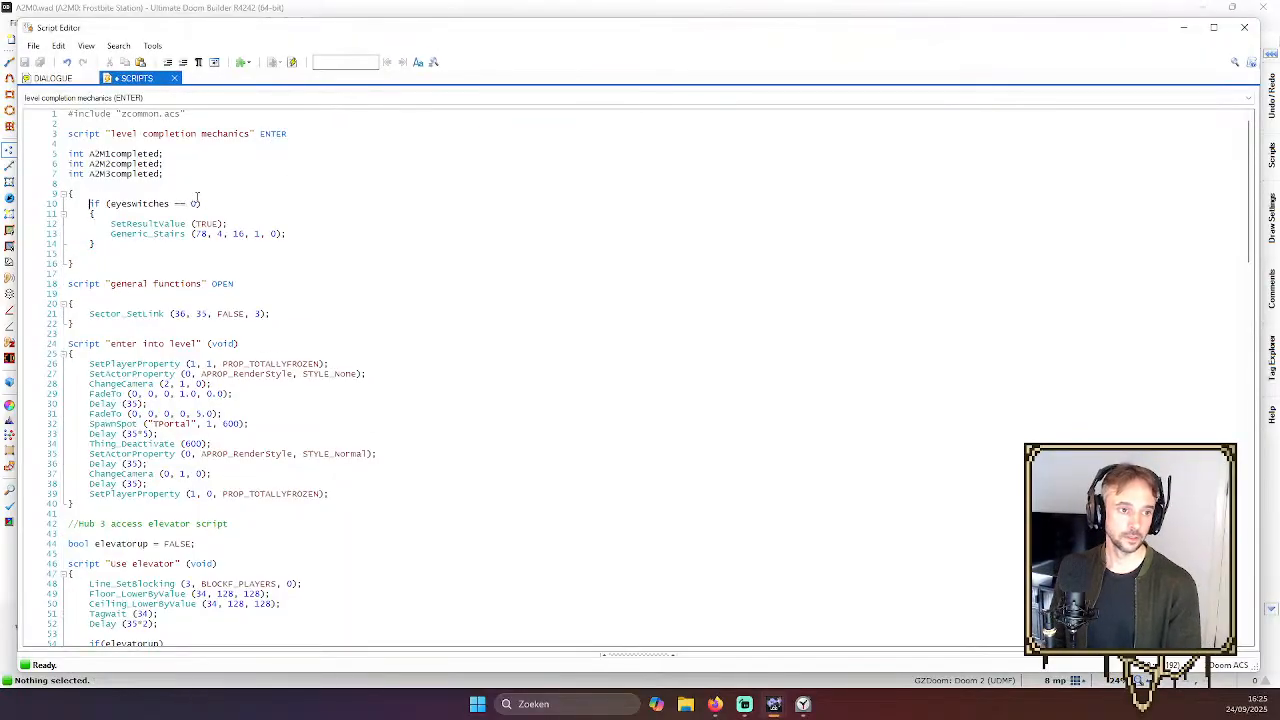
Initialize the A2M1completed, A2M2completed and A2M3completed integers to 0 in their declarations
key(End)
key(Up)
key(Up)
key(Up)
key(Up)
key(Up)
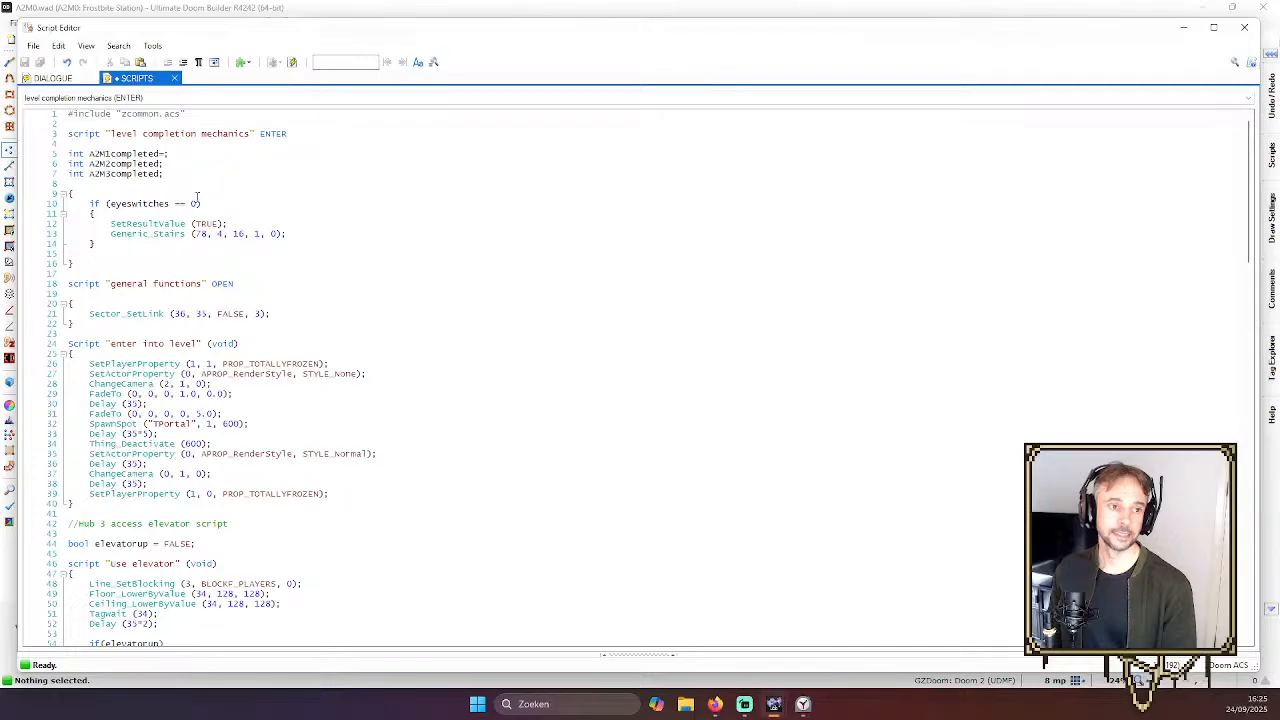
text(0)
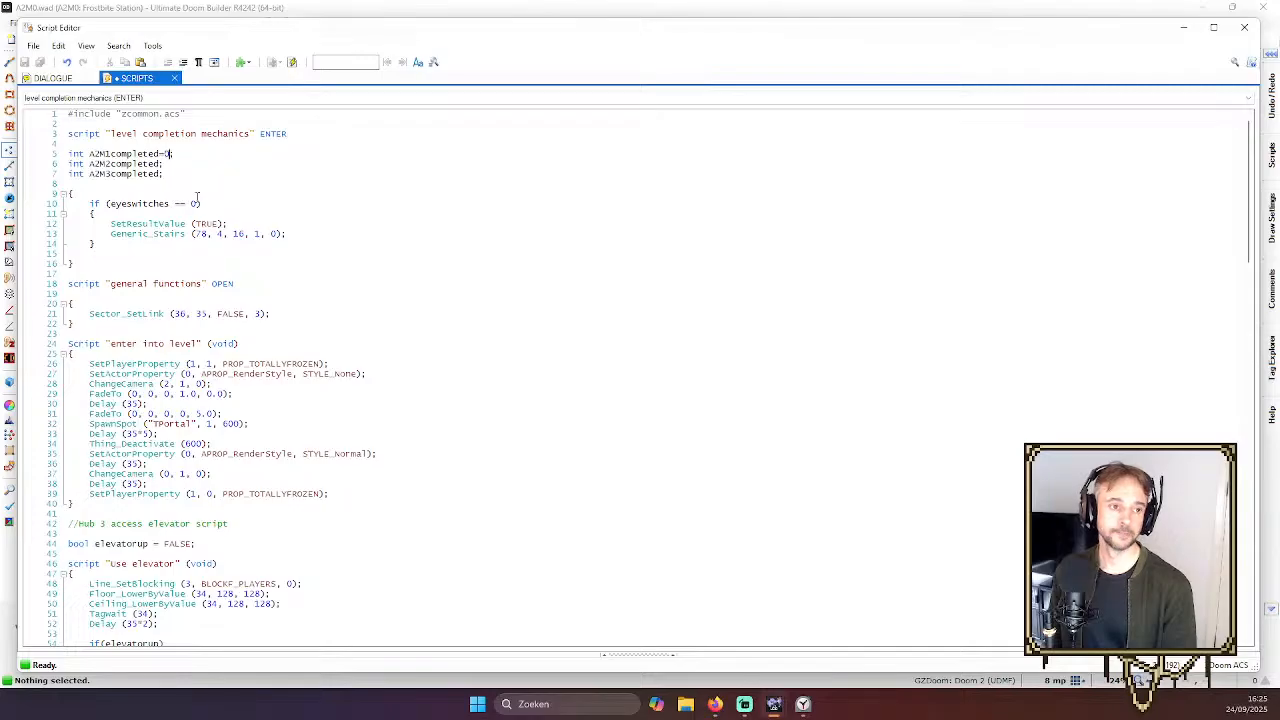
text(=0)
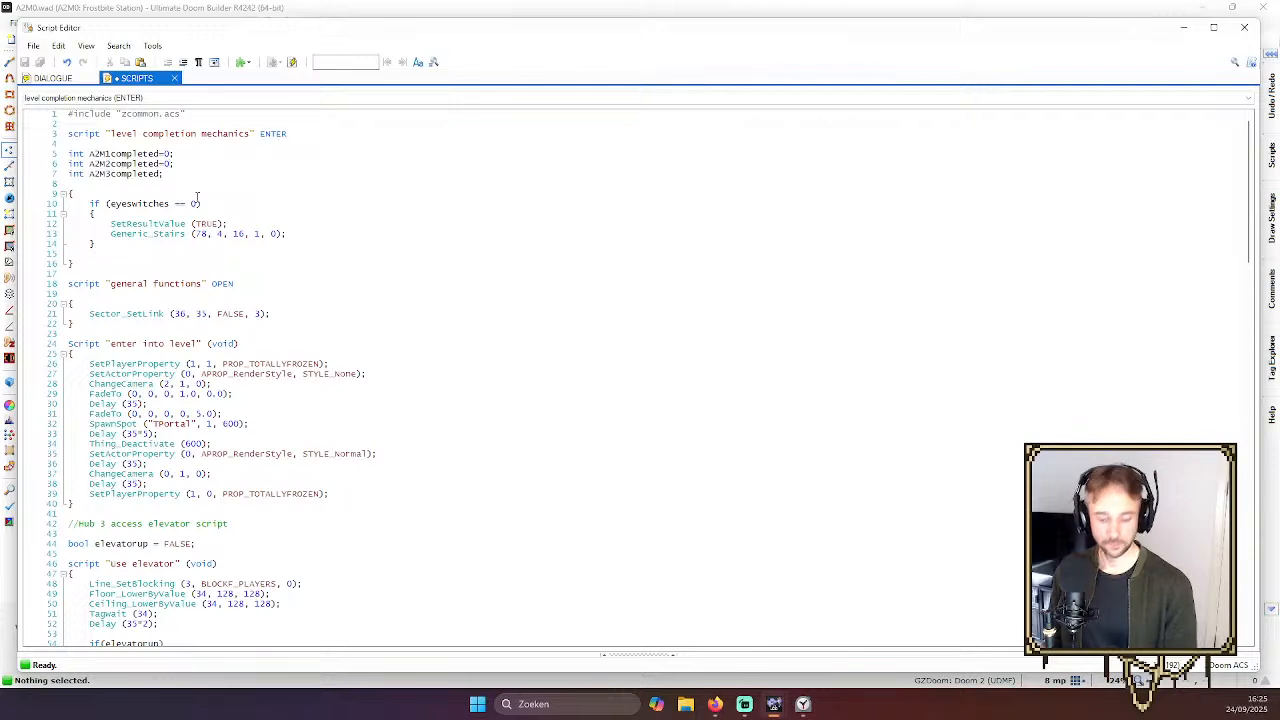
text(=0)
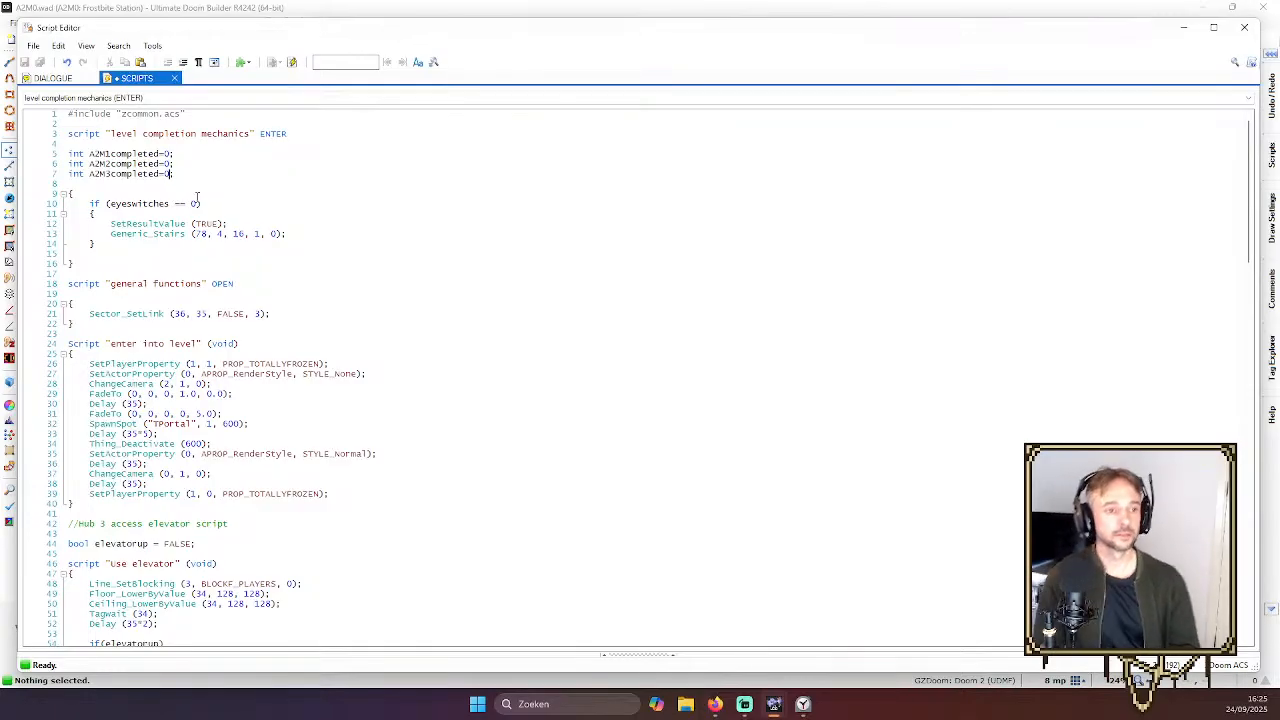
click(84, 153)
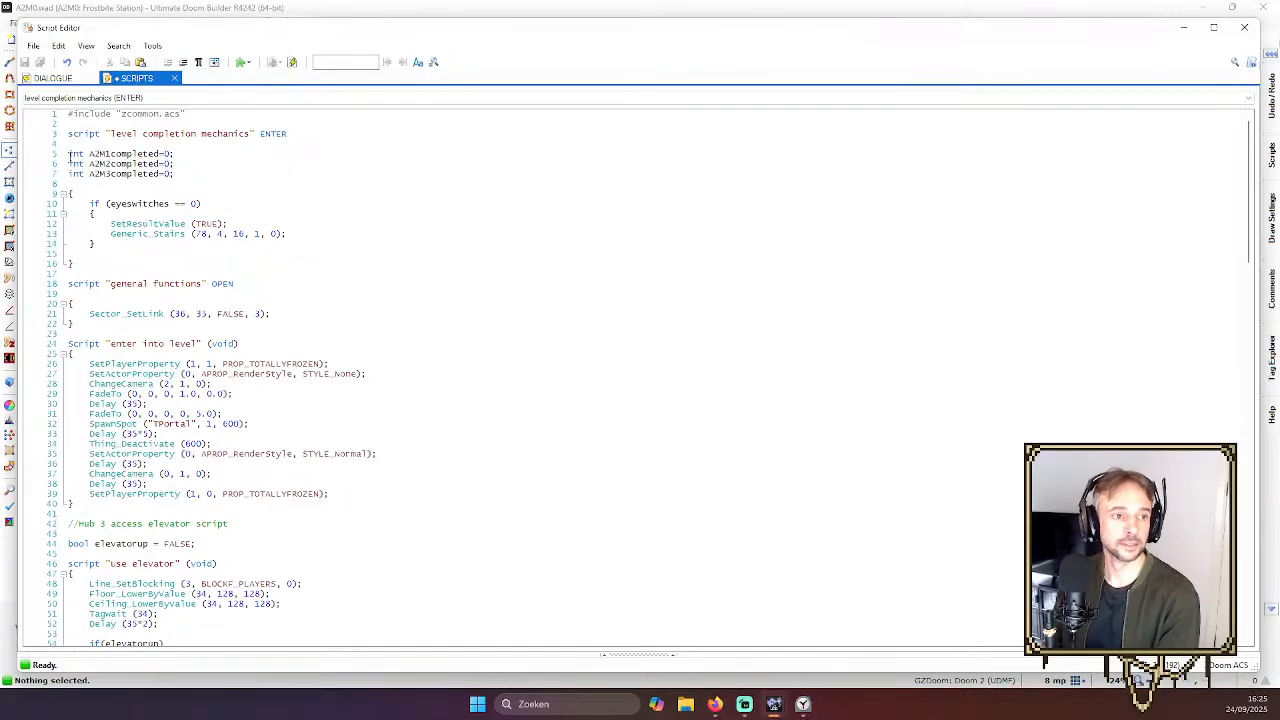
drag(69, 154, 354, 172)
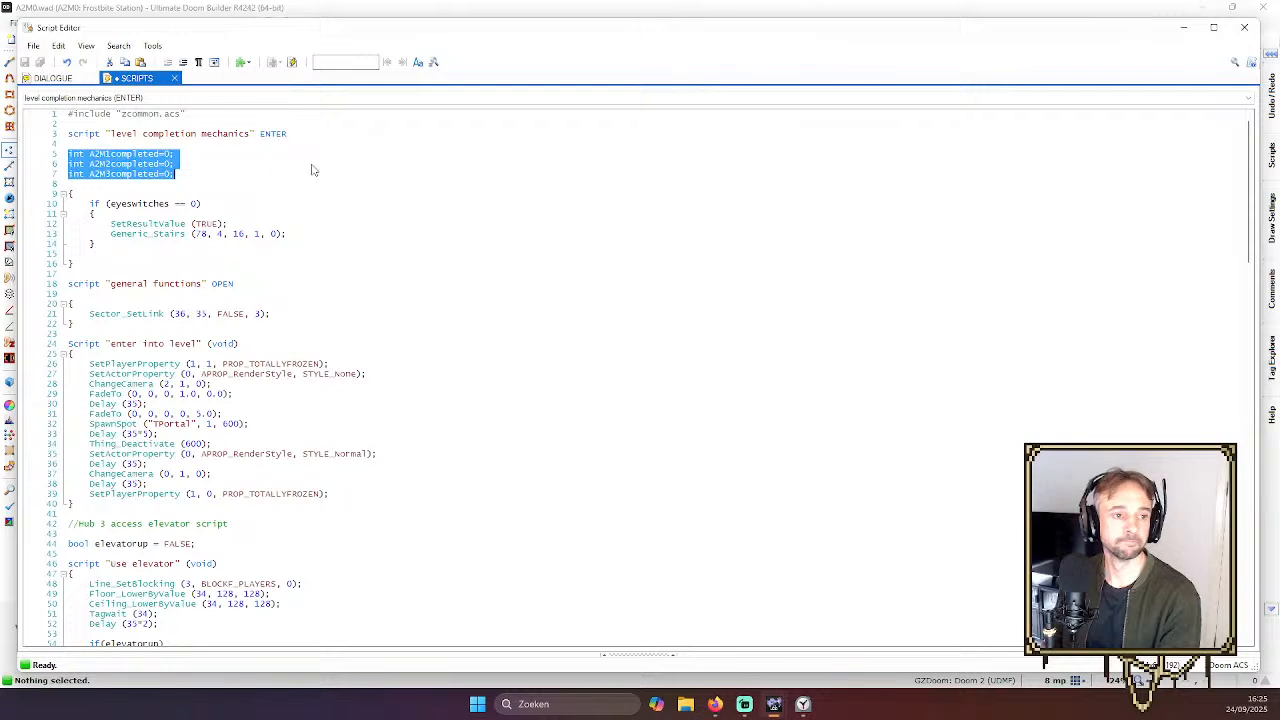
click(240, 146)
drag(68, 154, 315, 174)
click(229, 156)
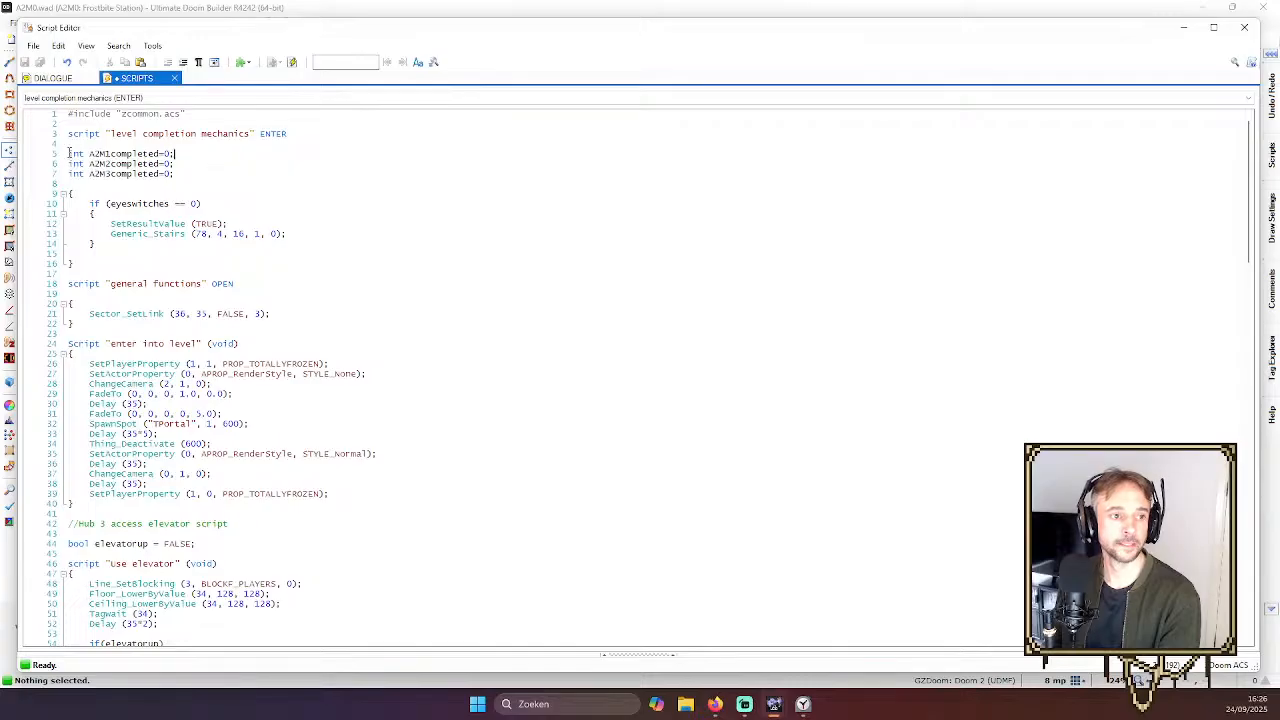
drag(68, 153, 300, 160)
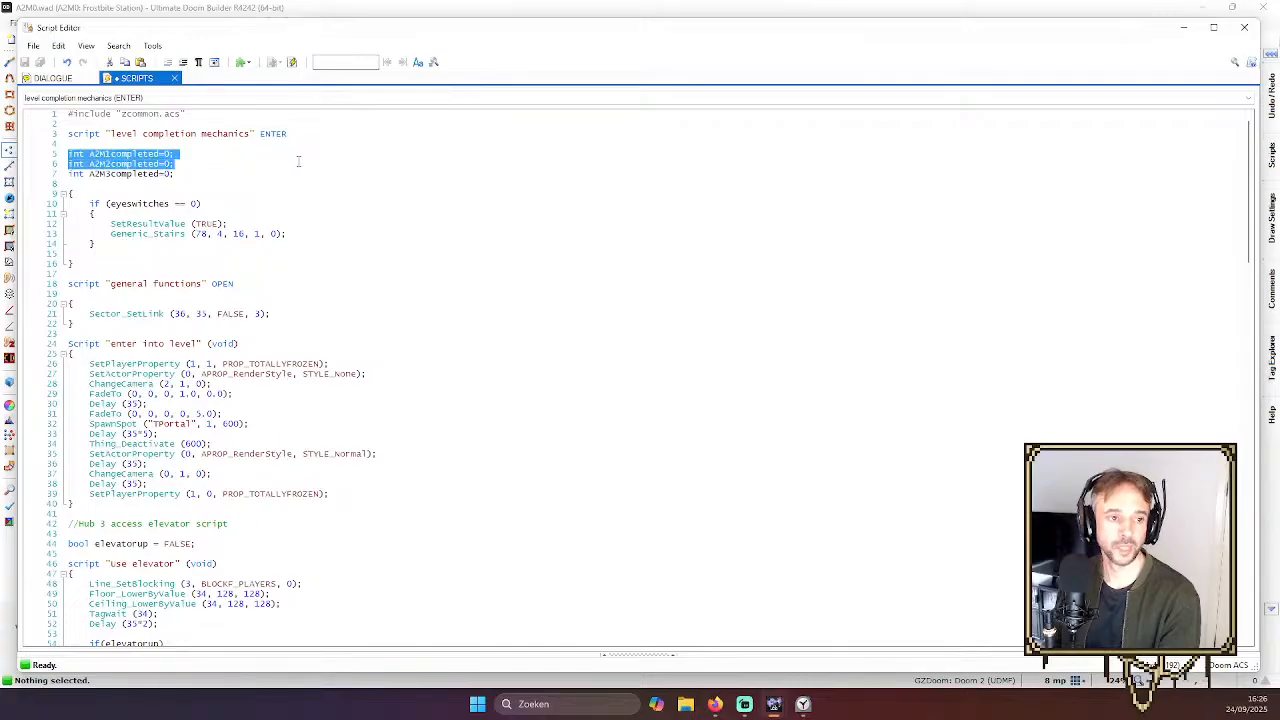
click(261, 165)
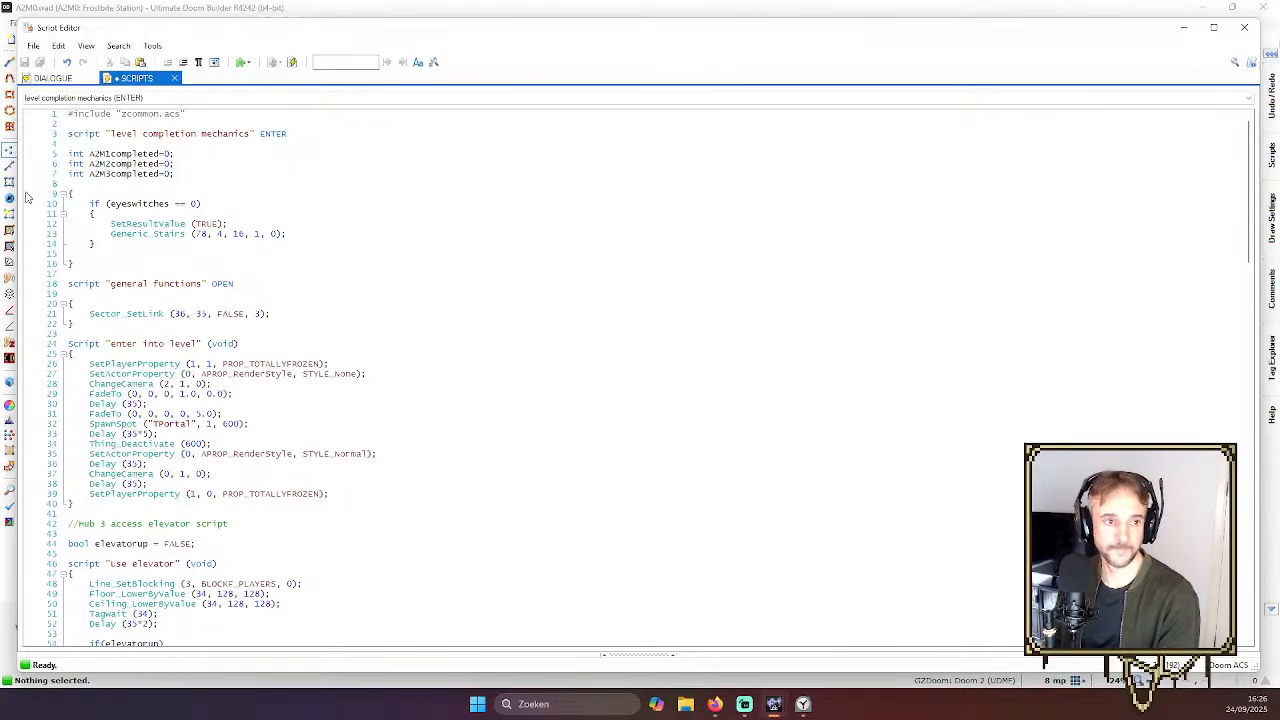
drag(68, 154, 204, 172)
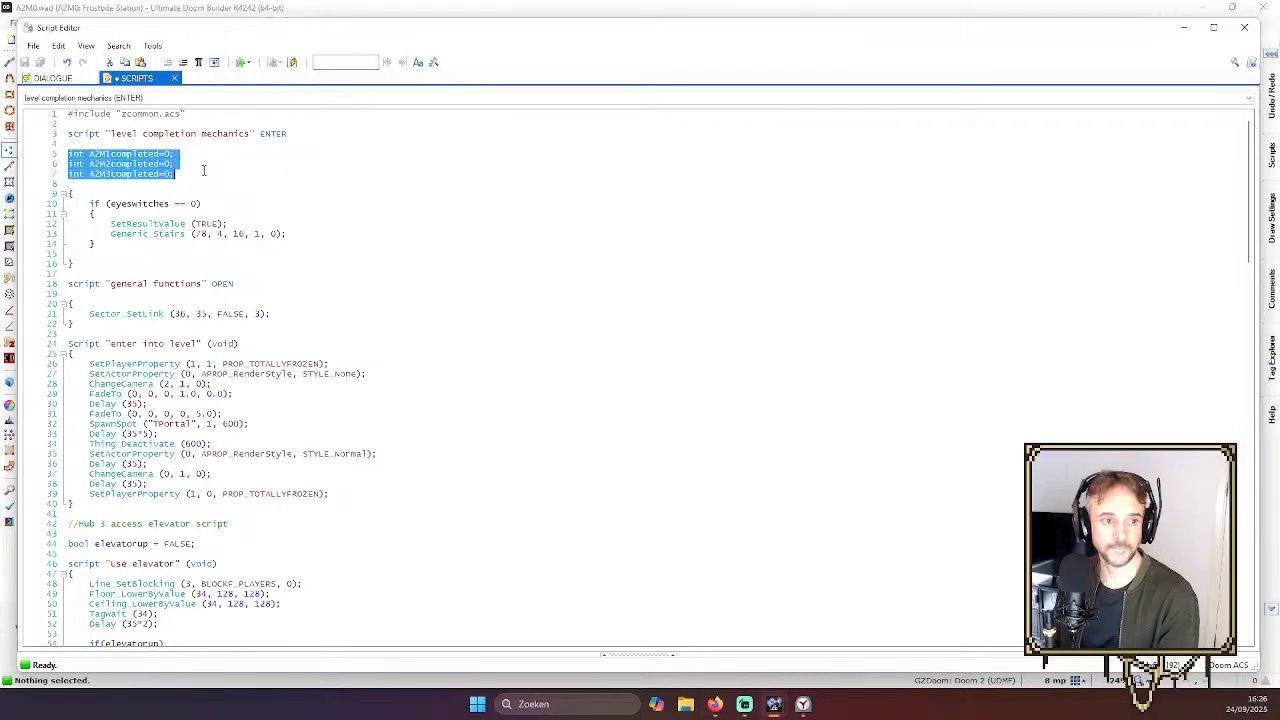
click(164, 163)
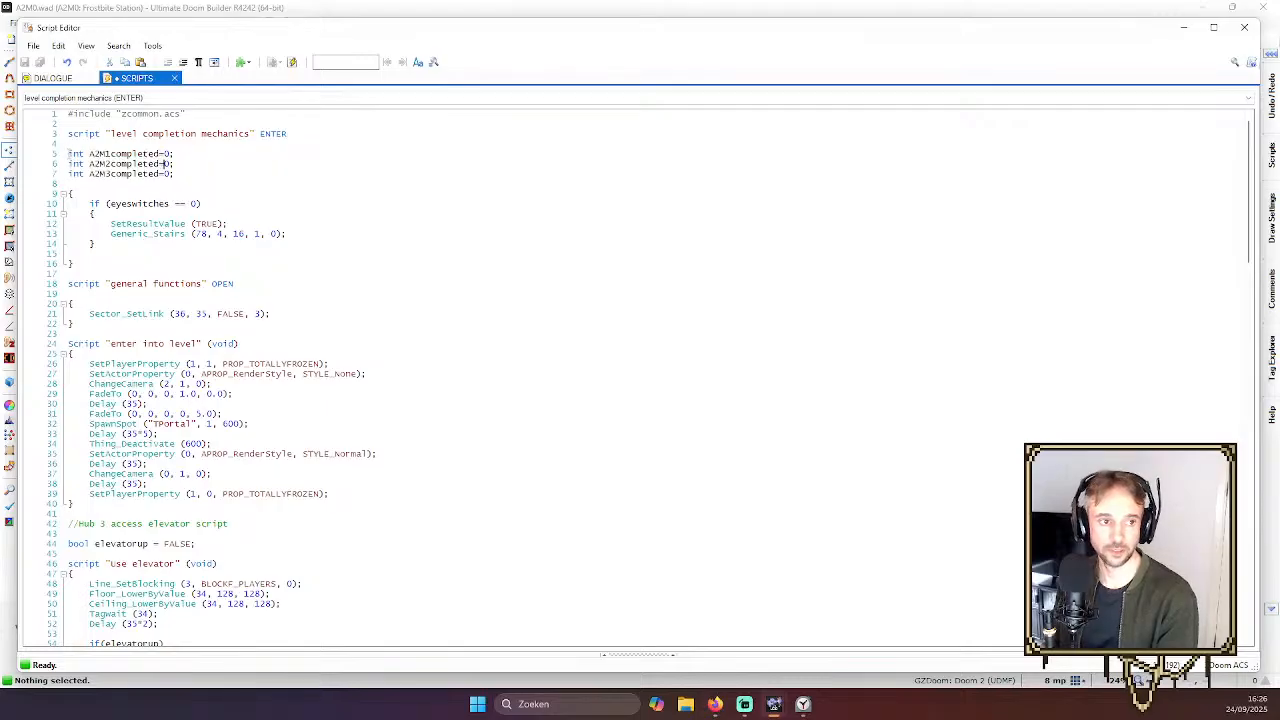
Delete the three int declarations and the whole braced body of the "level completion mechanics" script, keeping its header line
drag(68, 154, 363, 269)
key(Delete)
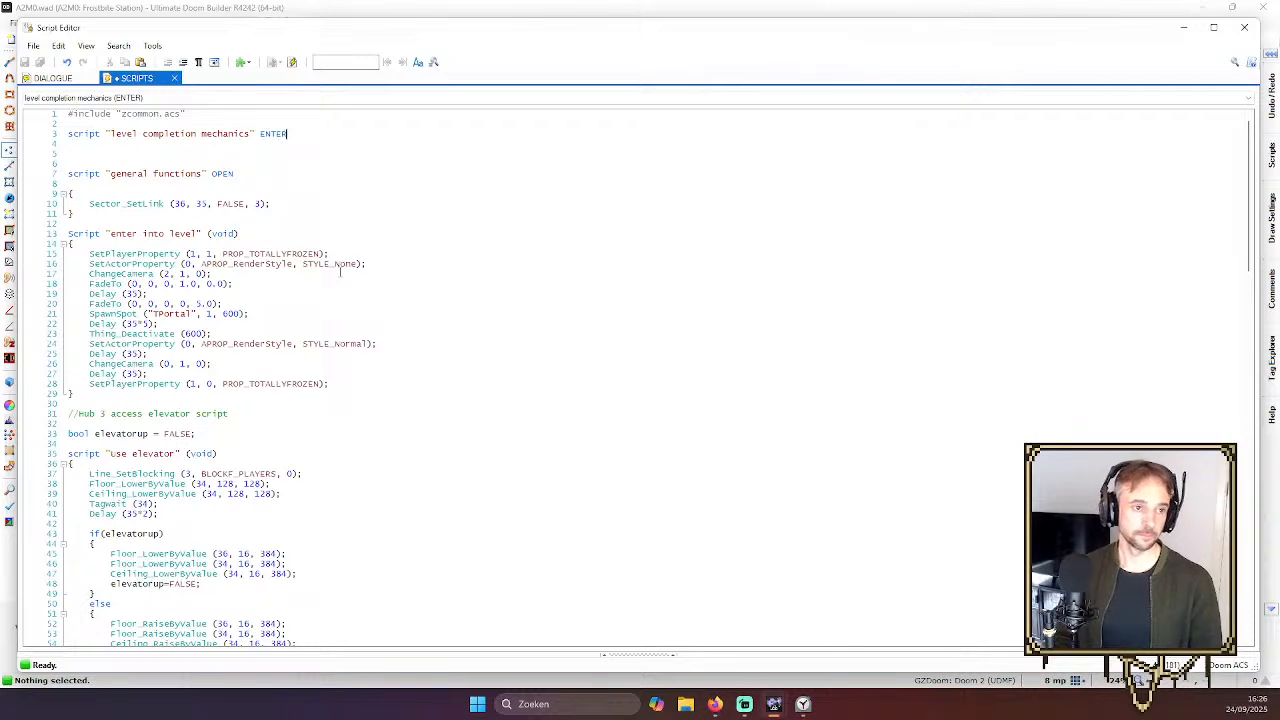
Rewrite the "level completion mechanics" header line as script "A2M1completed" (void)
drag(110, 133, 68, 122)
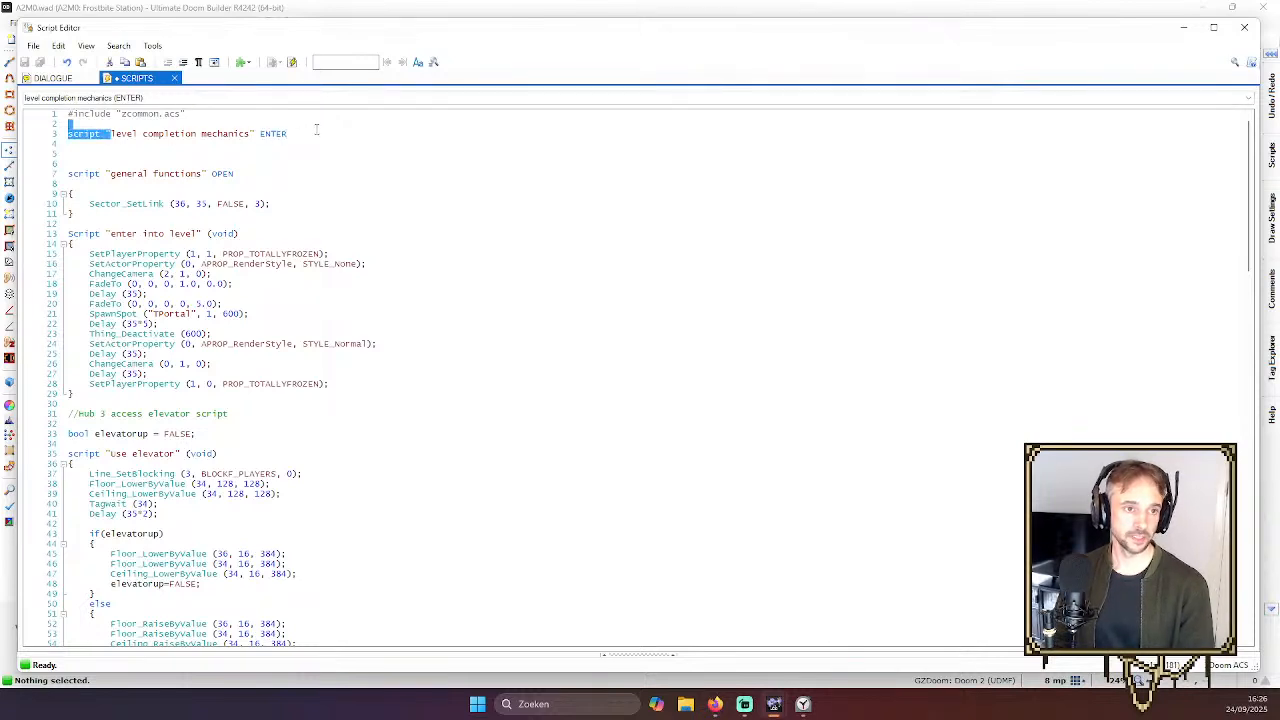
key(shift+Down)
key(shift+Down)
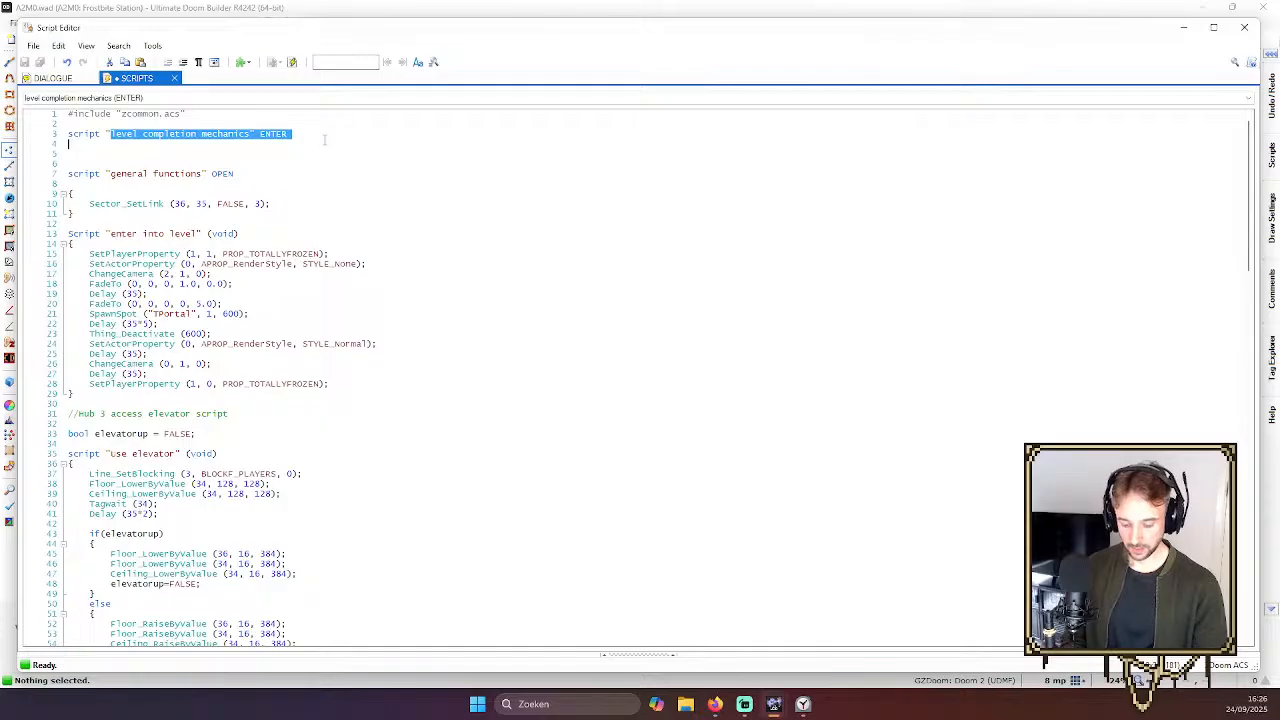
text(A)
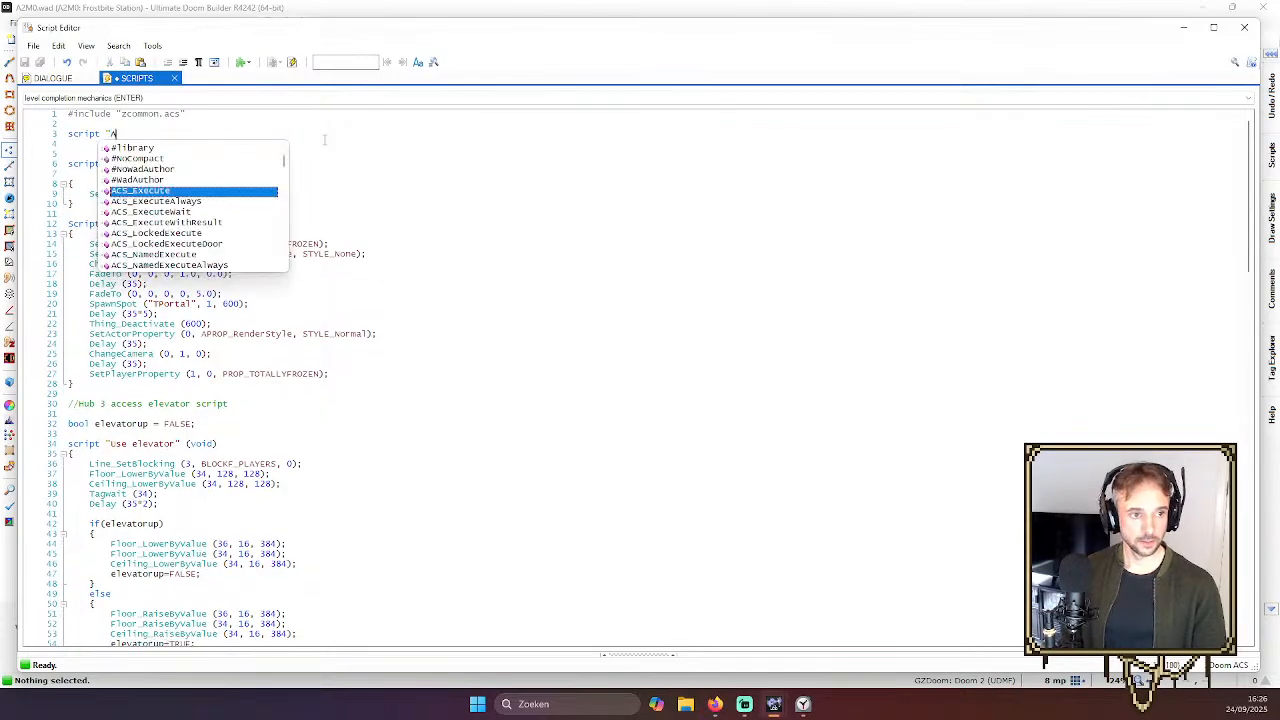
text(2M)
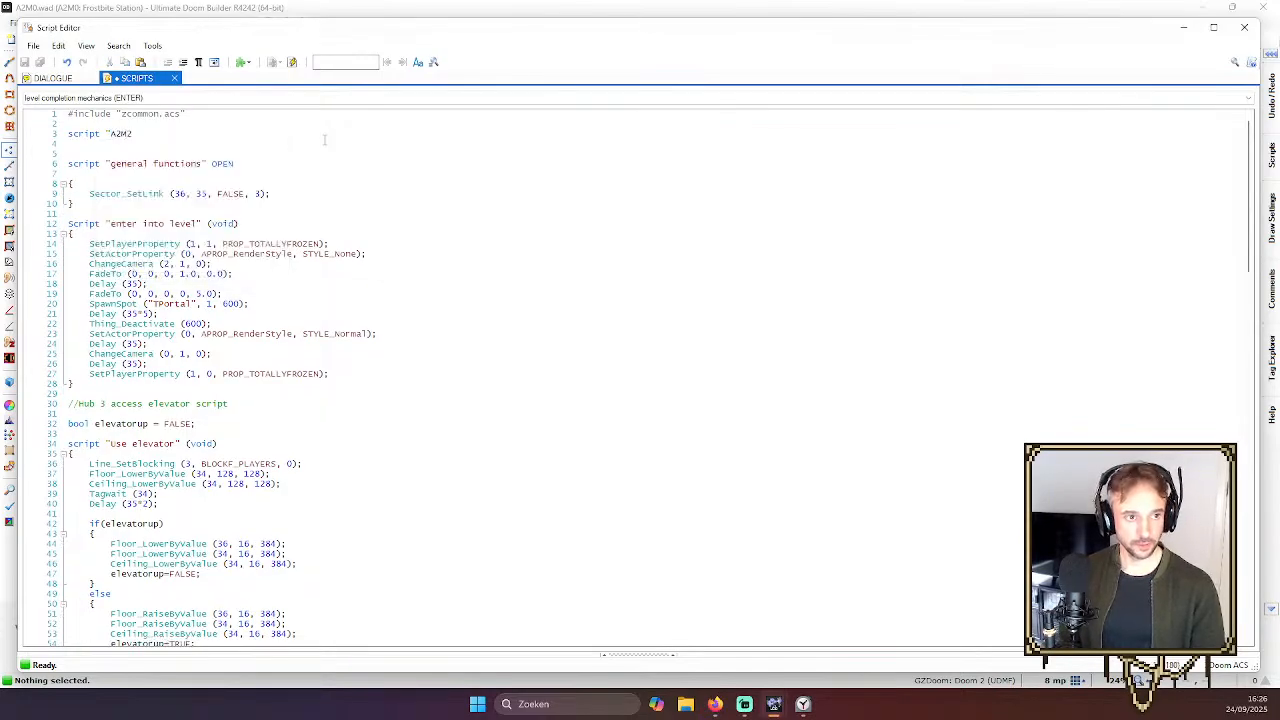
text(1)
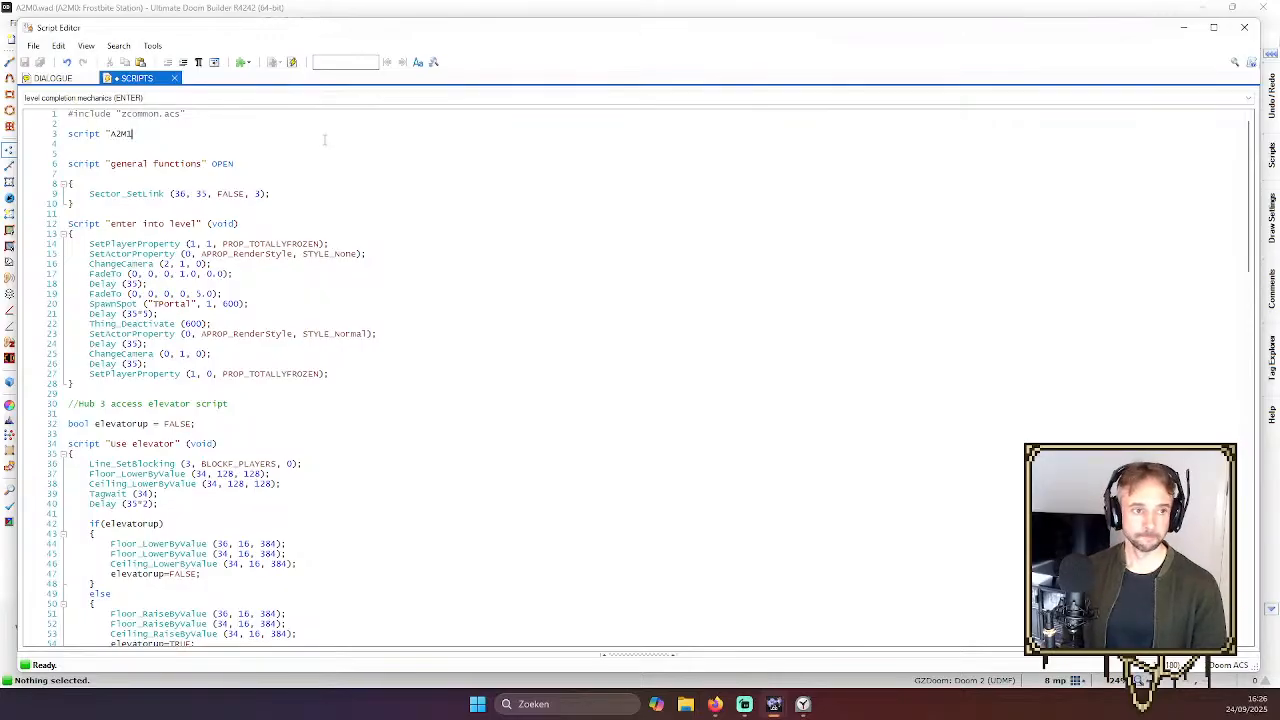
text(comple)
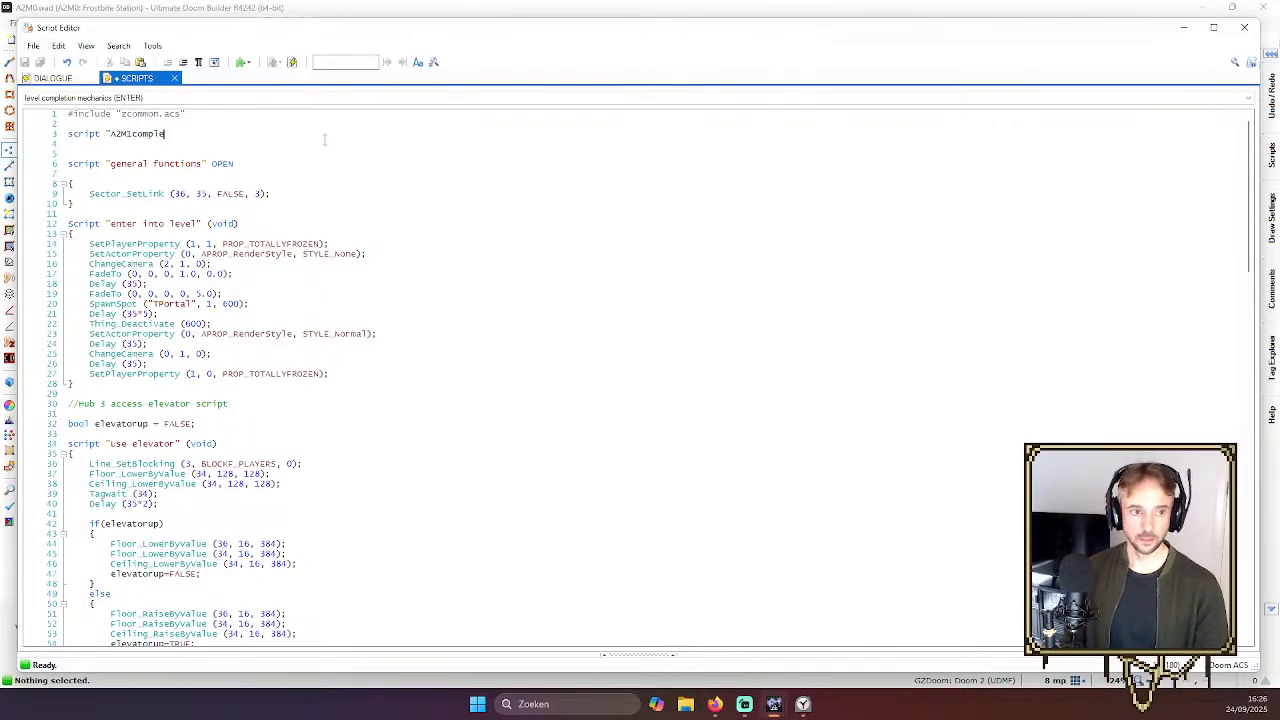
text(ted)
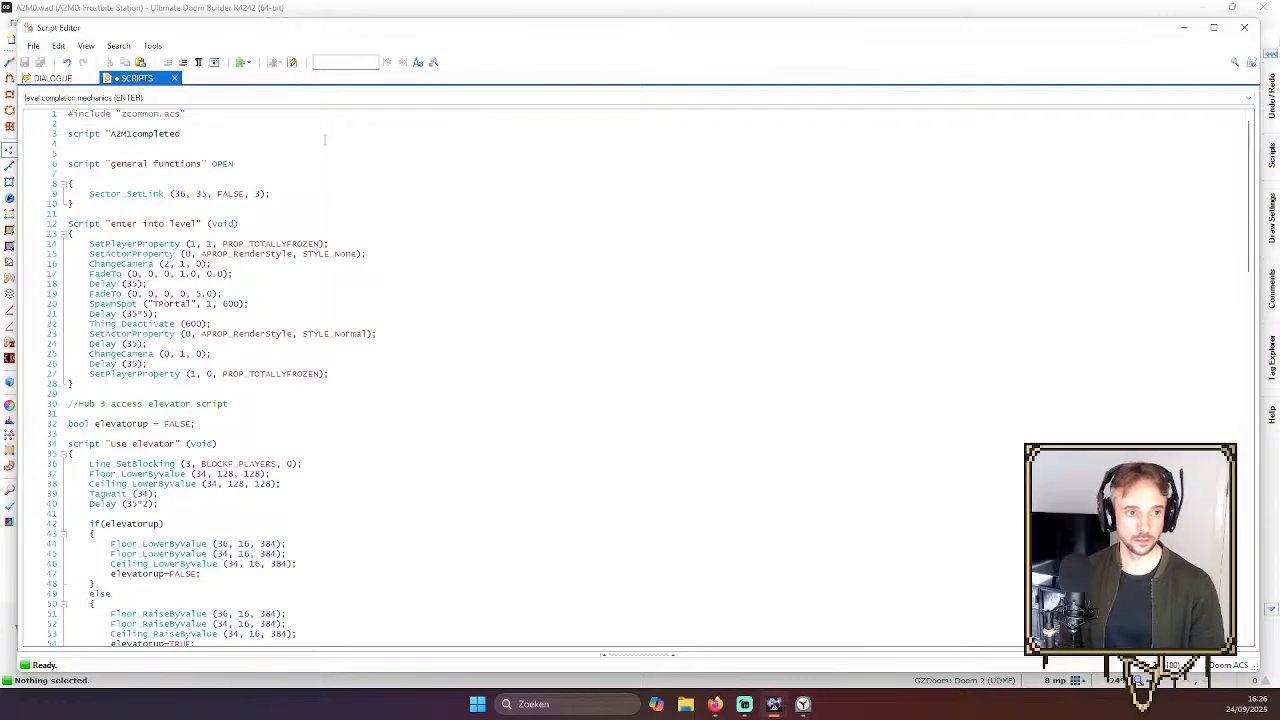
text(" (voi)
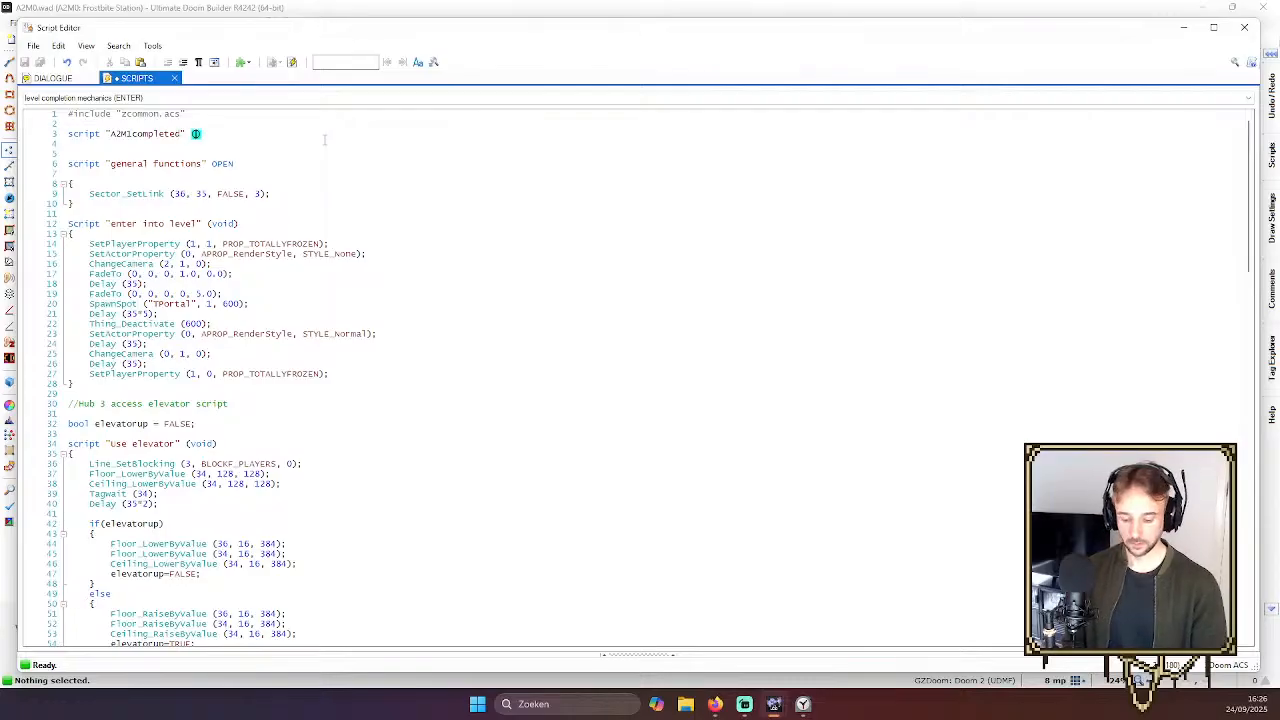
key(Down)
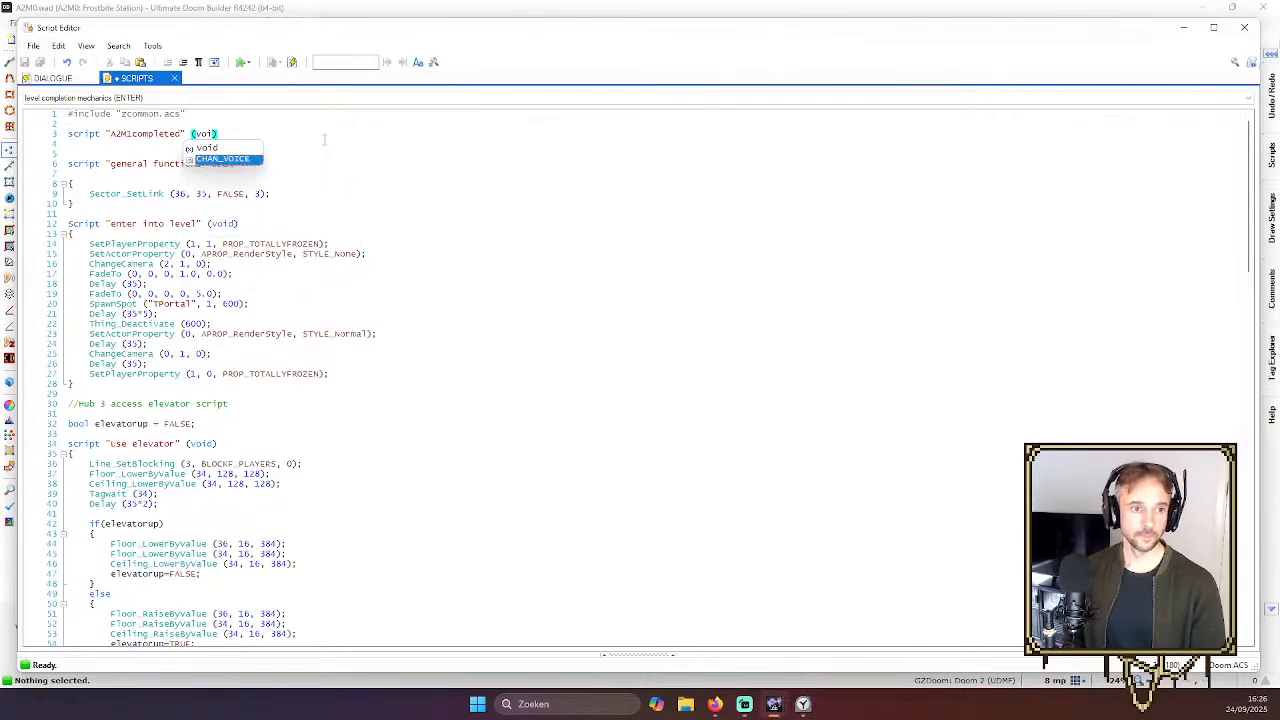
key(Up)
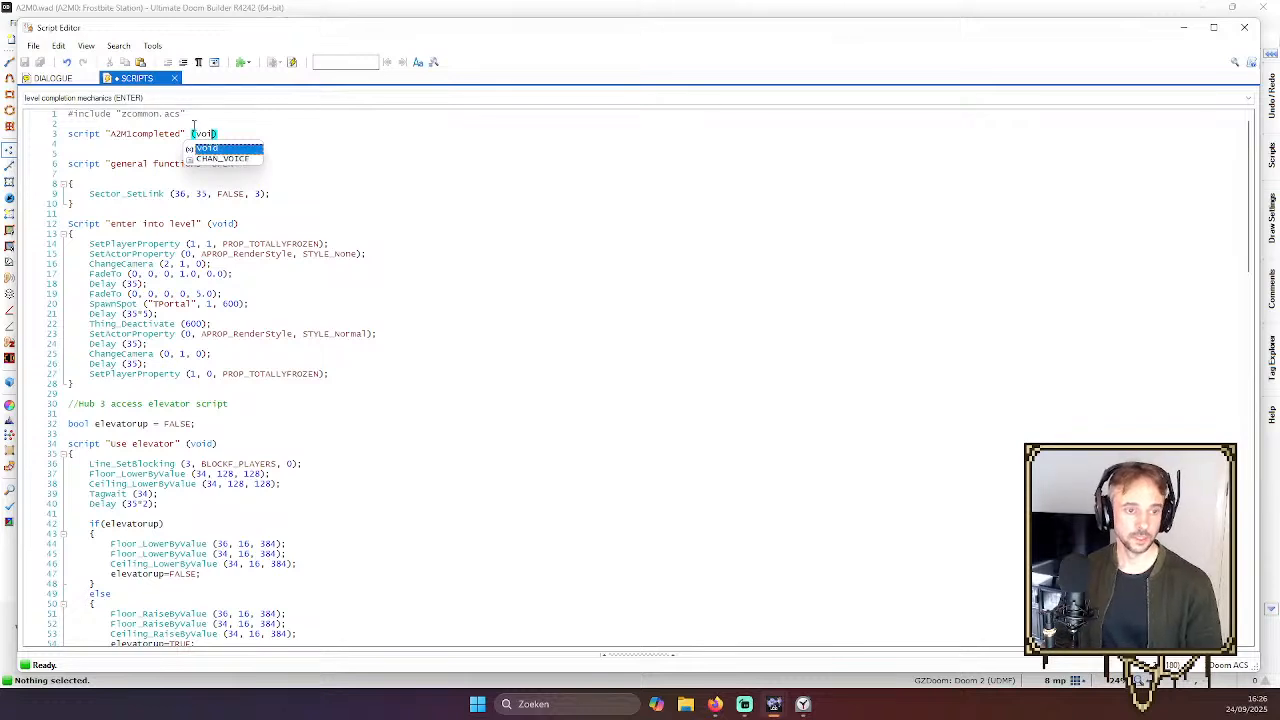
text(d)
Add an empty pair of braces as the body of the "A2M1completed" script, one blank line below its header
click(275, 135)
key(Return)
key(Return)
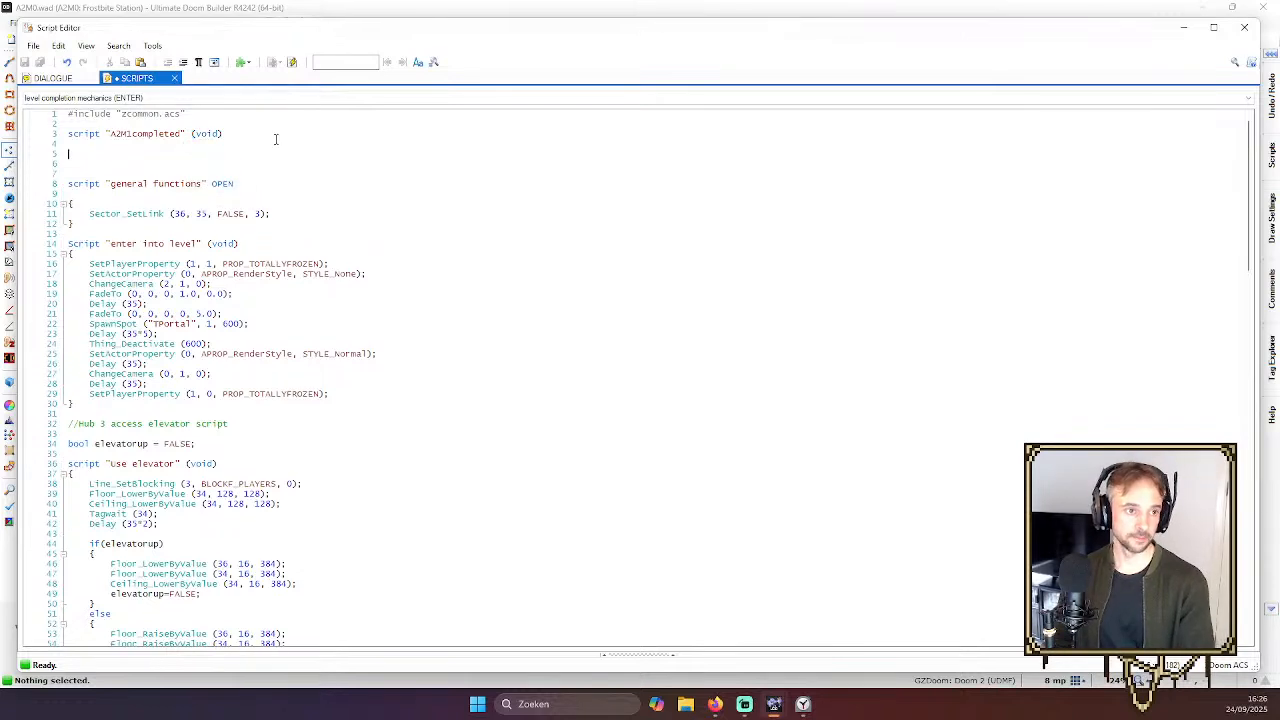
text({)
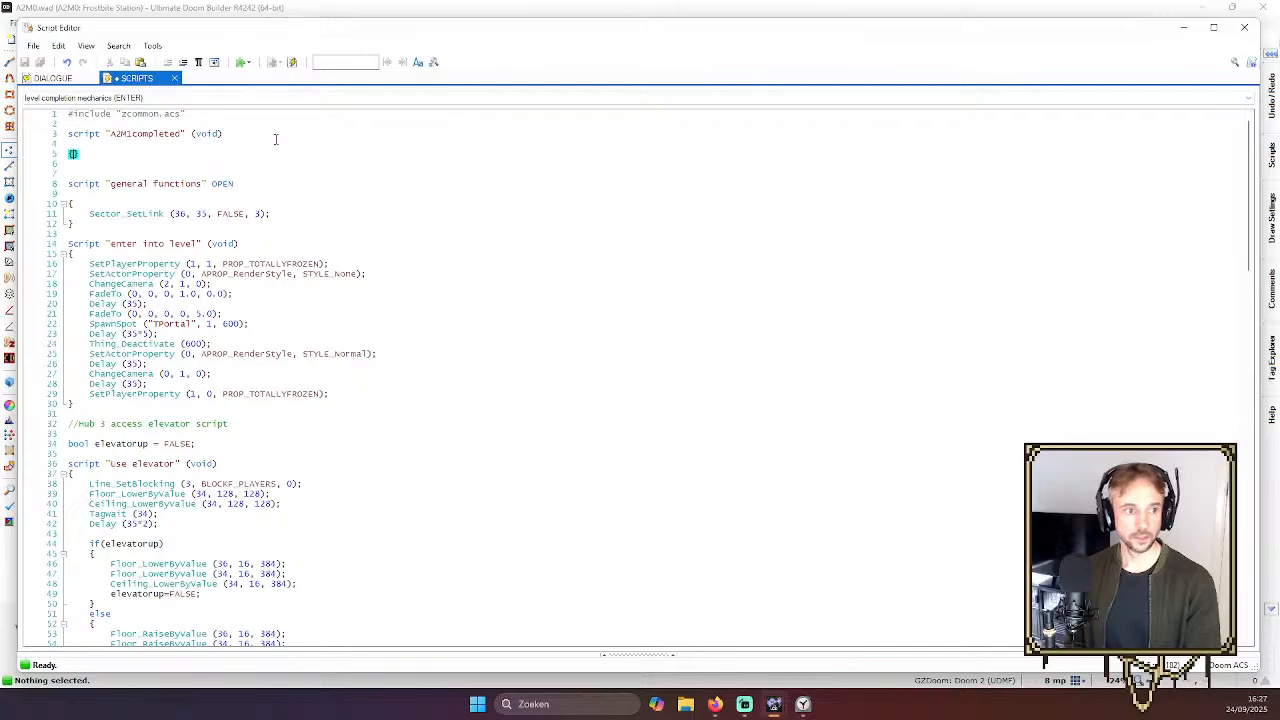
key(Return)
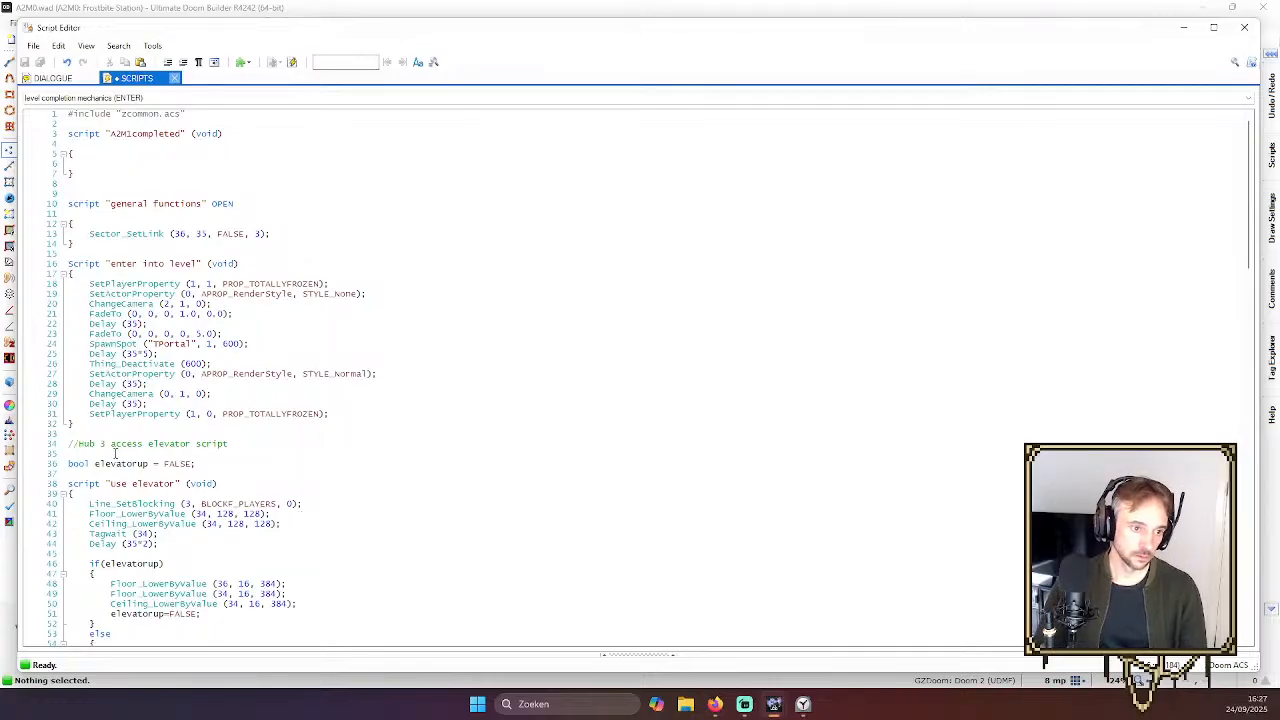
Look through the remaining A2M0 scripts, from the elevator and teleport scripts to "close entrance door", and return to "A2M1completed"
scroll(166, 413, down, 7)
scroll(166, 413, down, 3)
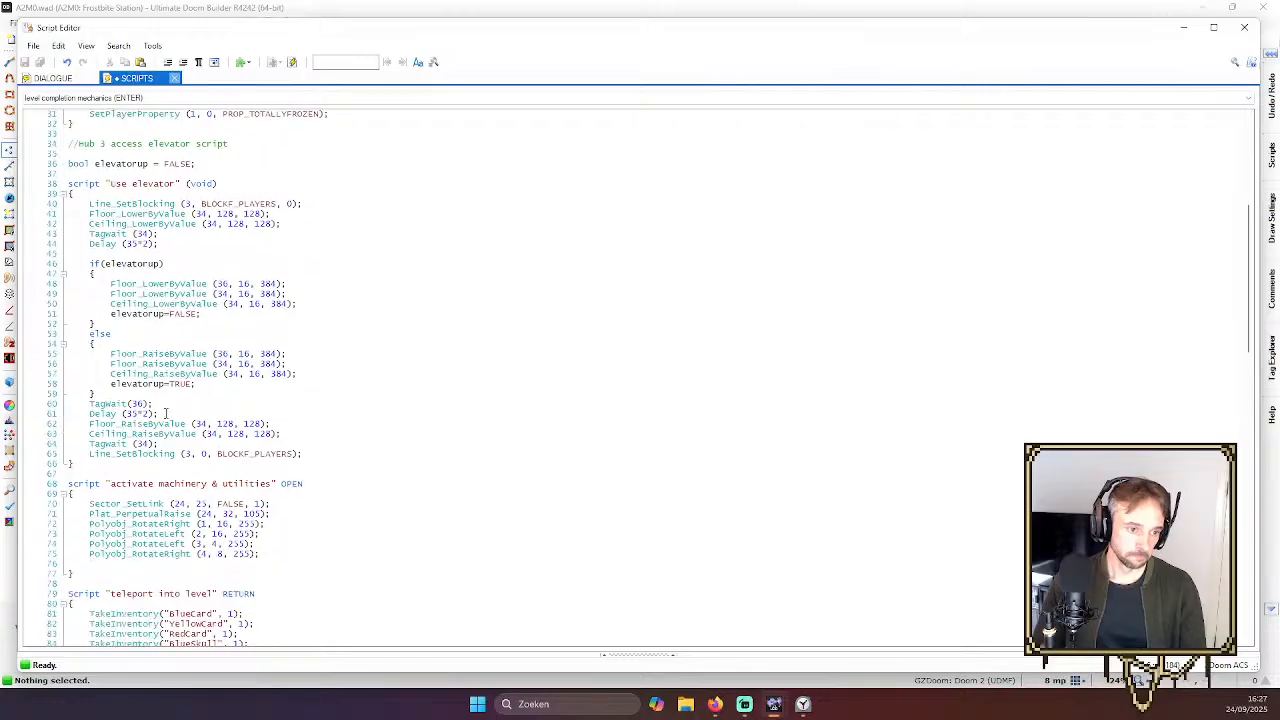
scroll(171, 413, down, 2)
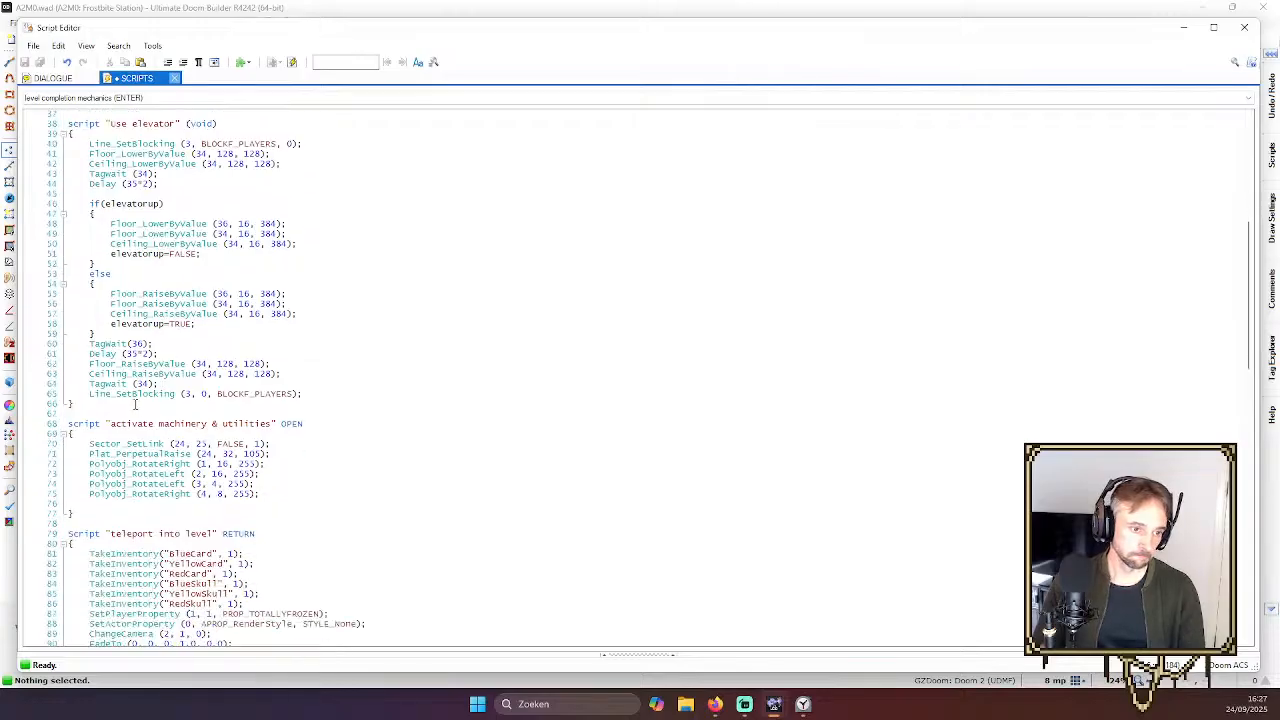
scroll(135, 405, down, 15)
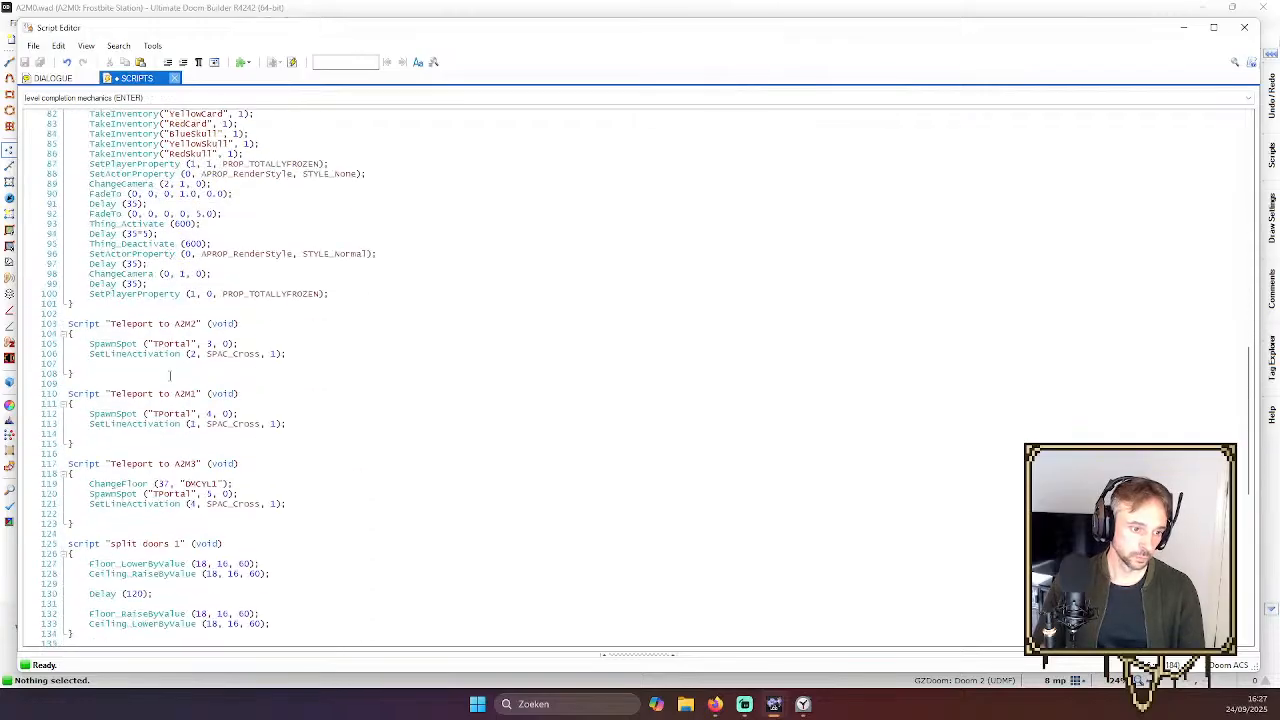
scroll(170, 375, down, 17)
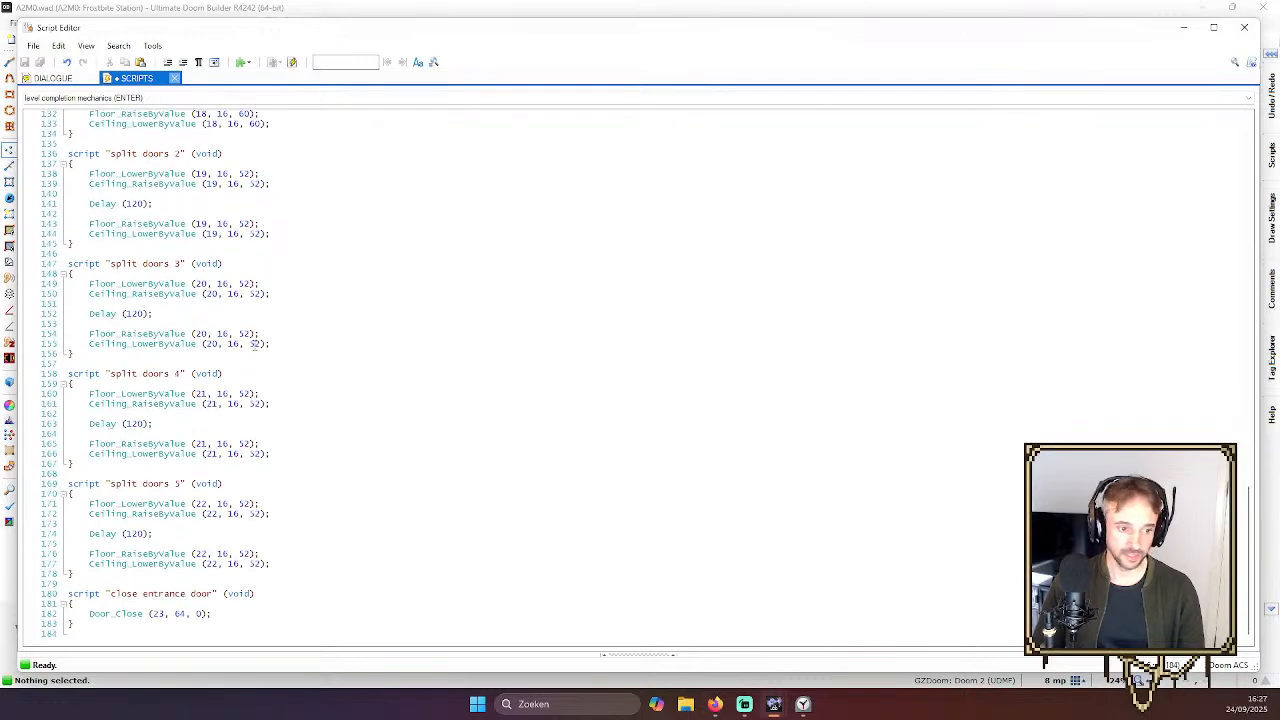
scroll(291, 374, up, 16)
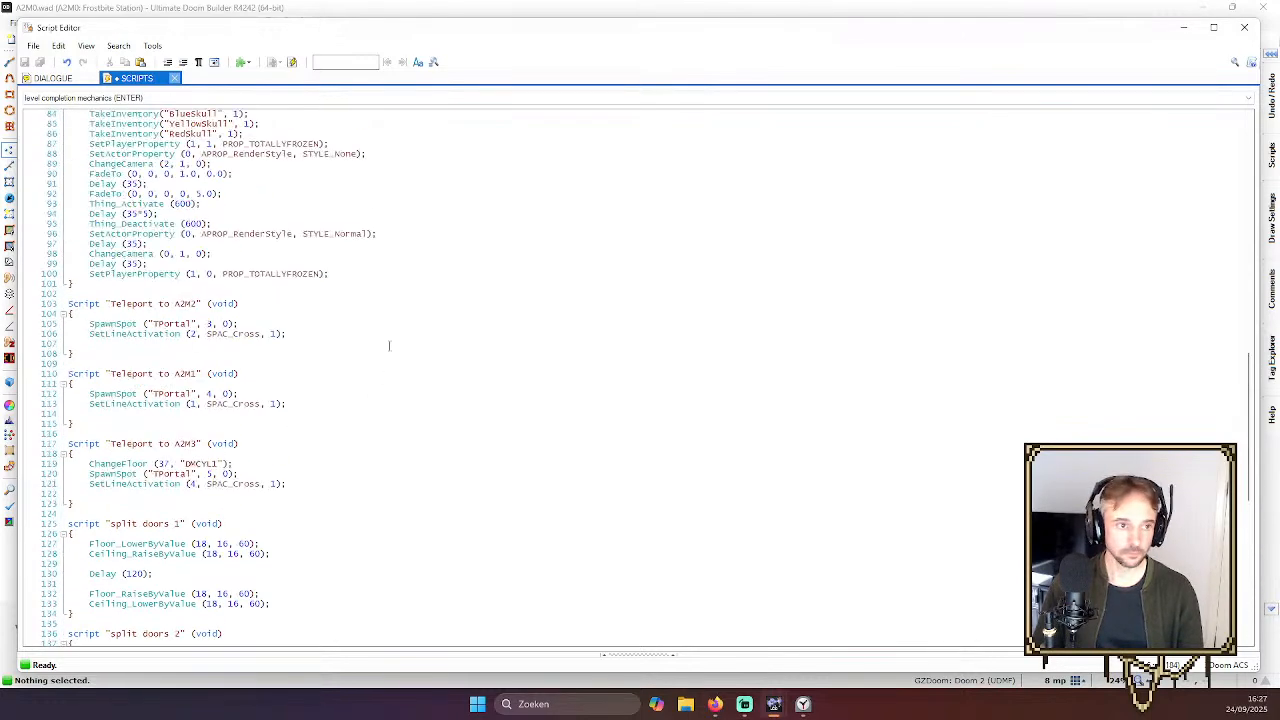
scroll(389, 345, up, 20)
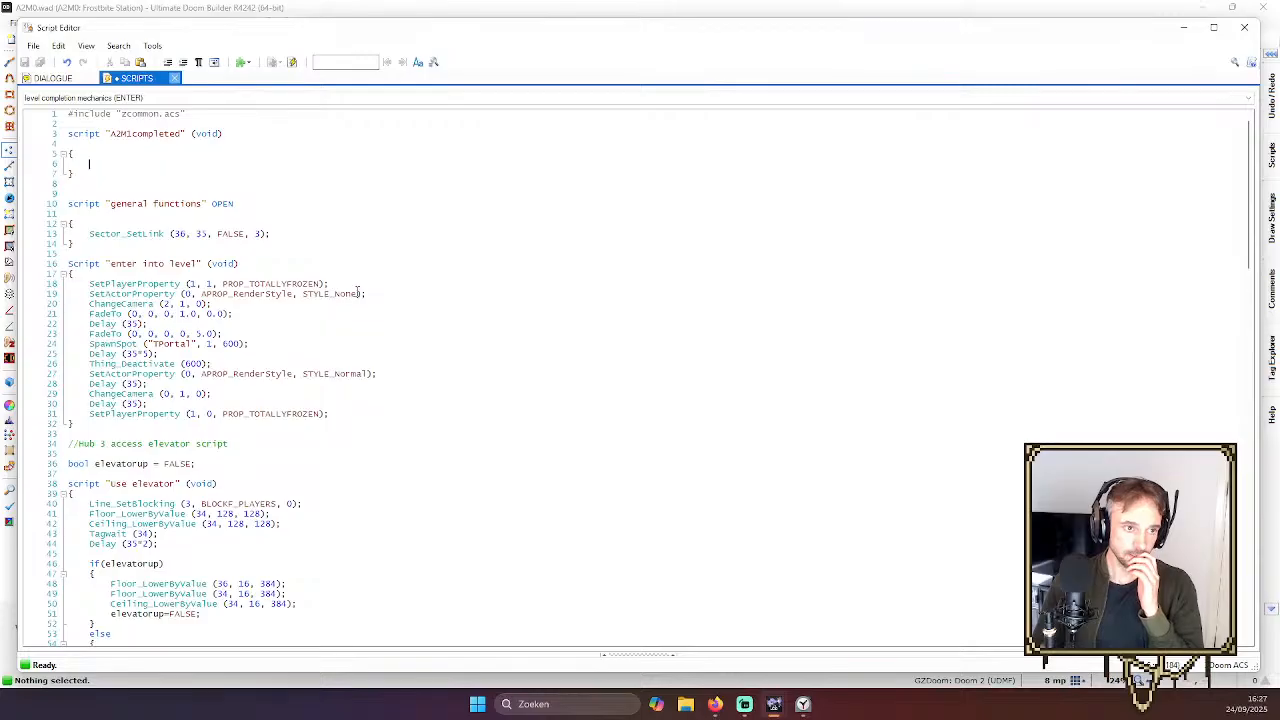
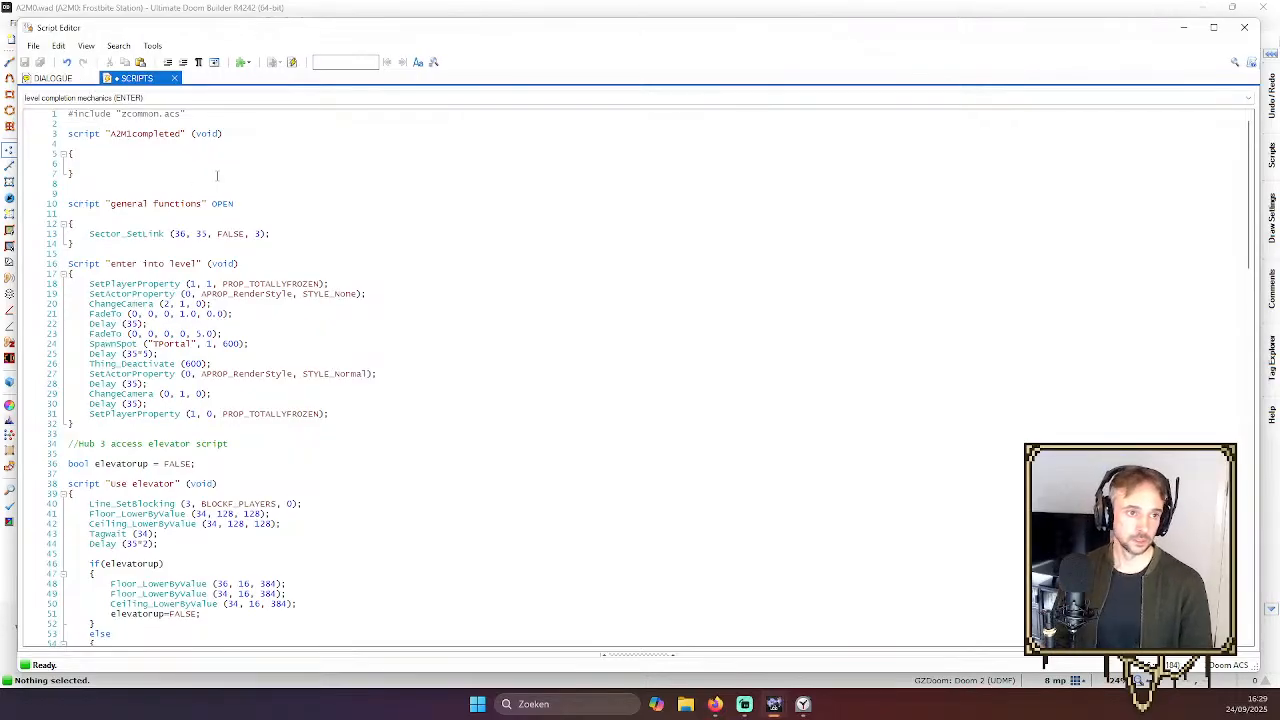
Look through the A2M0 scripts from "A2M1completed" down to the "teleport into level" RETURN script
scroll(157, 217, down, 14)
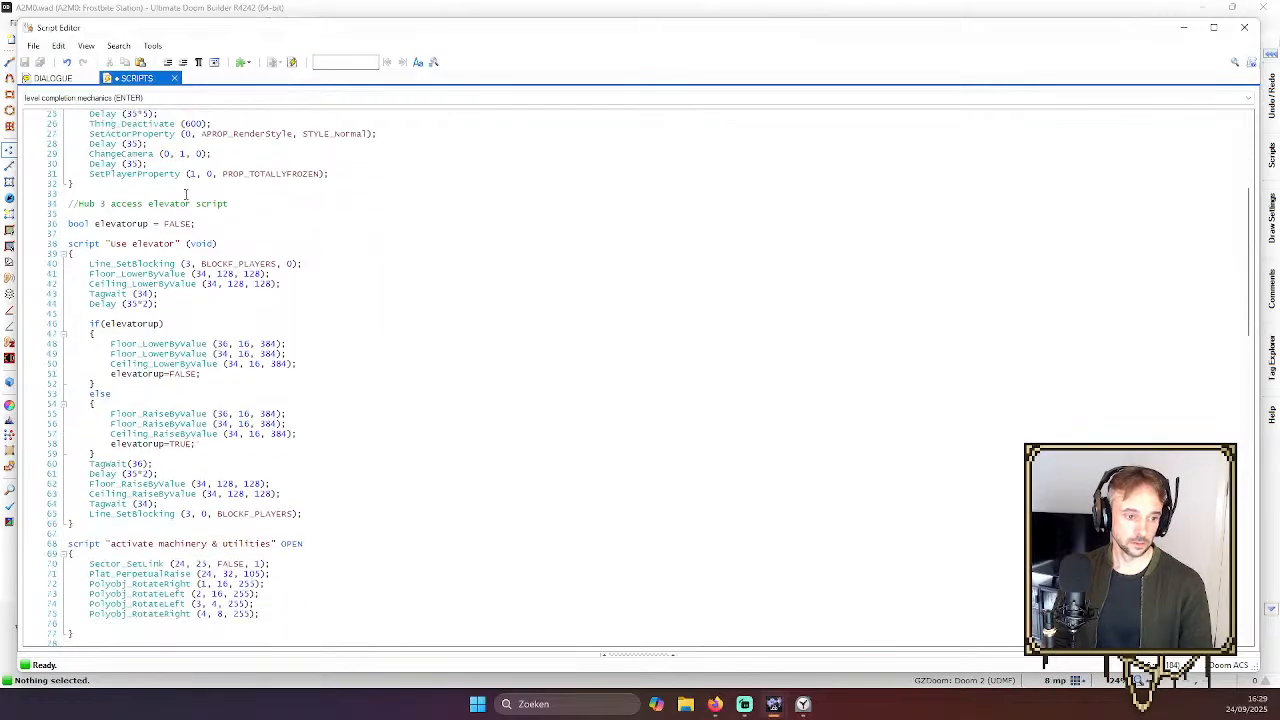
scroll(191, 203, down, 4)
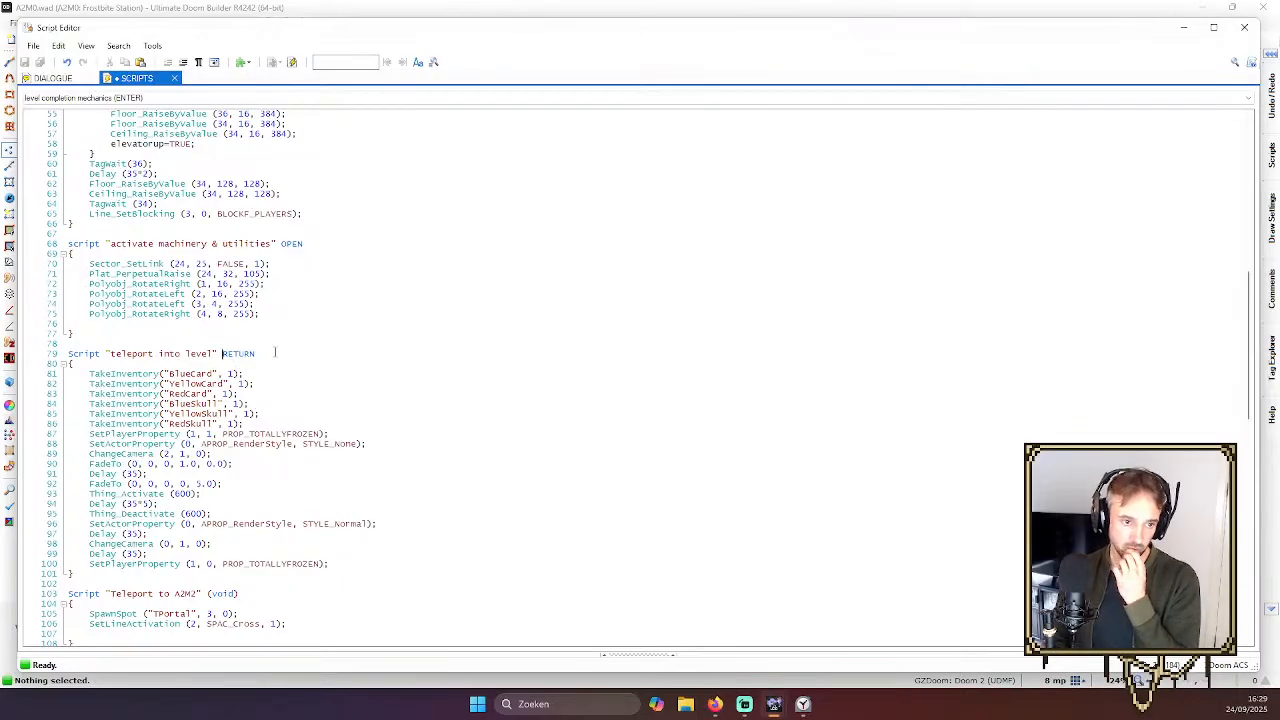
key(Down)
key(Down)
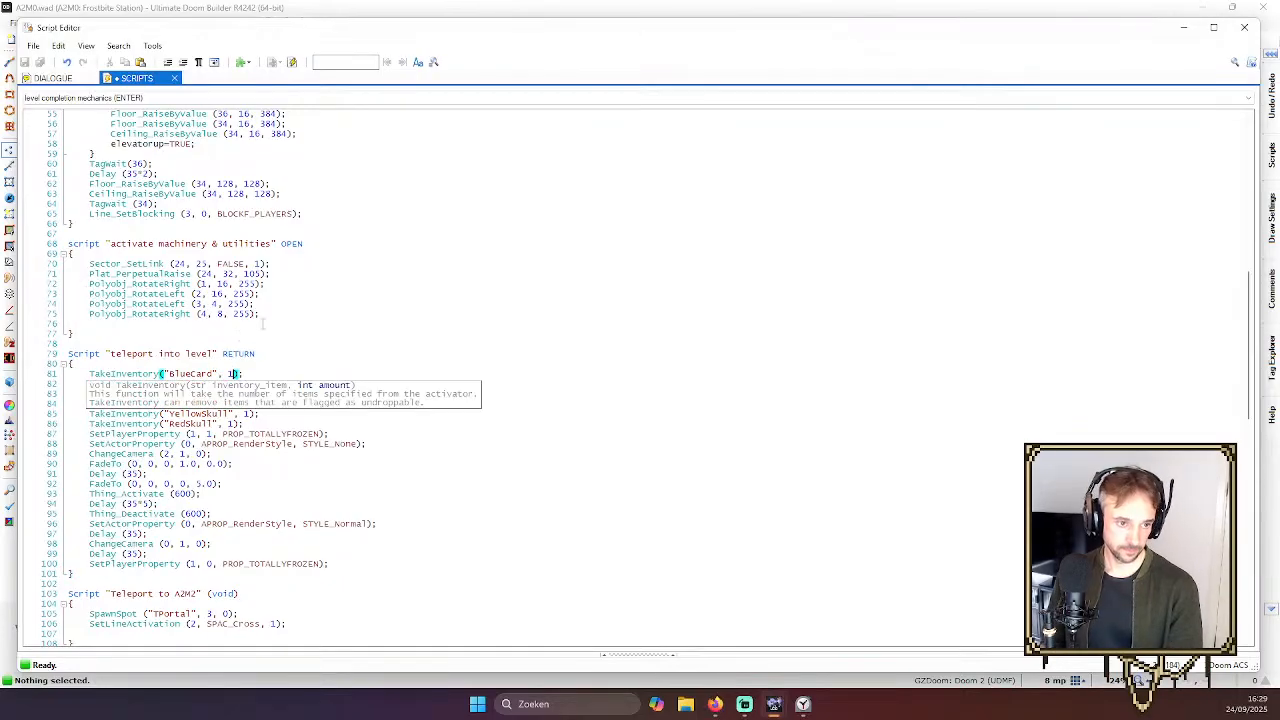
scroll(307, 290, up, 4)
scroll(389, 255, up, 14)
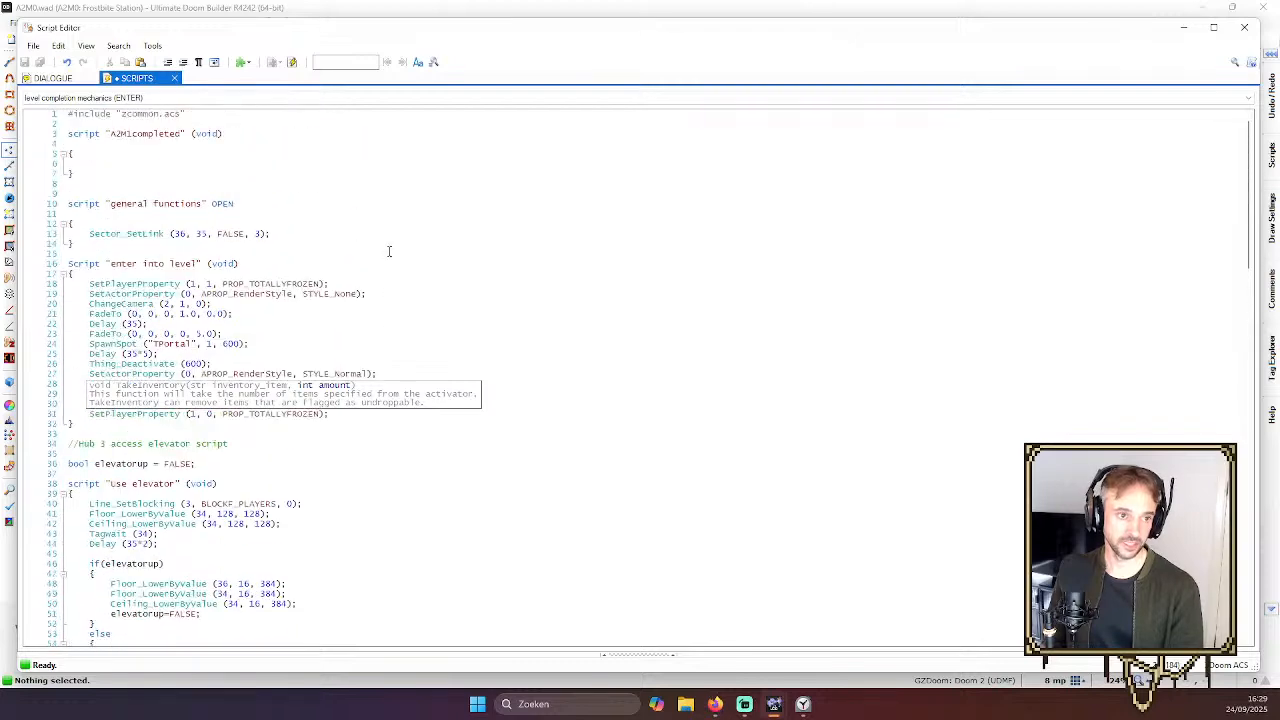
scroll(390, 220, down, 11)
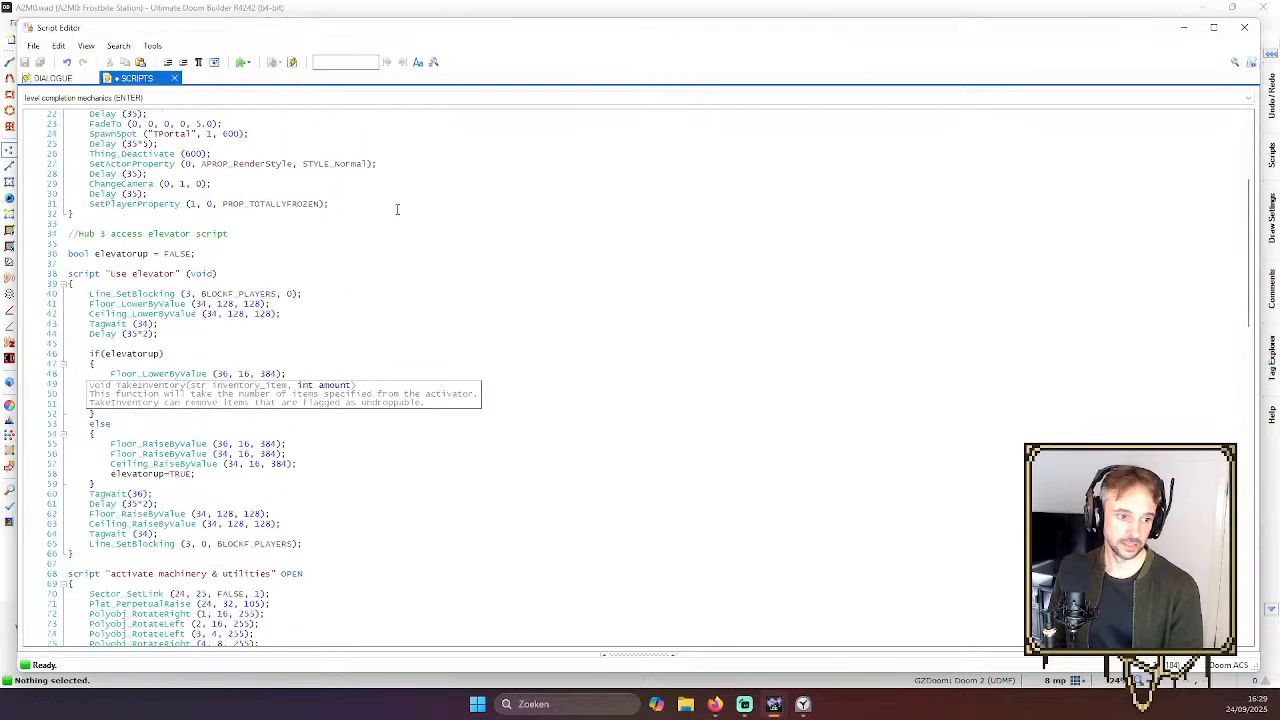
scroll(330, 428, down, 4)
key(Escape)
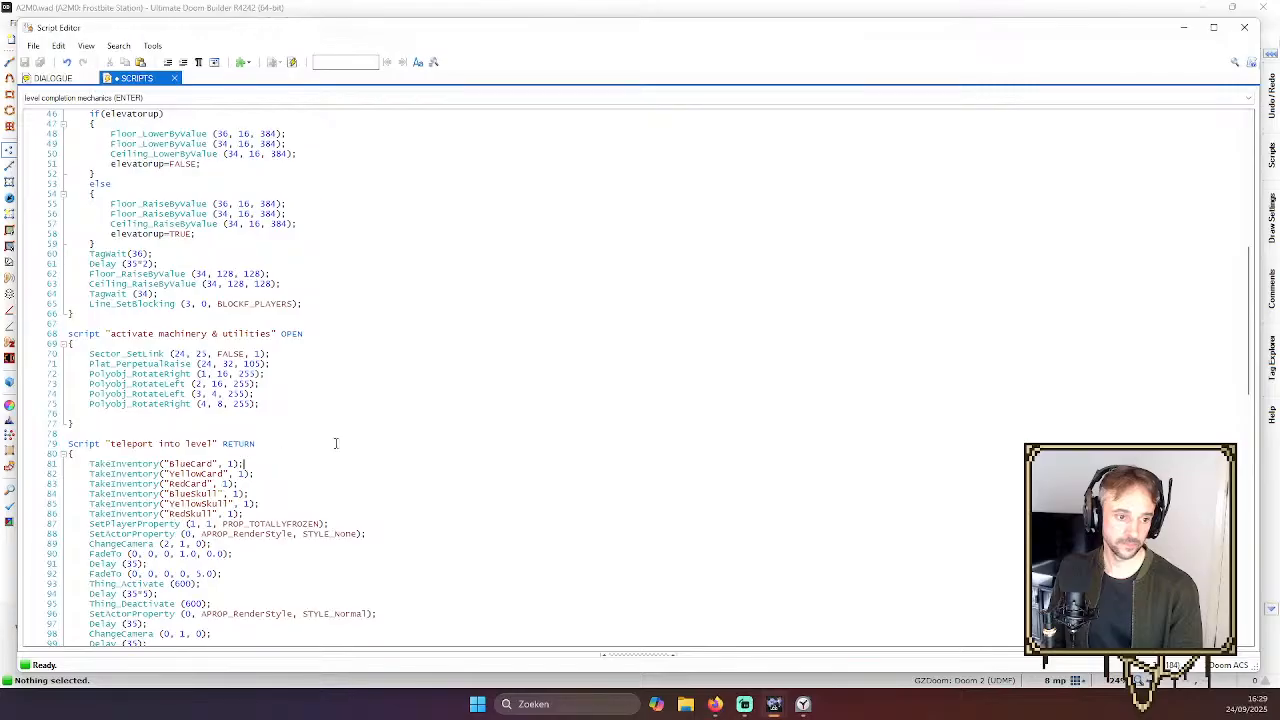
Examine the "teleport into level" script line by line, from its TakeInventory calls to the fade and camera calls, and return to "A2M1completed"
key(Down)
key(Down)
key(Down)
key(Down)
key(Down)
scroll(338, 430, down, 2)
key(Down)
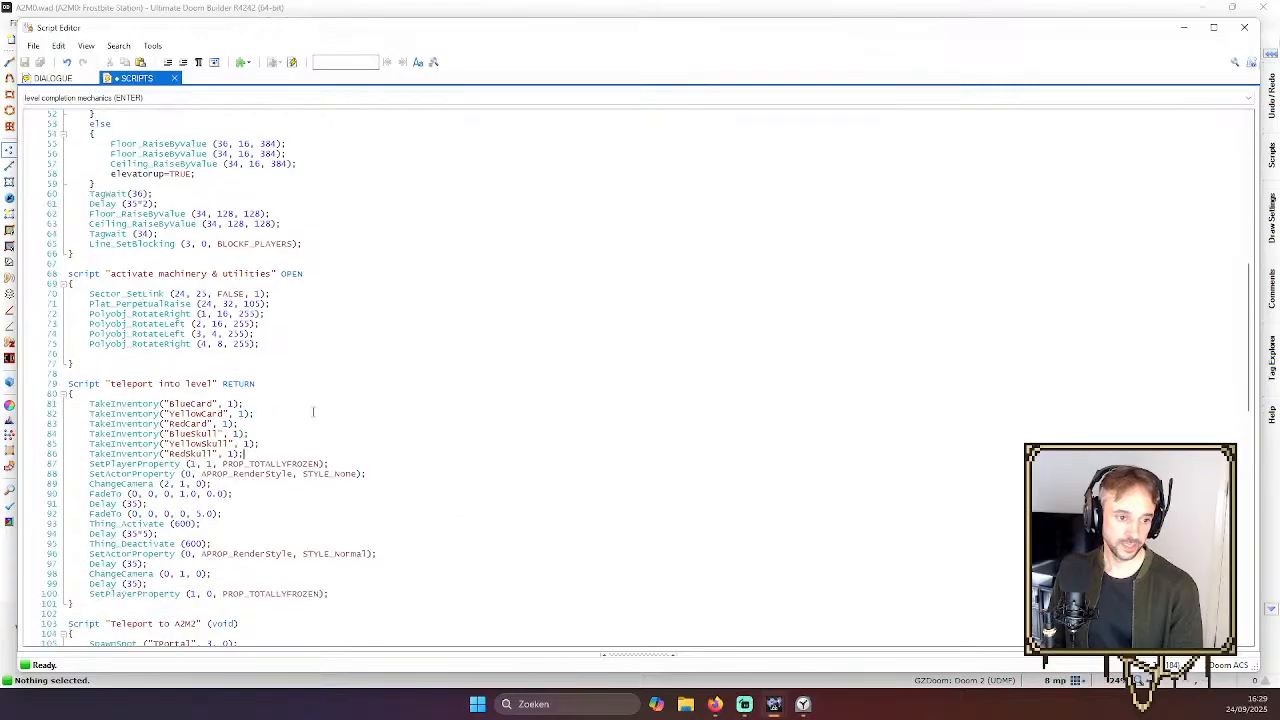
scroll(345, 376, down, 2)
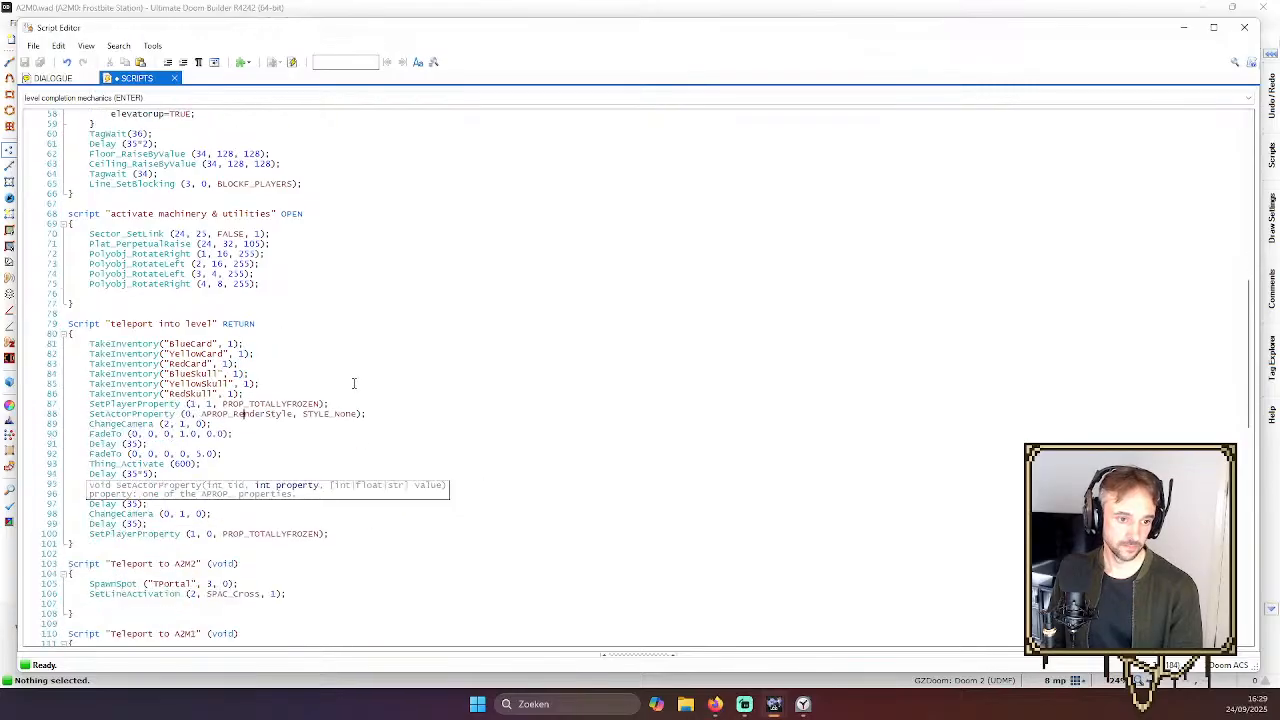
key(Up)
key(Up)
key(Up)
key(Up)
key(Up)
key(Up)
key(Up)
key(Up)
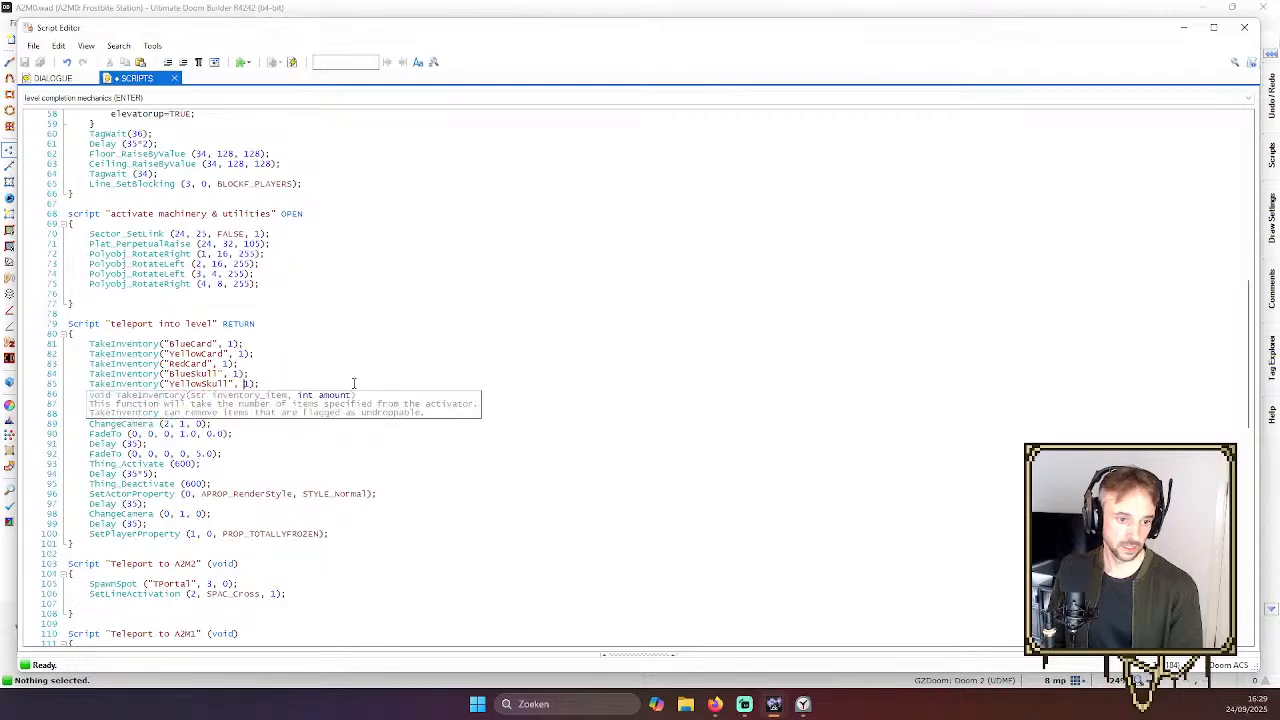
key(Down)
key(Down)
key(Down)
key(Down)
key(Down)
key(Down)
key(Down)
key(Down)
key(Down)
key(Down)
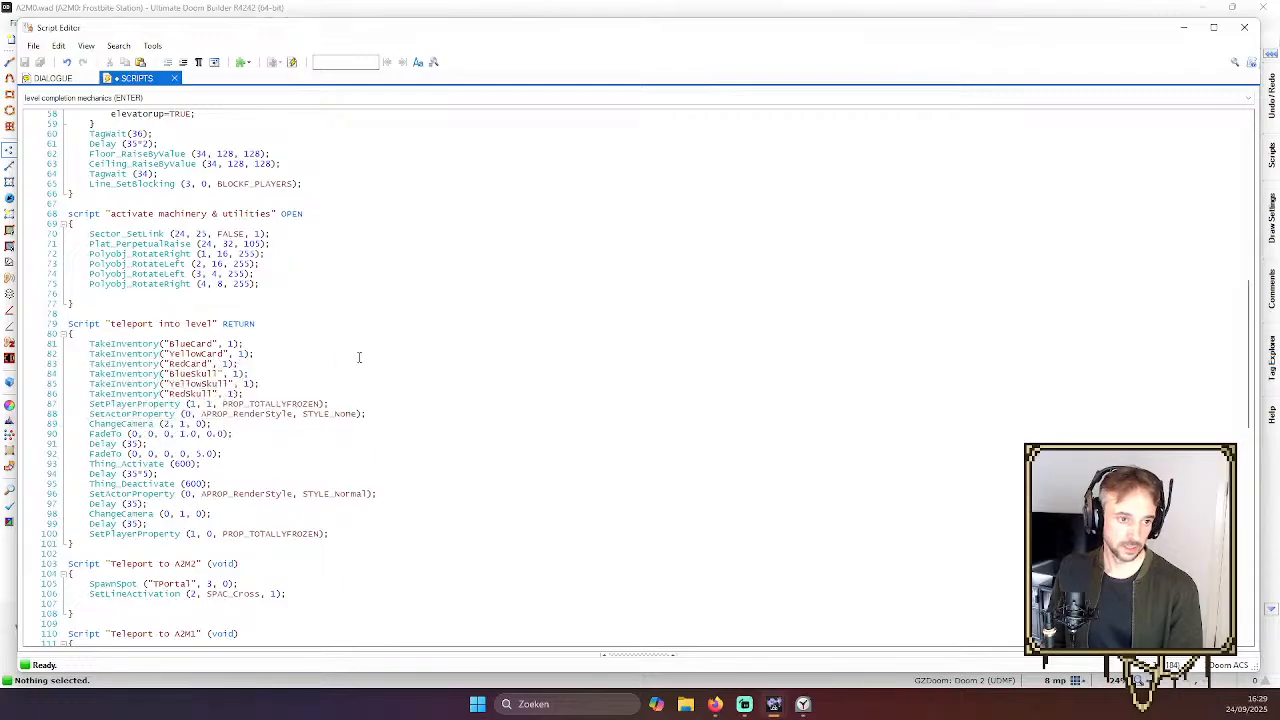
key(Down)
key(Down)
key(Down)
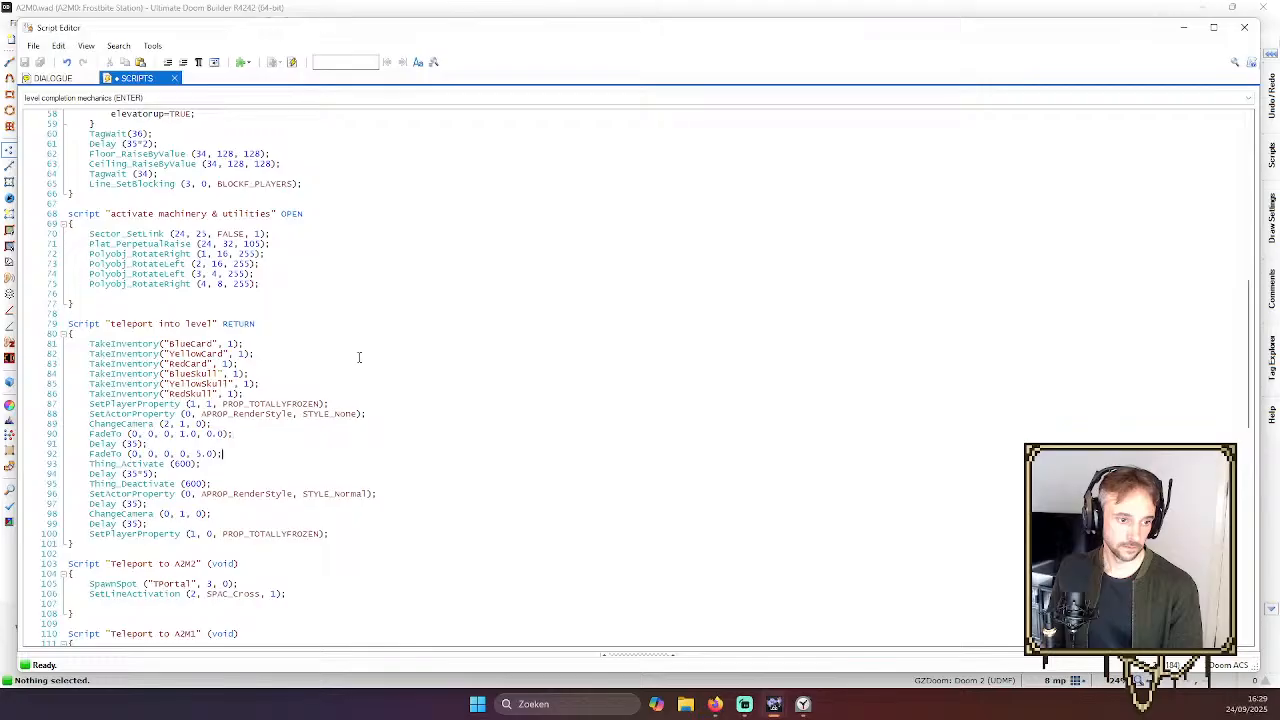
scroll(370, 358, down, 2)
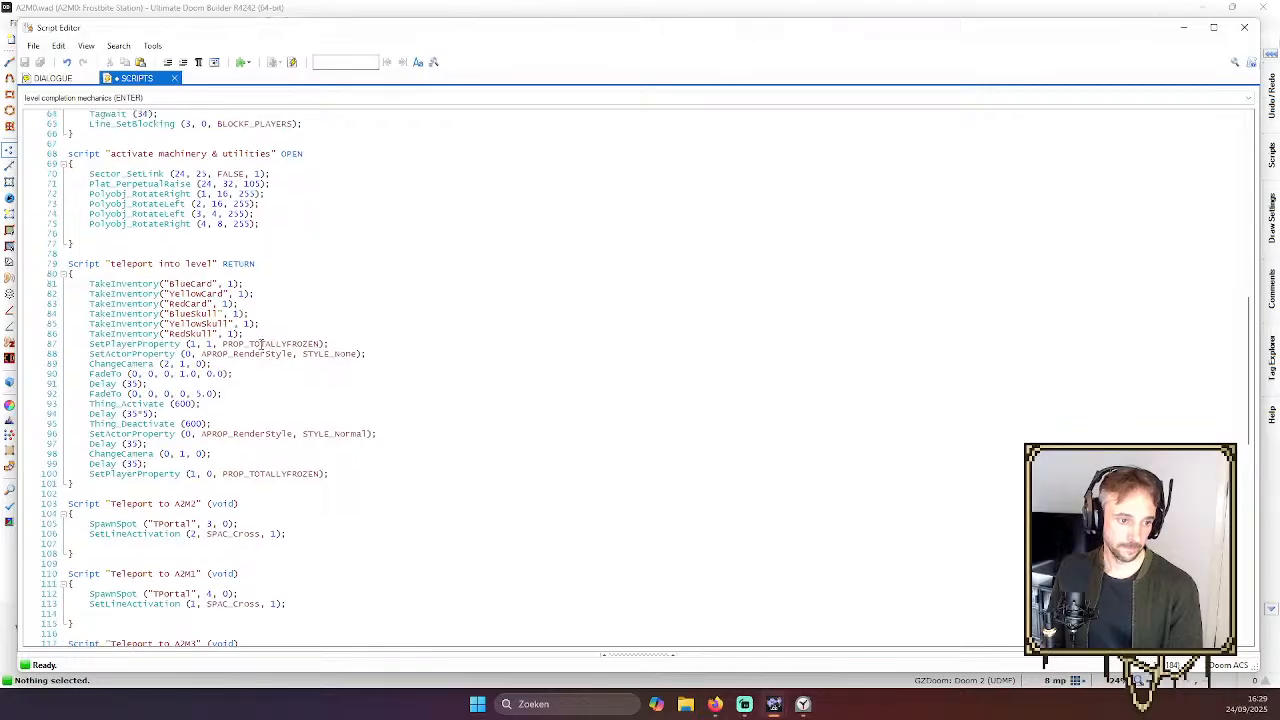
scroll(326, 361, up, 20)
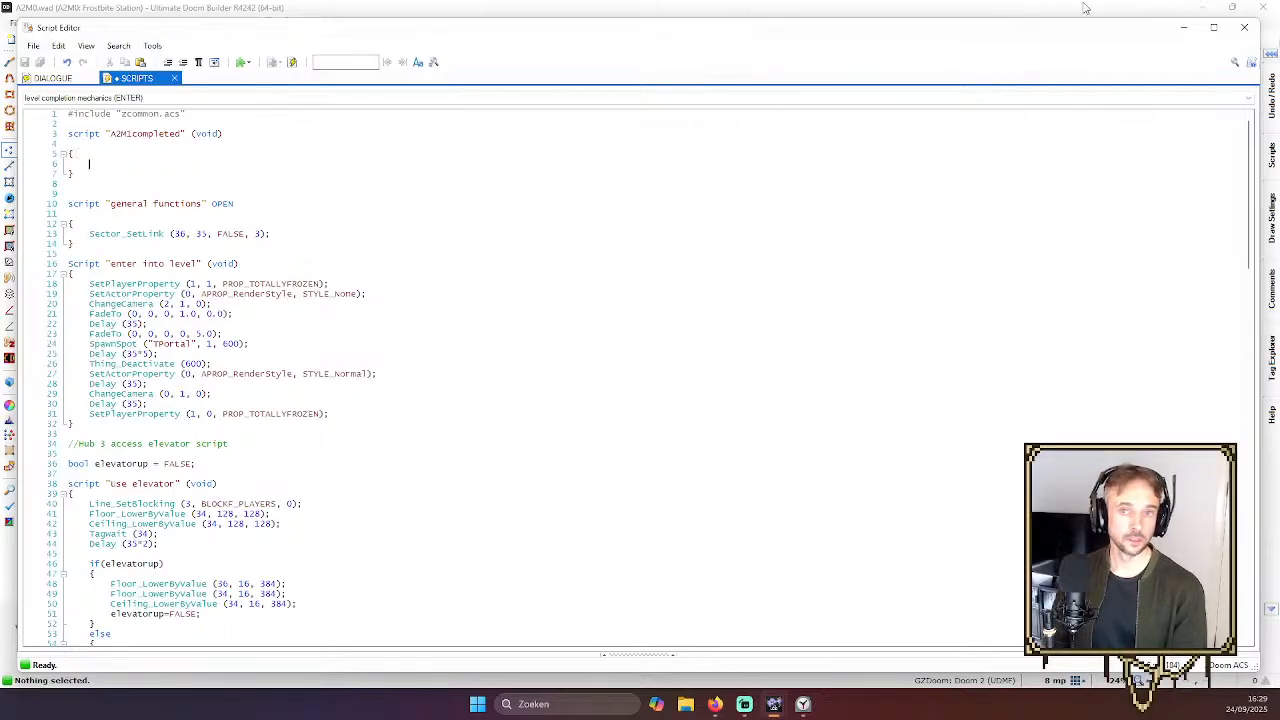
Close the Script Editor and save the A2M0 map
click(1253, 30)
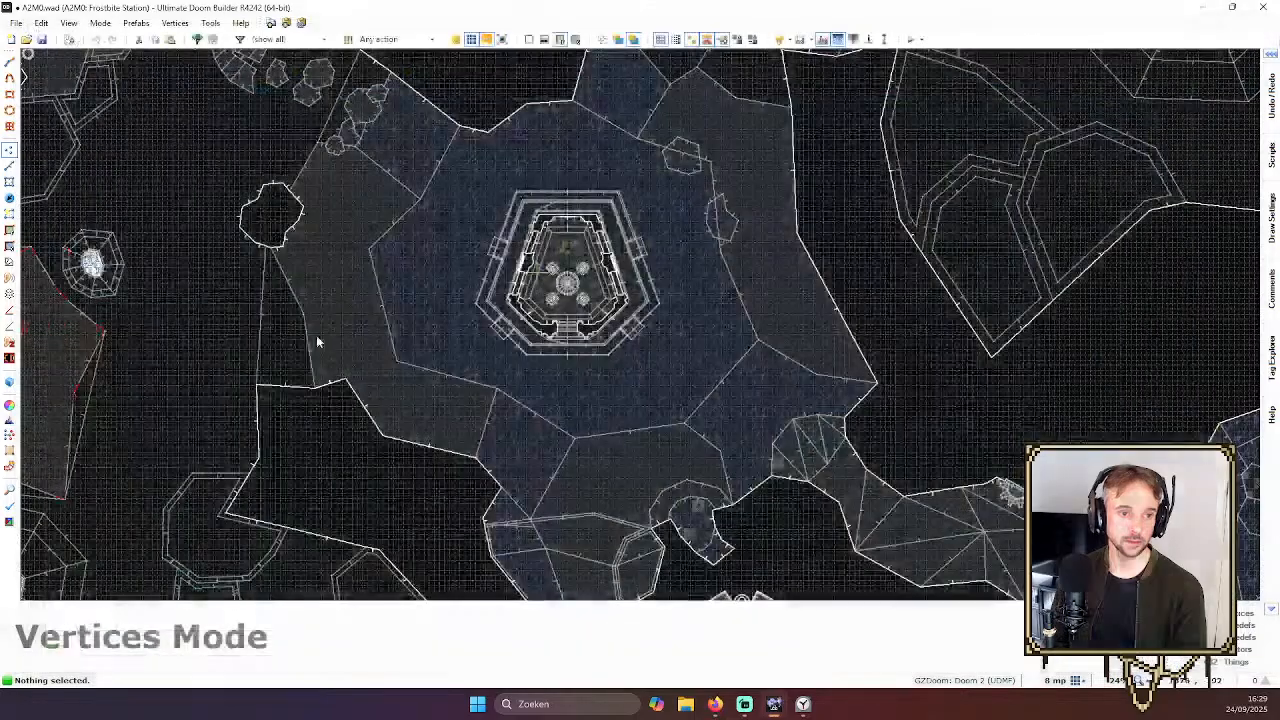
click(17, 24)
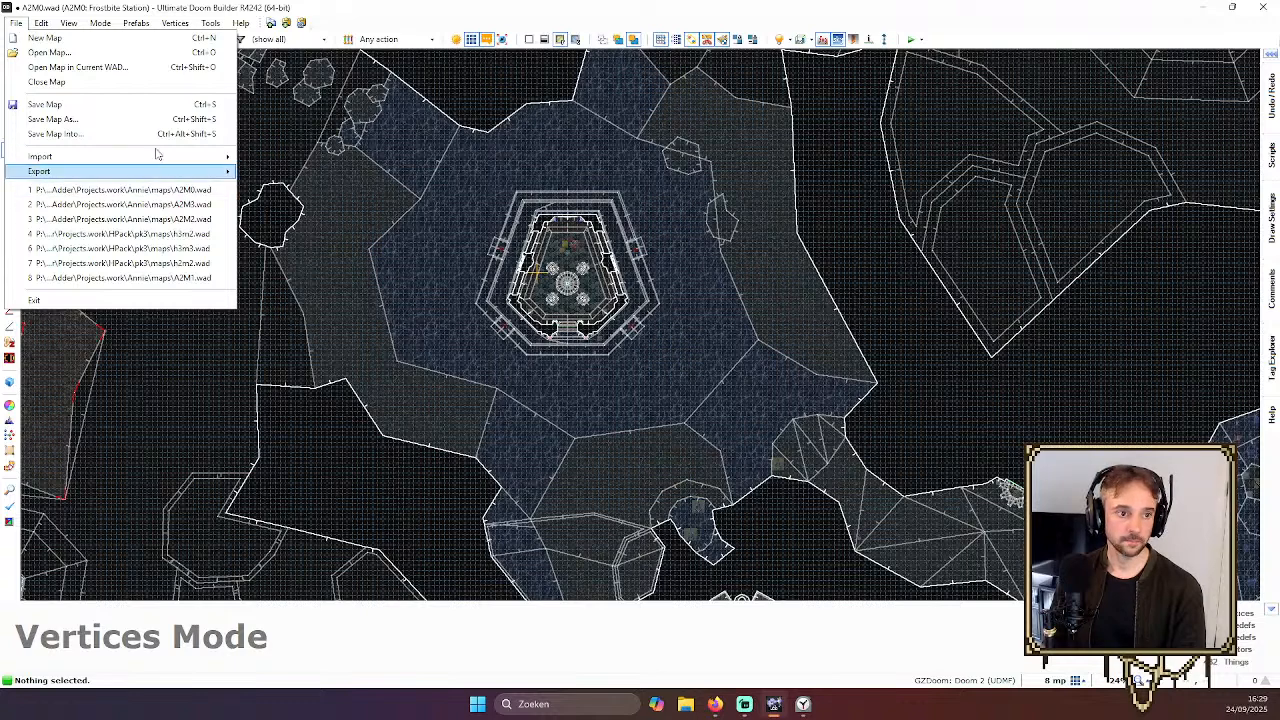
click(456, 180)
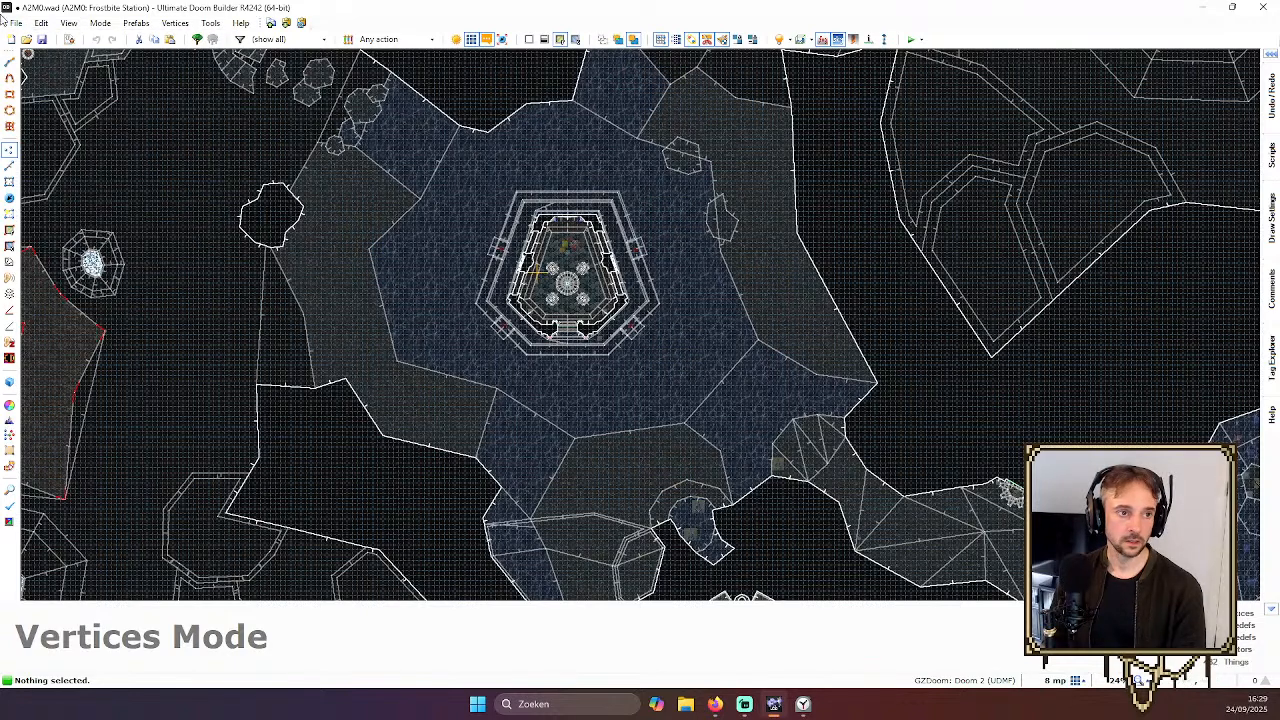
click(41, 39)
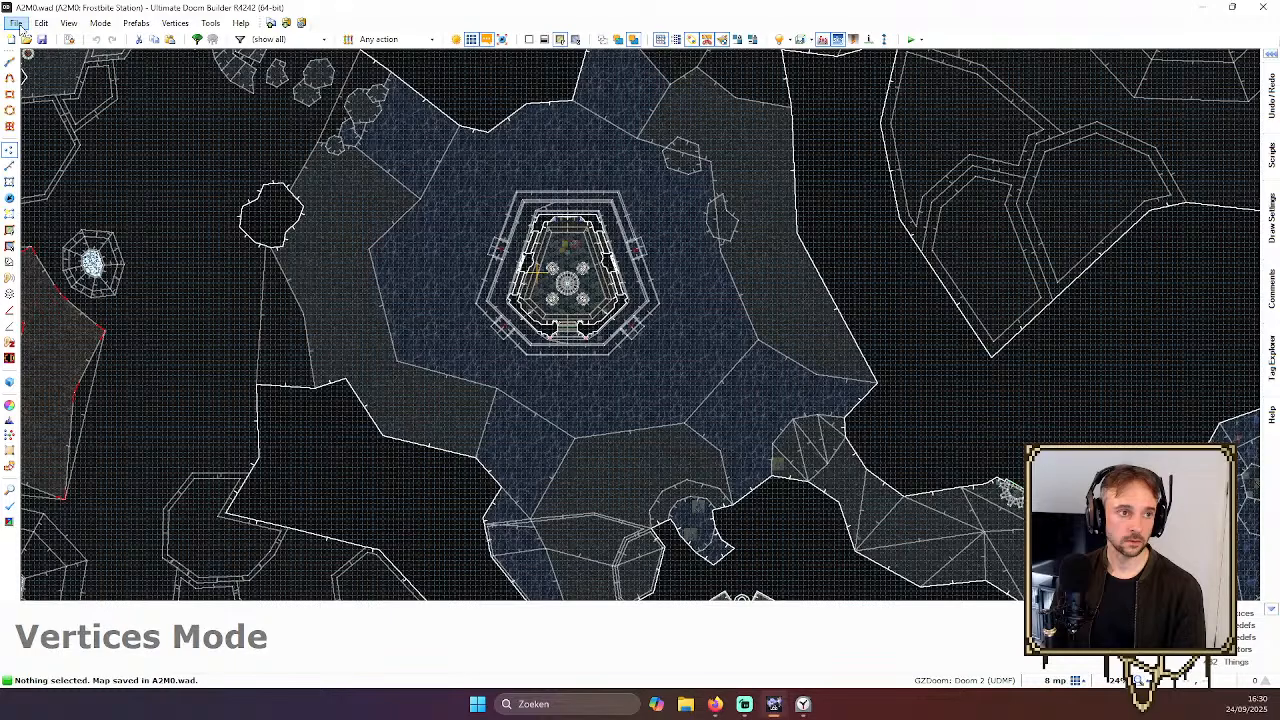
Open map A2M3 from the recent file A2M3.wad, keeping the offered game configuration and resources
click(18, 23)
click(158, 205)
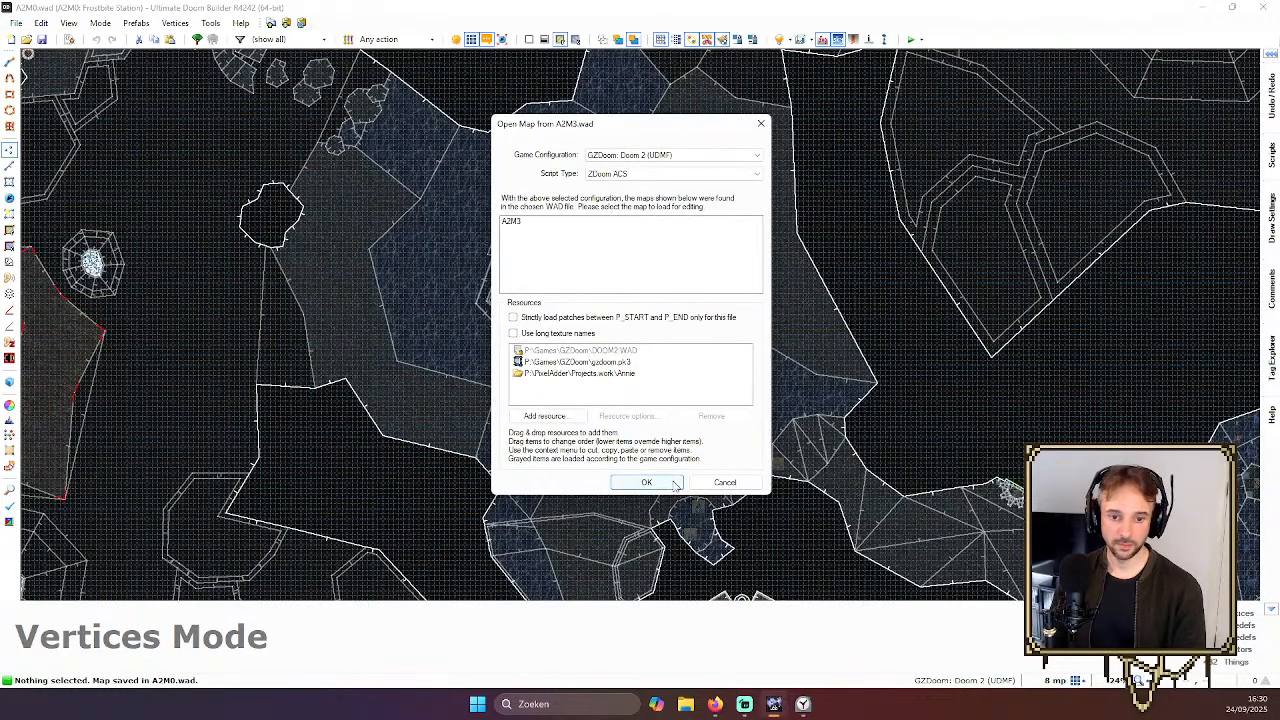
click(675, 484)
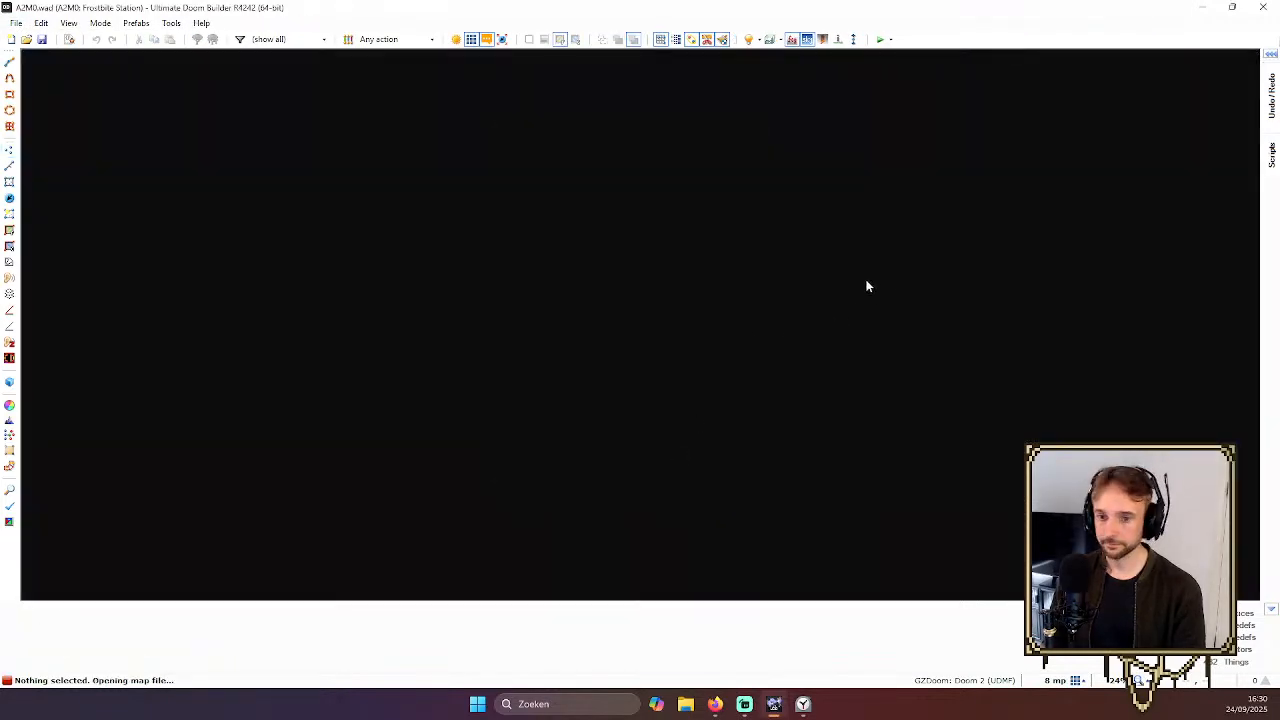
Look over the A2M3 map layout, from the upper lava areas down to the lava arena and back
scroll(852, 256, down, 2)
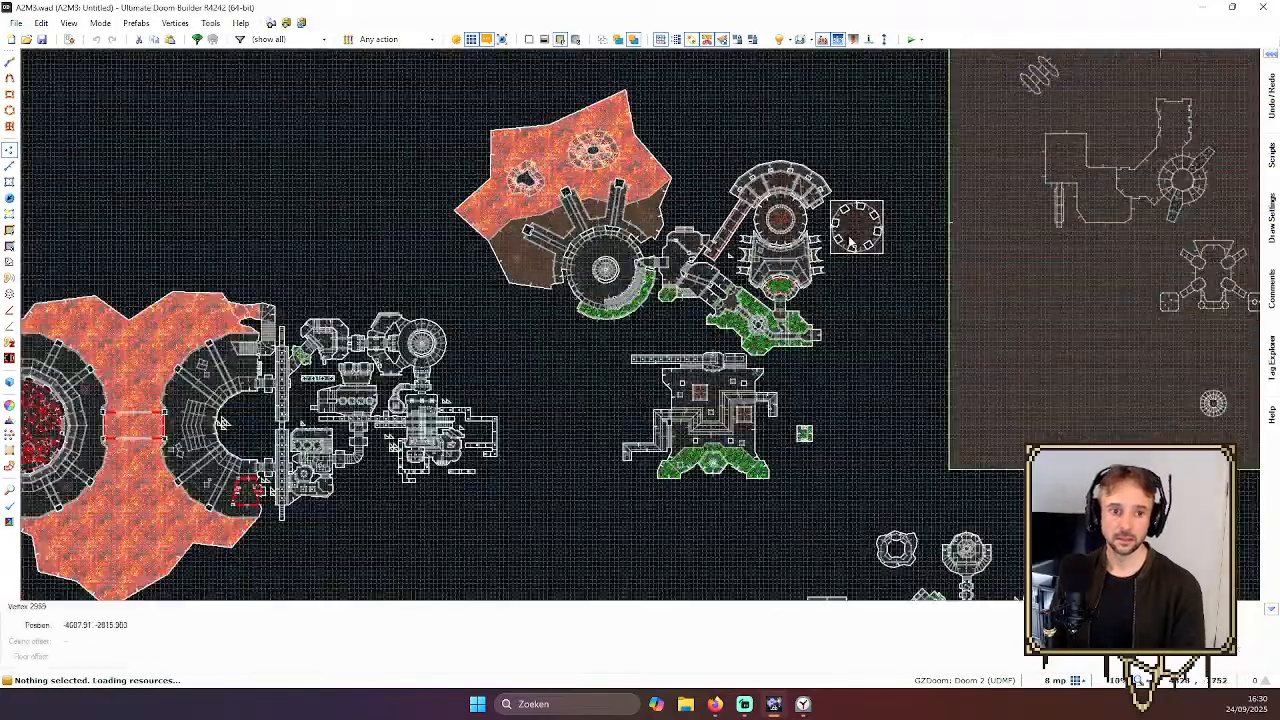
scroll(825, 215, down, 3)
key(Right)
key(Down)
scroll(837, 460, up, 4)
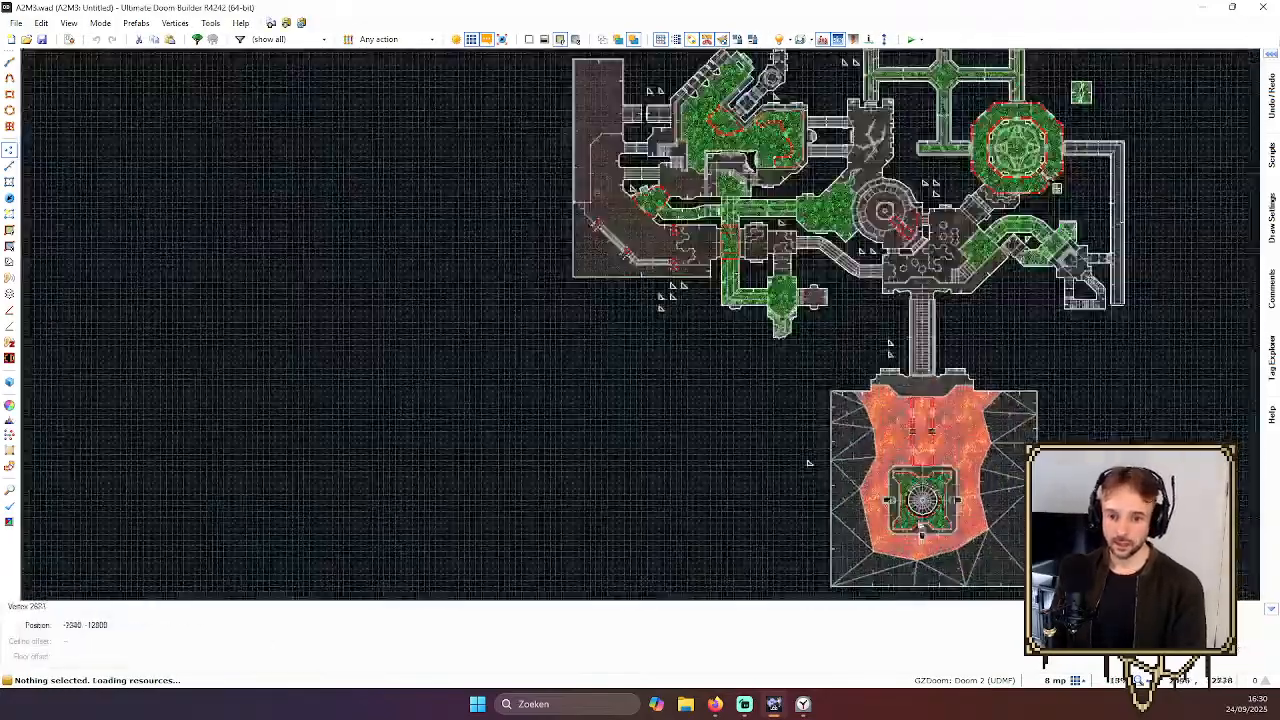
scroll(920, 580, up, 1)
scroll(937, 485, down, 1)
key(Up)
scroll(918, 330, down, 2)
key(Up)
key(Up)
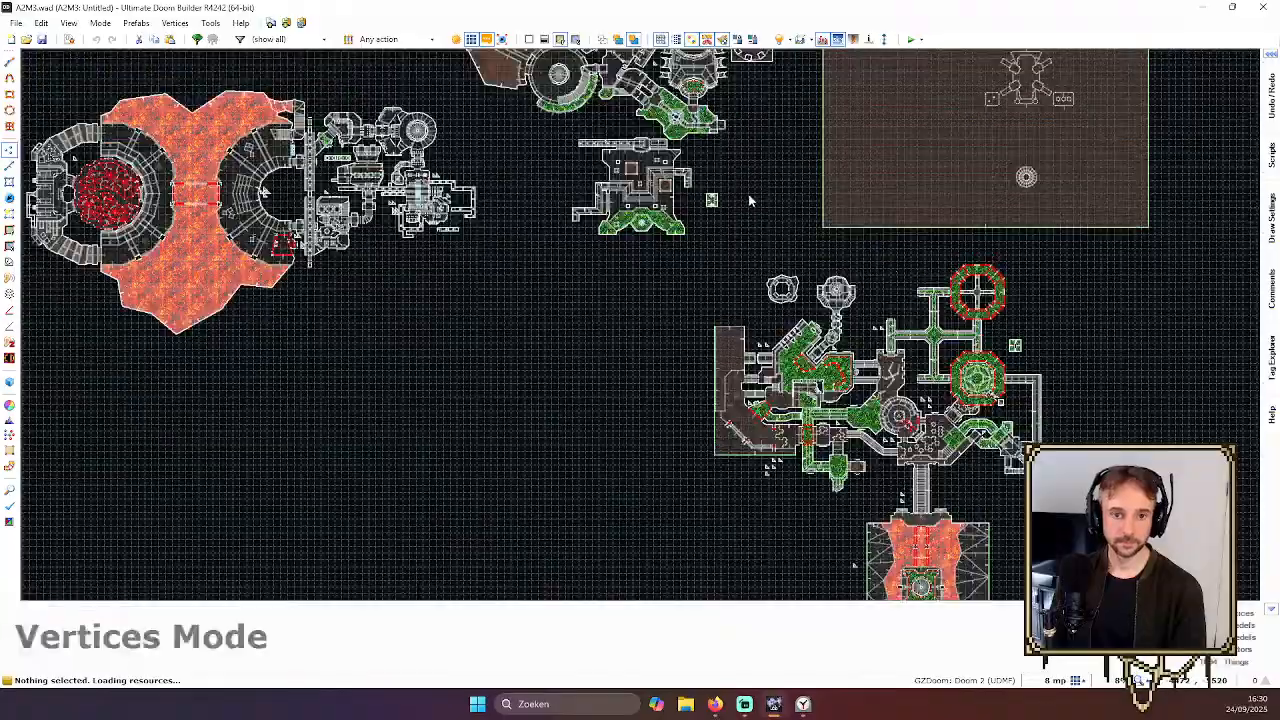
key(Left)
key(Left)
Open the A2M3 scripts and look through the end of the file, from "blue key trap" back up to the final arena script
key(F10)
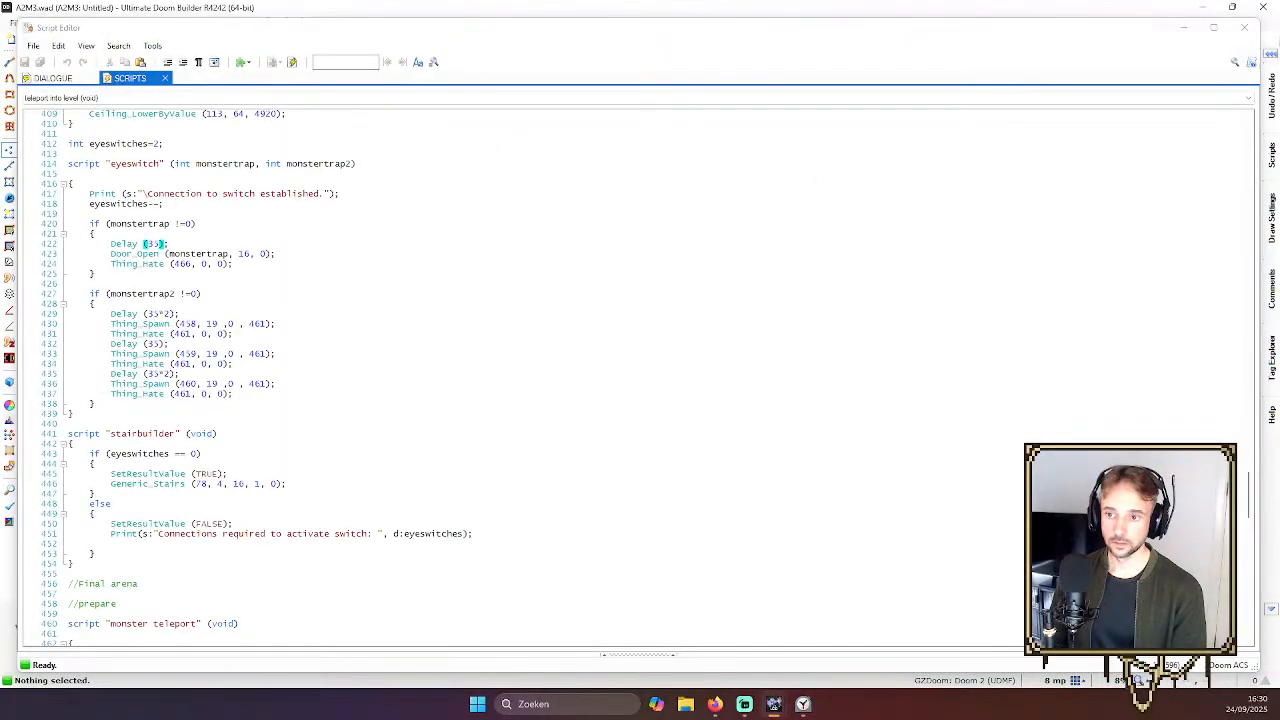
scroll(640, 370, down, 20)
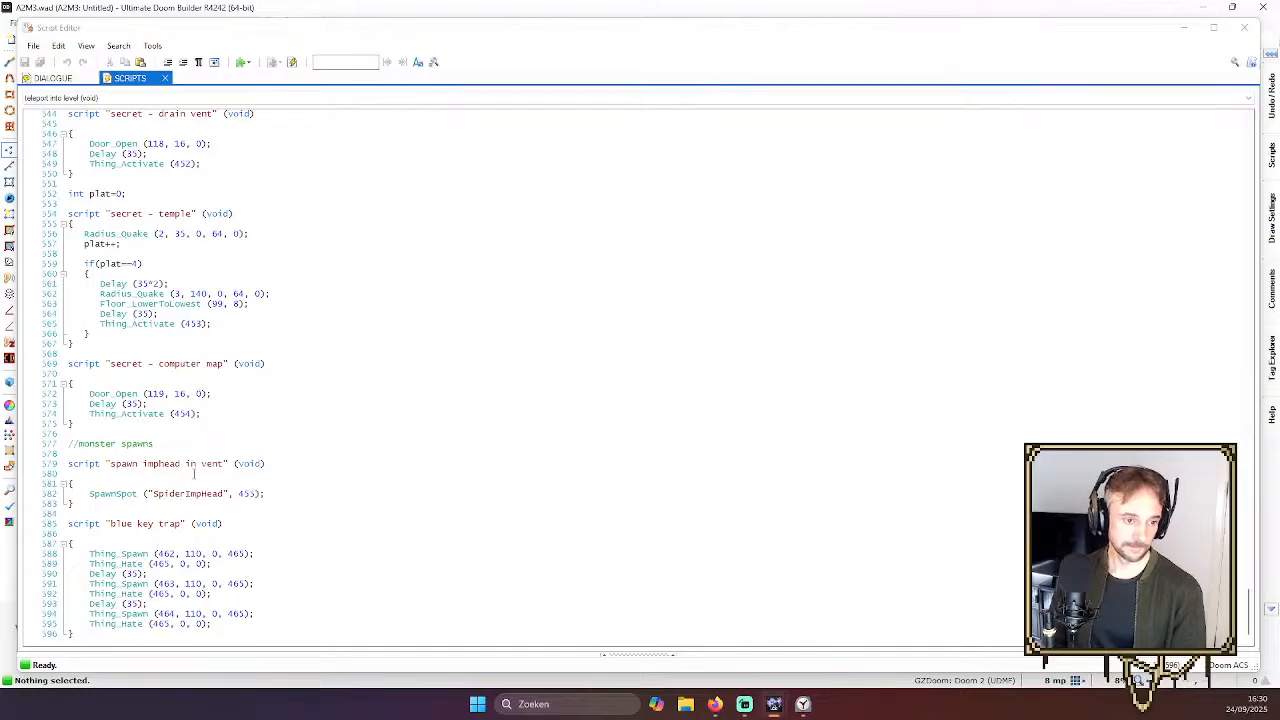
scroll(297, 495, up, 2)
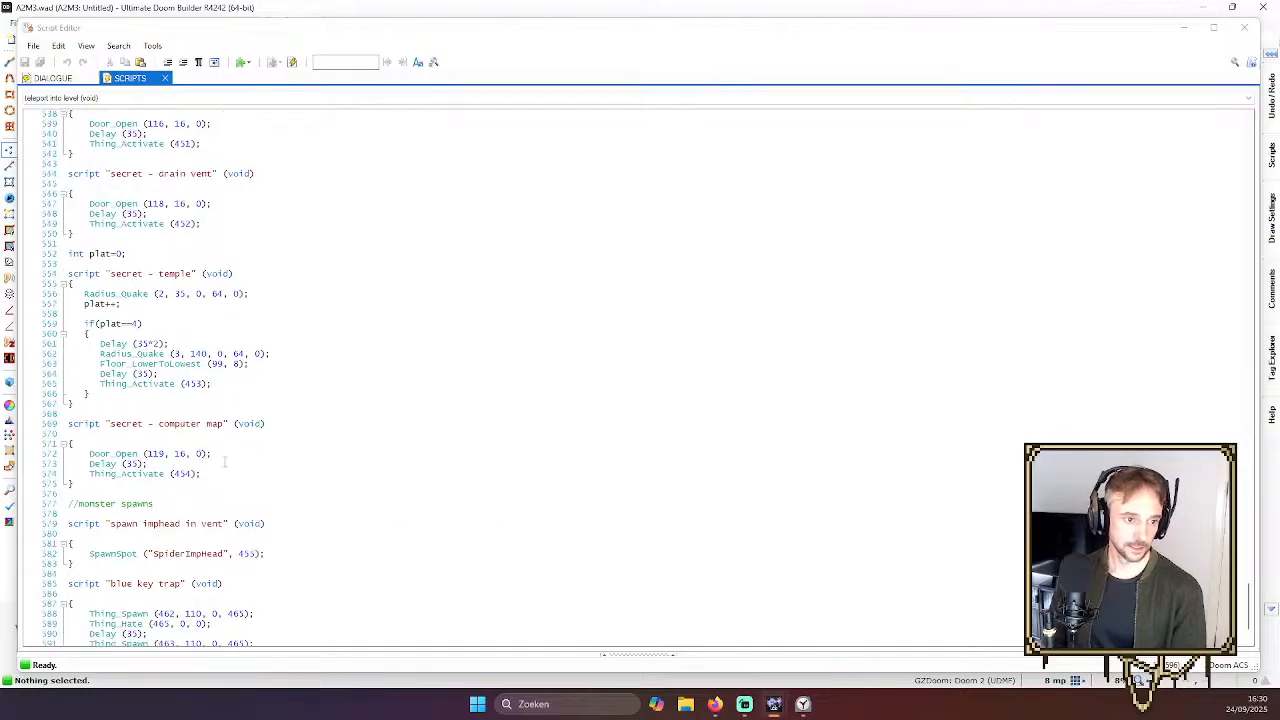
scroll(225, 462, up, 9)
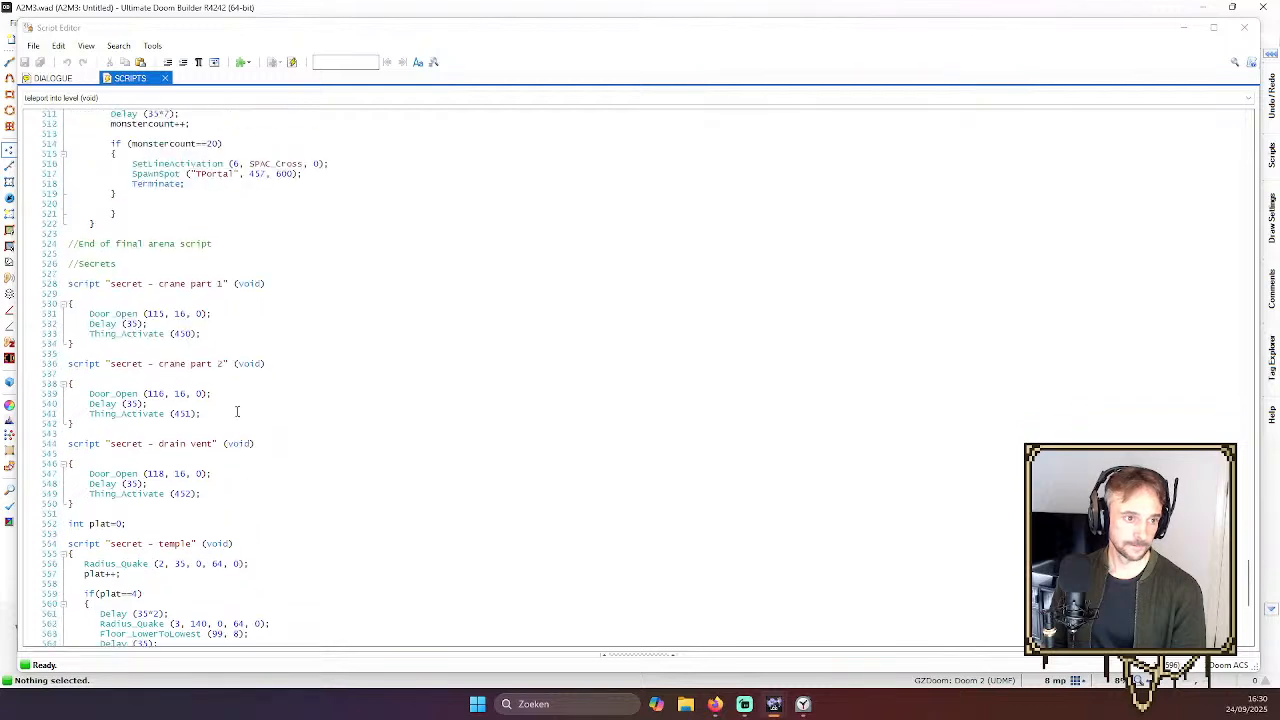
Insert an empty line above Terminate in the monstercount==20 block of the "monster belt" script
scroll(237, 411, up, 7)
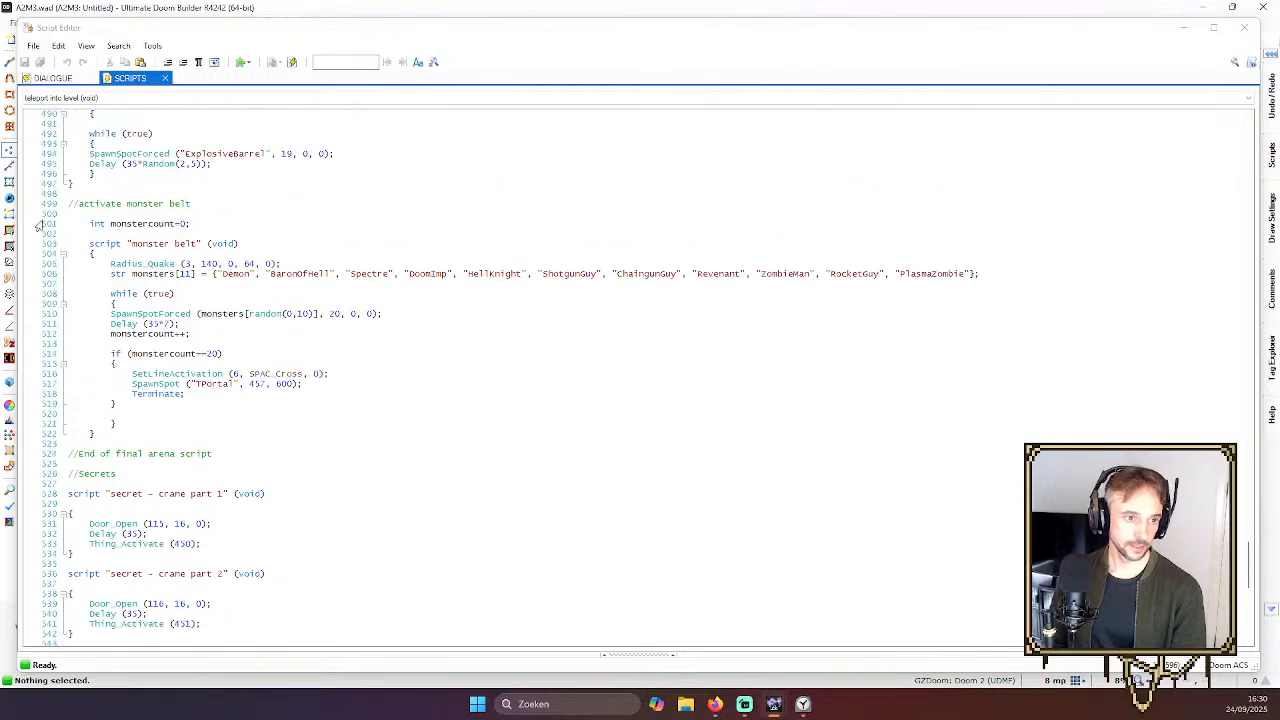
click(184, 393)
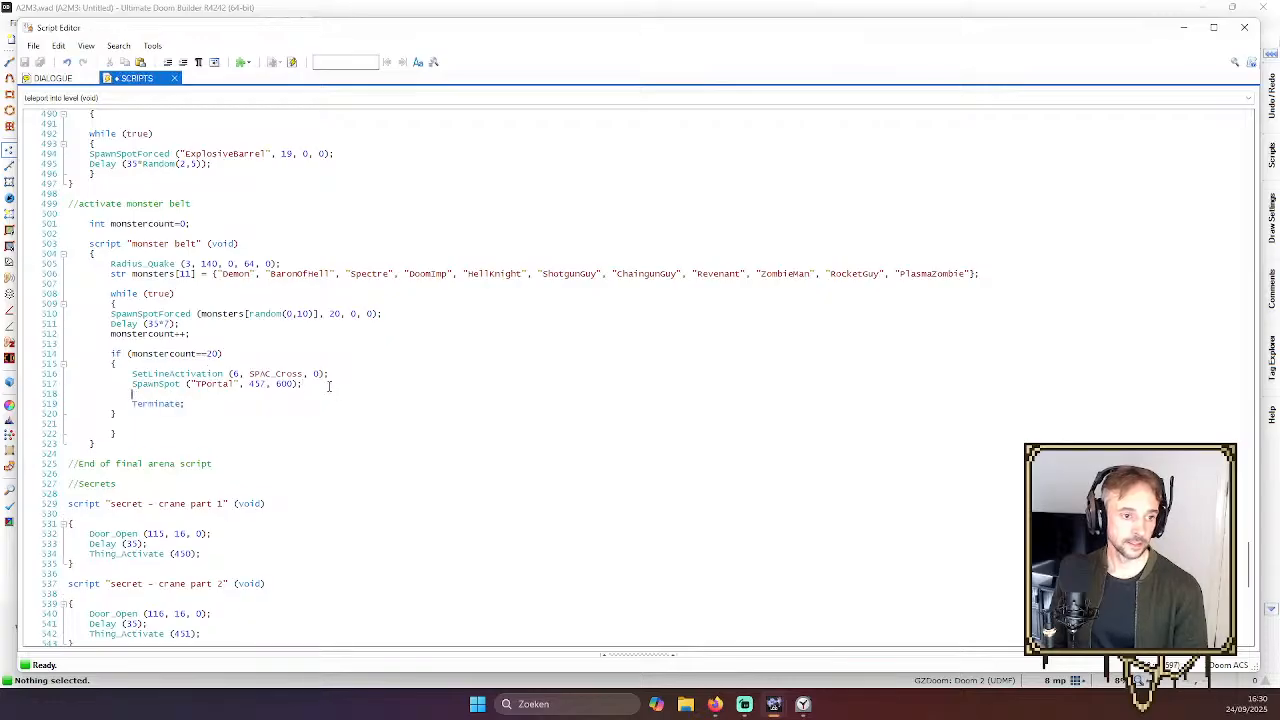
key(Return)
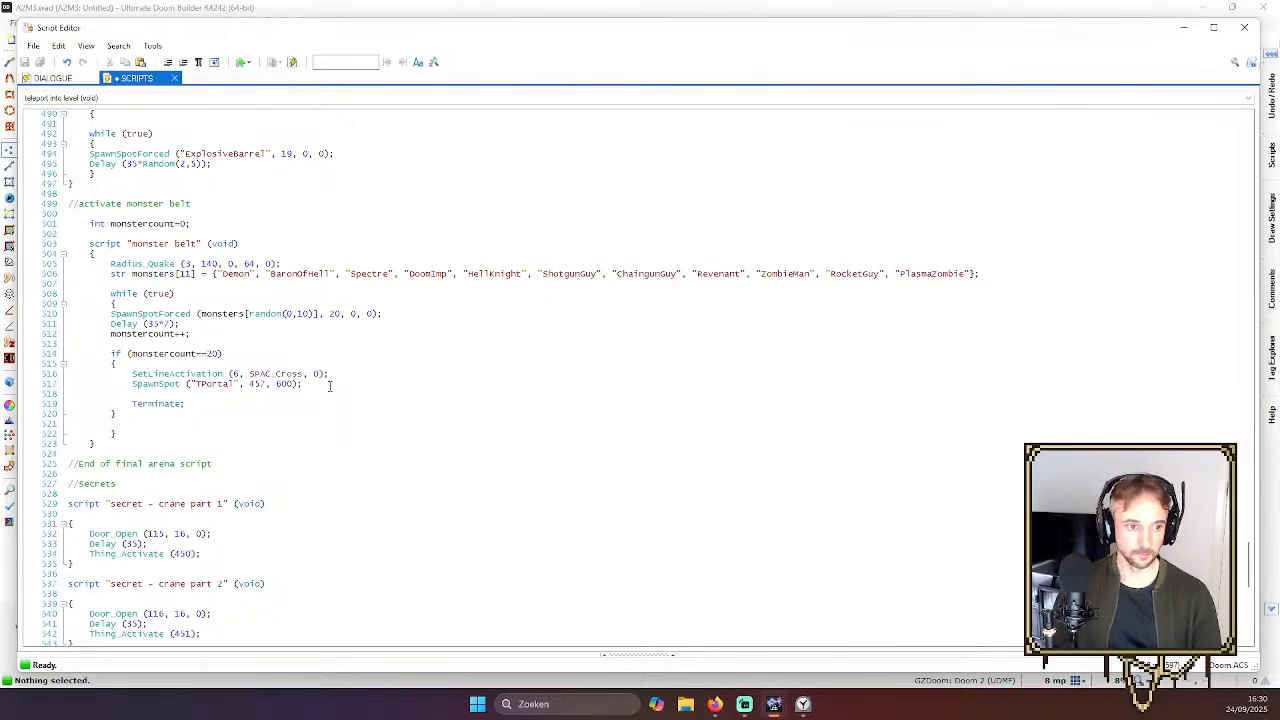
text(a)
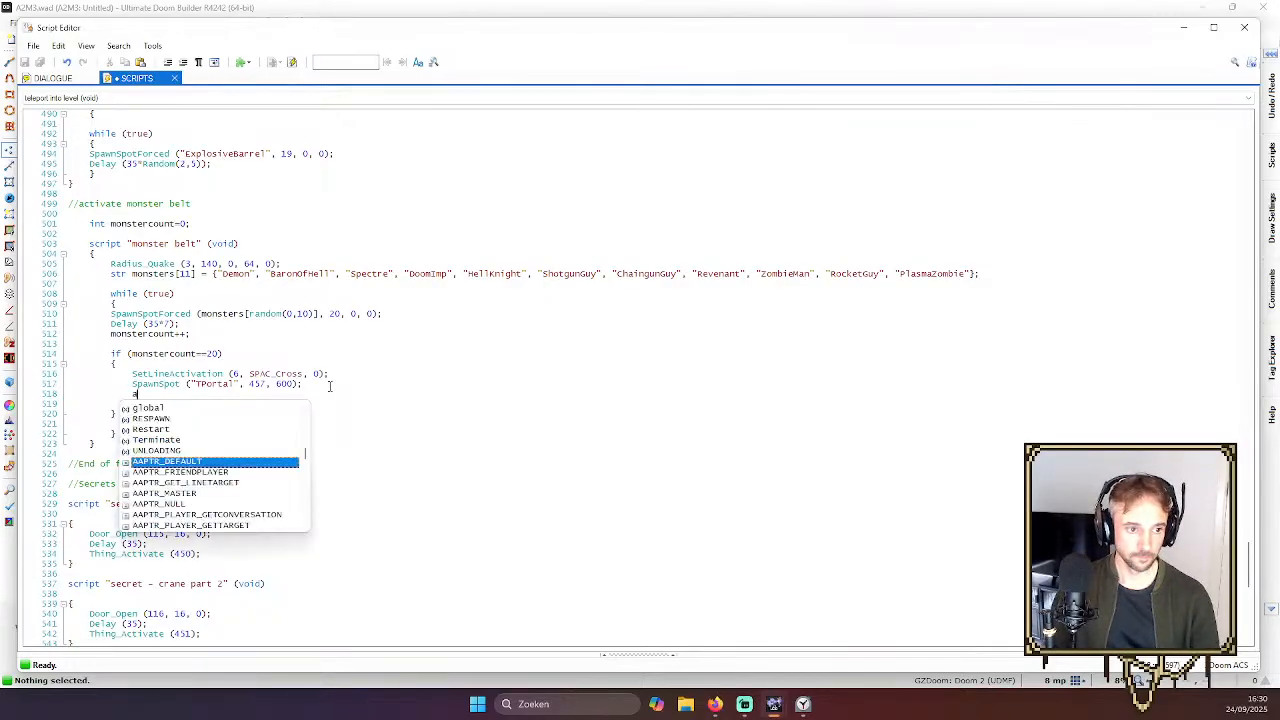
key(BackSpace)
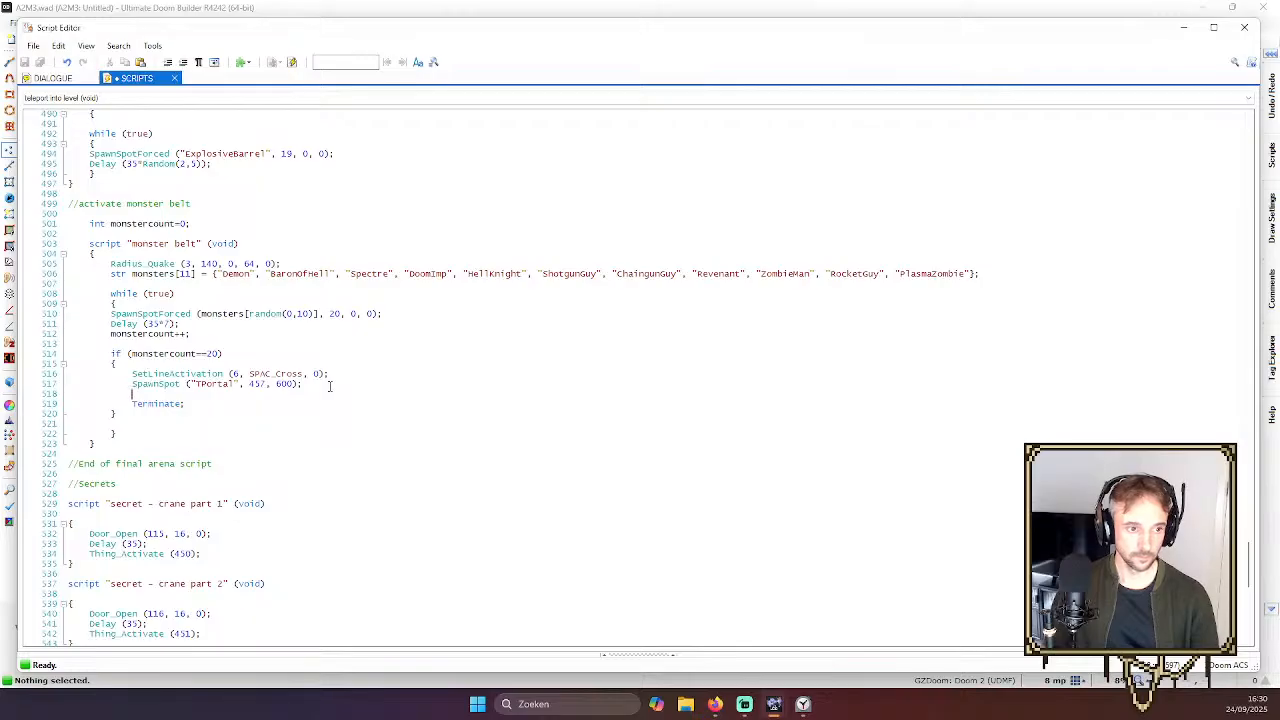
text(sc)
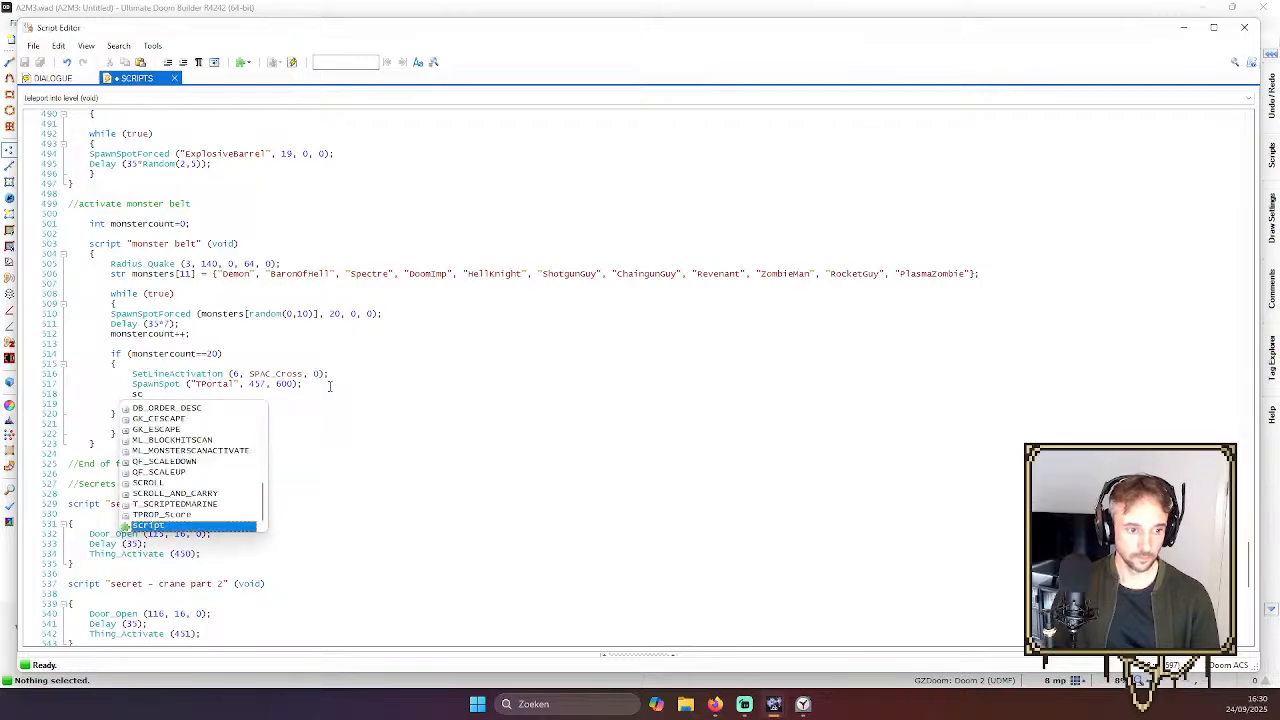
text(ript)
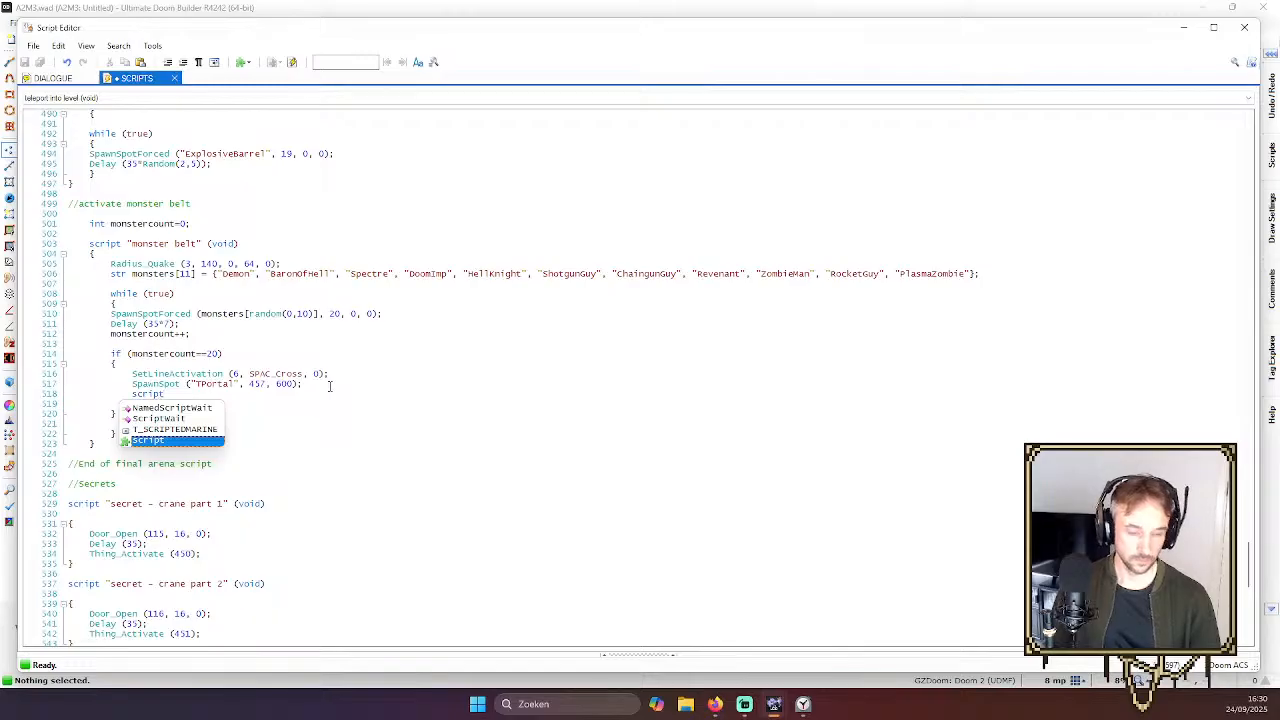
key(Escape)
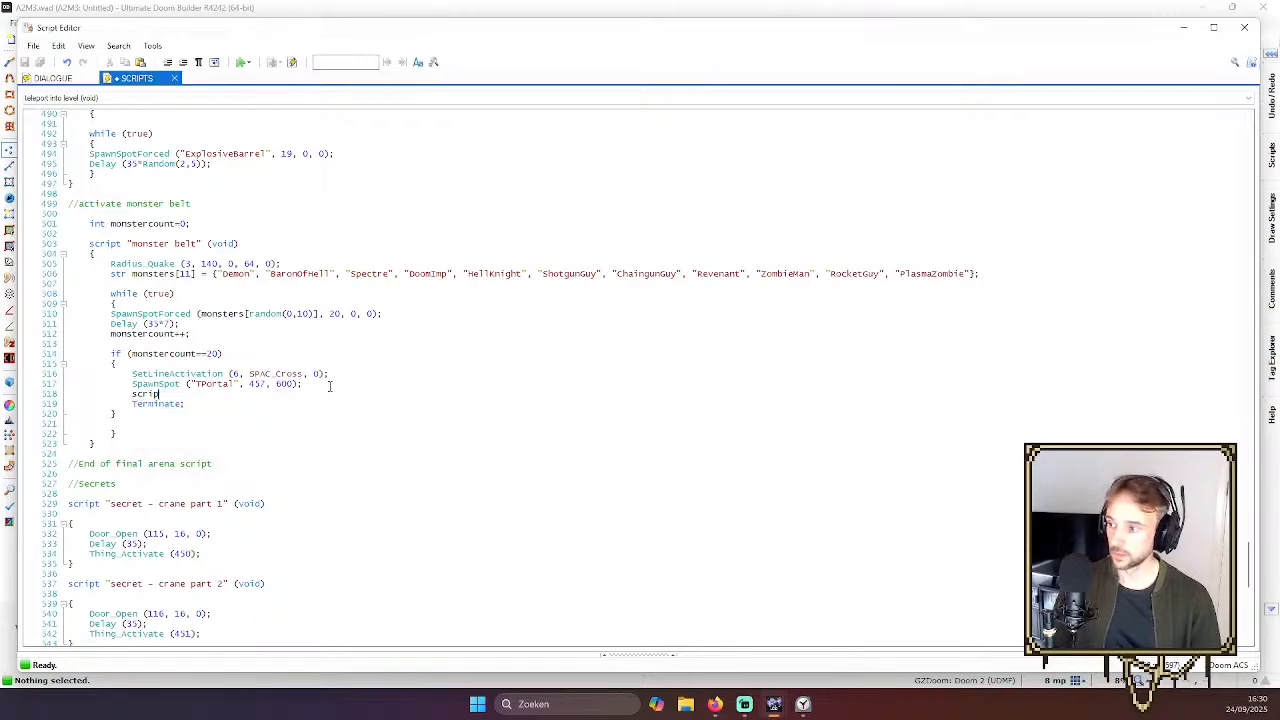
text(E)
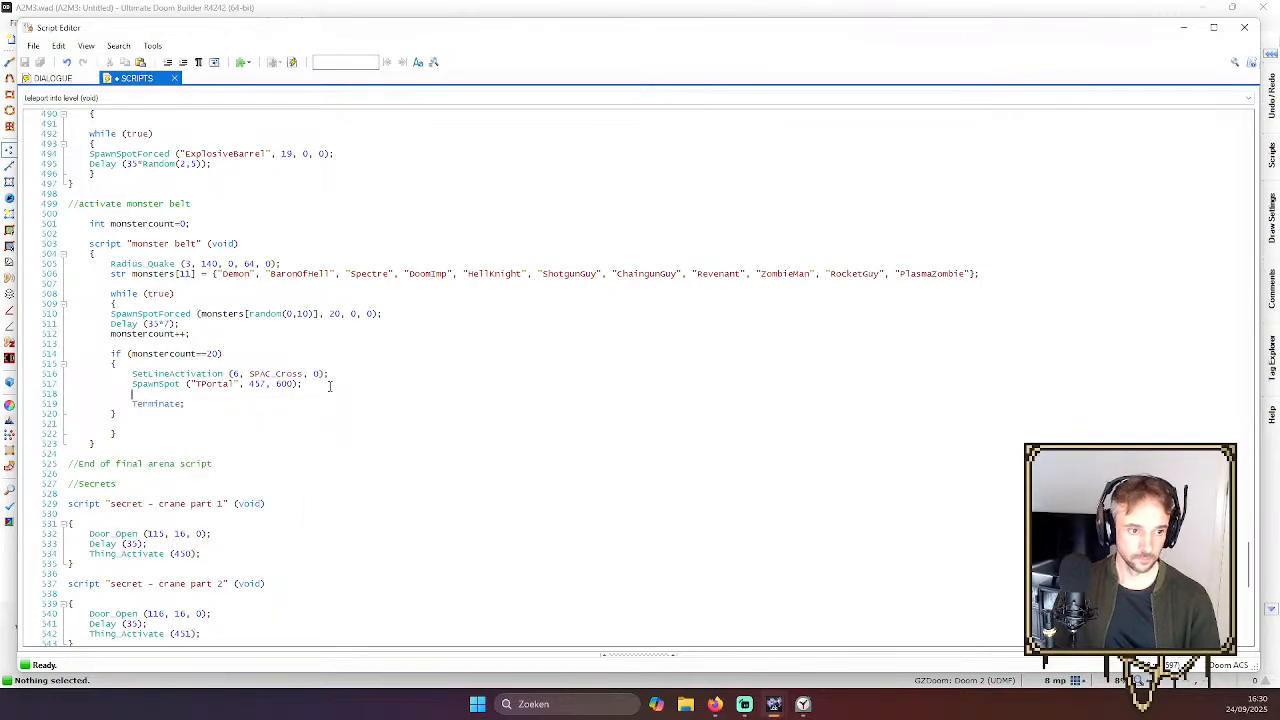
text(xec)
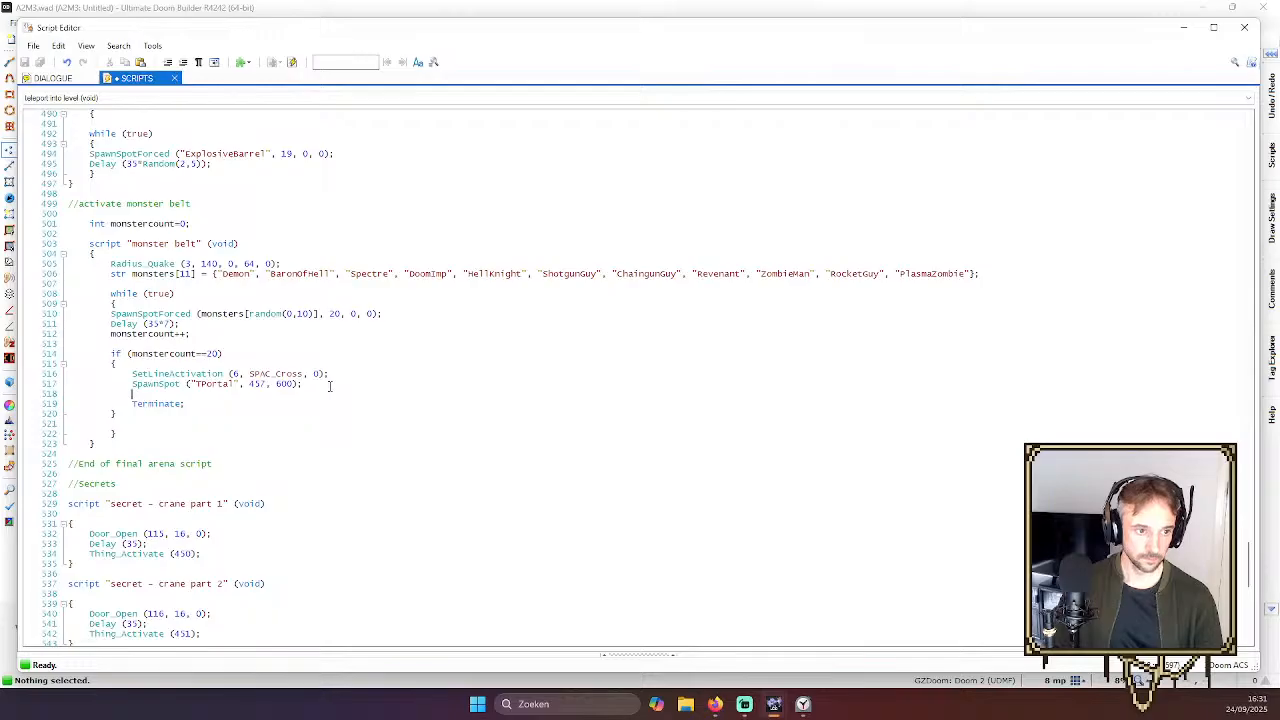
text(Sc)
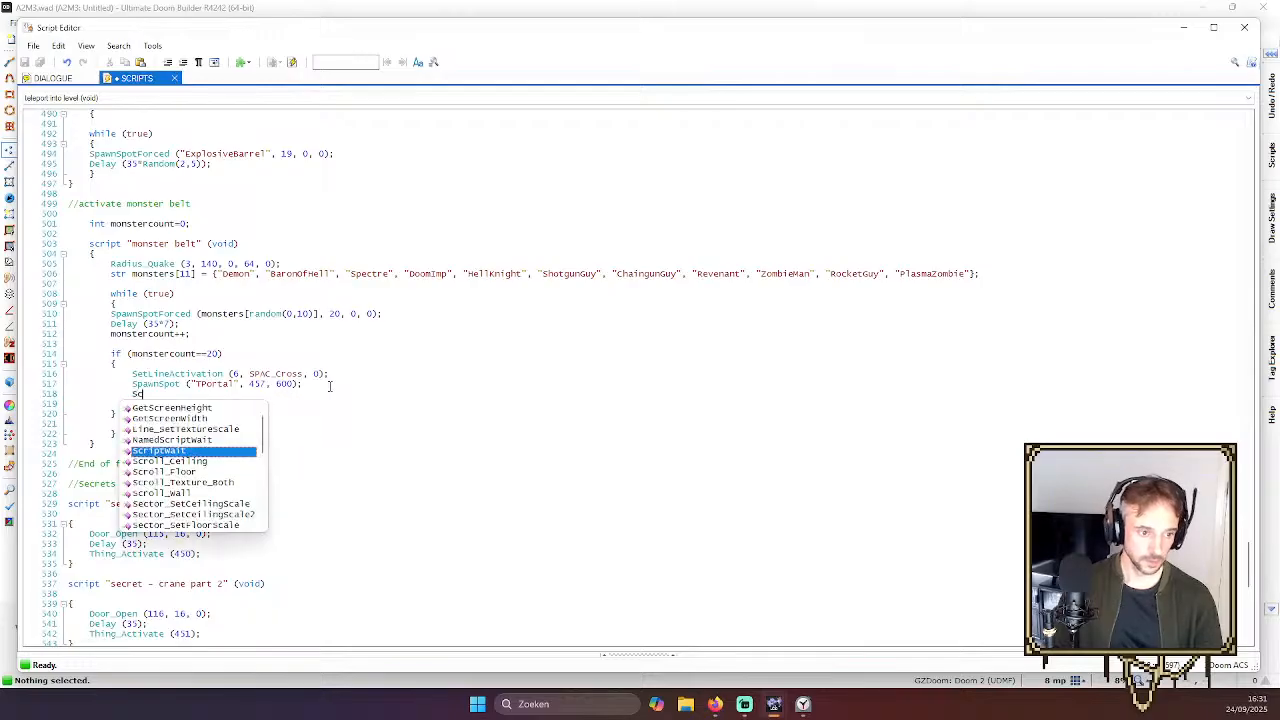
key(BackSpace)
key(BackSpace)
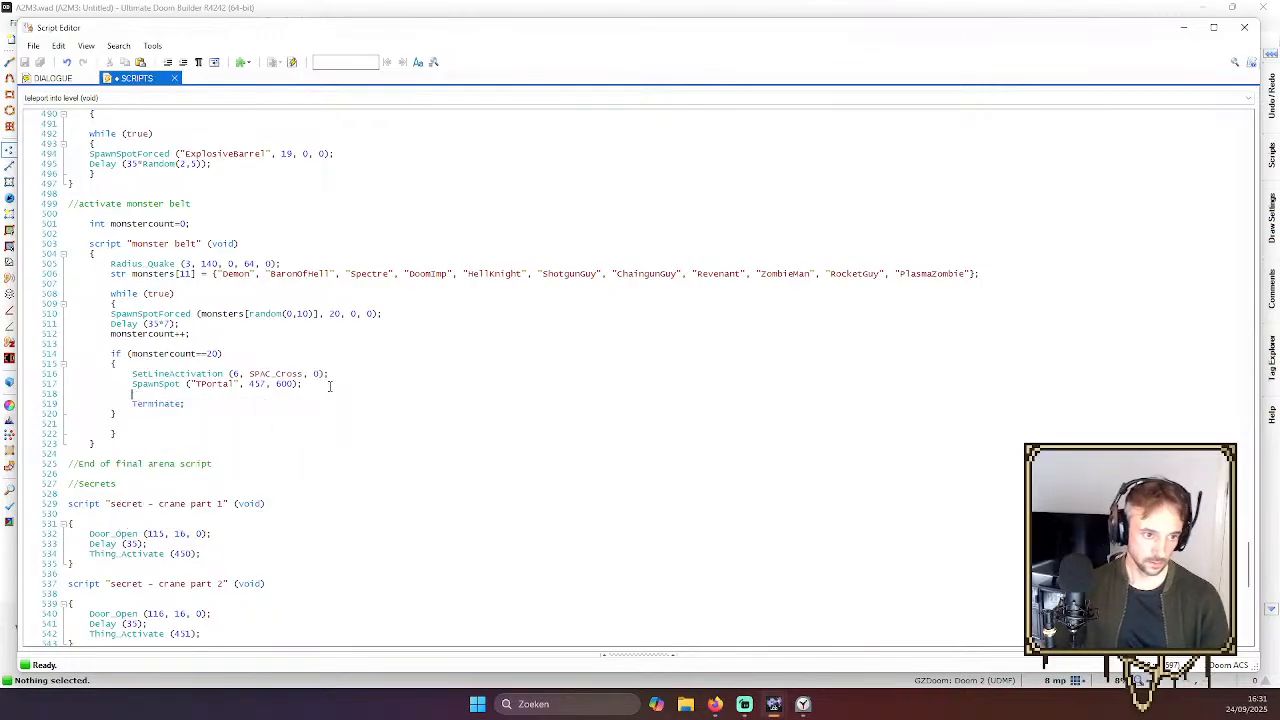
Add an ACS_Execute call with empty parentheses on the blank line between SpawnSpot and Terminate
text(AC)
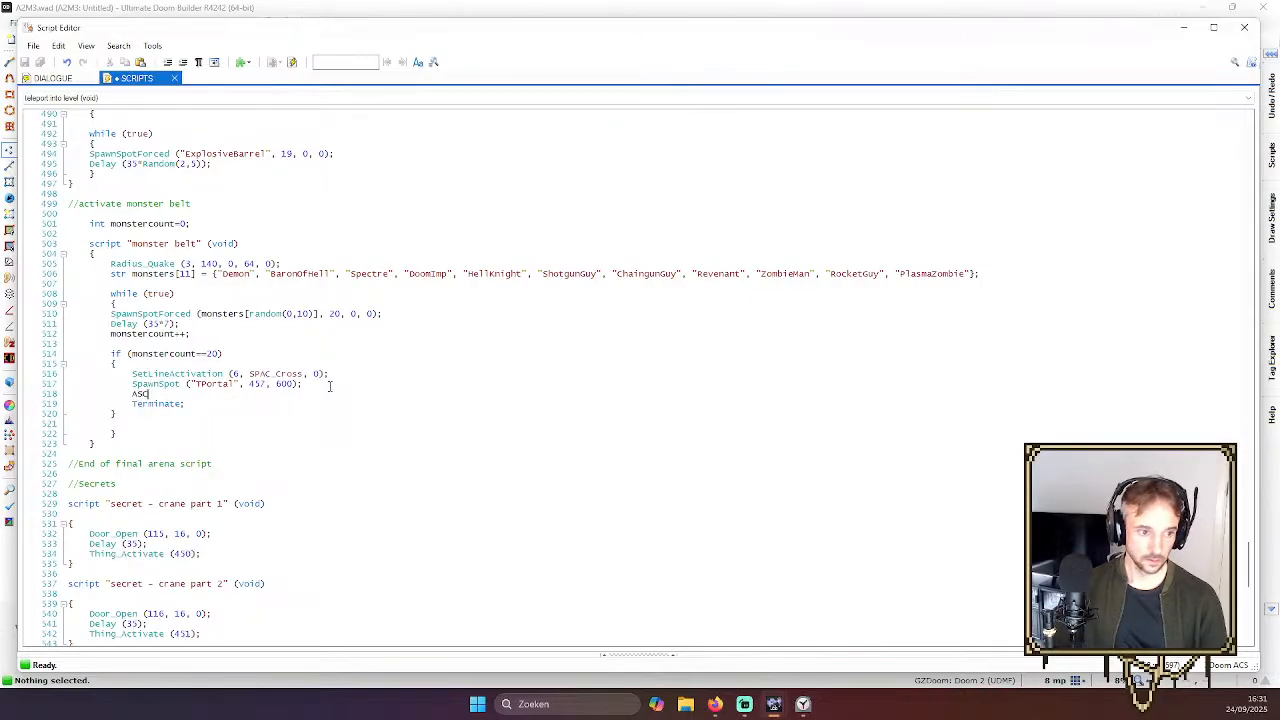
text(s)
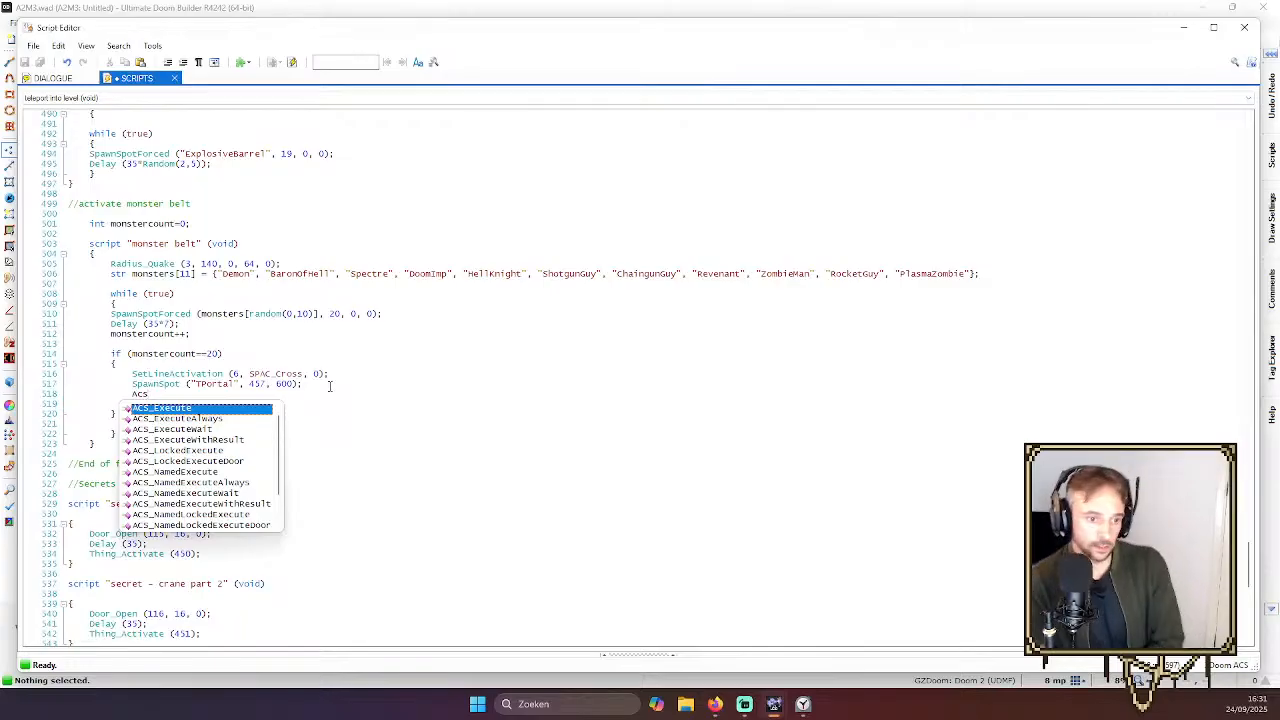
key(Down)
key(Down)
key(Down)
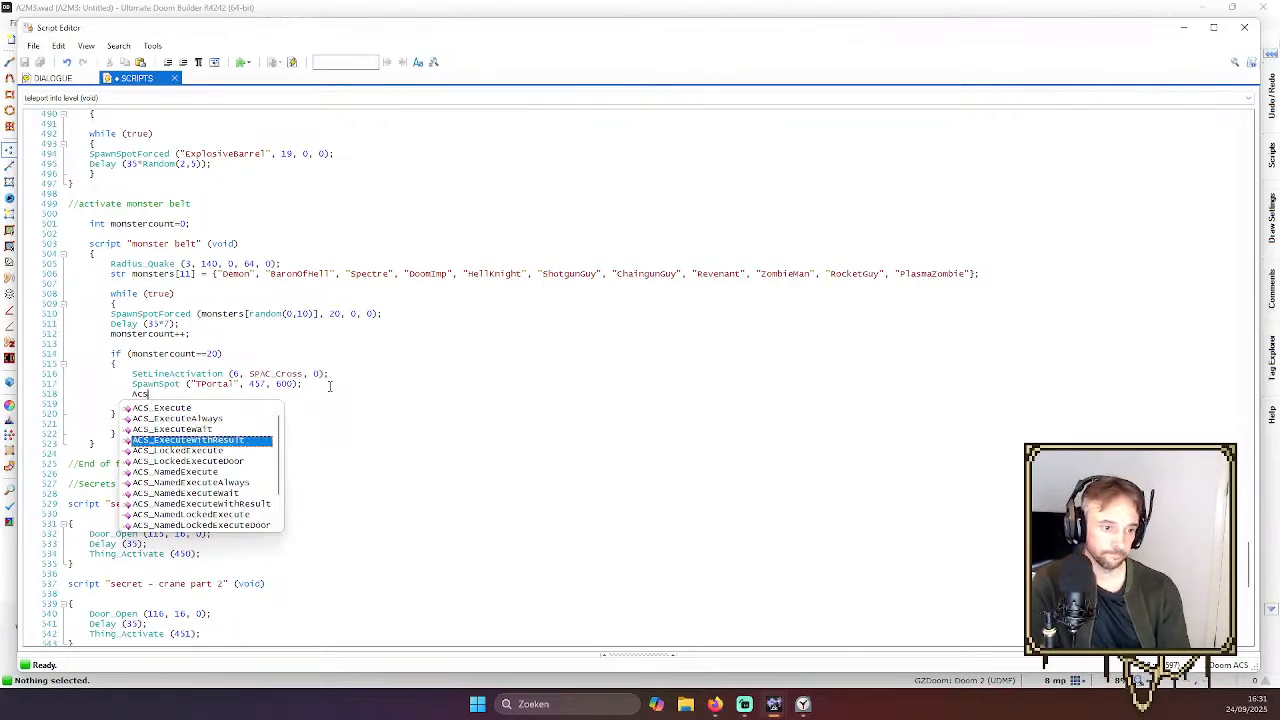
key(Down)
key(Down)
key(Down)
key(Down)
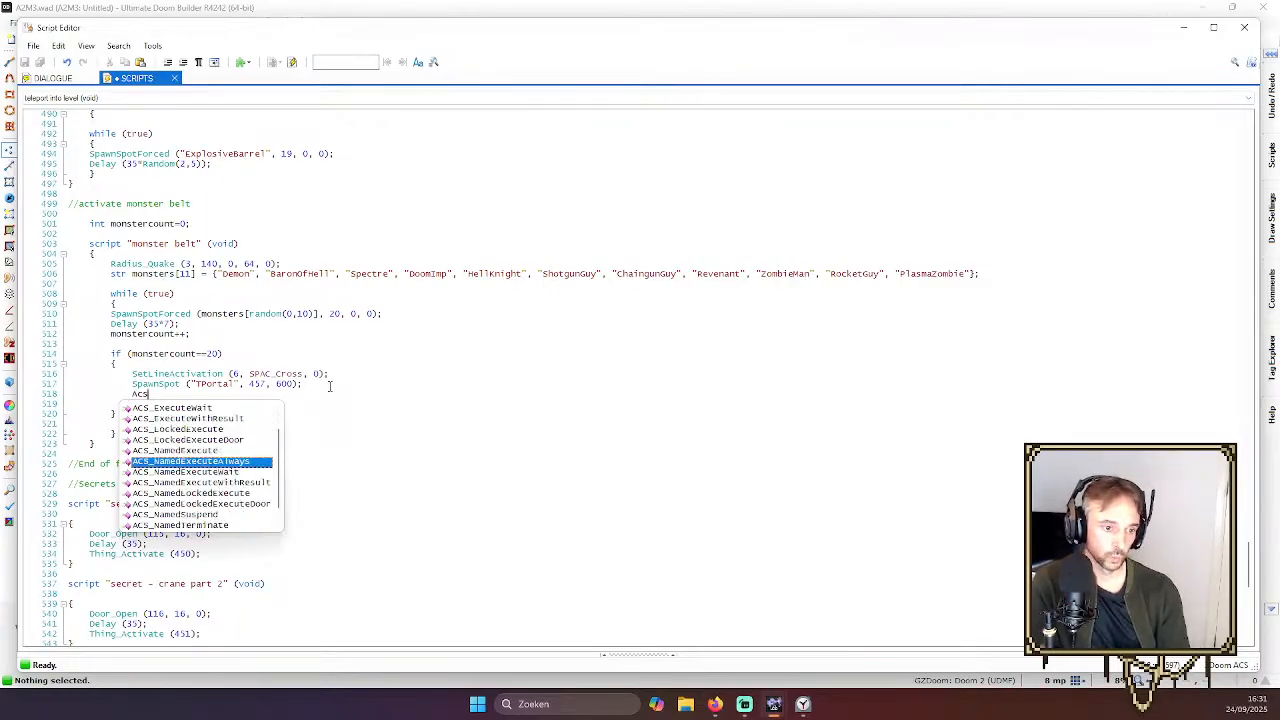
key(Down)
key(Down)
key(Down)
key(Down)
key(Down)
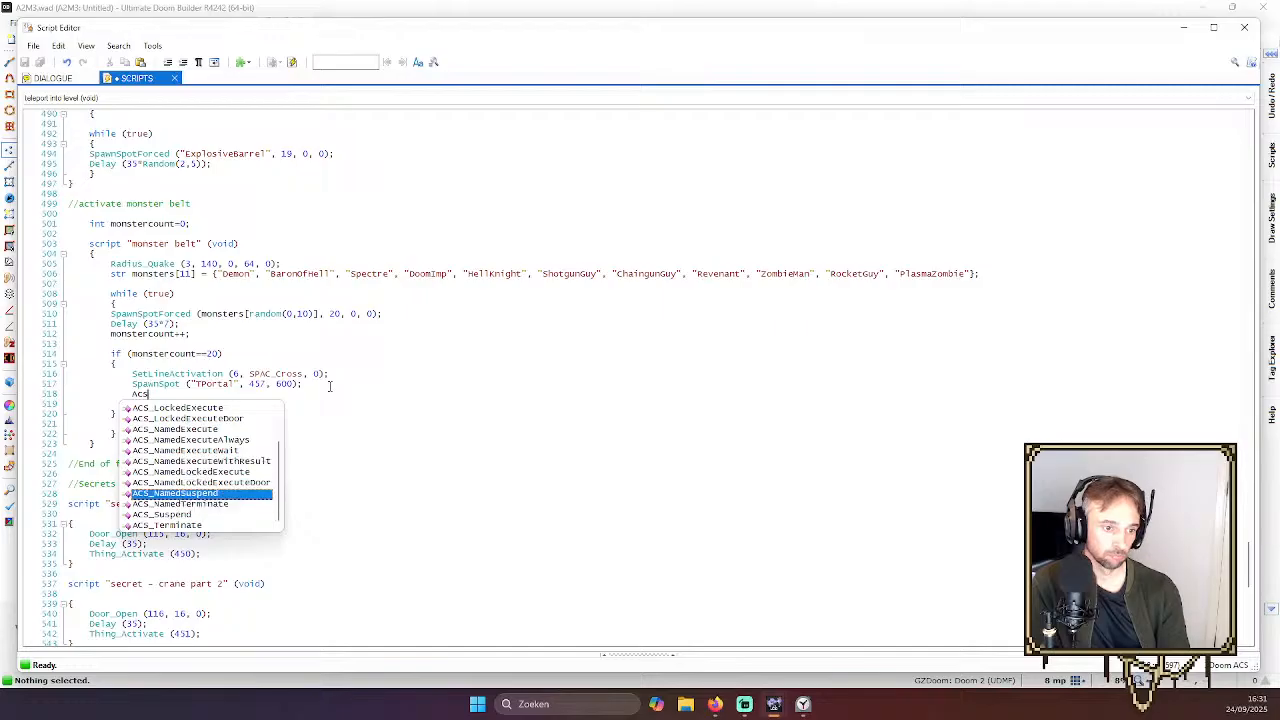
key(Up)
key(Up)
key(Up)
key(Up)
key(Up)
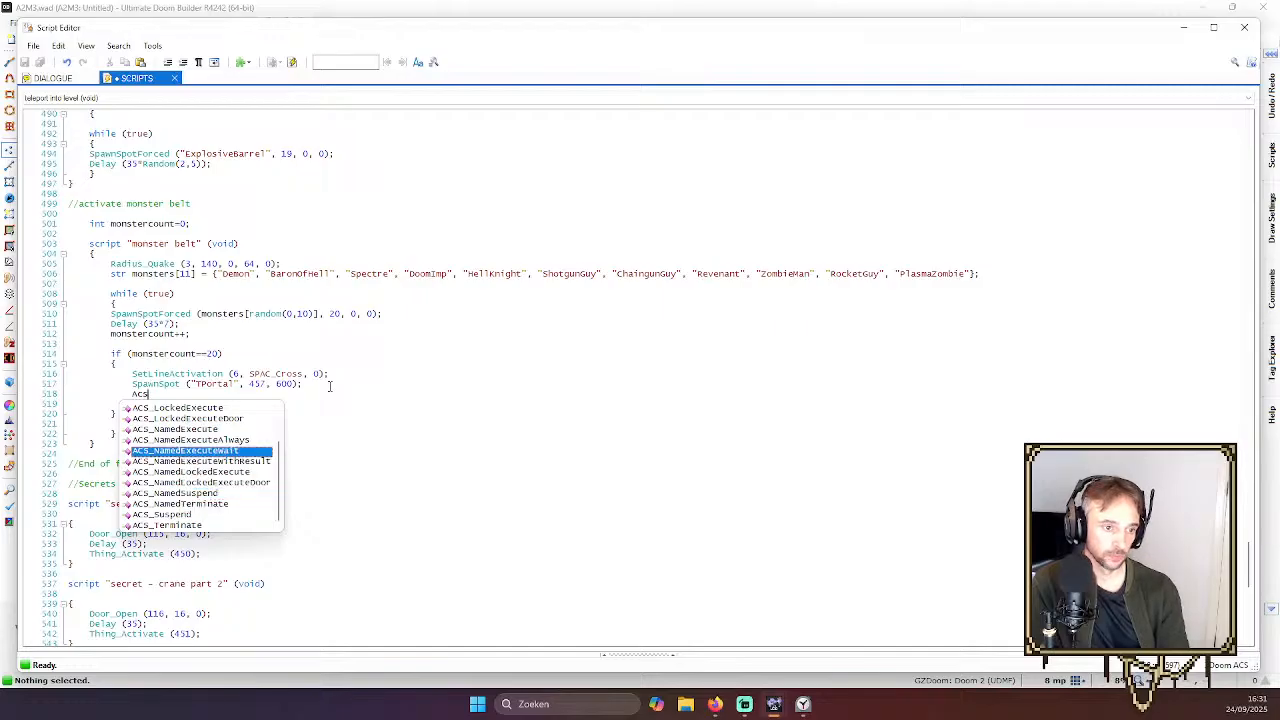
key(Up)
key(Up)
key(Up)
key(Up)
key(Up)
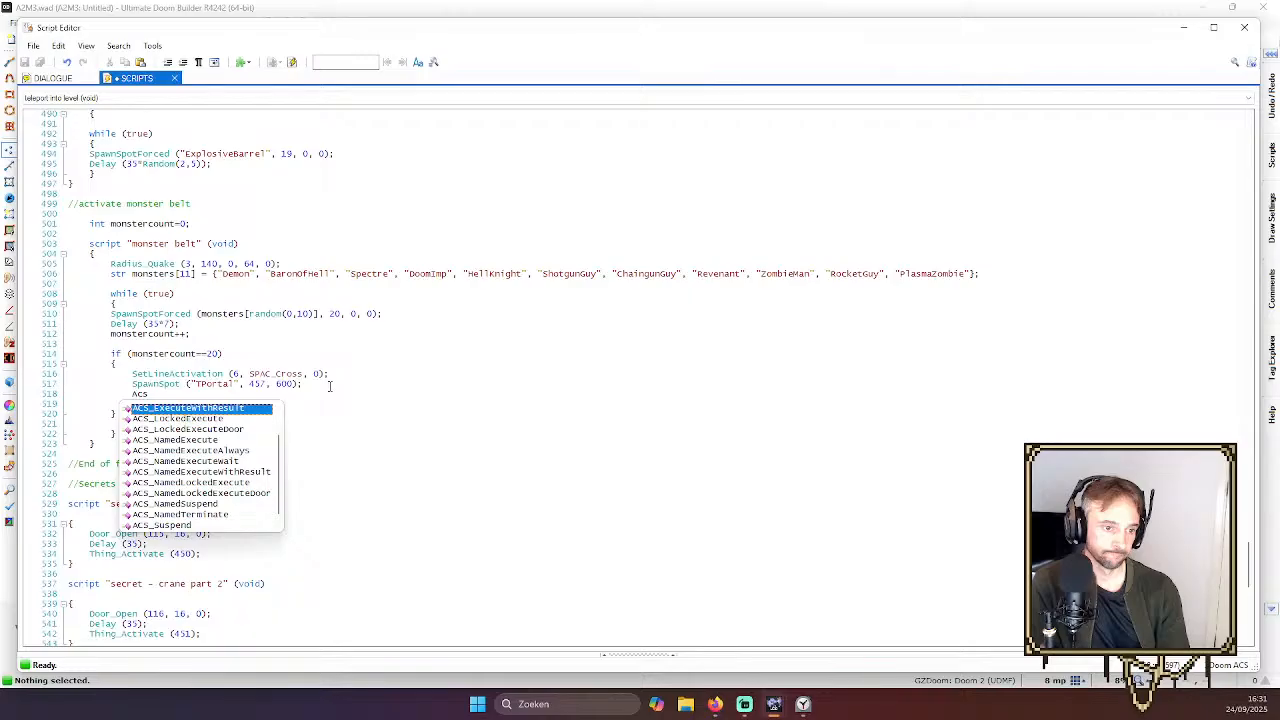
key(Up)
key(Up)
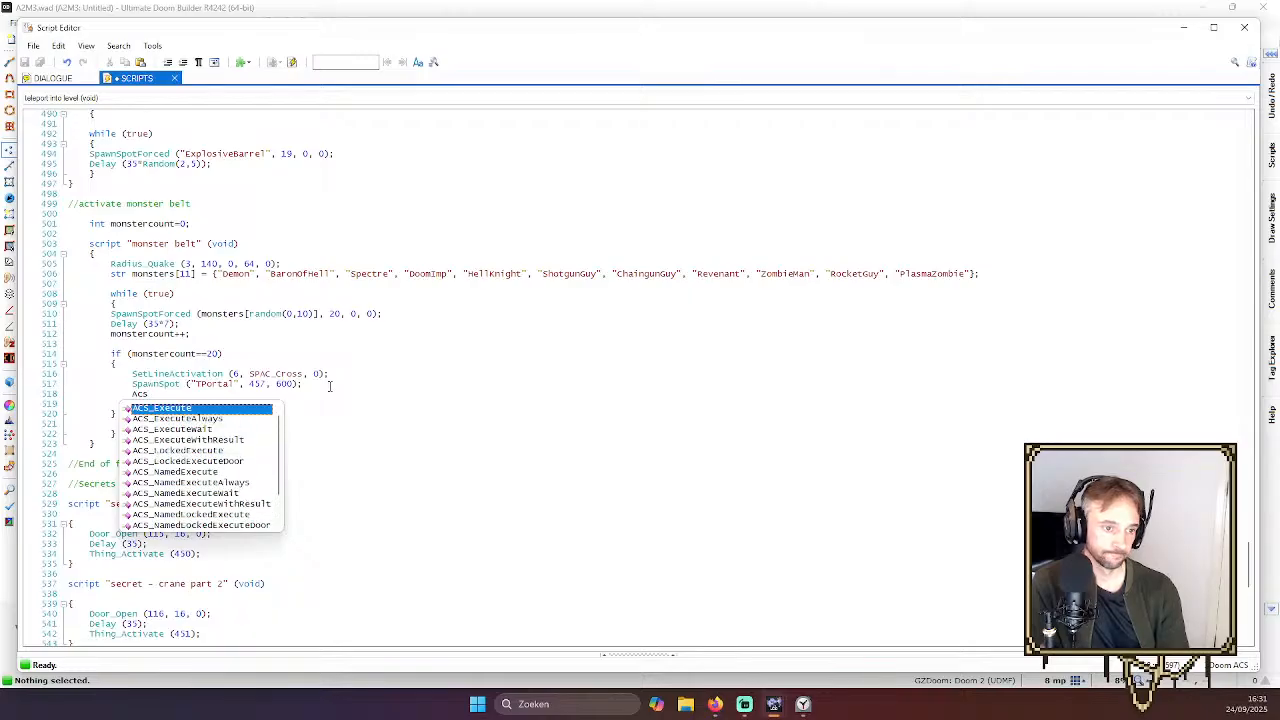
key(Return)
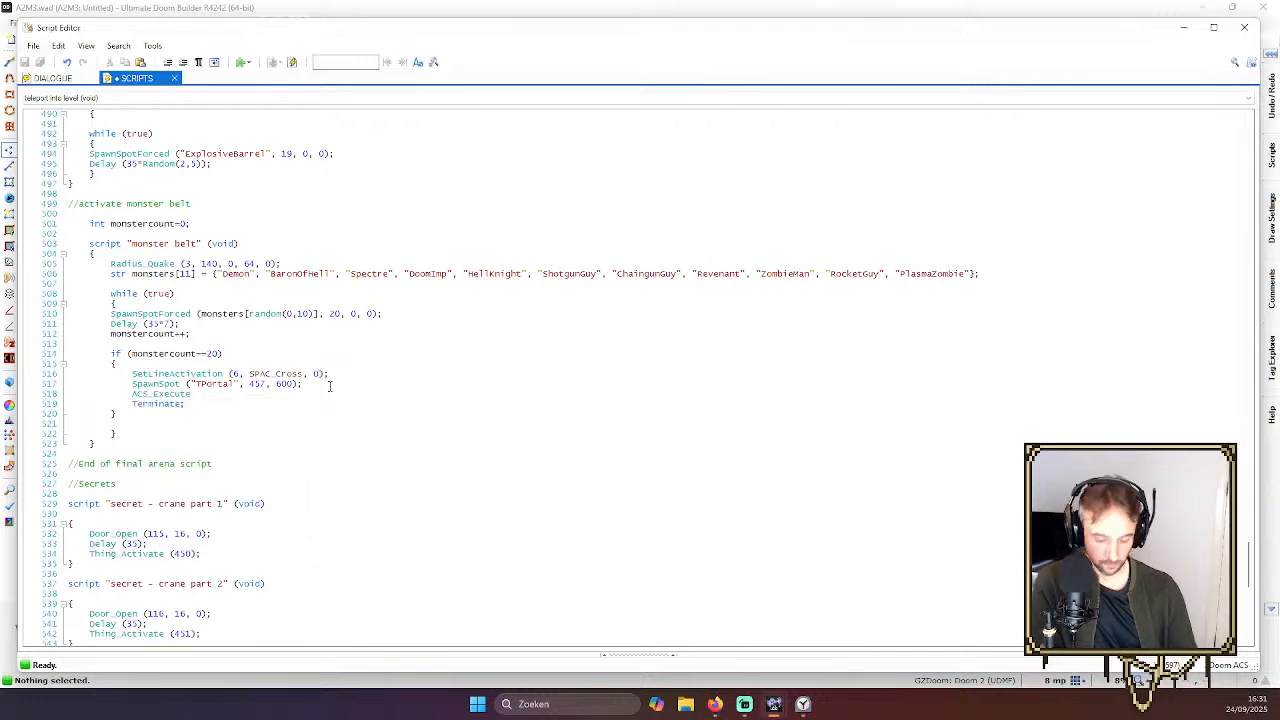
text(()
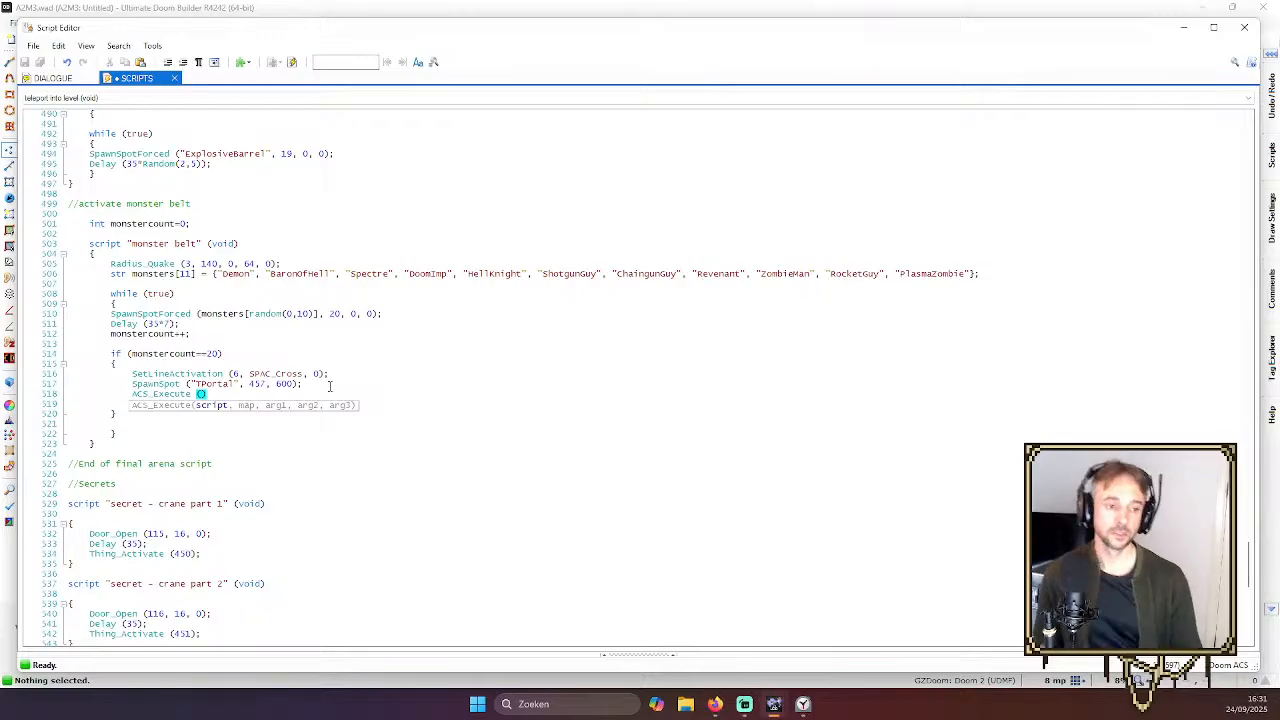
Look up the reference documentation for the ACS_Execute function
double_click(161, 394)
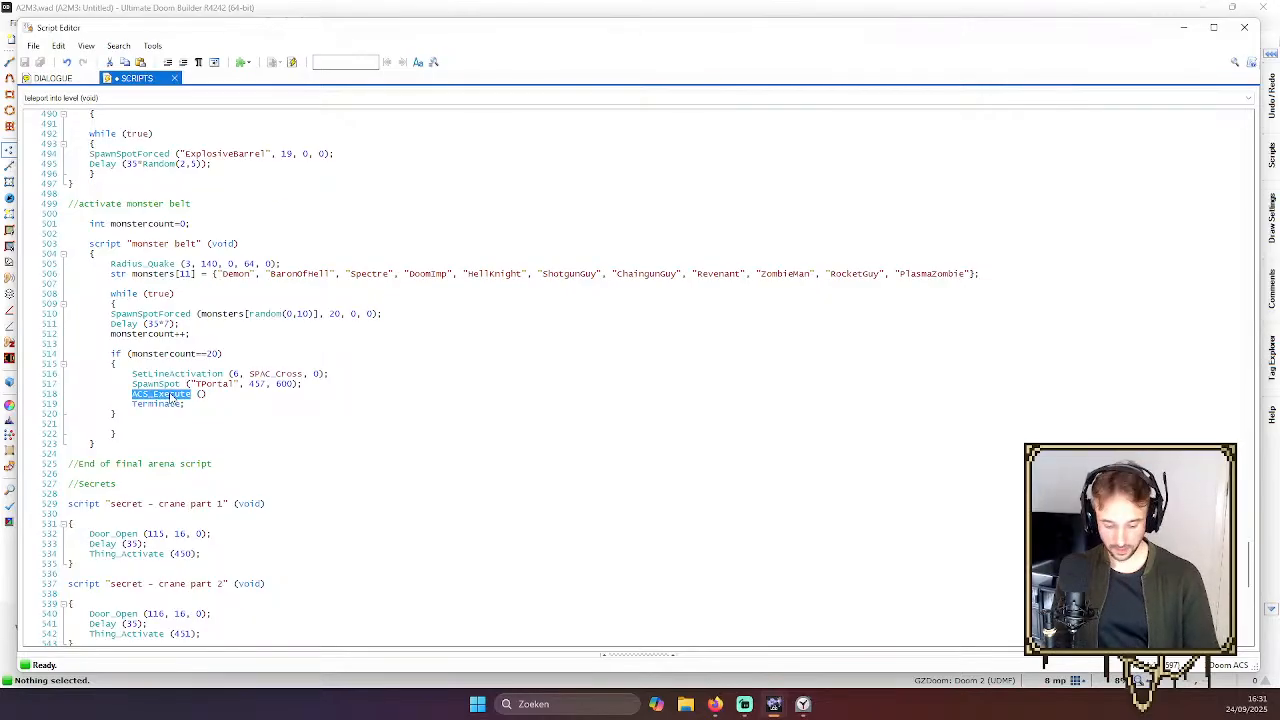
click(157, 394)
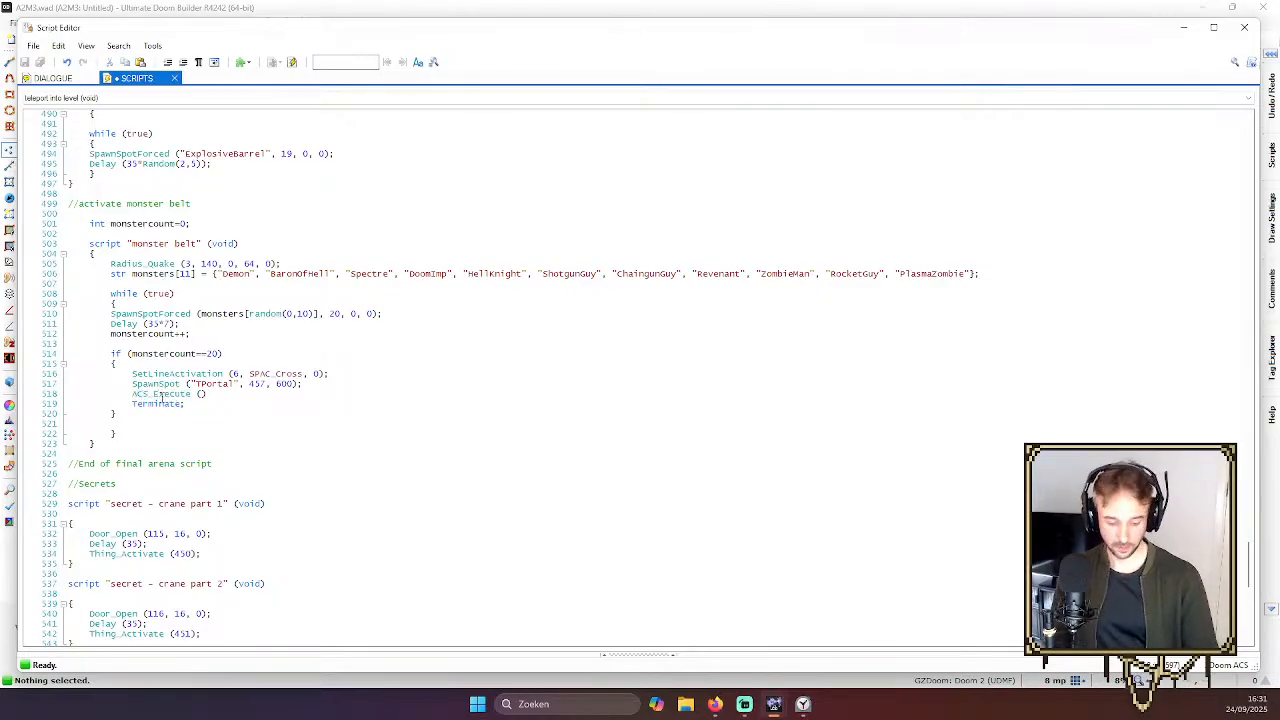
key(F1)
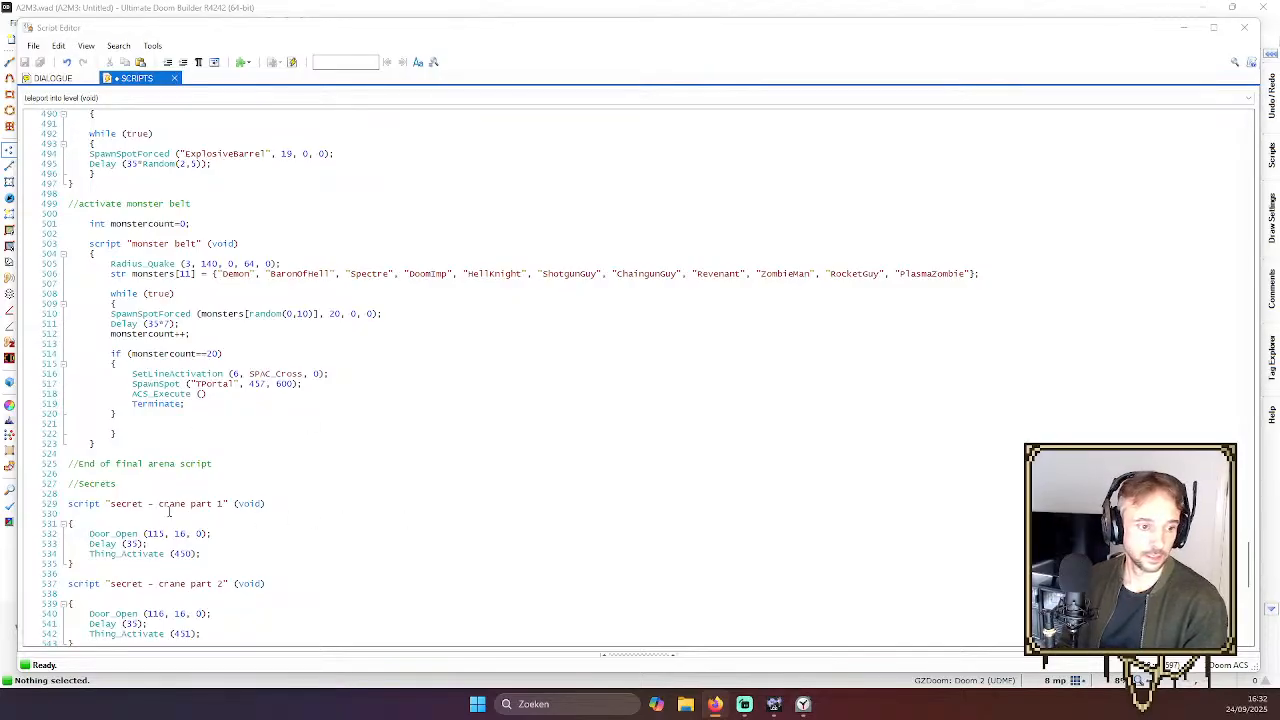
Enter "A2M3completed" as the script argument of the ACS_Execute call in the monstercount==20 block
scroll(232, 388, down, 3)
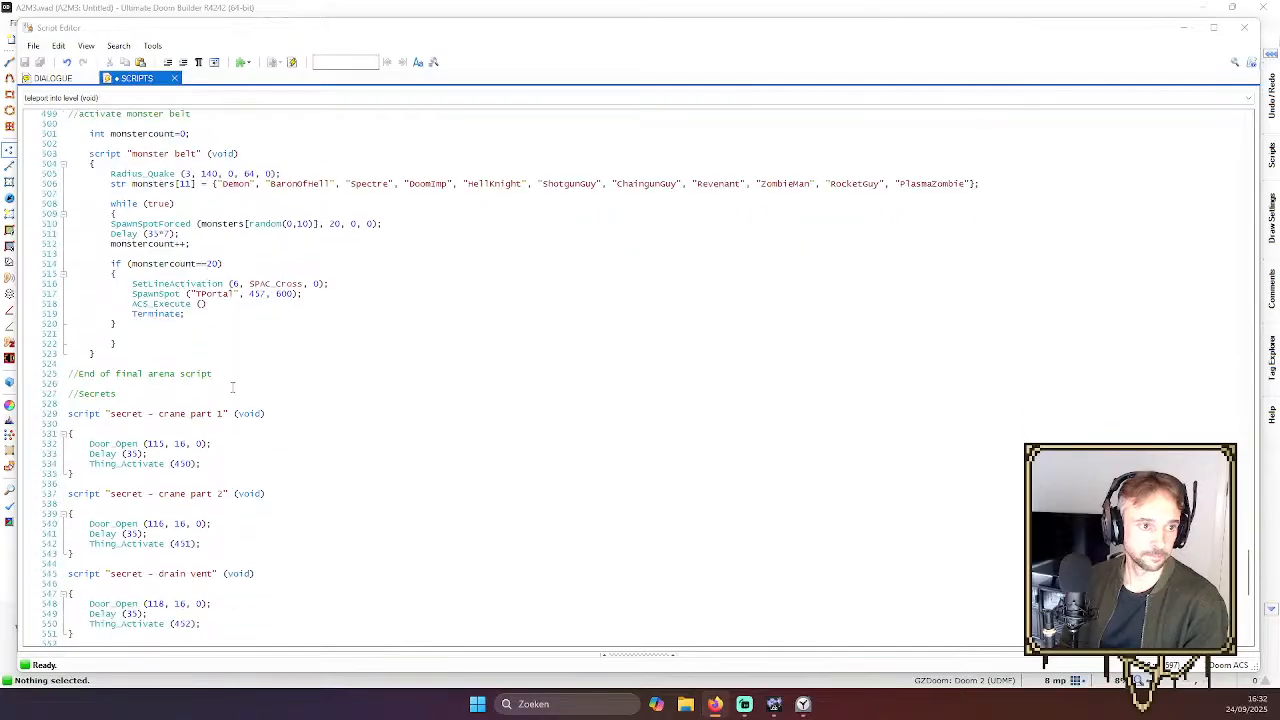
scroll(236, 395, down, 5)
scroll(295, 387, up, 3)
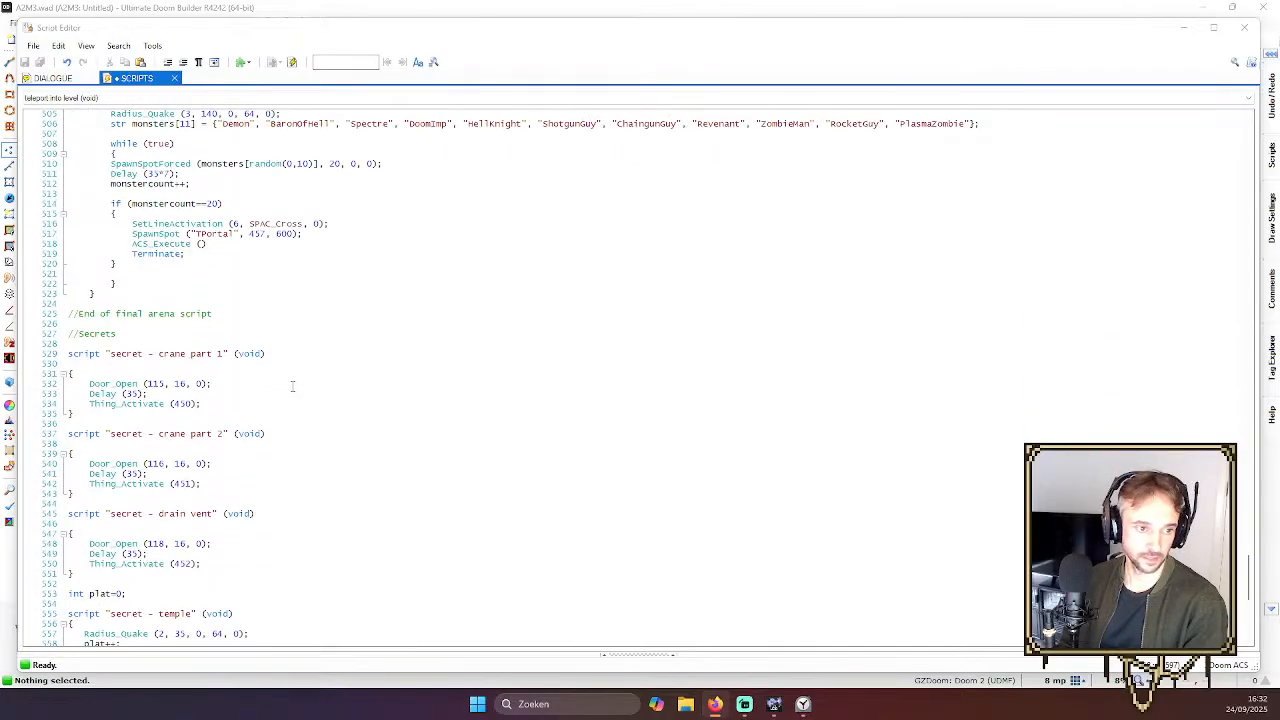
scroll(293, 387, up, 6)
scroll(255, 390, up, 2)
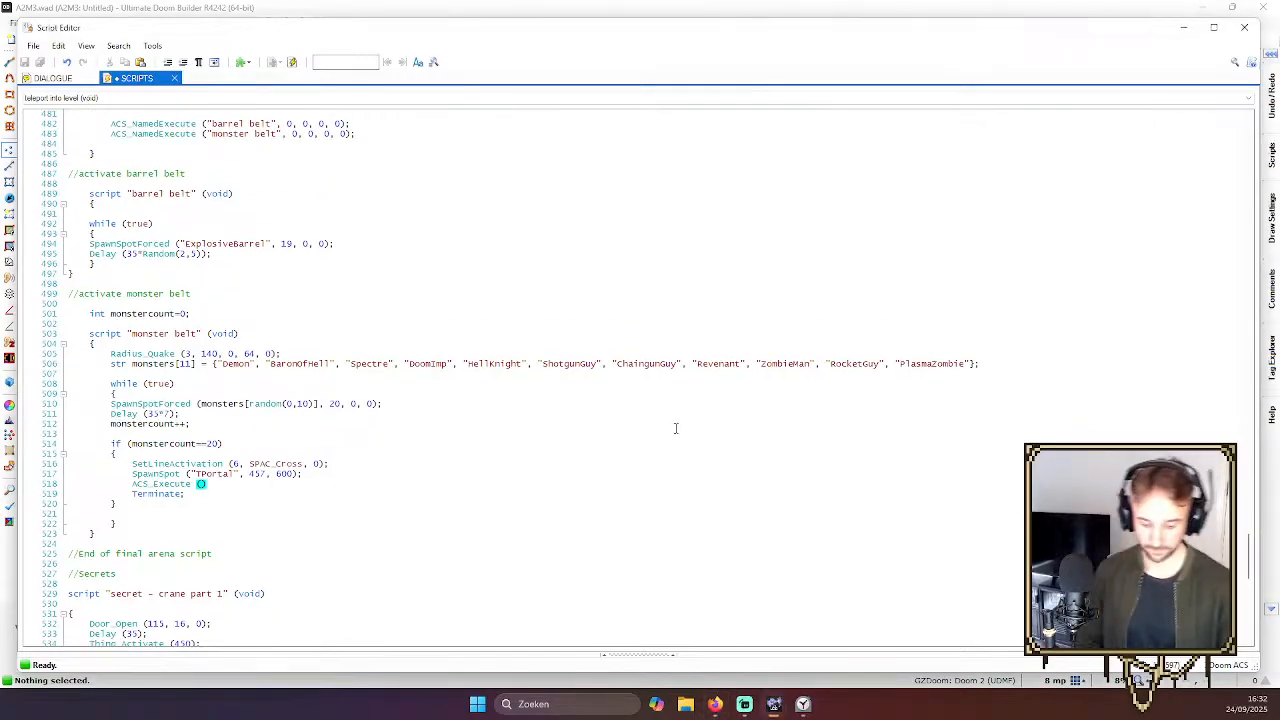
text(")
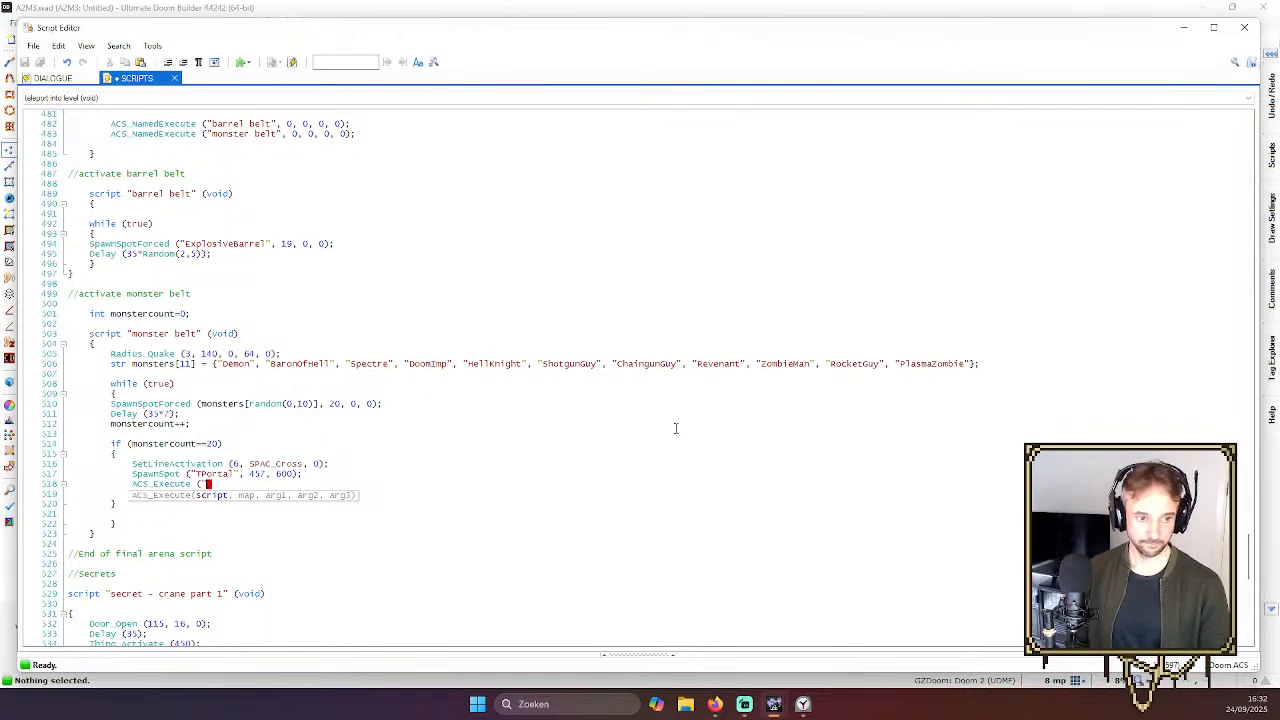
text(A)
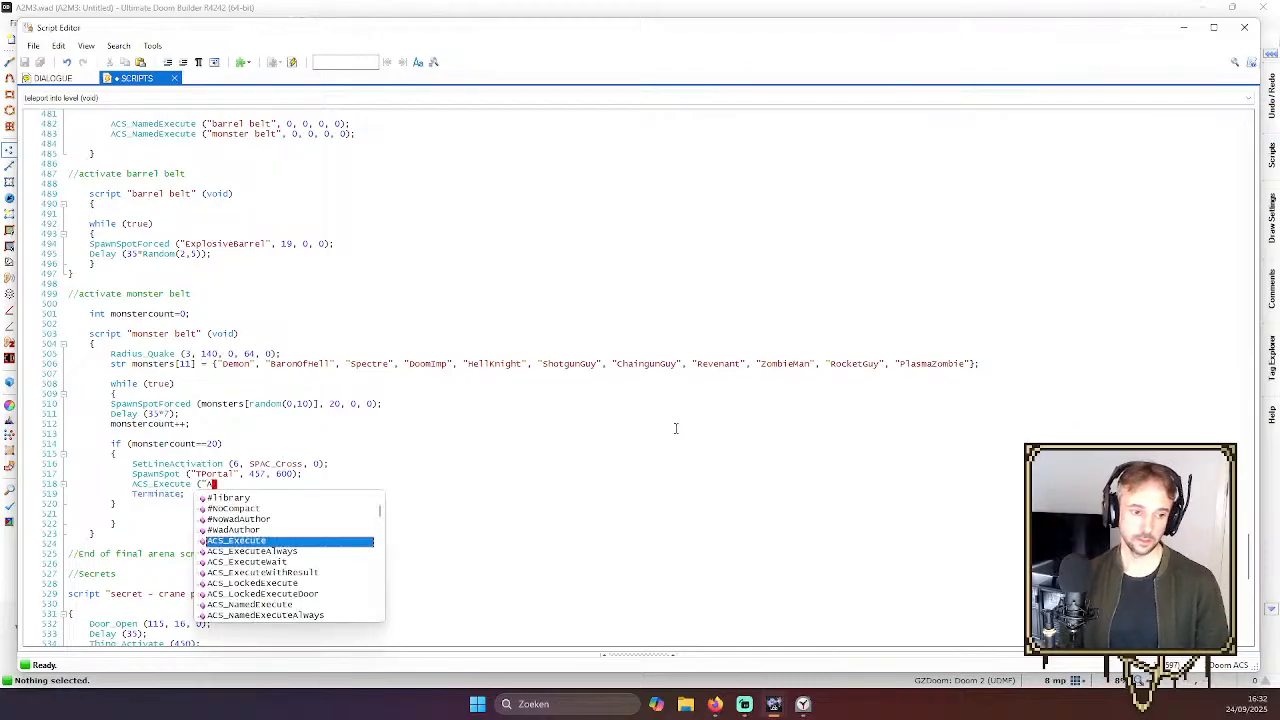
text(2M3)
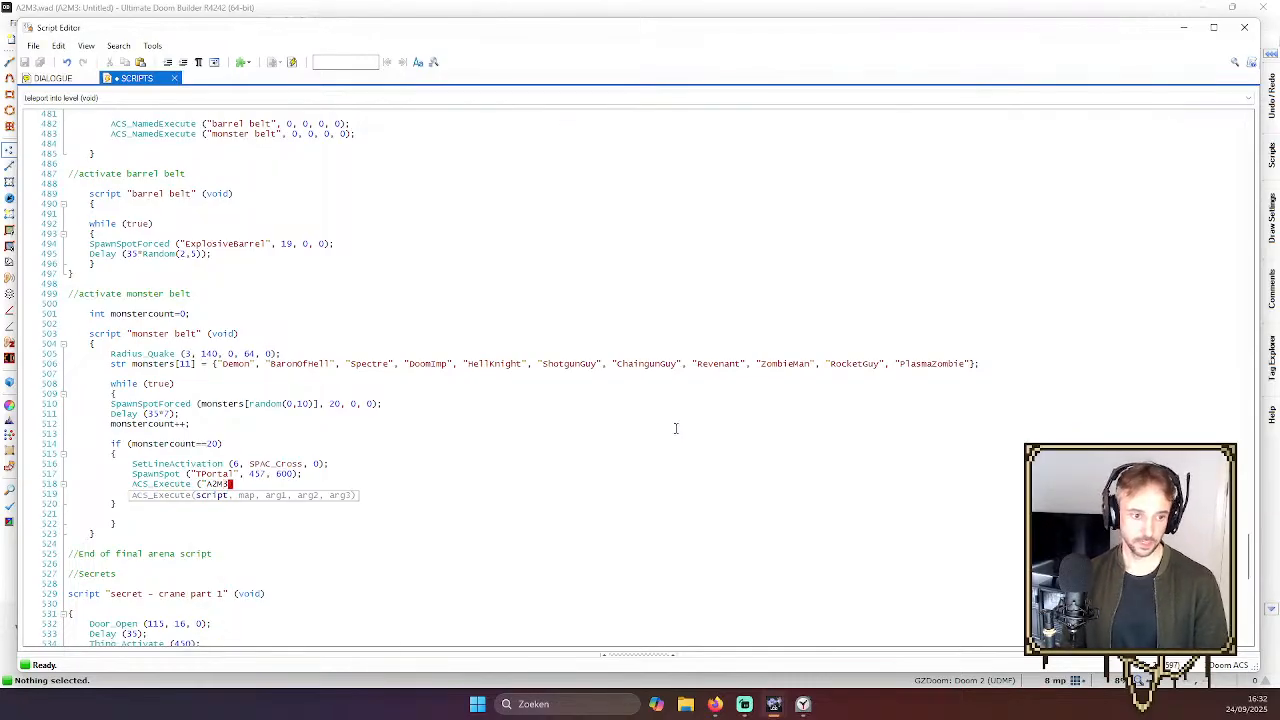
text(completed)
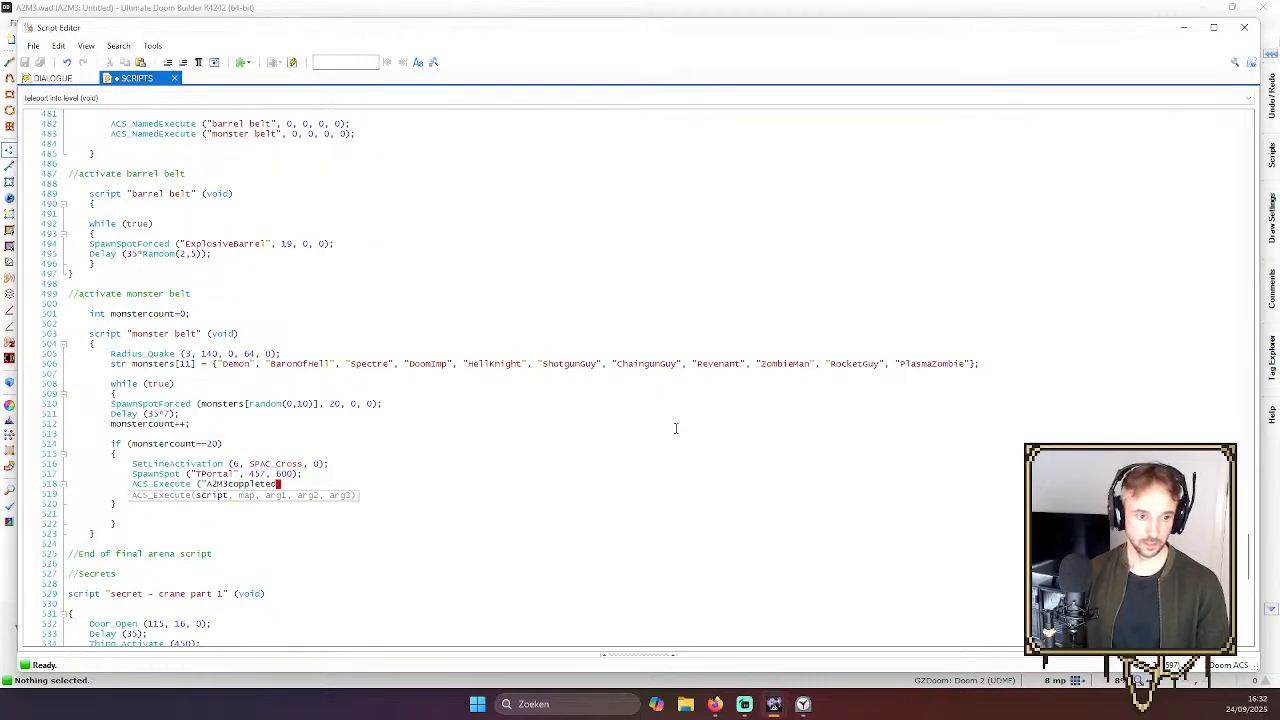
key(BackSpace)
key(BackSpace)
key(BackSpace)
key(BackSpace)
key(BackSpace)
key(BackSpace)
key(BackSpace)
text(mpleted)
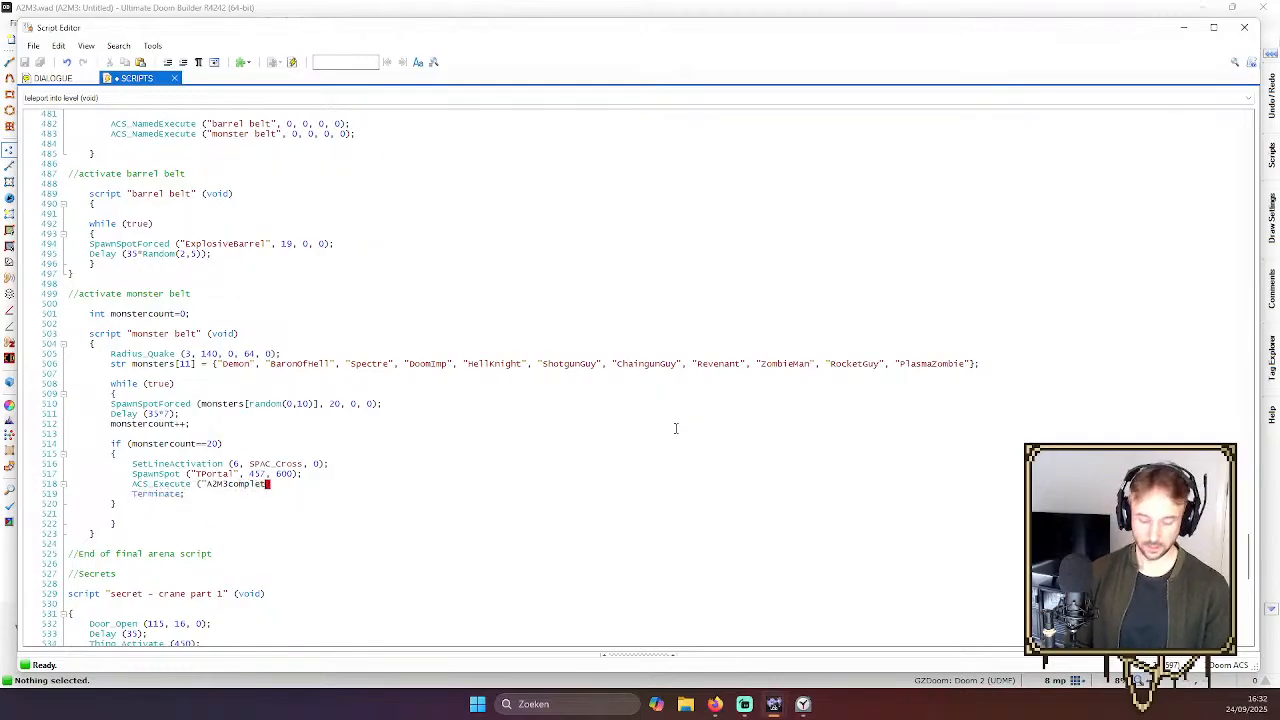
text(")
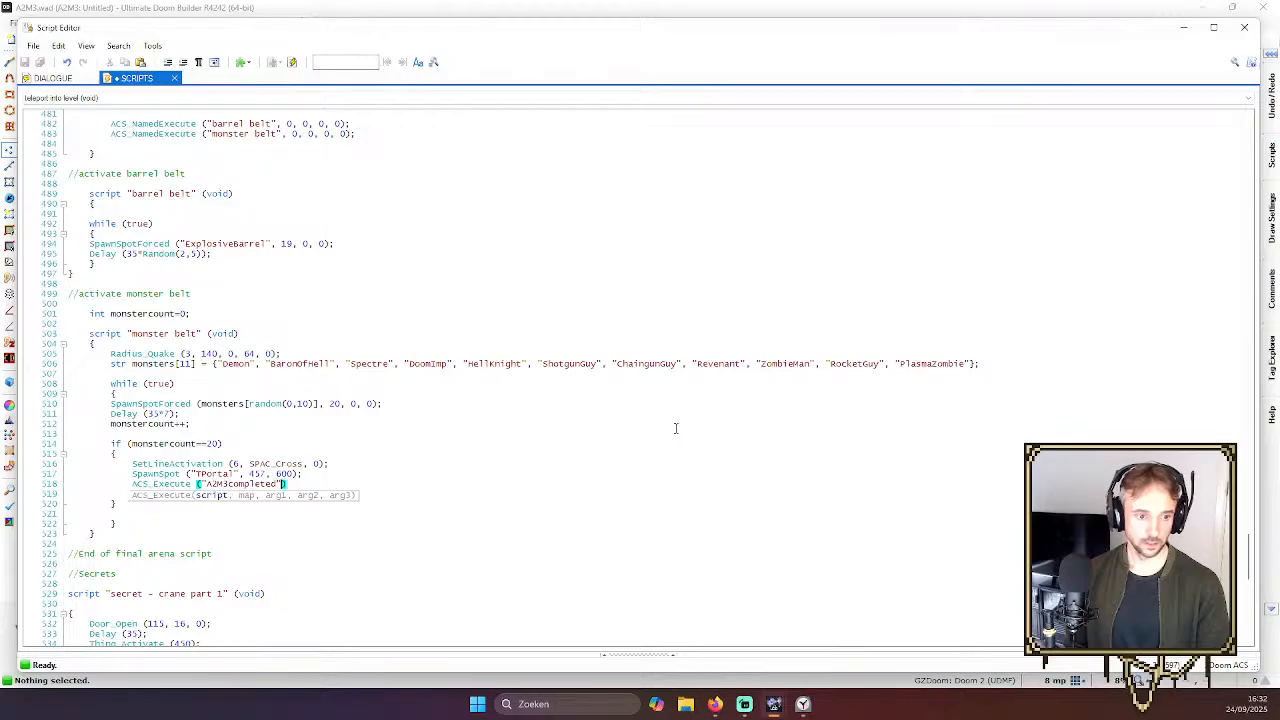
Complete the ACS_Execute call with four 0 arguments and a closing semicolon, and compile the script
text(, )
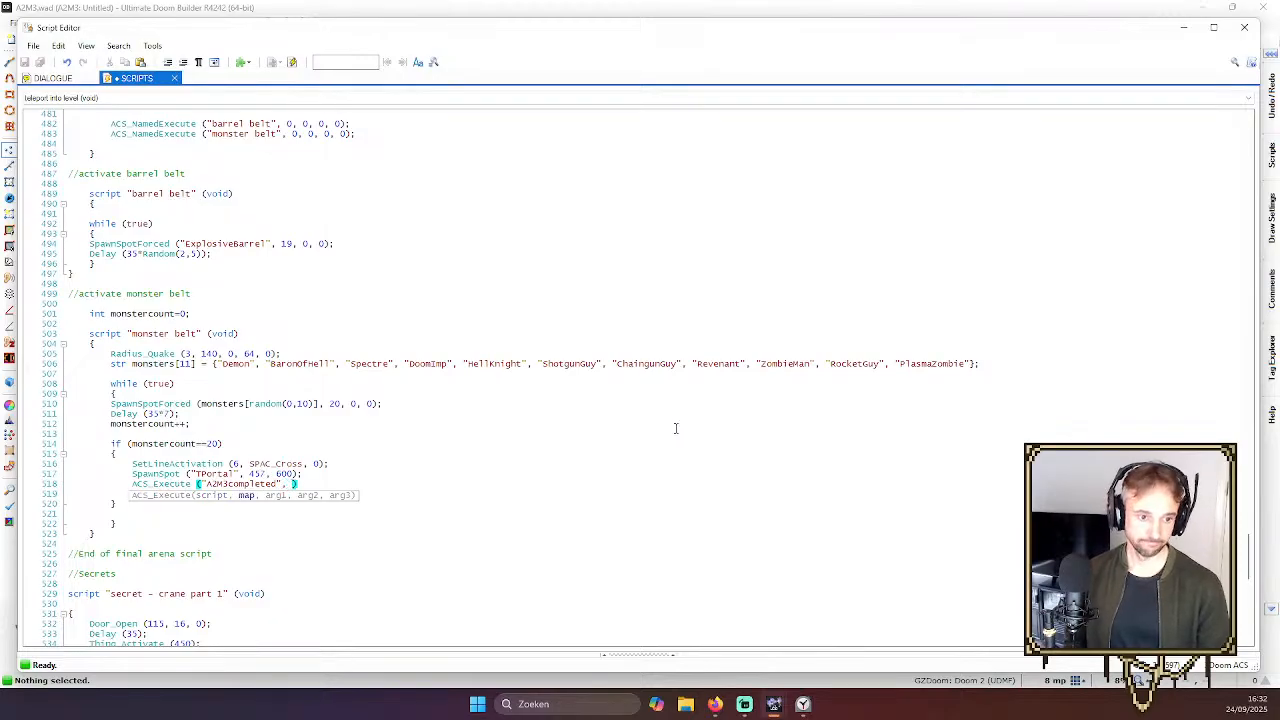
text(0)
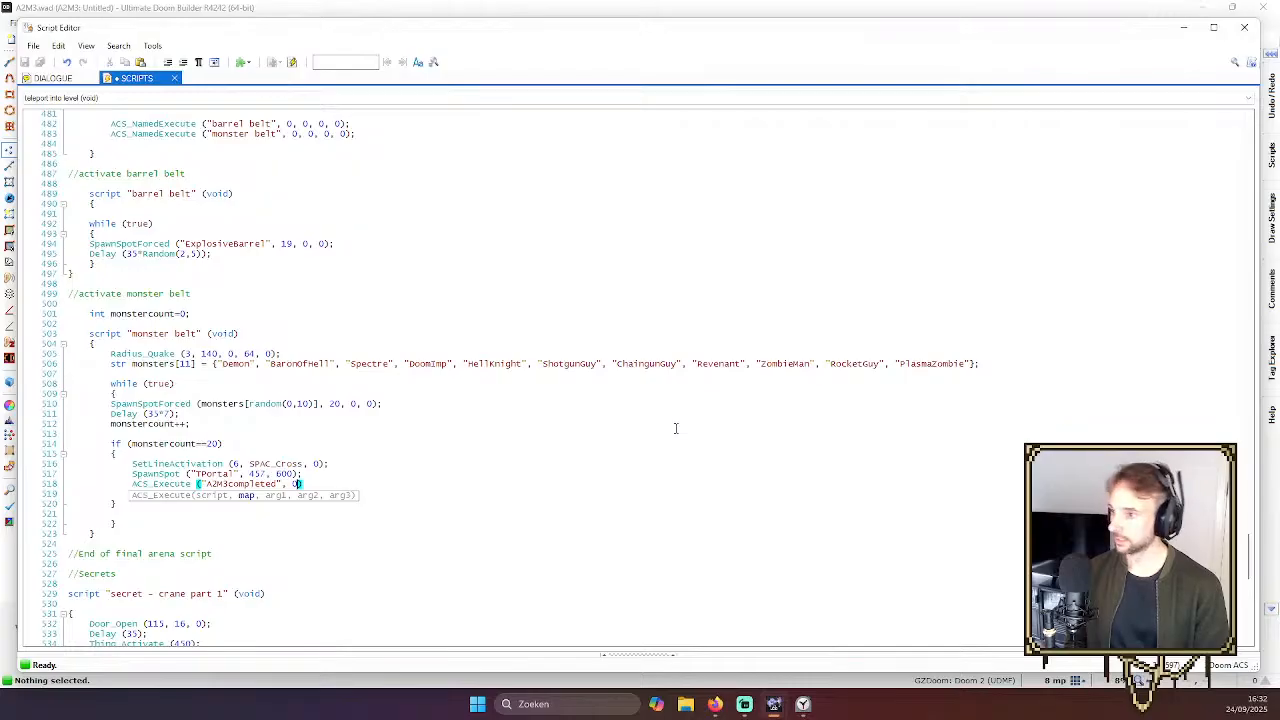
text(, 0, 0)
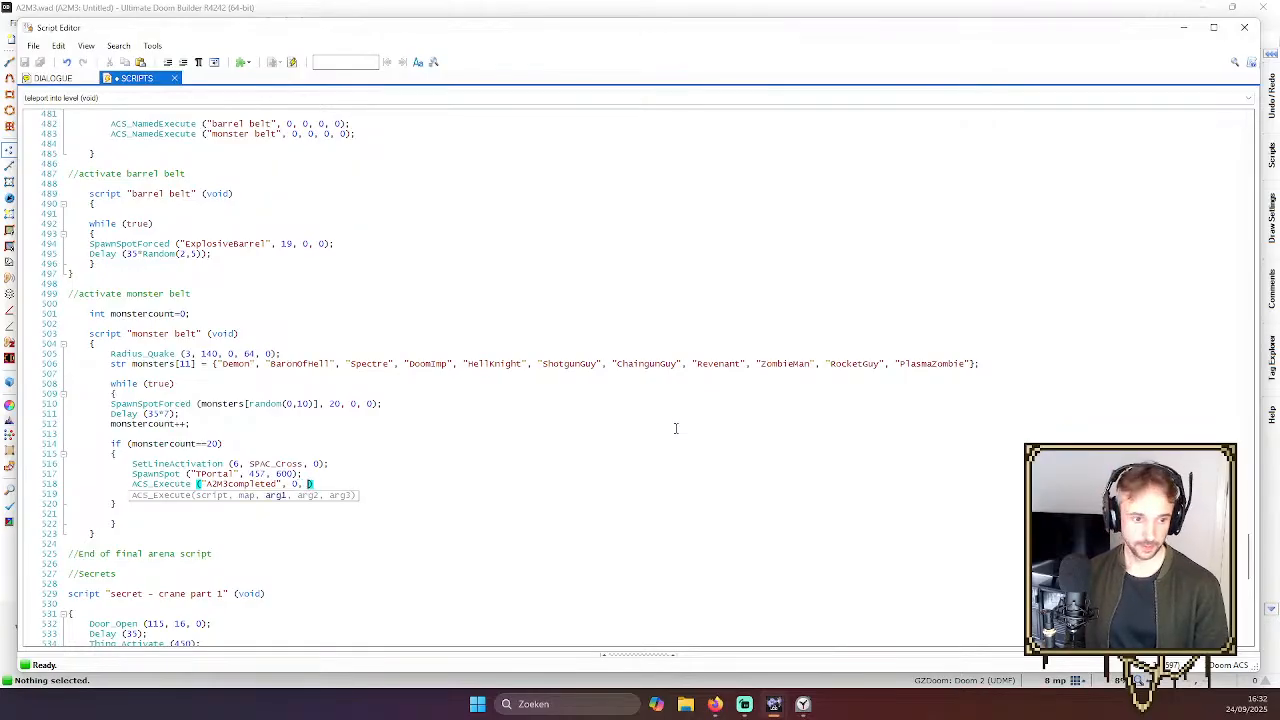
text(, 0)
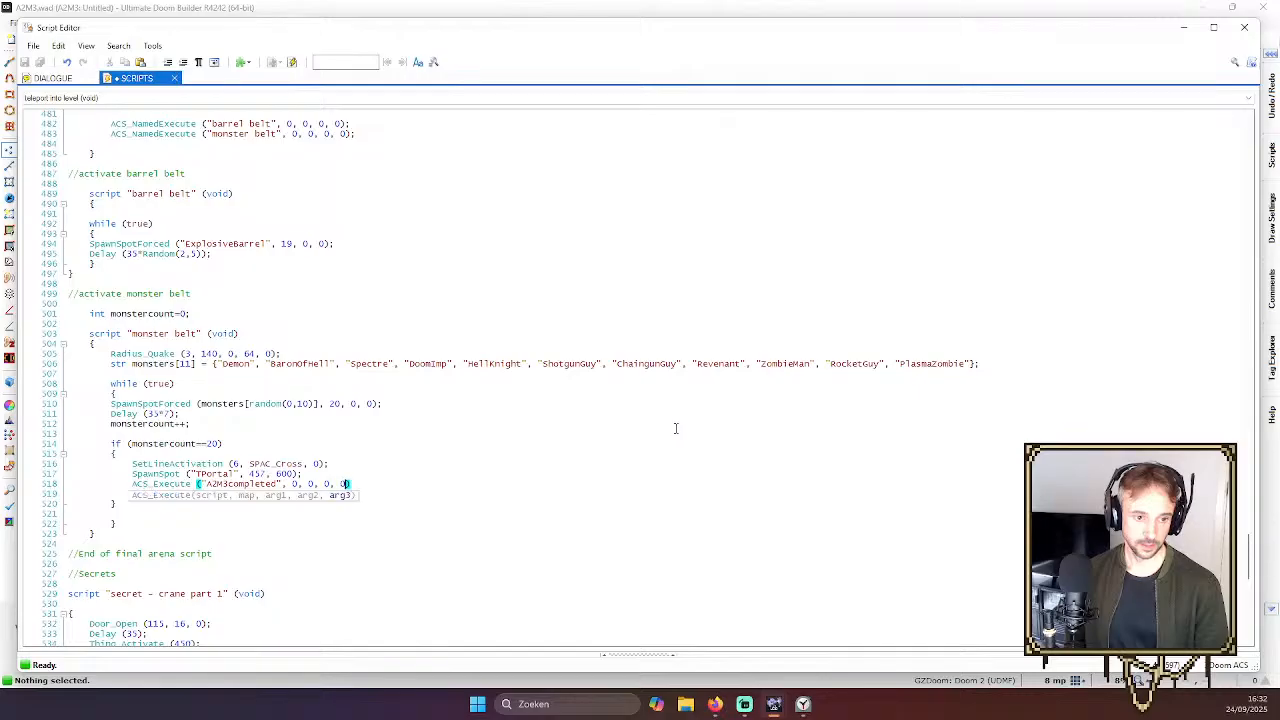
key(End)
text(;)
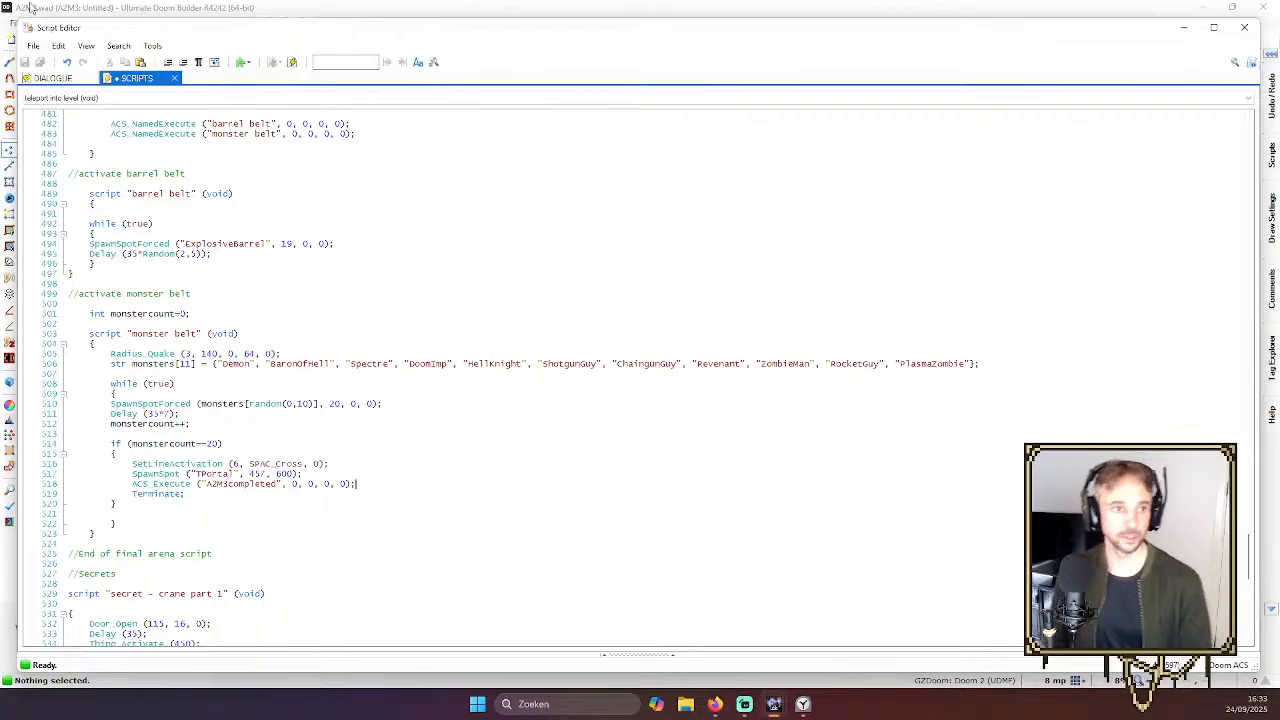
click(292, 62)
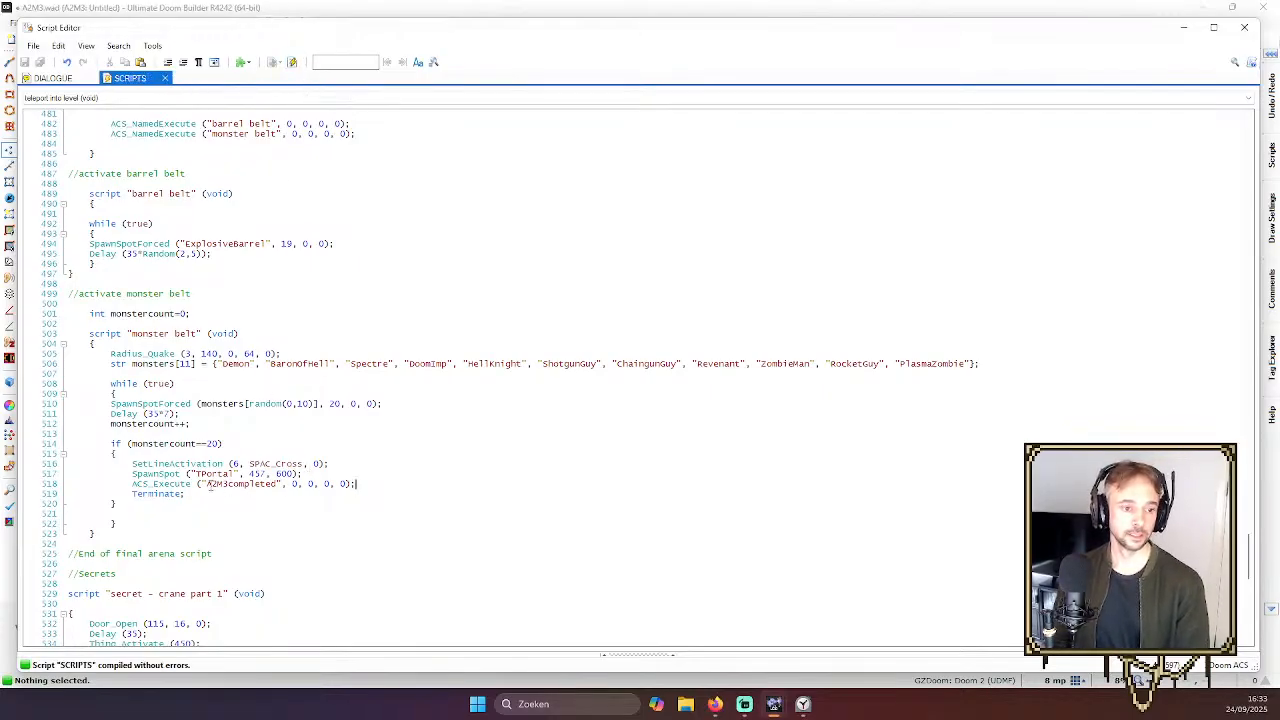
Return to the main map window and save the map A2M3.wad
click(297, 484)
key(Left)
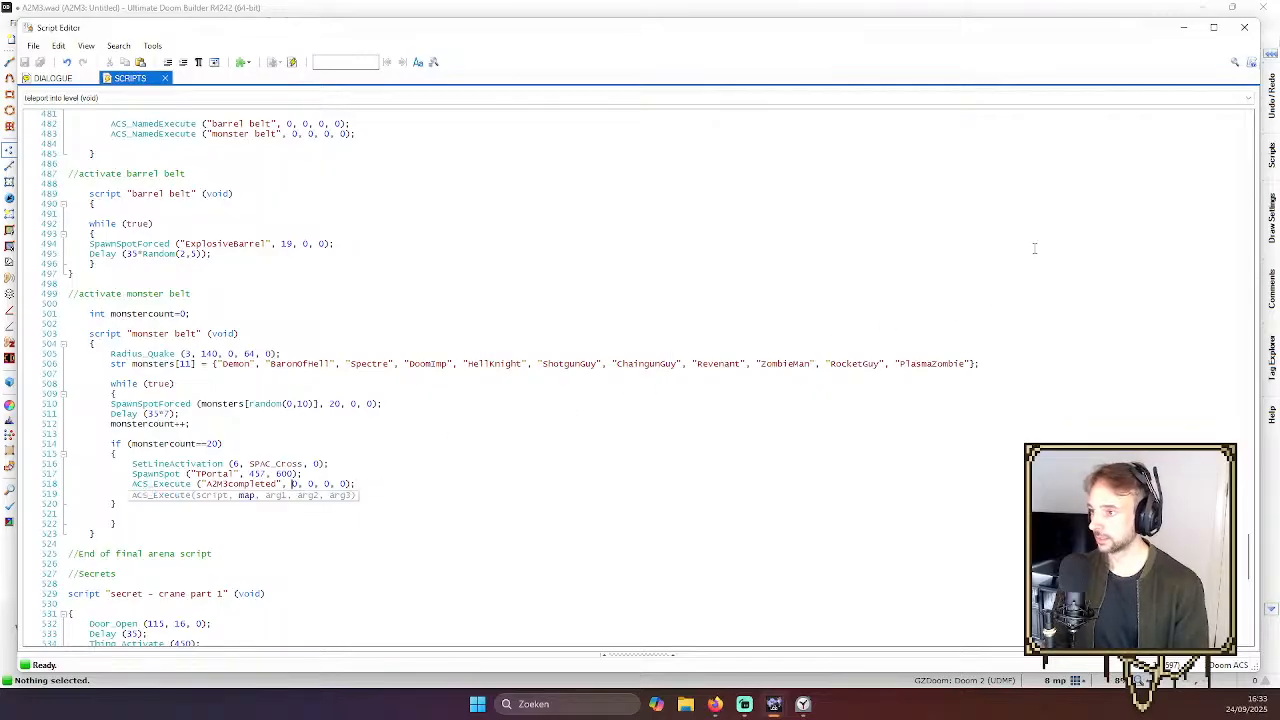
click(1213, 27)
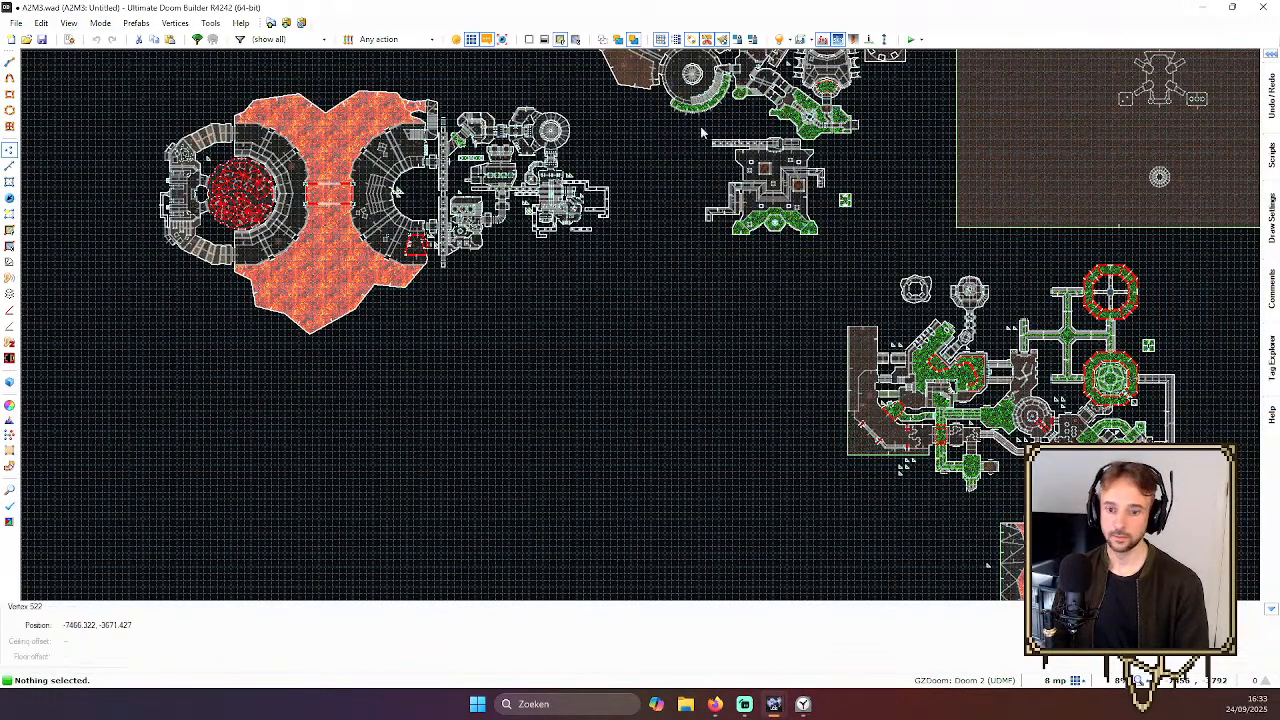
click(41, 39)
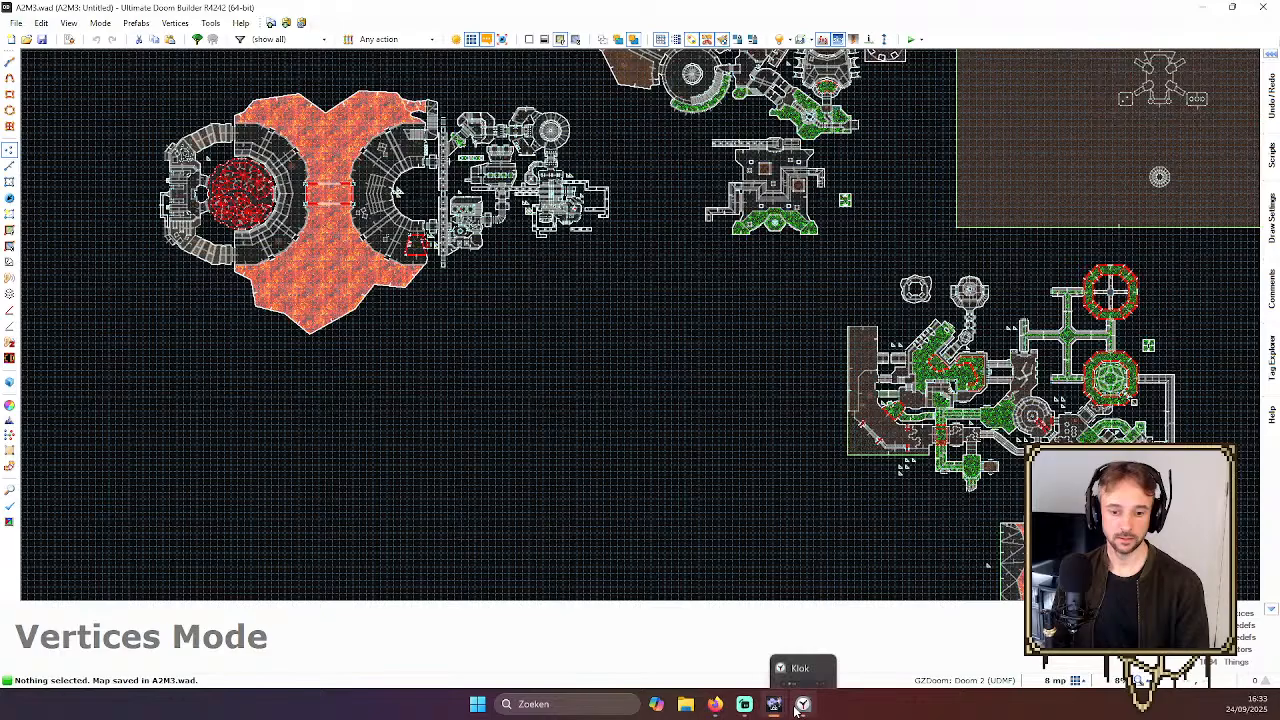
mouse_move(775, 702)
click(811, 663)
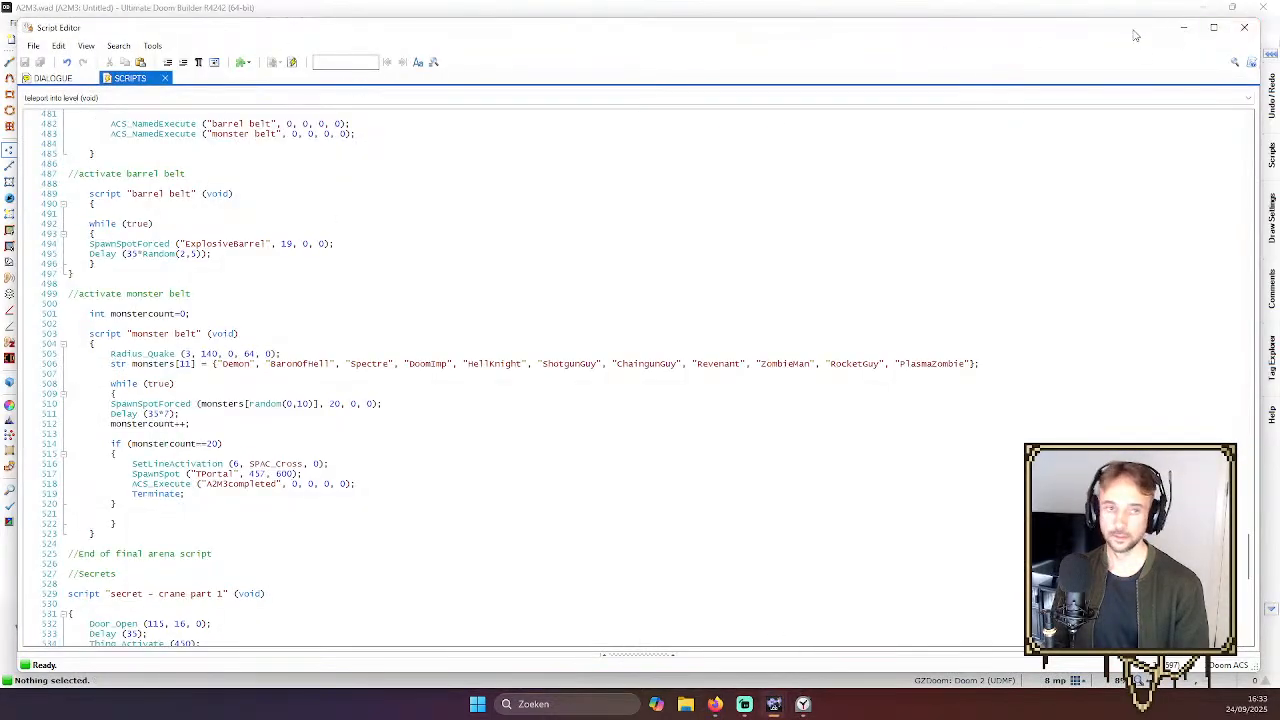
click(1245, 29)
click(102, 23)
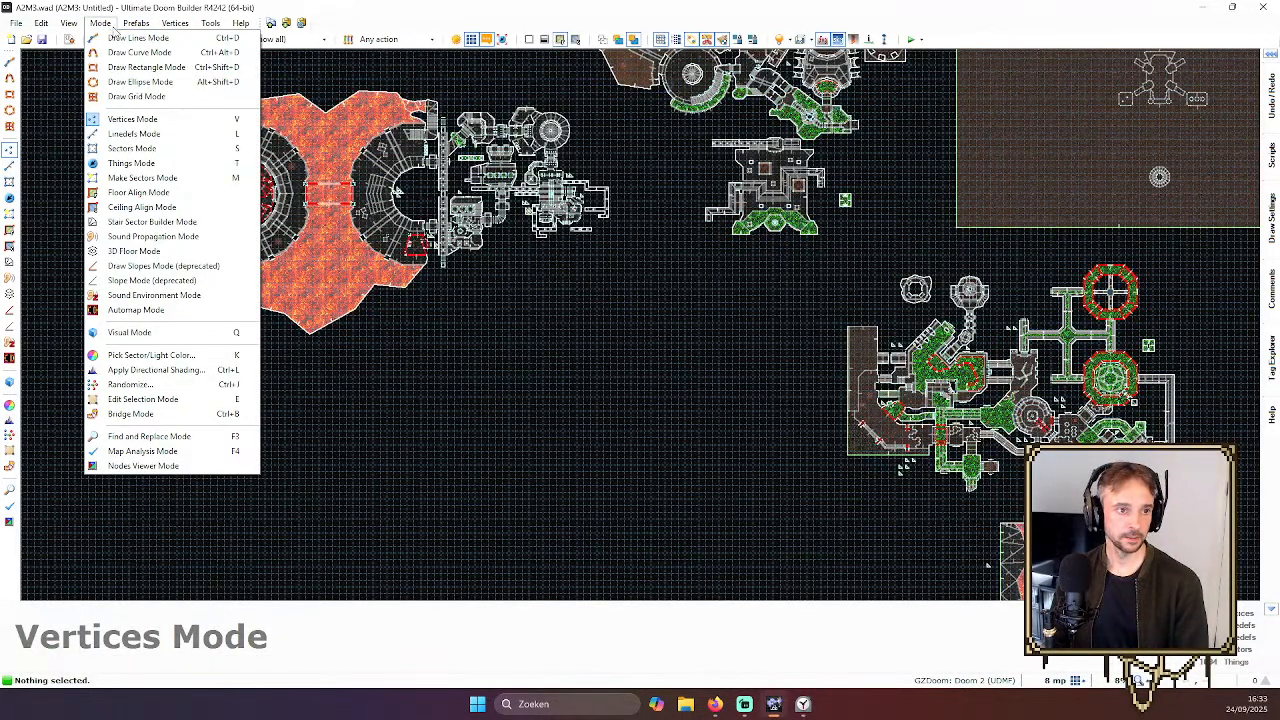
mouse_move(215, 23)
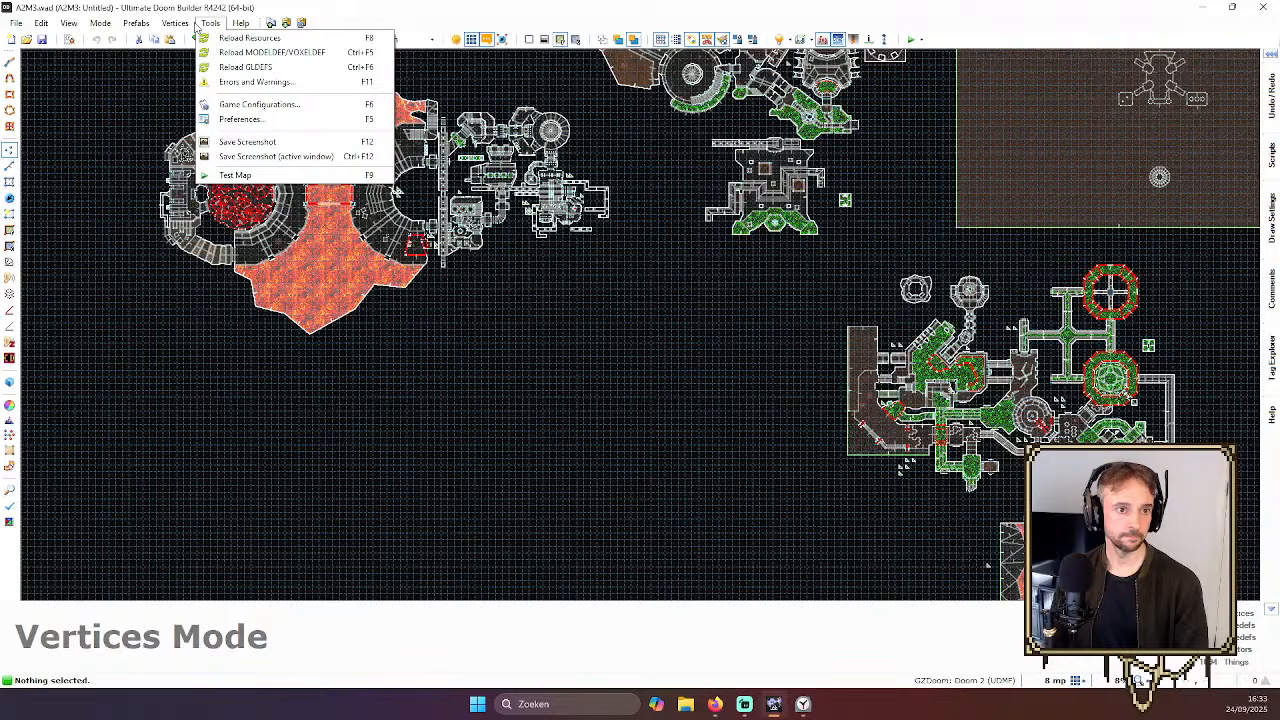
mouse_move(15, 23)
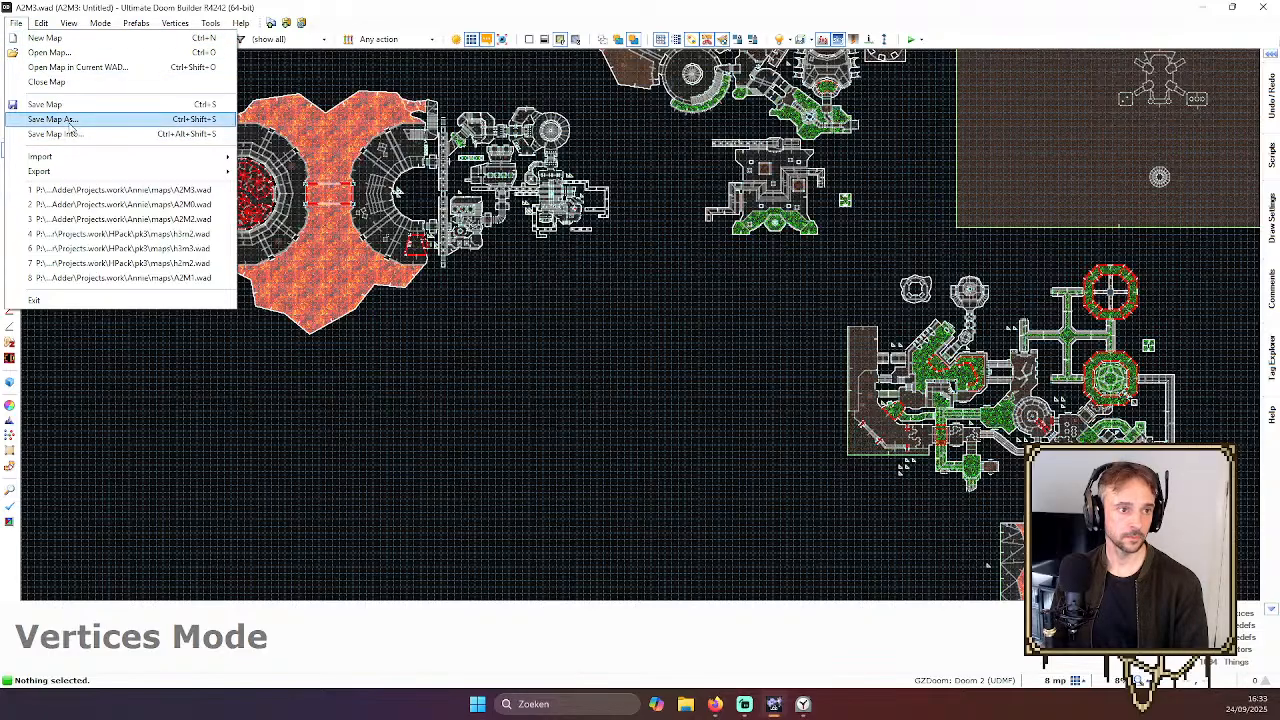
click(55, 119)
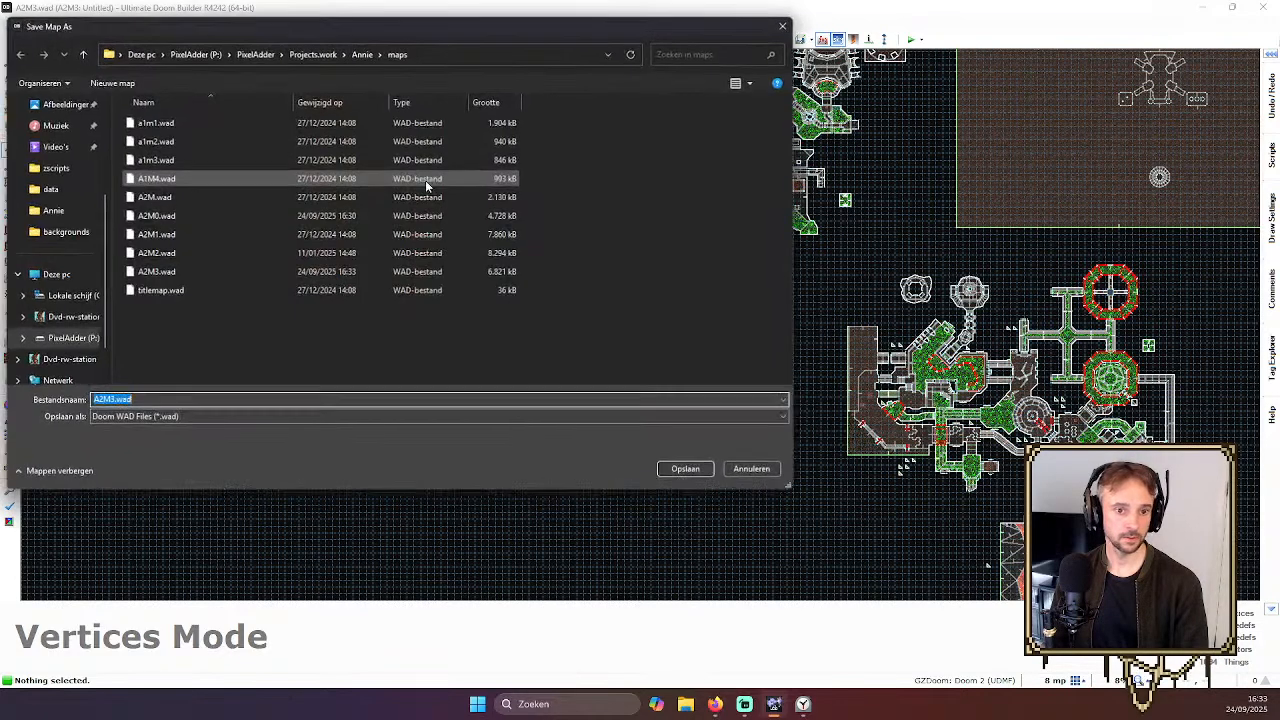
click(753, 470)
click(16, 23)
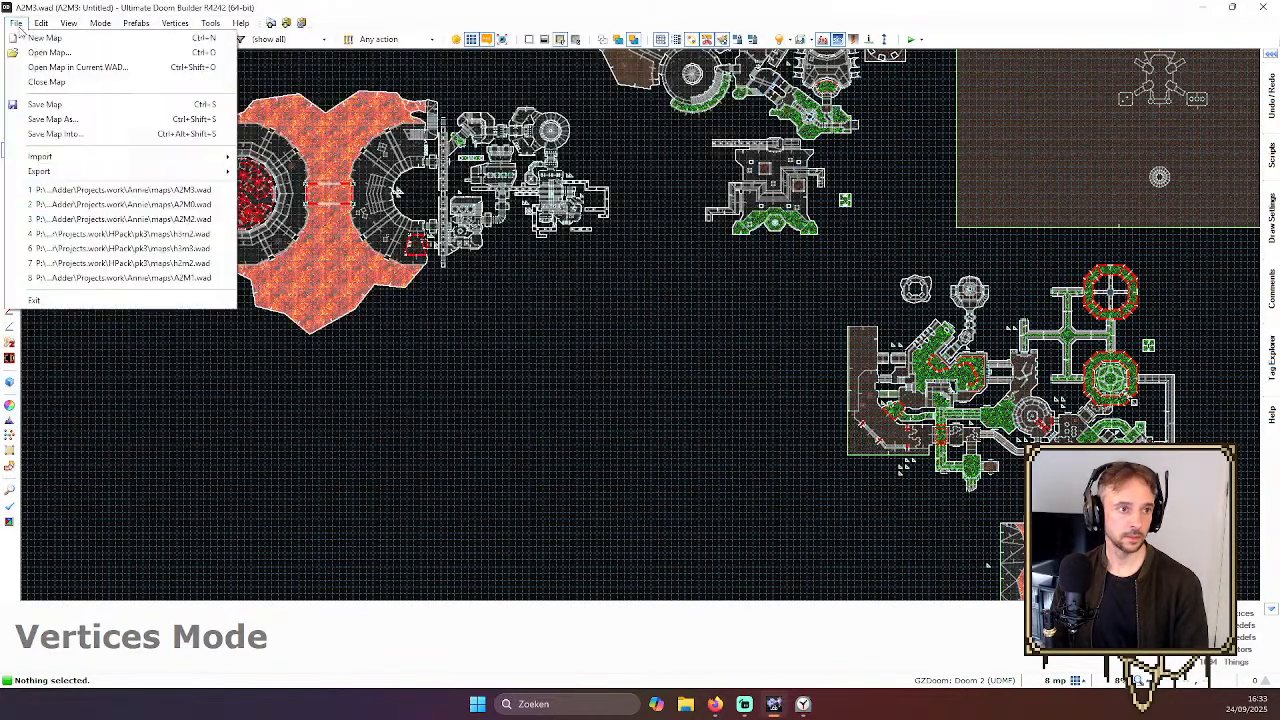
click(60, 134)
click(753, 470)
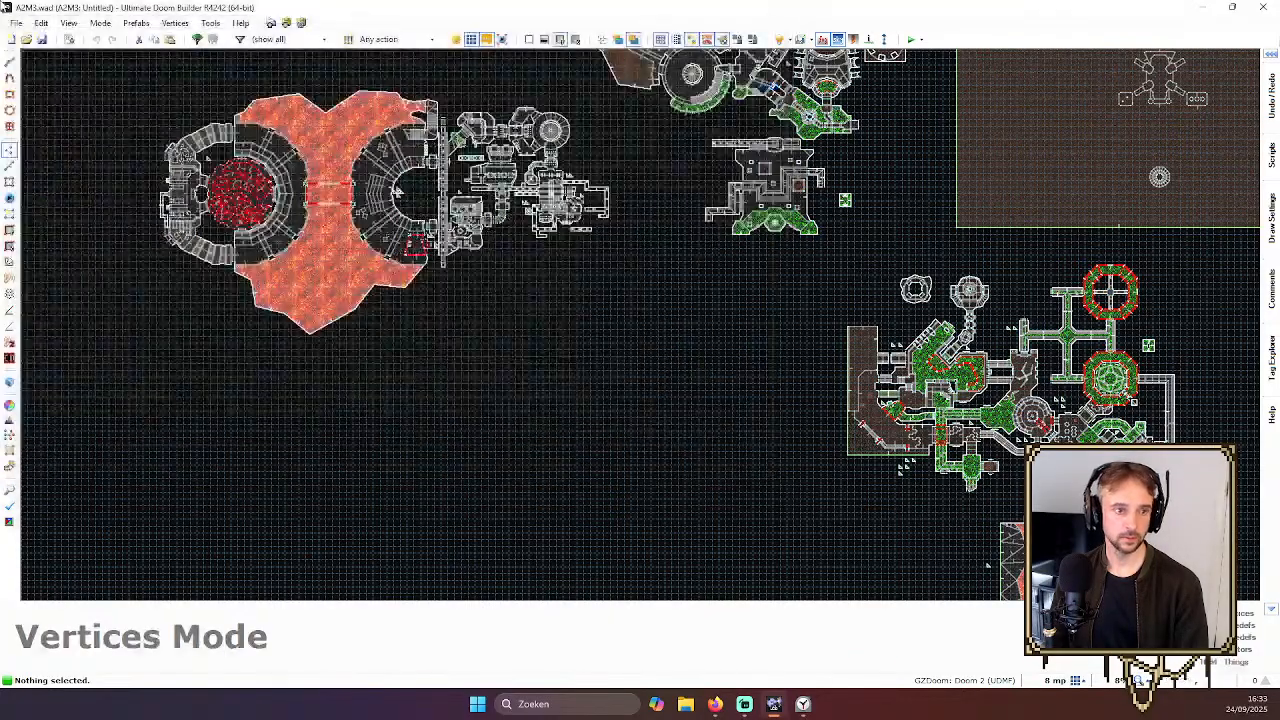
Check the level name in the options of the current map
click(46, 23)
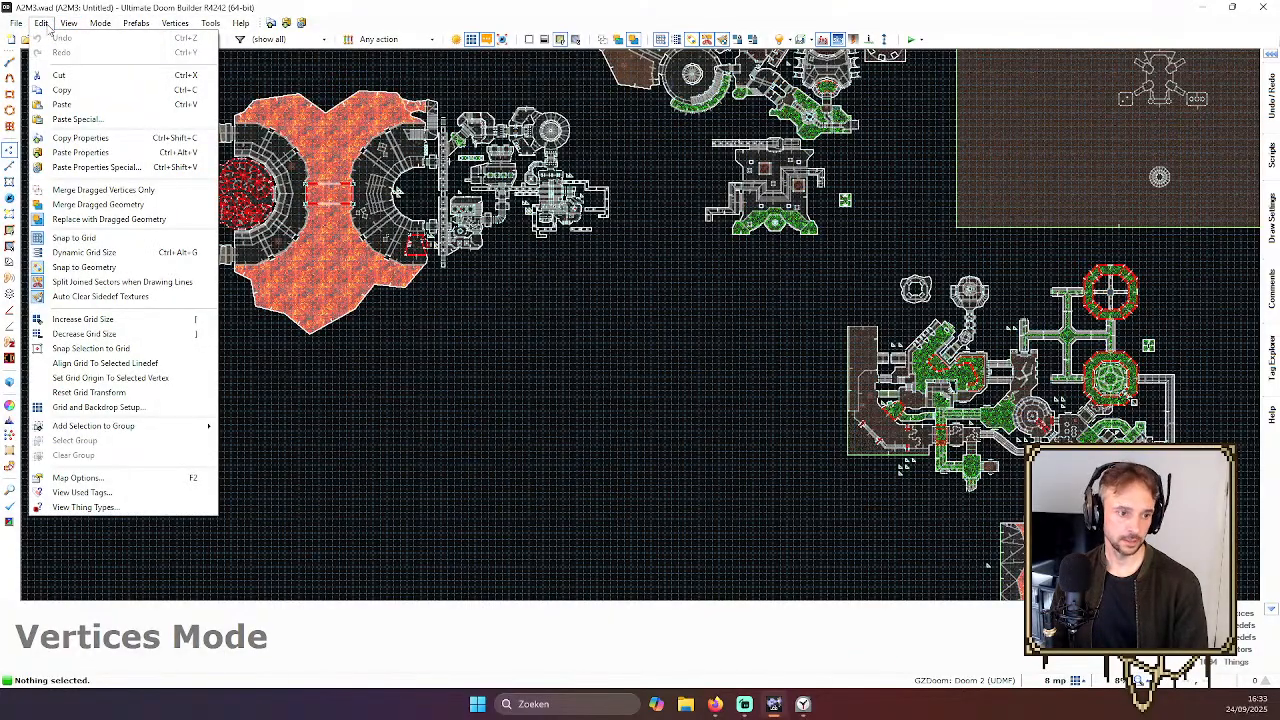
click(78, 478)
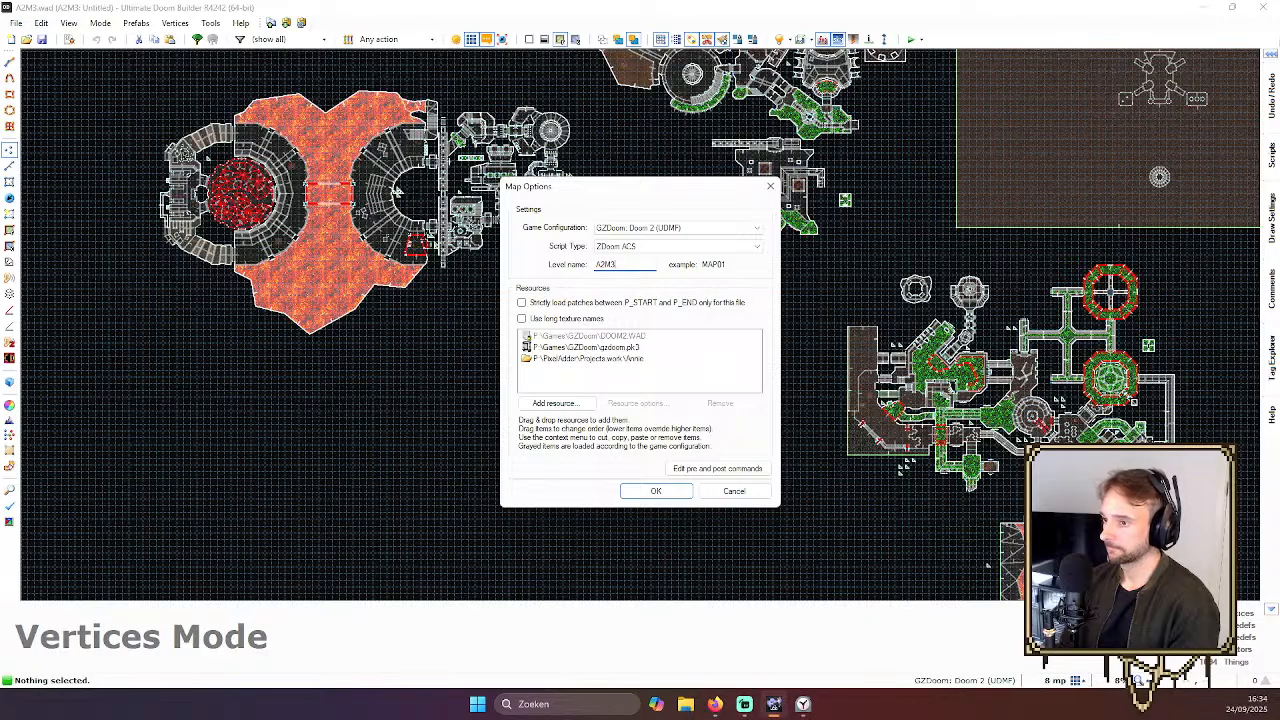
key(alt+Tab)
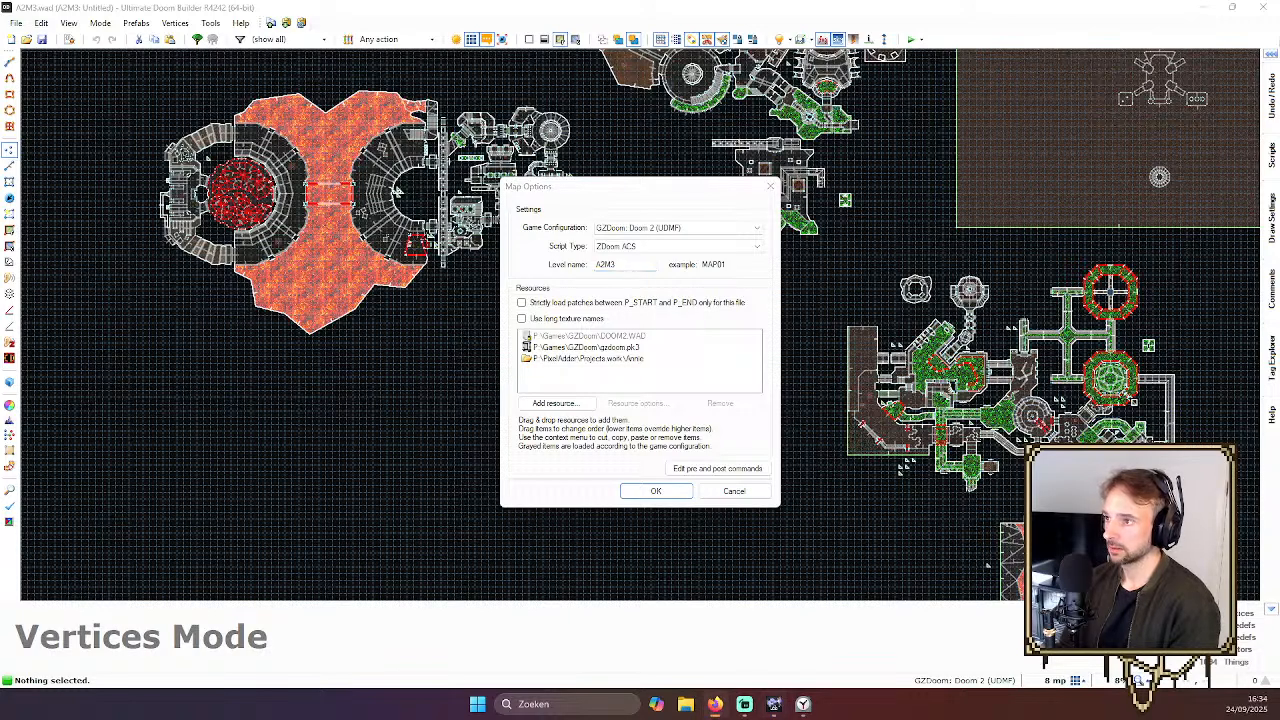
click(734, 491)
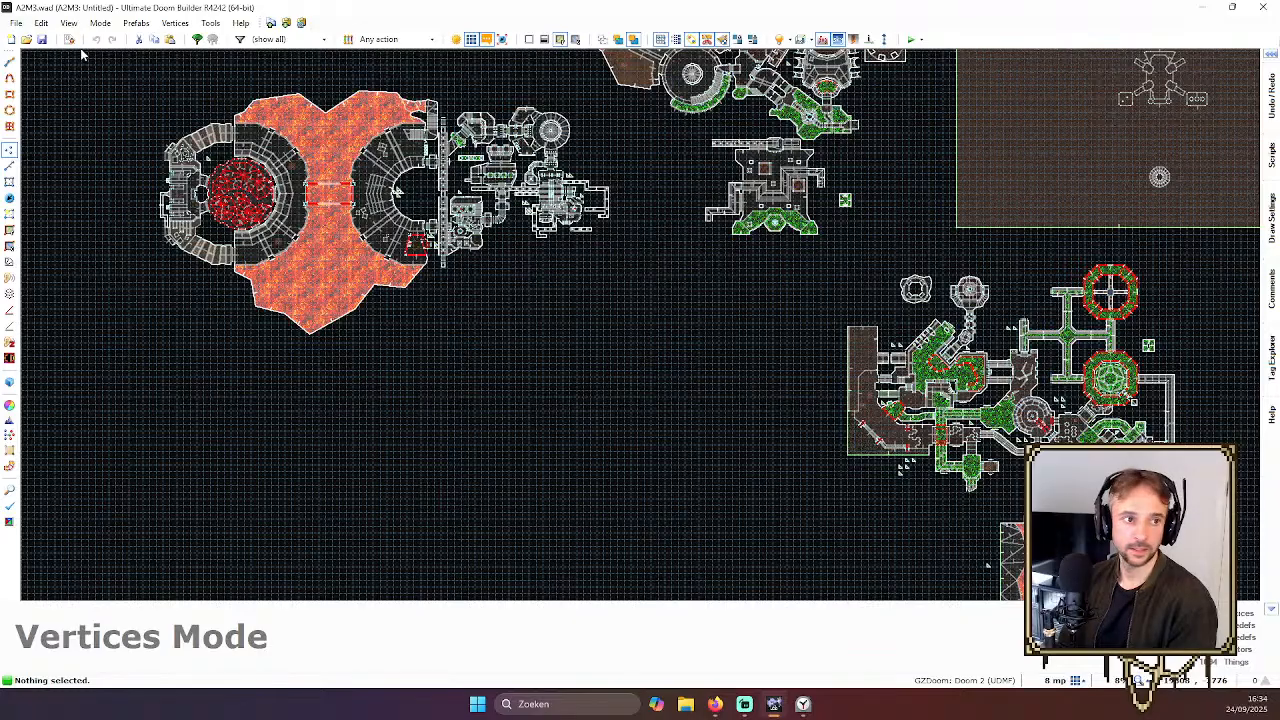
Reopen the map scripts and change ACS_Execute to ACS_NamedExecute in the "A2M3completed" call
click(69, 39)
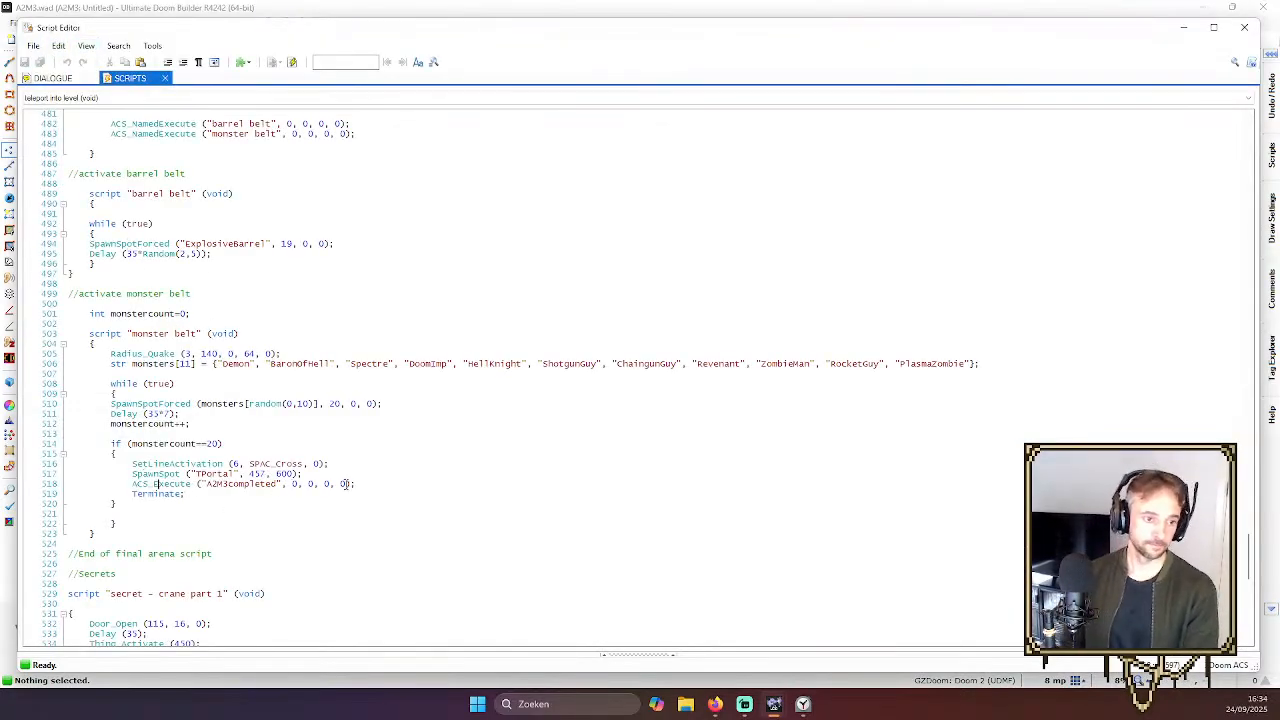
text(Named)
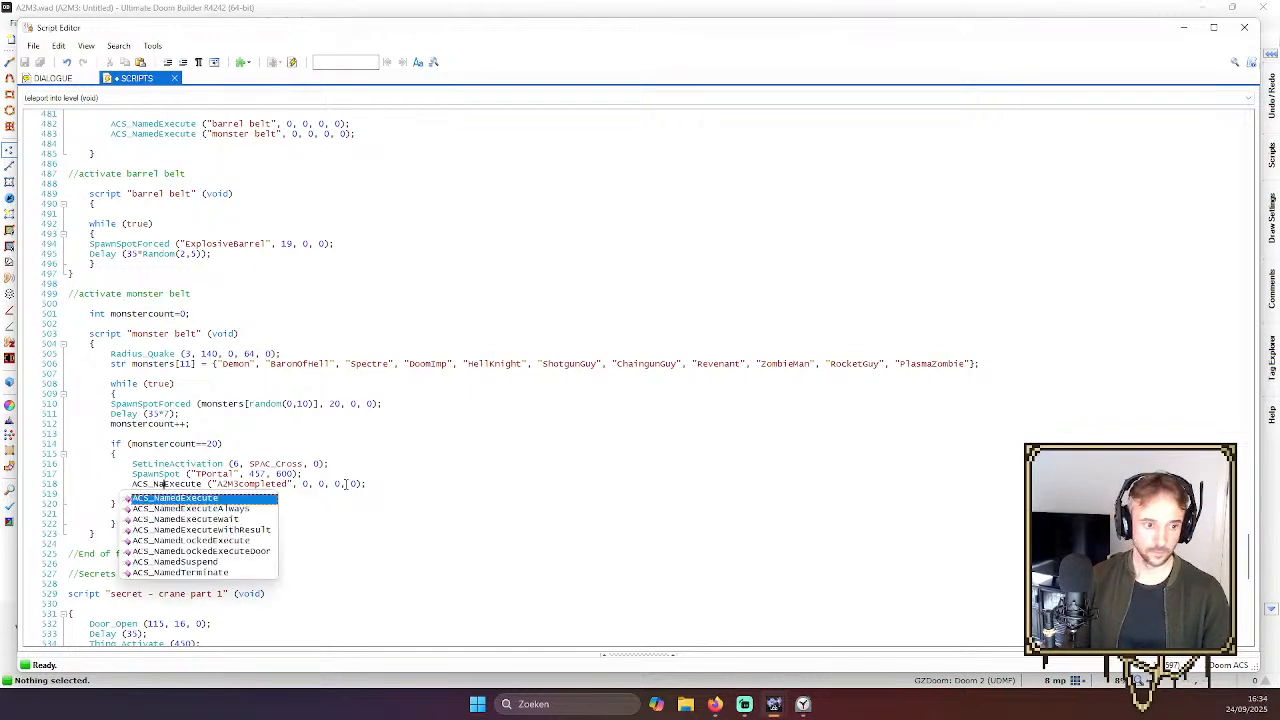
key(Escape)
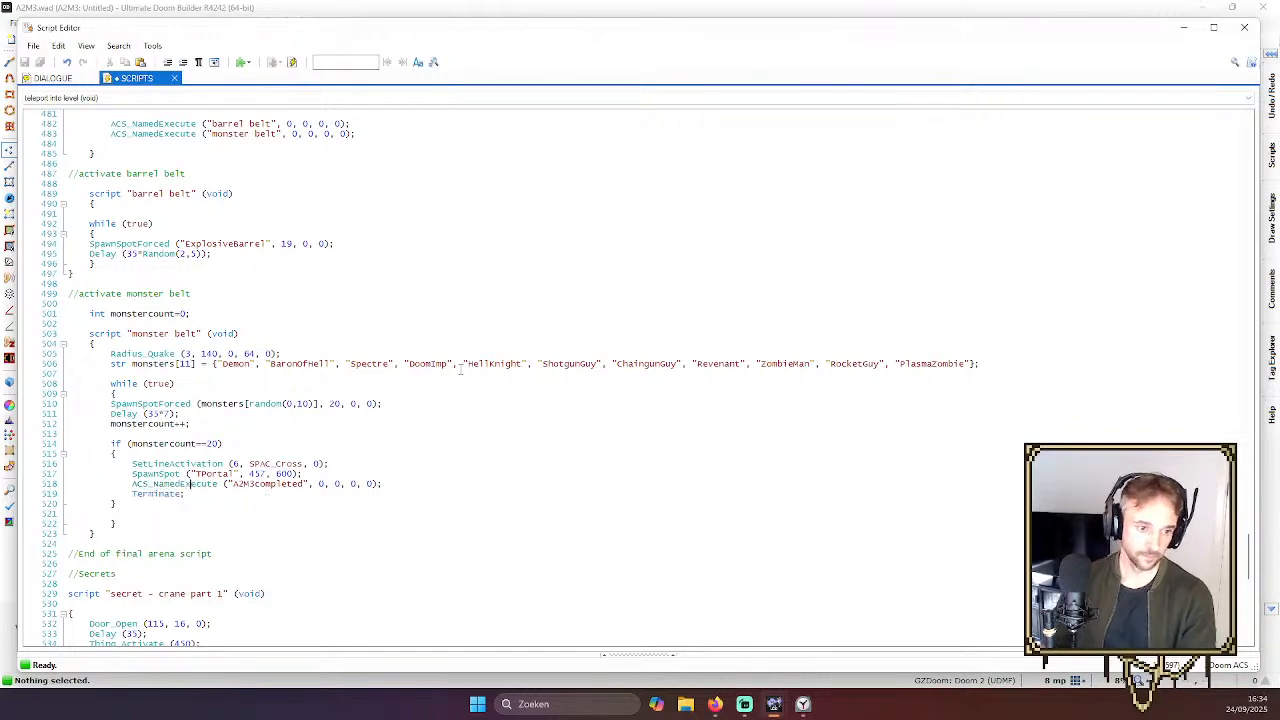
click(236, 484)
key(Right)
key(Right)
key(Right)
key(Right)
key(Right)
key(Right)
key(Right)
key(Right)
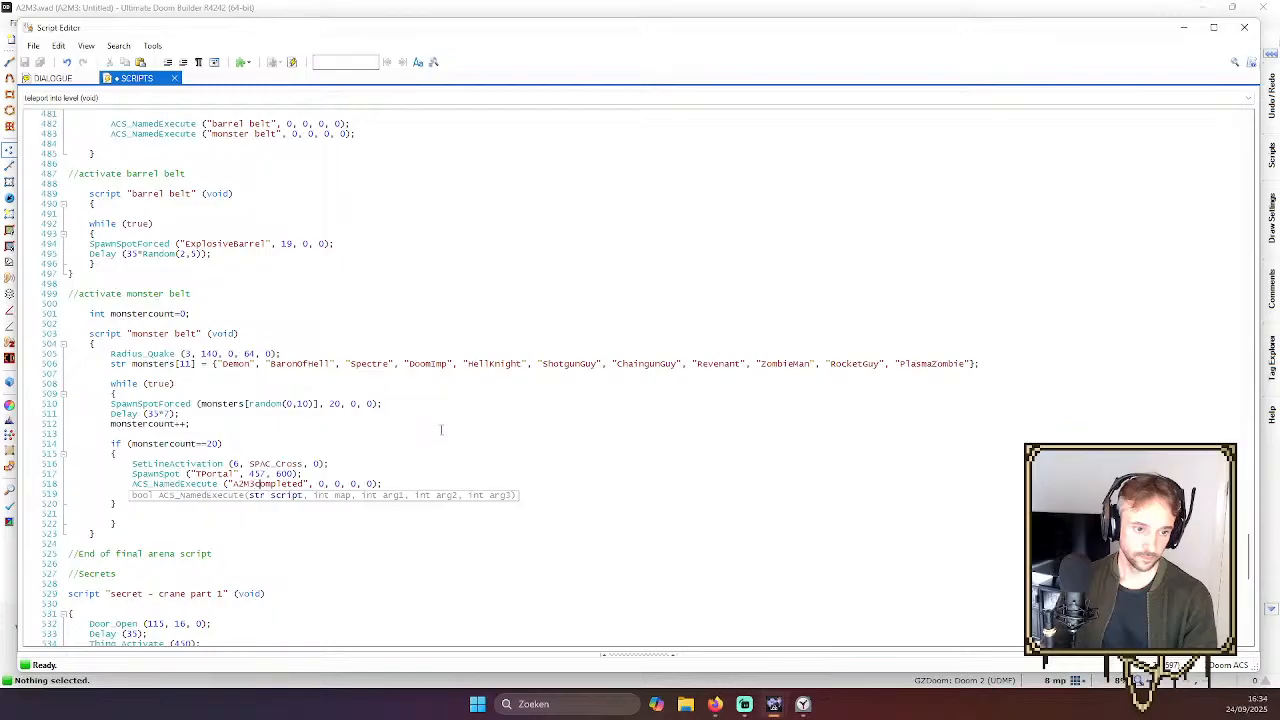
key(Right)
key(Right)
key(Right)
key(Right)
key(Right)
key(Right)
key(Right)
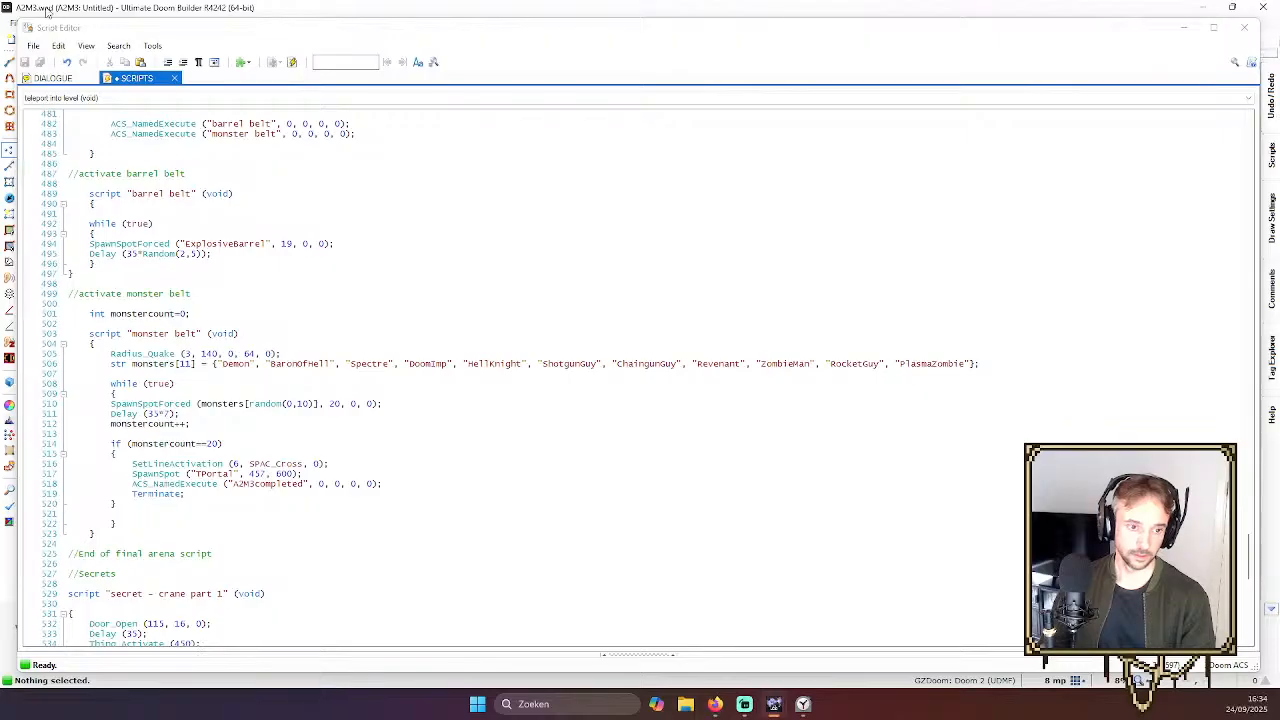
click(1232, 7)
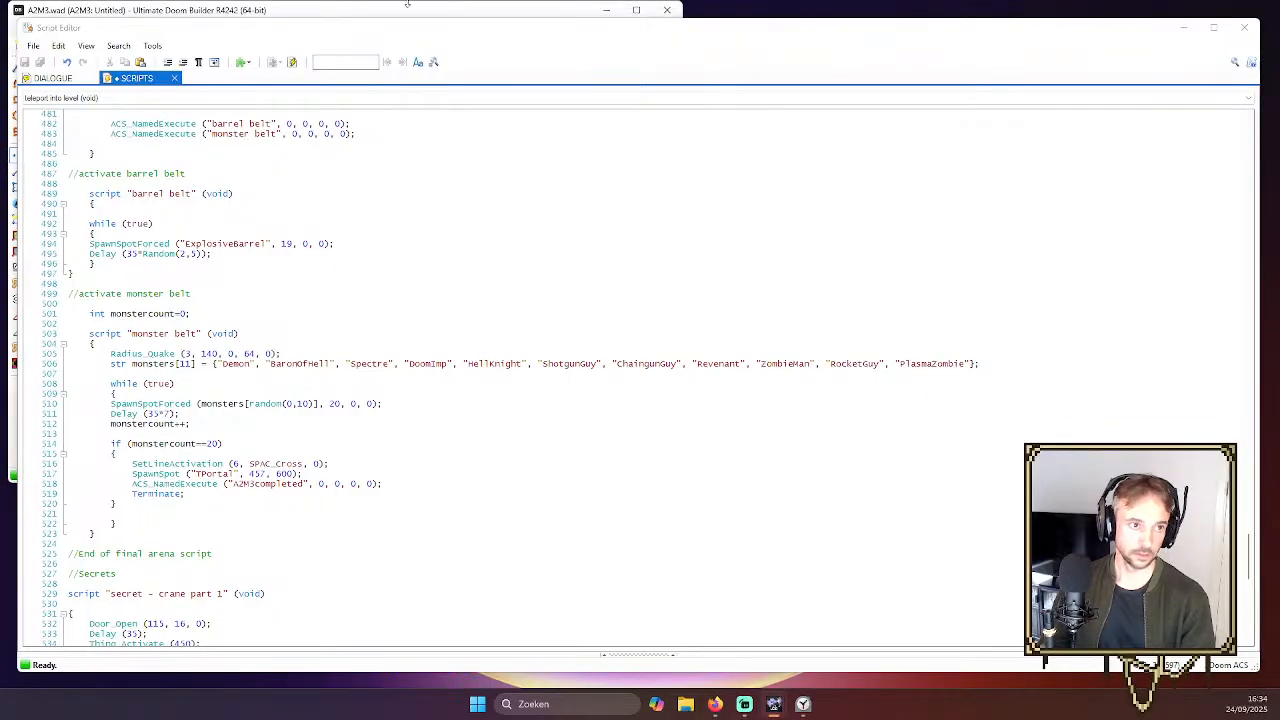
click(636, 10)
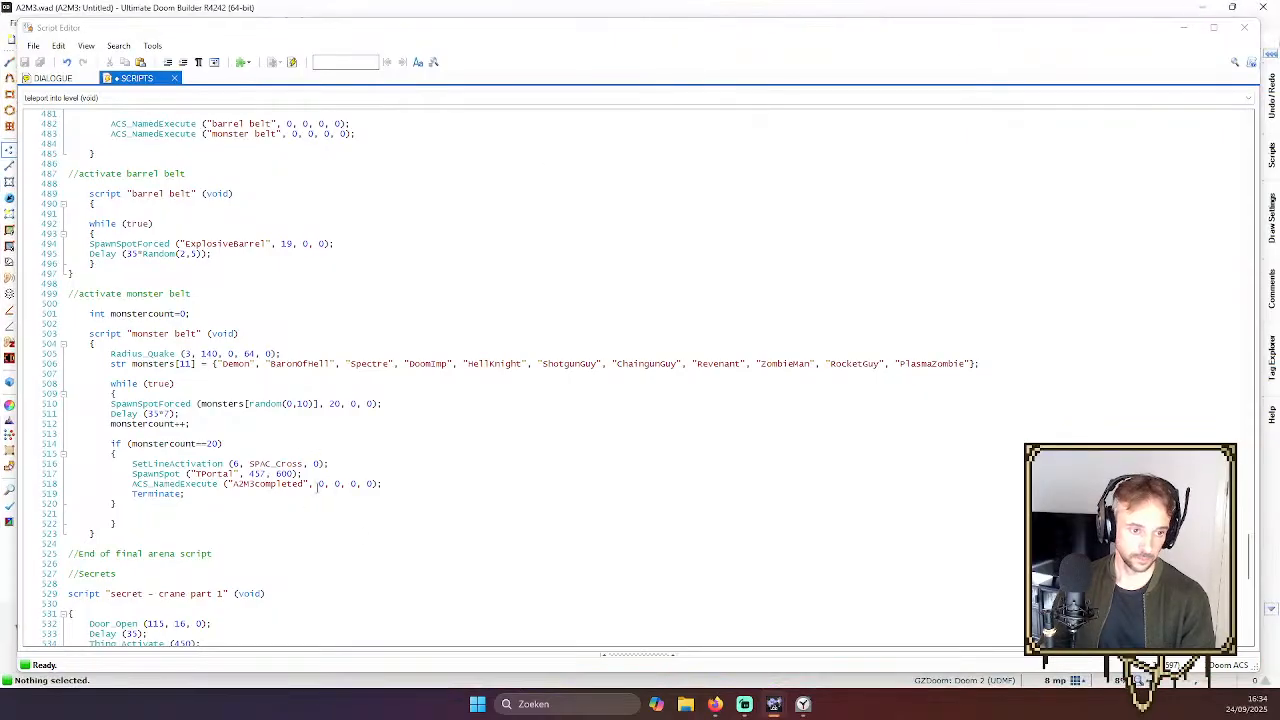
click(320, 484)
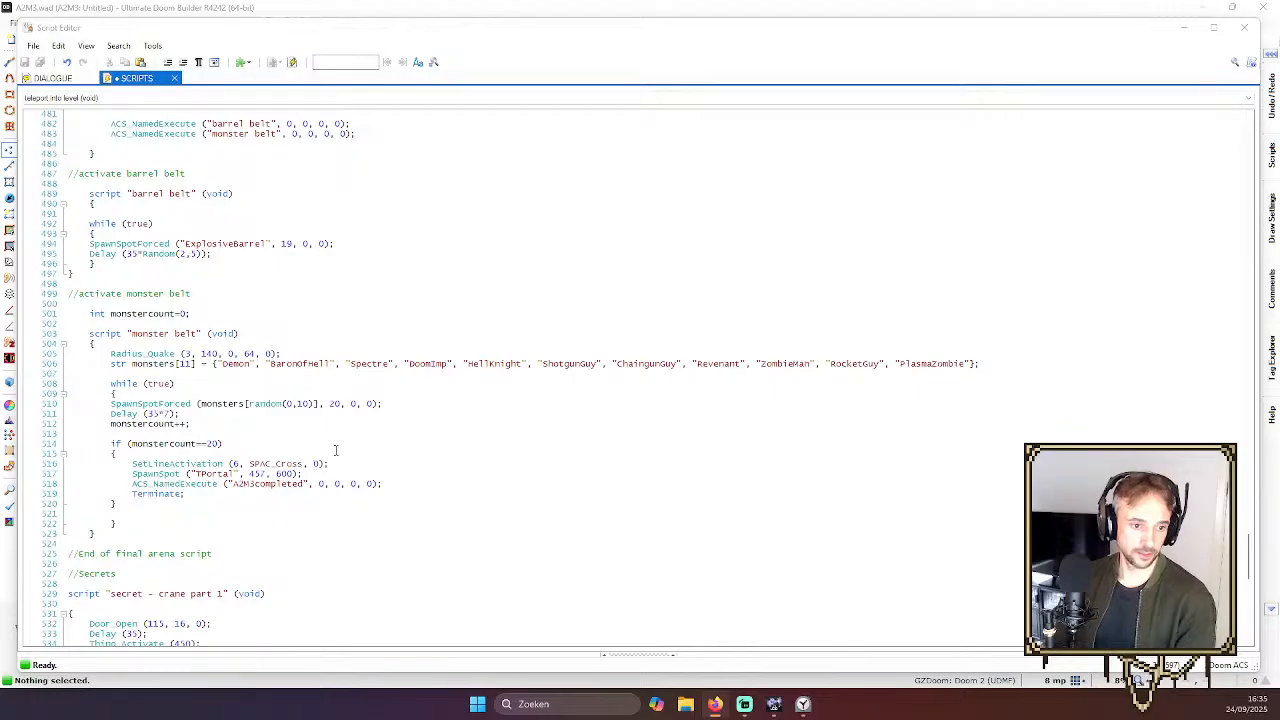
click(305, 483)
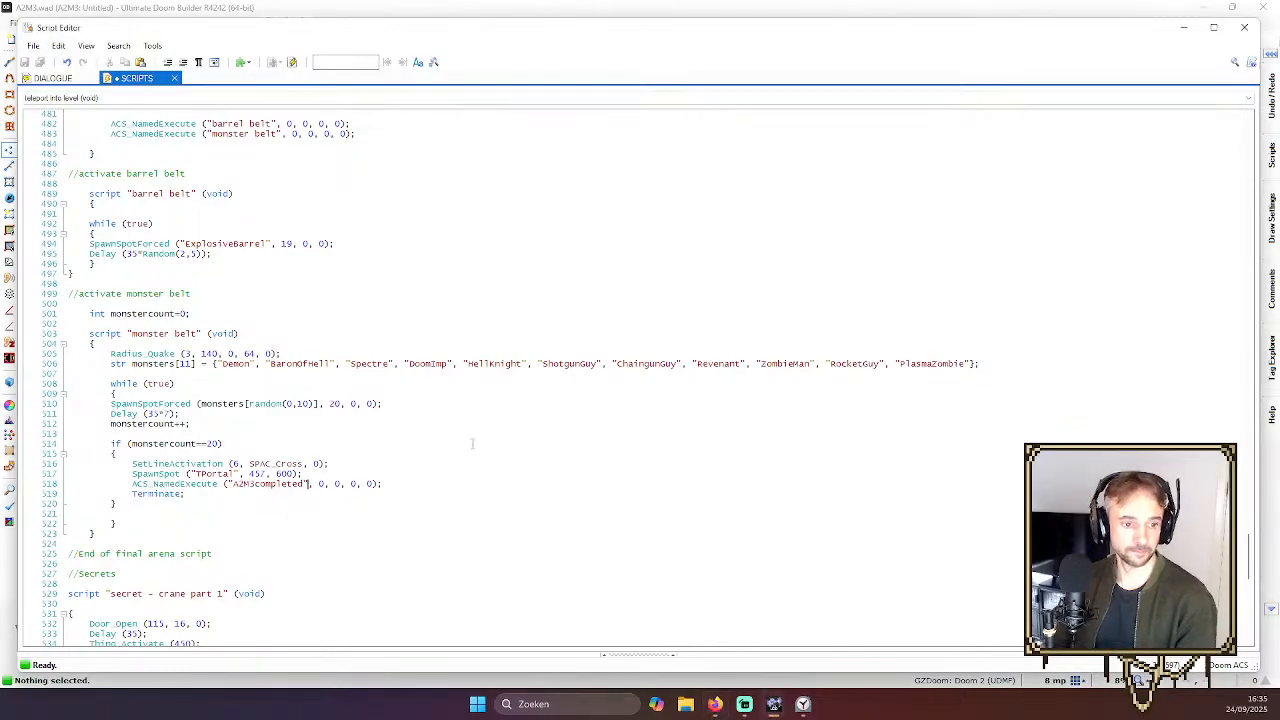
key(Right)
key(Right)
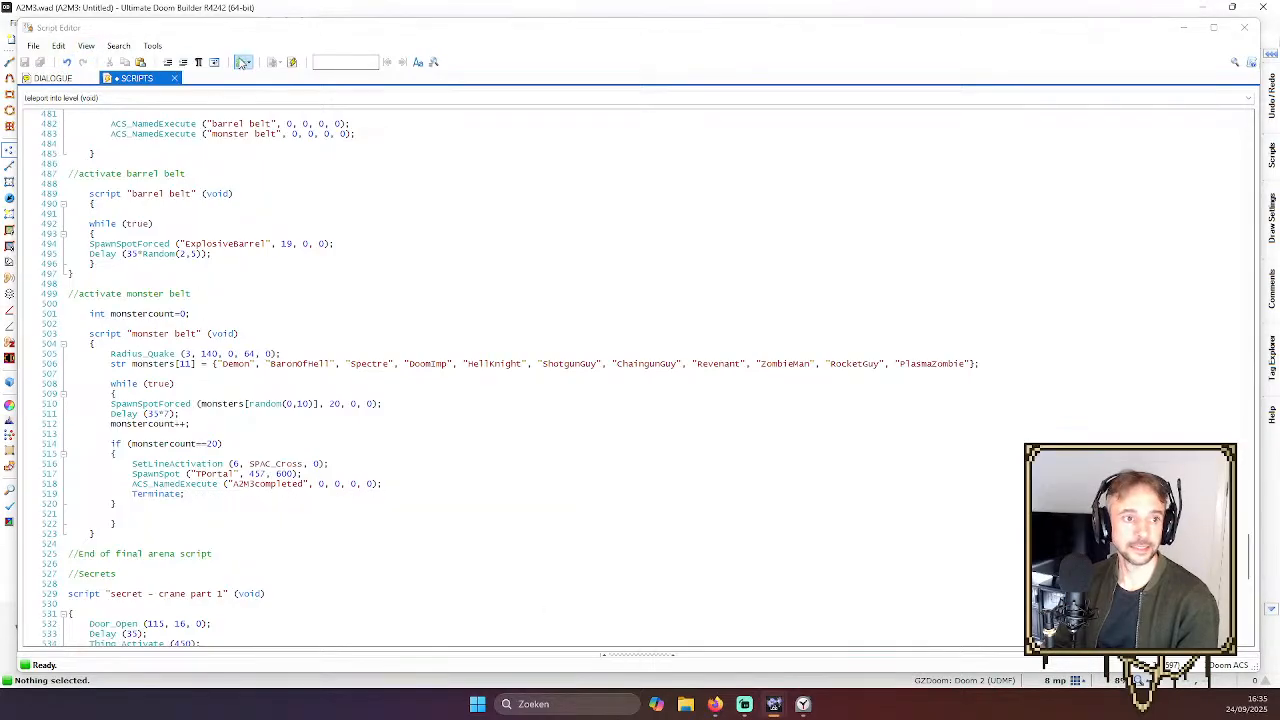
Compile the map scripts containing the ACS_NamedExecute call and close the script editor
click(292, 62)
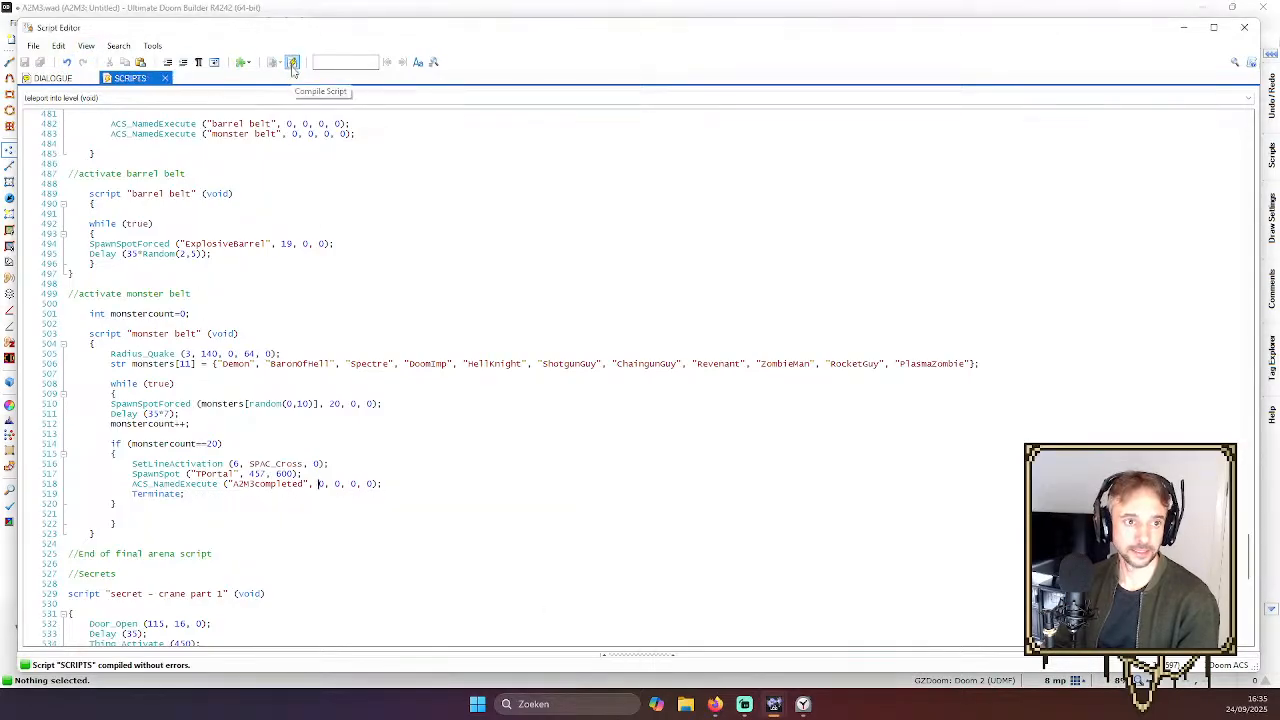
click(312, 484)
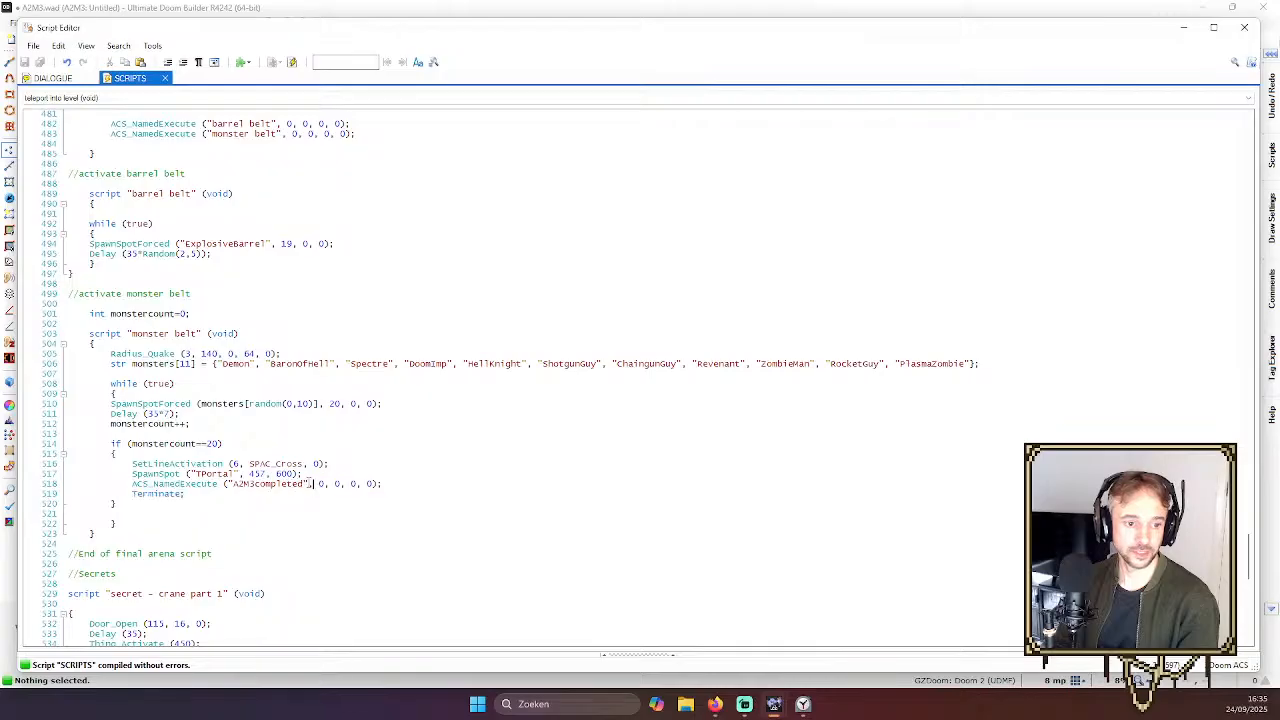
click(1247, 30)
Reopen the map scripts, look through the scripts above the monster belt, and close the editor
click(69, 39)
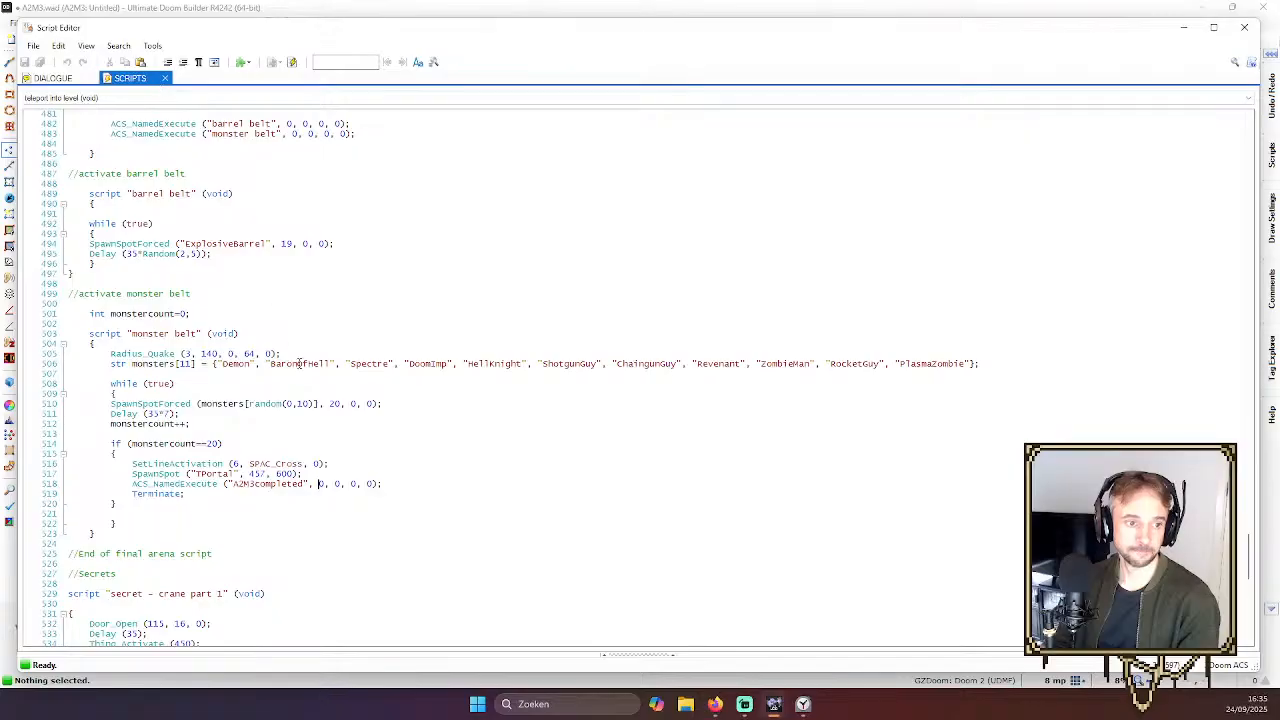
scroll(427, 304, up, 4)
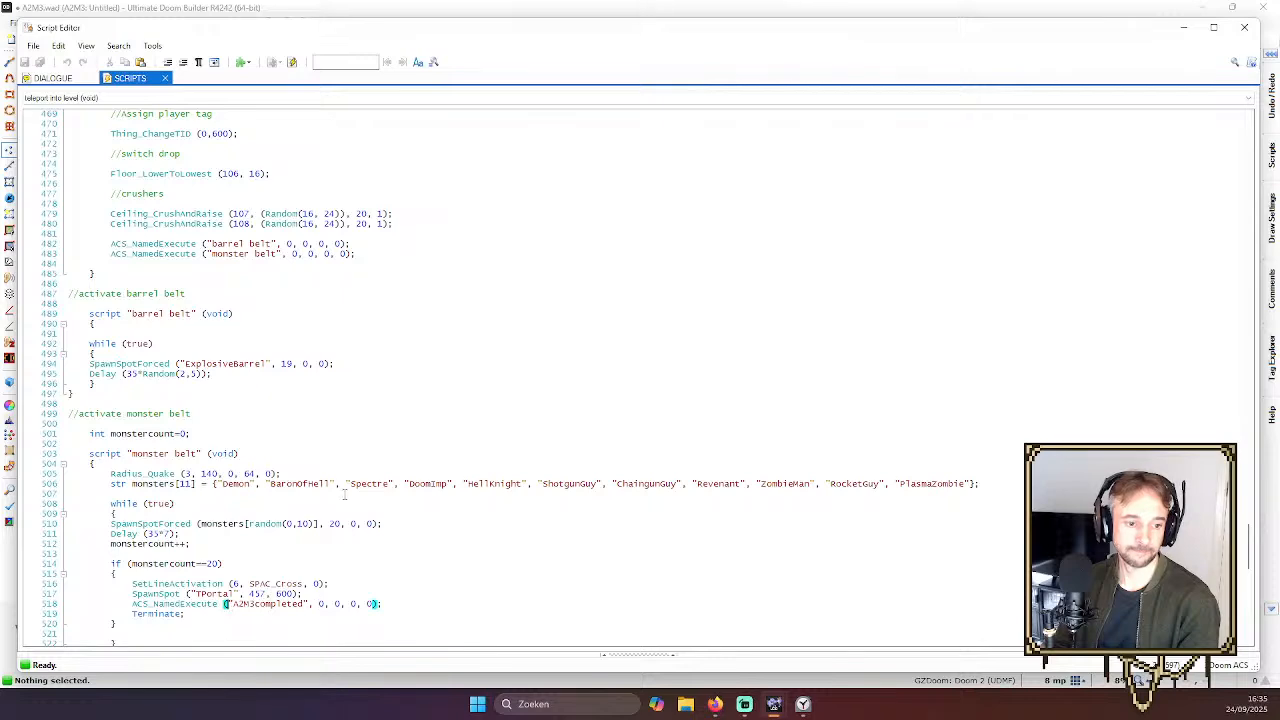
scroll(257, 180, up, 18)
scroll(257, 163, up, 20)
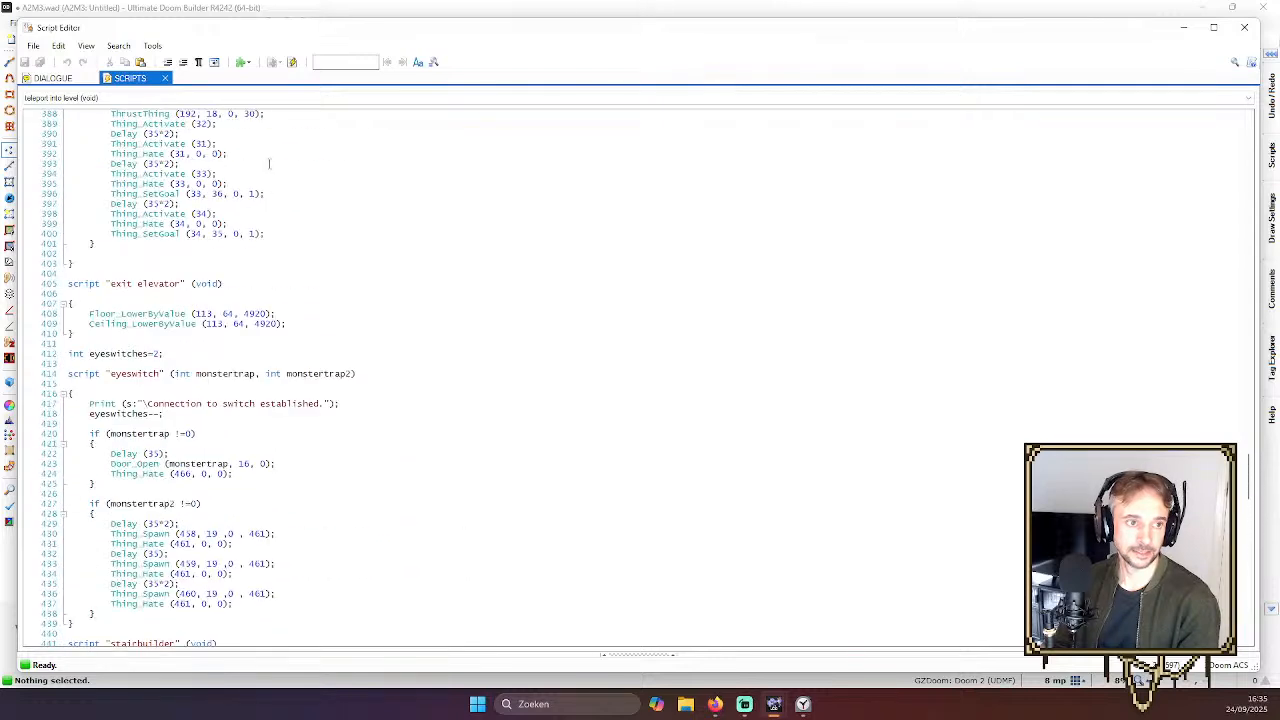
scroll(297, 205, up, 12)
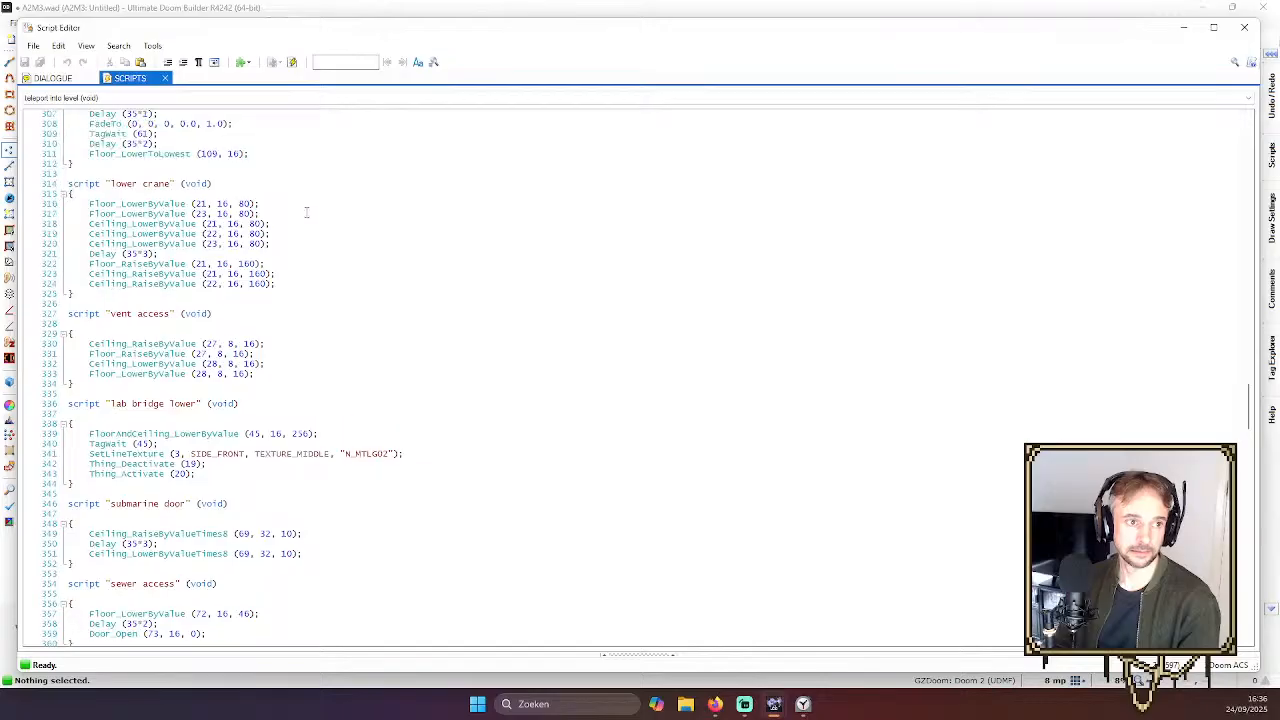
click(1244, 27)
click(16, 22)
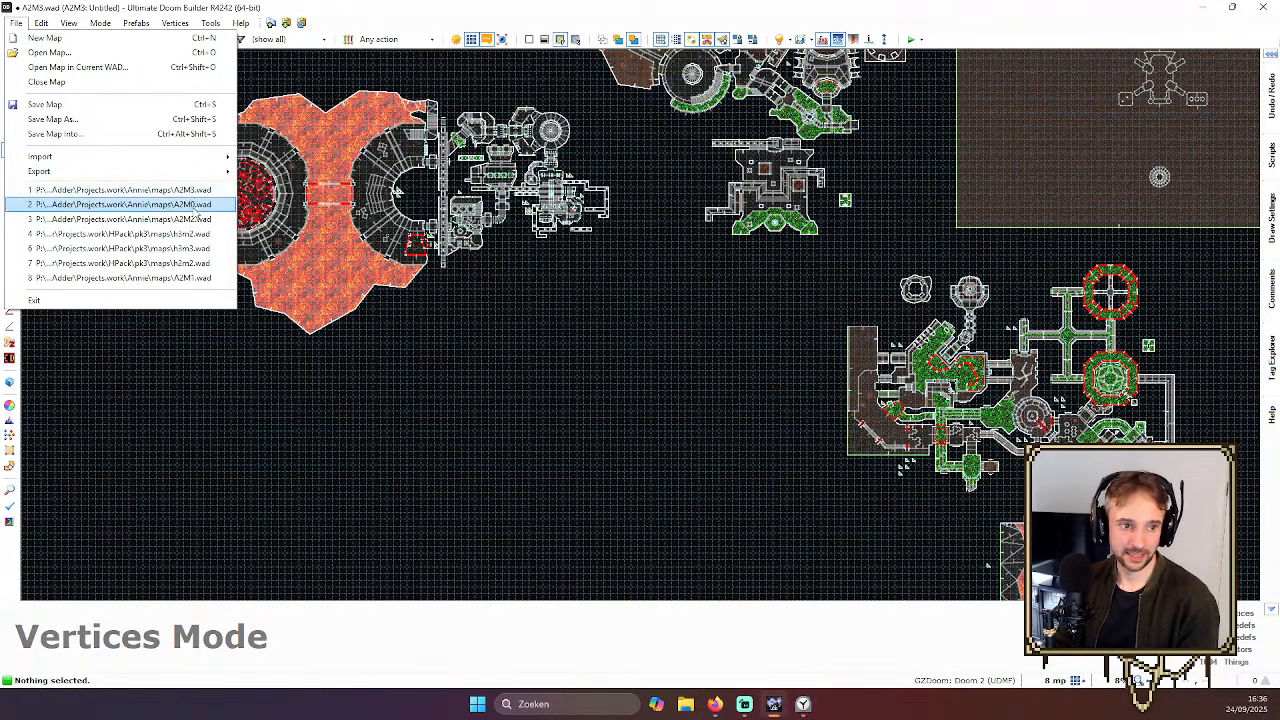
click(195, 206)
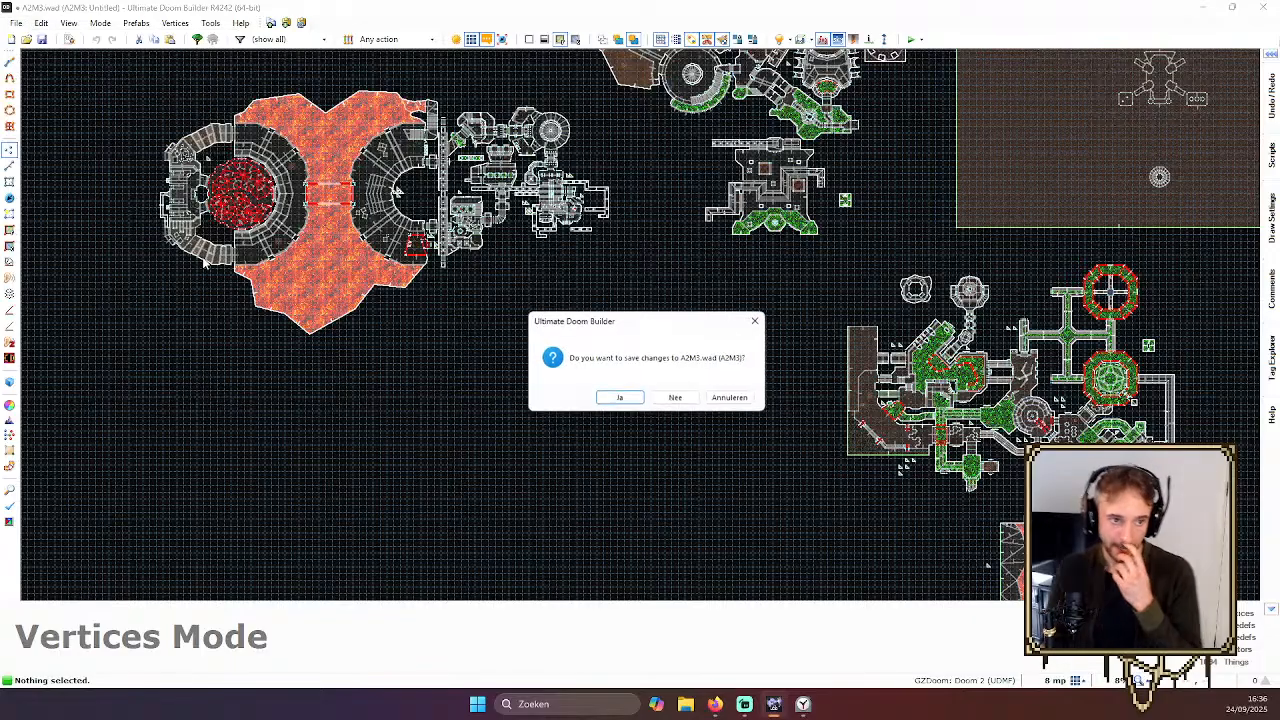
click(725, 396)
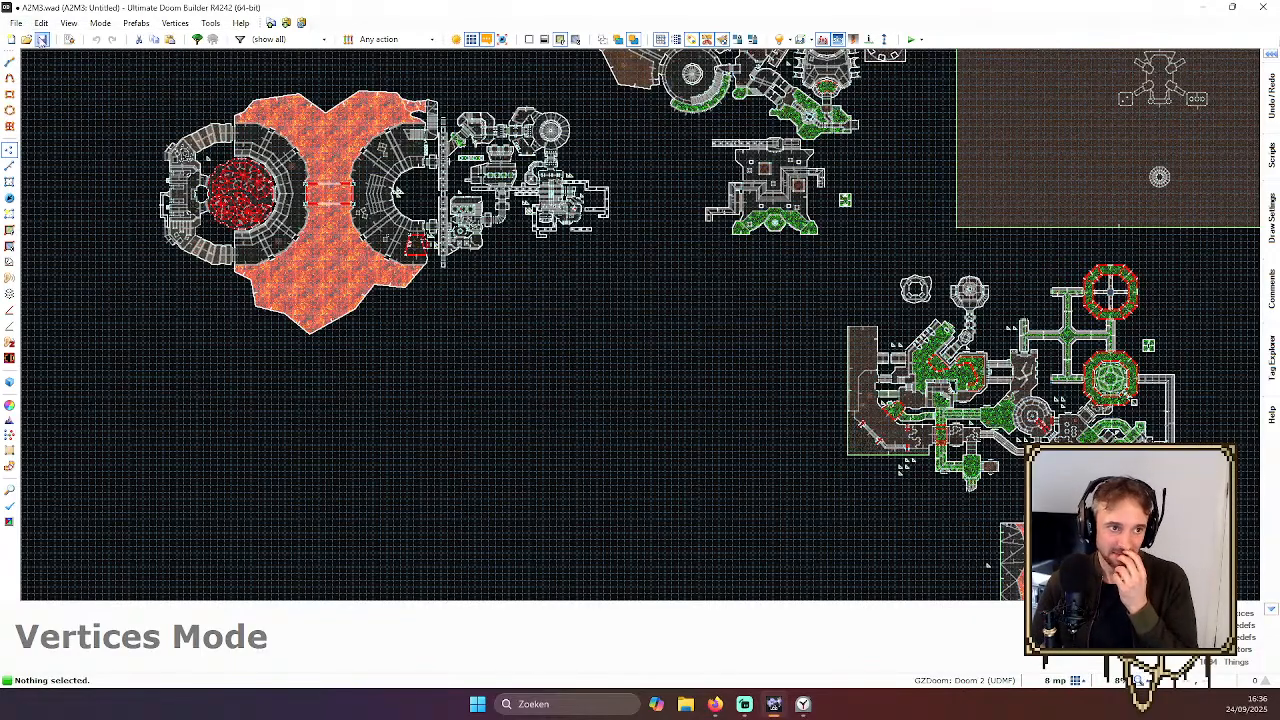
Save the map A2M3.wad and open map A2M0 from the recent file A2M0.wad
click(41, 39)
click(20, 25)
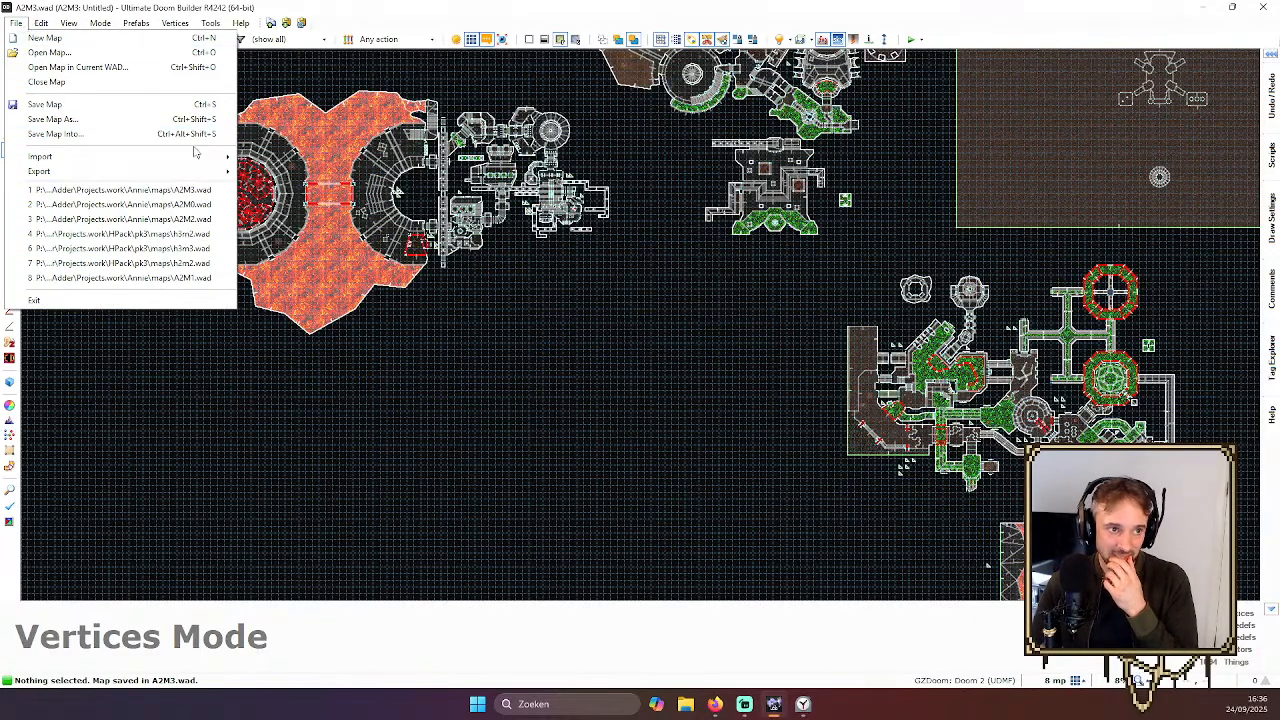
mouse_move(70, 28)
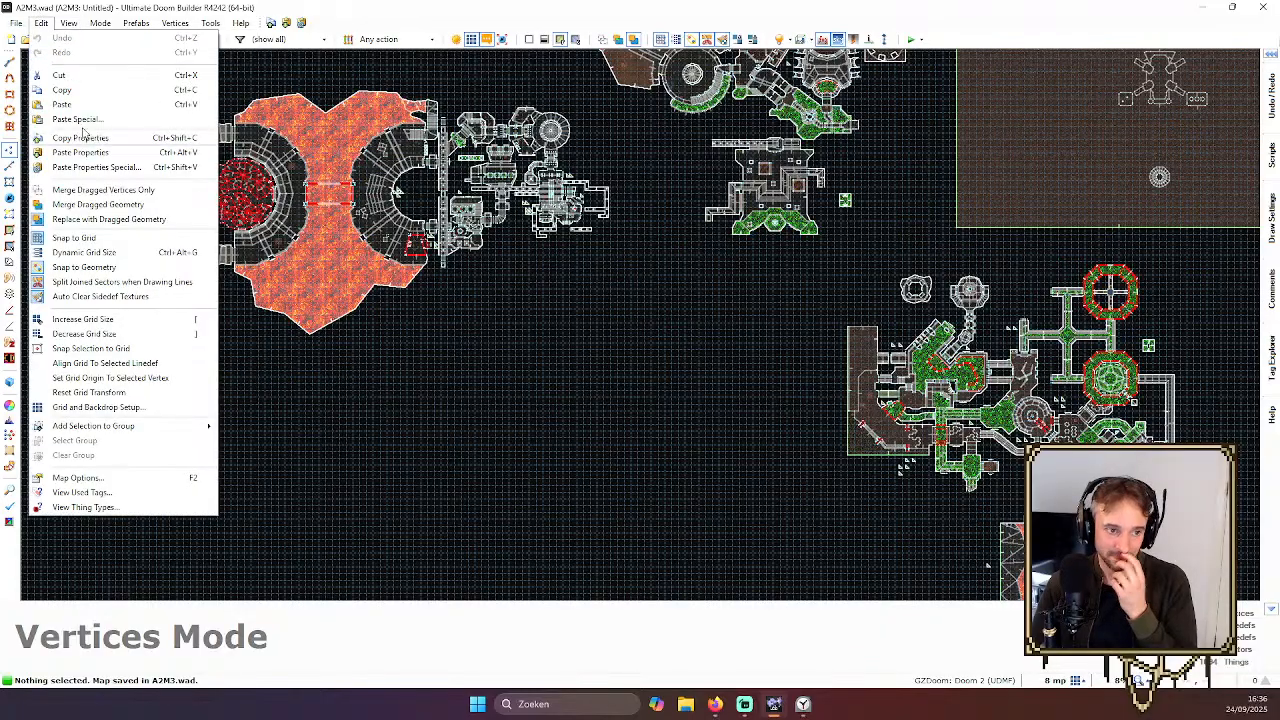
mouse_move(16, 23)
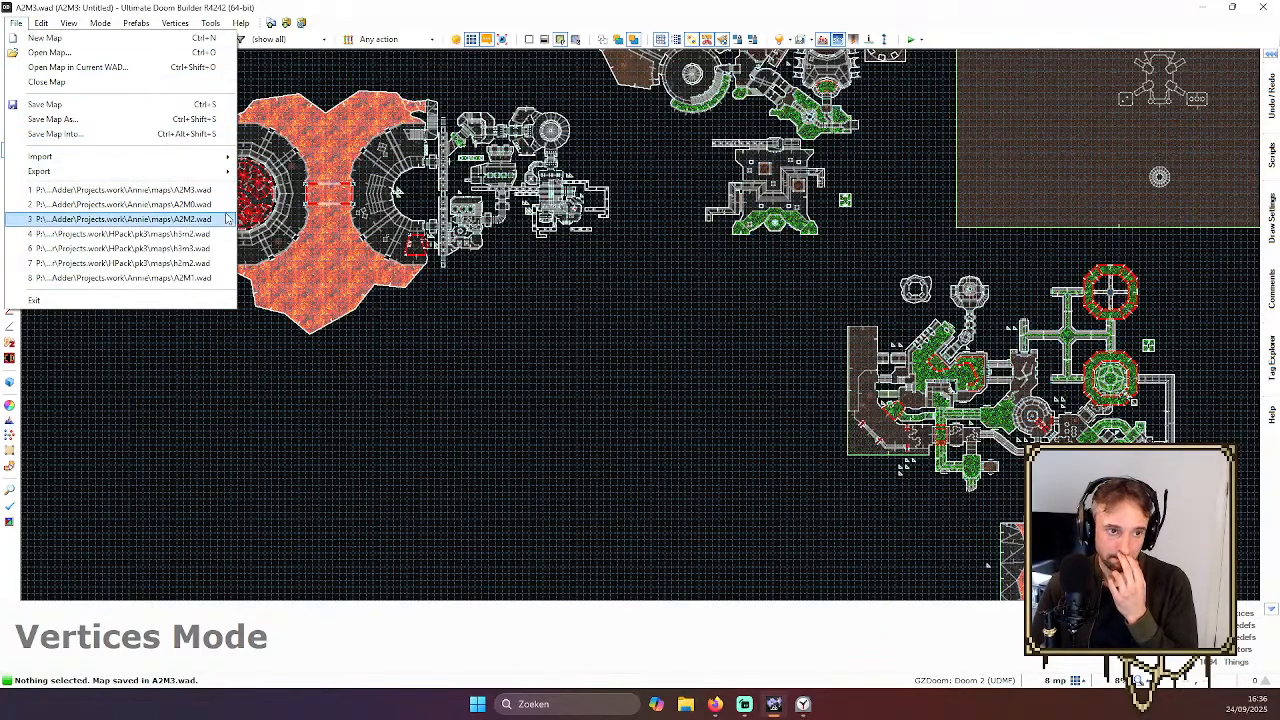
key(Escape)
click(16, 23)
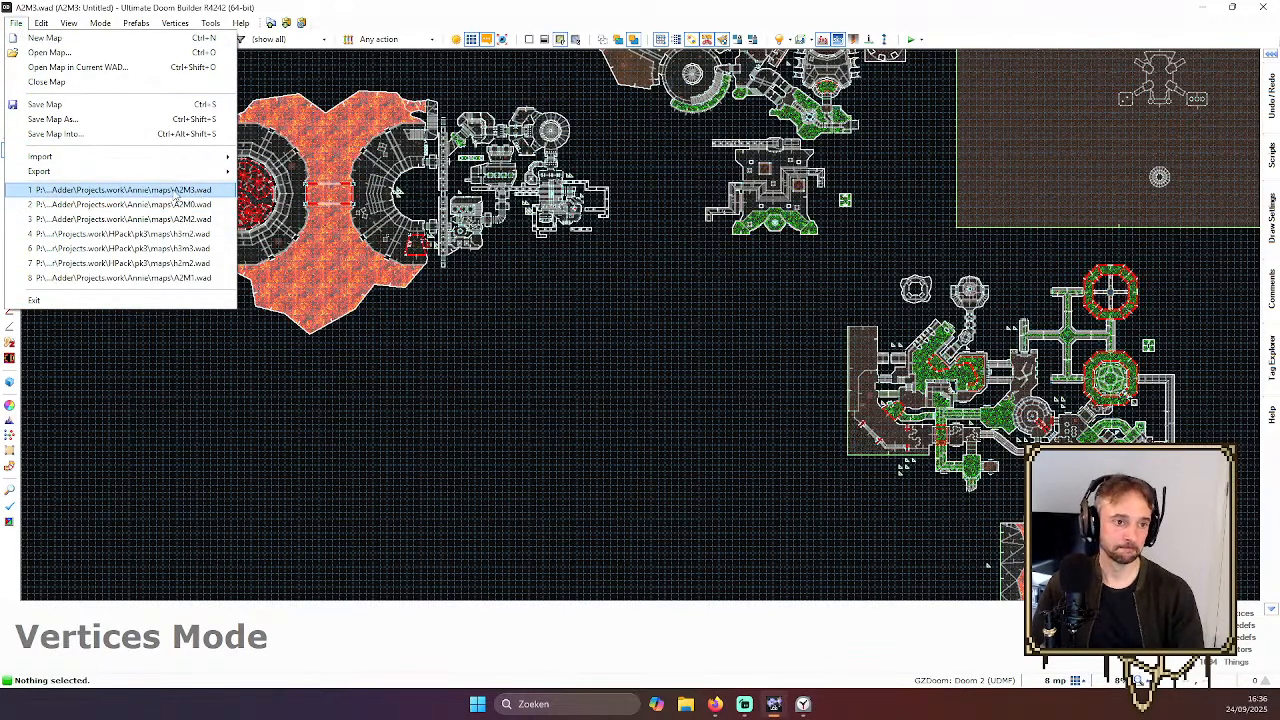
click(178, 191)
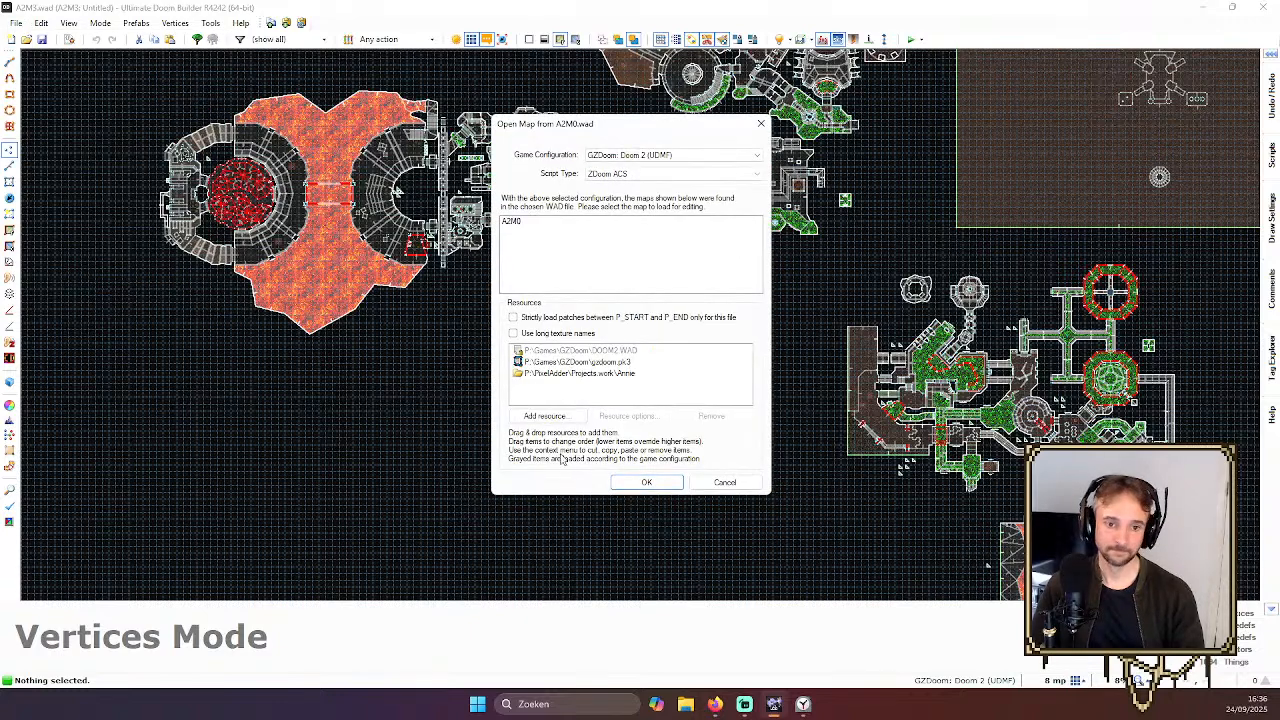
click(645, 481)
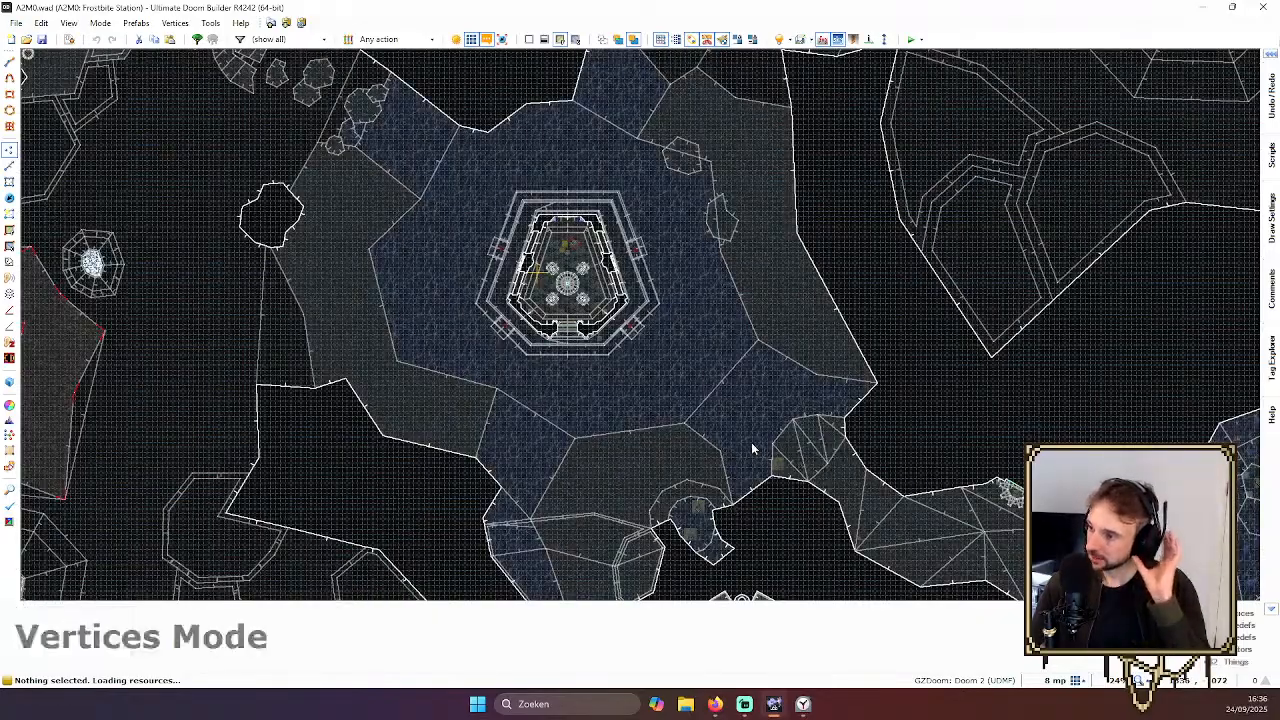
Switch to File Explorer and open mapinfo.txt from the Projects.work\Annie folder on the PixelAdder drive
click(685, 704)
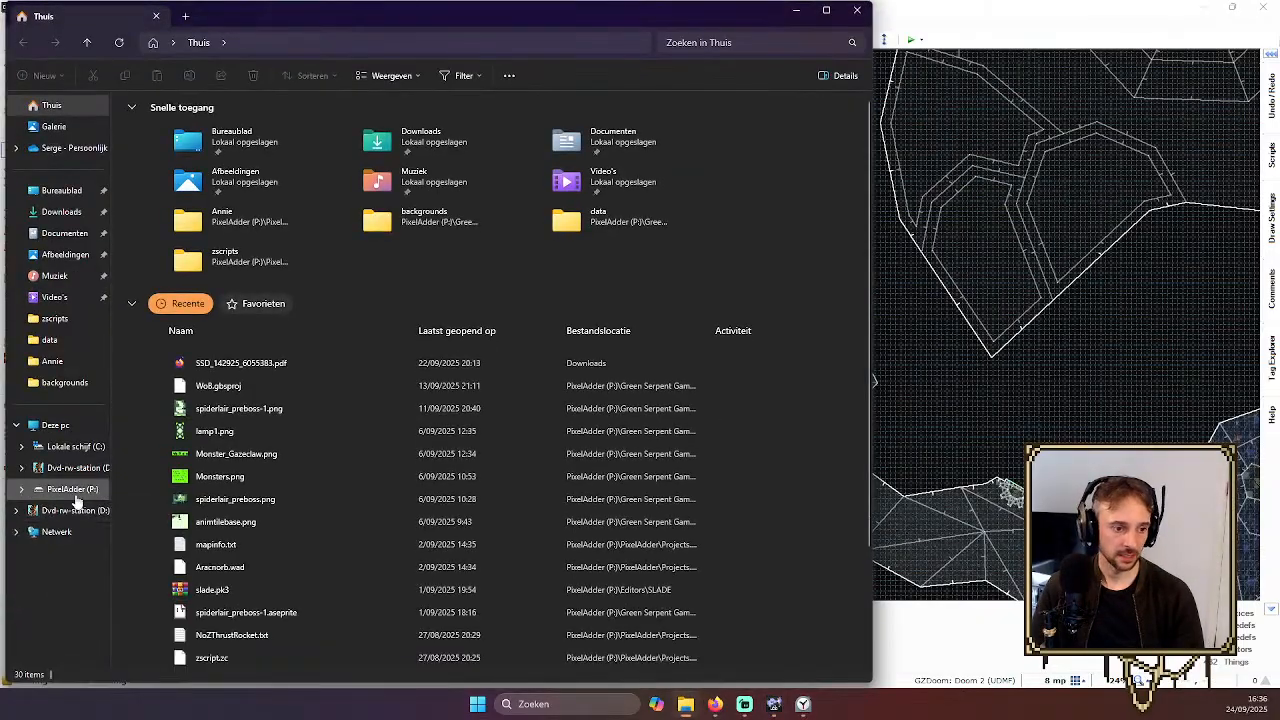
click(70, 489)
drag(440, 5, 556, 14)
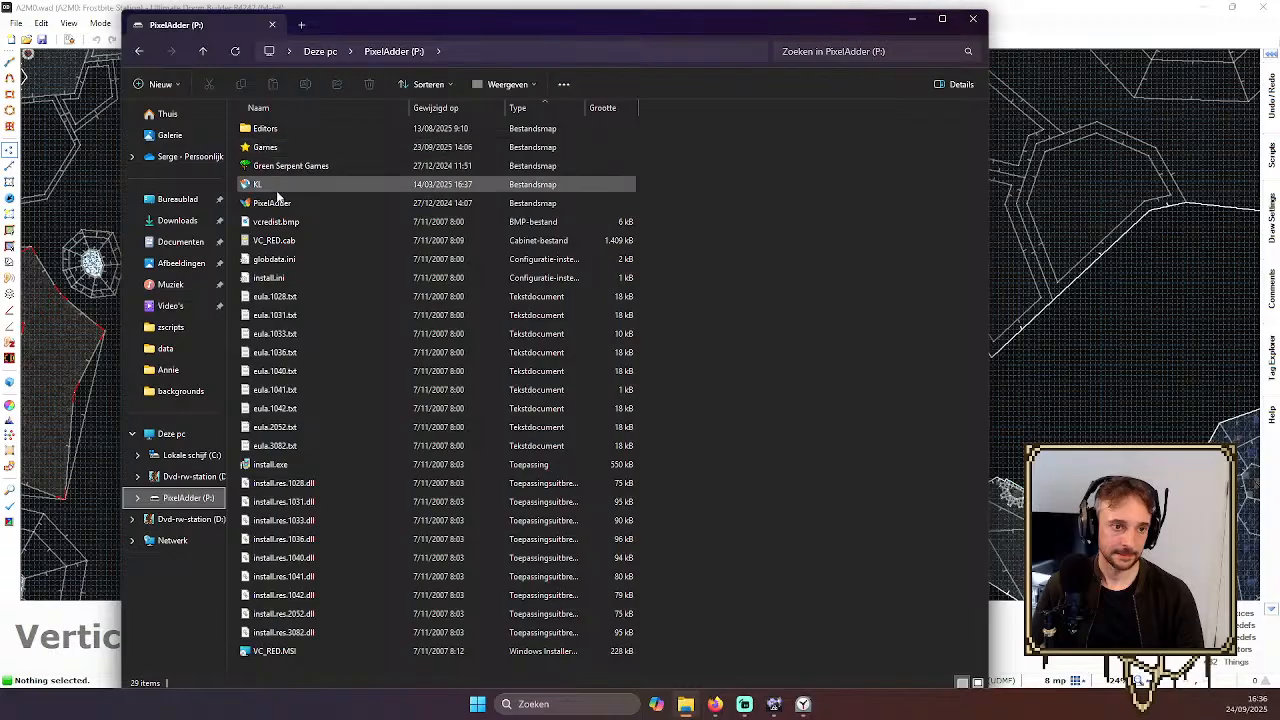
double_click(278, 204)
double_click(303, 204)
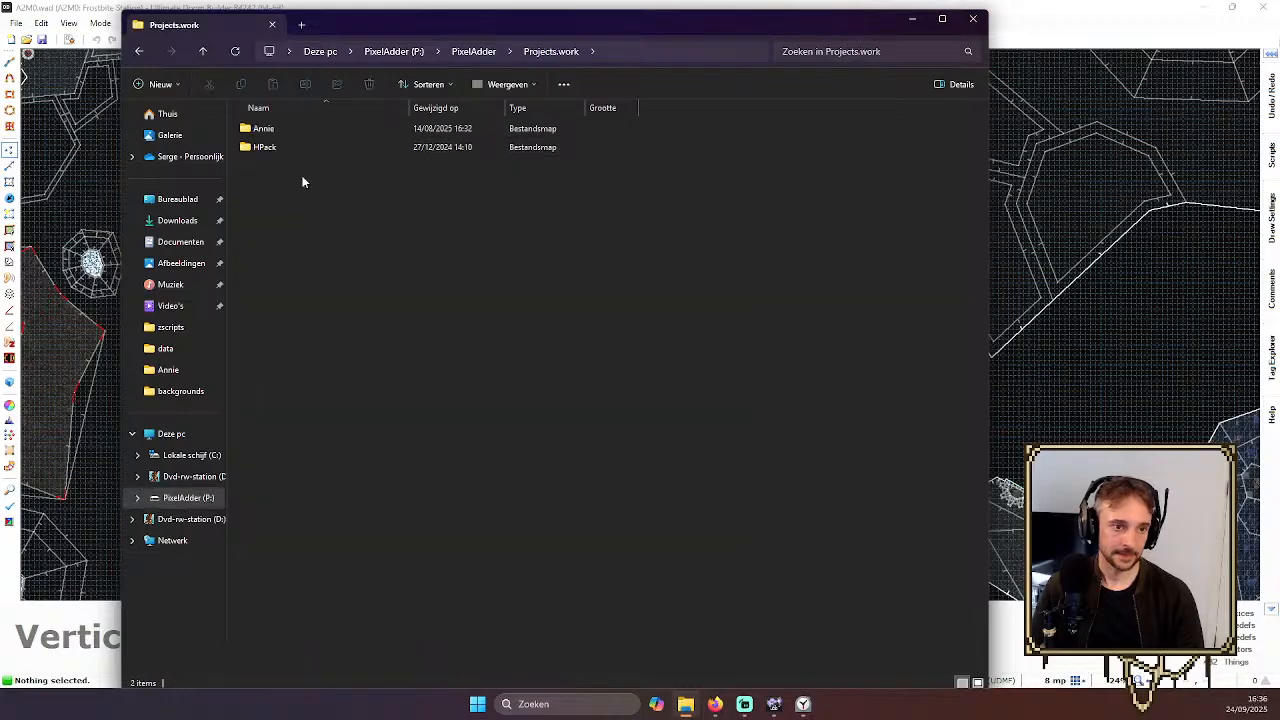
double_click(275, 129)
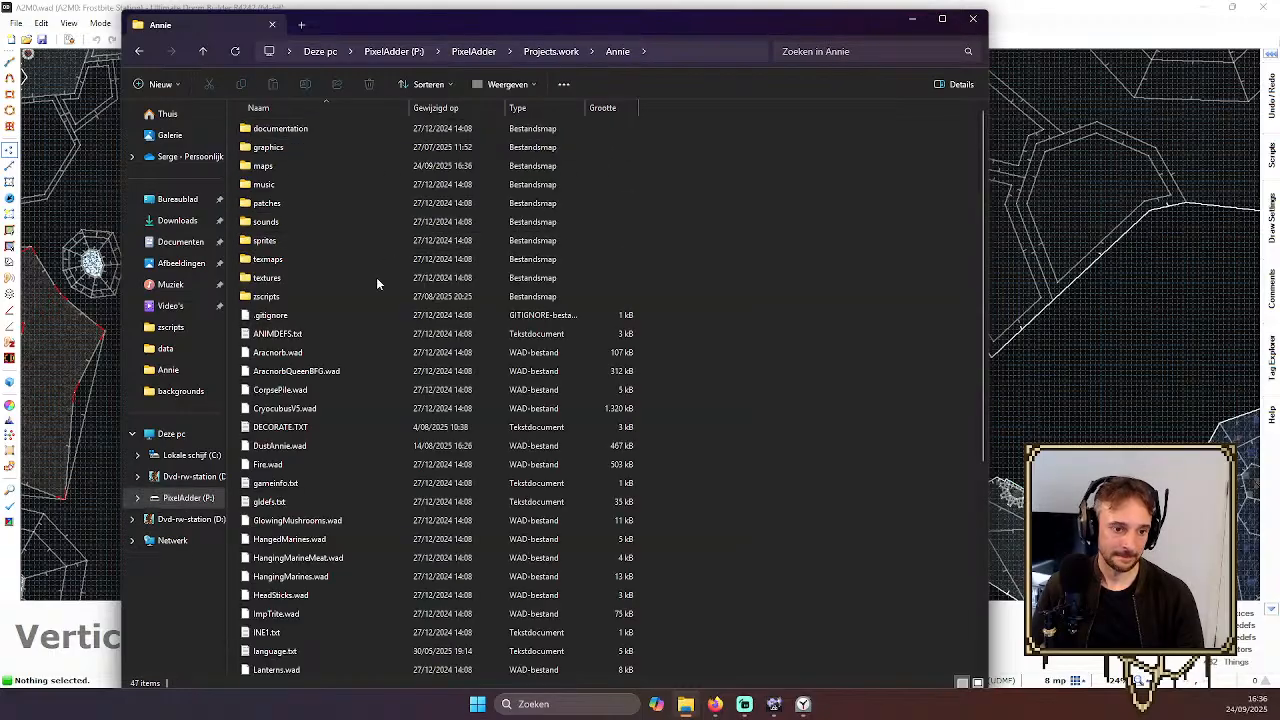
scroll(376, 277, down, 4)
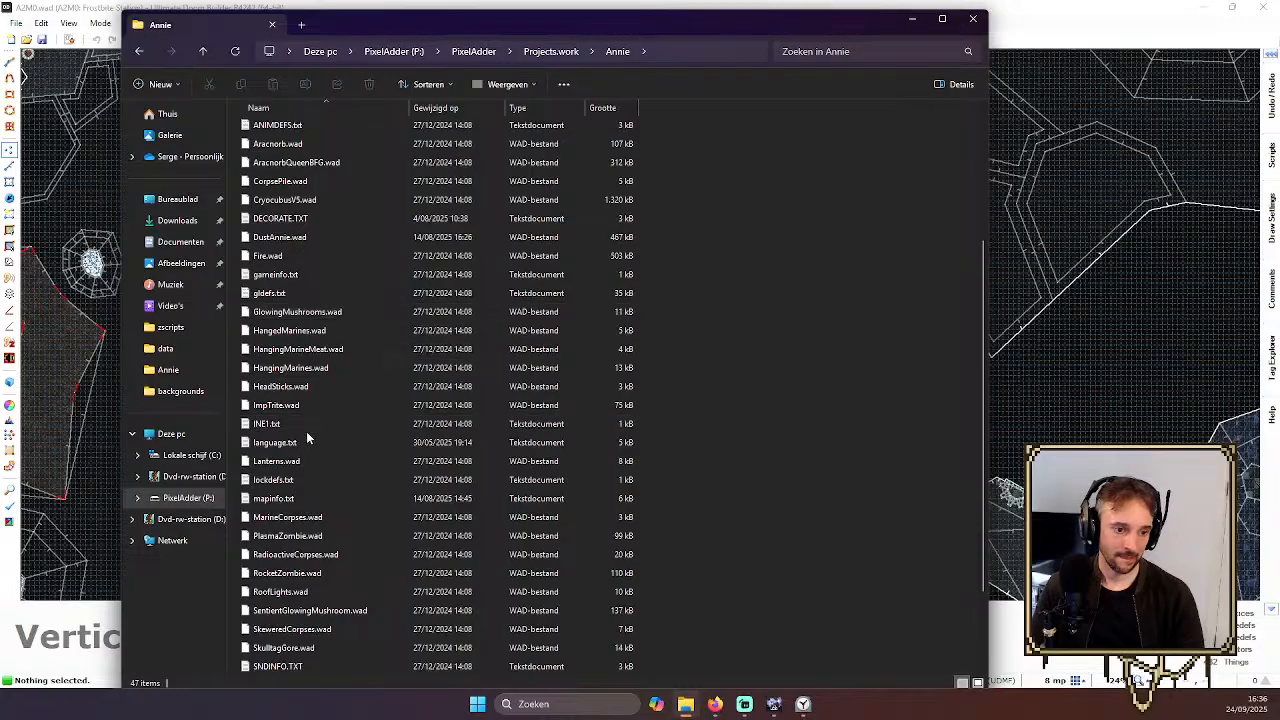
double_click(285, 498)
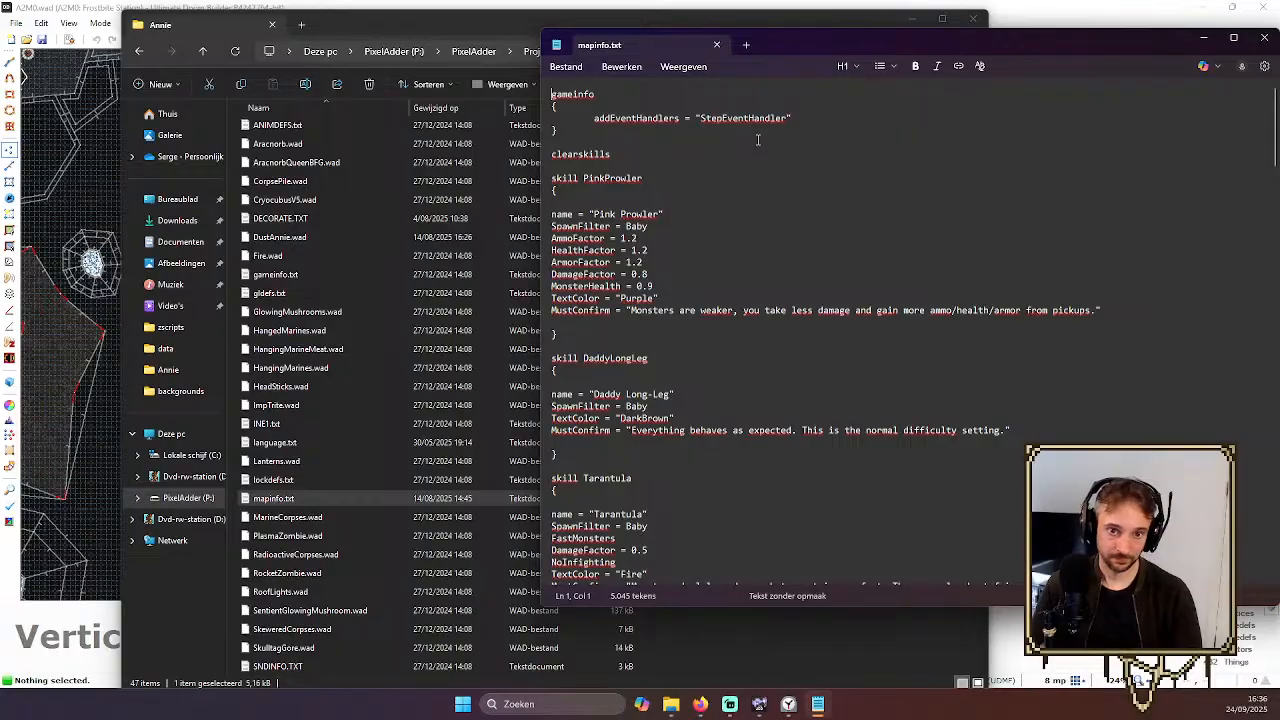
Read through mapinfo.txt from the skill definitions down to the level number and settings of map A1M1
scroll(758, 140, down, 4)
scroll(755, 150, down, 10)
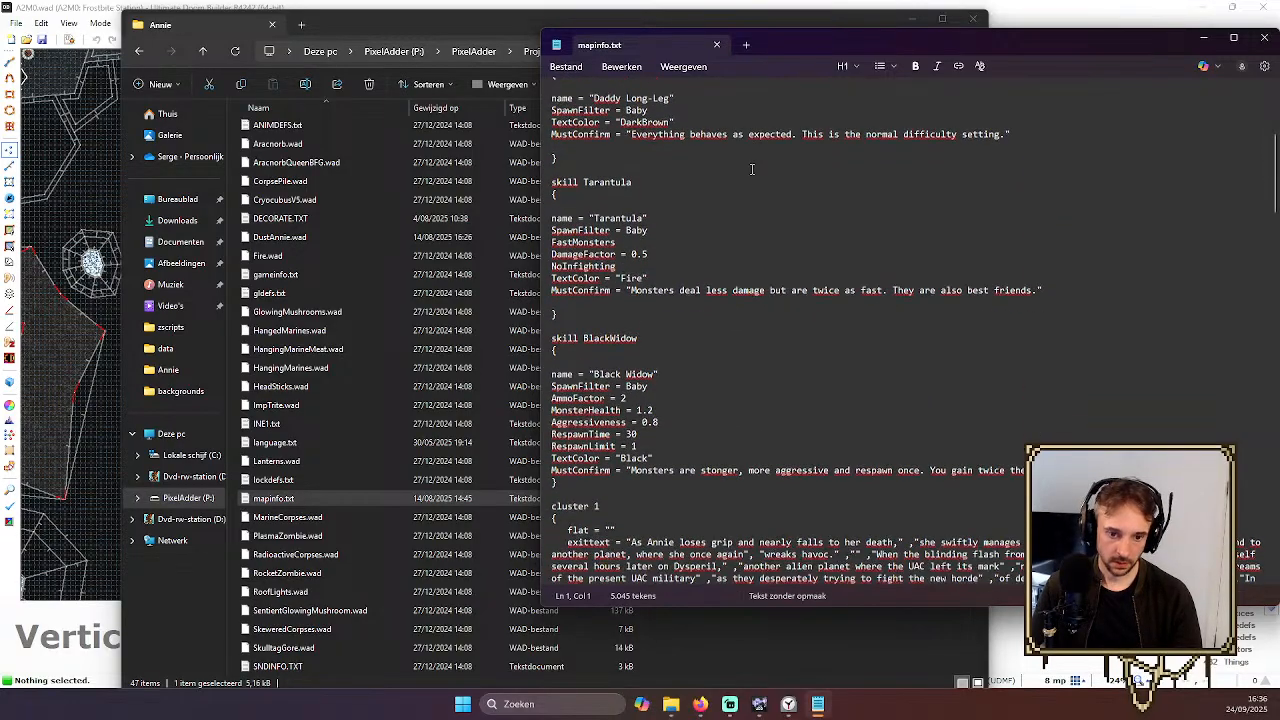
scroll(782, 176, down, 6)
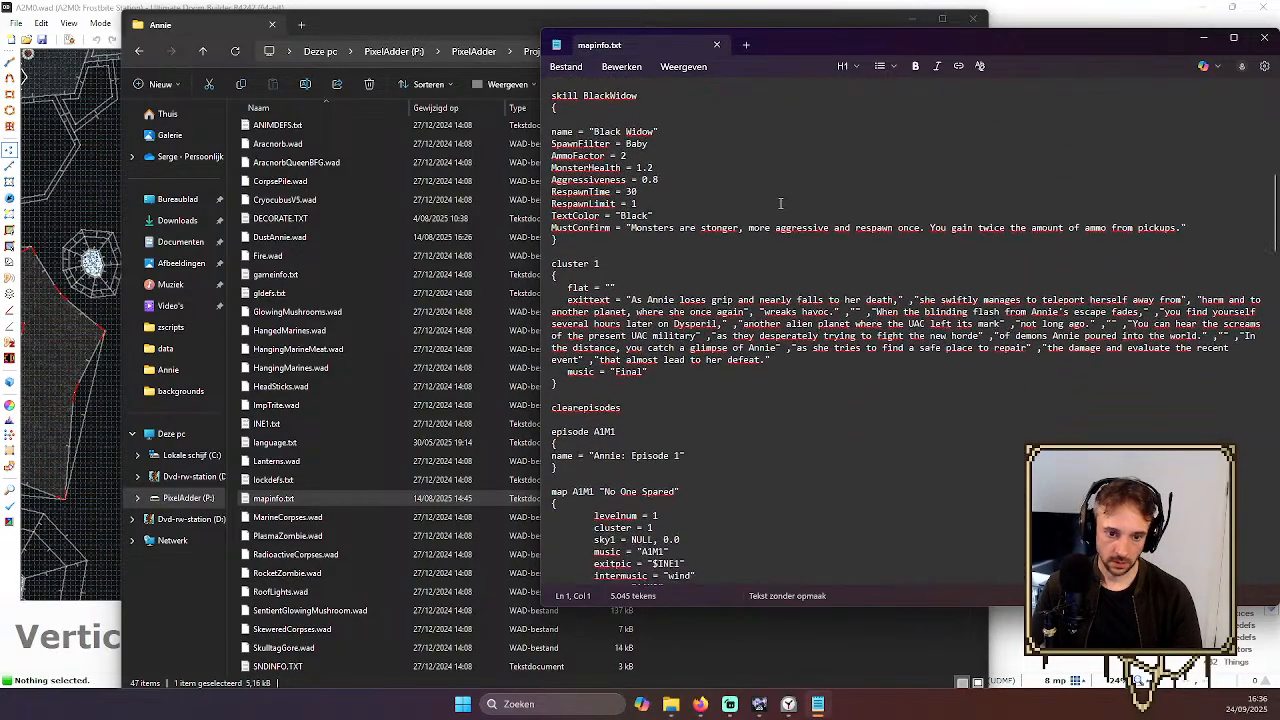
scroll(730, 234, down, 1)
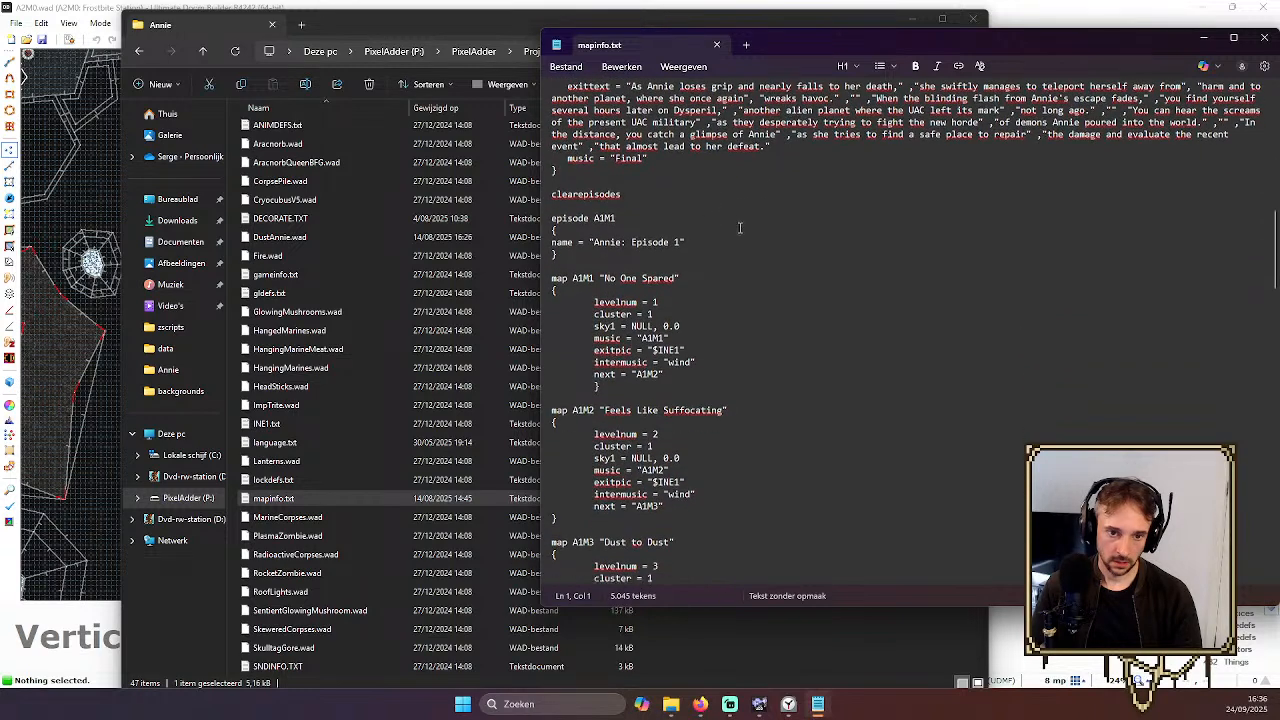
click(626, 218)
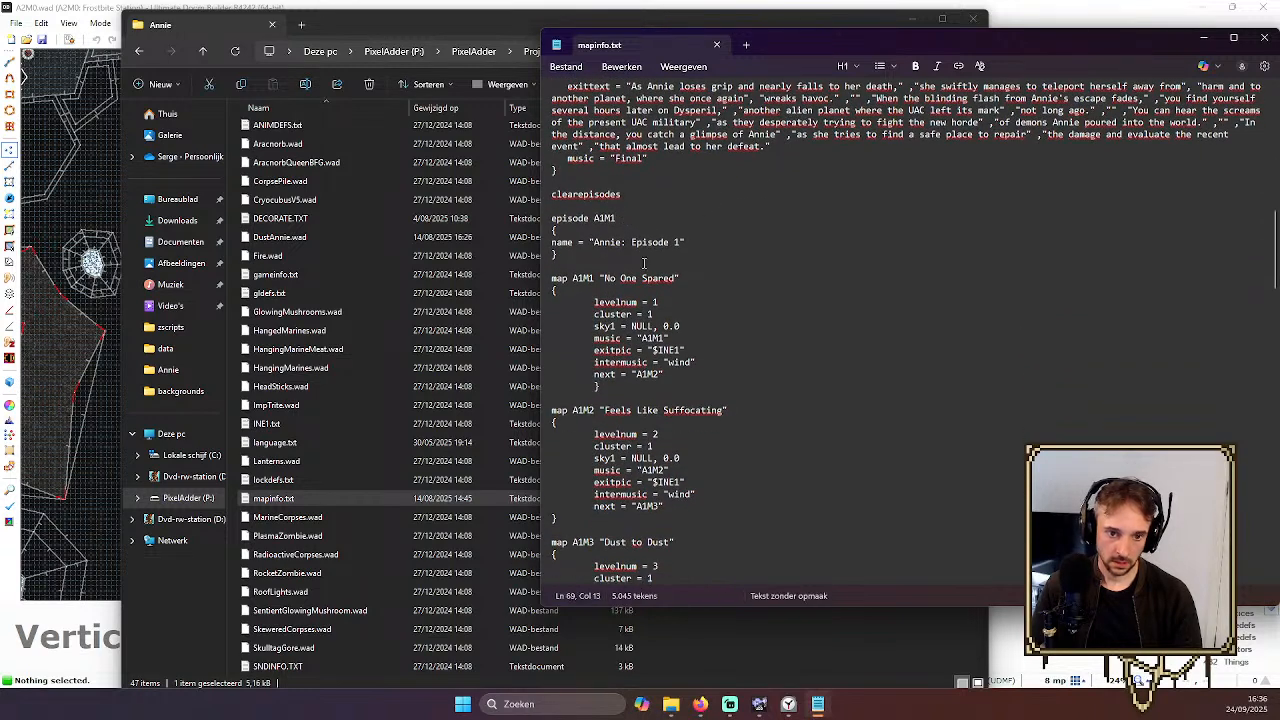
click(632, 302)
click(789, 340)
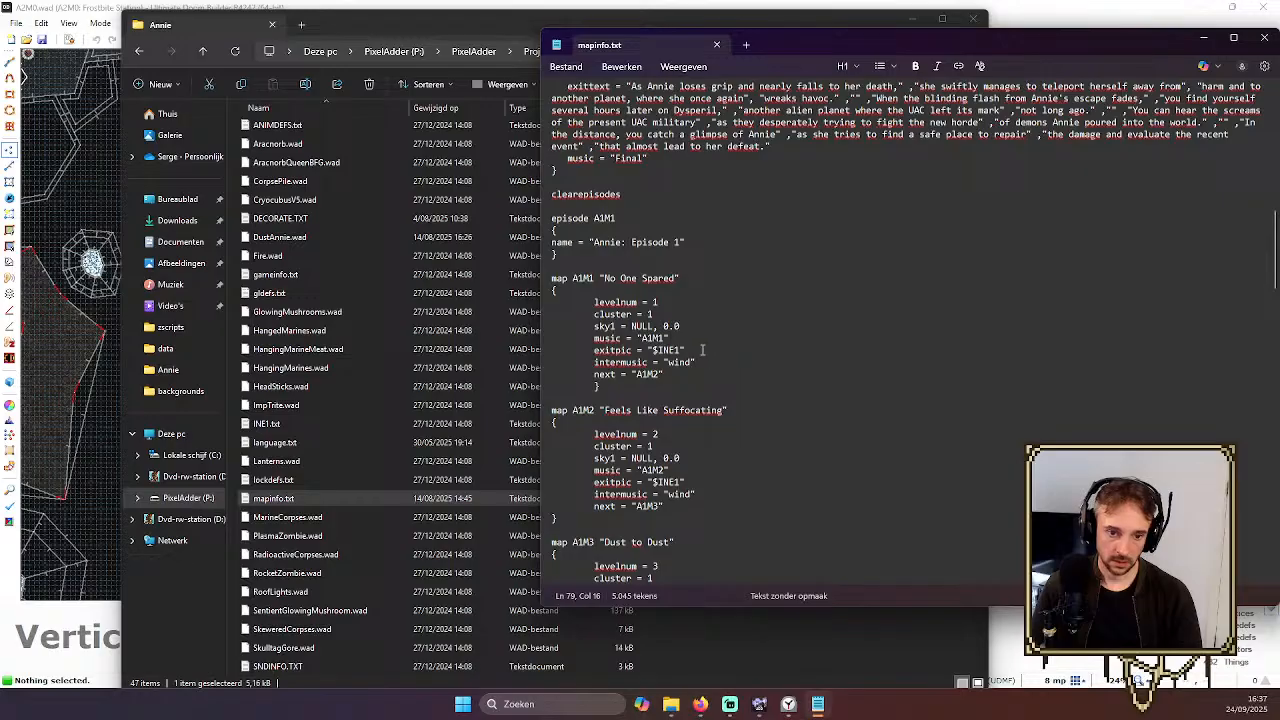
Check the level numbers of hub maps A2M0 to A2M3 under cluster 2, and close mapinfo.txt and the Annie folder window
scroll(704, 328, down, 7)
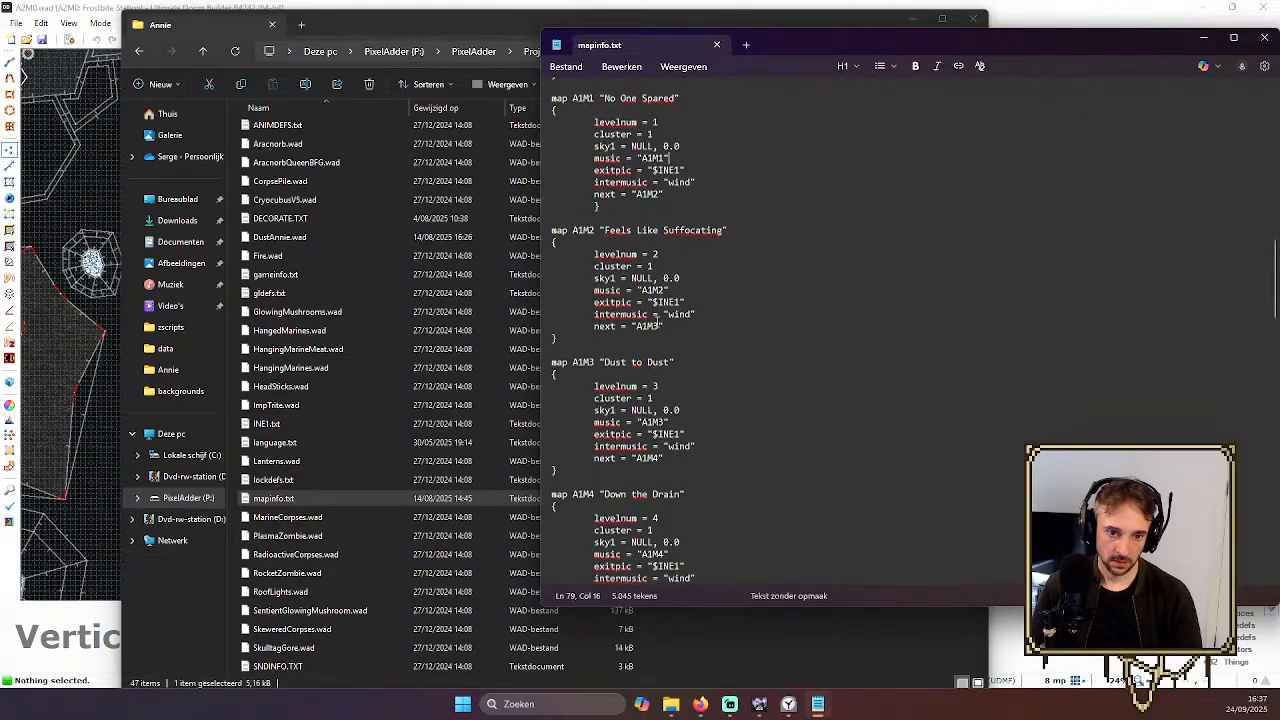
scroll(670, 338, down, 7)
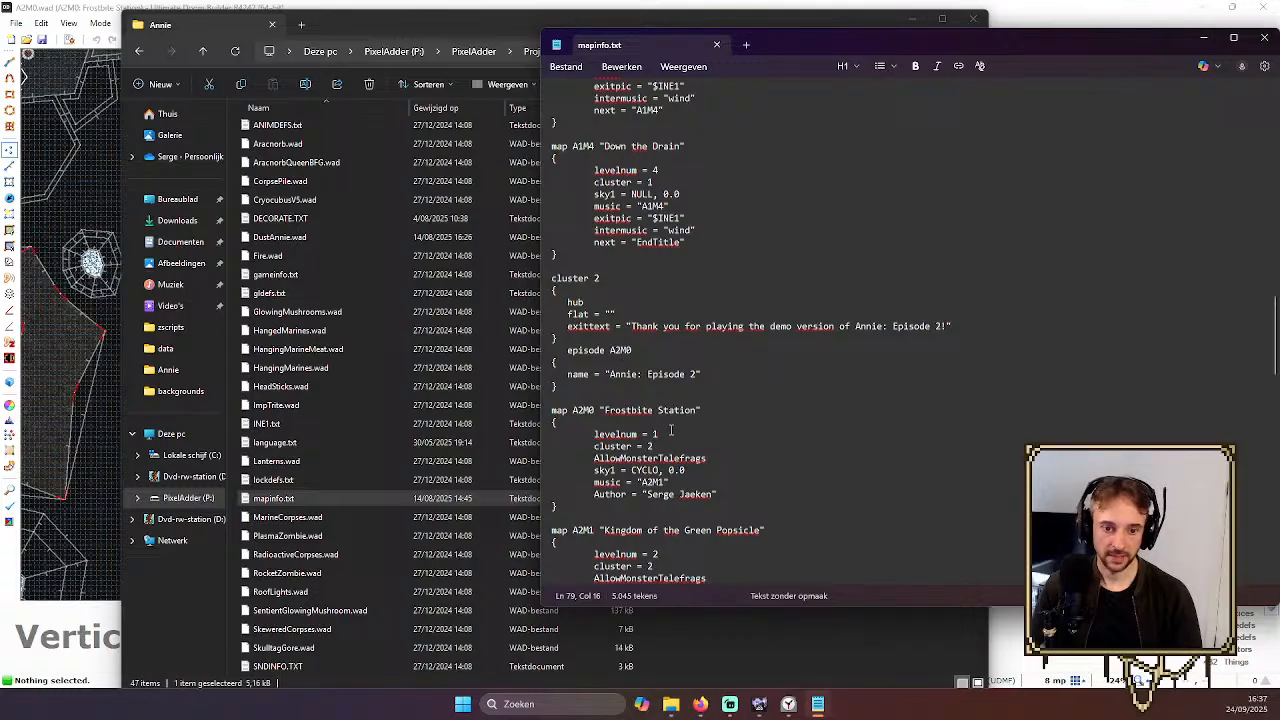
click(671, 430)
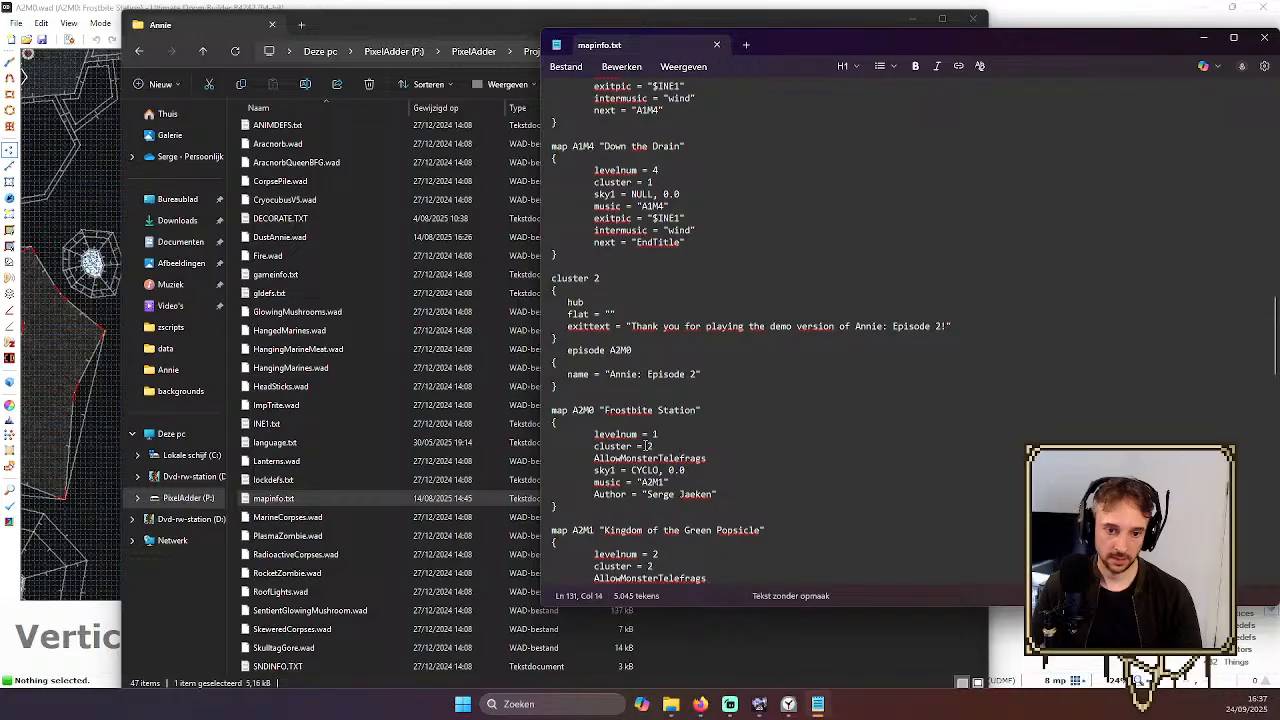
scroll(697, 420, down, 6)
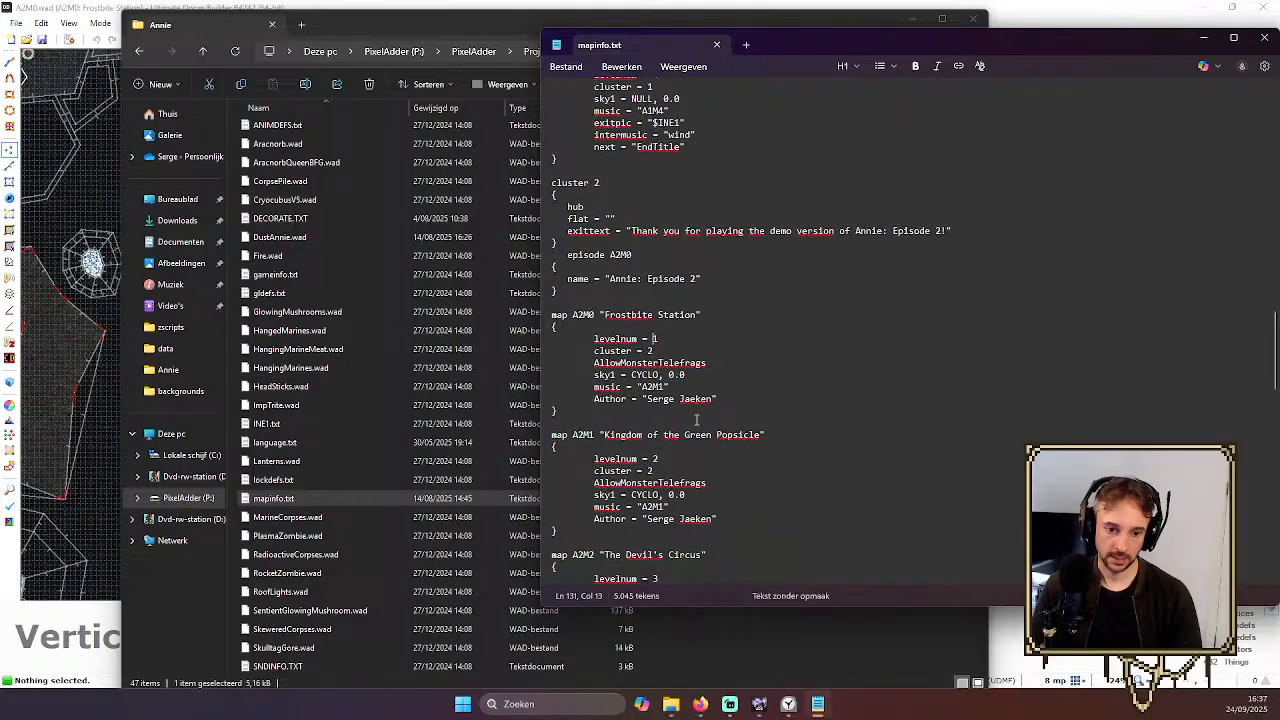
scroll(697, 420, down, 10)
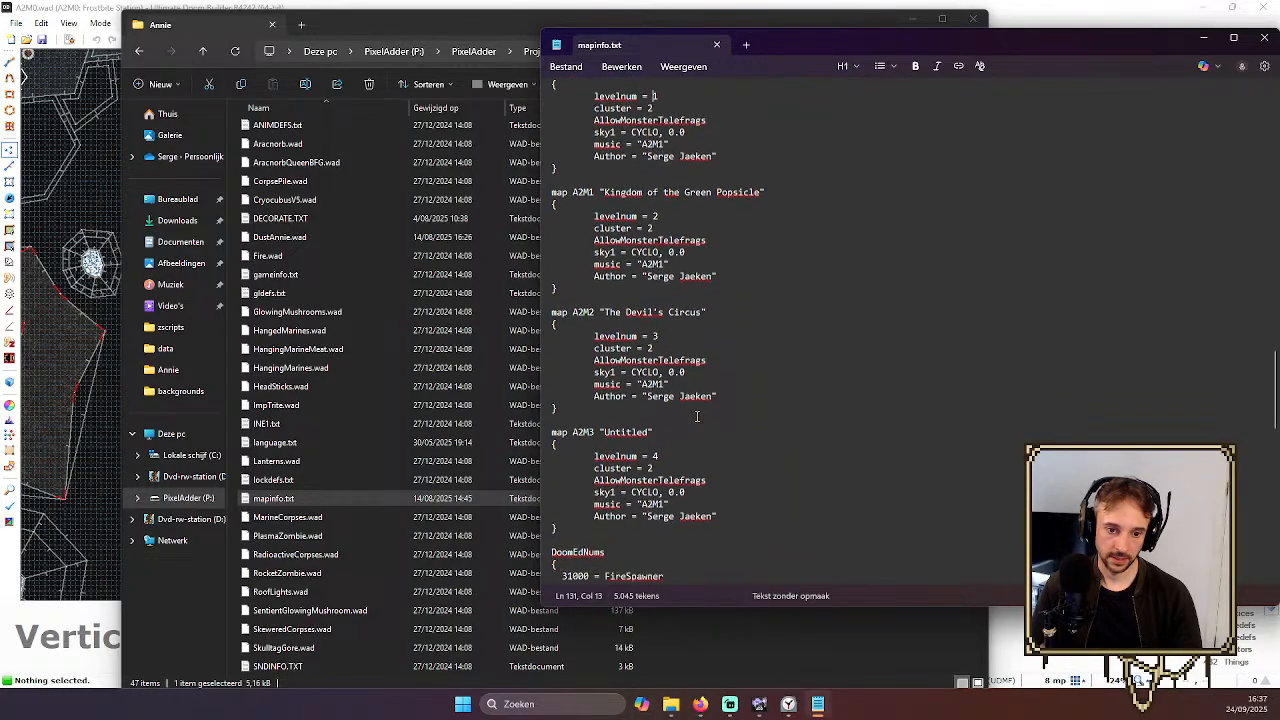
scroll(743, 339, up, 8)
scroll(743, 339, up, 8)
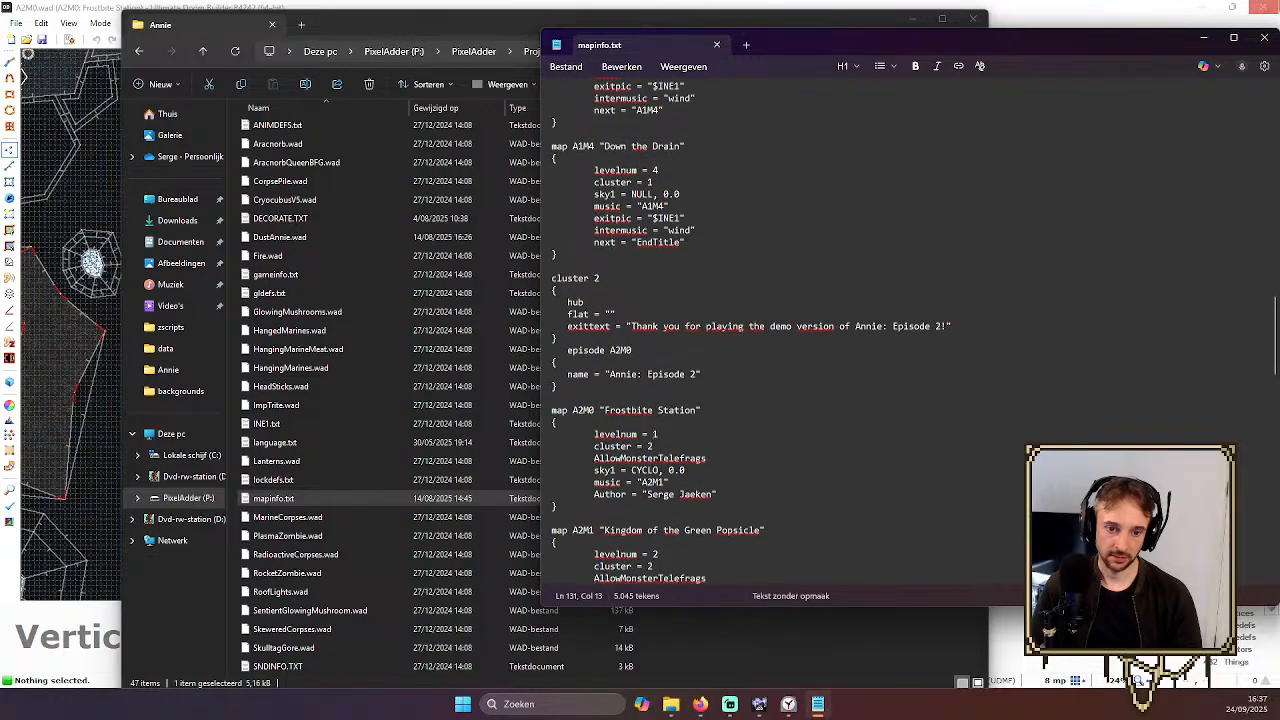
click(1264, 44)
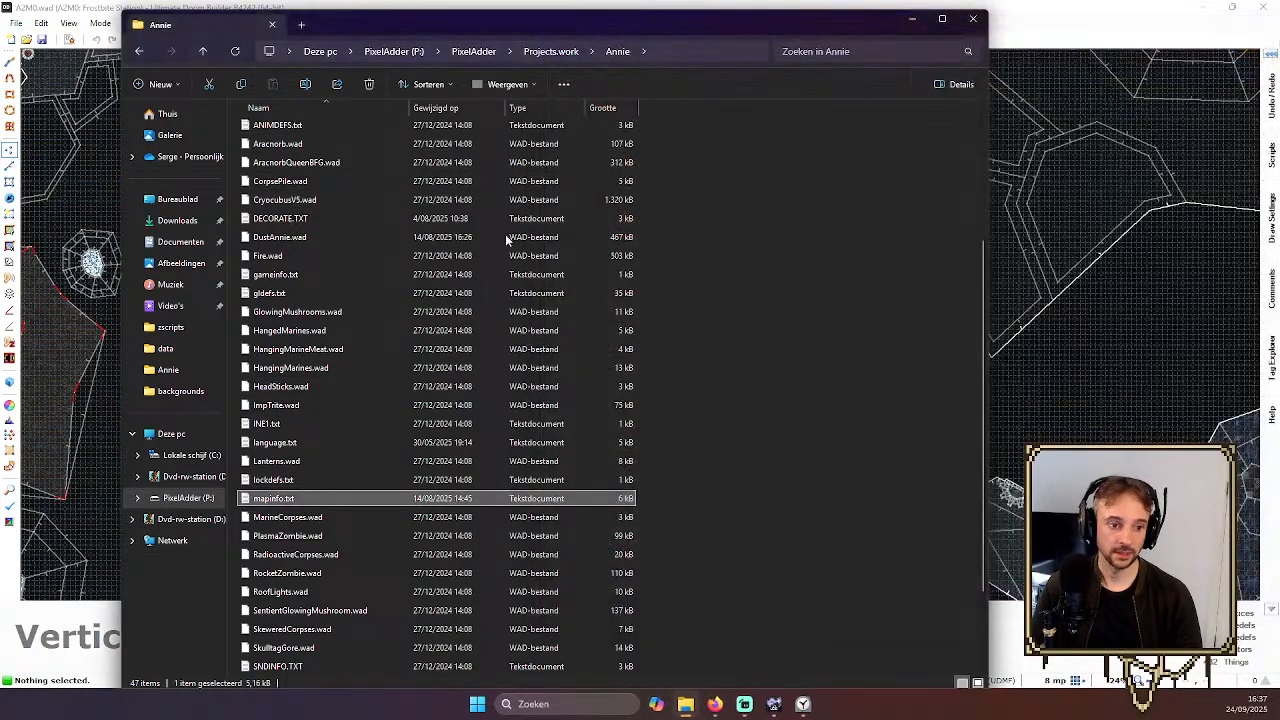
click(973, 18)
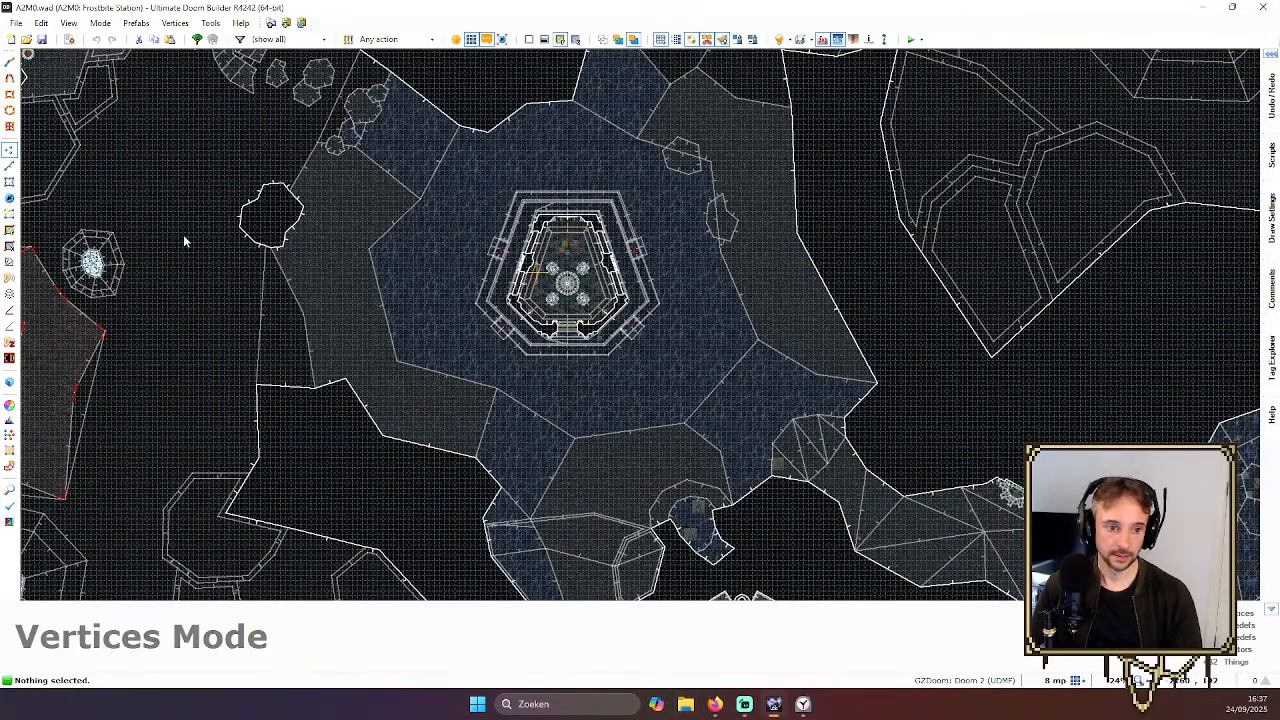
Open map A2M0's scripts, look over the scripts teleporting to the other maps, and close the script editor
click(69, 39)
scroll(250, 345, down, 20)
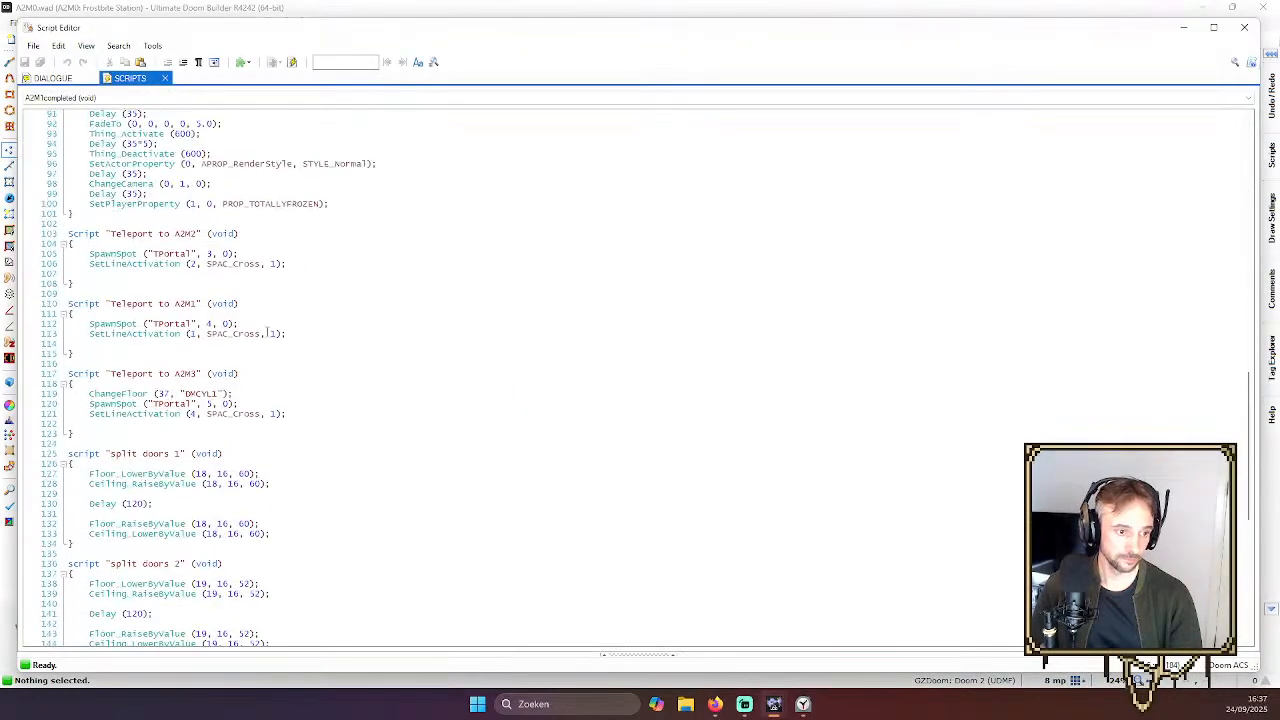
scroll(267, 333, up, 10)
click(1244, 27)
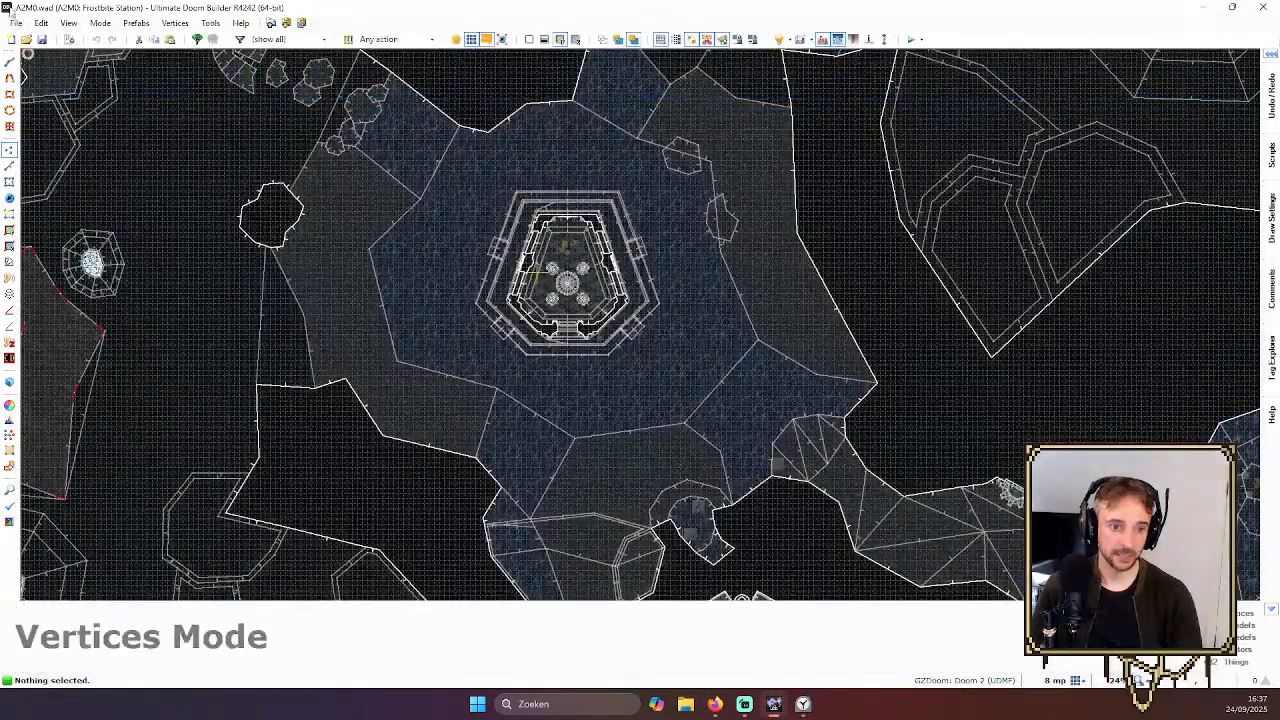
Open map A2M3 from the recent file A2M3.wad with the GZDoom: Doom 2 (UDMF) configuration
click(15, 22)
click(165, 205)
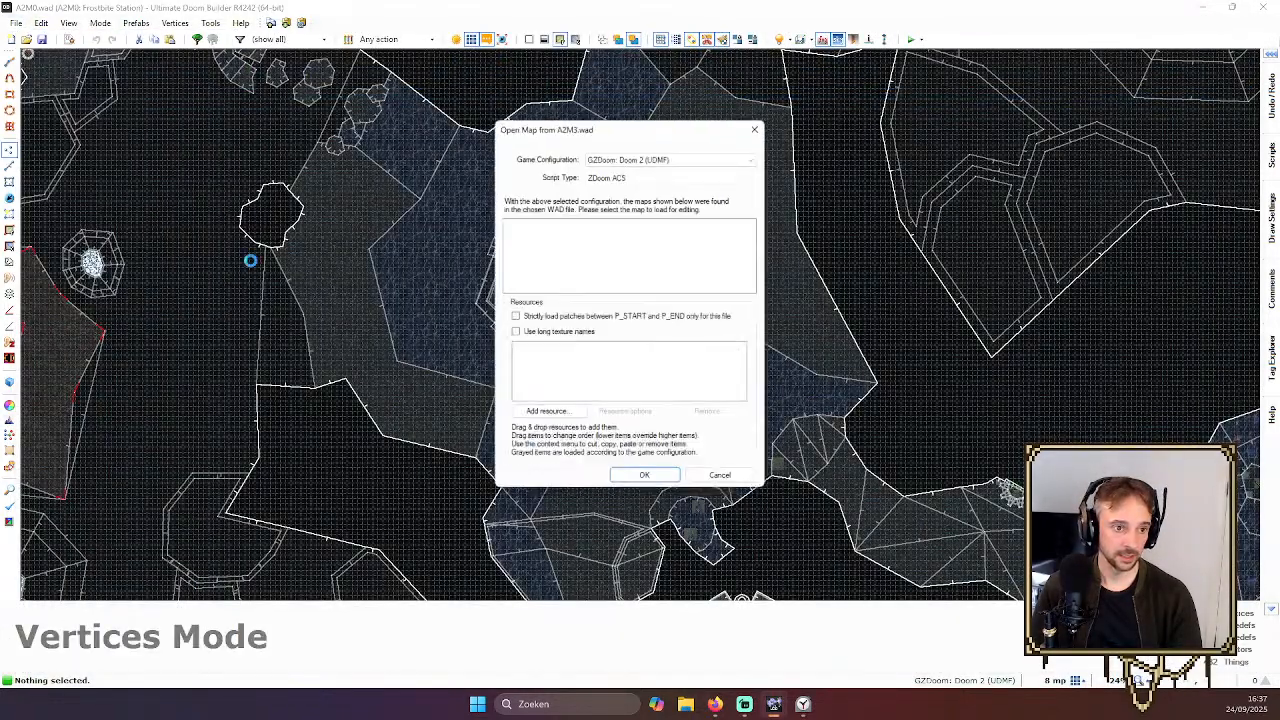
click(644, 475)
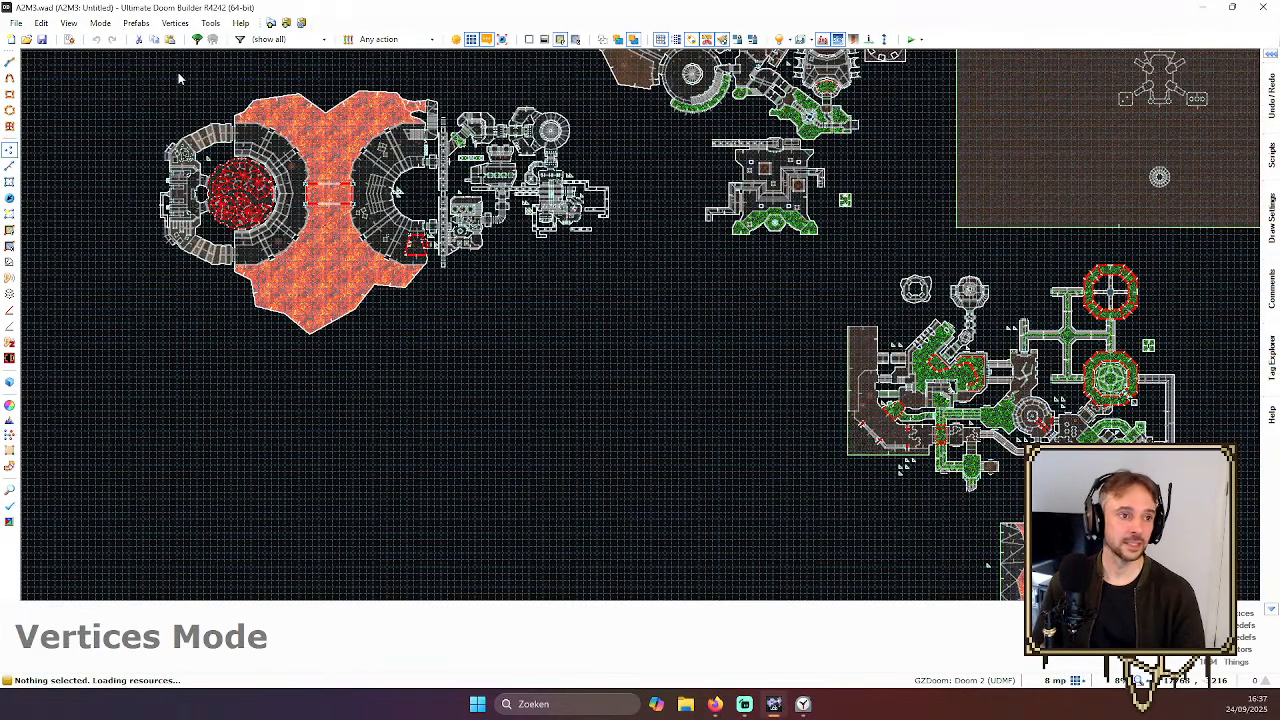
Open the map scripts and remove the stray space at the start of the "outer drain crusher" script name
click(69, 39)
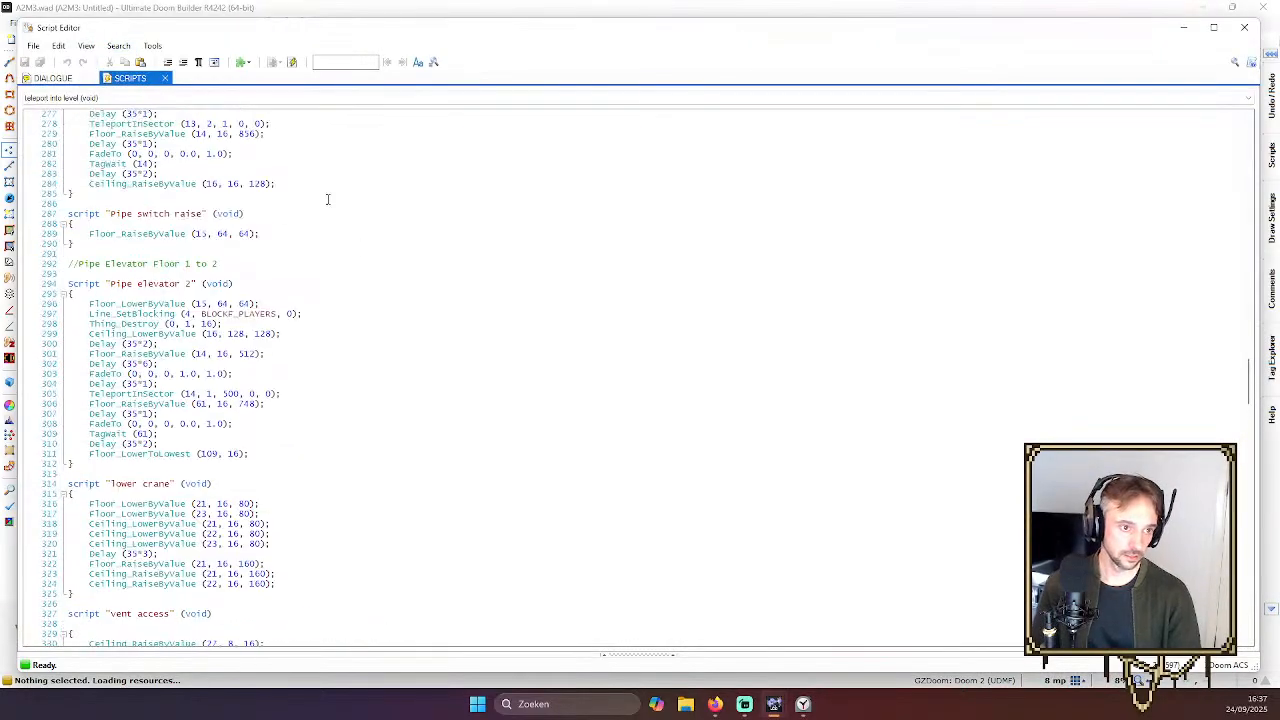
scroll(327, 199, up, 20)
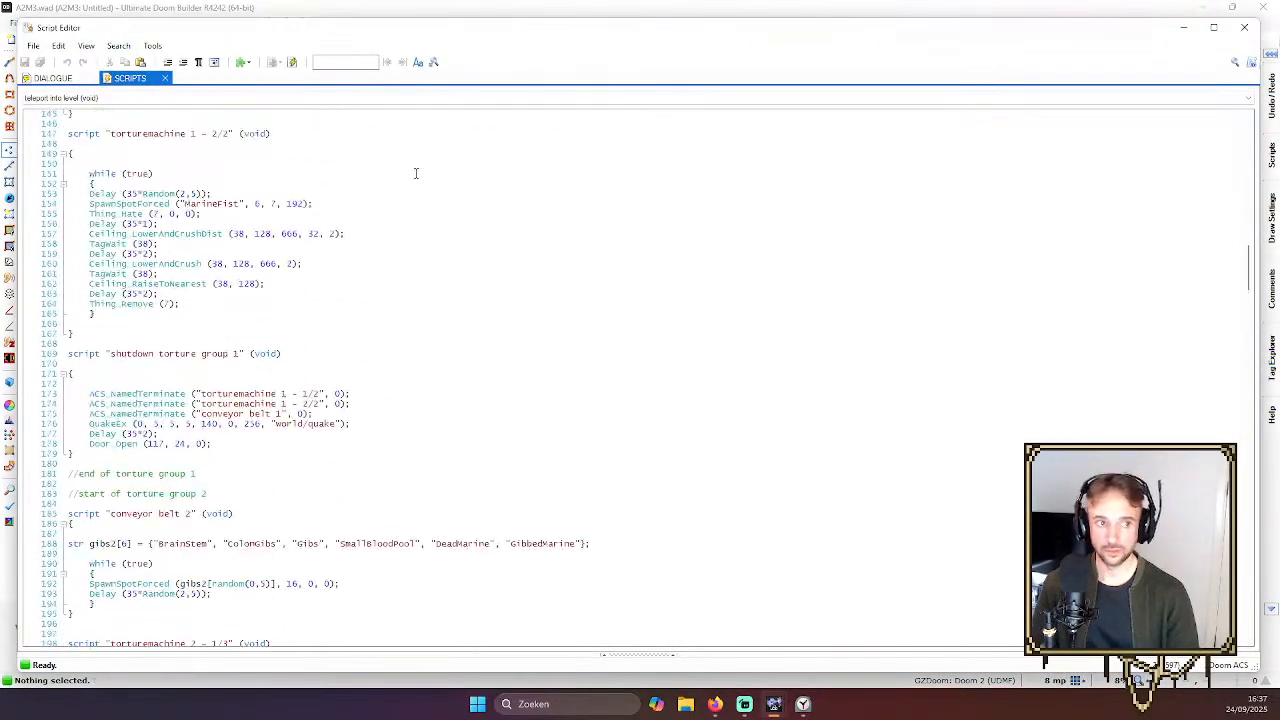
scroll(416, 173, up, 2)
drag(1249, 258, 1221, 133)
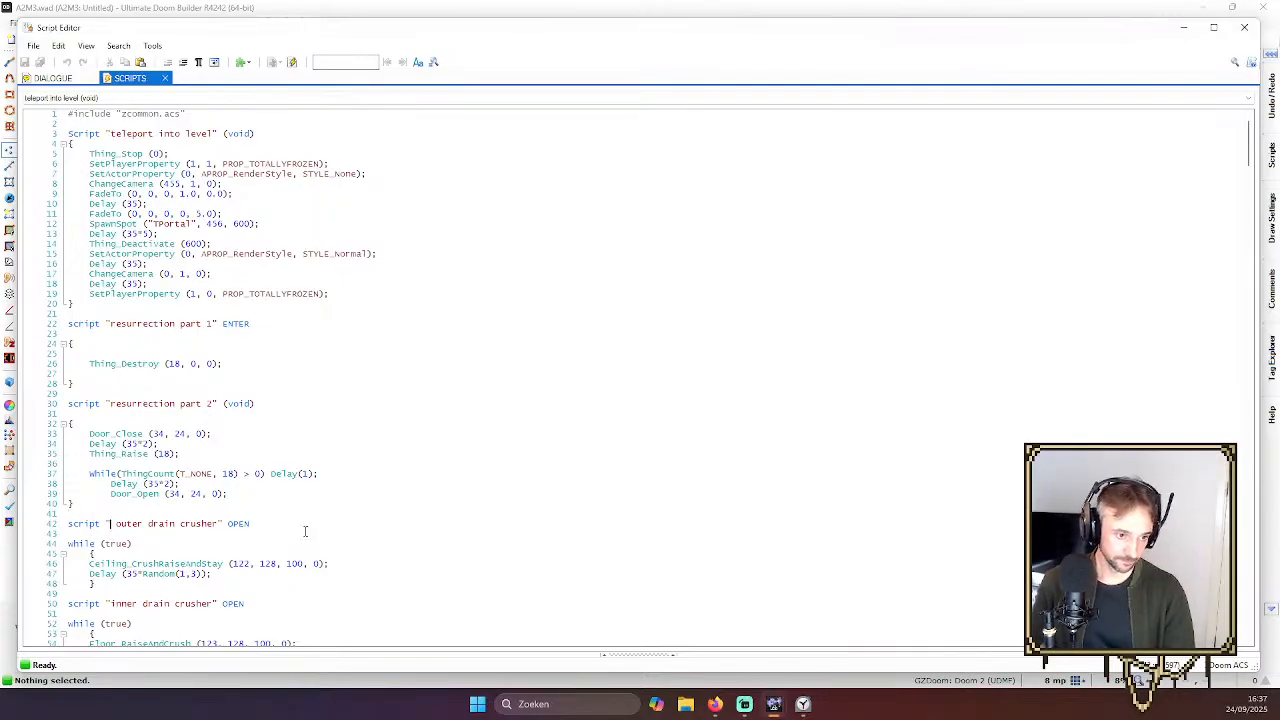
key(Delete)
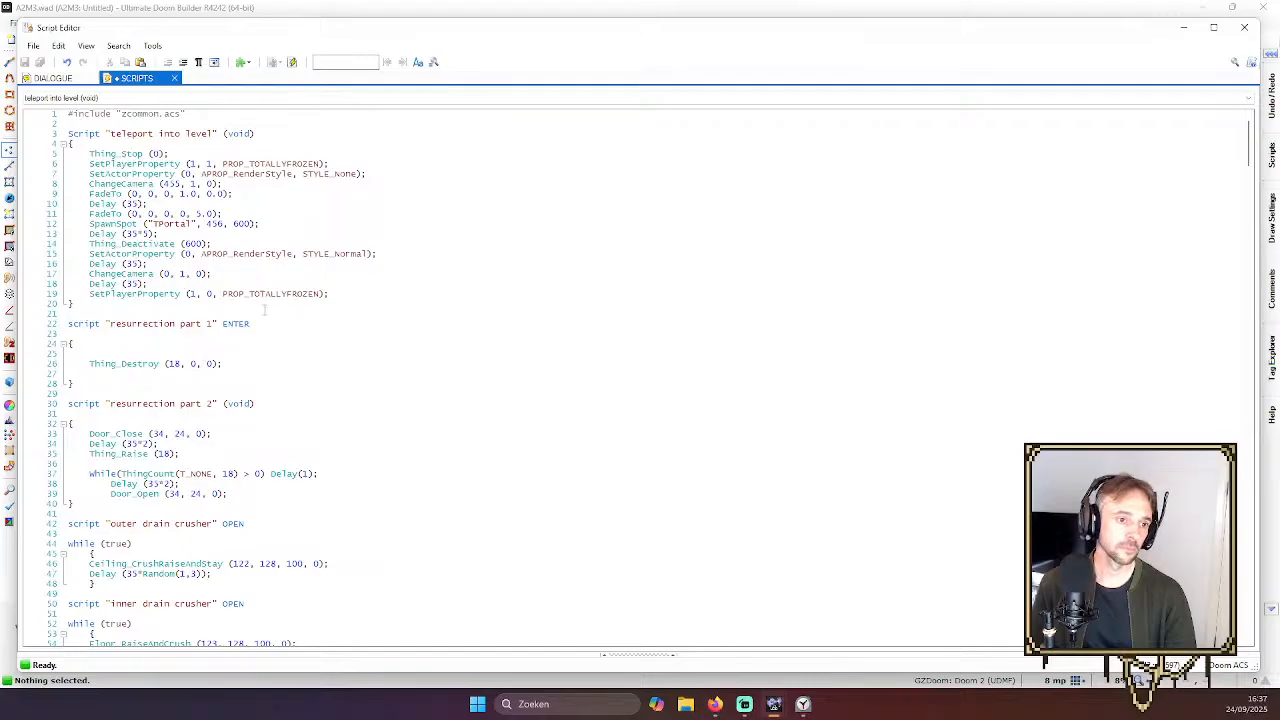
Look through the scripts from the torture machines and pipe elevators down to the "stairbuilder" script
scroll(290, 283, down, 20)
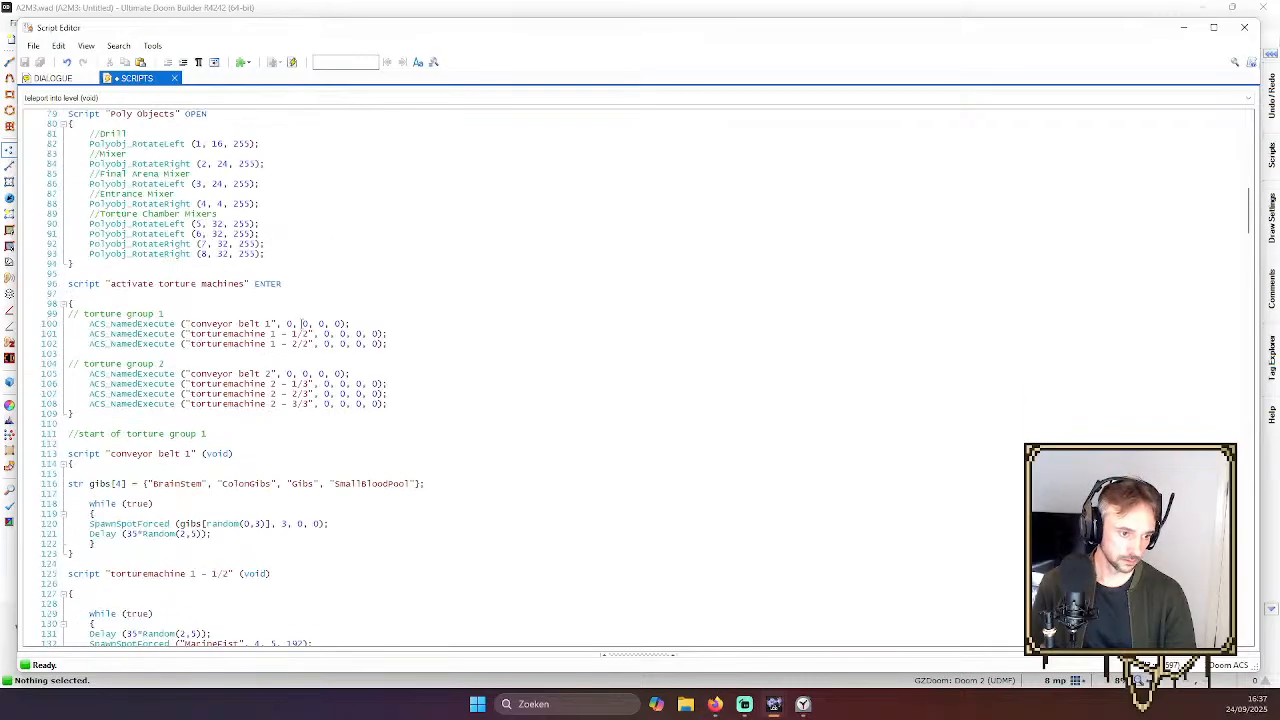
scroll(301, 324, down, 20)
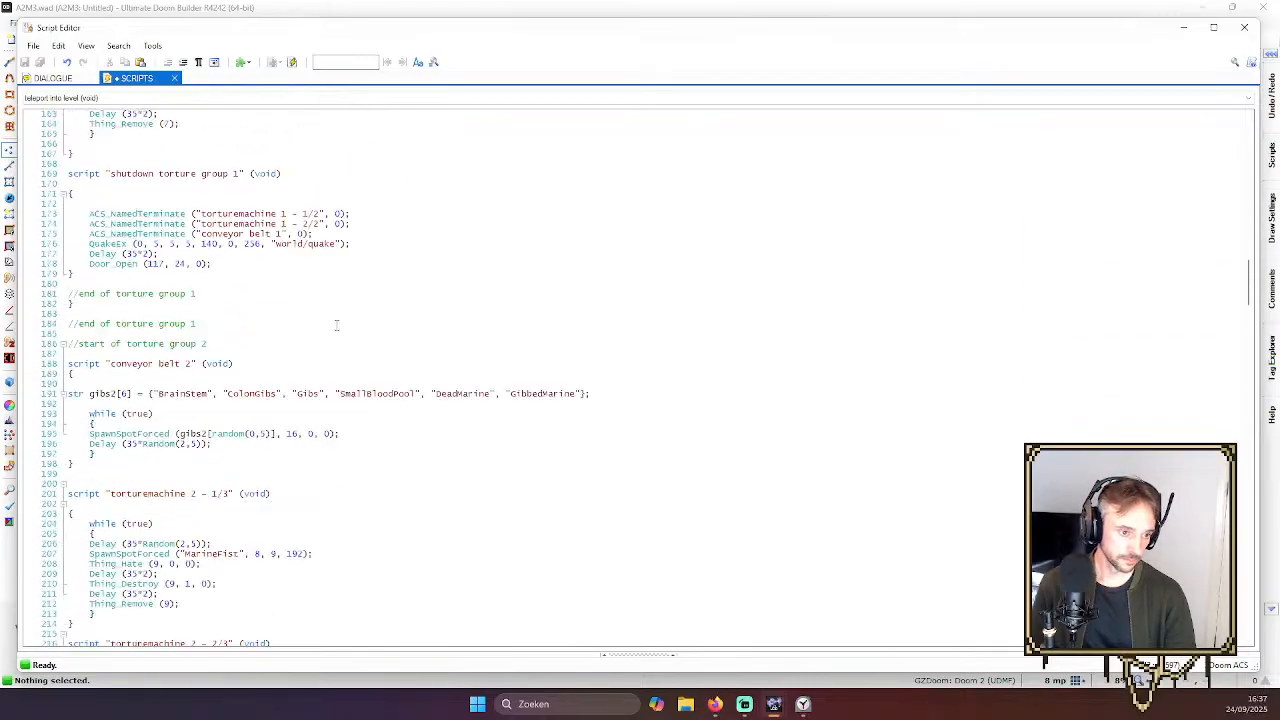
scroll(355, 320, down, 20)
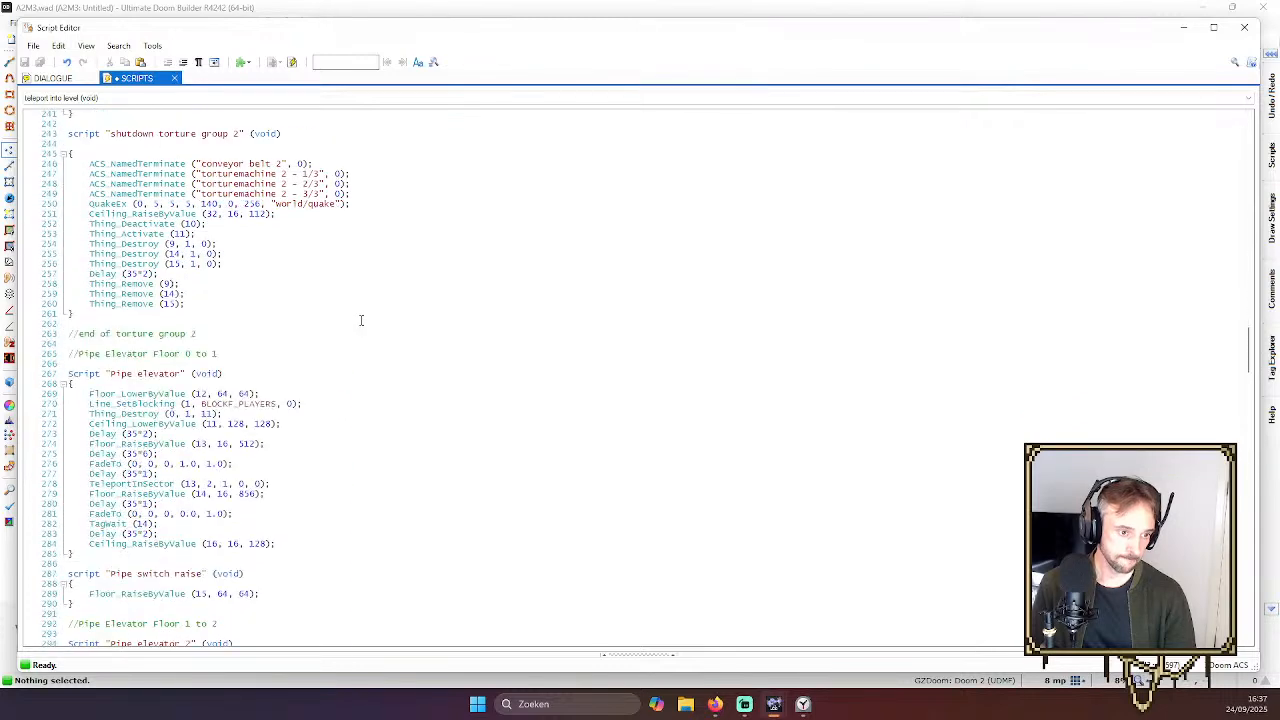
scroll(330, 335, down, 15)
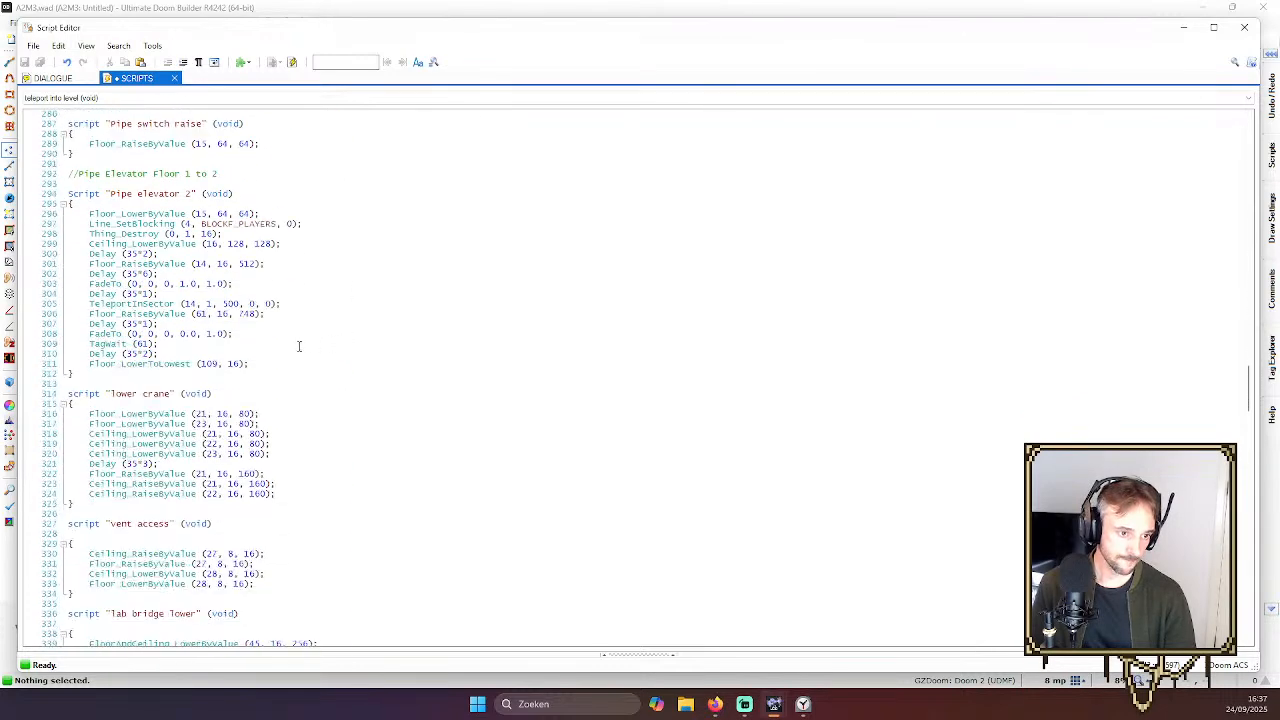
scroll(298, 349, down, 20)
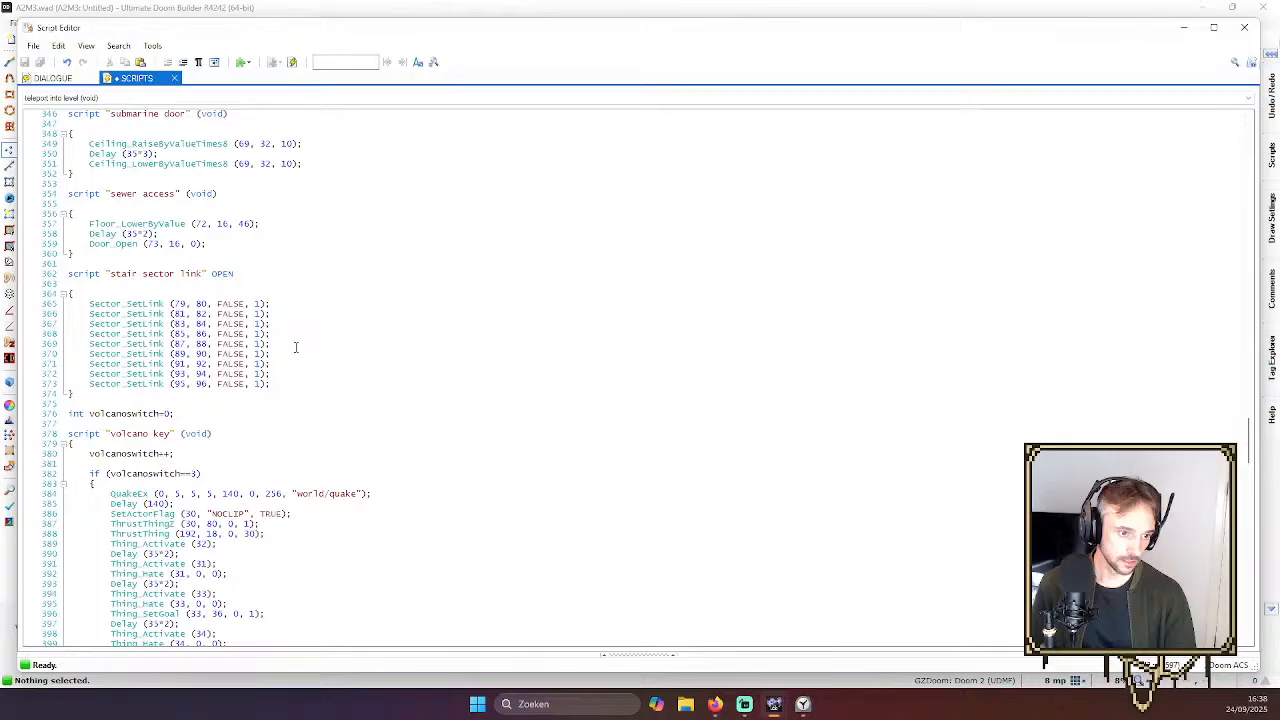
scroll(300, 350, down, 18)
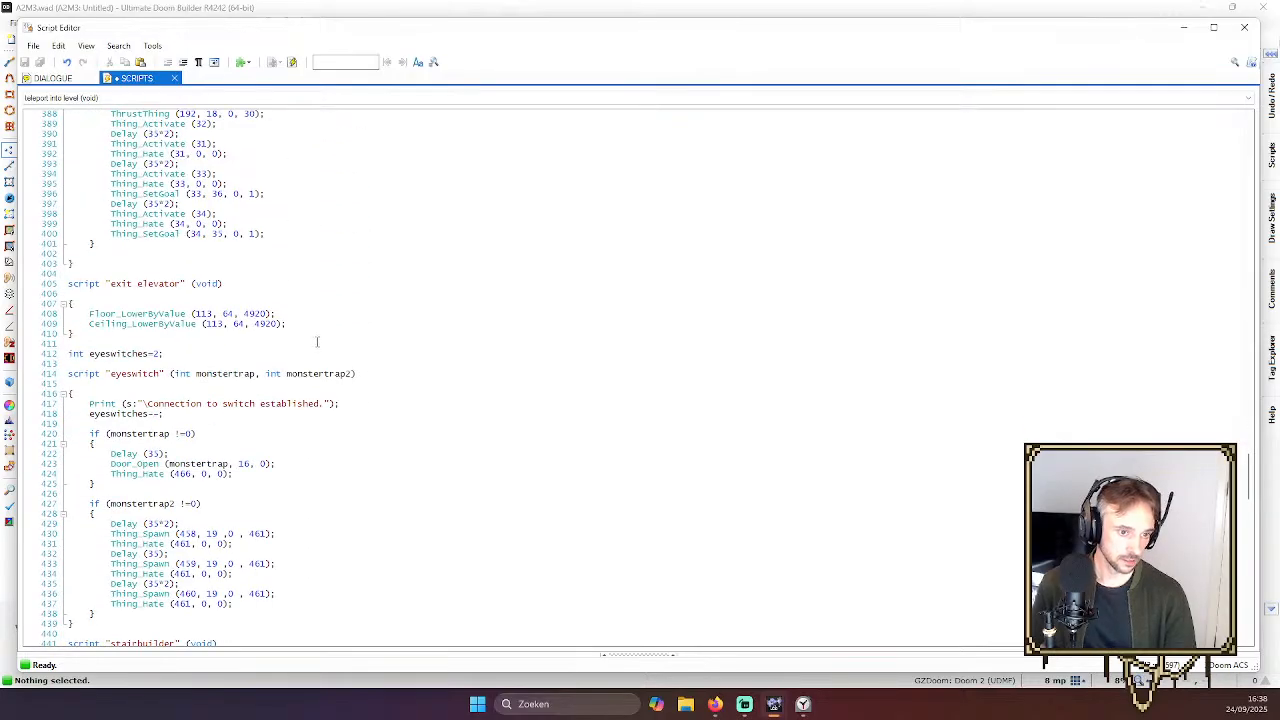
scroll(348, 374, down, 3)
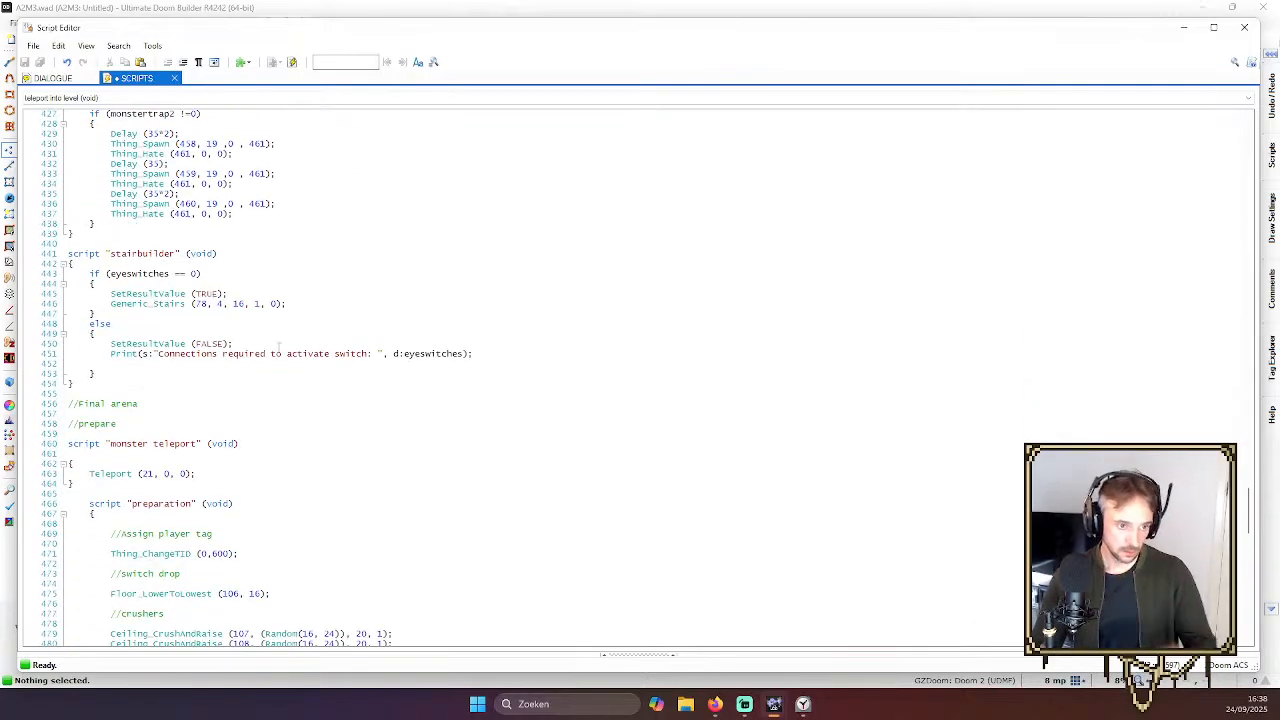
In the "monster belt" script, set the map argument of the "A2M3completed" ACS_NamedExecute call to 1 and compile
scroll(316, 354, down, 3)
scroll(342, 314, down, 2)
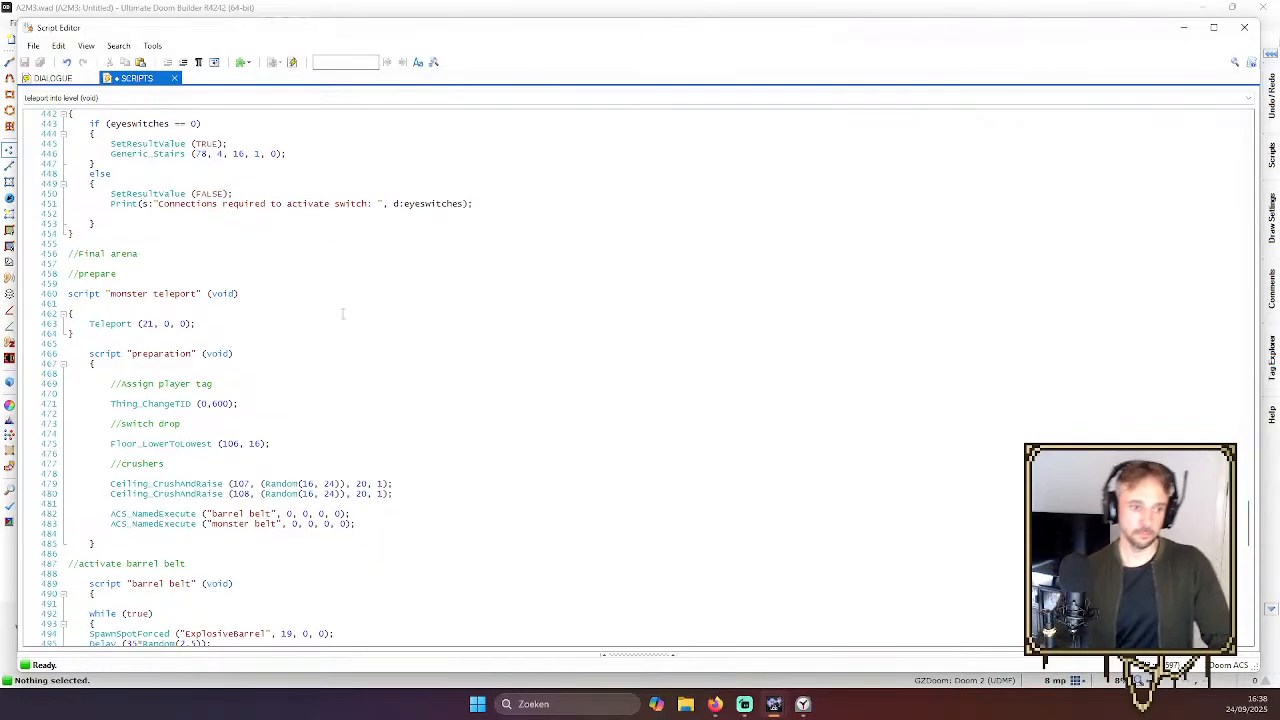
scroll(369, 336, down, 2)
scroll(365, 344, down, 1)
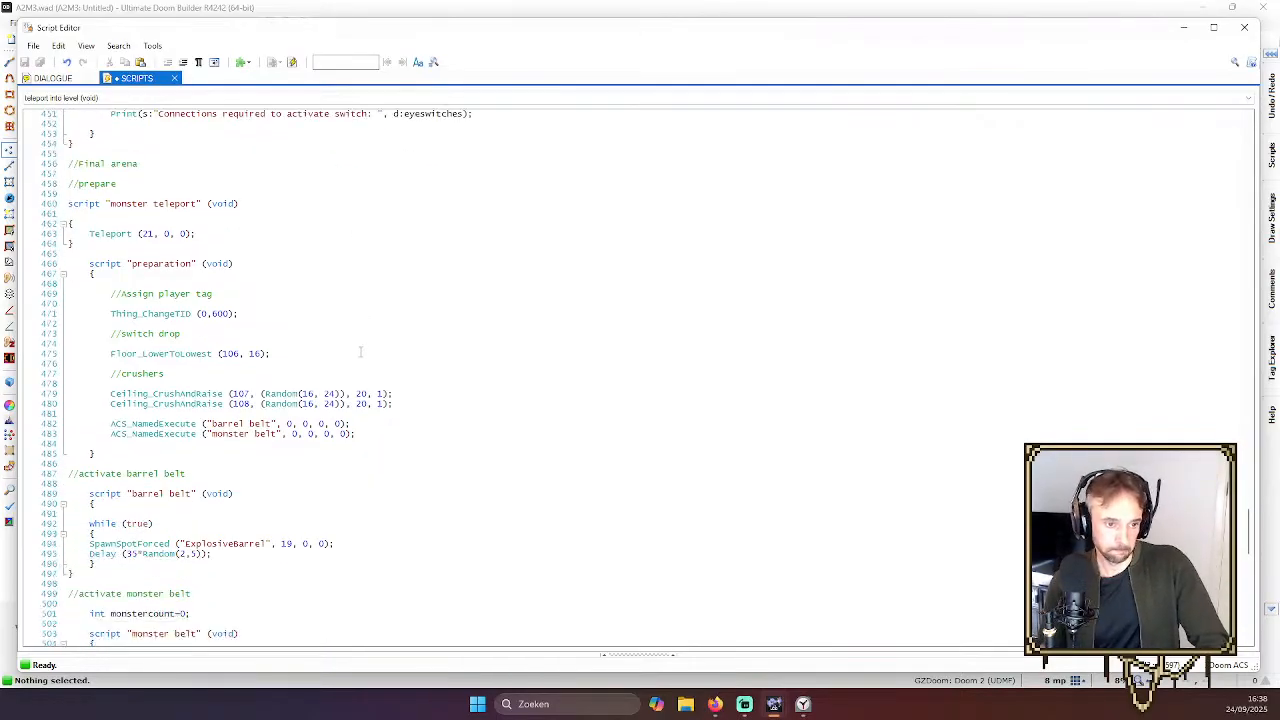
scroll(365, 394, down, 2)
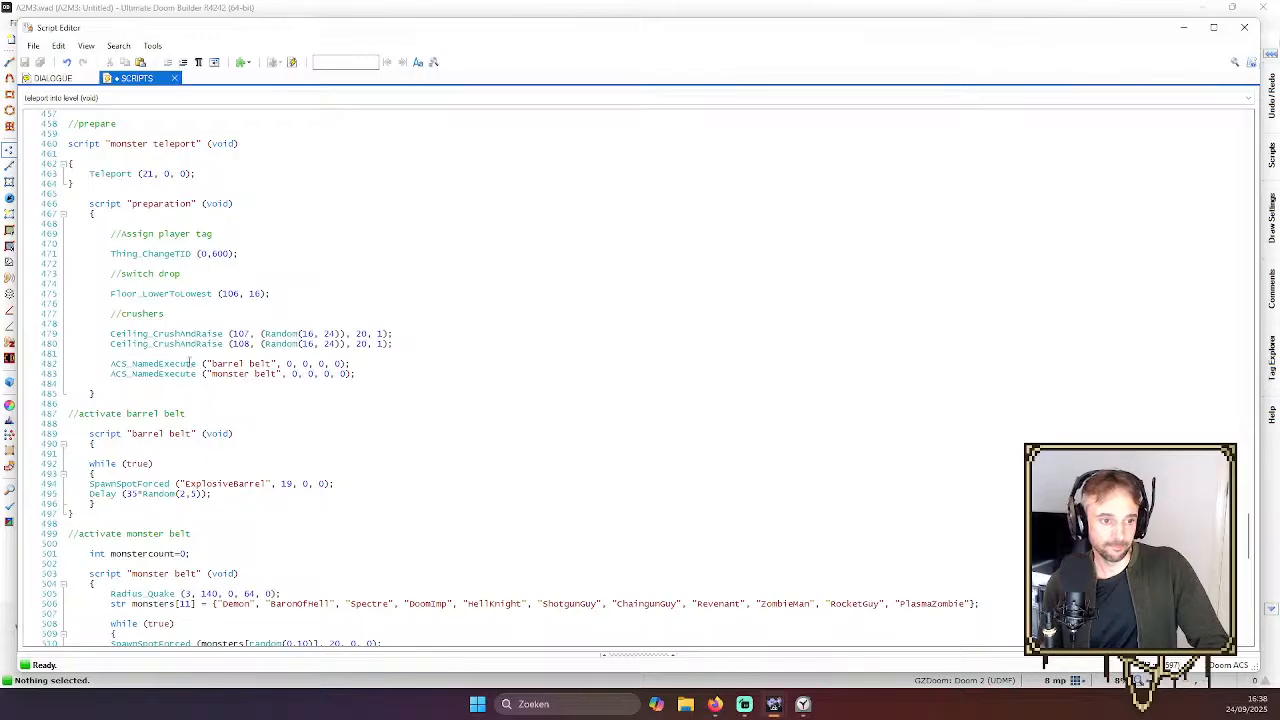
scroll(233, 370, down, 2)
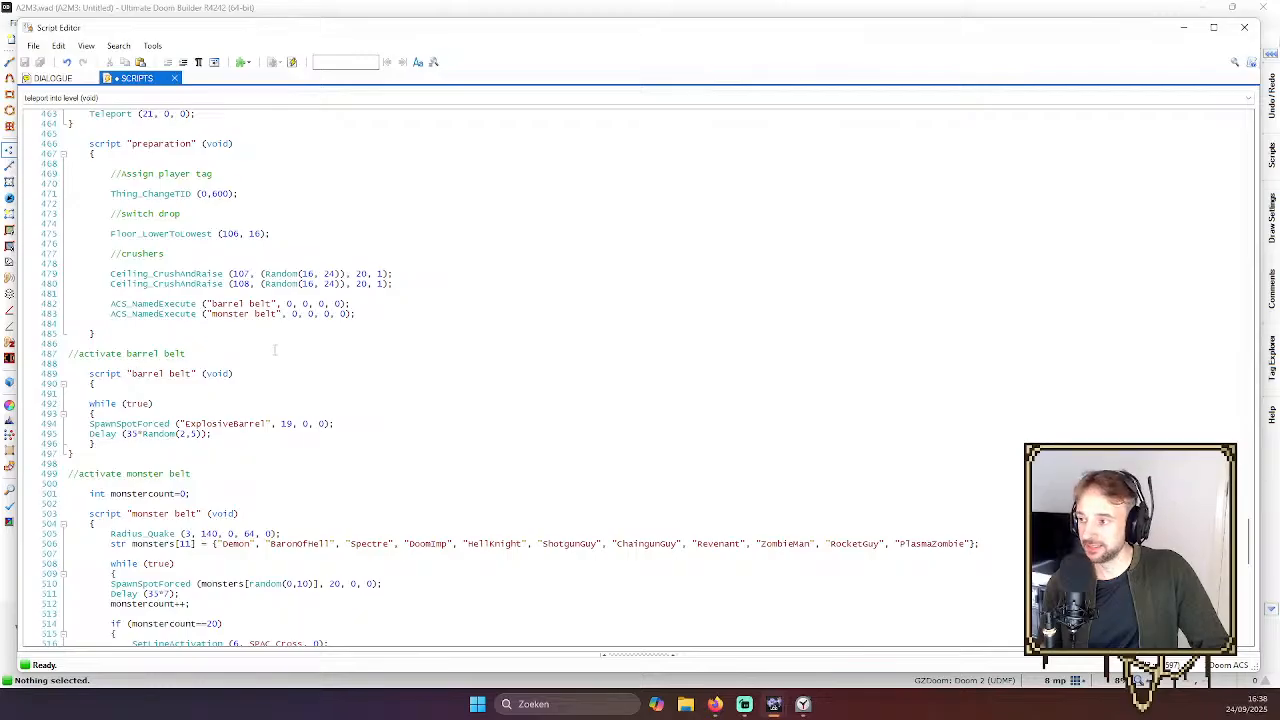
scroll(166, 388, down, 4)
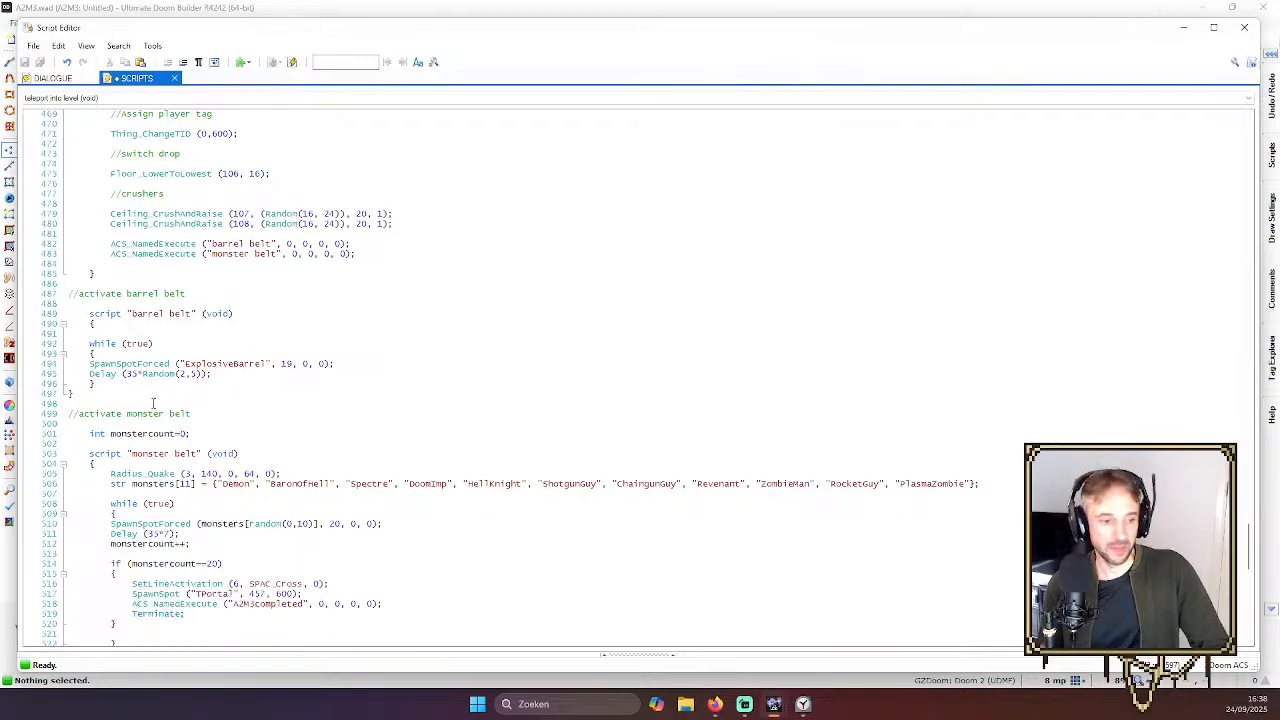
scroll(205, 393, down, 2)
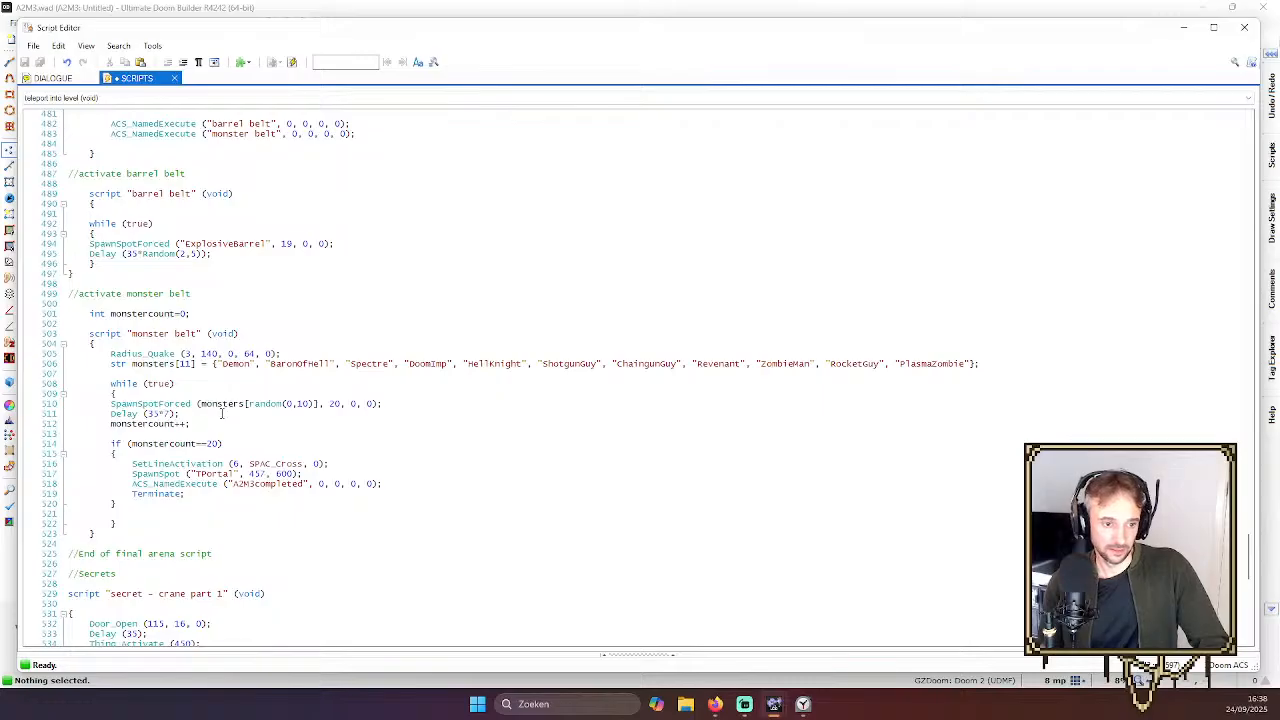
drag(318, 490, 318, 486)
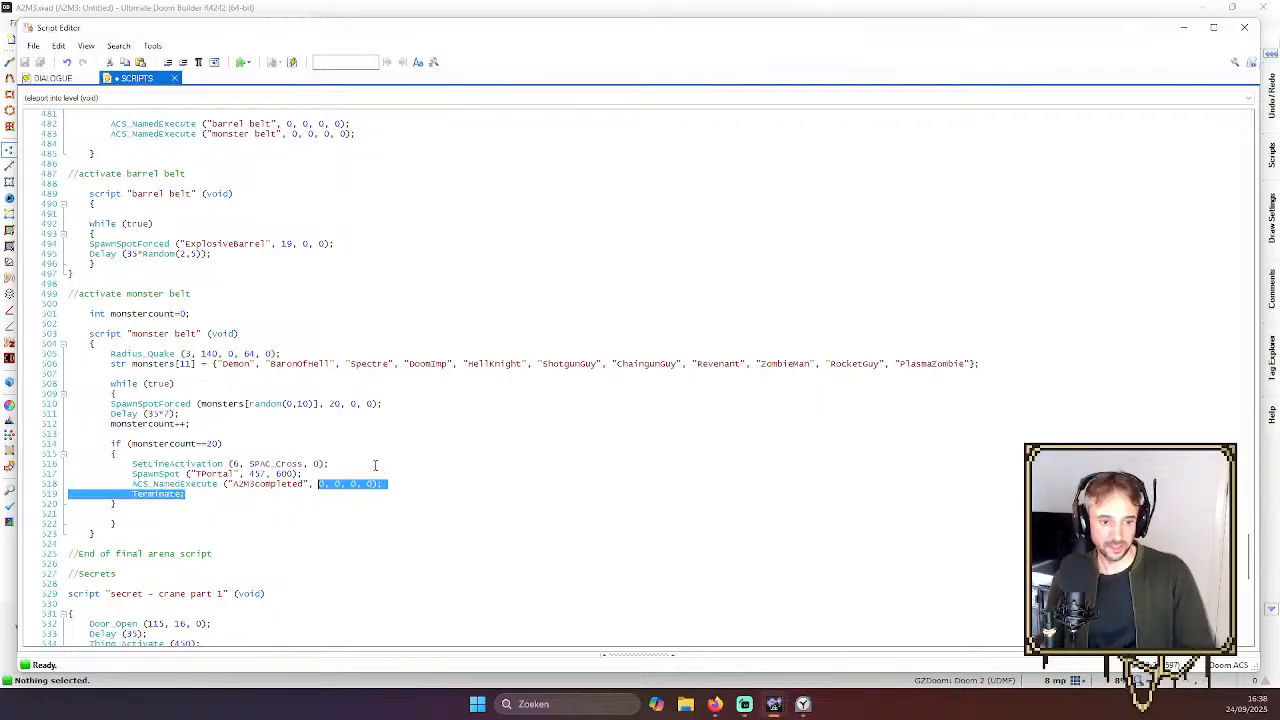
key(Right)
key(Right)
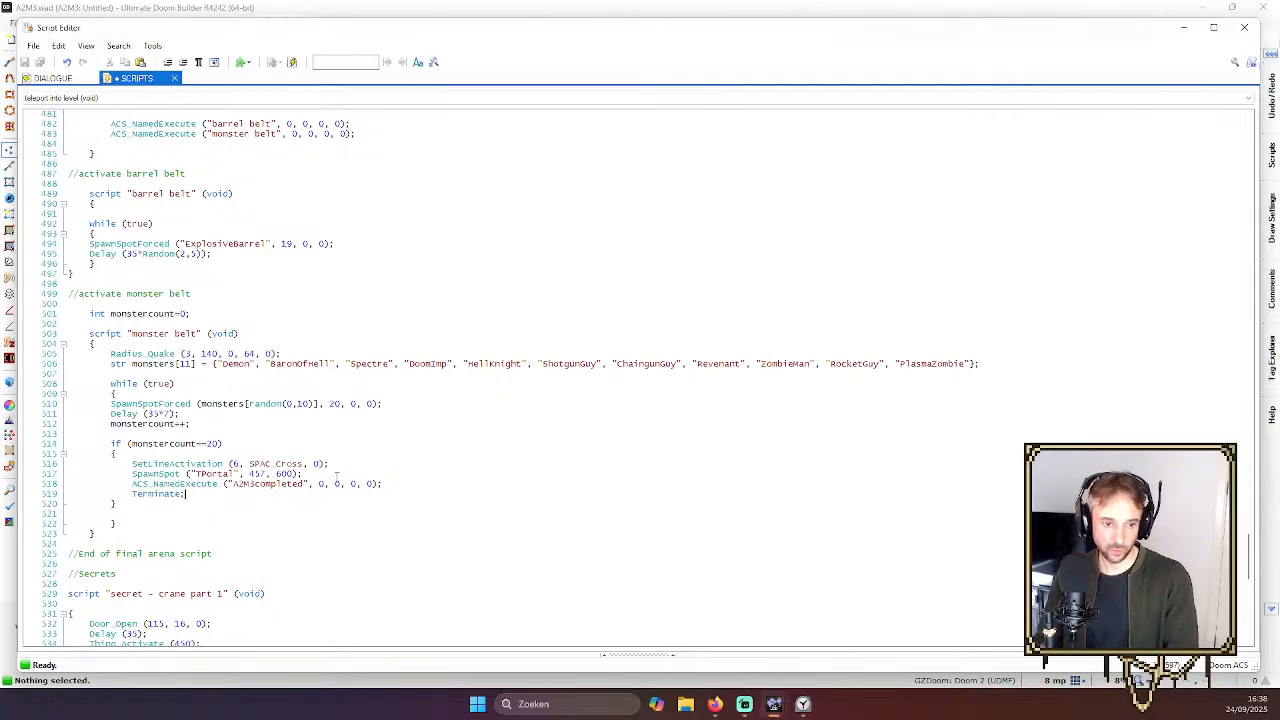
key(BackSpace)
text(1)
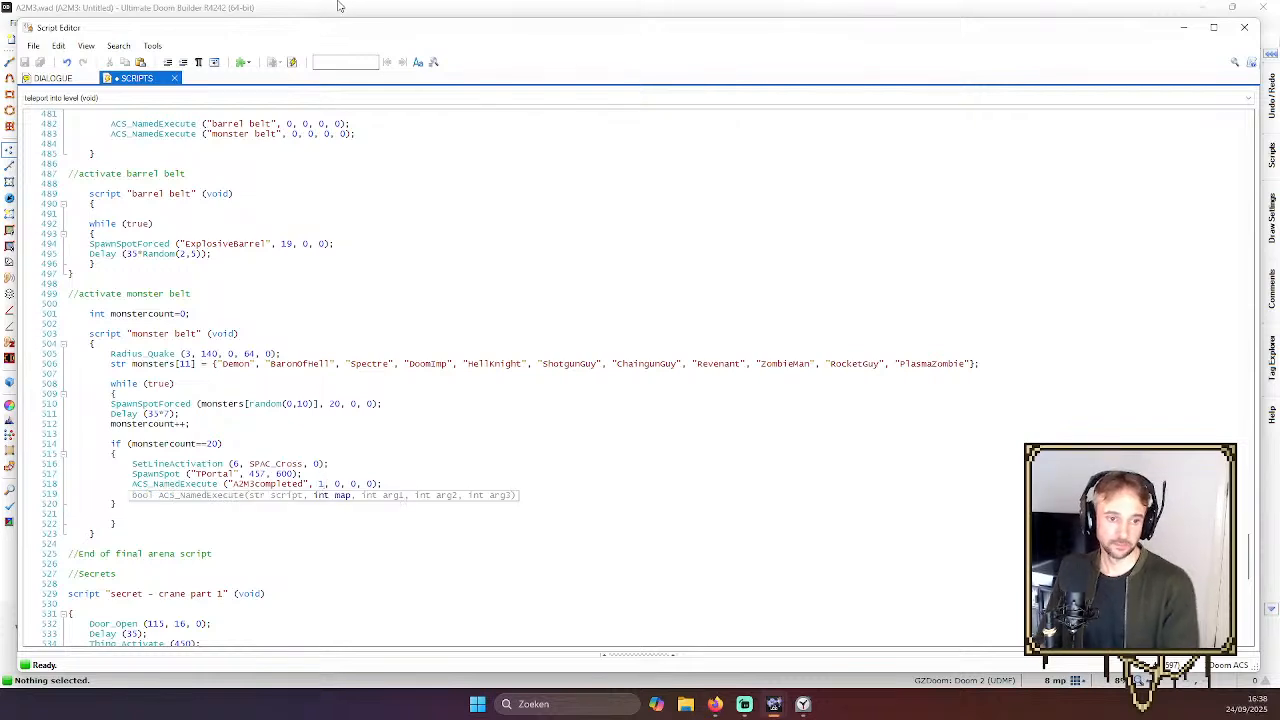
click(292, 62)
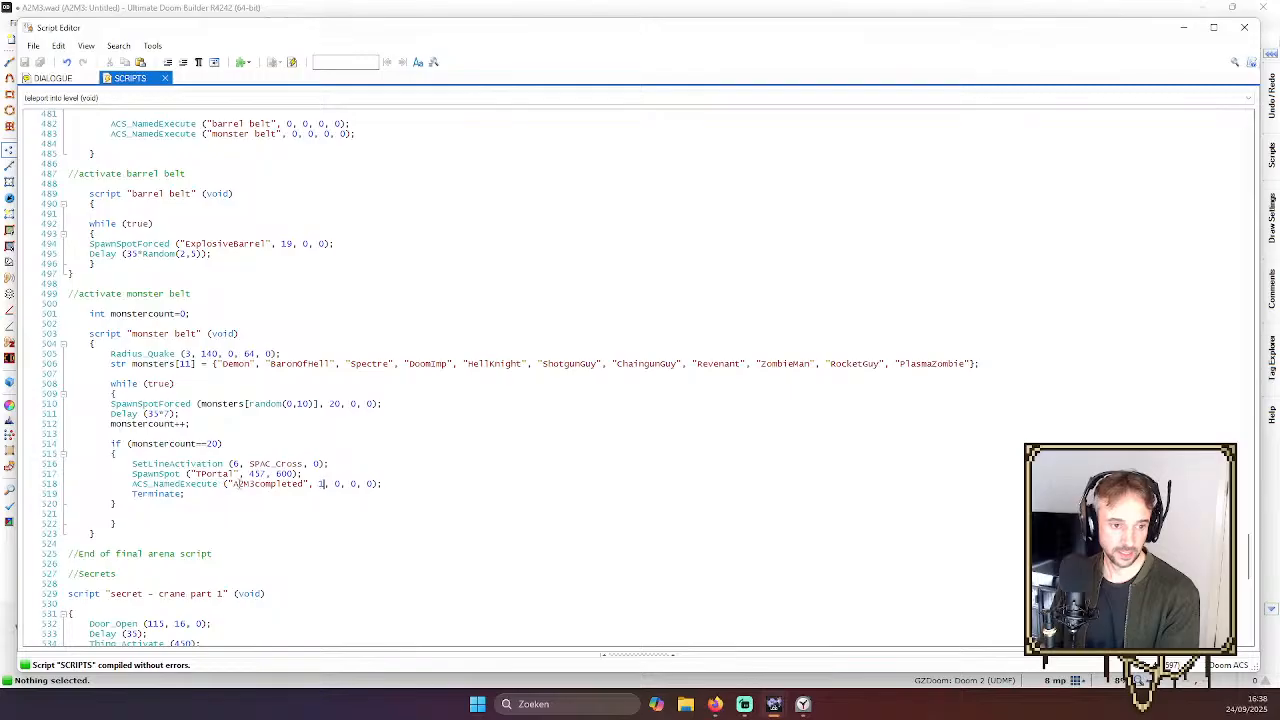
Close the scripts, save A2M3.wad, and open map A2M0 with the GZDoom: Doom 2 (UDMF) configuration
double_click(246, 487)
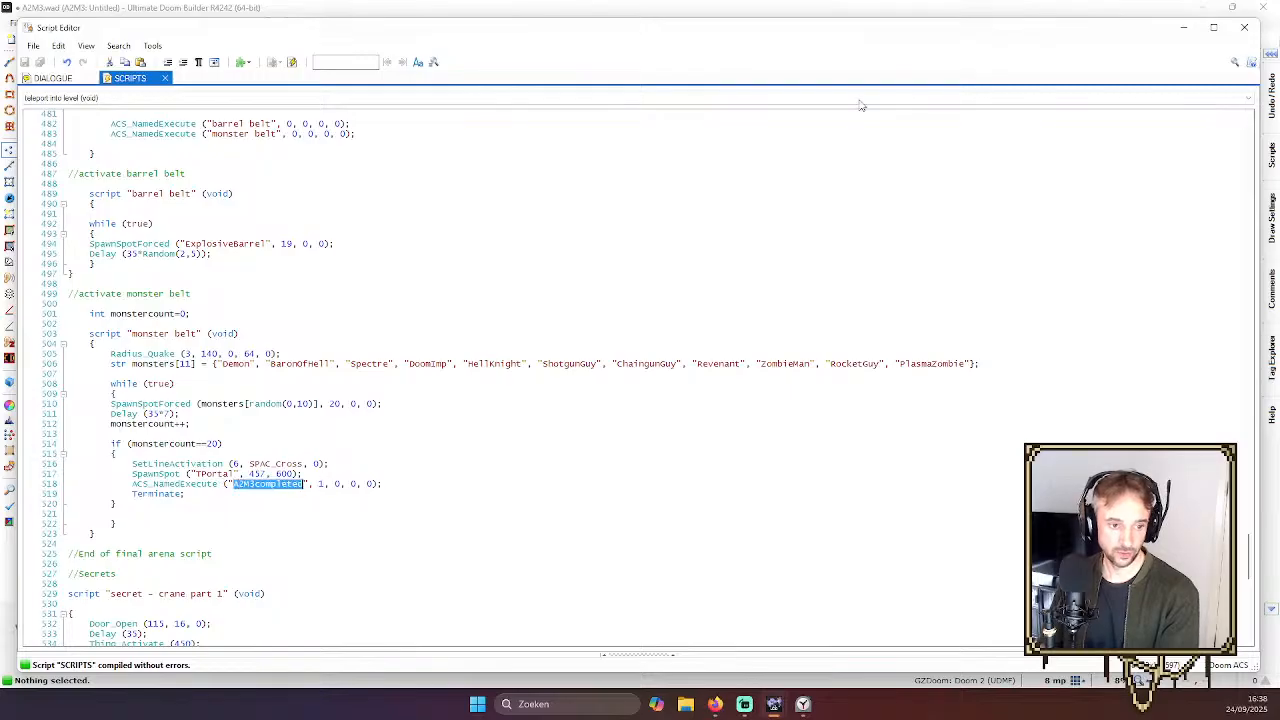
click(280, 484)
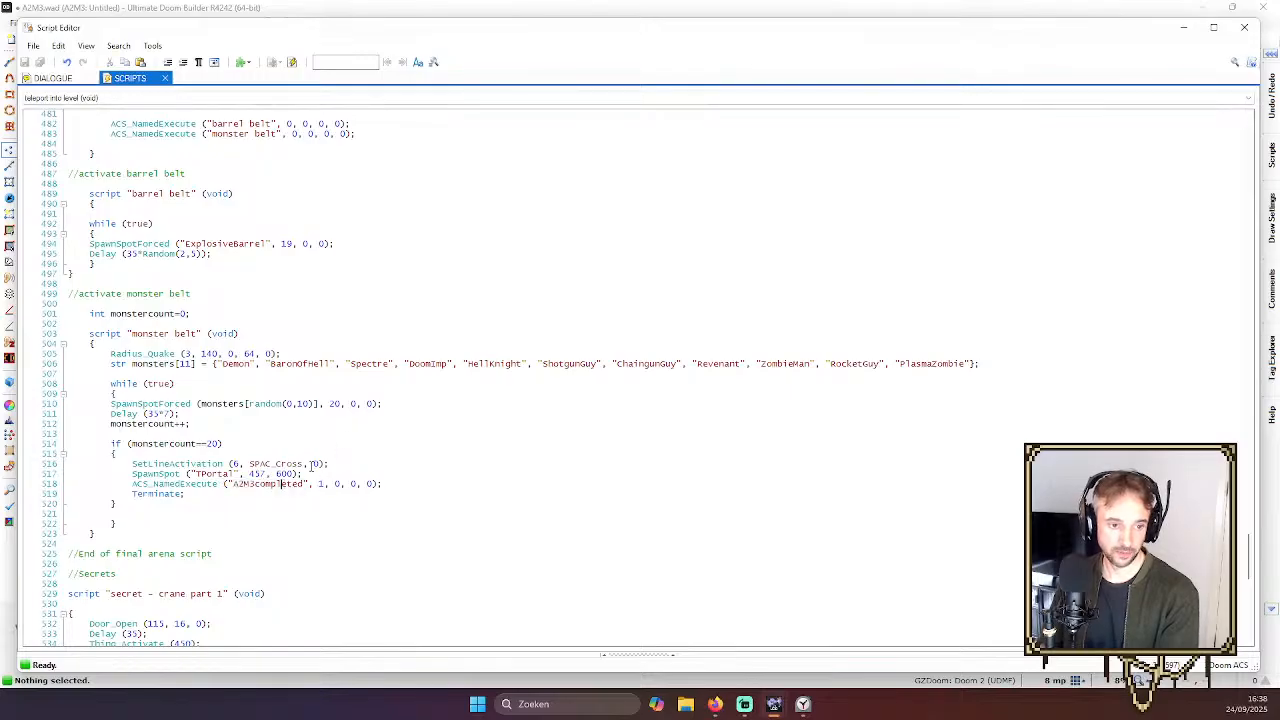
click(1245, 32)
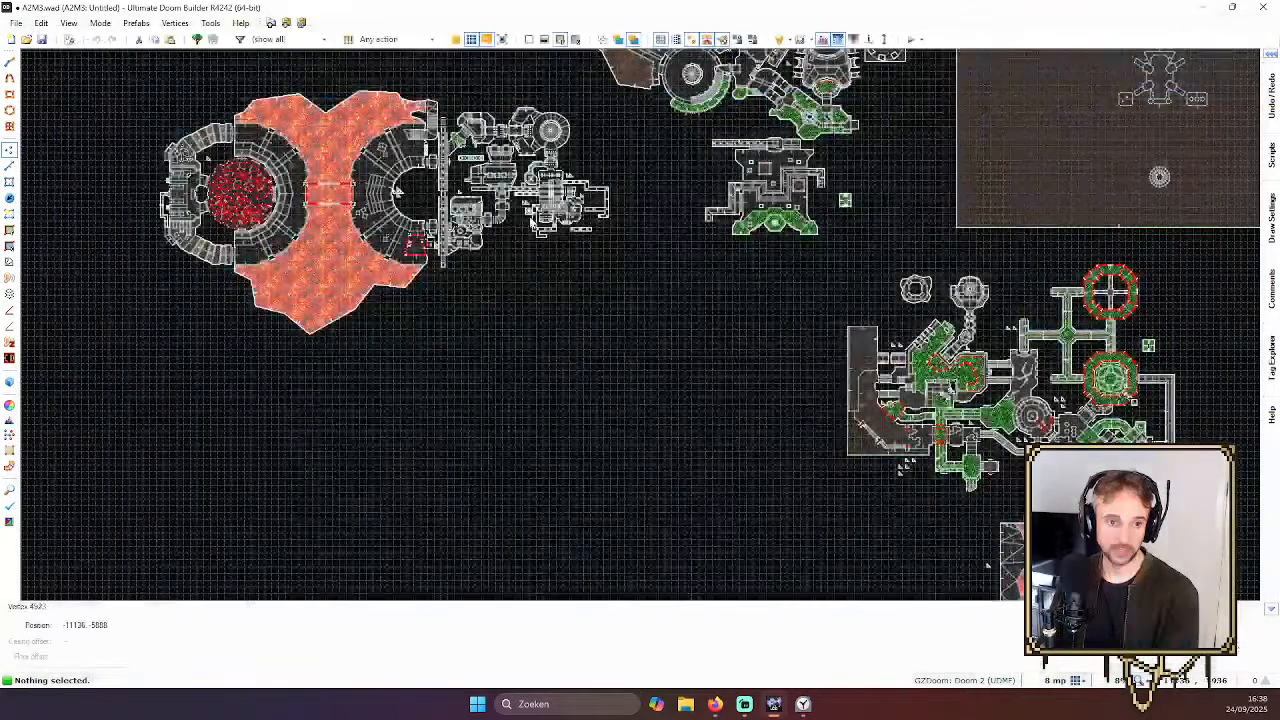
click(16, 22)
click(187, 204)
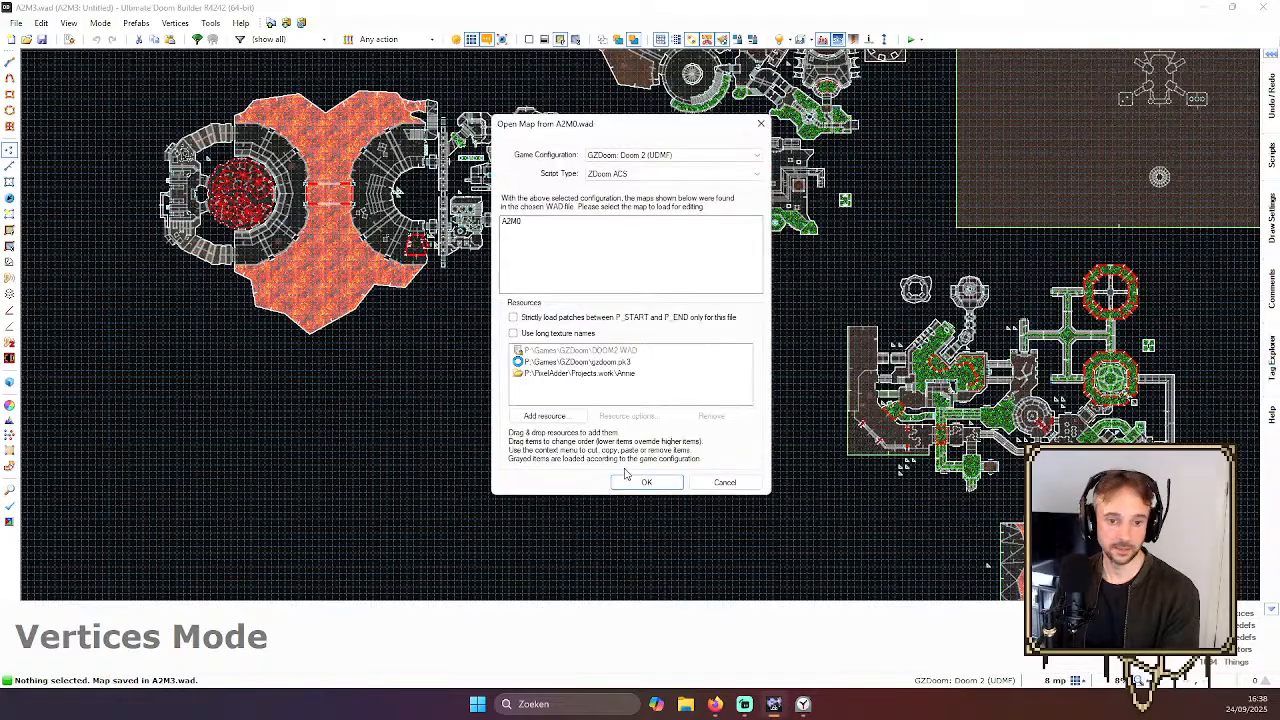
click(628, 477)
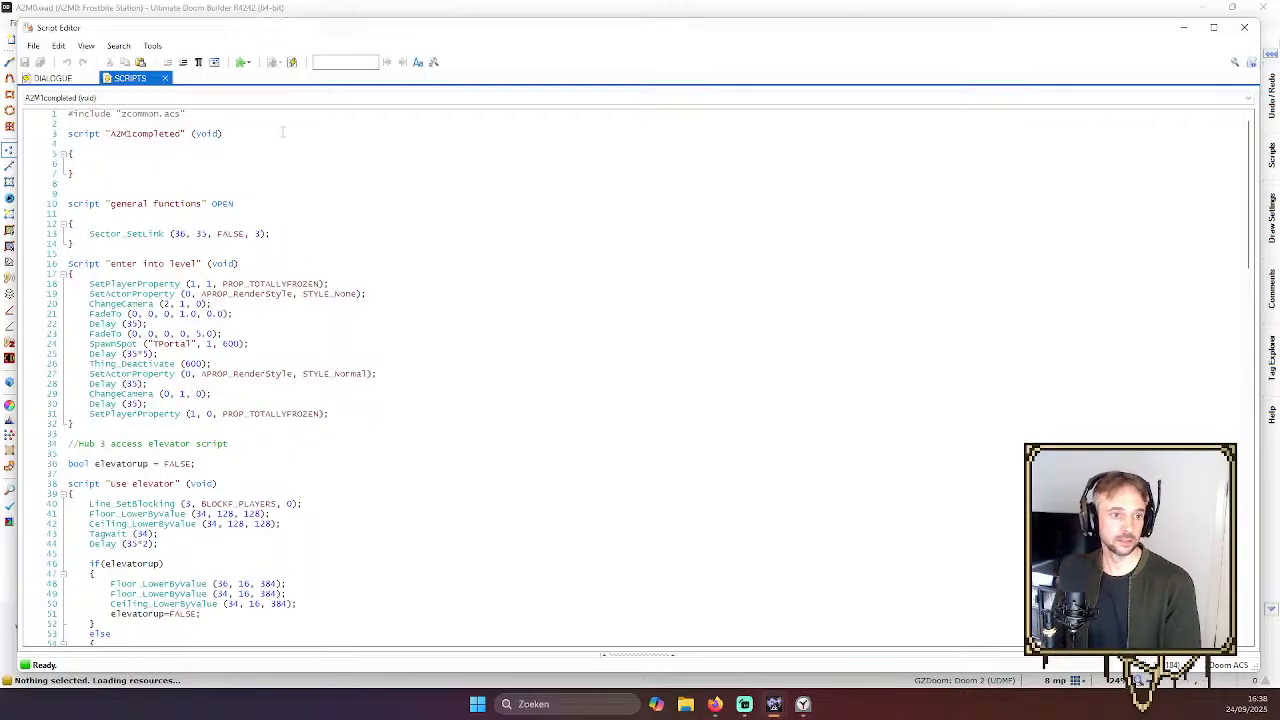
Rename the empty "A2M1completed" script to "A2M3completed", compile the scripts, and return to the map
click(133, 161)
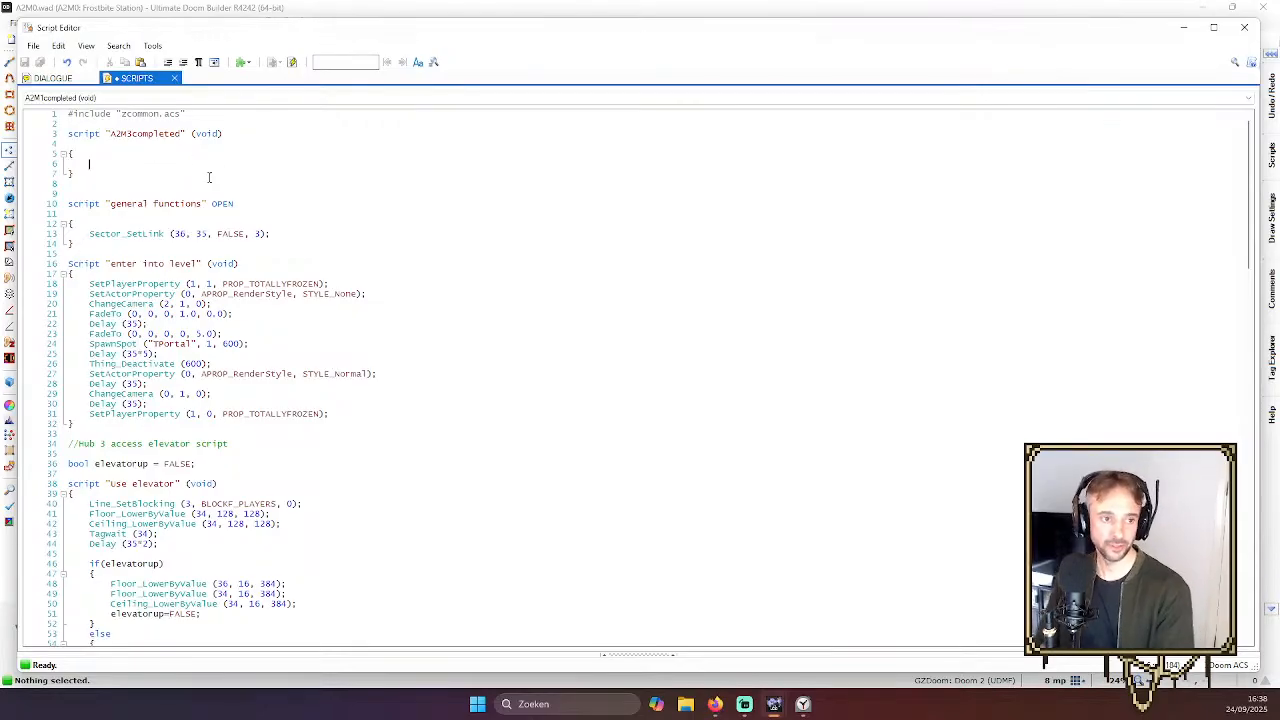
click(291, 63)
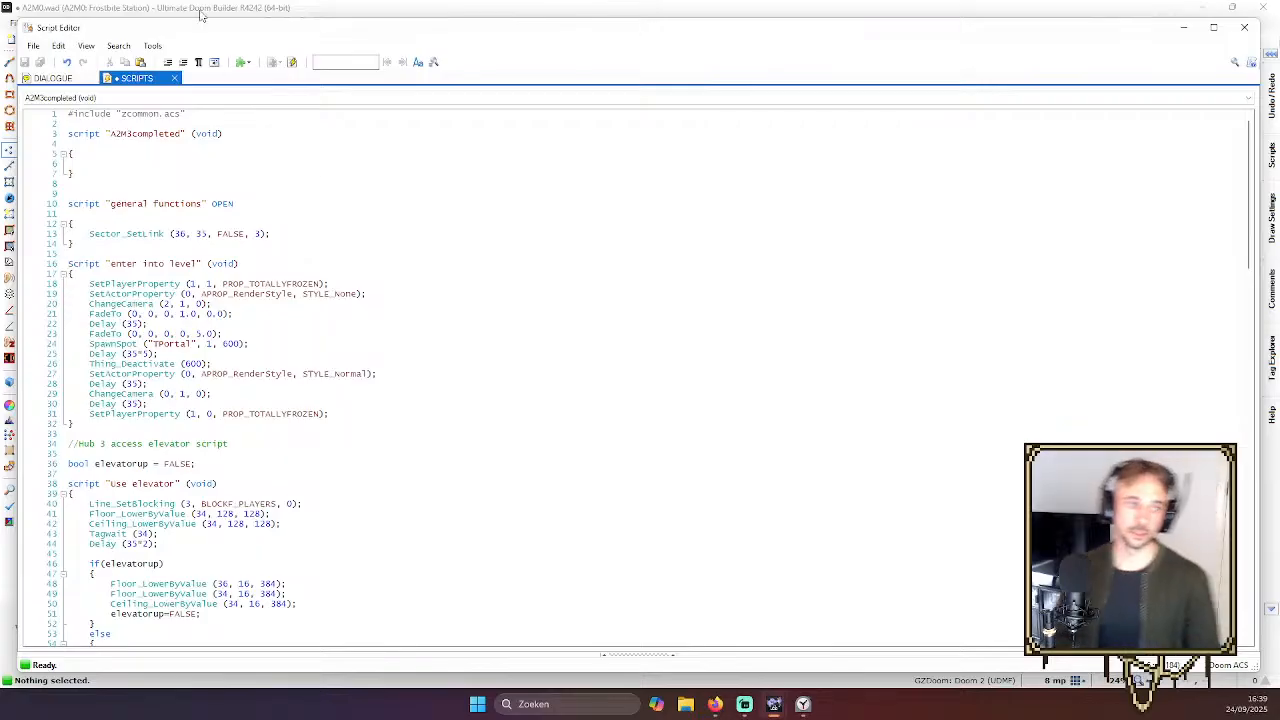
click(1182, 33)
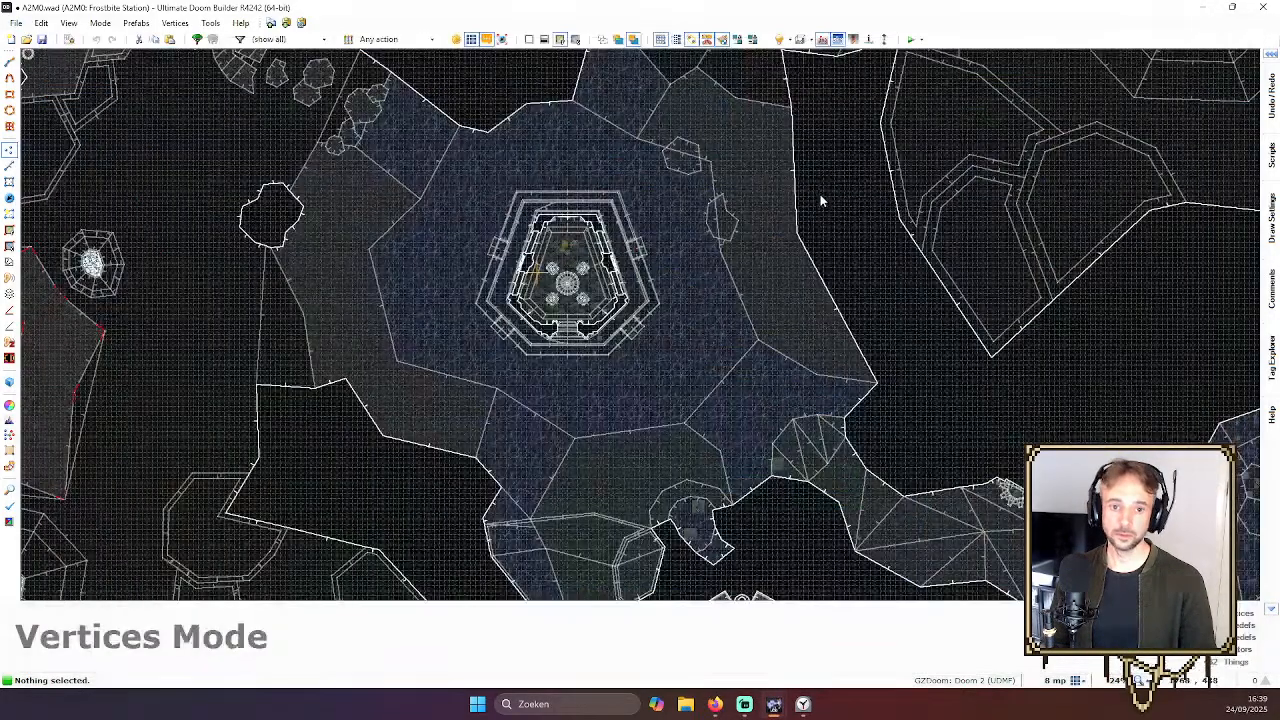
Place an Arachnotron on the ice just south of the central building at about X 400, Y -712
scroll(603, 360, up, 3)
scroll(586, 403, up, 2)
scroll(540, 450, down, 1)
key(t)
scroll(517, 490, up, 3)
key(Insert)
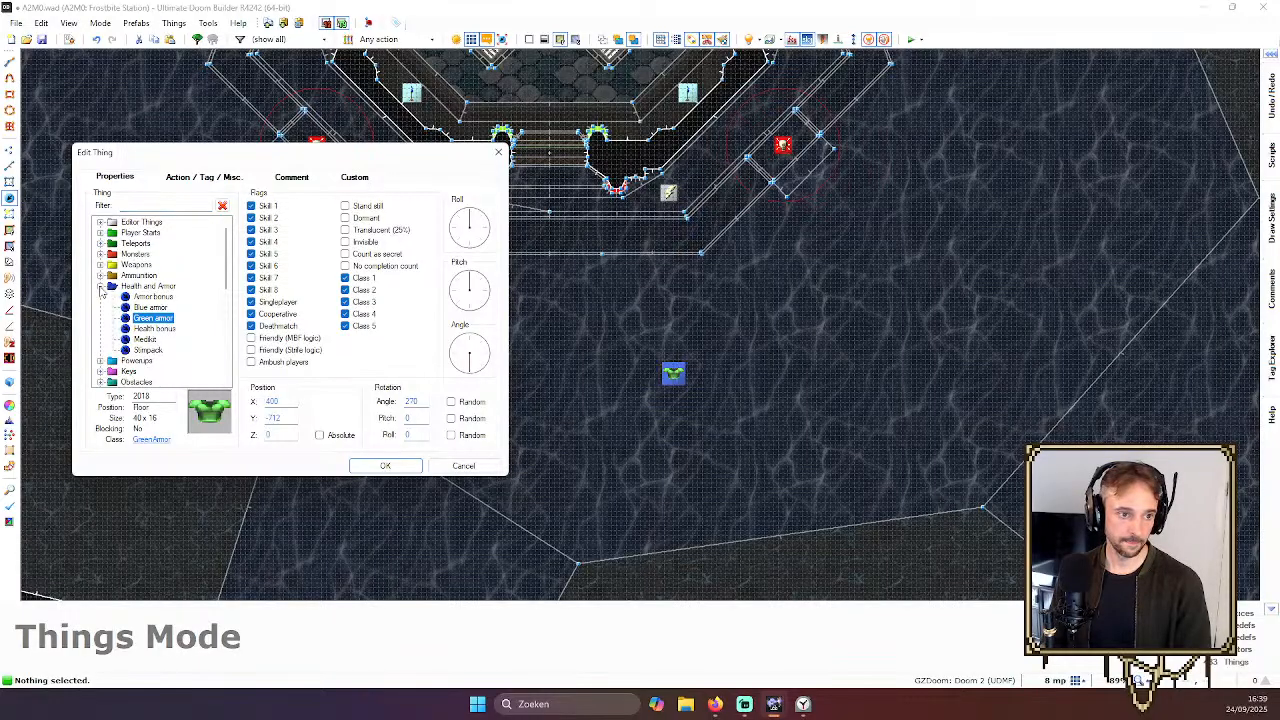
click(100, 287)
click(100, 256)
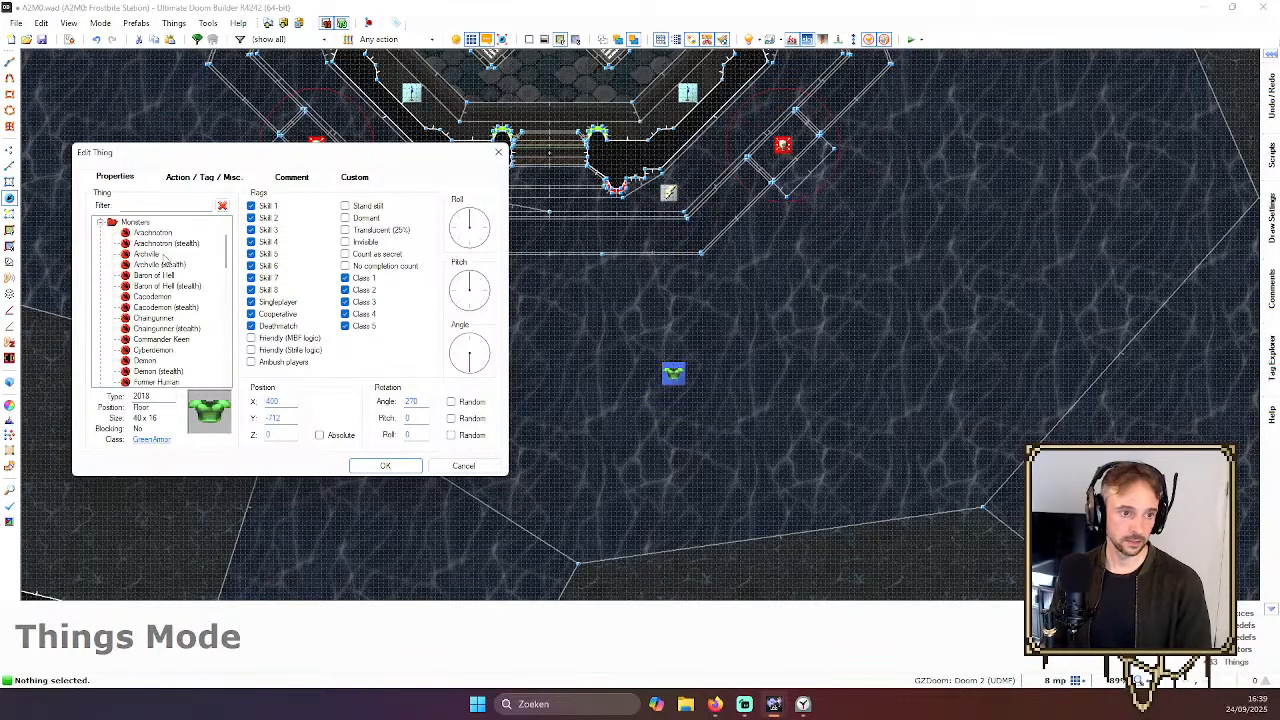
click(168, 236)
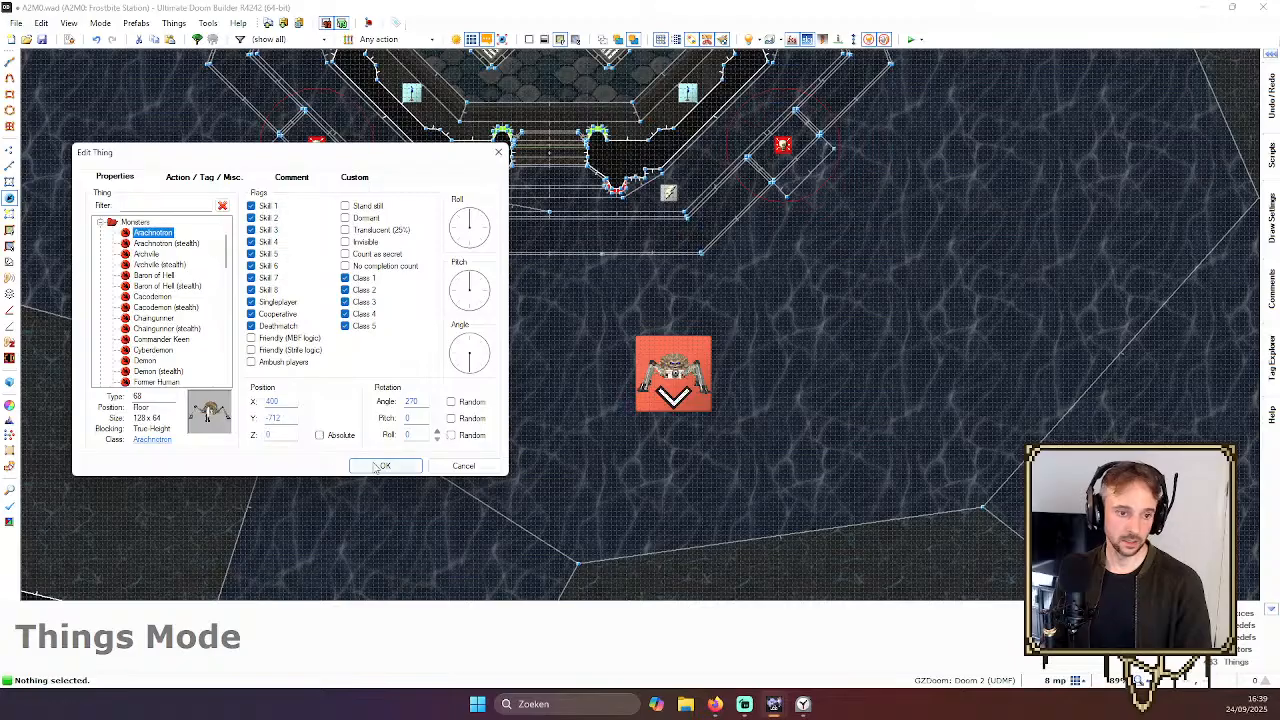
click(383, 466)
Move the Arachnotron west to about X 208, Y -712, opposite the central building's entrance
scroll(691, 394, down, 3)
scroll(691, 360, up, 3)
drag(629, 400, 515, 398)
scroll(515, 400, up, 1)
scroll(540, 410, down, 3)
scroll(540, 410, up, 3)
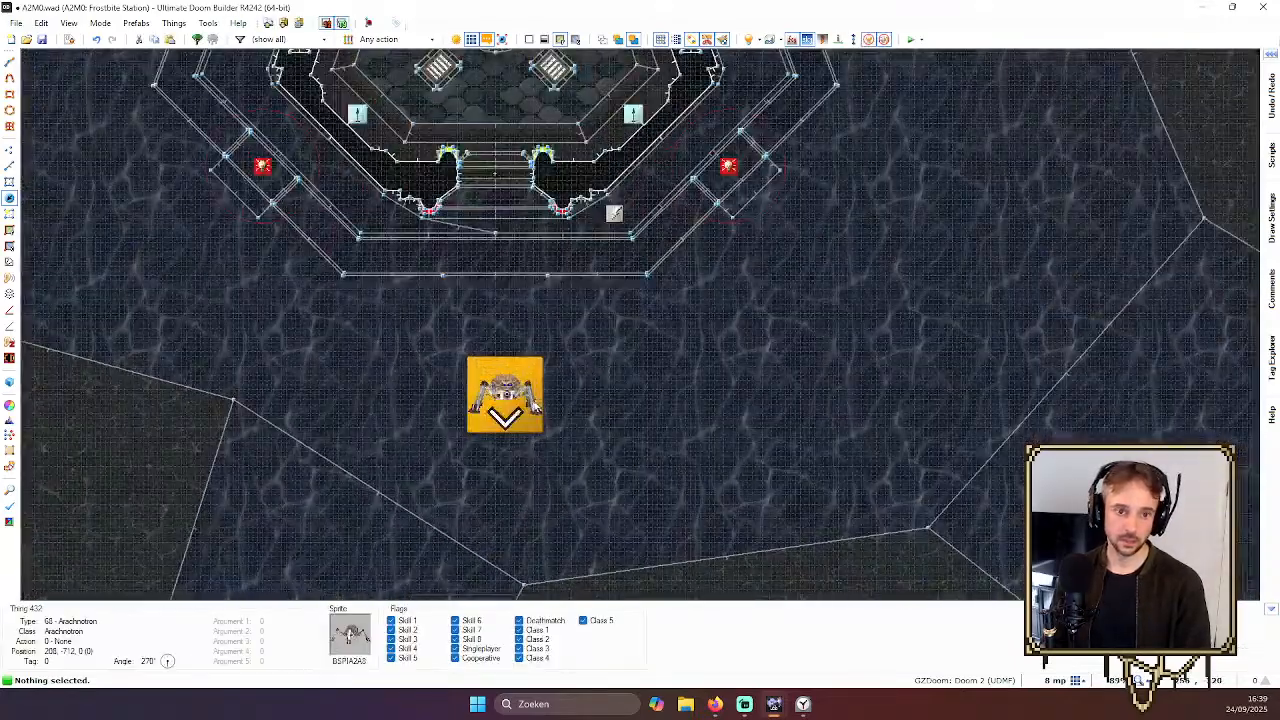
Make the Arachnotron dormant and change its type to Cryocubus from the Annie_Monsters category
right_click(536, 406)
scroll(172, 298, down, 2)
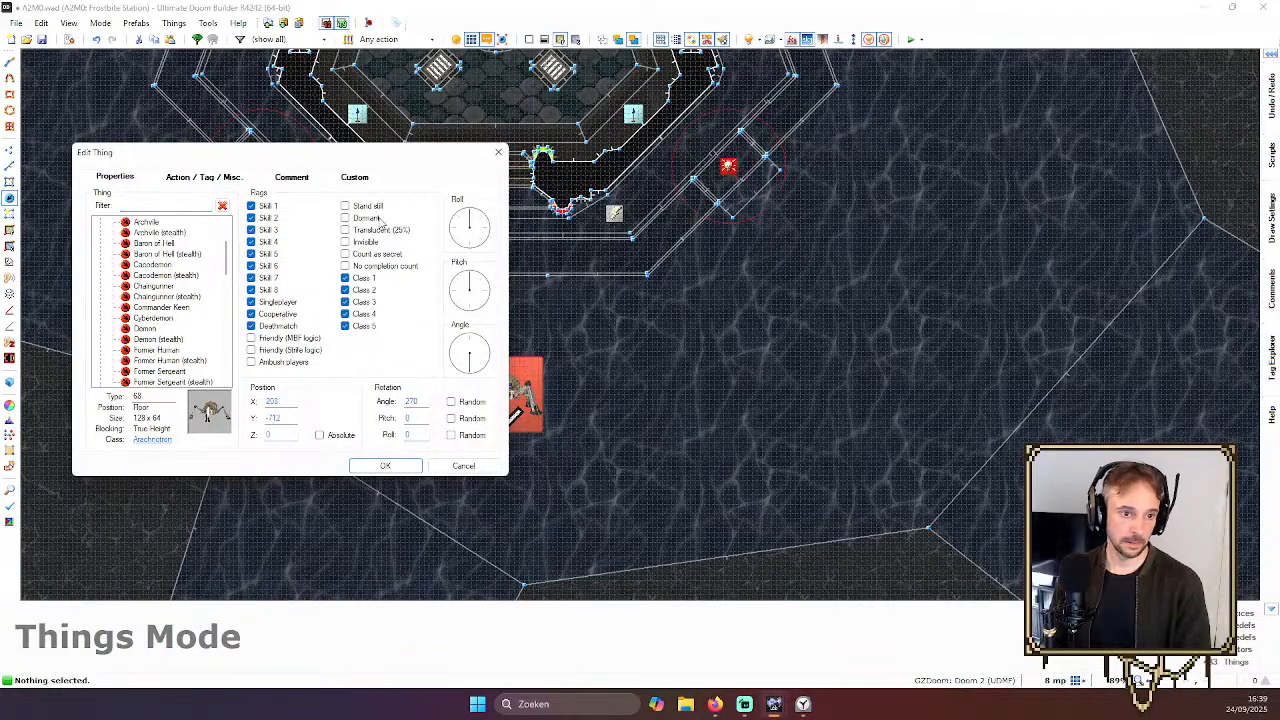
scroll(178, 289, down, 3)
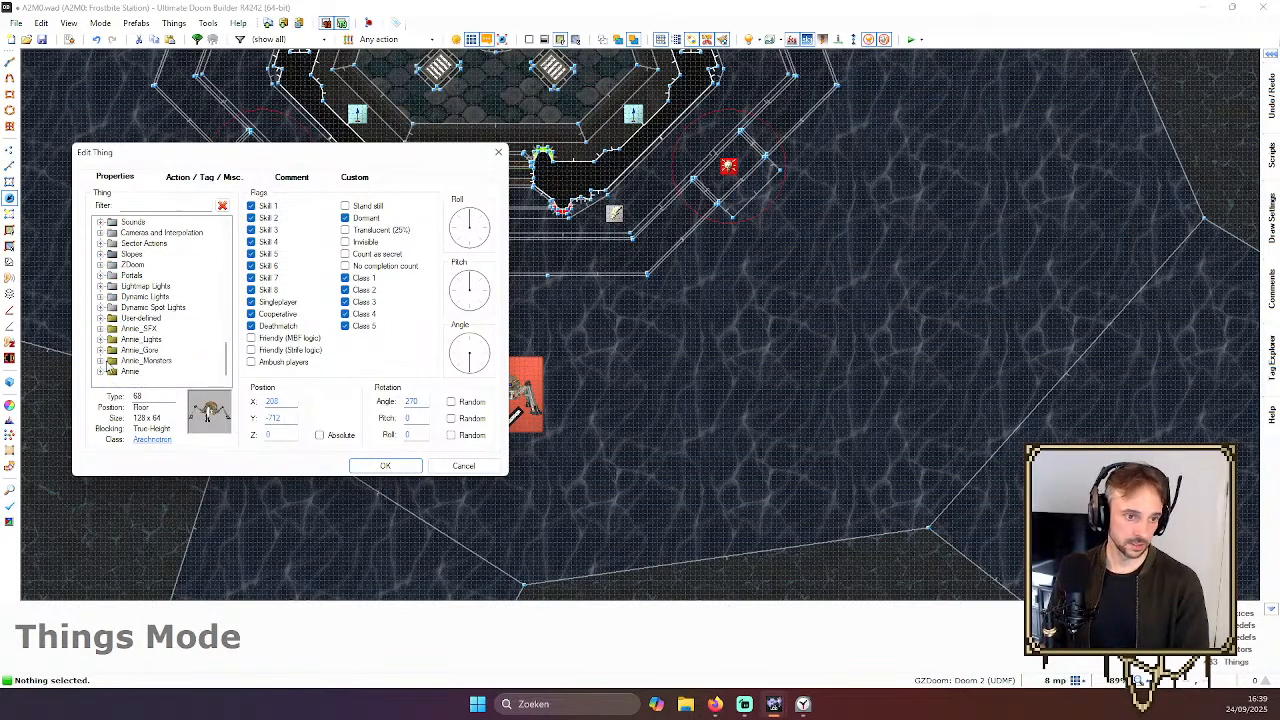
click(168, 329)
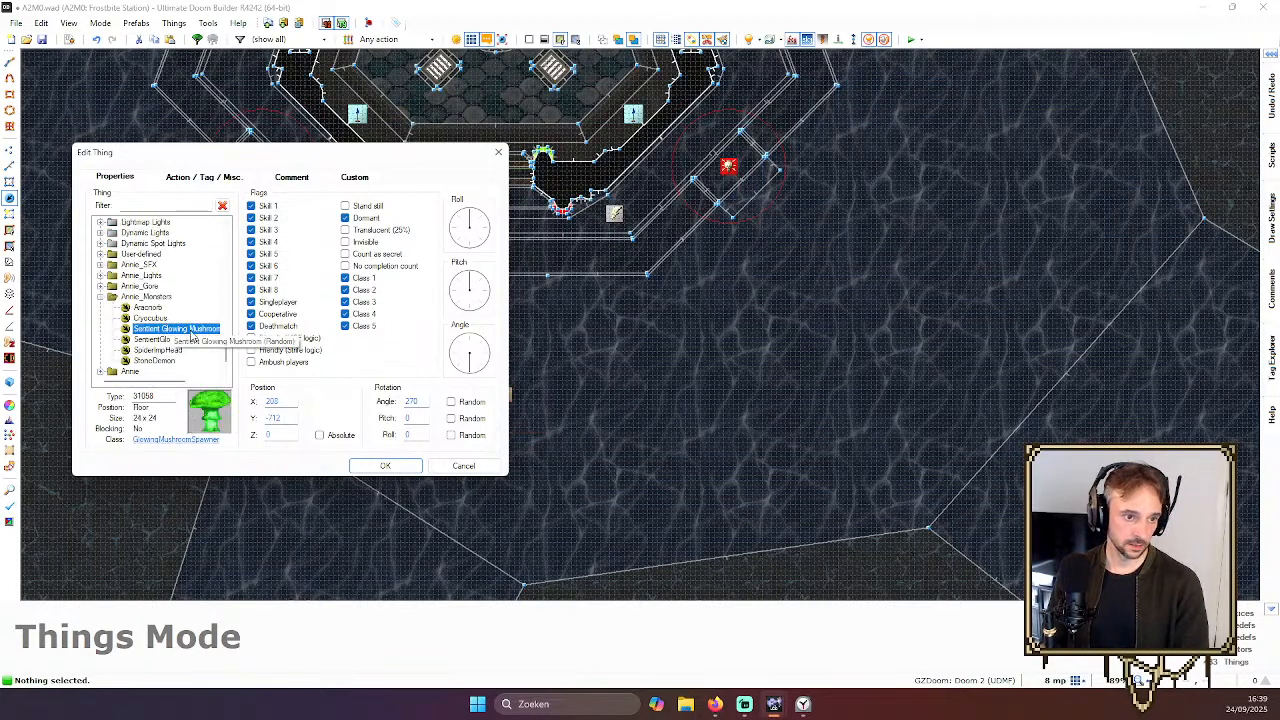
click(155, 319)
click(400, 467)
scroll(572, 370, up, 5)
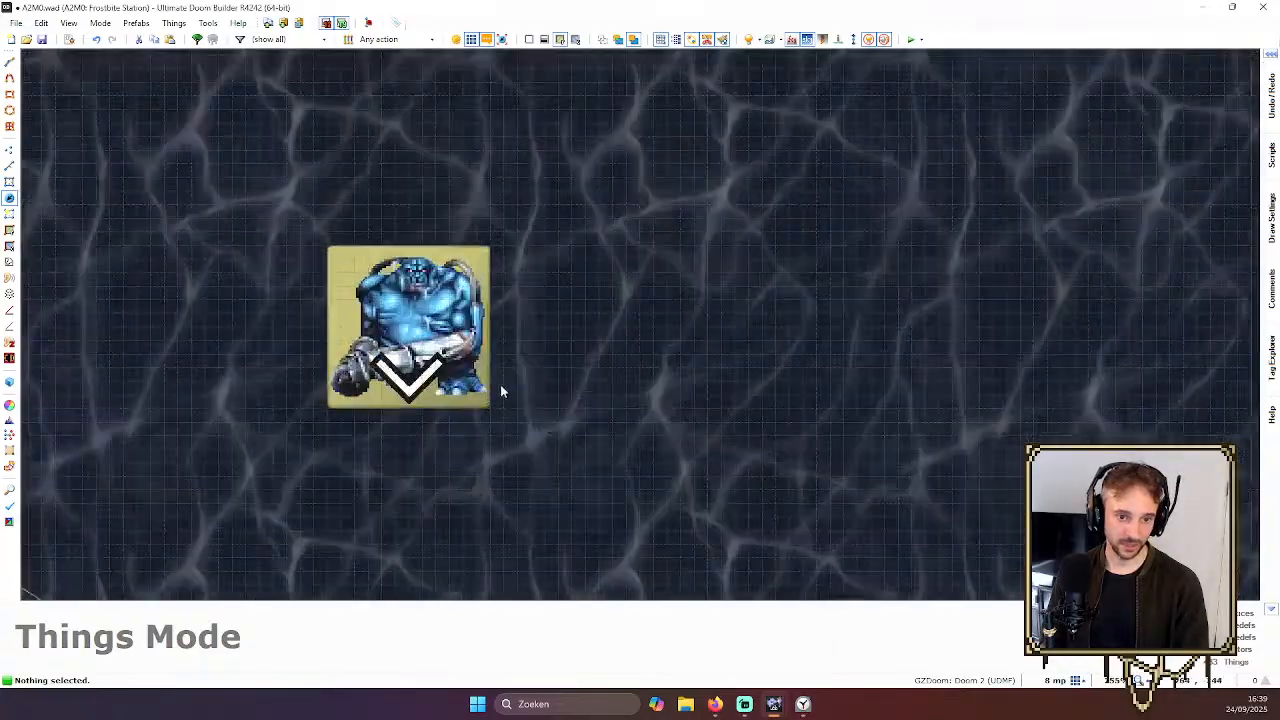
scroll(484, 313, down, 5)
scroll(484, 290, up, 2)
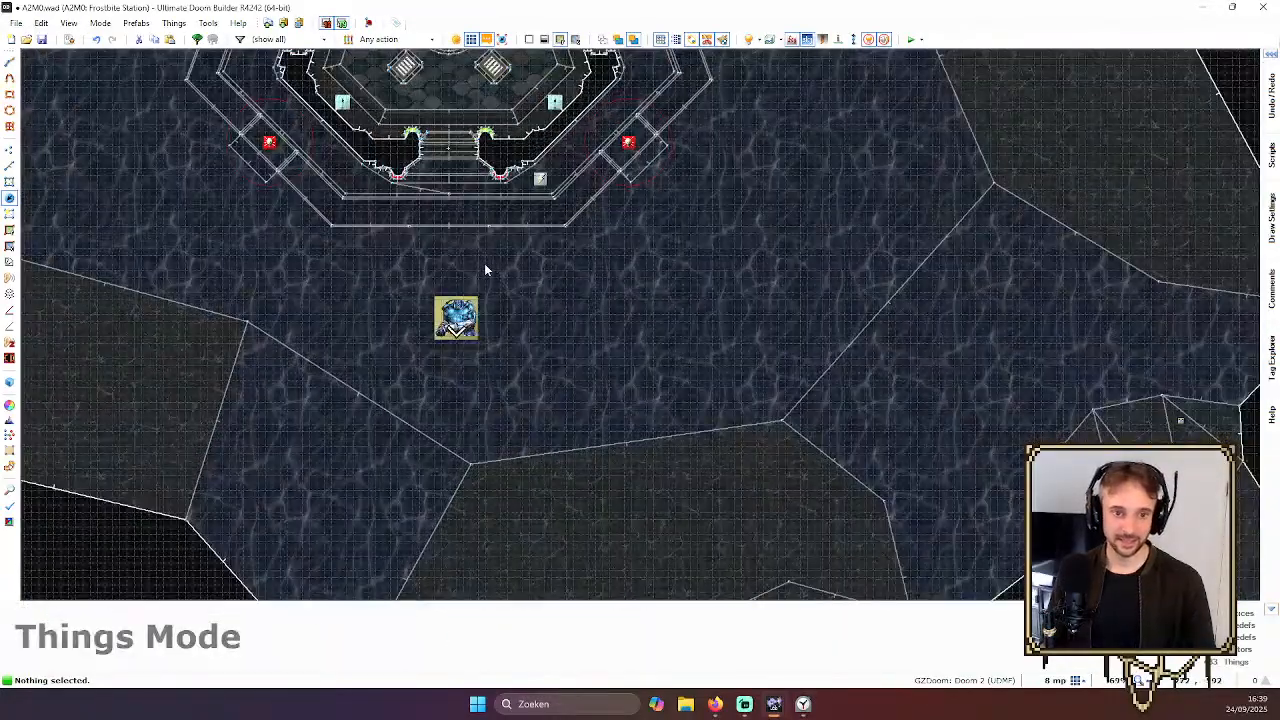
Inspect the Cryocubus from several sides in 3D in front of the building's red door, and return to the 2D map
key(w)
key(d)
key(s)
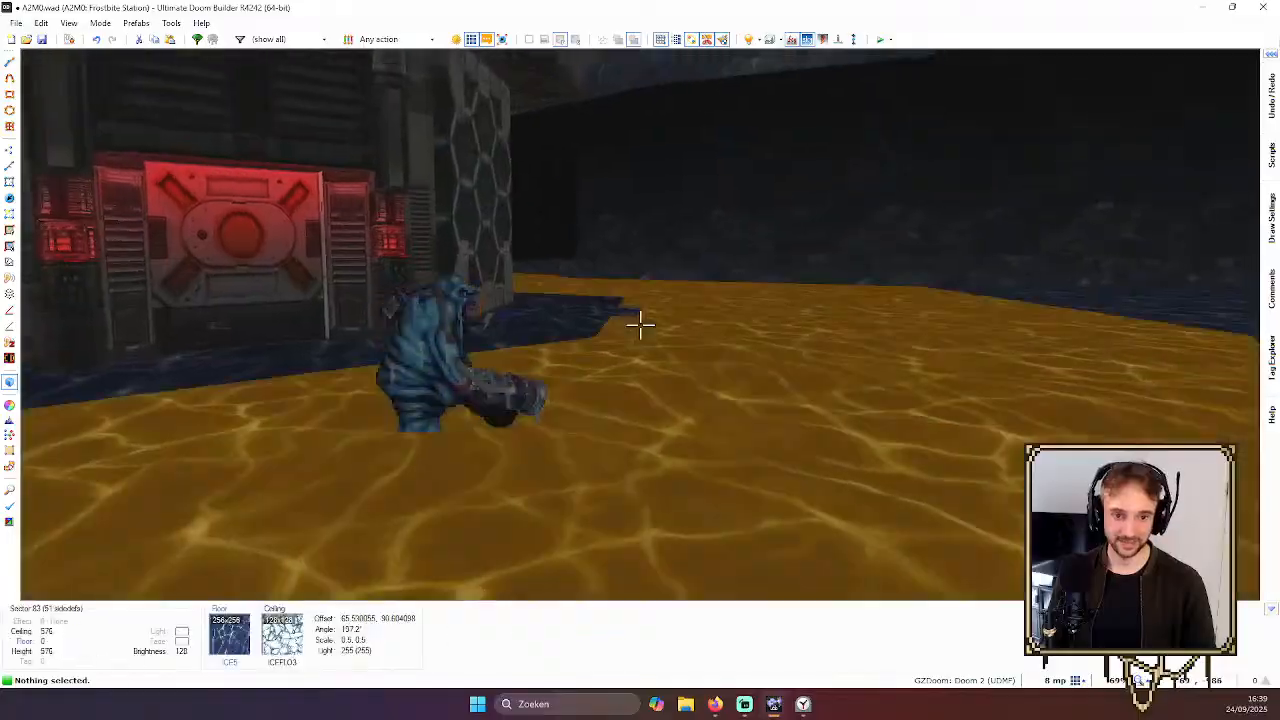
key(f)
key(f)
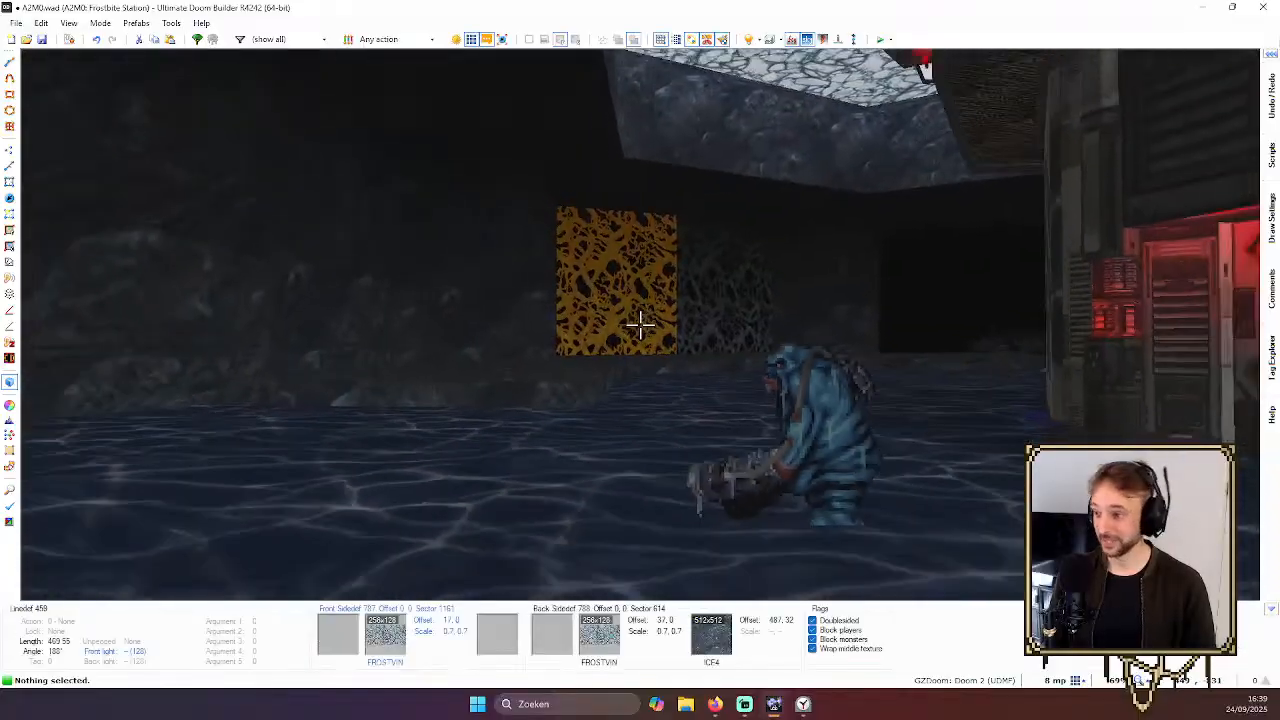
key(e)
key(s)
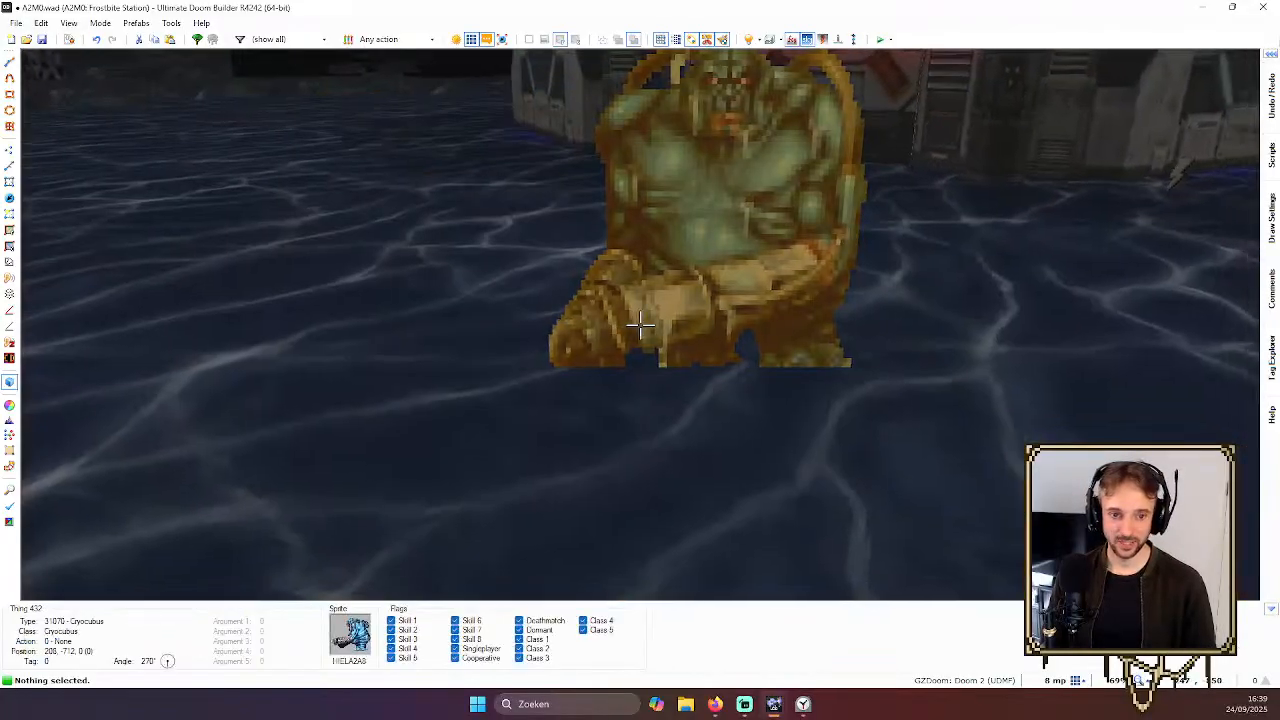
key(f)
key(f)
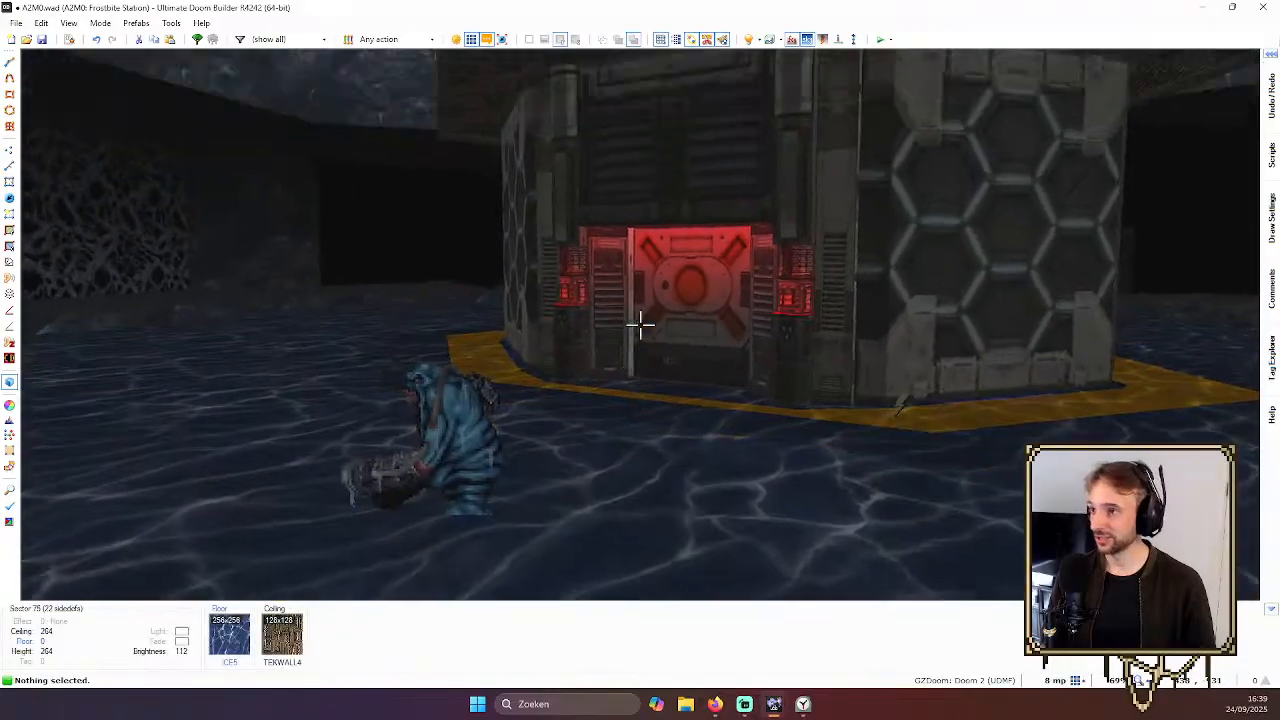
key(e)
key(d)
key(f)
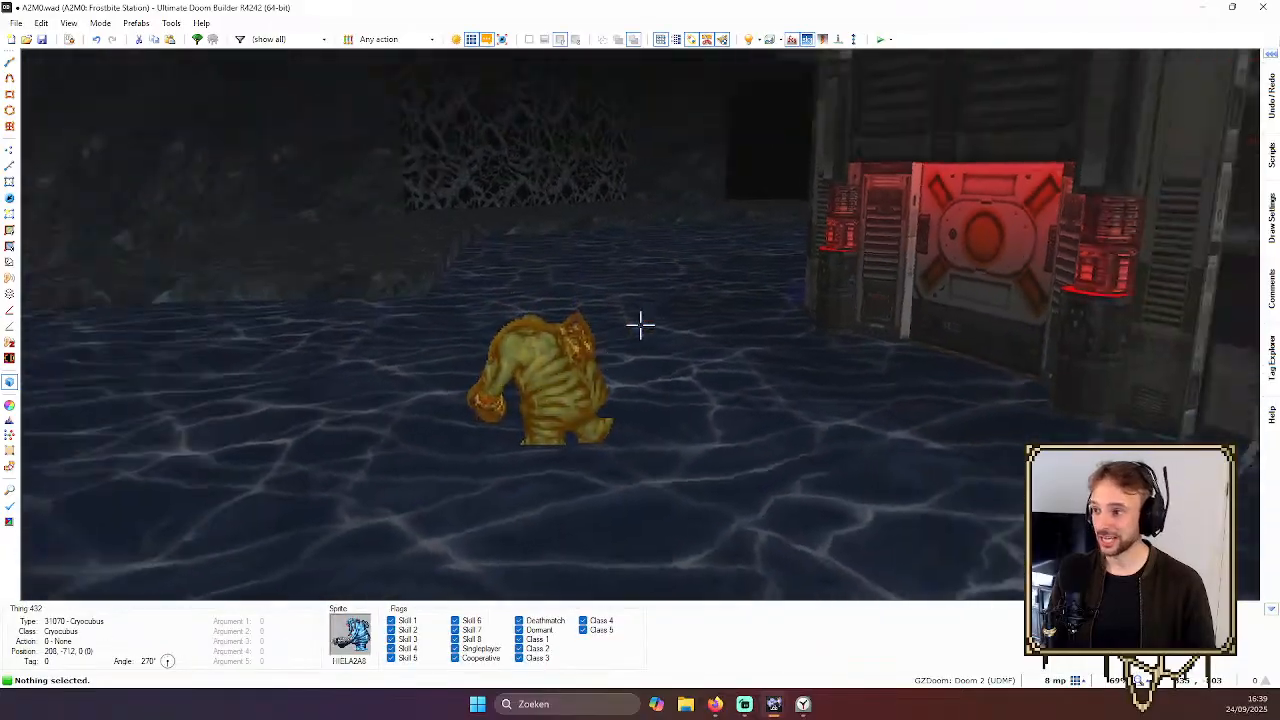
key(e)
key(s)
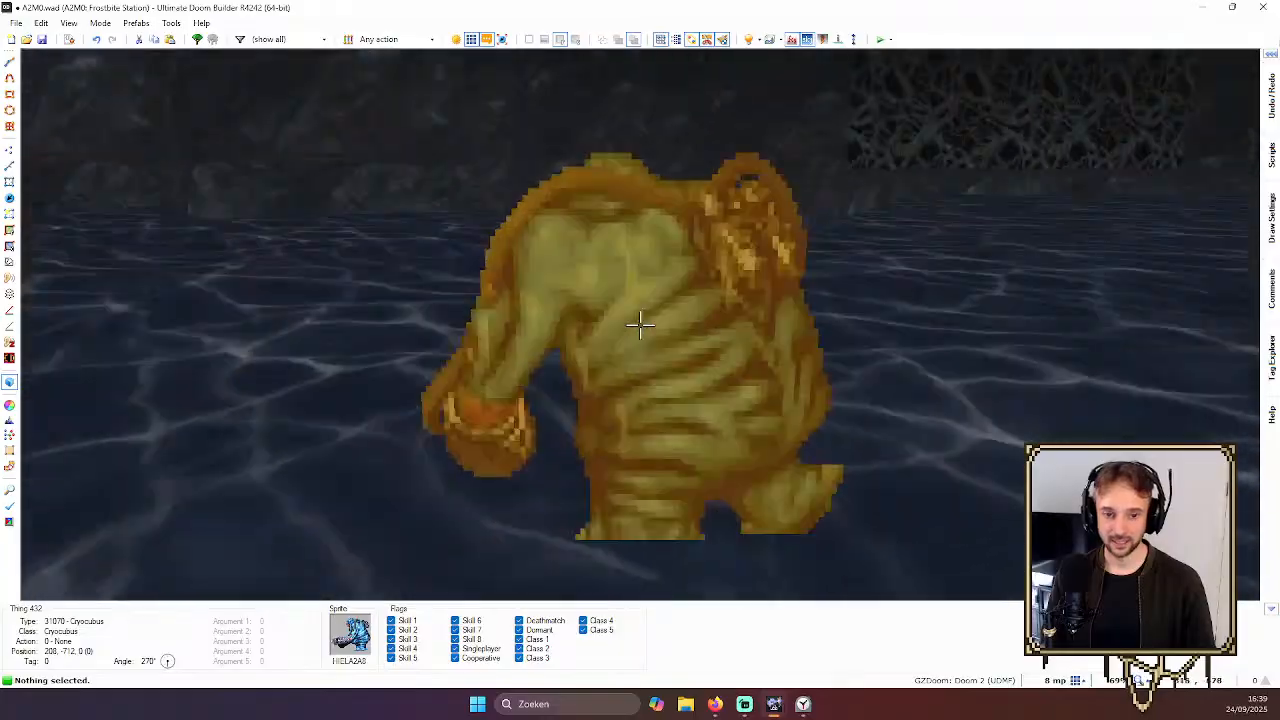
key(d)
key(e)
key(q)
Assign tag 6 to the dormant Cryocubus in front of the central building's entrance
scroll(650, 290, up, 5)
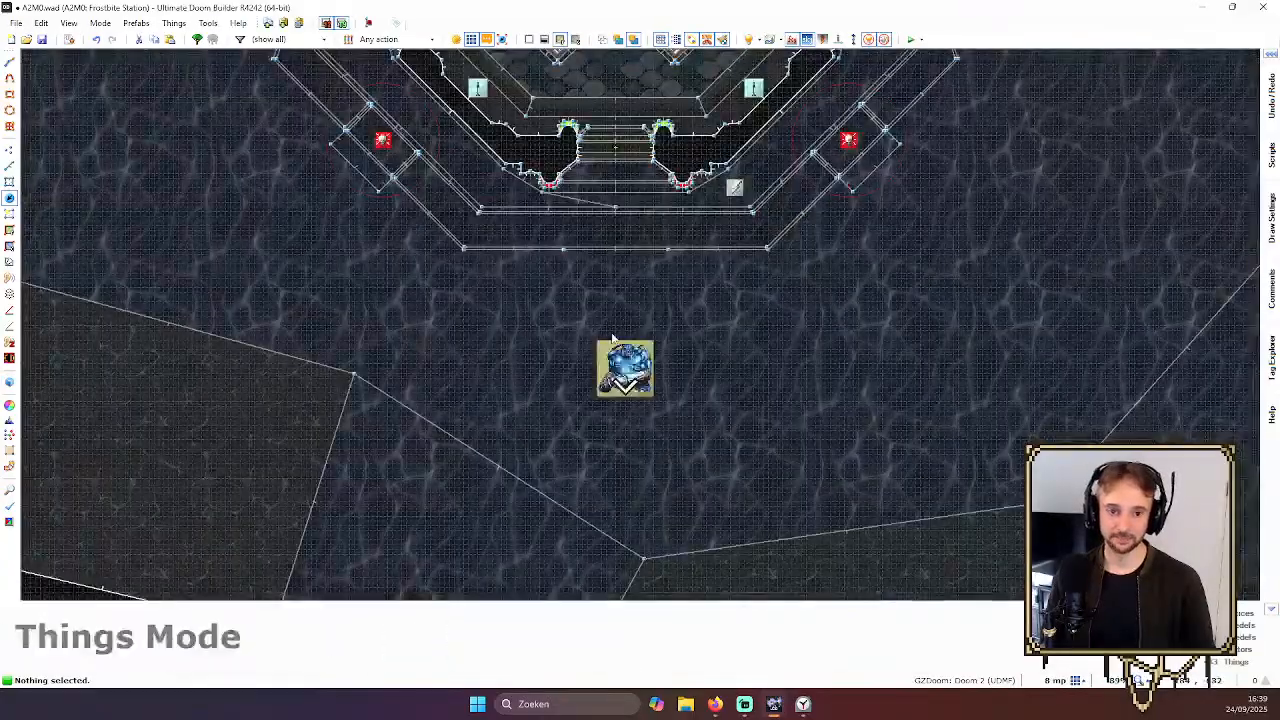
right_click(628, 372)
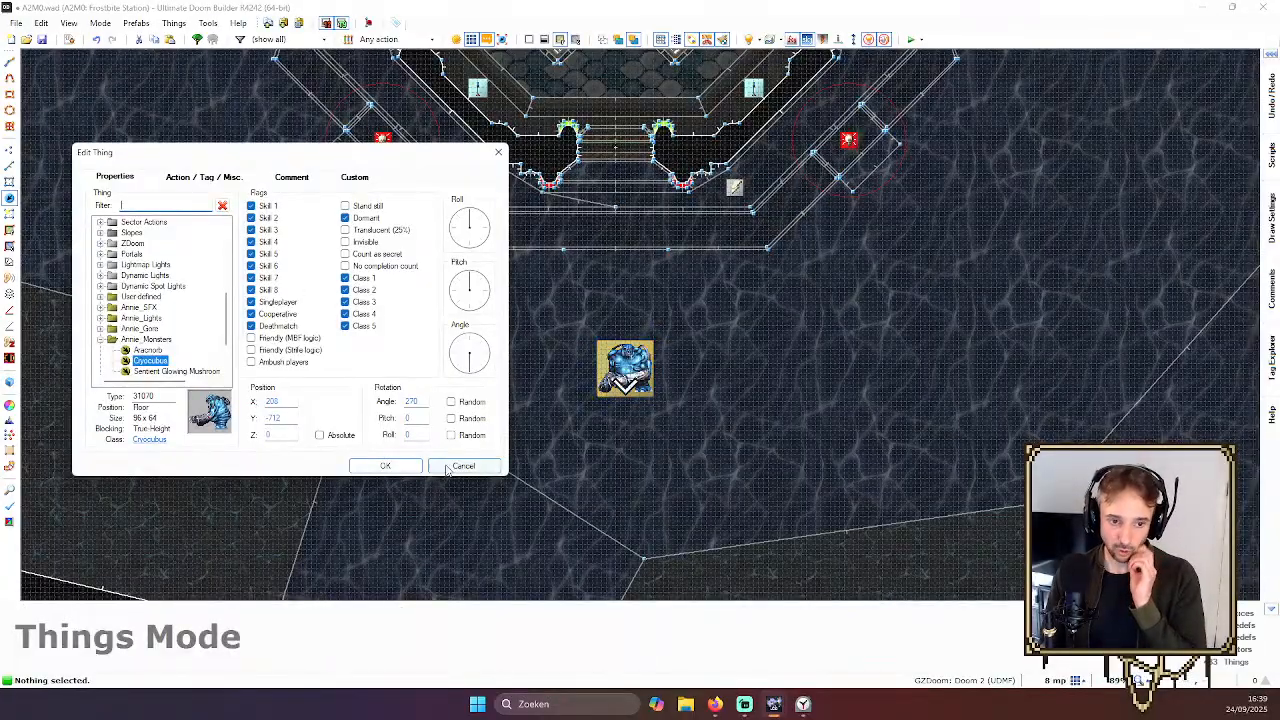
click(403, 467)
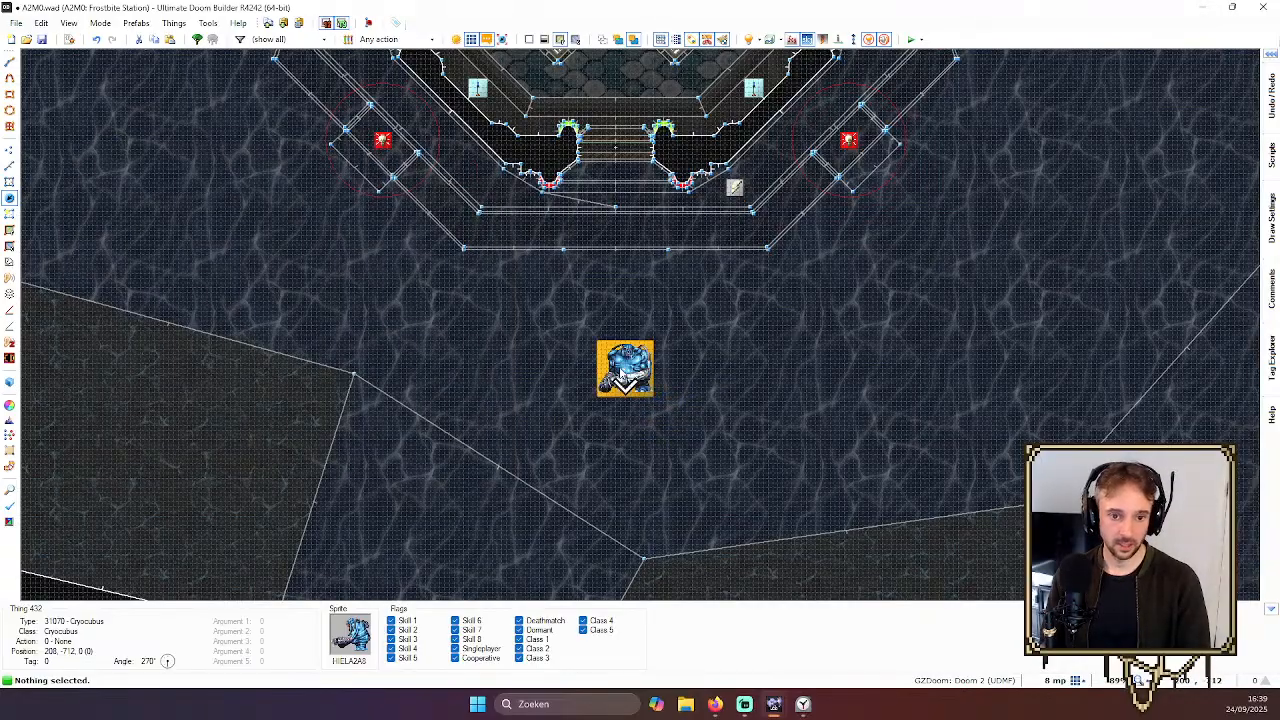
right_click(622, 370)
click(172, 178)
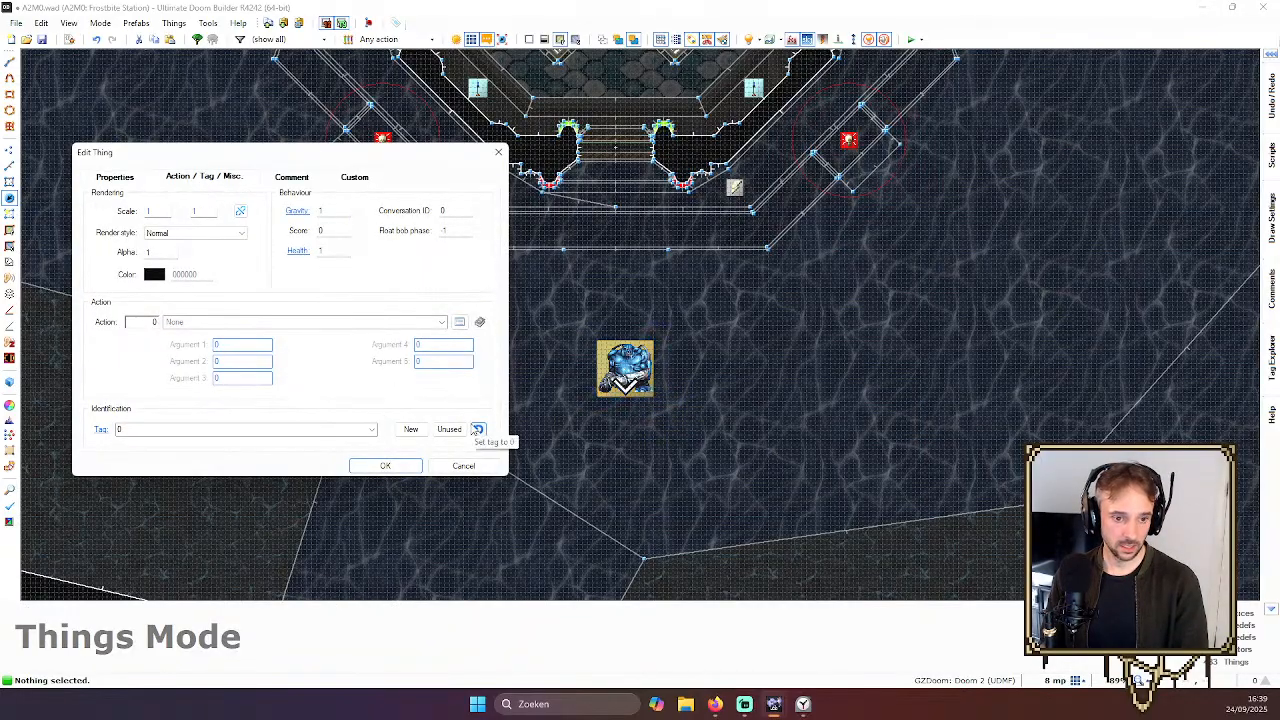
click(385, 465)
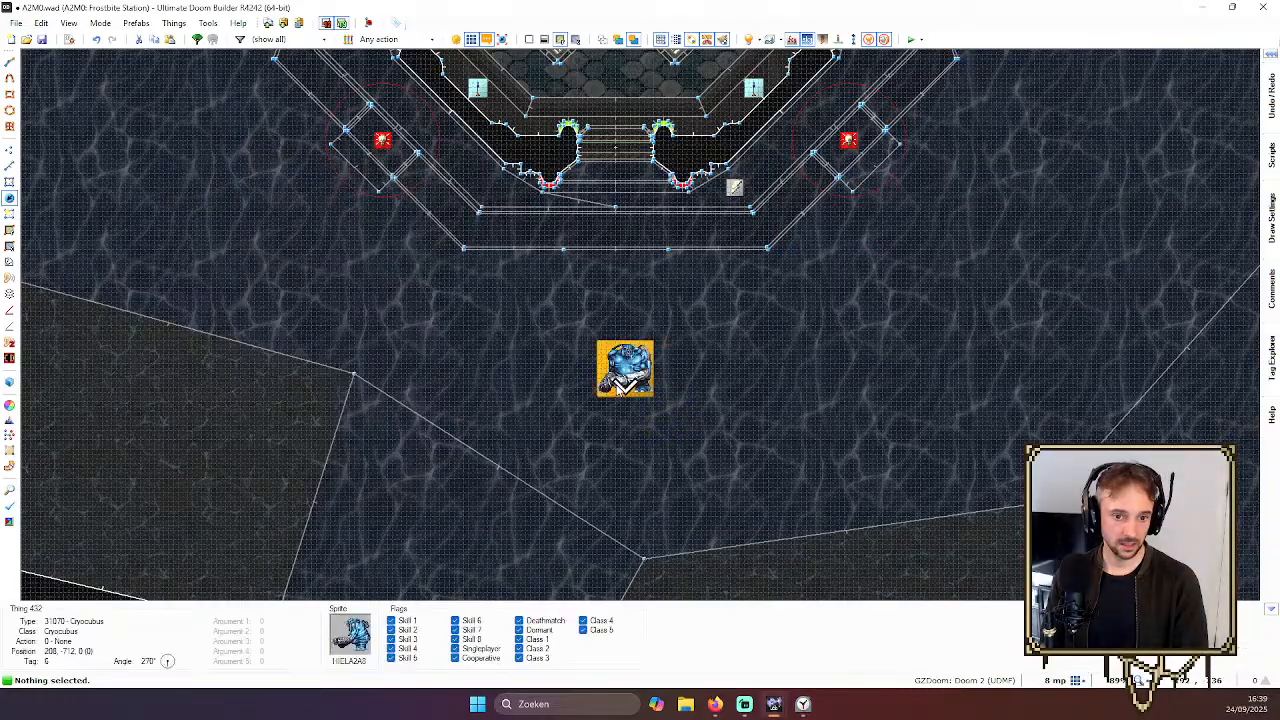
Add Thing_Activate (6); to the "A2M3completed" script, compile the scripts and close the script editor
click(68, 39)
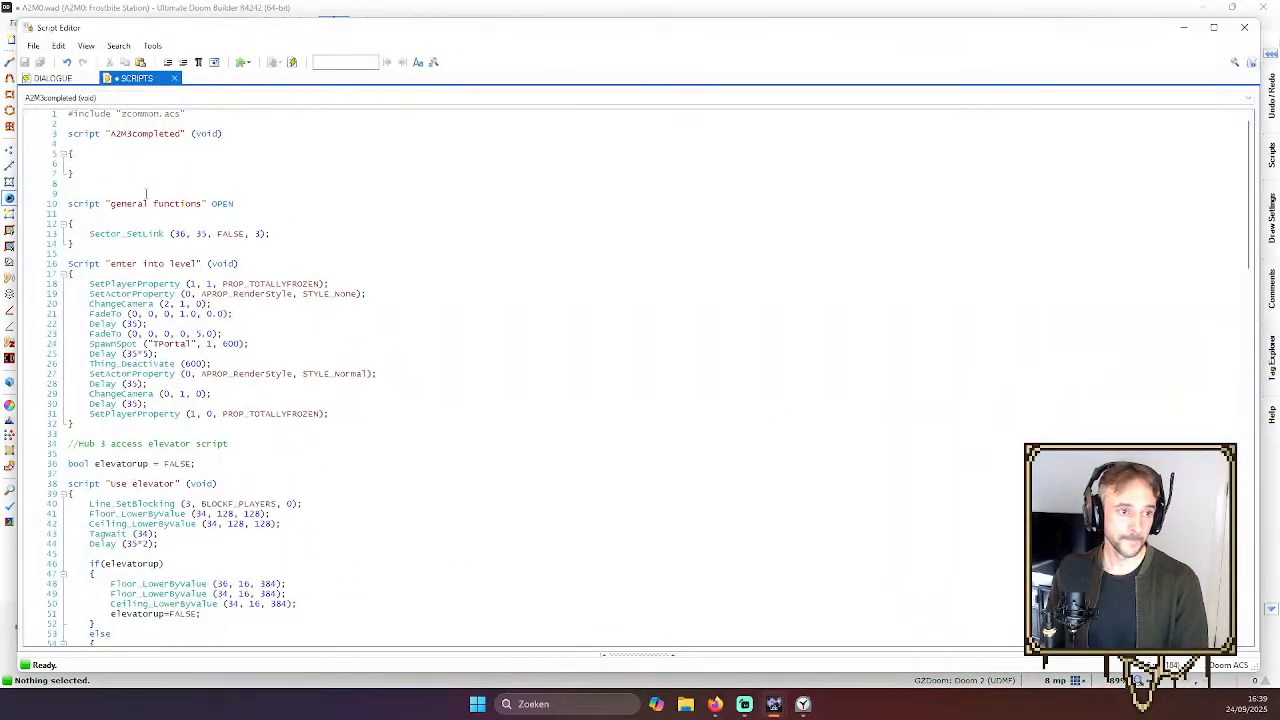
text(Thing)
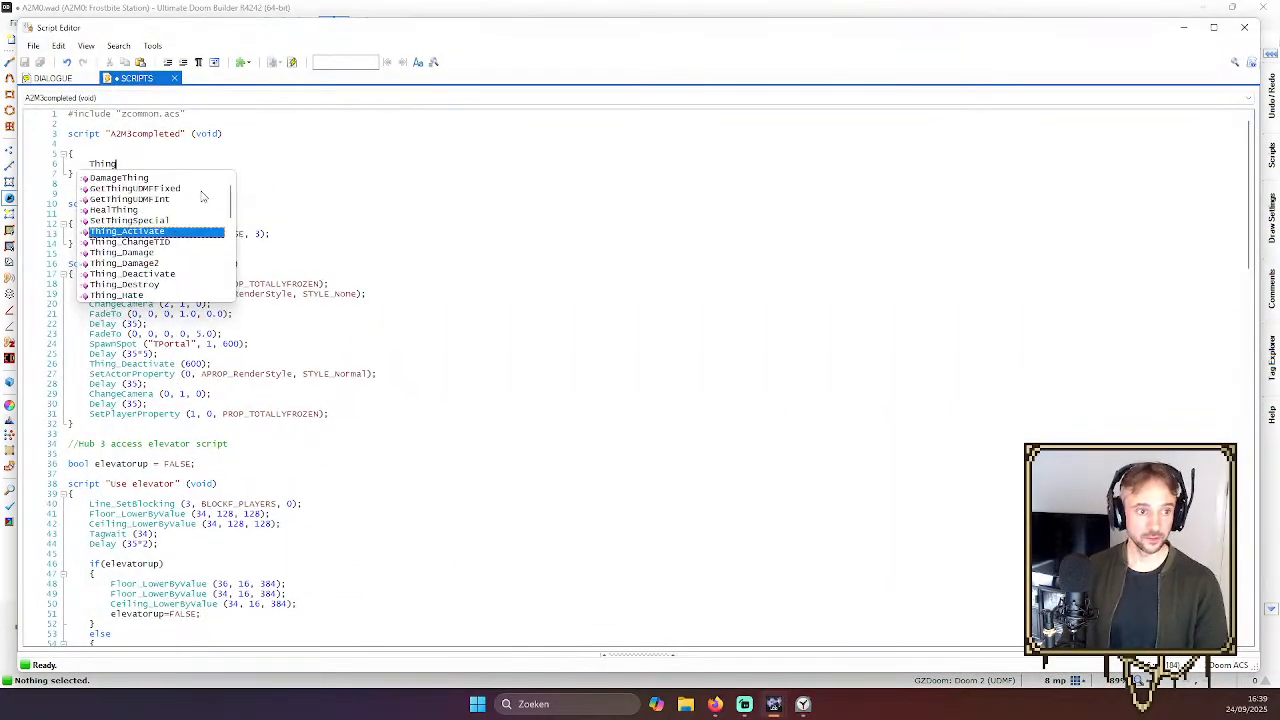
key(Return)
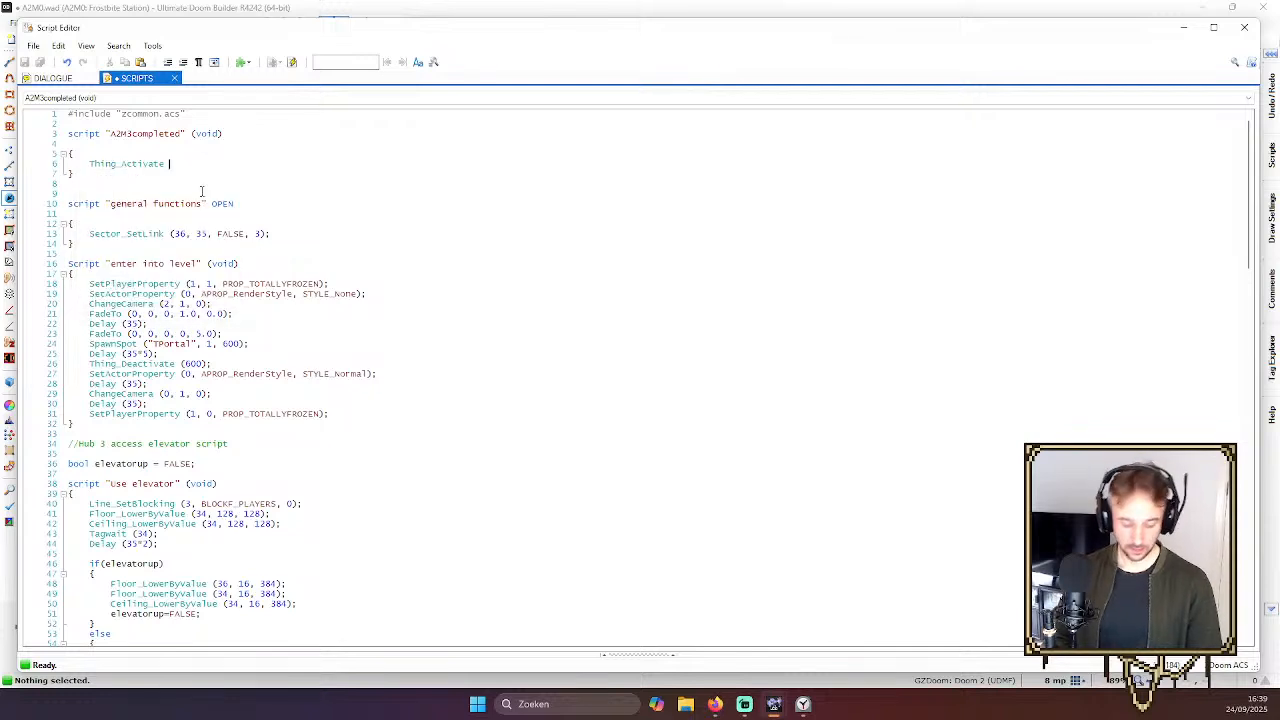
text((0);)
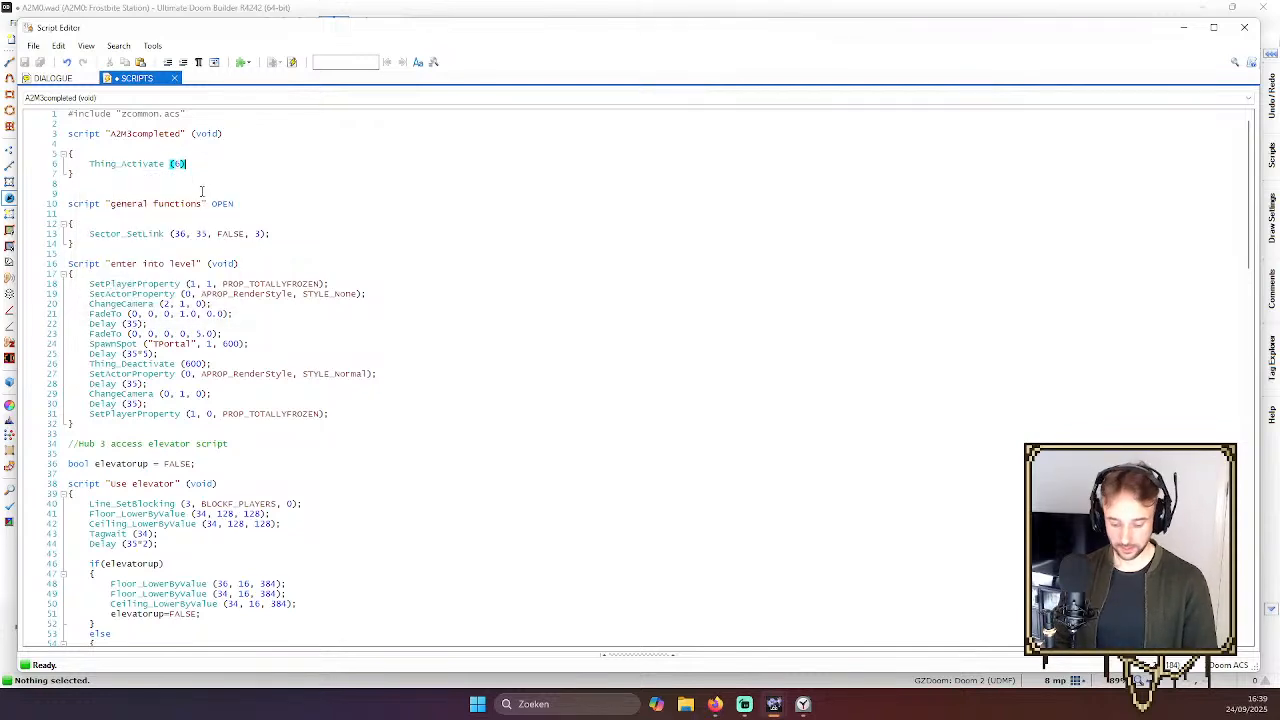
click(293, 63)
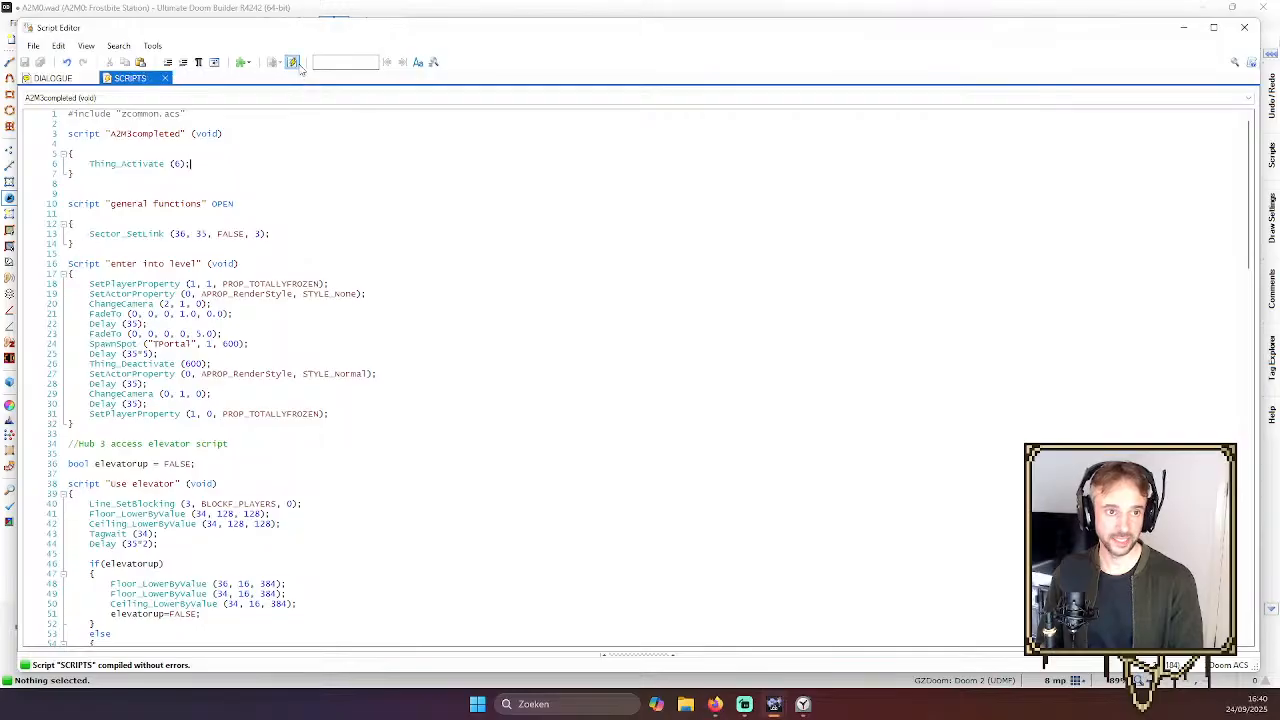
click(1245, 29)
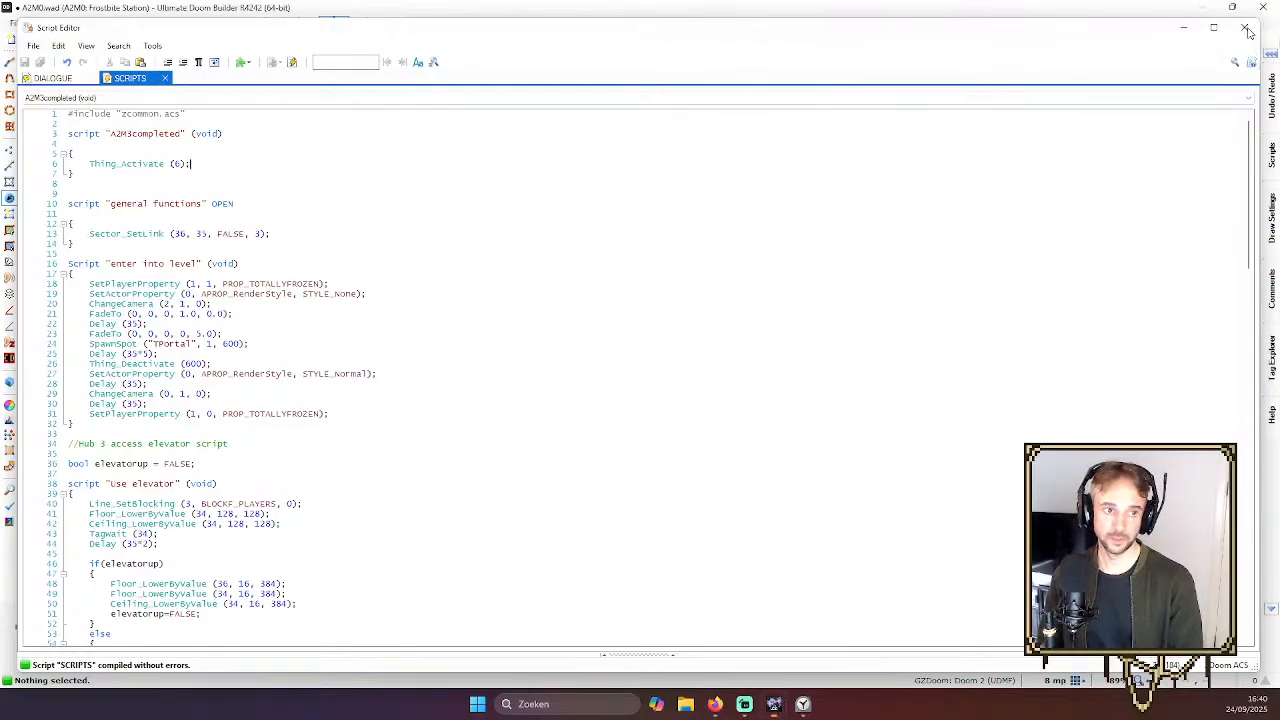
Save the A2M0 map and open map A2M3 from the recent file A2M3.wad with its existing resources
scroll(630, 370, down, 10)
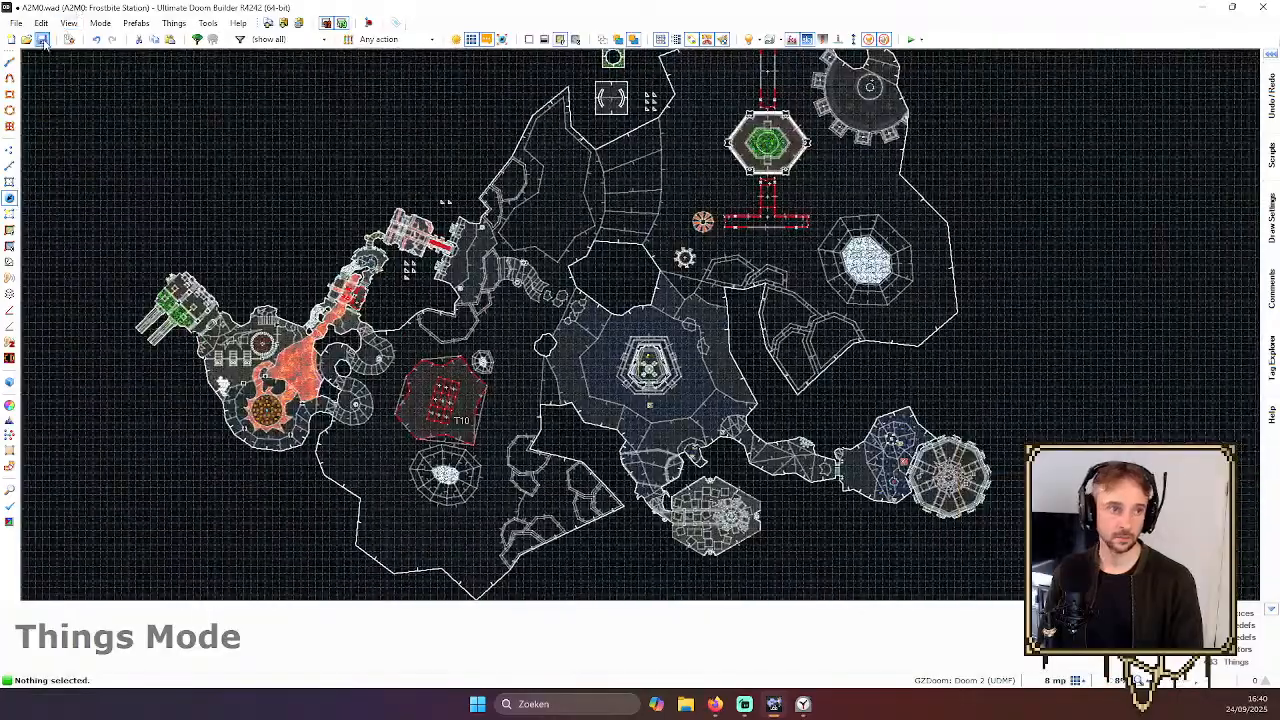
click(41, 39)
scroll(723, 206, down, 8)
key(Up)
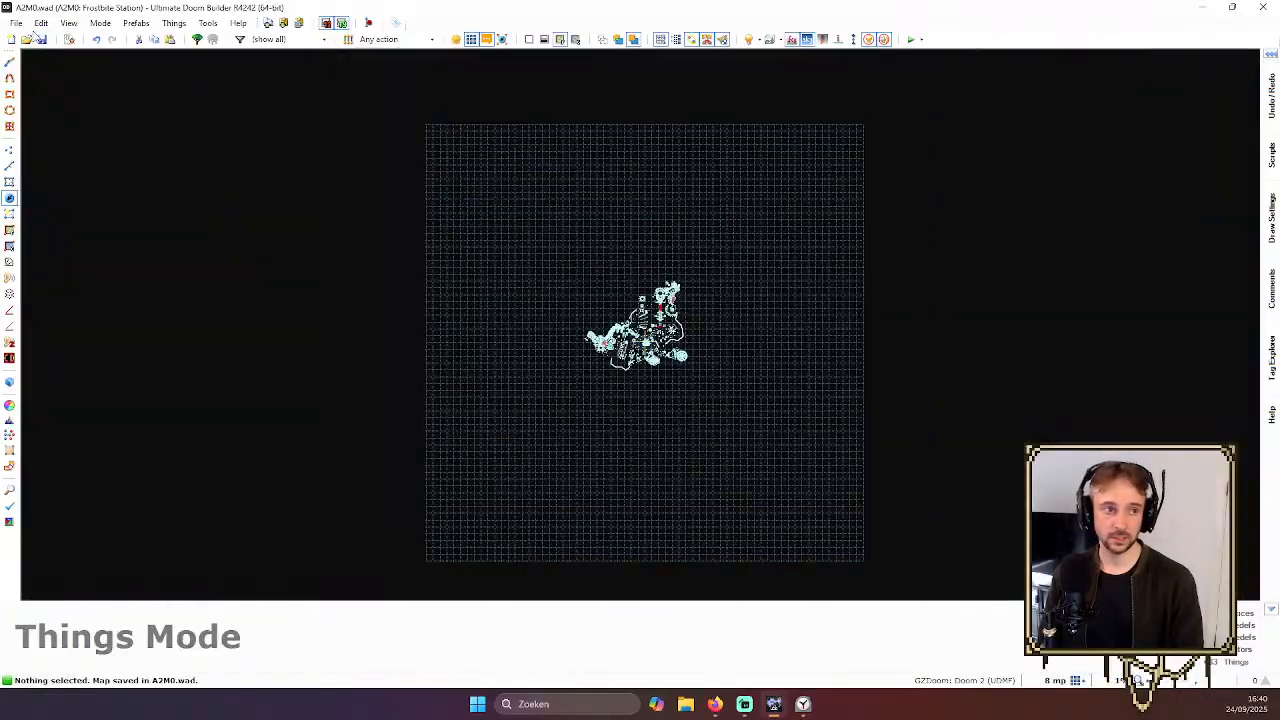
click(16, 23)
click(100, 203)
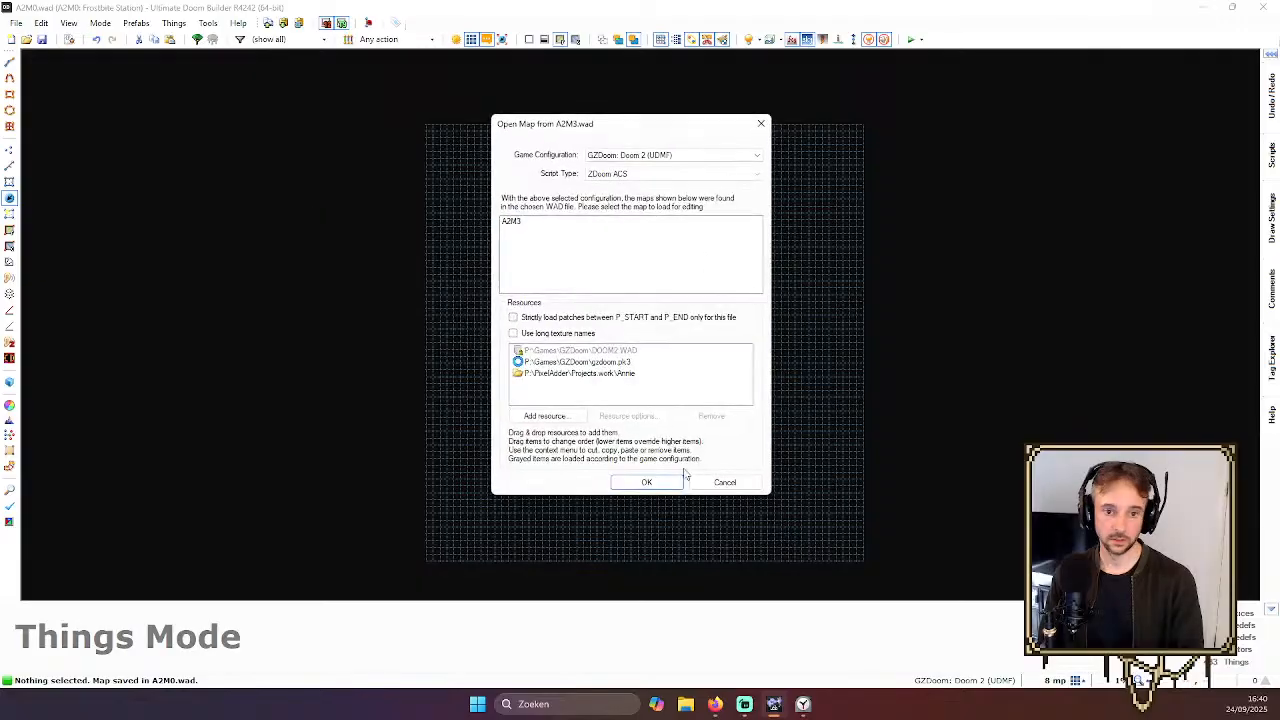
click(647, 482)
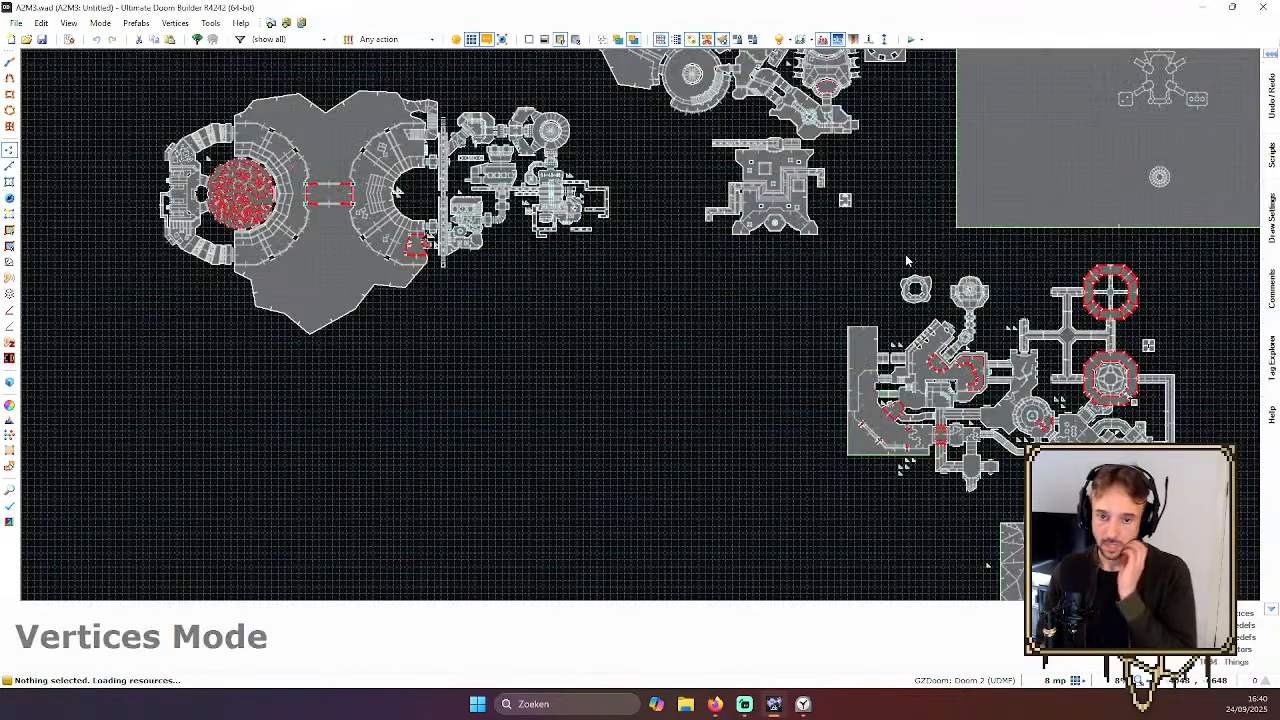
Start a playtest of A2M3 and enter the idkfa cheat to get all weapons, ammo and keys
scroll(853, 258, up, 5)
scroll(840, 230, down, 4)
scroll(825, 195, up, 11)
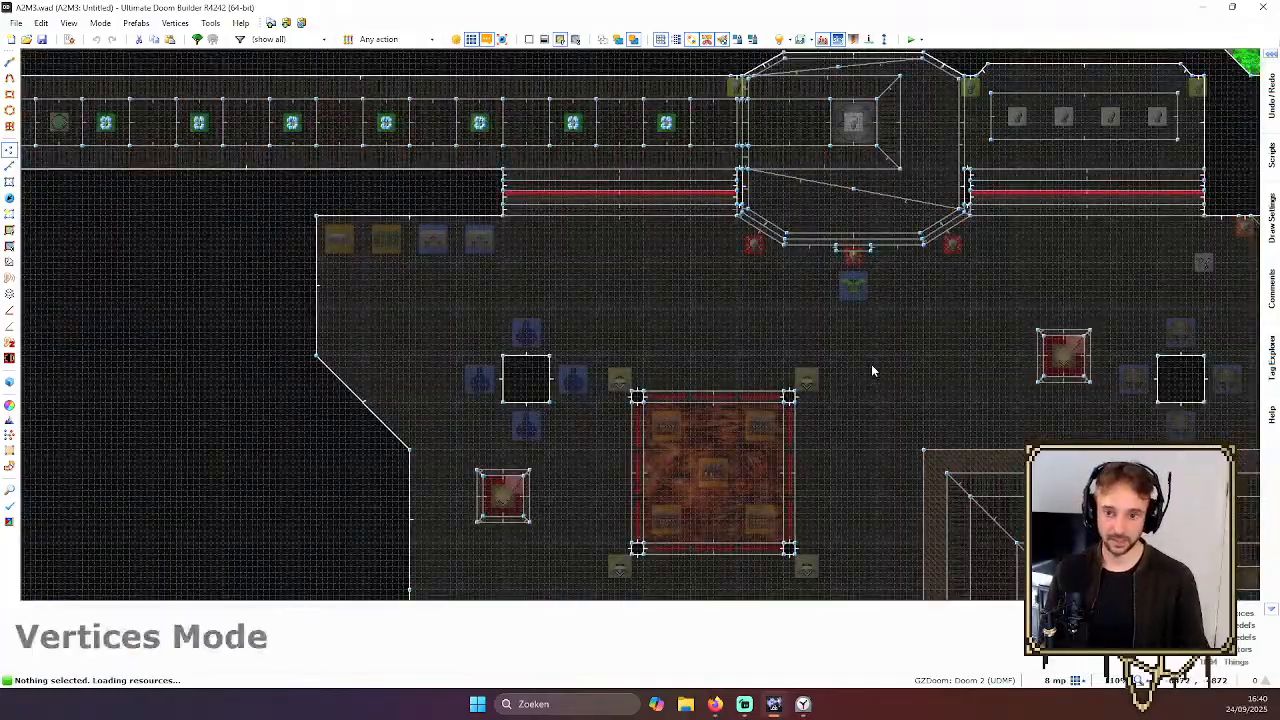
key(F9)
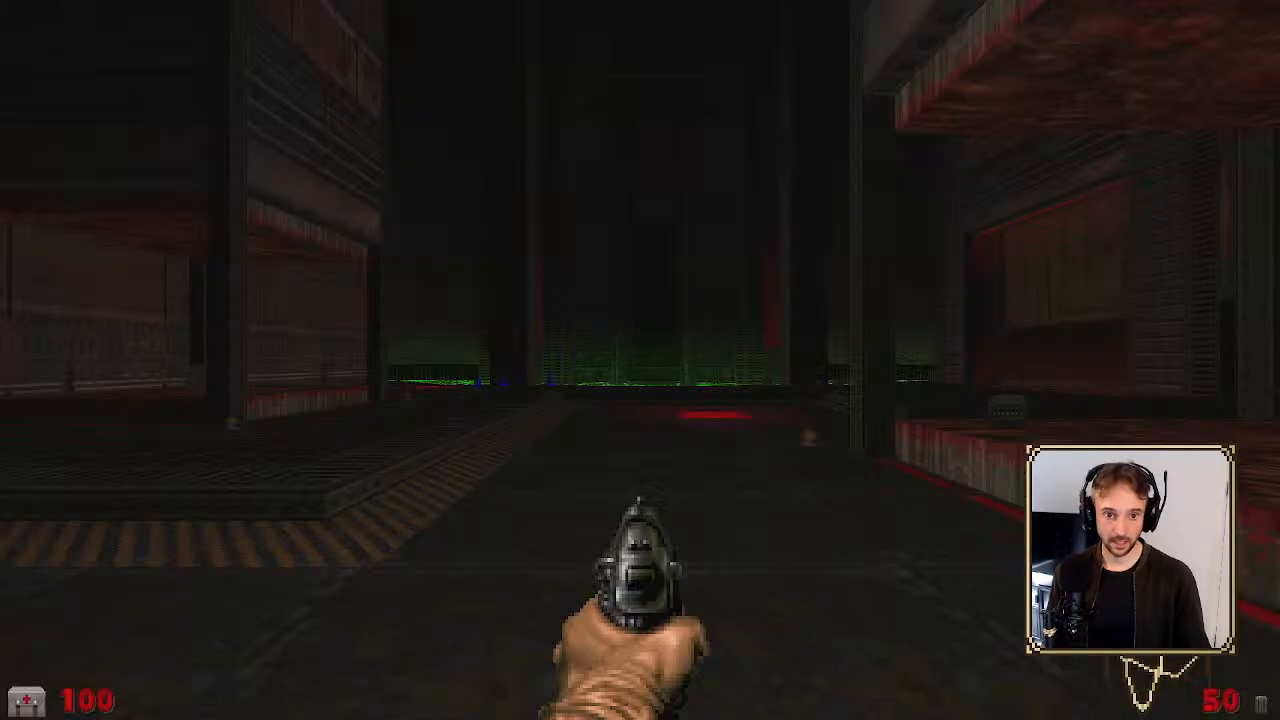
key(grave)
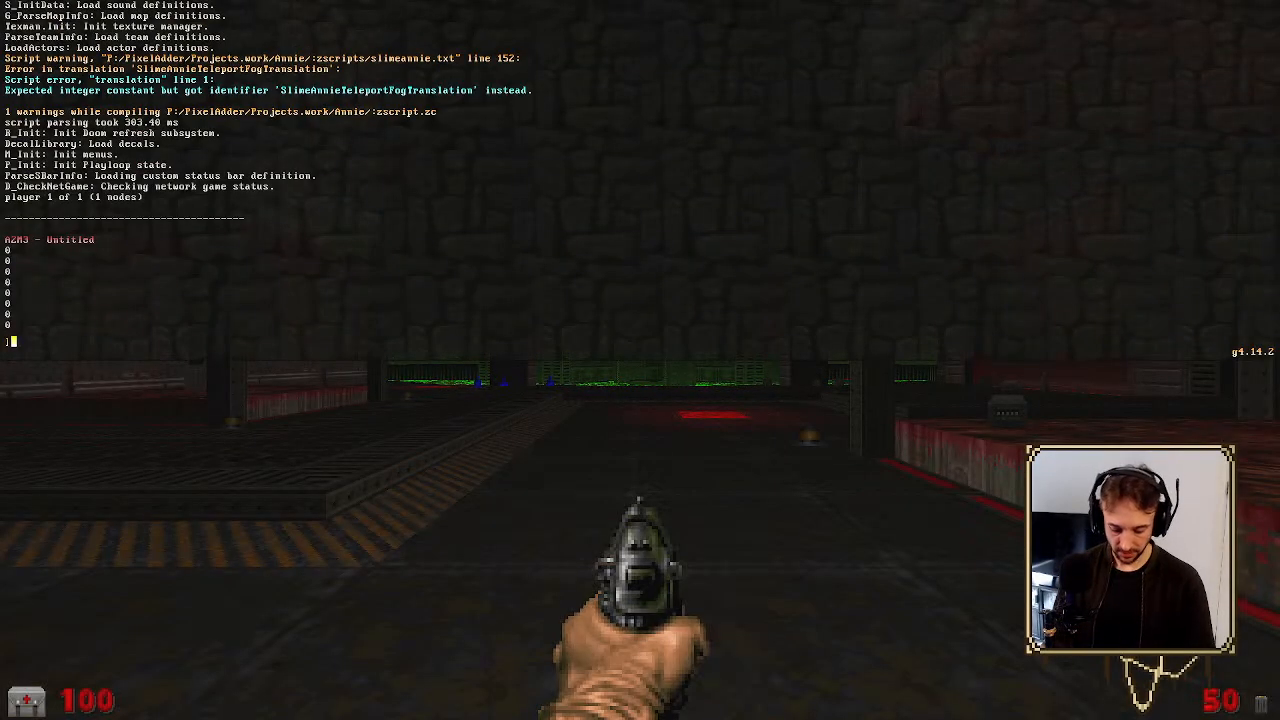
key(grave)
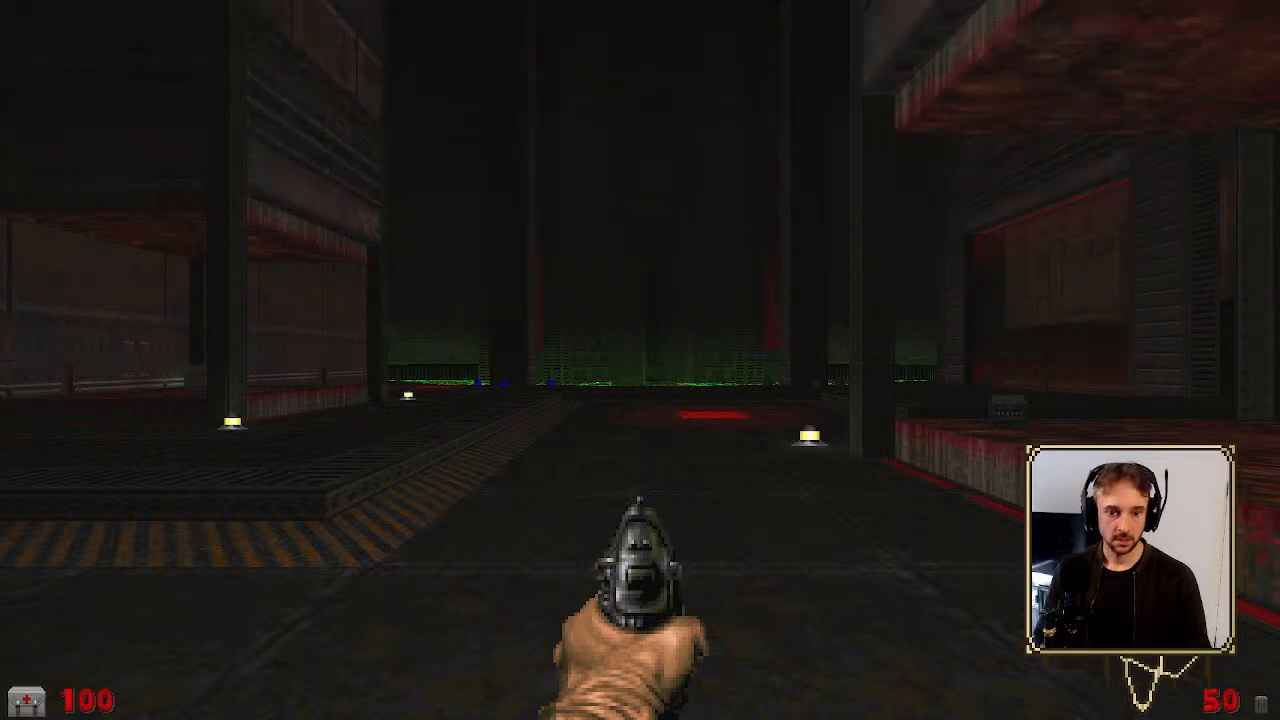
text(widkfa)
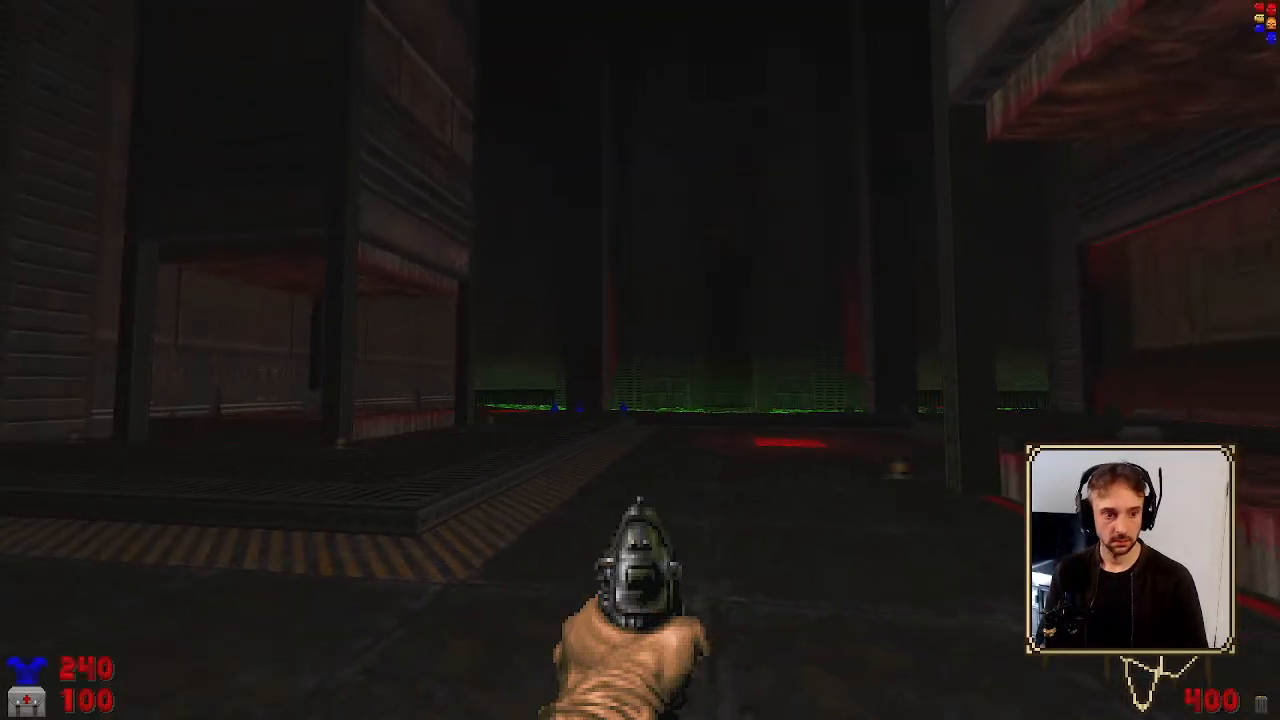
key(Tab)
key(Tab)
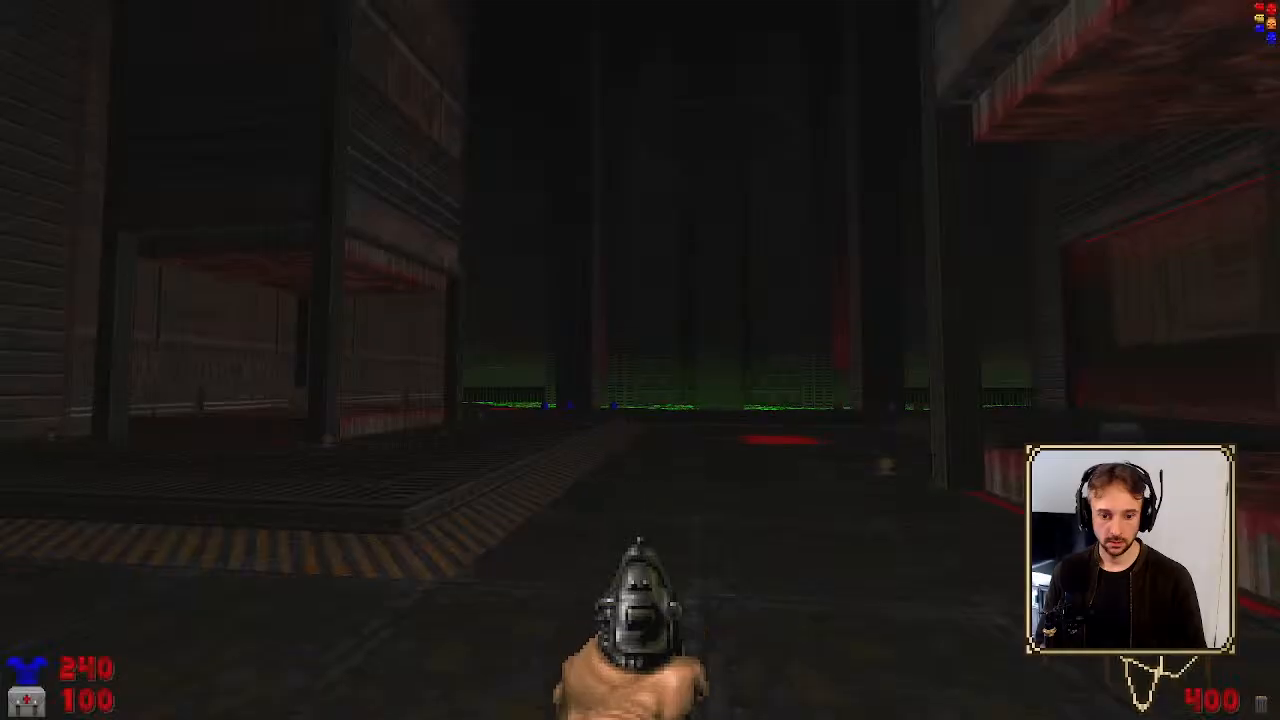
Activate the red and green switch panel in the control room beside the monster belt, and equip the plasma rifle
key(1)
key(w)
key(7)
key(w)
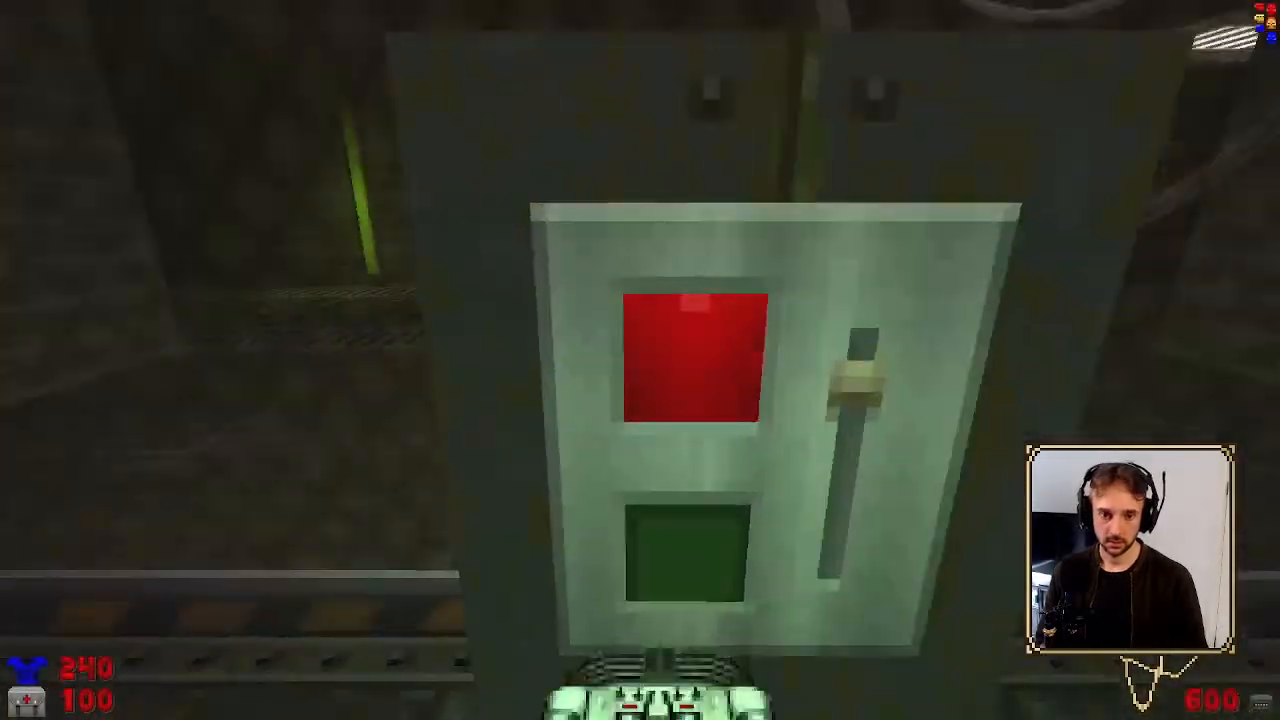
key(6)
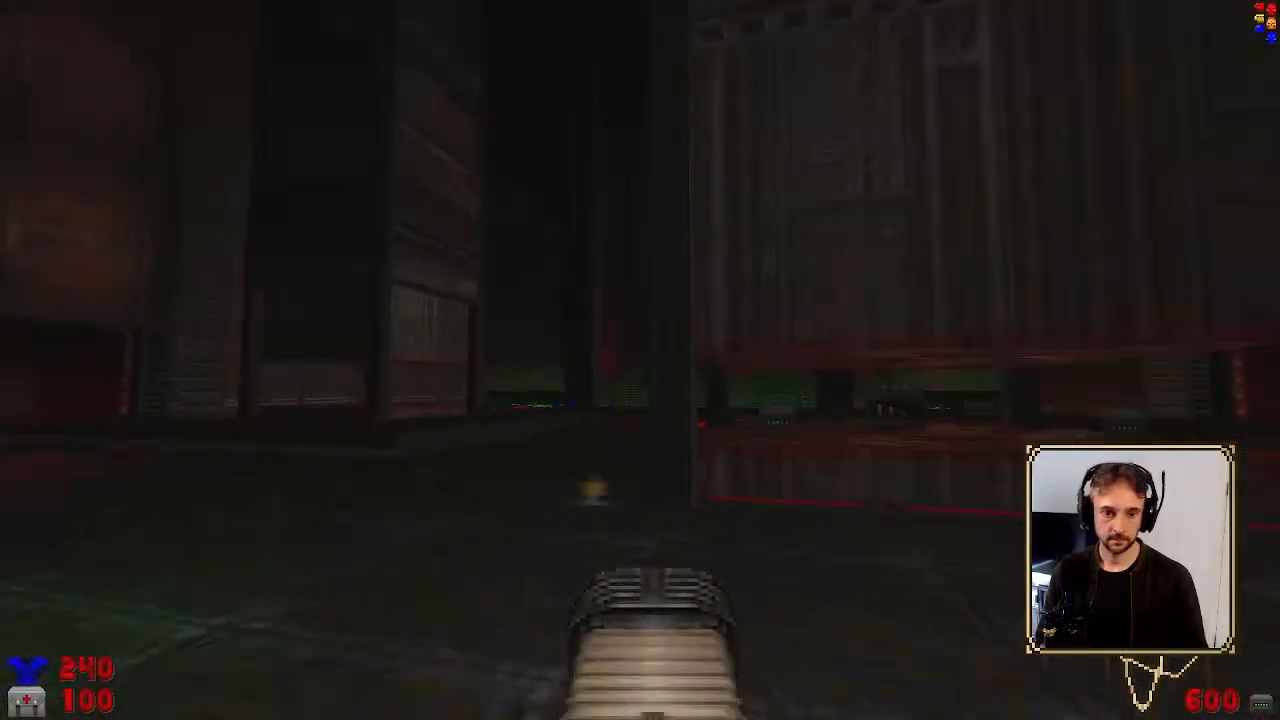
Walk through the arena to the monster belt beside the control room and examine the monsters riding along it
key(w)
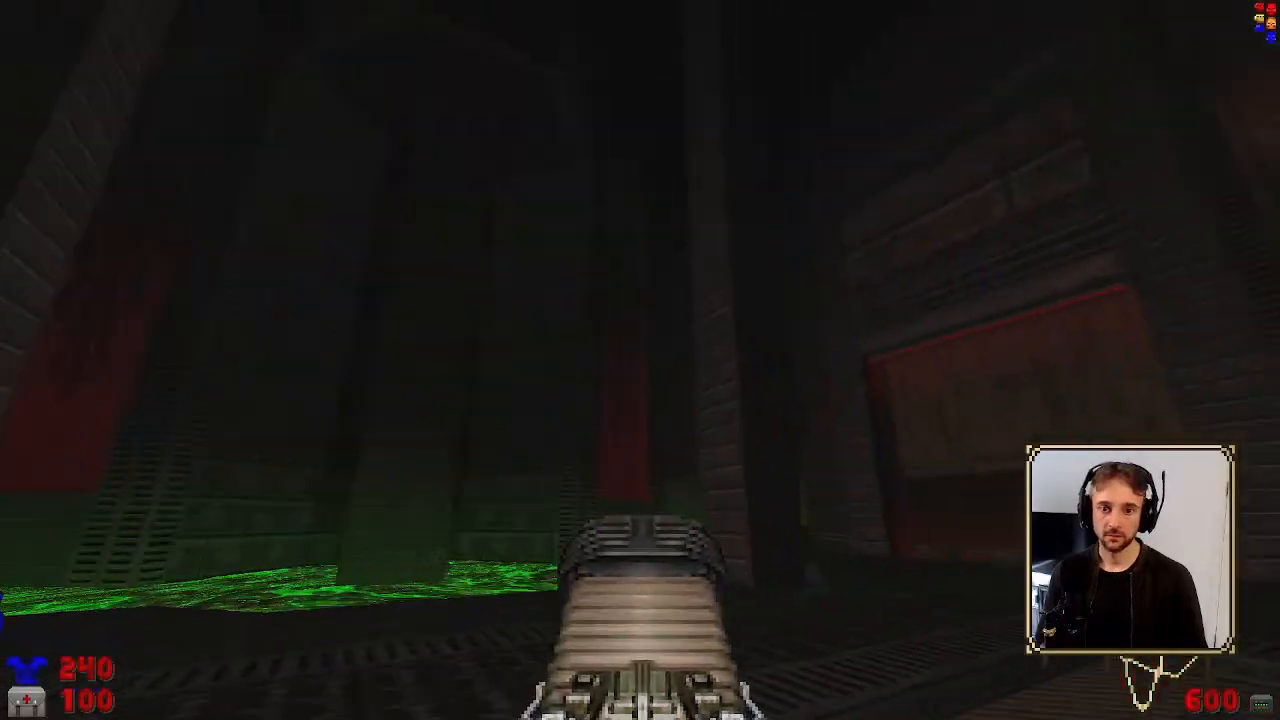
key(w)
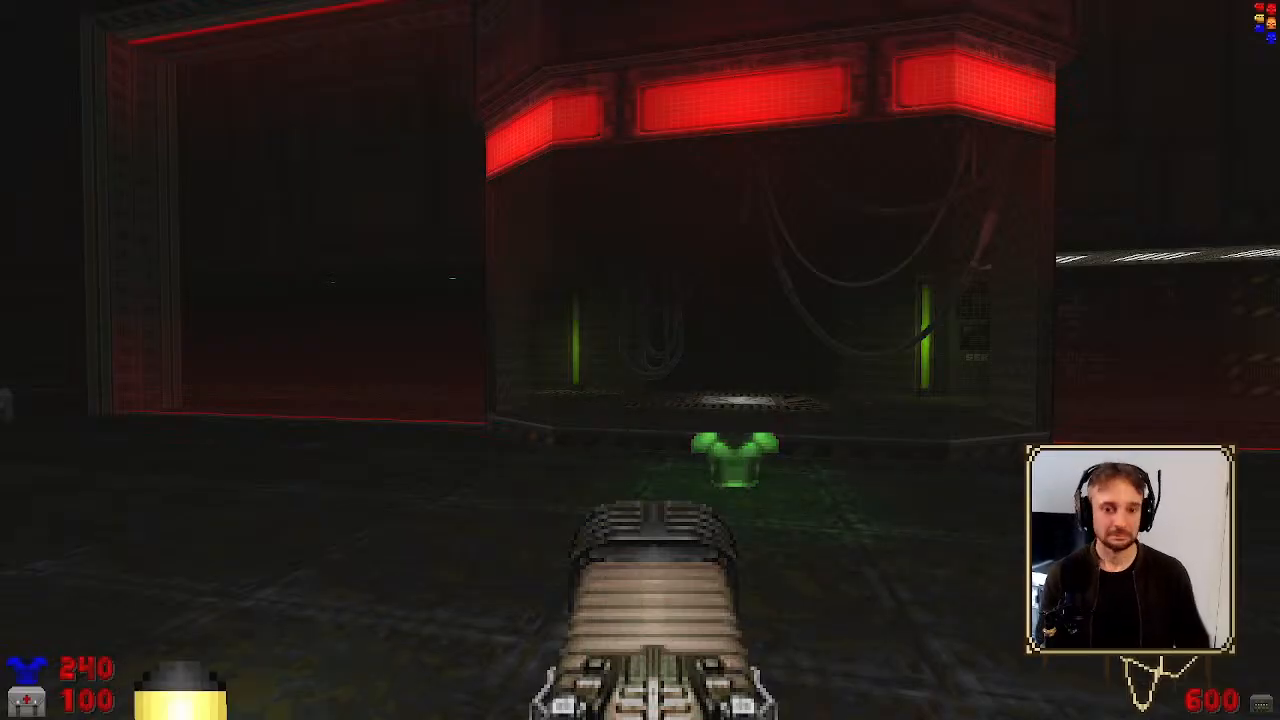
key(w)
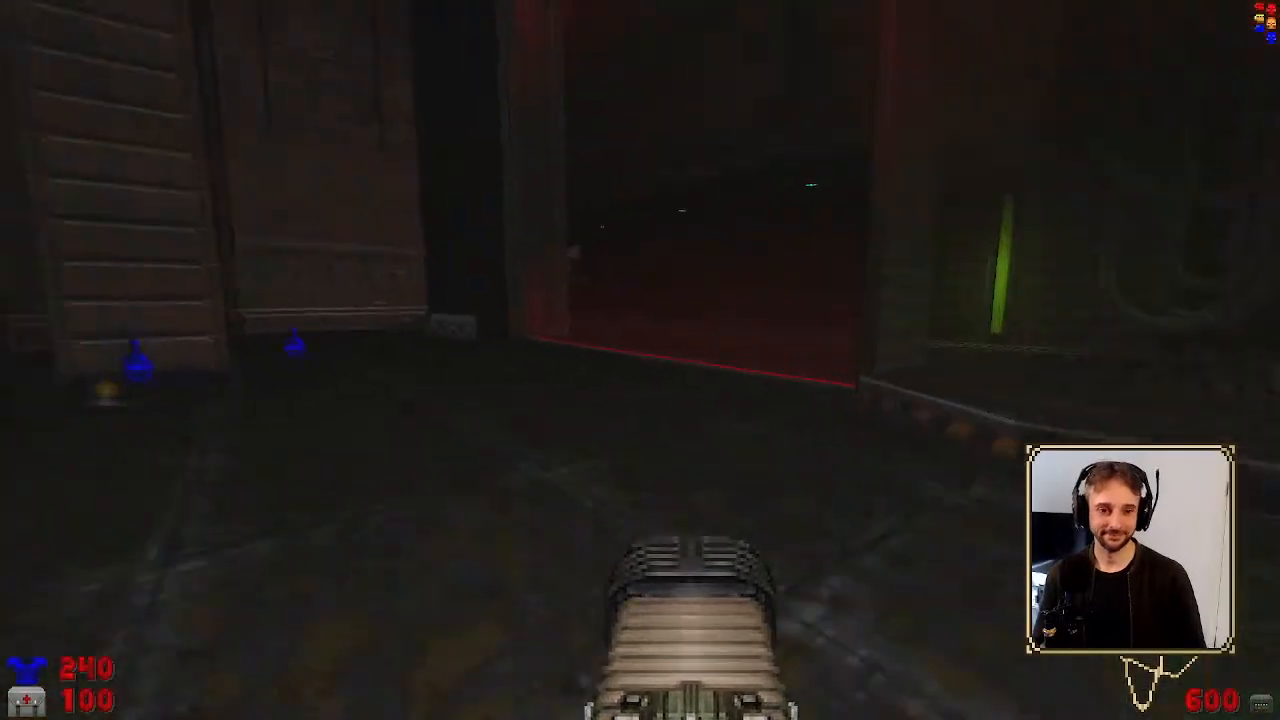
key(w)
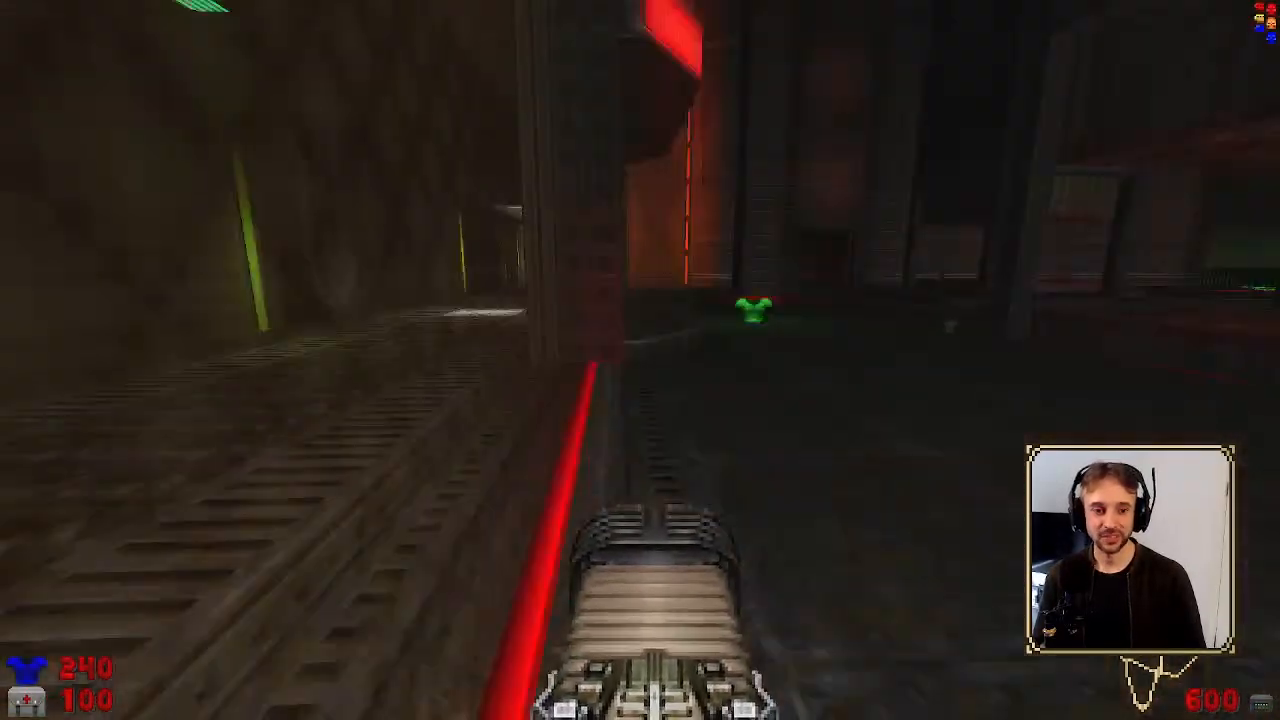
key(w)
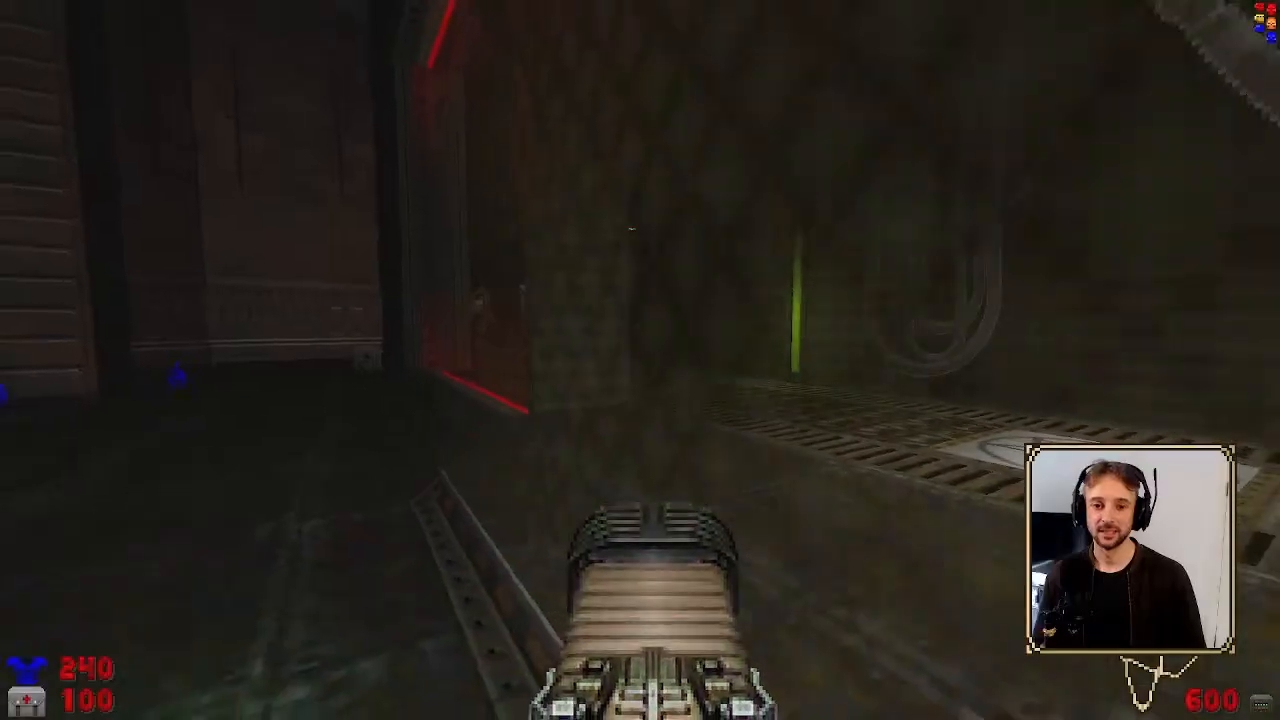
key(w)
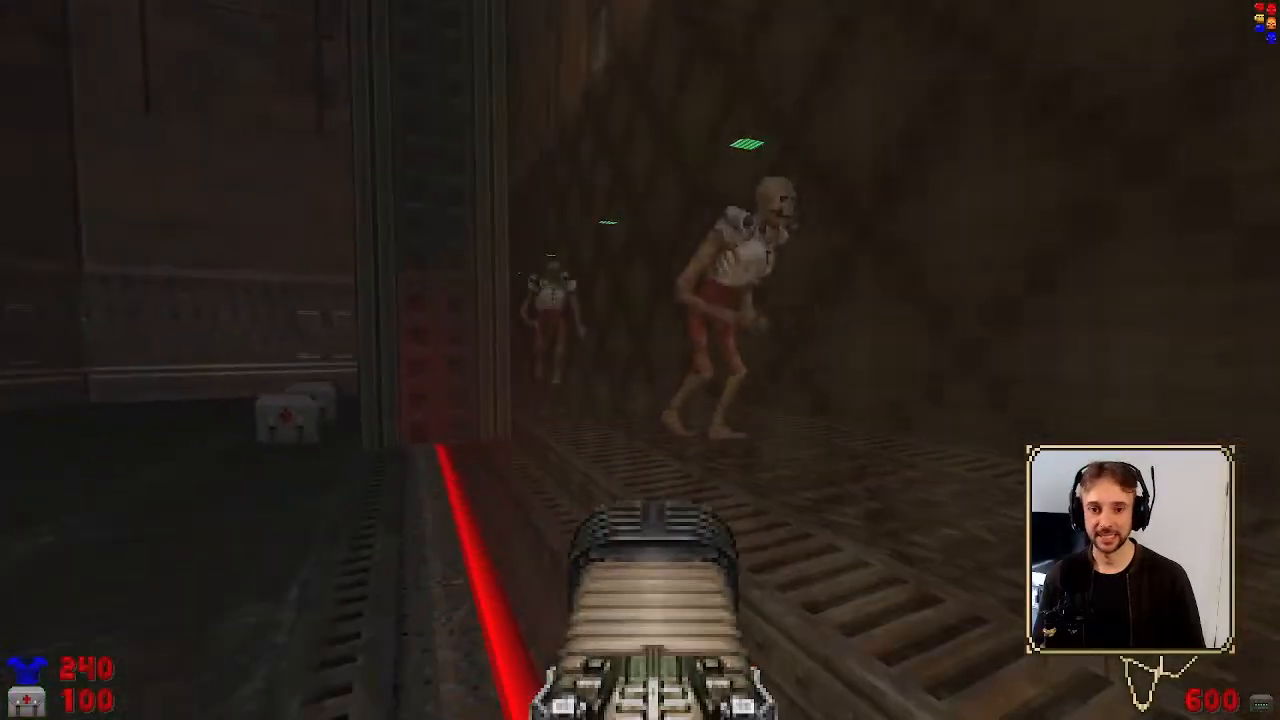
key(w)
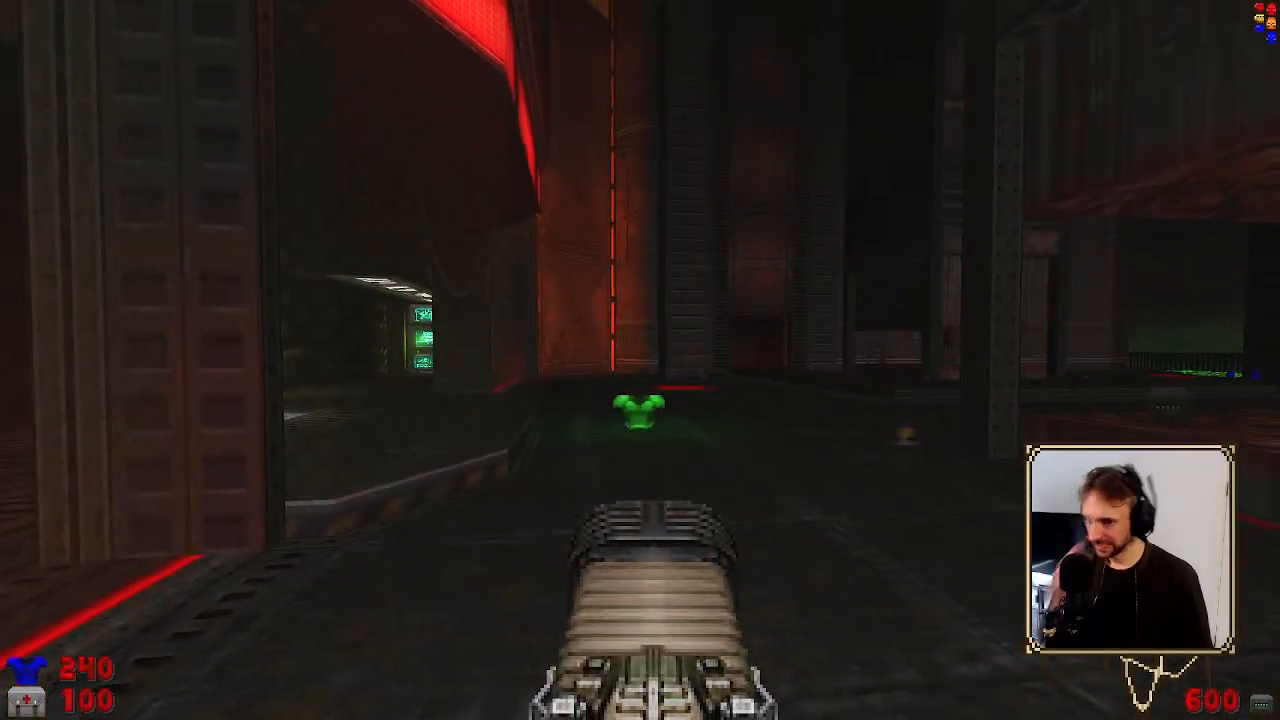
key(w)
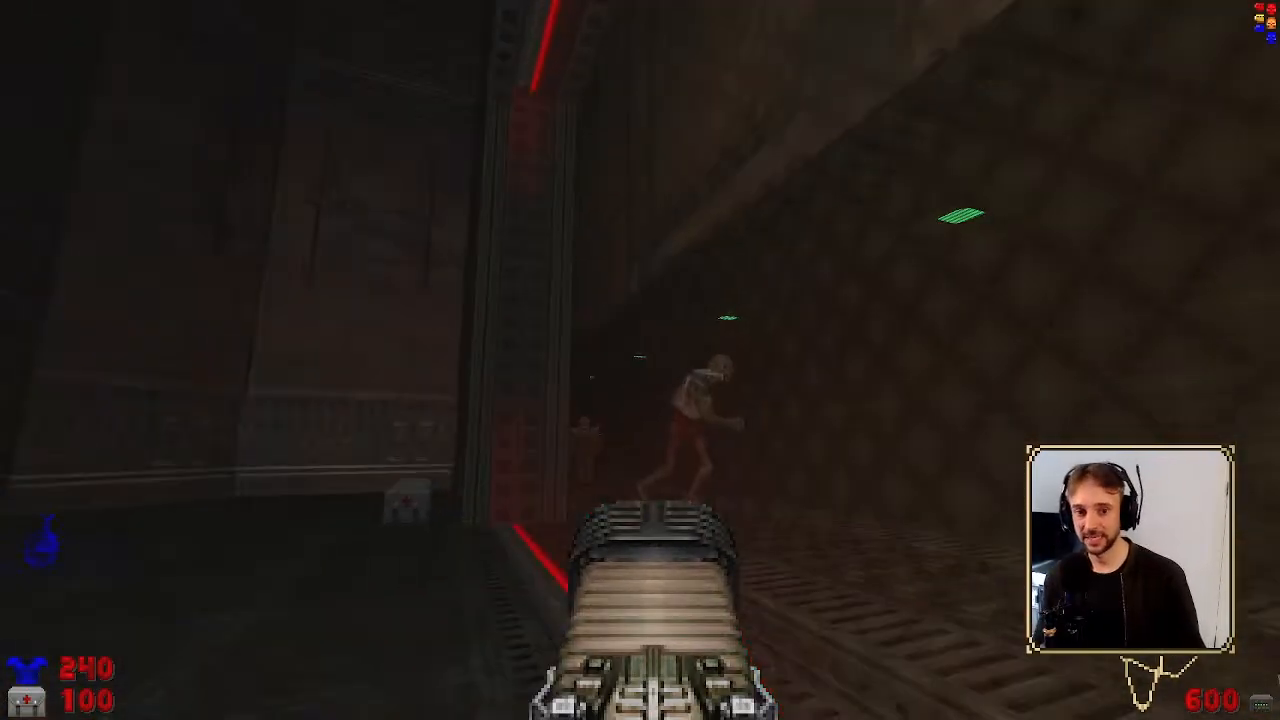
key(w)
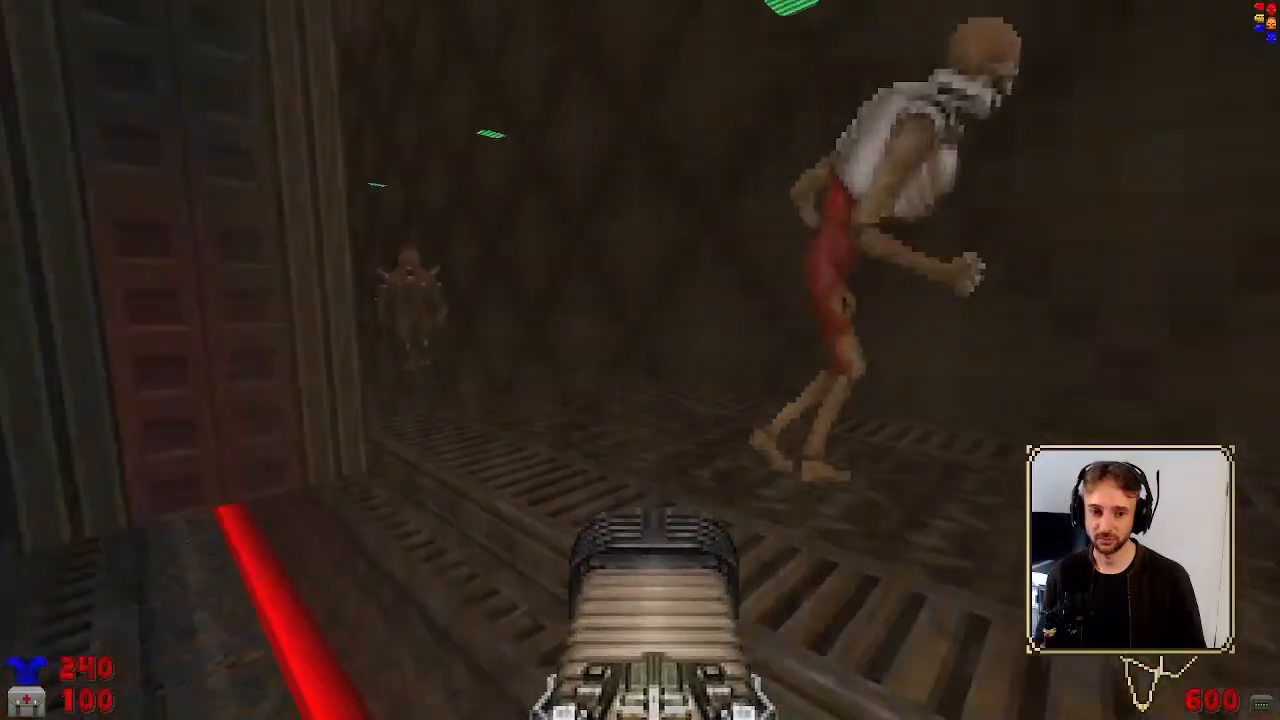
key(w)
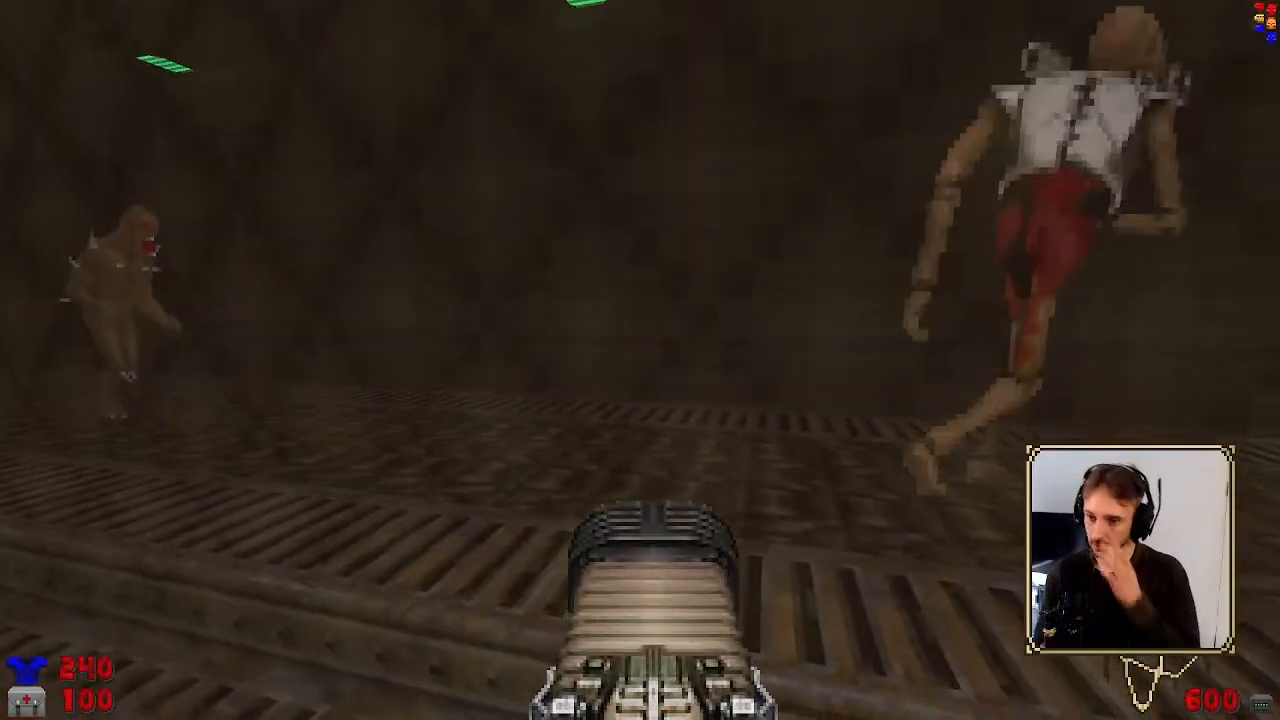
Check from the arena side how the belt delivers revenants and other monsters past the control room window
key(w)
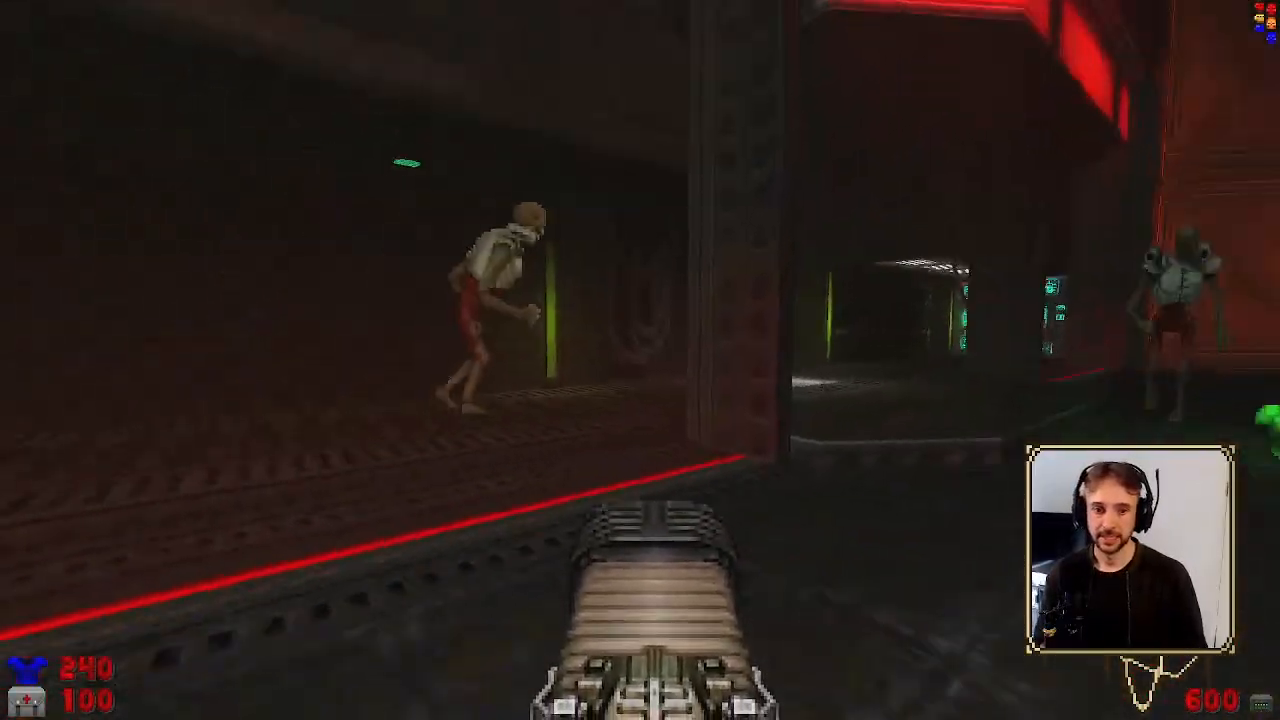
key(d)
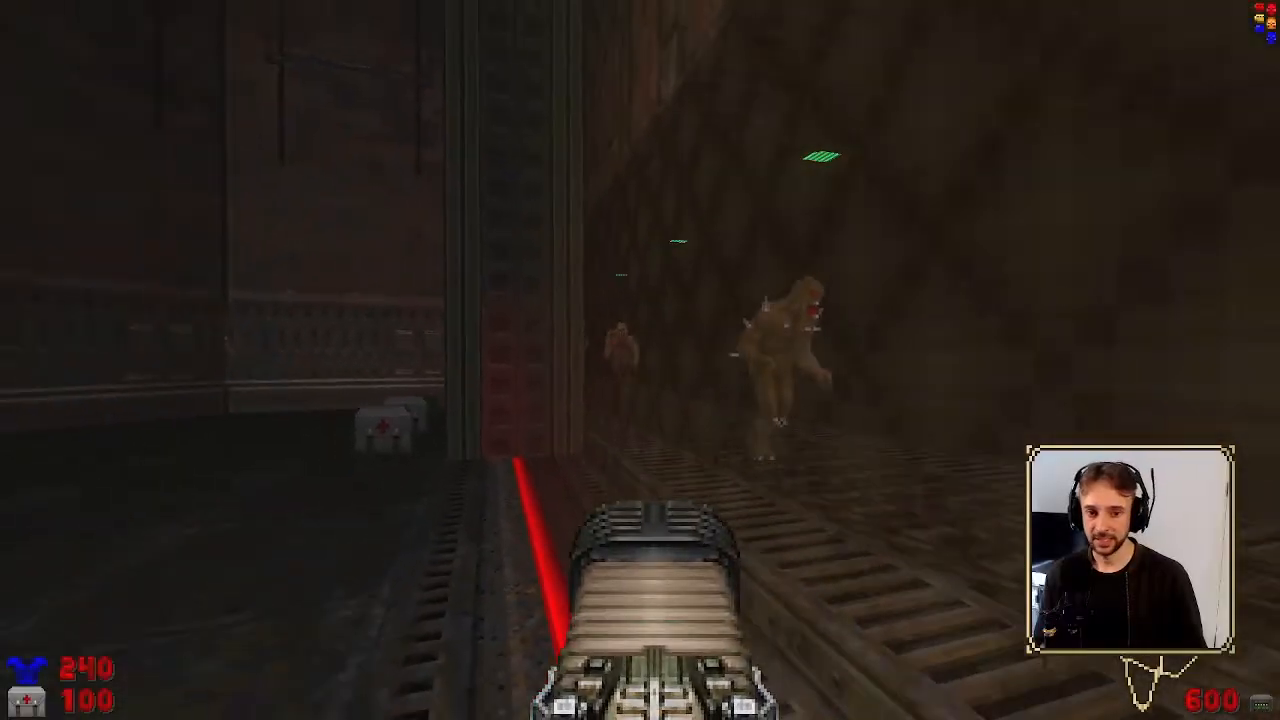
key(w)
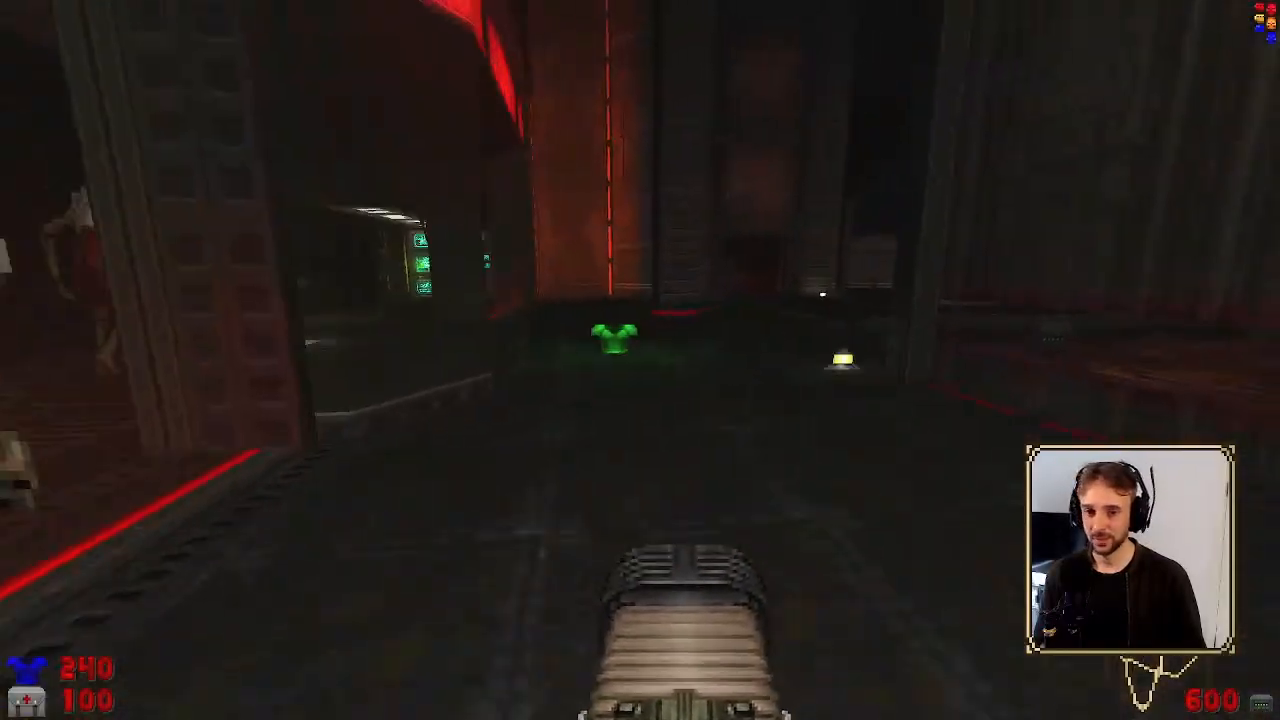
key(w)
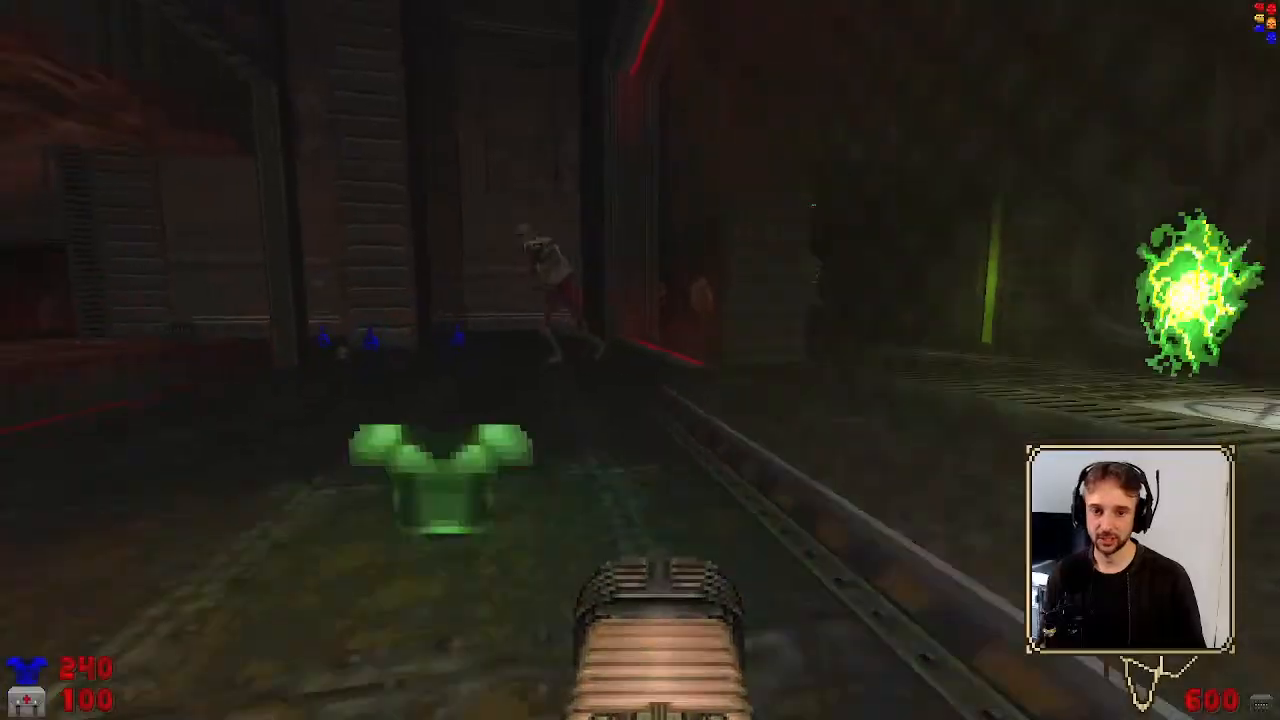
key(s)
key(w)
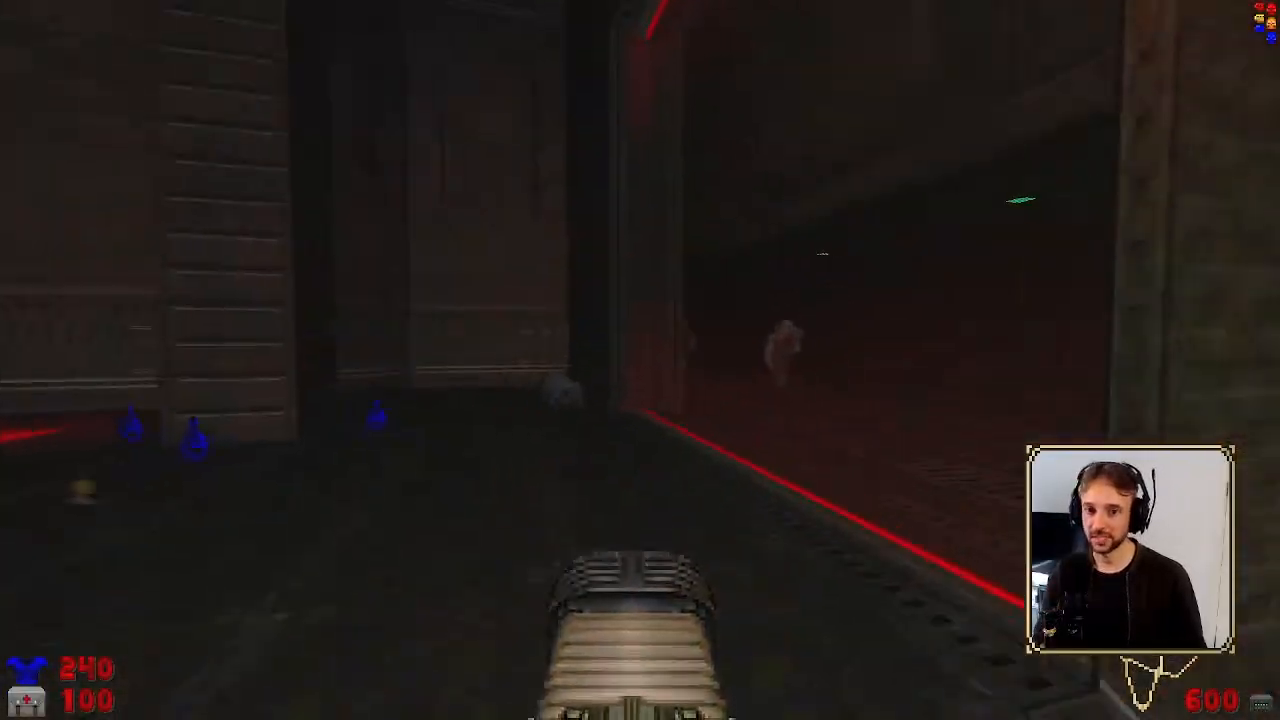
key(w)
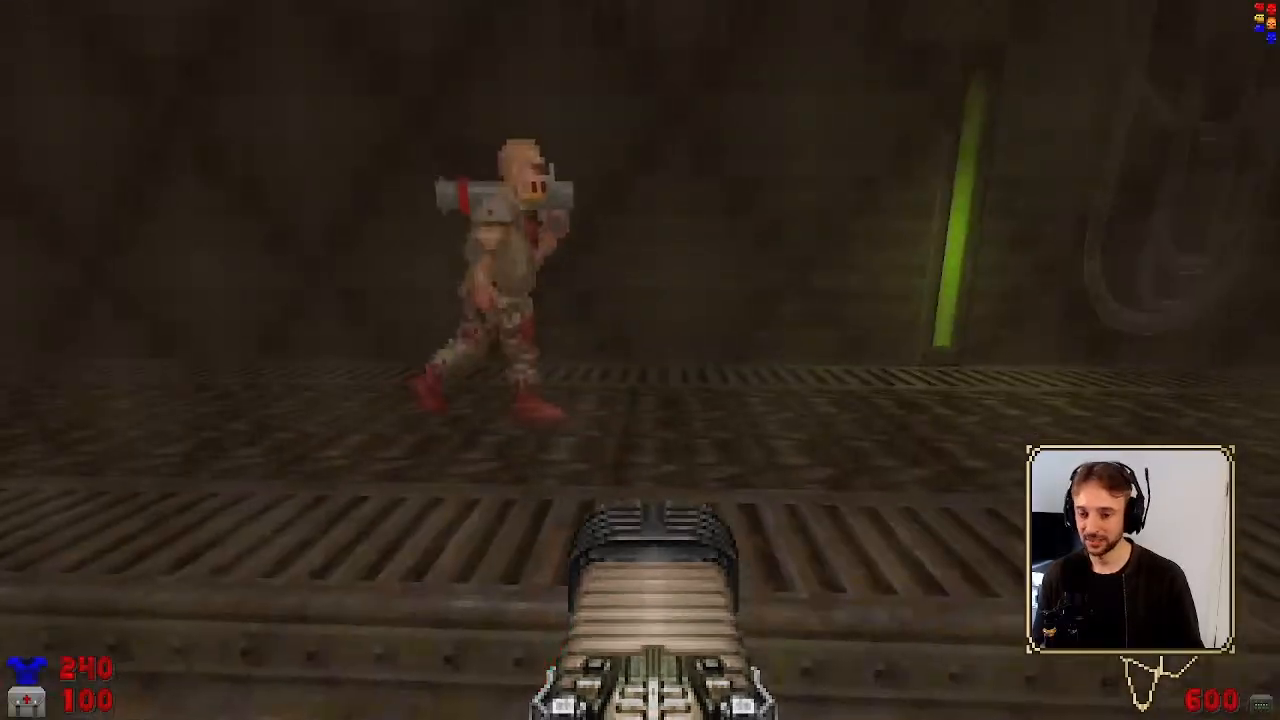
key(w)
Circle the arena past the barrel conveyor and the central platform, dodging the delivered monsters and collecting health bonuses
key(w)
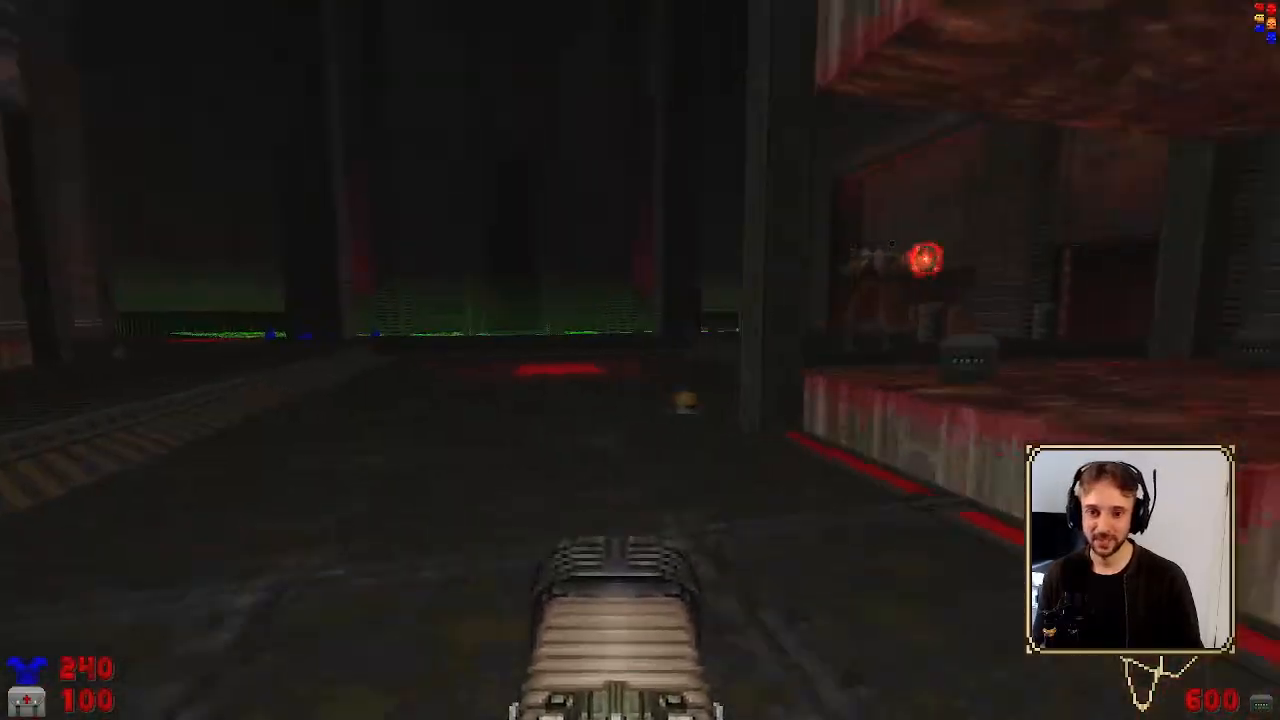
key(w)
key(w)
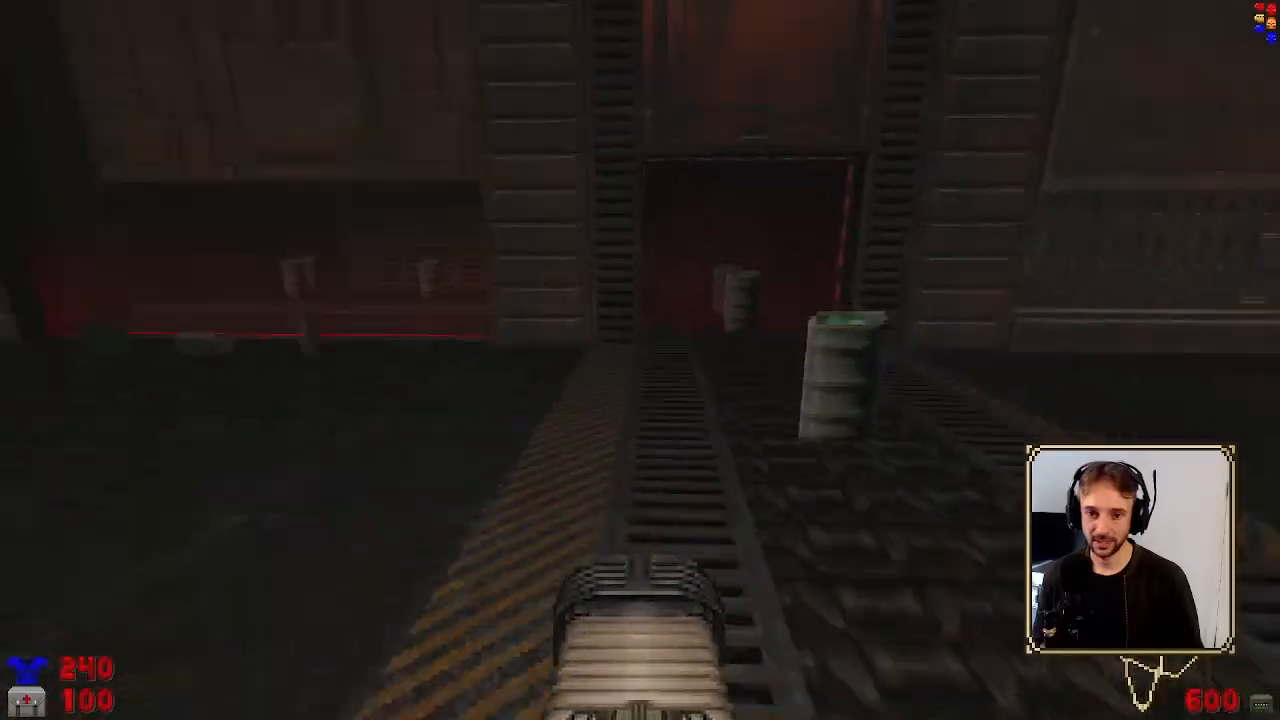
key(w)
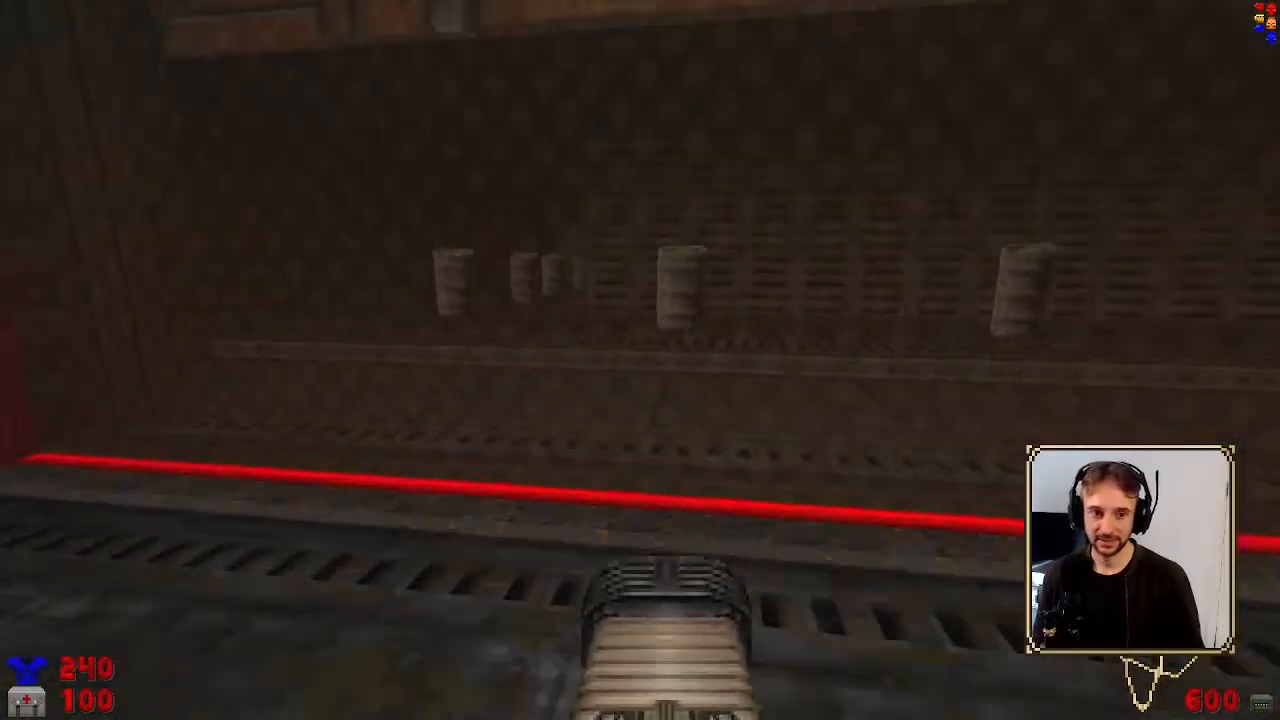
key(w)
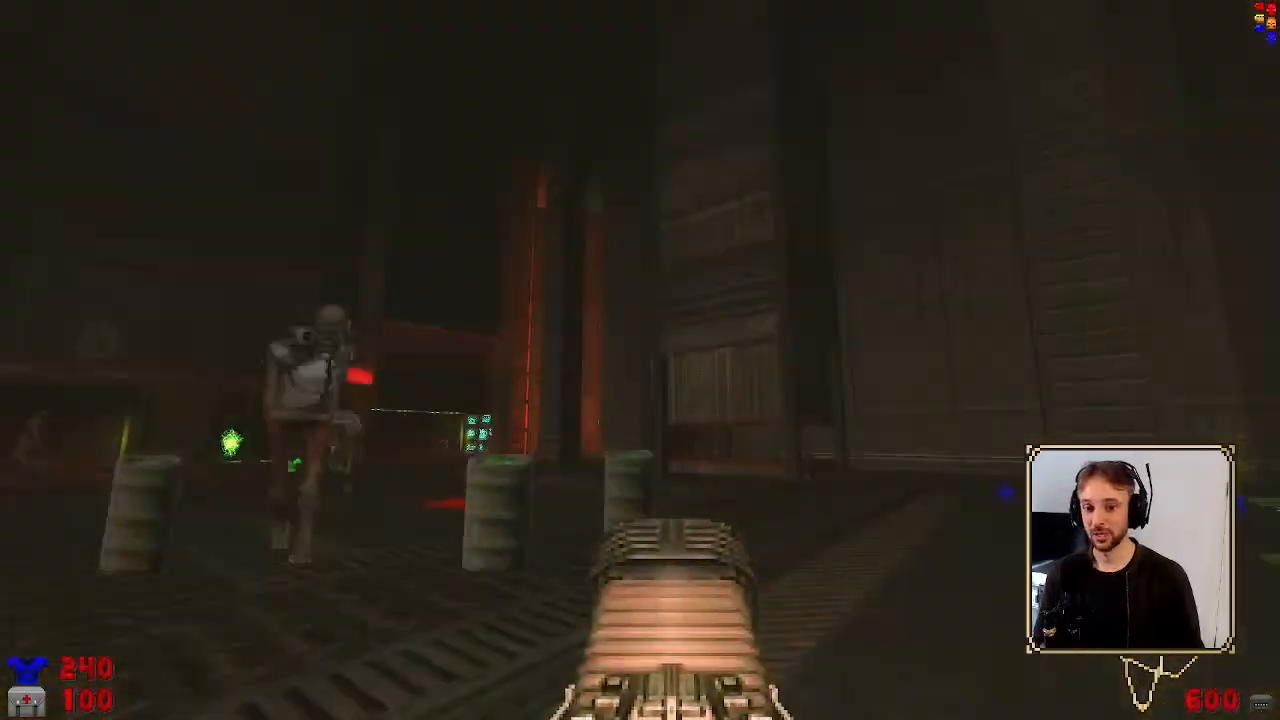
key(w)
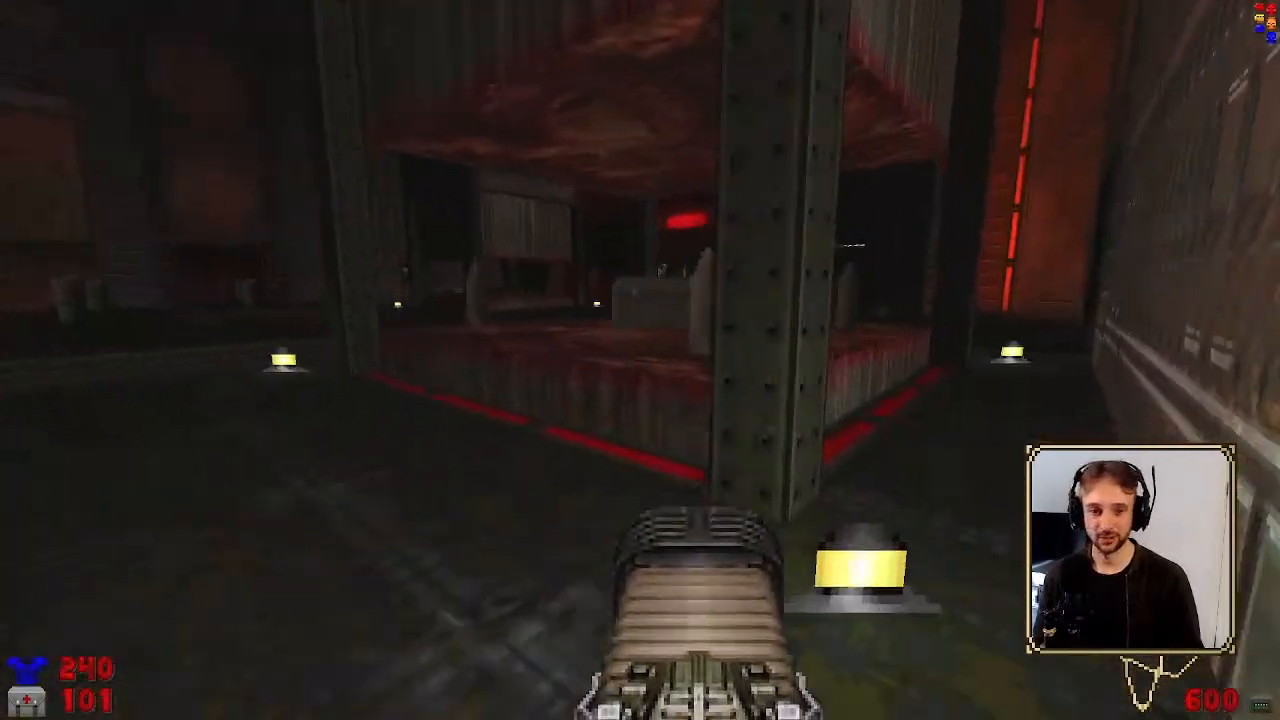
key(w)
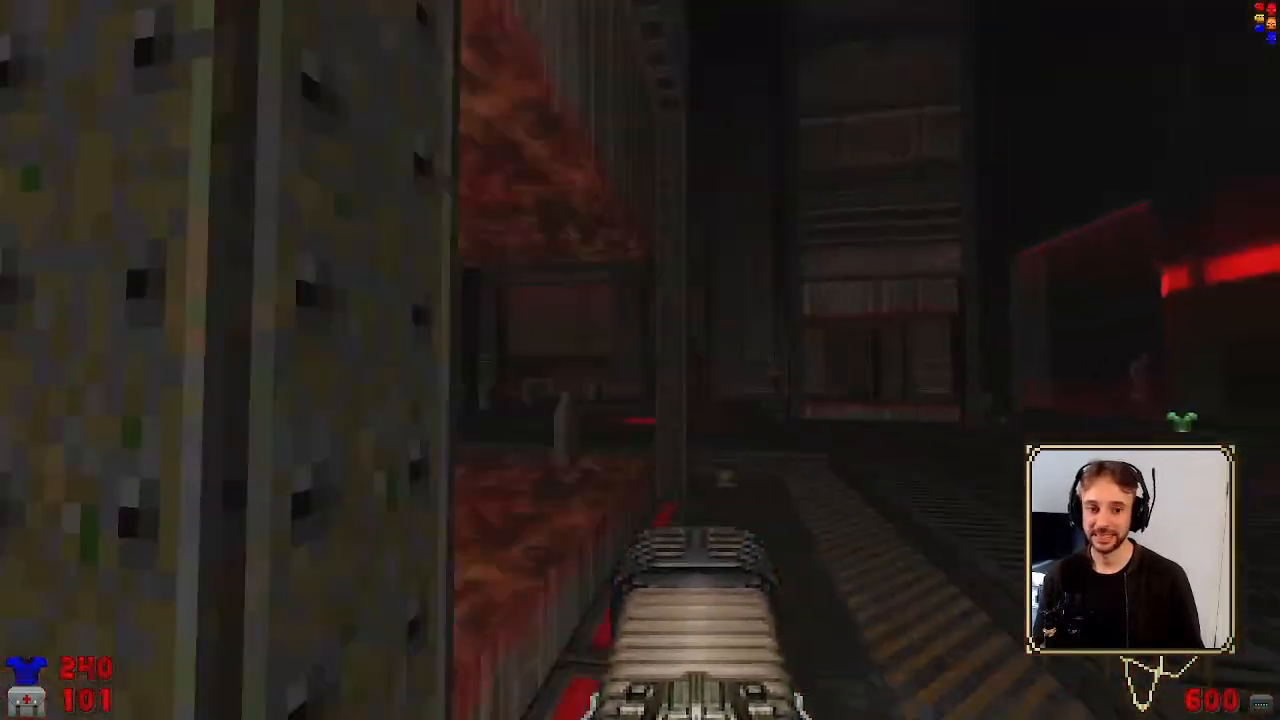
key(w)
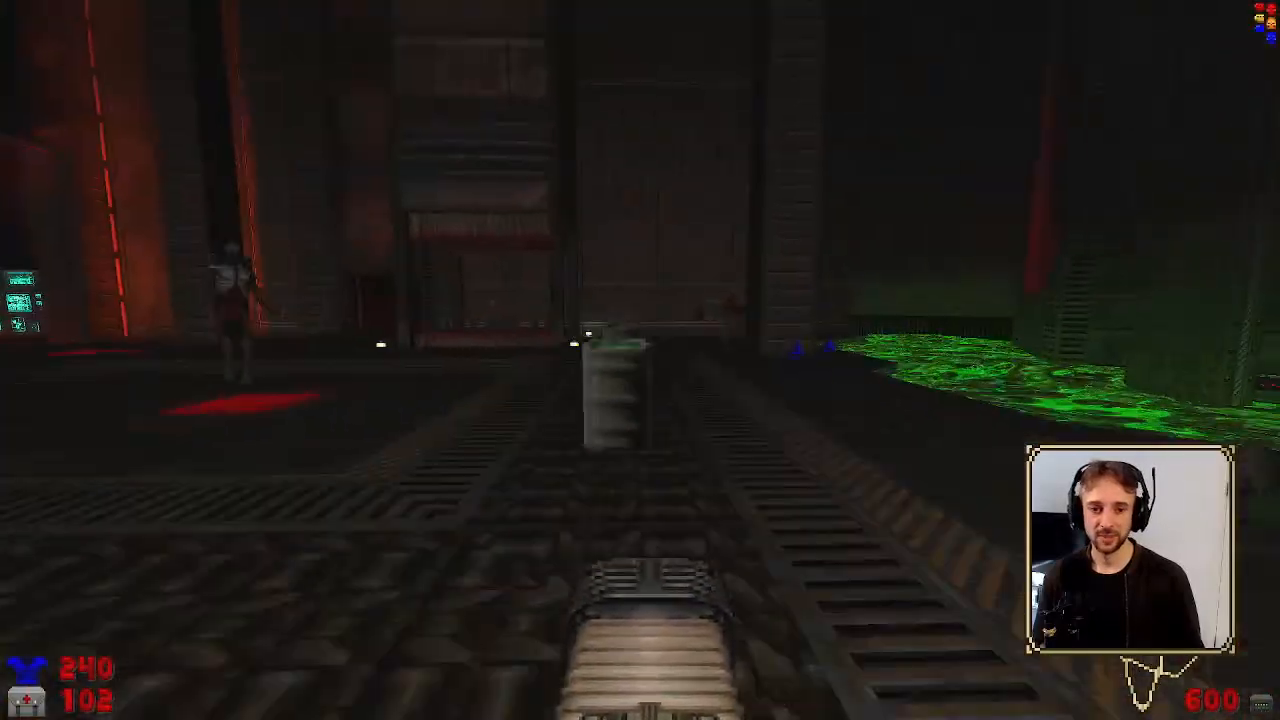
key(d)
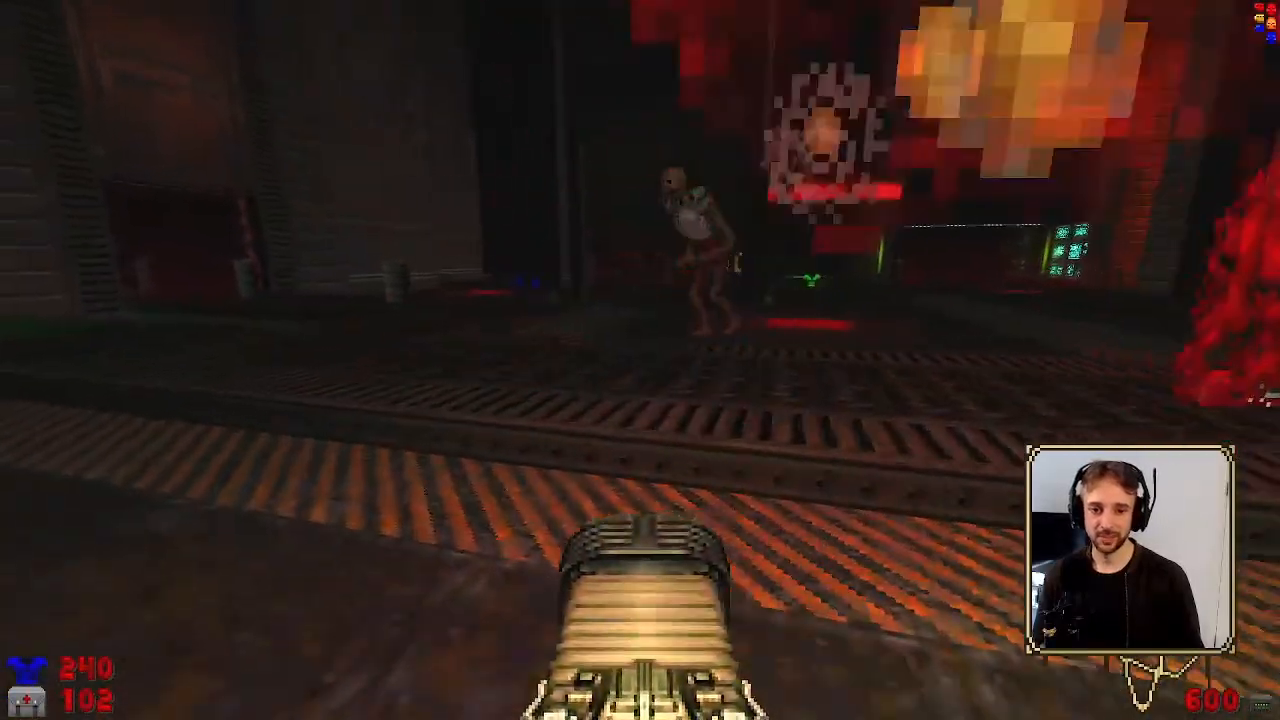
key(w)
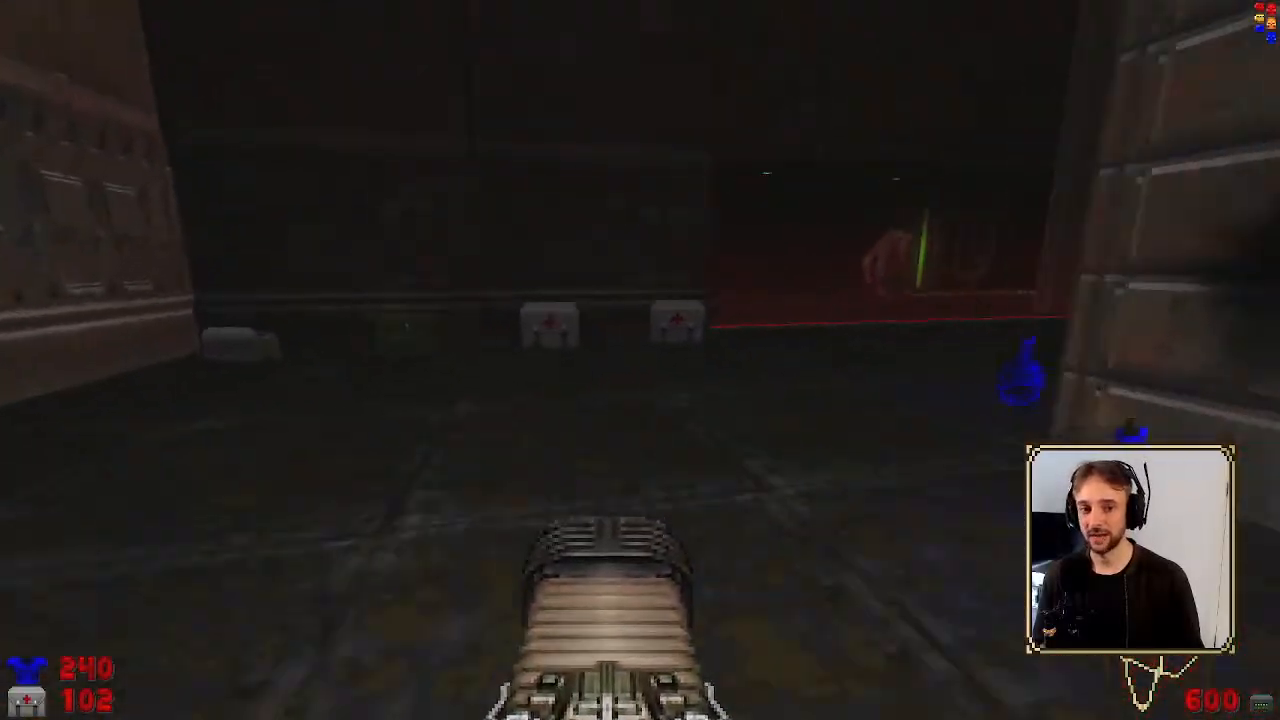
key(w)
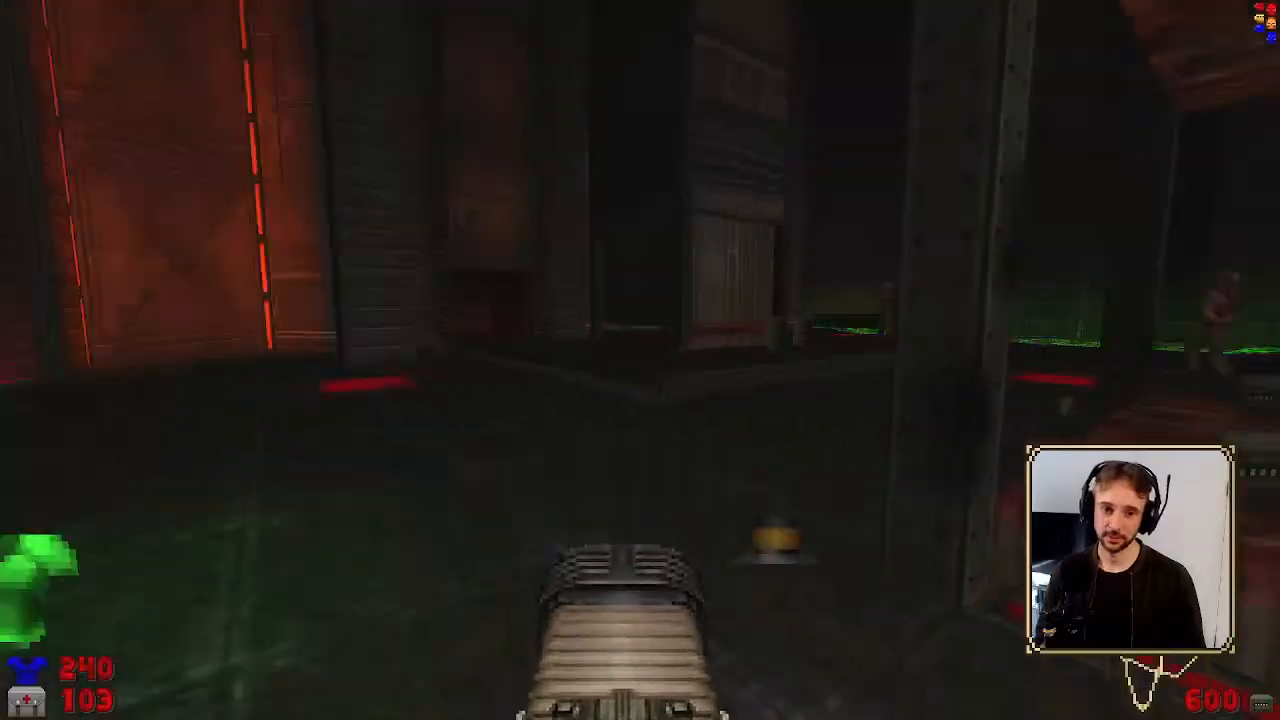
Equip the rocket launcher and cross the arena past the slime pool and barrel conveyor, firing at the delivered monsters
key(w)
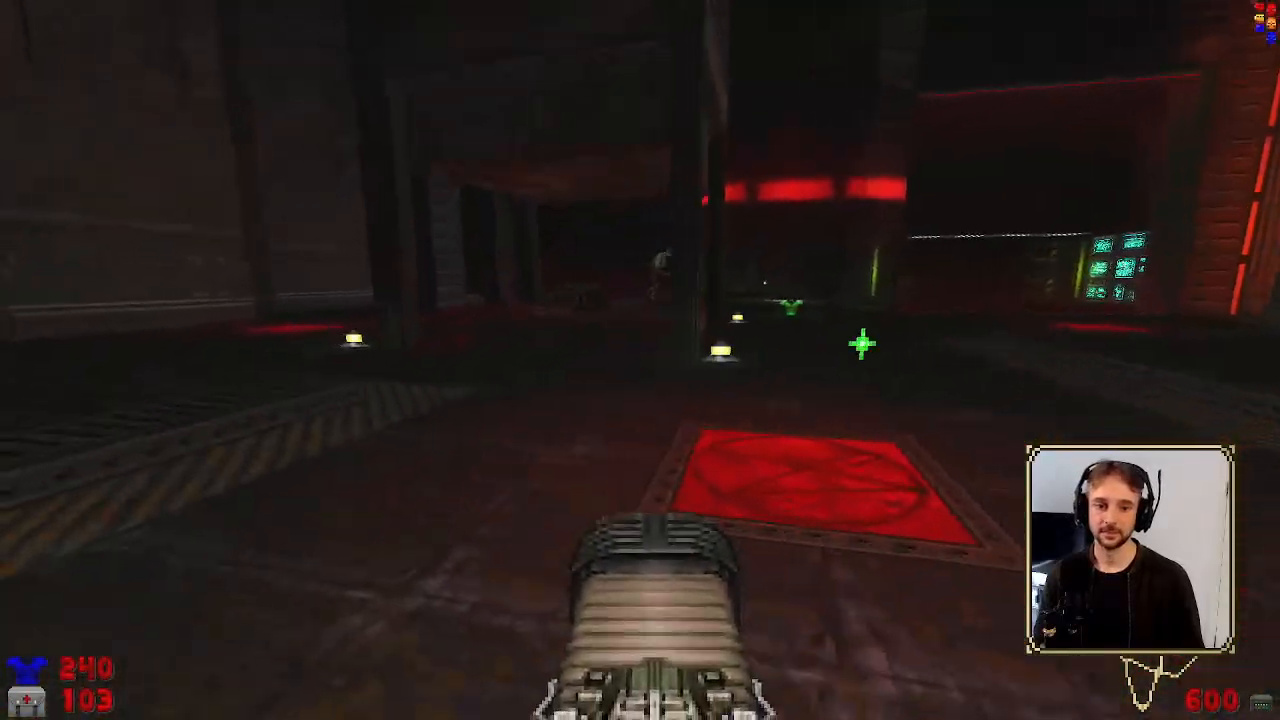
key(5)
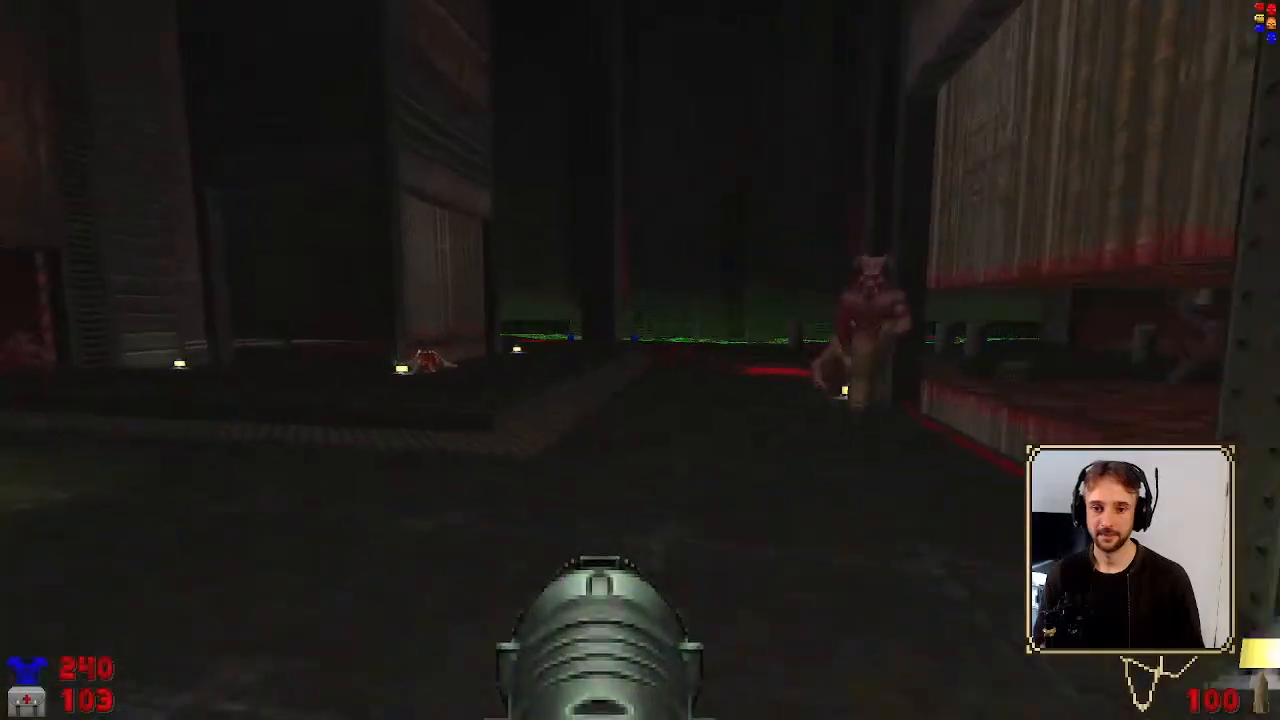
key(w)
key(w)
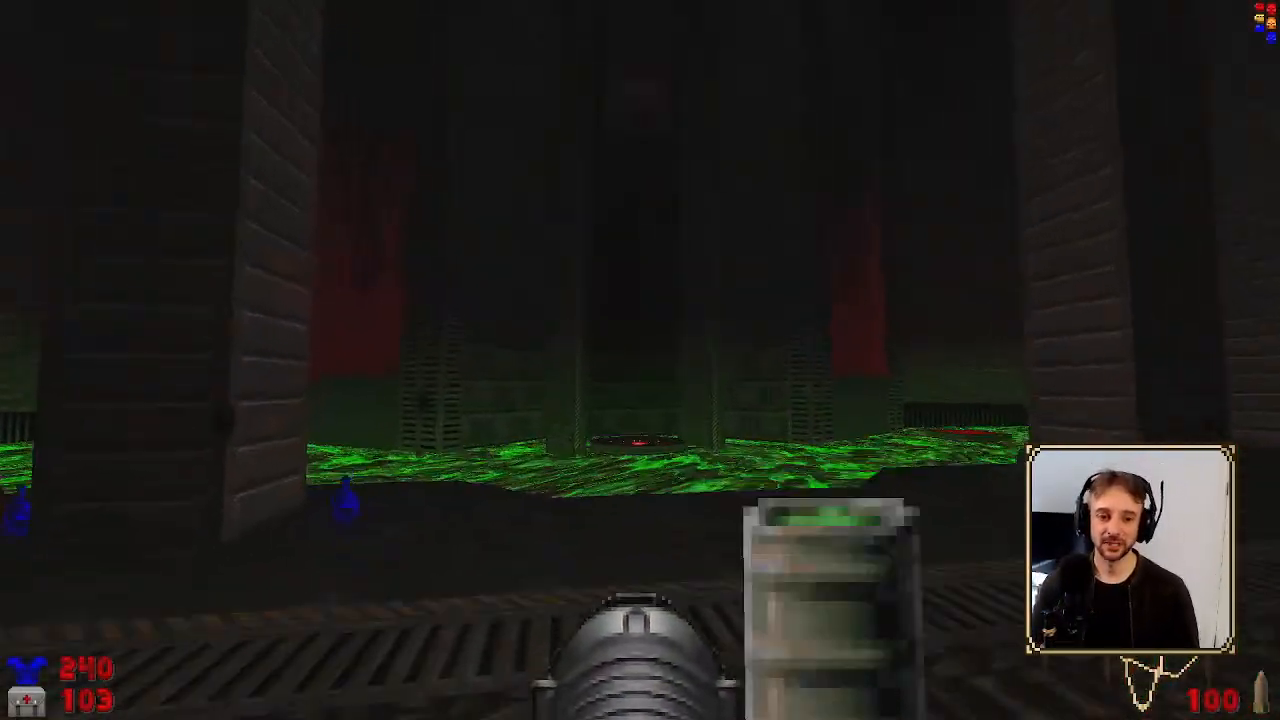
key(w)
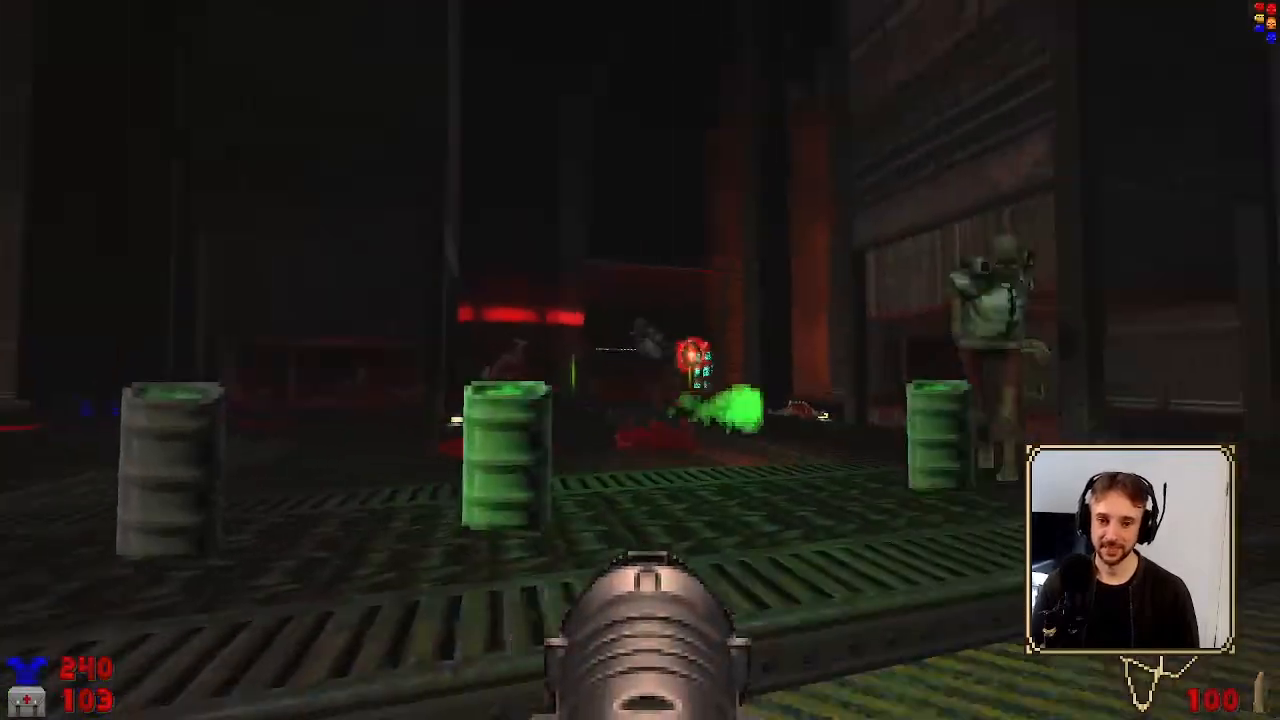
key(w)
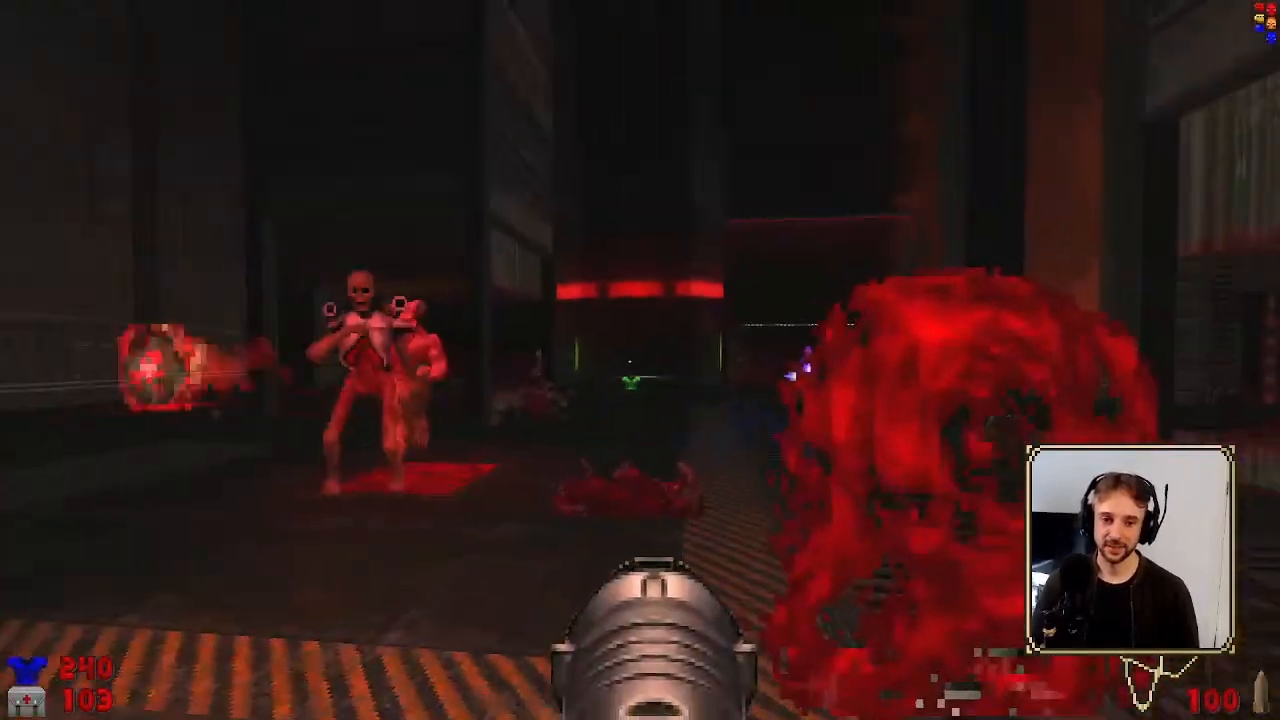
key(w)
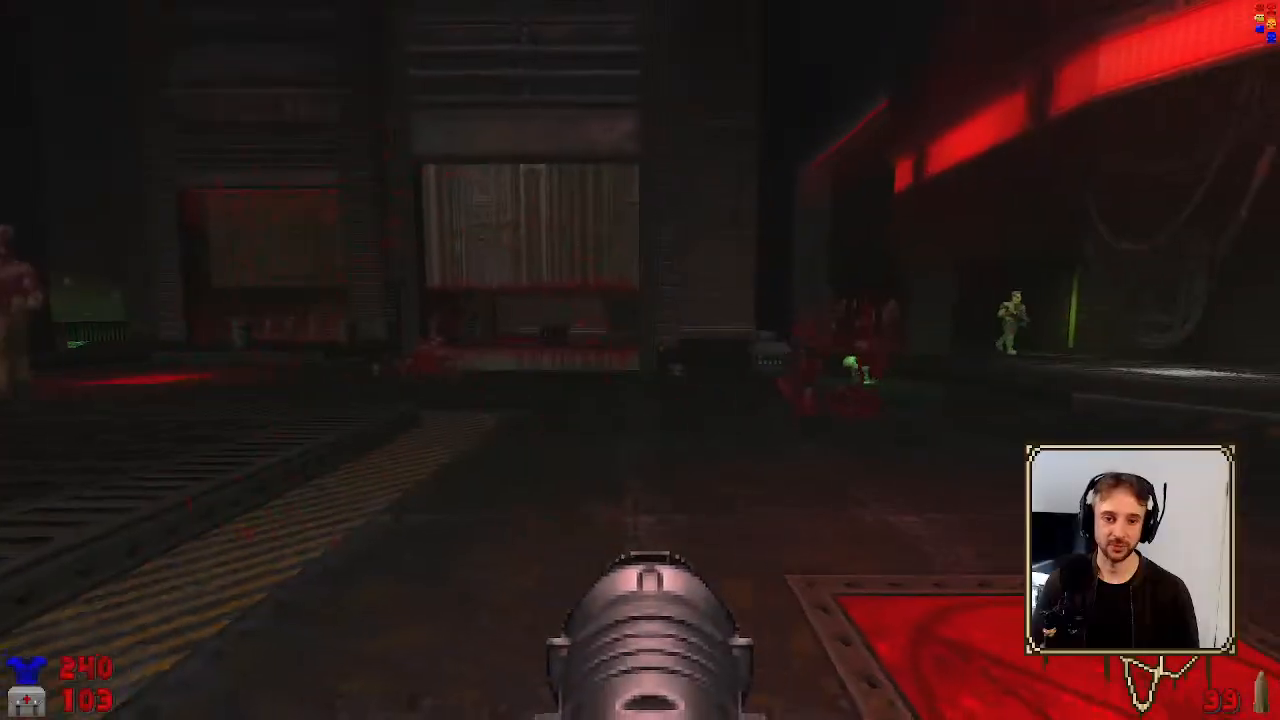
Circle the barrel conveyor and the central platform with the rocket launcher, dodging the revenants and hell knights
key(w)
key(d)
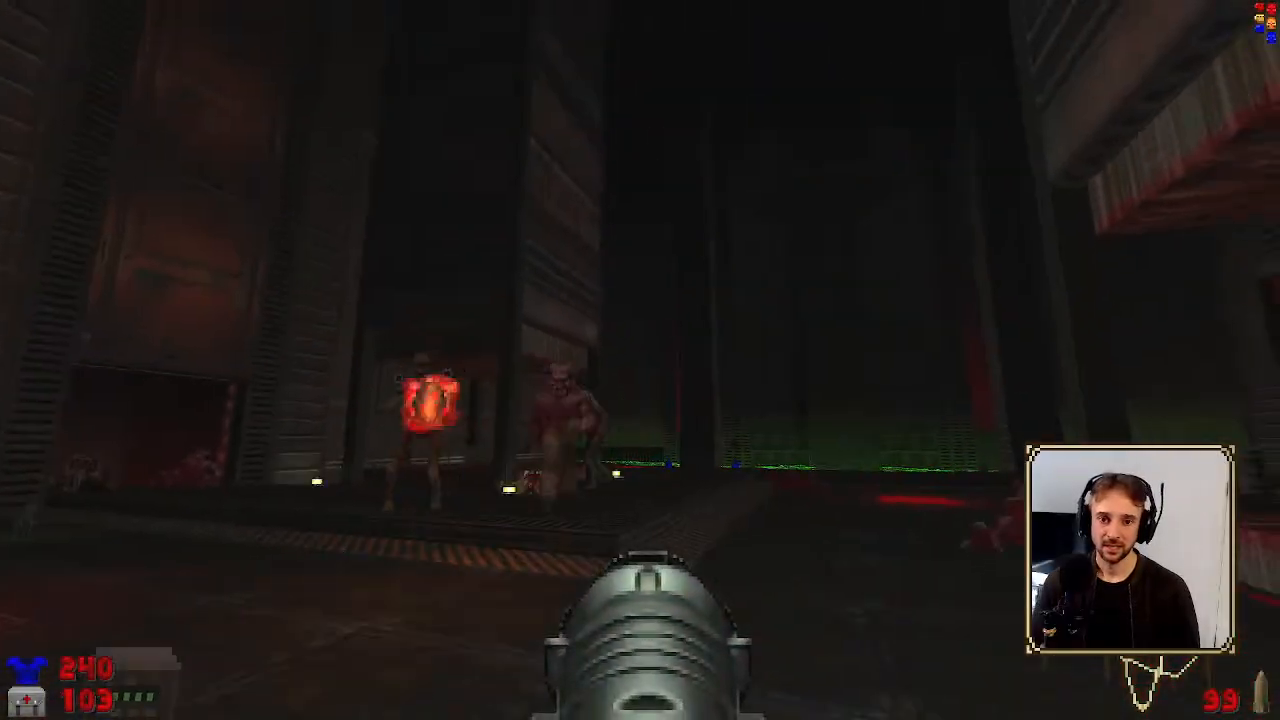
key(w)
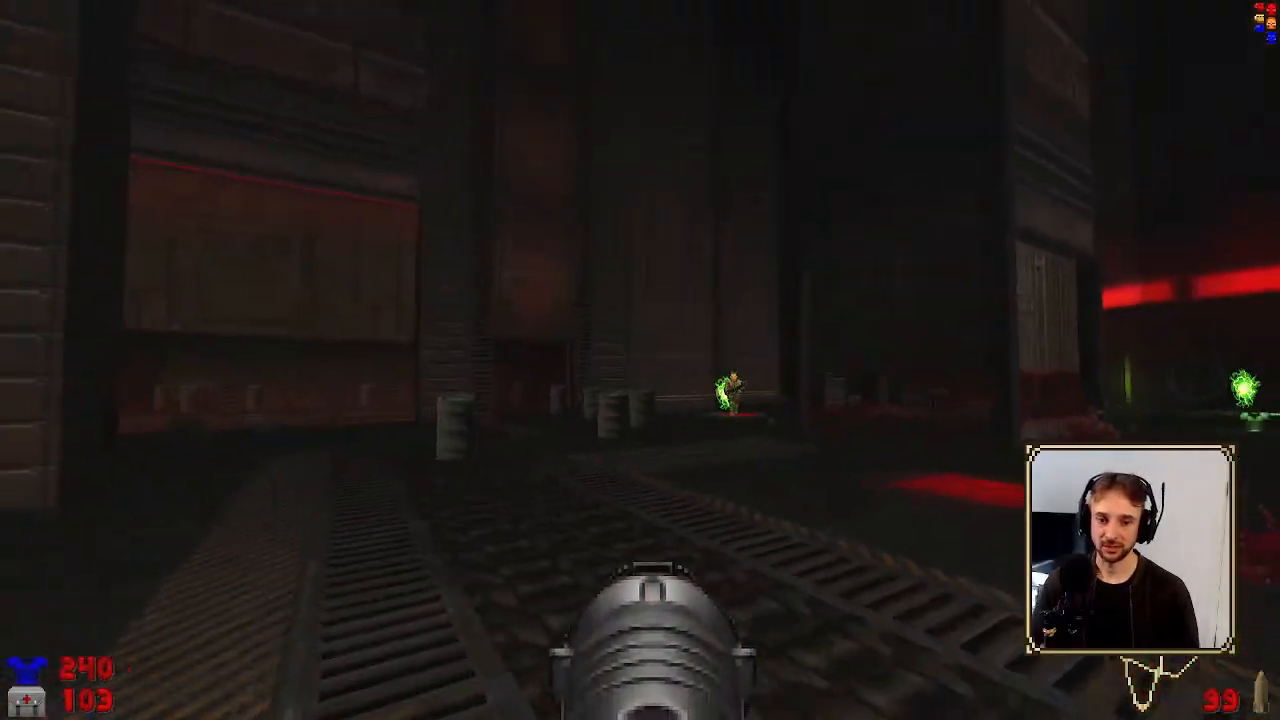
key(w)
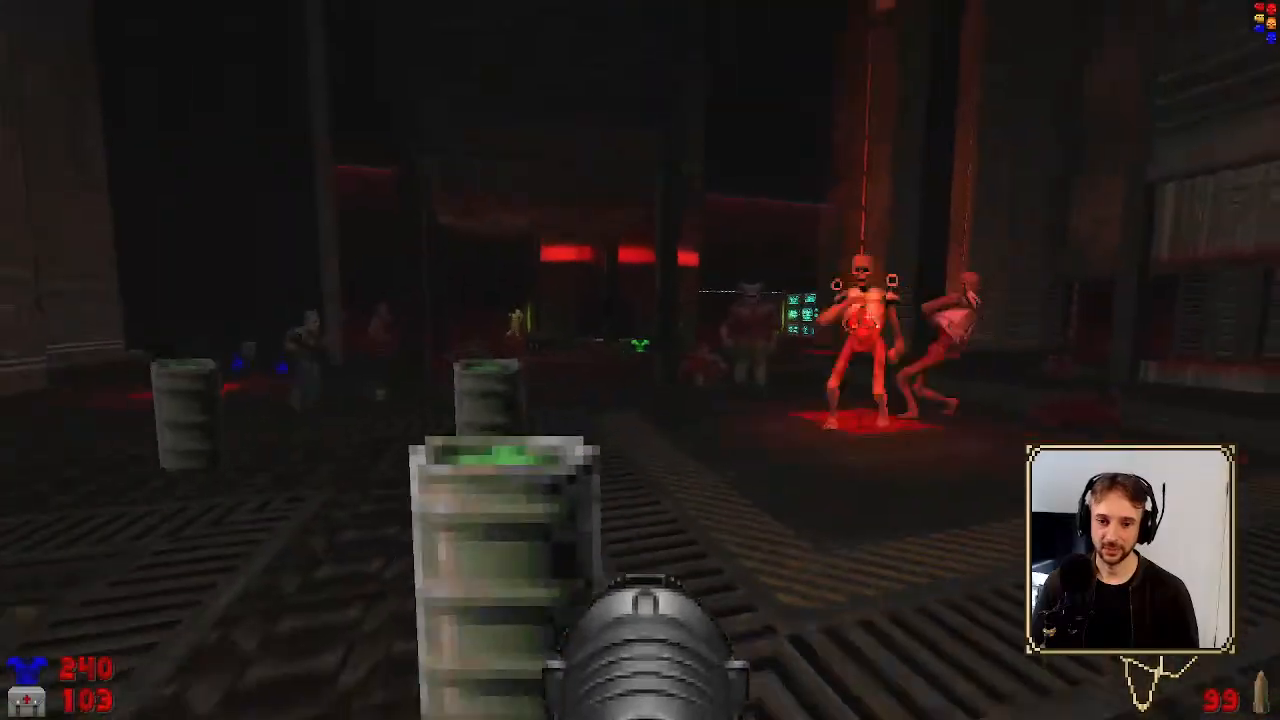
key(s)
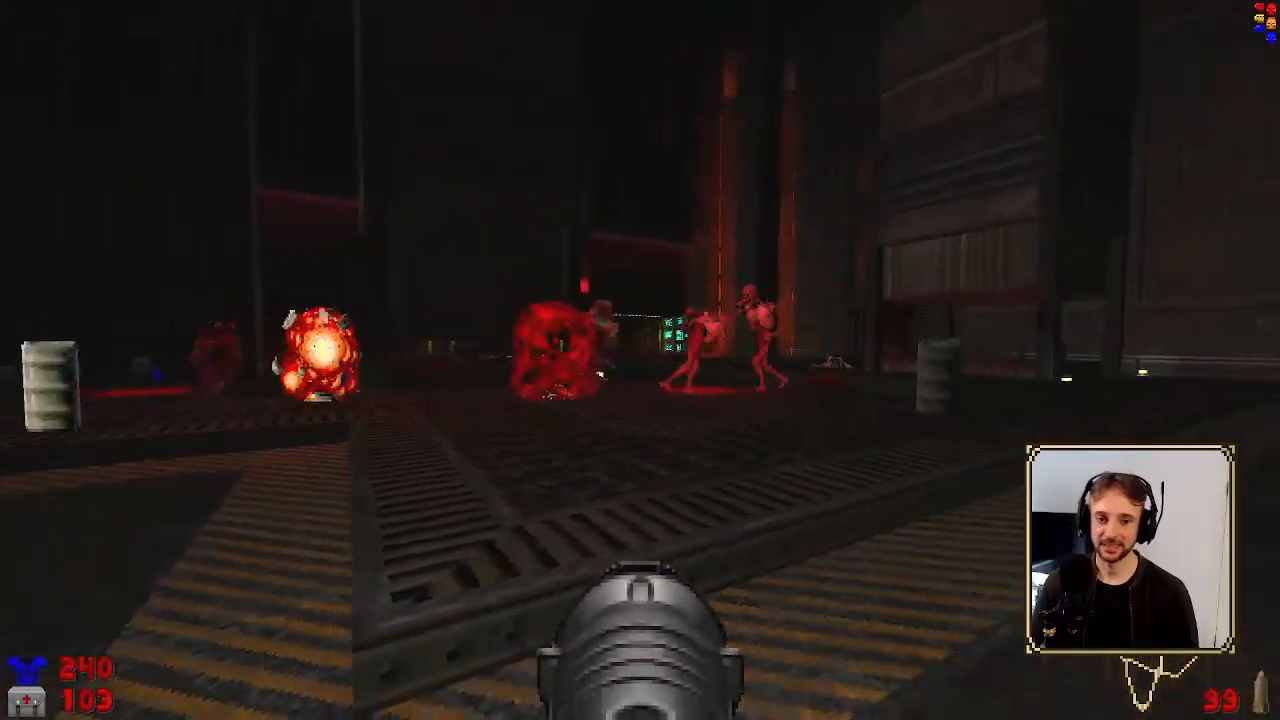
key(w)
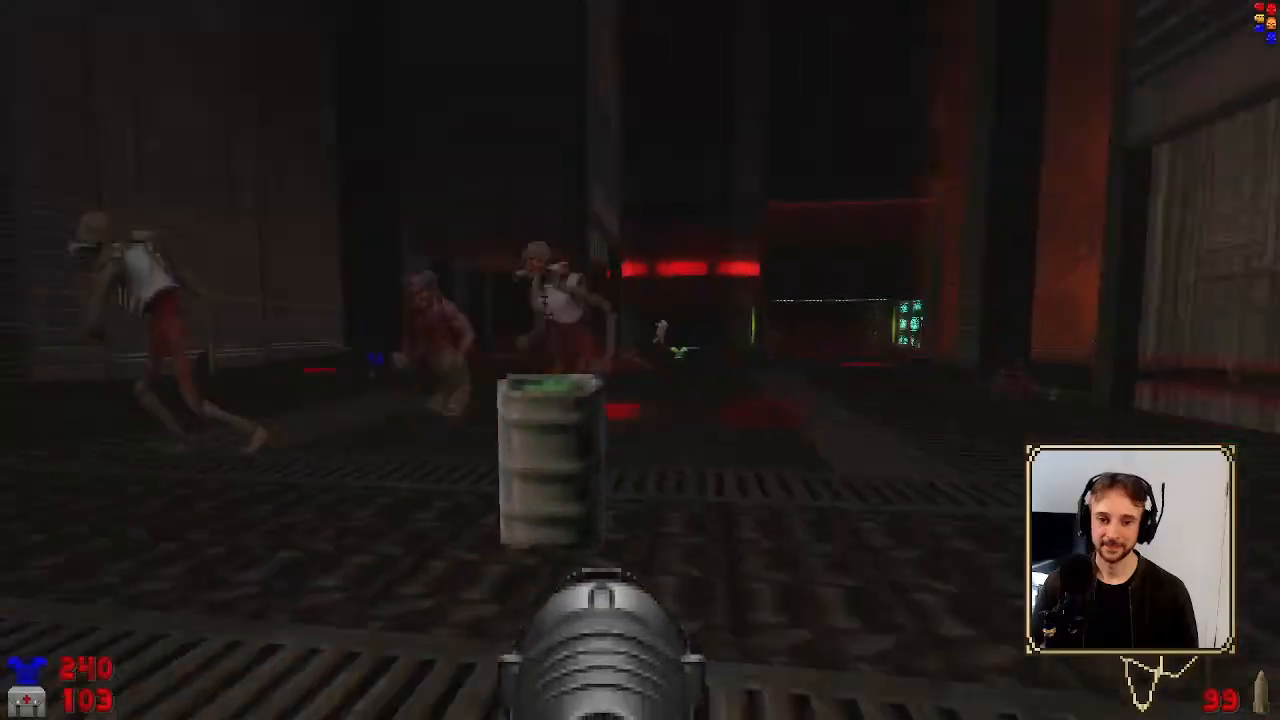
Return to the red-lit belt window and check the revenants and hell knights riding the monster belt
key(w)
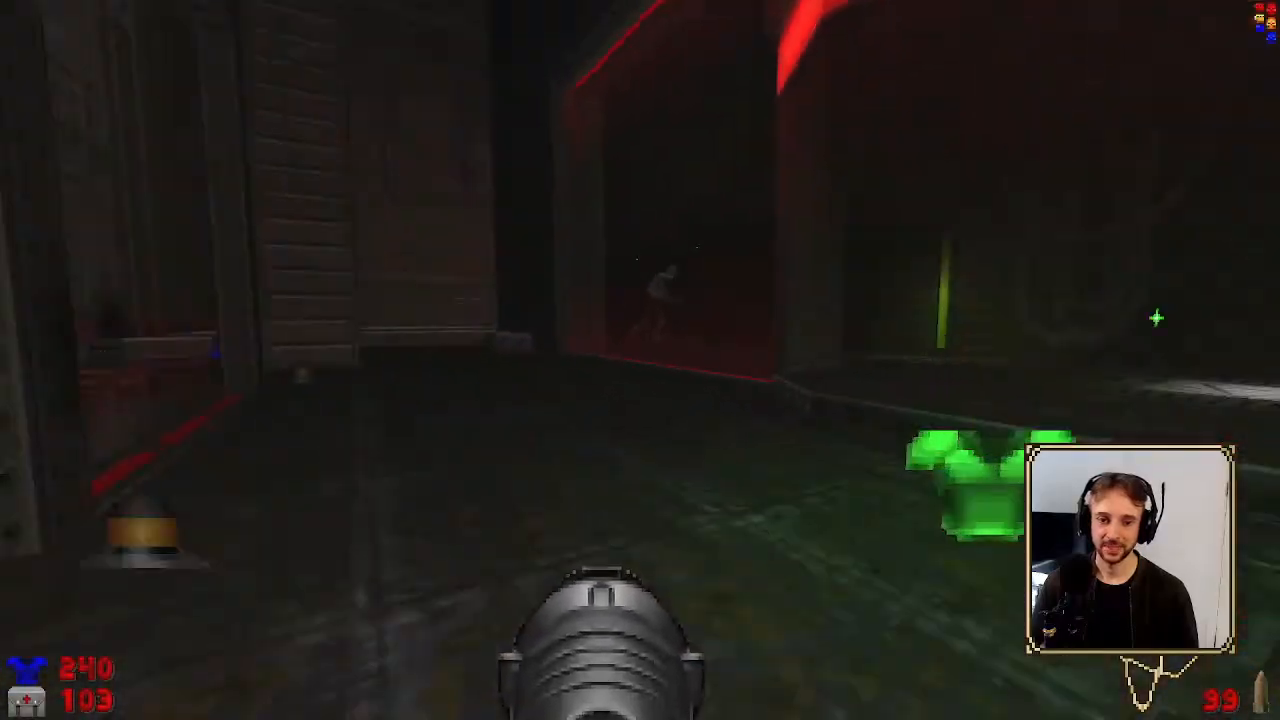
key(w)
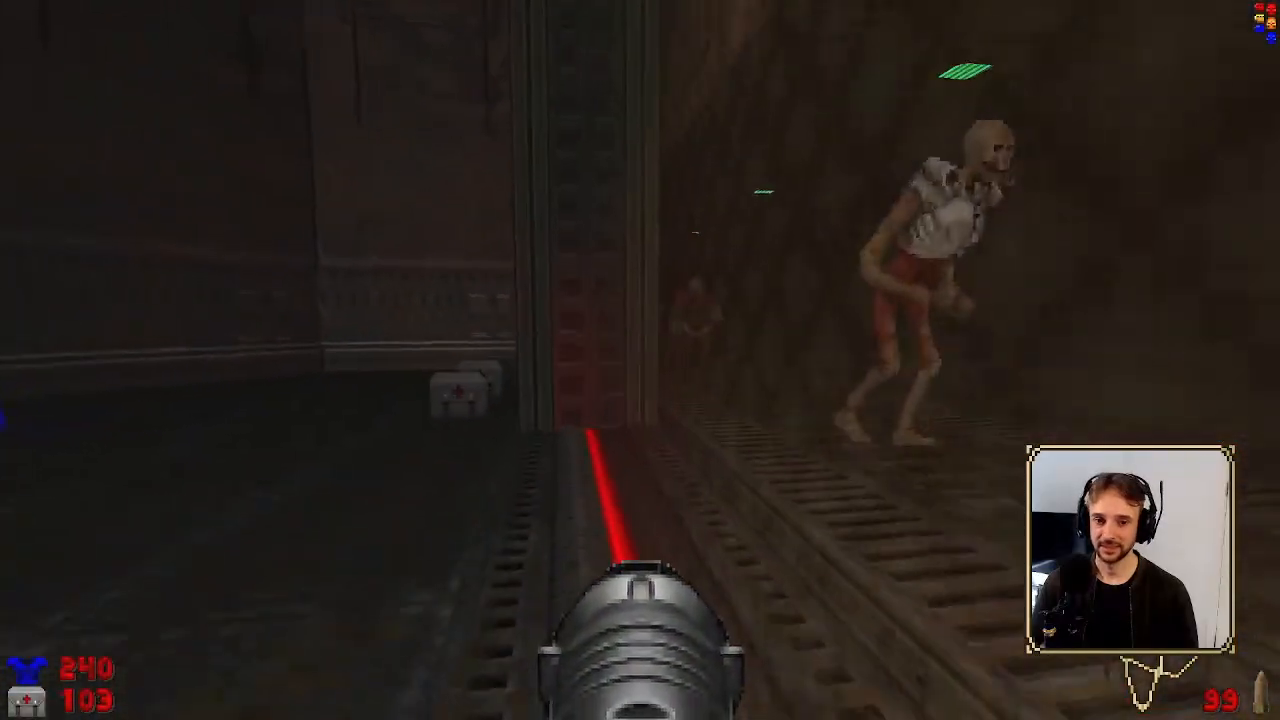
key(w)
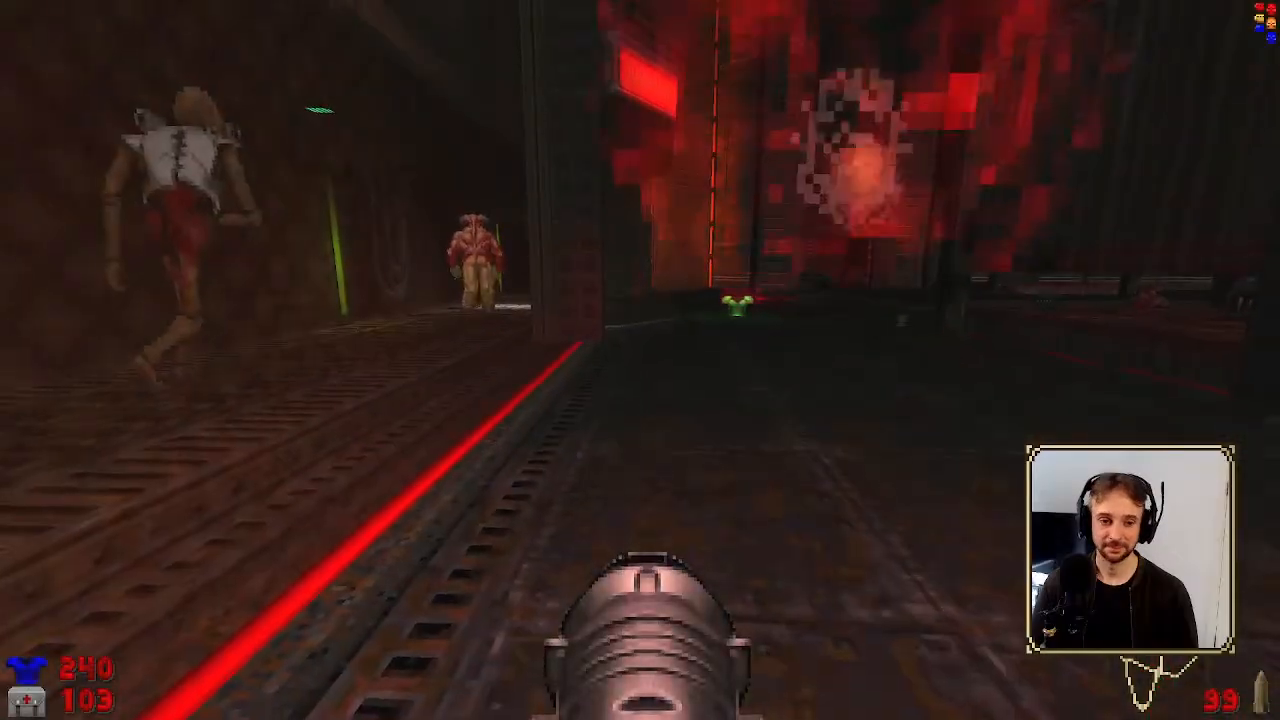
key(w)
key(w)
Switch down through the chaingun, shotgun and pistol to bare fists while crossing the arena back toward the belt
key(4)
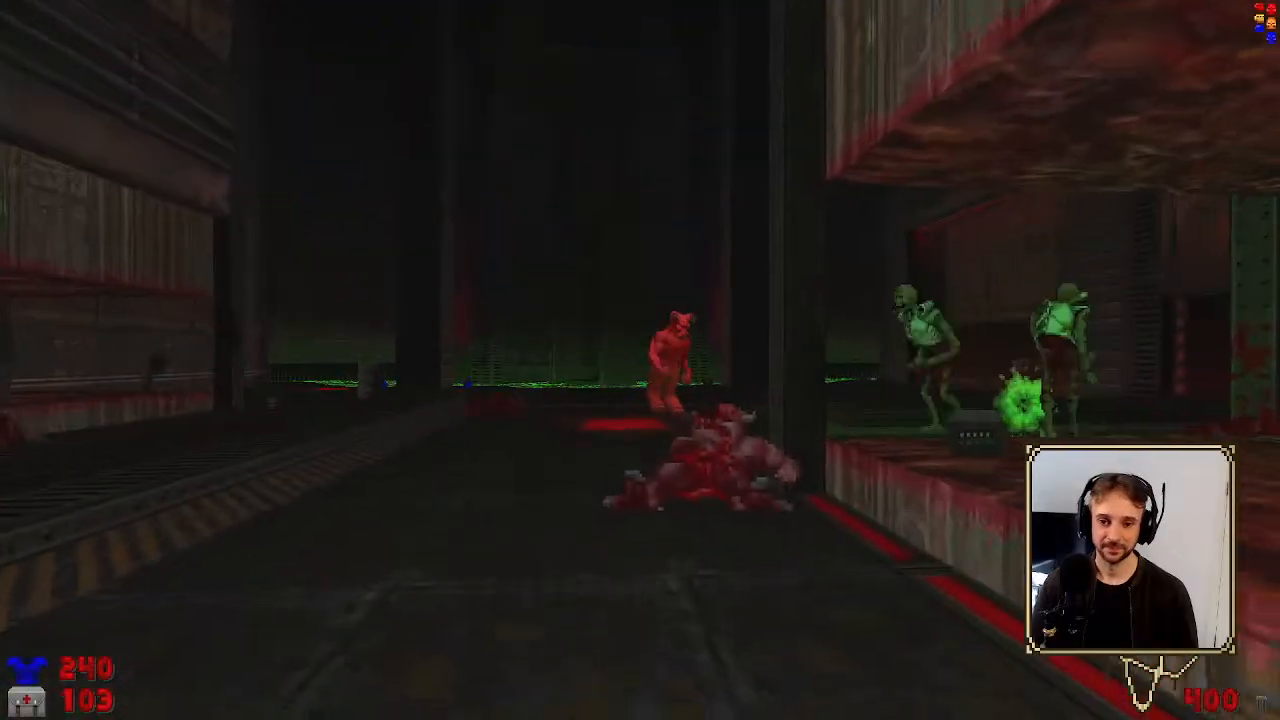
key(3)
key(w)
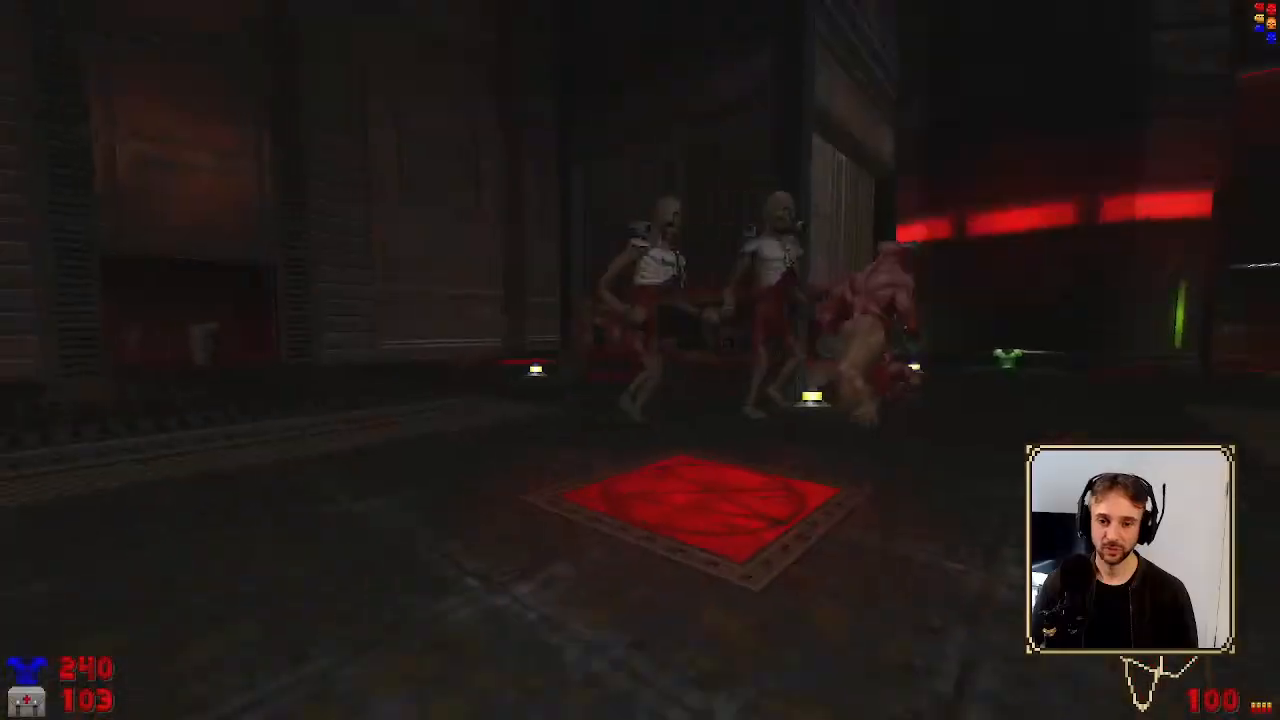
key(w)
key(2)
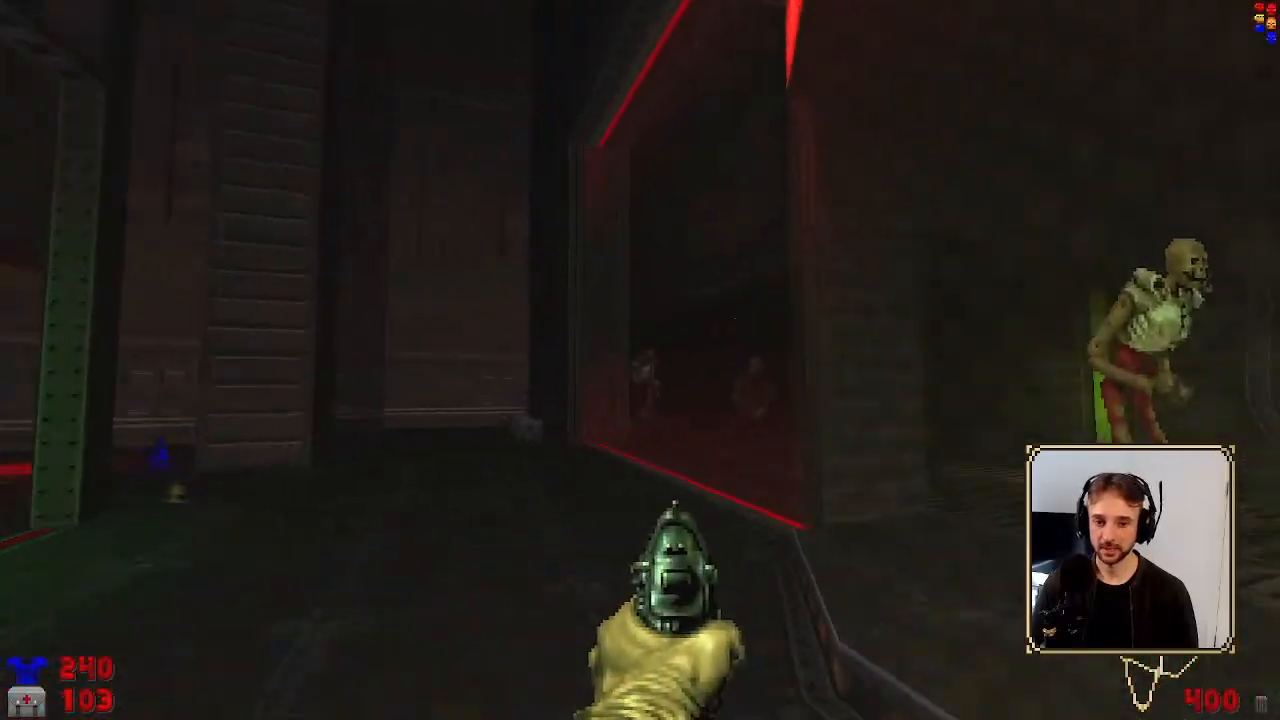
key(1)
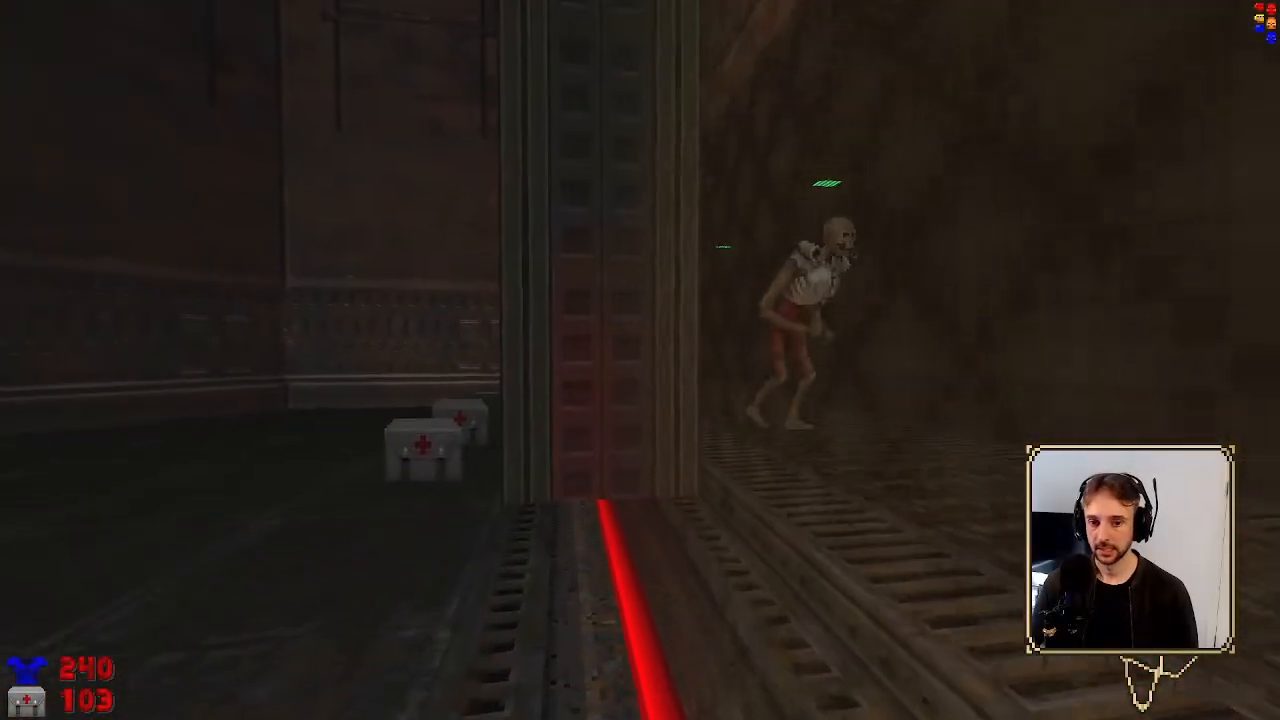
Examine the belt from the arena side while running unarmed between the control room, medikits and central platform
key(w)
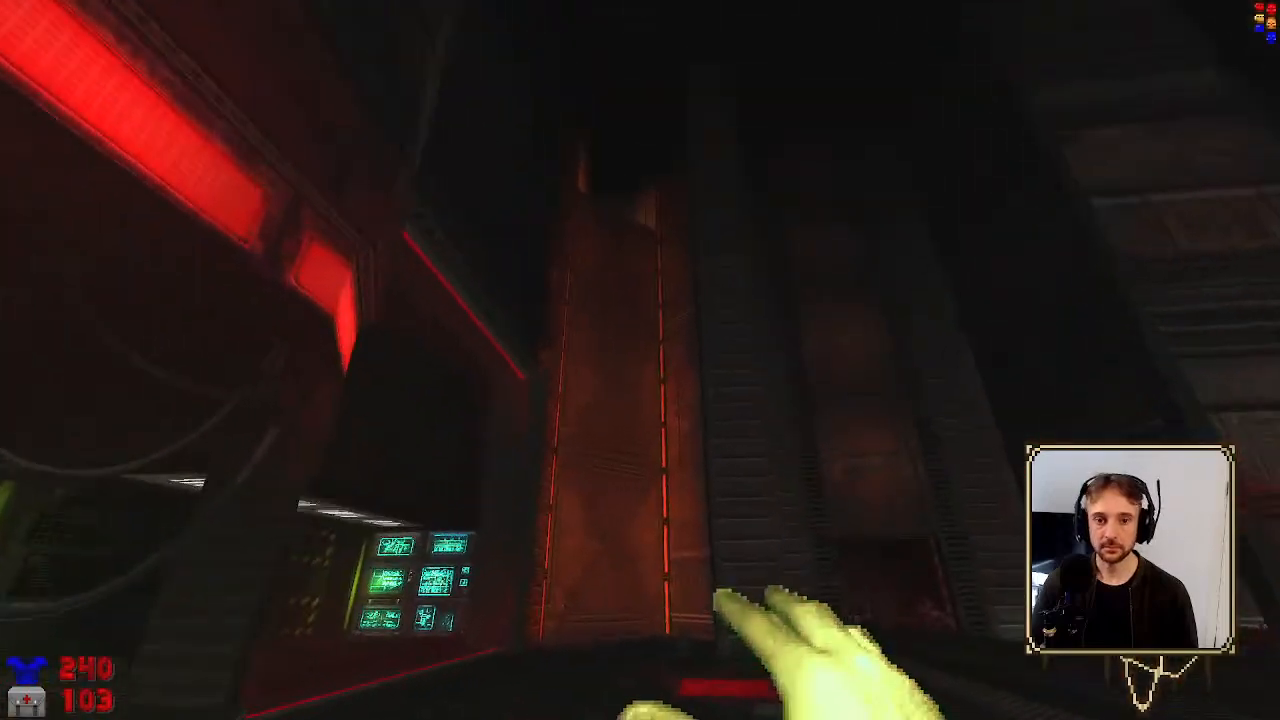
key(w)
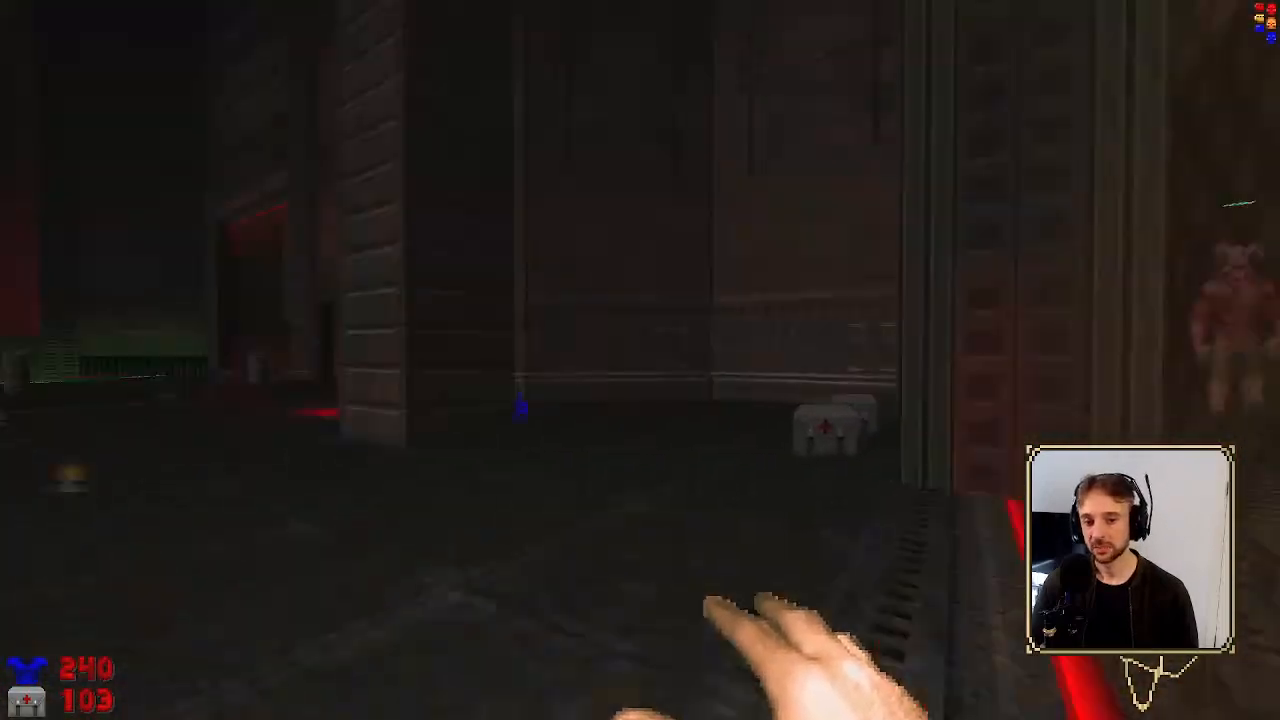
key(w)
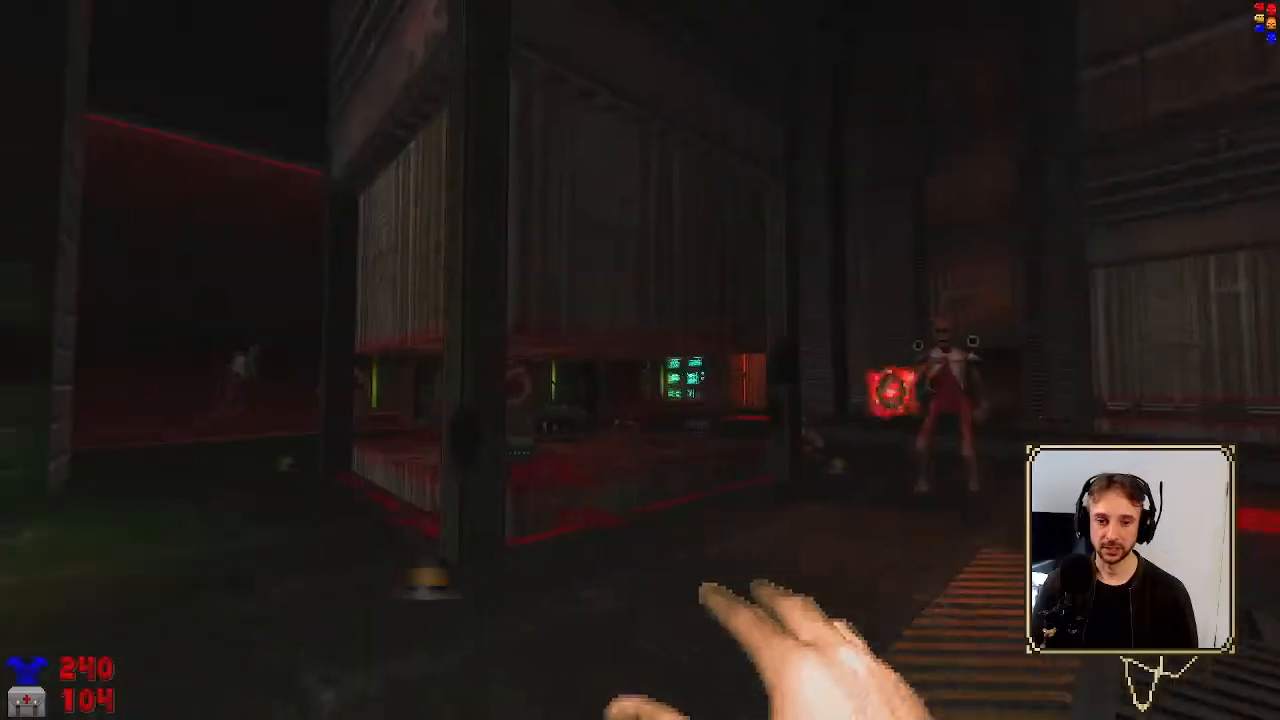
key(w)
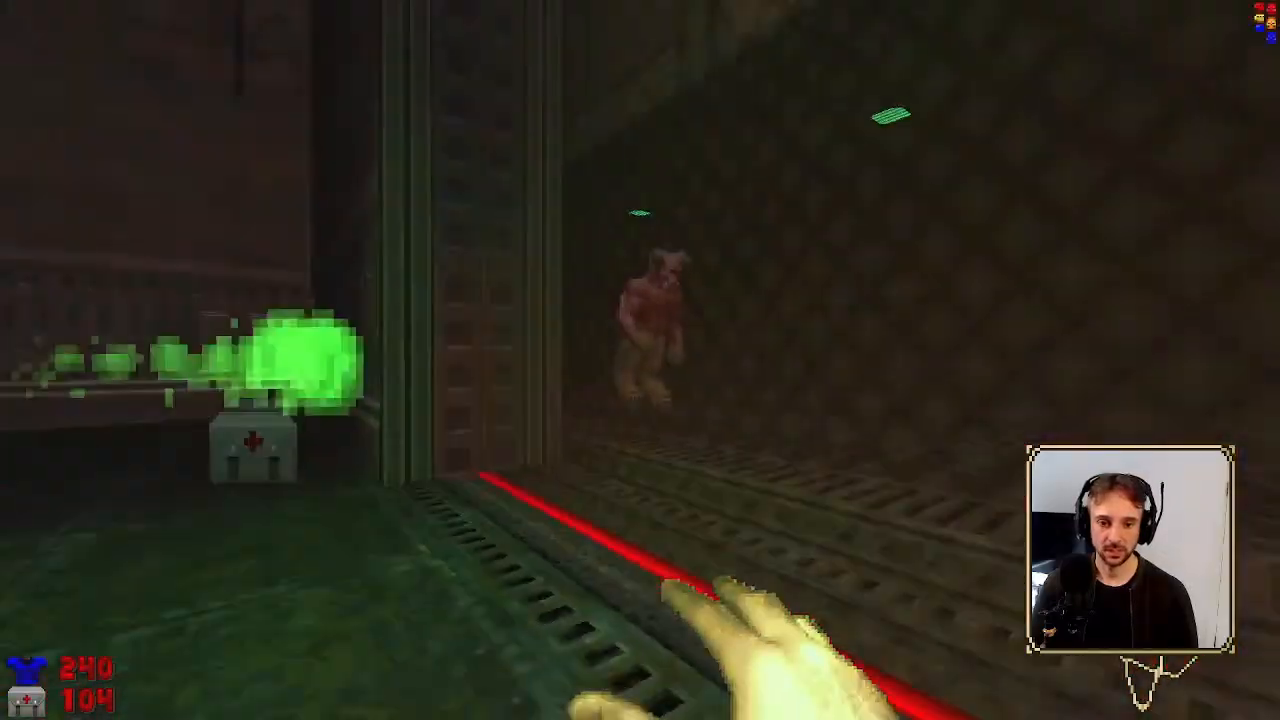
key(w)
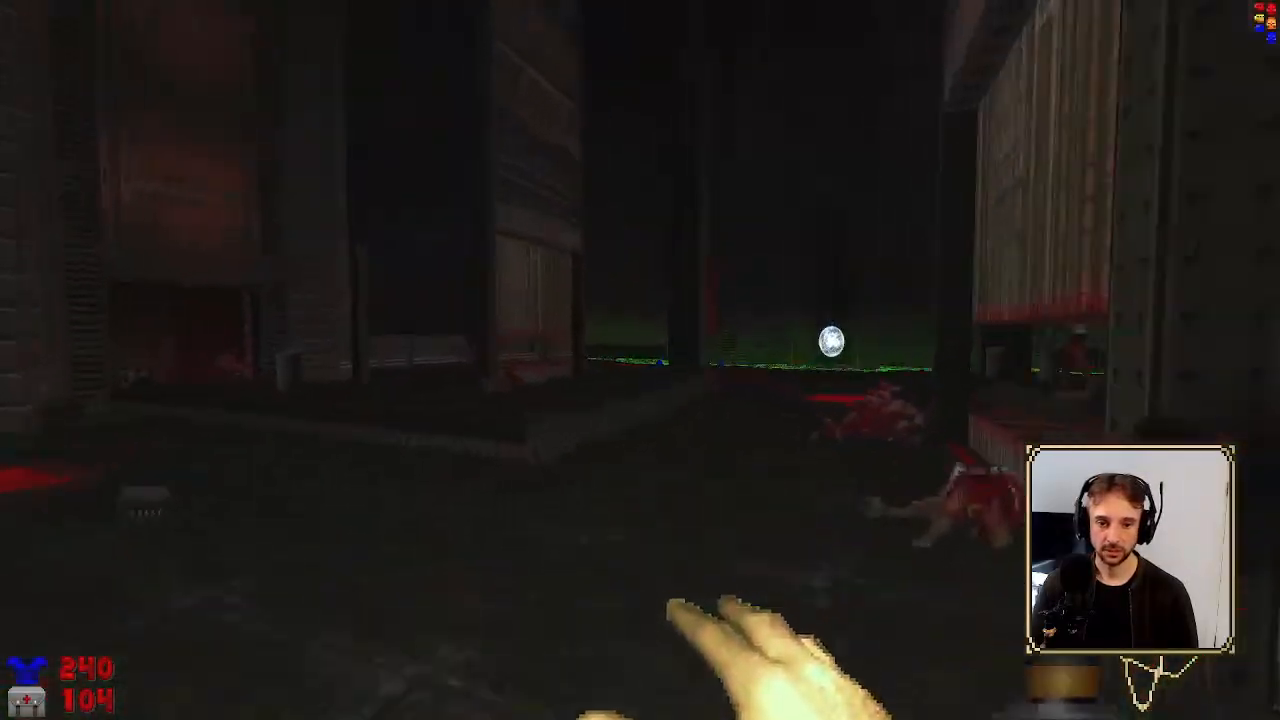
Run through the arena to the exit by the slime pool and return to the hub map
key(w)
key(w)
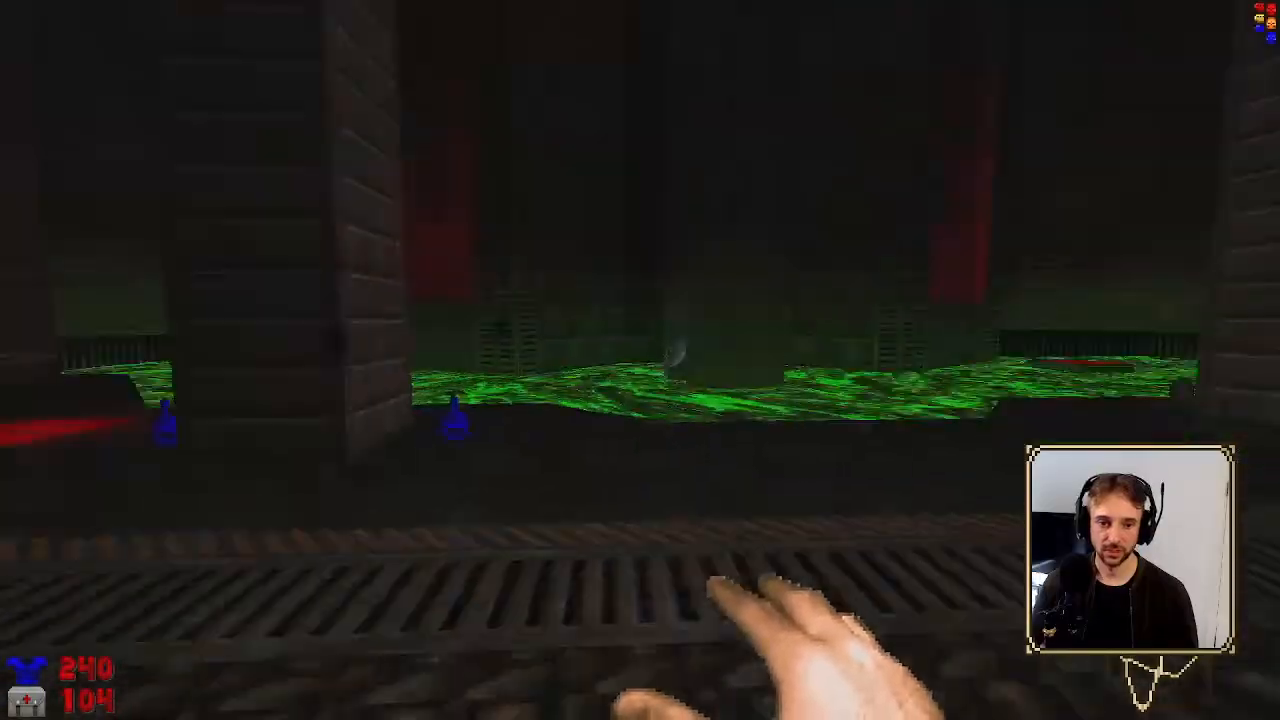
key(w)
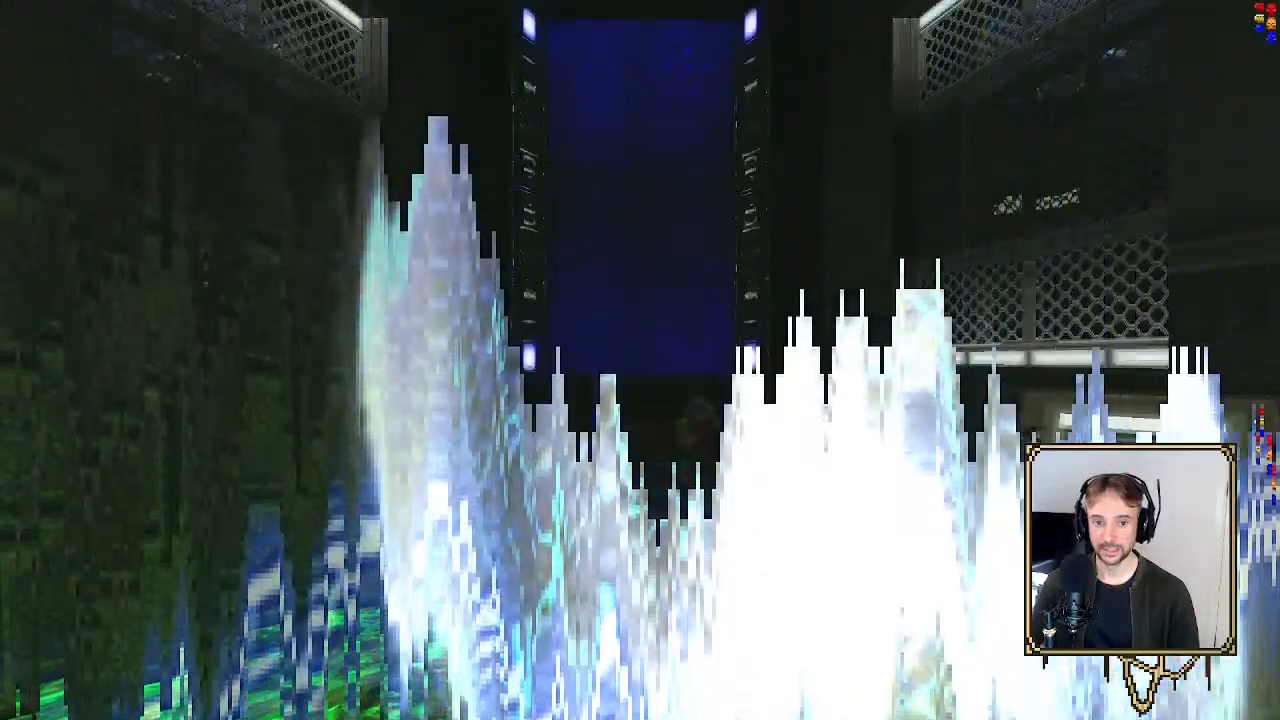
Go through the hub to the icy cavern, confront the Cryocubus with bare fists, and reload the saved game
key(w)
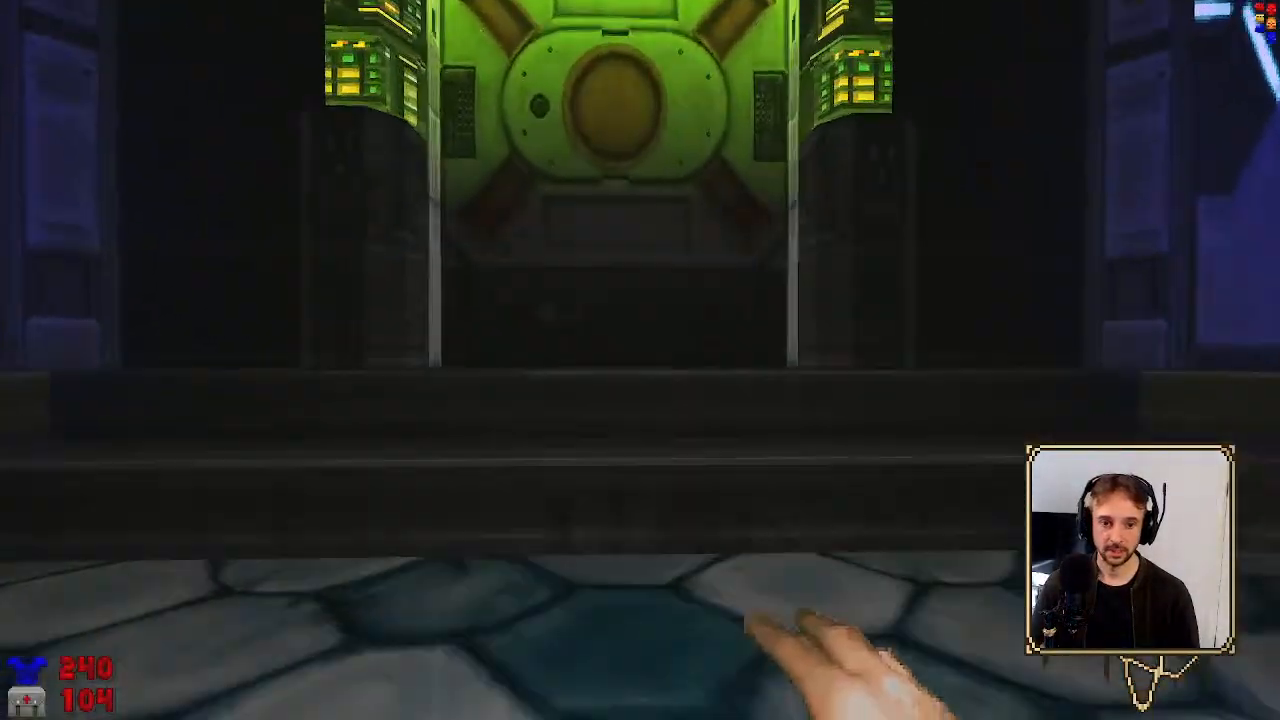
key(e)
key(w)
click(640, 360)
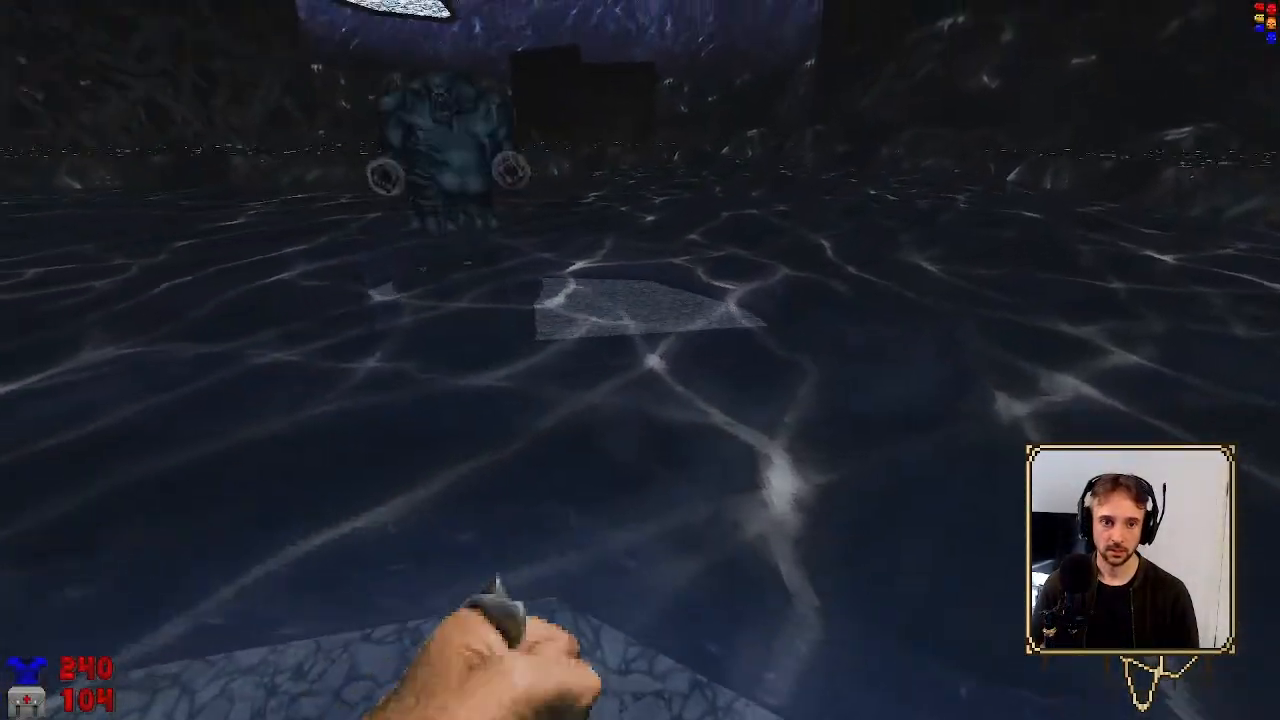
key(w)
key(w)
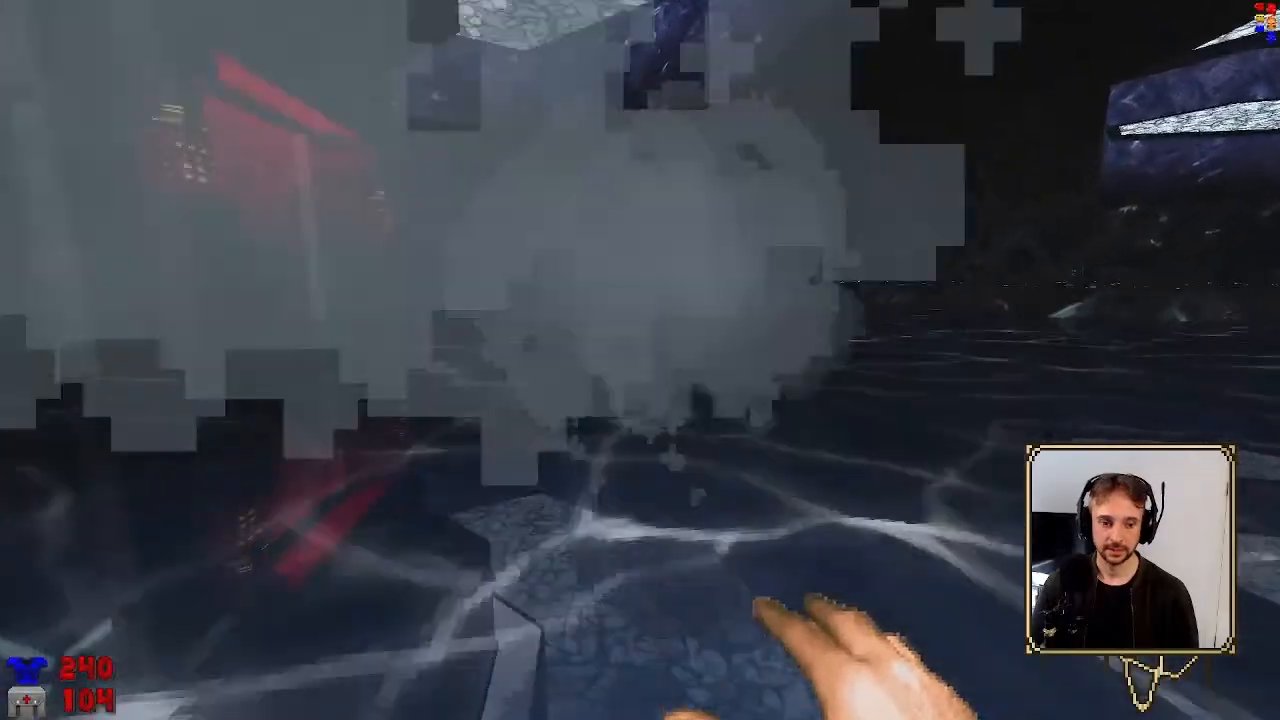
key(w)
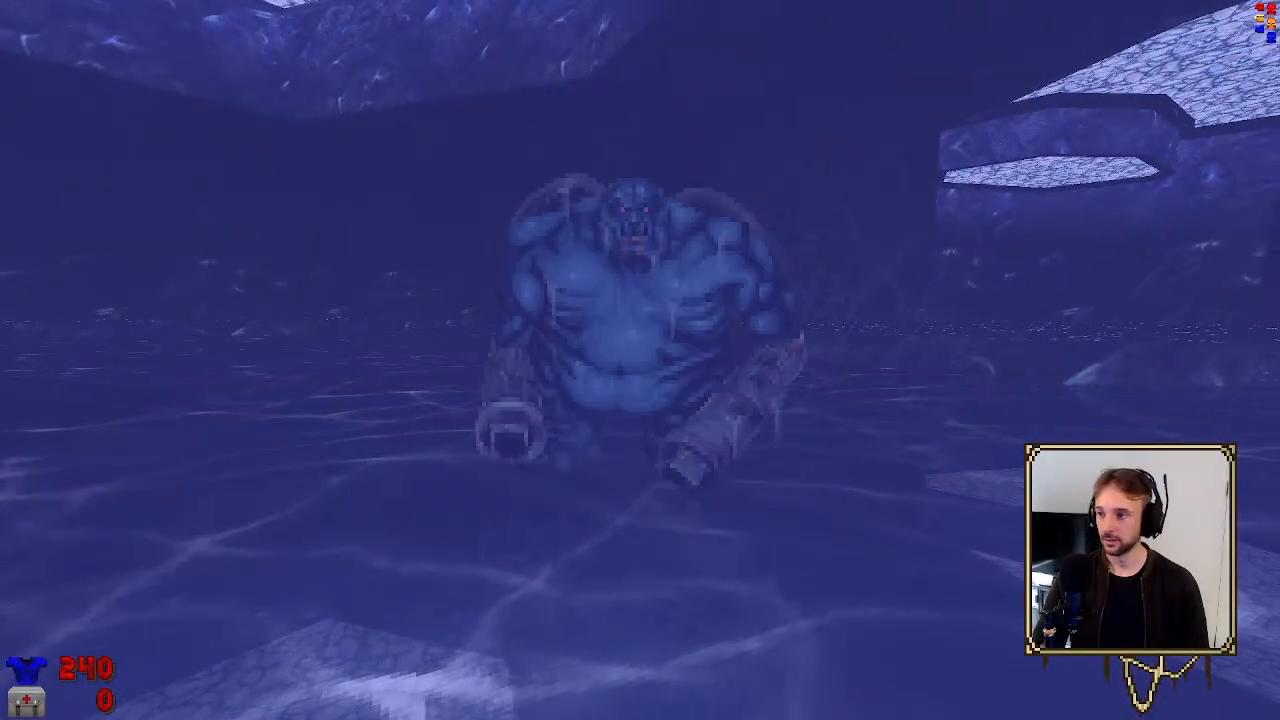
key(F9)
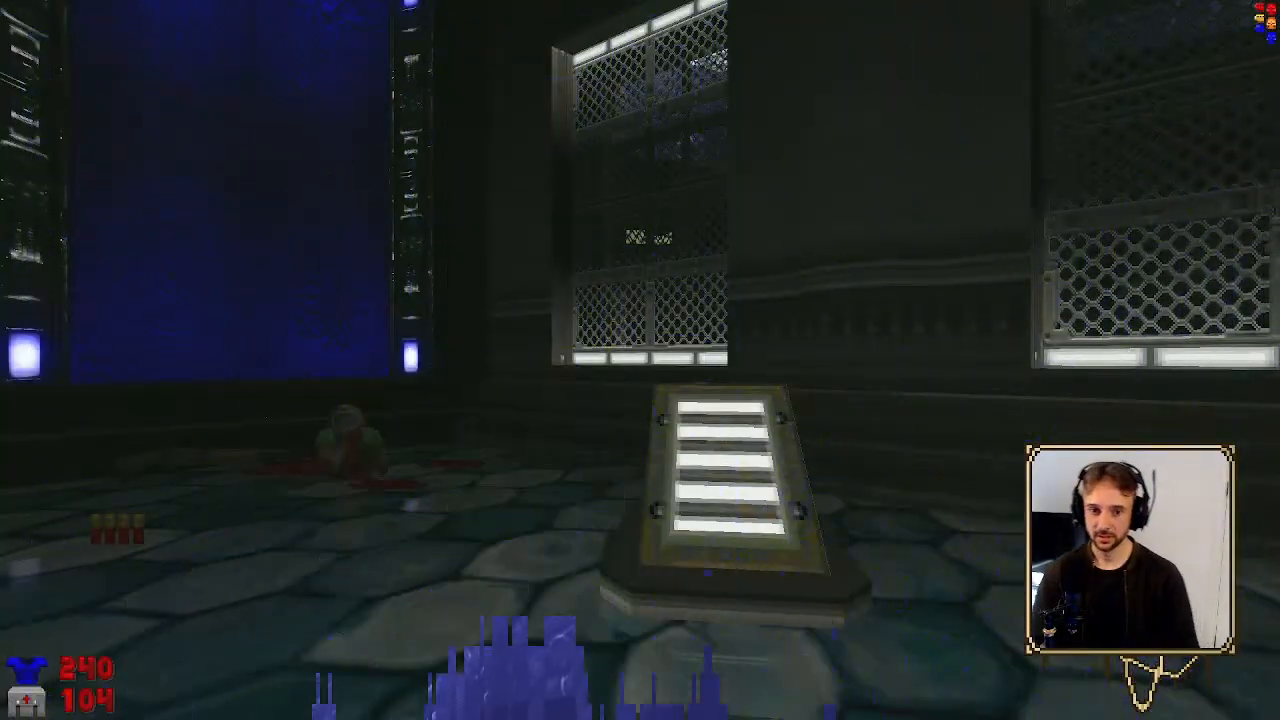
Return from the hub hall to the icy cavern and check the activated Cryocubus's ice attack at close range
key(w)
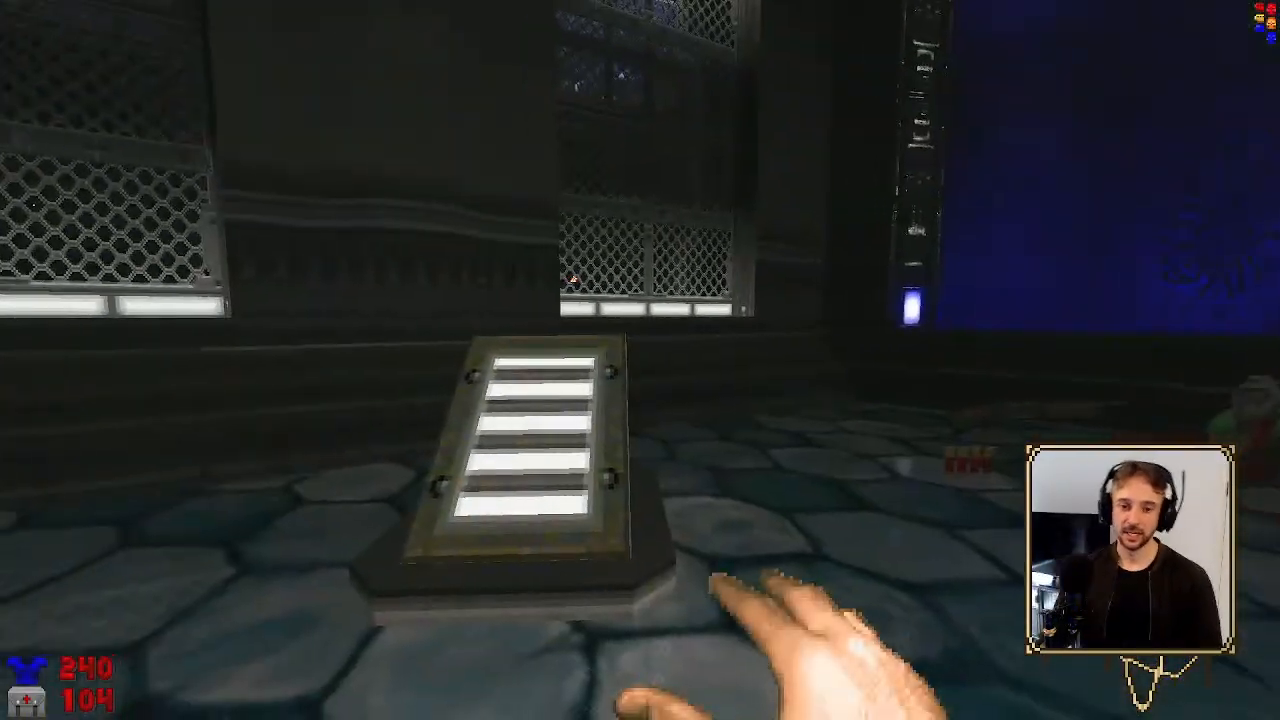
key(w)
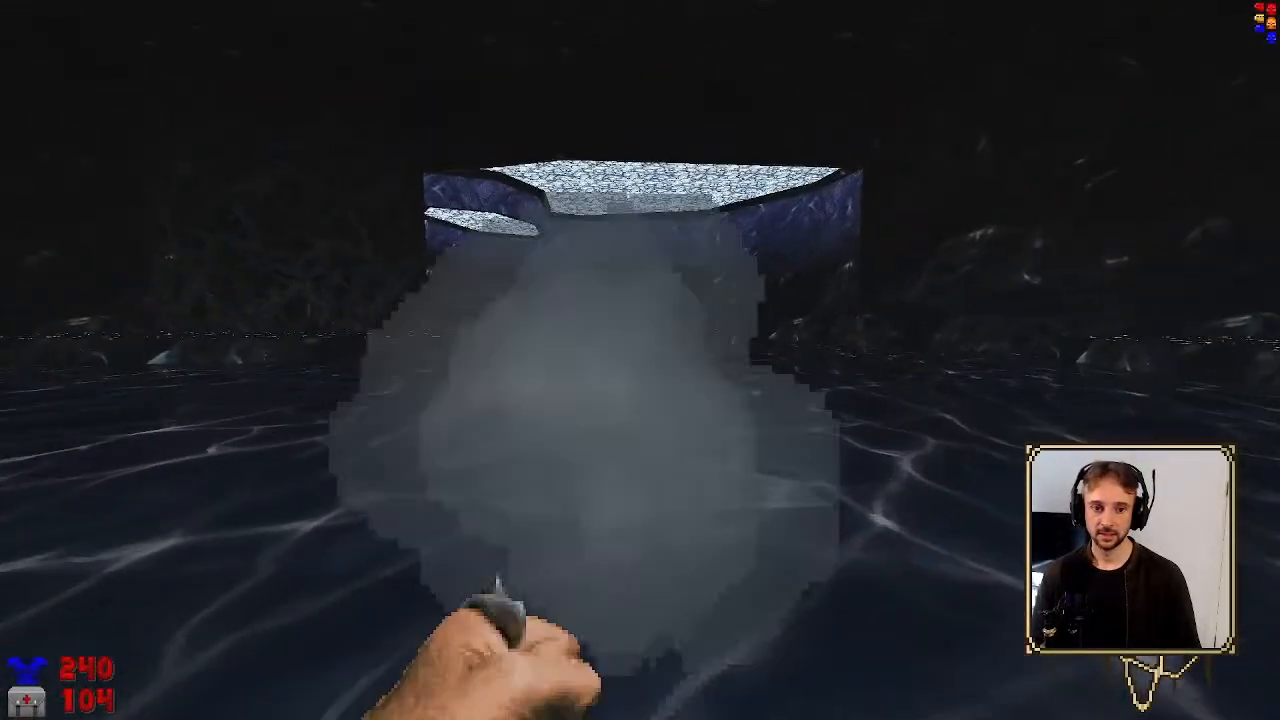
key(w)
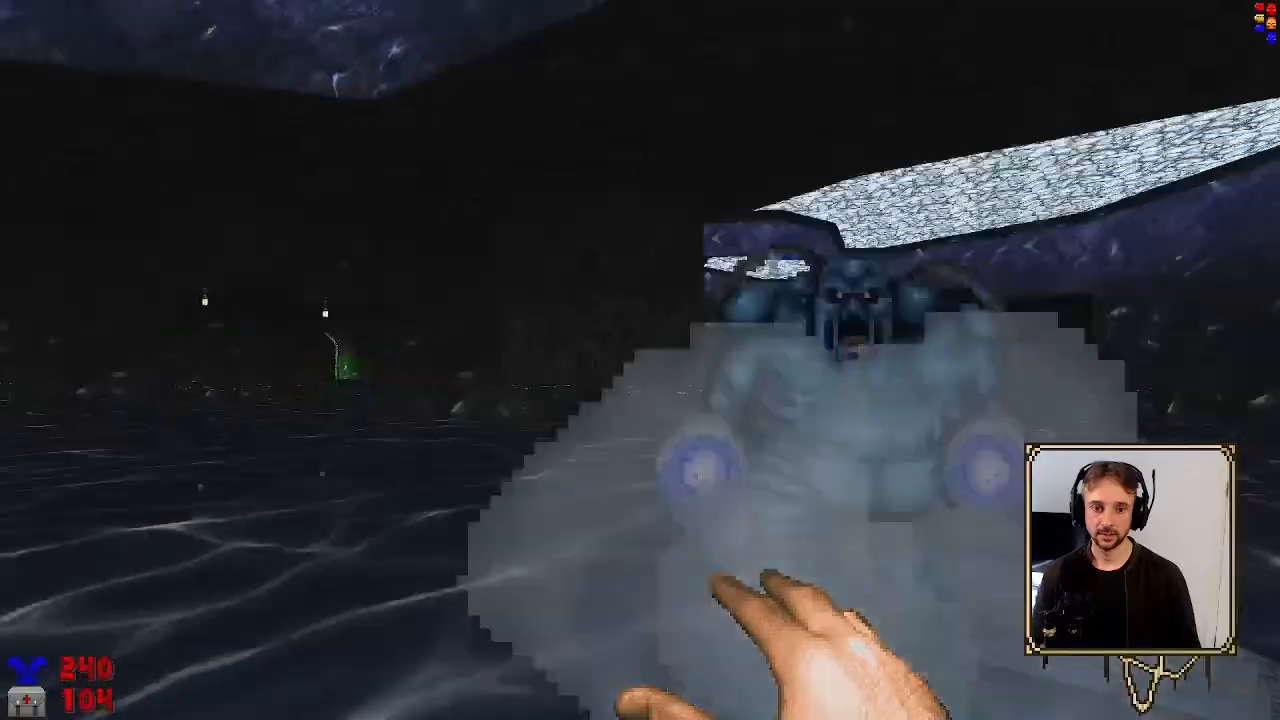
key(d)
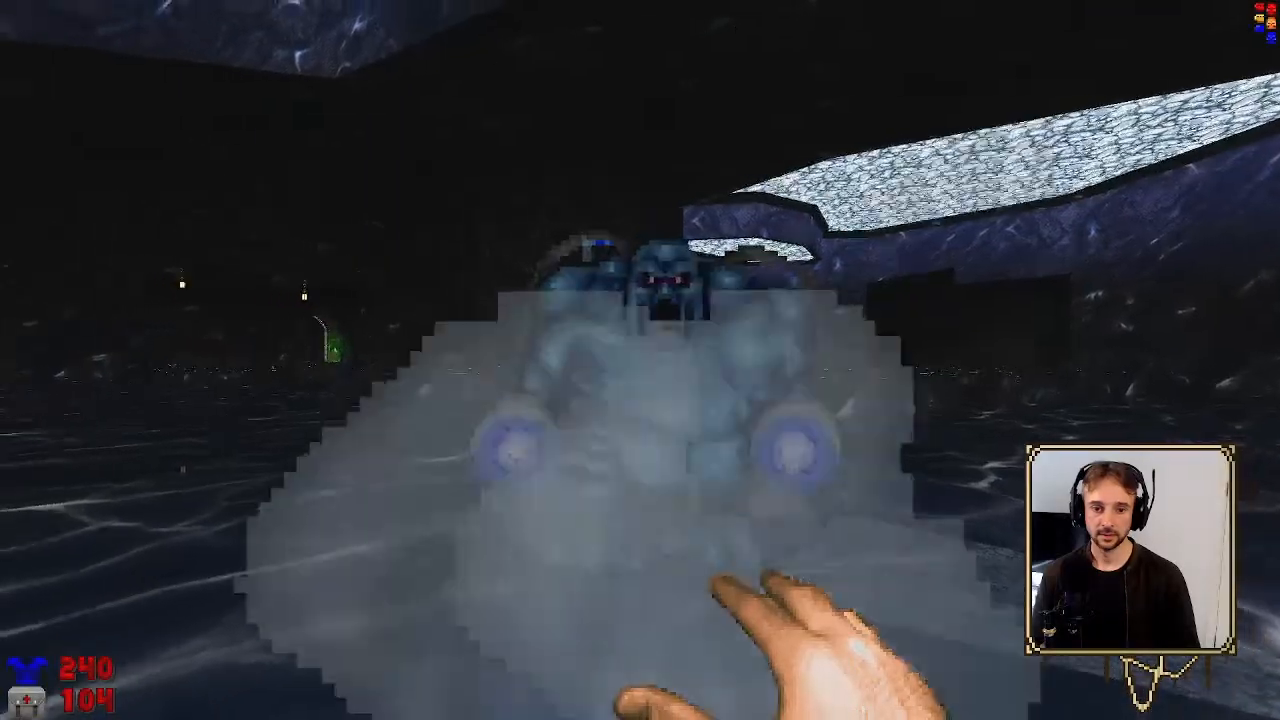
key(w)
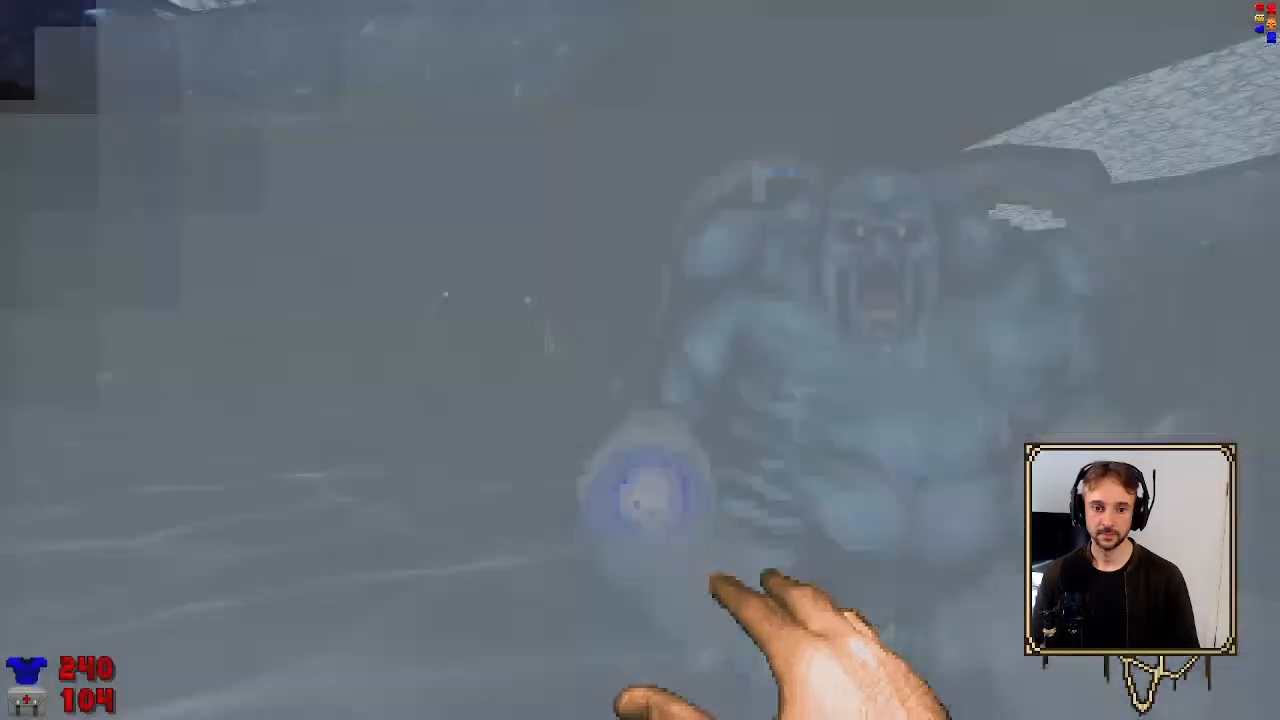
Let the activated Cryocubus attack the unarmed player to the death in the icy cavern and reload the saved game
key(s)
key(w)
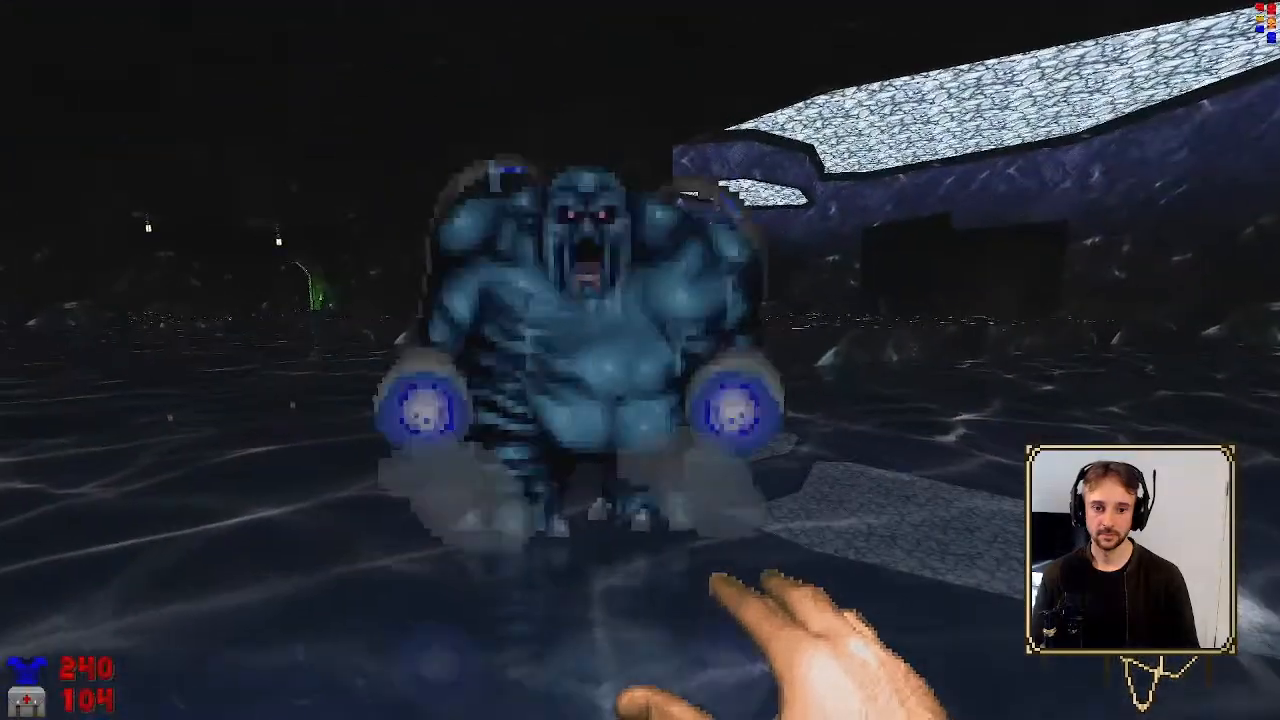
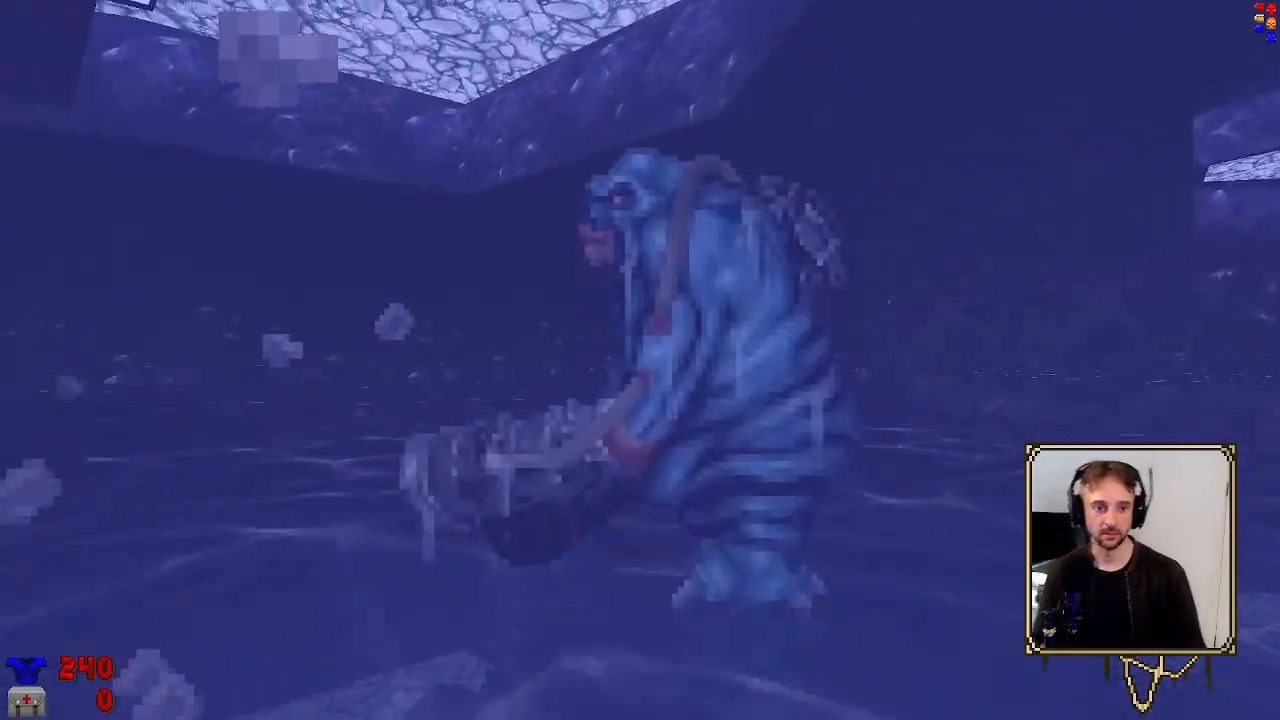
key(space)
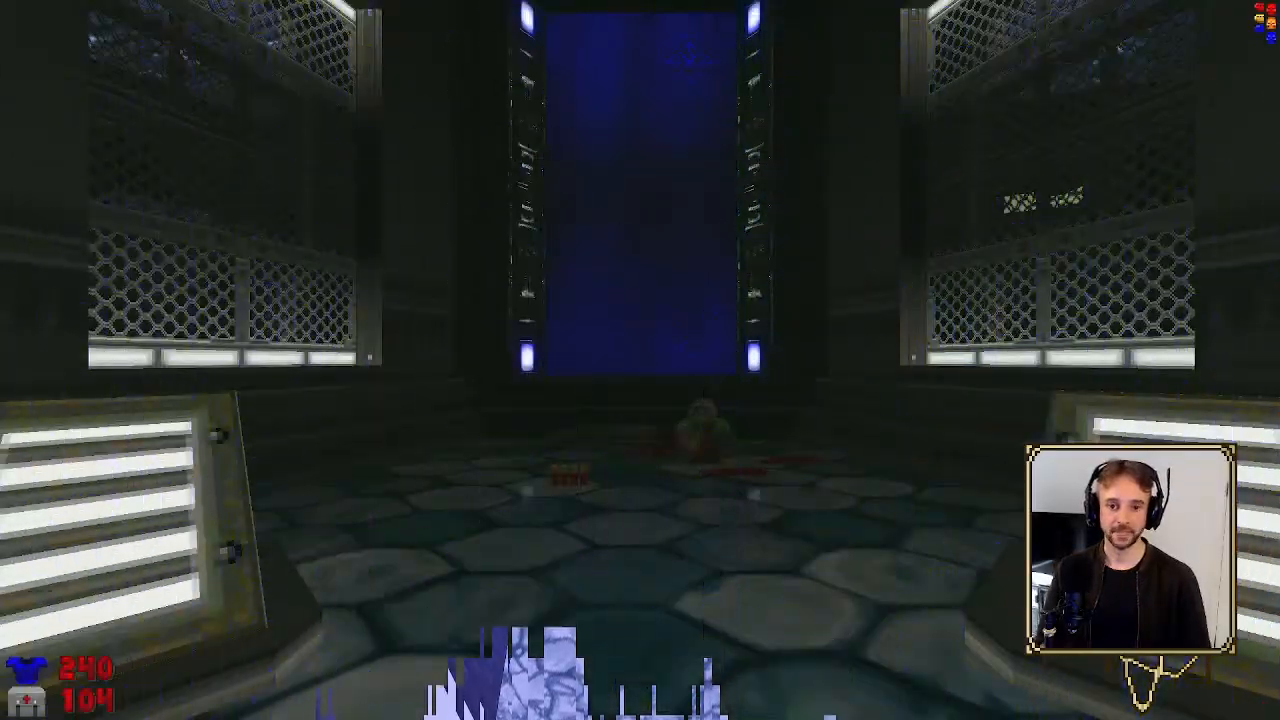
Quit the running test game and return to the map editor
key(Escape)
key(Escape)
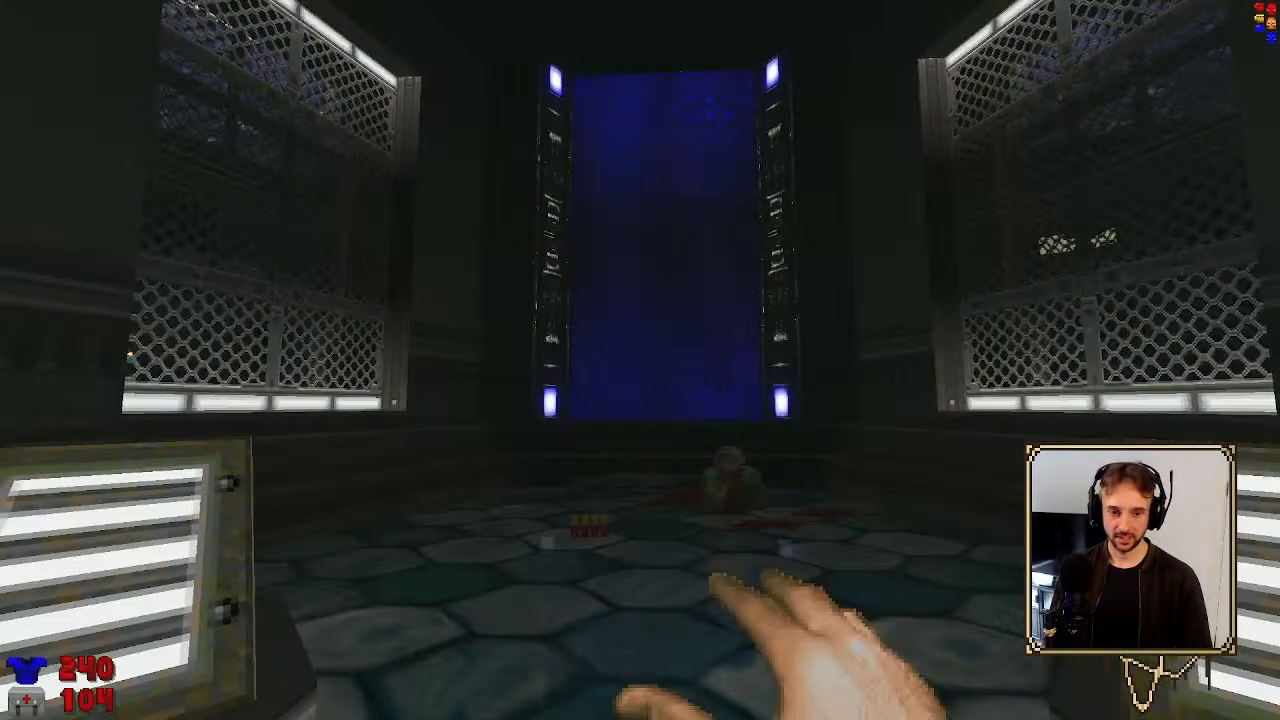
key(Escape)
key(Up)
key(Return)
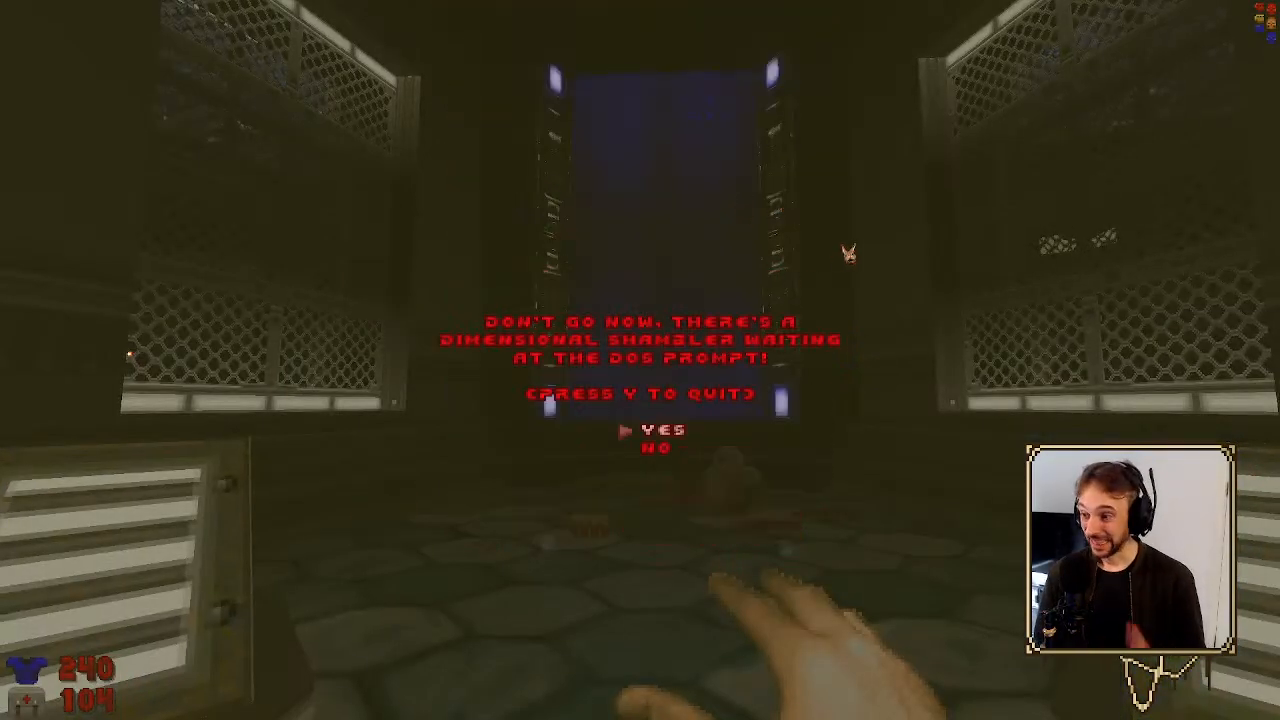
key(y)
Open the hub map A2M0.wad from the recent maps in place of A2M3.wad
scroll(749, 294, down, 10)
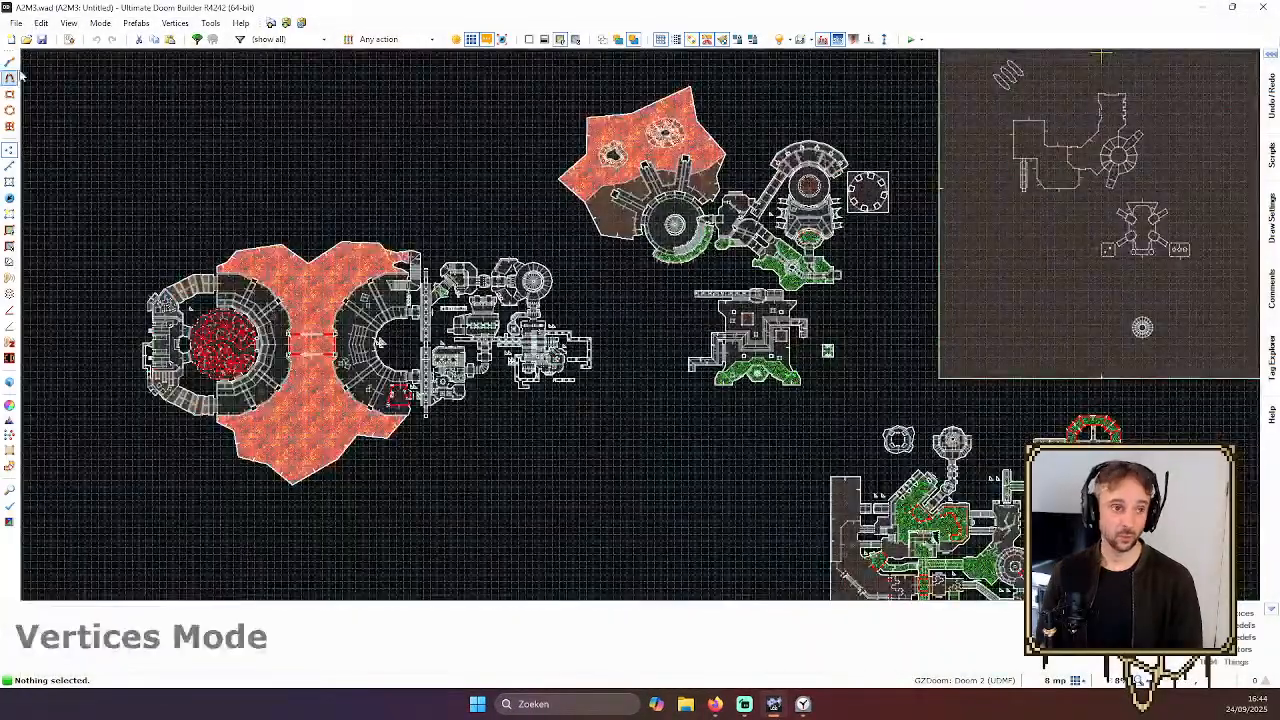
click(16, 23)
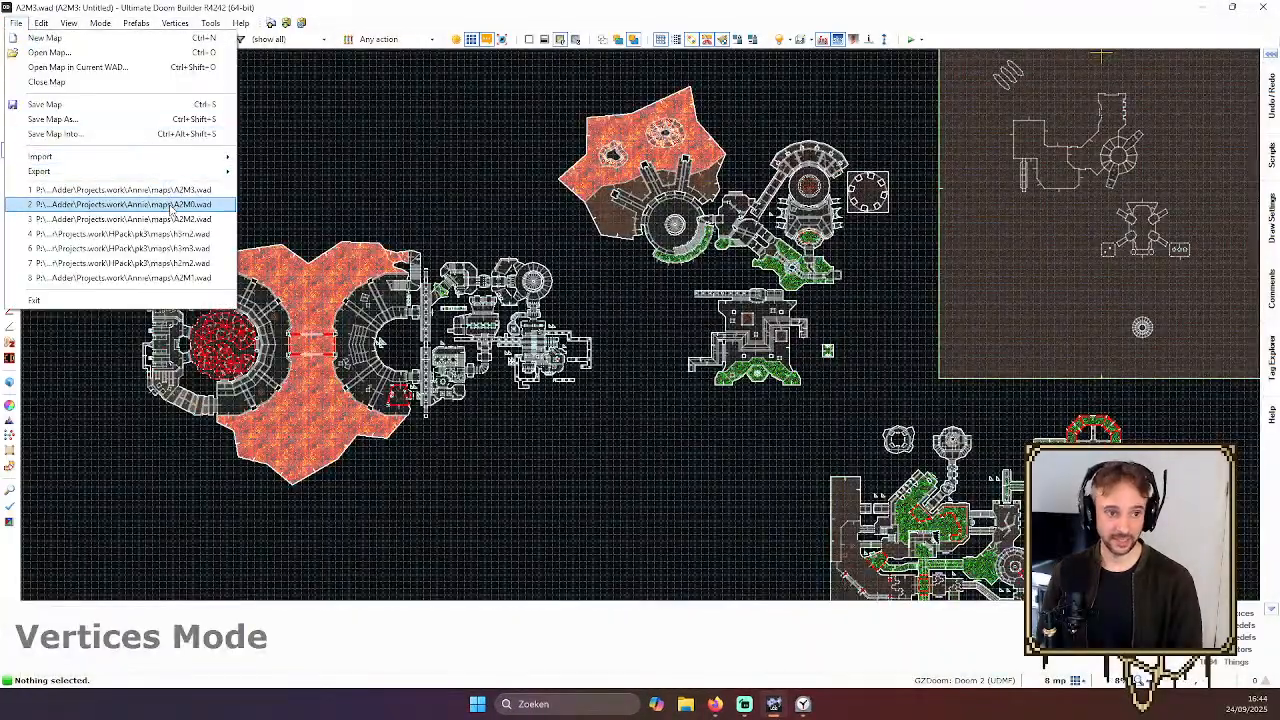
click(172, 206)
click(652, 480)
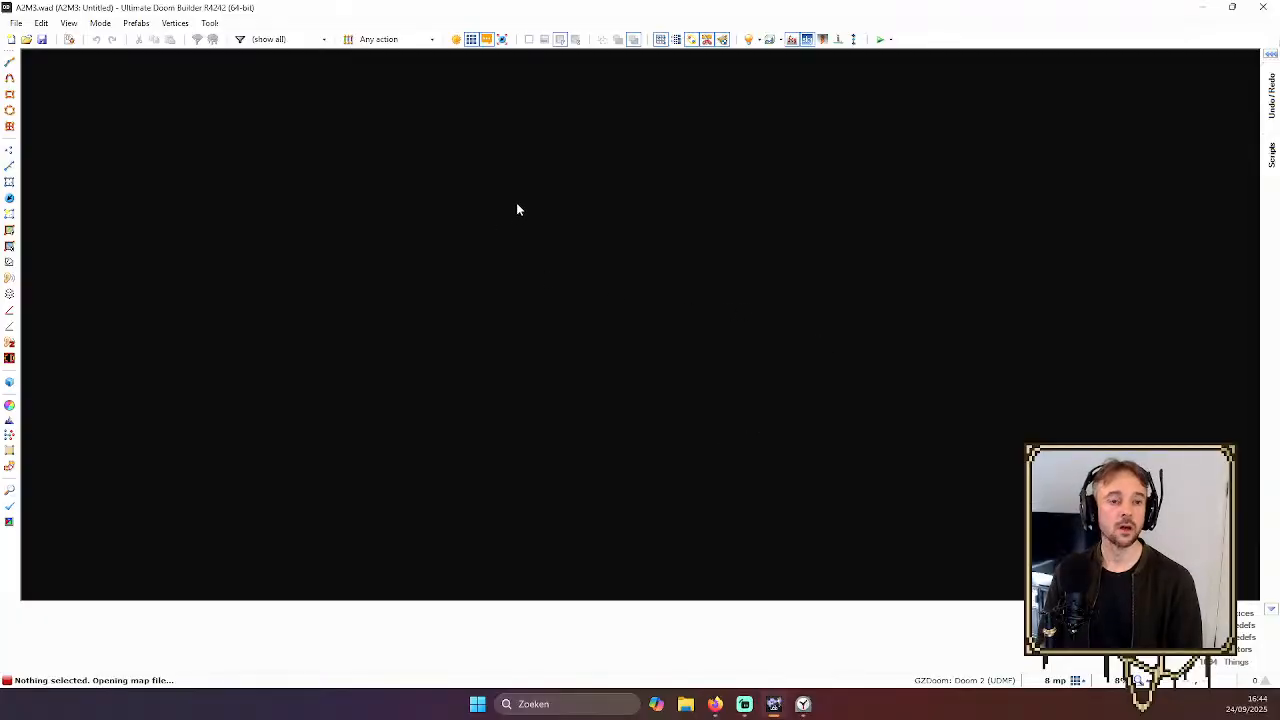
Test A2M0 in game outside the station and fire the pistol at the dormant Cryocubus
scroll(528, 358, up, 1)
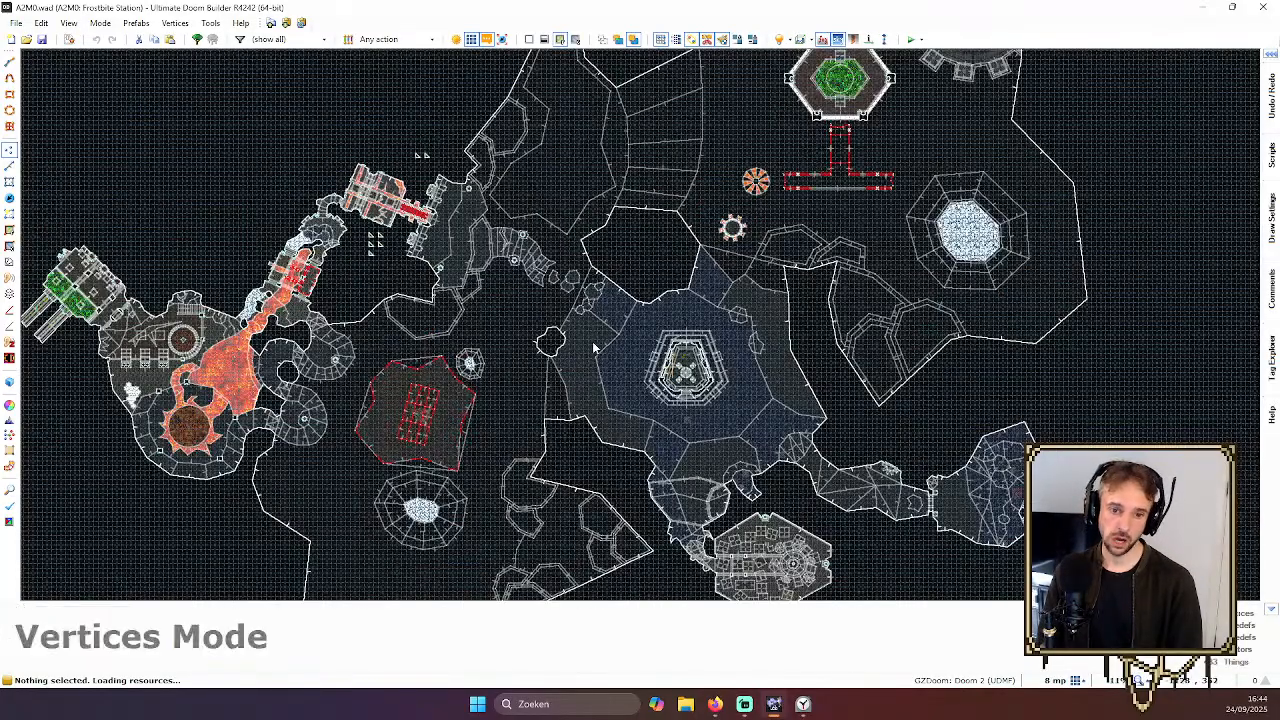
scroll(680, 297, up, 1)
scroll(678, 318, up, 1)
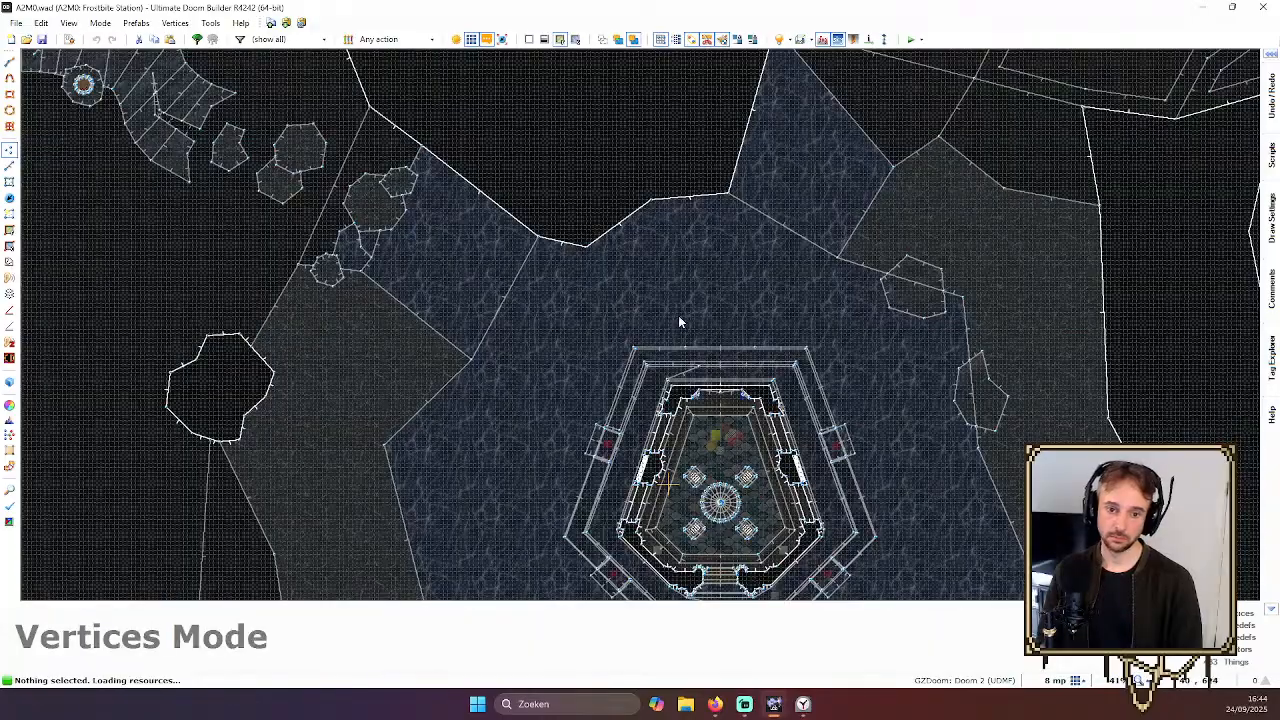
scroll(679, 316, down, 5)
scroll(733, 382, up, 5)
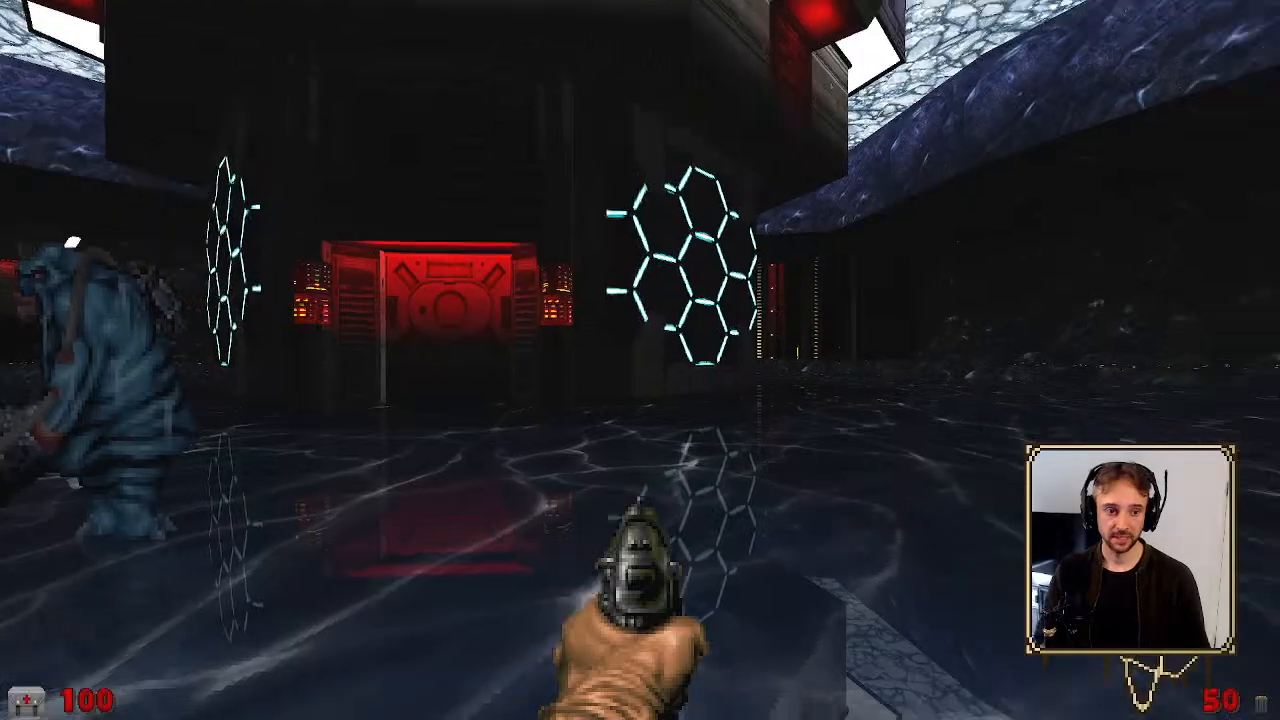
click(640, 360)
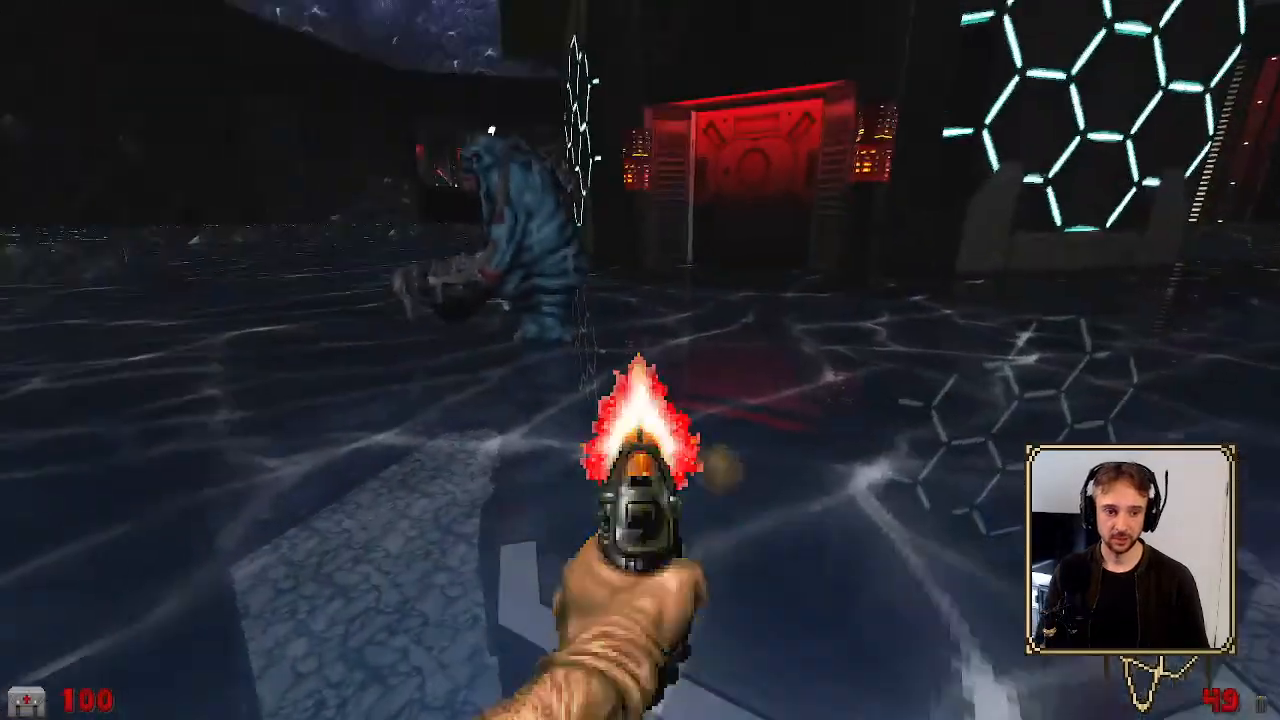
click(640, 360)
click(640, 360)
click(640, 360)
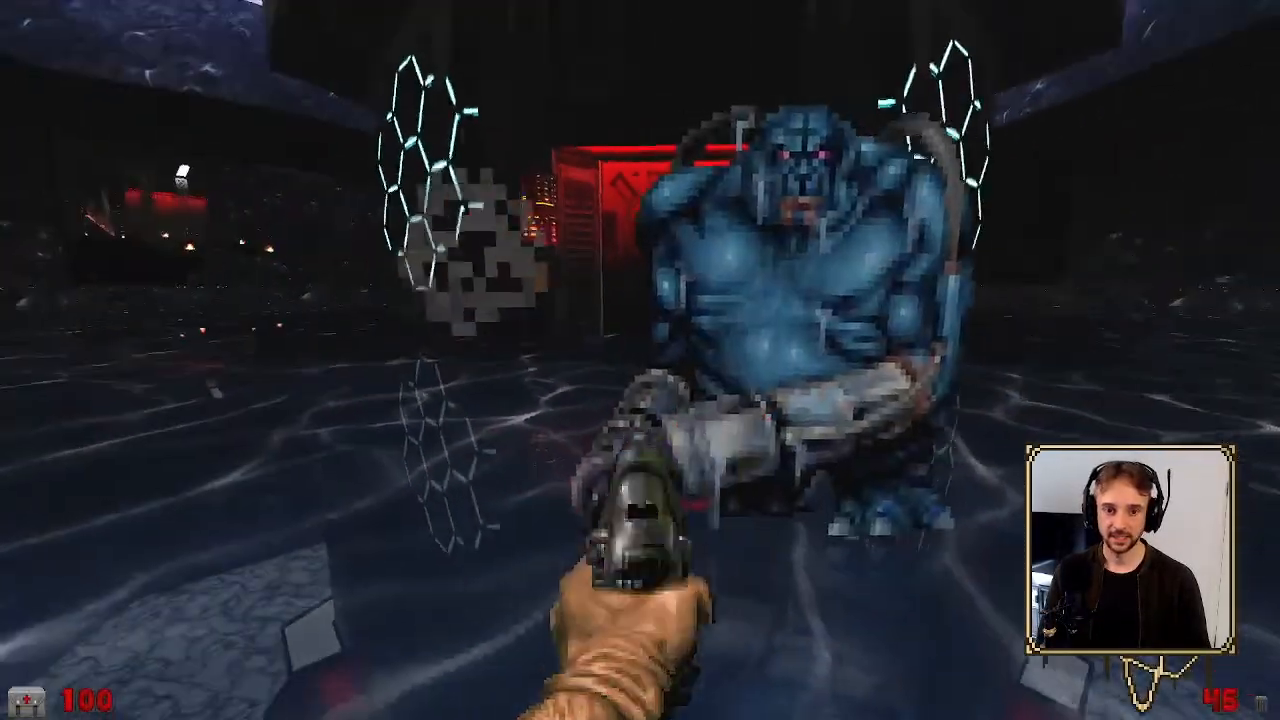
Quit the A2M0 test and return to the hub map in the editor
key(Escape)
key(Up)
key(Return)
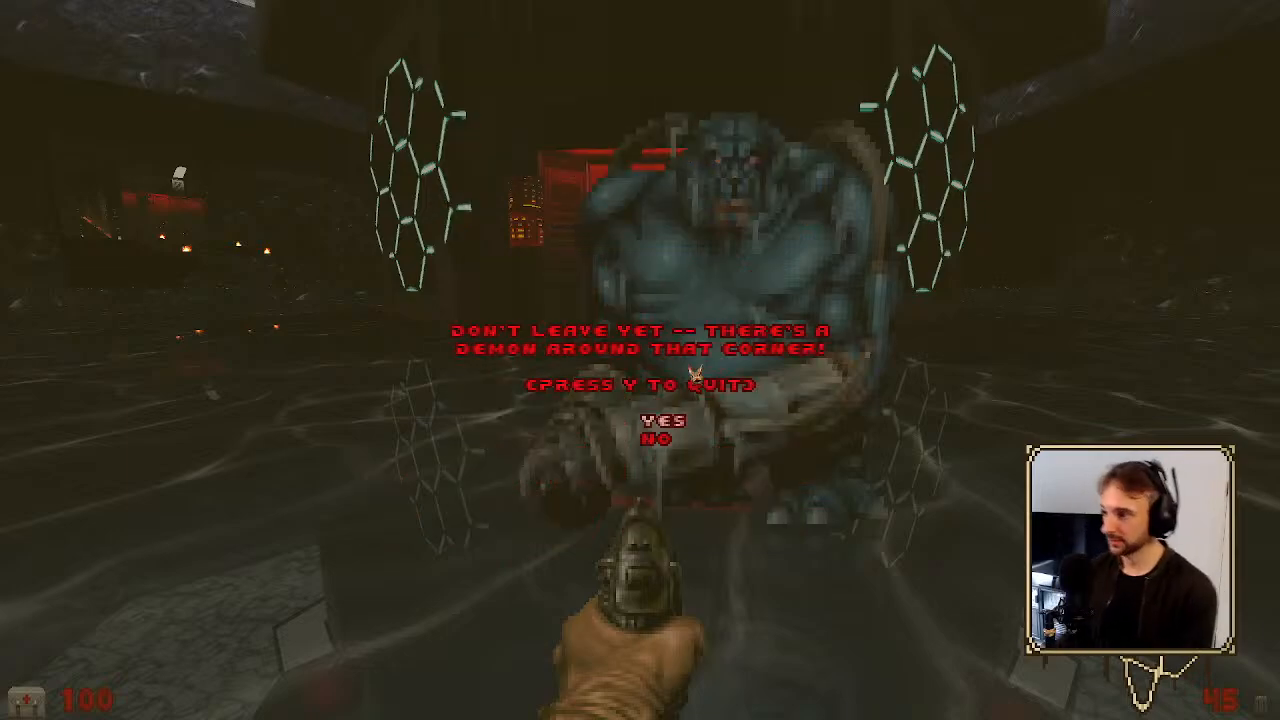
key(y)
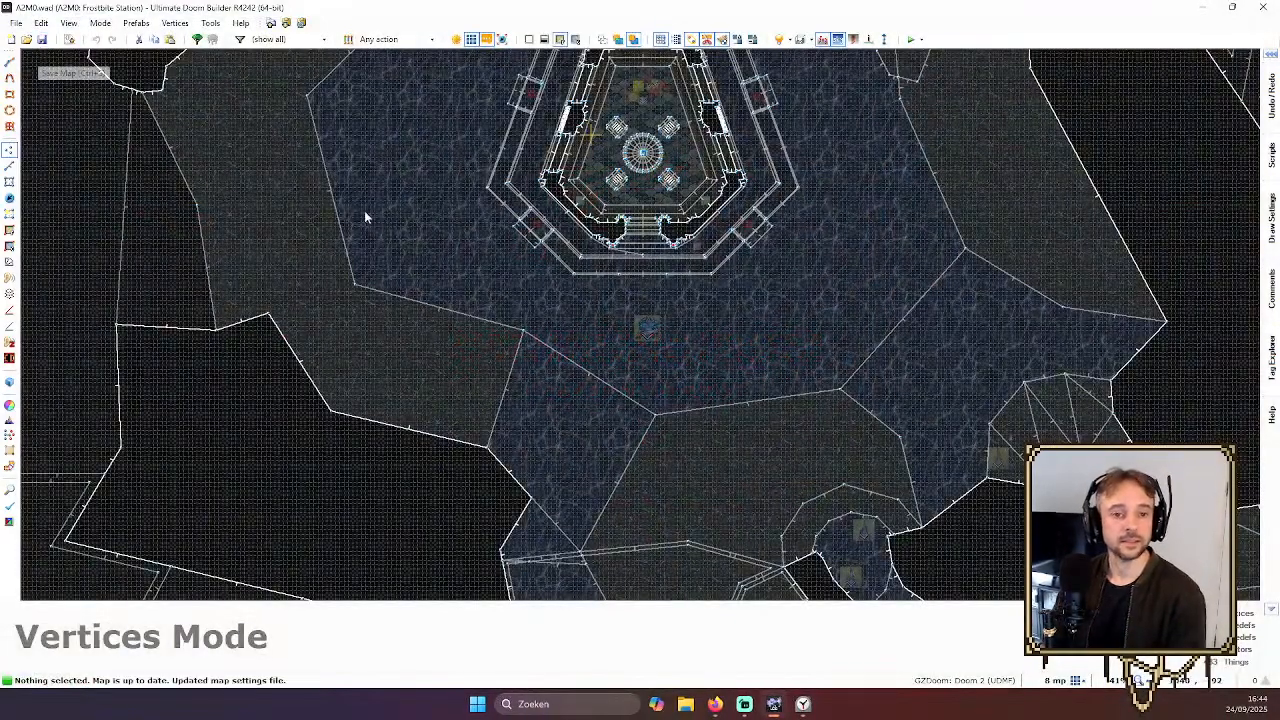
Examine the Cryocubus thing and its surroundings outside the station entrance in Things Mode
scroll(648, 330, up, 6)
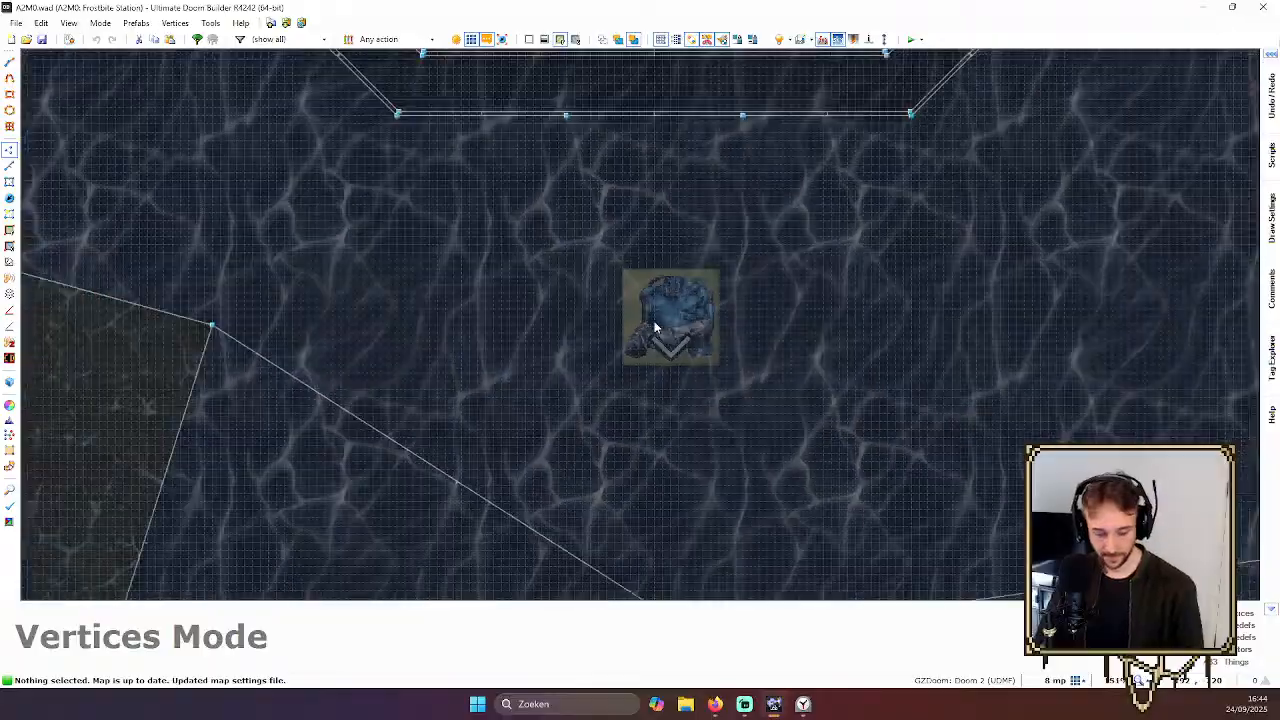
key(t)
scroll(660, 330, down, 8)
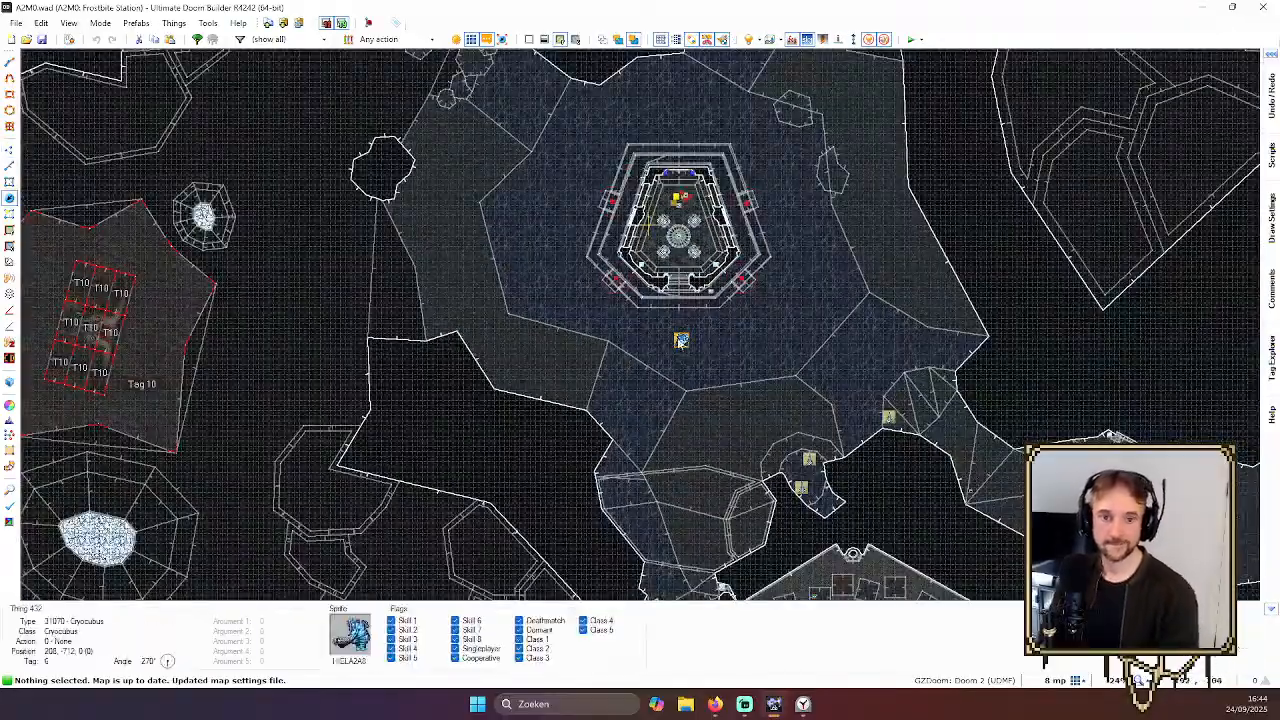
scroll(690, 350, up, 4)
scroll(734, 363, down, 3)
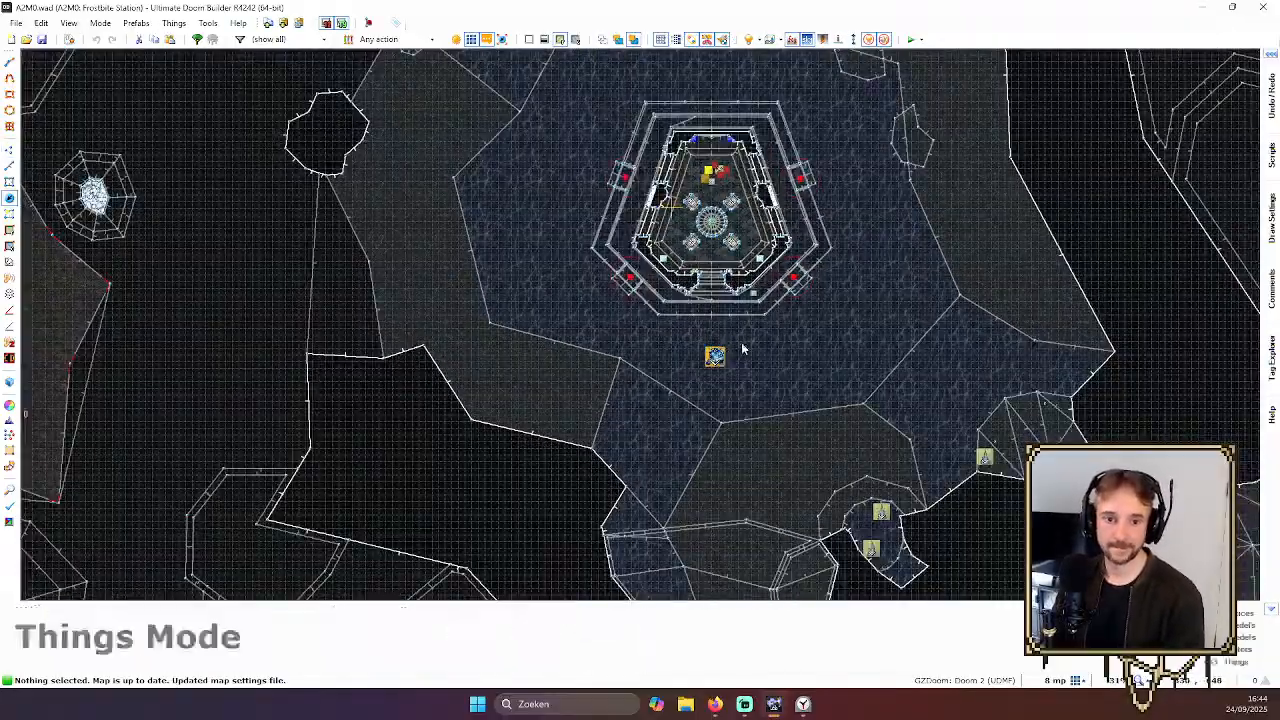
scroll(733, 347, up, 4)
scroll(735, 355, down, 3)
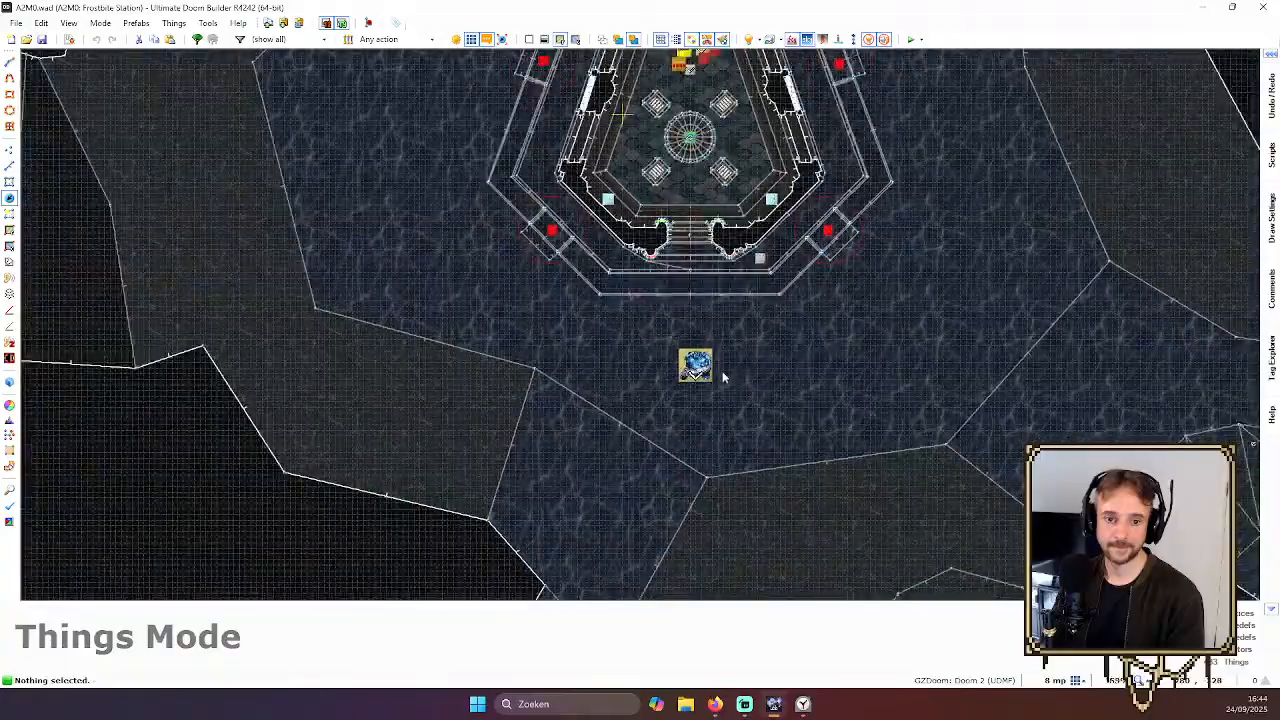
scroll(722, 375, down, 3)
scroll(720, 374, up, 6)
scroll(712, 372, down, 4)
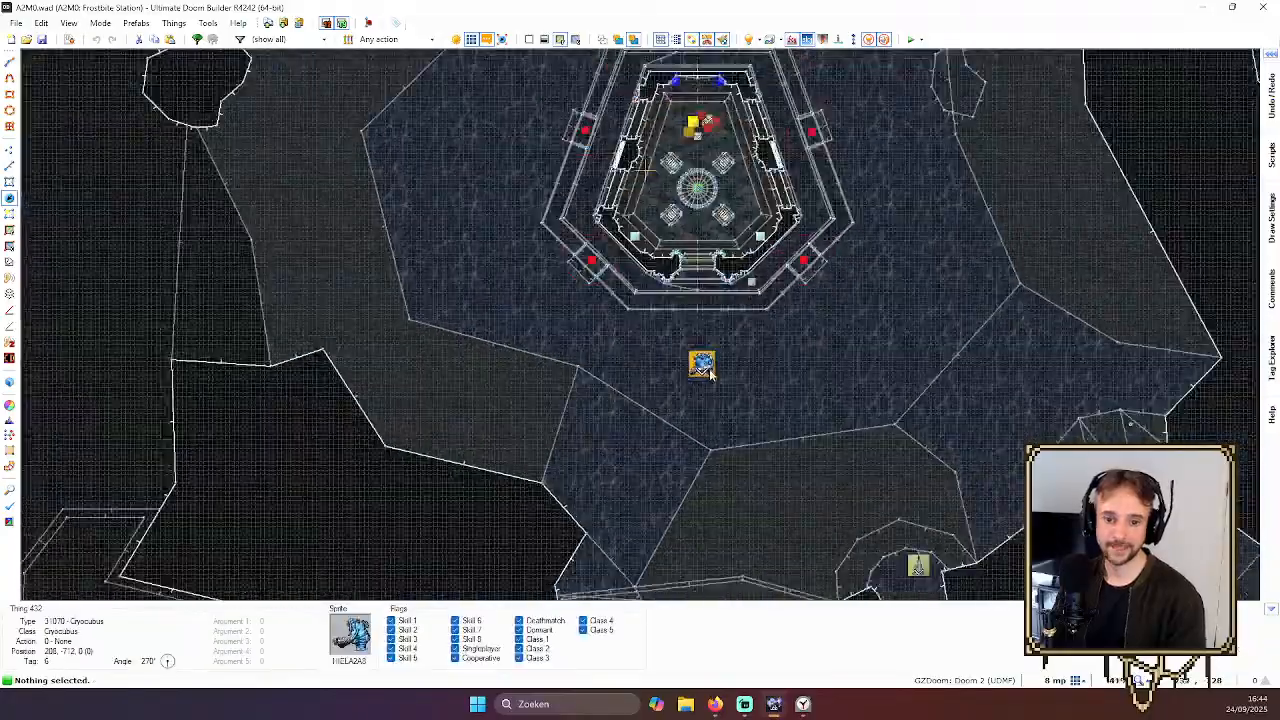
scroll(711, 373, up, 5)
scroll(731, 360, down, 4)
scroll(837, 360, up, 5)
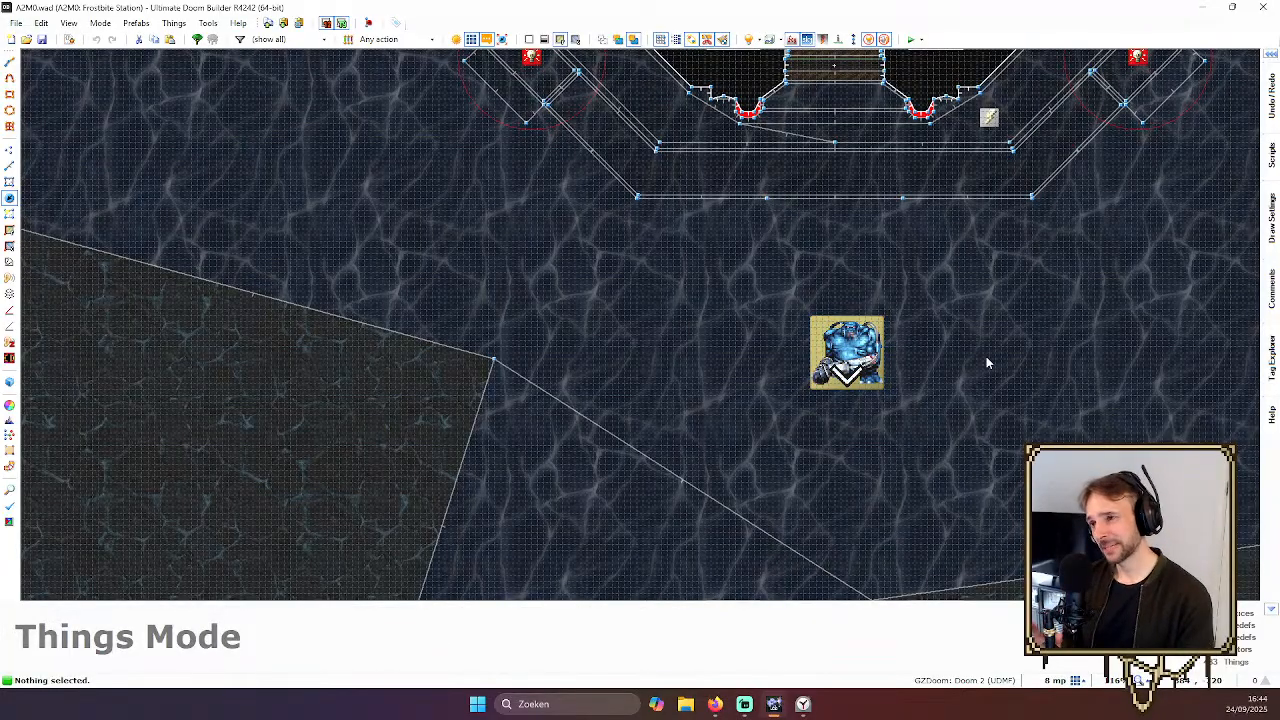
scroll(566, 306, down, 3)
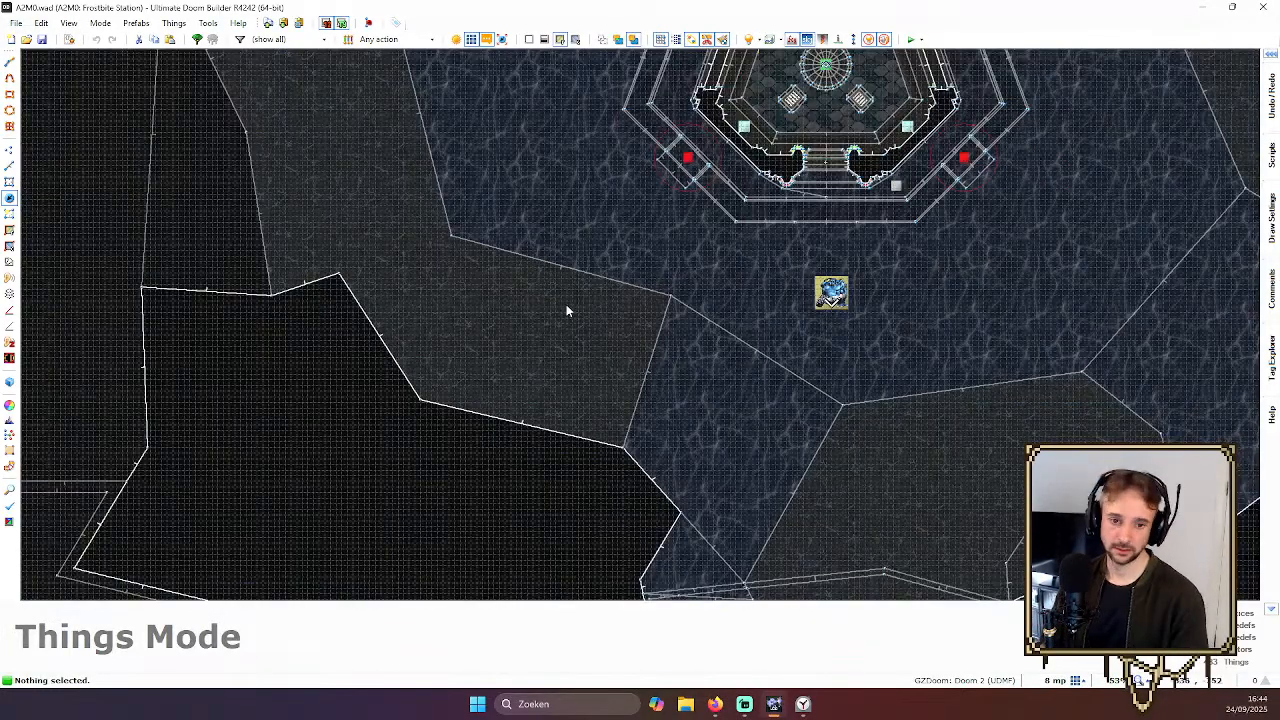
Shift the Cryocubus slightly in front of the station entrance and set its angle to 90, keeping it dormant
scroll(826, 352, up, 4)
mouse_move(864, 272)
mouse_down()
mouse_move(842, 263)
mouse_move(850, 271)
mouse_up()
right_click(845, 252)
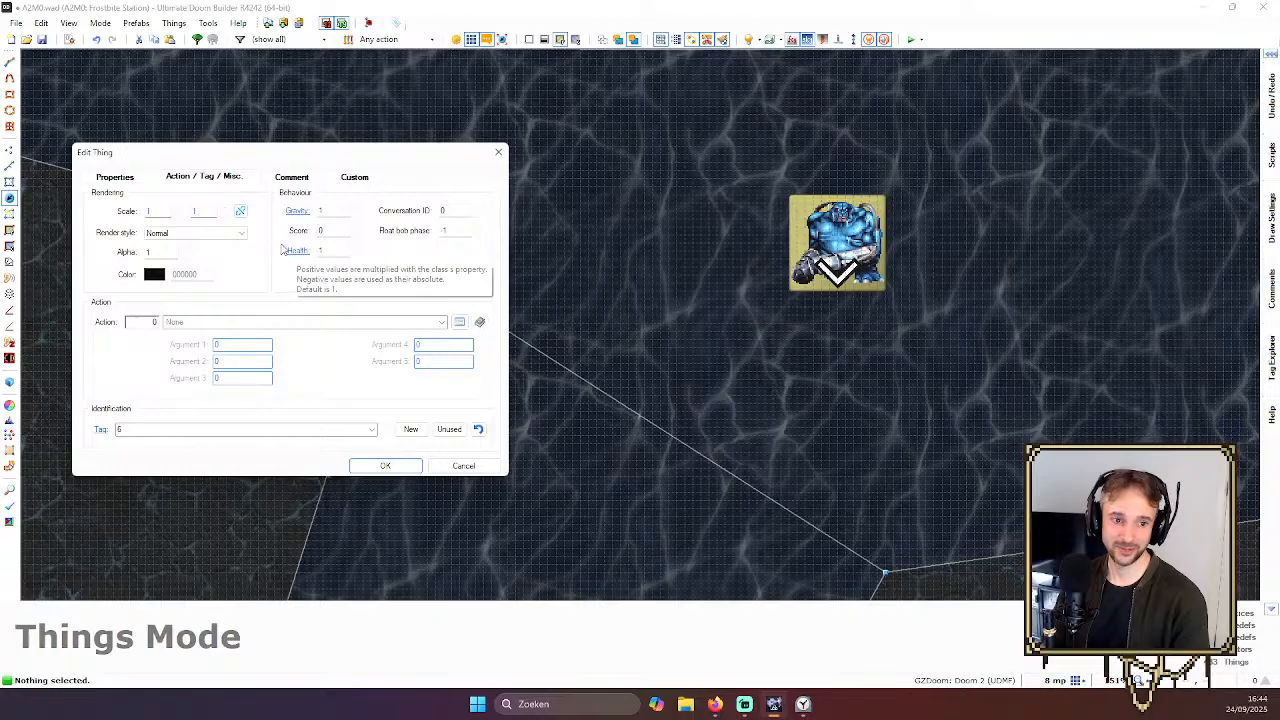
click(107, 177)
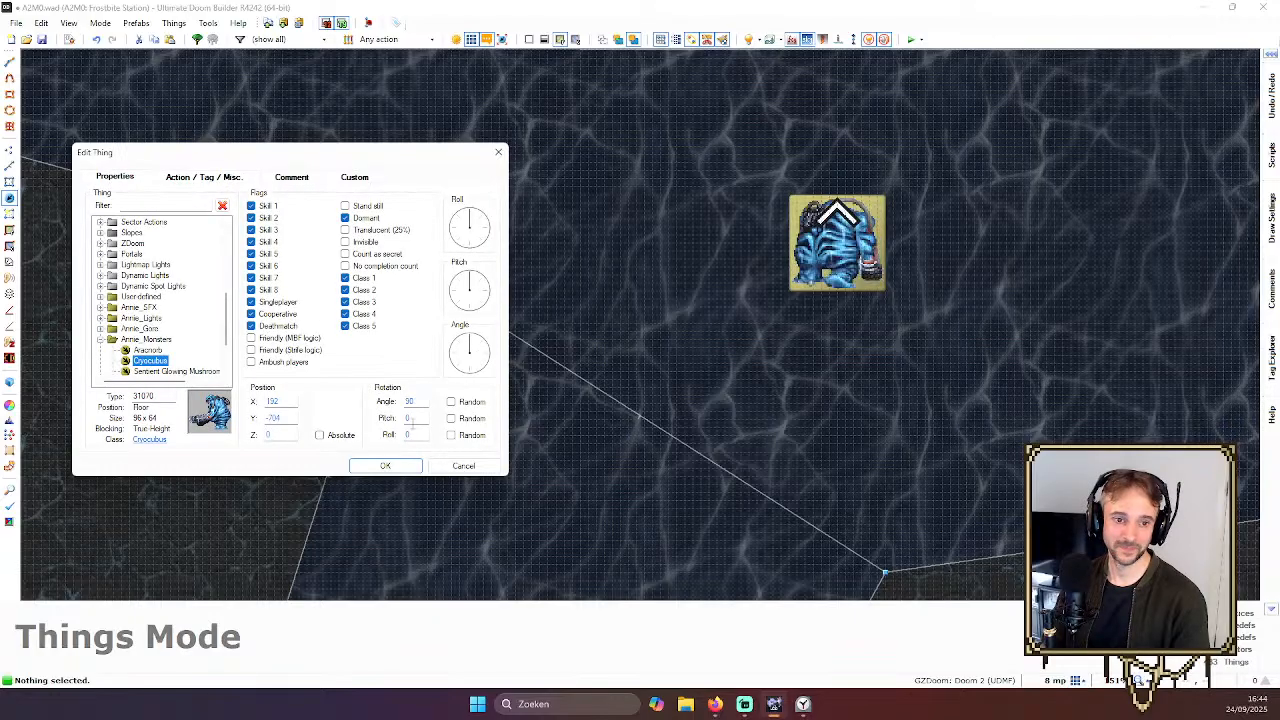
click(396, 467)
Insert a dormant StoneDemon with angle 315 on the dark icy ground west of the station
scroll(460, 359, down, 6)
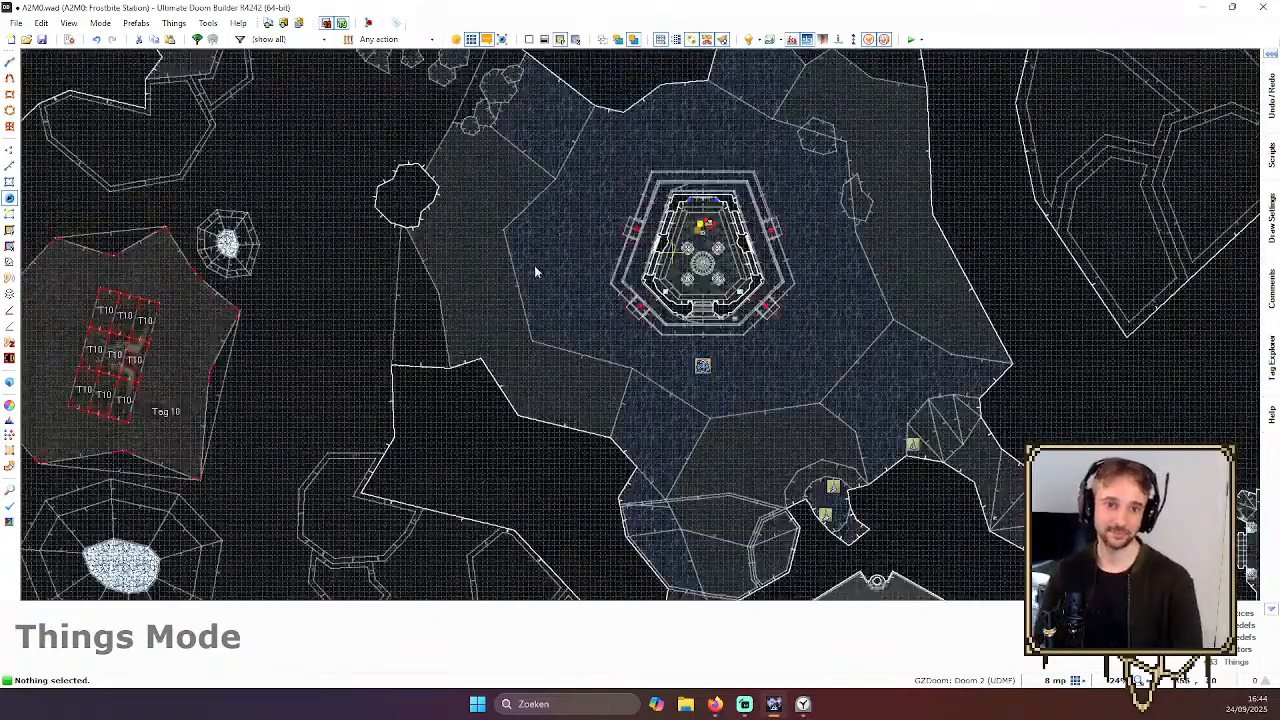
scroll(534, 265, down, 1)
scroll(468, 273, up, 5)
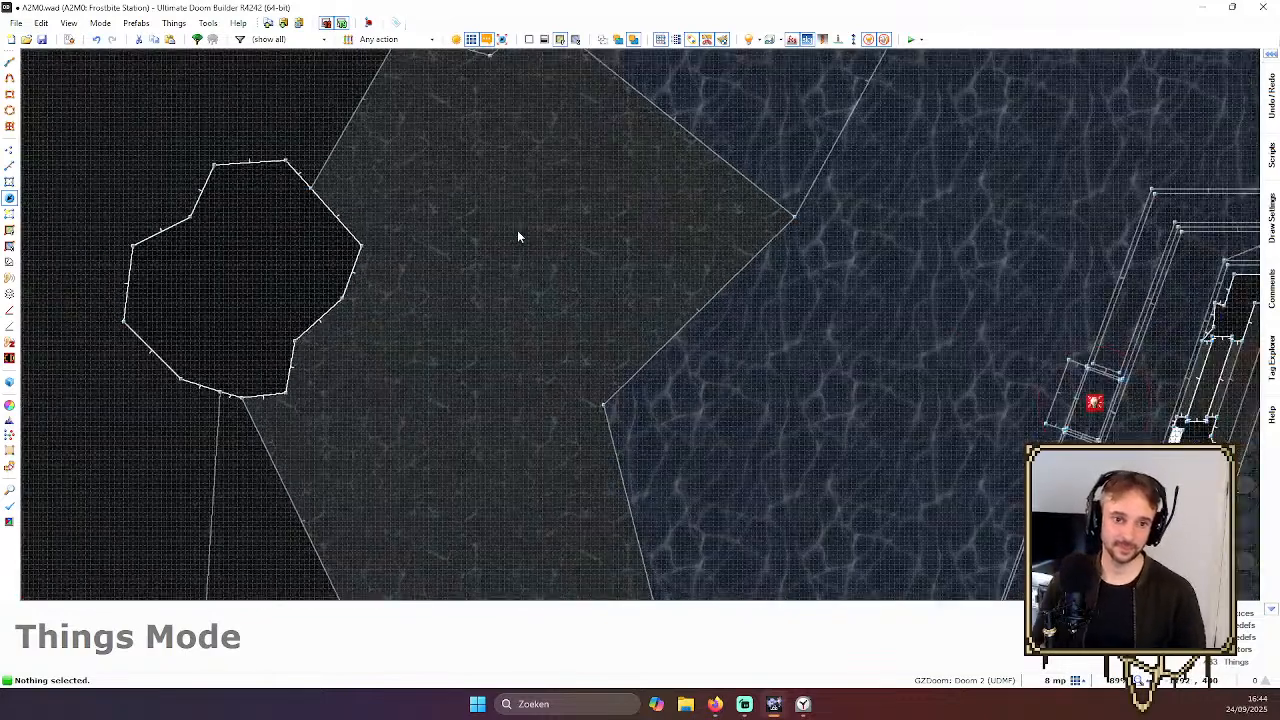
scroll(530, 222, up, 2)
key(Insert)
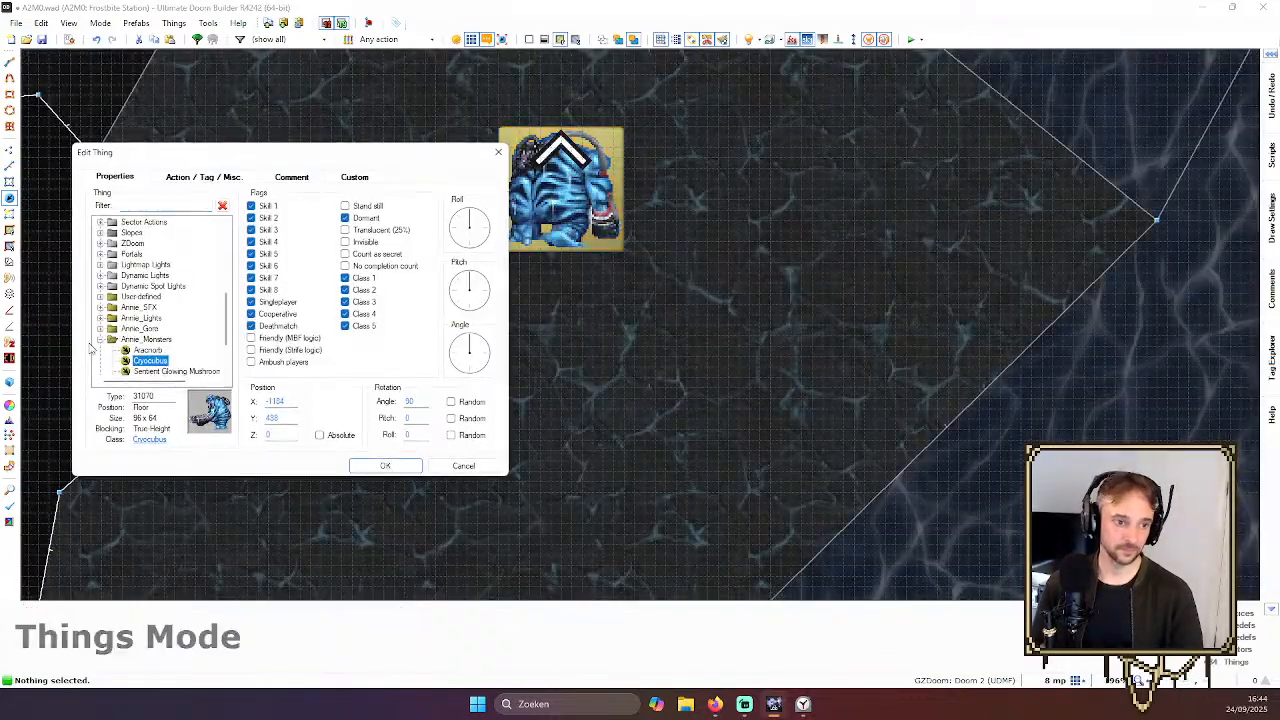
click(155, 350)
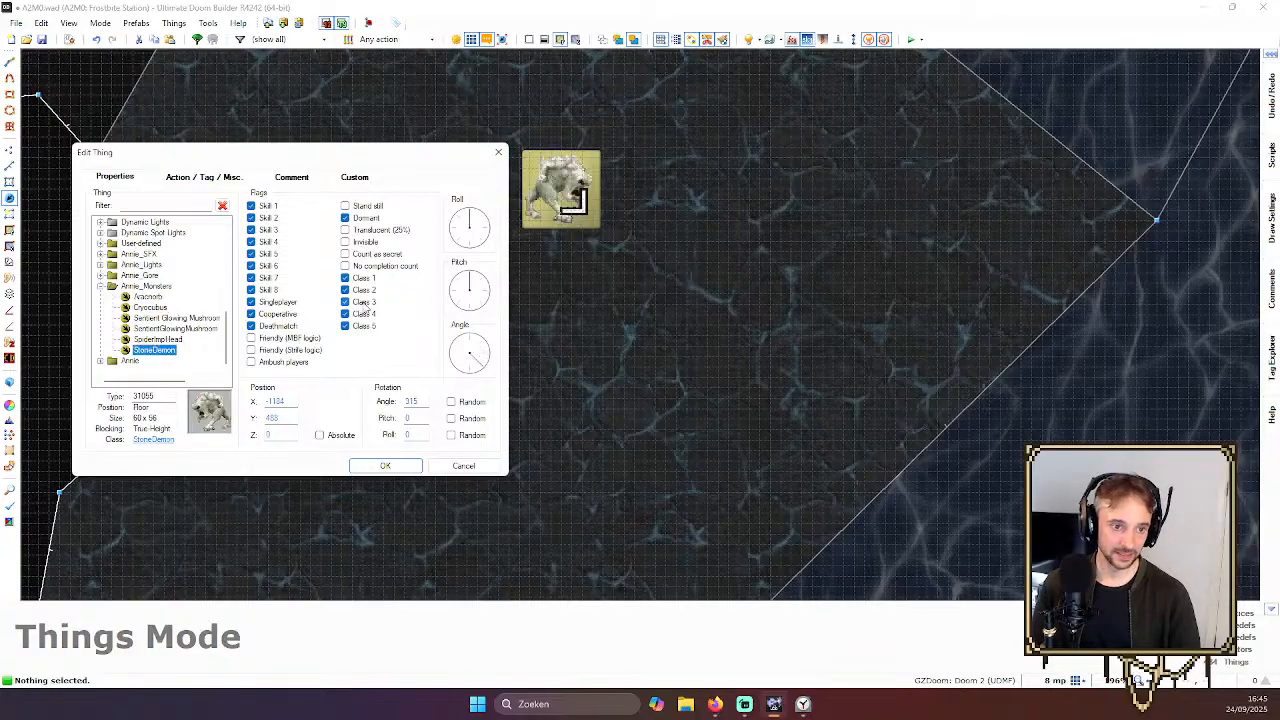
click(416, 470)
Place a second dormant StoneDemon on the rock outcrop northeast of the station
scroll(543, 370, down, 5)
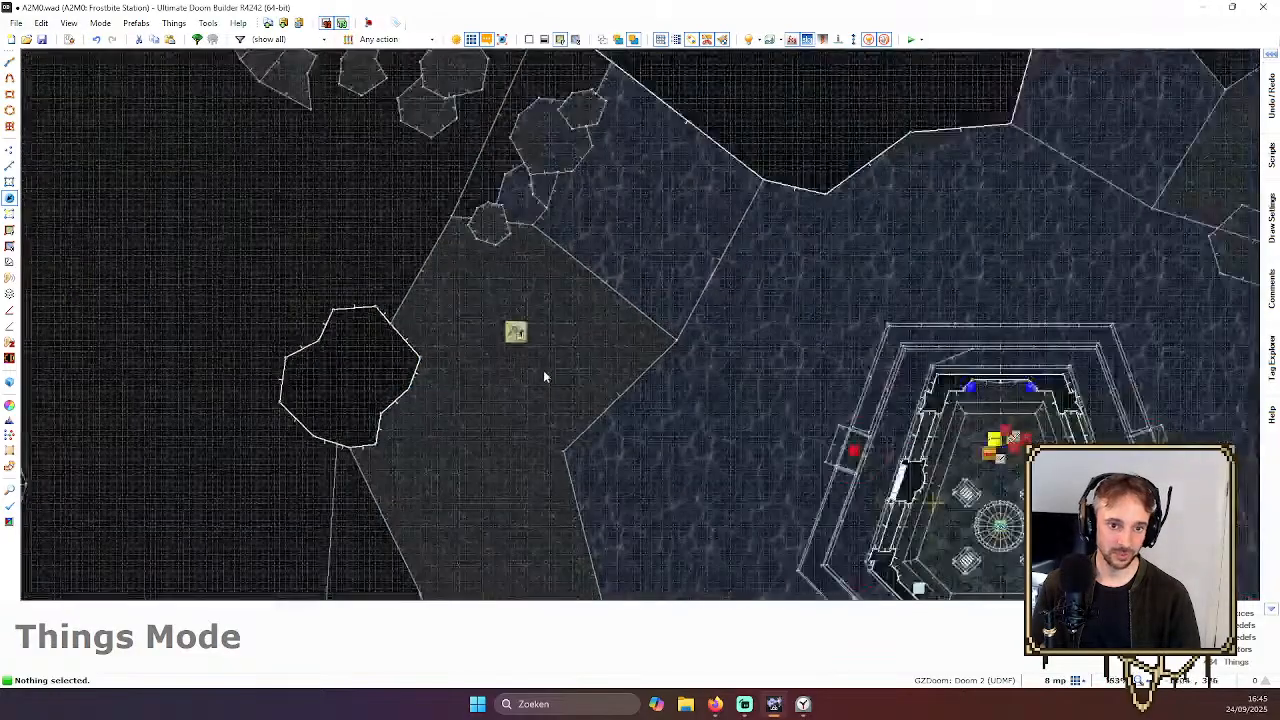
scroll(1000, 250, up, 4)
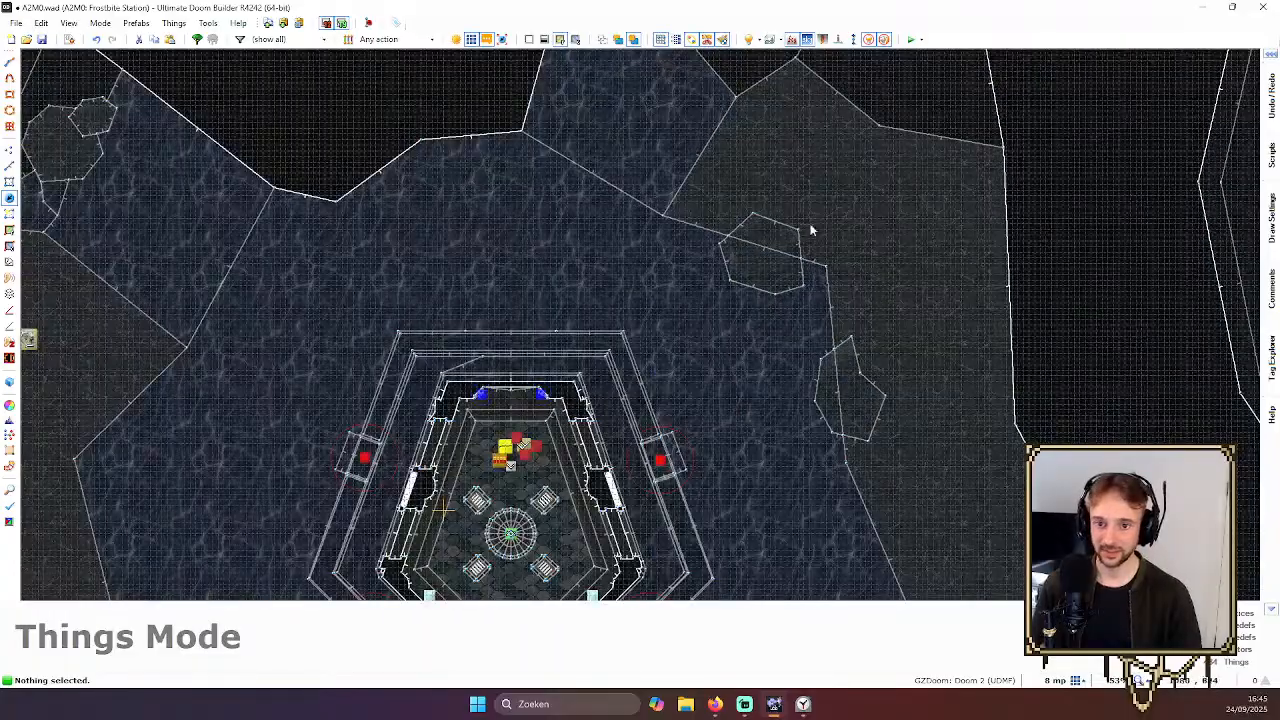
scroll(811, 230, up, 3)
right_click(766, 281)
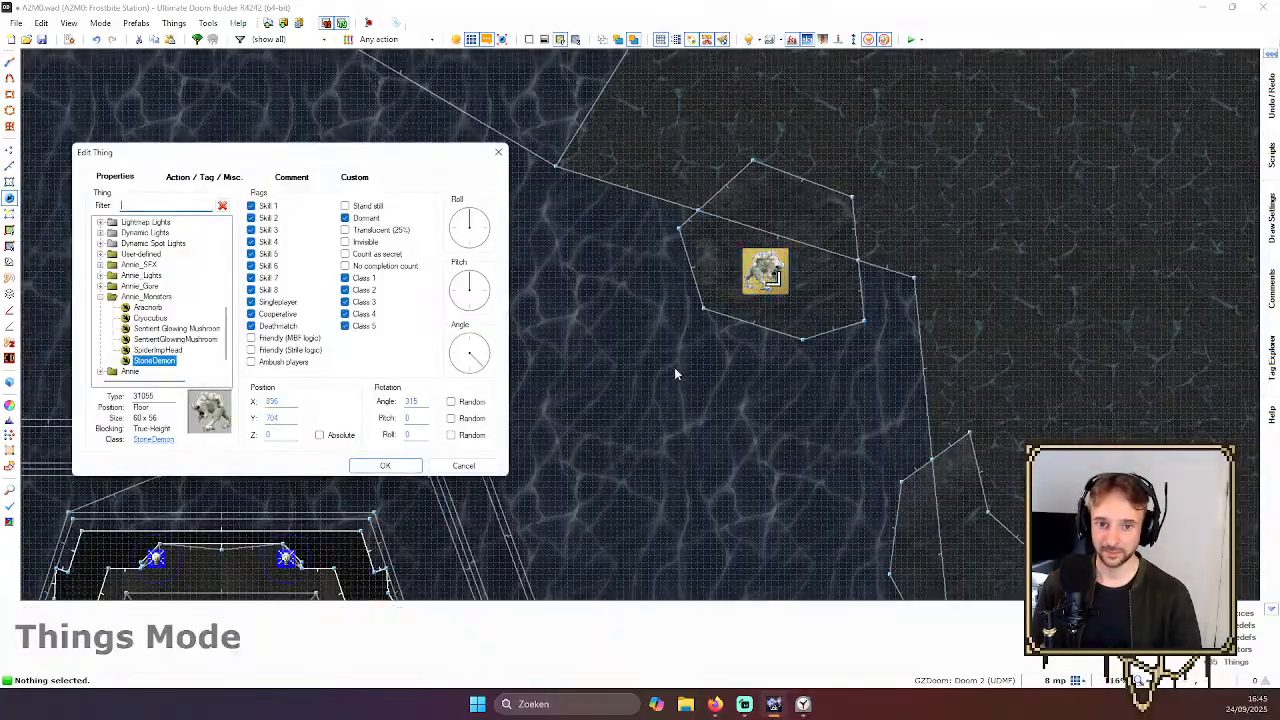
click(478, 367)
key(Return)
Inspect the cavern around the station in Visual Mode, checking the placed StoneDemons and the Cryocubus
key(w)
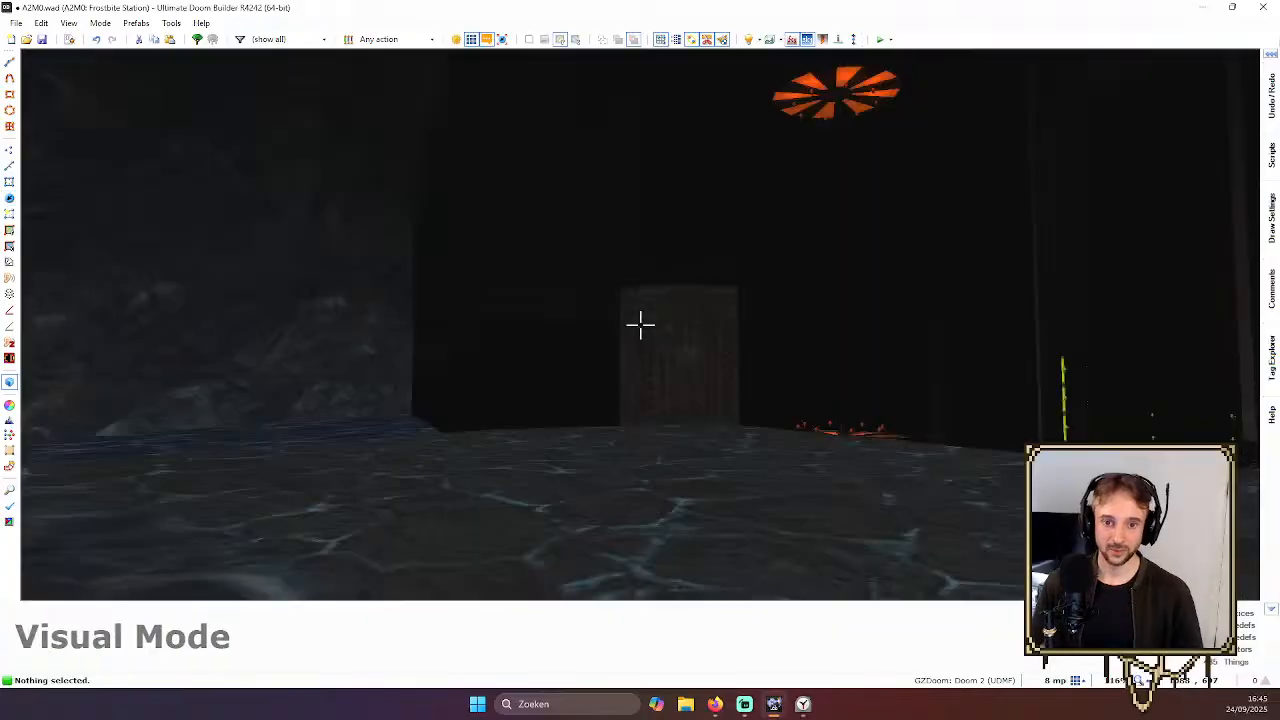
key(e)
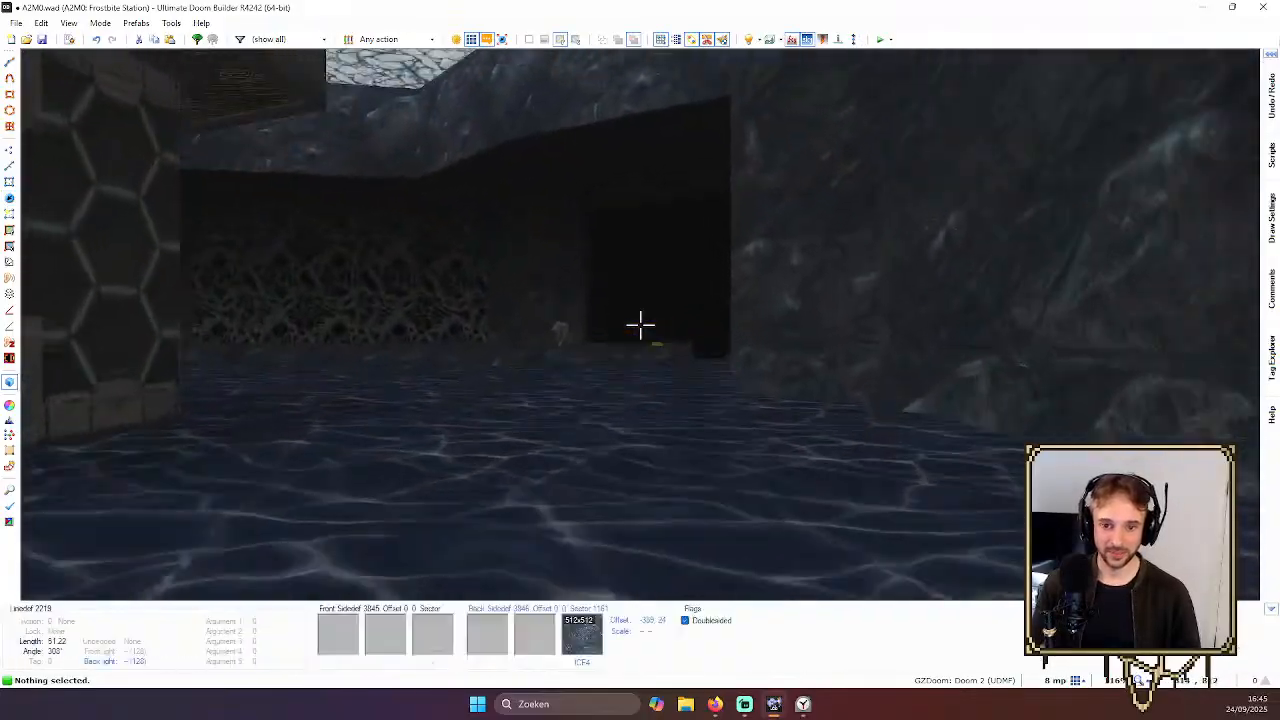
key(e)
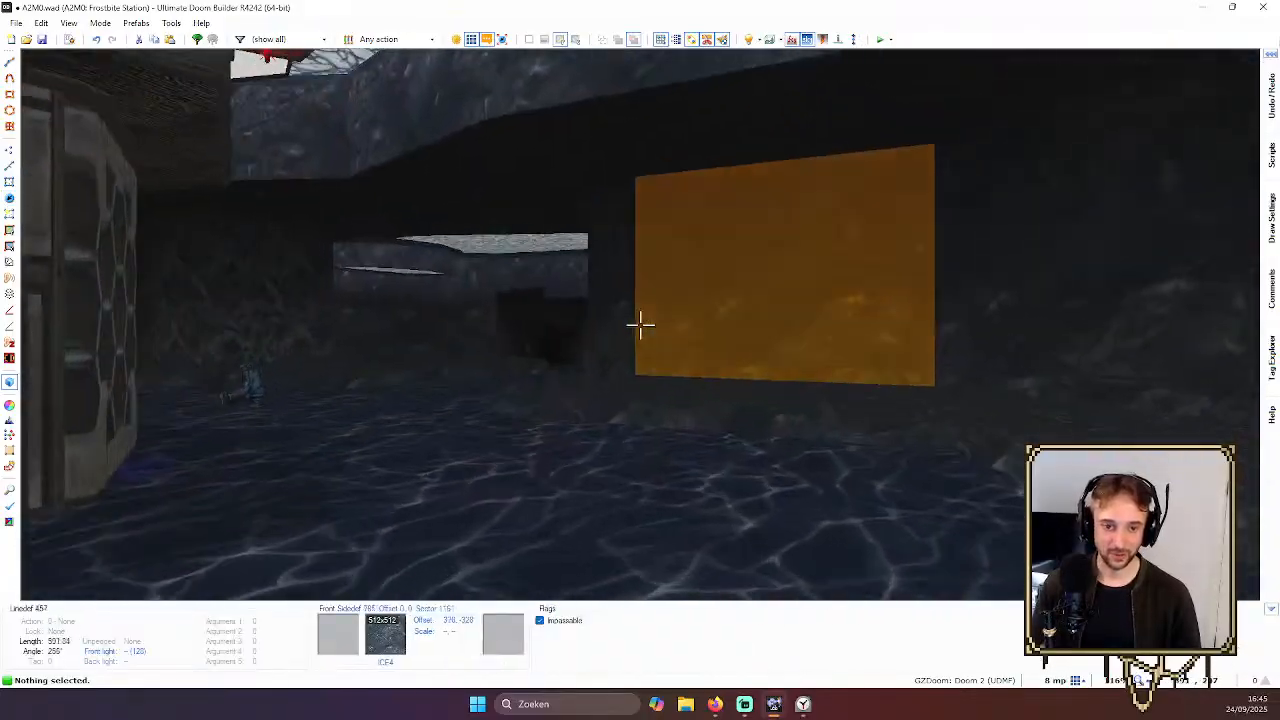
key(w)
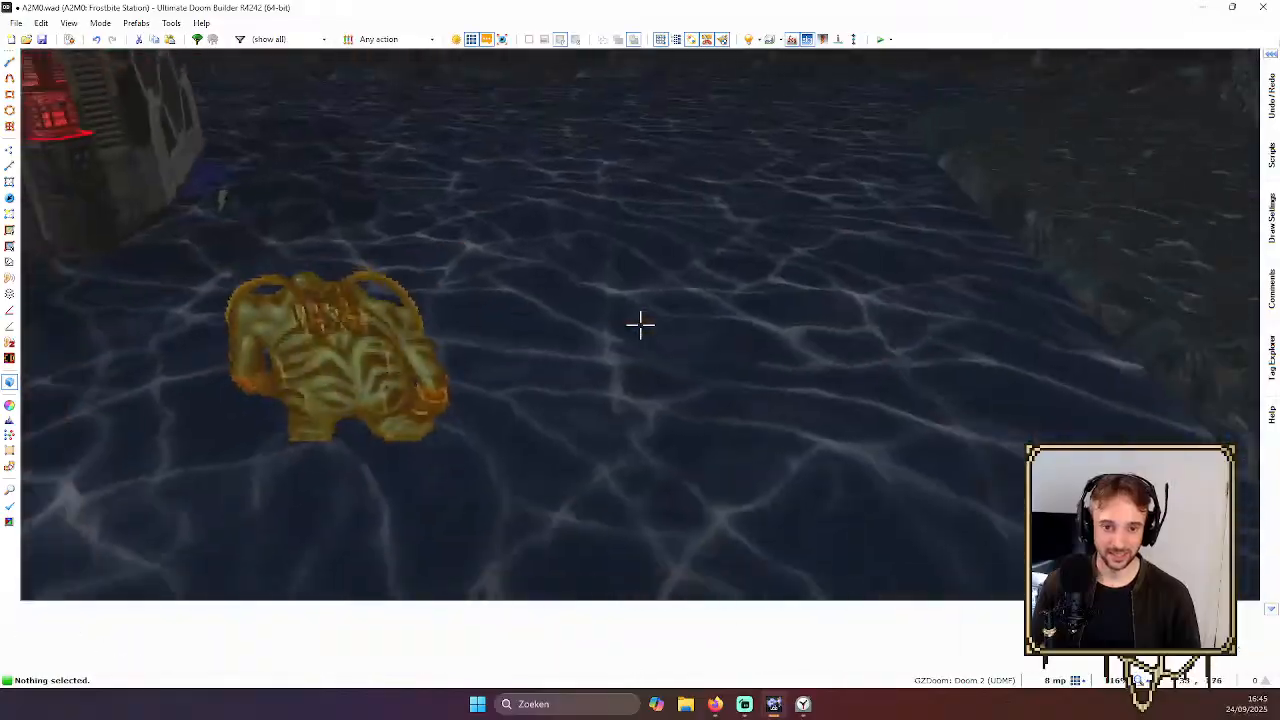
key(q)
Insert a dormant StoneDemon with angle 225 on the blue ice southeast of the station
scroll(640, 324, down, 3)
scroll(805, 240, up, 4)
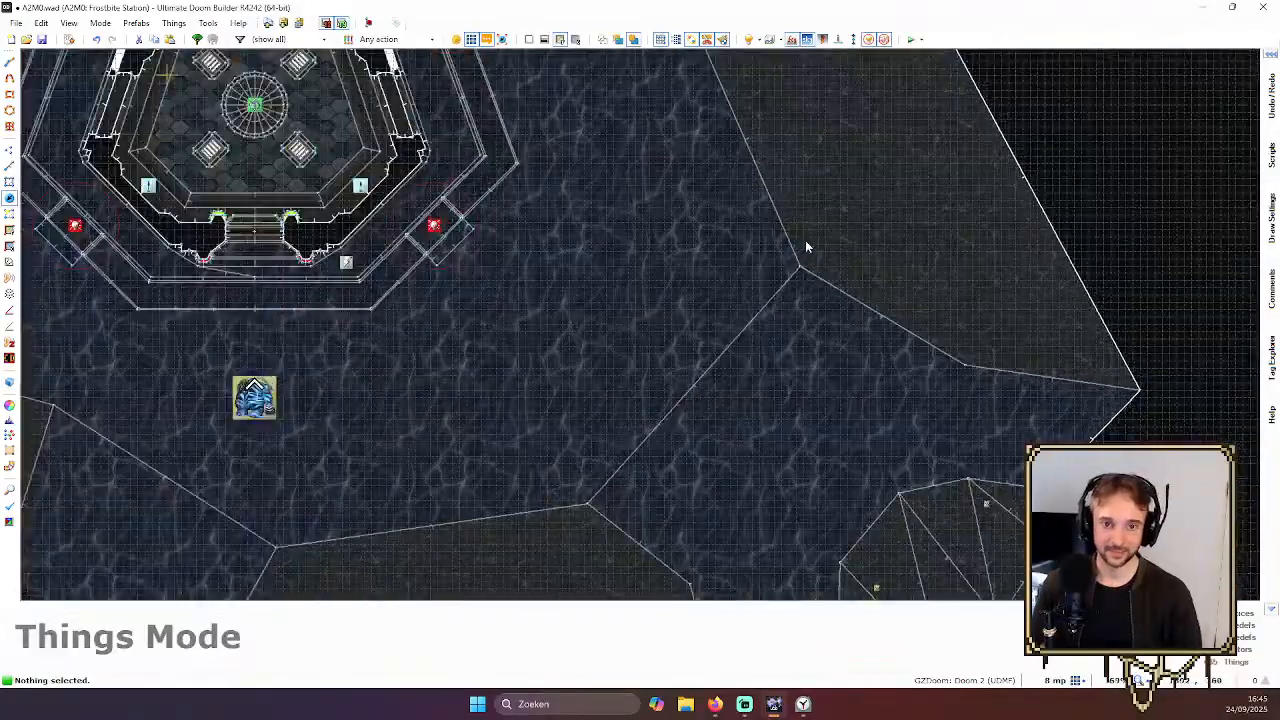
key(Insert)
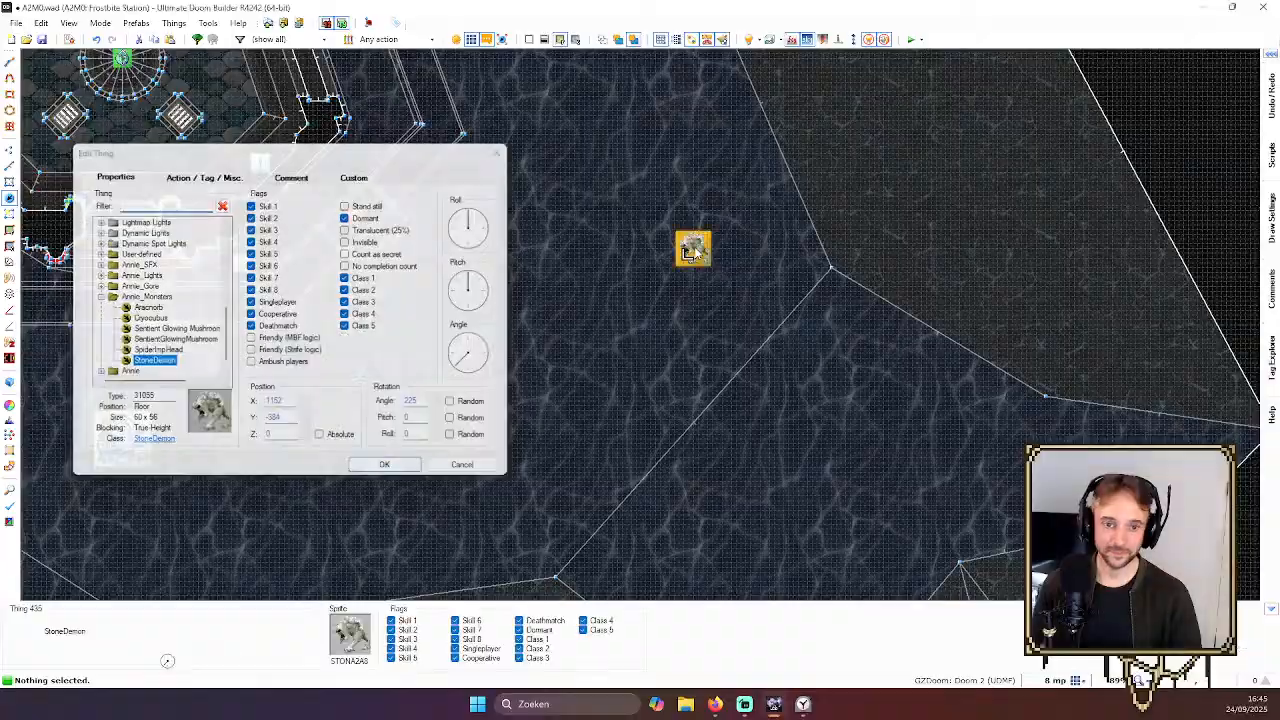
key(Return)
Insert a dormant StoneDemon with angle 90 on the dark ground south of the station, north of the small alcove
scroll(659, 273, down, 5)
scroll(688, 281, up, 5)
scroll(696, 270, down, 4)
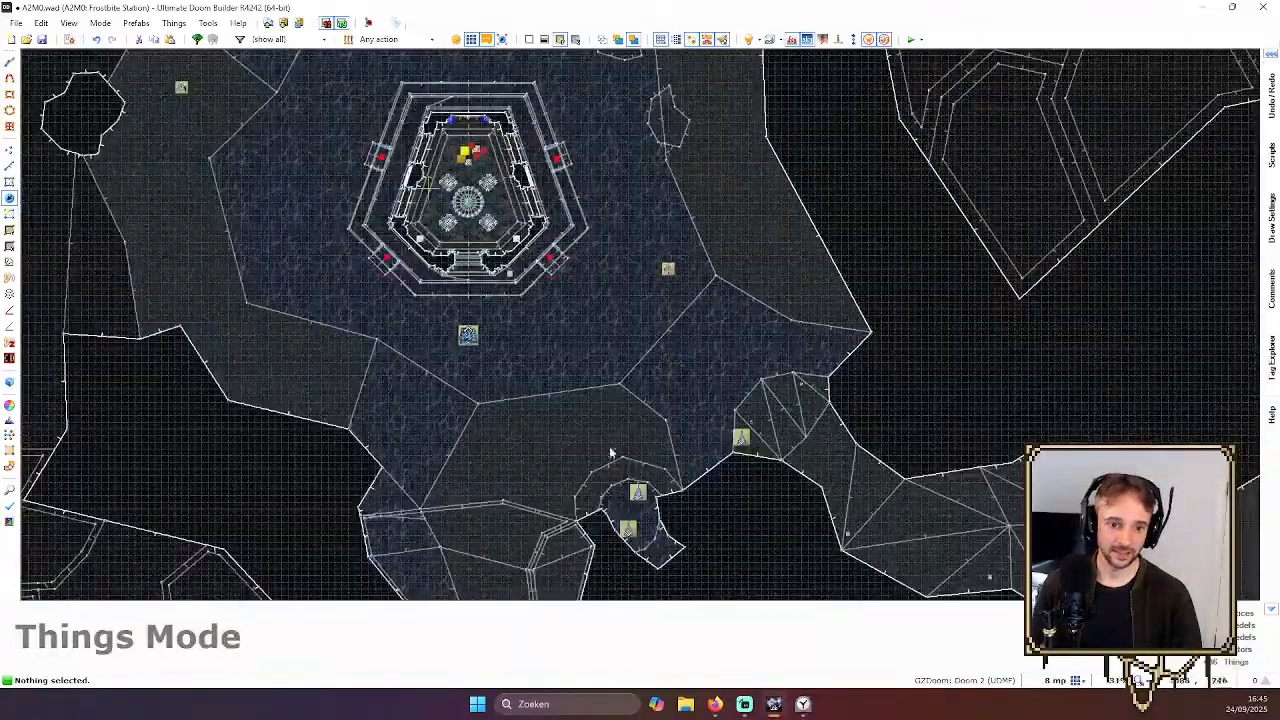
scroll(608, 451, up, 4)
key(Insert)
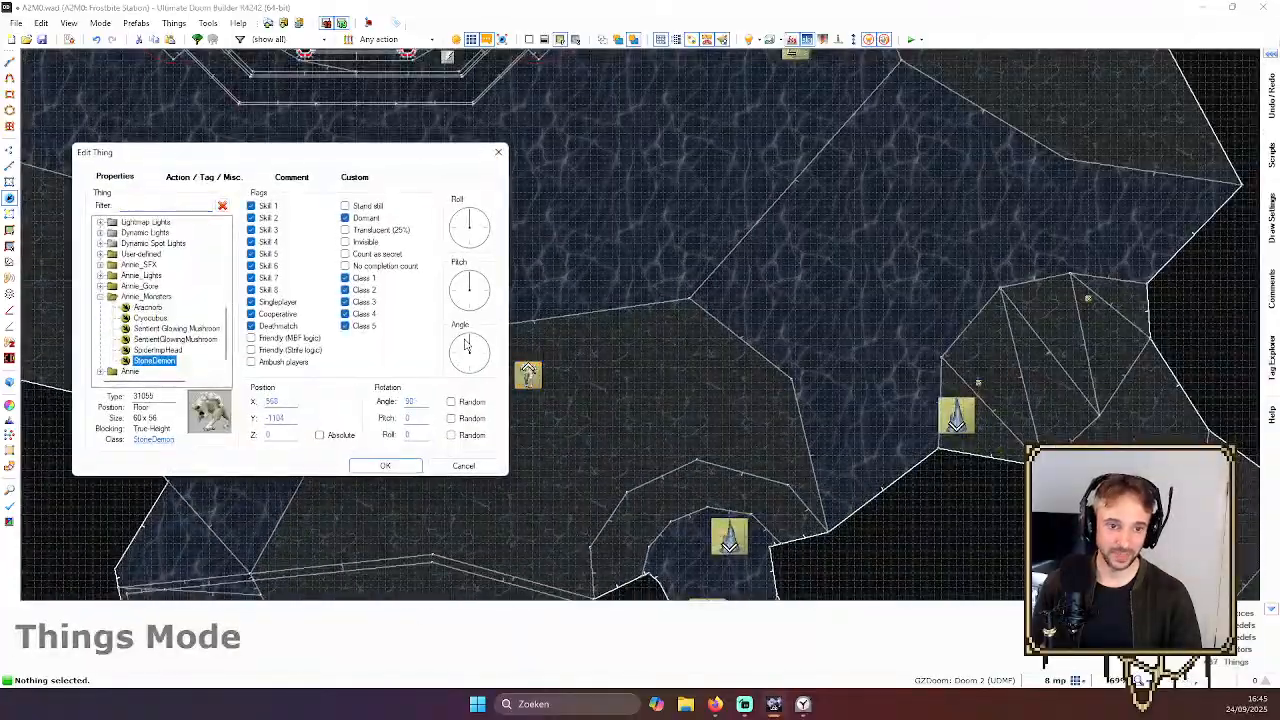
key(Return)
Insert two more dormant StoneDemons on the dark ground, one southwest of the station and one directly west of it
scroll(681, 349, down, 4)
scroll(503, 293, up, 5)
key(Insert)
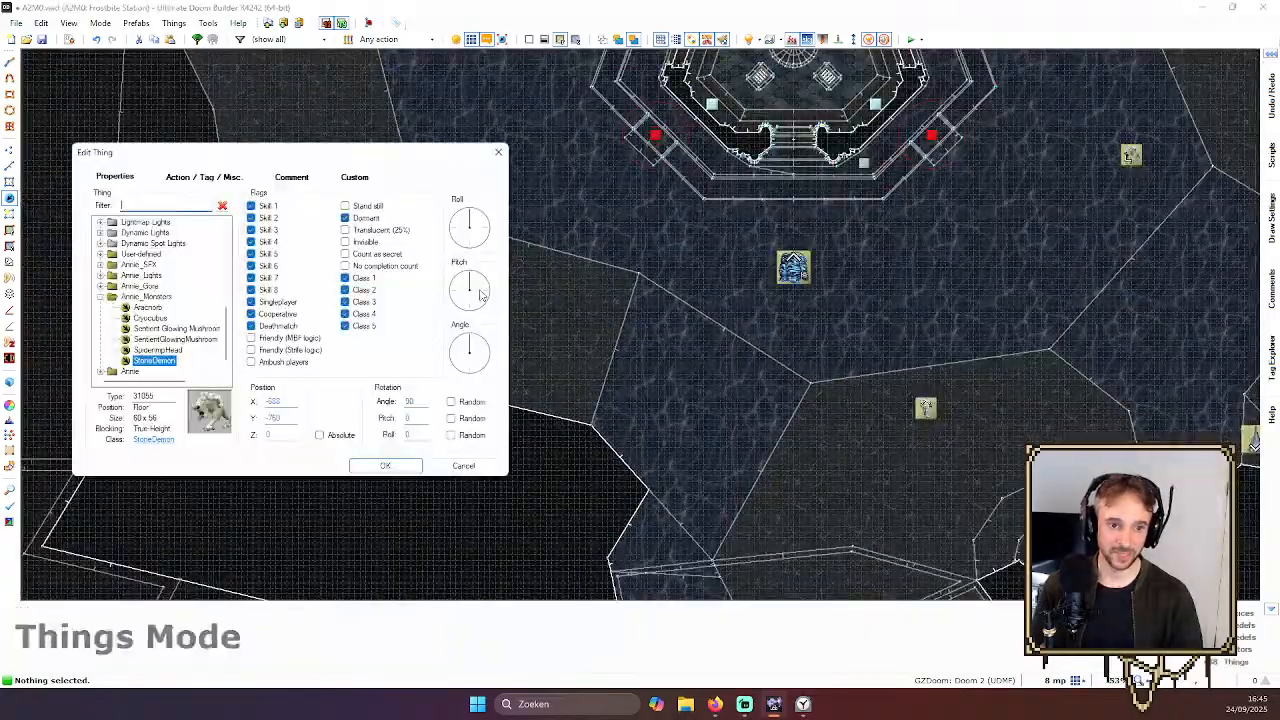
key(Return)
scroll(464, 366, down, 4)
scroll(464, 366, up, 5)
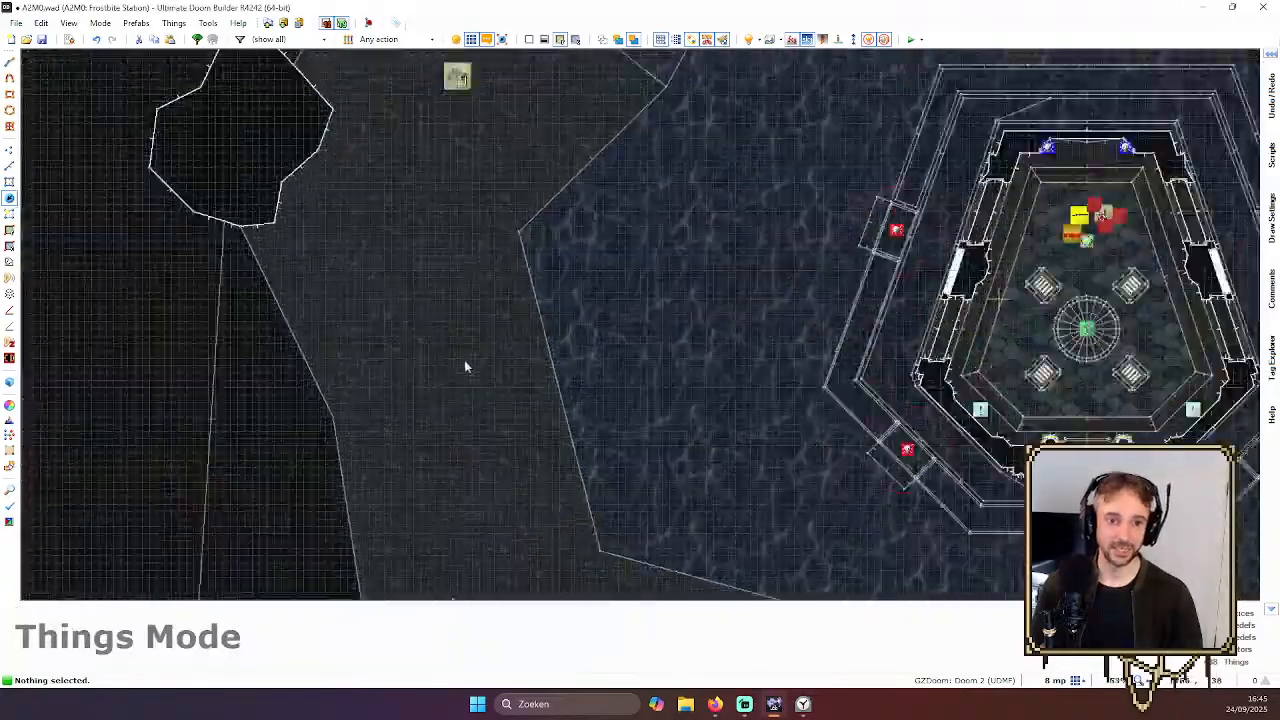
key(Insert)
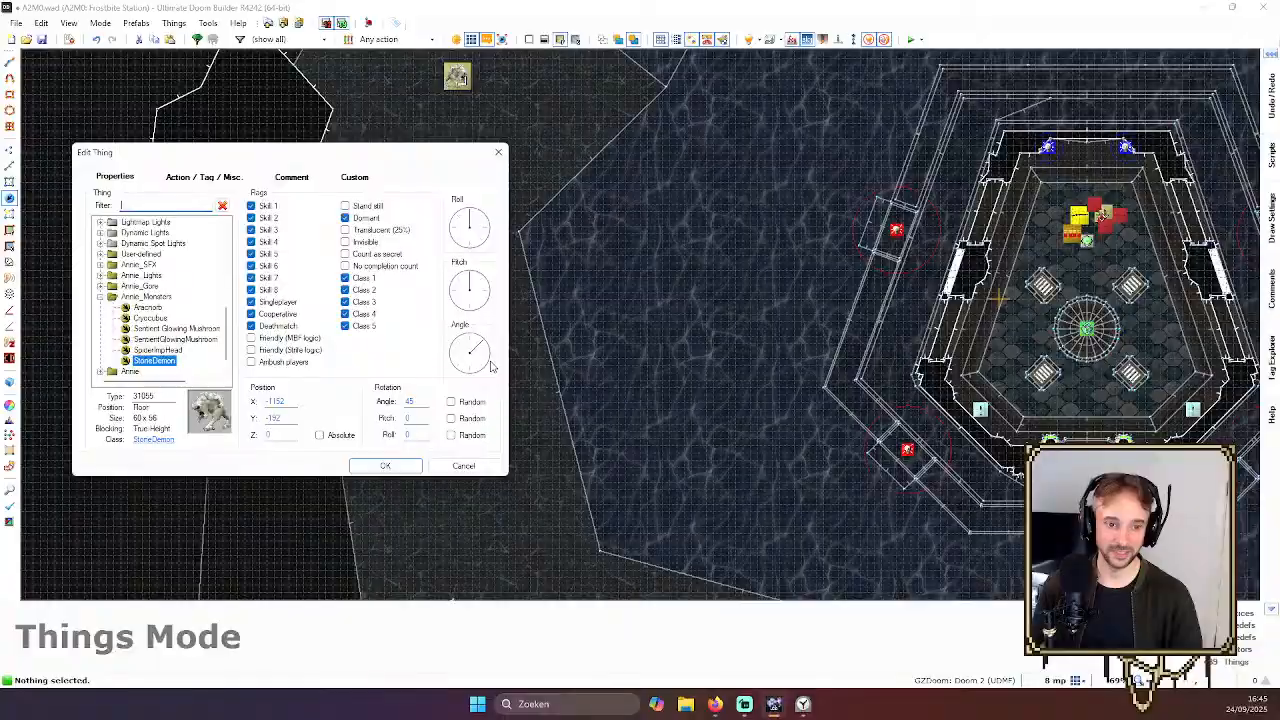
key(Return)
Inspect the western StoneDemons and the Cryocubus outside the station in Visual Mode
scroll(700, 290, down, 2)
key(w)
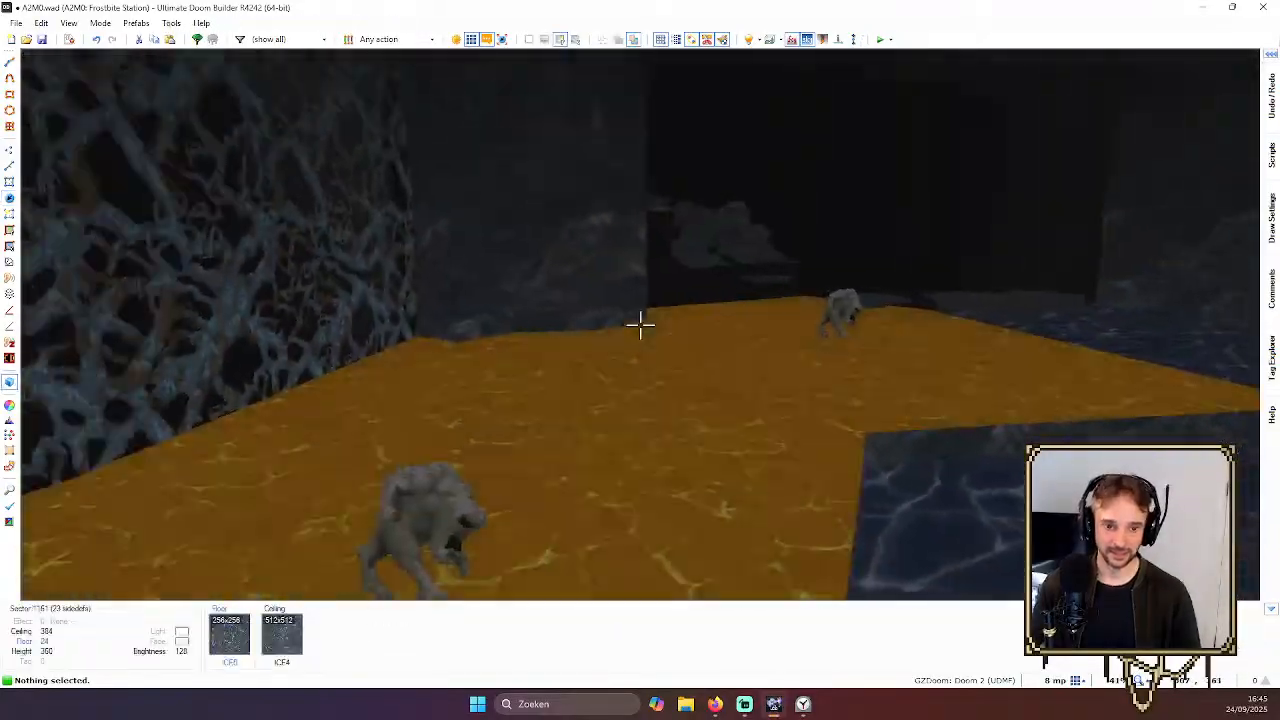
key(w)
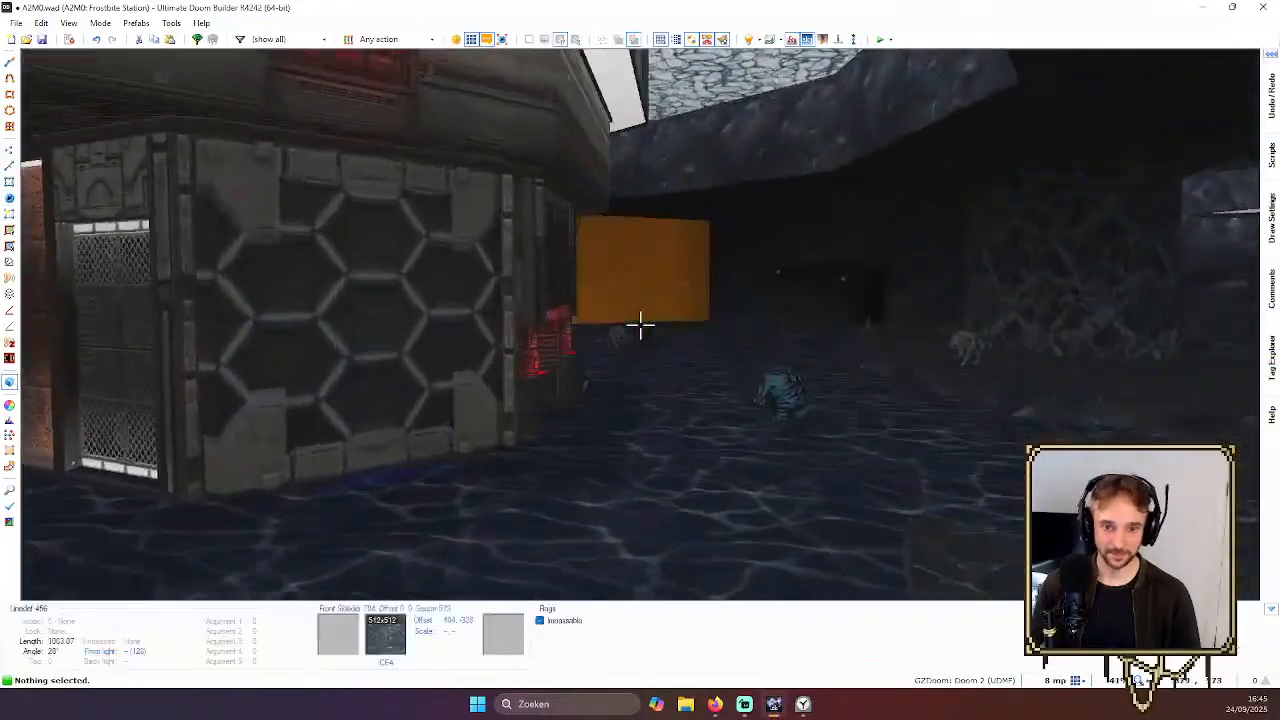
key(w)
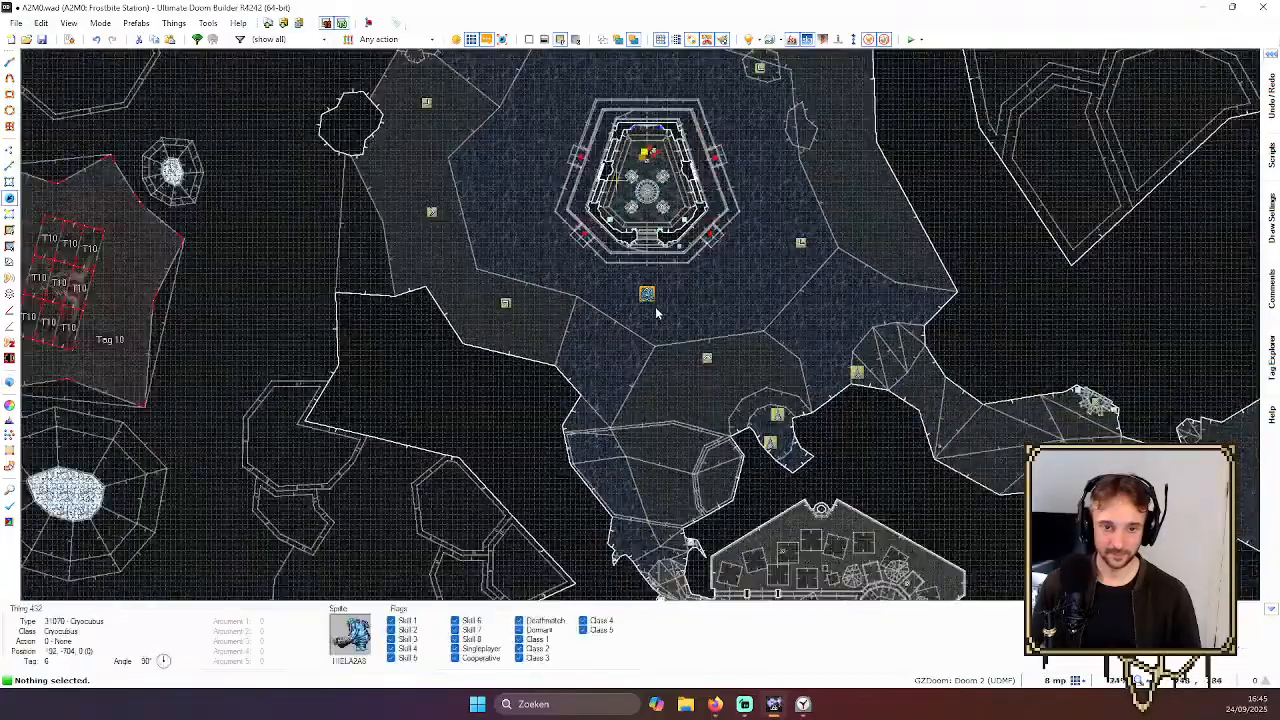
Move the Cryocubus slightly closer to the station entrance, to Y -680, keeping it dormant at angle 90
scroll(700, 280, up, 5)
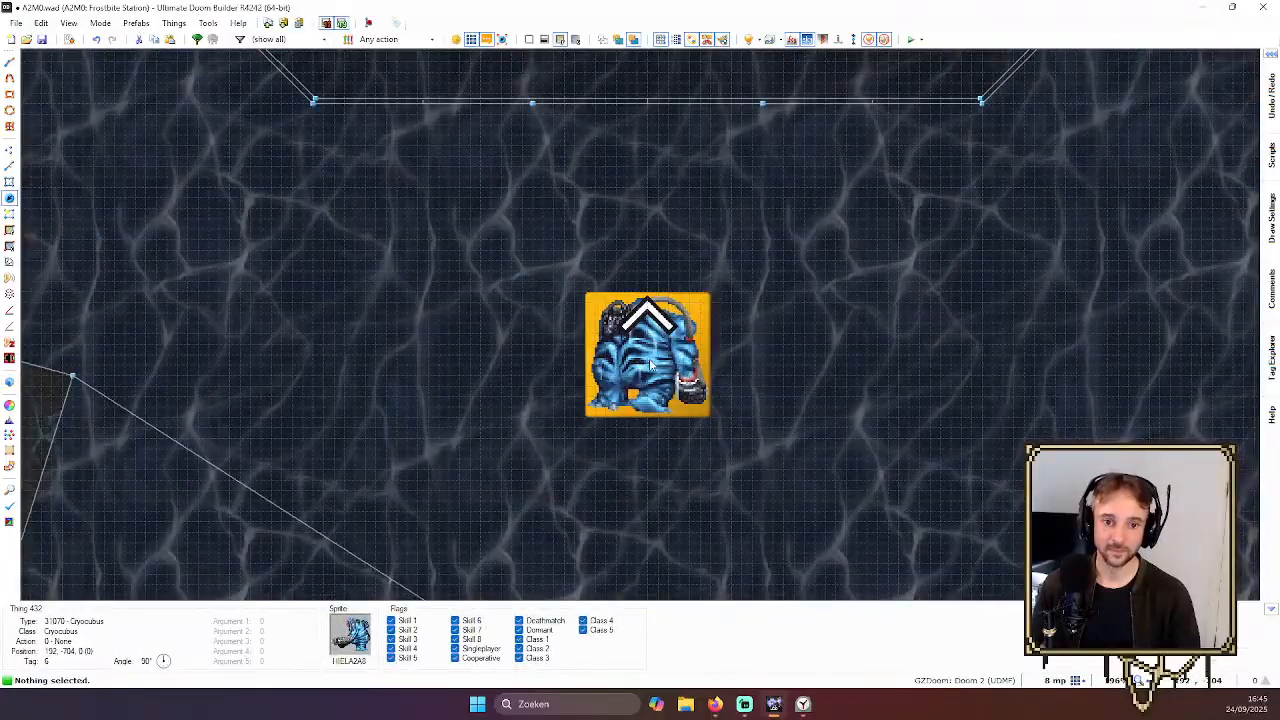
right_click(655, 323)
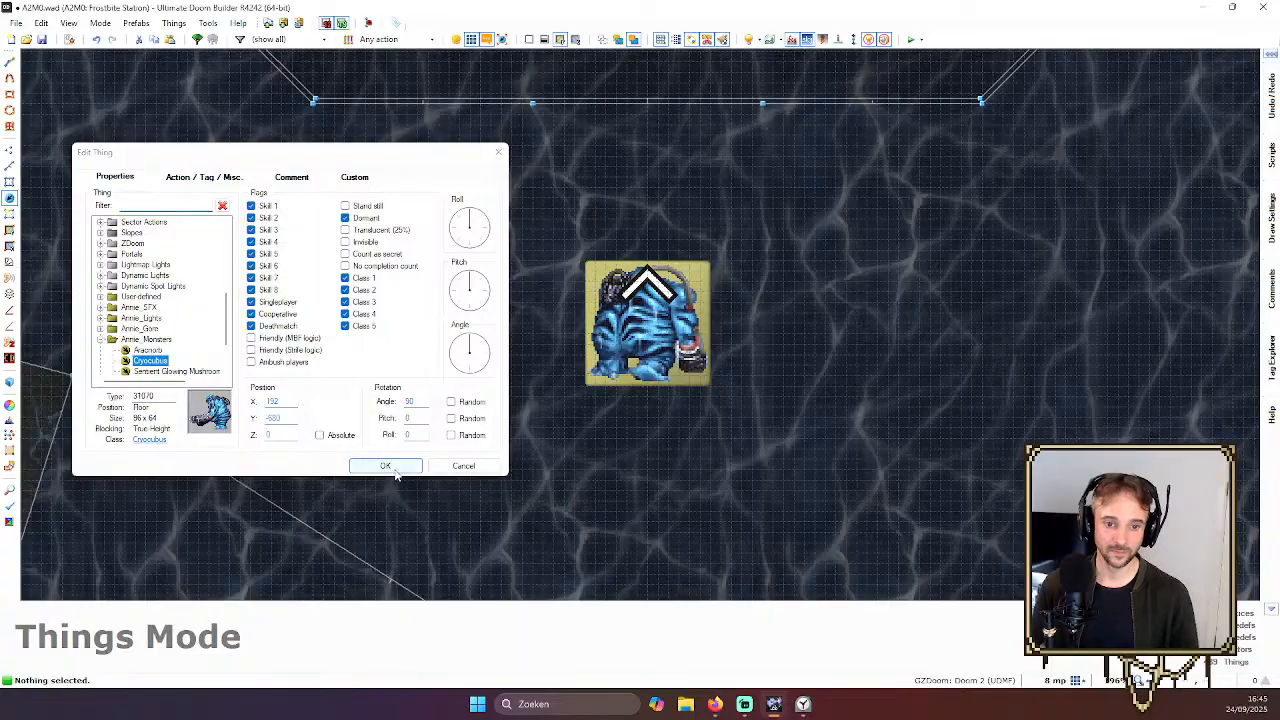
click(394, 469)
Check the repositioned Cryocubus in Visual Mode and review where monsters stand around the station on the map
key(w)
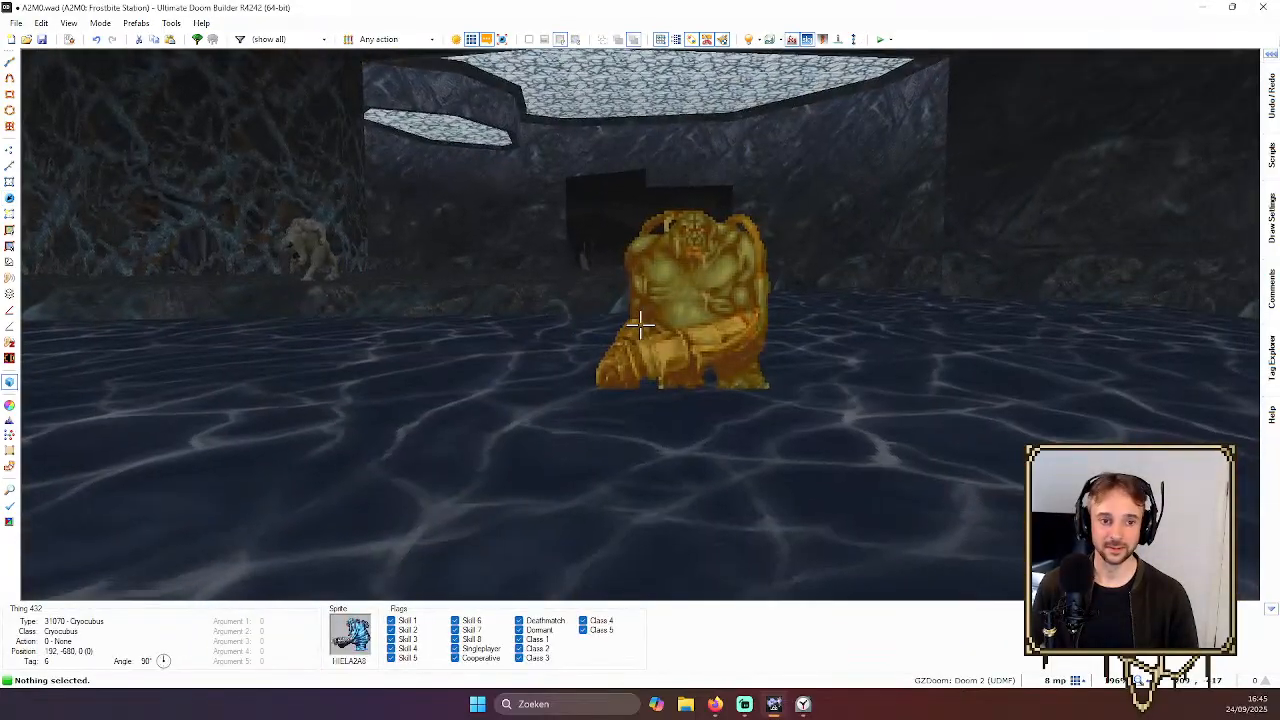
key(w)
key(s)
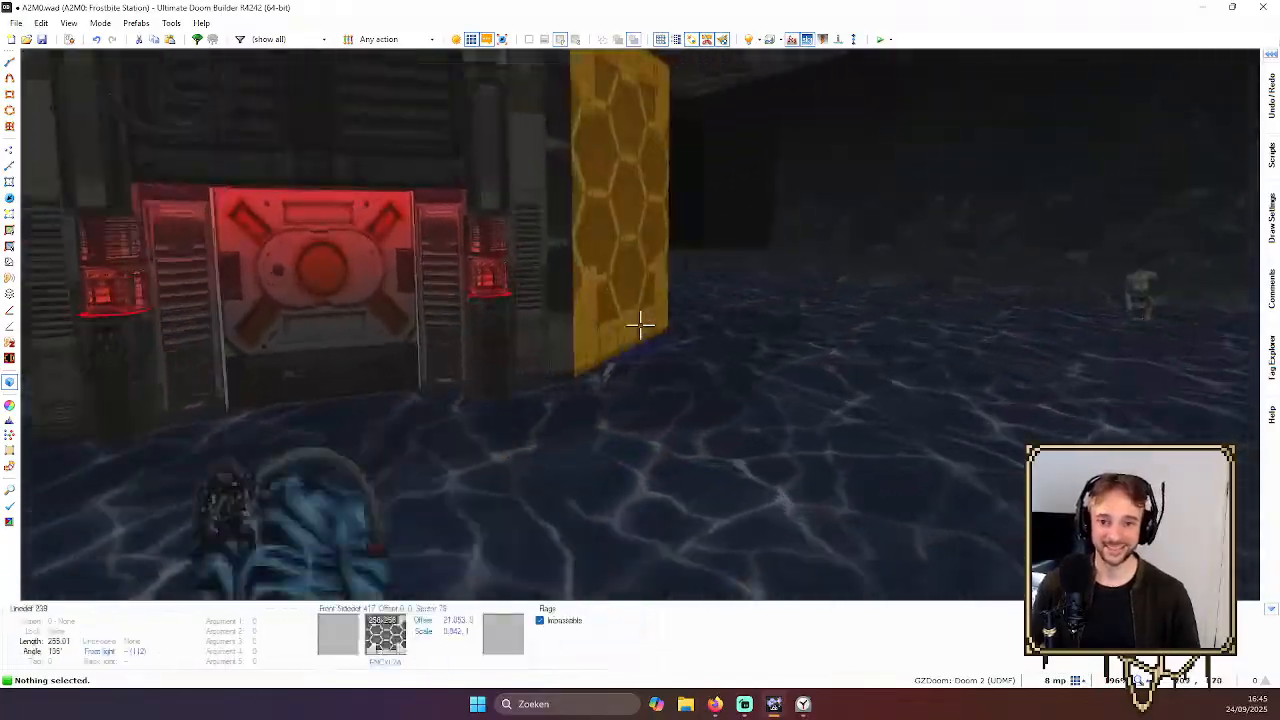
key(q)
scroll(640, 326, down, 3)
scroll(660, 330, up, 3)
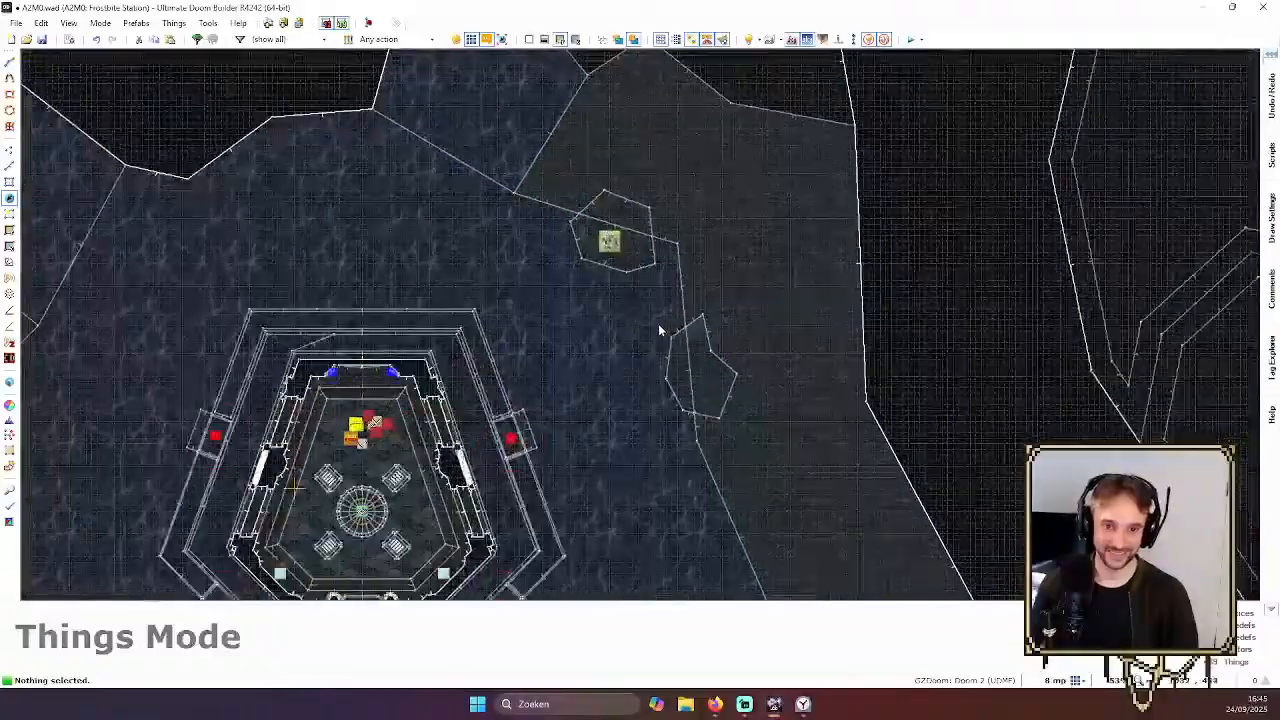
scroll(660, 330, down, 4)
scroll(659, 416, up, 4)
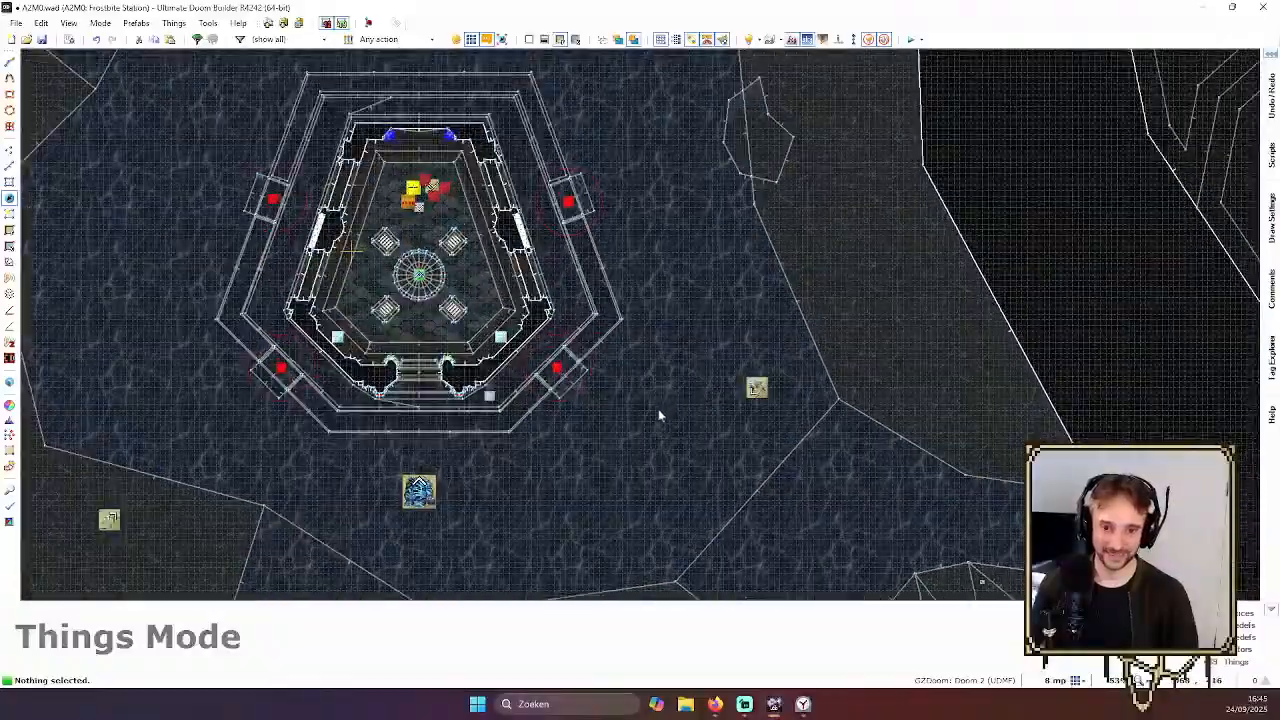
scroll(678, 431, down, 4)
scroll(330, 305, up, 4)
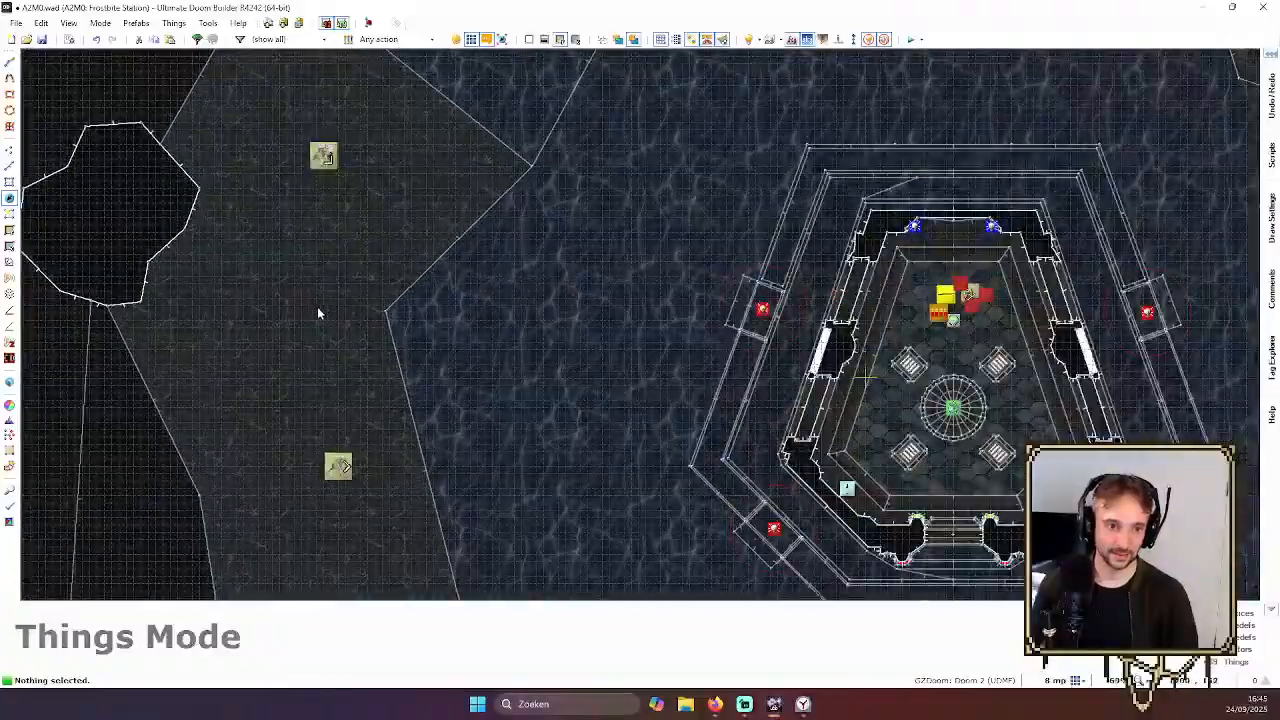
Add two dormant Cryocubuses, one with angle 315 between the western StoneDemons and one with angle 270 north of the station
scroll(317, 313, up, 2)
right_click(323, 291)
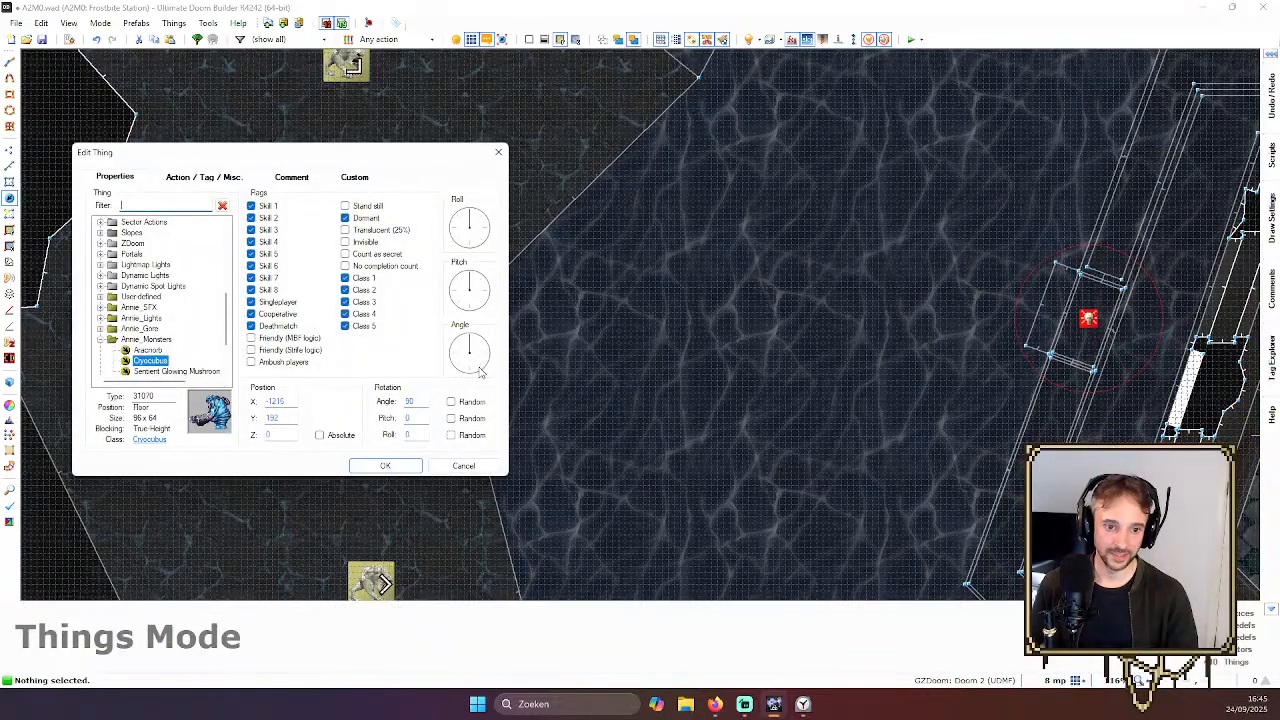
key(Return)
scroll(571, 316, down, 3)
scroll(740, 214, up, 3)
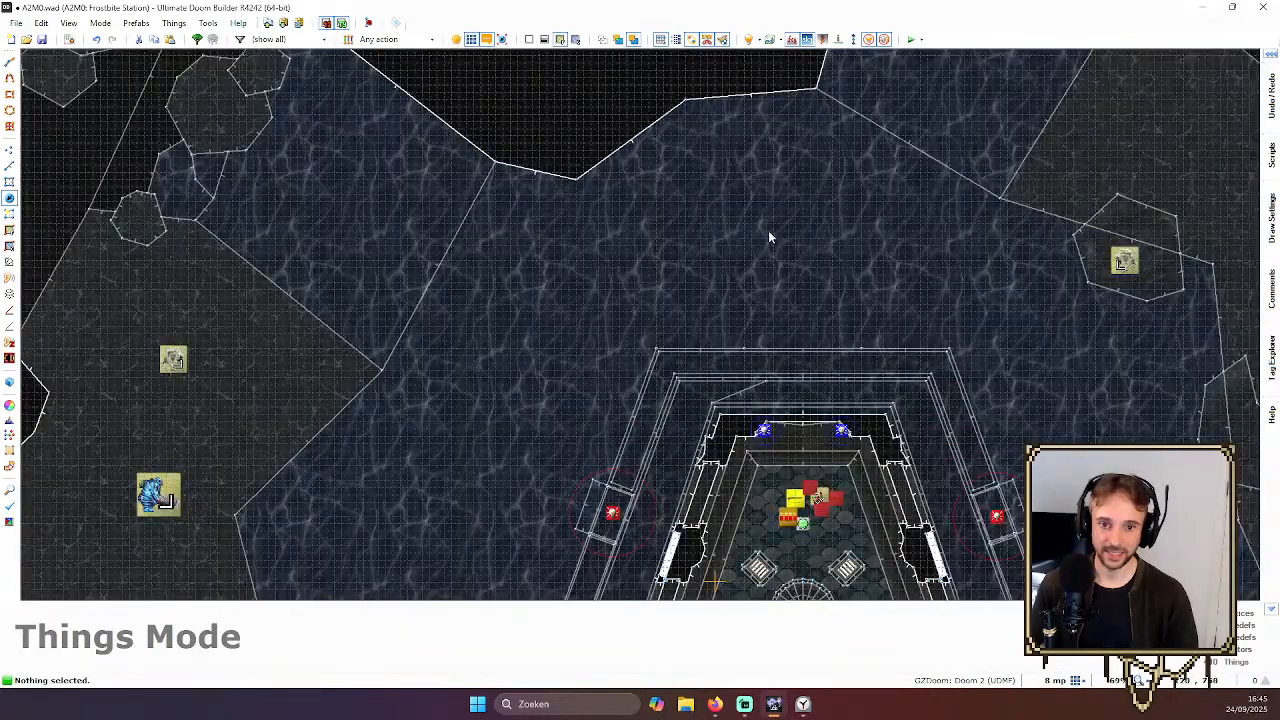
right_click(768, 237)
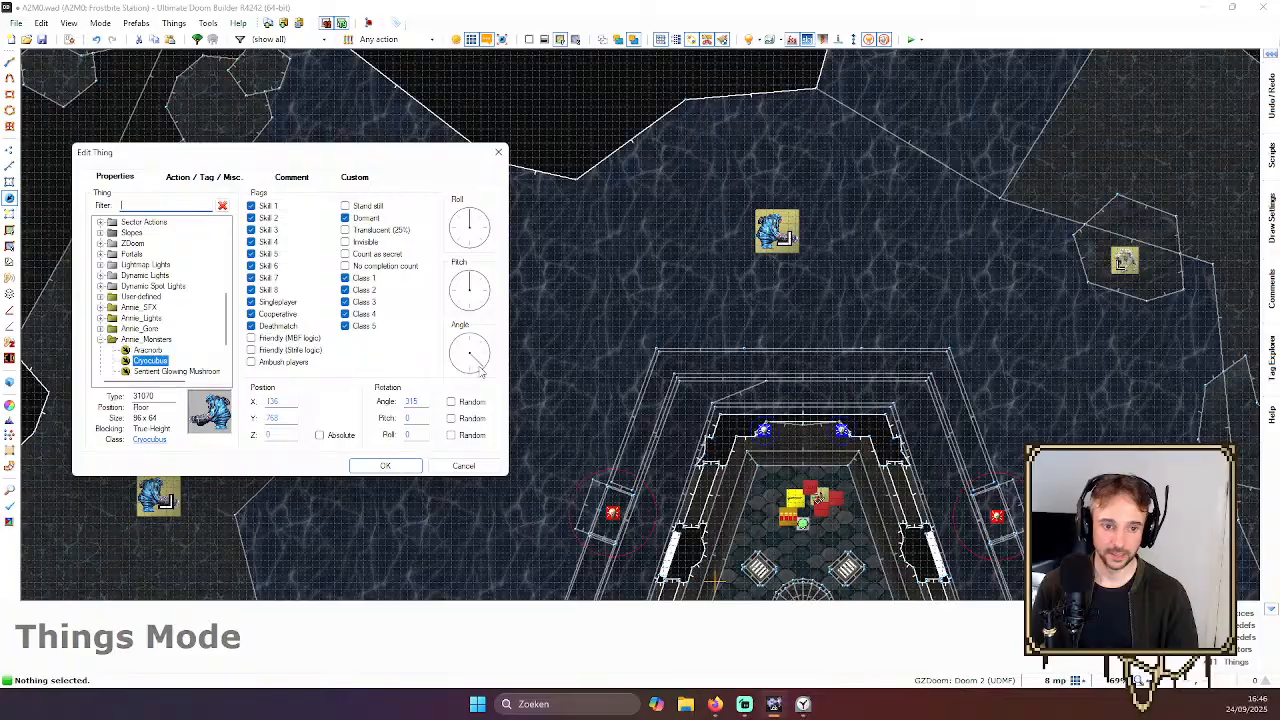
key(Return)
Add a dormant Cryocubus with angle 225 on the dark ground east of the station
scroll(740, 321, down, 3)
scroll(823, 300, up, 4)
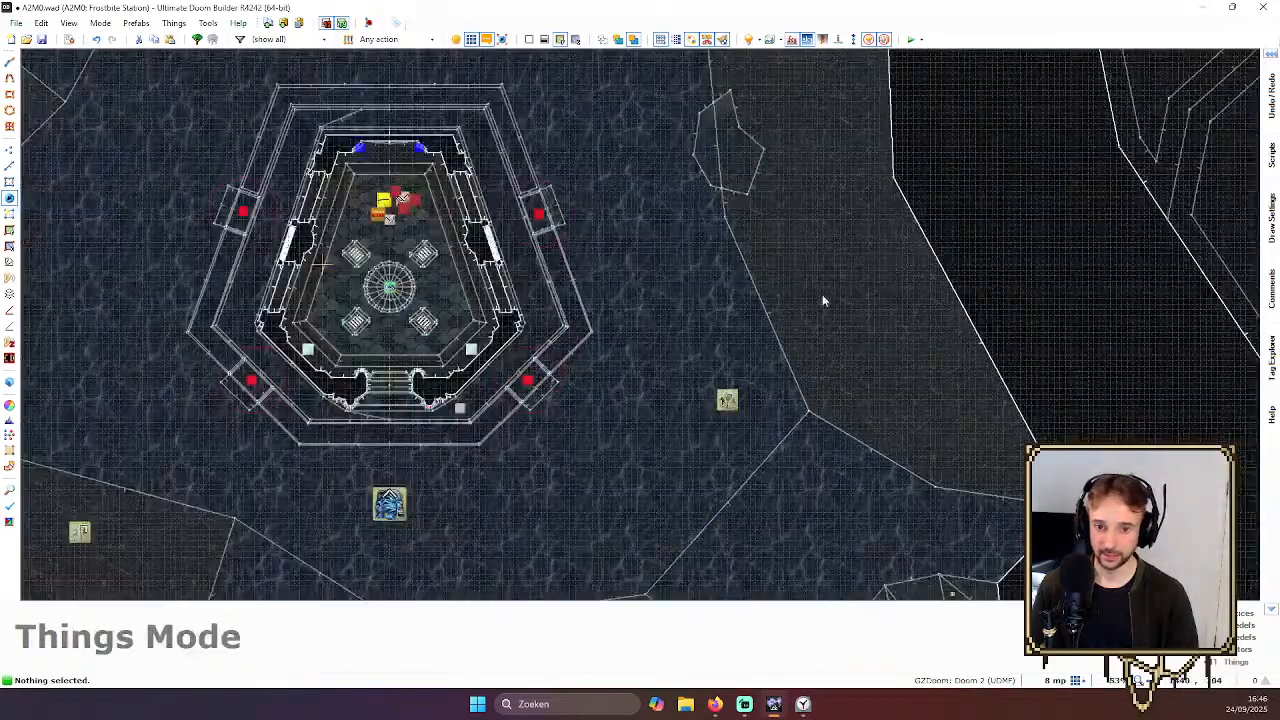
scroll(823, 300, up, 3)
right_click(788, 234)
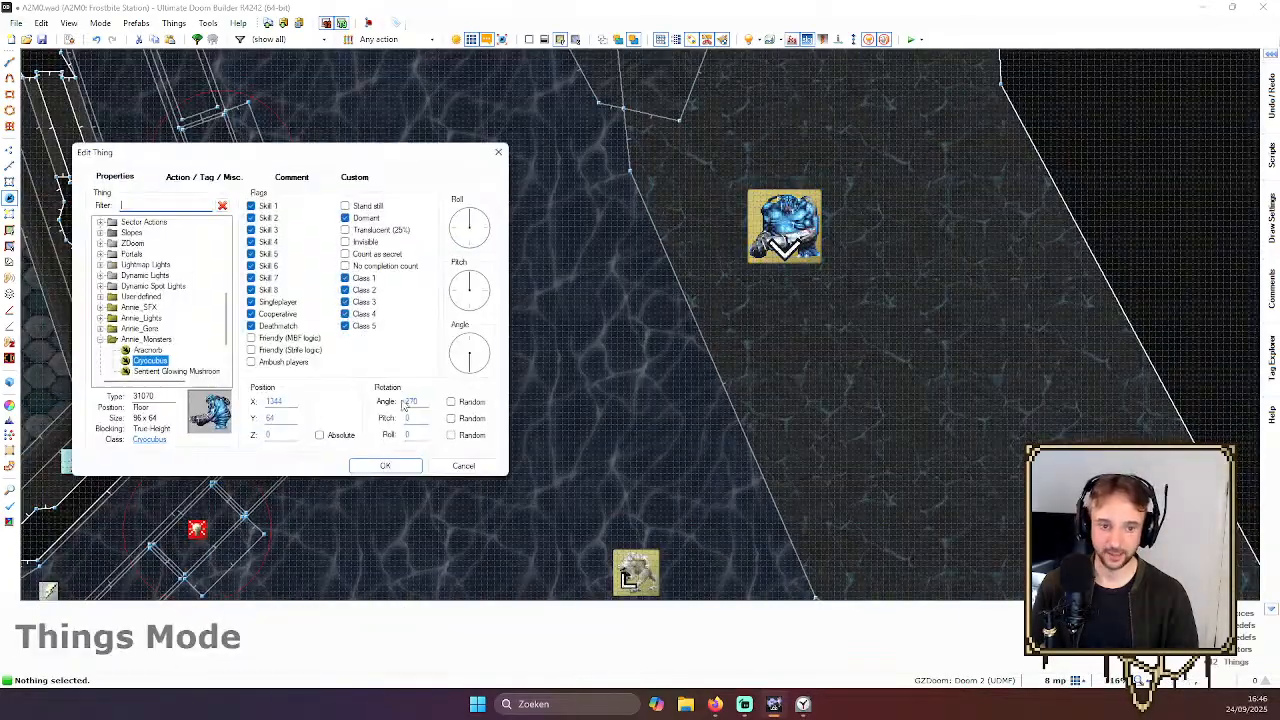
key(Return)
Insert a thing on the ice northwest of the station with angle 315 and make it a dormant StoneDemon
scroll(663, 415, down, 3)
scroll(680, 354, up, 4)
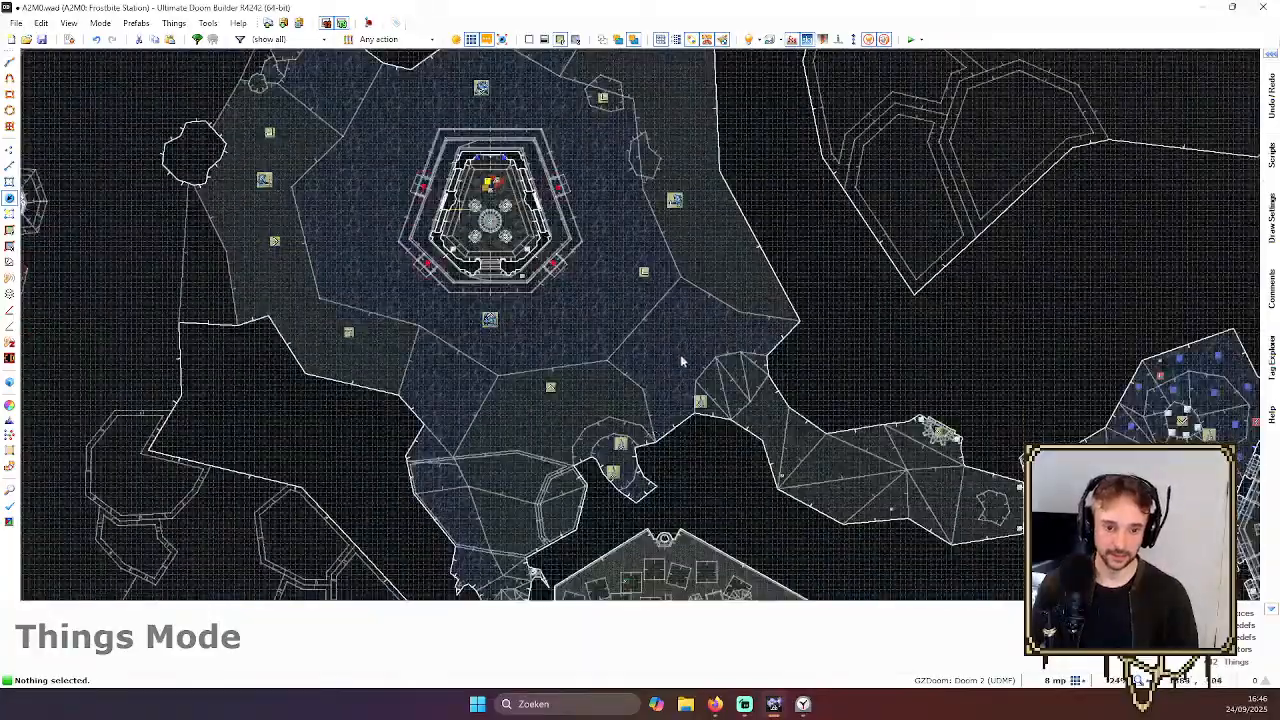
scroll(597, 322, down, 3)
scroll(363, 323, up, 4)
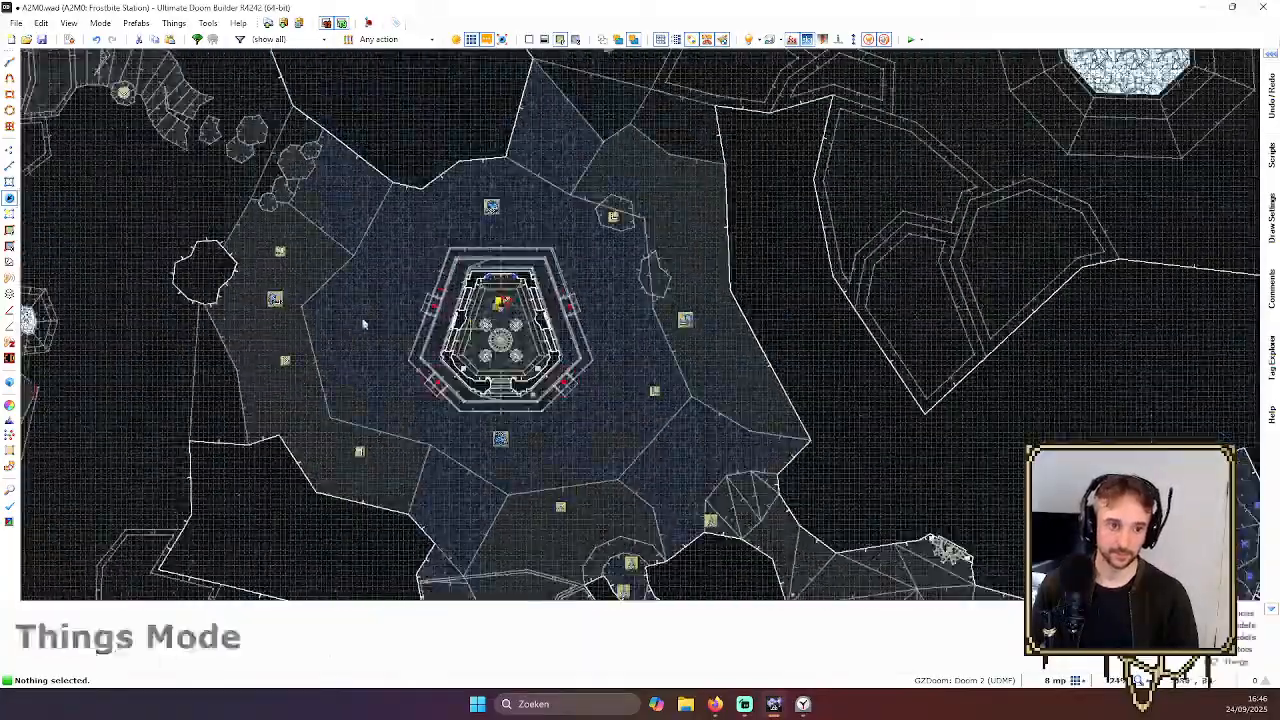
scroll(361, 209, up, 1)
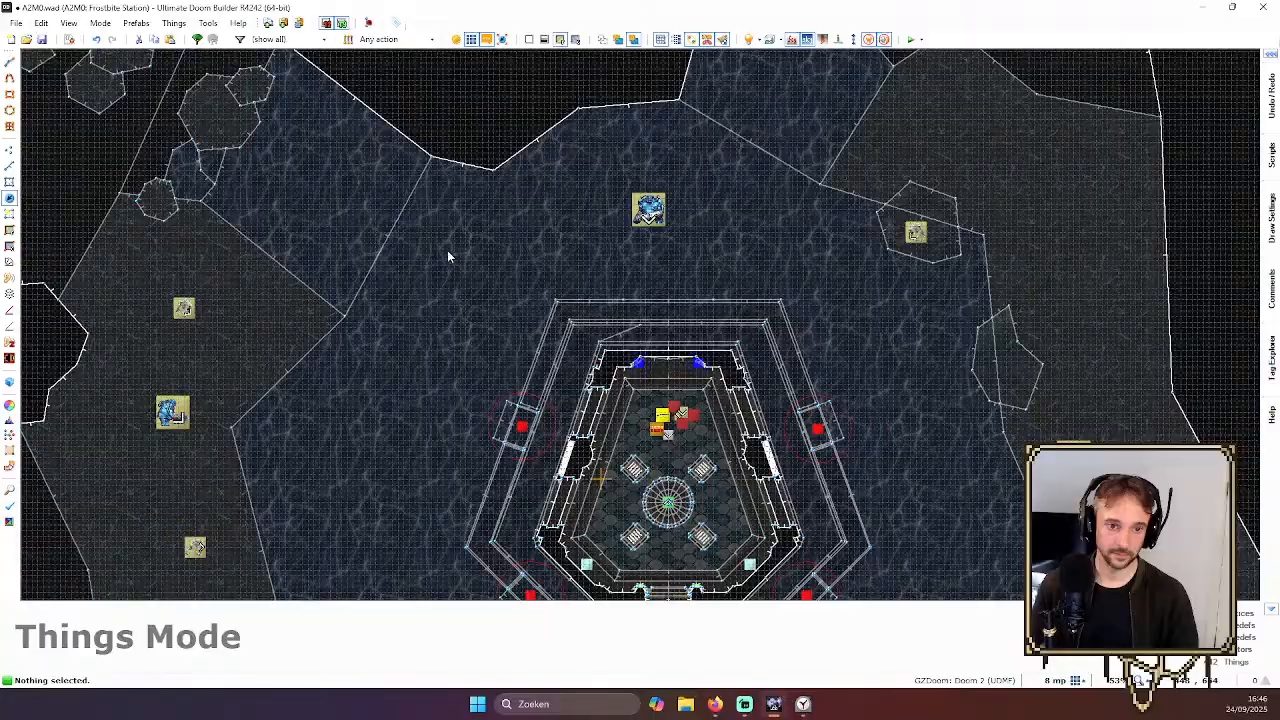
right_click(445, 285)
click(478, 375)
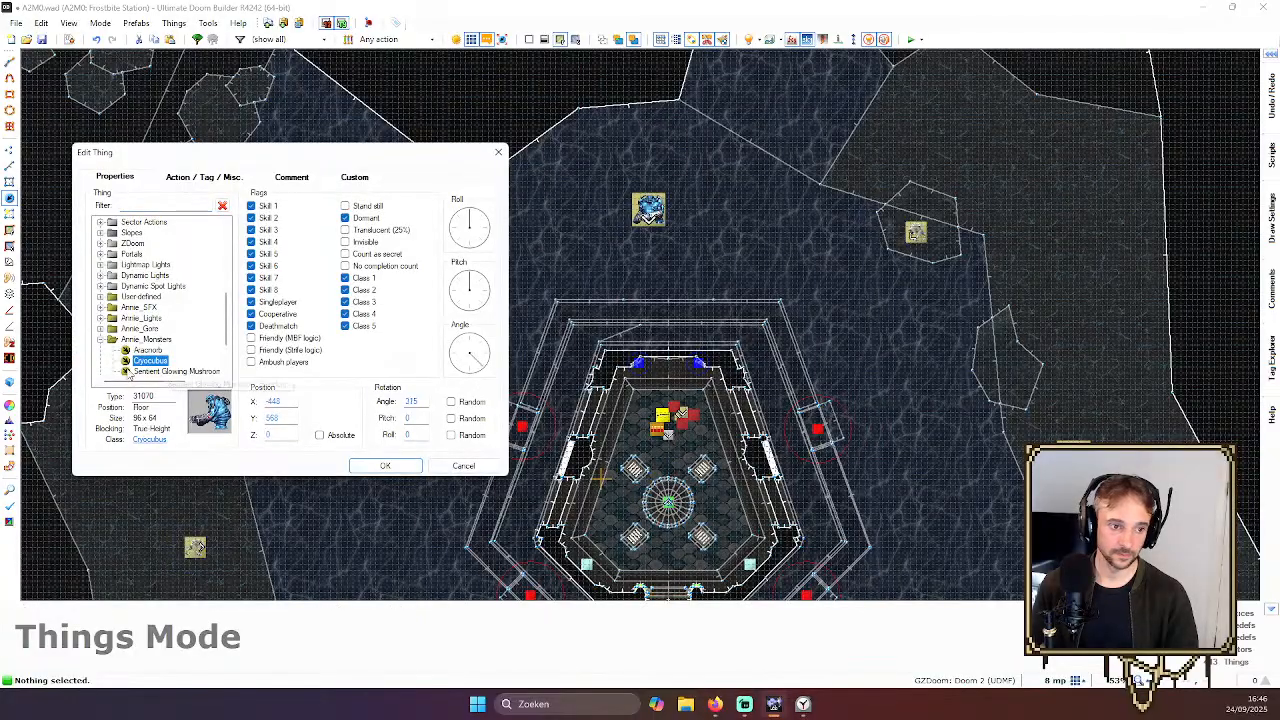
scroll(160, 320, down, 2)
click(155, 351)
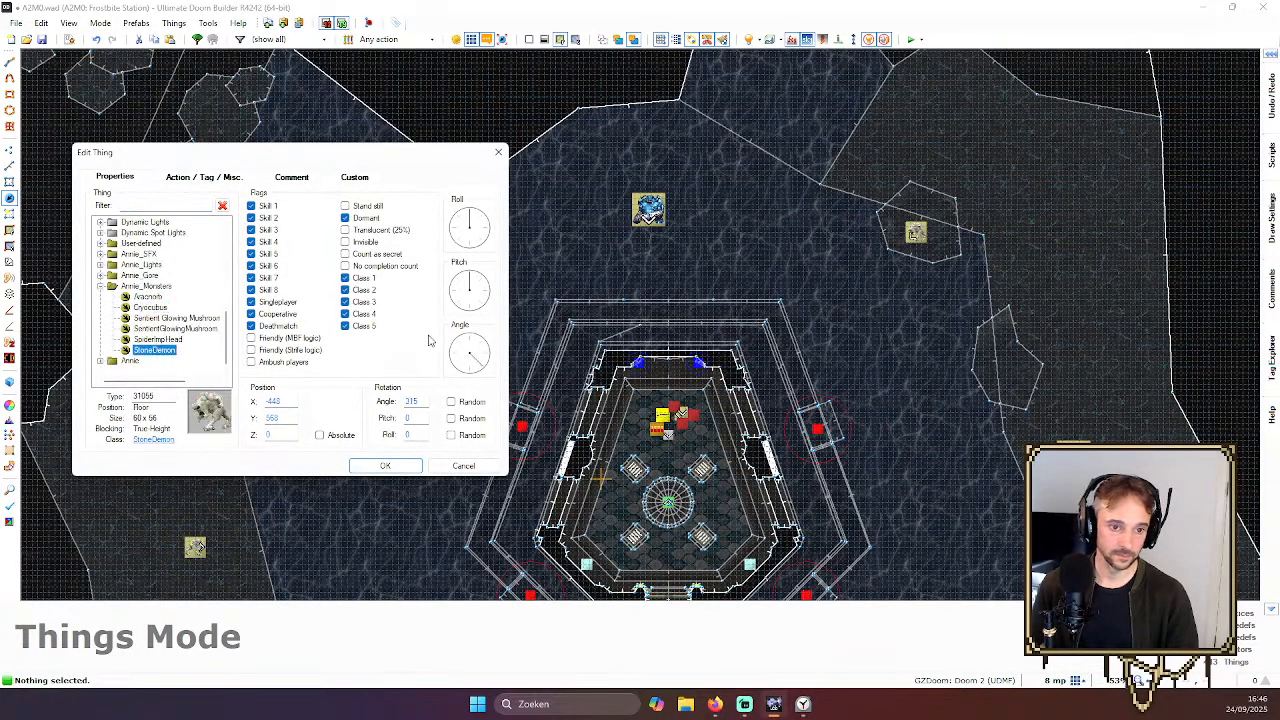
key(Return)
Insert a dormant StoneDemon with angle 135 just east of the Cryocubus outside the station entrance
scroll(760, 335, down, 2)
key(Down)
key(Down)
scroll(756, 408, up, 2)
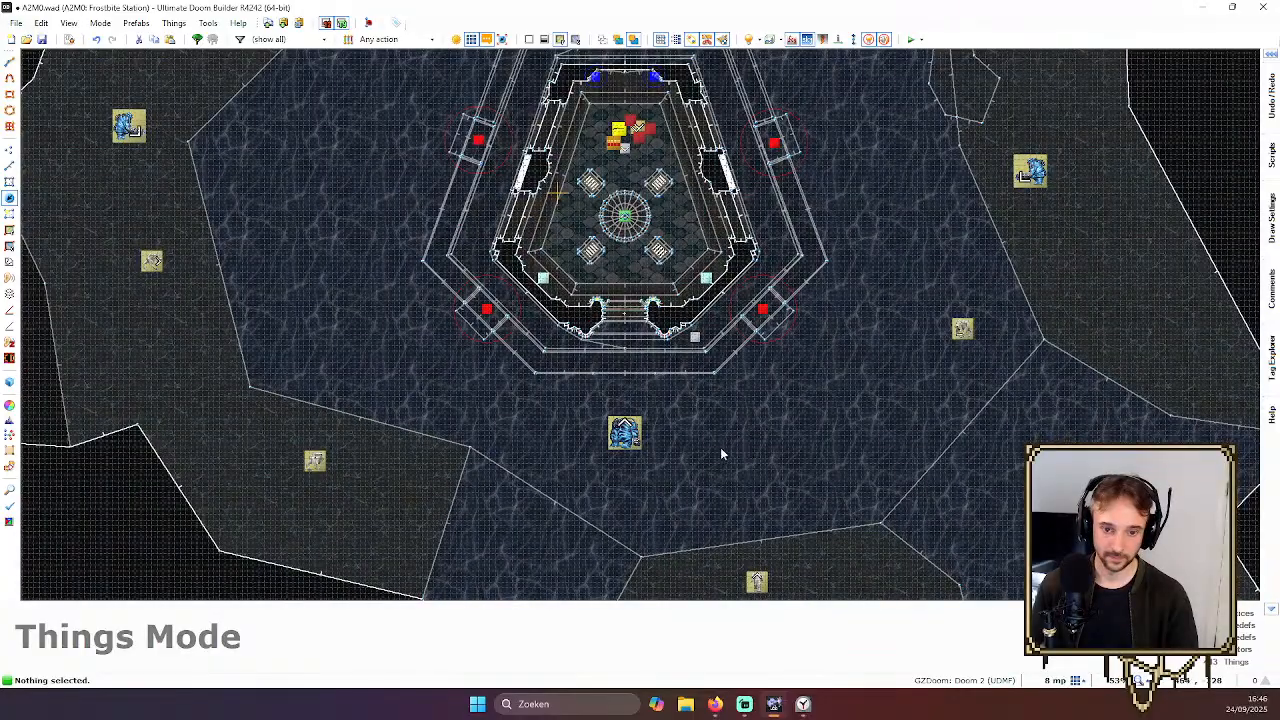
right_click(712, 443)
click(465, 347)
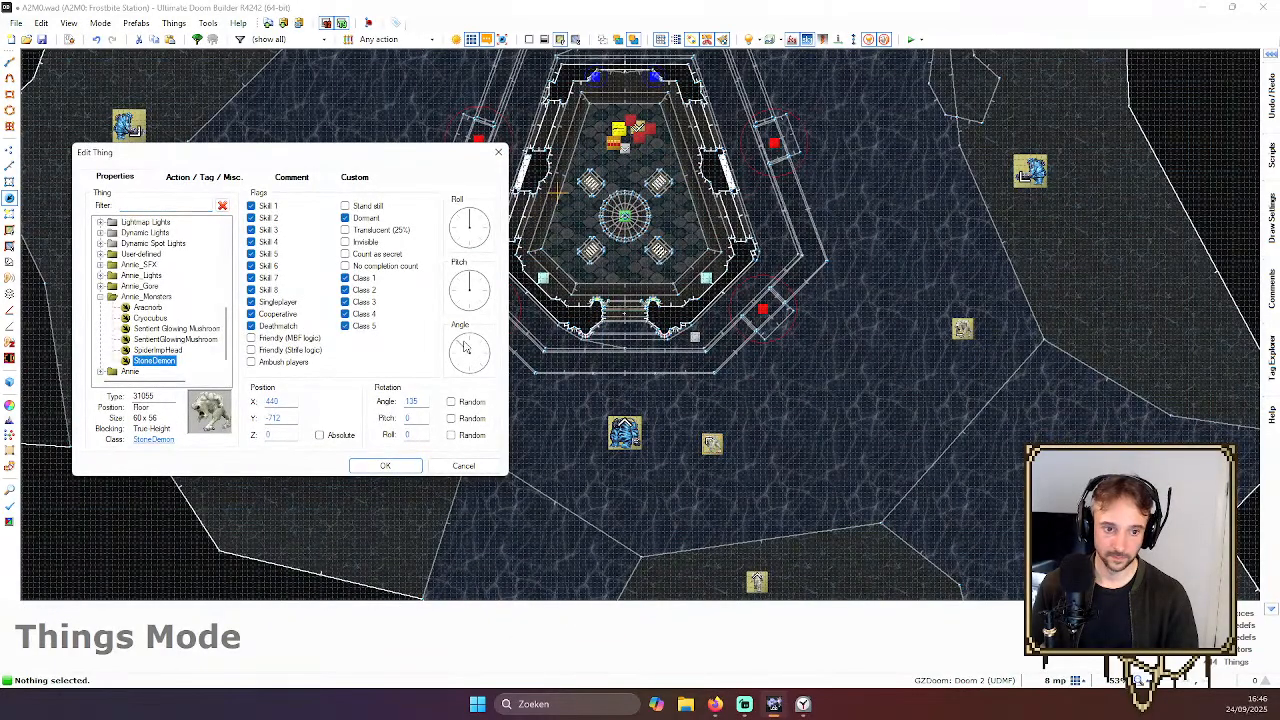
key(Return)
Insert another dormant StoneDemon on the blue ice passage southwest of the station entrance
scroll(501, 464, down, 2)
scroll(495, 432, up, 2)
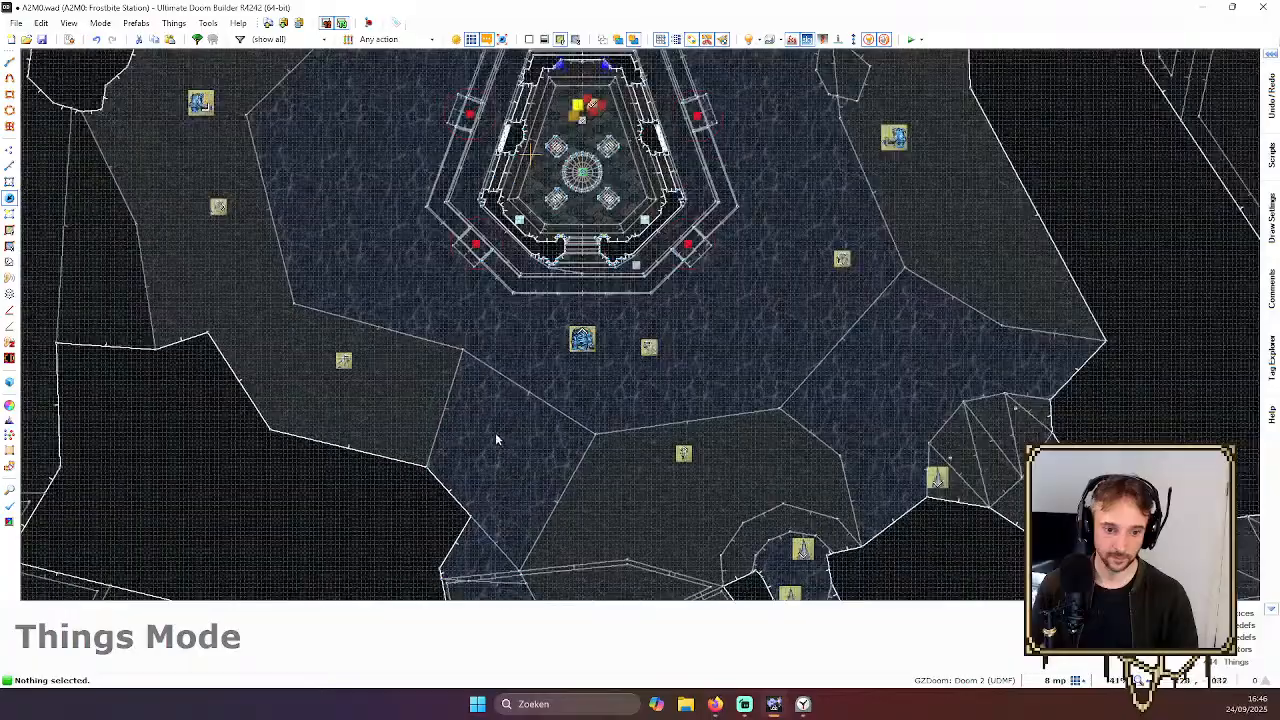
right_click(495, 432)
key(Return)
scroll(798, 405, down, 1)
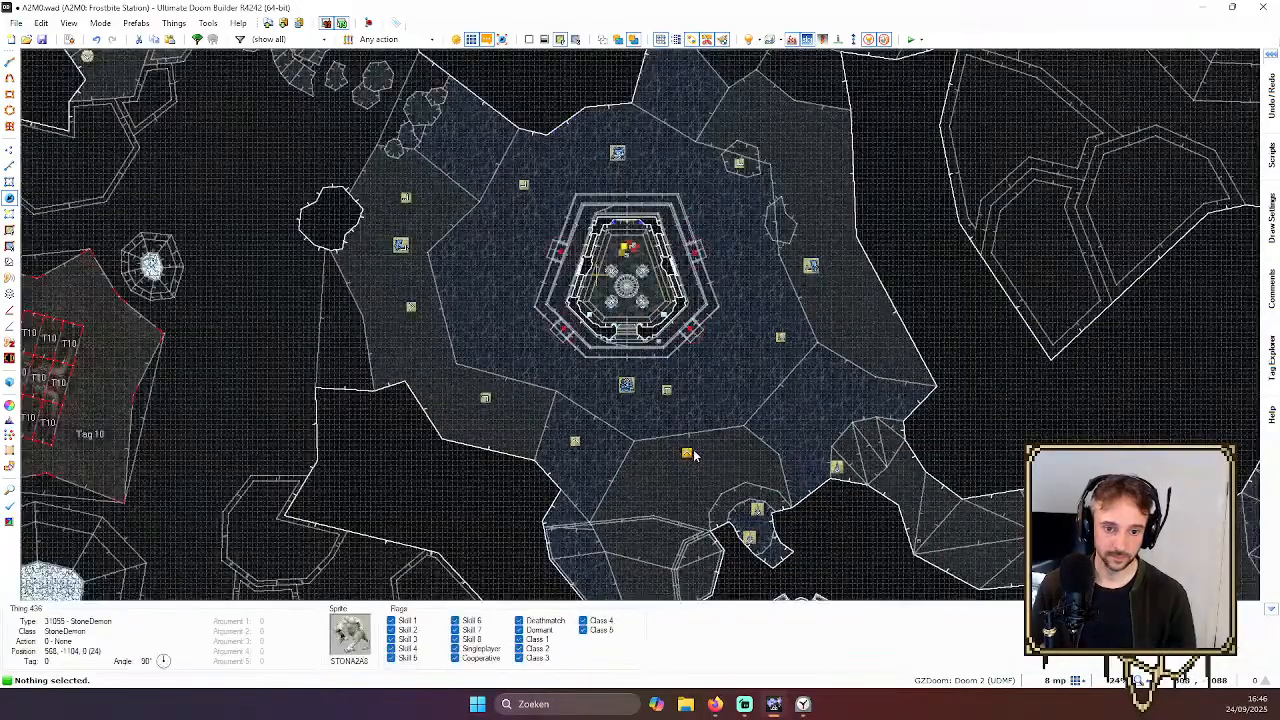
Insert a dormant Cryocubus on the blue ice southeast of the station
scroll(798, 408, up, 2)
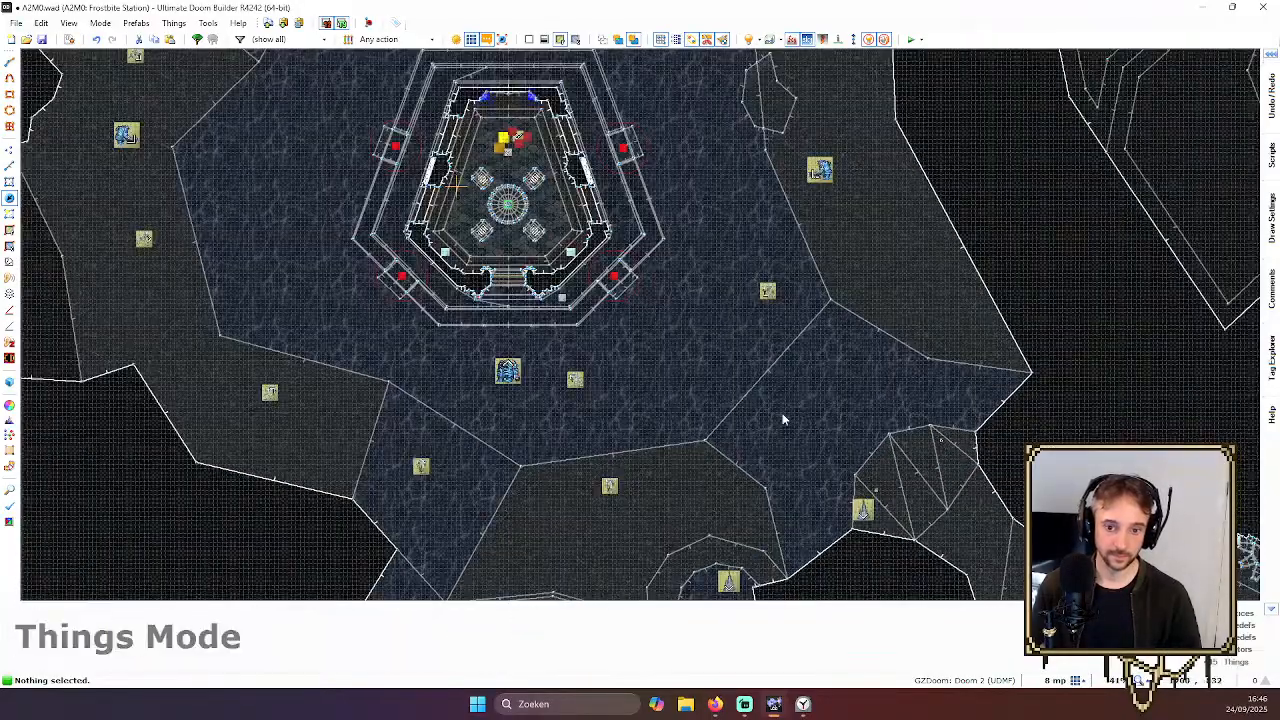
right_click(783, 420)
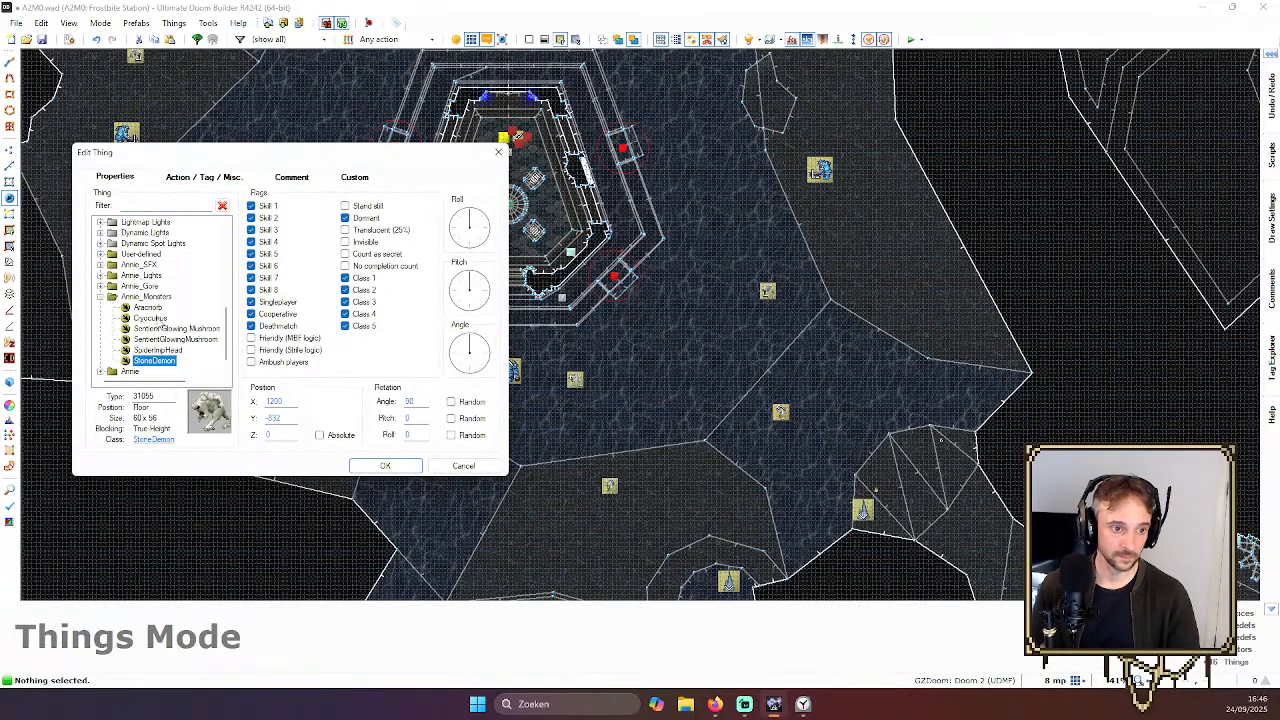
click(150, 318)
key(Return)
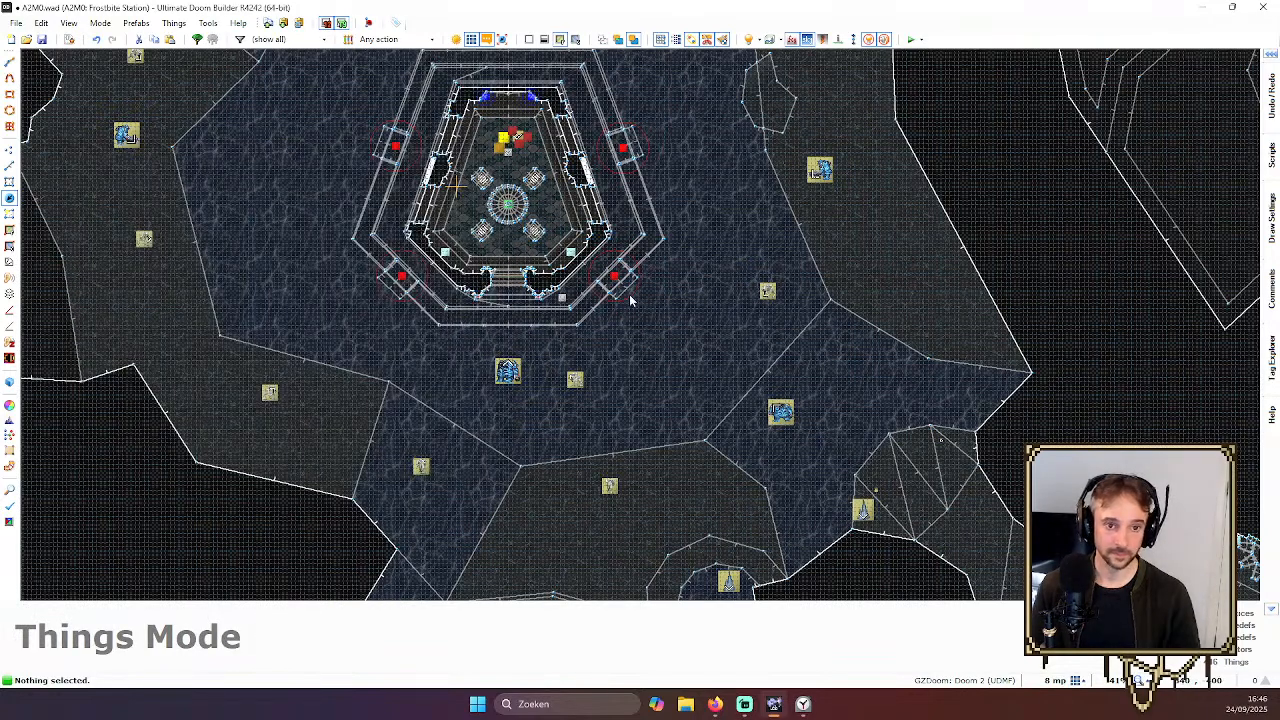
Check the placed monsters around the station in the 3D view and save the map
key(q)
key(e)
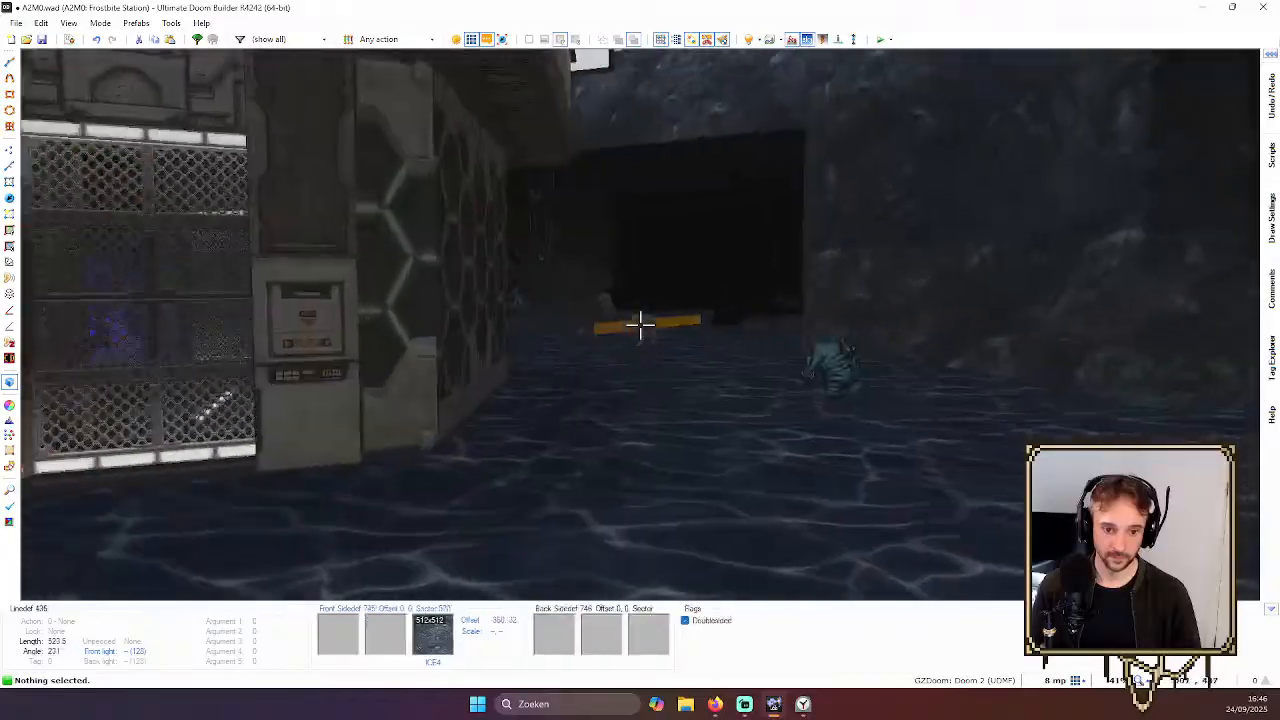
key(e)
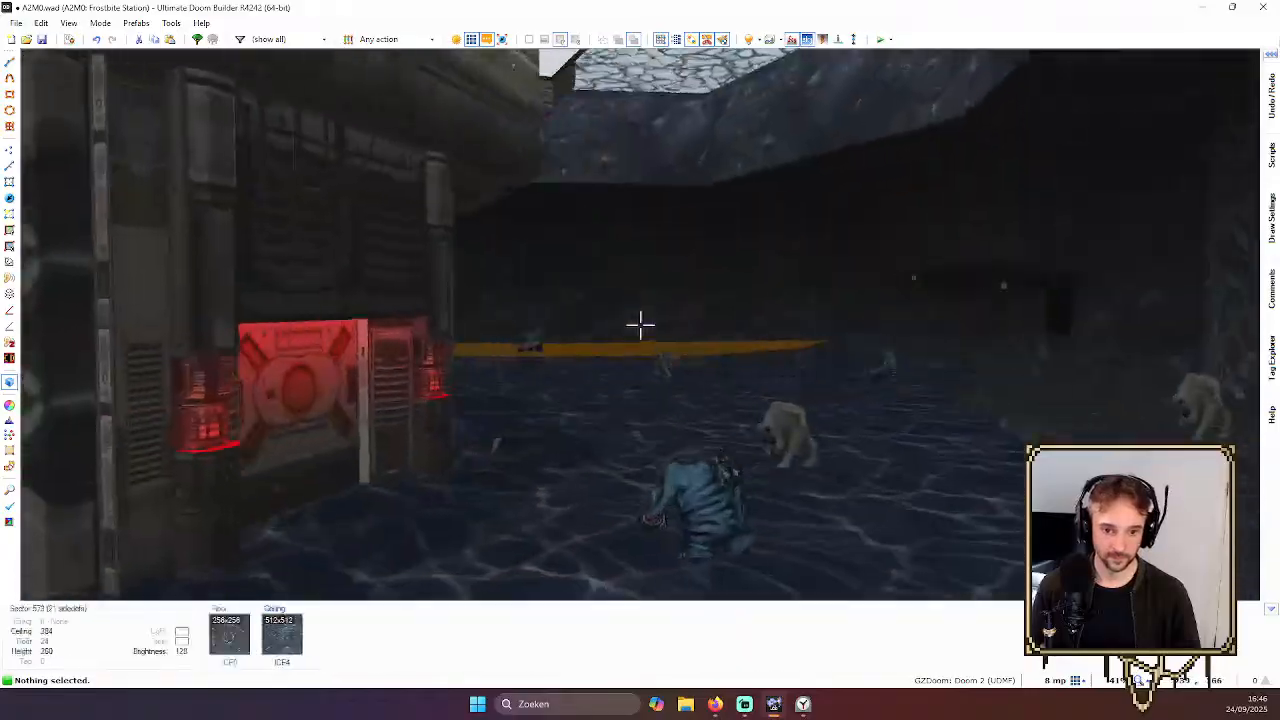
key(q)
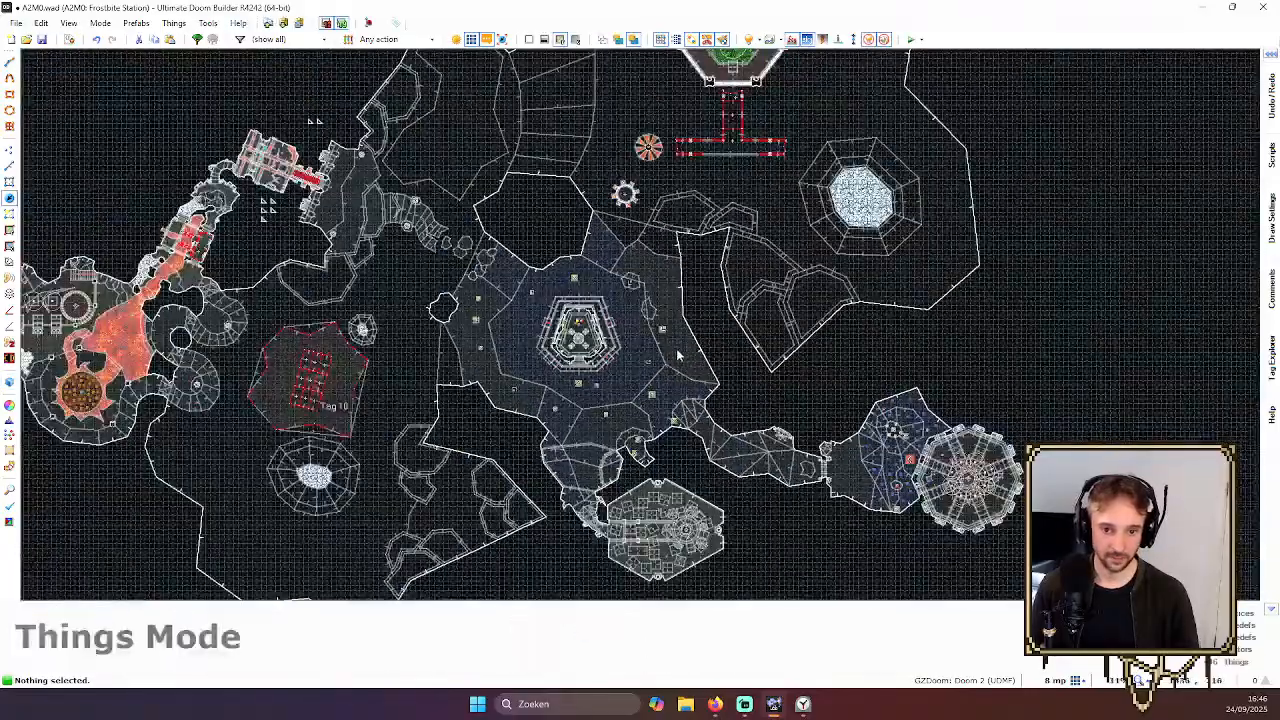
key(ctrl+s)
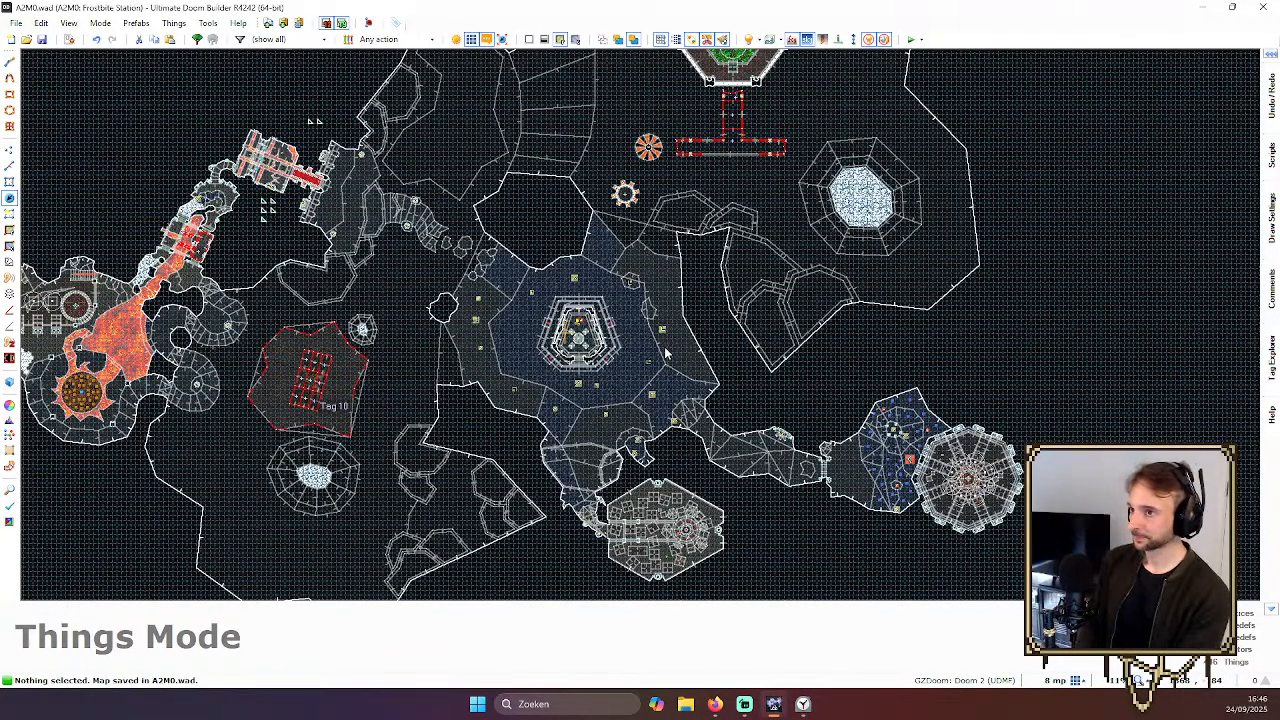
Look up the tag of the Cryocubus outside the station entrance, leaving its properties unchanged
scroll(574, 421, up, 5)
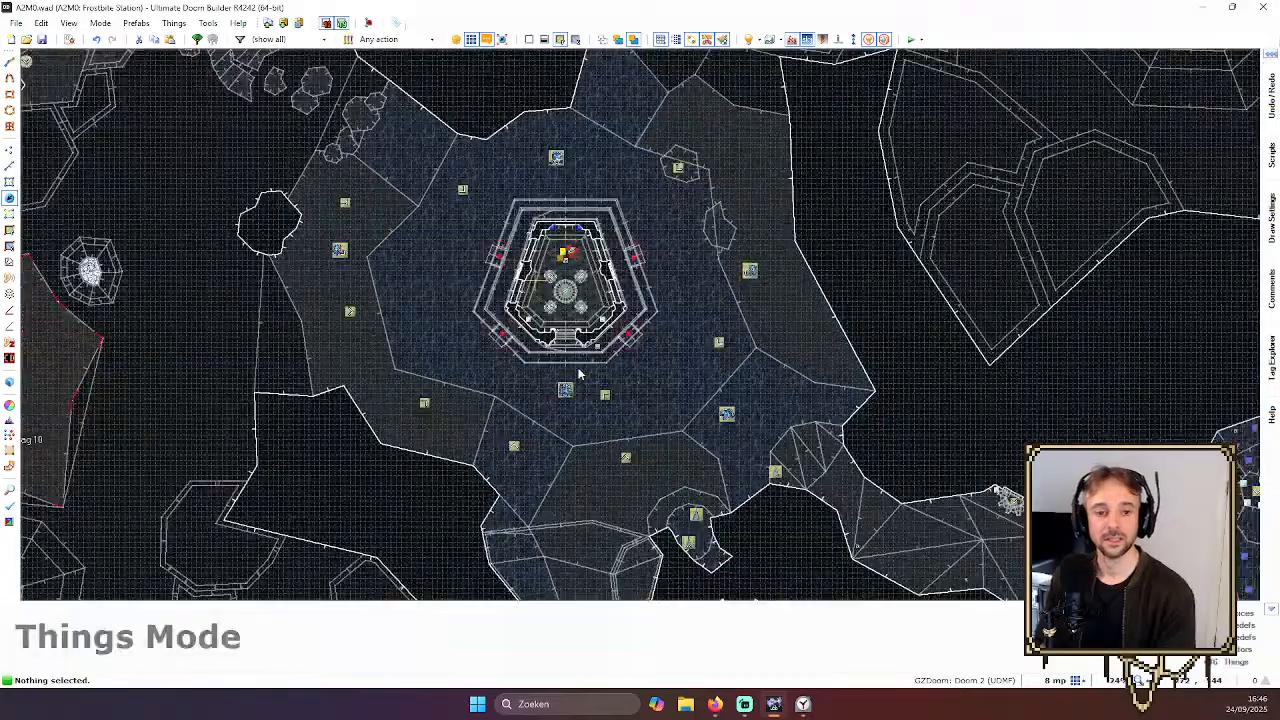
scroll(484, 411, up, 3)
scroll(546, 411, down, 3)
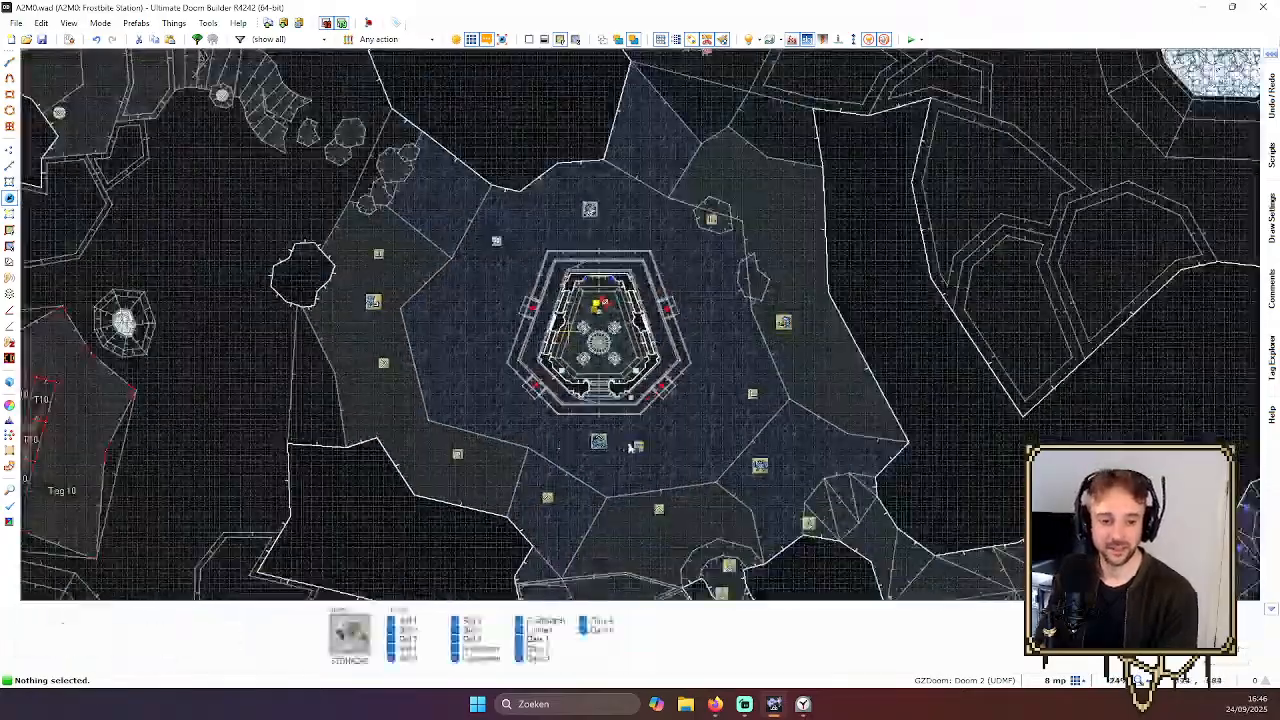
scroll(613, 429, up, 2)
scroll(607, 298, down, 4)
scroll(605, 357, up, 3)
right_click(606, 353)
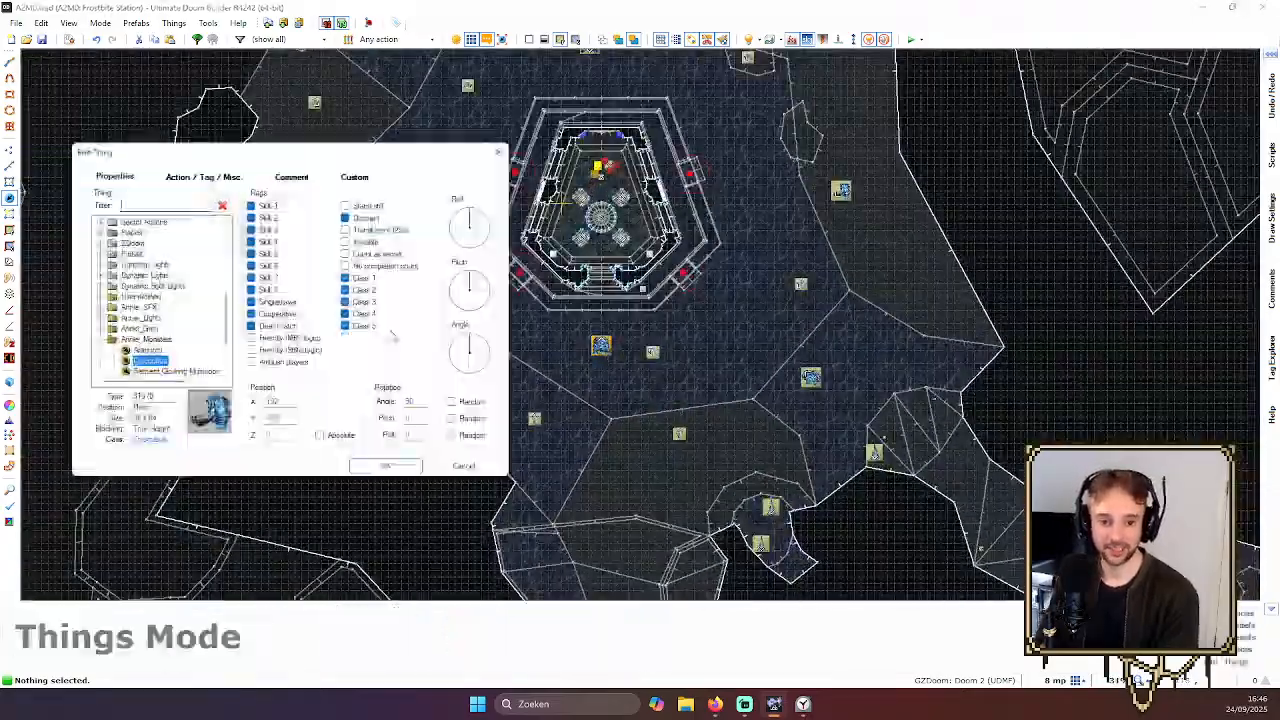
click(198, 177)
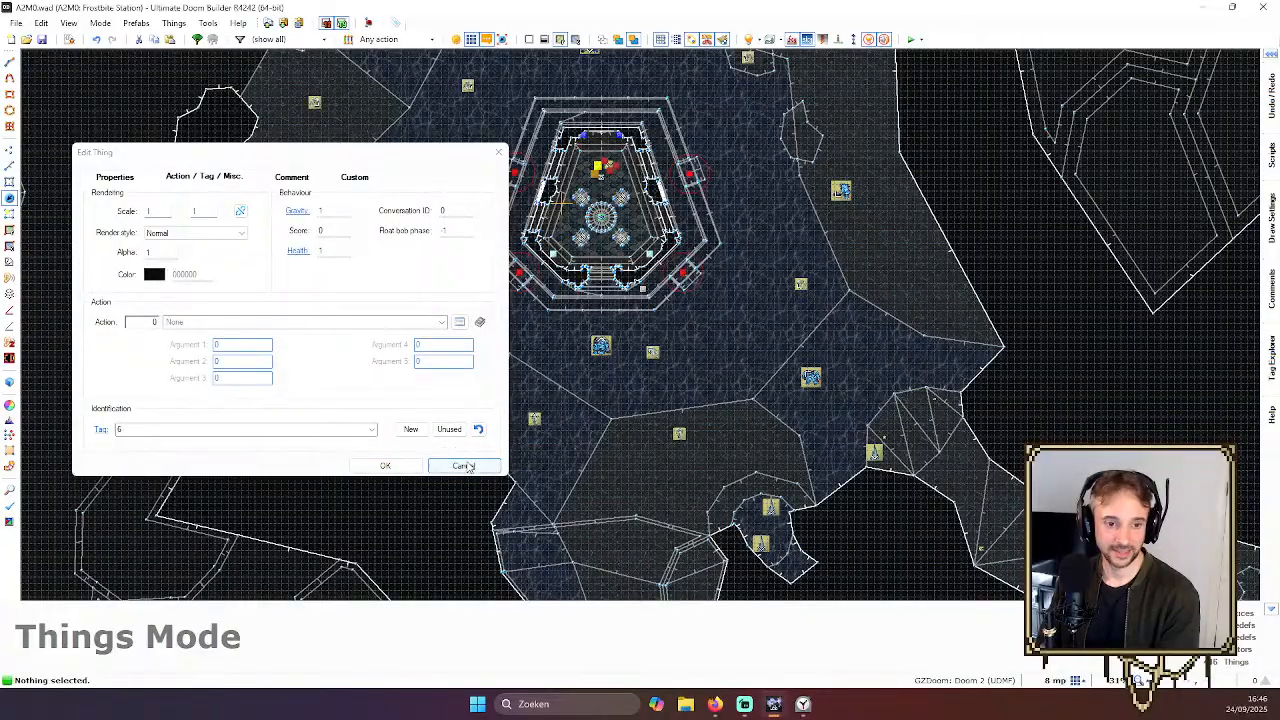
click(463, 465)
Open the map's scripts and examine the Thing_Activate line in the A2M3completed script
click(69, 40)
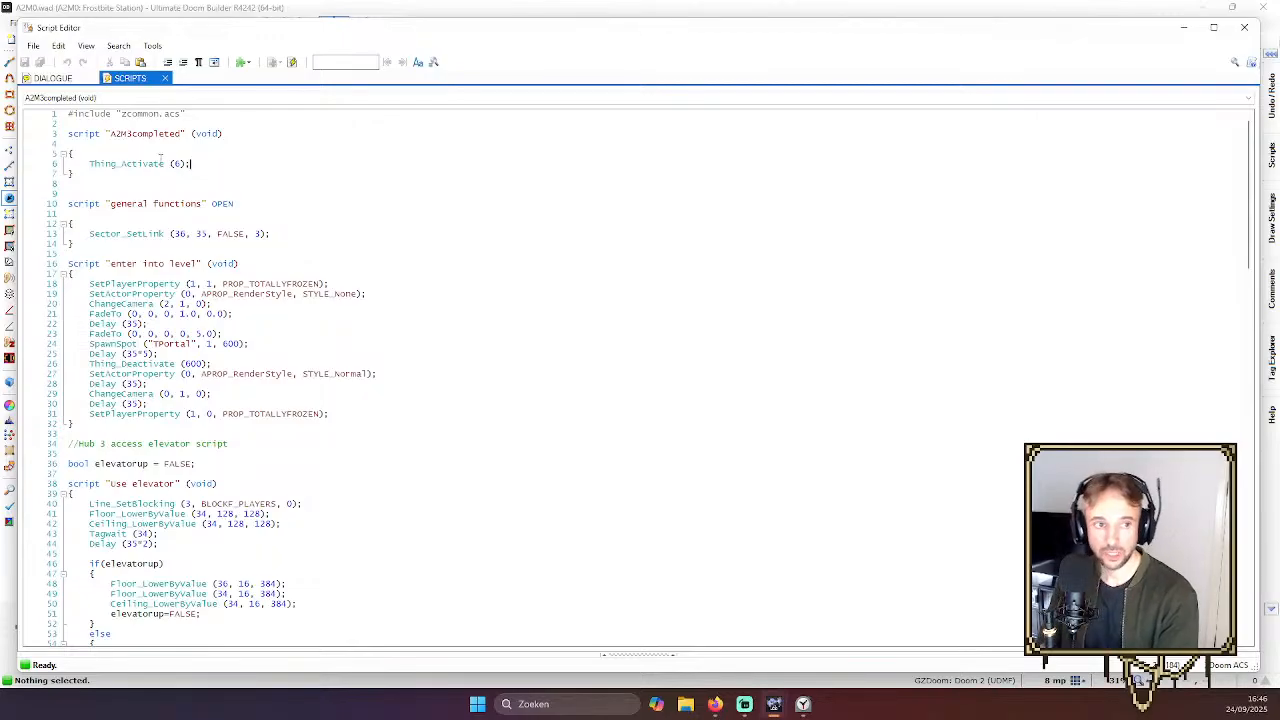
shift+click(241, 167)
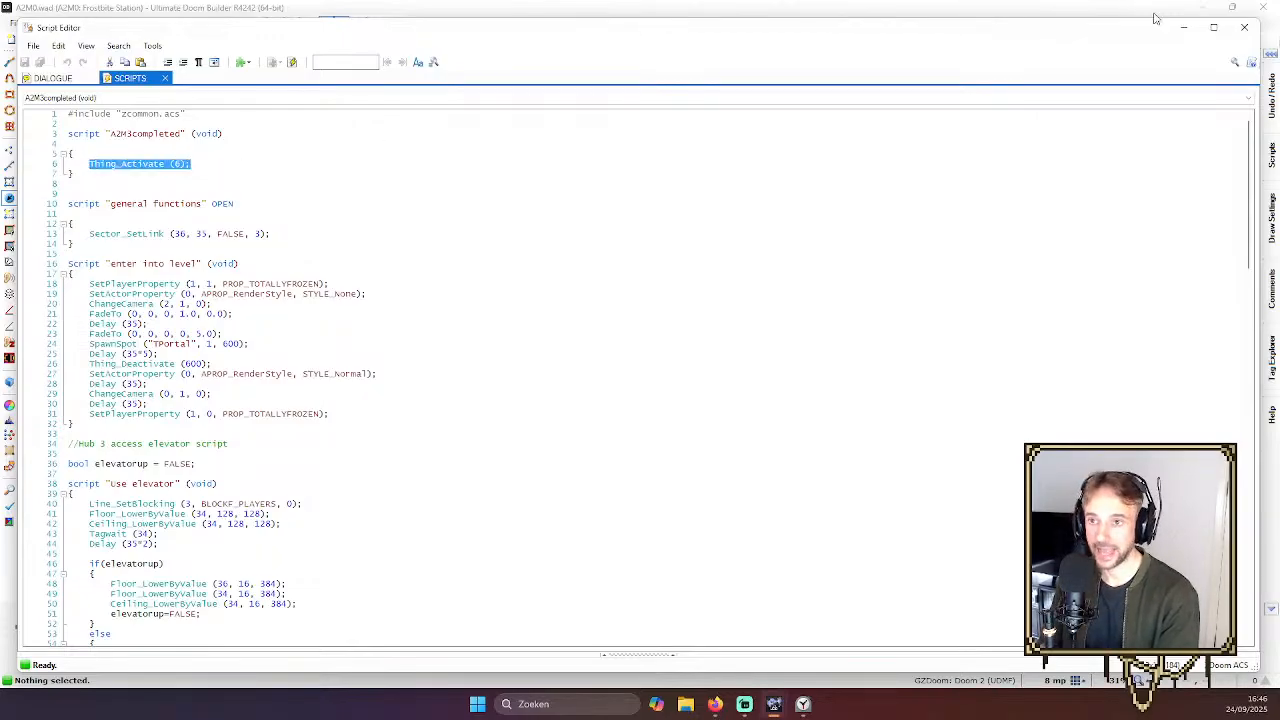
click(210, 165)
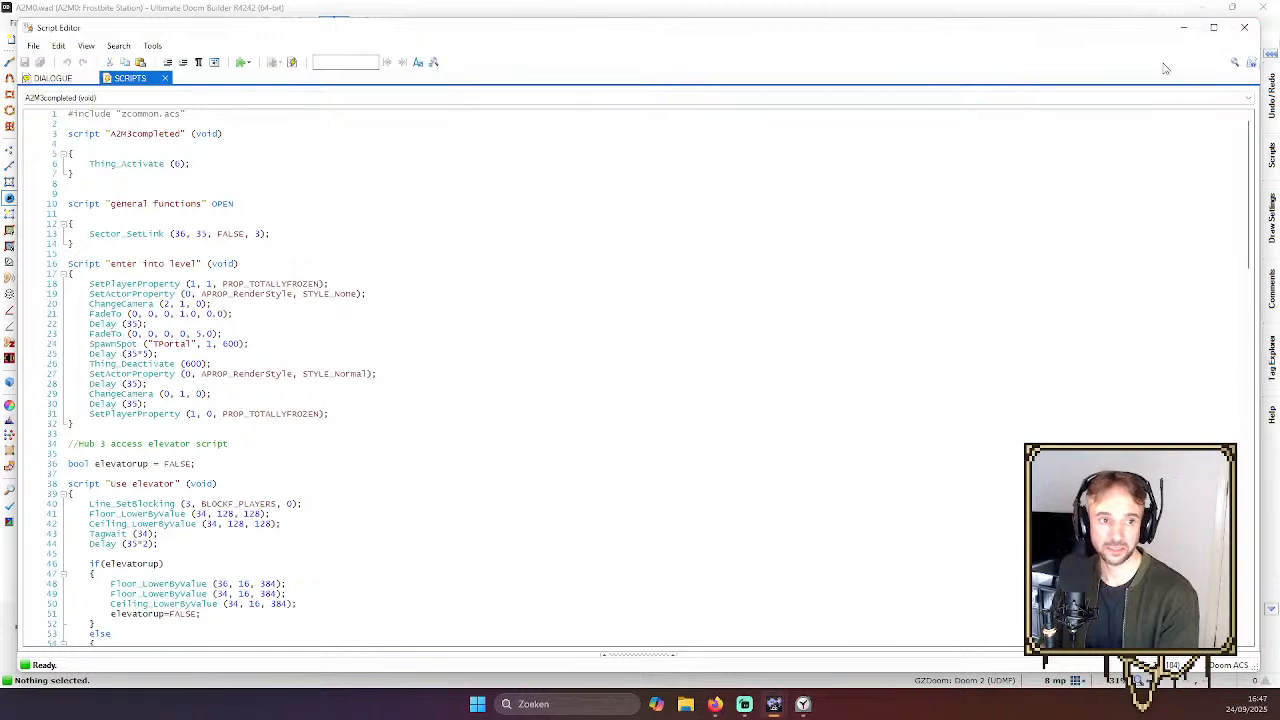
Duplicate the A2M3completed script above the original and name the copy A2M1completed
drag(68, 133, 309, 167)
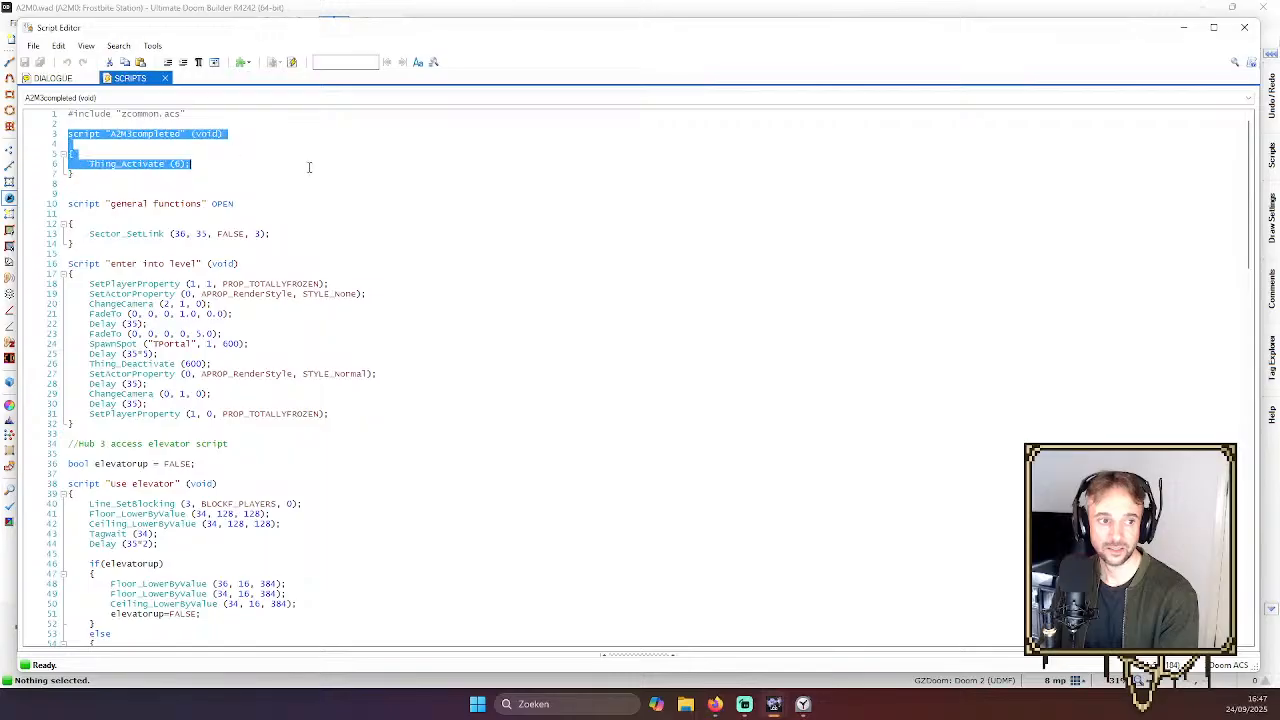
click(319, 175)
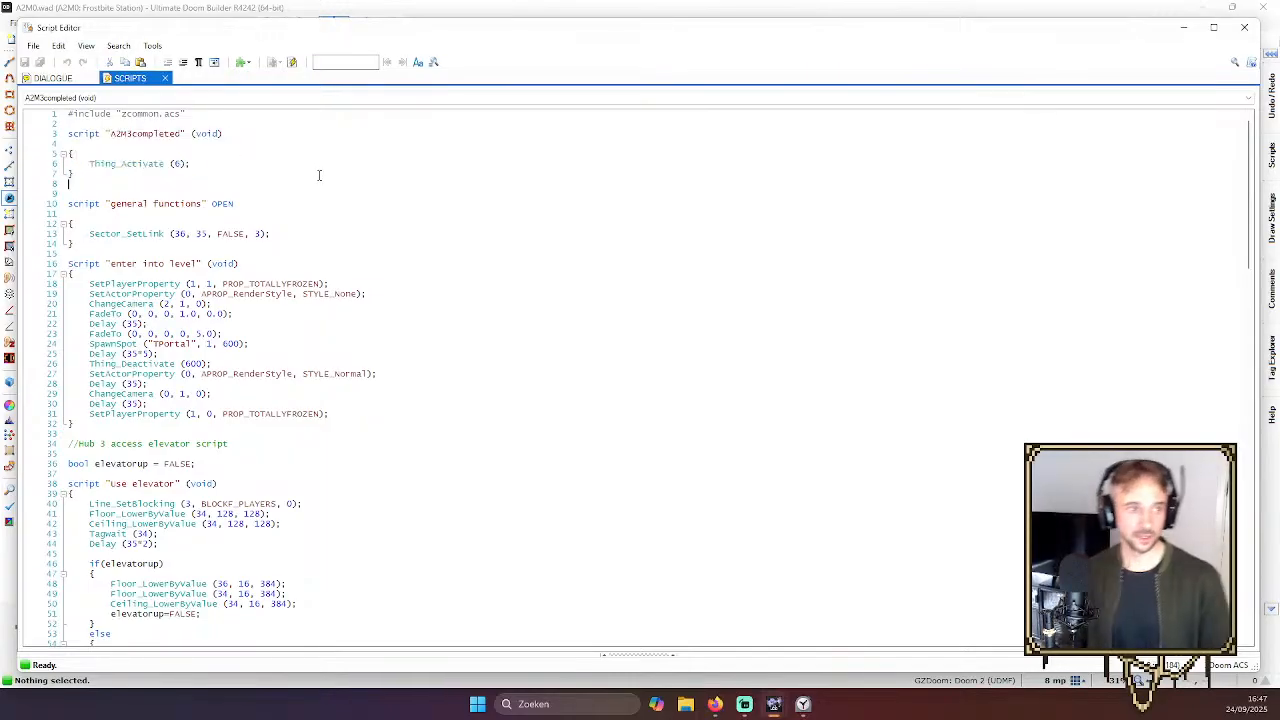
text(script "A2M3completed" (void)  { 	Thing_Activate (6); })
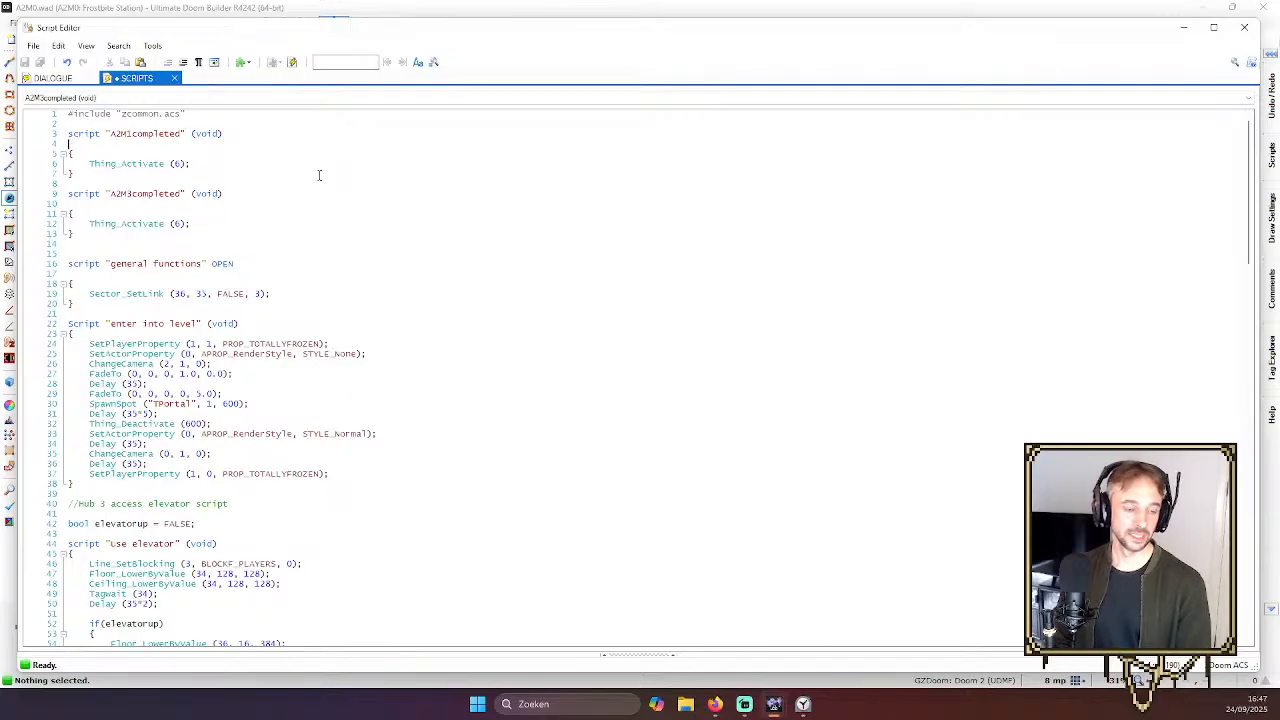
key(Up)
key(Up)
key(End)
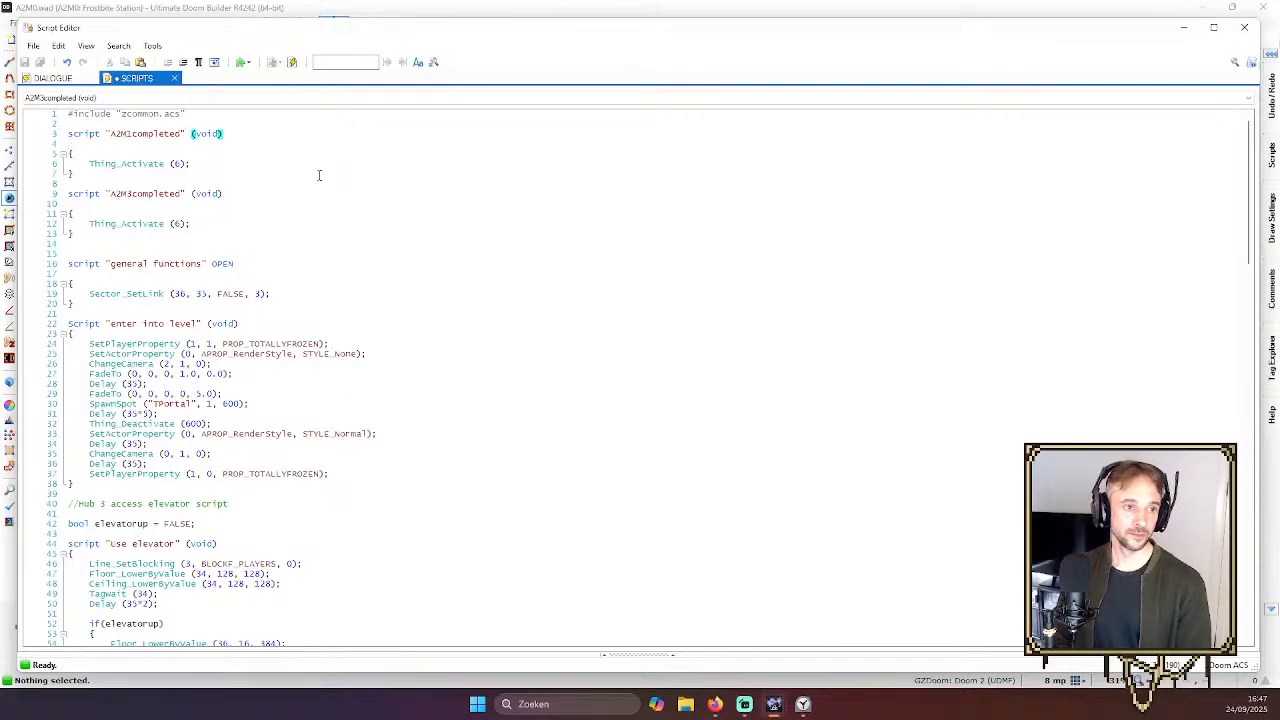
Add another copy named A2M2completed with Thing_Activate (6) between the A2M1completed and A2M3completed scripts, and compile the script
key(Down)
key(Down)
key(Down)
key(Up)
key(Up)
key(Return)
key(Return)
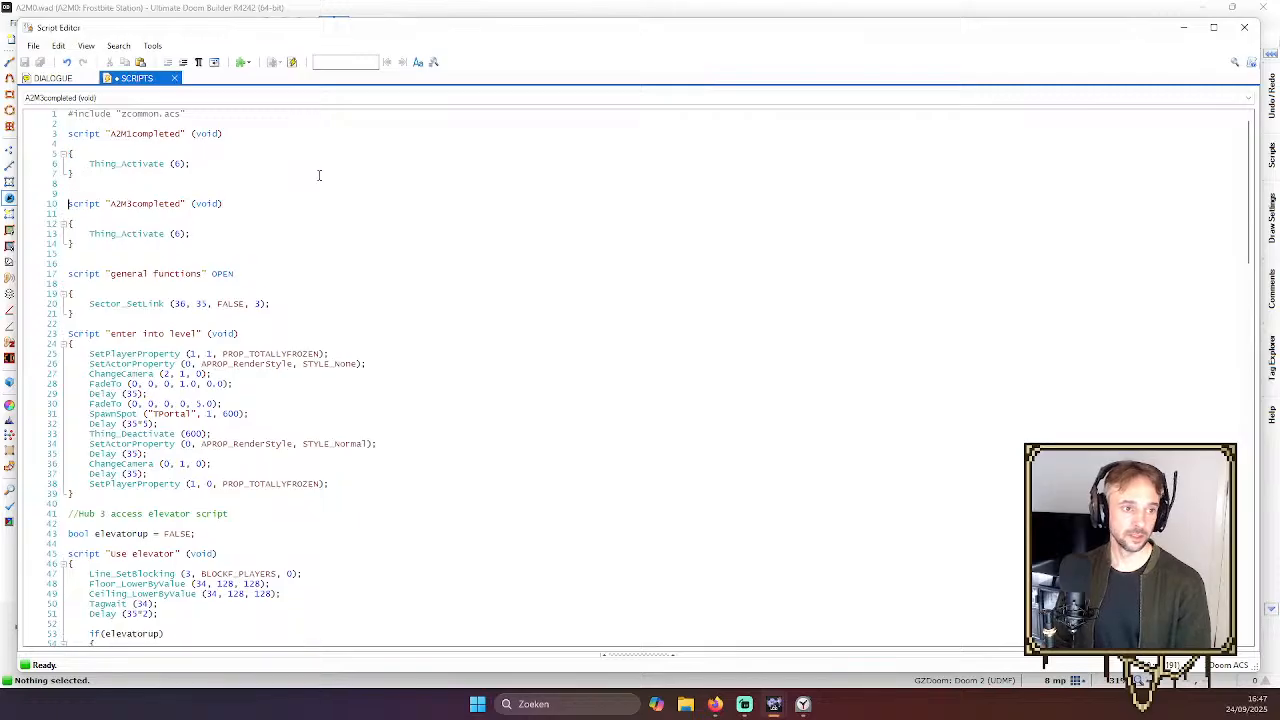
text(script "A2M3completed" (void)  { 	Thing_Activate (6); })
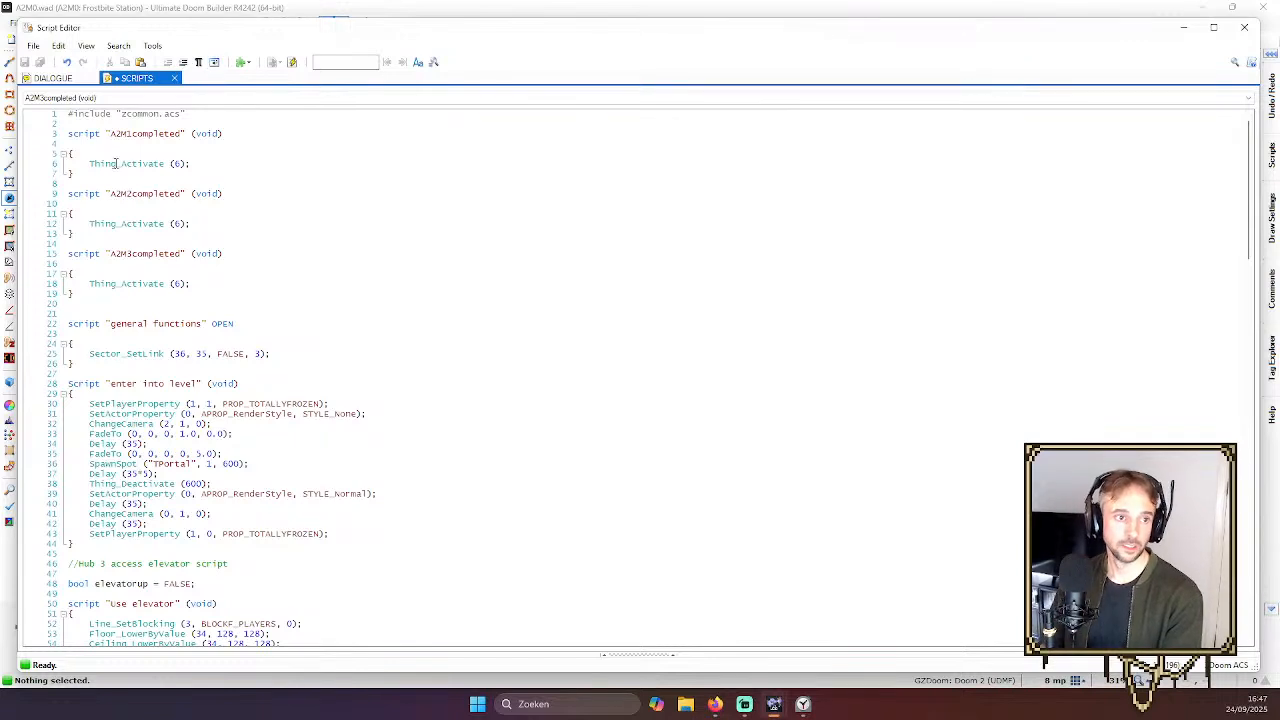
click(291, 63)
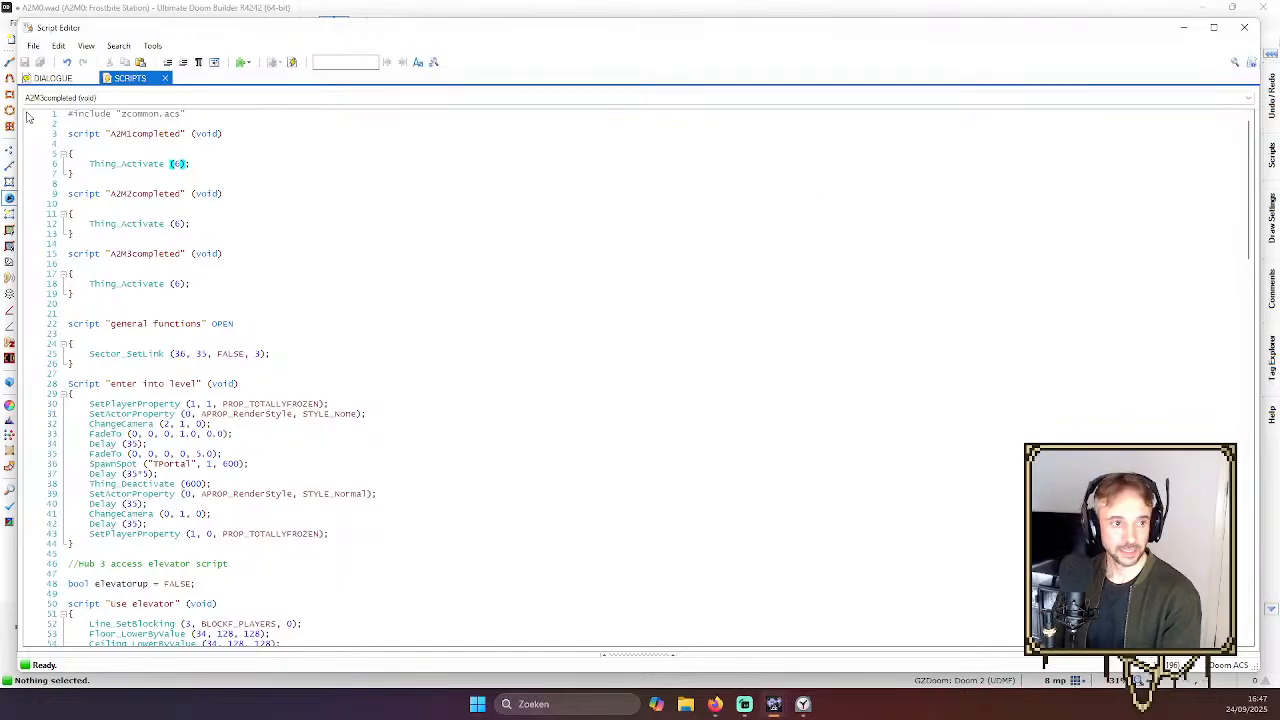
Move the three A2M1–A2M3 completed scripts below the "enter into level" script, directly above the Hub 3 access elevator comment
drag(69, 133, 538, 293)
key(ctrl+c)
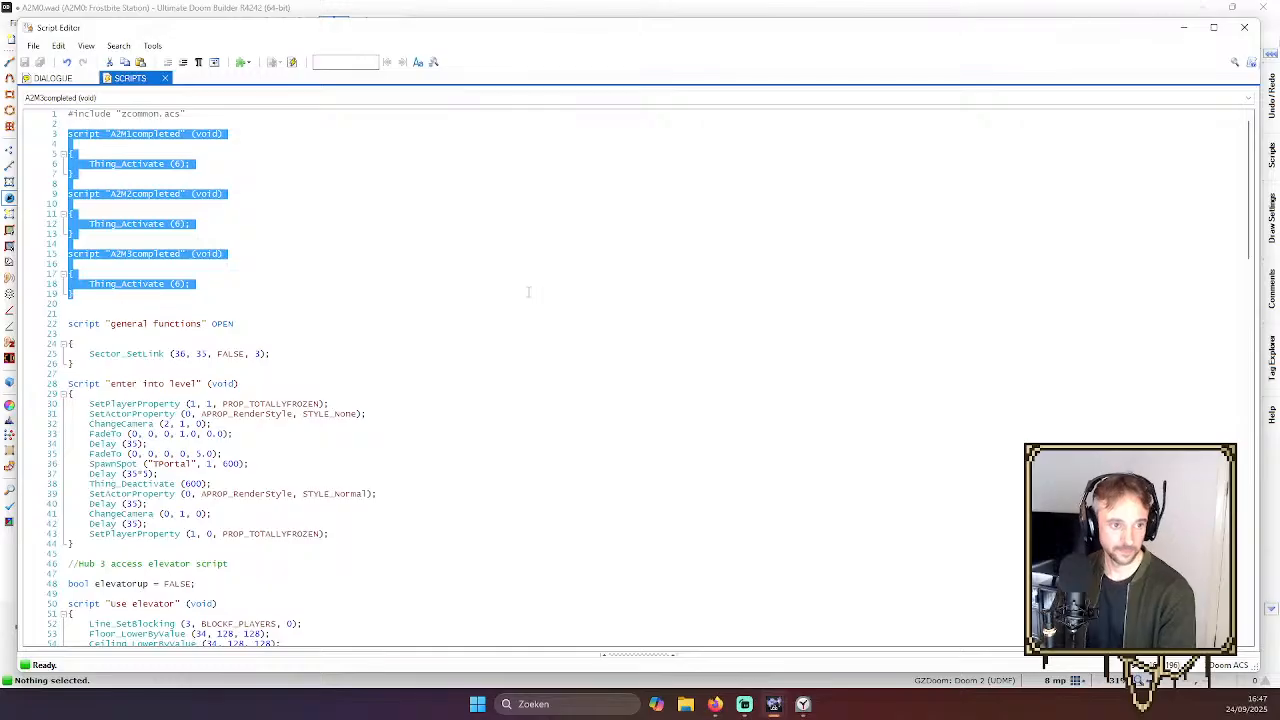
key(Delete)
key(Delete)
key(Delete)
key(Delete)
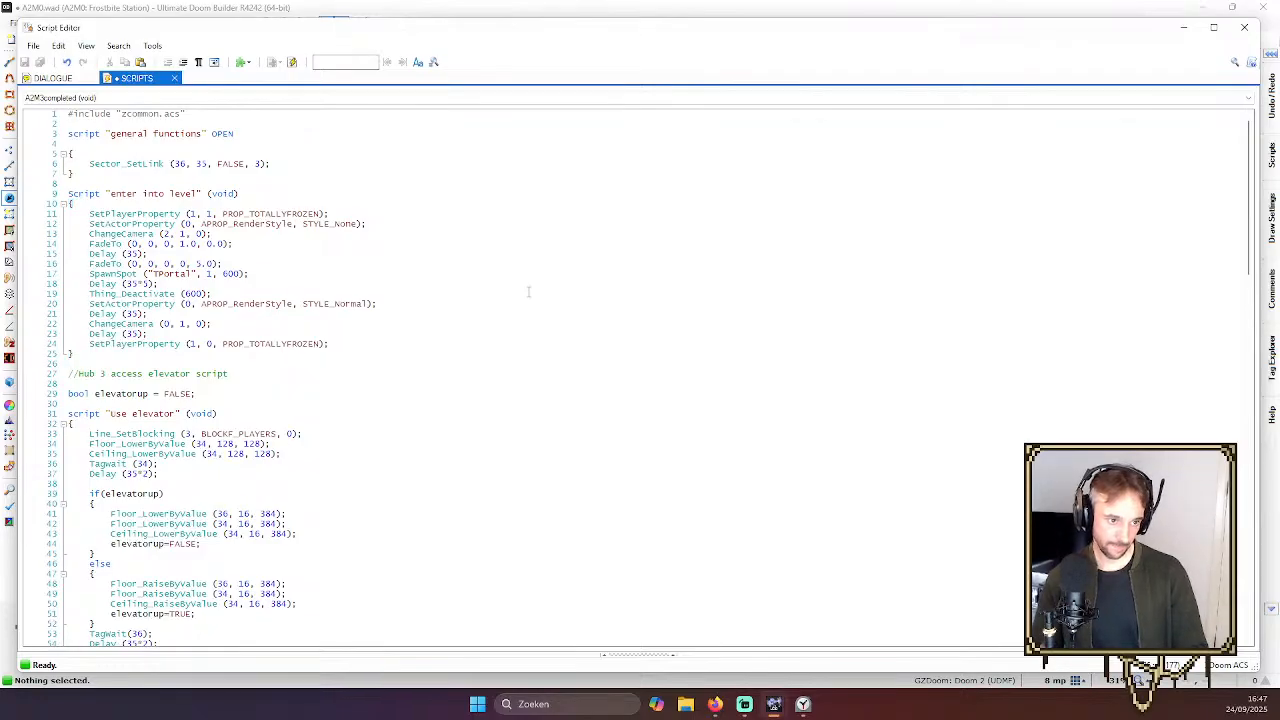
key(Return)
key(Return)
key(Return)
key(ctrl+v)
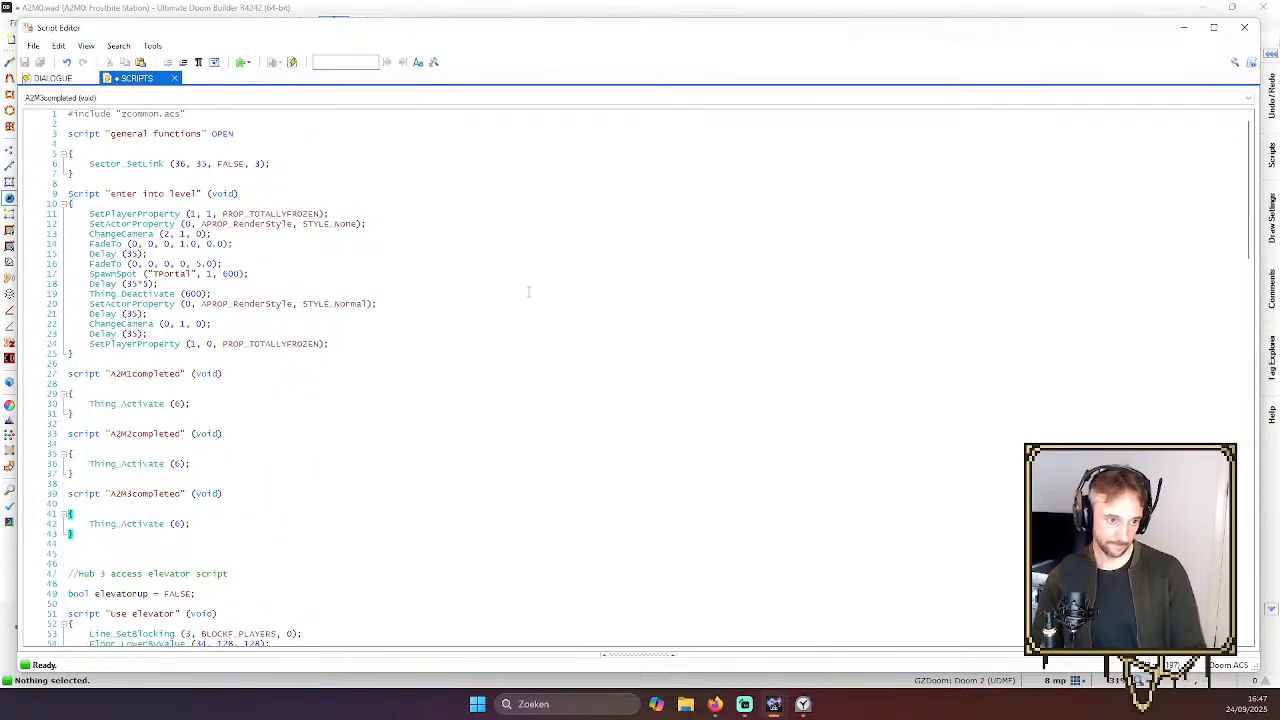
key(Delete)
key(Delete)
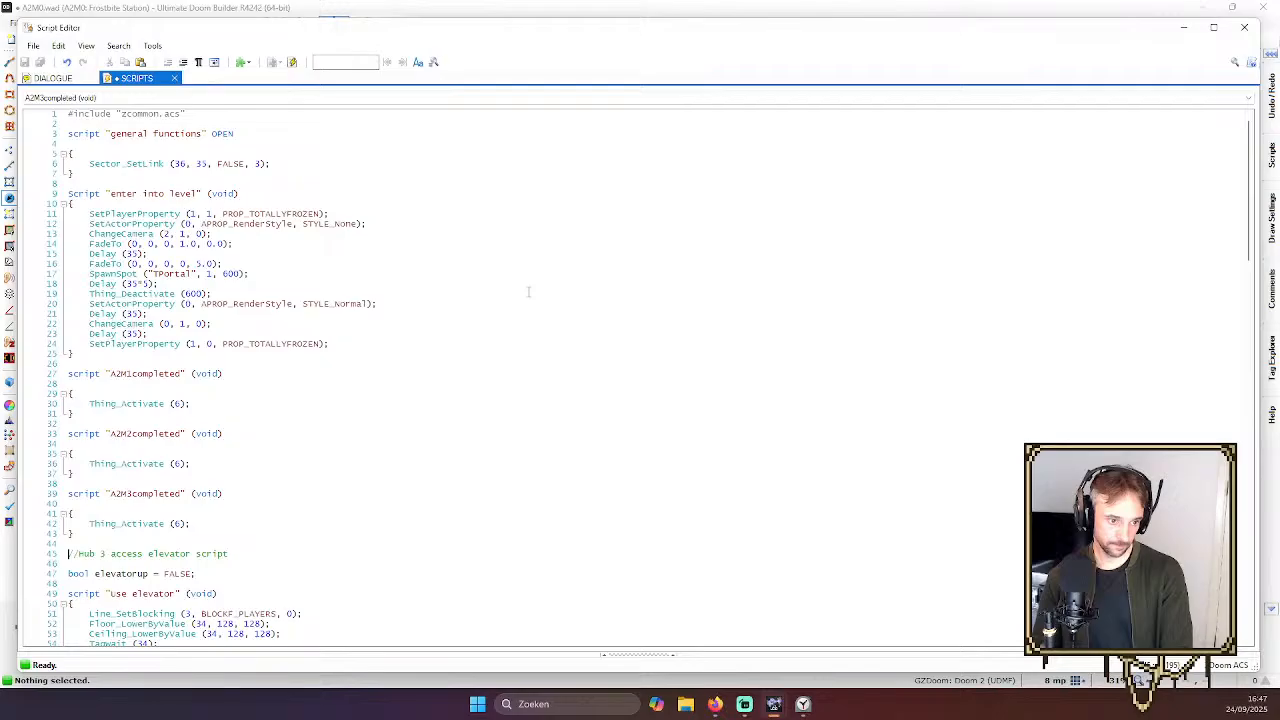
Review the new order of the scripts and recompile them
scroll(233, 310, down, 4)
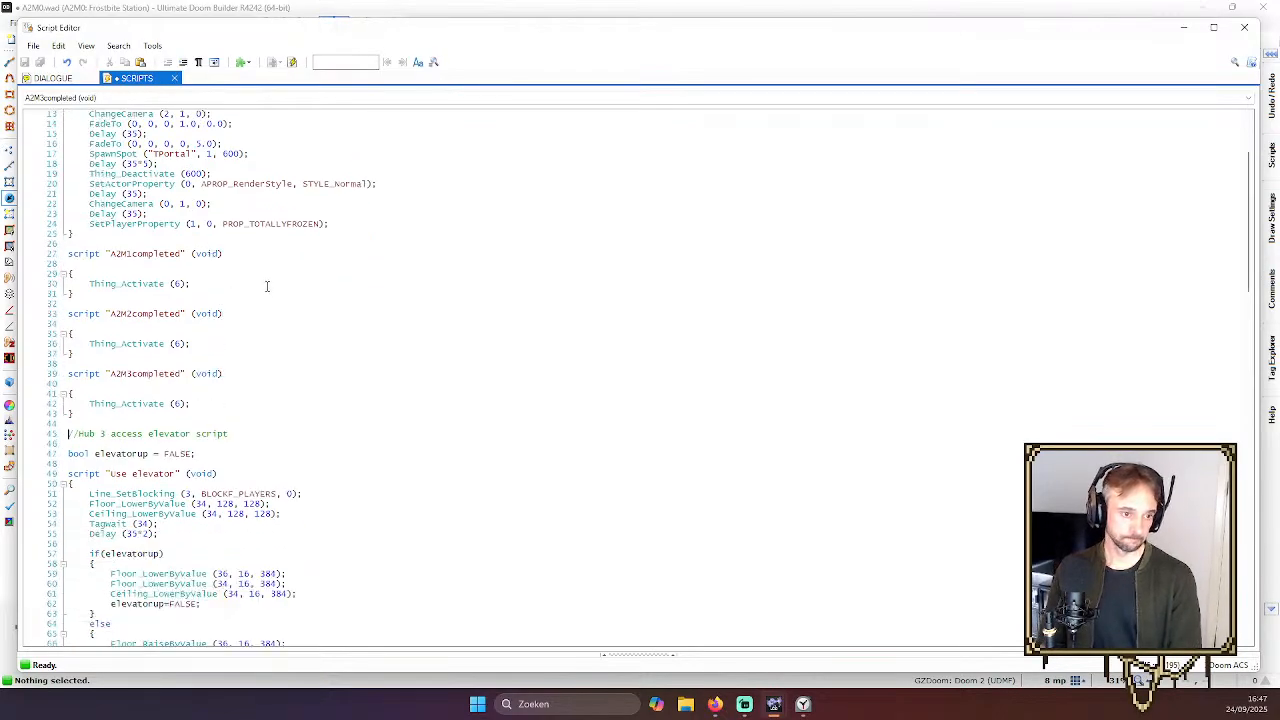
scroll(267, 286, down, 3)
scroll(285, 231, up, 4)
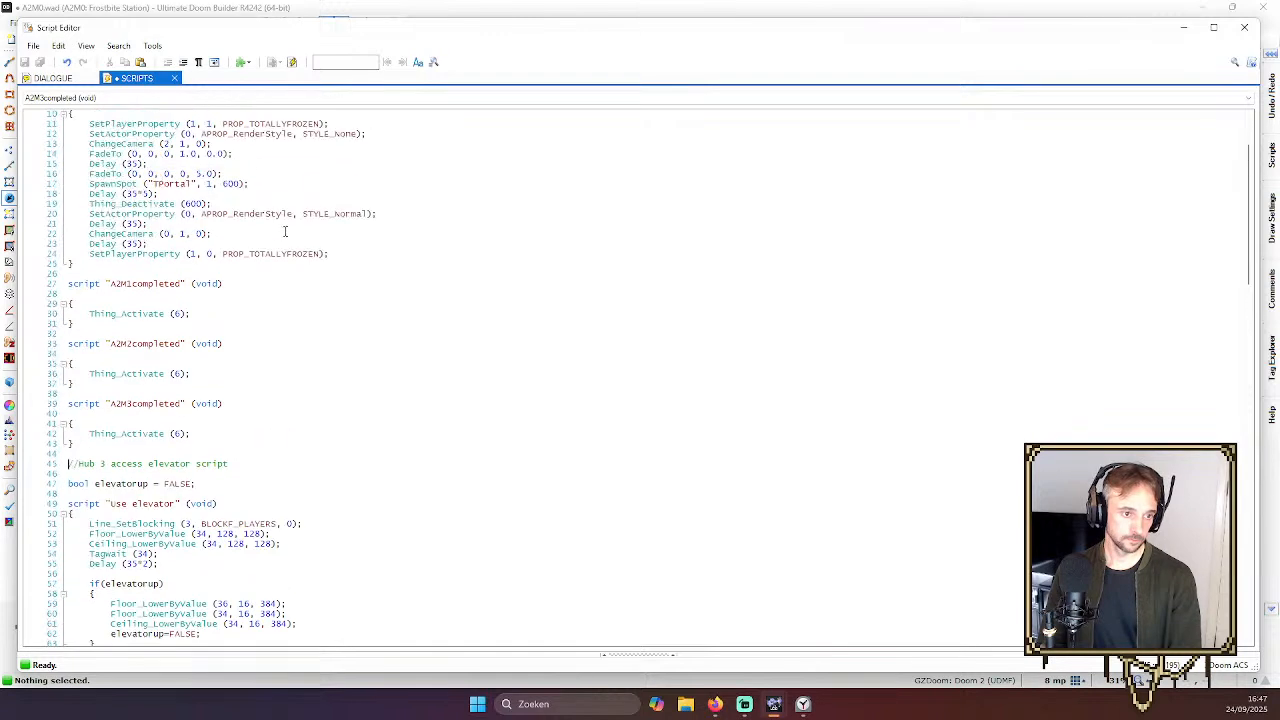
click(292, 62)
scroll(205, 340, up, 3)
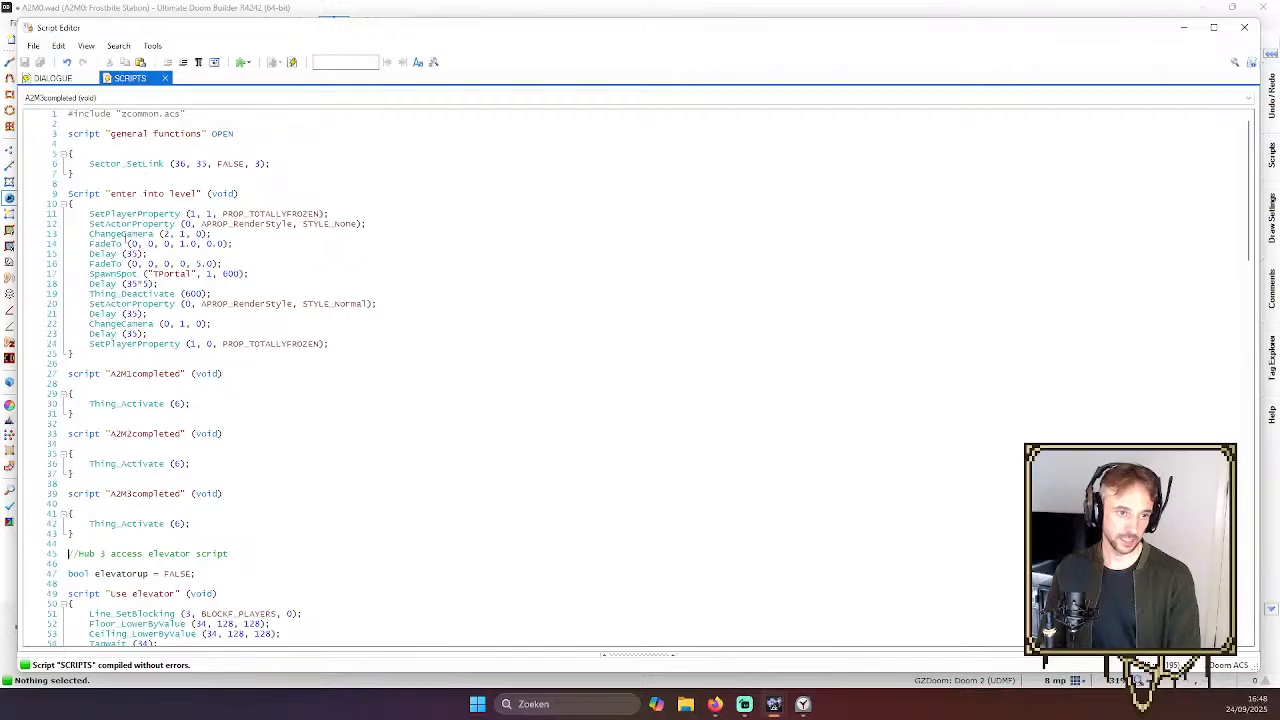
Read through the elevator and completion scripts, close the script editor and save the map
scroll(125, 236, down, 4)
scroll(125, 300, up, 3)
scroll(125, 400, down, 7)
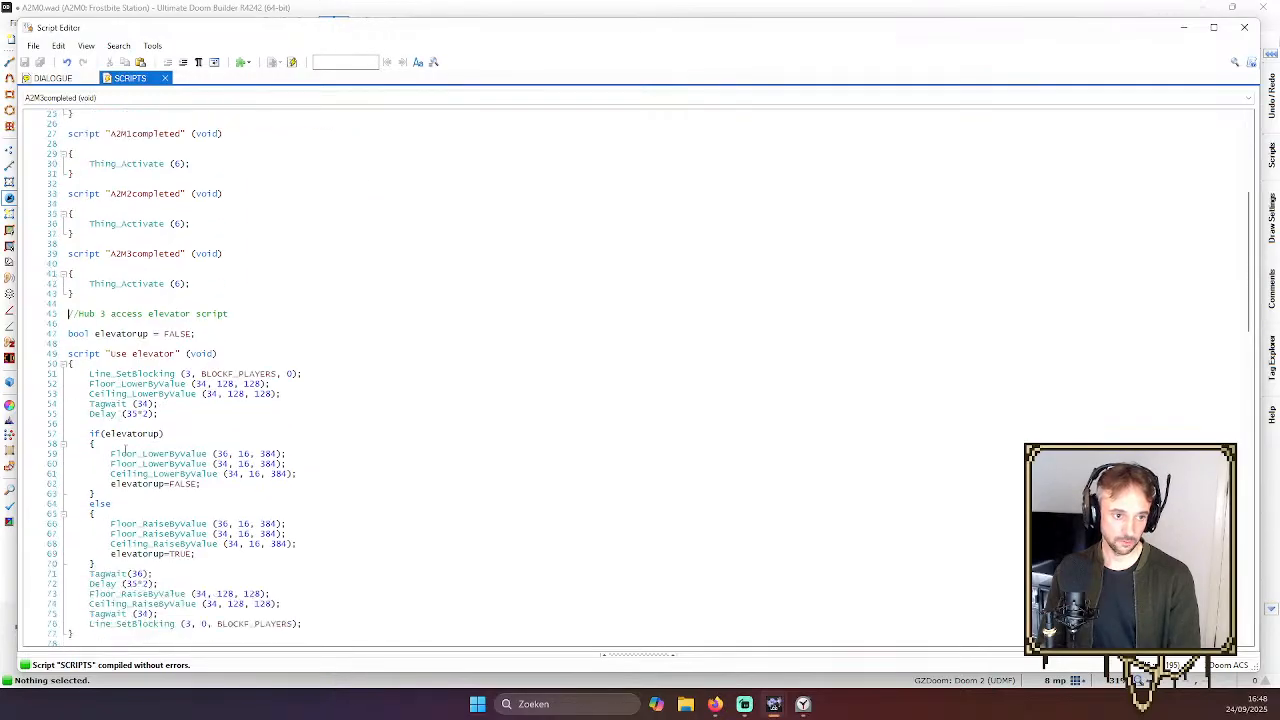
scroll(124, 453, down, 8)
scroll(124, 453, up, 15)
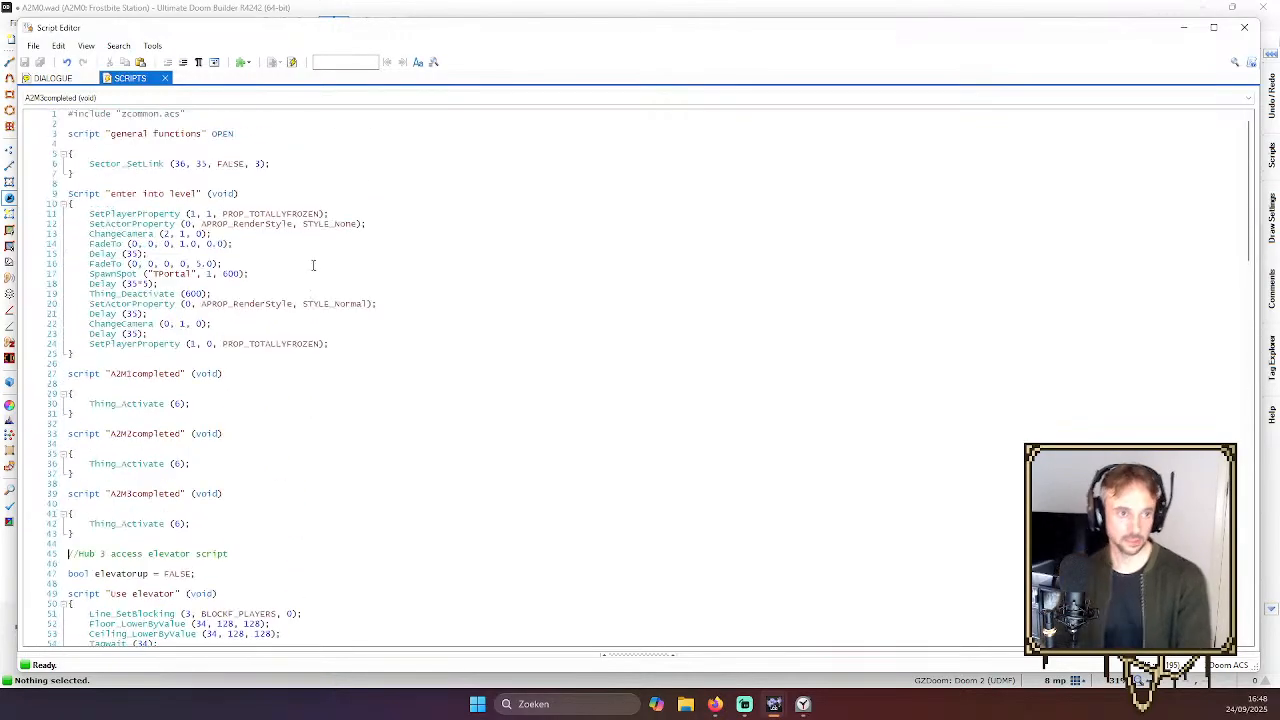
click(1253, 30)
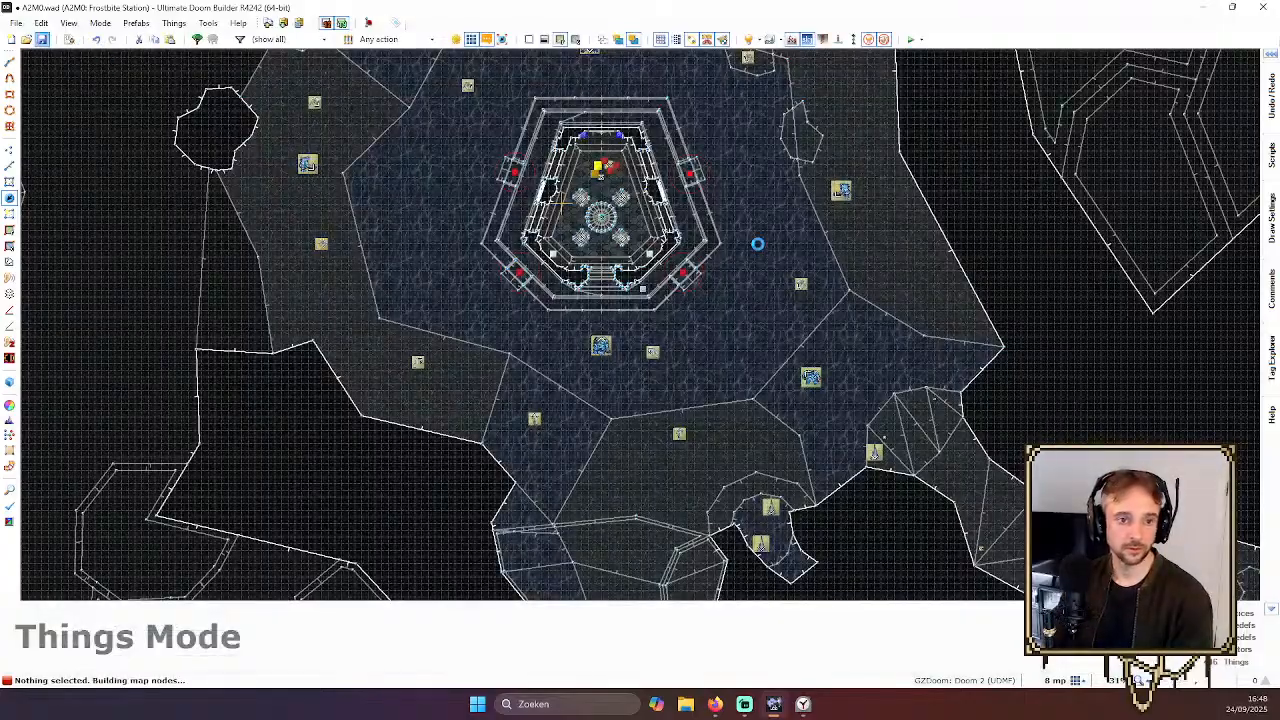
Examine how the monsters are distributed on the ice around the northern side of the station
scroll(624, 224, down, 5)
scroll(700, 116, up, 6)
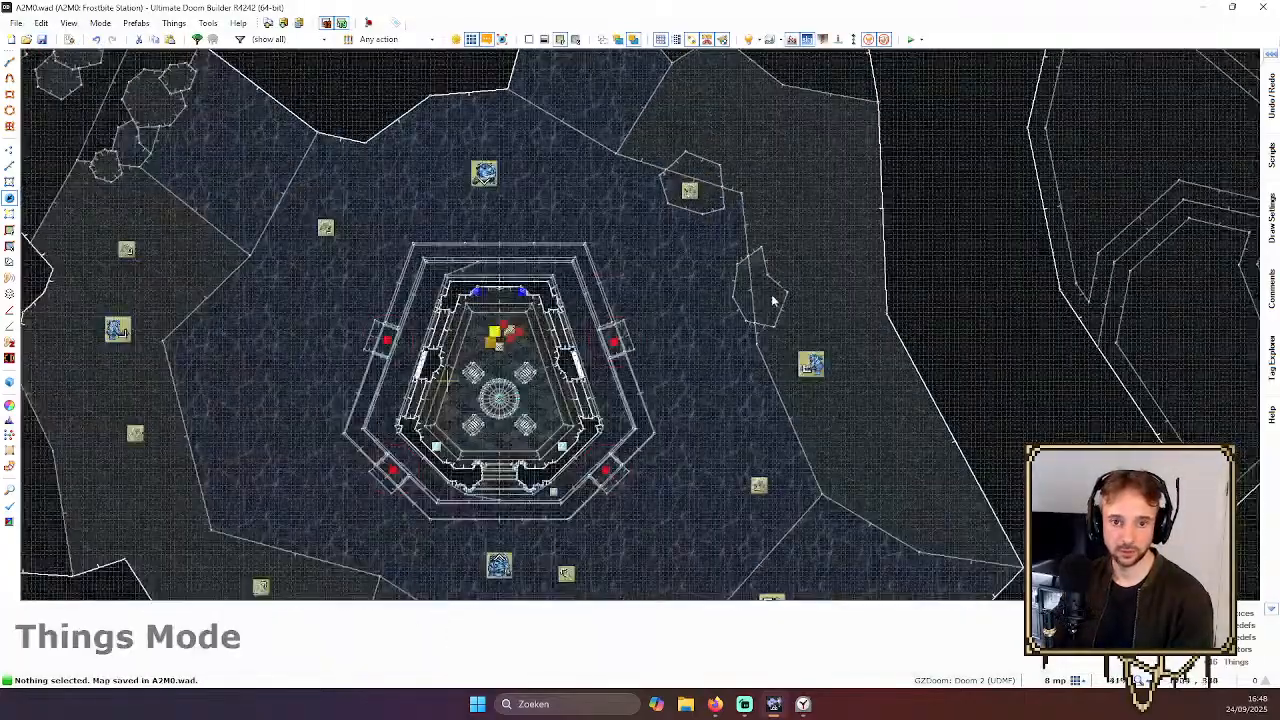
scroll(773, 290, up, 2)
scroll(766, 257, down, 5)
scroll(724, 210, up, 5)
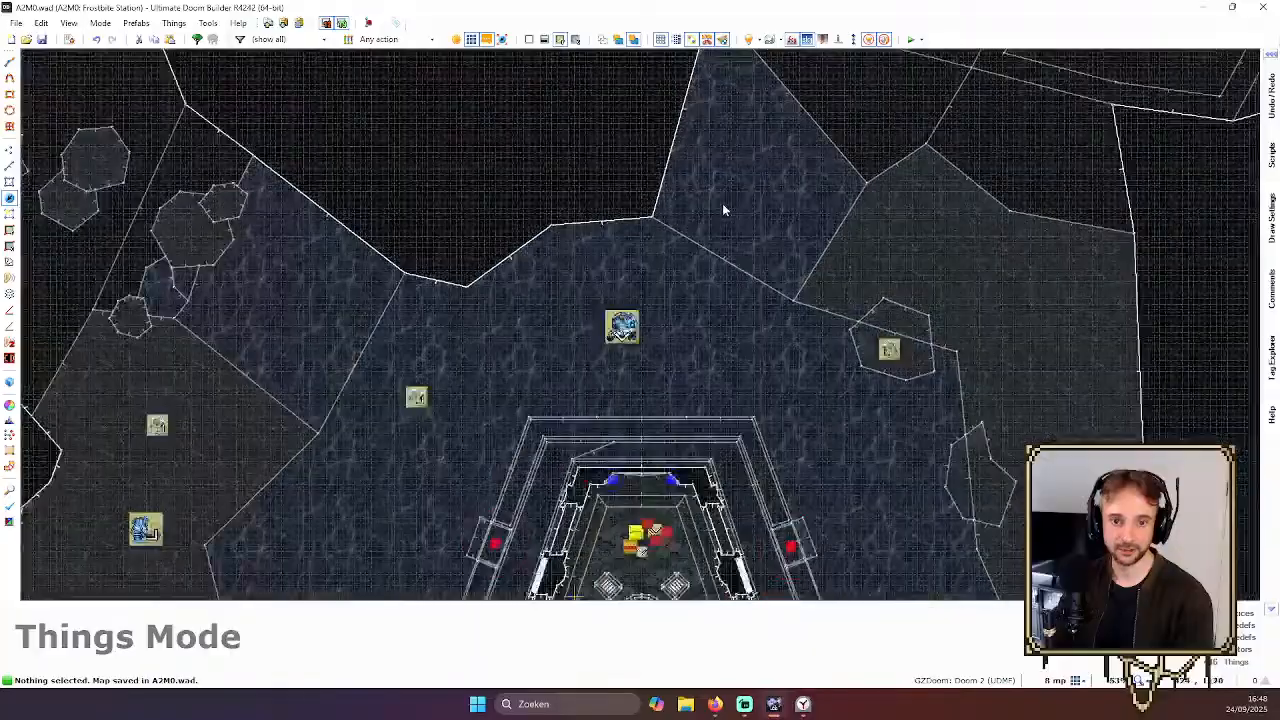
scroll(722, 203, down, 3)
scroll(853, 212, up, 2)
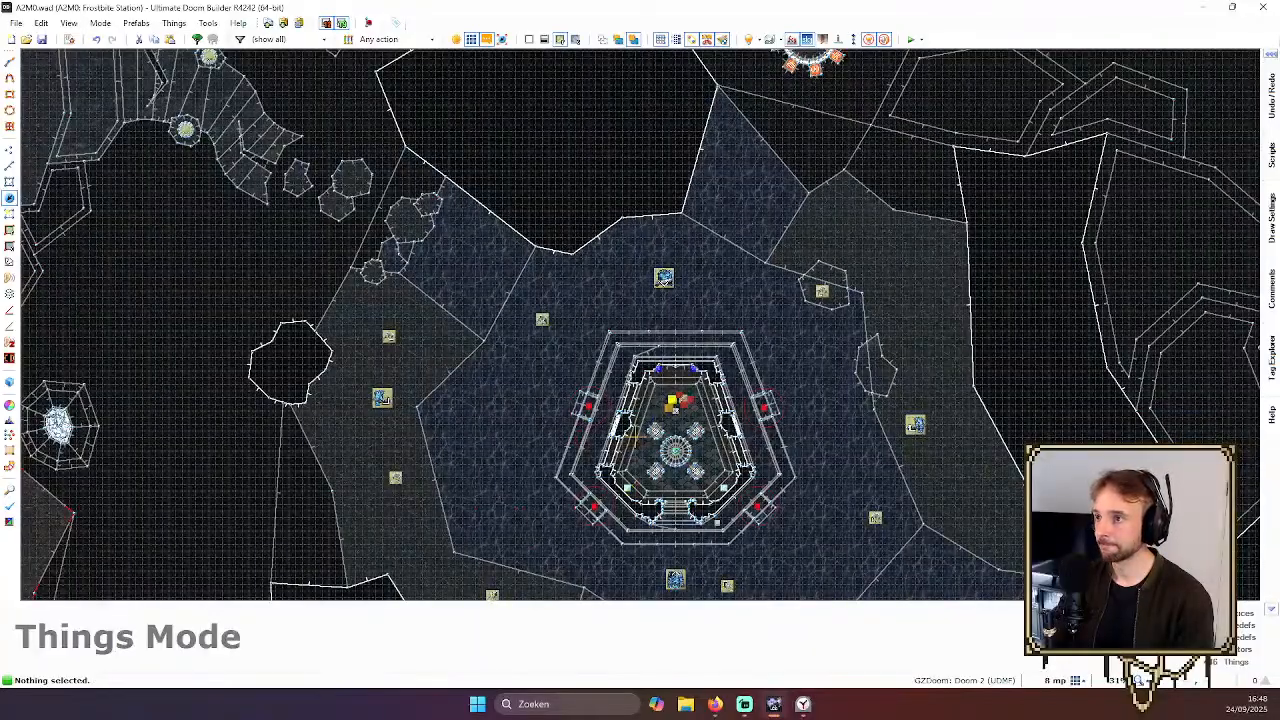
scroll(663, 278, down, 2)
scroll(663, 278, up, 2)
key(alt+Tab)
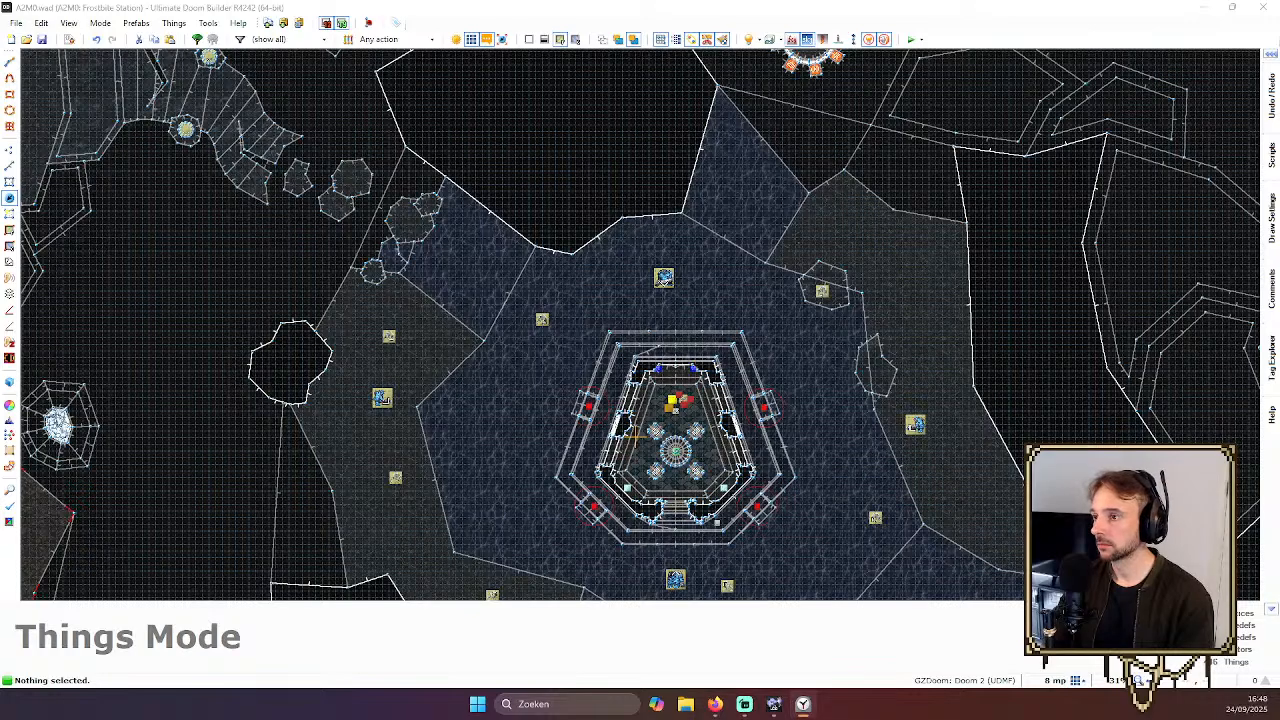
Save the map
click(354, 123)
click(42, 40)
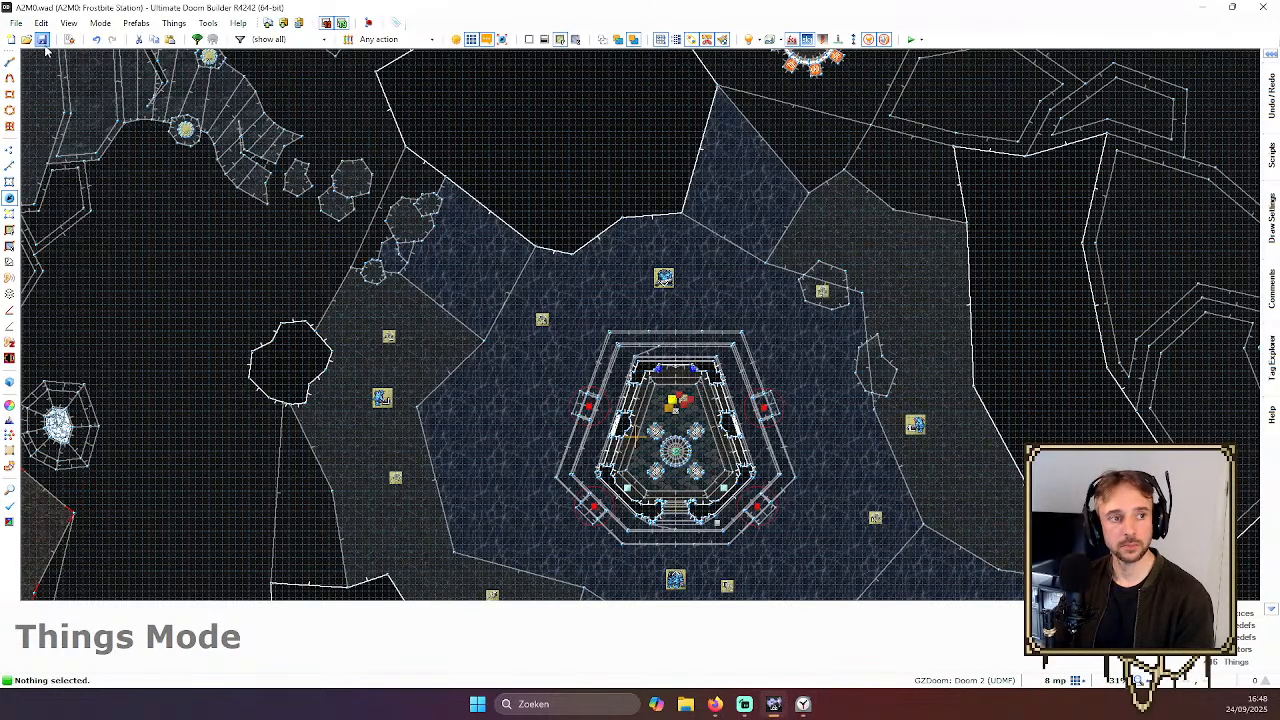
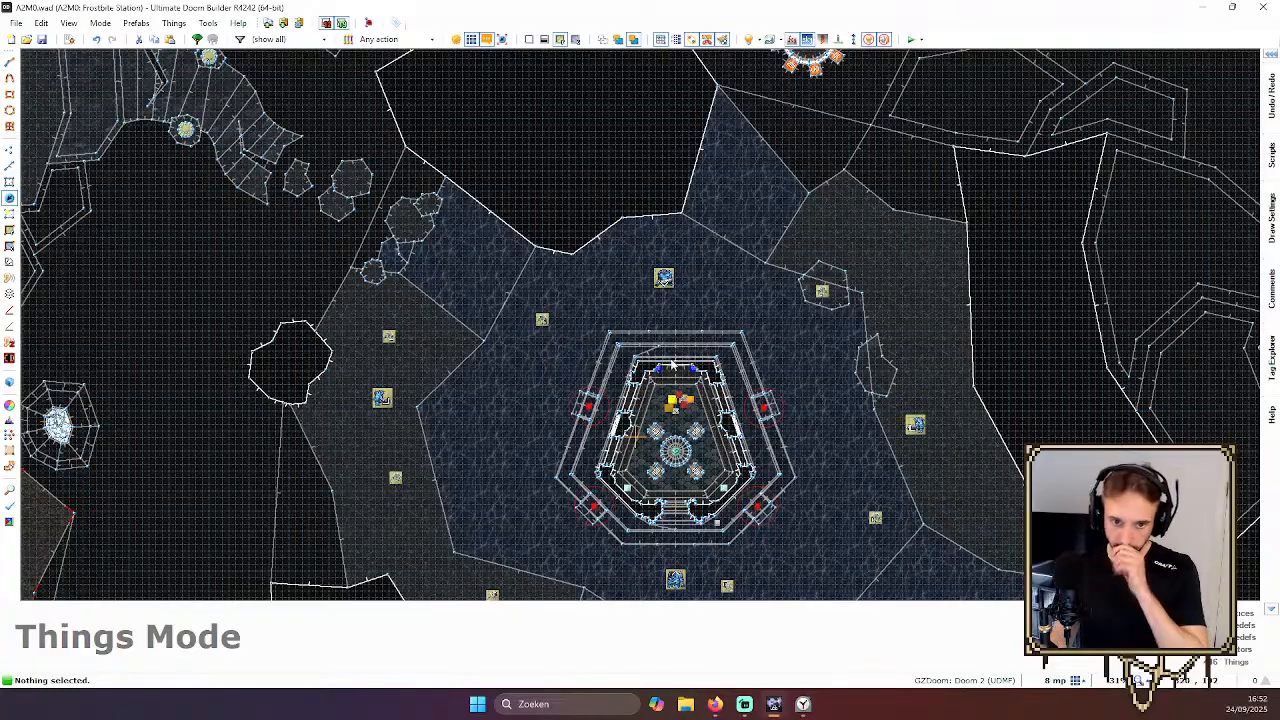
Survey the overall hub layout, from the station cavern to the western lava area and the northern structures
scroll(646, 220, down, 5)
scroll(646, 220, up, 5)
scroll(694, 243, down, 3)
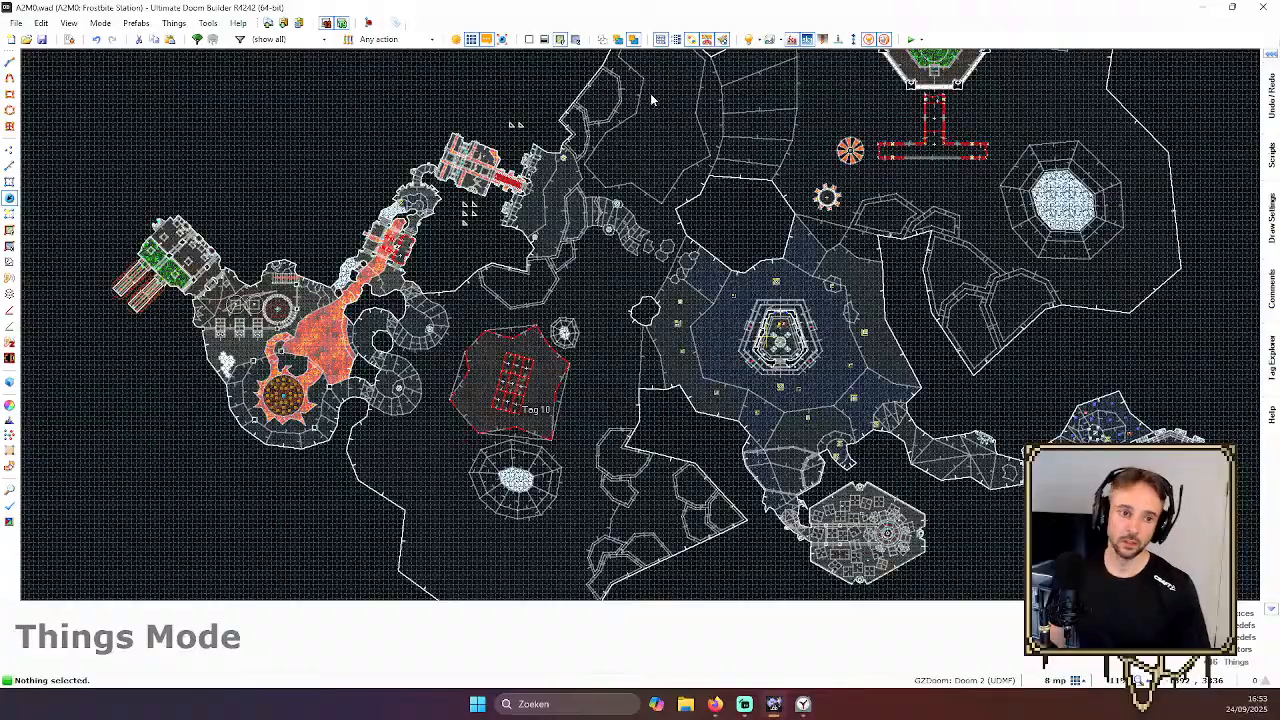
scroll(659, 208, down, 3)
scroll(630, 230, up, 3)
scroll(790, 200, down, 3)
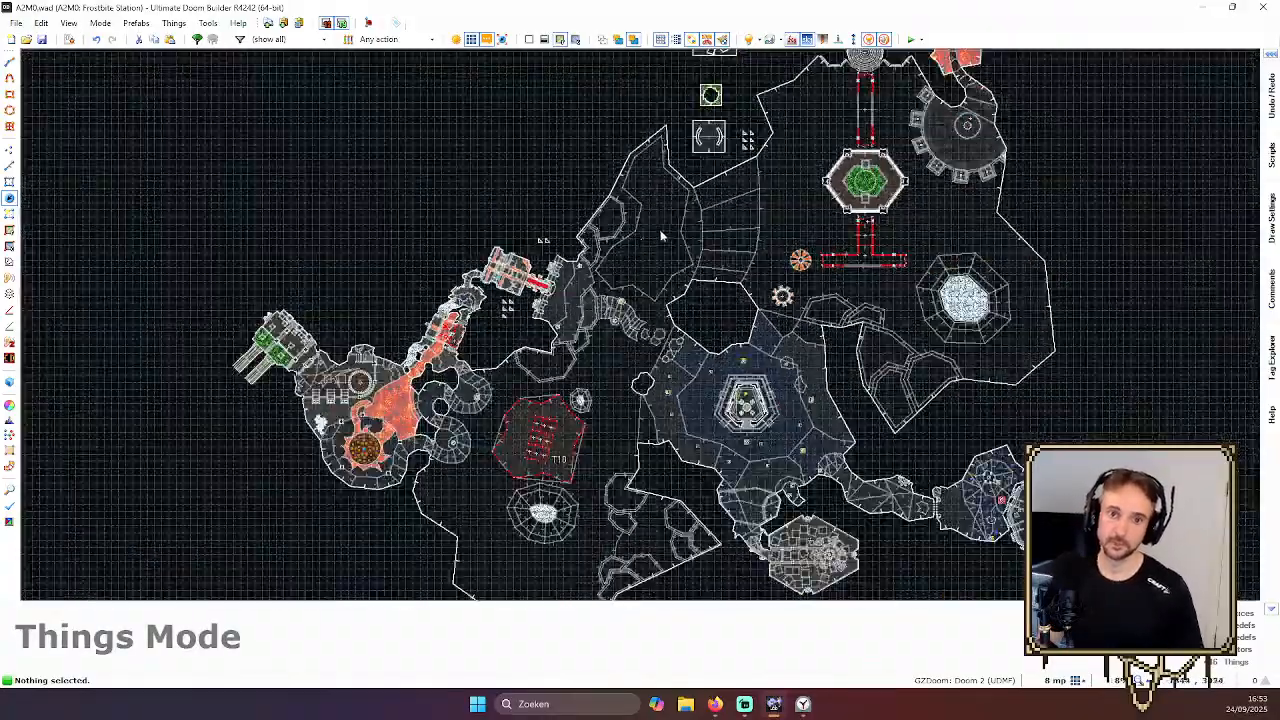
scroll(846, 196, up, 3)
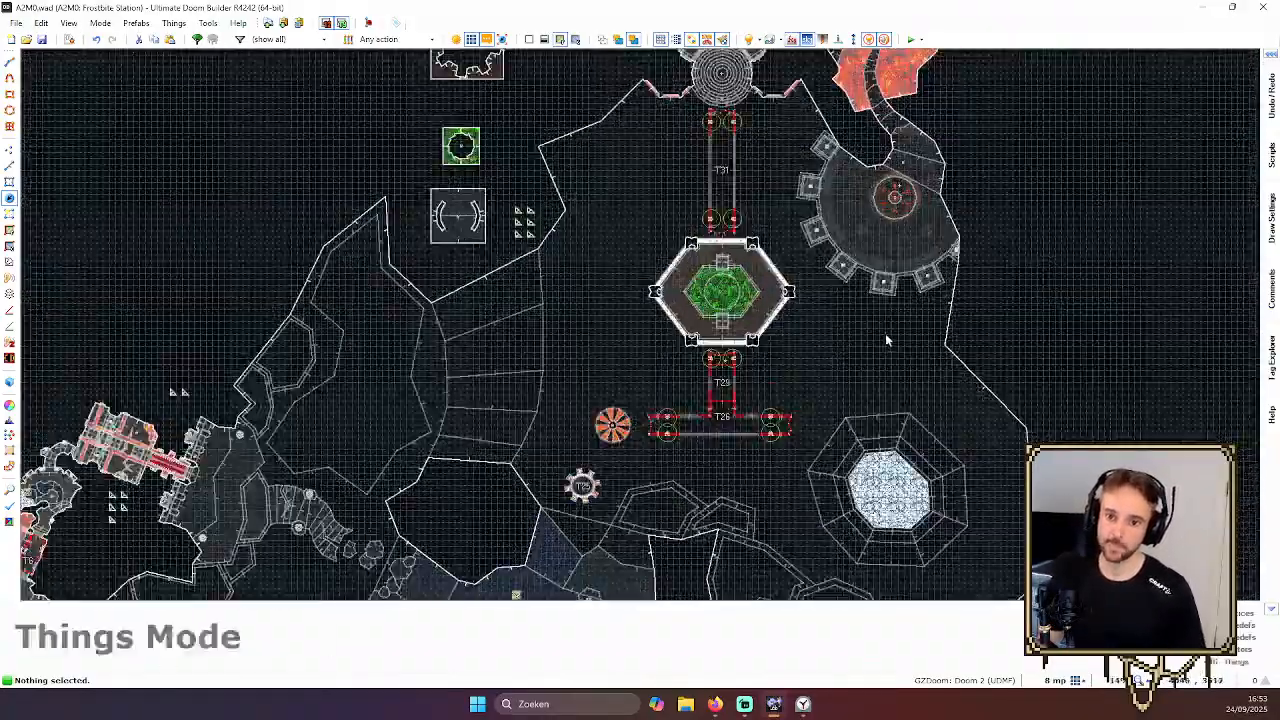
scroll(617, 378, down, 3)
scroll(471, 474, up, 5)
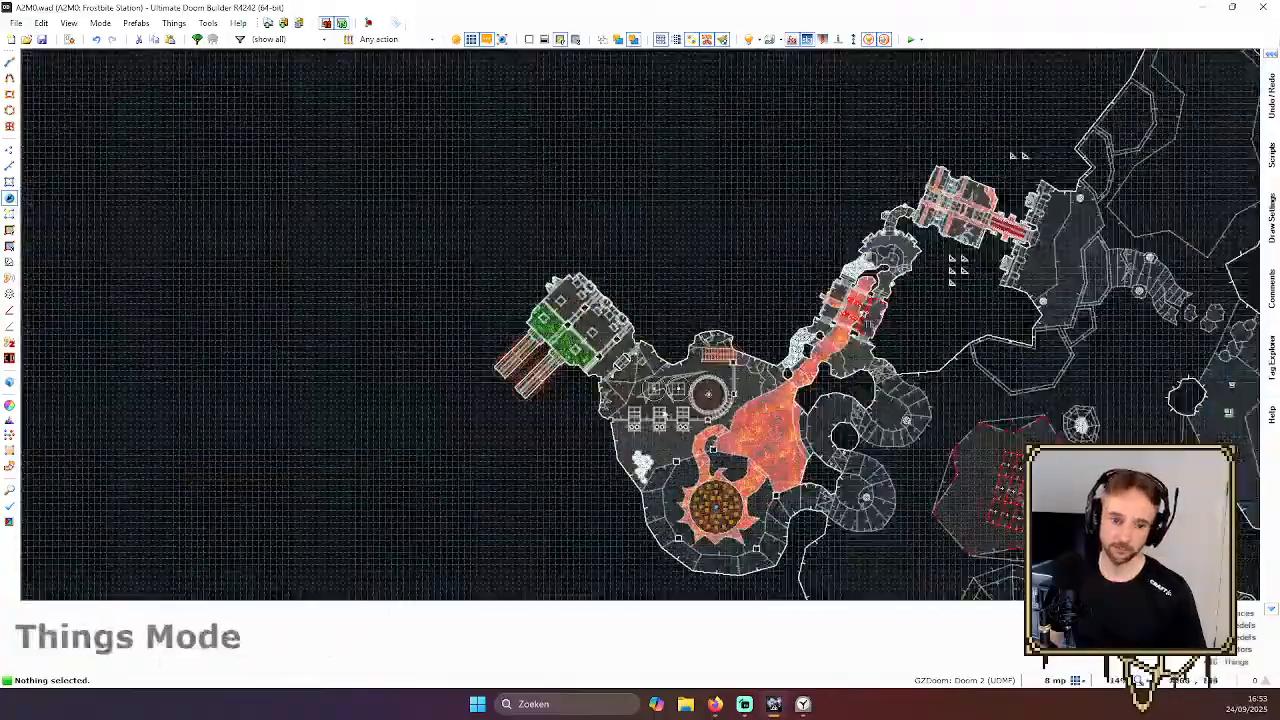
scroll(622, 440, down, 5)
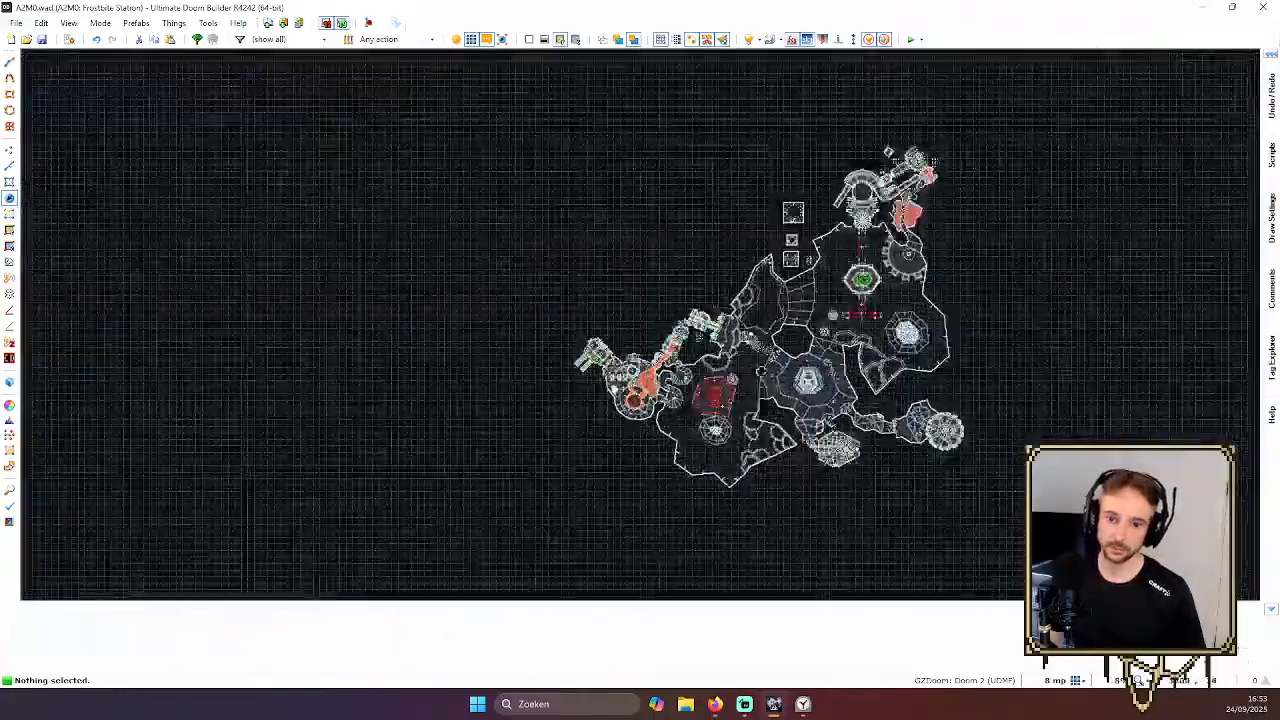
scroll(885, 275, up, 4)
scroll(837, 110, up, 6)
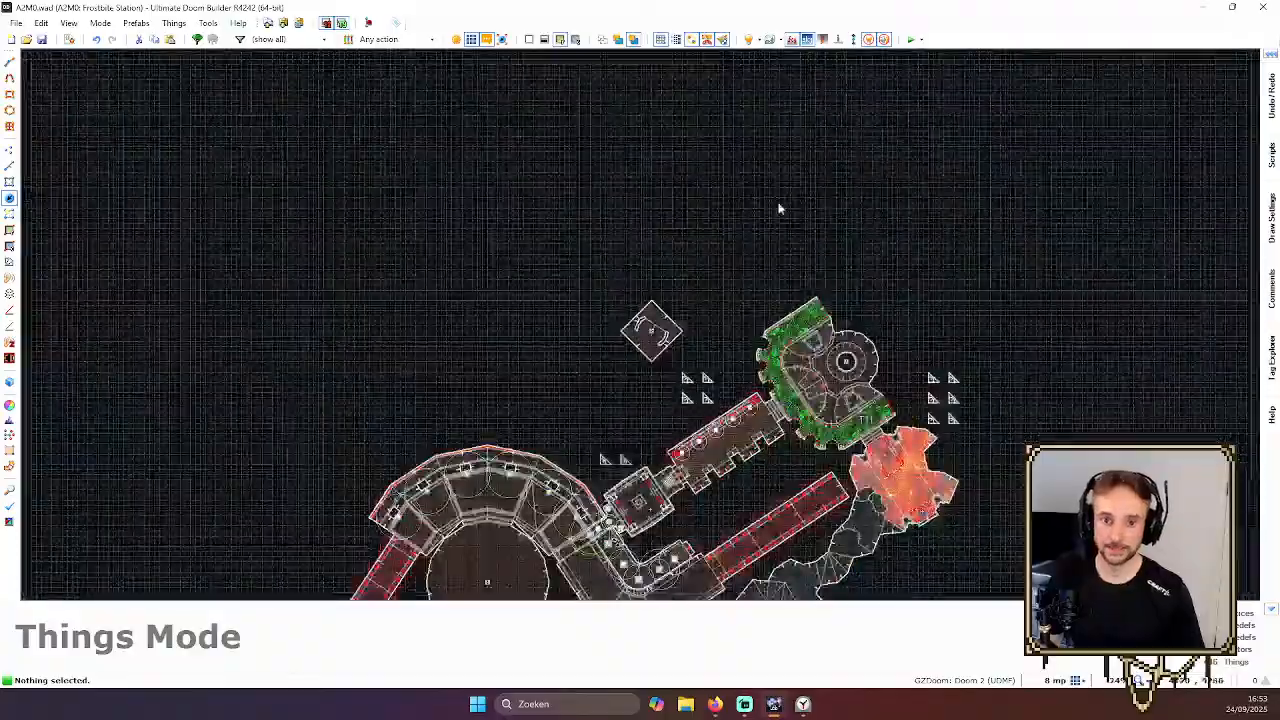
Inspect the green slime channel around the northeastern hall on the map and in the 3D view
scroll(873, 270, down, 3)
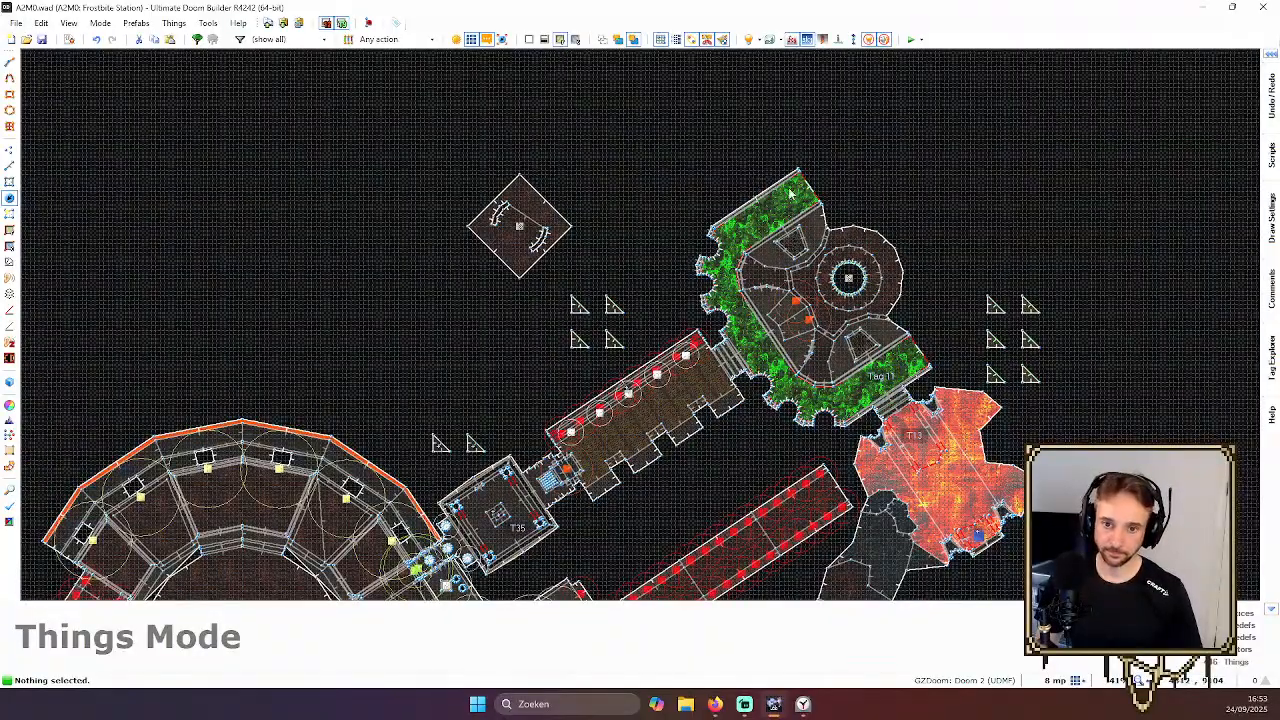
scroll(816, 186, up, 4)
scroll(816, 186, down, 4)
scroll(816, 186, up, 5)
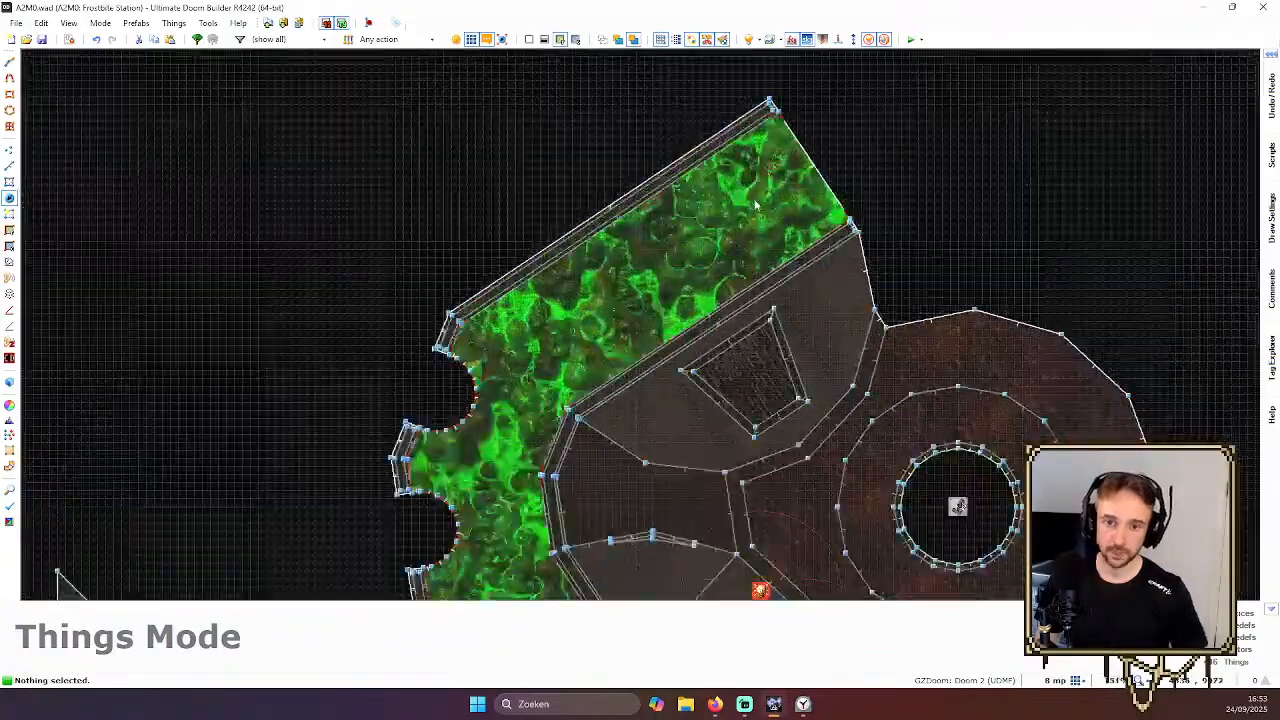
key(q)
key(w)
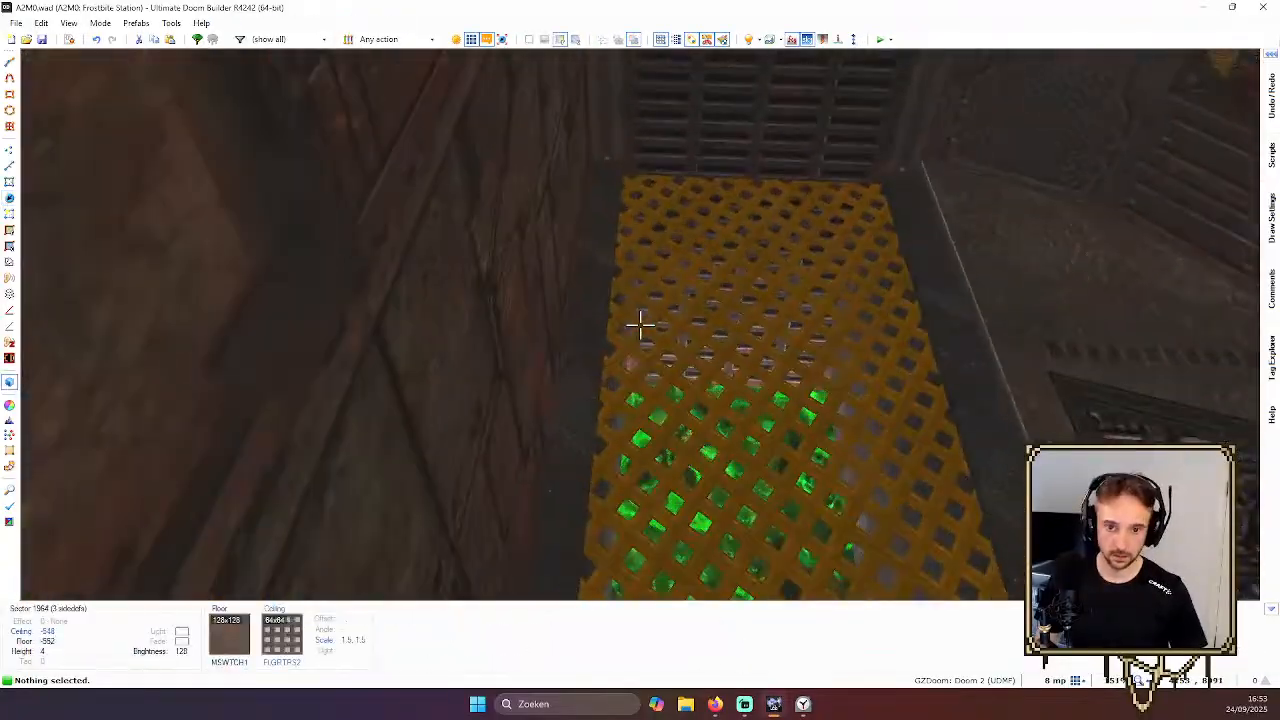
key(s)
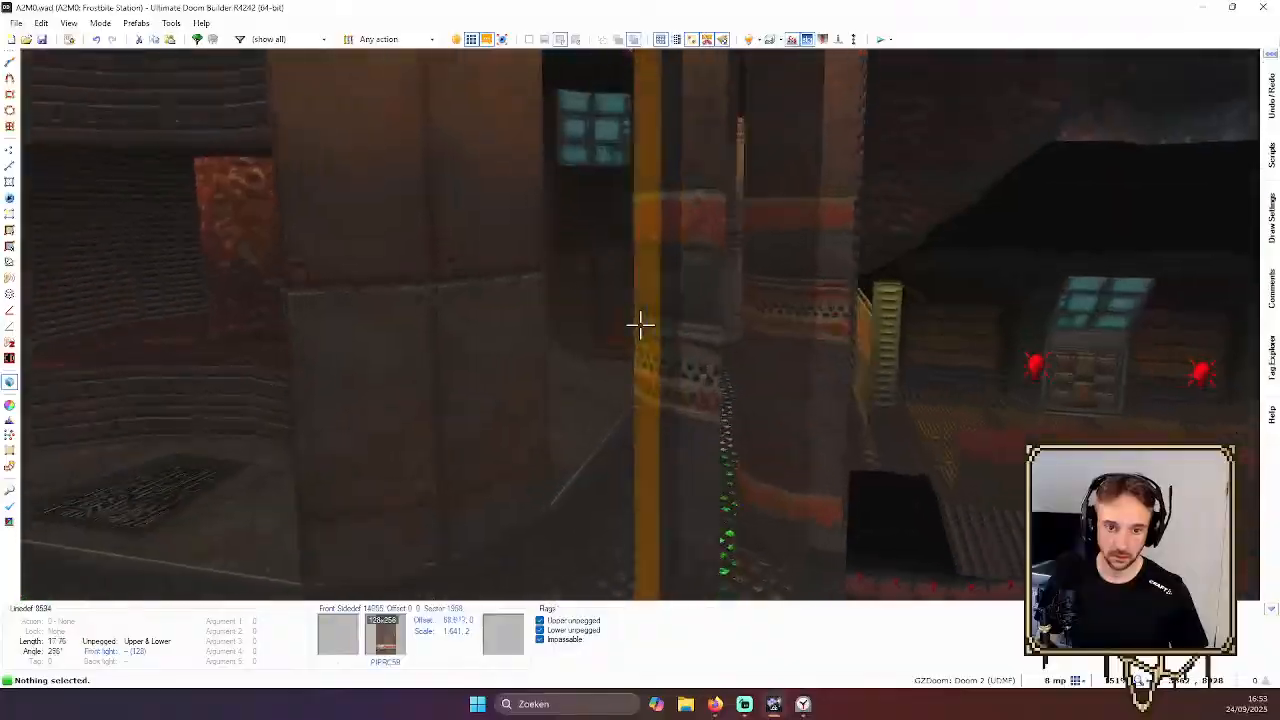
key(w)
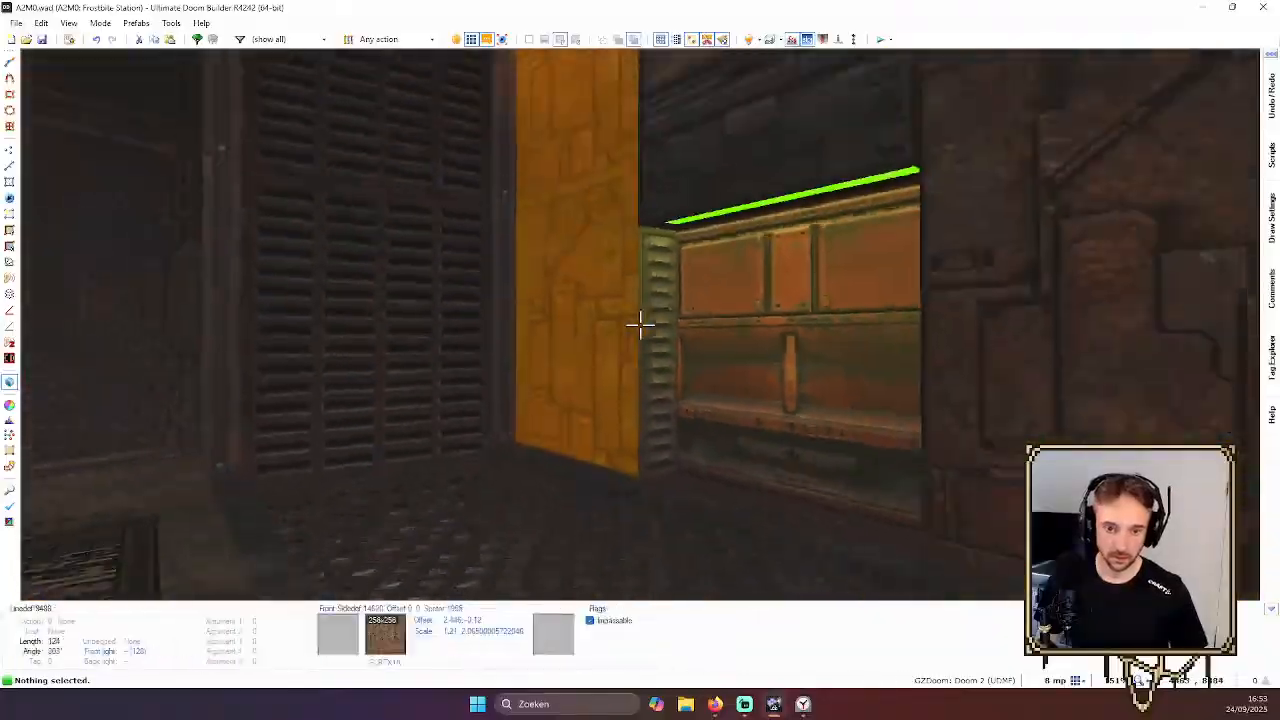
key(q)
scroll(606, 340, down, 11)
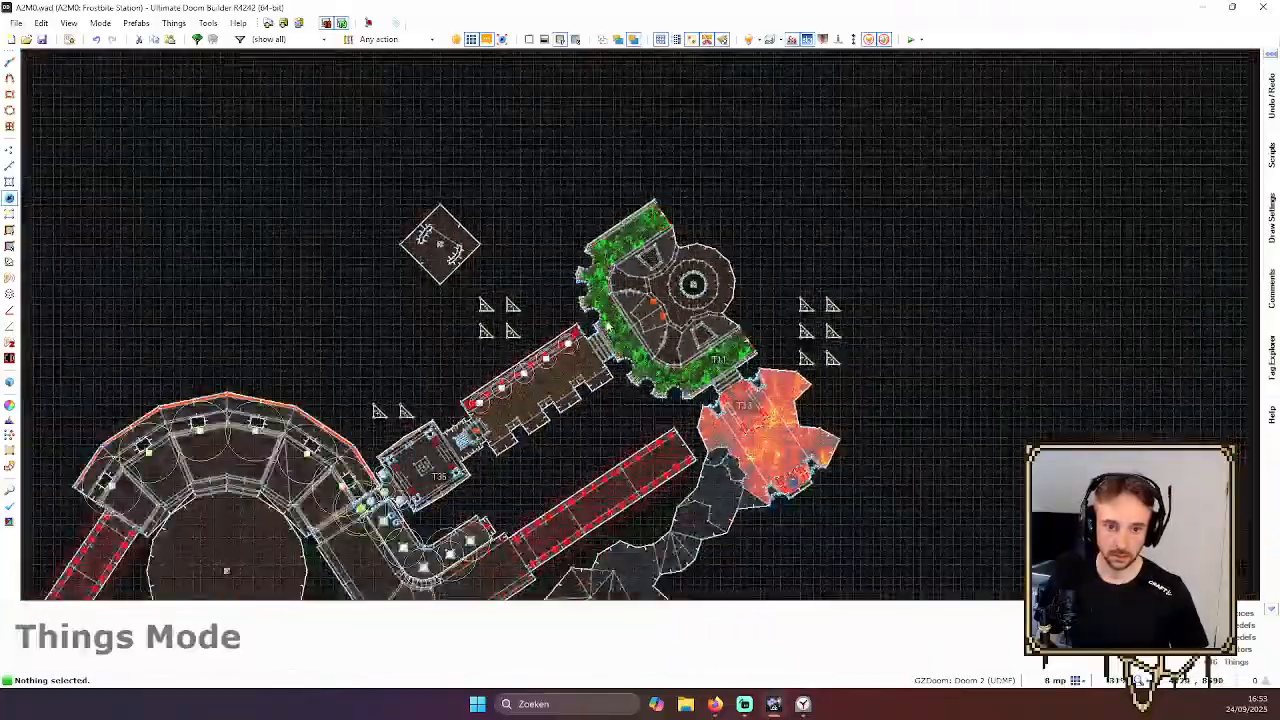
Examine the round eastern arena, the adjoining ice cave and the passage leading back to the station cavern
scroll(698, 352, up, 10)
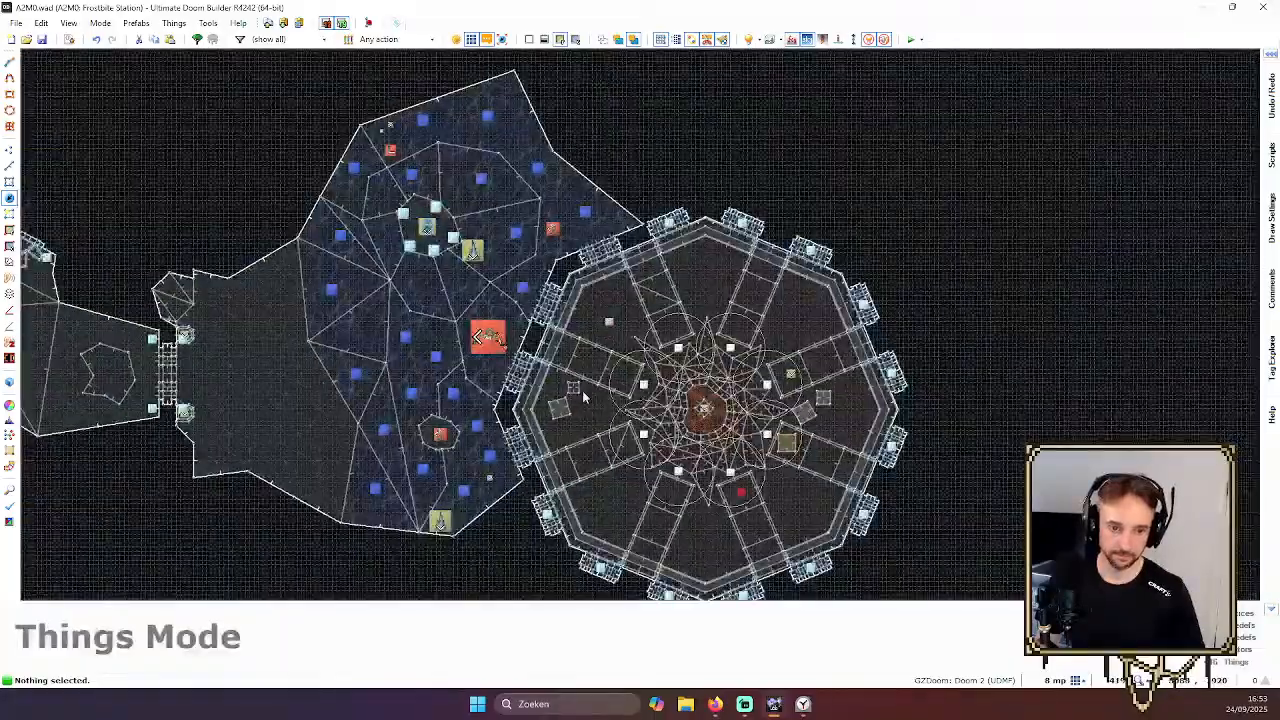
scroll(809, 344, up, 4)
scroll(877, 333, down, 5)
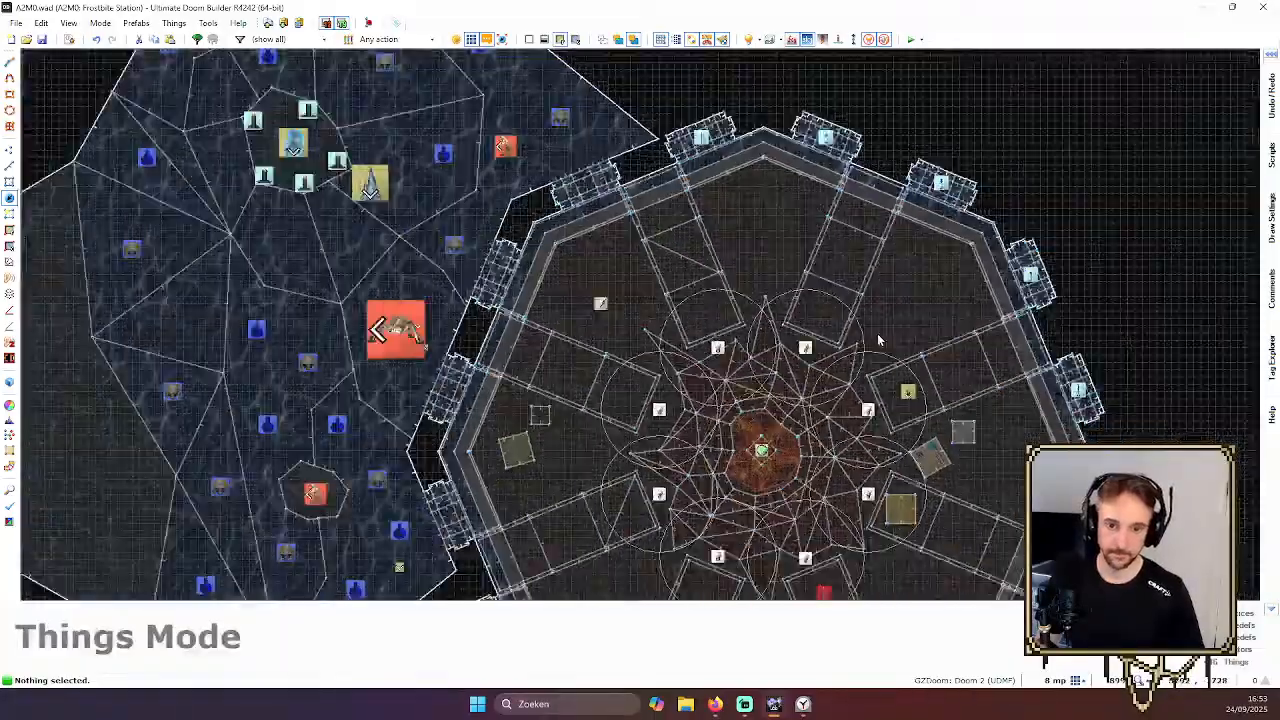
scroll(877, 333, down, 5)
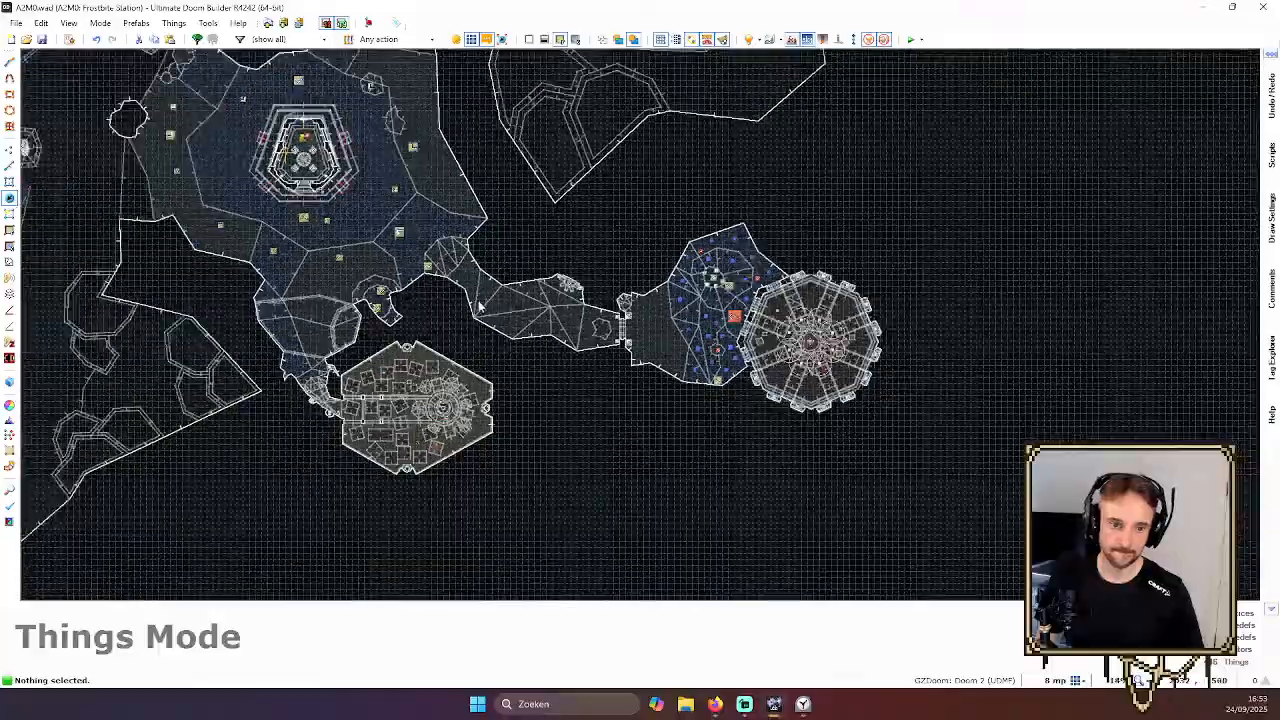
middle_drag(507, 340, 776, 338)
scroll(915, 284, up, 5)
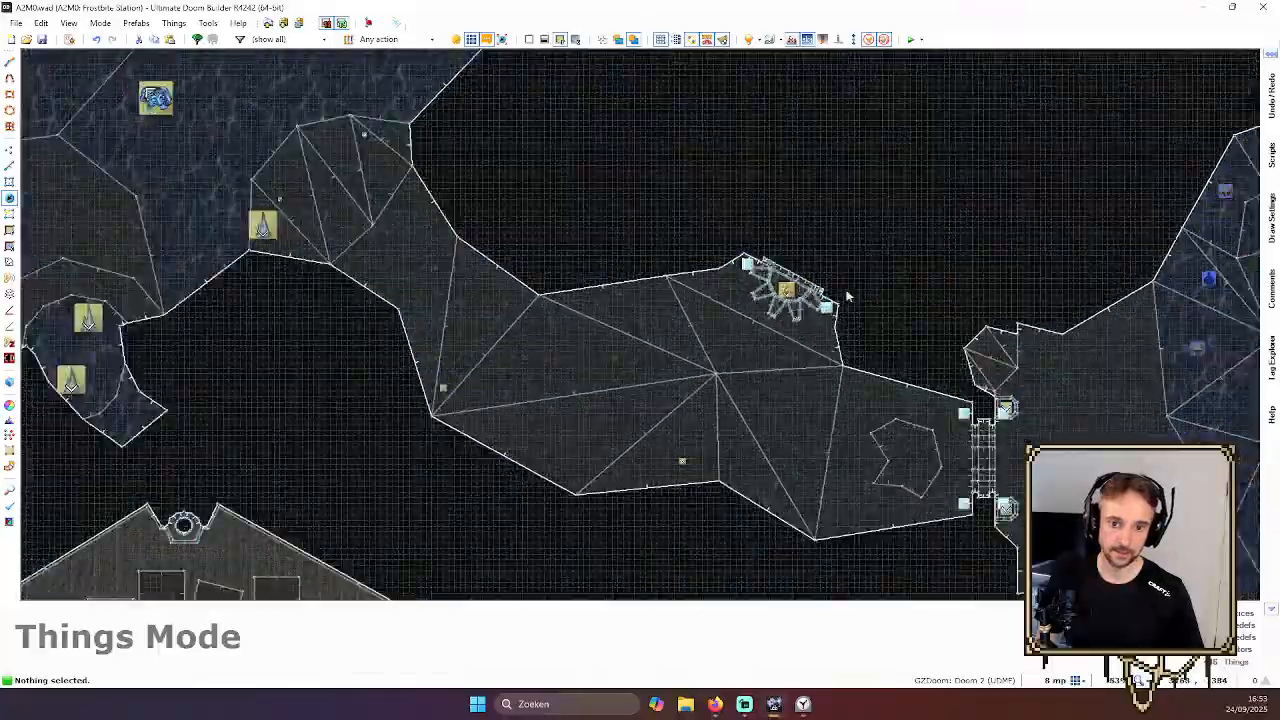
scroll(846, 292, down, 1)
middle_drag(817, 283, 738, 259)
scroll(737, 258, down, 5)
scroll(887, 260, up, 6)
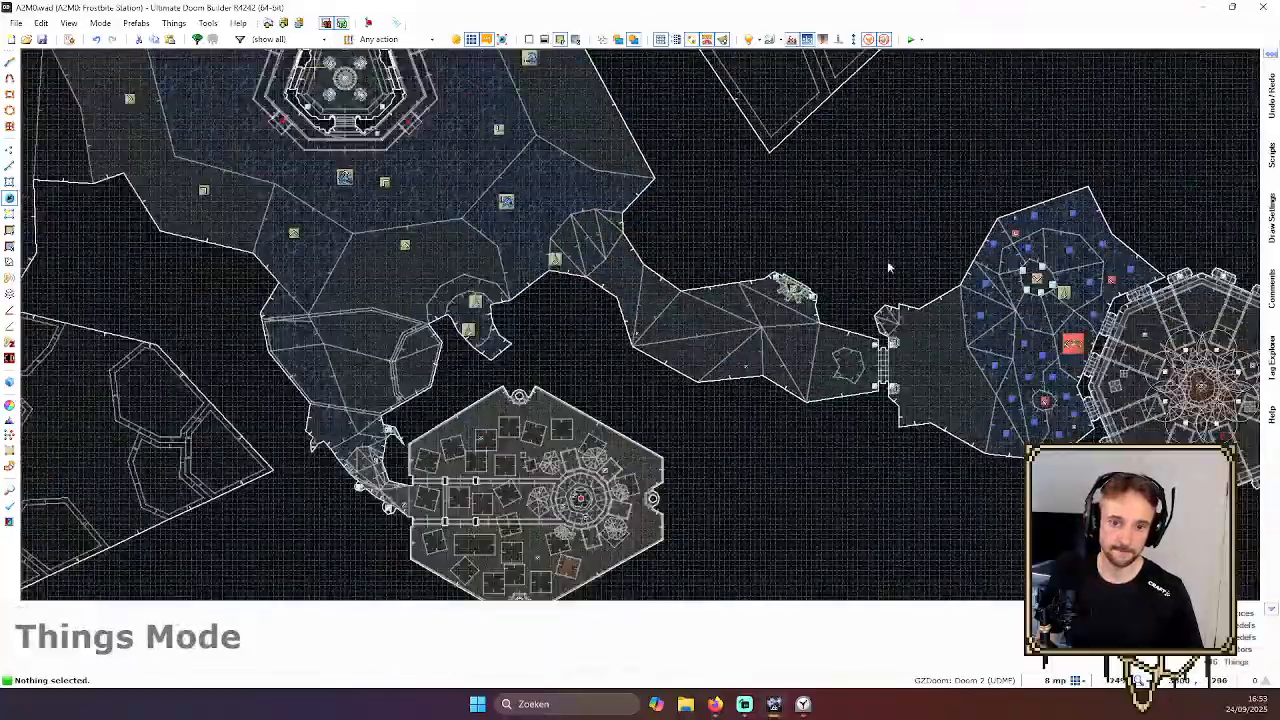
Set the action to 0 (None) and disable "When player bumps" on the seven drill-area door linedefs between the blue torches
scroll(821, 246, up, 4)
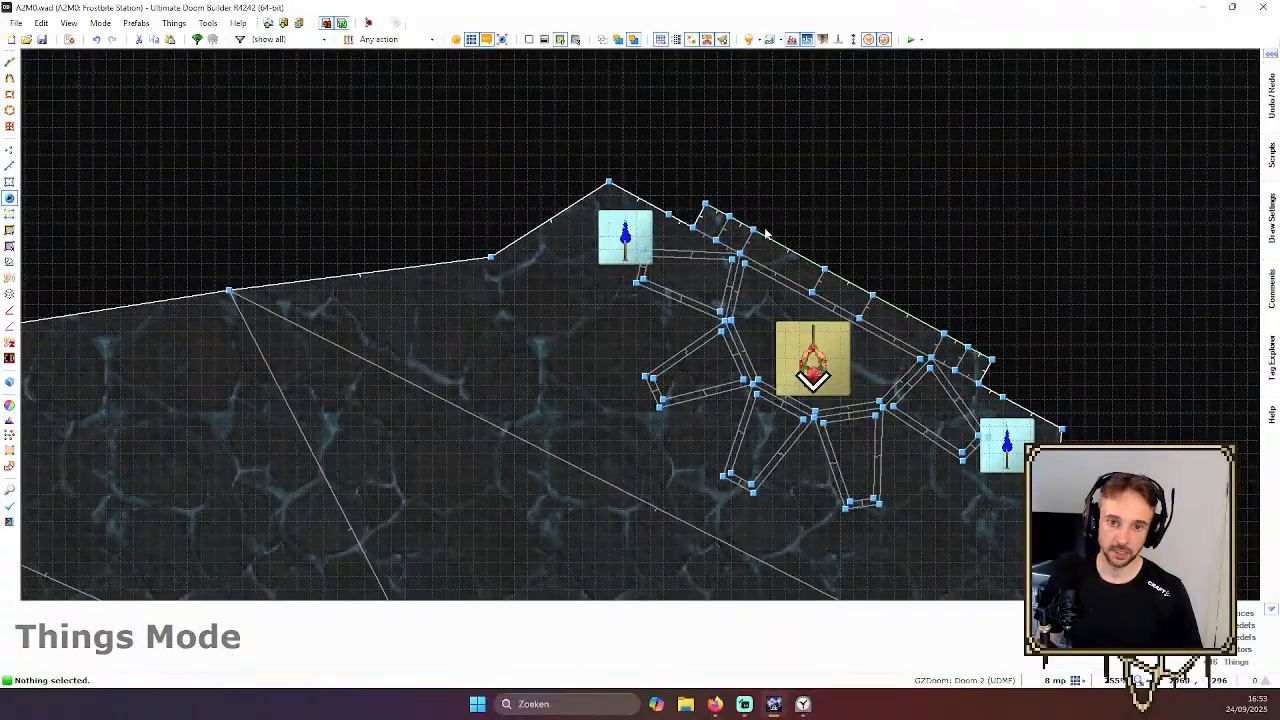
key(l)
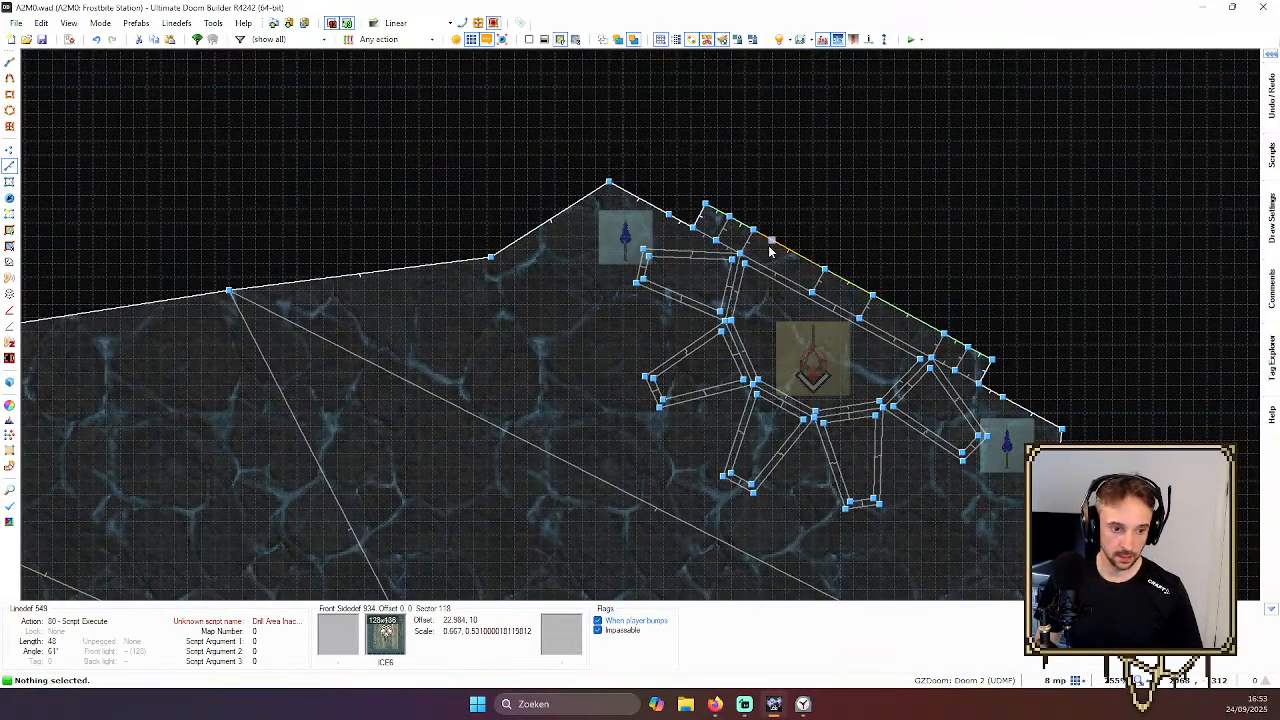
click(721, 210)
click(744, 222)
click(791, 248)
click(850, 280)
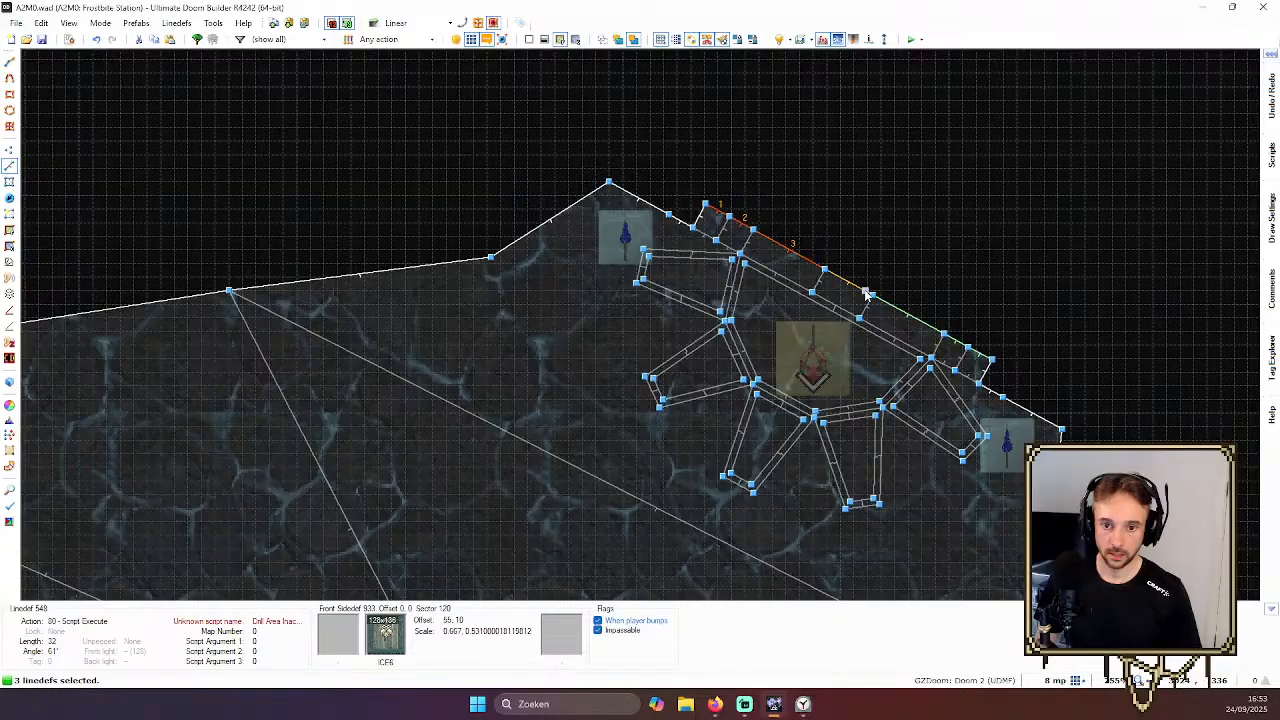
click(911, 313)
click(932, 332)
click(968, 348)
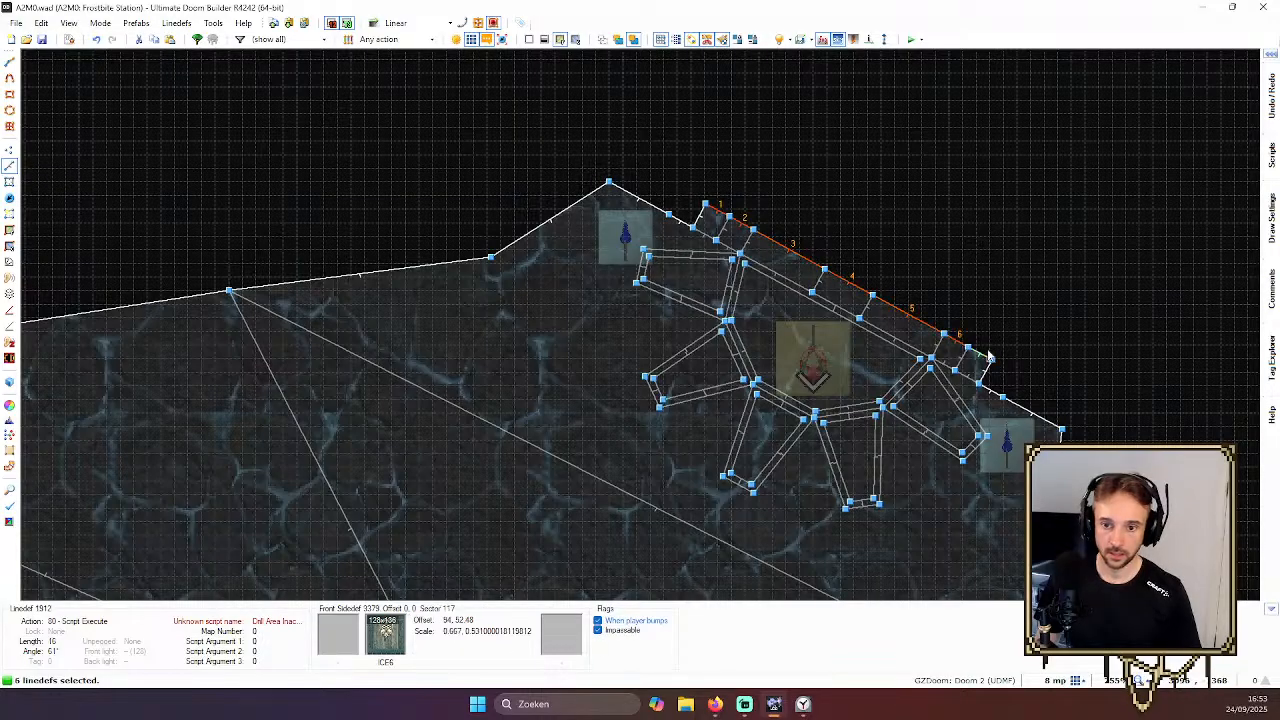
right_click(845, 284)
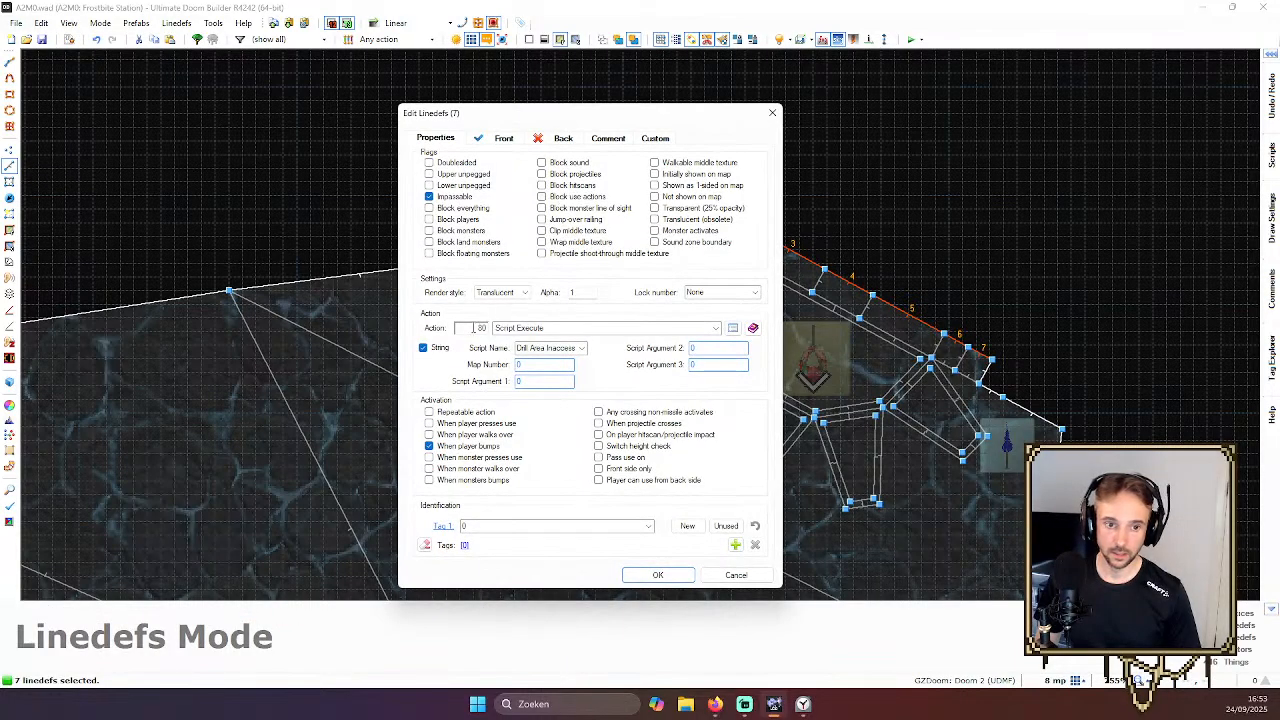
double_click(473, 327)
text(0)
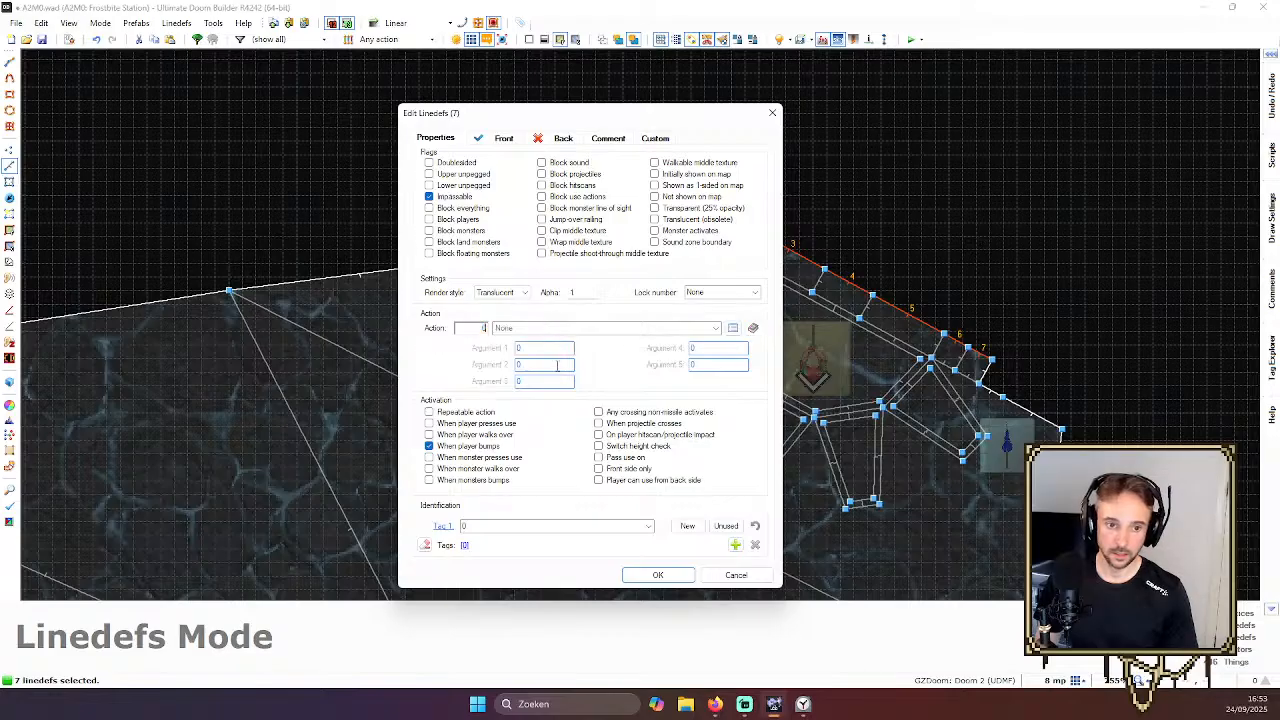
click(493, 452)
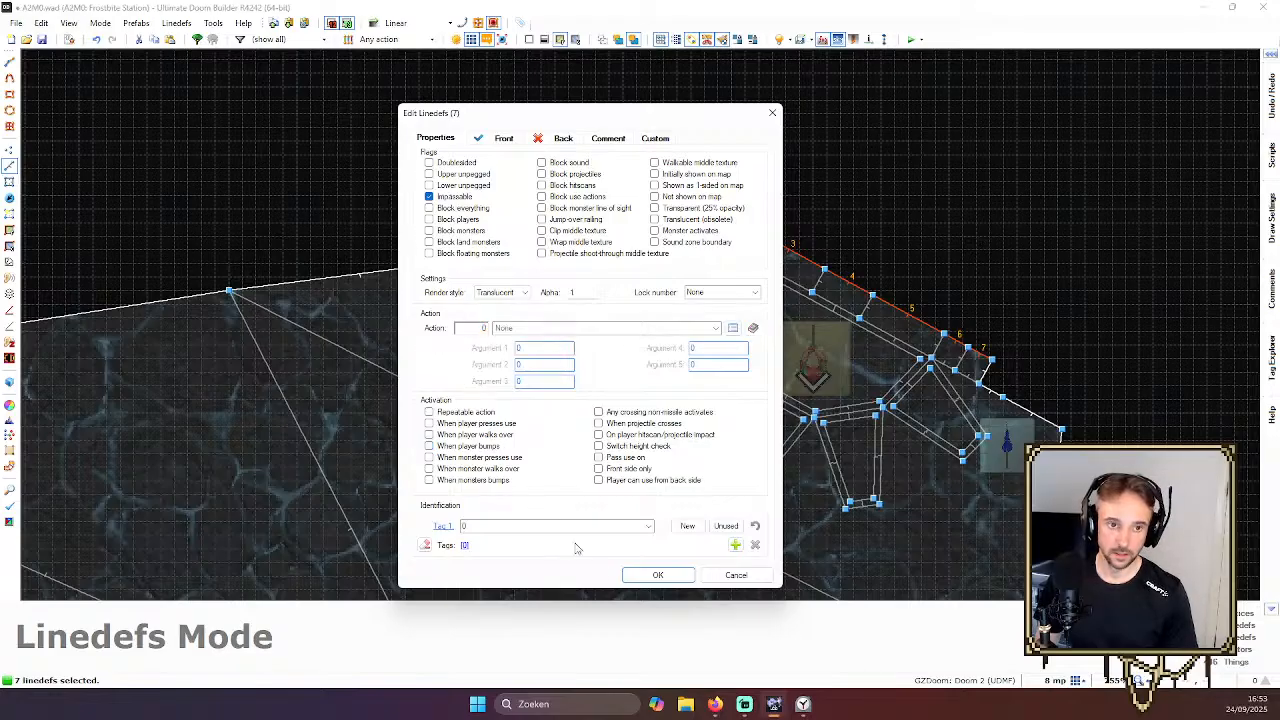
click(659, 574)
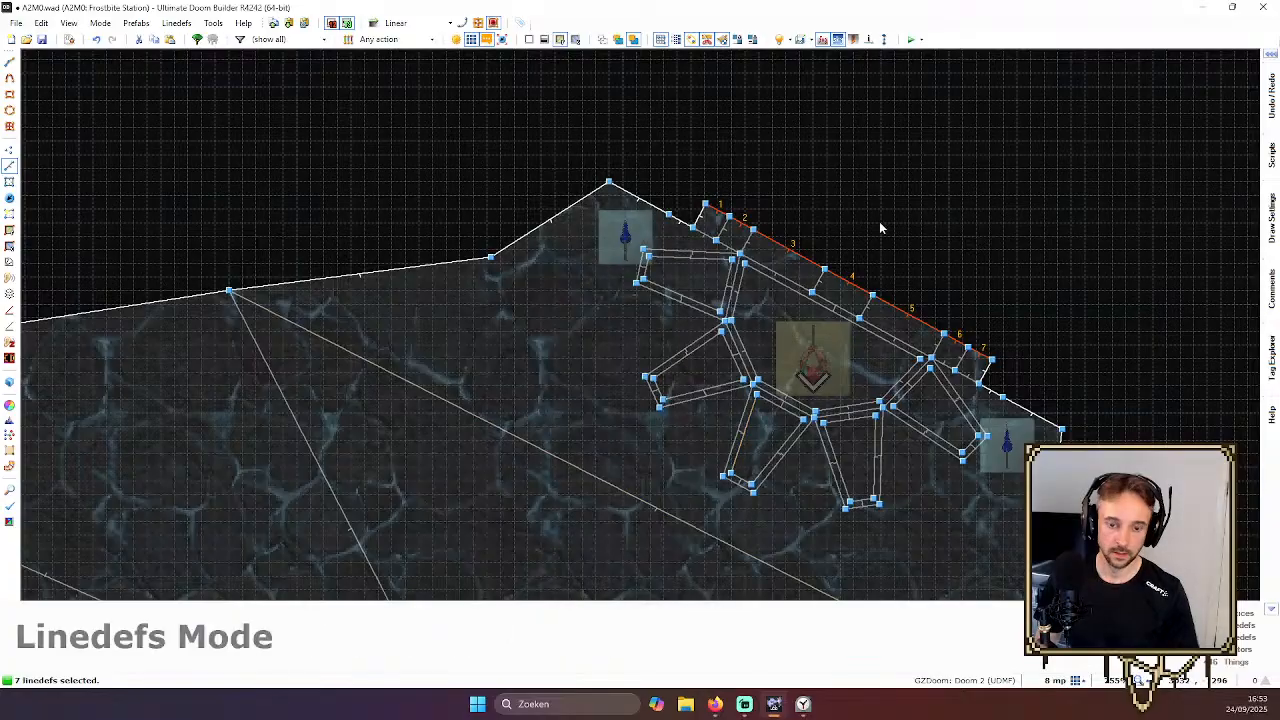
Check the doorway and the station cavern in the 3D view and save the map
scroll(879, 221, down, 2)
key(q)
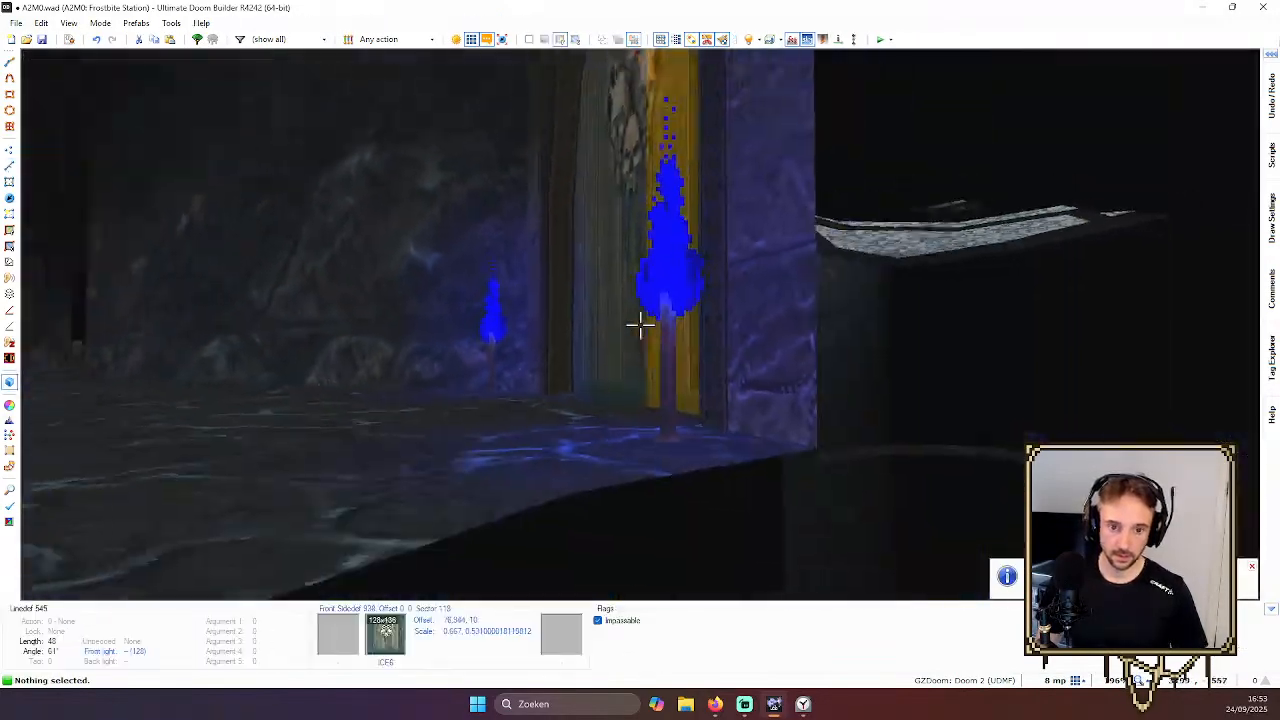
key(w)
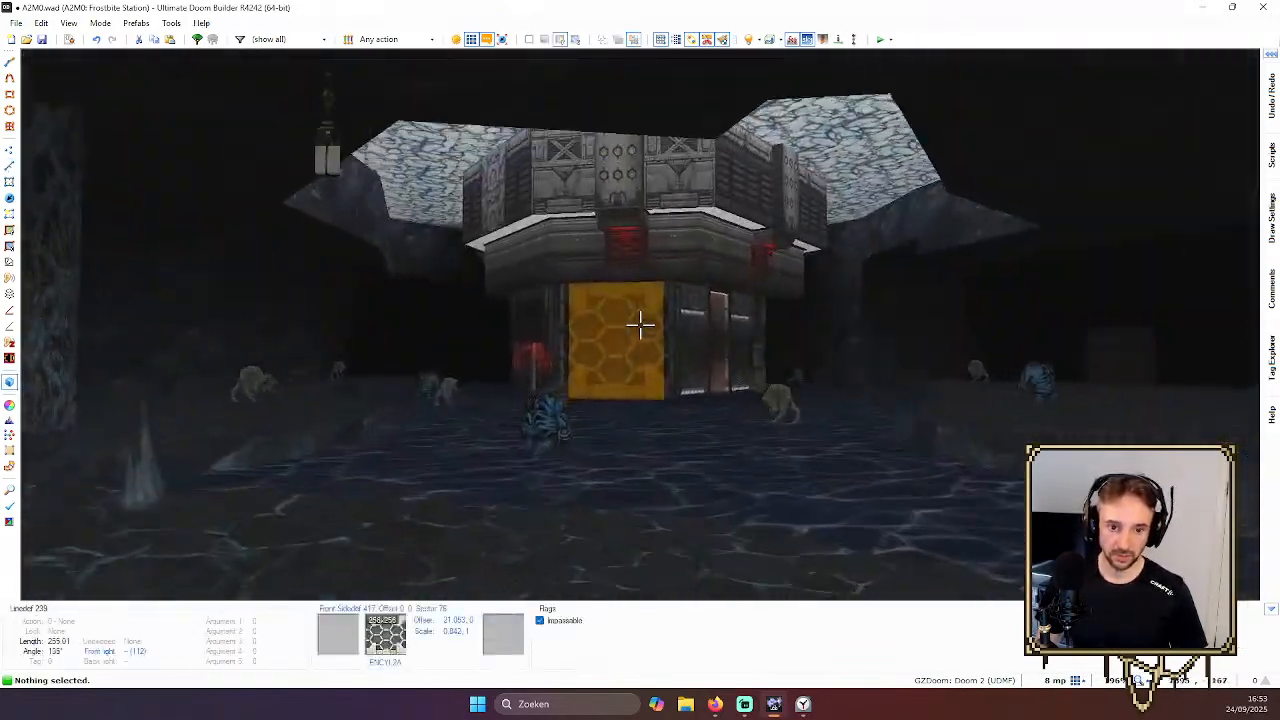
key(q)
scroll(645, 327, down, 3)
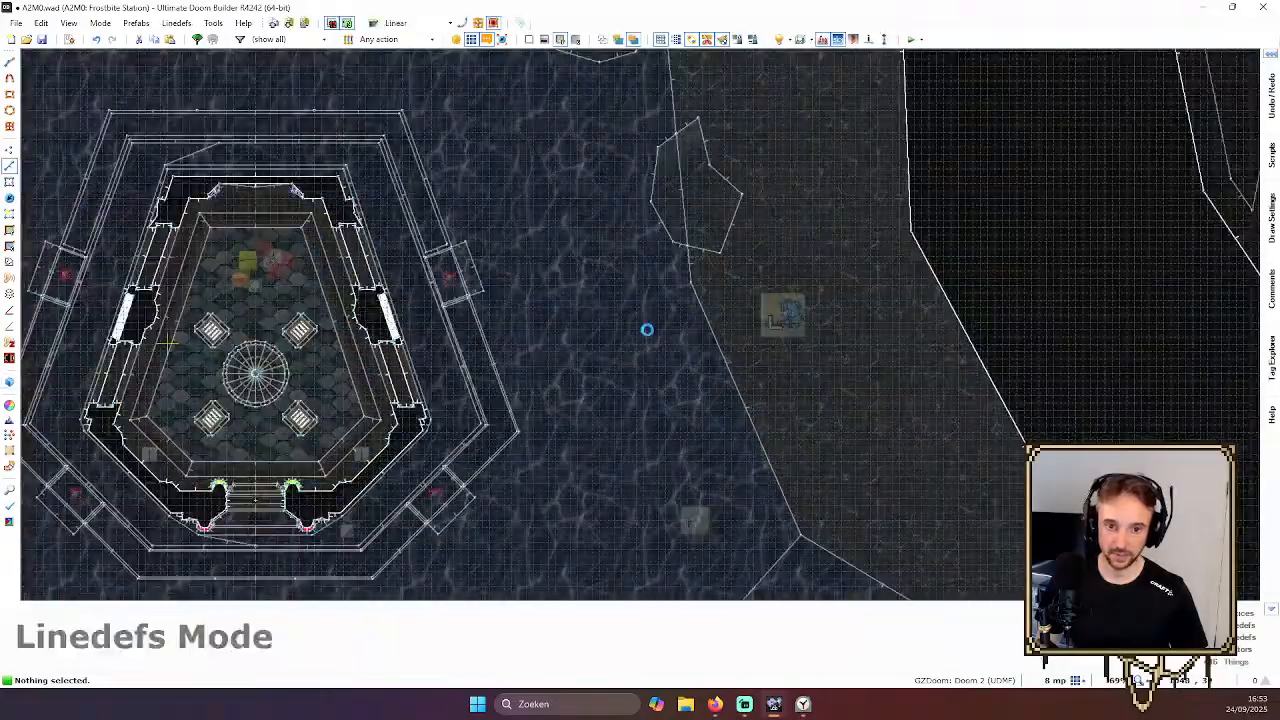
scroll(646, 332, down, 4)
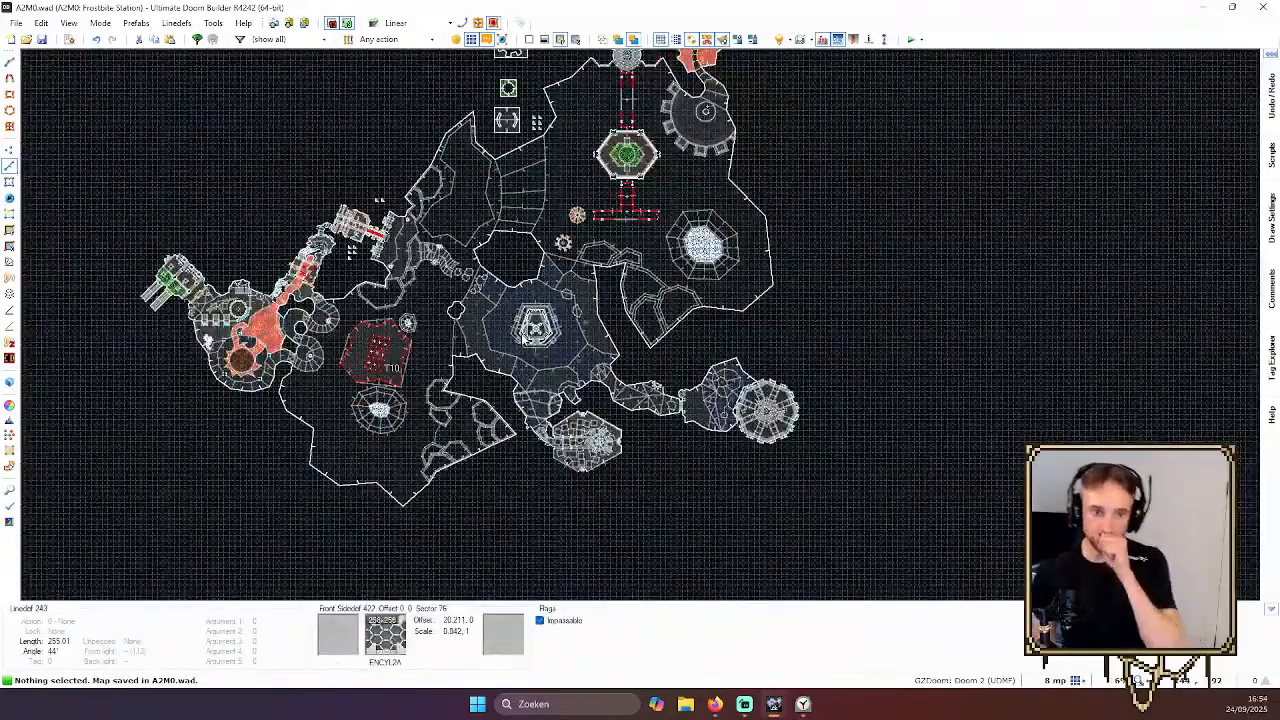
Examine the lava passage and the rooms northeast of it in the western part of the map
scroll(451, 222, up, 5)
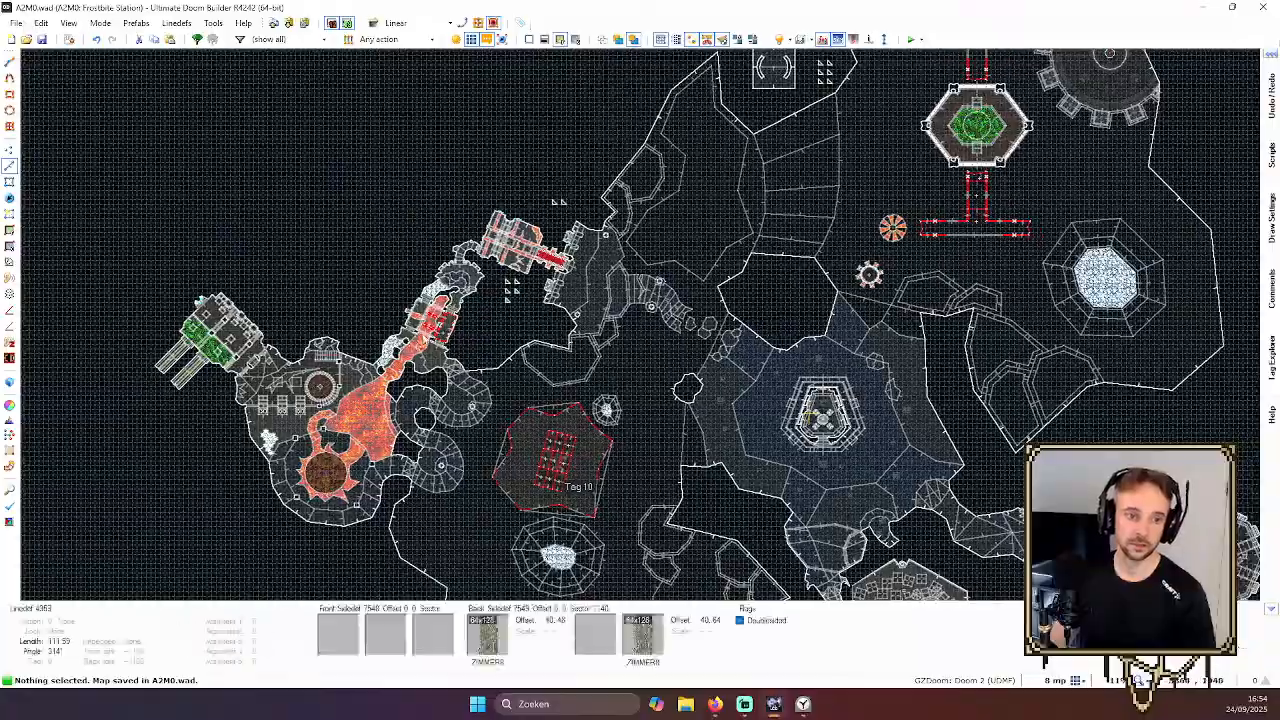
scroll(543, 142, up, 4)
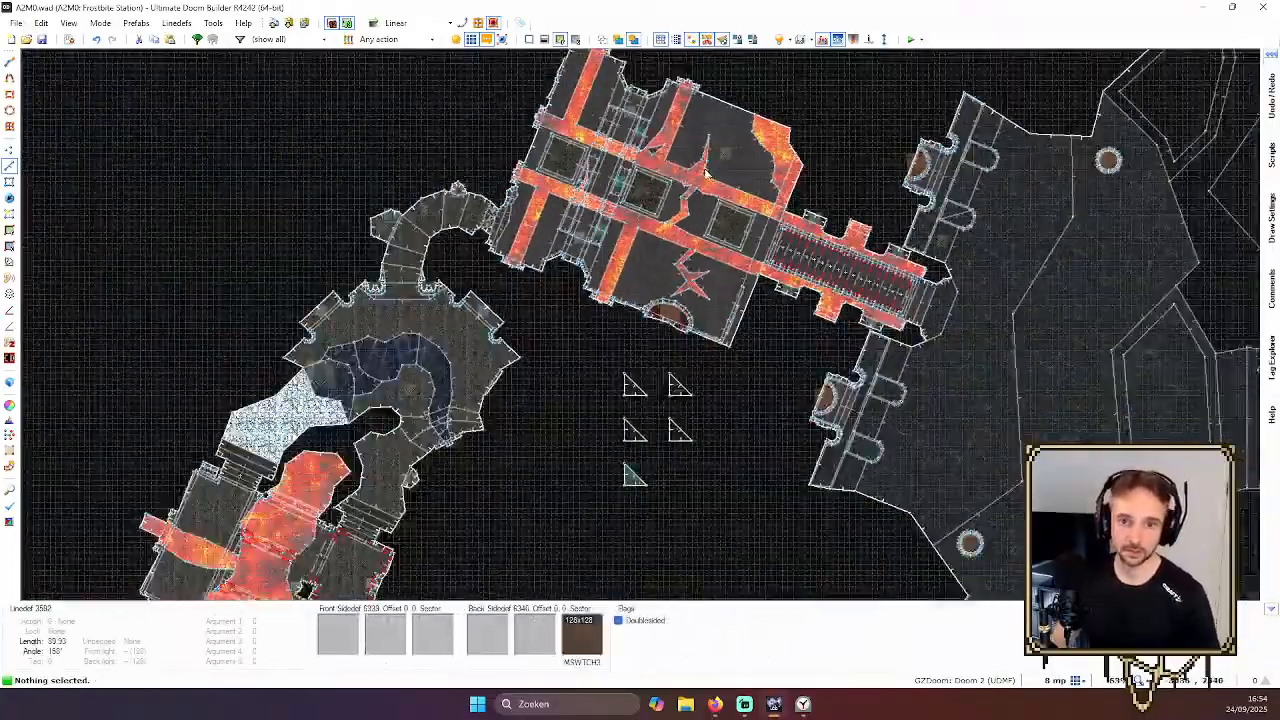
scroll(446, 351, down, 1)
middle_drag(446, 351, 585, 218)
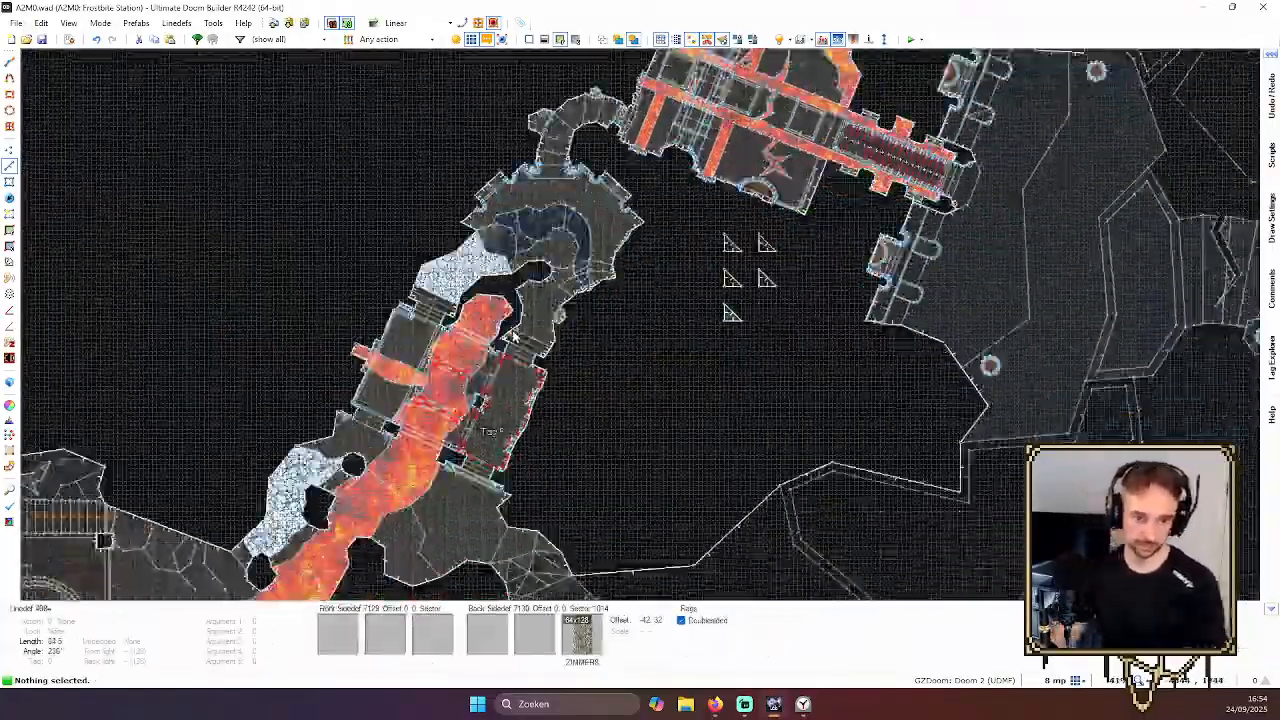
scroll(585, 220, up, 7)
scroll(784, 297, down, 9)
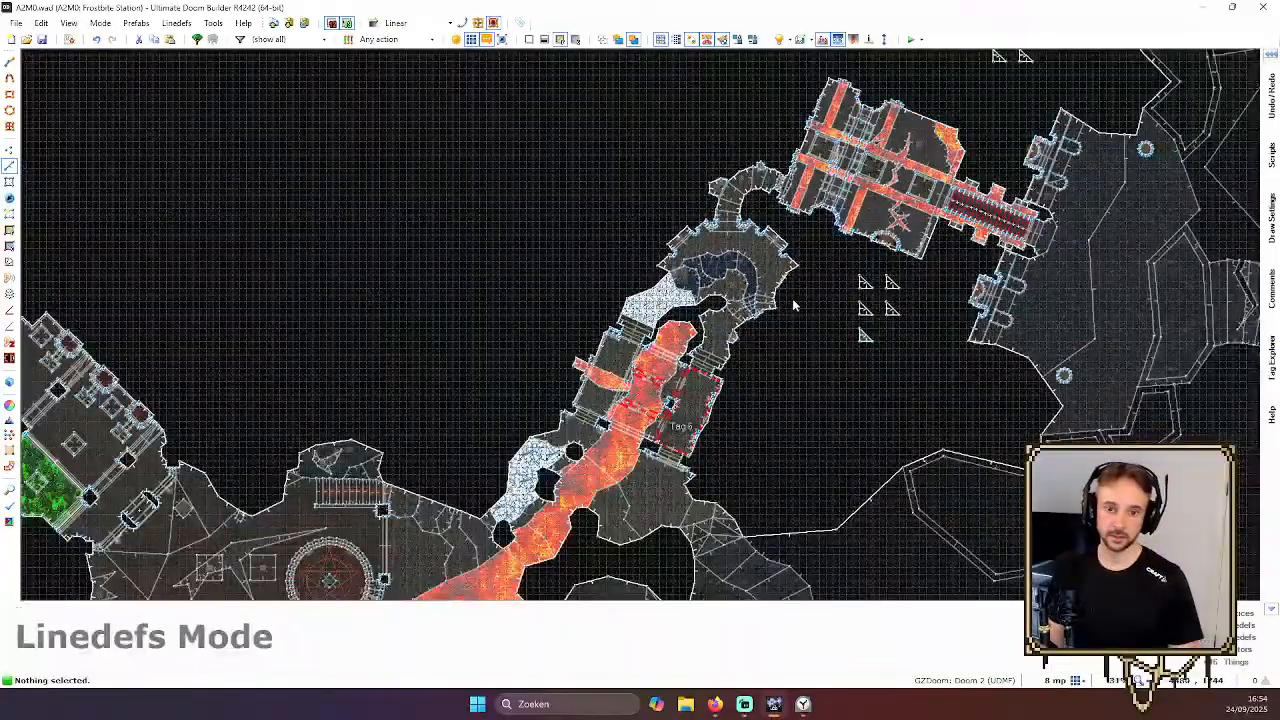
Examine the cave floor south of the Tag 6 room beside the lava passage, in the map and the 3D view
middle_drag(785, 412, 774, 304)
scroll(773, 310, down, 2)
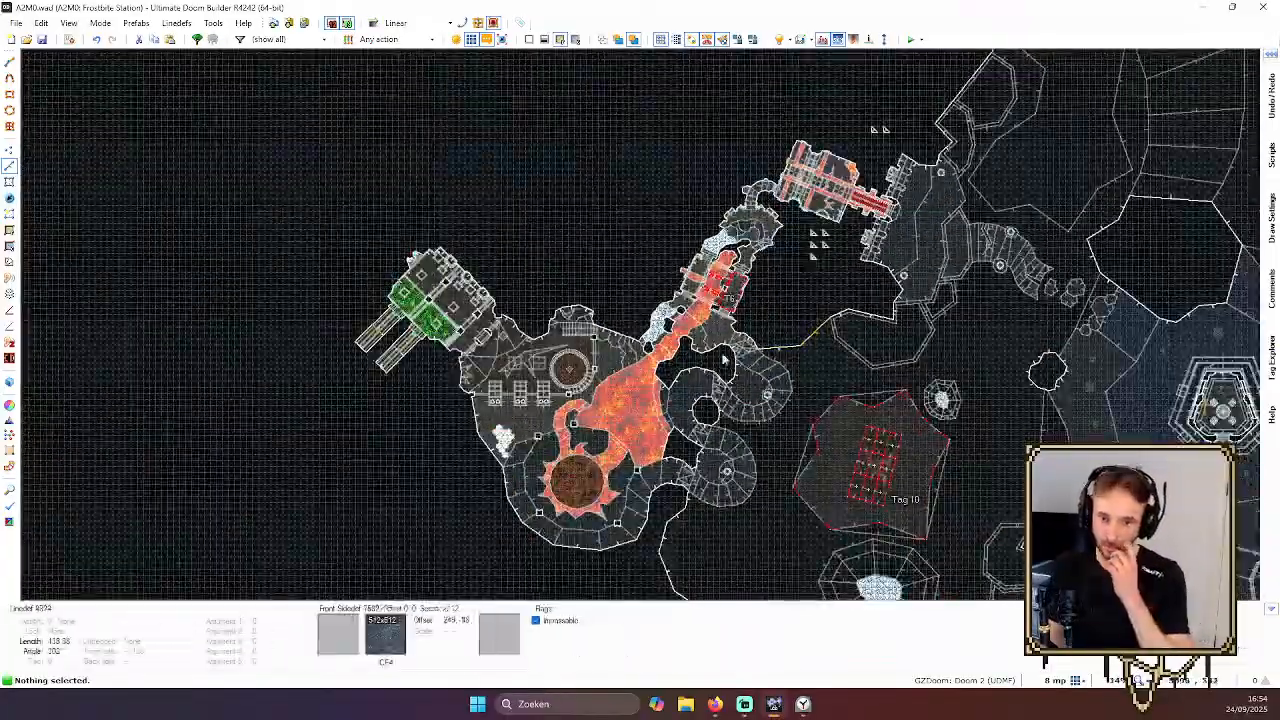
scroll(717, 315, up, 6)
key(q)
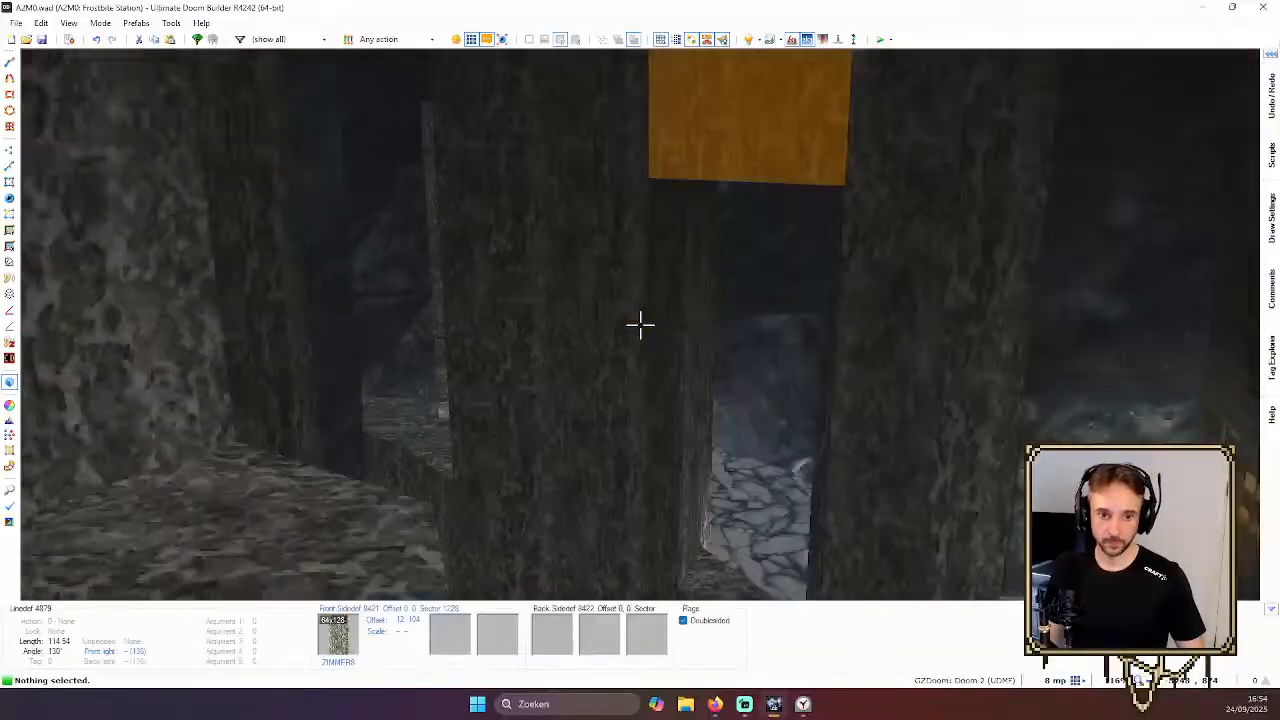
key(w)
key(w)
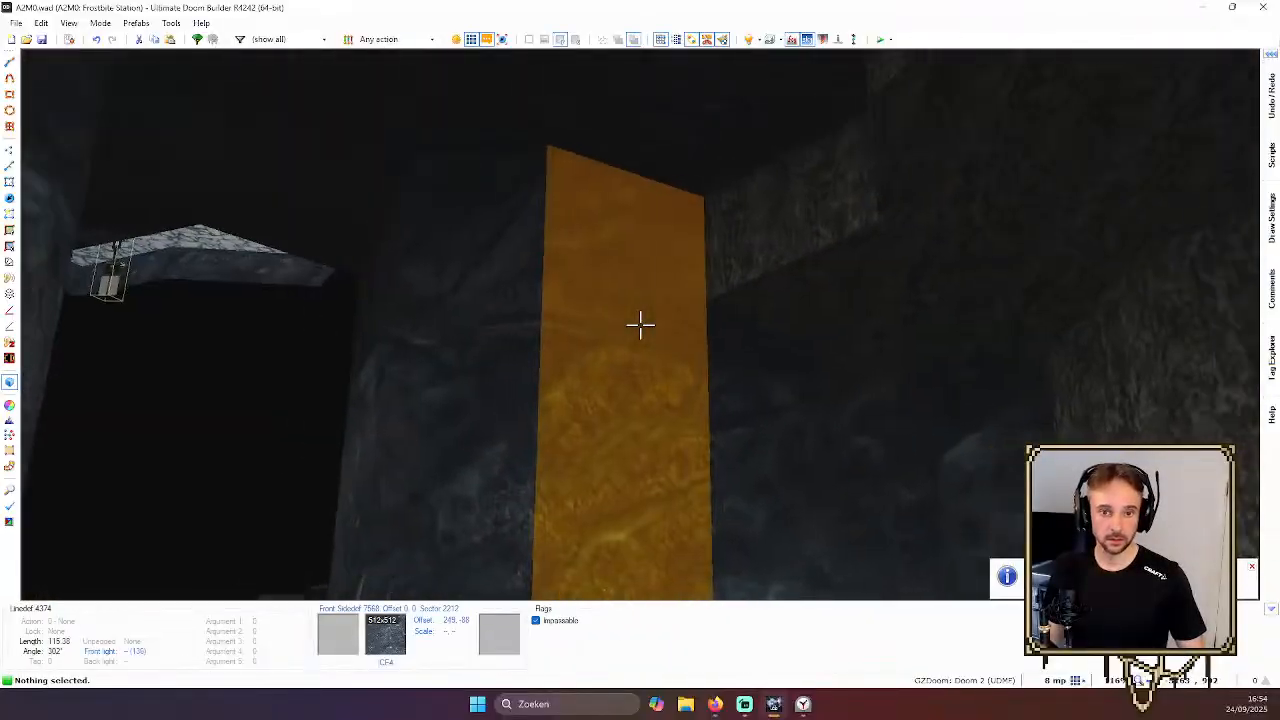
key(w)
key(q)
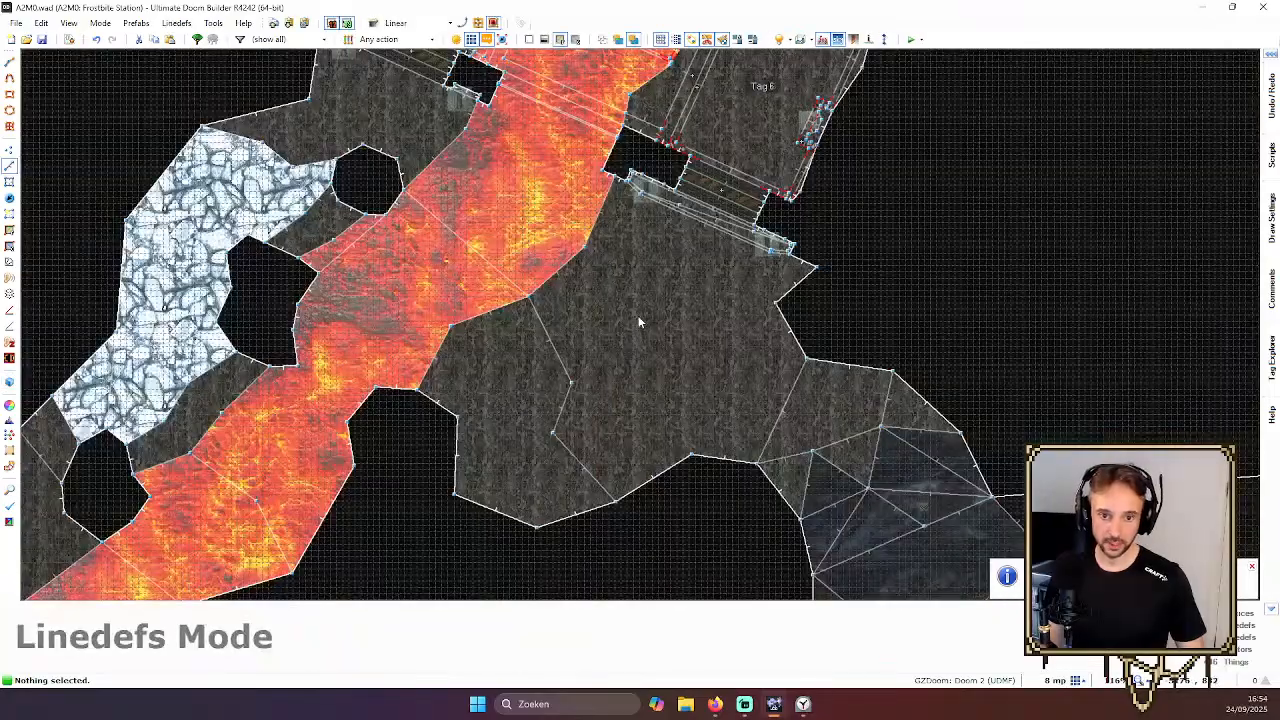
Insert a Cryocubus thing on the cave floor southeast of the lava passage and show its thing type properties
key(t)
key(Insert)
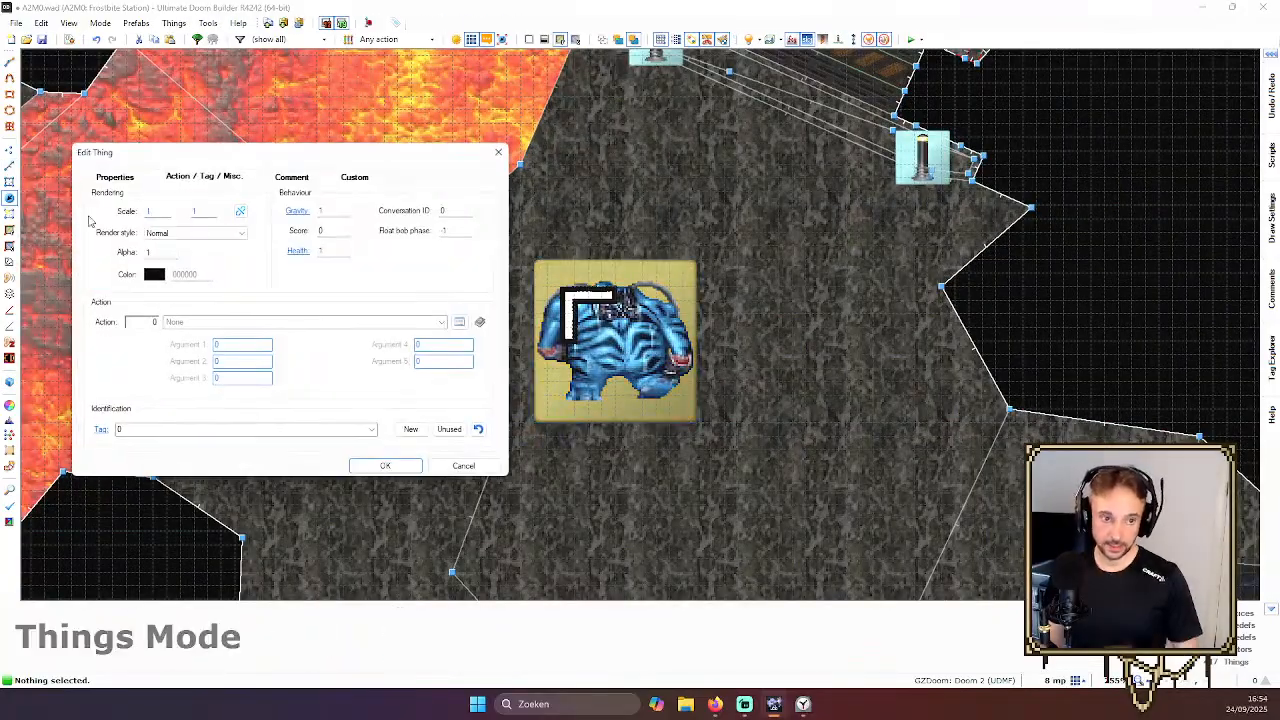
click(112, 177)
scroll(115, 350, down, 2)
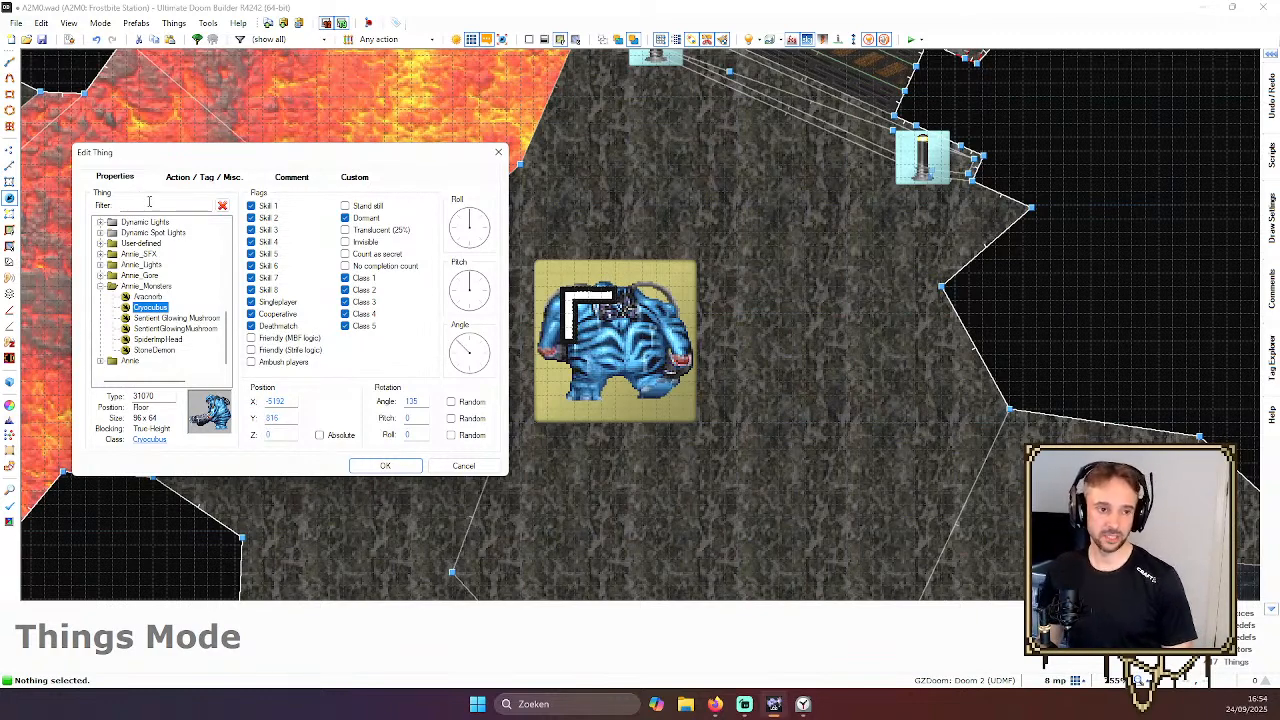
drag(251, 156, 250, 115)
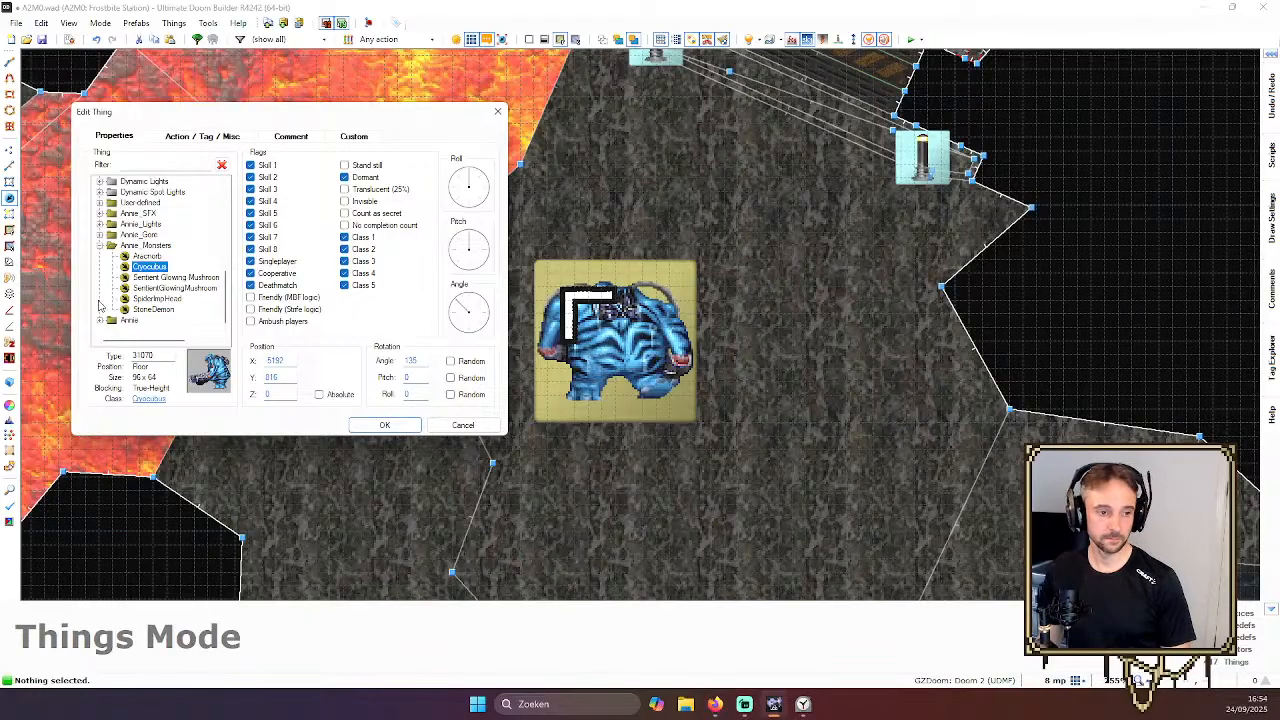
Preview the AracnorbQueen, DustAnnie and SlimeAnnie types from the Annie category on the new thing and discard the changes
scroll(100, 325, down, 1)
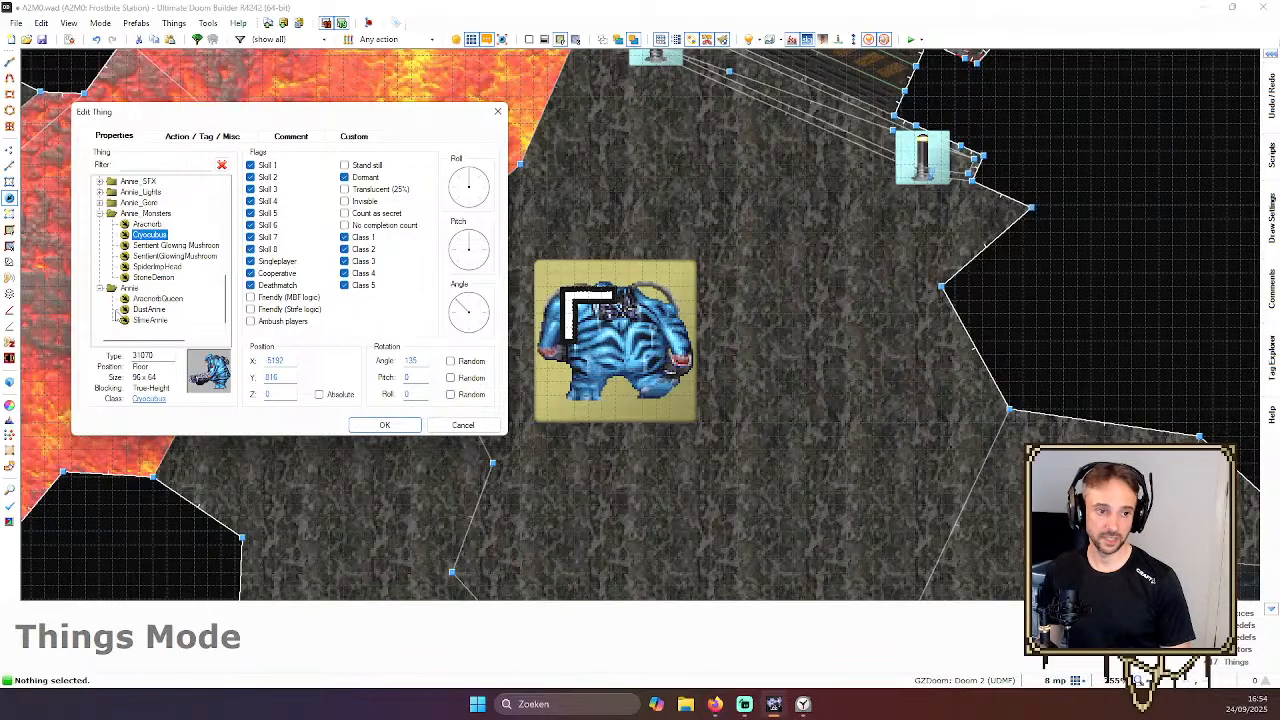
scroll(100, 292, up, 1)
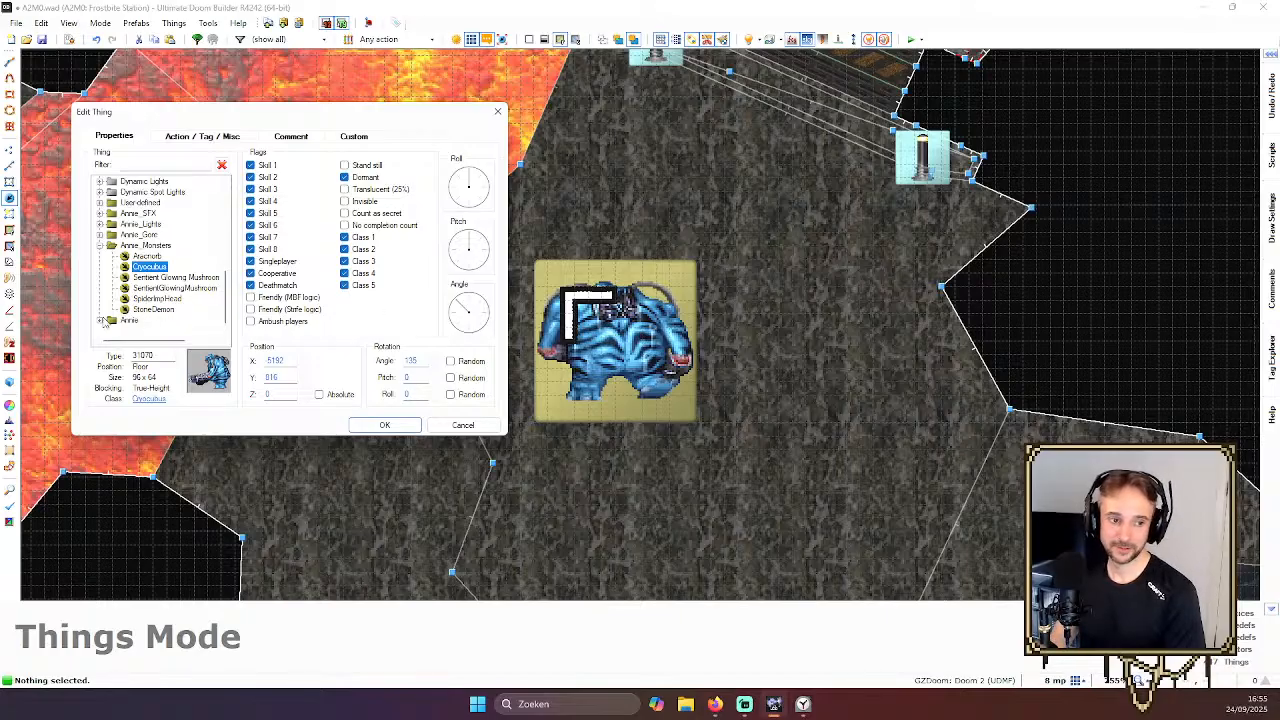
click(101, 321)
click(158, 298)
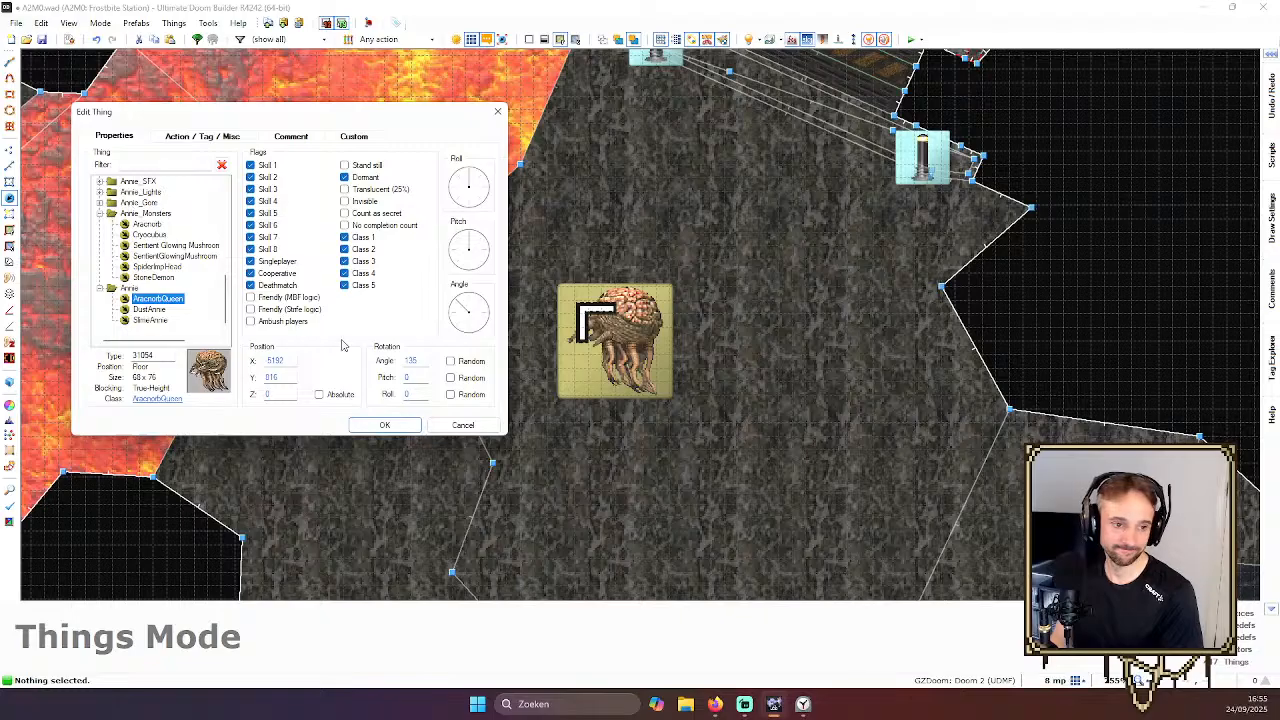
click(150, 309)
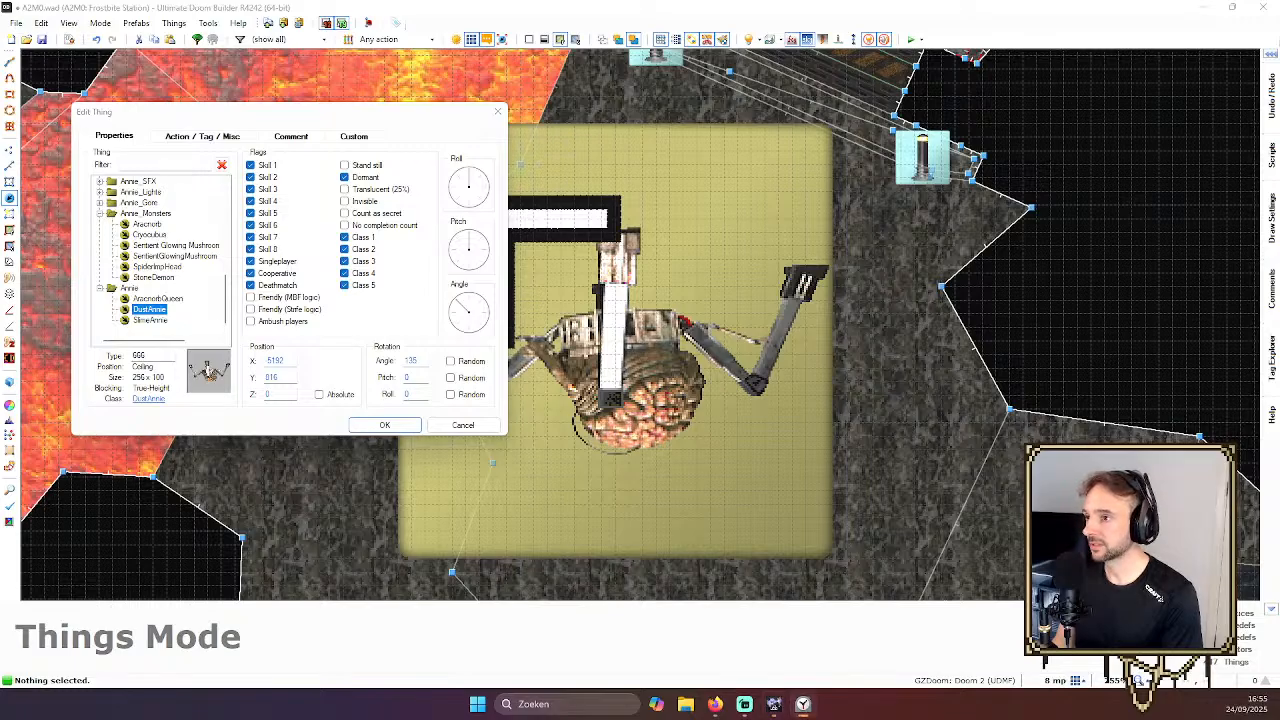
click(272, 380)
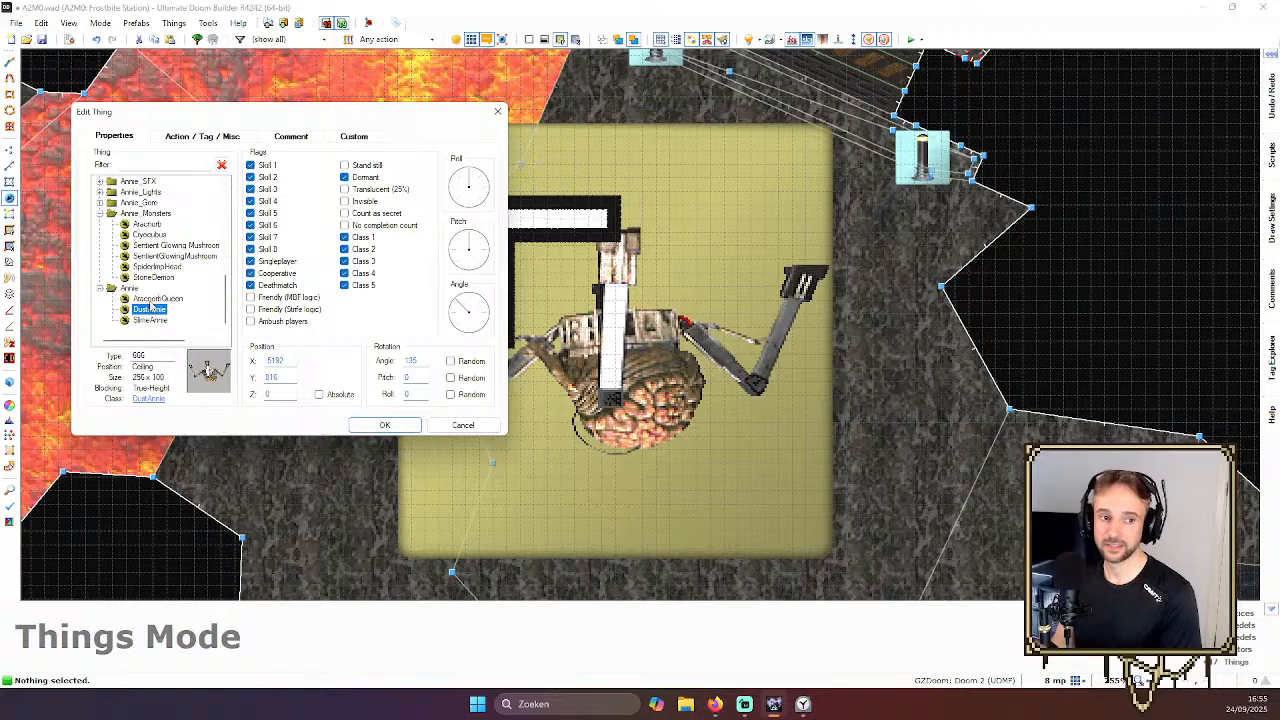
click(146, 320)
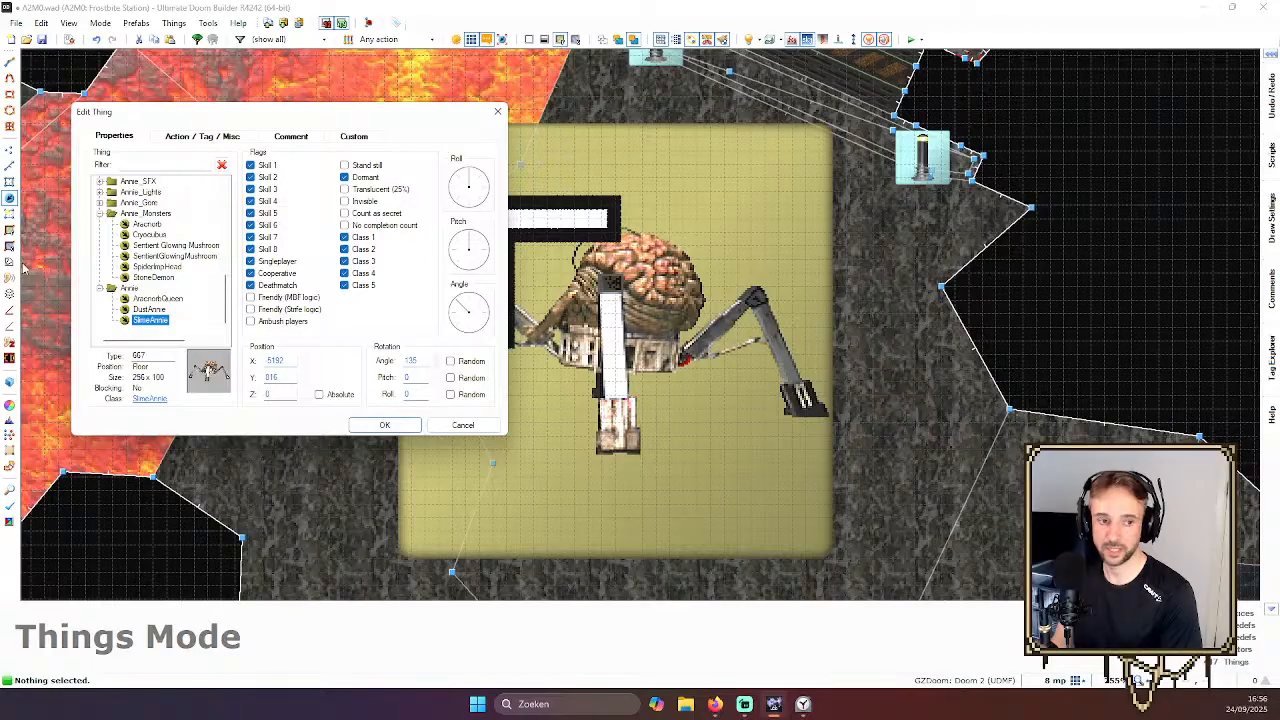
click(463, 425)
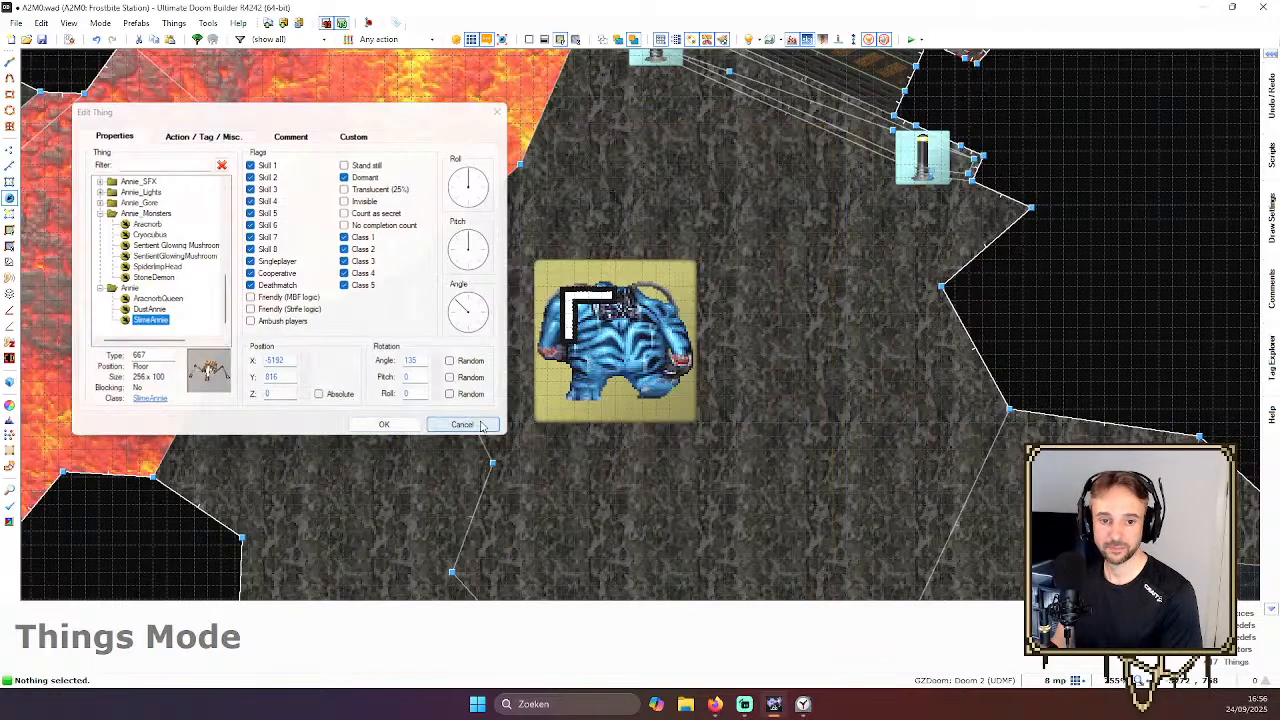
Insert a second Cryocubus thing southeast of the first one and show the Annie category among its thing types
scroll(780, 400, down, 5)
scroll(791, 405, up, 2)
right_click(790, 403)
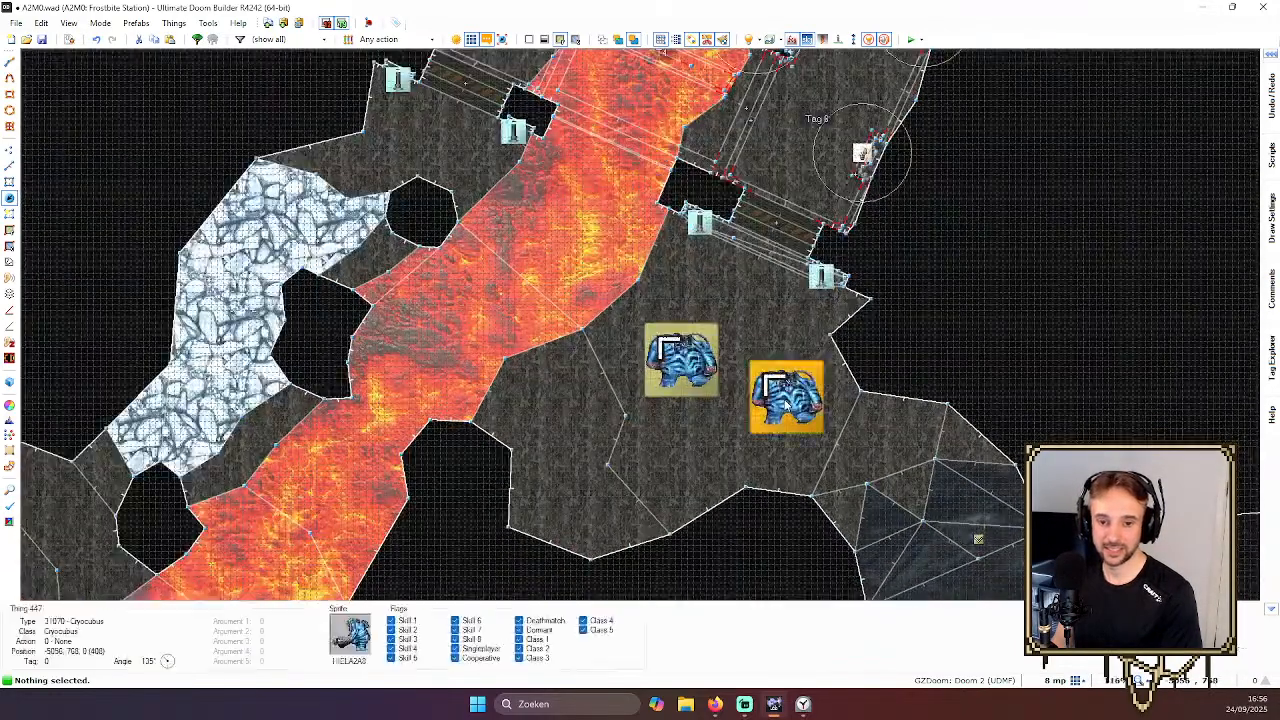
scroll(191, 332, down, 2)
click(100, 321)
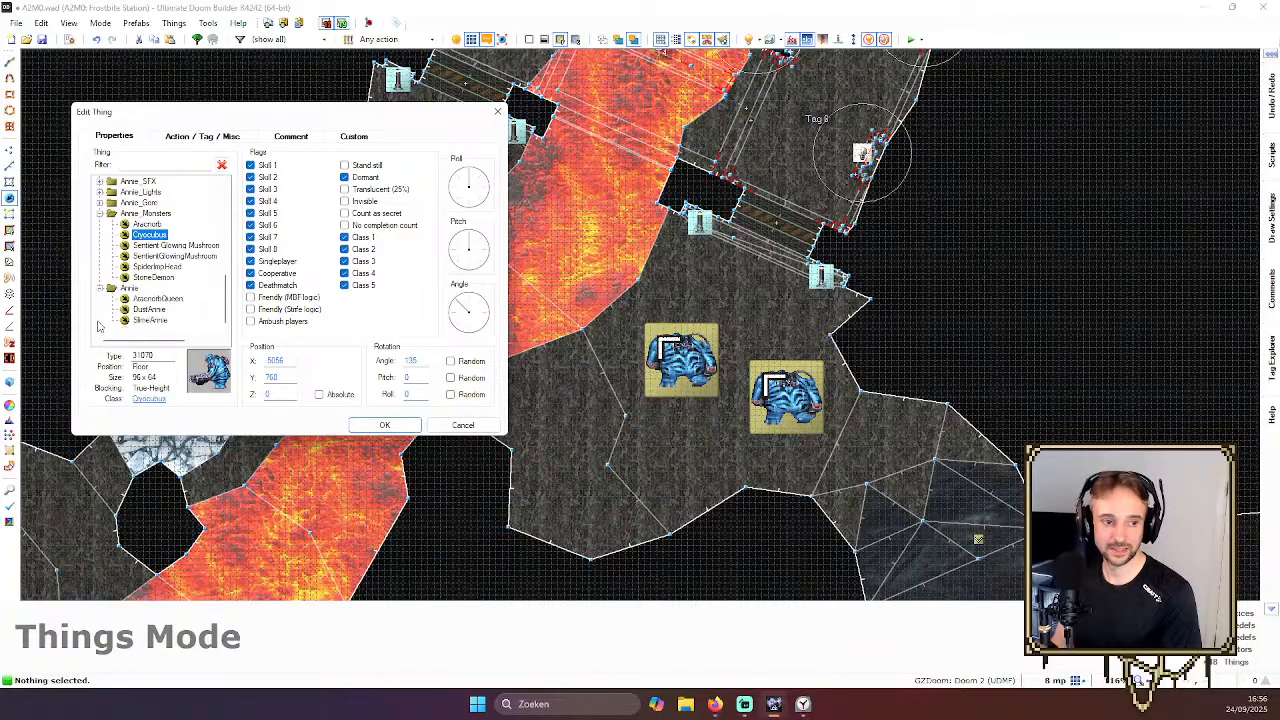
Clear the Dormant flag on both Cryocubus monsters on the rock floor east of the lava river
click(145, 325)
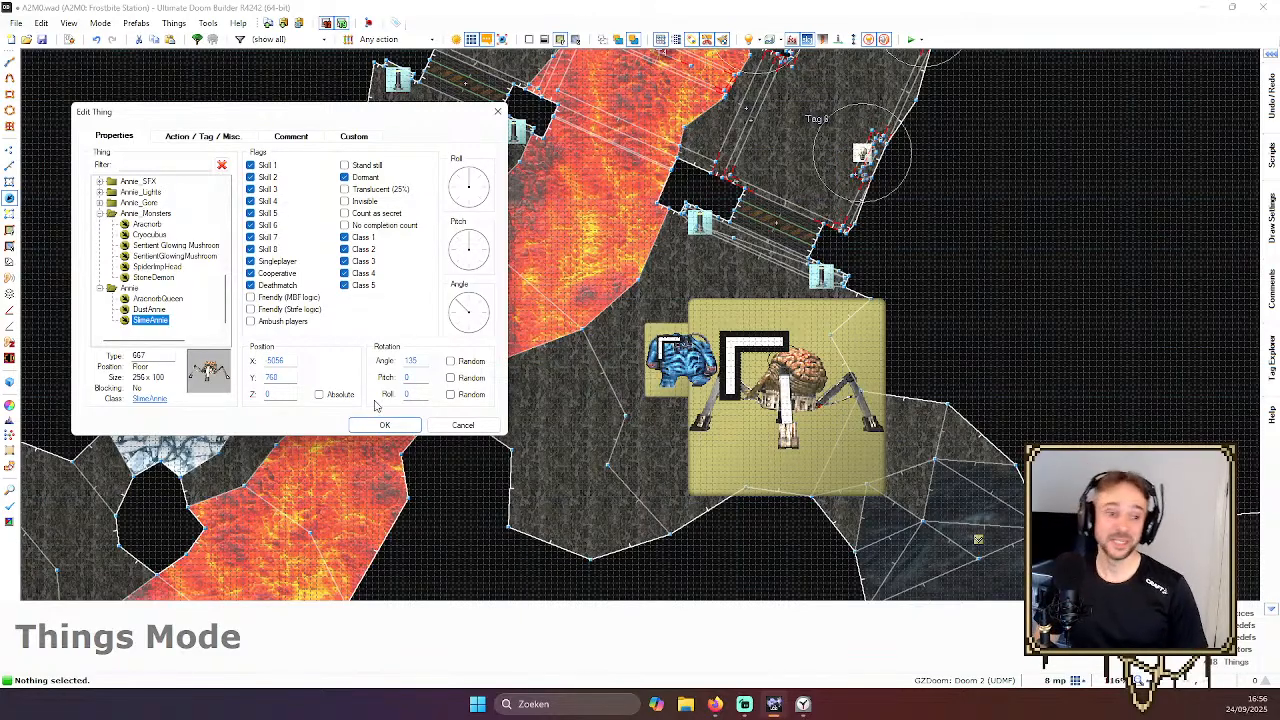
click(462, 425)
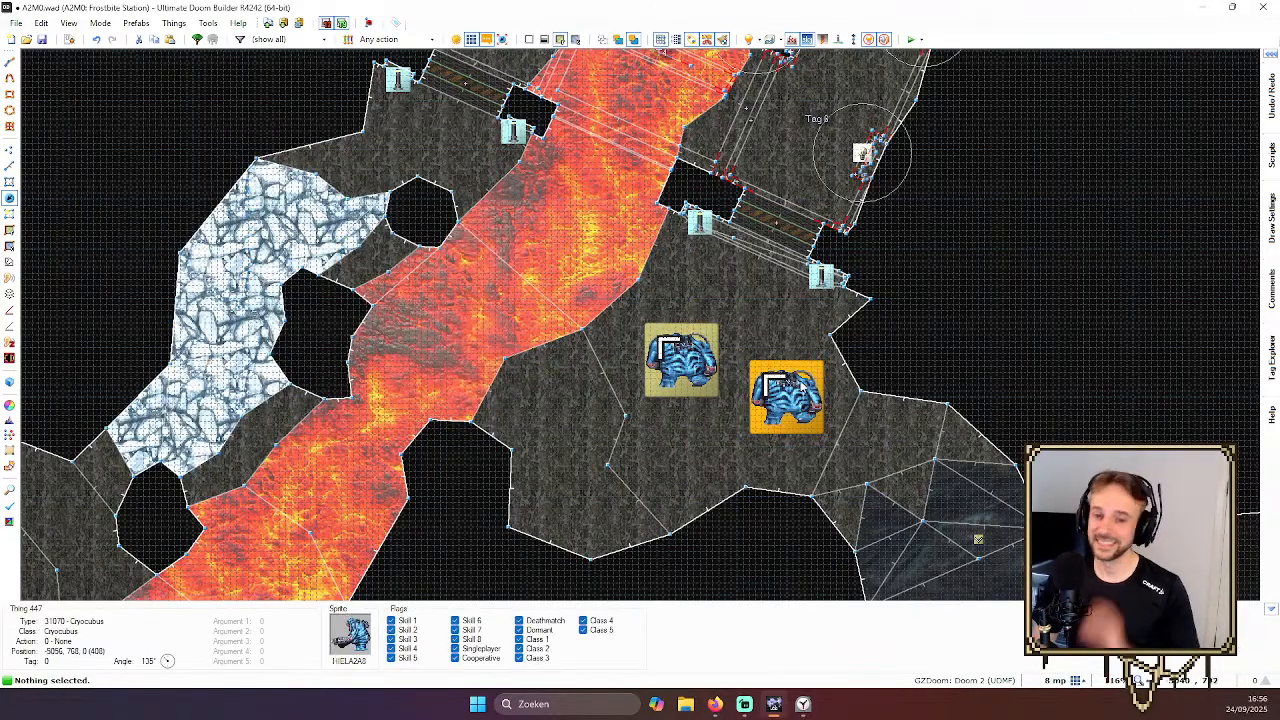
scroll(800, 388, up, 2)
click(770, 420)
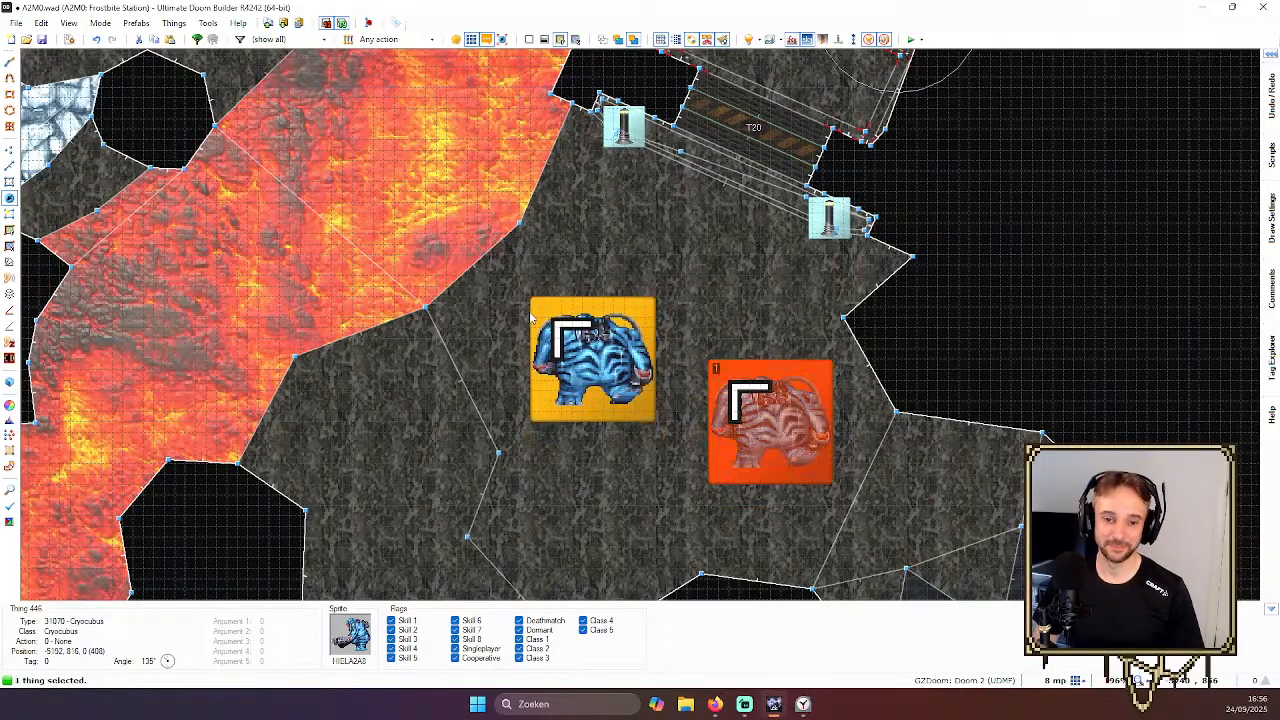
click(593, 360)
right_click(593, 360)
click(345, 178)
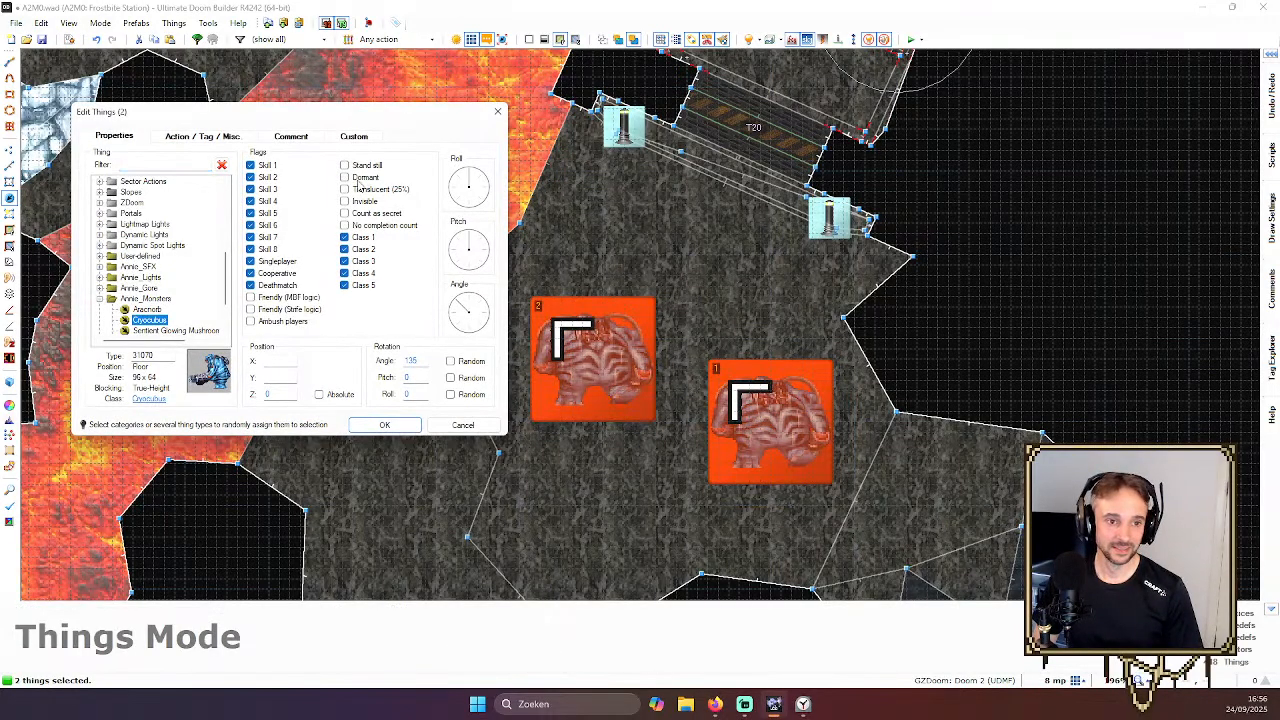
key(Return)
key(c)
Change the western Cryocubus into the user-defined WebsC hanging decoration
right_click(588, 365)
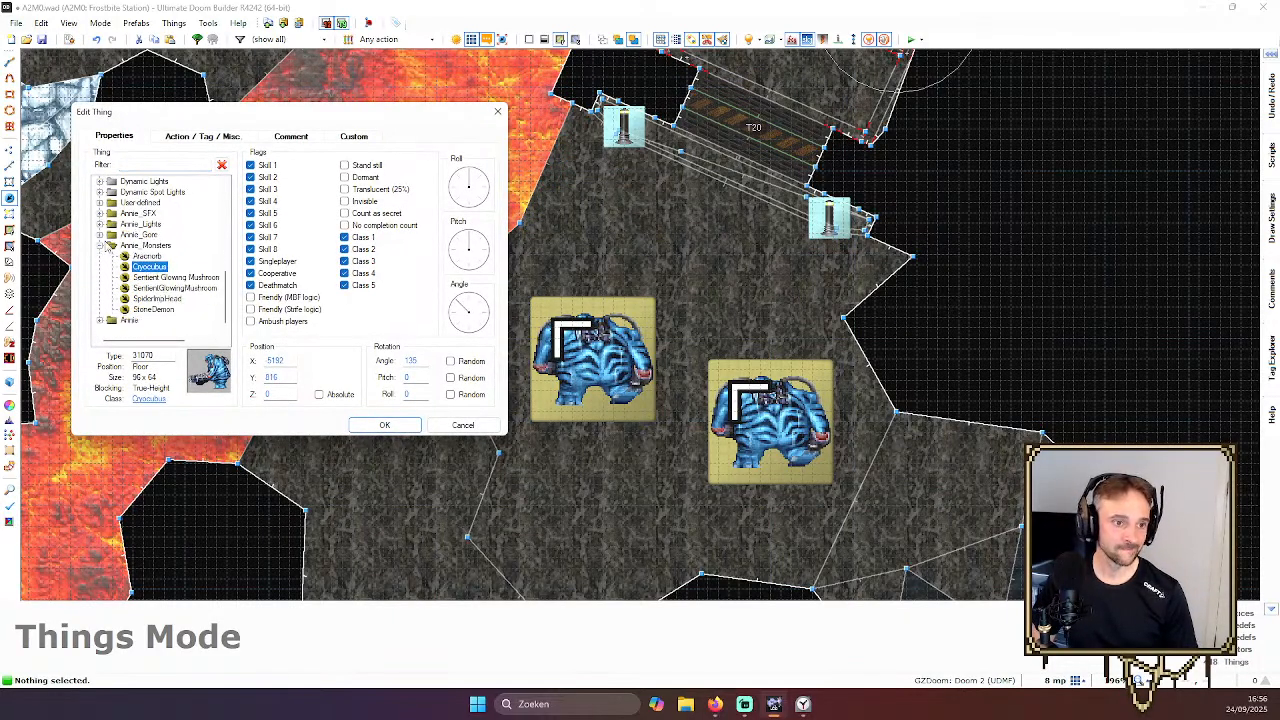
click(99, 245)
click(99, 330)
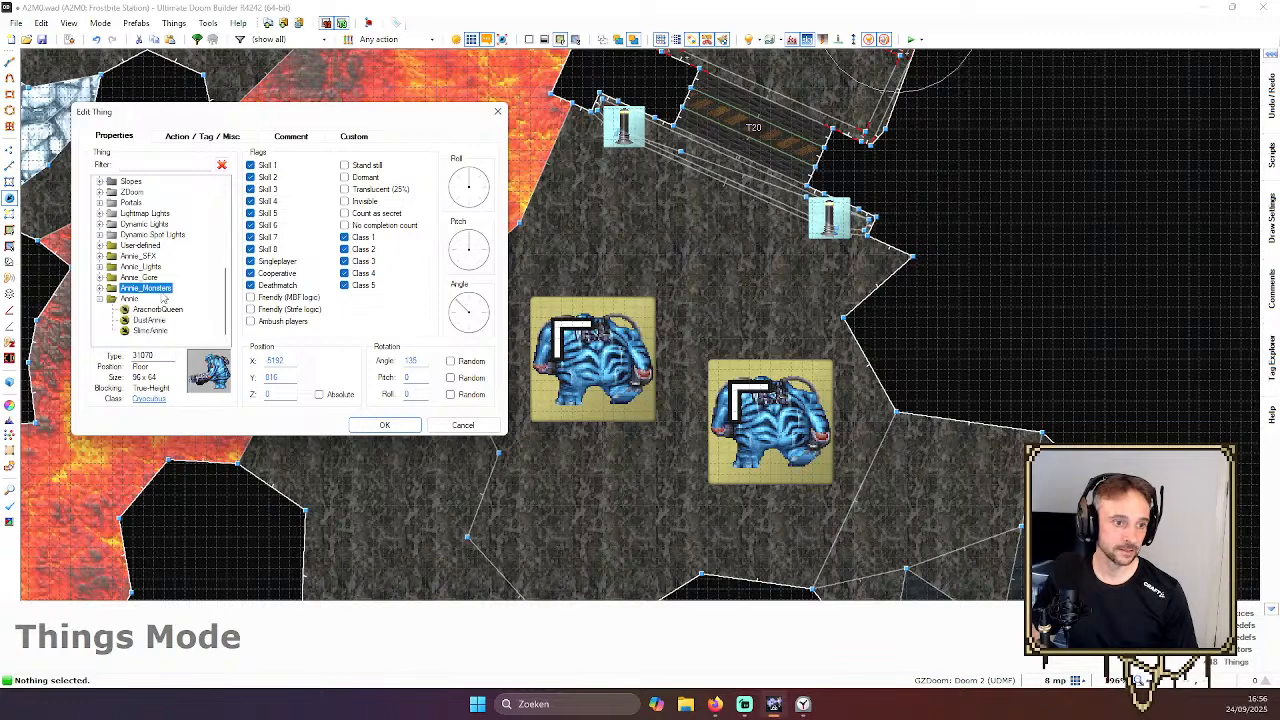
click(100, 298)
click(99, 322)
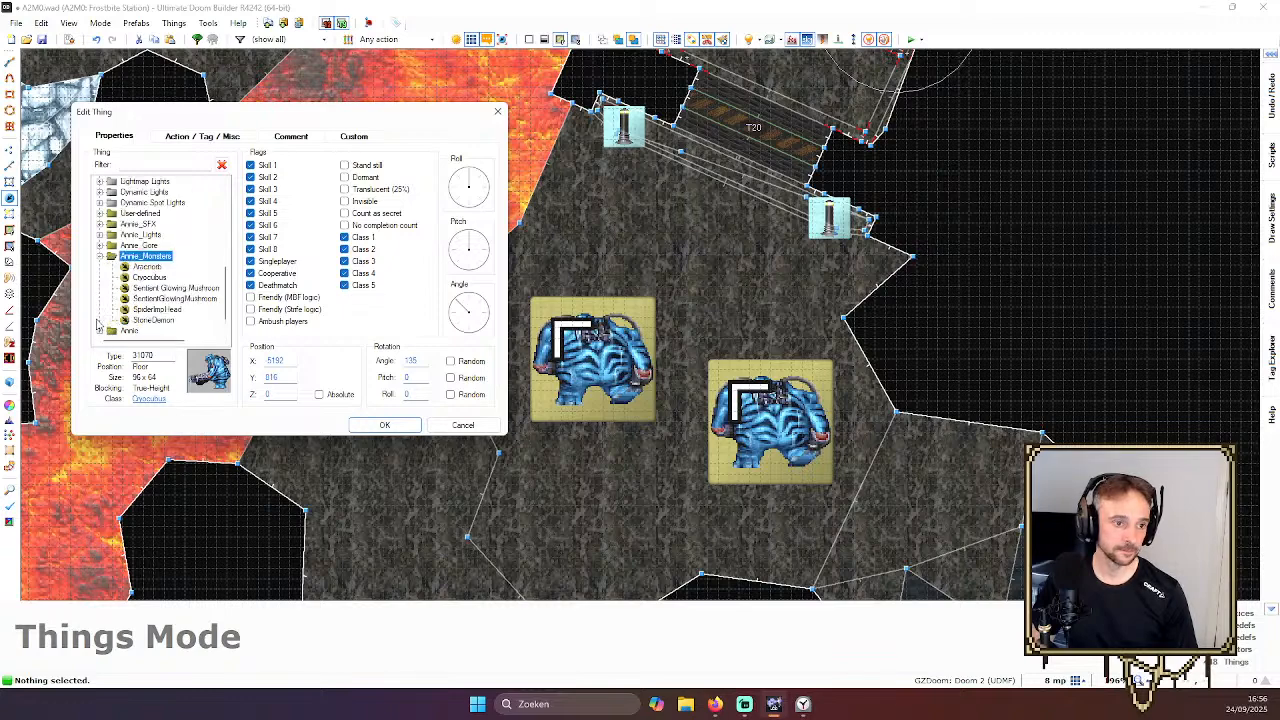
click(100, 256)
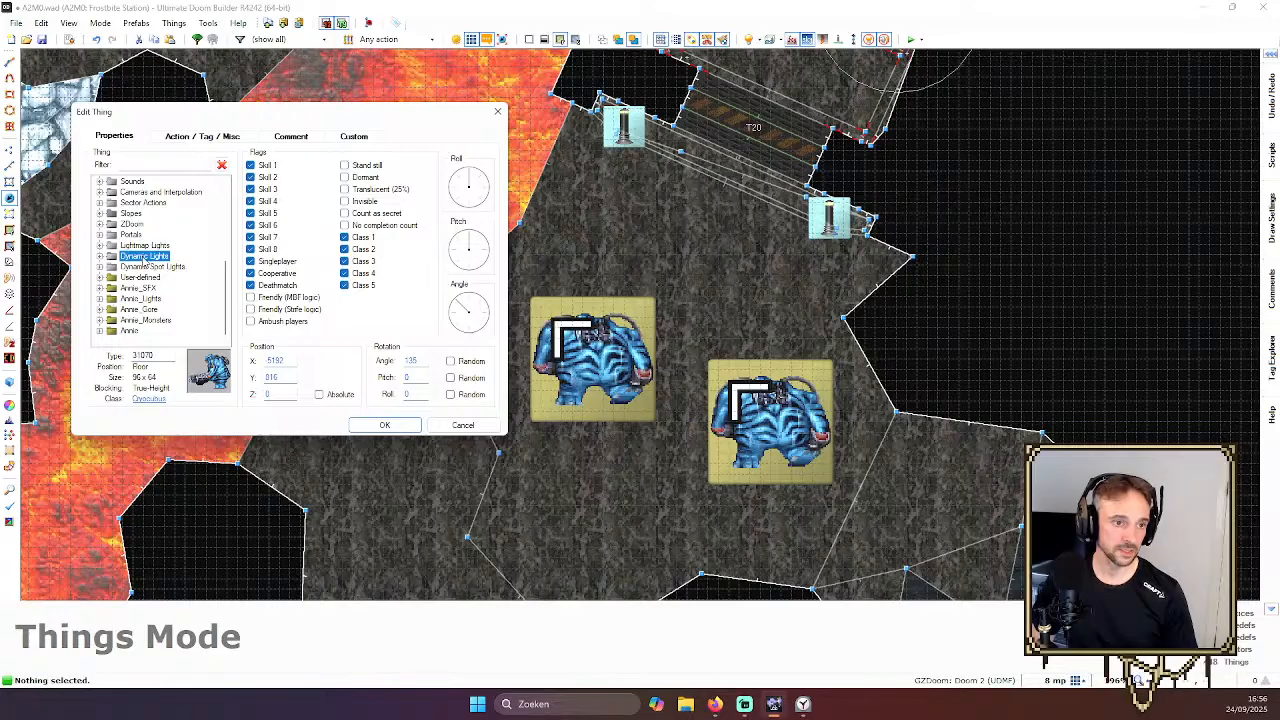
click(100, 277)
click(150, 277)
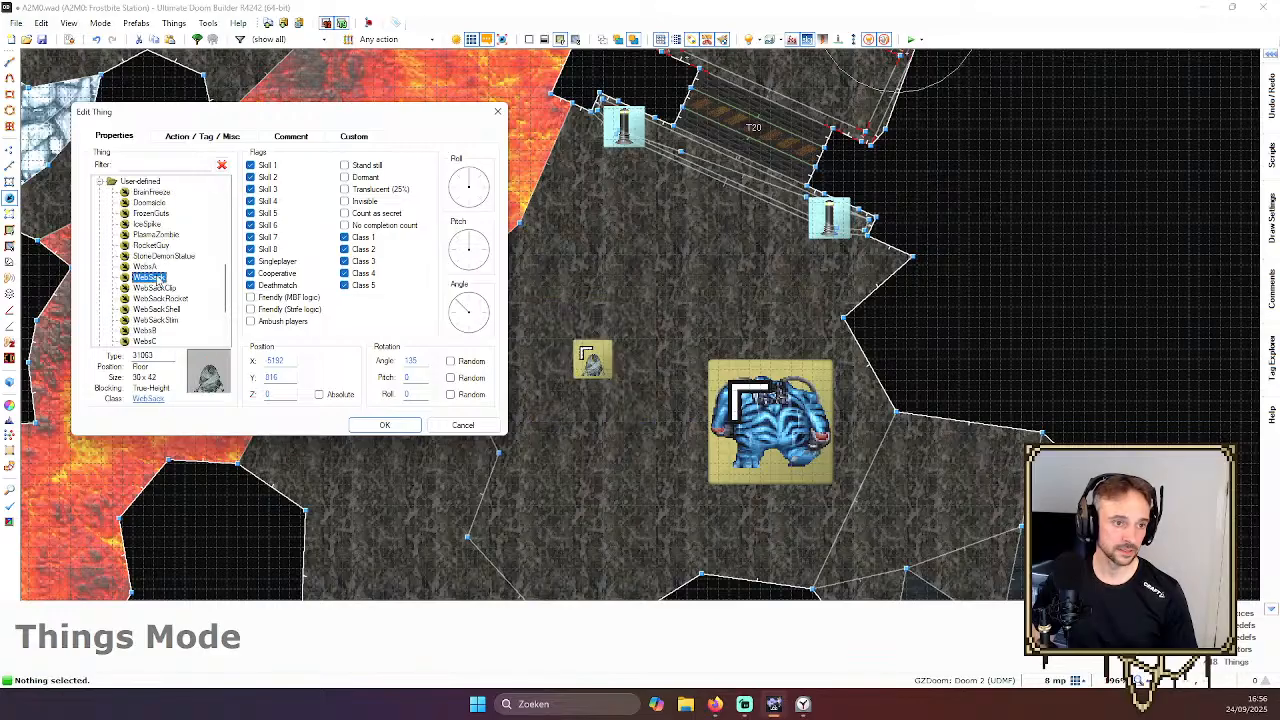
click(162, 289)
click(151, 278)
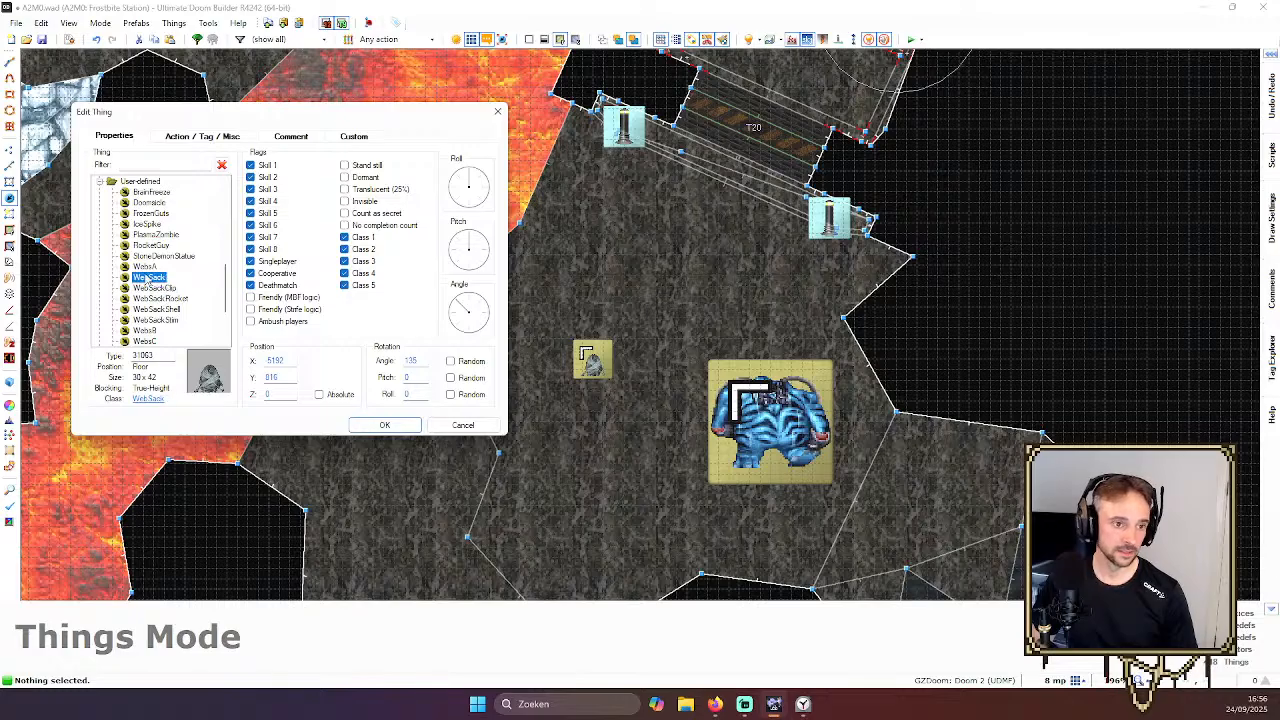
click(152, 267)
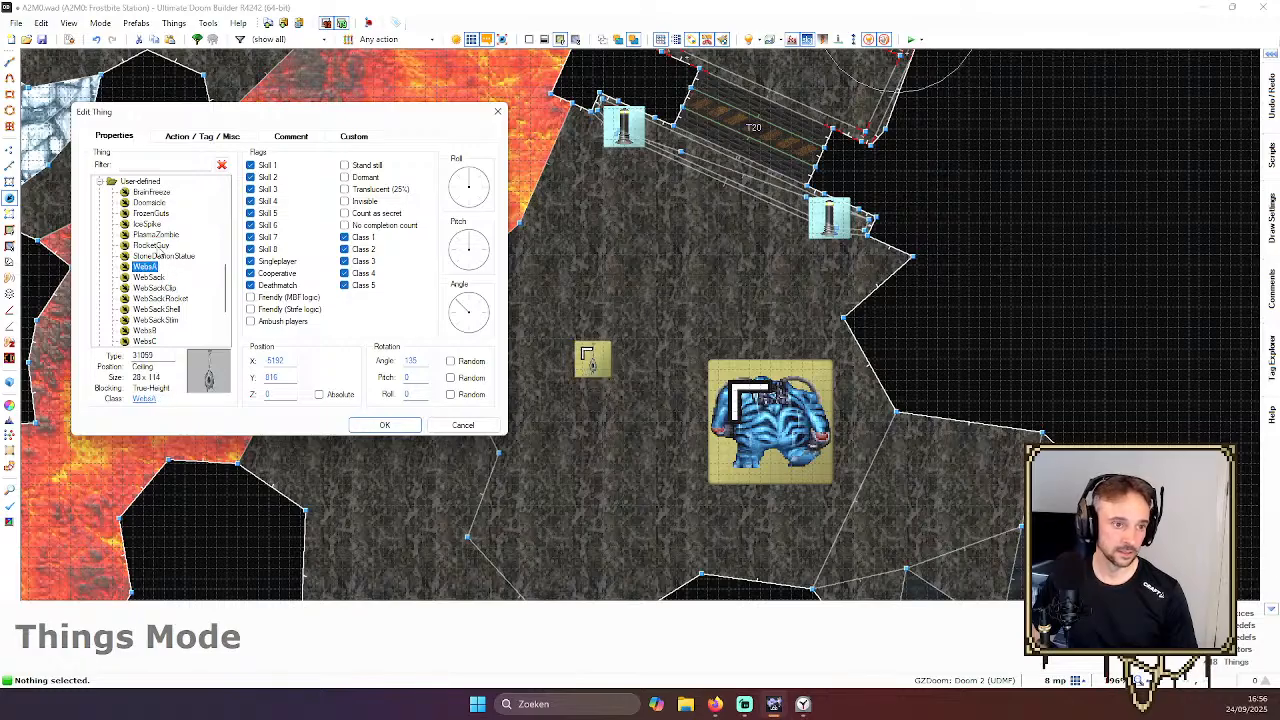
click(158, 320)
click(158, 310)
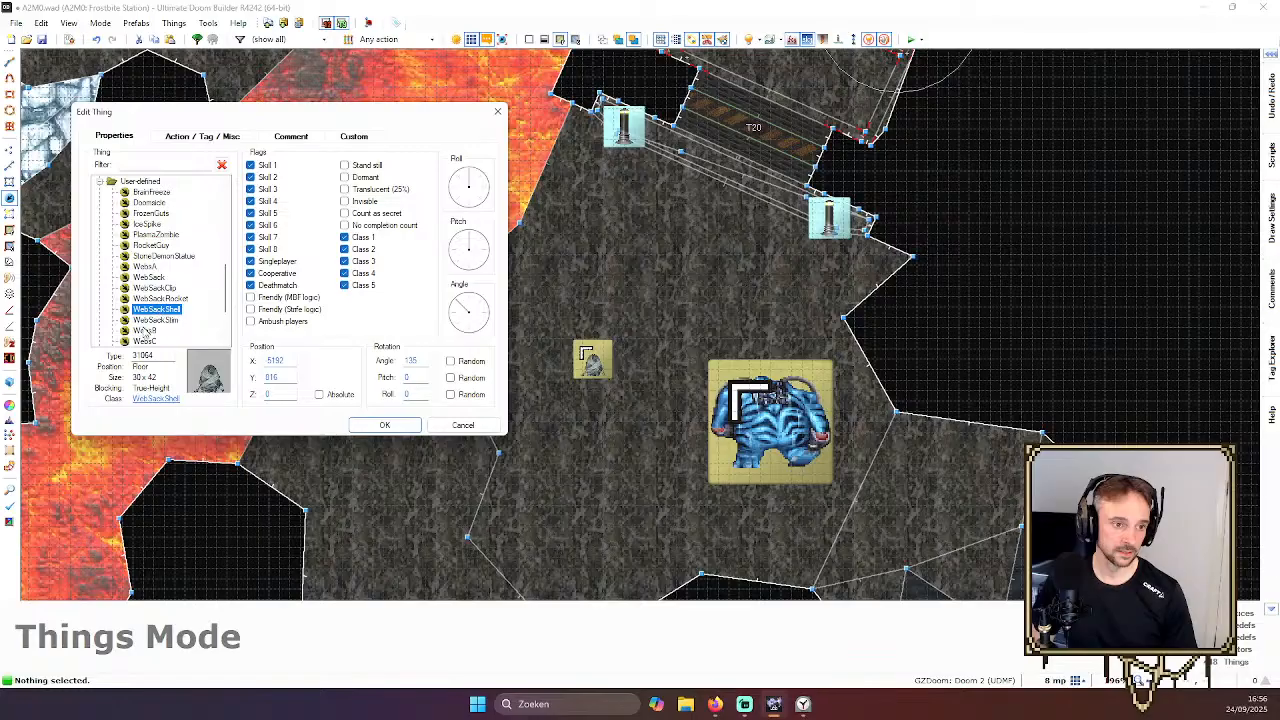
click(147, 331)
click(147, 342)
key(Return)
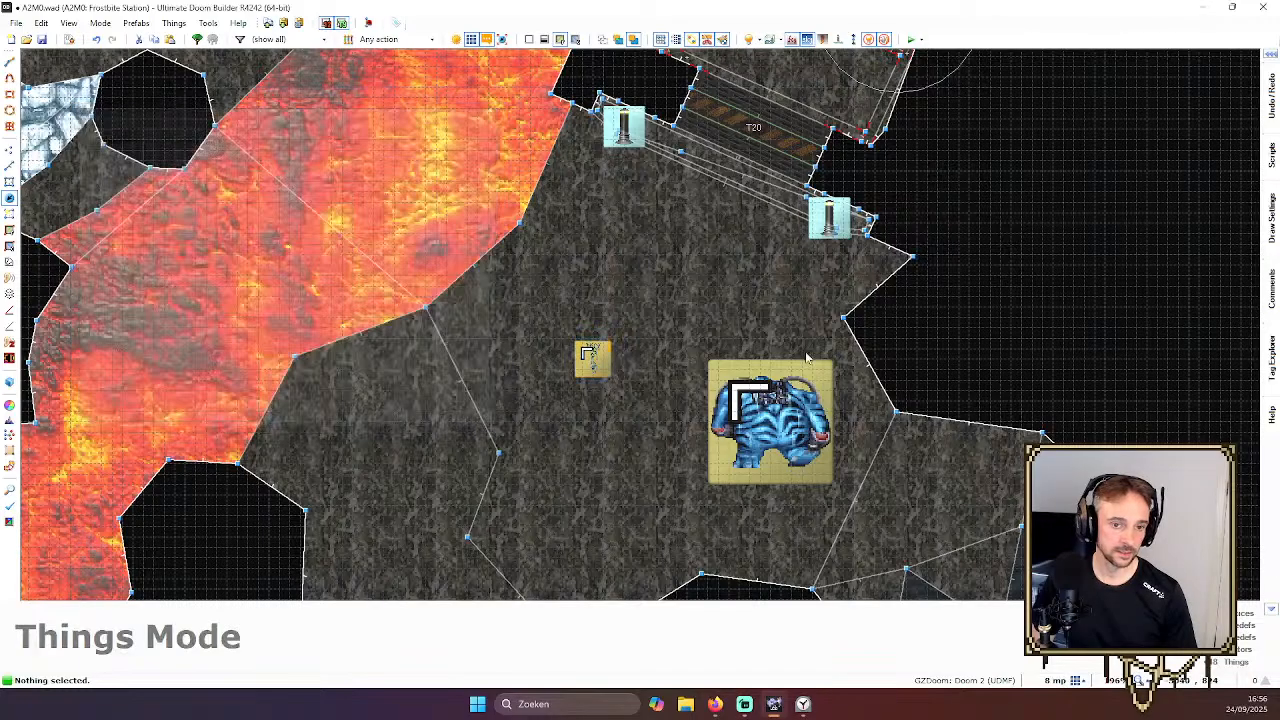
Change the remaining Cryocubus into the user-defined WebsA hanging decoration
right_click(775, 405)
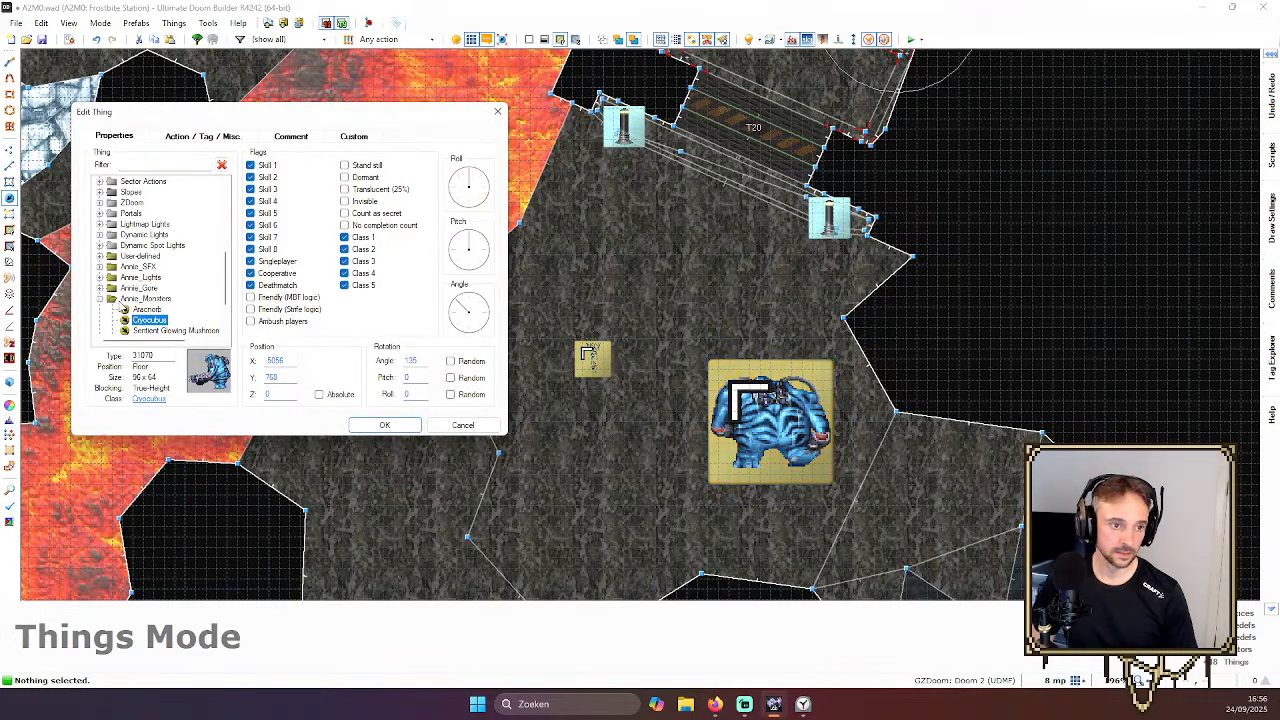
click(101, 257)
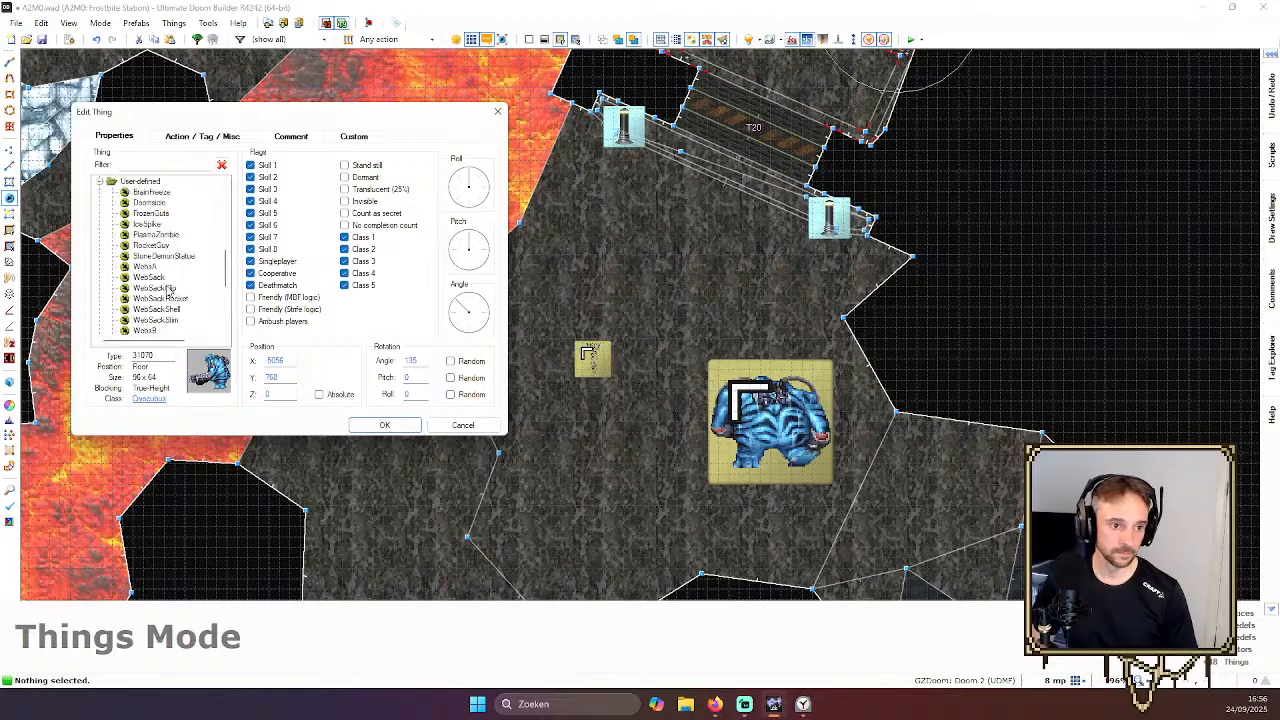
click(180, 311)
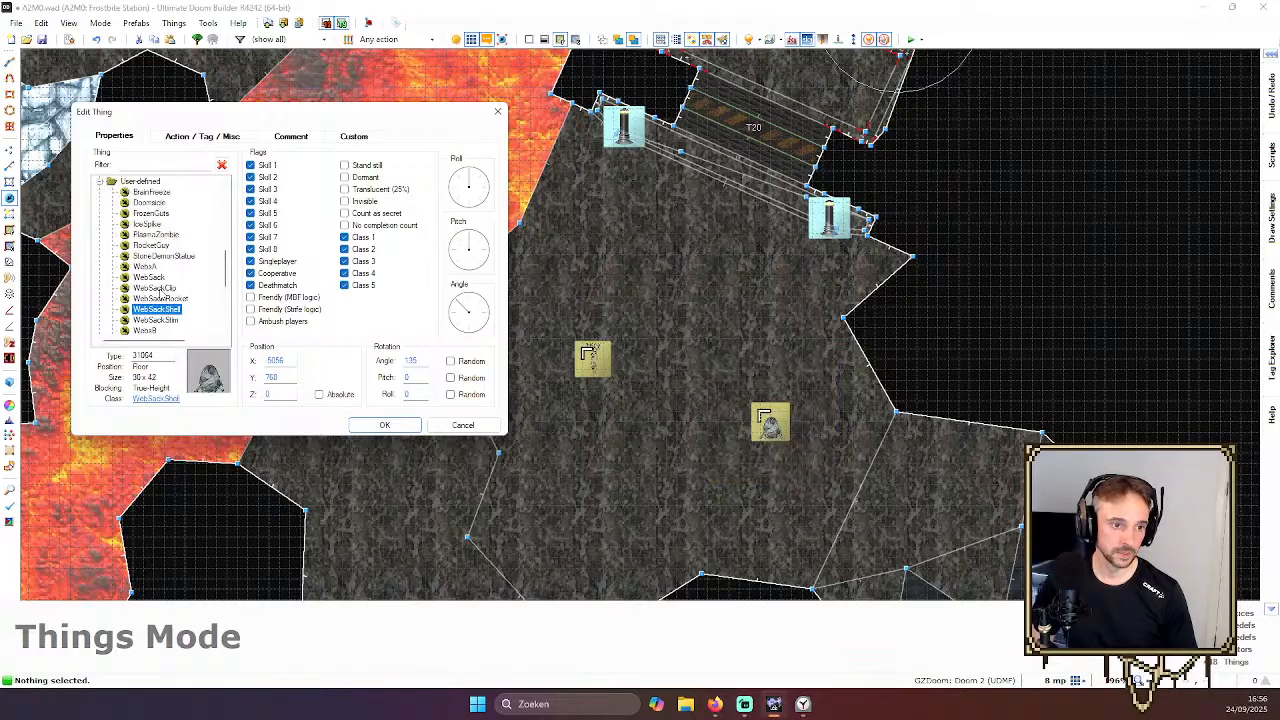
click(156, 287)
click(157, 278)
click(156, 268)
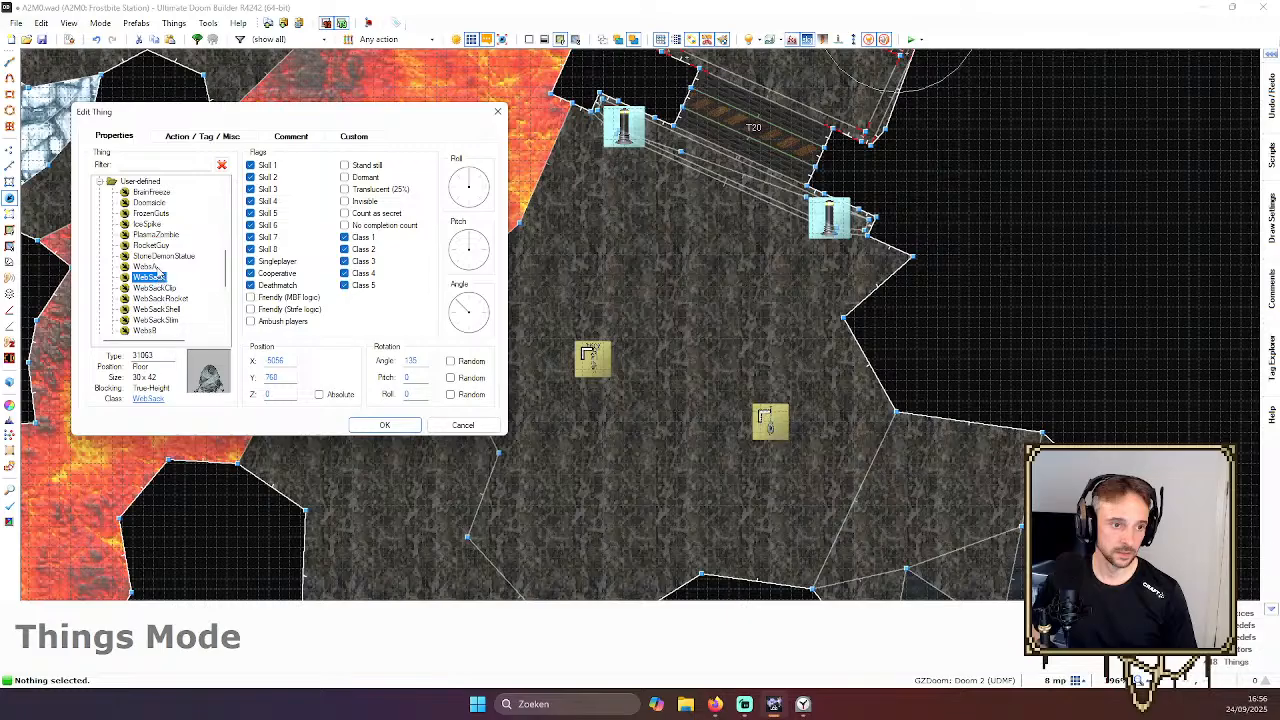
scroll(166, 246, up, 1)
scroll(170, 256, down, 4)
scroll(170, 258, down, 1)
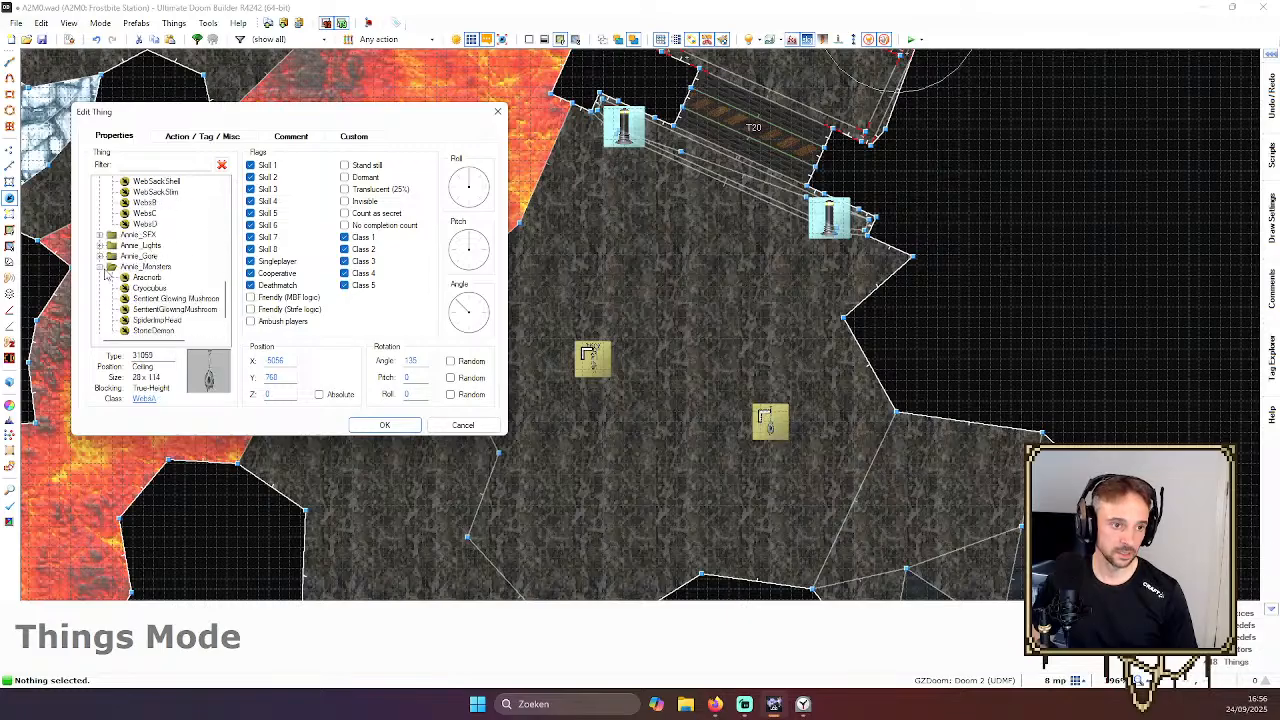
scroll(110, 270, up, 3)
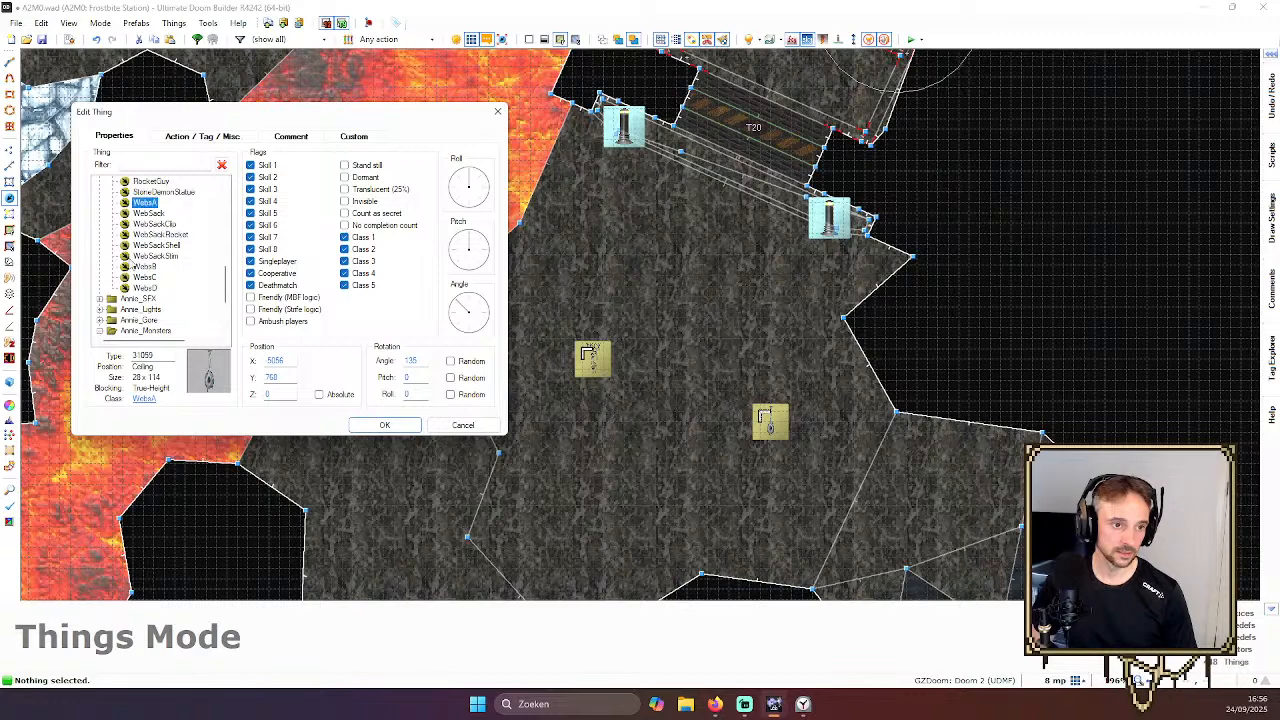
scroll(133, 256, up, 1)
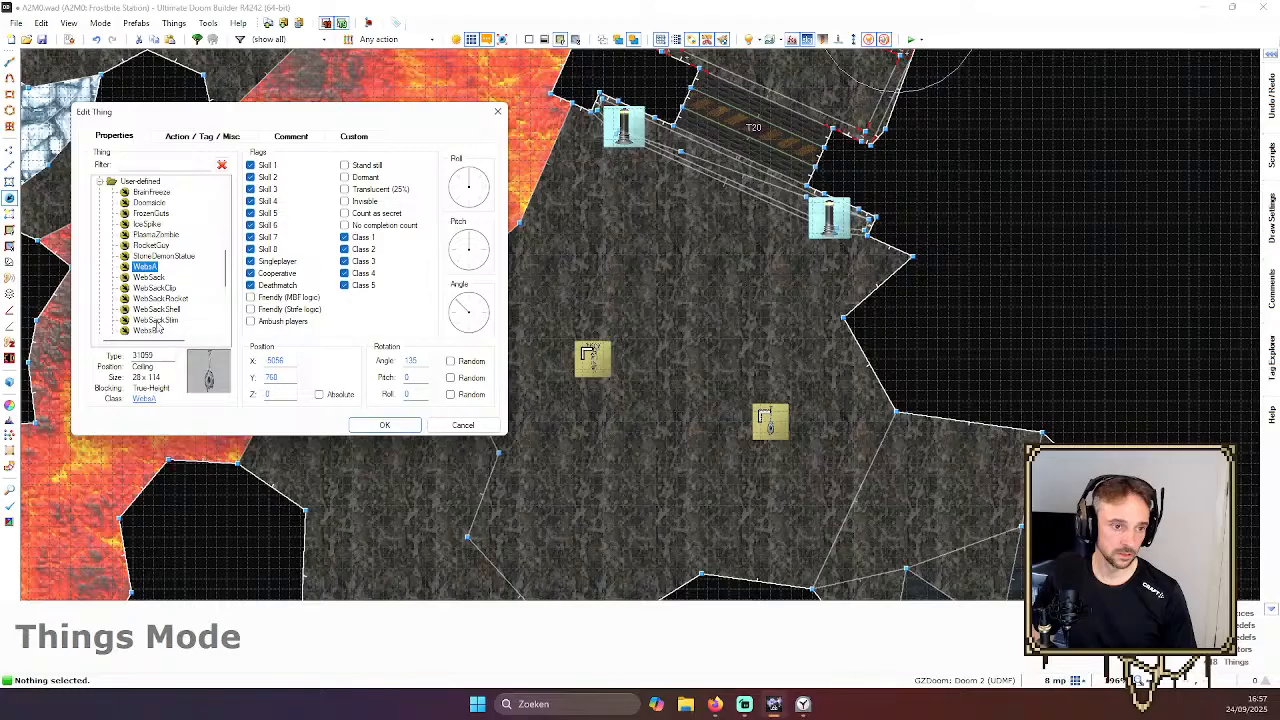
click(148, 277)
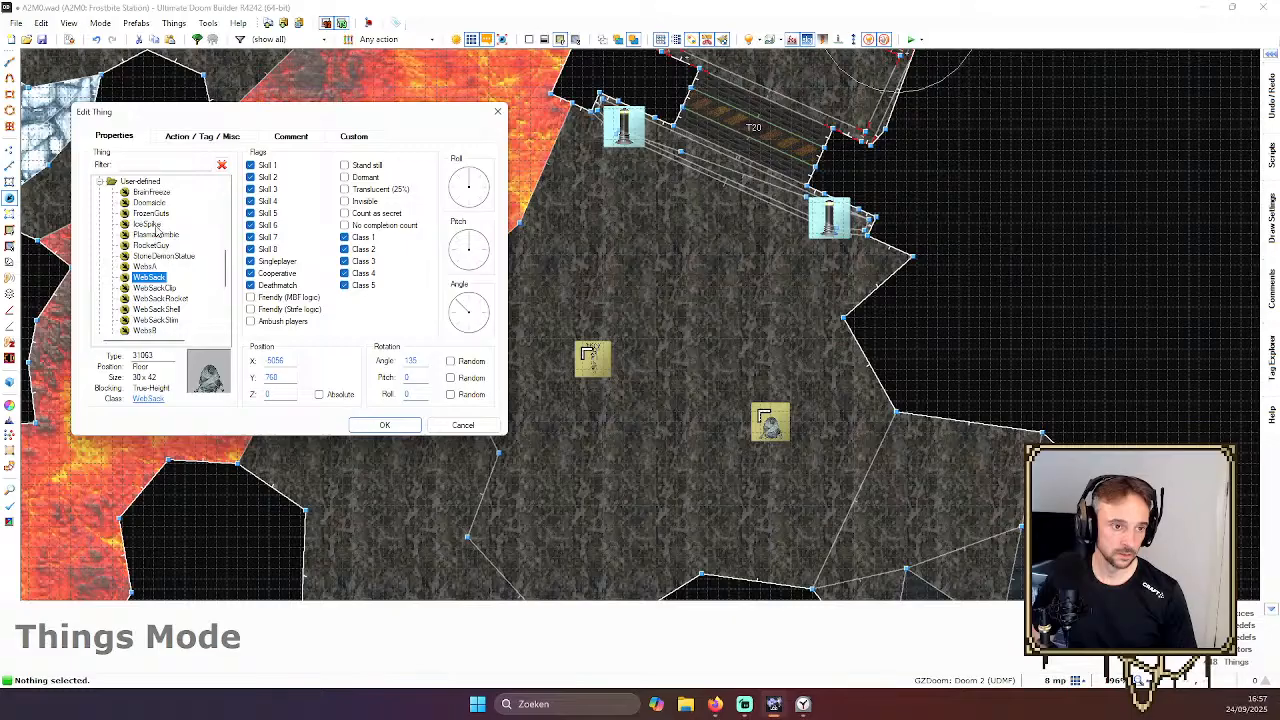
click(153, 193)
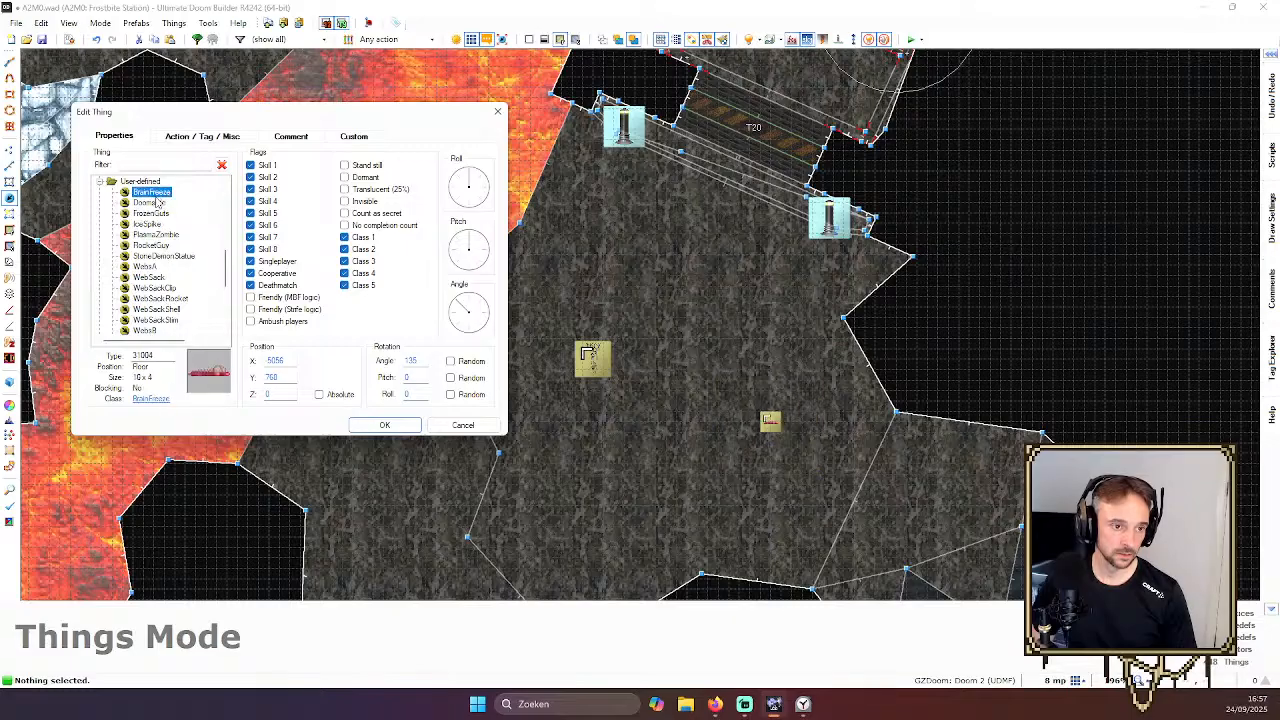
click(155, 203)
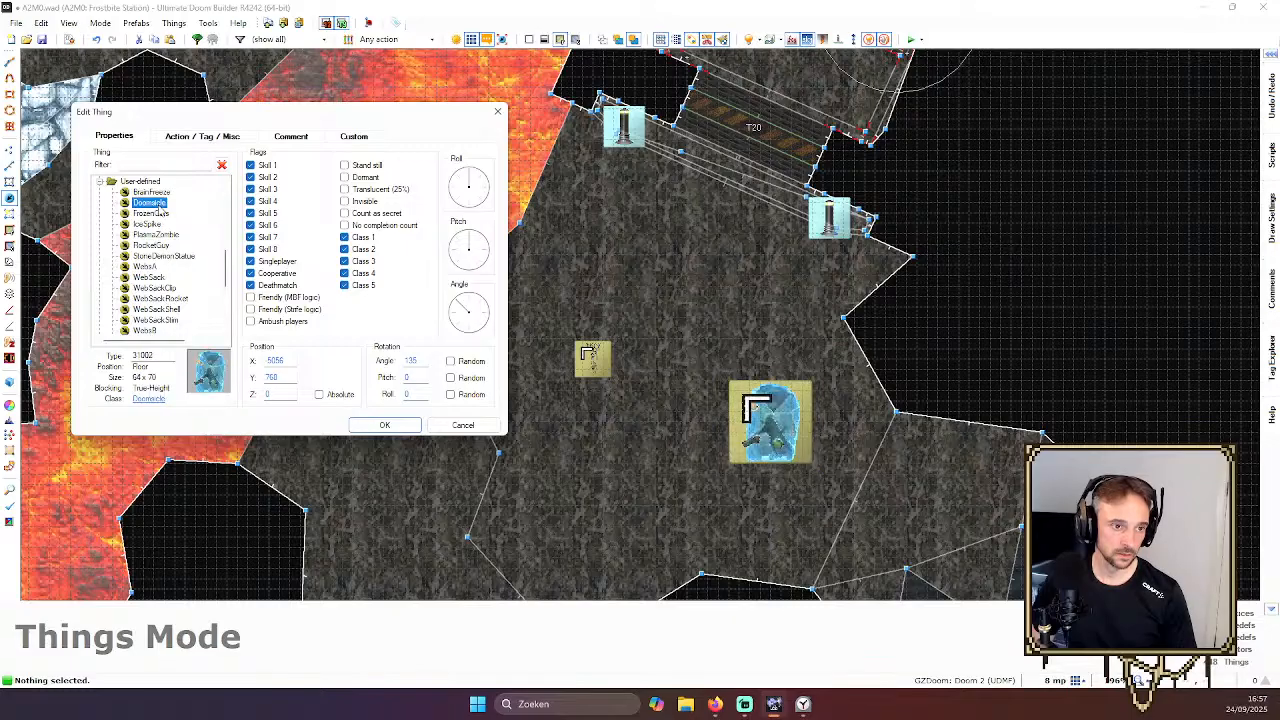
click(153, 267)
key(Return)
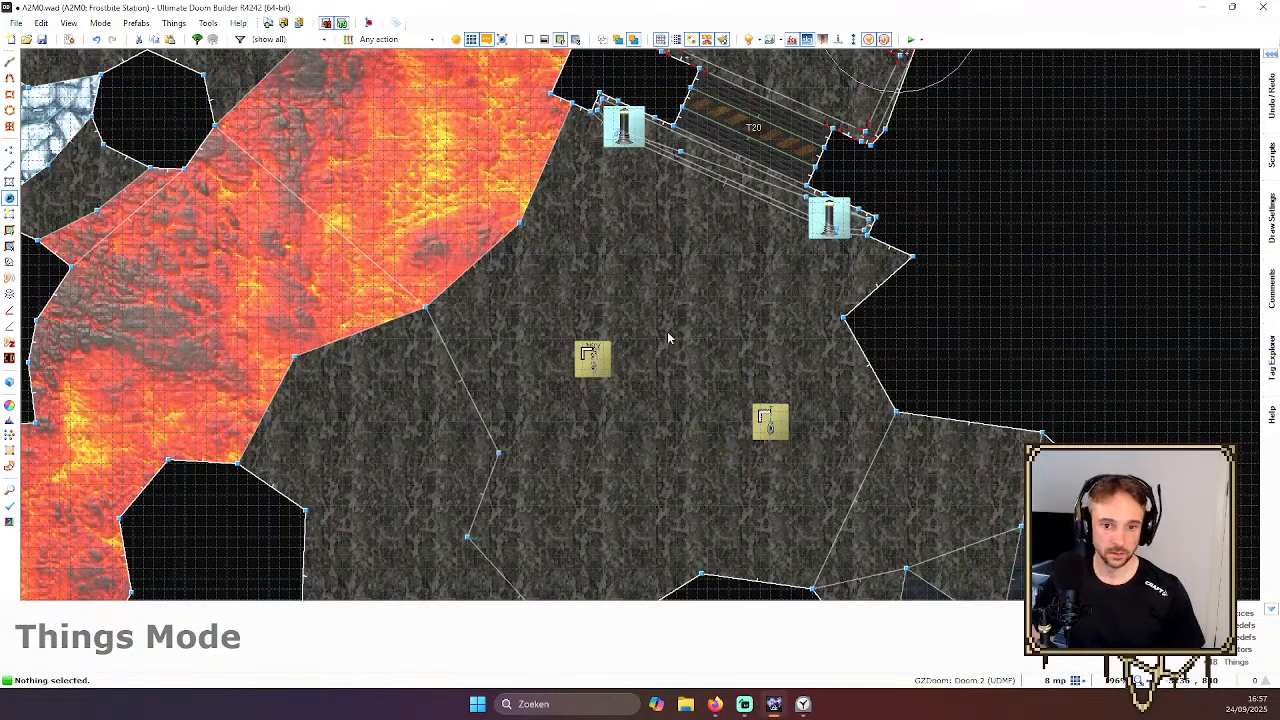
Inspect the two hanging web decorations and the cave ceiling around them in the 3D view
key(q)
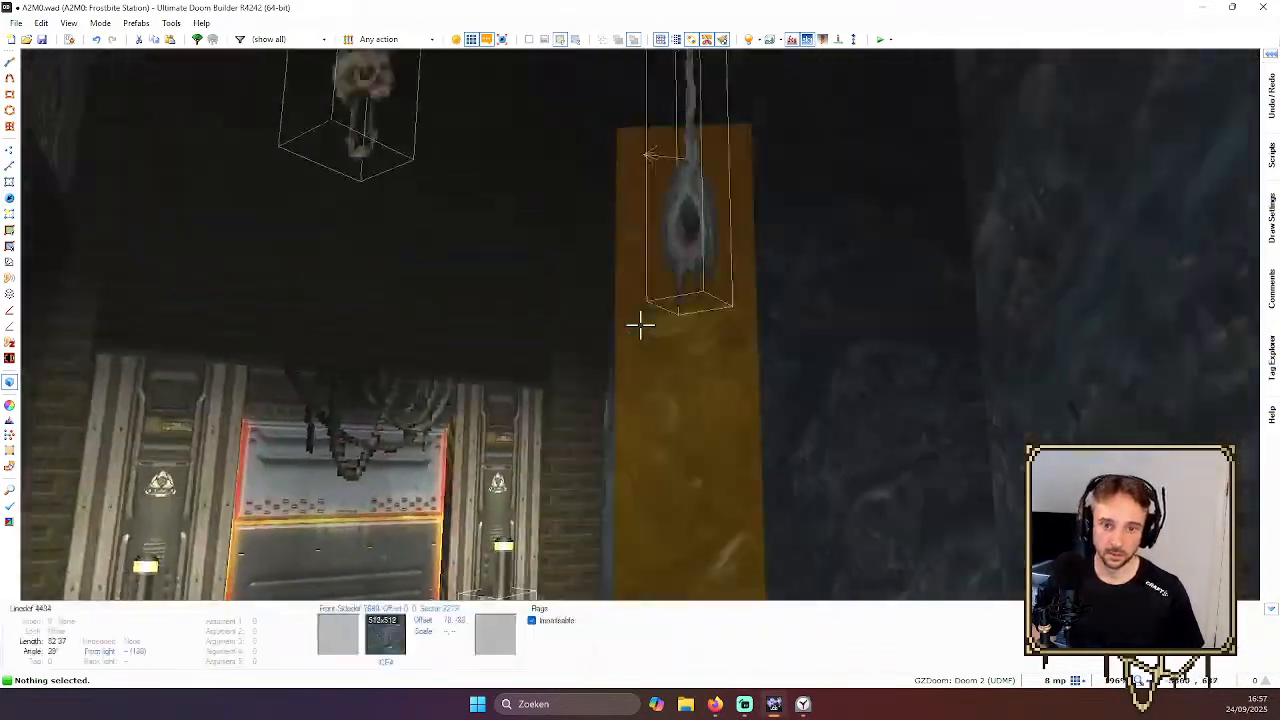
key(e)
key(d)
key(e)
key(d)
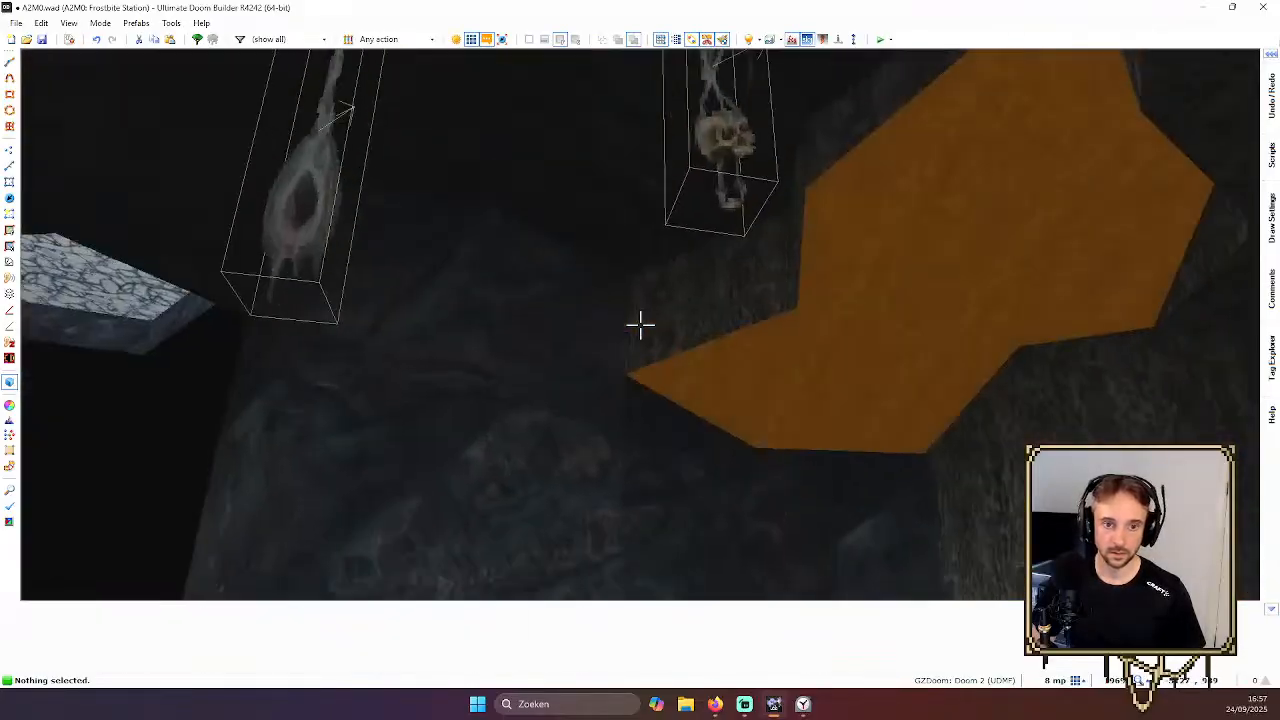
key(e)
key(d)
key(e)
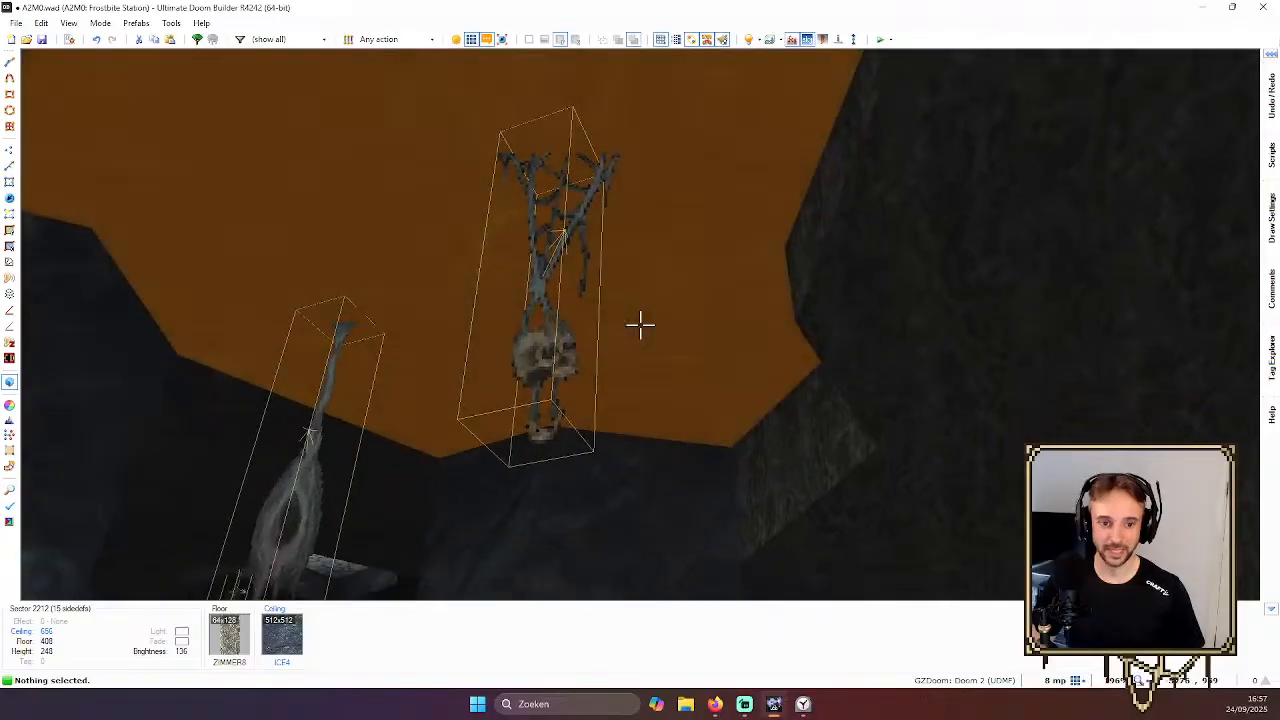
key(d)
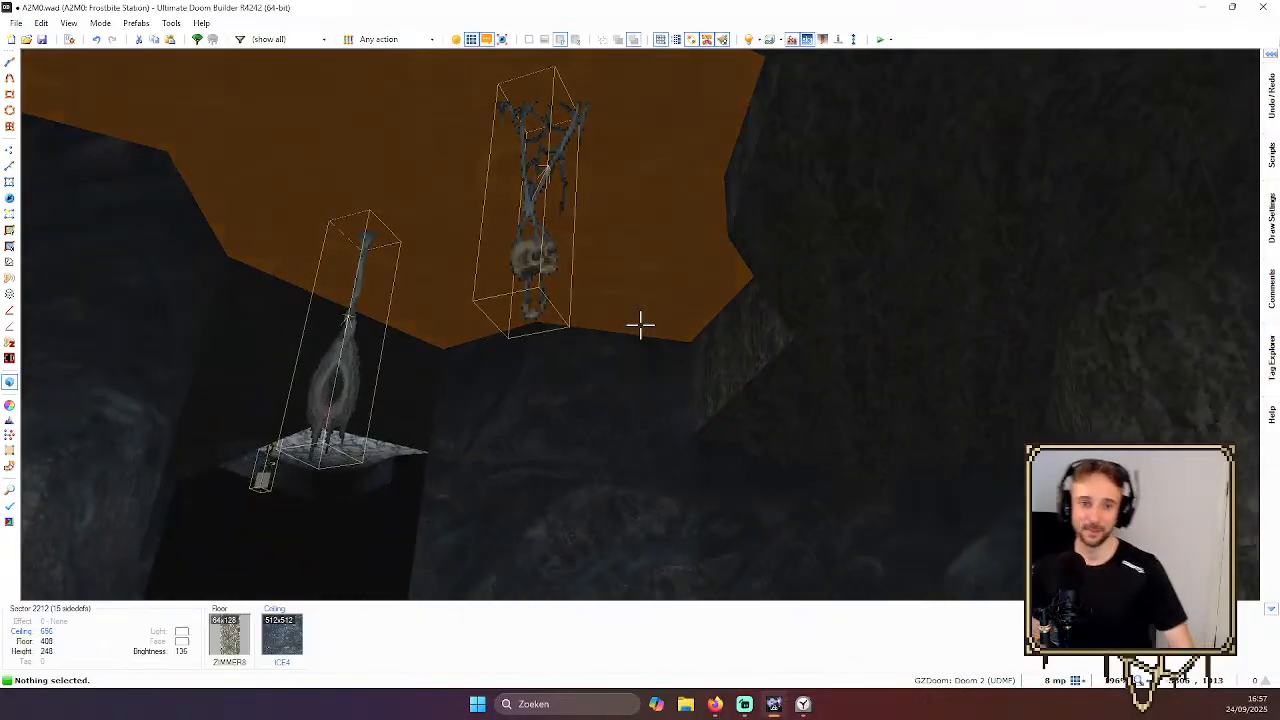
key(q)
Save the map with the new web decorations
key(ctrl+s)
scroll(797, 368, down, 8)
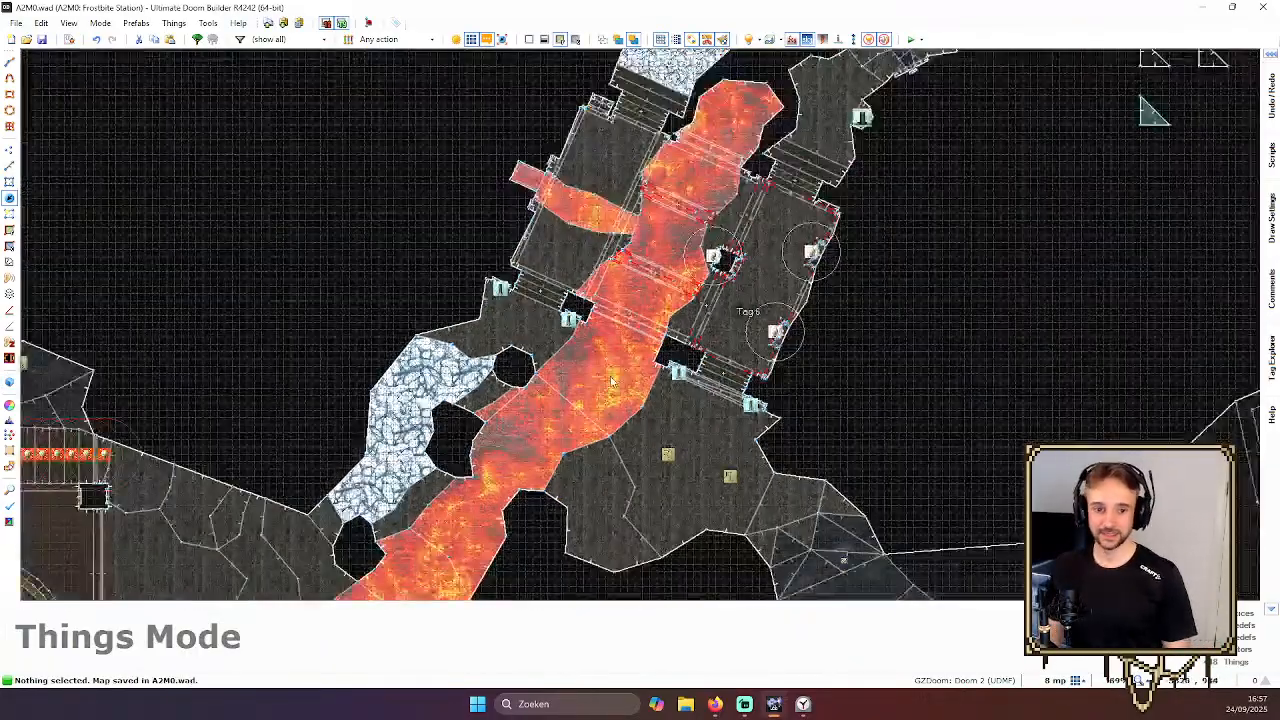
scroll(797, 368, up, 4)
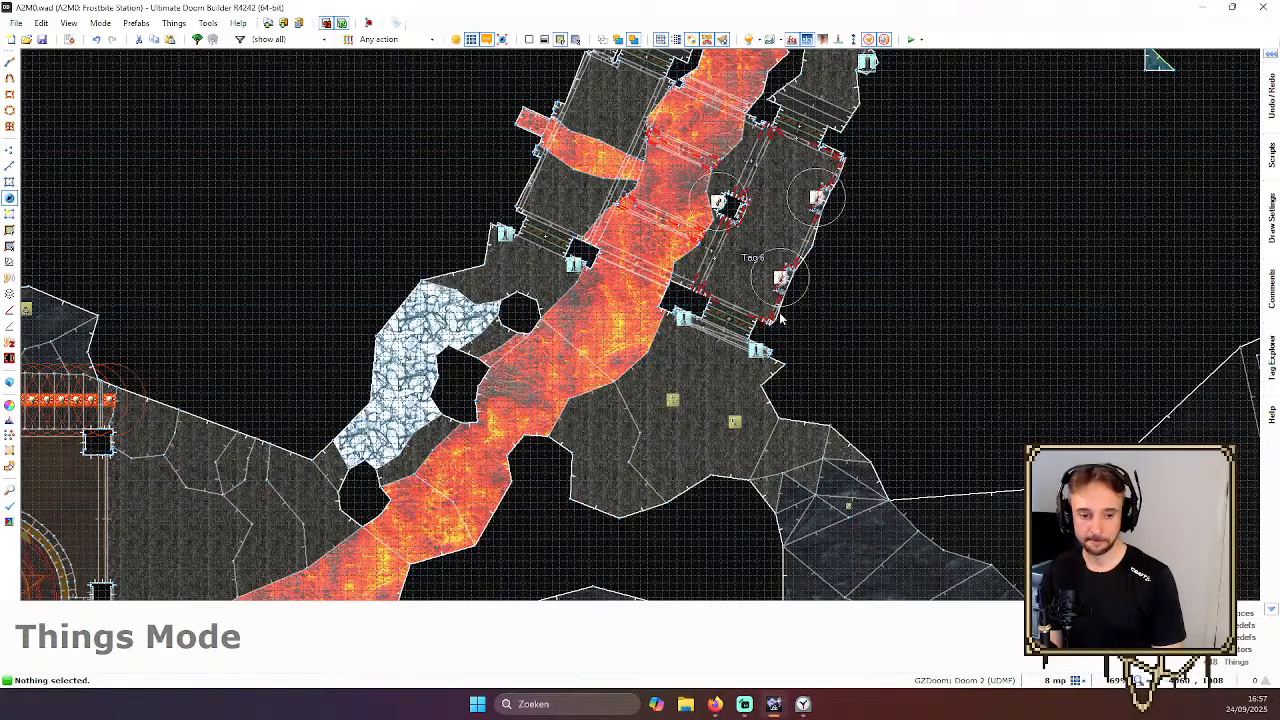
scroll(779, 316, down, 2)
scroll(755, 270, up, 2)
scroll(755, 303, up, 1)
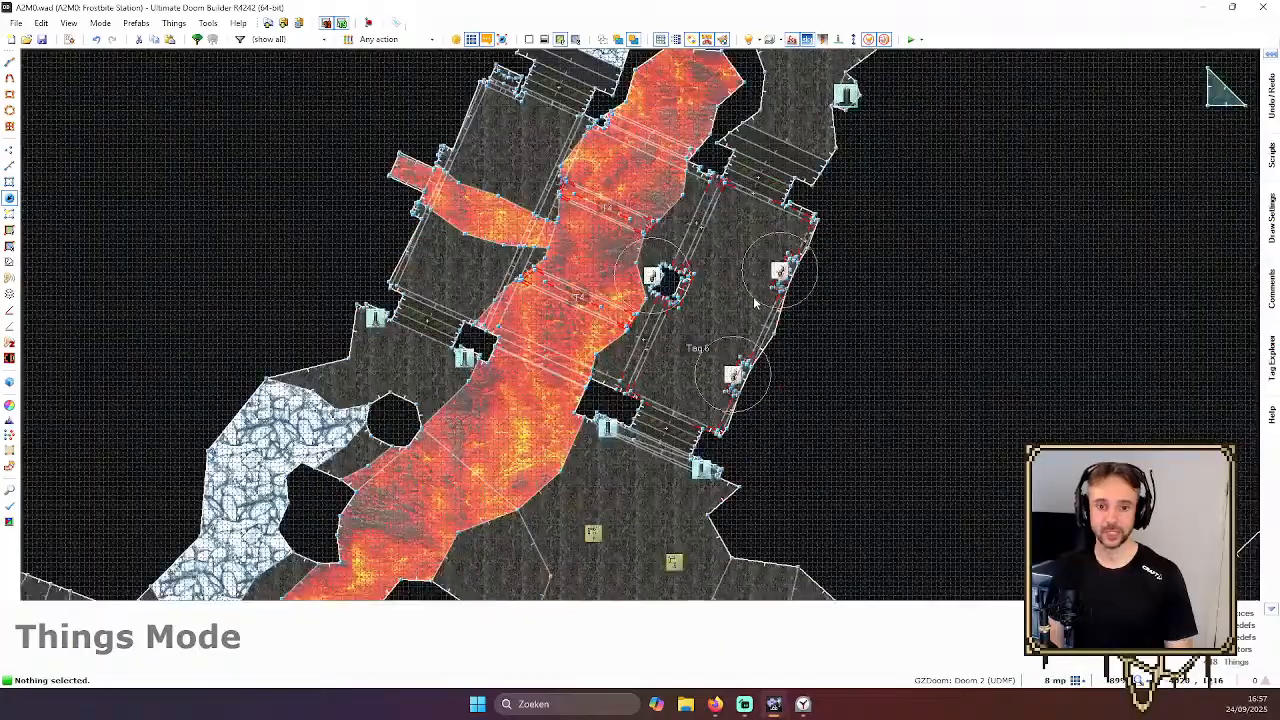
key(ctrl+s)
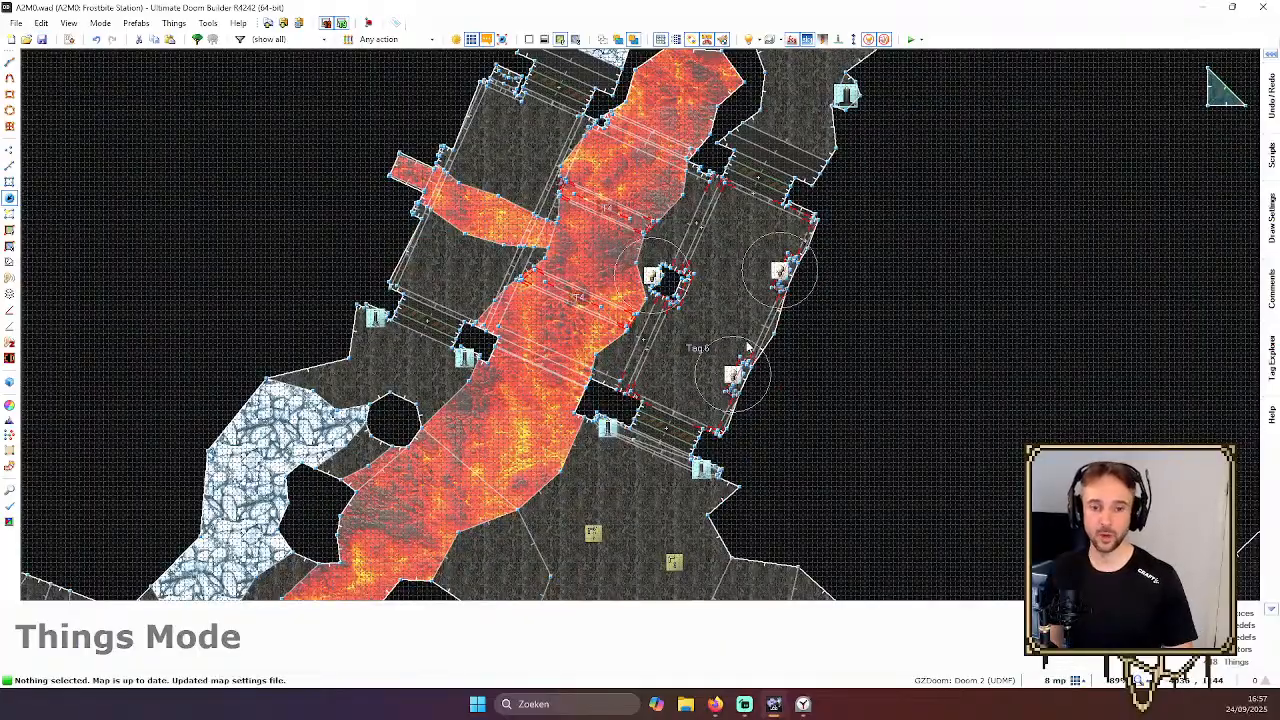
Add a user-defined WebSackStim decoration in the southwestern corner of the rock cave beside the lava river
key(w)
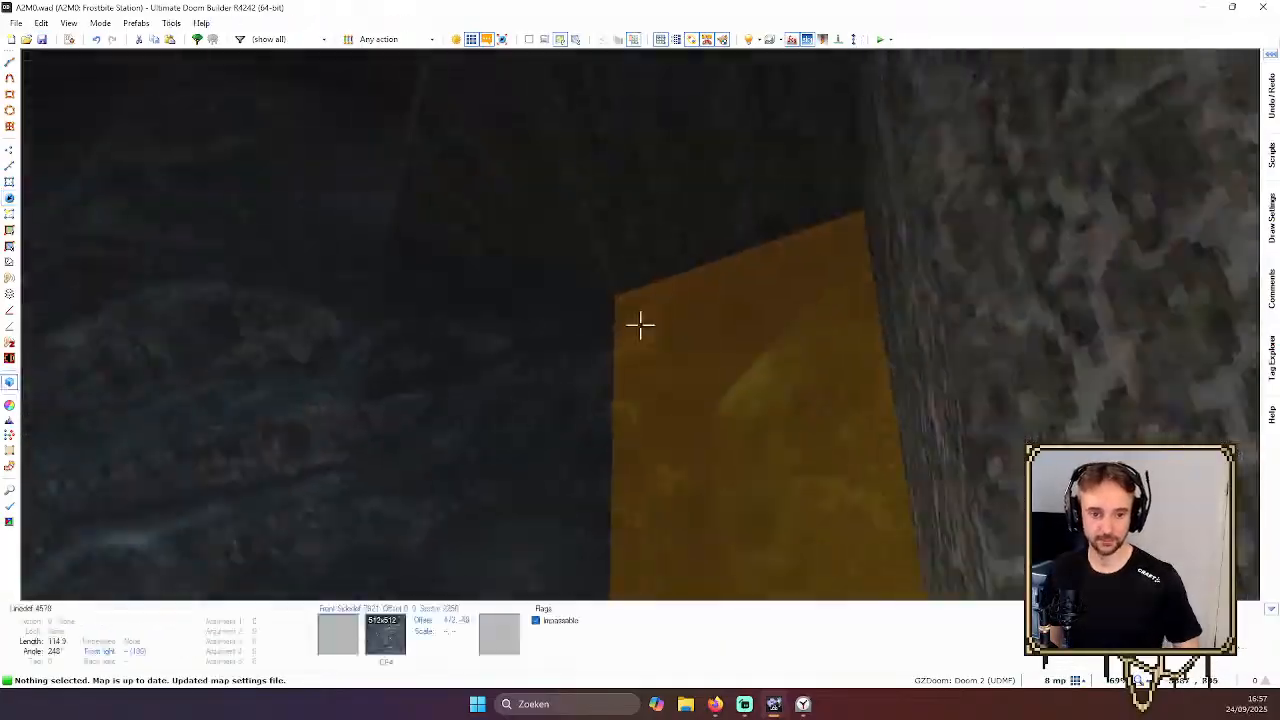
key(q)
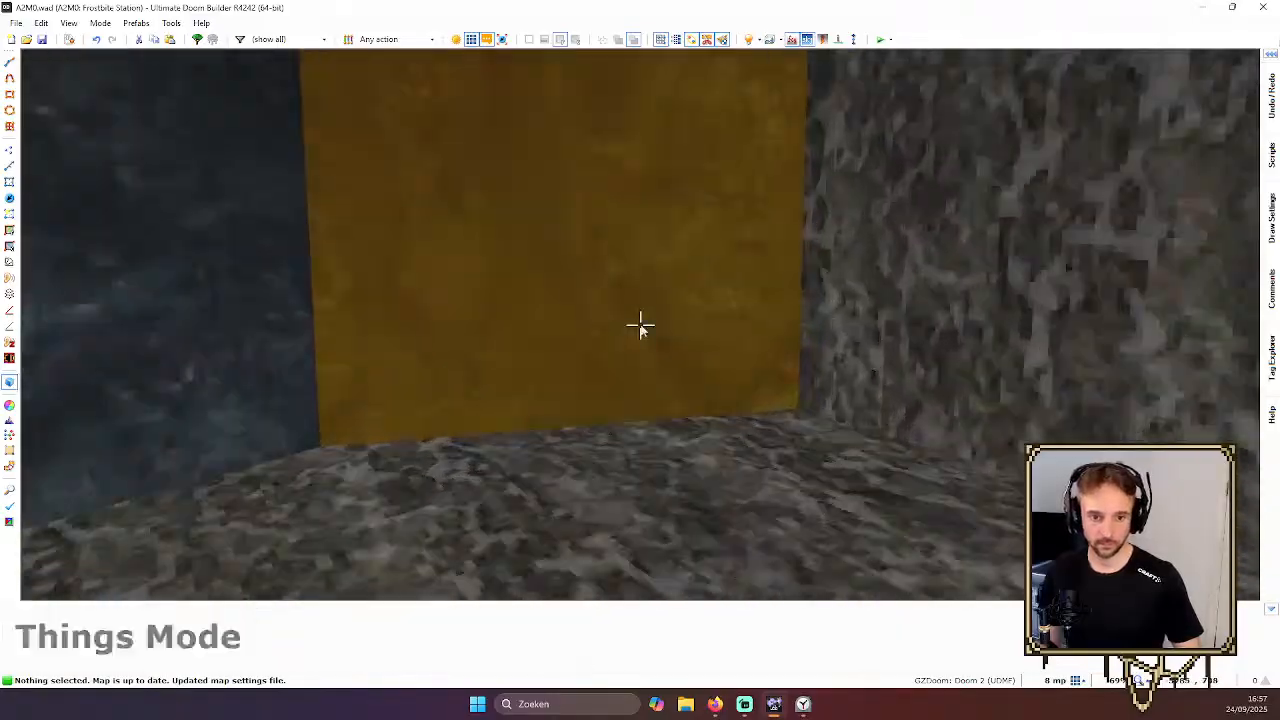
scroll(612, 343, up, 3)
right_click(607, 380)
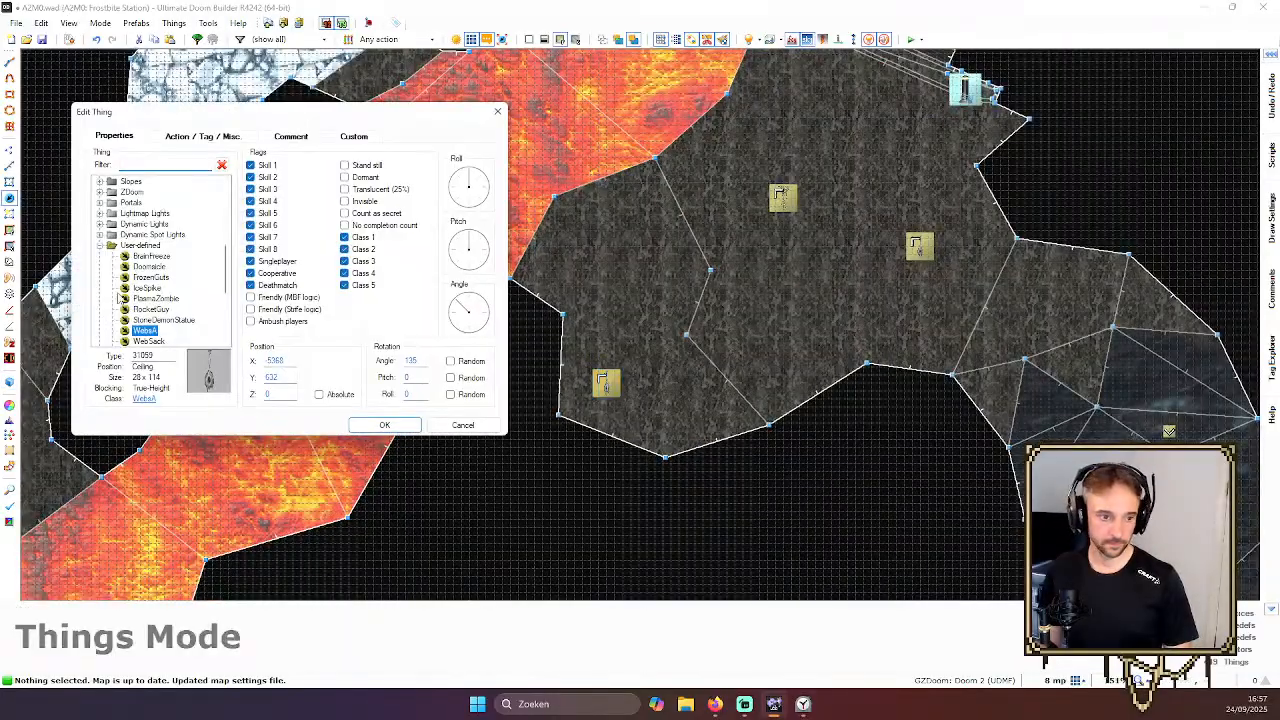
scroll(122, 304, down, 4)
double_click(165, 245)
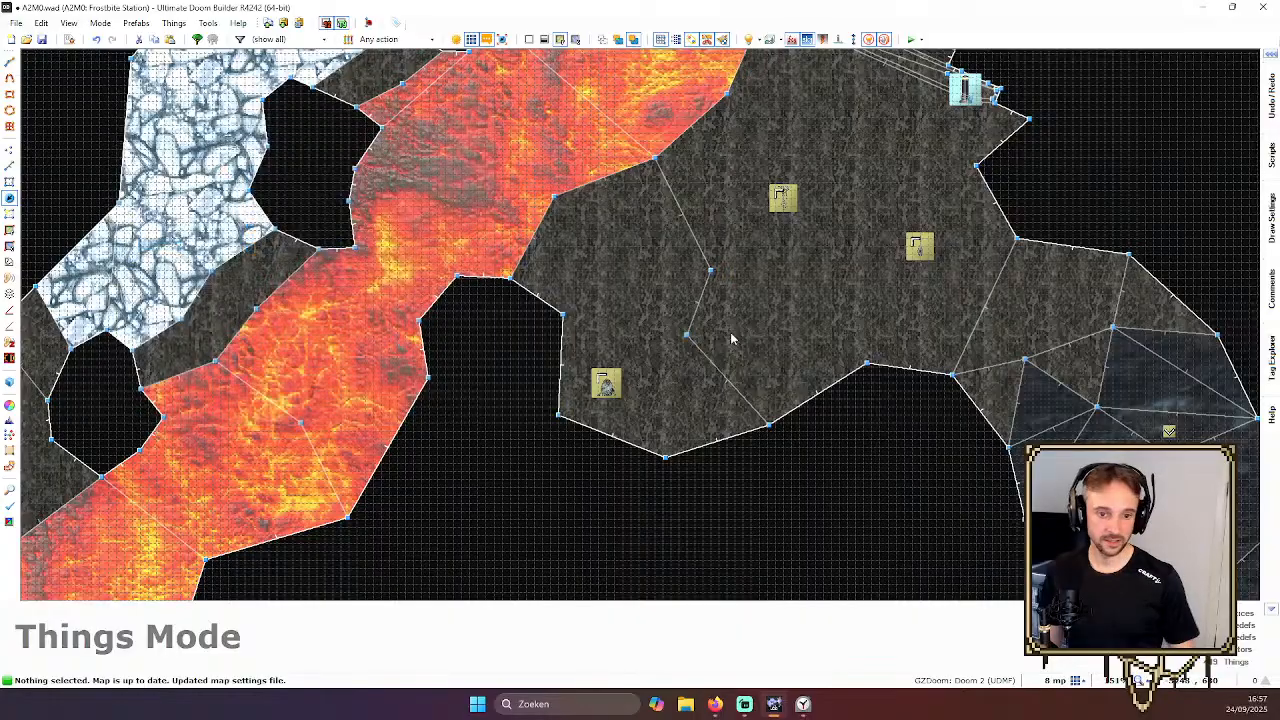
Shift the new web sack slightly east in its corner and check its placement in the 3D view
key(q)
key(q)
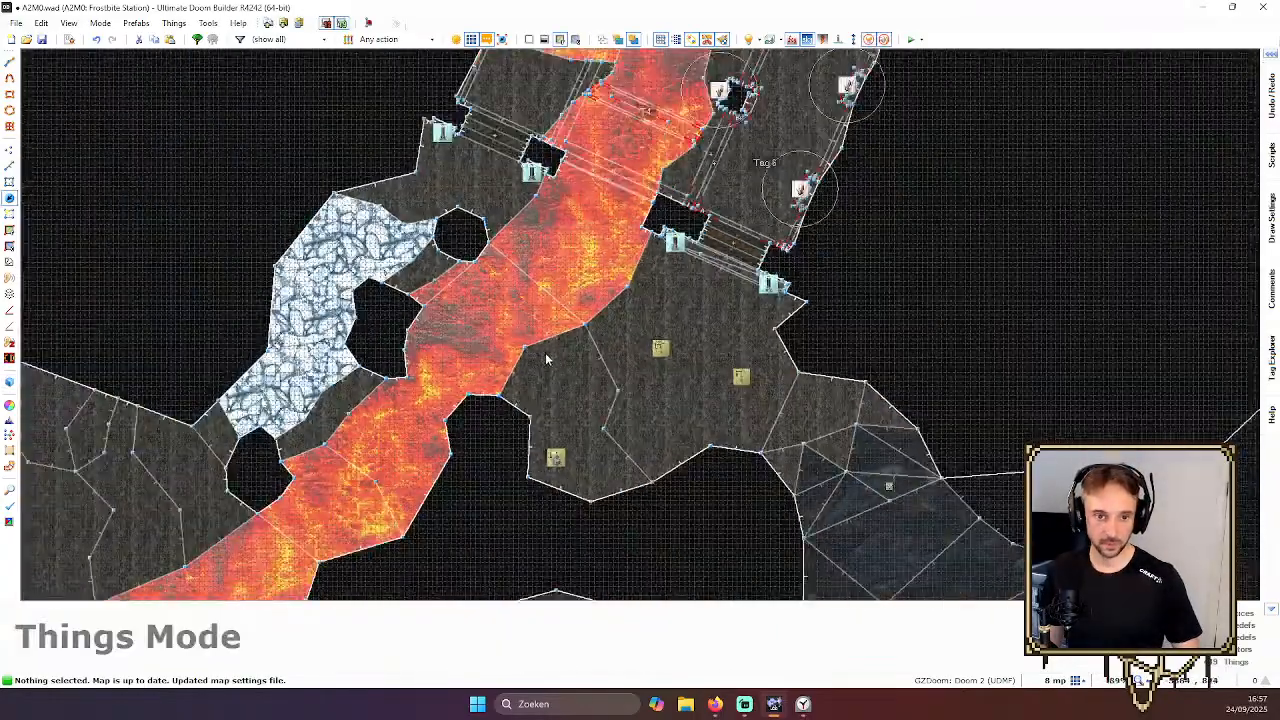
scroll(560, 440, up, 3)
mouse_move(590, 442)
mouse_down()
mouse_move(661, 511)
mouse_move(604, 451)
mouse_move(589, 453)
mouse_up()
key(q)
key(s)
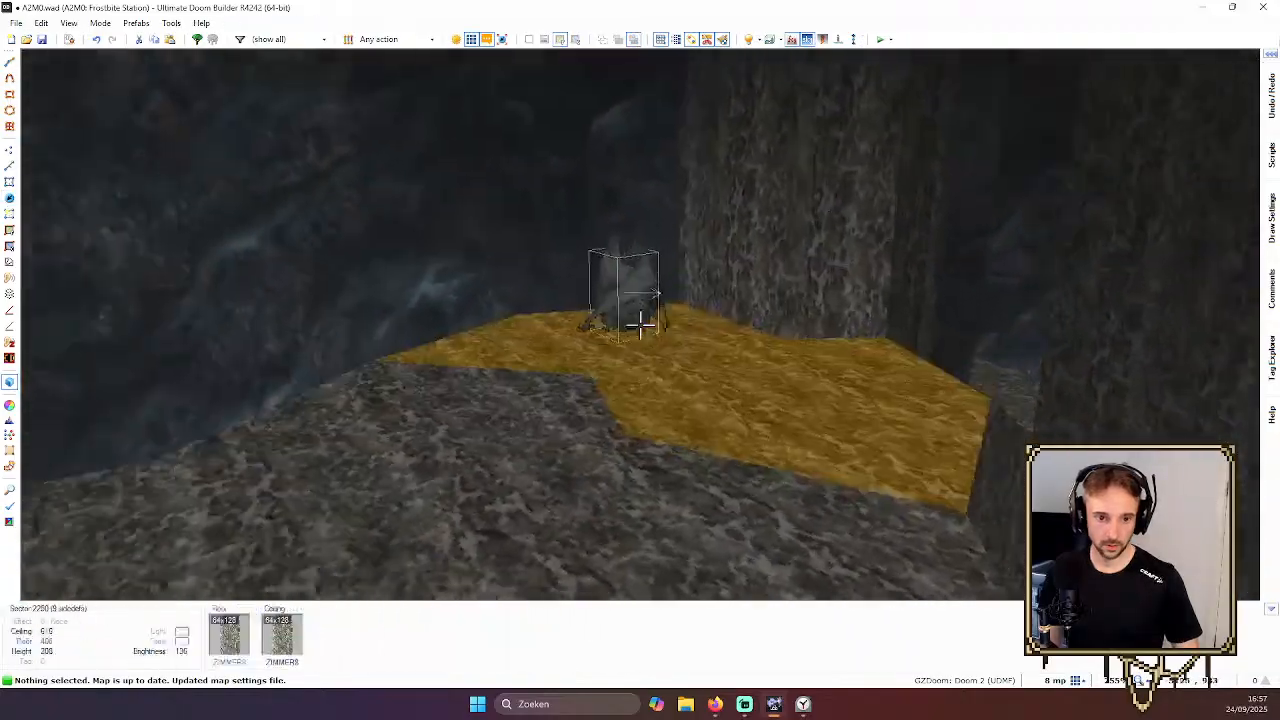
key(w)
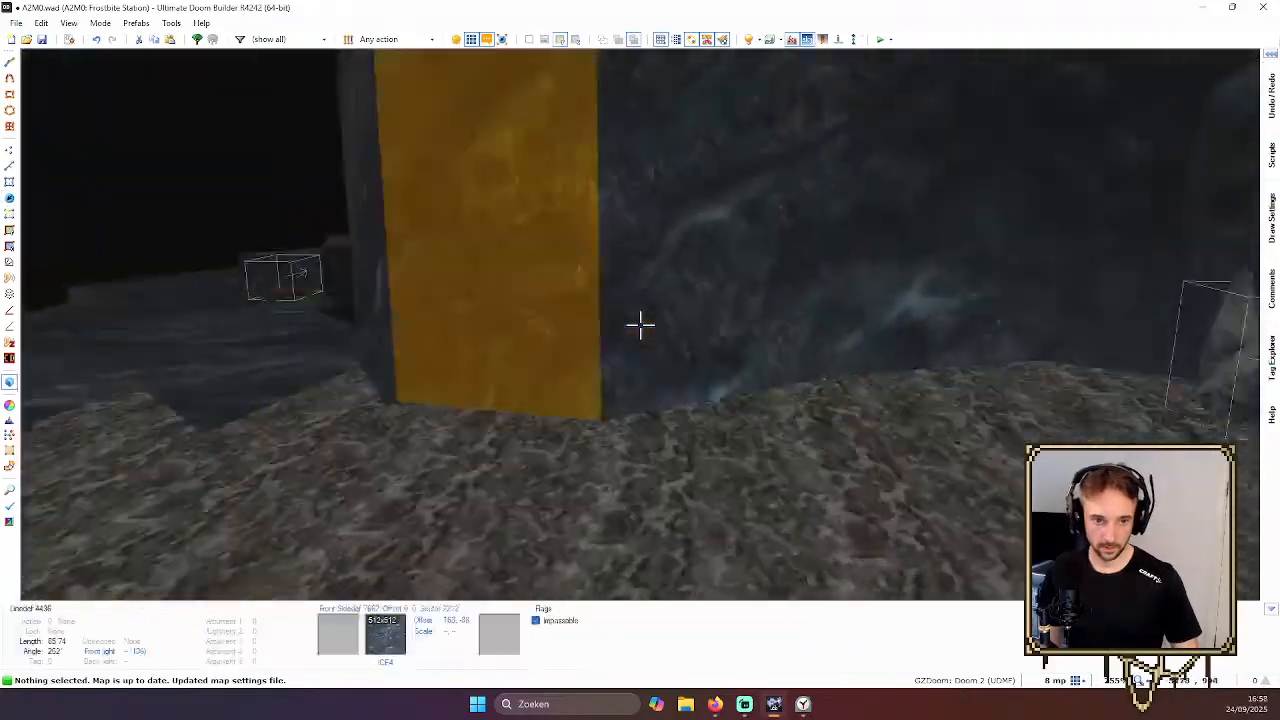
key(q)
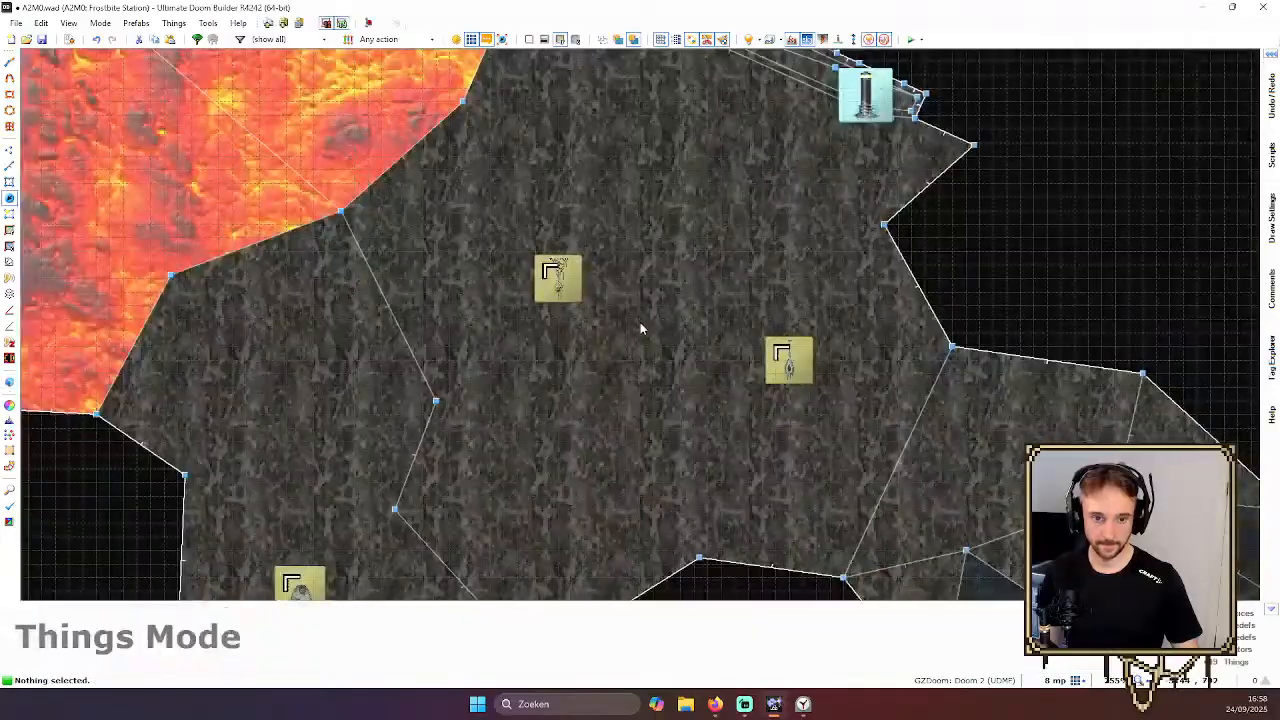
Insert a Cryocubus monster at angle 0 in the middle of the cave, northeast of the web sack, at X -5224, Y 704
scroll(641, 323, down, 4)
scroll(594, 344, up, 3)
key(Insert)
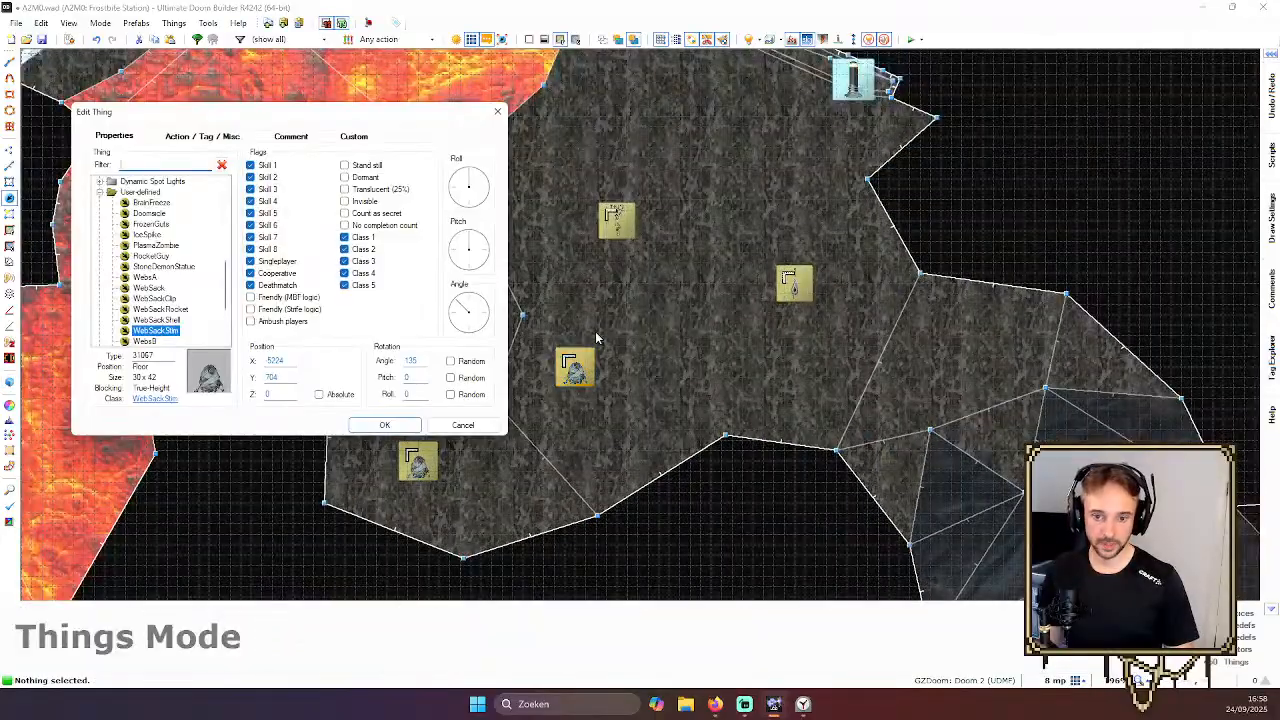
click(488, 316)
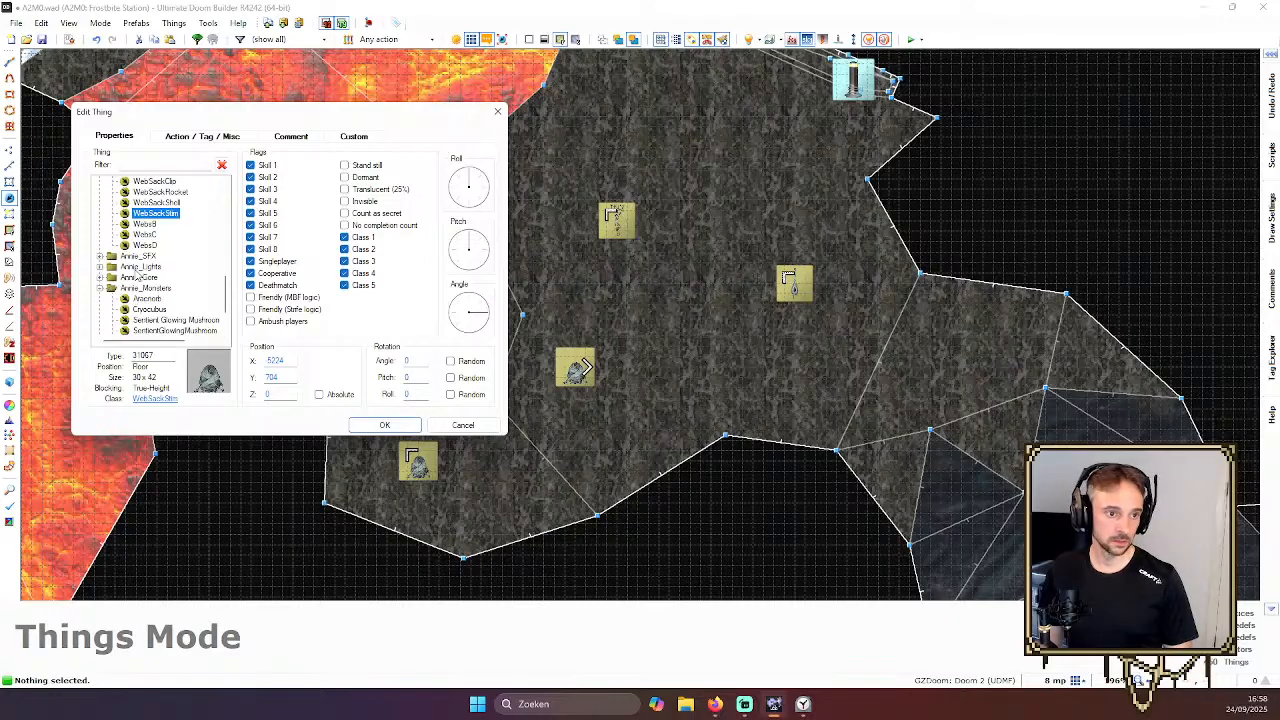
click(155, 277)
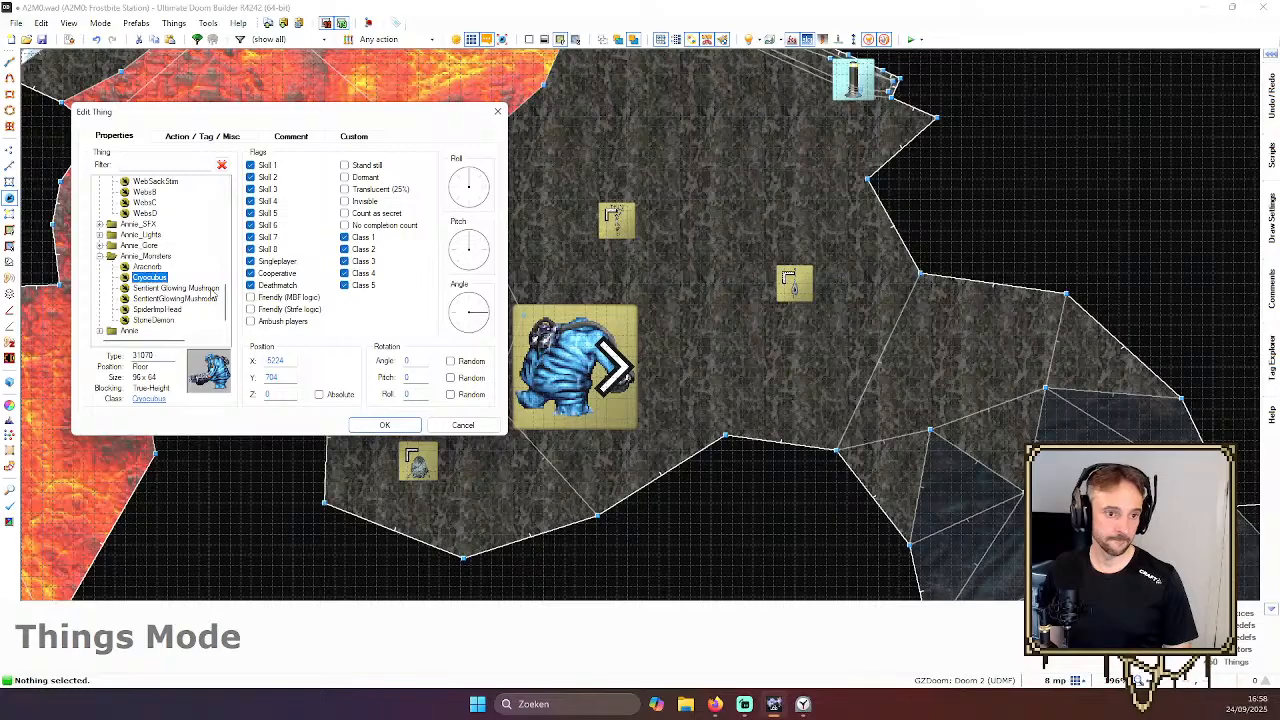
click(385, 425)
Check the Cryocubus's facing direction in the 3D view and set its angle to 45 degrees
key(q)
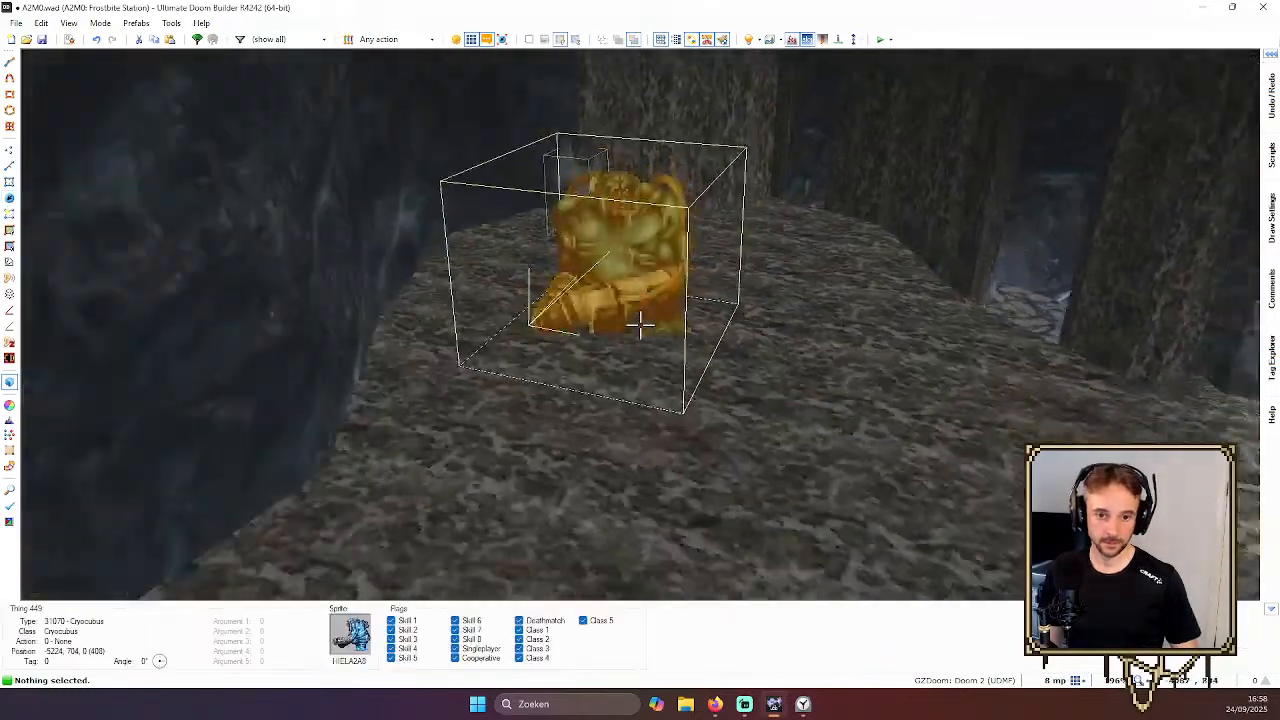
key(d)
key(e)
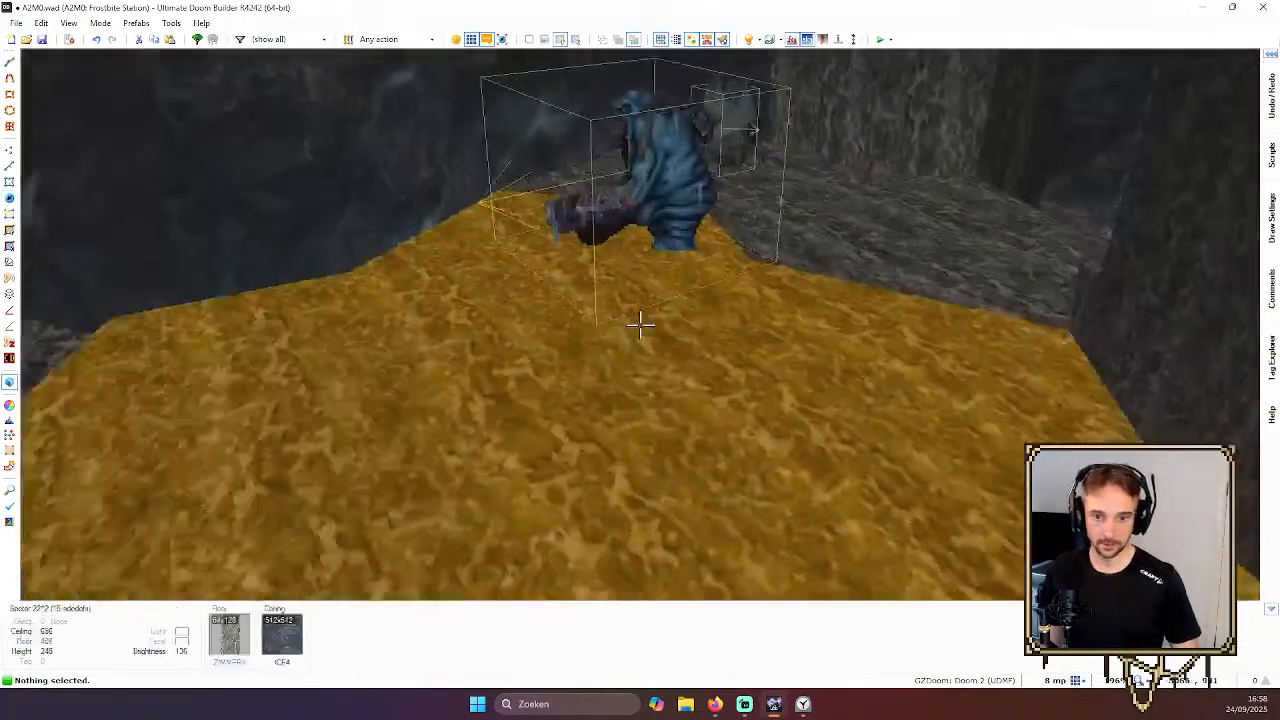
key(d)
key(q)
scroll(642, 328, down, 1)
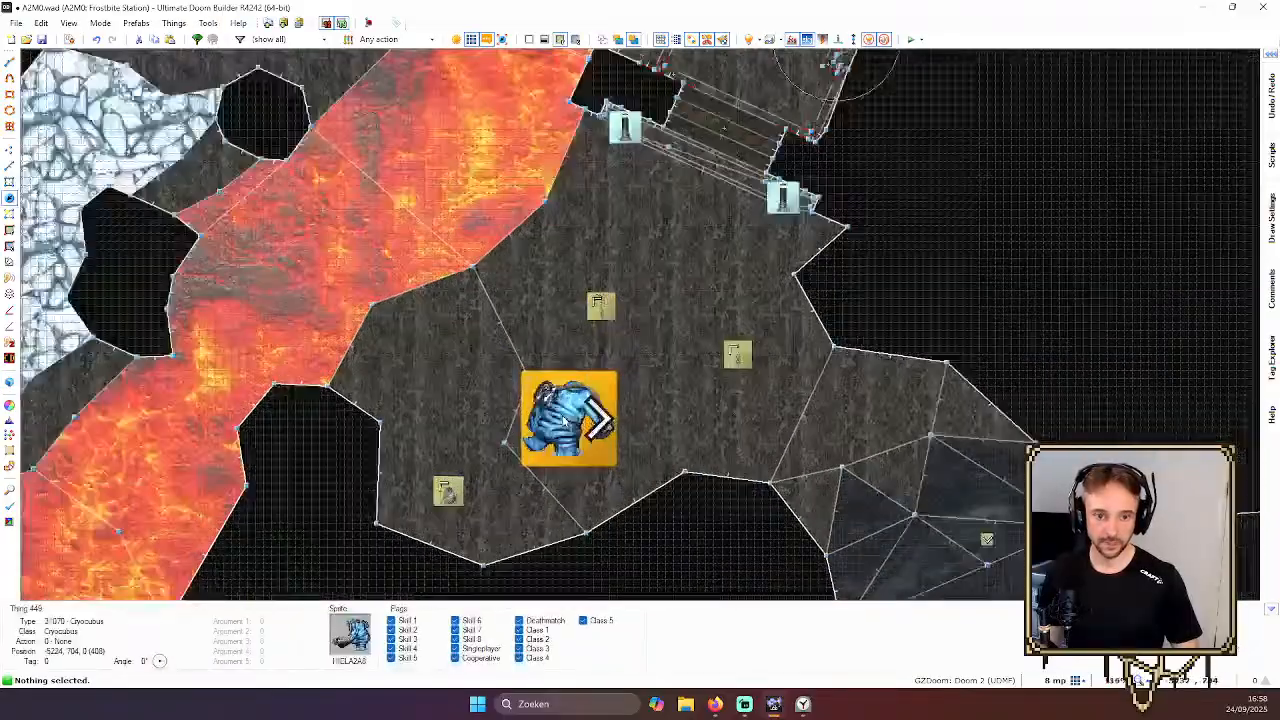
right_click(570, 421)
click(476, 299)
click(384, 425)
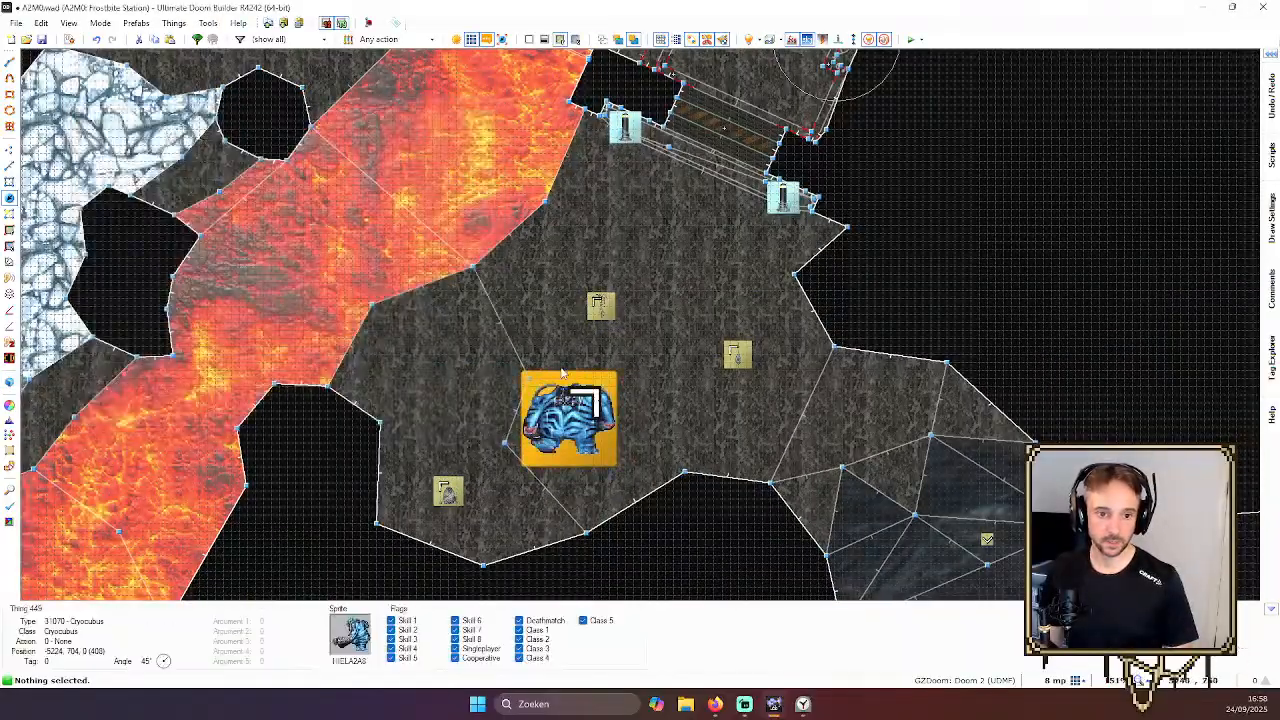
Check the turned Cryocubus in 3D and move it west to X -5352, Y 744, just north of the web sack
key(q)
key(e)
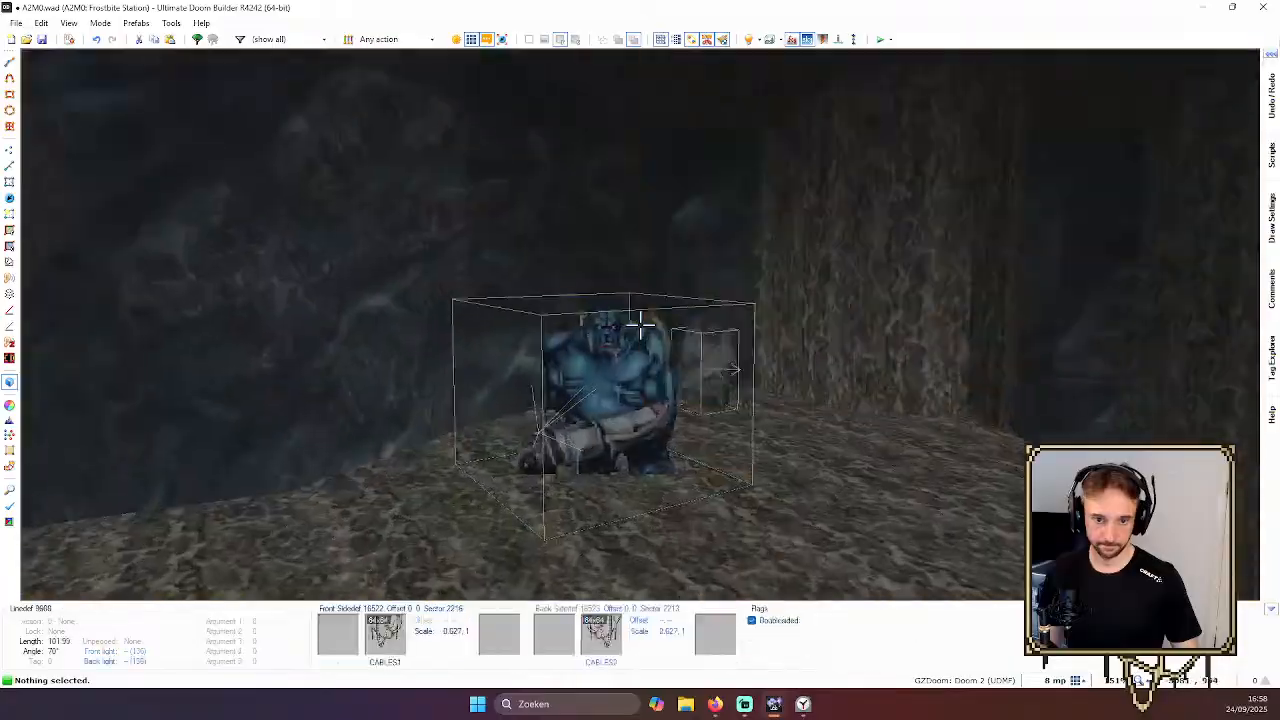
key(d)
key(q)
key(space)
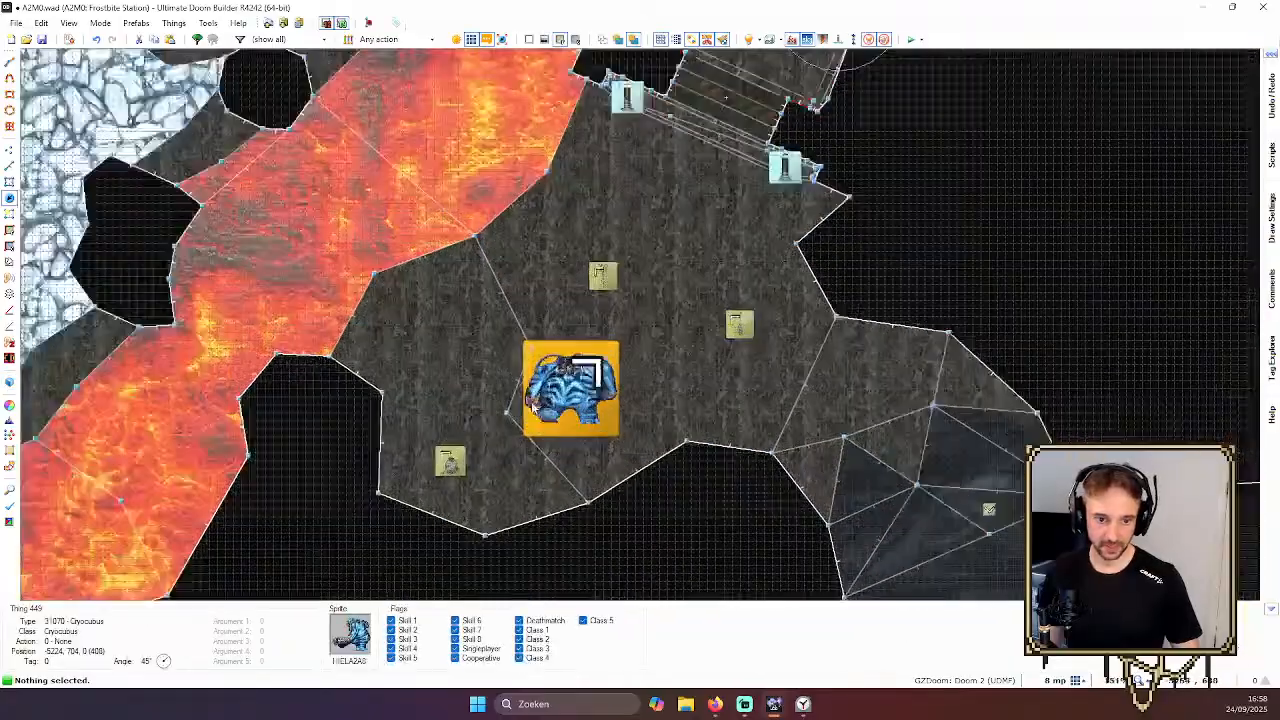
right_drag(545, 399, 402, 350)
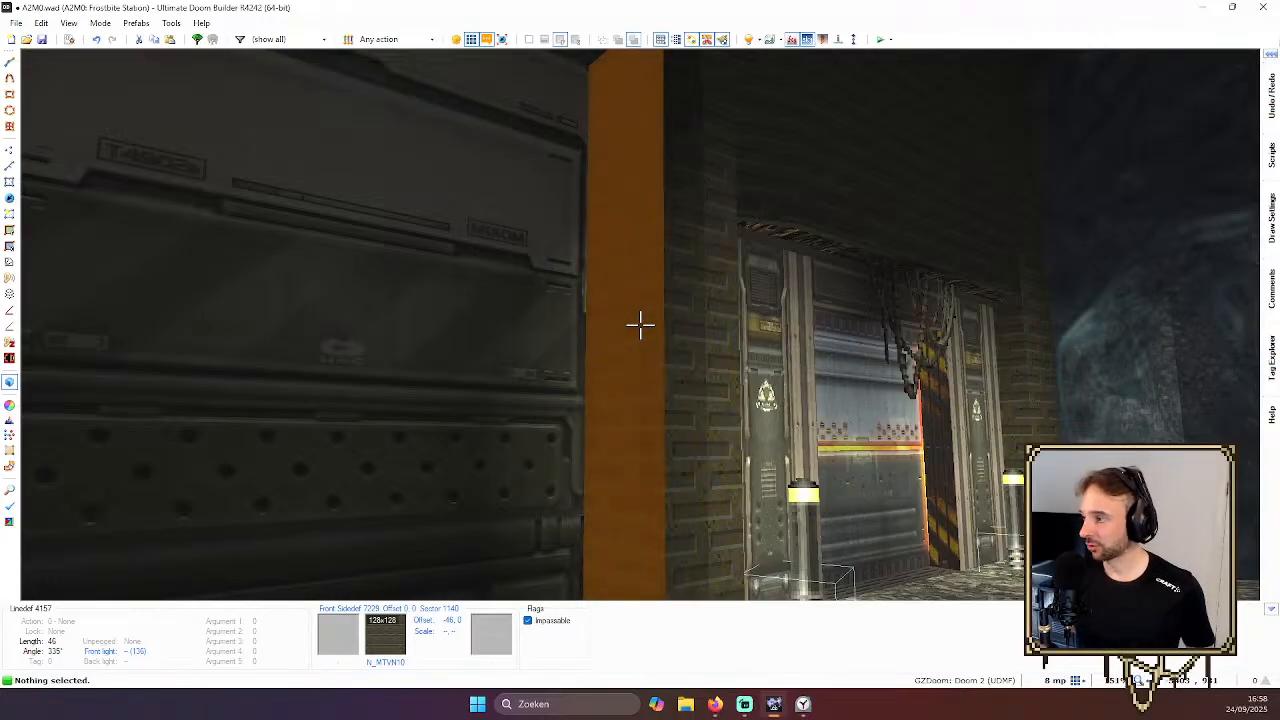
Inspect the Cryocubus beside the web sack in the 3D view, from the cave entrance and from the dark cavern outside
key(s)
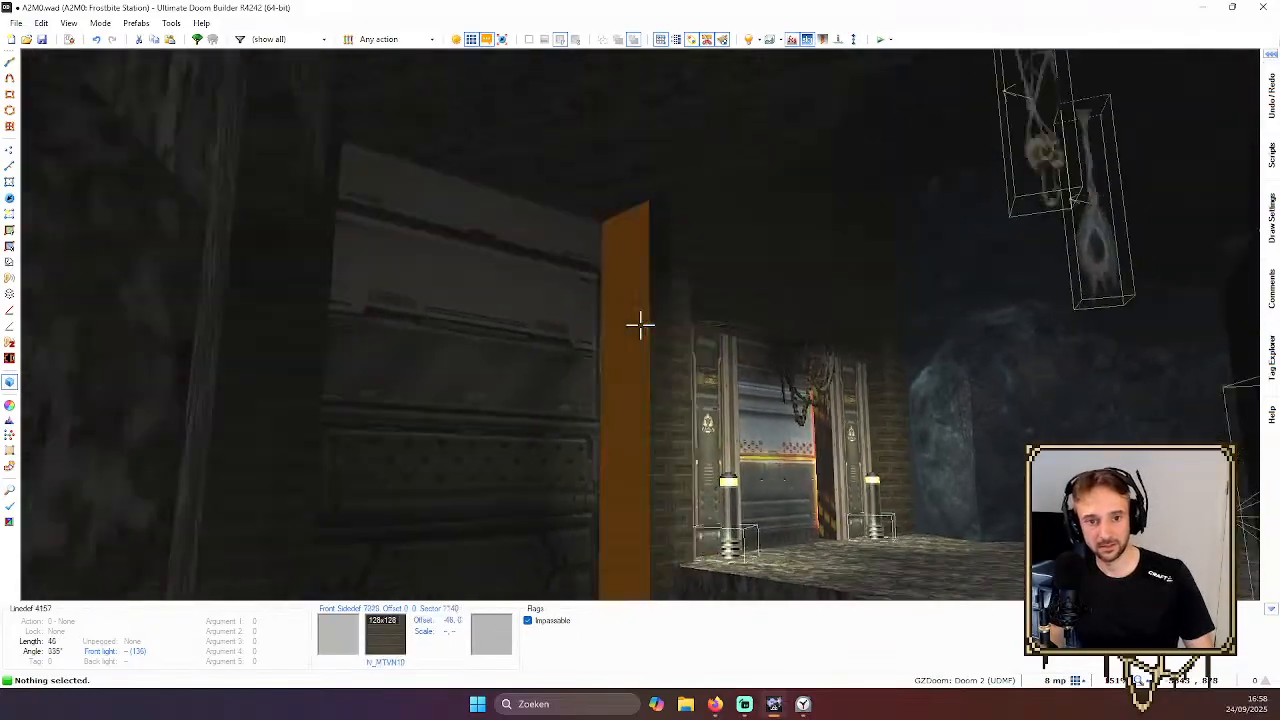
key(a)
key(s)
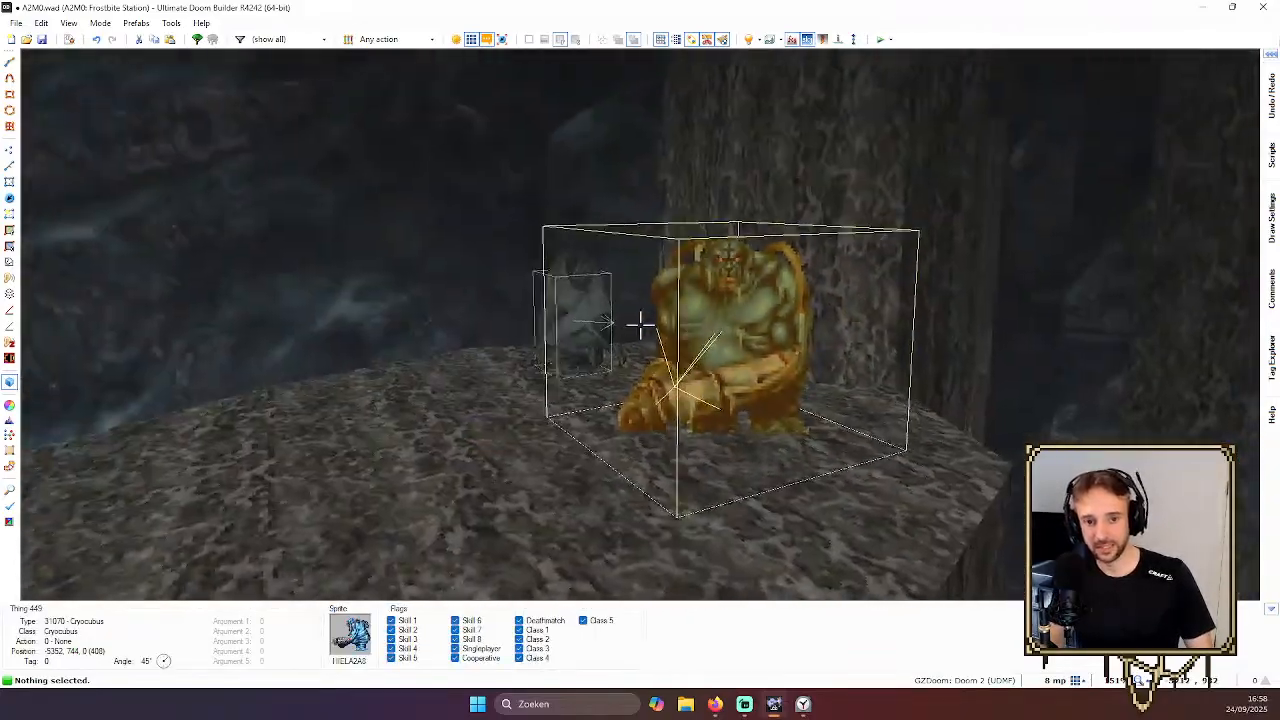
key(a)
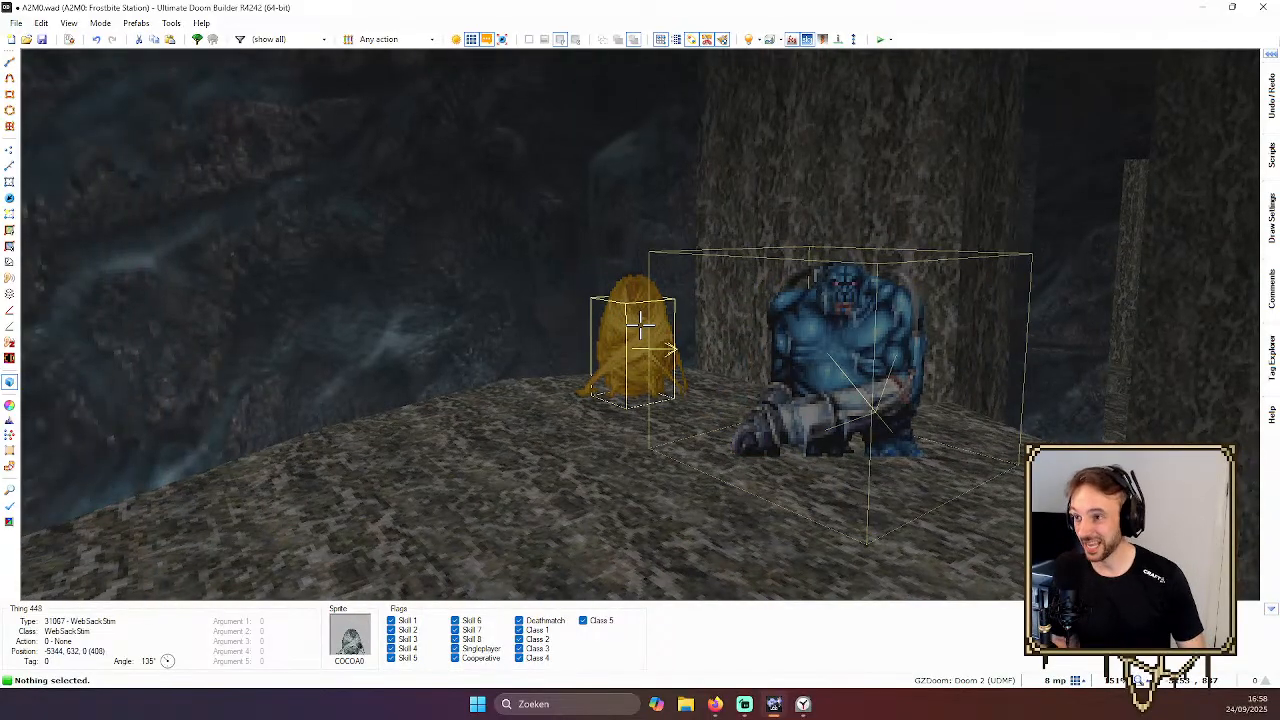
key(s)
key(w)
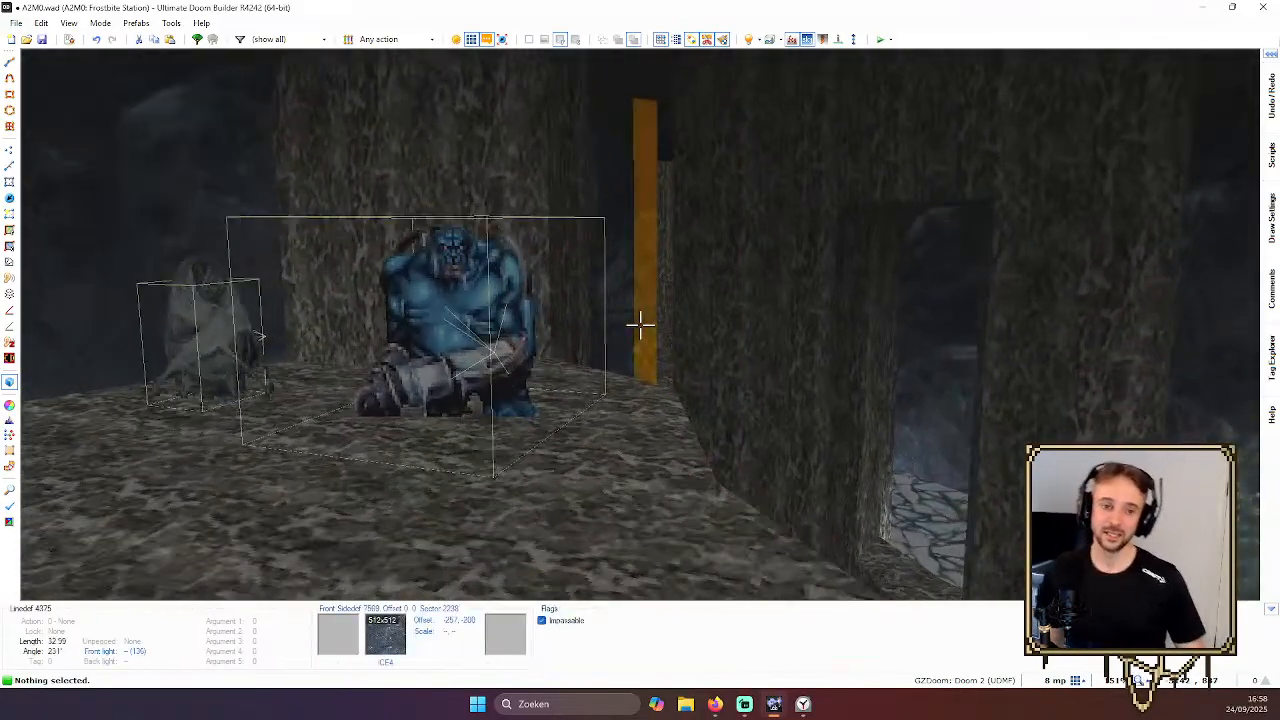
key(d)
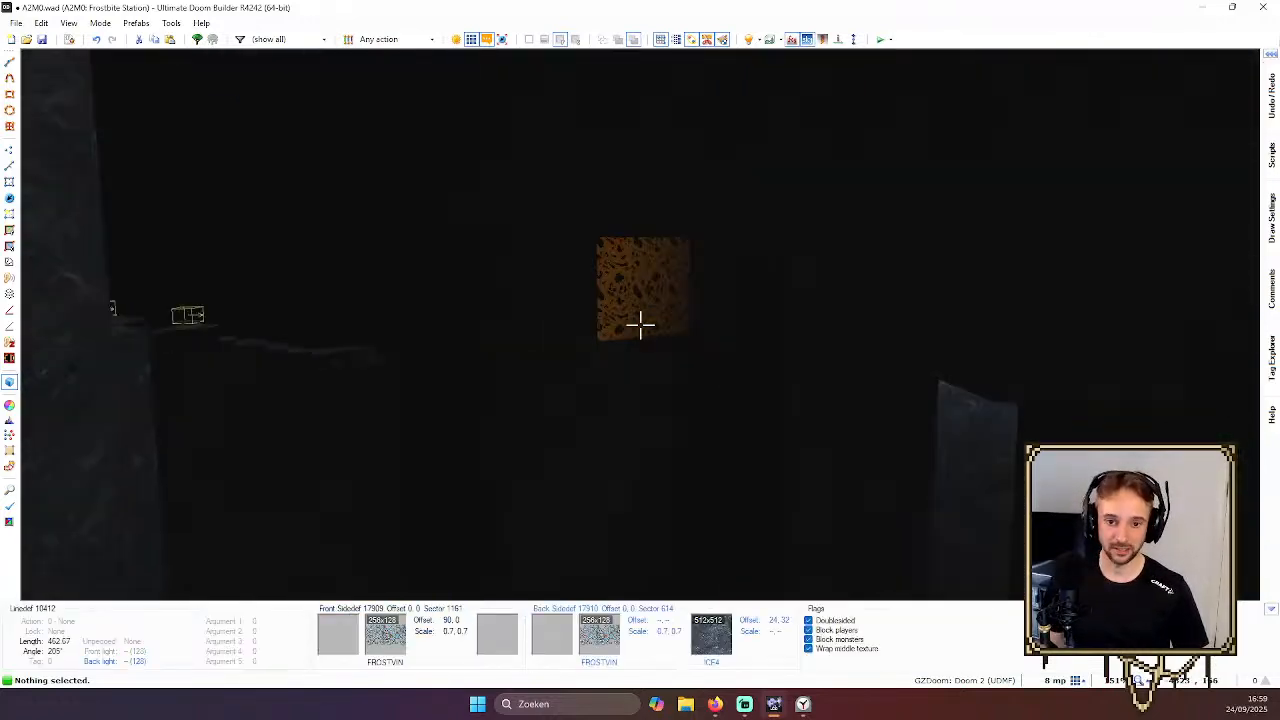
key(s)
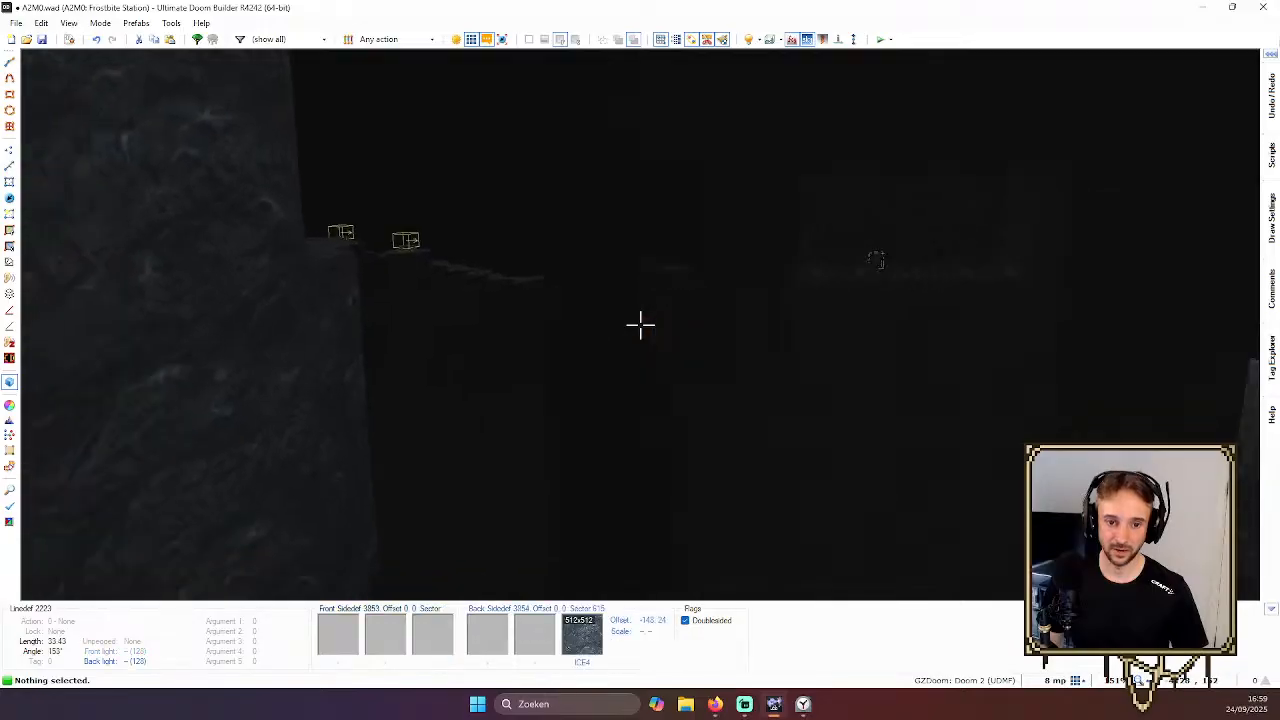
key(w)
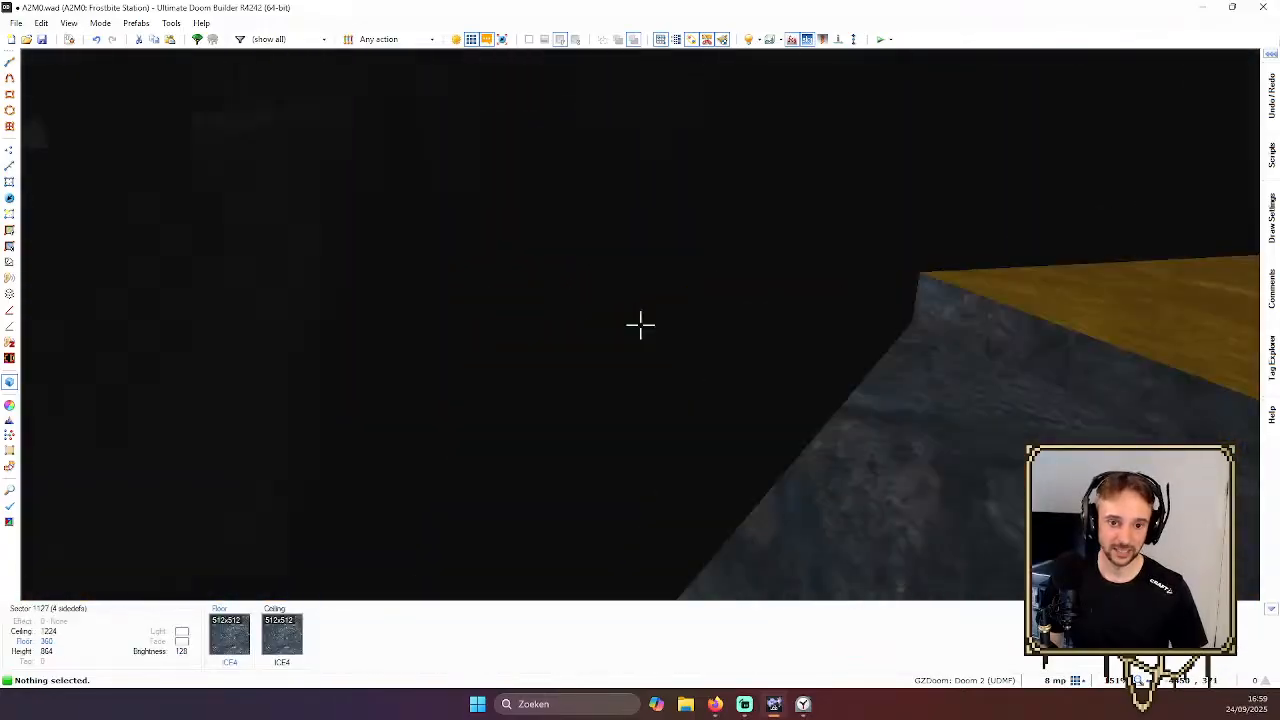
key(w)
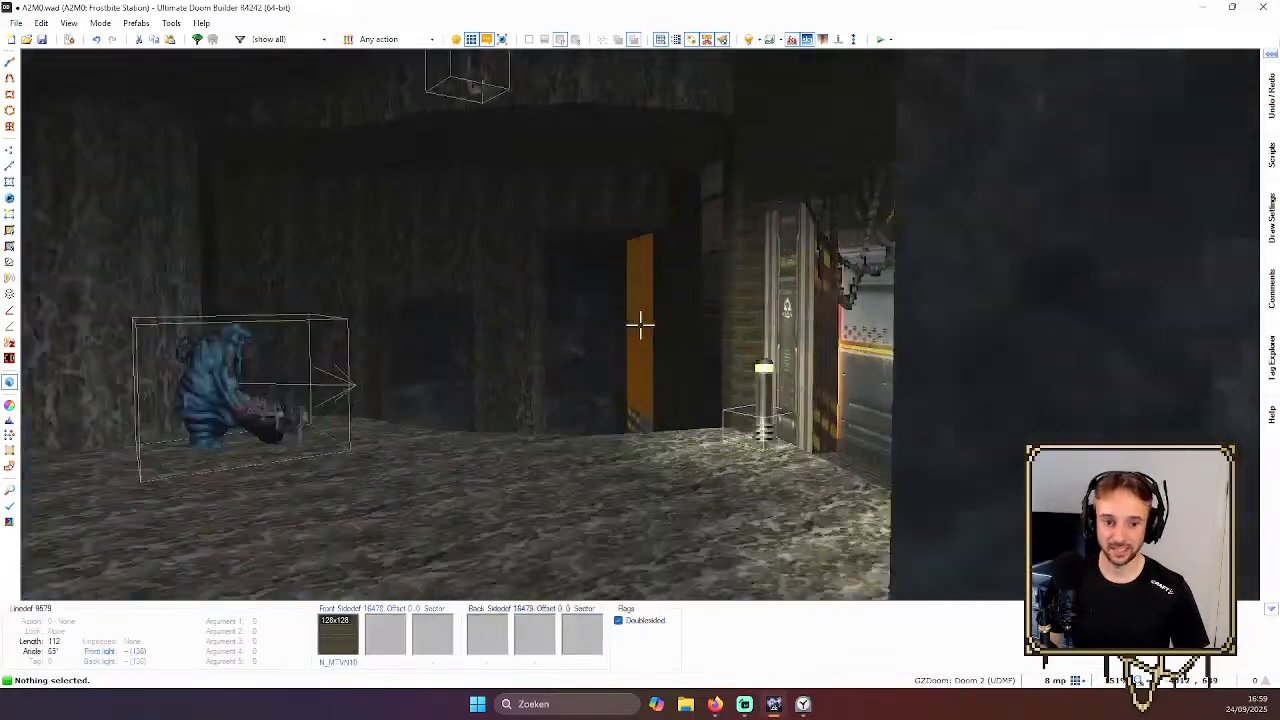
key(w)
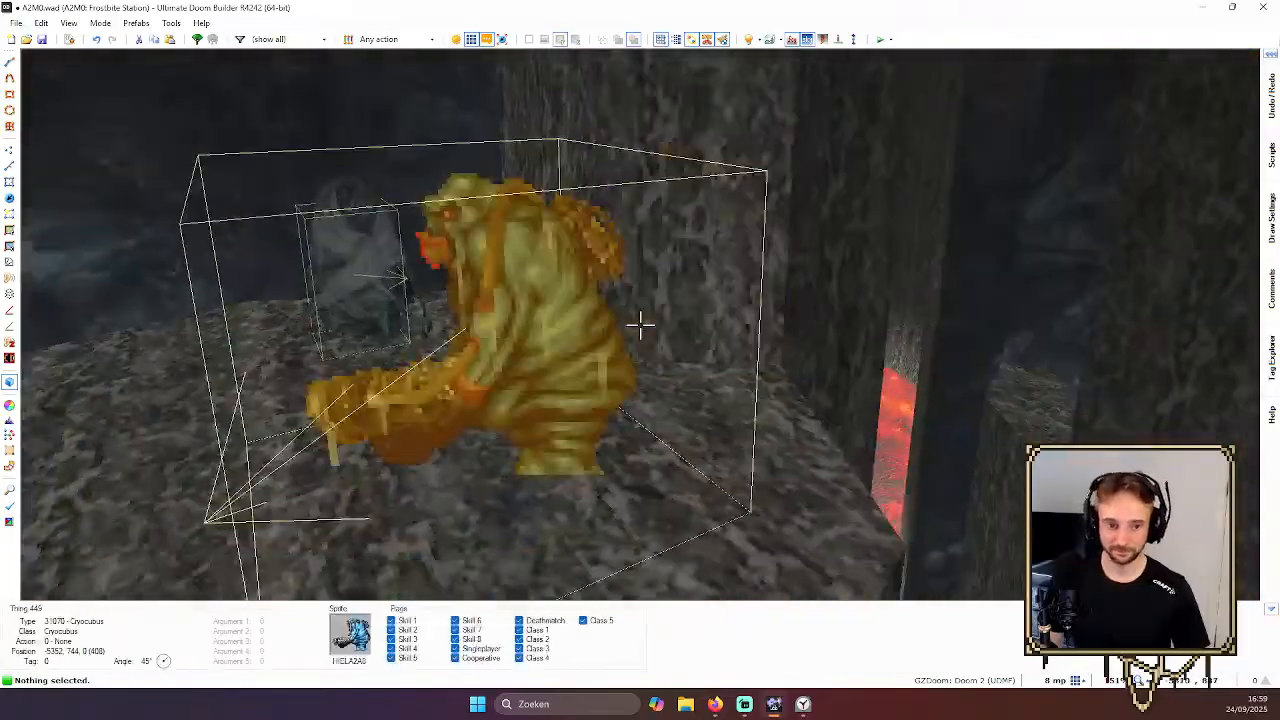
key(w)
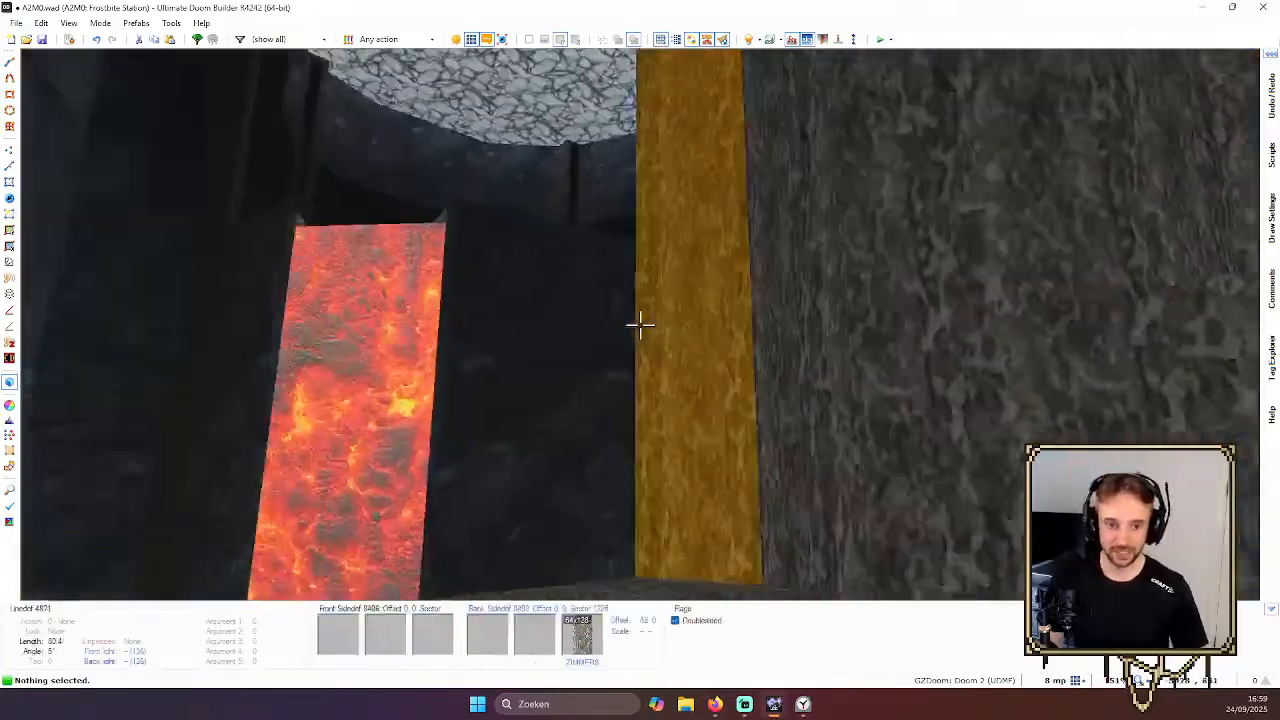
Examine the red-lit stairs, the web alcove, the lava river and the surrounding rock ledges in the 3D view
key(w)
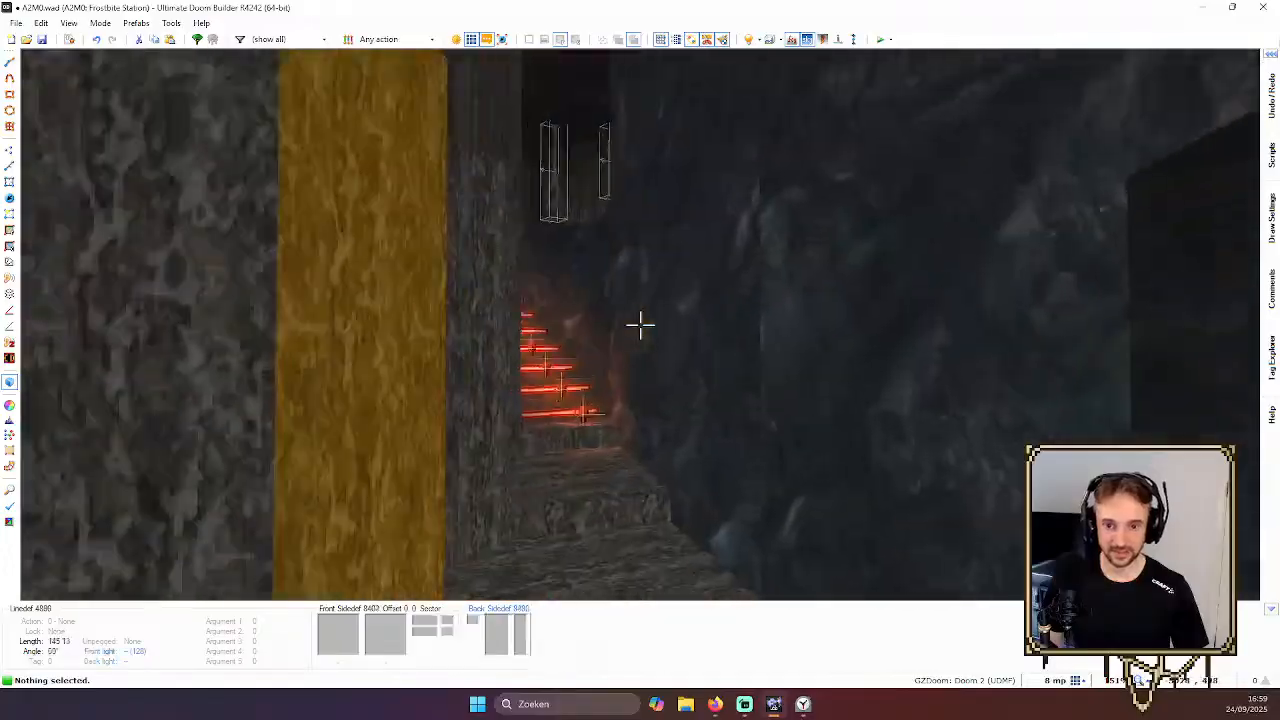
key(w)
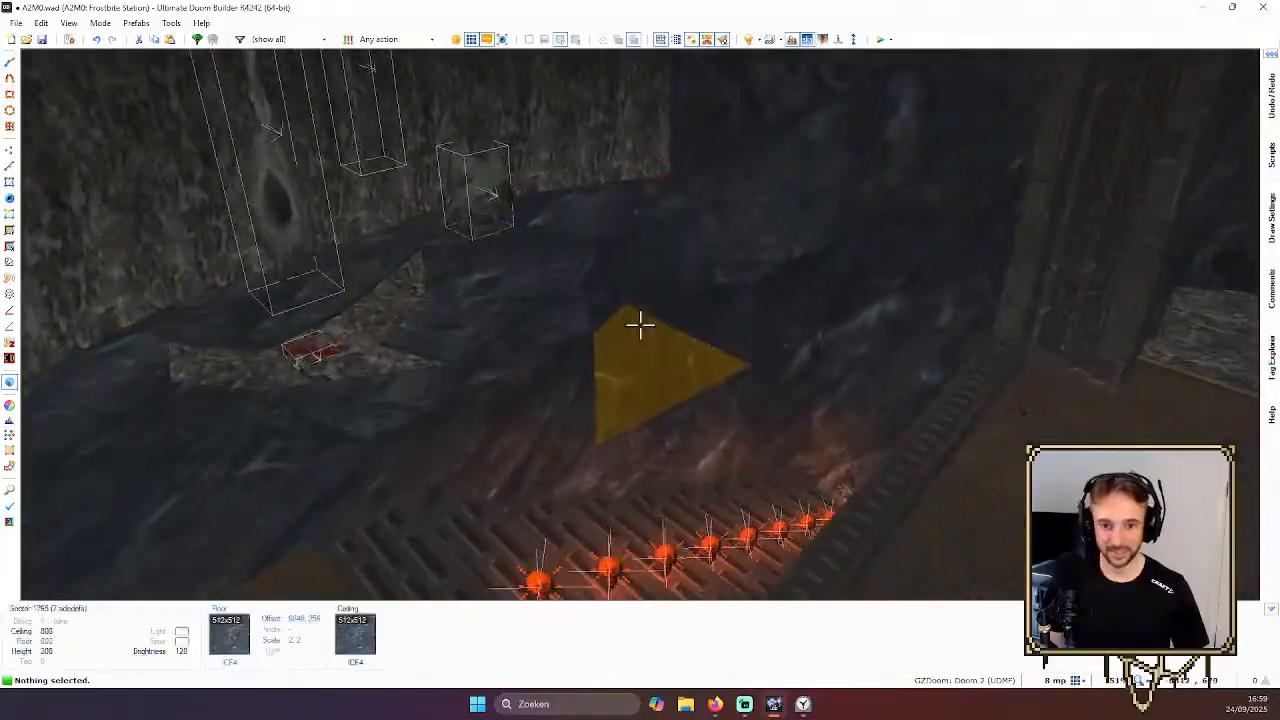
key(w)
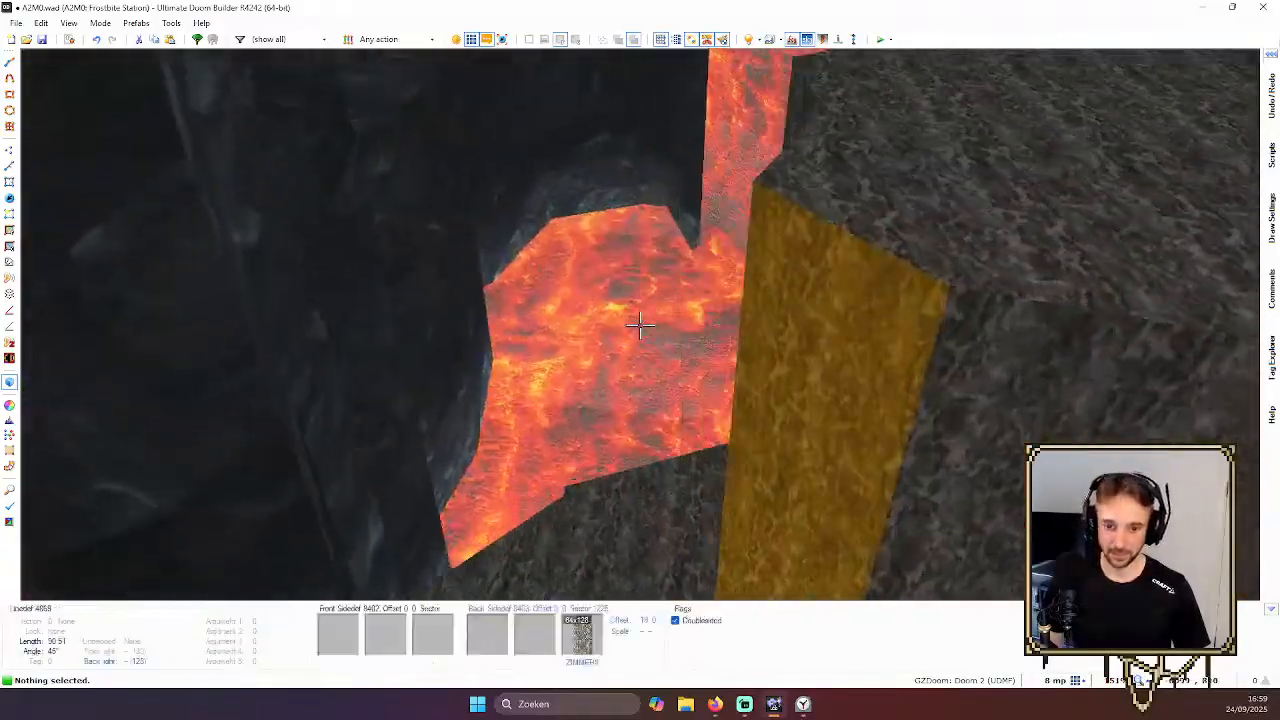
key(s)
key(q)
scroll(641, 310, down, 3)
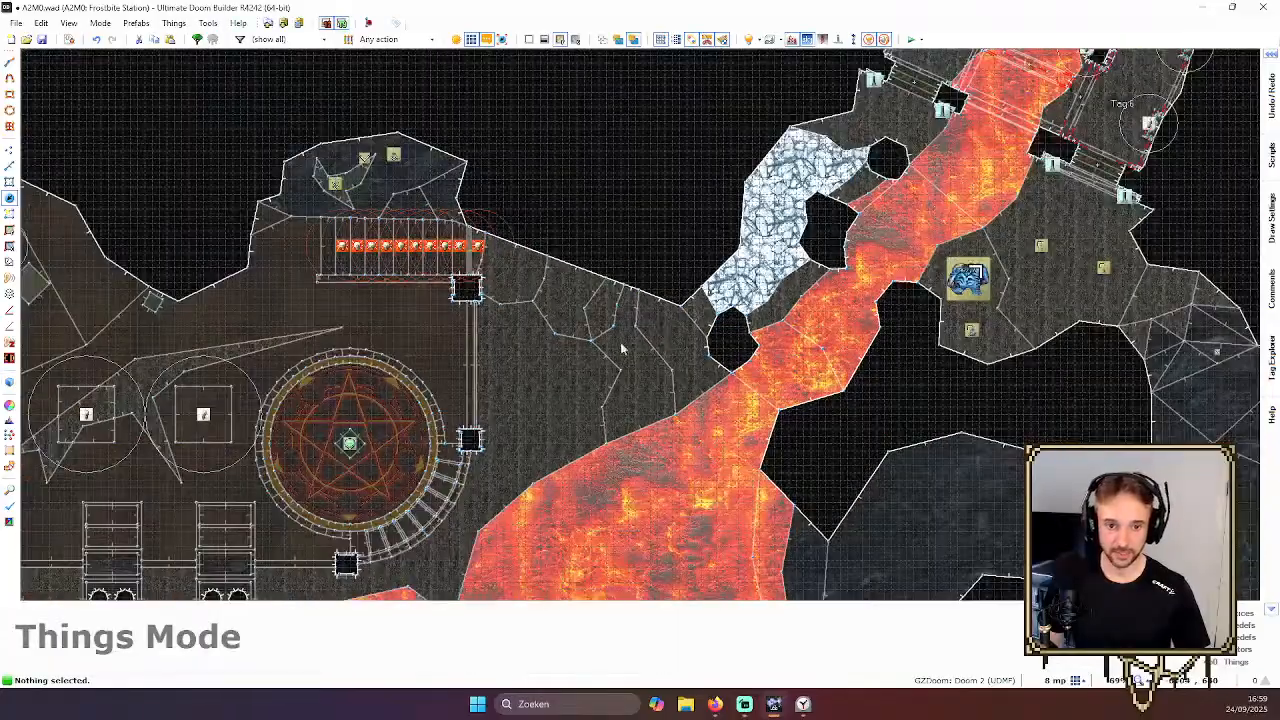
key(q)
key(w)
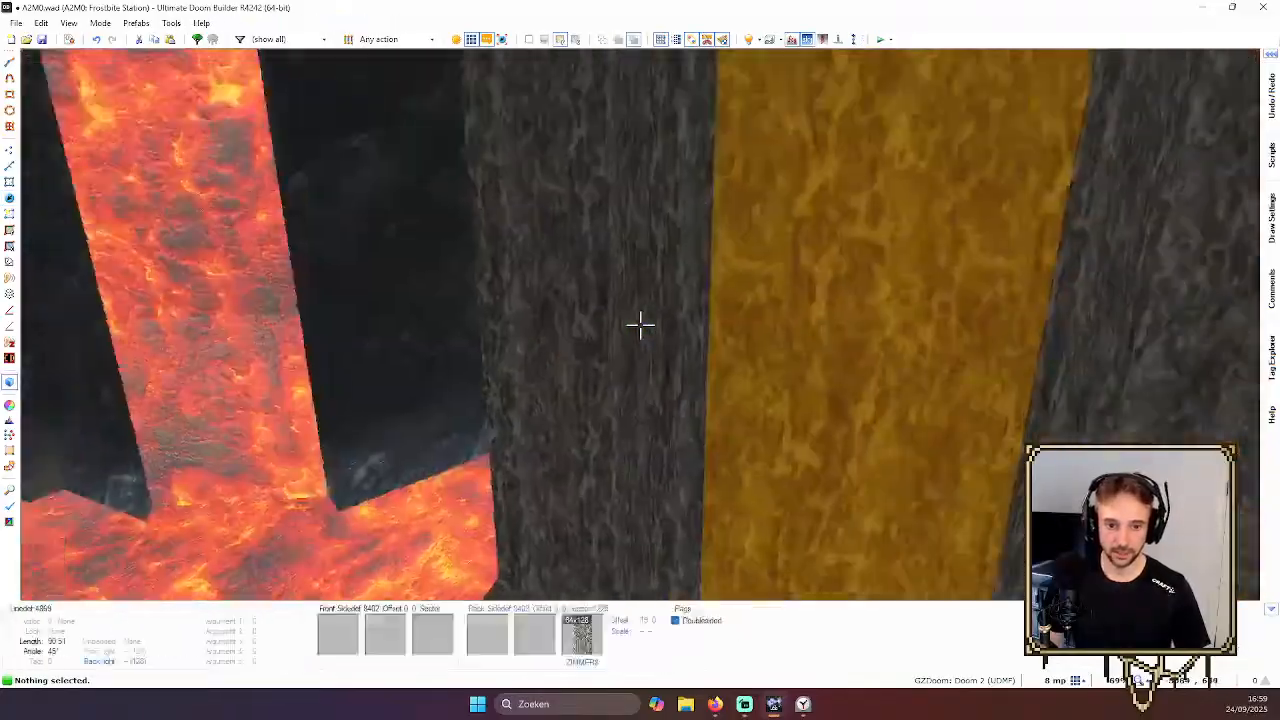
key(w)
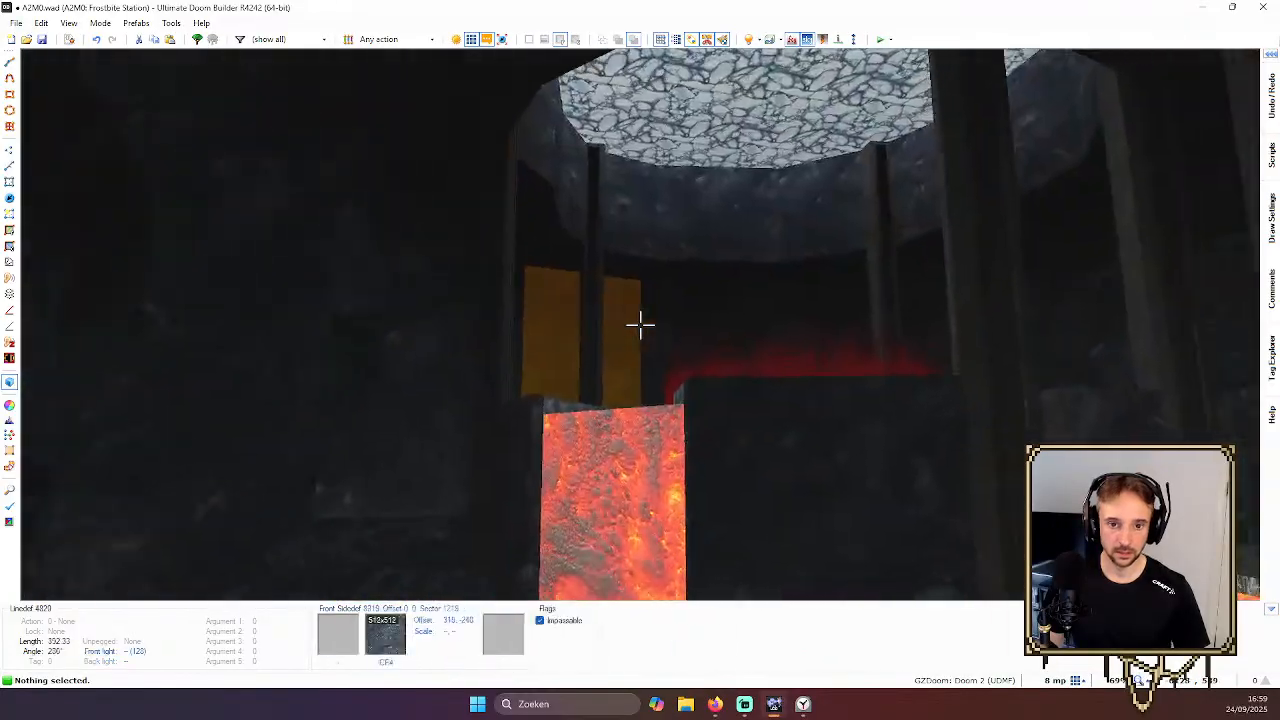
key(w)
key(w)
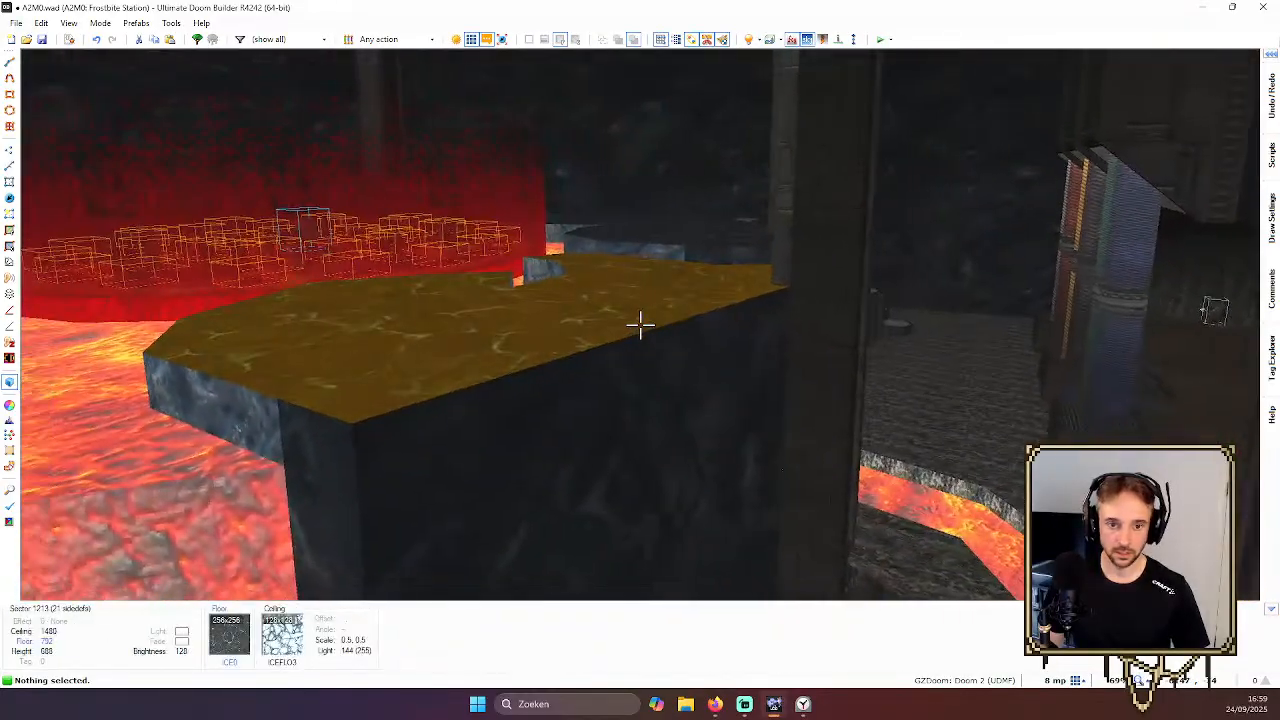
Examine the rock ledges beside the lava and the pentagram platform in the 3D view
key(w)
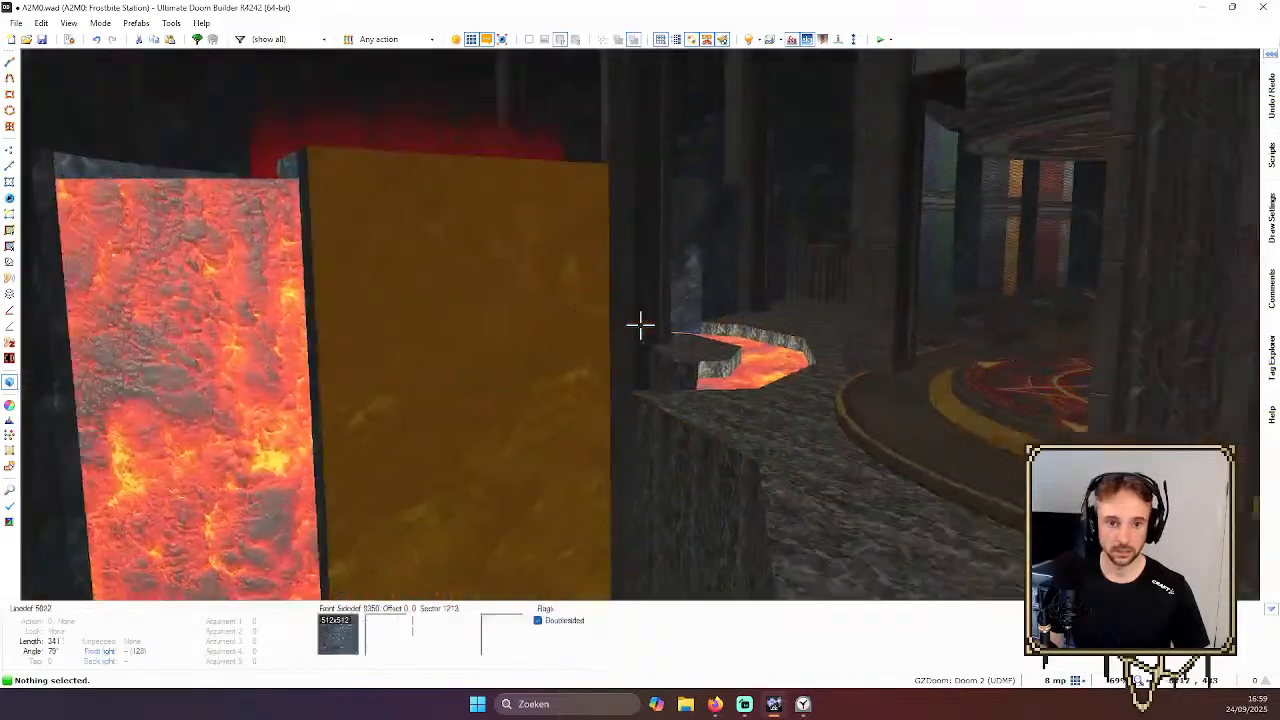
key(w)
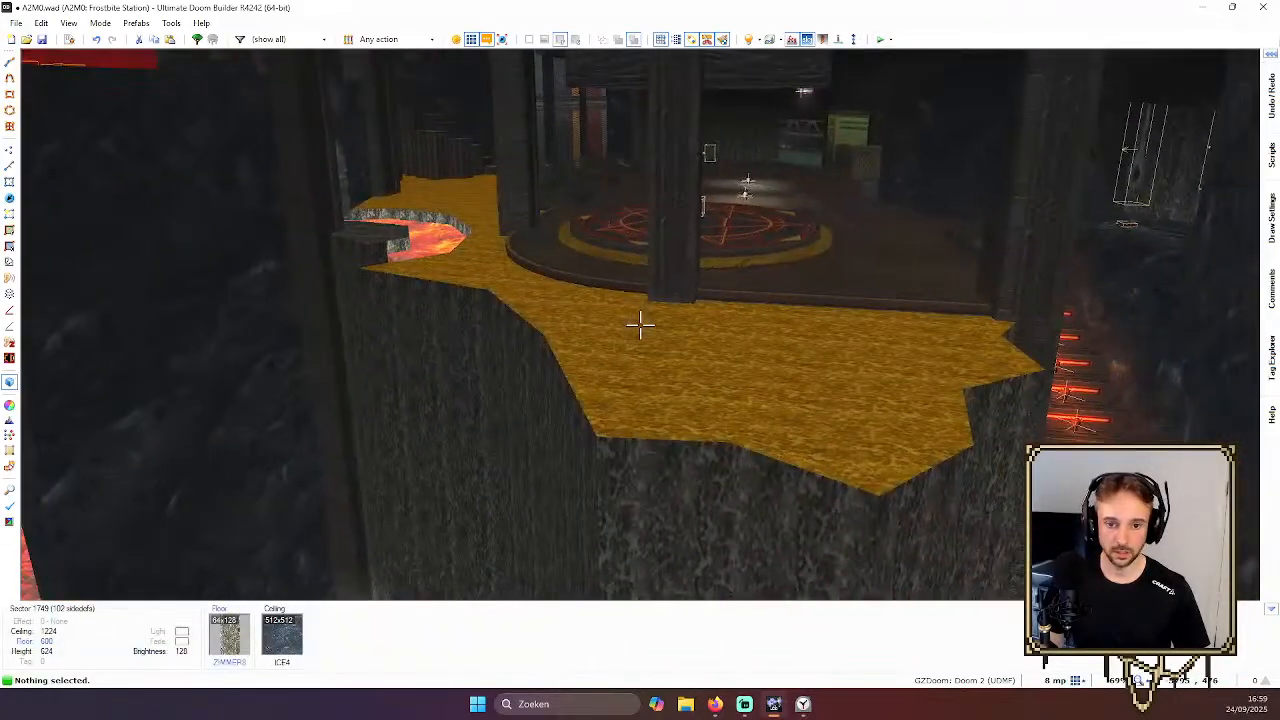
key(w)
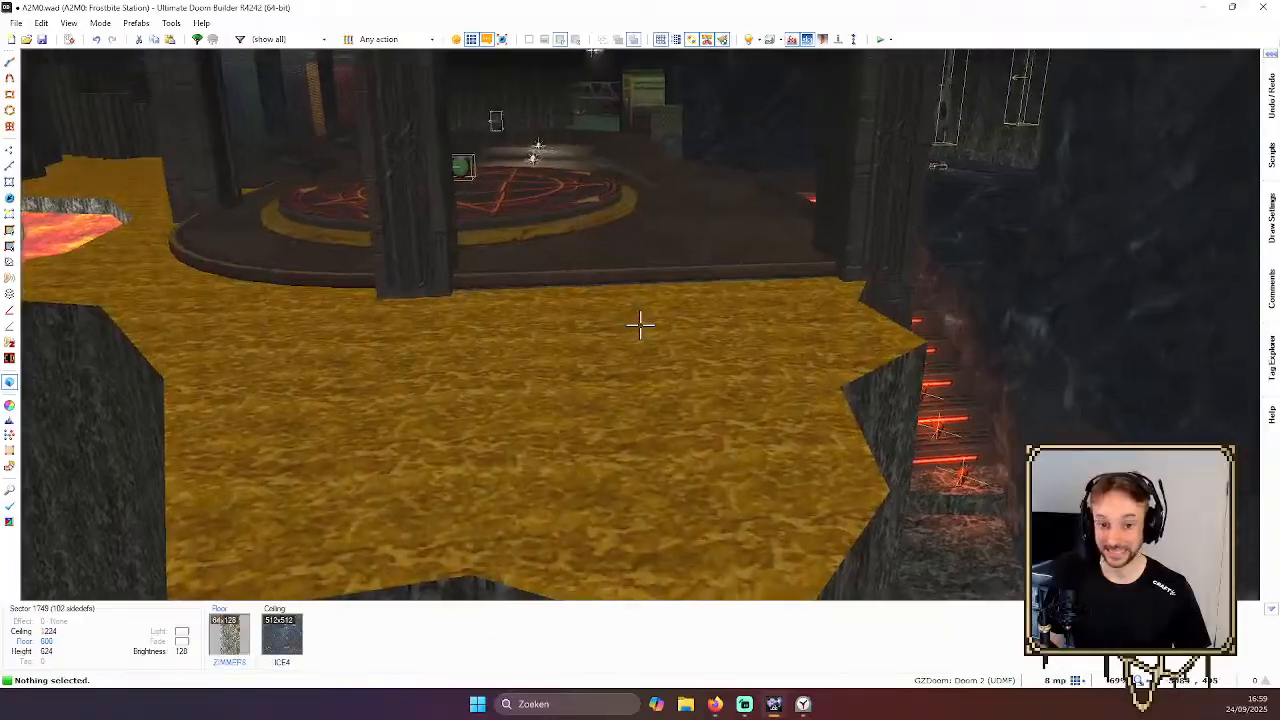
Go to the northern part of the map and inspect the large round metal platform with its red-lit centre in 3D
key(t)
scroll(534, 298, down, 5)
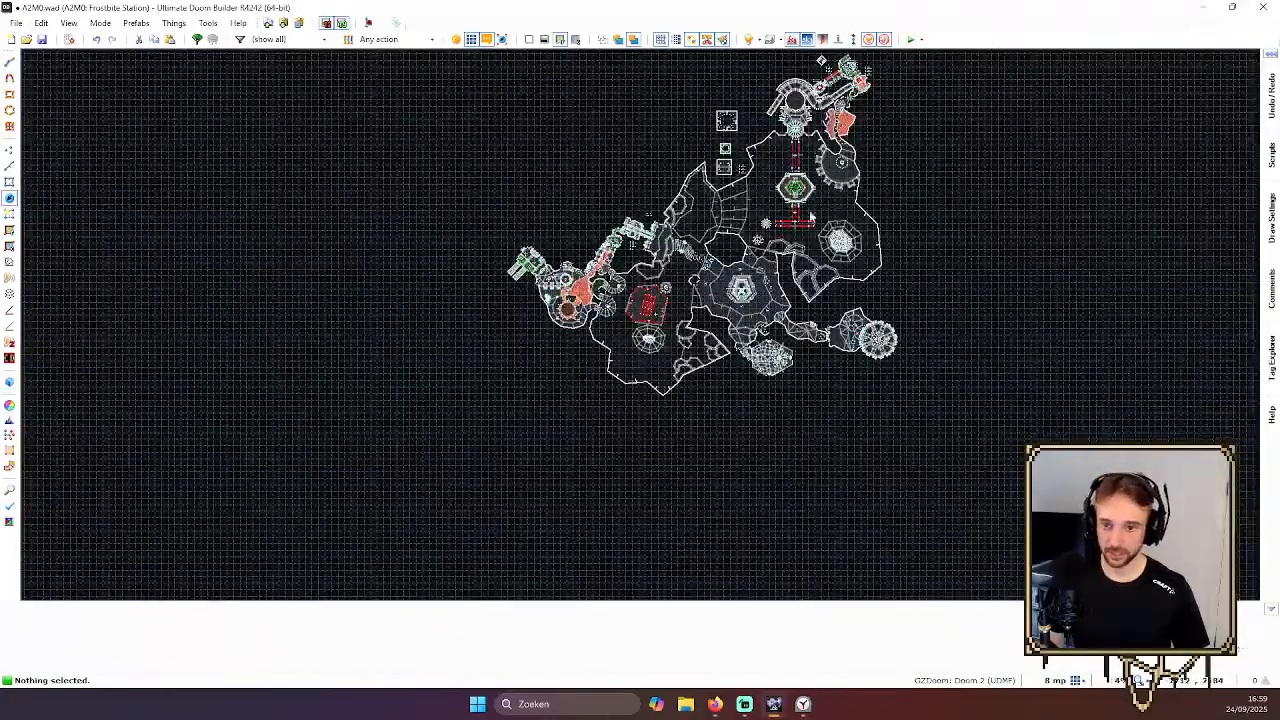
scroll(769, 136, up, 5)
key(q)
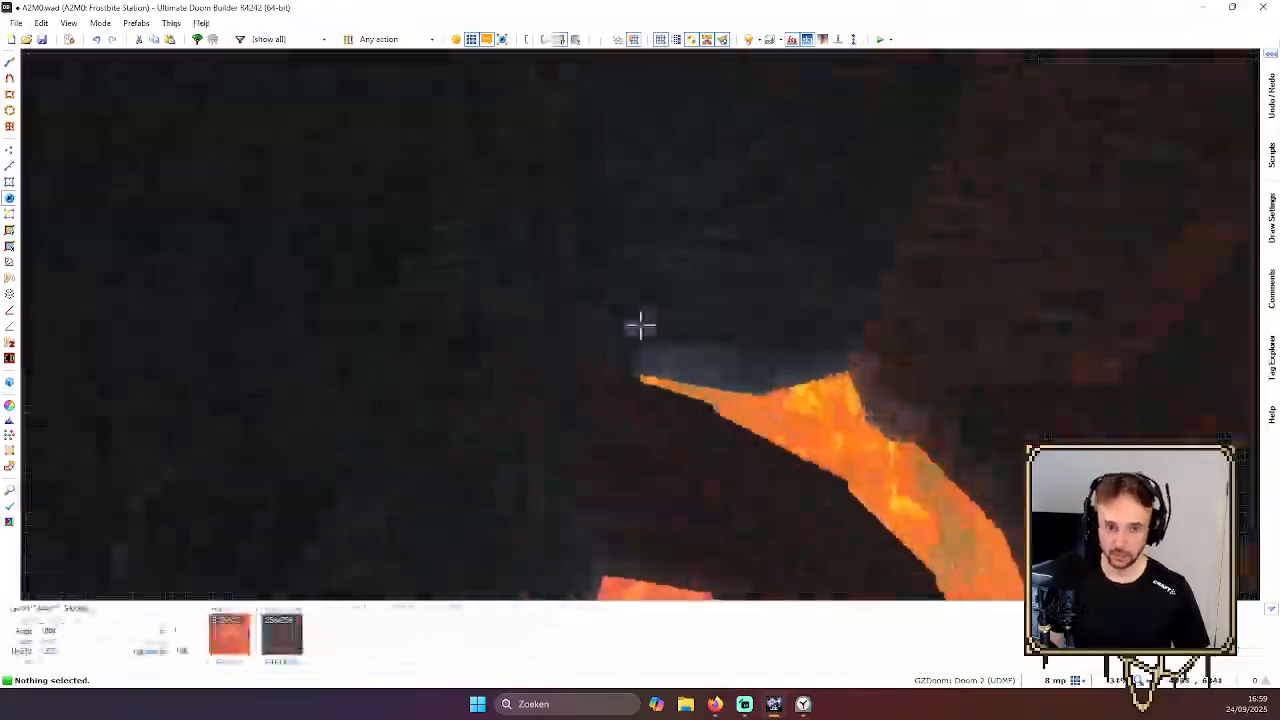
key(w)
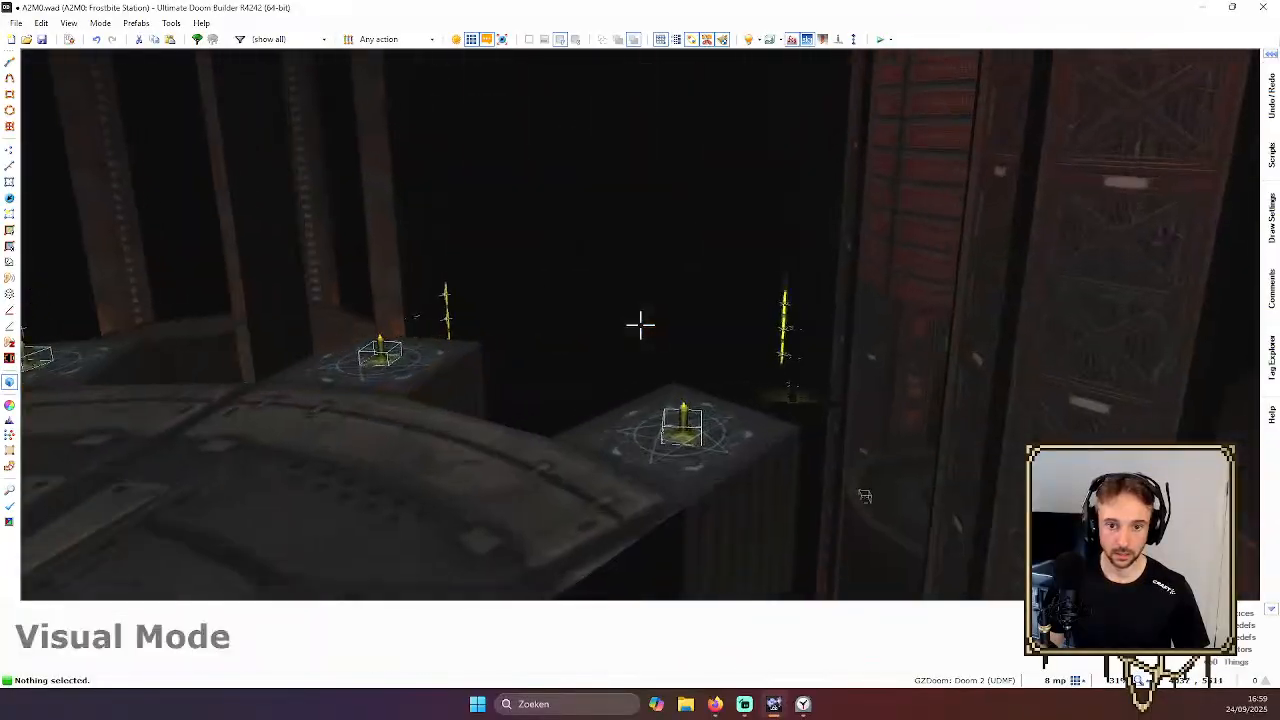
key(w)
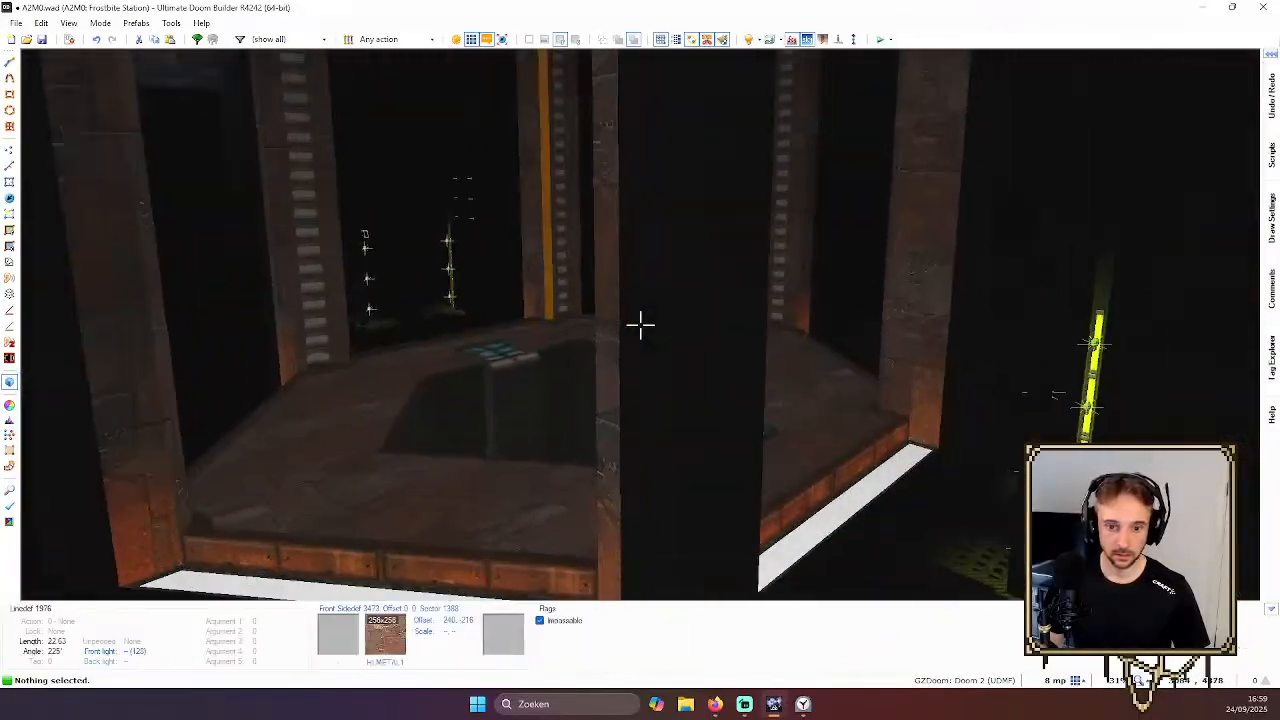
key(w)
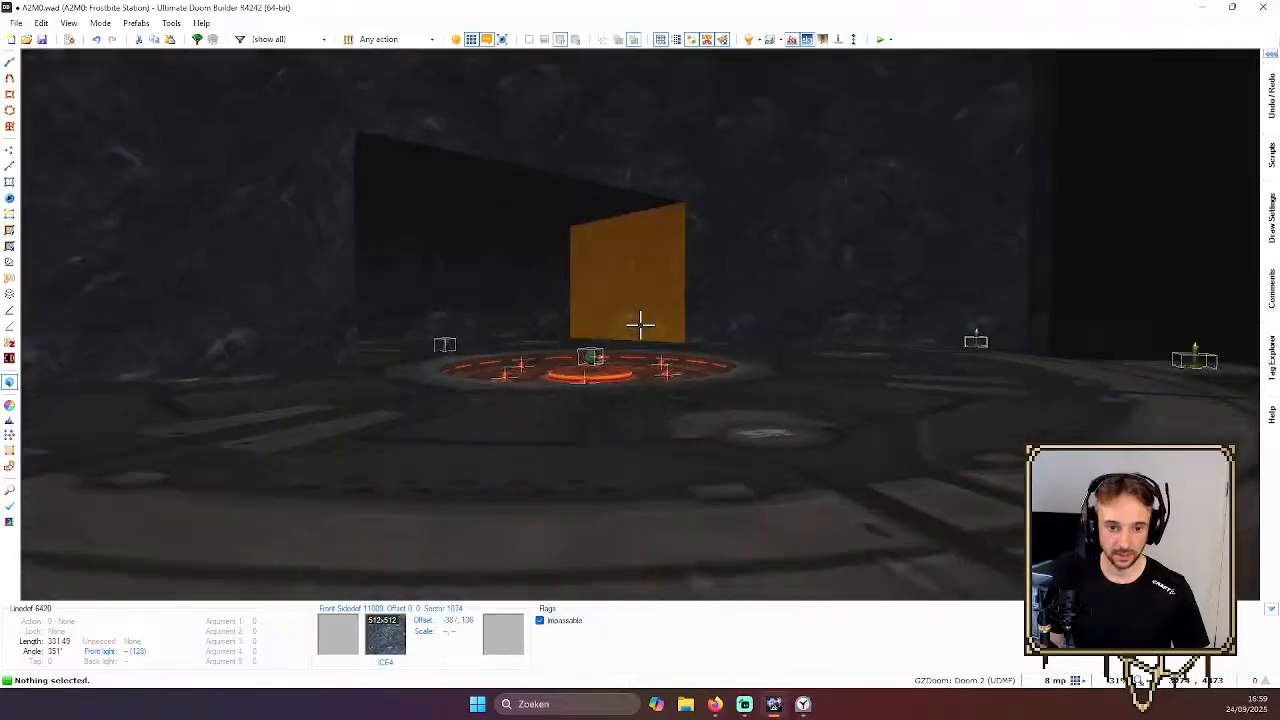
key(w)
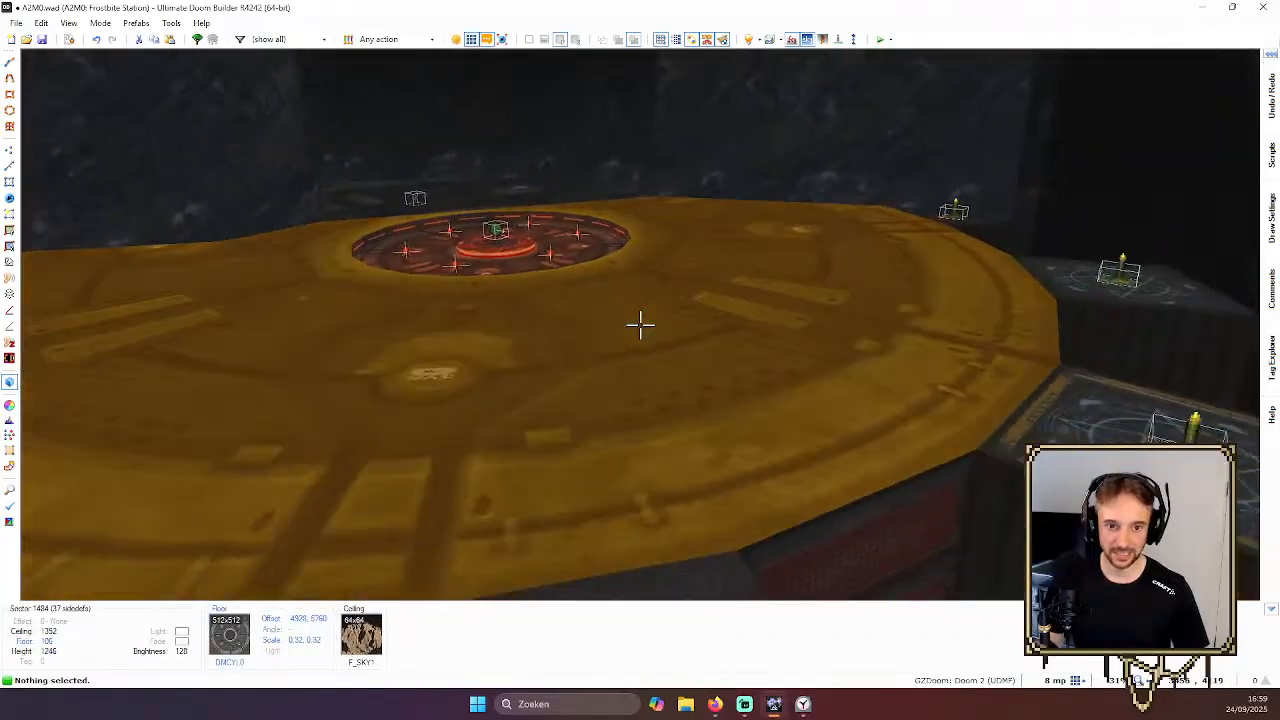
key(w)
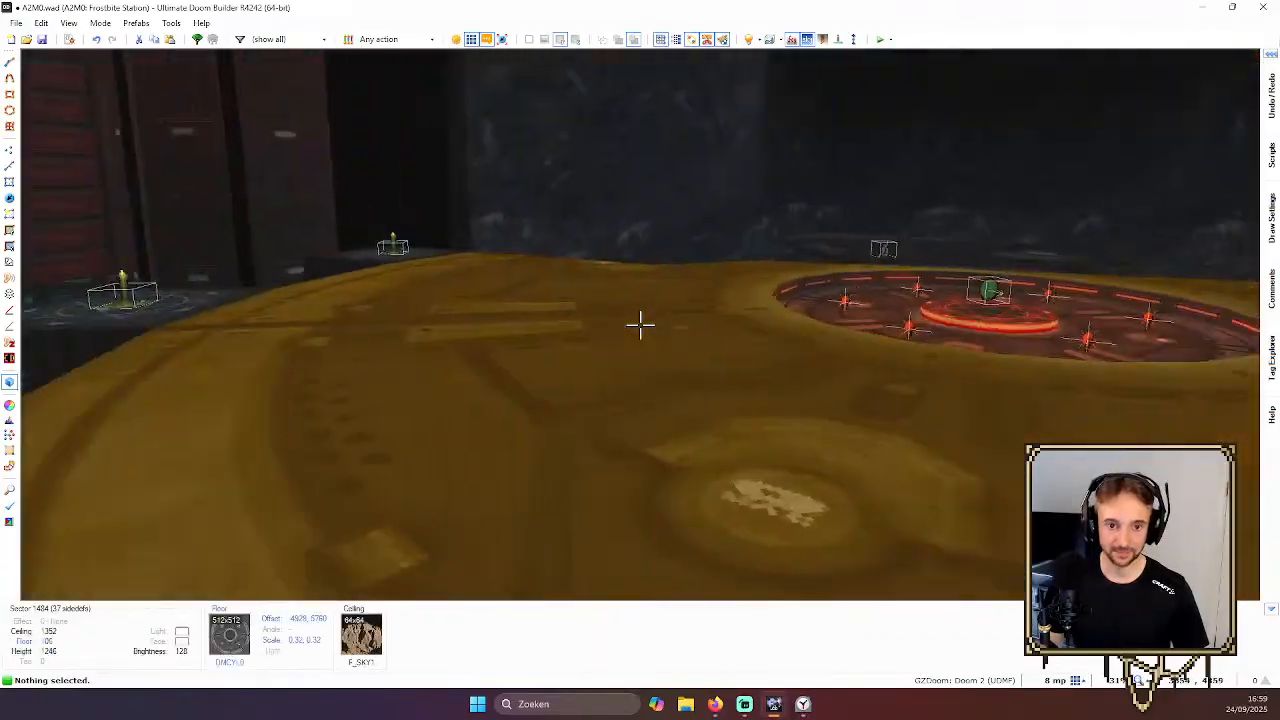
Inspect the dark pillars, yellow-lit catwalk, red-lit rock passage and grated bridge over the lava in the 3D view
key(d)
key(w)
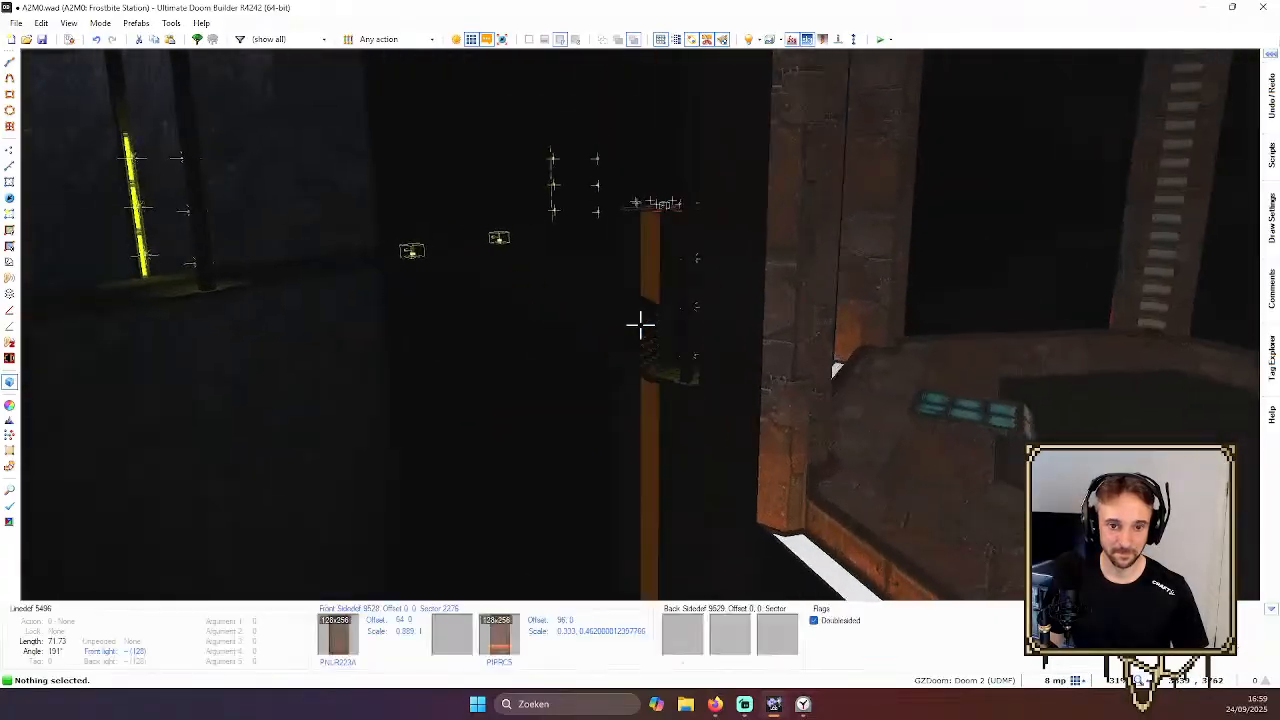
key(w)
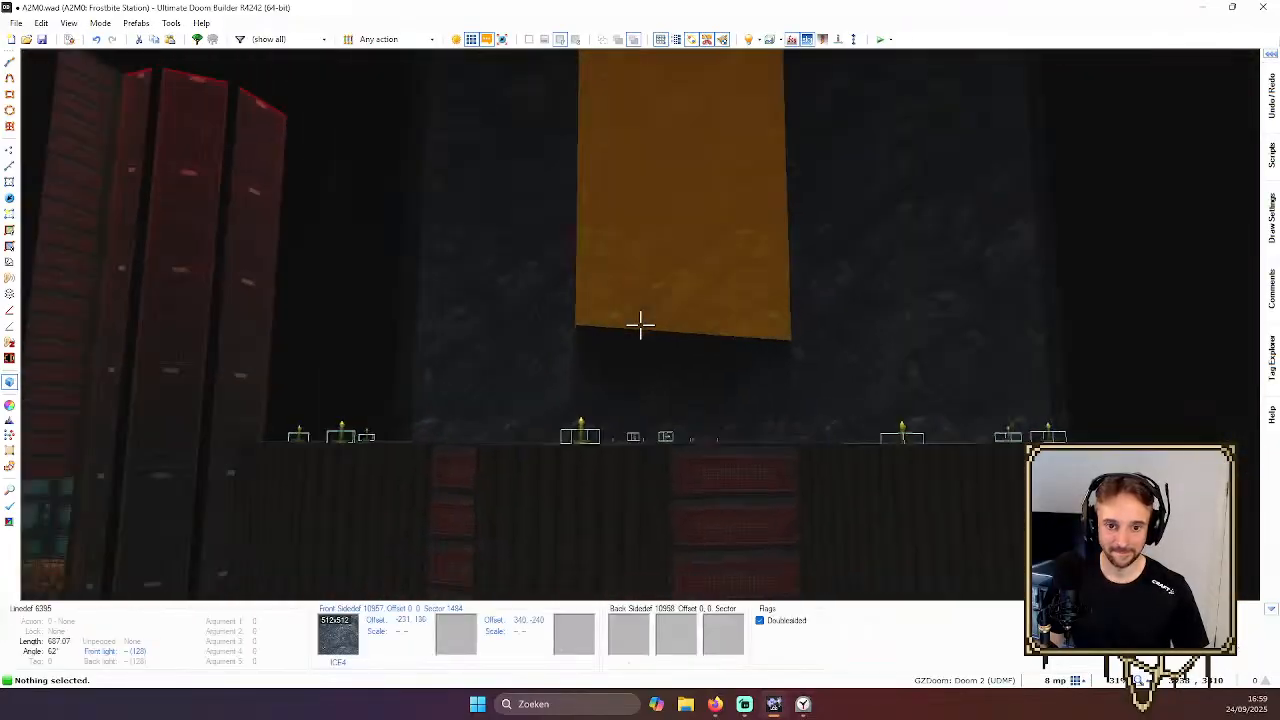
key(w)
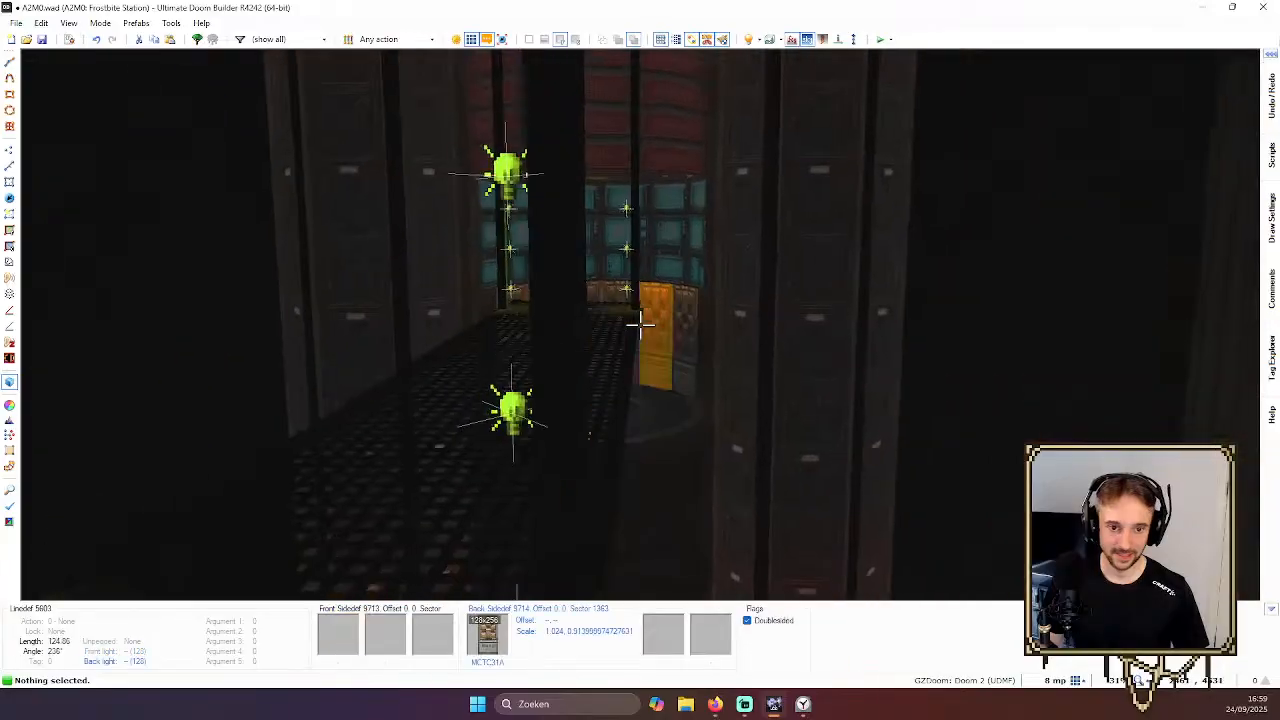
key(w)
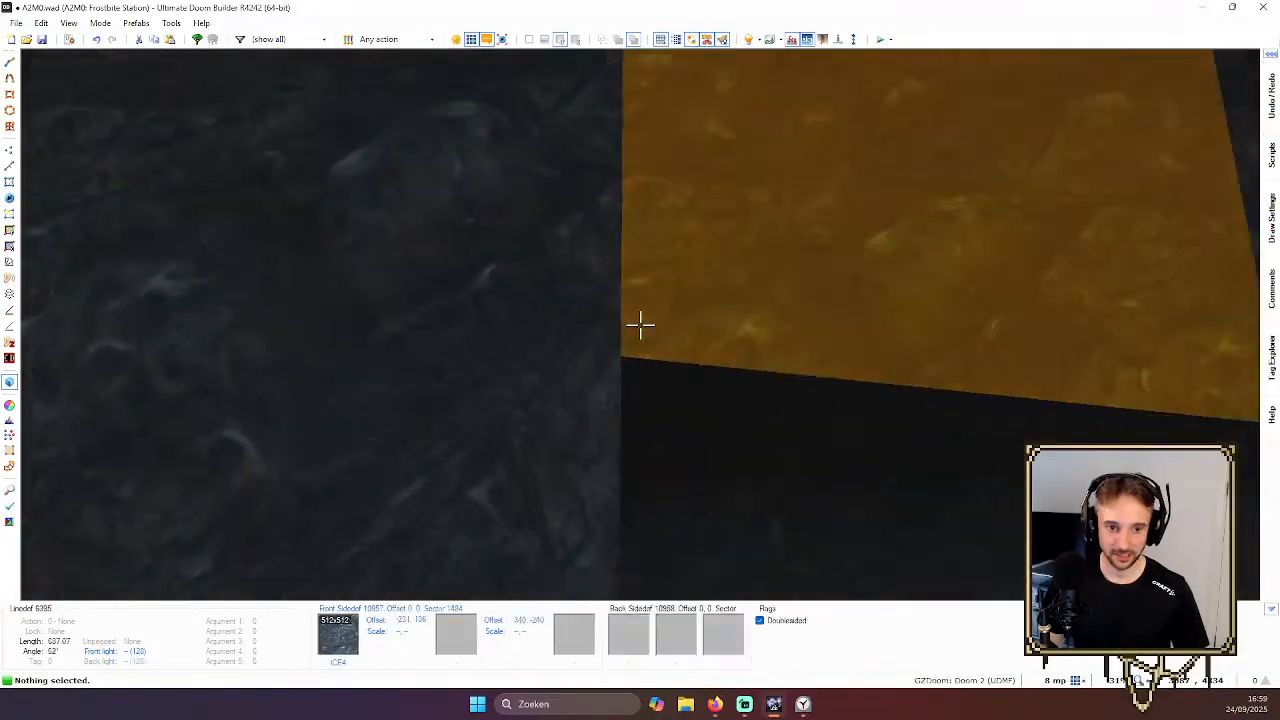
key(w)
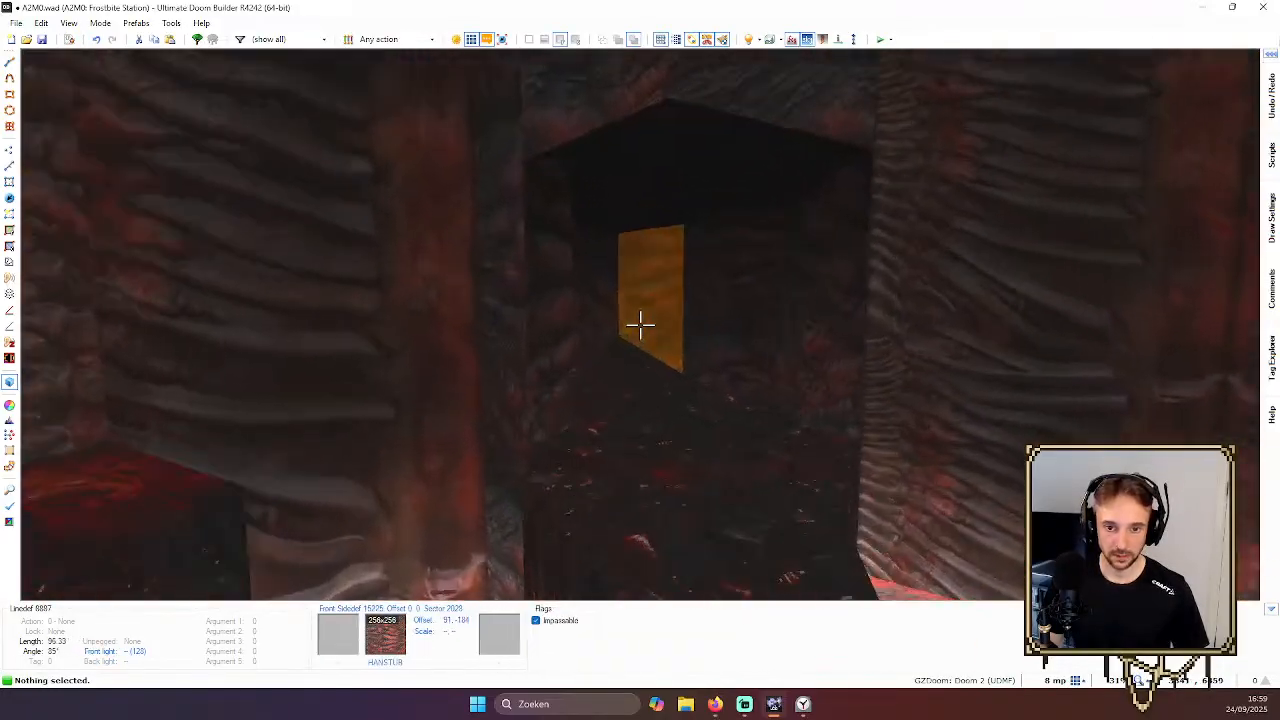
key(w)
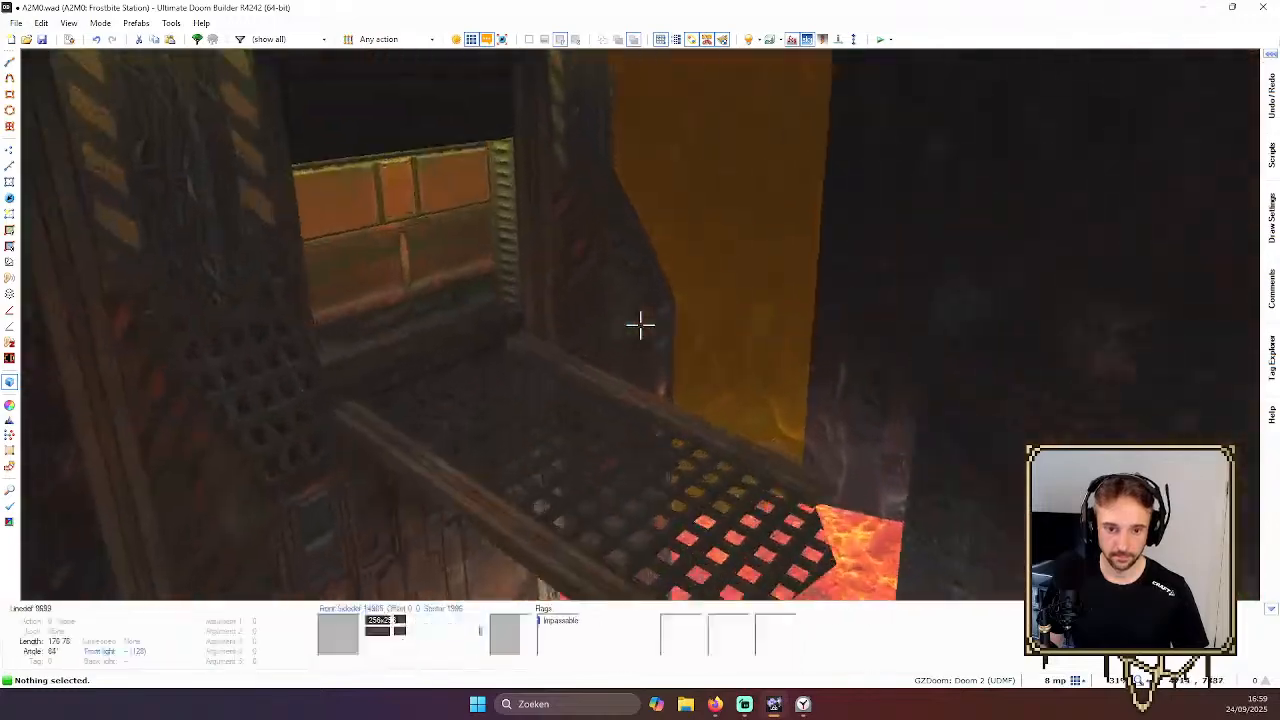
Look over the northern section of the map in the 2D Things view and save the map
key(q)
scroll(645, 333, down, 5)
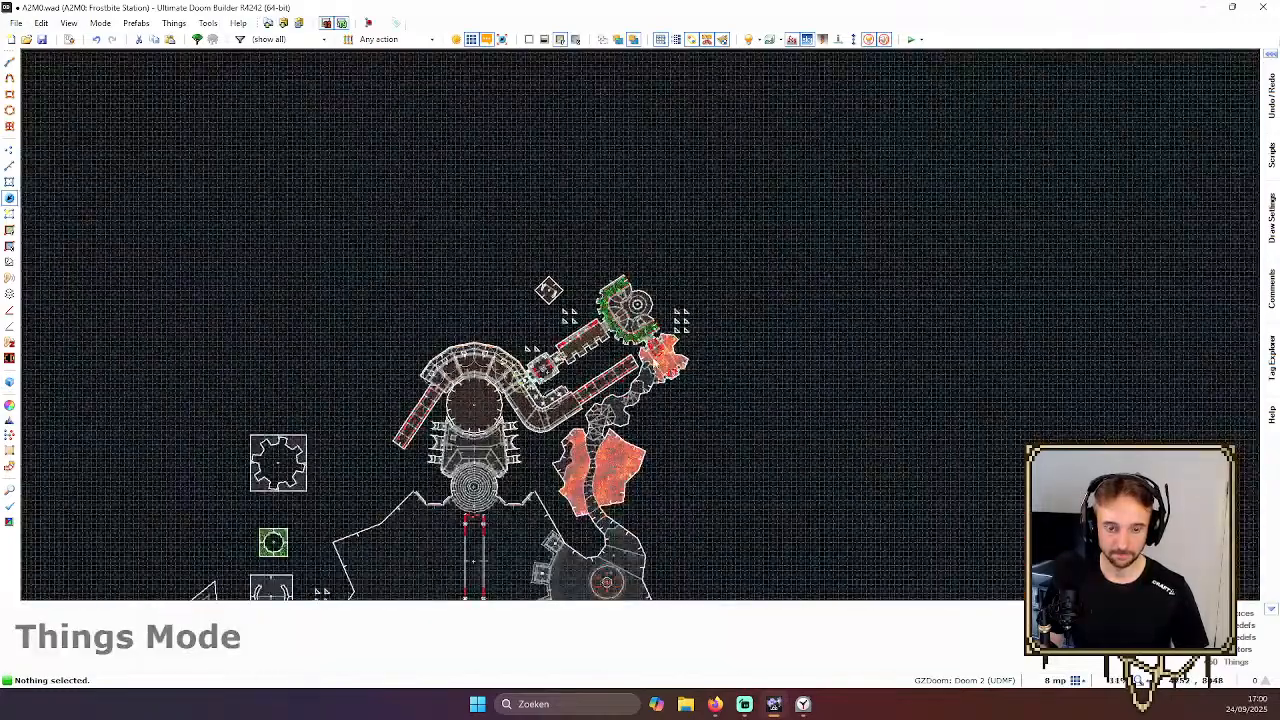
scroll(517, 394, up, 4)
scroll(543, 302, down, 4)
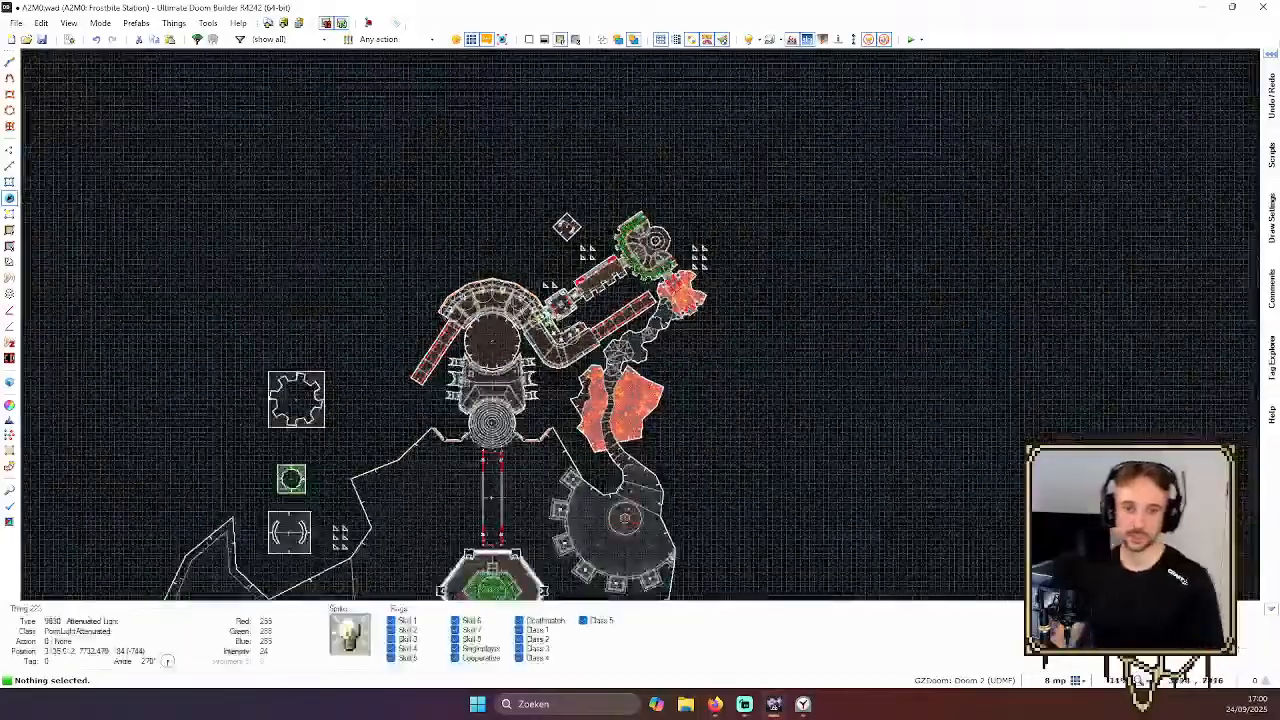
scroll(390, 570, up, 4)
scroll(577, 375, down, 4)
scroll(624, 430, up, 2)
key(Up)
scroll(646, 283, down, 2)
key(Up)
key(Right)
key(Right)
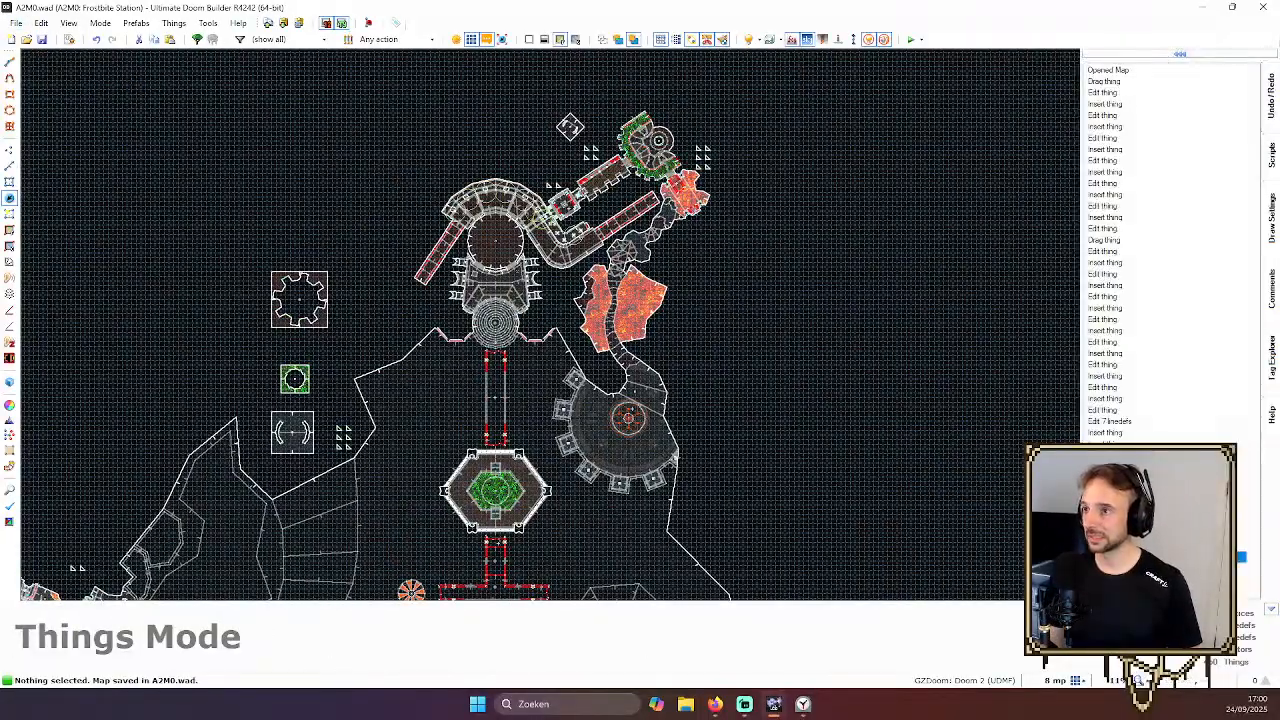
Insert an Archvile at X -6448, Y -320 on the rock island north of the round ammo-filled arena
scroll(596, 284, down, 4)
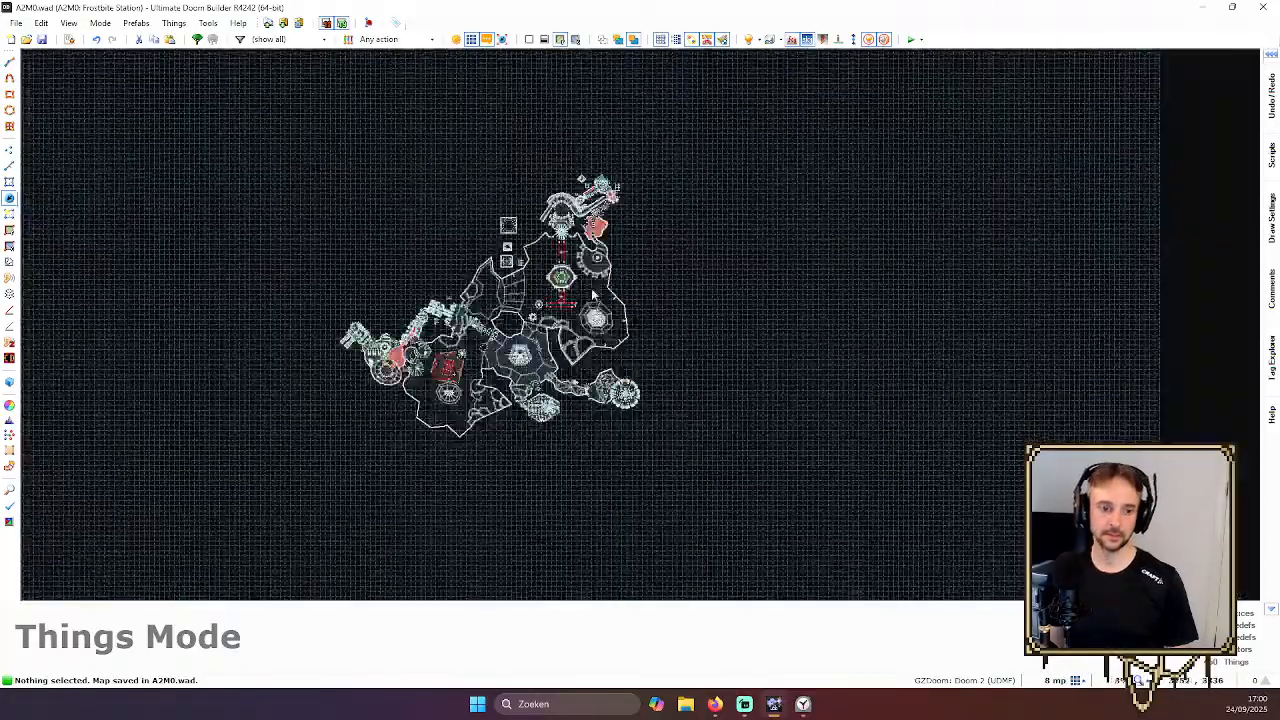
scroll(590, 240, up, 6)
scroll(585, 222, down, 4)
scroll(362, 358, up, 8)
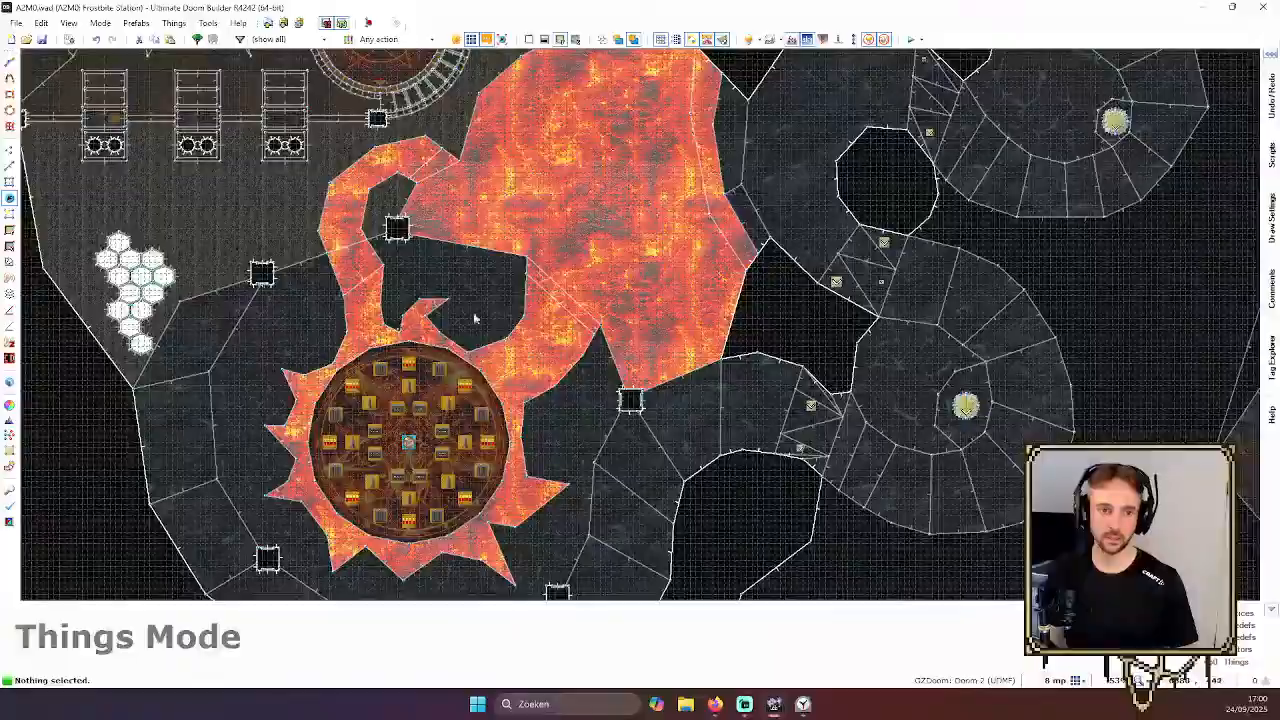
scroll(477, 277, down, 2)
scroll(477, 277, up, 7)
scroll(481, 269, down, 6)
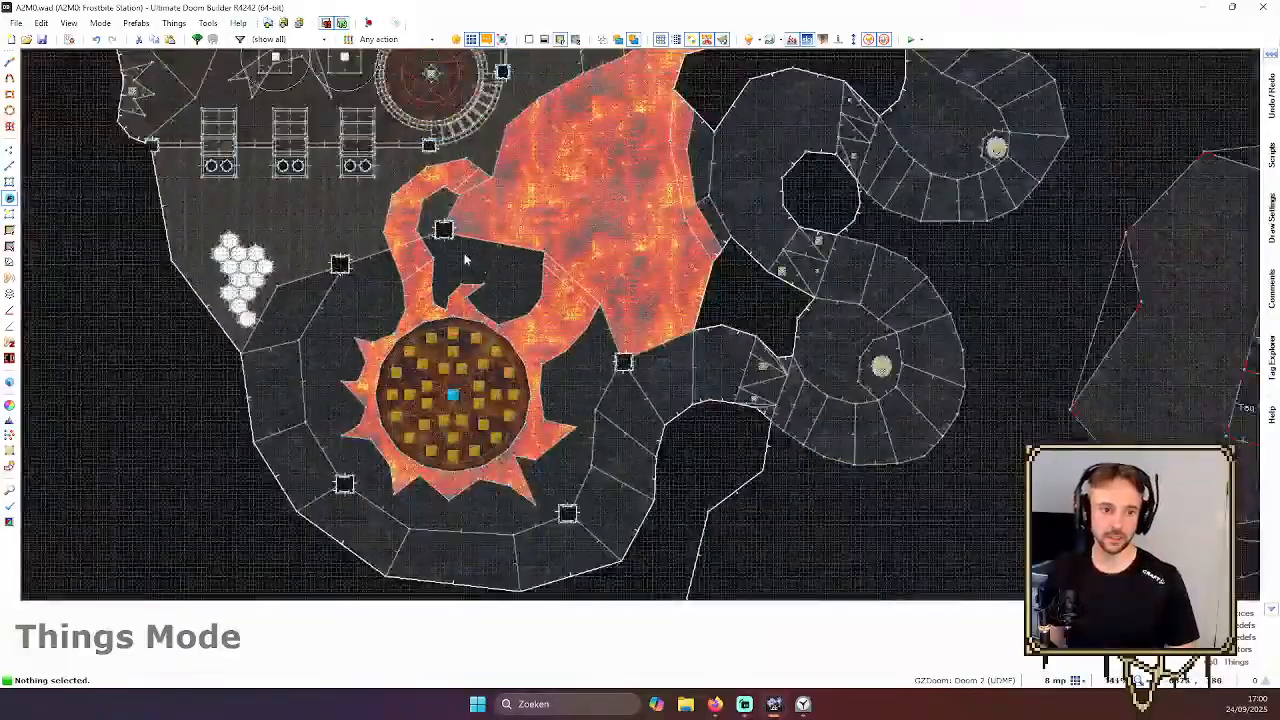
scroll(445, 205, up, 6)
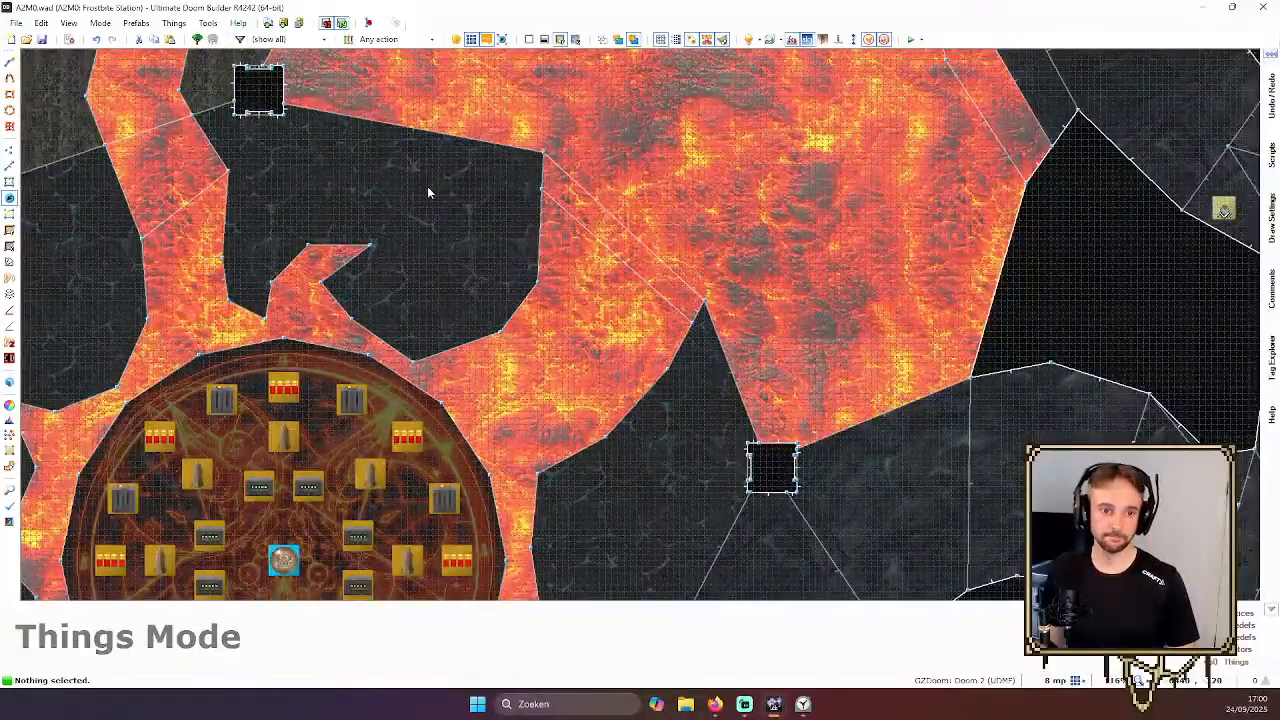
scroll(429, 191, up, 3)
key(Insert)
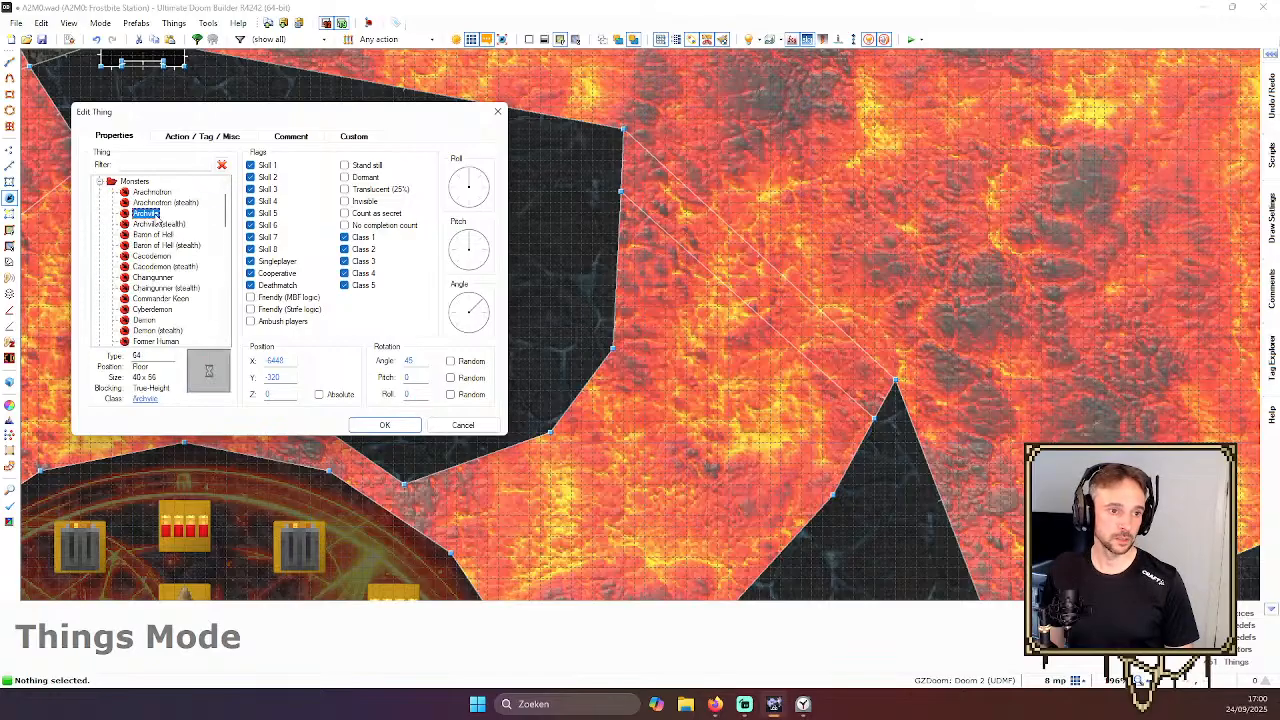
key(Return)
Check the Archvile on its rock ledge above the lava from several viewpoints in the 3D view
key(w)
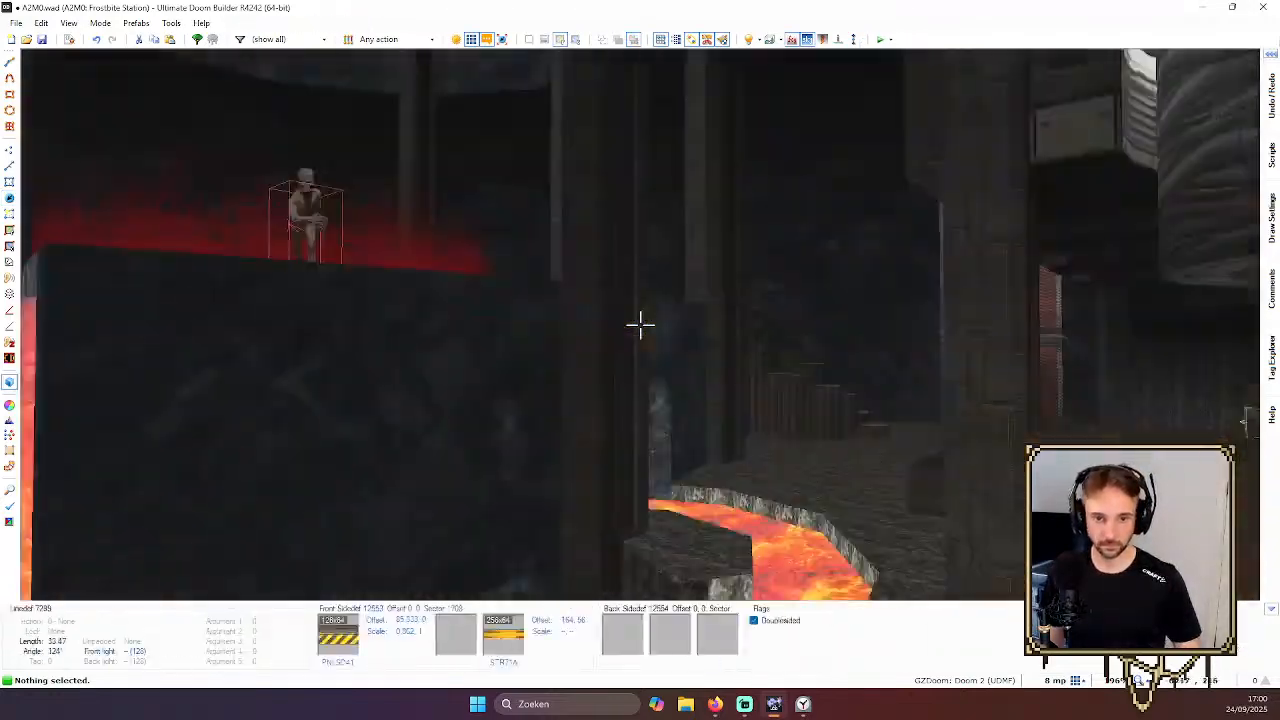
key(s)
key(e)
key(e)
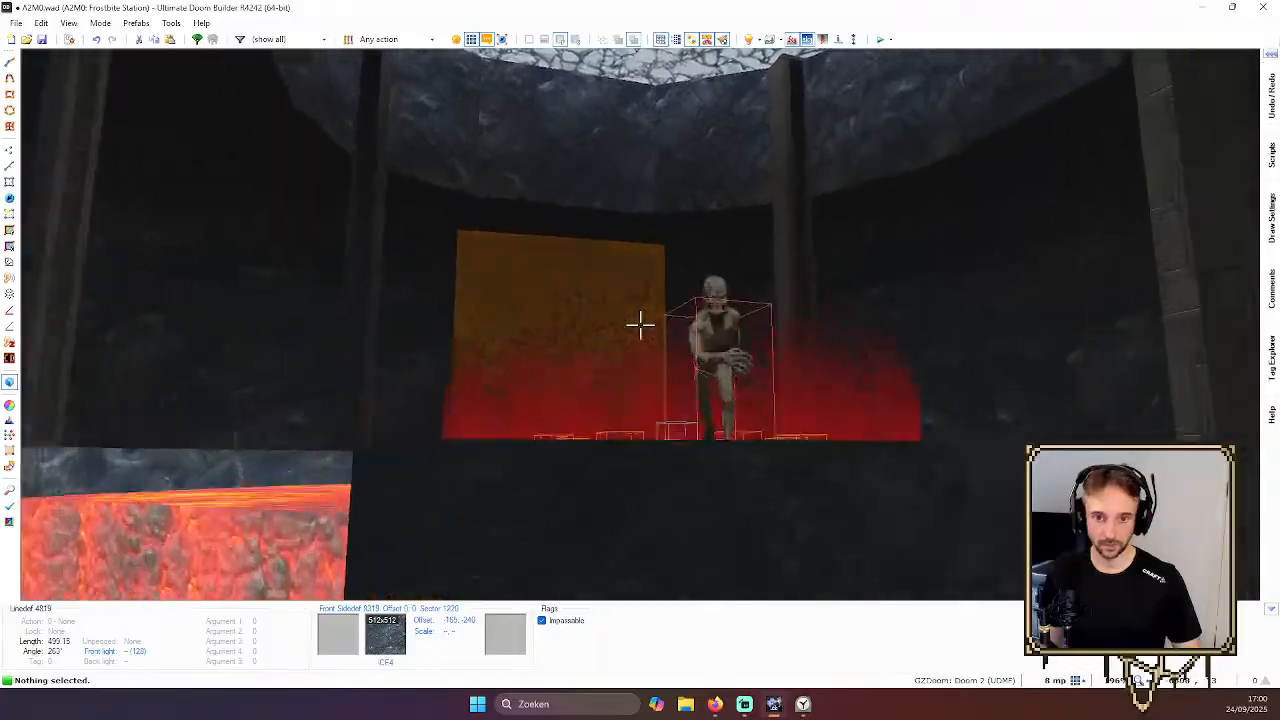
key(w)
Insert a second Archvile at X -6112, Y -616 on the rock point east of the round arena
scroll(628, 336, down, 5)
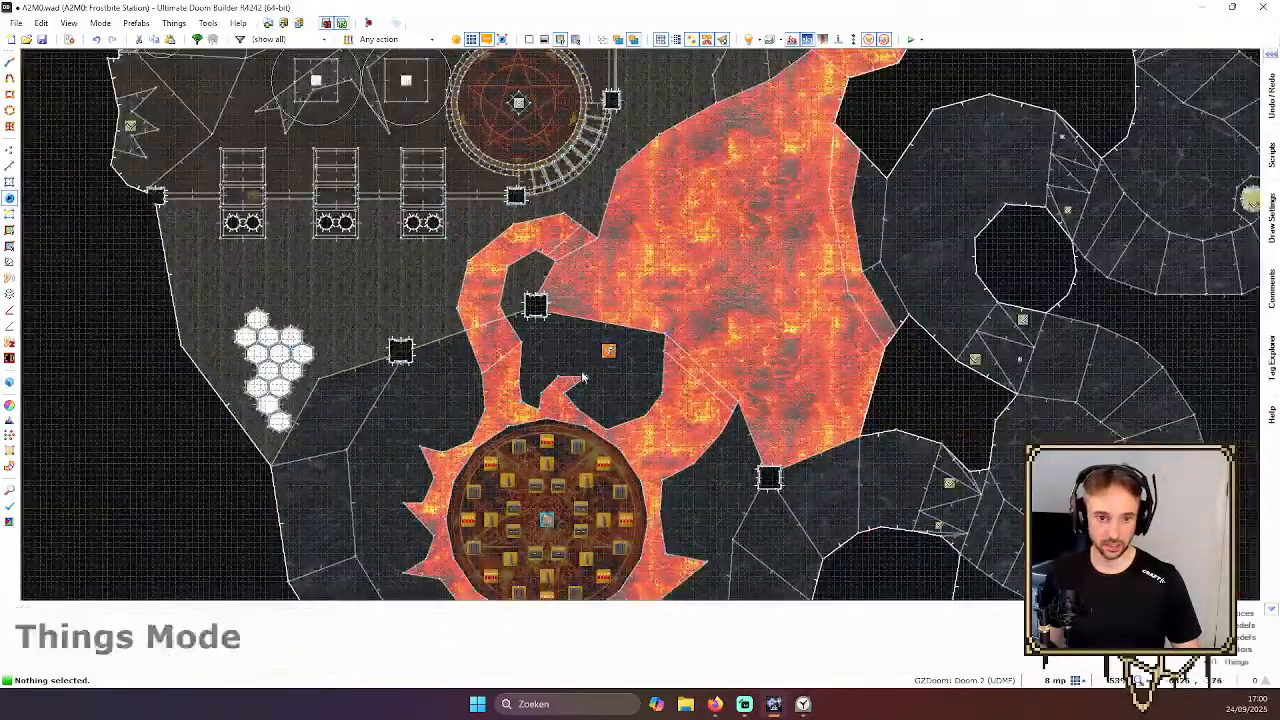
scroll(470, 400, up, 4)
scroll(540, 387, down, 4)
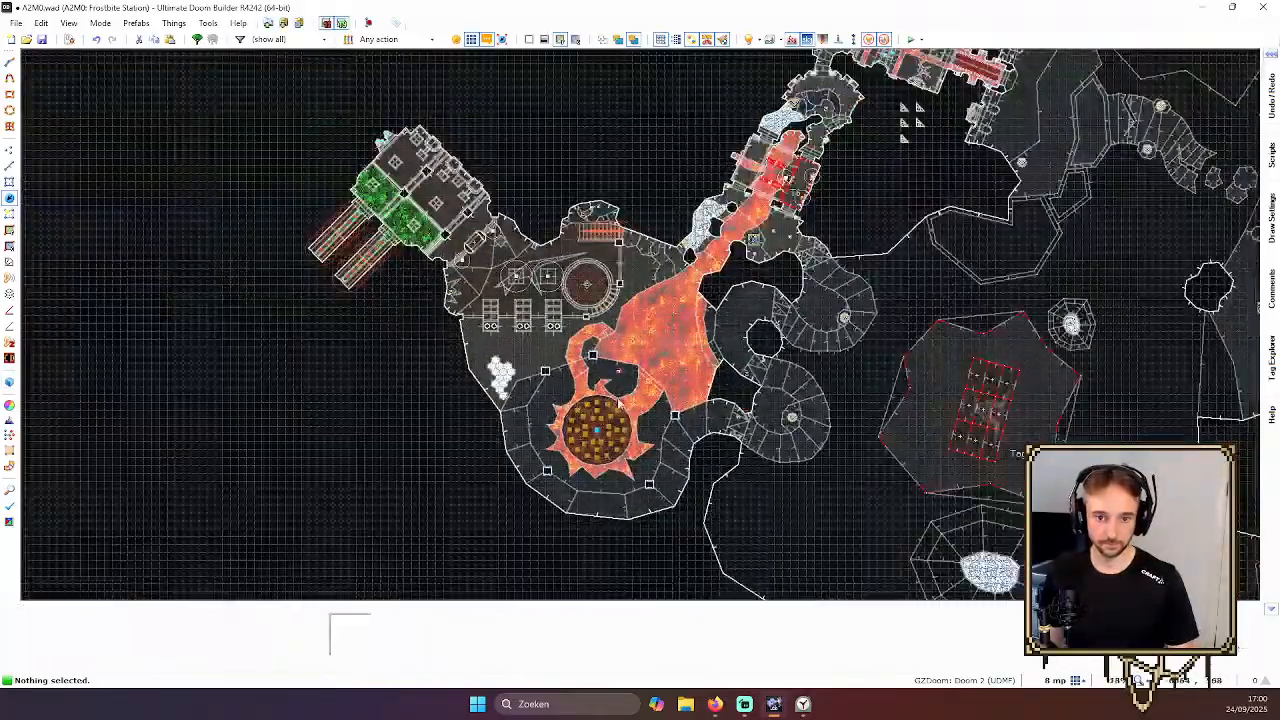
scroll(680, 400, up, 6)
key(Insert)
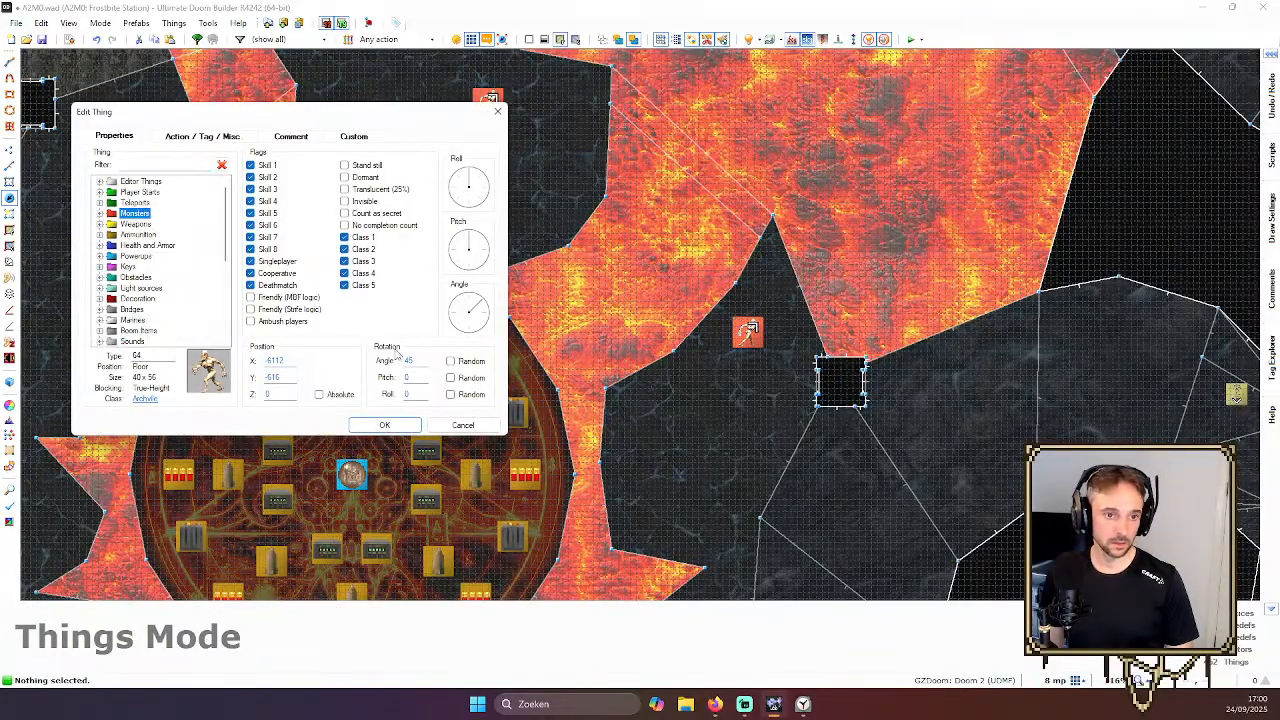
click(474, 424)
Enable Ambush players for the Archvile on the rock island north of the round arena
right_click(492, 112)
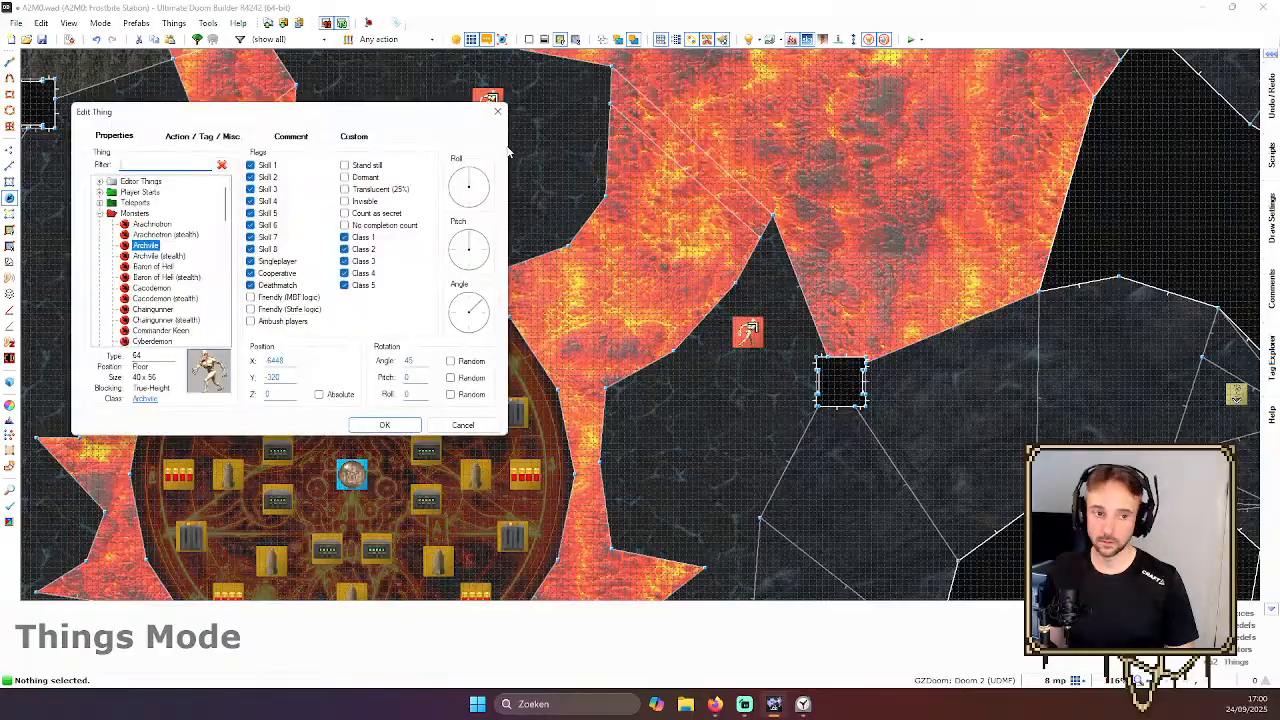
click(406, 425)
scroll(500, 400, down, 4)
scroll(598, 210, up, 3)
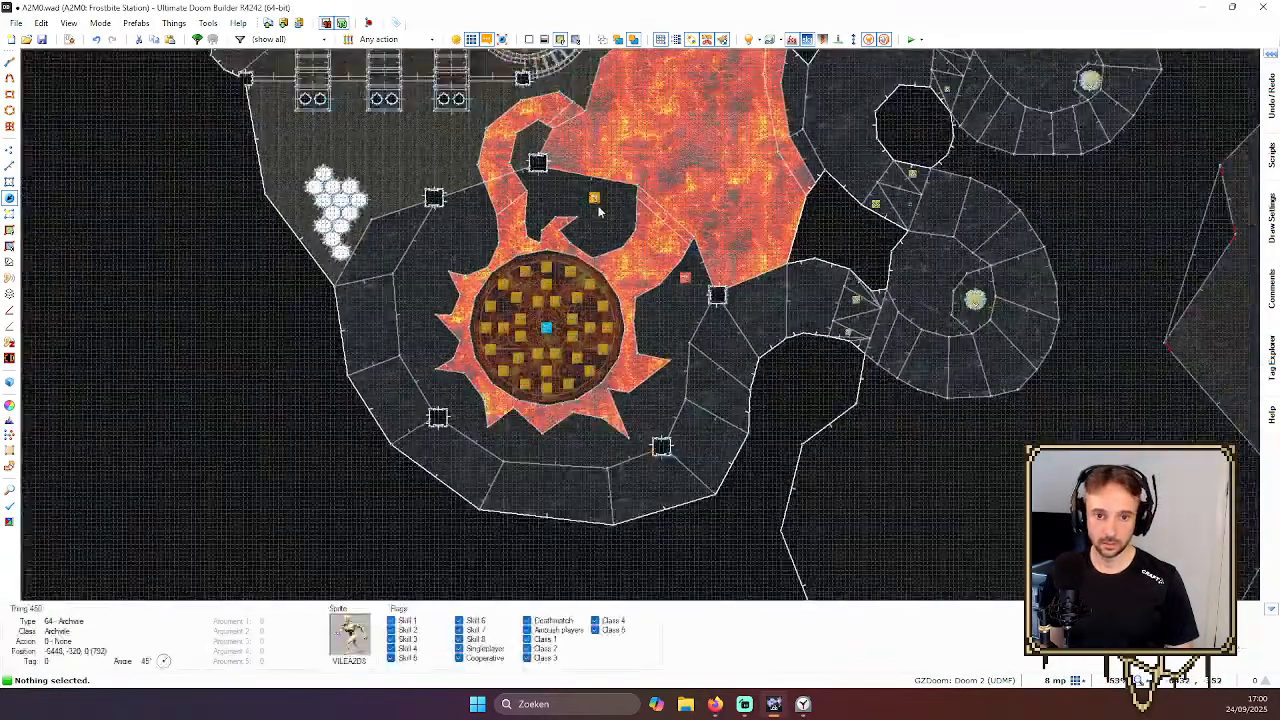
Change the Archvile on the rock point east of the round arena to a Chaingunner
scroll(598, 210, up, 2)
scroll(746, 338, down, 4)
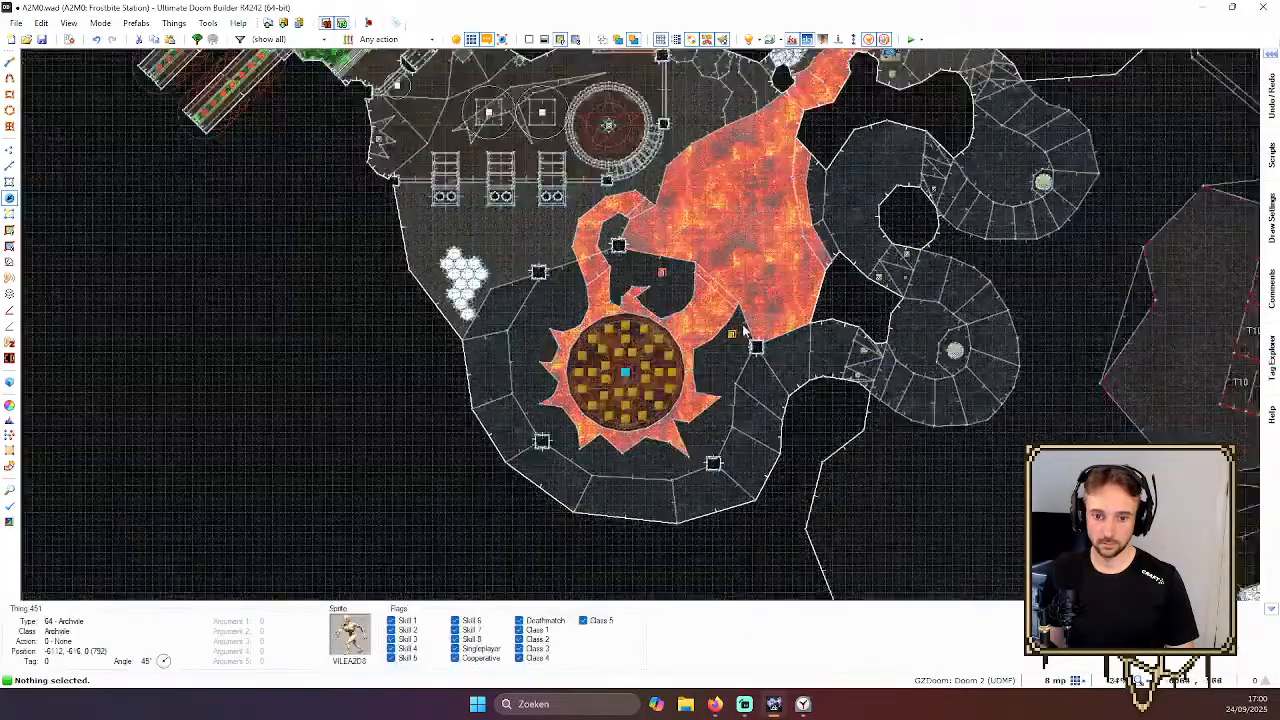
scroll(729, 337, up, 3)
right_click(728, 338)
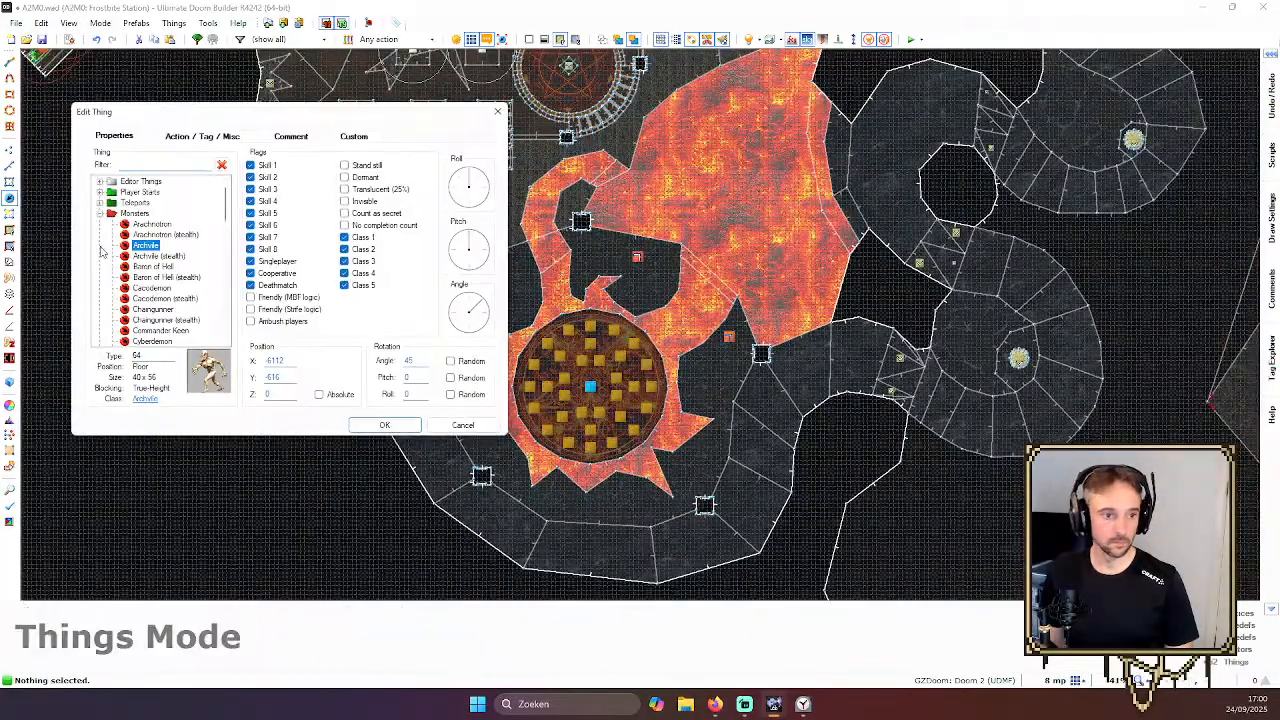
click(381, 424)
Insert a Former Sergeant at X -7008, Y -456 on the rock floor northwest of the round arena
scroll(514, 300, up, 2)
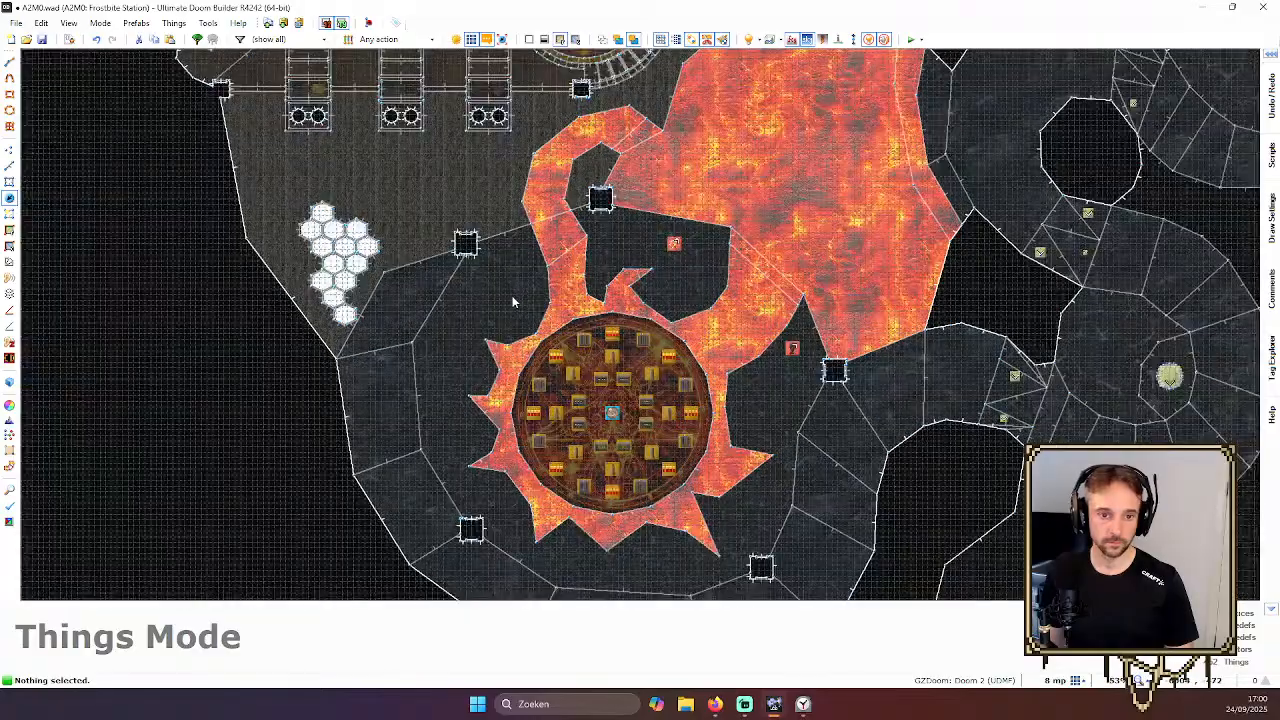
right_click(466, 290)
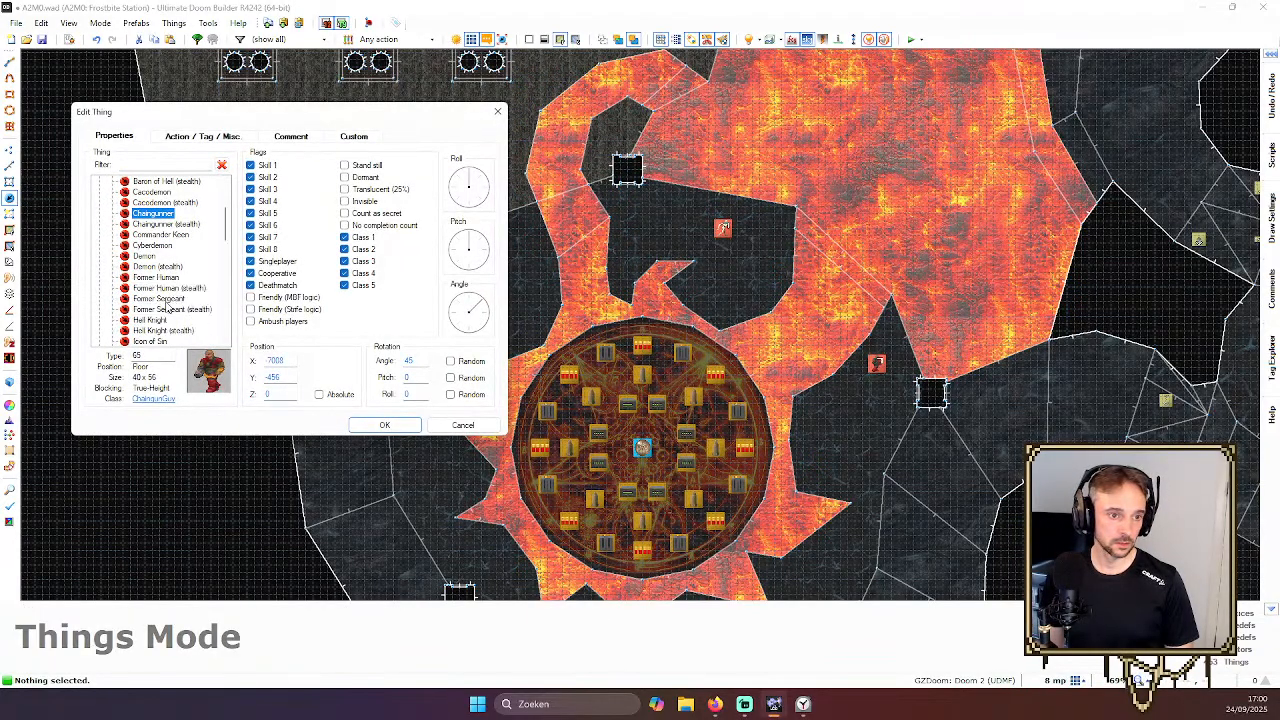
key(Return)
scroll(531, 282, down, 2)
scroll(478, 360, up, 4)
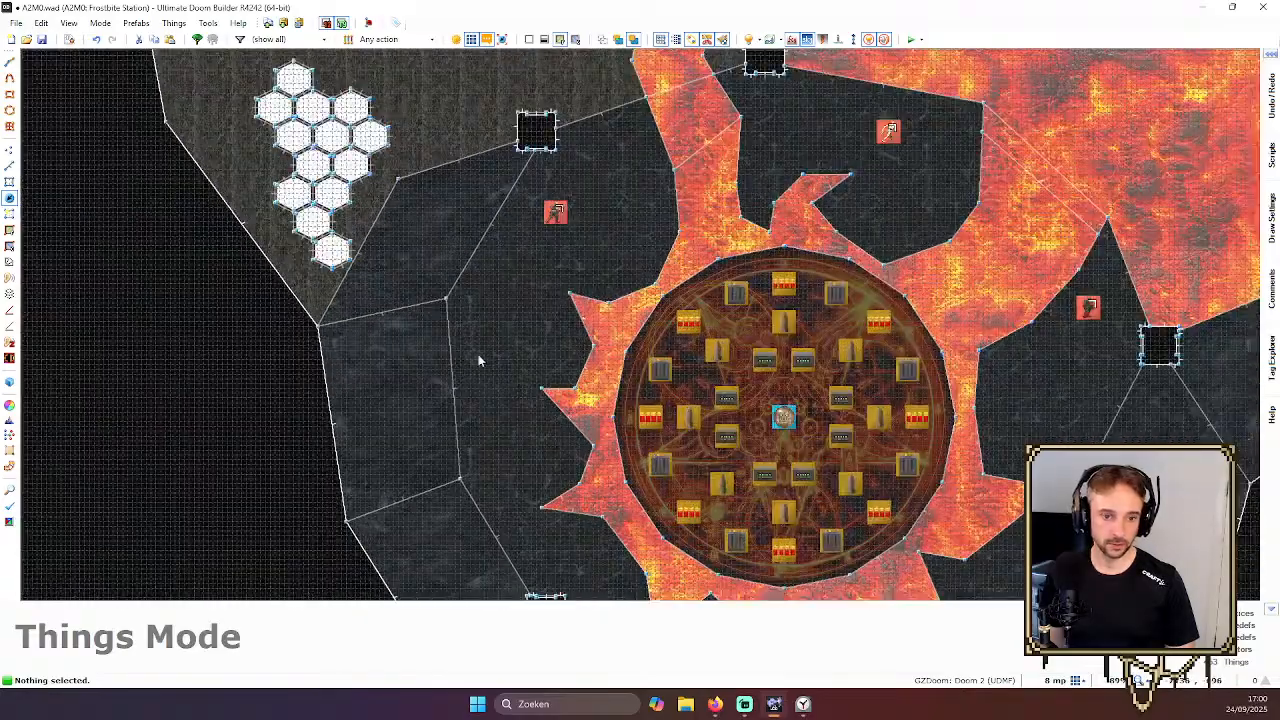
scroll(576, 345, down, 3)
scroll(783, 300, up, 2)
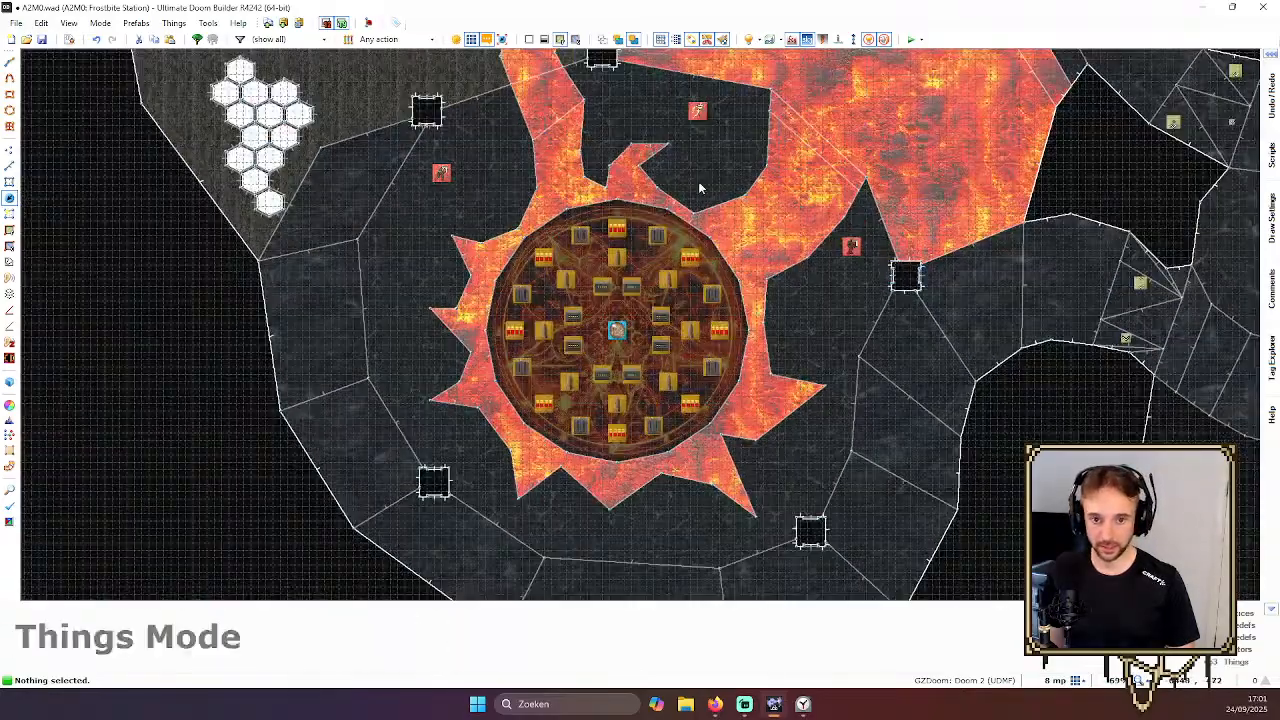
Insert an Imp at X -6368, Y -432 on the rock island north of the round arena and check it in the 3D view
right_click(744, 235)
scroll(146, 277, down, 2)
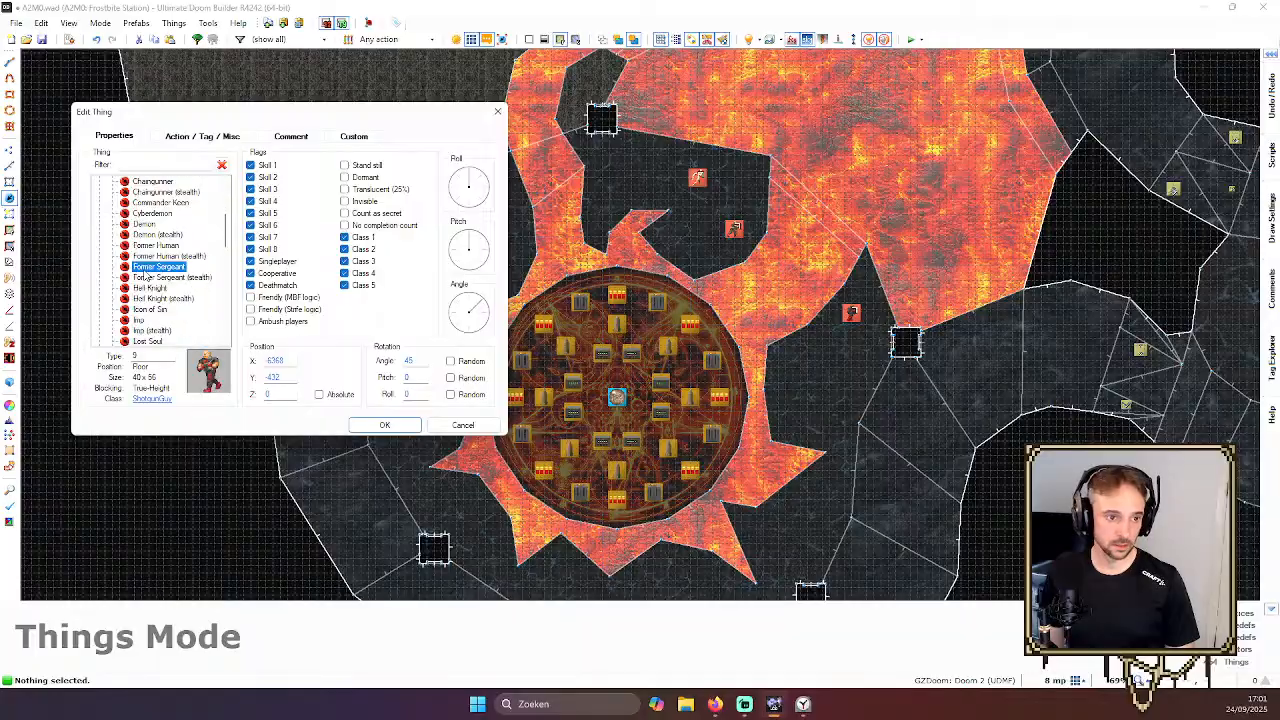
double_click(139, 319)
scroll(700, 190, up, 3)
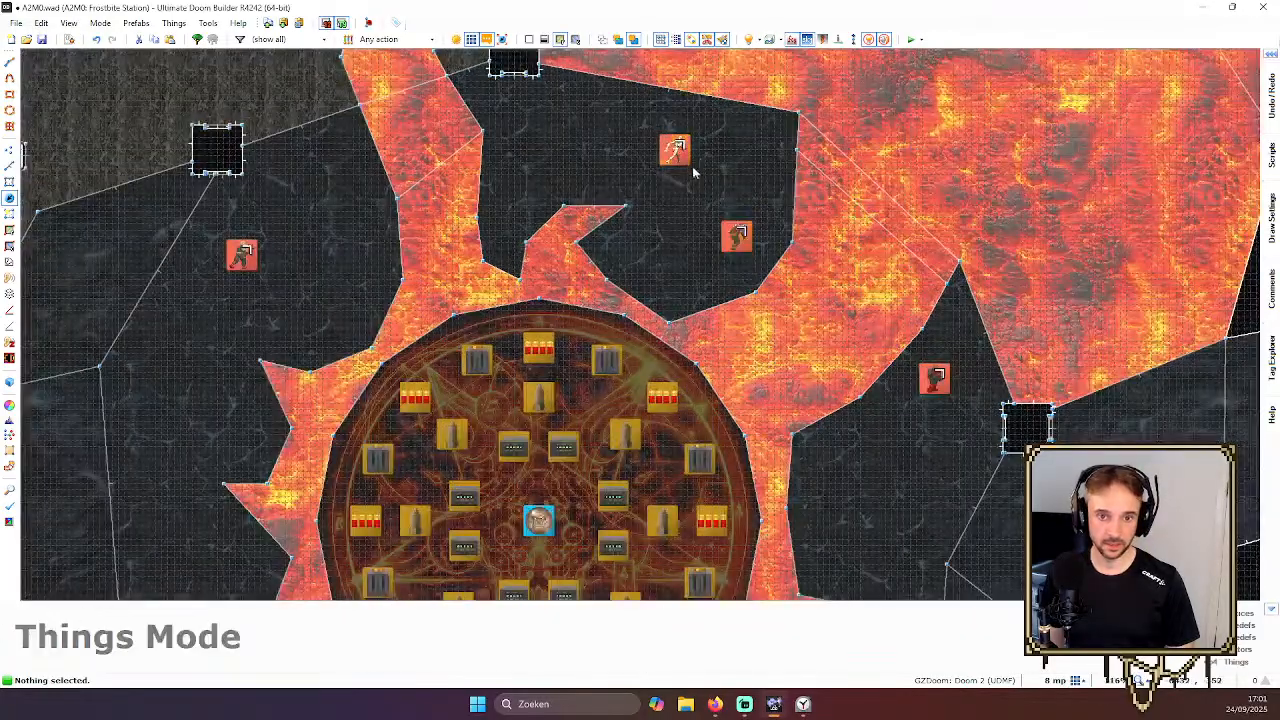
scroll(513, 167, down, 4)
key(w)
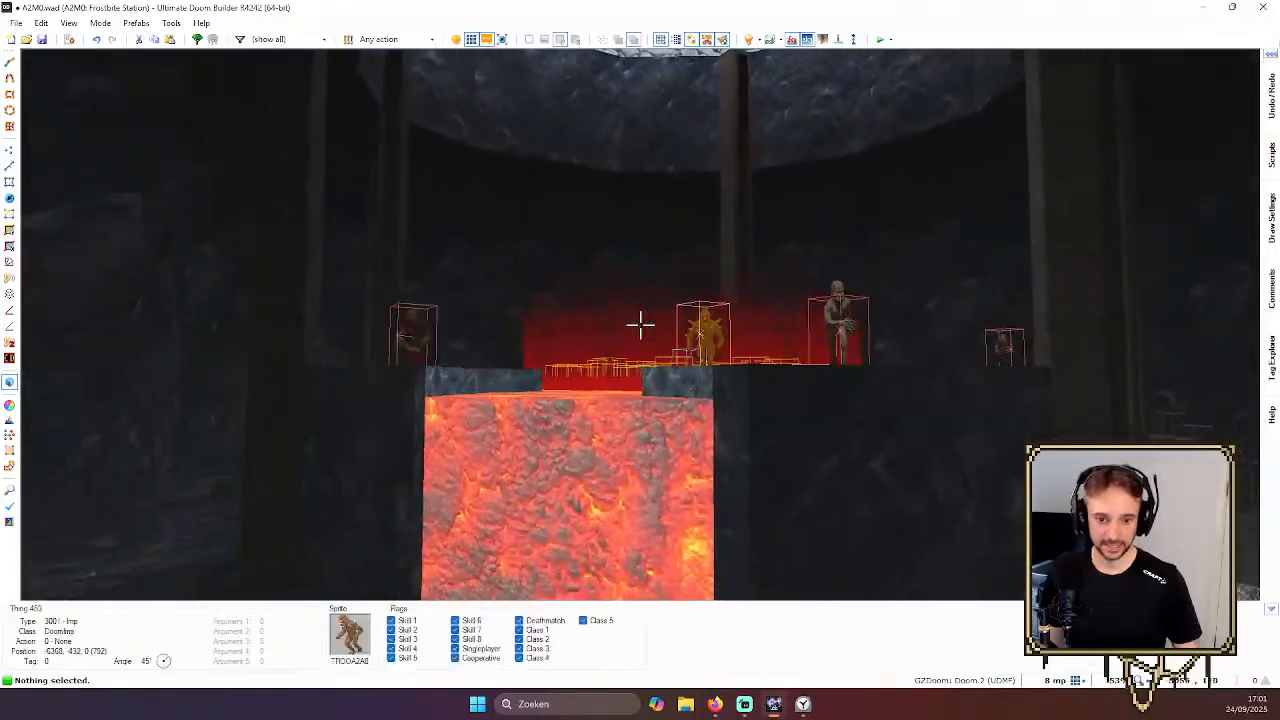
key(w)
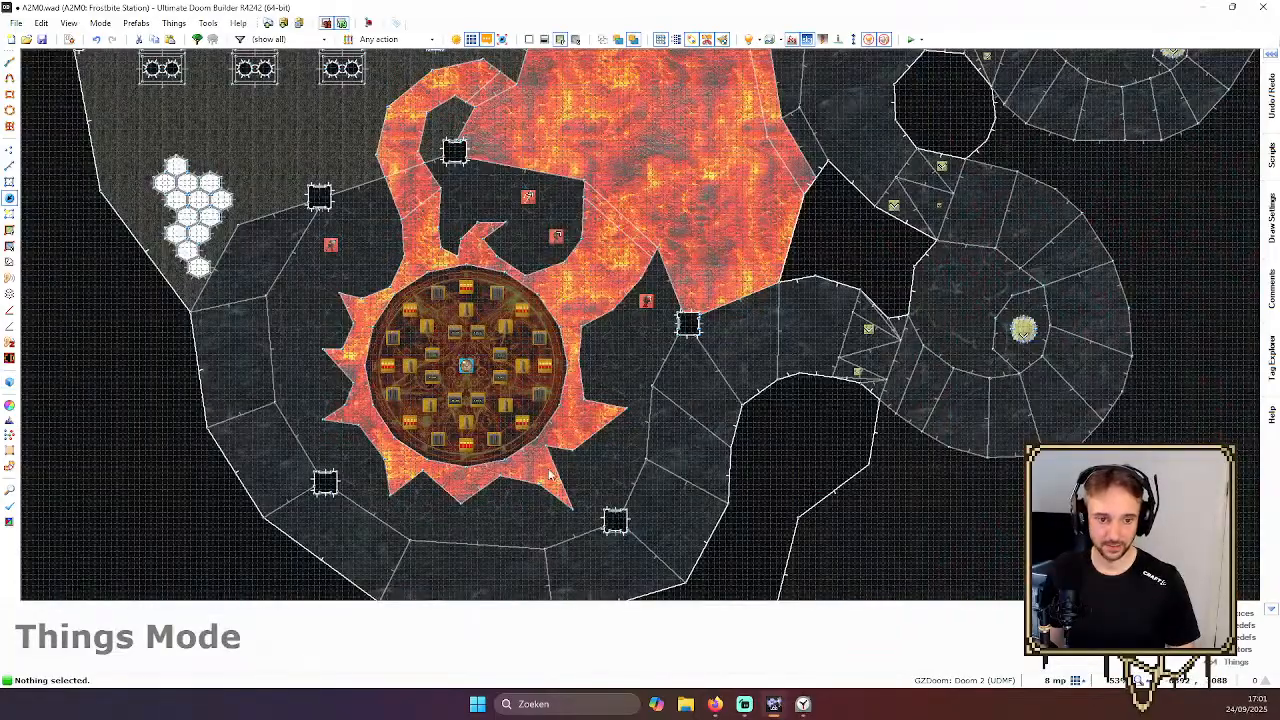
Insert a Former Human at X -6192, Y -1064 on the rock floor southeast of the round arena
scroll(578, 503, up, 2)
key(Insert)
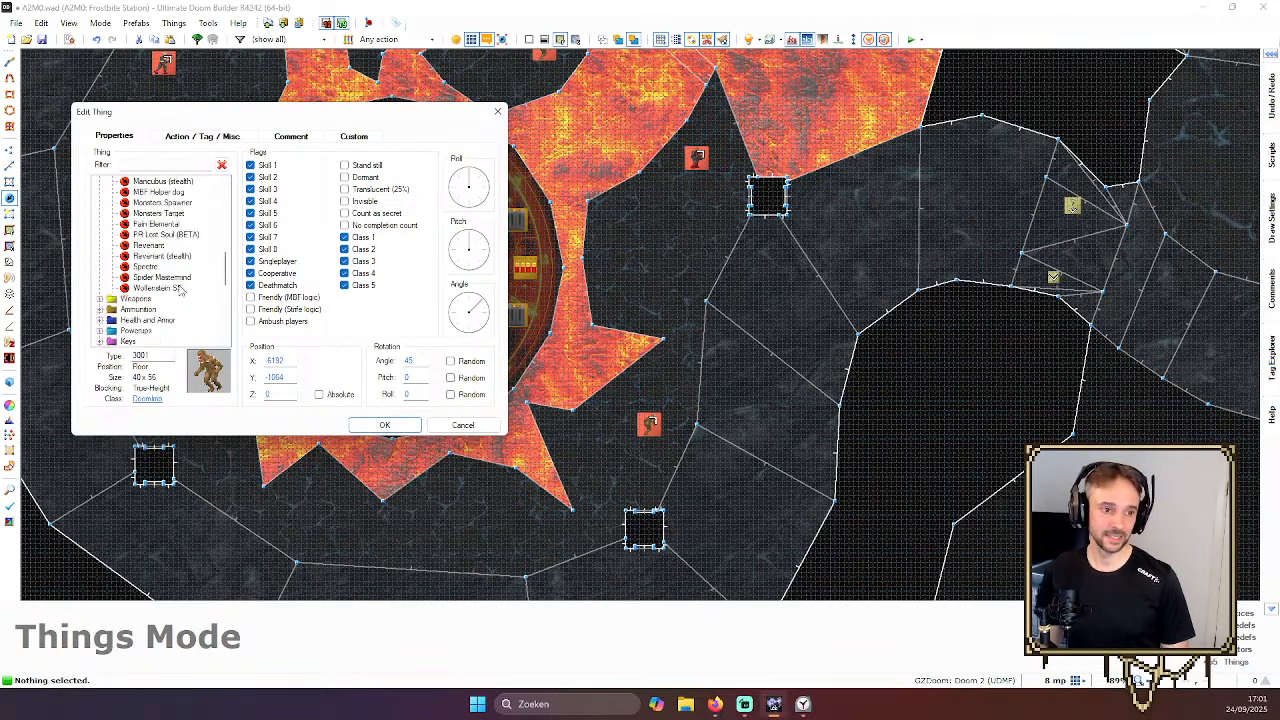
scroll(178, 291, up, 4)
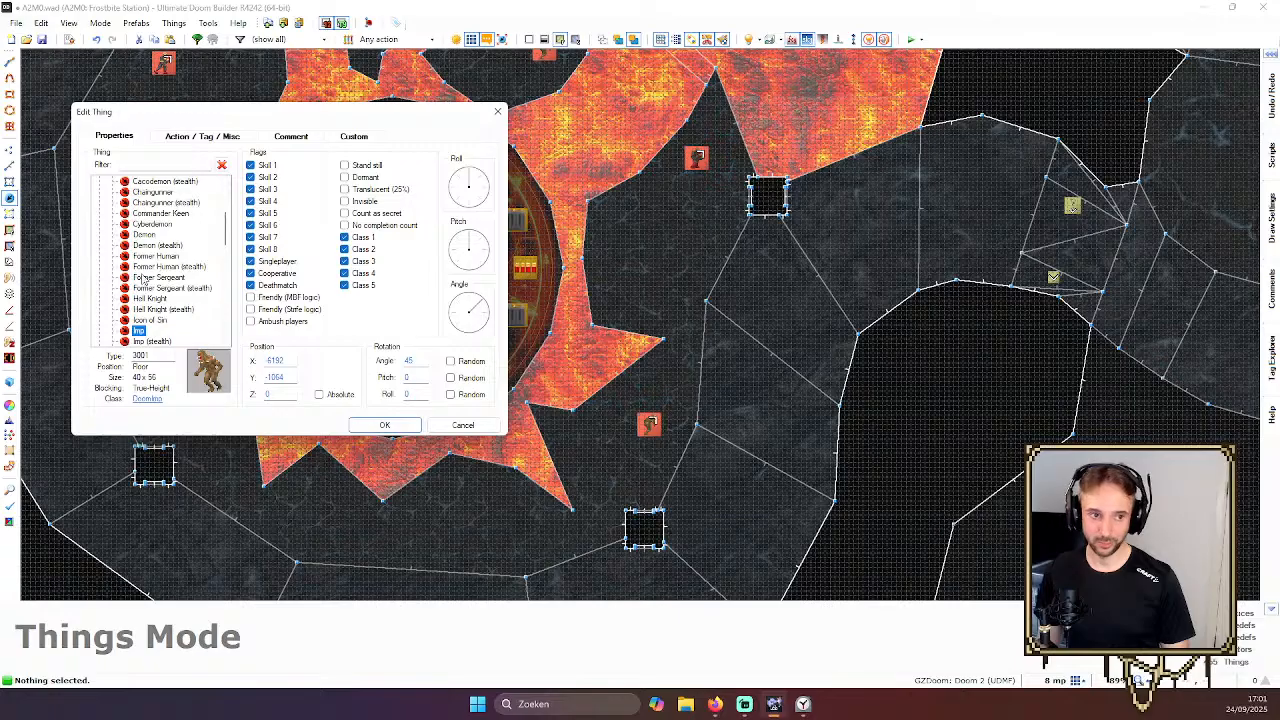
double_click(170, 288)
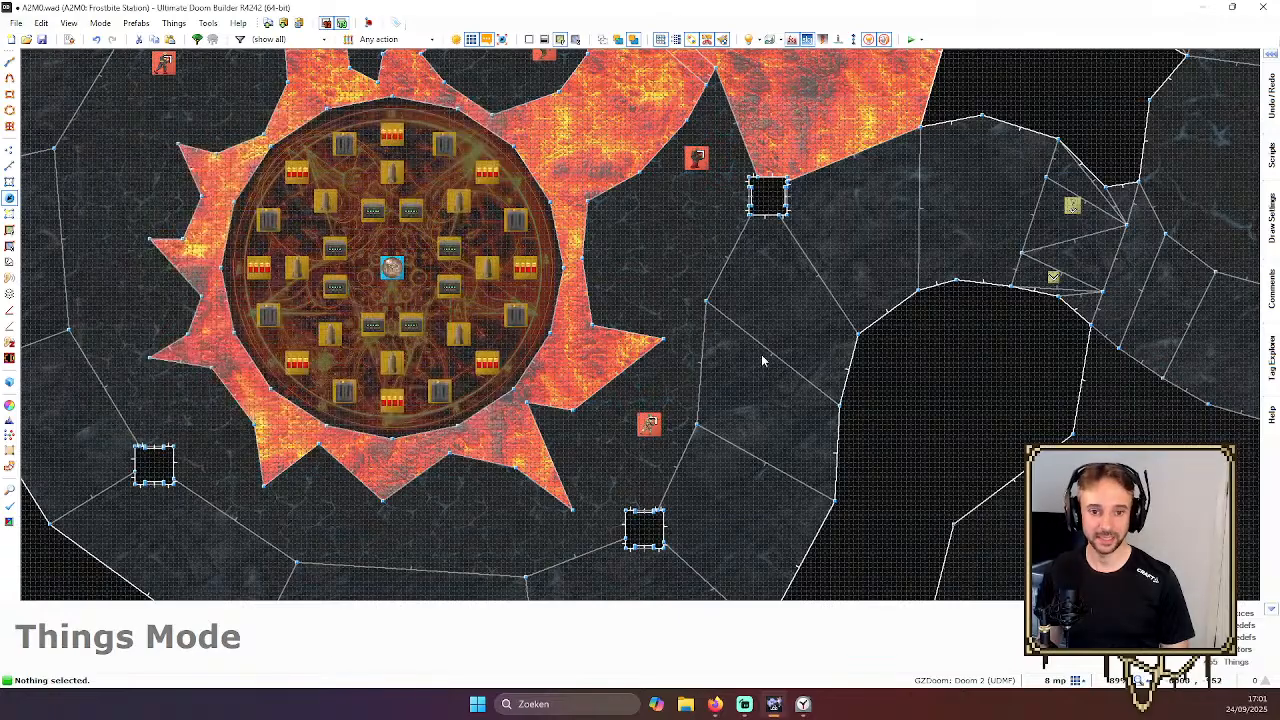
Insert another Former Human at X -6160, Y -832 on the rock floor east of the round arena
right_click(669, 284)
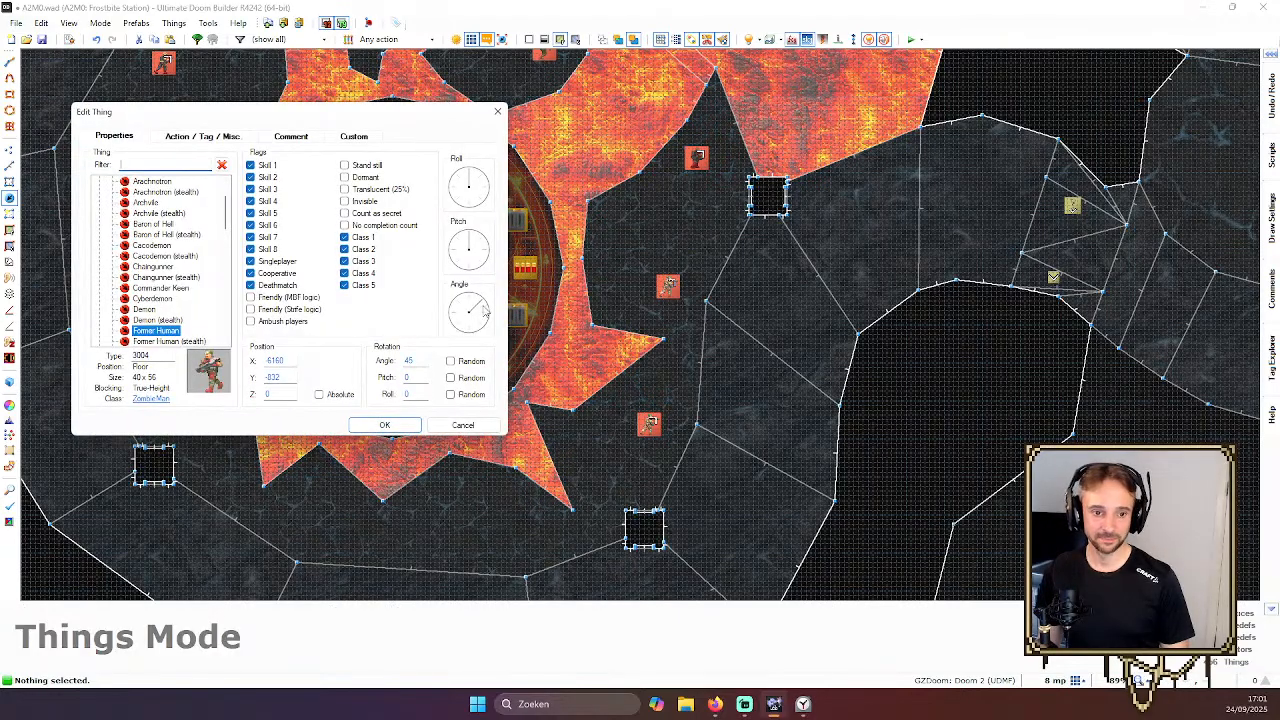
click(483, 308)
click(400, 424)
Insert Imps at X -6528, Y -1224 with angle 270 south of the round arena and at X -7080, Y -848 west of it
scroll(391, 490, down, 3)
scroll(500, 463, up, 3)
right_click(500, 458)
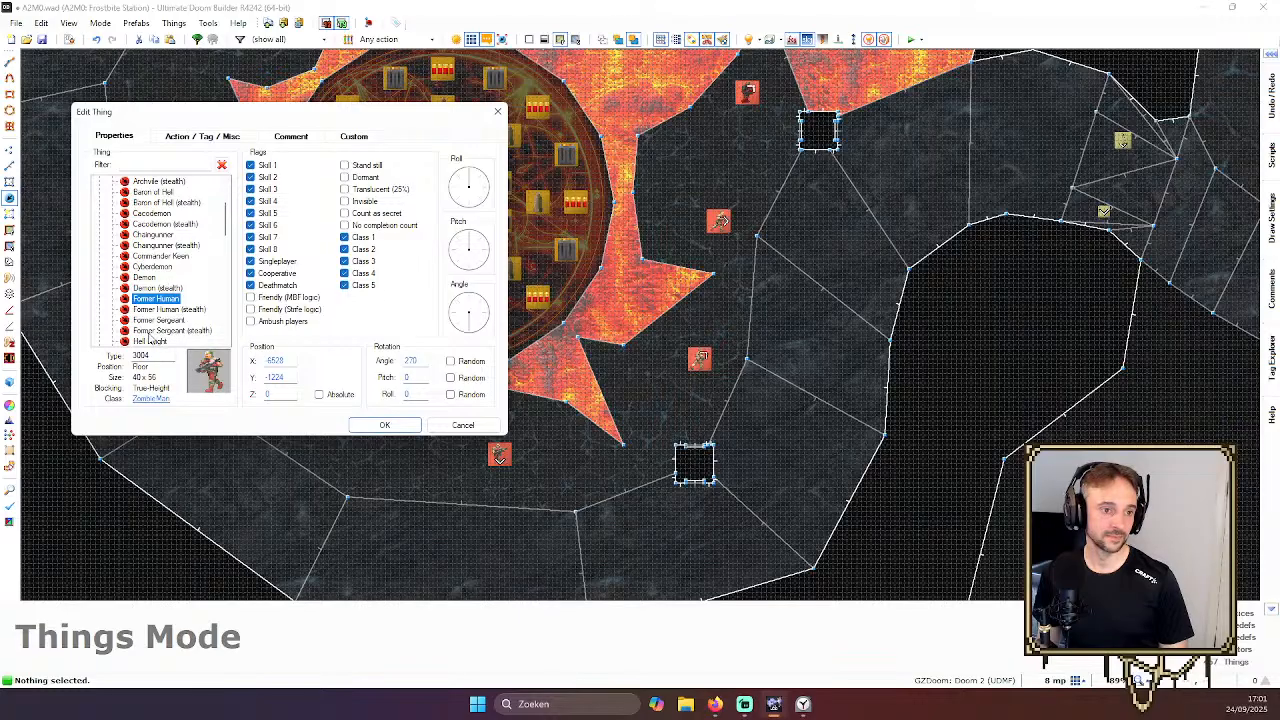
key(Return)
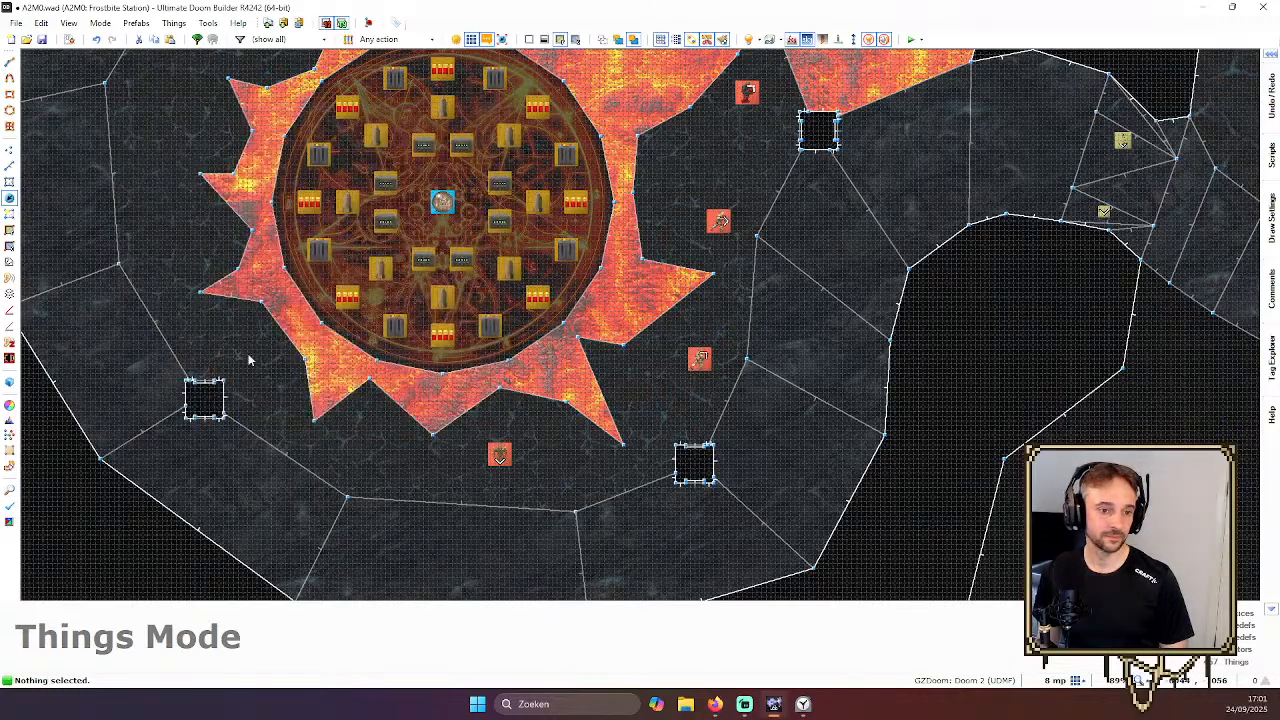
right_click(181, 266)
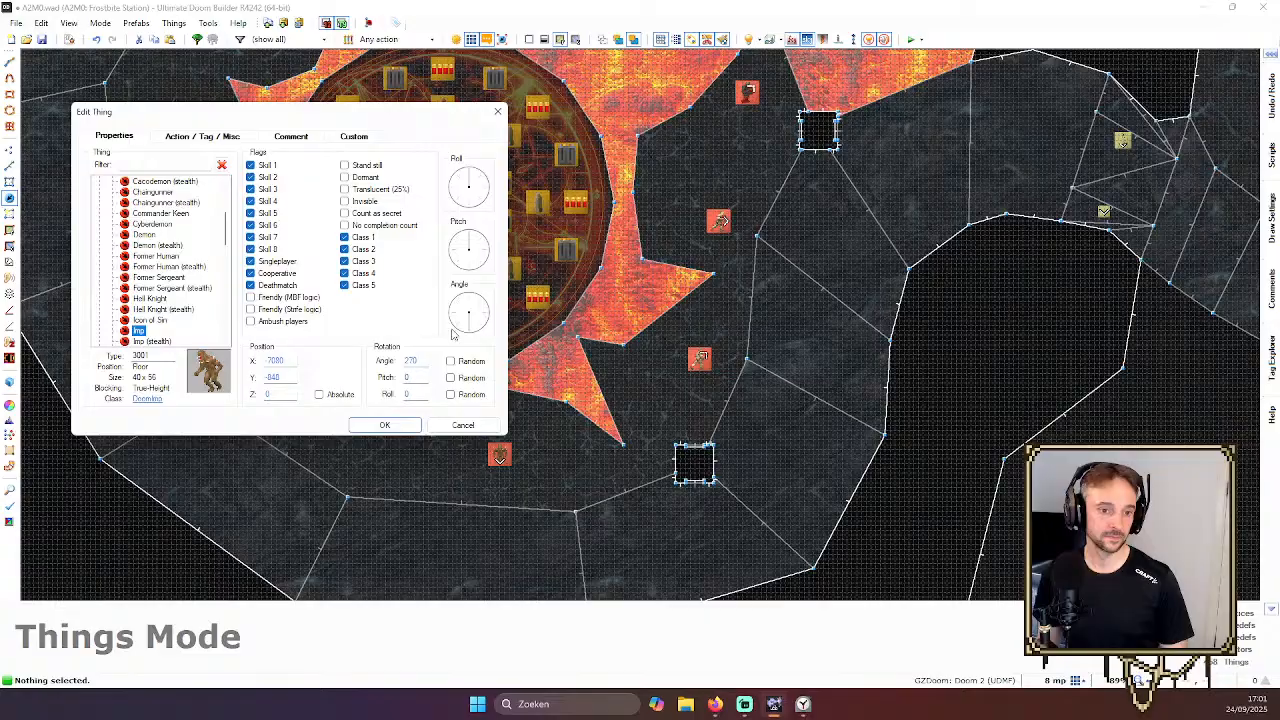
key(Return)
Examine the monsters around the arena and the rock ledges near the pentagram platform in the 3D view
scroll(457, 323, down, 4)
scroll(463, 236, up, 1)
key(q)
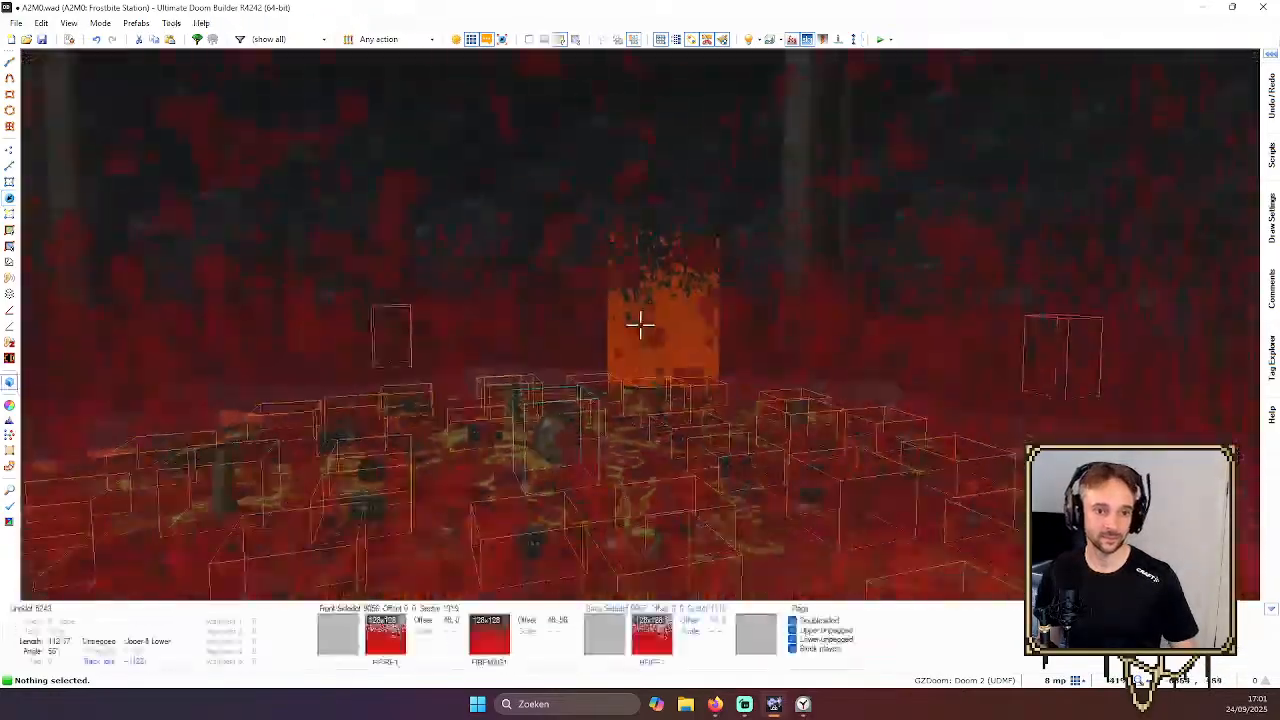
key(s)
key(w)
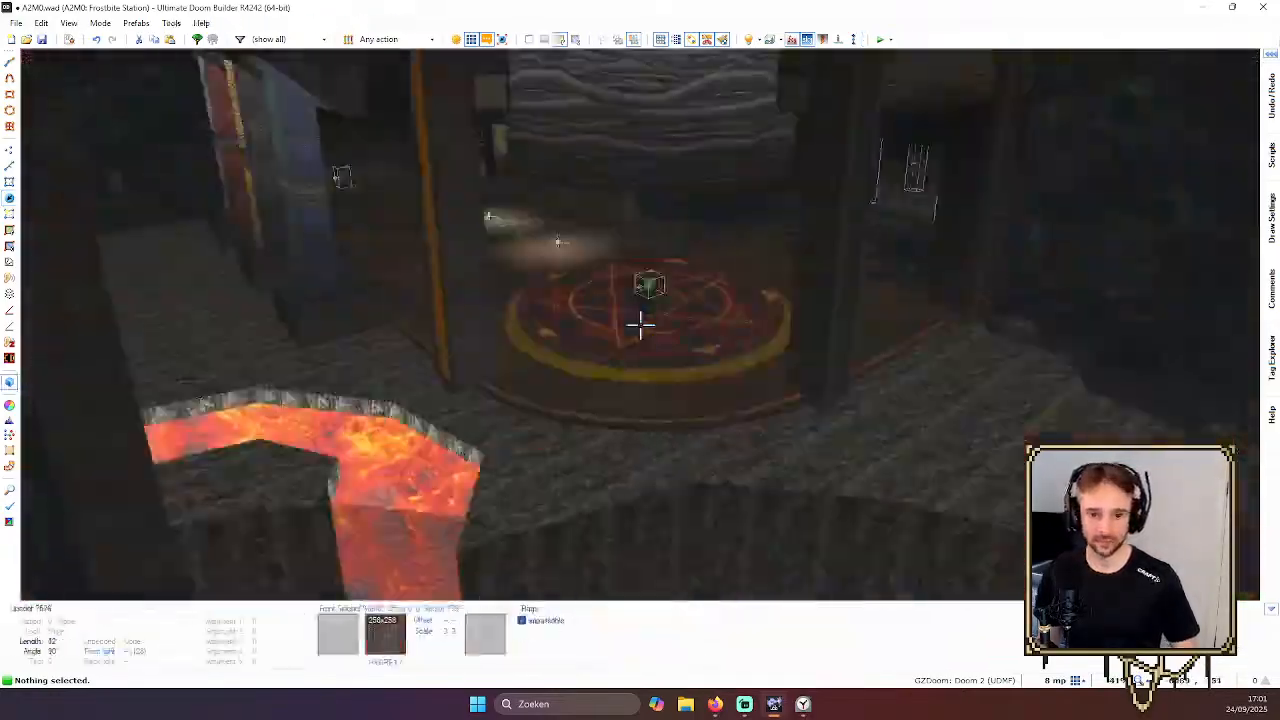
key(w)
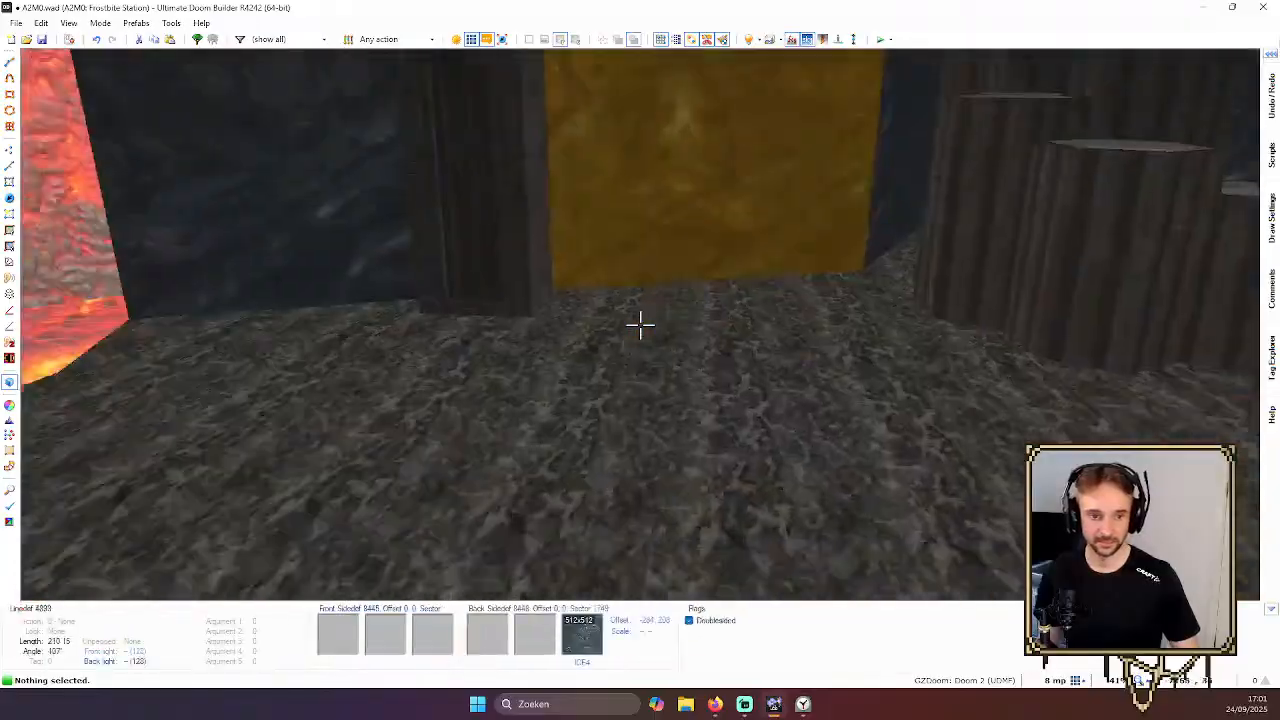
key(w)
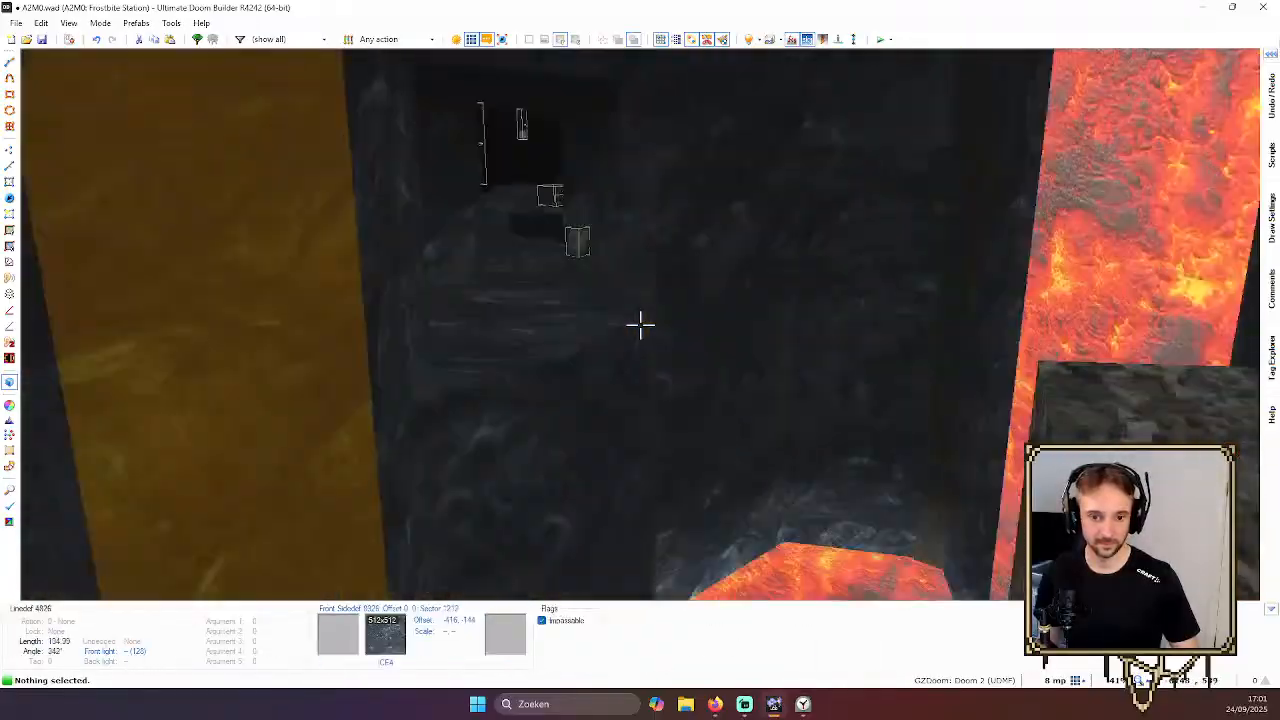
key(q)
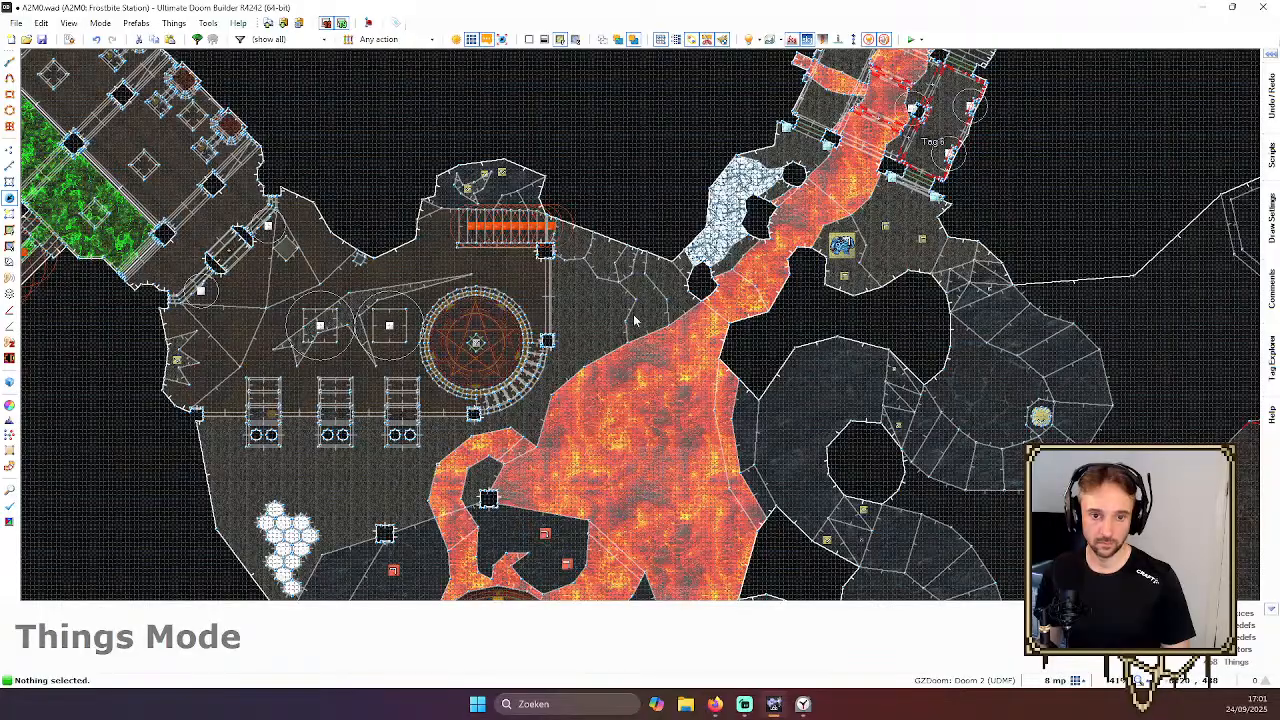
Insert a Hell Knight with angle 0 on the ledge east of the pentagram platform and move it to X -6176, Y 536
scroll(634, 320, up, 4)
key(Insert)
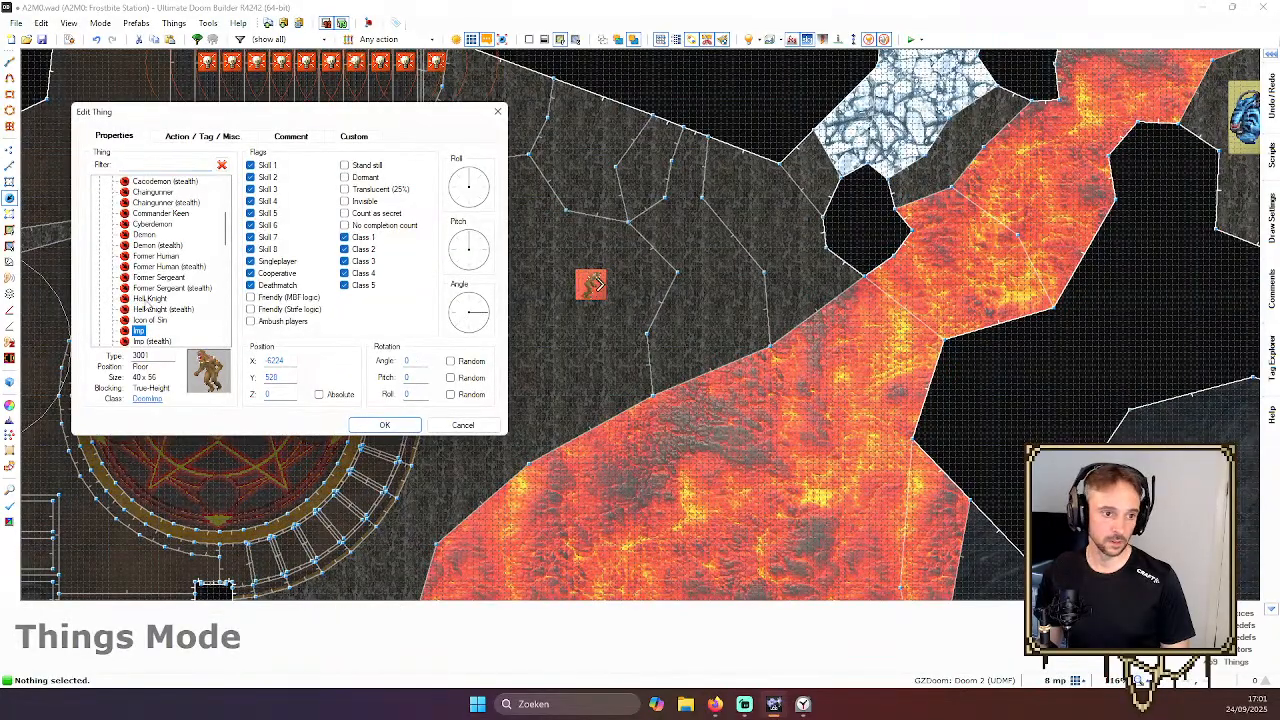
click(384, 425)
drag(590, 285, 630, 287)
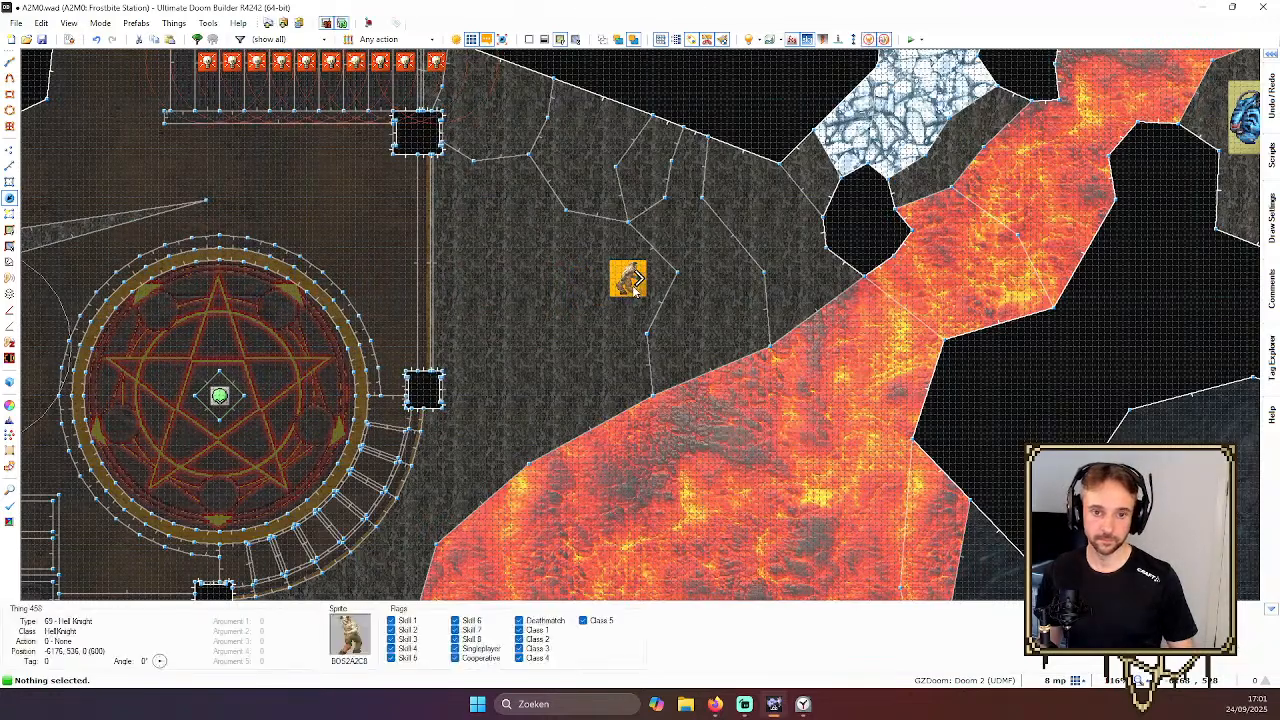
Inspect the Hell Knight's ledge, the pentagram hall and the adjoining tech rooms from several viewpoints in the 3D view
key(q)
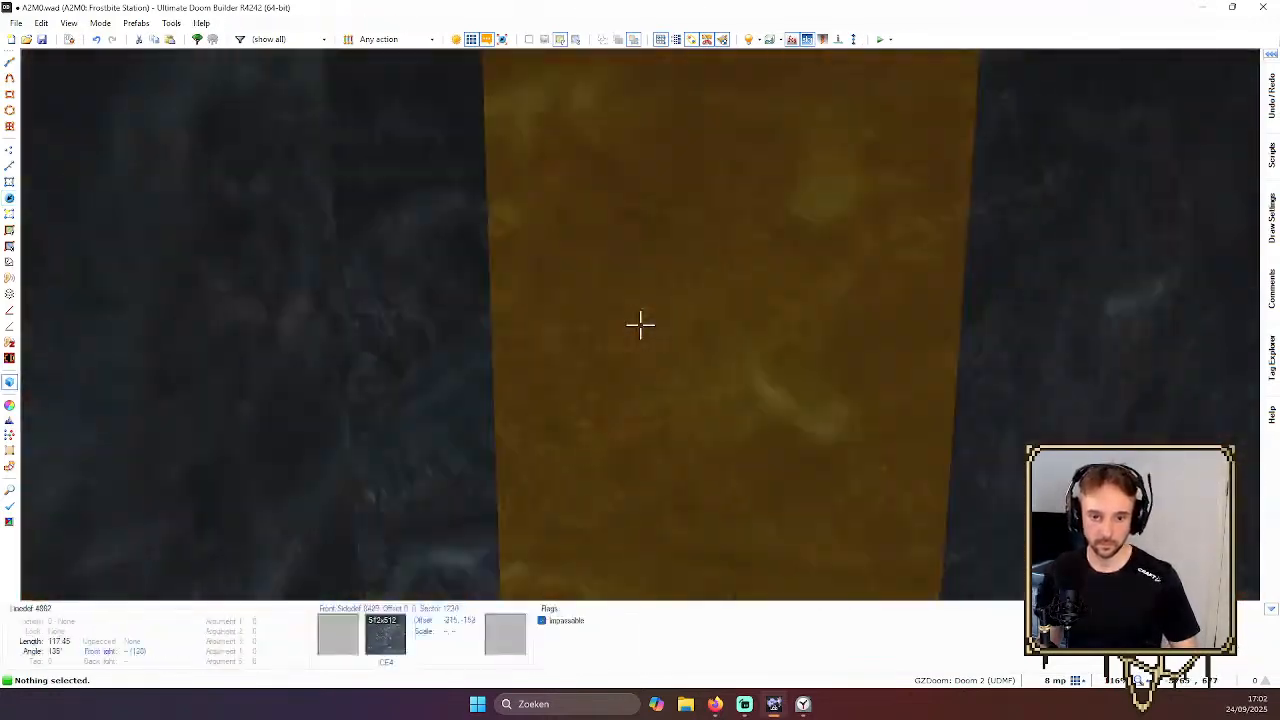
key(w)
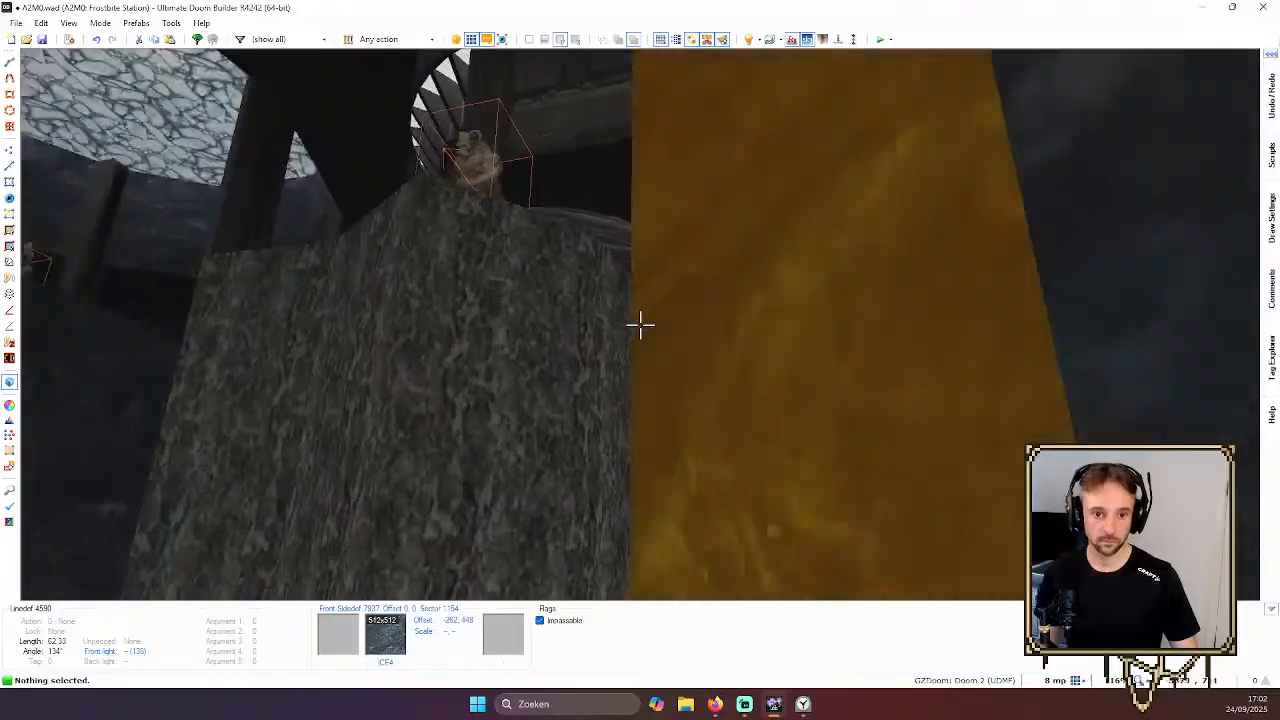
key(w)
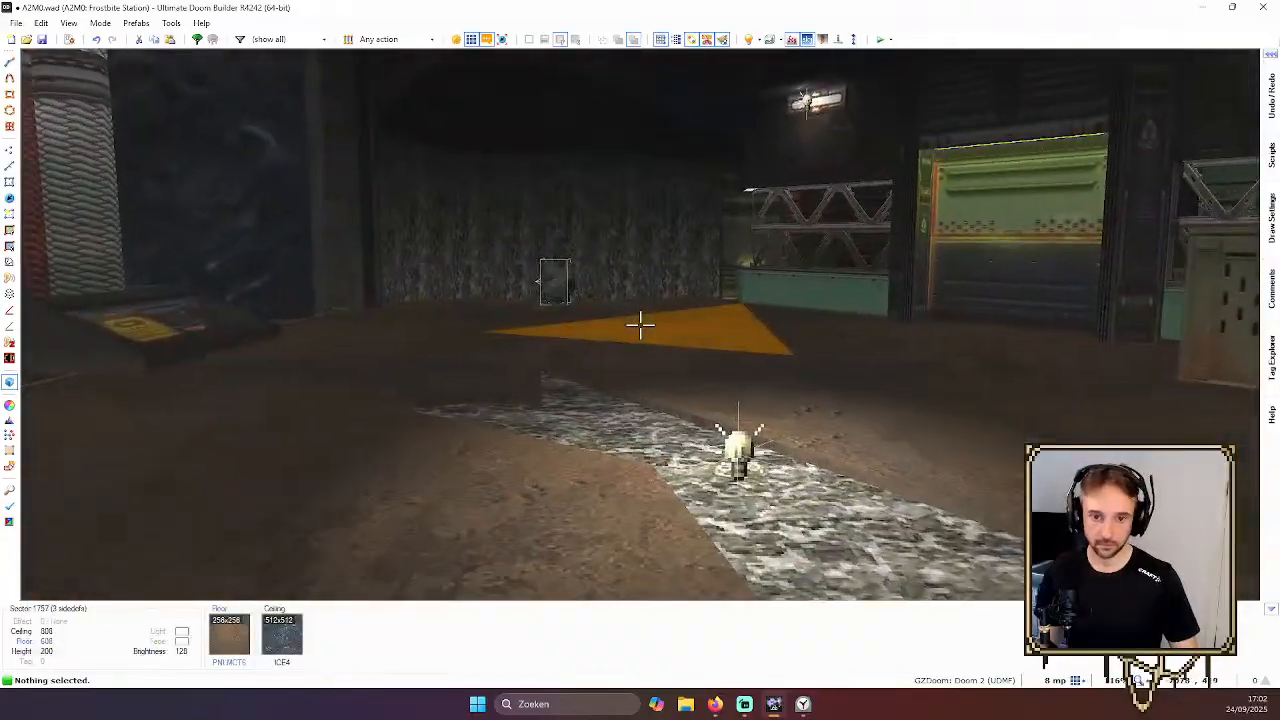
key(w)
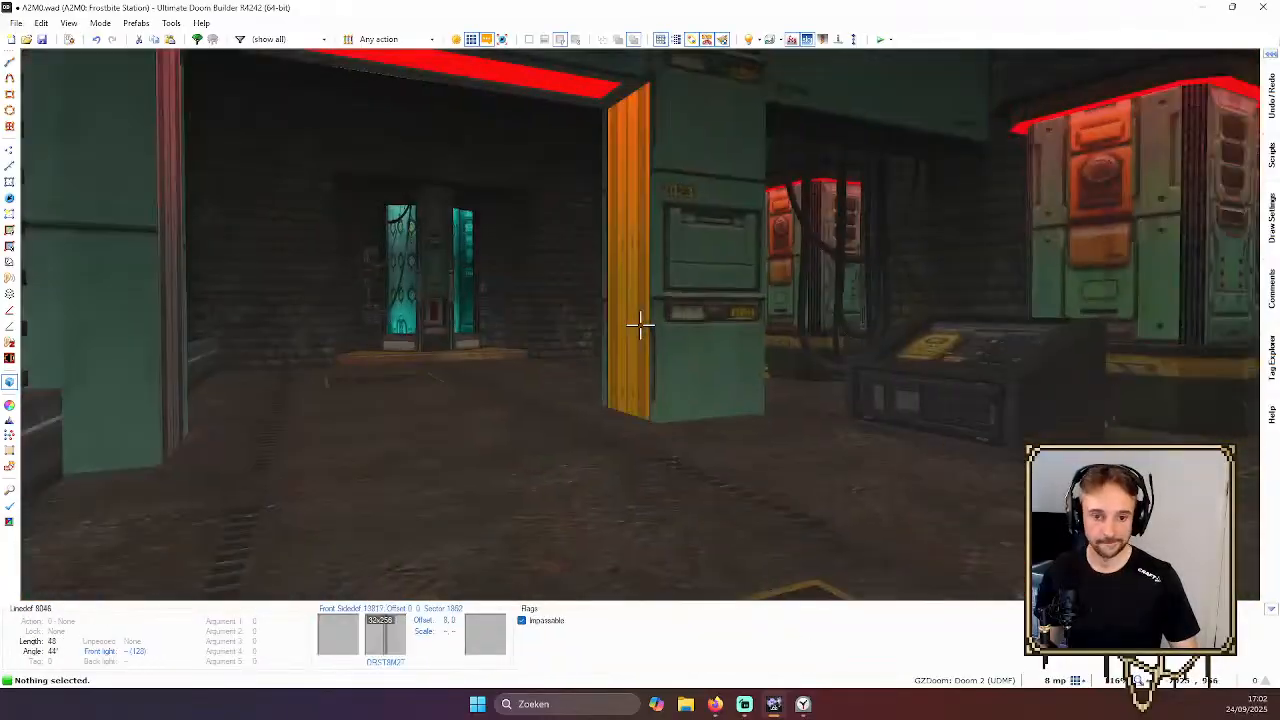
key(w)
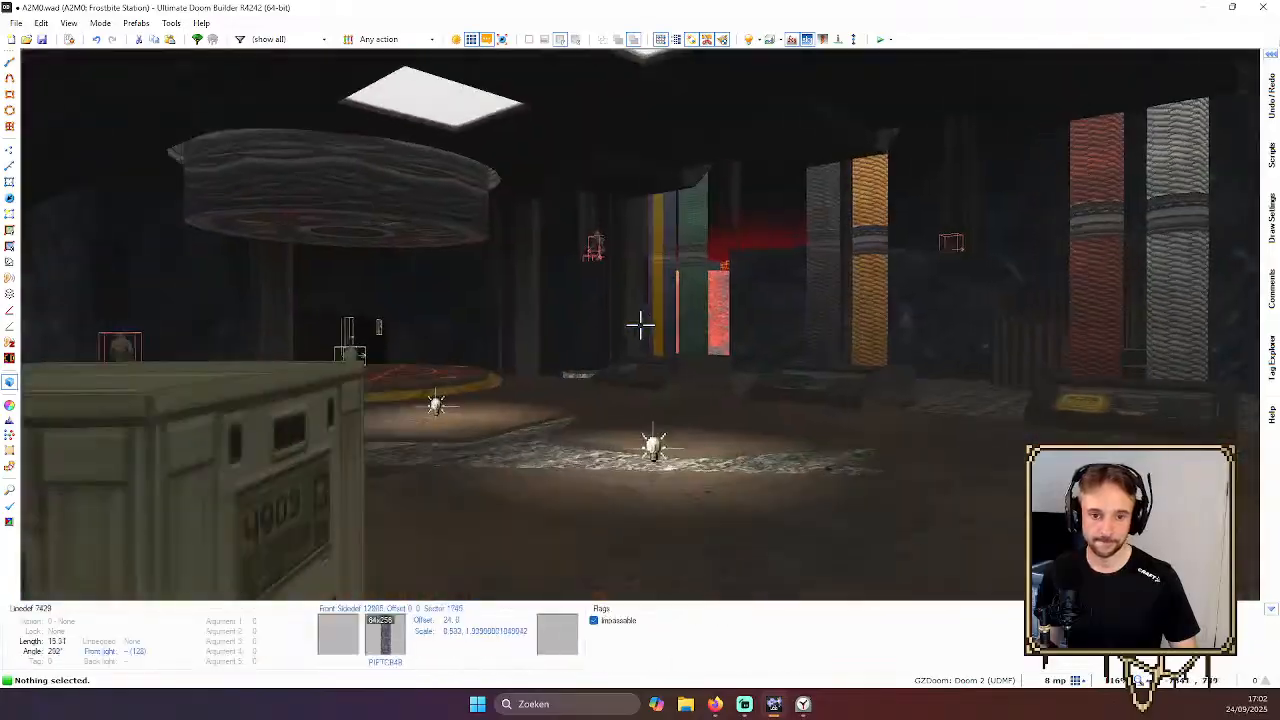
key(w)
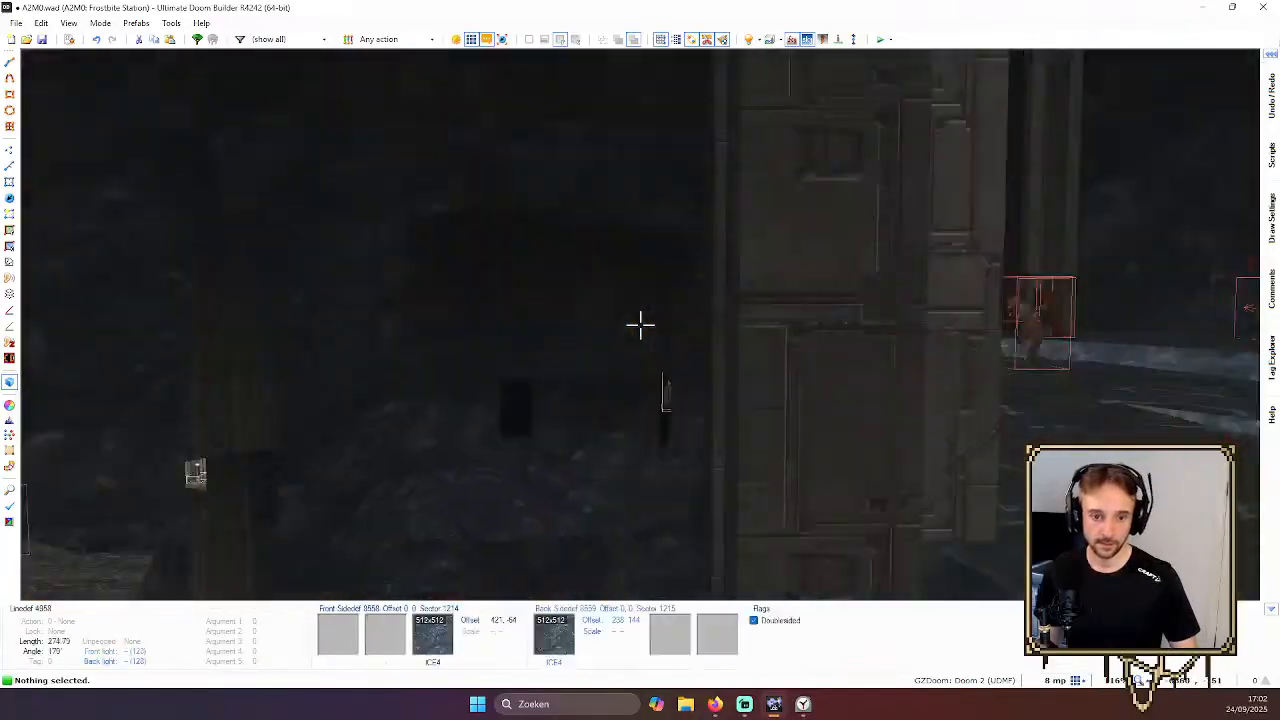
key(w)
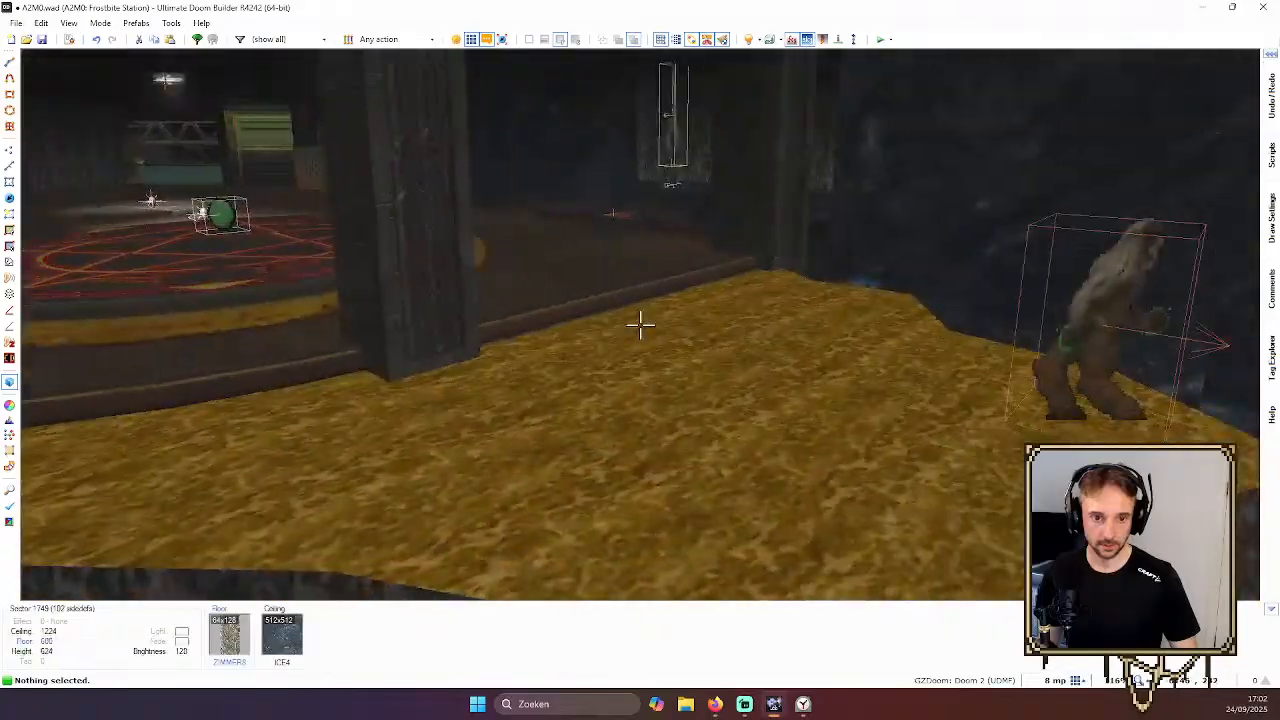
key(w)
key(q)
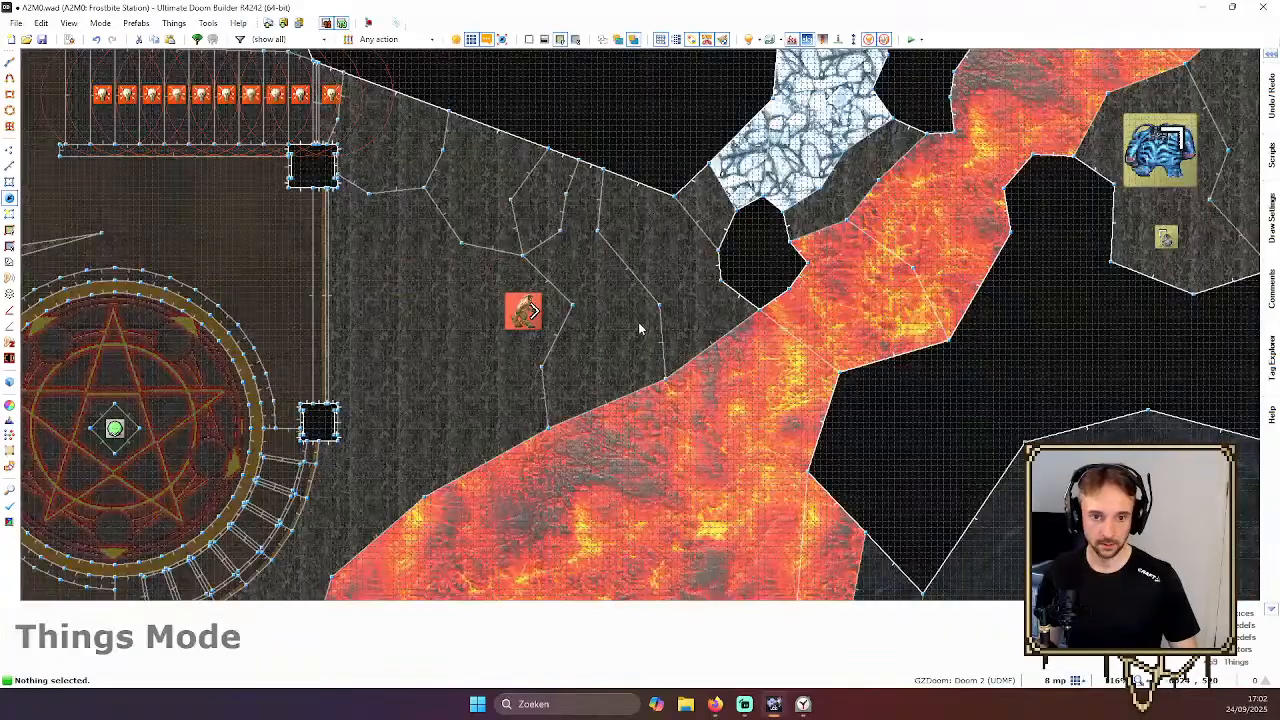
Change the Hell Knight on the ledge east of the pentagram platform to a Revenant
right_click(500, 296)
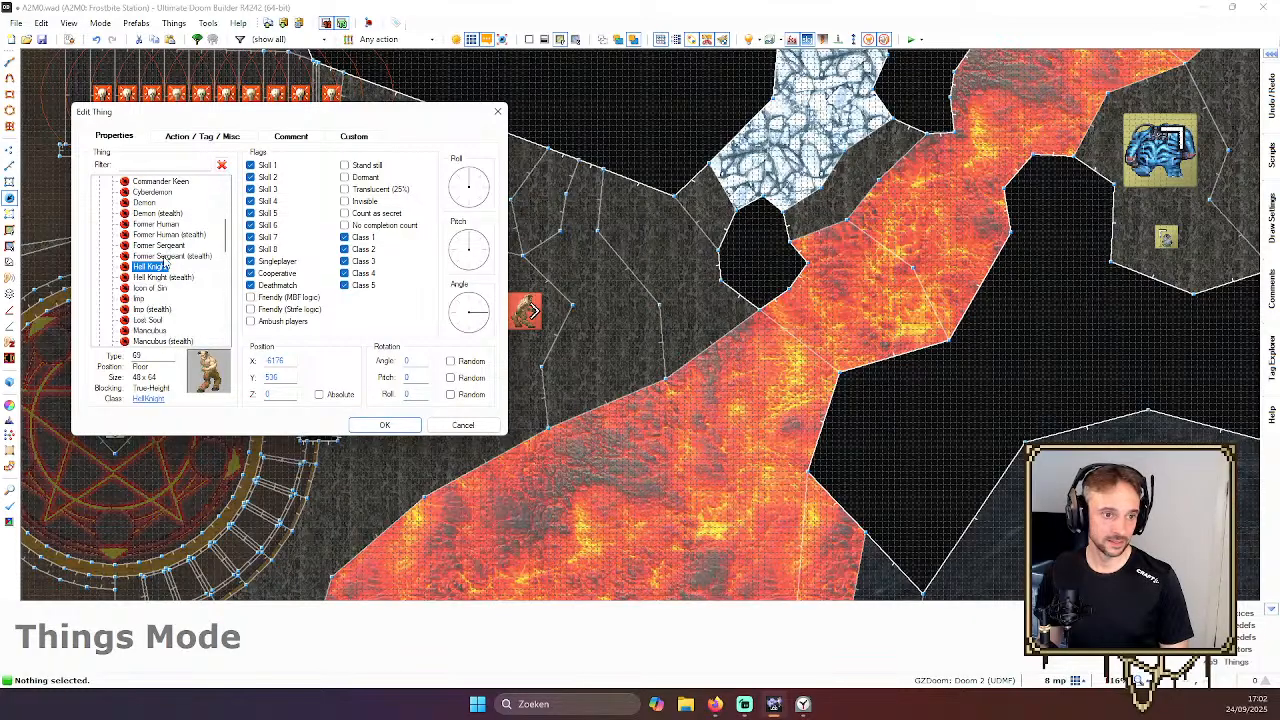
key(Return)
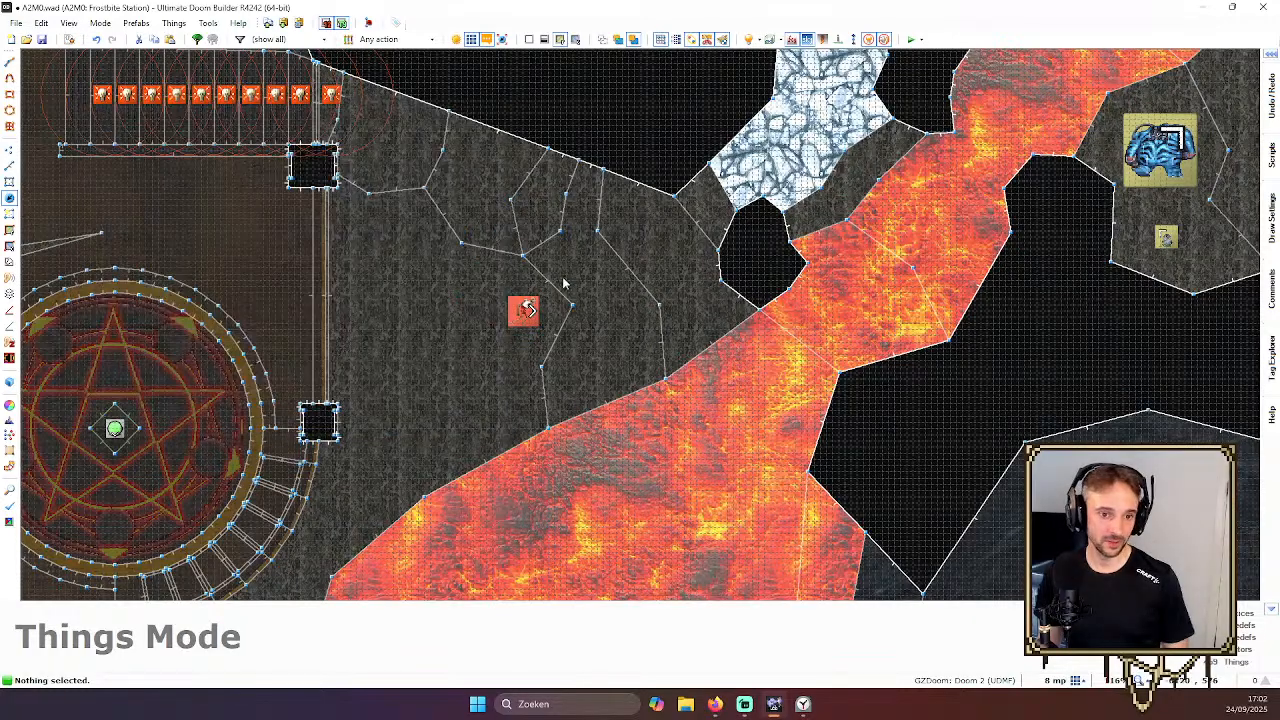
scroll(451, 408, up, 2)
scroll(329, 326, down, 6)
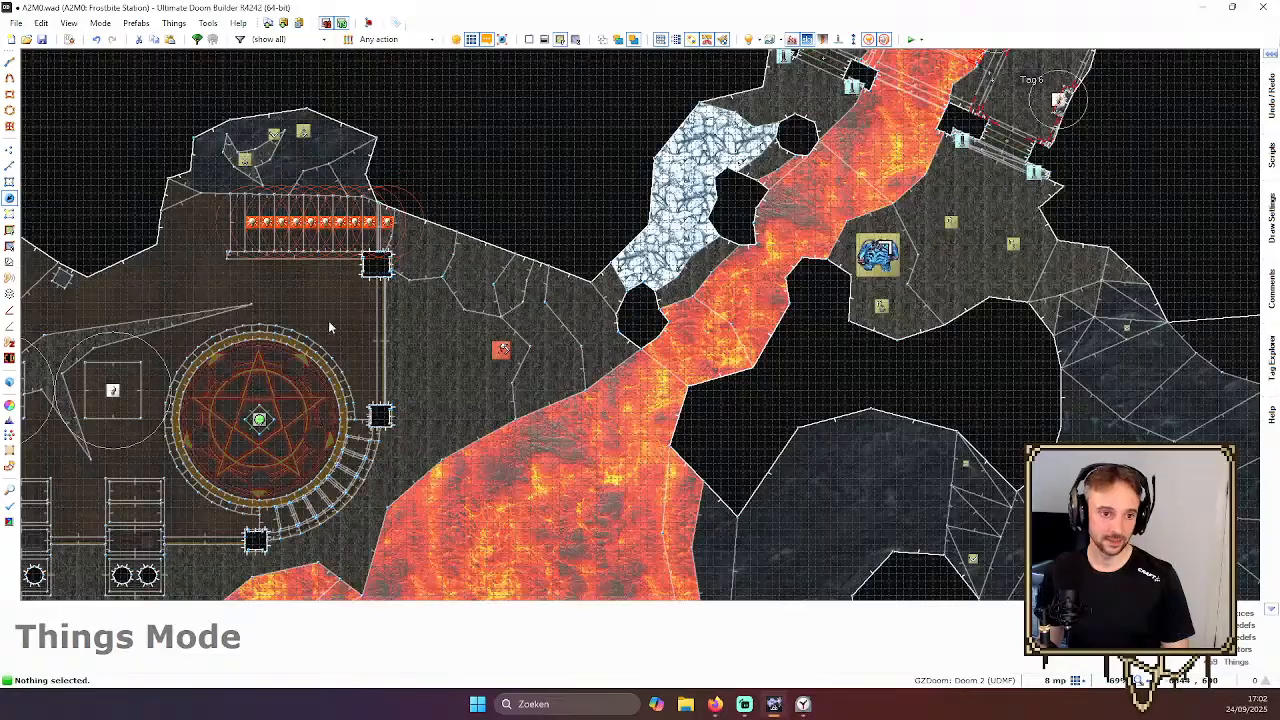
scroll(270, 338, up, 1)
scroll(403, 278, up, 3)
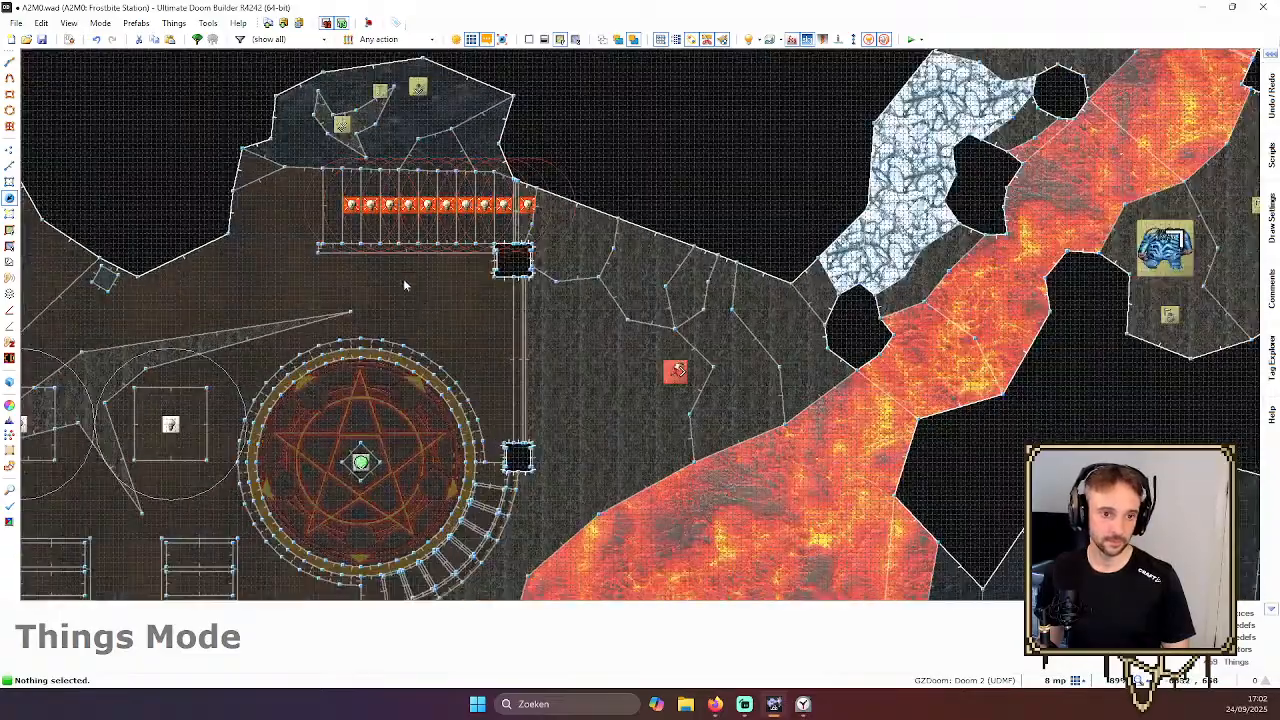
right_click(414, 115)
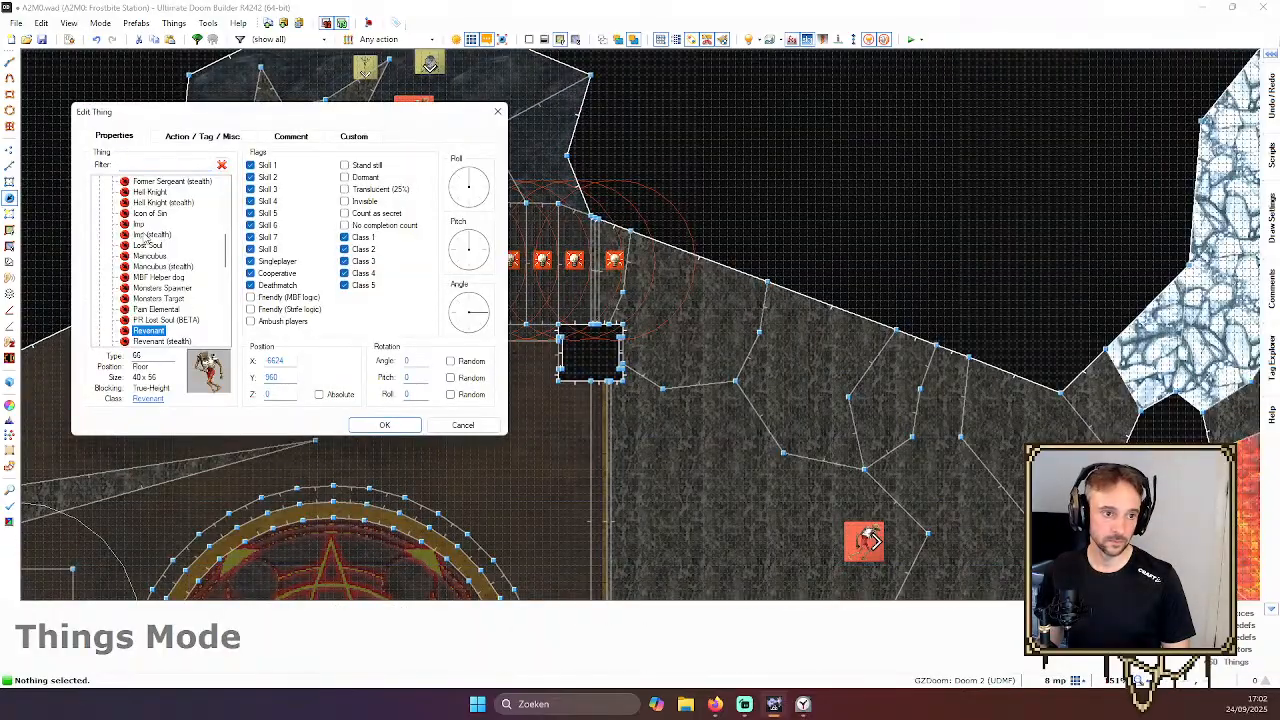
click(478, 421)
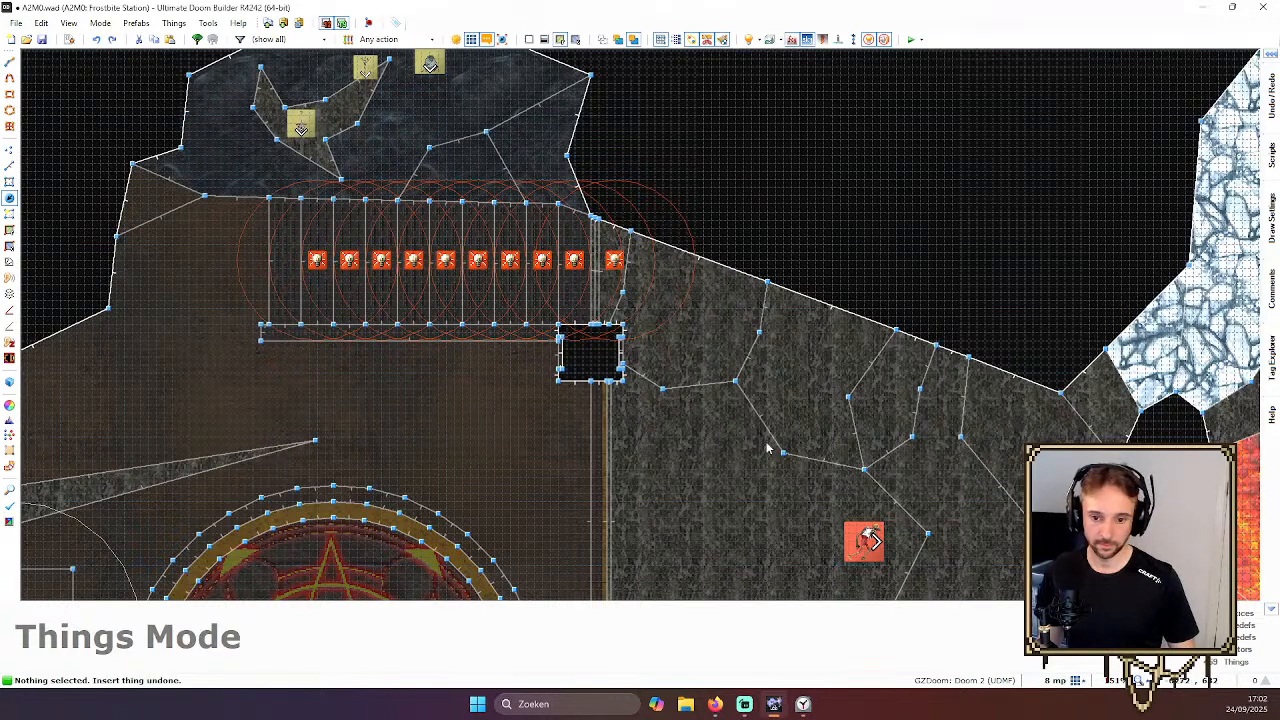
Undo the last move and the change to Revenant for the monster on the ledge east of the pentagram platform
scroll(775, 450, down, 1)
drag(851, 517, 495, 197)
key(Escape)
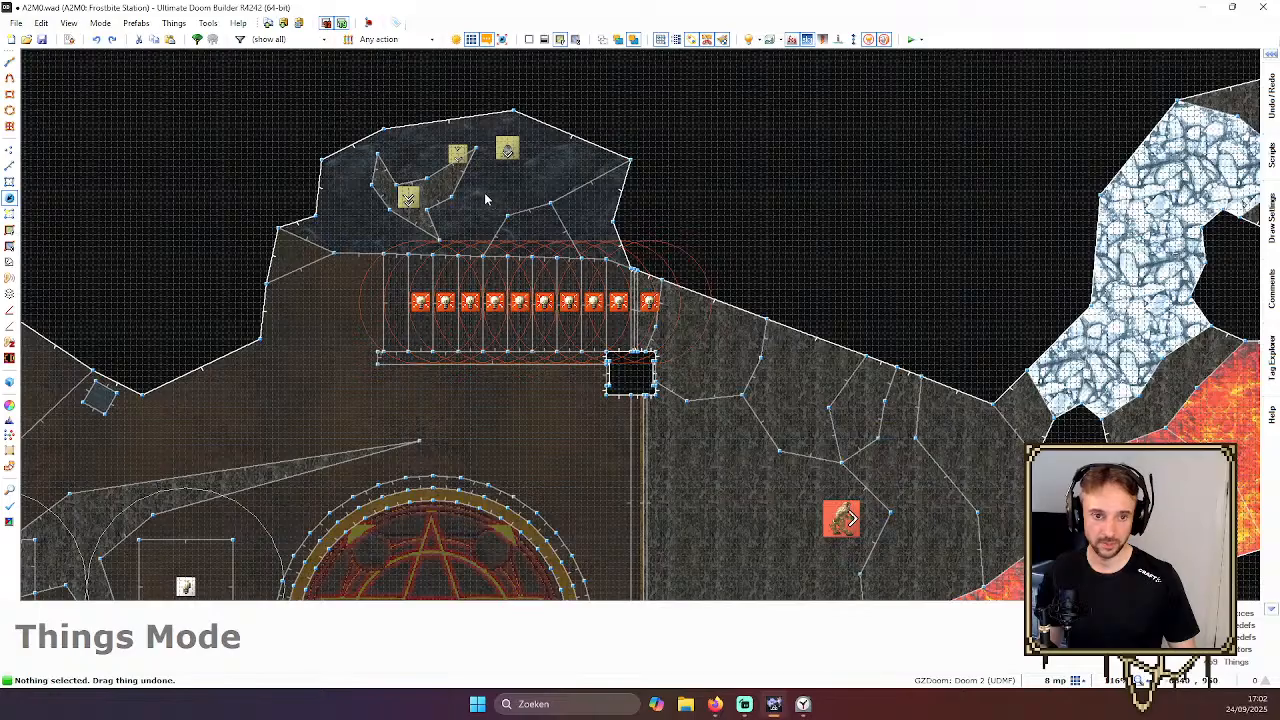
Insert a Revenant facing southeast in the rock alcove north of the pentagram hall at X -6640, Y 952, and inspect it in 3D
key(Insert)
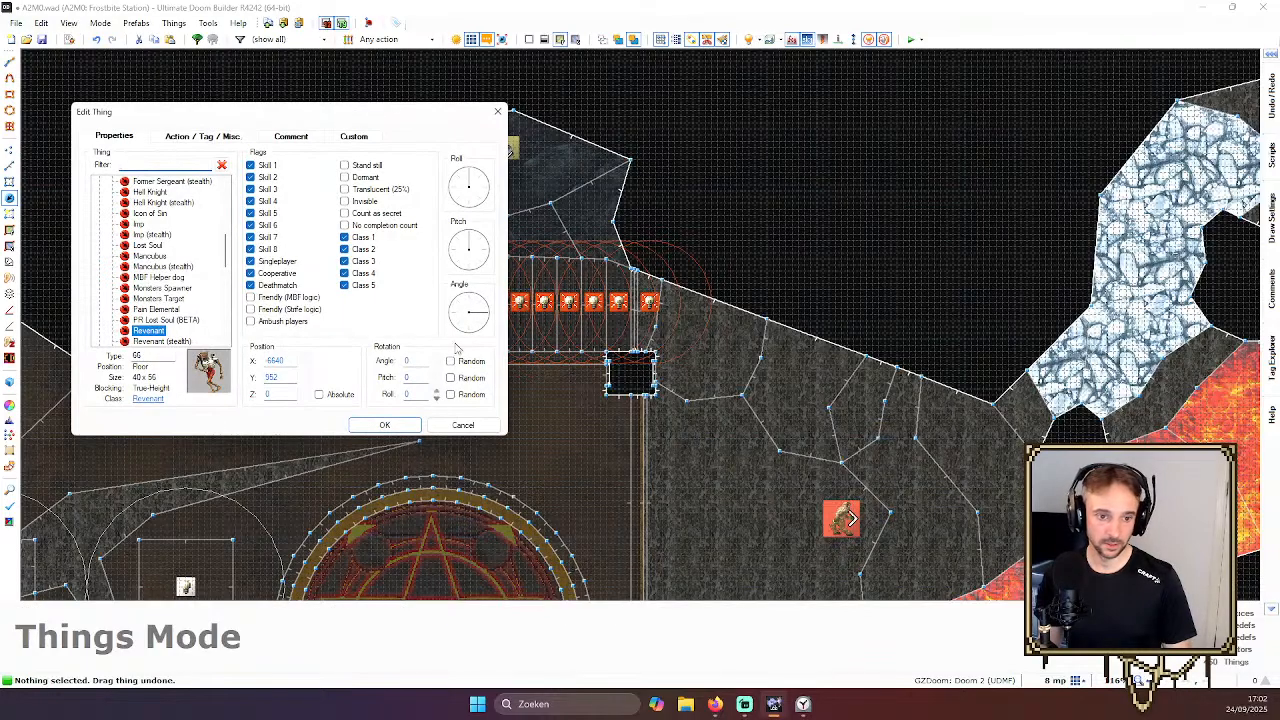
key(Return)
key(q)
key(d)
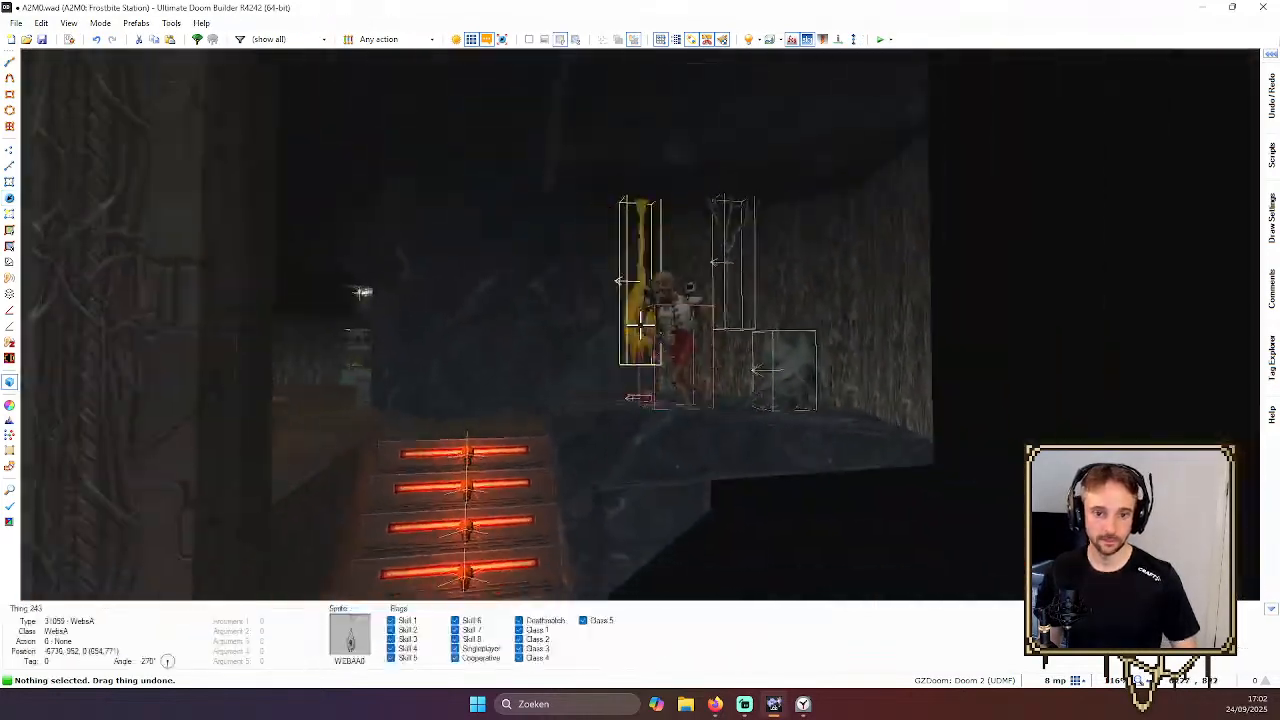
key(e)
key(d)
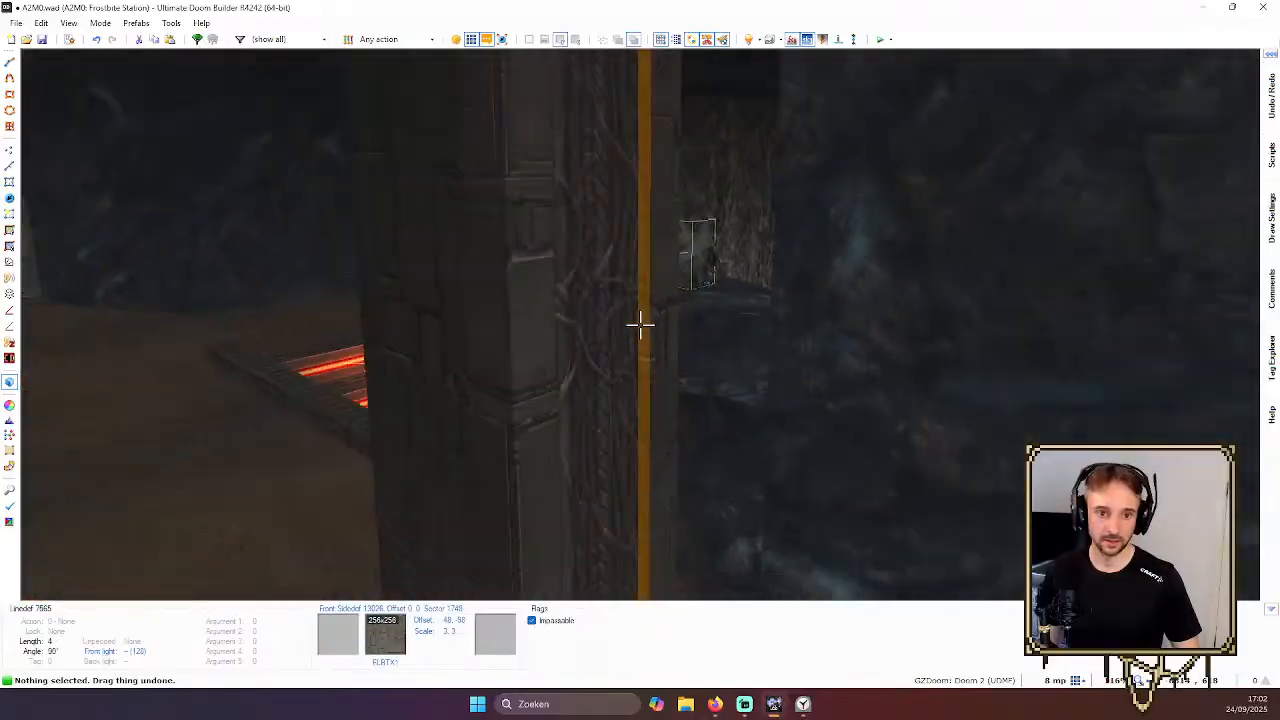
key(e)
key(d)
key(q)
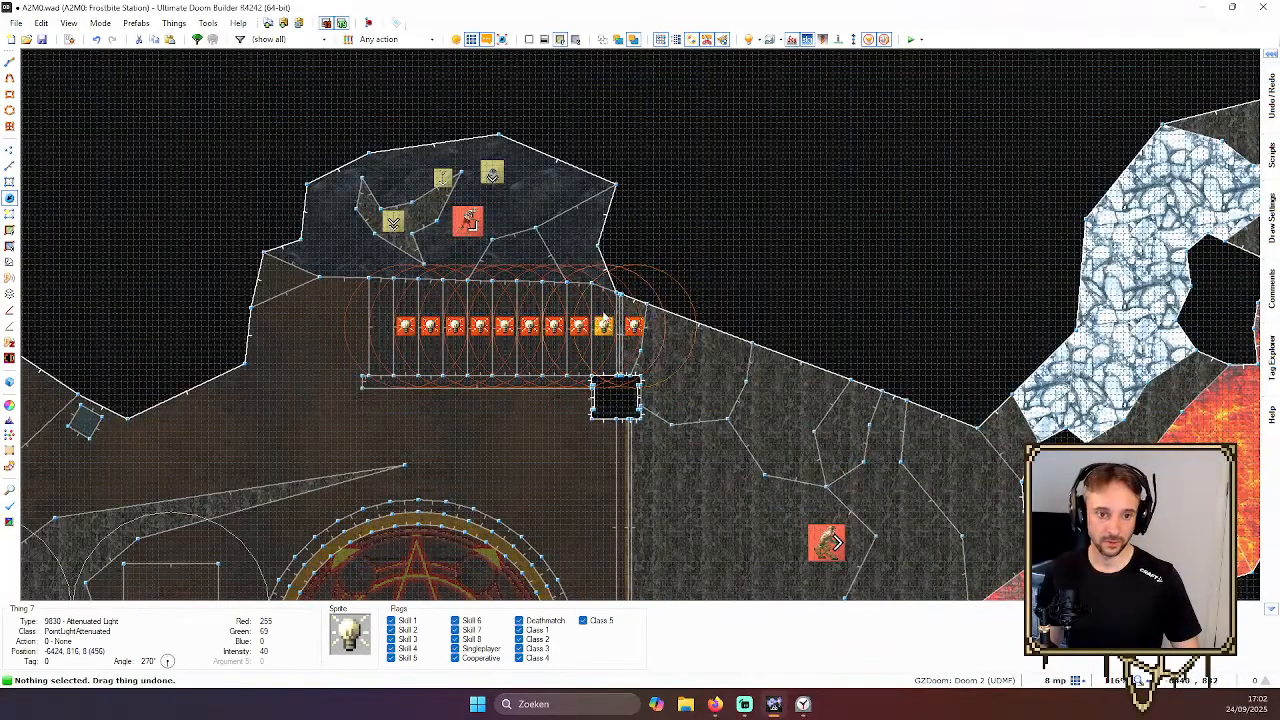
Move the Revenant from the northern rock alcove to the ledge east of the pentagram platform
scroll(470, 233, down, 1)
right_drag(469, 231, 447, 255)
right_drag(389, 378, 580, 448)
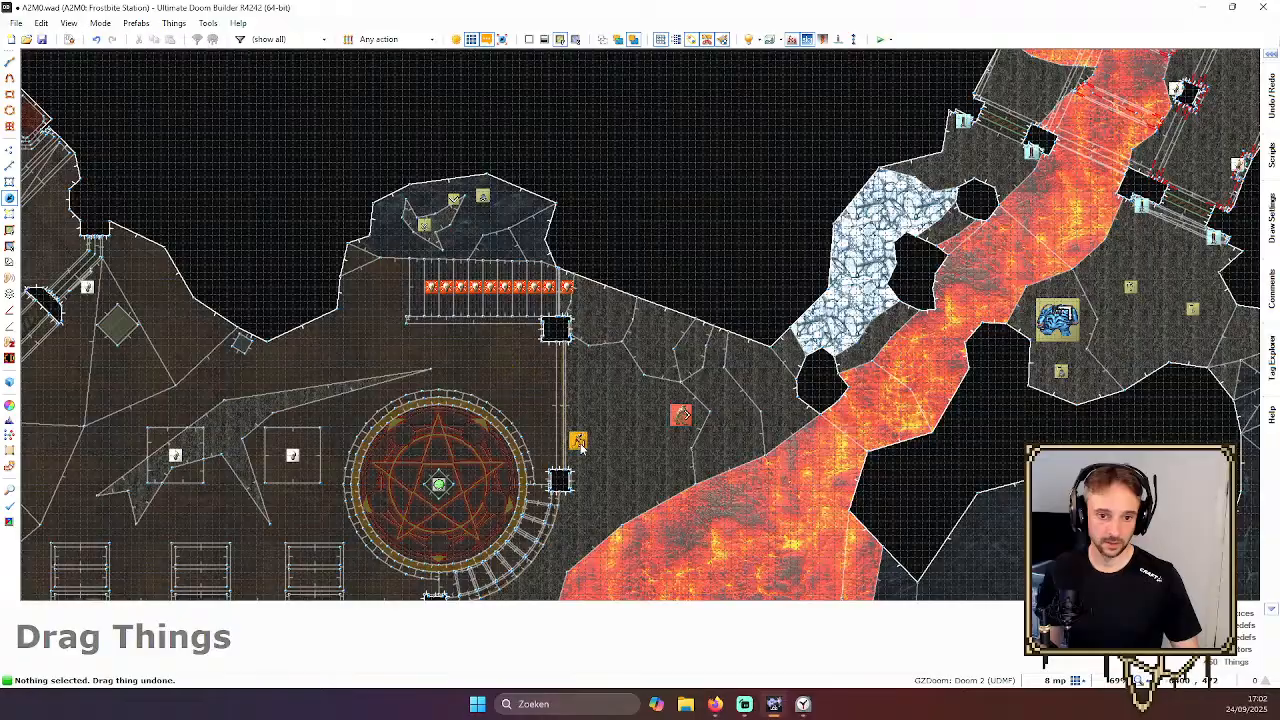
right_drag(590, 404, 592, 404)
scroll(633, 402, up, 2)
Move the Hell Knight from the eastern ledge into the northern alcove at X -6608, Y 960 and set its angle to 315
right_drag(716, 421, 362, 136)
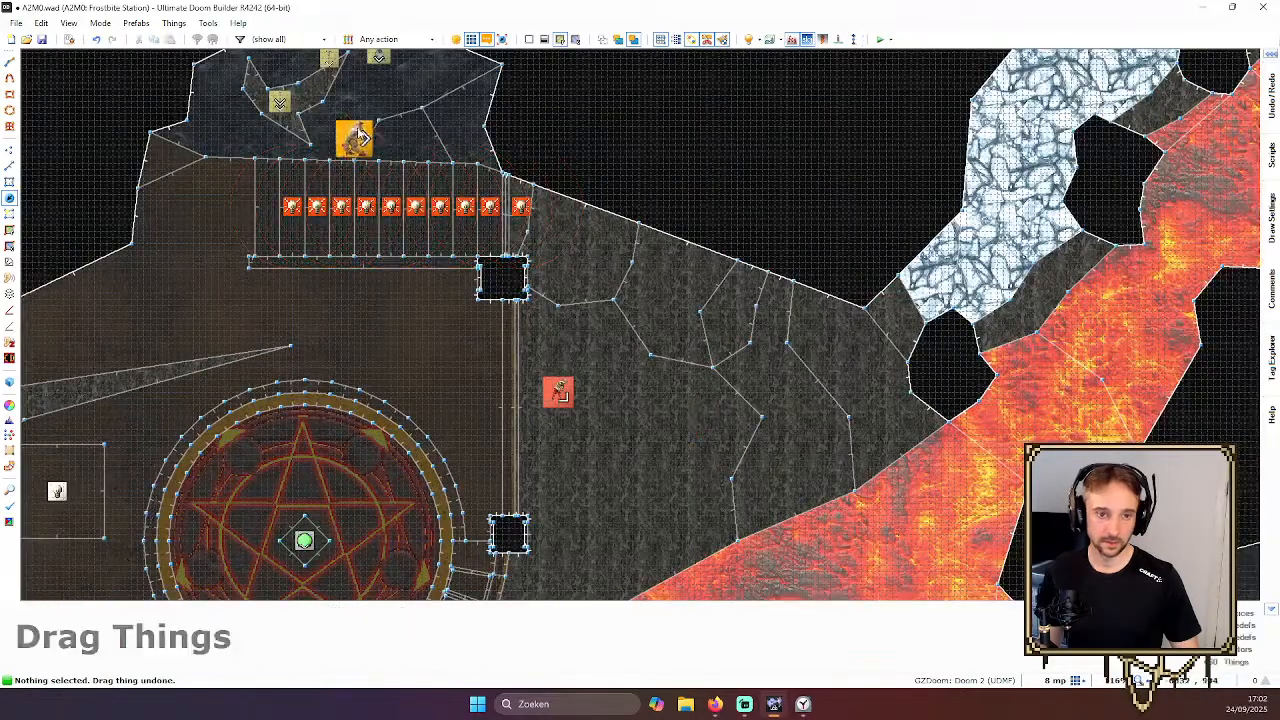
right_click(389, 88)
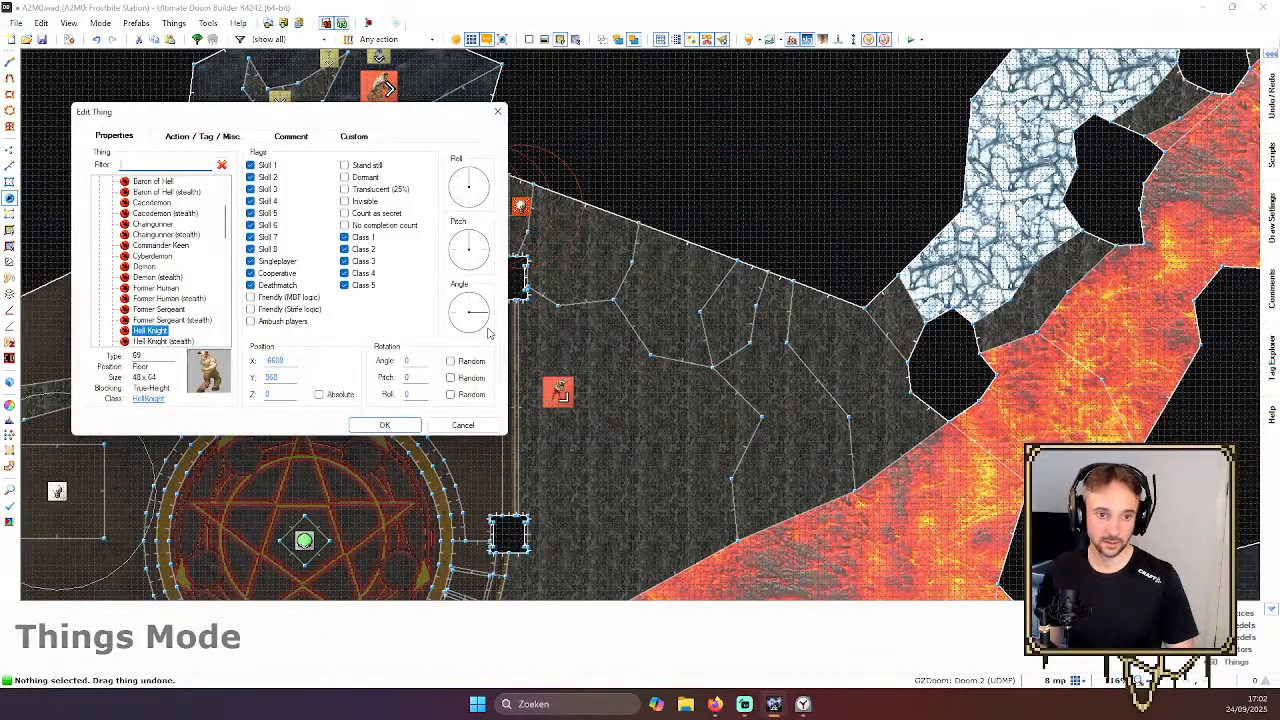
key(Escape)
Shift the Revenant slightly farther east on its ledge and inspect it and the alcove's Hell Knight in the 3D view
right_drag(558, 393, 632, 420)
key(q)
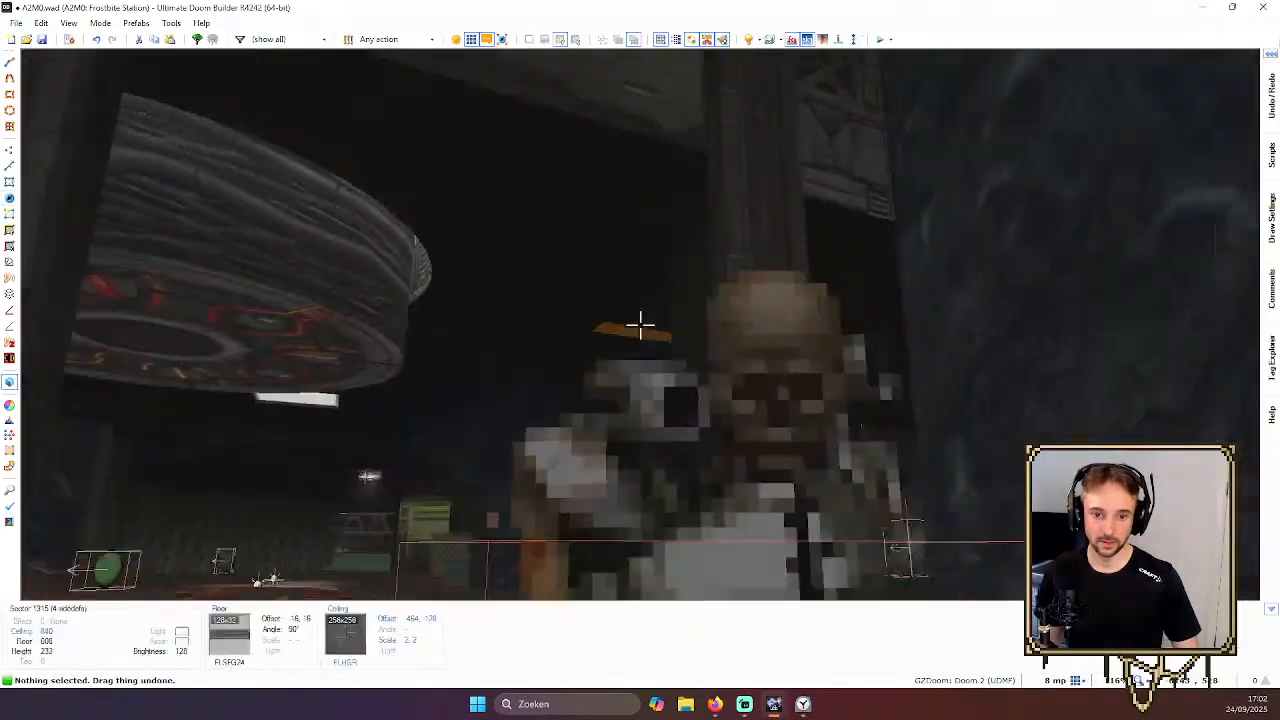
key(e)
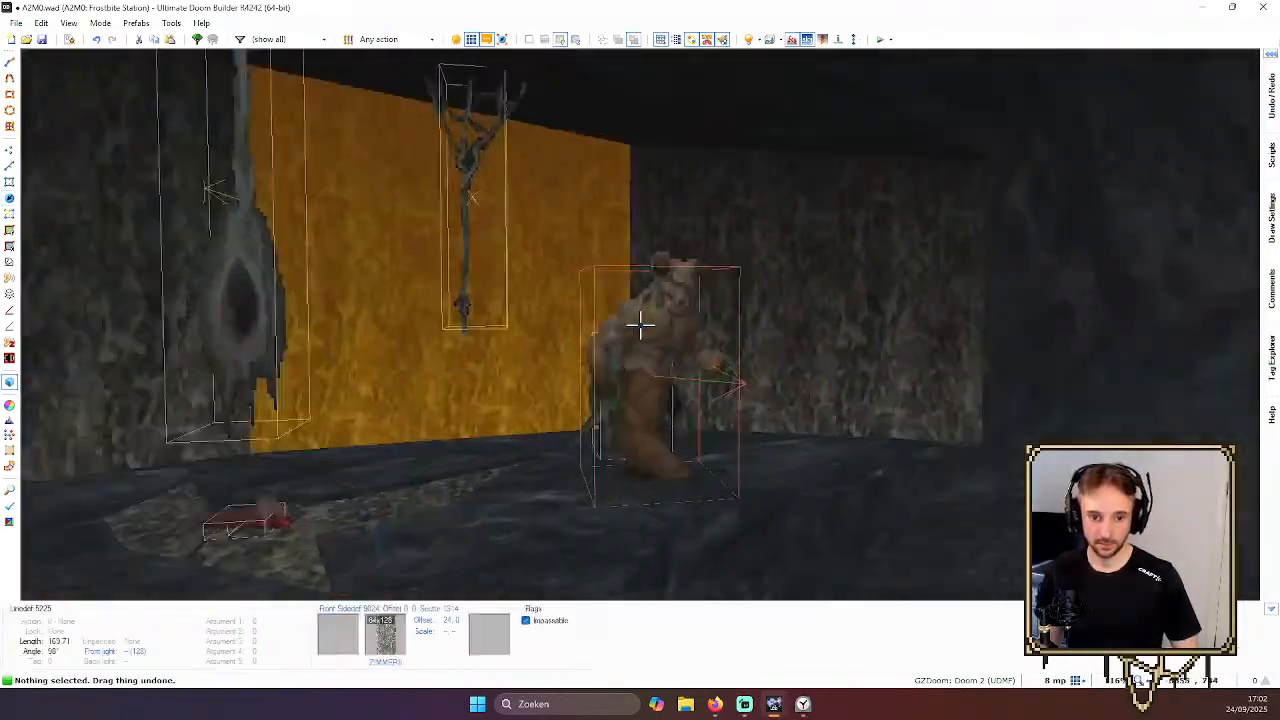
key(d)
key(e)
key(d)
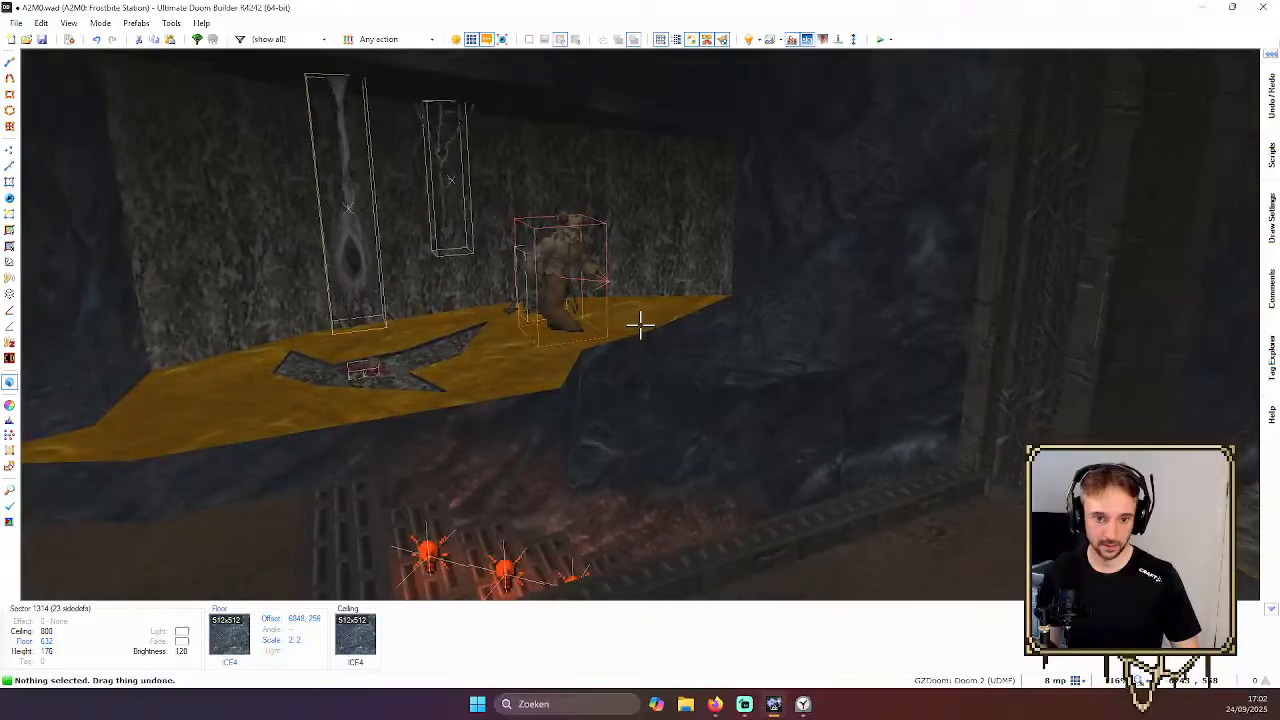
key(e)
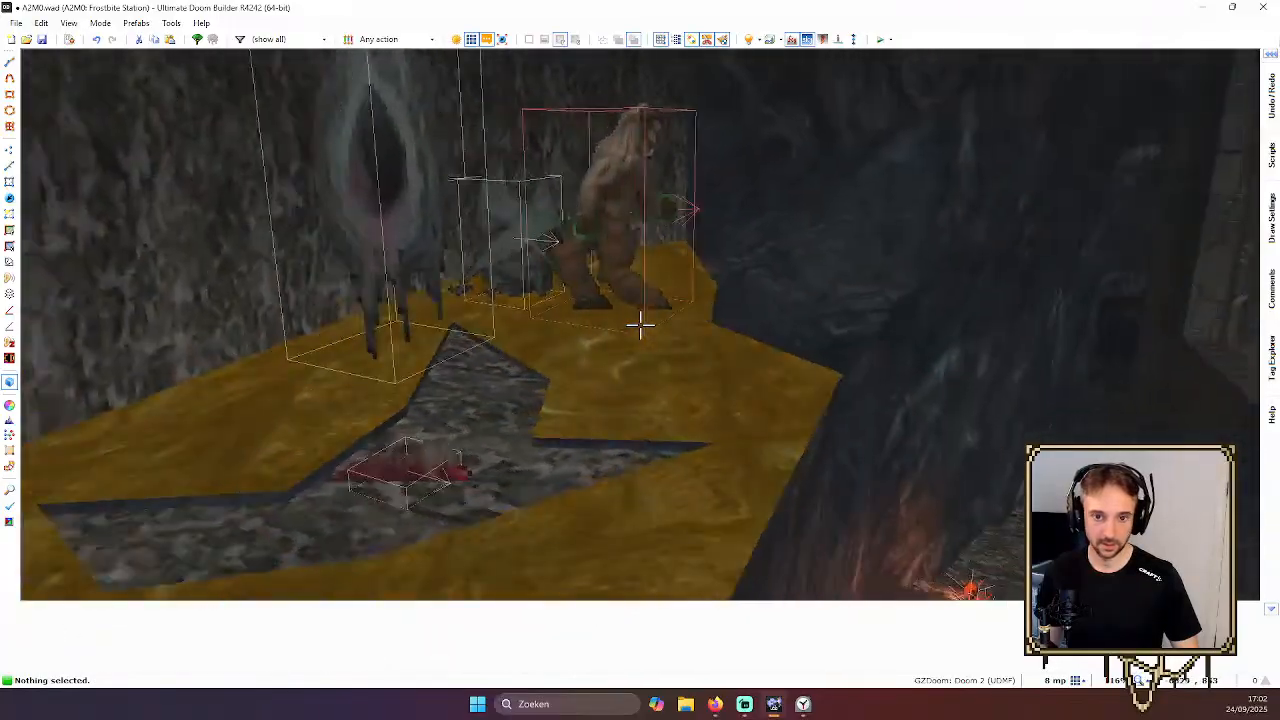
key(w)
Move the alcove's Hell Knight to X -6656, Y 920, closer to the alcove edge, and inspect the surroundings in 3D
scroll(581, 210, up, 2)
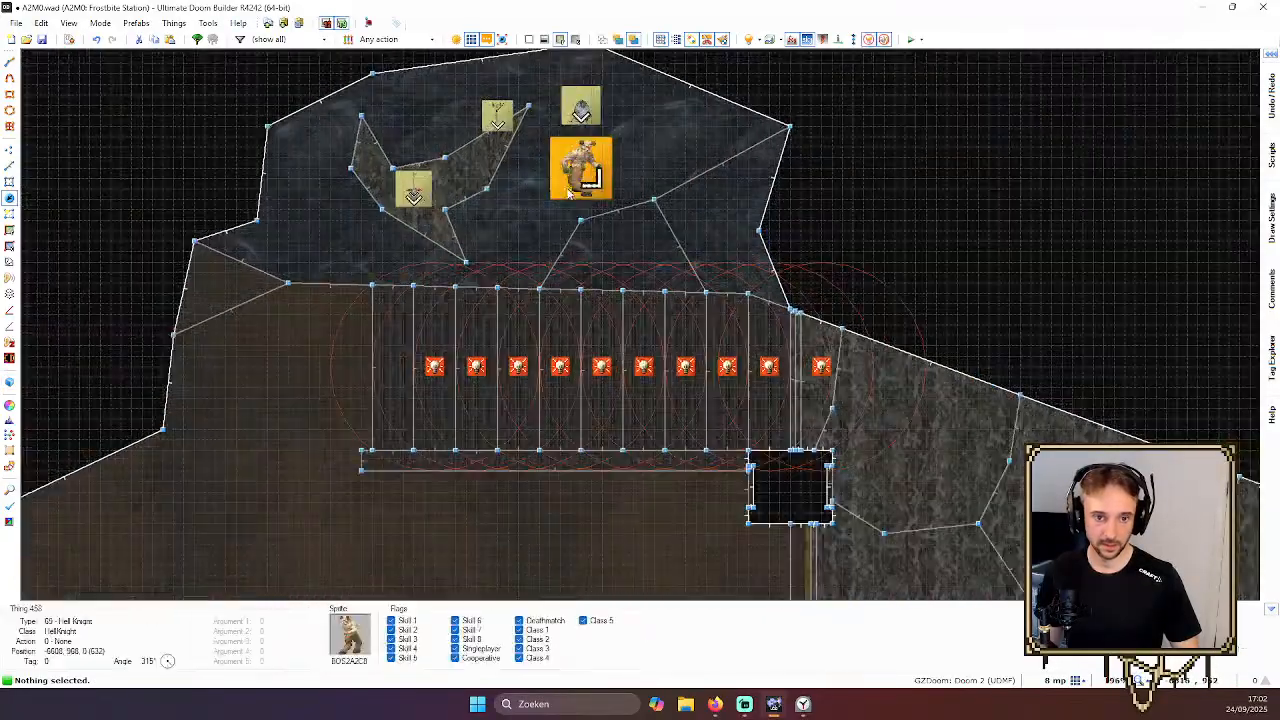
right_drag(578, 191, 512, 257)
key(w)
key(d)
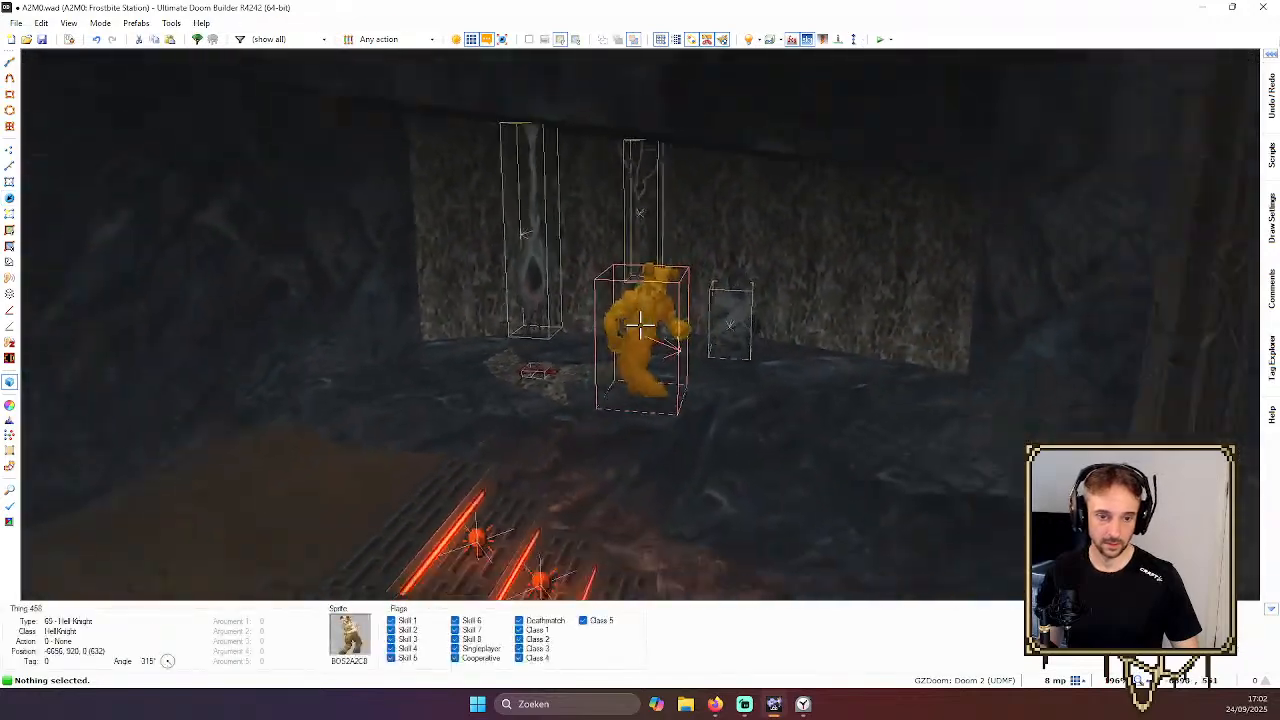
key(e)
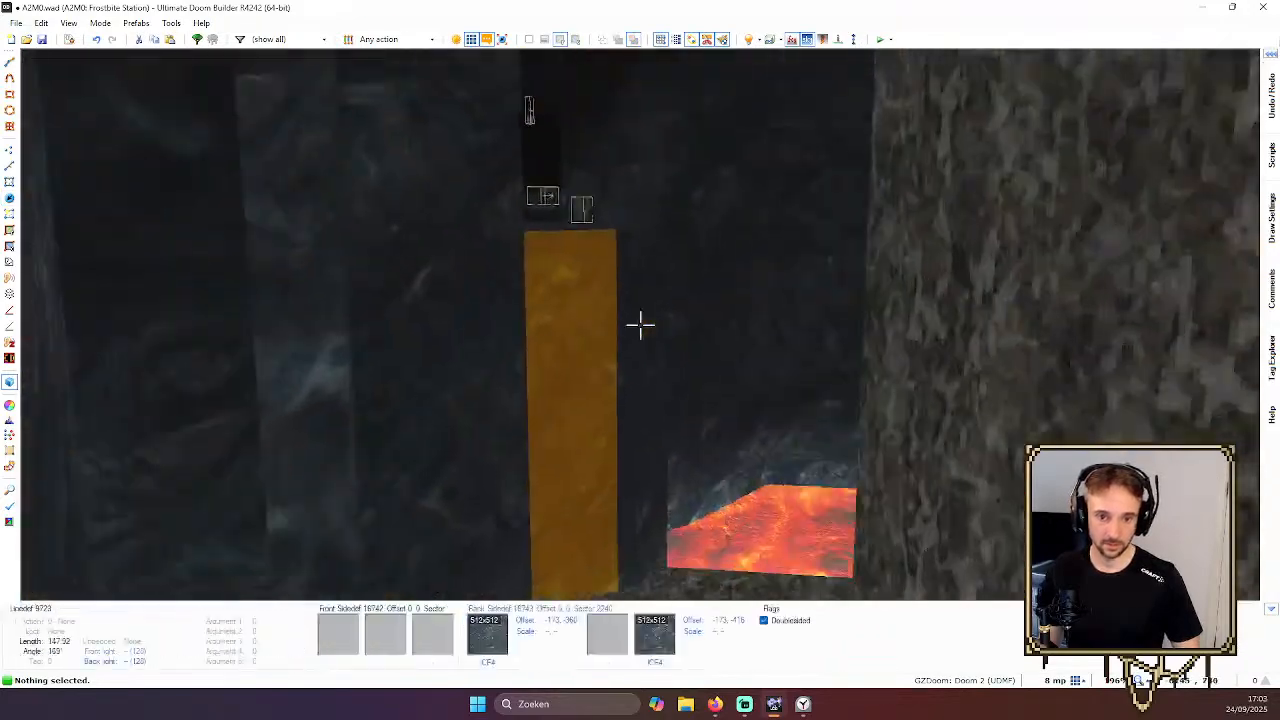
key(d)
key(e)
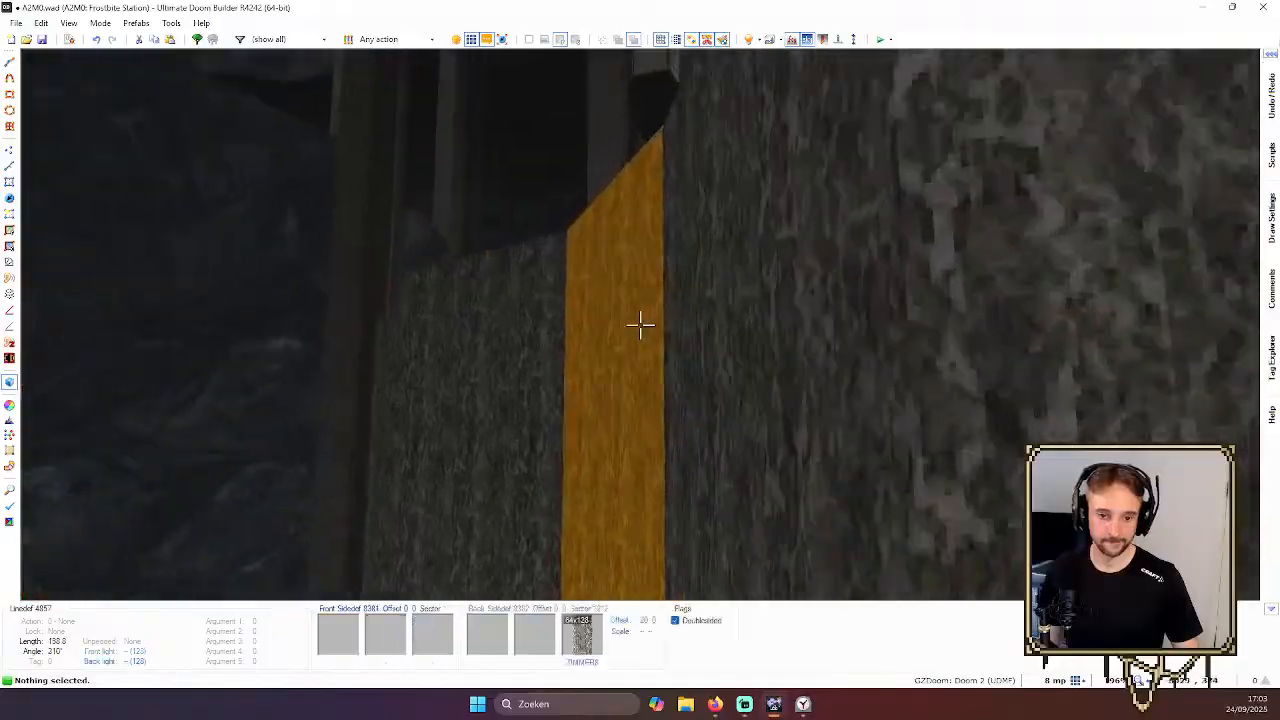
key(e)
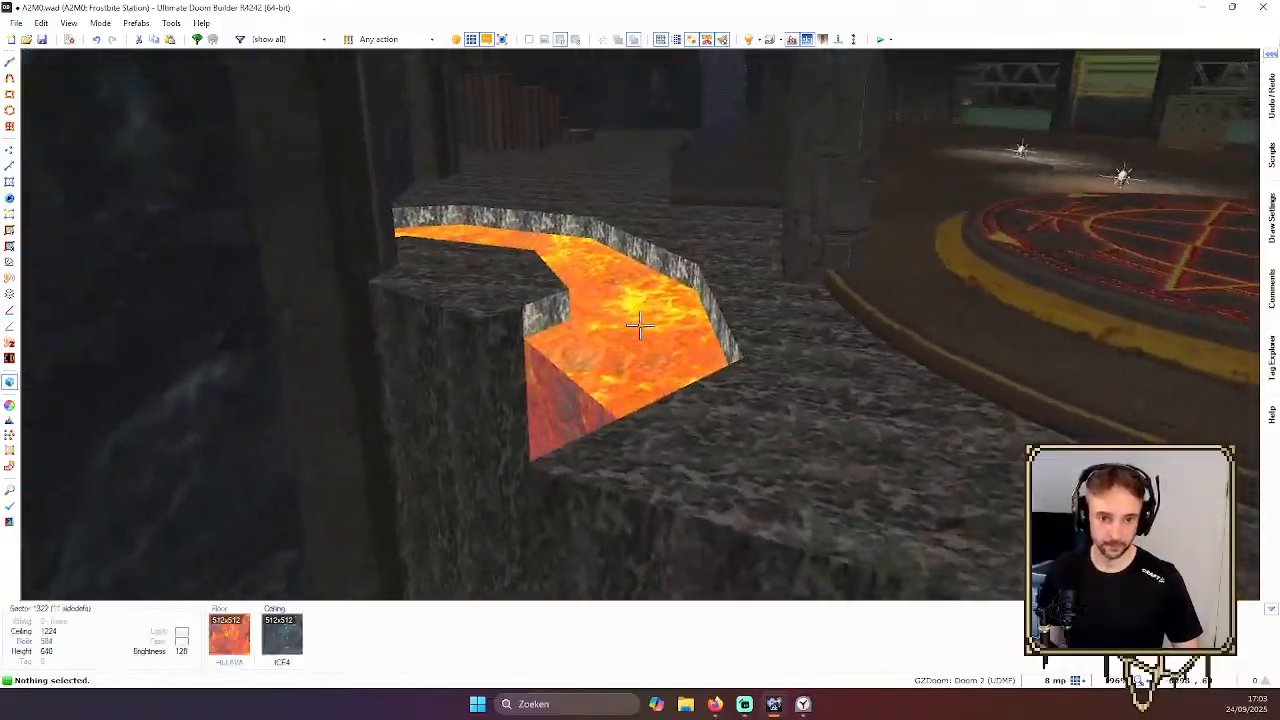
key(e)
Insert a Hell Knight with angle 270 at X -6504, Y 104 between the pentagram platform and the lava, and check it in 3D
key(q)
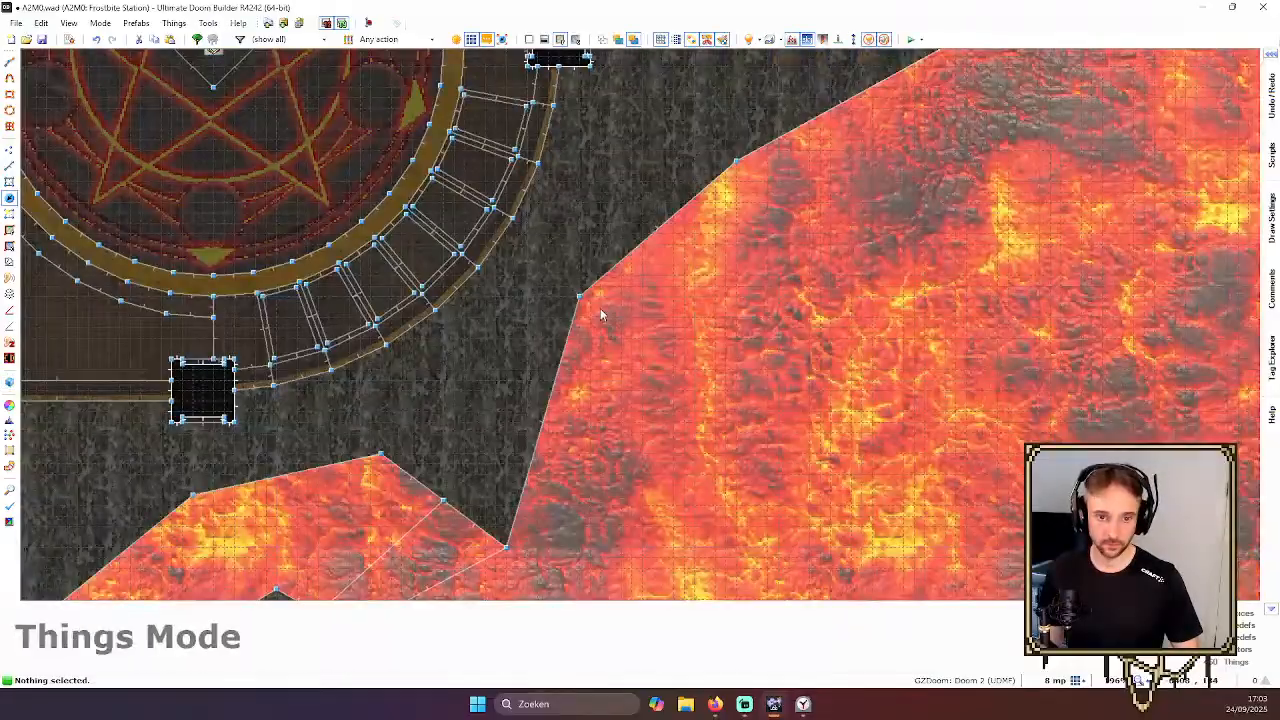
scroll(600, 312, down, 4)
scroll(543, 326, up, 4)
key(Insert)
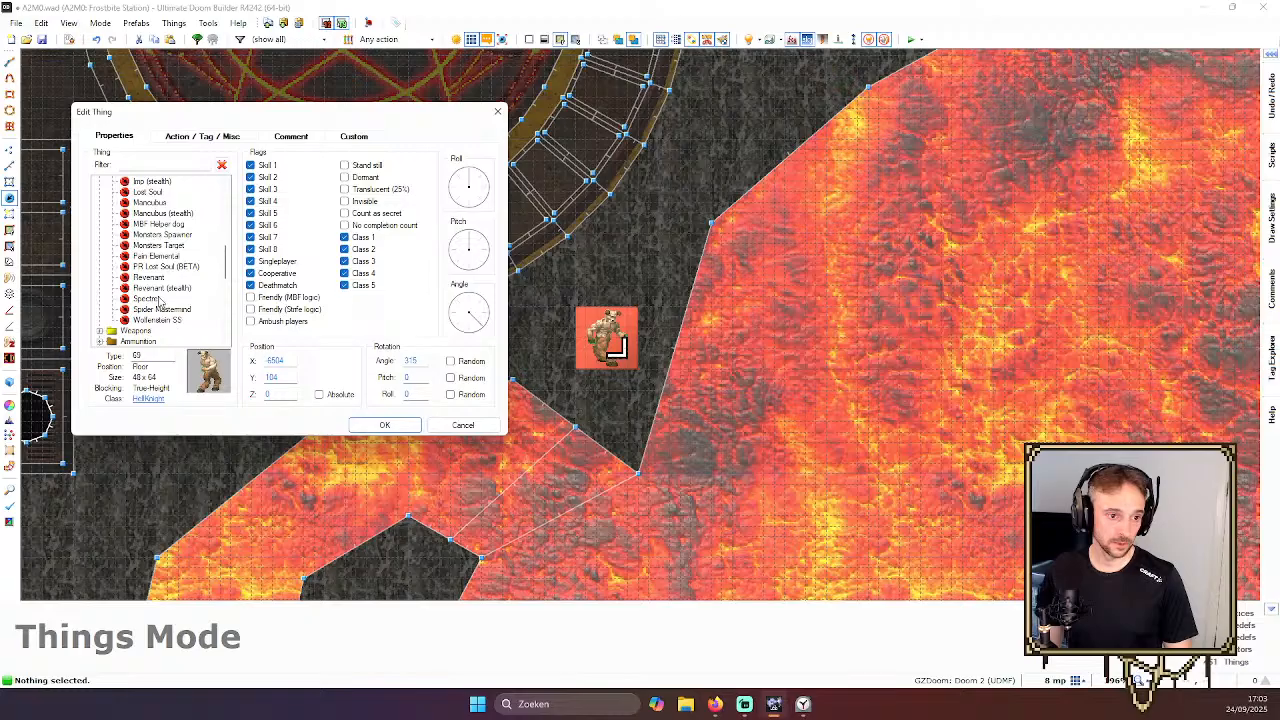
scroll(172, 316, up, 6)
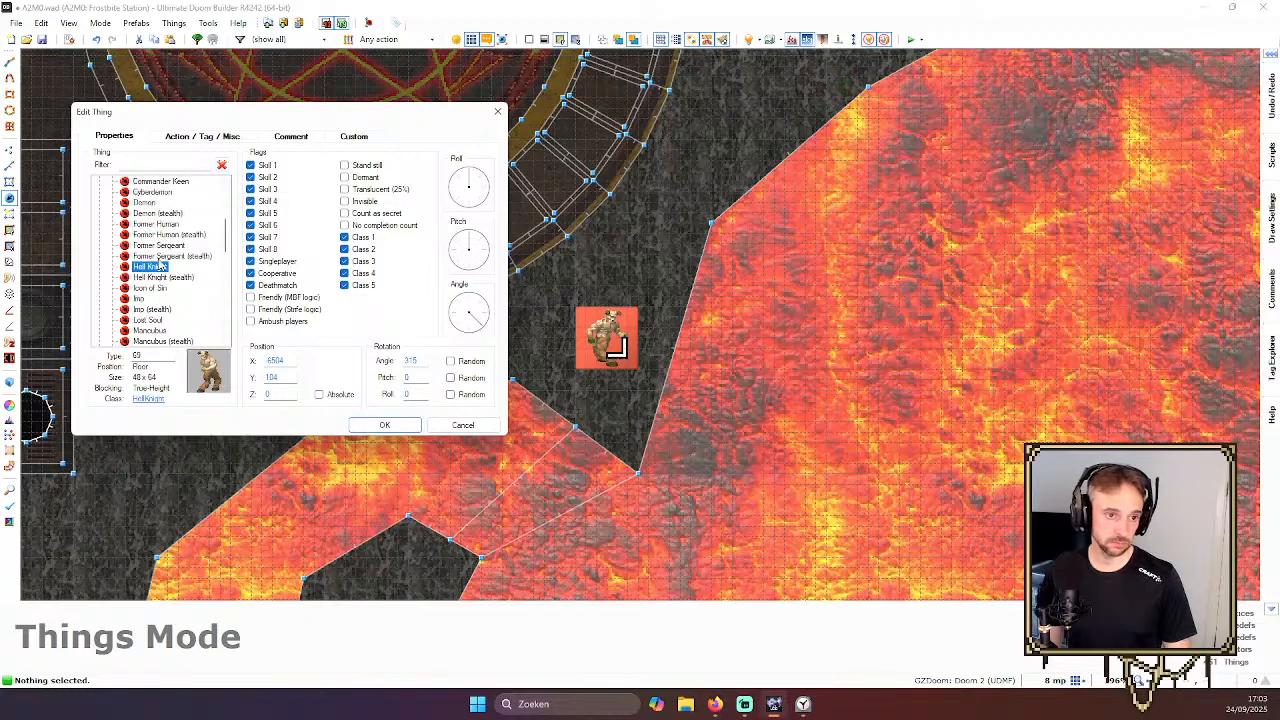
scroll(165, 280, up, 1)
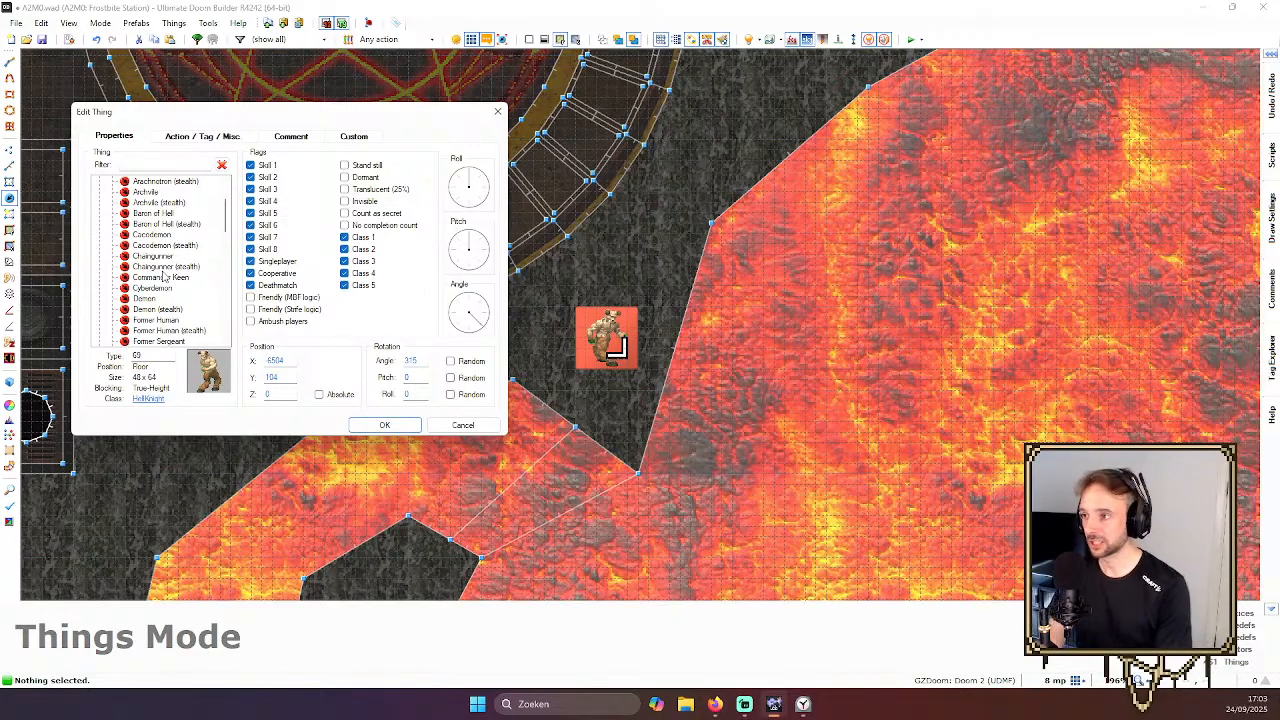
scroll(165, 280, down, 3)
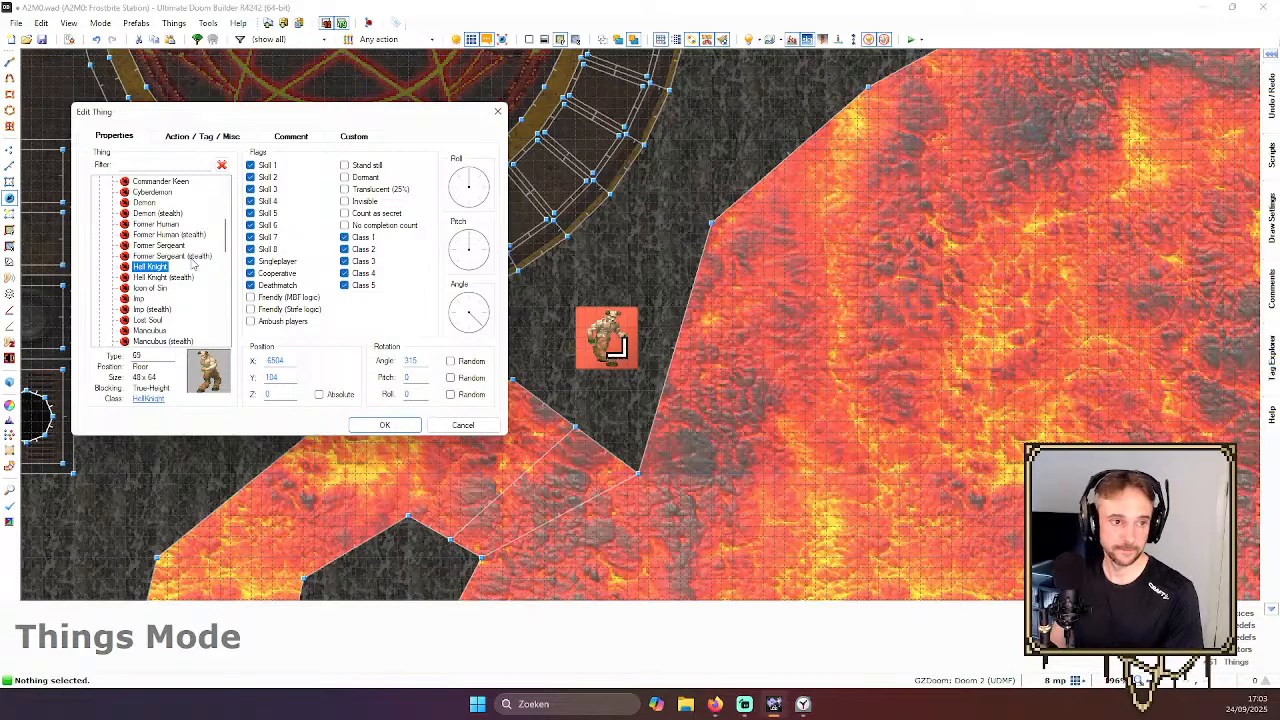
scroll(194, 263, up, 2)
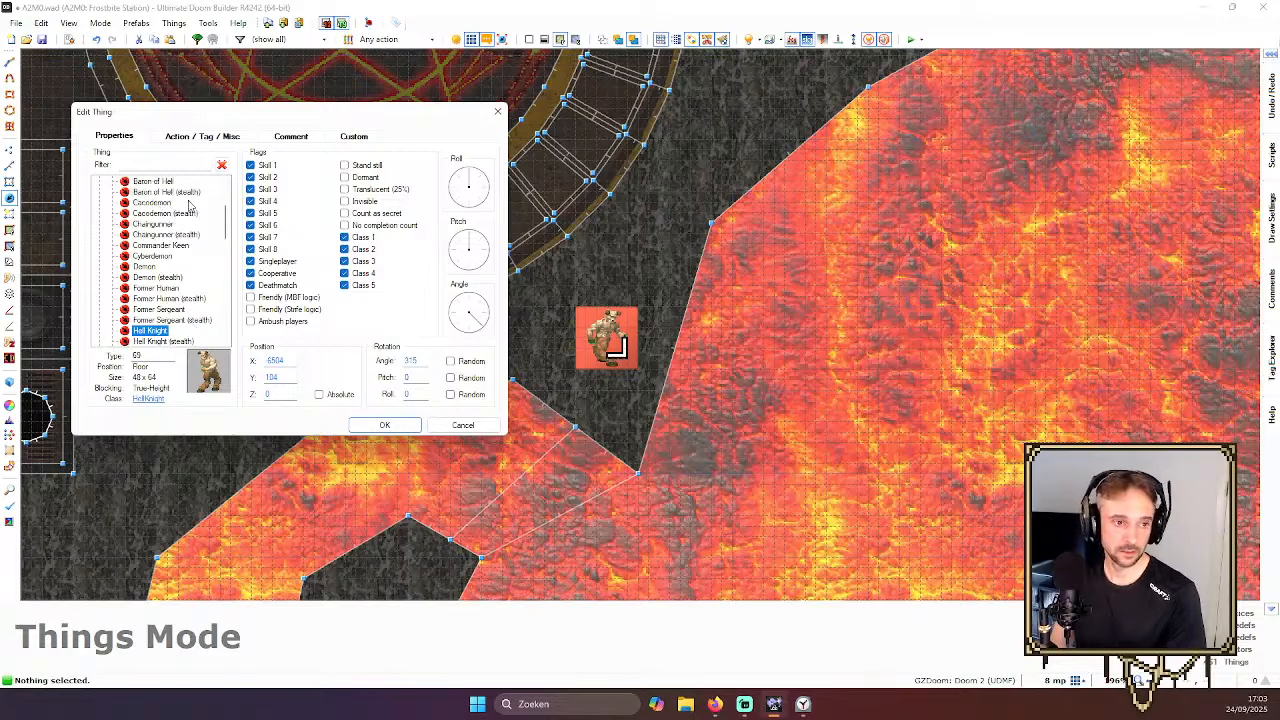
scroll(175, 240, down, 2)
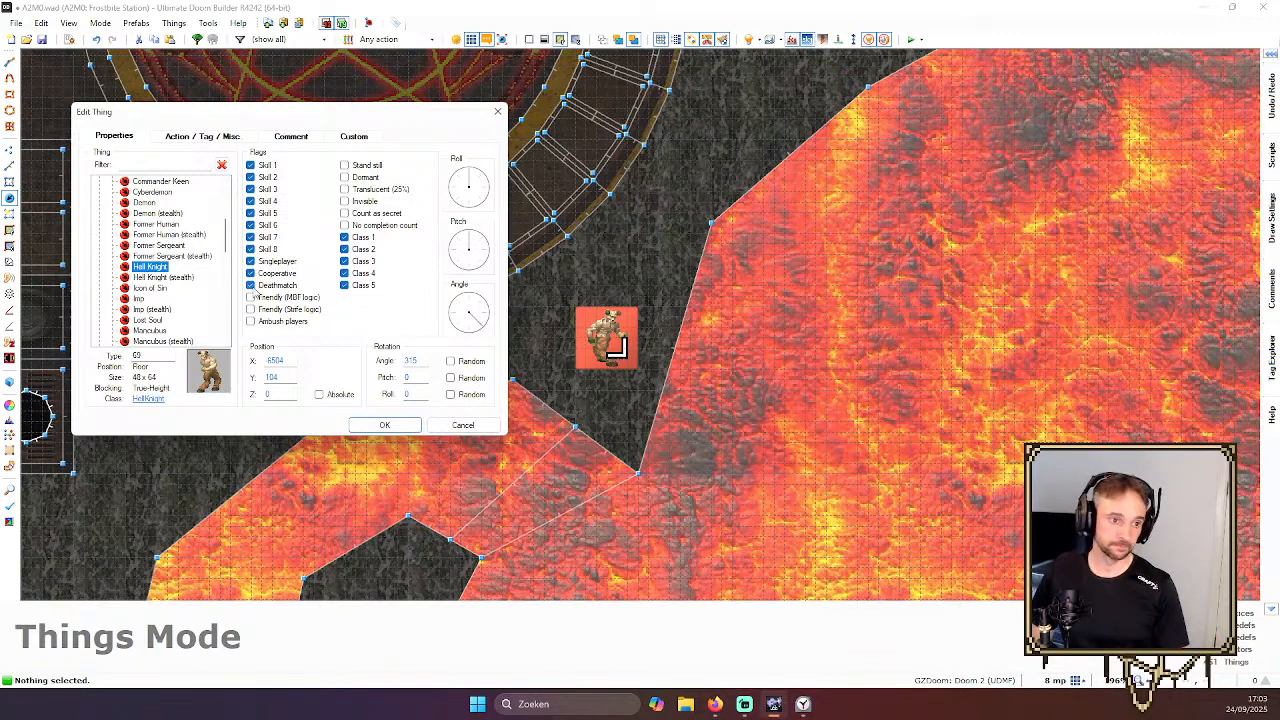
click(468, 332)
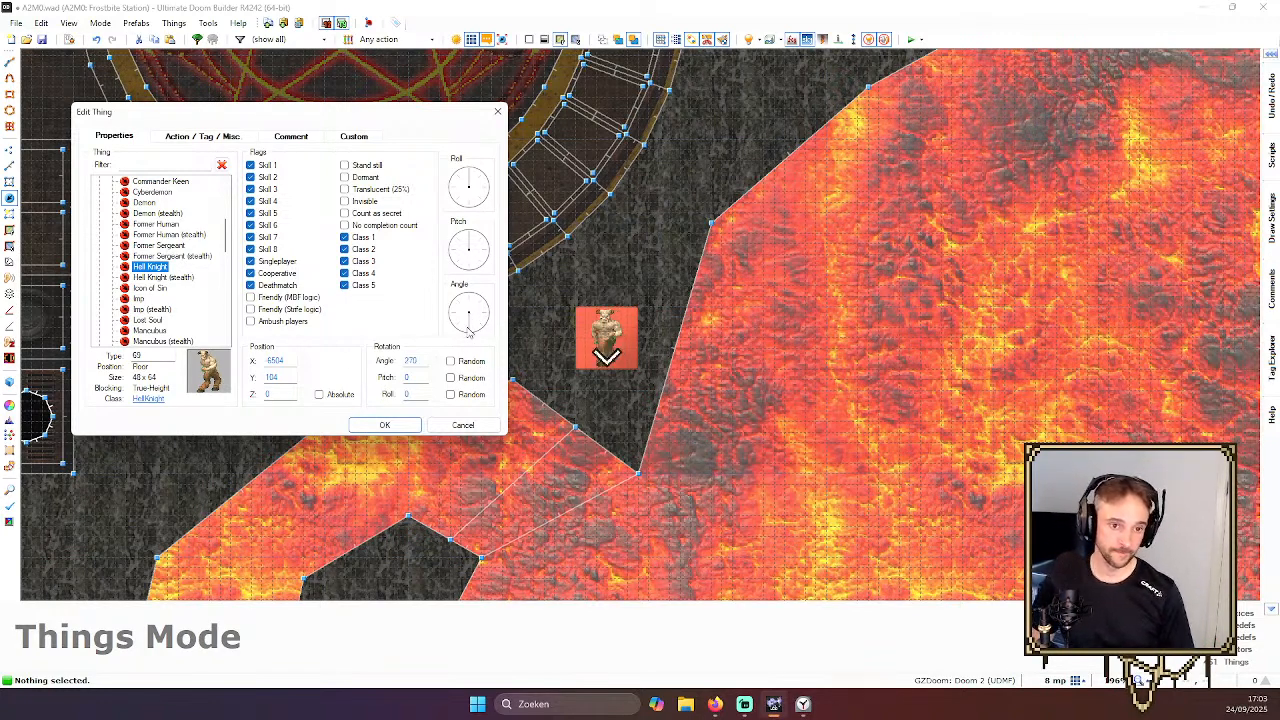
click(384, 425)
key(q)
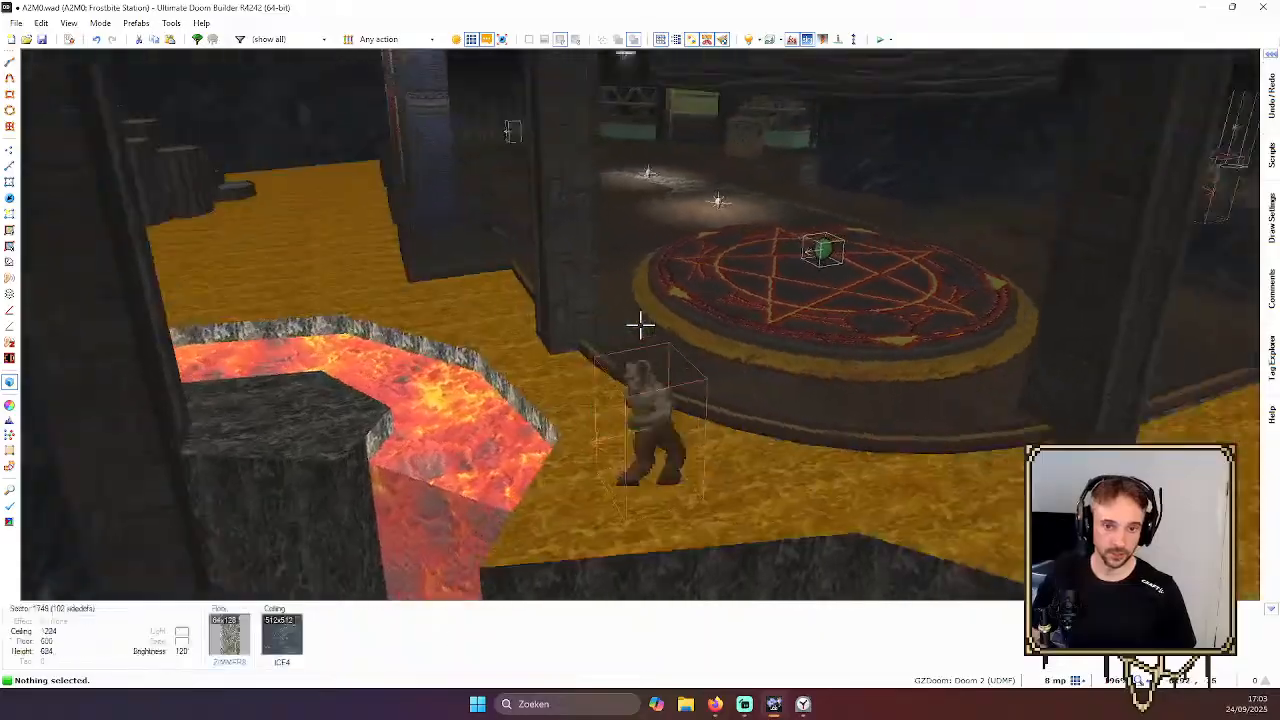
key(d)
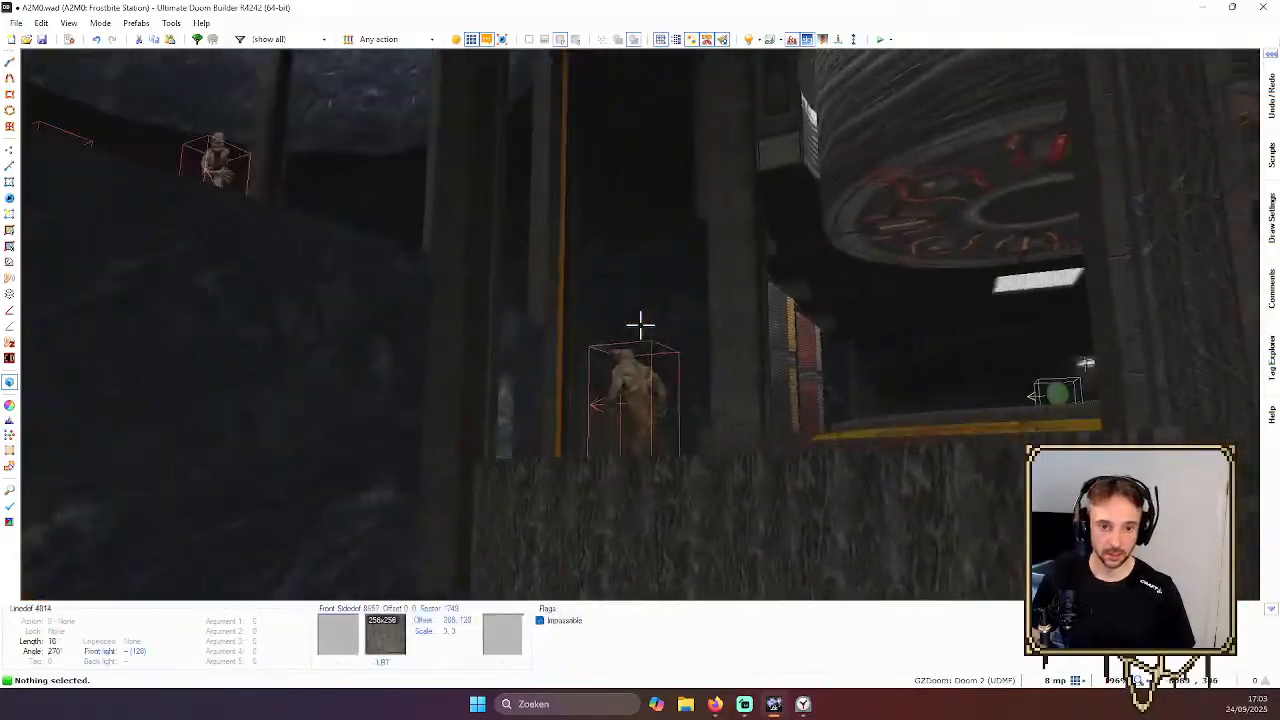
Turn the Hell Knight southeast of the pentagram platform toward the lava and inspect the monsters and hall in the 3D view
key(q)
scroll(634, 336, down, 5)
scroll(600, 360, up, 1)
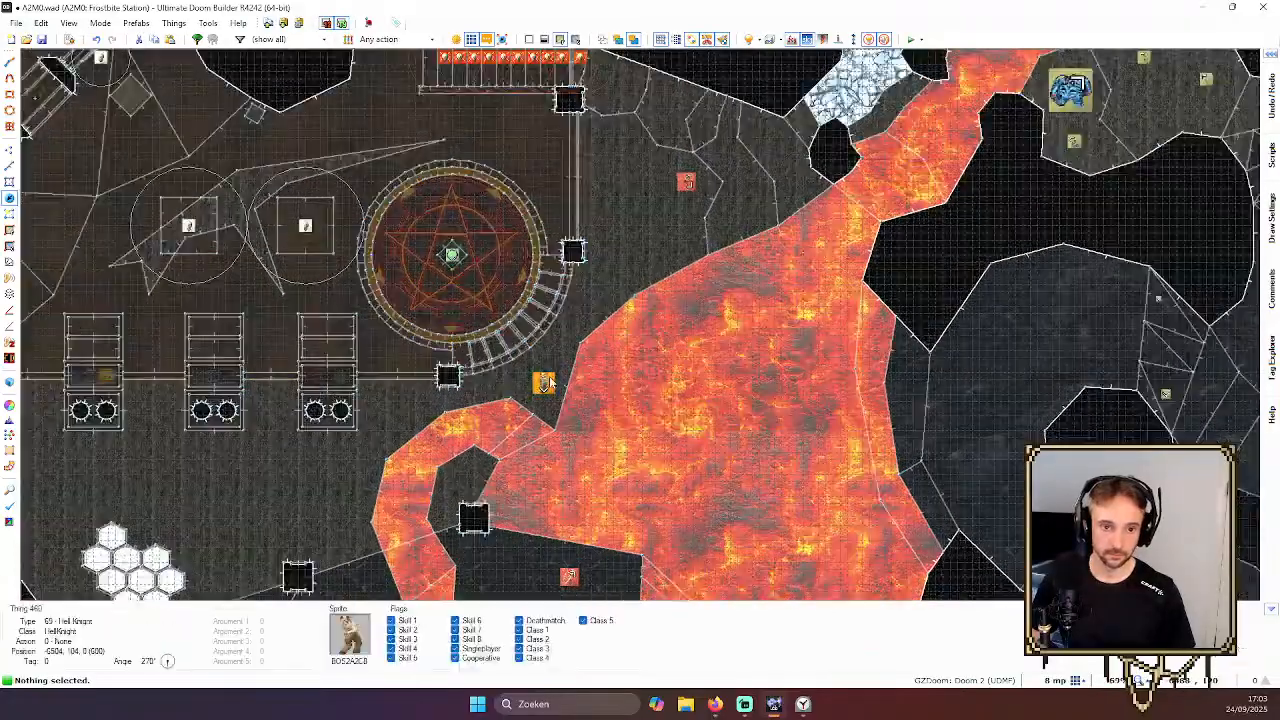
right_click(591, 366)
click(481, 313)
key(Return)
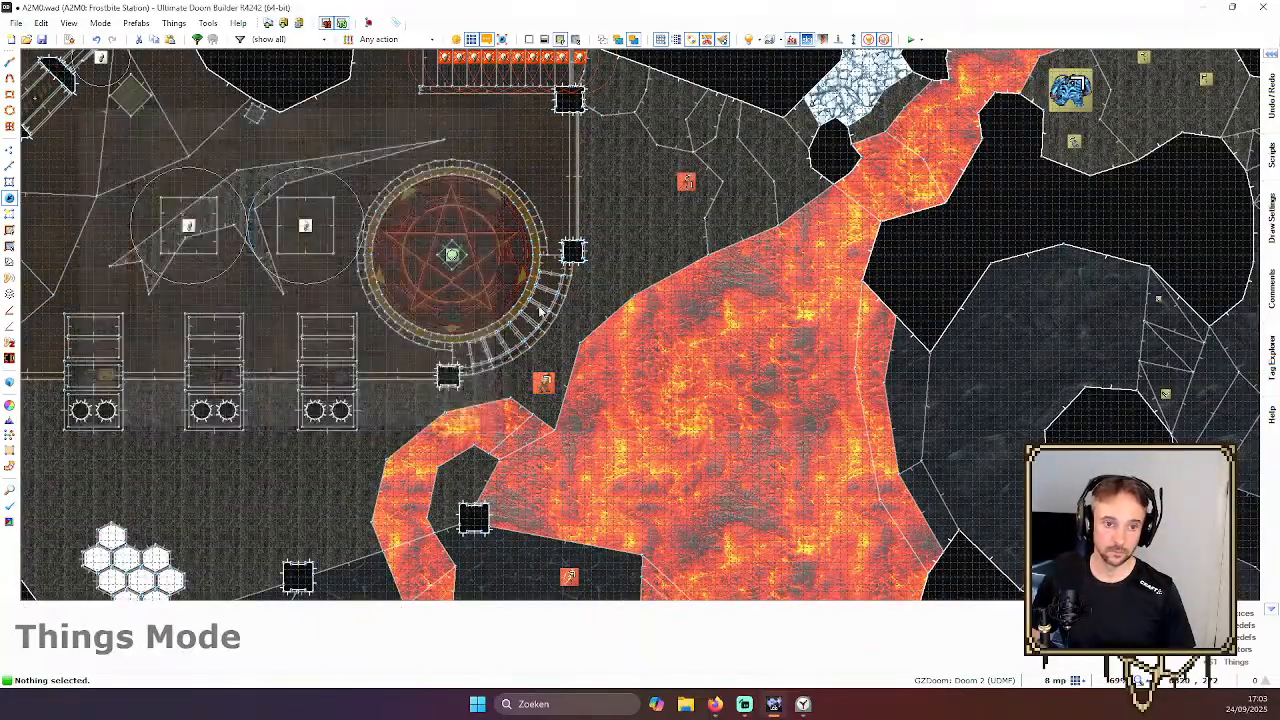
key(q)
key(d)
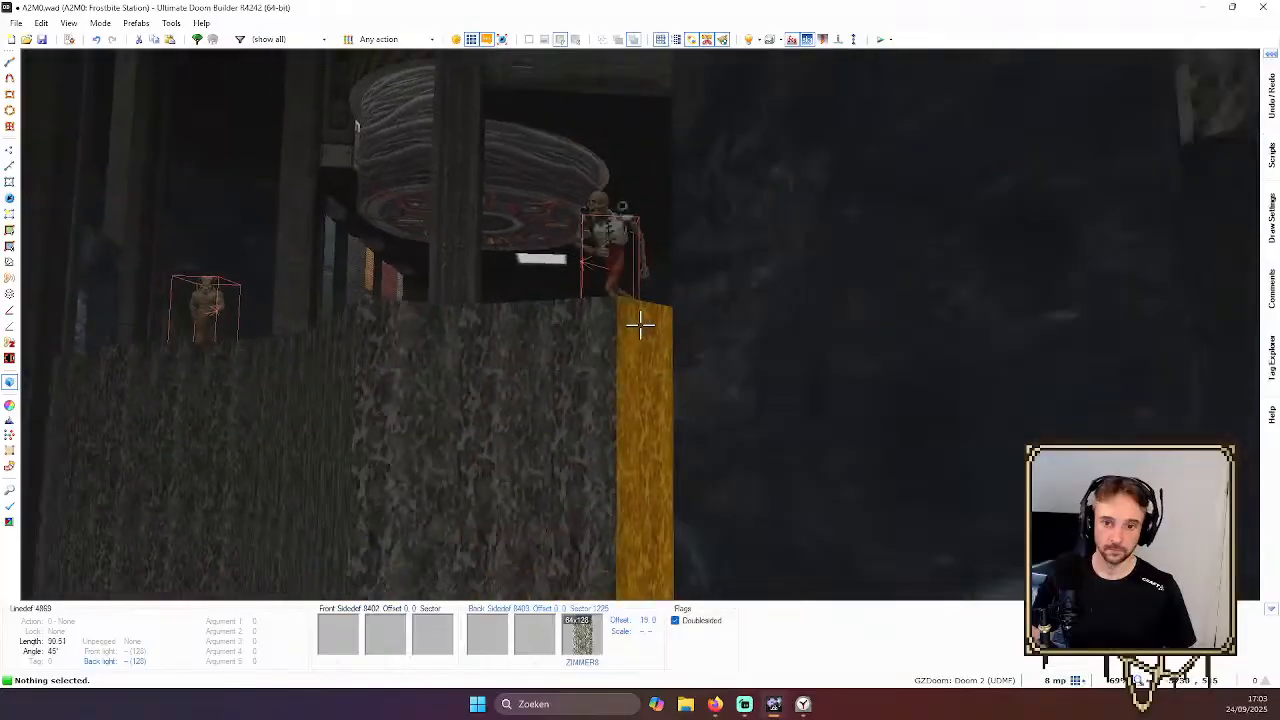
key(e)
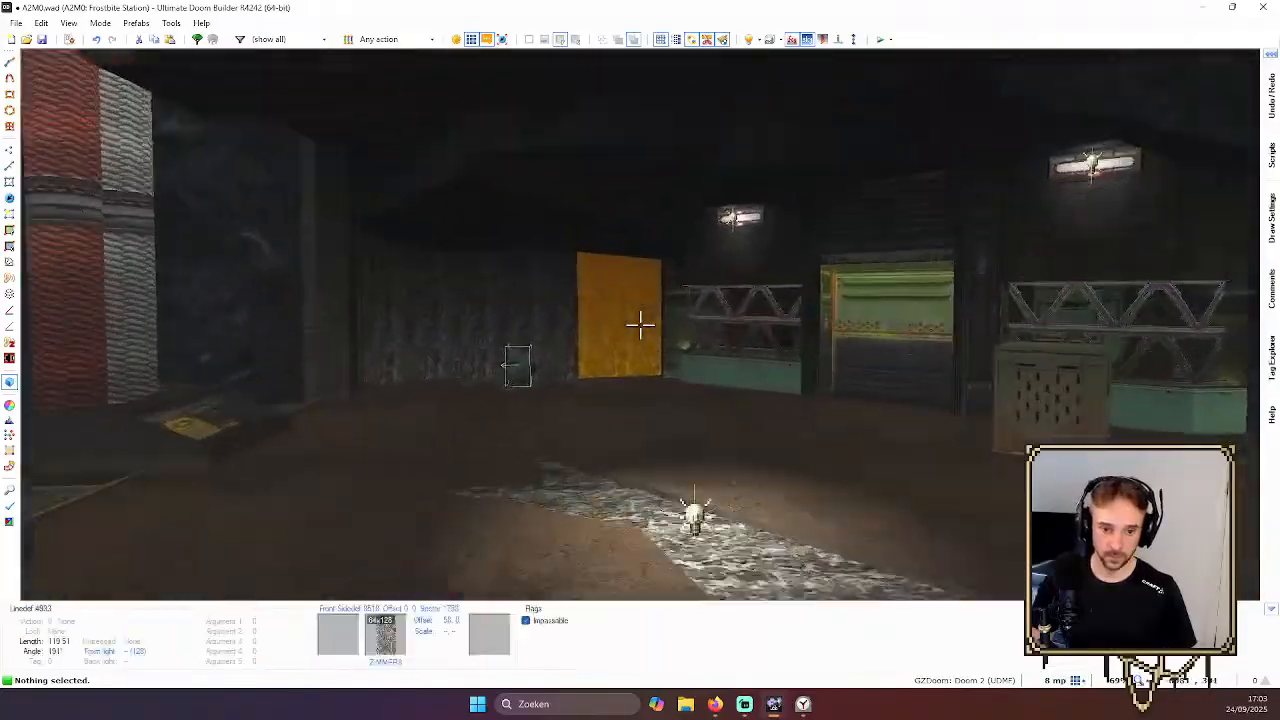
Insert an Imp with angle 315 at X -7664, Y 856, just northwest of the Tag 18 door
key(q)
key(Insert)
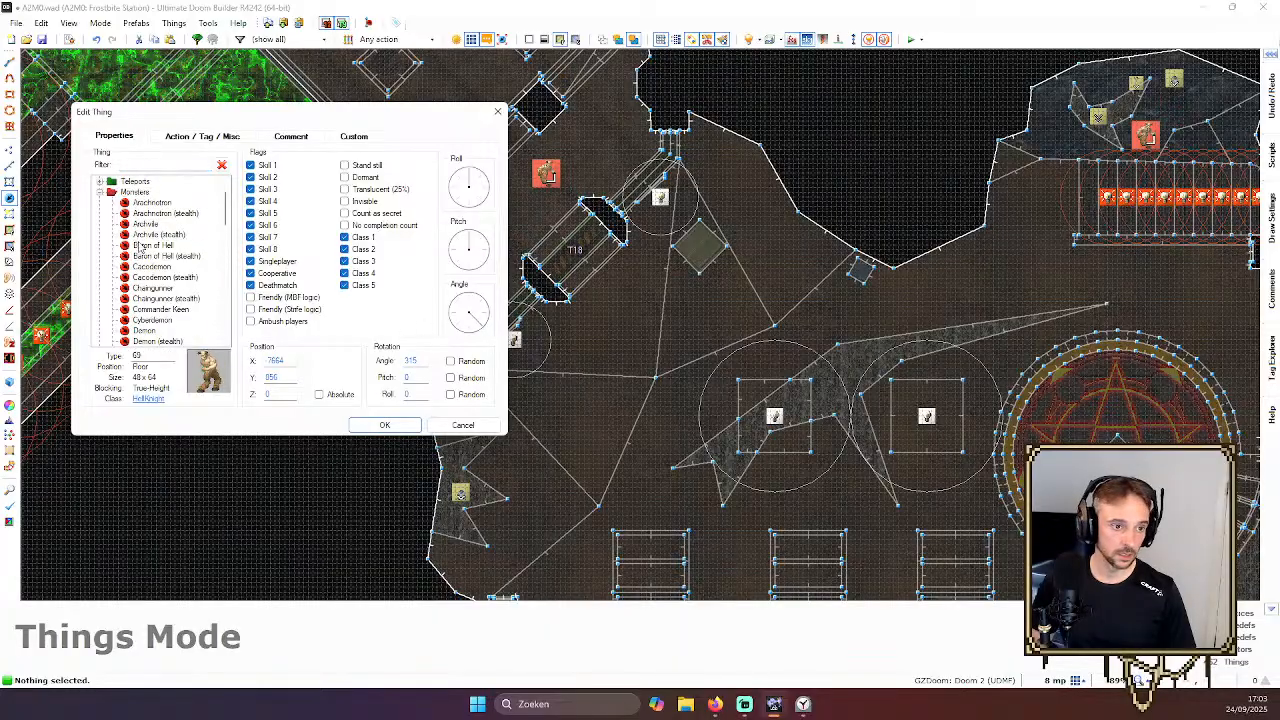
double_click(141, 269)
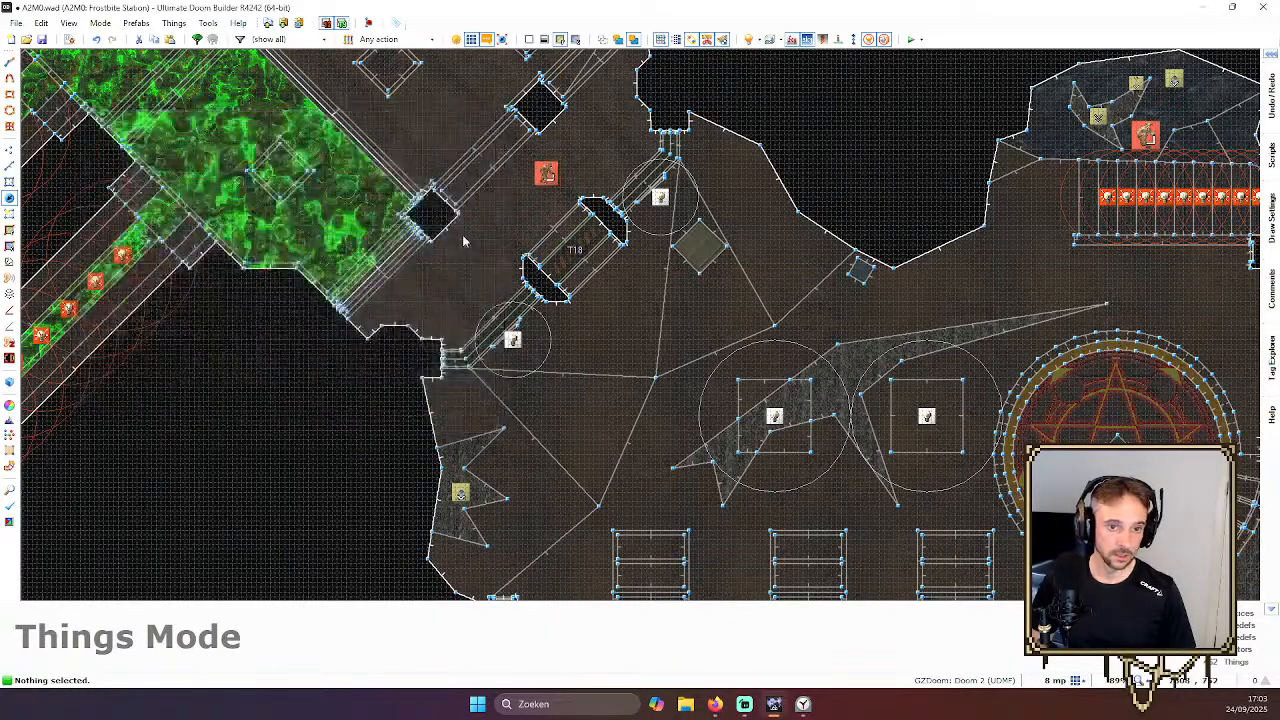
Insert two Former Sergeants flanking the Imp, one at X -7784, Y 728 and the other to its northeast
scroll(466, 236, up, 2)
right_click(483, 263)
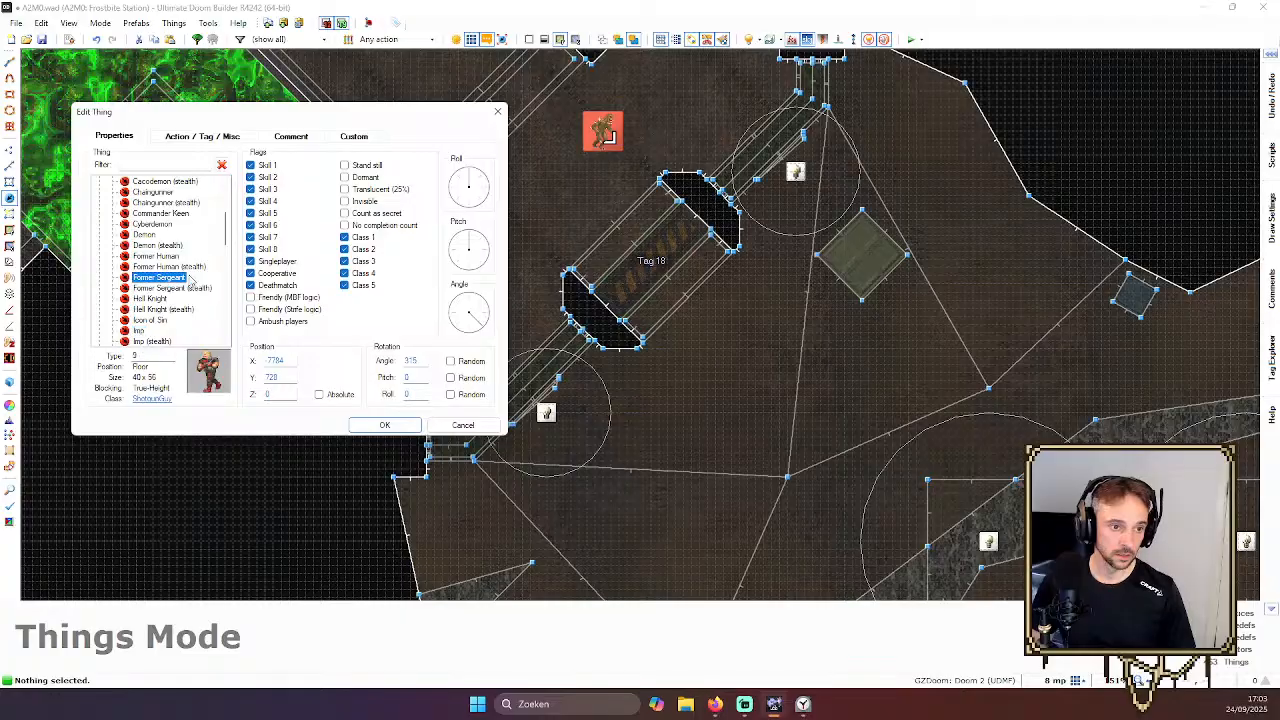
double_click(188, 279)
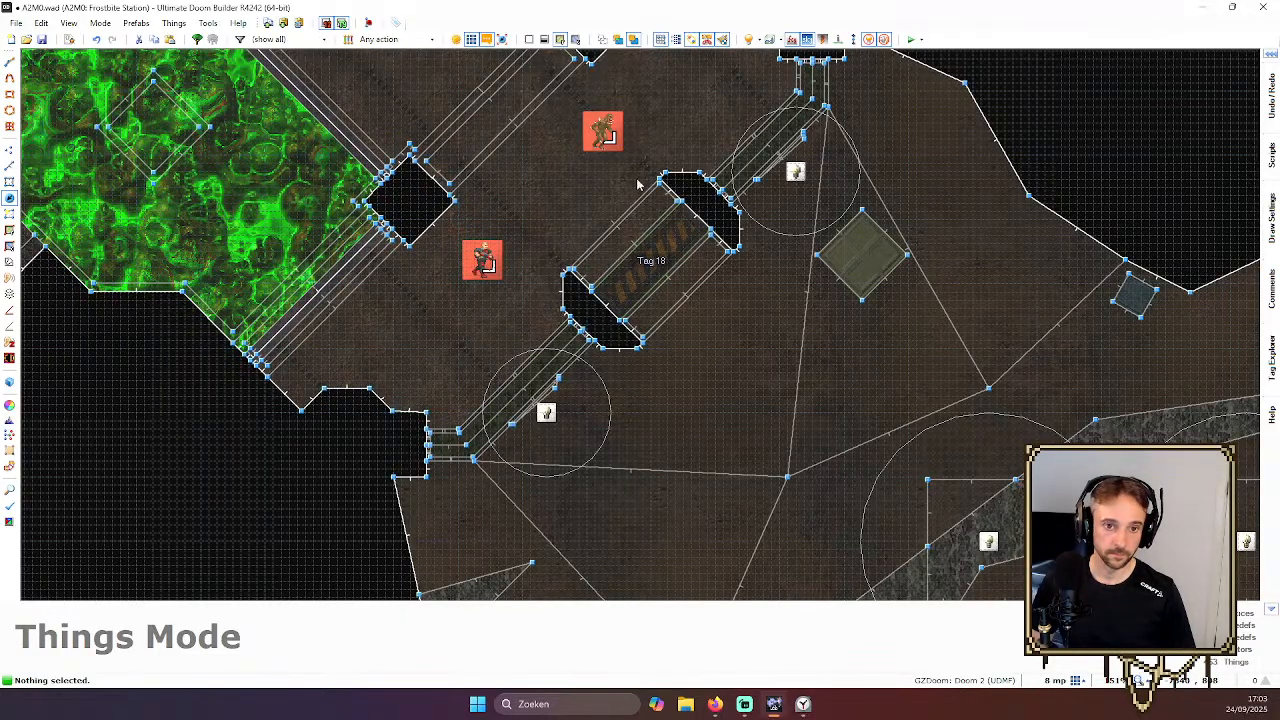
right_click(720, 103)
click(386, 424)
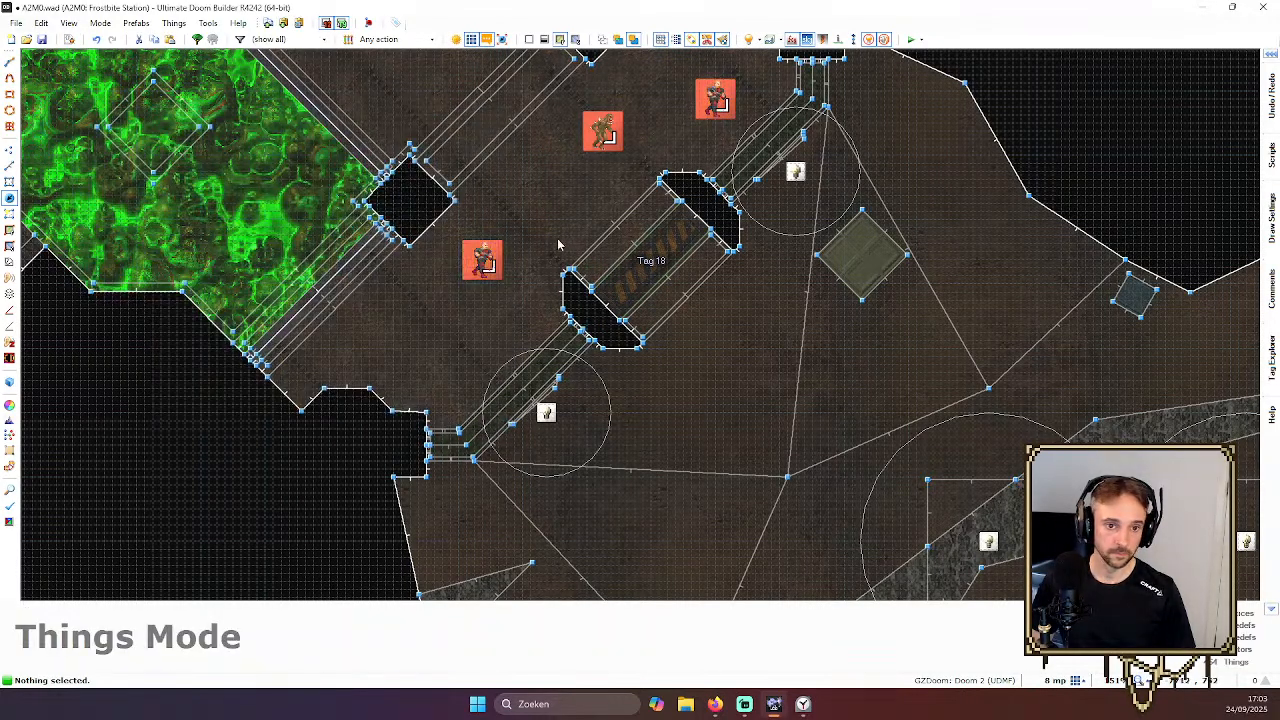
Move the Imp and both Former Sergeants to the door's southeast side and insert a Former Human beside them at X -7488, Y 672
scroll(600, 208, down, 4)
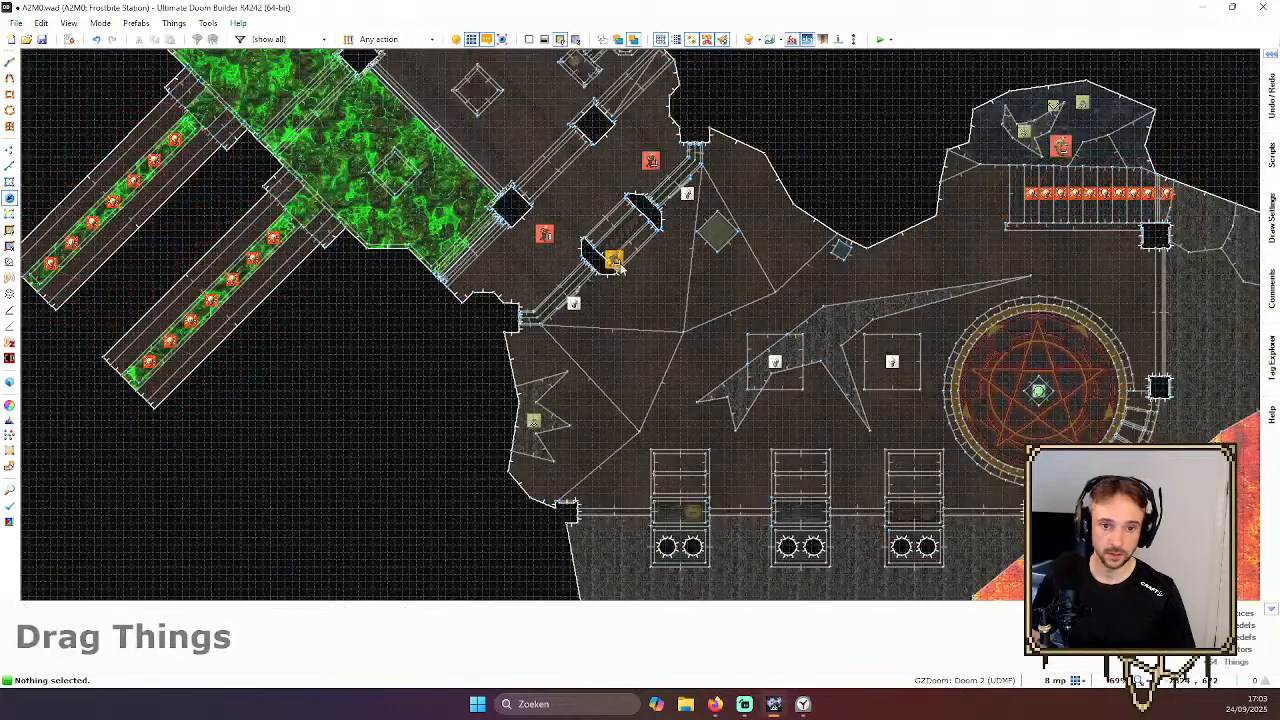
drag(616, 262, 644, 283)
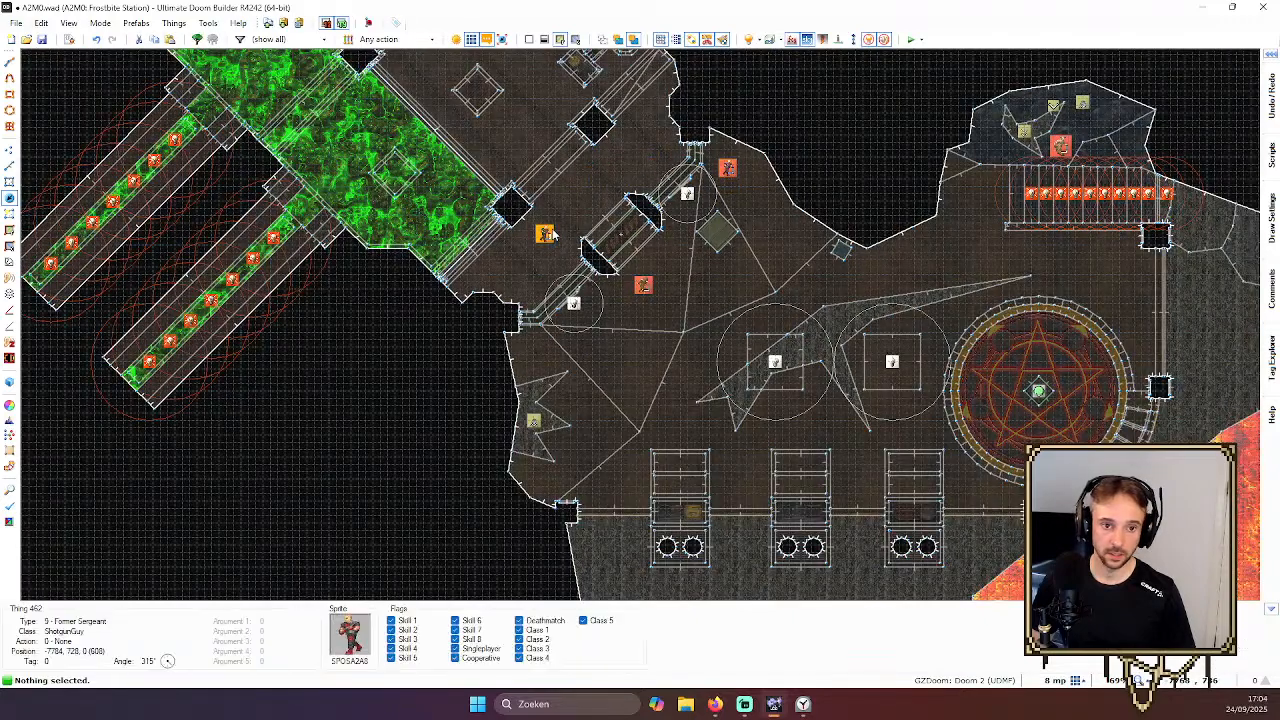
drag(544, 234, 541, 352)
right_click(535, 353)
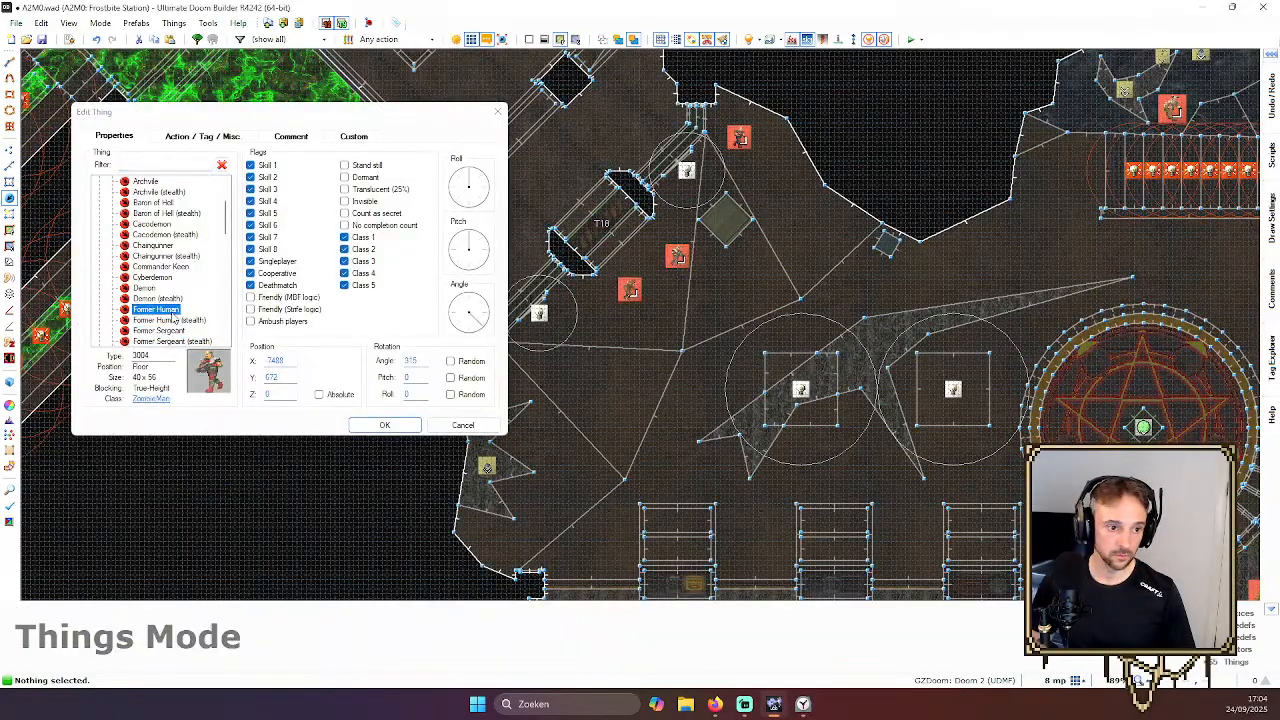
key(q)
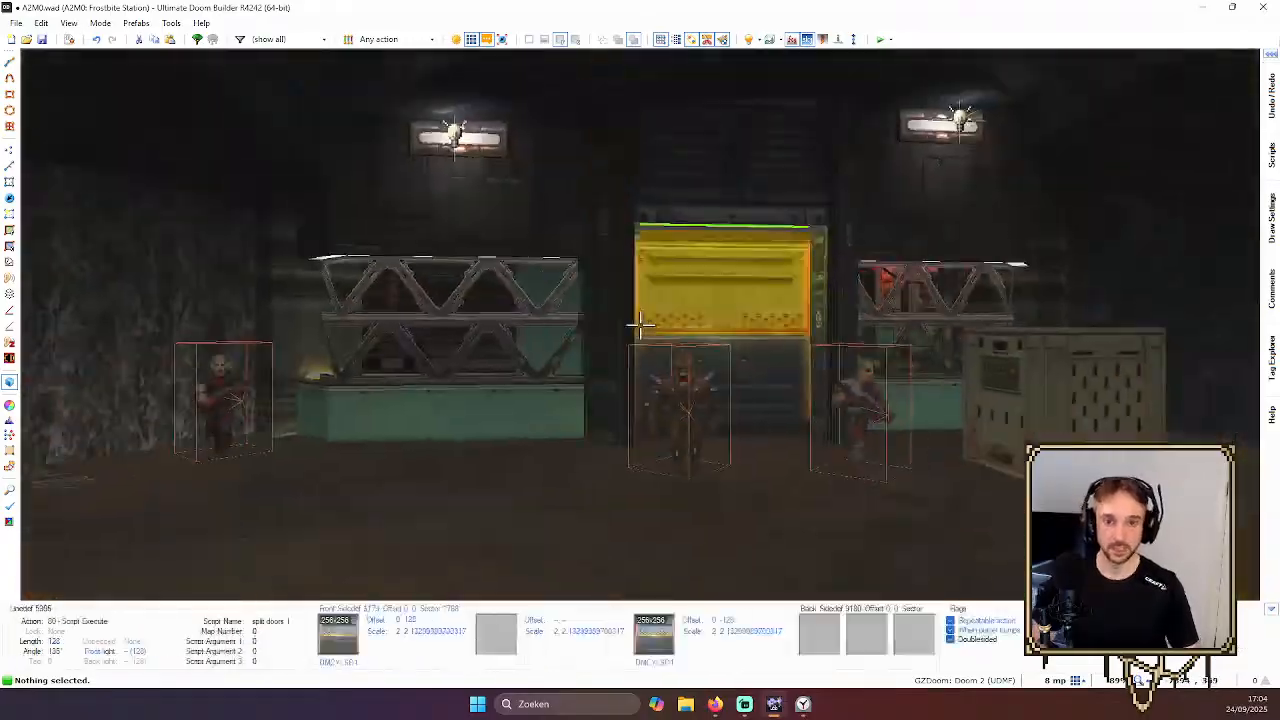
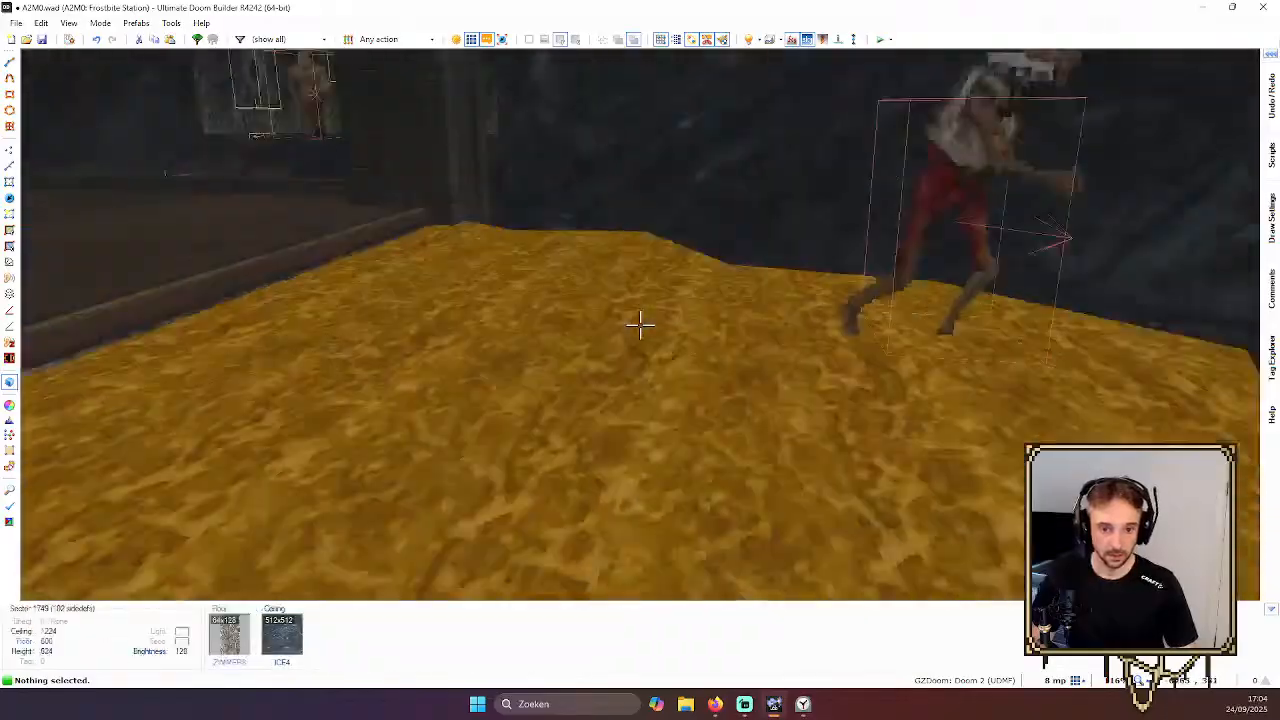
Examine the pentagram hall's monsters and the green-lit cave with its blue stream and icy passage in the 3D view
key(d)
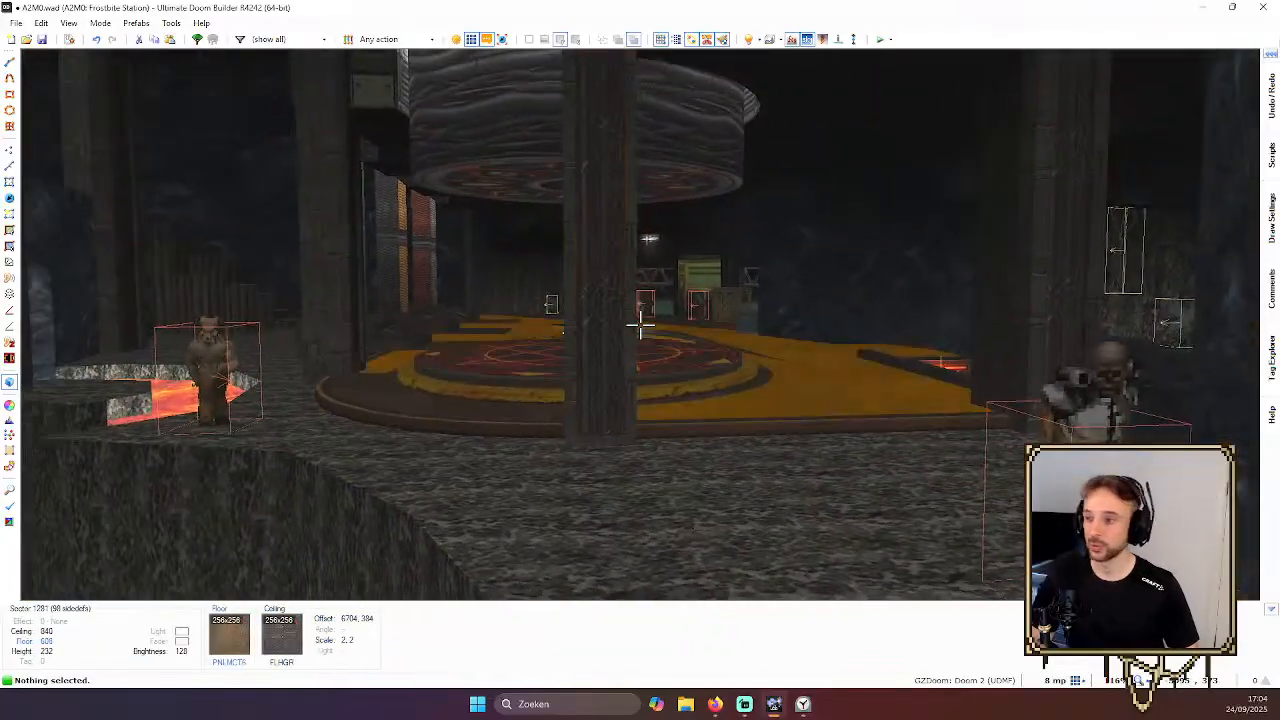
key(w)
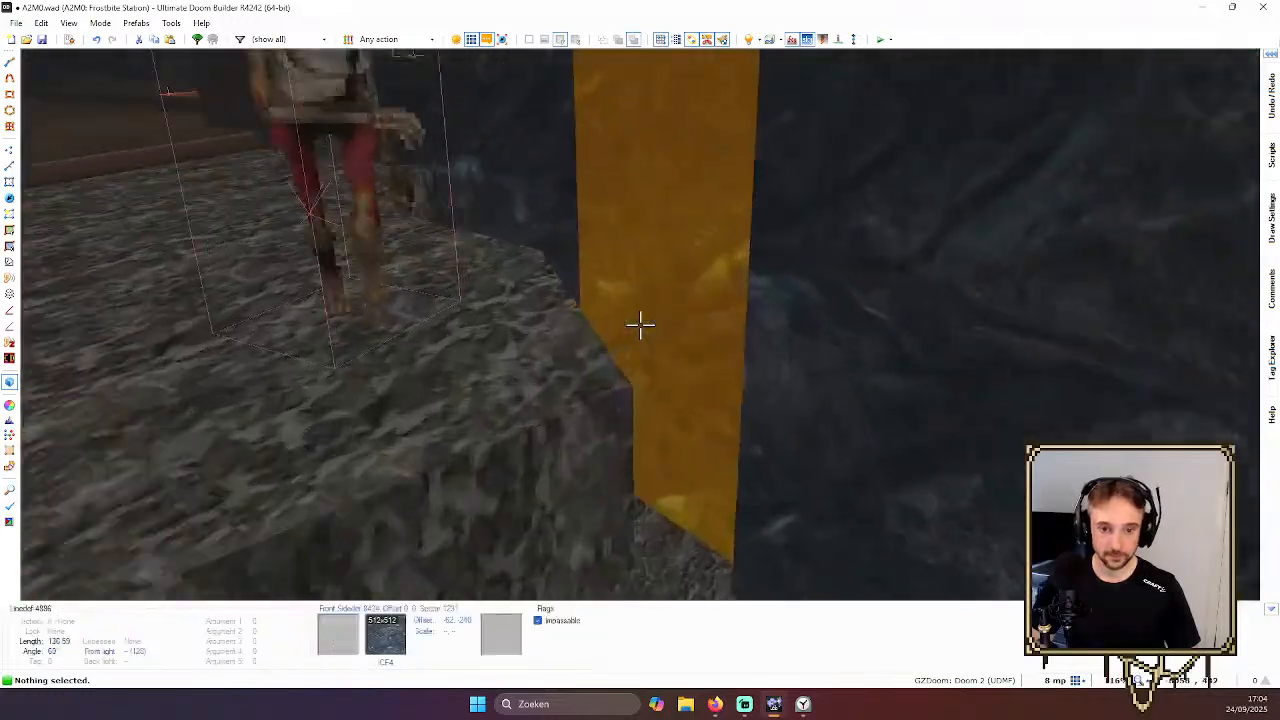
key(w)
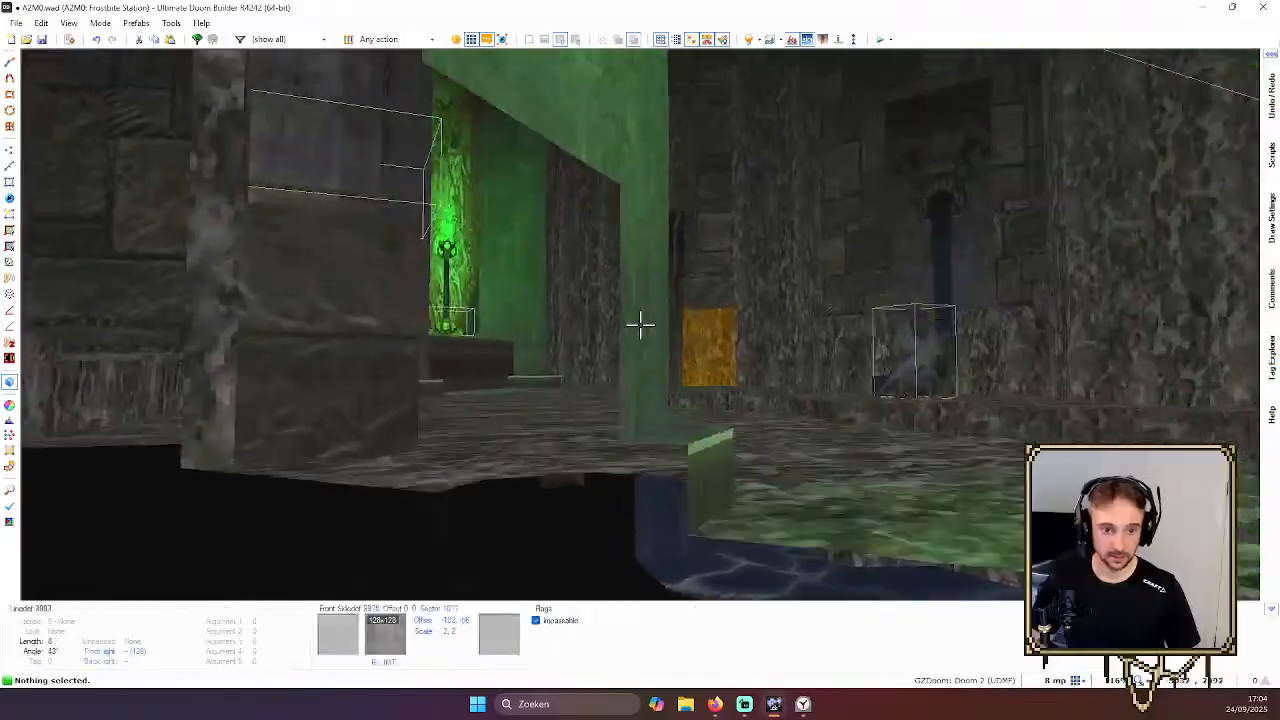
key(t)
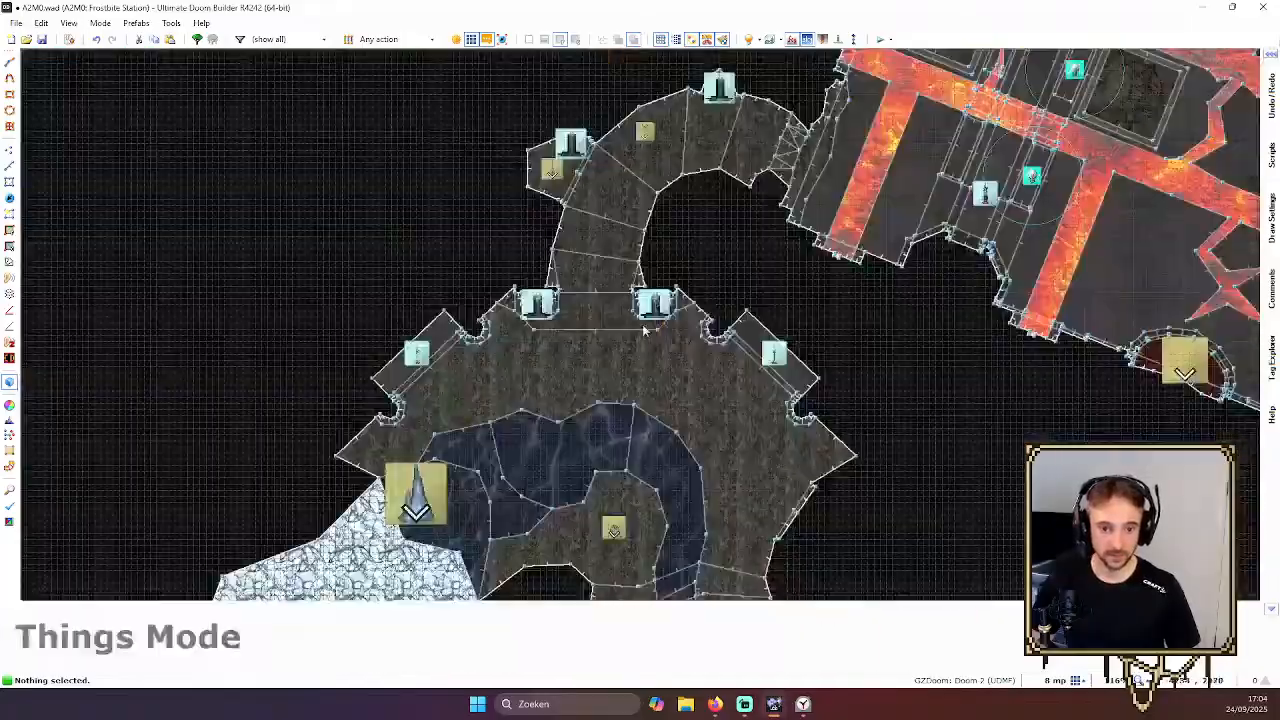
key(w)
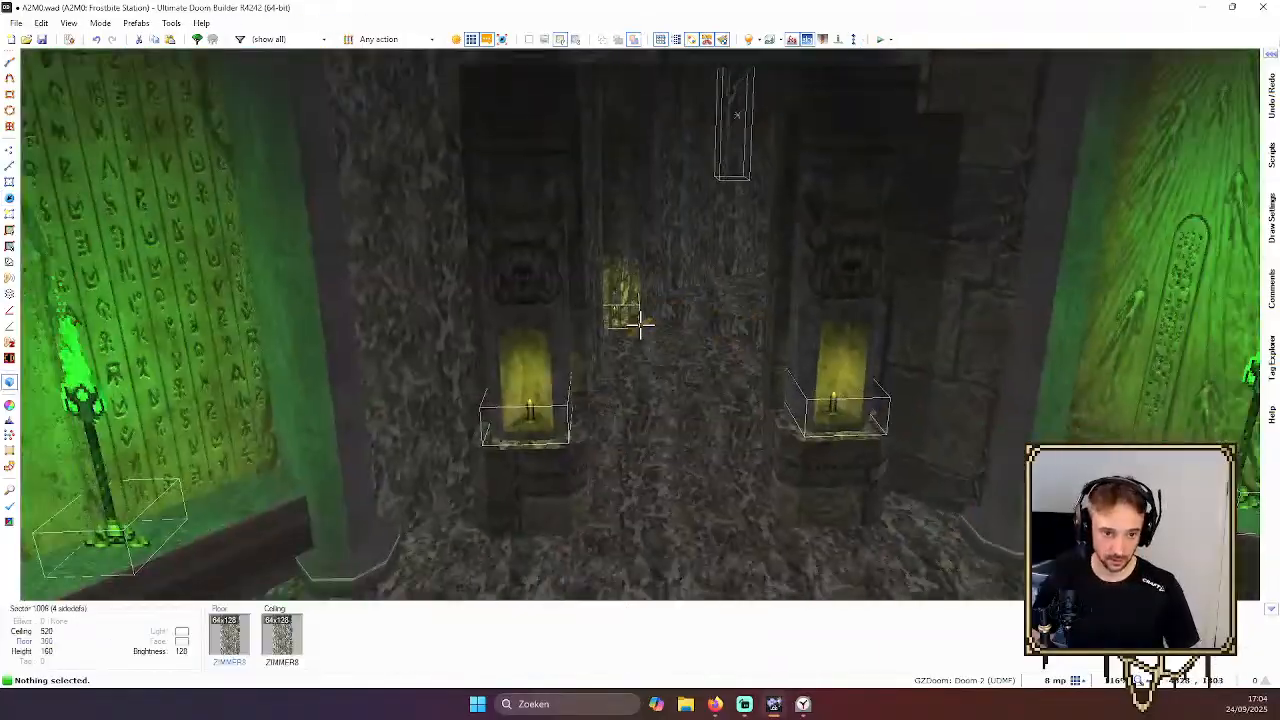
key(w)
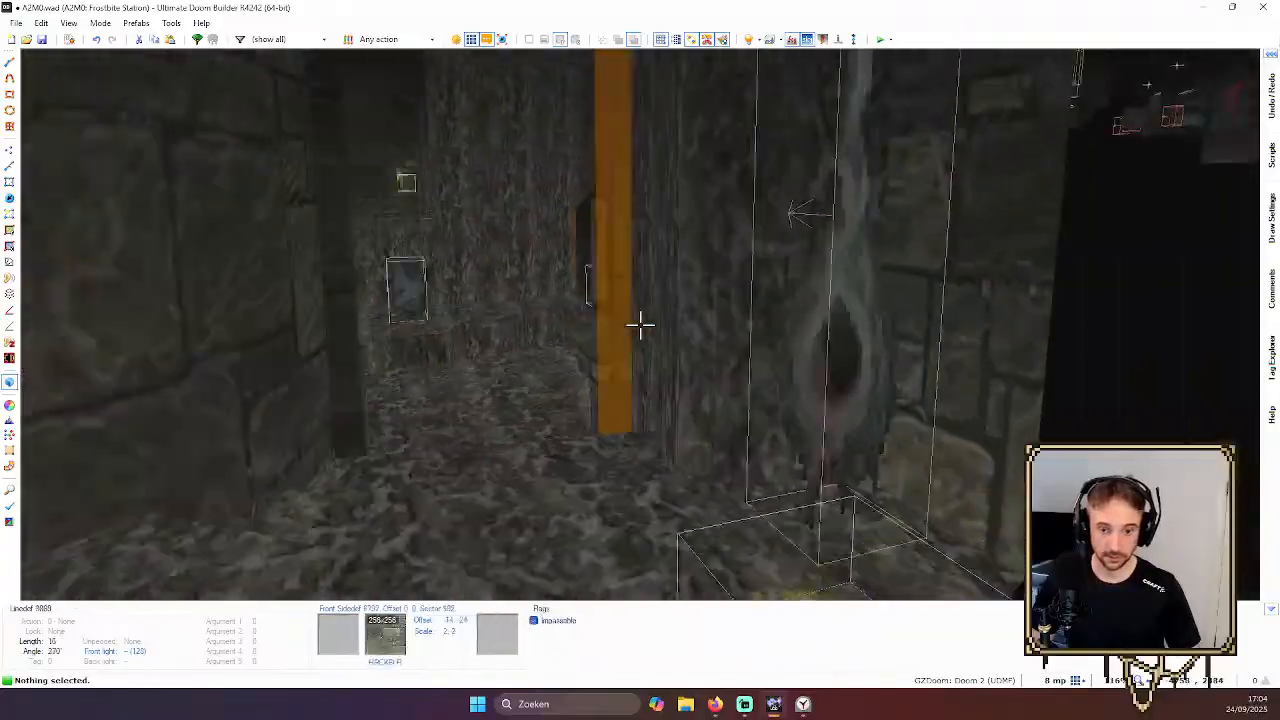
key(w)
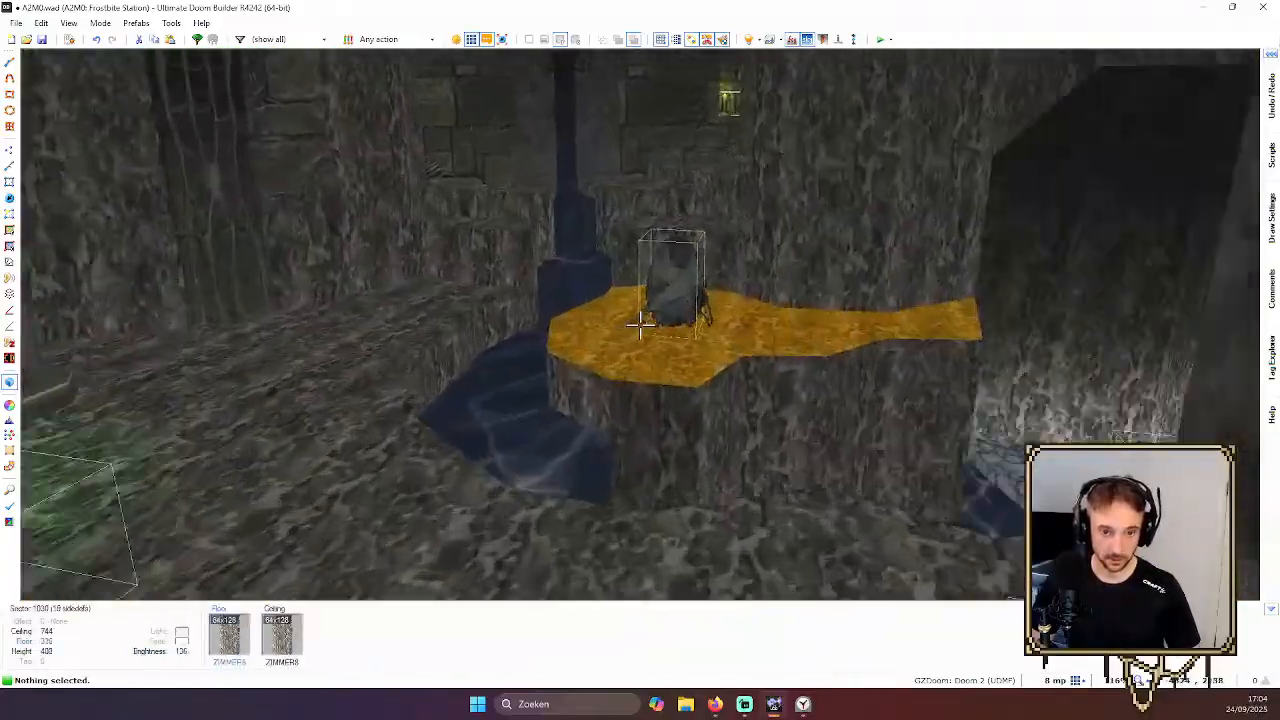
key(w)
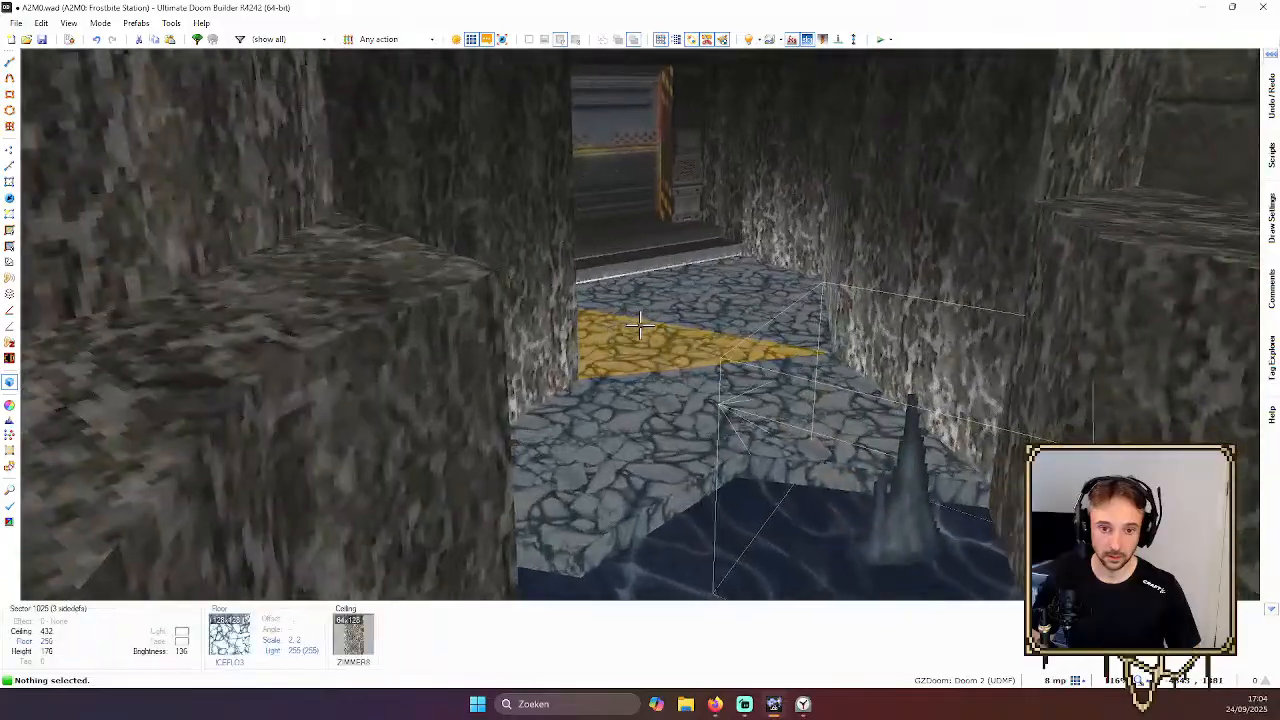
Insert a StoneDemon with angle 45 at X -5184, Y 1688 on the ice floor near the cave passage's entrance
key(q)
scroll(740, 297, down, 2)
scroll(549, 369, up, 4)
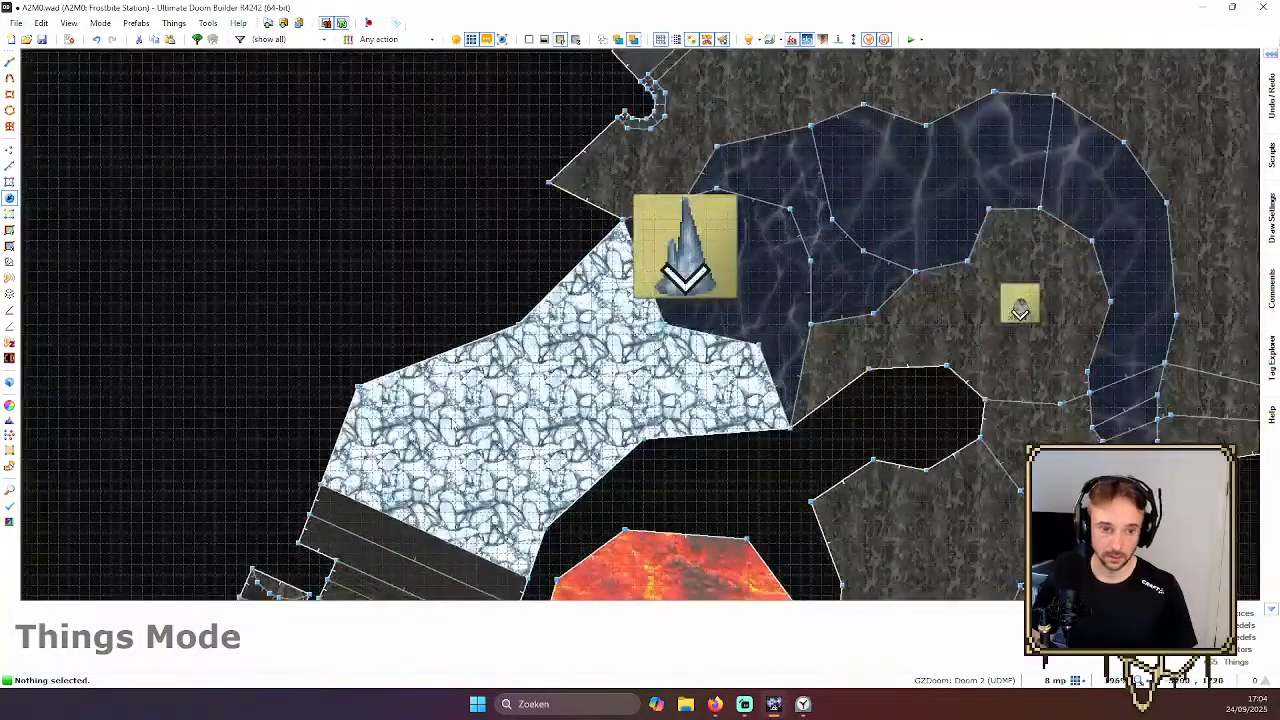
right_click(477, 460)
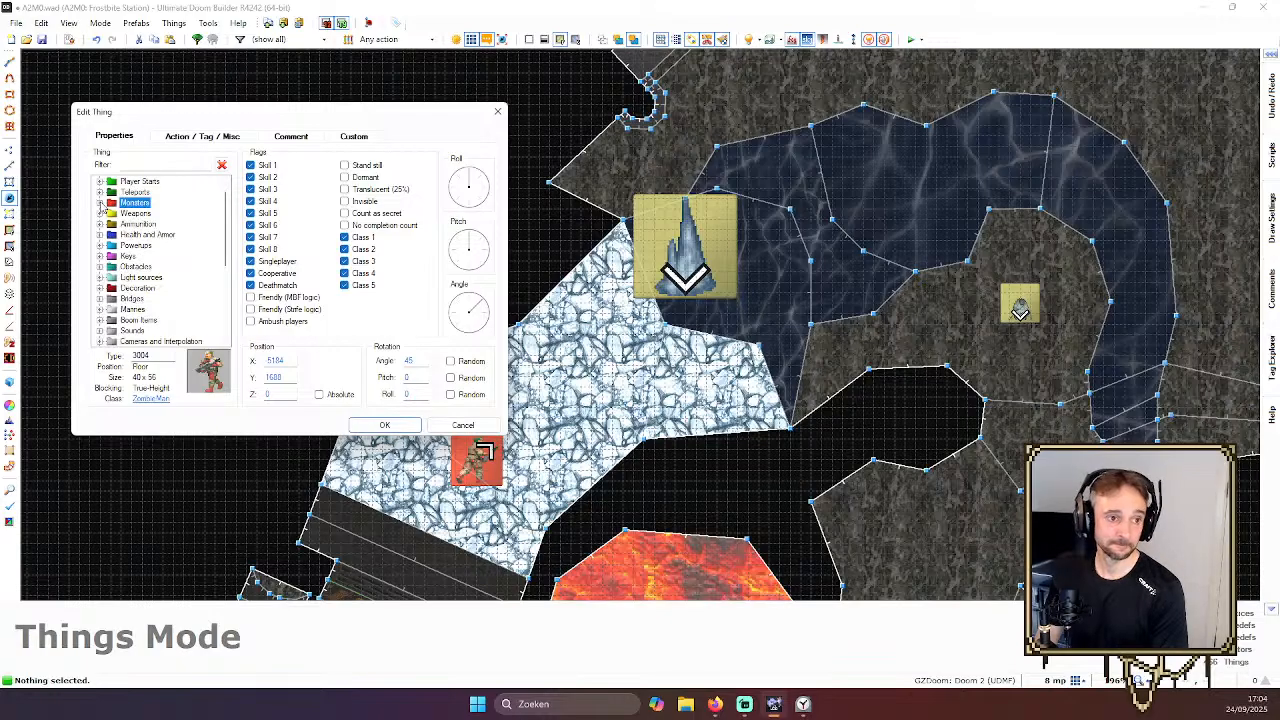
scroll(165, 315, down, 1)
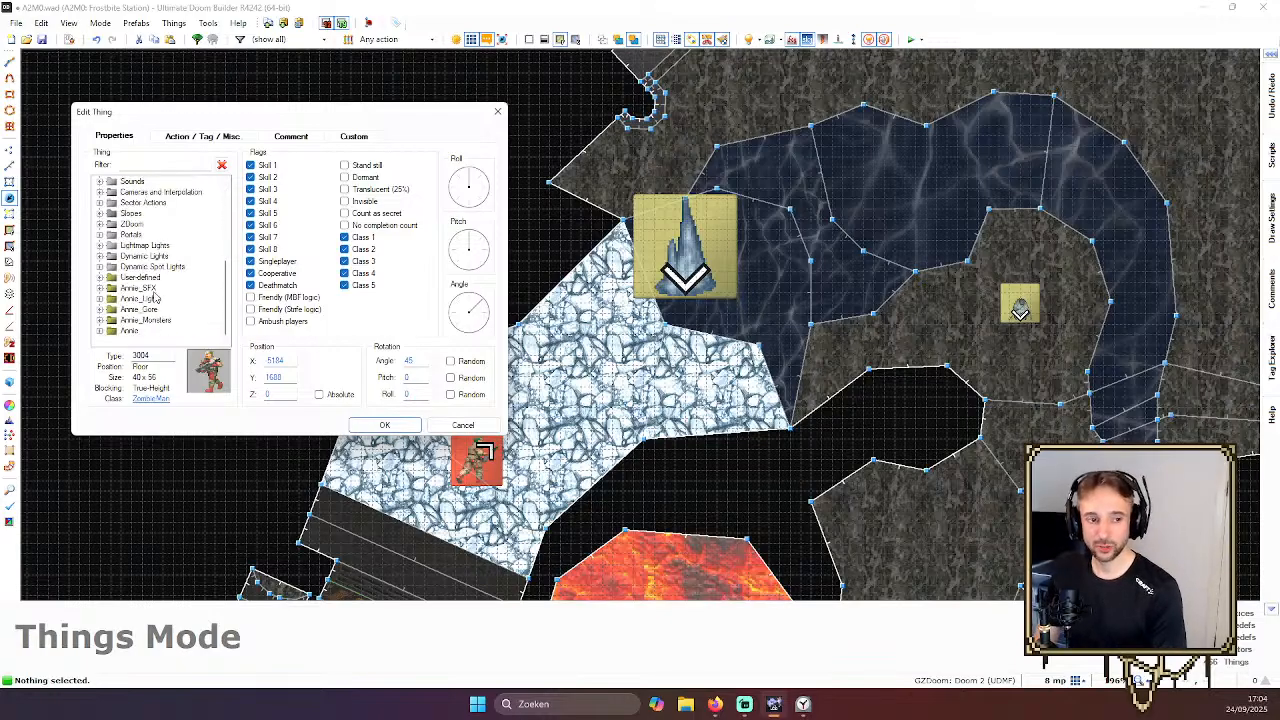
click(100, 320)
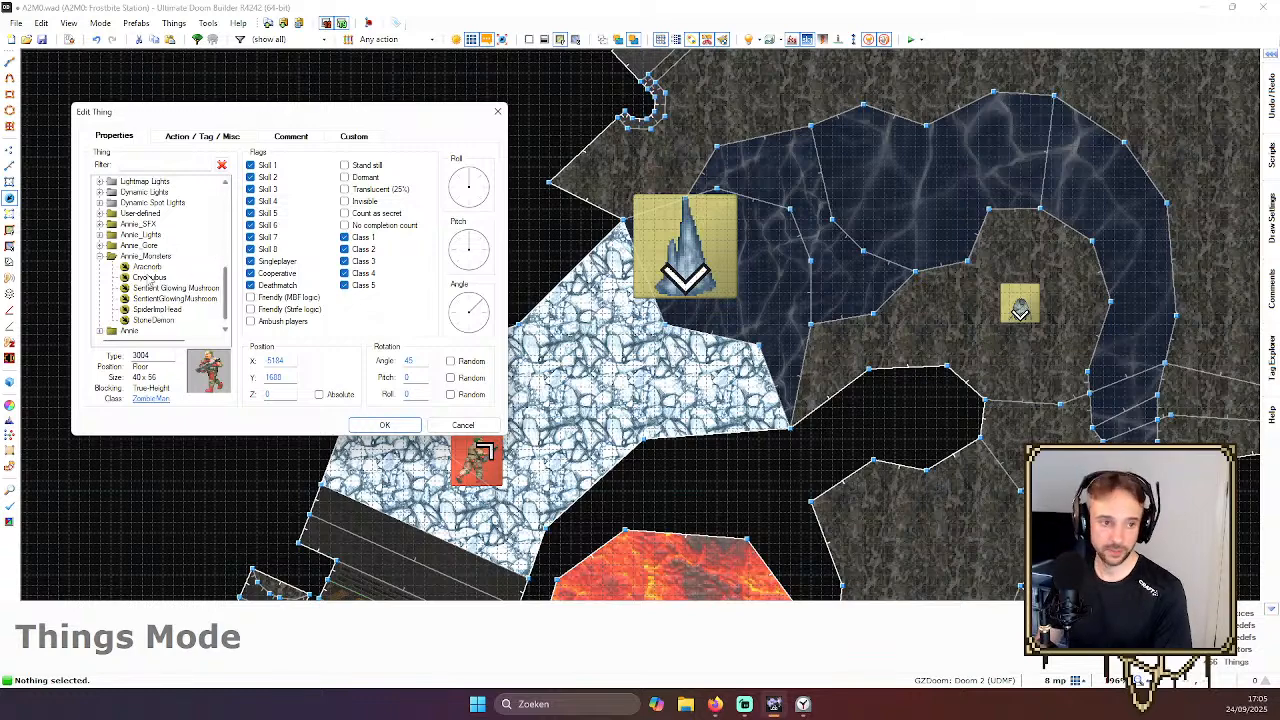
click(155, 320)
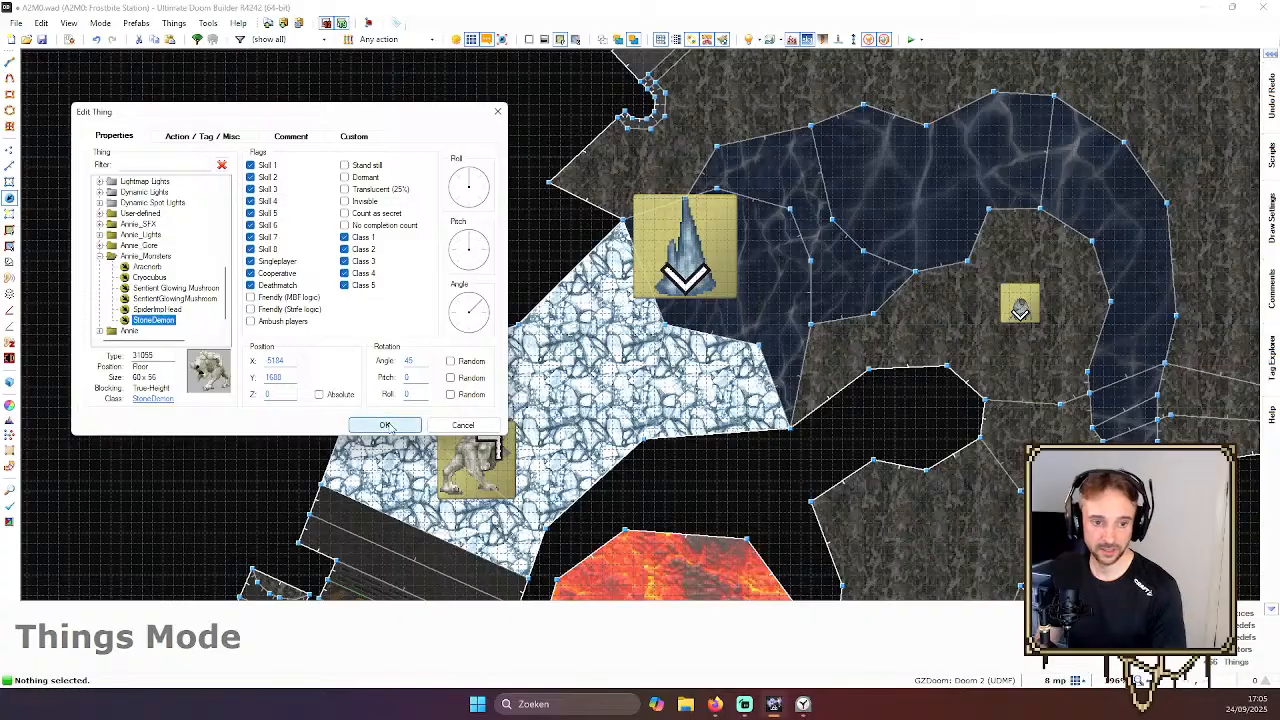
click(385, 425)
Examine the StoneDemon, the IceSpike and the cave around the icy passage in the 3D view and on the map
key(w)
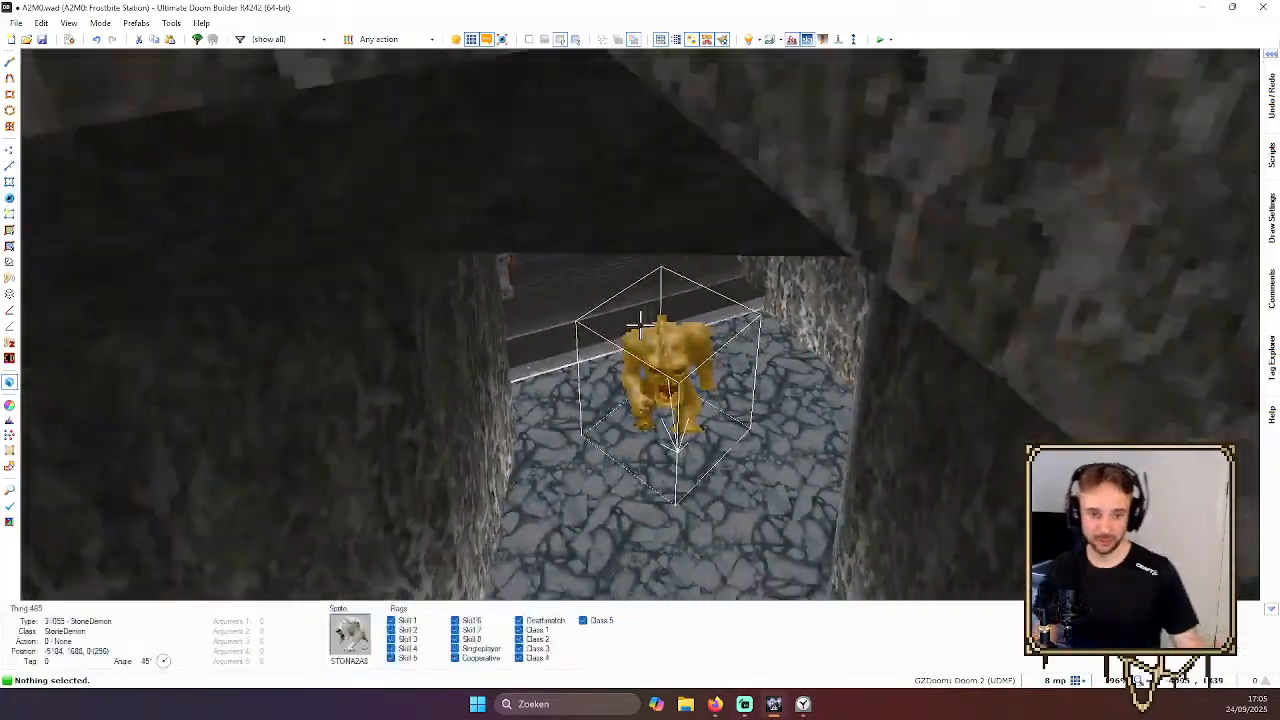
key(w)
key(w)
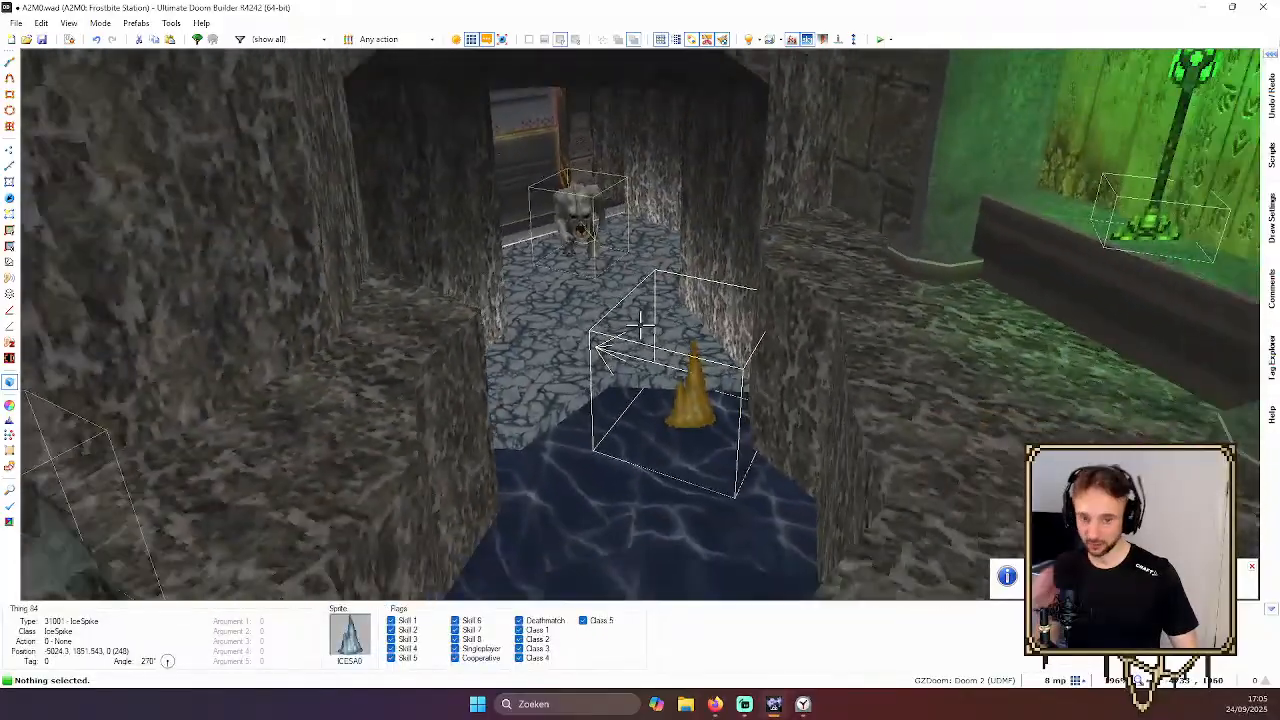
key(d)
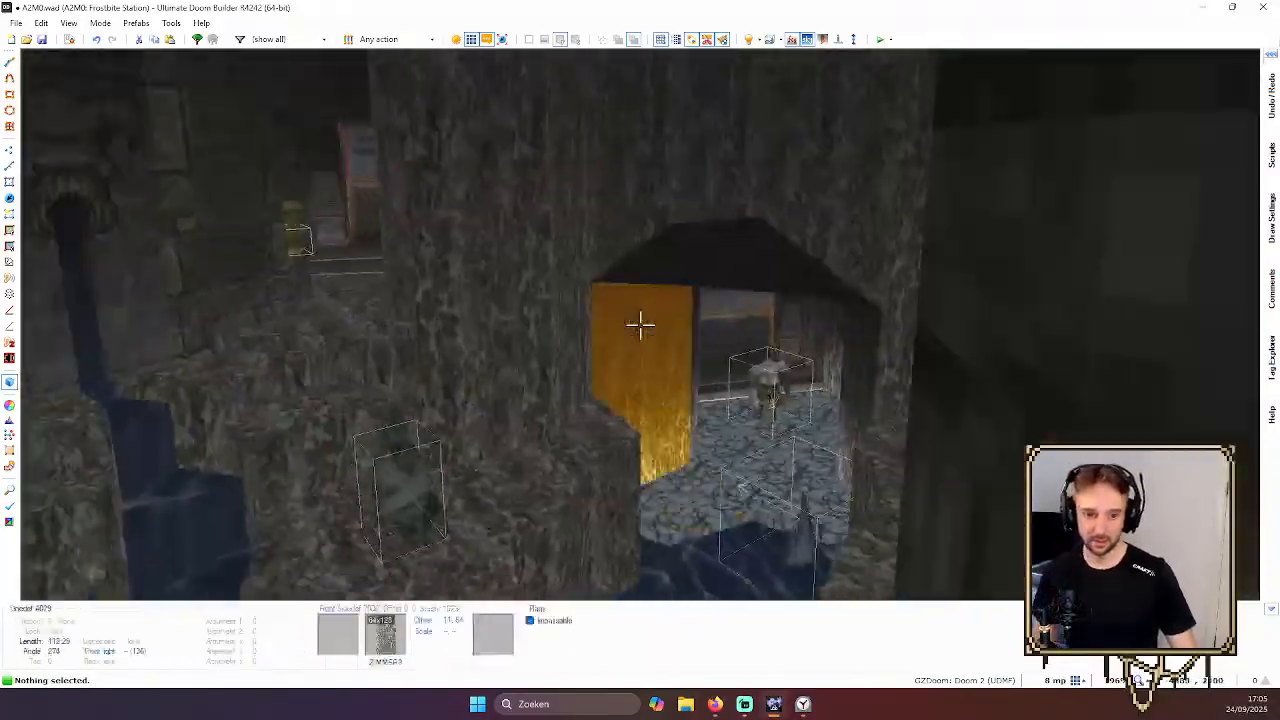
key(e)
key(w)
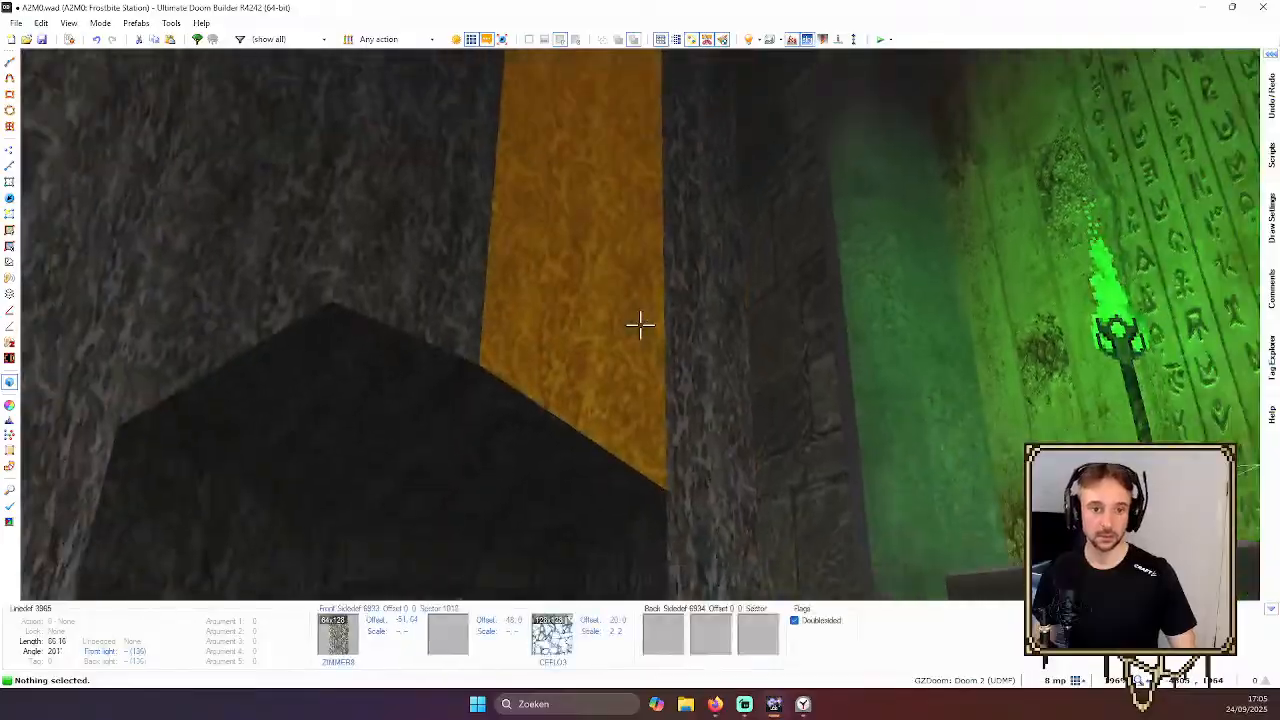
key(d)
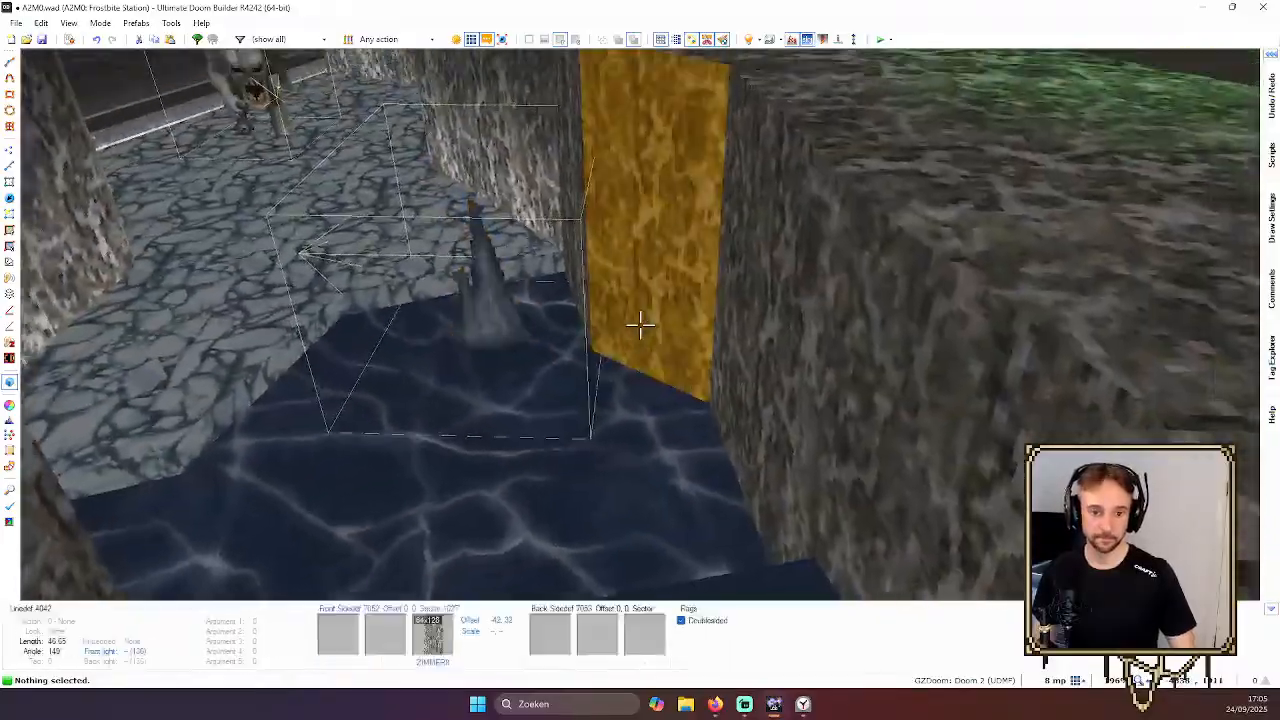
key(q)
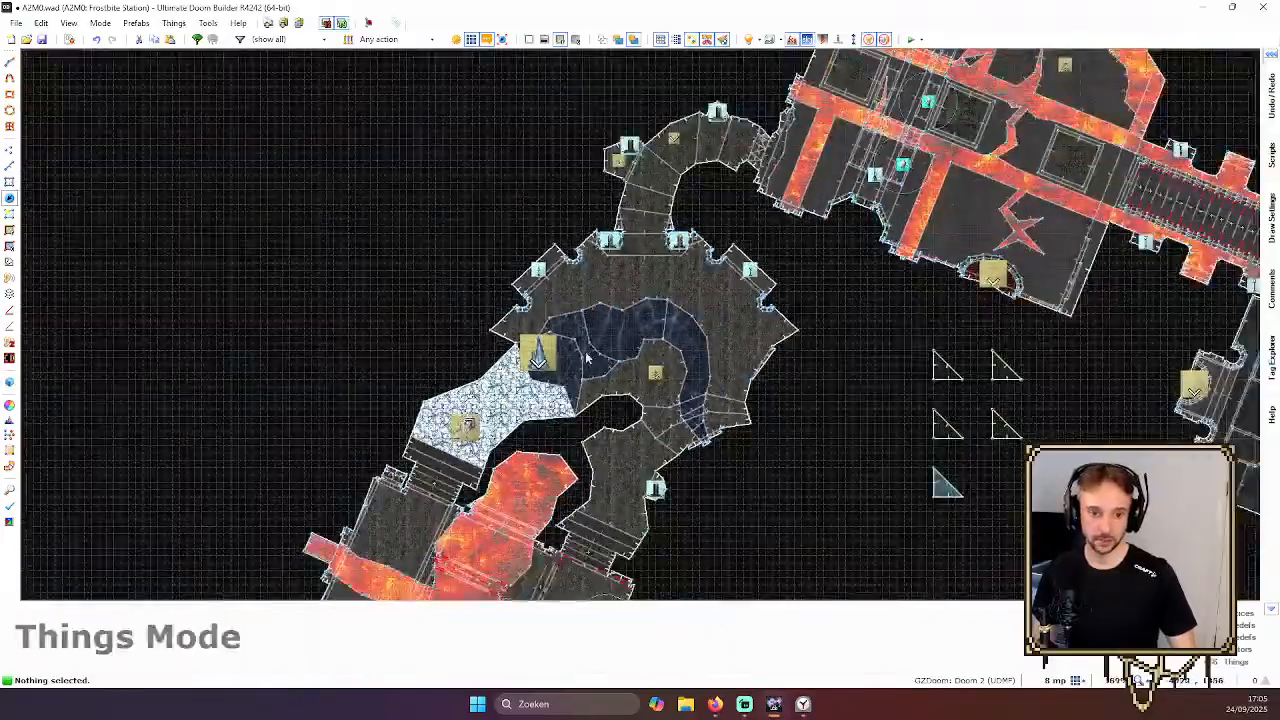
scroll(587, 358, down, 4)
scroll(580, 365, up, 2)
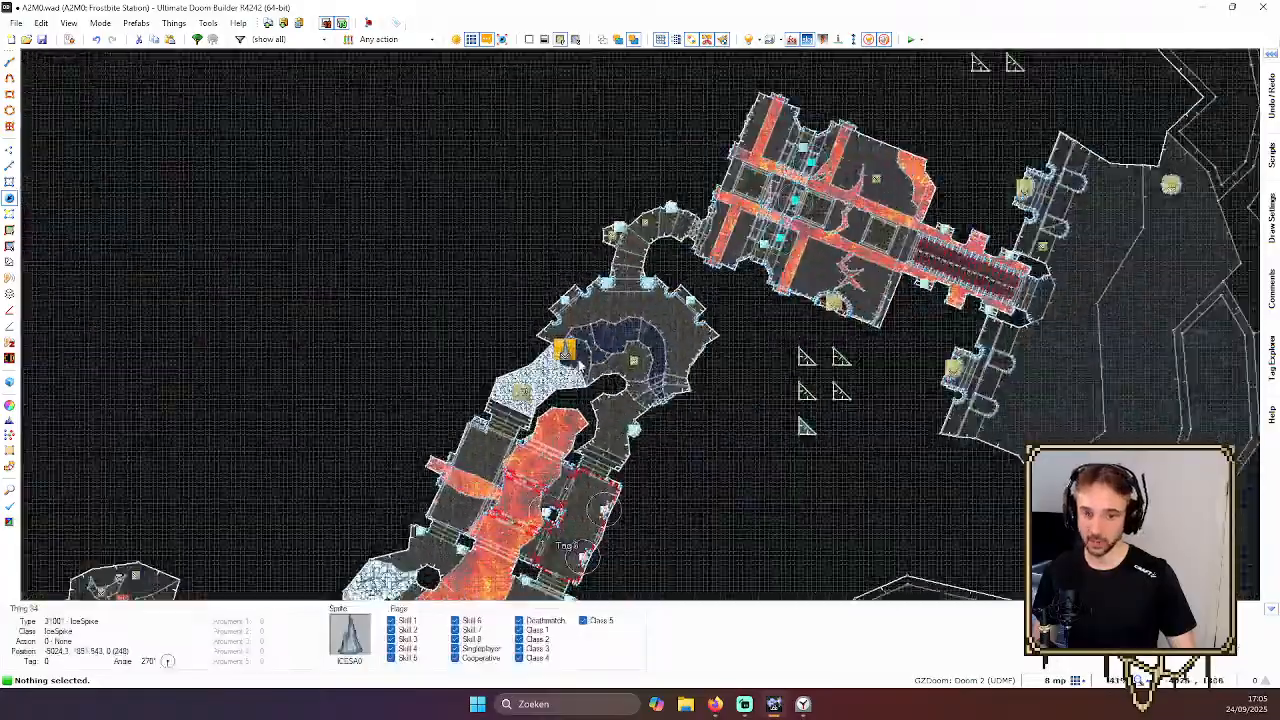
scroll(580, 365, up, 3)
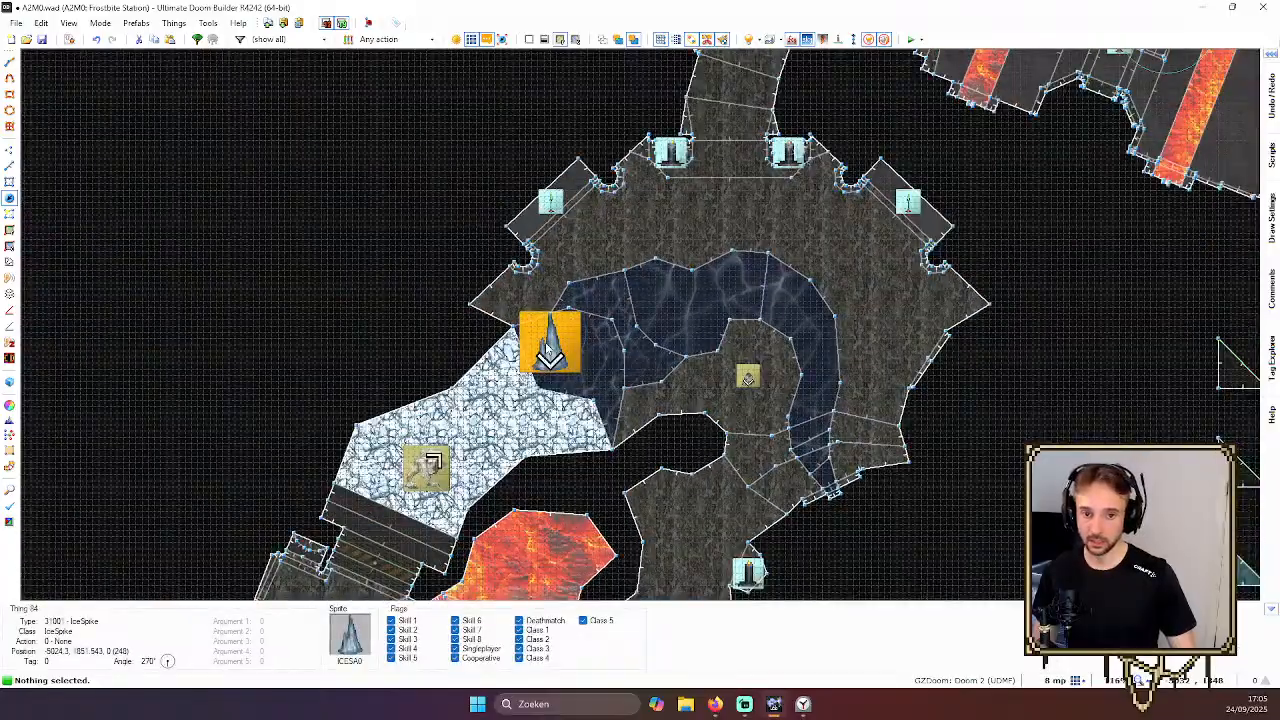
Check the IceSpike in the blue stream in 3D and move it out of the cave into the empty space to the southeast
key(q)
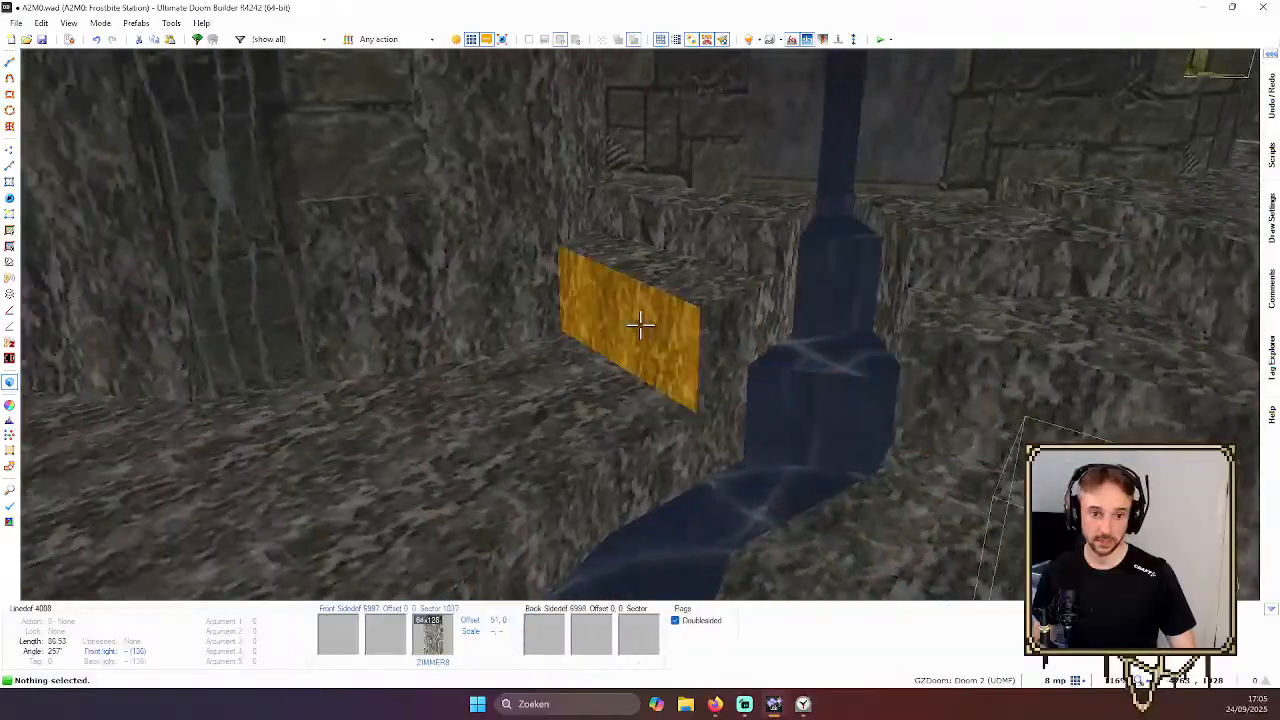
key(w)
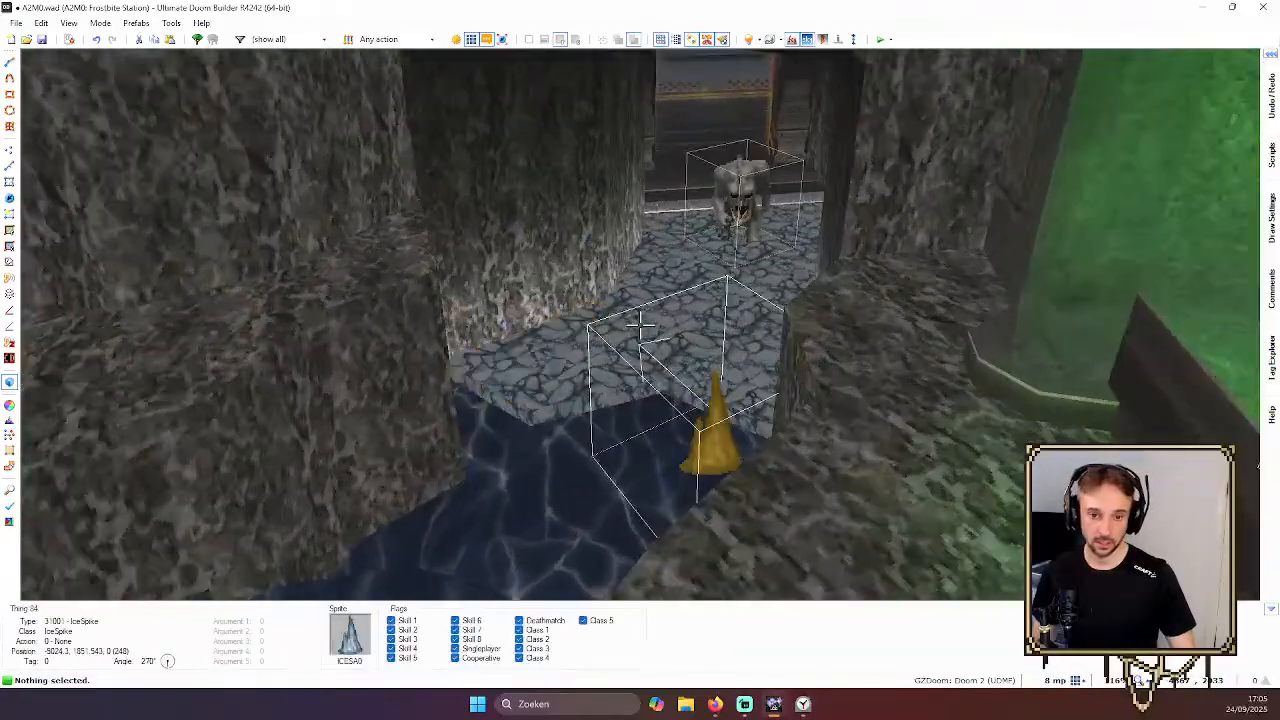
key(s)
key(w)
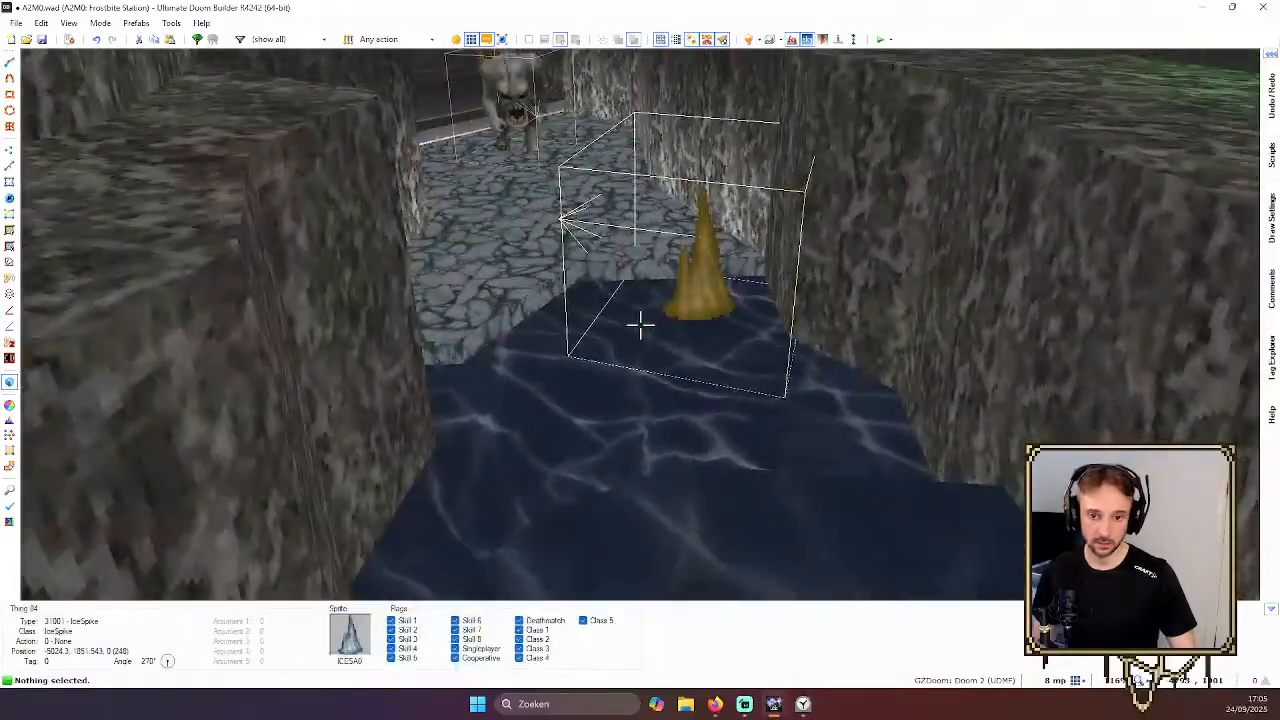
key(q)
scroll(858, 455, down, 2)
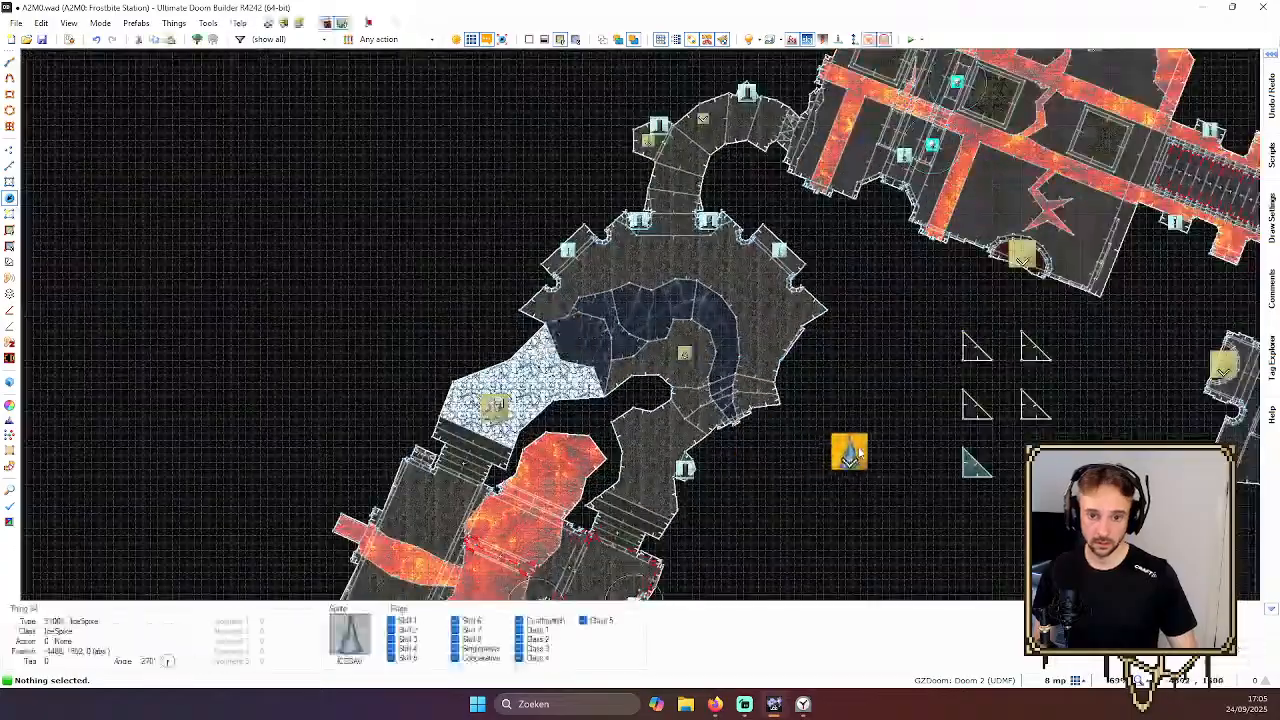
Move the IceSpike to the blue ice floor by the outer wall north of the pentagonal building and check it in 3D
scroll(858, 455, down, 3)
scroll(810, 352, up, 2)
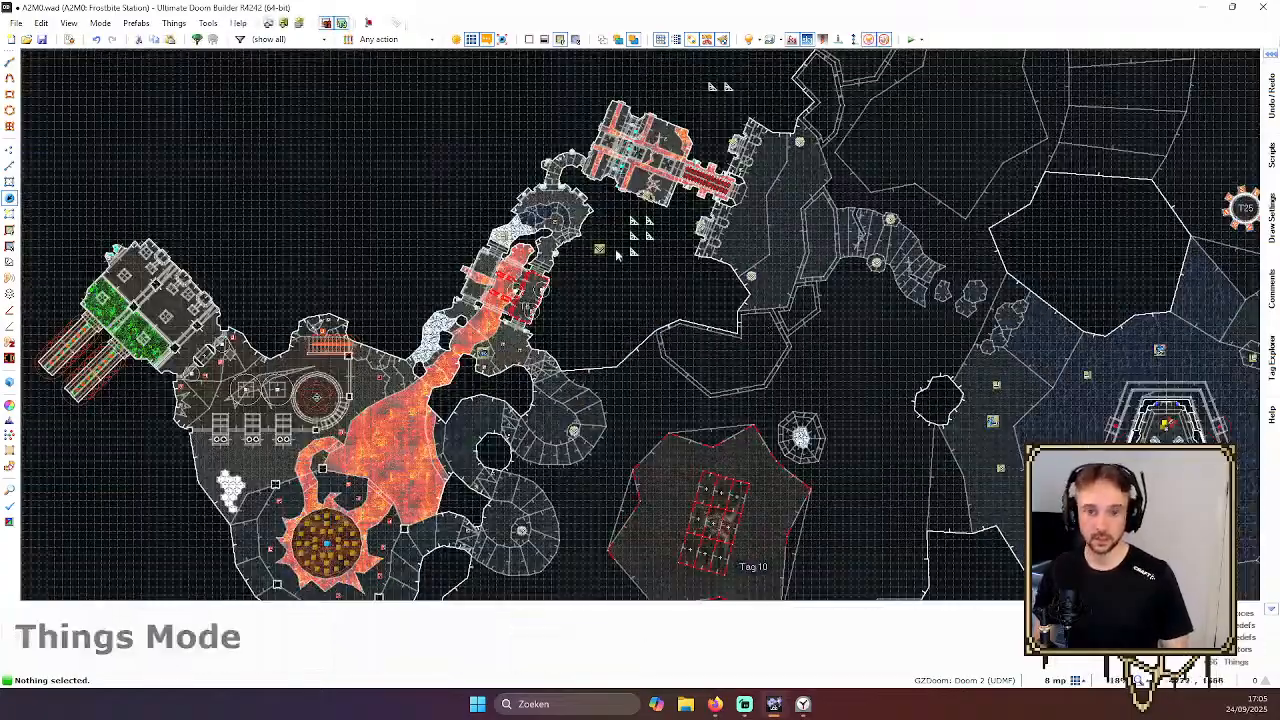
drag(600, 250, 1015, 428)
drag(1175, 318, 1175, 318)
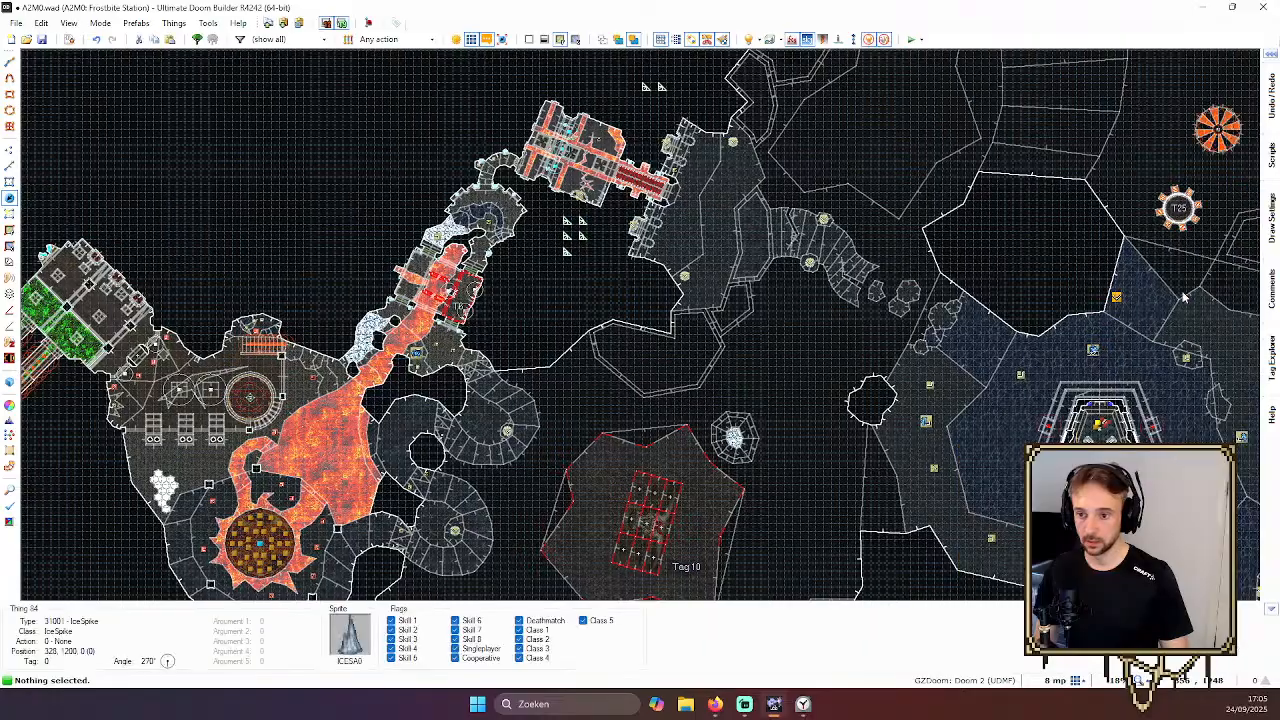
scroll(1041, 284, up, 6)
scroll(697, 385, up, 3)
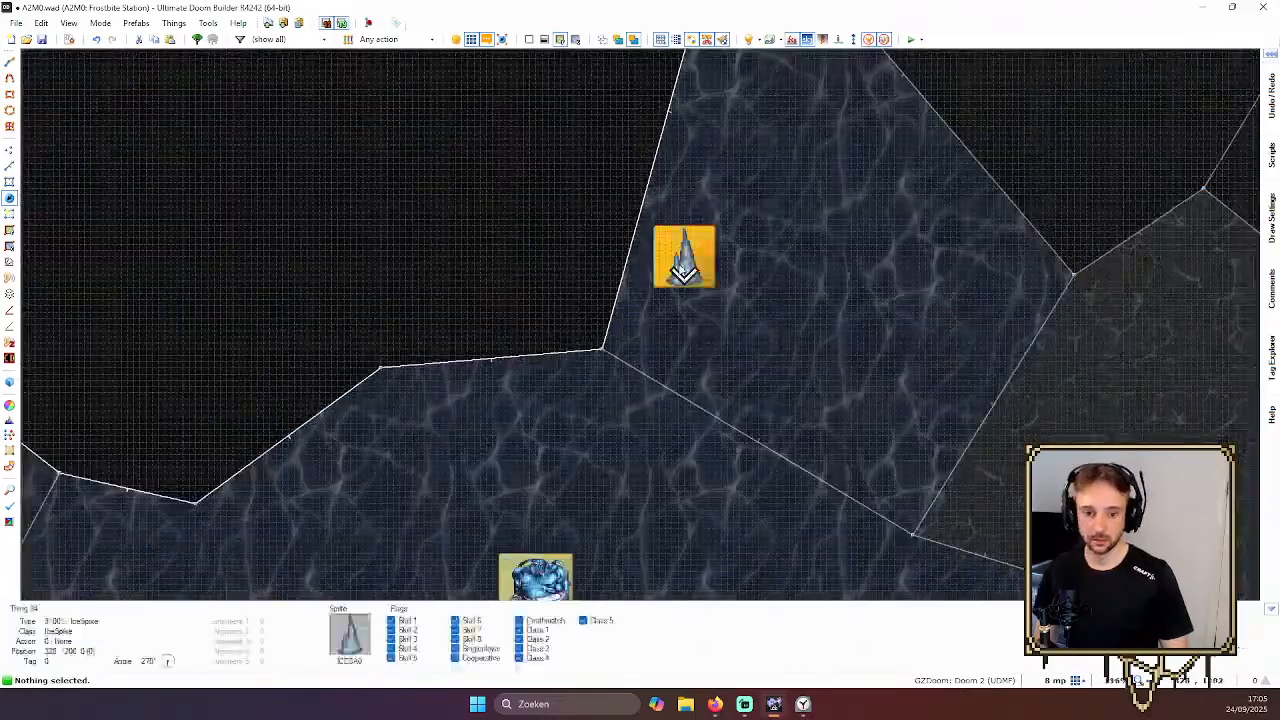
drag(683, 256, 650, 322)
key(w)
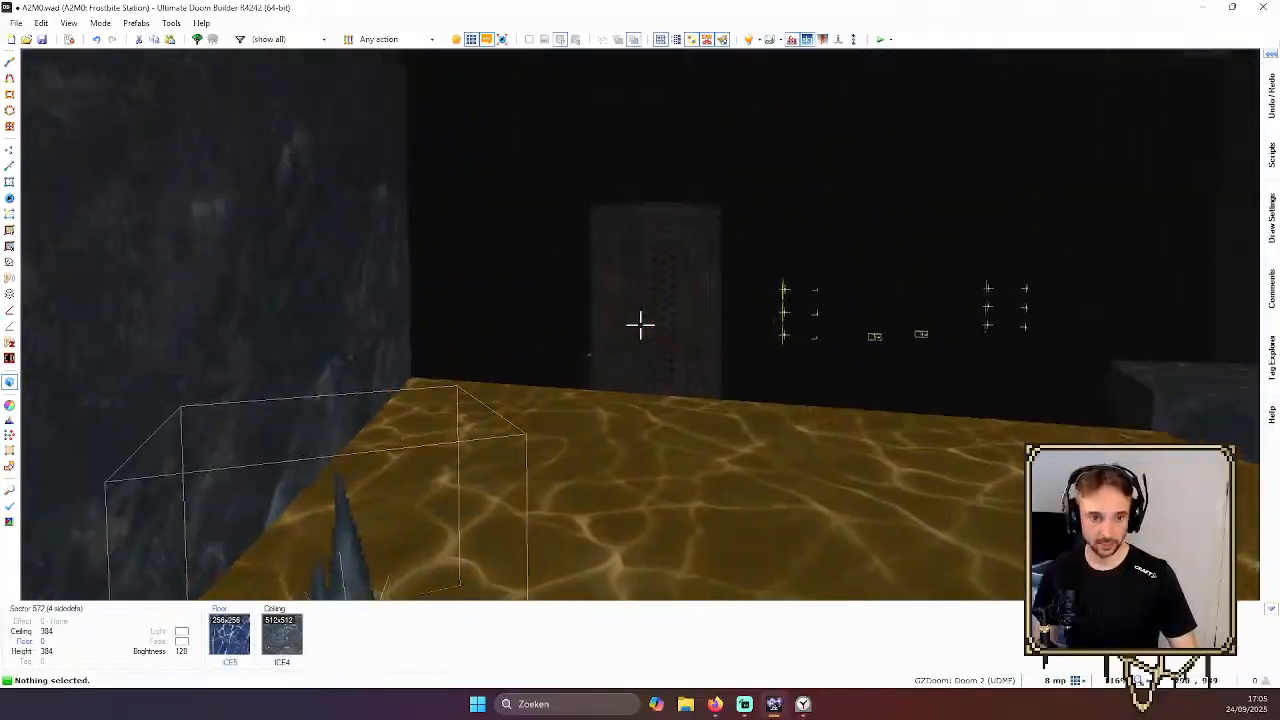
key(e)
key(d)
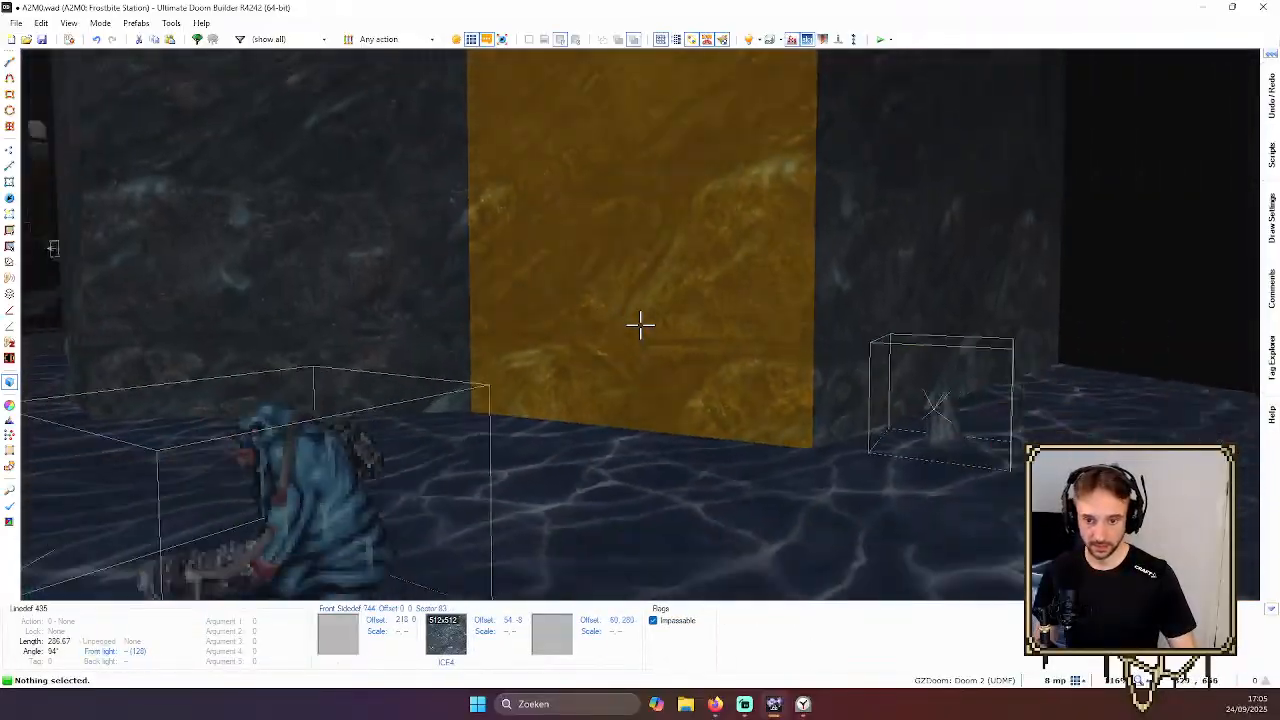
key(w)
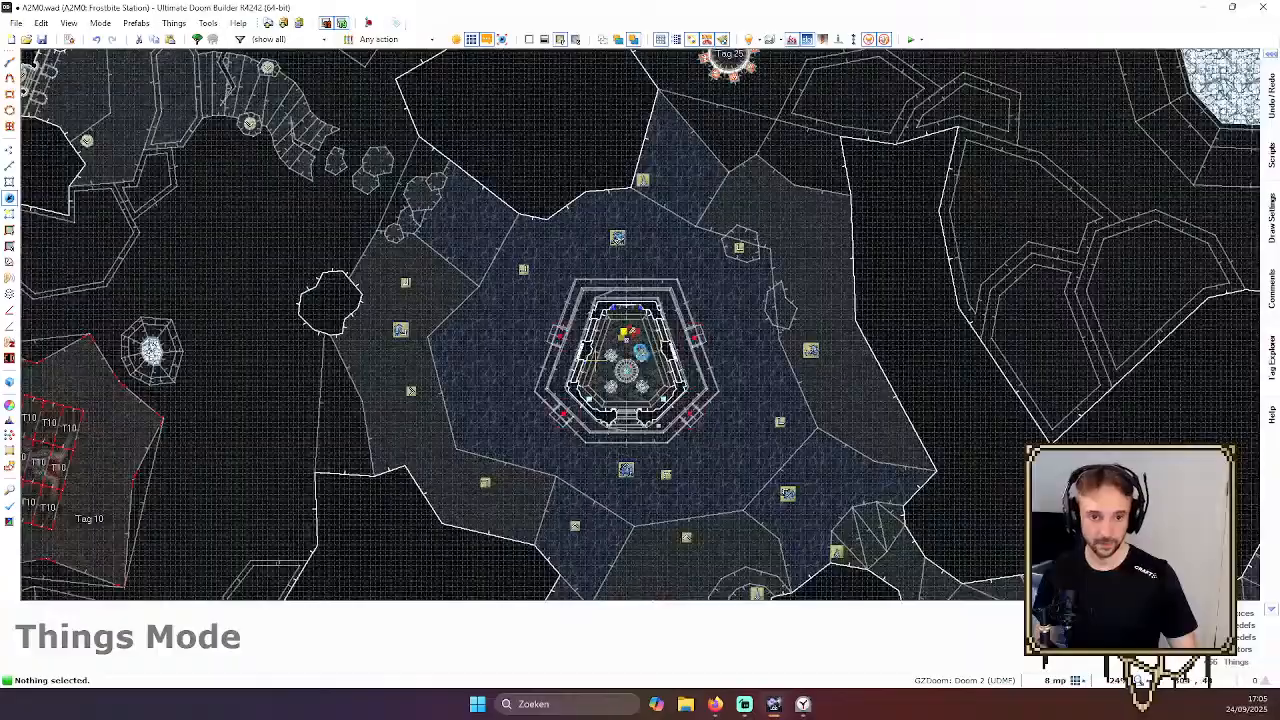
Examine the green-lit cave, its blue stream and waterfall, and the StoneDemon's icy passage in the 3D view
scroll(640, 350, down, 5)
scroll(535, 313, up, 8)
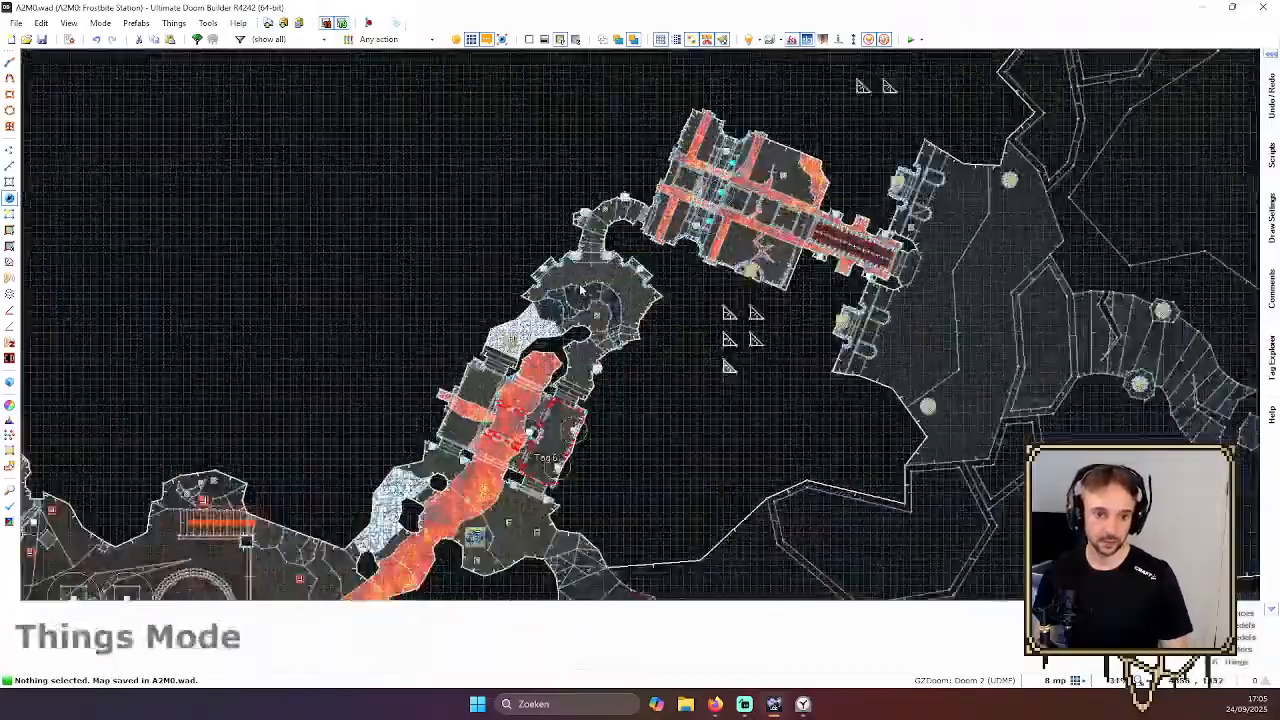
scroll(535, 308, up, 3)
key(q)
key(e)
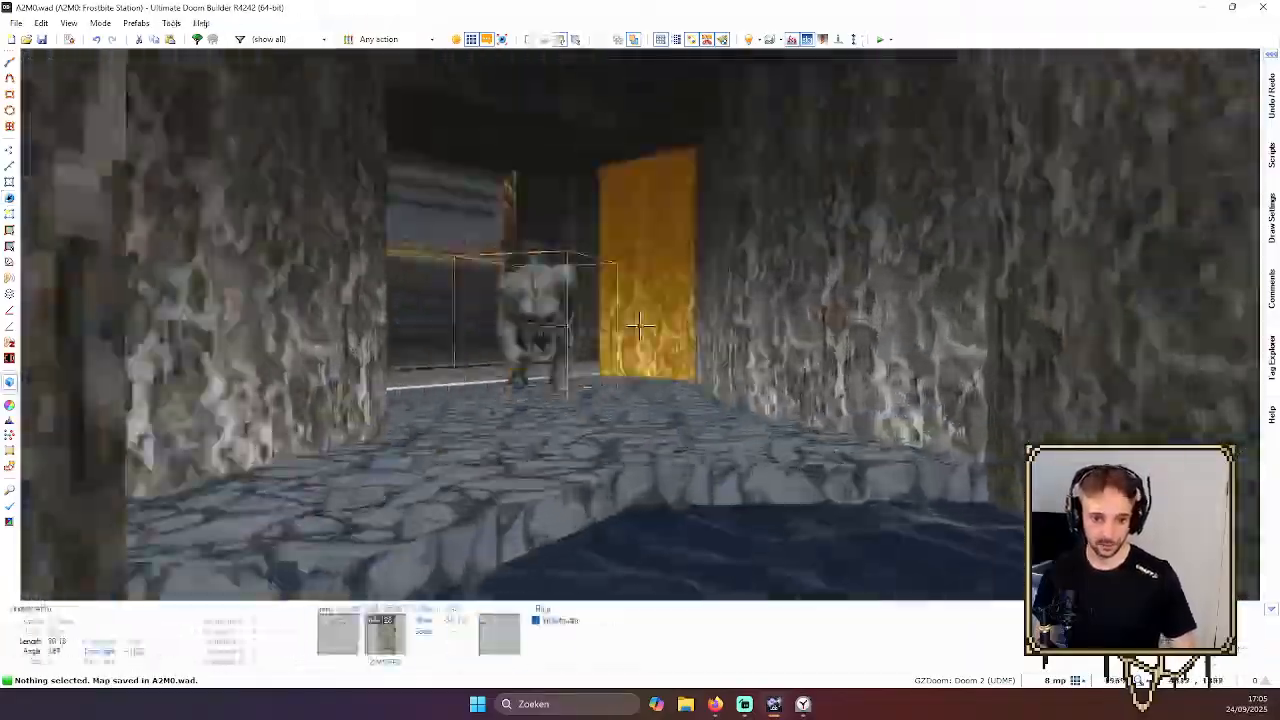
key(d)
key(d)
key(e)
key(d)
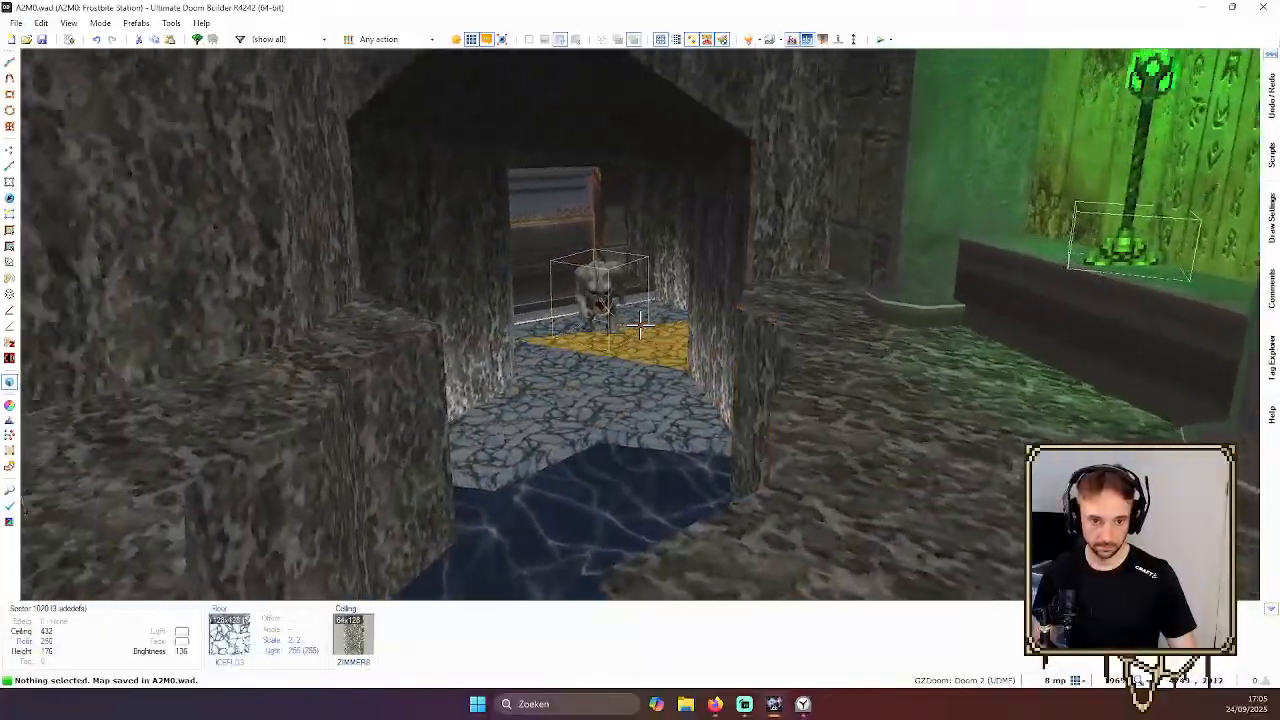
key(e)
key(d)
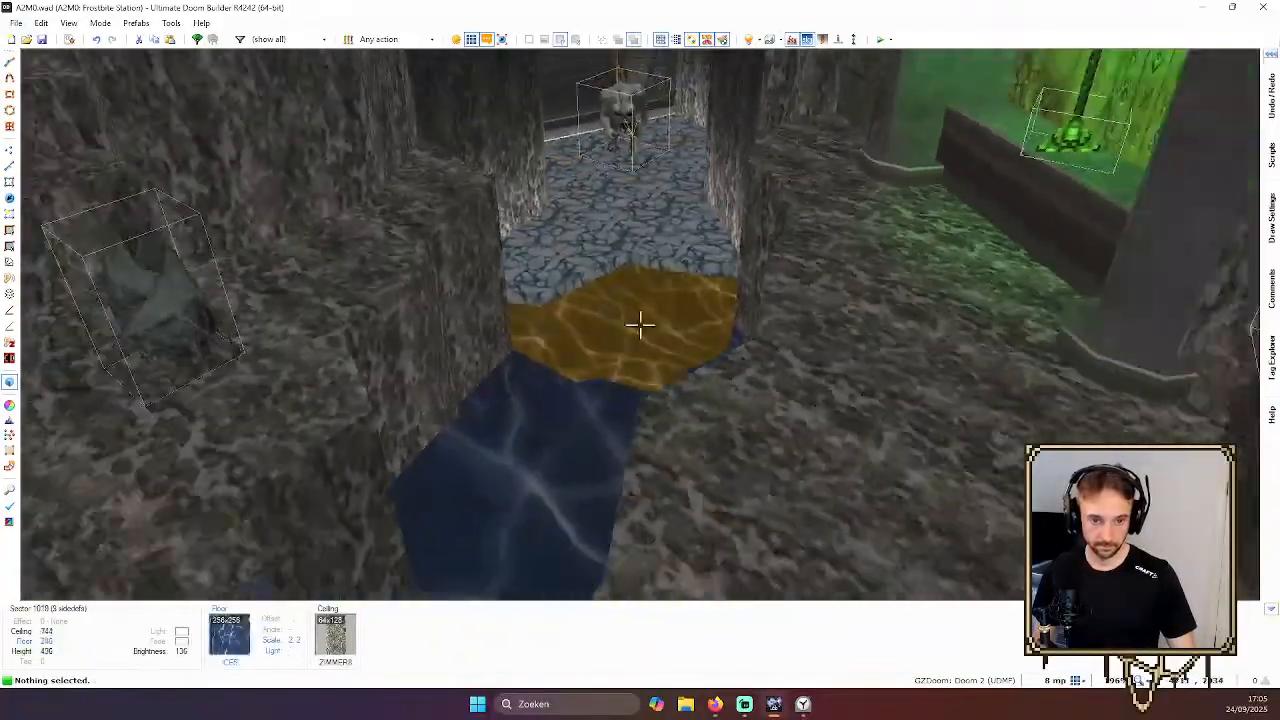
key(e)
key(d)
key(e)
key(e)
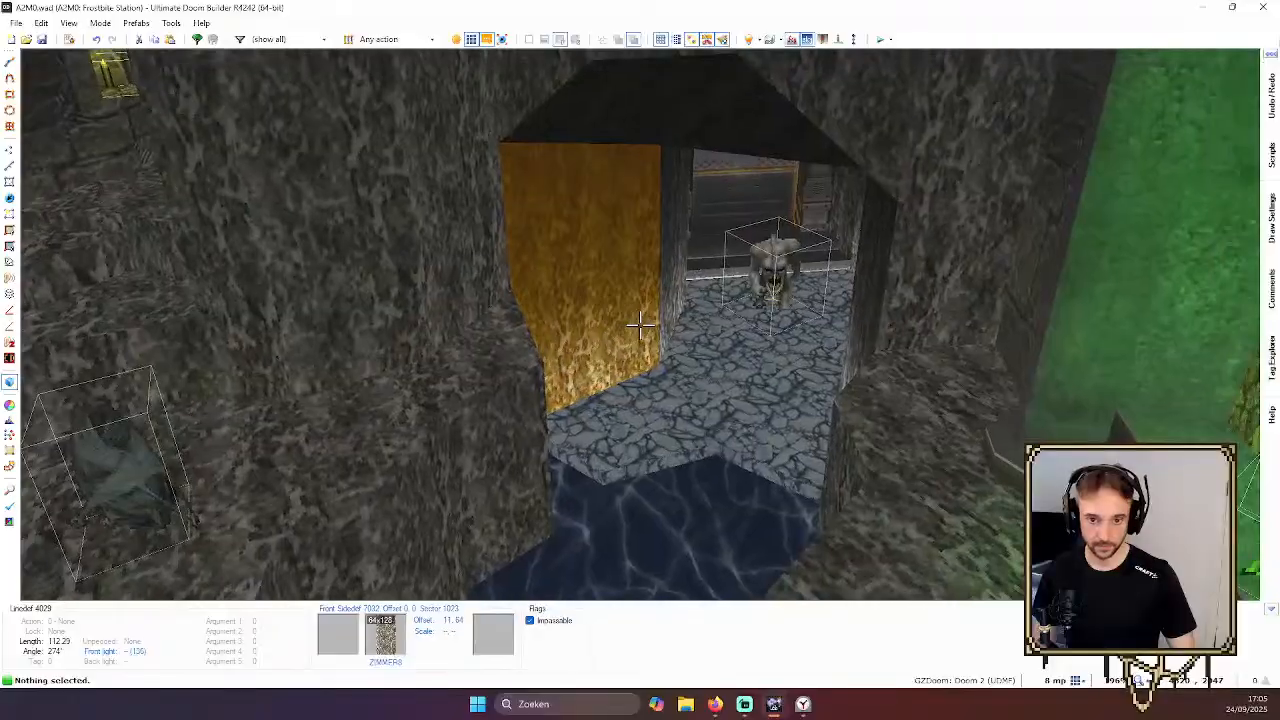
key(d)
key(d)
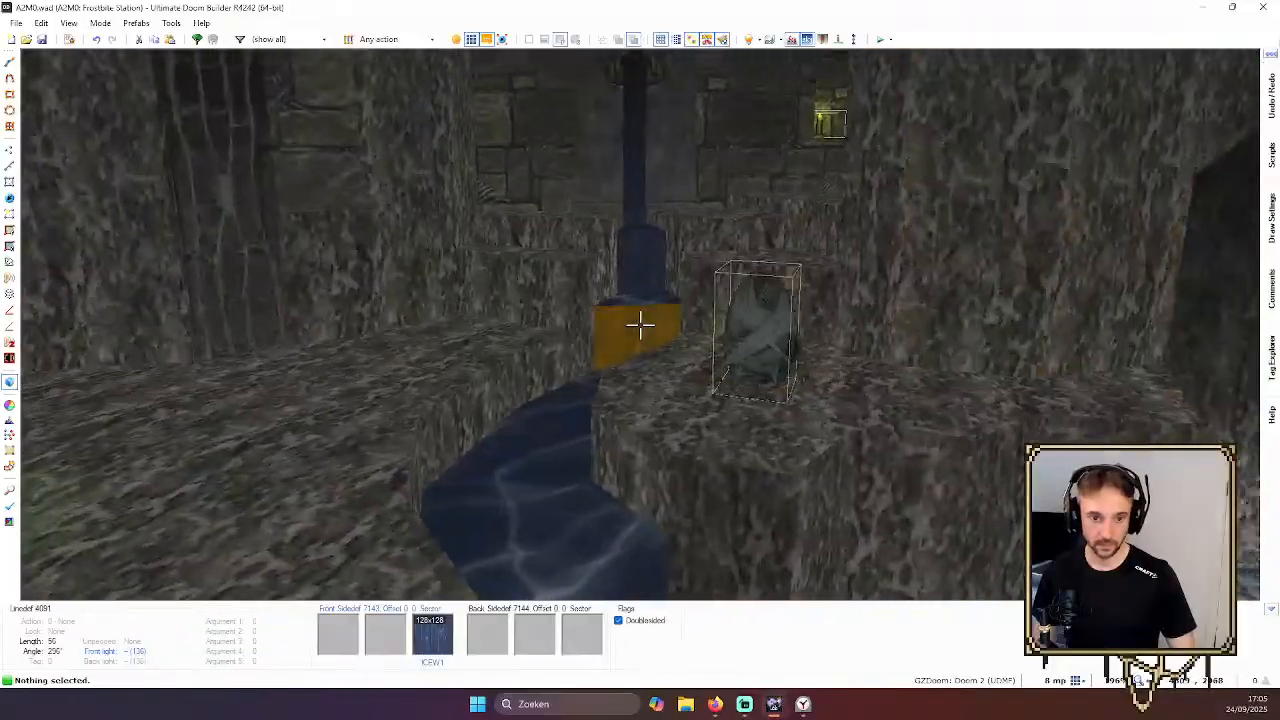
key(e)
key(d)
key(e)
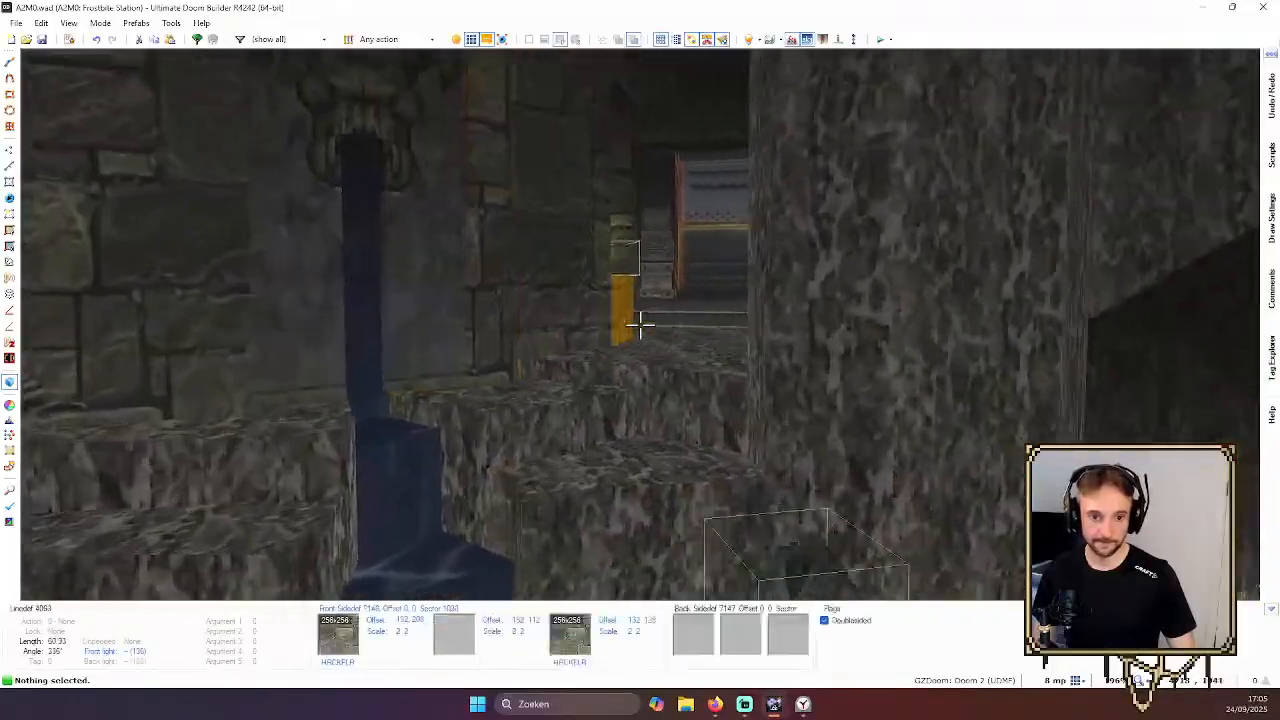
Insert an Imp with angle 45 at X -4776, Y 1632 in the cave's southern corridor, just north of the candle
key(t)
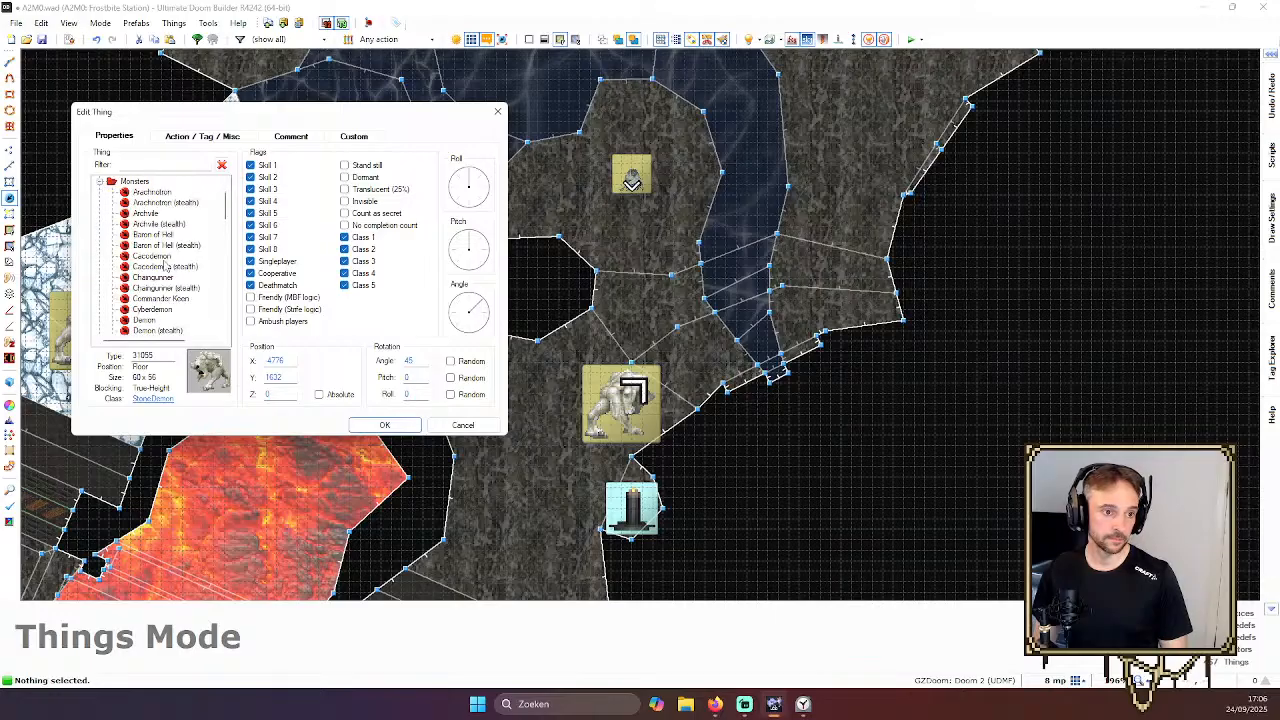
click(139, 320)
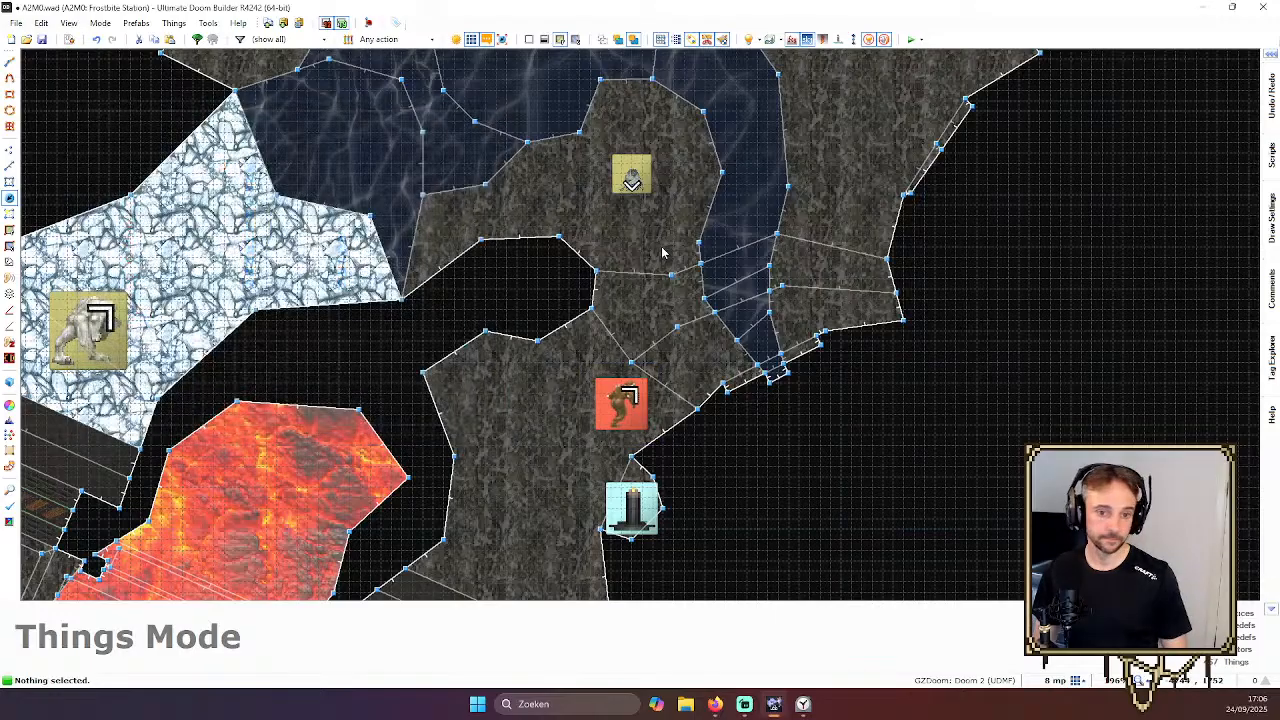
right_drag(622, 402, 590, 383)
Examine the Imp's placement, the candlelit cave passage and the lava-channelled pentagram hall in the 3D view
key(q)
key(s)
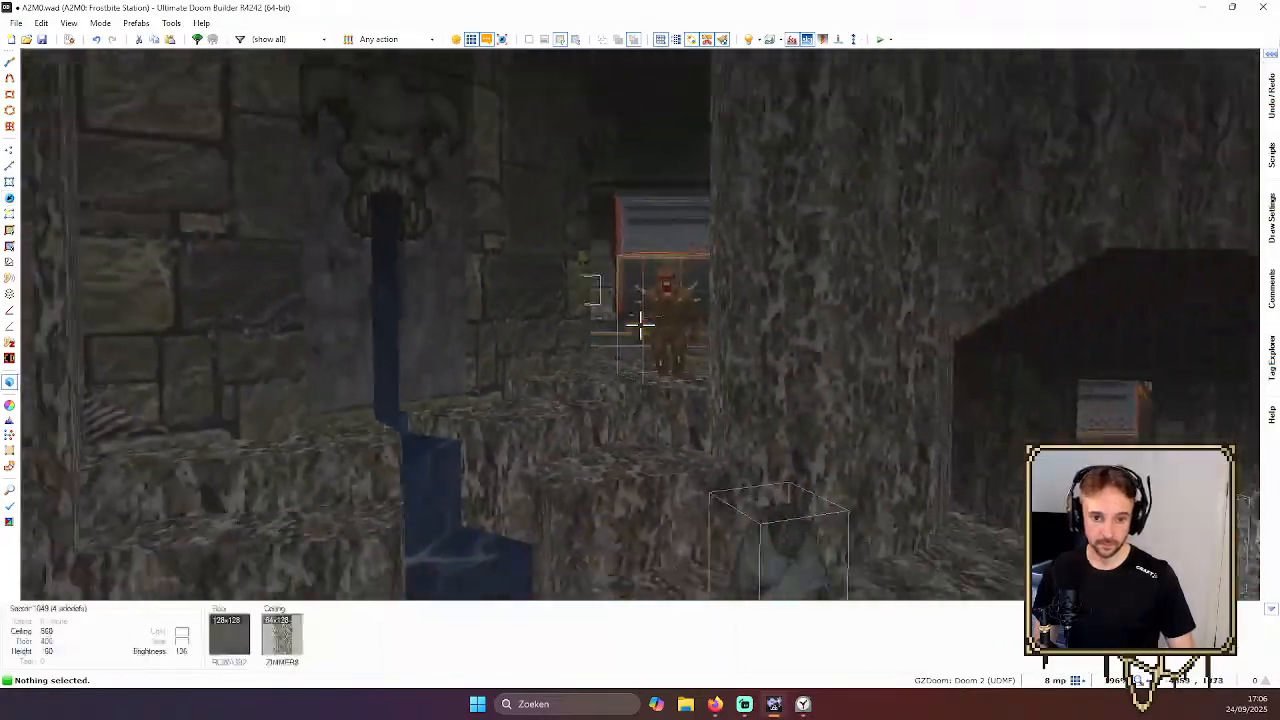
key(s)
key(w)
key(s)
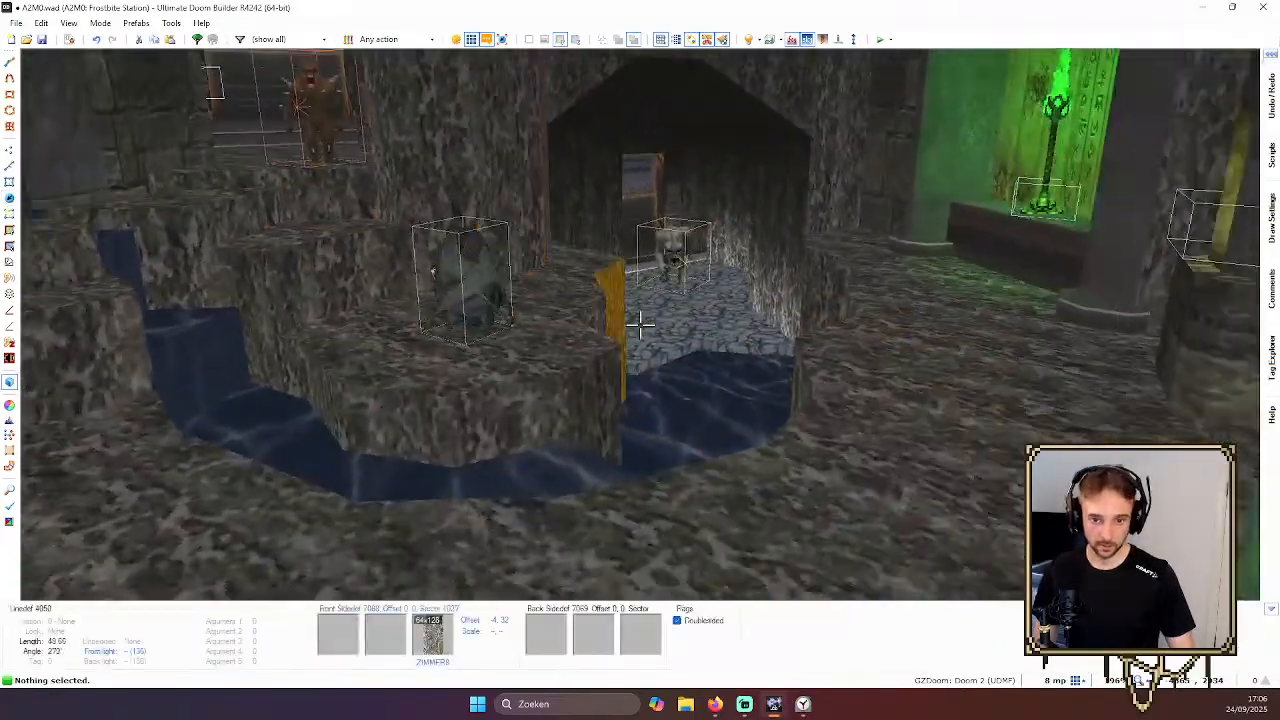
key(w)
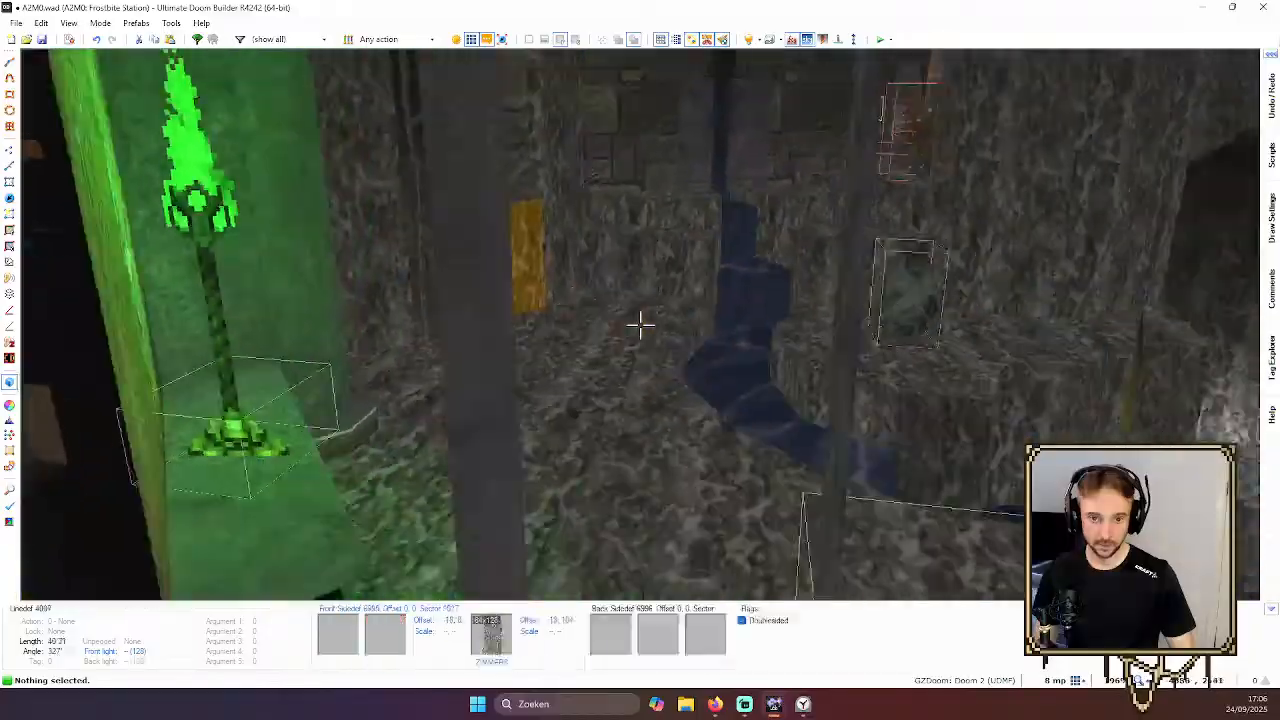
key(w)
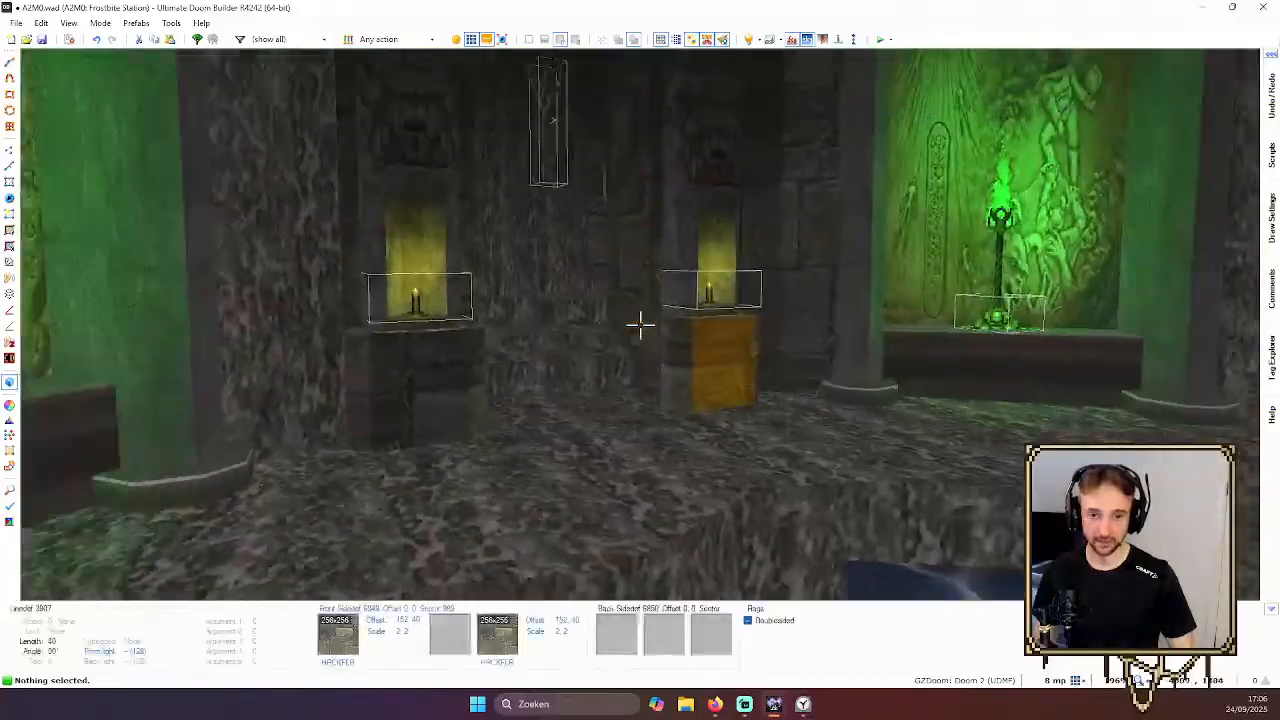
key(w)
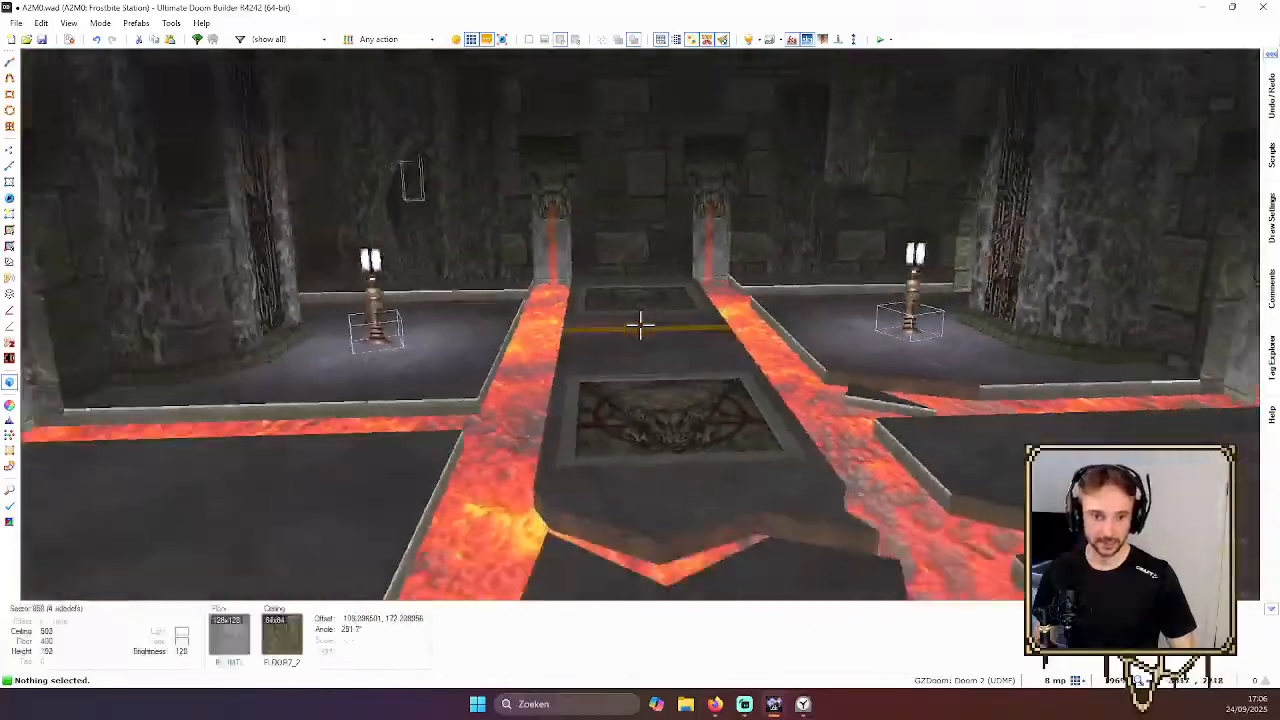
key(w)
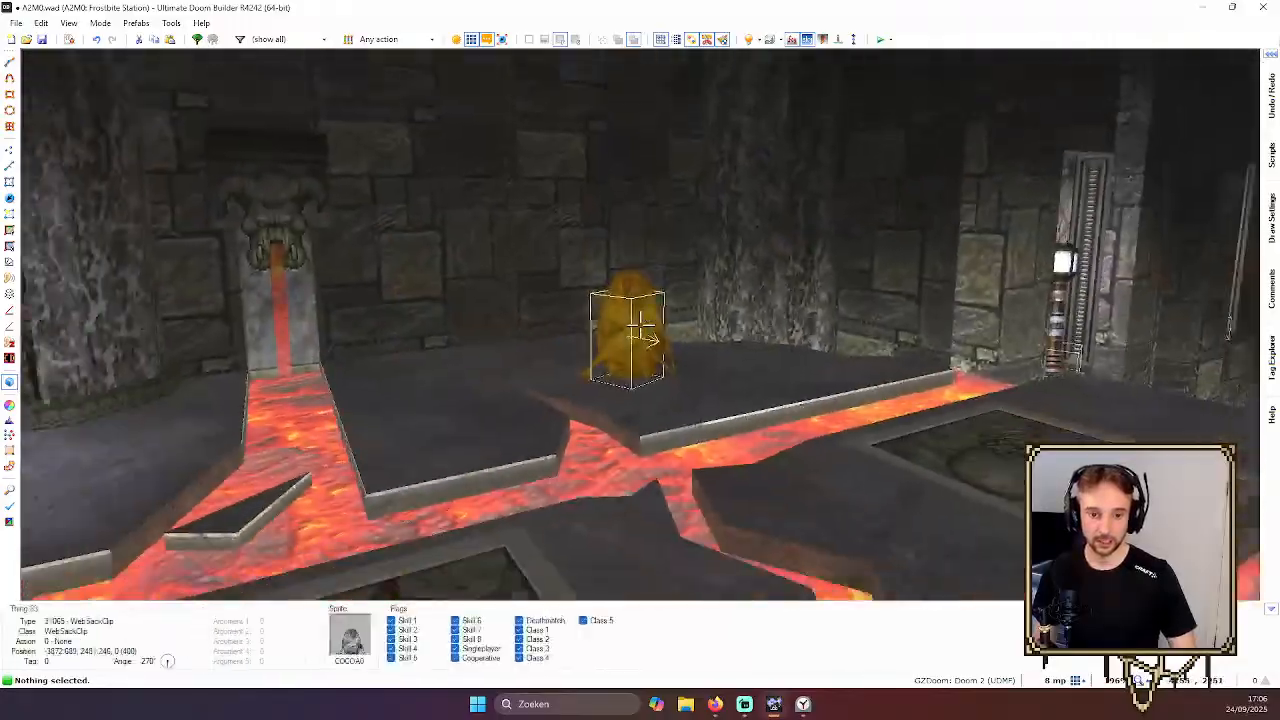
key(w)
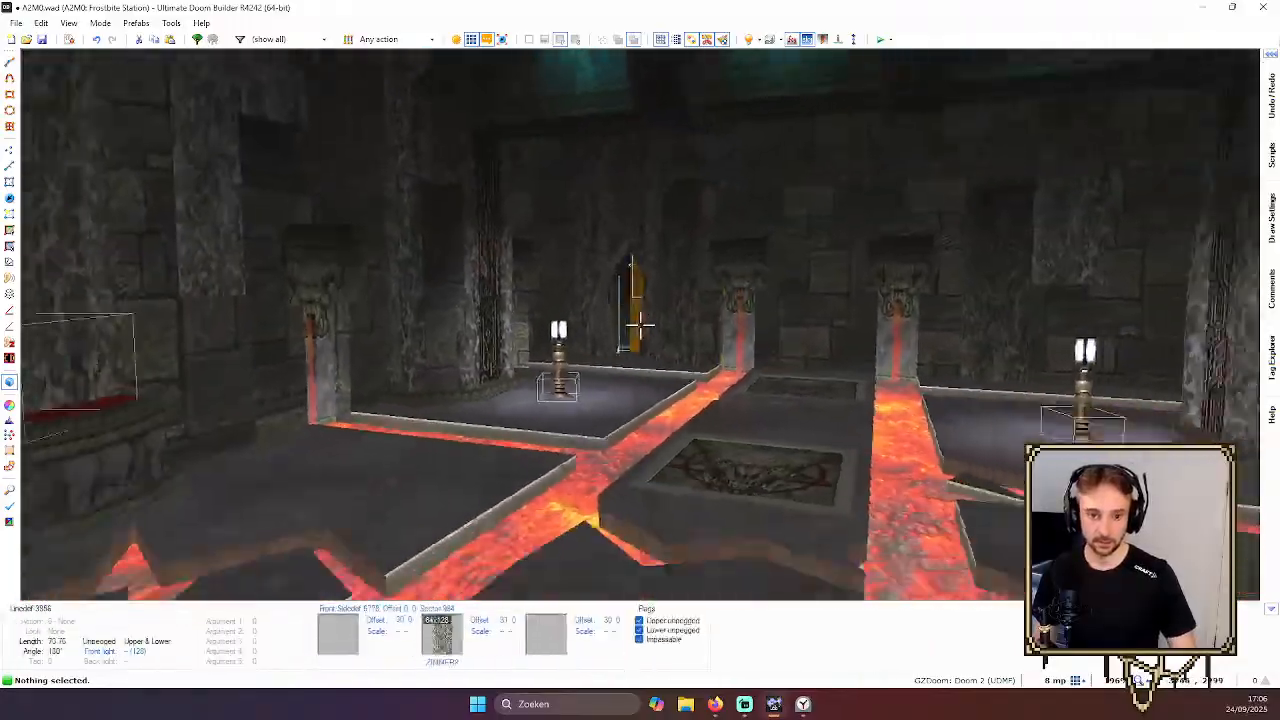
Insert a Cacodemon with angle 315 in the pentagram hall and move it onto the westernmost pentagram tile
key(q)
scroll(640, 324, down, 4)
scroll(562, 241, up, 1)
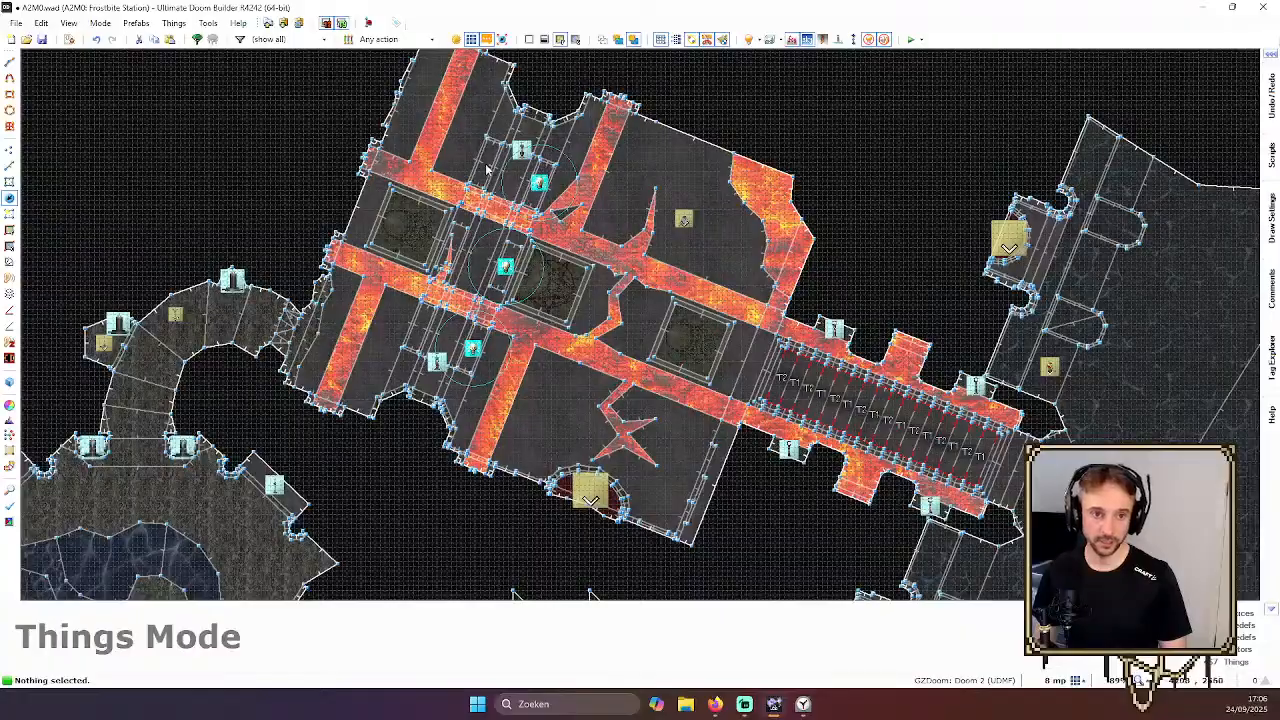
scroll(487, 170, up, 1)
right_click(455, 188)
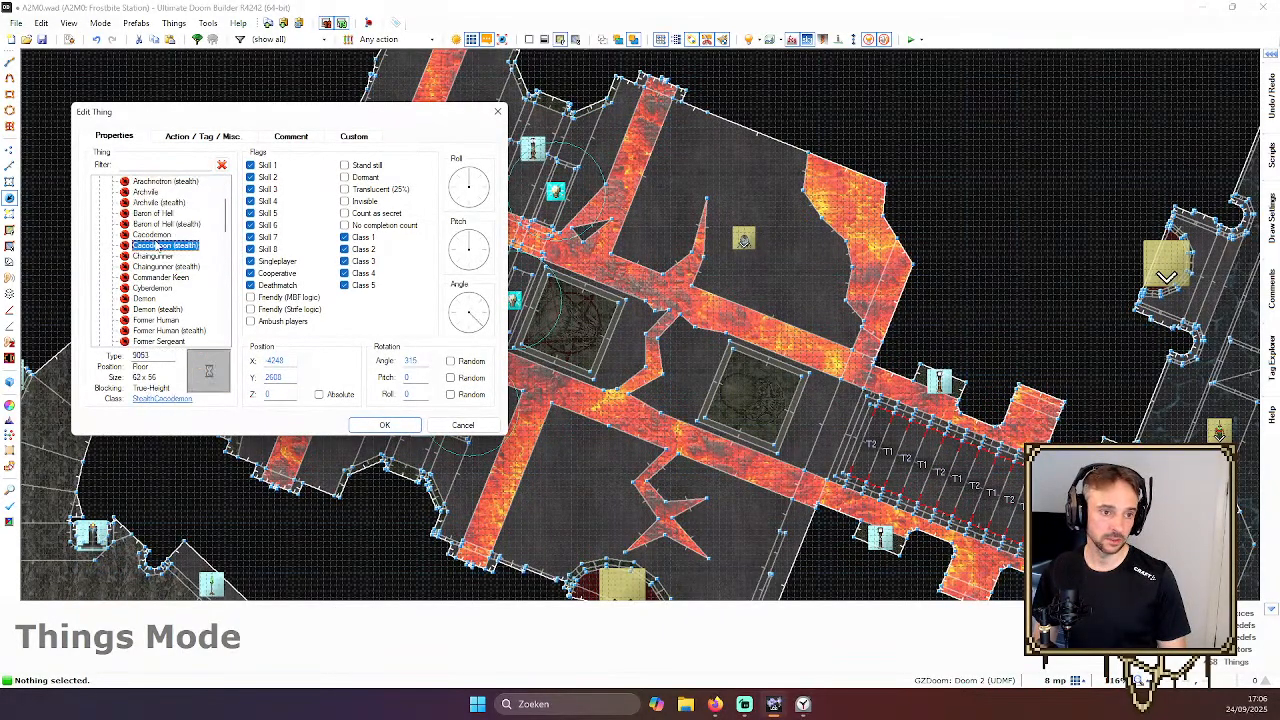
double_click(190, 237)
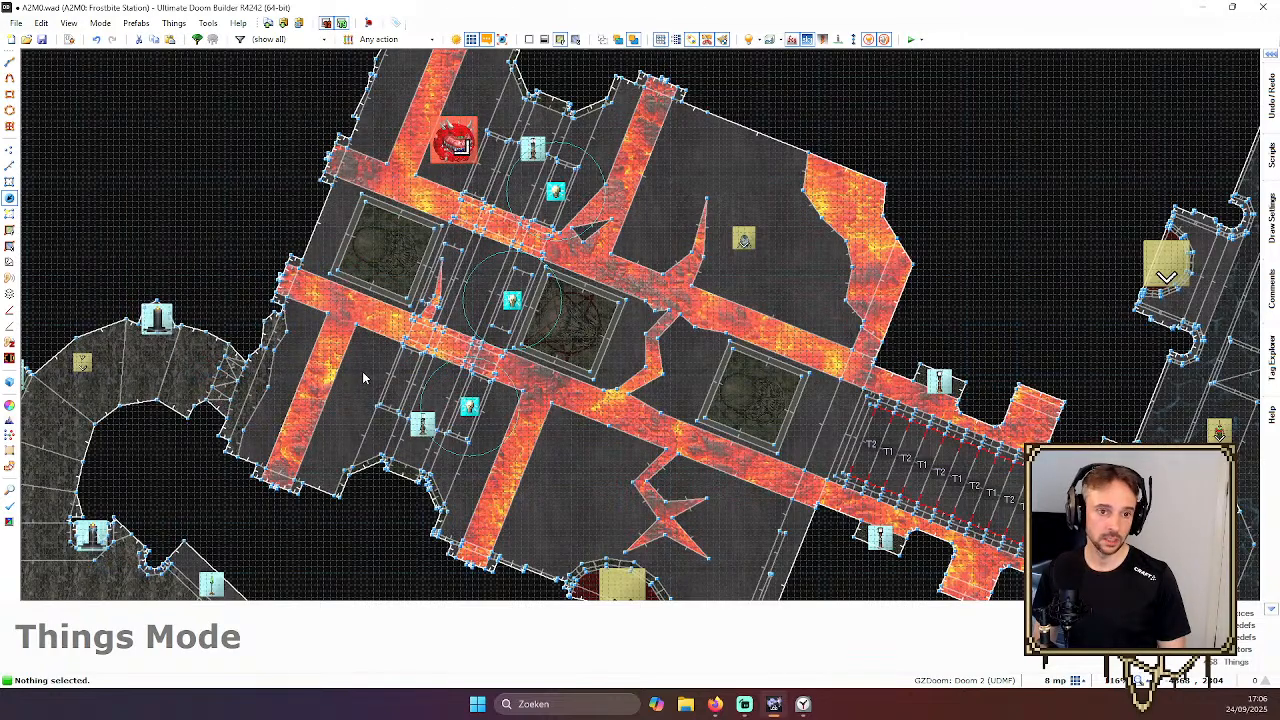
drag(462, 146, 400, 206)
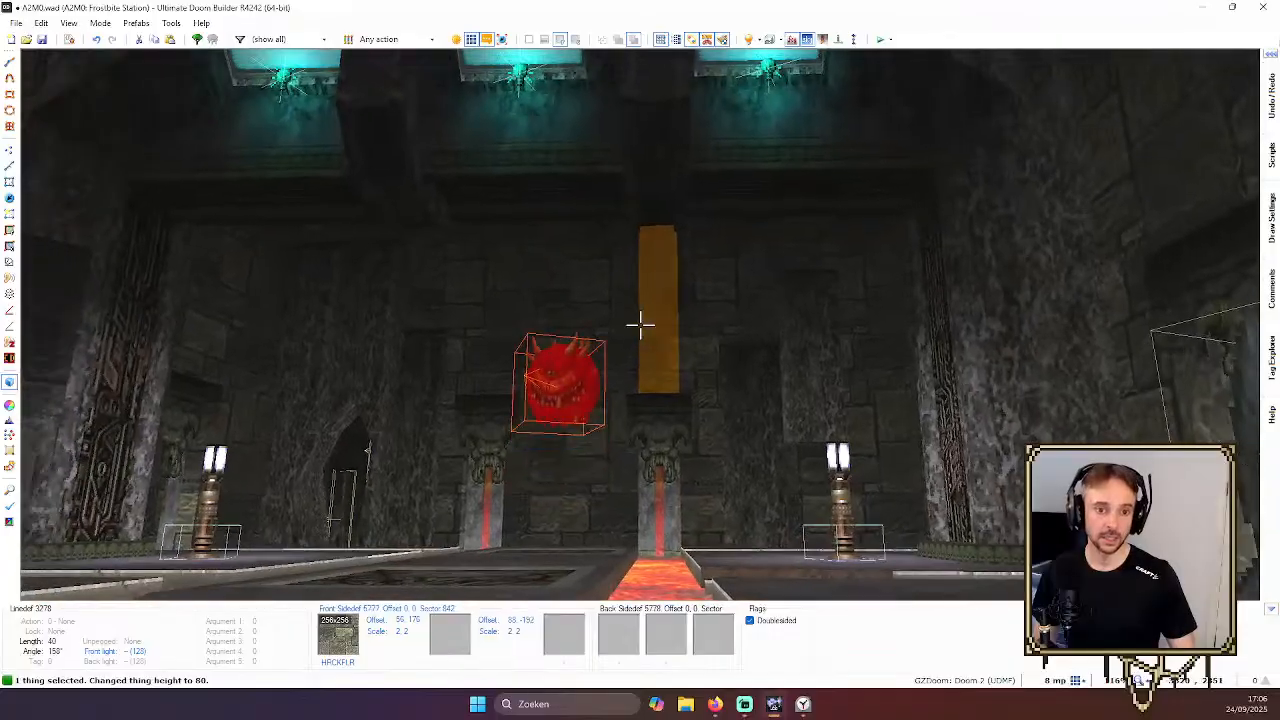
Raise the Cacodemon over the westernmost pentagram tile to a height of 128
scroll(640, 325, up, 6)
key(c)
key(q)
scroll(530, 235, down, 2)
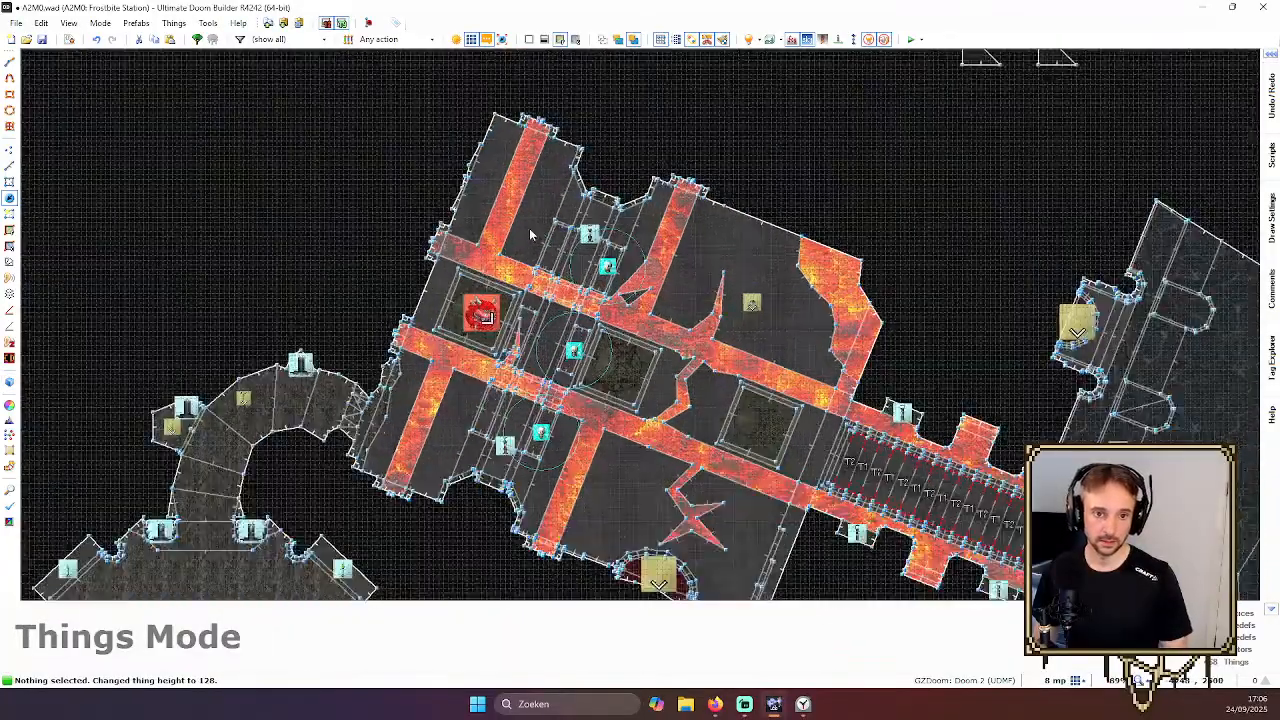
Insert Lost Souls near the hall's floor lamps at X -4240, Y 2648 with angle 315 and X -4376, Y 2272 with angle 0
scroll(530, 234, up, 1)
right_click(537, 197)
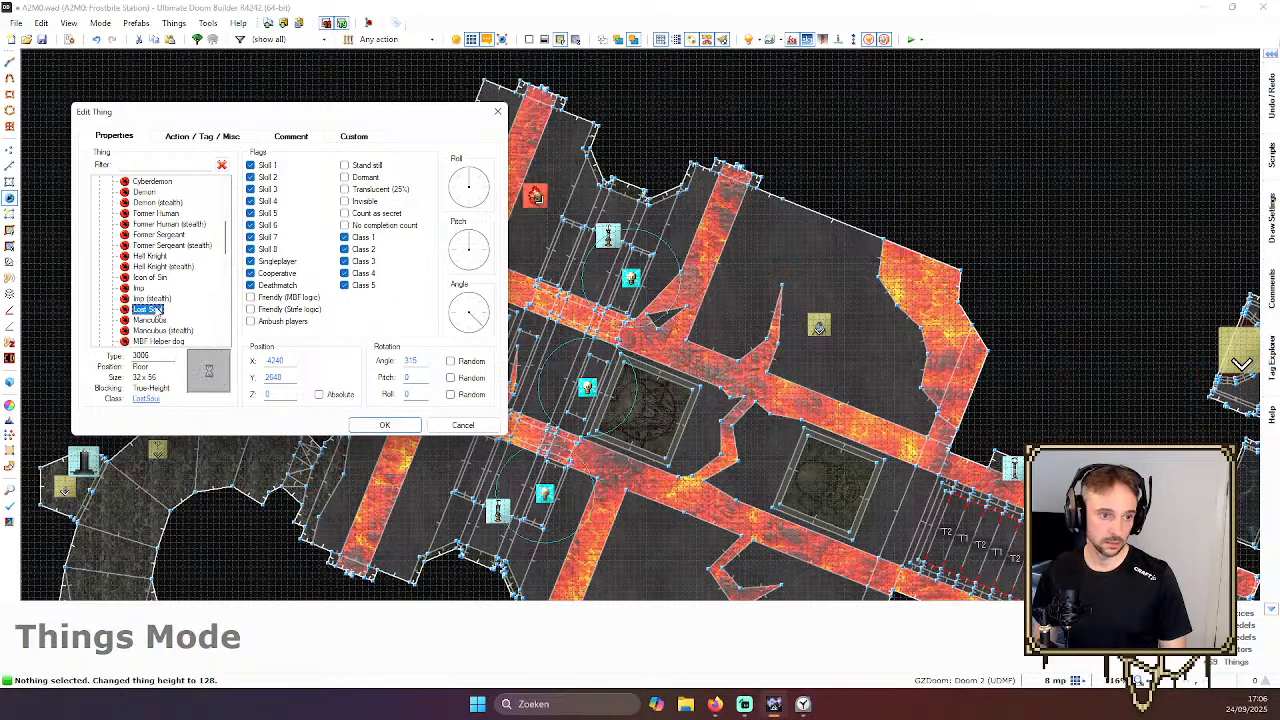
click(384, 425)
right_click(437, 491)
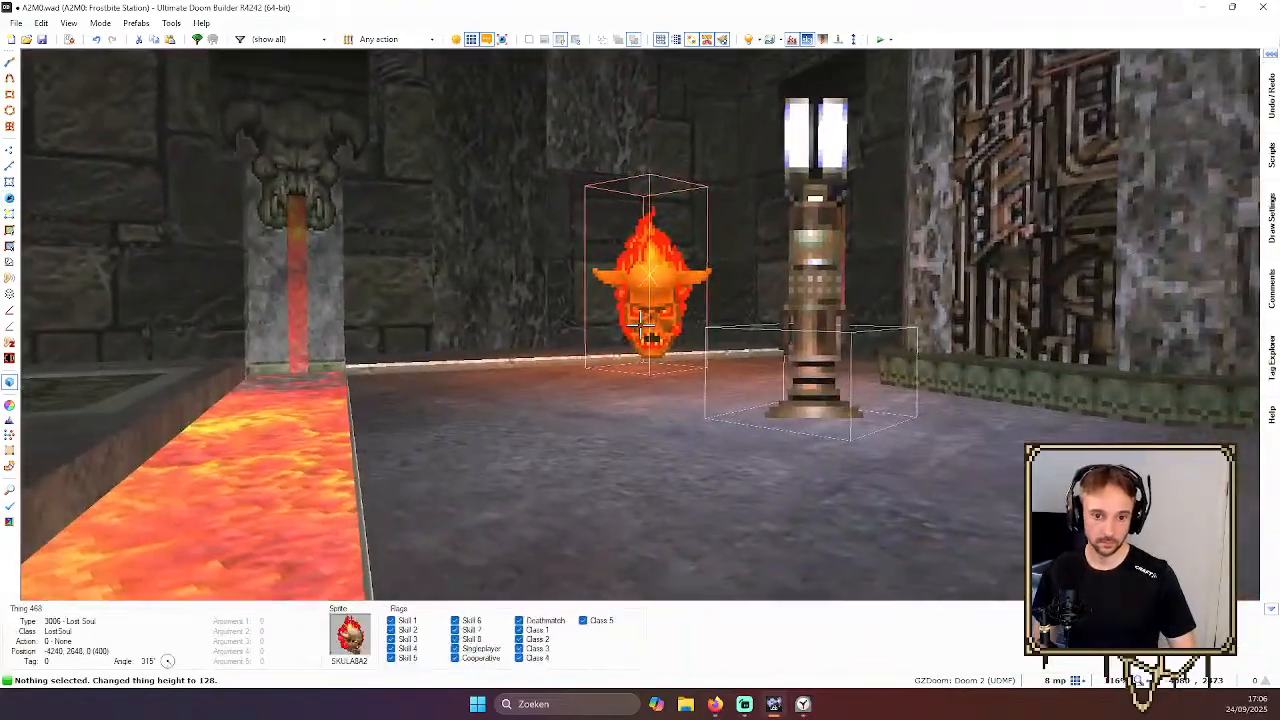
Raise both Lost Souls off the hall floor, bringing the northern one to a height of 96
click(640, 325)
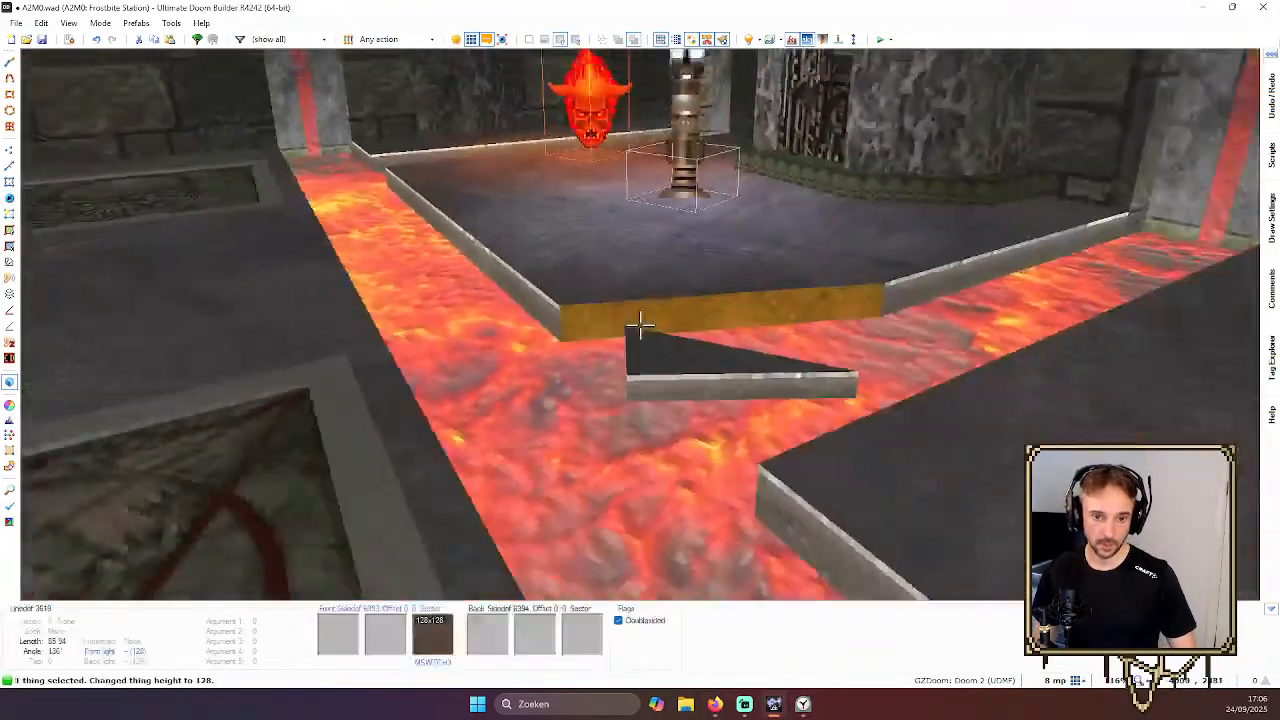
scroll(640, 325, up, 6)
scroll(640, 325, up, 3)
click(640, 325)
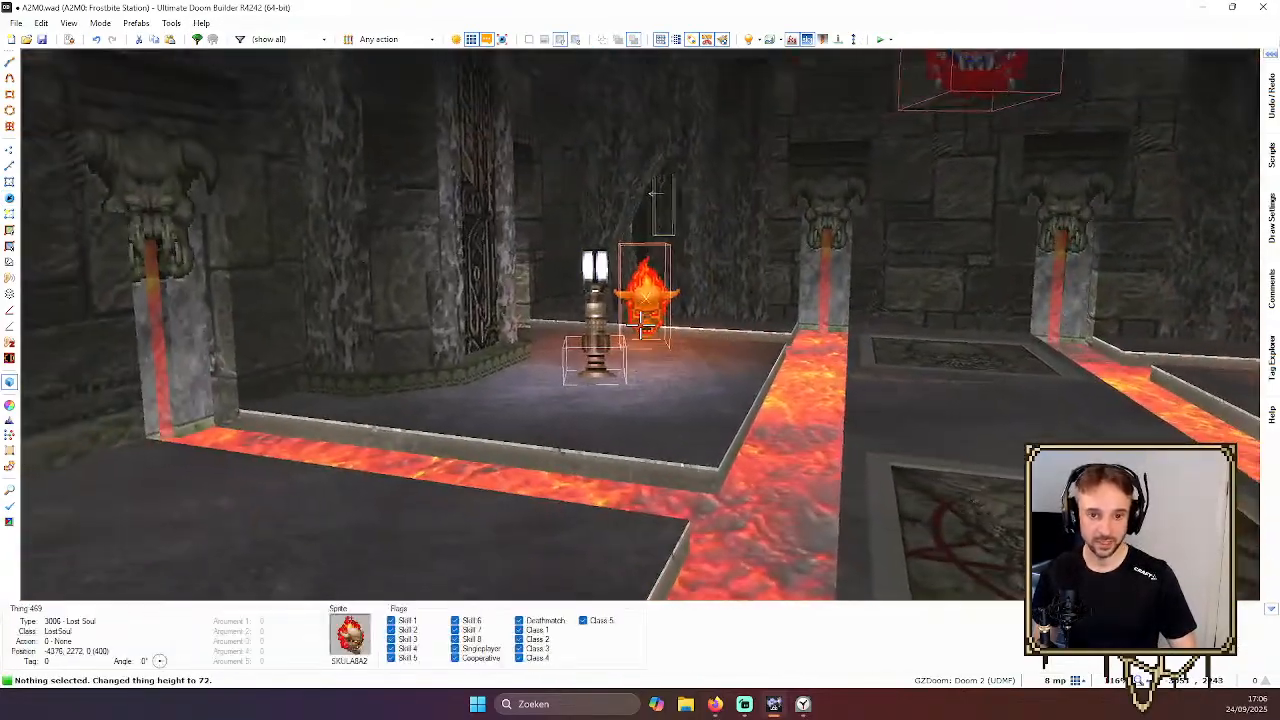
click(640, 325)
scroll(640, 325, up, 5)
click(640, 325)
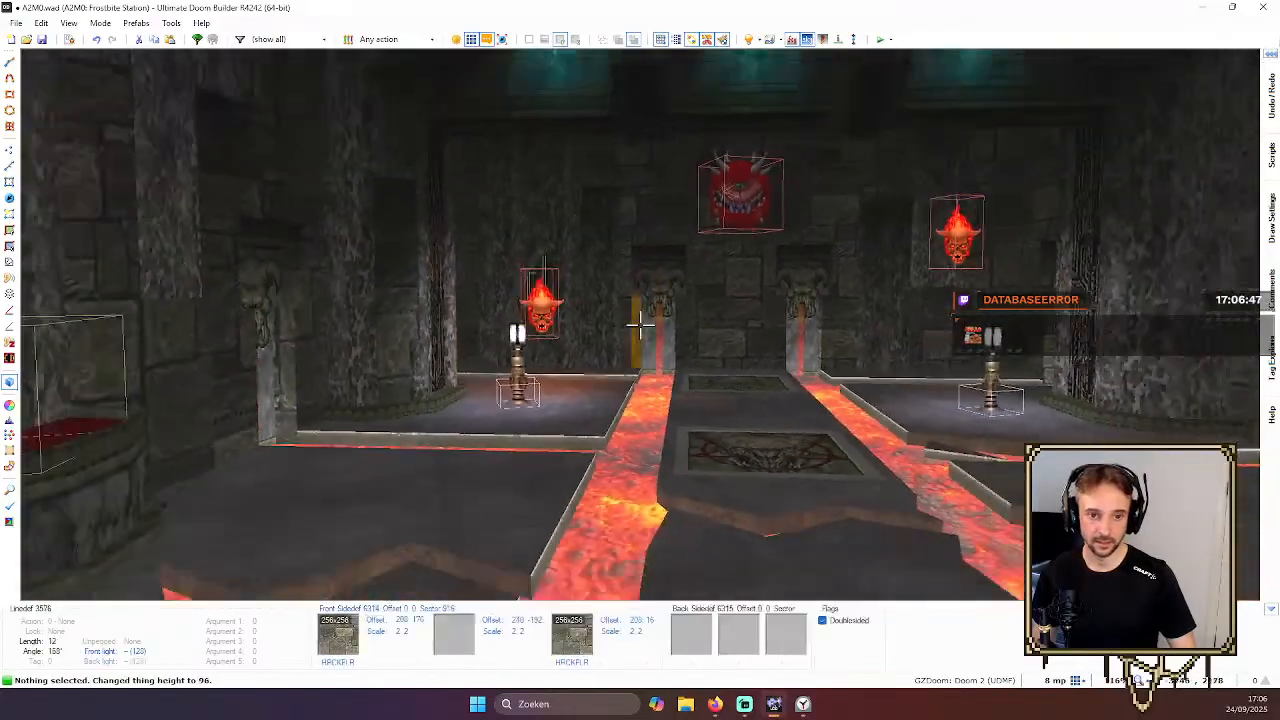
scroll(640, 325, up, 3)
Set the southern Lost Soul's height to 128 and the northern Lost Soul's height to 80
key(e)
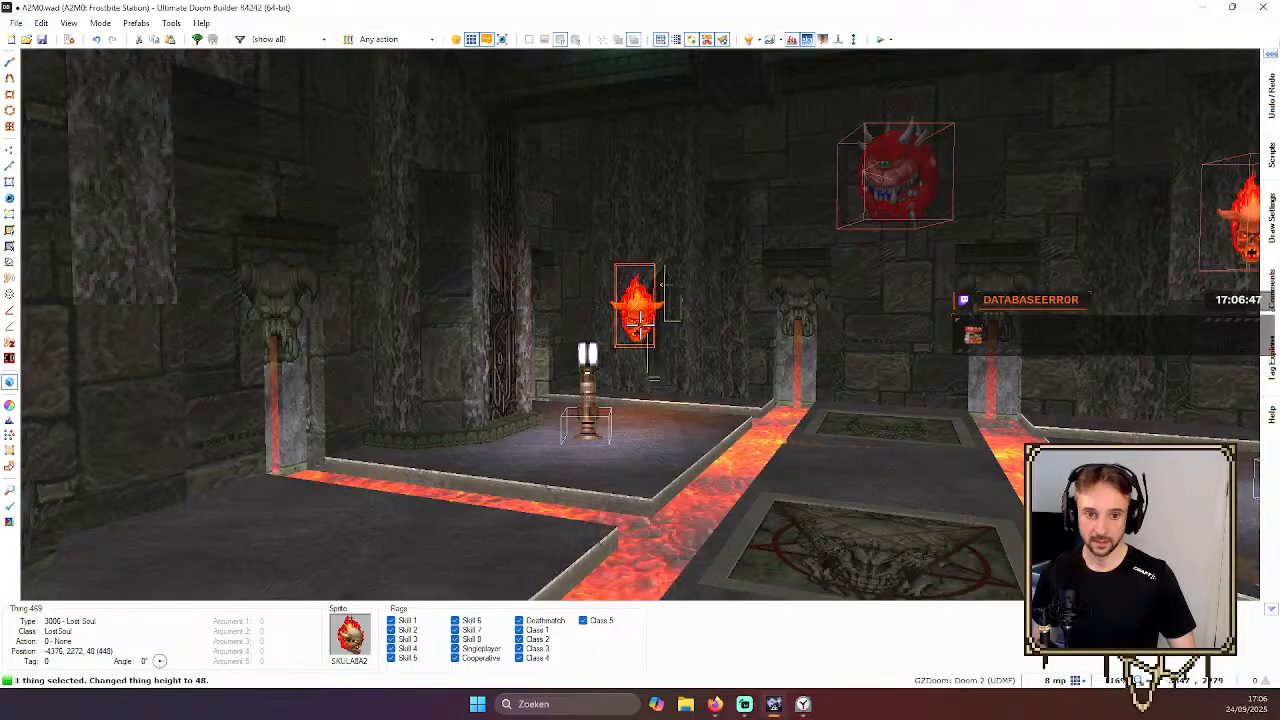
scroll(640, 325, up, 10)
key(c)
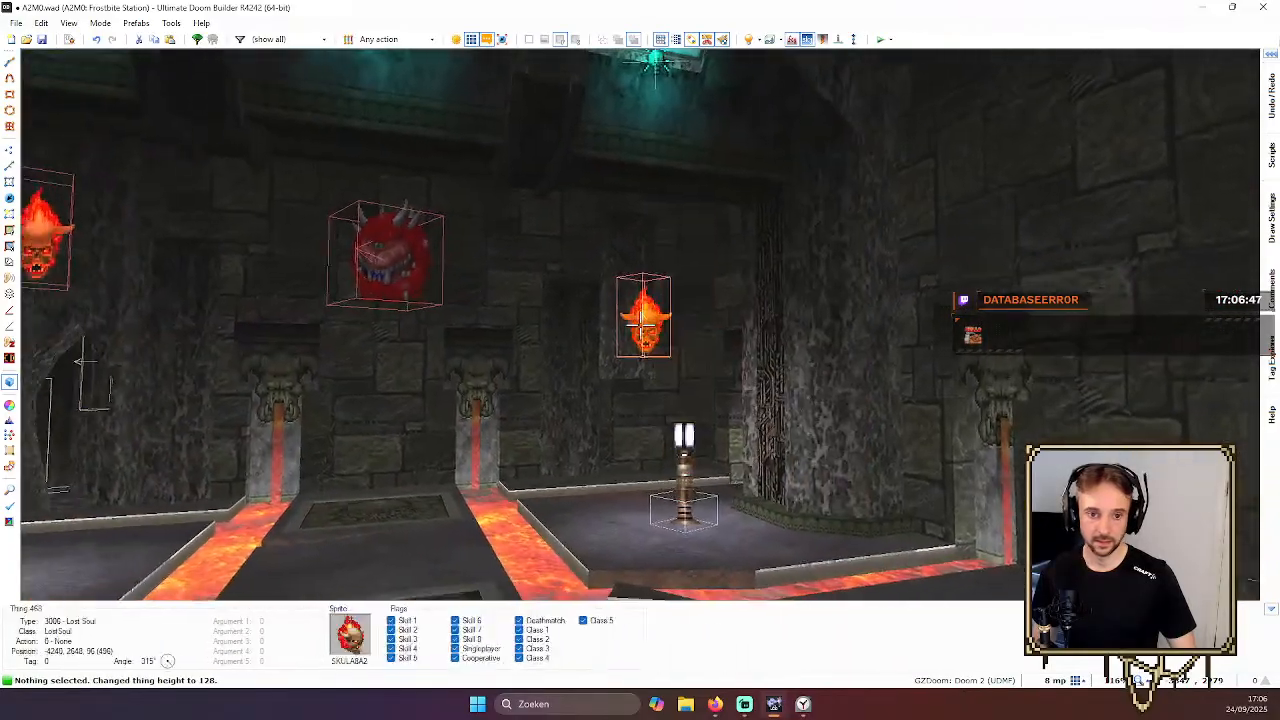
scroll(640, 325, down, 2)
key(e)
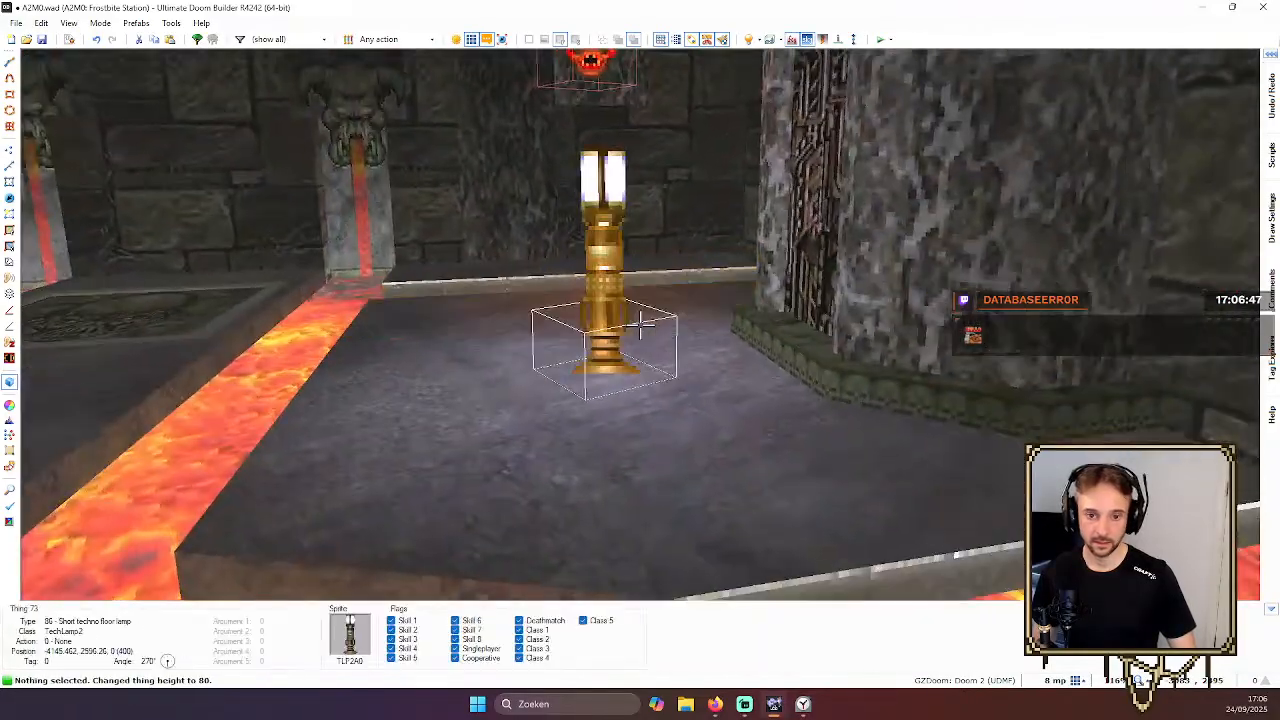
Reposition the hall's two western floor lamps closer to the outer walls, placing the southern one at X -4304, Y 2200
key(q)
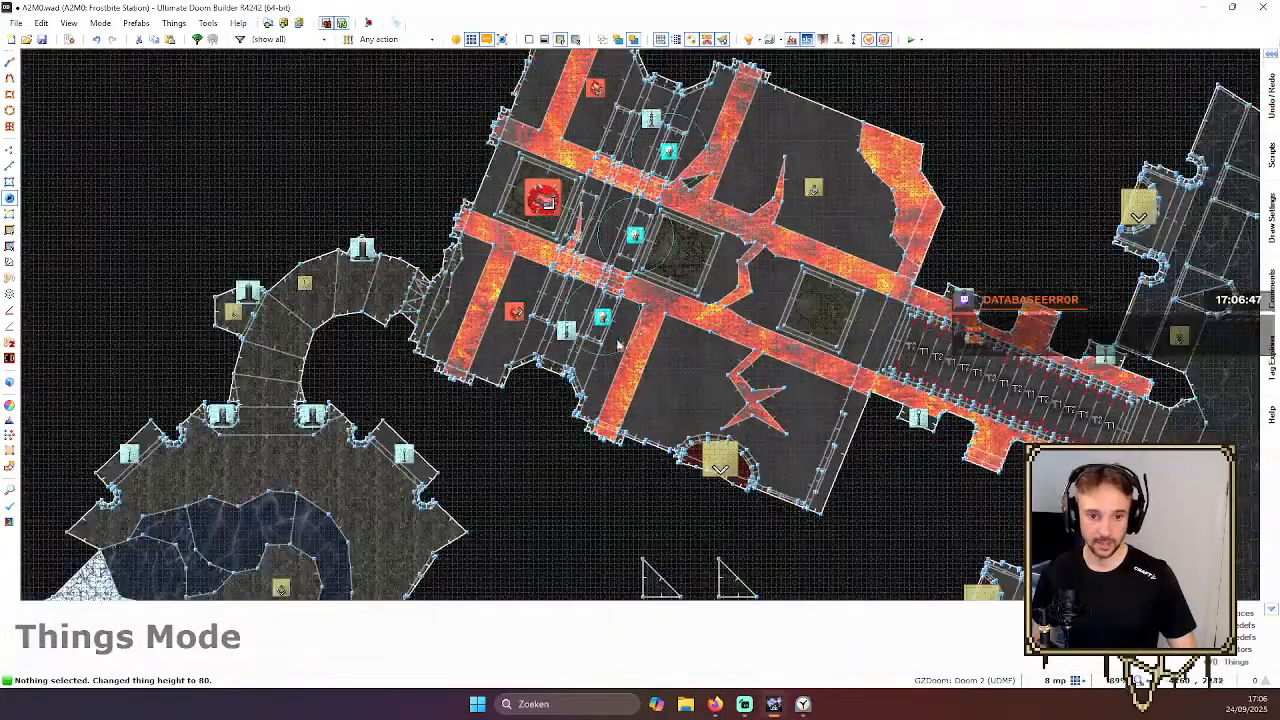
scroll(595, 345, up, 7)
drag(535, 296, 499, 405)
scroll(531, 407, down, 6)
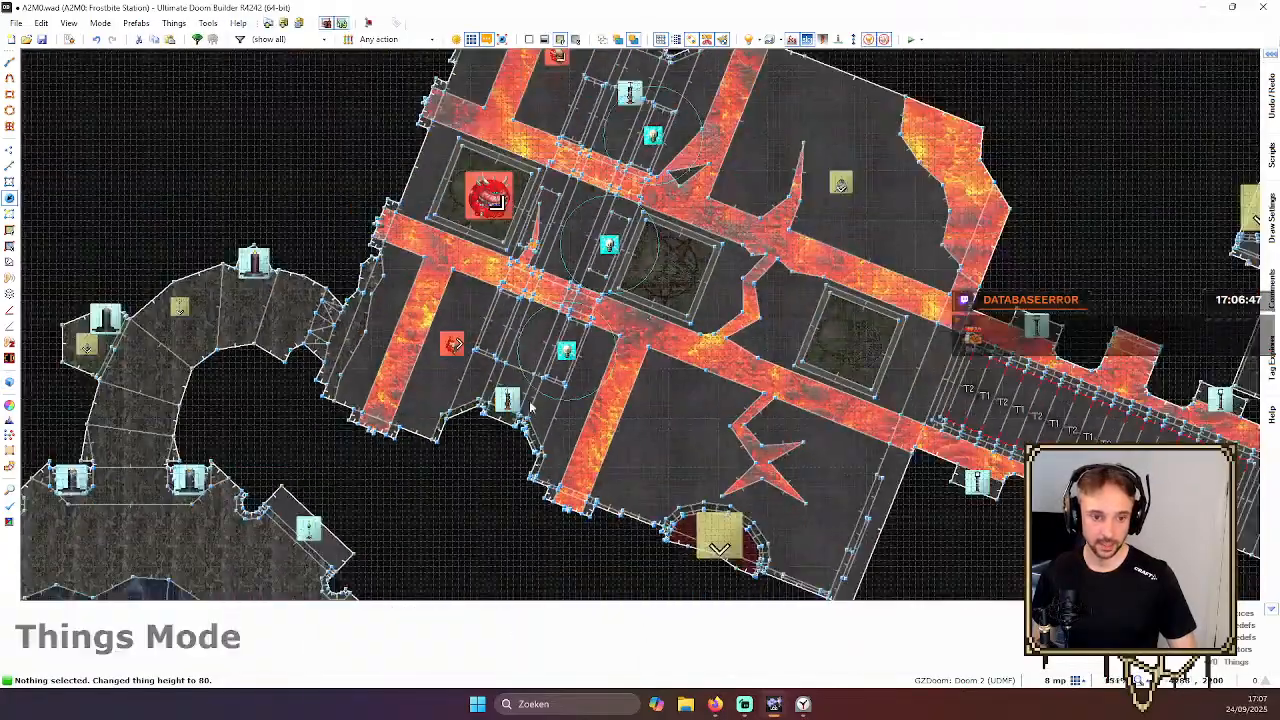
scroll(618, 140, down, 2)
scroll(631, 76, up, 6)
right_drag(614, 245, 636, 187)
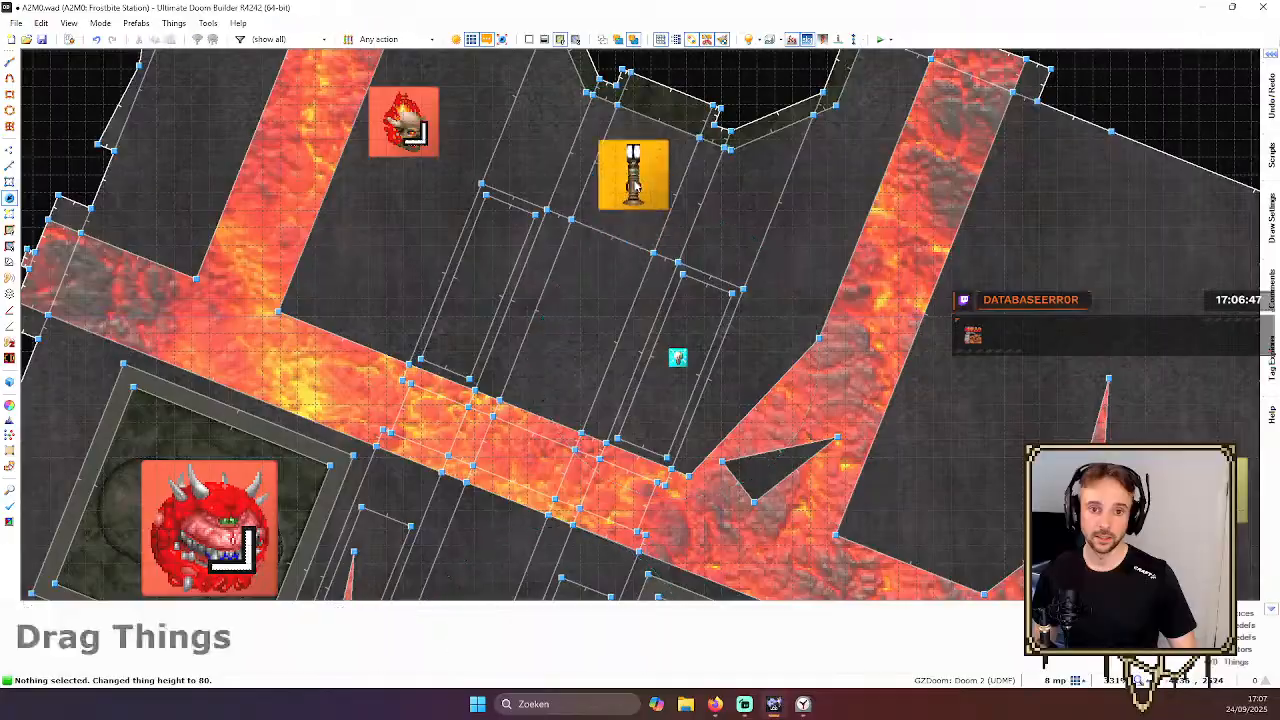
Inspect the repositioned floor lamps, ceiling lights and floating monsters in the pentagram hall from several viewpoints
key(q)
key(s)
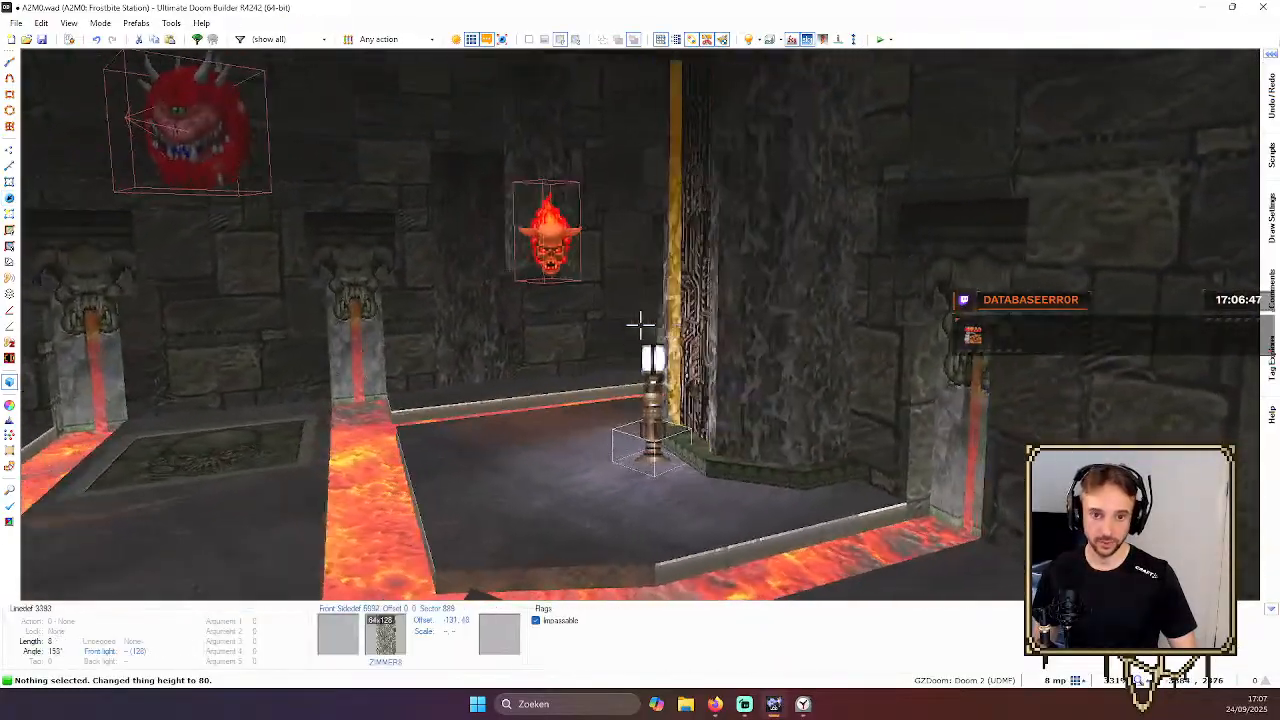
key(w)
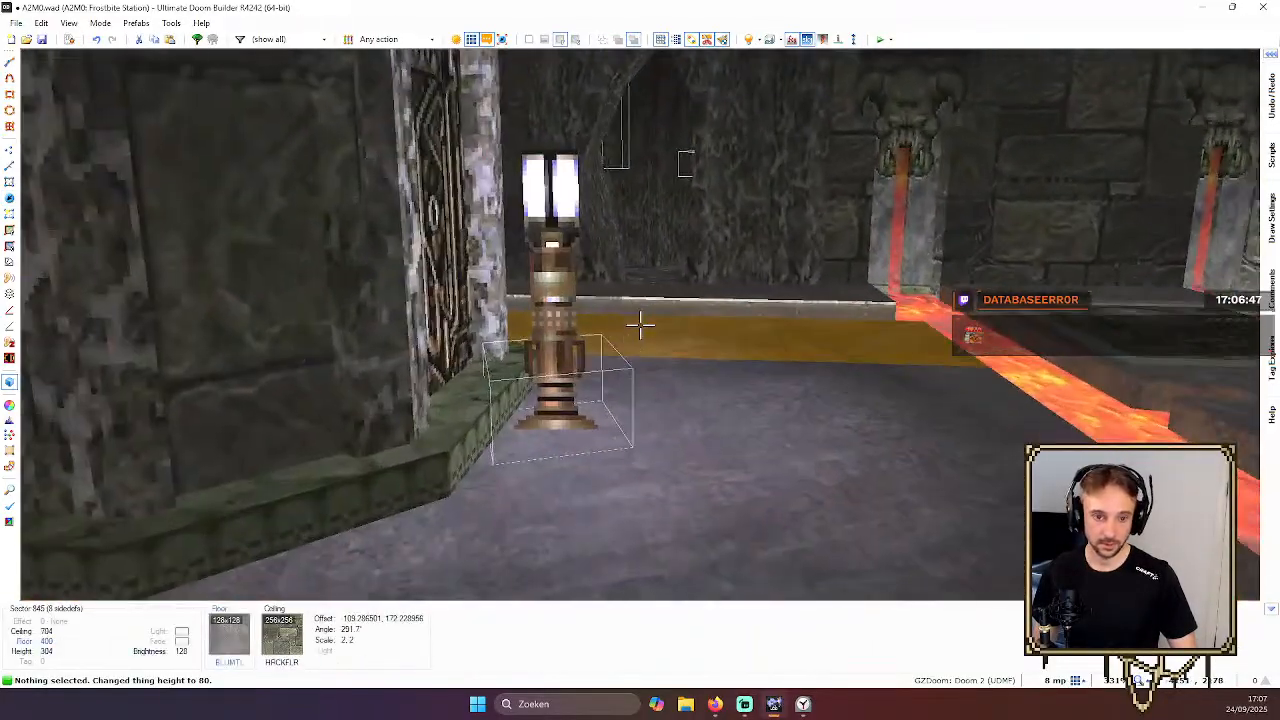
key(w)
key(s)
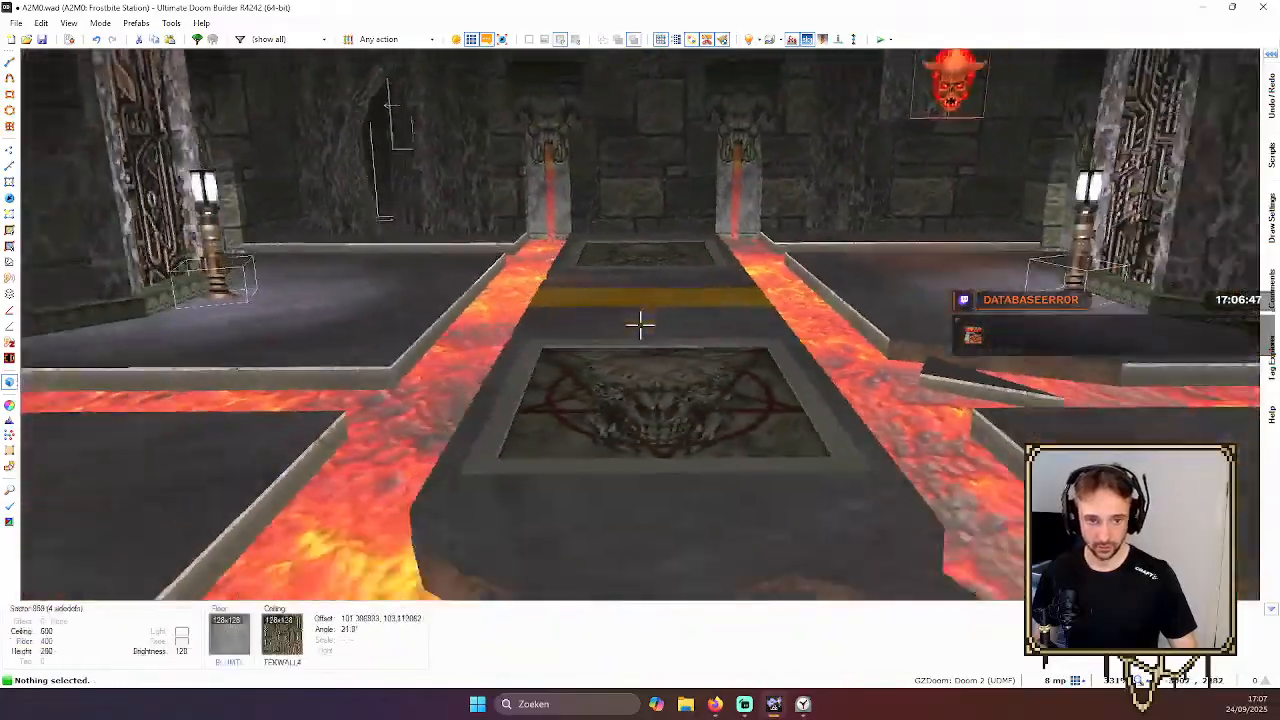
key(w)
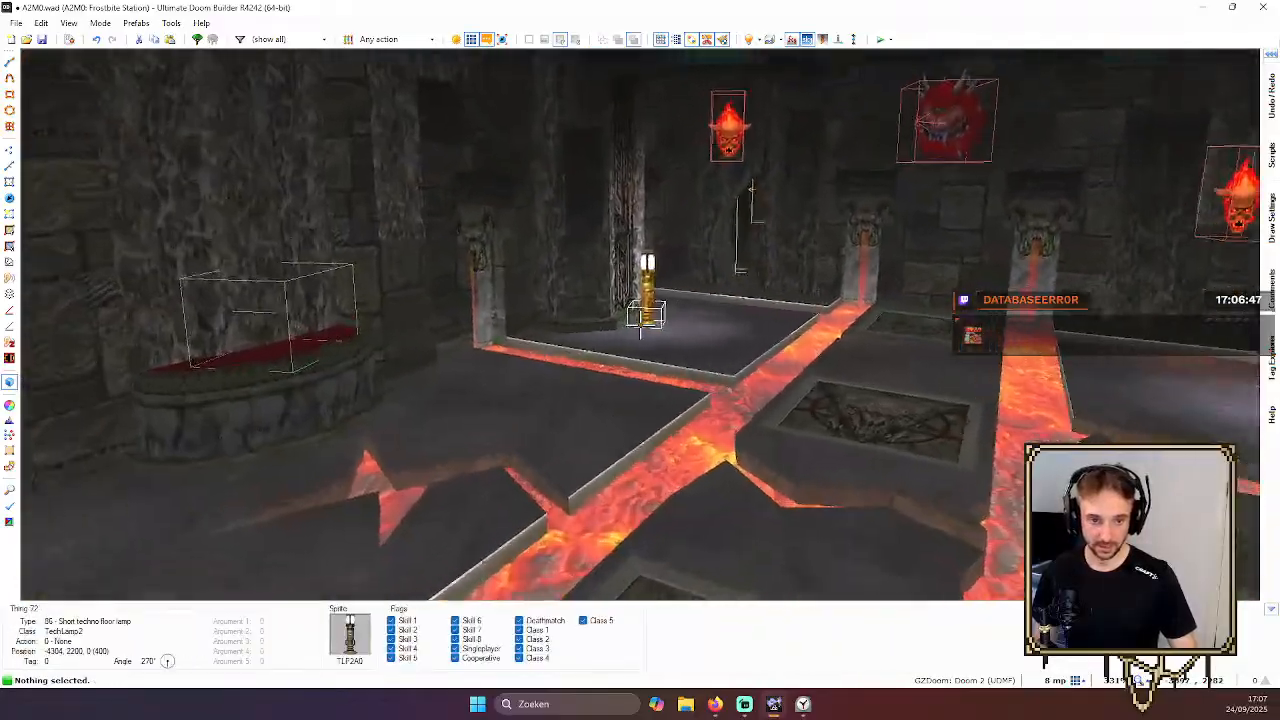
key(s)
key(w)
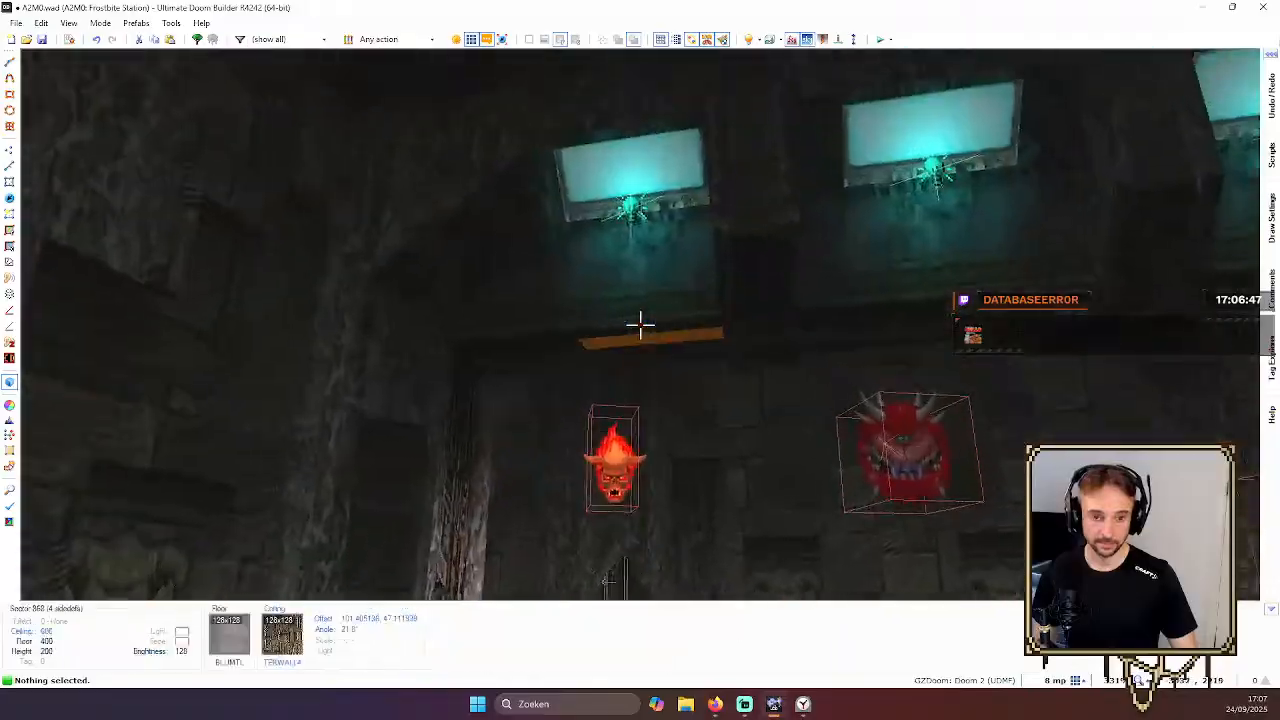
key(s)
key(s)
key(w)
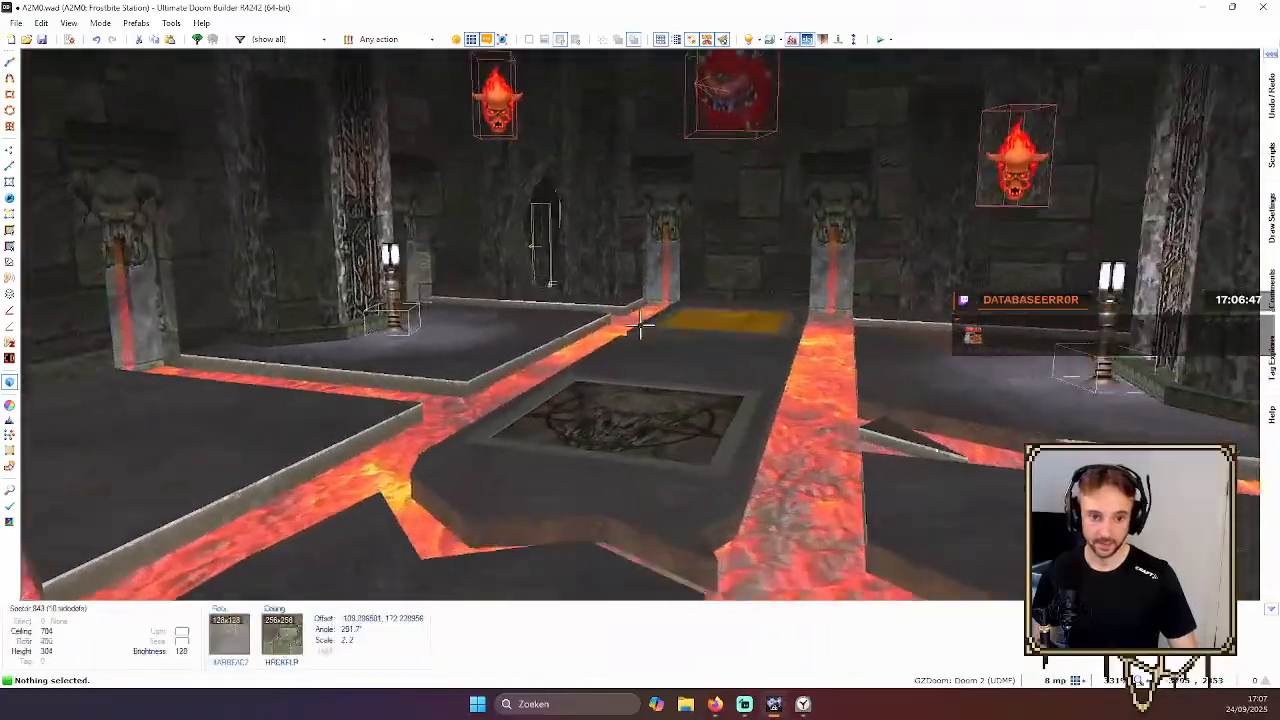
key(w)
Insert a new thing between the two western pentagram tiles at X -4216, Y 2416 and try the Mancubus type
key(q)
scroll(622, 326, down, 3)
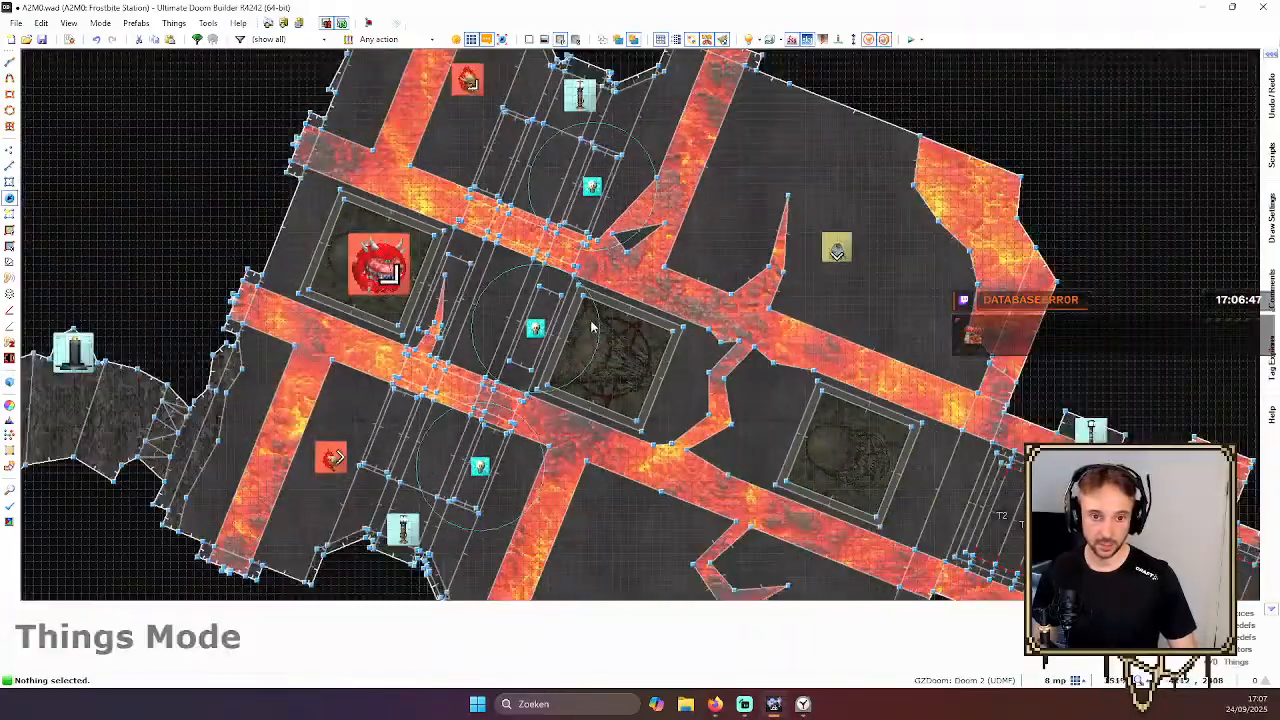
scroll(345, 281, up, 3)
right_click(660, 347)
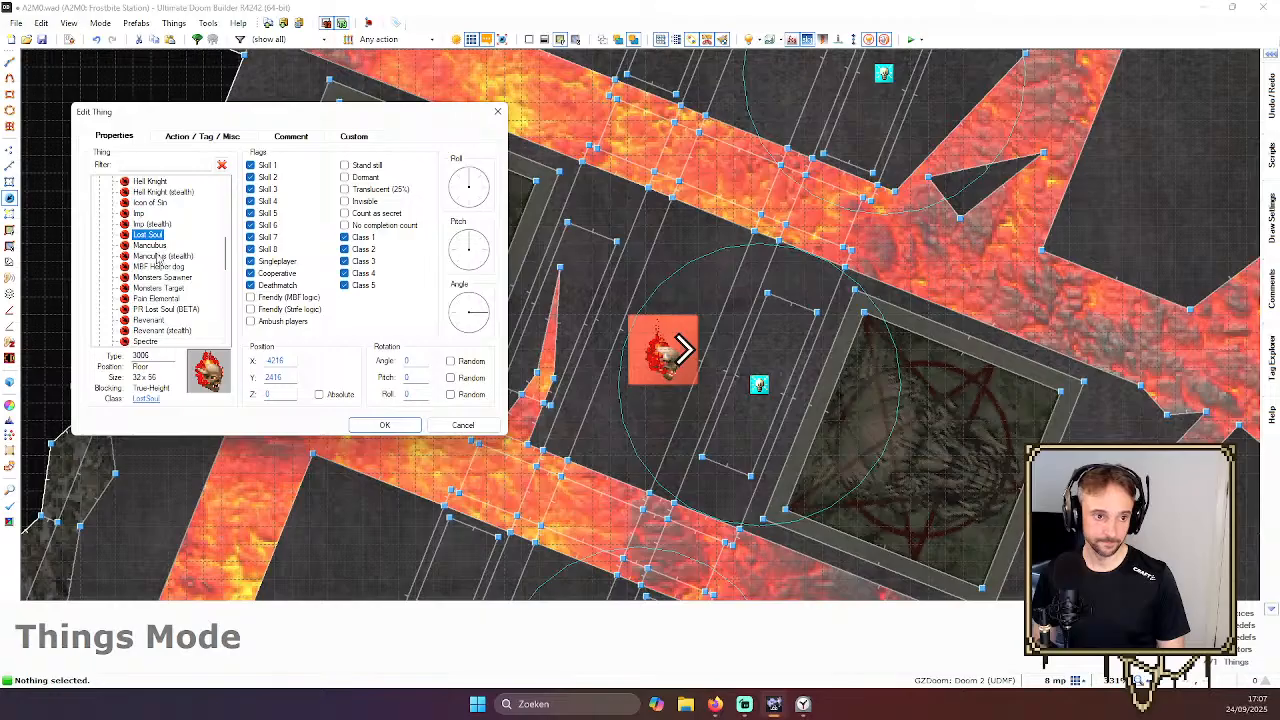
click(152, 246)
scroll(174, 300, up, 2)
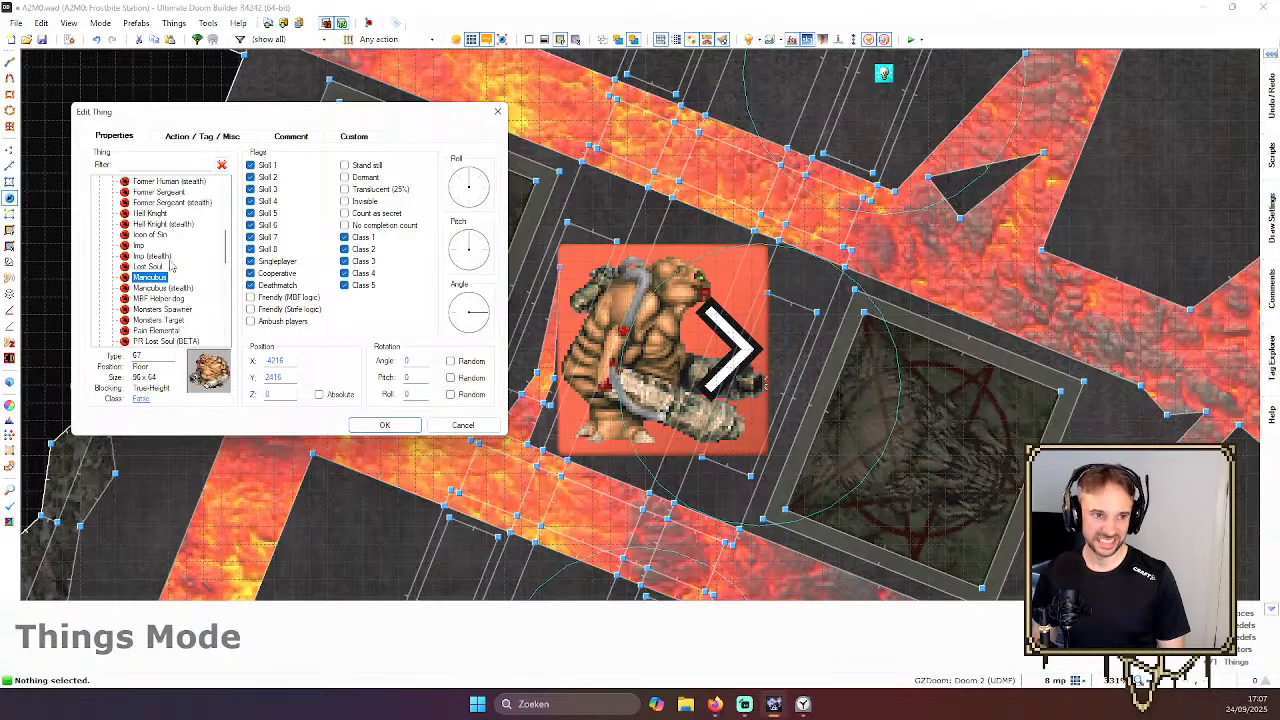
scroll(165, 260, up, 2)
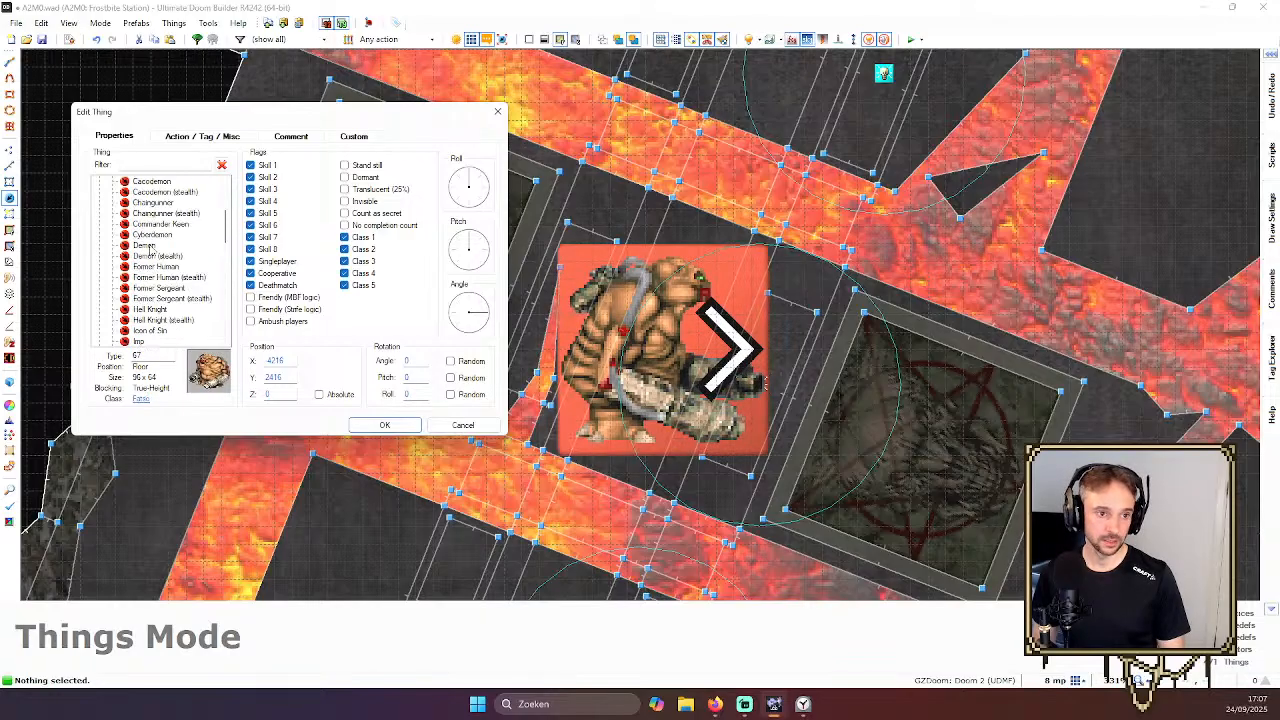
Try the Chaingunner type and the custom Aracnorb type for the new thing
click(153, 203)
scroll(172, 320, down, 10)
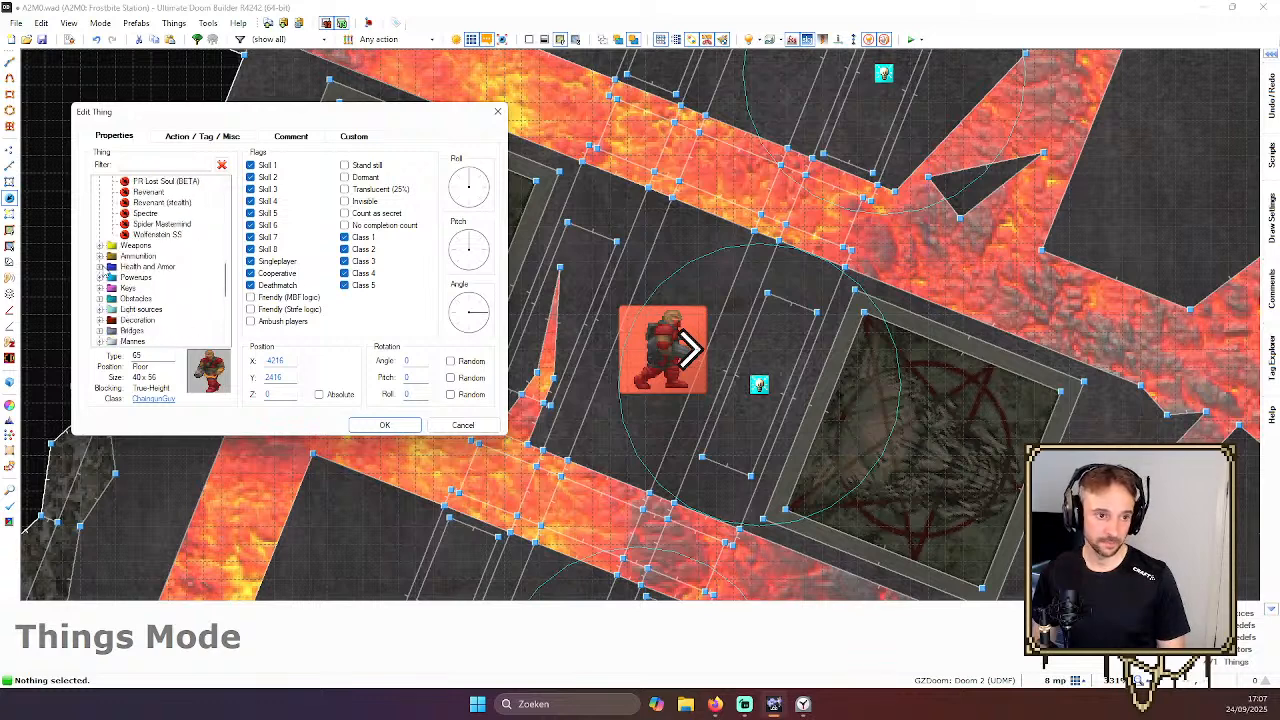
scroll(116, 312, down, 1)
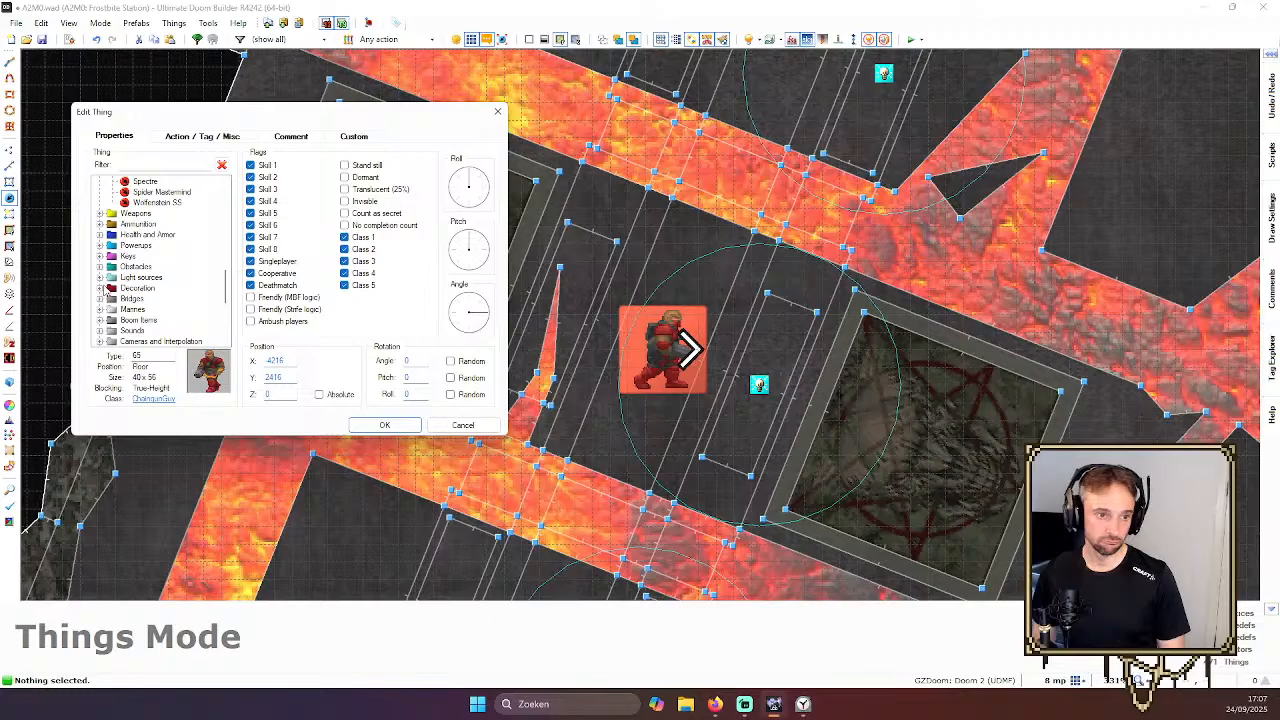
scroll(118, 232, down, 5)
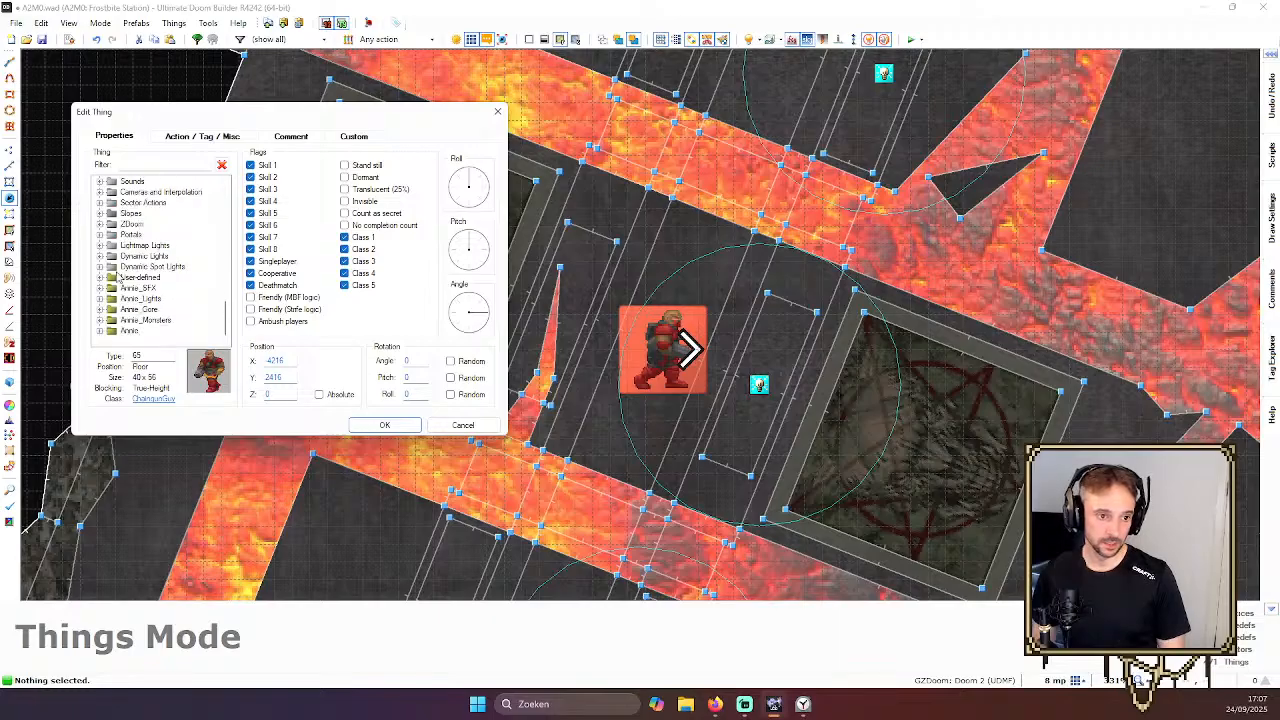
click(100, 320)
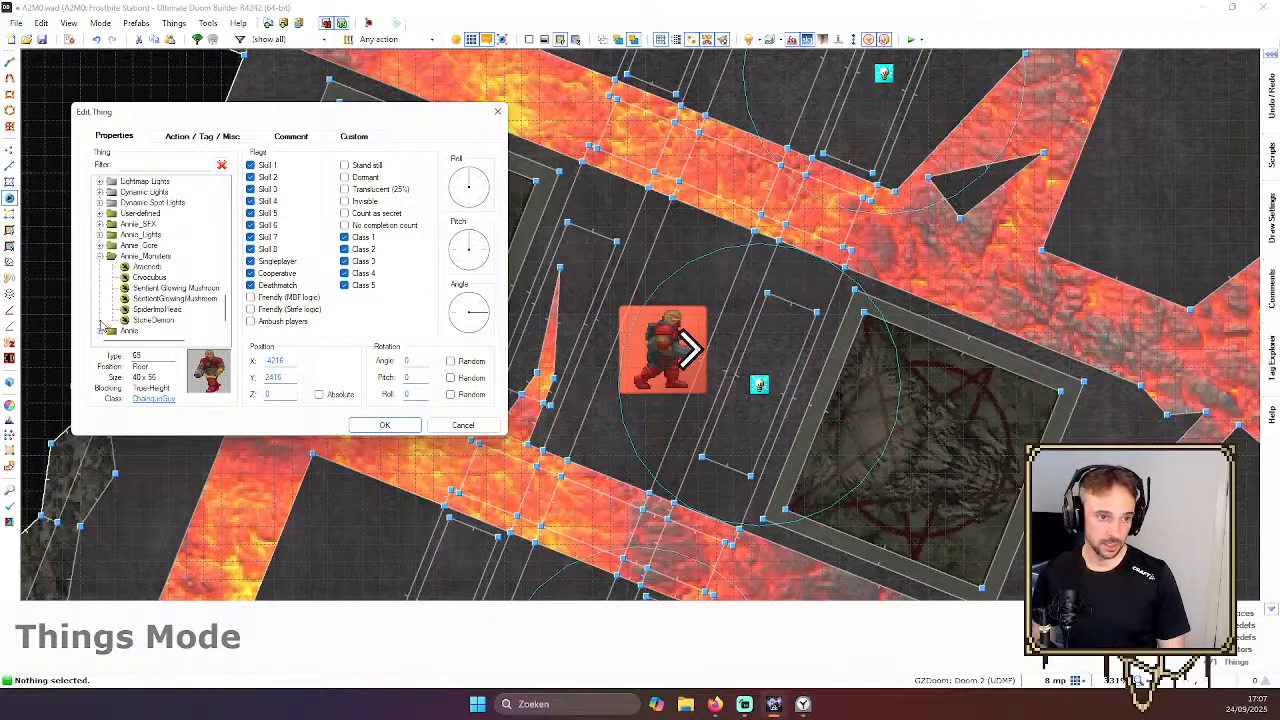
click(147, 267)
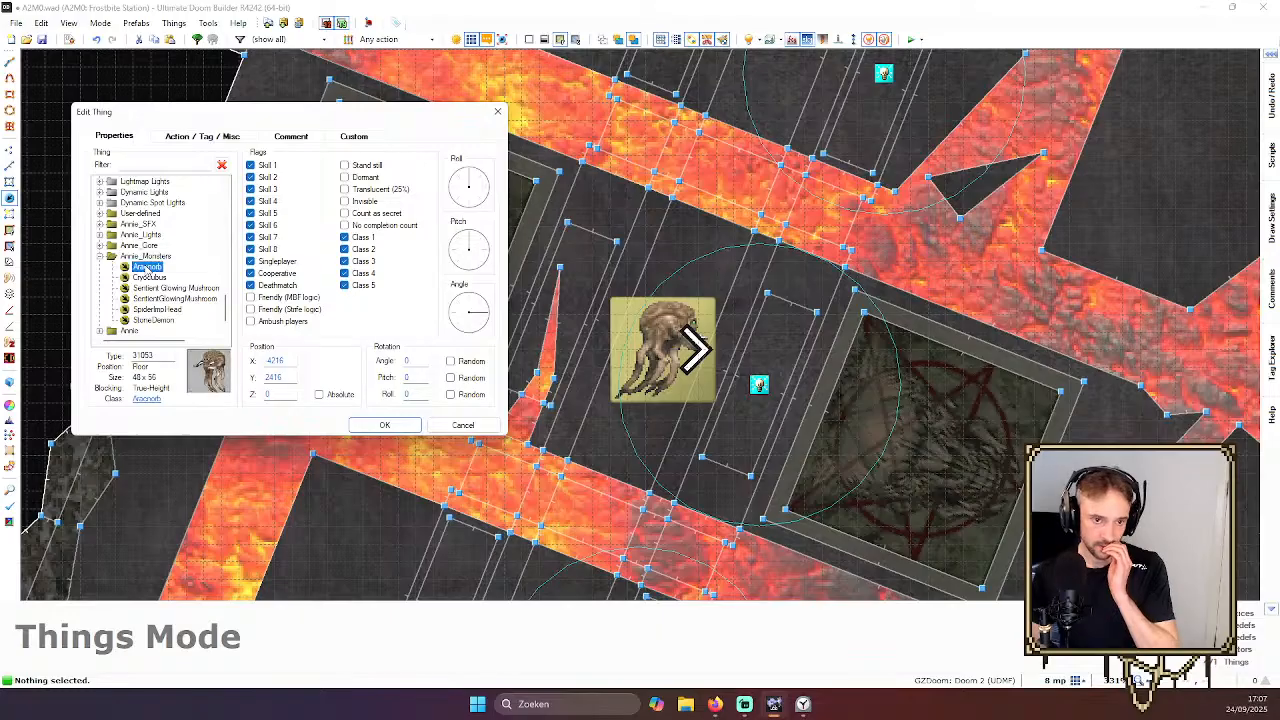
scroll(165, 287, down, 1)
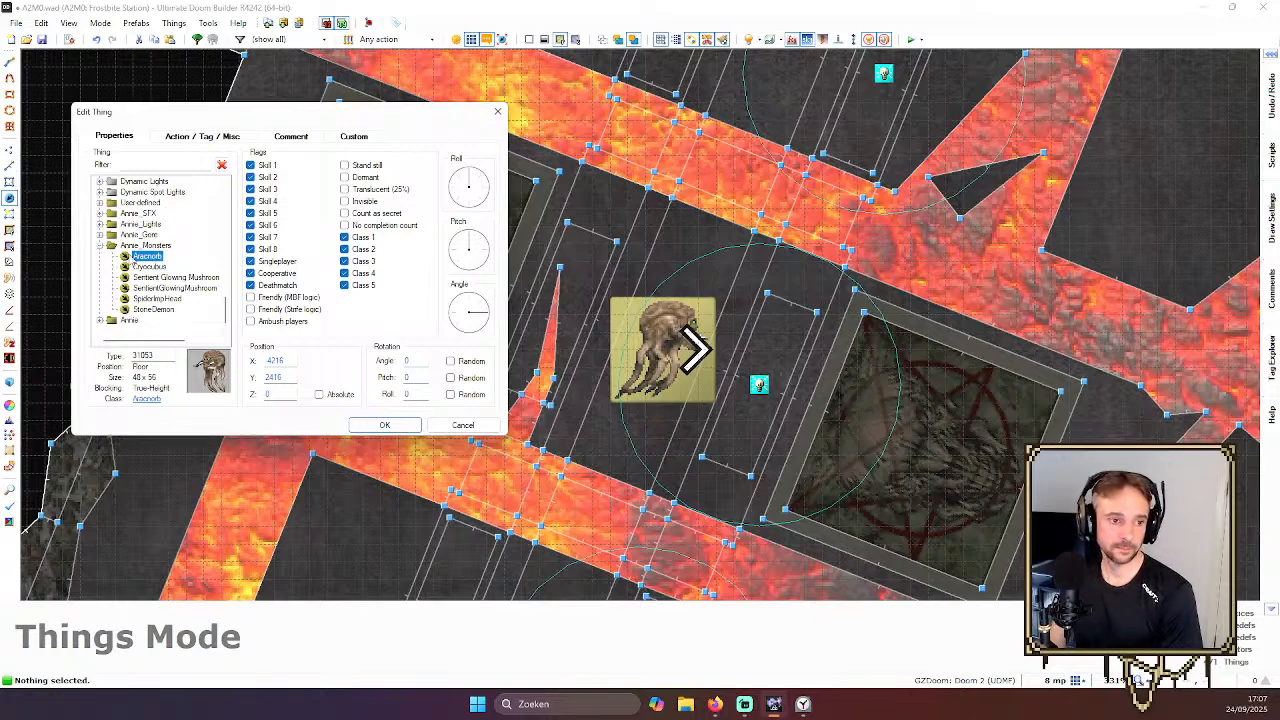
Set the new thing's type to the user-defined PlasmaZombie and view it in 3D
click(101, 246)
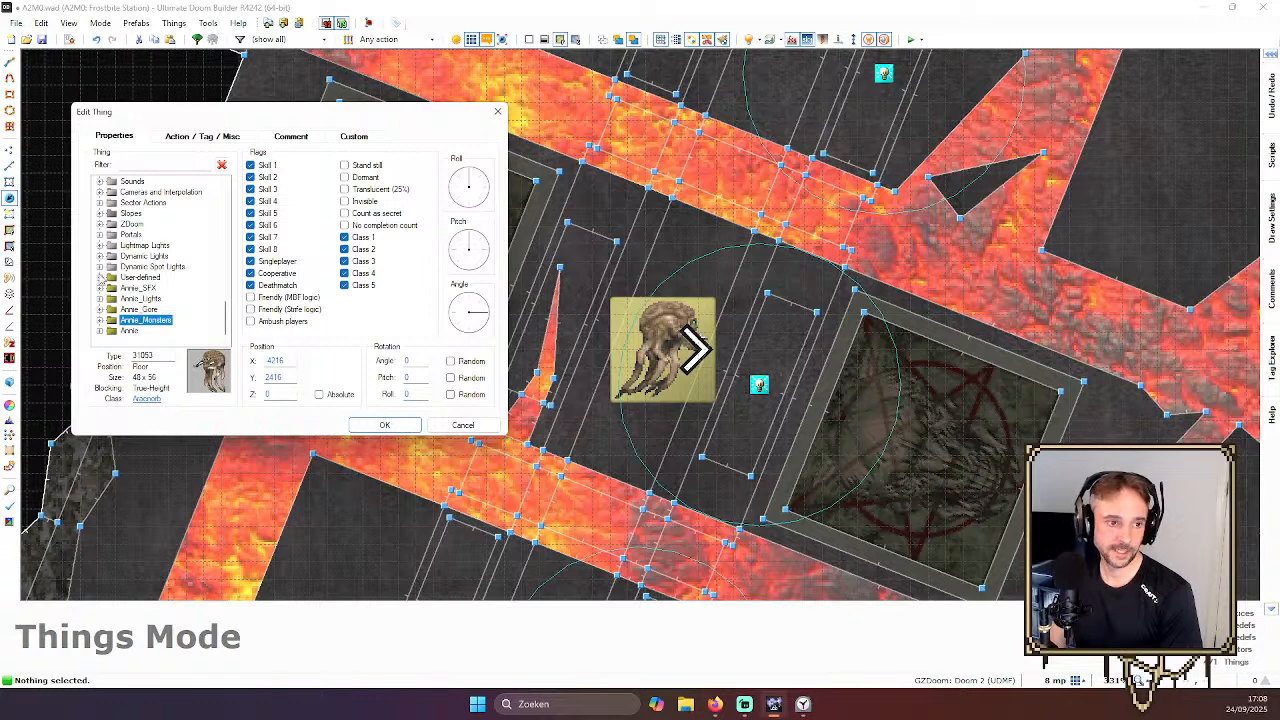
click(100, 277)
scroll(186, 285, down, 3)
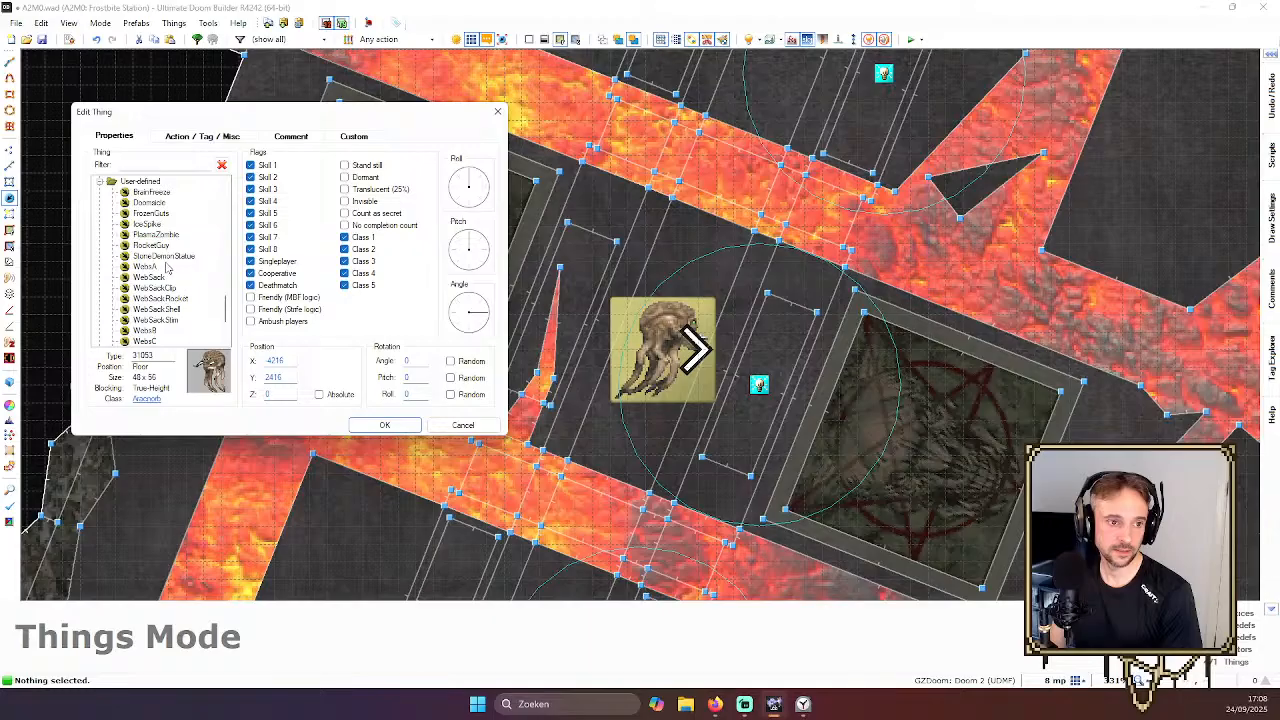
click(158, 234)
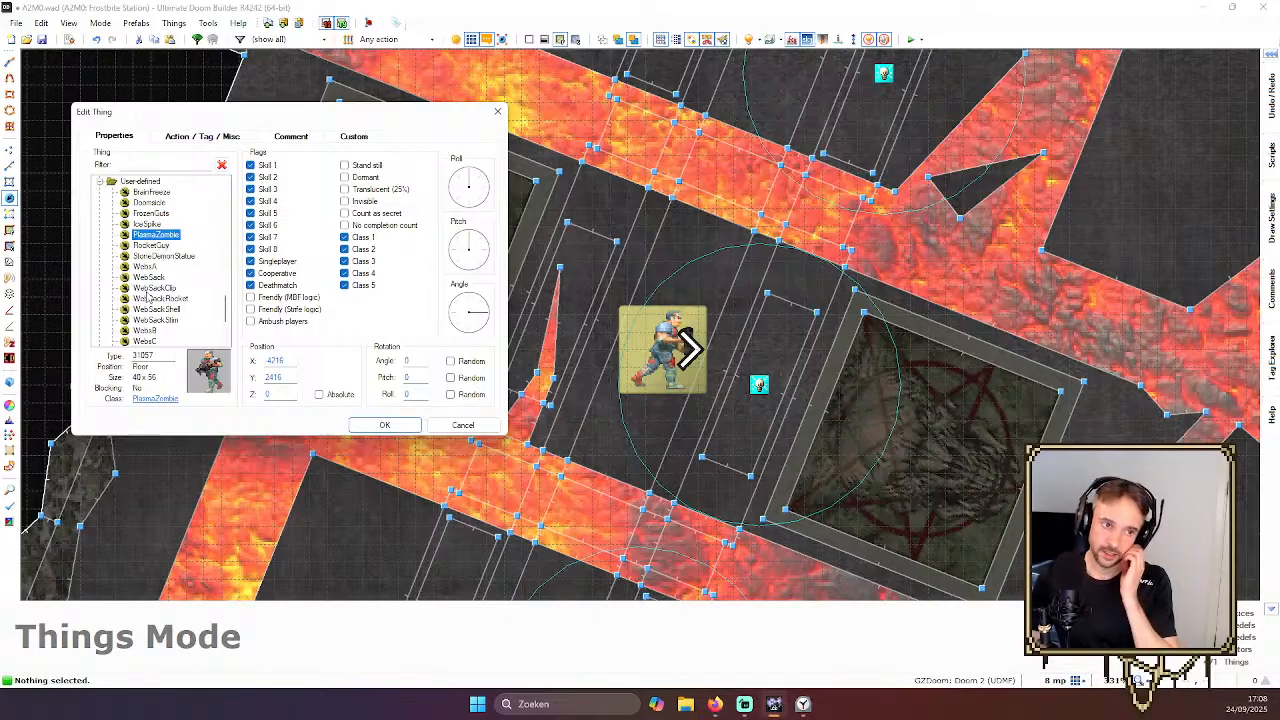
scroll(183, 223, up, 1)
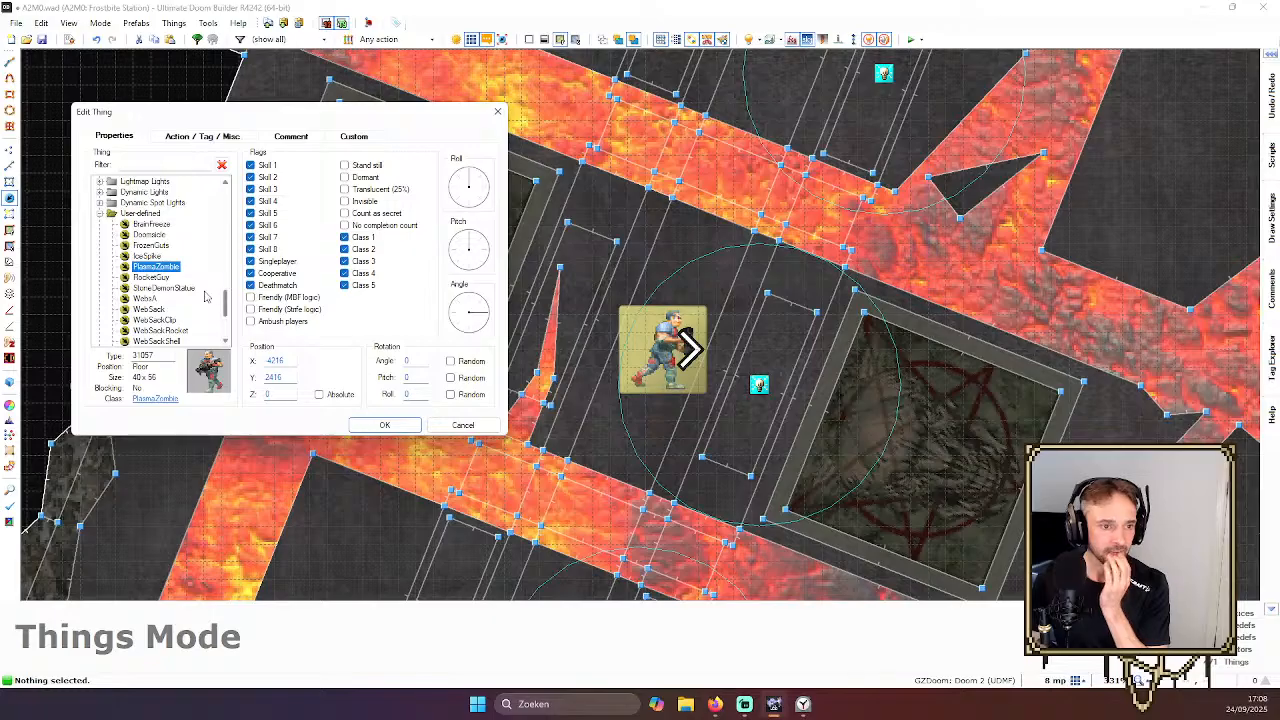
click(384, 425)
key(q)
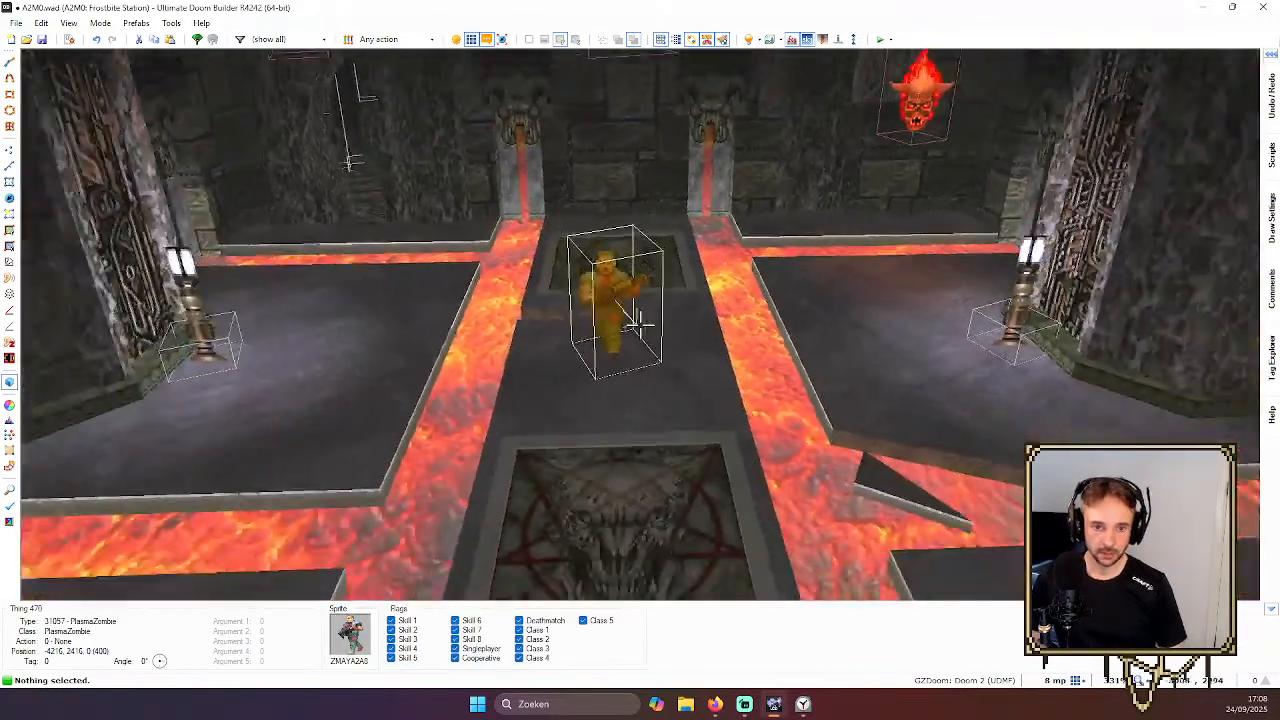
Insert a FrozenGuts decoration in the hall's southeast corner near the blood fountain, at X -3904, Y 2032
key(d)
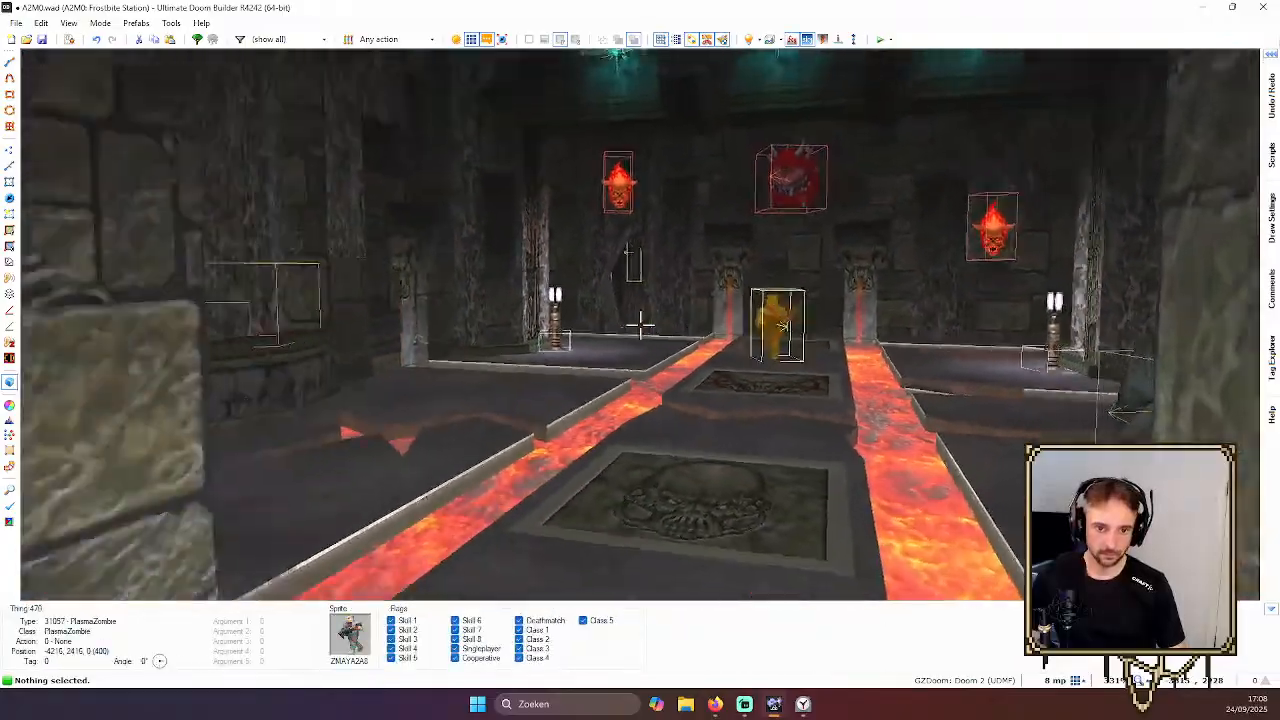
key(f)
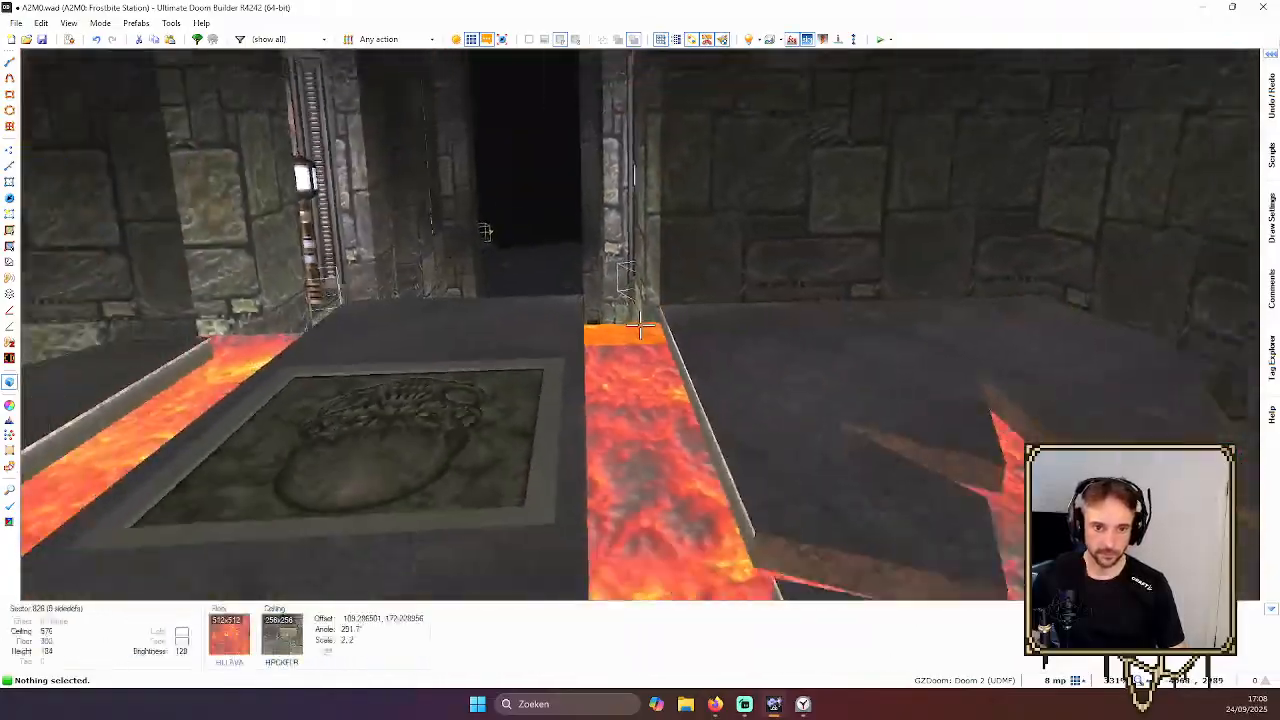
key(e)
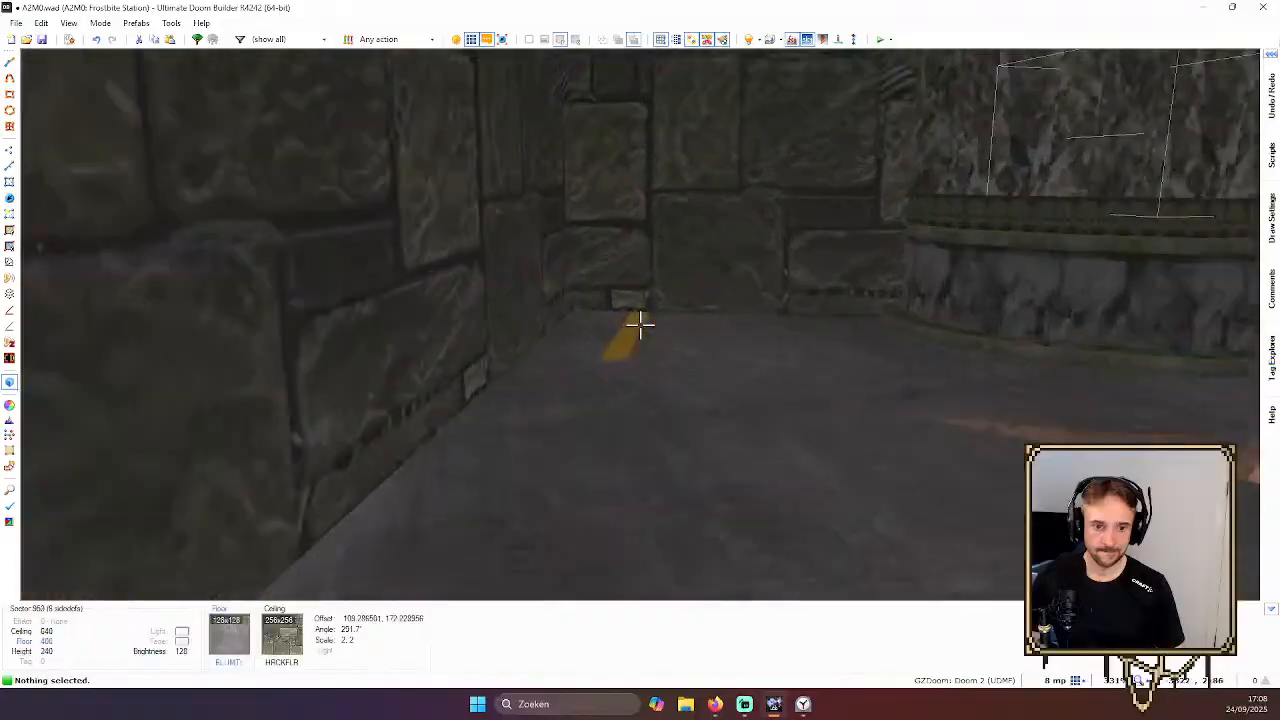
key(d)
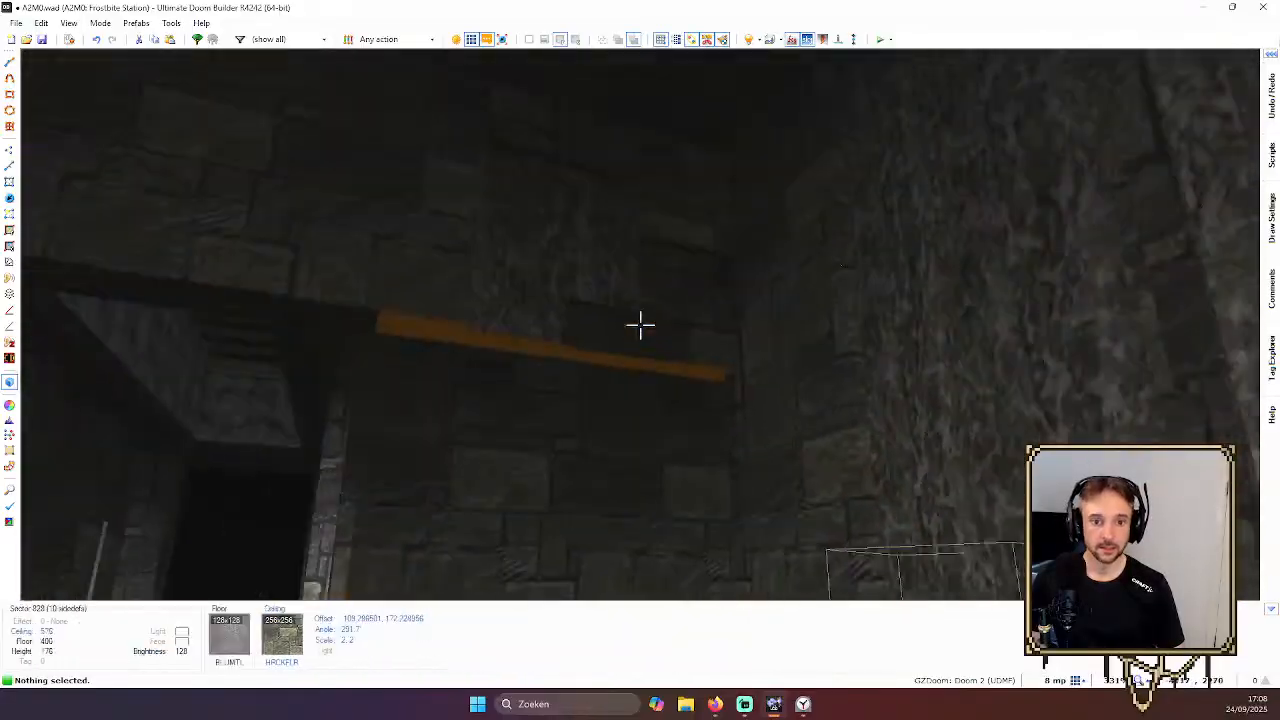
key(d)
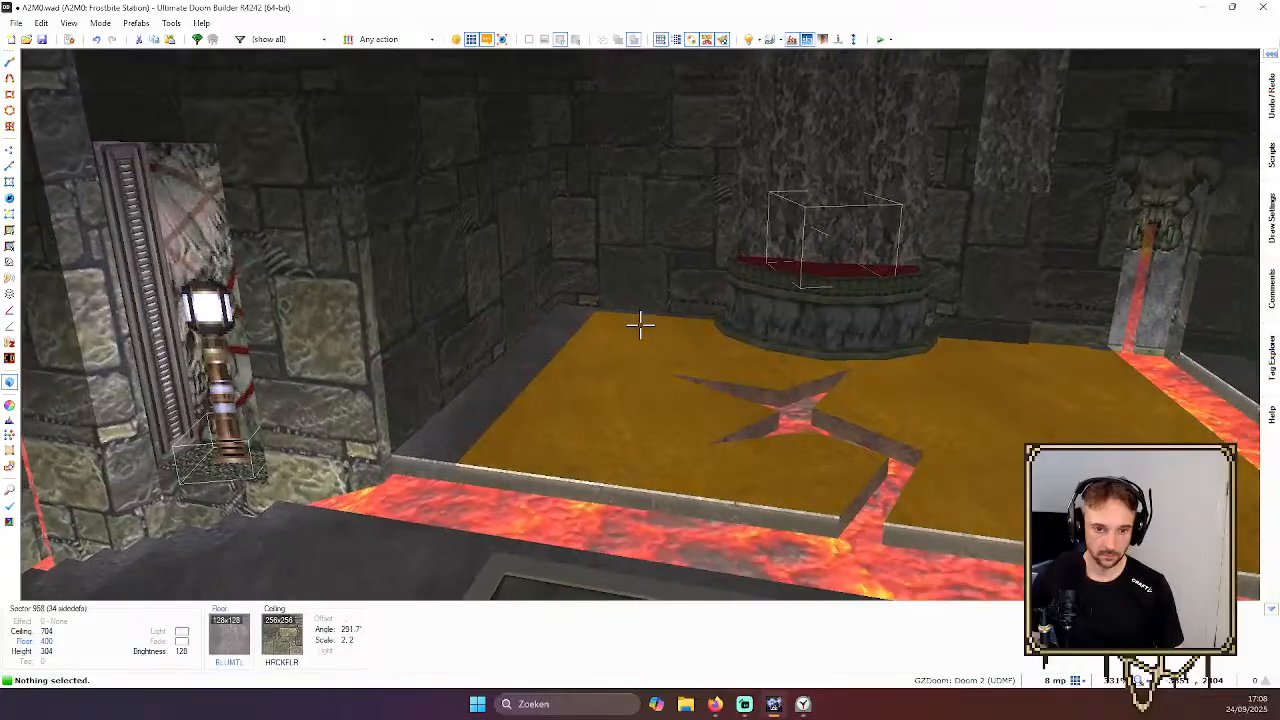
key(w)
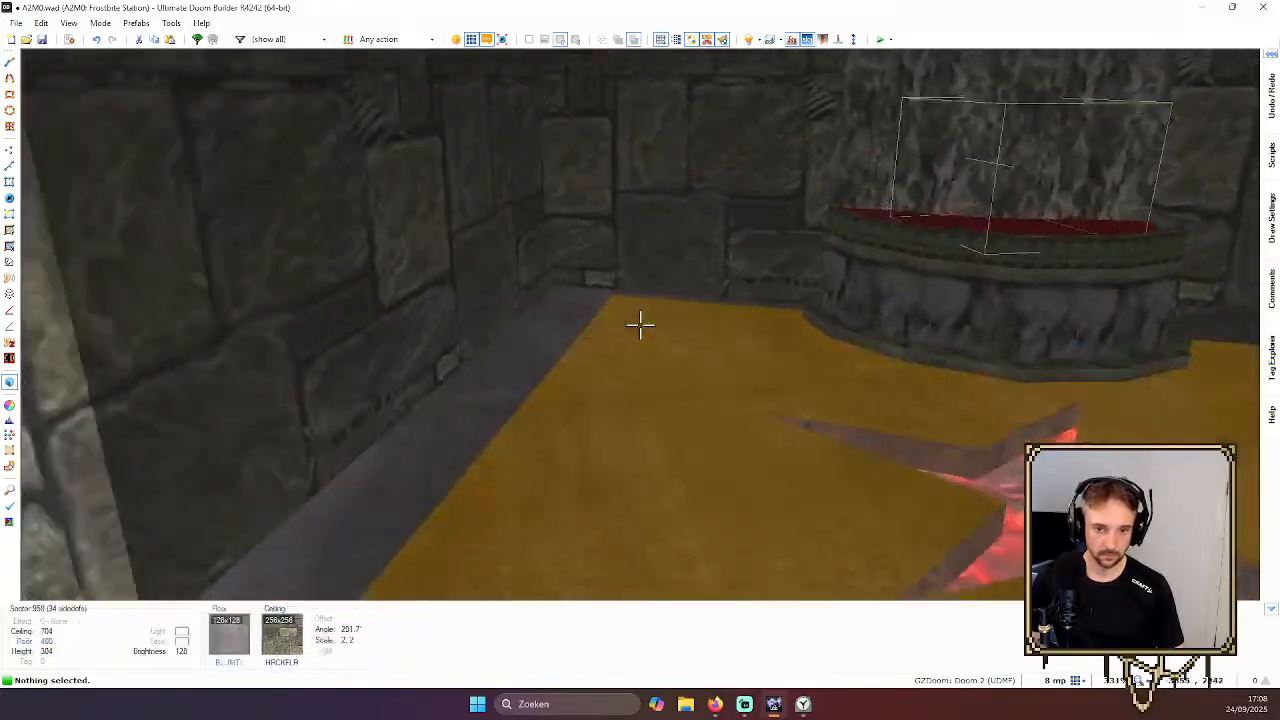
key(w)
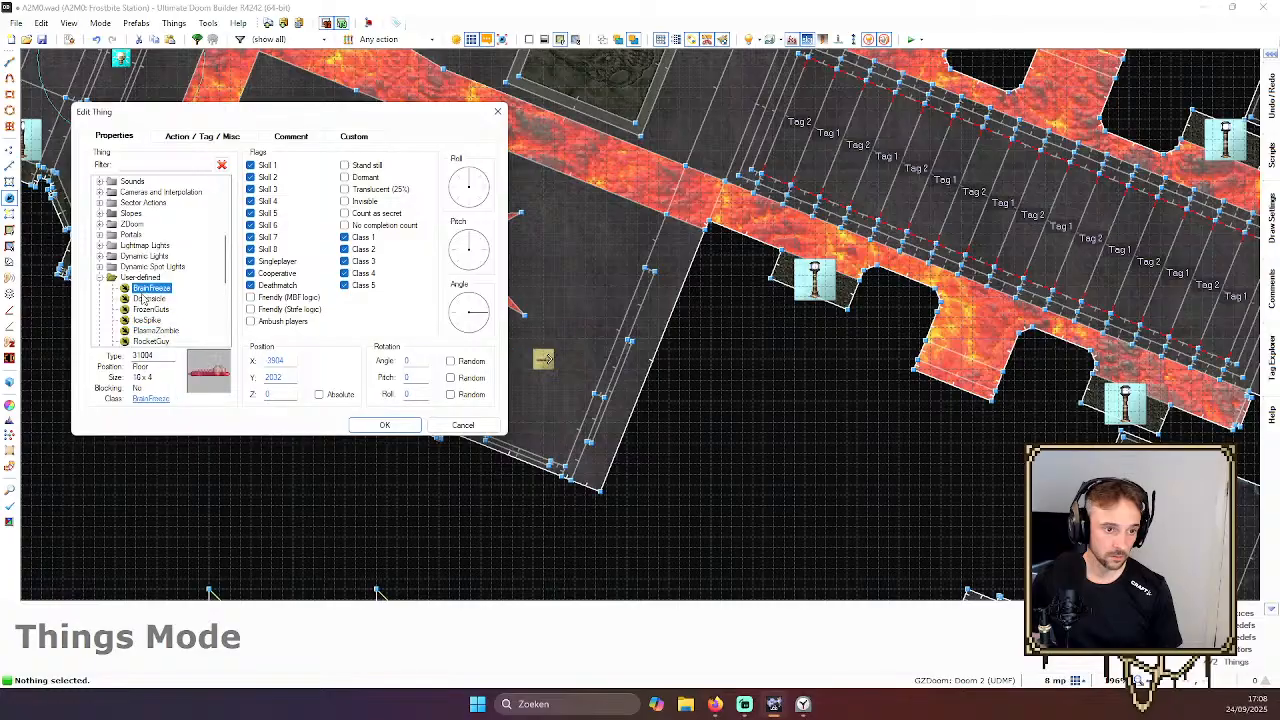
key(Down)
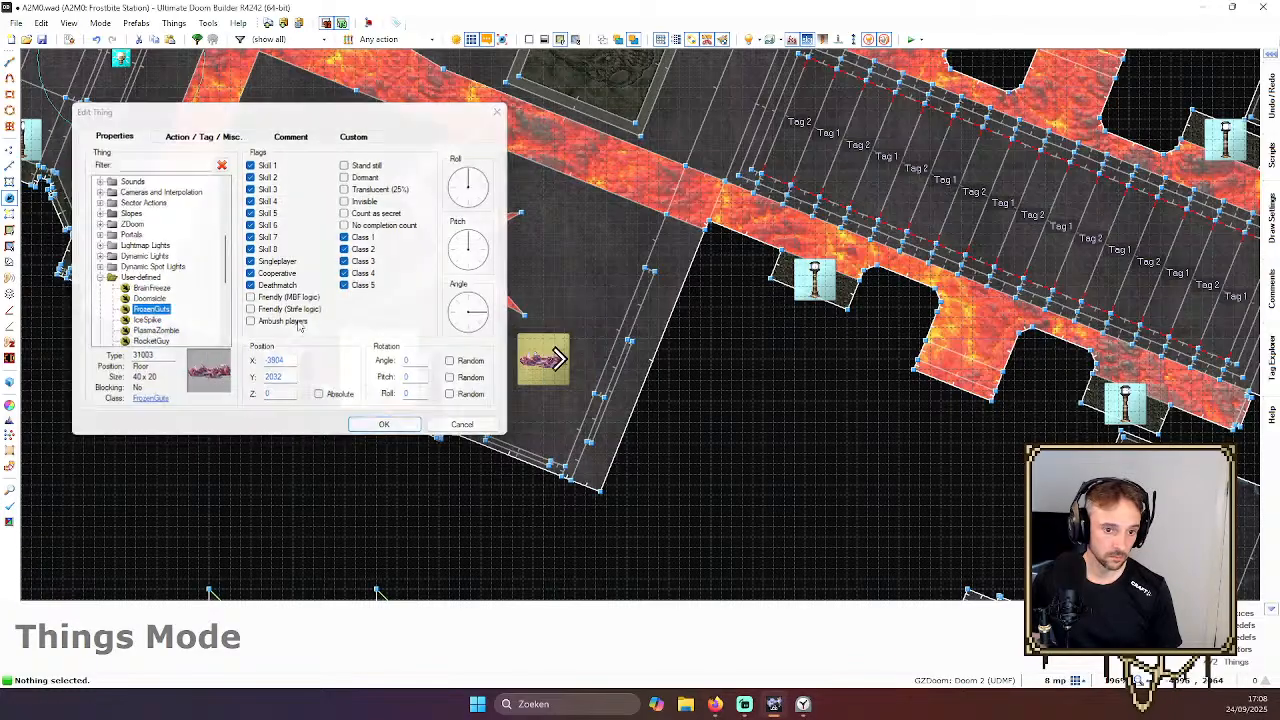
key(Return)
key(w)
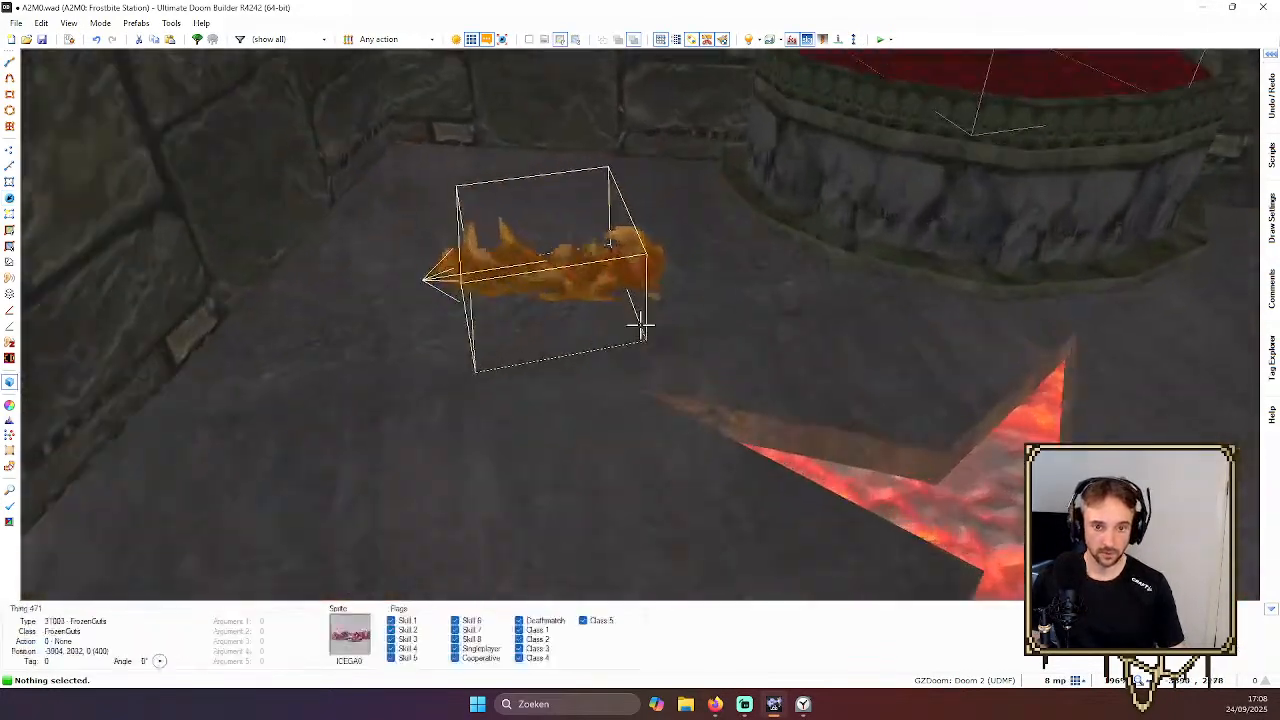
Fly in 3D from the pentagram hall down the lava staircase to the icy ledge, and save the map
key(w)
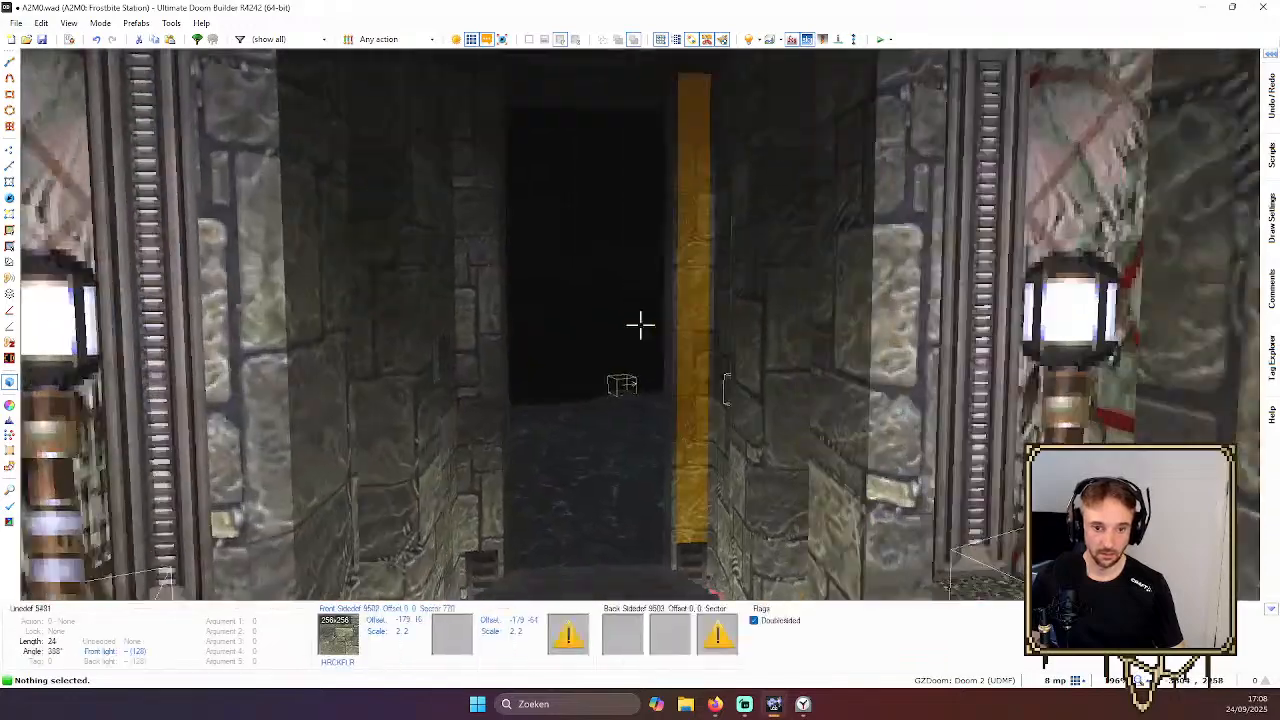
key(w)
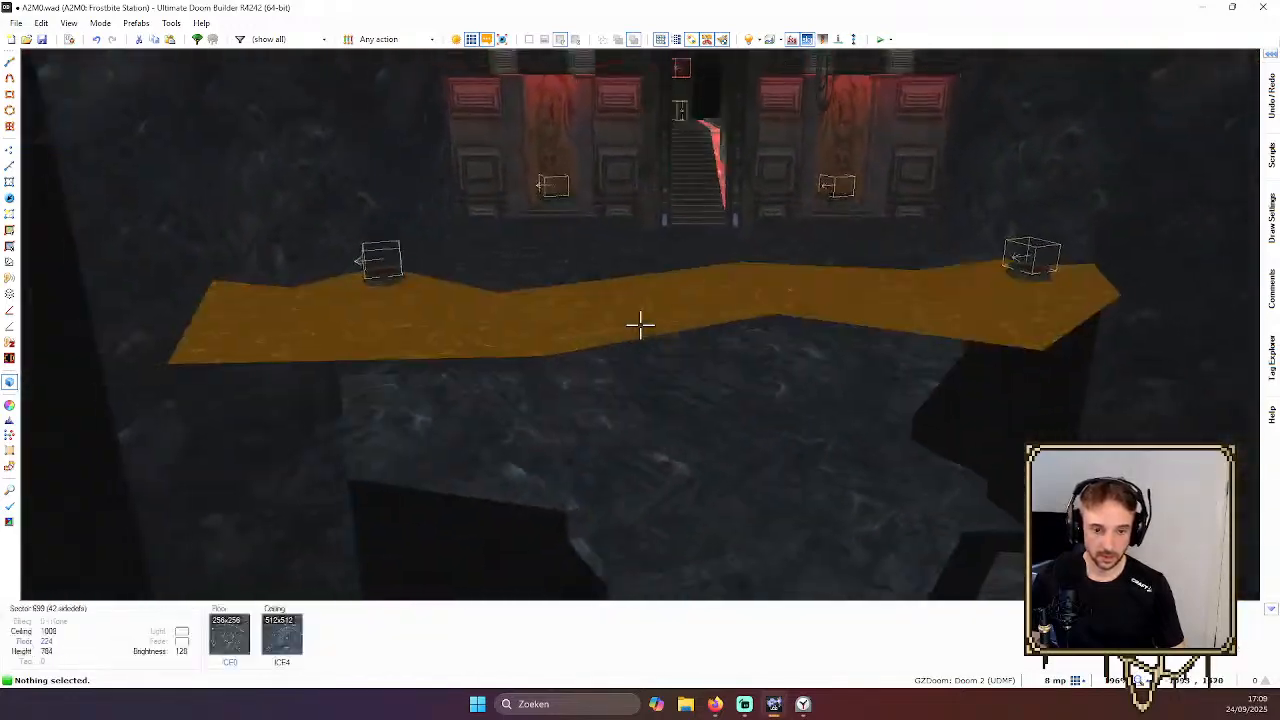
key(w)
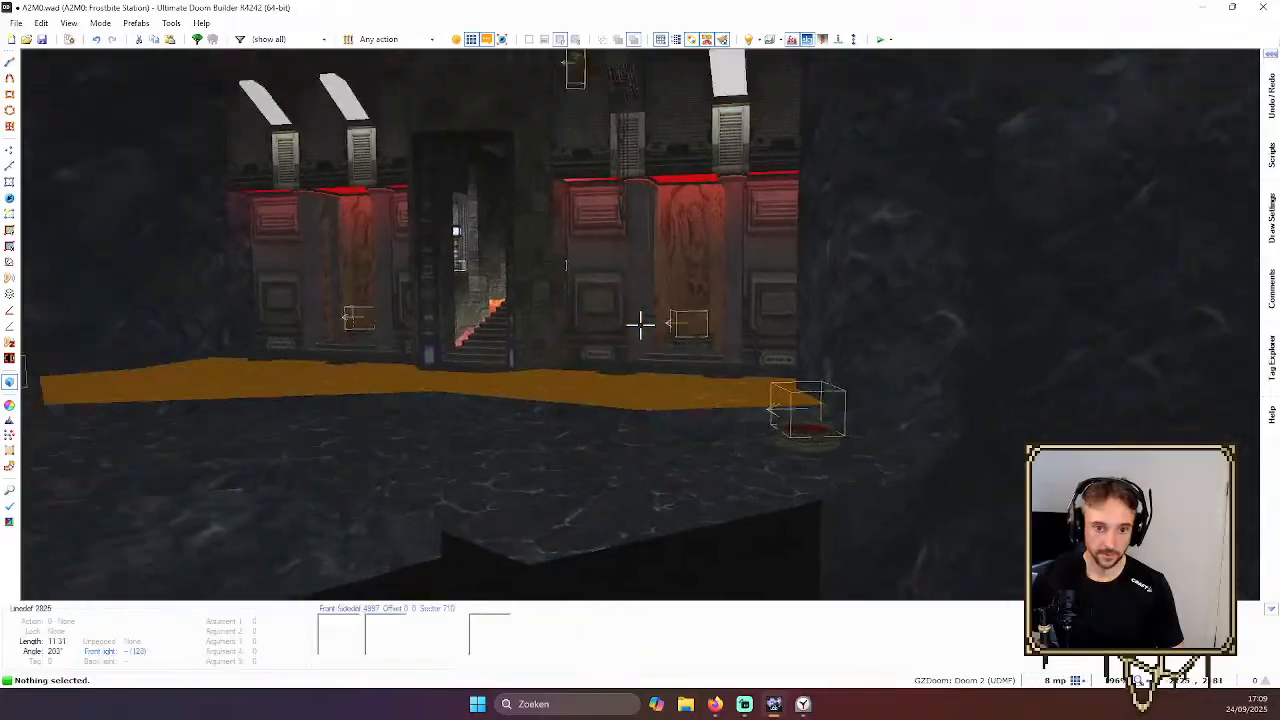
key(w)
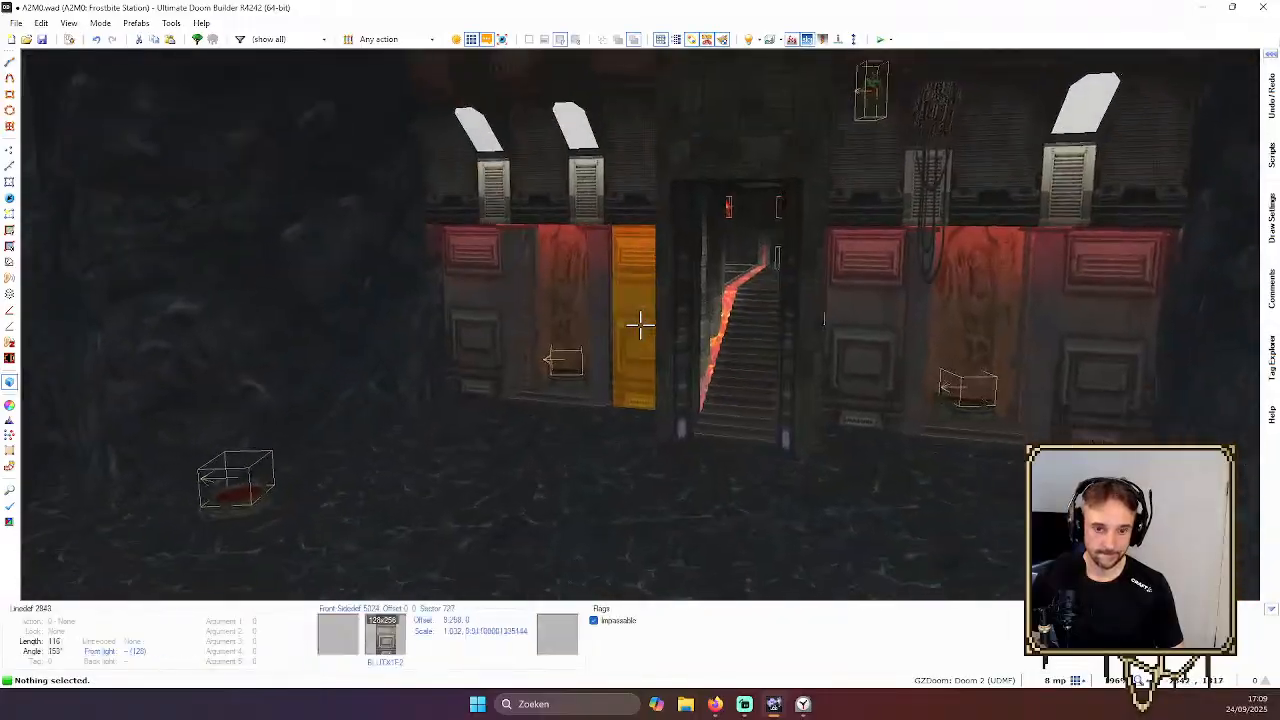
key(w)
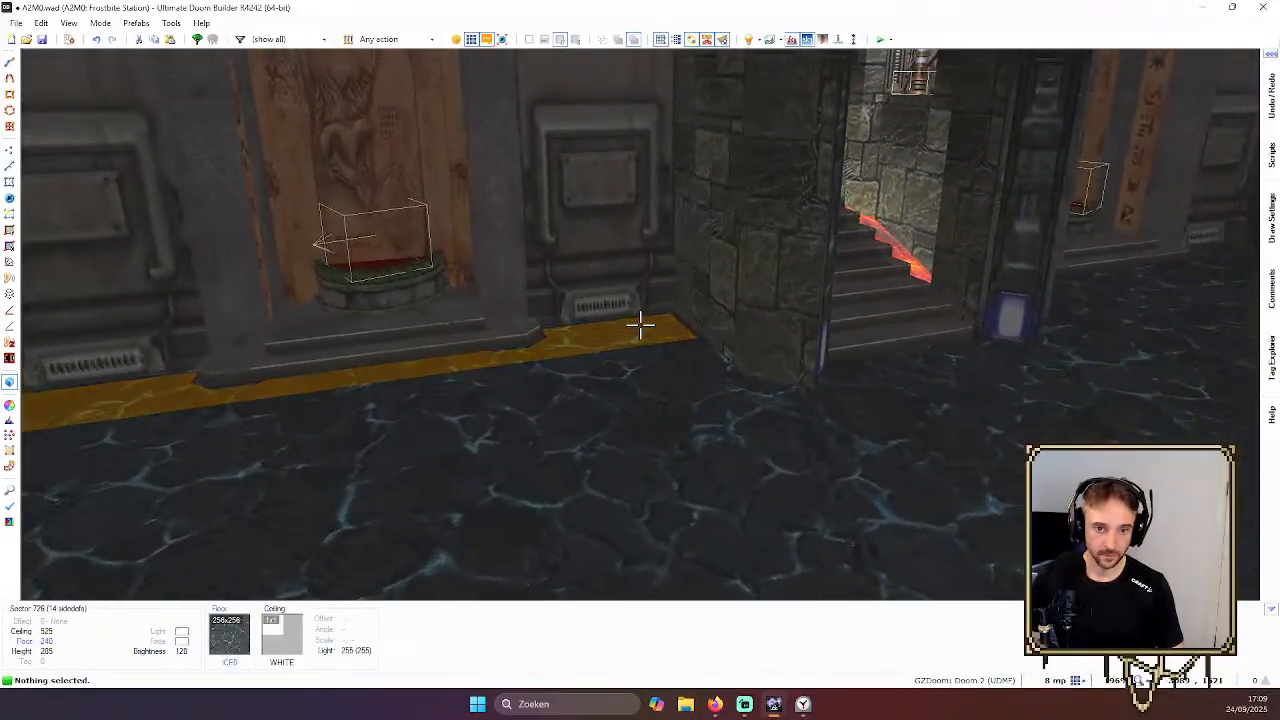
key(w)
key(q)
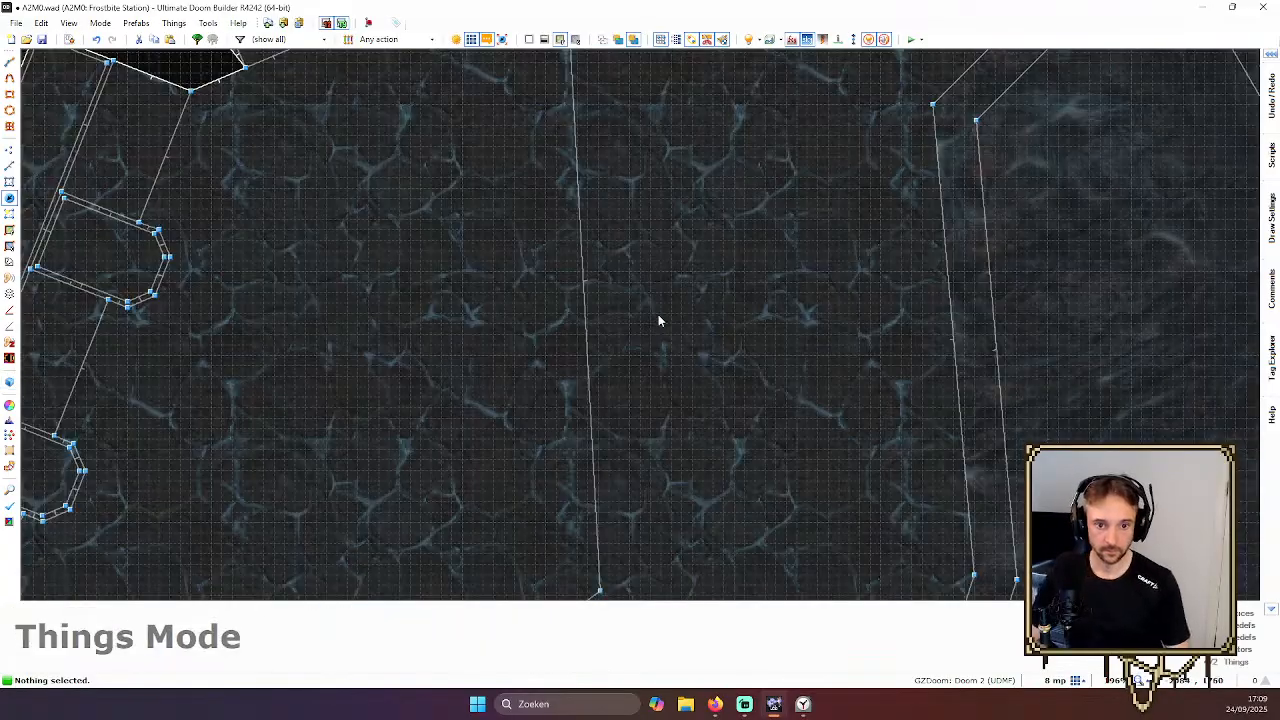
scroll(645, 323, down, 3)
scroll(600, 345, down, 6)
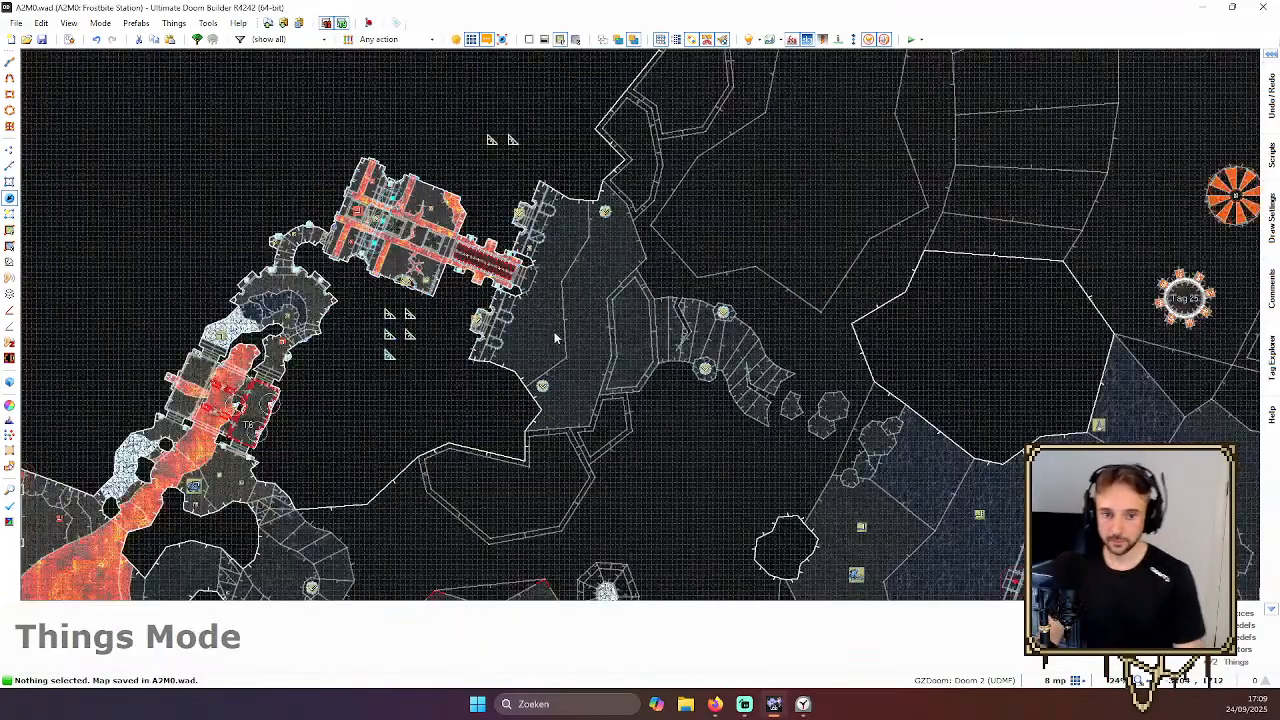
Examine the map layout from above around the icy ledge, the broken ice path and the neighbouring areas
scroll(560, 340, up, 1)
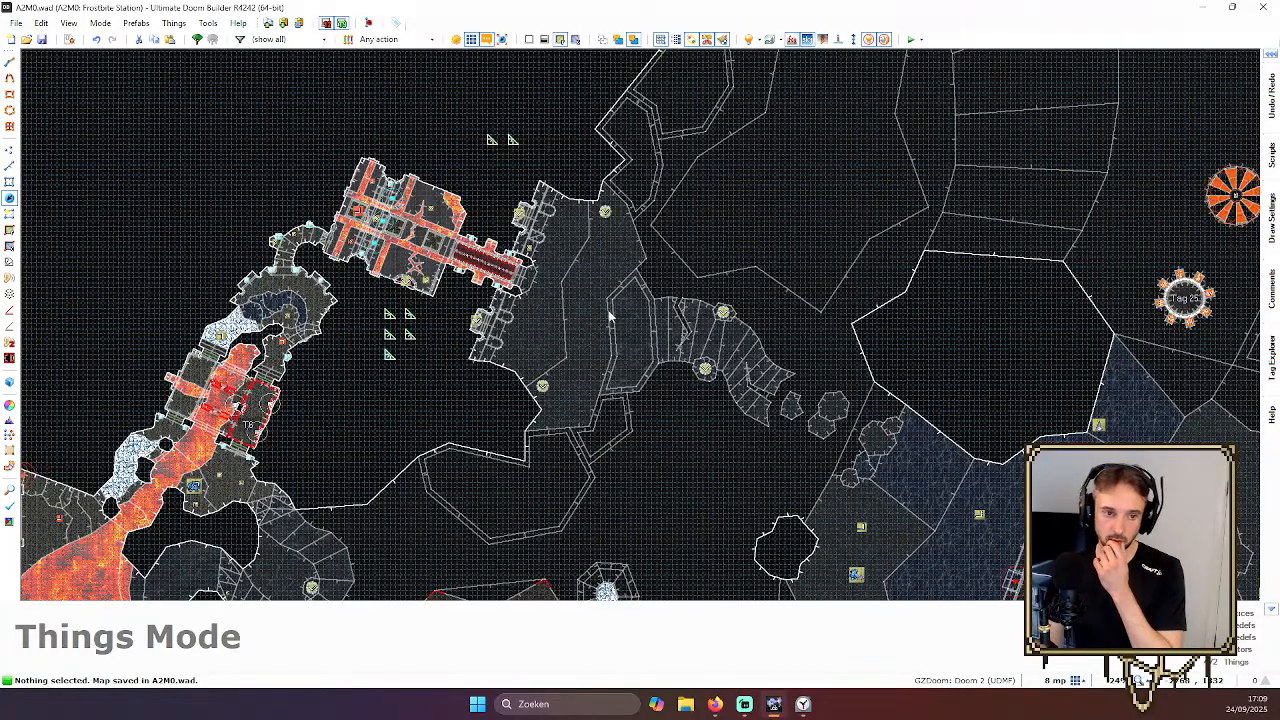
scroll(553, 334, down, 4)
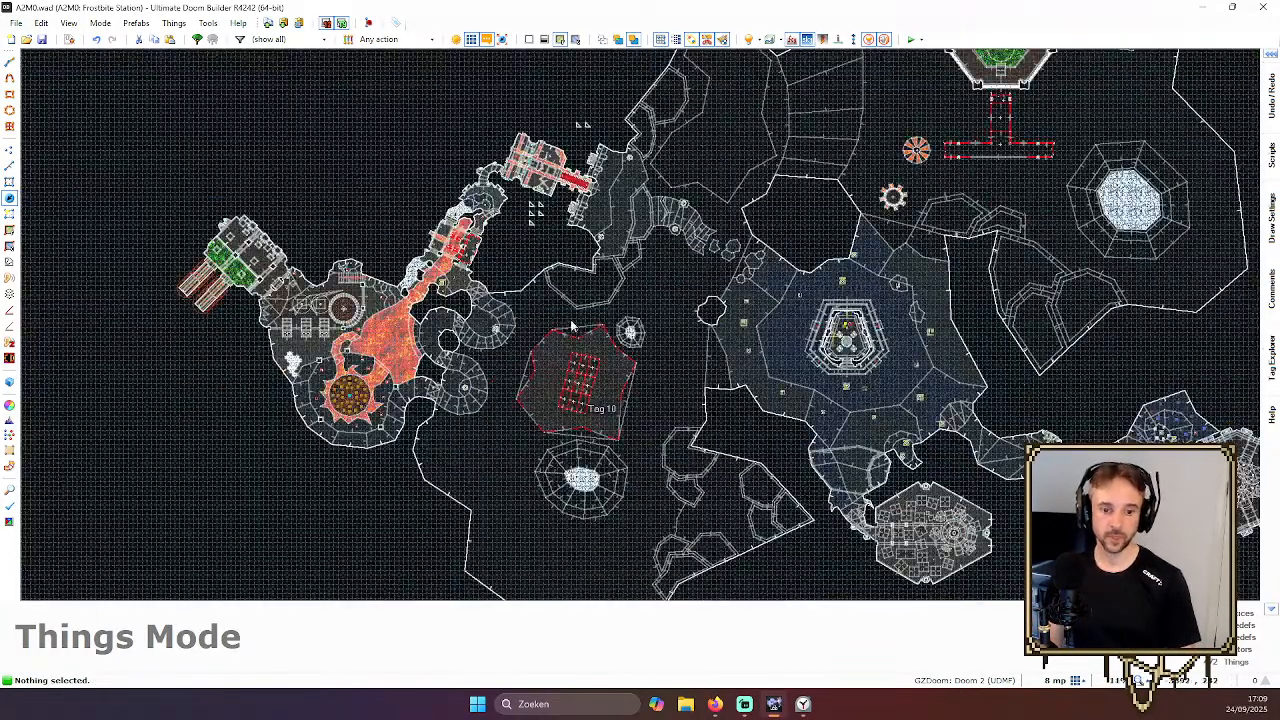
scroll(623, 313, up, 5)
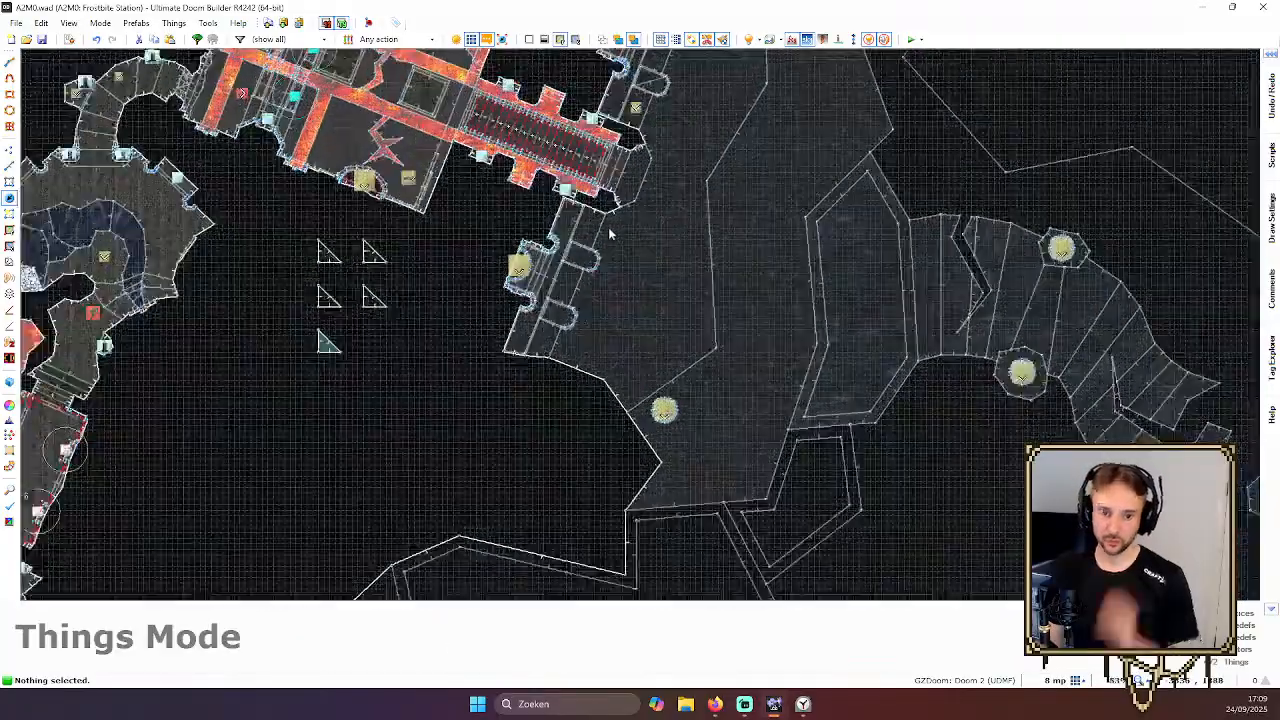
scroll(608, 227, down, 2)
scroll(737, 251, up, 4)
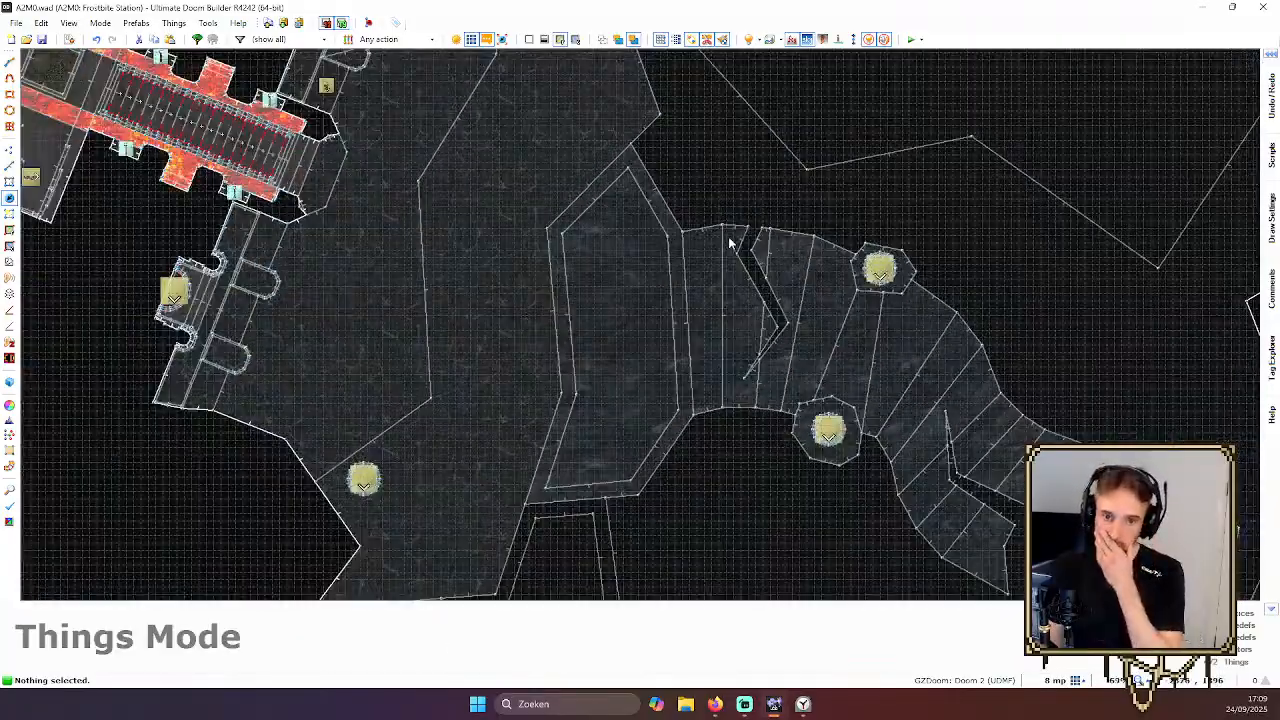
scroll(460, 295, down, 4)
scroll(462, 275, up, 3)
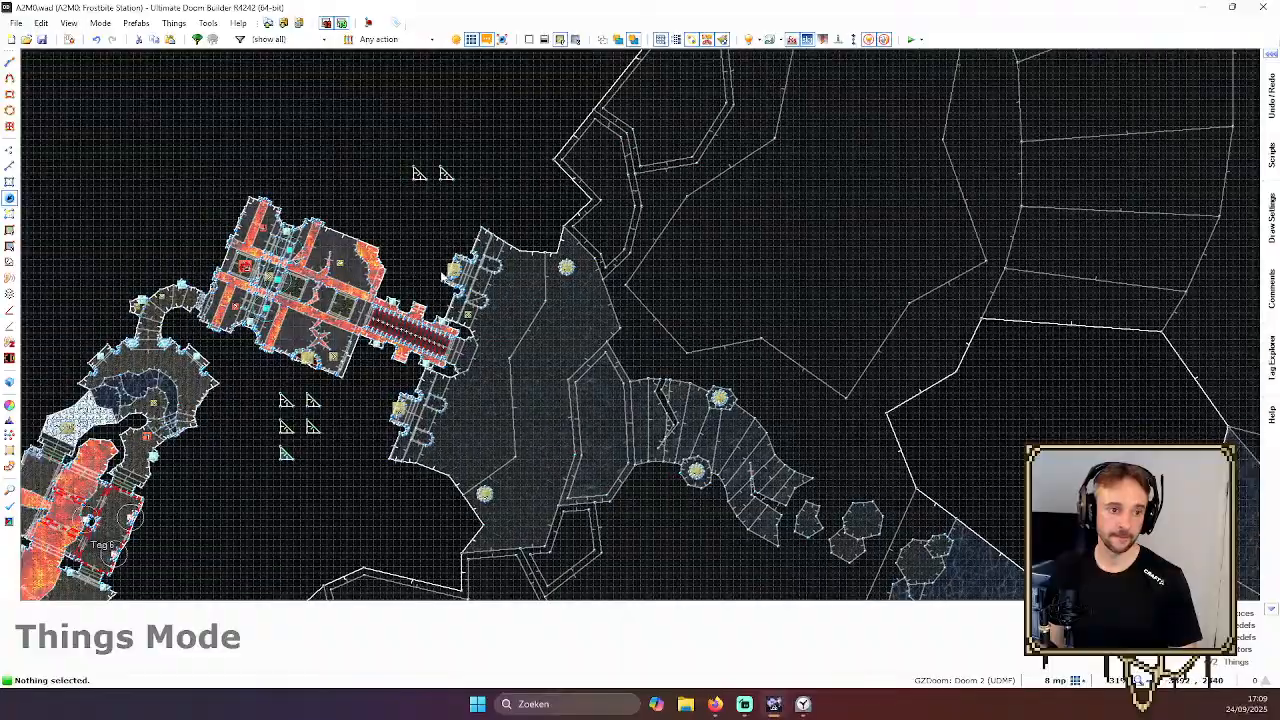
scroll(468, 267, down, 3)
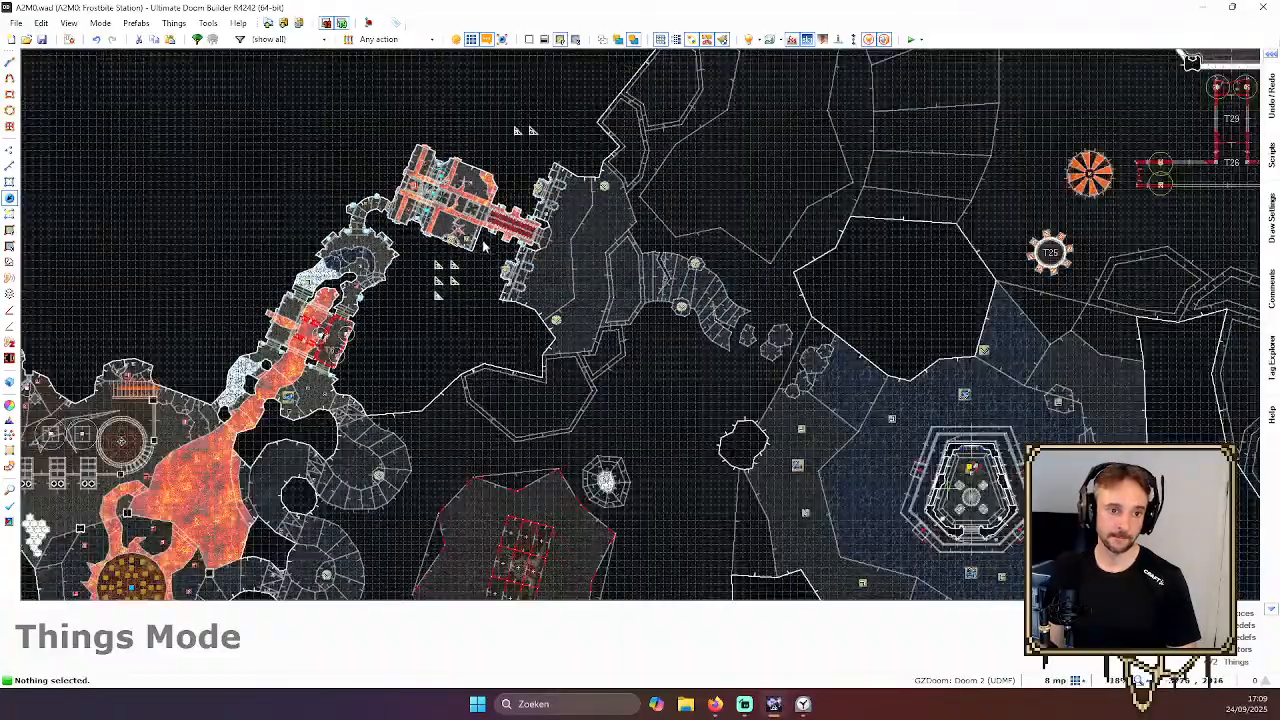
scroll(493, 248, down, 6)
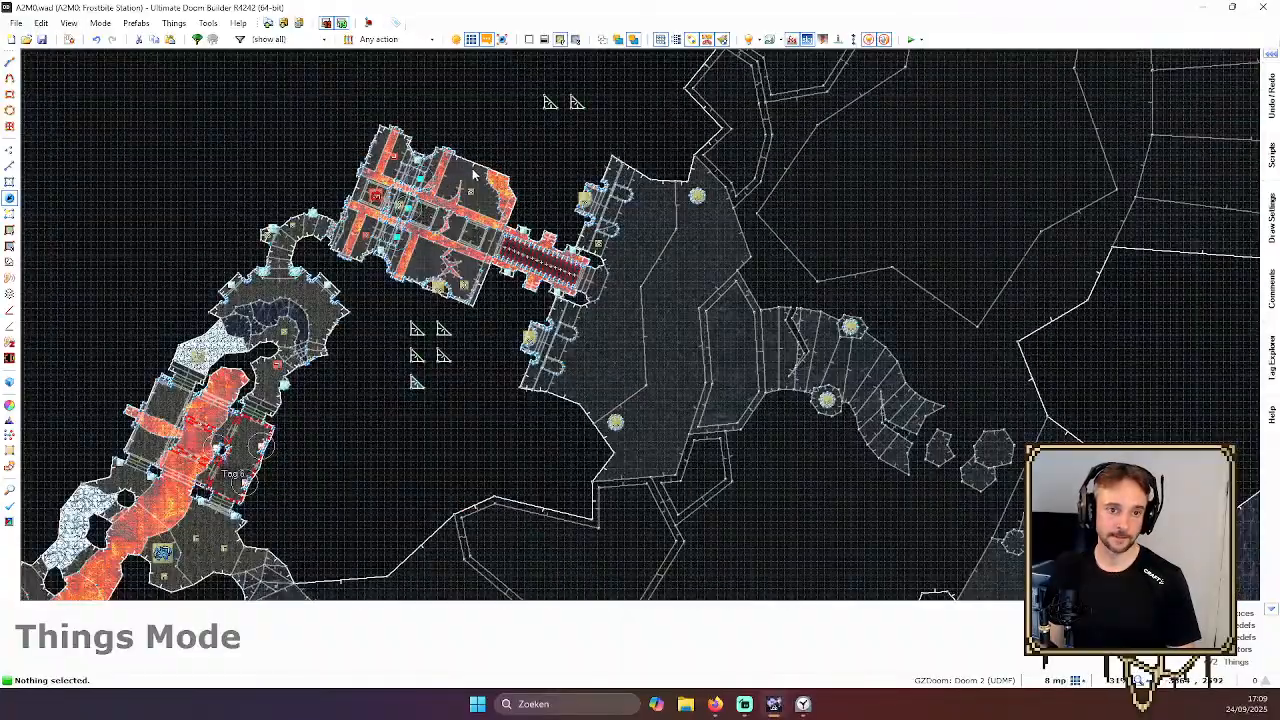
scroll(536, 298, up, 8)
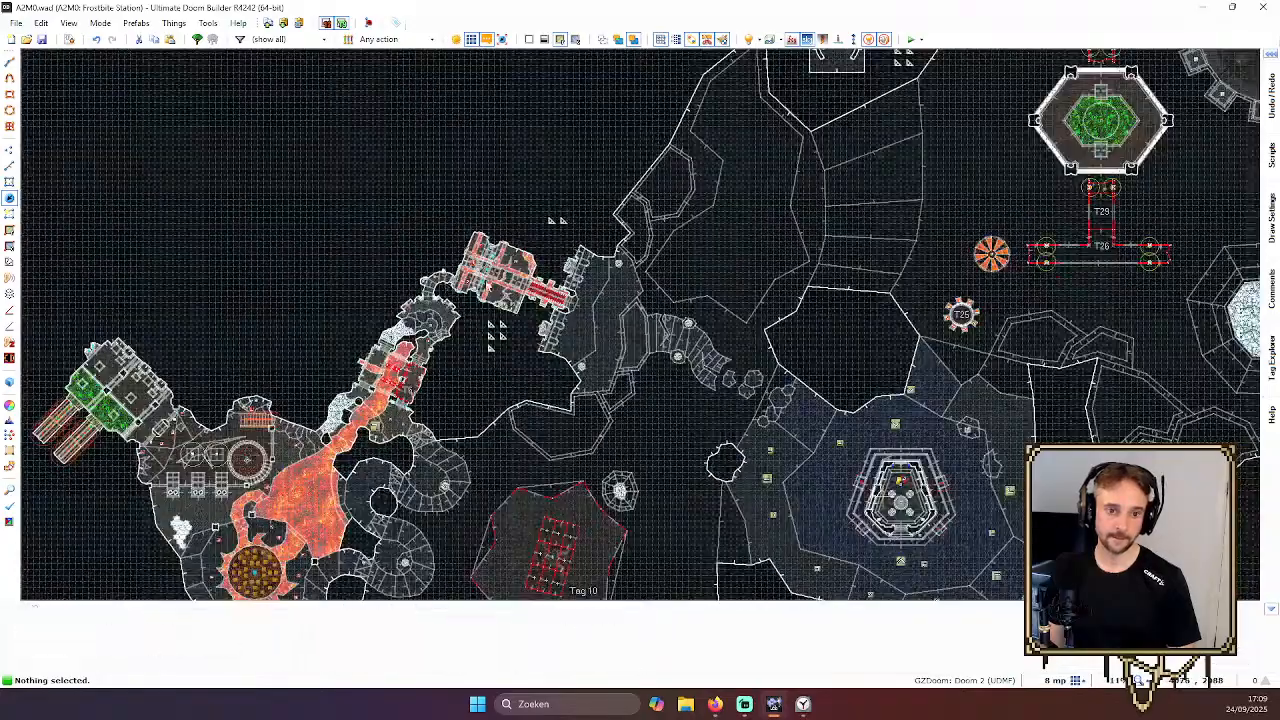
scroll(548, 332, up, 2)
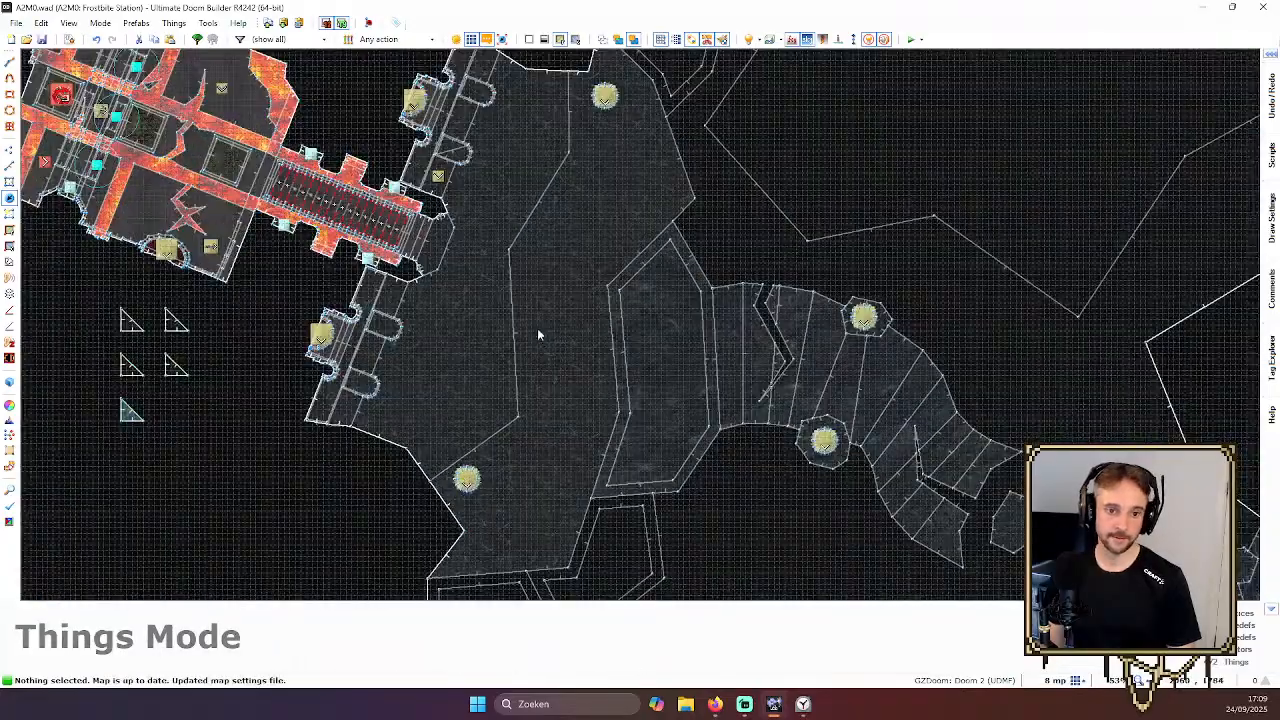
Inspect the lava staircase, pentagram hall and icy ledge in 3D, including the view up from the broken ice path
key(q)
key(w)
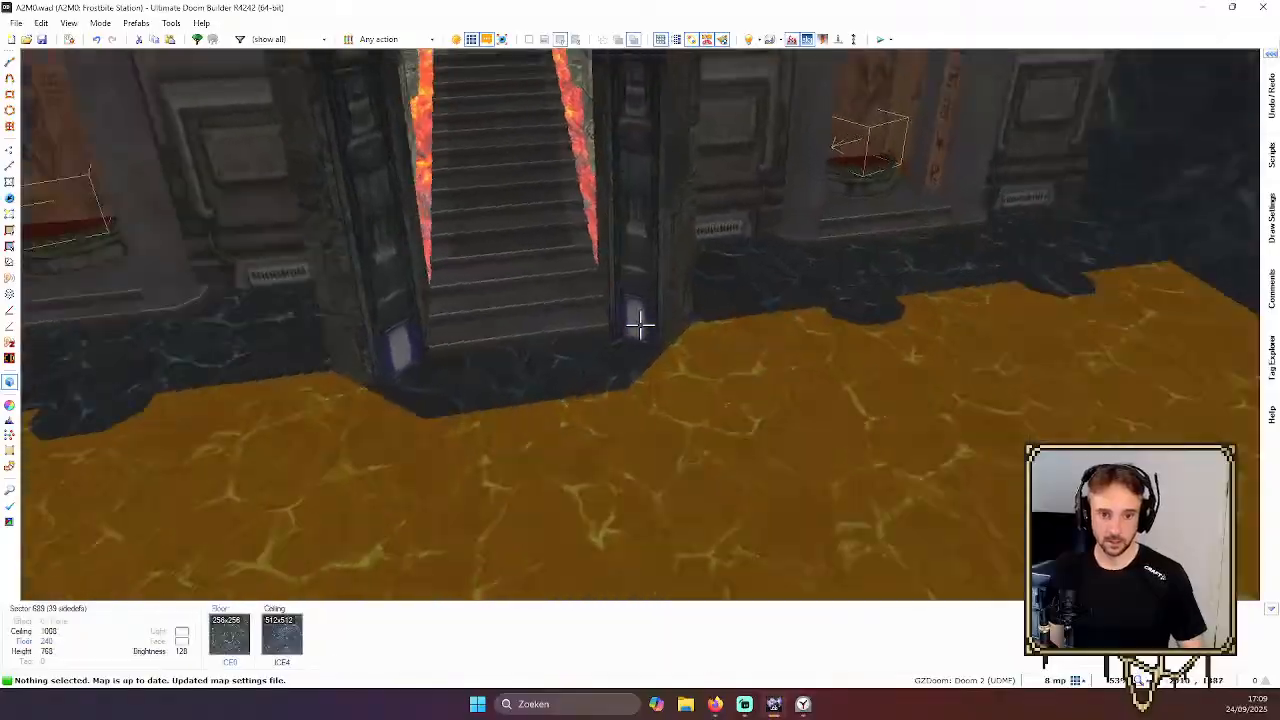
key(s)
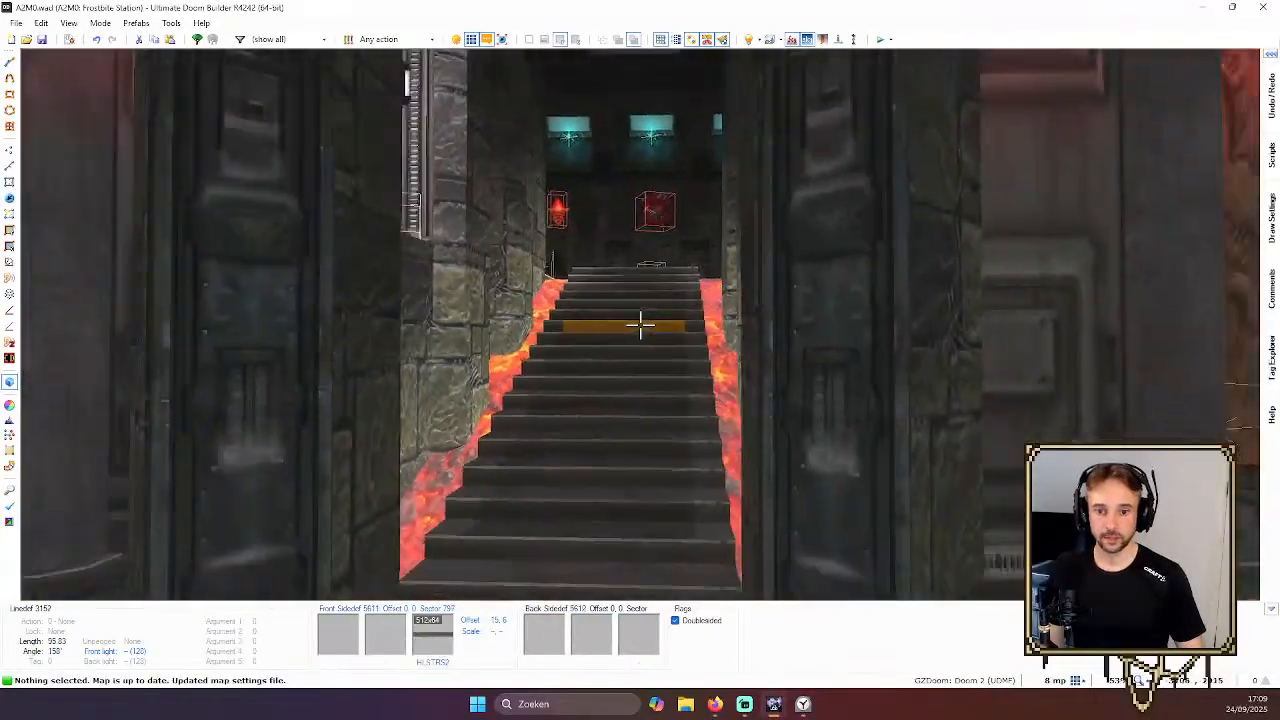
key(w)
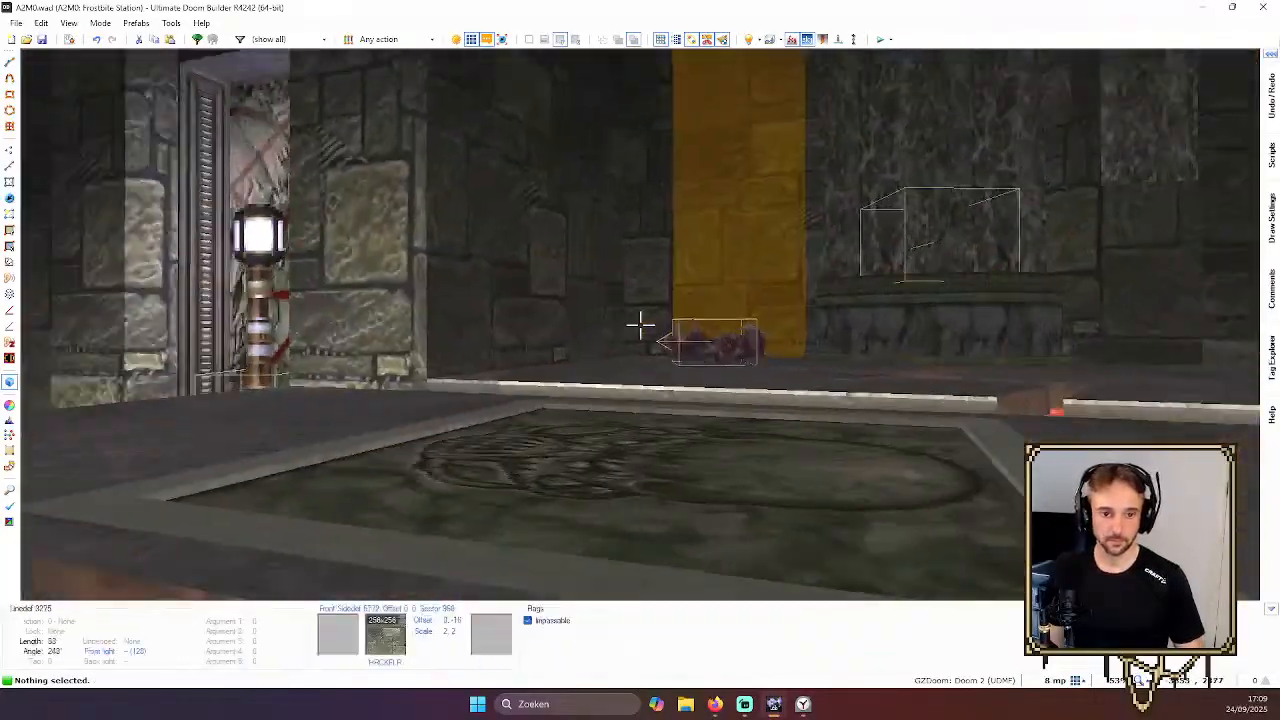
key(w)
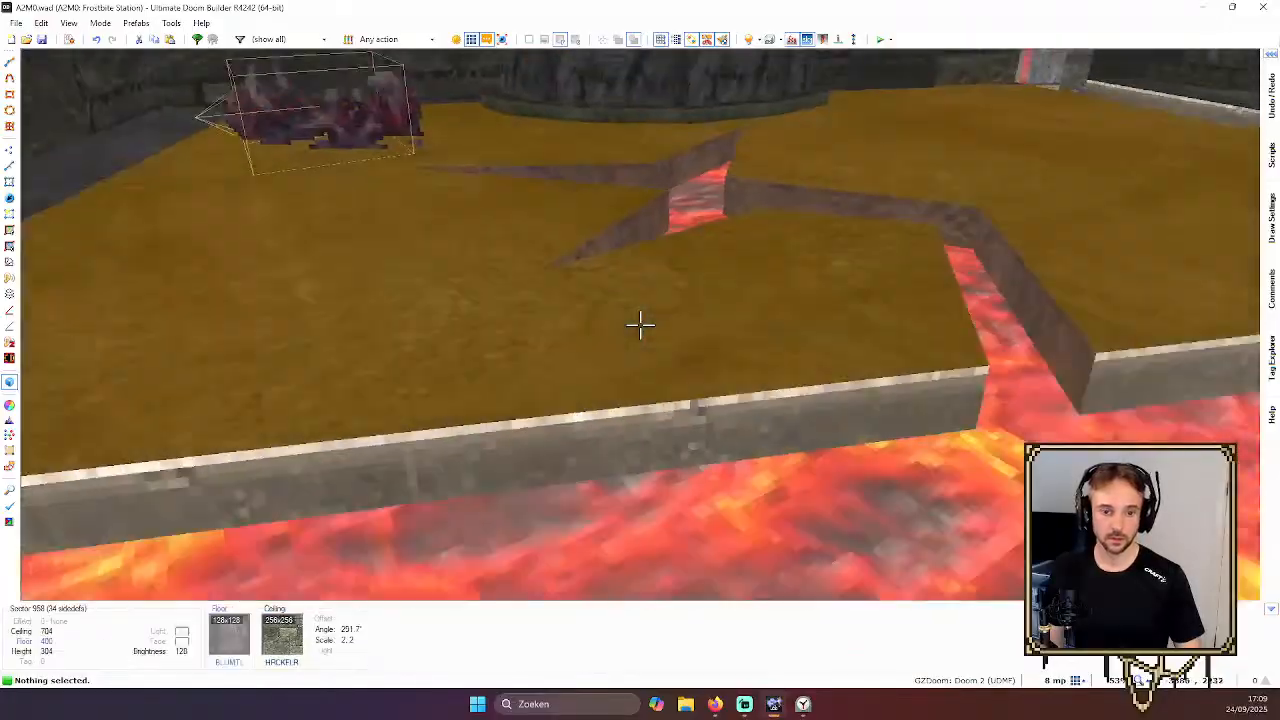
key(s)
key(w)
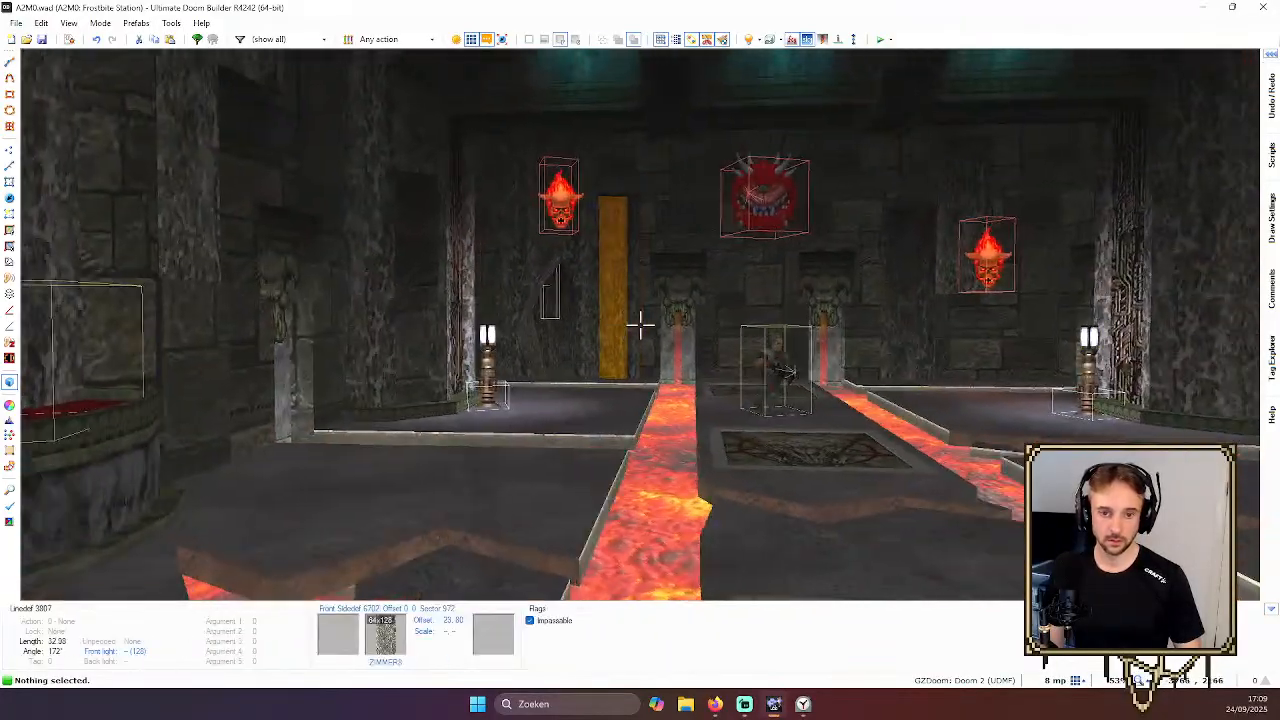
key(w)
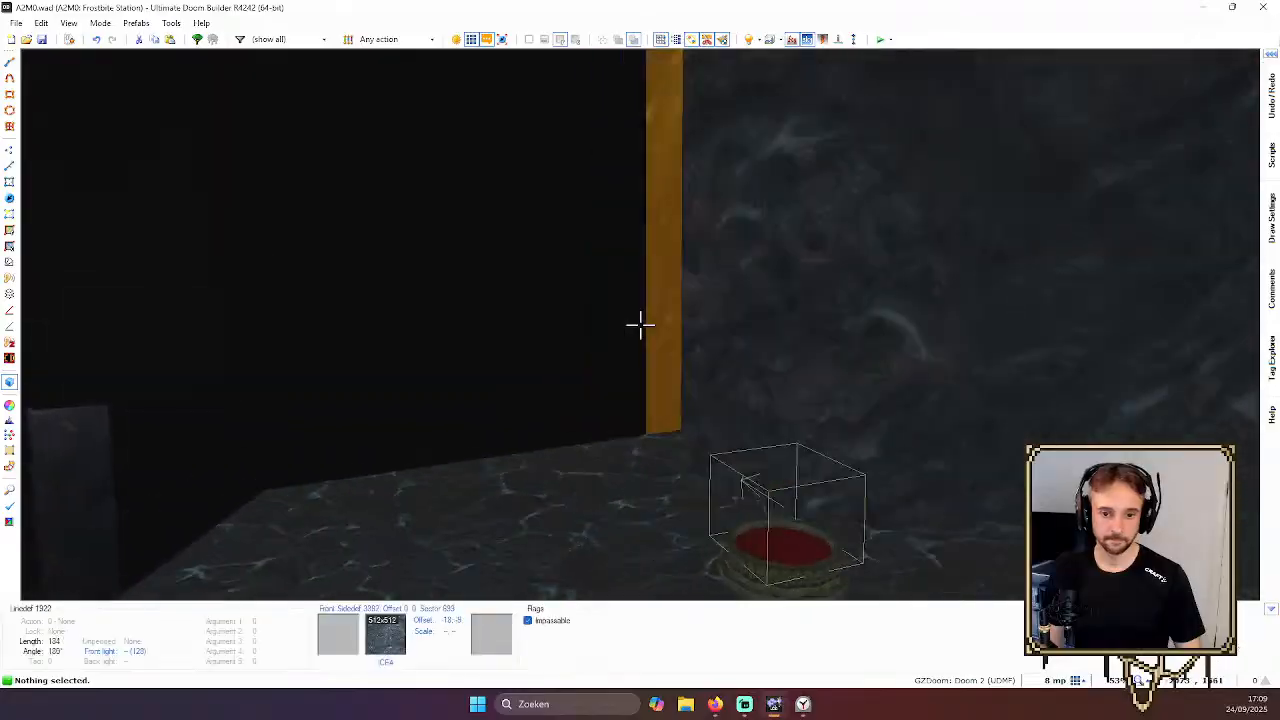
key(d)
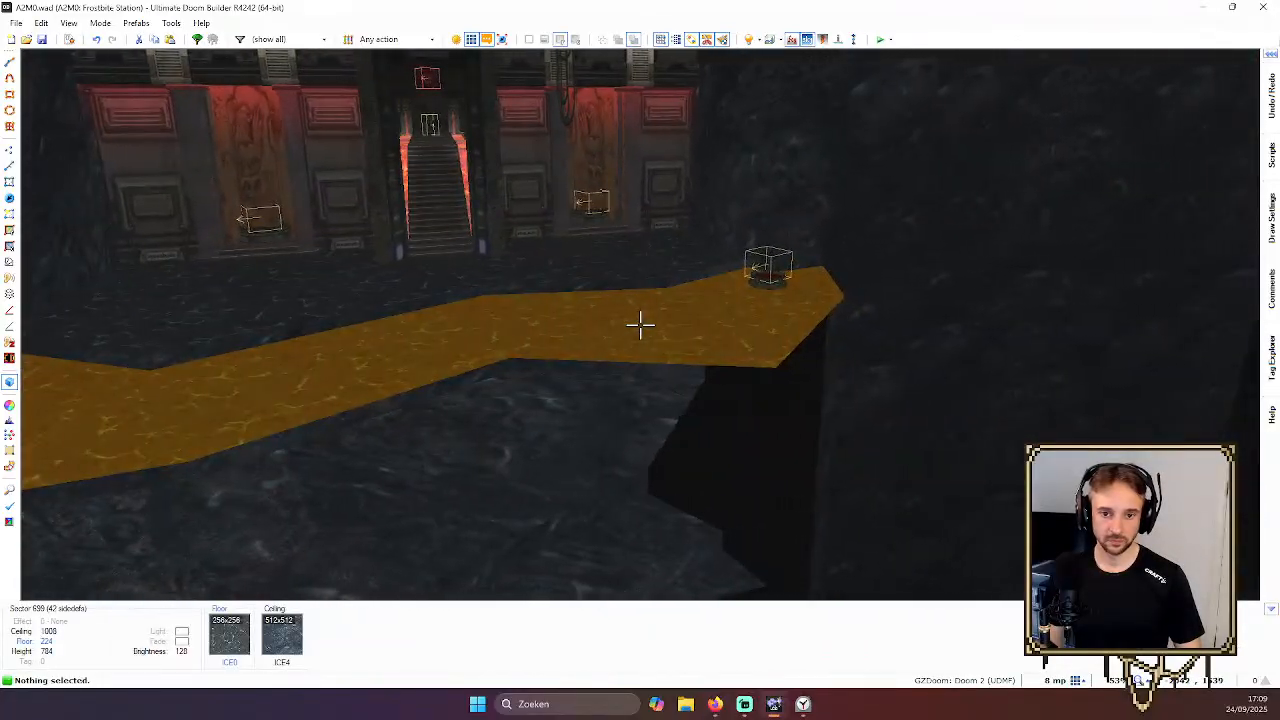
key(w)
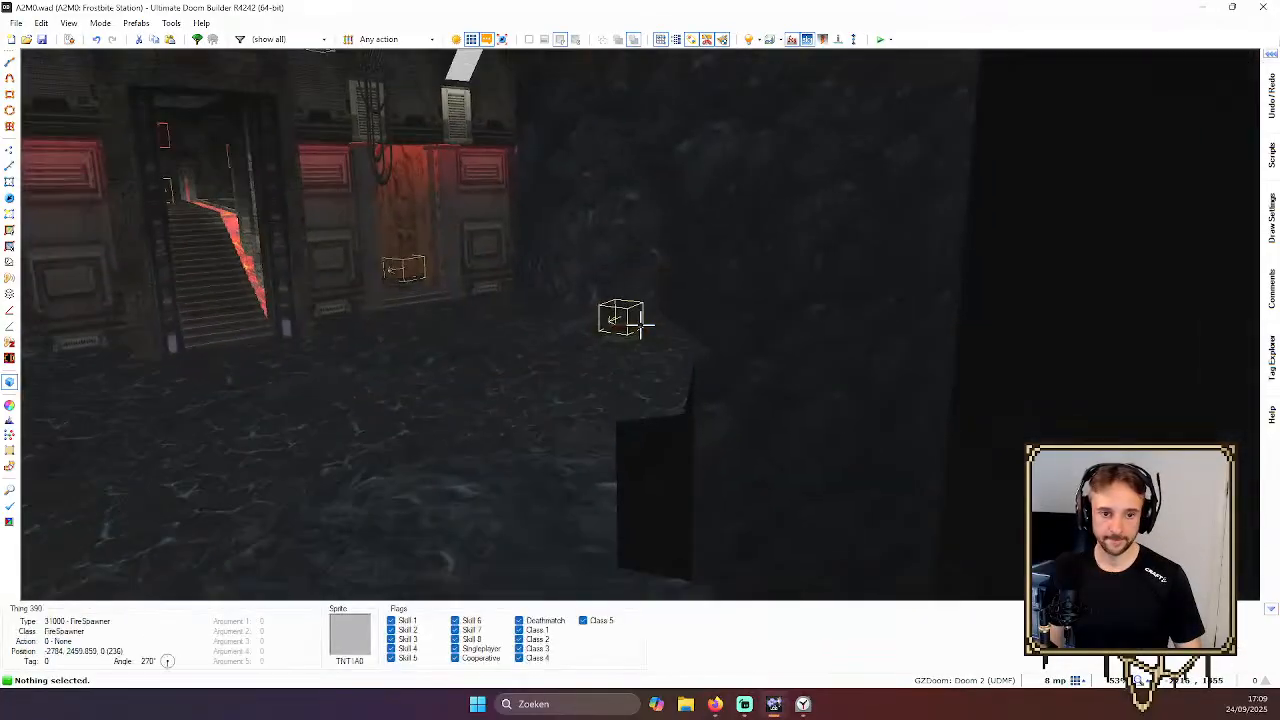
key(w)
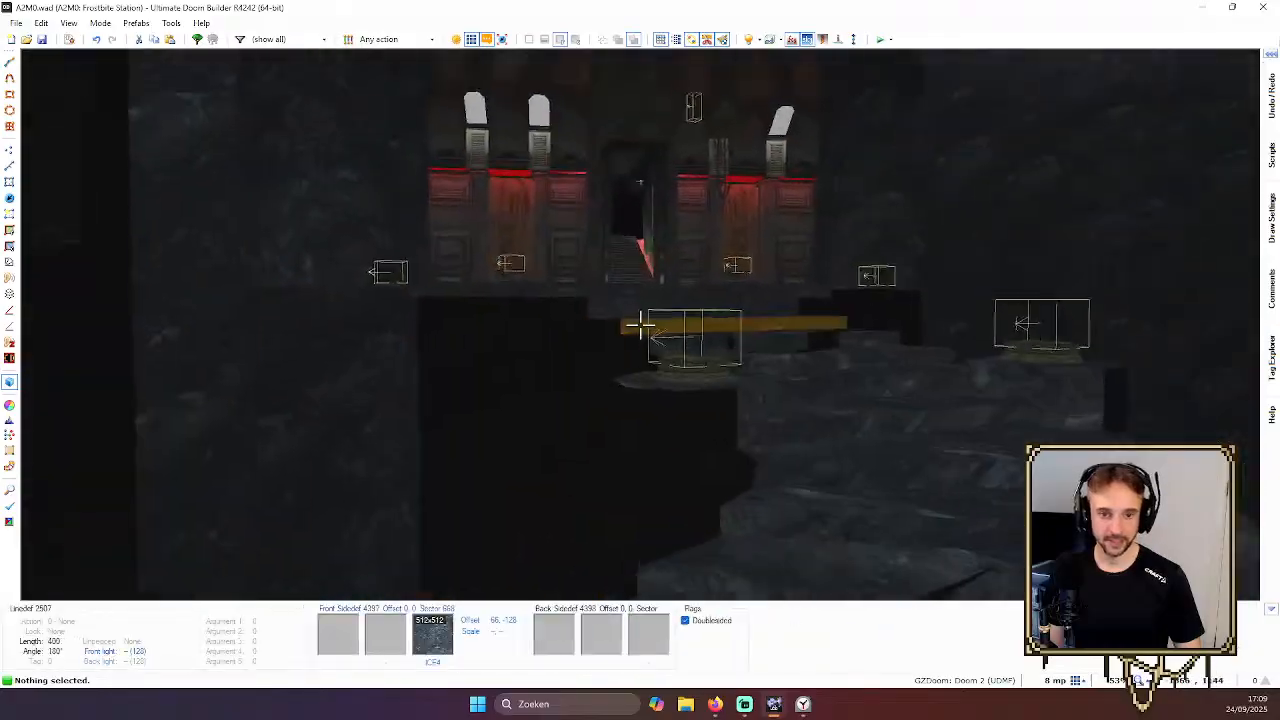
Insert a user-defined RocketGuy monster on the southern part of the icy ledge at X -2904, Y 1360
key(q)
scroll(485, 368, up, 2)
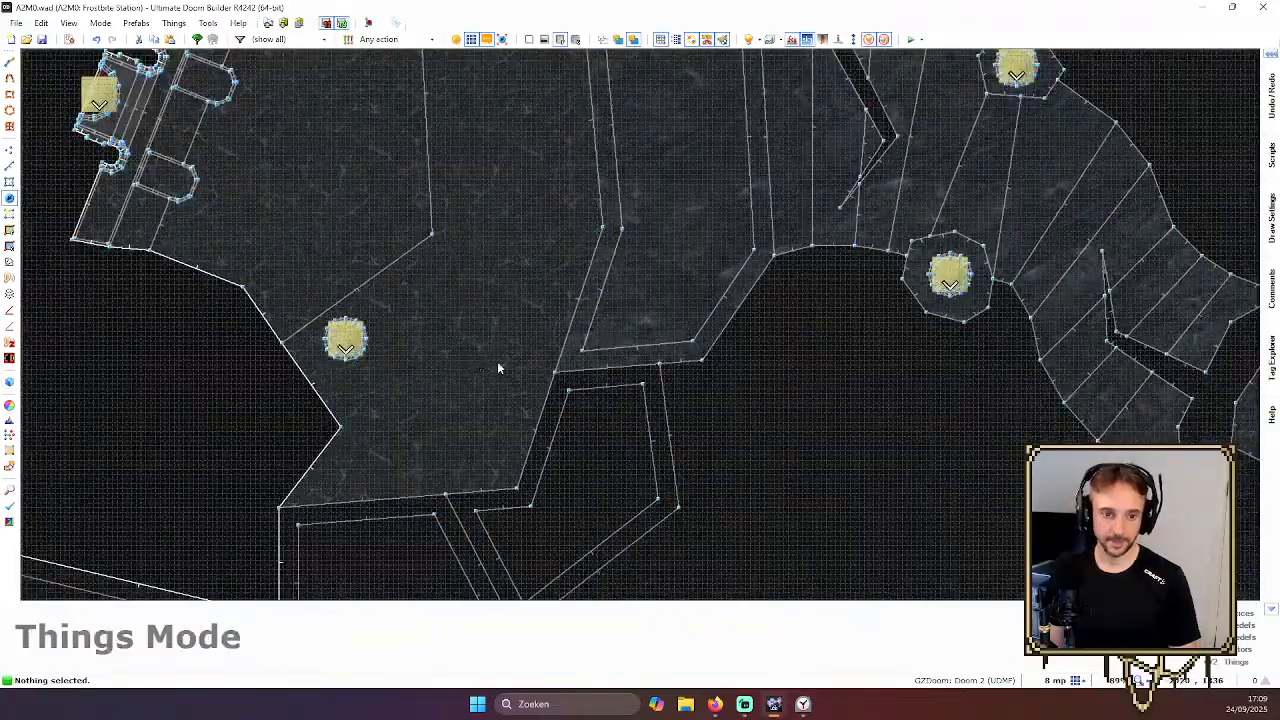
scroll(500, 366, down, 4)
scroll(483, 351, up, 5)
right_click(489, 318)
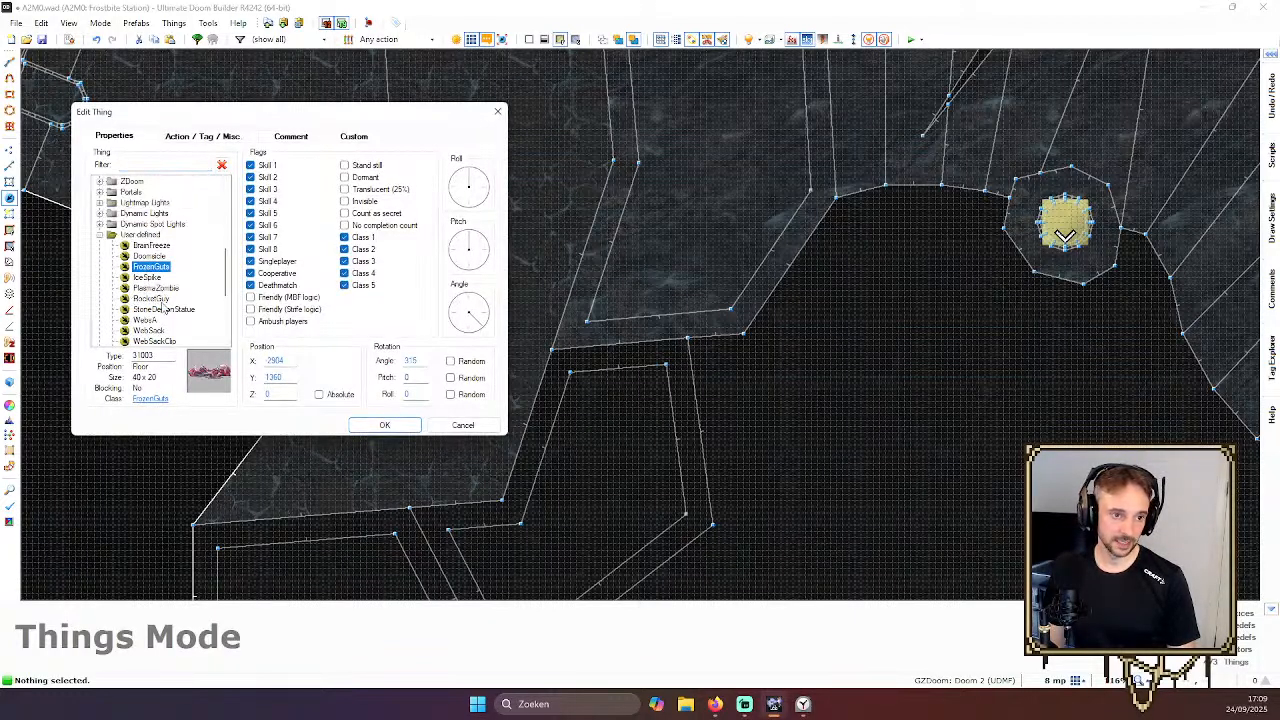
key(Return)
Insert a second RocketGuy on the northeastern part of the icy ledge and view it in 3D
scroll(556, 306, down, 4)
scroll(611, 125, up, 3)
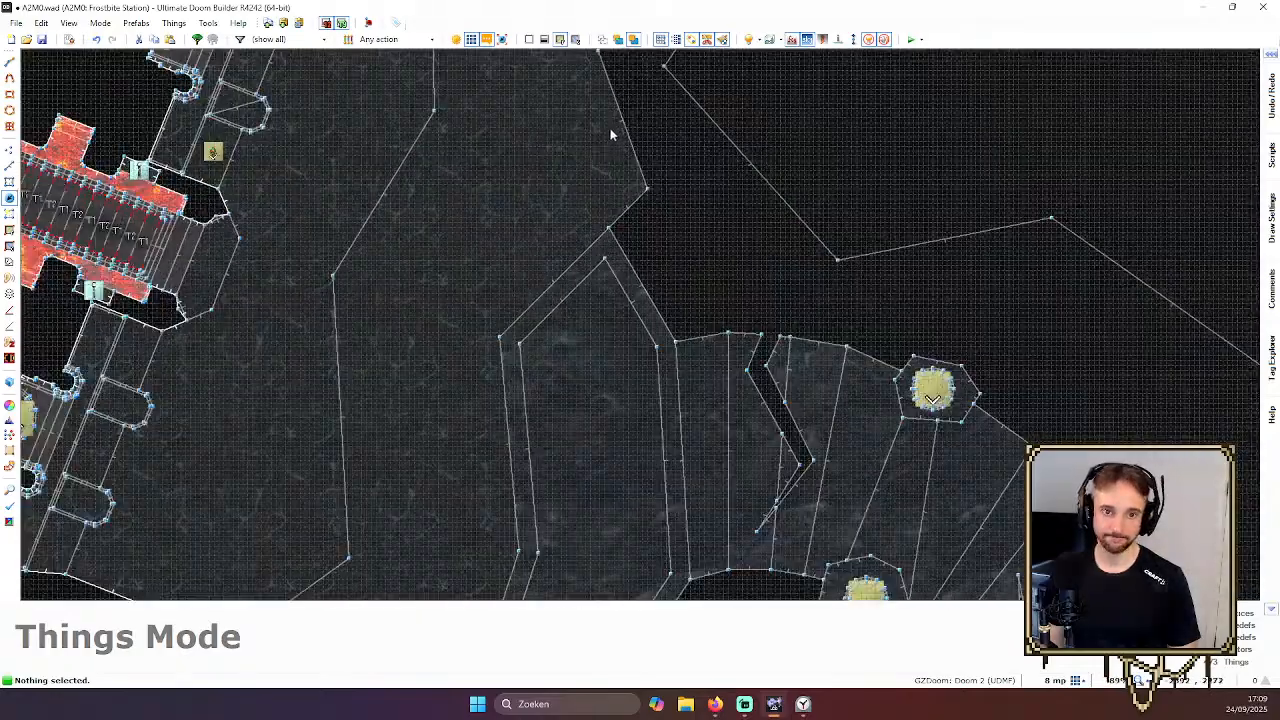
right_click(600, 165)
key(q)
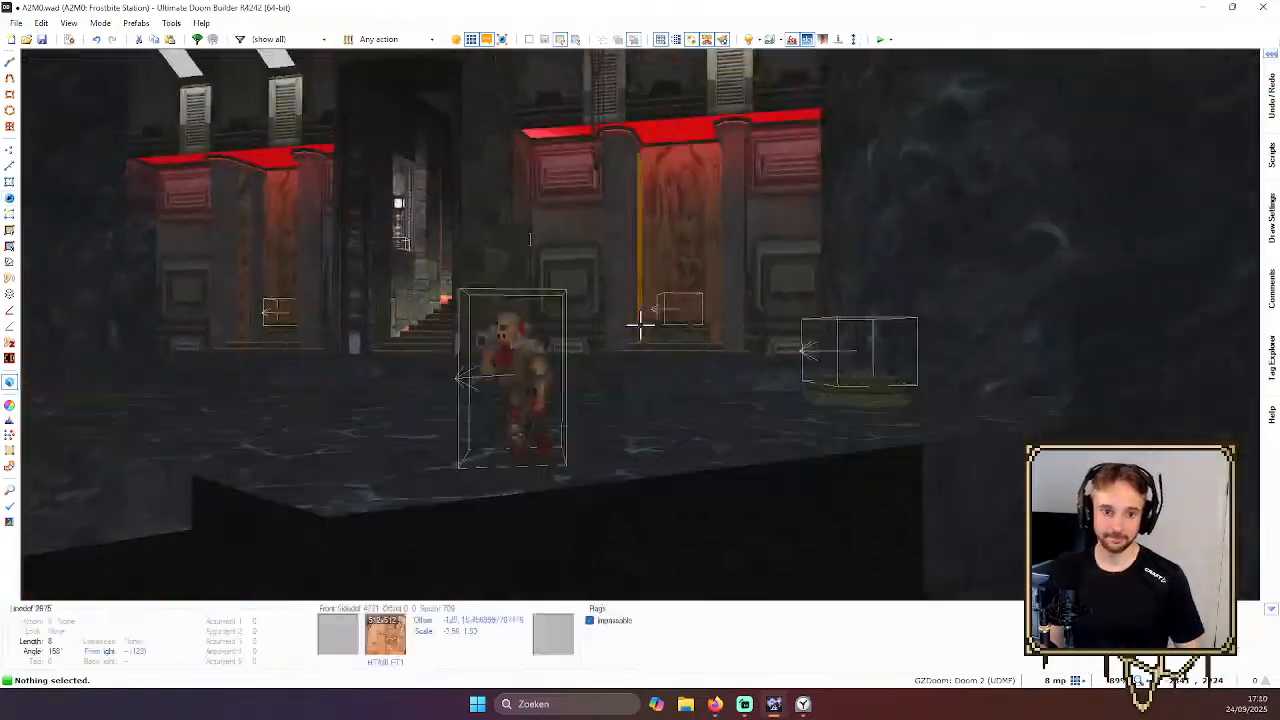
Check in 3D how the two ledge monsters look from the ice path and the cave floor below
key(w)
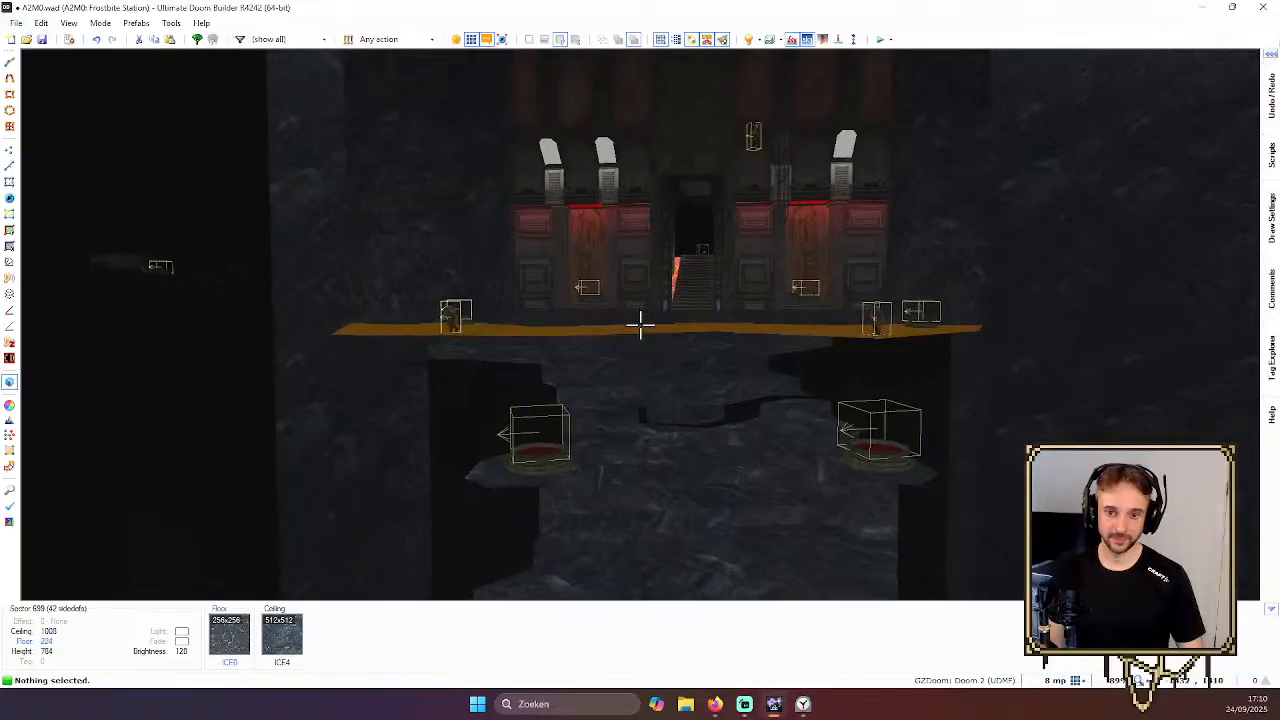
key(s)
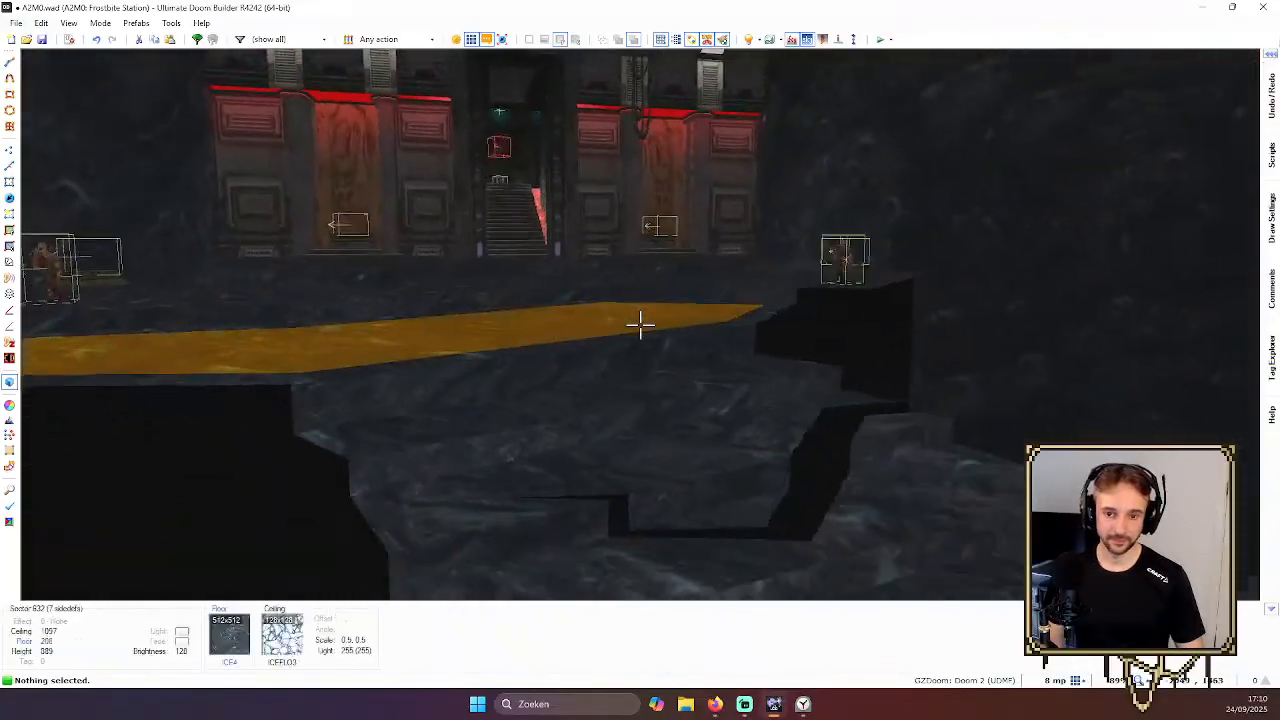
key(s)
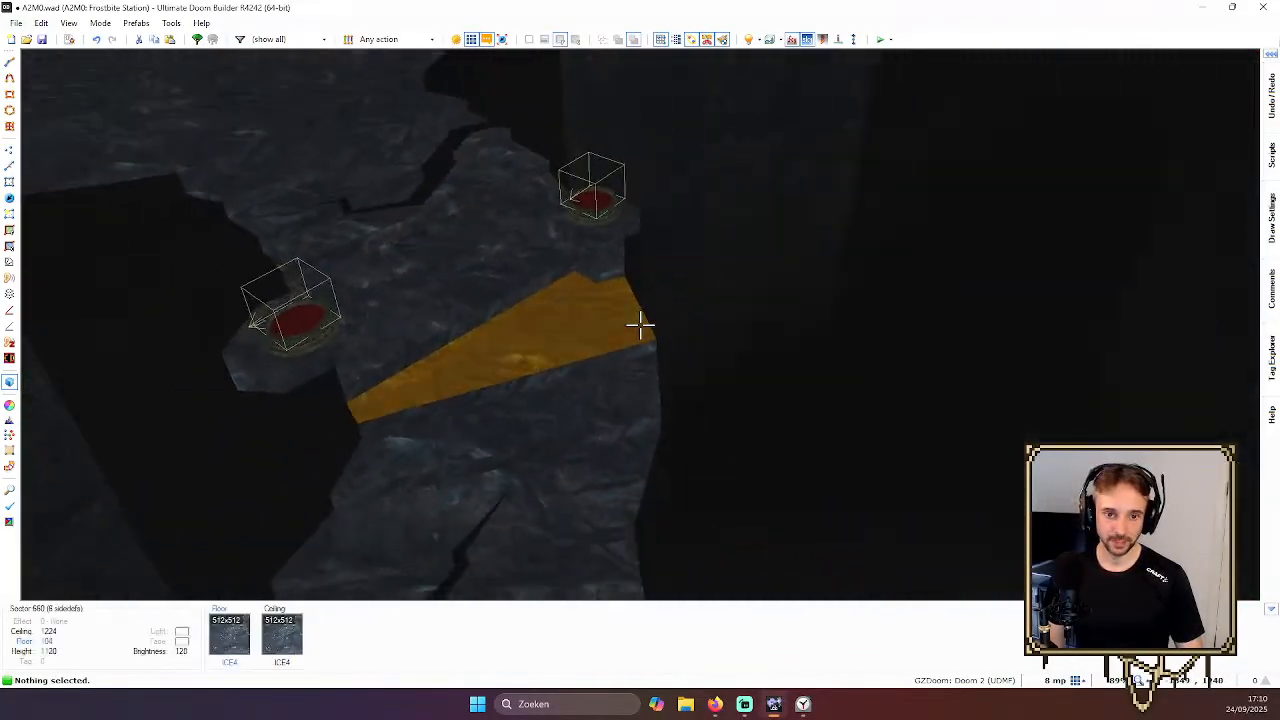
key(w)
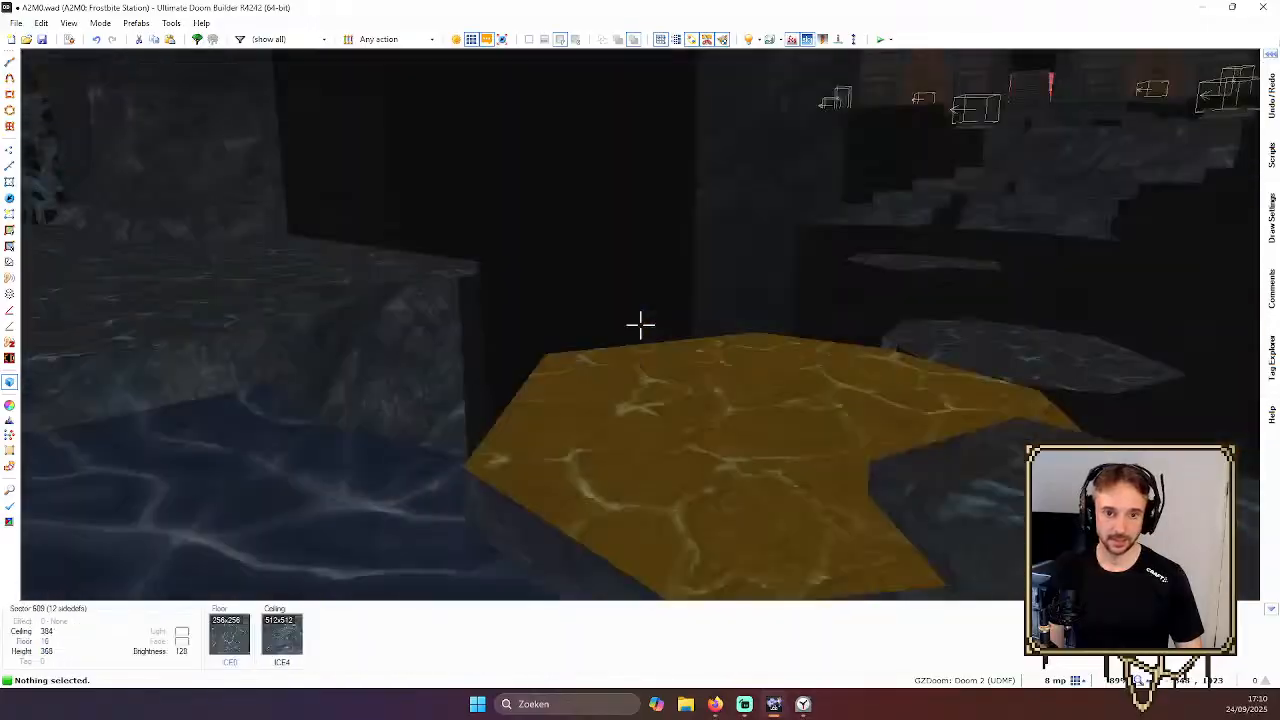
key(s)
key(w)
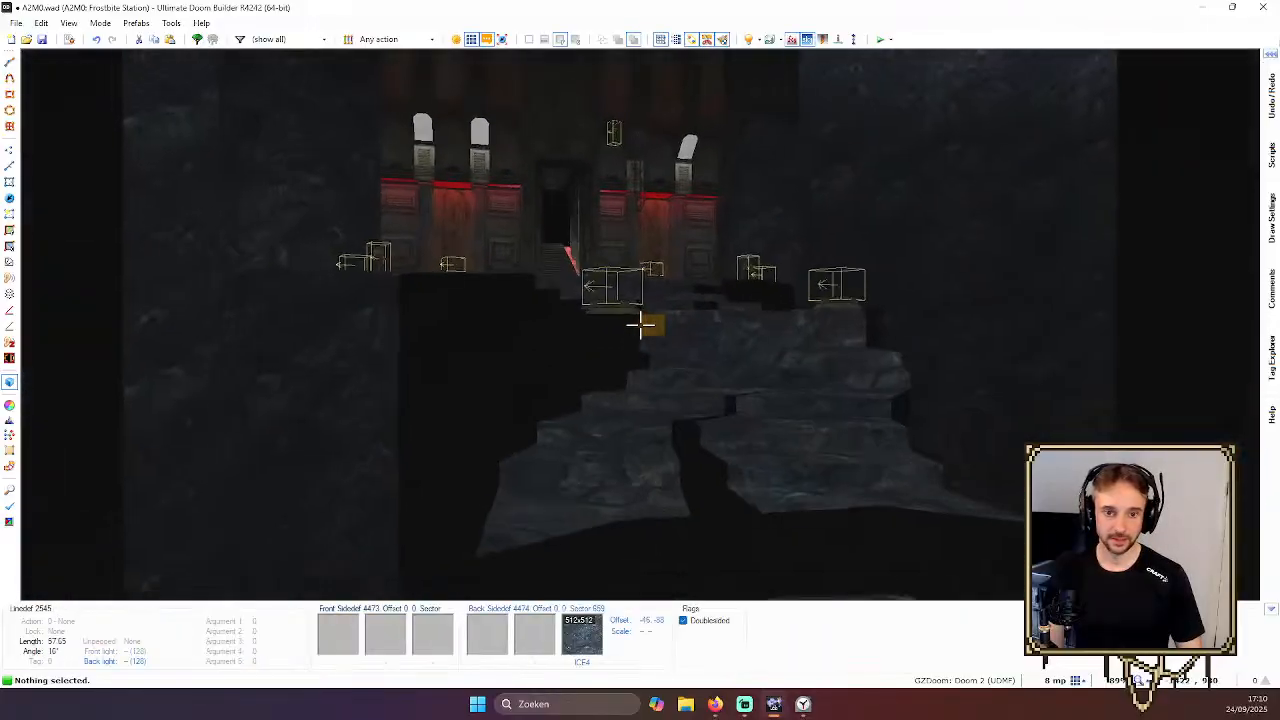
key(s)
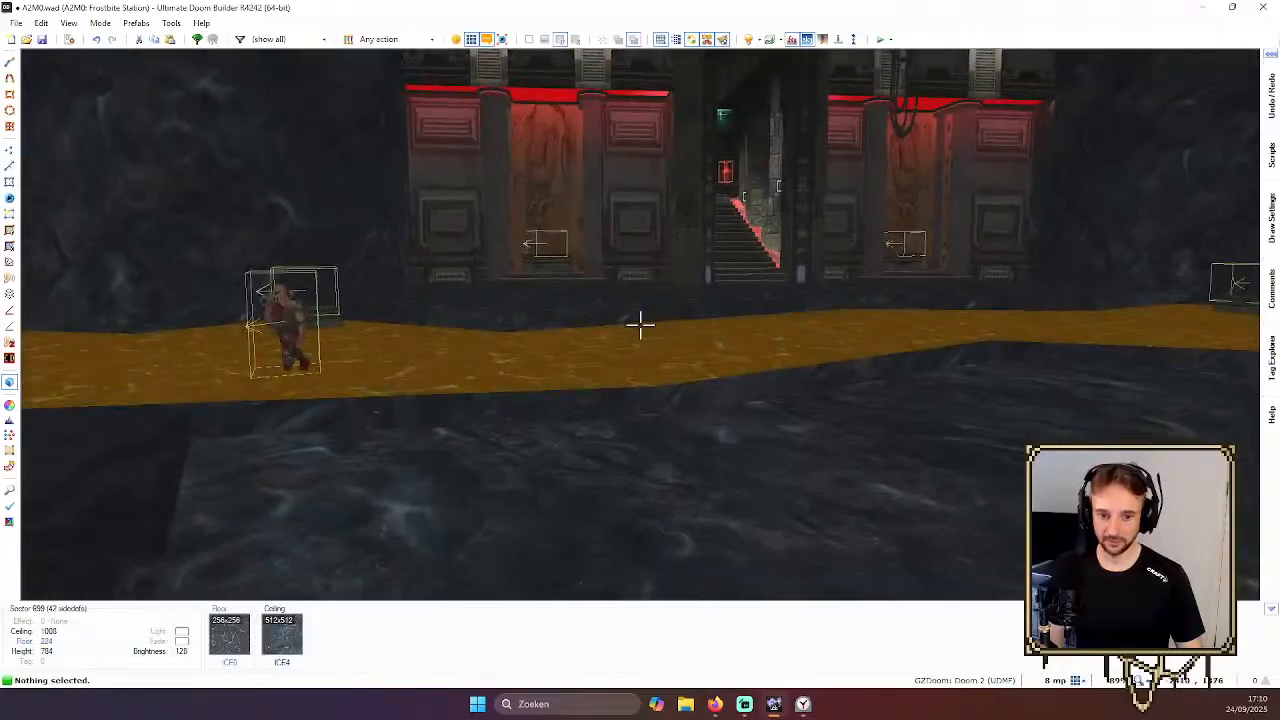
Launch a playtest of the map in GZDoom and look across the cave toward the red-lit ledge and hall entrance
key(w)
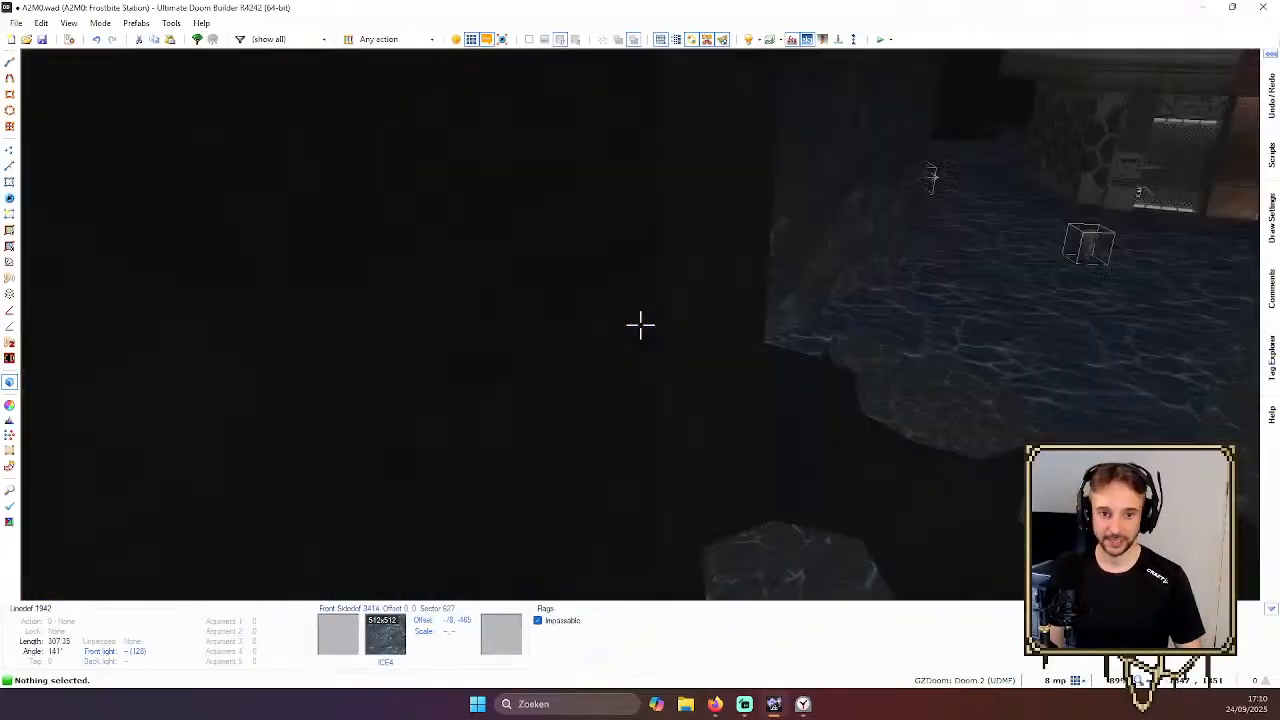
key(q)
scroll(641, 330, down, 5)
scroll(754, 322, up, 2)
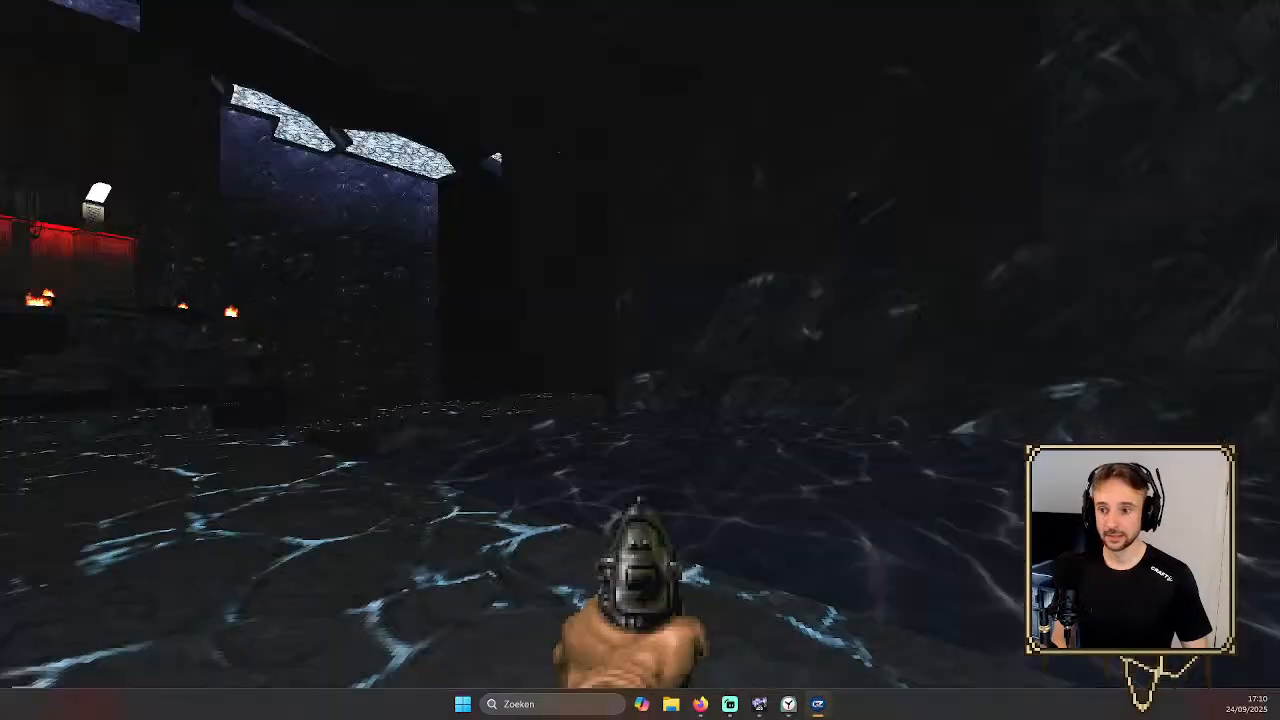
key(w)
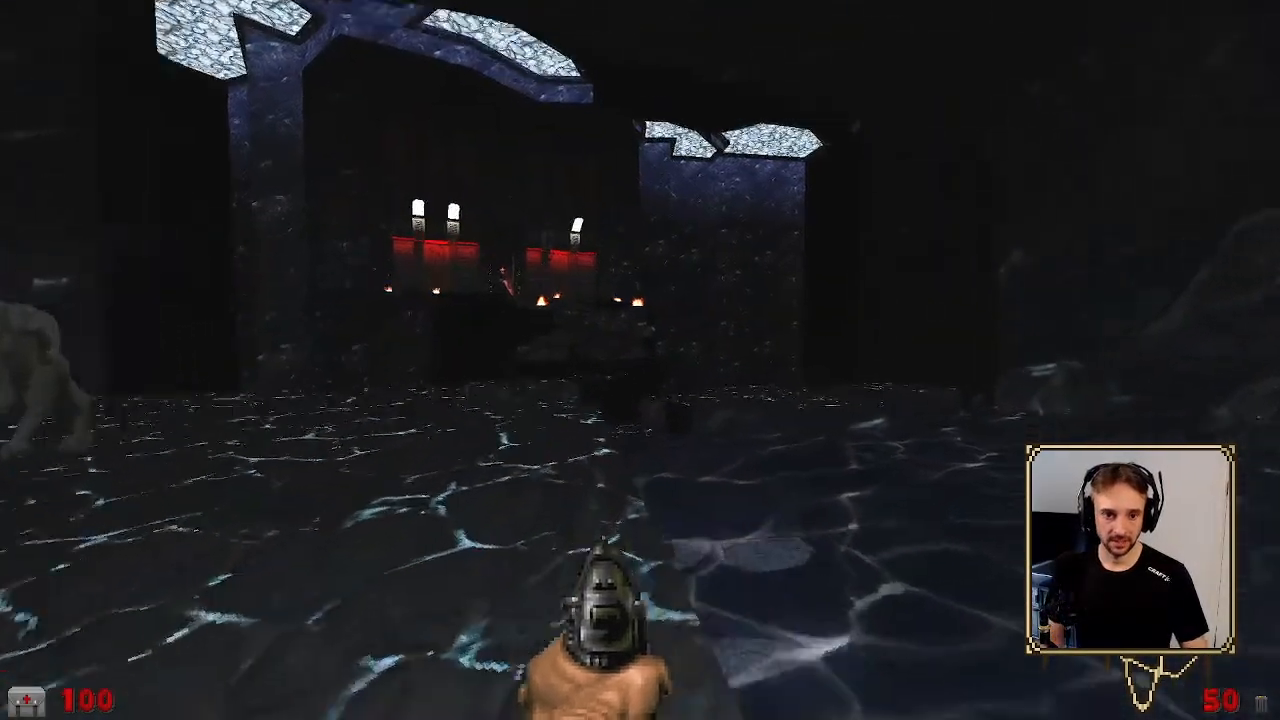
key(a)
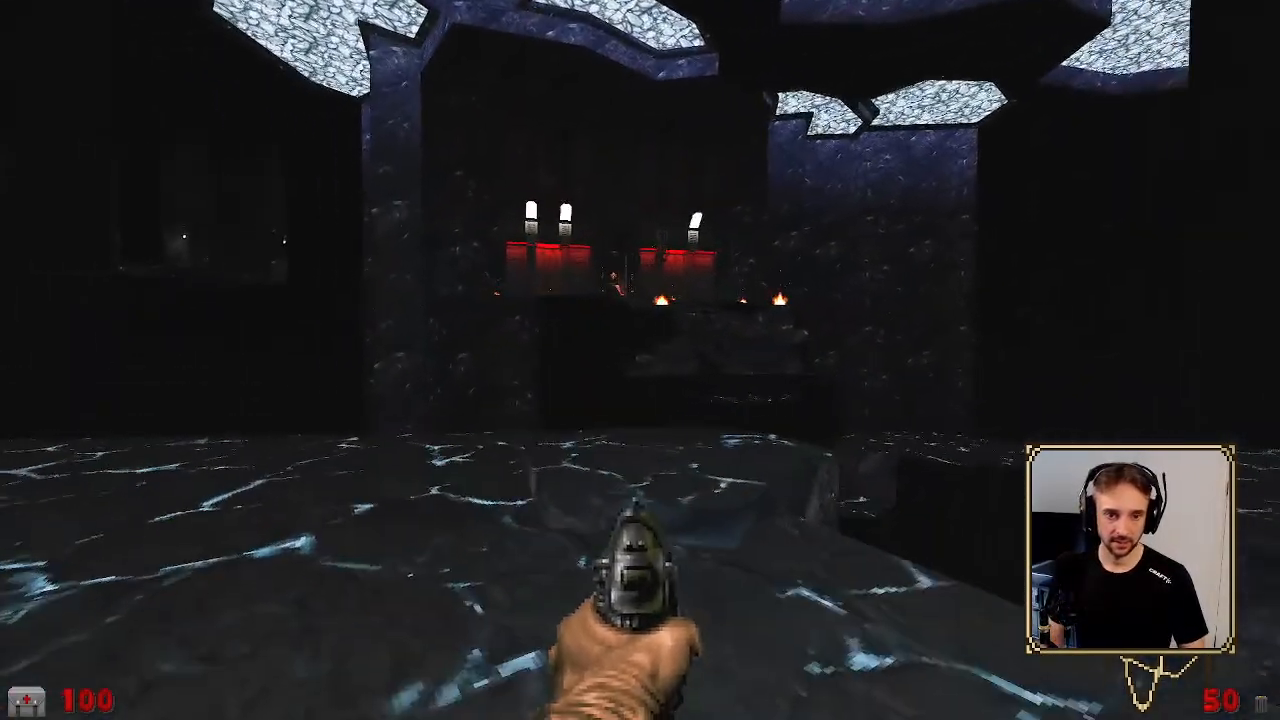
key(a)
key(d)
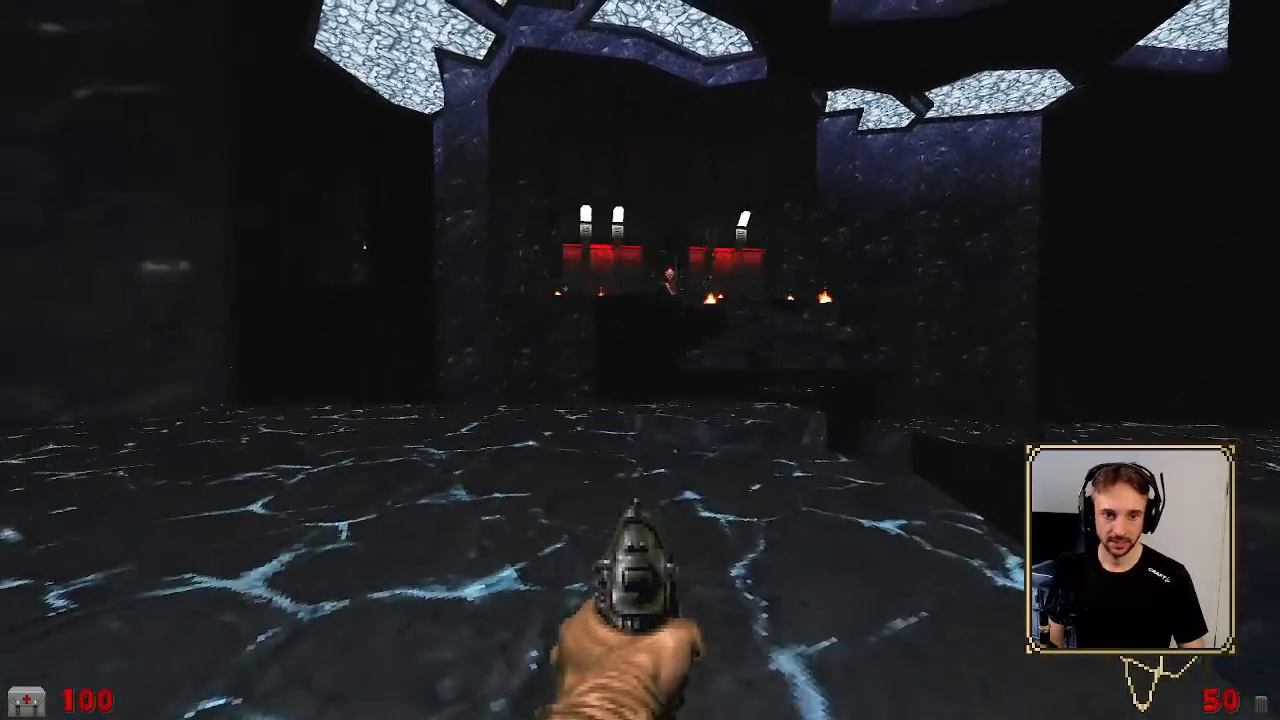
key(w)
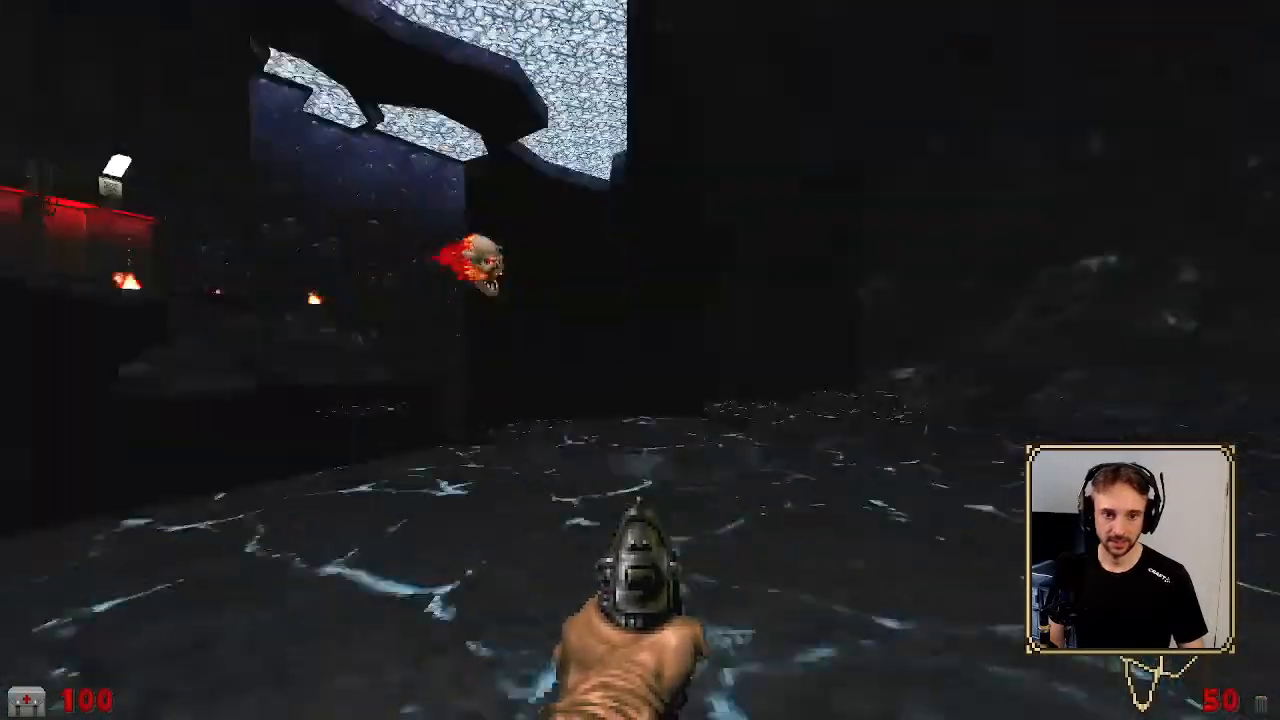
key(d)
key(s)
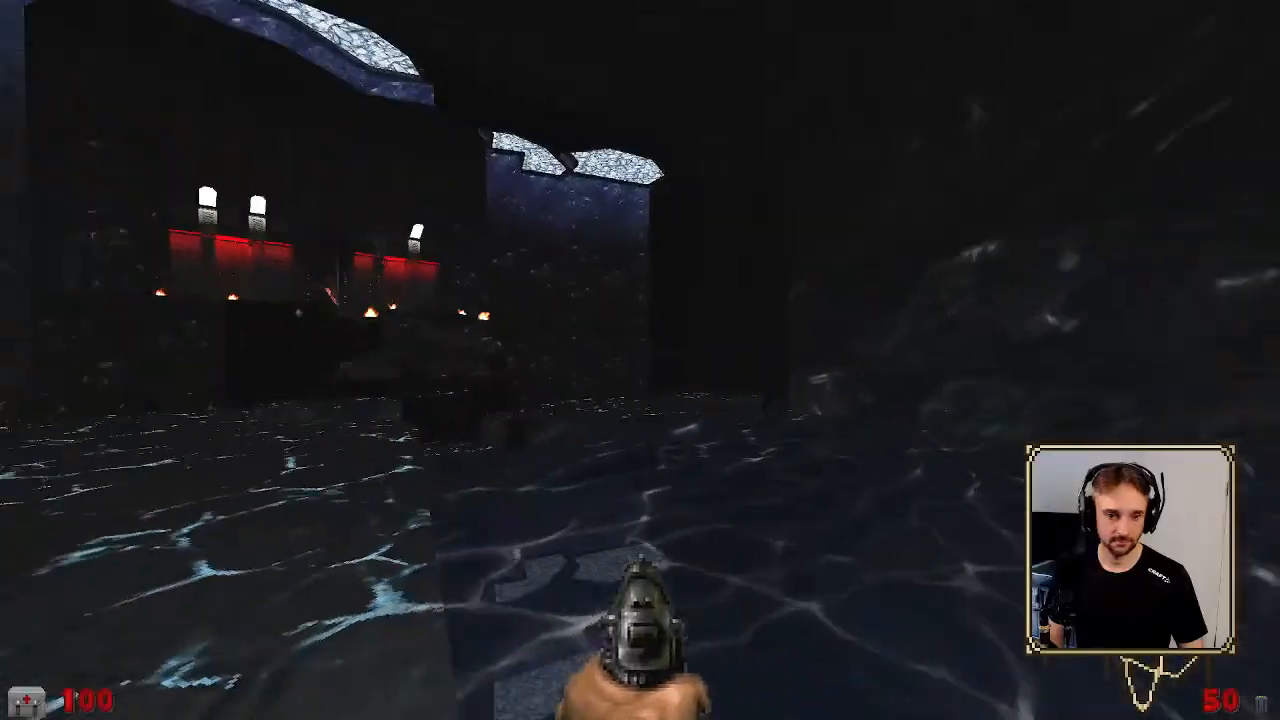
Playtest the approach along the broken ice path, shooting at the flying Lost Soul on the way to the ledge
key(w)
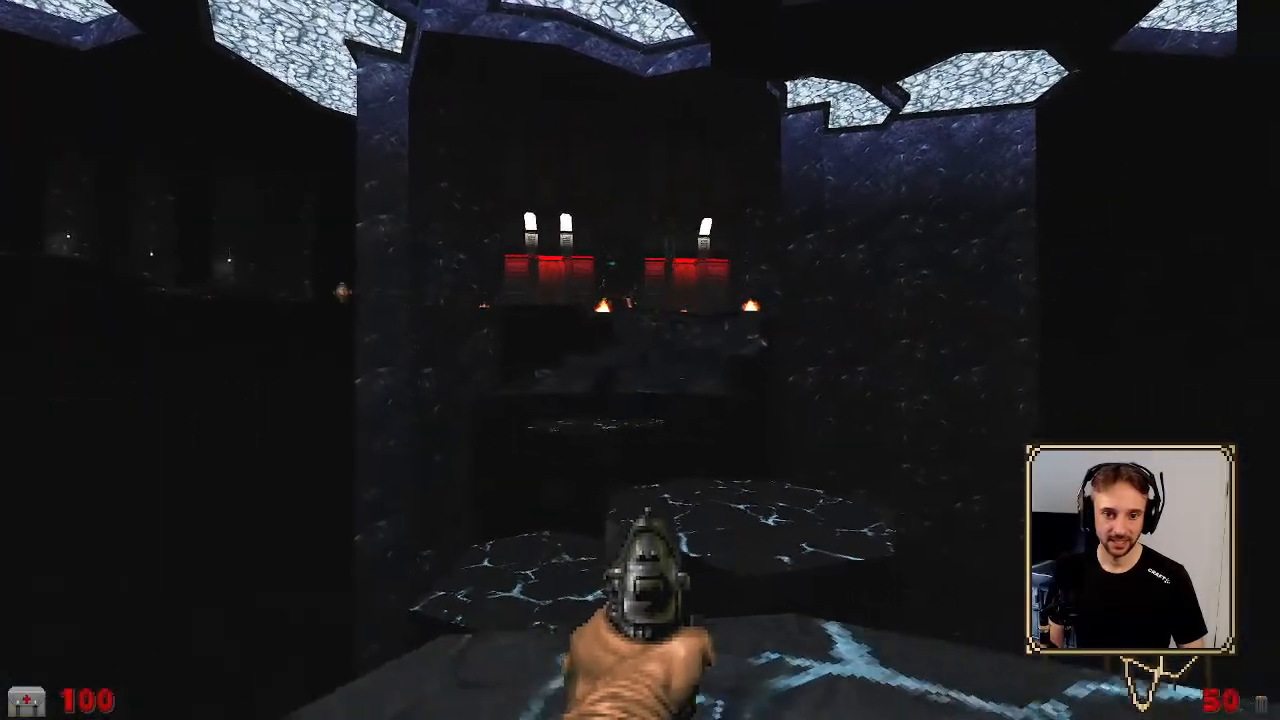
key(s)
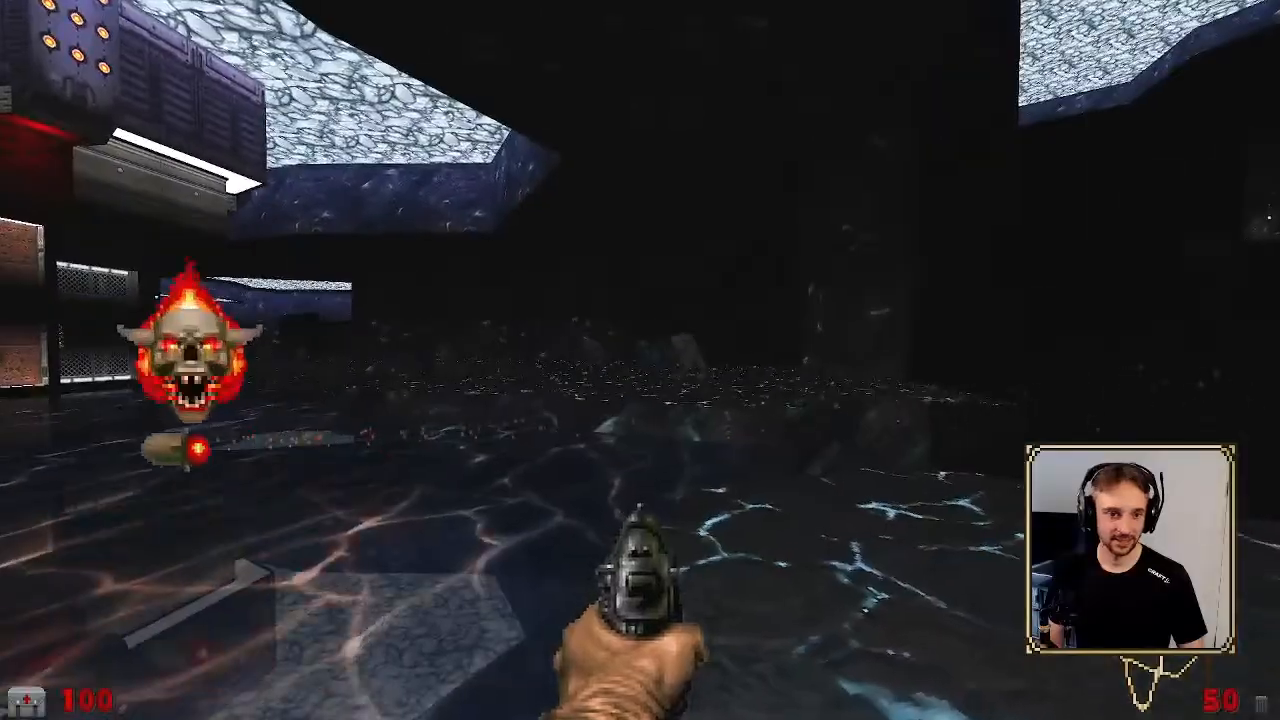
key(s)
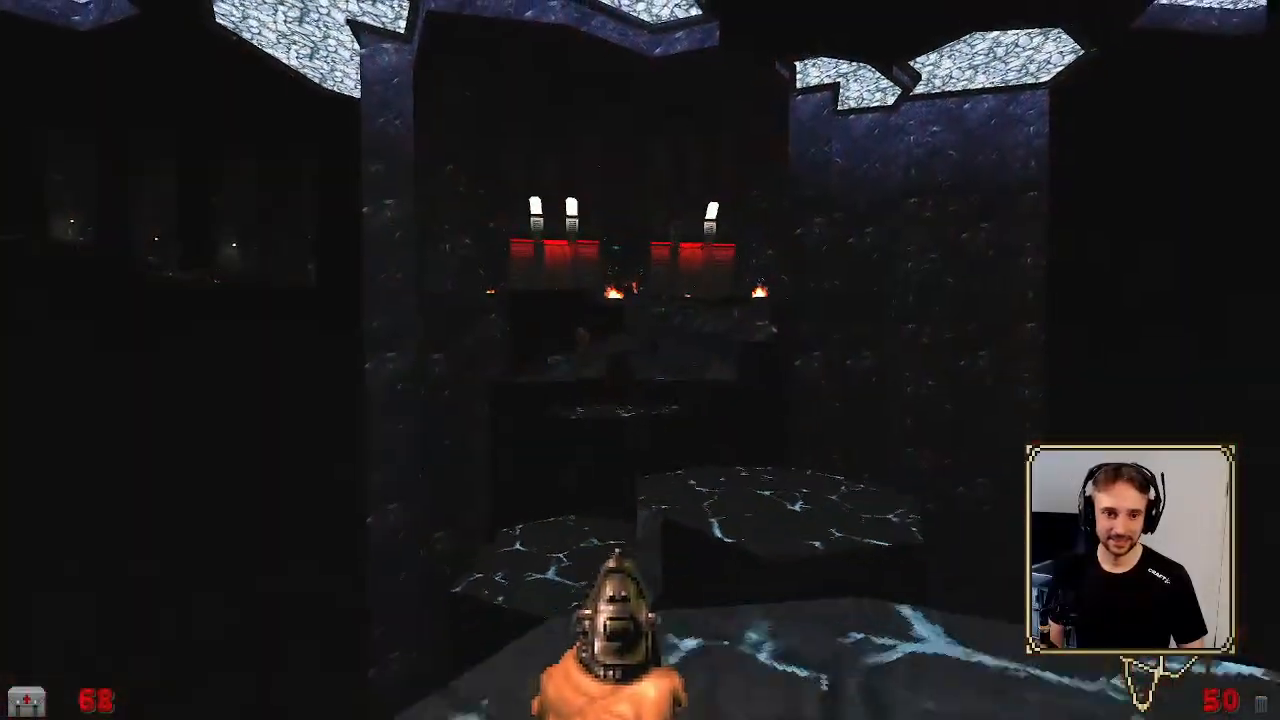
key(s)
click(640, 360)
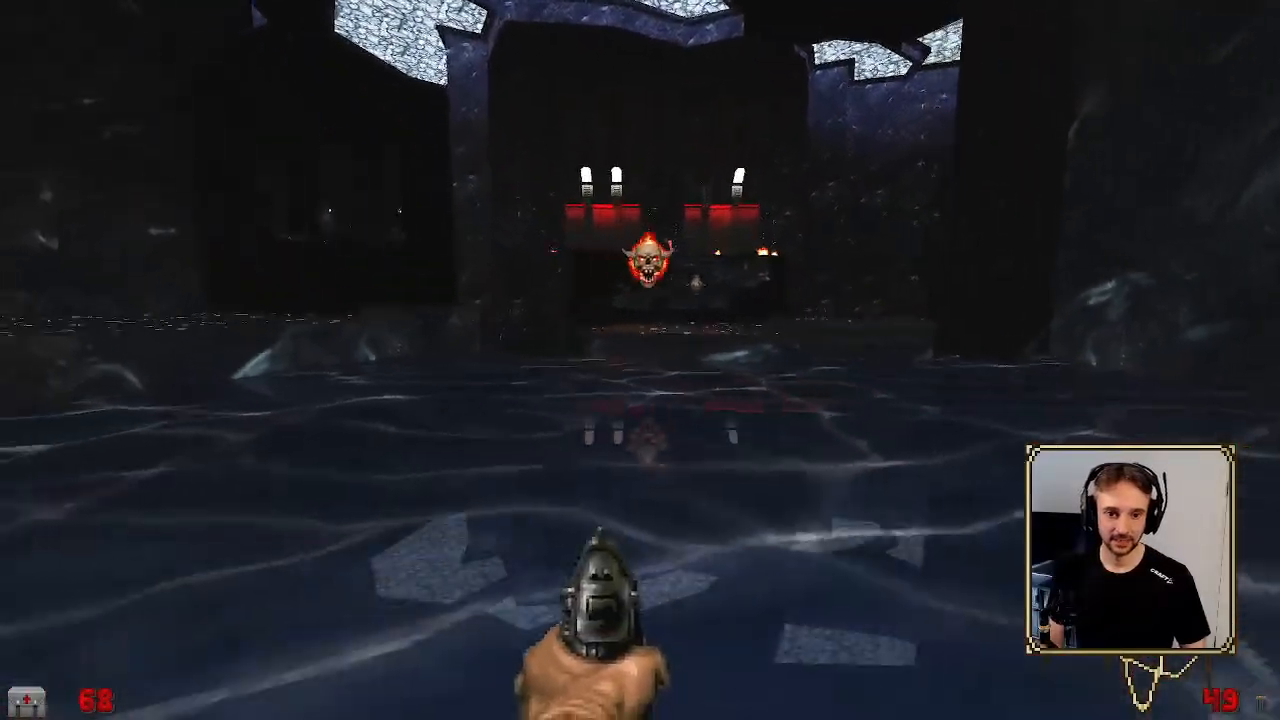
key(w)
key(w)
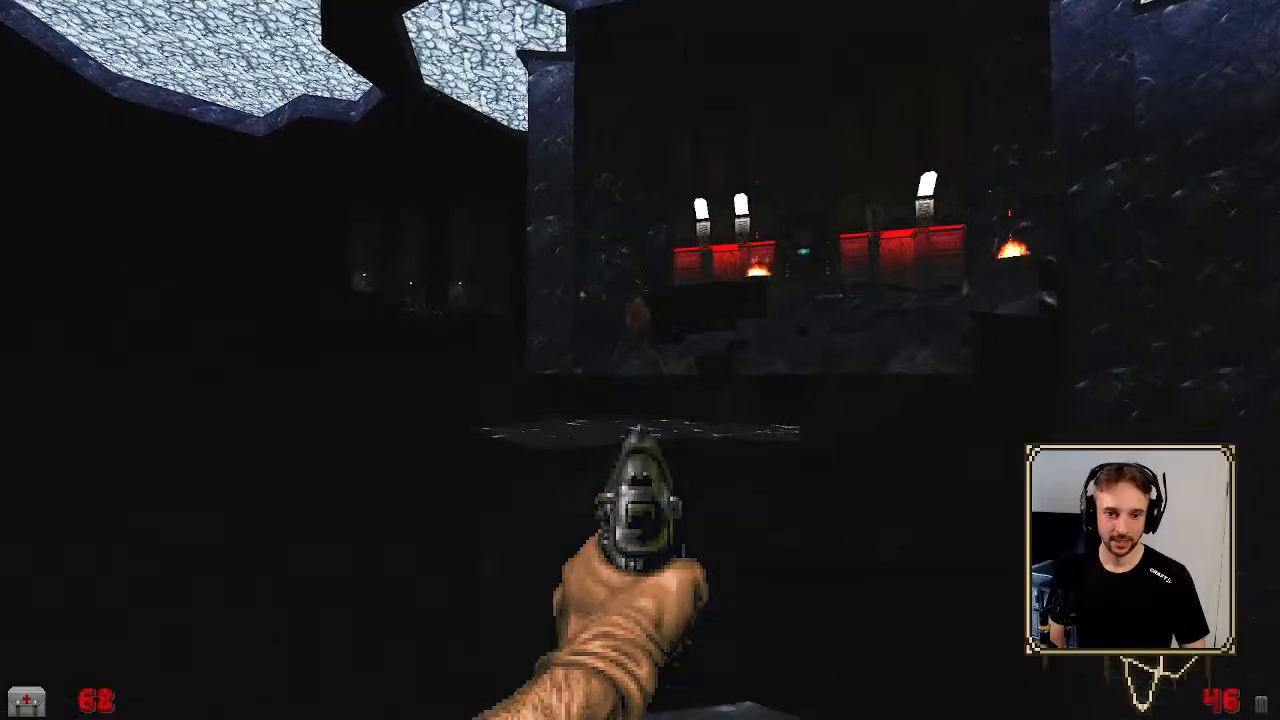
key(w)
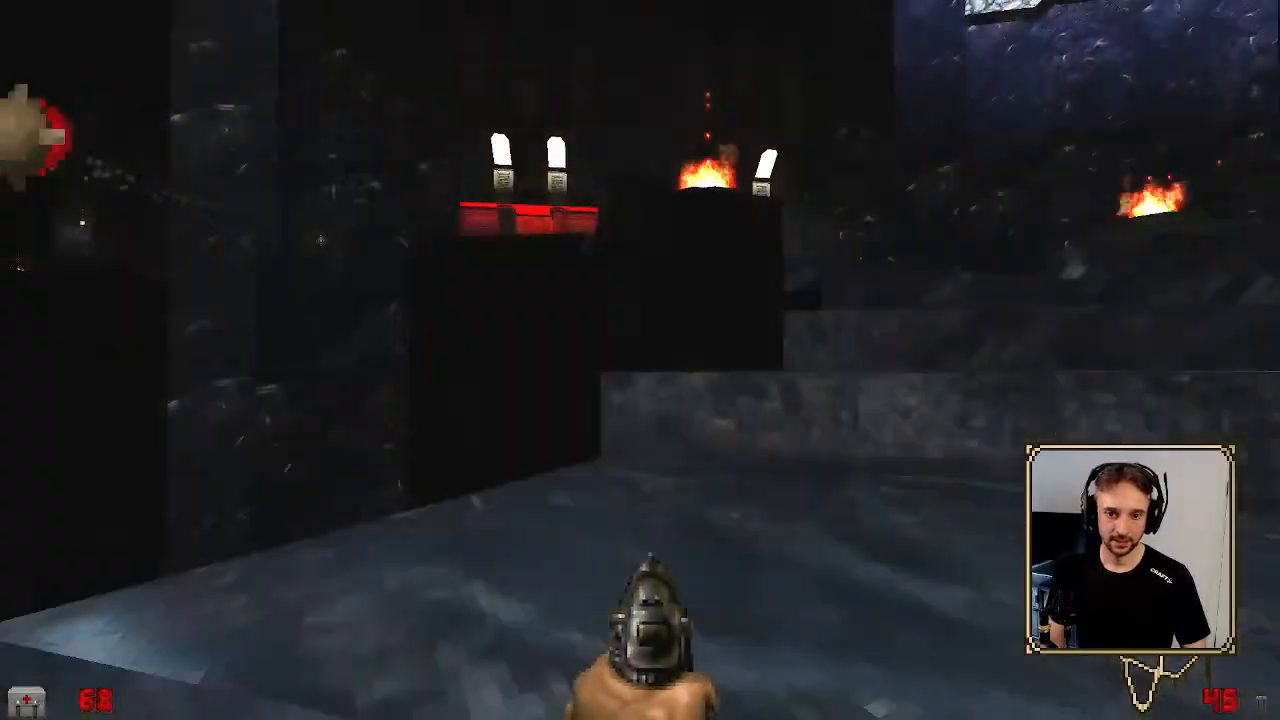
Playtest the icy ledge by climbing onto it and shooting the RocketGuy in front of the hall entrance
key(w)
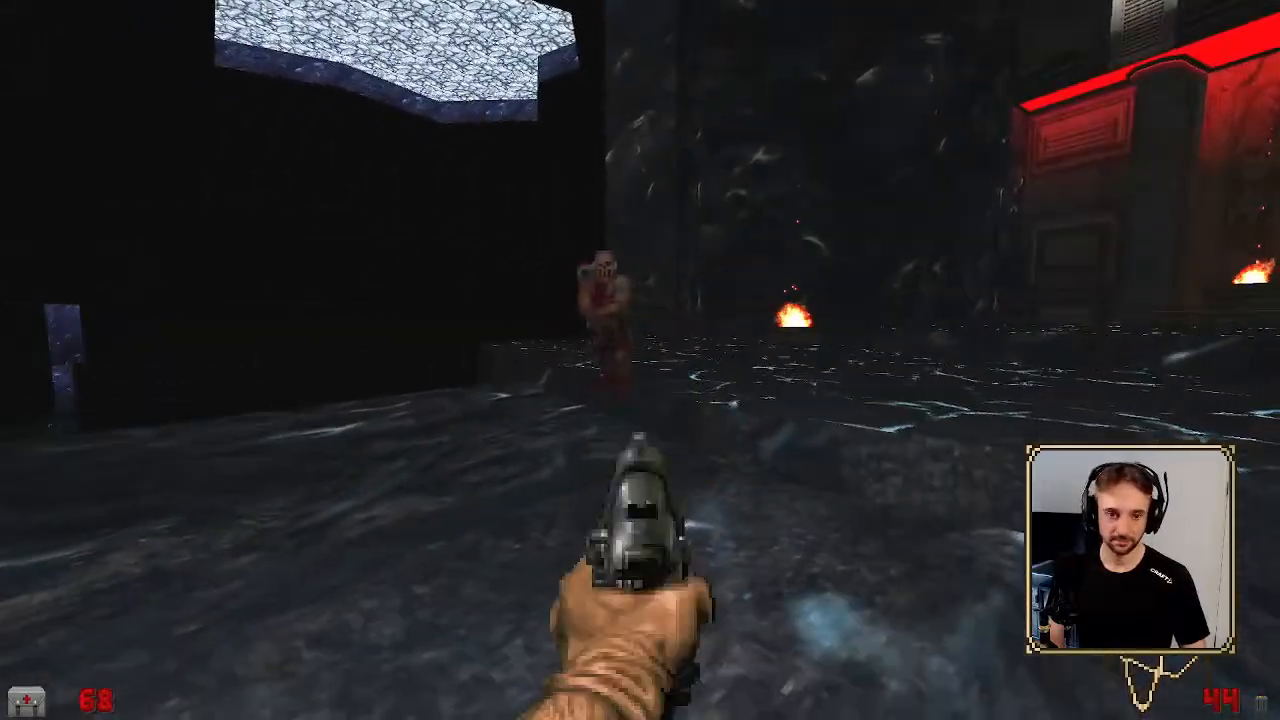
key(a)
click(640, 360)
click(640, 360)
click(640, 360)
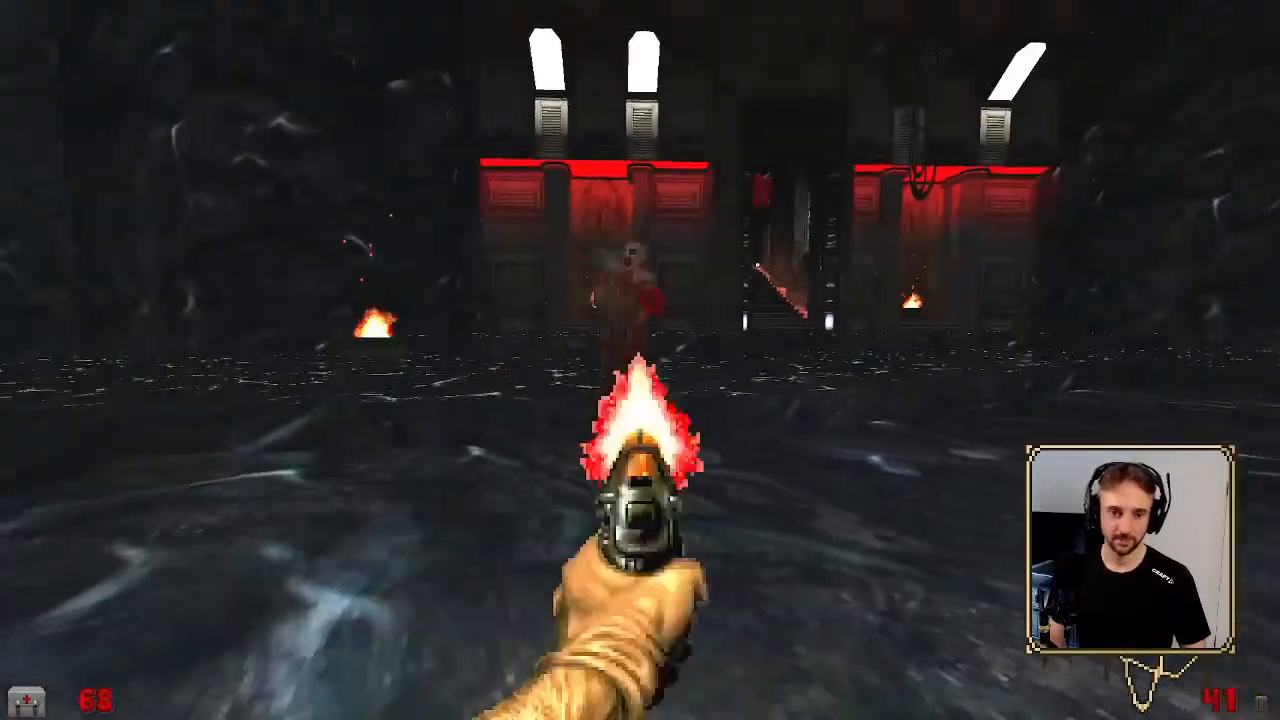
click(640, 360)
key(w)
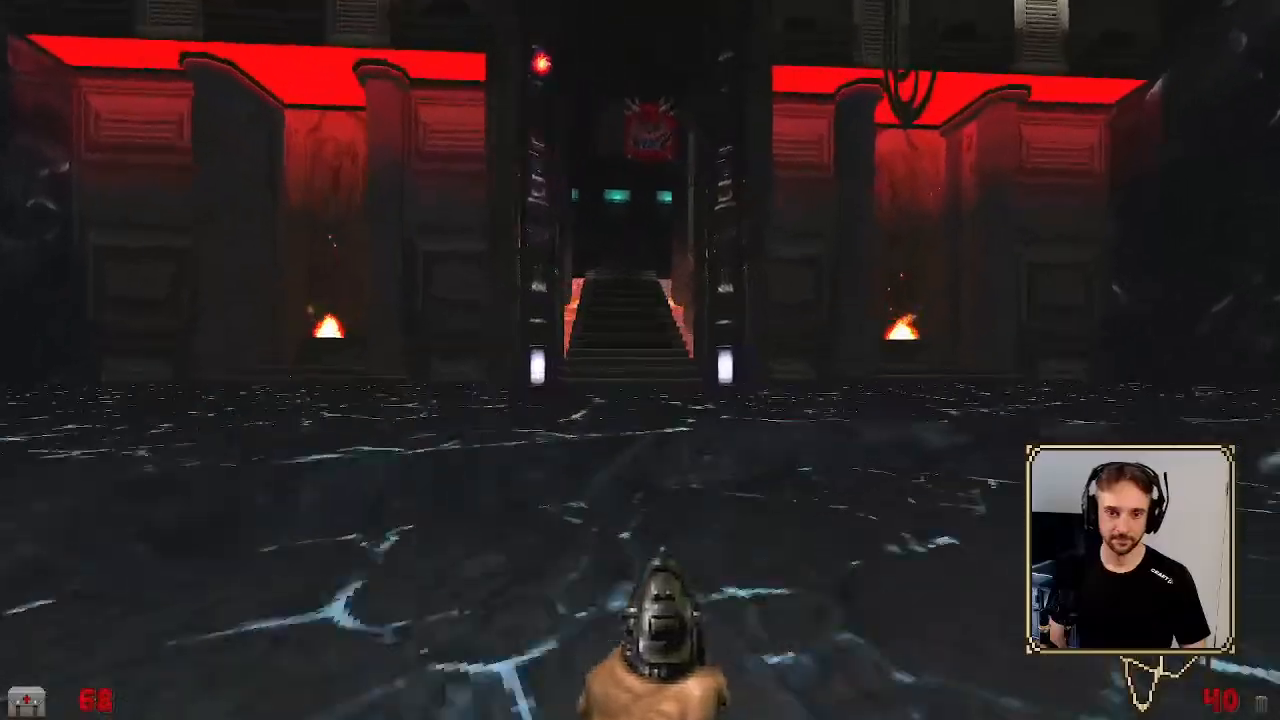
Playtest the lava staircase and the pentagram hall with its monsters, and quit the game back to the editor
key(s)
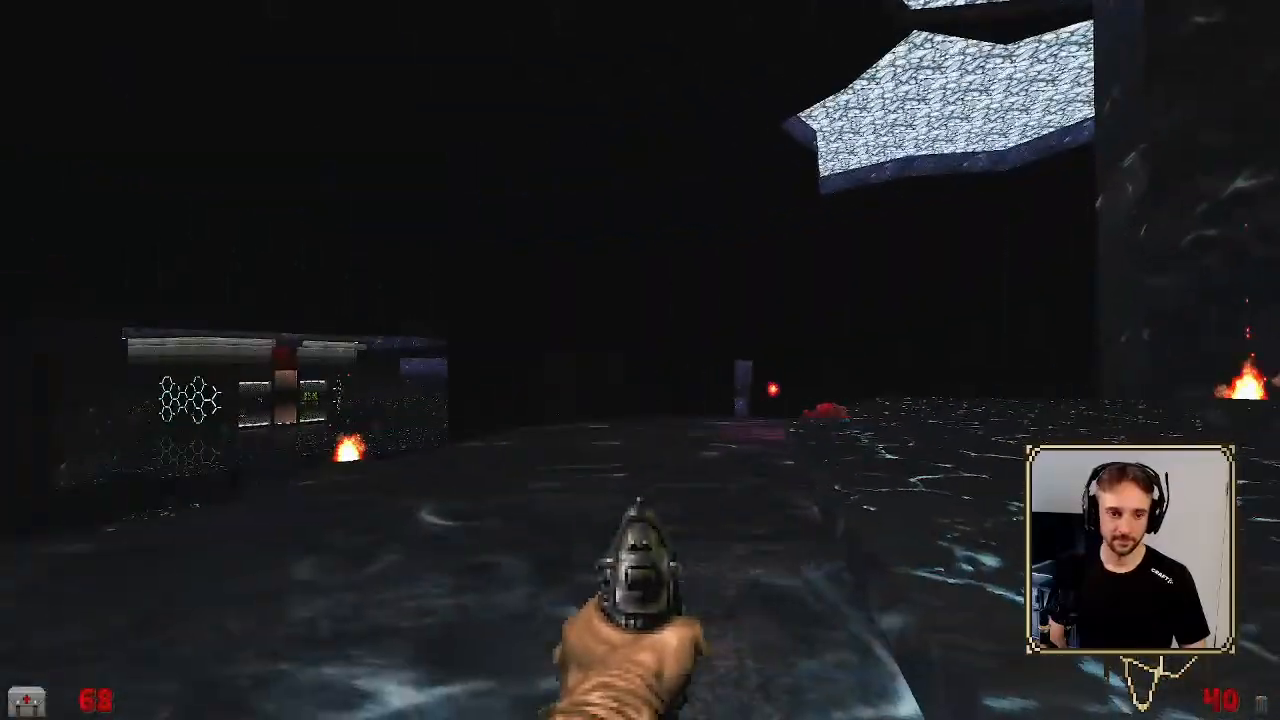
key(w)
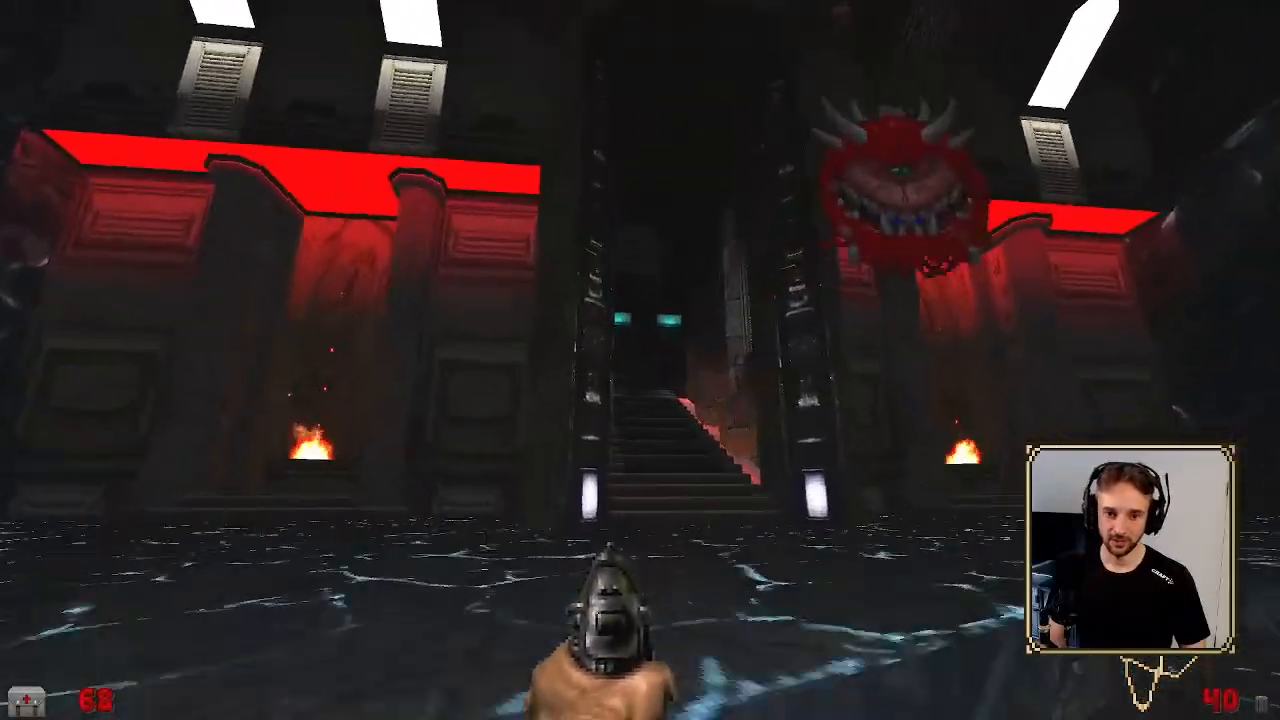
key(w)
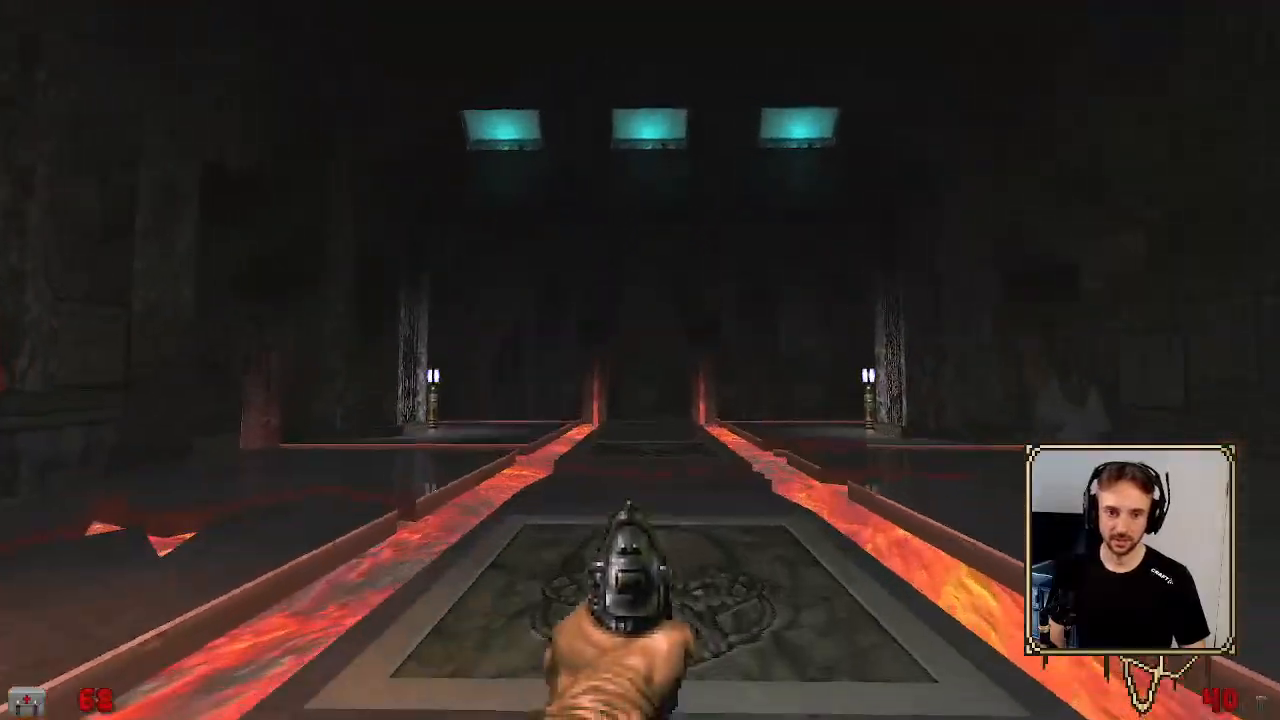
key(s)
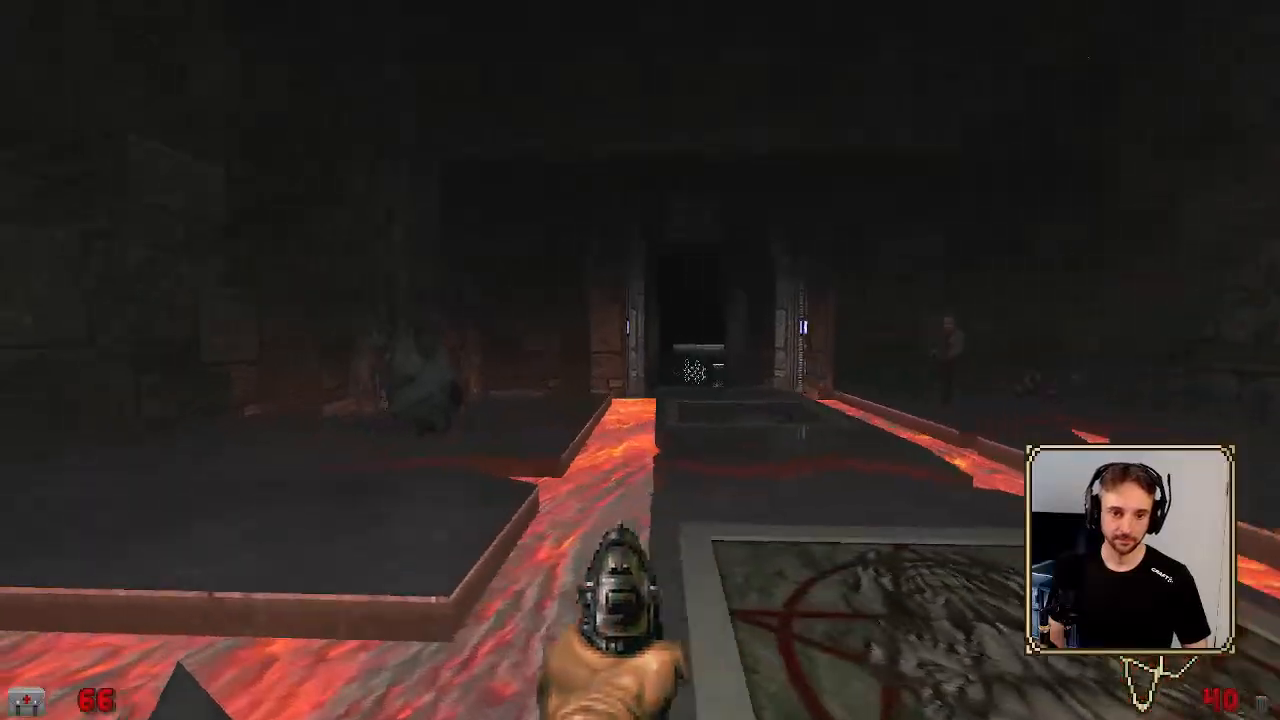
key(Escape)
key(Return)
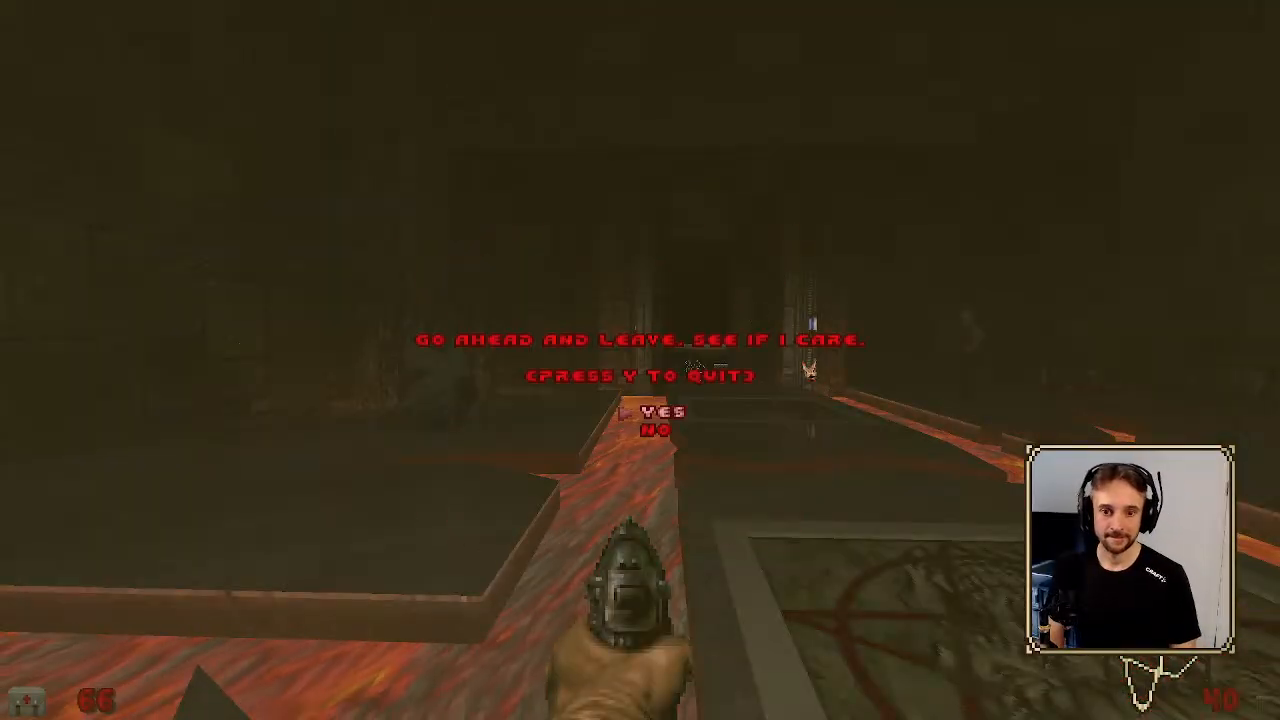
key(y)
Inspect the ledge, staircase, pentagram hall and cave view again in the 2D map and in 3D, and save the map
scroll(540, 250, down, 5)
scroll(603, 330, up, 3)
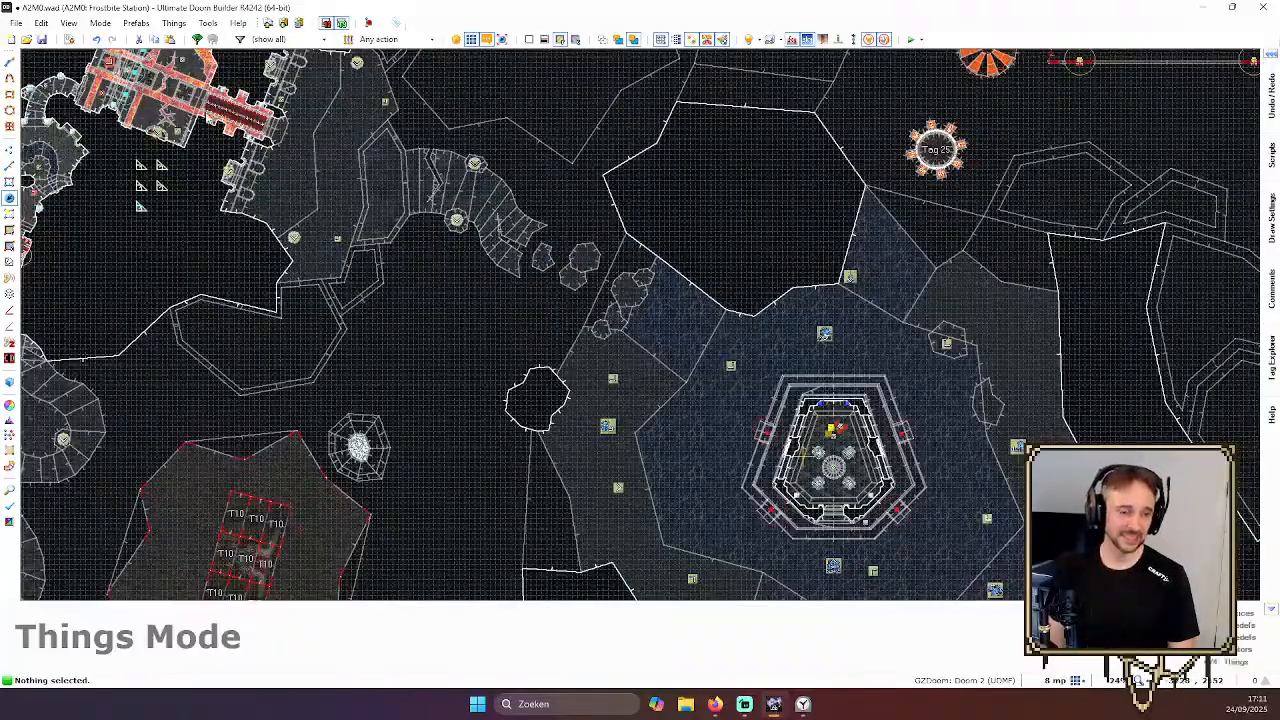
scroll(215, 137, up, 5)
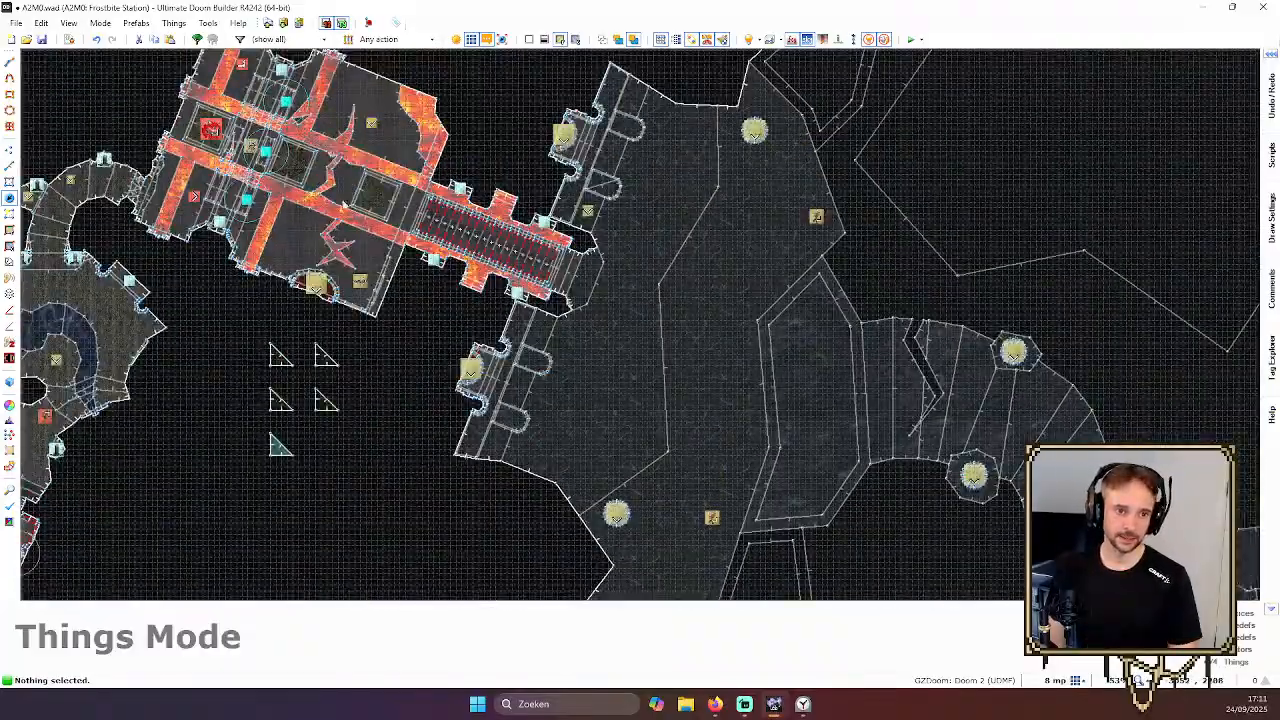
scroll(322, 195, up, 1)
scroll(295, 220, down, 3)
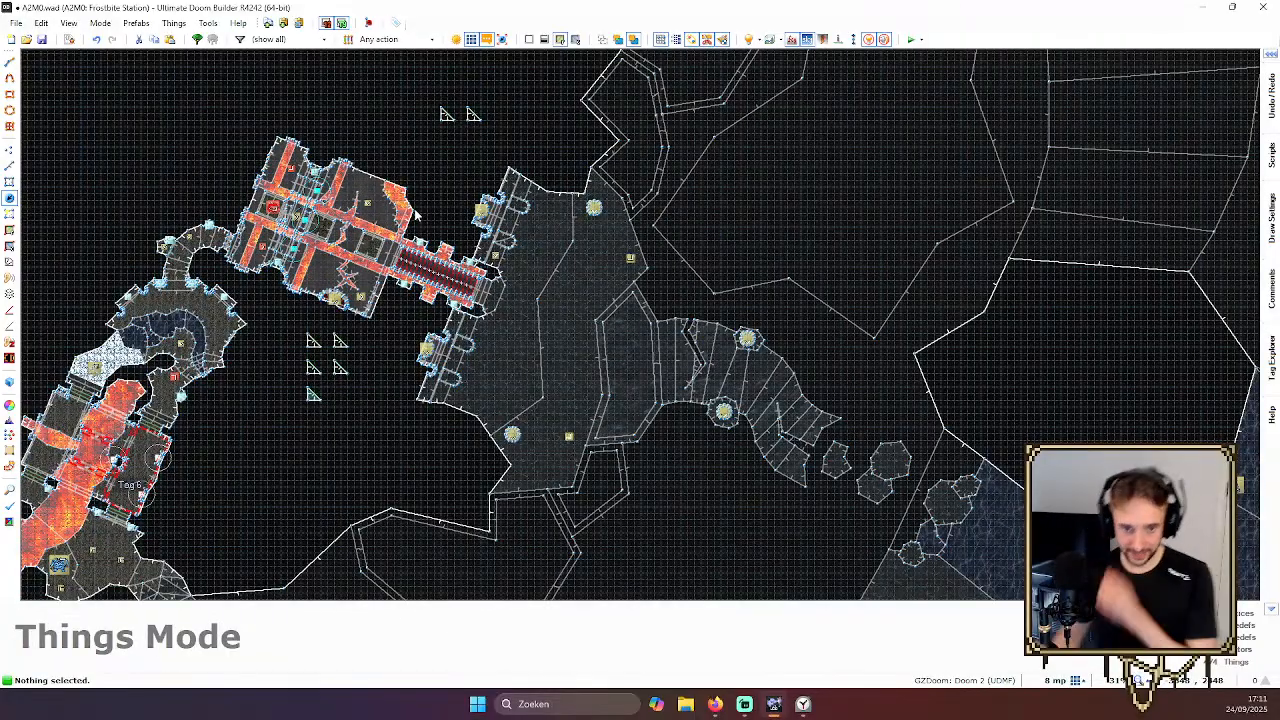
scroll(670, 325, up, 2)
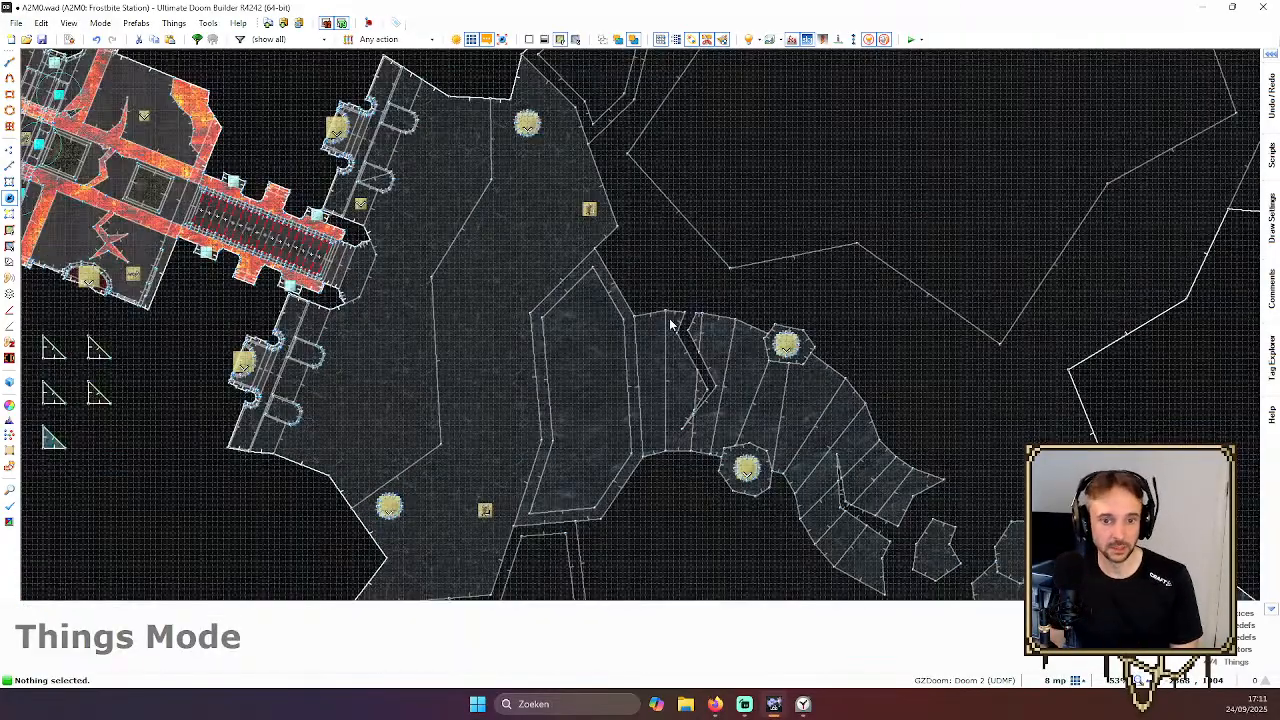
key(w)
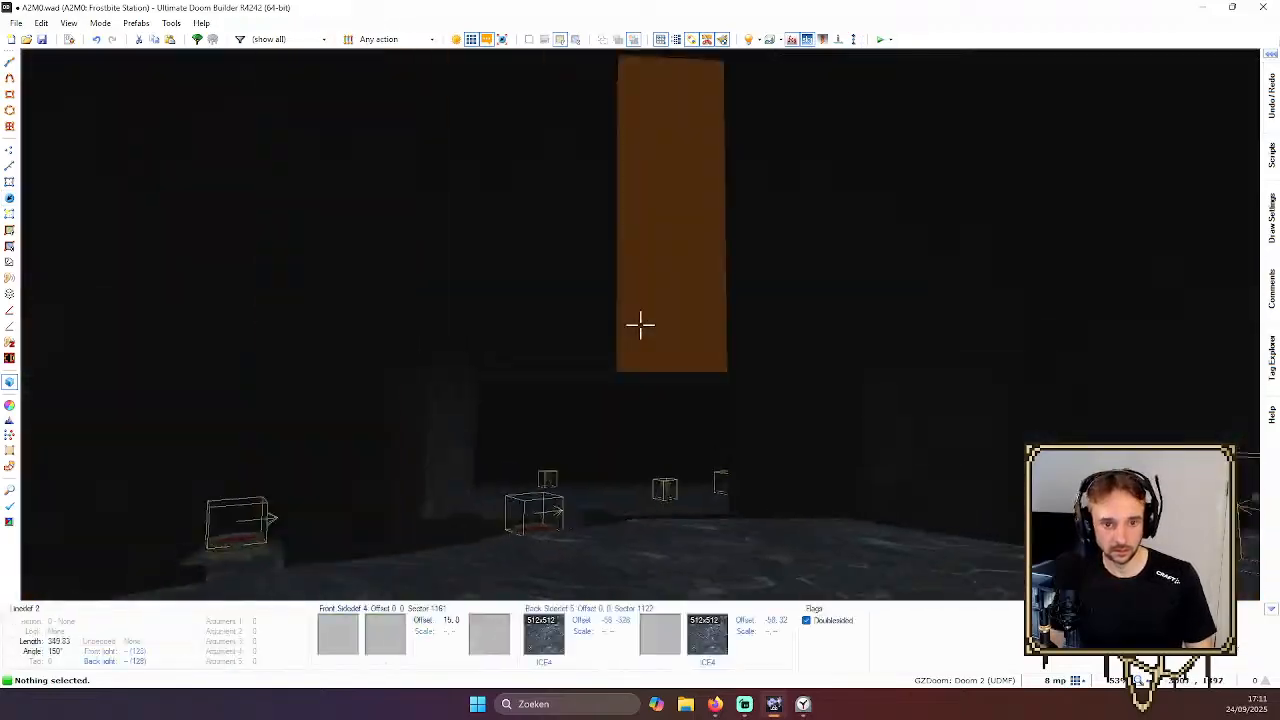
key(d)
key(e)
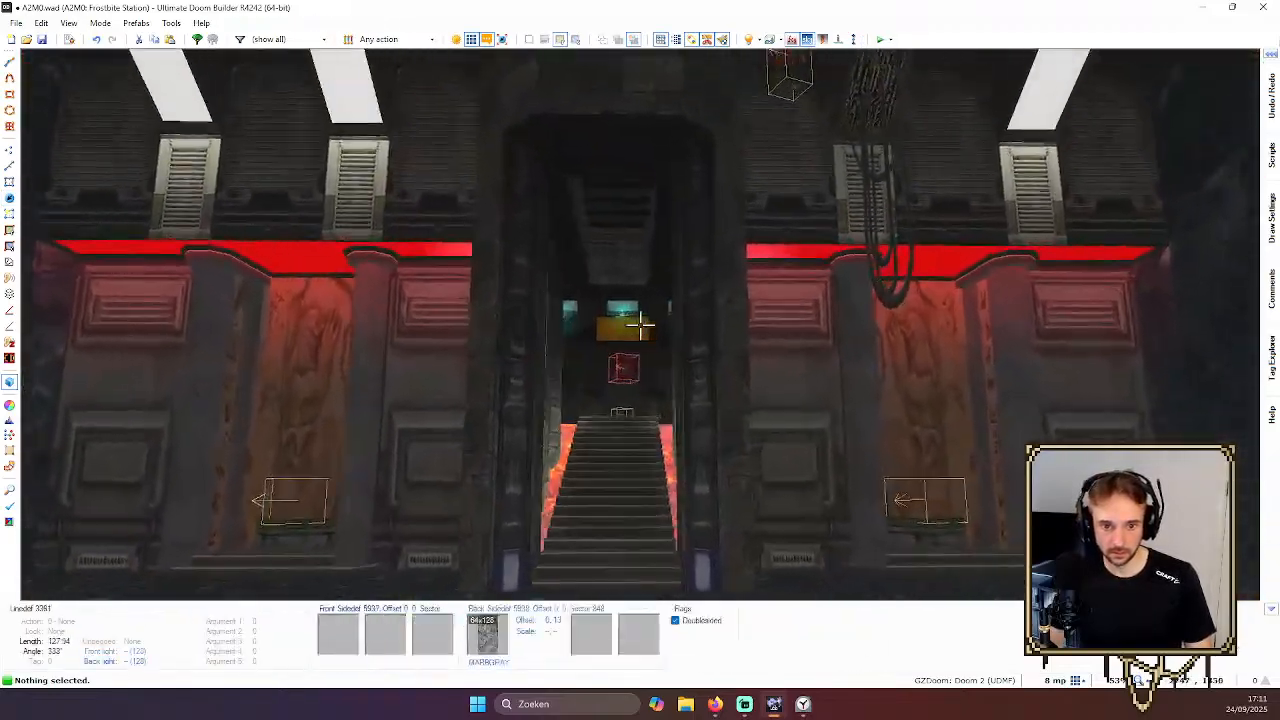
key(w)
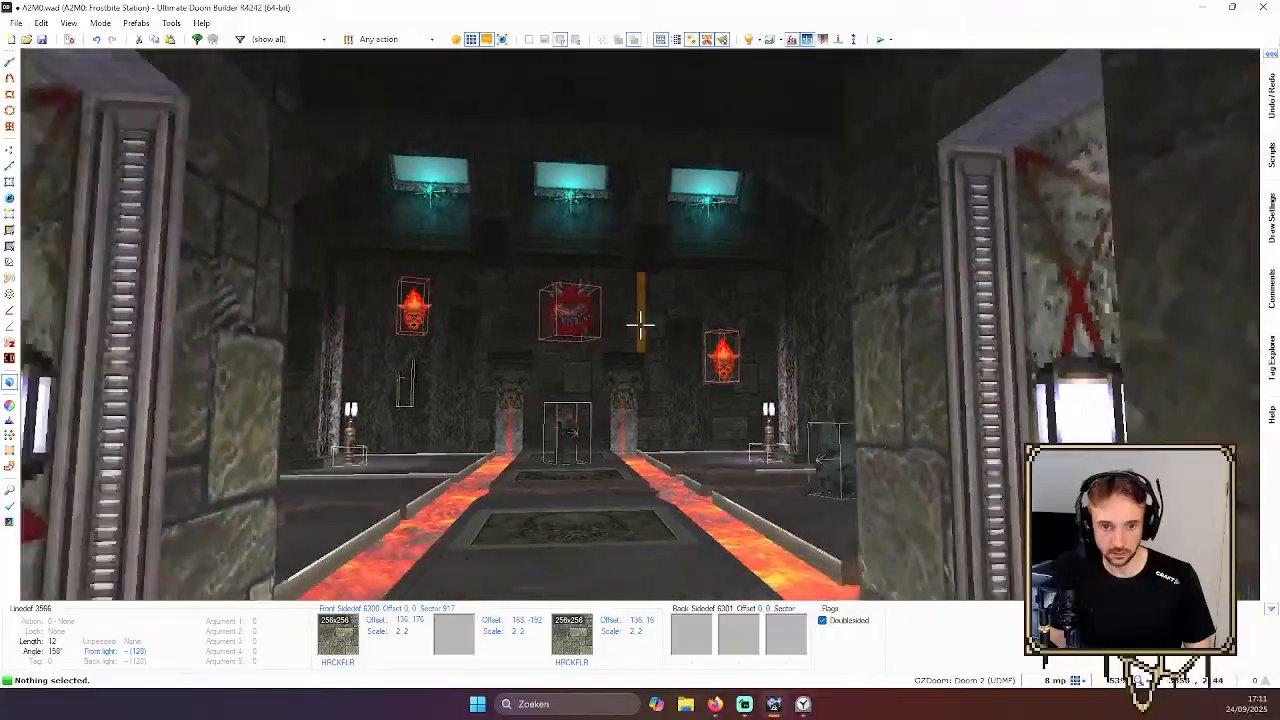
key(s)
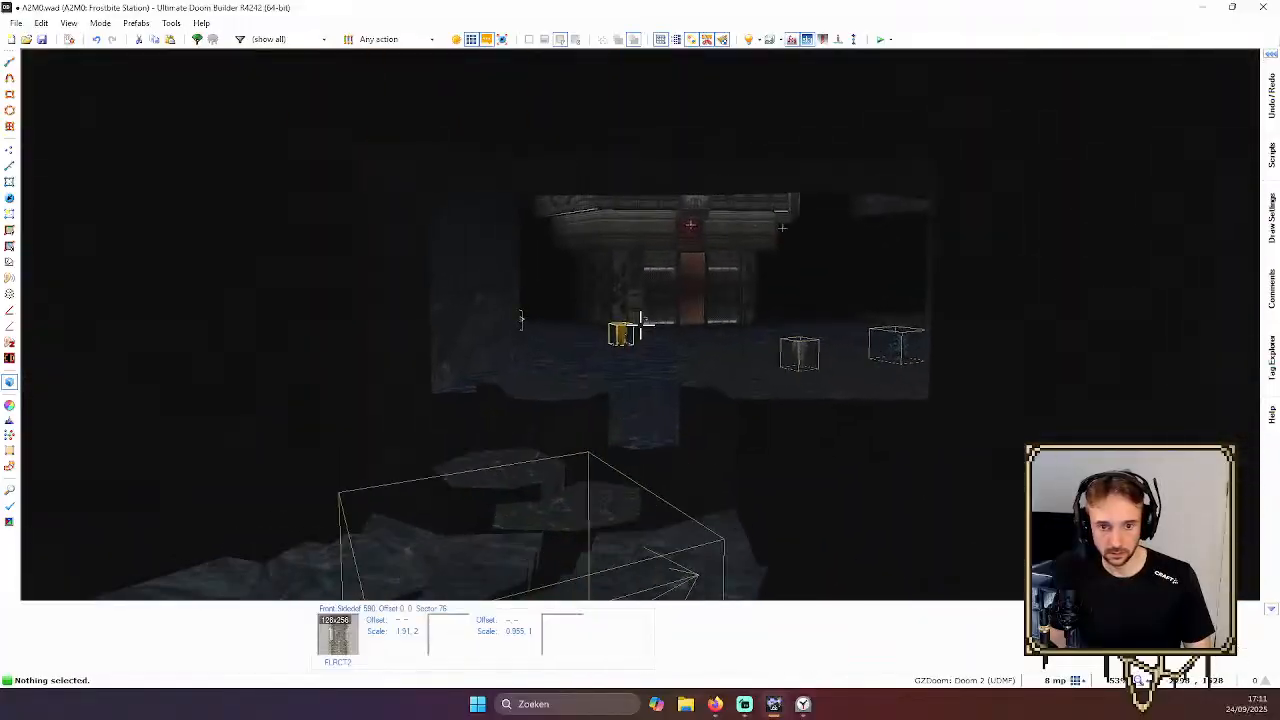
key(w)
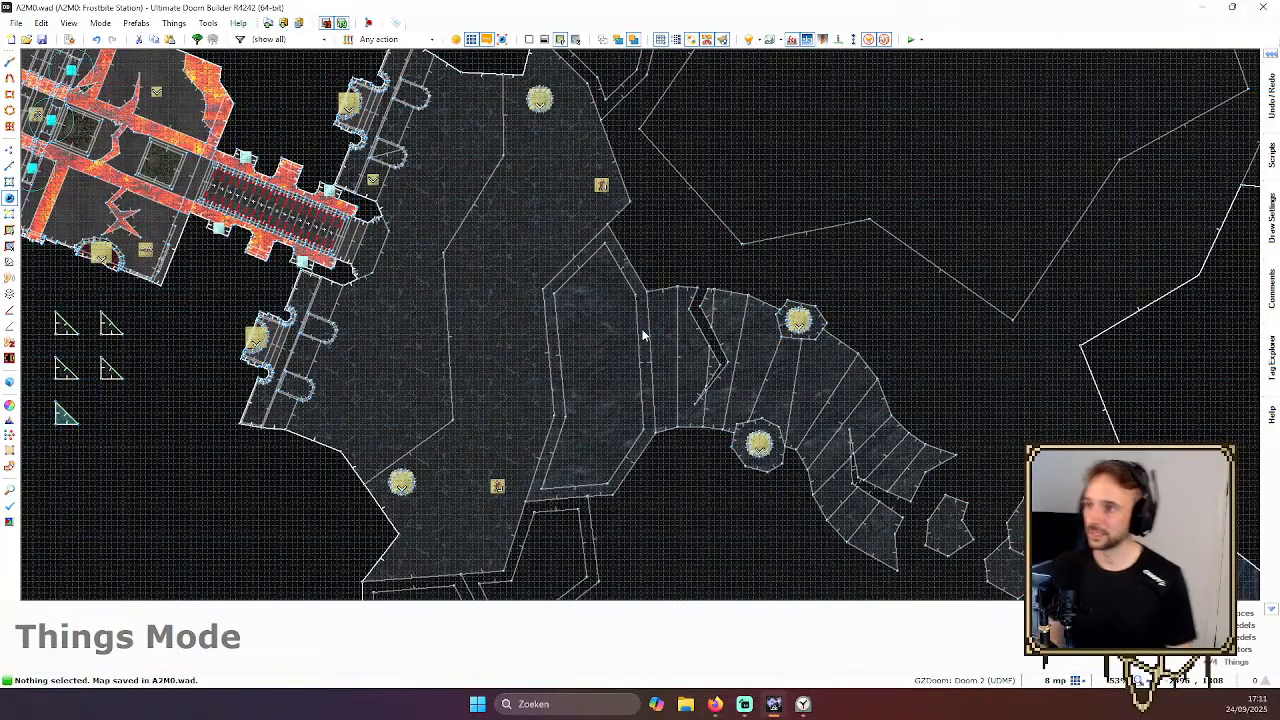
Insert a new thing on the pentagram hall's upper floor area beside the lava pool, with its angle set to 270
scroll(590, 88, down, 5)
scroll(452, 306, up, 4)
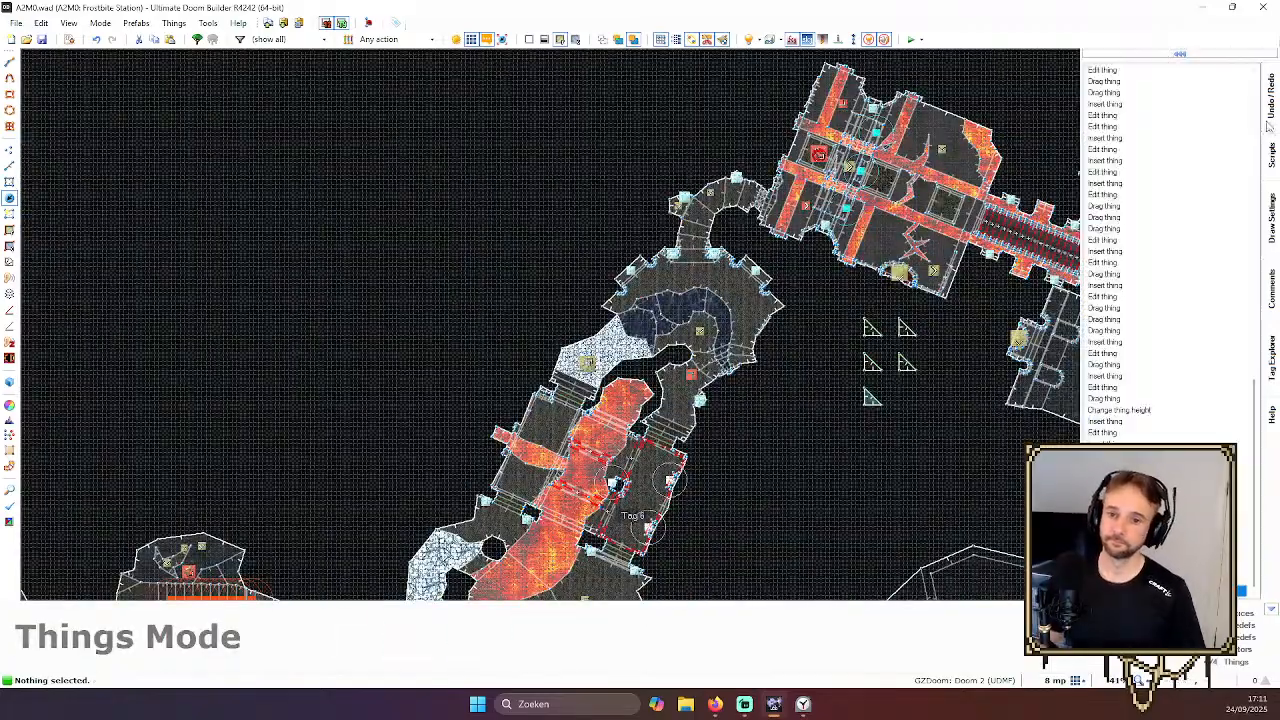
scroll(796, 265, up, 8)
scroll(796, 265, down, 6)
scroll(752, 137, up, 4)
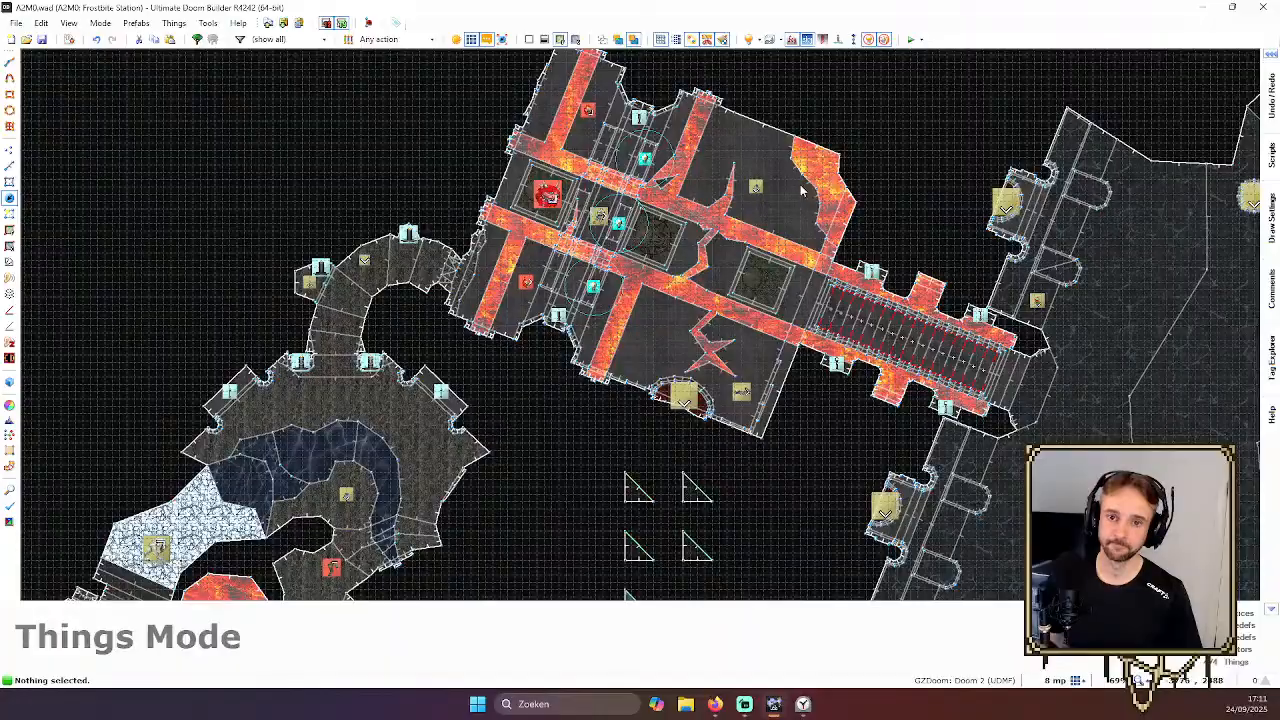
key(t)
right_click(748, 122)
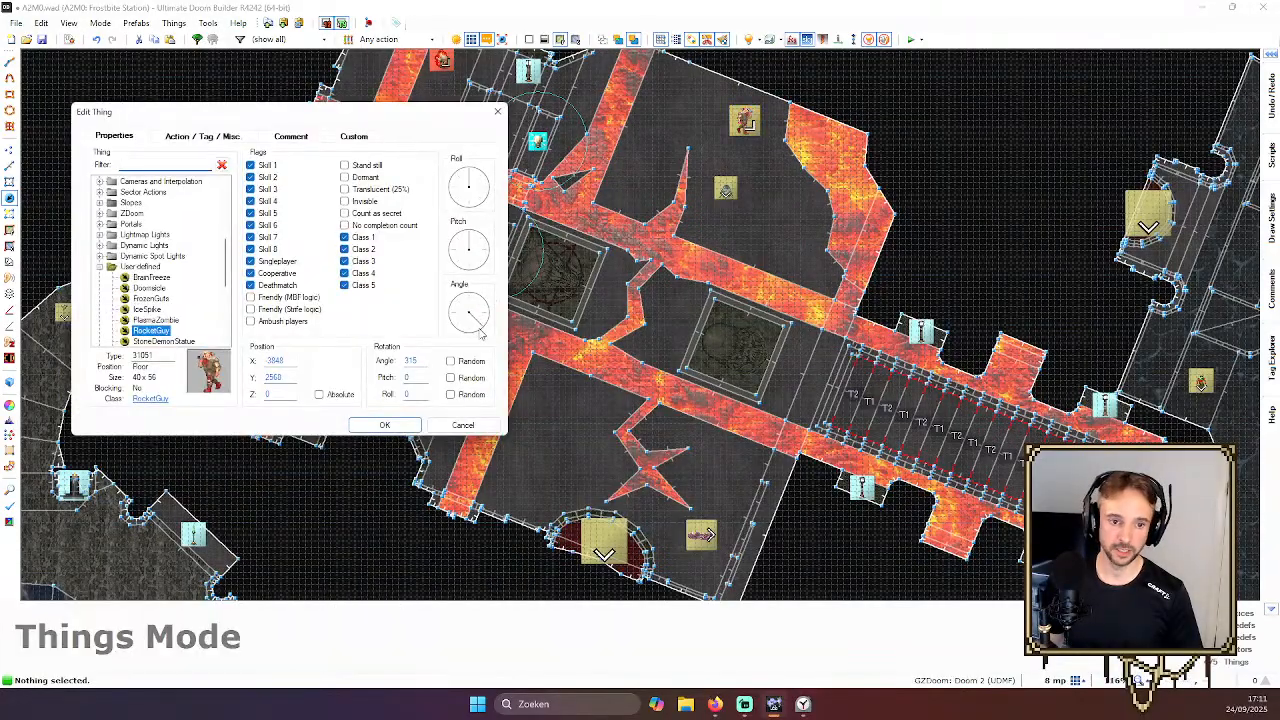
click(470, 328)
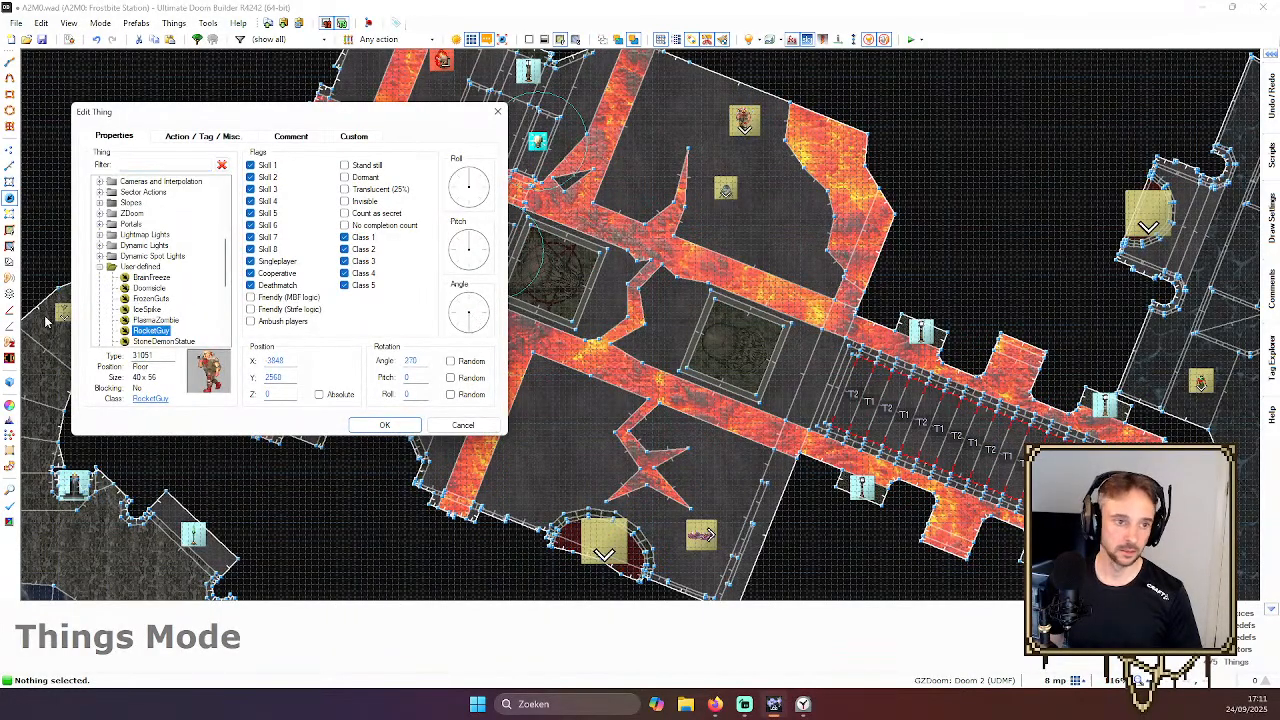
Set the type of the new thing beside the lava pool to the regular Demon monster
scroll(140, 285, down, 5)
scroll(140, 285, up, 3)
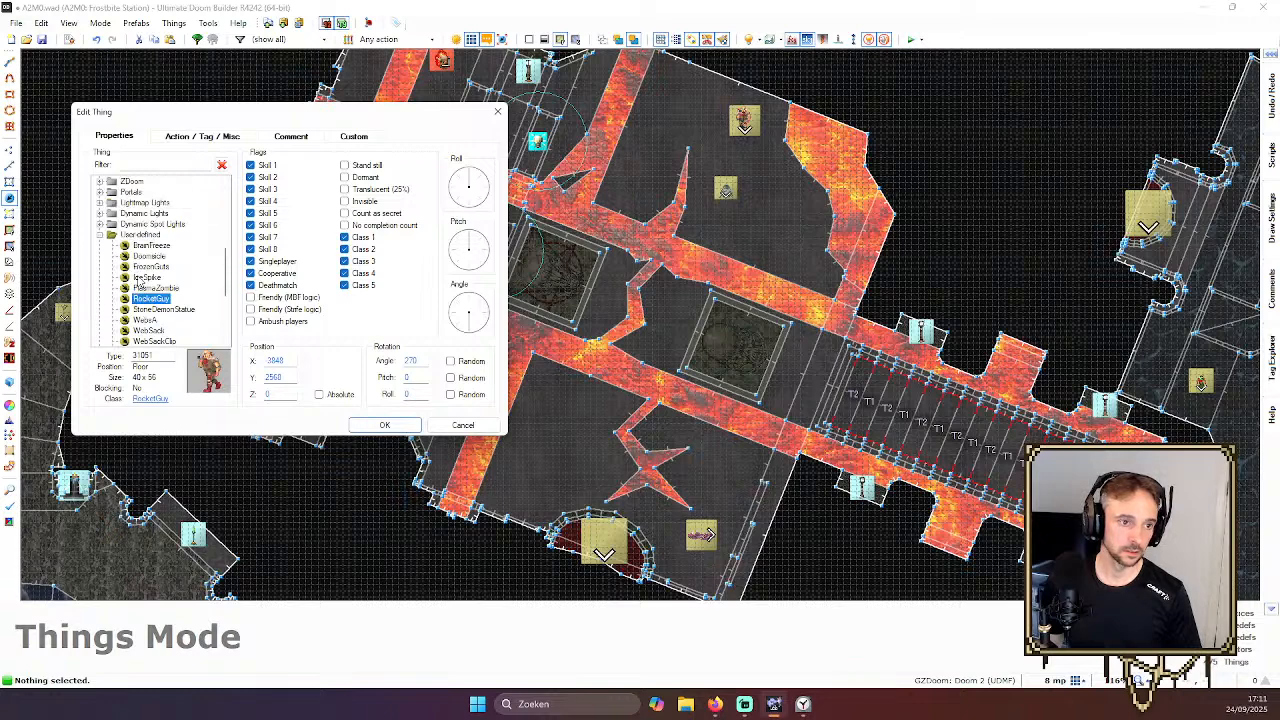
scroll(120, 252, up, 5)
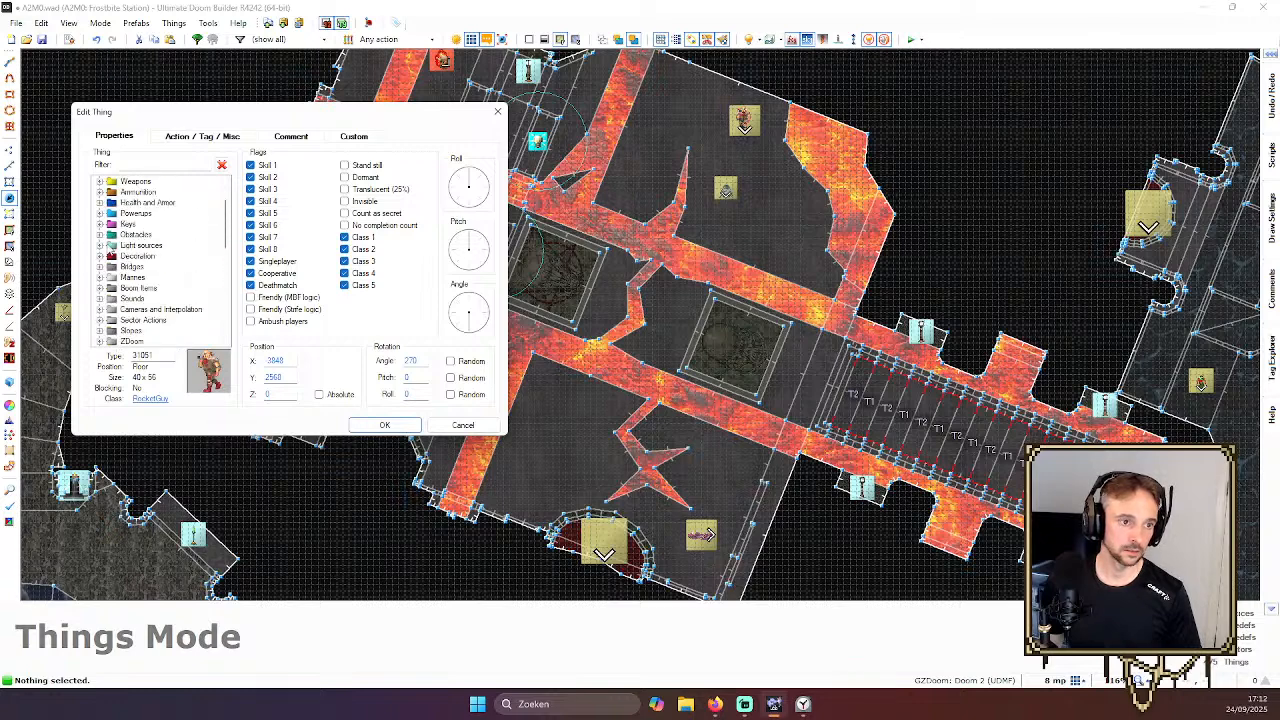
scroll(96, 240, up, 1)
click(99, 203)
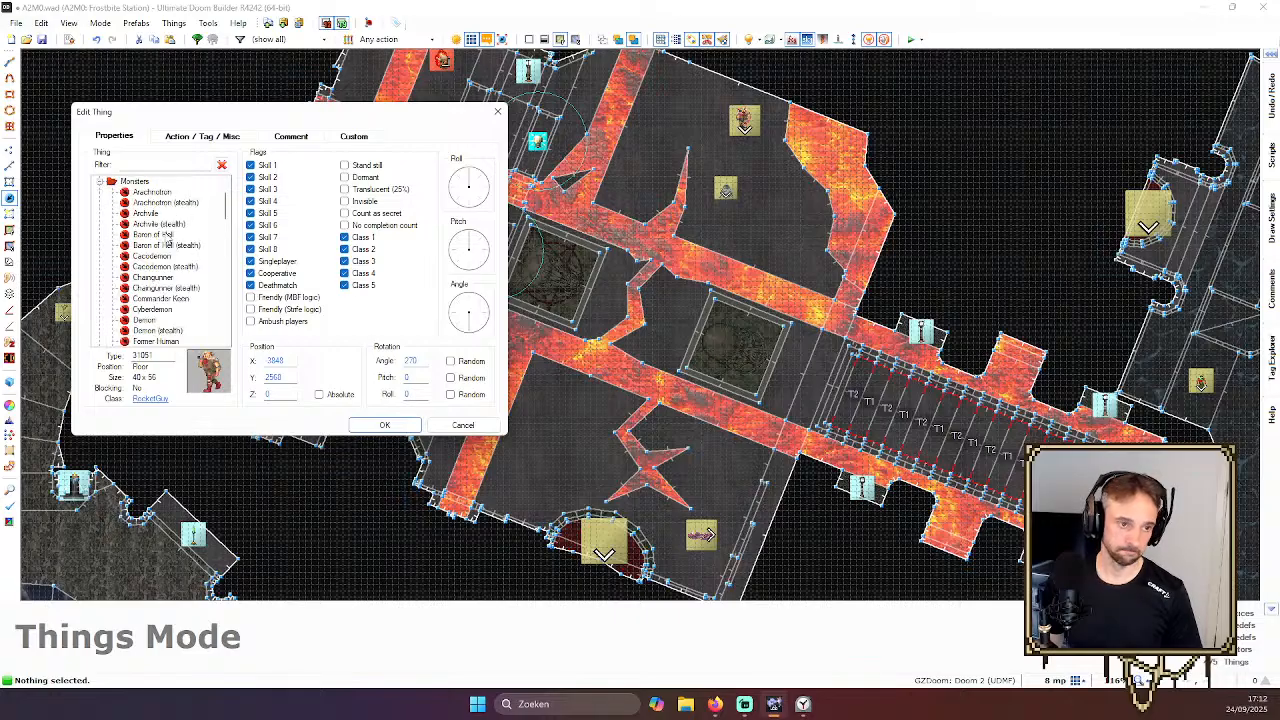
click(145, 320)
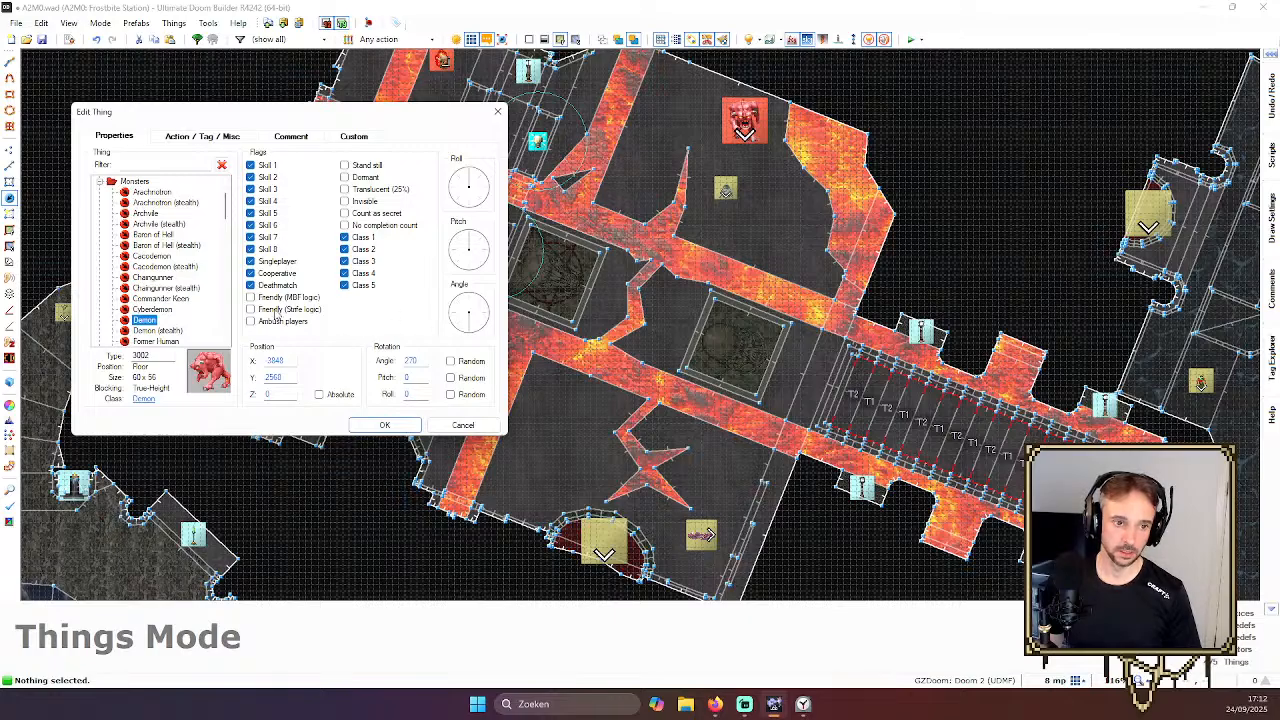
click(384, 425)
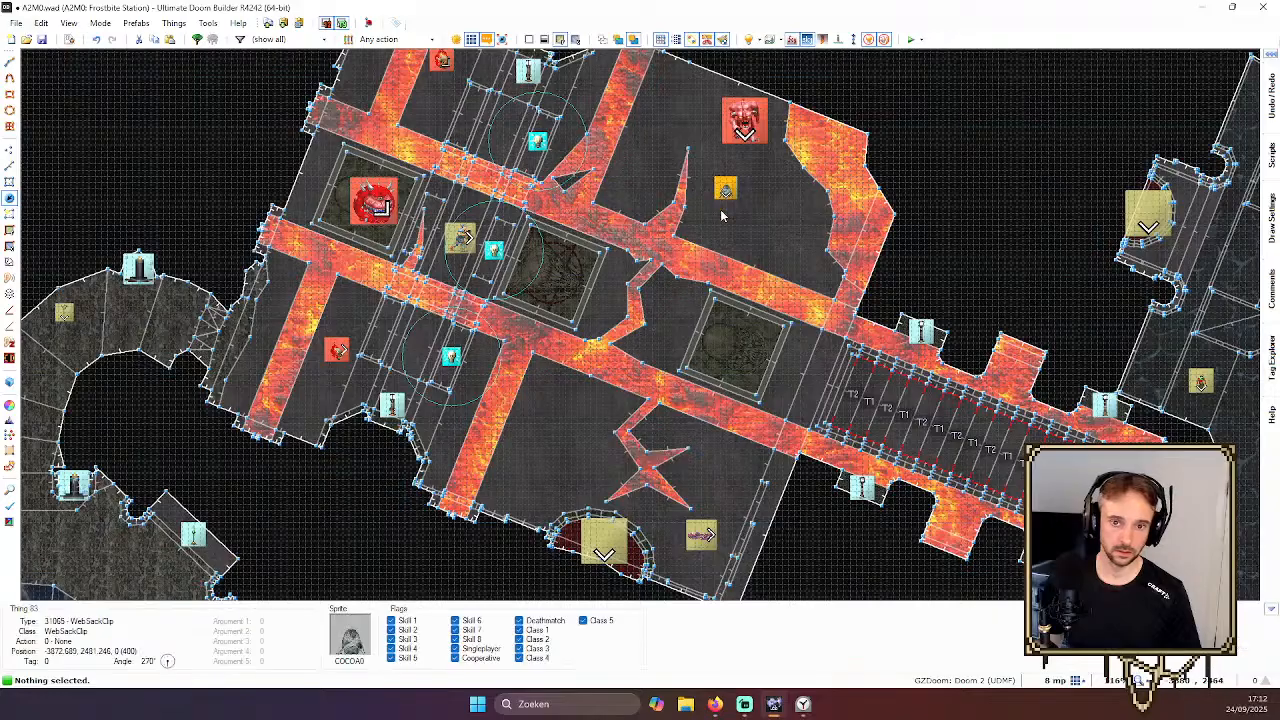
Insert another Demon on the opposite side of the pentagram hall, beside the corpse near the blood alcove
scroll(720, 200, down, 3)
scroll(716, 312, up, 3)
scroll(716, 312, up, 1)
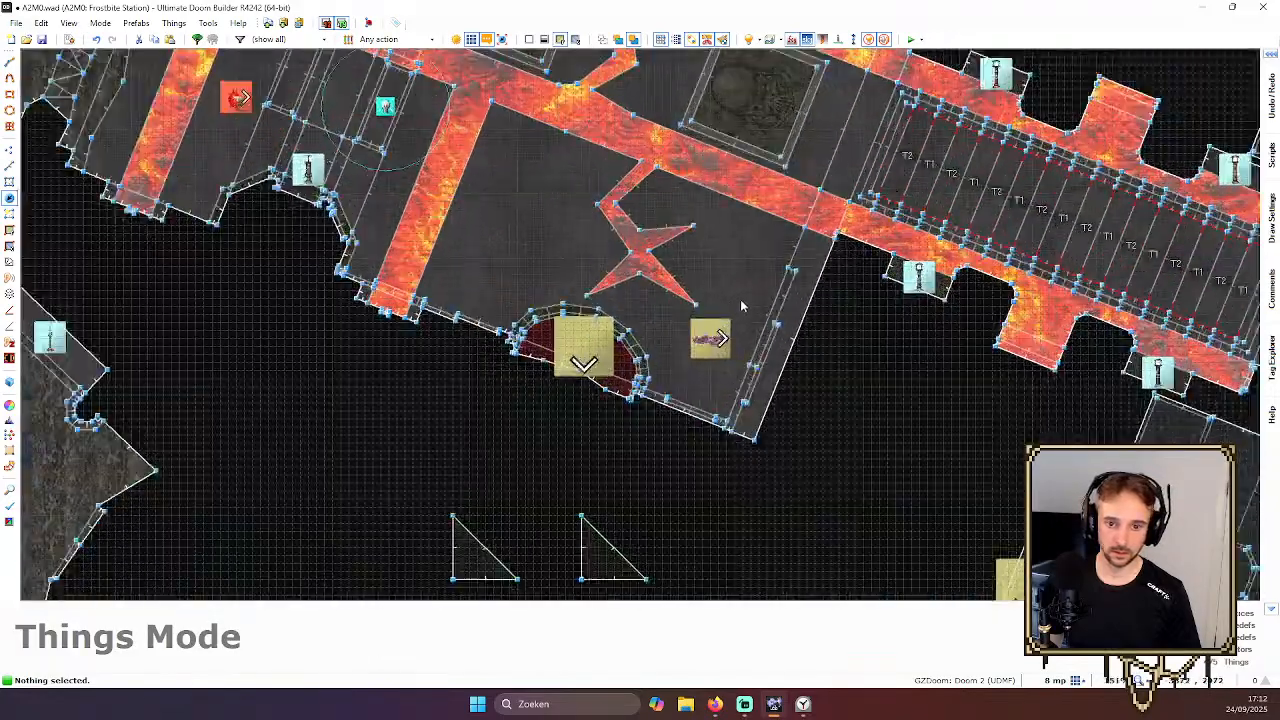
right_click(733, 305)
key(Escape)
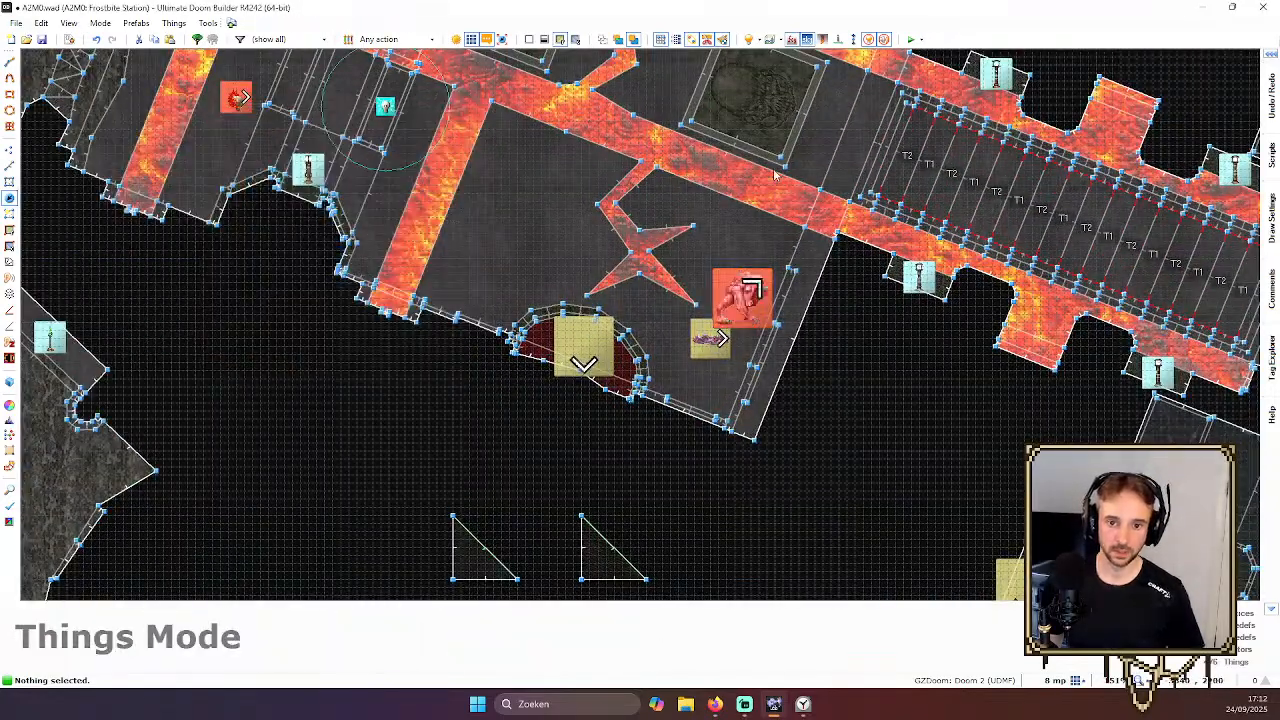
Inspect both Demons in the pentagram hall in 3D, including the view from the entrance, and save the map
key(q)
key(w)
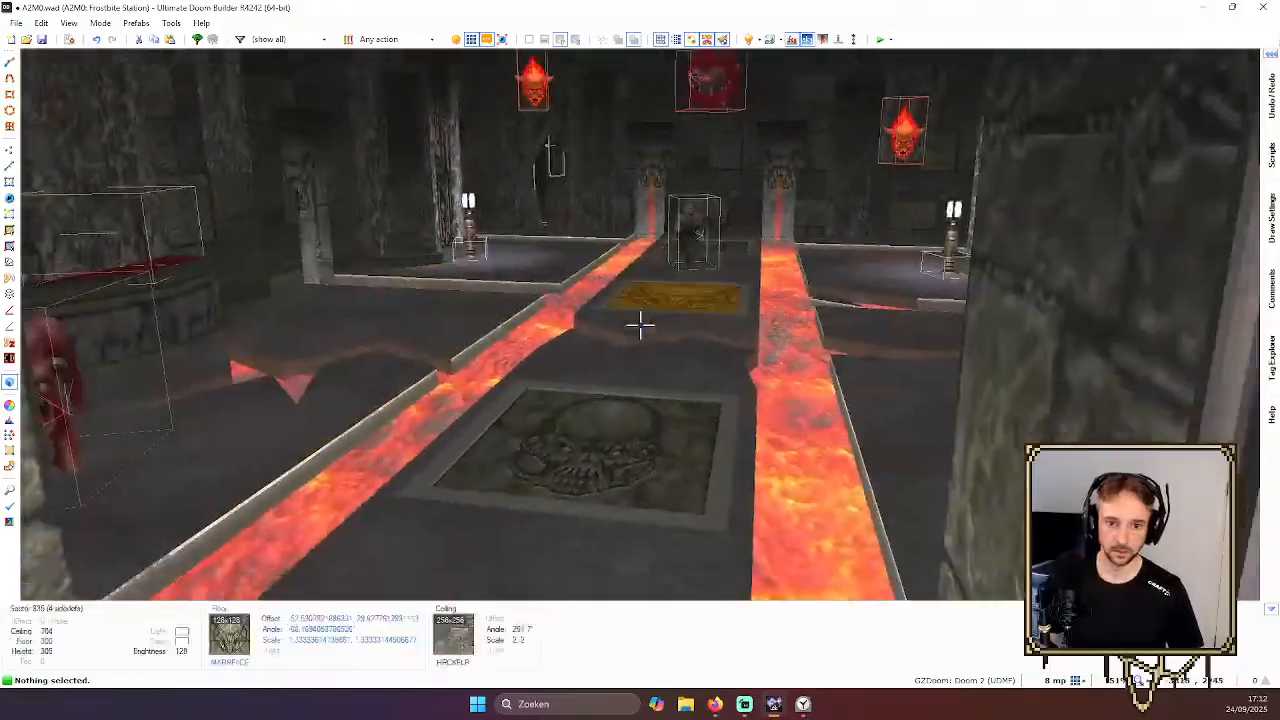
key(s)
key(w)
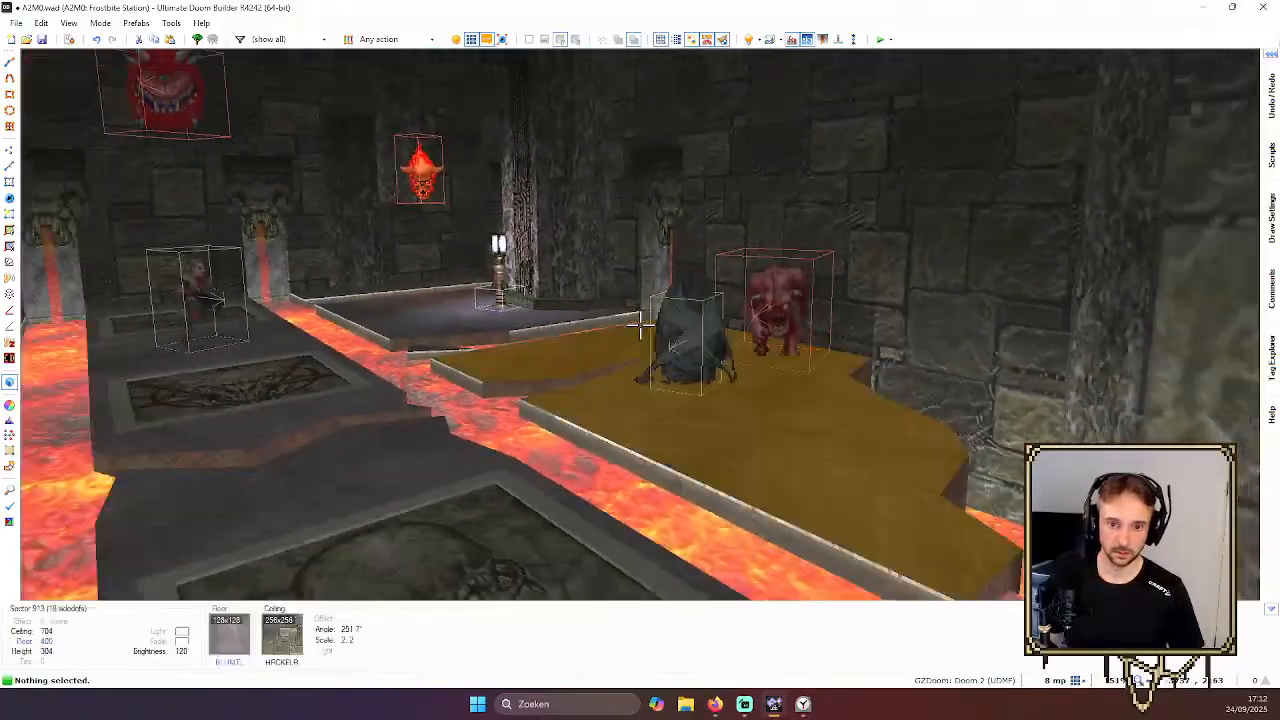
key(s)
key(w)
key(w)
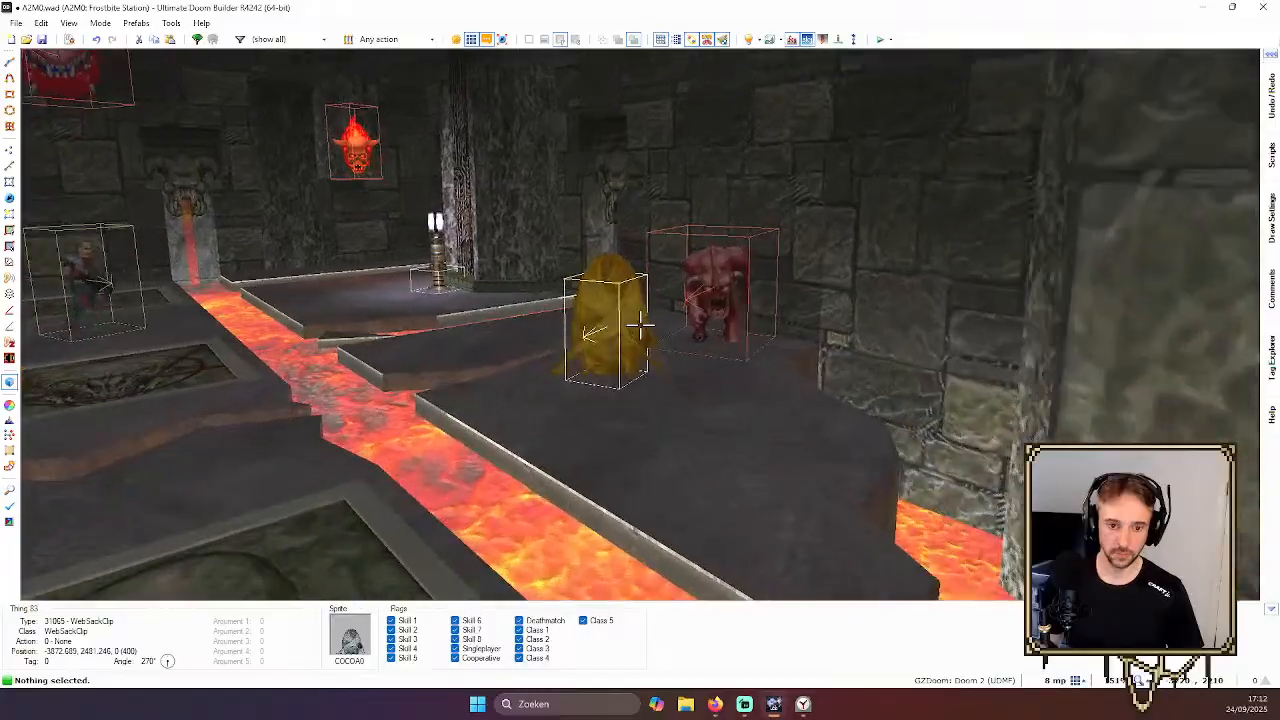
key(s)
key(s)
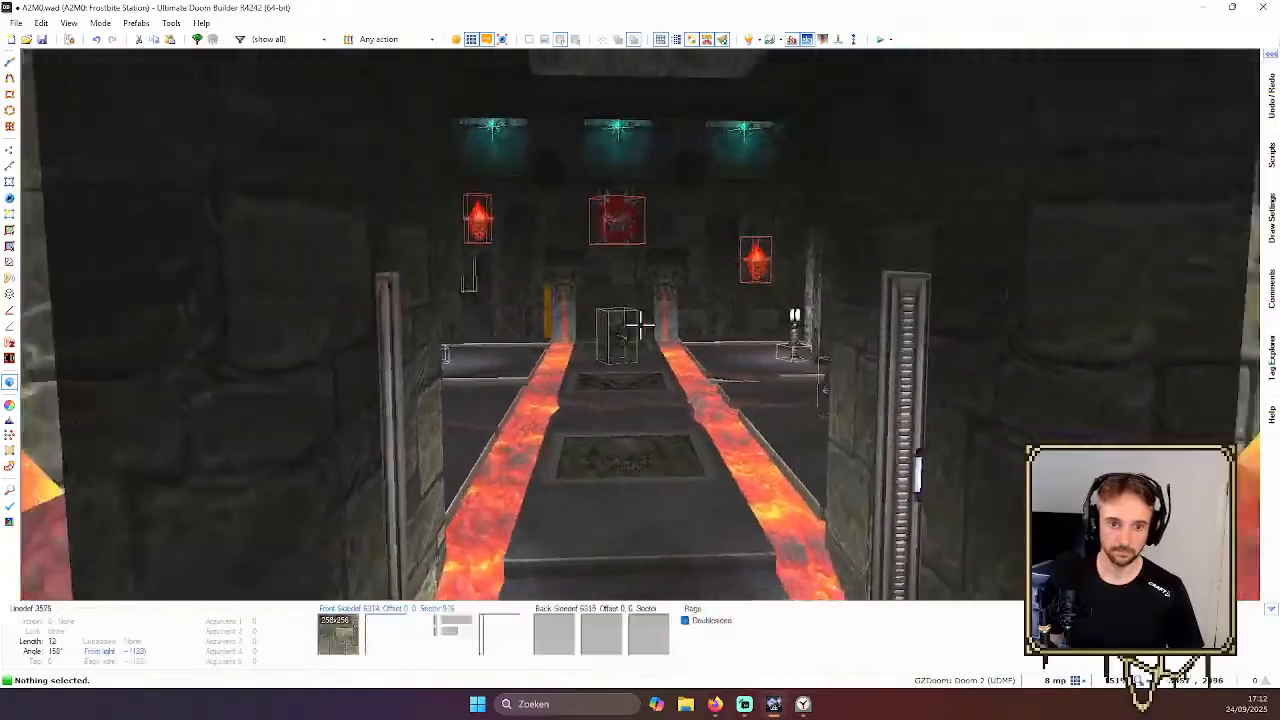
key(q)
Survey the 2D map from the overall layout down to the pentagram hall and its neighbouring cave passages
scroll(648, 354, down, 4)
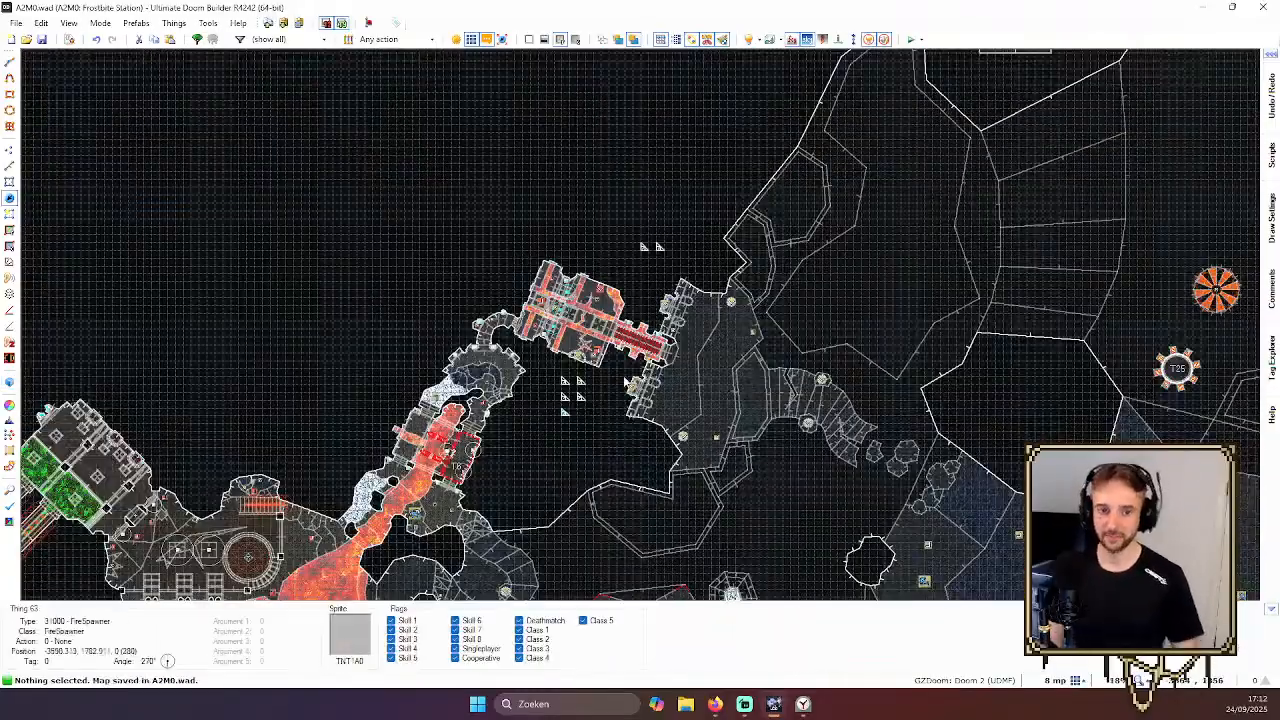
scroll(630, 372, up, 2)
scroll(560, 262, up, 4)
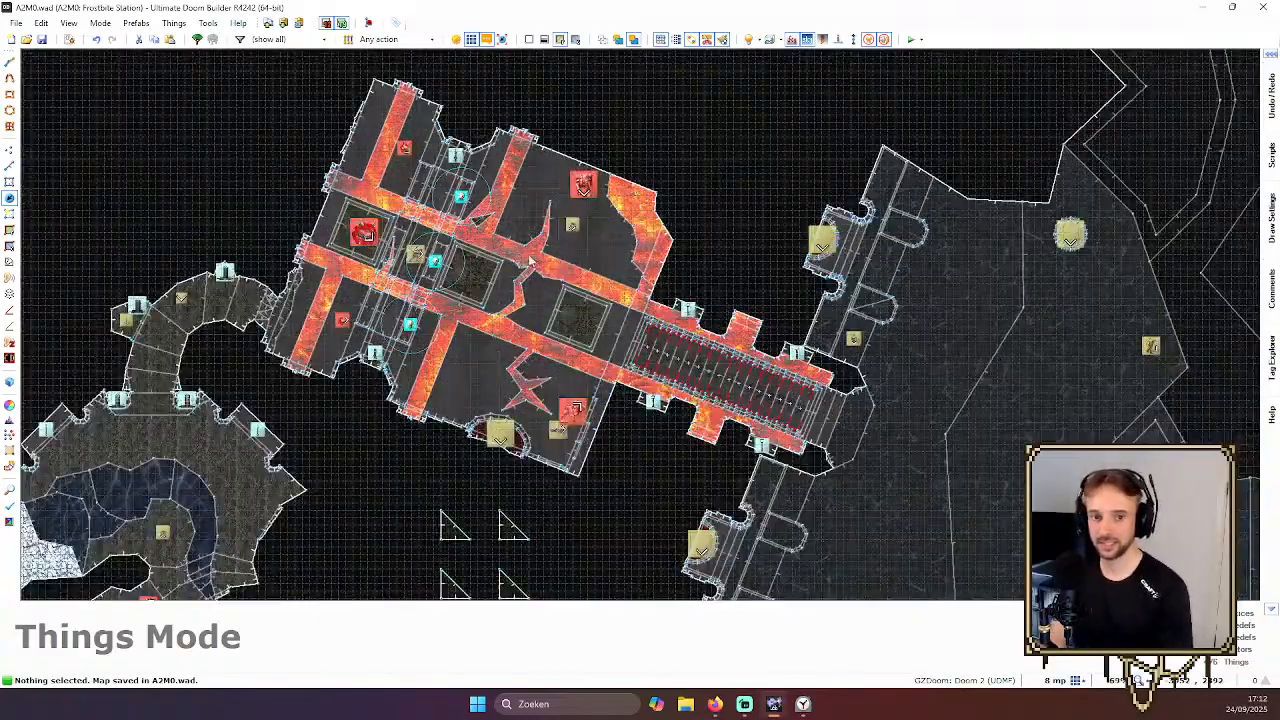
scroll(700, 249, down, 3)
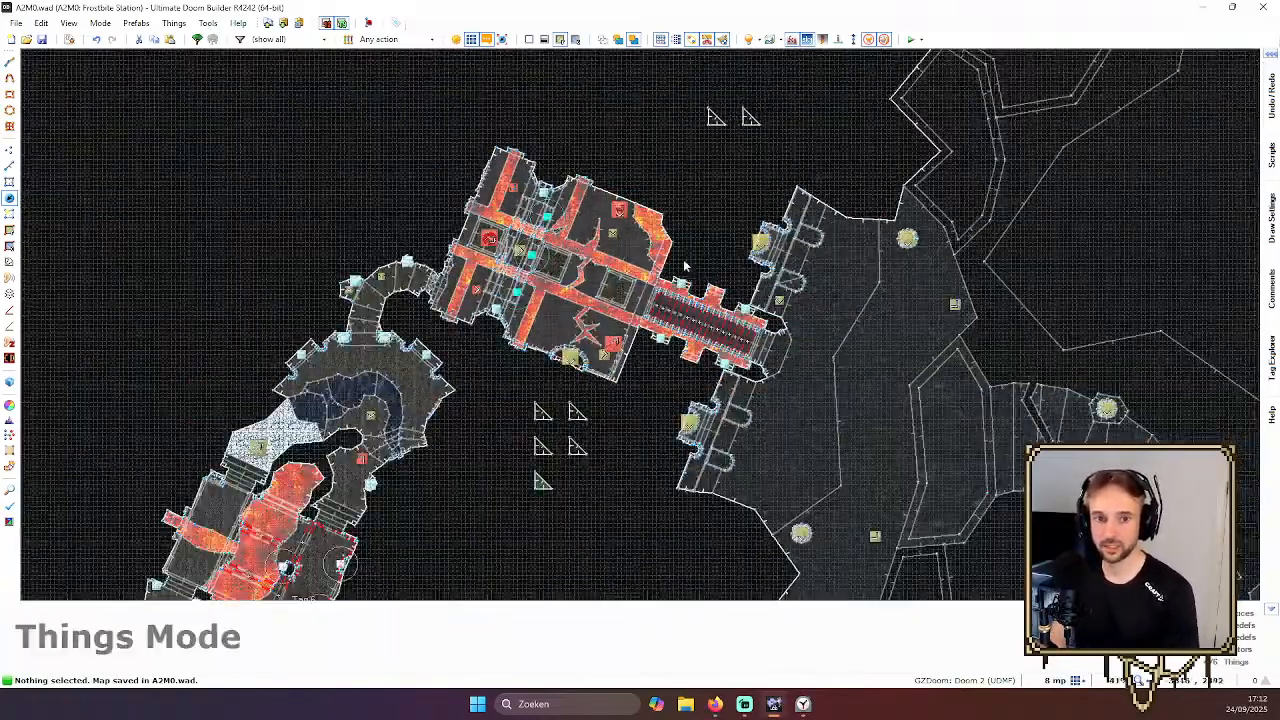
scroll(782, 250, down, 8)
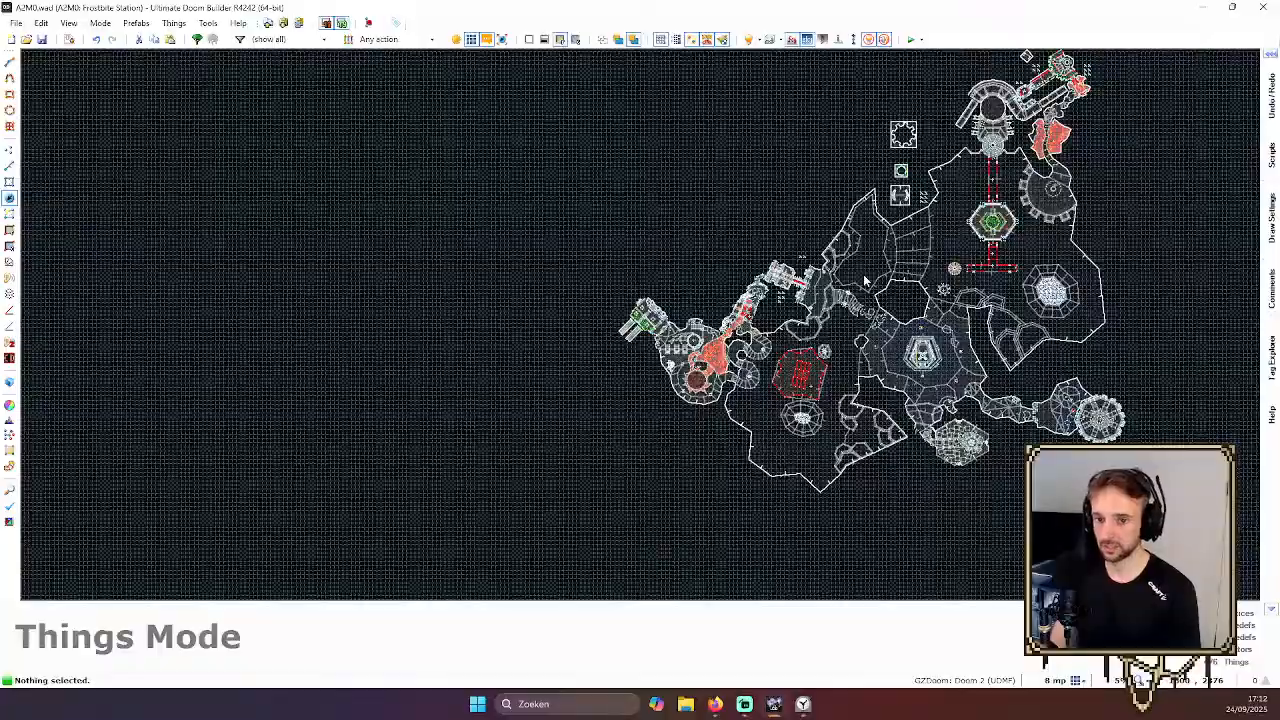
scroll(866, 290, up, 2)
scroll(775, 230, up, 5)
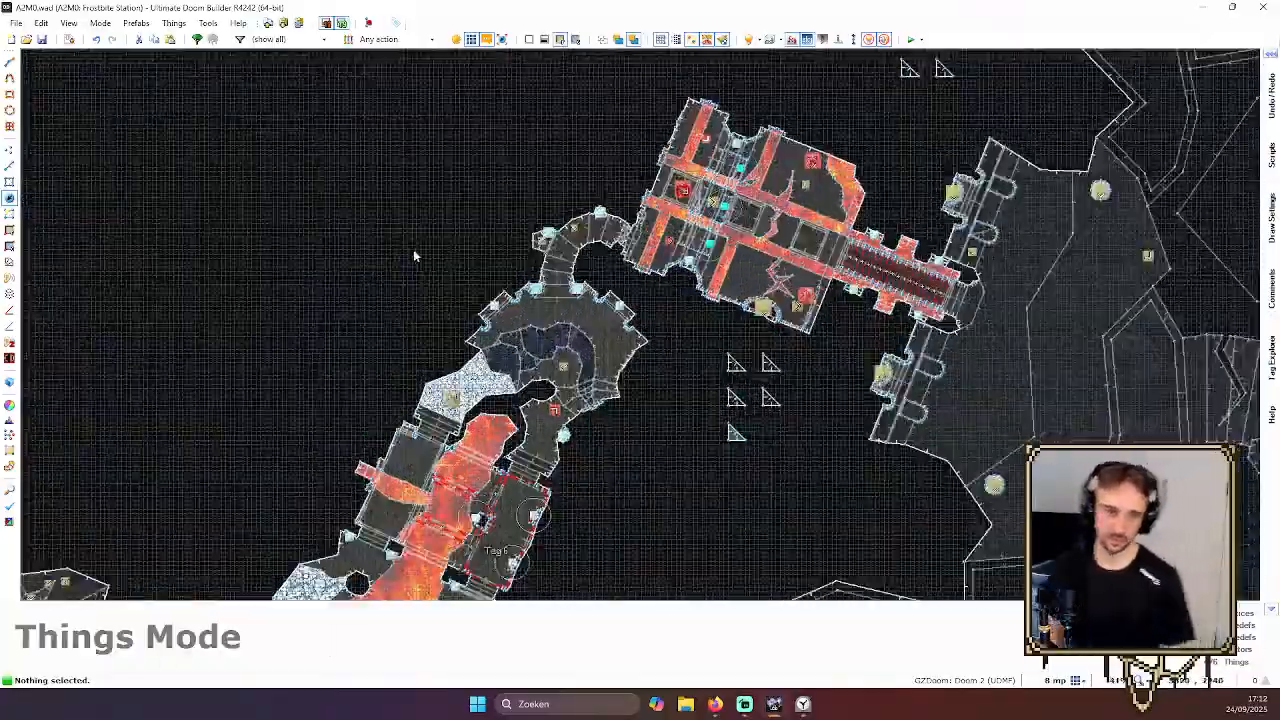
scroll(775, 230, down, 2)
scroll(590, 218, up, 2)
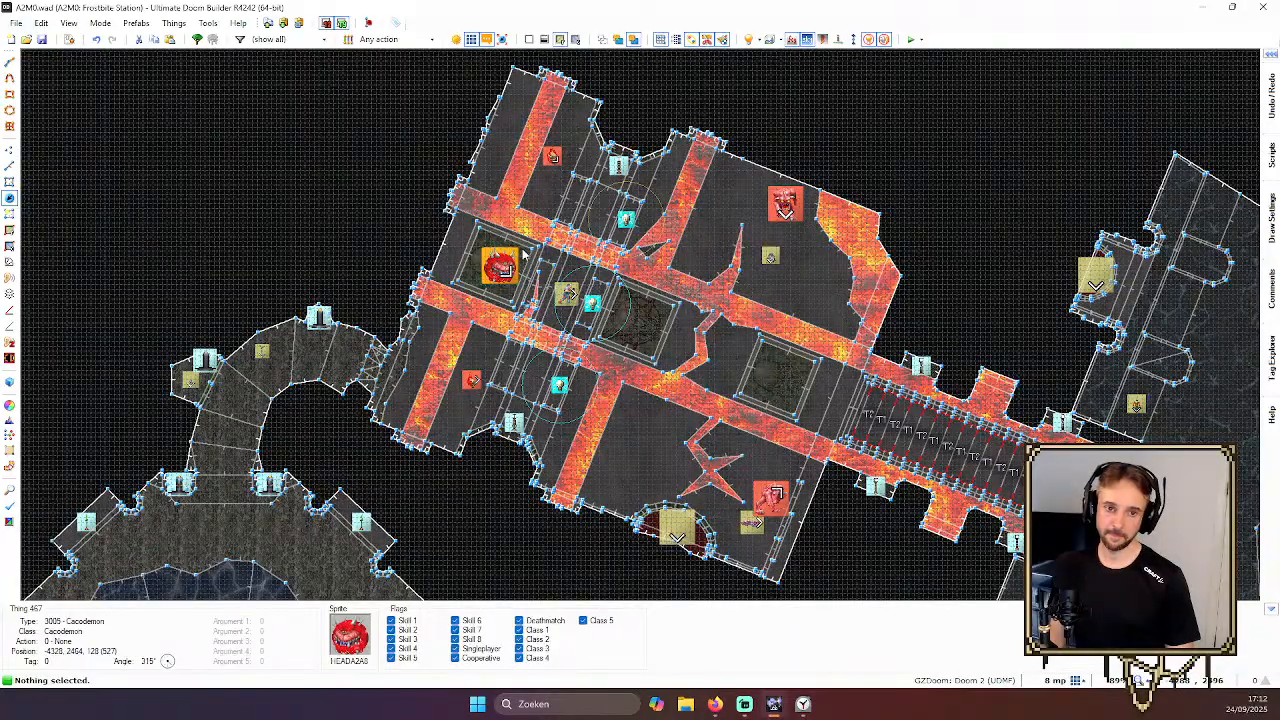
Move the pentagram hall's two Lost Souls across the side lava channels into the hall's far corners
scroll(564, 181, up, 4)
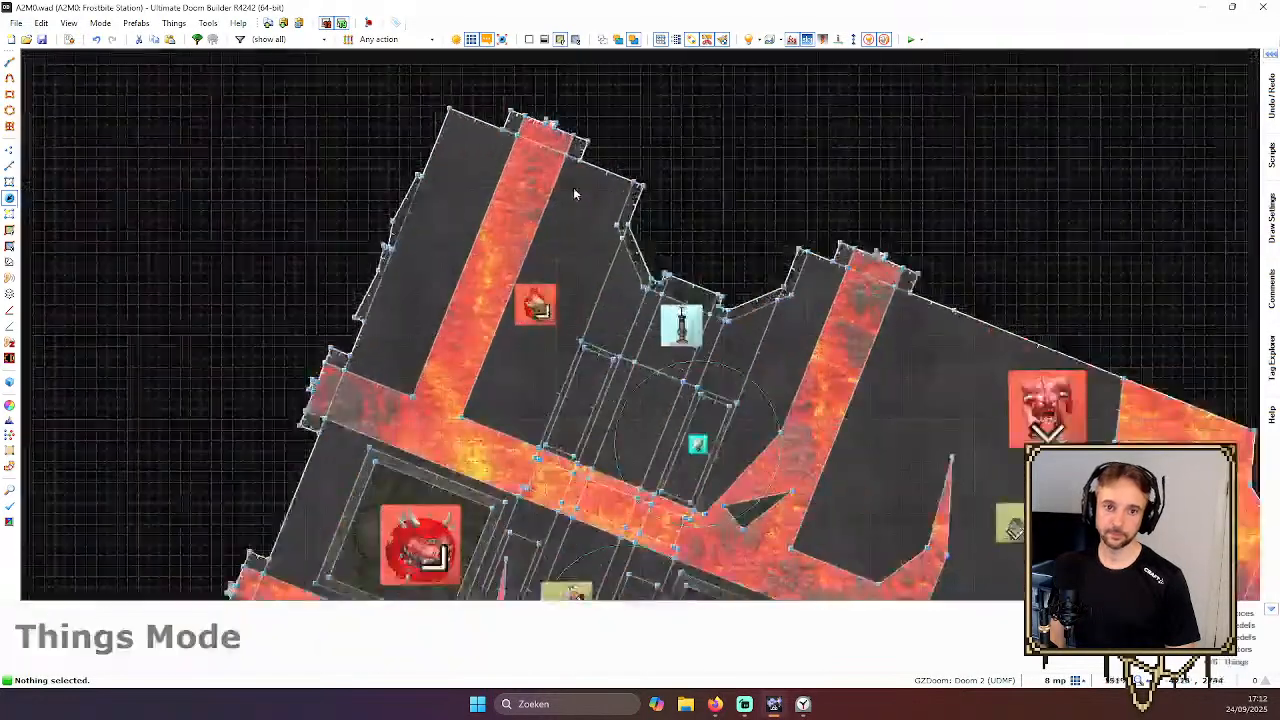
drag(479, 146, 481, 191)
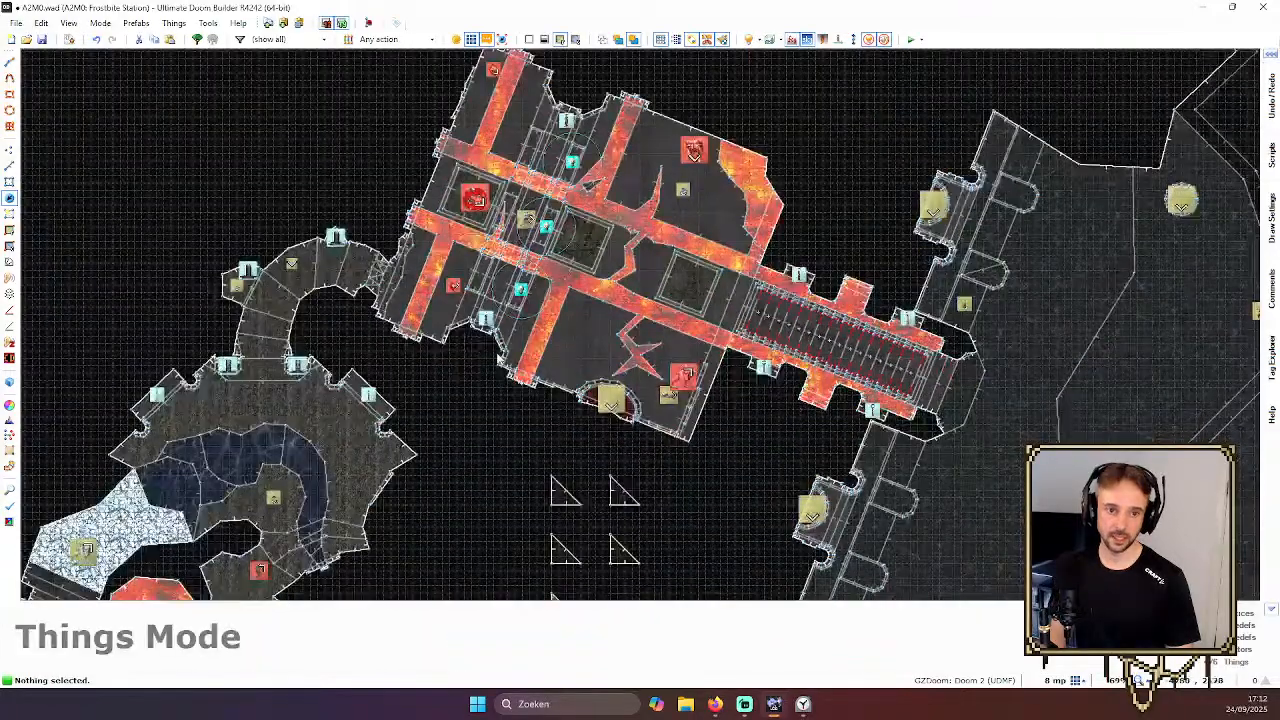
scroll(451, 263, up, 5)
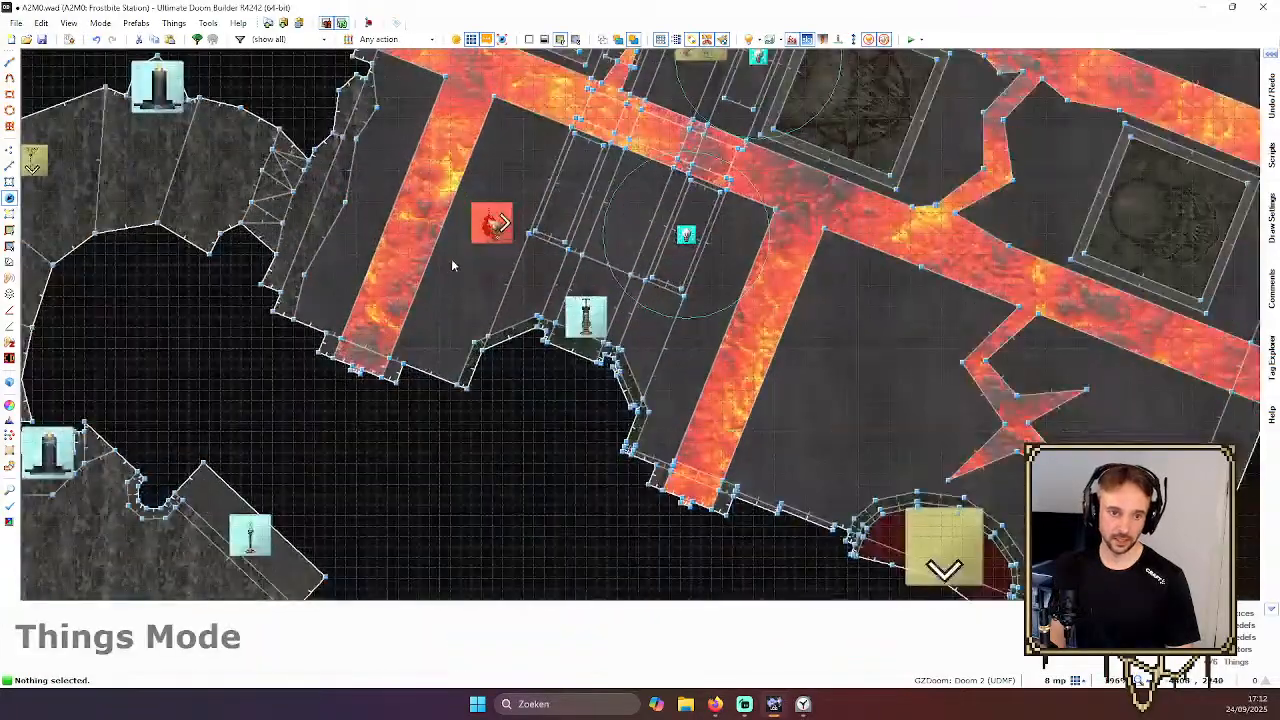
drag(499, 223, 344, 295)
scroll(490, 292, down, 5)
scroll(515, 214, up, 3)
scroll(497, 220, down, 2)
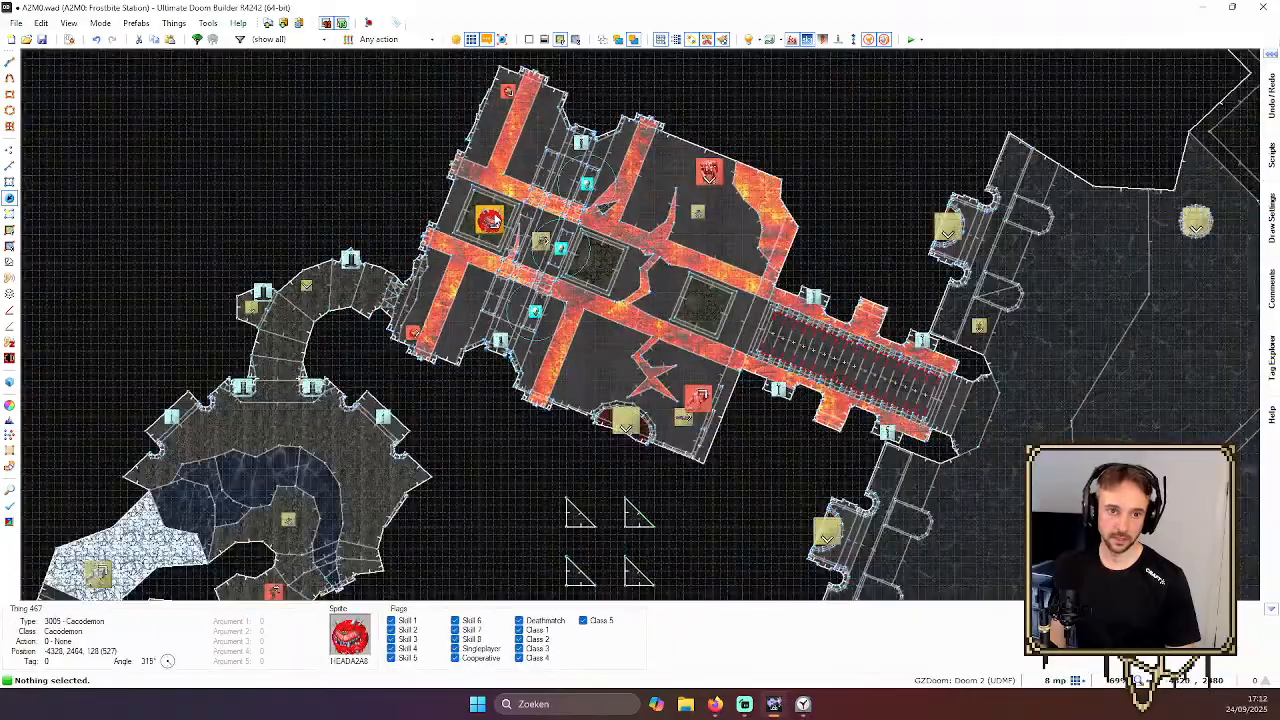
Examine the Lost Souls' new positions in 3D from the pentagram hall, the lava staircase and the icy ledge outside
key(Up)
scroll(495, 220, up, 1)
key(w)
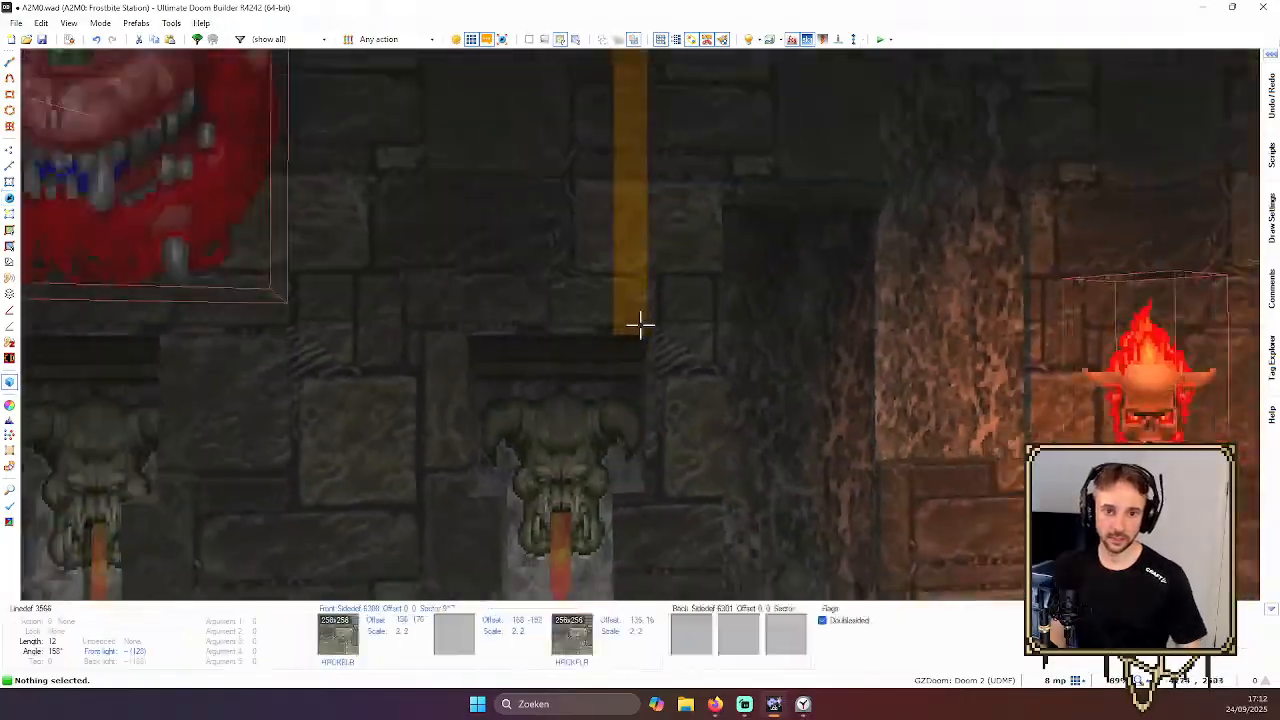
key(w)
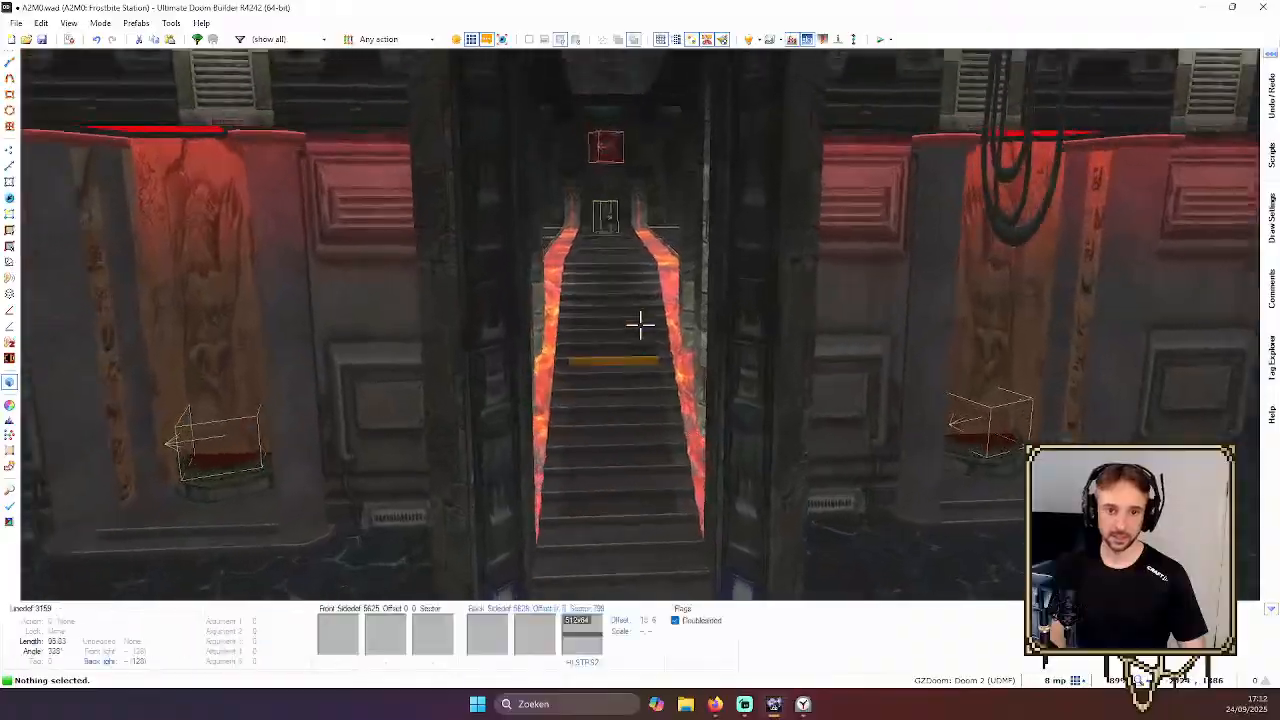
key(w)
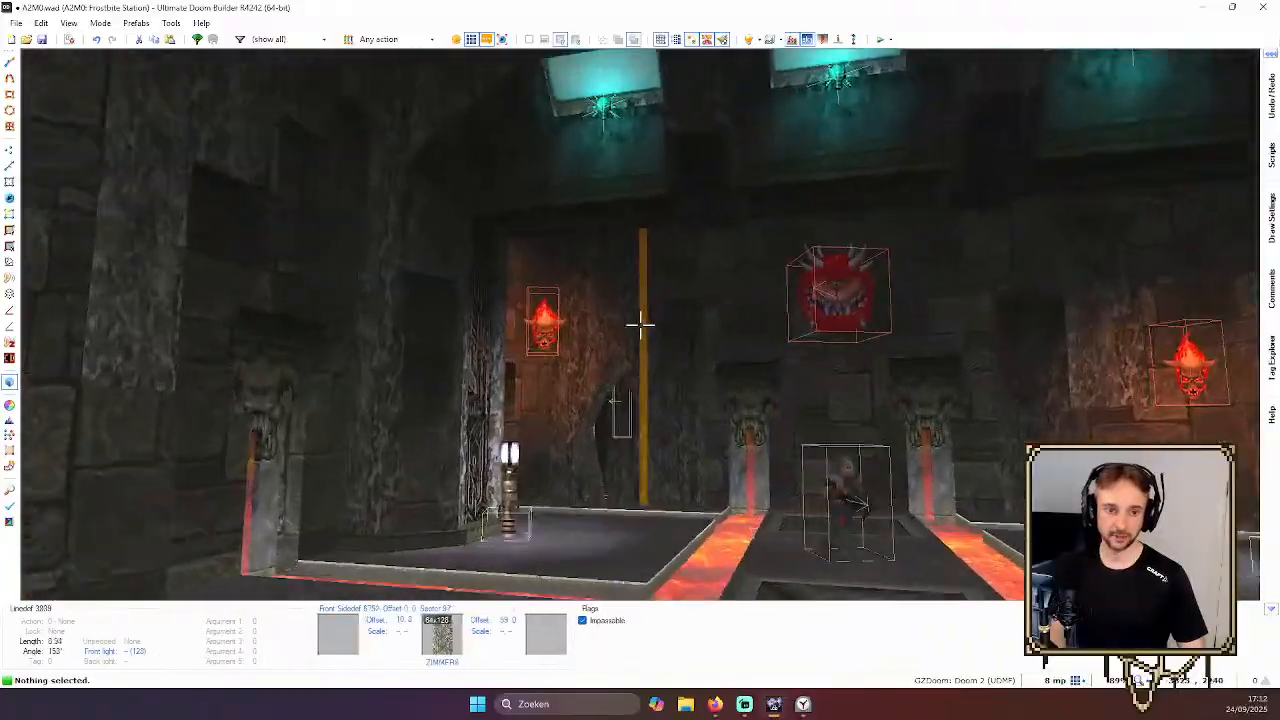
key(s)
key(w)
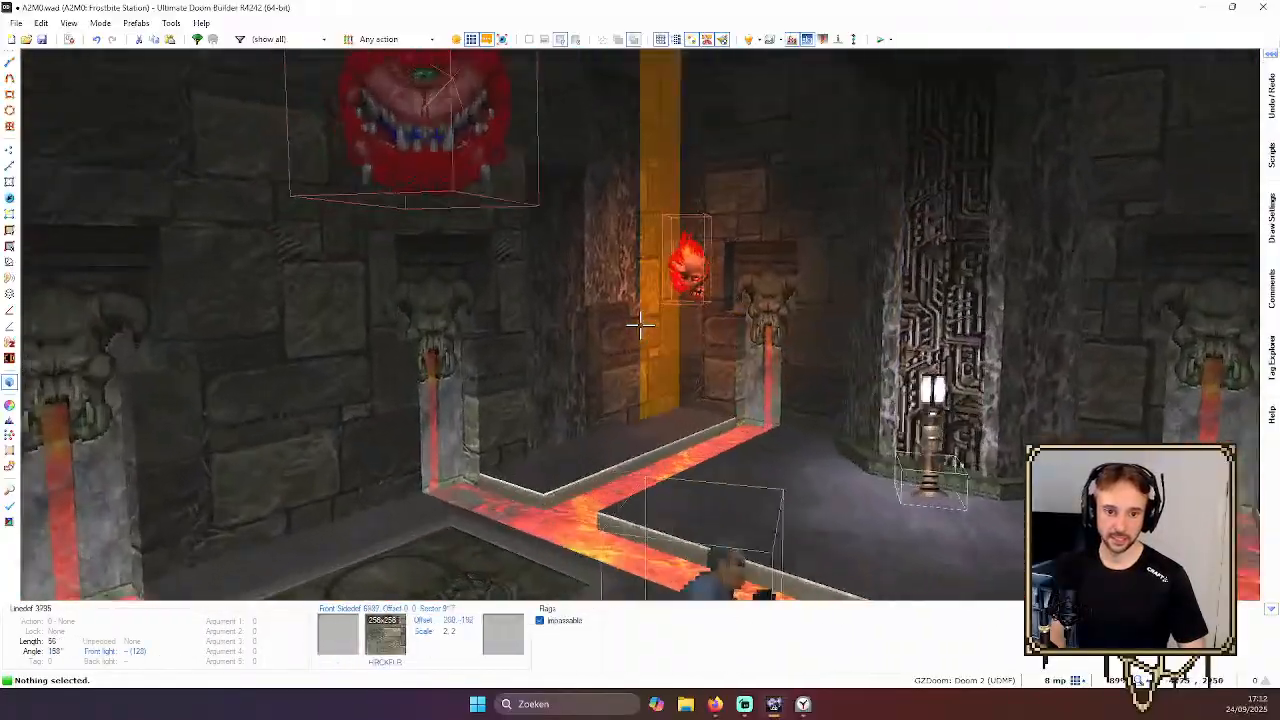
key(s)
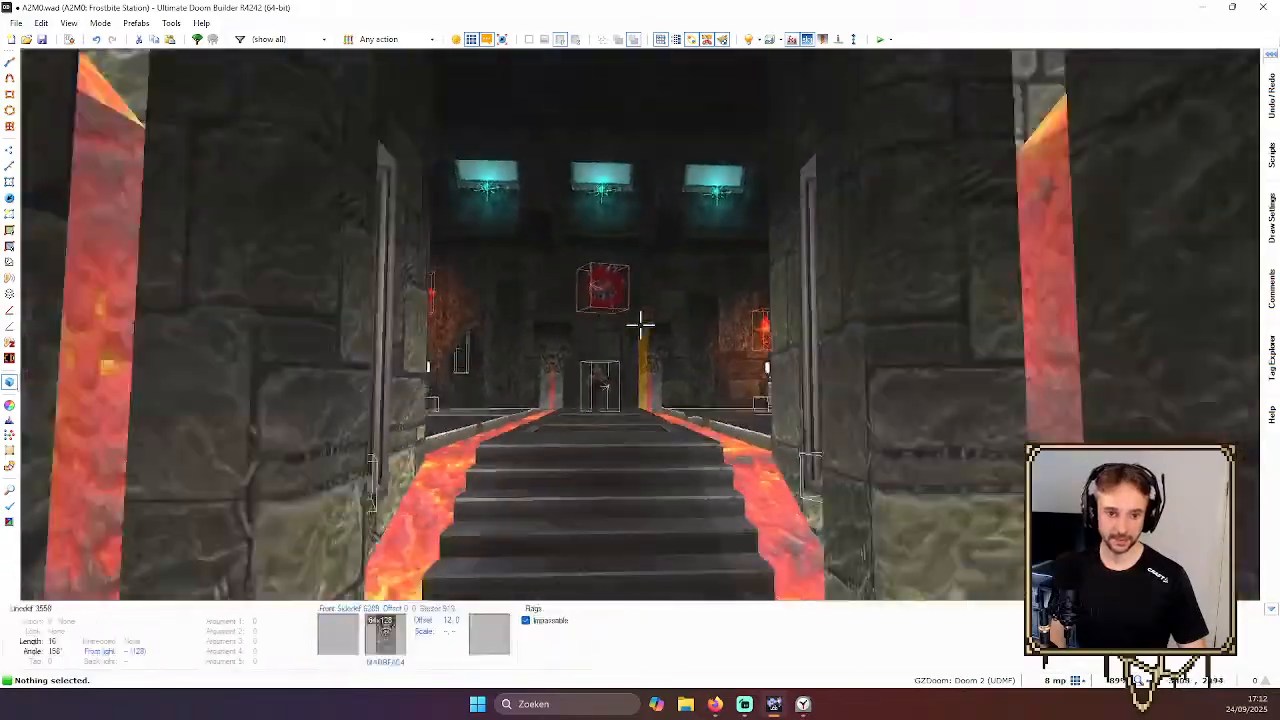
key(w)
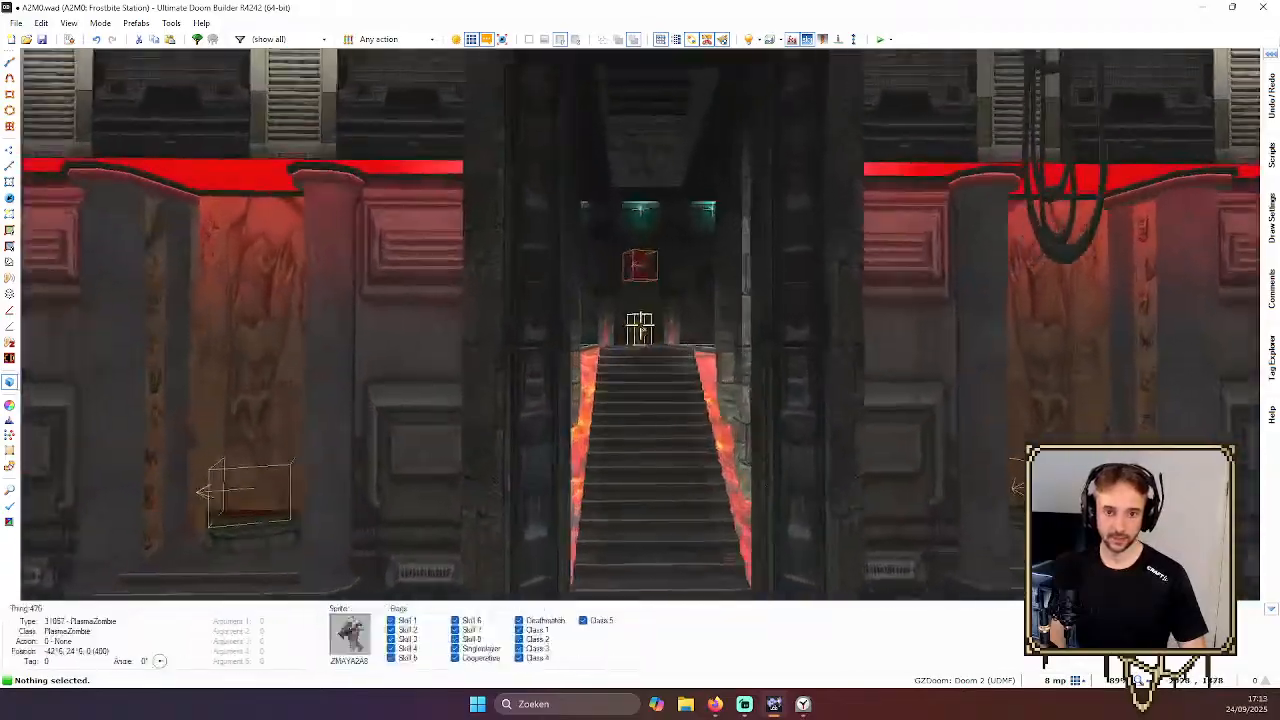
key(w)
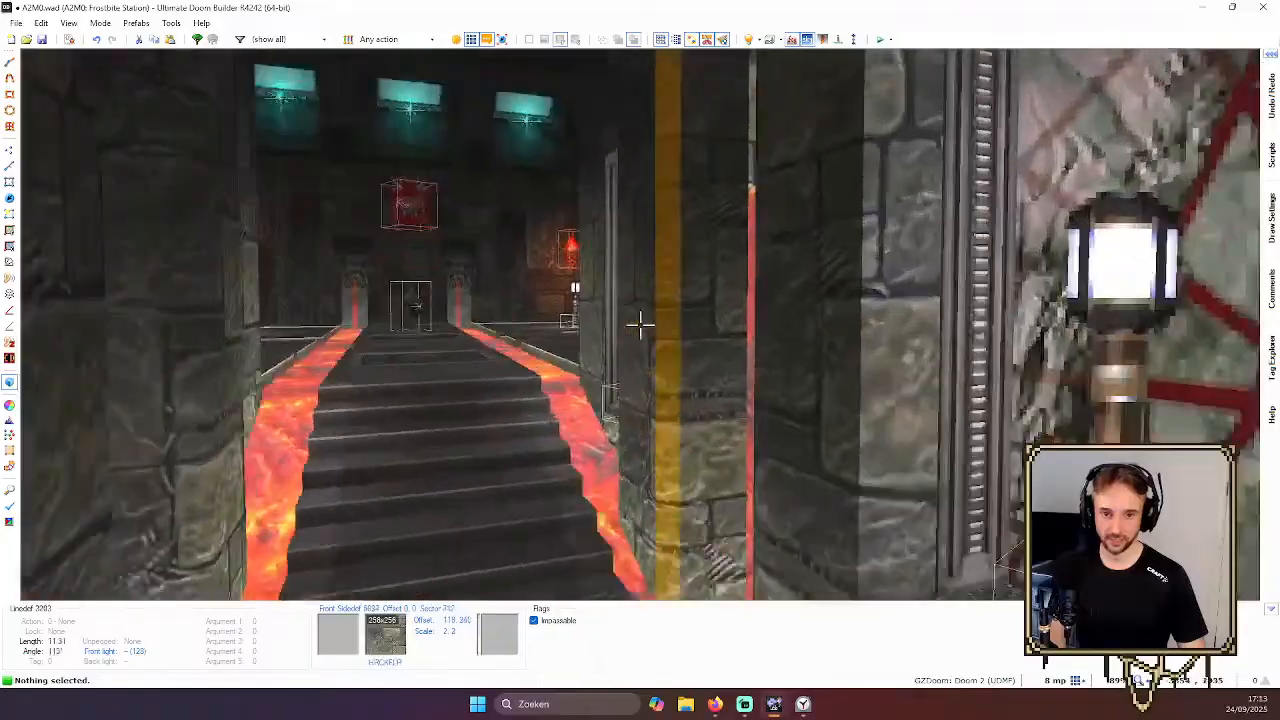
key(s)
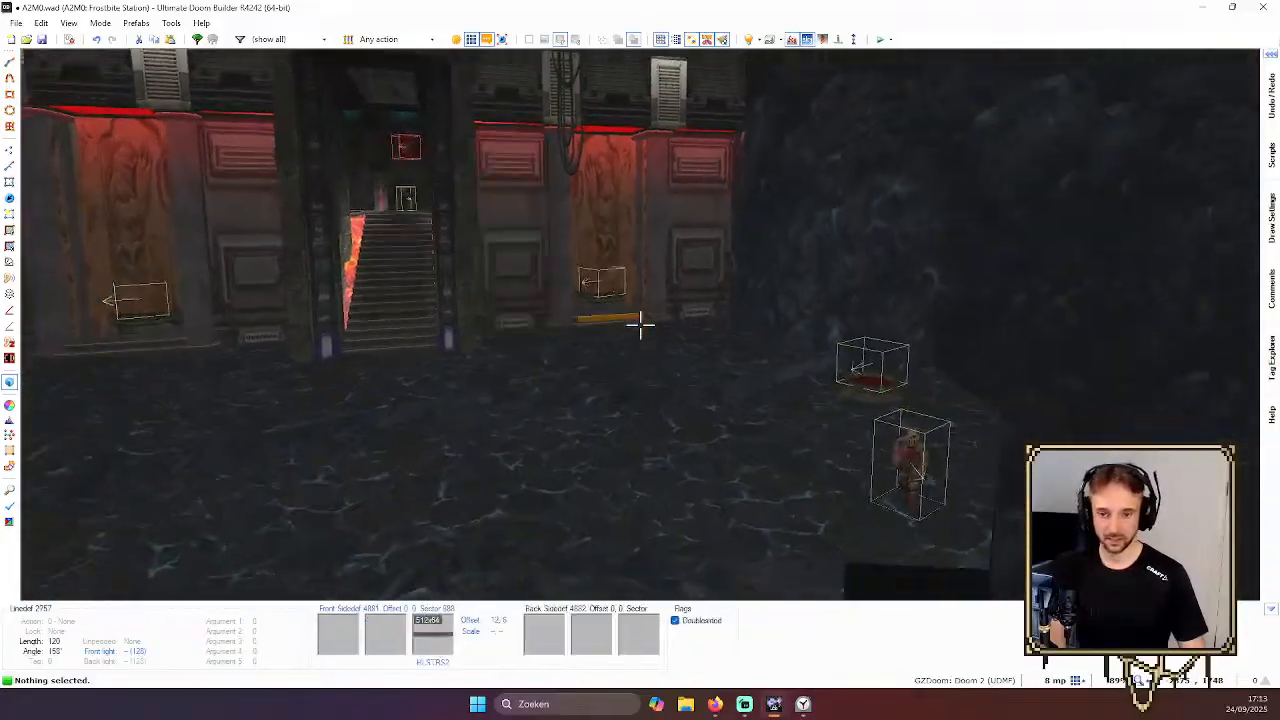
key(w)
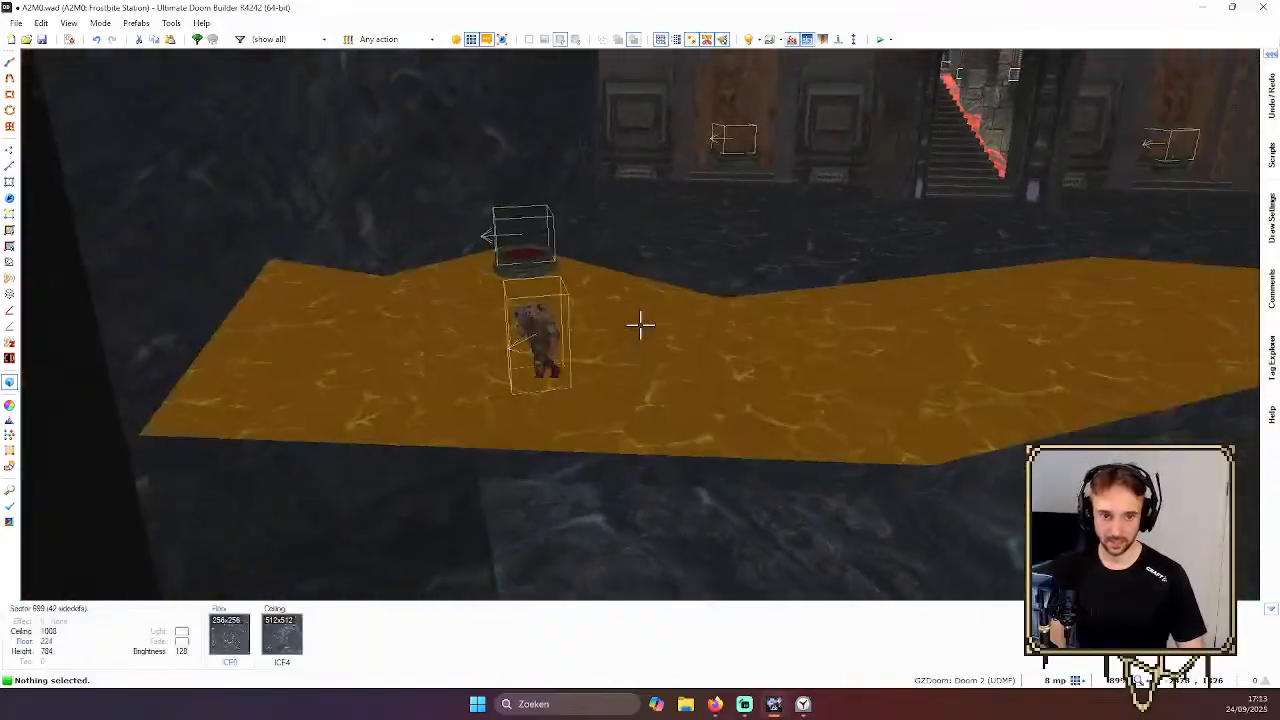
key(s)
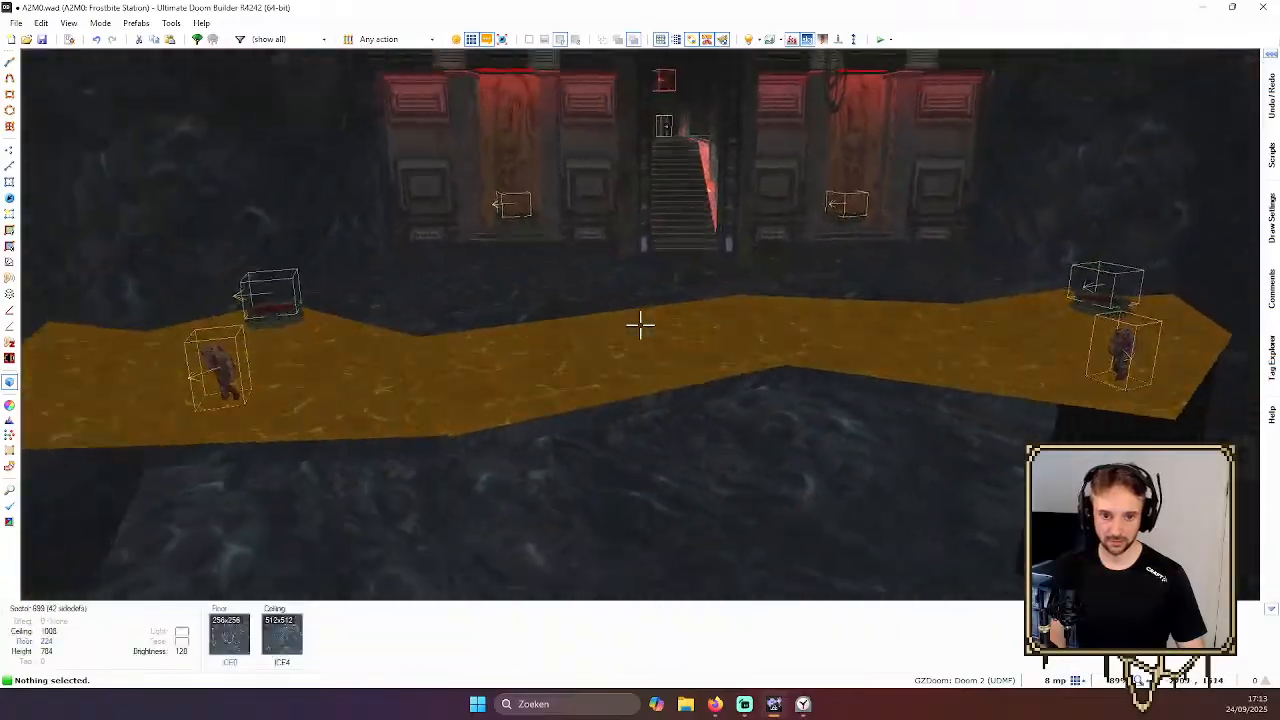
Add a Mancubus with angle 0 to the middle of the icy cavern outside the pentagram hall's staircase
key(w)
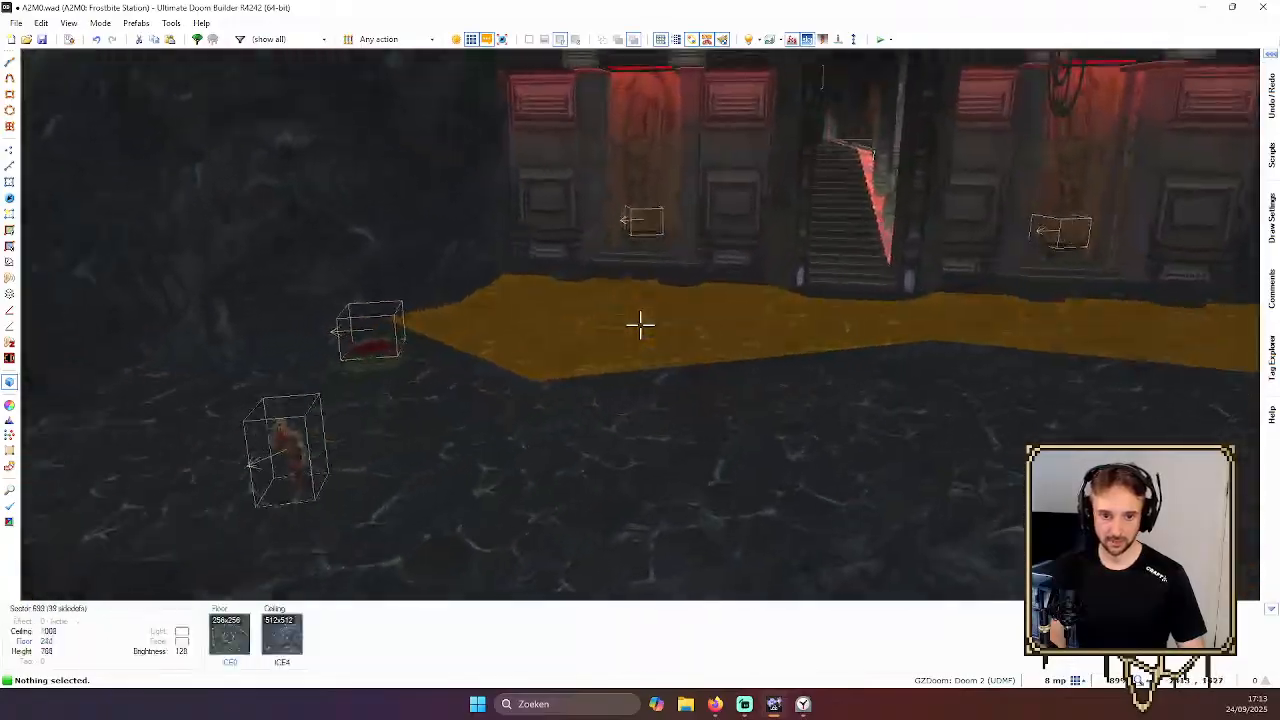
key(q)
scroll(567, 285, up, 4)
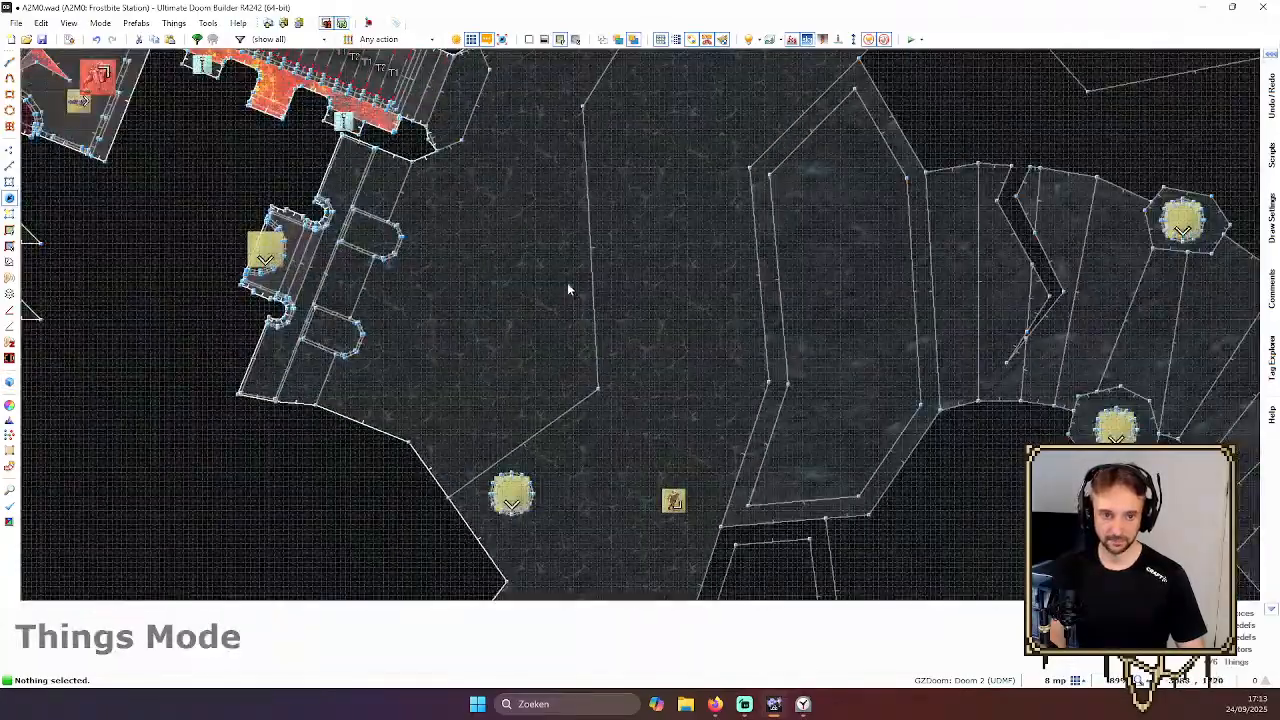
double_click(698, 283)
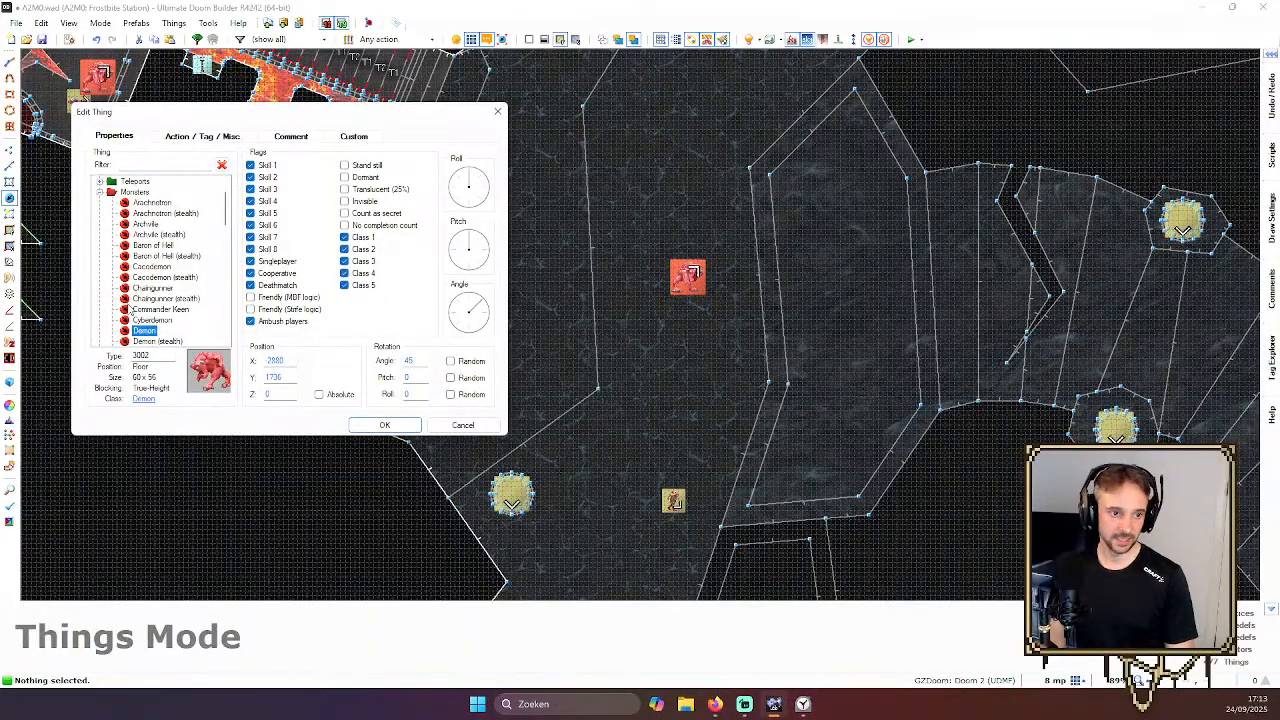
click(148, 330)
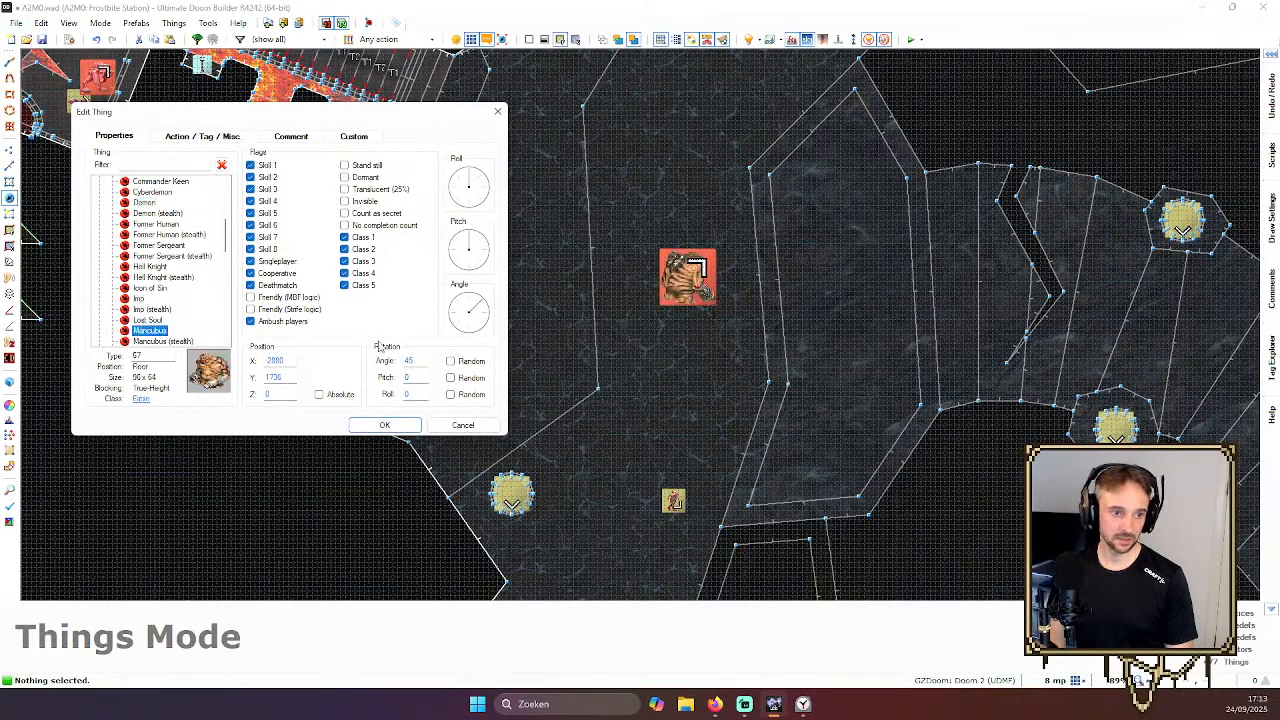
click(487, 320)
key(Return)
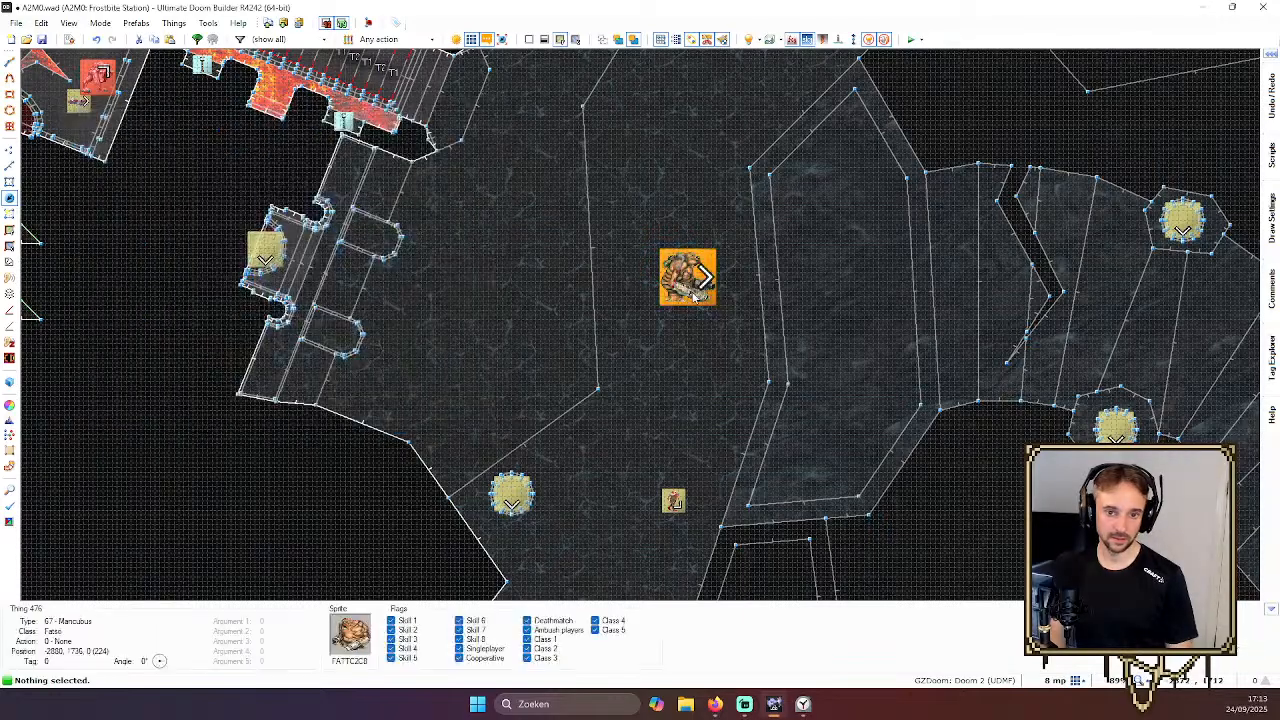
Shift the Mancubus west toward the staircase facade and move one cavern RocketGuy to the upper loop of the winding cave passage
scroll(698, 287, down, 2)
drag(705, 285, 616, 287)
scroll(657, 365, down, 2)
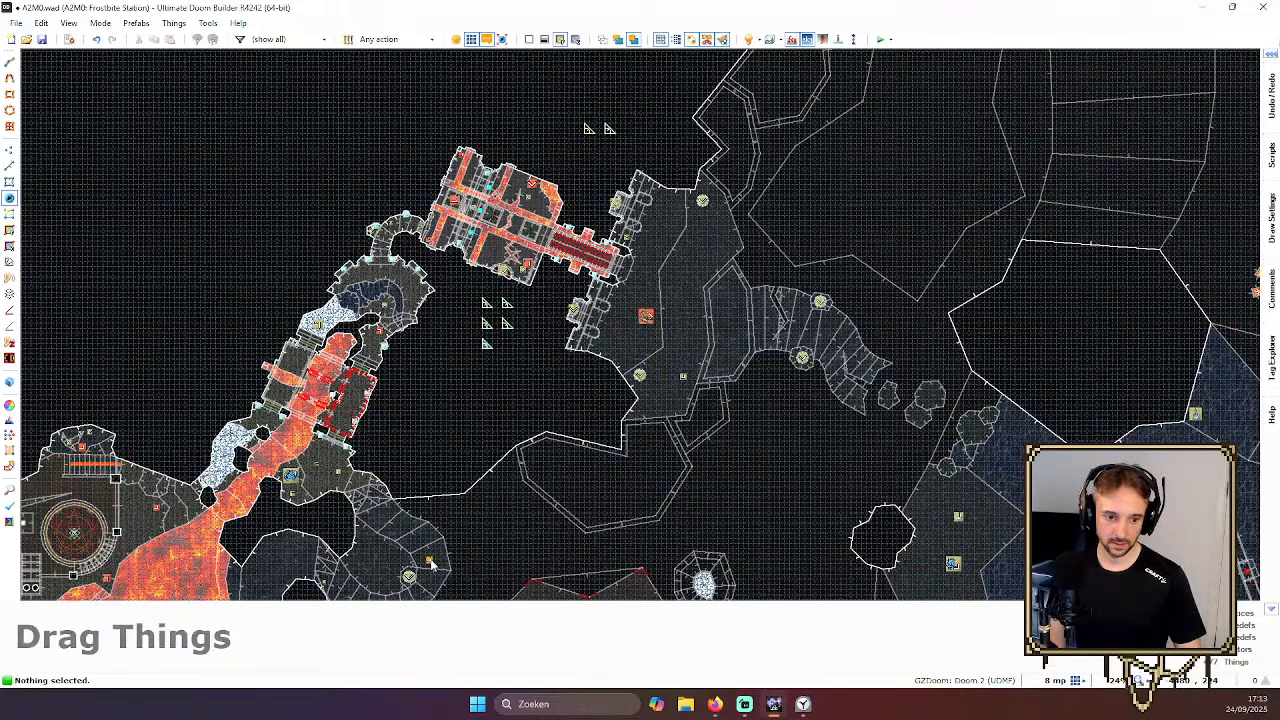
Relocate the cavern's remaining RocketGuy to the lower loop of the winding cave passage and check that area in 3D
scroll(702, 351, up, 3)
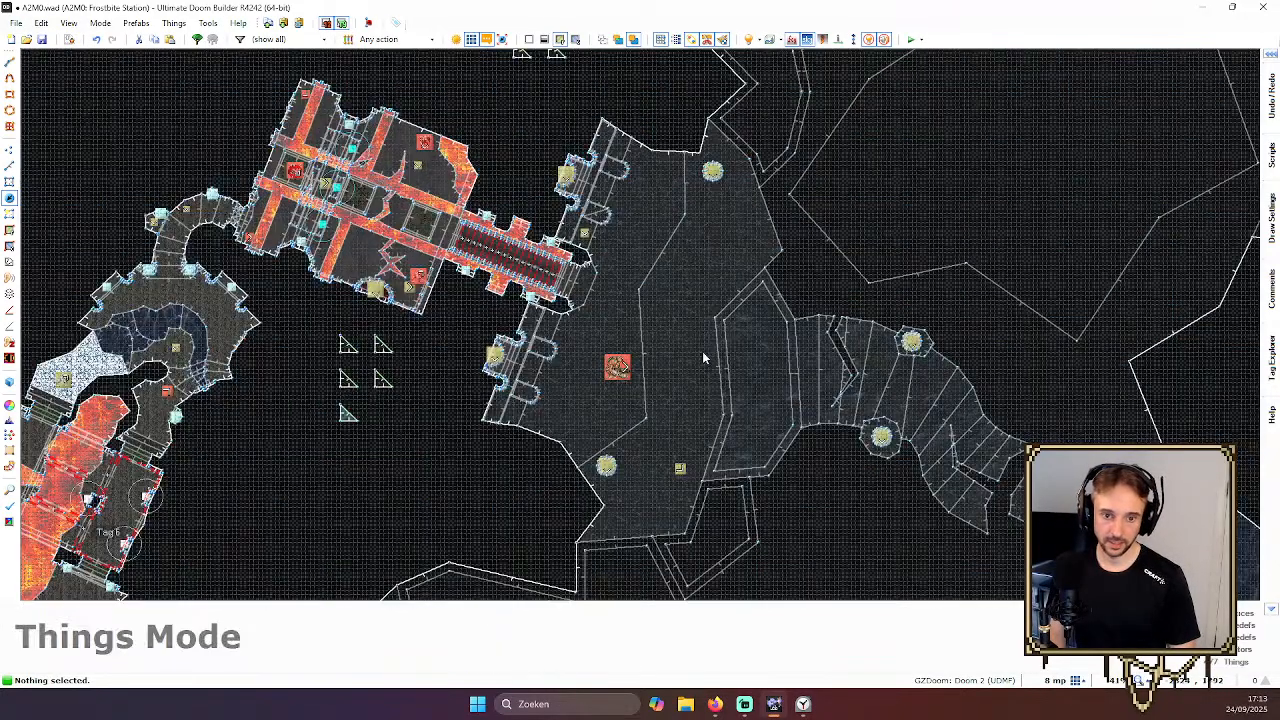
scroll(697, 288, up, 2)
scroll(680, 368, down, 4)
middle_drag(684, 406, 689, 188)
scroll(689, 182, up, 2)
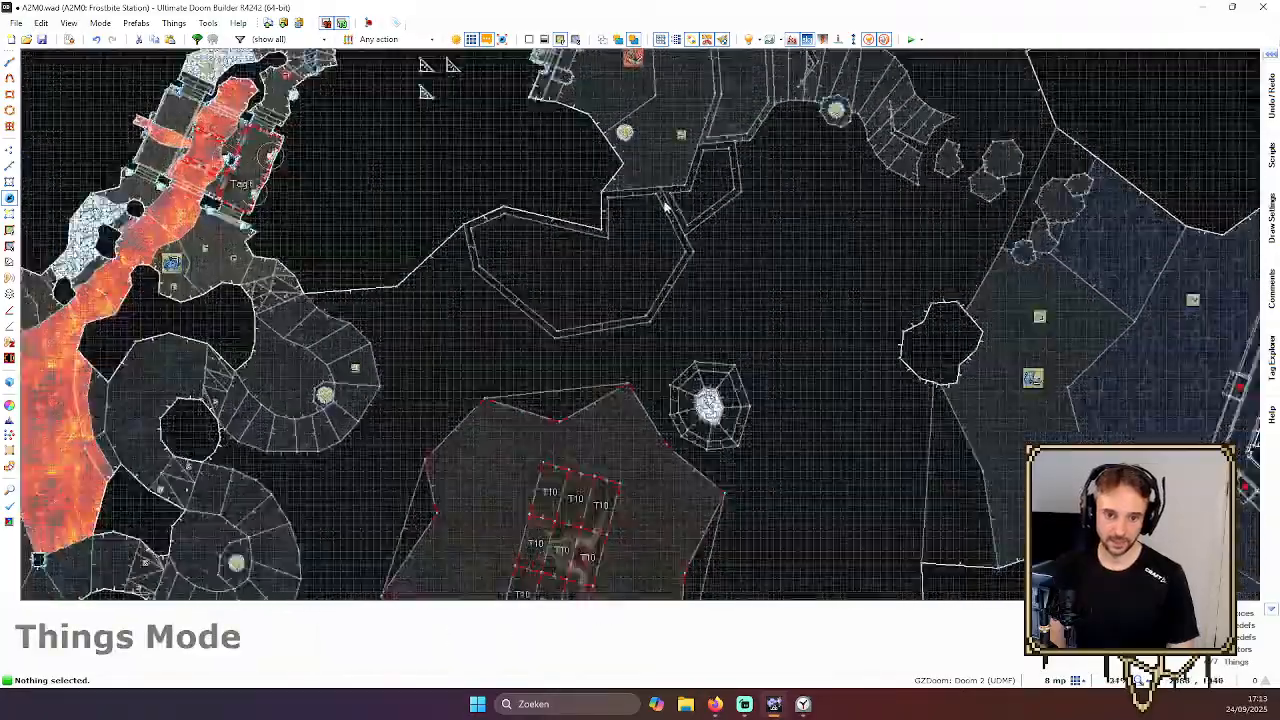
right_drag(687, 119, 153, 498)
scroll(175, 470, down, 3)
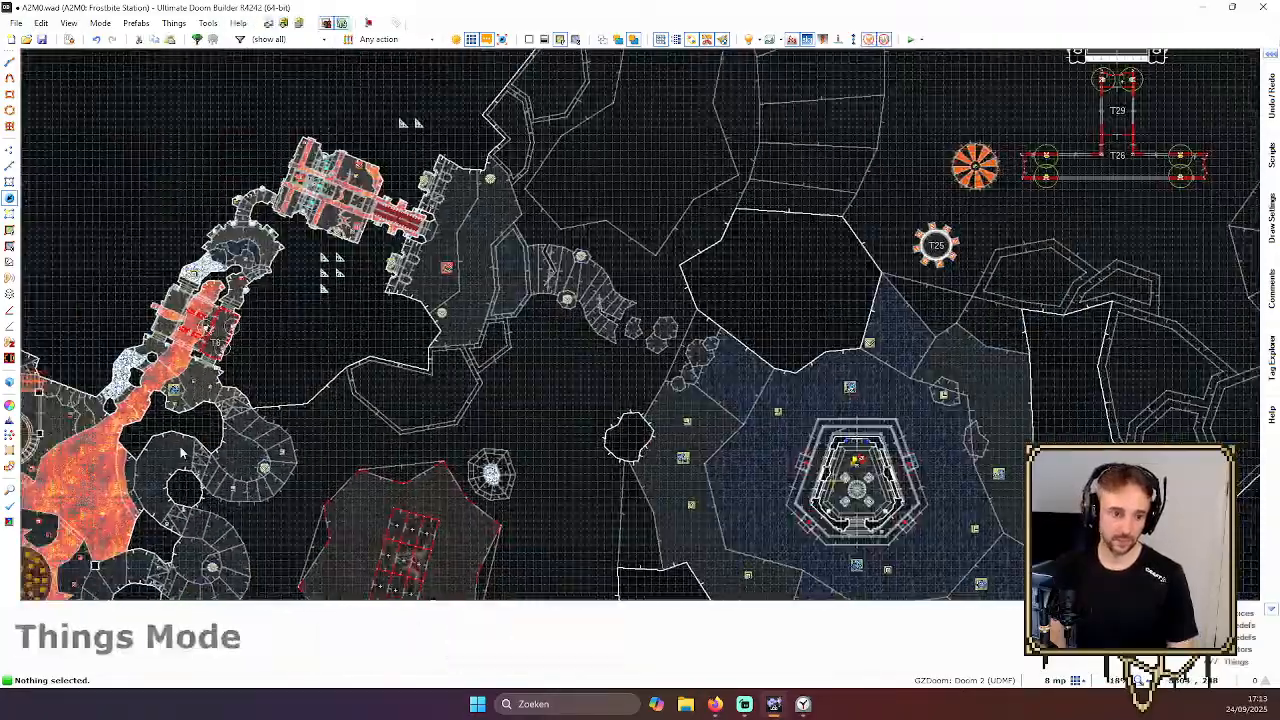
middle_drag(256, 566, 322, 376)
scroll(304, 332, up, 5)
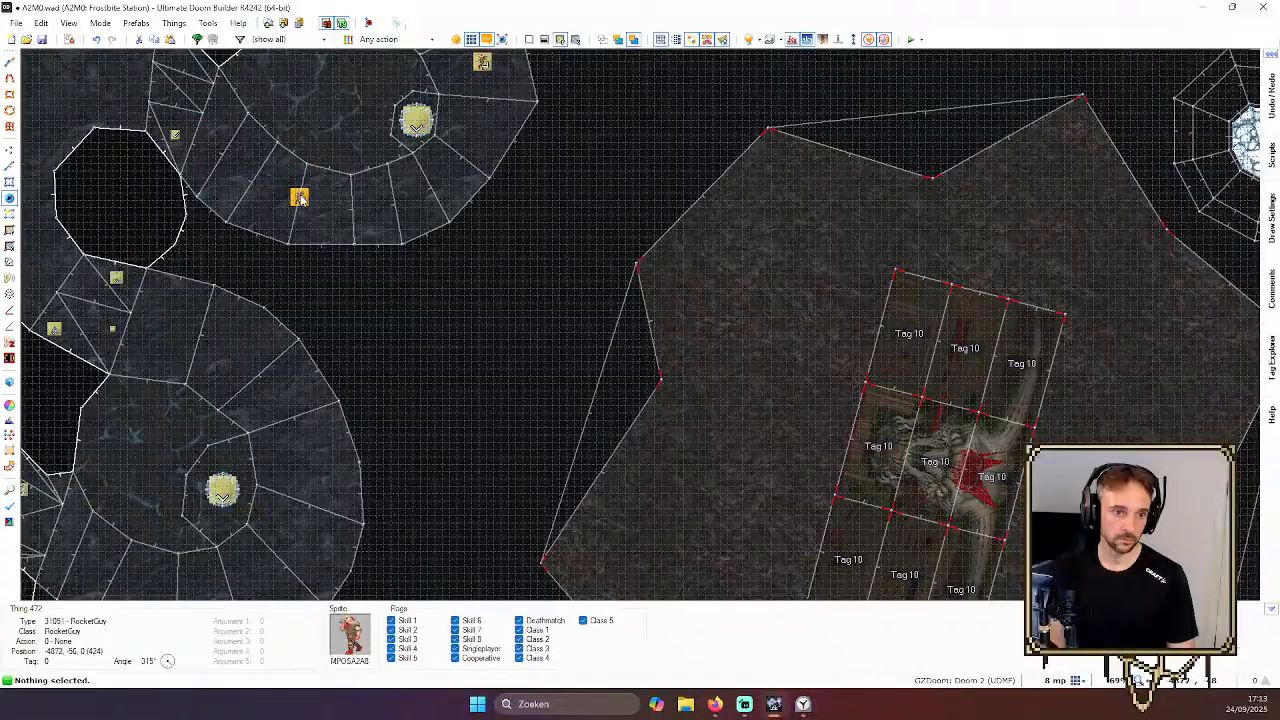
right_drag(300, 200, 161, 442)
key(w)
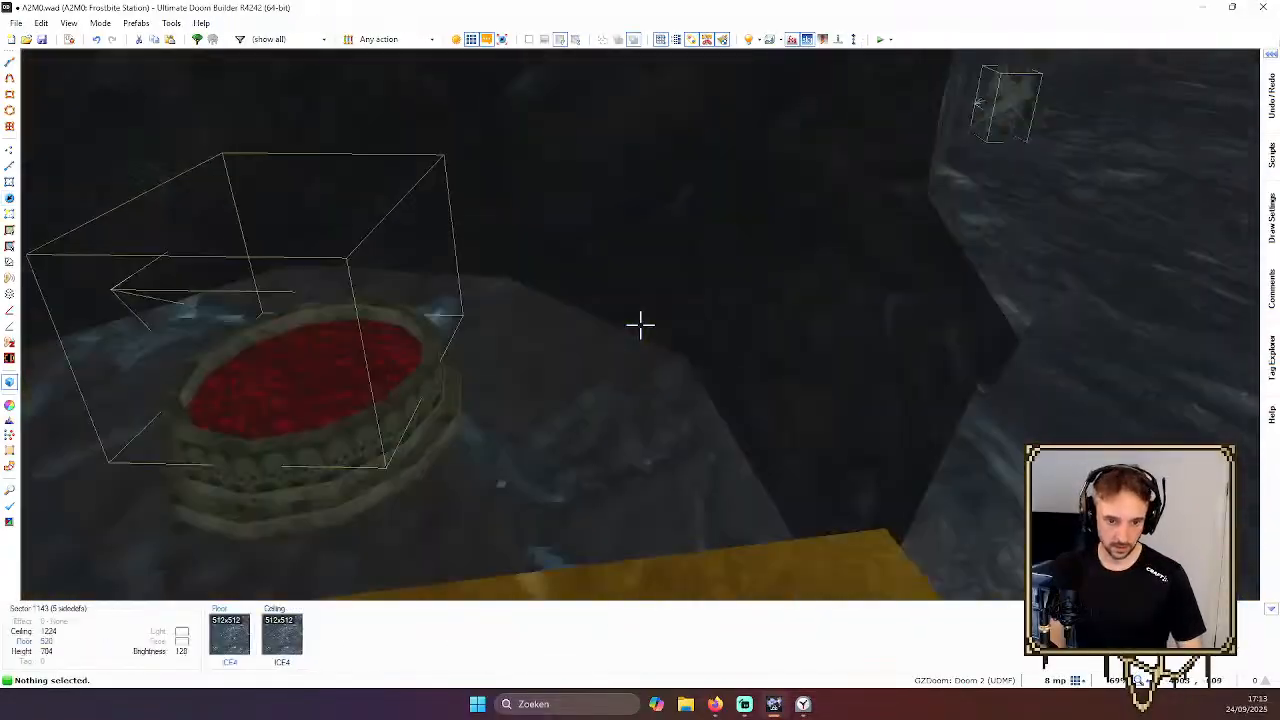
key(w)
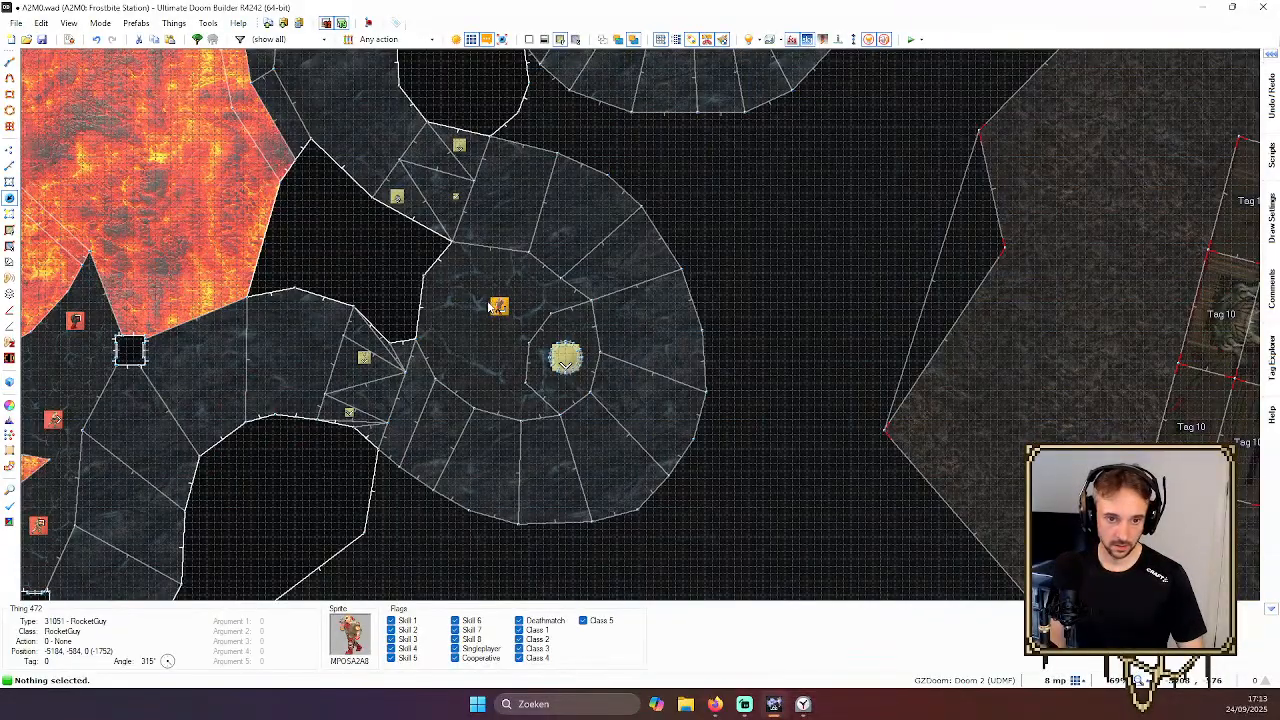
Move the RocketGuy onto the outer steps of the spiral ramp and inspect the surrounding caves in Visual Mode
right_drag(498, 308, 653, 333)
key(q)
key(s)
key(w)
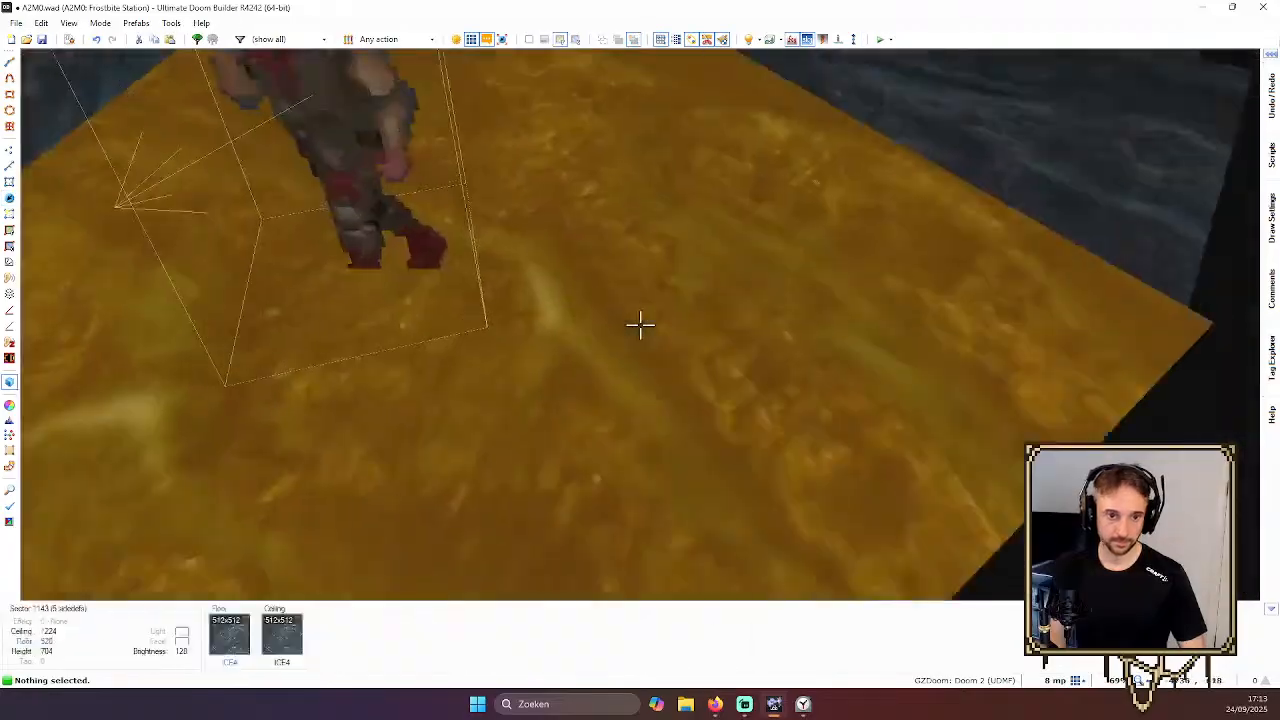
key(s)
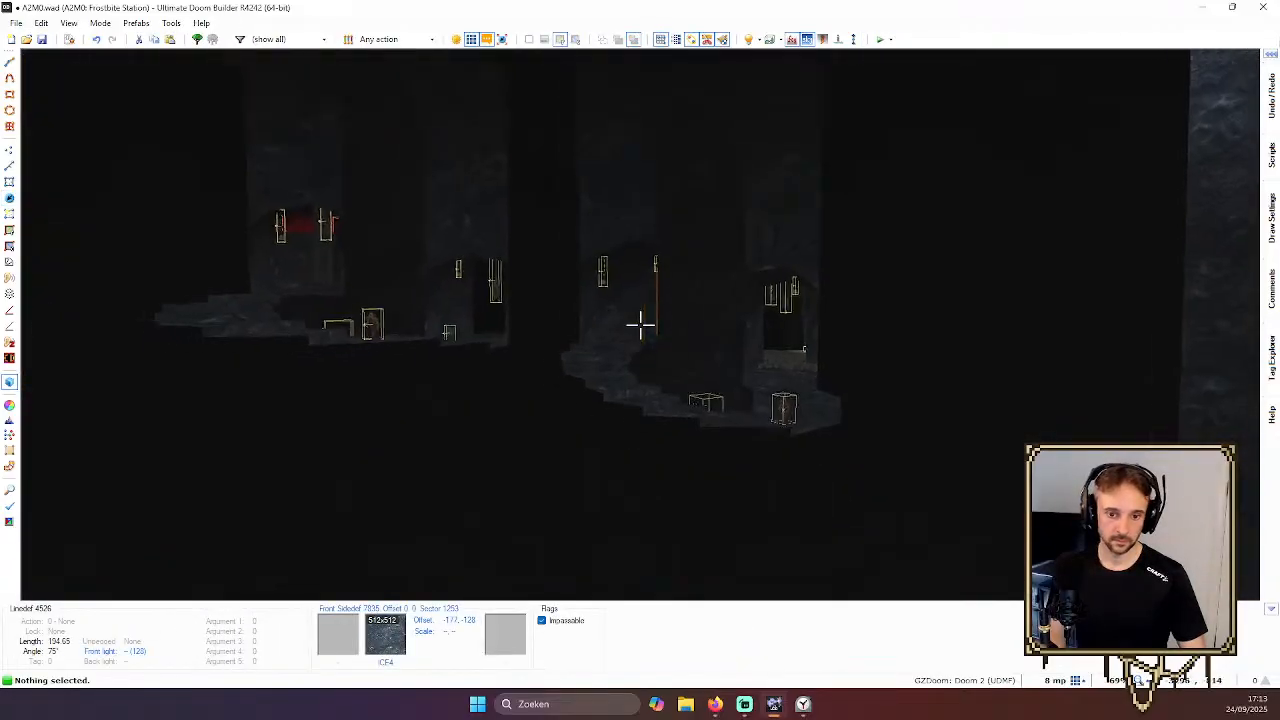
key(w)
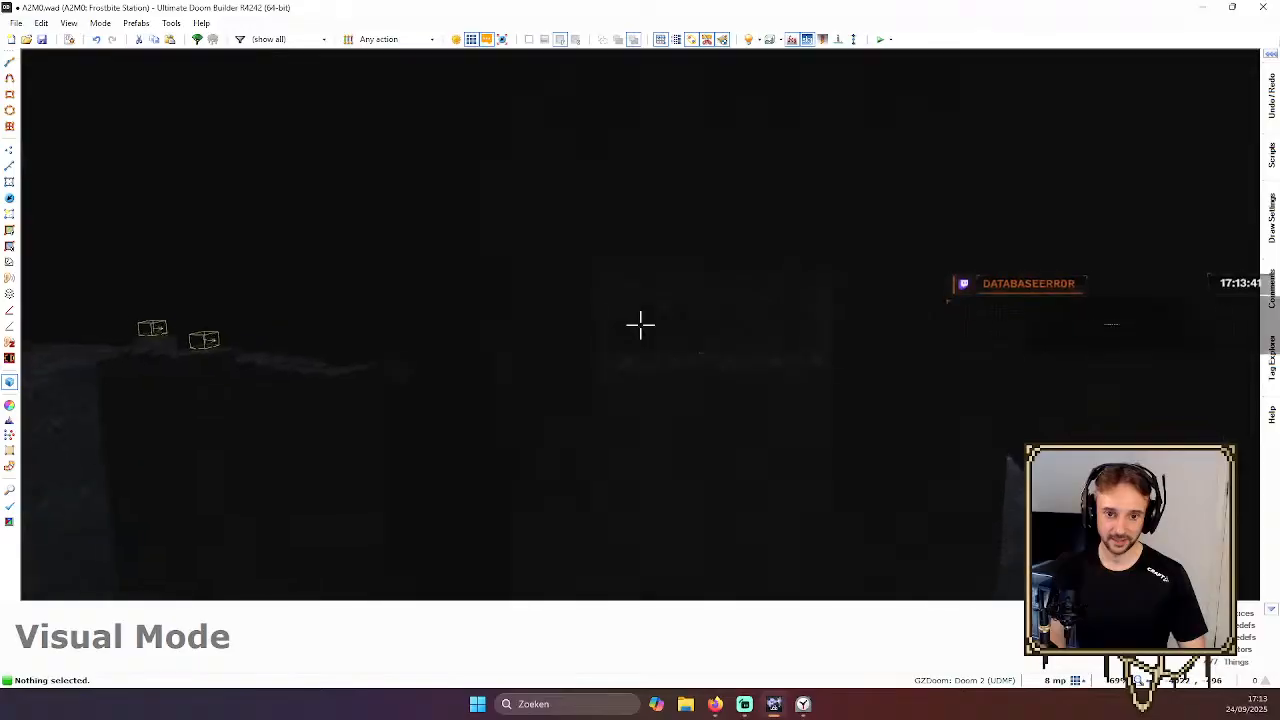
key(w)
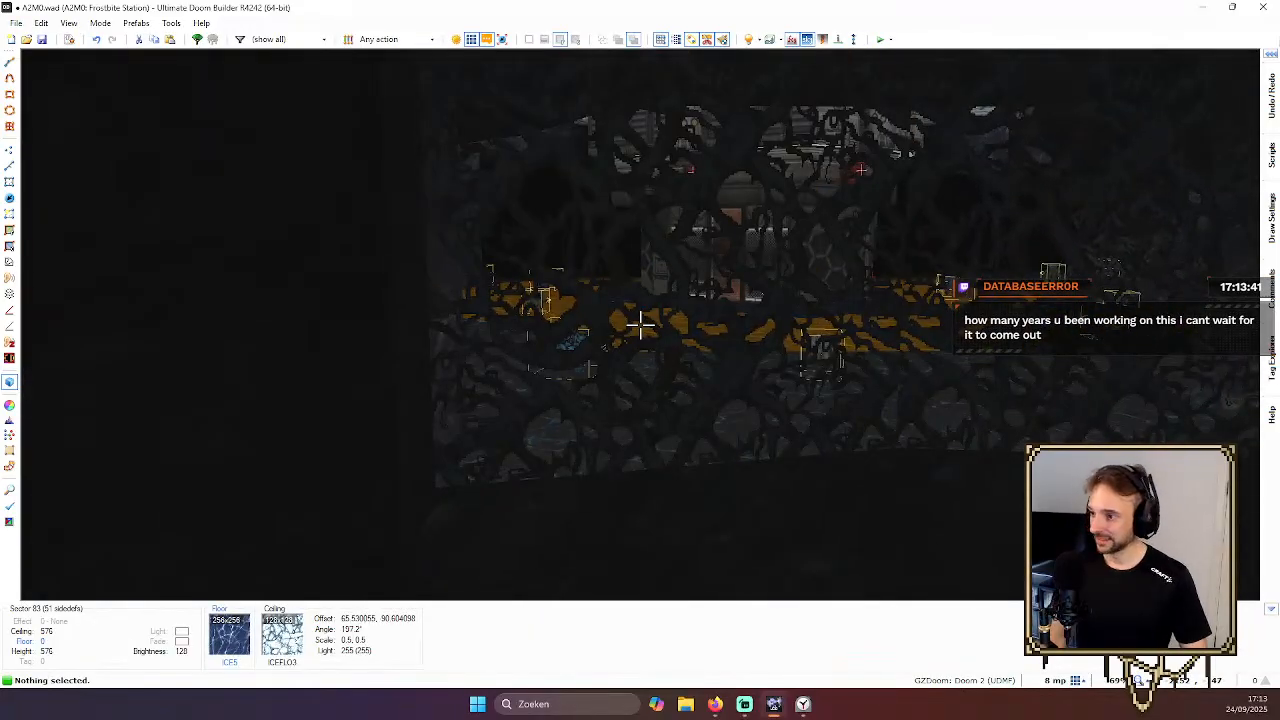
key(w)
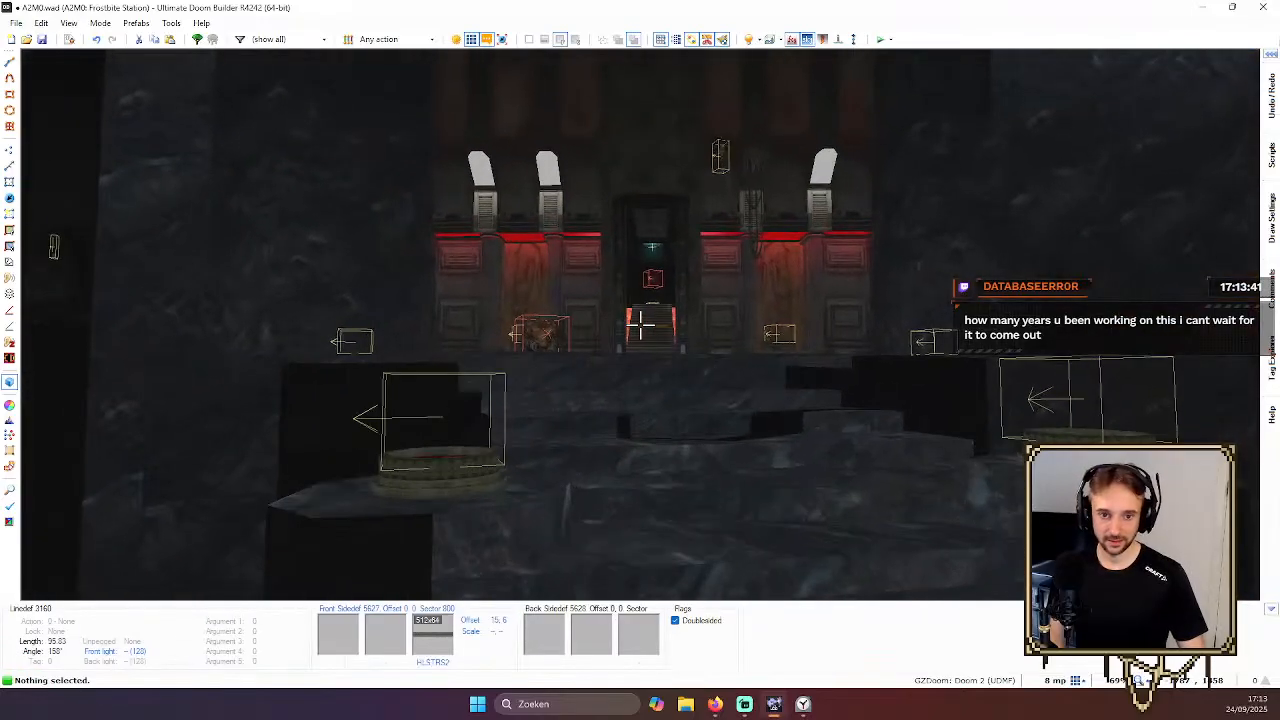
Return to Things Mode and save the map
key(t)
key(ctrl+s)
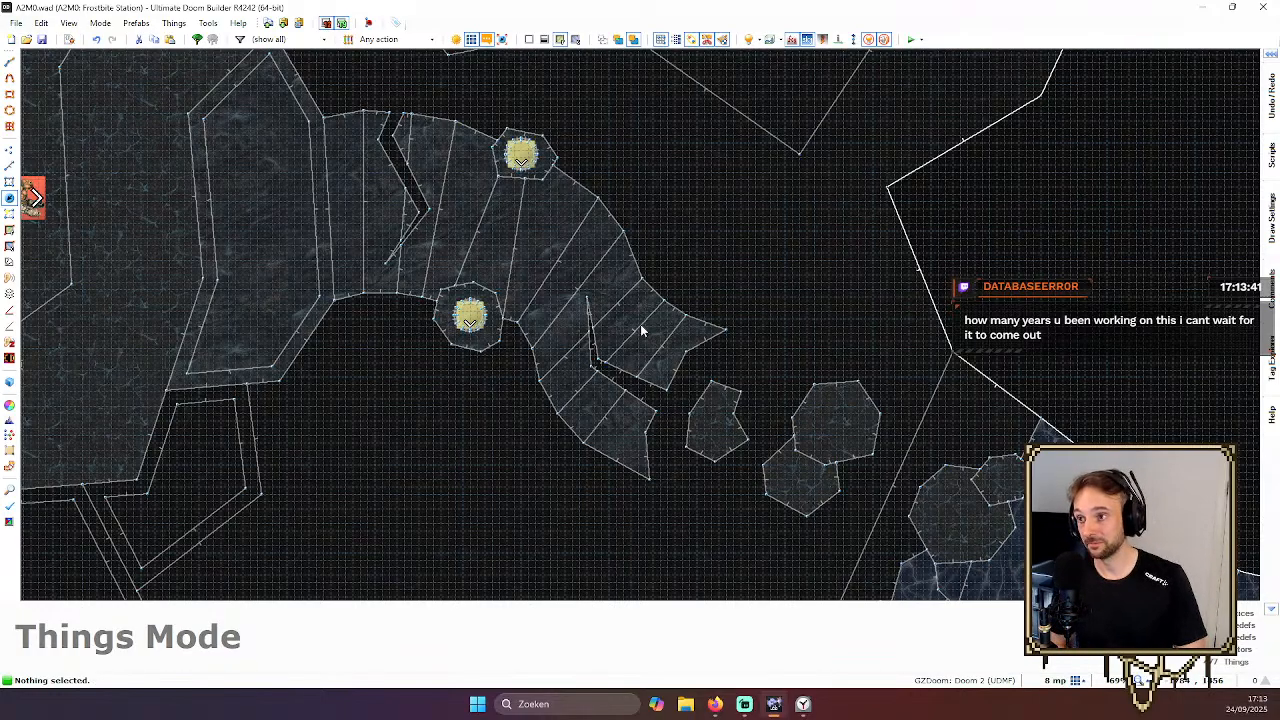
scroll(282, 202, down, 3)
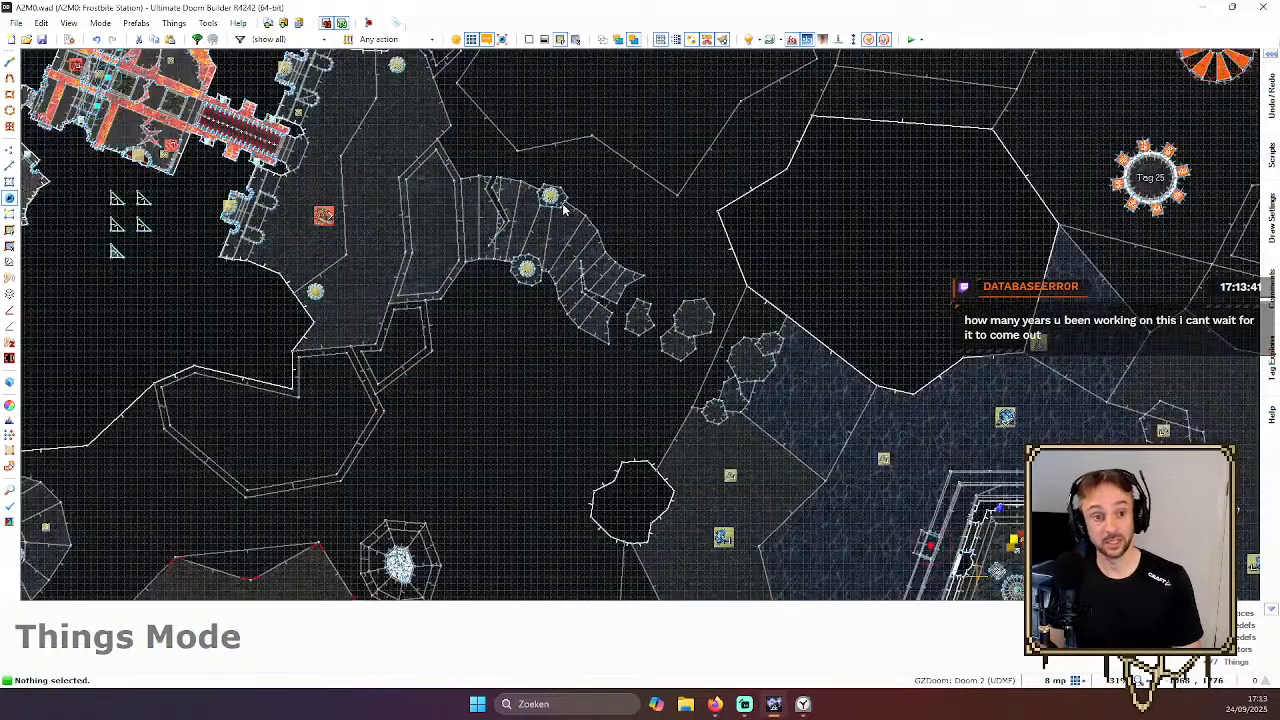
click(41, 41)
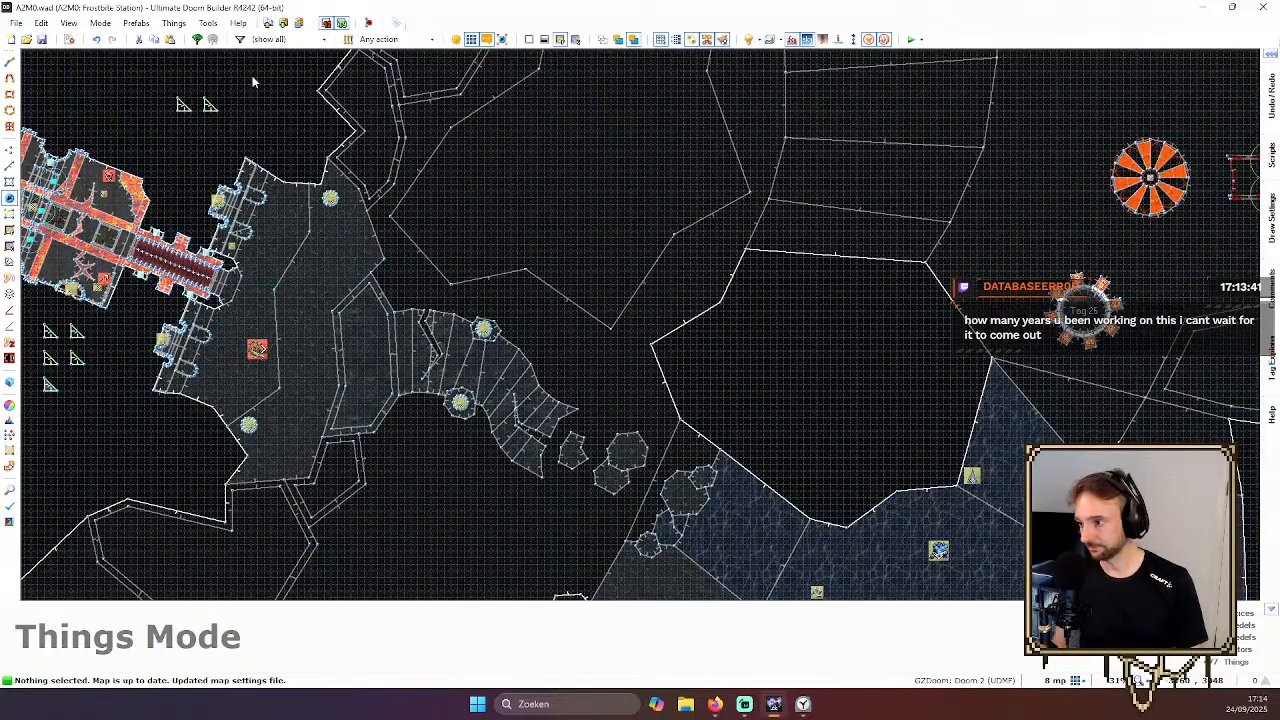
Examine the 2D layout of the western temple, lava river and spiral ramp areas
scroll(150, 72, down, 4)
scroll(470, 262, up, 5)
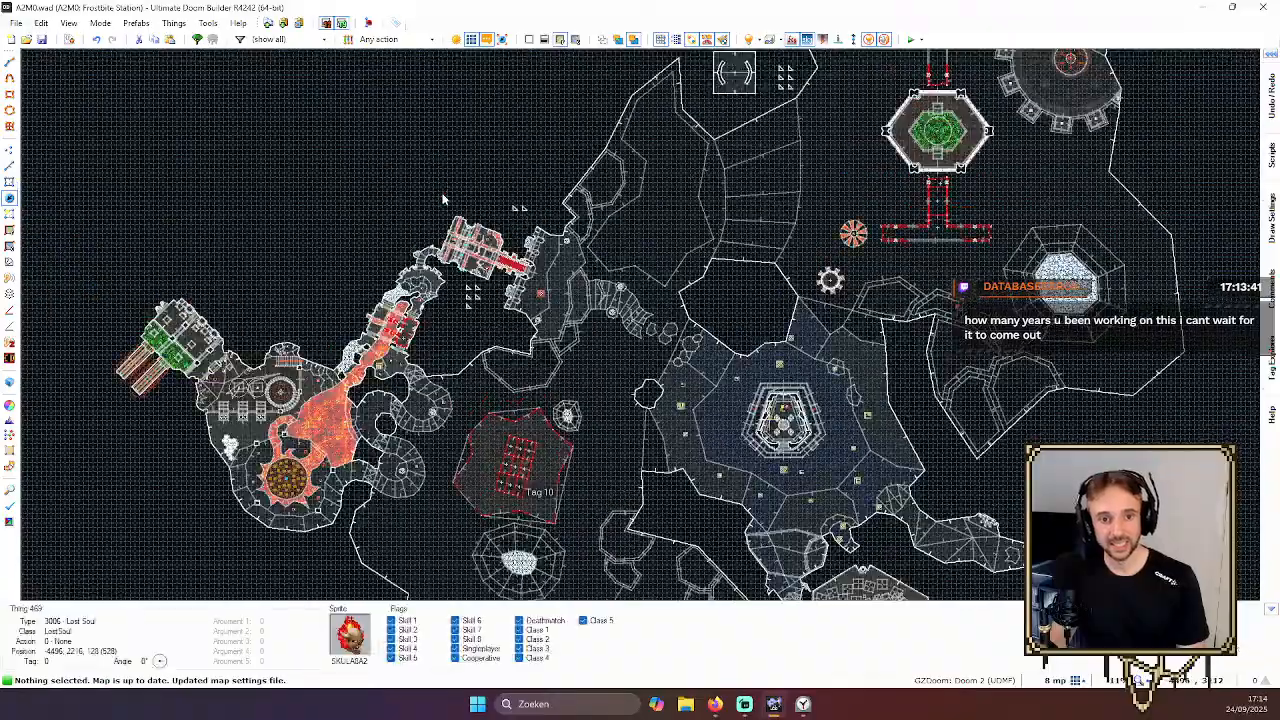
key(Left)
key(Down)
key(Down)
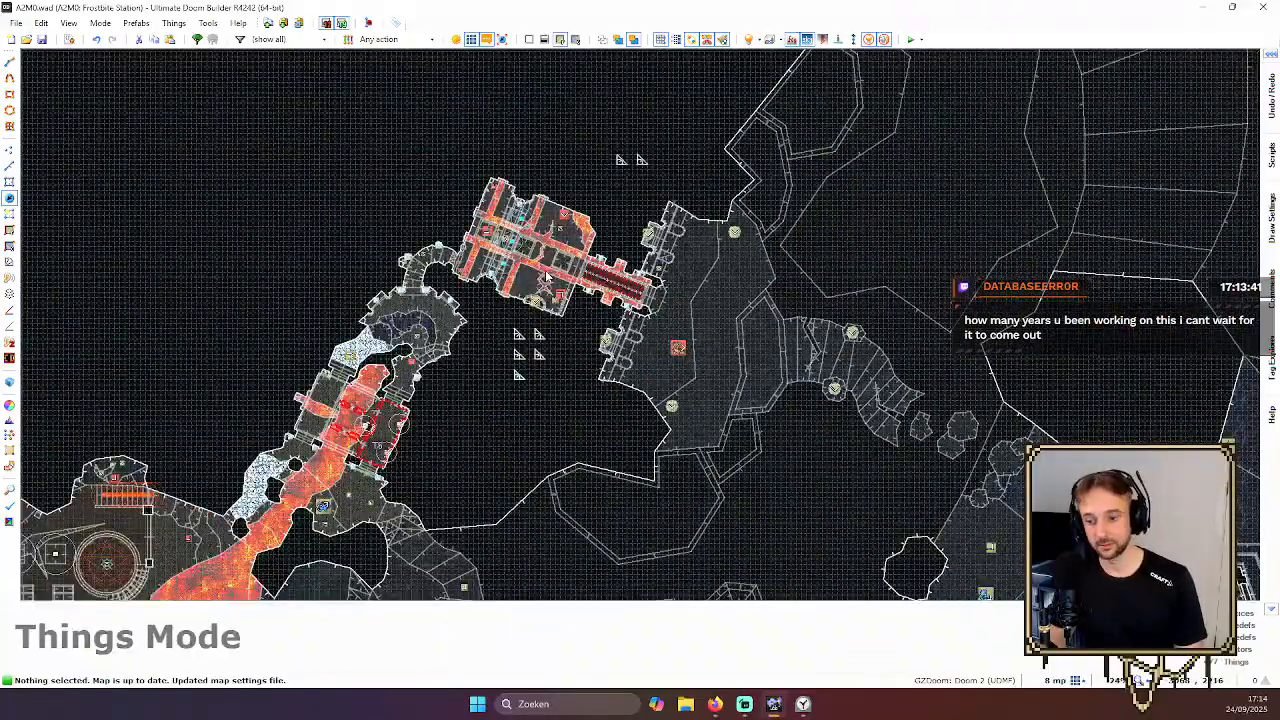
scroll(546, 232, up, 3)
scroll(546, 232, down, 6)
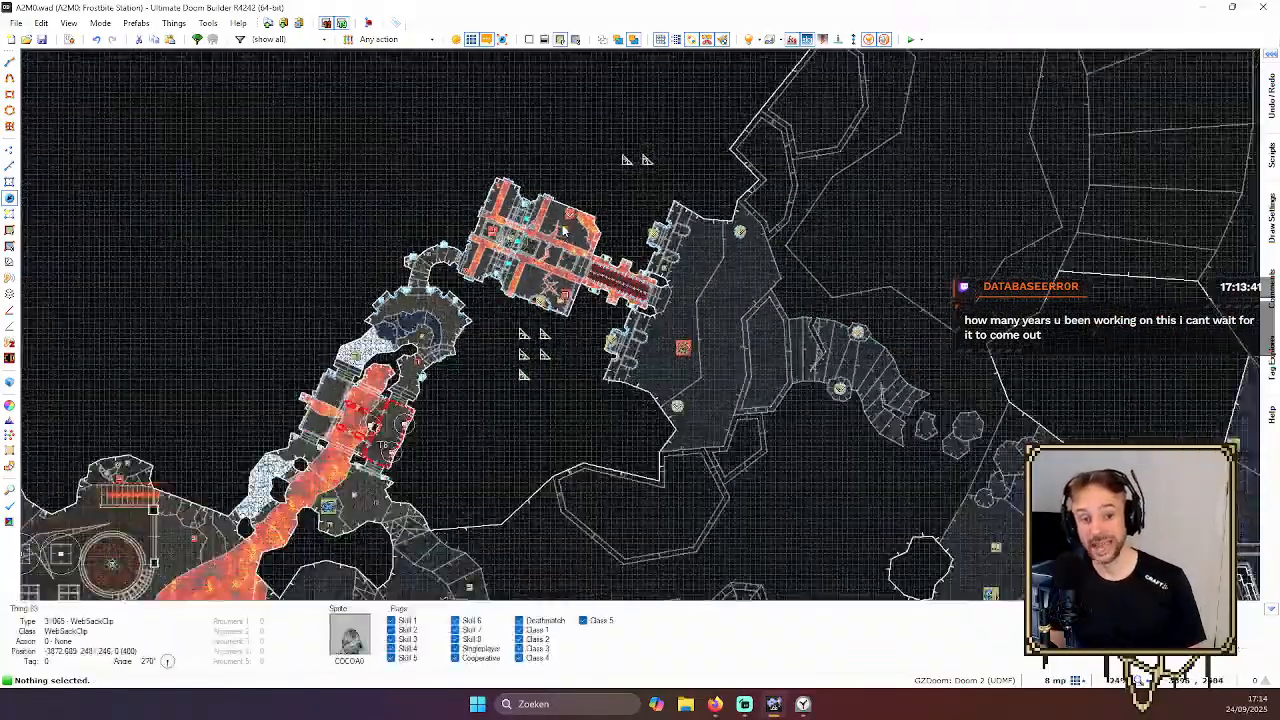
key(Down)
key(Down)
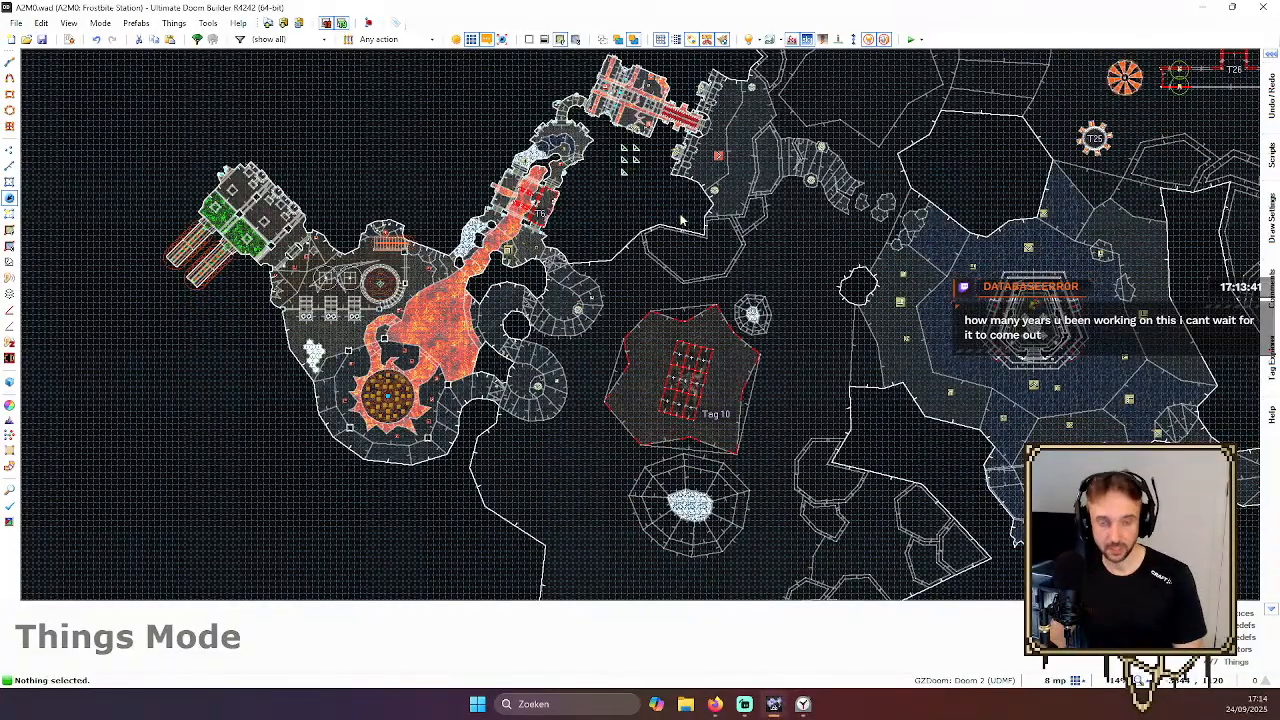
key(Up)
key(Up)
scroll(700, 304, up, 3)
key(Down)
key(Down)
scroll(742, 325, down, 2)
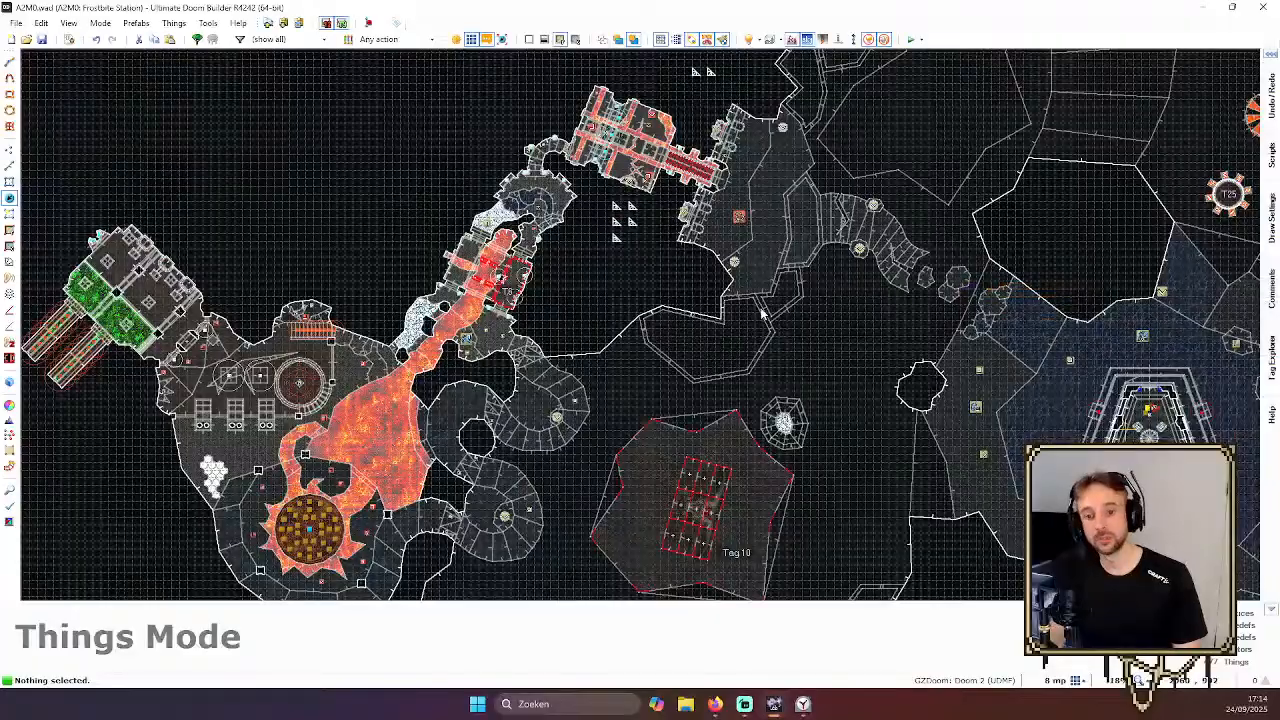
scroll(762, 313, down, 4)
Save the map
click(41, 39)
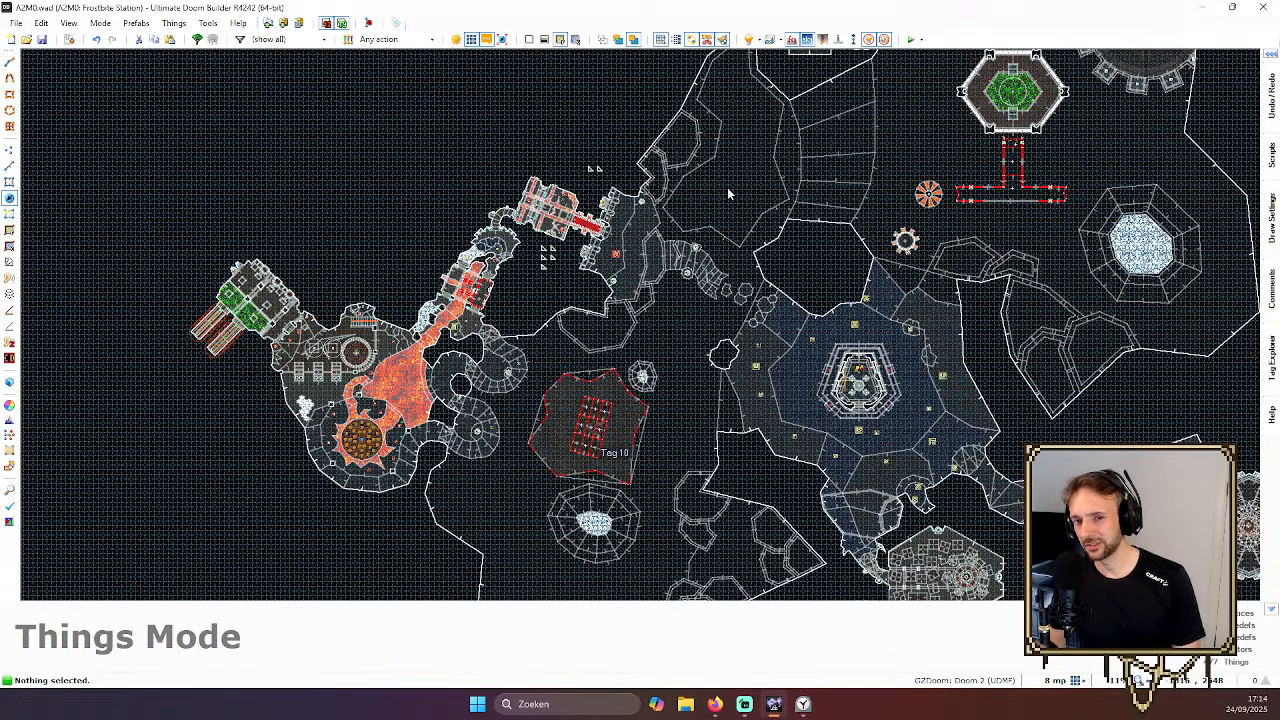
scroll(727, 187, down, 1)
scroll(55, 56, up, 1)
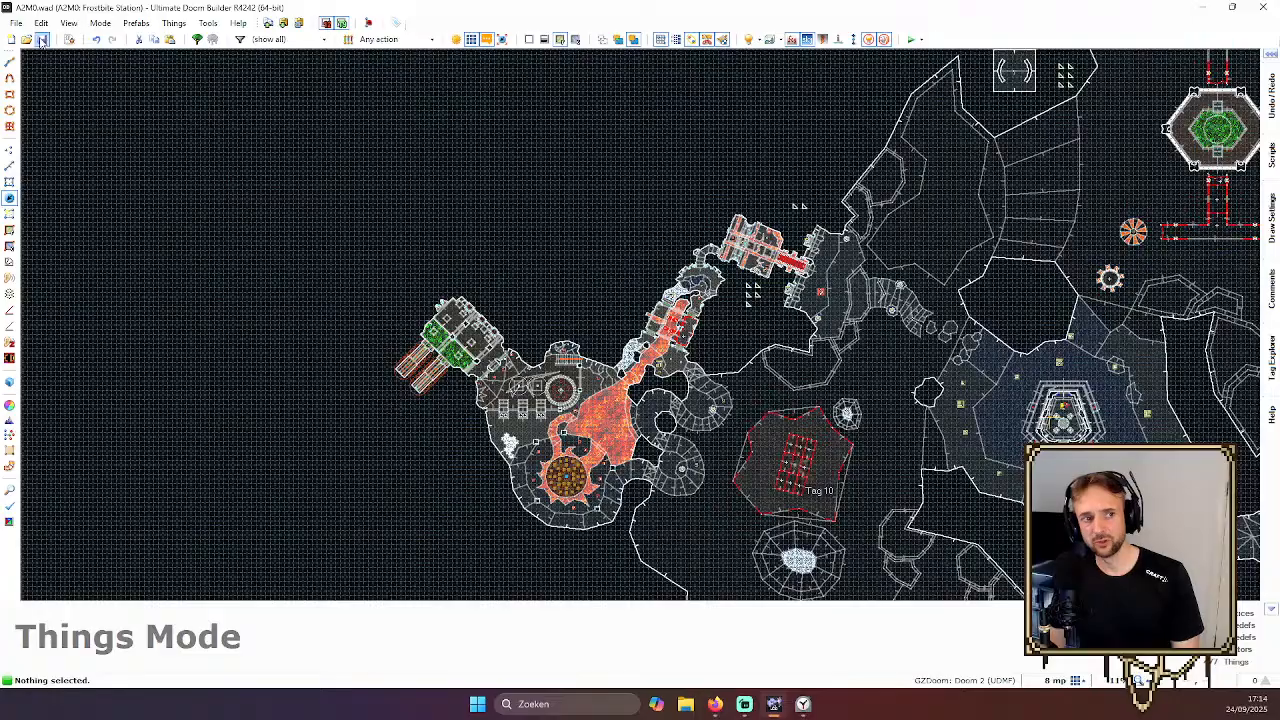
click(42, 42)
Examine the overall 2D map layout, from the southern cavern up to the northern and eastern areas
scroll(709, 257, down, 3)
key(space)
scroll(774, 282, up, 3)
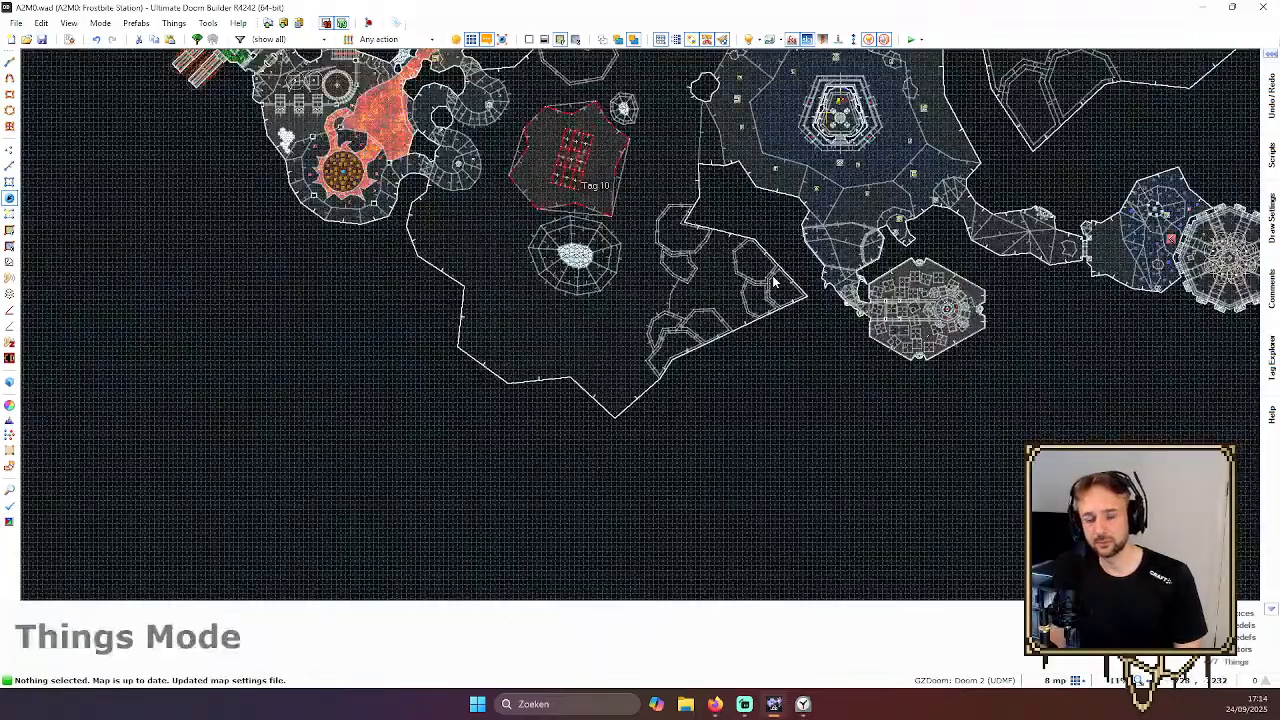
key(Up)
key(Up)
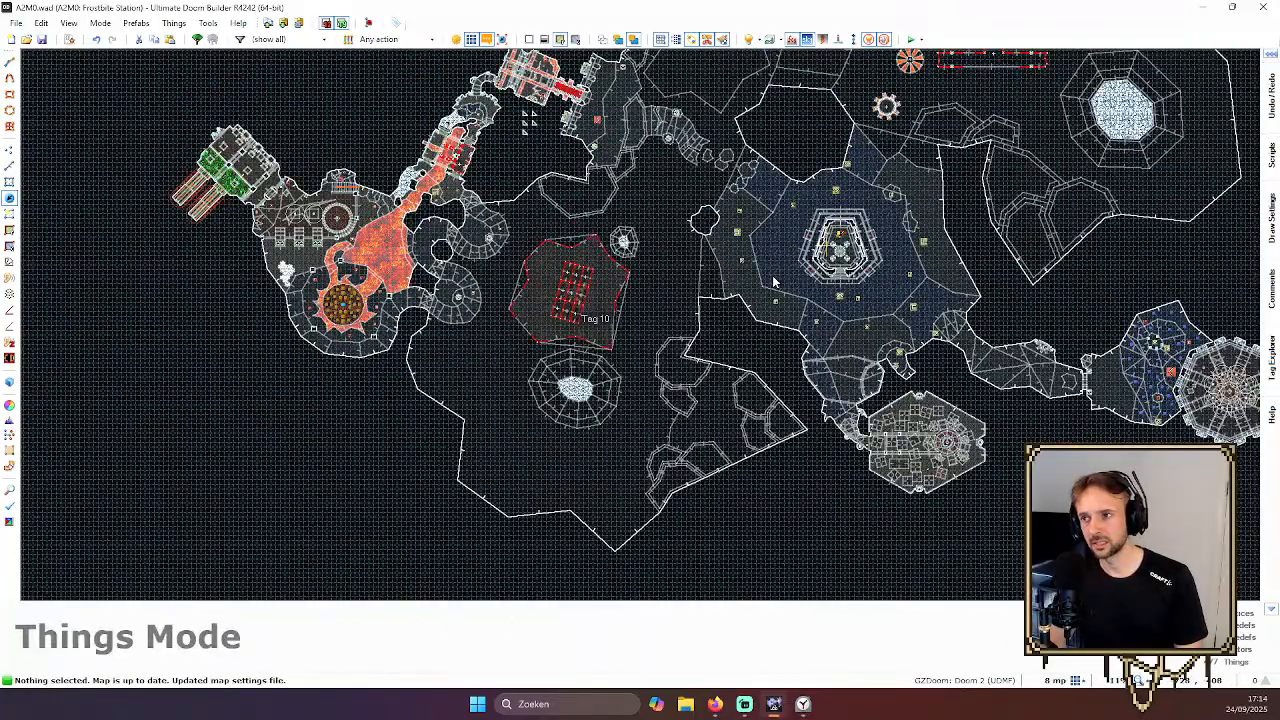
scroll(768, 271, down, 1)
key(Up)
scroll(770, 268, up, 1)
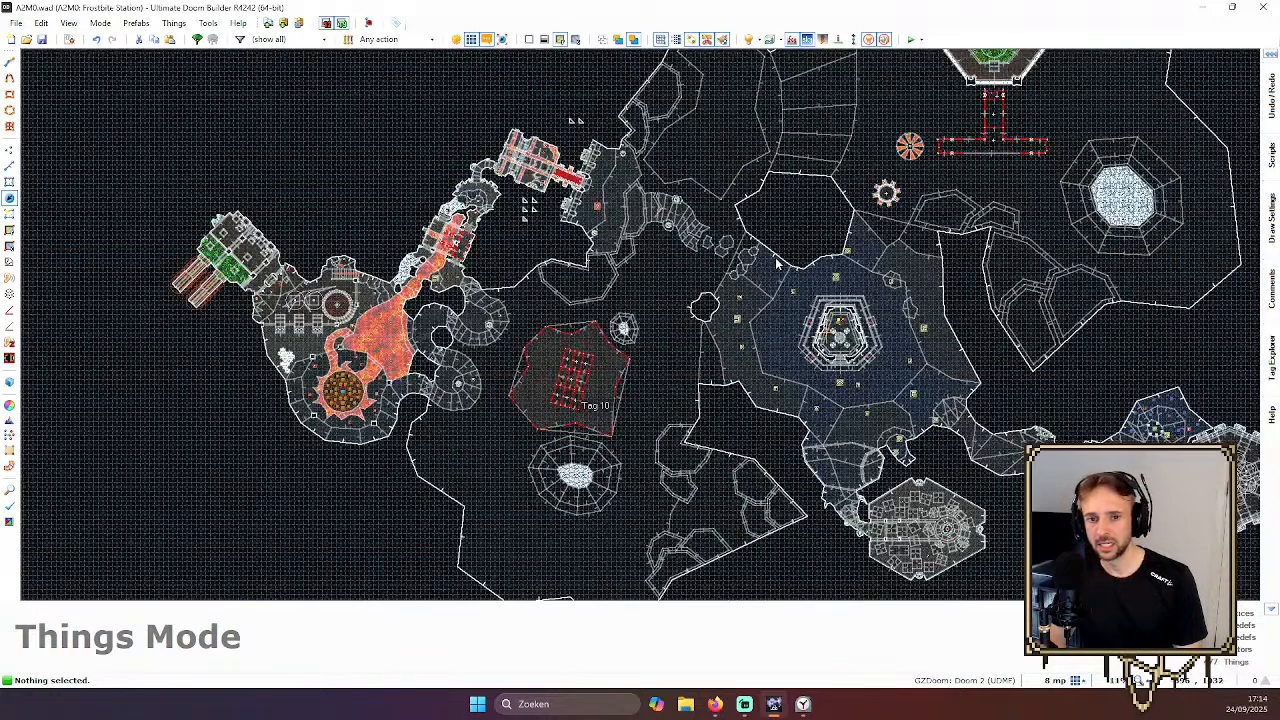
key(Up)
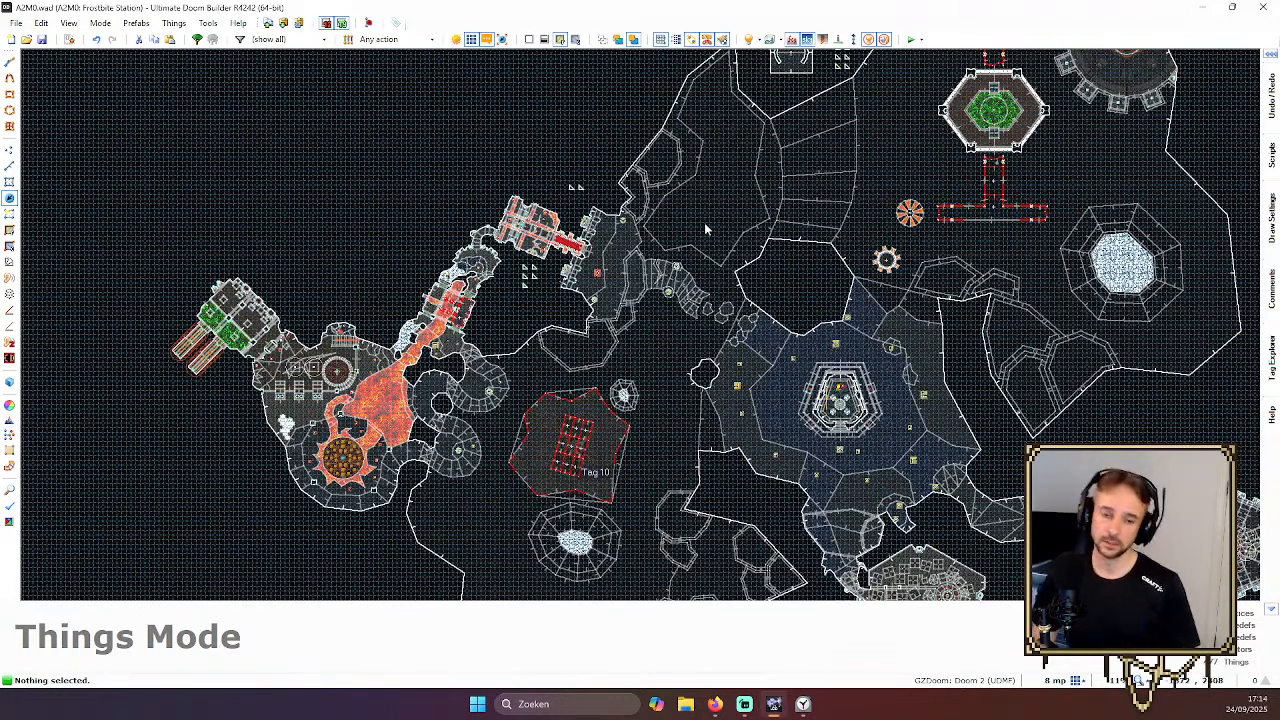
scroll(705, 228, down, 6)
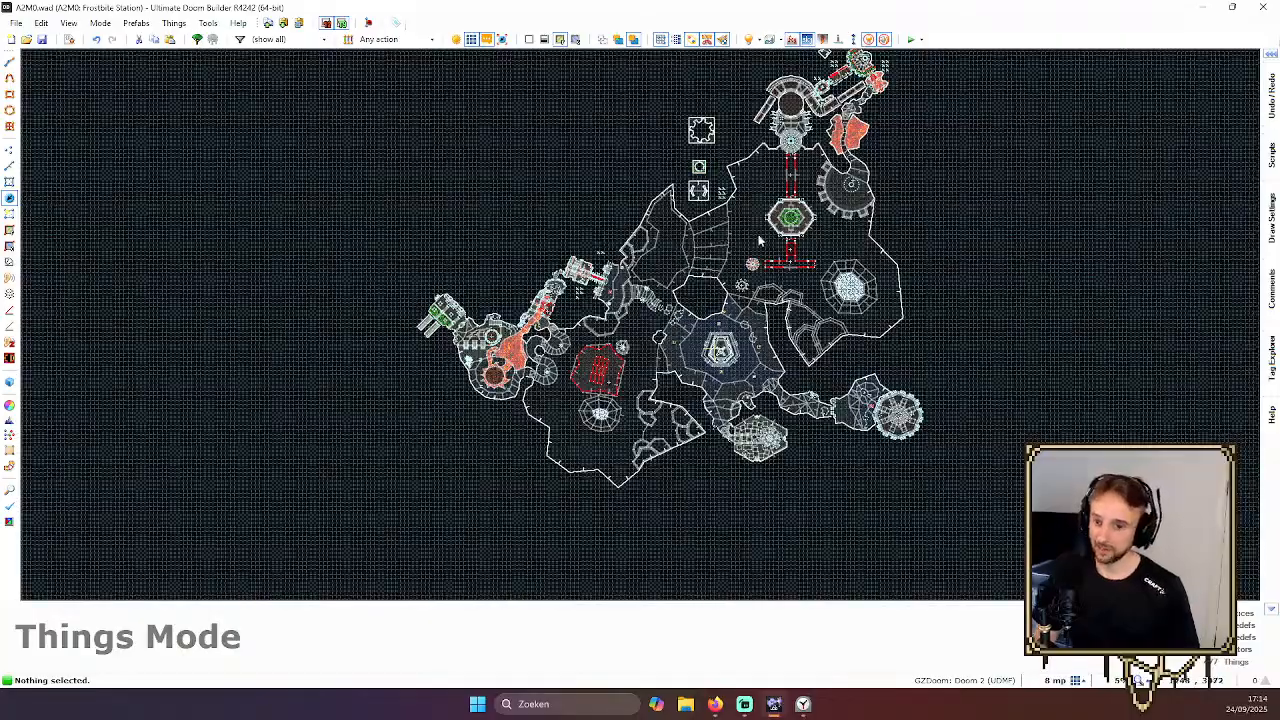
scroll(759, 240, up, 3)
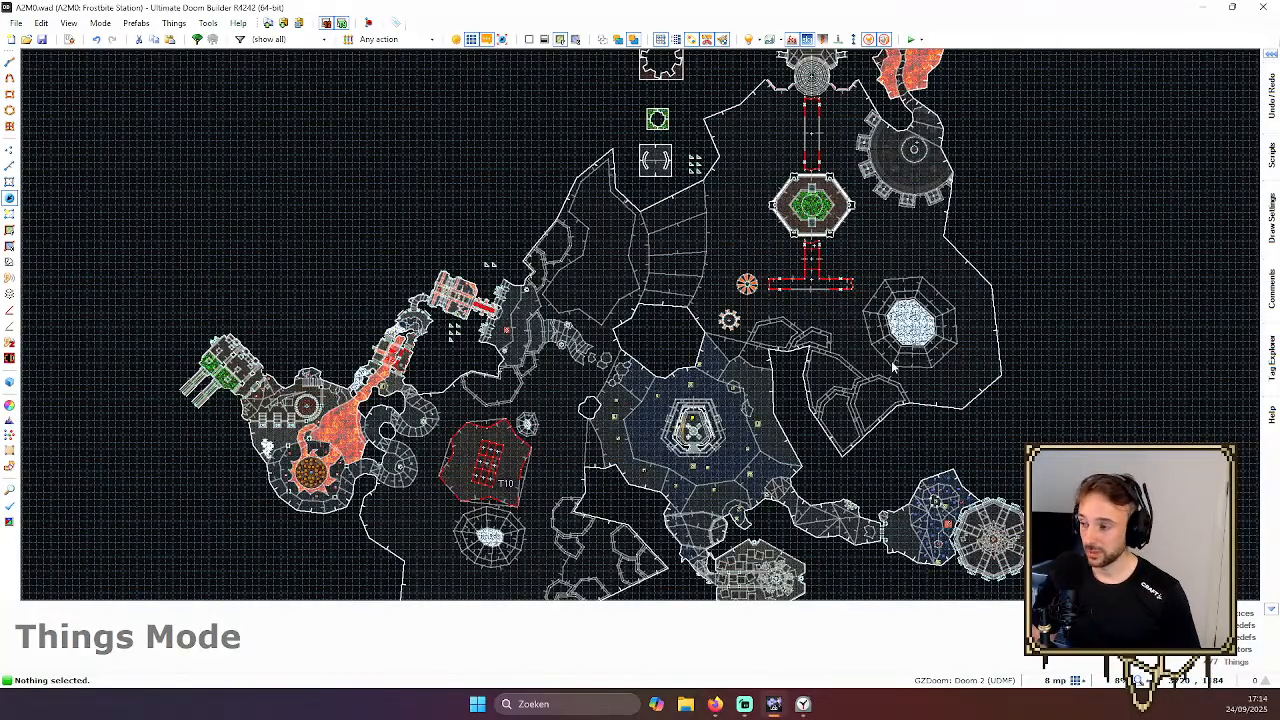
key(Right)
key(Right)
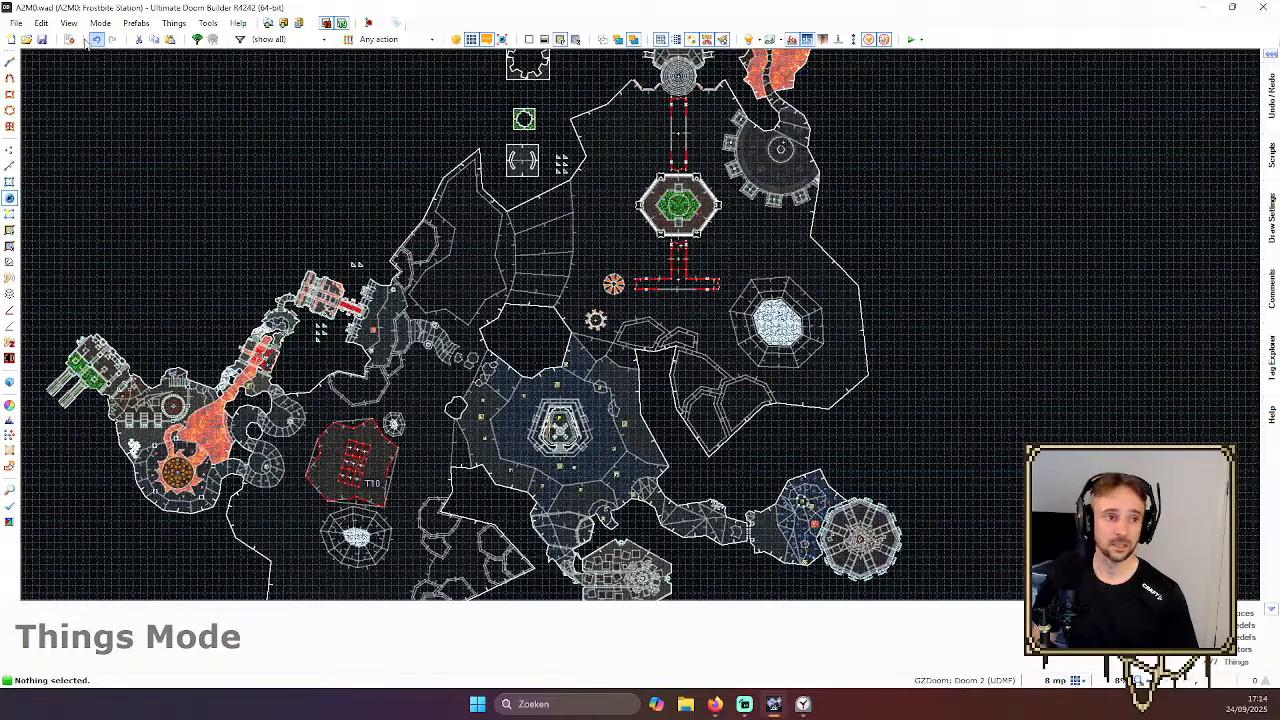
Save the map again in its current state
click(40, 40)
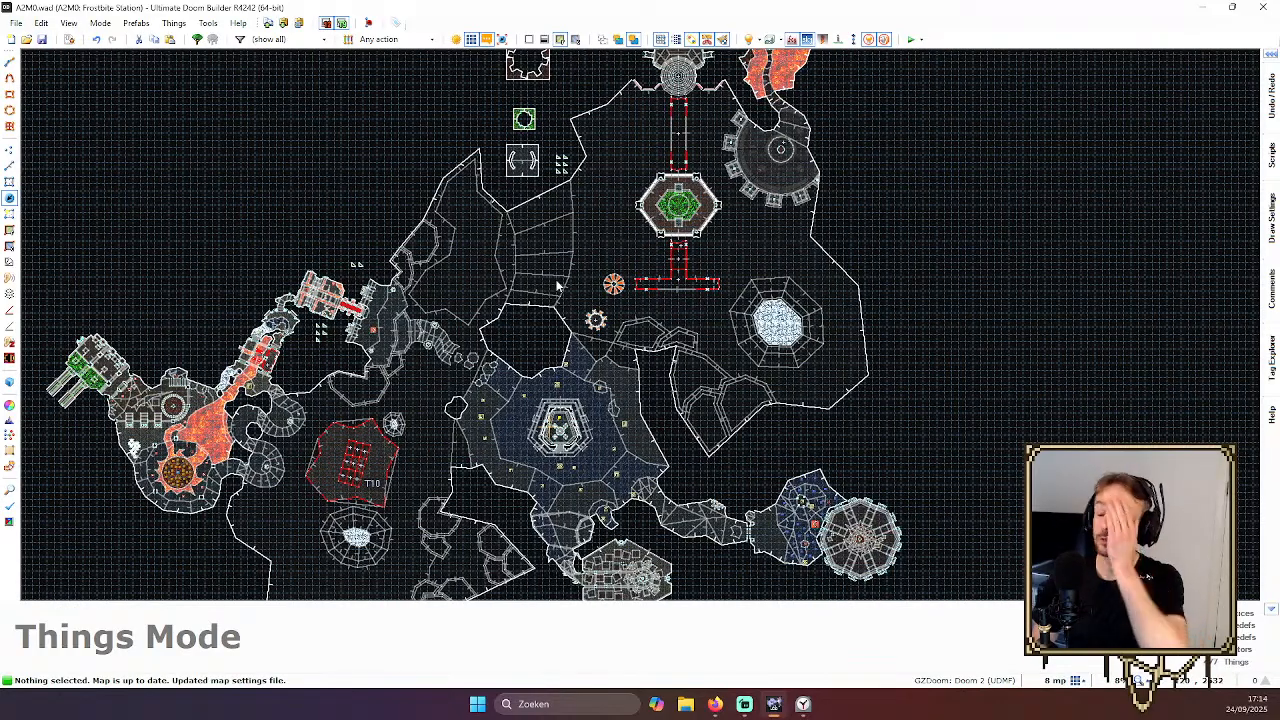
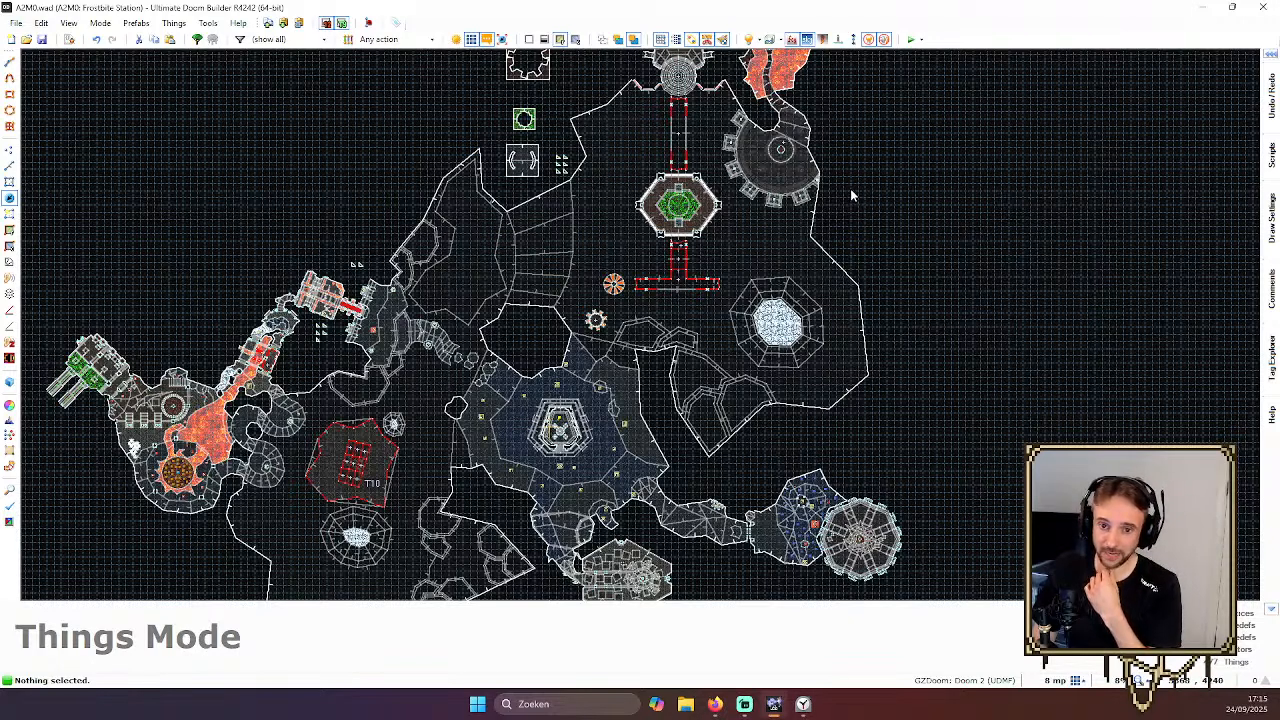
scroll(850, 190, up, 4)
scroll(790, 160, down, 3)
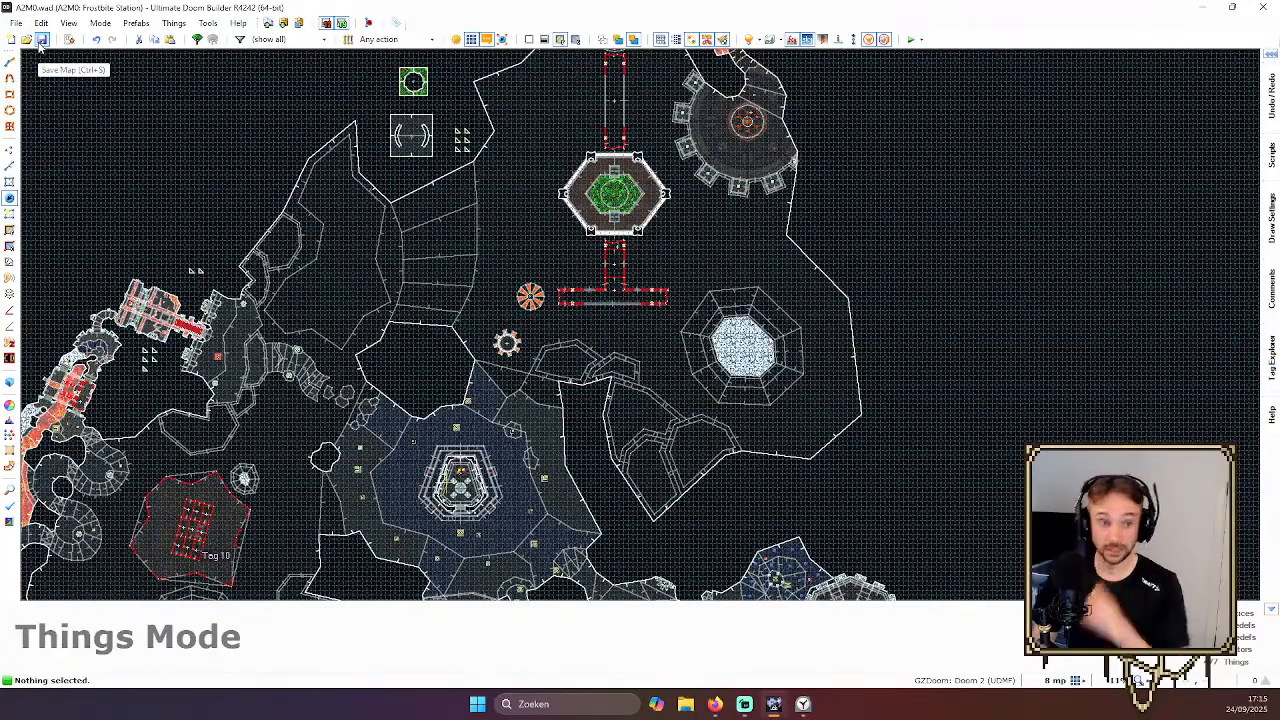
scroll(787, 316, down, 5)
scroll(697, 327, up, 7)
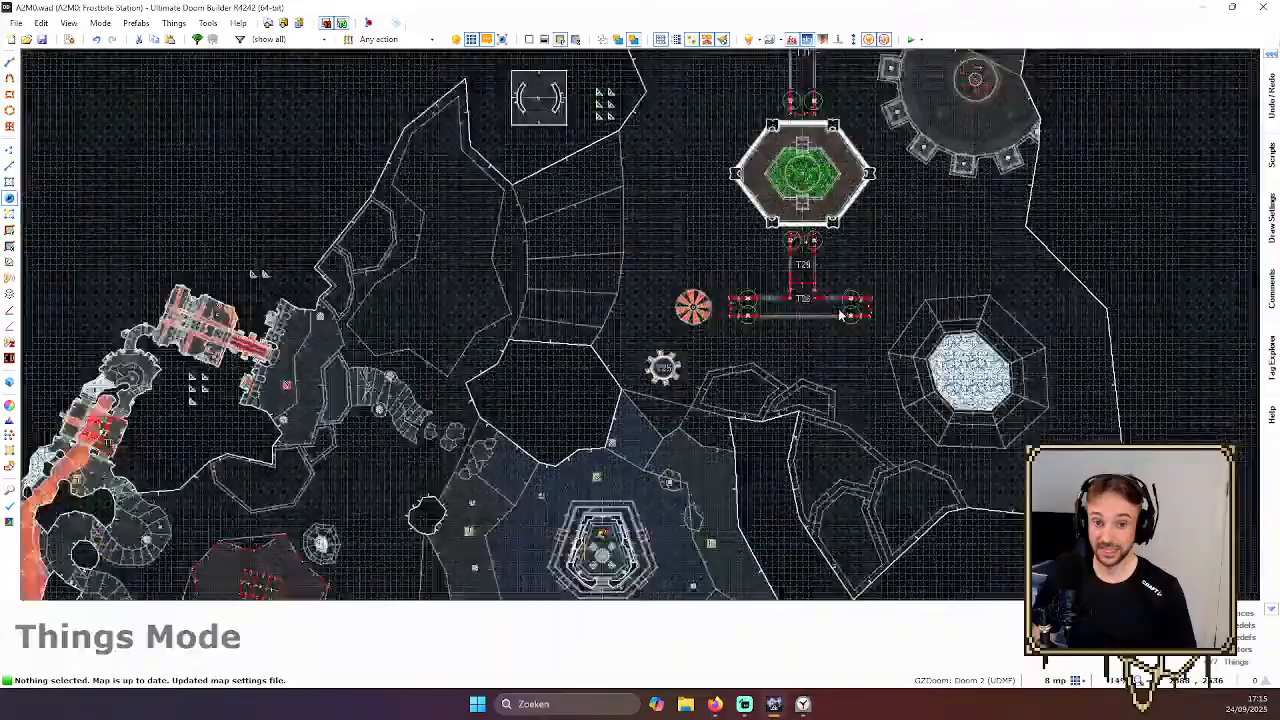
Insert an ice spike thing with Ambush players disabled and position it beside the rocks at the central lake's northwestern corner
scroll(697, 327, down, 4)
scroll(737, 266, up, 6)
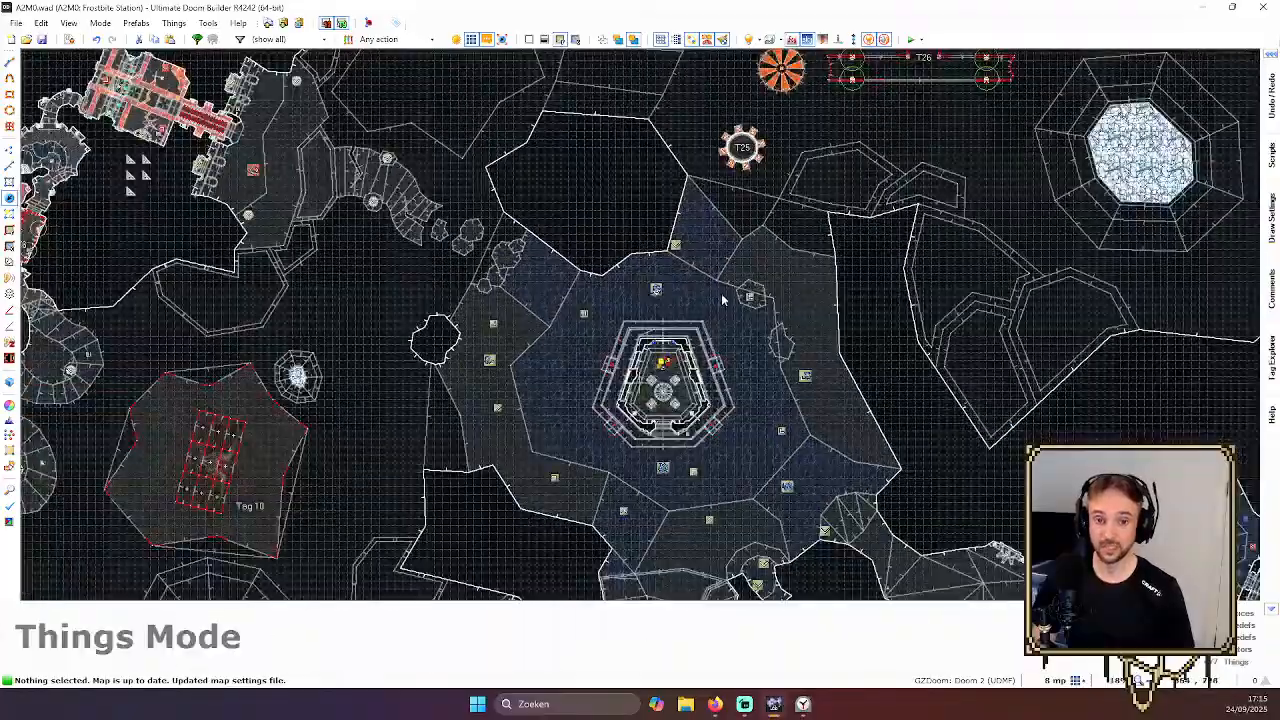
scroll(531, 190, up, 5)
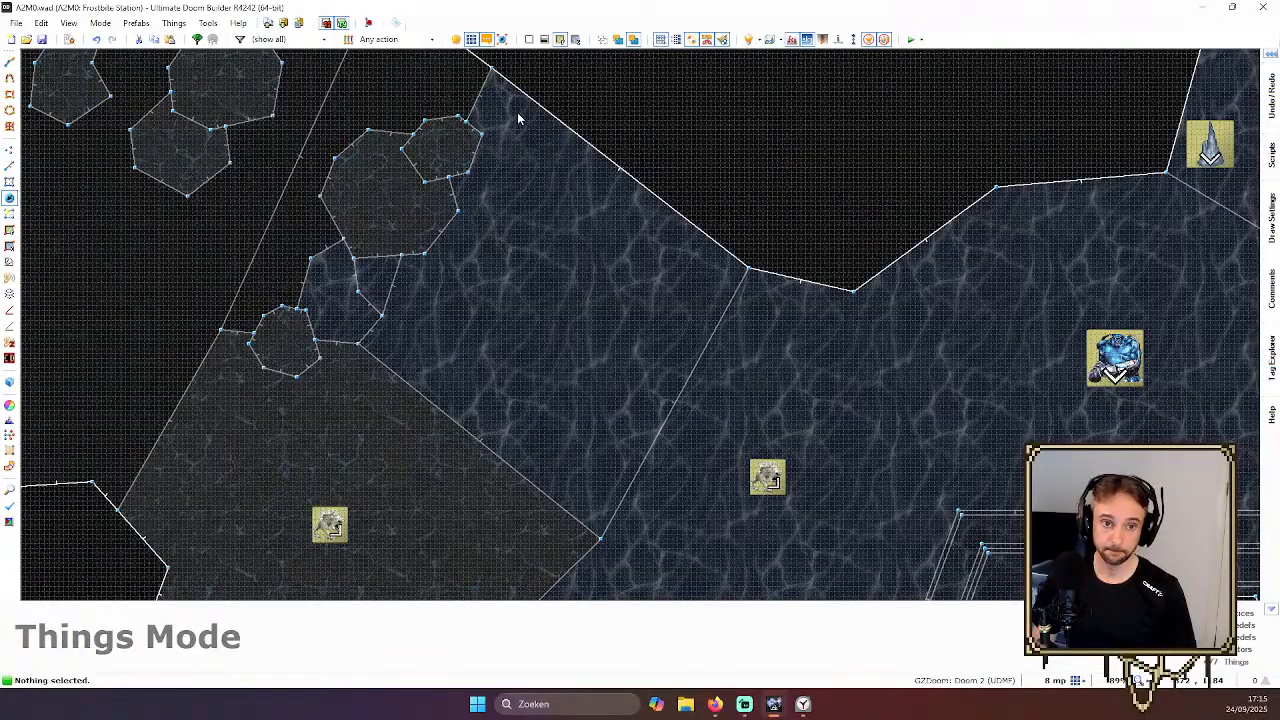
key(Insert)
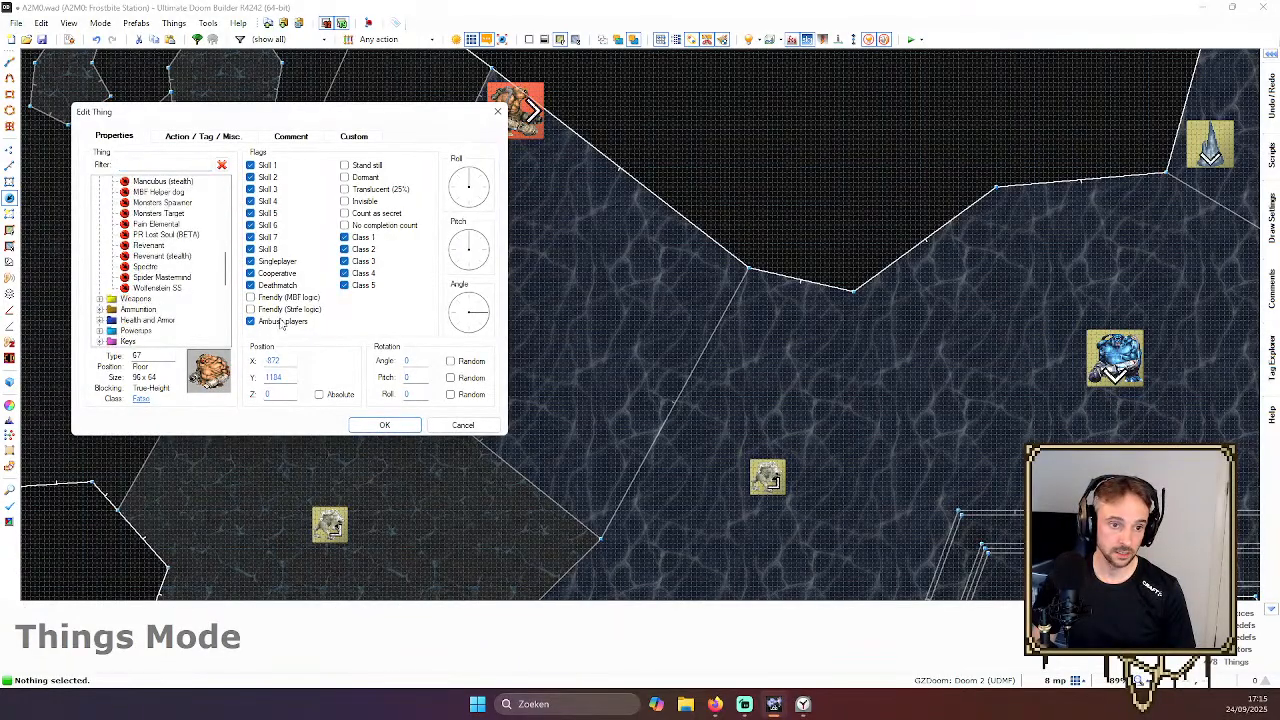
drag(227, 263, 227, 308)
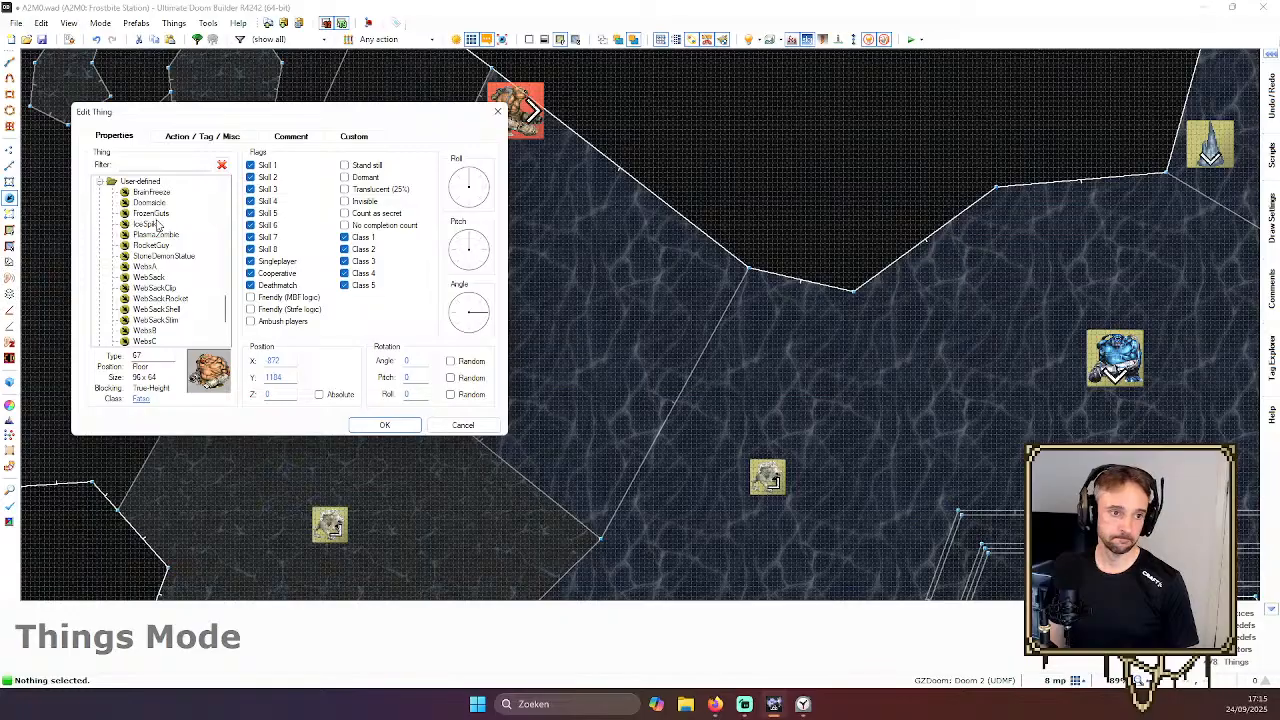
key(Return)
drag(543, 134, 539, 145)
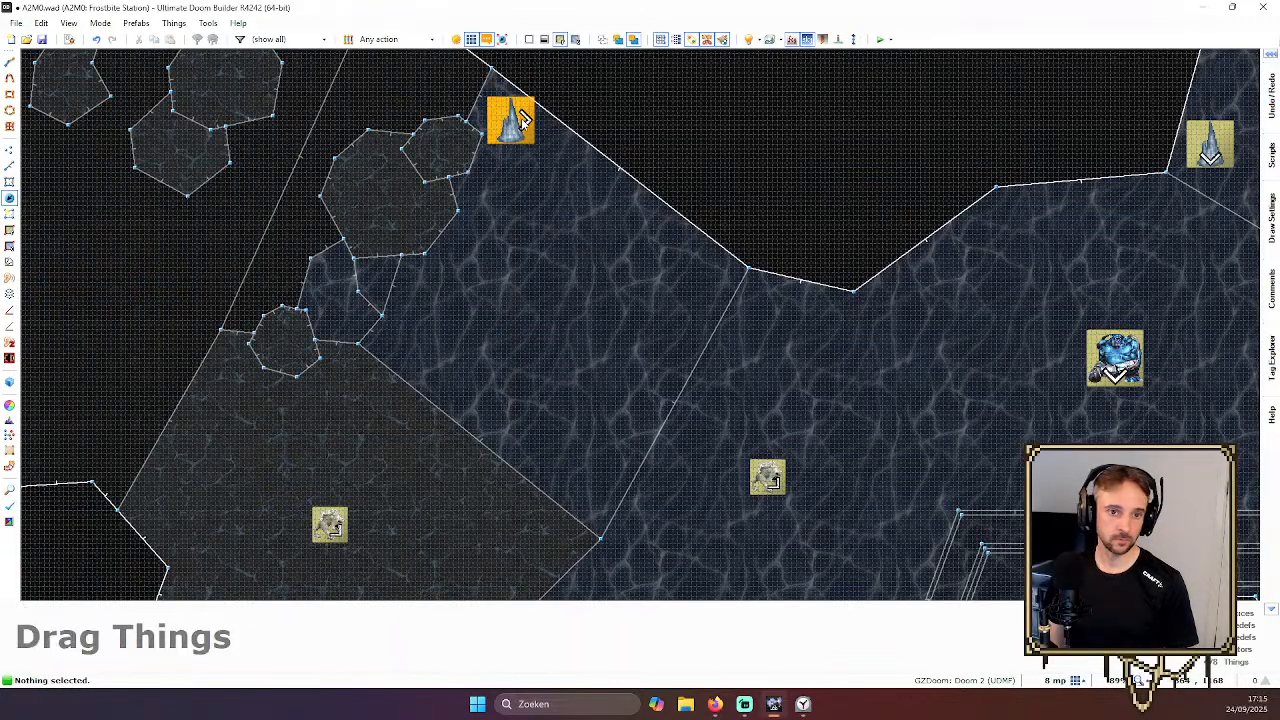
Inspect the new ice spike and the monsters placed around the central lake and its shores in 3D
key(q)
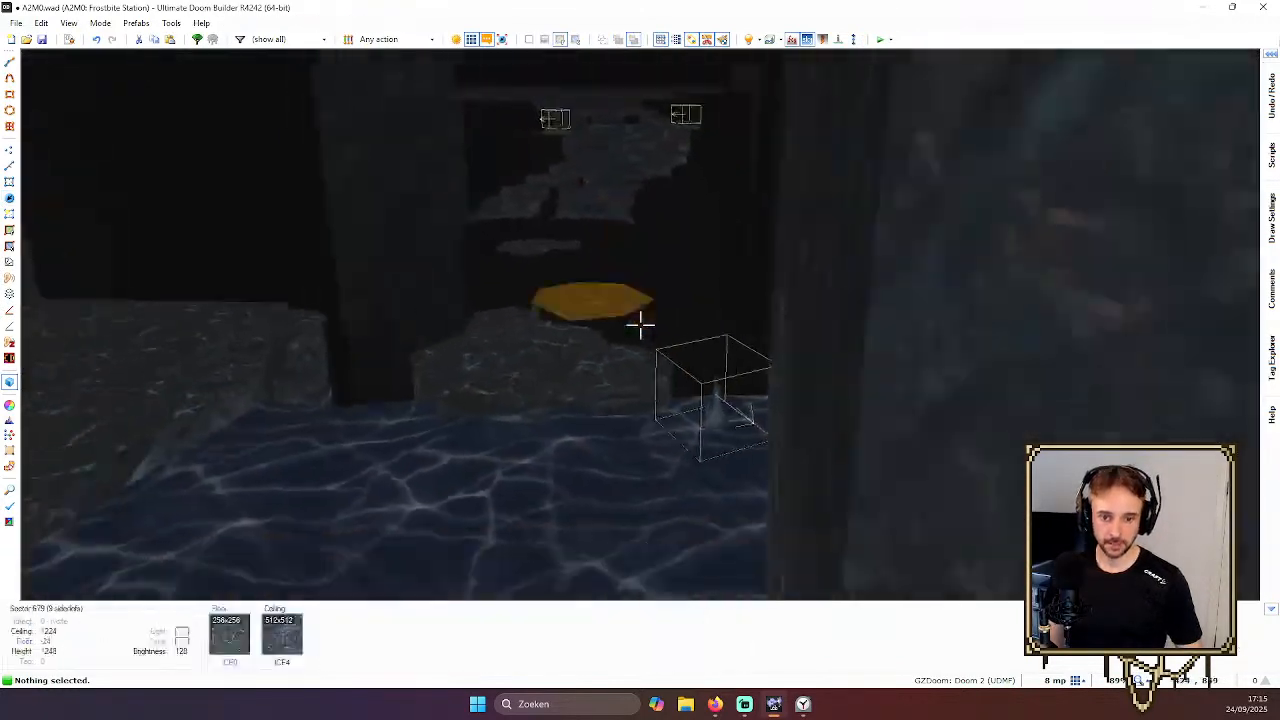
key(e)
key(d)
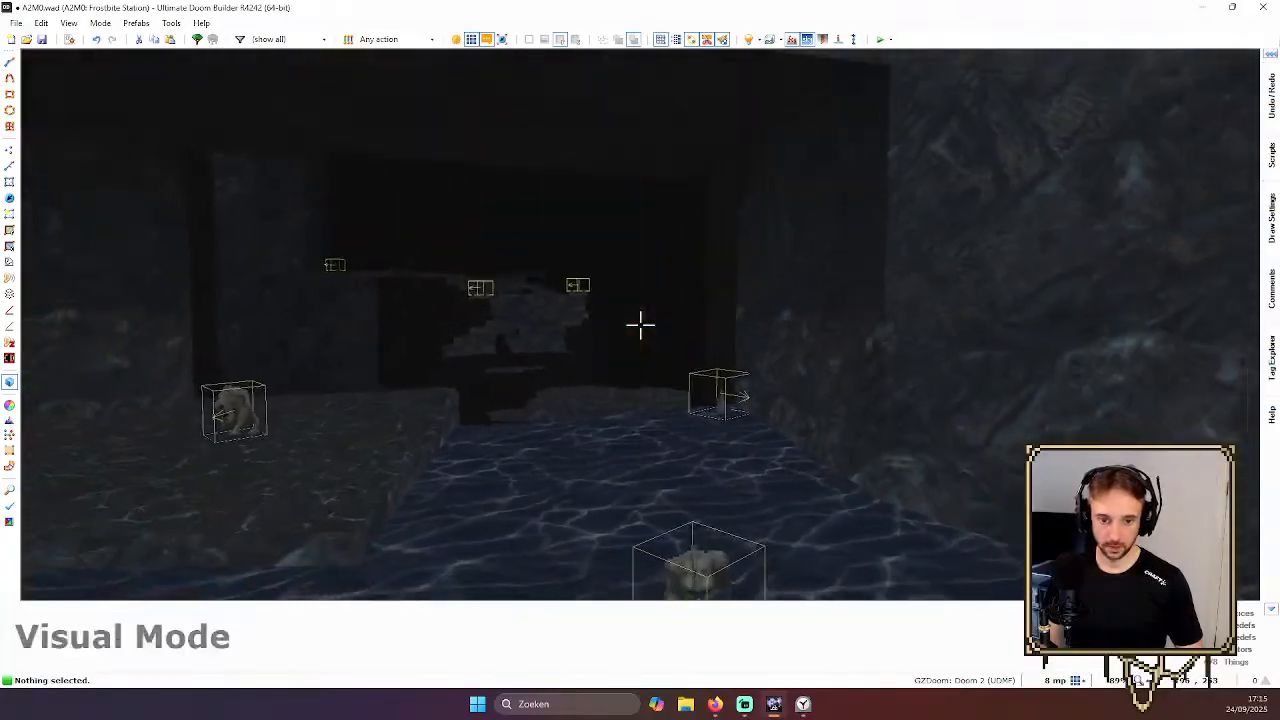
key(e)
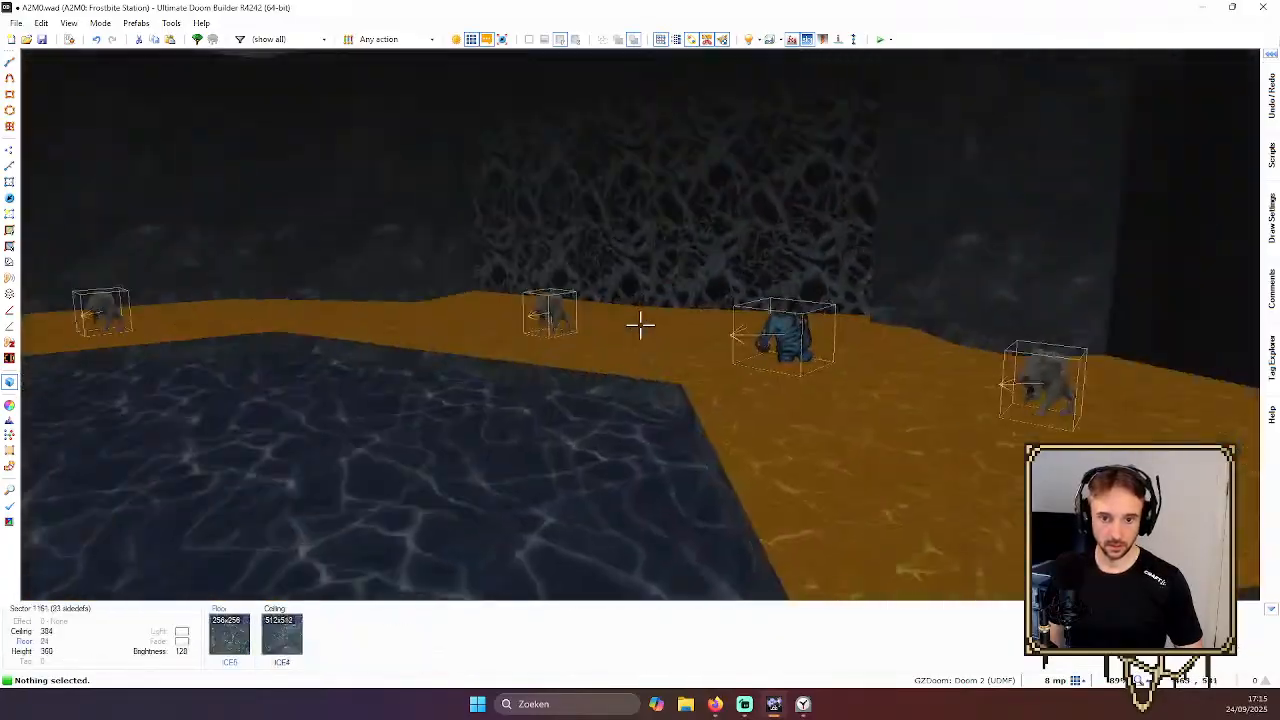
key(e)
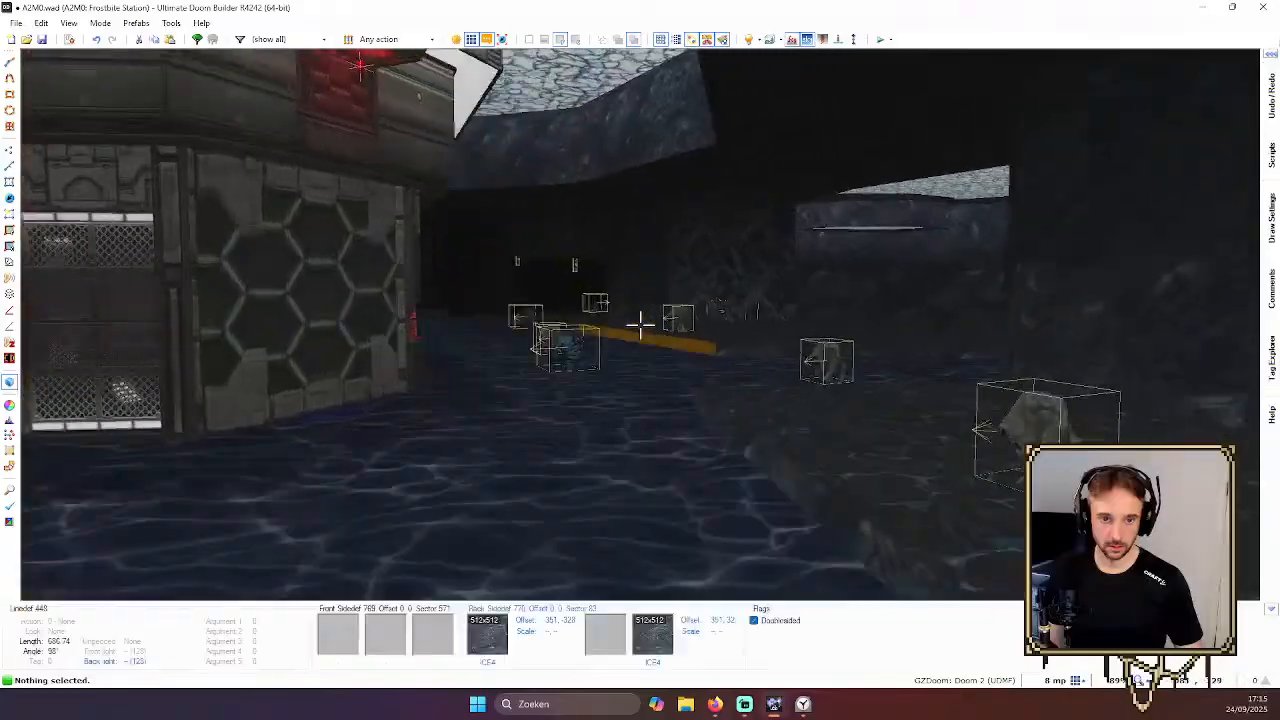
key(e)
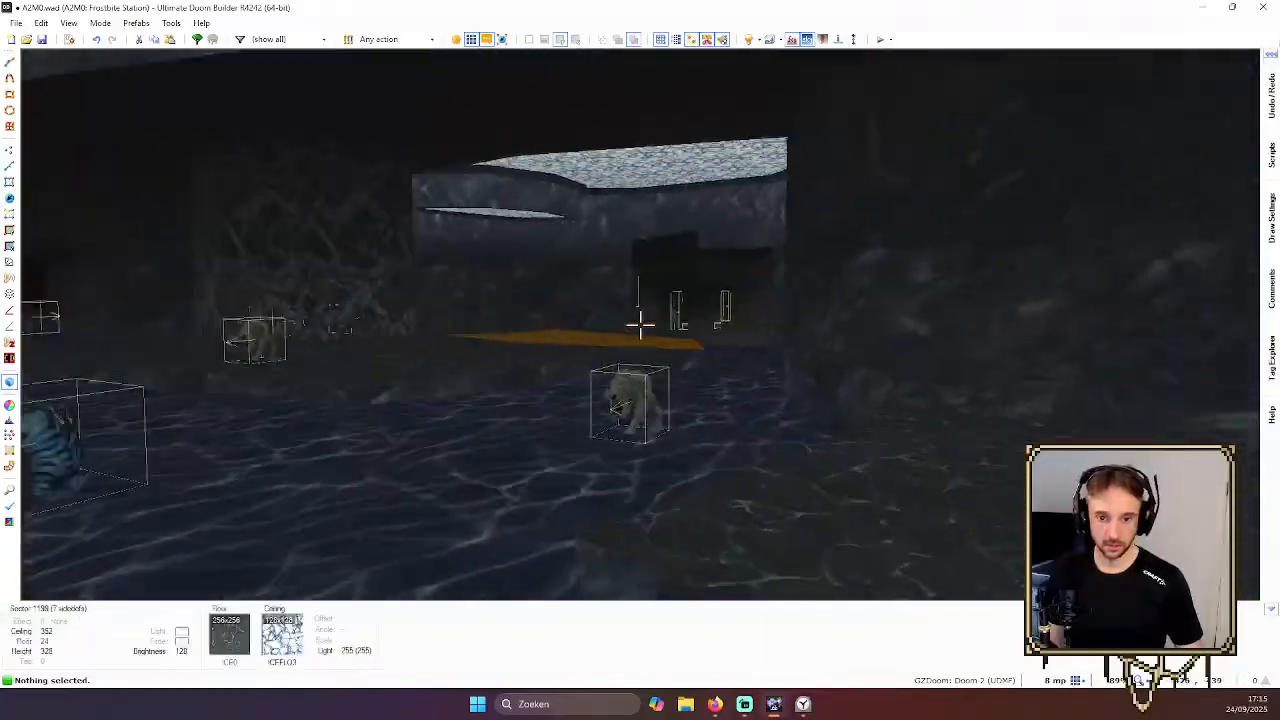
key(w)
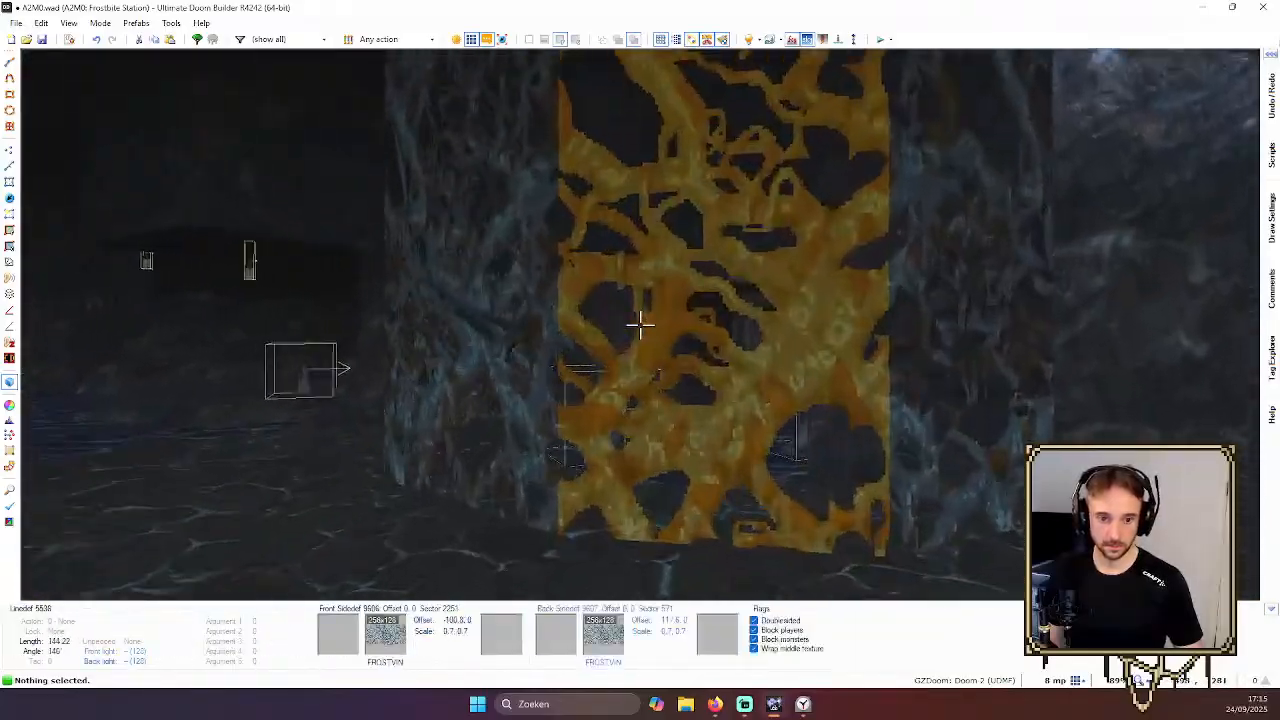
key(e)
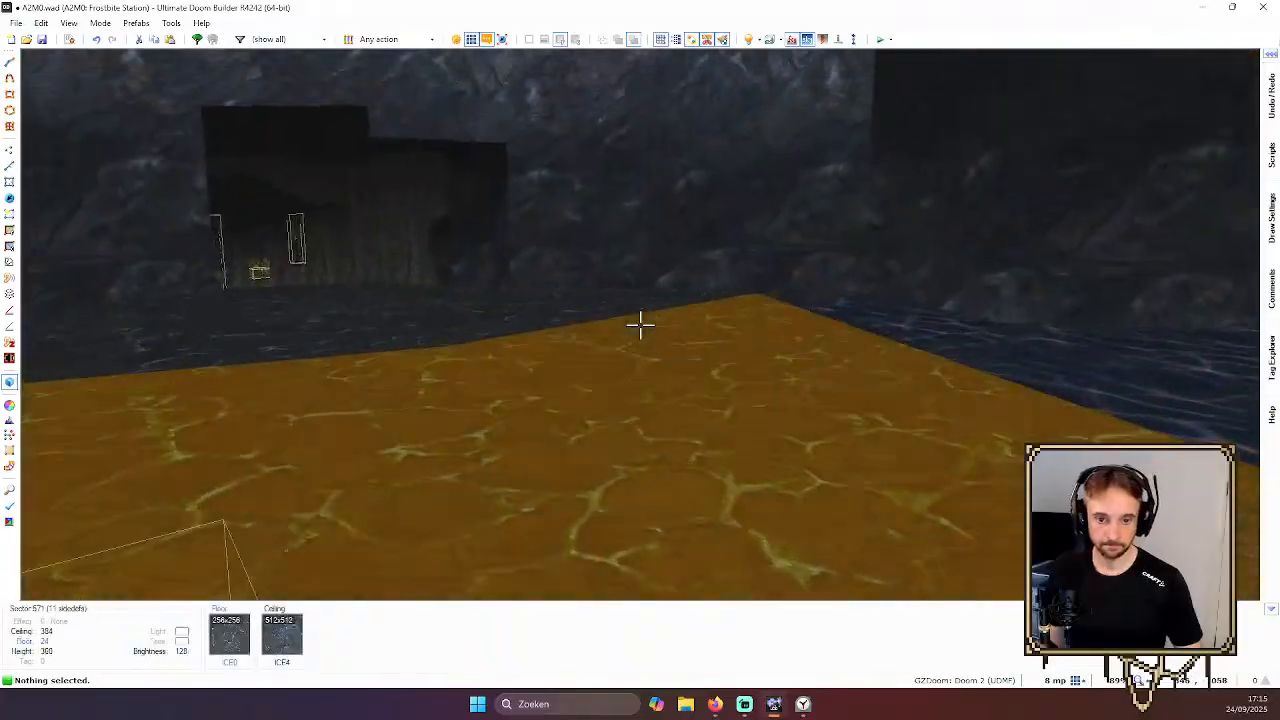
key(w)
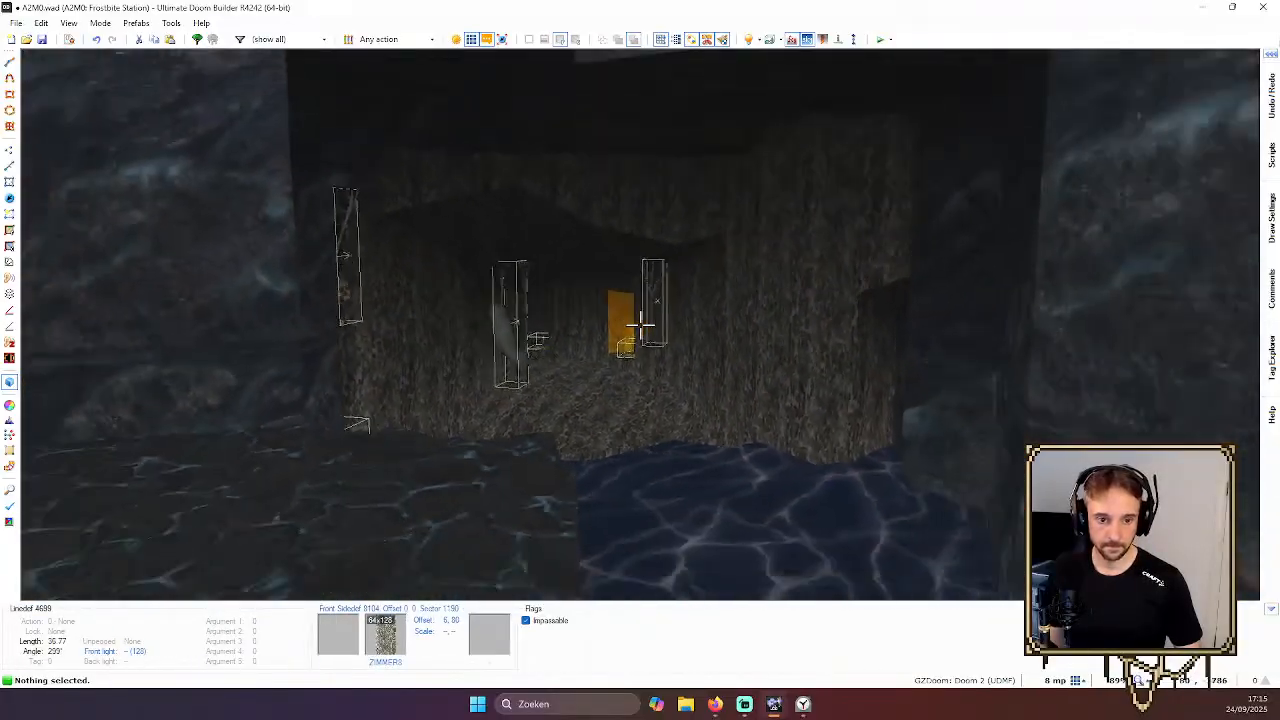
key(e)
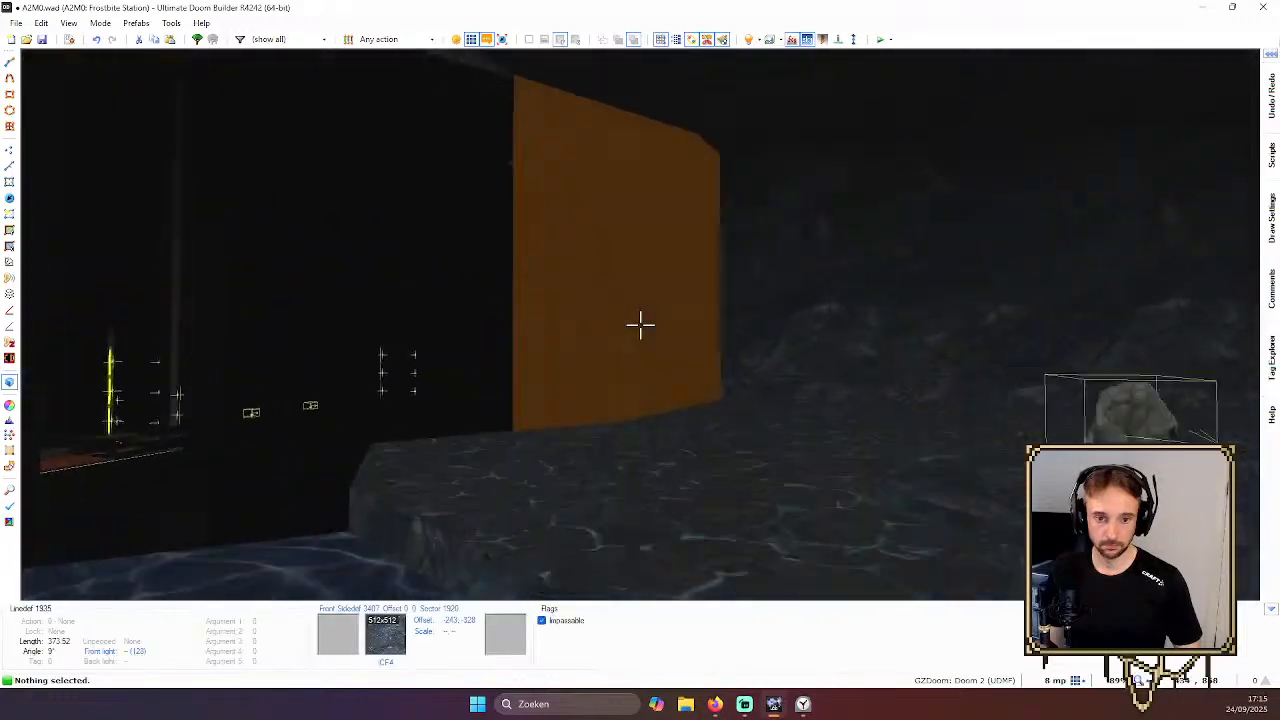
key(e)
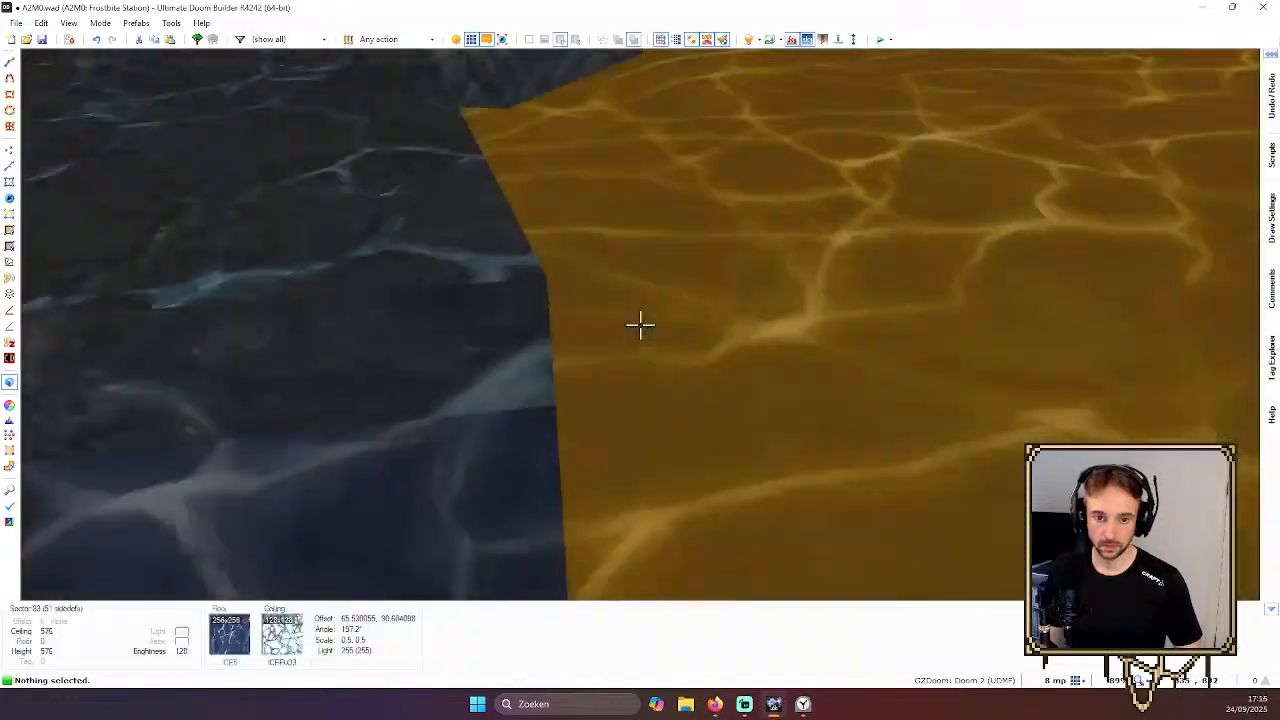
Inspect the weapon, ammo and other pickups on the floor inside the central lake's station building in 3D
key(e)
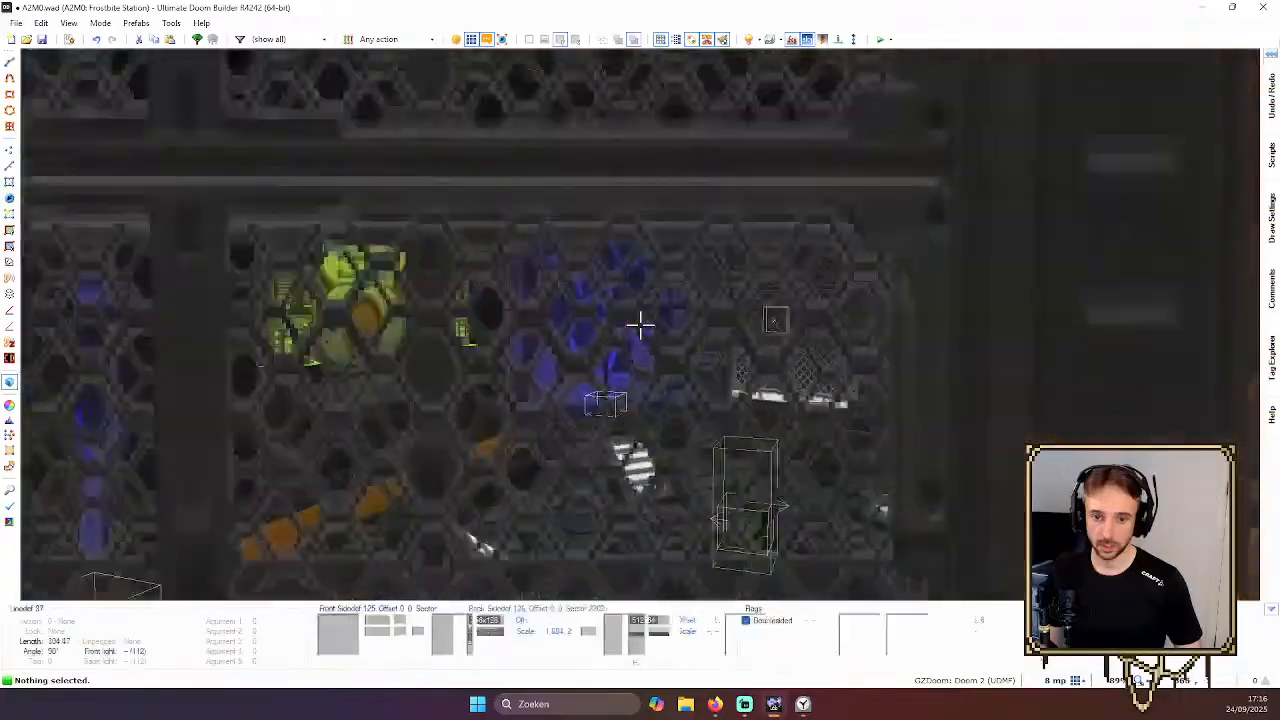
key(d)
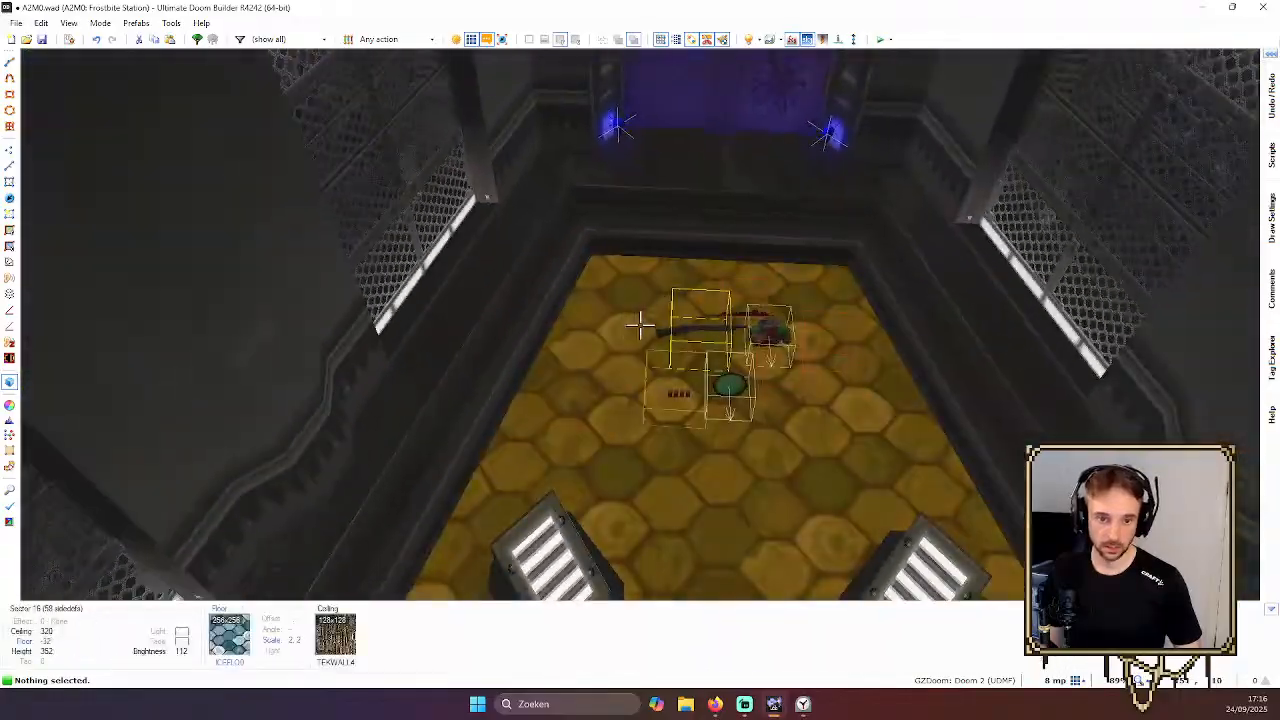
key(e)
key(d)
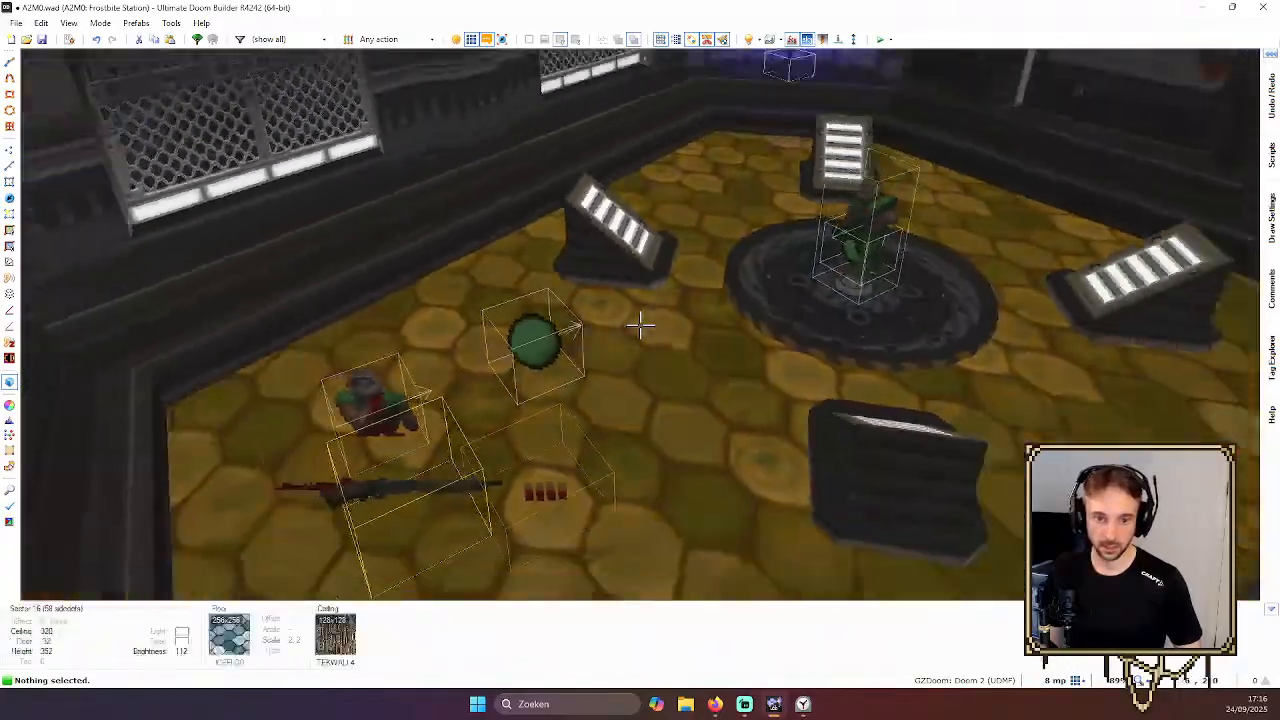
key(e)
key(d)
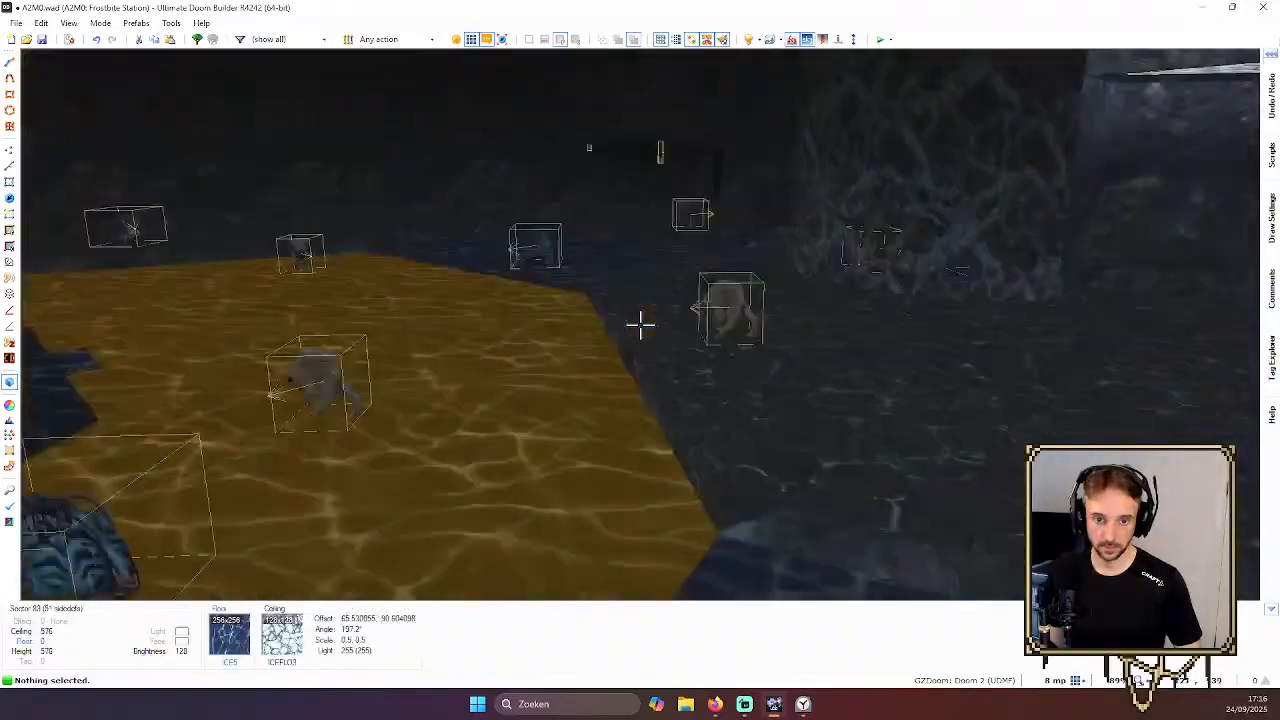
Check the lakeside monsters from the rocky passage with hanging lamps and along the station's exterior in 3D
key(e)
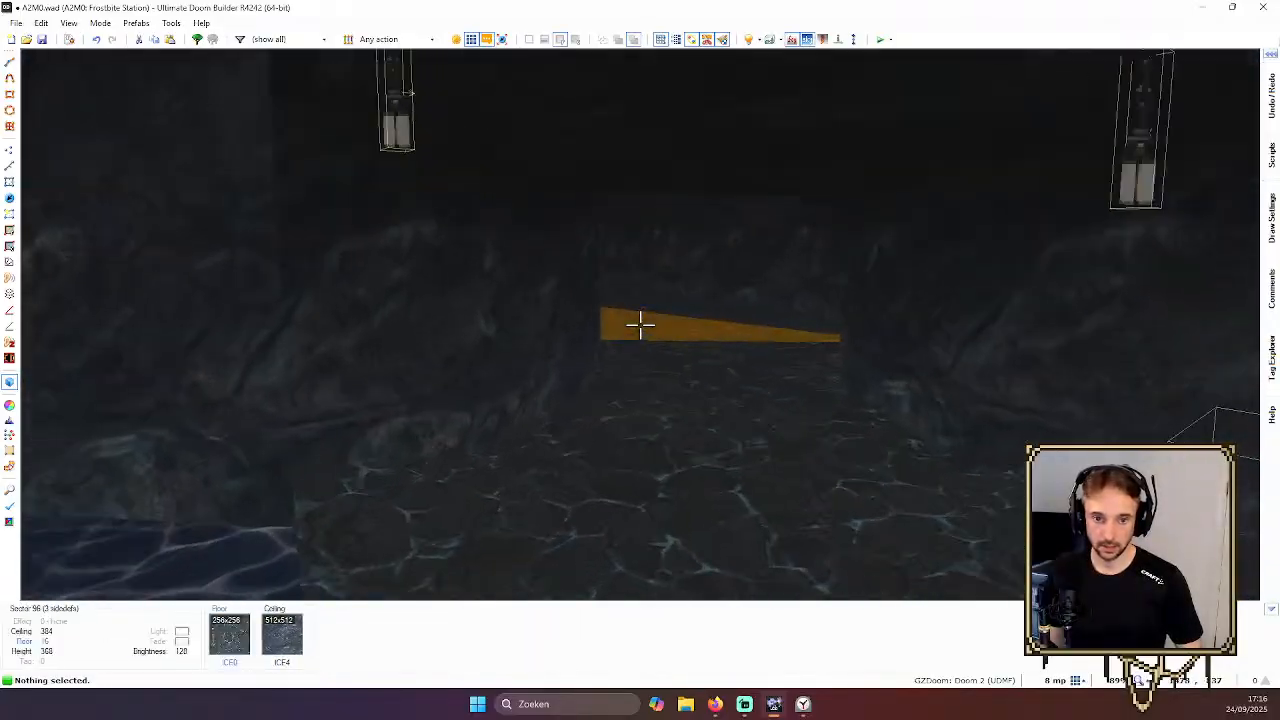
key(e)
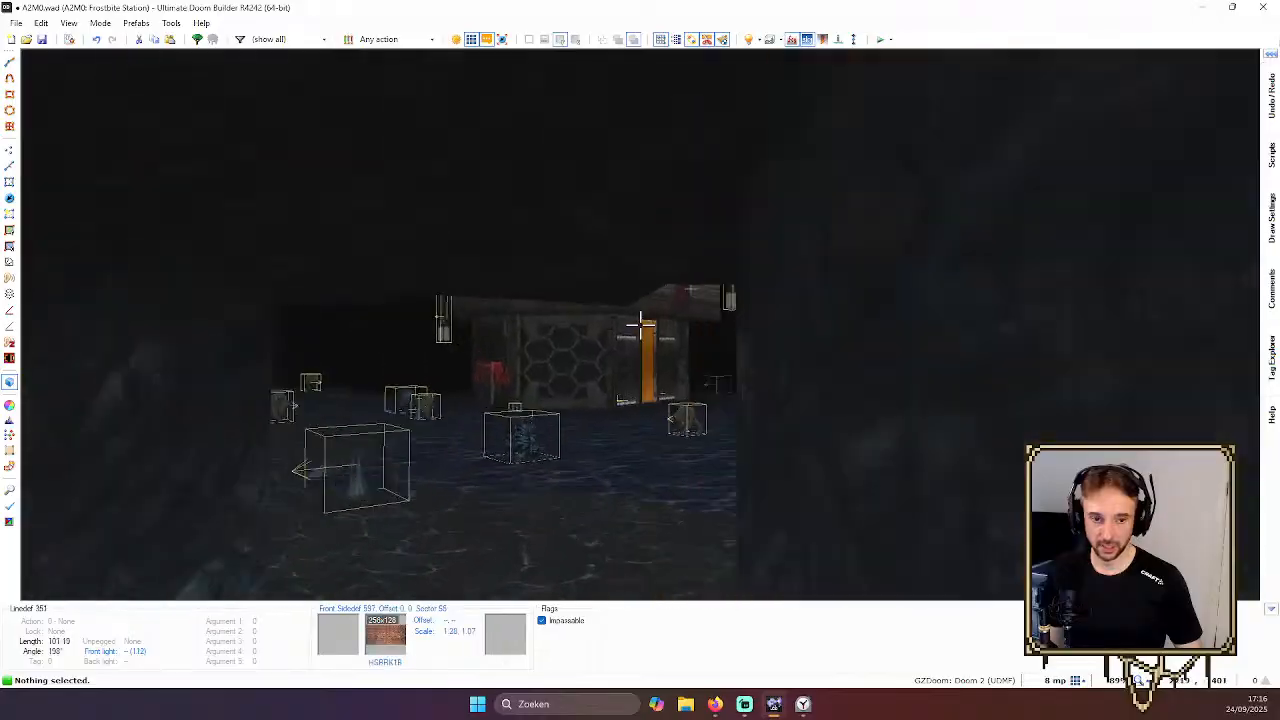
key(e)
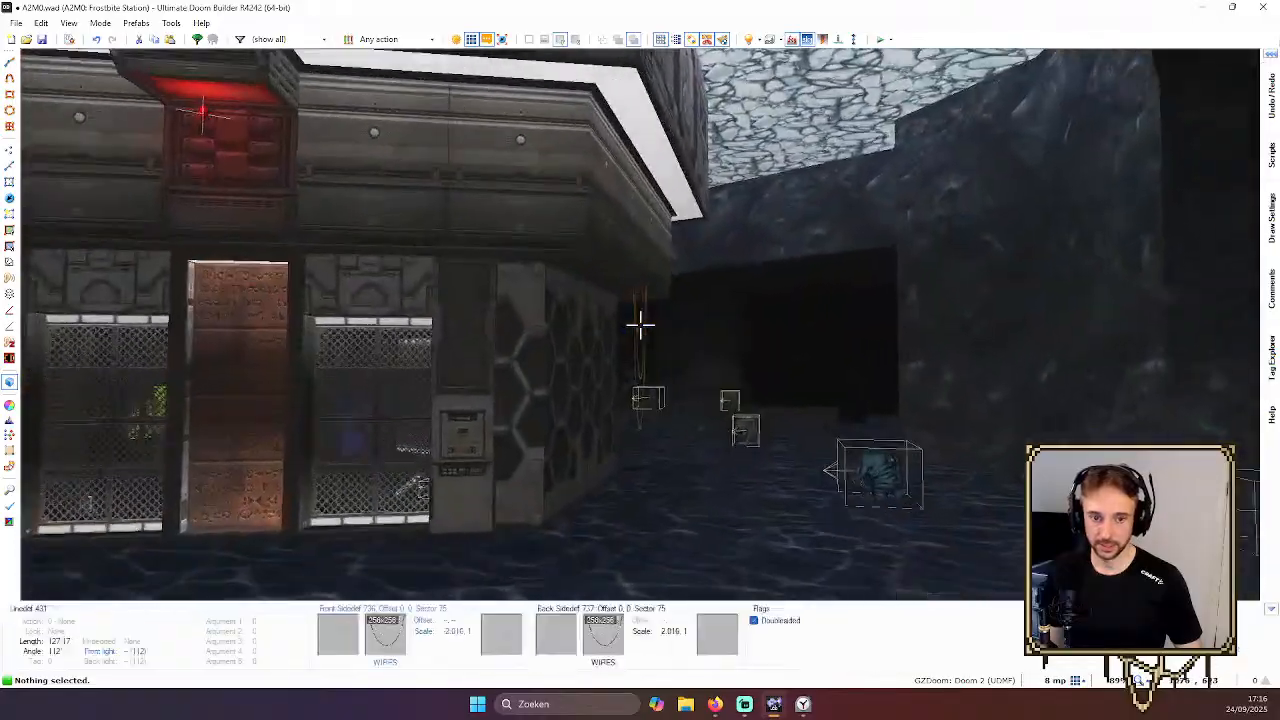
key(e)
key(w)
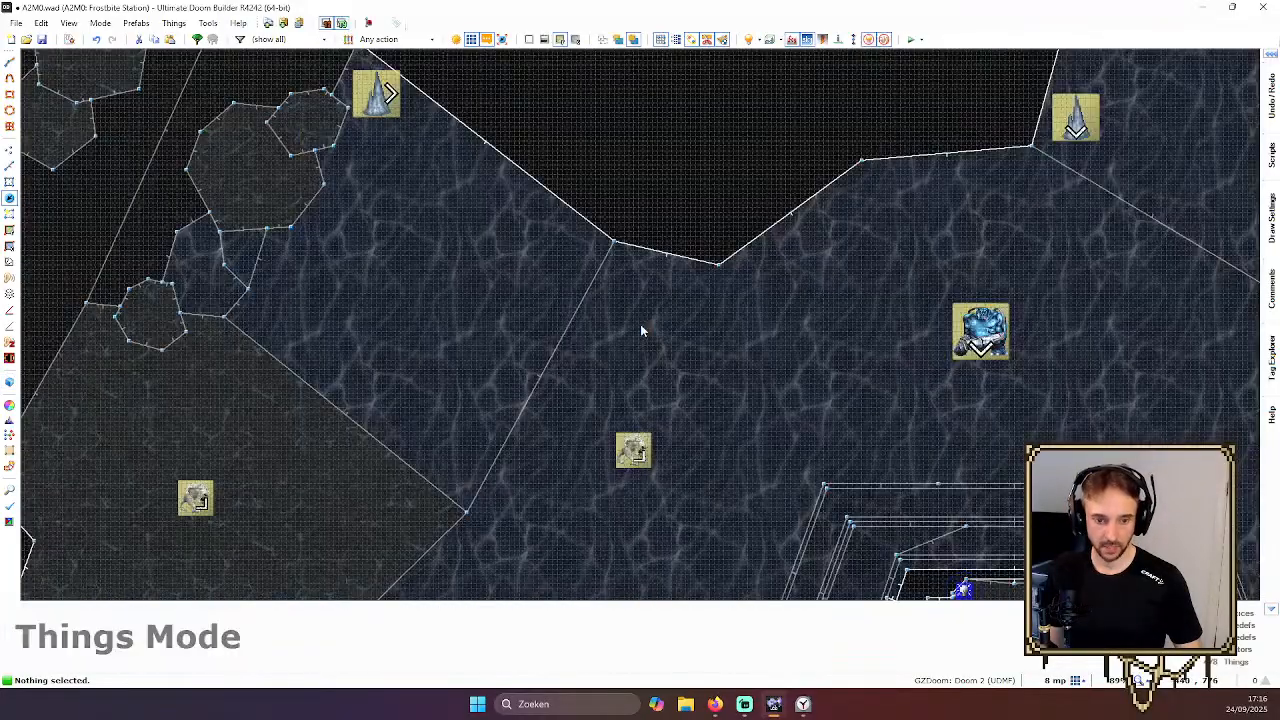
Save the map and review the distribution of monsters and ice spikes around the central lake in the 2D layout
key(ctrl+s)
scroll(640, 324, down, 8)
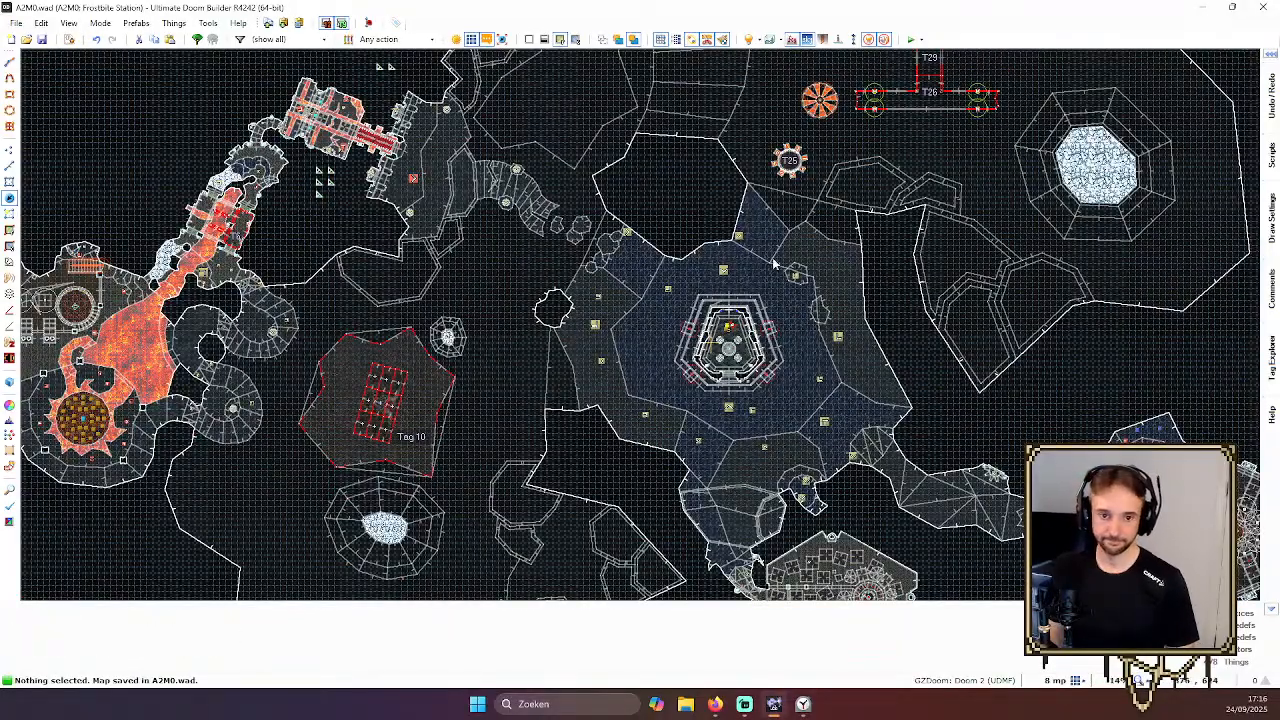
key(Down)
key(Down)
key(Right)
scroll(743, 218, up, 3)
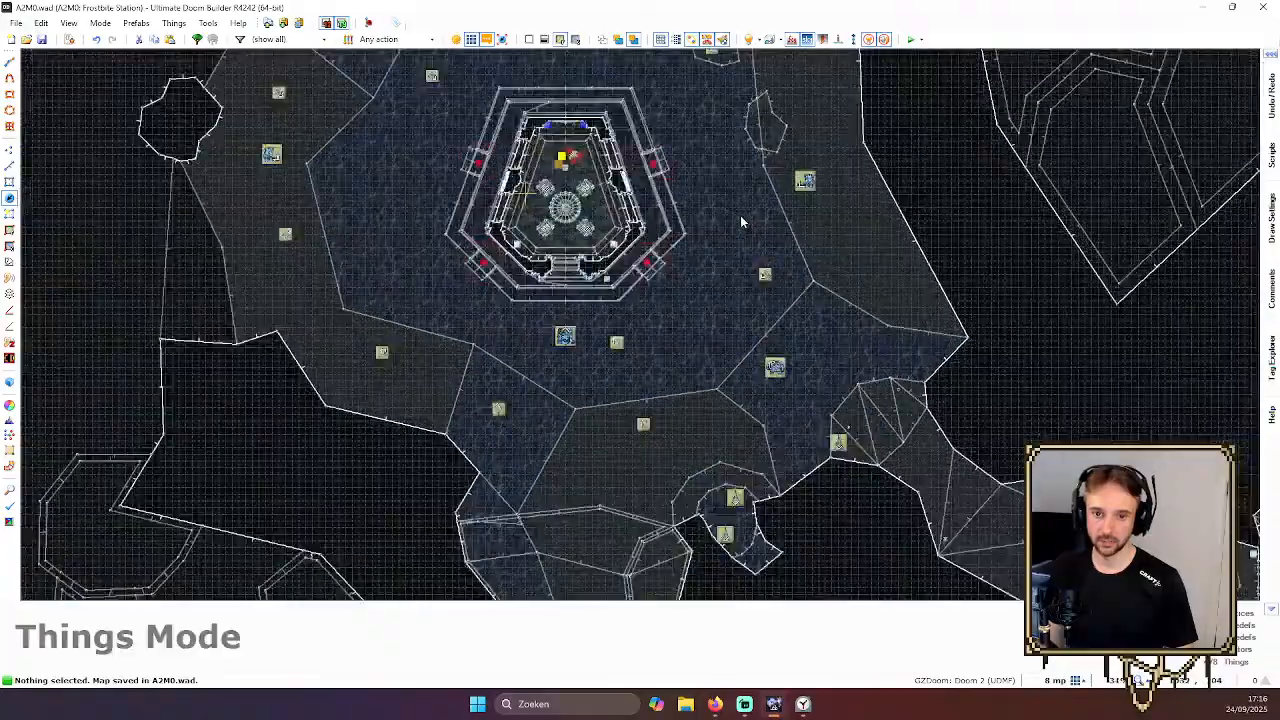
scroll(743, 222, down, 2)
key(Up)
scroll(768, 232, down, 2)
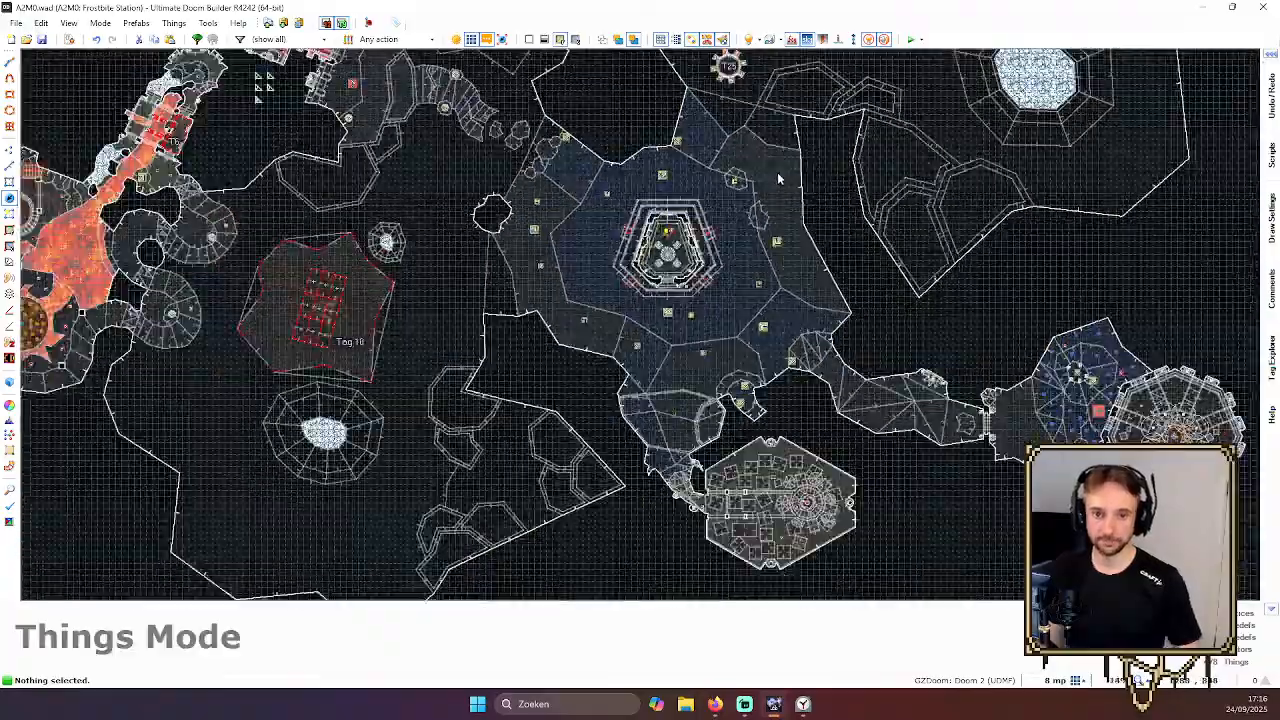
scroll(780, 163, up, 5)
scroll(780, 165, down, 5)
Examine the StoneDemon and Cryocubus placement along the central lake's shores and water in 3D
key(q)
key(e)
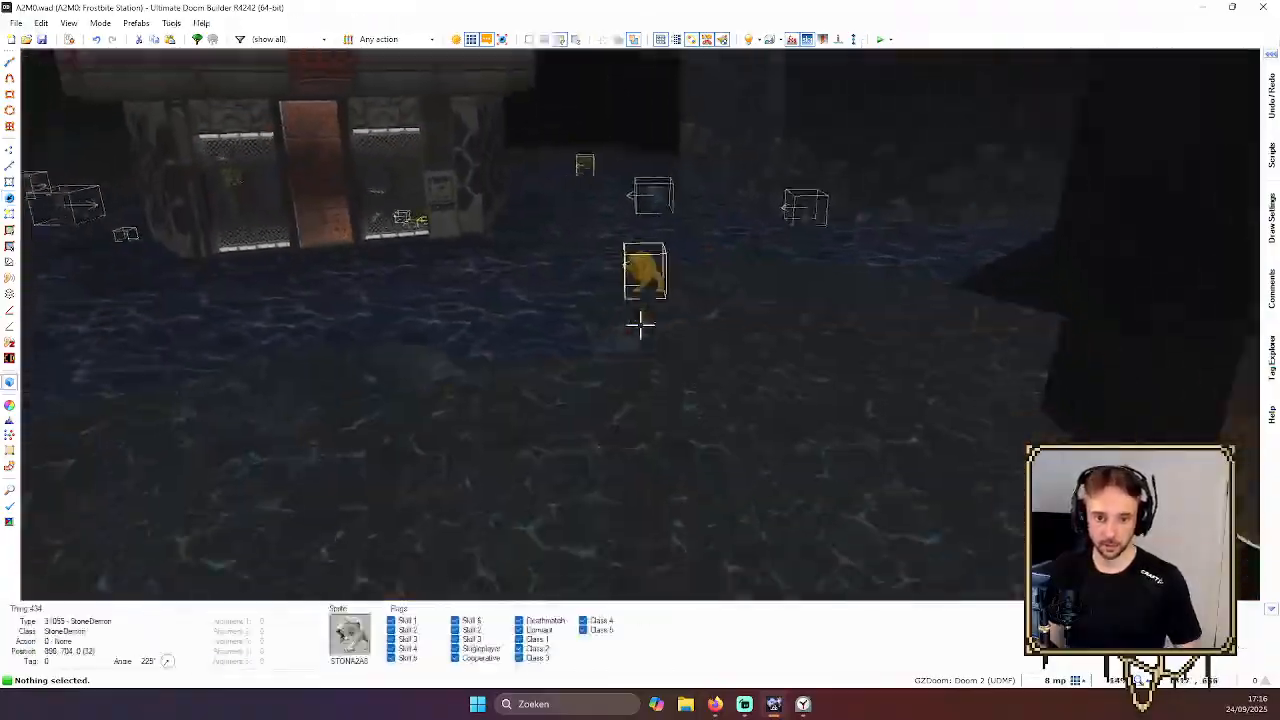
key(e)
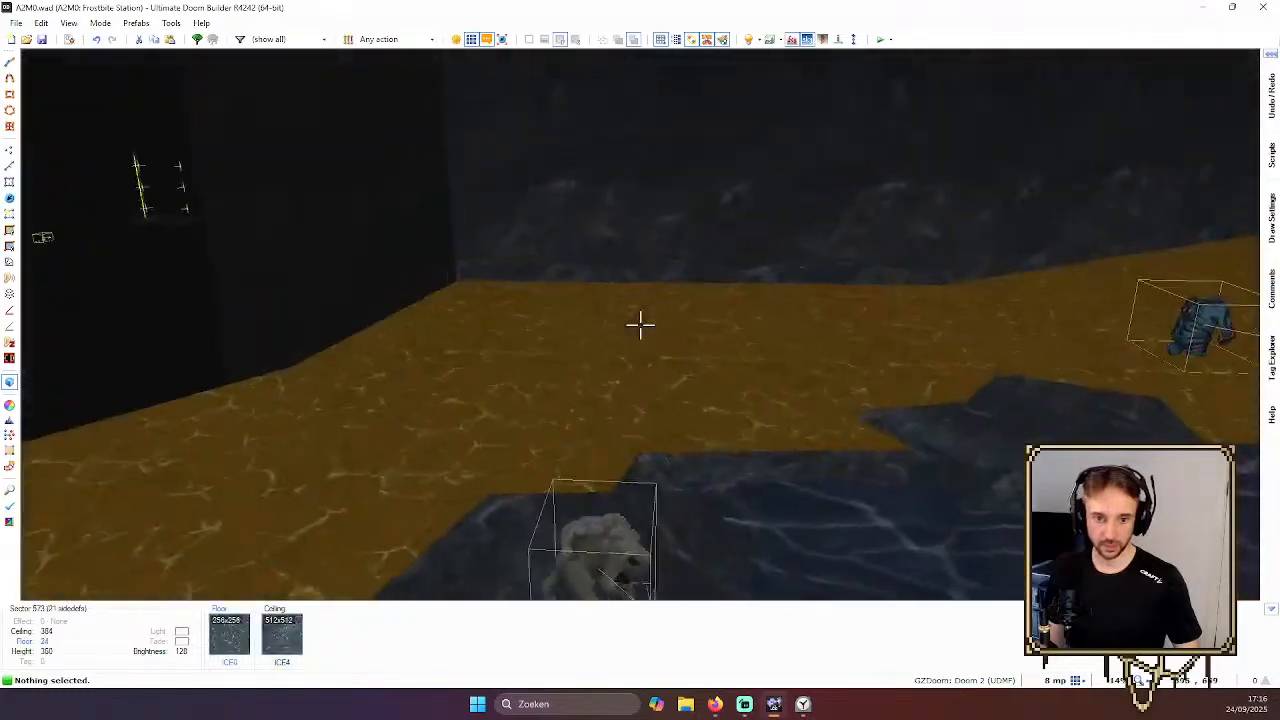
key(e)
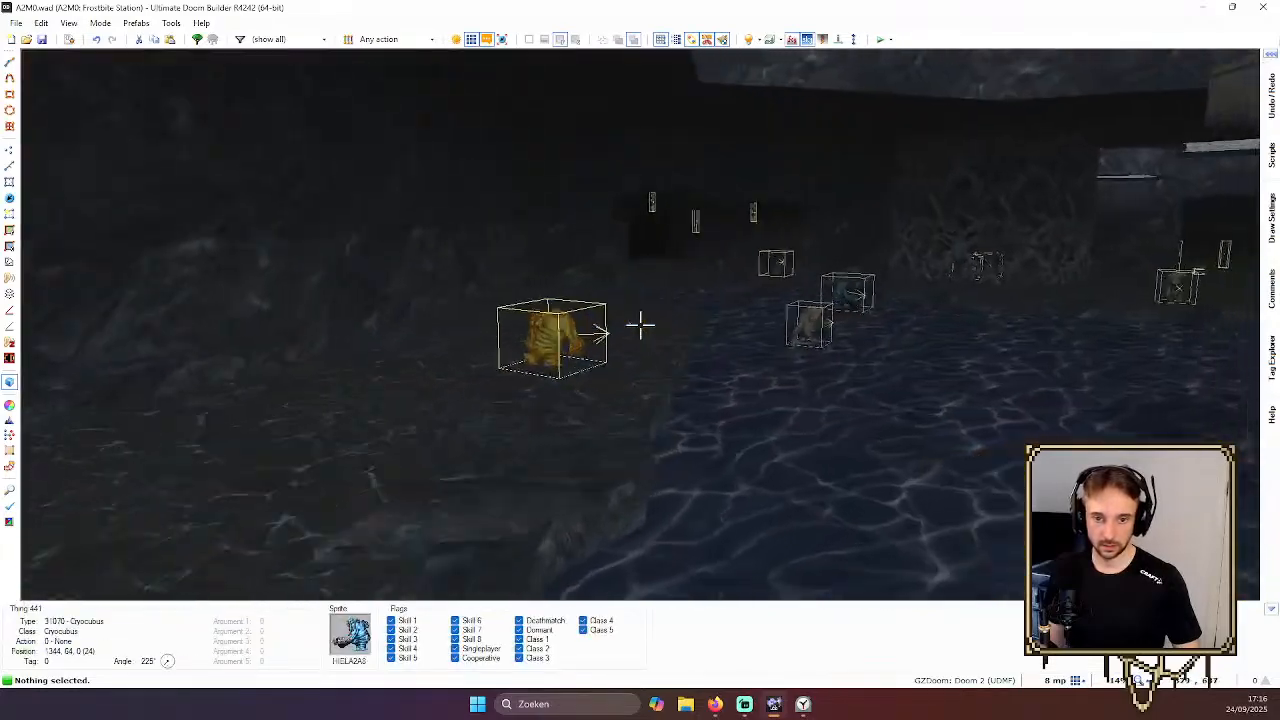
key(e)
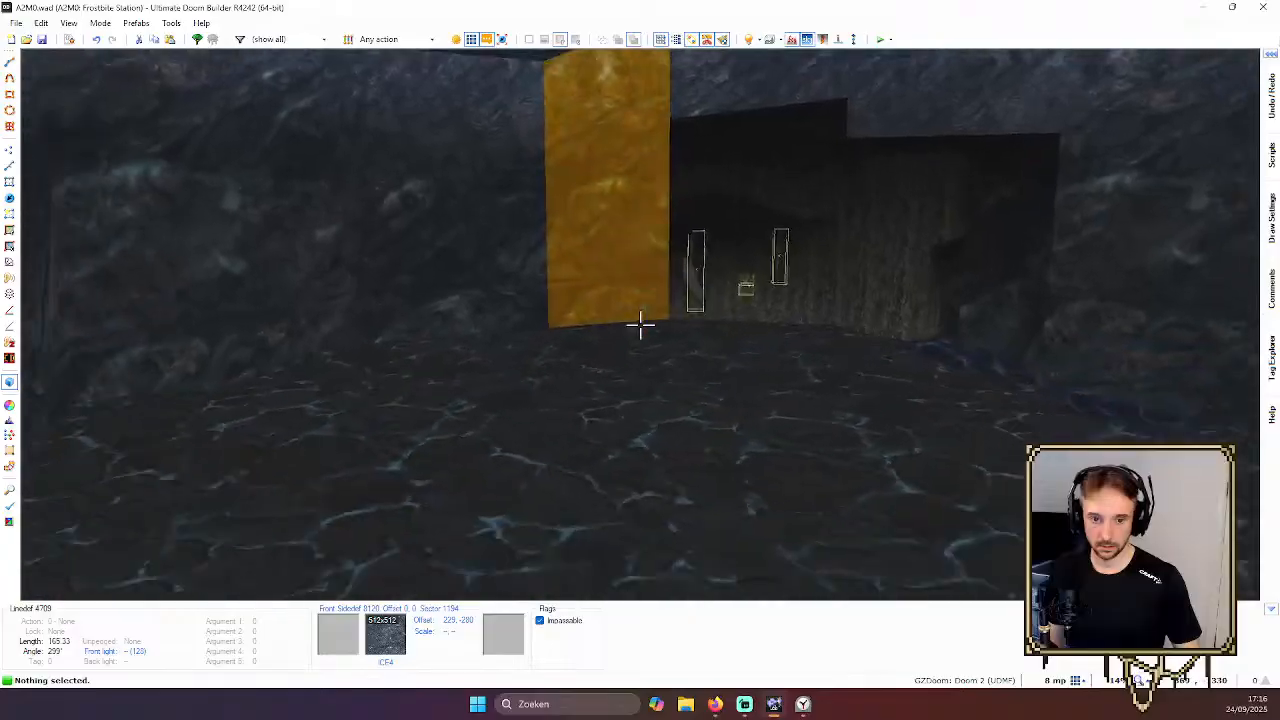
key(e)
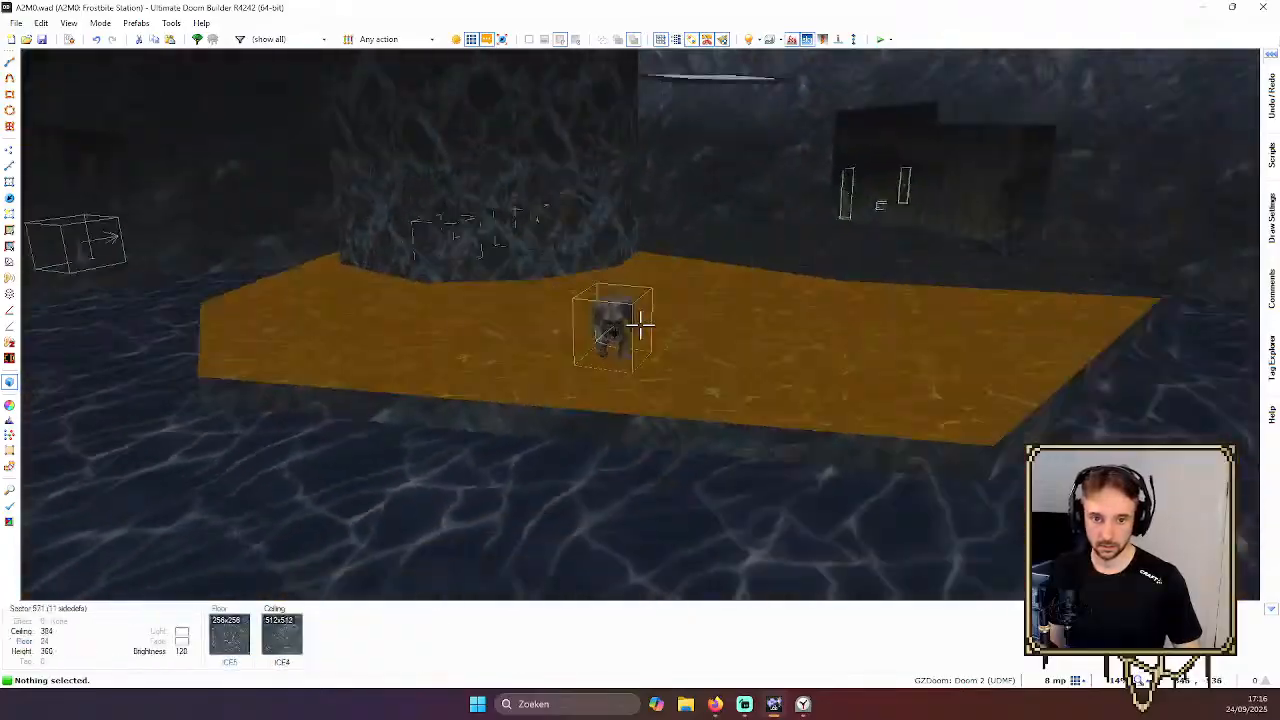
key(e)
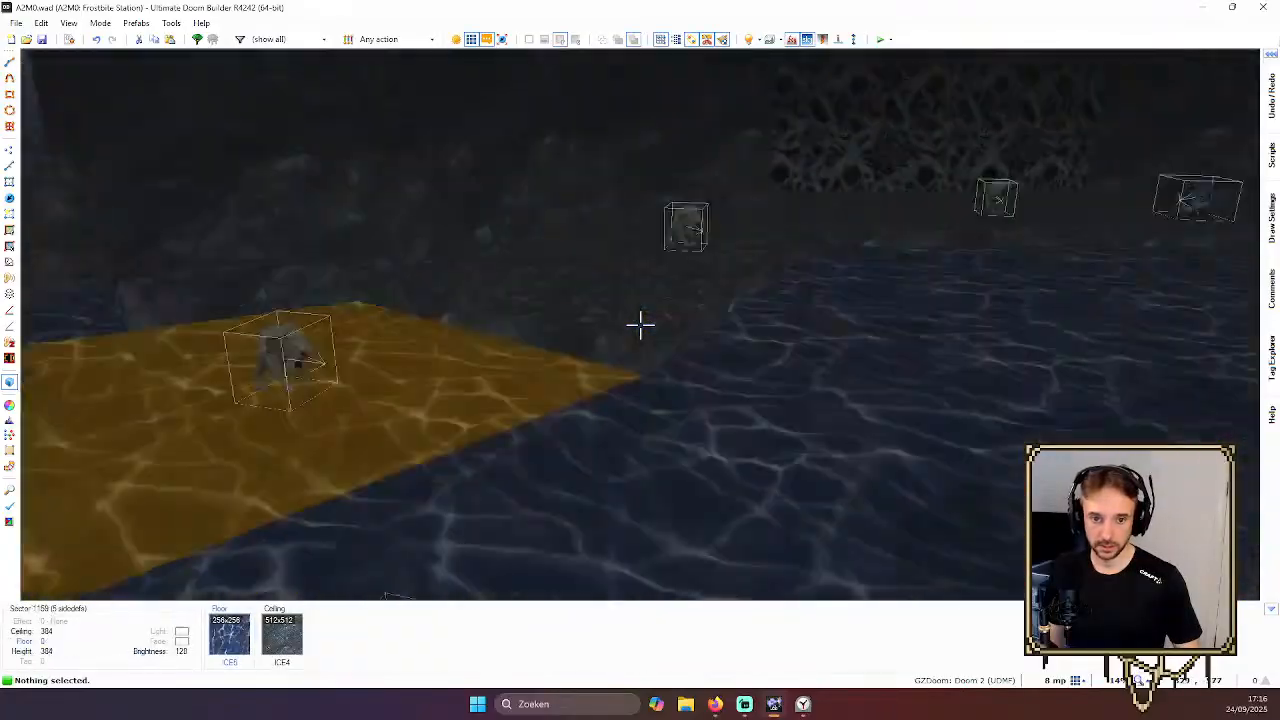
key(e)
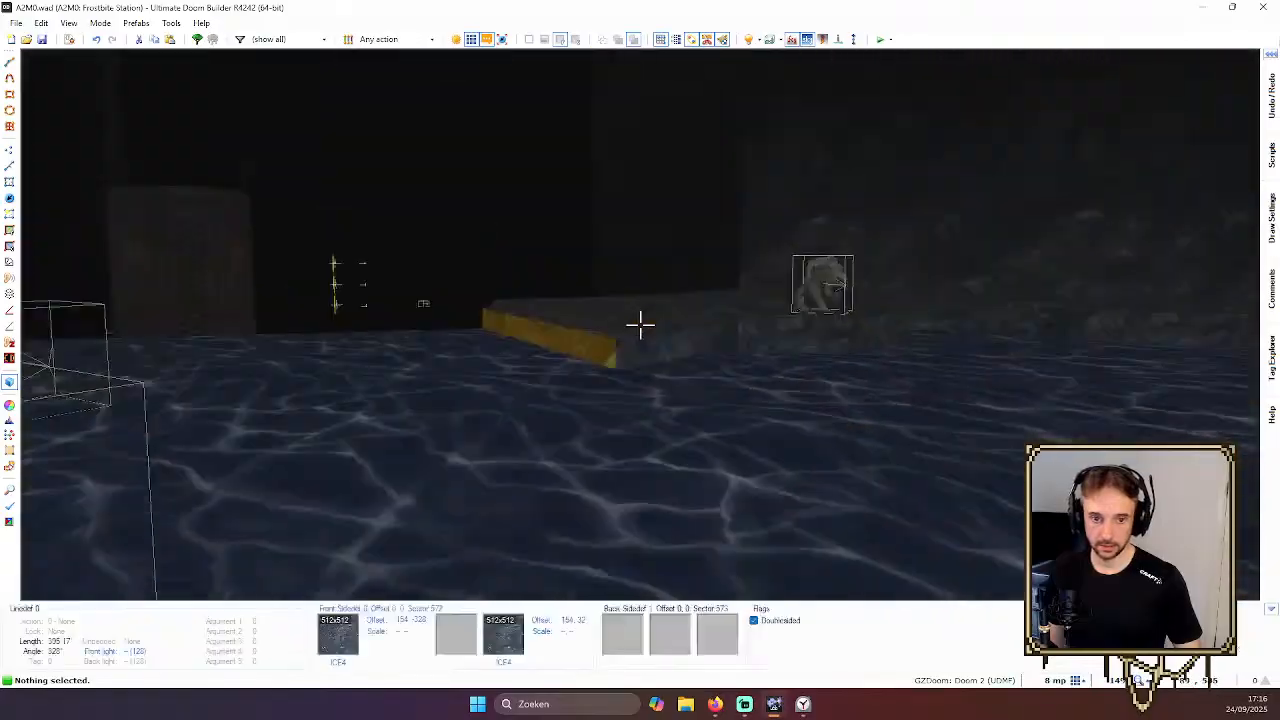
key(e)
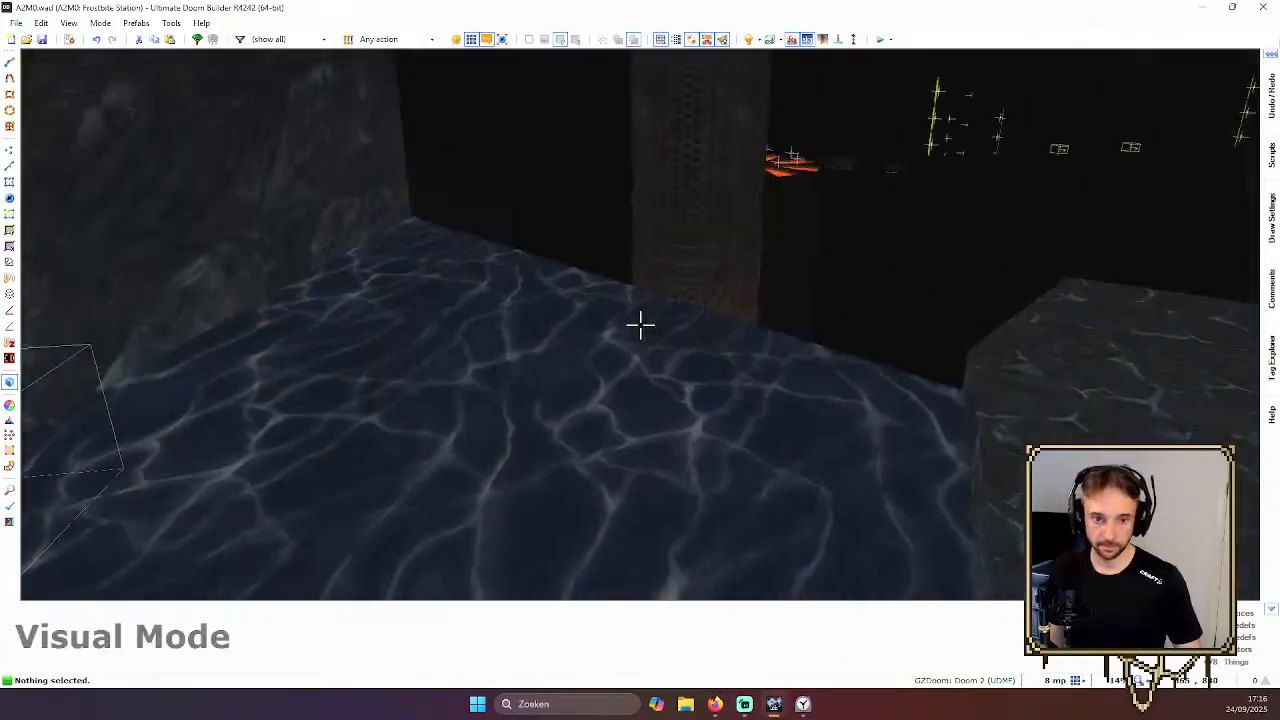
key(e)
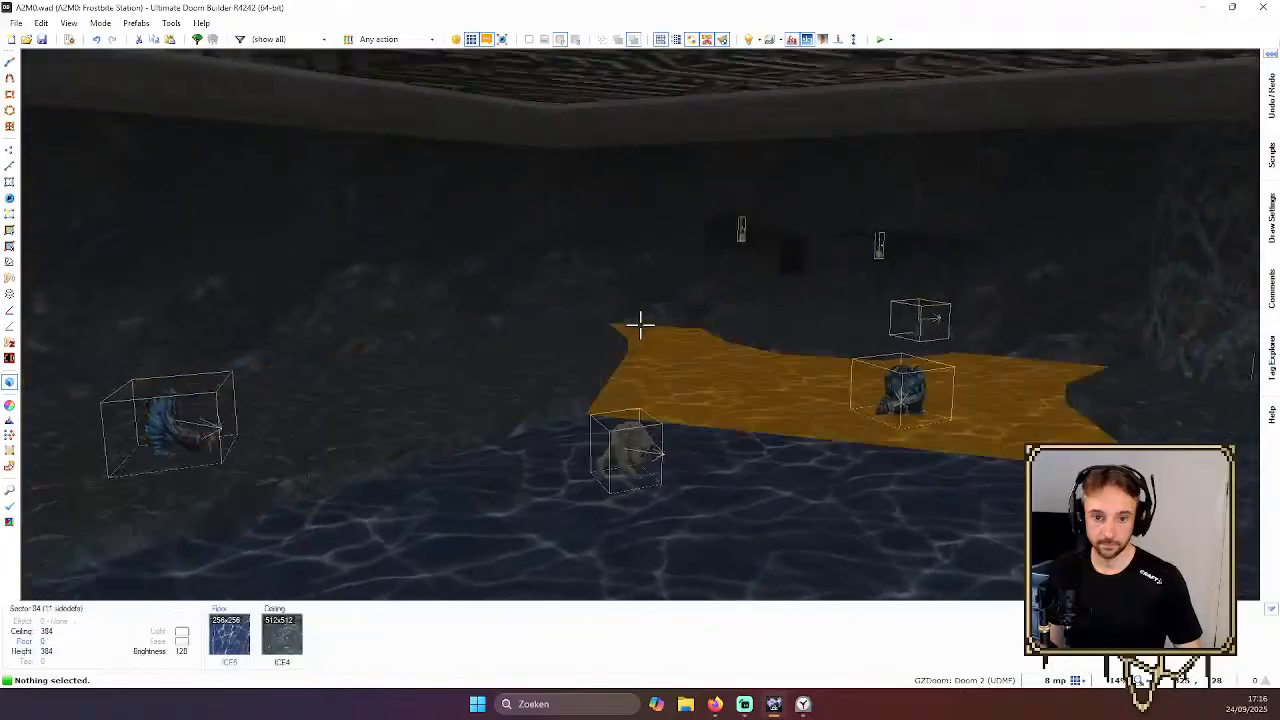
key(e)
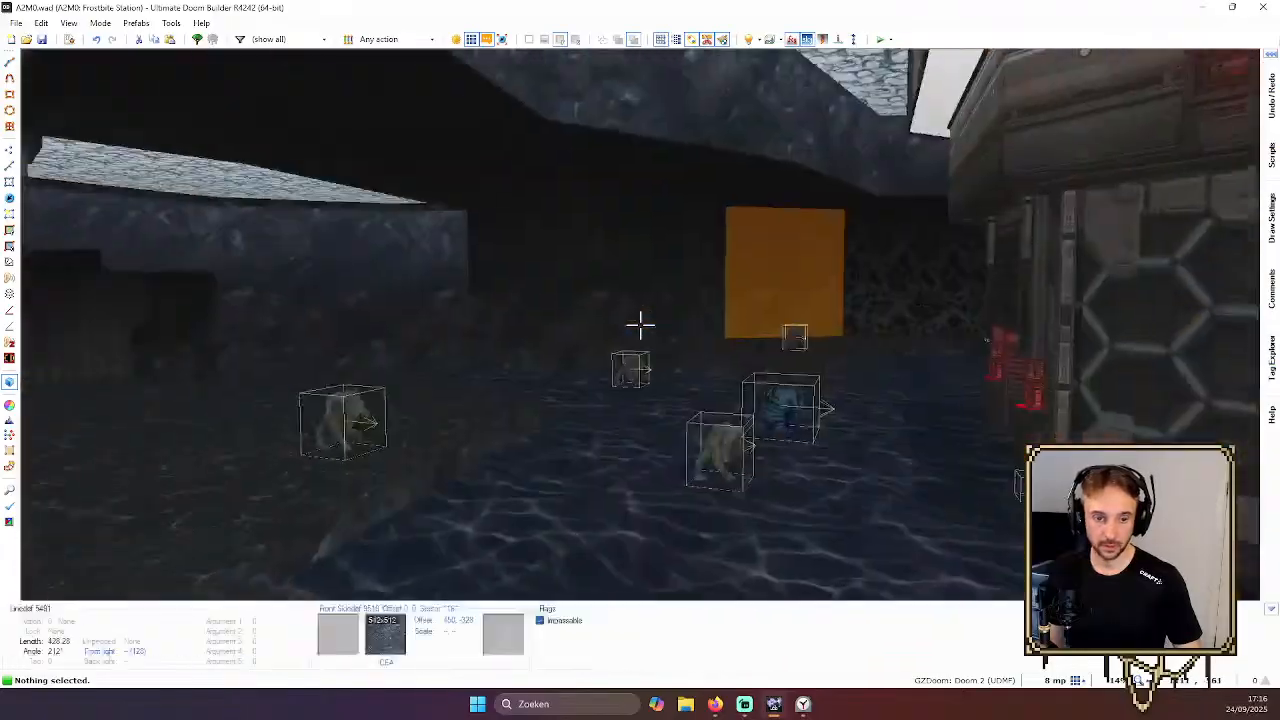
Inspect the icy ground between the frost-vine barrier and the cave entrance in 3D, and return to the 2D things view
key(e)
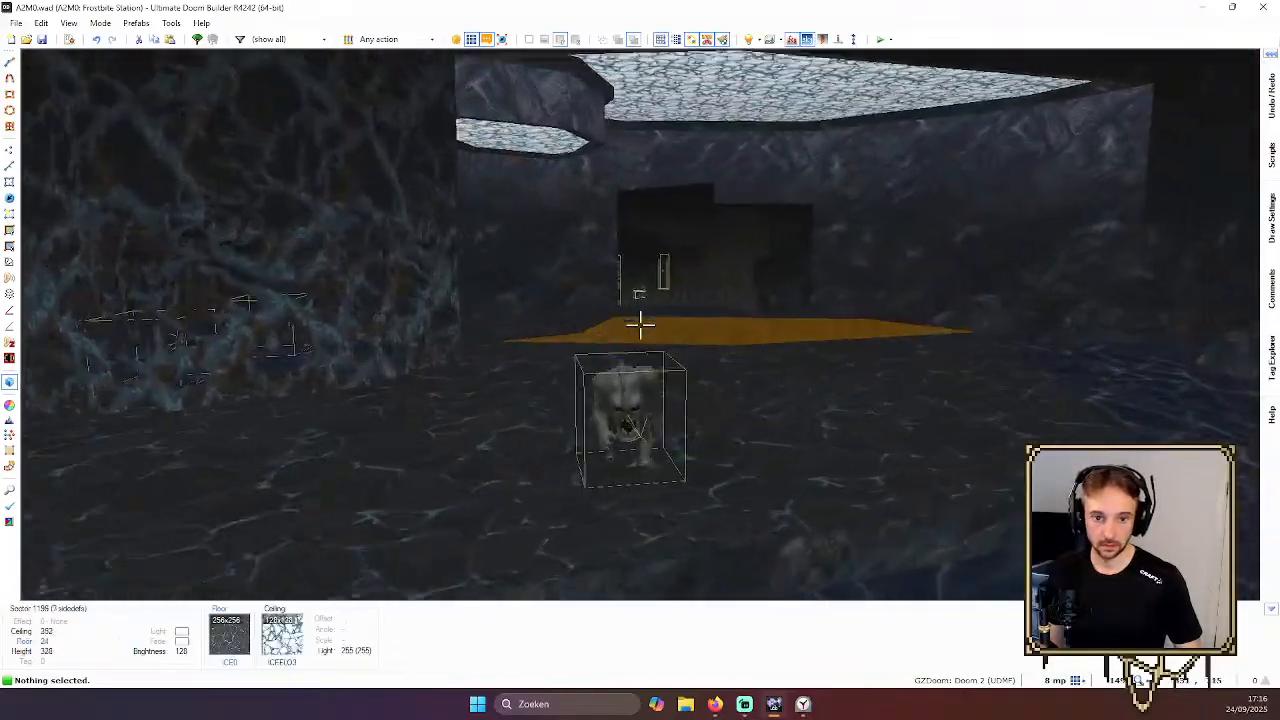
key(d)
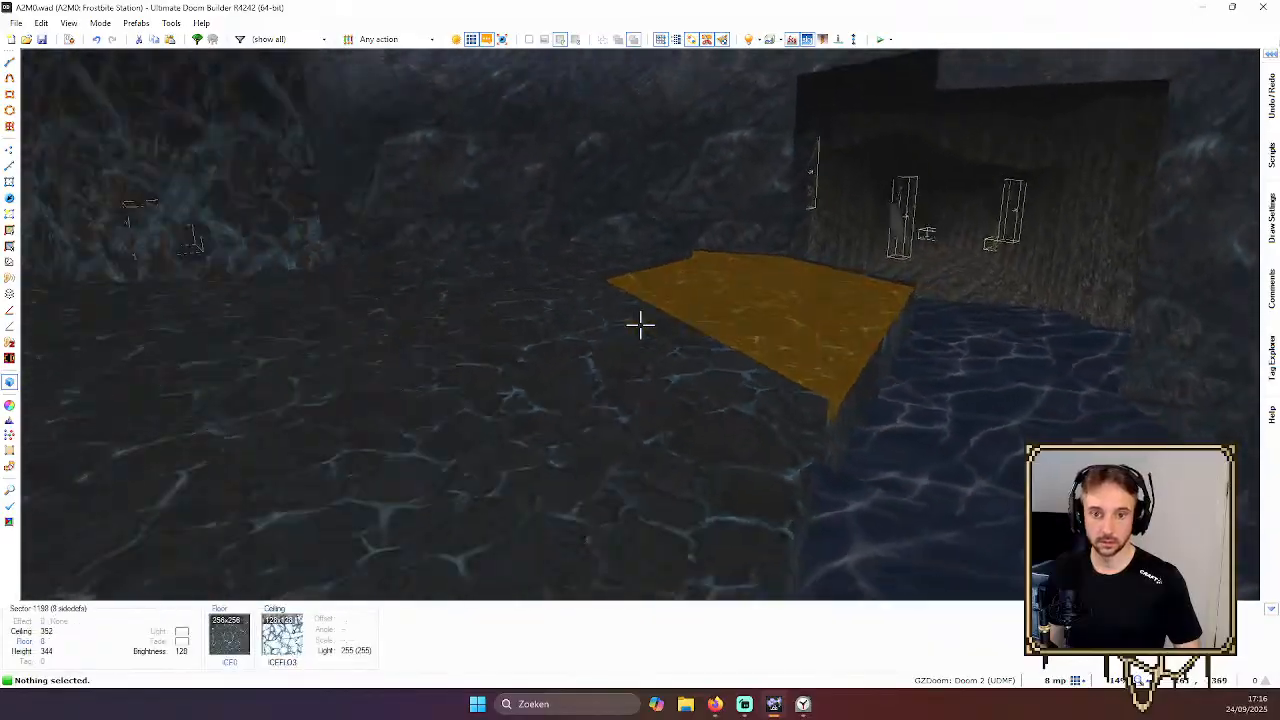
key(e)
key(e)
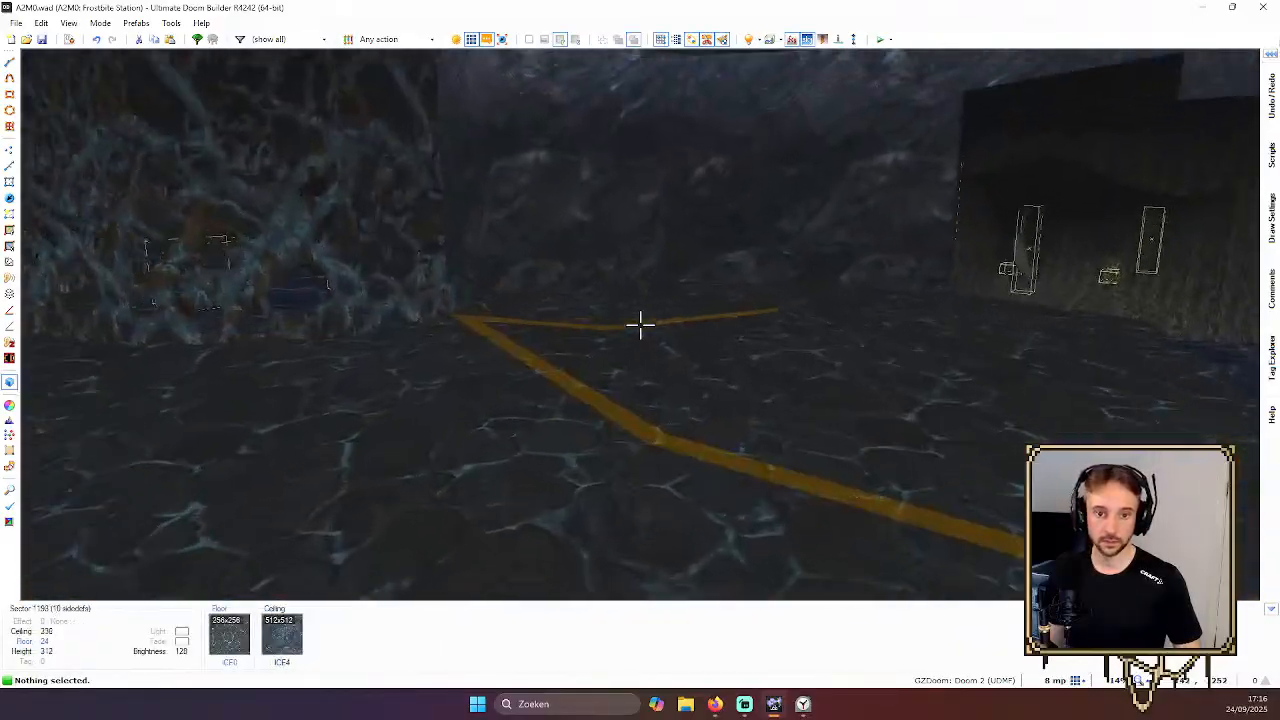
key(t)
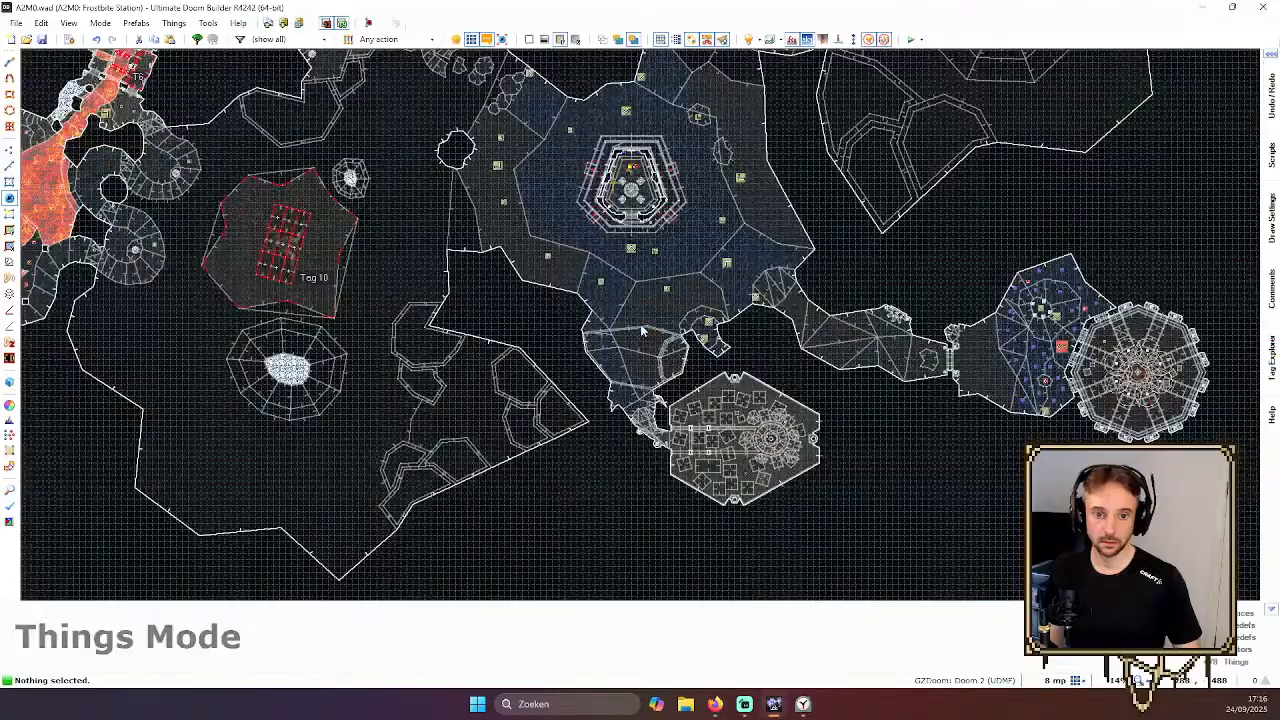
Place a BrainFreeze thing on the icy ground south of the central lake, below the existing stone demon
key(q)
key(e)
key(q)
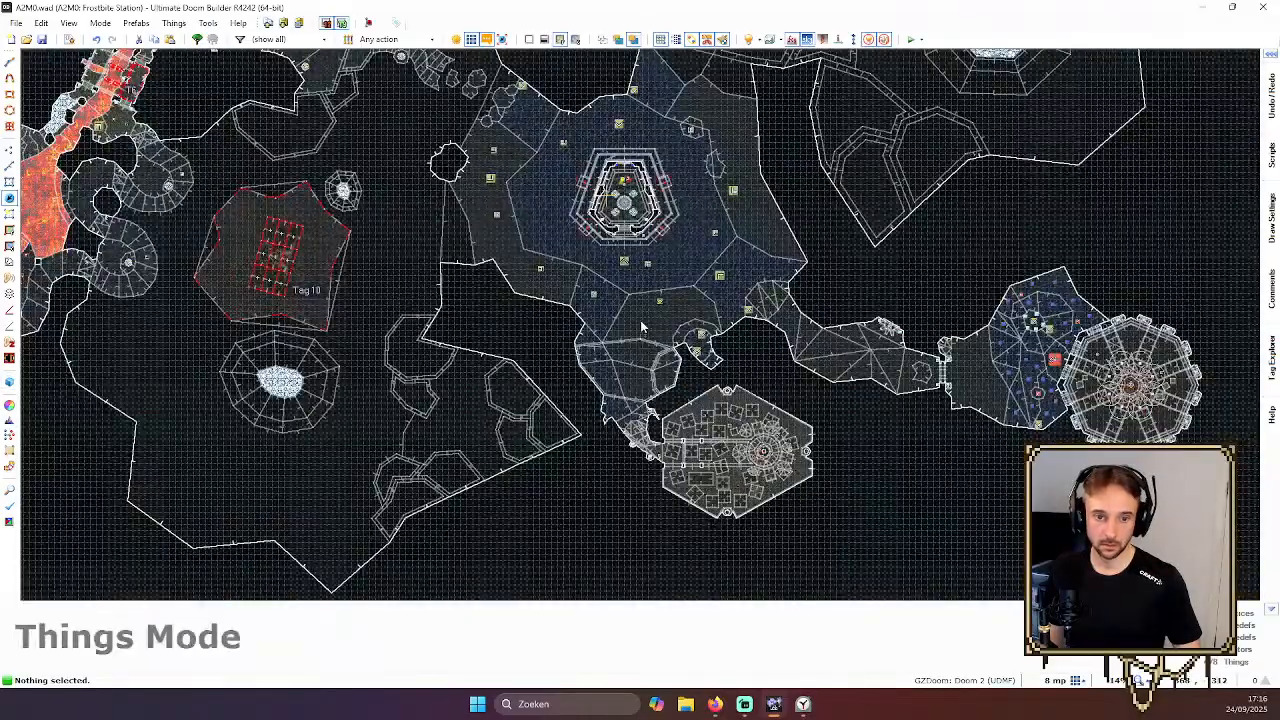
scroll(645, 318, up, 2)
scroll(652, 318, up, 2)
key(q)
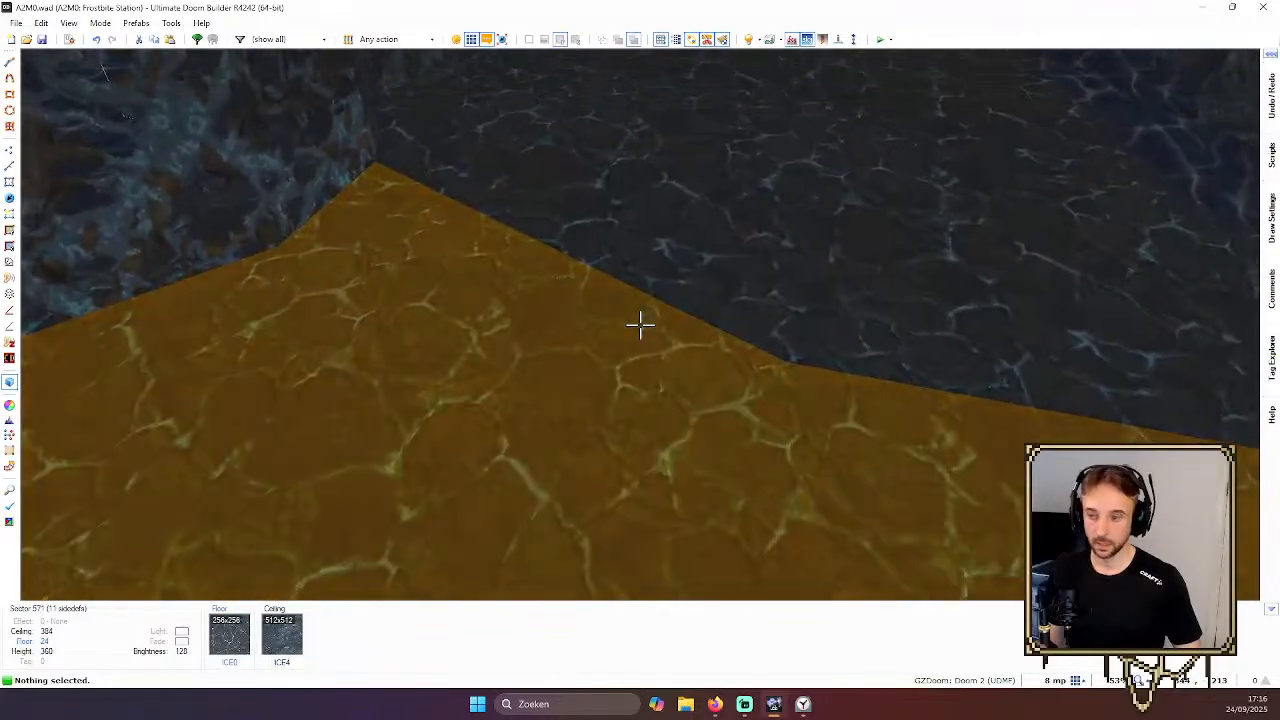
key(q)
scroll(715, 369, up, 3)
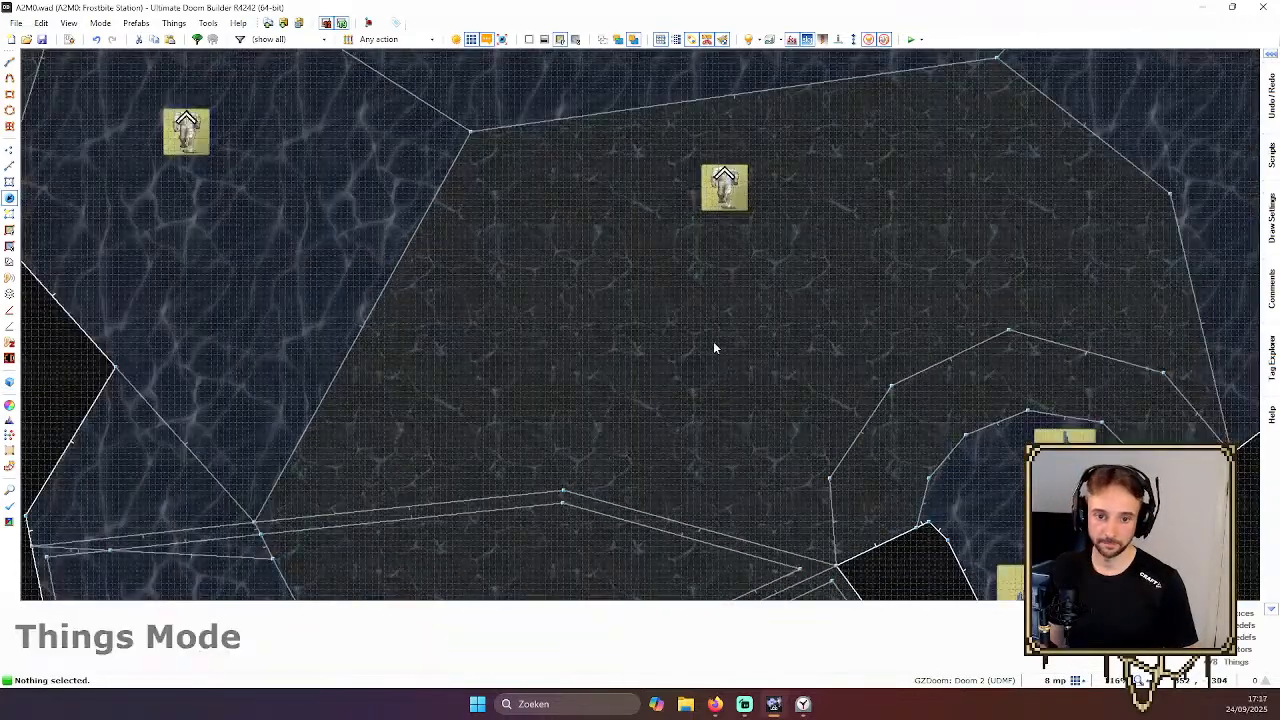
key(Insert)
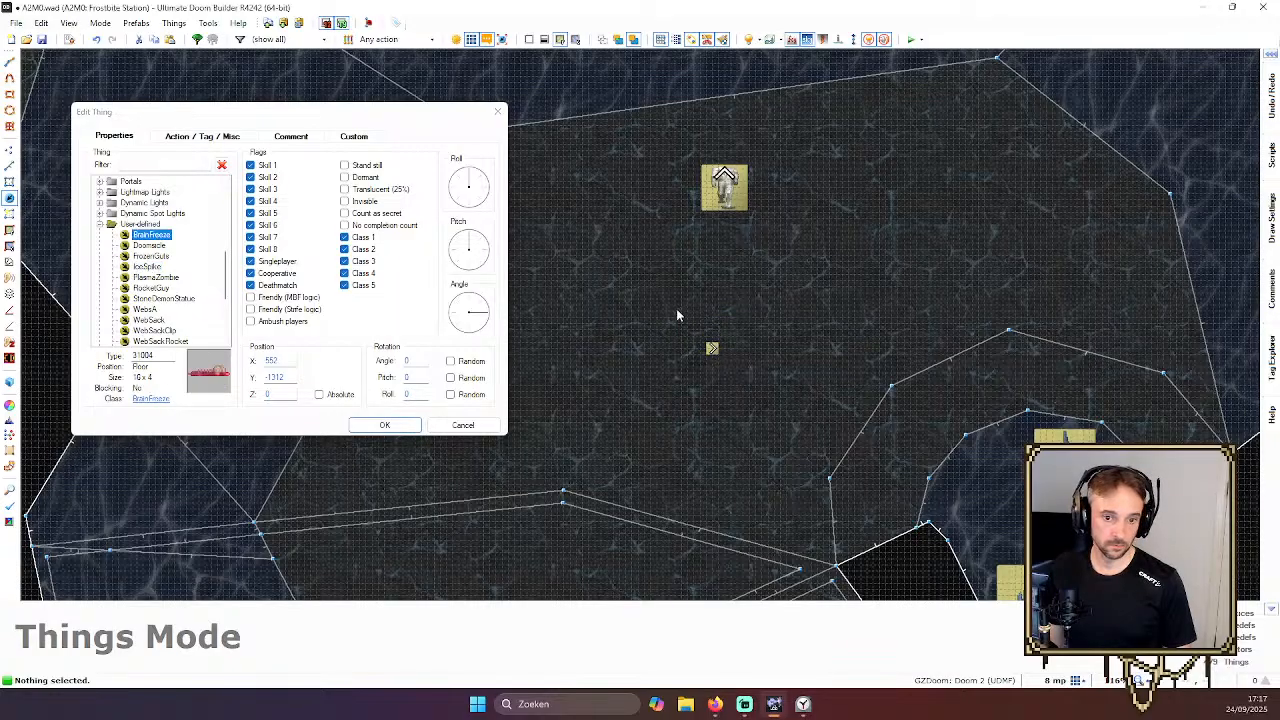
key(Return)
Add a FrozenGuts thing southeast of the BrainFreeze gore and shift it slightly east to 584, -1336
scroll(676, 314, up, 3)
key(Insert)
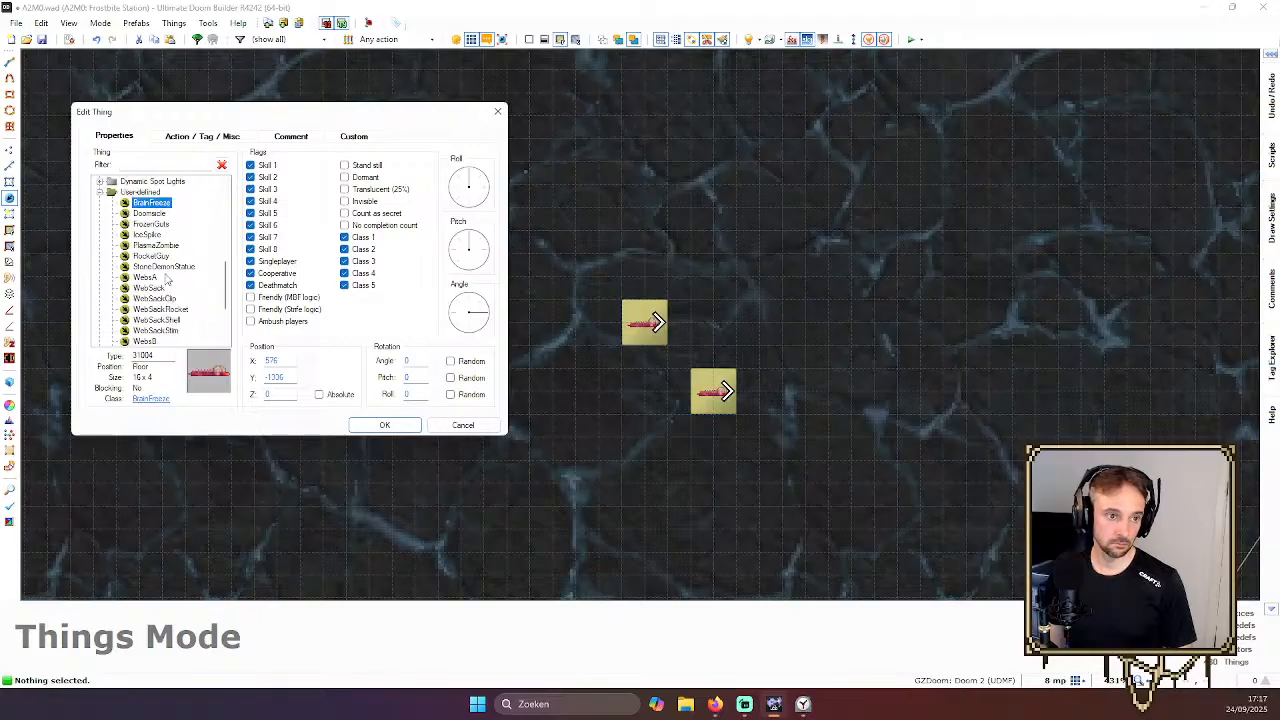
click(152, 225)
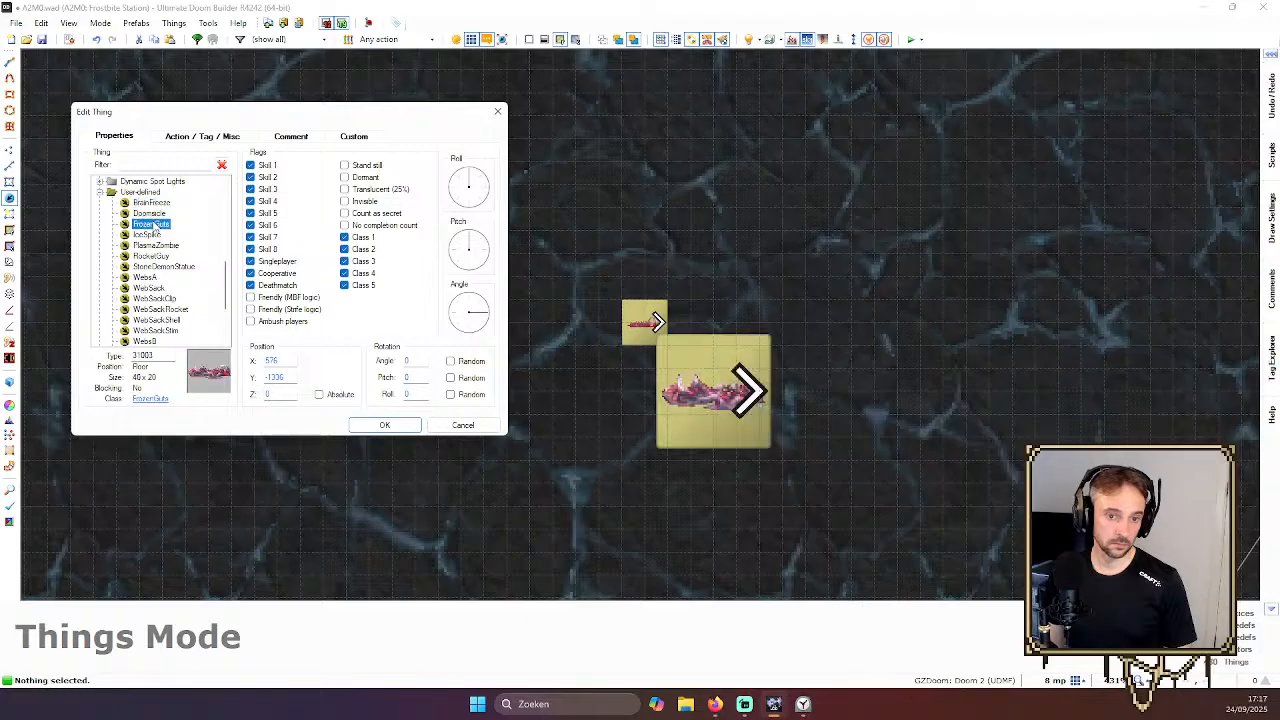
key(Return)
mouse_move(703, 402)
mouse_down()
mouse_move(681, 403)
mouse_move(728, 398)
mouse_up()
Place a Chaingun north of the frozen gore and a Box of Ammo to its west
right_click(716, 212)
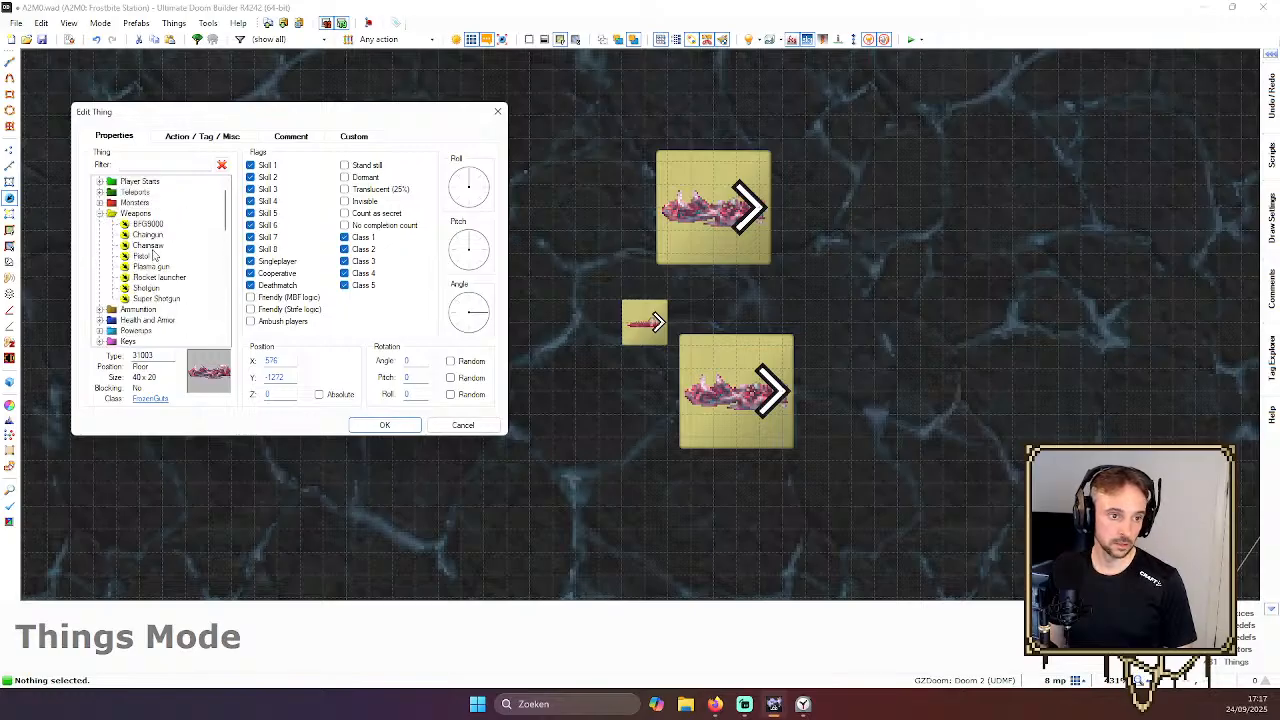
double_click(157, 237)
right_drag(751, 213, 748, 238)
right_click(549, 398)
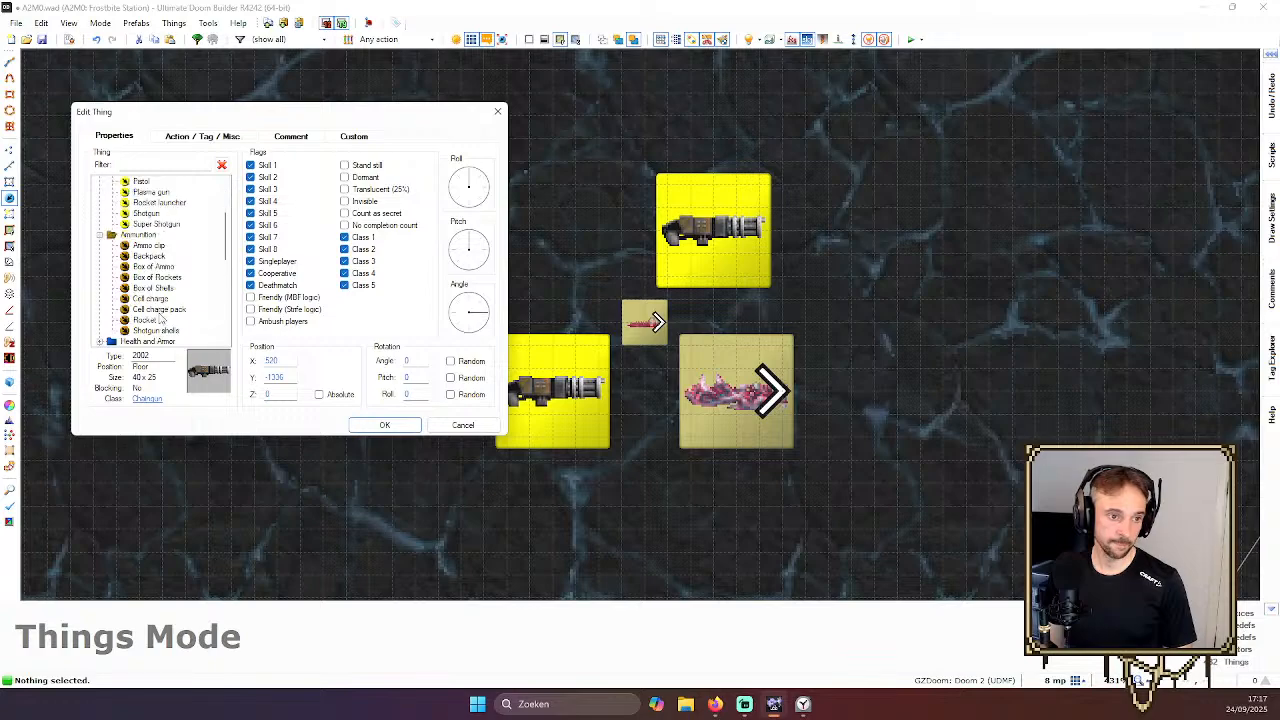
double_click(163, 268)
Check the placement of the chaingun, ammo box and frozen gore on the icy ground in 3D
scroll(638, 353, down, 3)
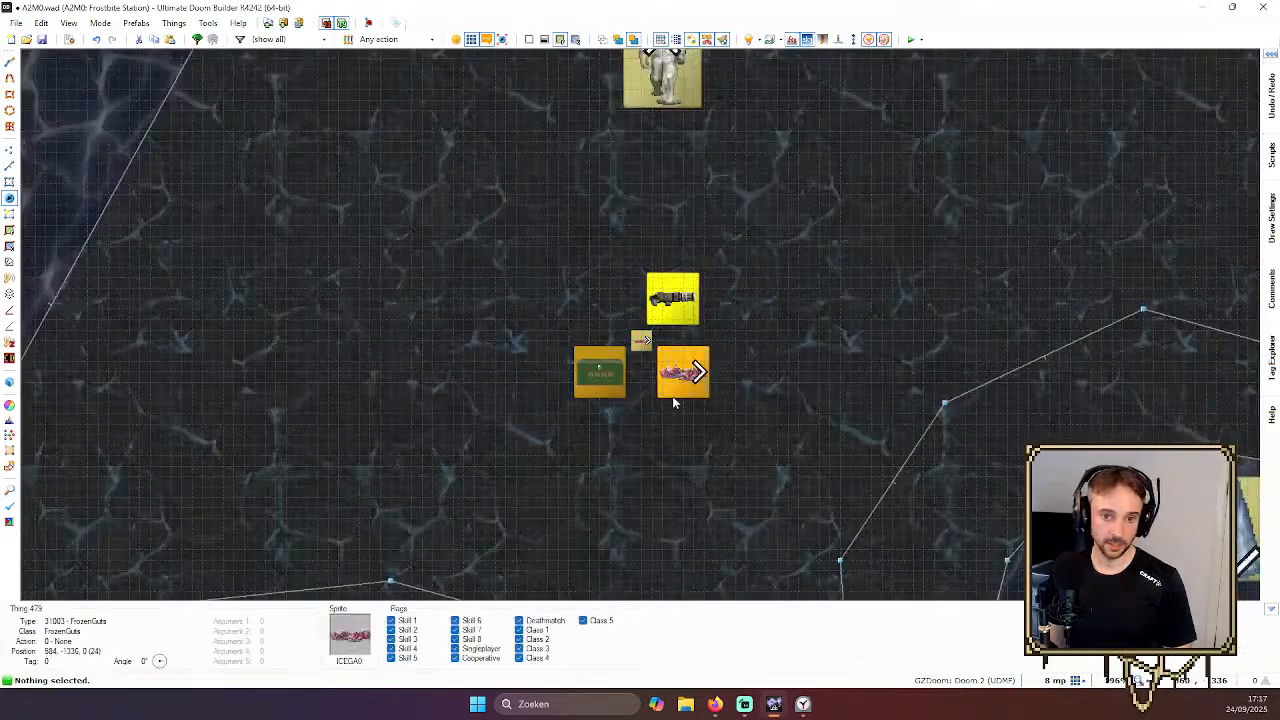
key(w)
key(e)
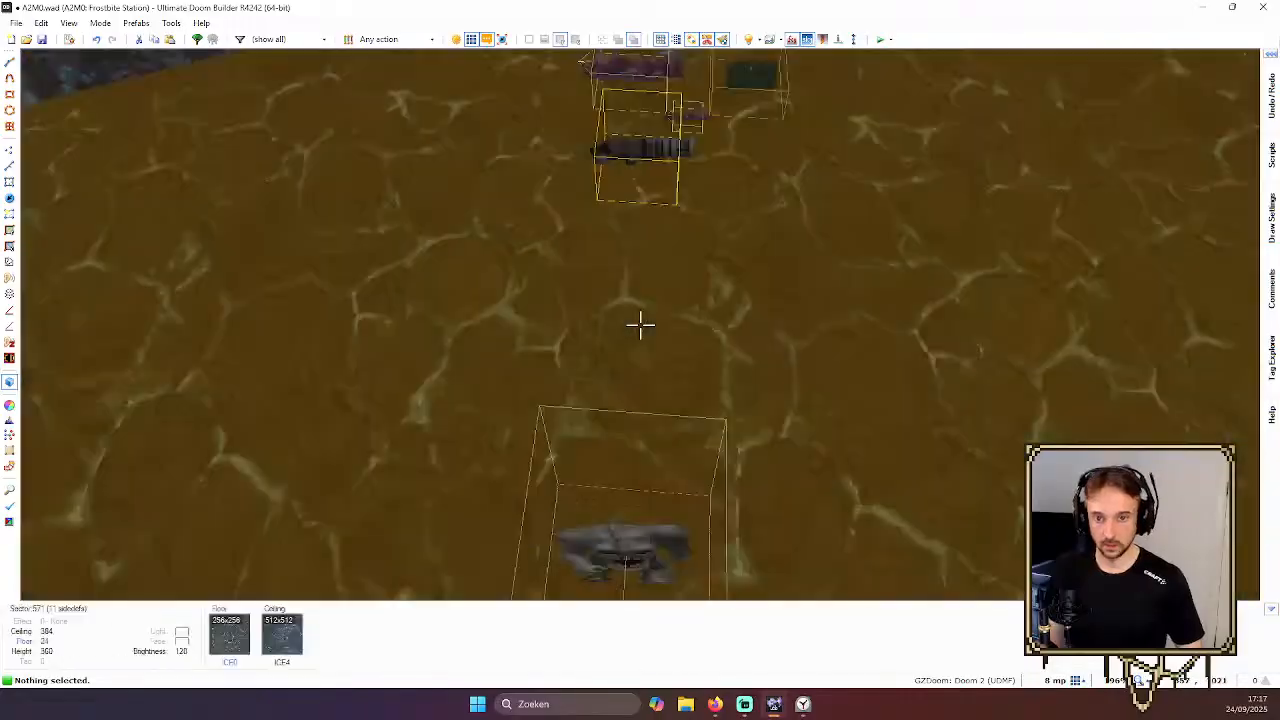
key(d)
key(f)
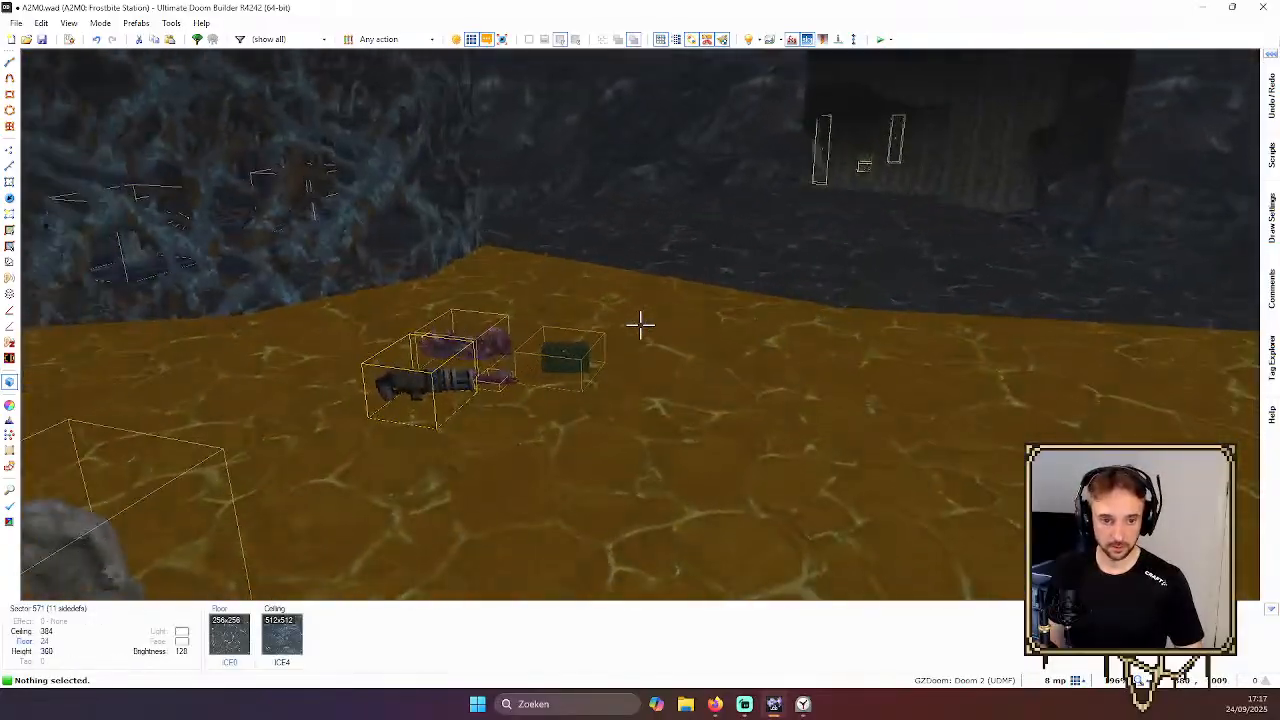
key(d)
Inspect the map spot and the shotgun pickups around the dead marine in the station's start room in 3D
key(e)
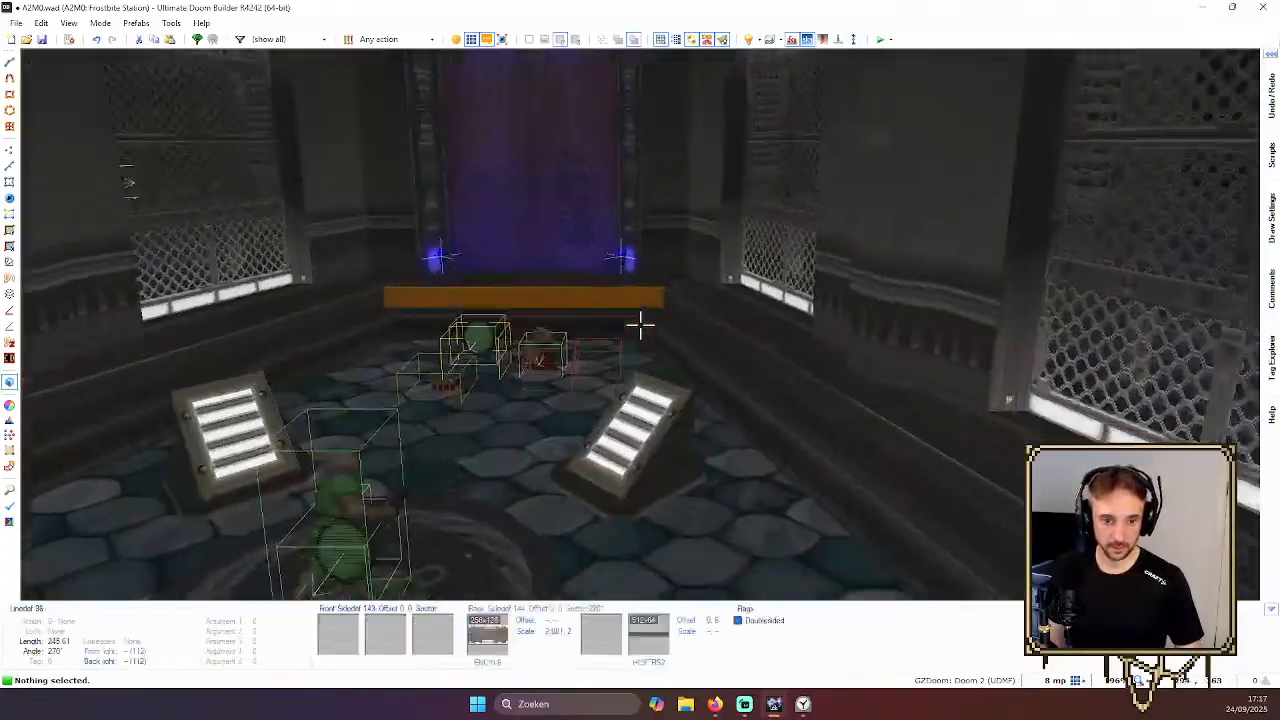
key(d)
key(f)
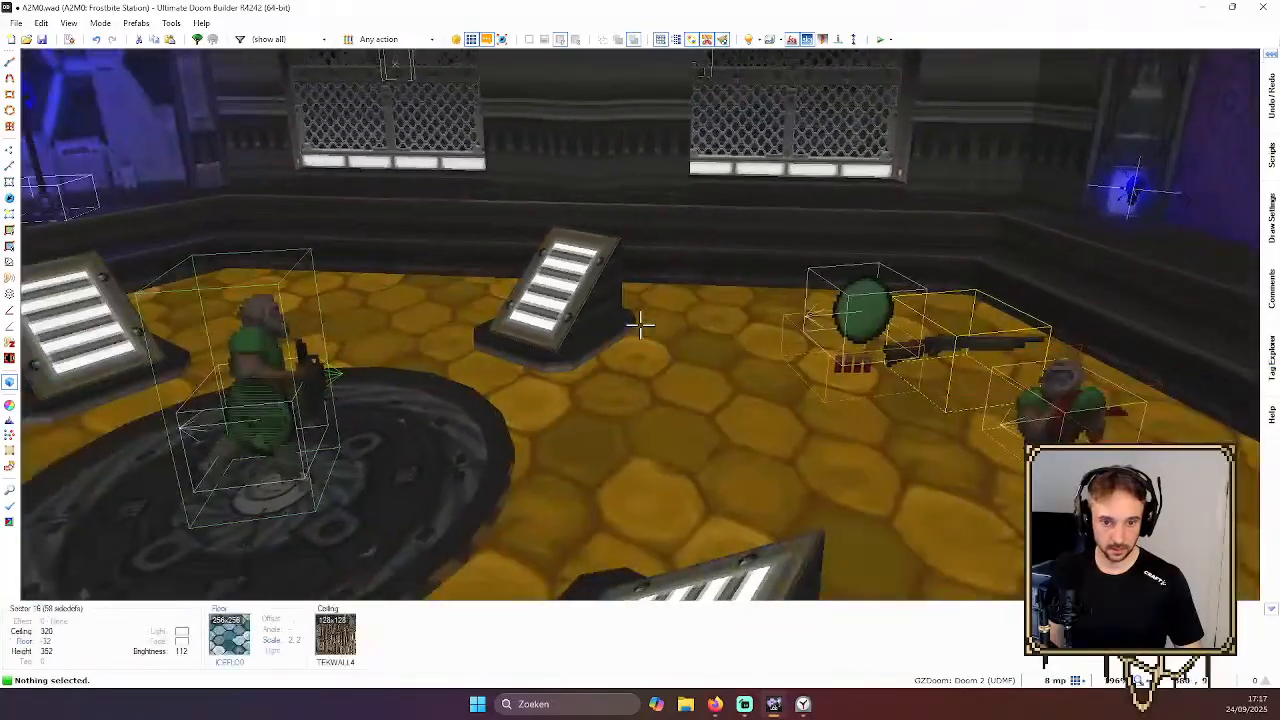
key(d)
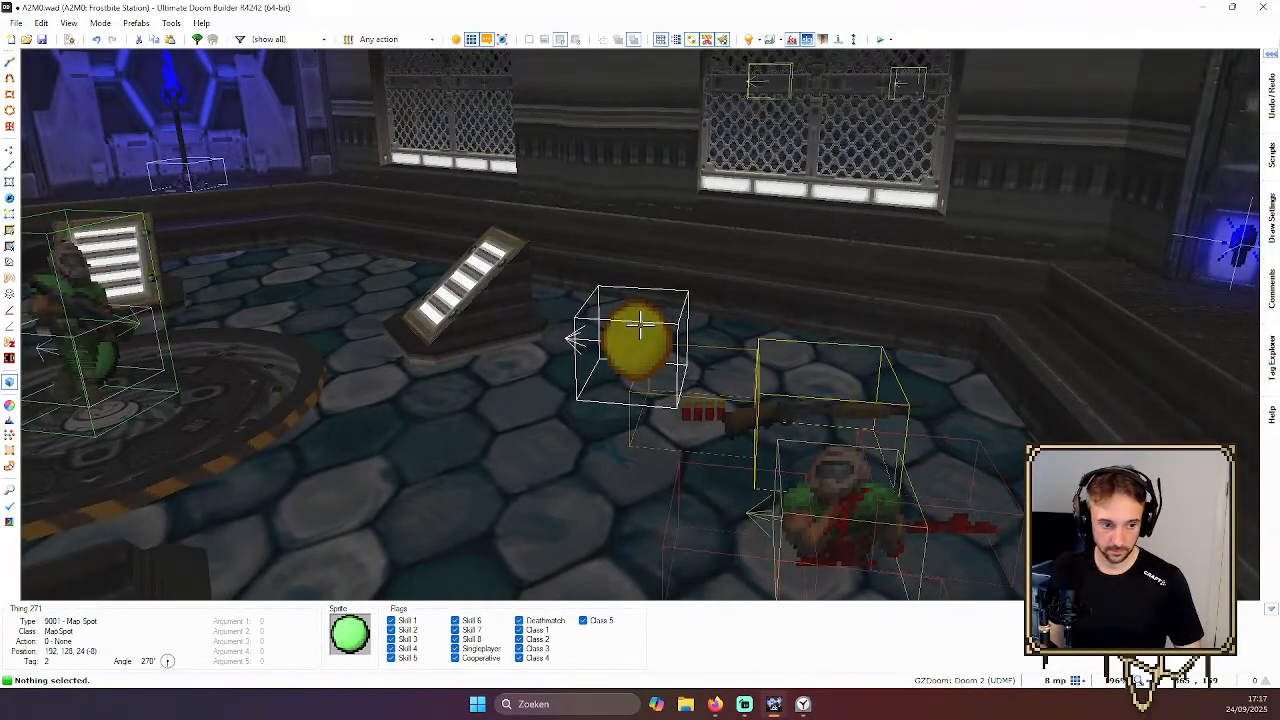
key(f)
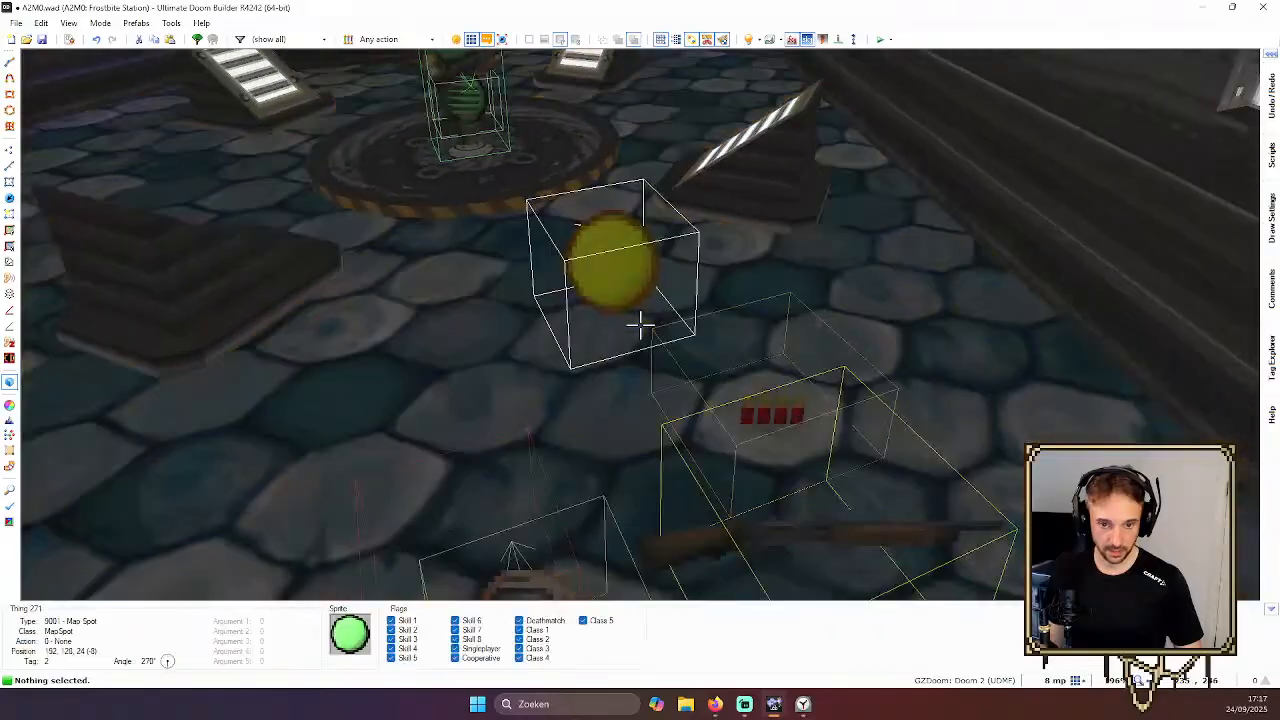
key(s)
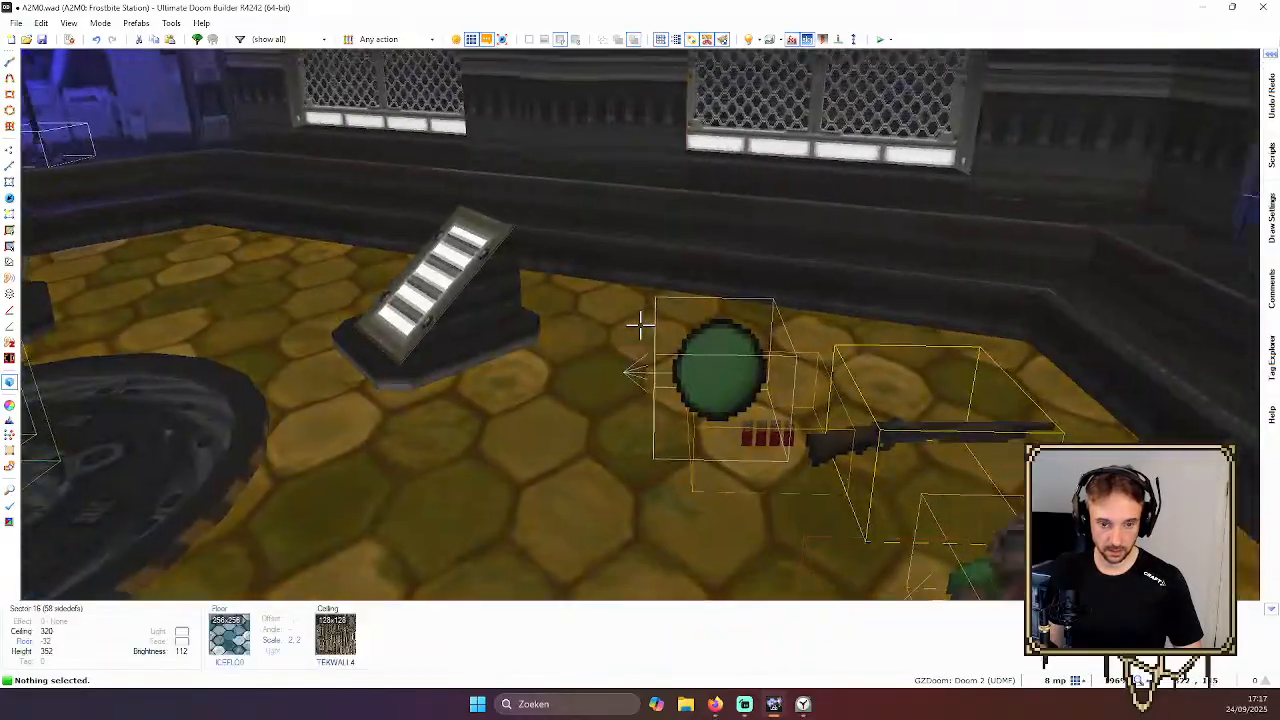
Save the map and review the properties of the map spot beside the shotgun shells without changing them
key(q)
scroll(642, 330, down, 3)
key(ctrl+s)
scroll(545, 322, up, 4)
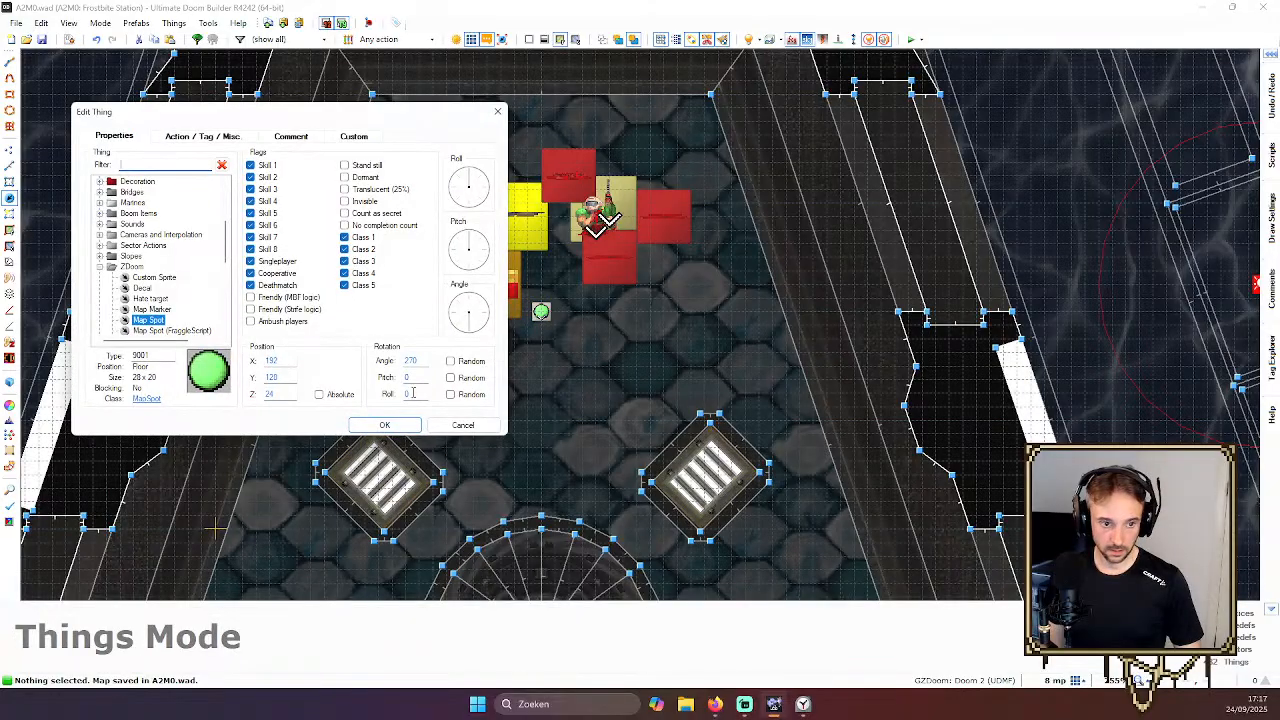
click(461, 427)
Examine the start room's map spot in 3D and review its properties, action and tag settings
key(q)
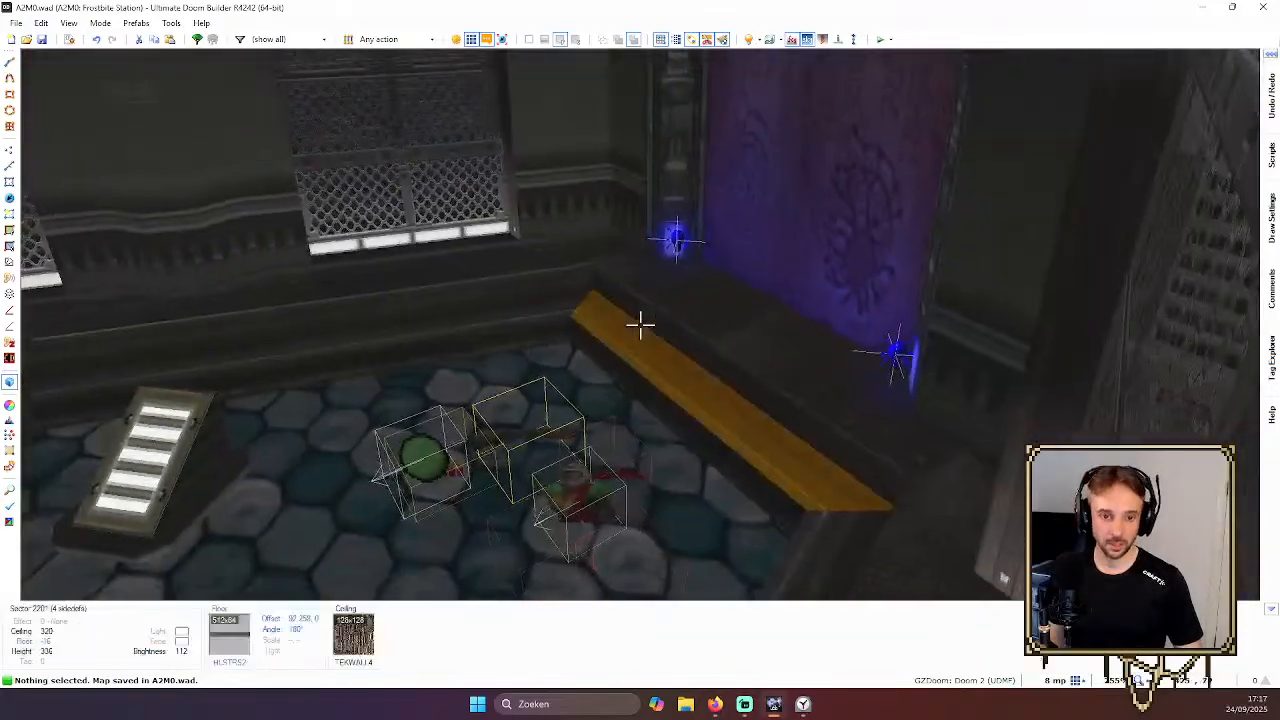
key(e)
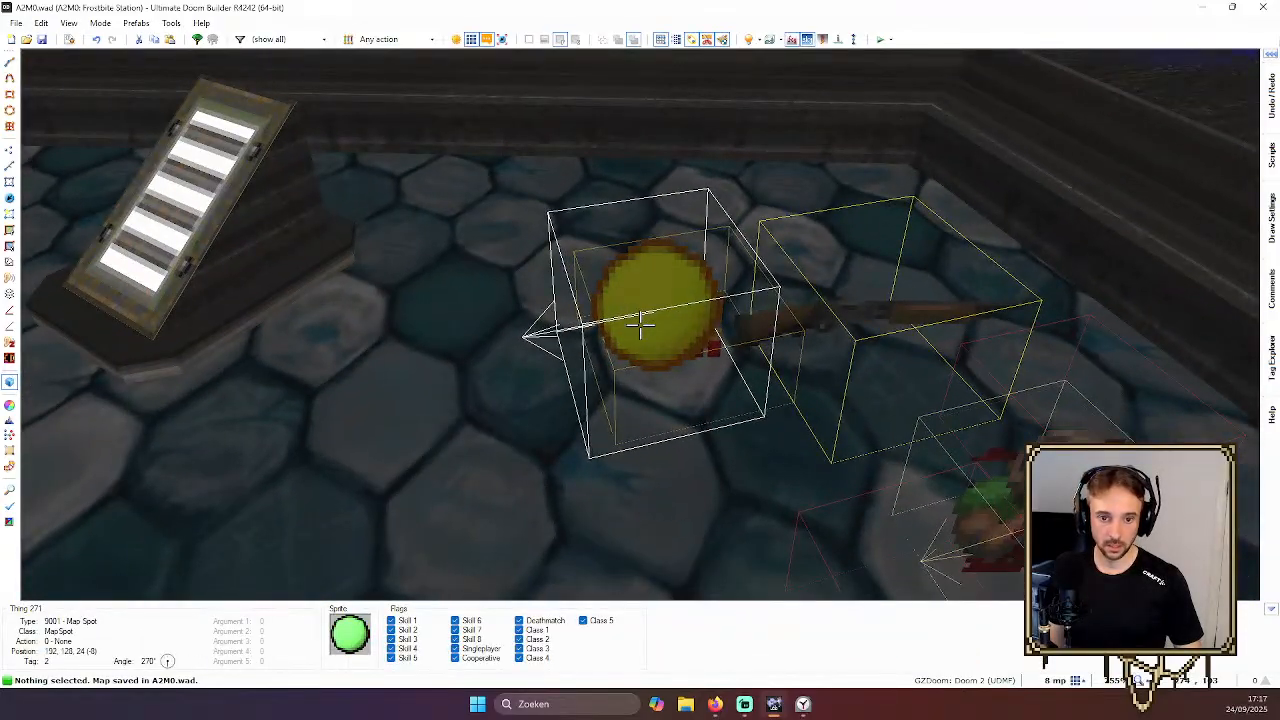
key(q)
scroll(310, 408, down, 2)
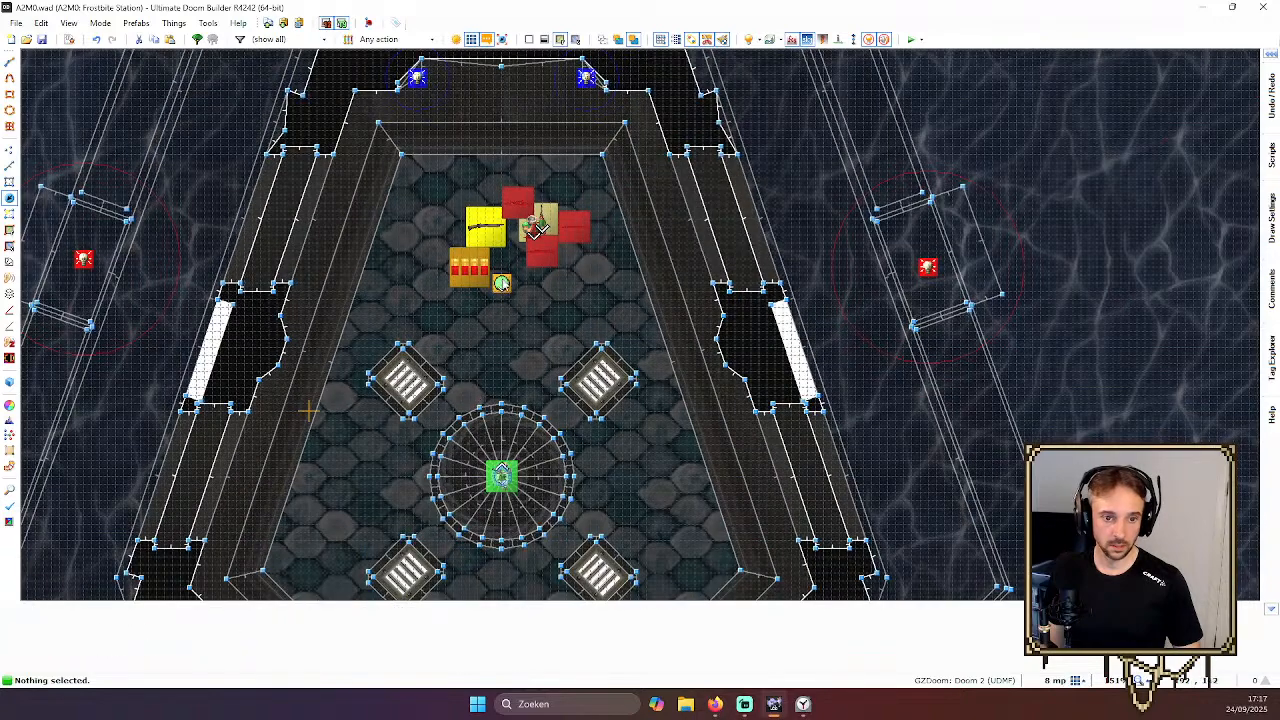
right_click(501, 282)
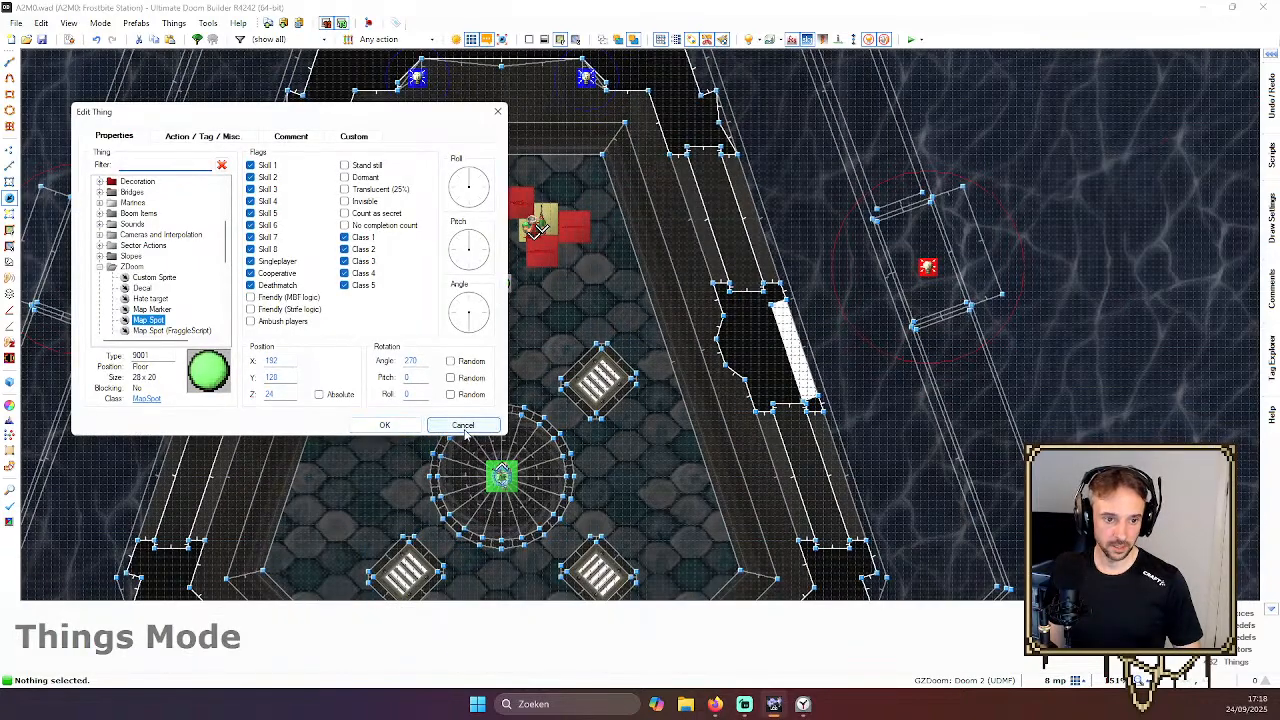
click(463, 425)
right_click(500, 288)
click(214, 138)
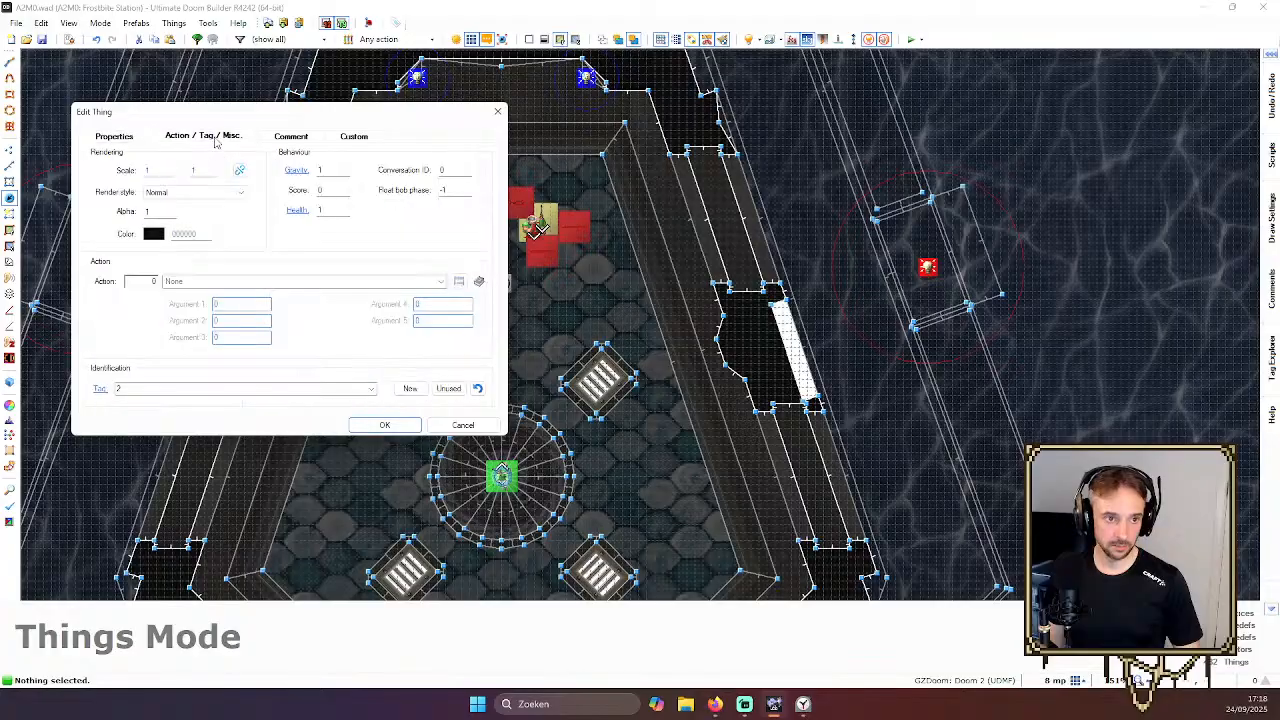
click(463, 425)
Change the "enter into level" script in SCRIPTS to type ENTER, add a line break after it, and compile the script
click(69, 39)
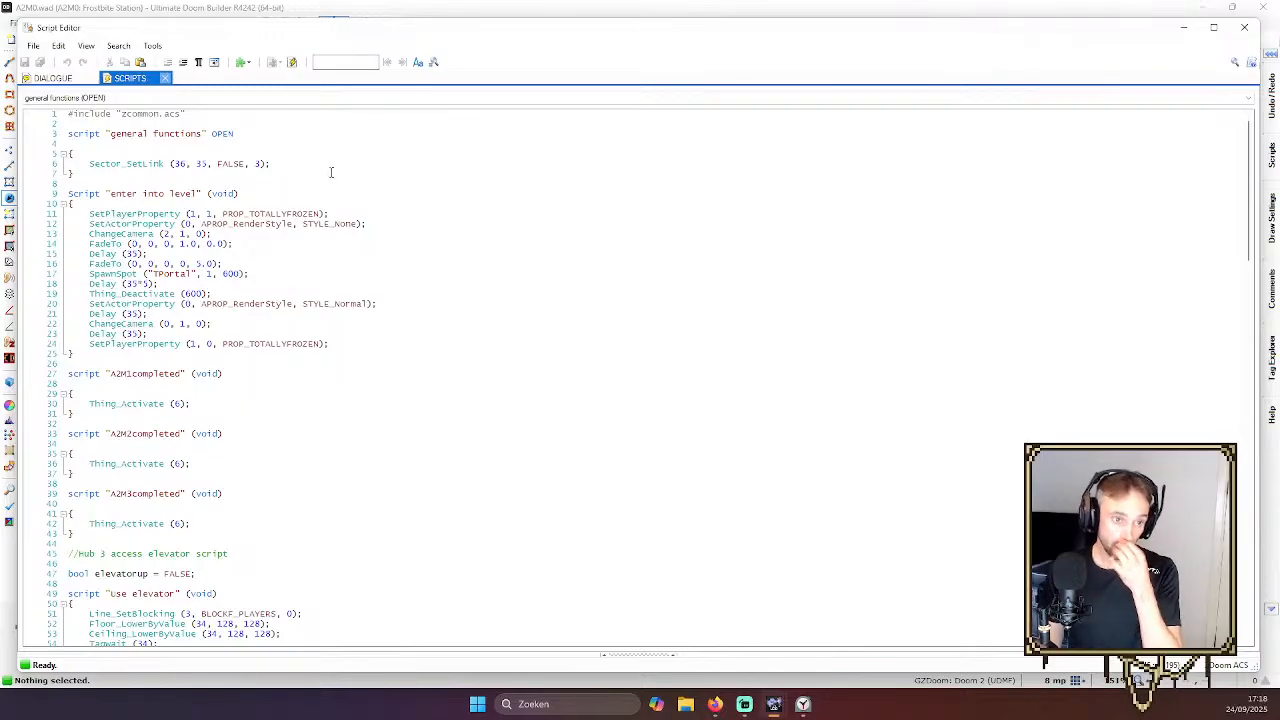
click(1242, 30)
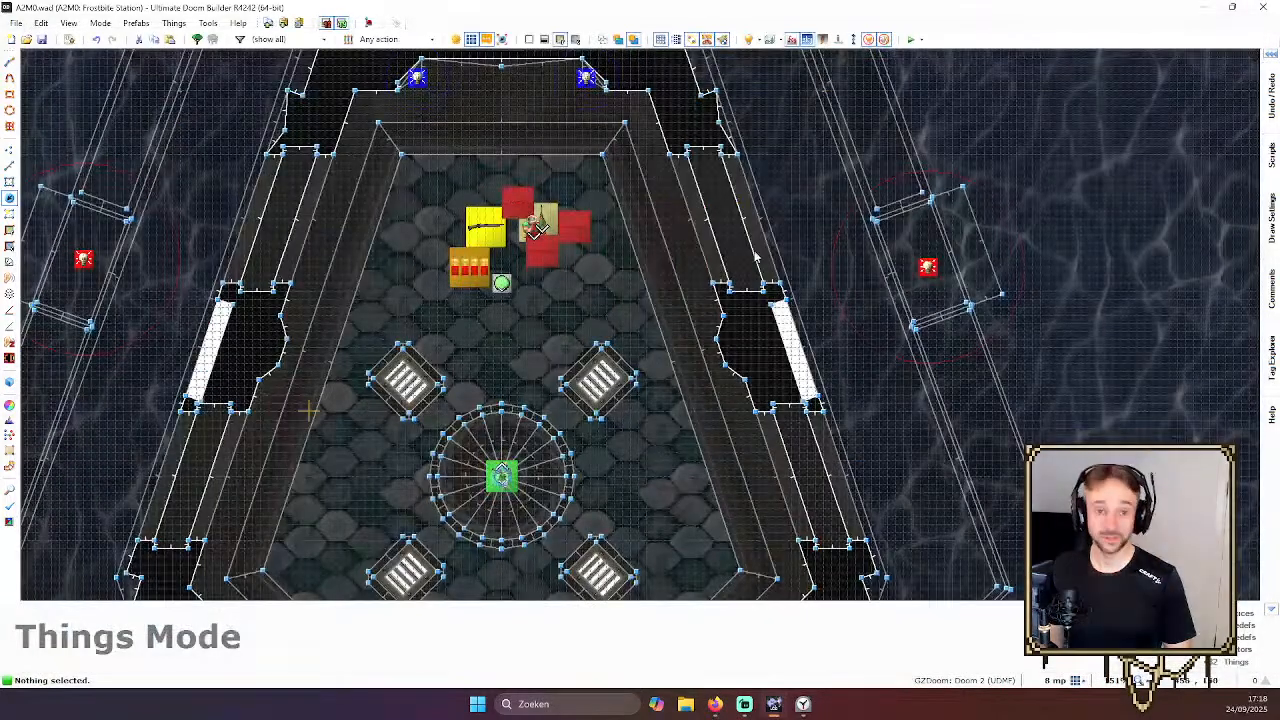
click(69, 39)
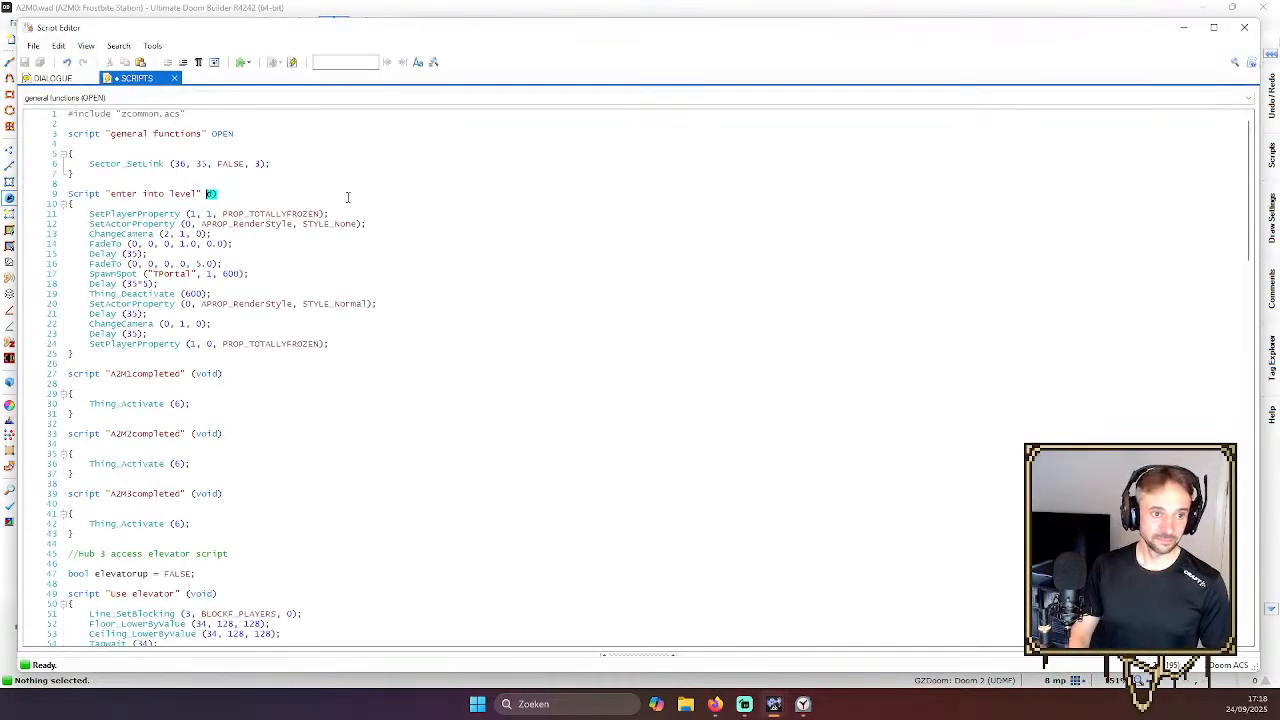
key(Delete)
text((void))
key(Return)
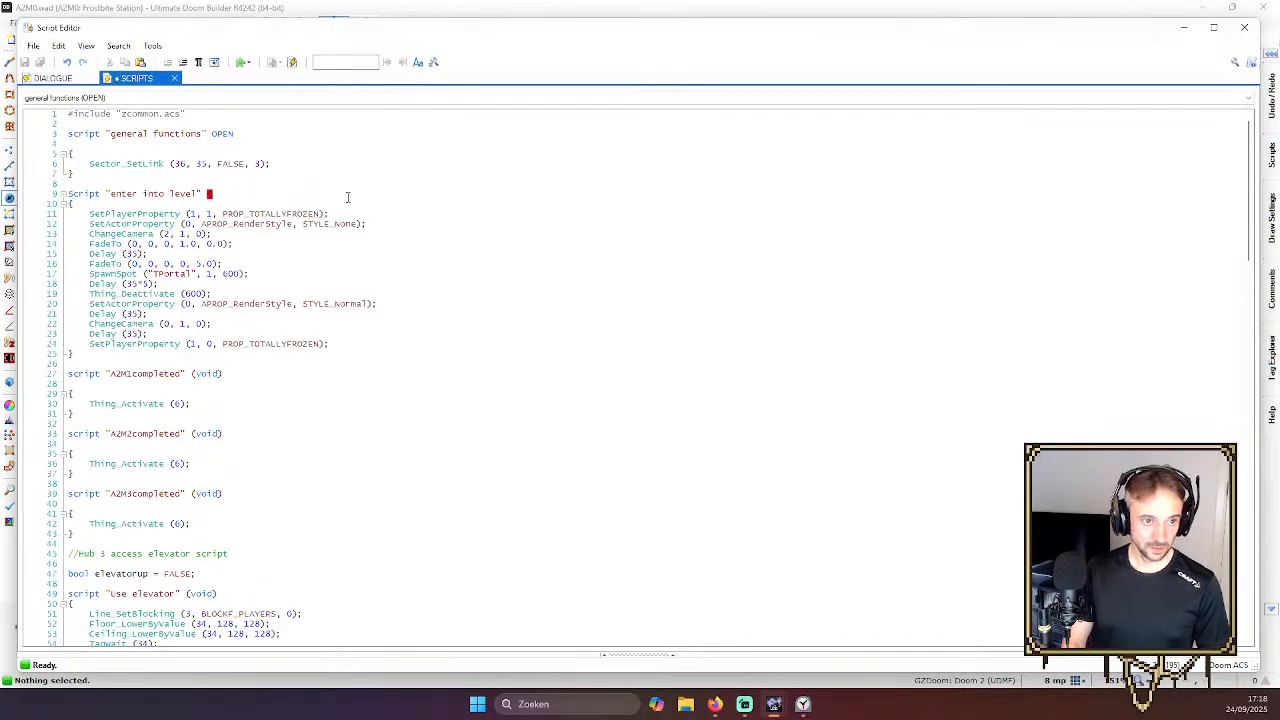
text(ENTER)
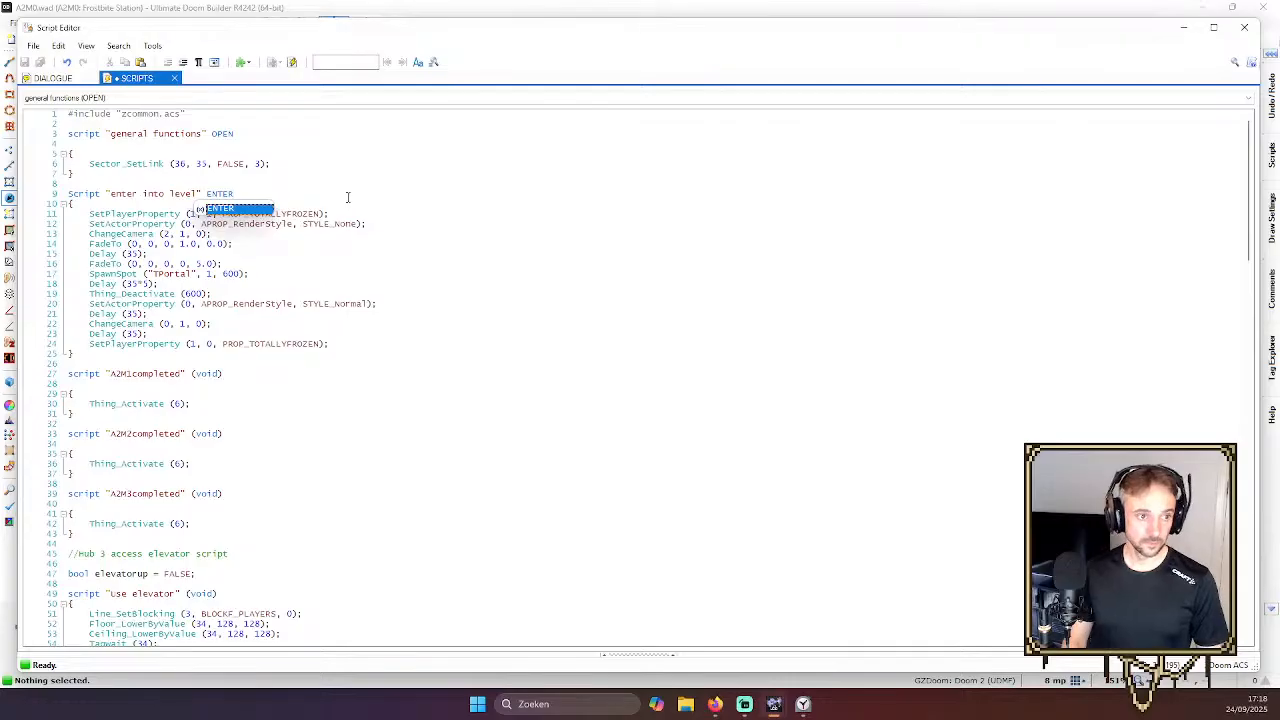
key(Return)
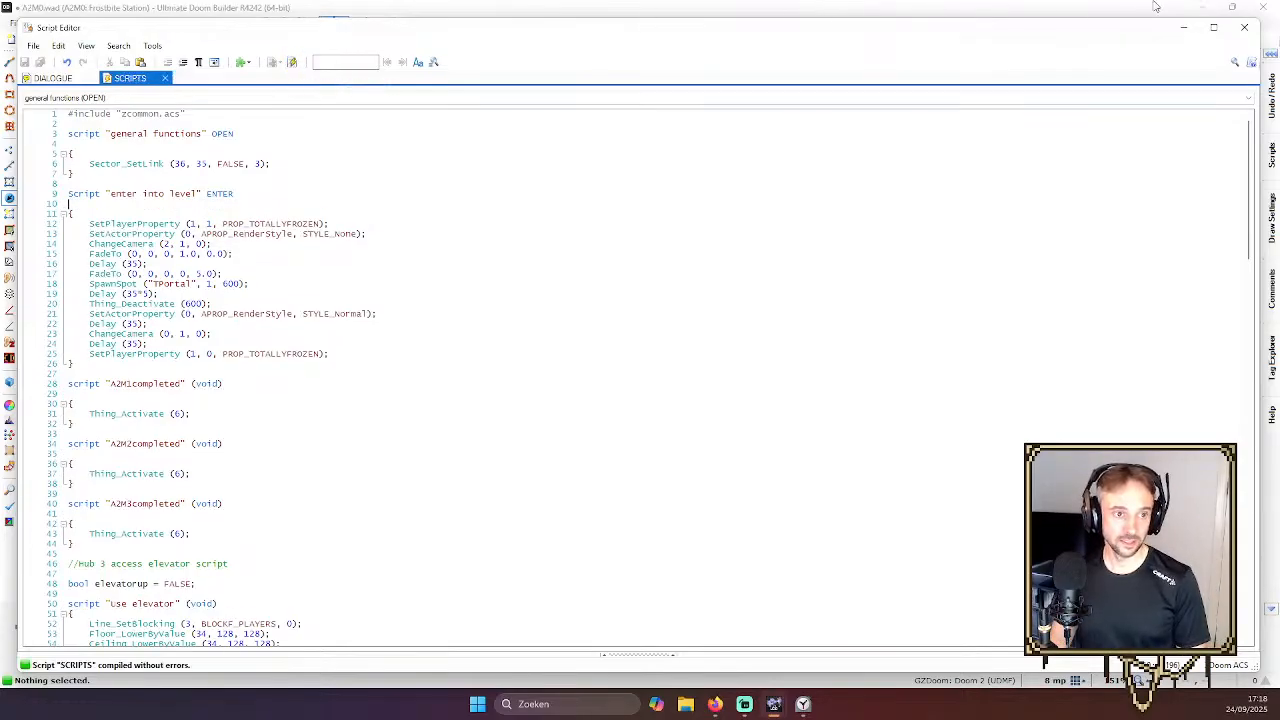
click(1252, 24)
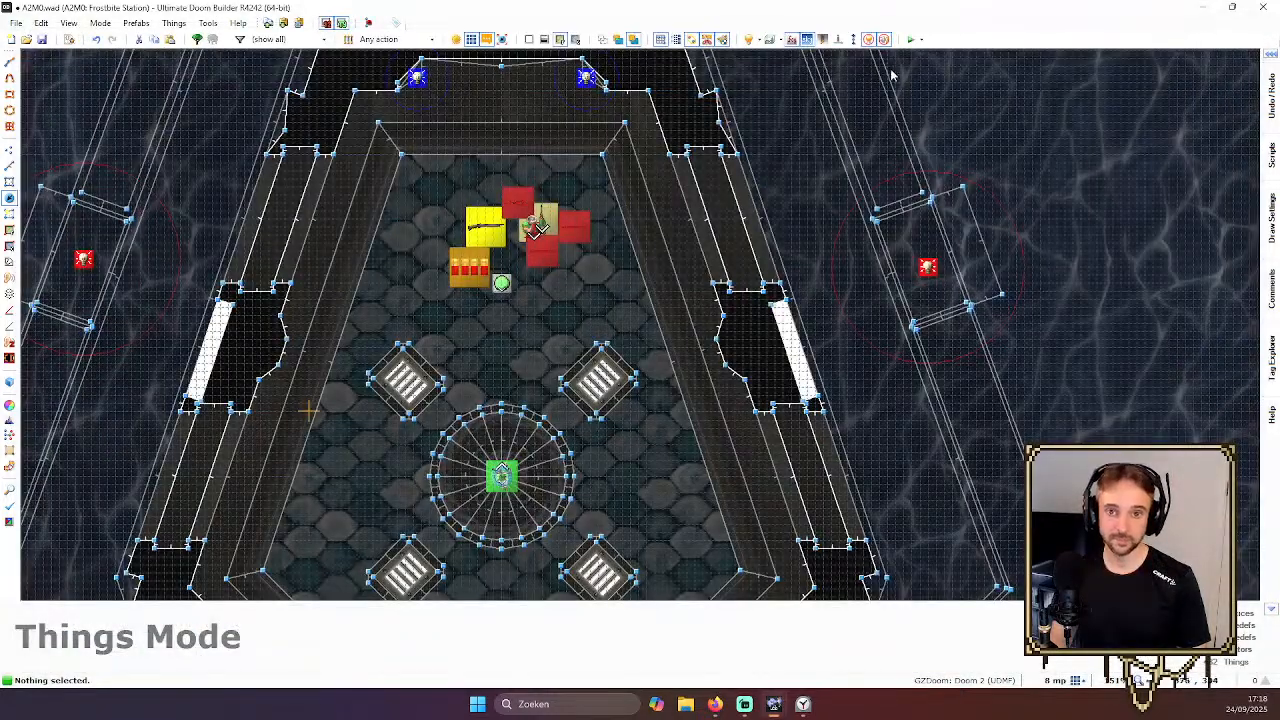
Launch a playtest of the map, collect the shotgun and shells in the start room, and head outside onto the ice
click(912, 40)
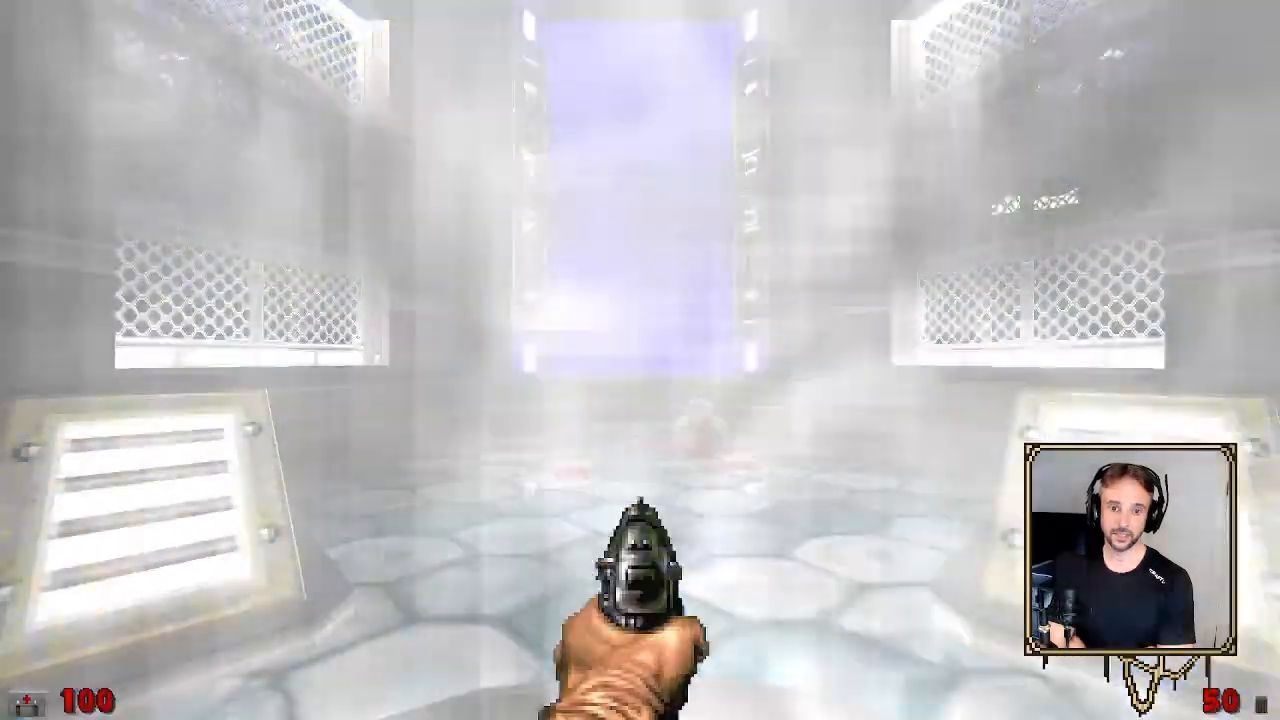
key(w)
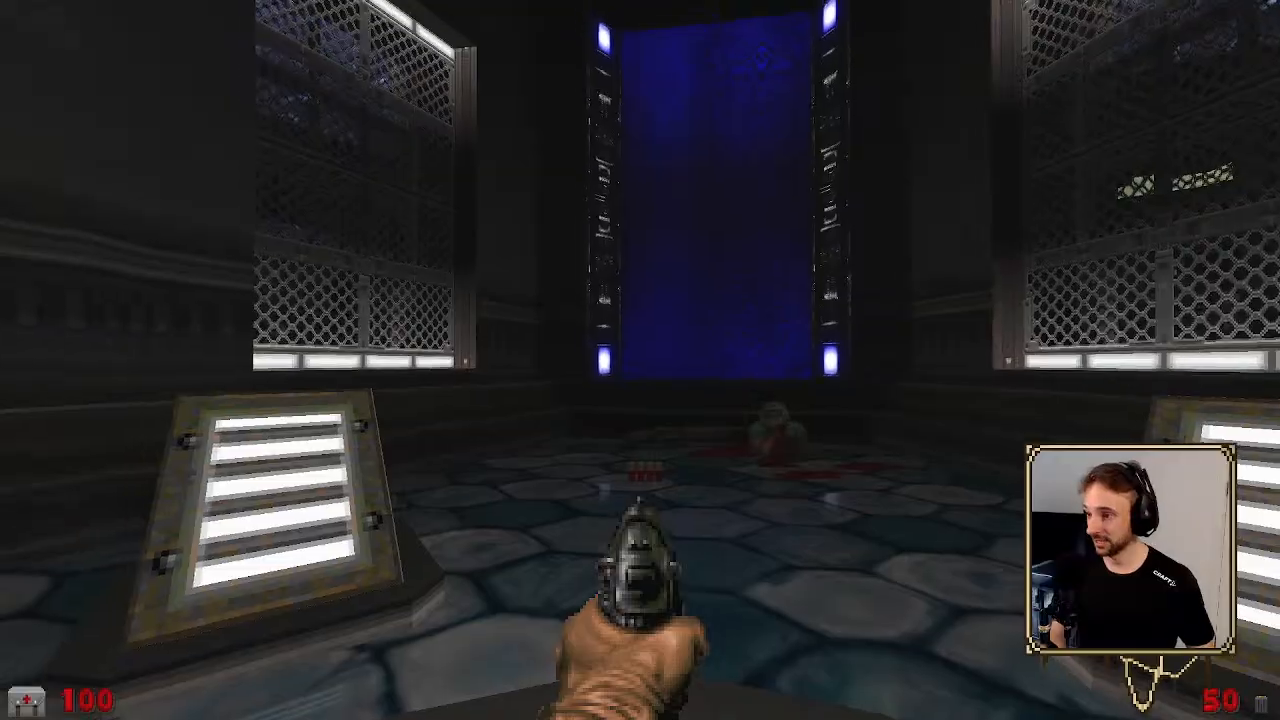
key(w)
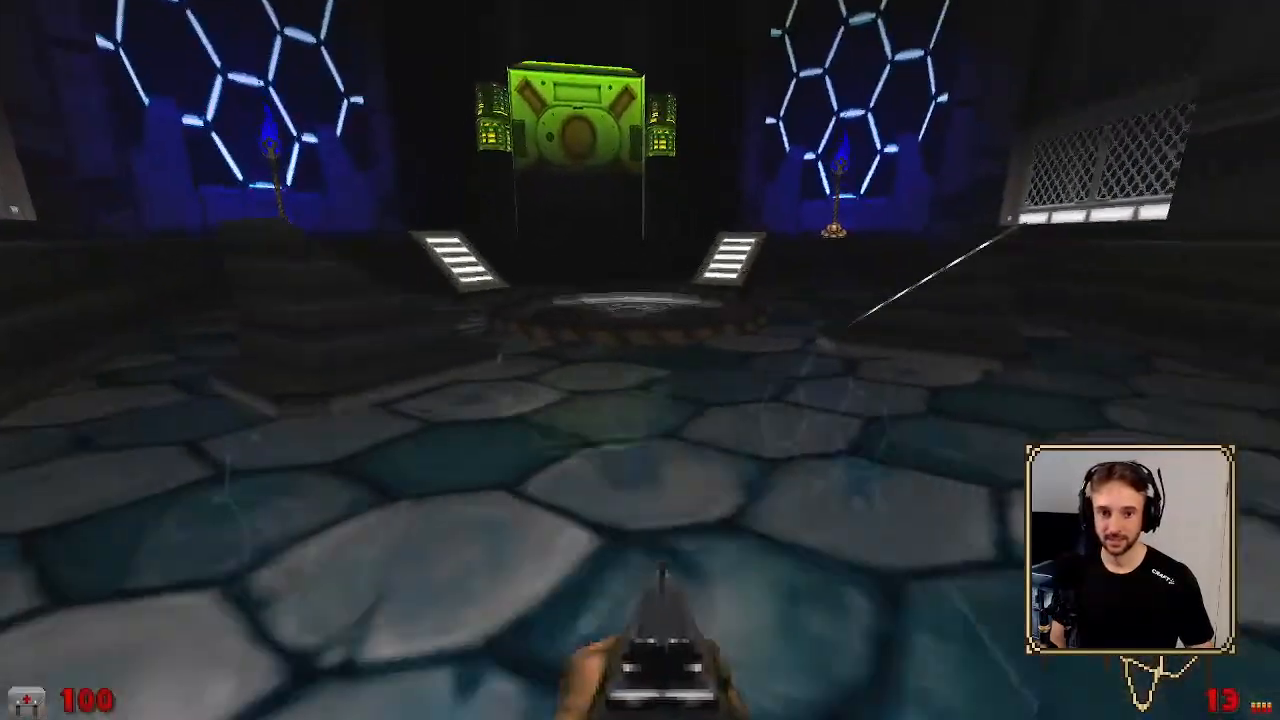
key(w)
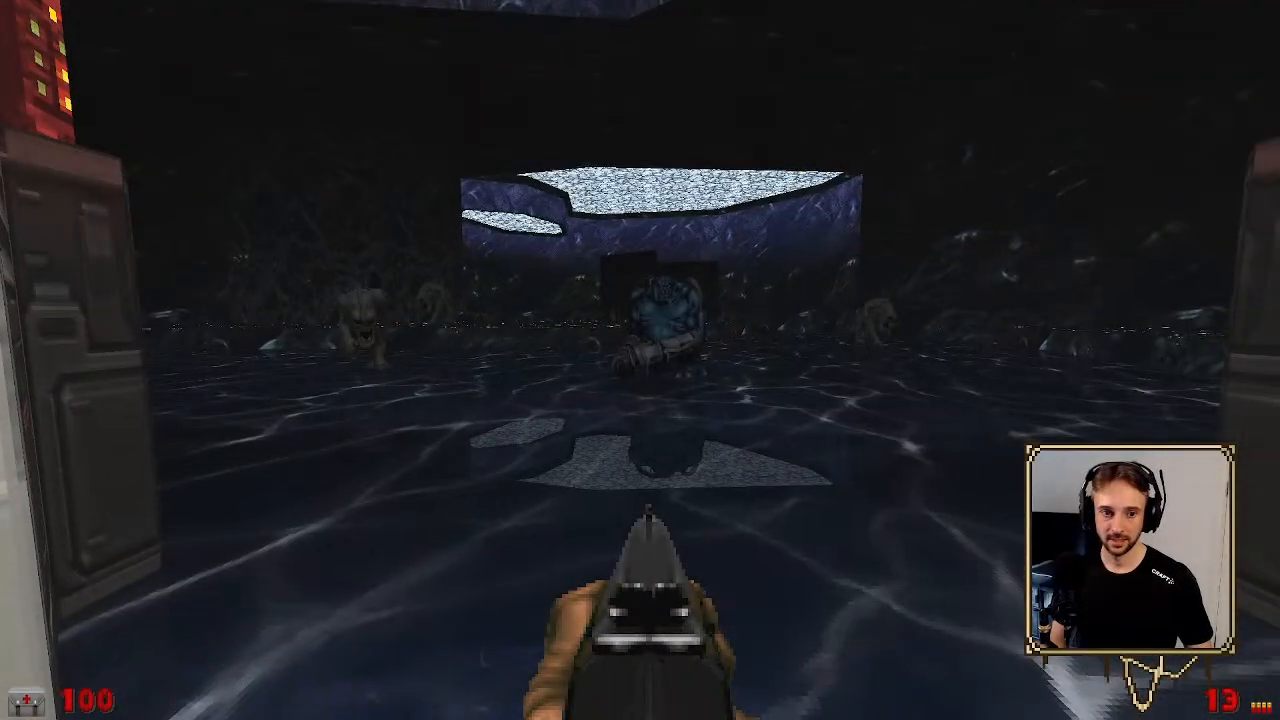
key(w)
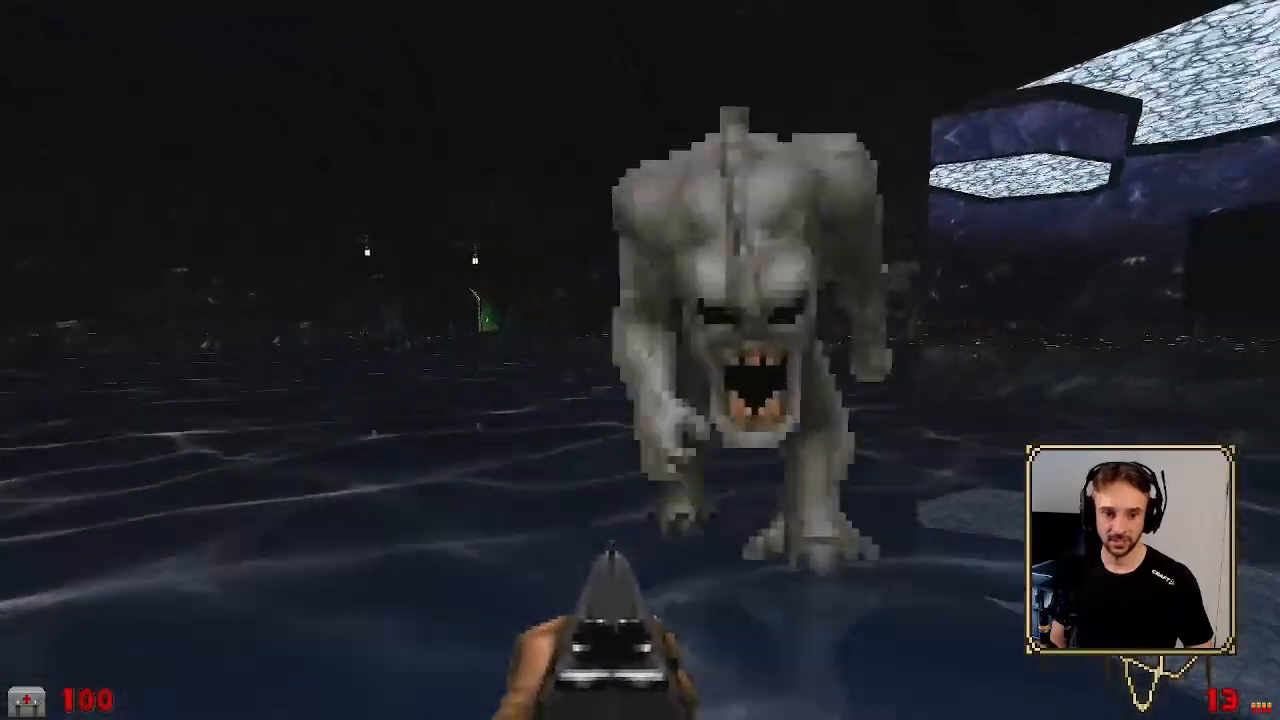
Playtest the route across the ice and up the broken steps to the red-lit building, and quit the game
key(w)
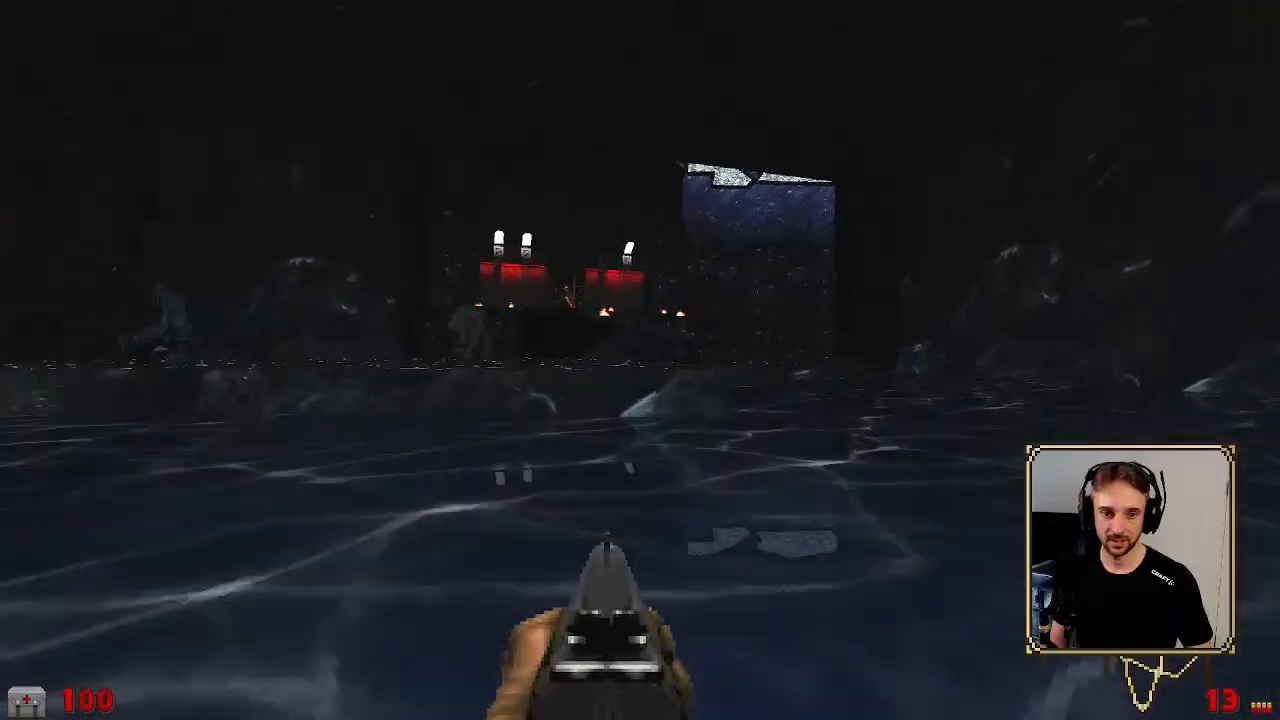
key(w)
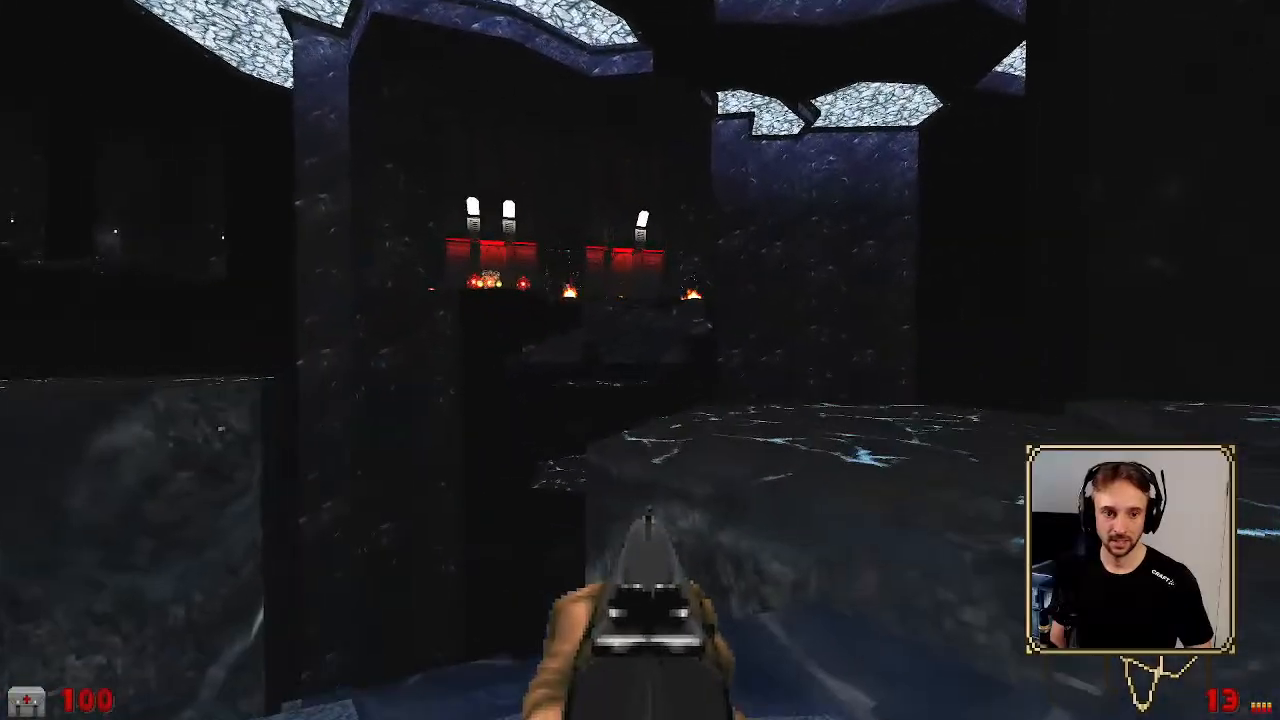
key(w)
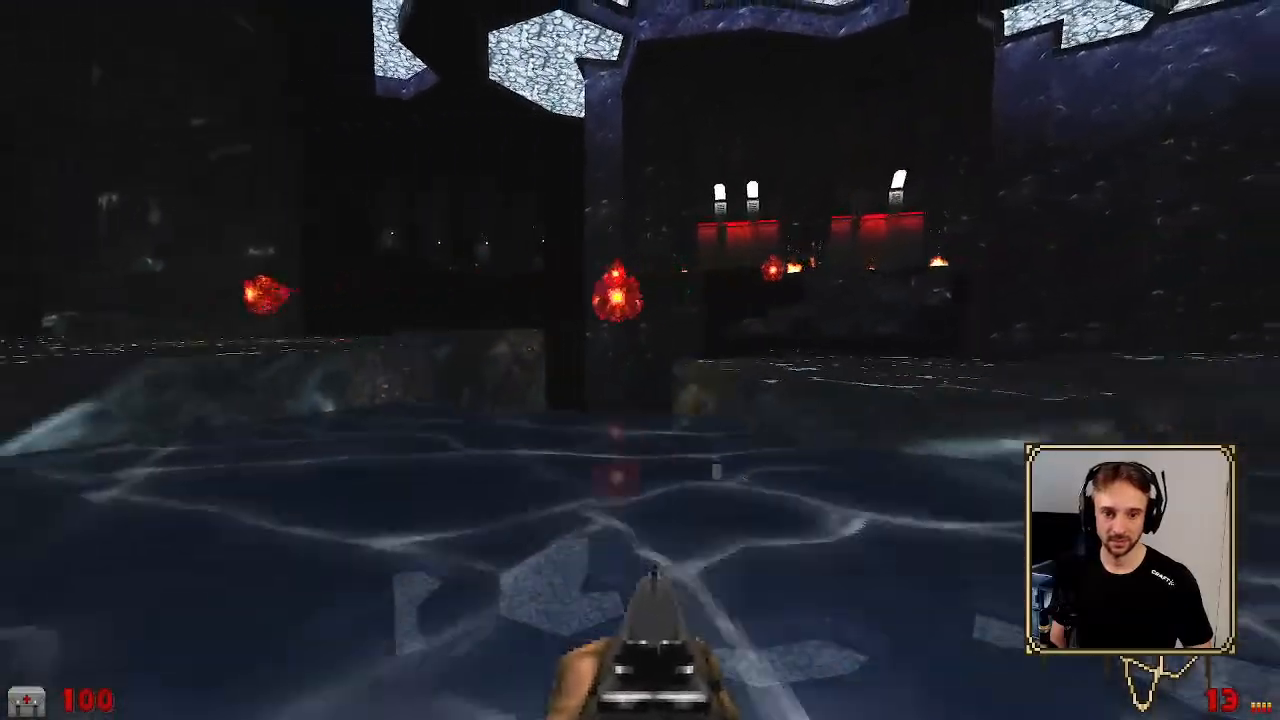
key(w)
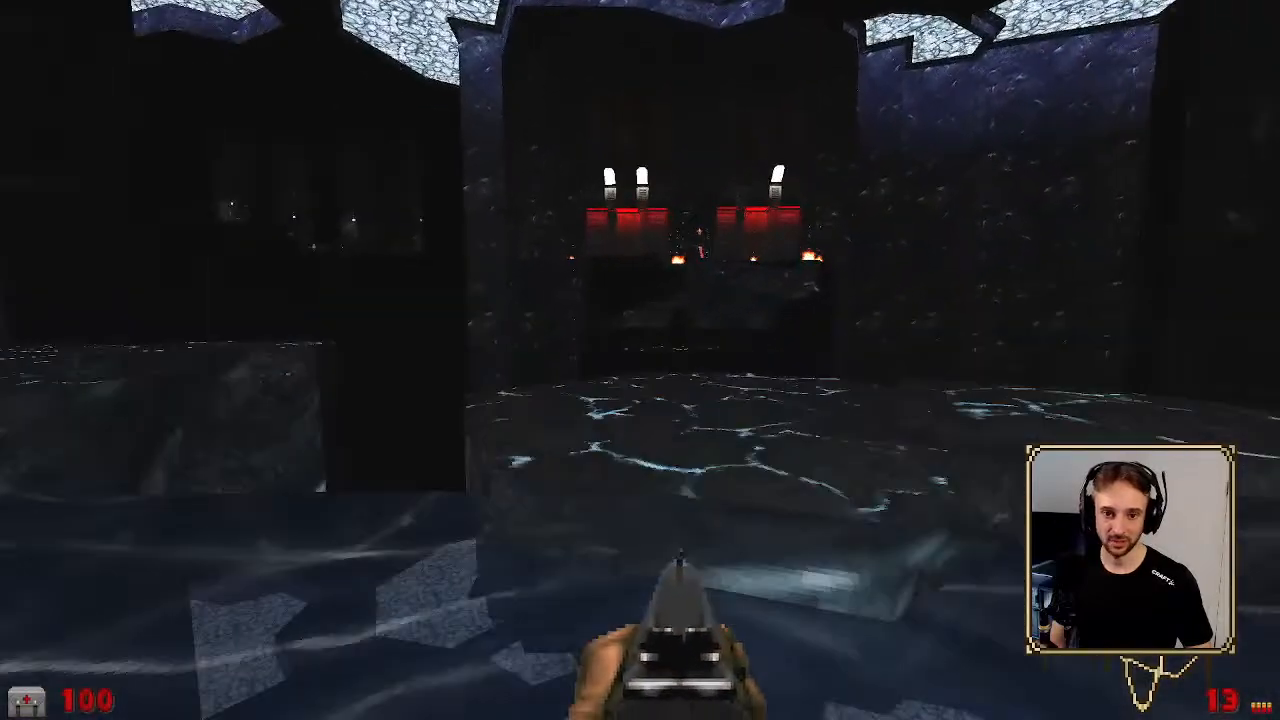
key(w)
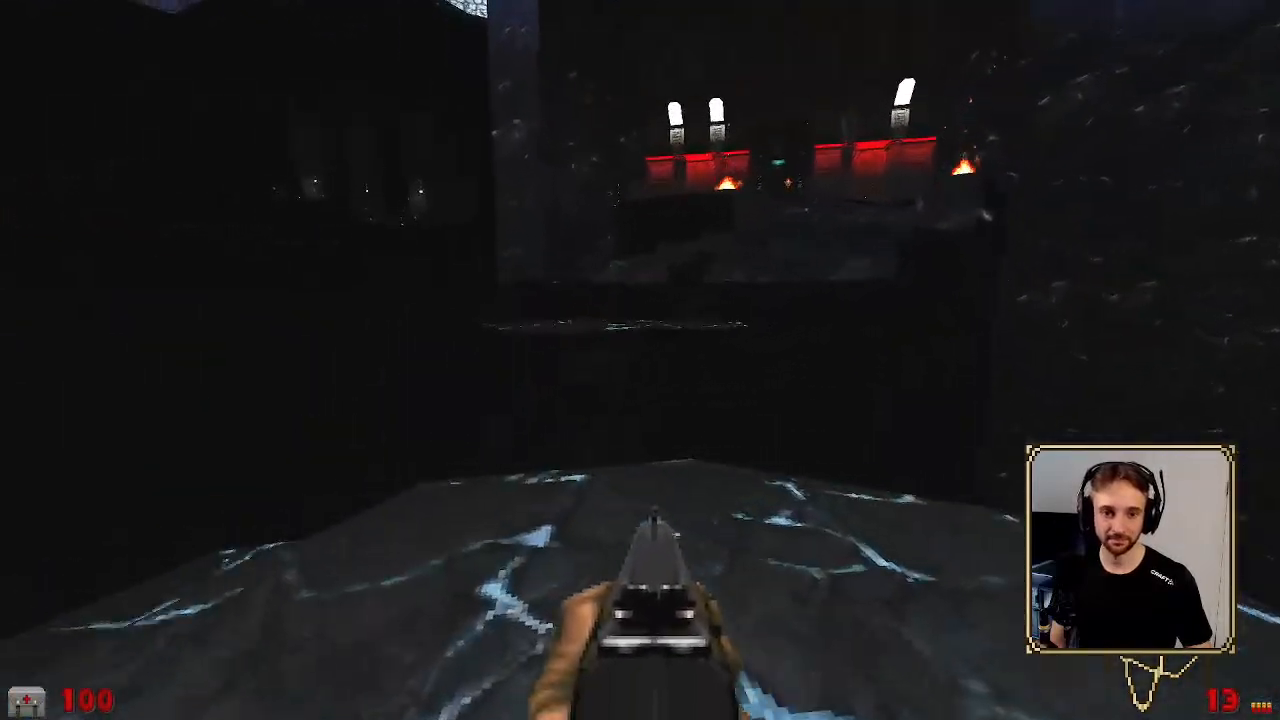
key(w)
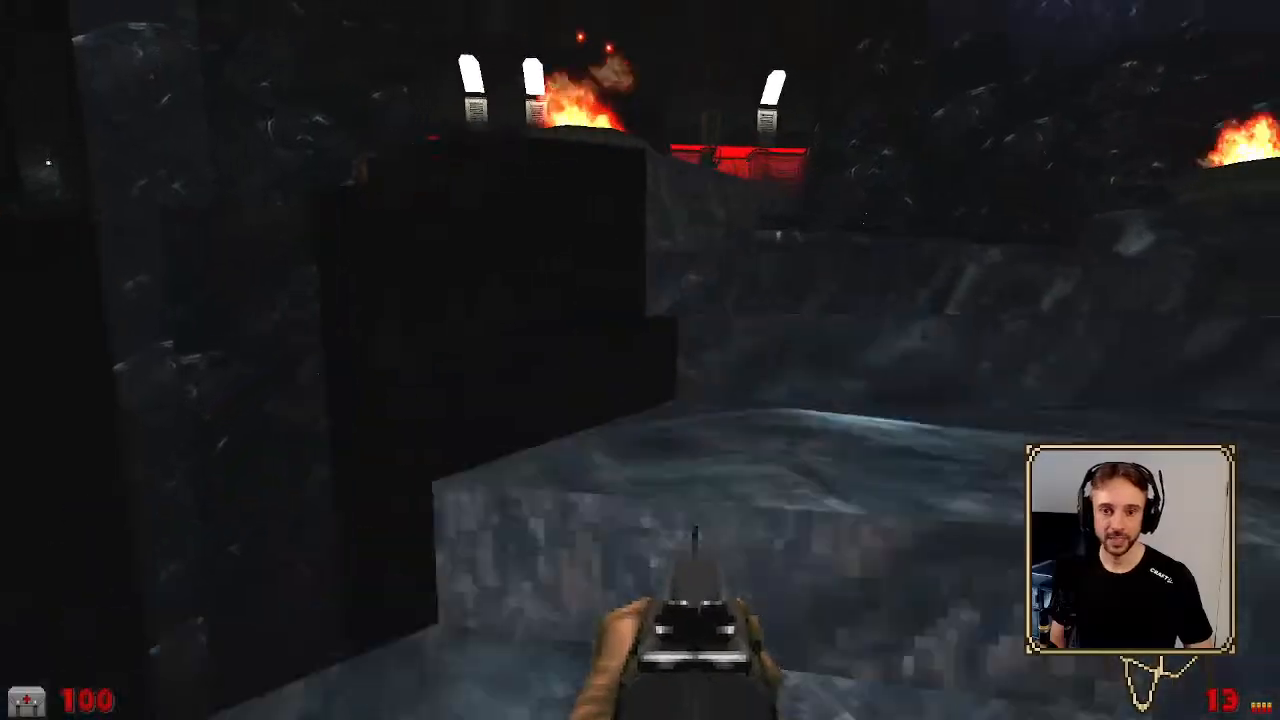
key(w)
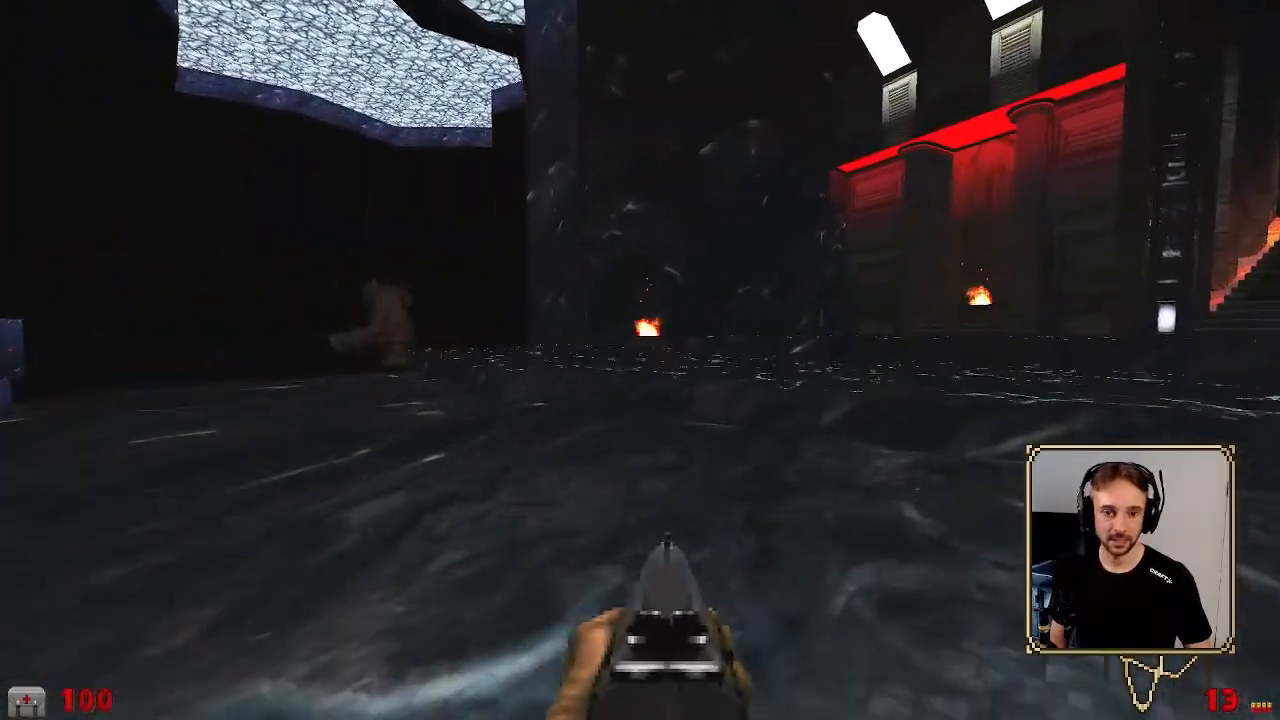
key(w)
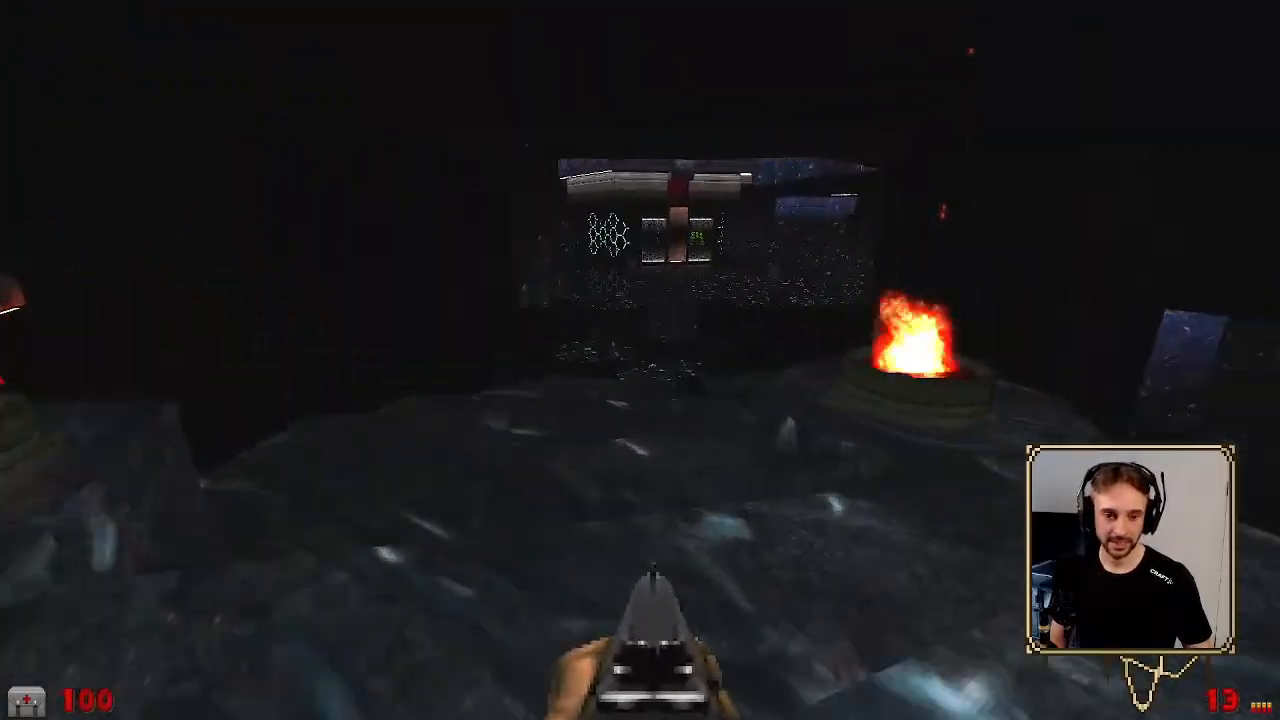
key(w)
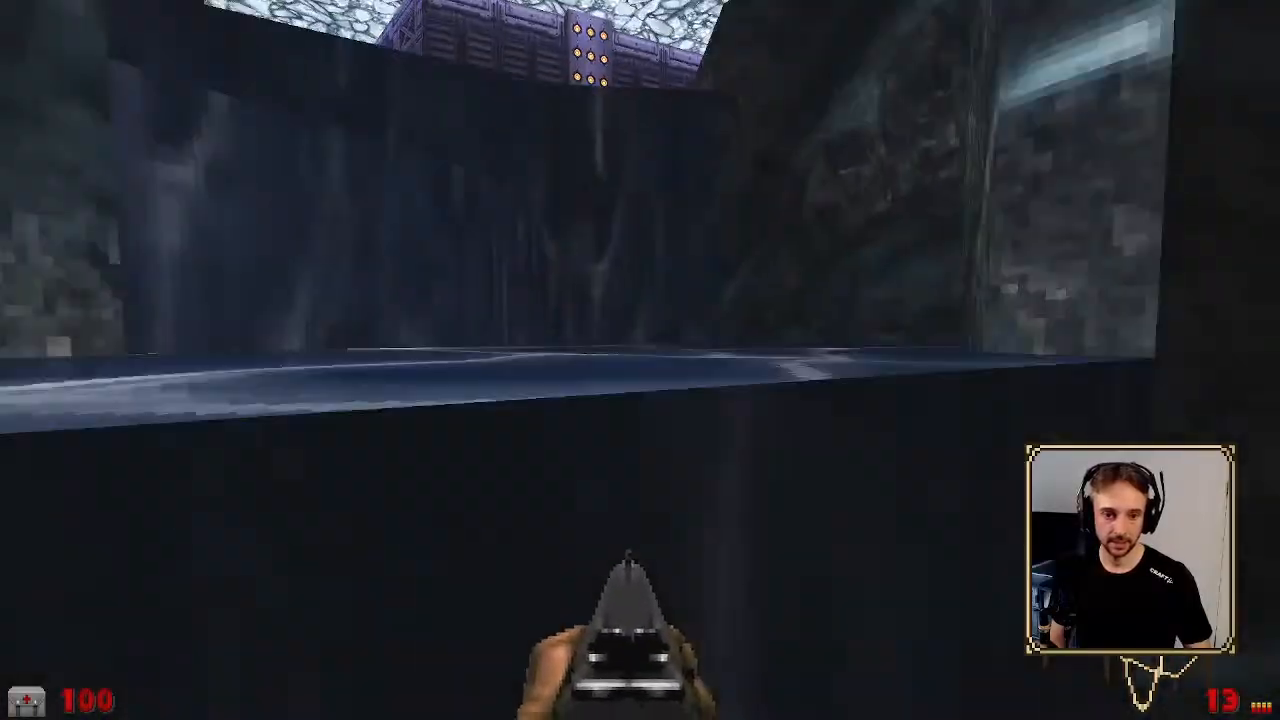
key(Escape)
key(Return)
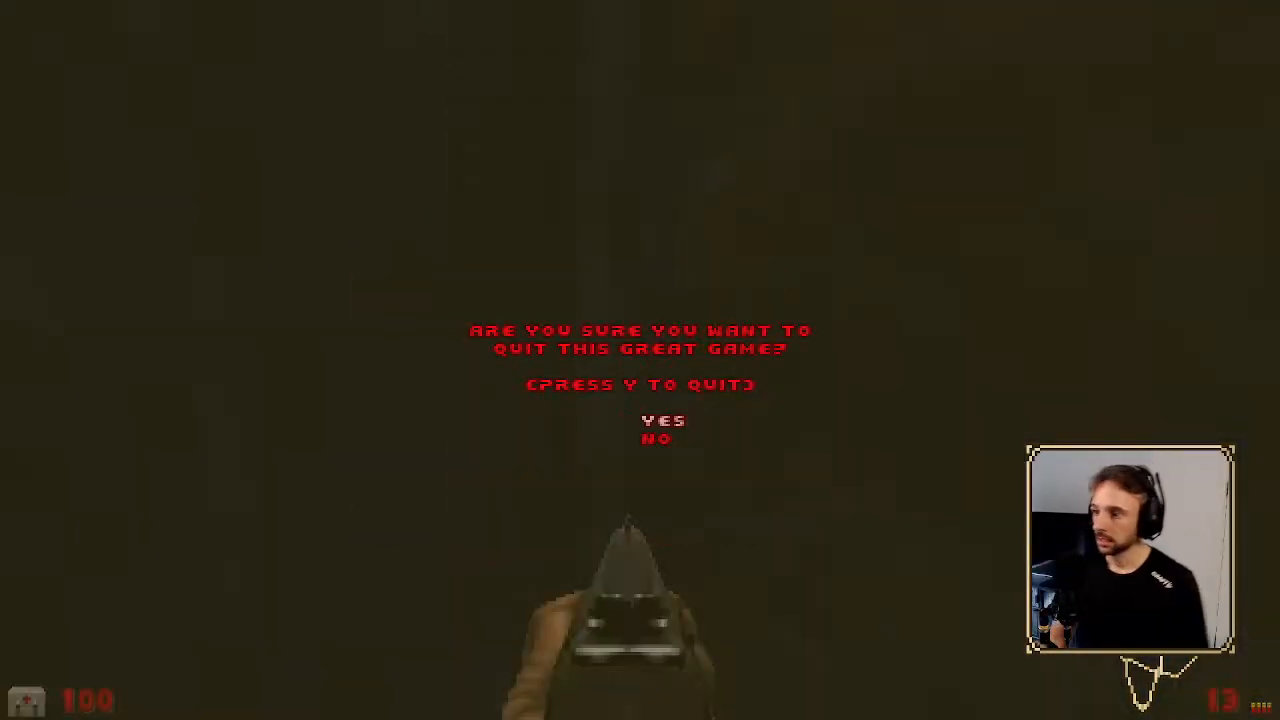
key(y)
Insert a Rocket pickup on the small floating rock just below the broken end of the curved steps
scroll(610, 313, down, 8)
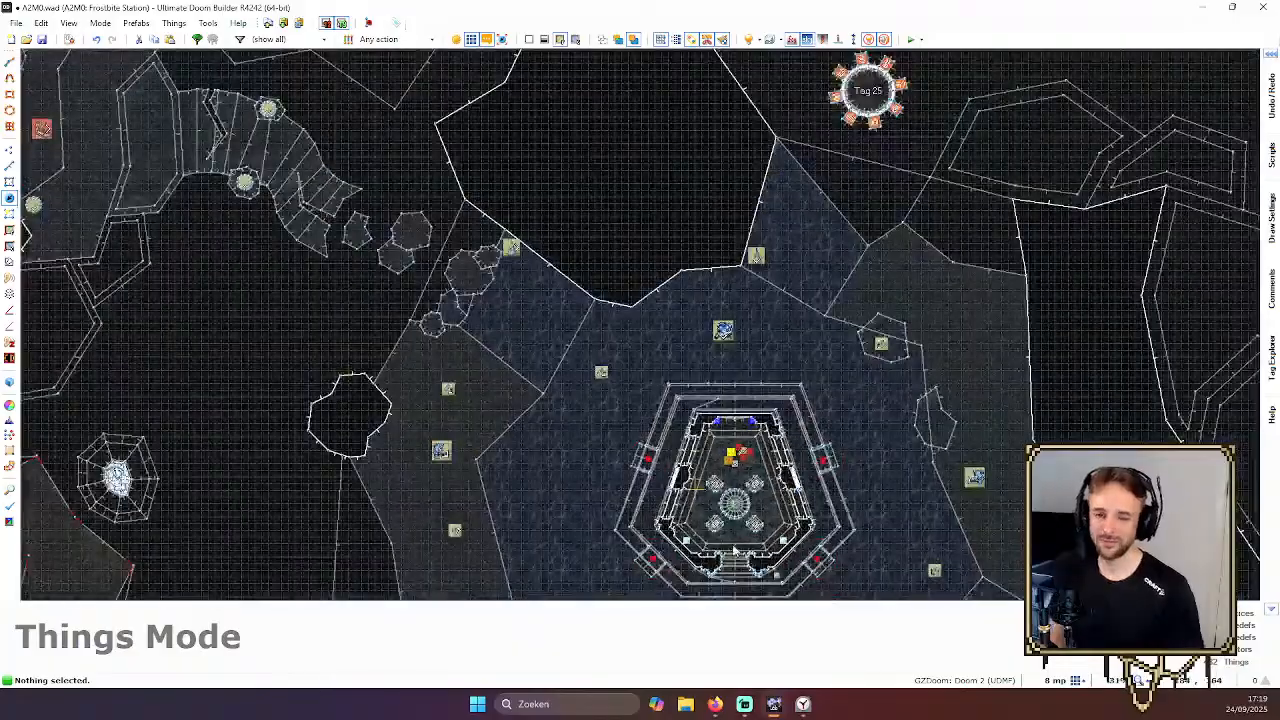
scroll(605, 322, down, 2)
key(Up)
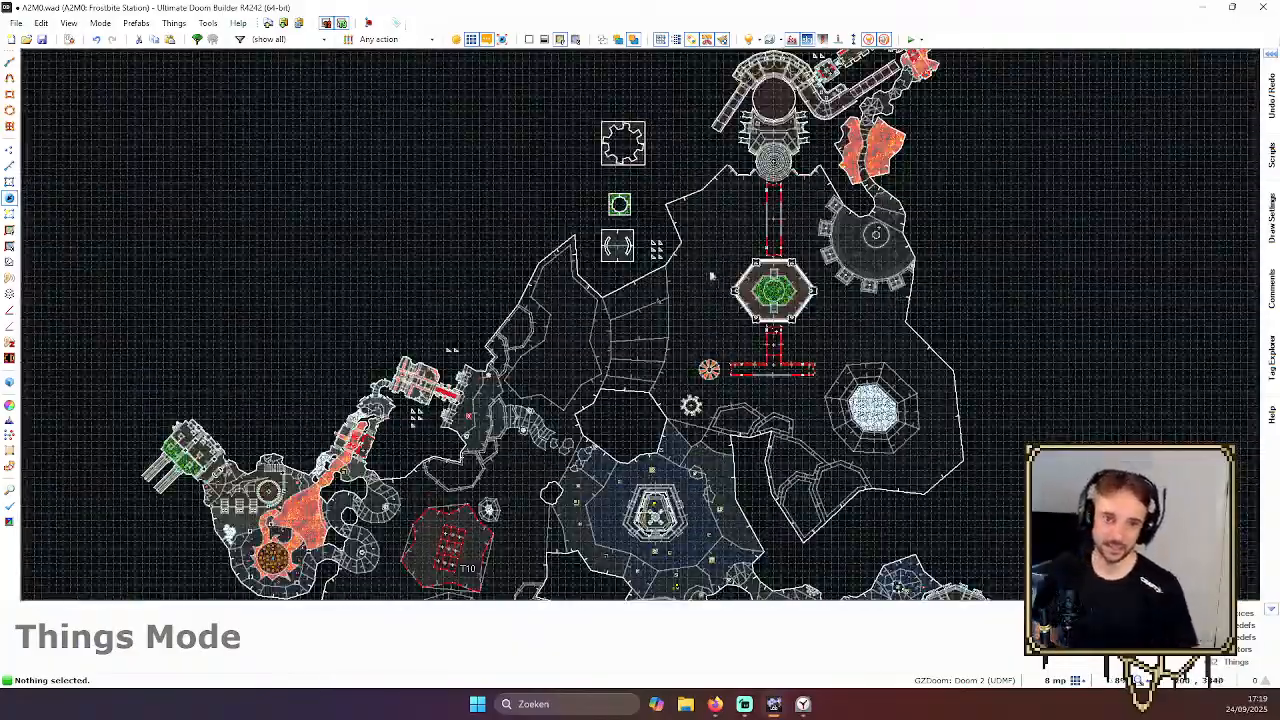
key(Right)
key(Down)
key(Down)
scroll(611, 336, down, 1)
key(Left)
scroll(700, 248, up, 10)
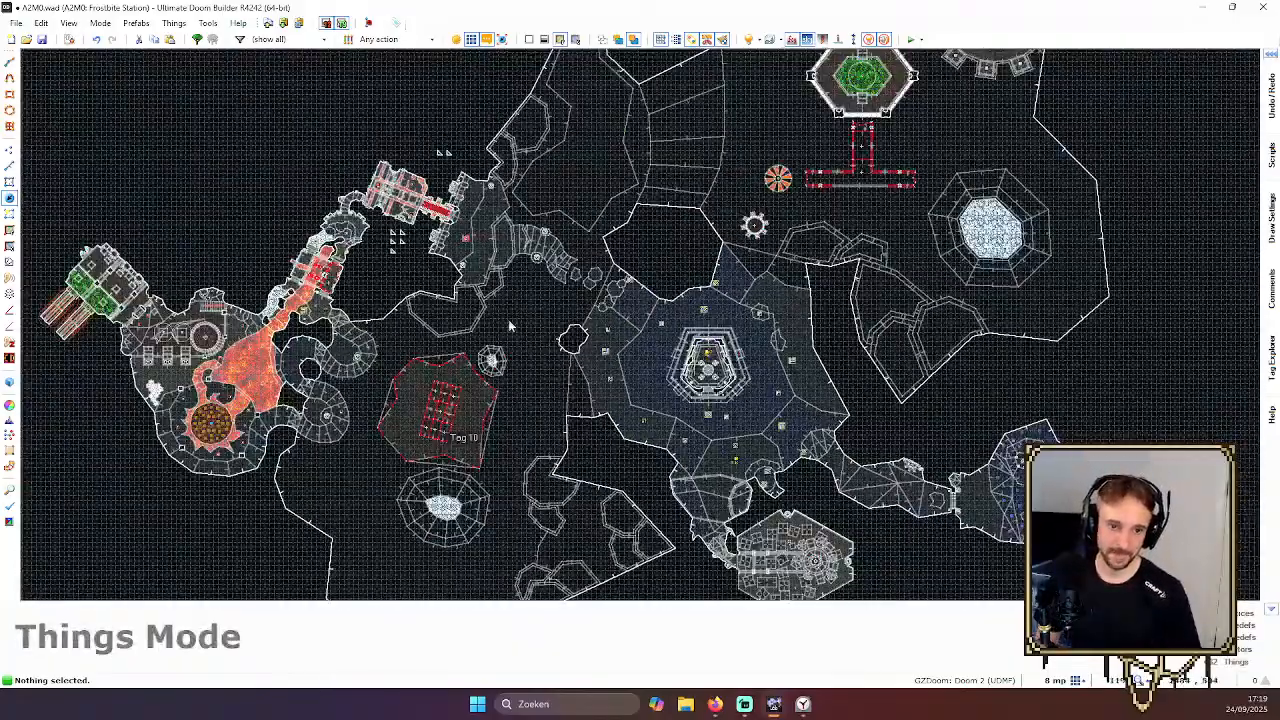
scroll(900, 289, up, 3)
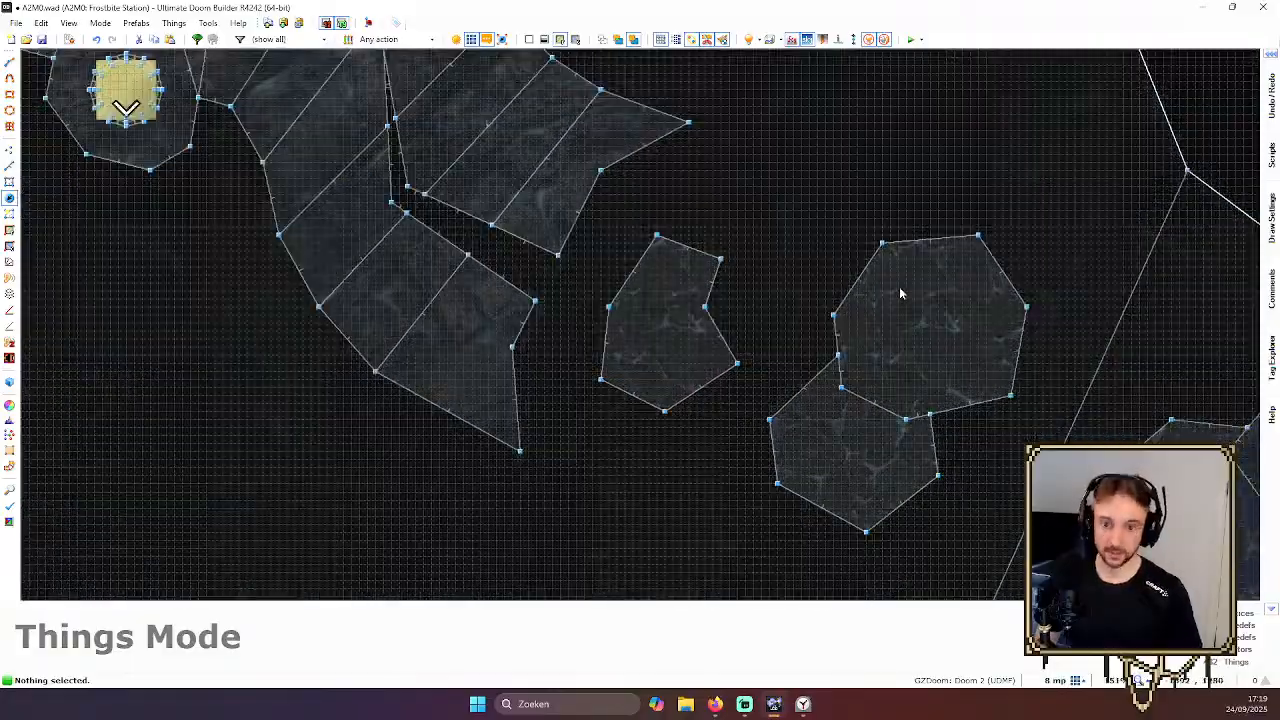
double_click(605, 335)
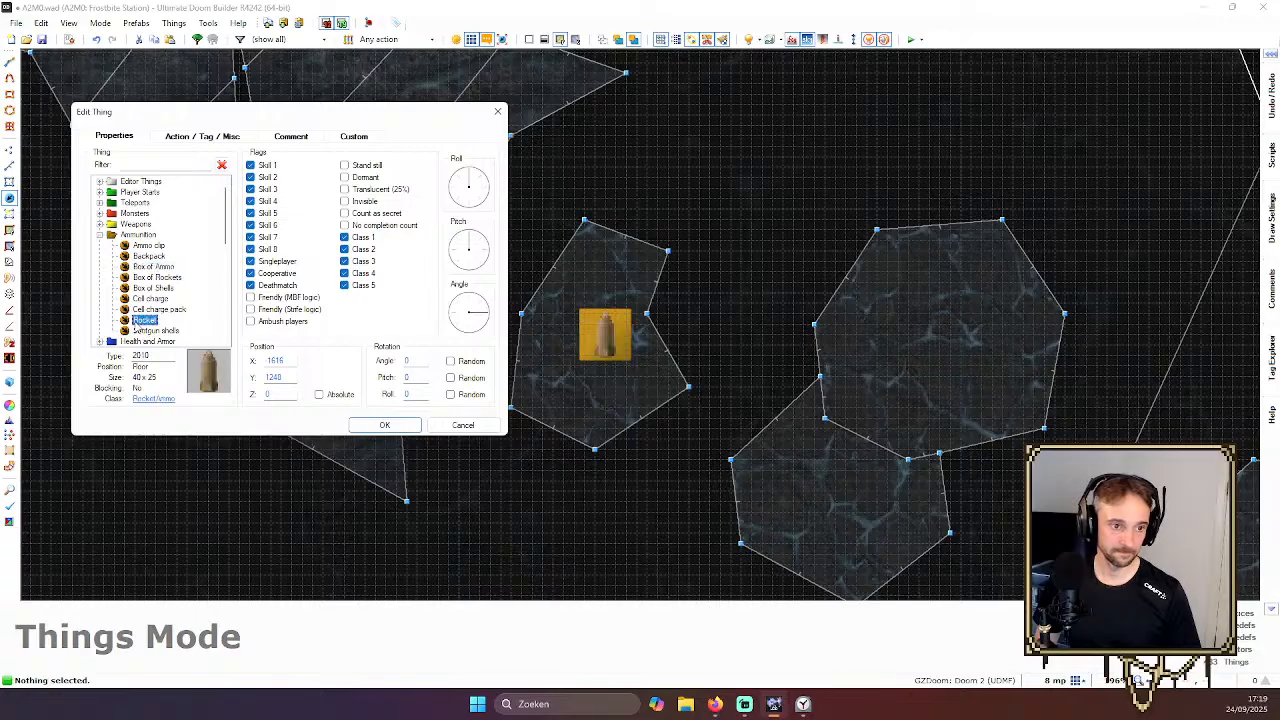
key(Return)
Insert two more Rocket pickups, one on the larger floating rock and one on the steps beside the upper fire pit
key(Insert)
scroll(856, 318, down, 6)
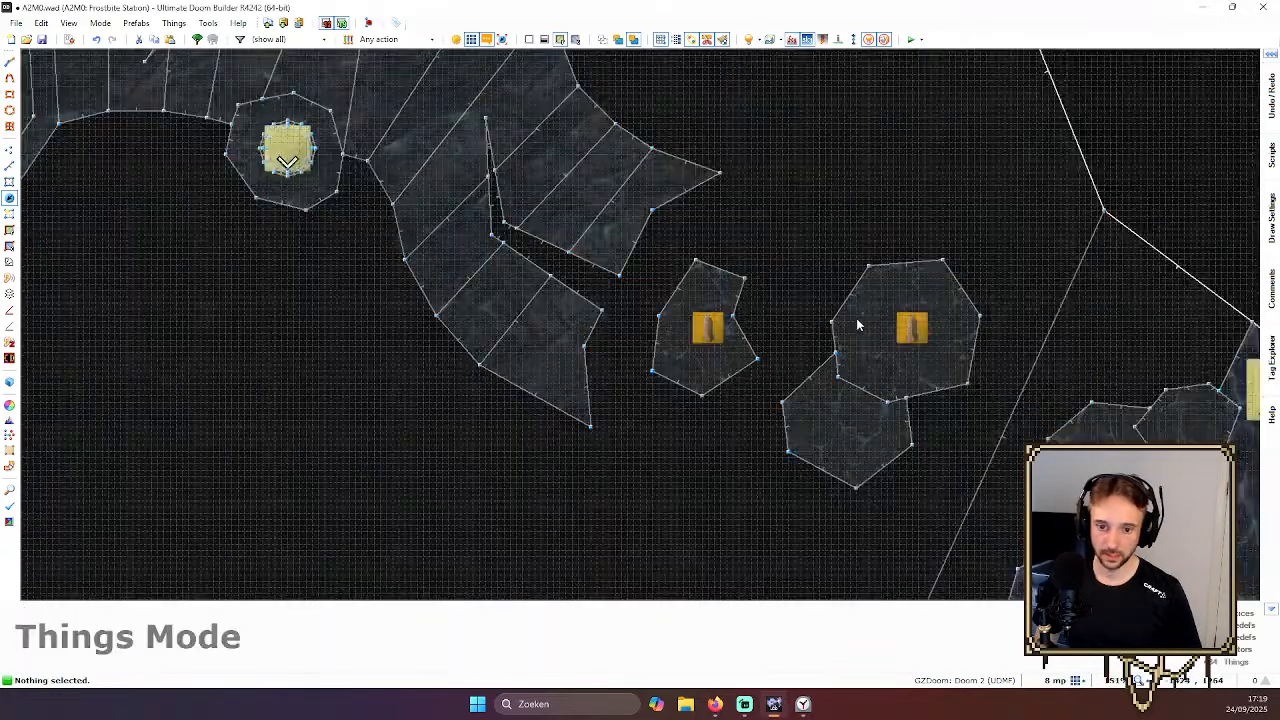
scroll(611, 192, up, 3)
key(Insert)
scroll(602, 156, down, 3)
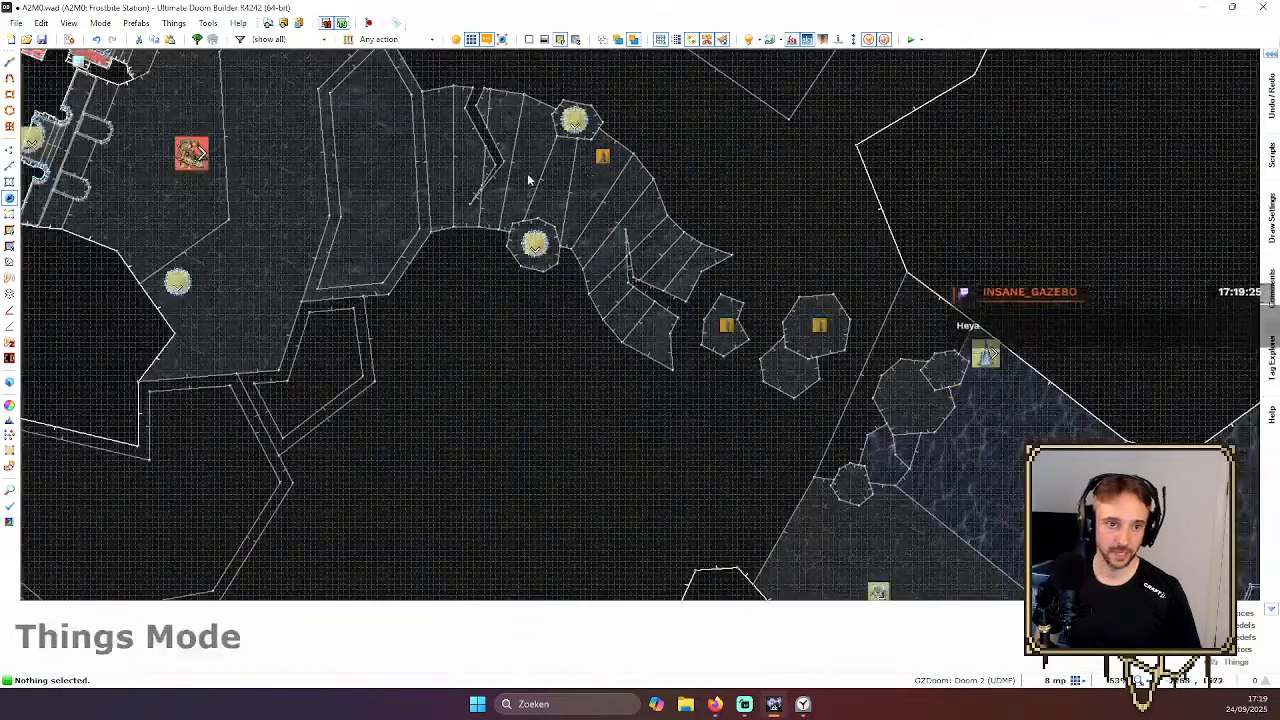
Inspect the rocket pickups along the curved steps and floating rocks in 3D
middle_drag(527, 175, 643, 183)
key(w)
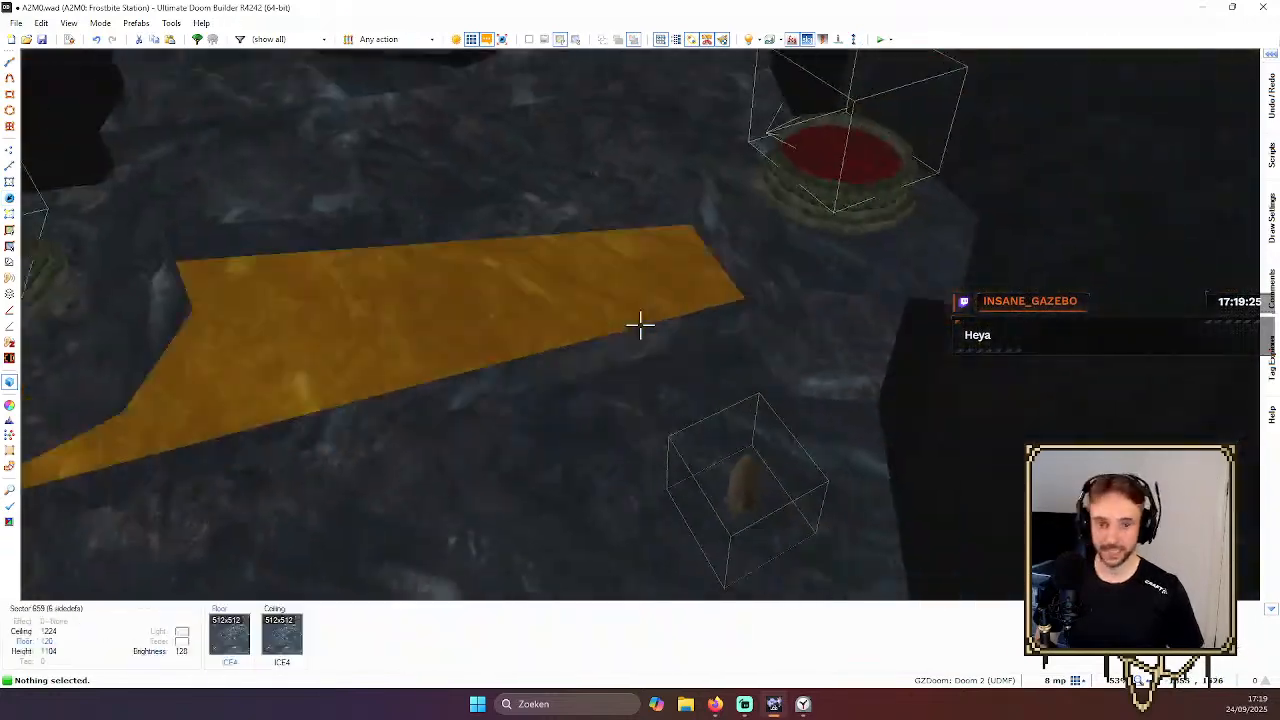
key(e)
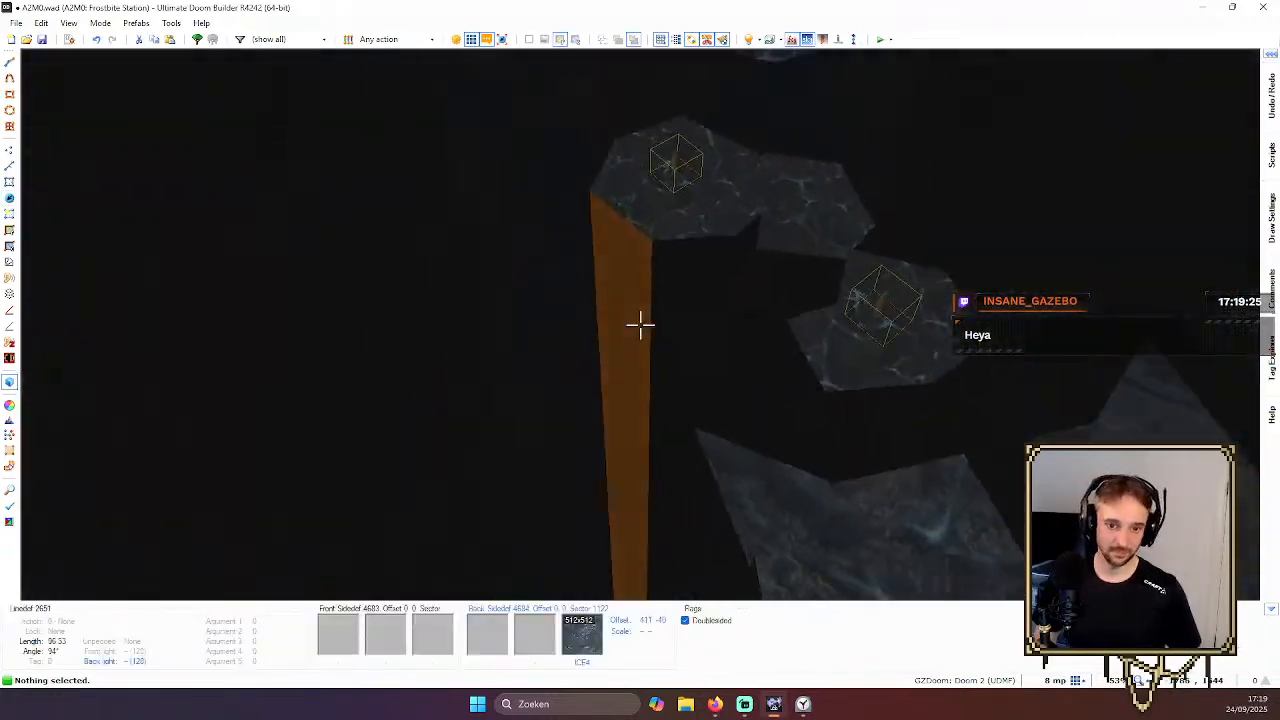
key(e)
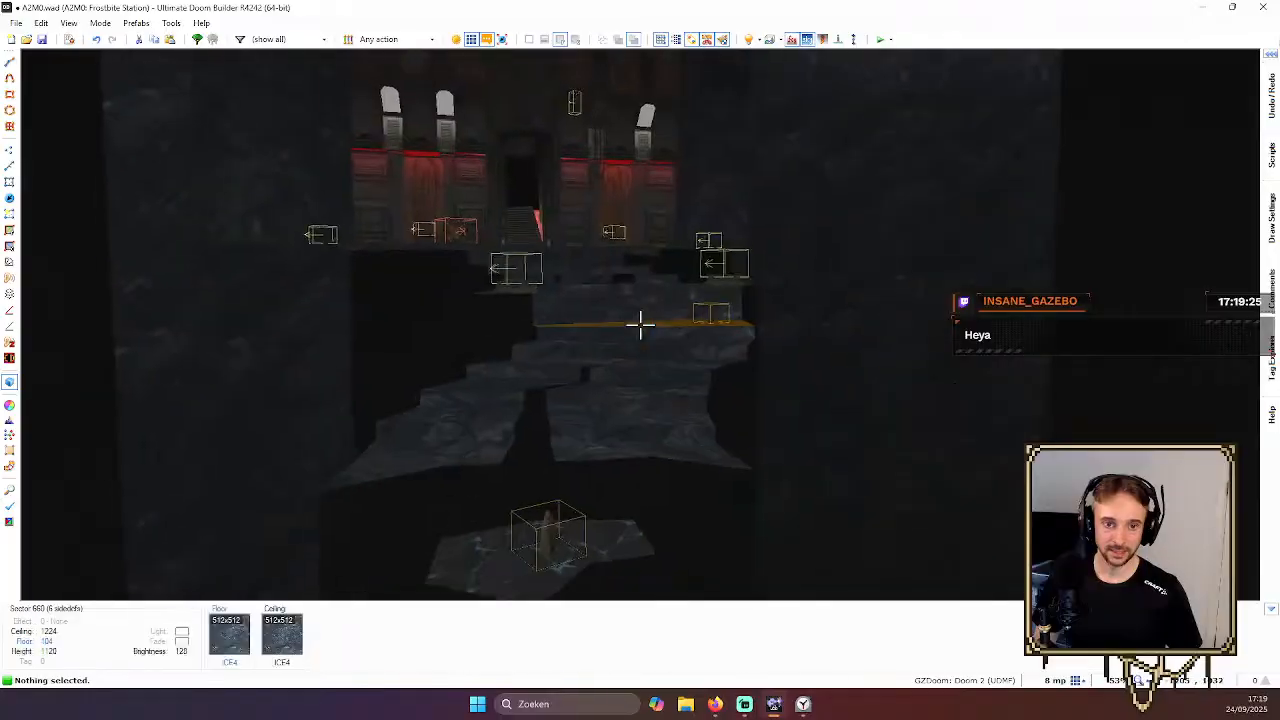
key(w)
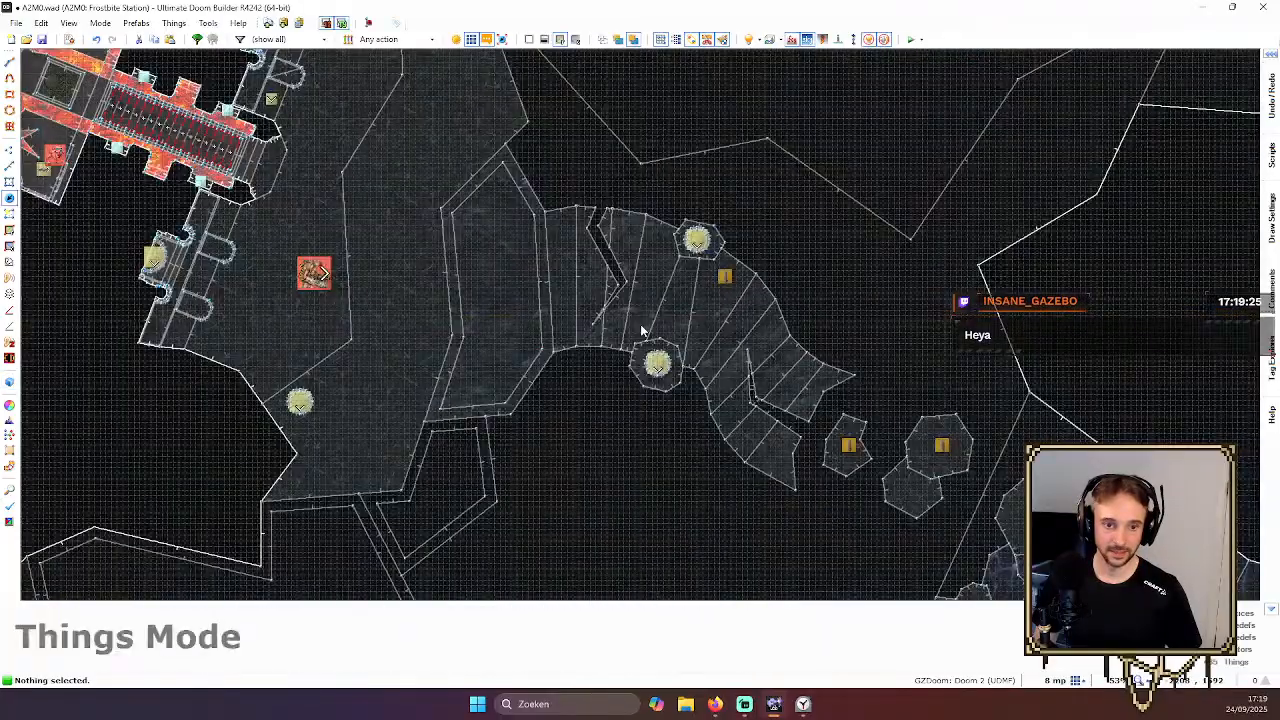
Add another Rocket pickup to the upper steps and position it at the lower end of the crack
scroll(628, 248, up, 3)
scroll(628, 248, down, 2)
scroll(643, 252, up, 2)
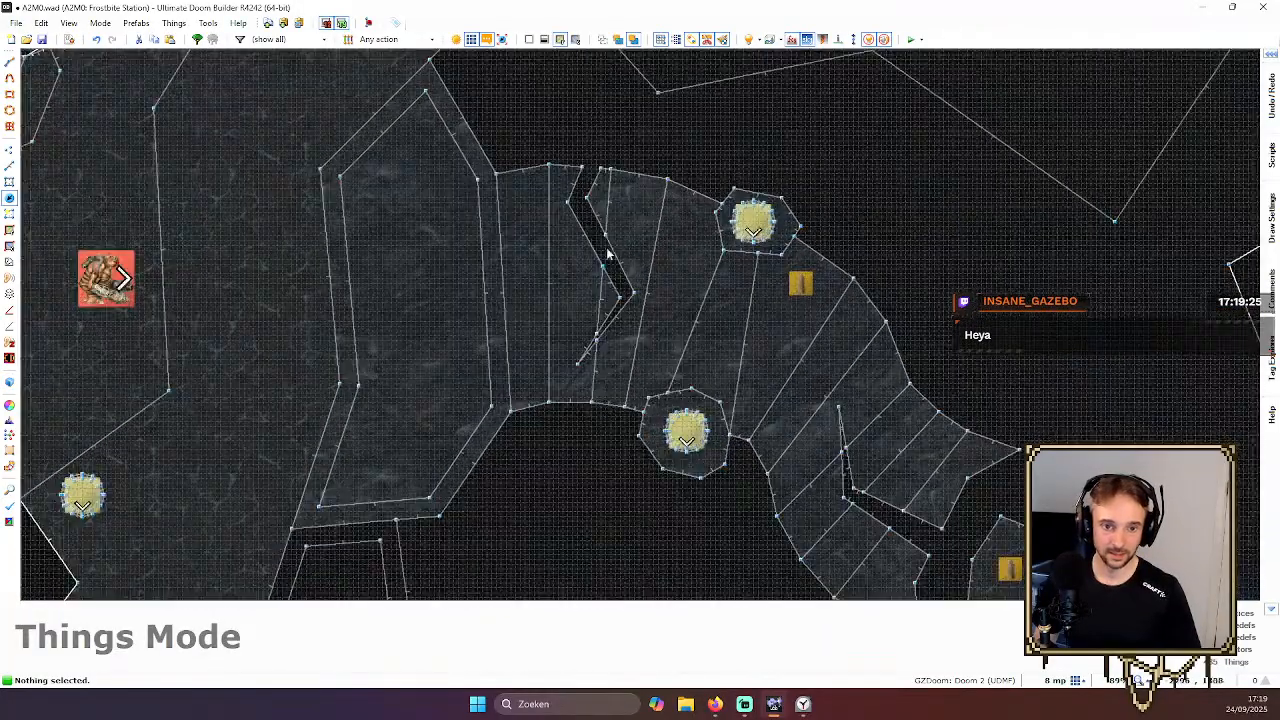
key(Insert)
drag(614, 358, 590, 379)
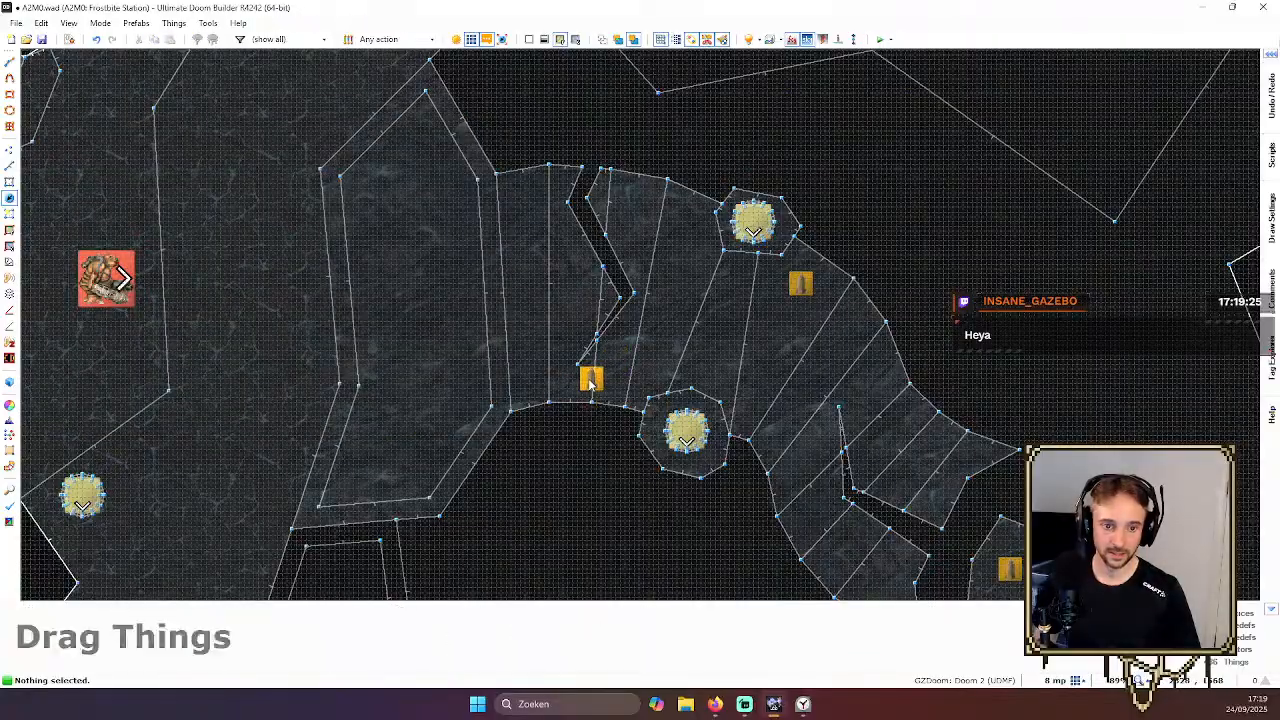
Insert a Rocket launcher pickup on the angular platform between the cracked steps and the large monster
scroll(567, 380, down, 3)
scroll(499, 352, up, 4)
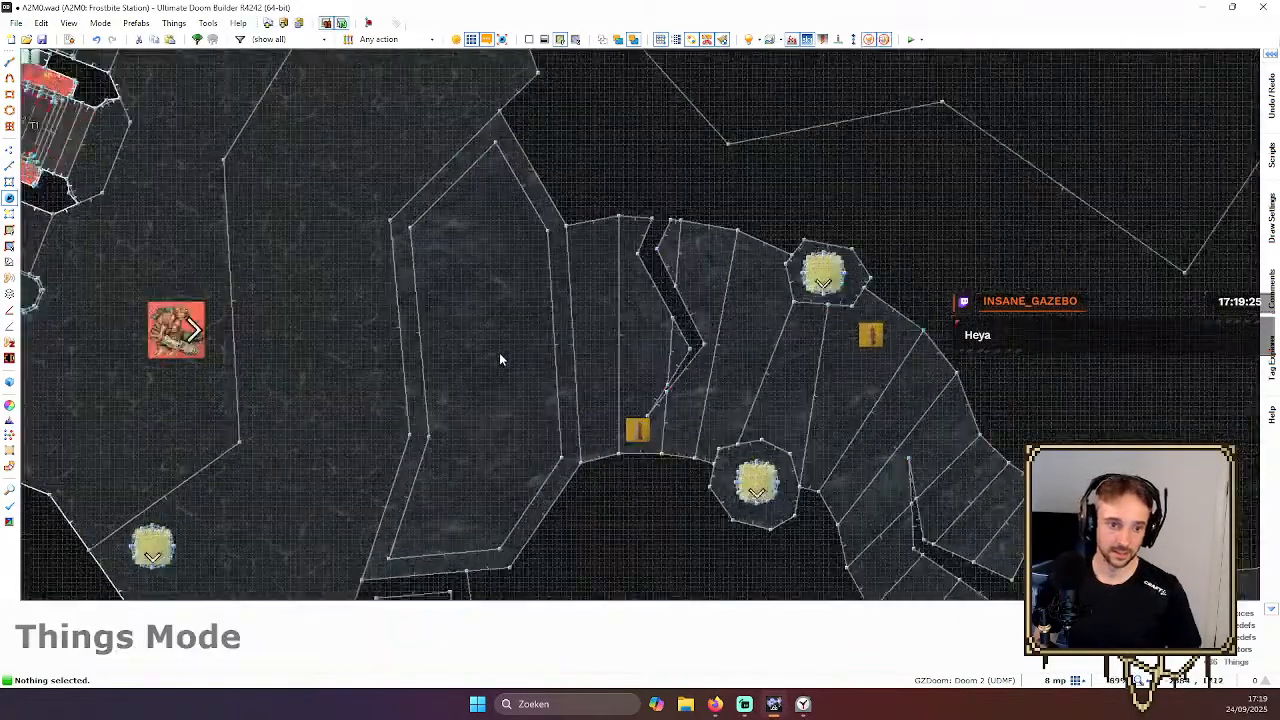
right_click(497, 373)
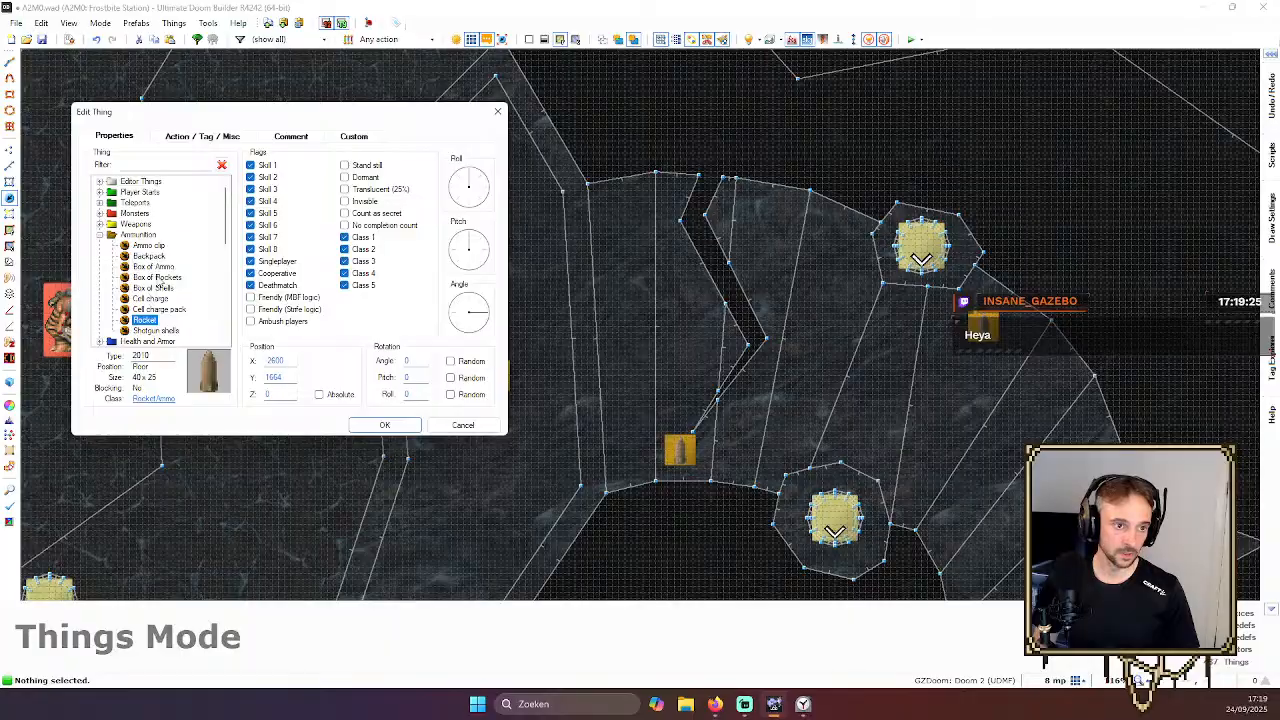
scroll(158, 291, down, 2)
scroll(162, 286, up, 2)
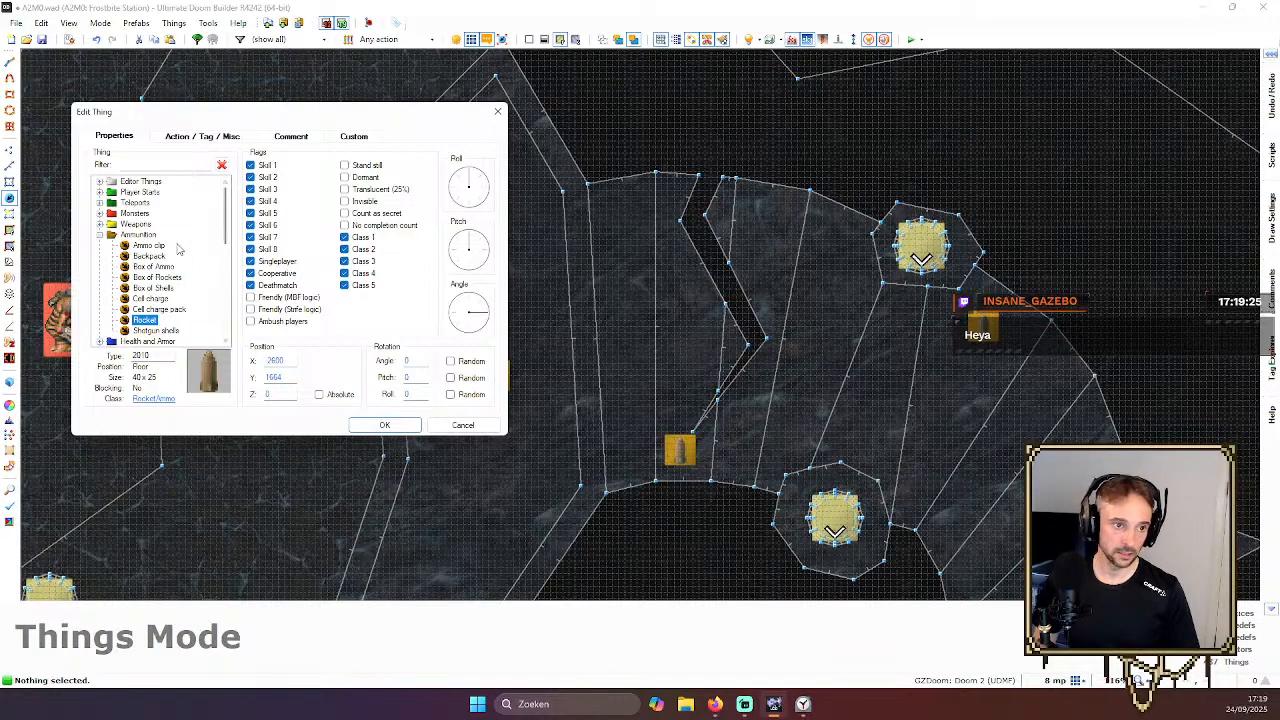
scroll(160, 260, down, 6)
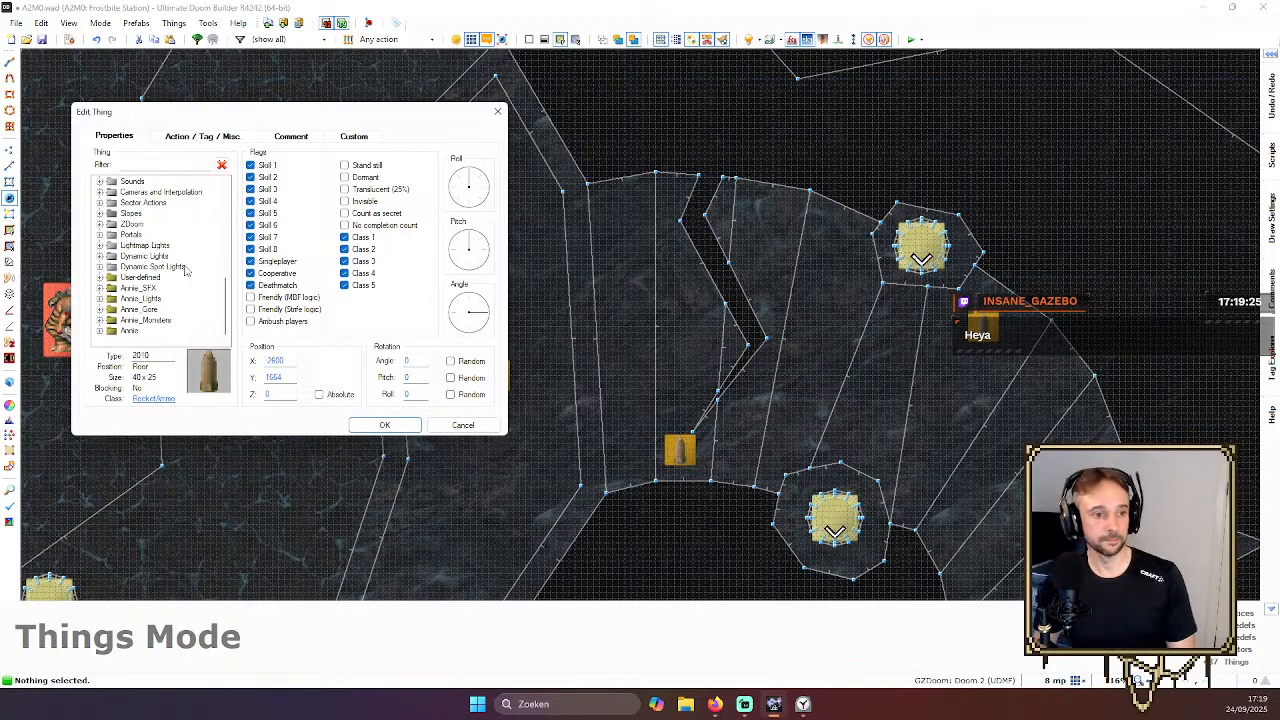
scroll(175, 265, up, 6)
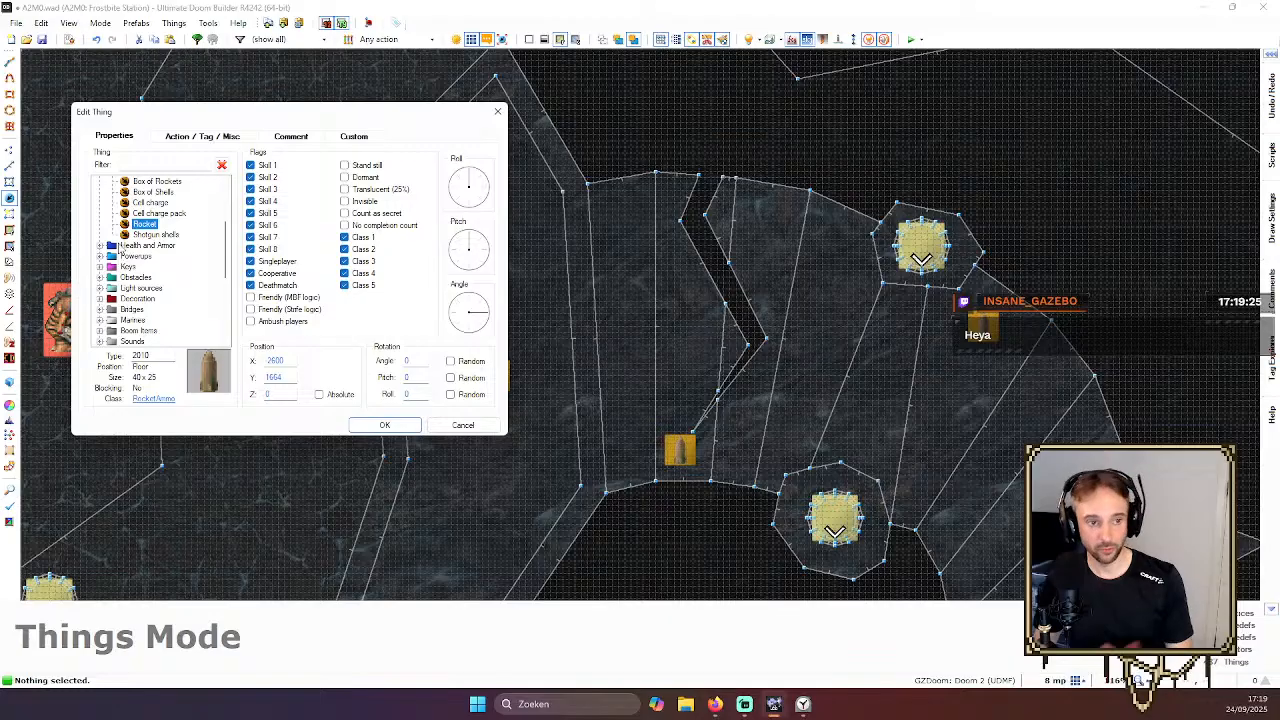
scroll(115, 257, up, 3)
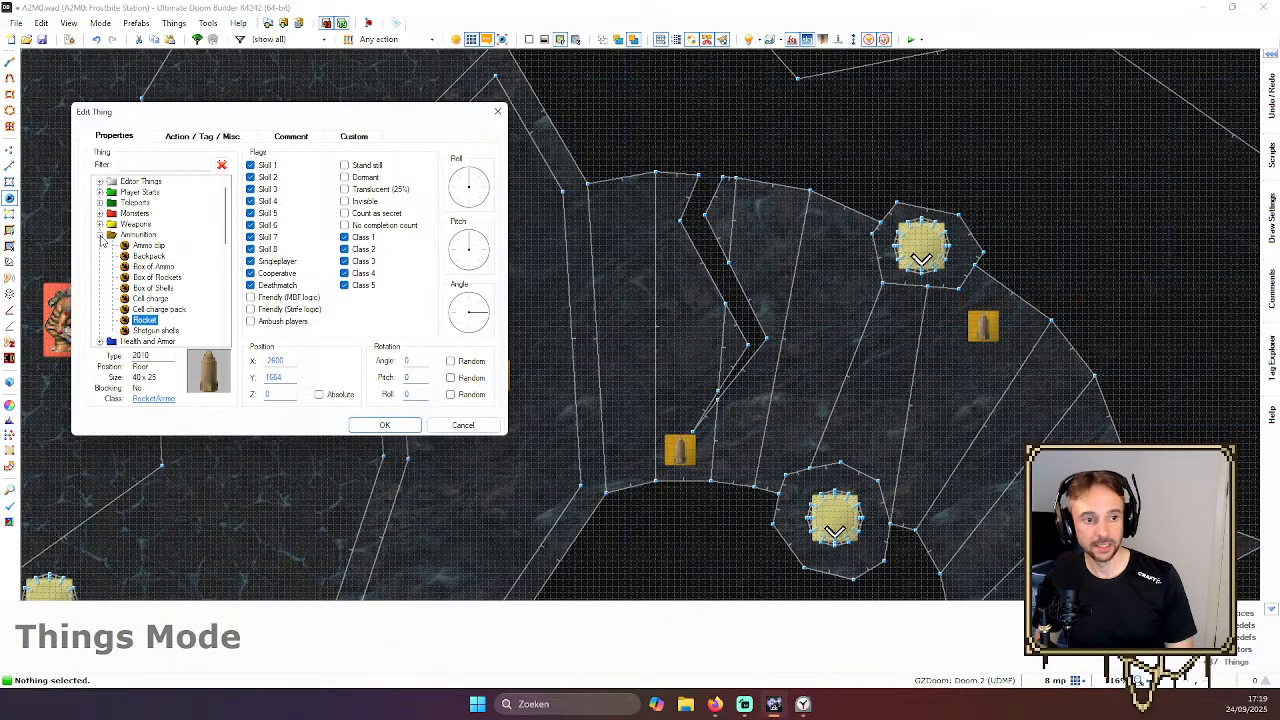
click(100, 225)
double_click(150, 288)
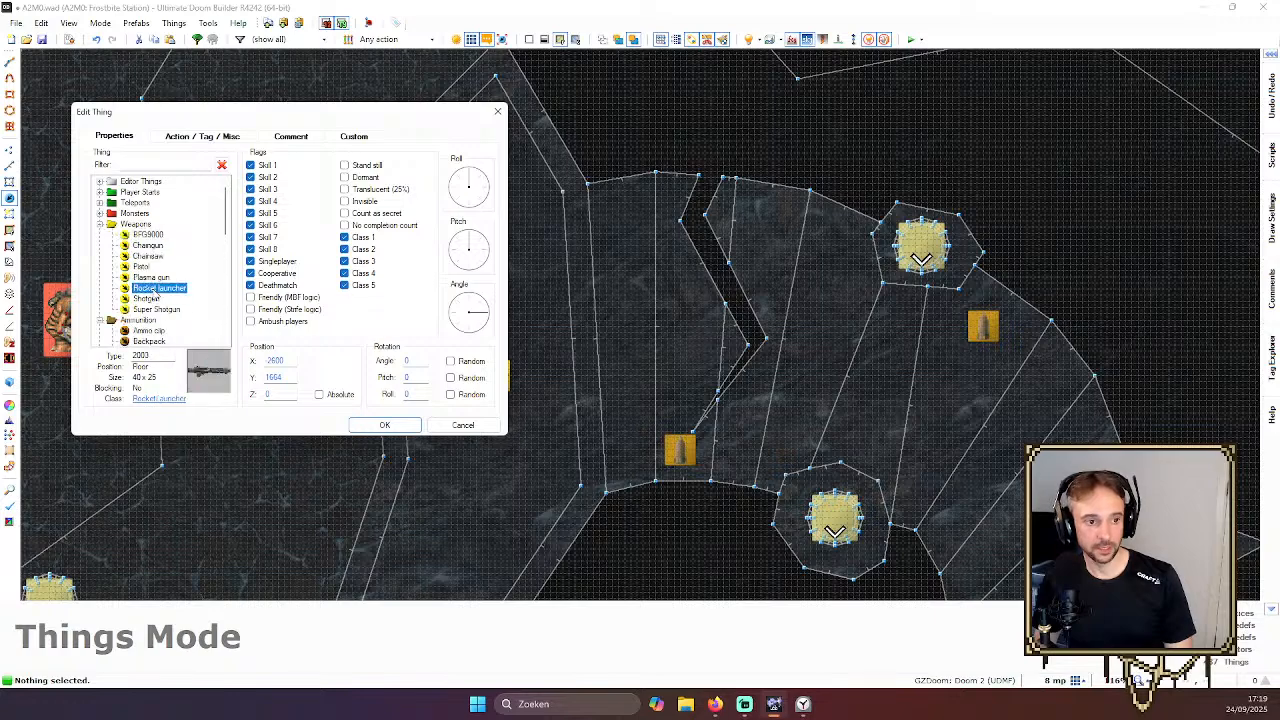
Inspect the rocket launcher and the rockets on the upper steps in 3D
key(q)
key(d)
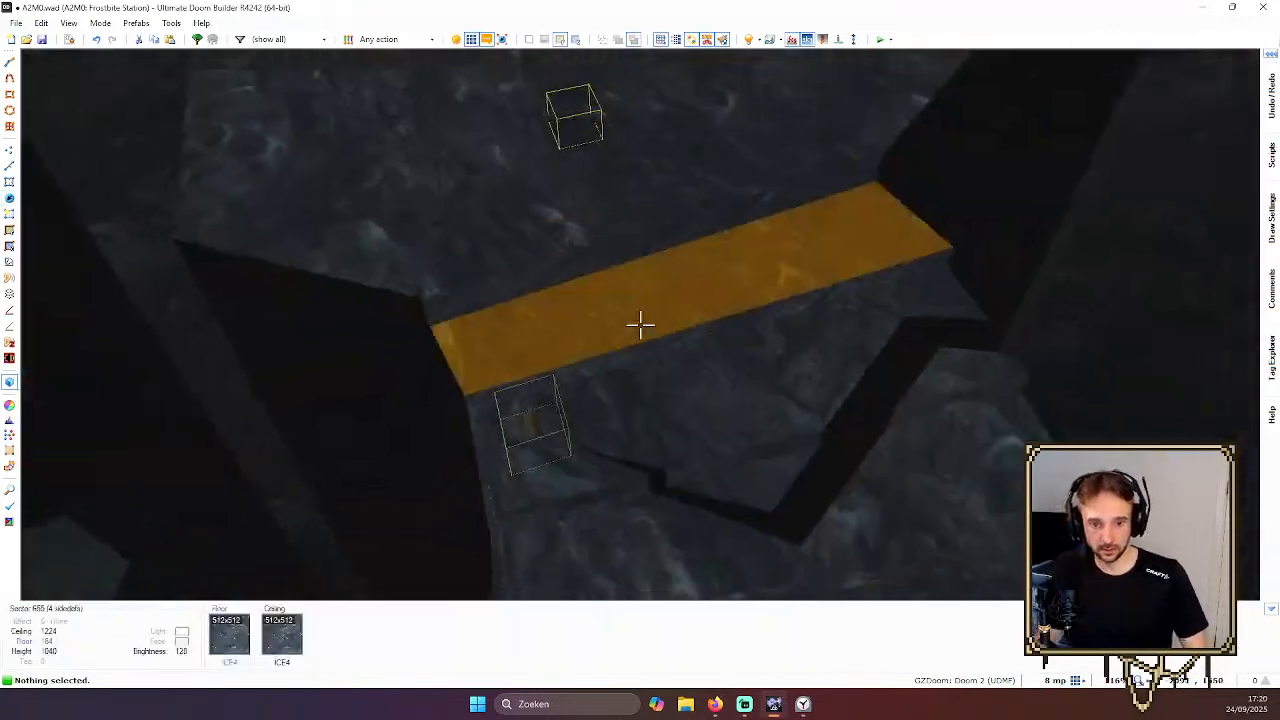
key(e)
key(d)
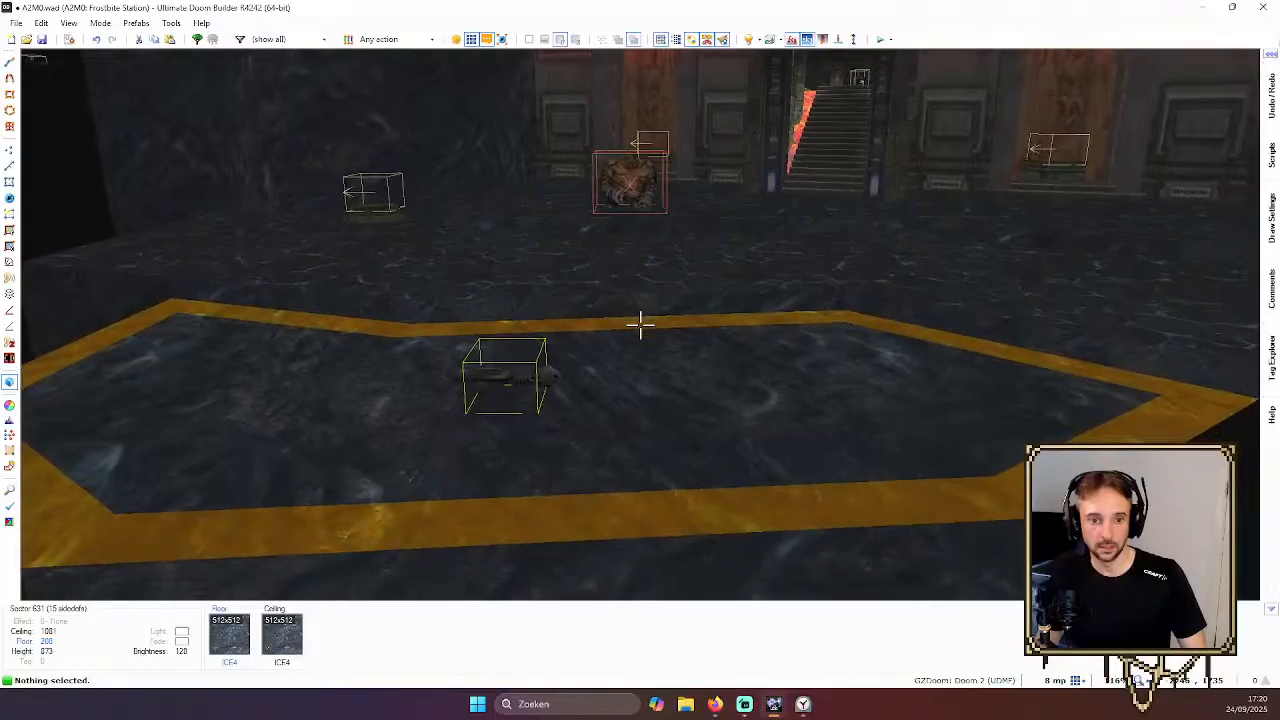
key(q)
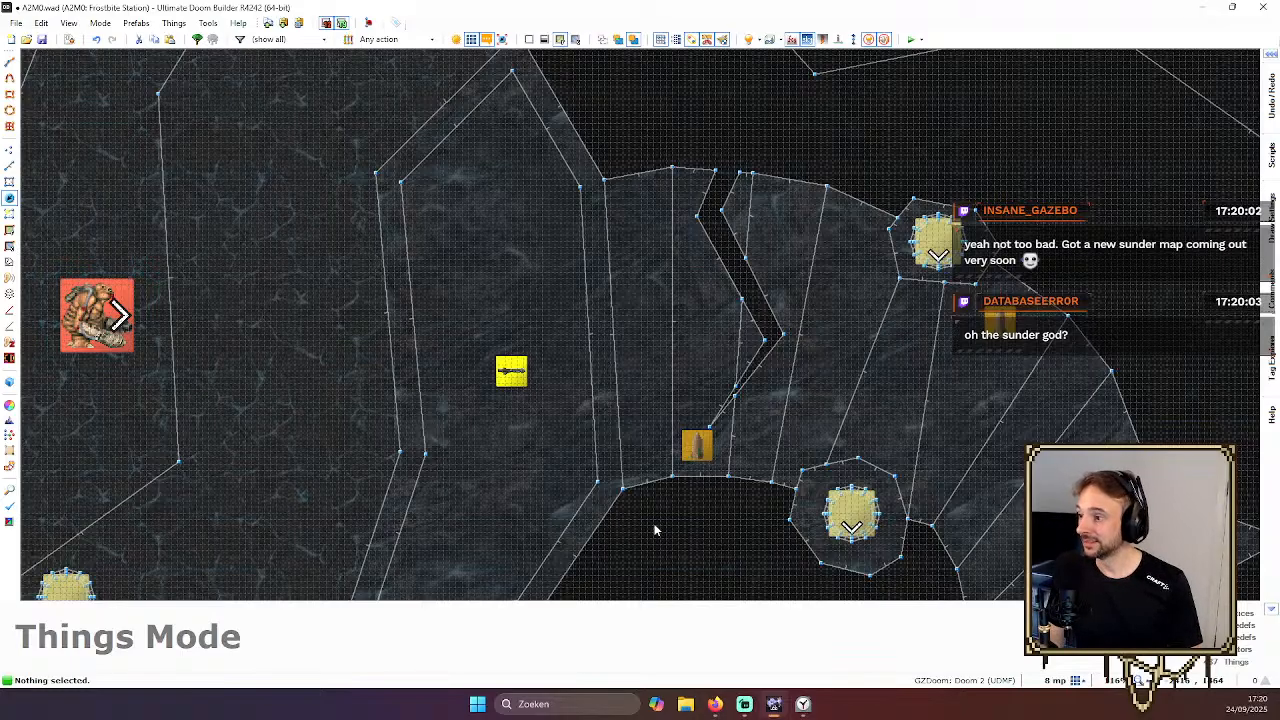
Insert a thing just above the rocket launcher and preview Annie_Gore types for it, including CorpsePile and HangedMarine1
scroll(558, 368, up, 2)
key(Insert)
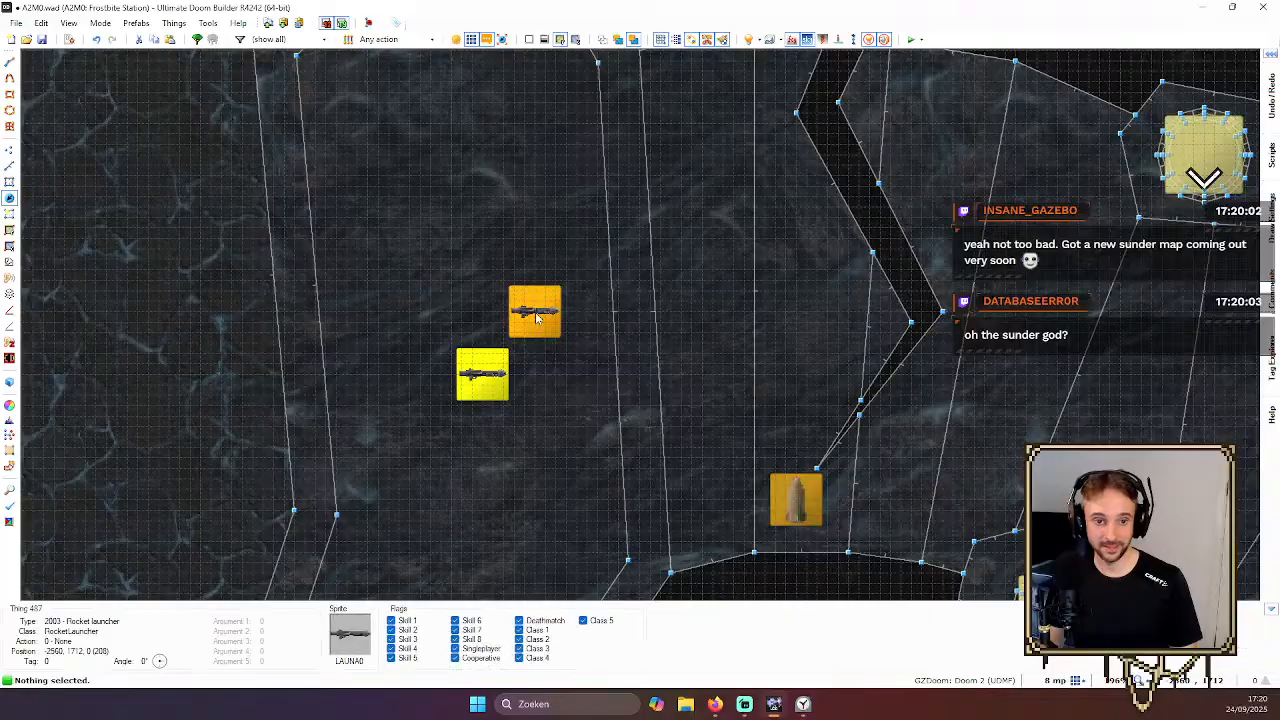
click(100, 224)
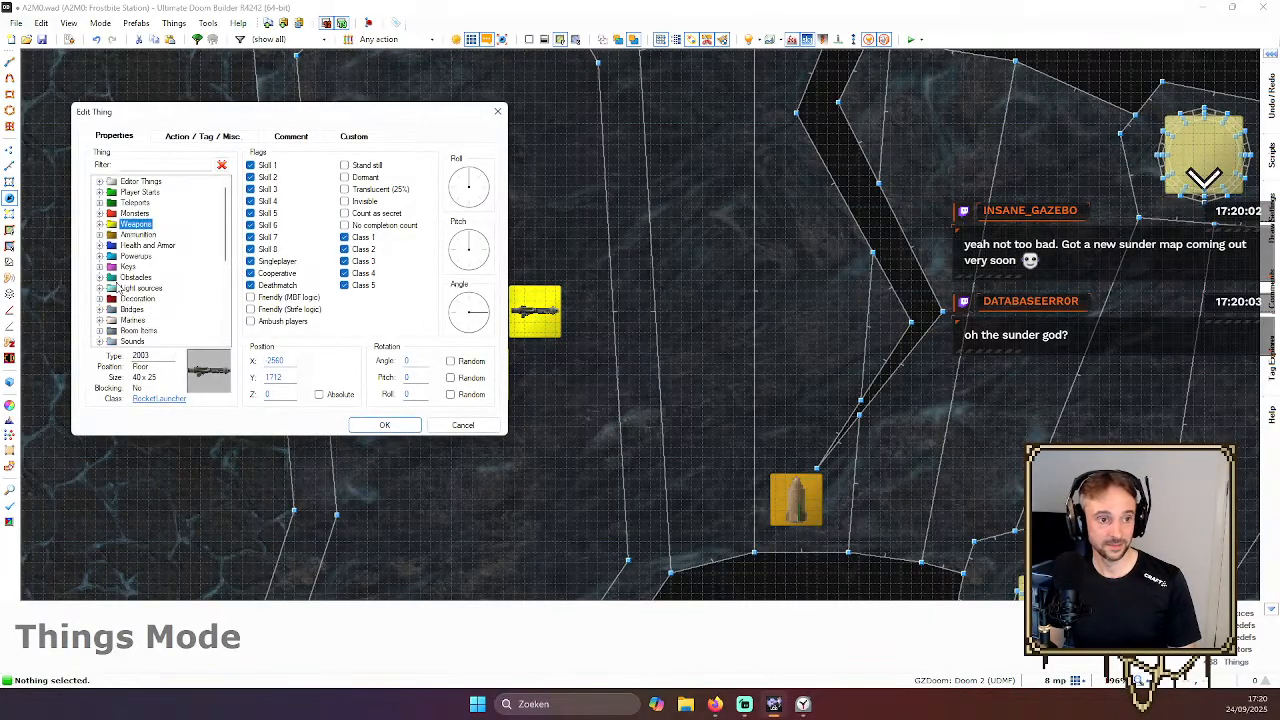
scroll(160, 320, down, 6)
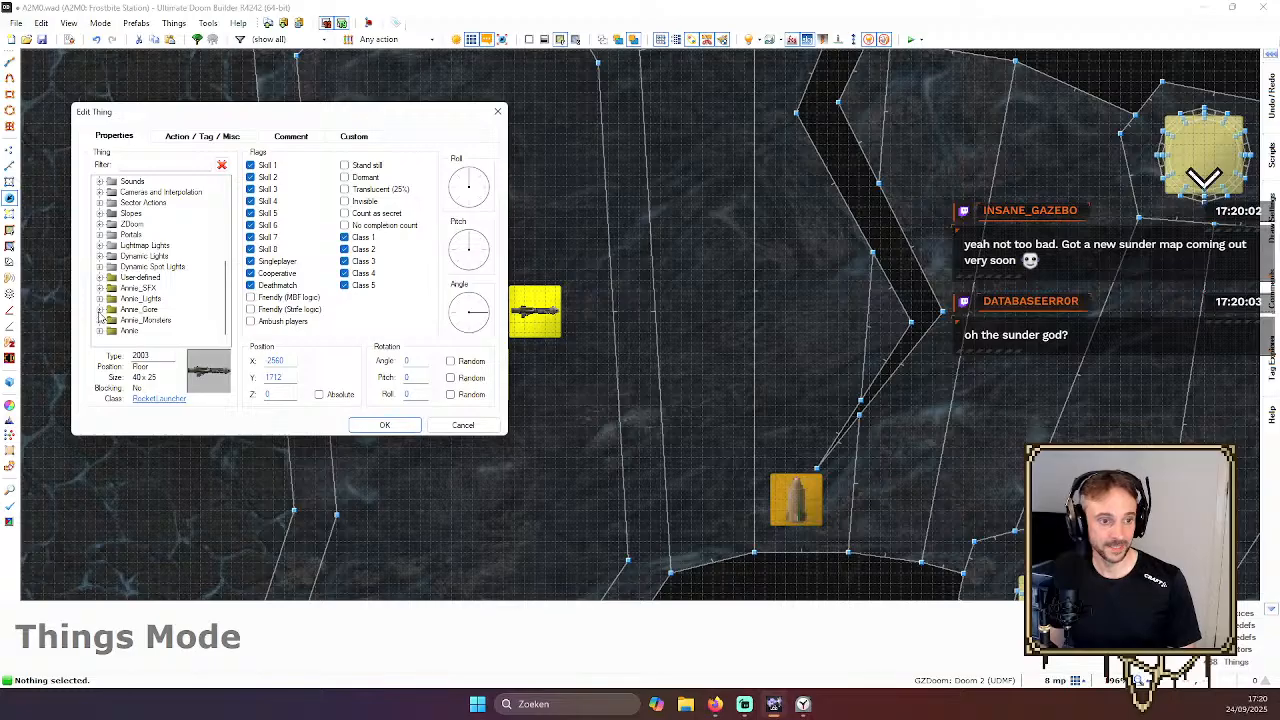
click(100, 310)
click(150, 245)
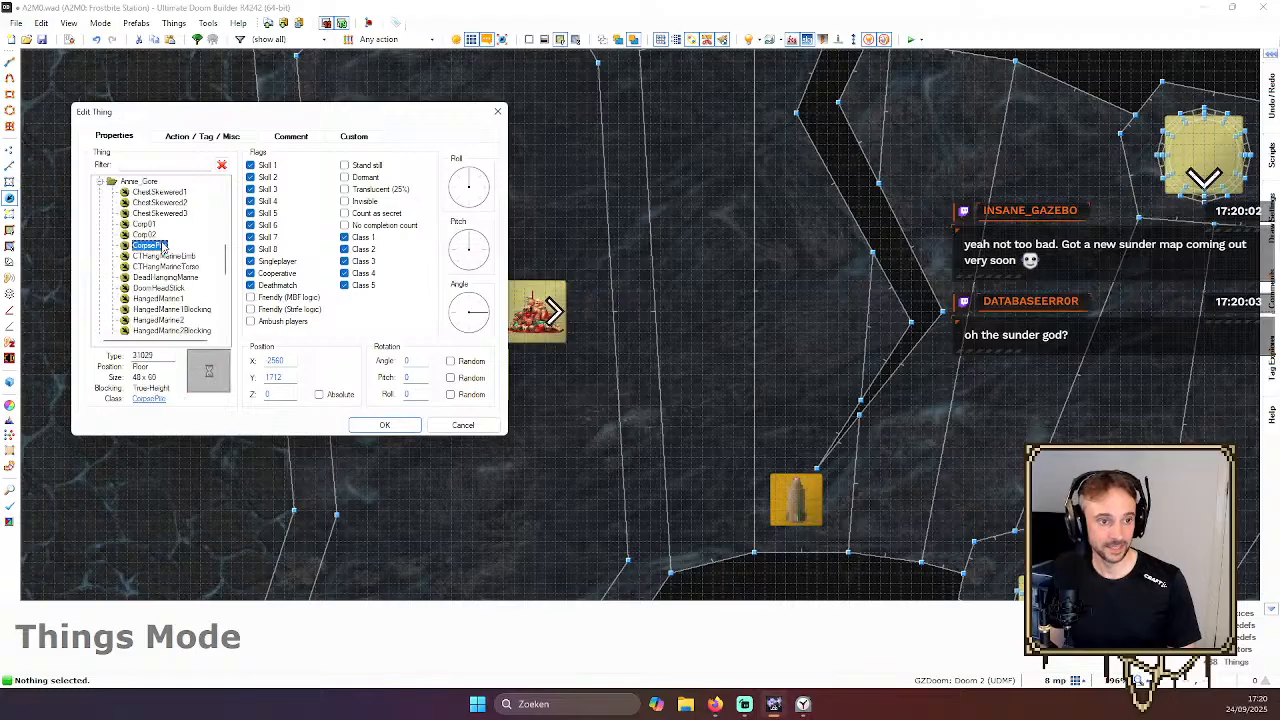
click(165, 256)
click(172, 277)
click(168, 298)
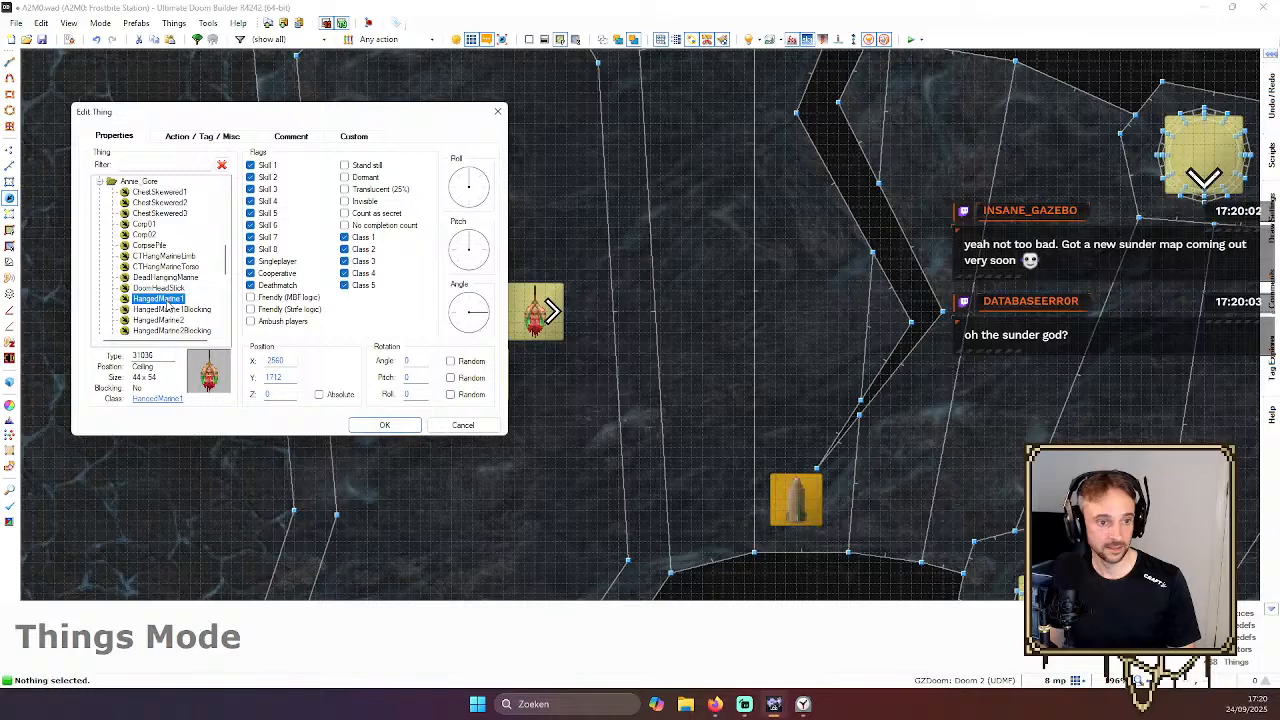
click(170, 309)
click(170, 320)
Compare Corp01 and Corp02, set the new thing to Corp01 and move it slightly closer above the rocket launcher
click(145, 234)
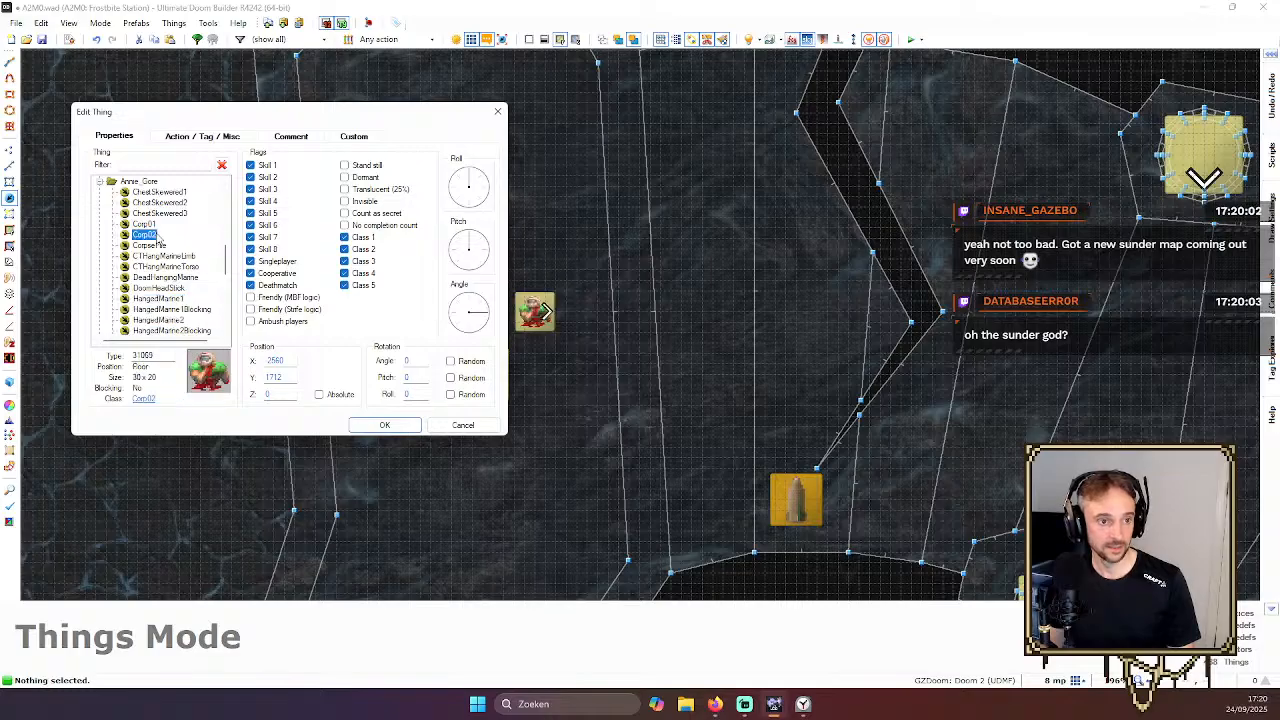
key(Up)
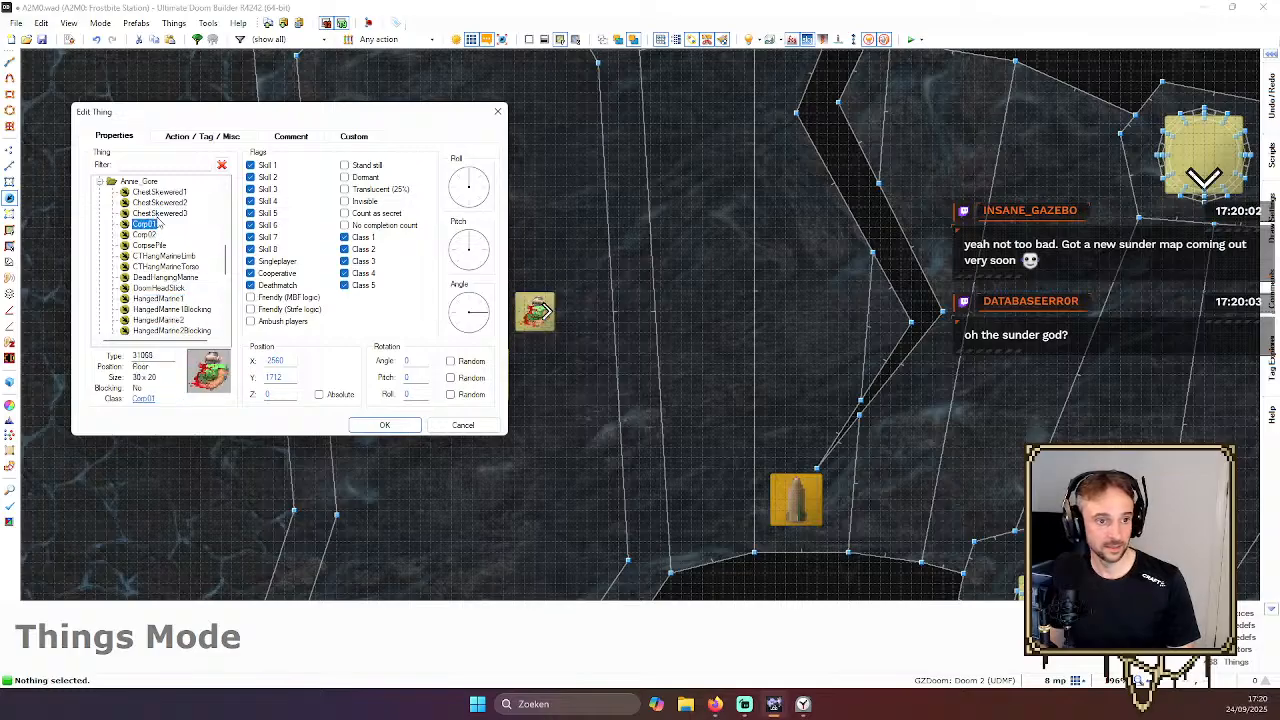
key(Up)
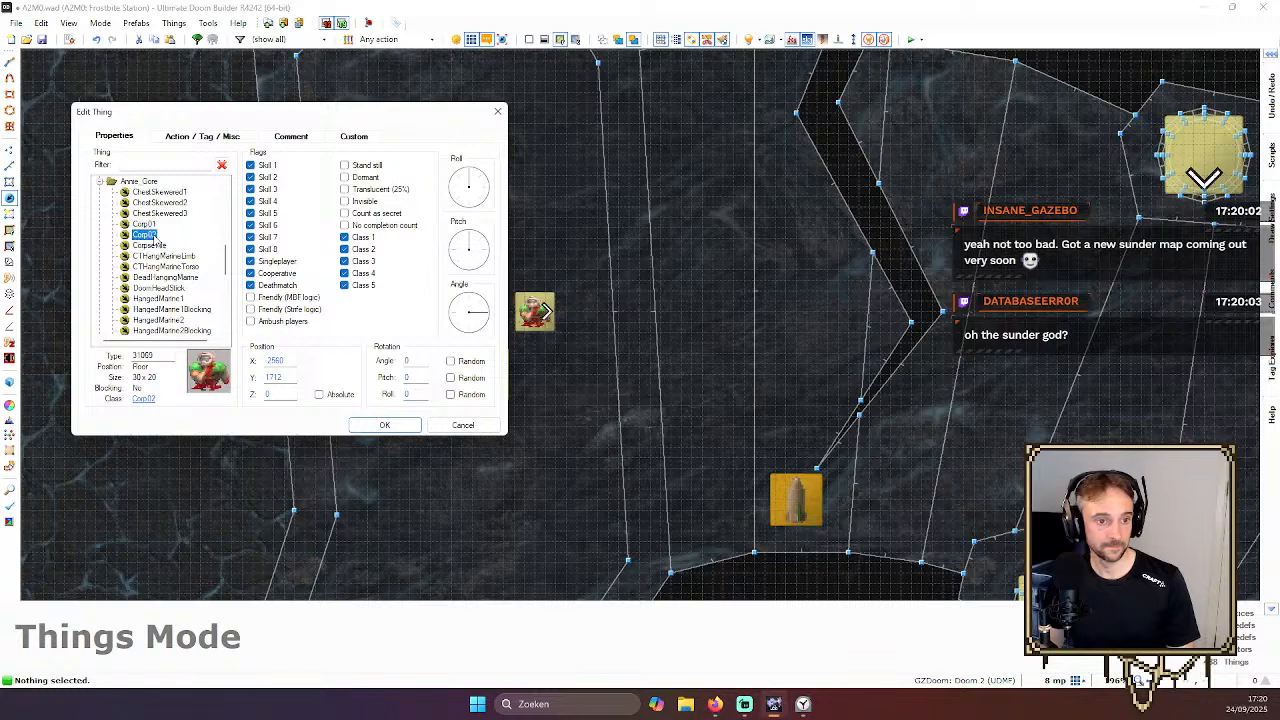
key(Up)
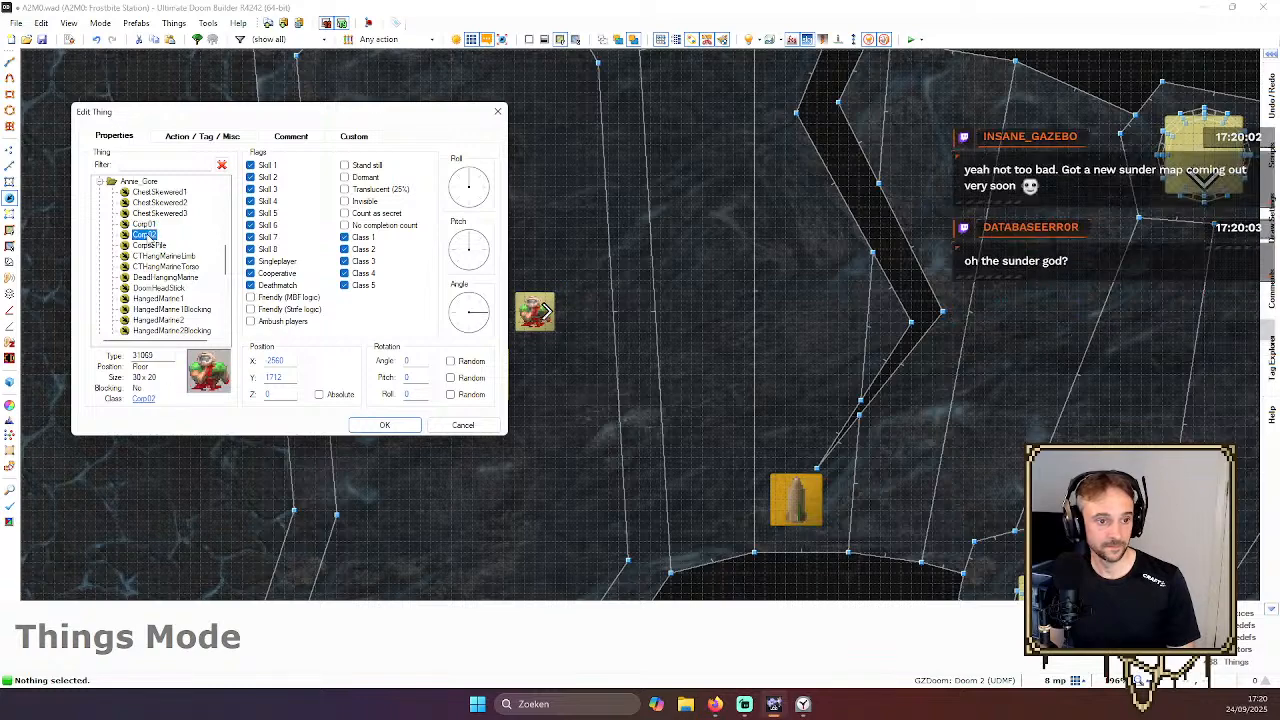
key(Return)
drag(535, 311, 514, 311)
Insert another thing just below the rocket launcher and look through the Annie_Gore and User-defined categories for its type
key(Insert)
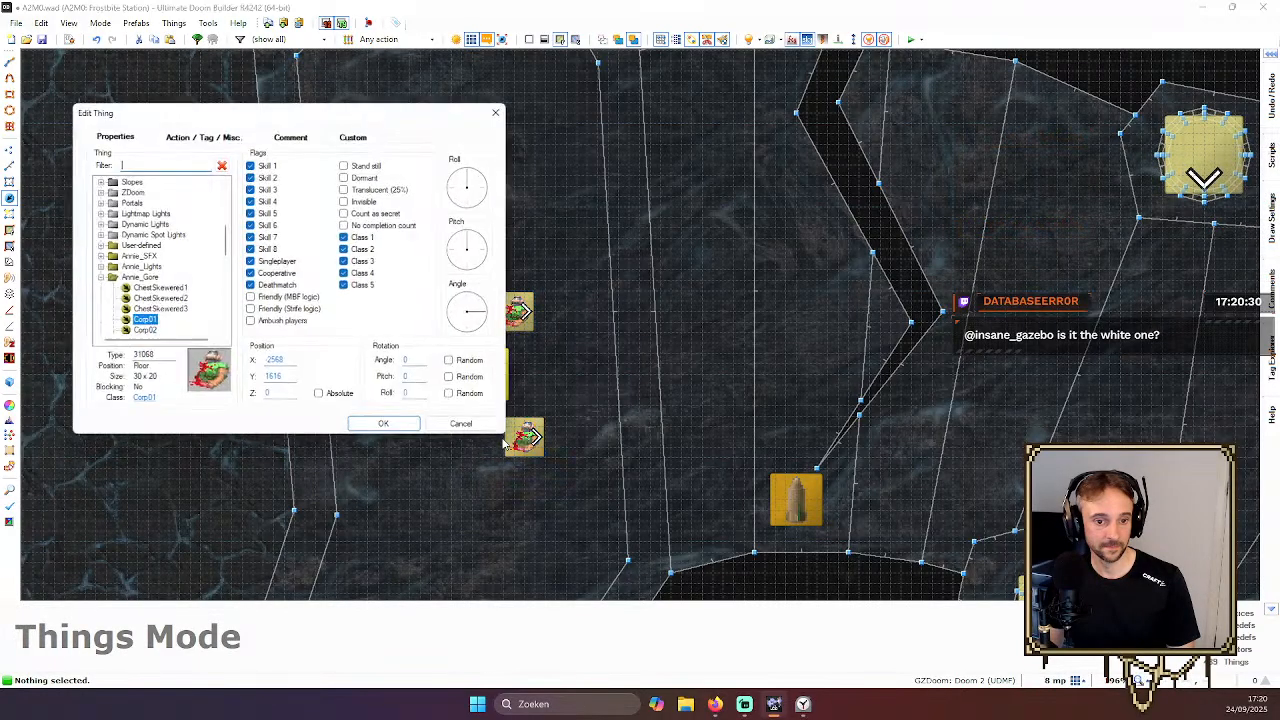
scroll(168, 337, down, 8)
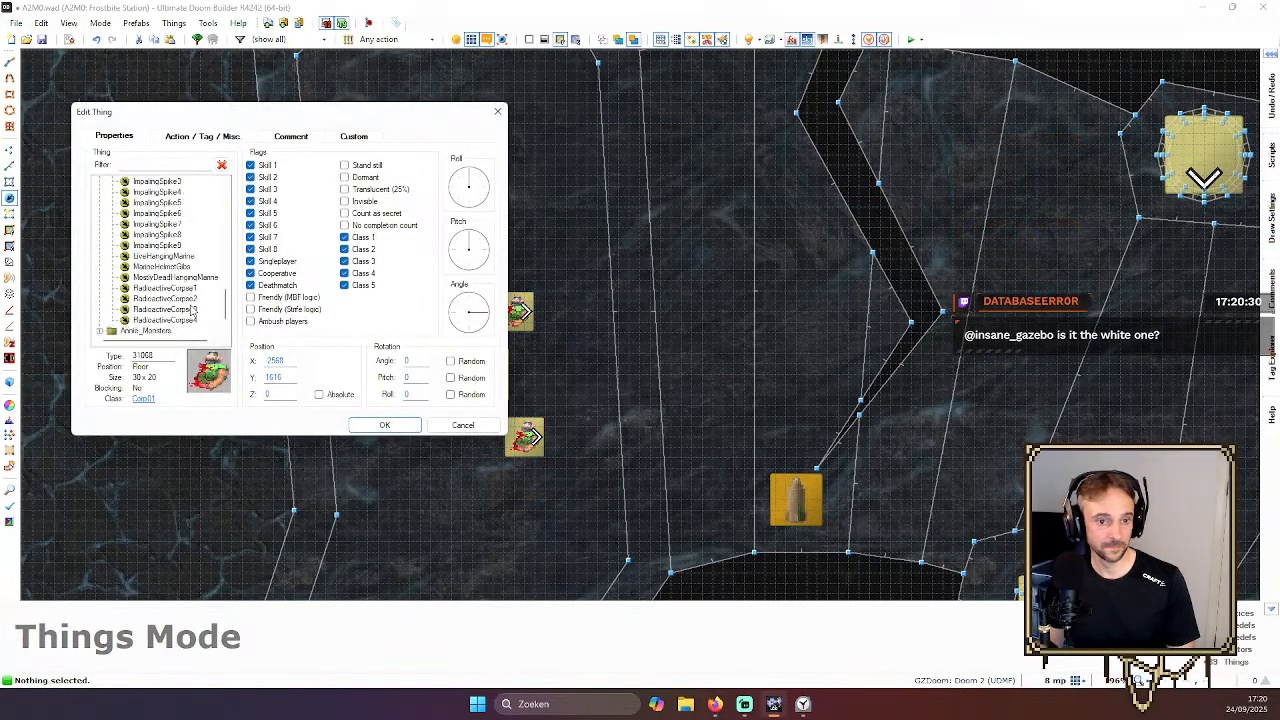
scroll(190, 300, up, 10)
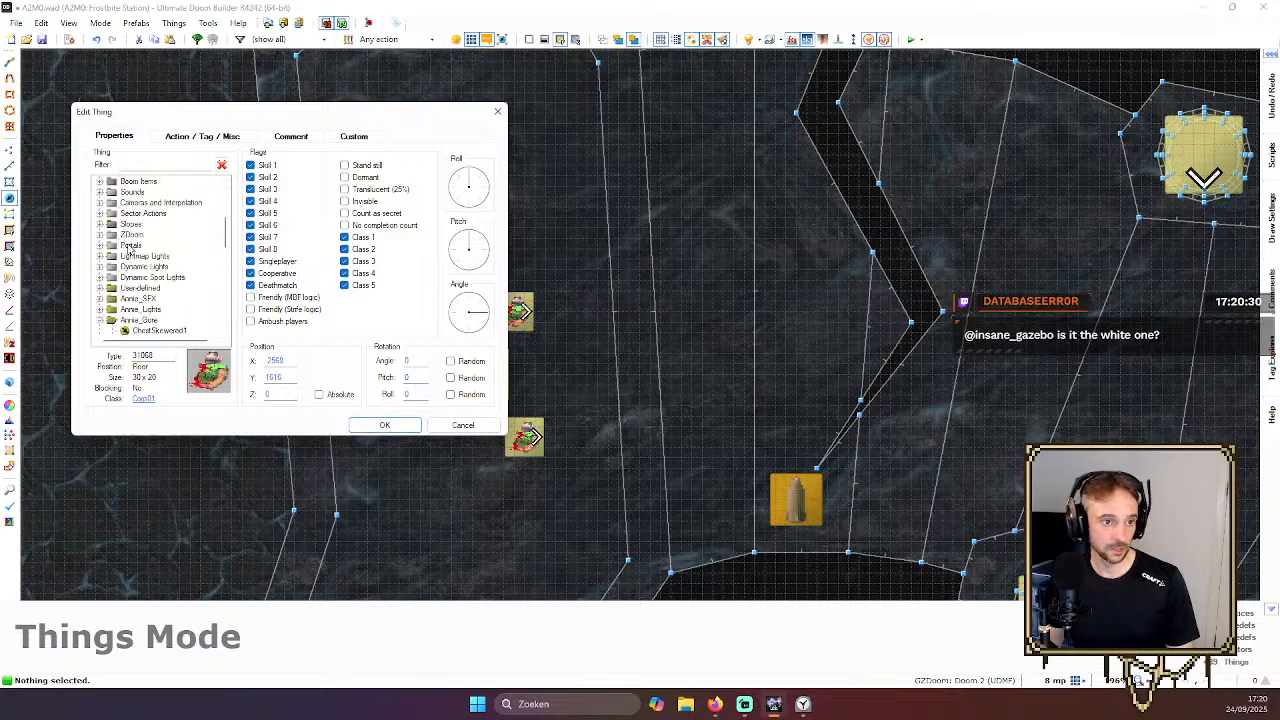
scroll(155, 288, down, 2)
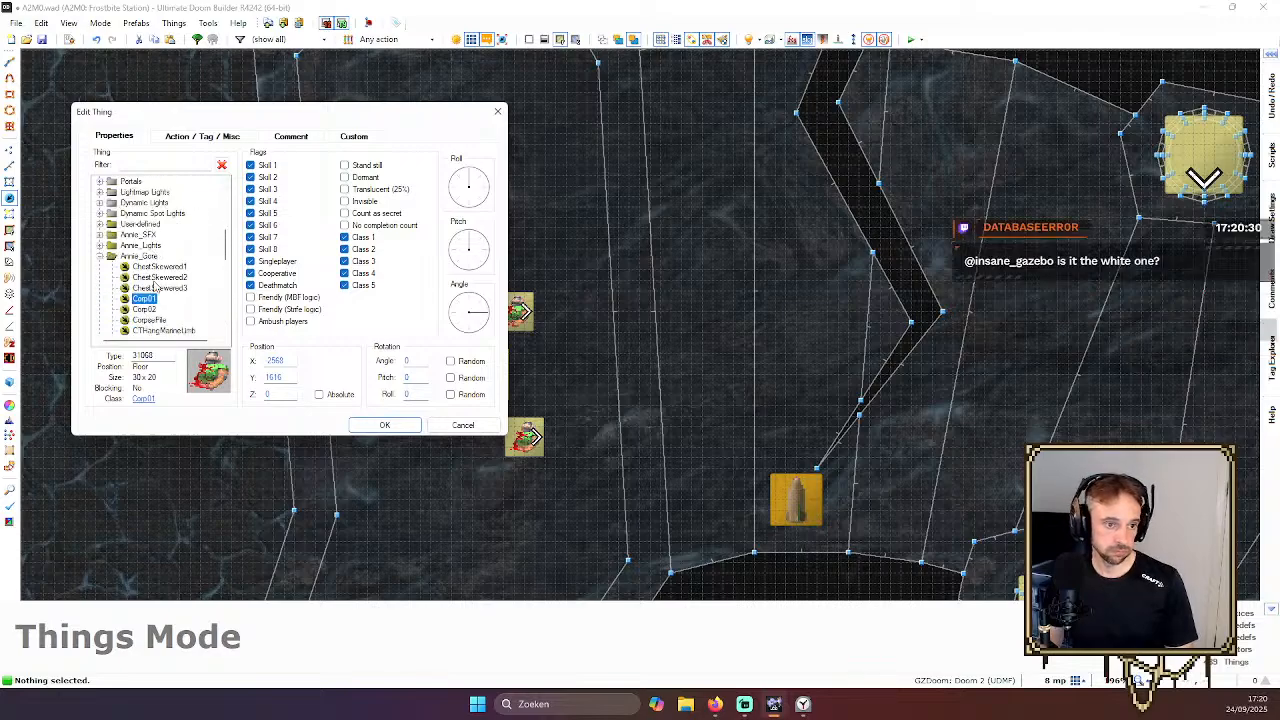
click(99, 224)
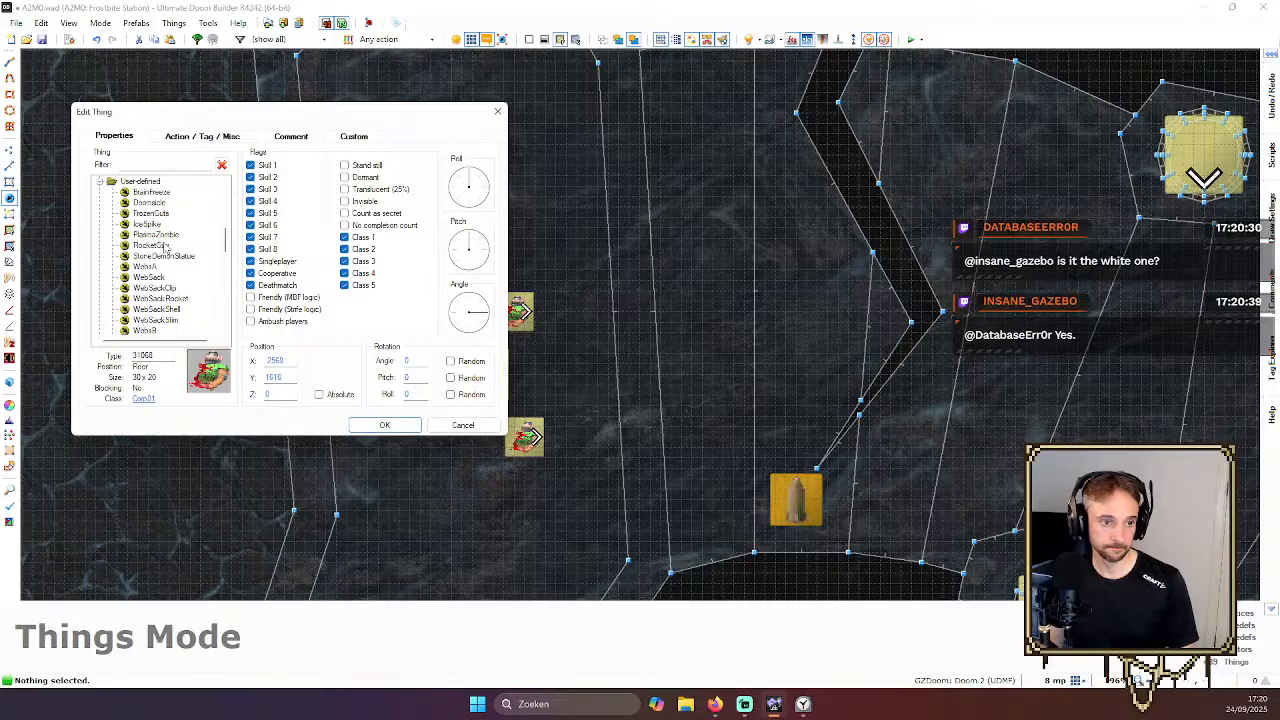
scroll(163, 247, up, 6)
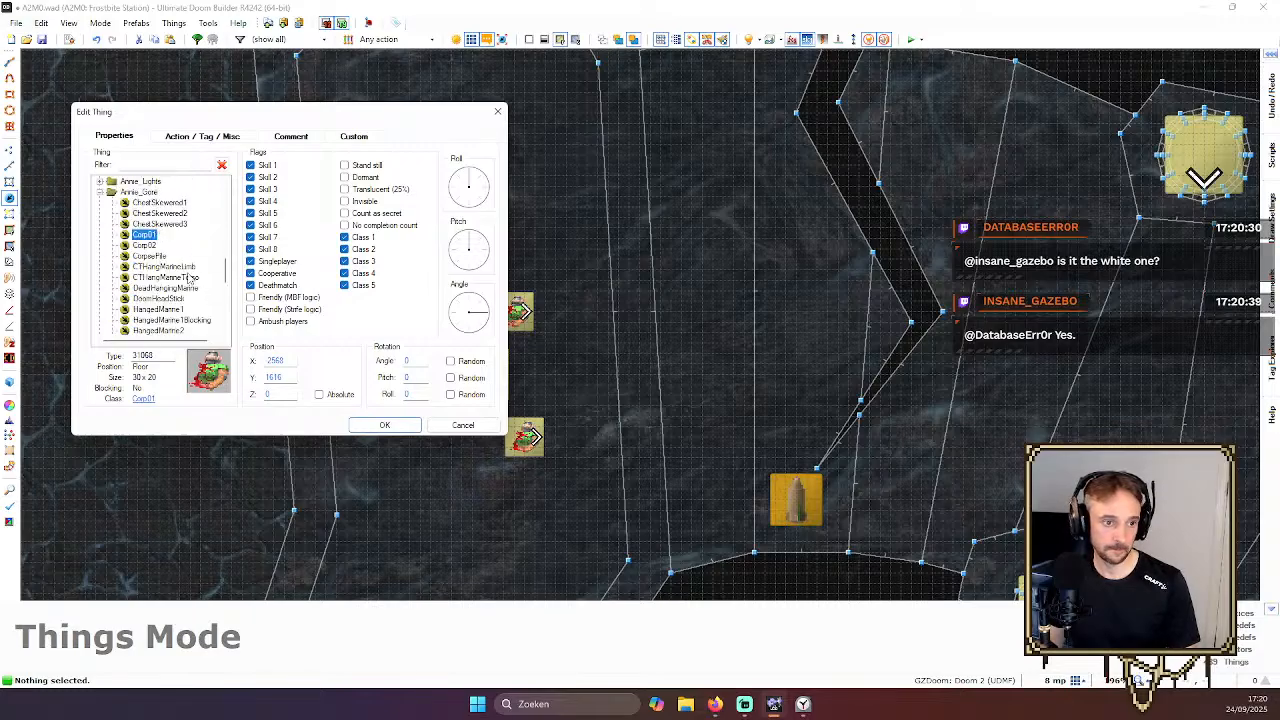
scroll(146, 252, down, 4)
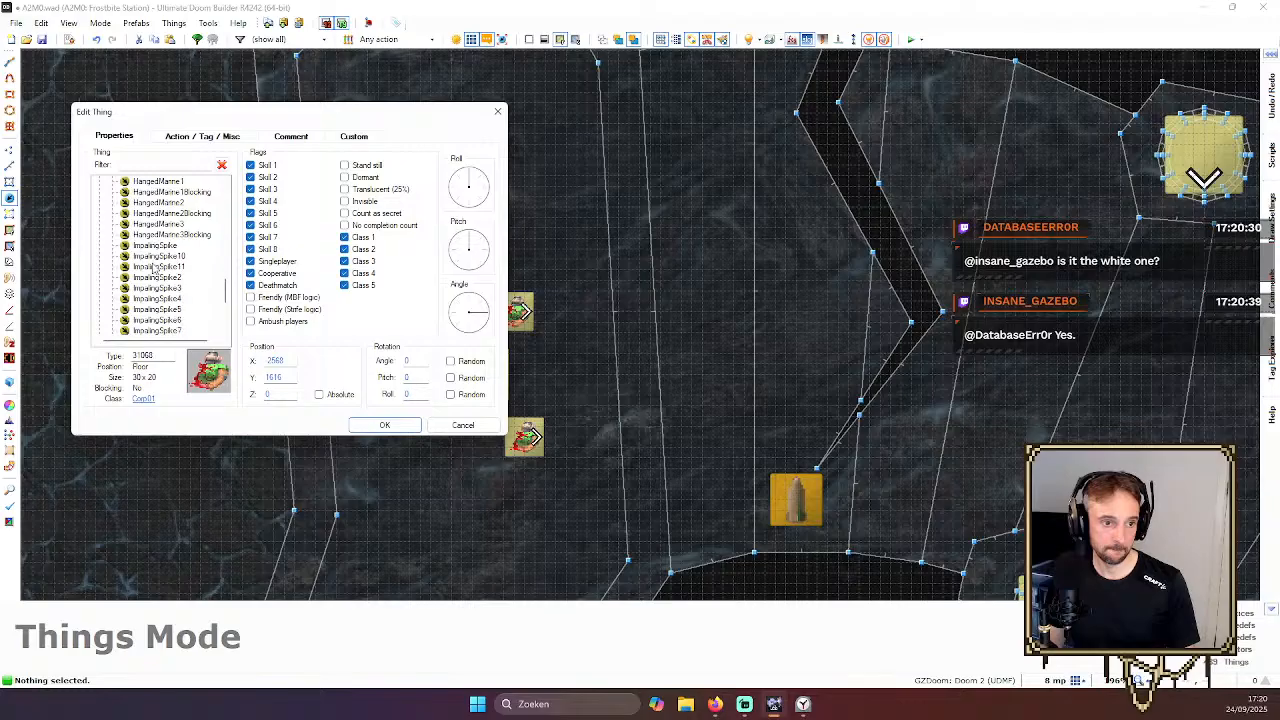
scroll(150, 266, up, 4)
scroll(148, 265, up, 10)
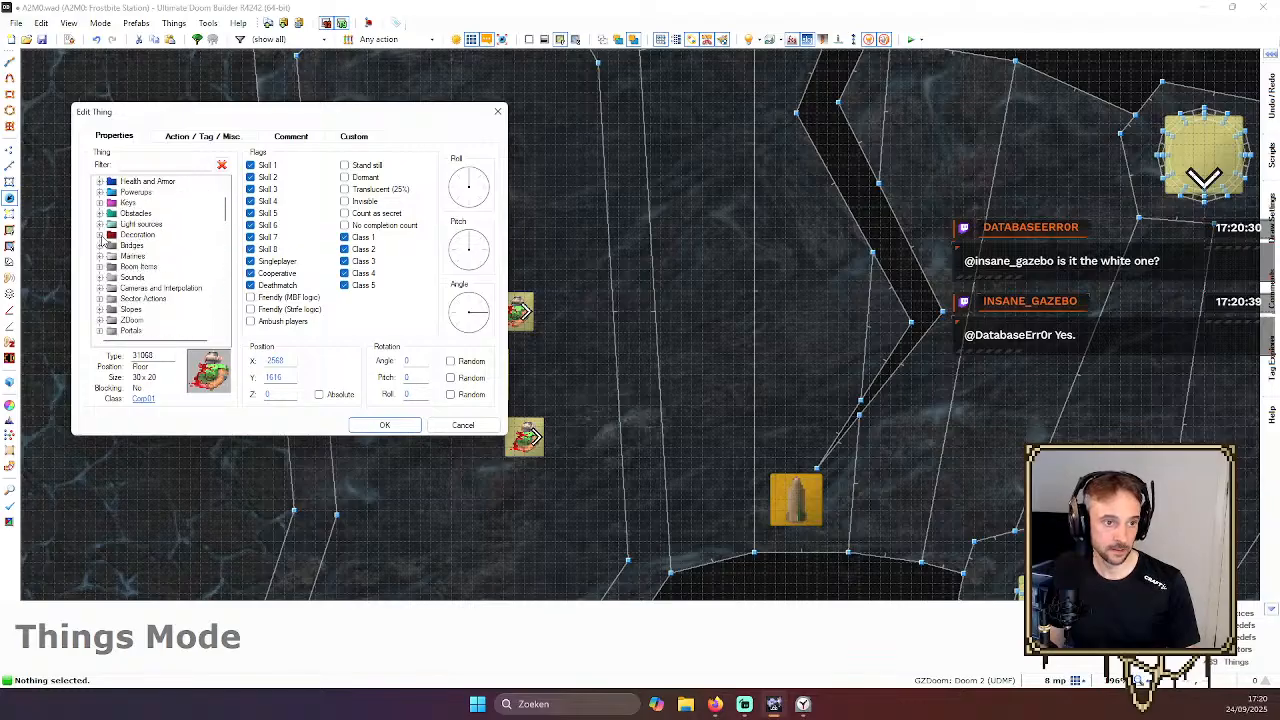
Look through the Decoration category for the new thing's type, previewing Bloody mess 1 and Pool of blood
click(100, 235)
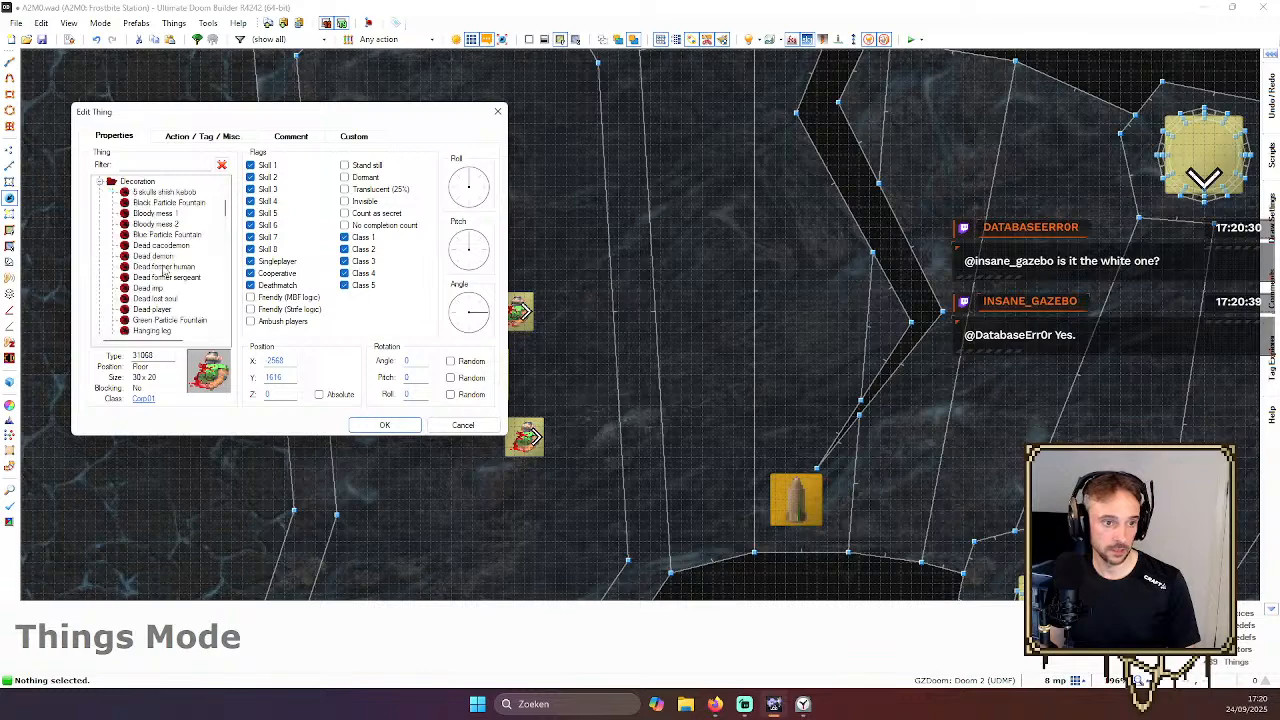
click(157, 214)
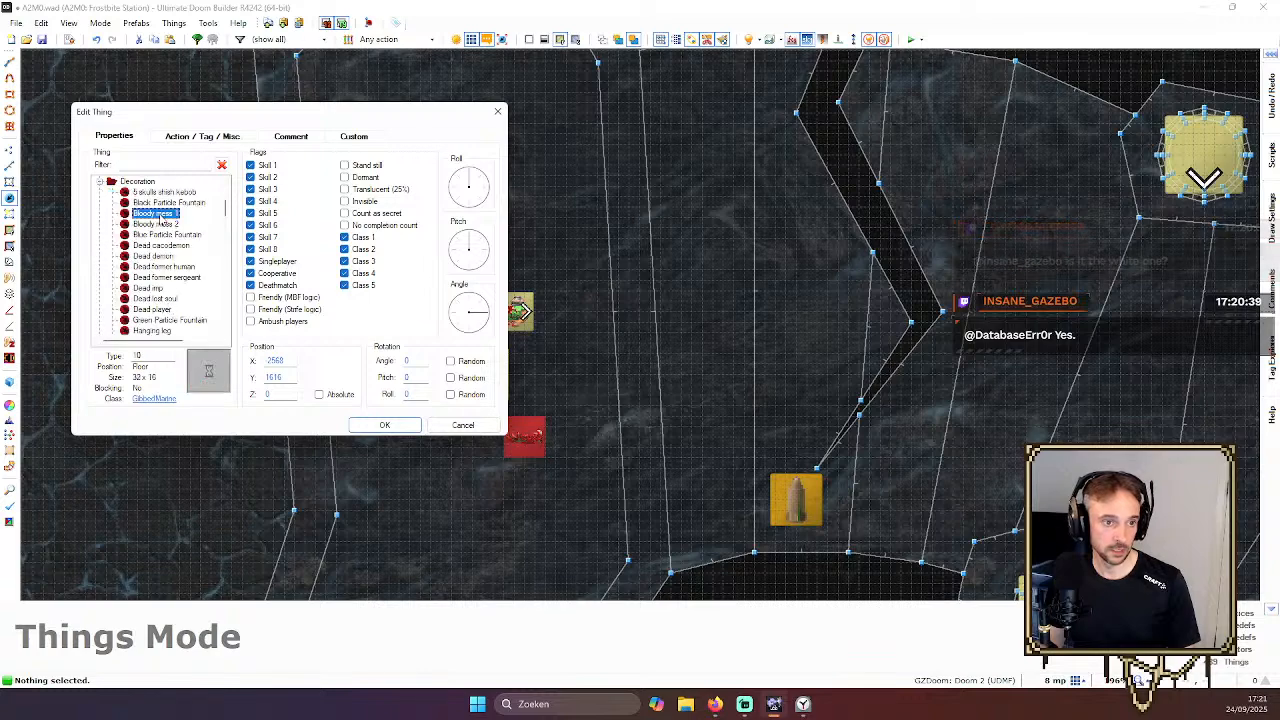
scroll(168, 240, down, 6)
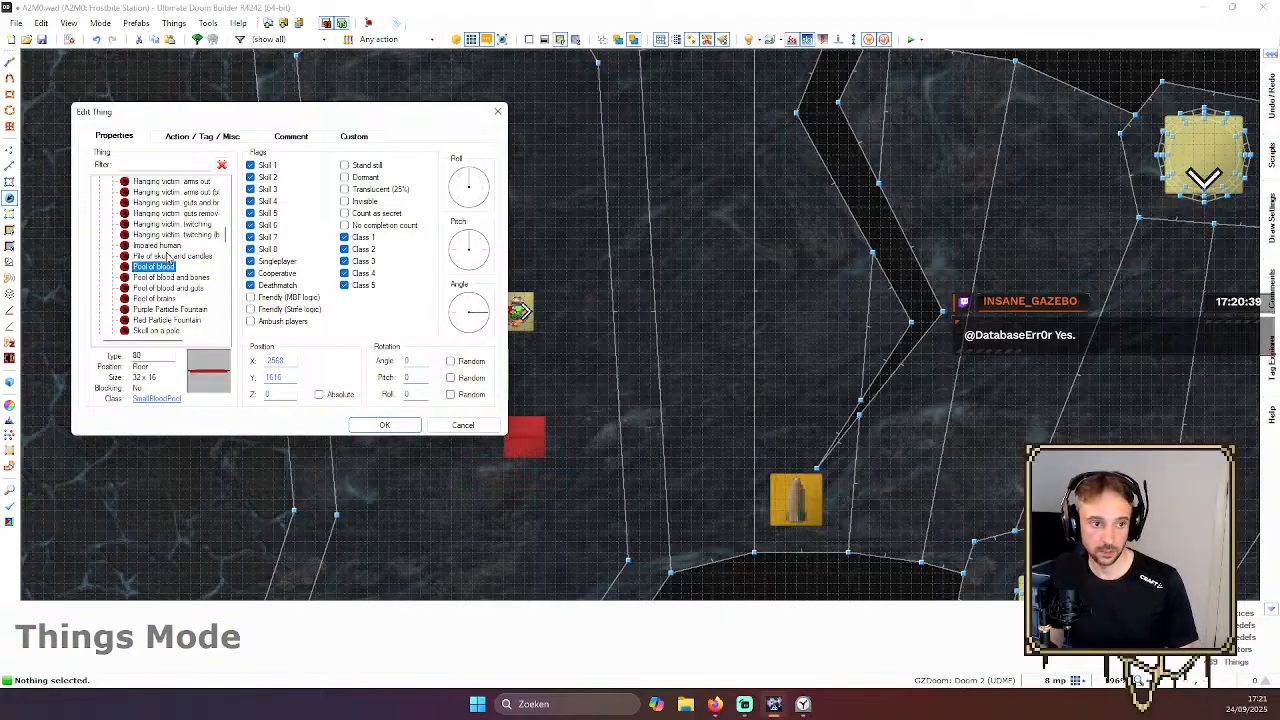
scroll(168, 302, down, 2)
scroll(169, 302, up, 2)
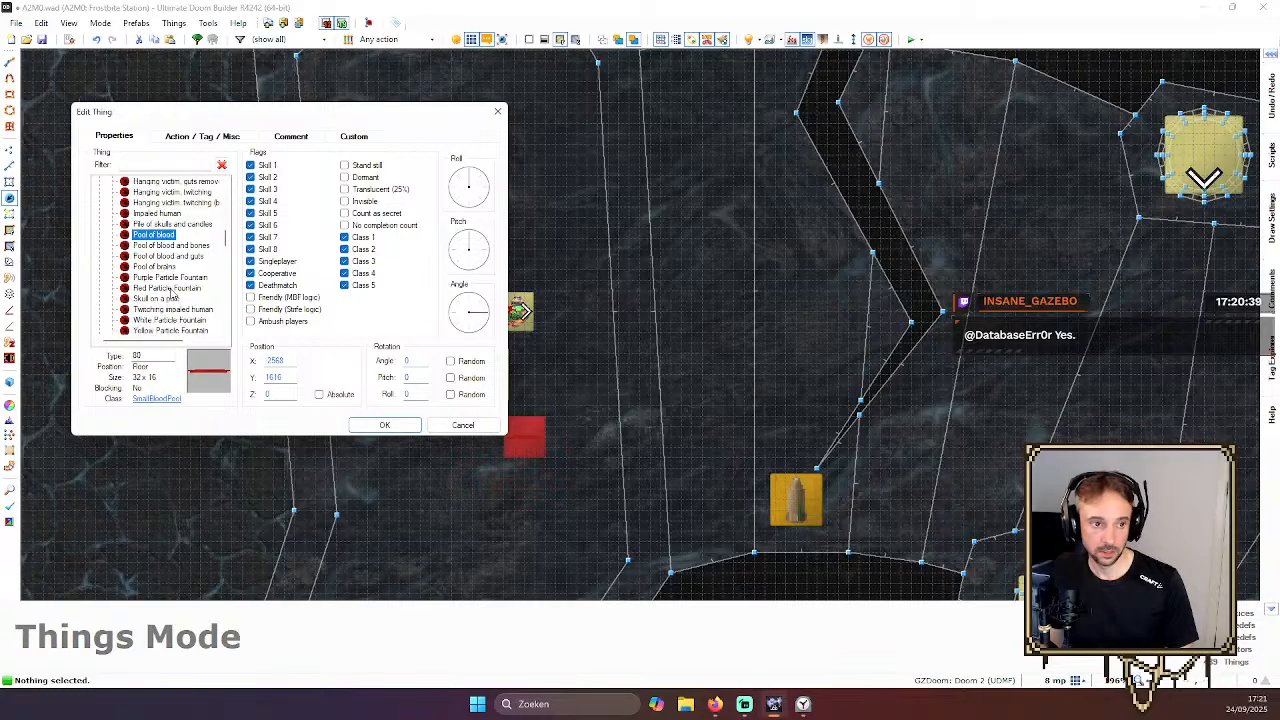
scroll(170, 287, up, 5)
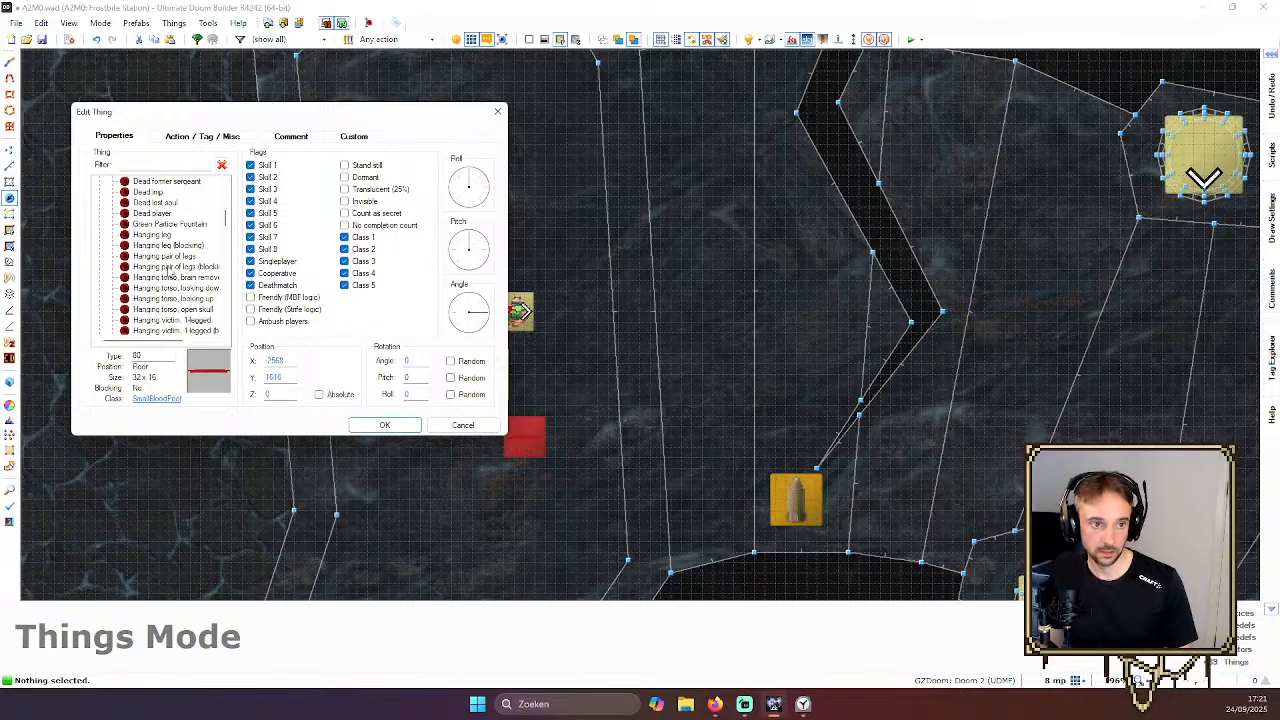
scroll(178, 258, up, 3)
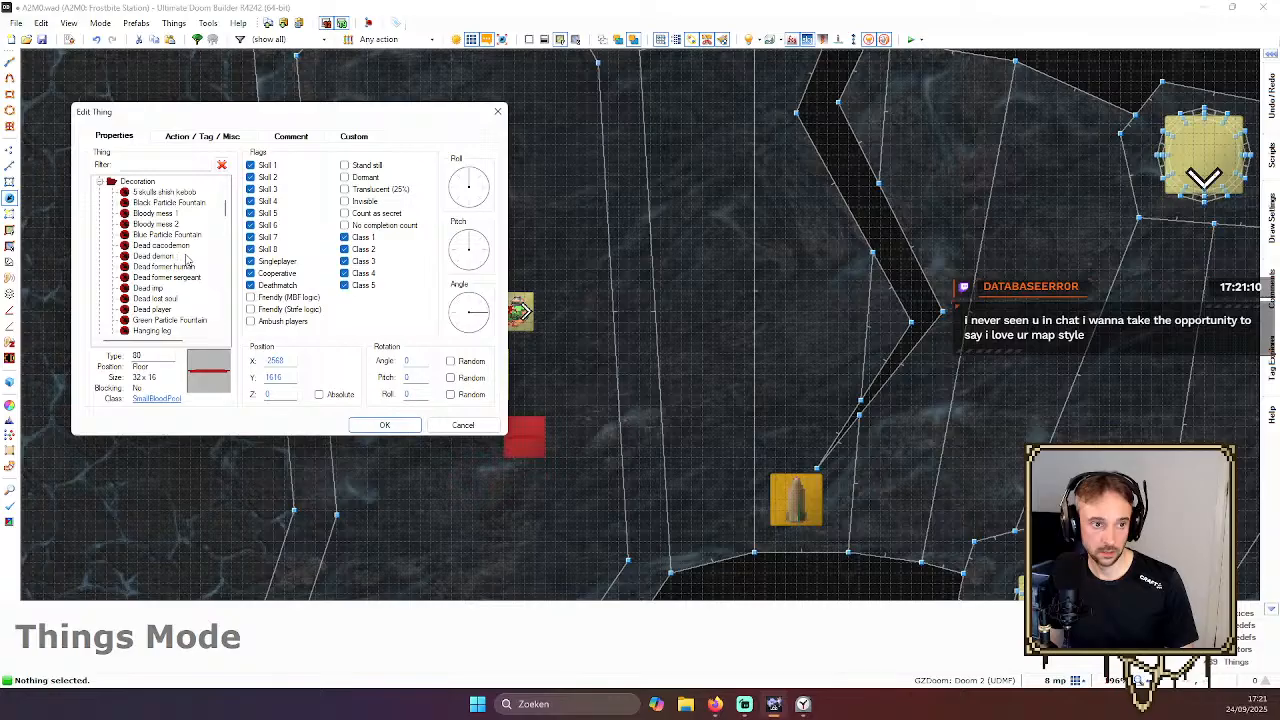
scroll(185, 260, down, 8)
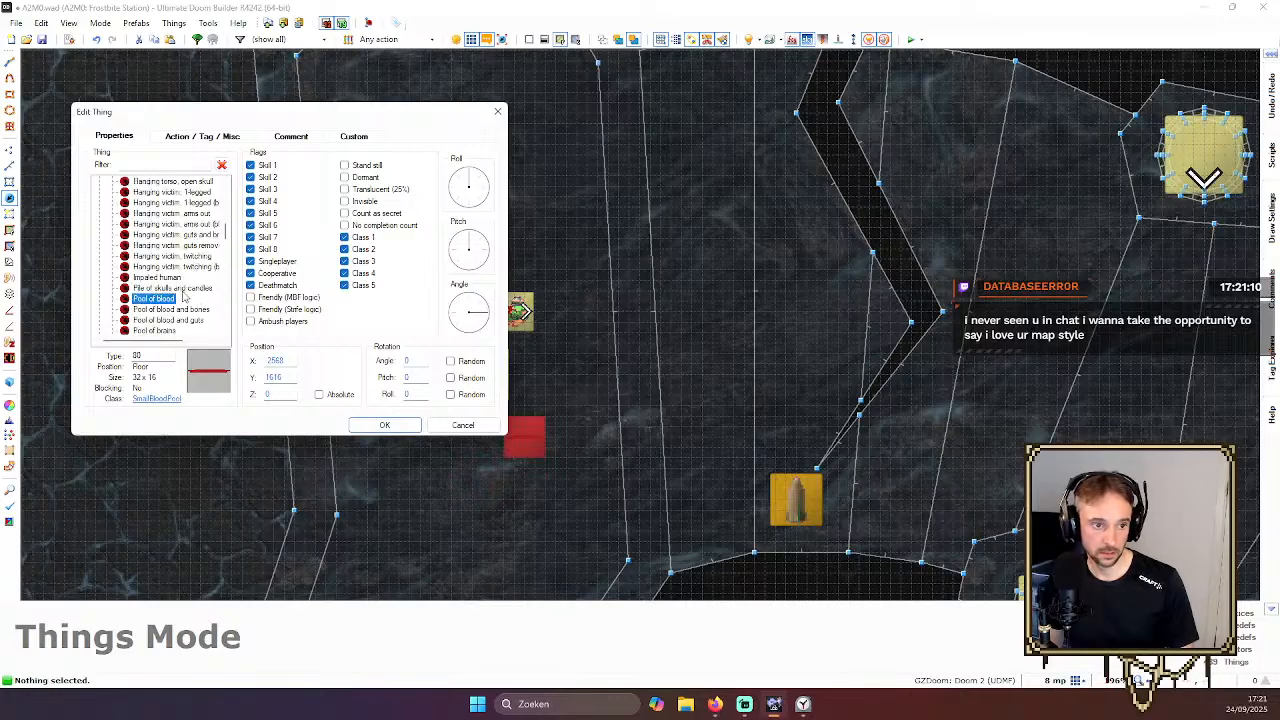
Place a Pool of blood and bones just below the Corp01 corpse and a Pool of blood and guts just above the rocket launcher
click(172, 288)
scroll(185, 298, down, 1)
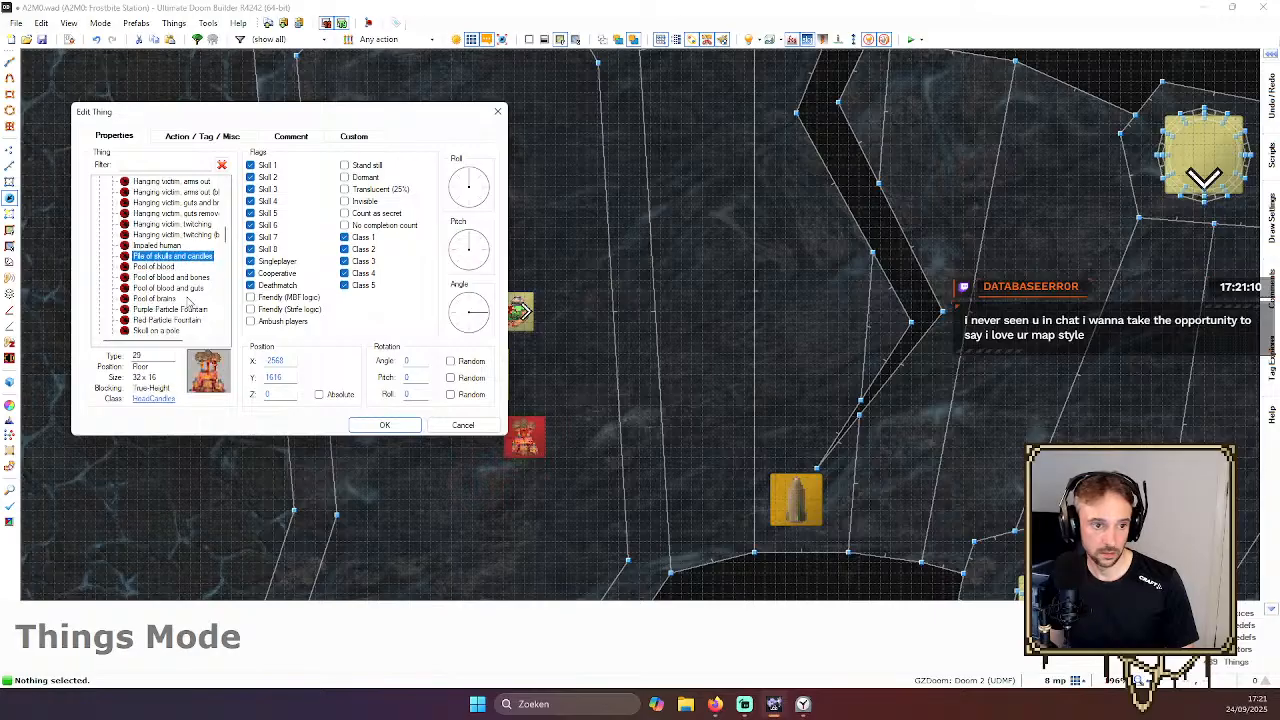
click(160, 298)
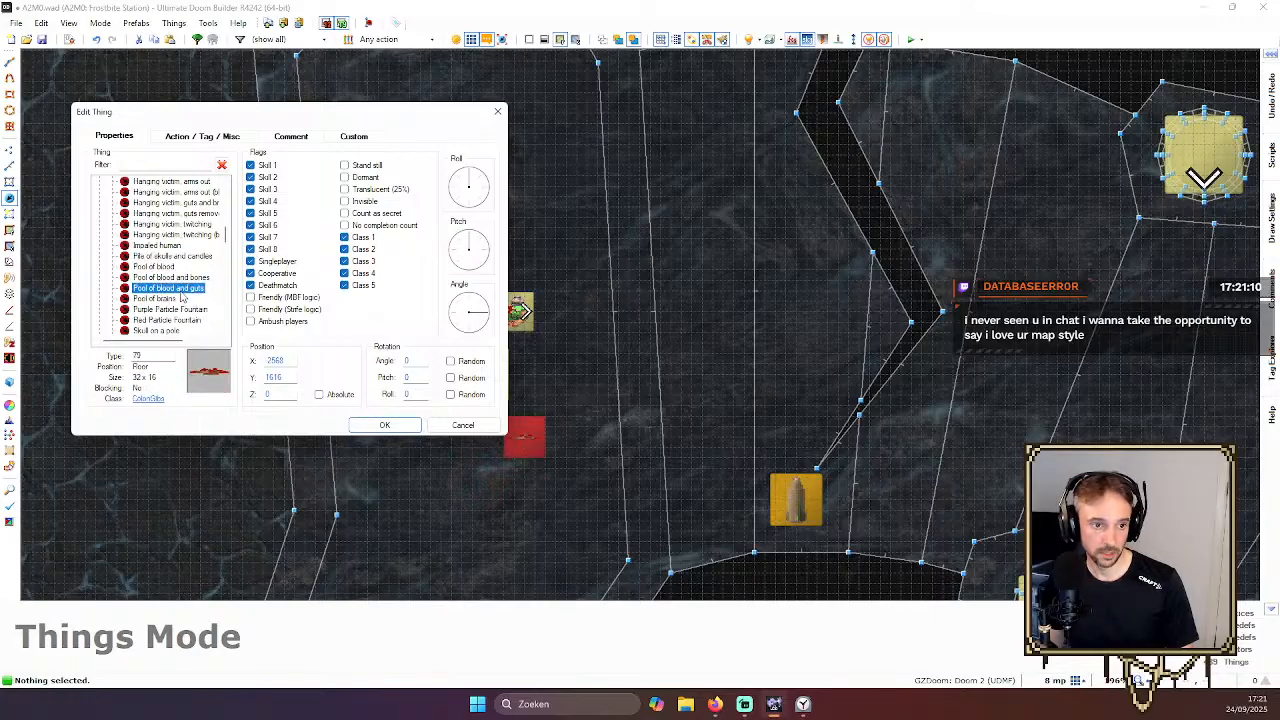
click(390, 424)
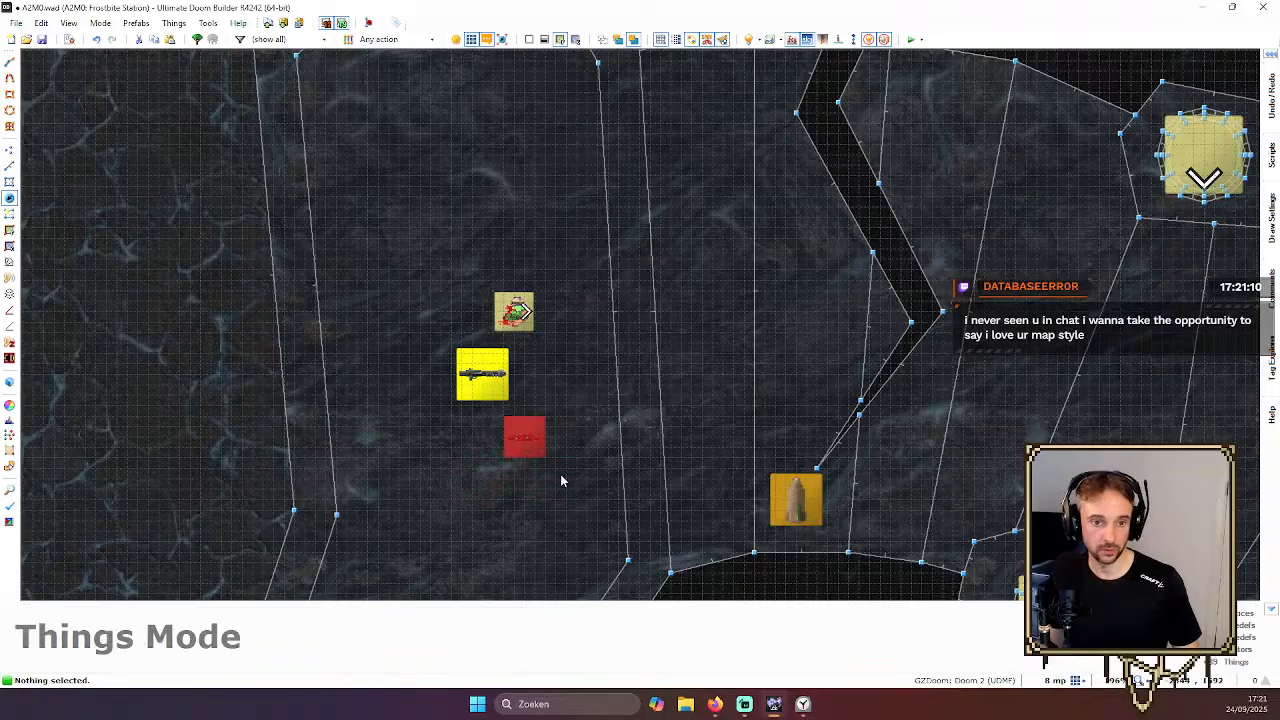
right_drag(525, 438, 545, 353)
right_click(461, 335)
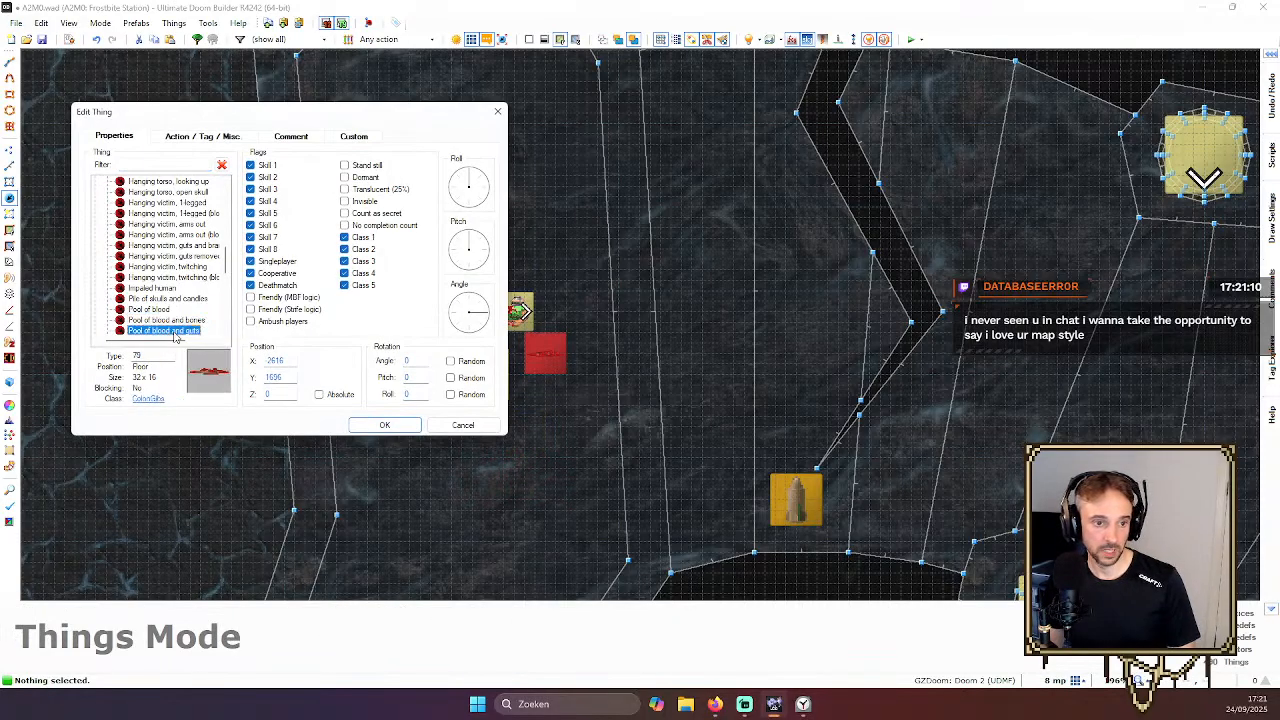
click(385, 425)
Inspect the rocket launcher, the Corp01 corpse and the two blood pools in 3D from near and far
key(q)
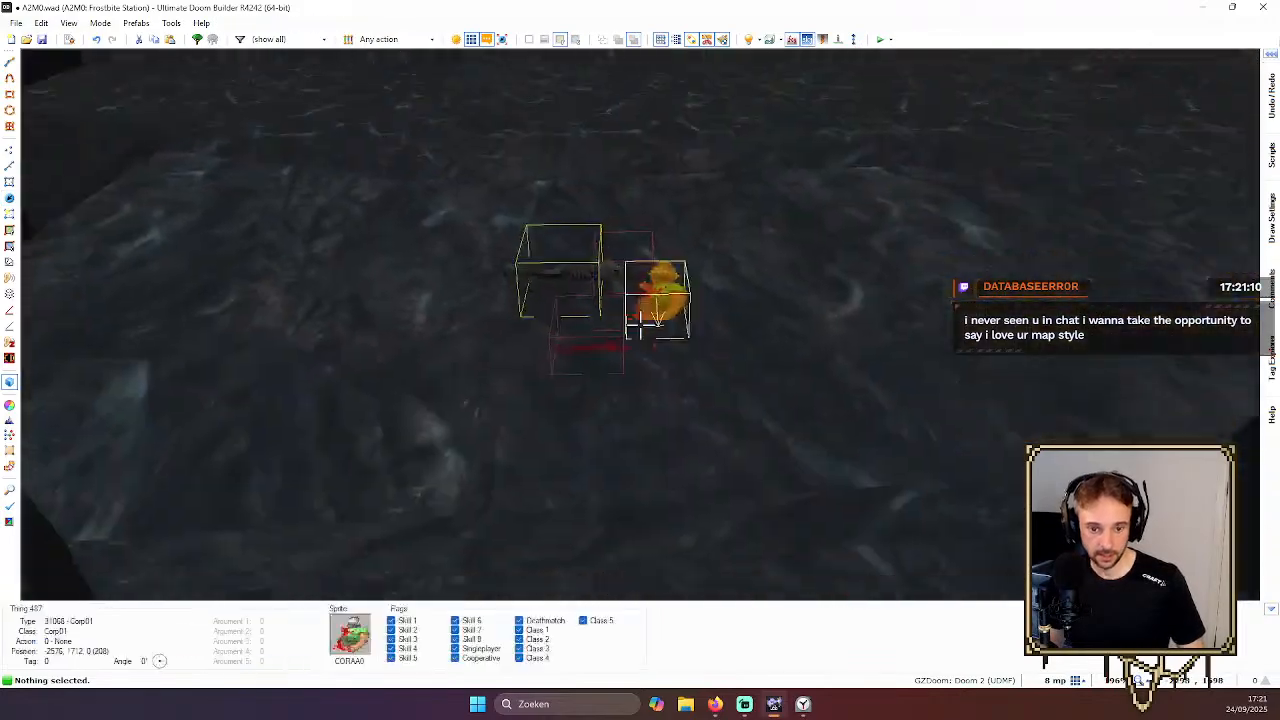
key(e)
key(d)
key(e)
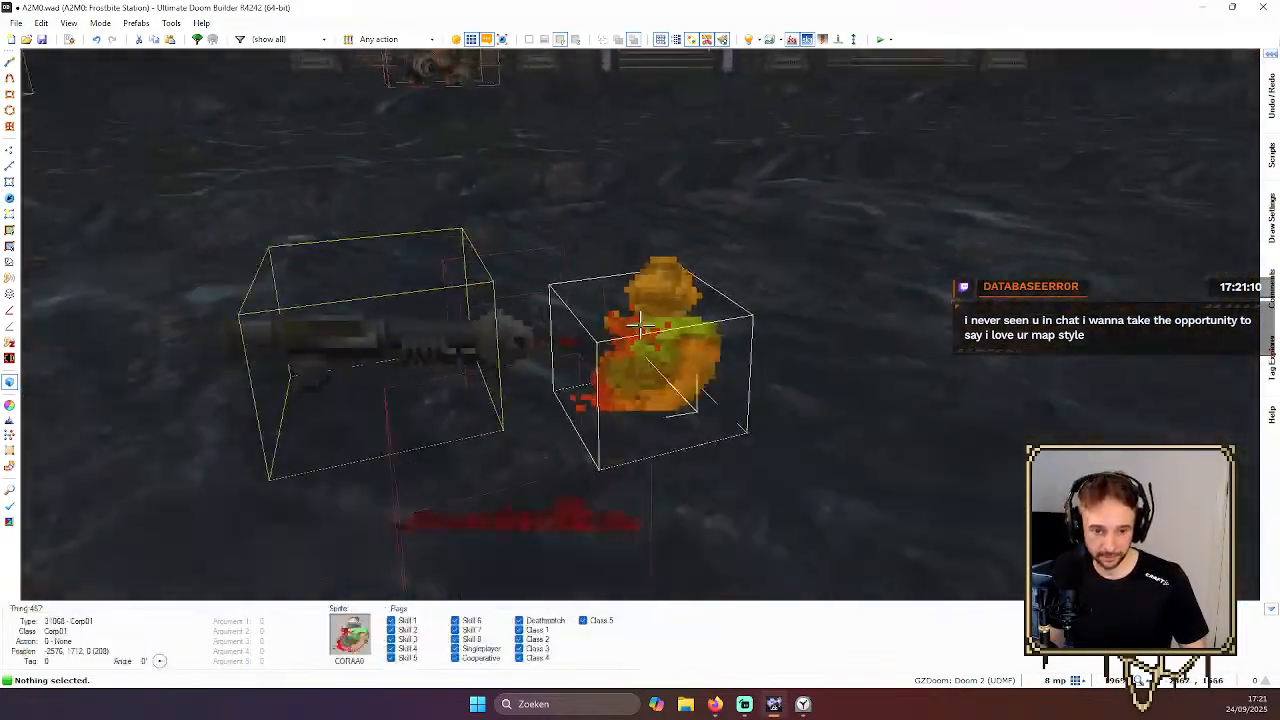
key(e)
key(d)
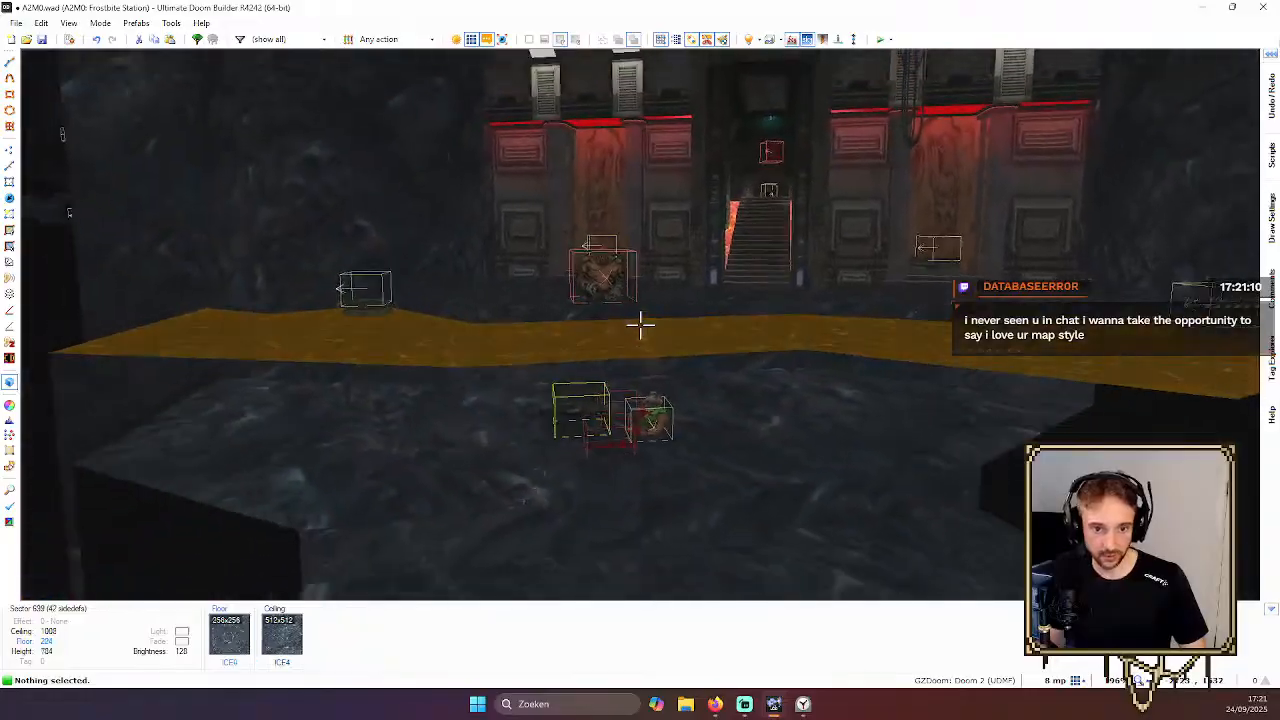
key(e)
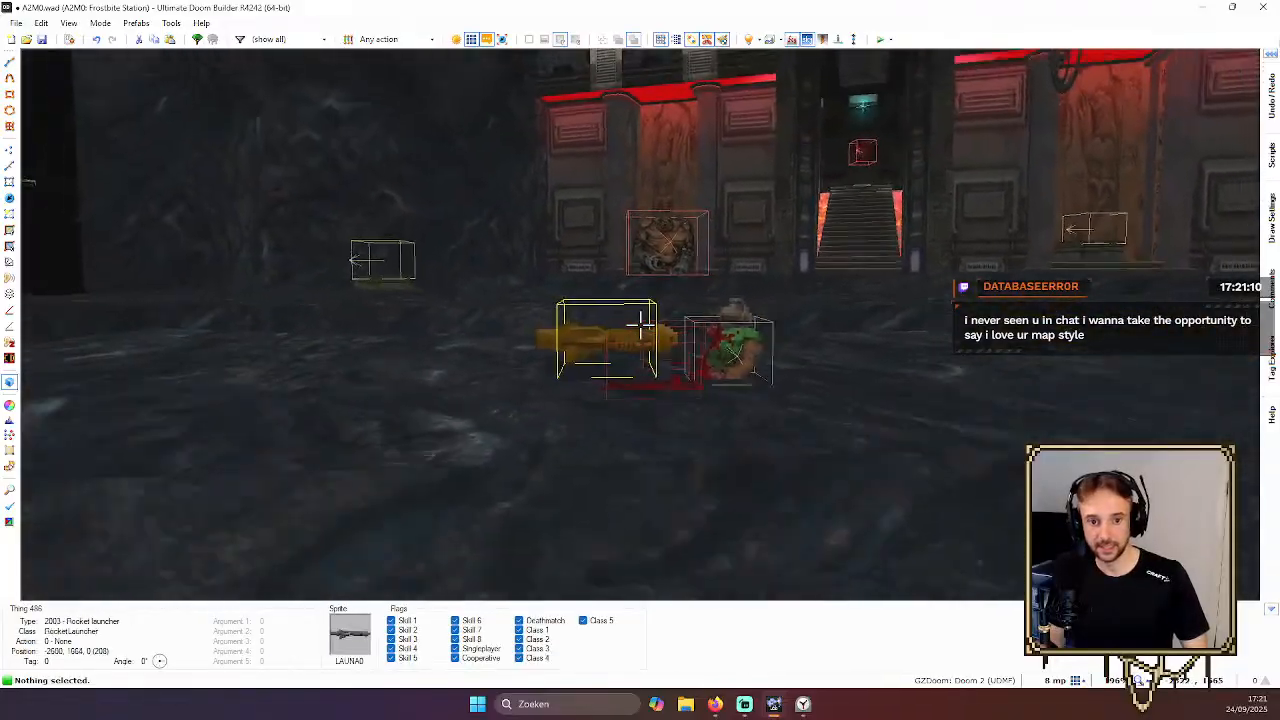
key(d)
key(e)
key(d)
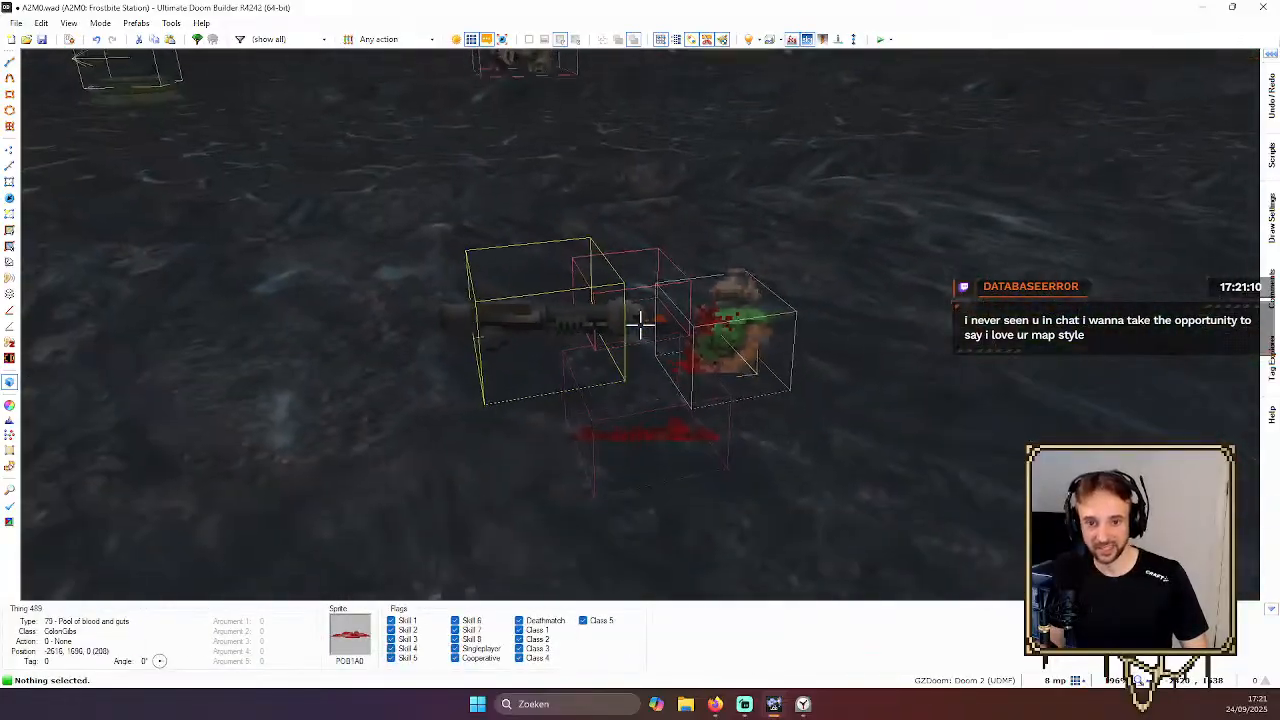
key(d)
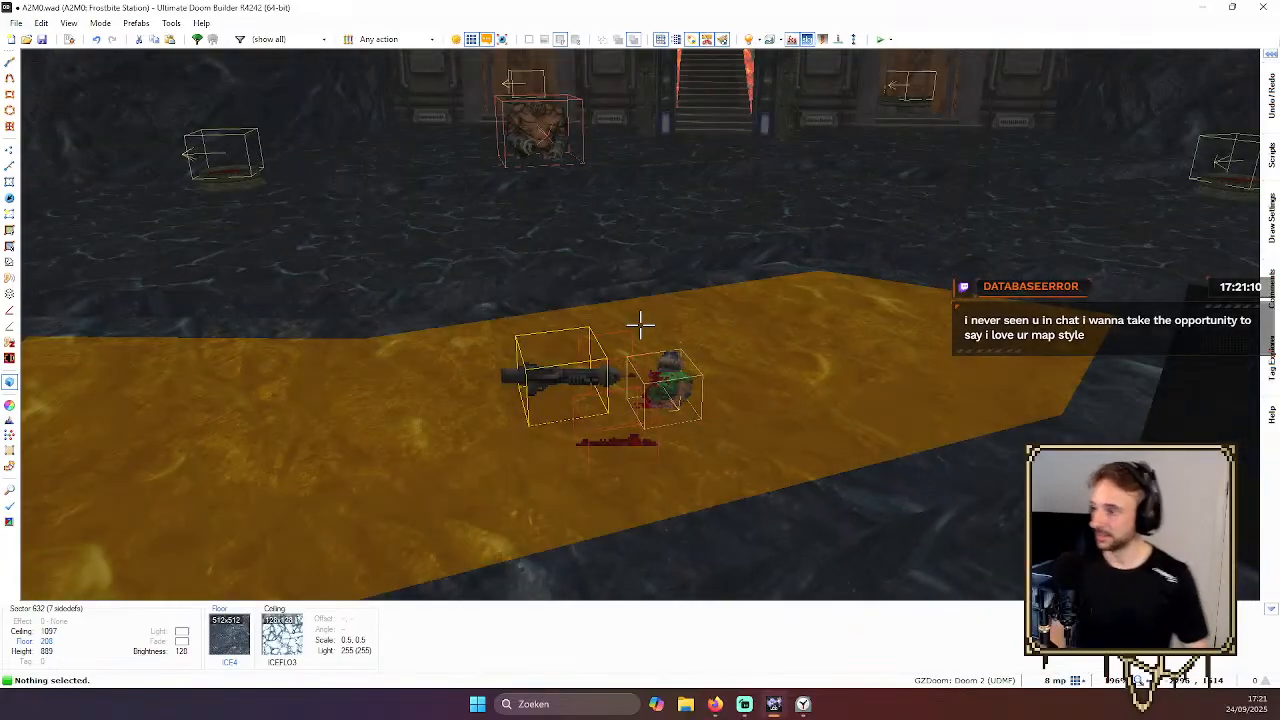
key(f)
key(q)
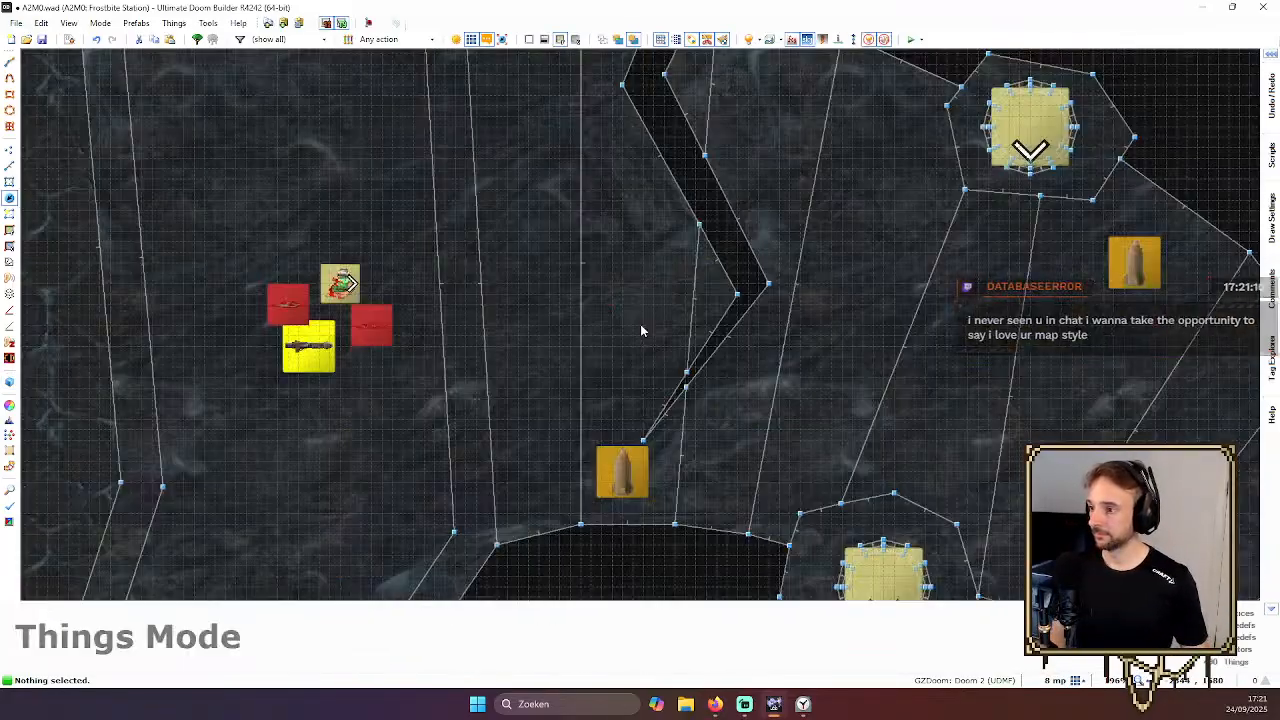
Save the map and move the Pool of blood and guts slightly up and away from the rocket launcher
key(ctrl+s)
scroll(506, 298, down, 4)
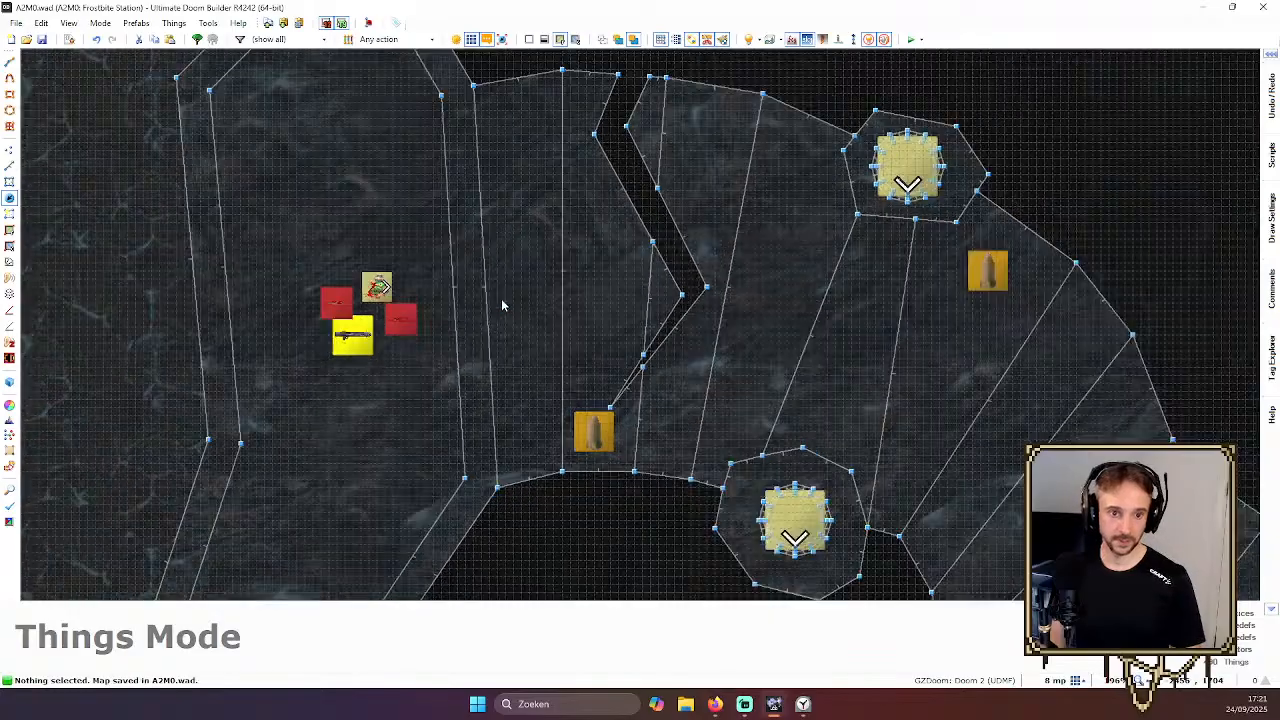
scroll(510, 303, up, 5)
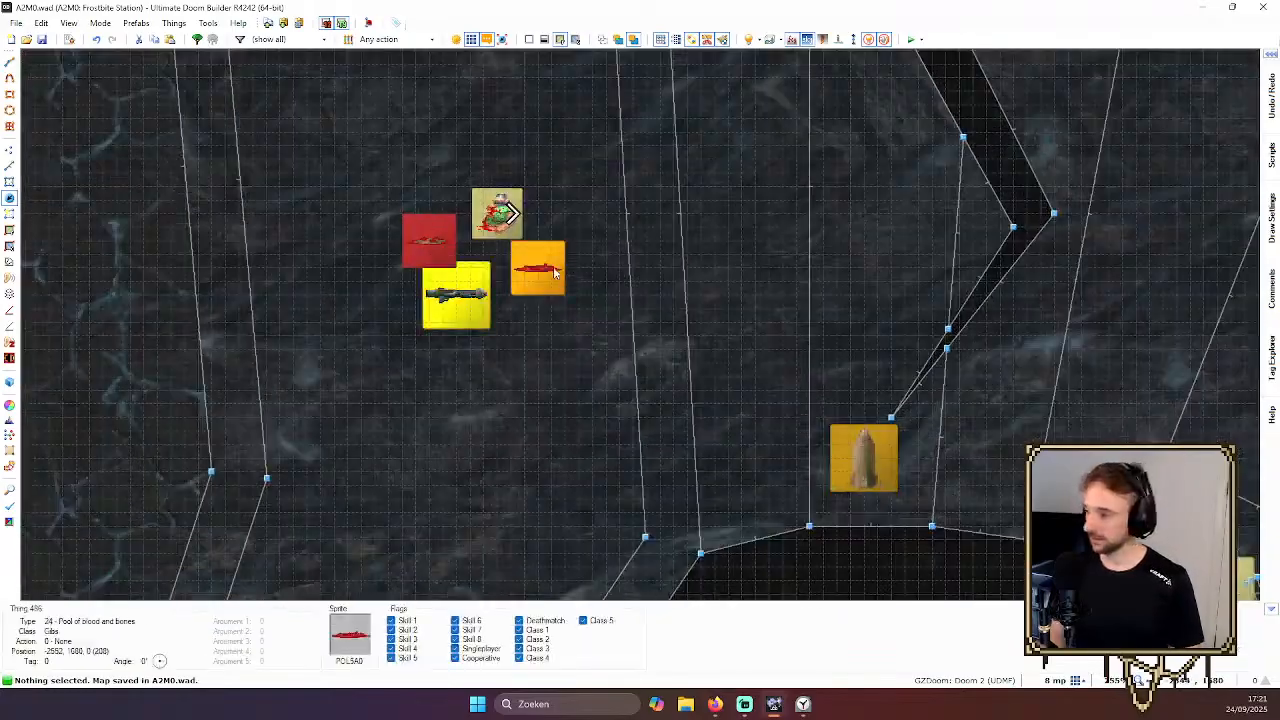
scroll(381, 239, up, 3)
drag(381, 239, 350, 201)
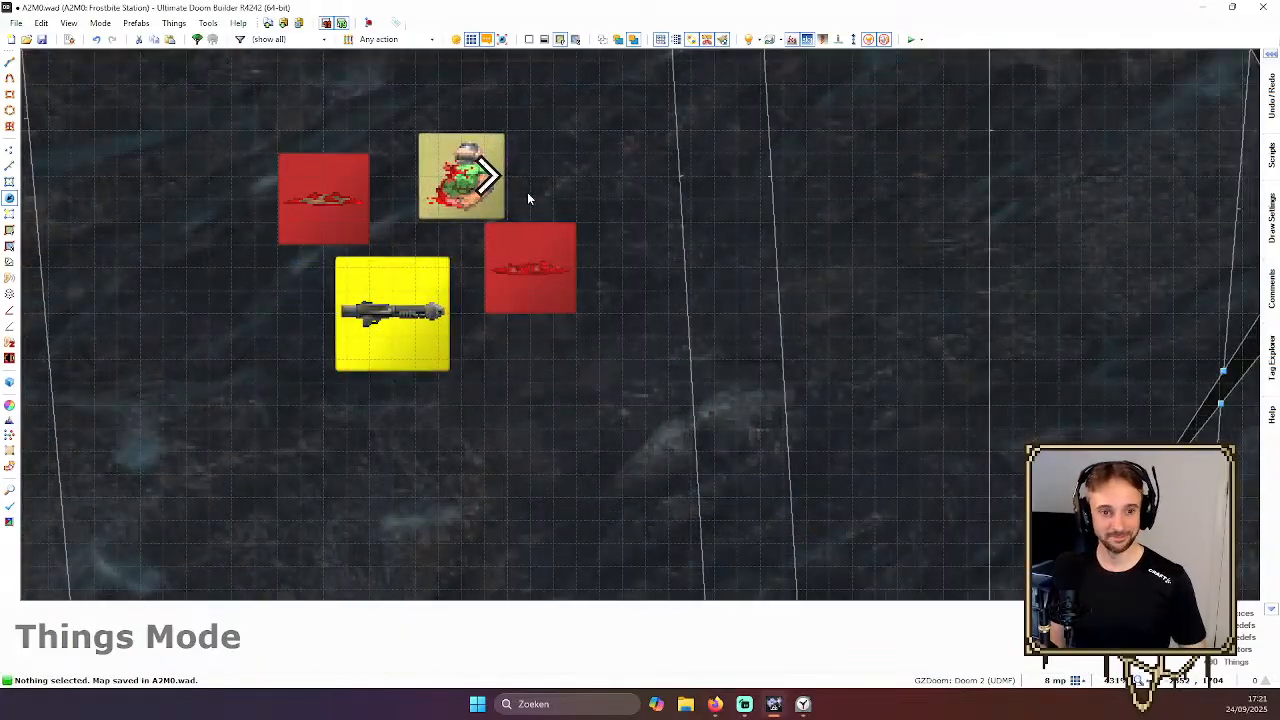
Examine the gore group, the cracked steps and the floor along the building's front wall in 3D
key(q)
key(w)
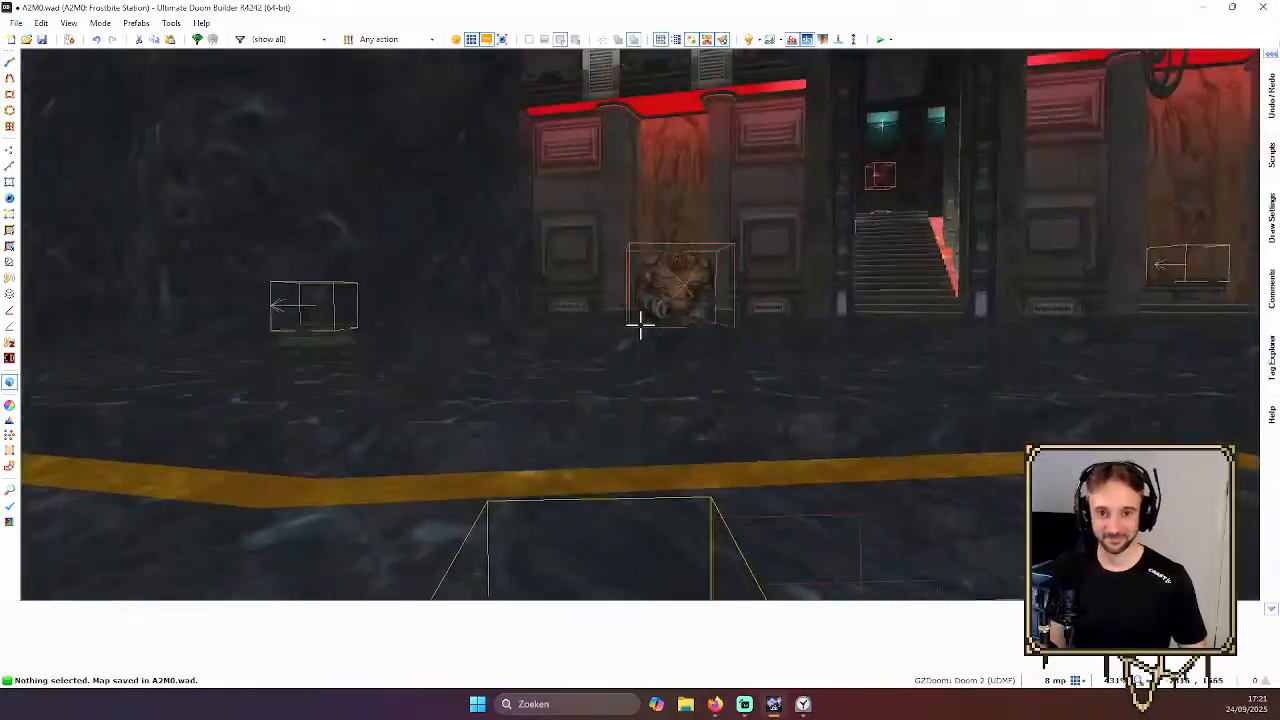
key(w)
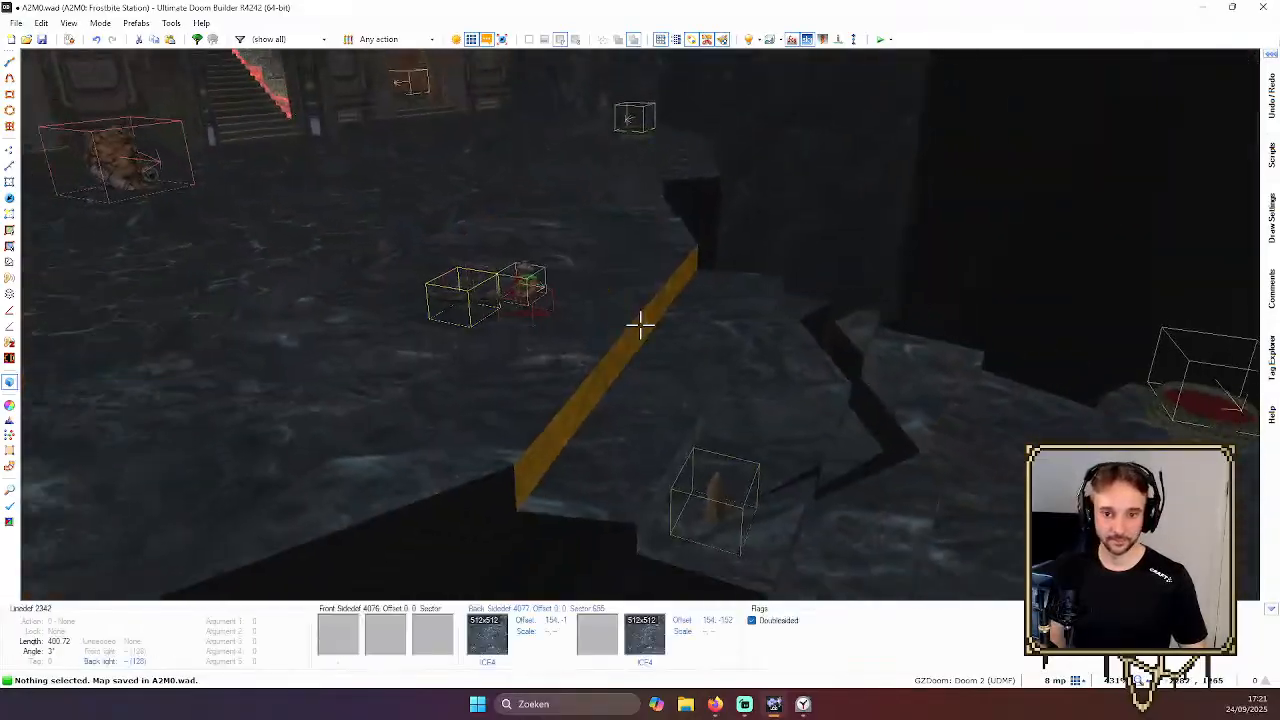
key(w)
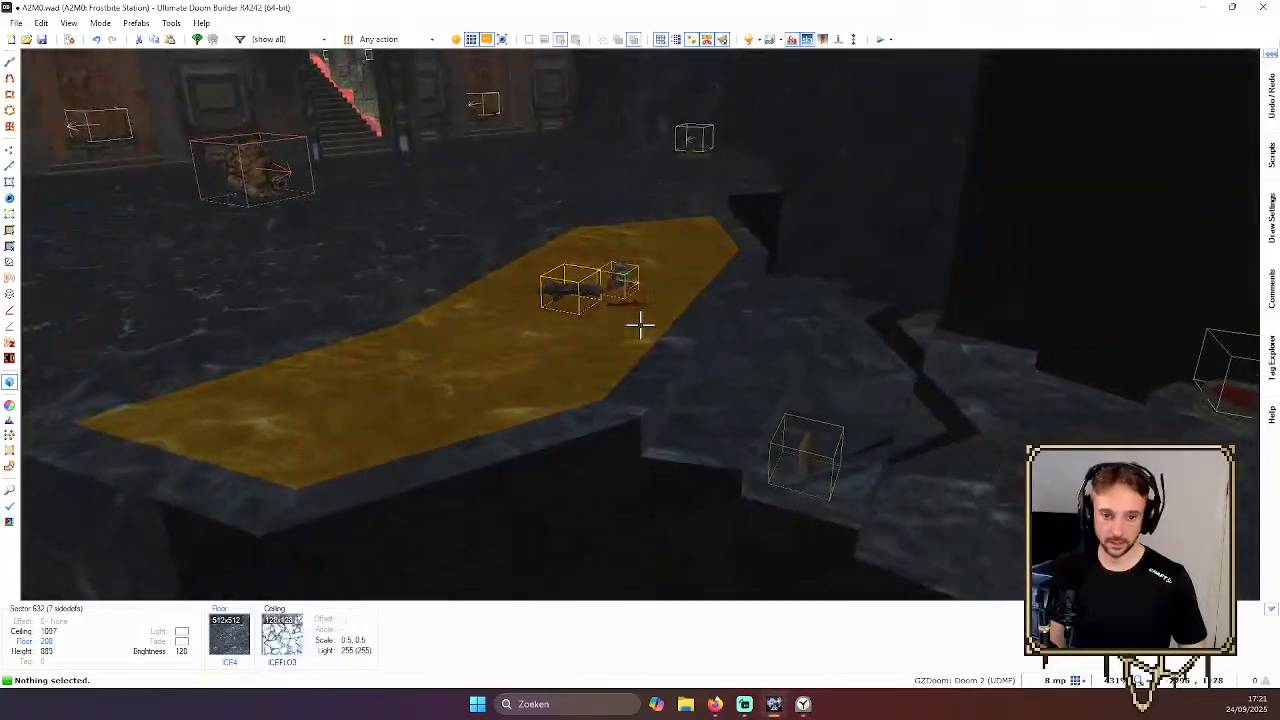
key(w)
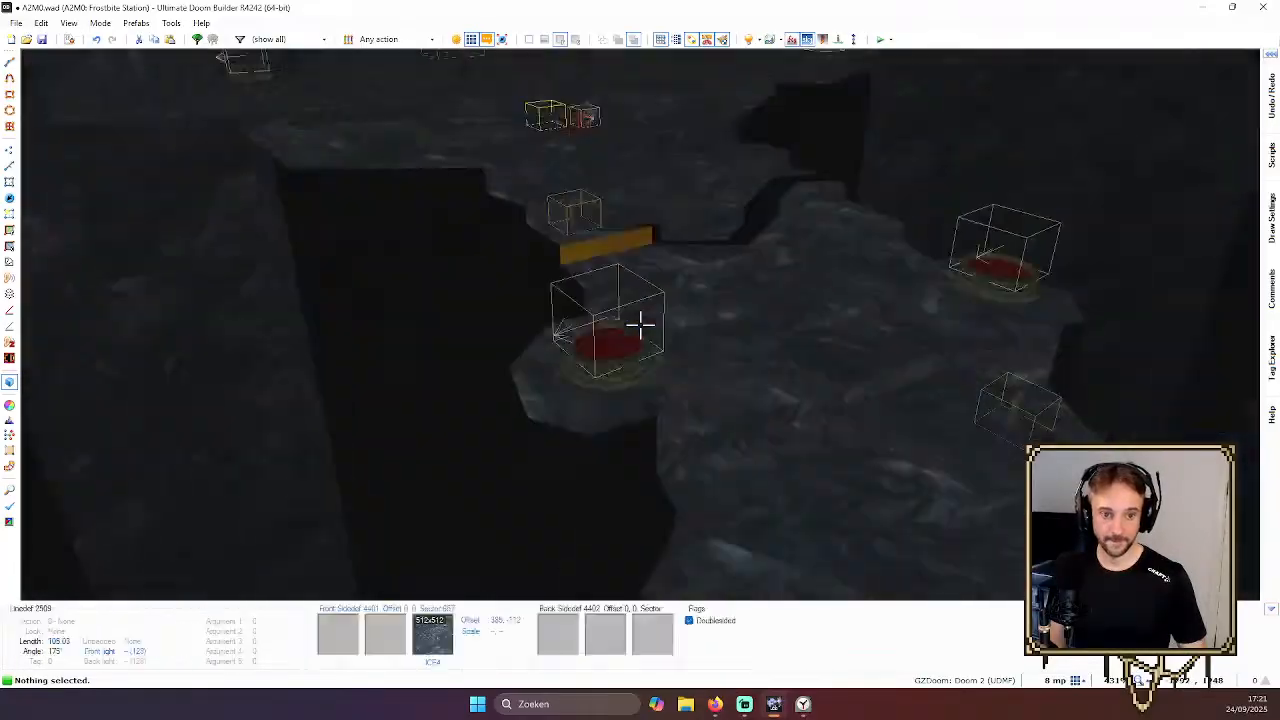
key(w)
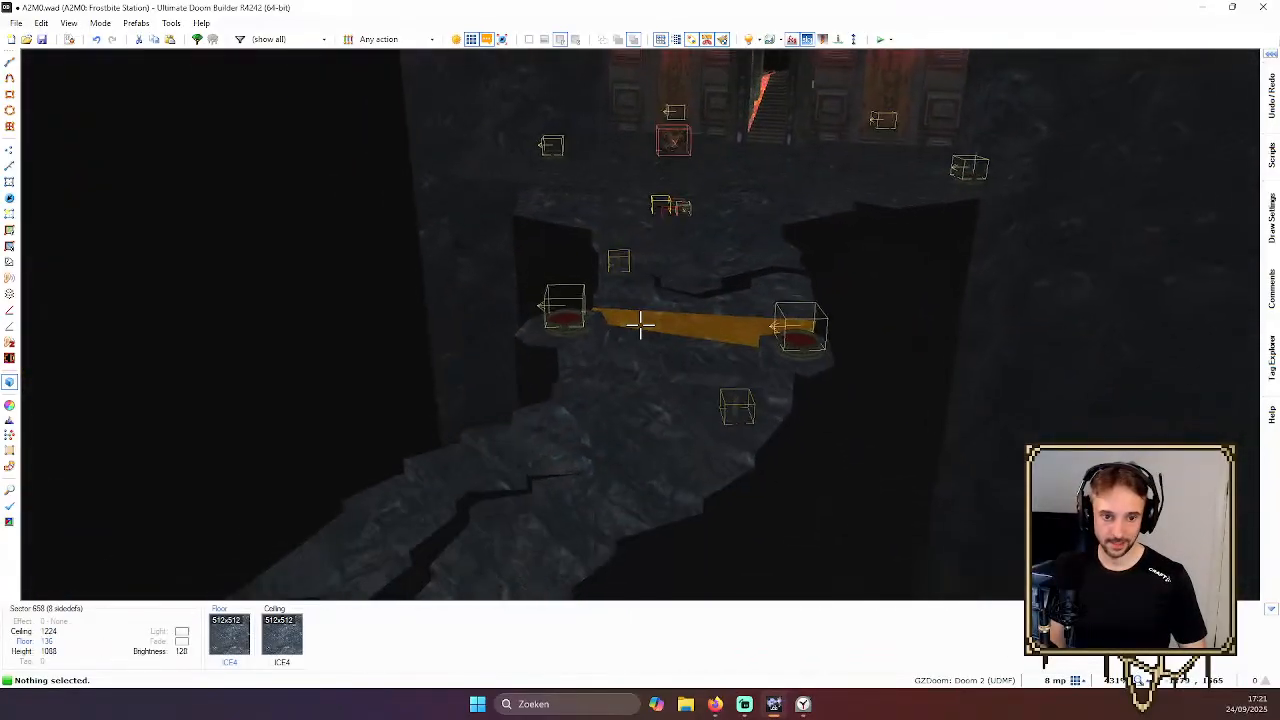
key(w)
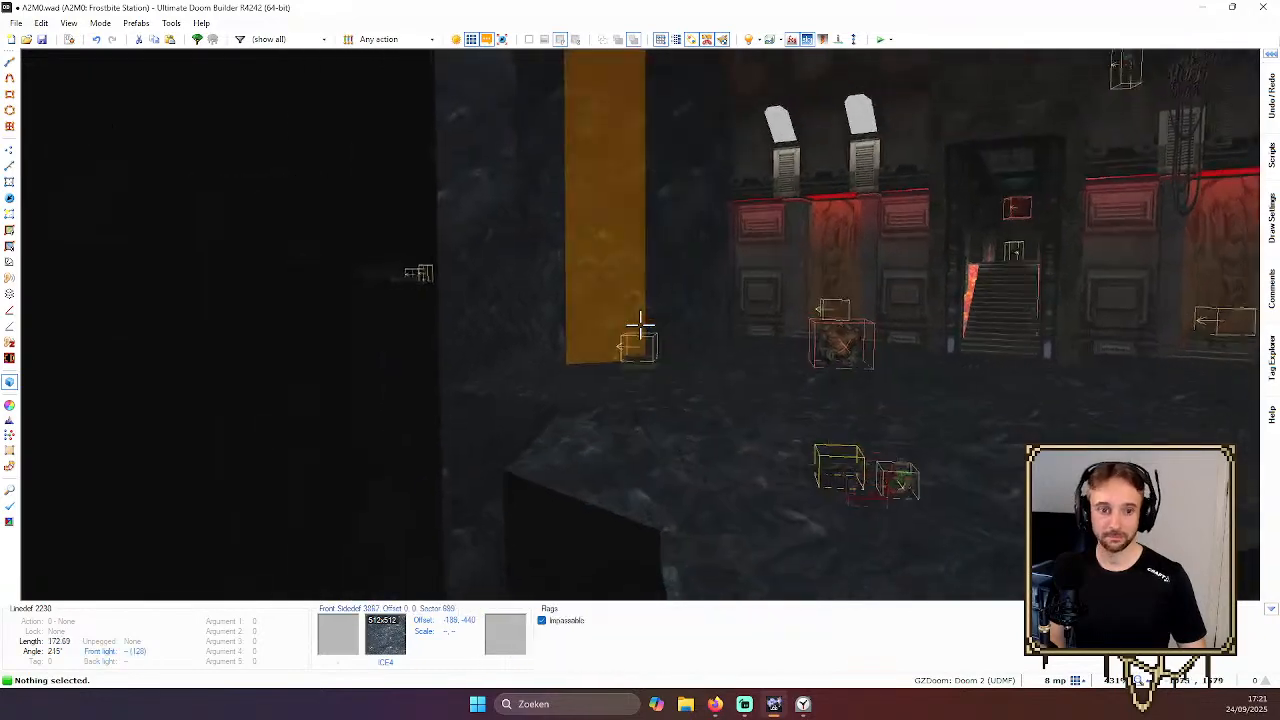
key(w)
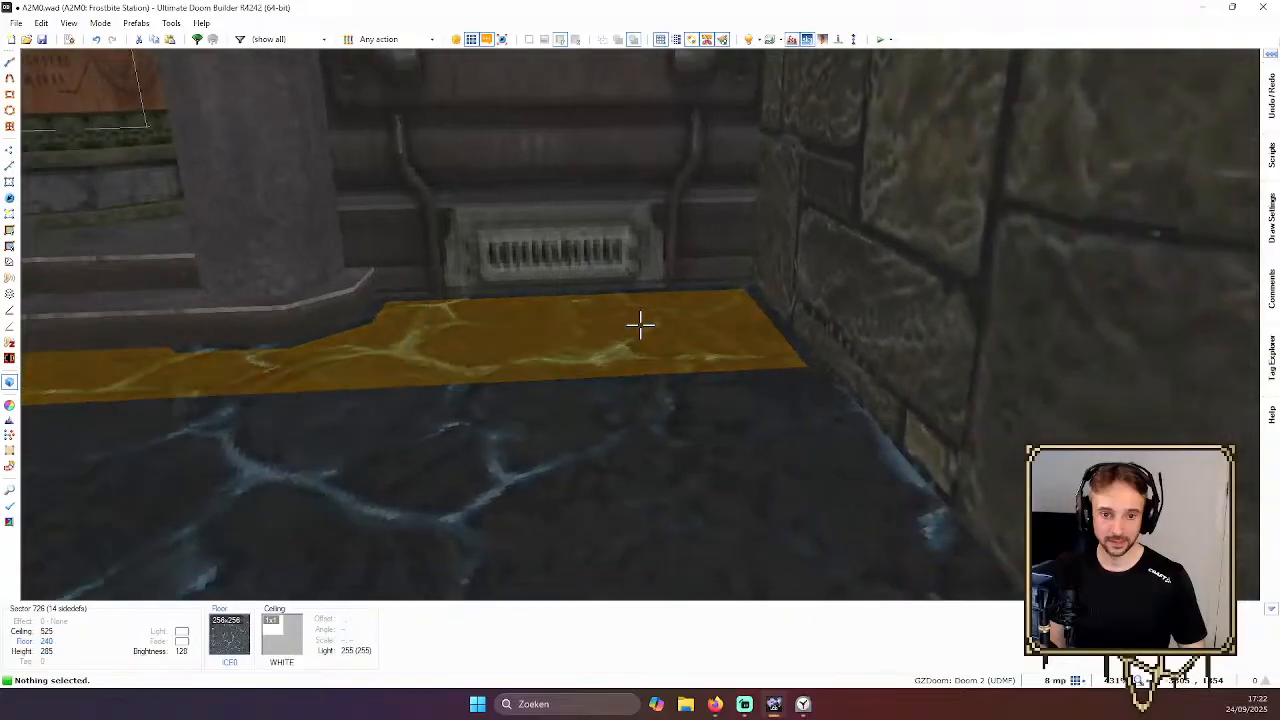
Add two Stimpacks along the building's front wall, one on the floor at each side of the blood basin niche
key(t)
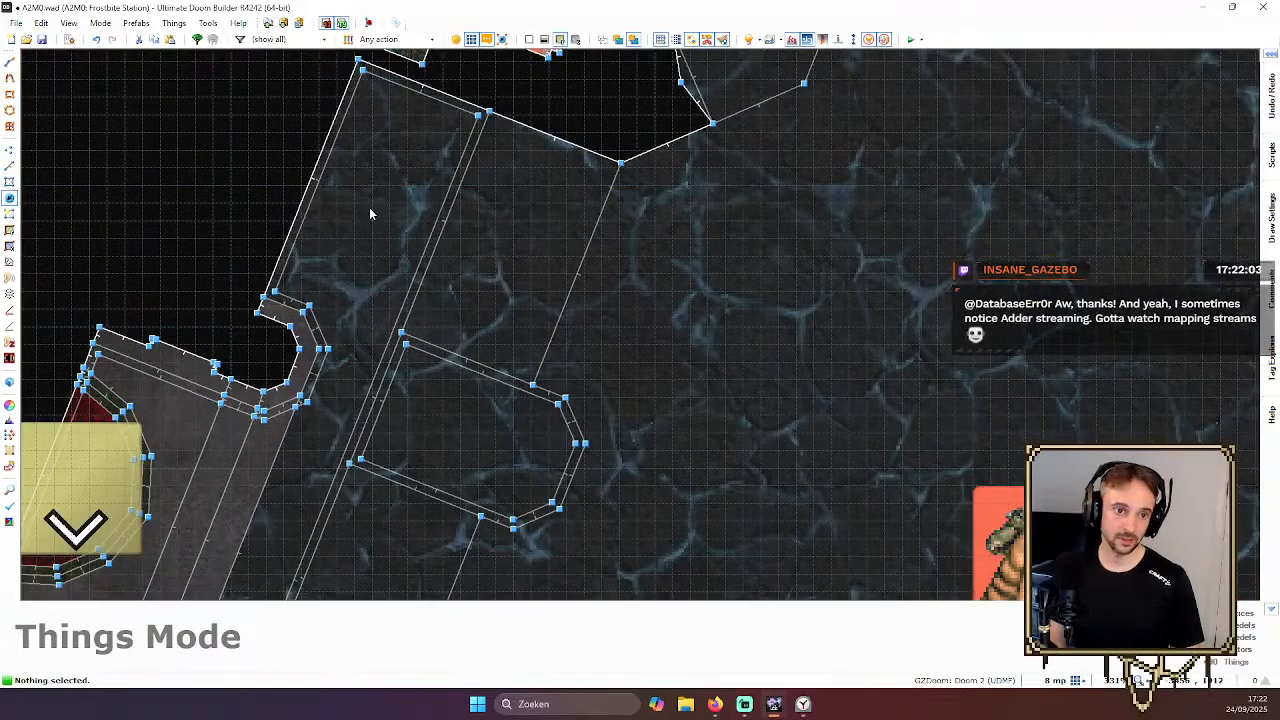
key(Insert)
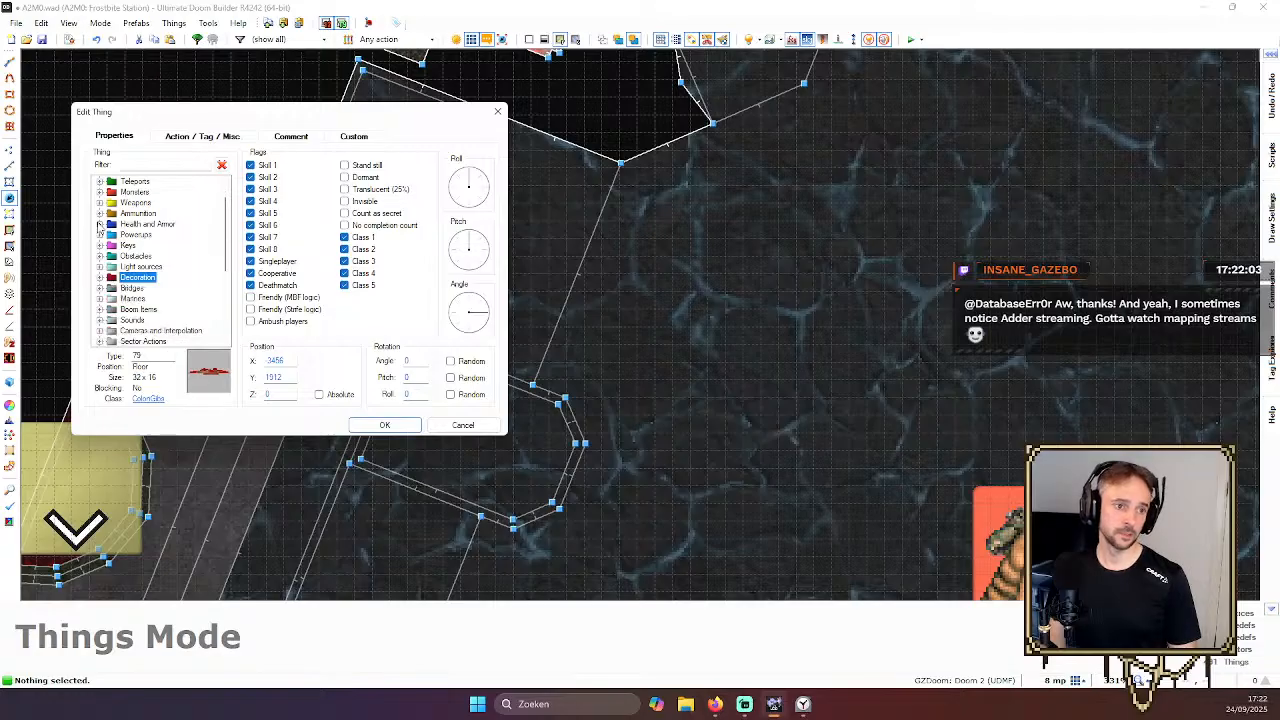
double_click(156, 288)
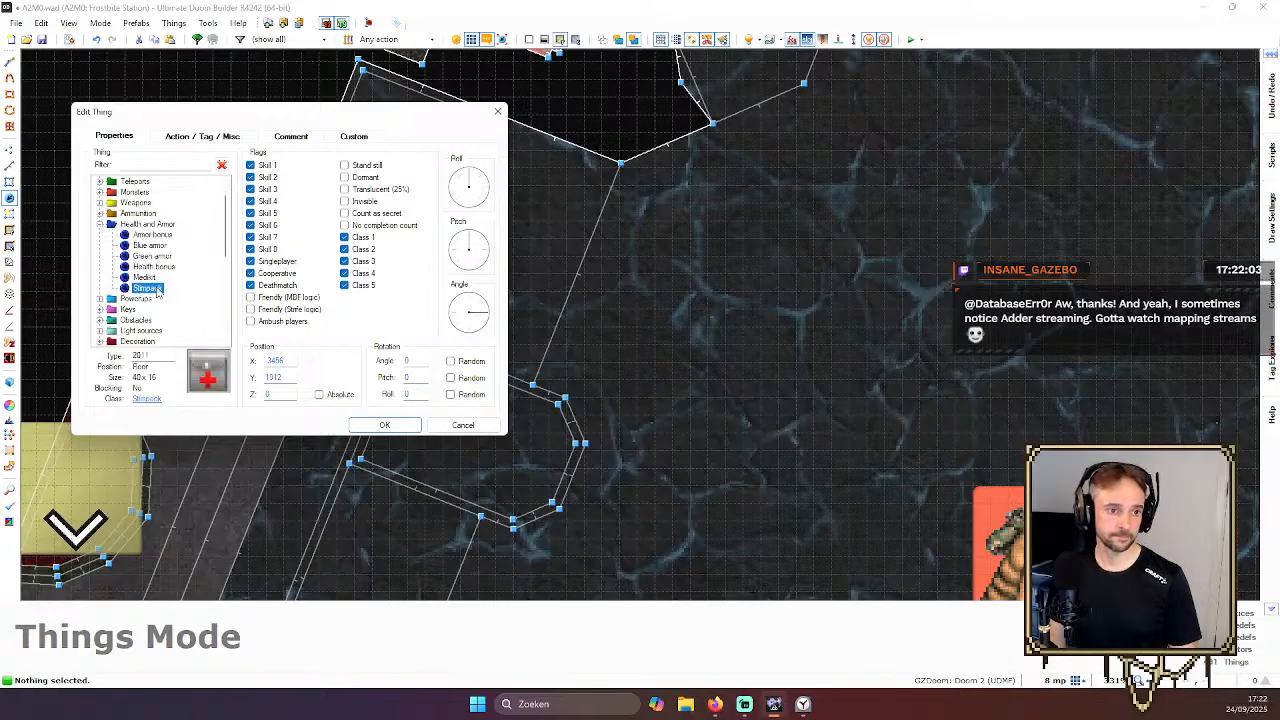
scroll(398, 217, down, 4)
scroll(270, 460, up, 3)
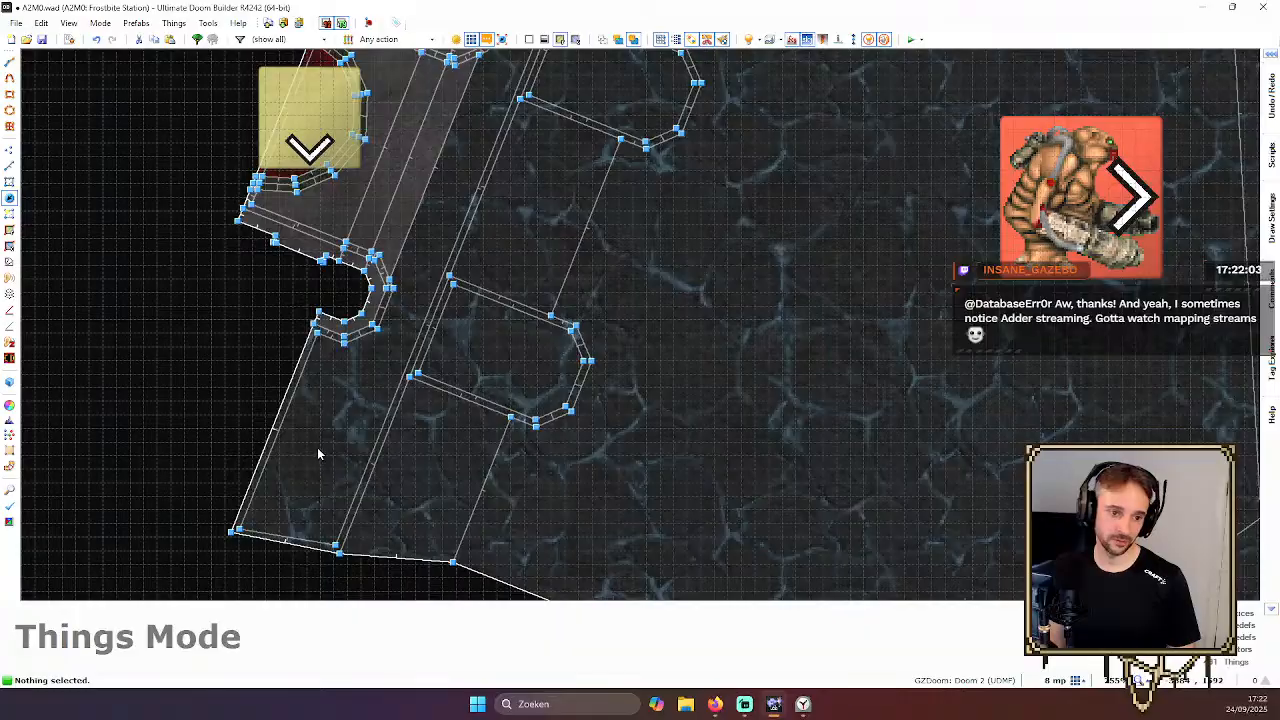
Check the two stimpacks beside the blood basin niche in 3D
key(w)
key(d)
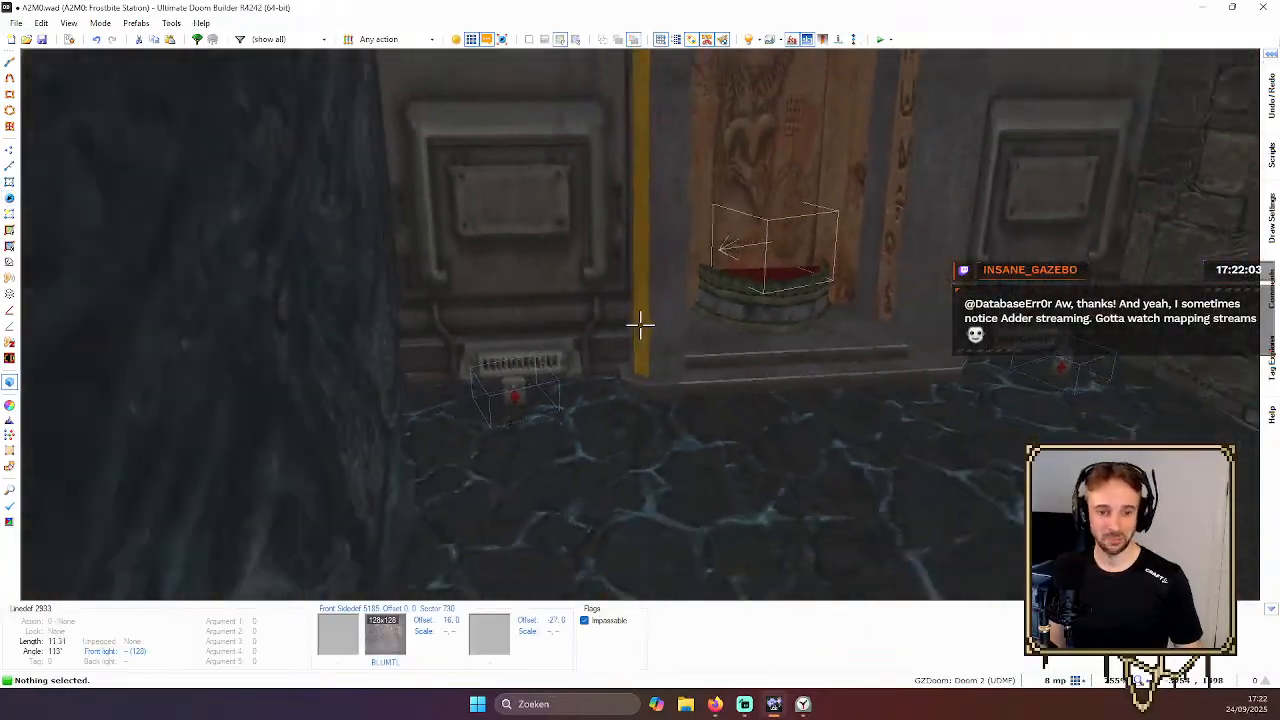
key(e)
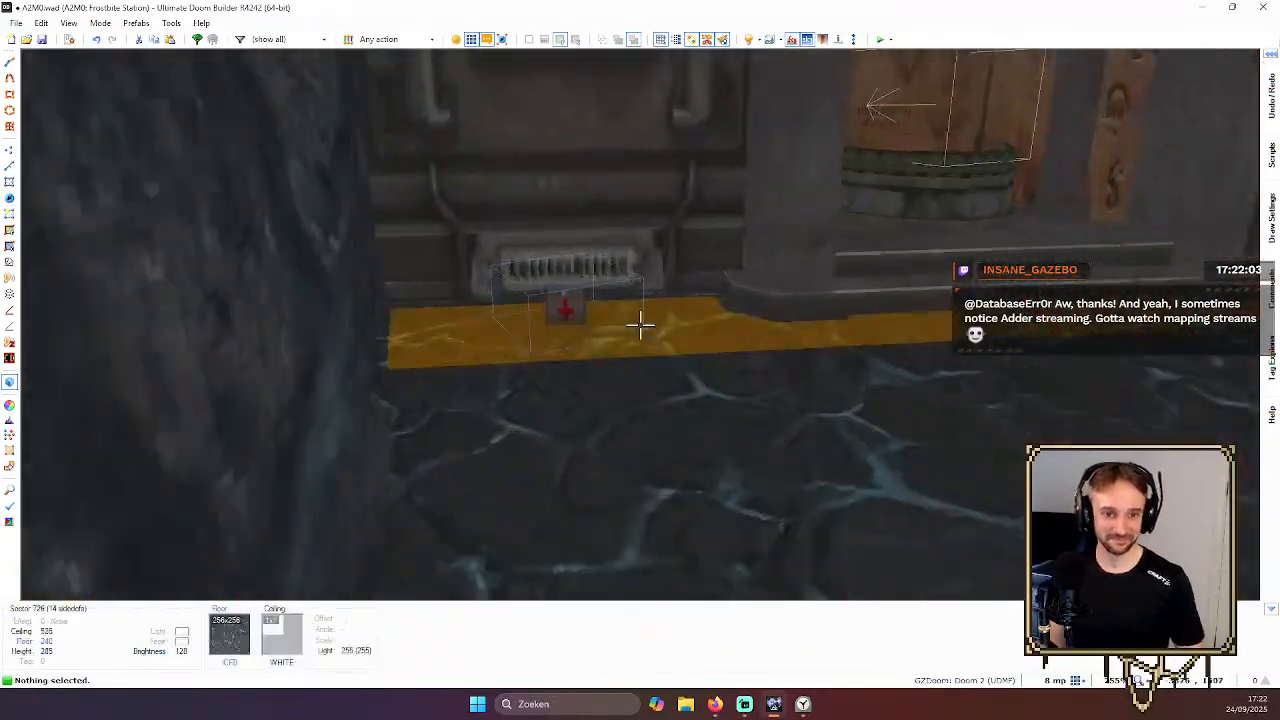
key(w)
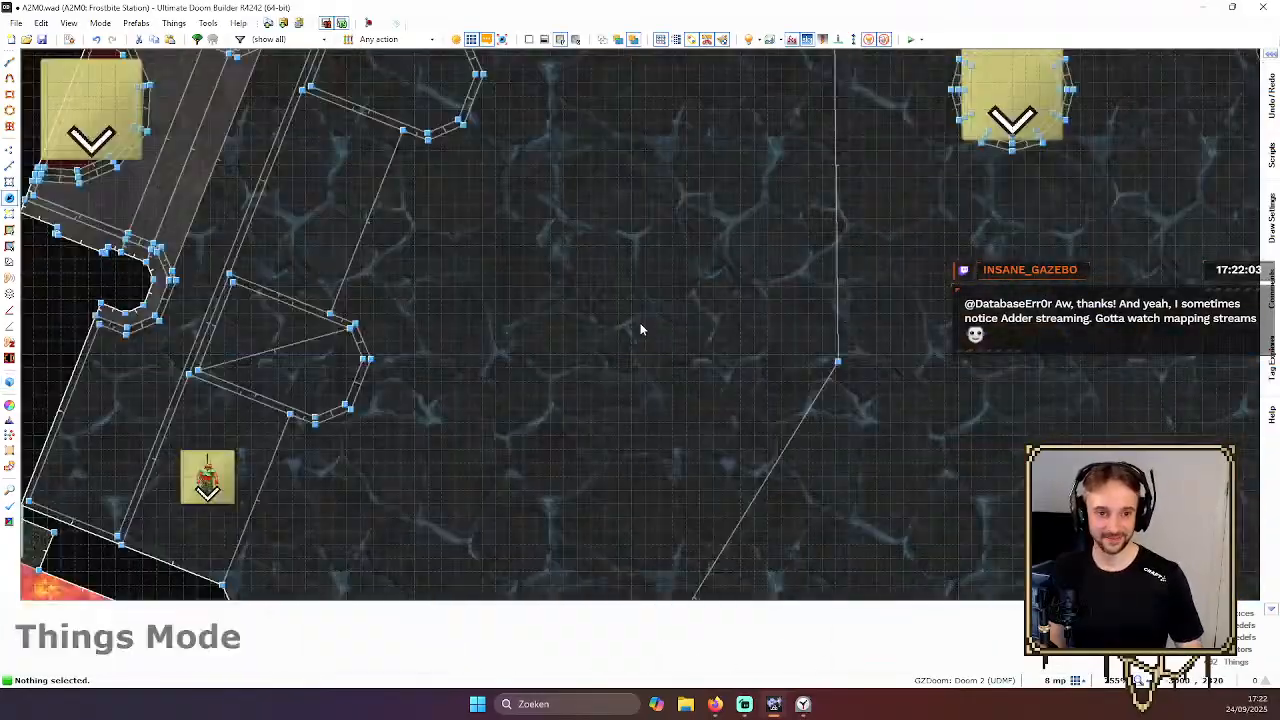
Add two Stimpacks along the building's northern front wall, one on the floor at each side of the blood basin niche
scroll(640, 325, down, 5)
scroll(583, 230, up, 5)
scroll(577, 257, down, 4)
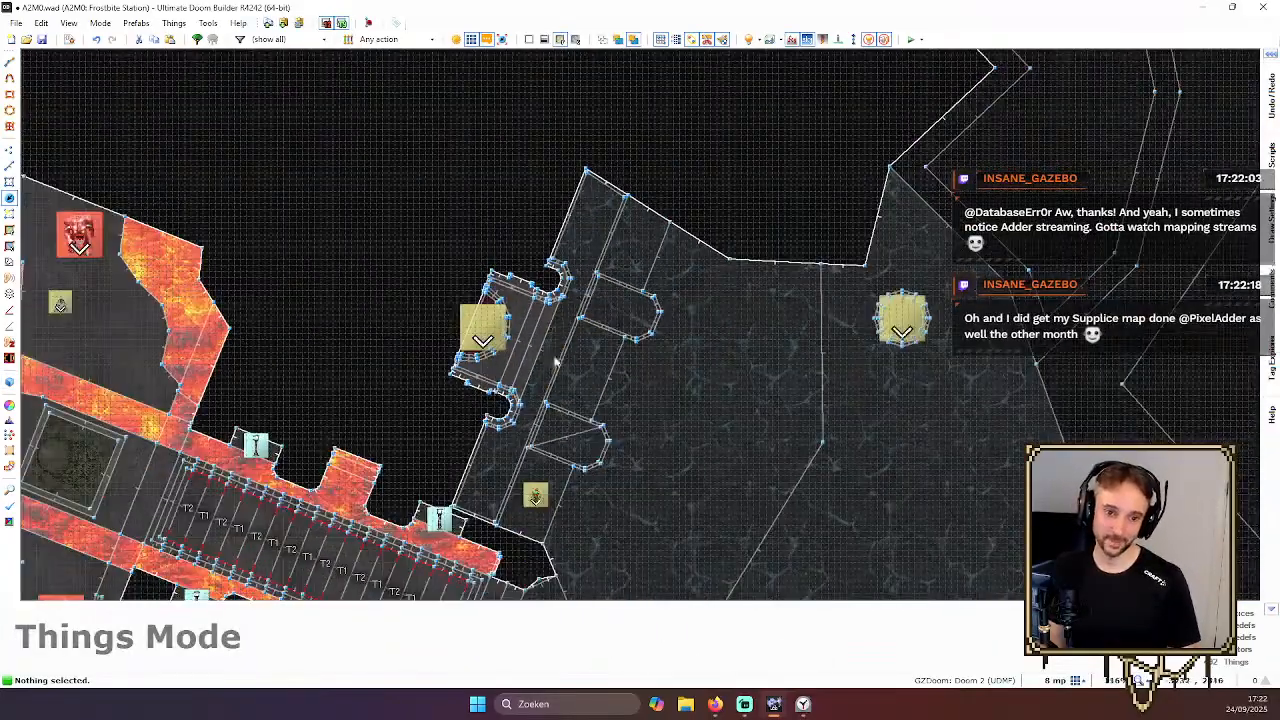
scroll(487, 470, up, 4)
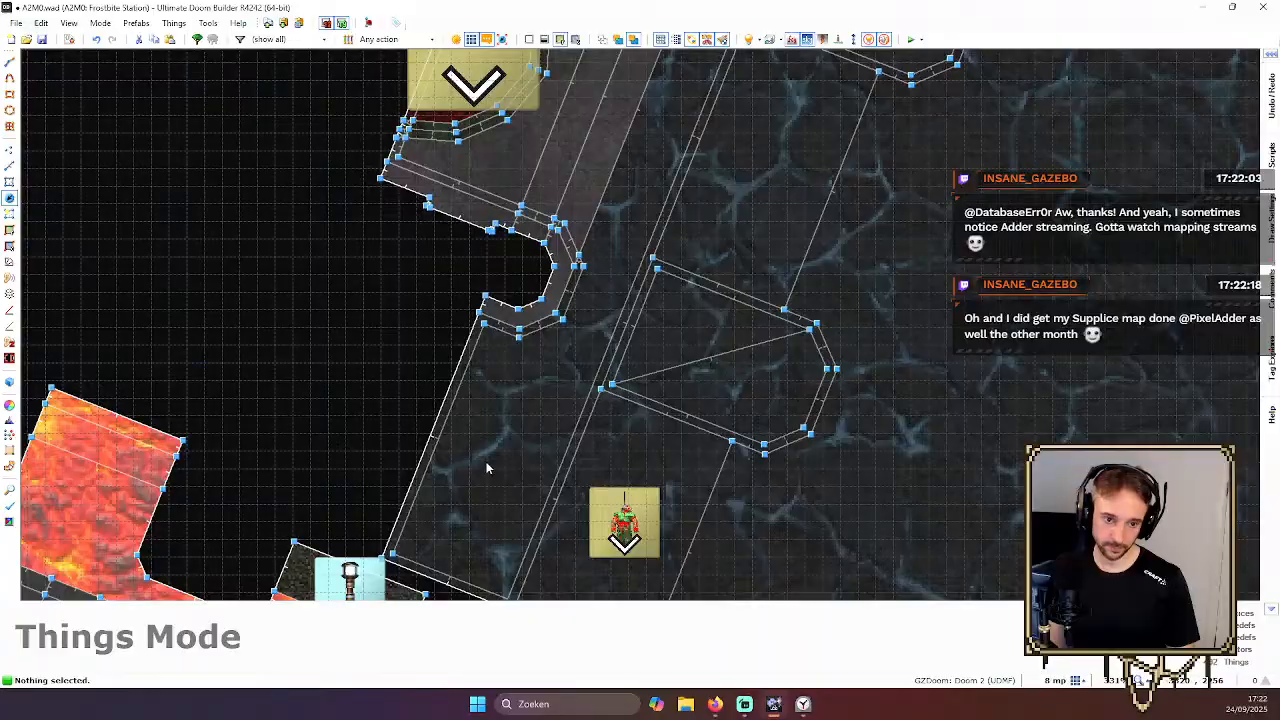
key(Insert)
scroll(461, 584, down, 4)
scroll(633, 186, up, 3)
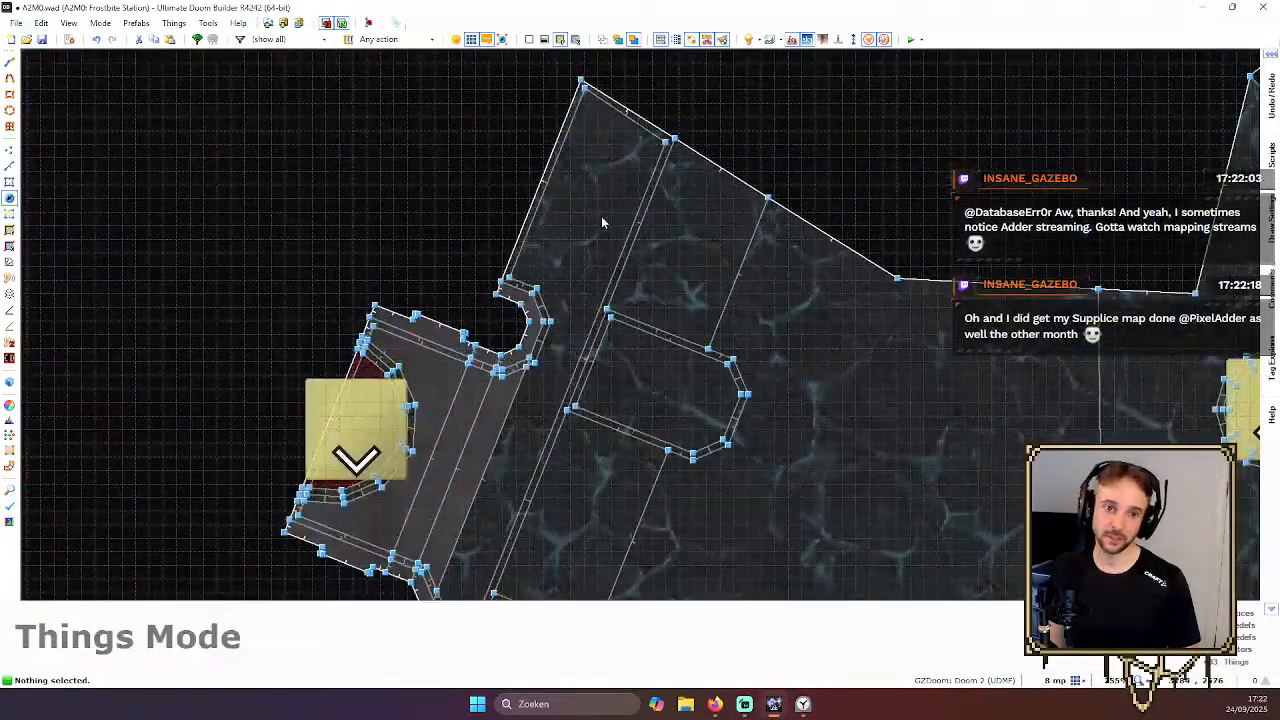
key(Insert)
Nudge the new stimpack south of the northern blood basin niche slightly up along the wall
scroll(561, 274, down, 5)
scroll(477, 459, up, 3)
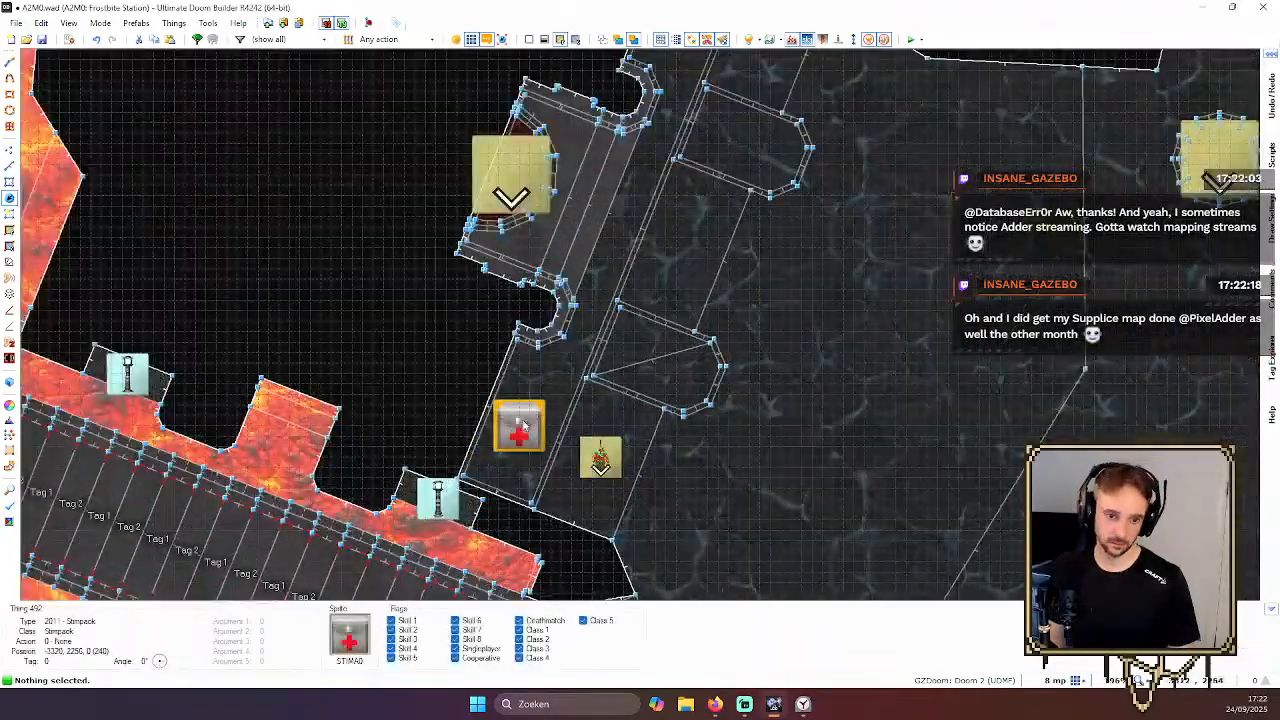
mouse_move(520, 428)
right_down()
mouse_move(533, 415)
mouse_move(522, 417)
right_up()
scroll(560, 388, down, 1)
scroll(561, 391, down, 3)
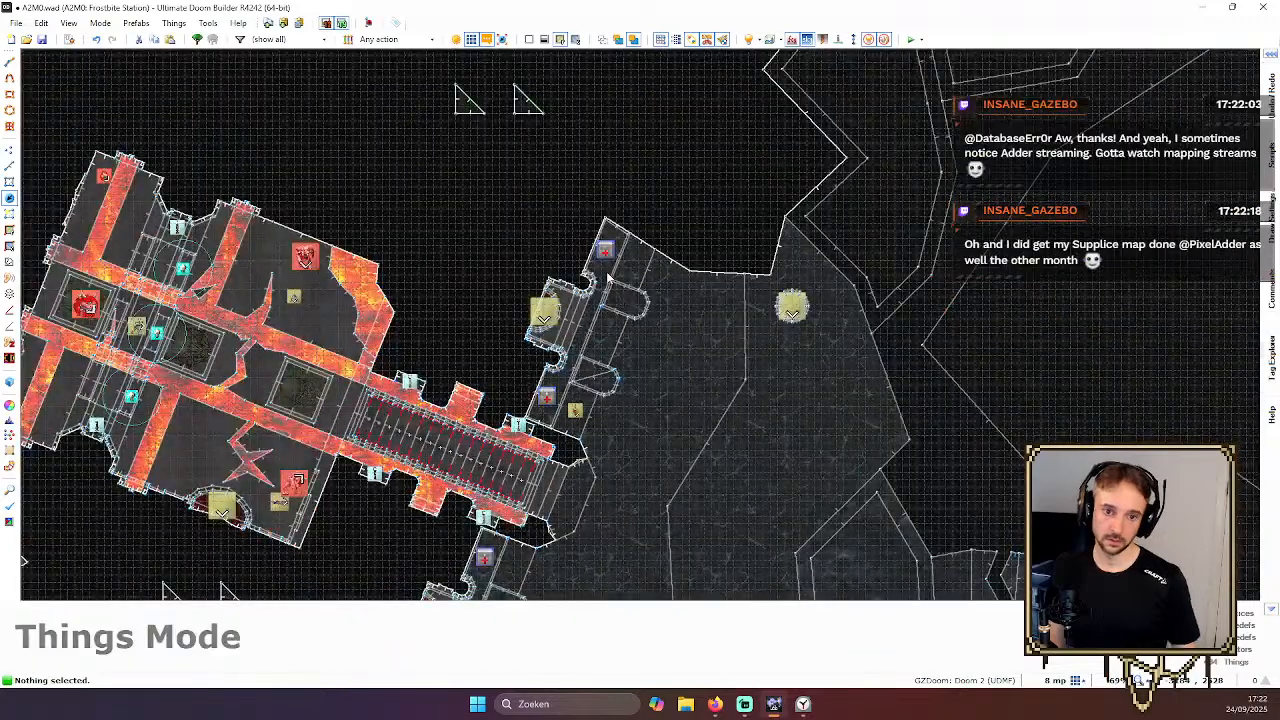
Check the new stimpacks in 3D and move the northernmost one 8 map units down, away from the corner
key(q)
key(s)
key(w)
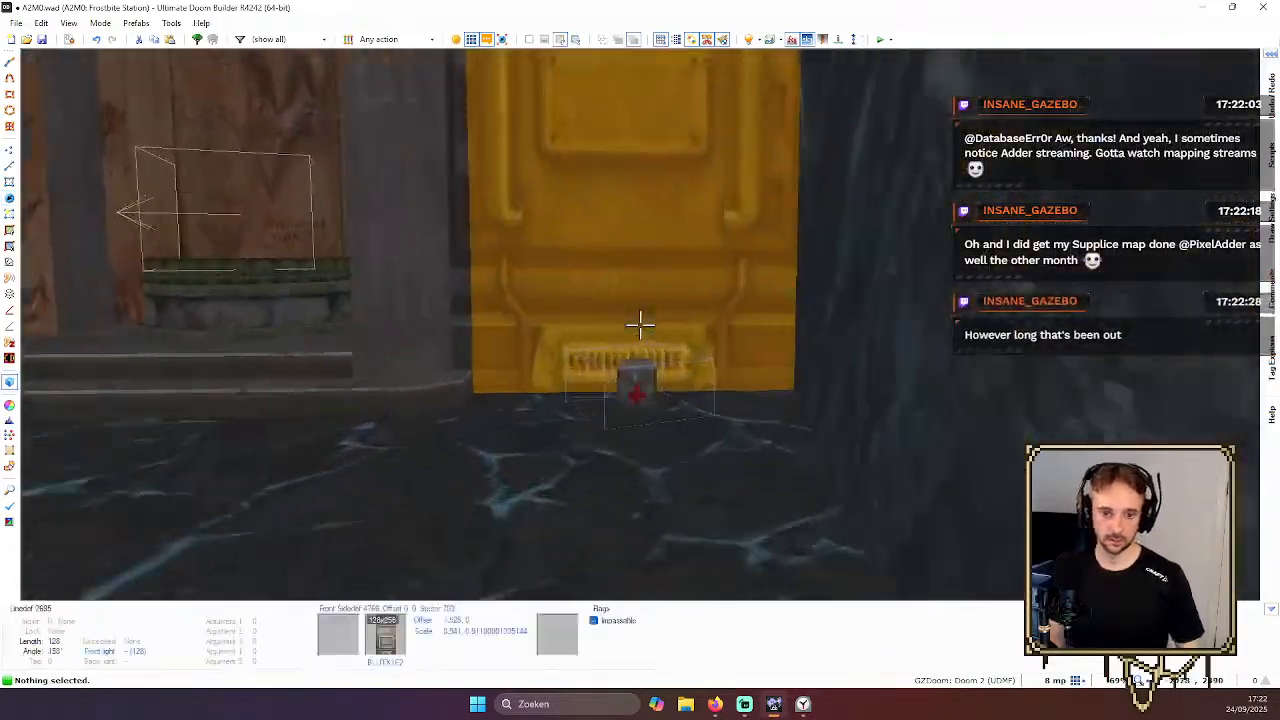
key(q)
scroll(588, 288, up, 3)
scroll(588, 288, up, 3)
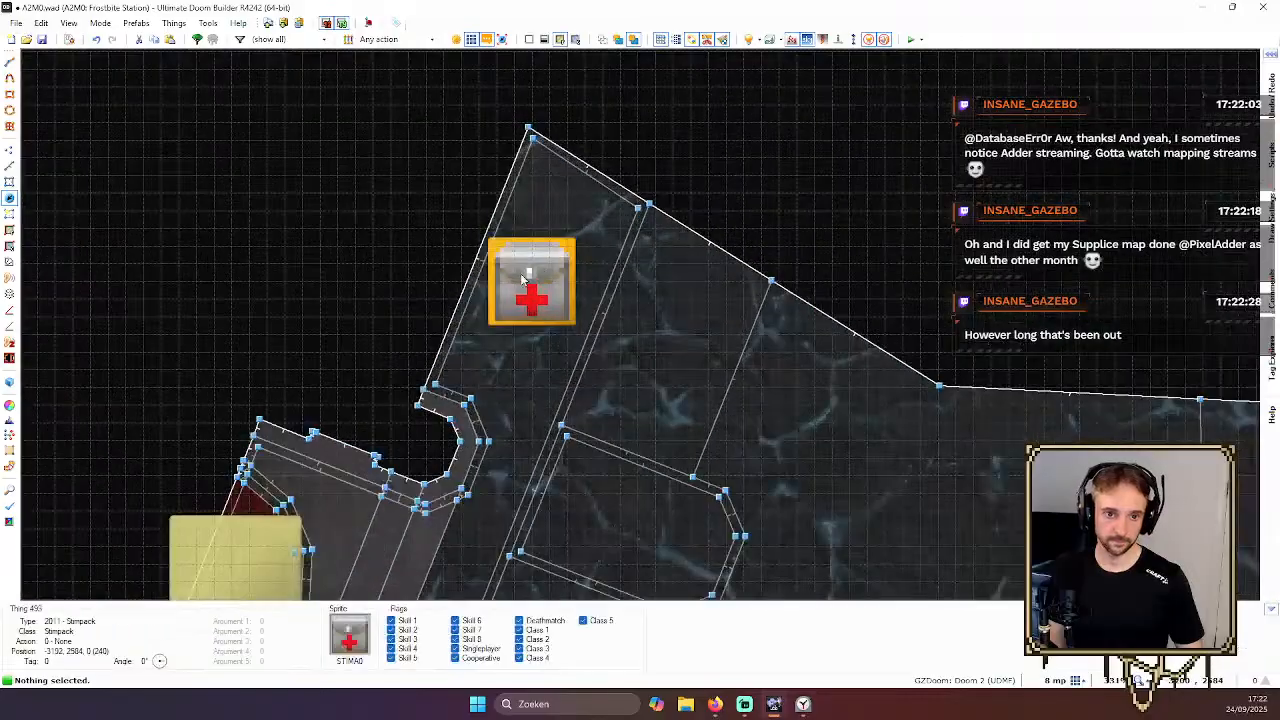
right_drag(526, 282, 521, 300)
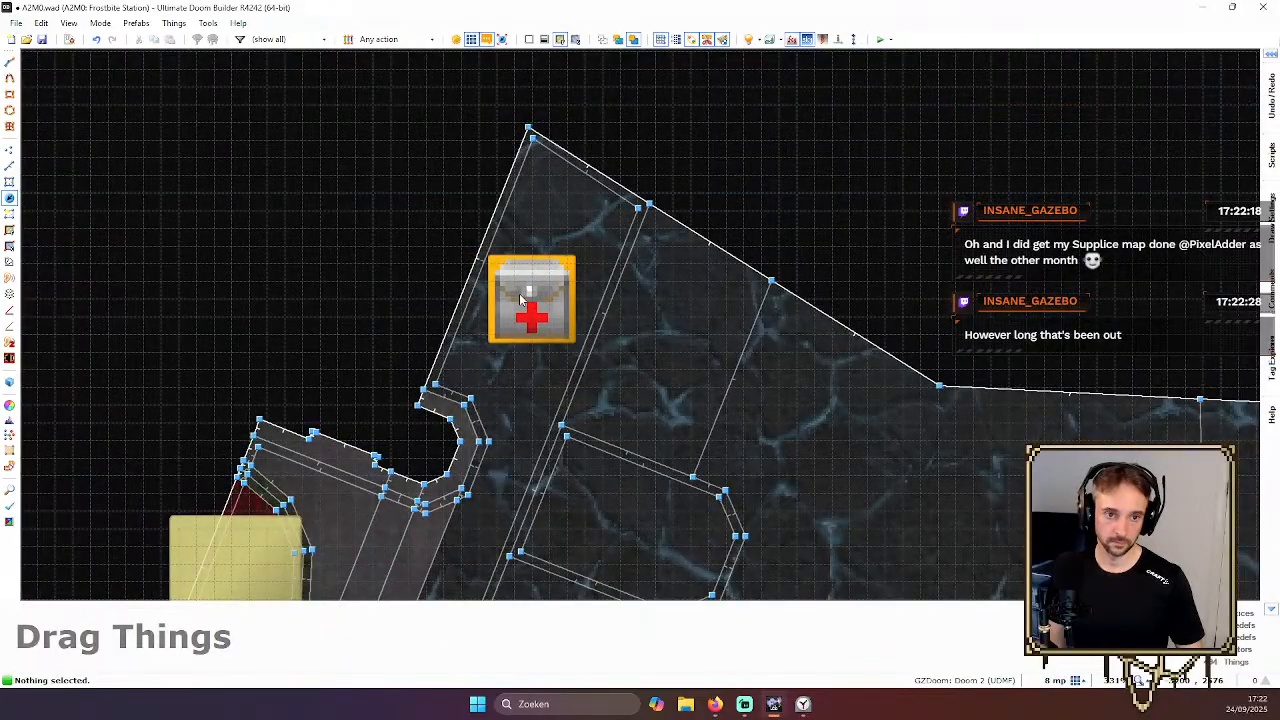
Examine the stimpacks beside both blood basin niches and the whole building front in 3D, up close and from across the courtyard
key(q)
key(s)
key(w)
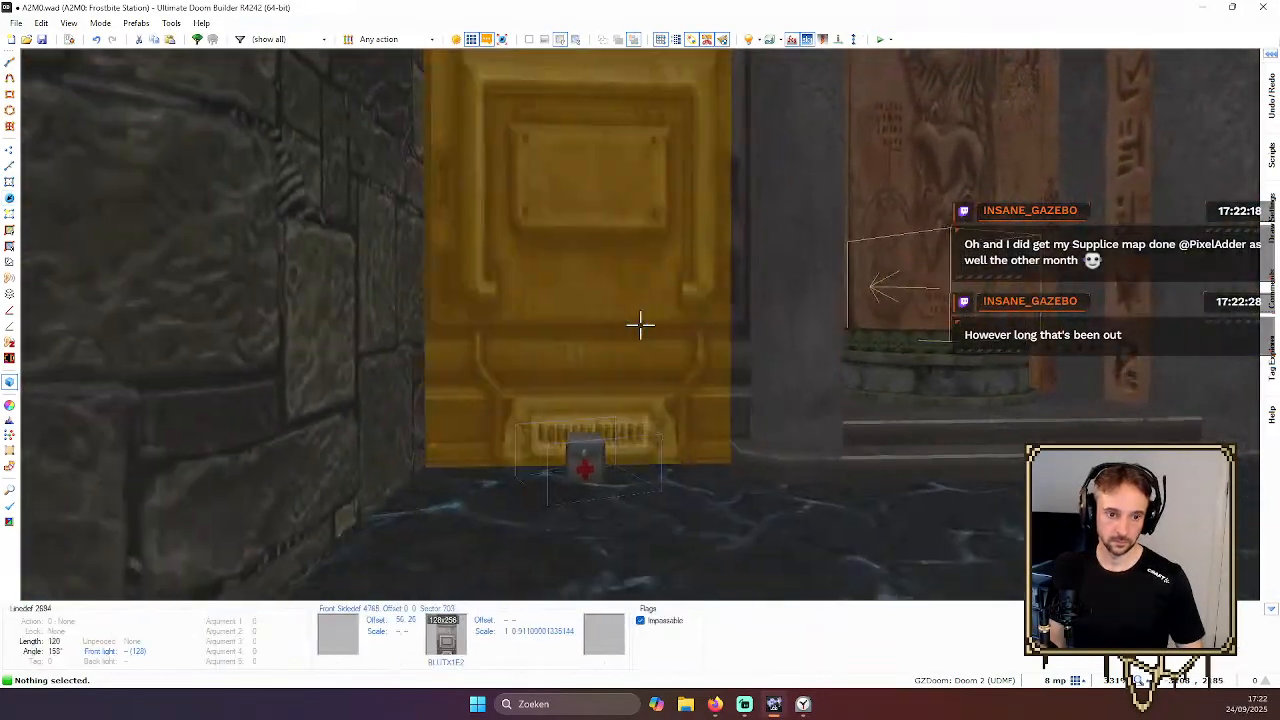
key(w)
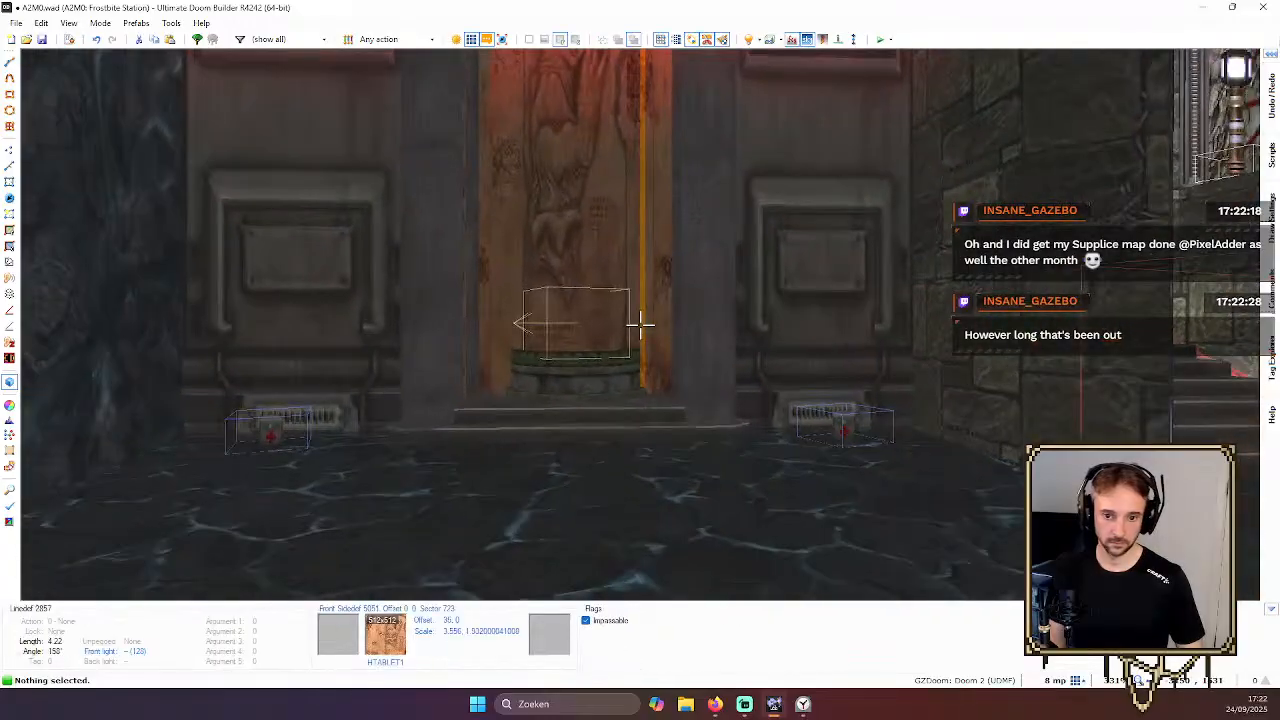
key(s)
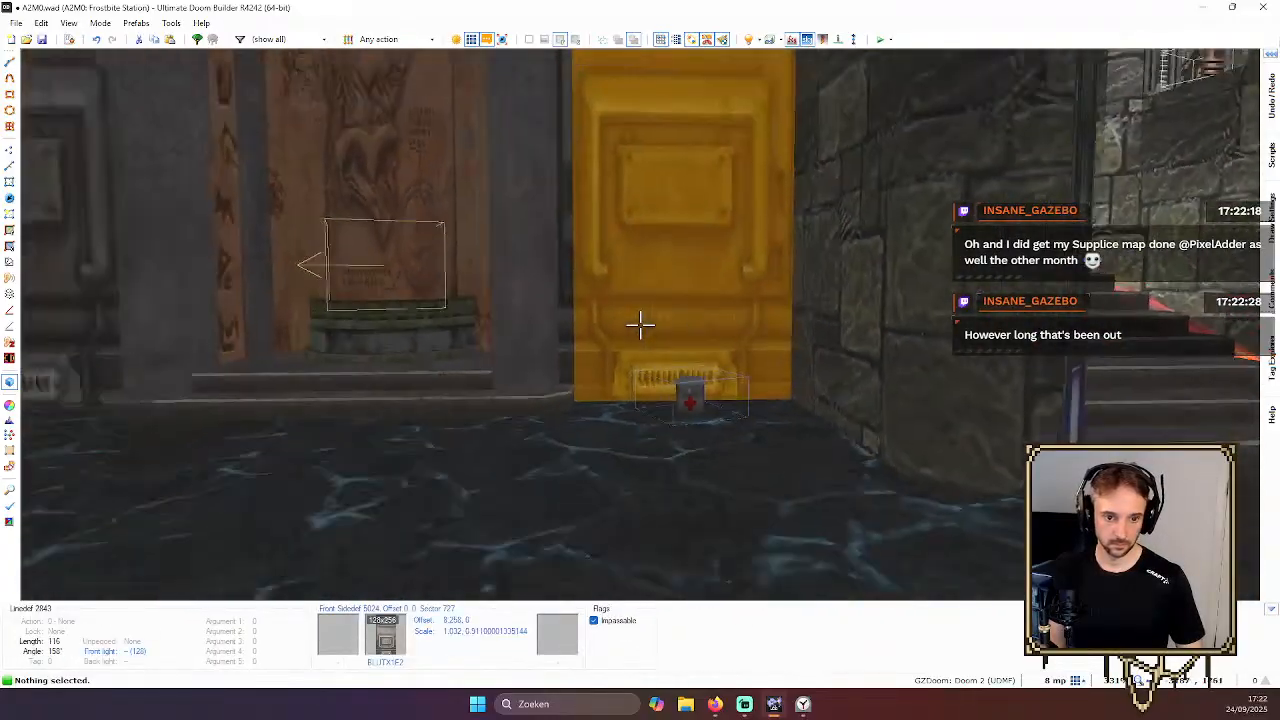
key(a)
key(w)
key(s)
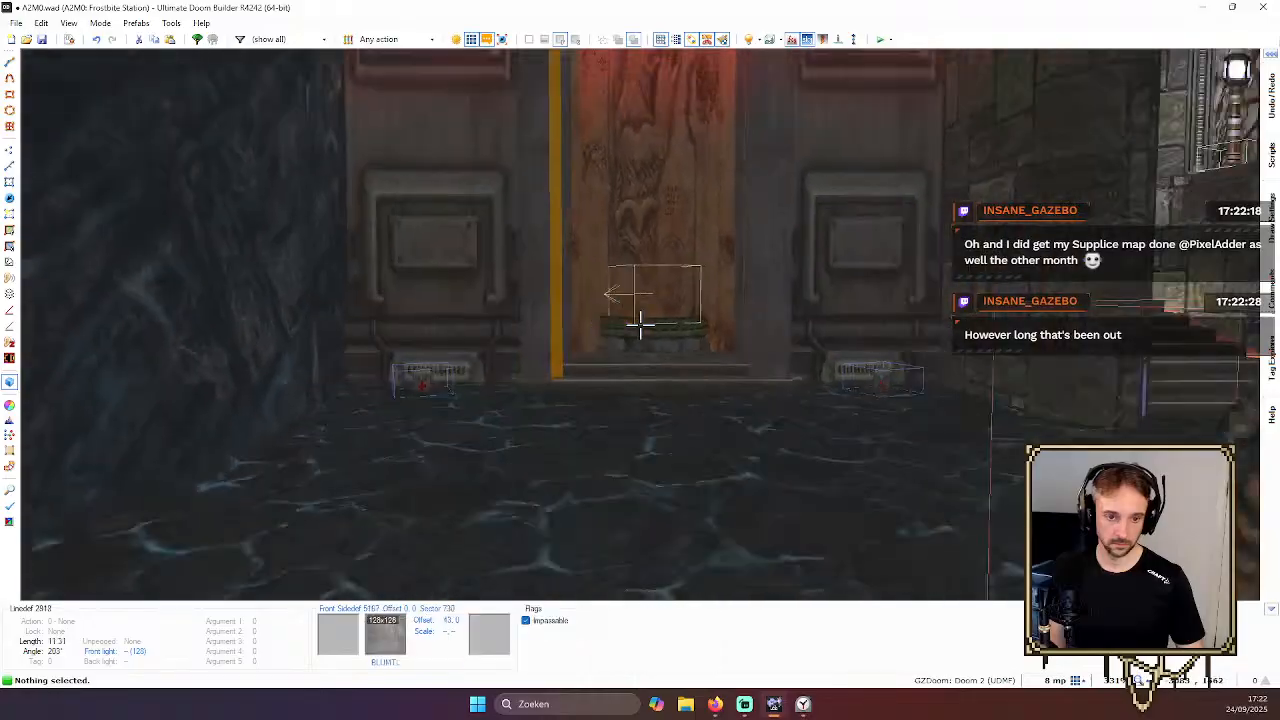
key(d)
key(w)
key(s)
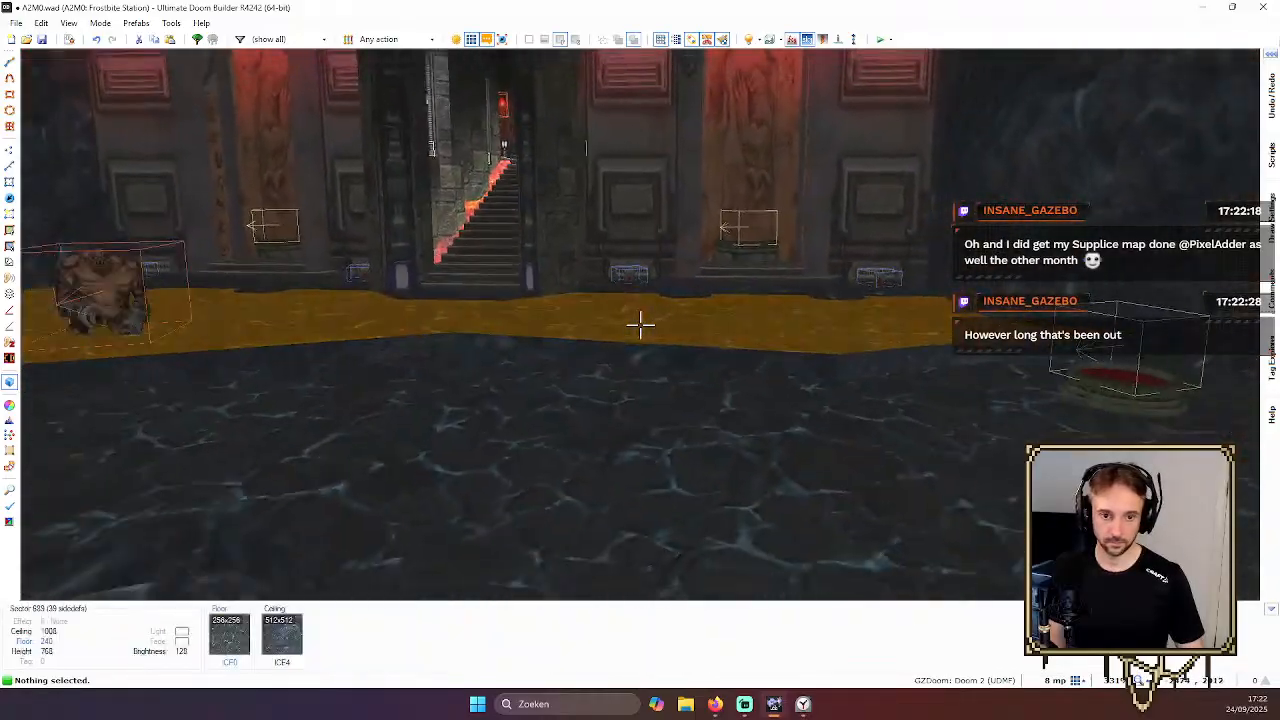
key(w)
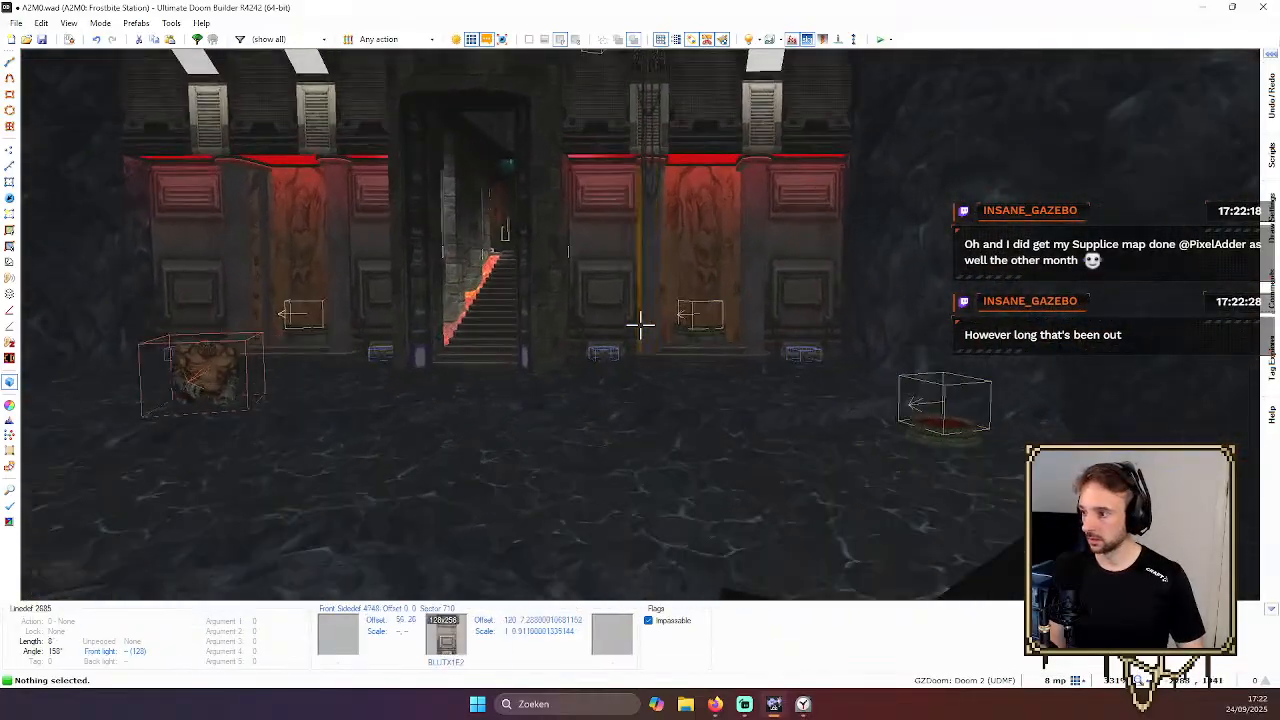
Return to the 2D map view and save the map with its new stimpacks
key(q)
key(ctrl+s)
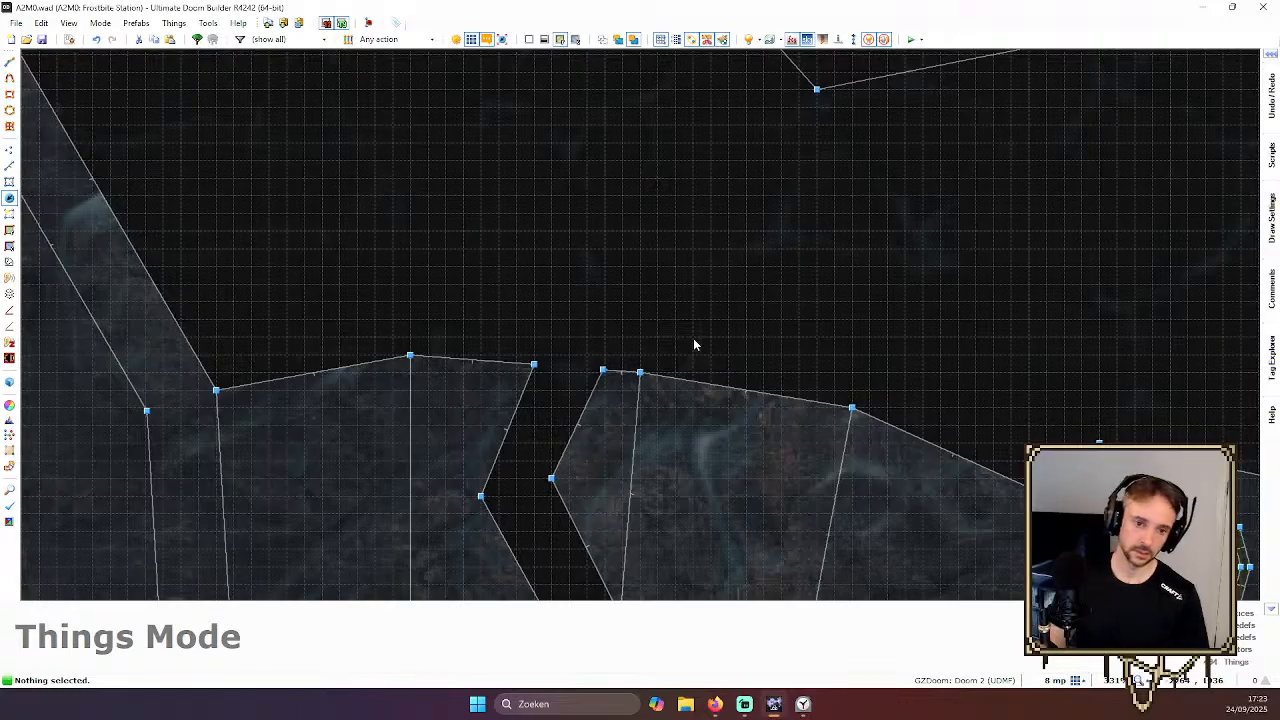
scroll(693, 343, down, 5)
key(ctrl+s)
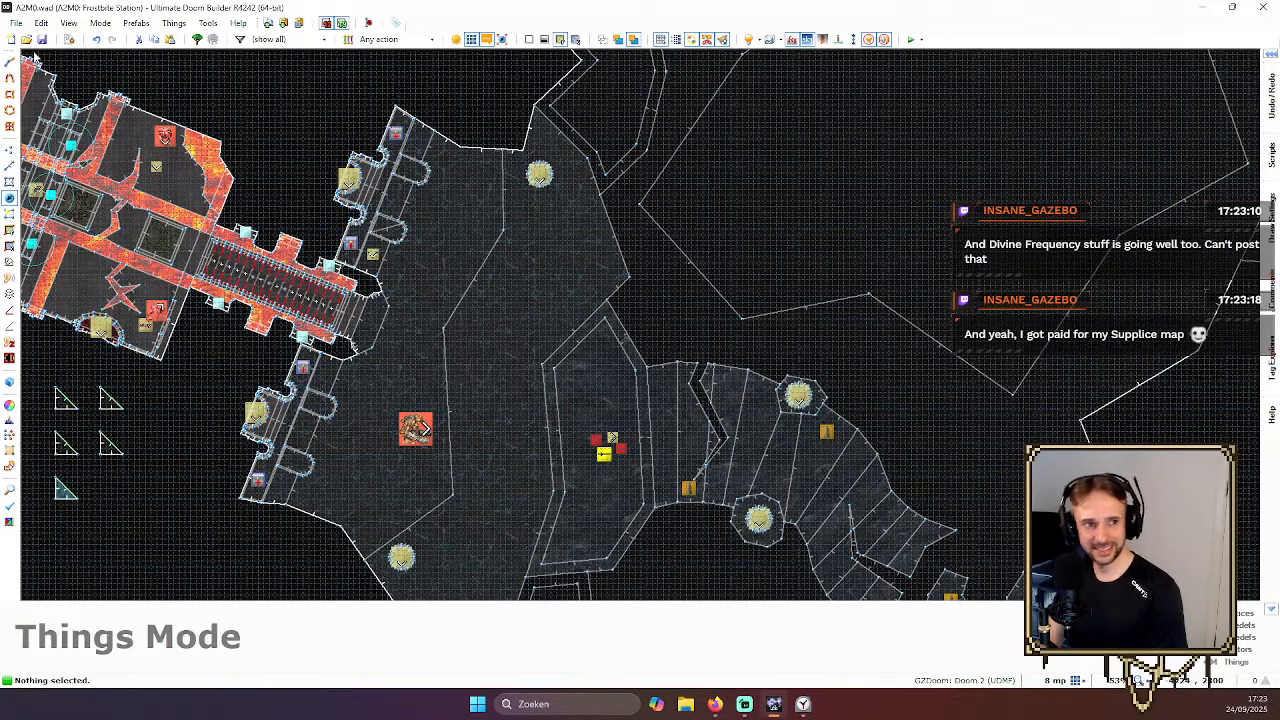
key(ctrl+s)
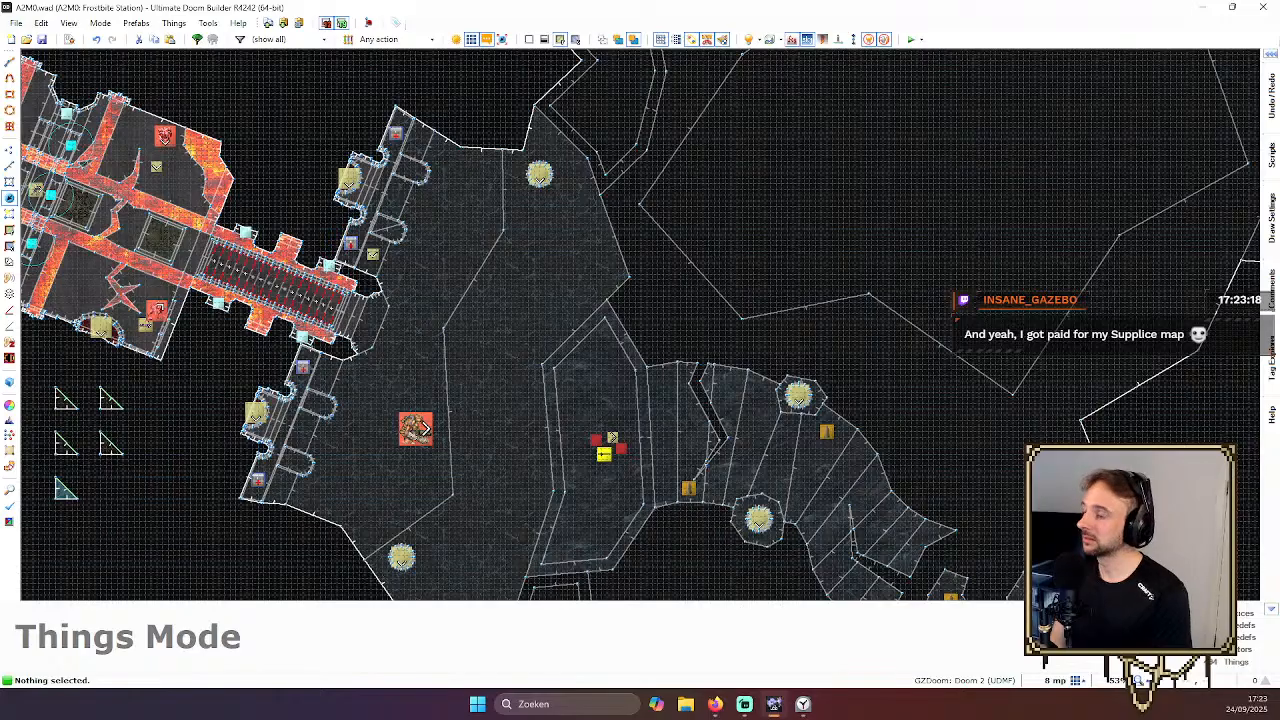
key(alt+Tab)
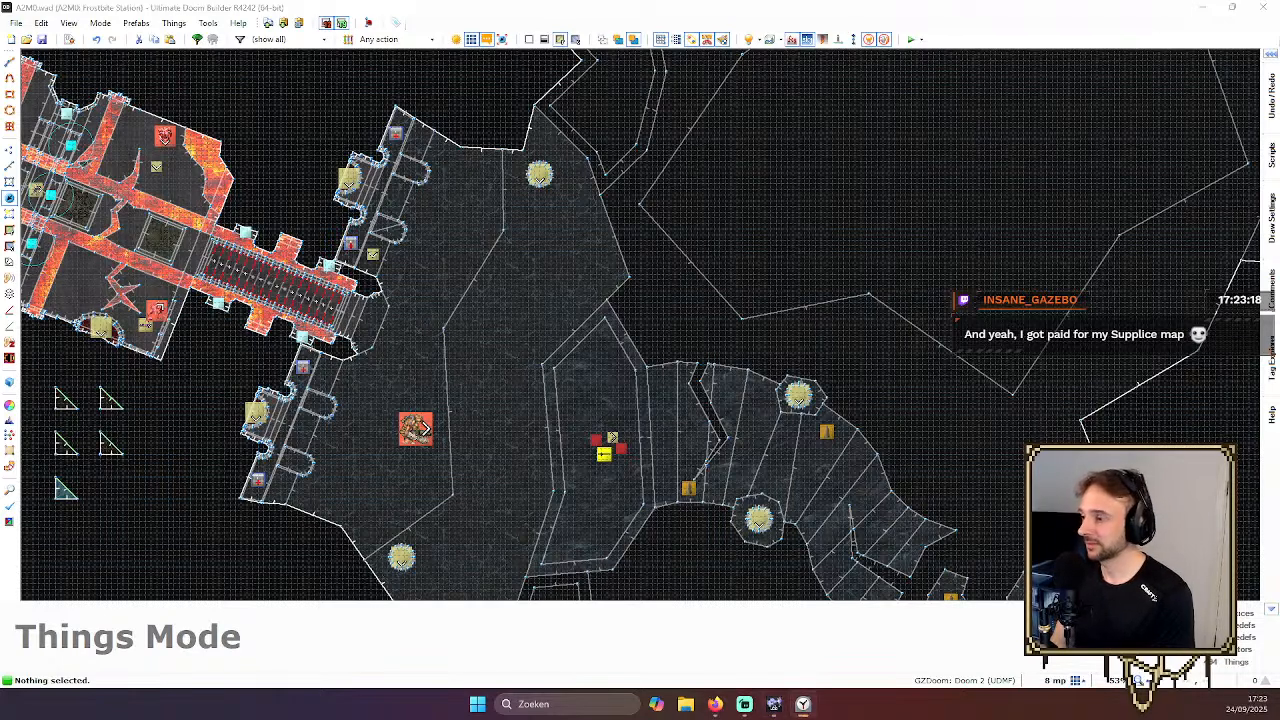
key(alt+Tab)
scroll(528, 331, up, 1)
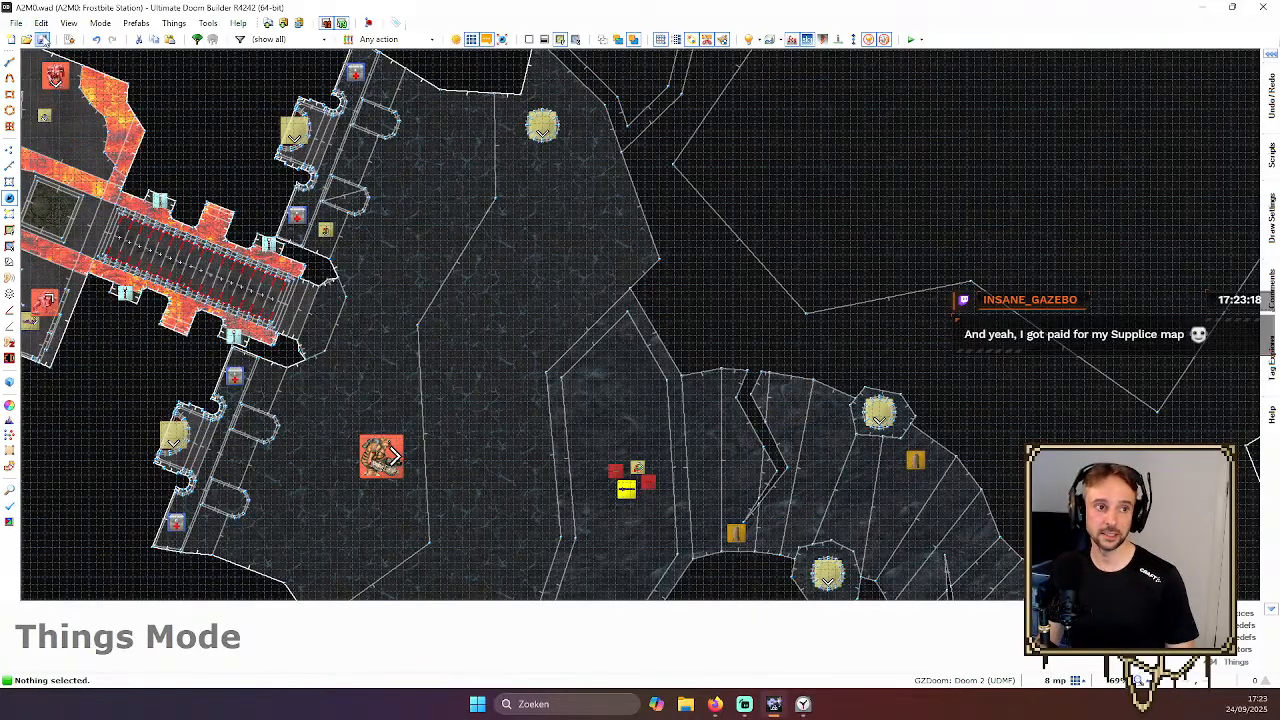
click(42, 39)
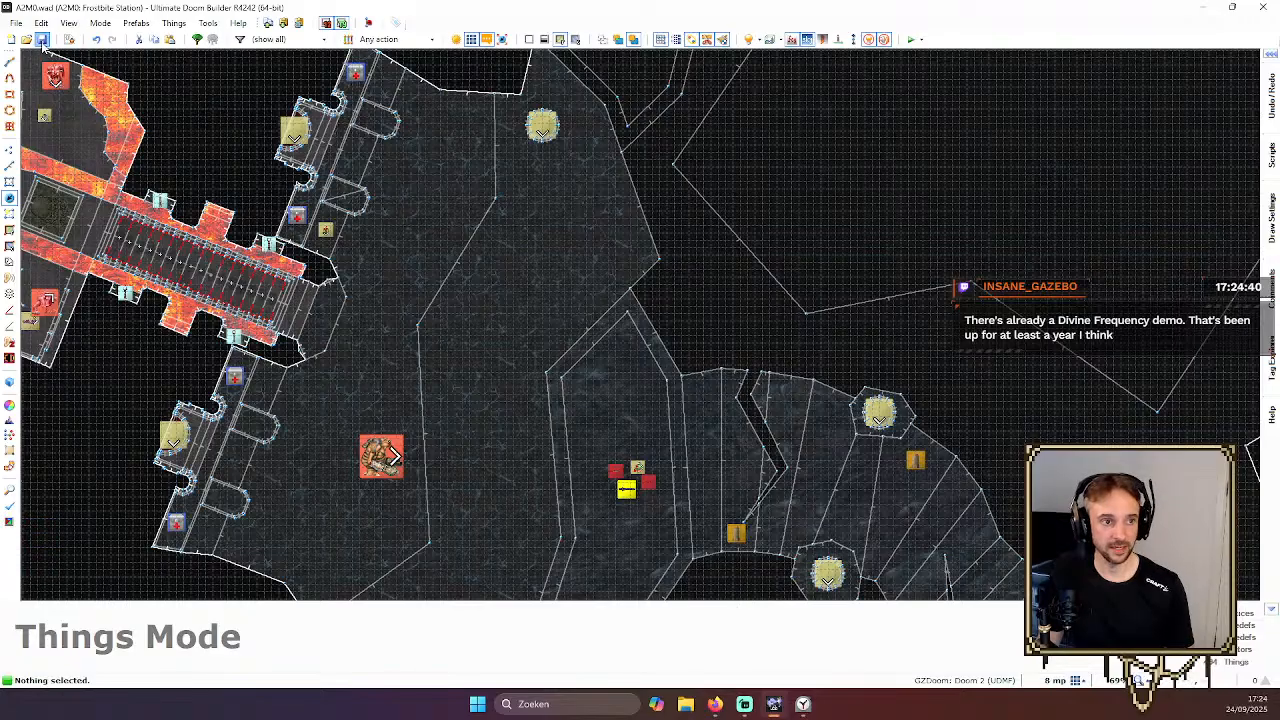
click(41, 39)
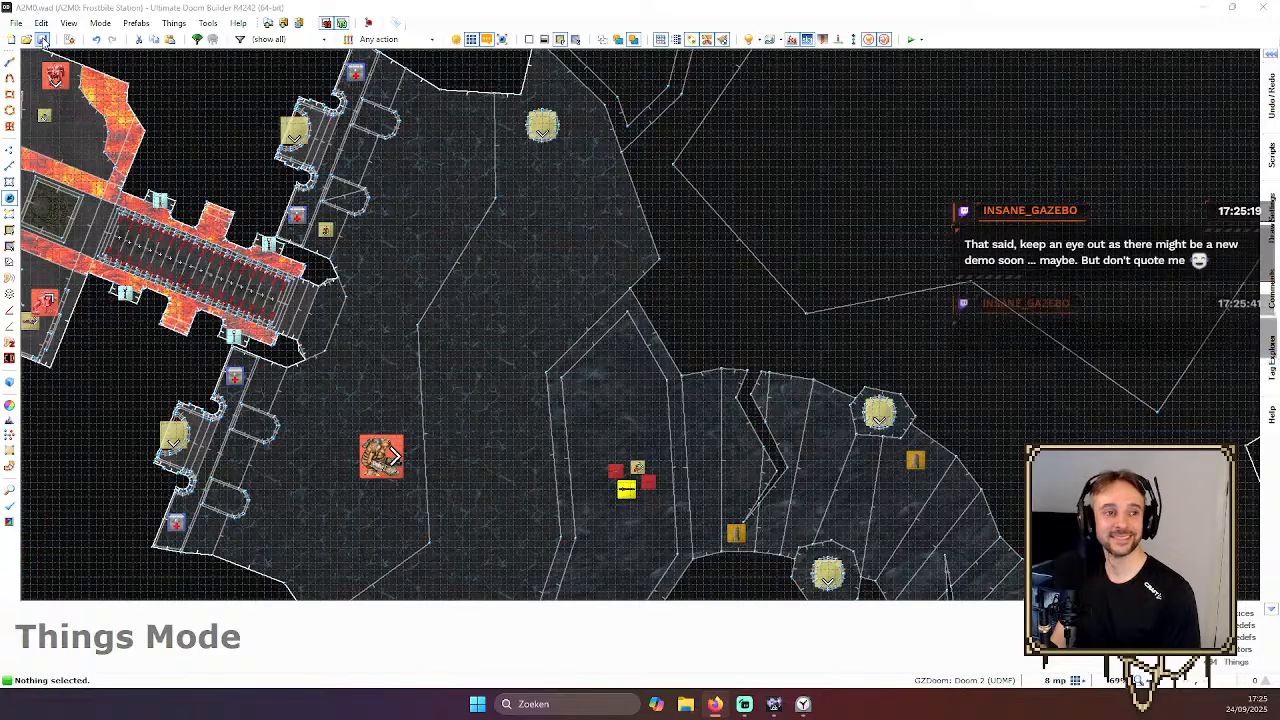
mouse_move(1270, 95)
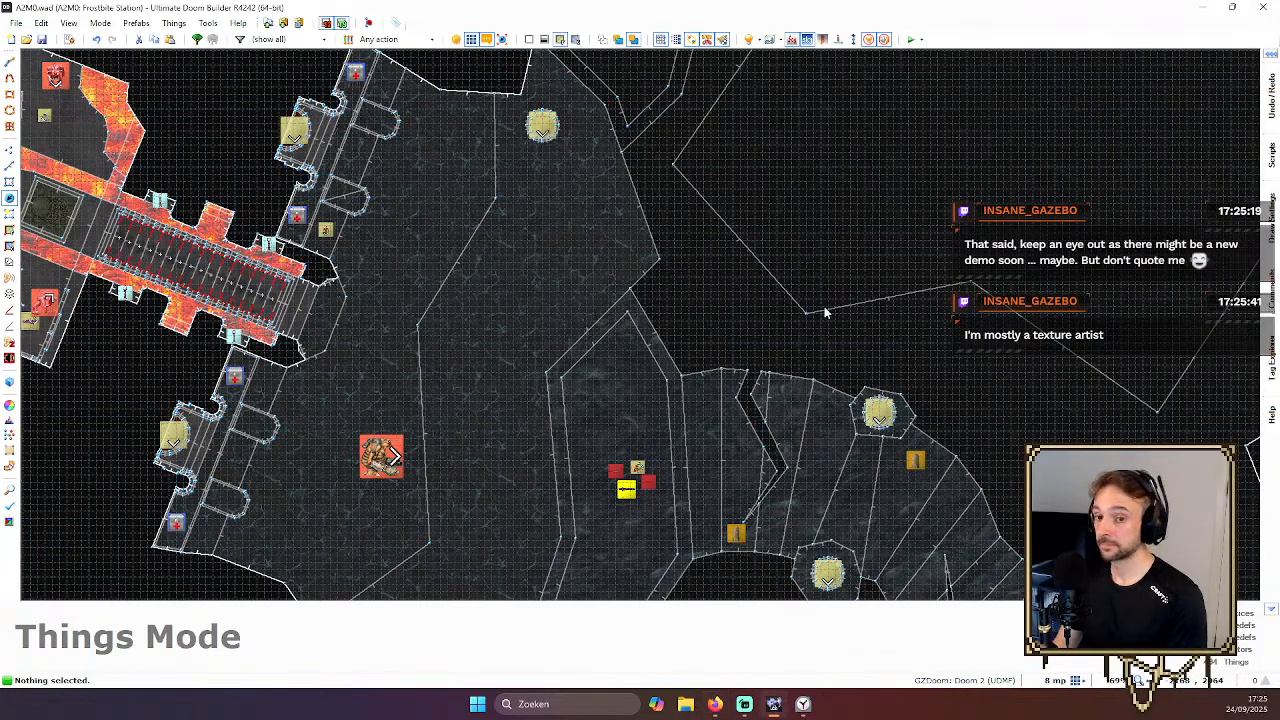
scroll(828, 312, down, 4)
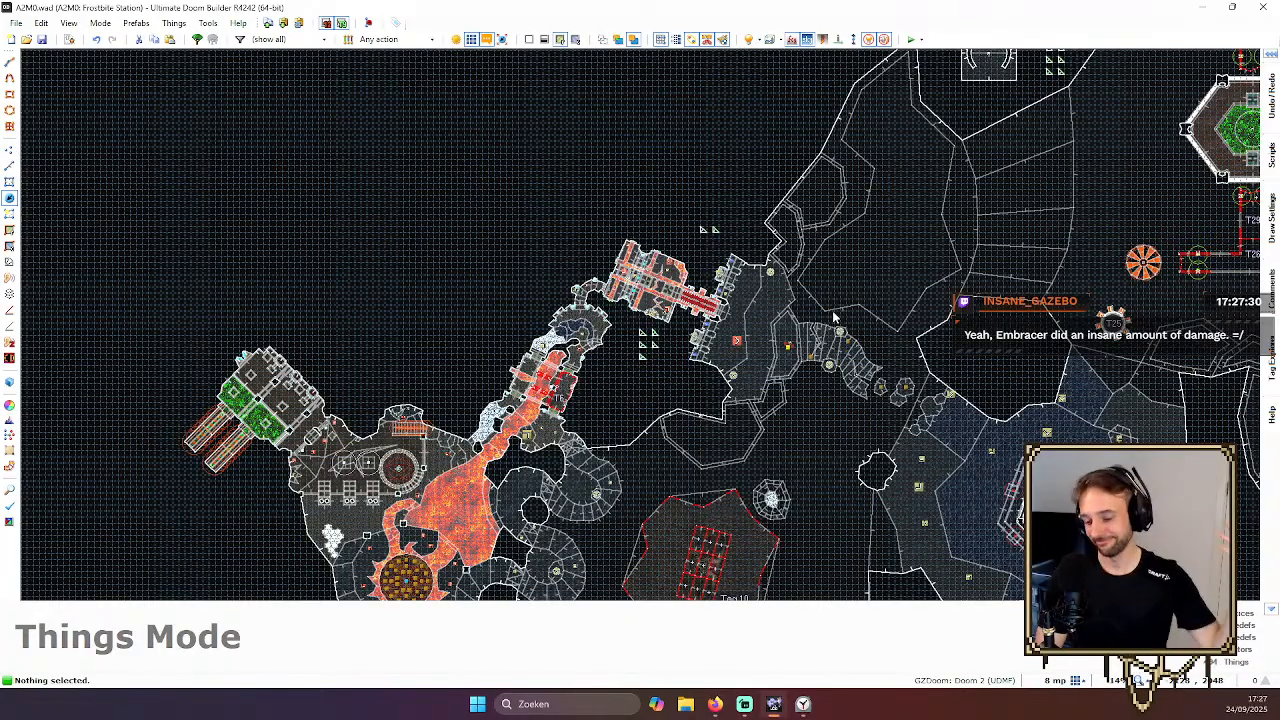
click(41, 39)
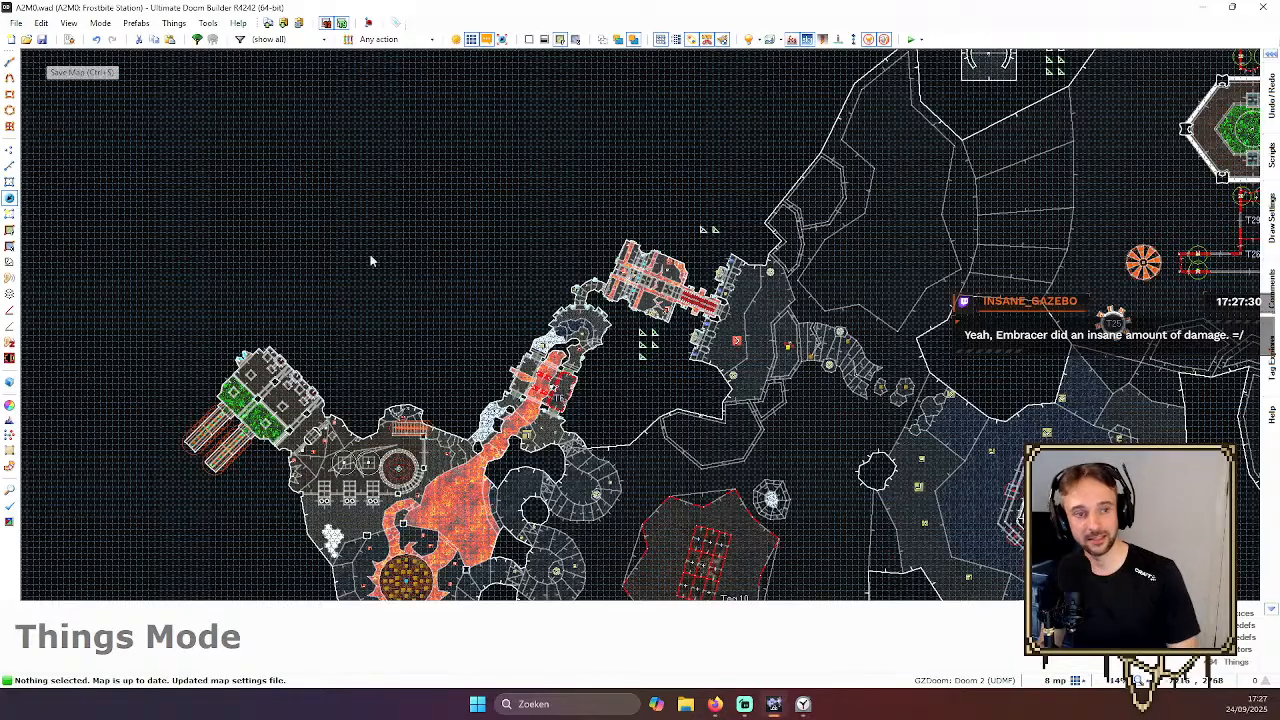
scroll(633, 340, up, 1)
scroll(660, 330, down, 3)
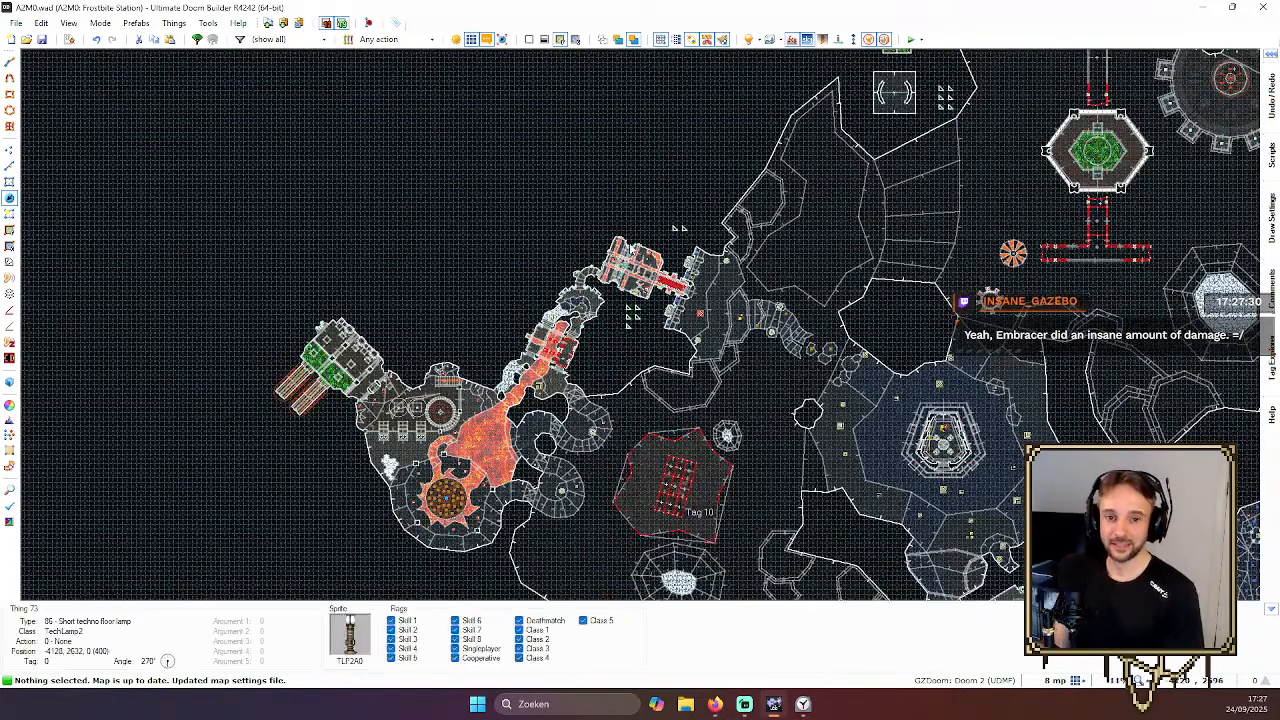
scroll(700, 325, up, 2)
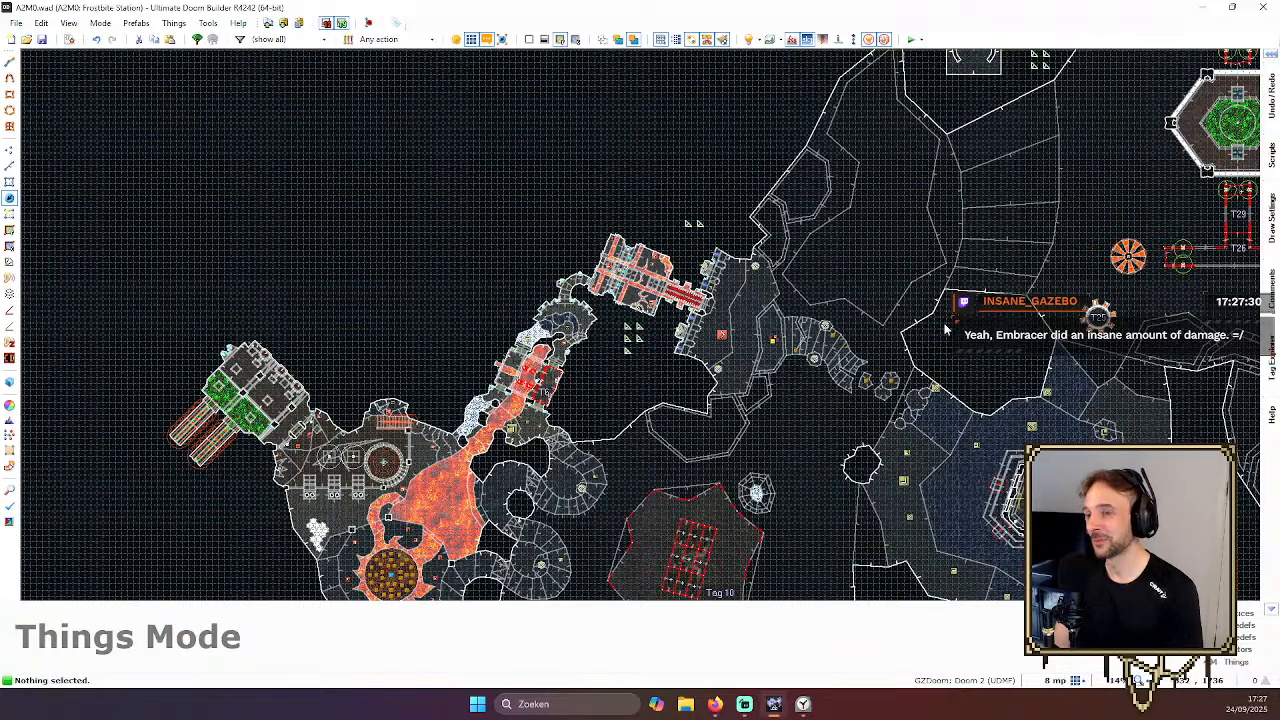
click(40, 39)
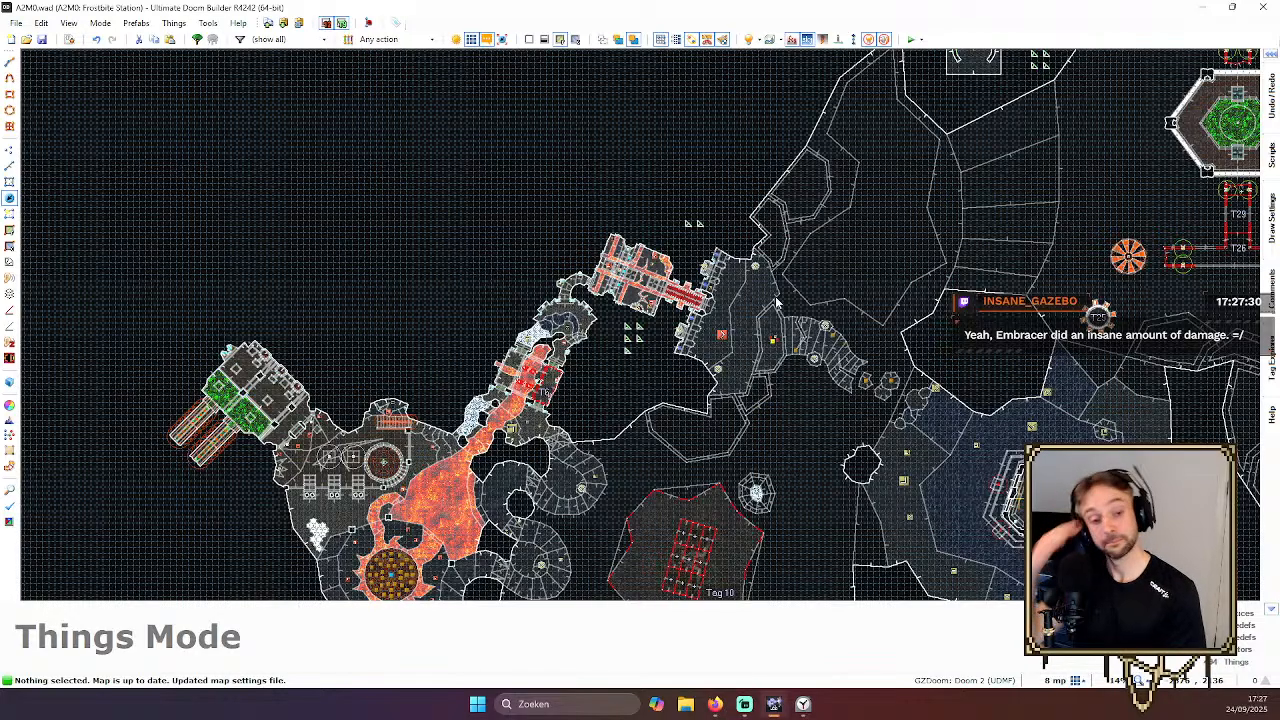
scroll(643, 303, down, 3)
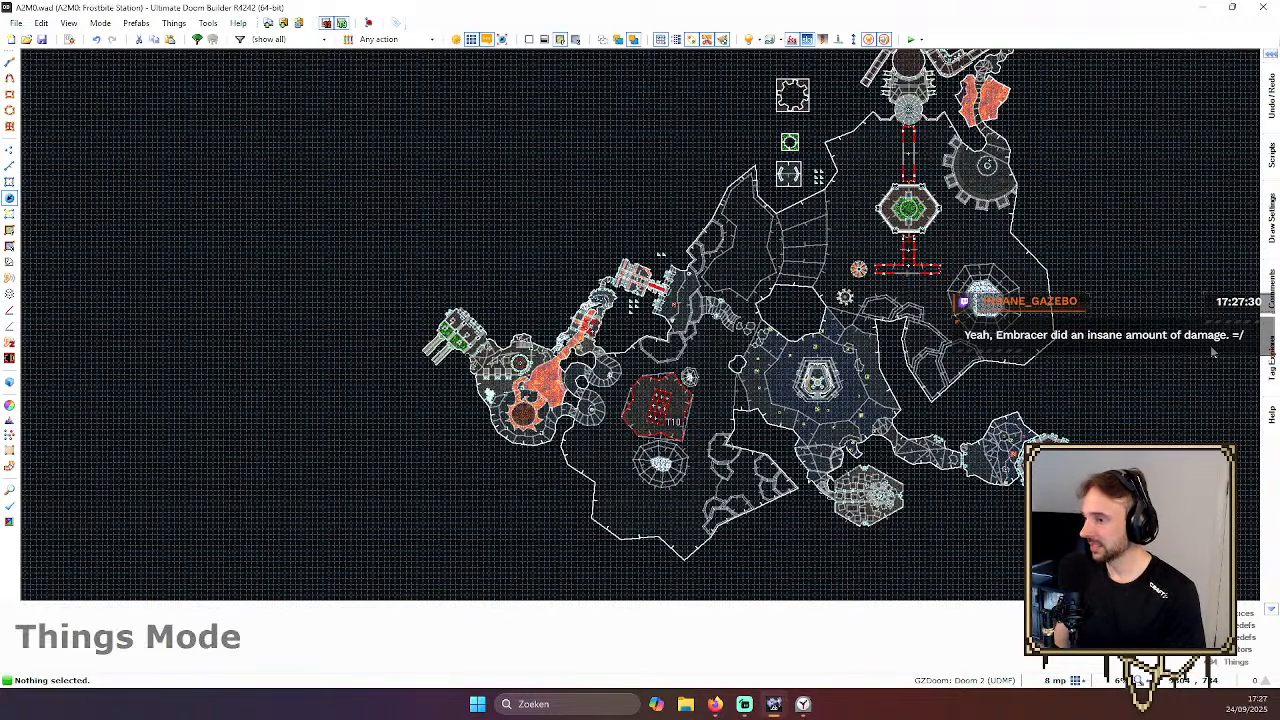
mouse_move(1265, 350)
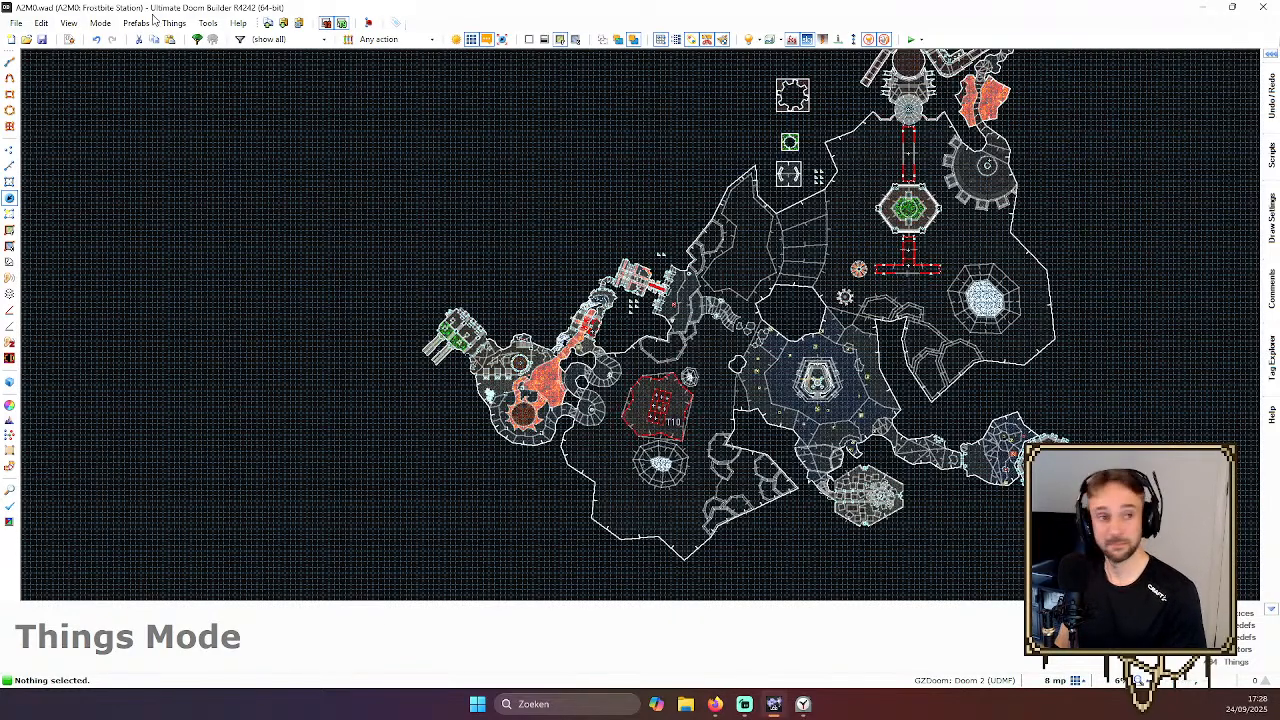
click(42, 39)
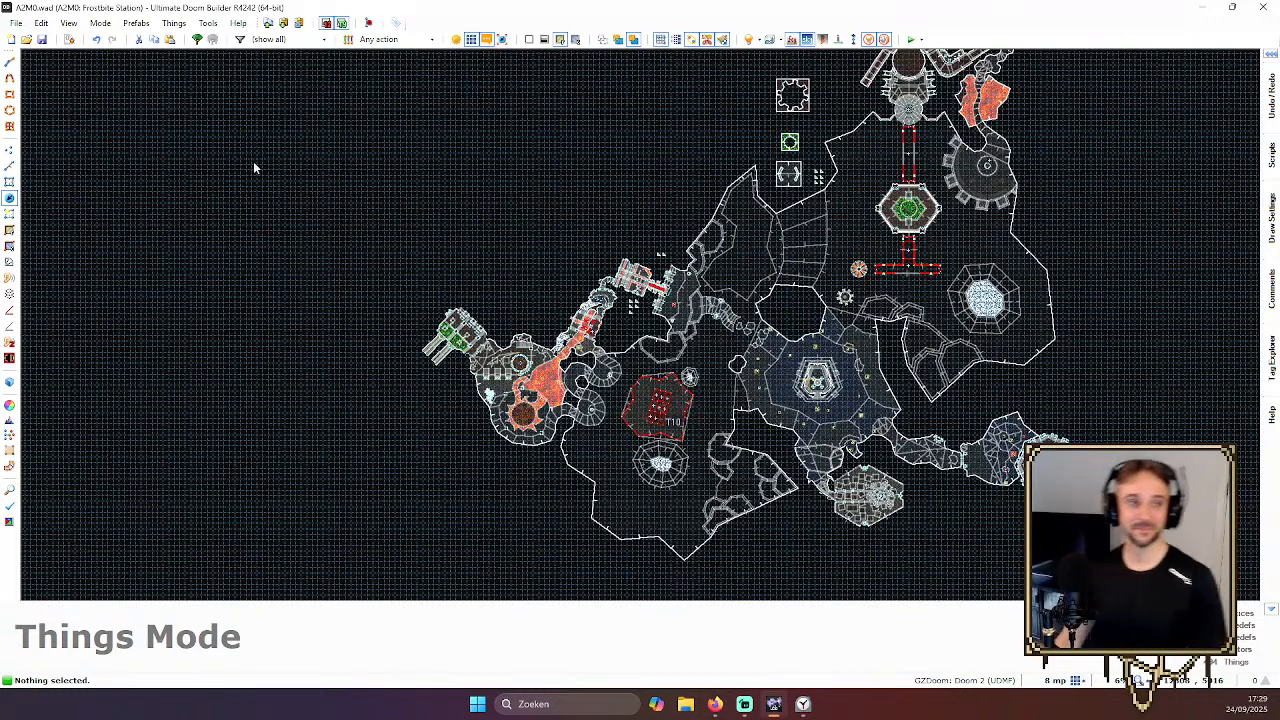
click(41, 39)
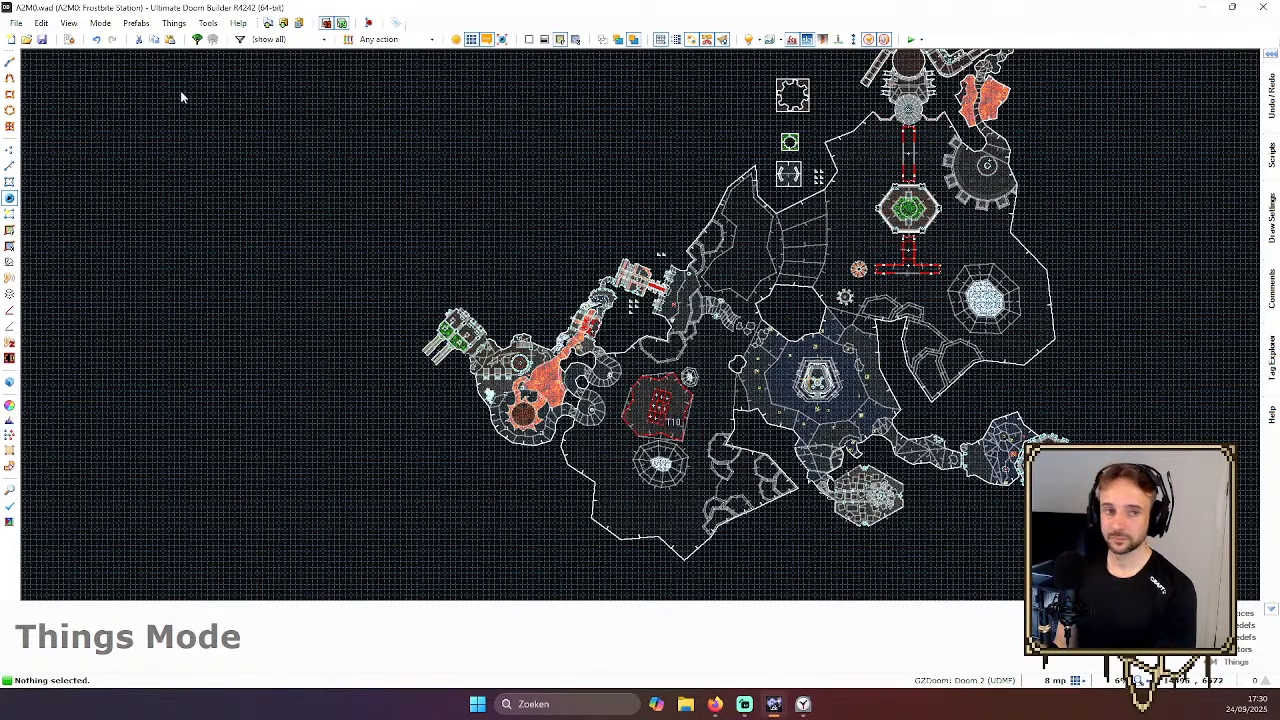
click(41, 40)
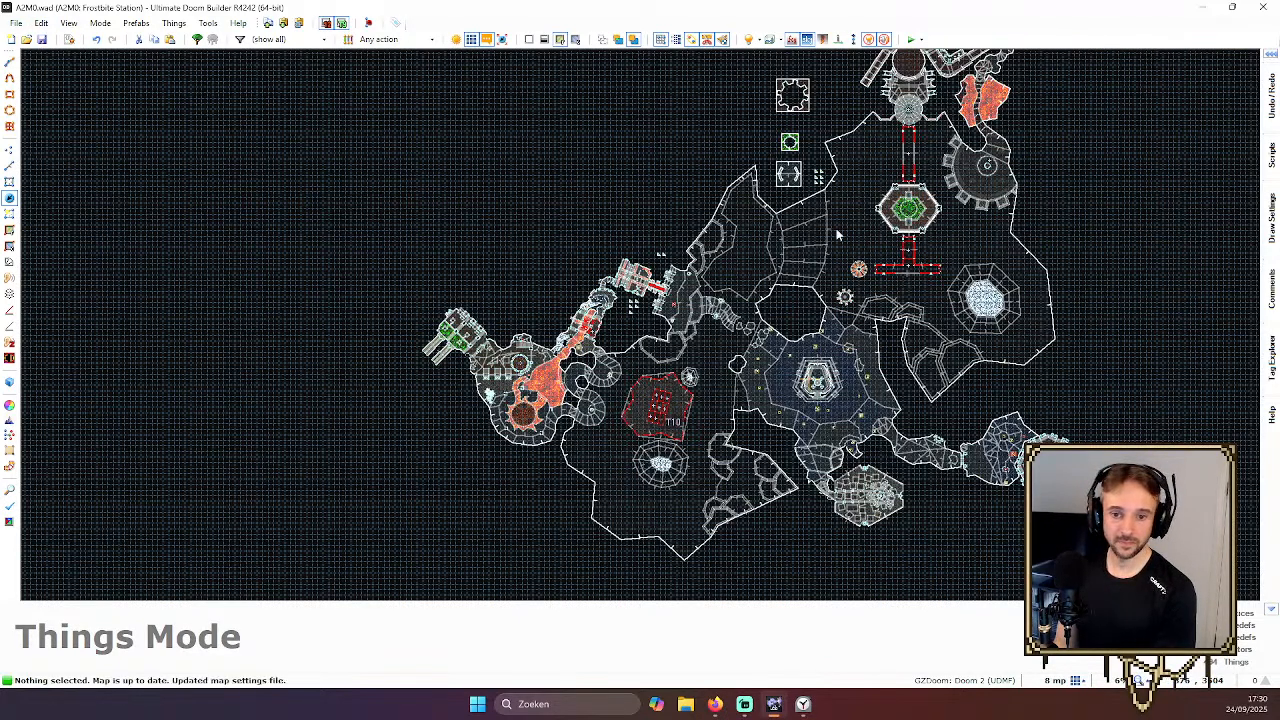
scroll(985, 237, up, 3)
scroll(985, 237, up, 3)
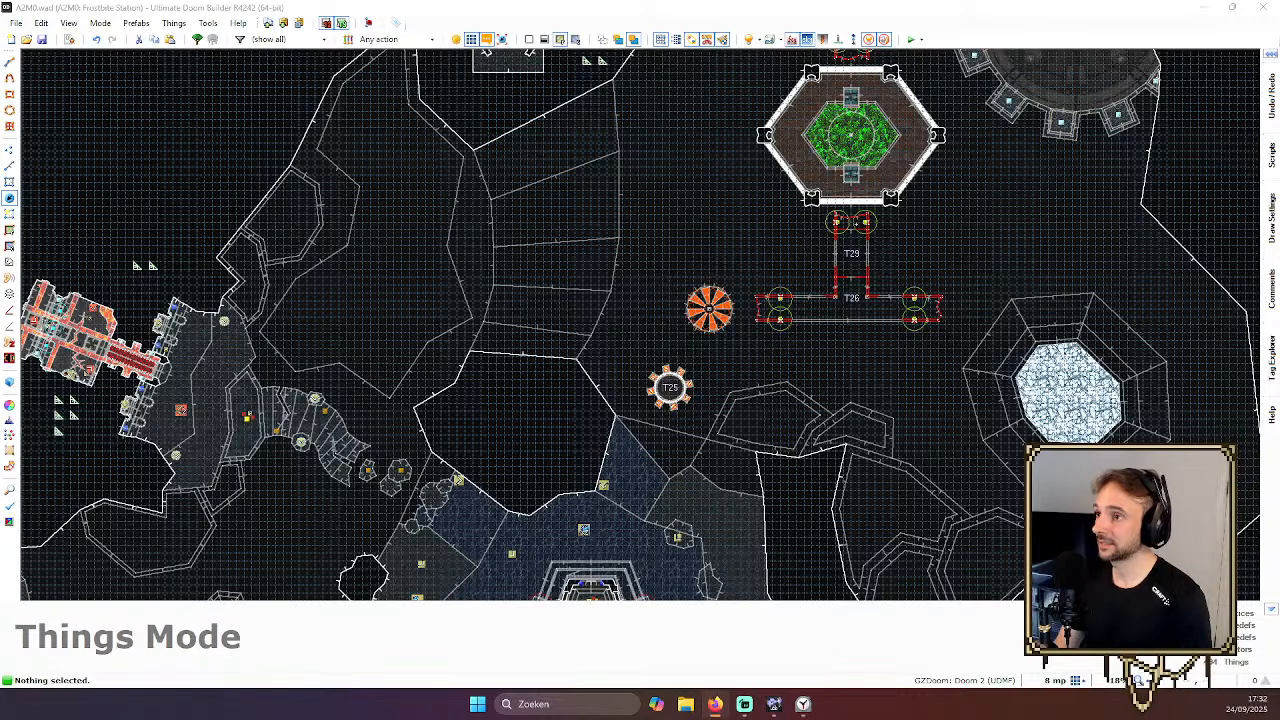
Switch to the Firefox window with the Shraud video post on X and move it toward the middle of the desktop
key(alt+Tab)
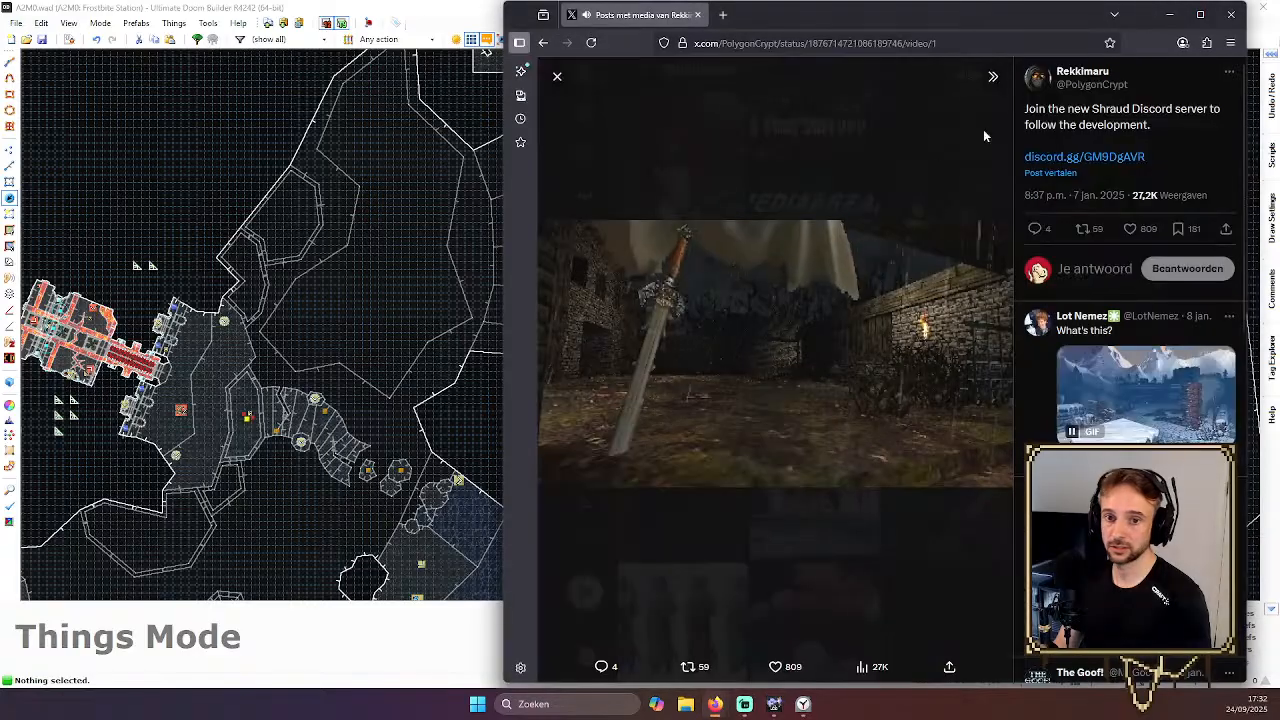
drag(954, 19, 801, 42)
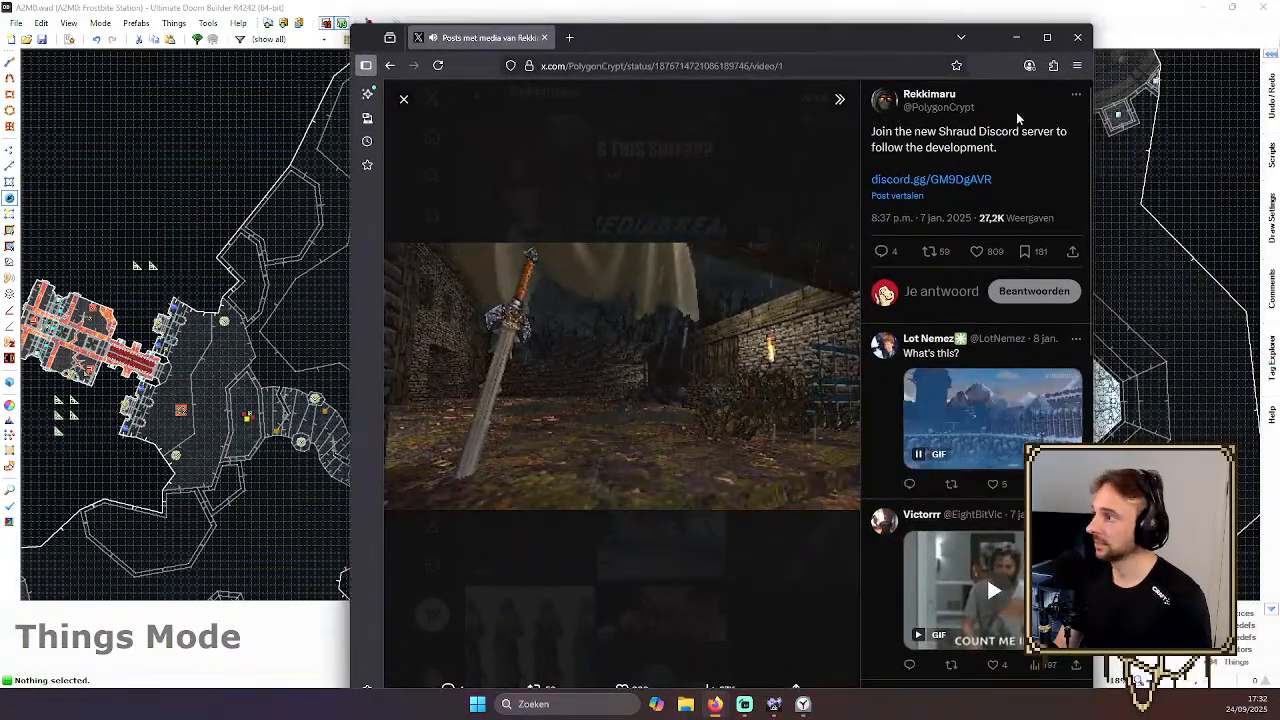
Watch the Shraud sword video in full screen, exit full screen, and return to the developer's media gallery
click(844, 497)
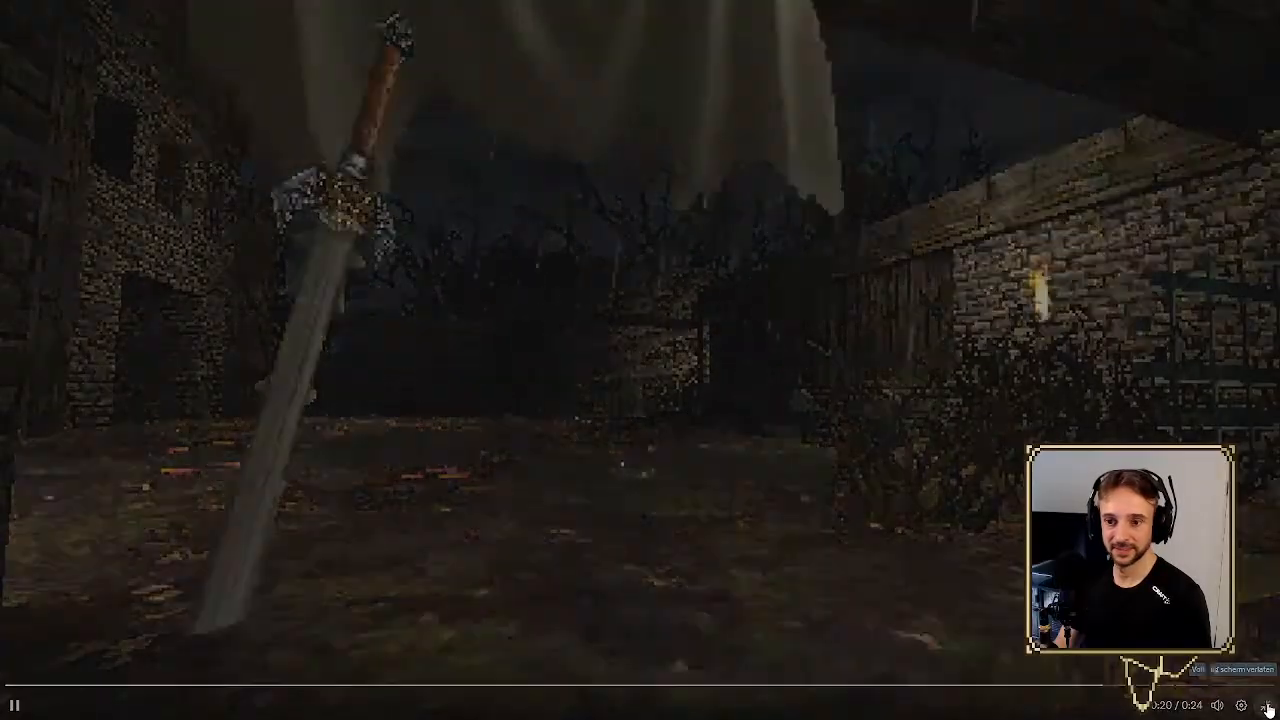
click(1267, 706)
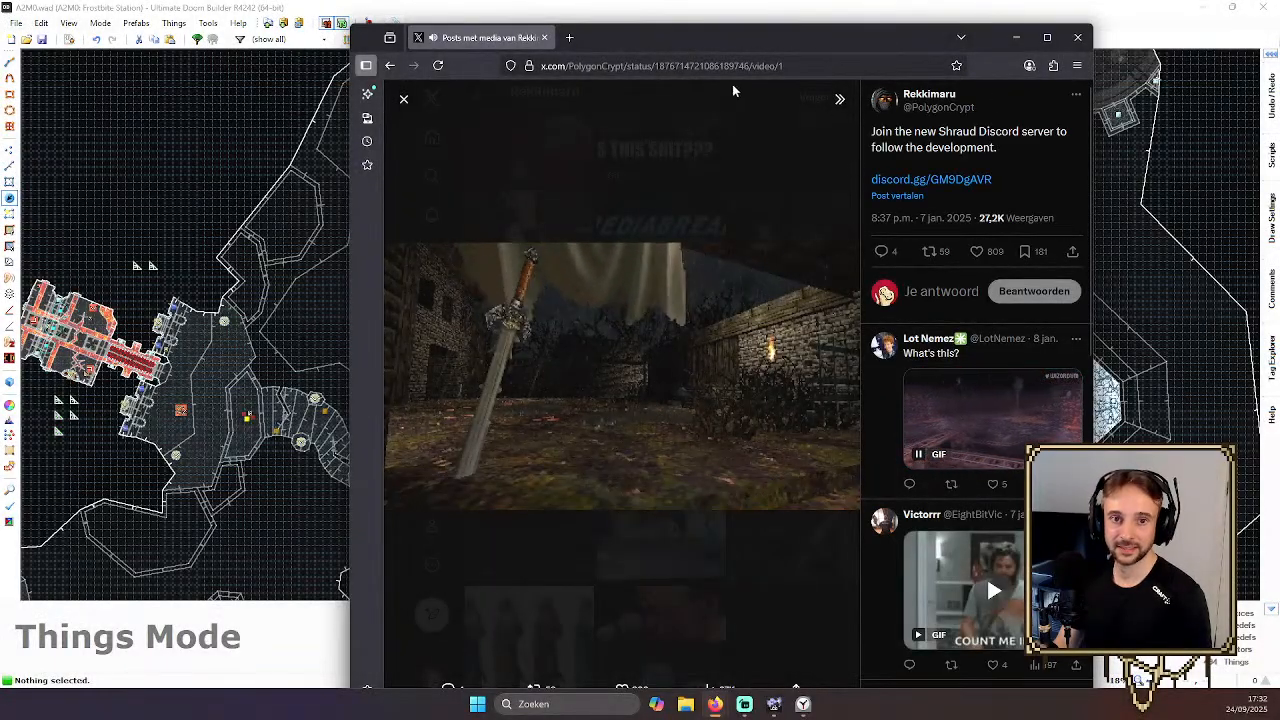
click(842, 62)
key(Escape)
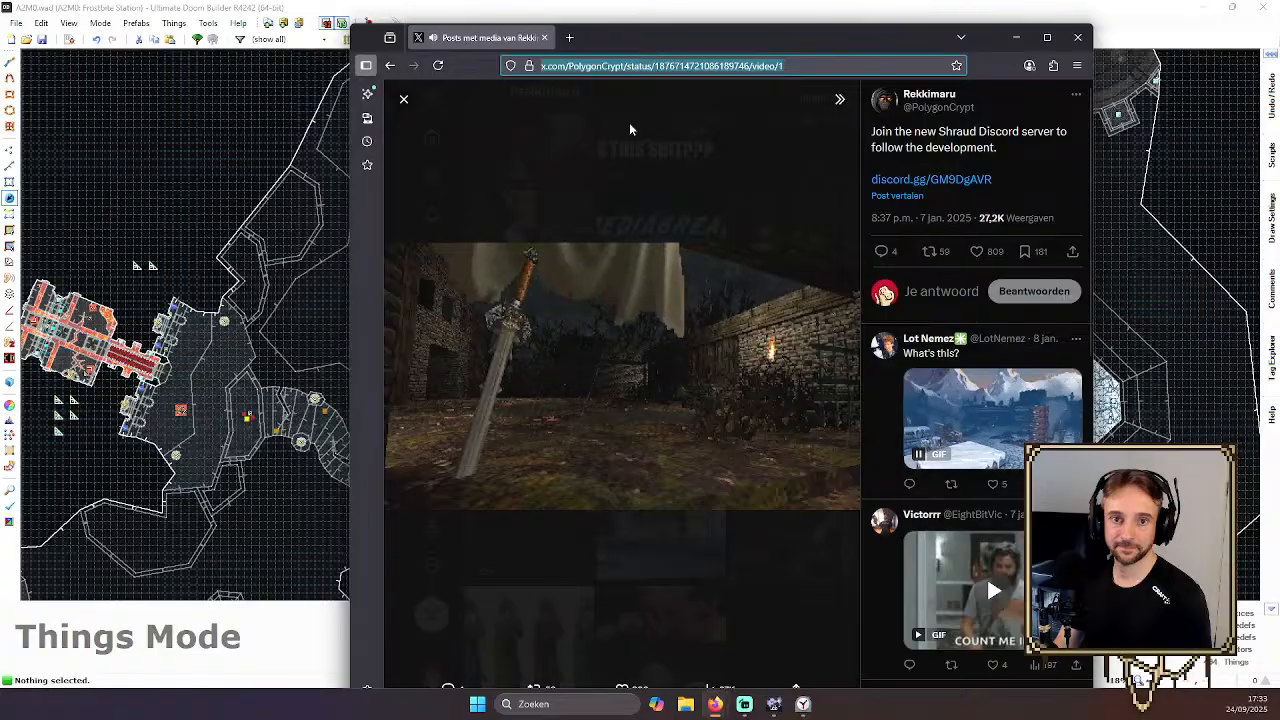
click(403, 100)
scroll(760, 290, down, 1)
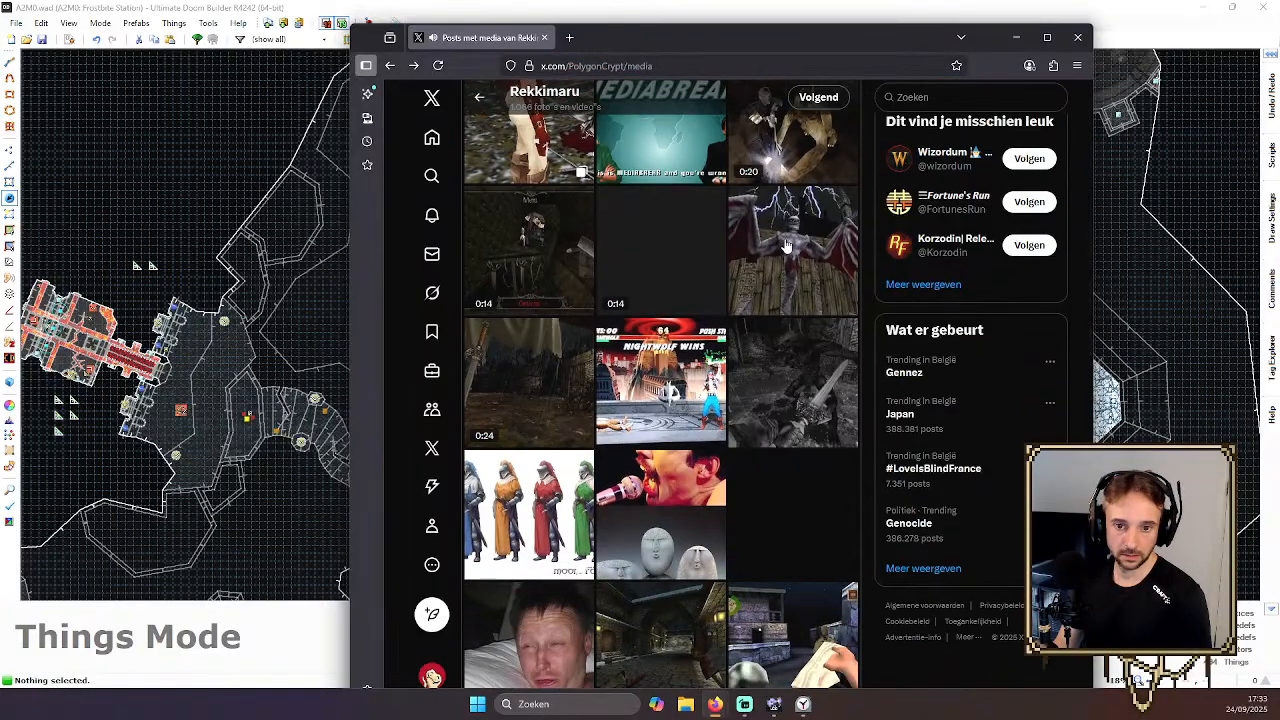
Watch the "Fun menus are fun." video from the media gallery and close it
click(574, 265)
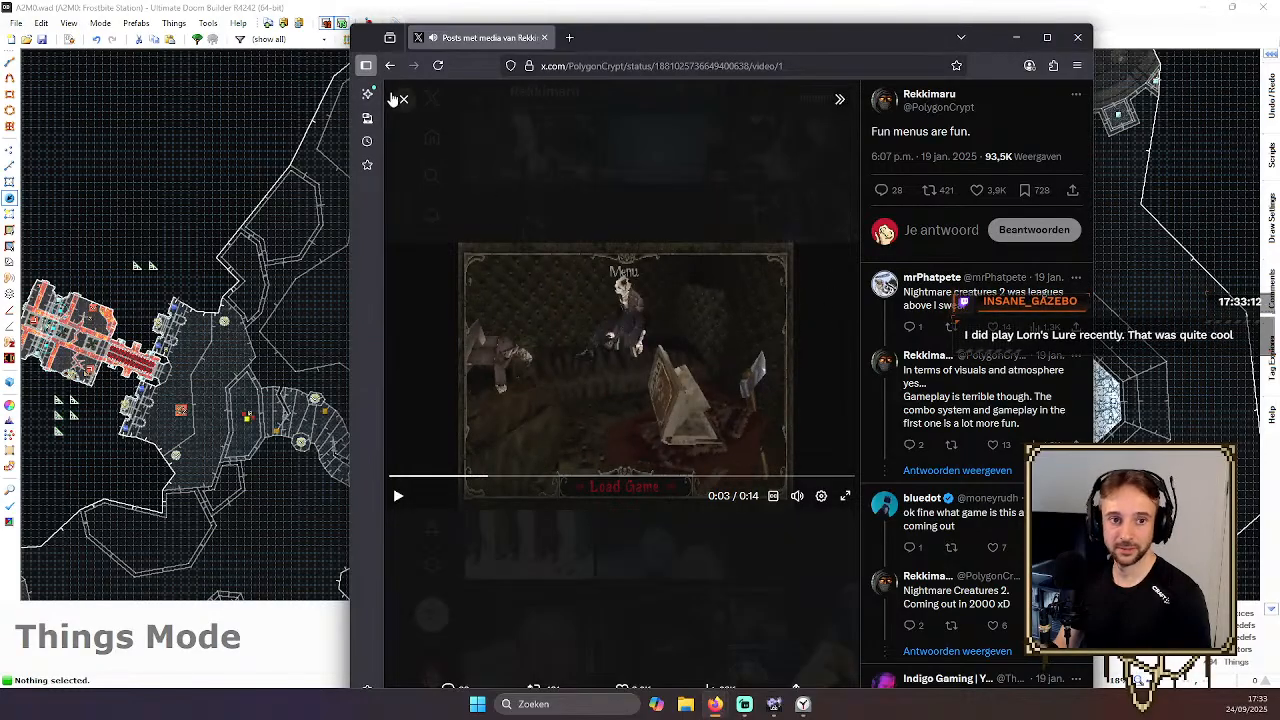
key(Escape)
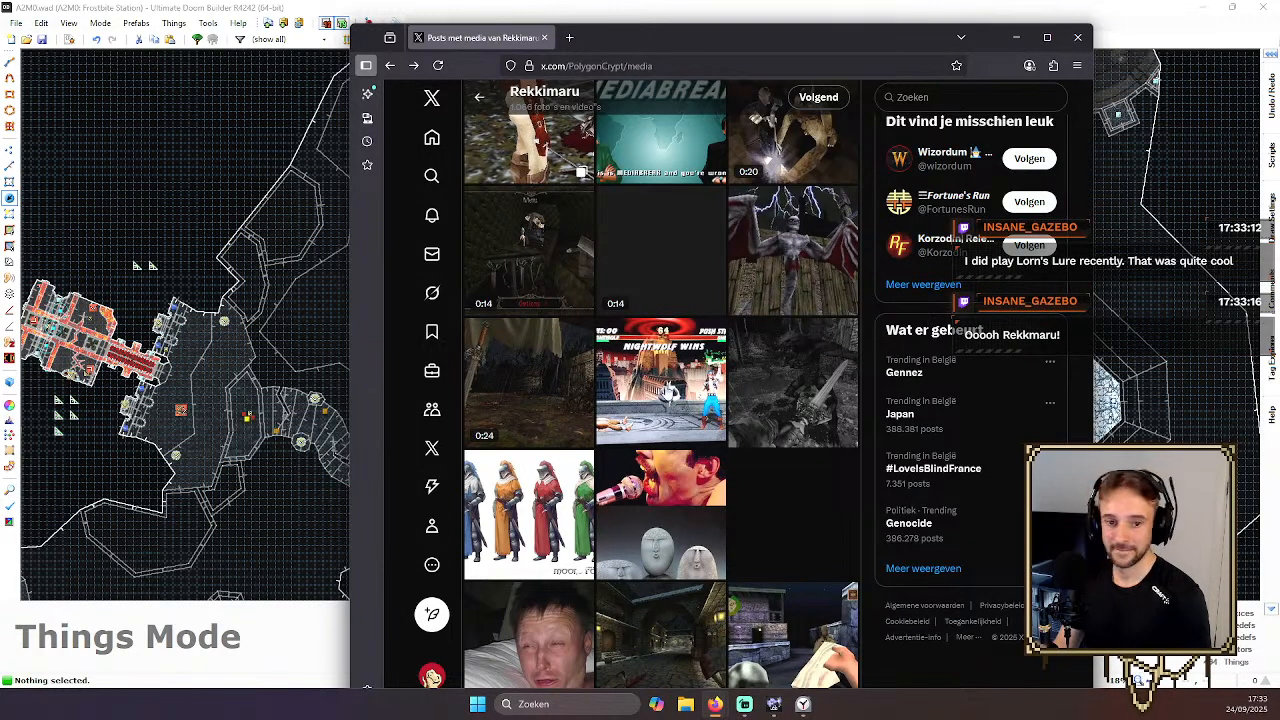
scroll(665, 395, down, 1)
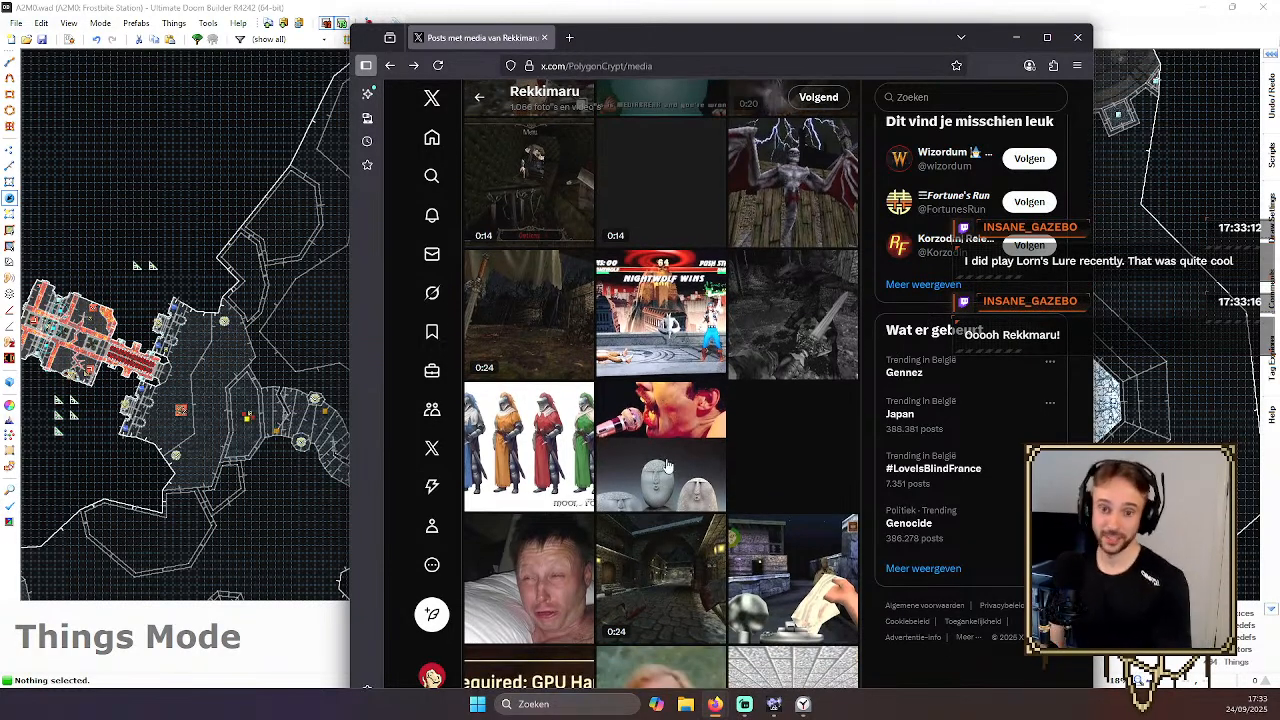
Browse older Shraud media and view the bloody sword-fight screenshot captioned "Making a mess.", closing it when done
scroll(478, 292, down, 4)
scroll(660, 334, down, 5)
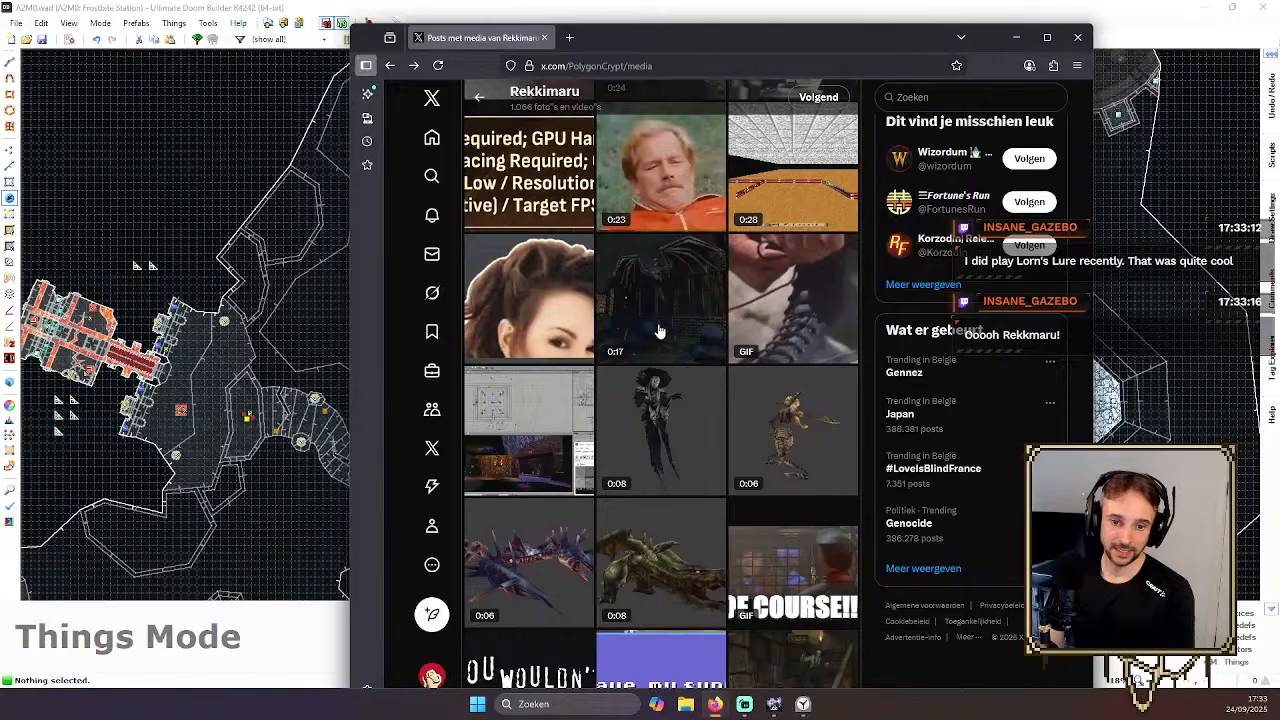
scroll(680, 360, down, 4)
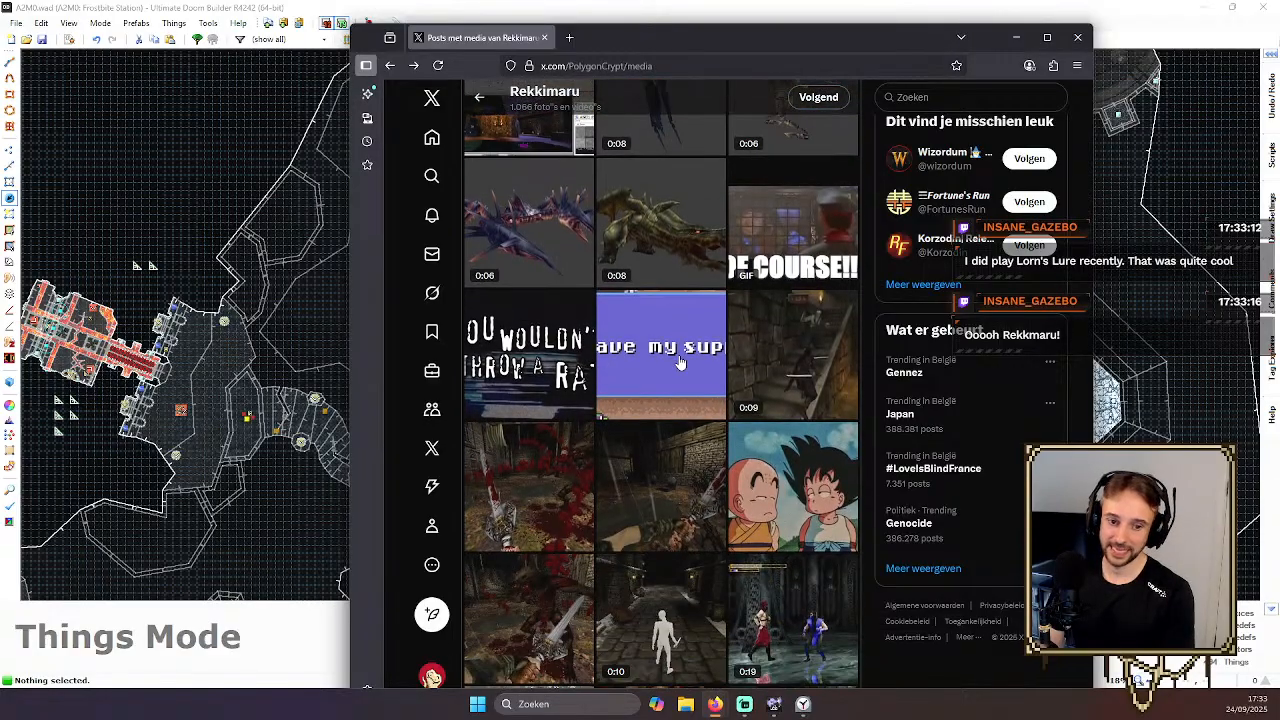
click(556, 408)
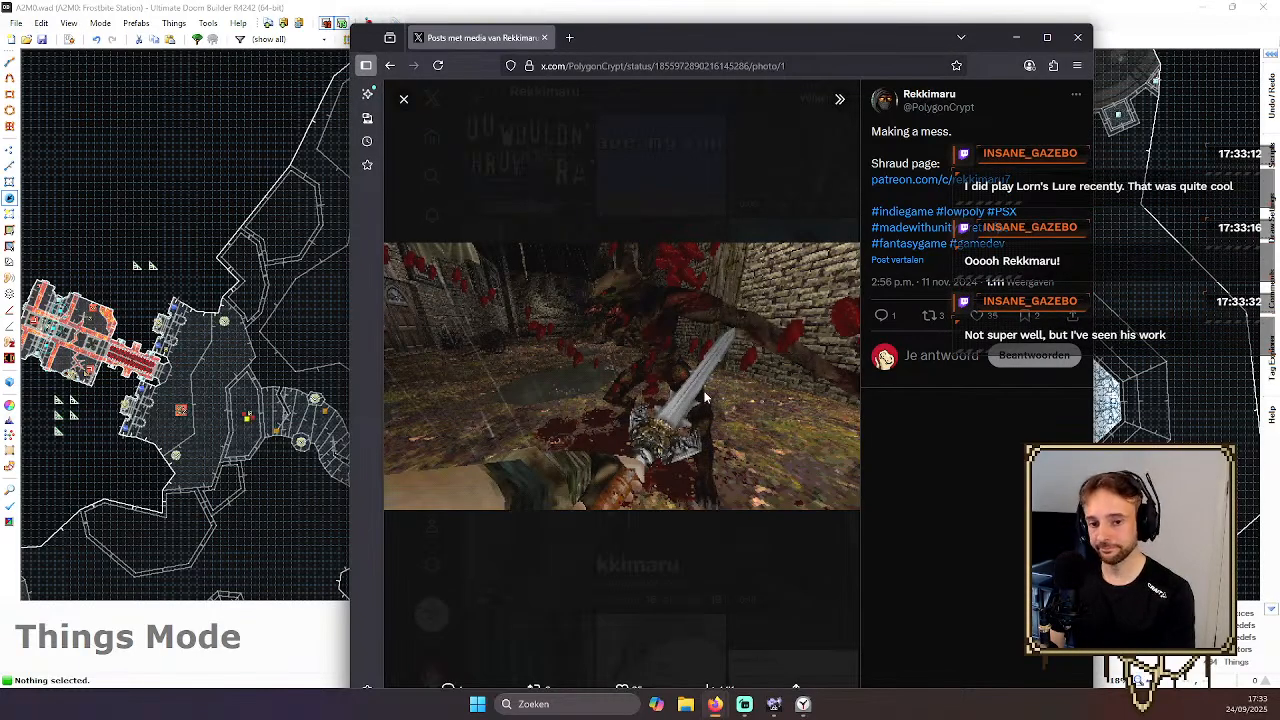
click(404, 104)
Look through older gallery posts and view the throwback screenshot of the winged demon facing the prototype guns
scroll(776, 356, down, 3)
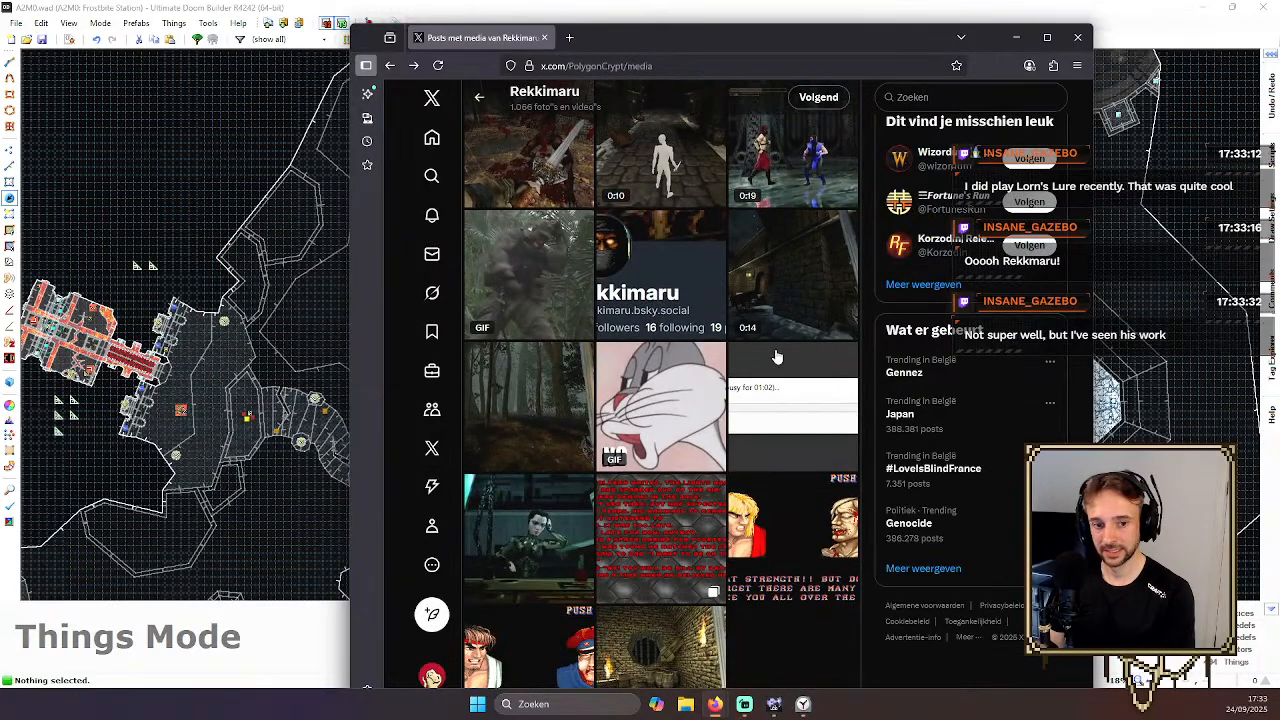
scroll(780, 358, down, 3)
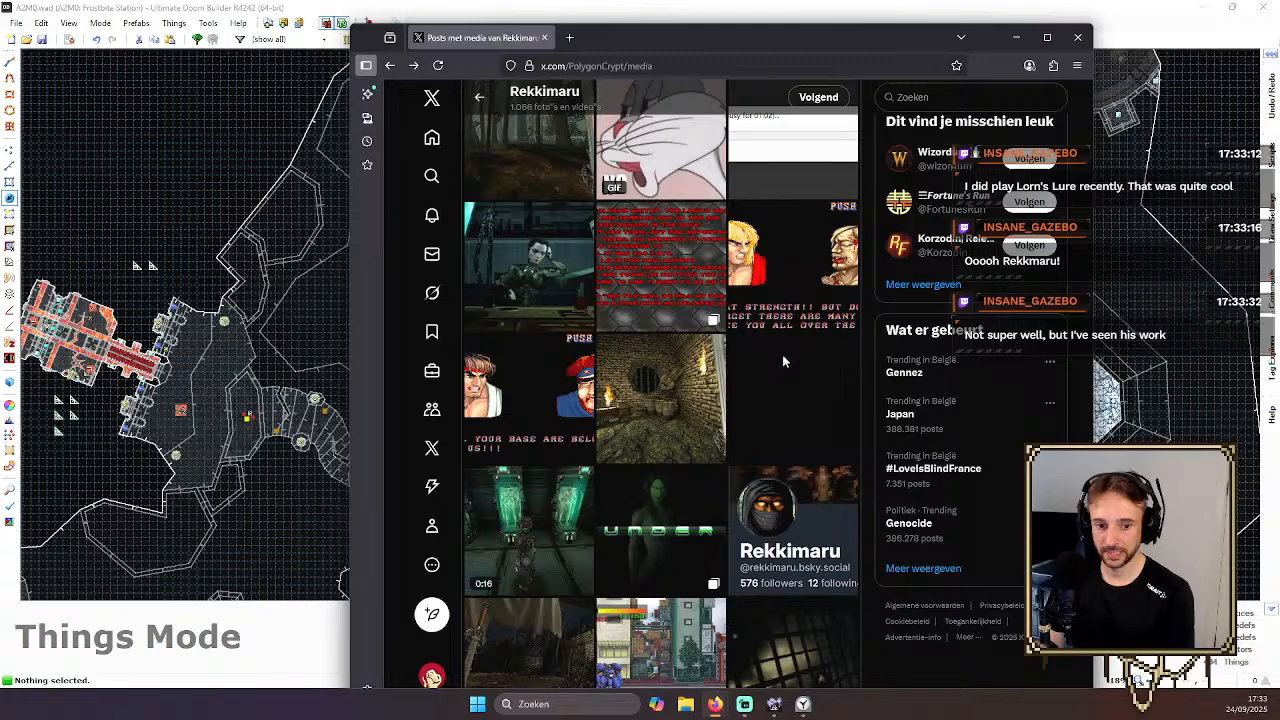
scroll(782, 354, down, 2)
scroll(782, 354, down, 4)
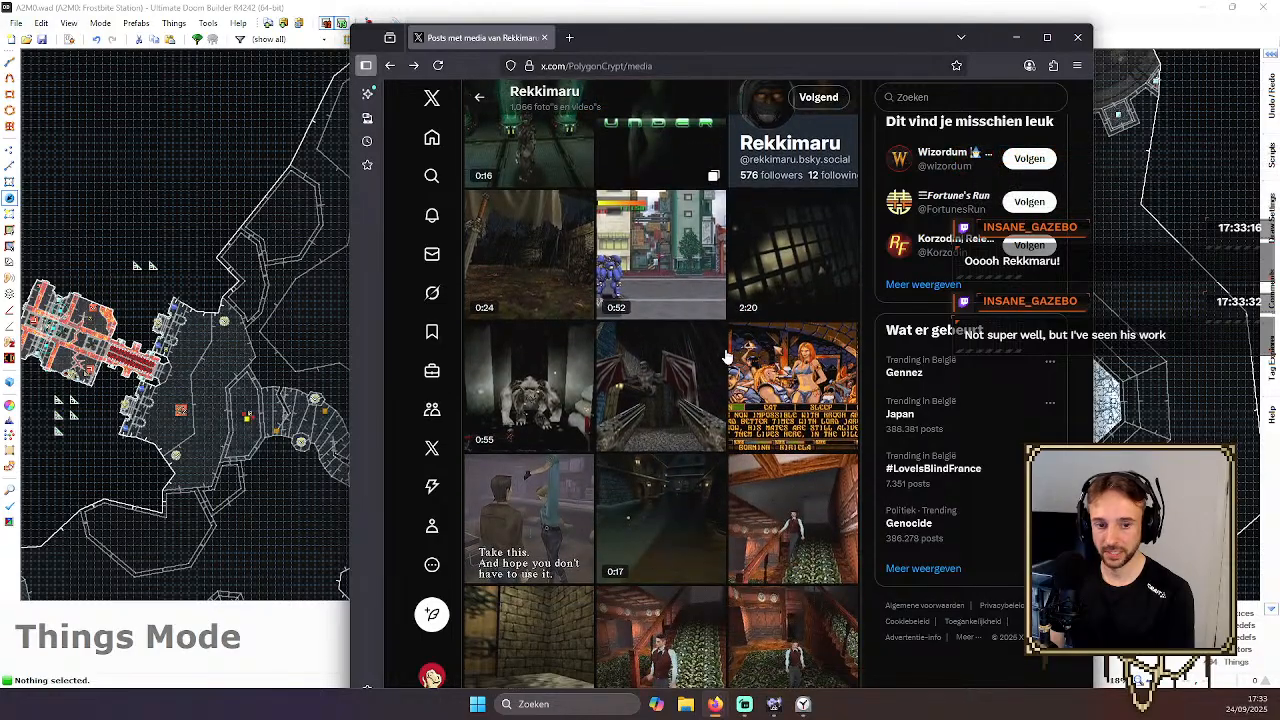
scroll(674, 350, down, 4)
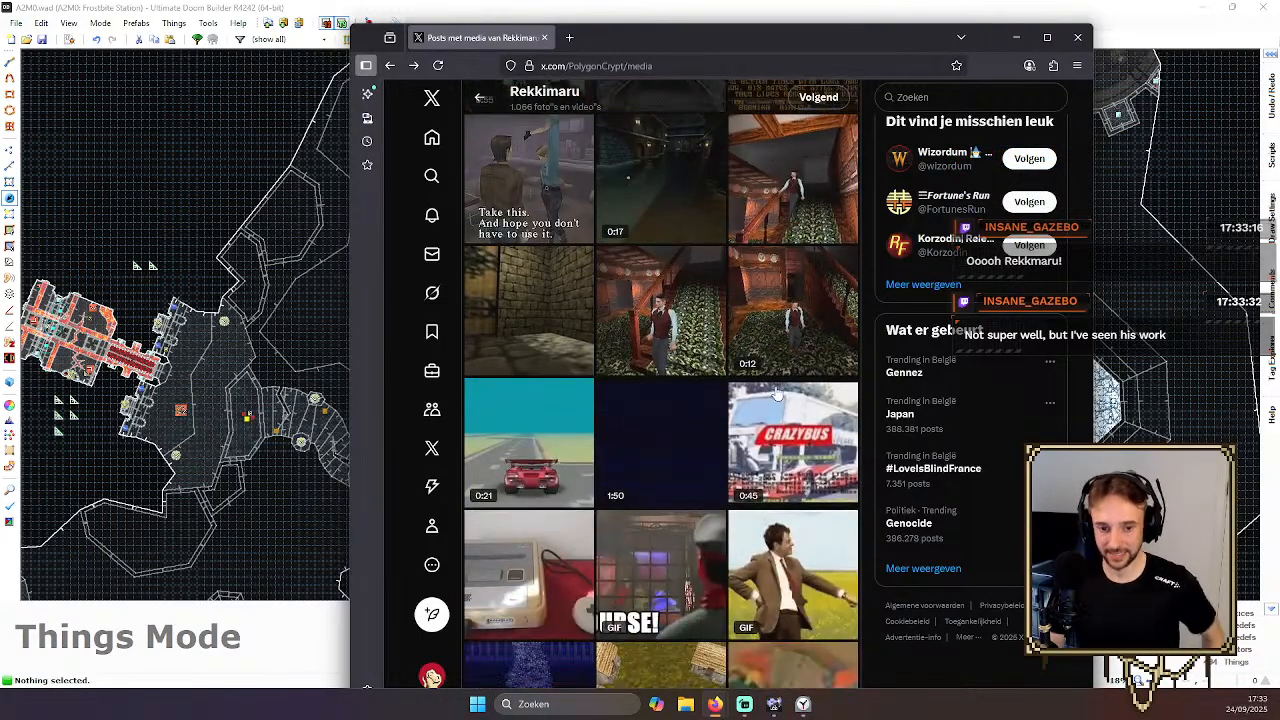
scroll(538, 322, up, 3)
scroll(530, 320, up, 1)
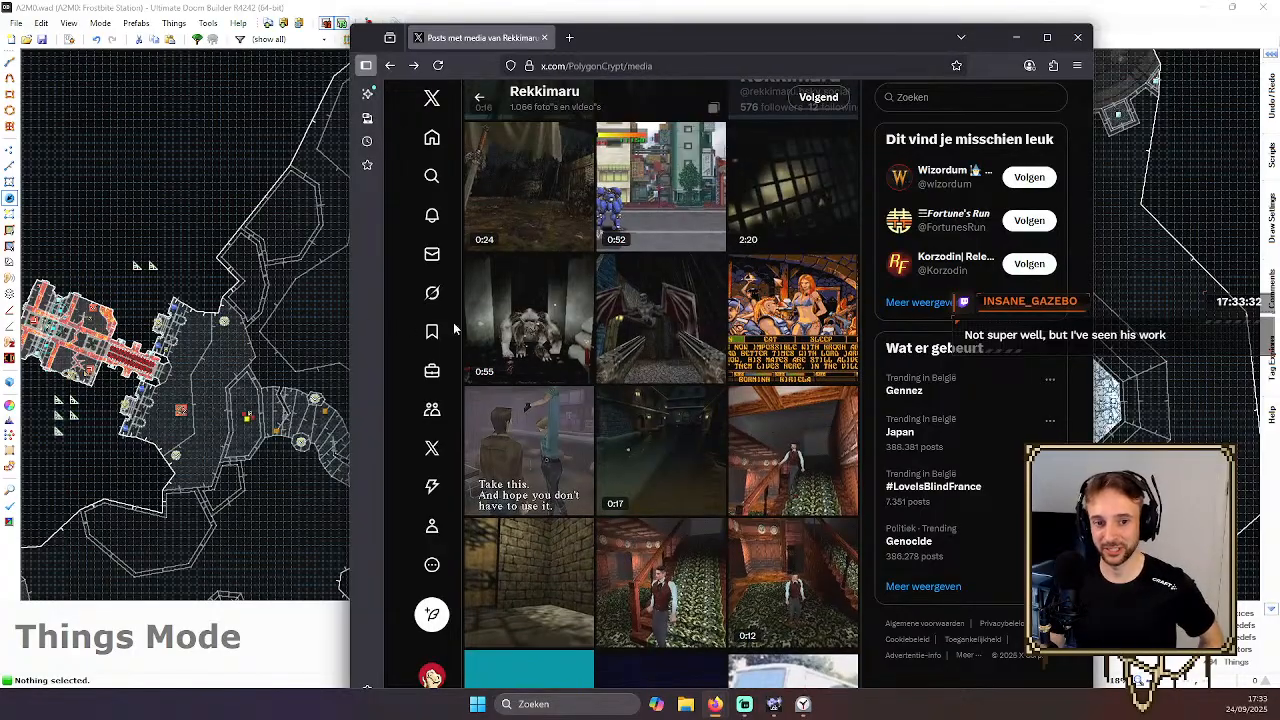
click(670, 315)
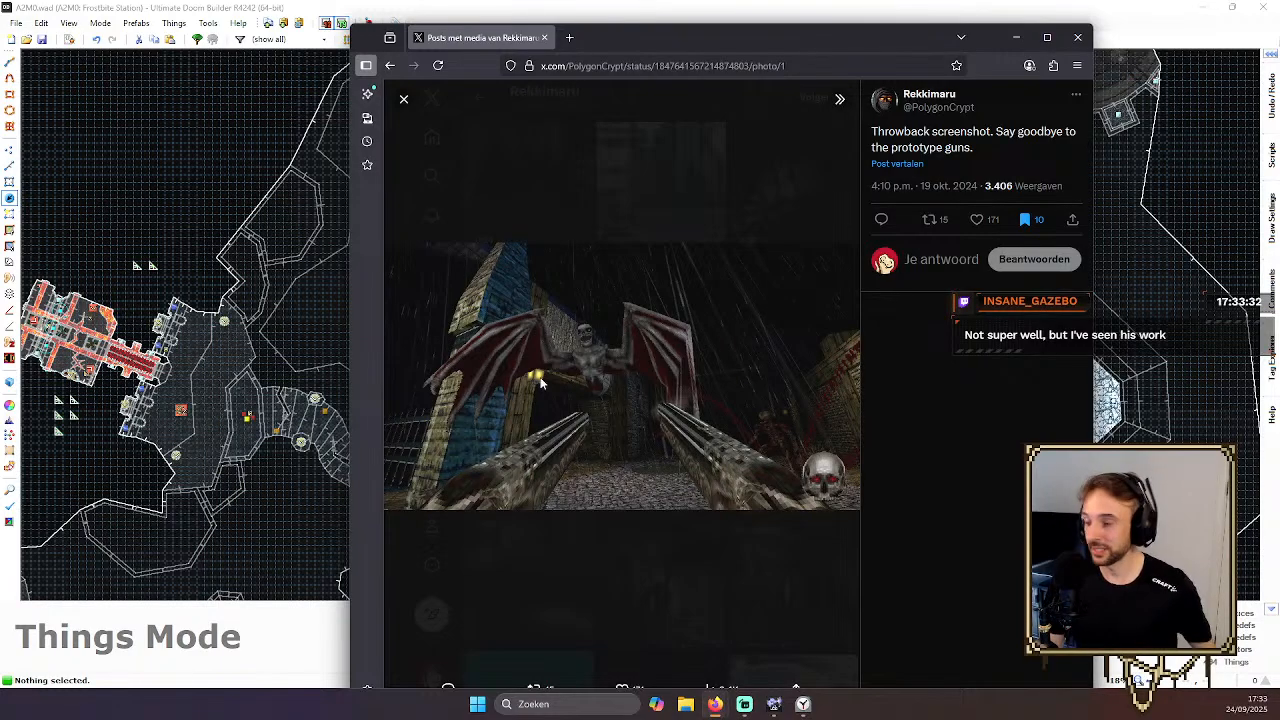
click(404, 99)
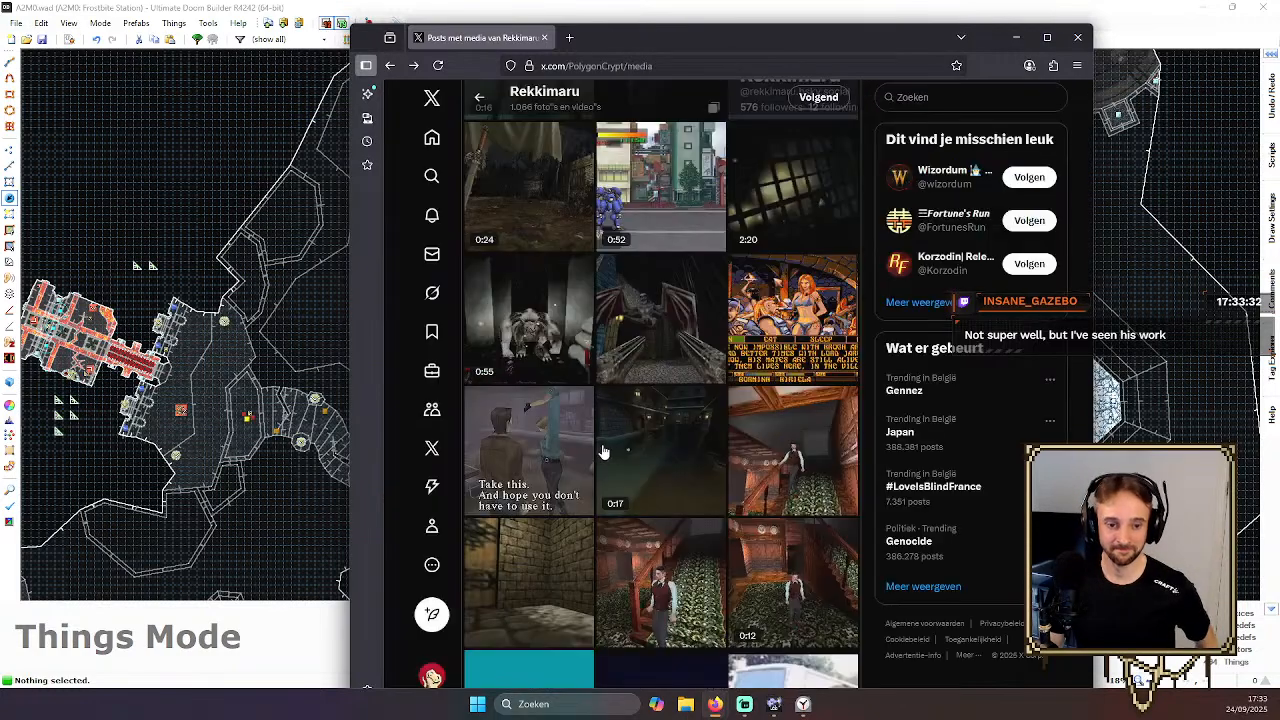
Find the September 2024 screenshot of the crouching monster on a cobbled street, view it, and close it
scroll(620, 445, down, 5)
scroll(640, 440, down, 6)
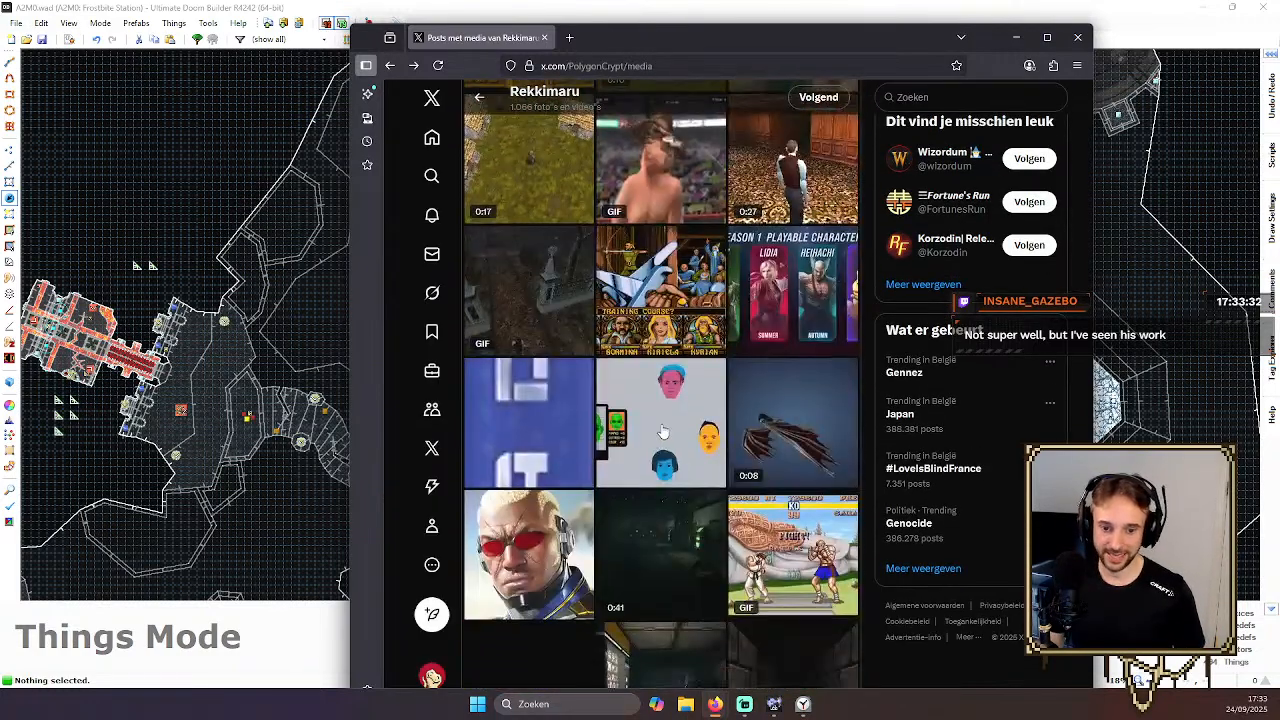
scroll(683, 423, up, 2)
scroll(688, 418, down, 4)
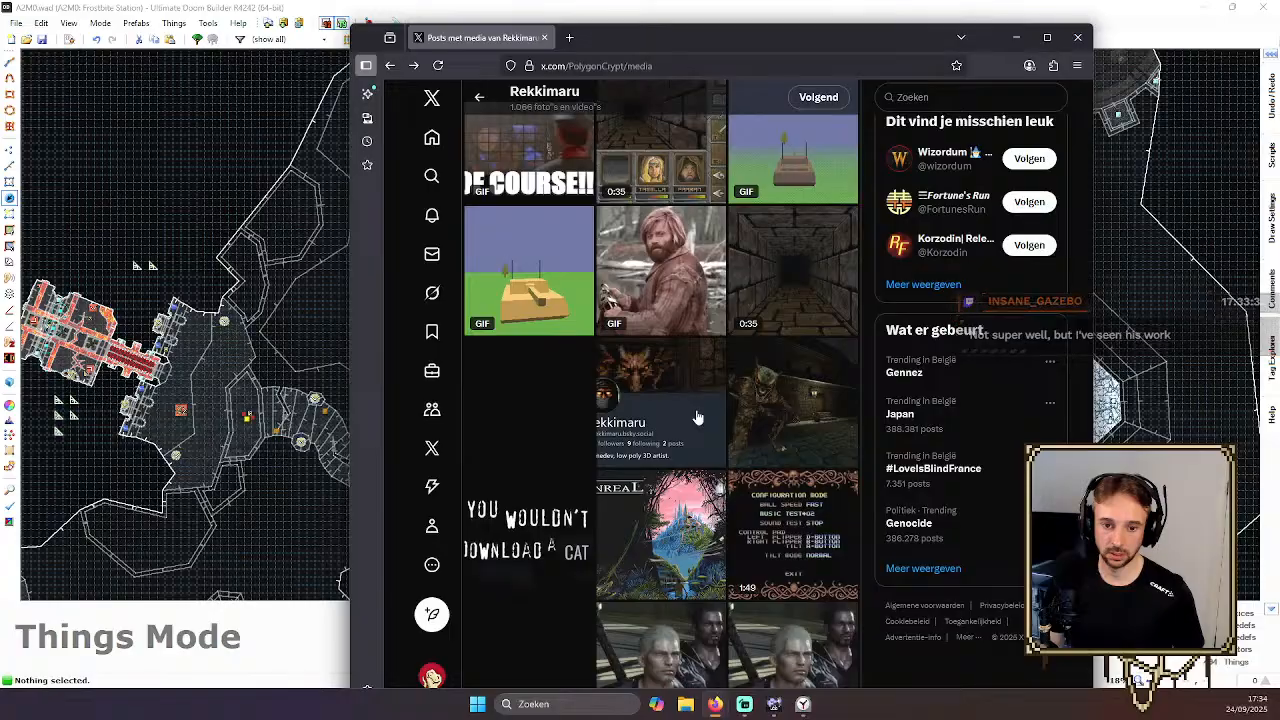
click(790, 368)
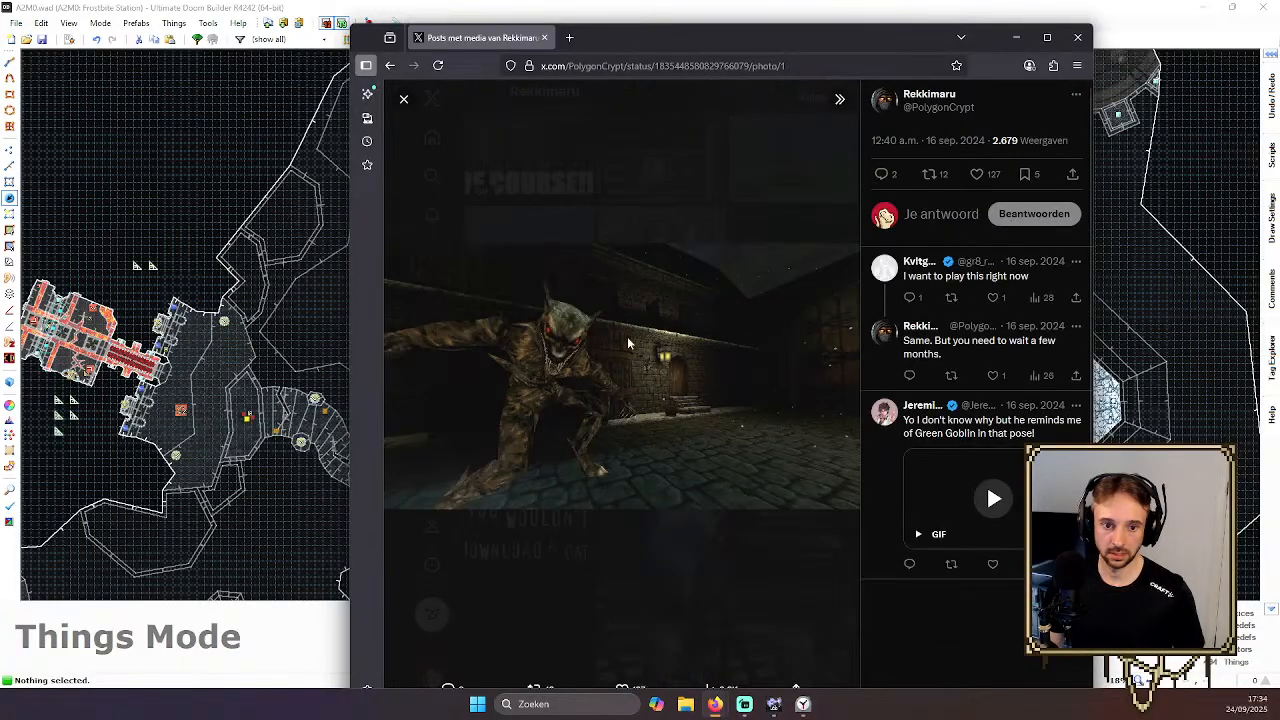
click(403, 104)
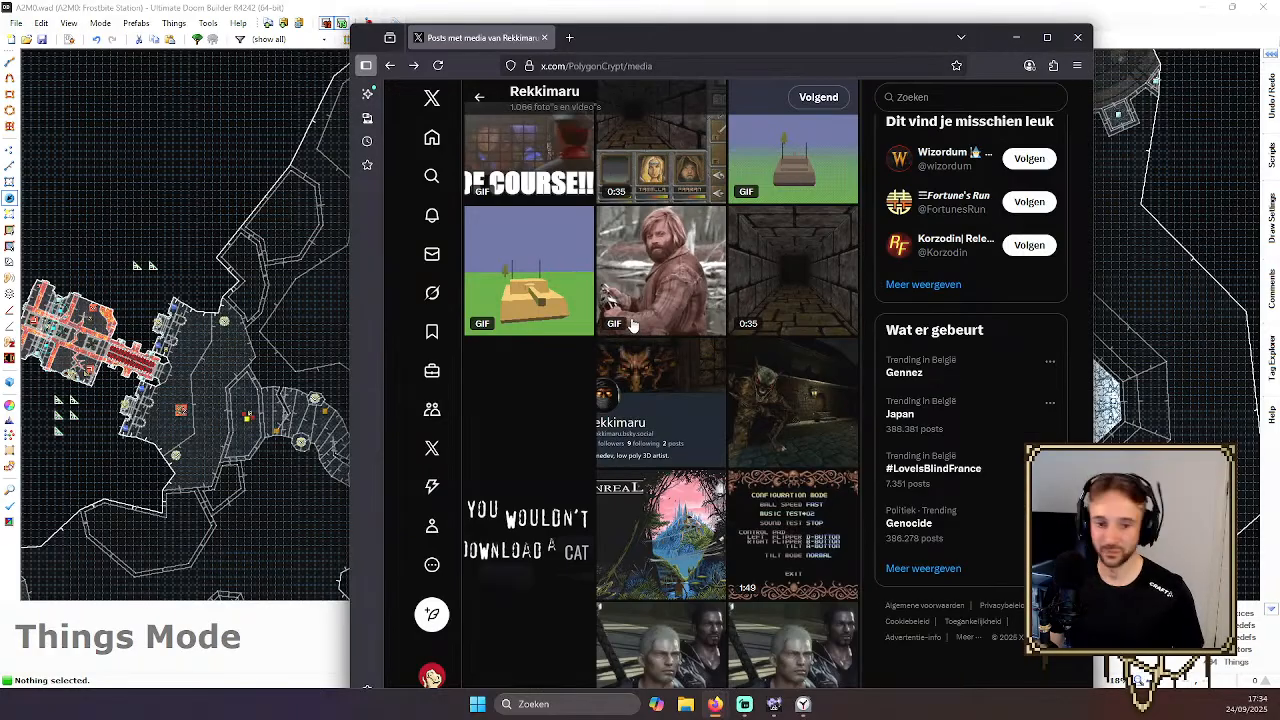
Find the winged demon video captioned "A closer look..." further down the gallery, watch it, and close it
scroll(690, 325, down, 3)
scroll(706, 318, down, 1)
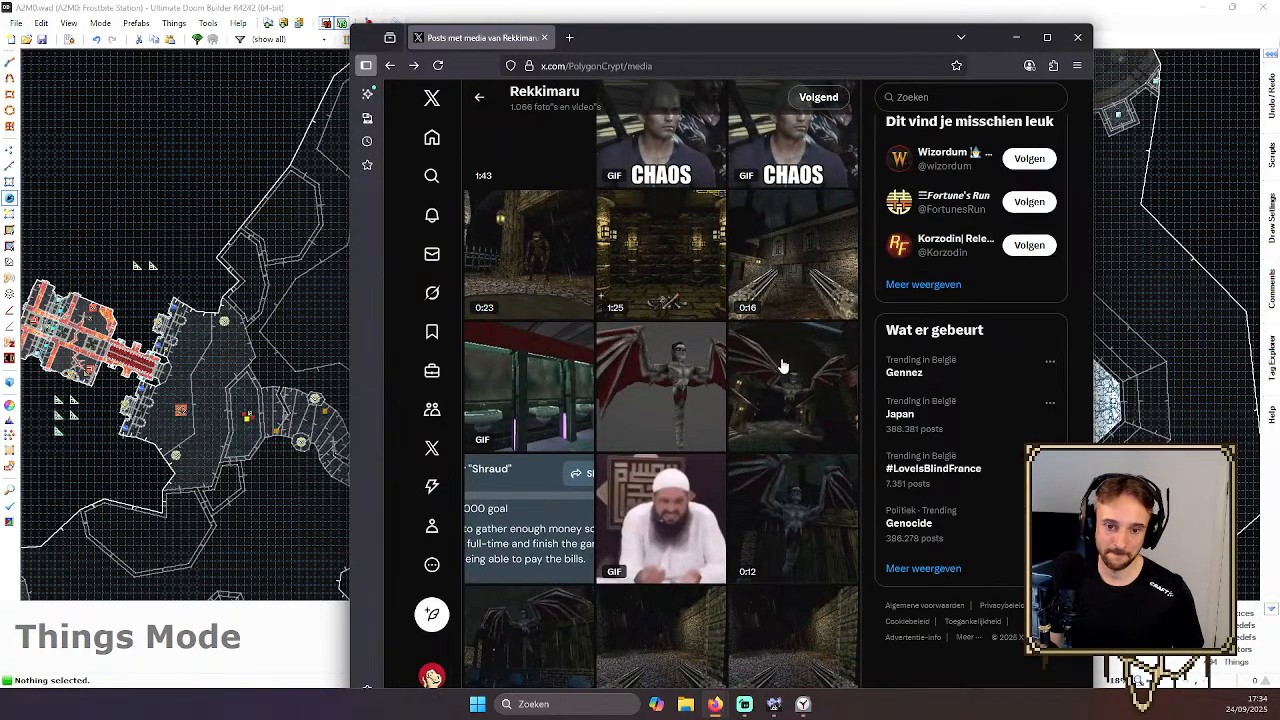
click(808, 493)
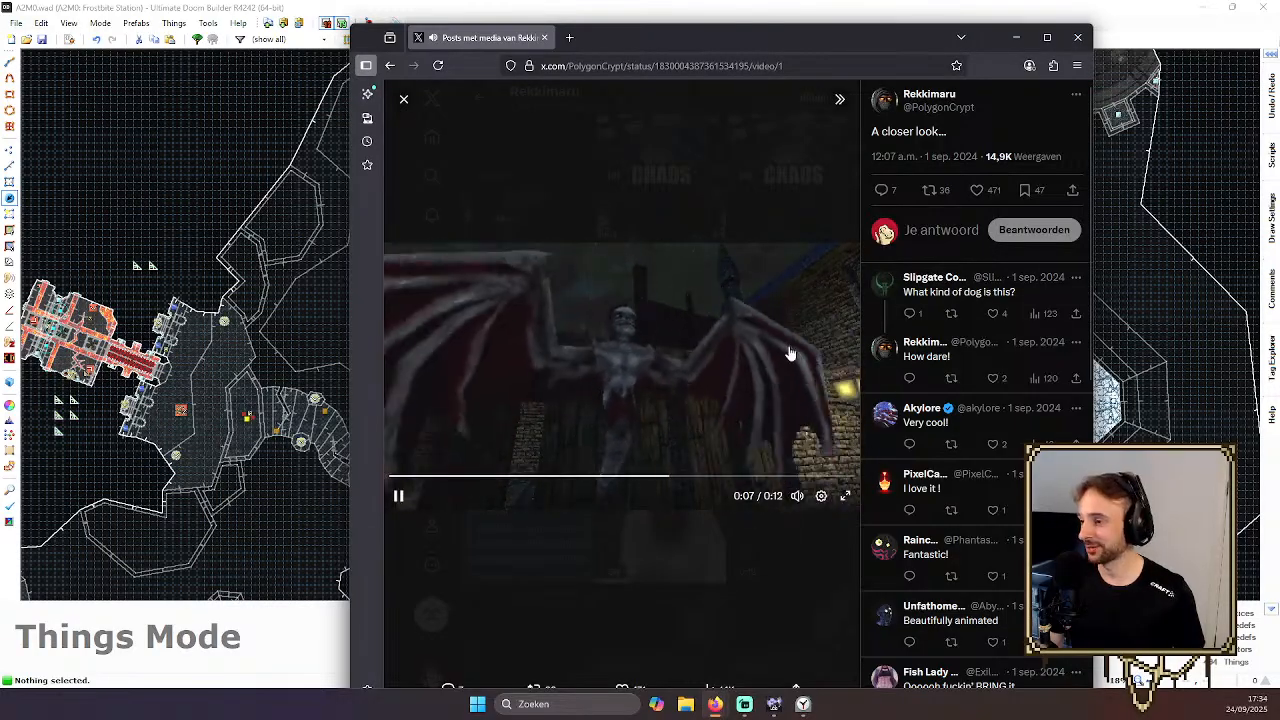
click(404, 103)
Watch the 17-second video of the winged creature above the gravestones and return to the media gallery
scroll(700, 390, down, 3)
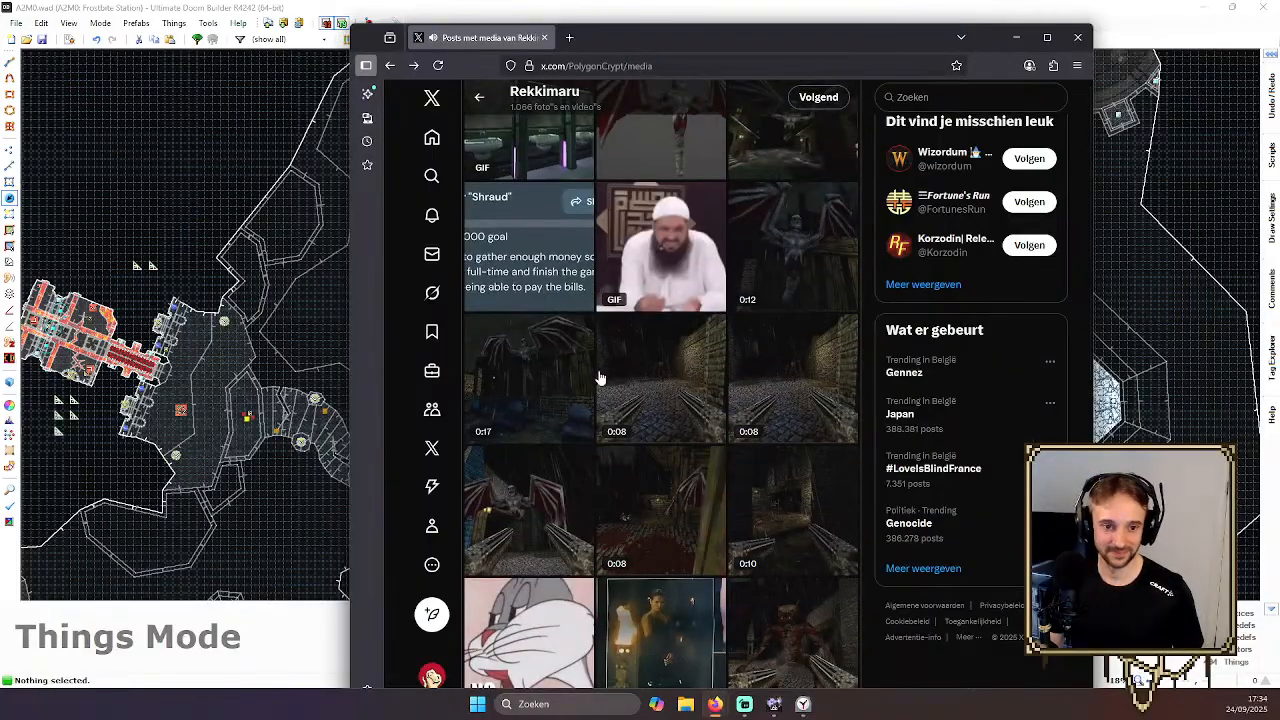
click(549, 380)
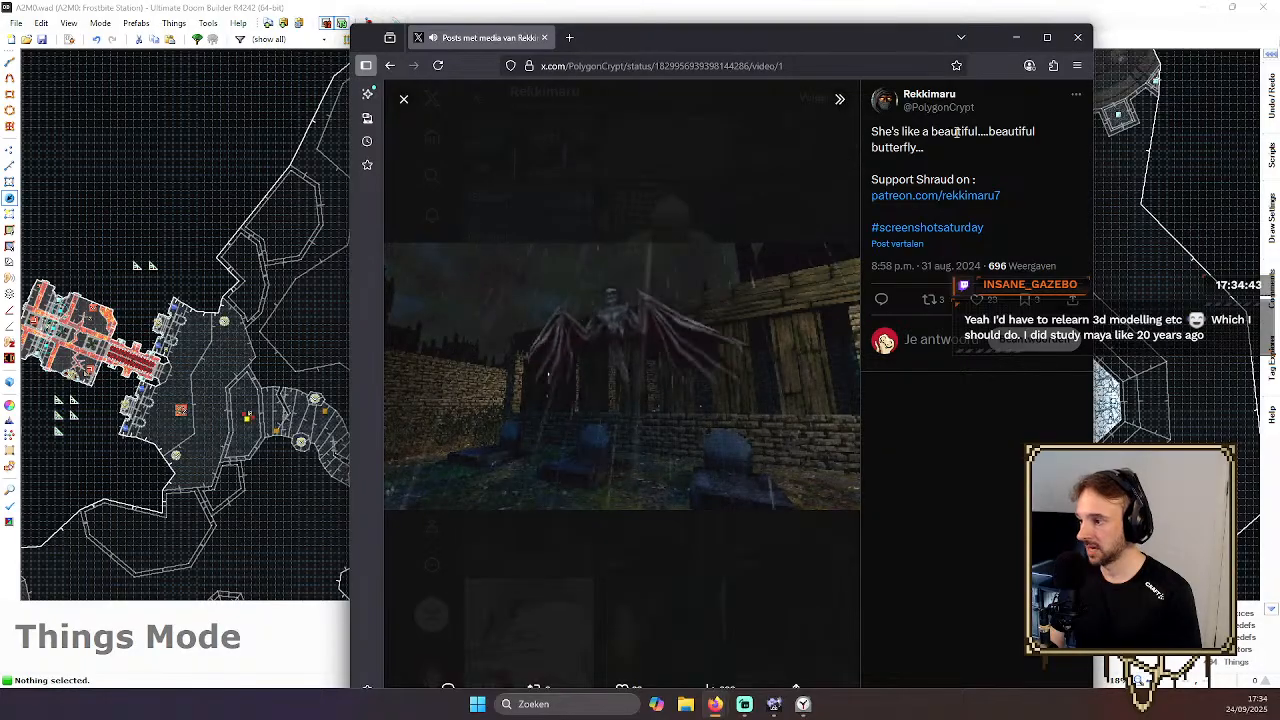
click(404, 98)
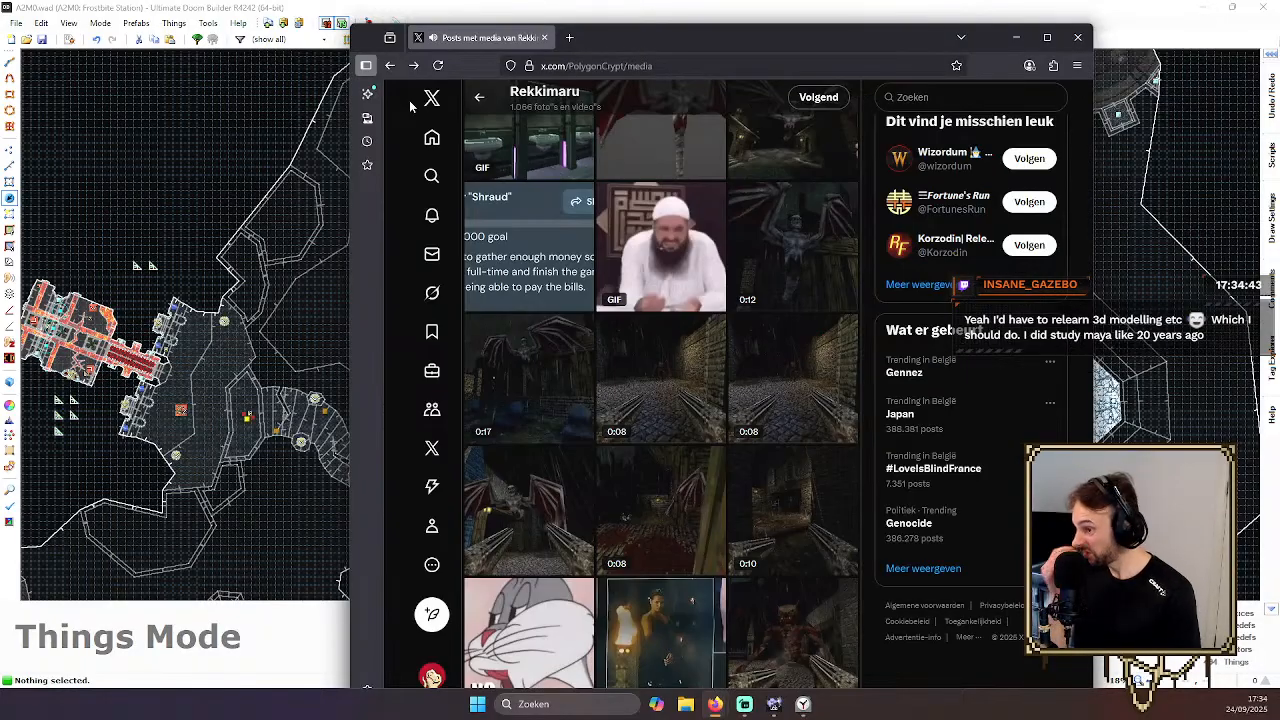
Browse to the August 2024 media, watch the "Have a good and rainy night." monster video, and close it
scroll(628, 290, down, 3)
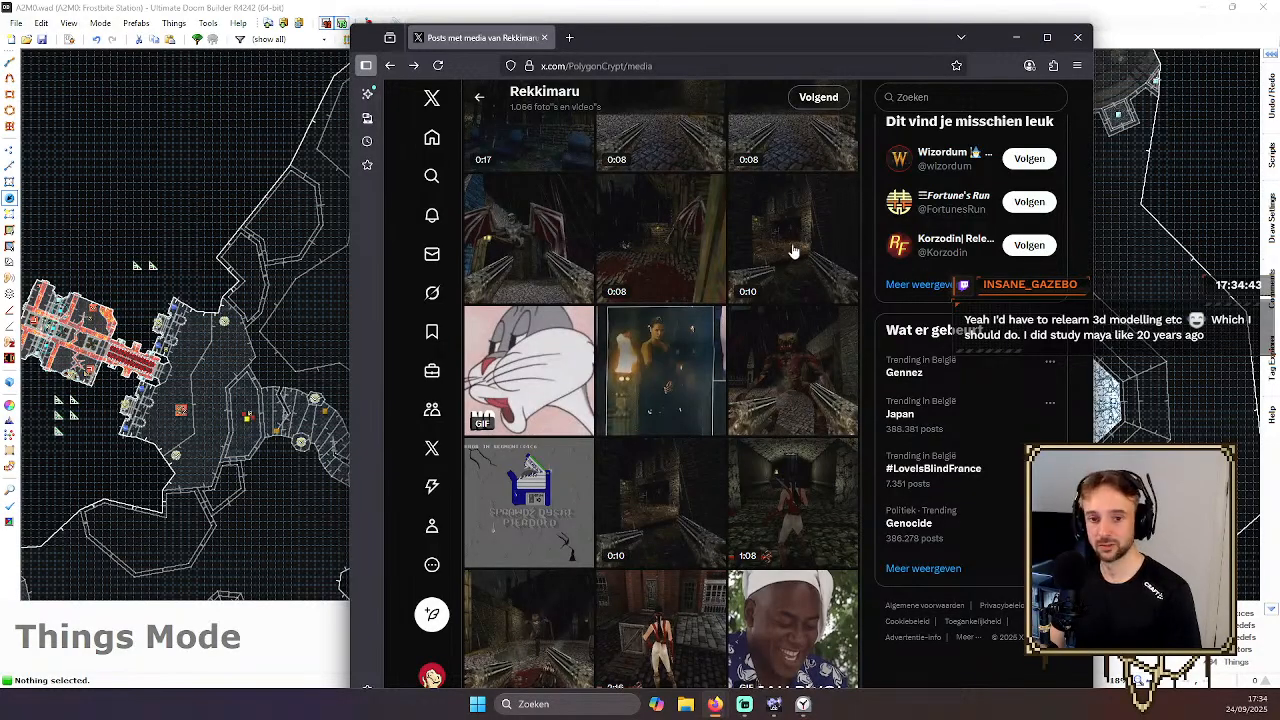
scroll(797, 252, up, 1)
scroll(805, 260, down, 6)
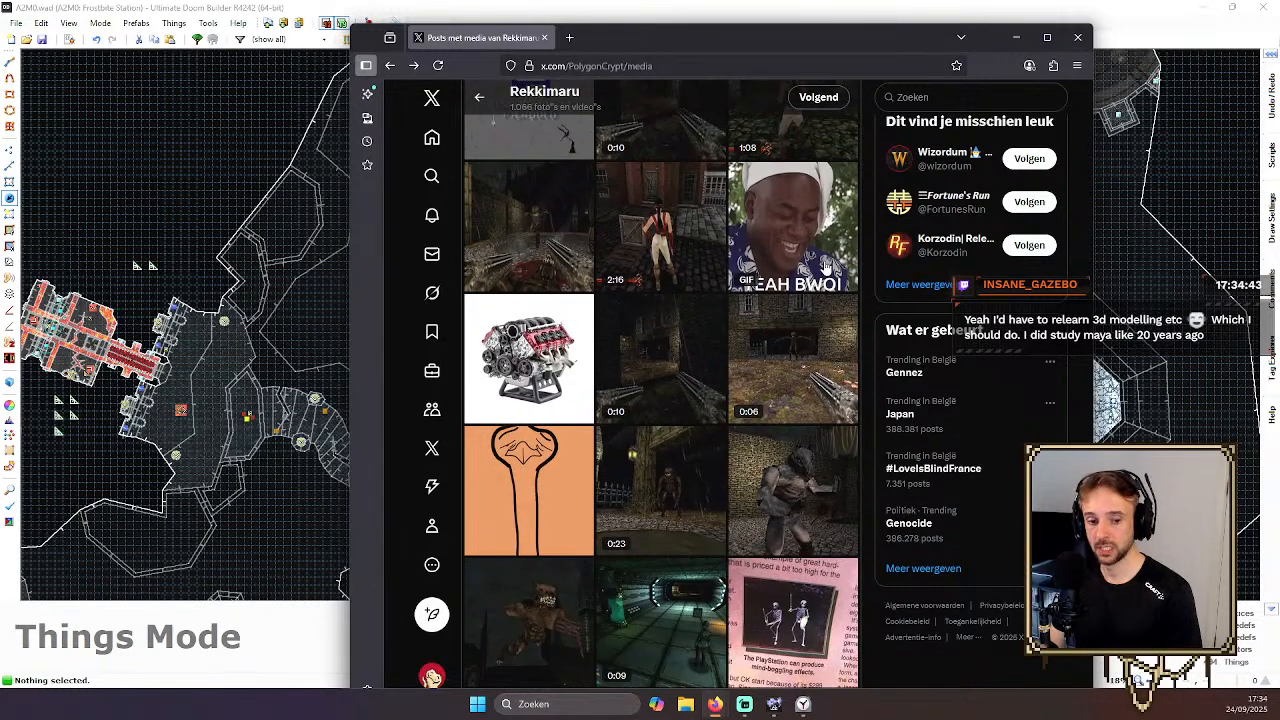
scroll(826, 268, down, 2)
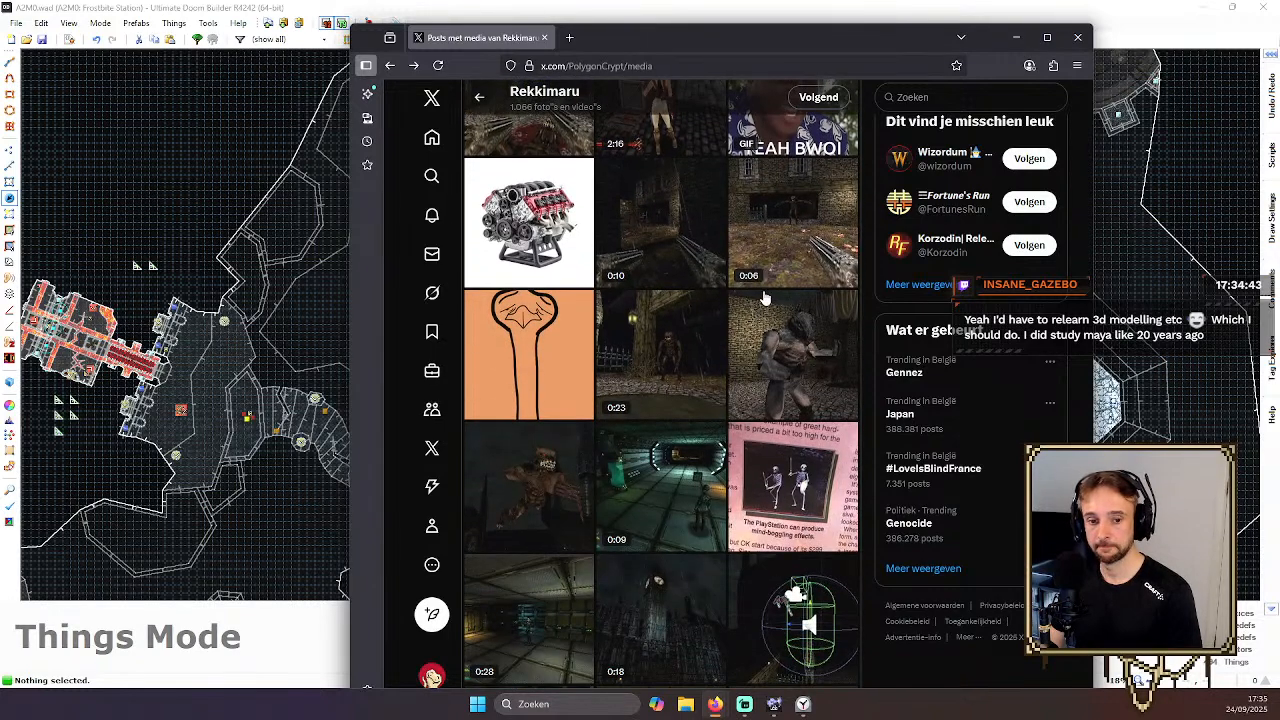
click(672, 338)
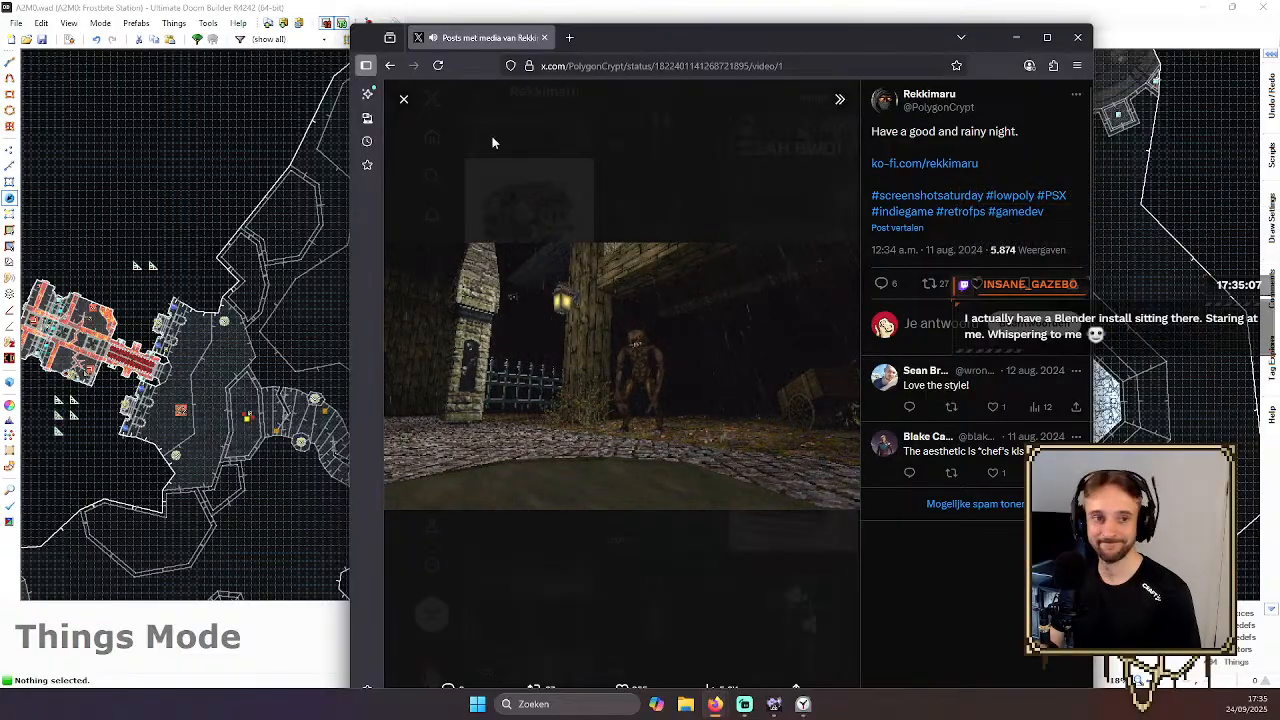
click(403, 99)
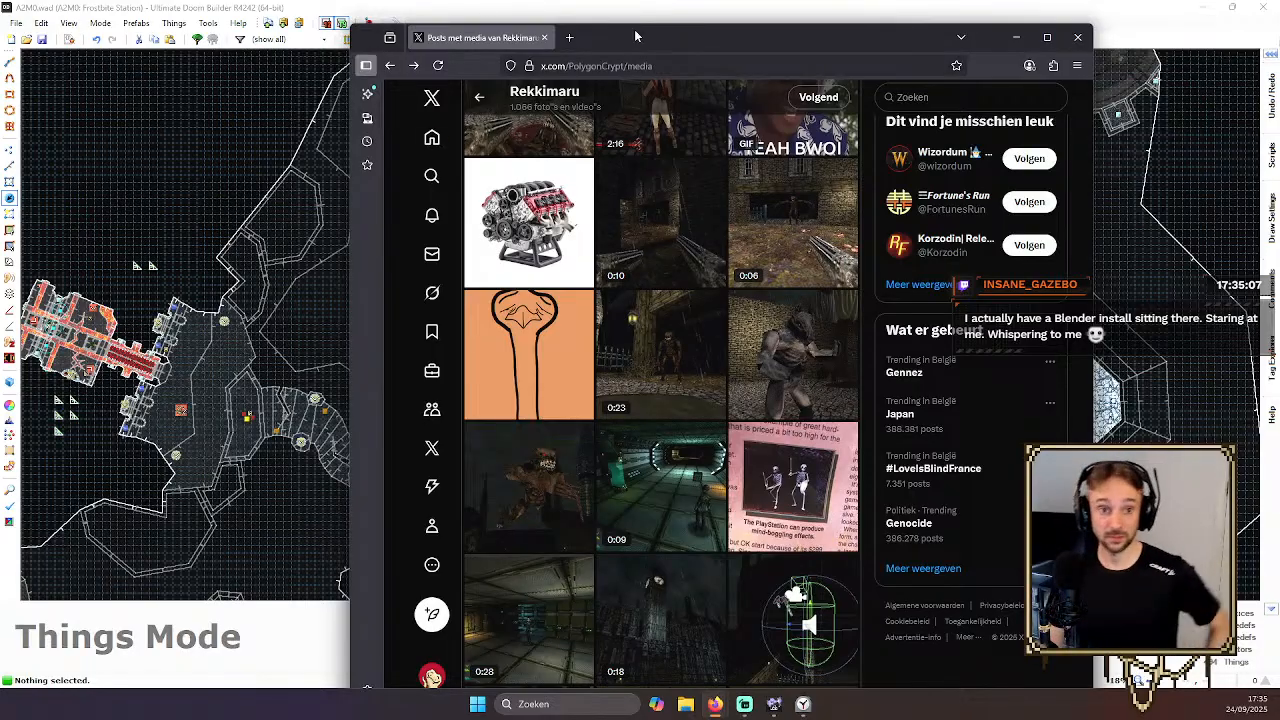
Search Google for "crocotile" and open the preview of the first Crocotile 3D image
click(650, 64)
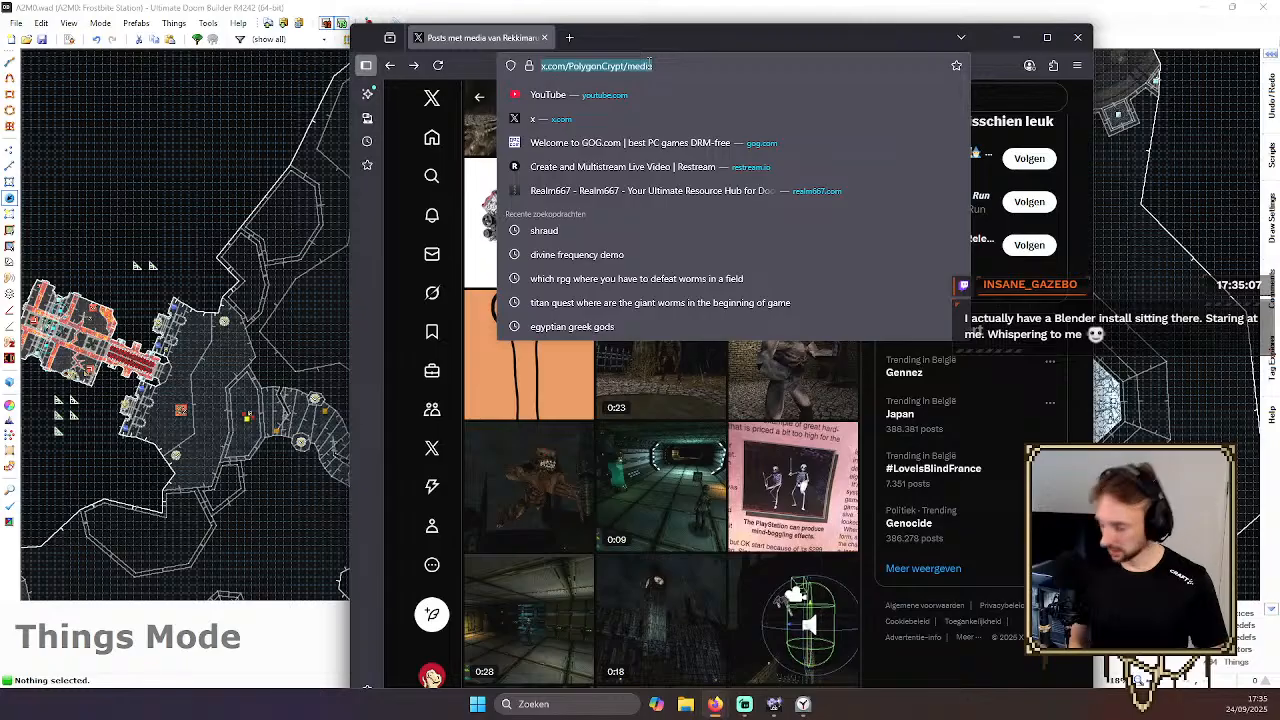
text(cr)
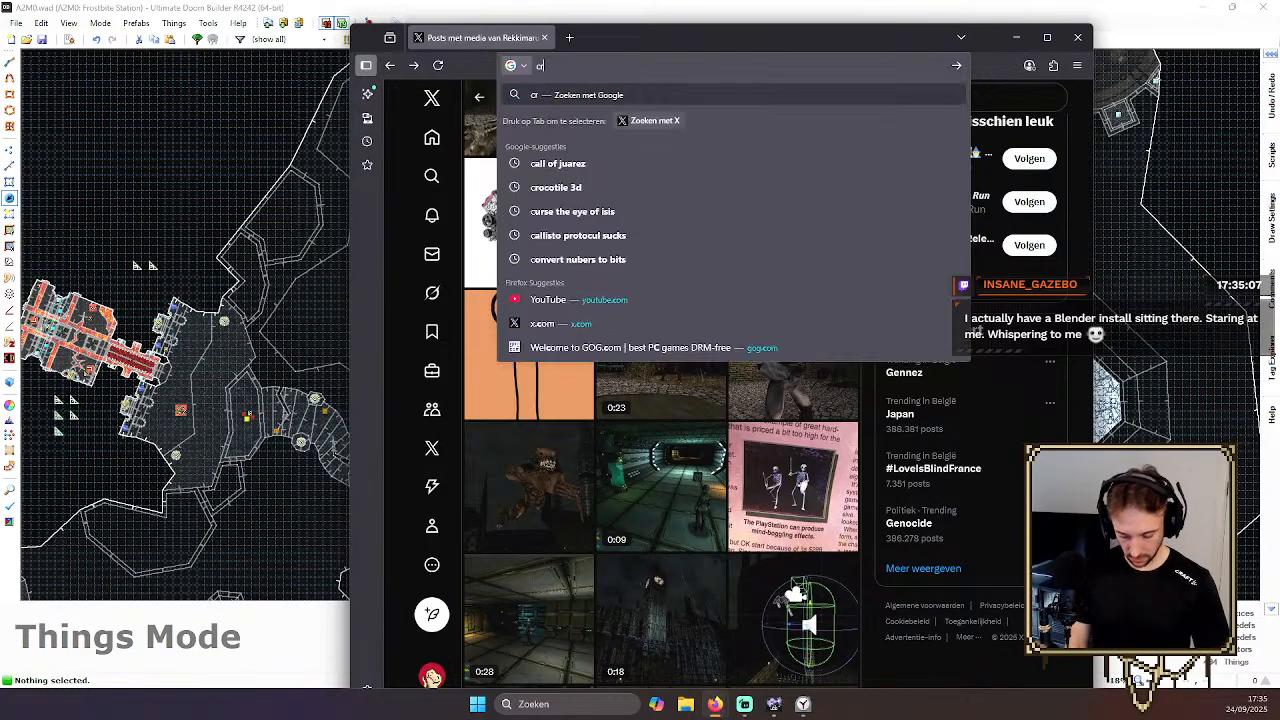
text(ocotile)
key(Return)
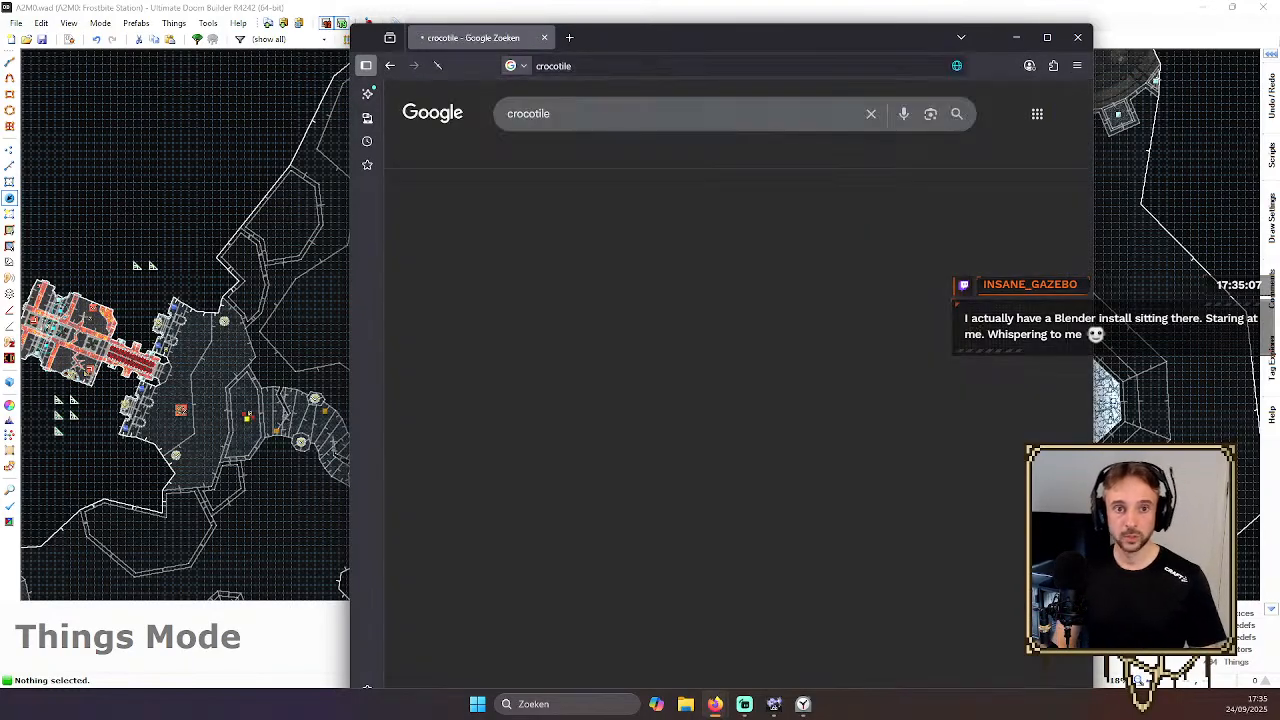
click(485, 298)
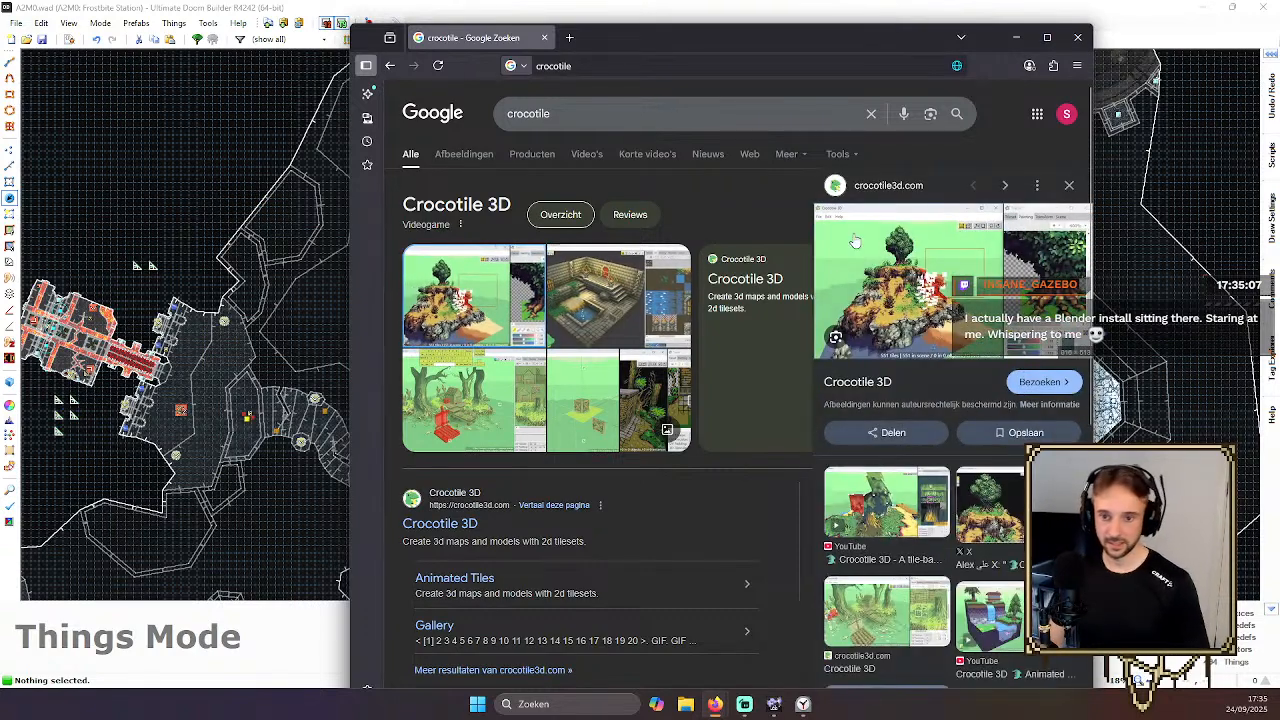
Browse the Crocotile 3D image previews and related images in the search results
click(885, 516)
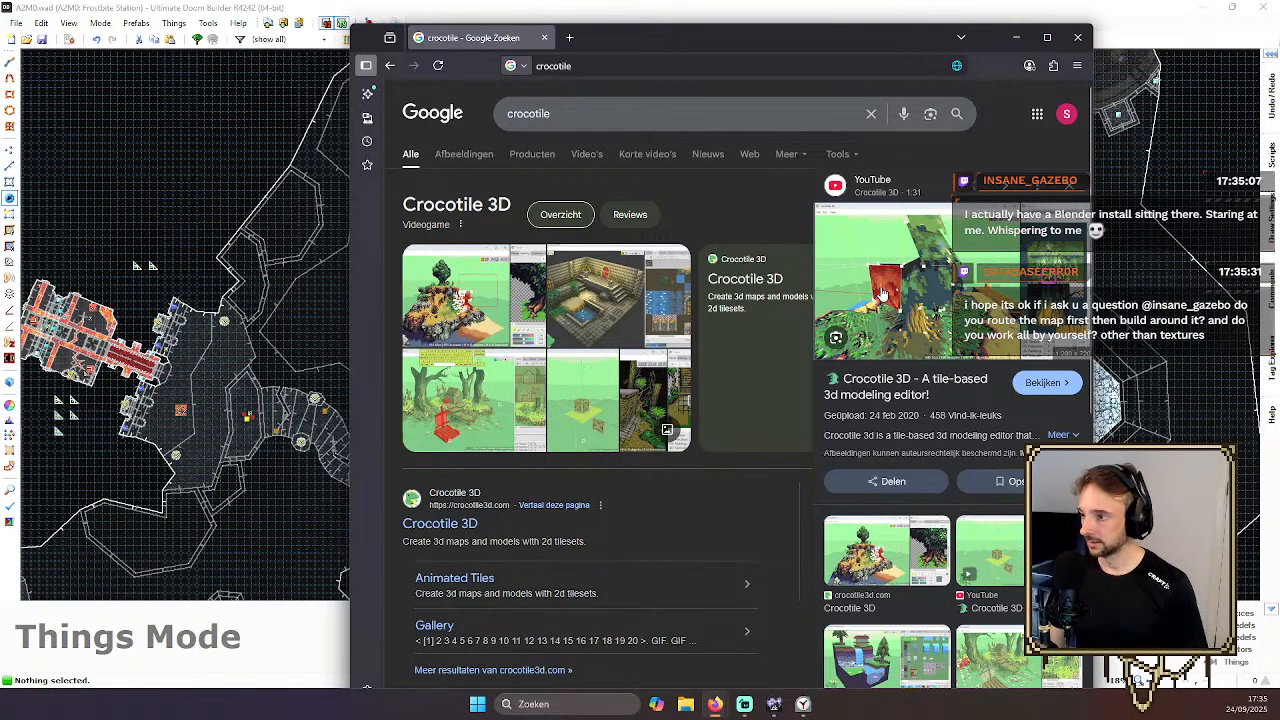
key(Right)
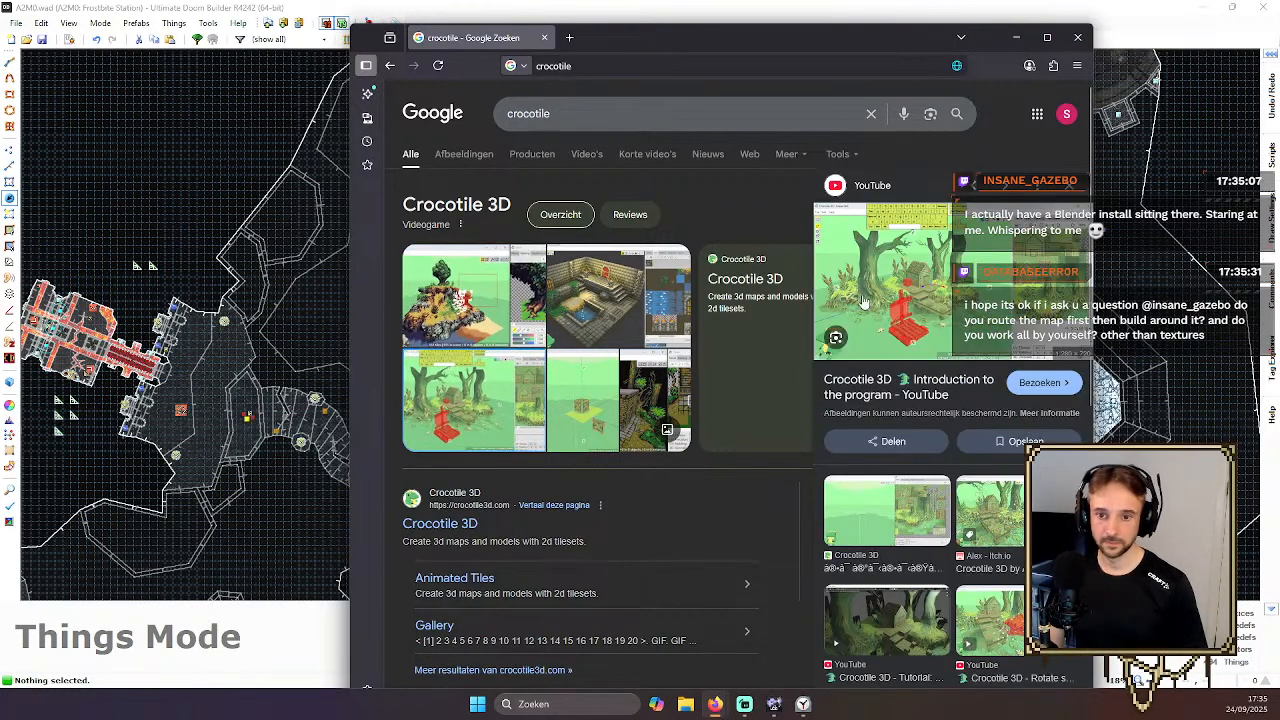
scroll(884, 487, down, 2)
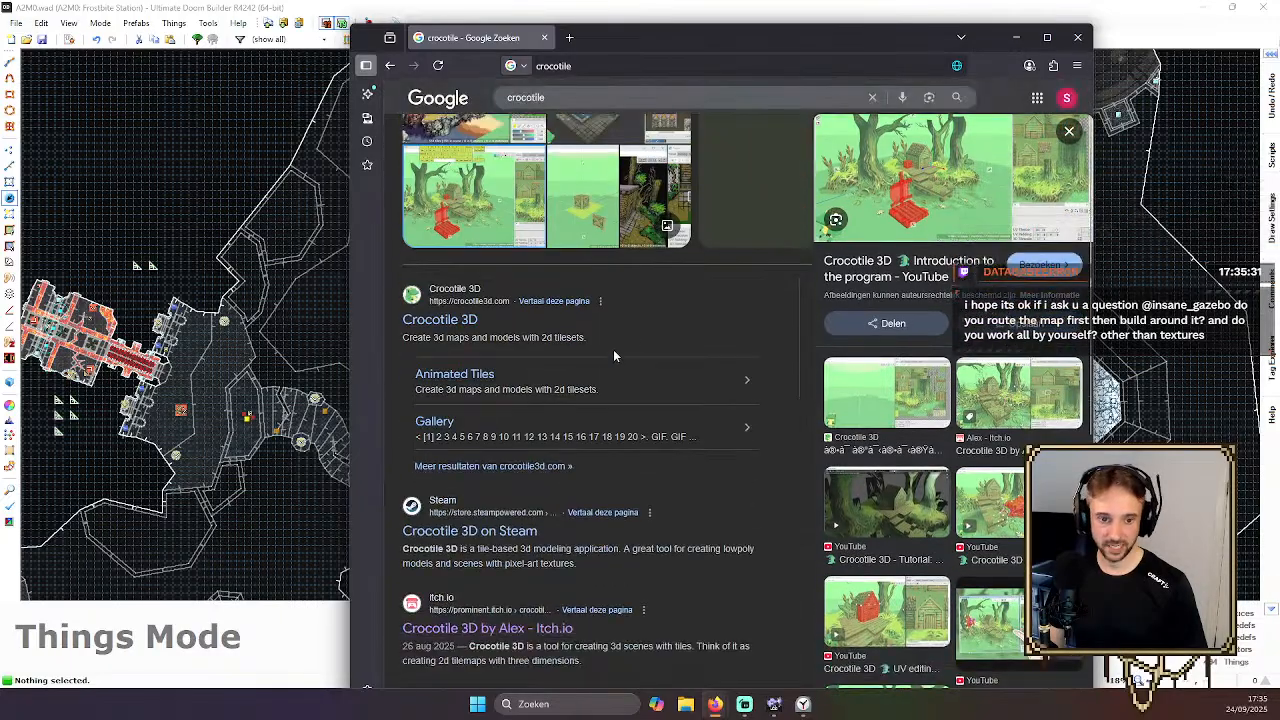
scroll(884, 487, up, 1)
scroll(884, 487, down, 4)
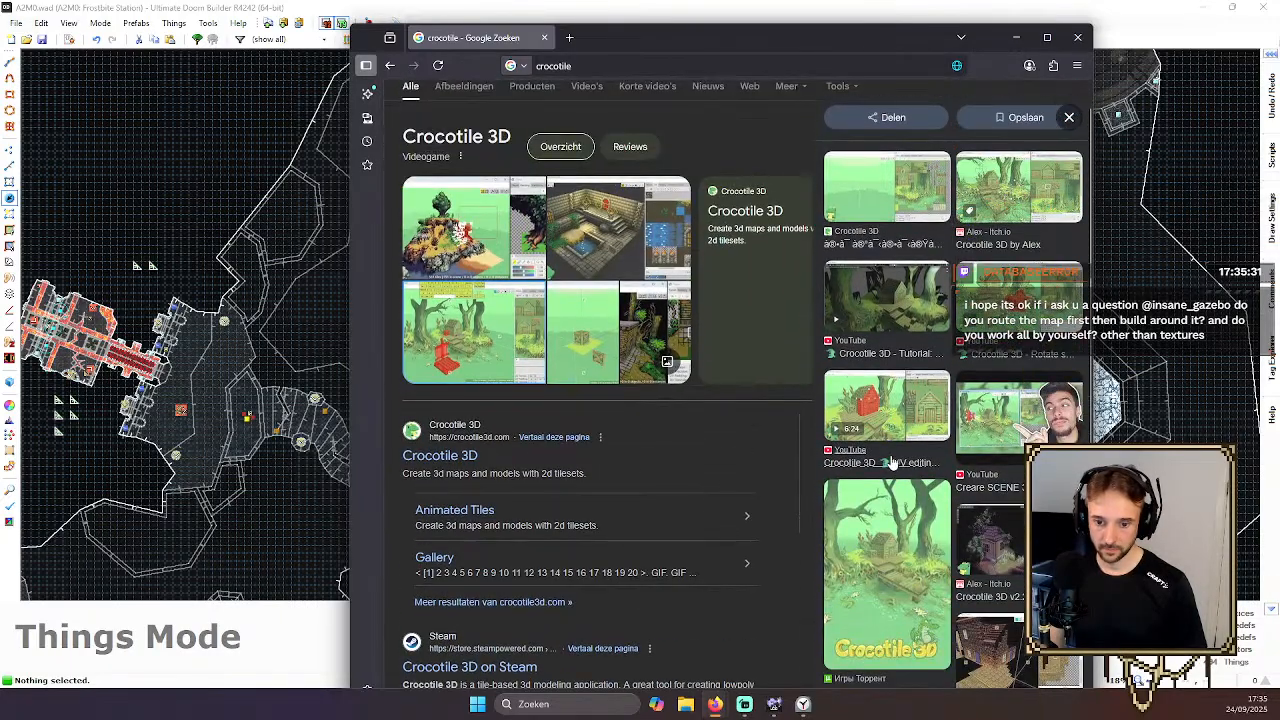
click(911, 362)
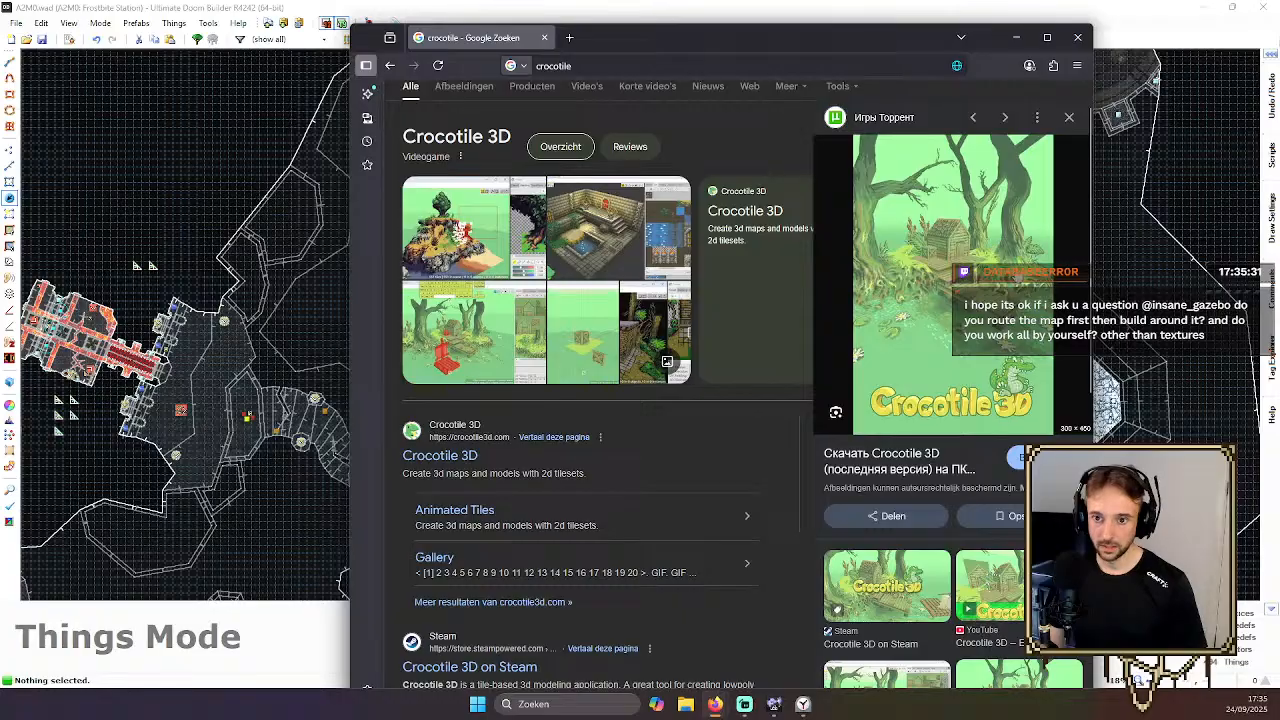
scroll(922, 272, down, 2)
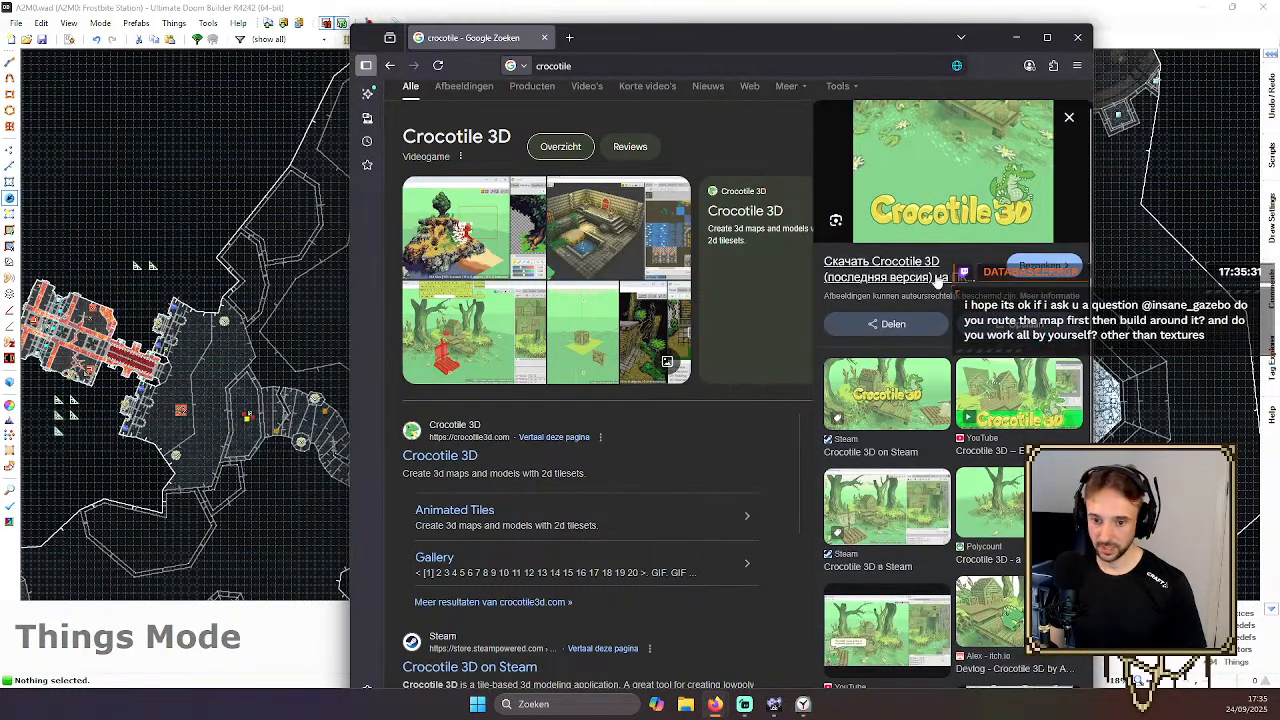
scroll(937, 283, down, 5)
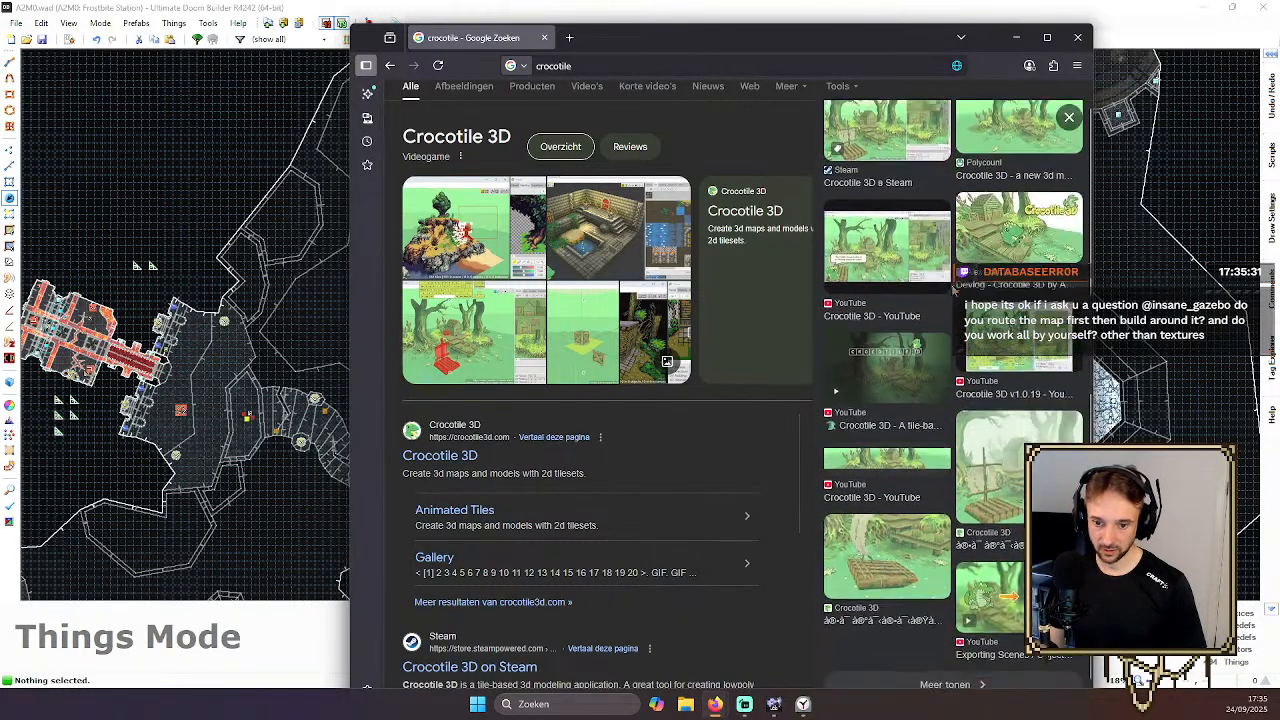
scroll(650, 310, up, 1)
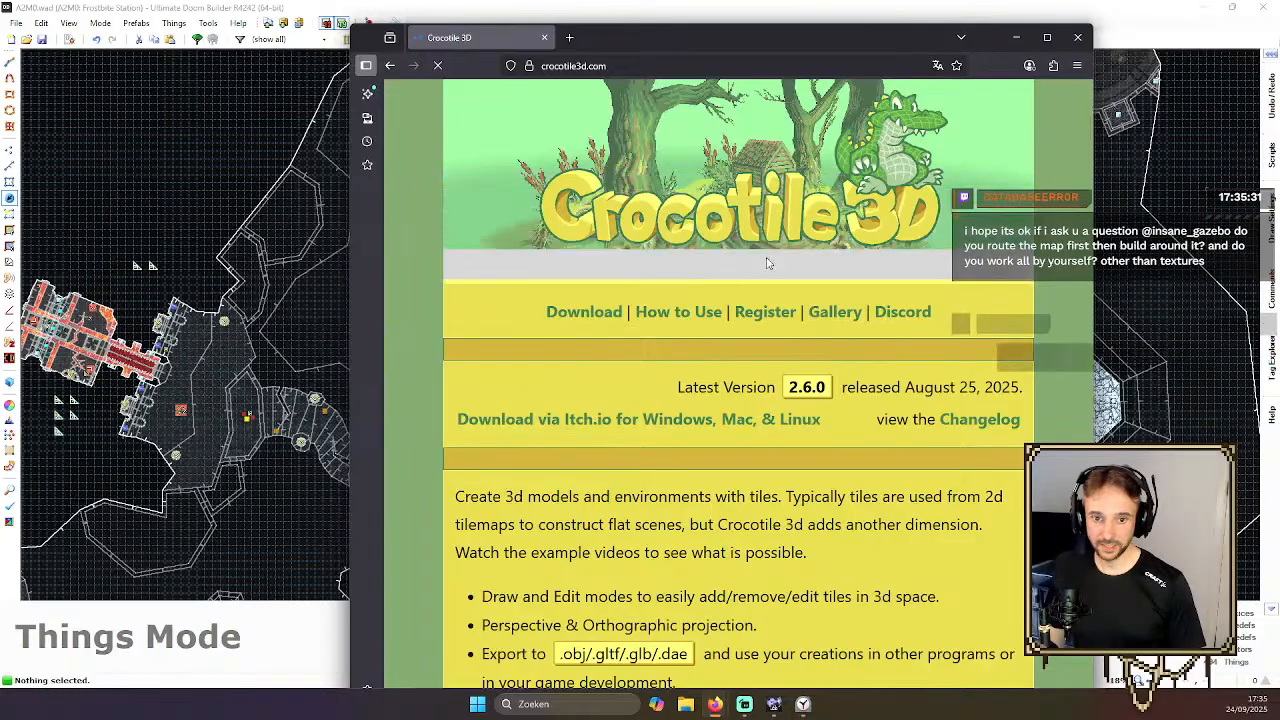
View the crocotile3d.com homepage in a maximized window and play its embedded "A tile-based 3d modeling editor!" video
click(1047, 38)
scroll(690, 238, down, 5)
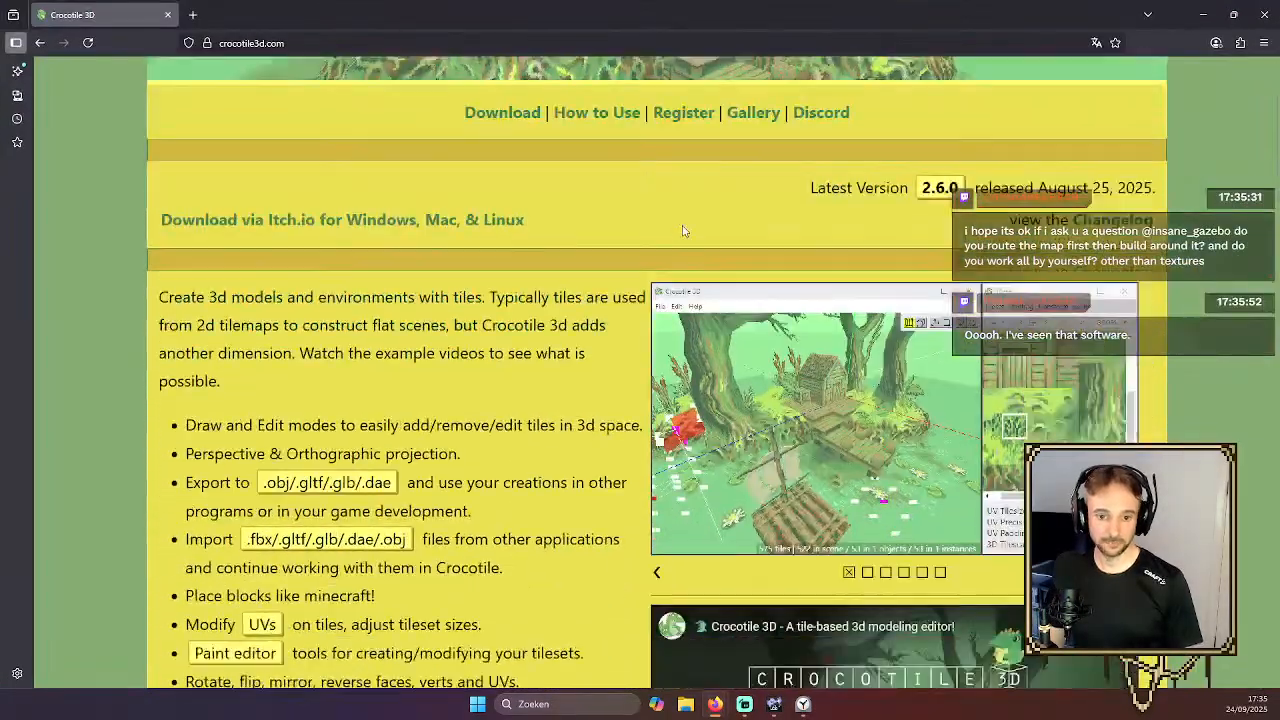
scroll(903, 313, up, 1)
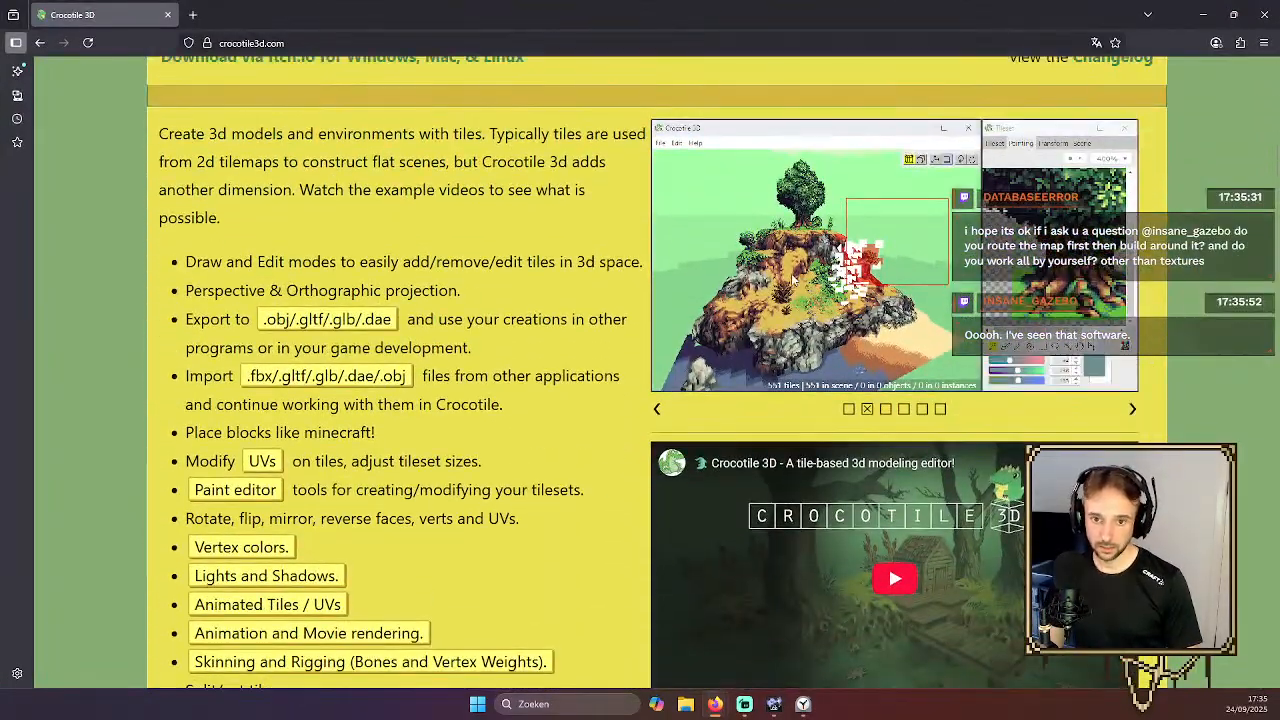
scroll(1083, 290, down, 3)
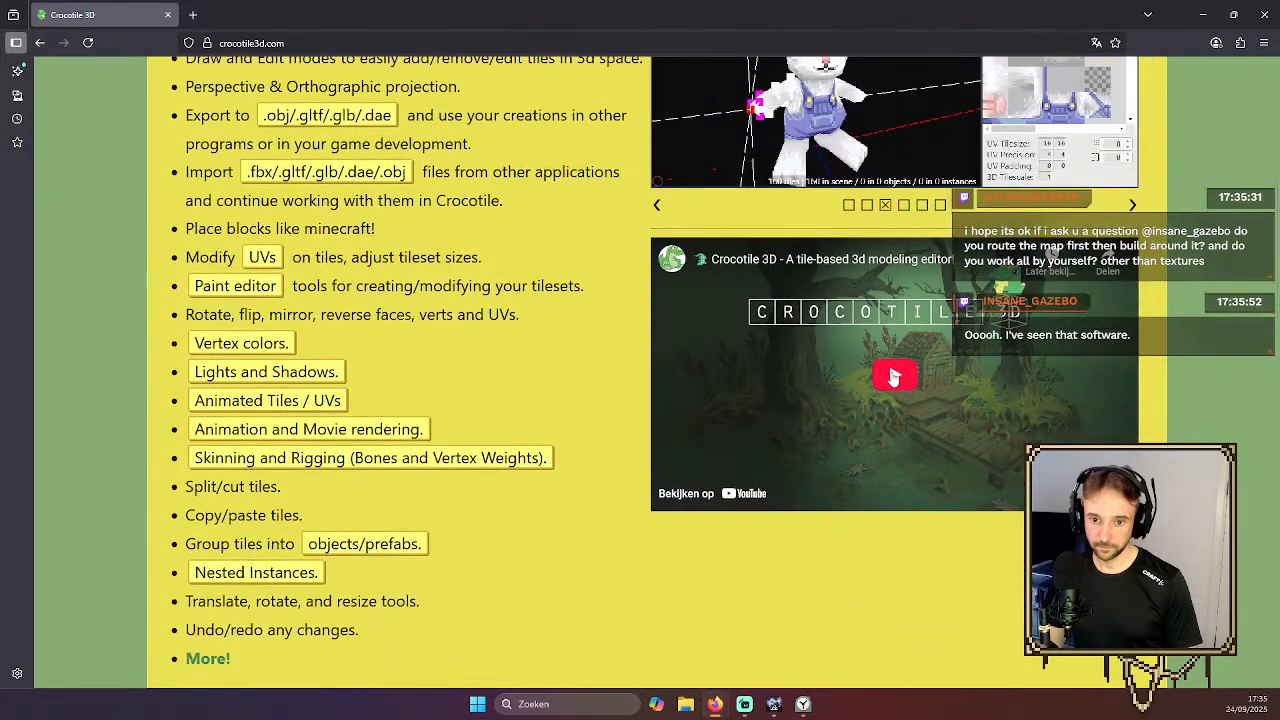
click(897, 366)
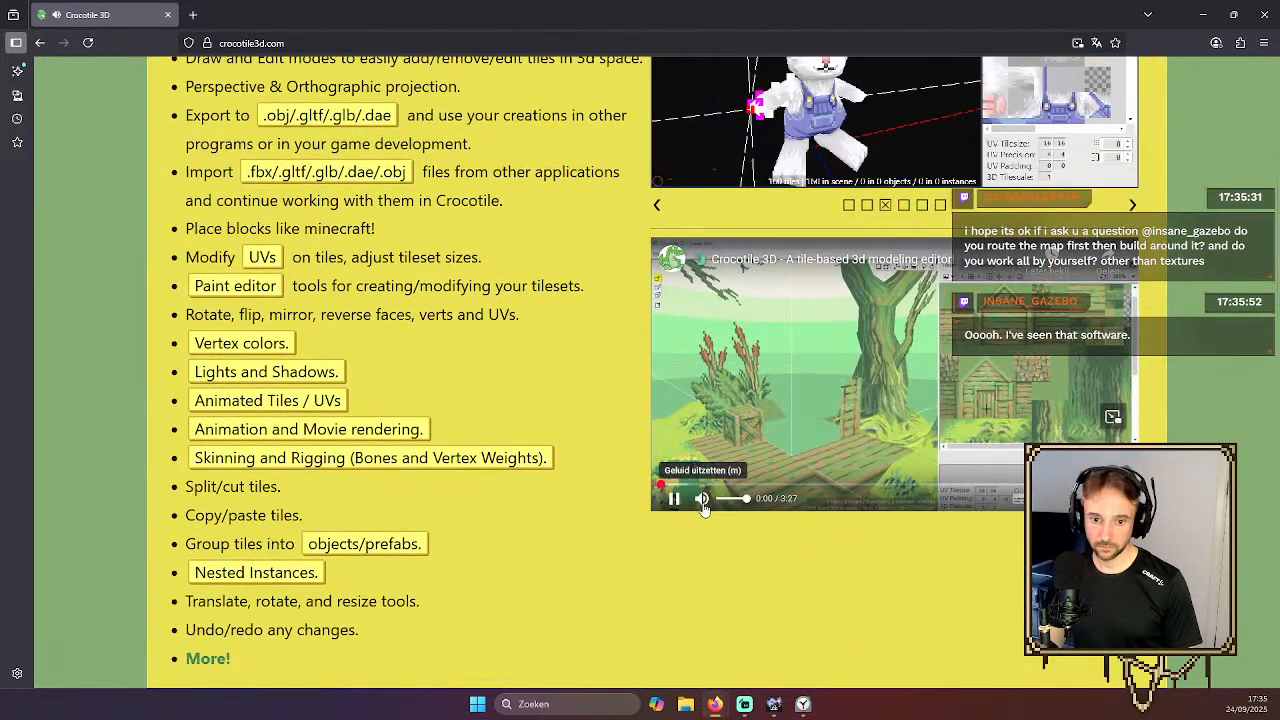
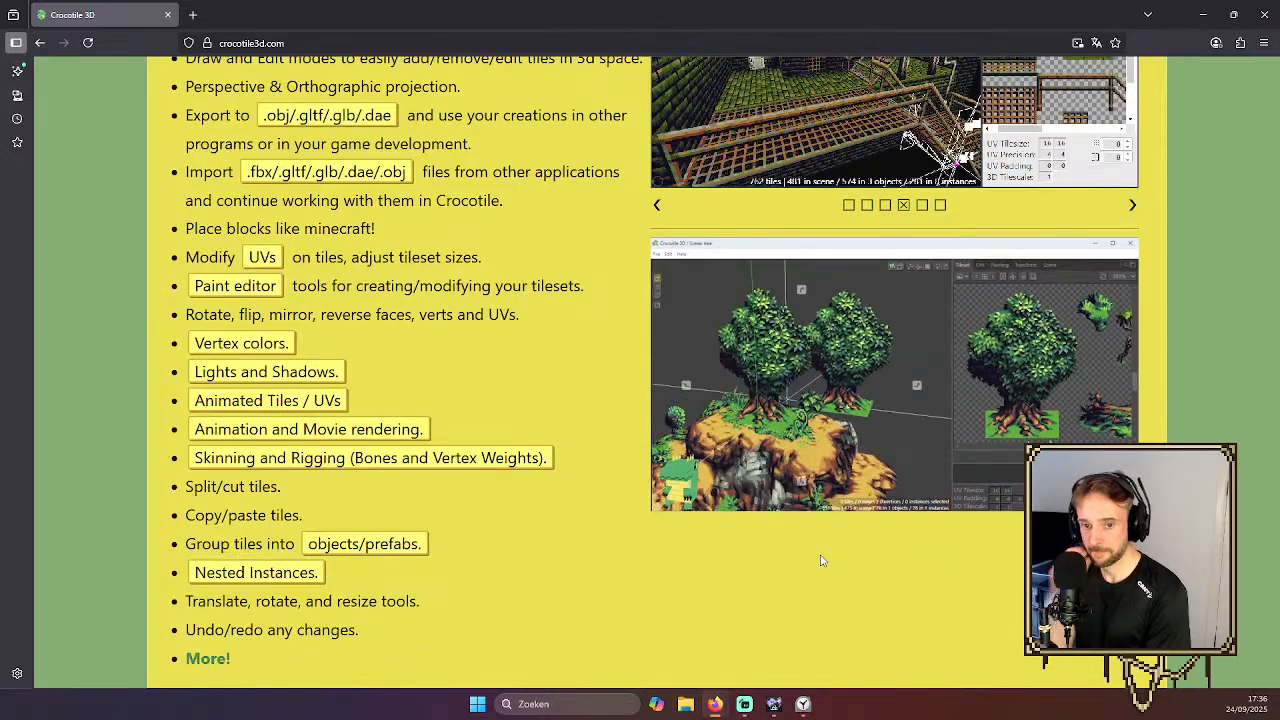
Step back through the example screenshots in the Crocotile 3D homepage slideshow, then close the page
scroll(820, 560, up, 3)
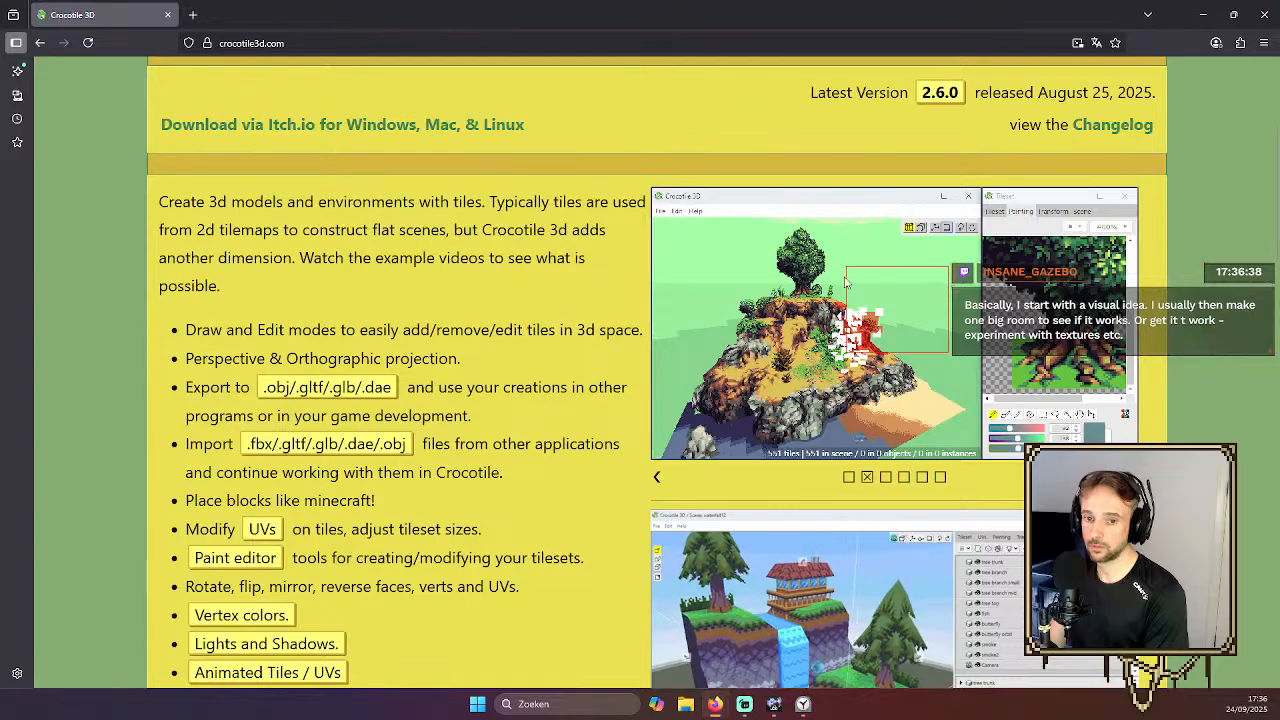
scroll(916, 370, down, 1)
scroll(916, 370, up, 1)
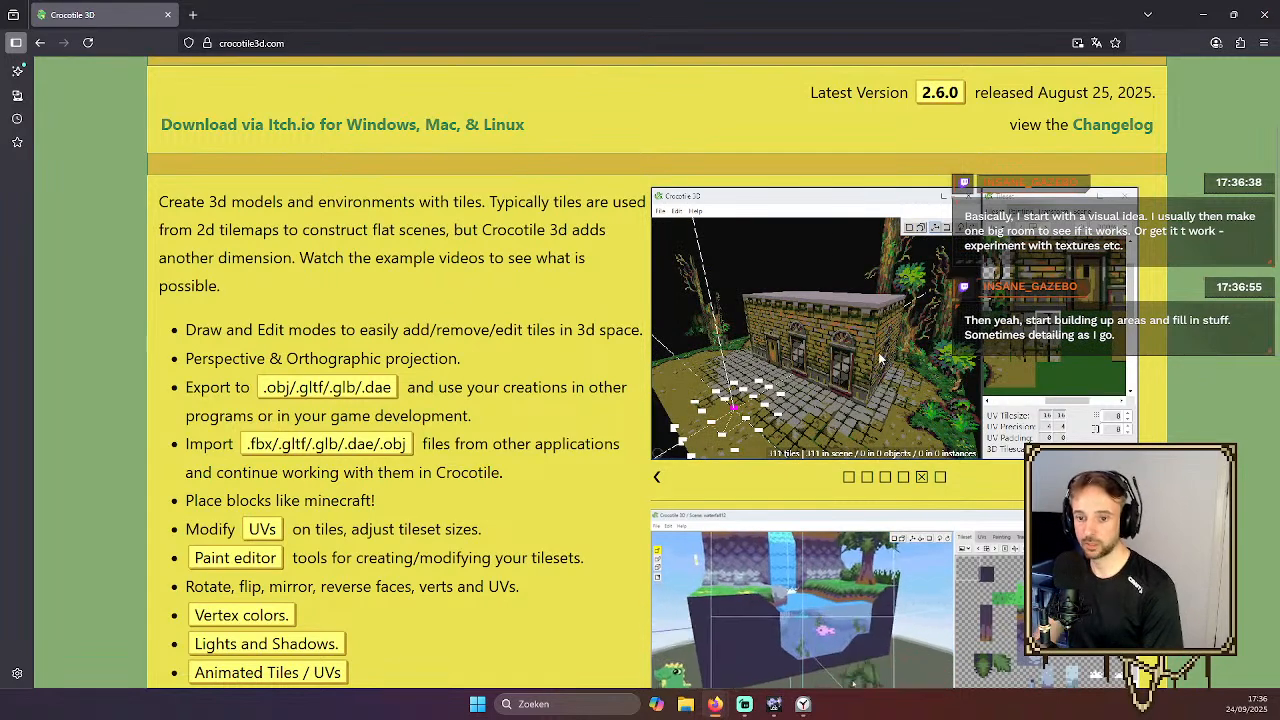
double_click(656, 480)
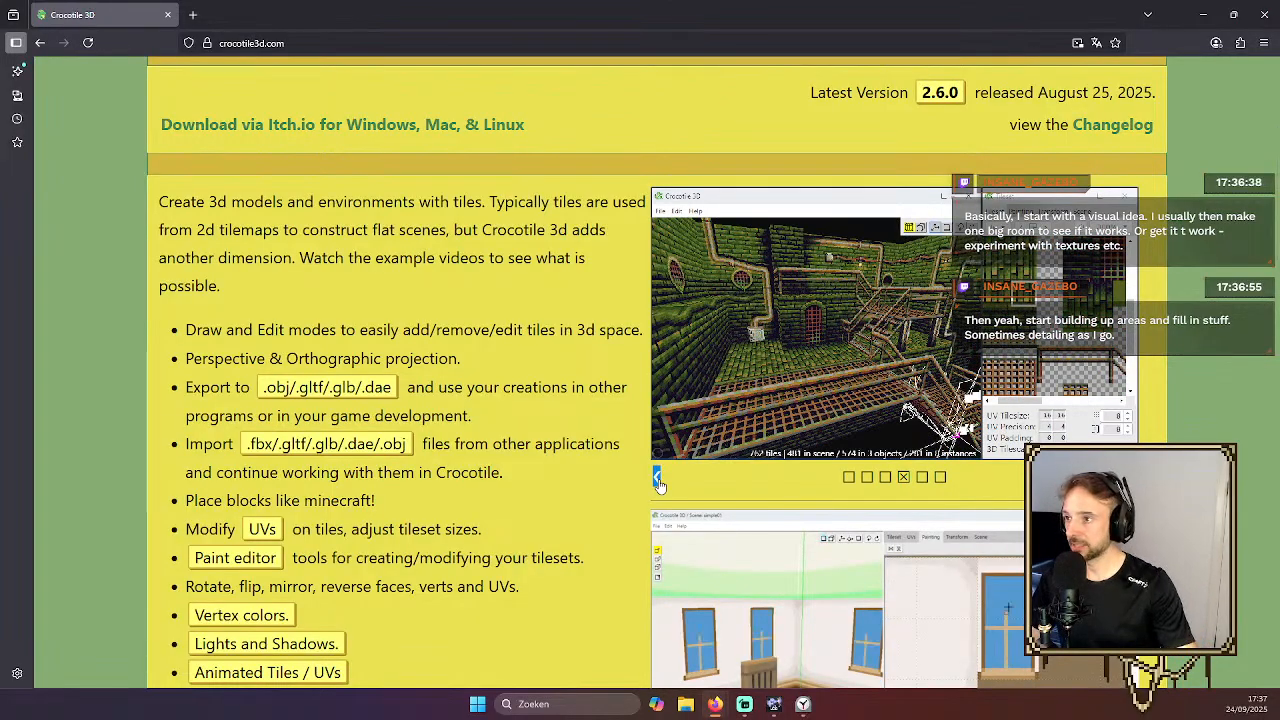
click(658, 480)
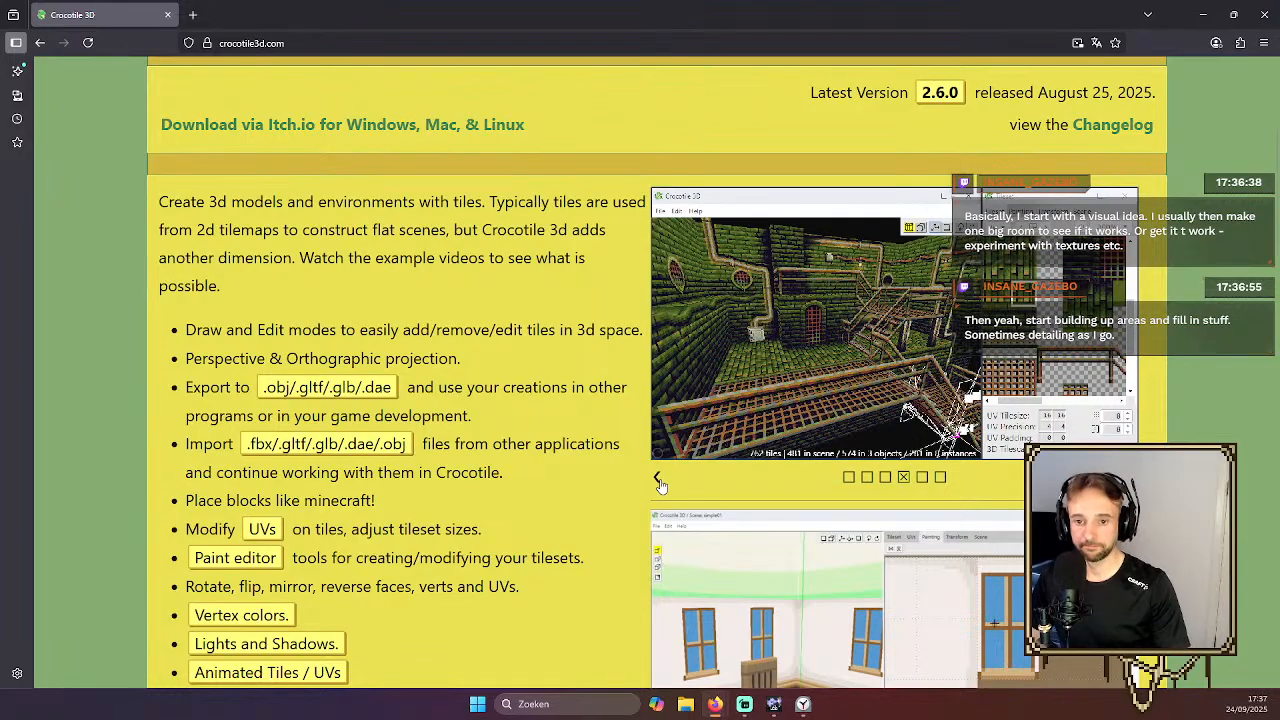
click(658, 480)
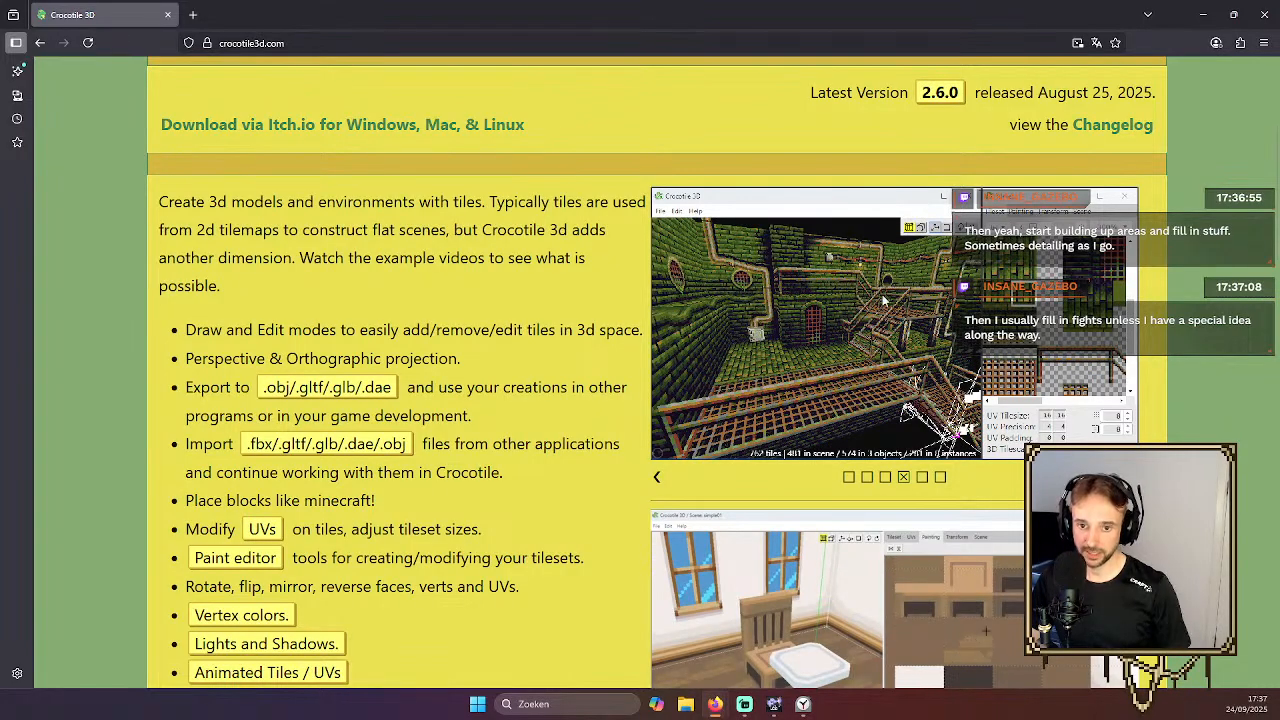
click(658, 479)
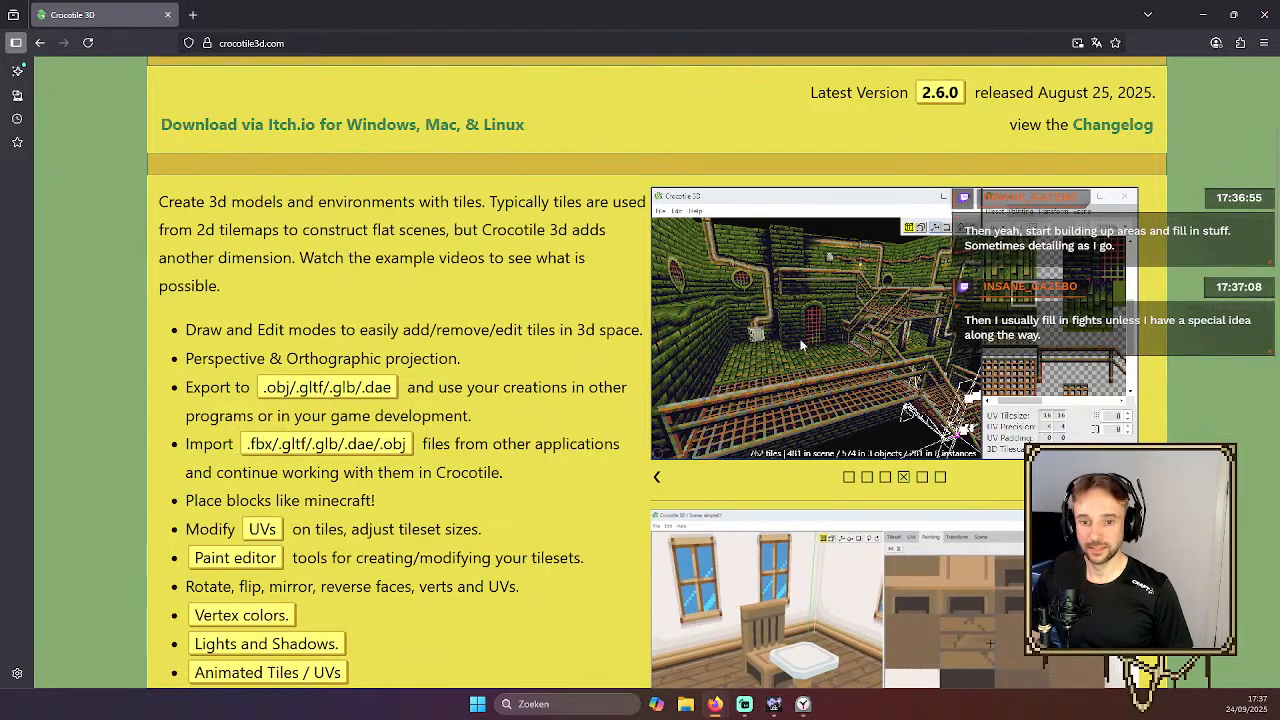
click(658, 480)
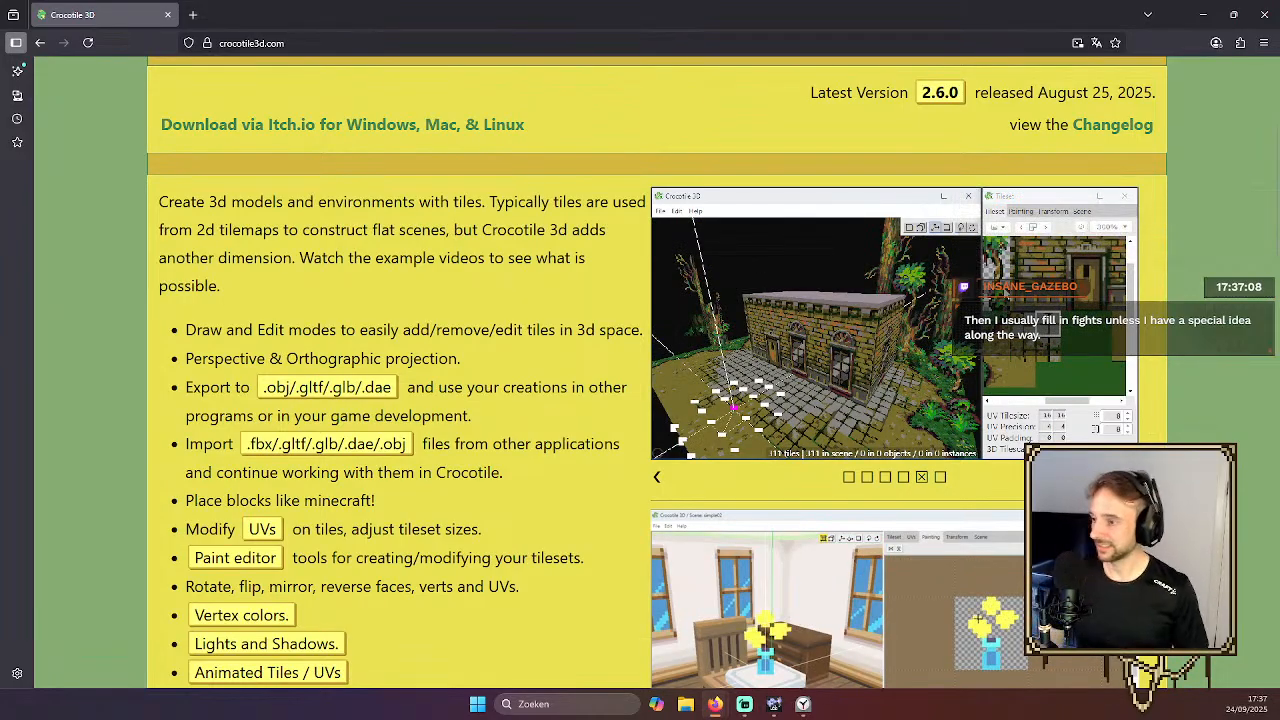
click(167, 15)
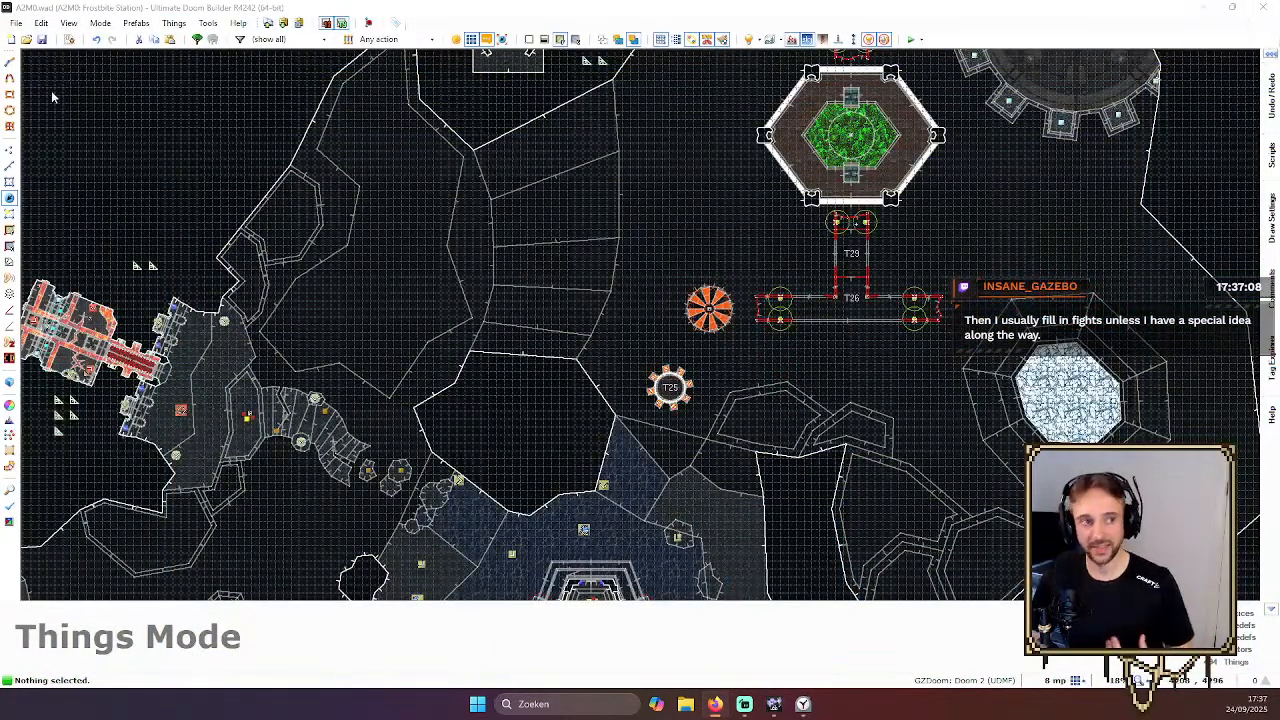
Switch back to Ultimate Doom Builder and save the Frostbite Station map
click(42, 40)
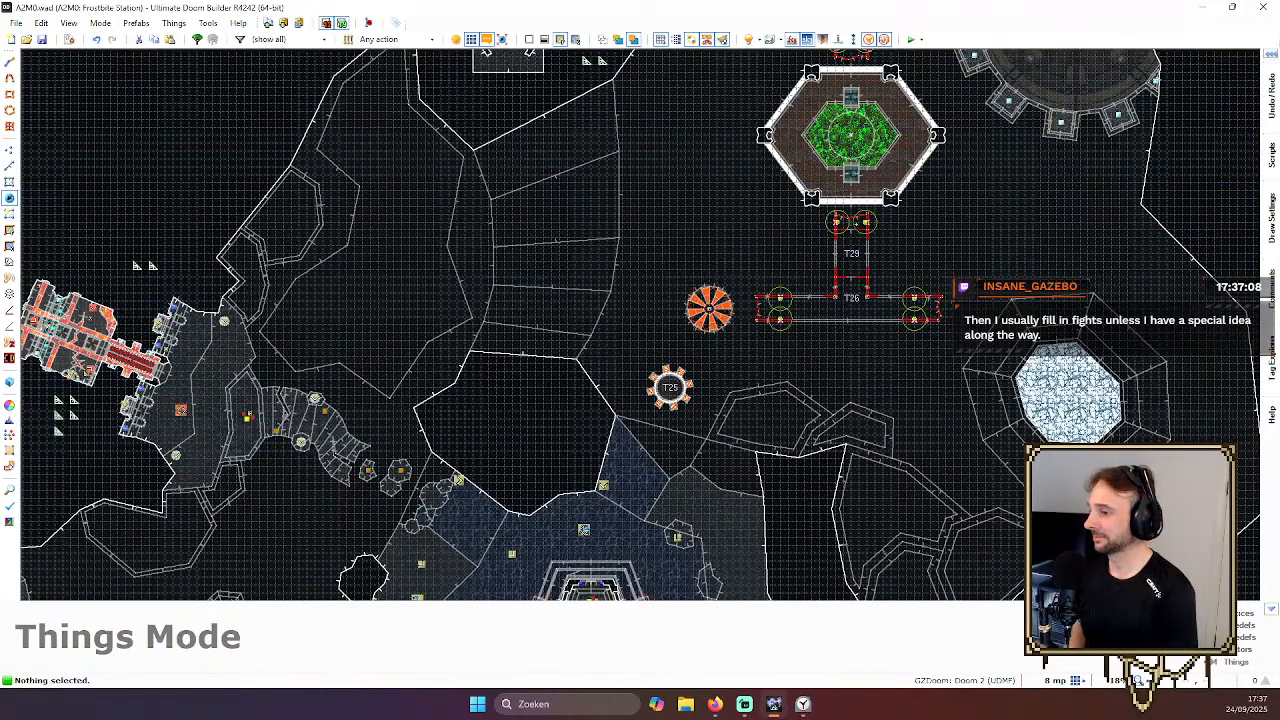
scroll(745, 492, down, 5)
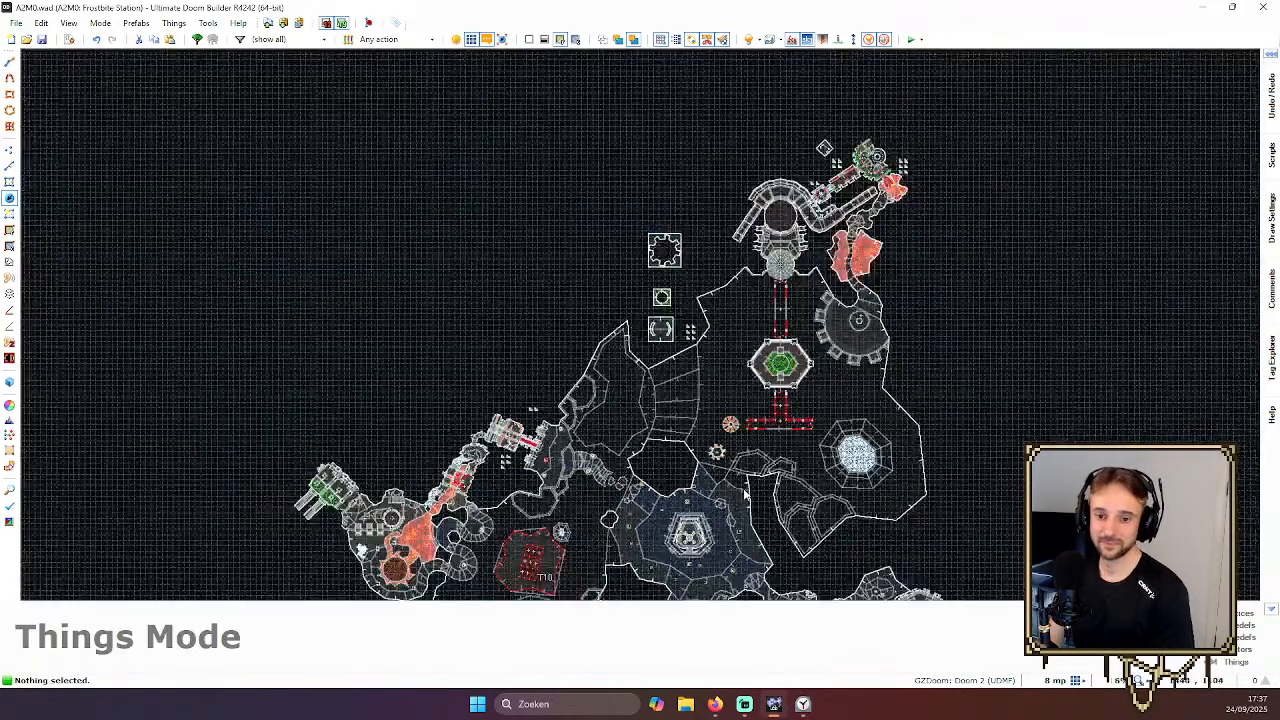
scroll(745, 492, down, 3)
scroll(765, 352, up, 3)
key(ctrl+s)
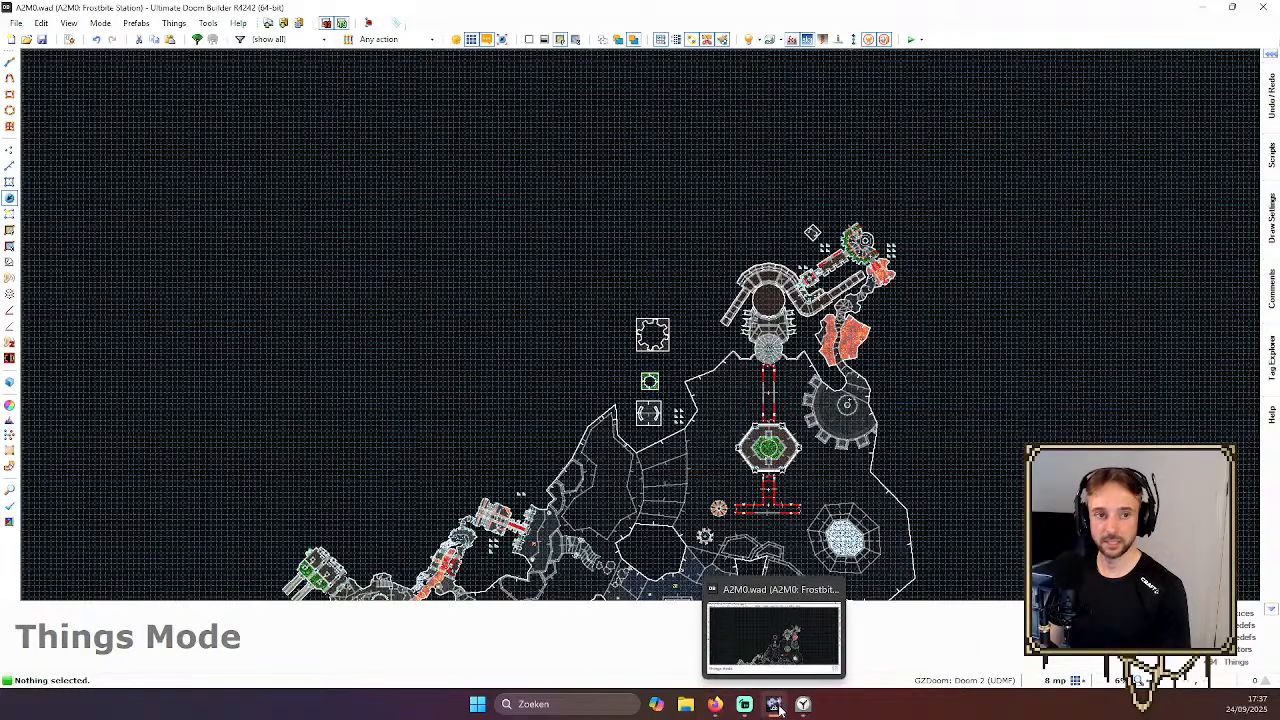
click(42, 40)
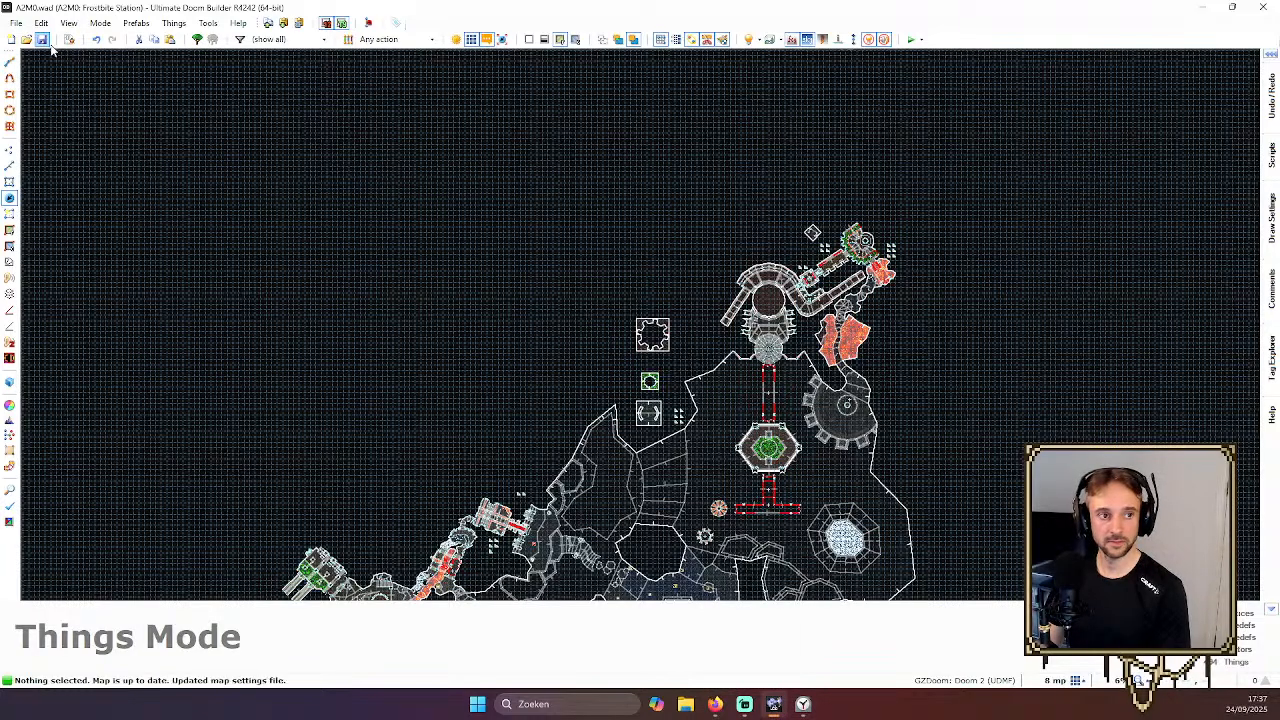
Minimize the map editor, close the Games folder, and launch GB Studio from the Editors folder
click(1203, 9)
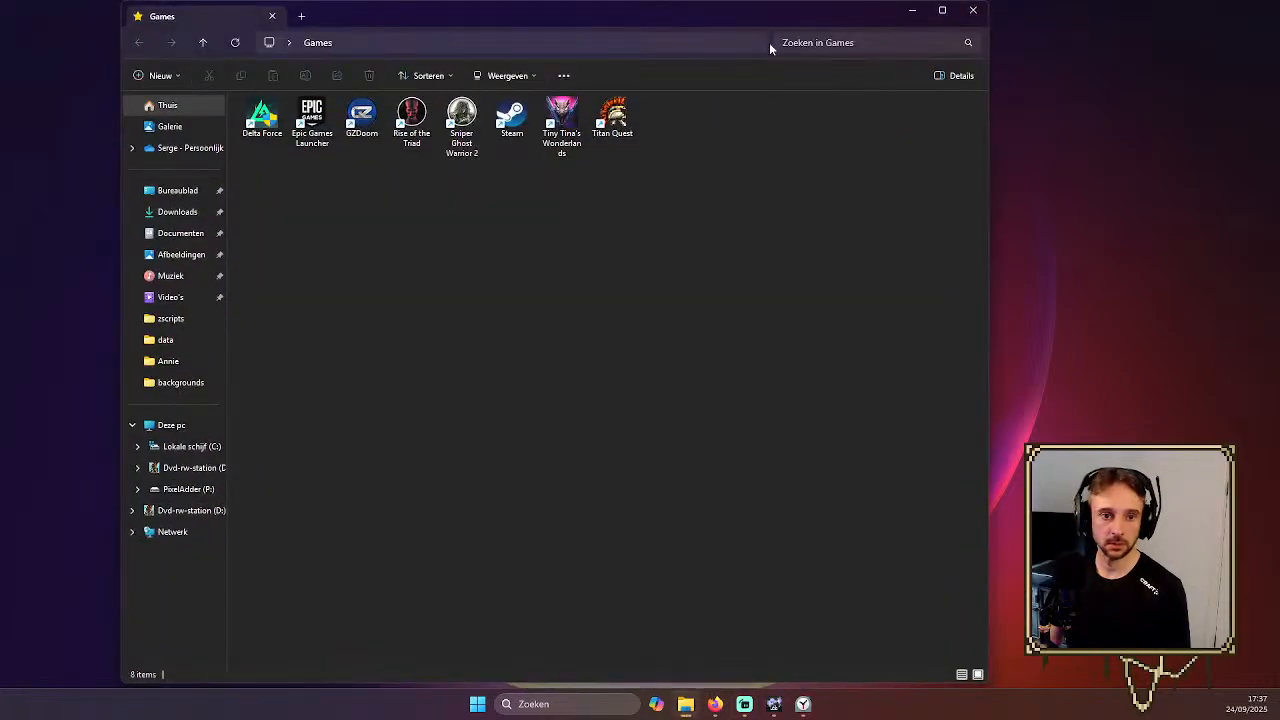
click(973, 10)
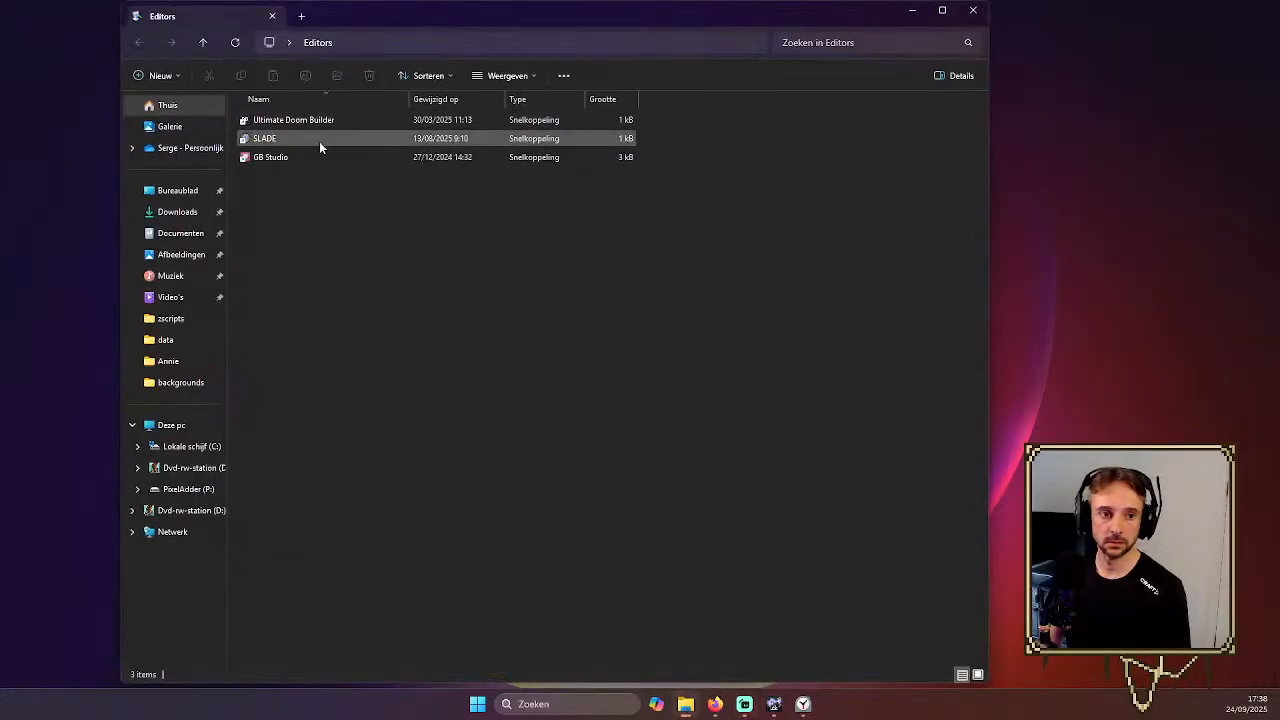
click(305, 156)
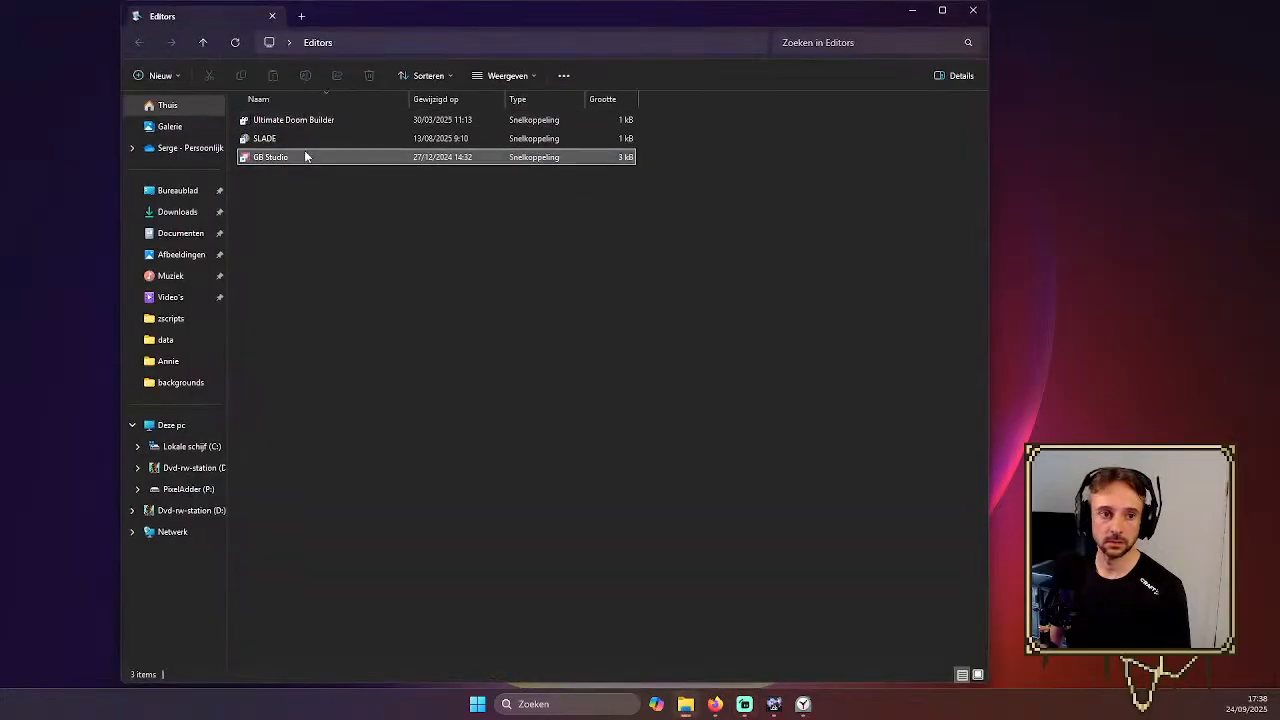
click(973, 10)
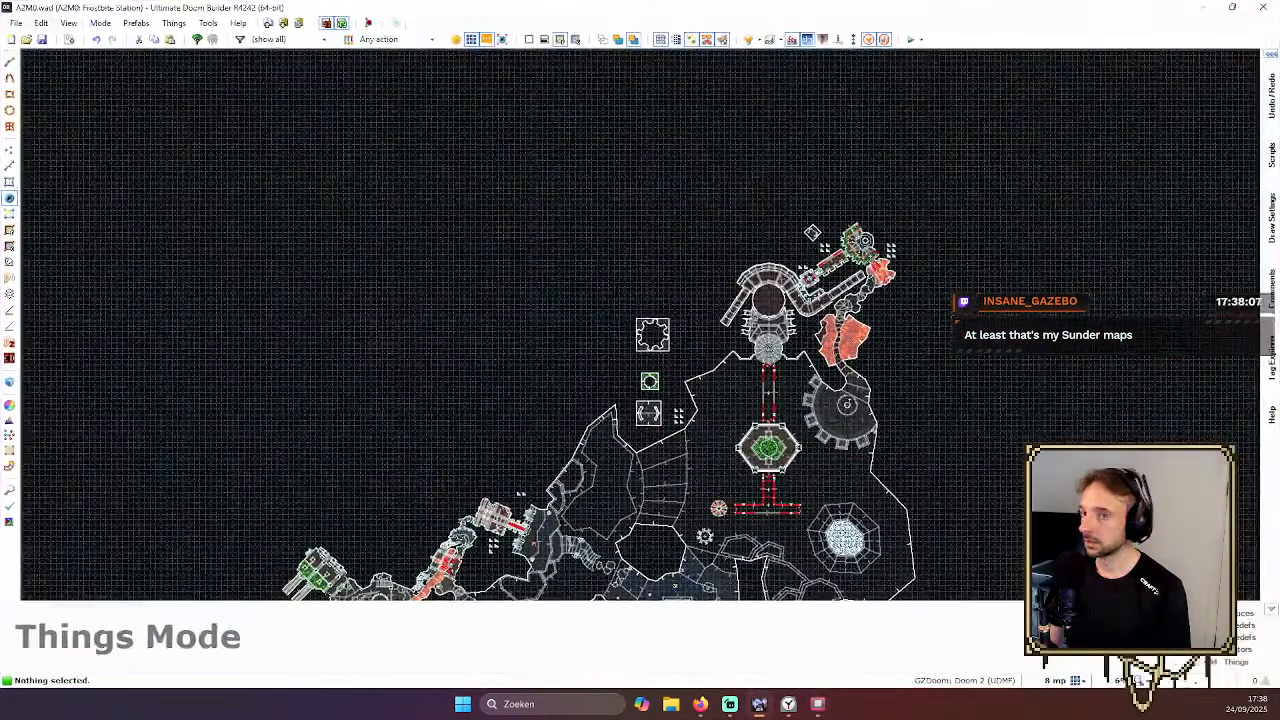
Minimize Ultimate Doom Builder and bring the GB Studio window with the WoB project onto this screen, maximized
click(1203, 7)
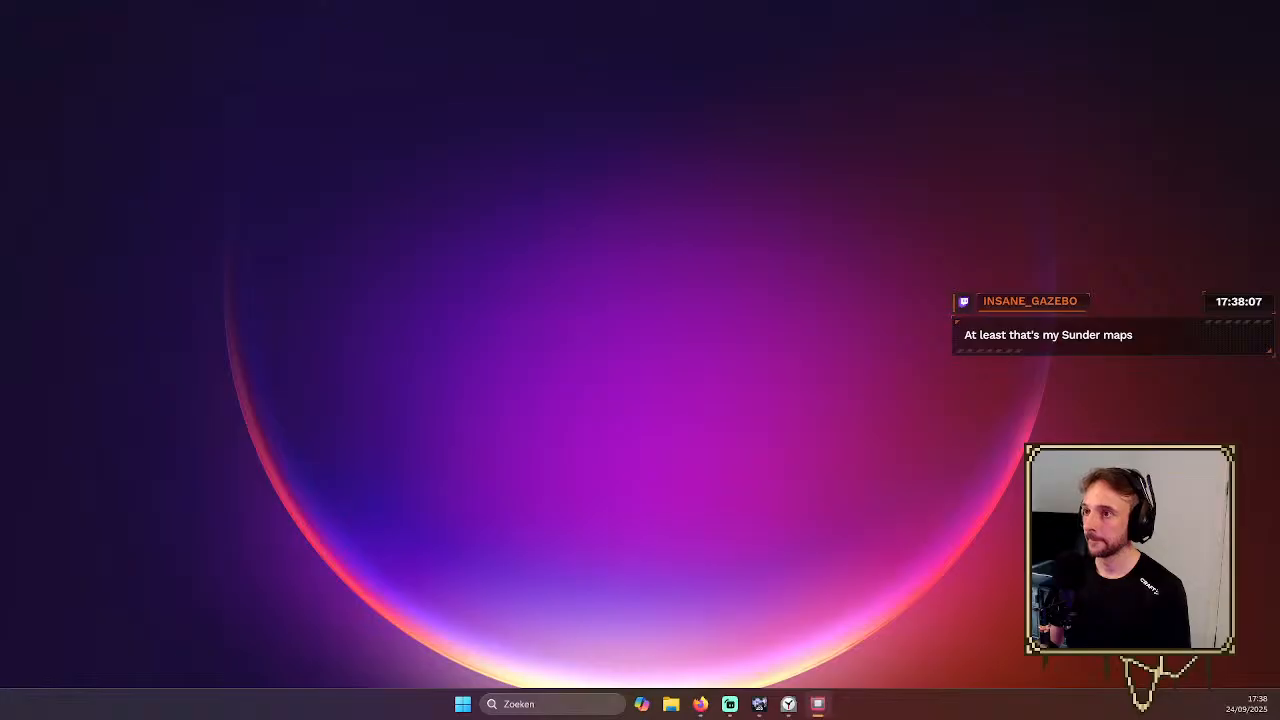
drag(1279, 62, 416, 57)
click(636, 57)
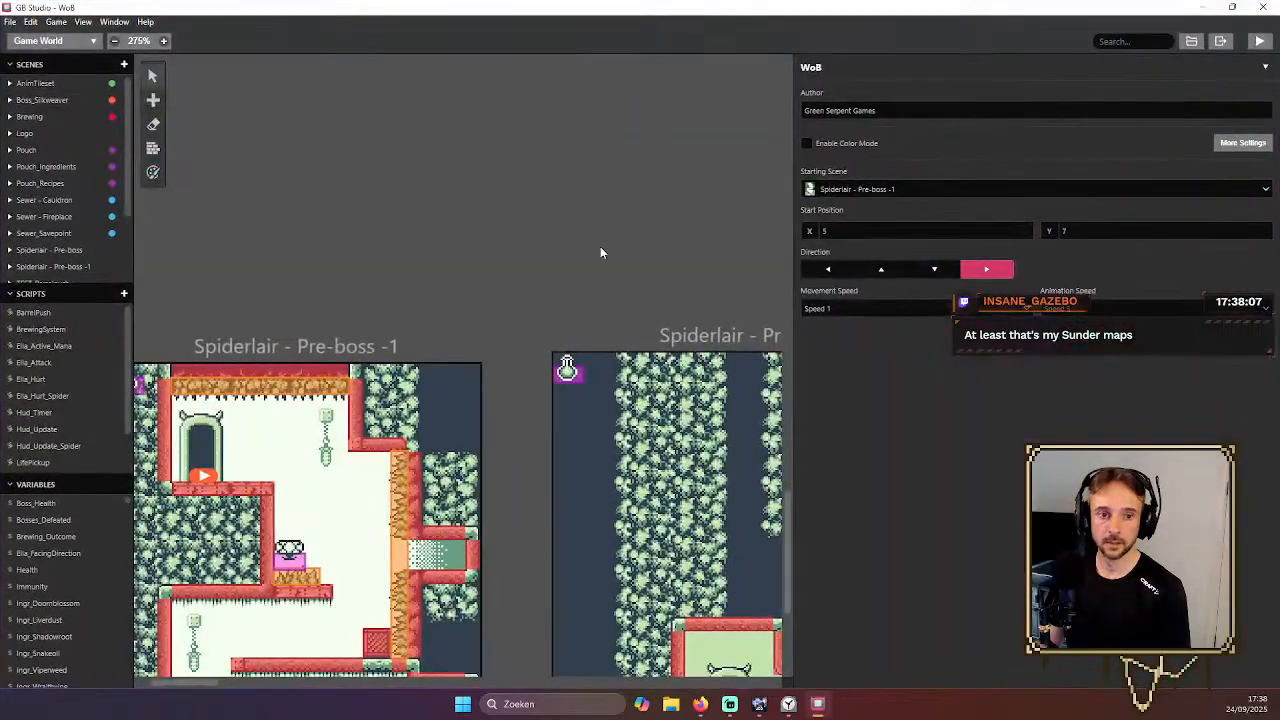
Widen the game world view and examine the Spiderlair - Pre-boss scenes and the Boss_Silkweaver scene
scroll(593, 257, down, 2)
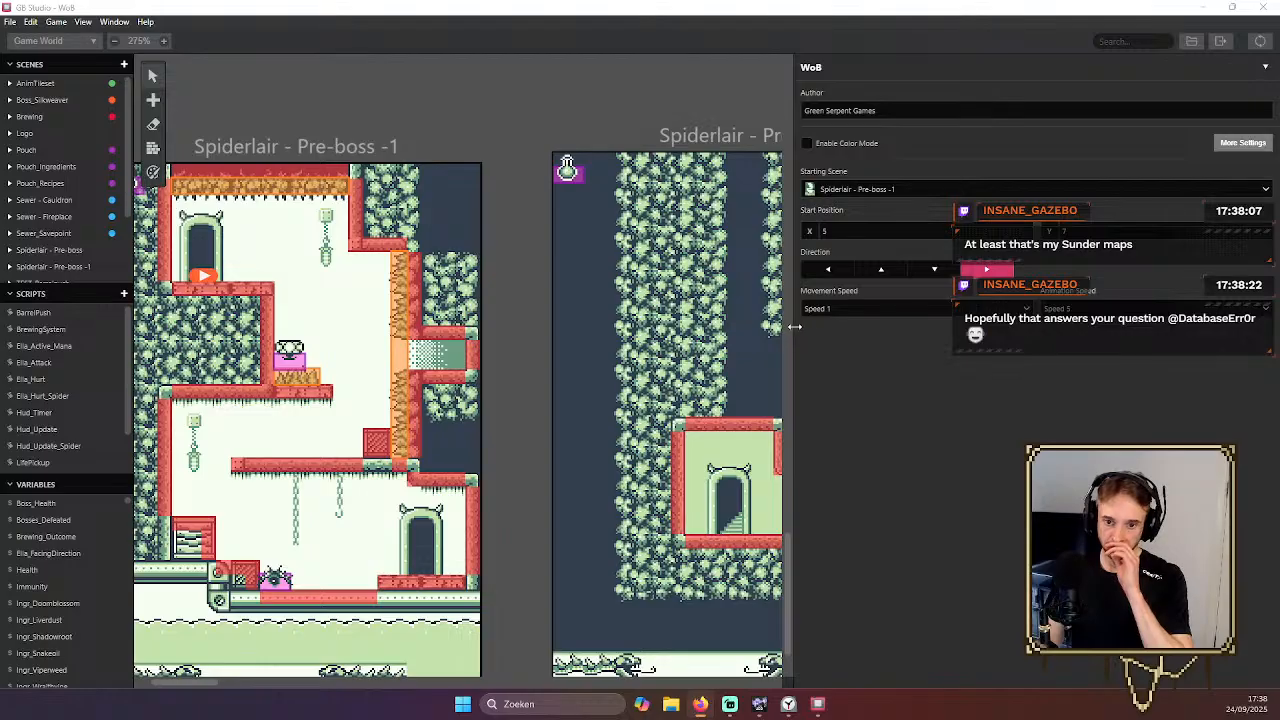
drag(788, 320, 1095, 322)
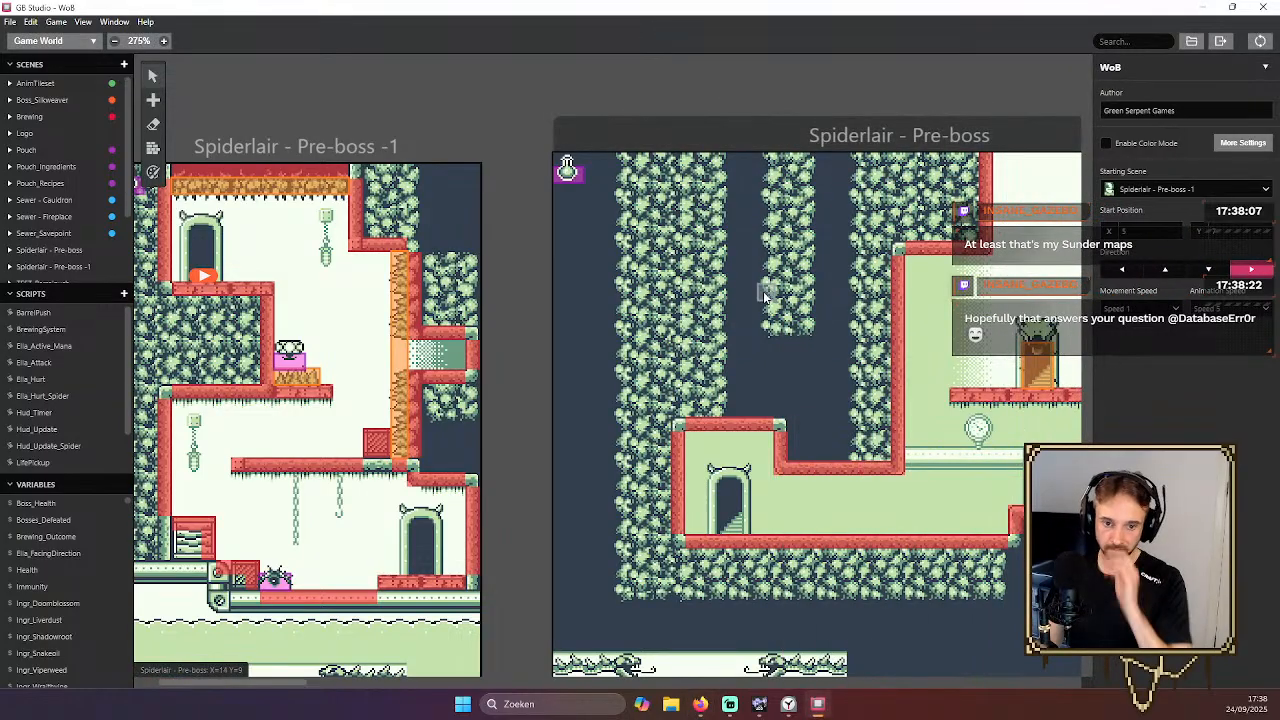
scroll(600, 300, down, 1)
ctrl+scroll(473, 284, down, 5)
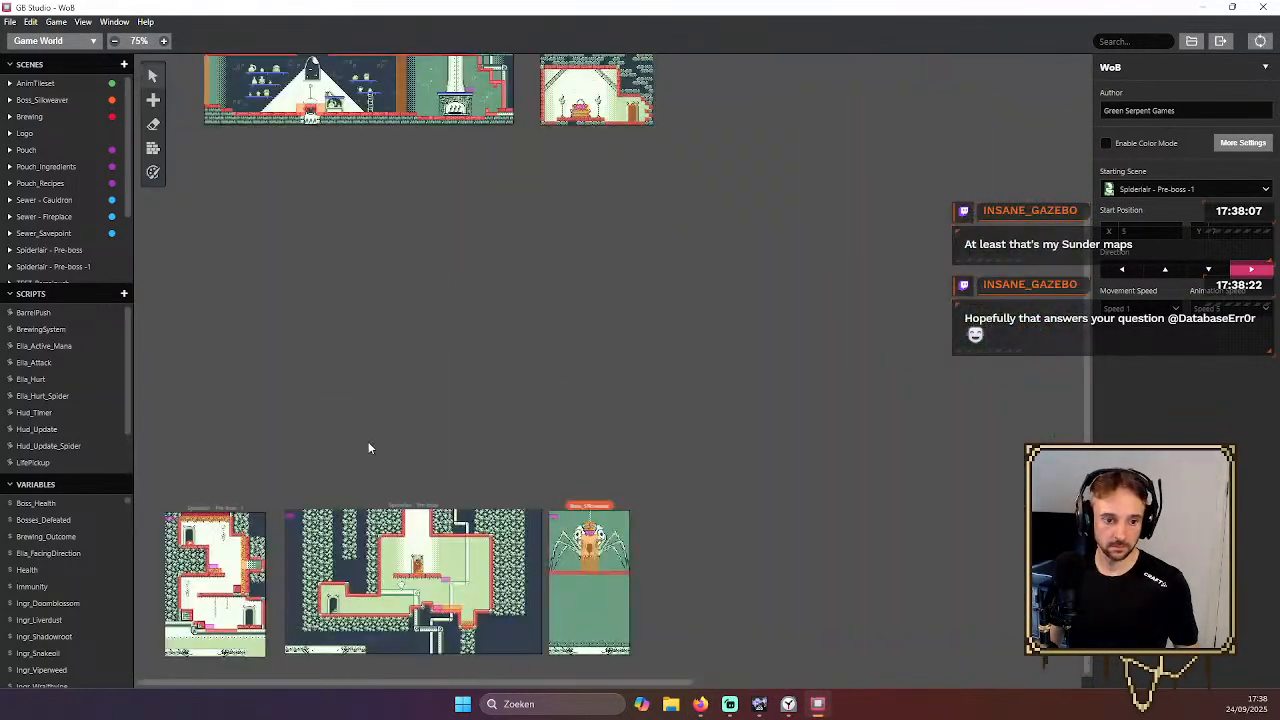
ctrl+scroll(368, 443, up, 2)
scroll(407, 448, down, 3)
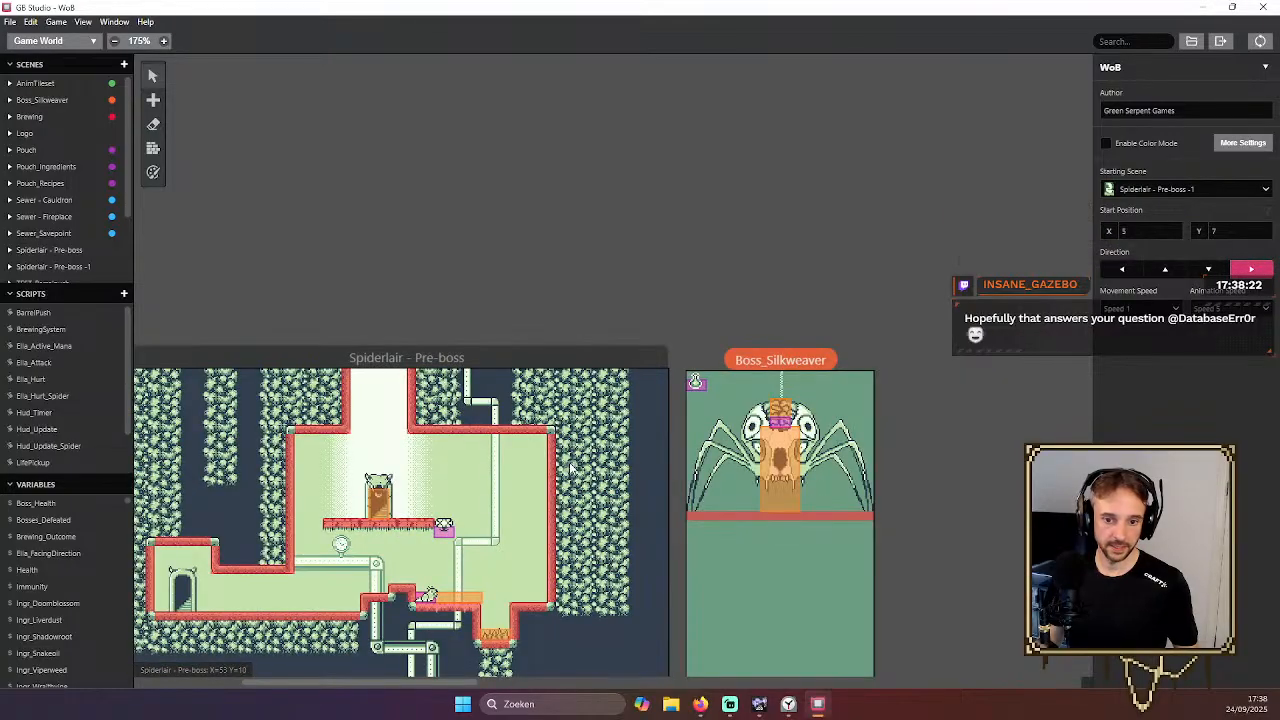
Place the running WoB game window above the Spiderlair and Boss_Silkweaver scenes and try the witch's movement beside the starting door
ctrl+scroll(412, 459, down, 2)
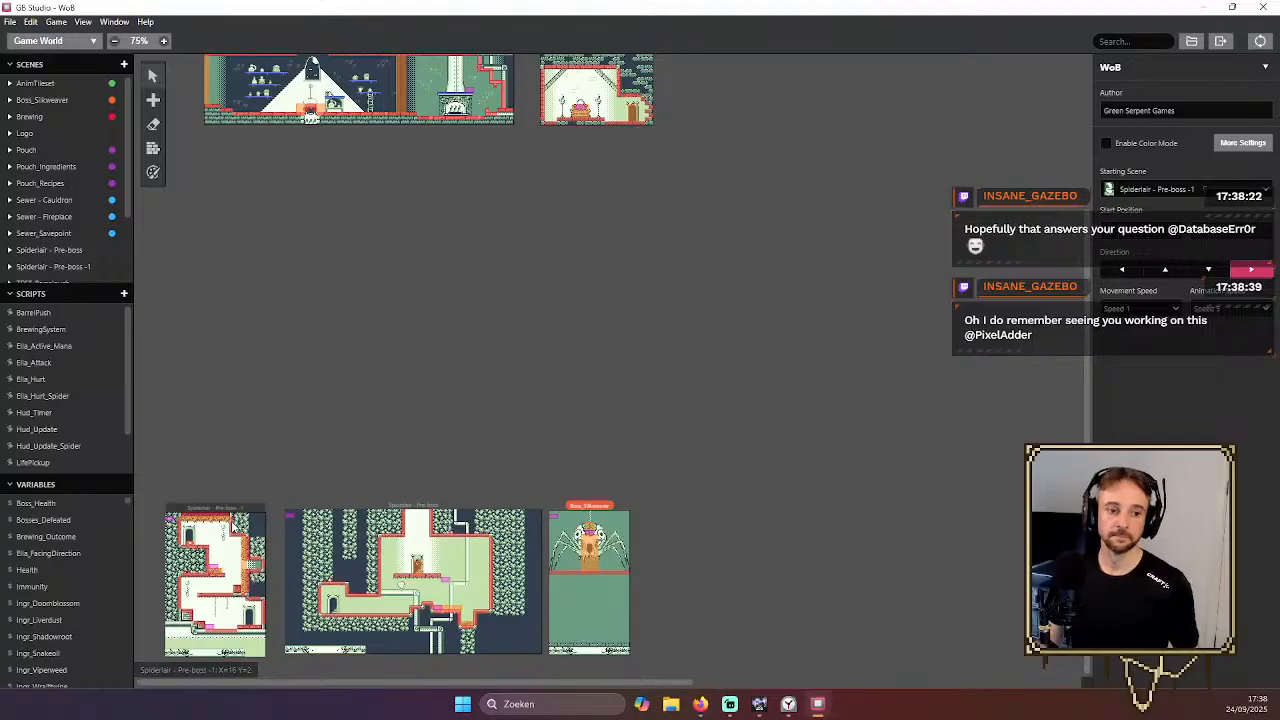
ctrl+scroll(289, 437, up, 2)
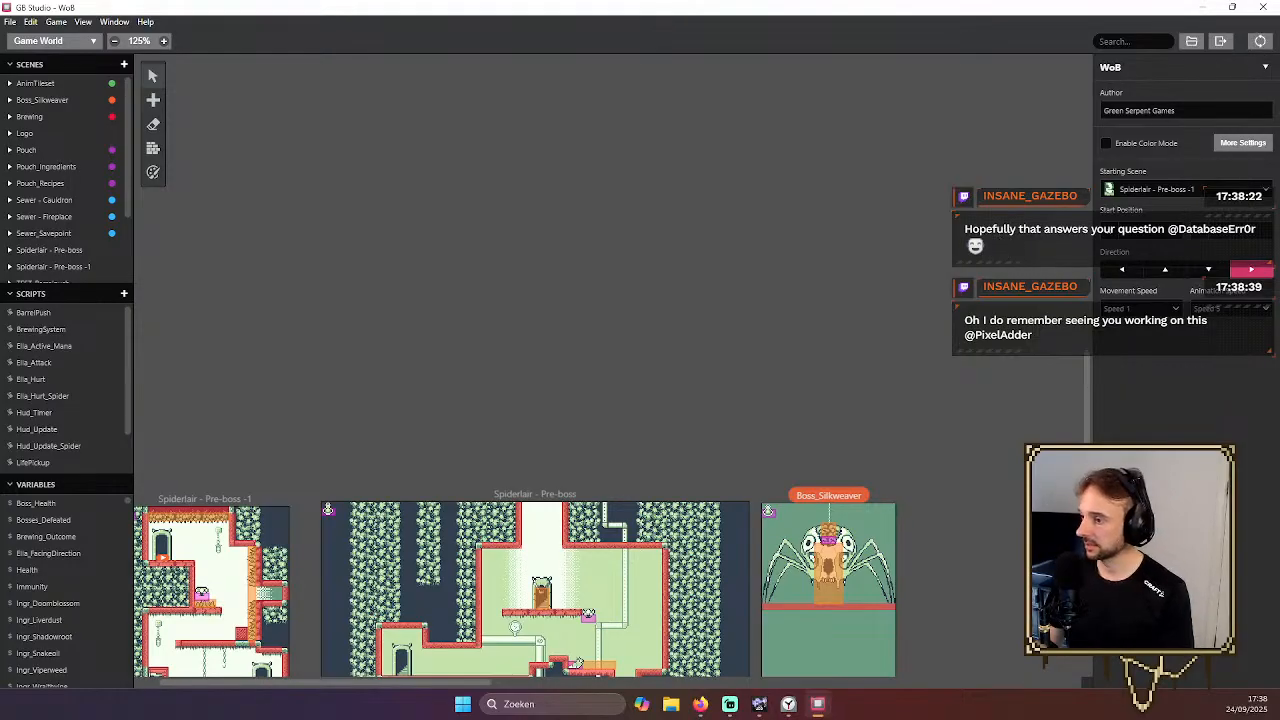
scroll(686, 380, down, 2)
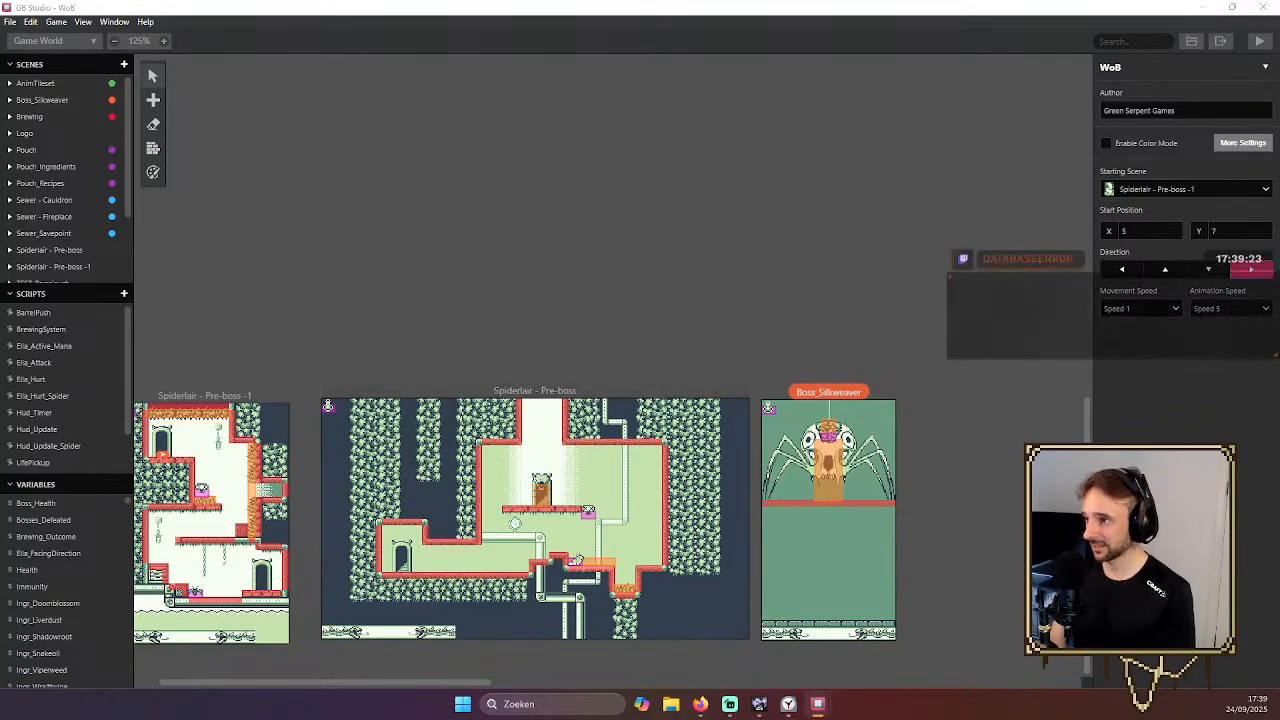
drag(553, 200, 623, 108)
key(Right)
key(z)
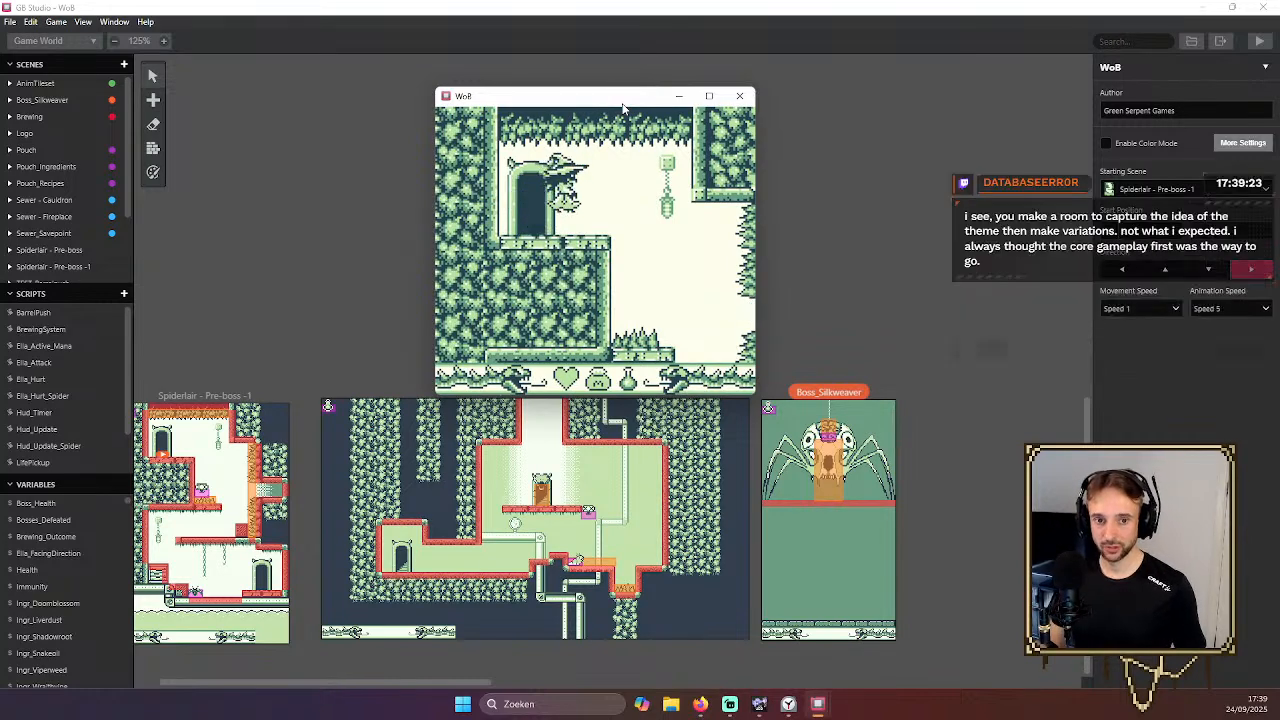
key(Left)
key(Right)
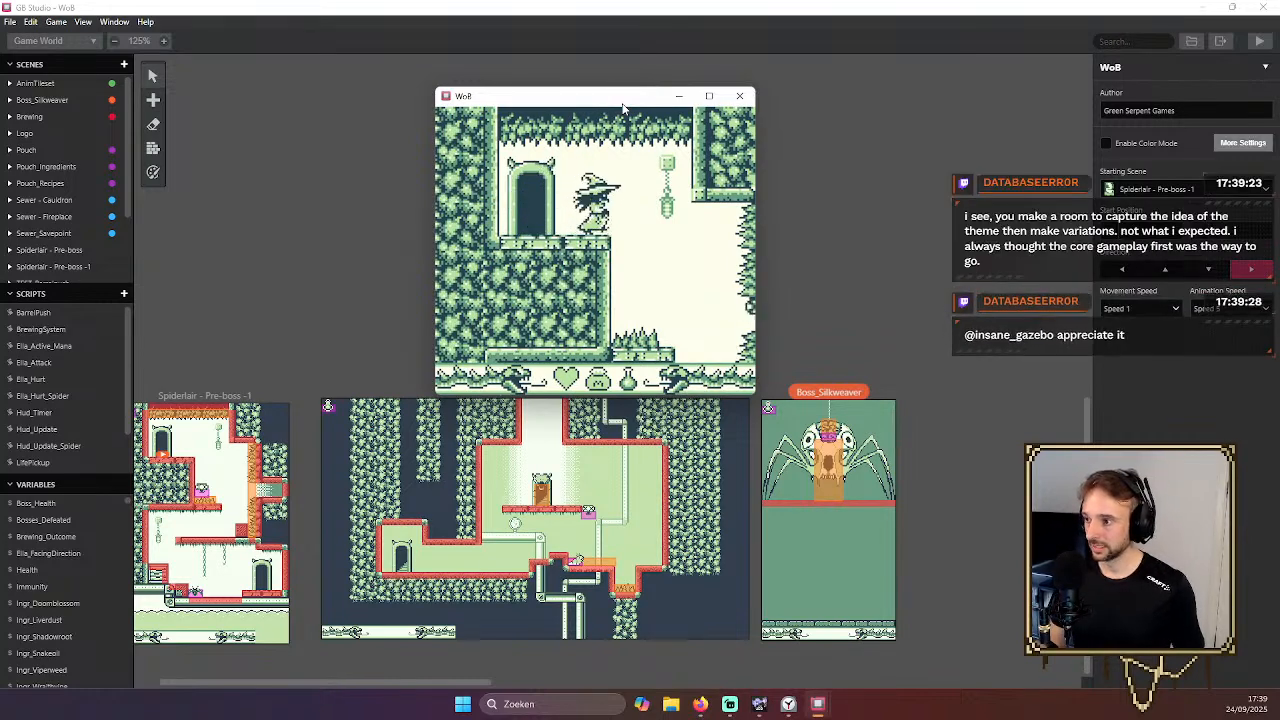
Playtest the Spiderlair - Pre-boss -1 scene by guiding the witch off the starting ledge via the floating platform to the crate ledge
key(Left)
key(Right)
key(Right)
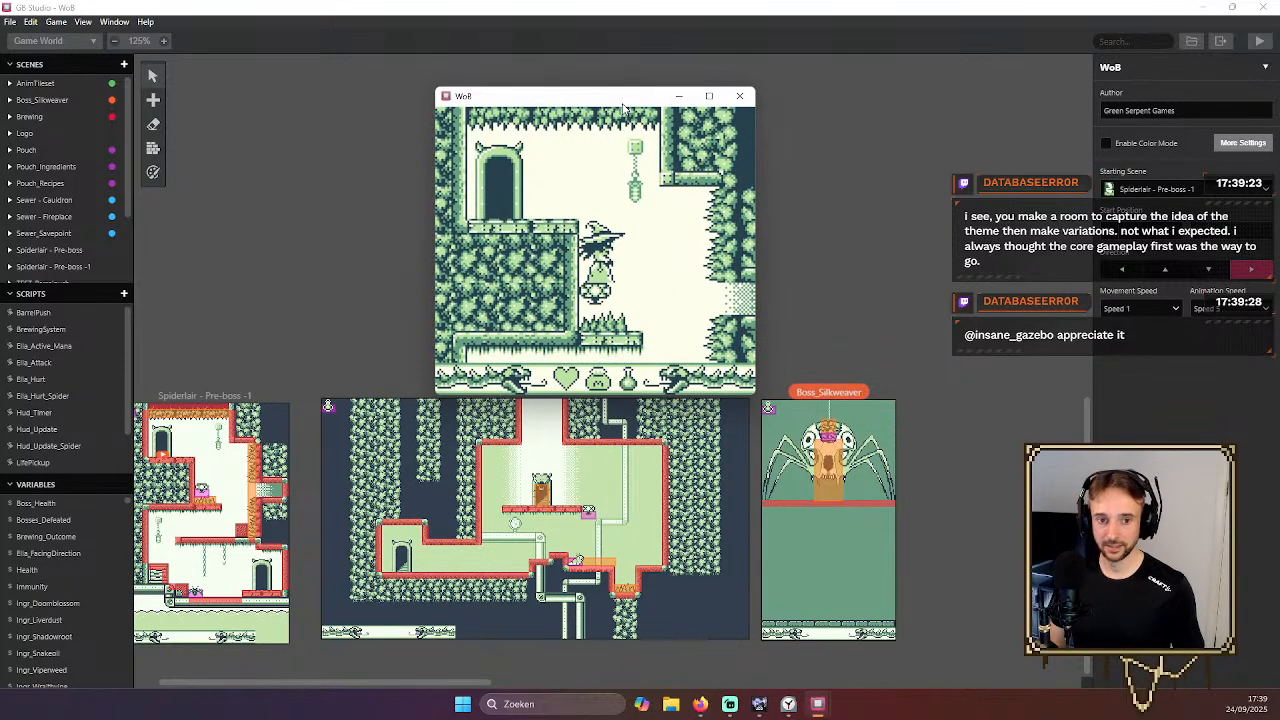
key(Right)
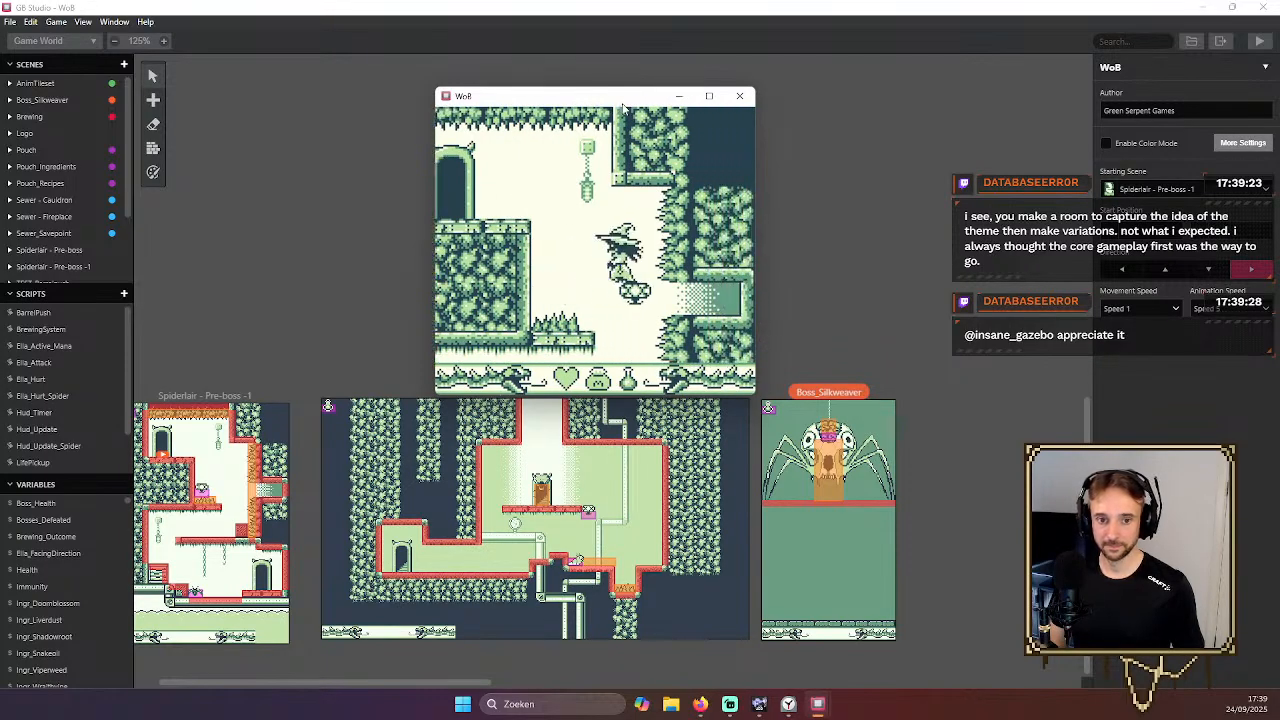
key(Right)
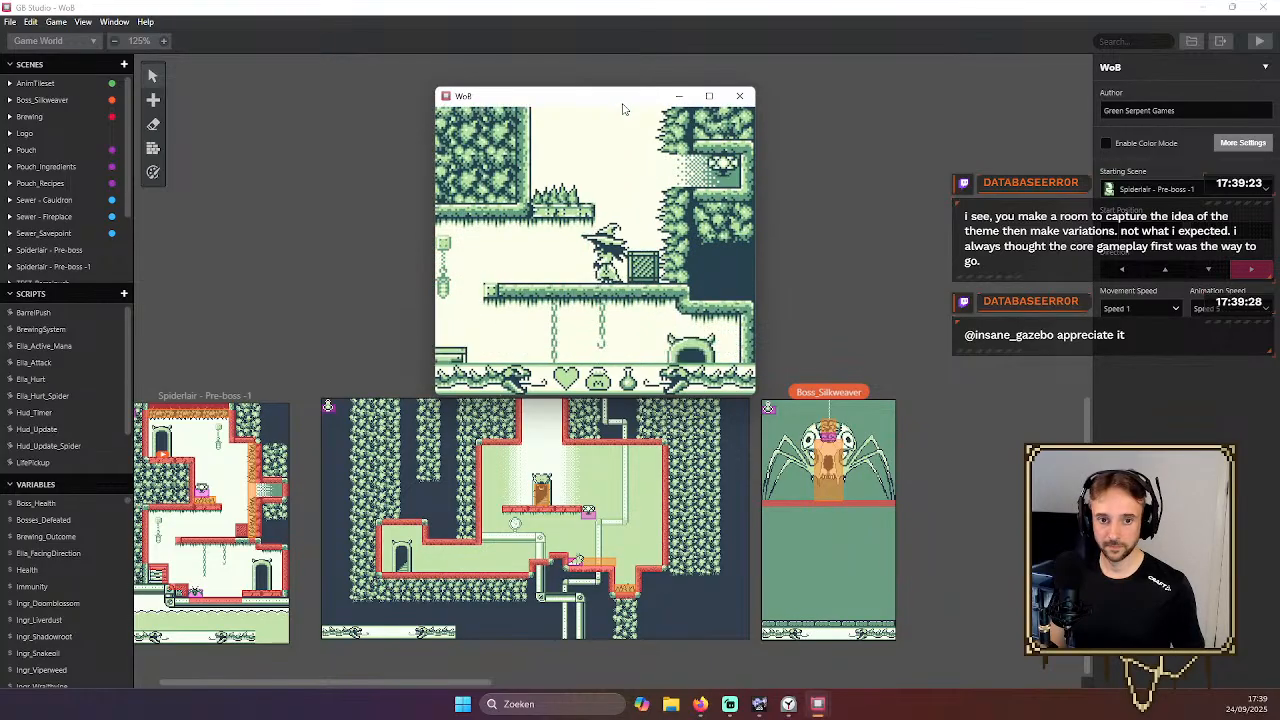
Guide the witch off the crate ledge down to the lower crate and test her movement near the crawling spider
key(Left)
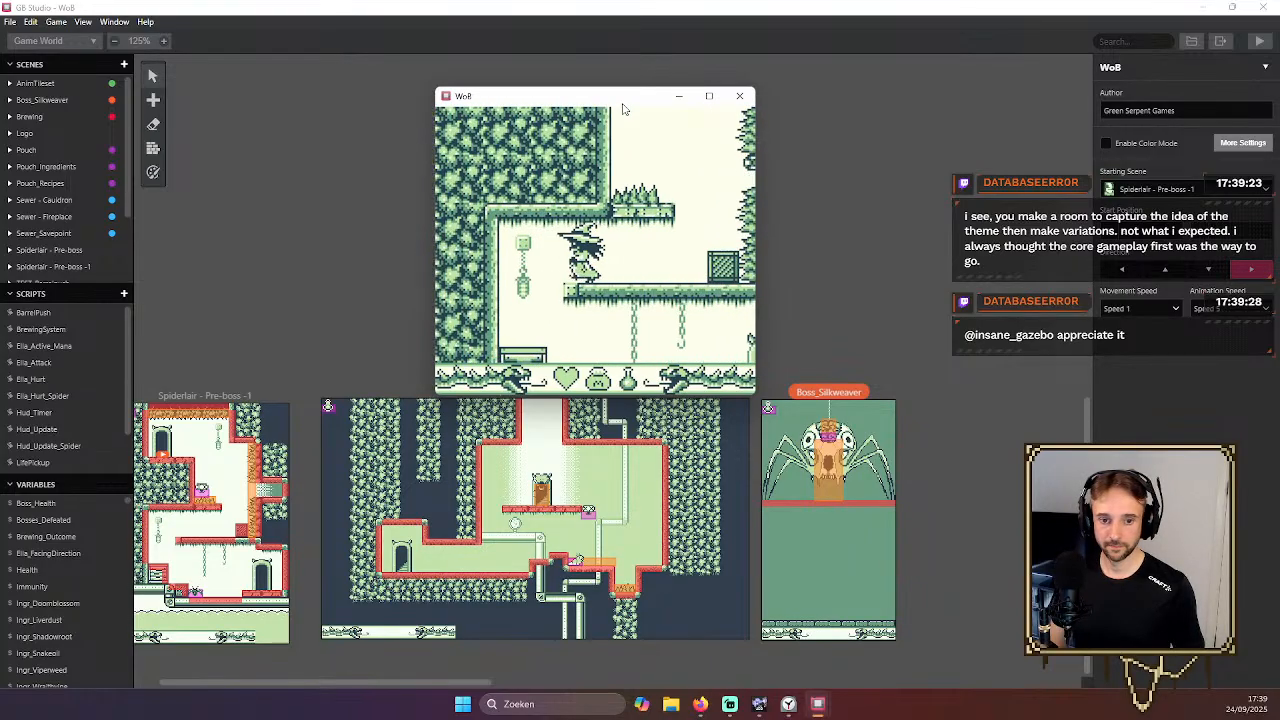
key(Left)
key(Right)
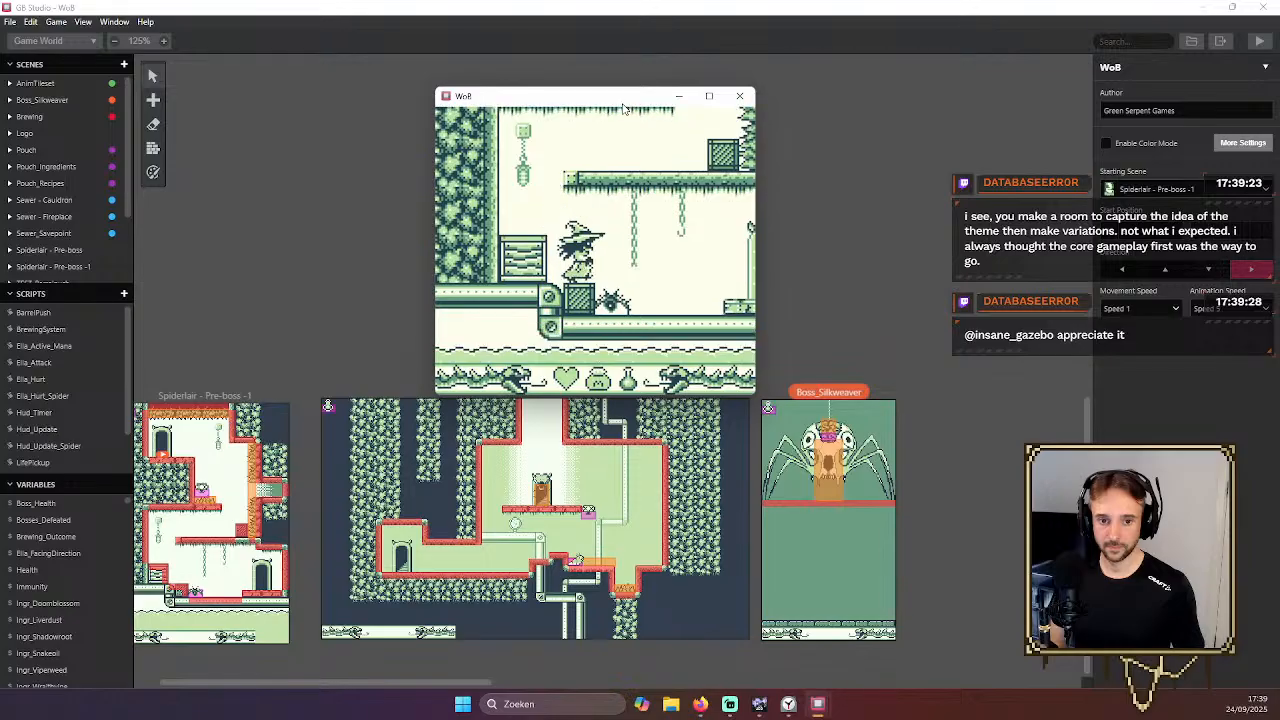
key(Right)
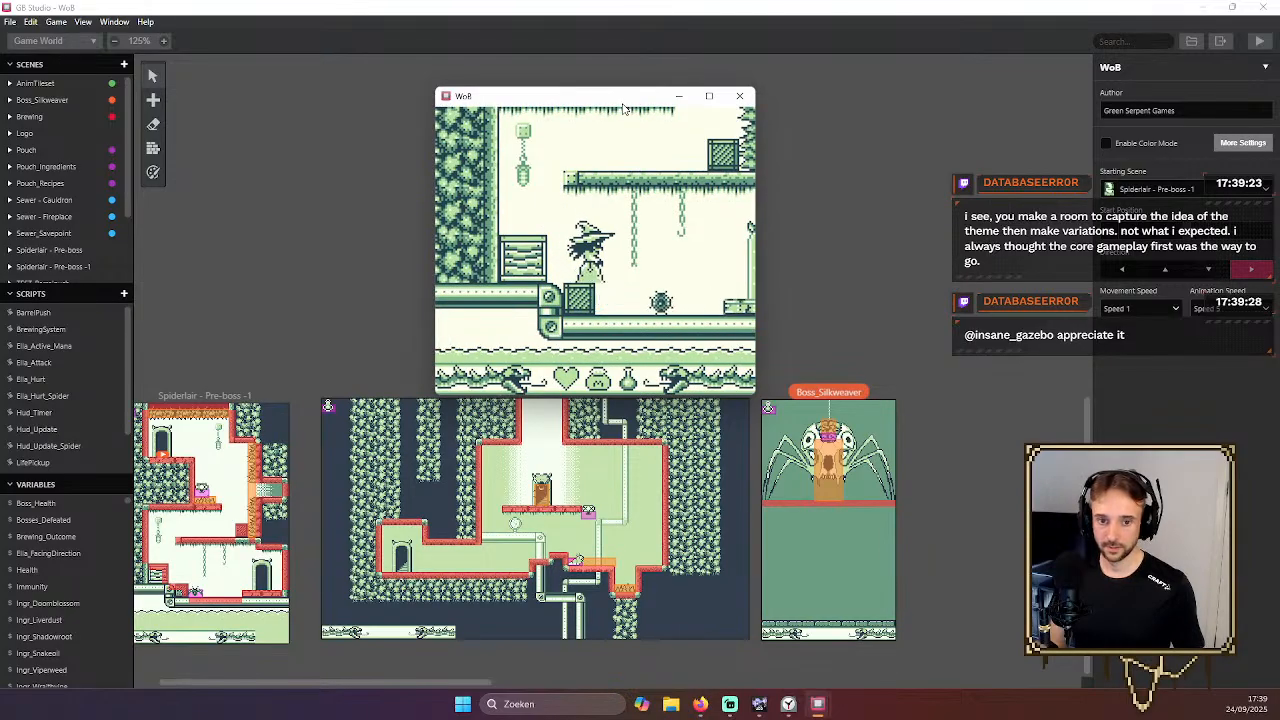
key(Left)
key(Right)
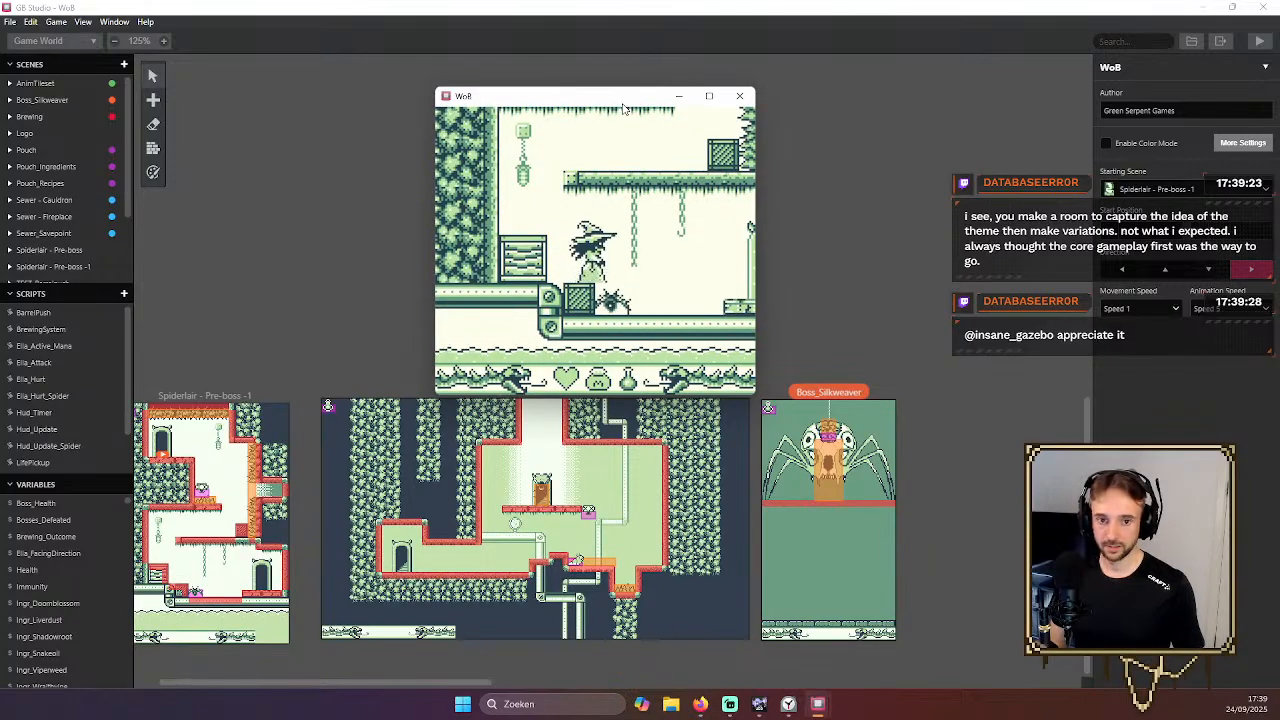
key(Right)
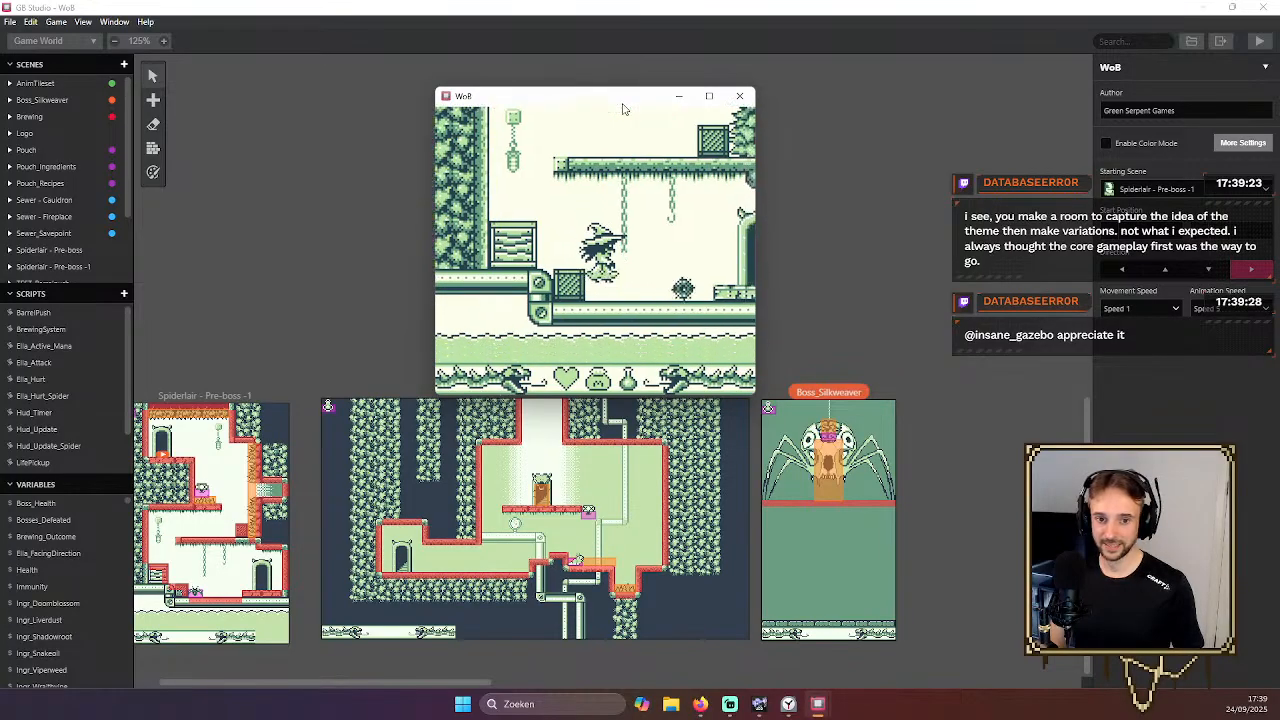
Jump the witch over the spider to the lower doorway and close the game test window
key(Right)
key(z)
key(z)
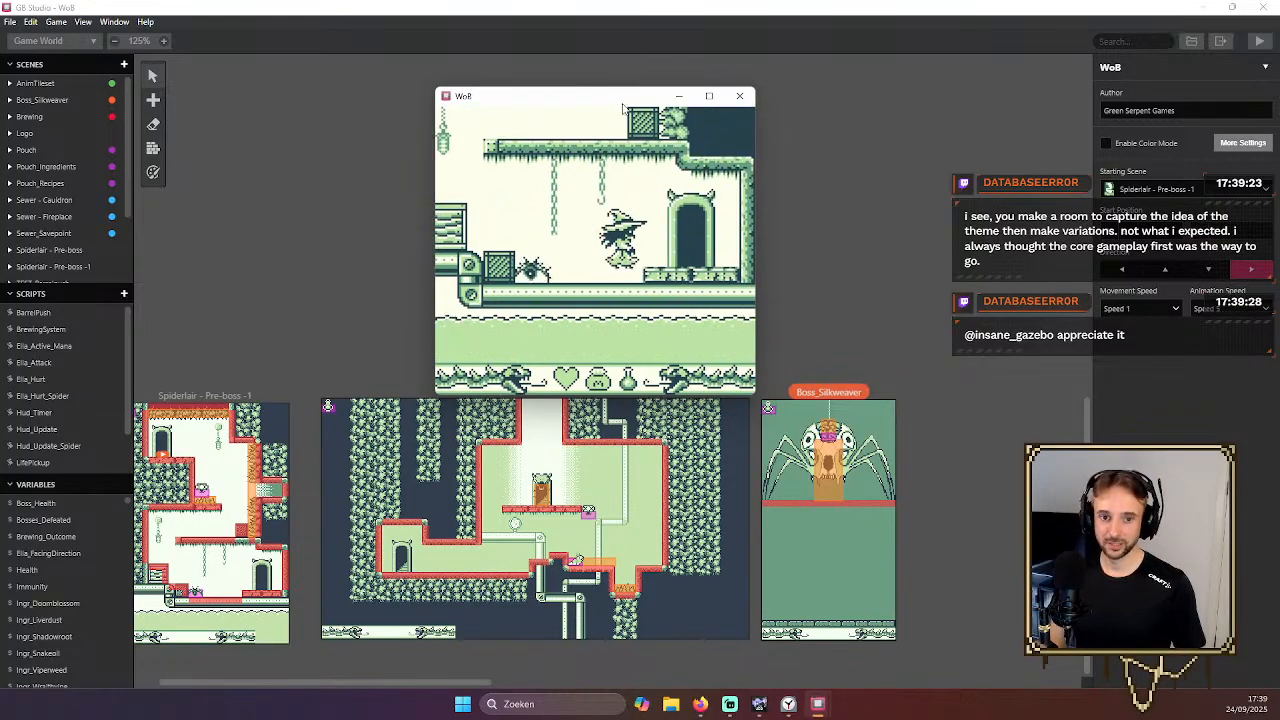
key(Right)
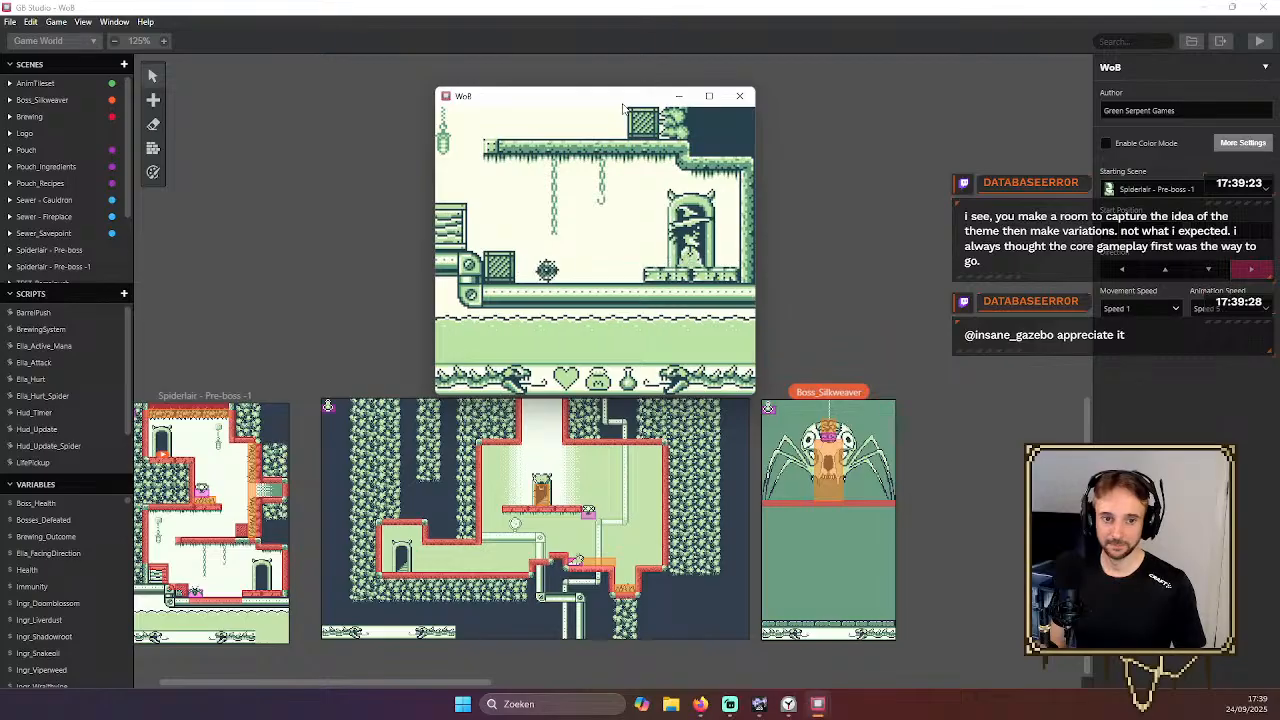
key(Left)
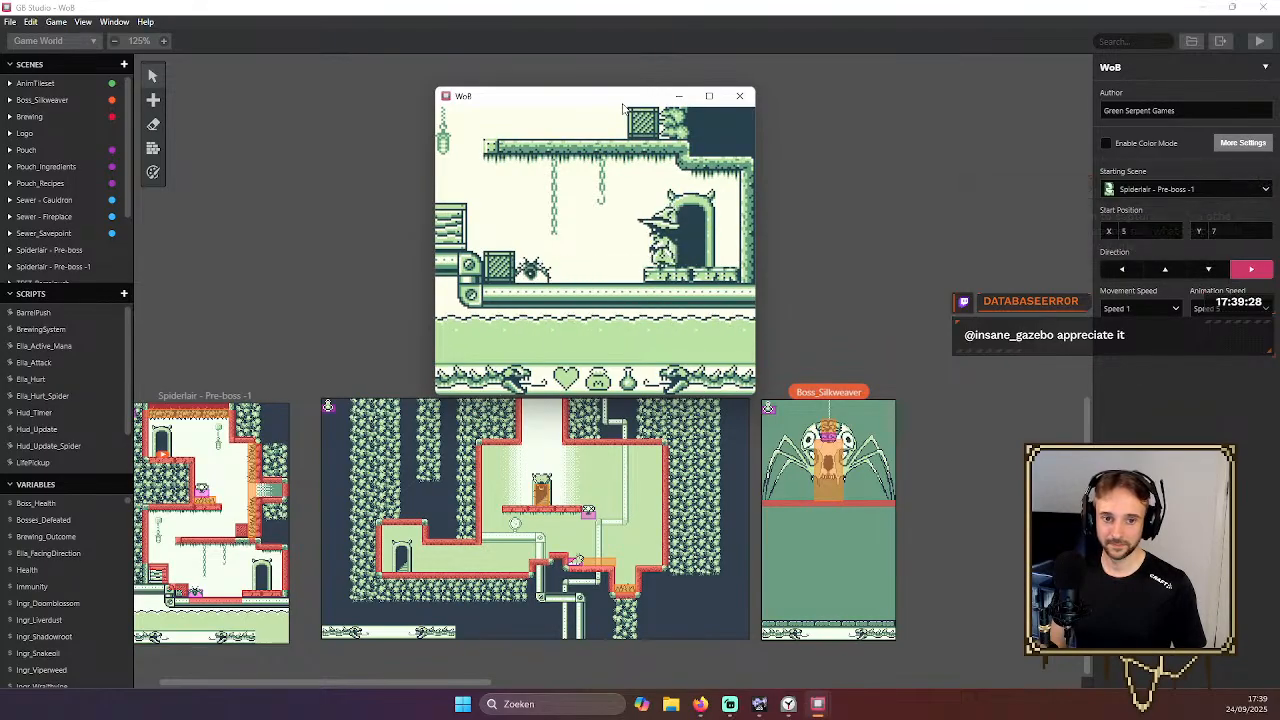
click(739, 96)
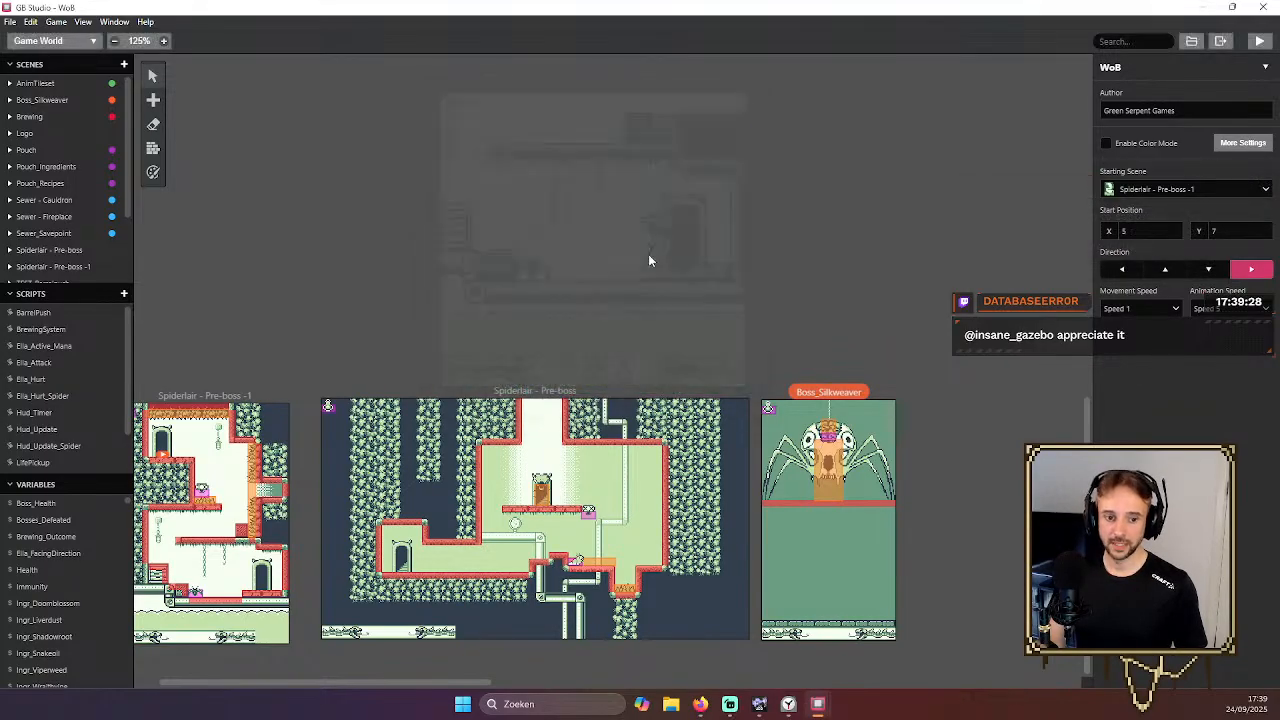
Set the player start at X 25, Y 25 in the Spiderlair - Pre-boss scene and run the game up to the raised step
click(387, 549)
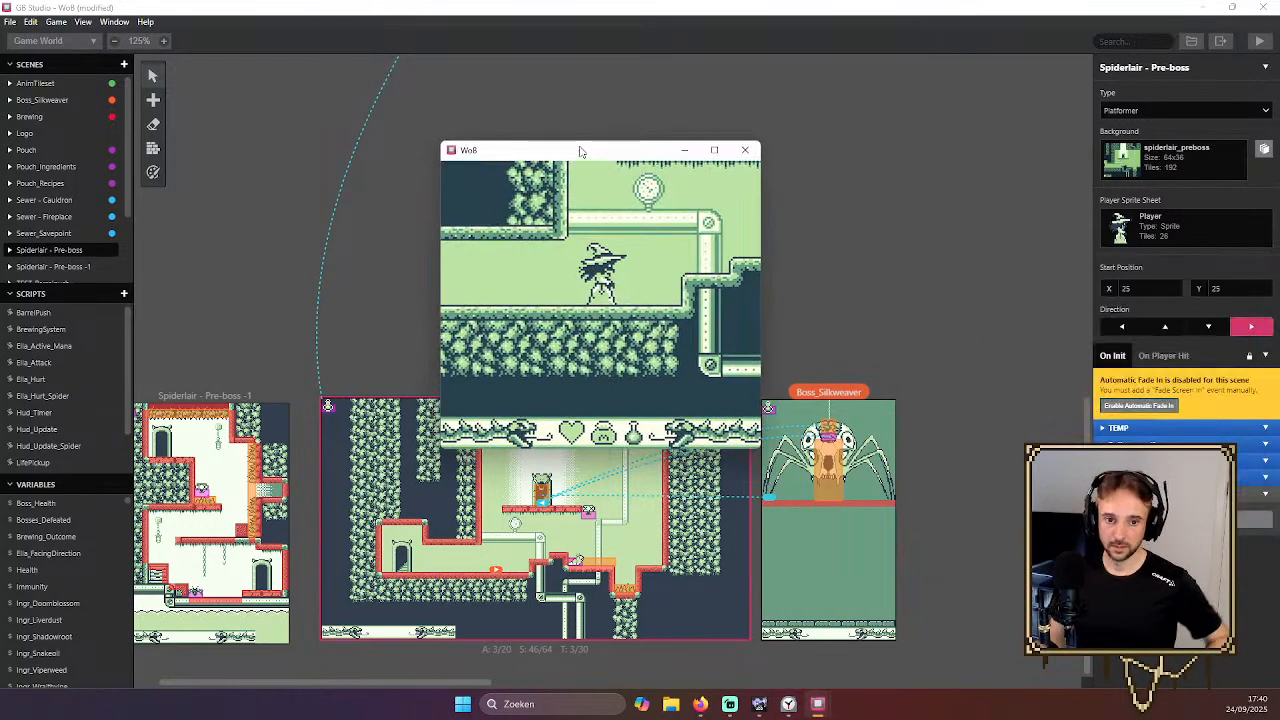
key(Right)
key(z)
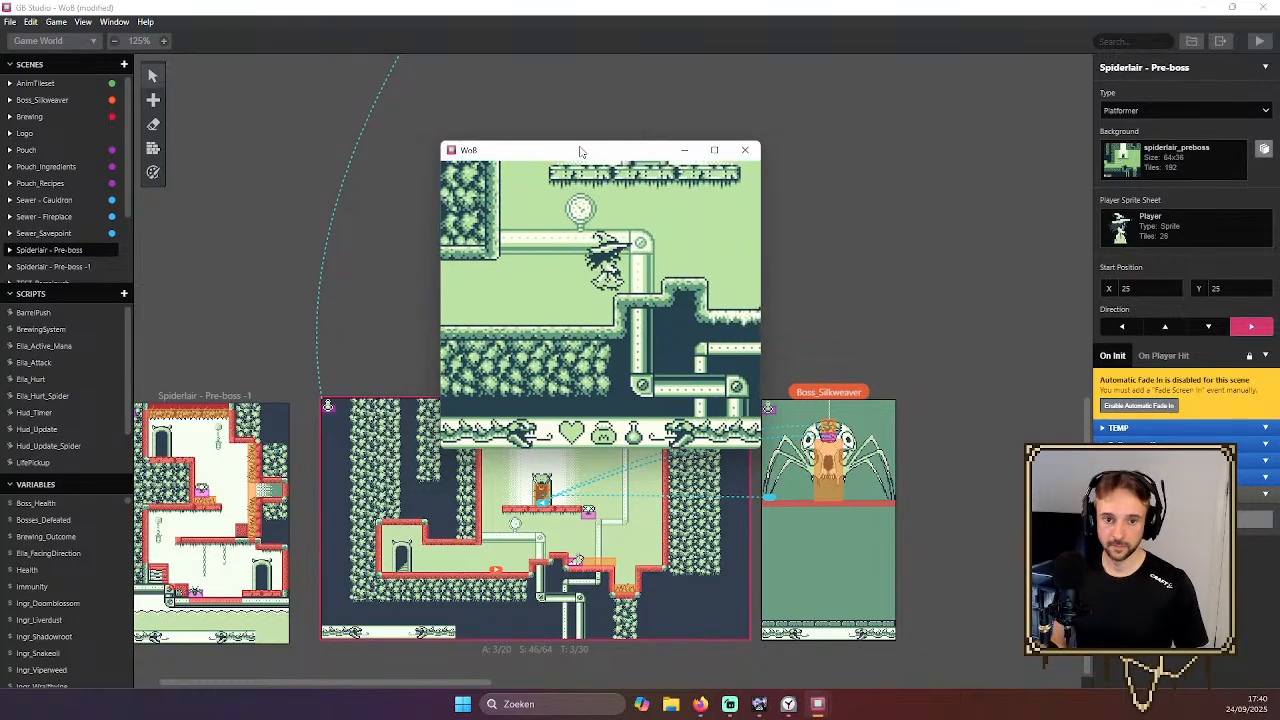
key(z)
key(Right)
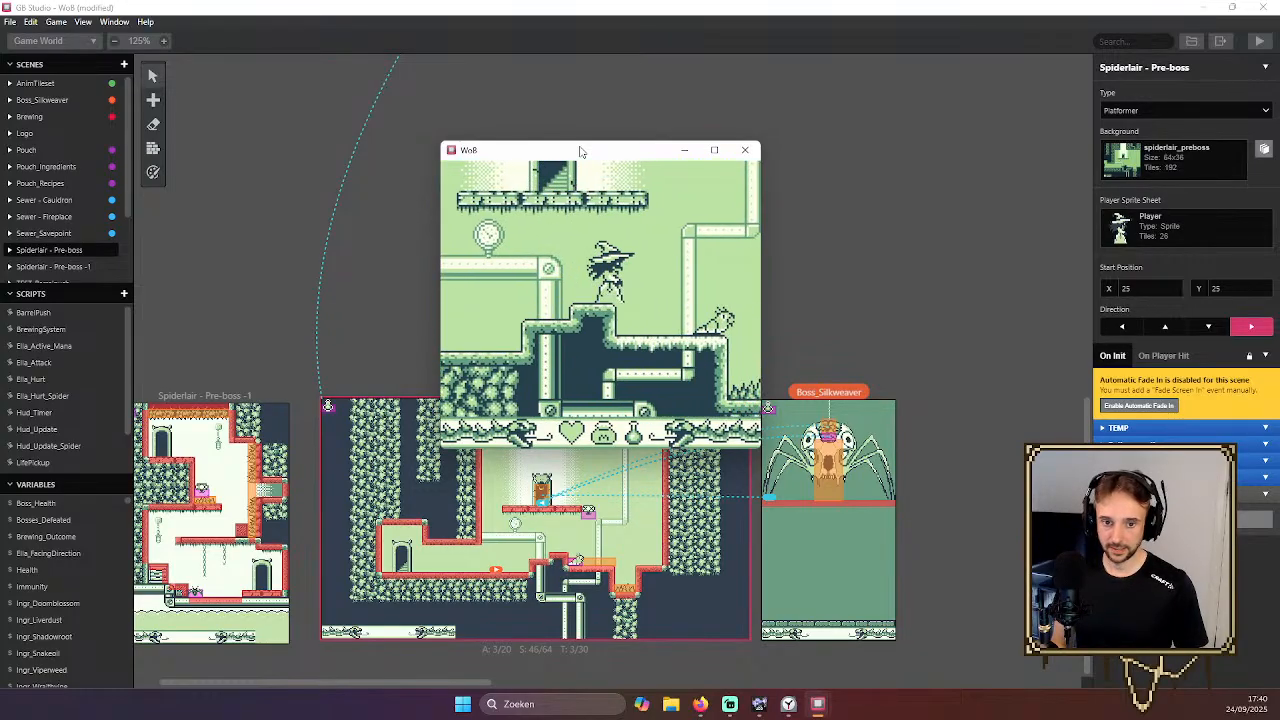
Guide the witch past the small creature and across the spike pit to the far wall in Spiderlair - Pre-boss
key(Right)
key(z)
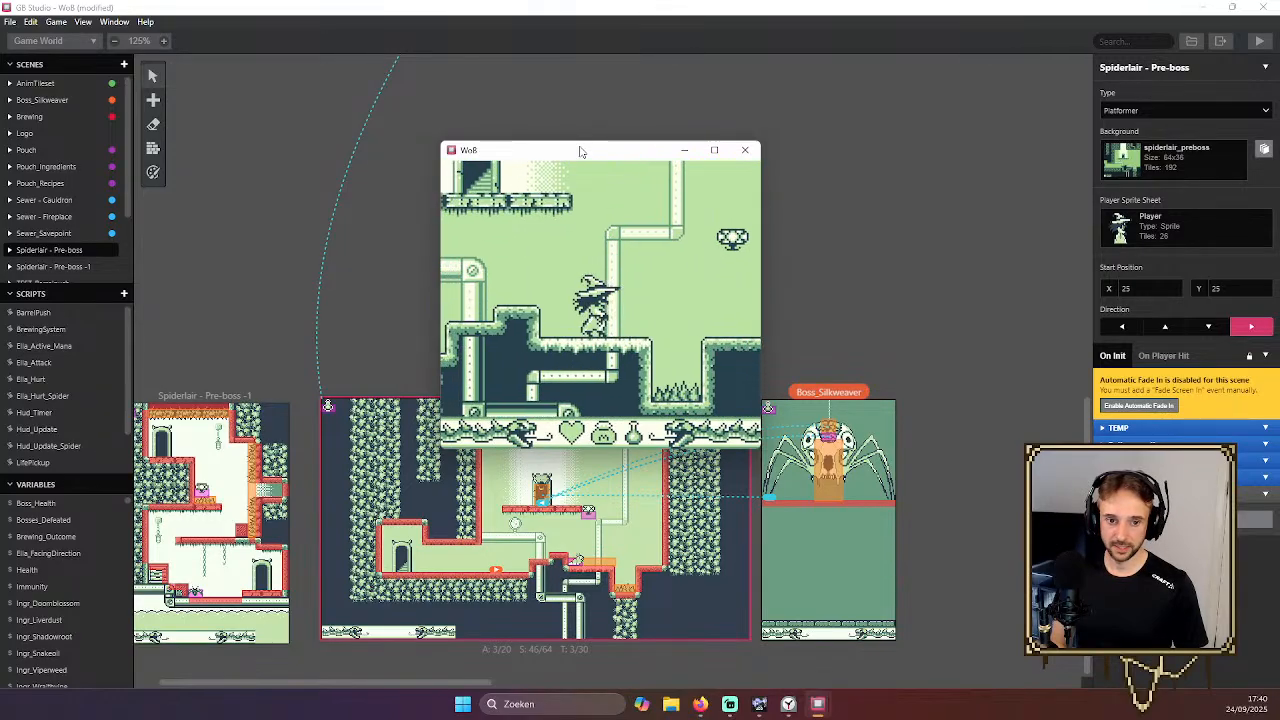
key(Right)
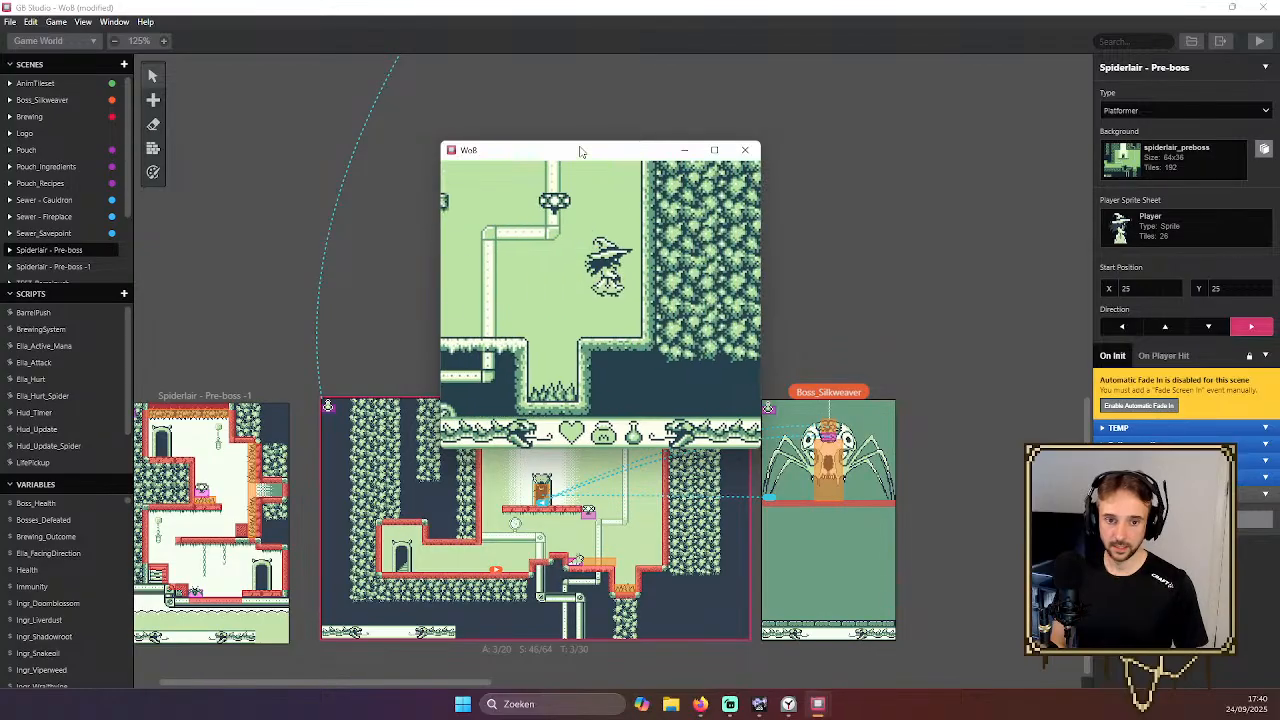
key(Left)
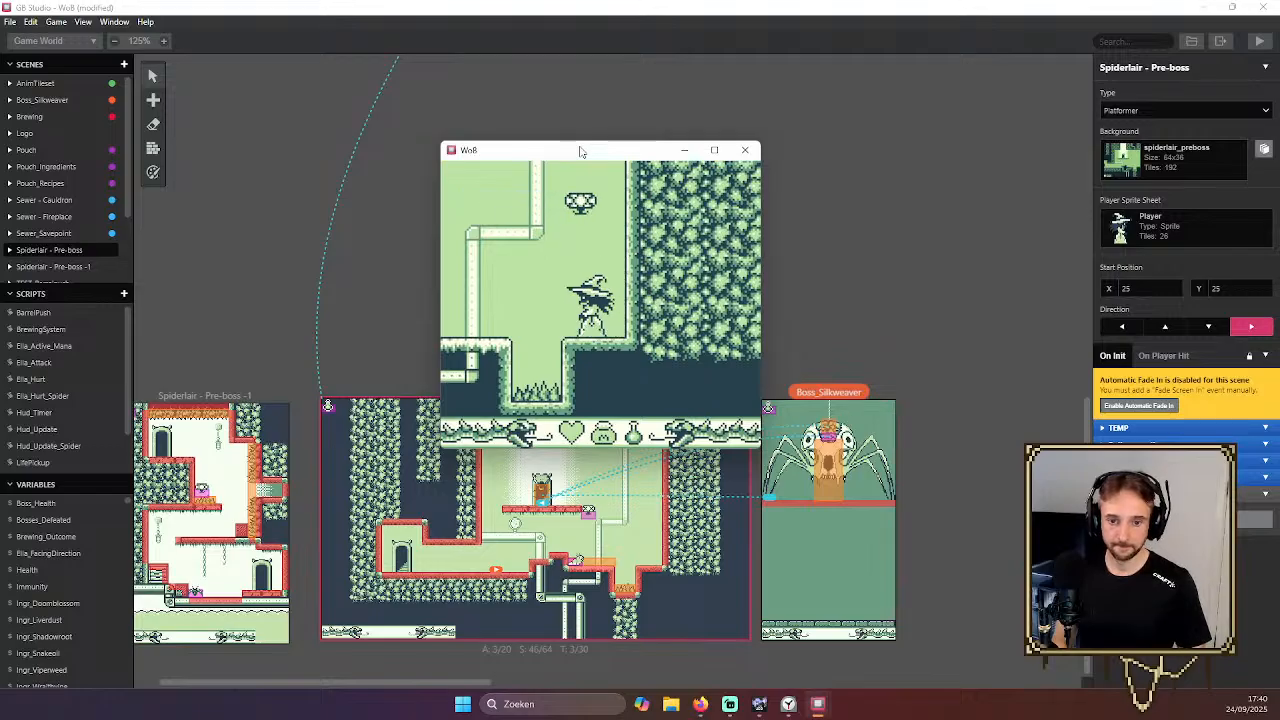
Ride the floating platform up with the witch and step onto the ledge of the boss door
key(z)
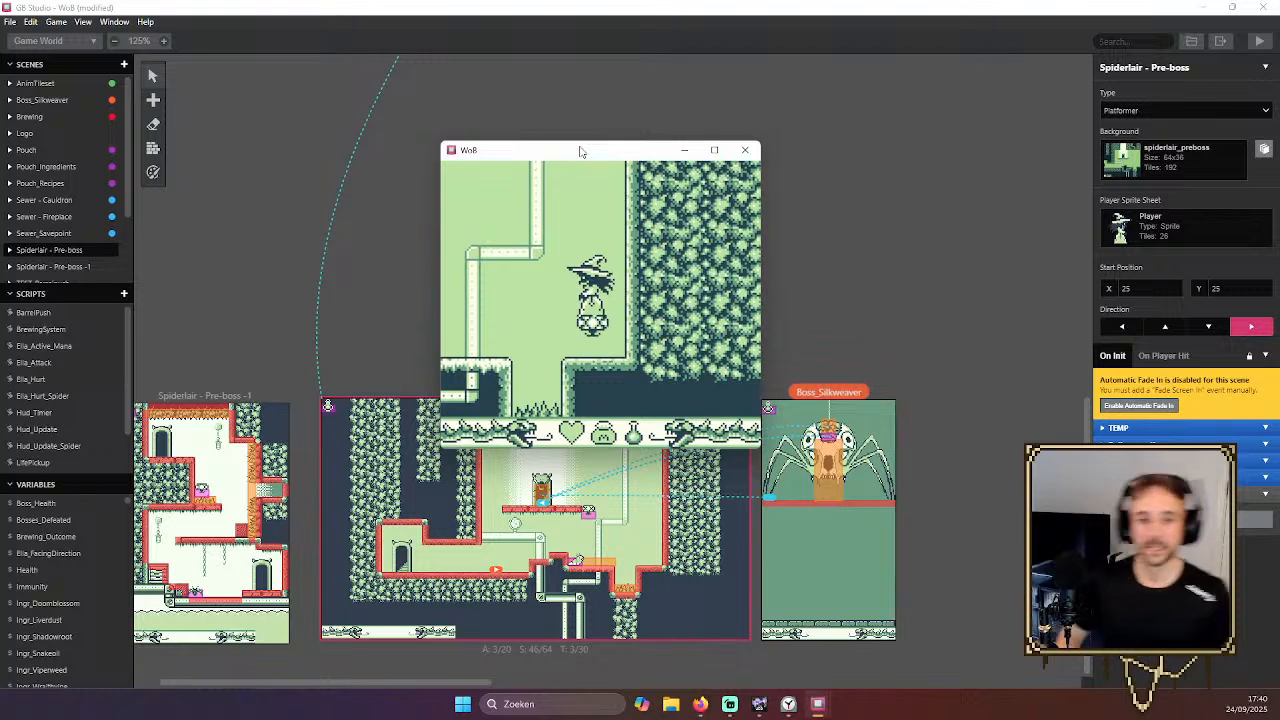
key(Up)
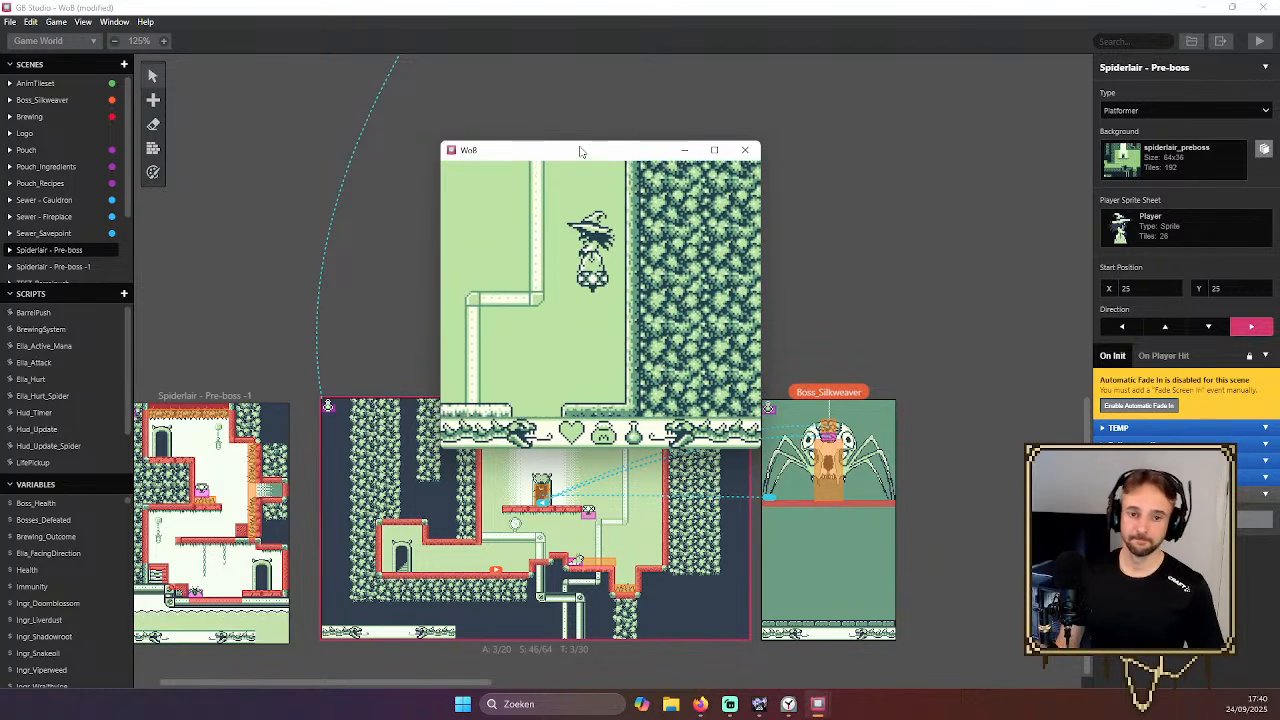
key(Left)
key(Right)
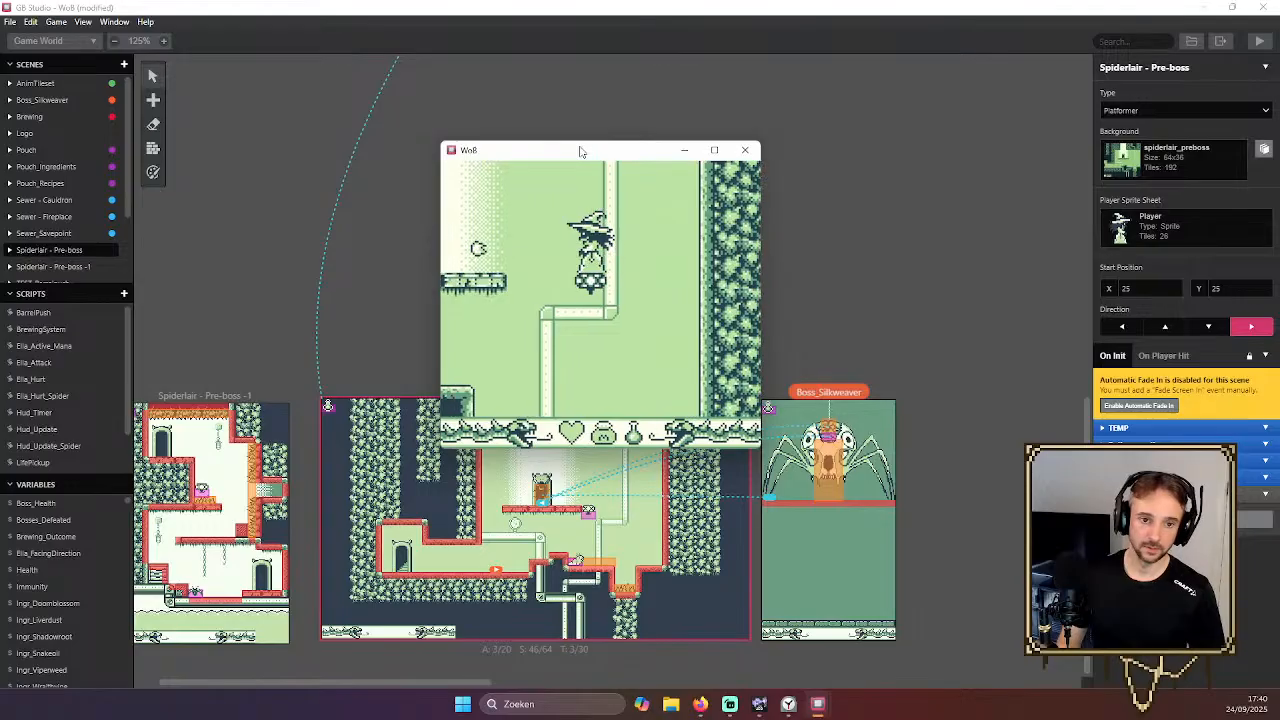
key(Left)
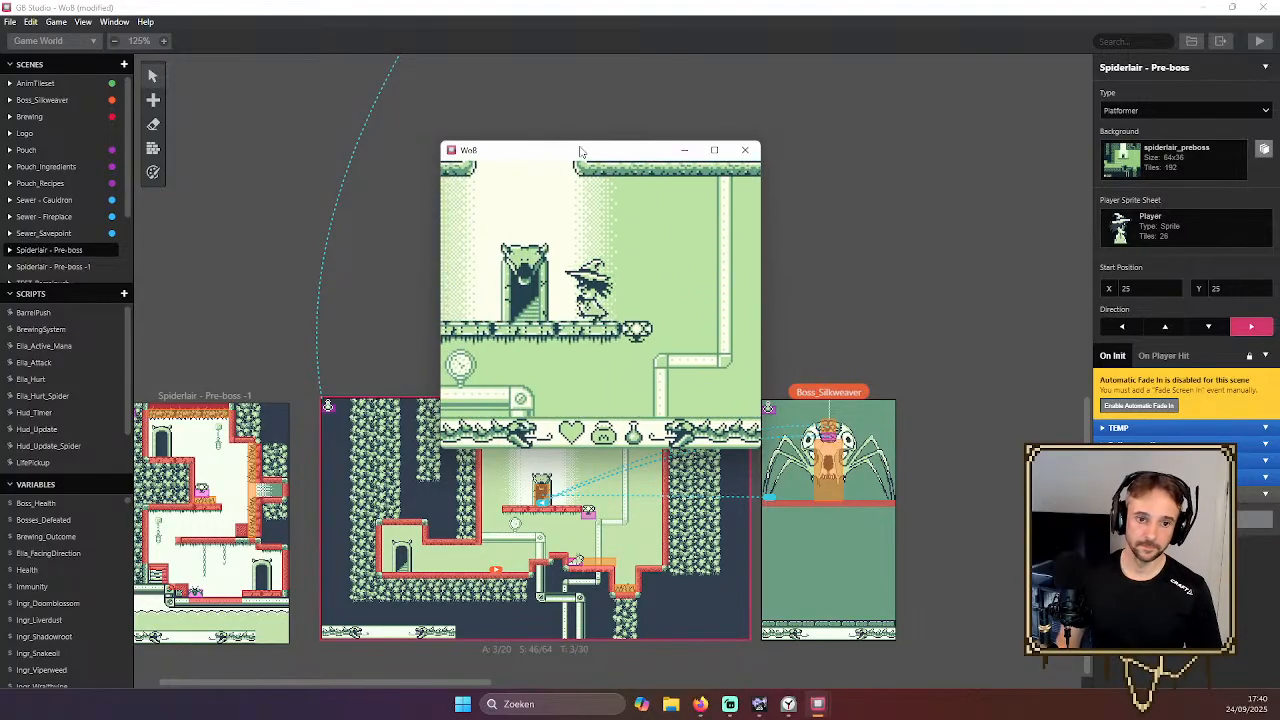
Enter the boss door and move the witch towards the giant spider in the Boss_Silkweaver arena
key(Up)
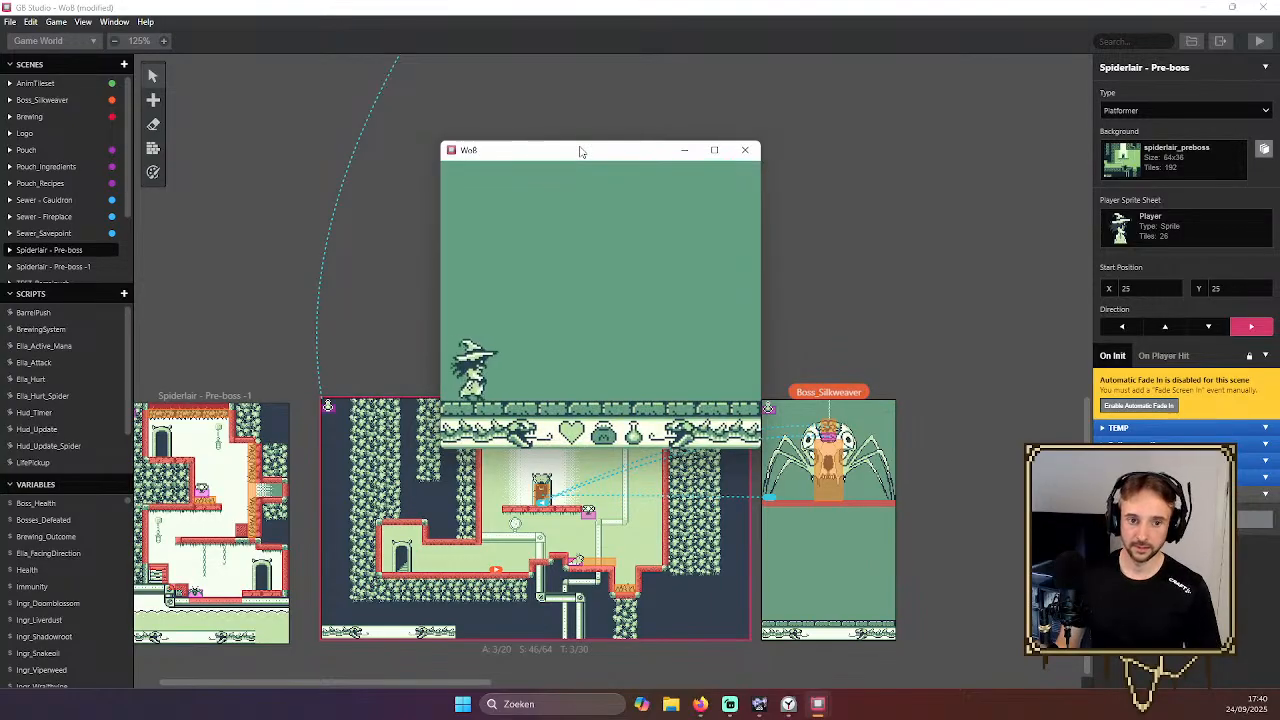
key(Right)
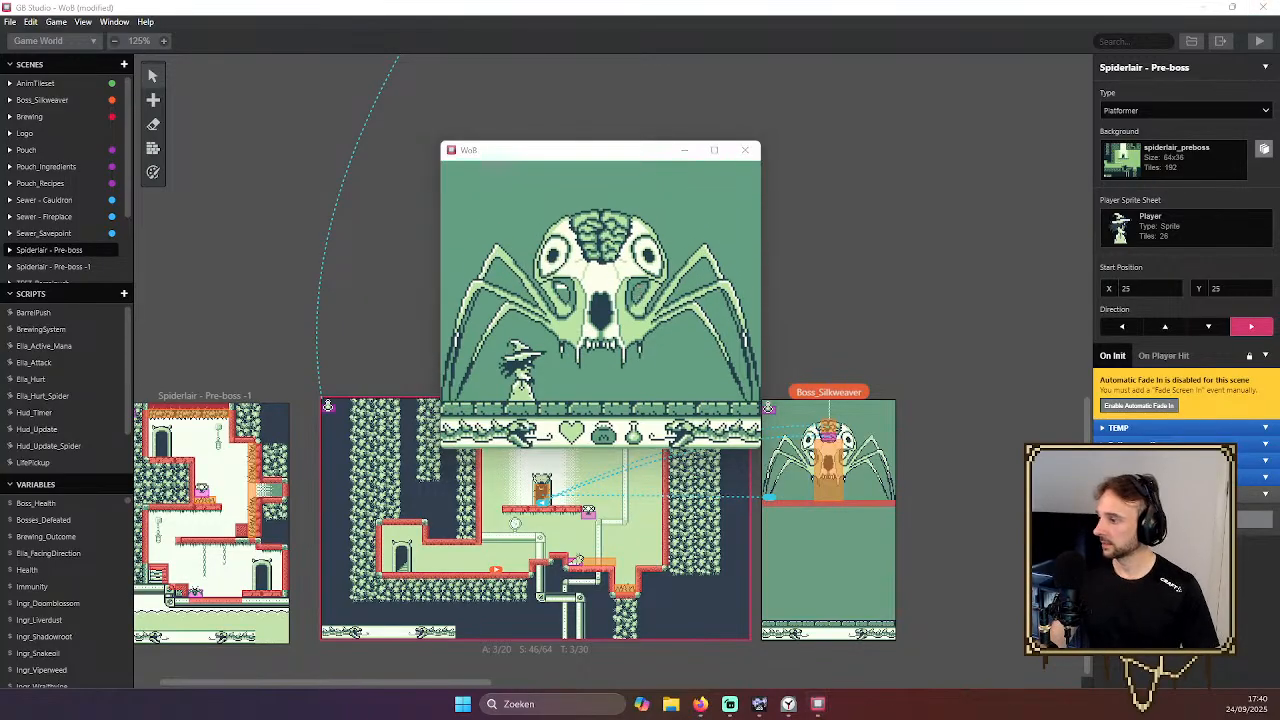
click(588, 169)
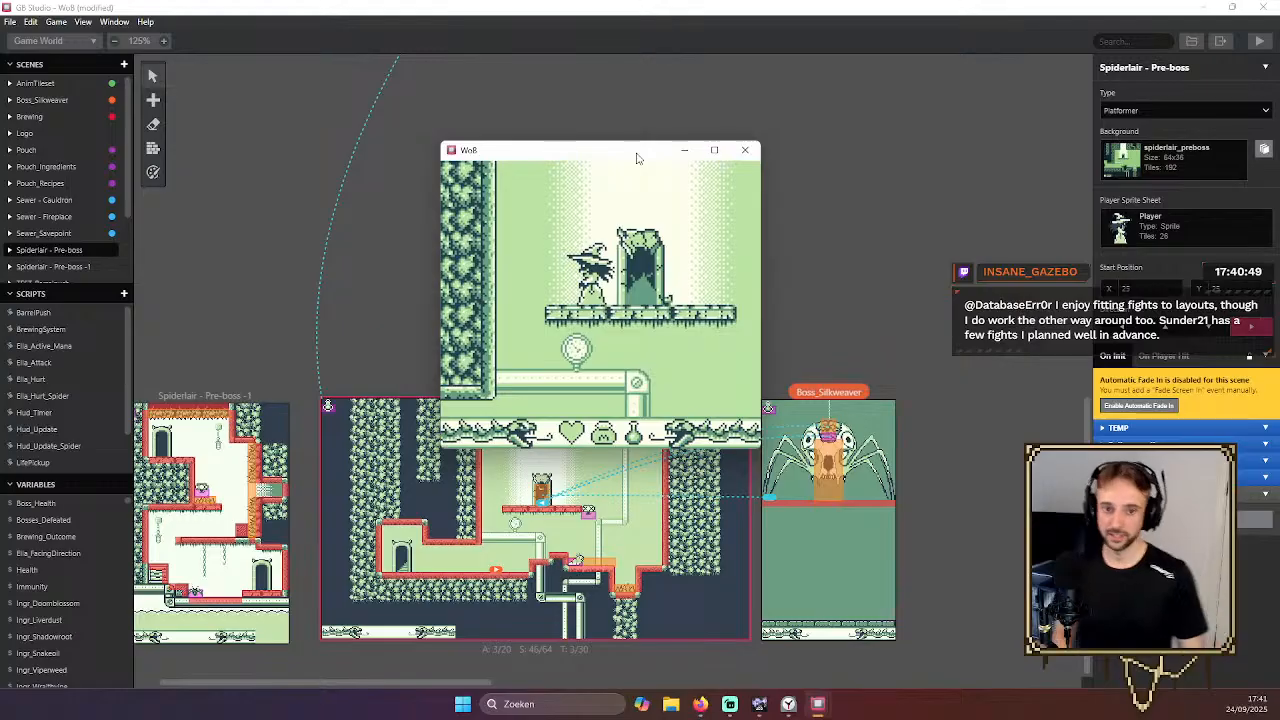
Walk the witch past the boss door and down to the lower corridor, and close the game test window
key(Right)
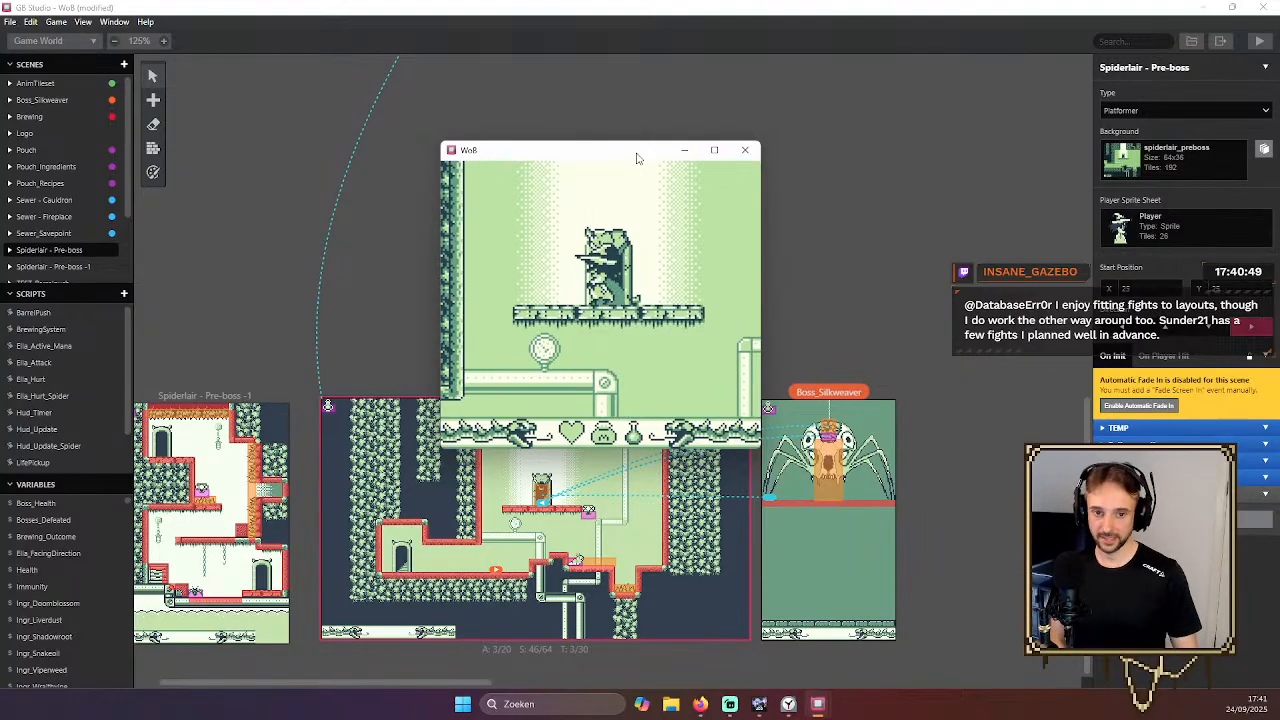
key(Left)
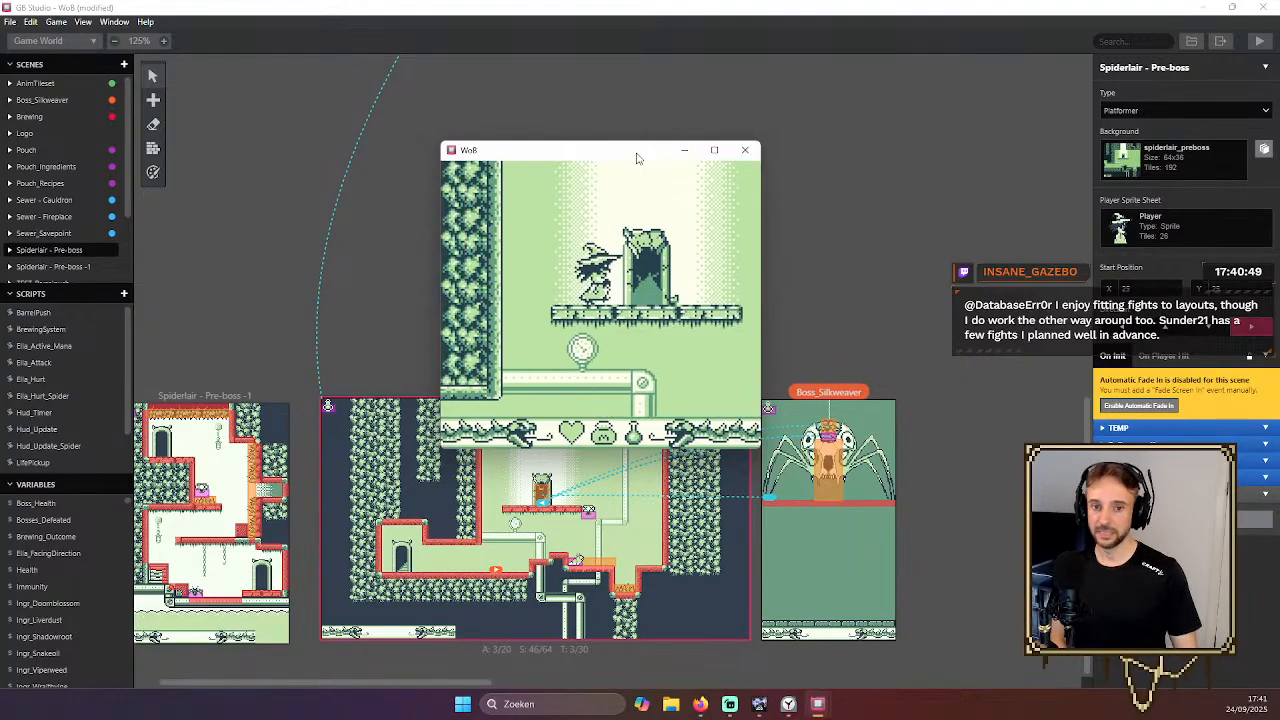
key(Left)
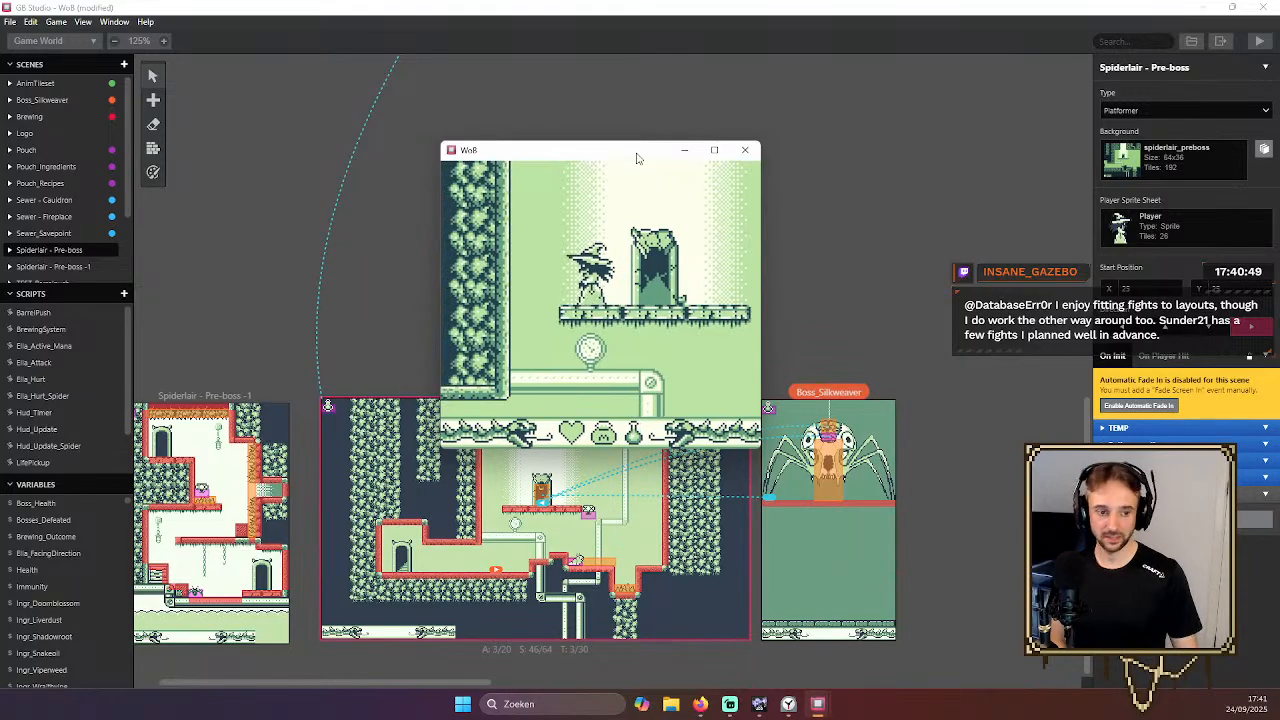
key(Left)
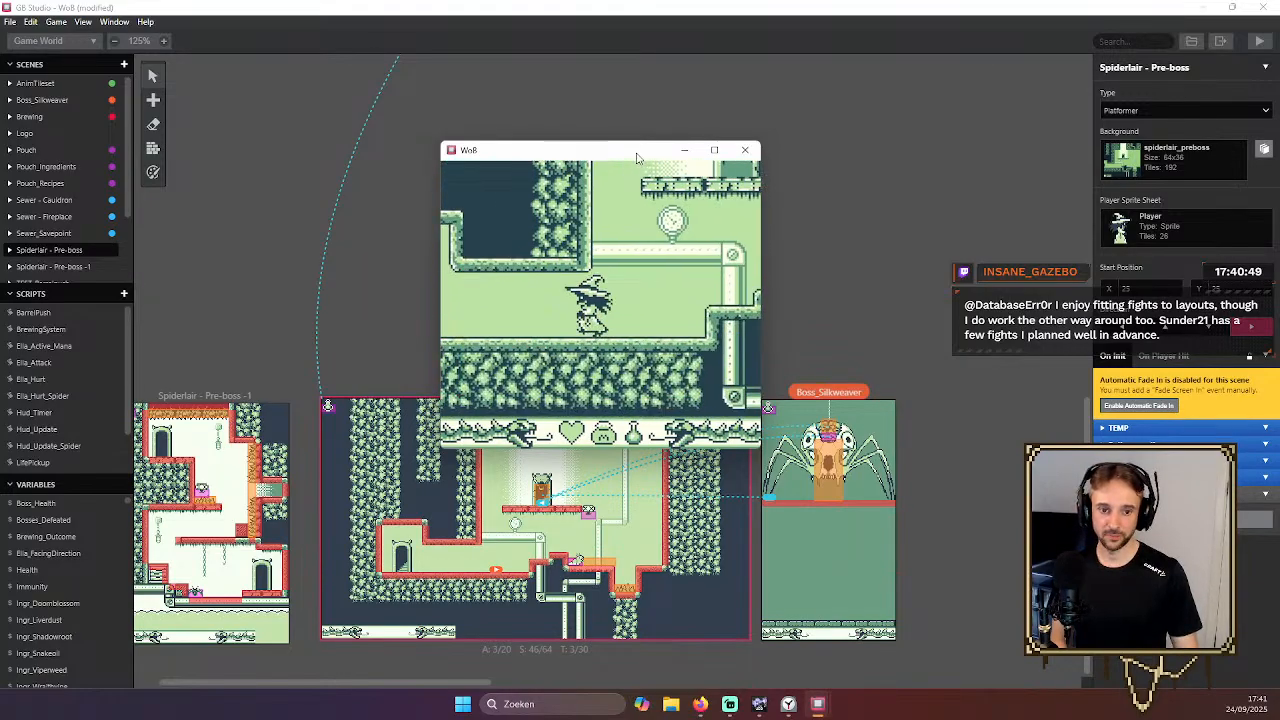
click(746, 150)
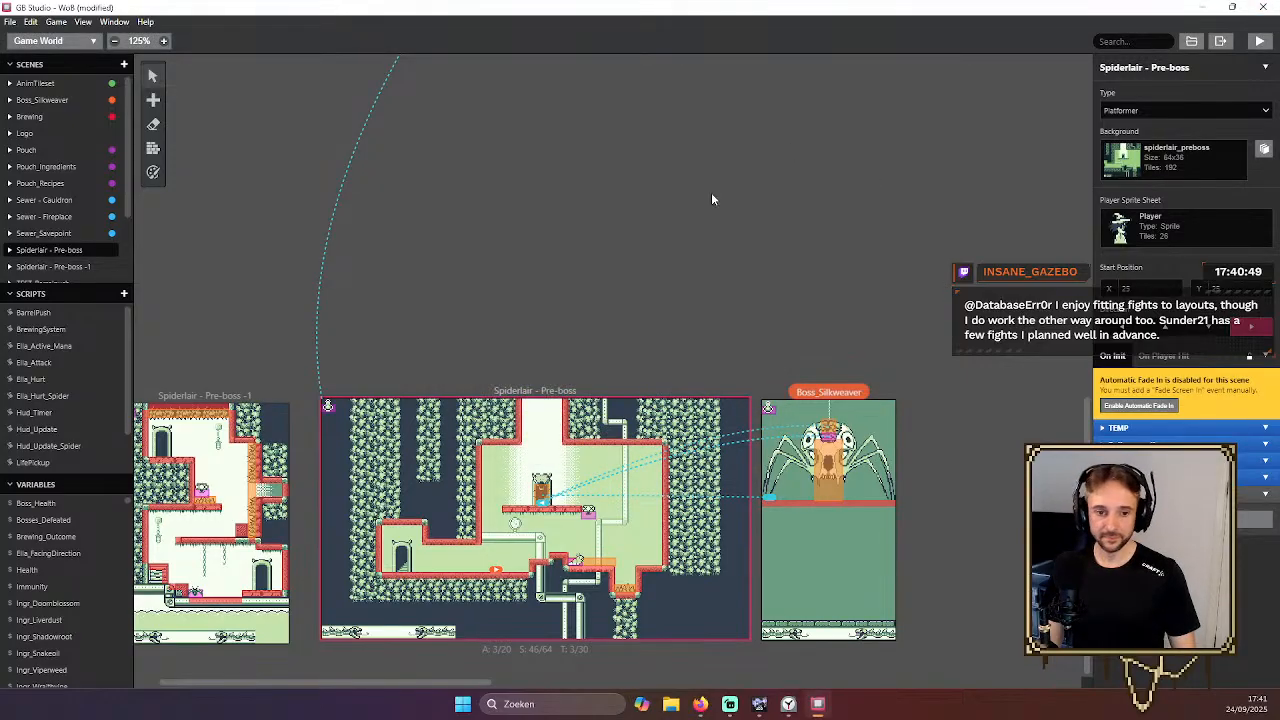
Examine the Sewer - Cauldron, Sewer - Fireplace and Sewer_Savepoint scenes in the game world
ctrl+scroll(709, 194, down, 4)
ctrl+scroll(274, 294, up, 2)
ctrl+scroll(228, 424, down, 2)
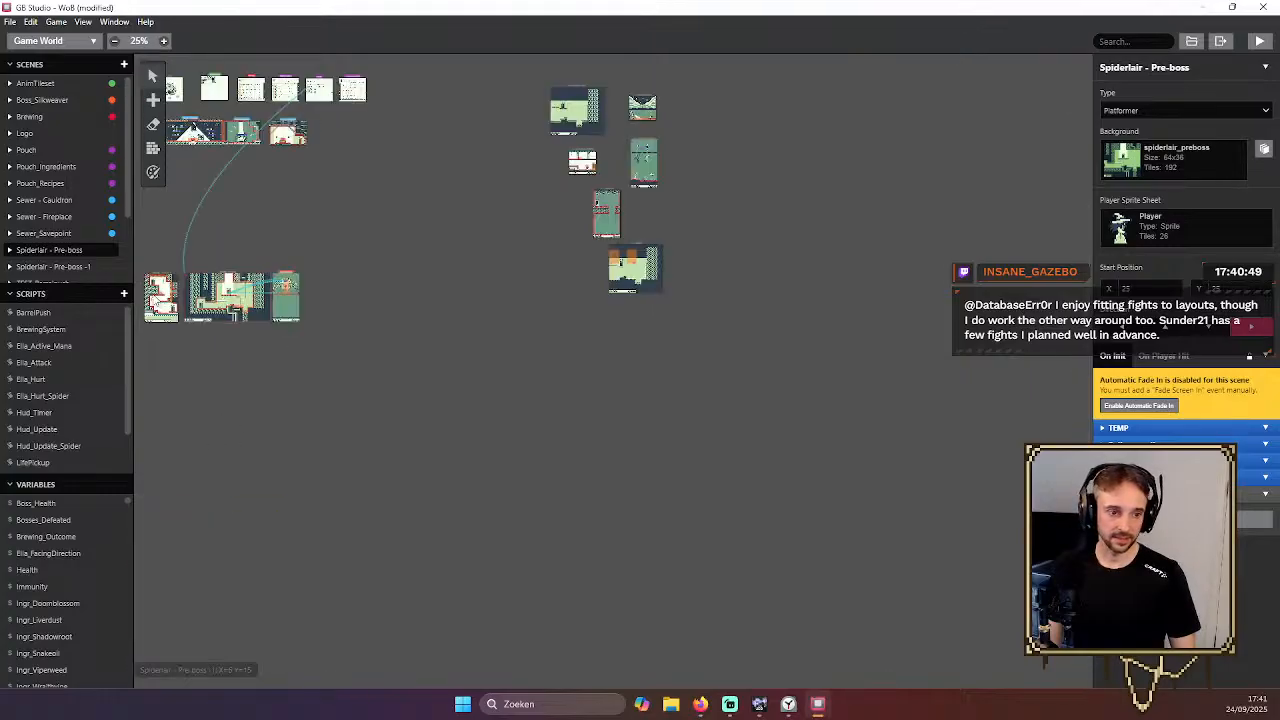
ctrl+scroll(263, 465, up, 1)
ctrl+scroll(283, 414, down, 2)
ctrl+scroll(340, 190, up, 3)
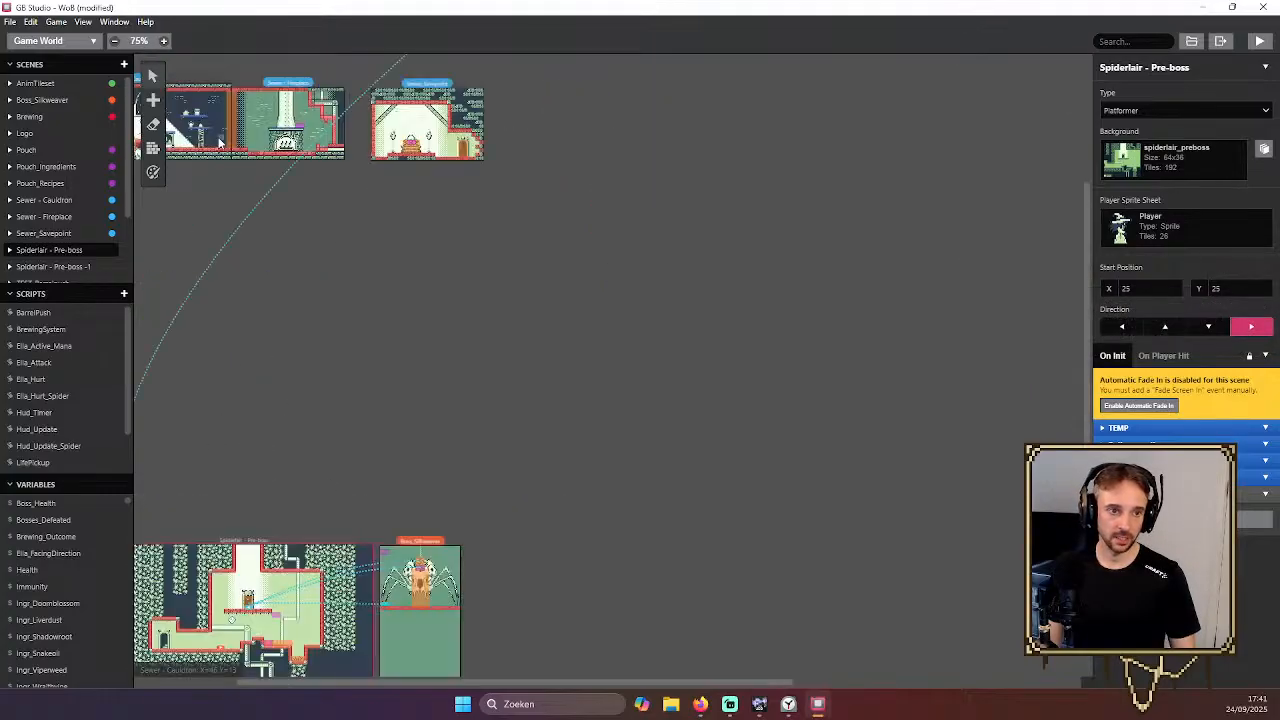
ctrl+scroll(297, 318, down, 2)
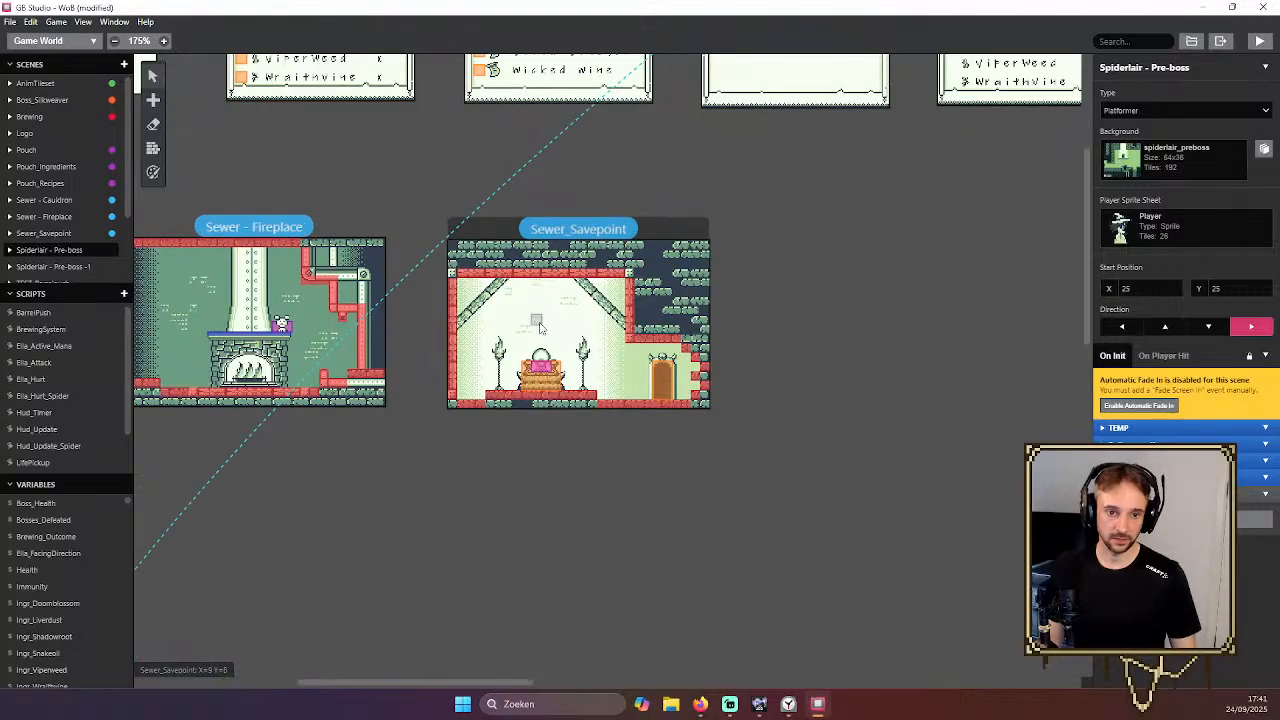
ctrl+scroll(297, 318, up, 2)
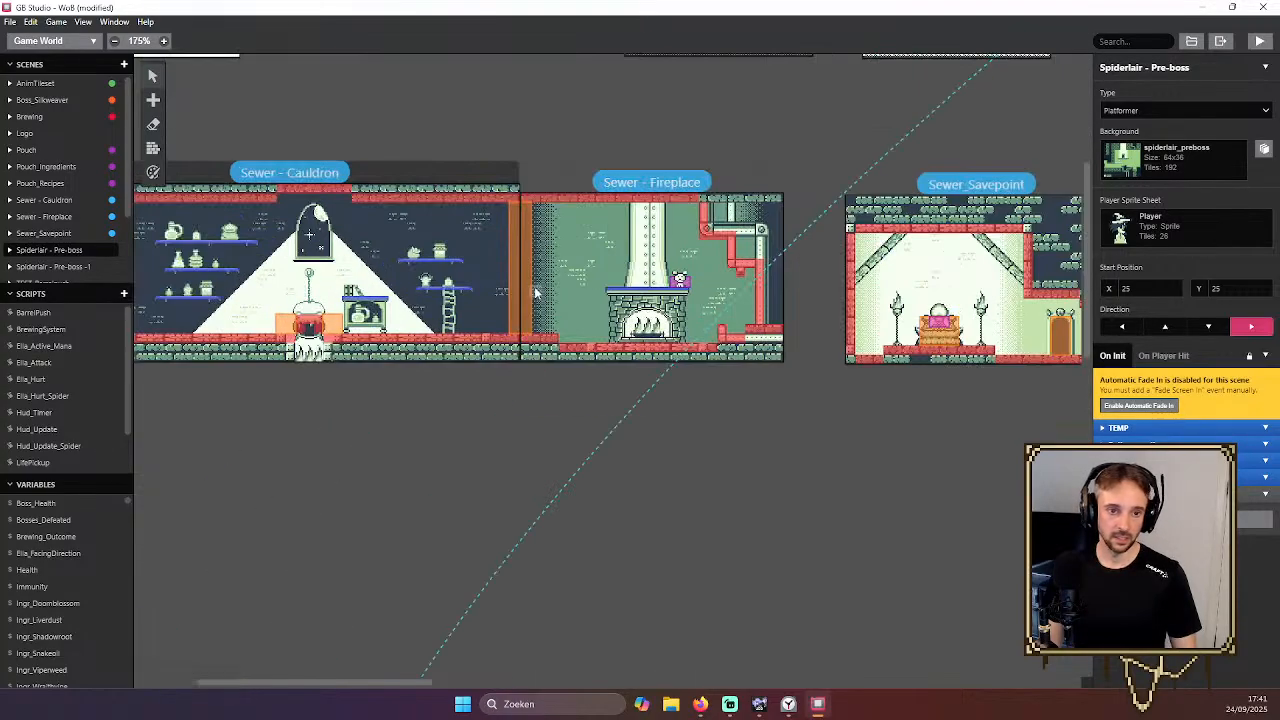
ctrl+scroll(489, 268, down, 1)
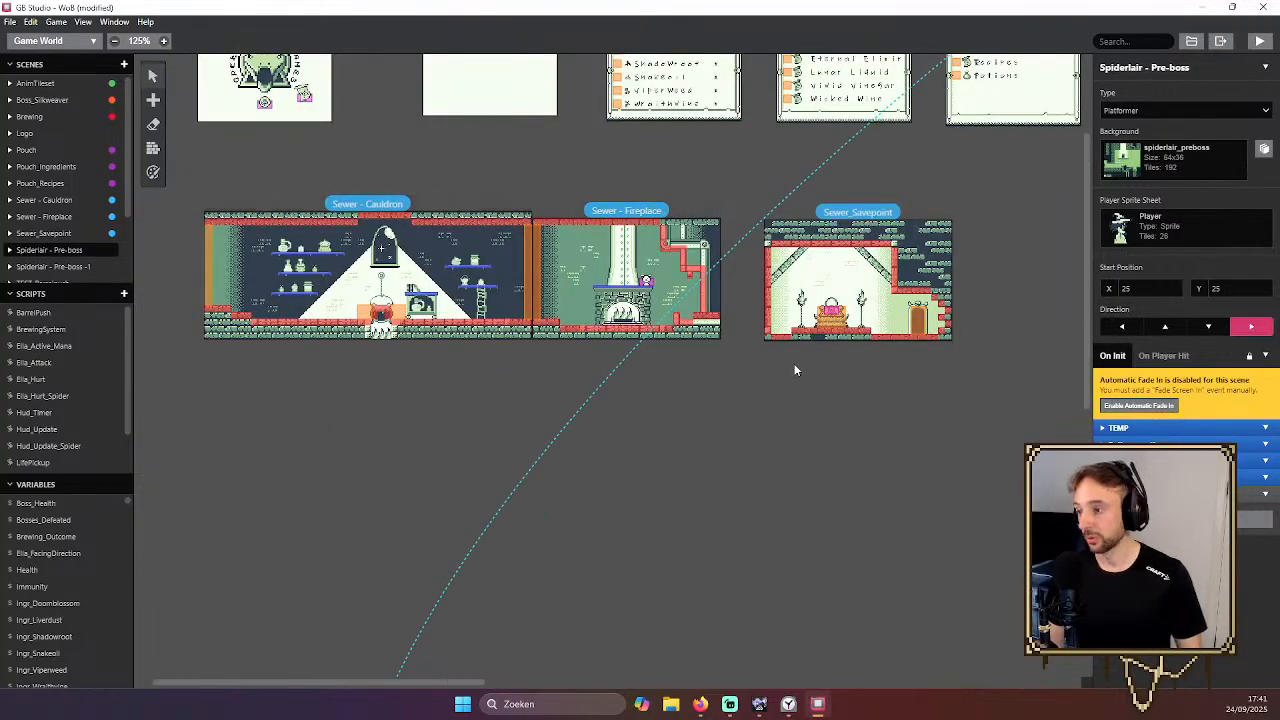
Look over the overall layout of the spider lair, sewer and pouch menu scenes in the game world
ctrl+scroll(780, 380, down, 2)
scroll(750, 405, down, 3)
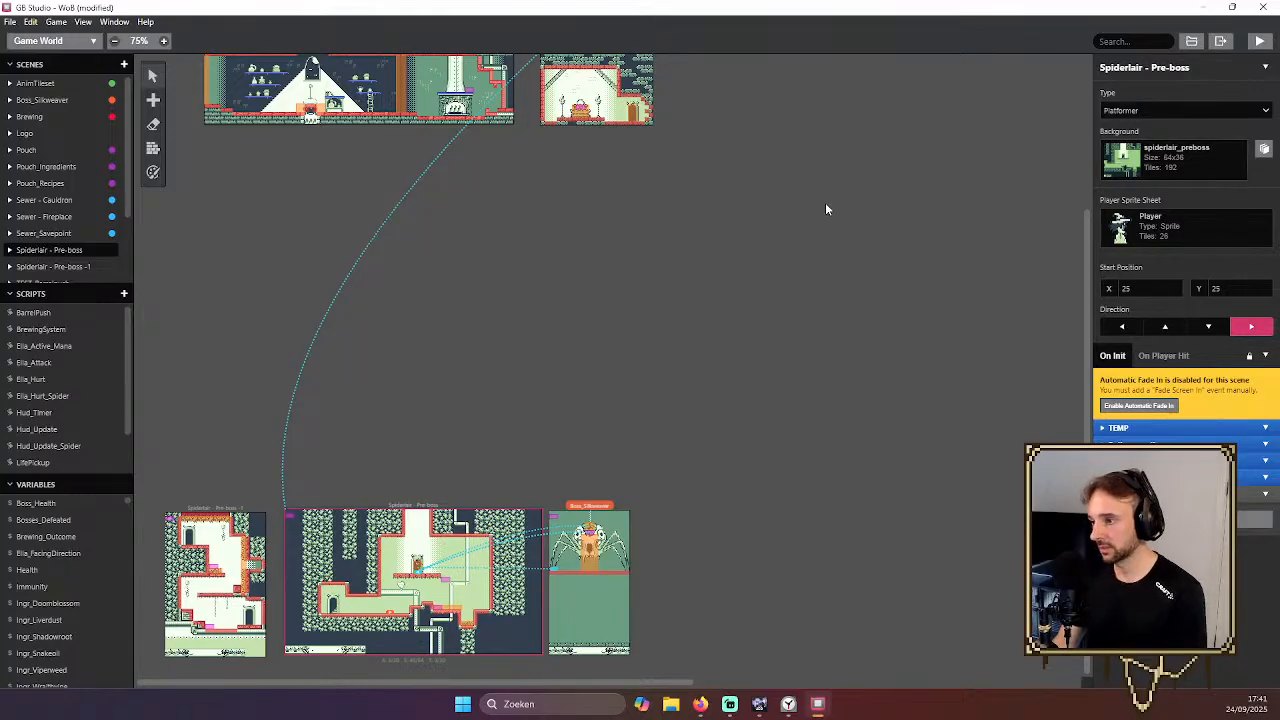
scroll(859, 168, up, 3)
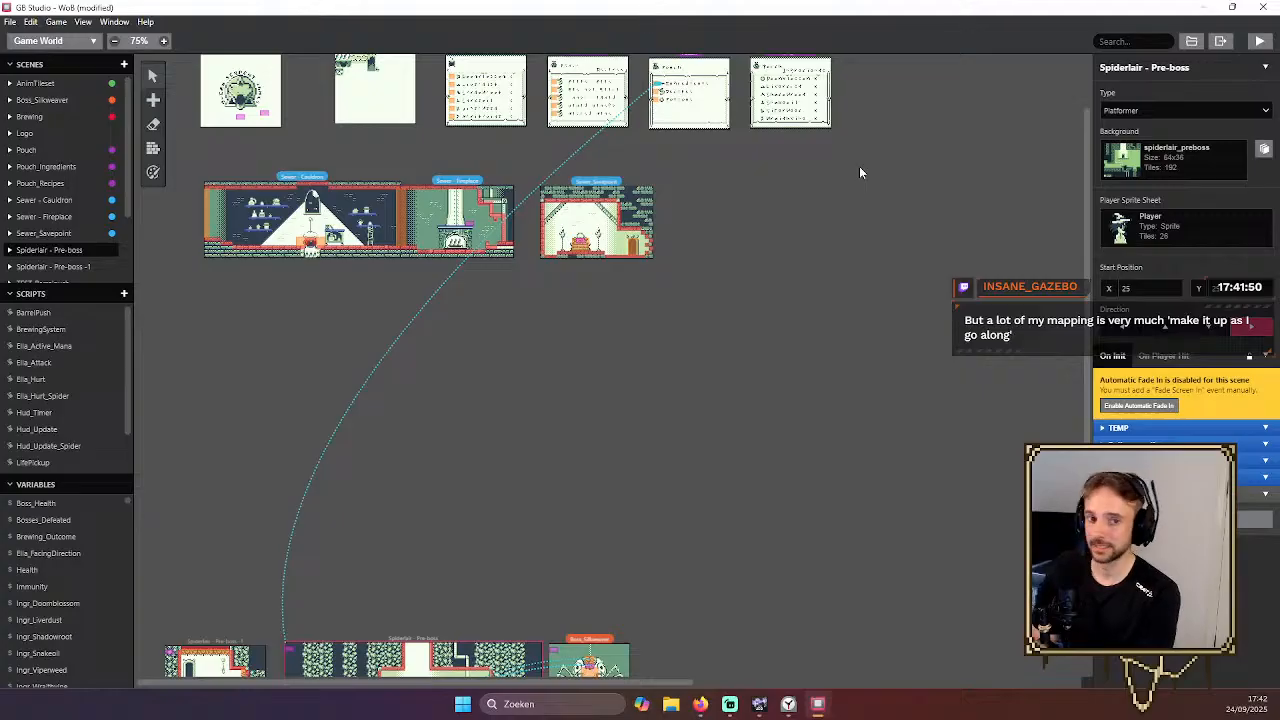
scroll(937, 134, down, 2)
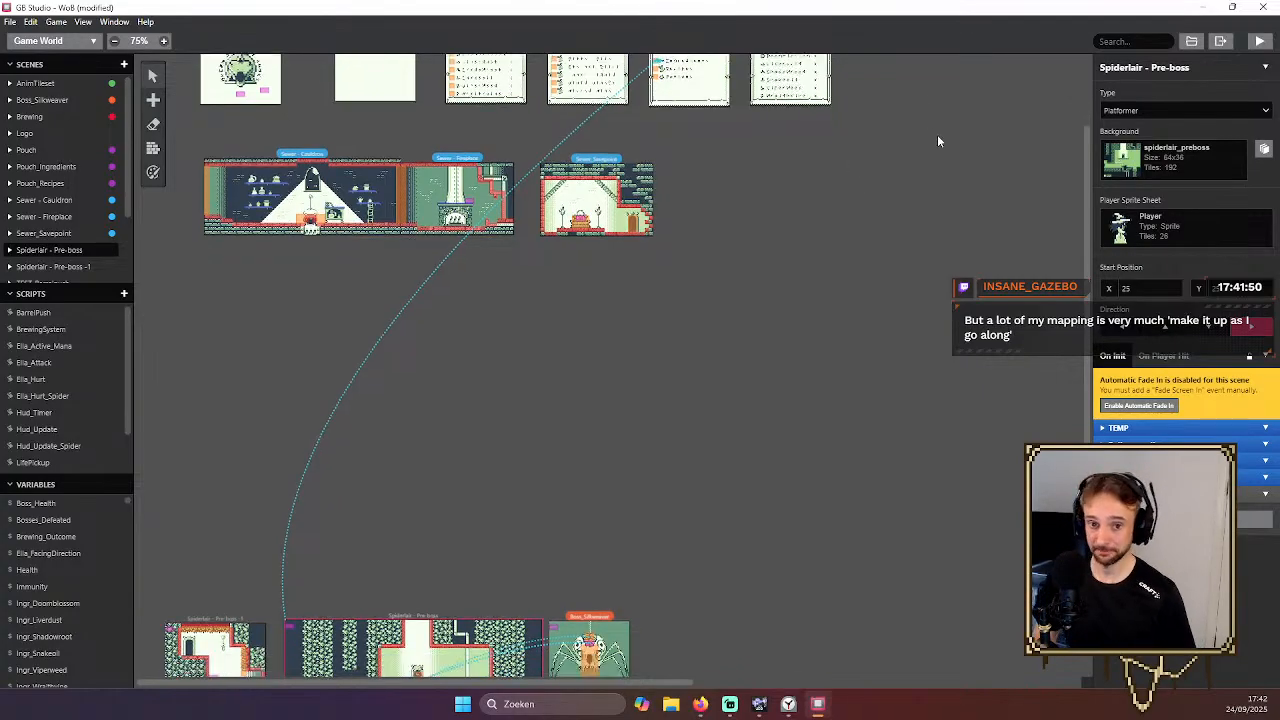
scroll(845, 234, up, 4)
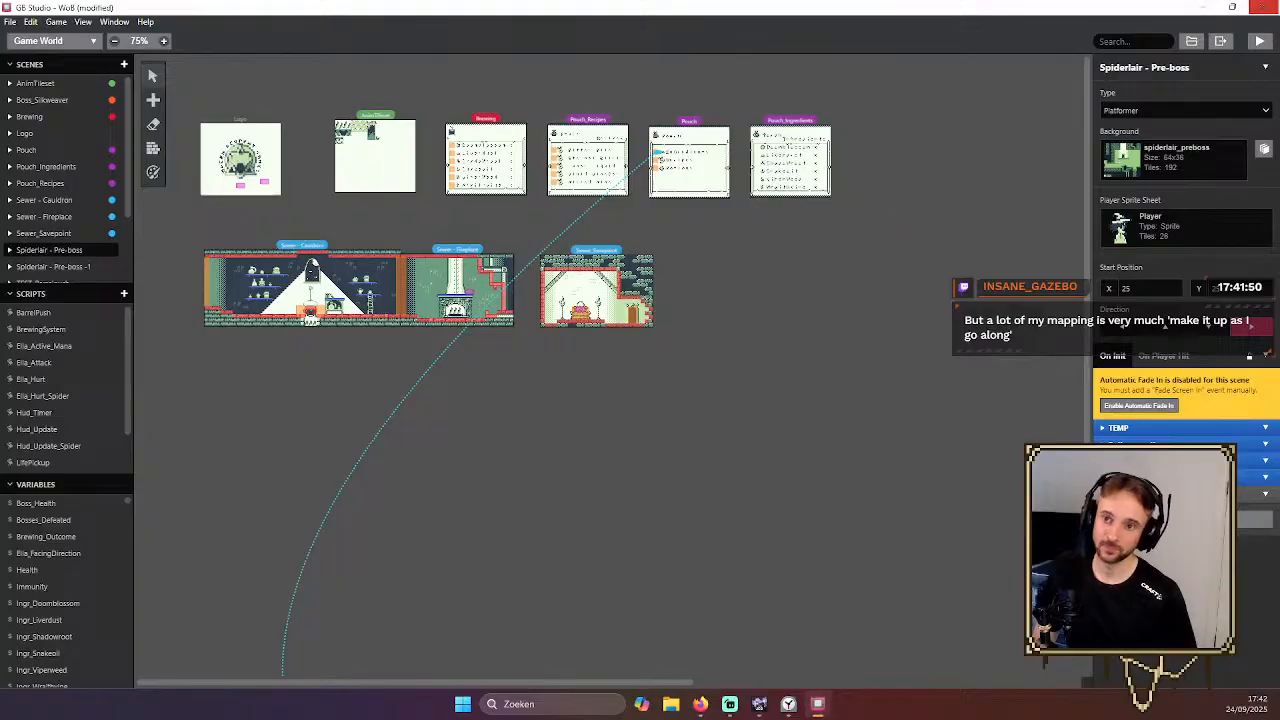
Close the WoB project in GB Studio and switch to Ultimate Doom Builder with the A2M0.wad map
click(1262, 8)
click(600, 364)
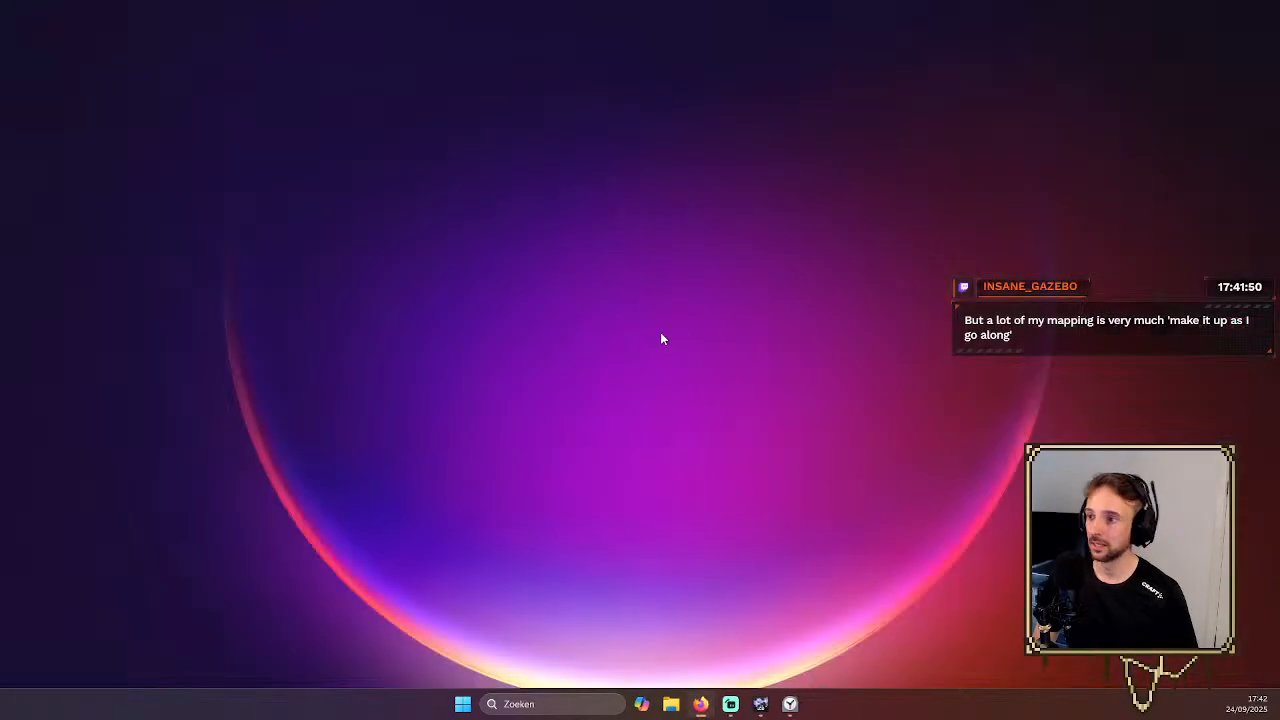
click(773, 705)
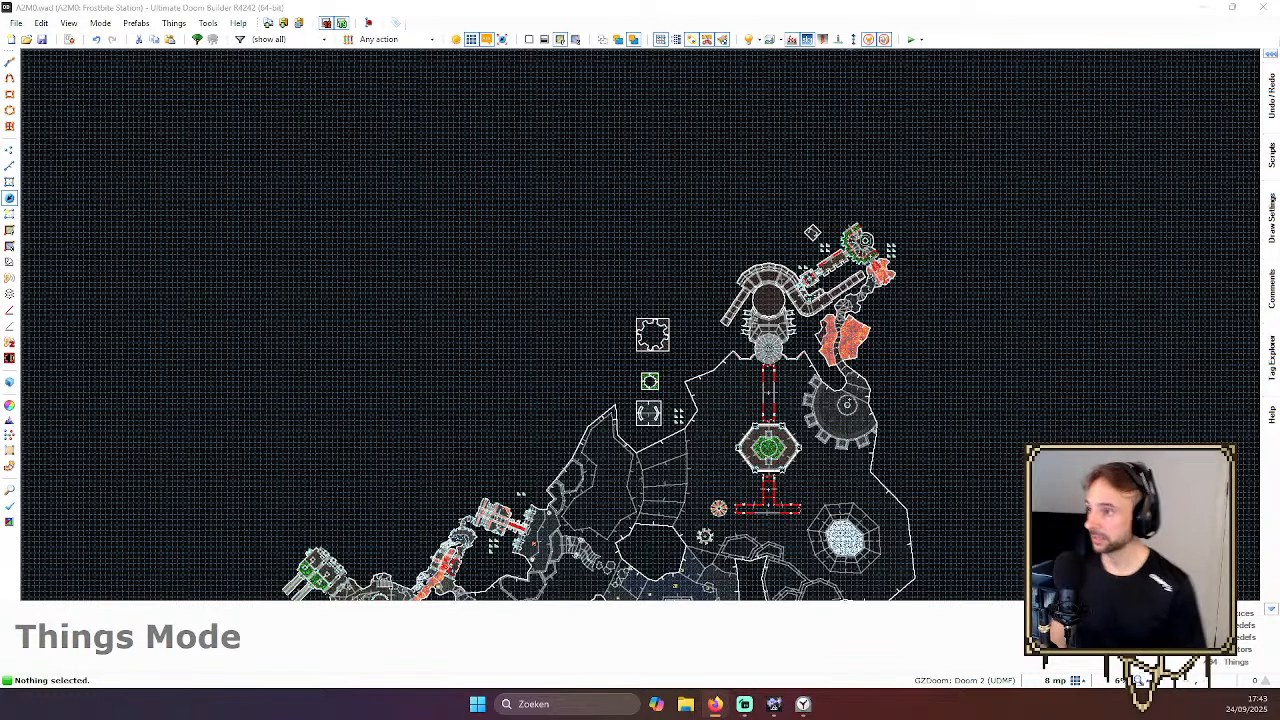
Switch to Firefox, maximize the Bitmap Soft shop window and look through the first page of products
key(alt+Tab)
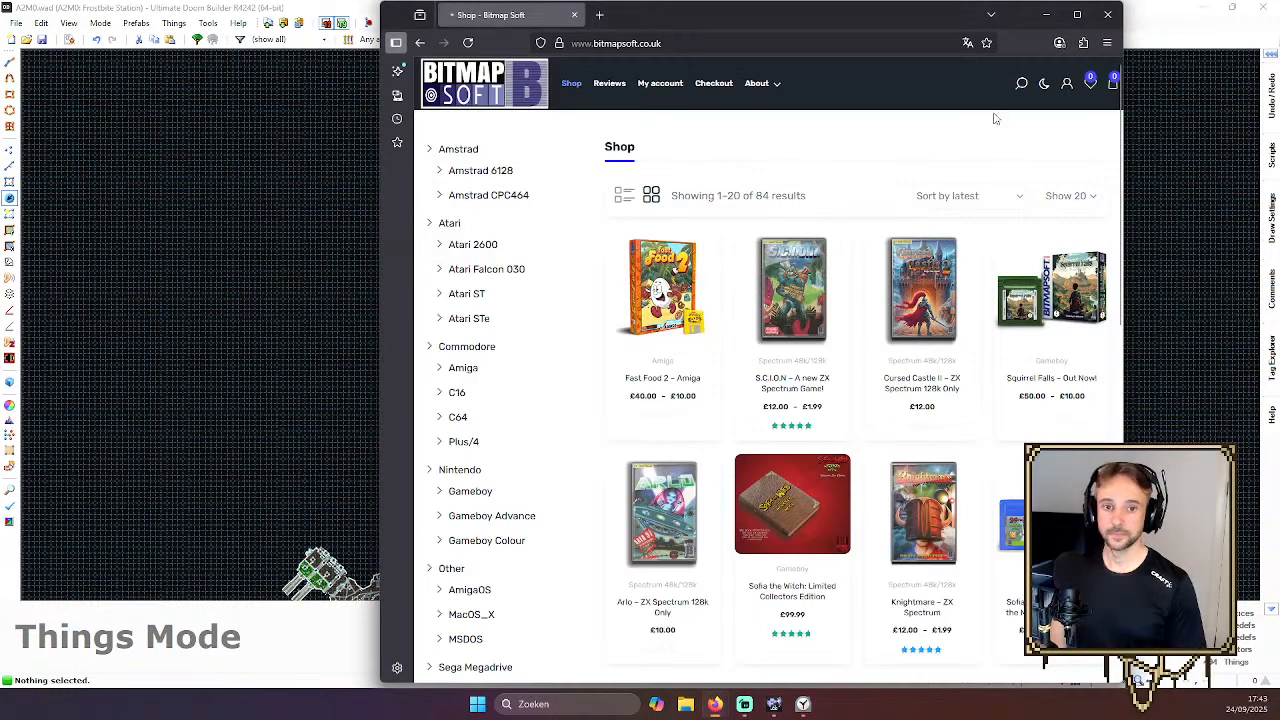
click(1076, 14)
scroll(620, 245, down, 2)
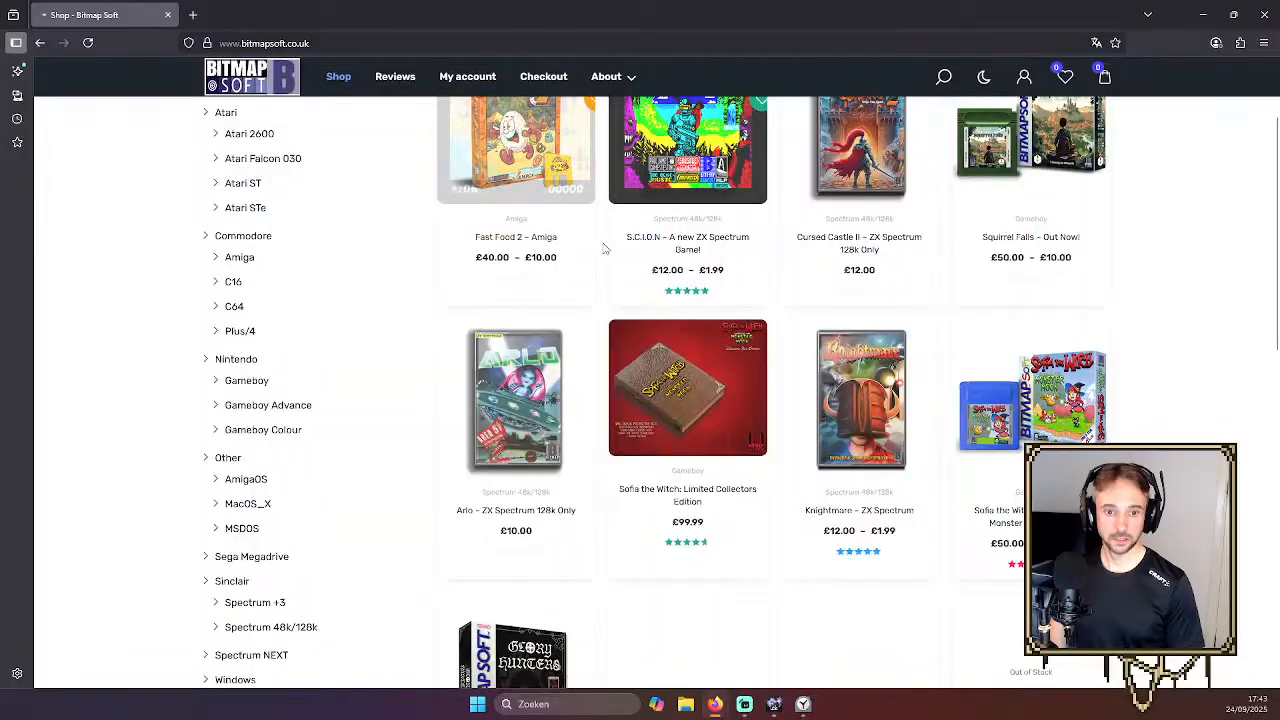
scroll(630, 250, up, 2)
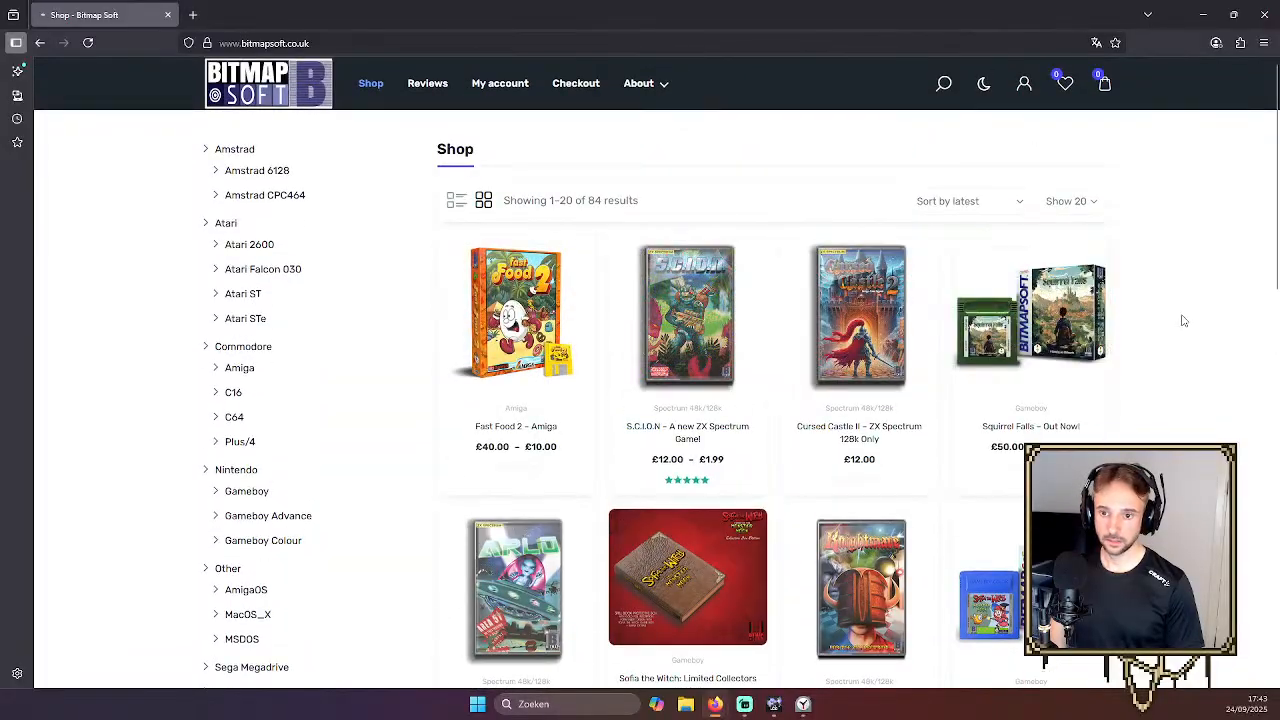
scroll(1182, 318, down, 1)
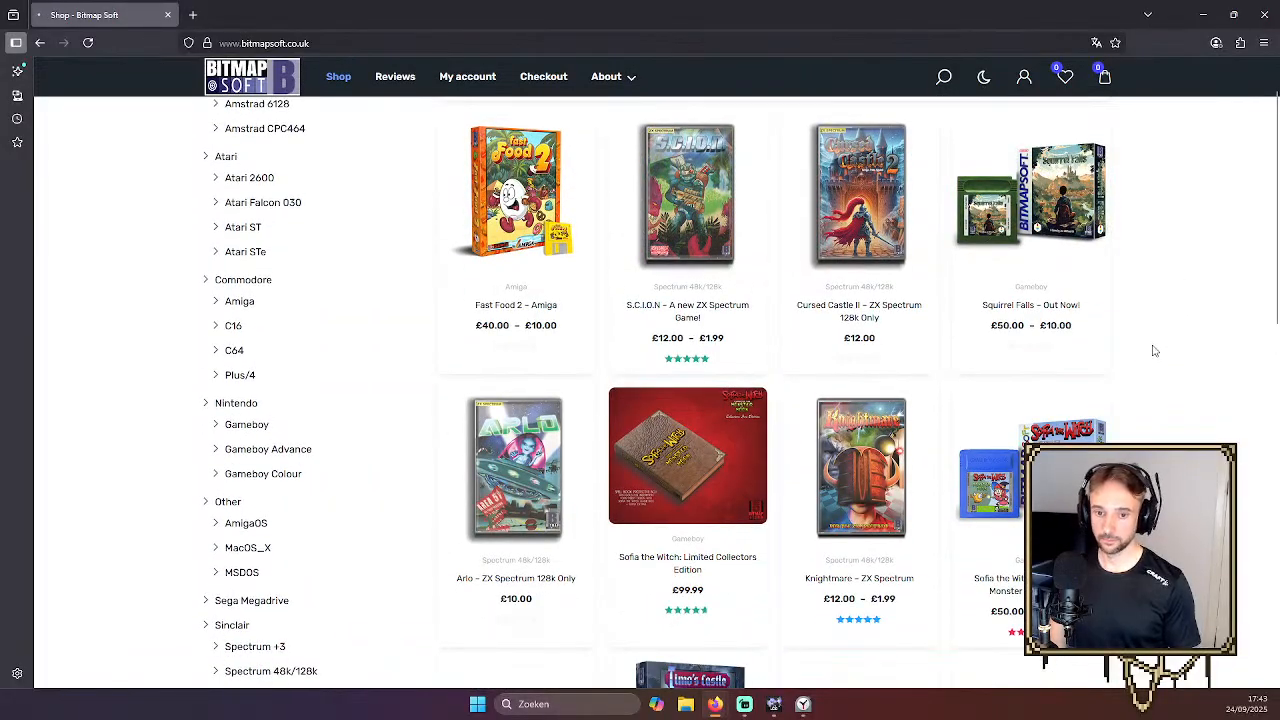
scroll(1155, 345, down, 1)
scroll(1110, 340, down, 2)
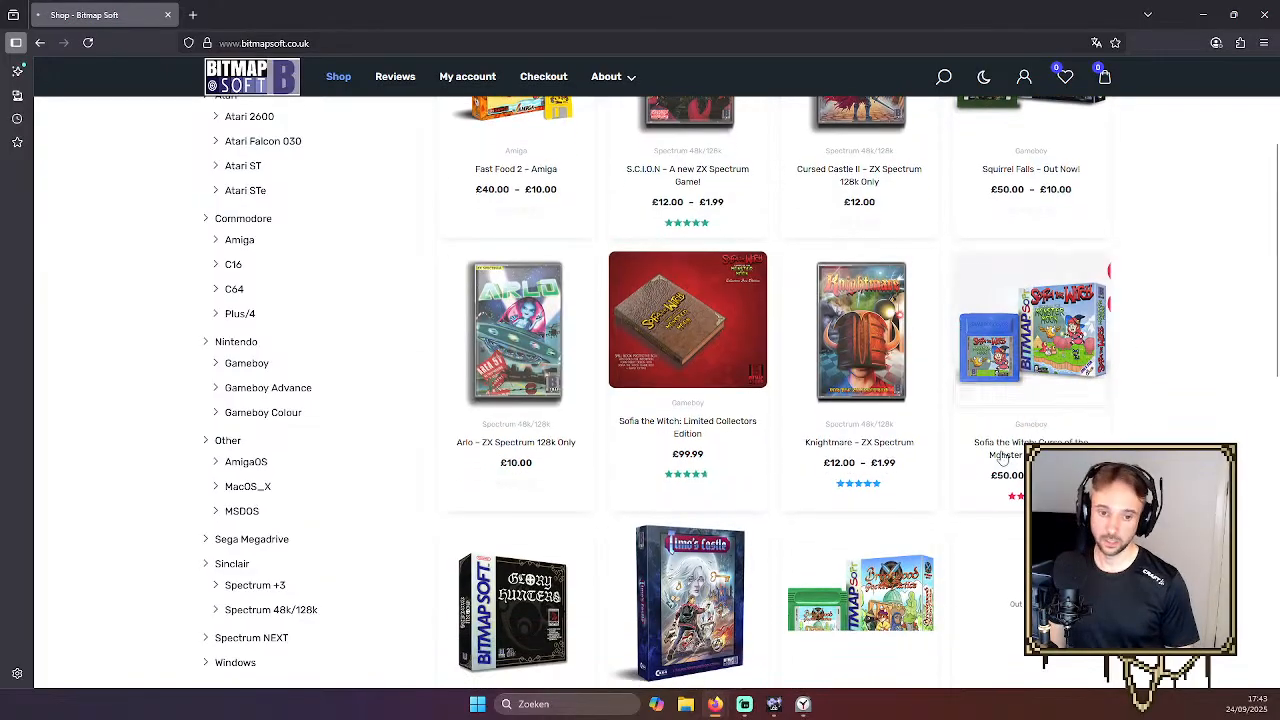
scroll(794, 609, down, 2)
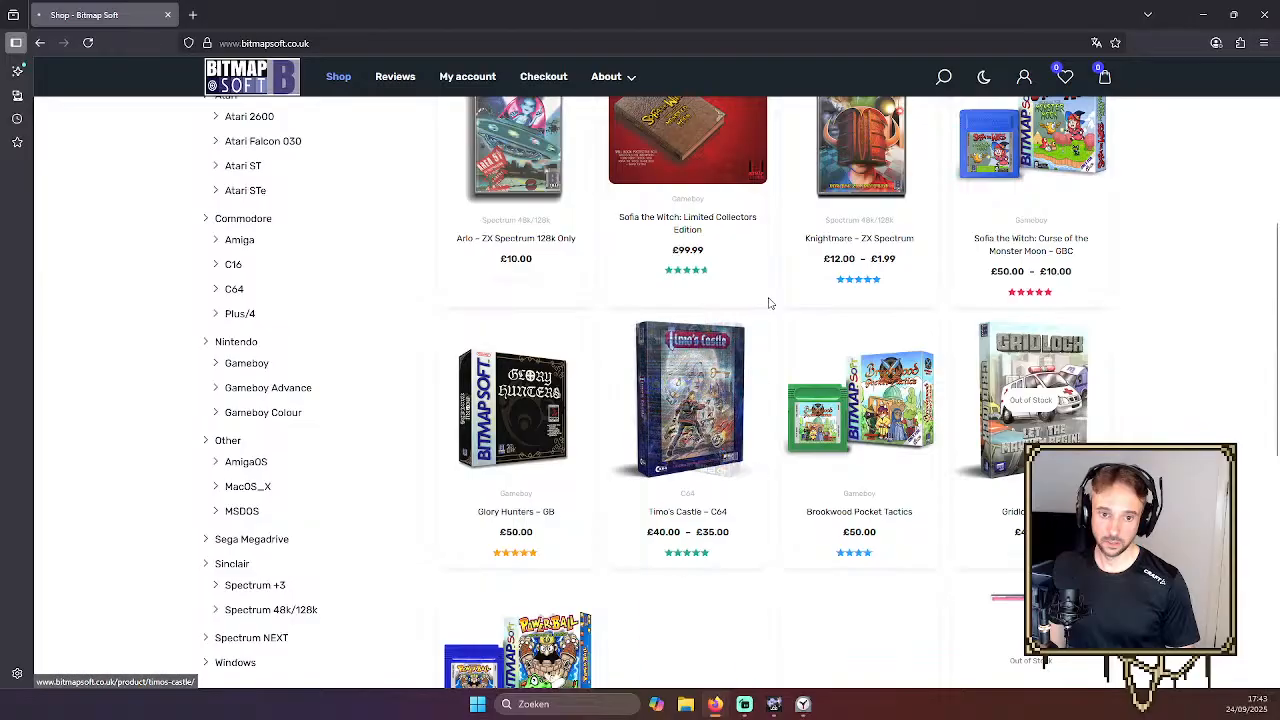
scroll(770, 324, down, 2)
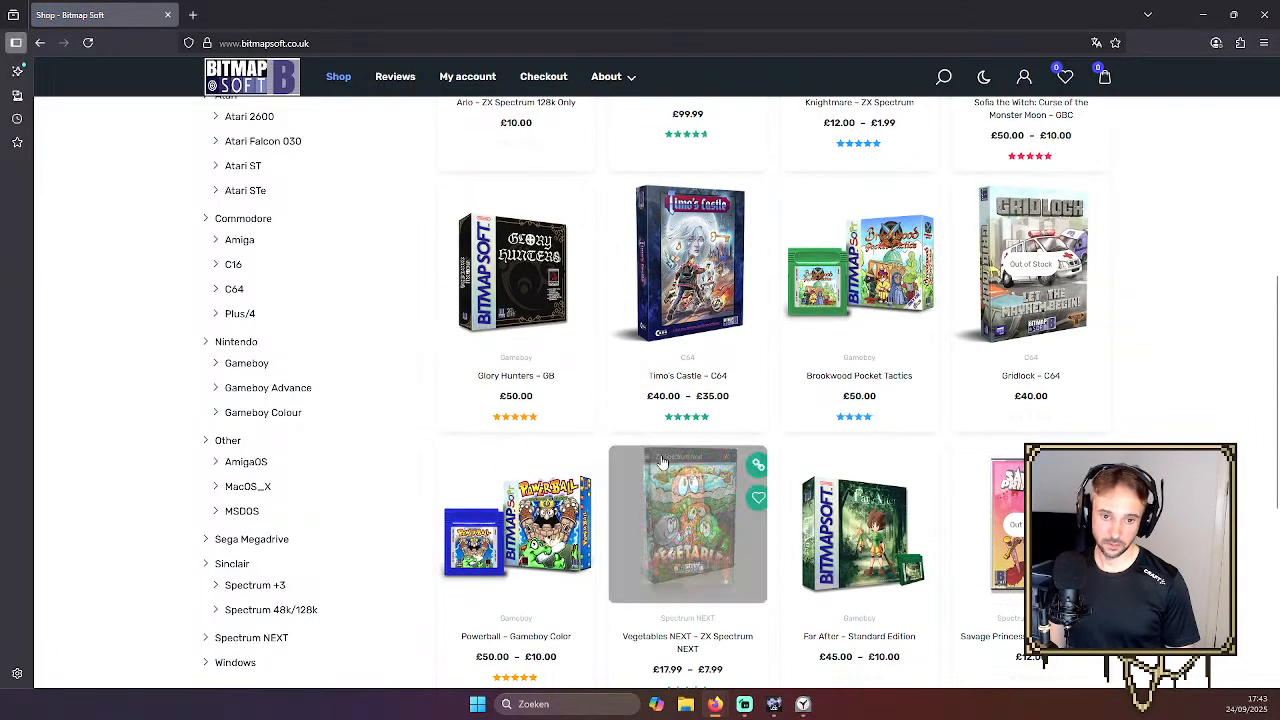
scroll(765, 430, down, 1)
scroll(765, 410, down, 3)
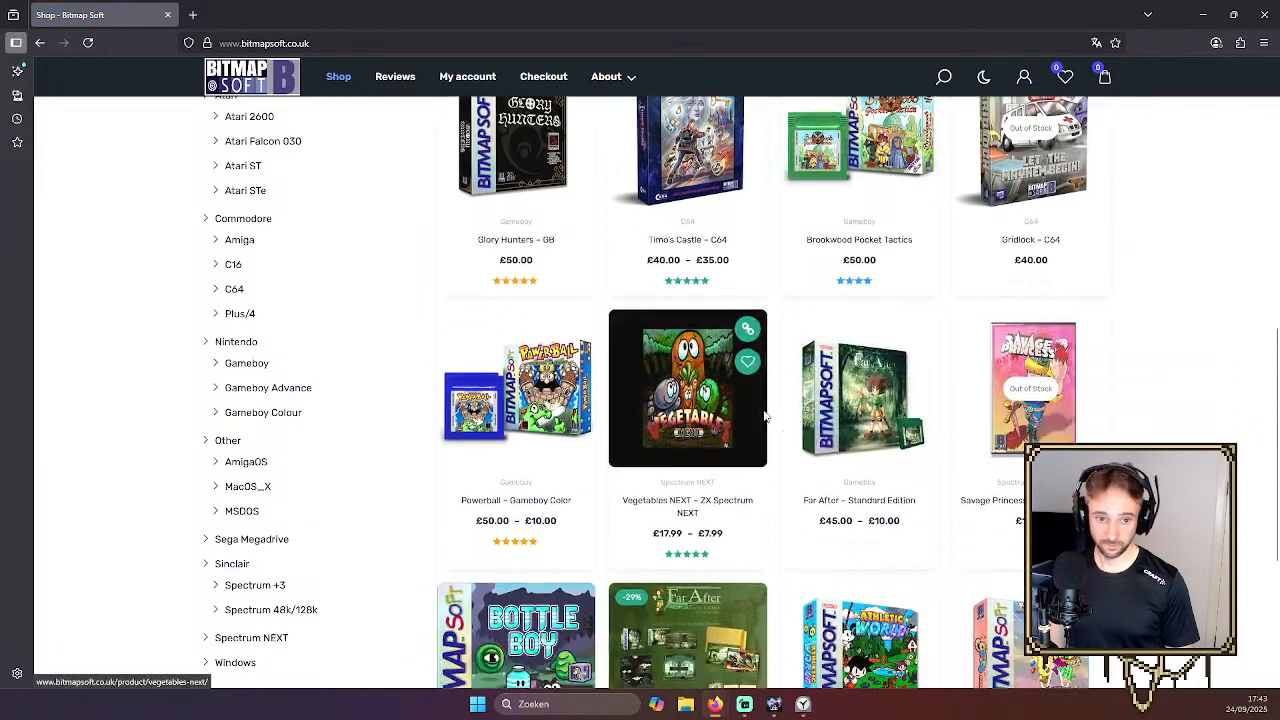
scroll(770, 403, down, 3)
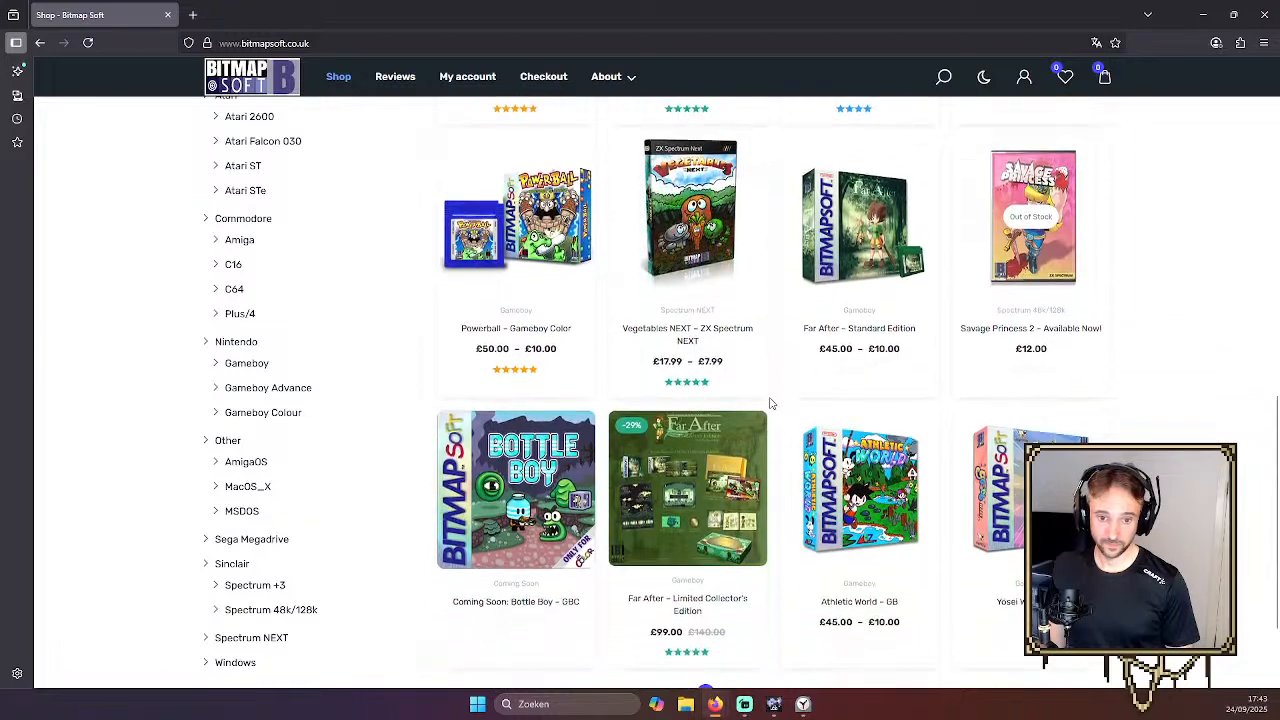
Review the shop's platform categories and recheck the listed Game Boy titles from the last row back to the first
scroll(780, 395, up, 5)
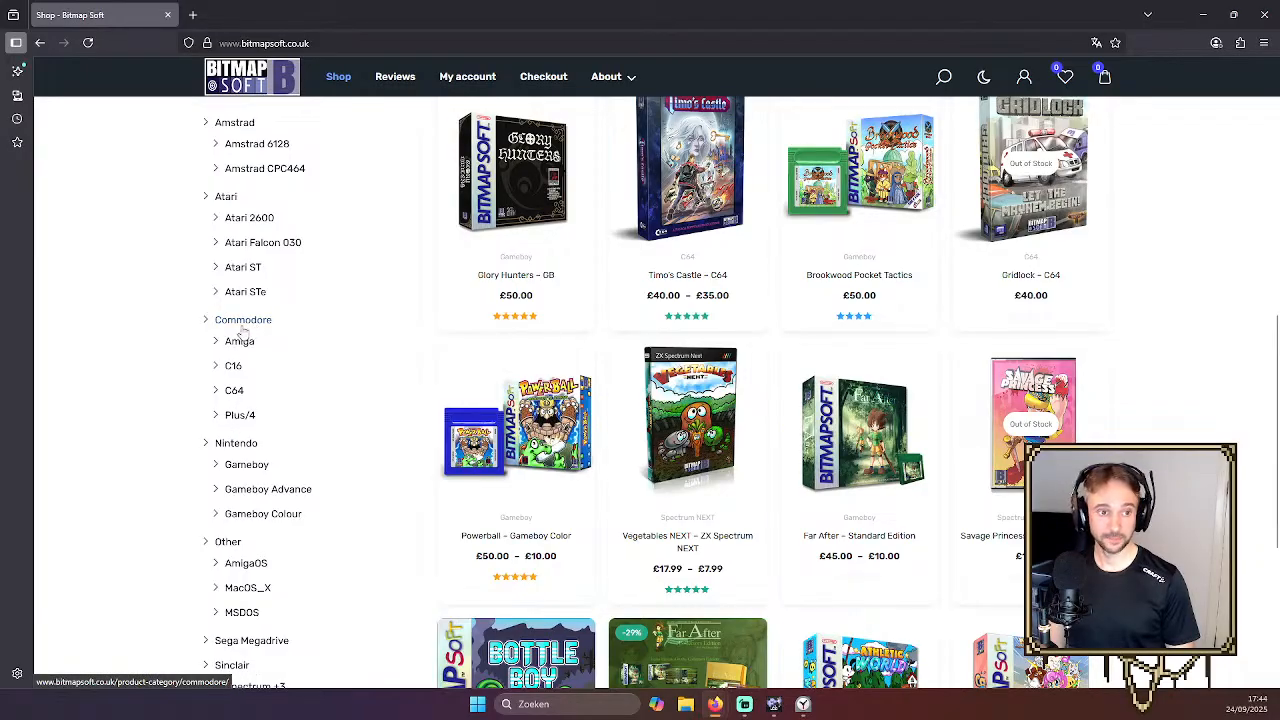
scroll(171, 194, up, 3)
scroll(277, 205, down, 4)
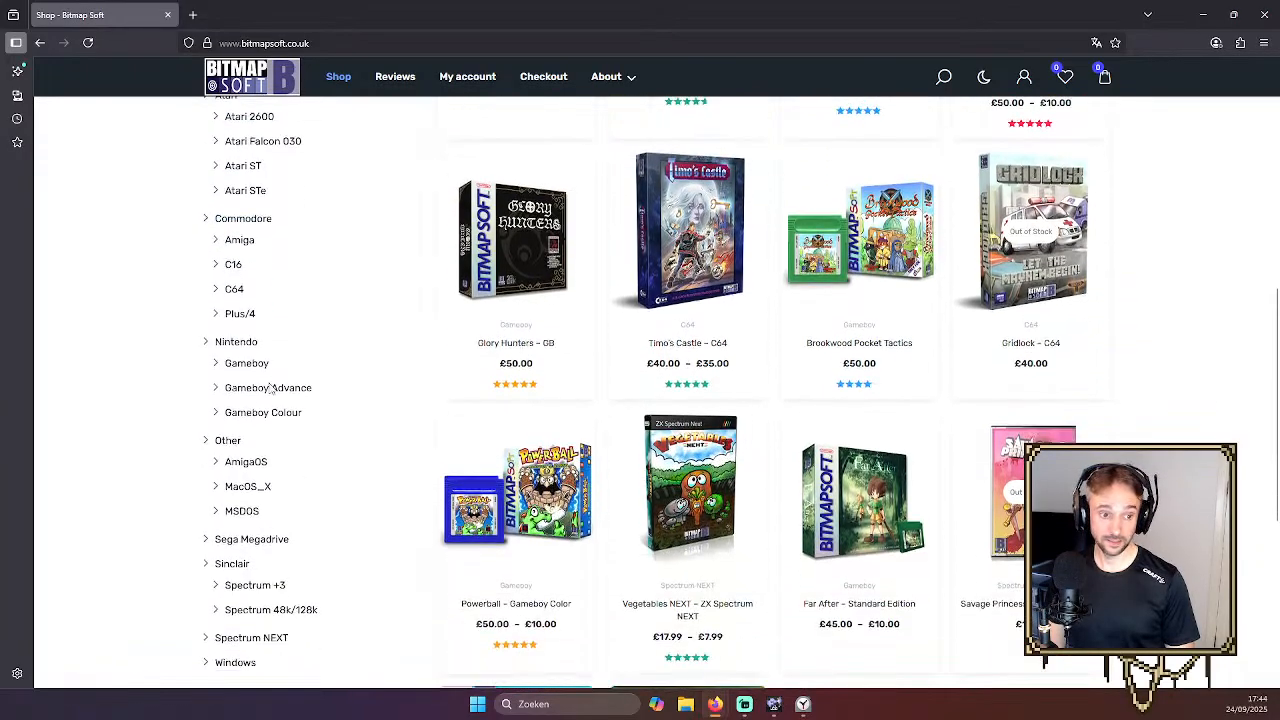
scroll(830, 360, down, 3)
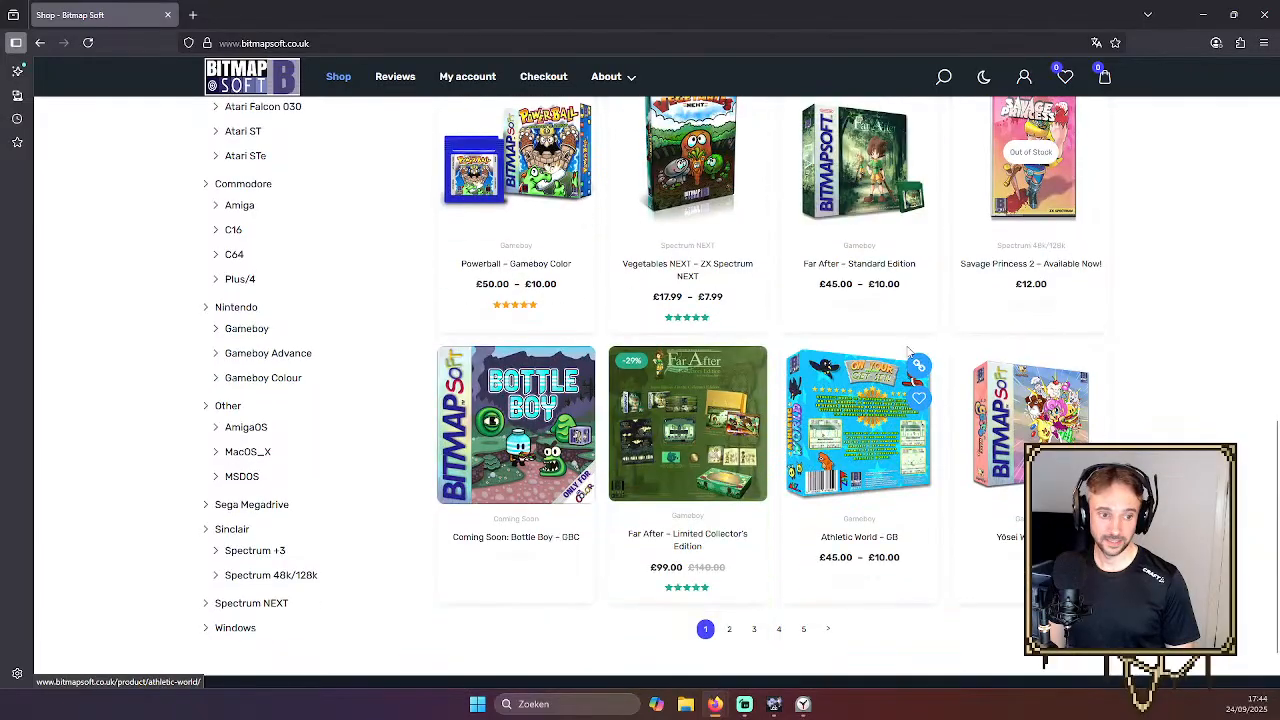
scroll(306, 337, up, 6)
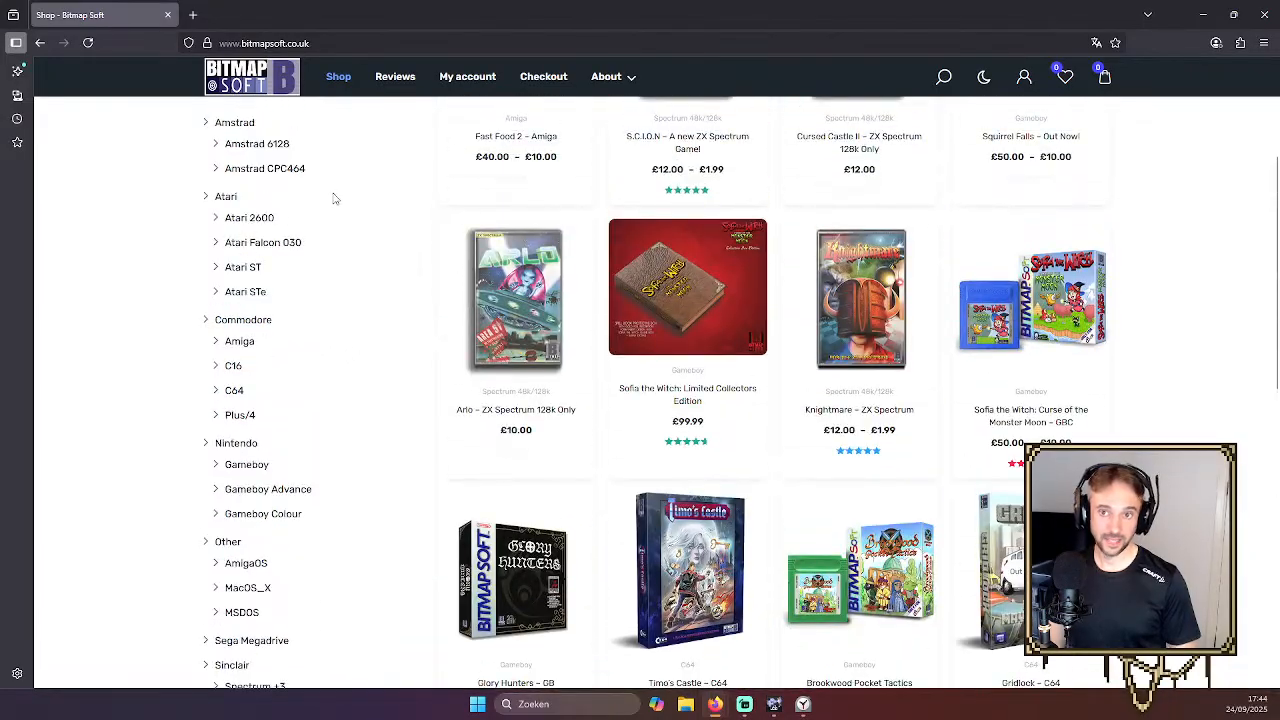
scroll(868, 199, up, 1)
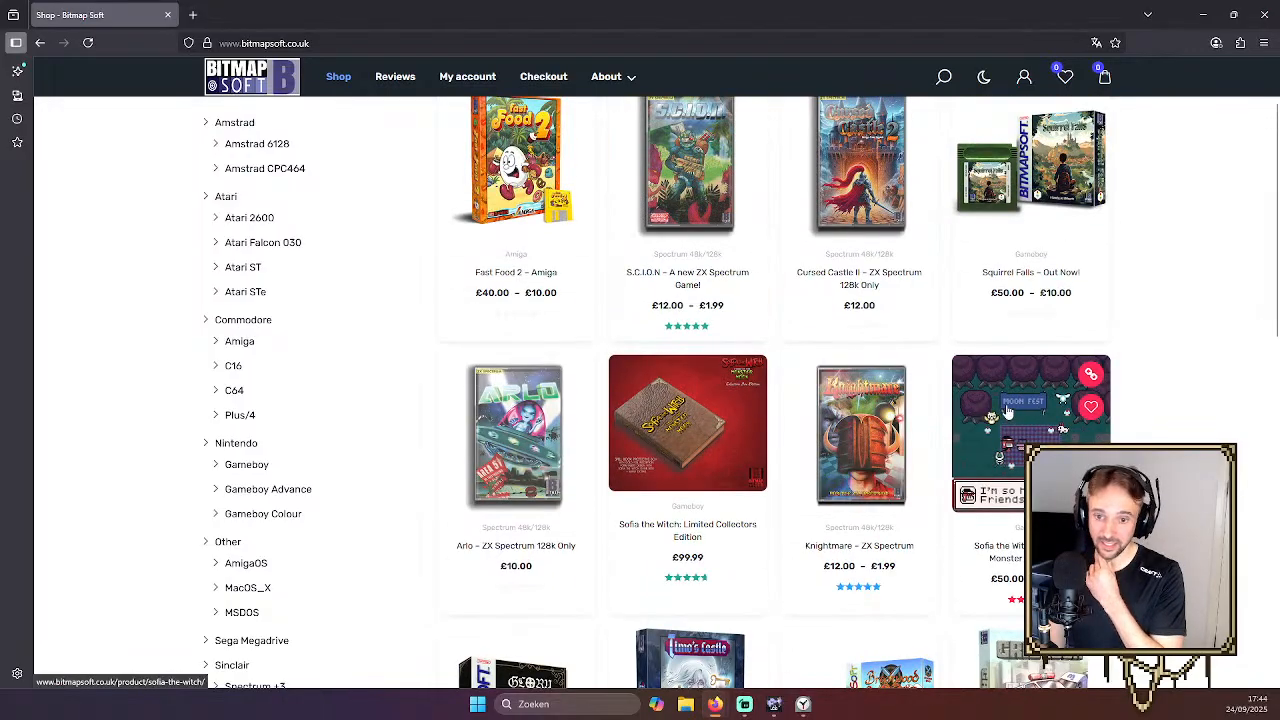
scroll(1024, 306, up, 1)
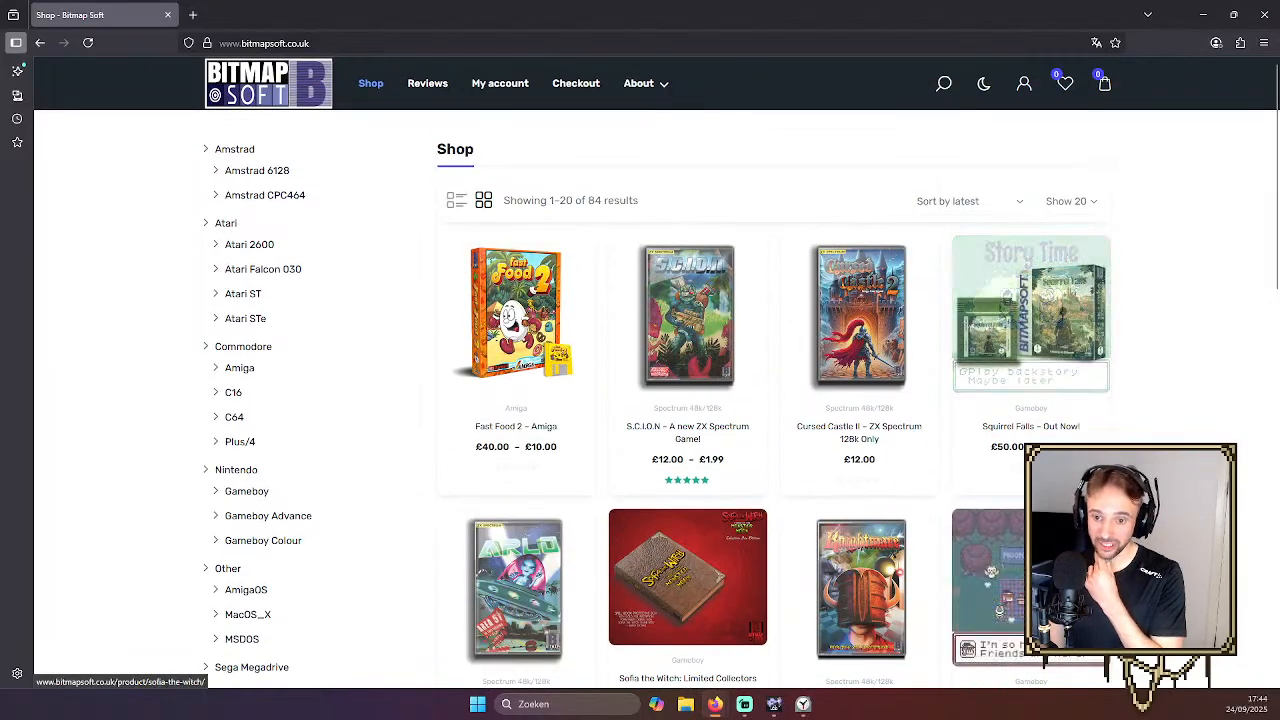
Open the Sofia the Witch: Curse of the Monster Moon – GBC product page and examine its images, overworld map, land descriptions and related products
click(971, 530)
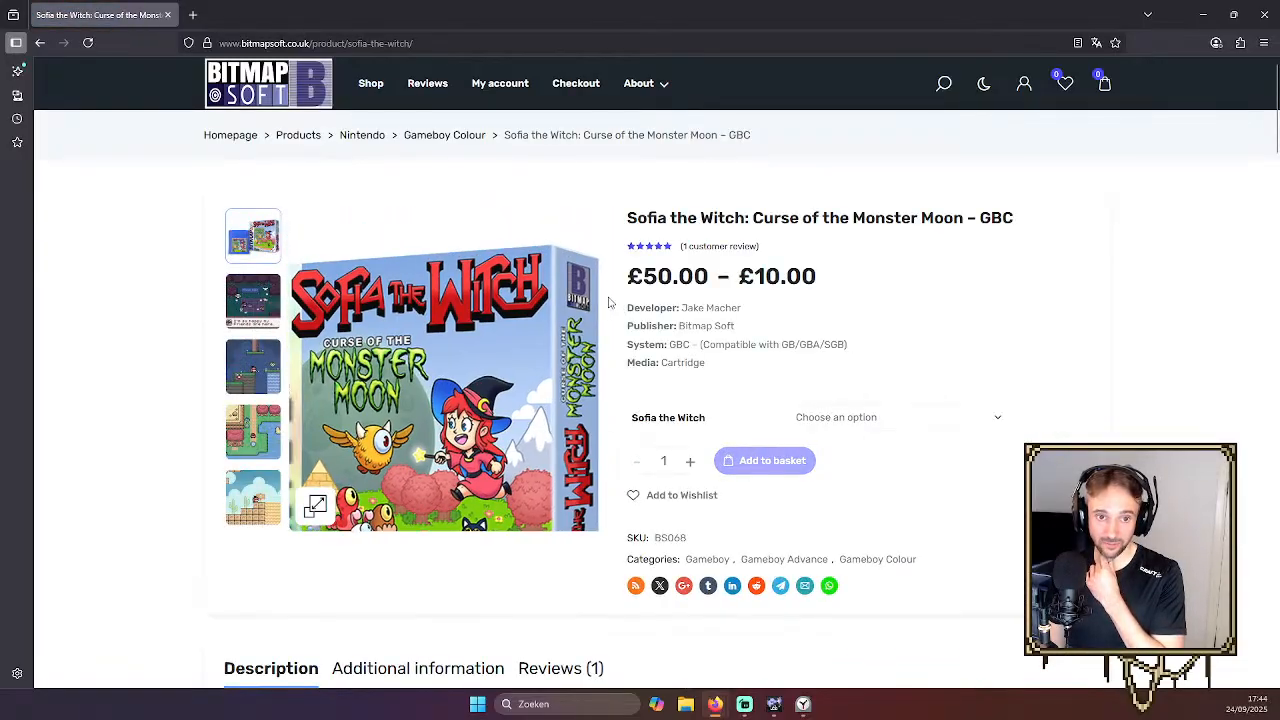
scroll(357, 432, down, 2)
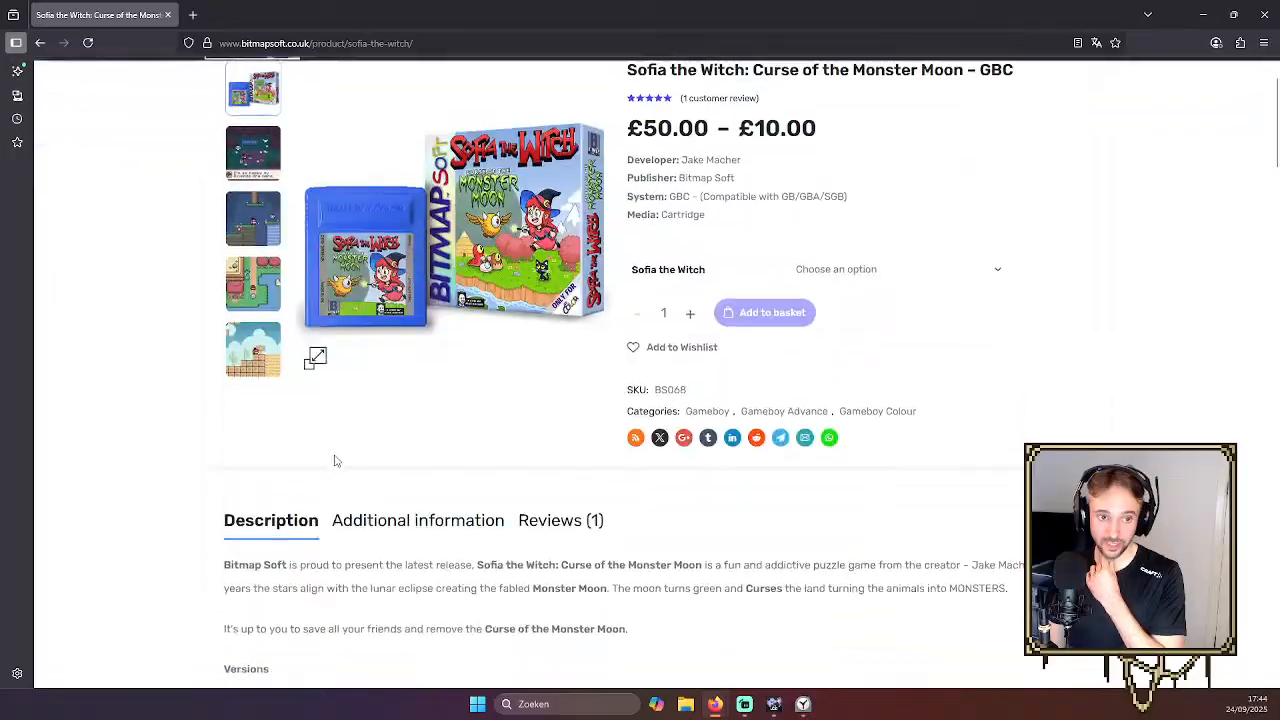
scroll(245, 174, up, 2)
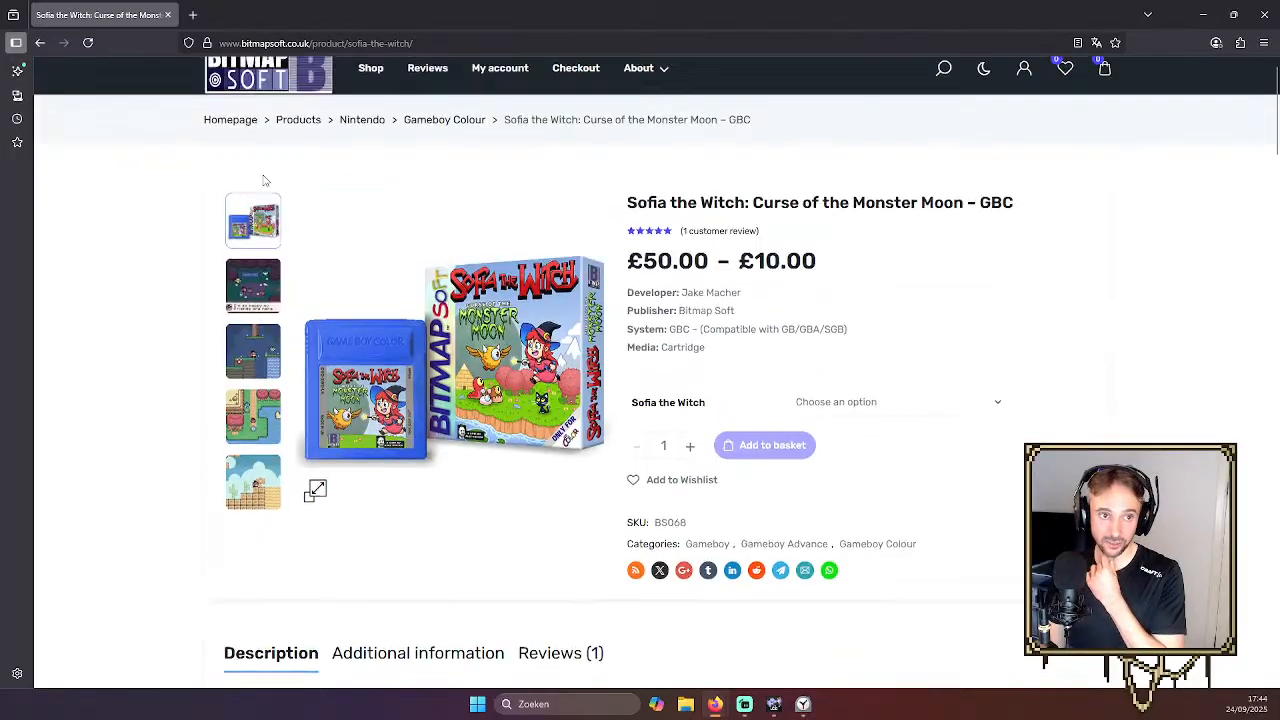
scroll(668, 342, down, 10)
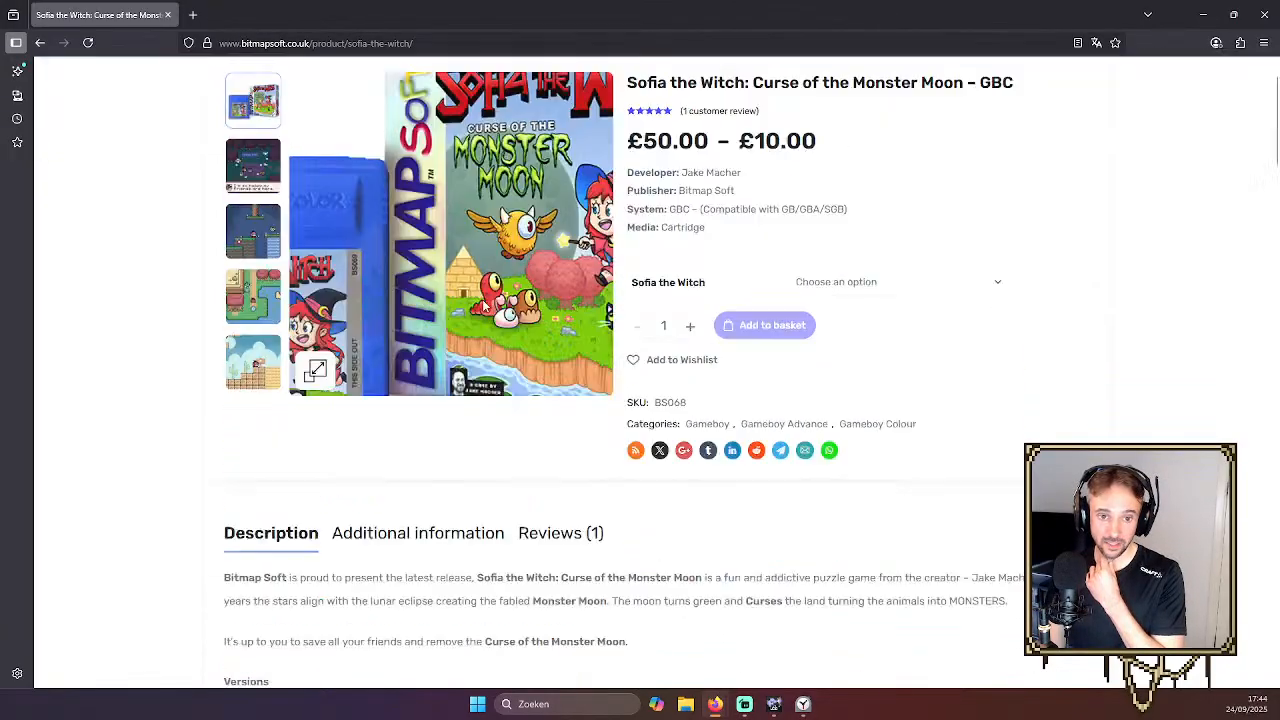
scroll(668, 342, down, 6)
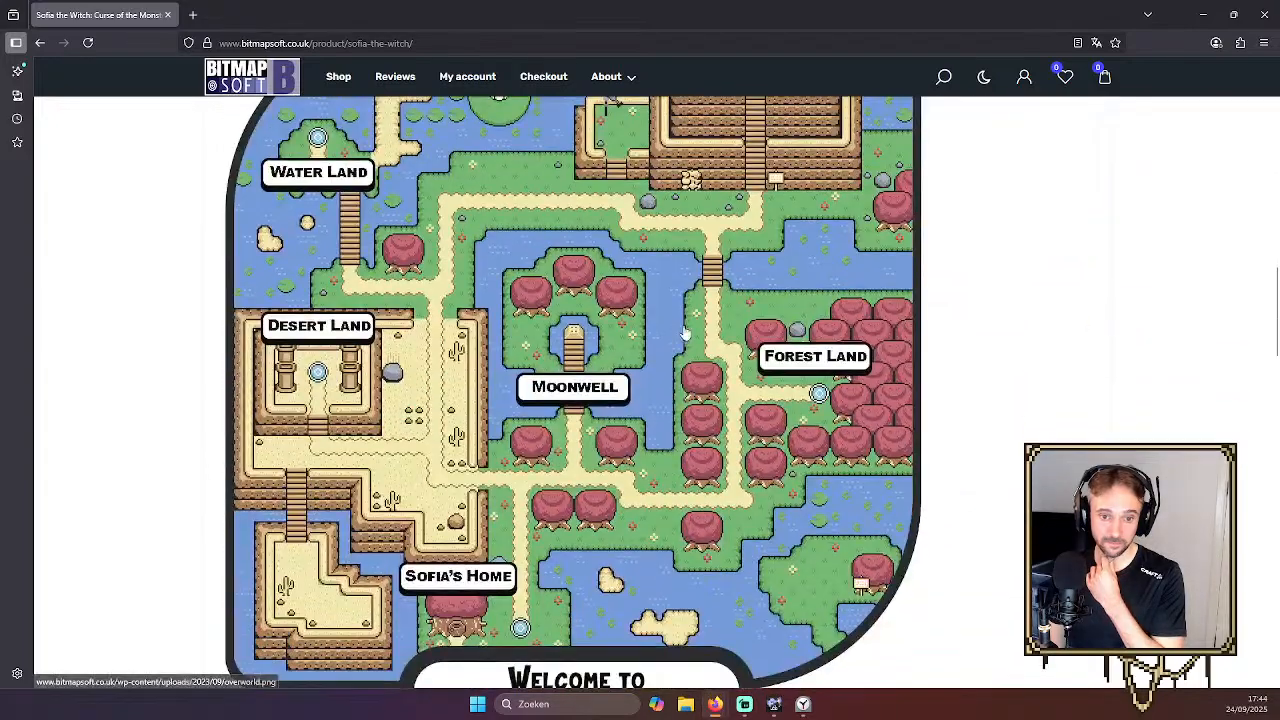
scroll(584, 305, up, 1)
scroll(584, 305, up, 3)
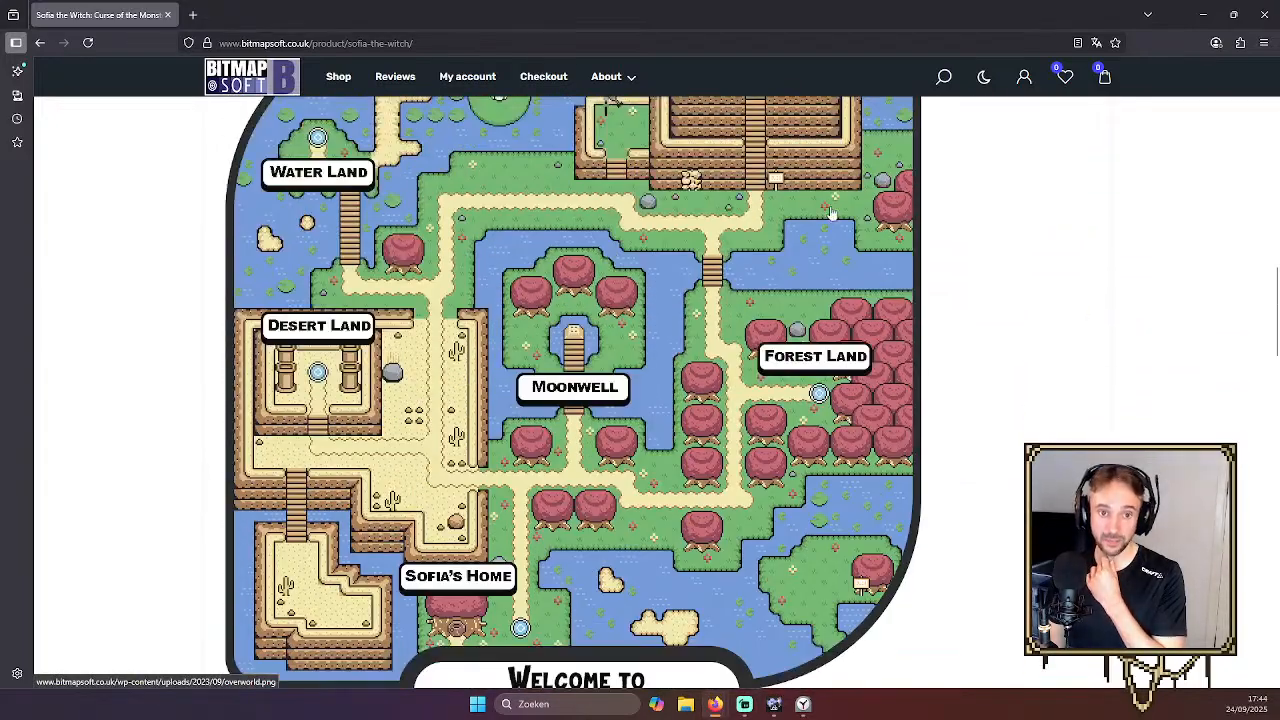
scroll(857, 266, down, 15)
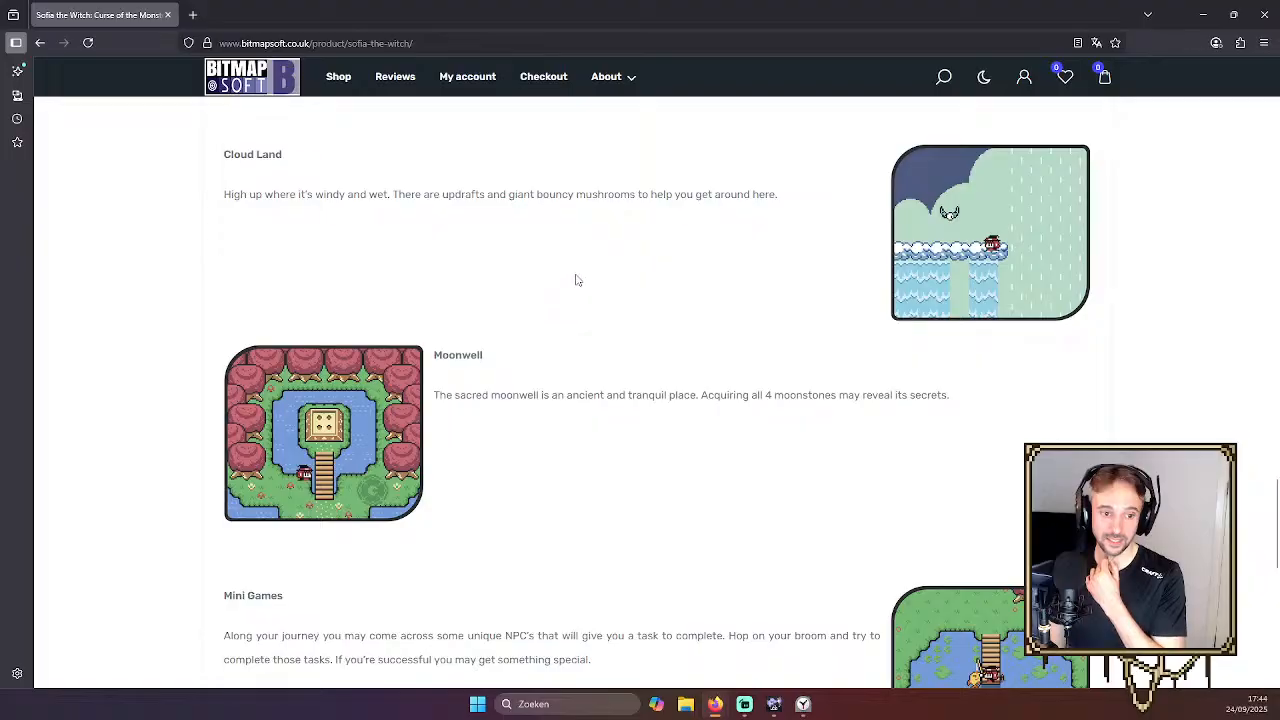
scroll(574, 280, down, 10)
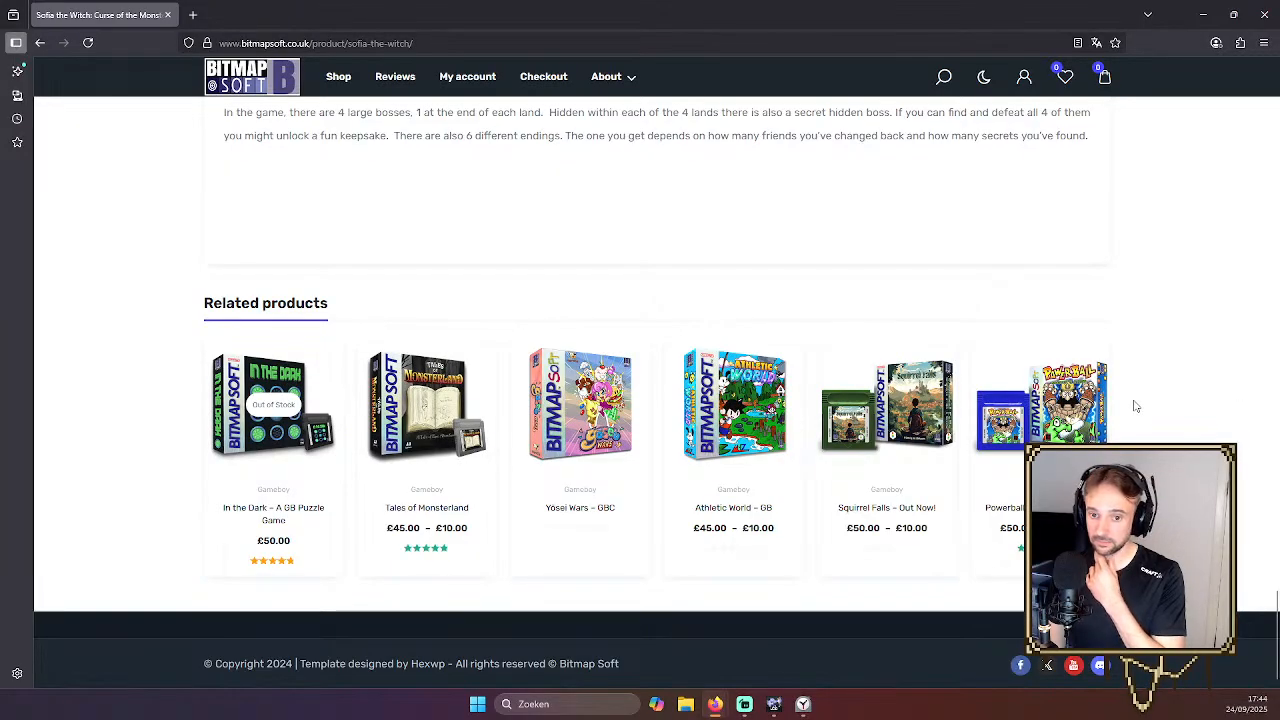
scroll(985, 230, up, 10)
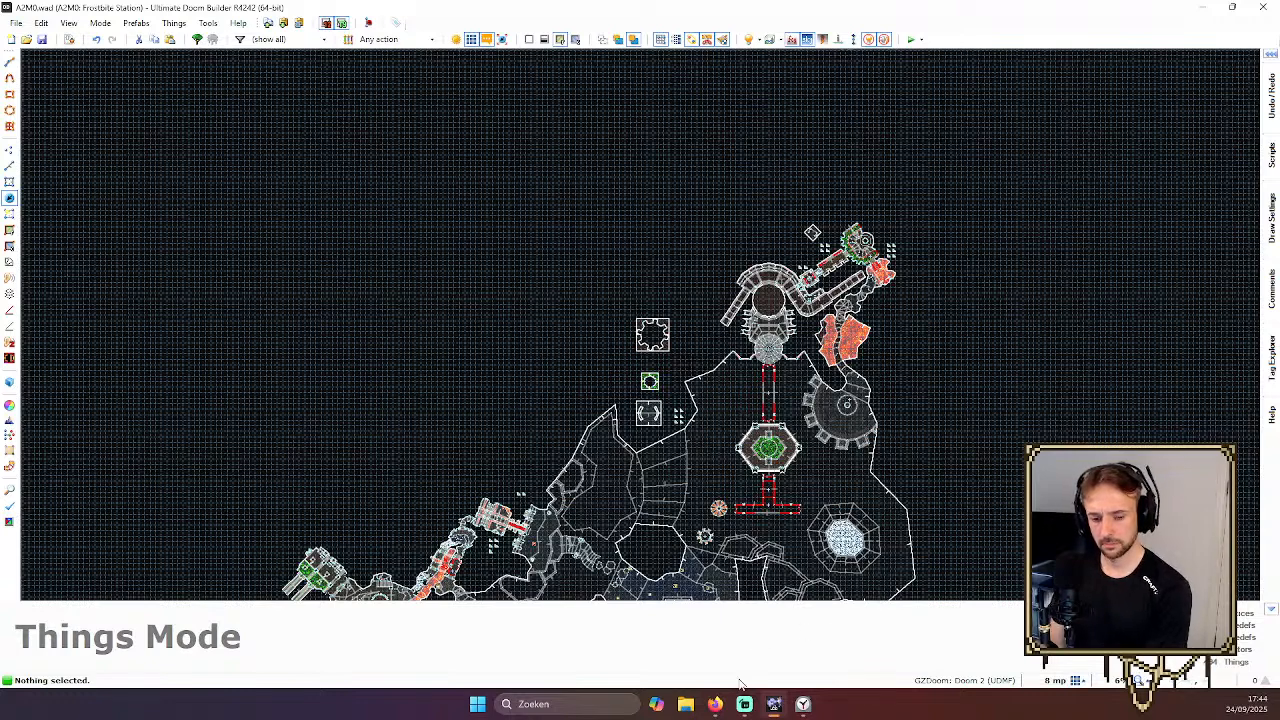
Save the Frostbite Station map (A2M0.wad) together with its current map settings
click(41, 40)
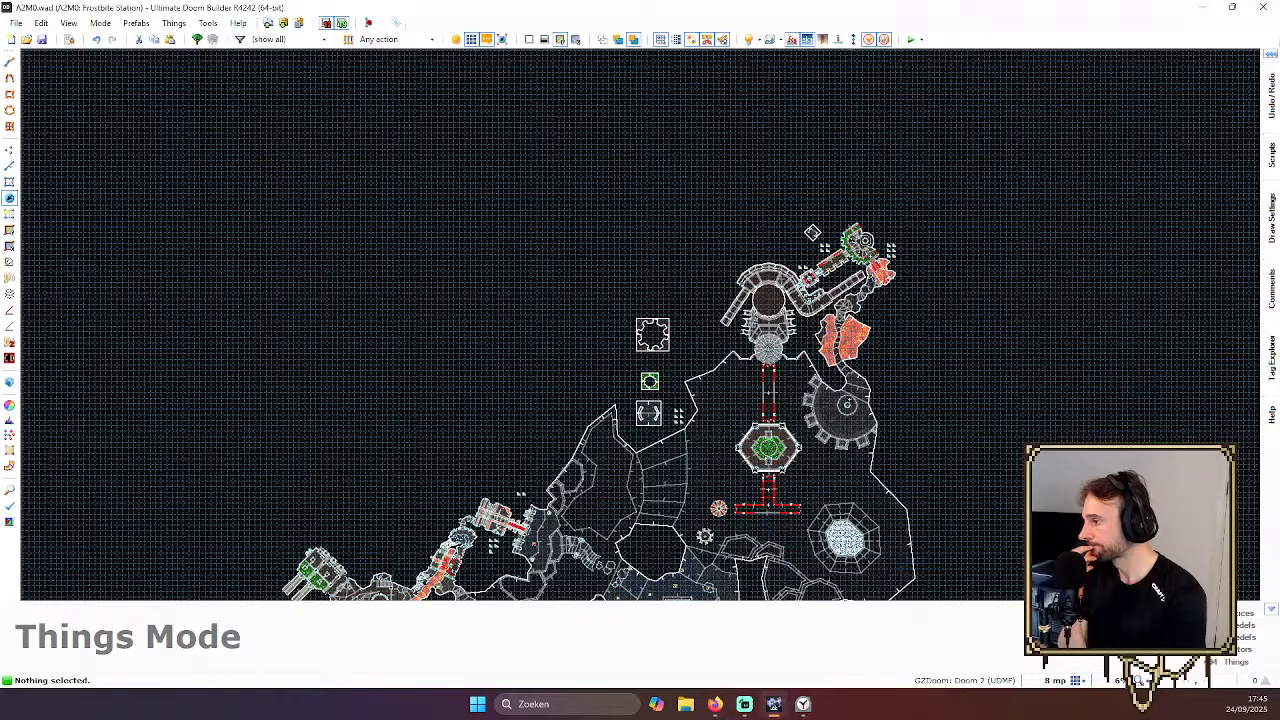
scroll(836, 354, down, 3)
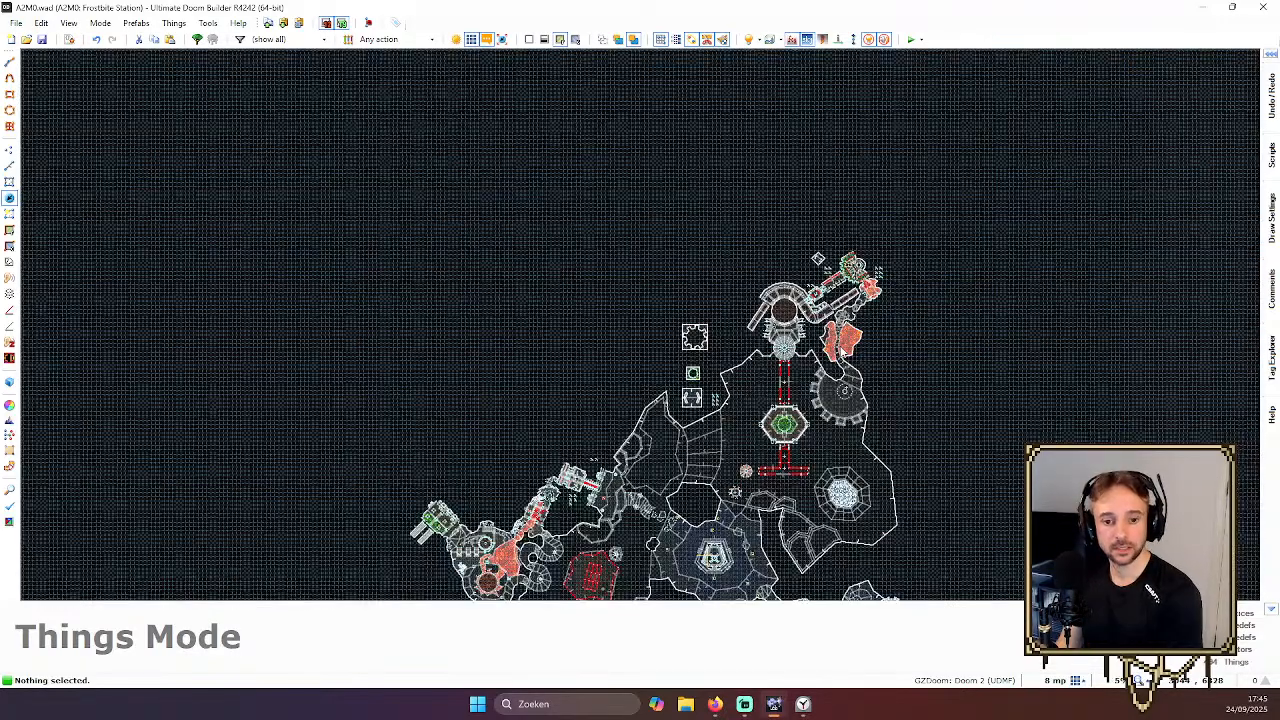
scroll(812, 430, up, 3)
click(41, 39)
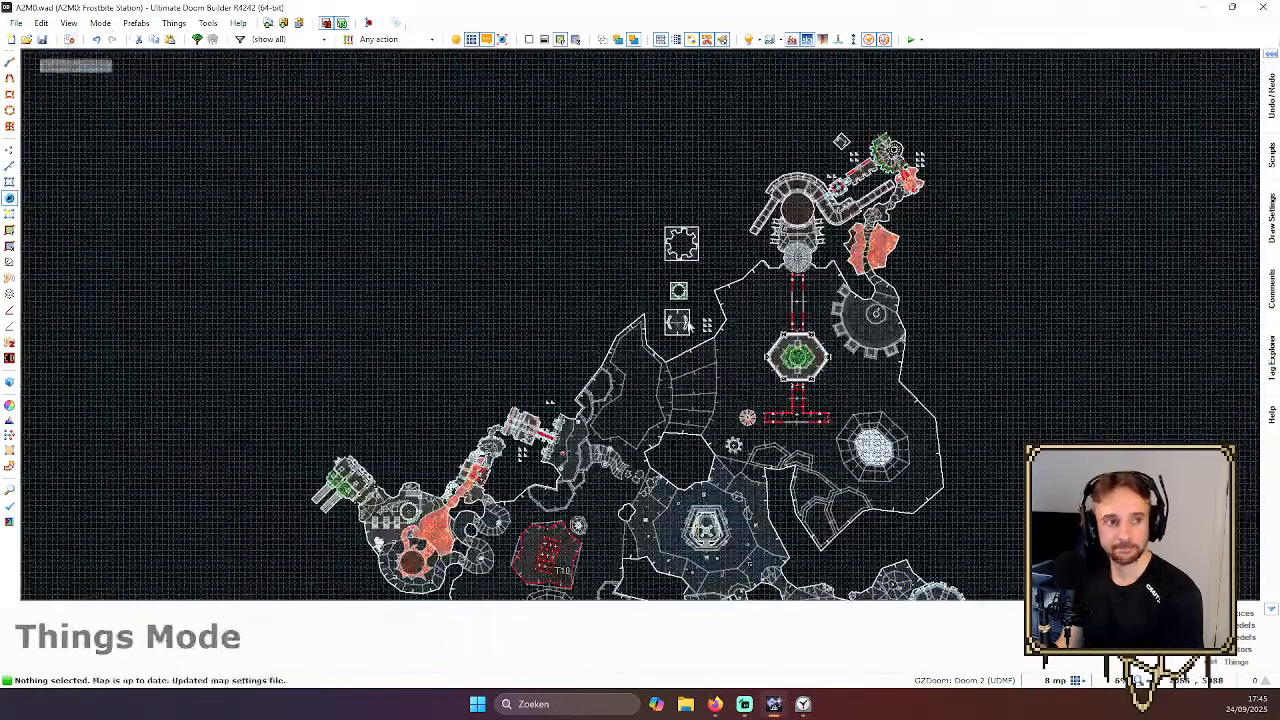
scroll(897, 430, down, 3)
scroll(897, 430, up, 4)
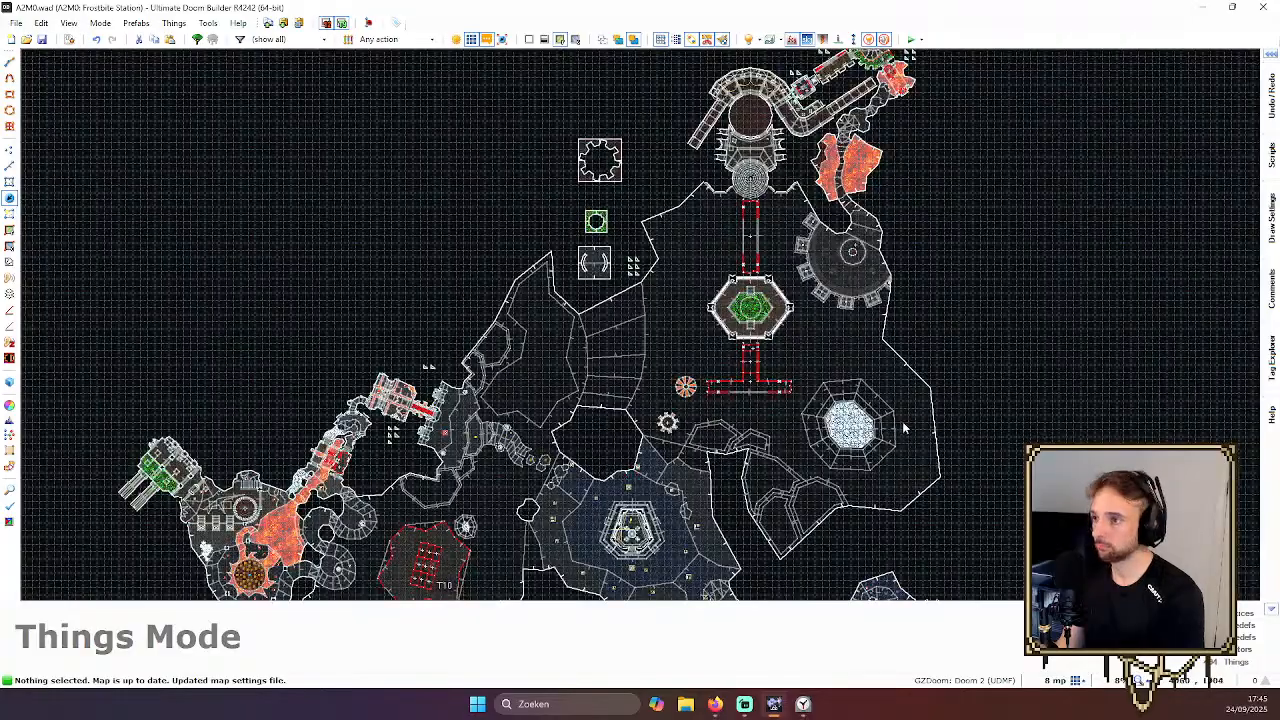
scroll(902, 421, down, 3)
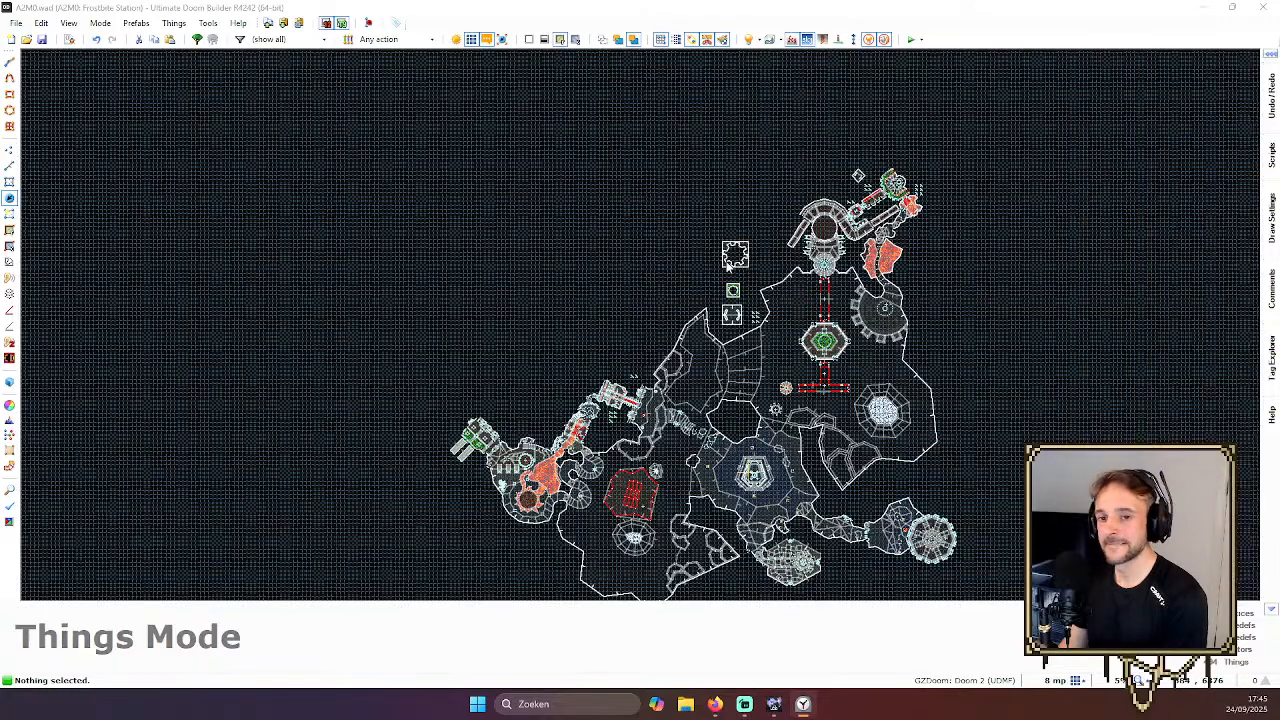
click(42, 40)
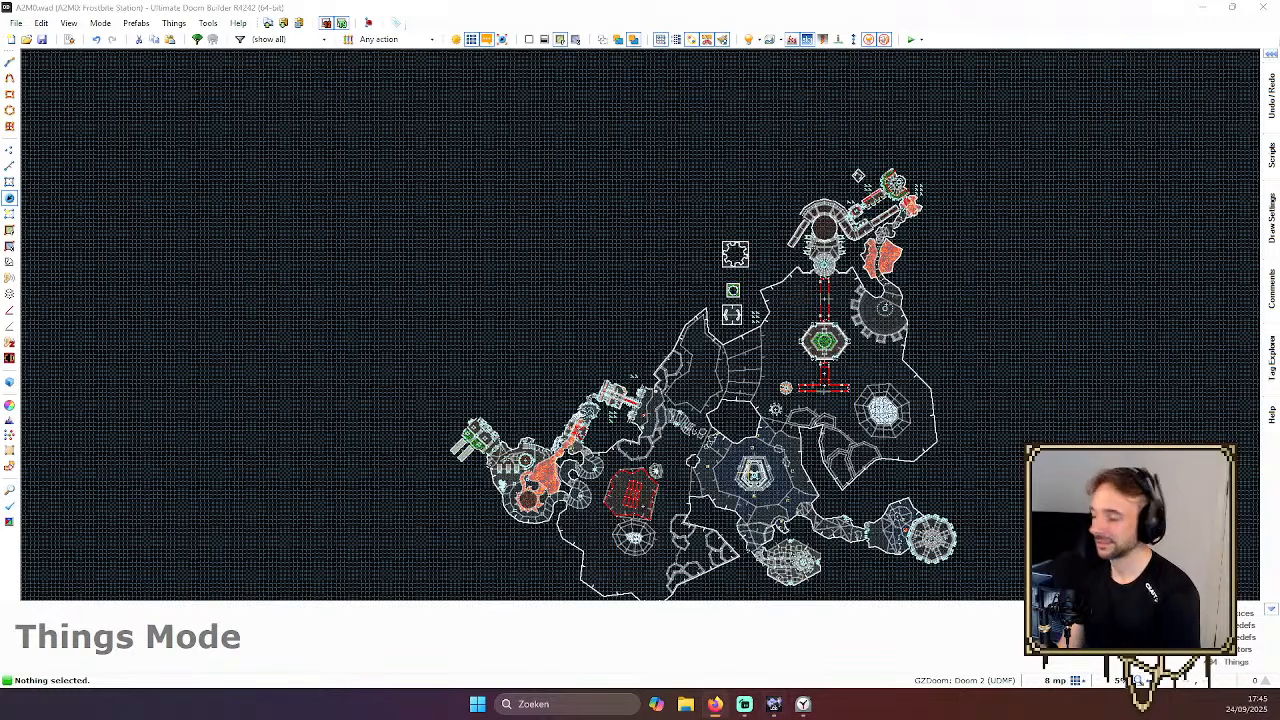
scroll(845, 259, down, 3)
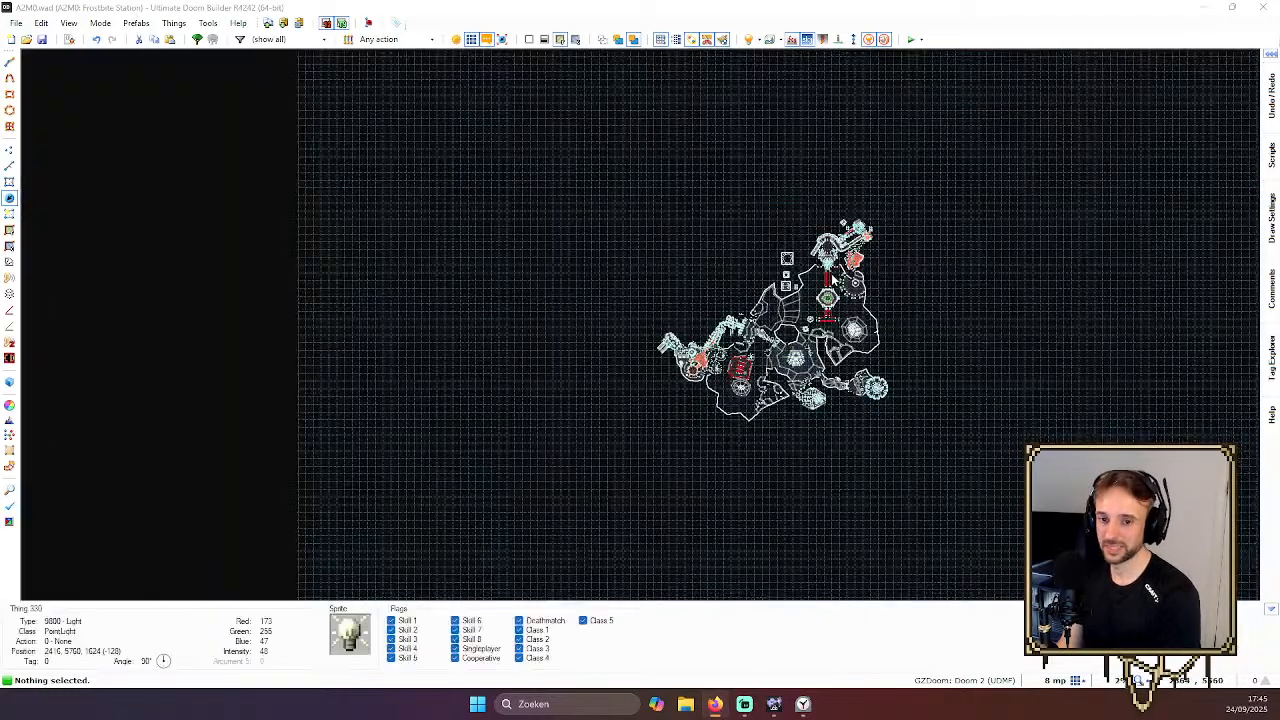
scroll(866, 212, up, 3)
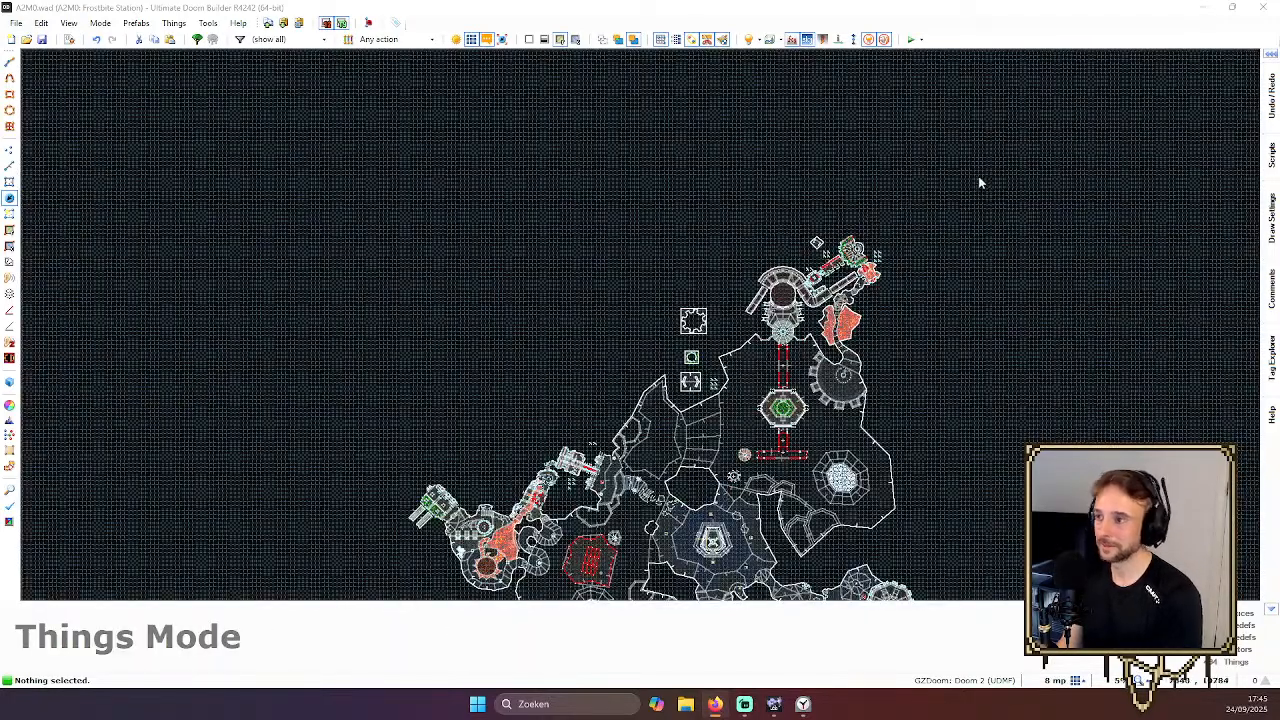
scroll(958, 238, down, 3)
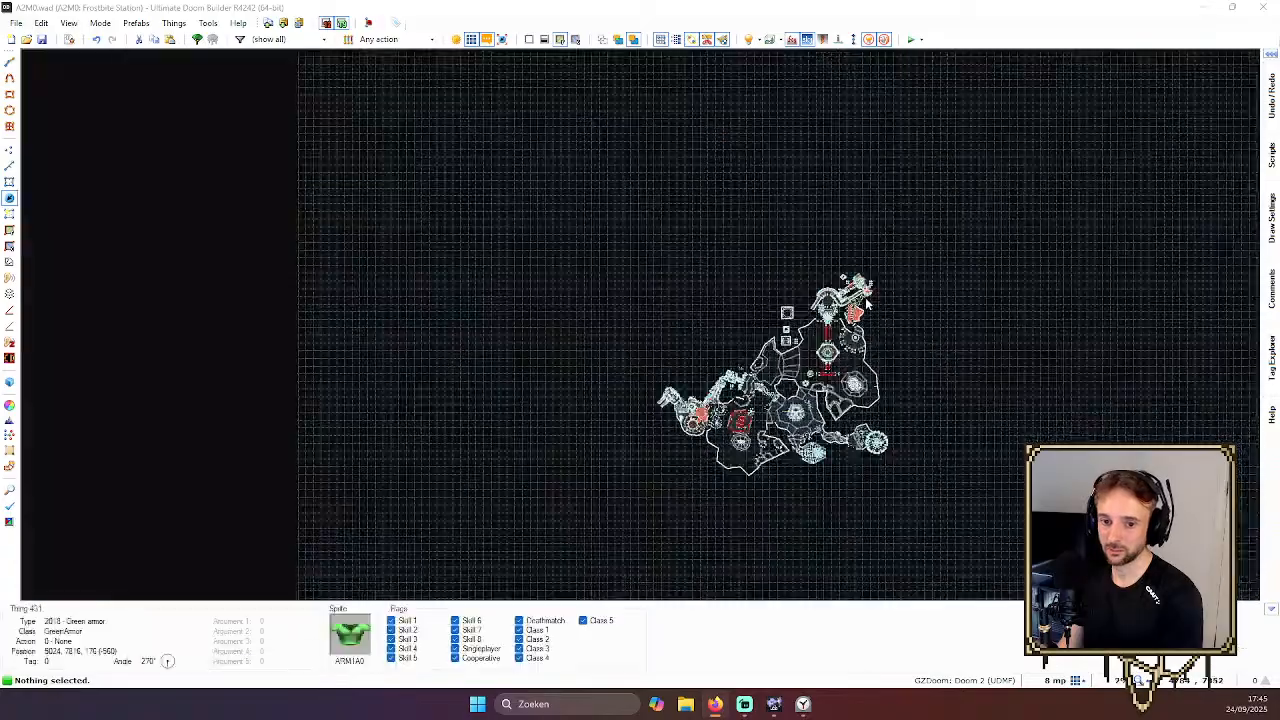
scroll(958, 238, up, 4)
scroll(956, 276, down, 5)
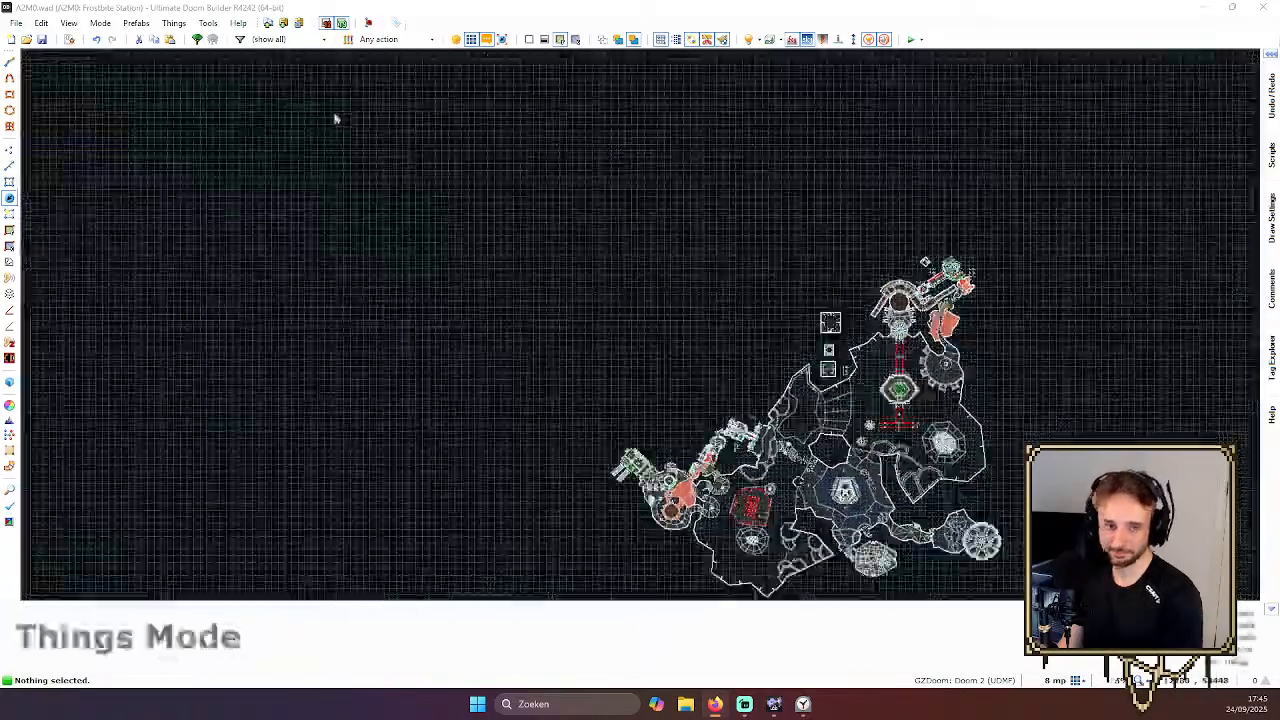
click(41, 39)
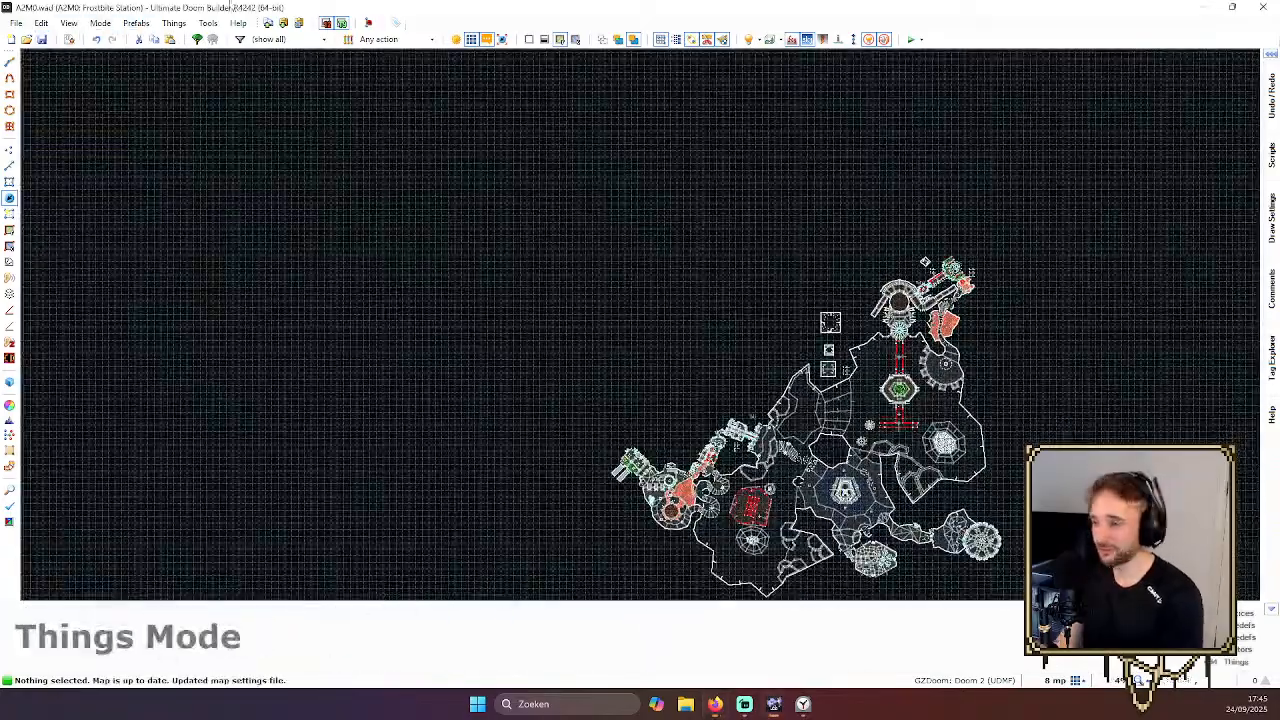
scroll(1042, 330, down, 1)
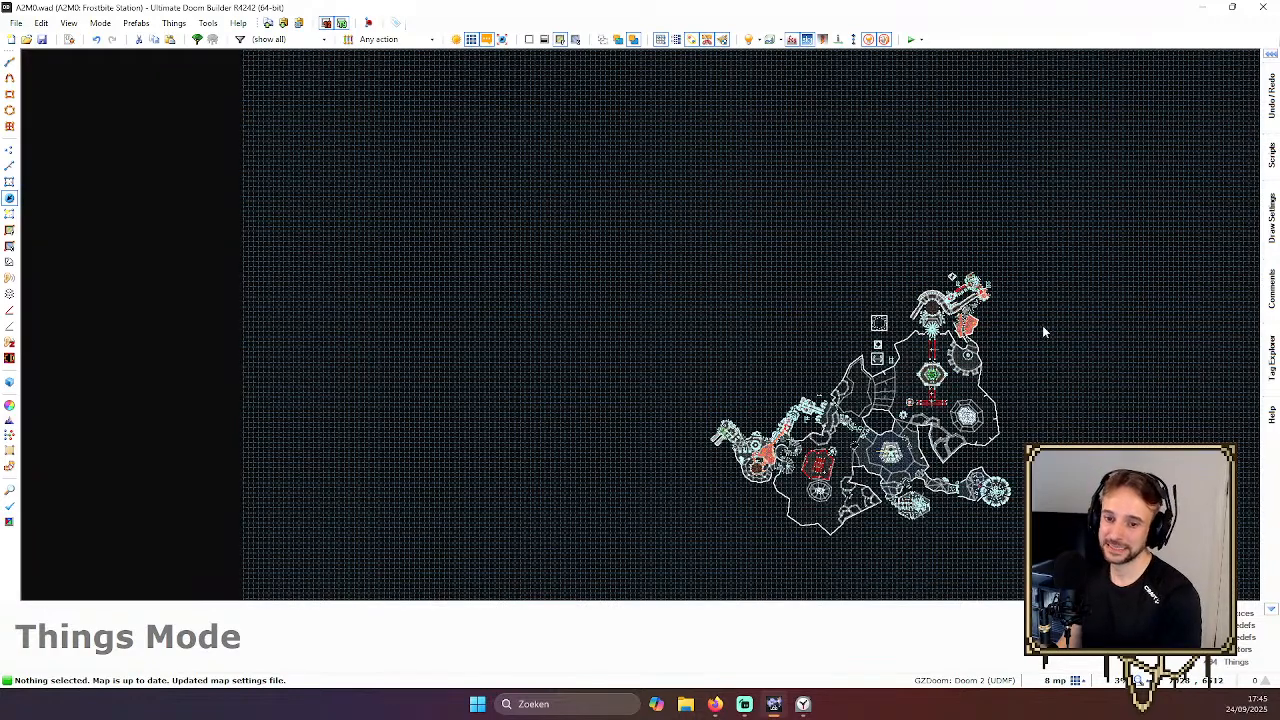
scroll(1042, 340, up, 1)
scroll(1042, 350, down, 2)
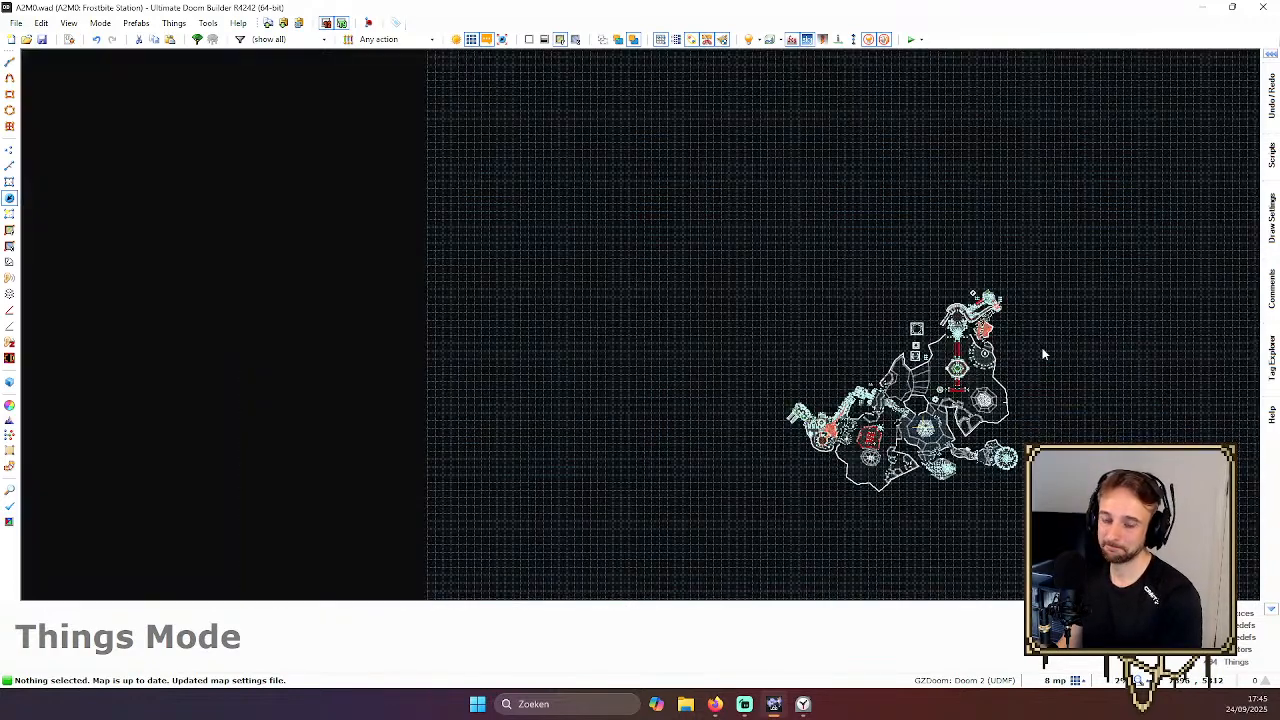
scroll(1042, 353, up, 1)
scroll(1043, 352, up, 1)
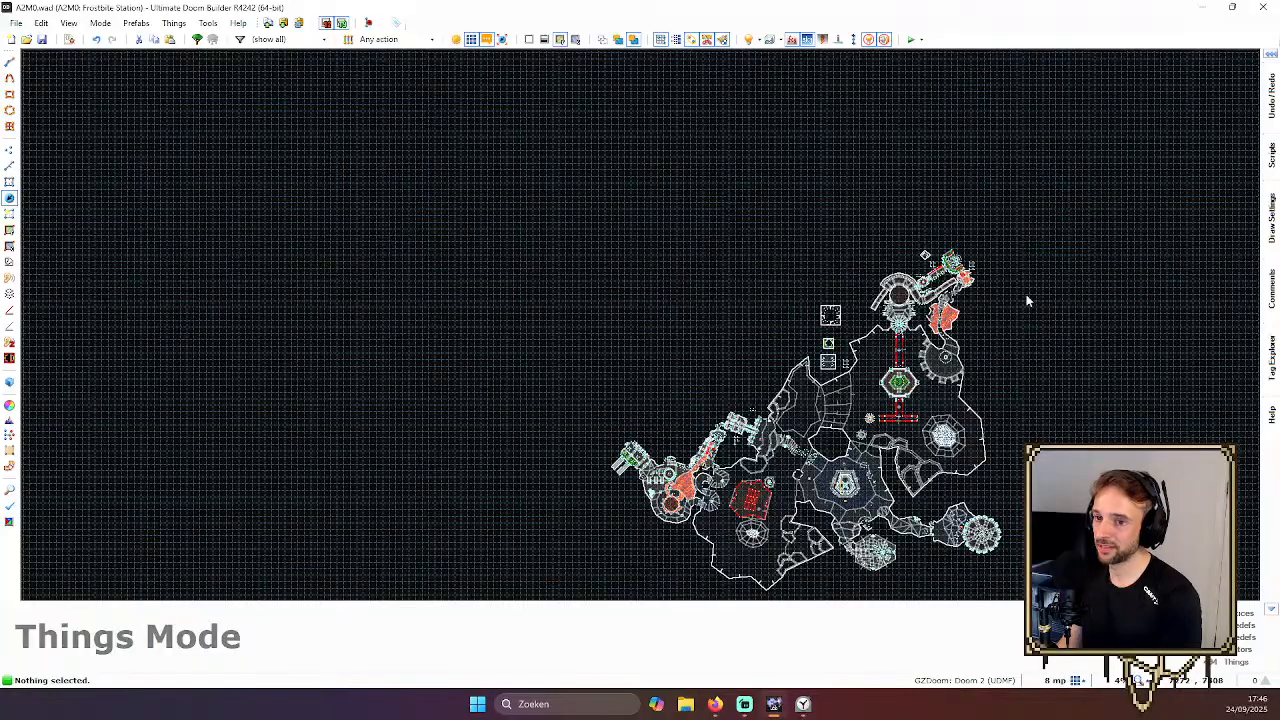
scroll(1027, 300, down, 2)
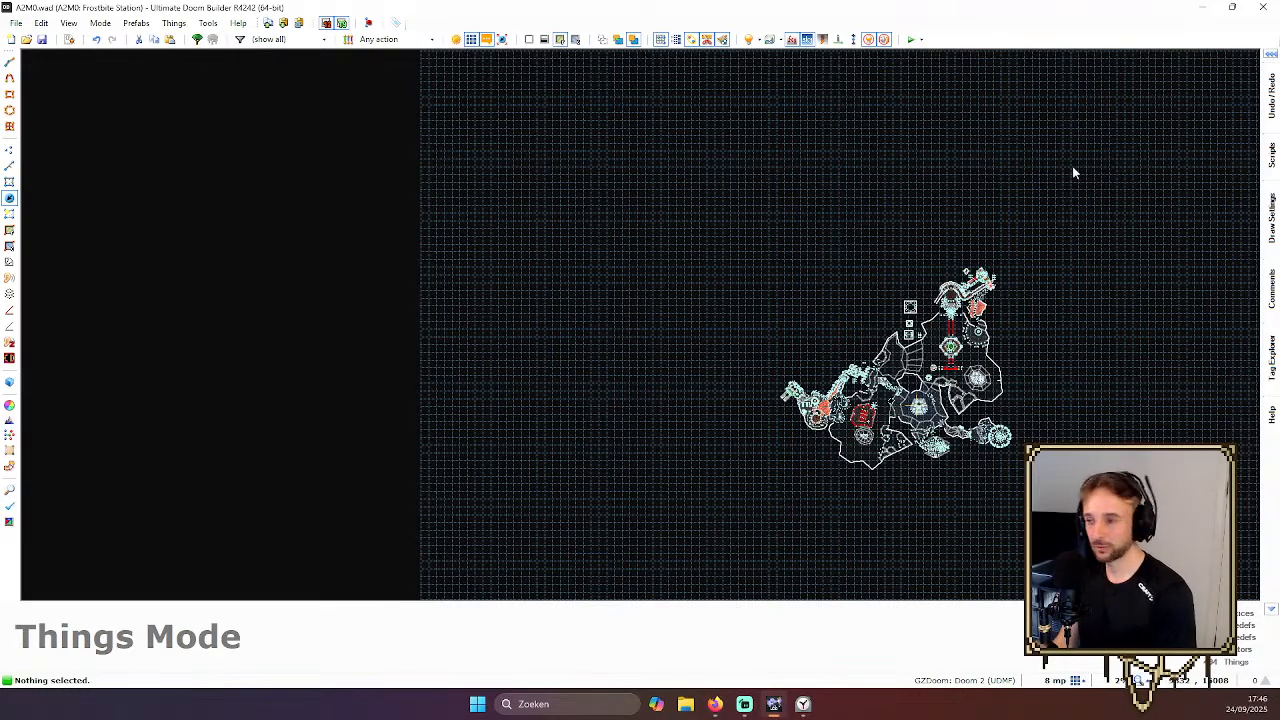
scroll(960, 290, down, 2)
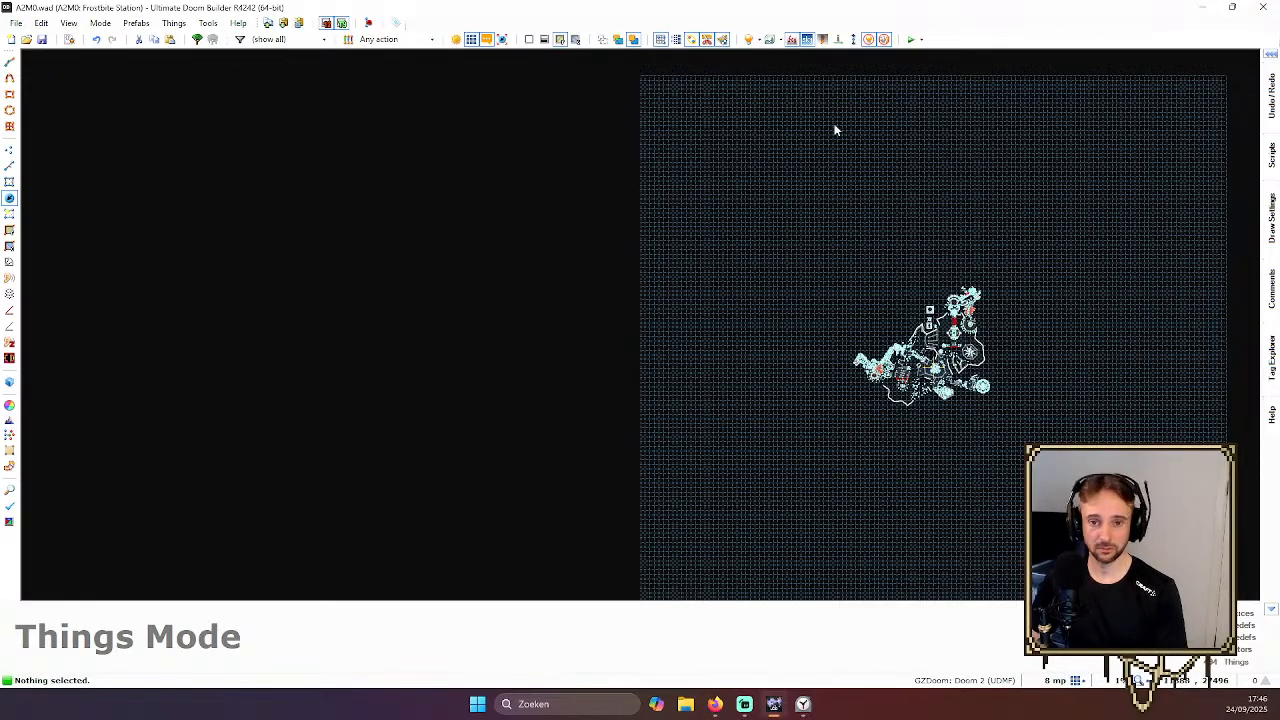
scroll(897, 285, up, 2)
scroll(897, 285, down, 2)
scroll(1000, 300, up, 4)
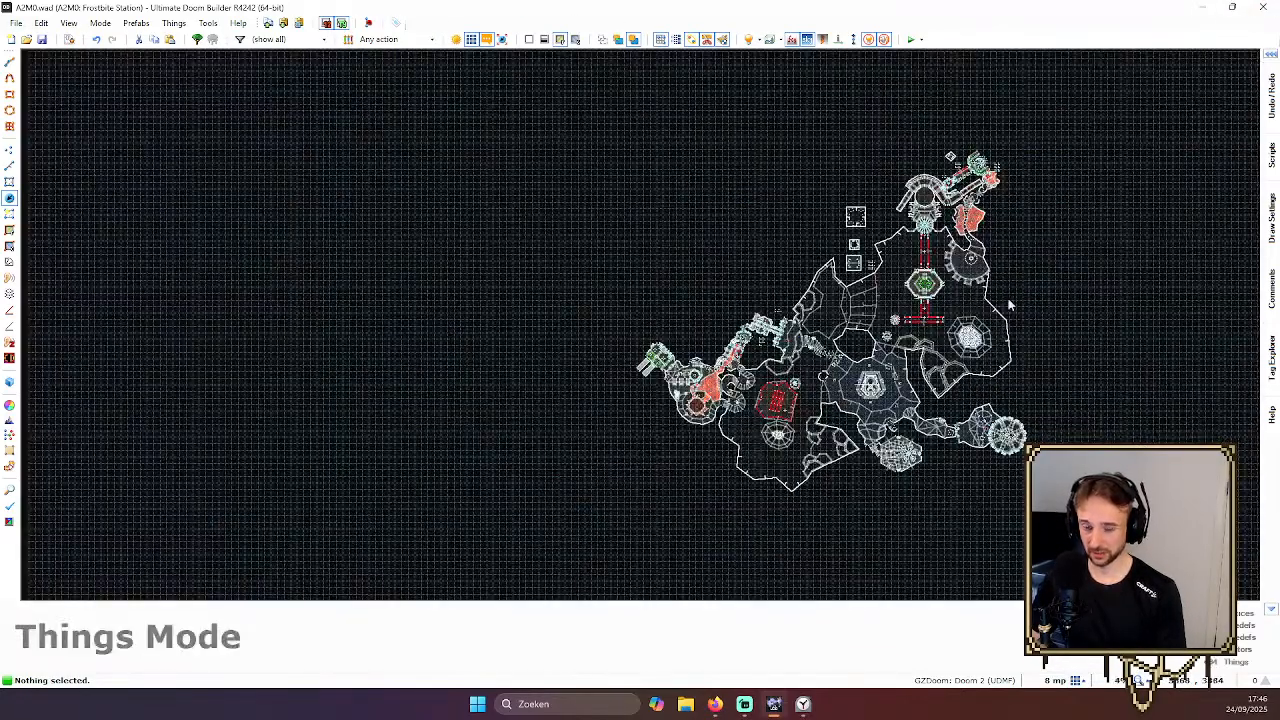
scroll(1012, 290, up, 2)
scroll(1014, 272, down, 3)
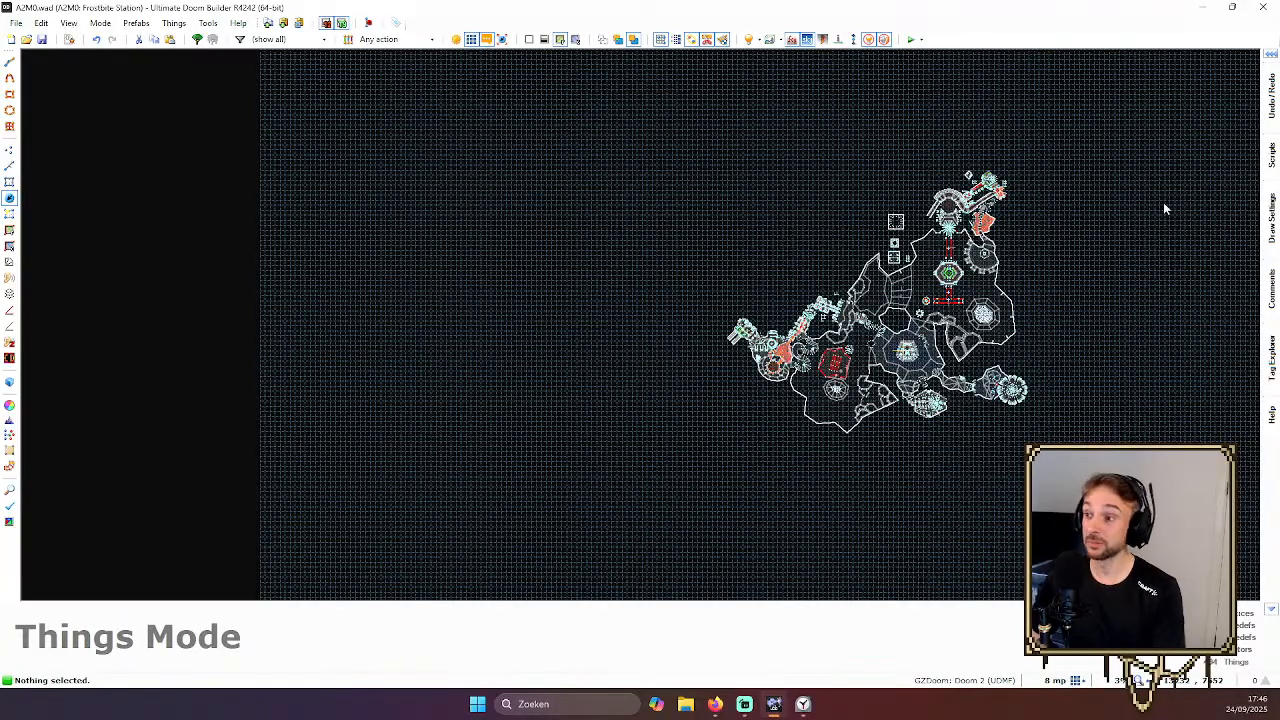
scroll(921, 190, down, 2)
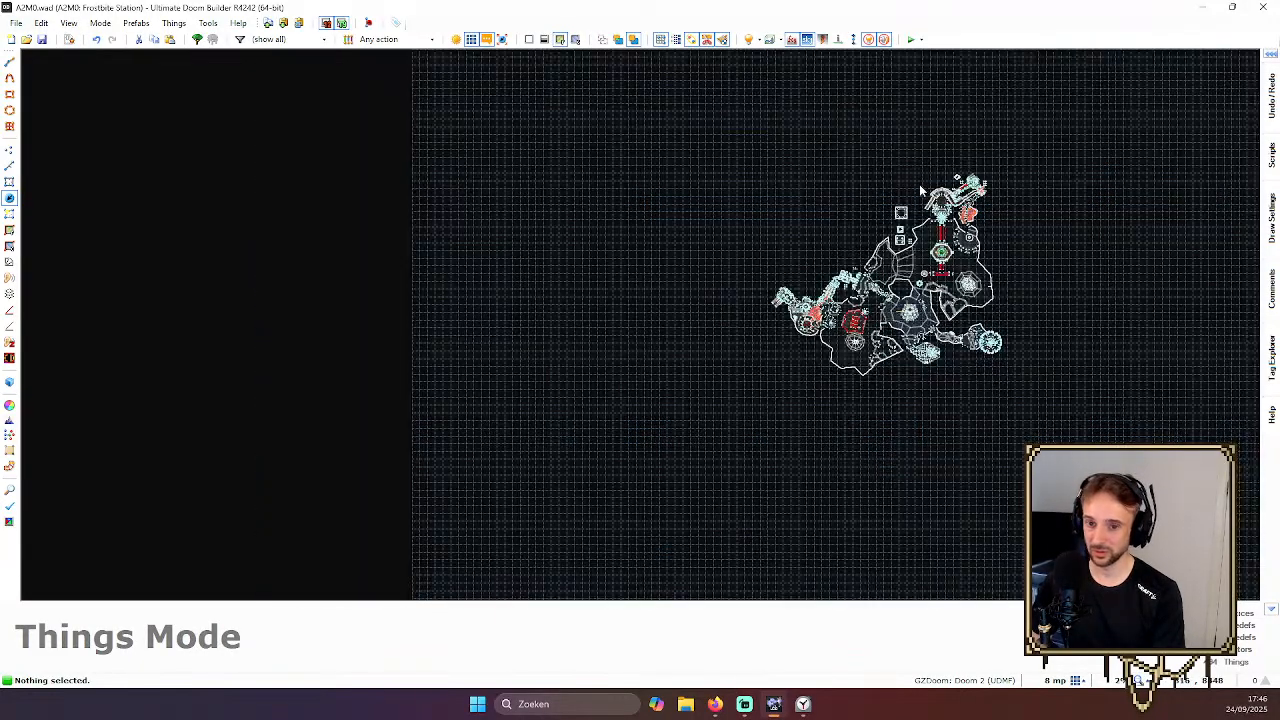
scroll(921, 190, up, 2)
scroll(993, 203, down, 1)
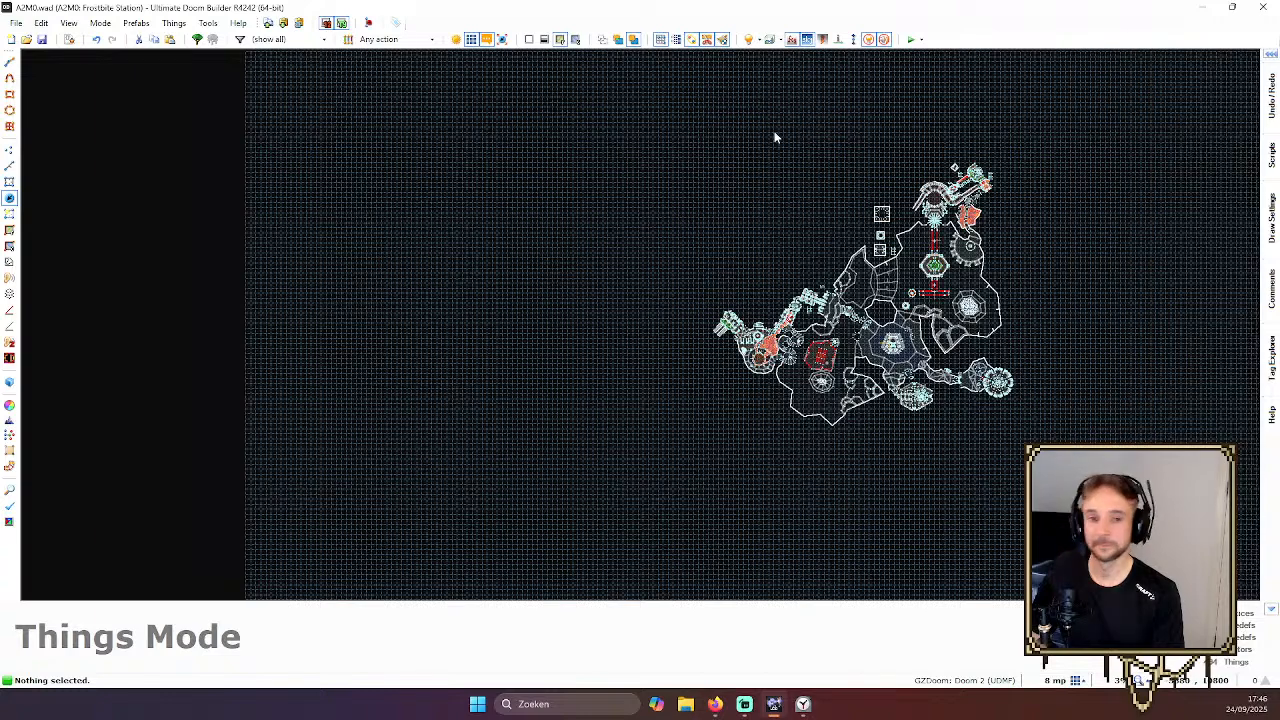
Close the map editor with the saved Frostbite Station map
click(1252, 9)
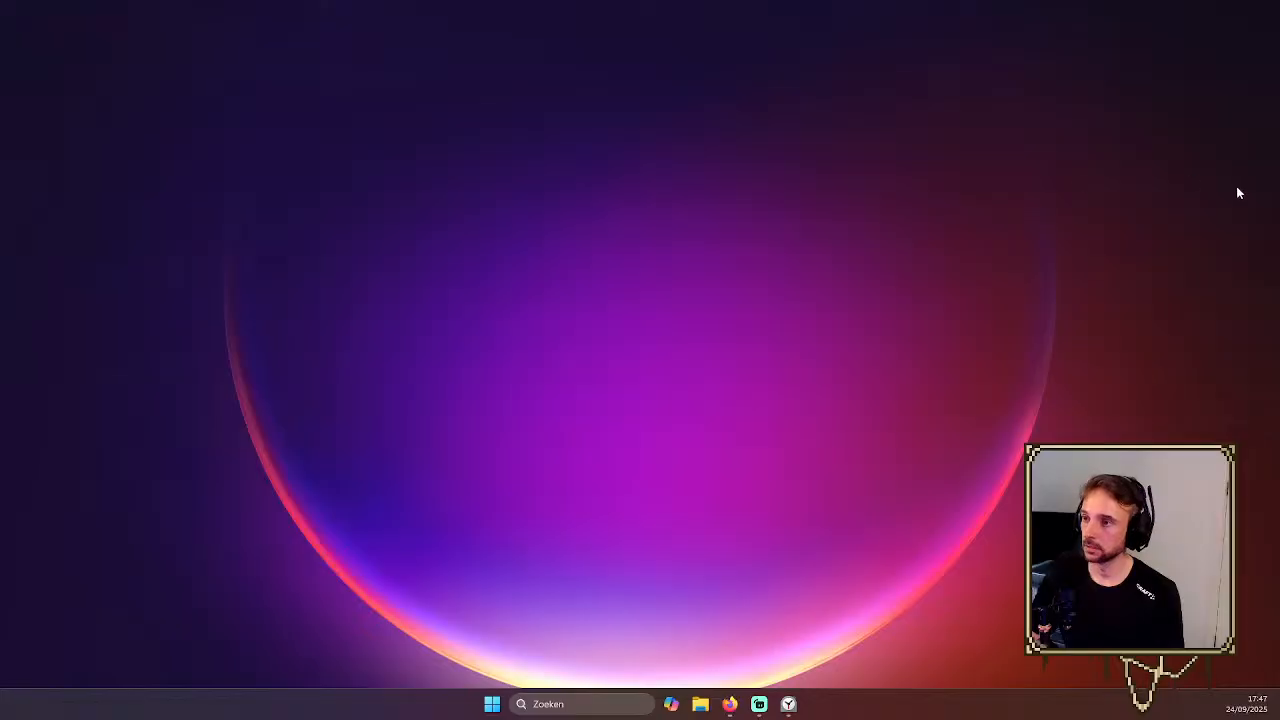